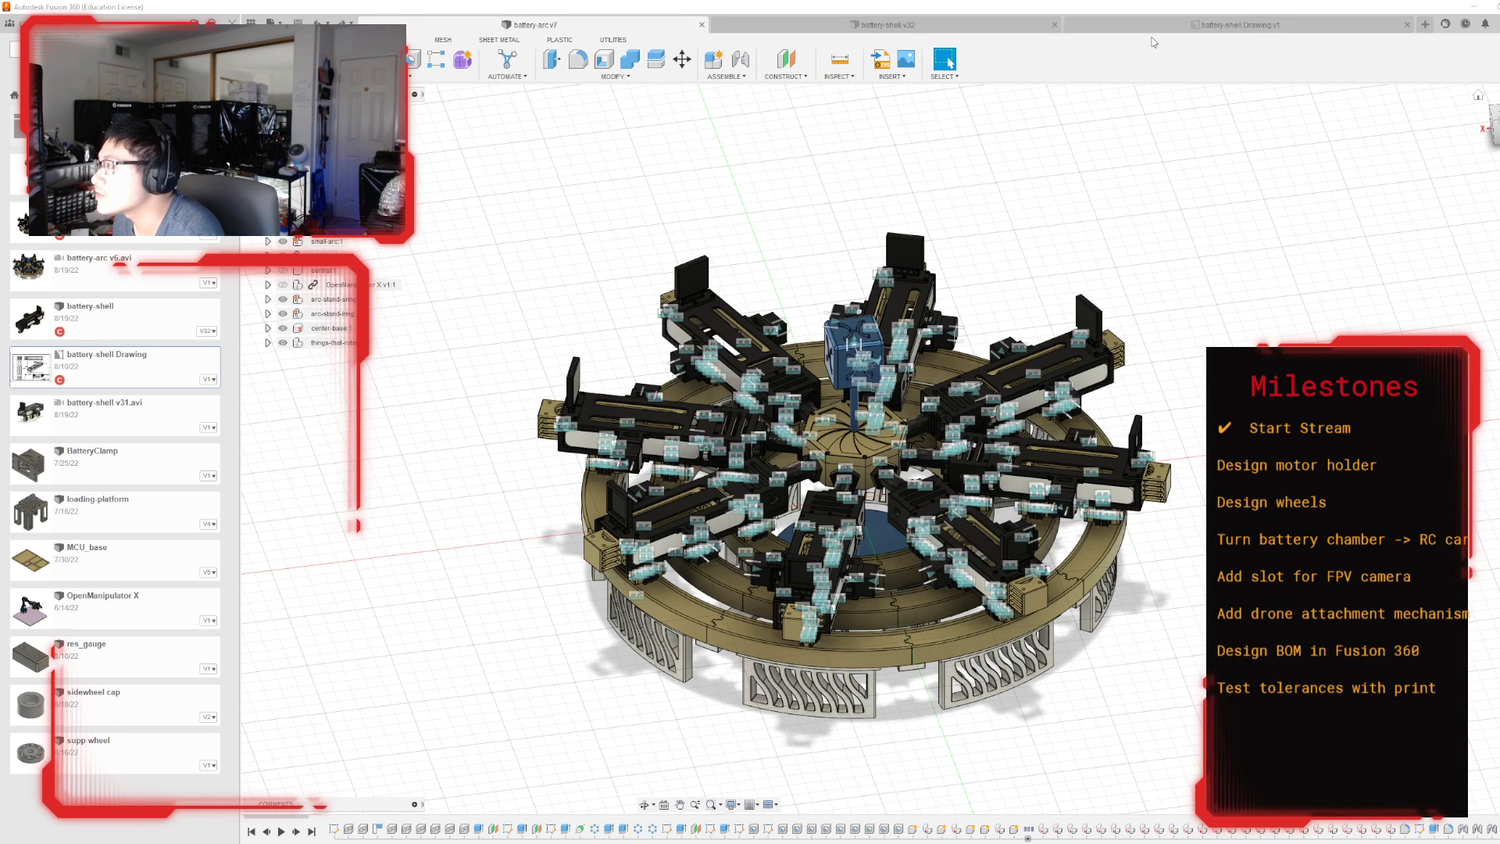
# Switch to the battery-shell v32 design and examine the whole assembly from an isometric view.
pyautogui.click(902, 25)
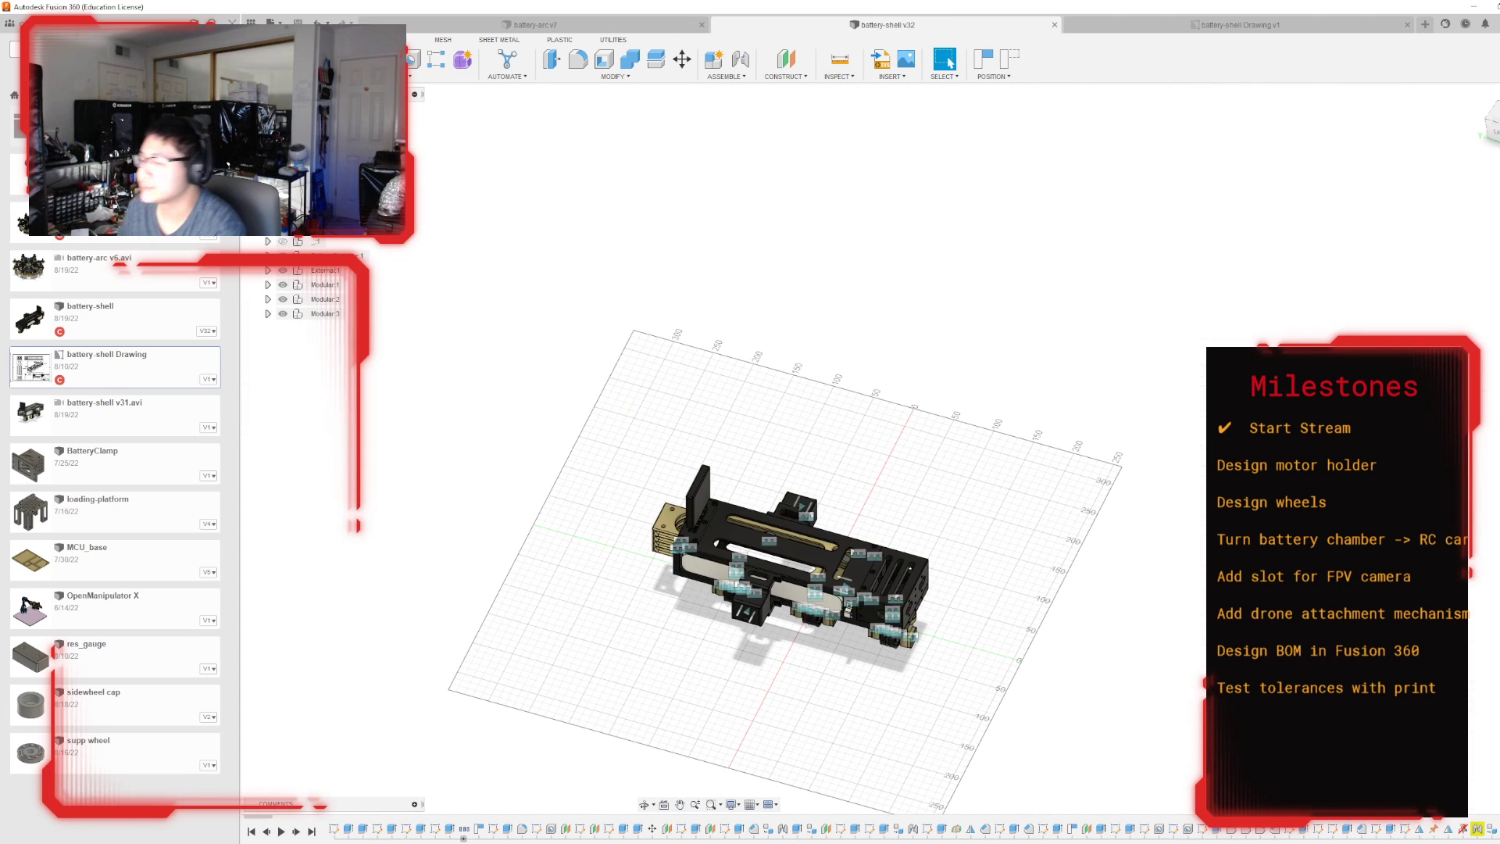
pyautogui.click(1490, 121)
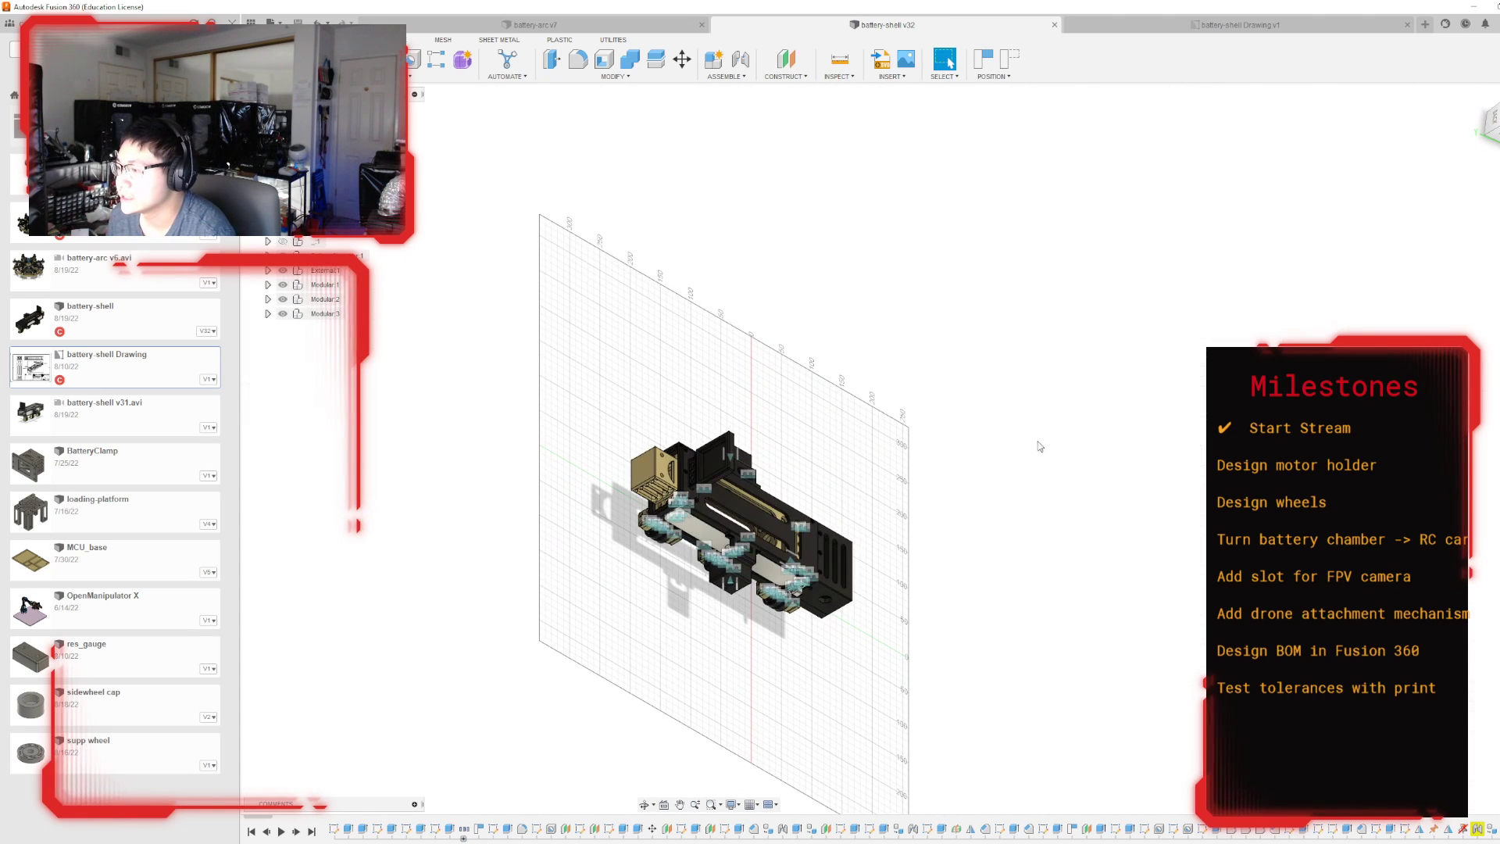
pyautogui.click(1494, 129)
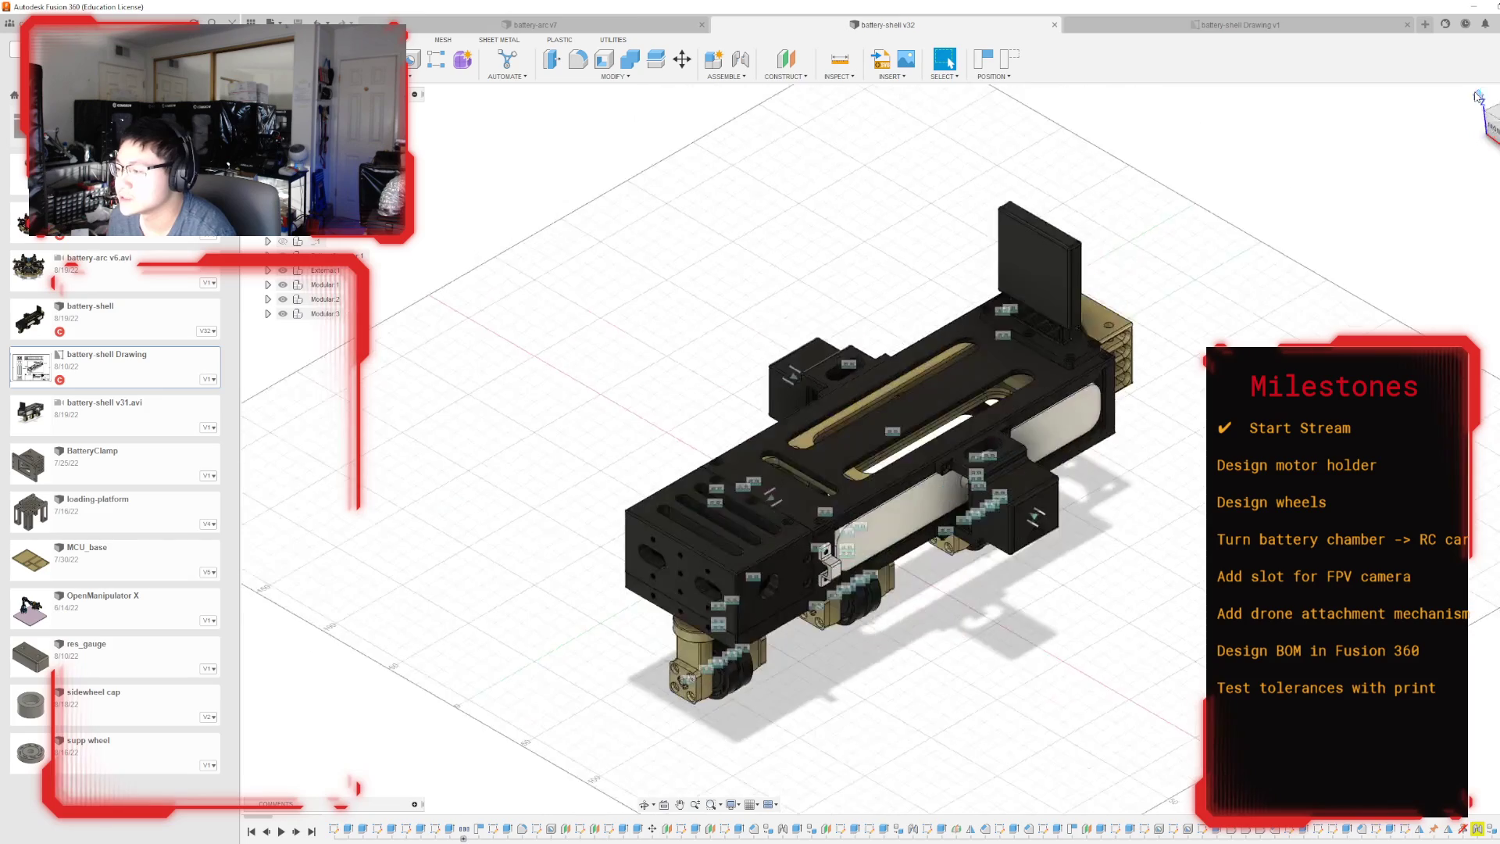
pyautogui.scroll(2, 990, 451)
pyautogui.scroll(-4, 738, 328)
pyautogui.scroll(4, 737, 496)
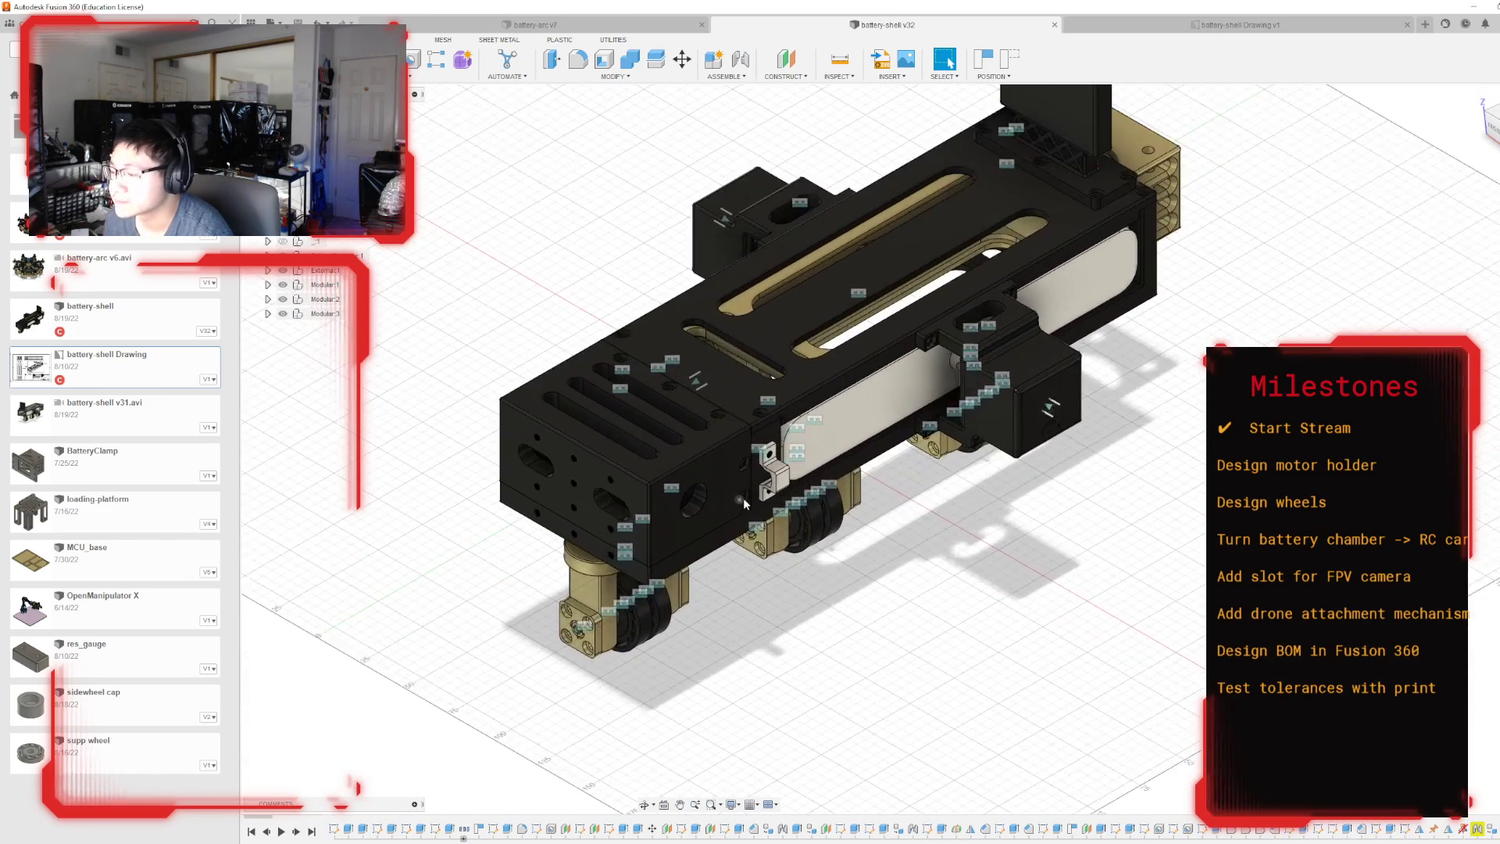
pyautogui.moveTo(892, 449)
pyautogui.keyDown('shift'); pyautogui.mouseDown(button='middle')
pyautogui.moveTo(735, 418)
pyautogui.moveTo(715, 492)
pyautogui.mouseUp(button='middle'); pyautogui.keyUp('shift')
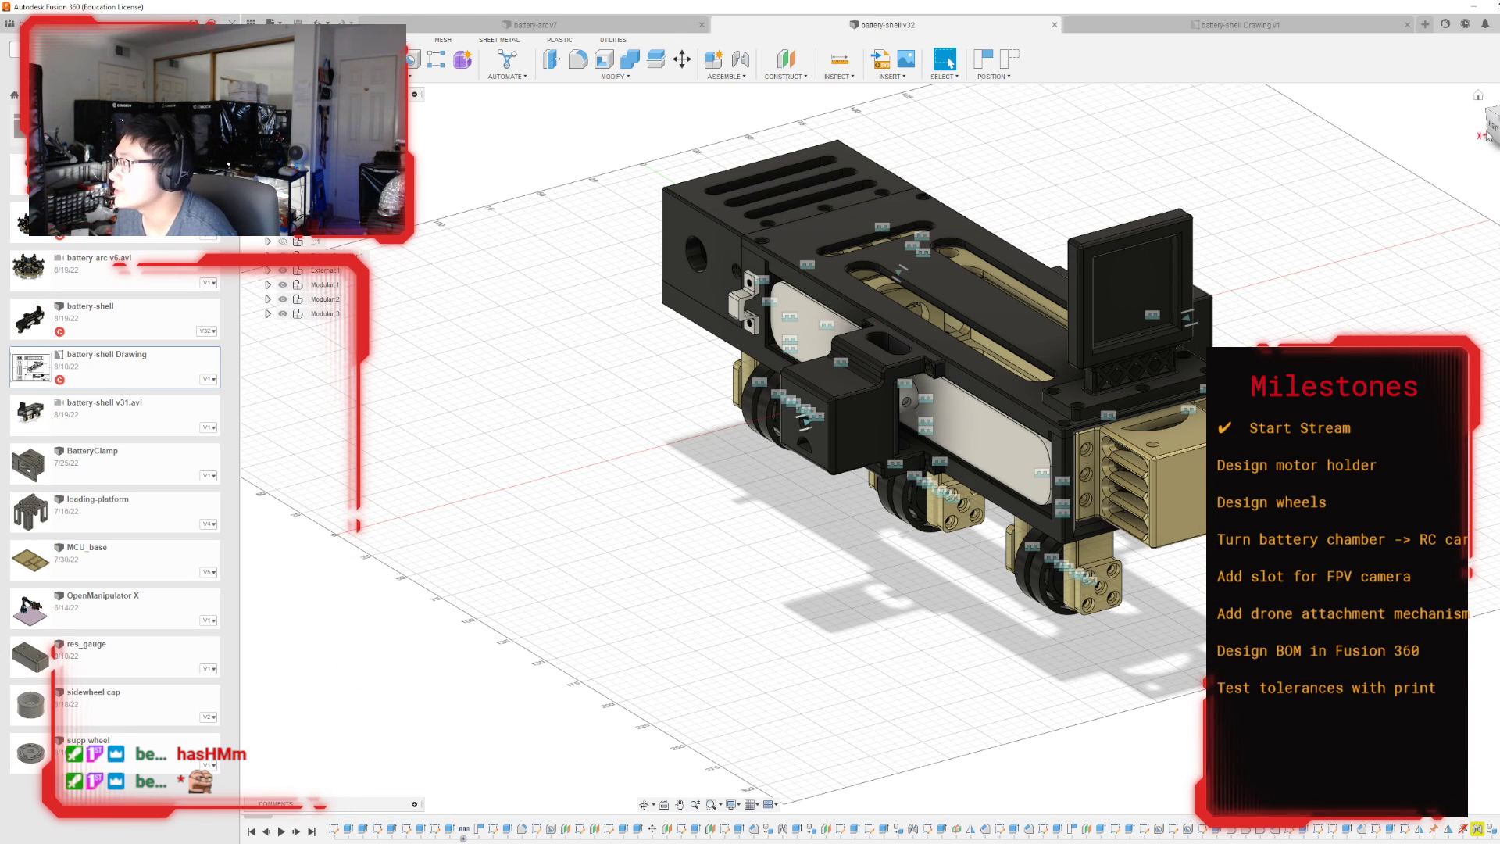
# Examine the battery shell's side profile, slotted top, underside and front end around the existing wheel mounts.
pyautogui.moveTo(1492, 123); pyautogui.dragTo(1499, 139)
pyautogui.scroll(1, 787, 360)
pyautogui.scroll(2, 787, 361)
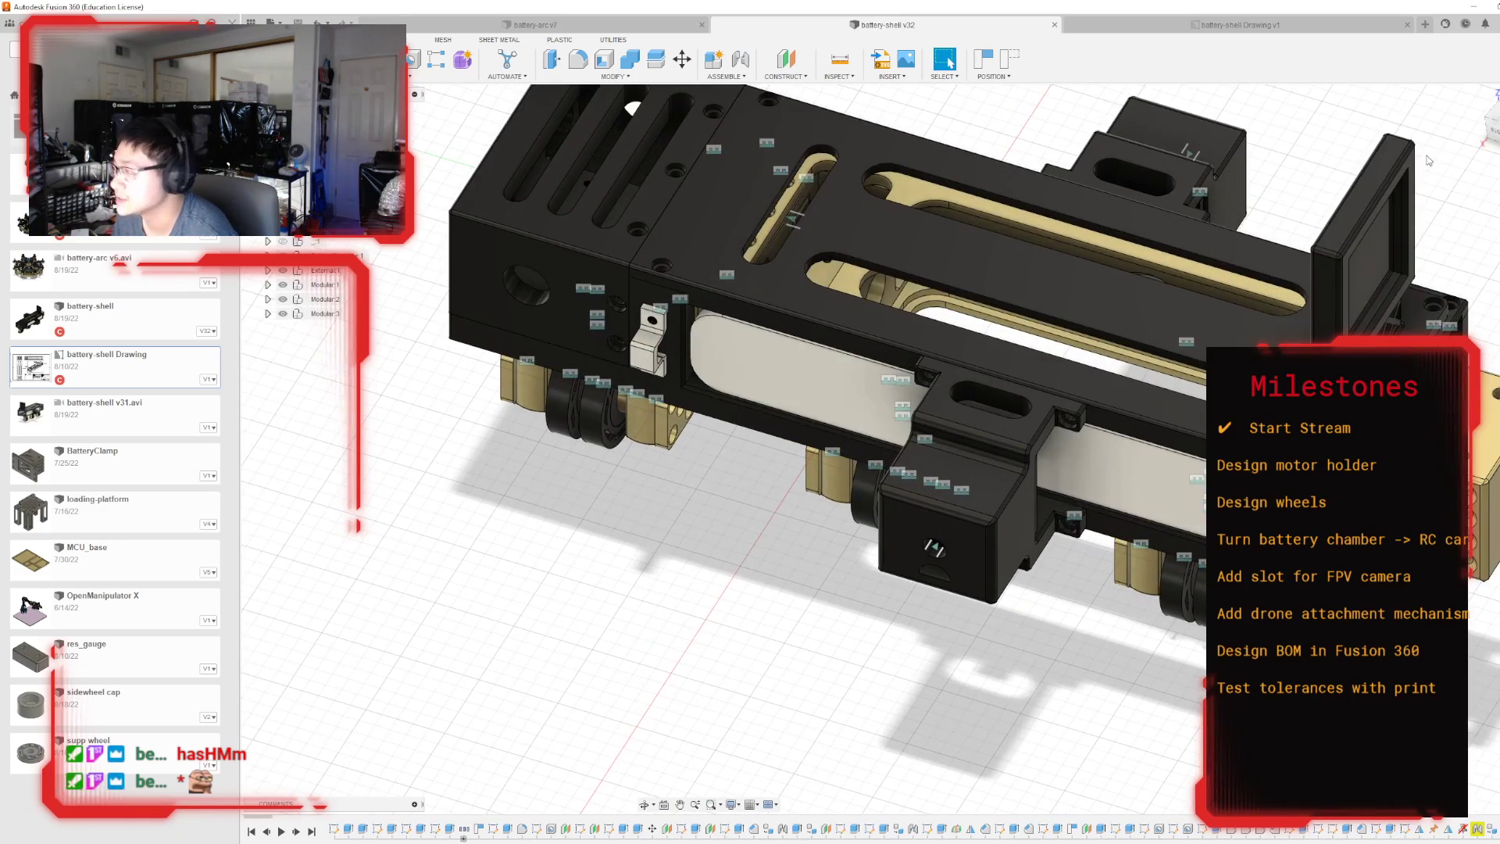
pyautogui.click(1493, 131)
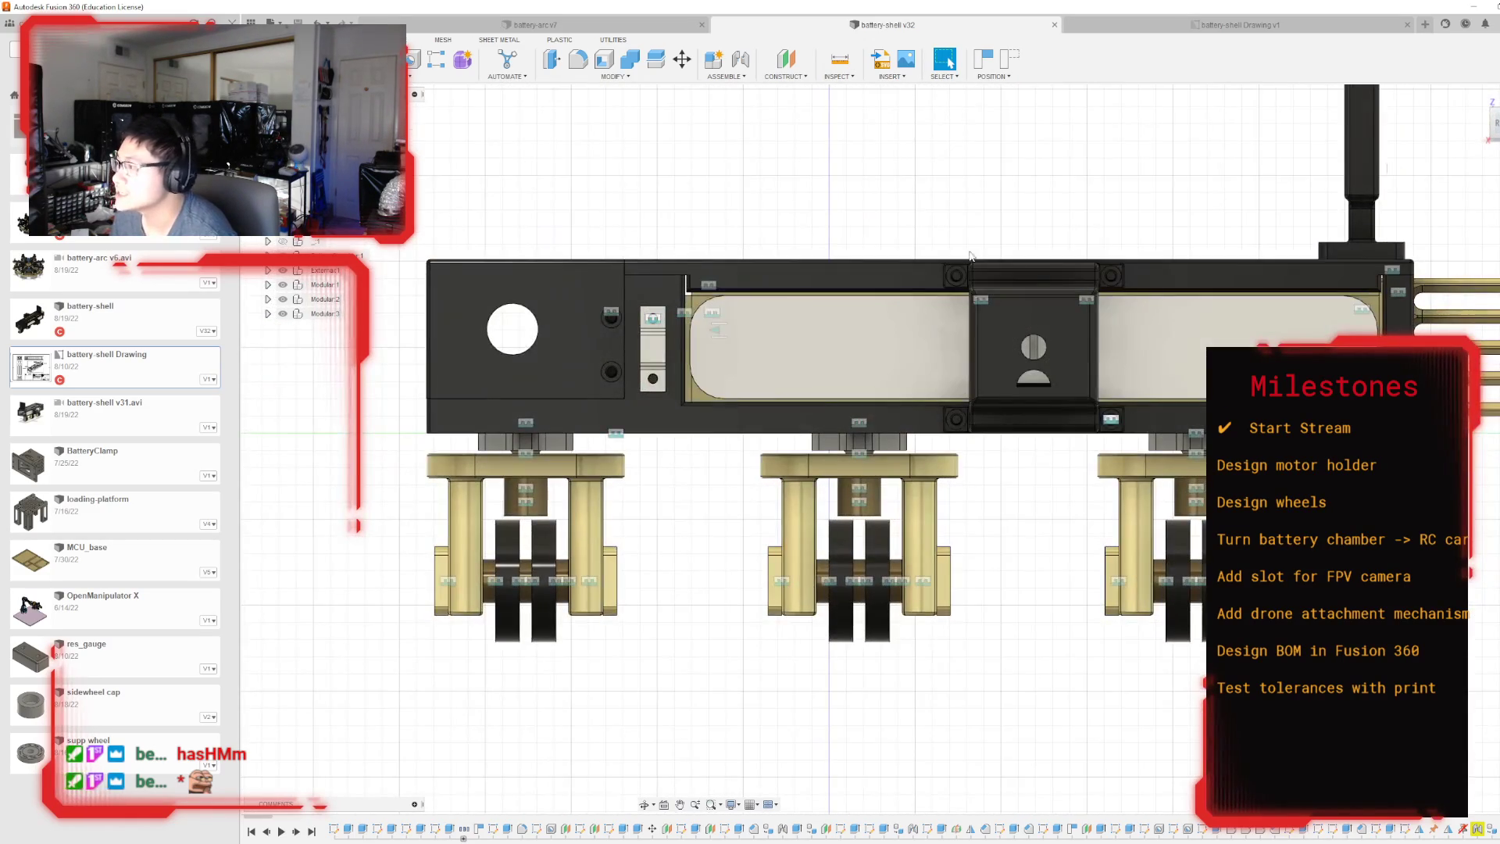
pyautogui.moveTo(1495, 124); pyautogui.dragTo(1458, 178)
pyautogui.scroll(-2, 994, 256)
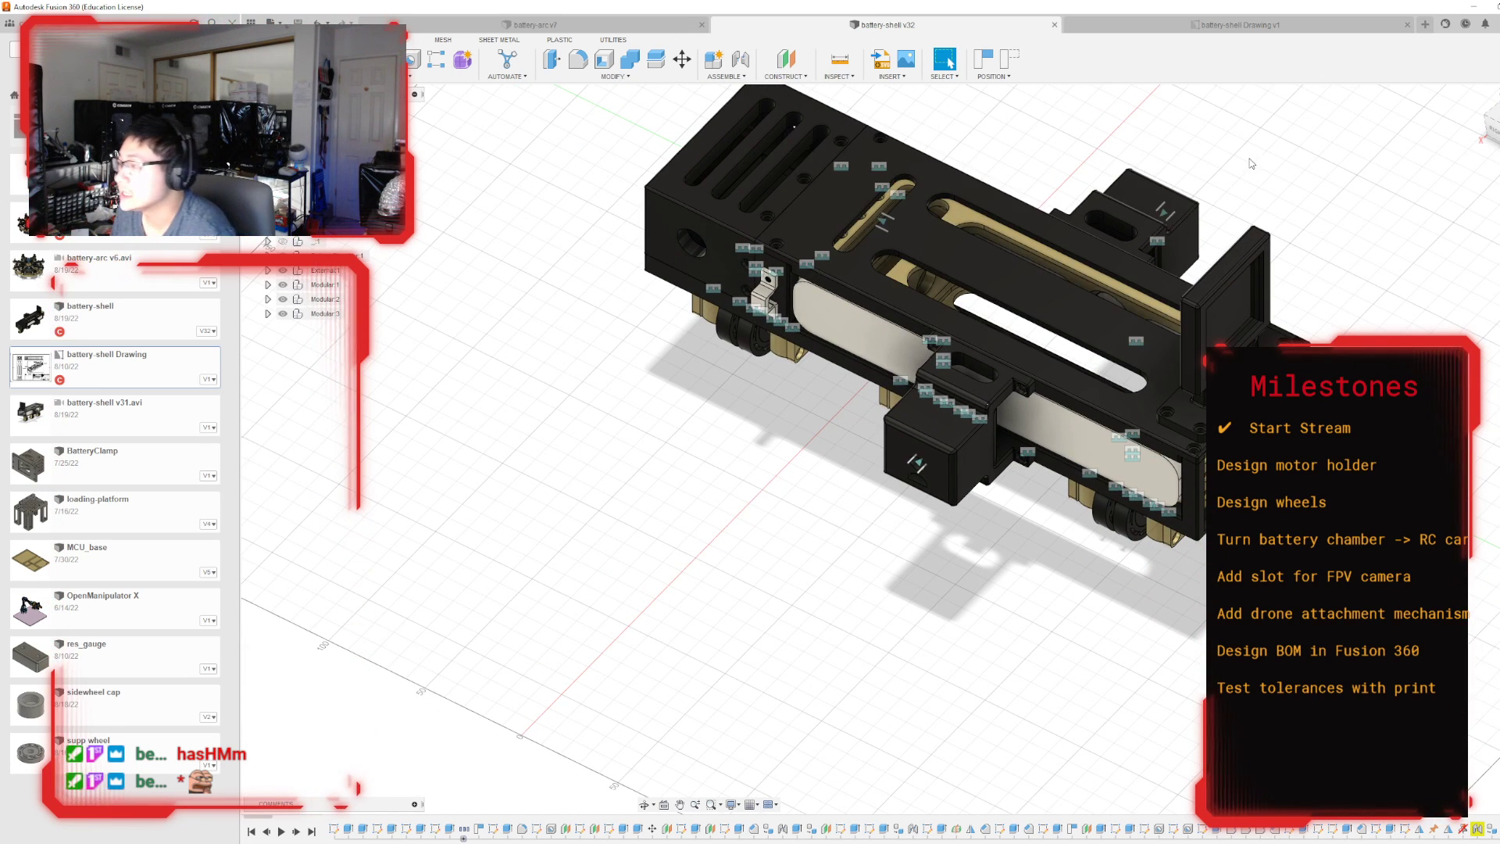
pyautogui.click(1484, 145)
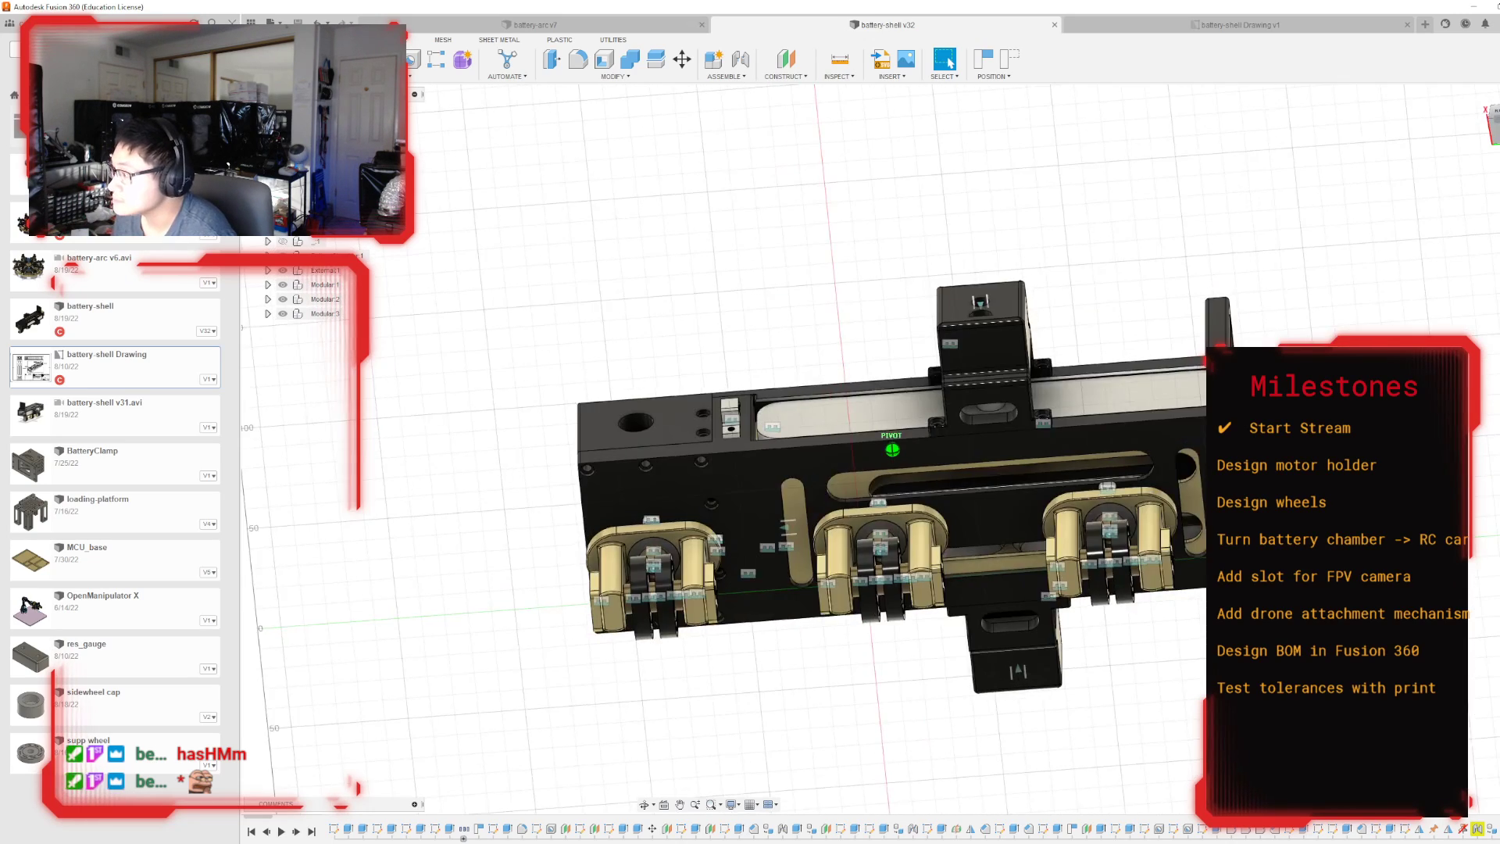
pyautogui.moveTo(1490, 125); pyautogui.dragTo(1464, 195)
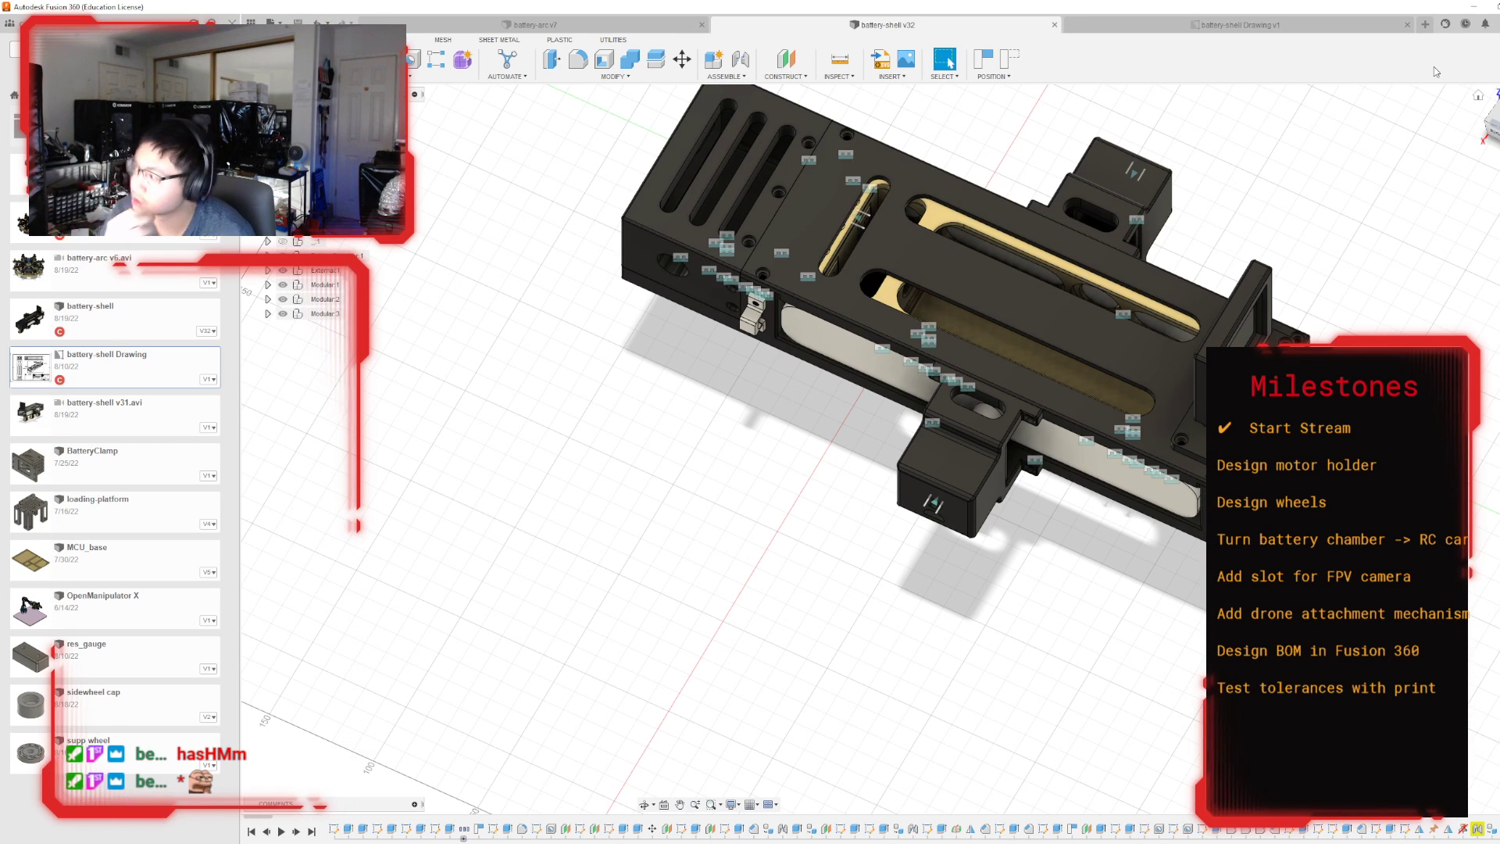
pyautogui.click(1492, 123)
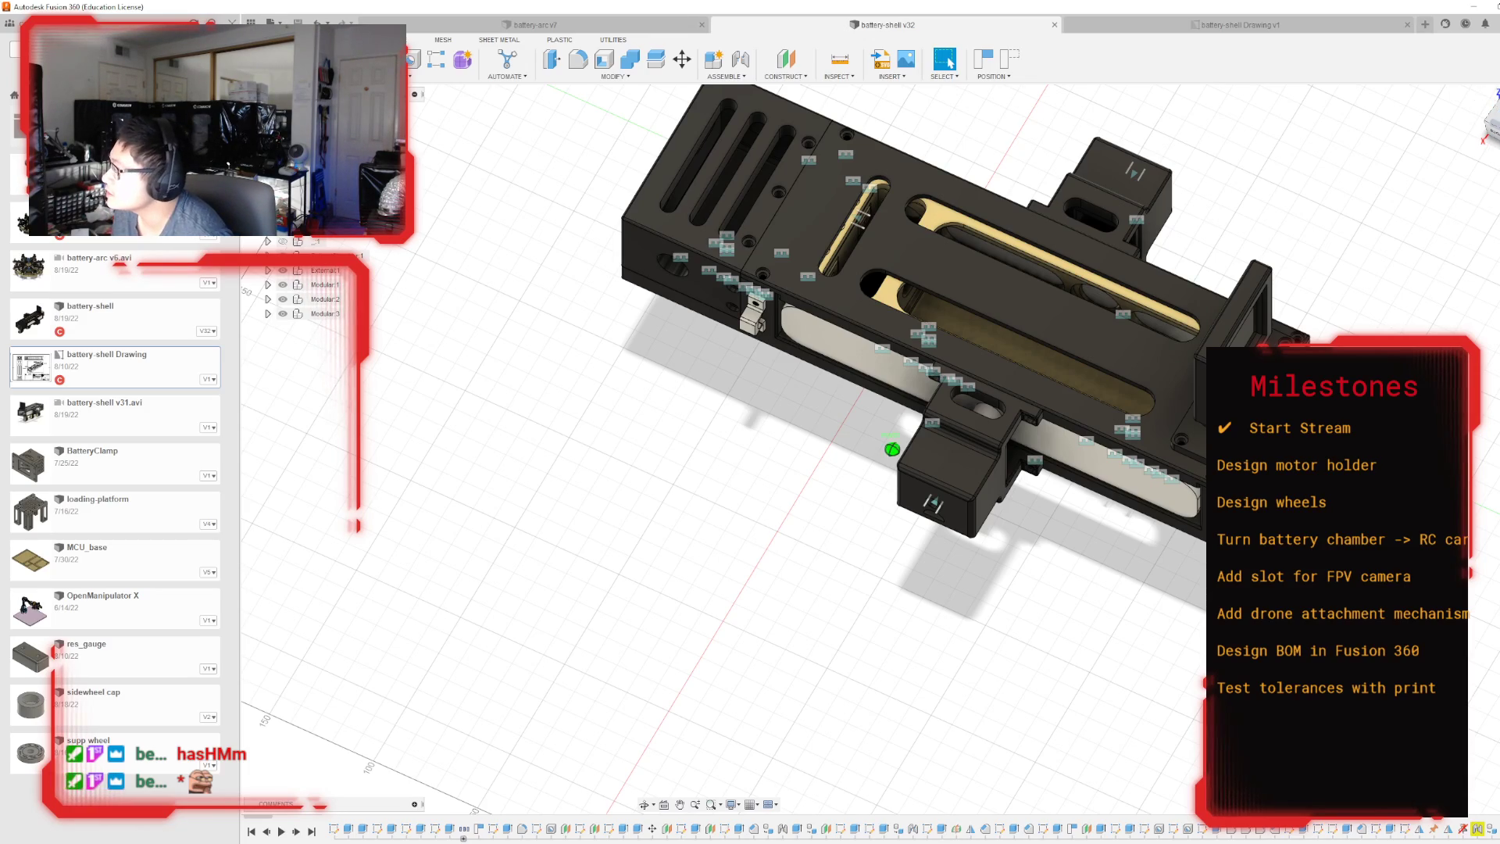
pyautogui.keyDown('shift'); pyautogui.moveTo(892, 449); pyautogui.dragTo(1046, 539, button='middle'); pyautogui.keyUp('shift')
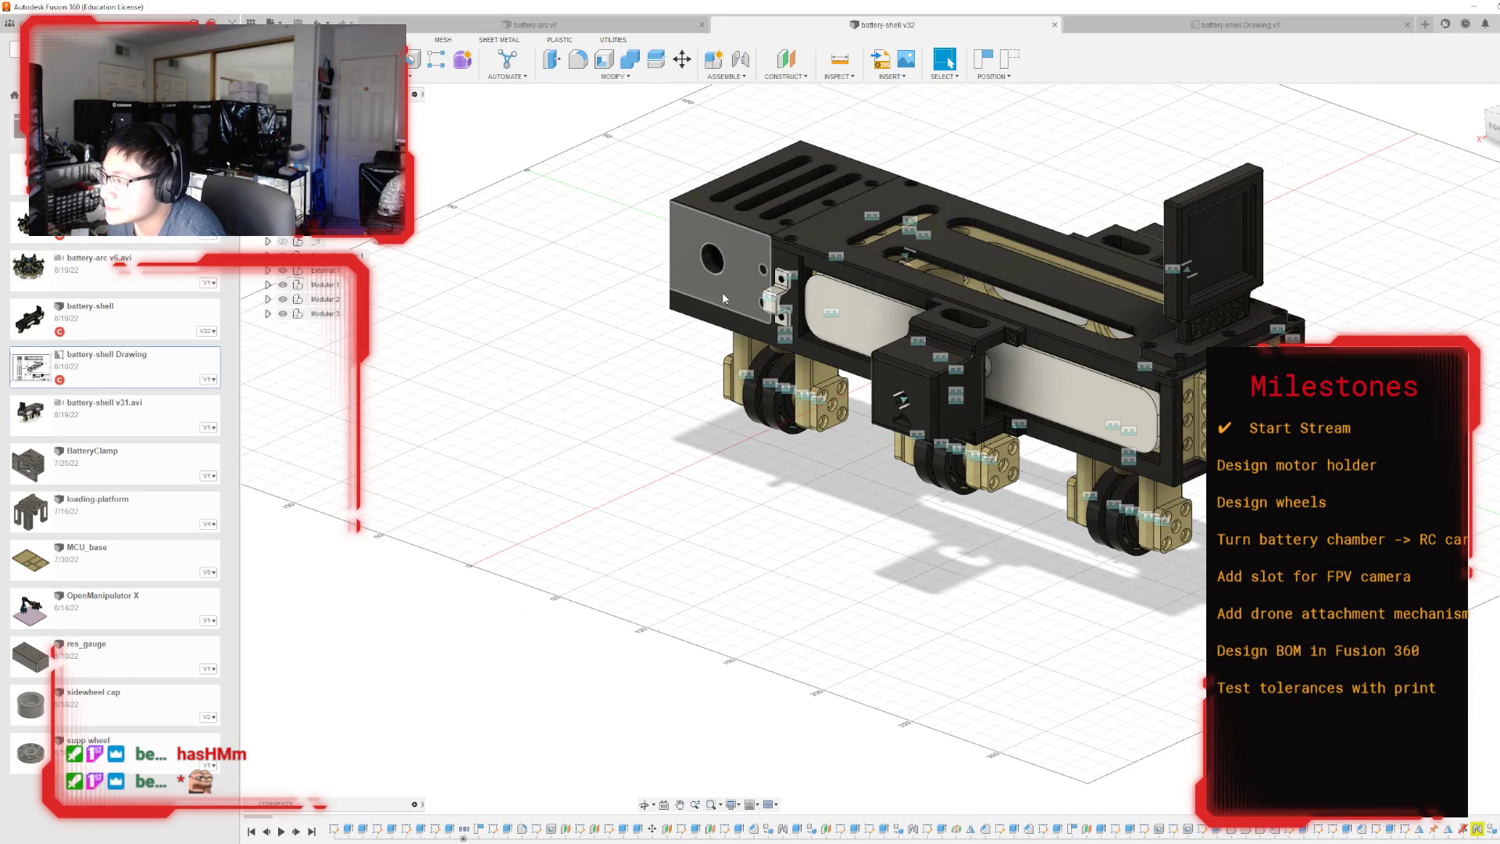
pyautogui.keyDown('shift'); pyautogui.moveTo(904, 247); pyautogui.dragTo(1389, 184, button='middle'); pyautogui.keyUp('shift')
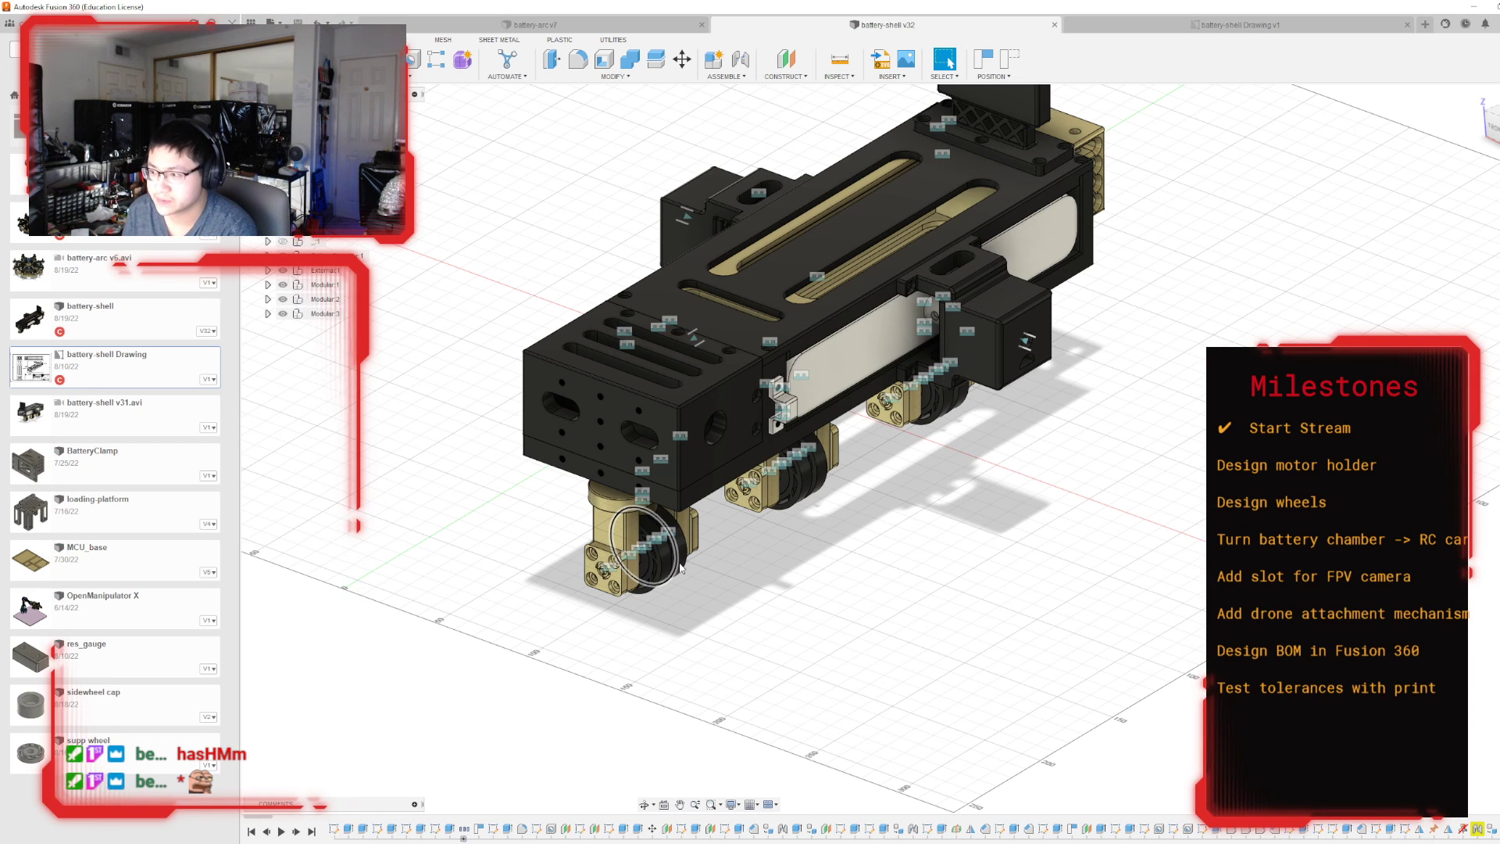
# Inspect the three caster wheel assemblies beneath the shell up close, from below and from the front.
pyautogui.moveTo(1492, 125)
pyautogui.mouseDown()
pyautogui.moveTo(1499, 35)
pyautogui.moveTo(1493, 114)
pyautogui.mouseUp()
pyautogui.scroll(5, 642, 377)
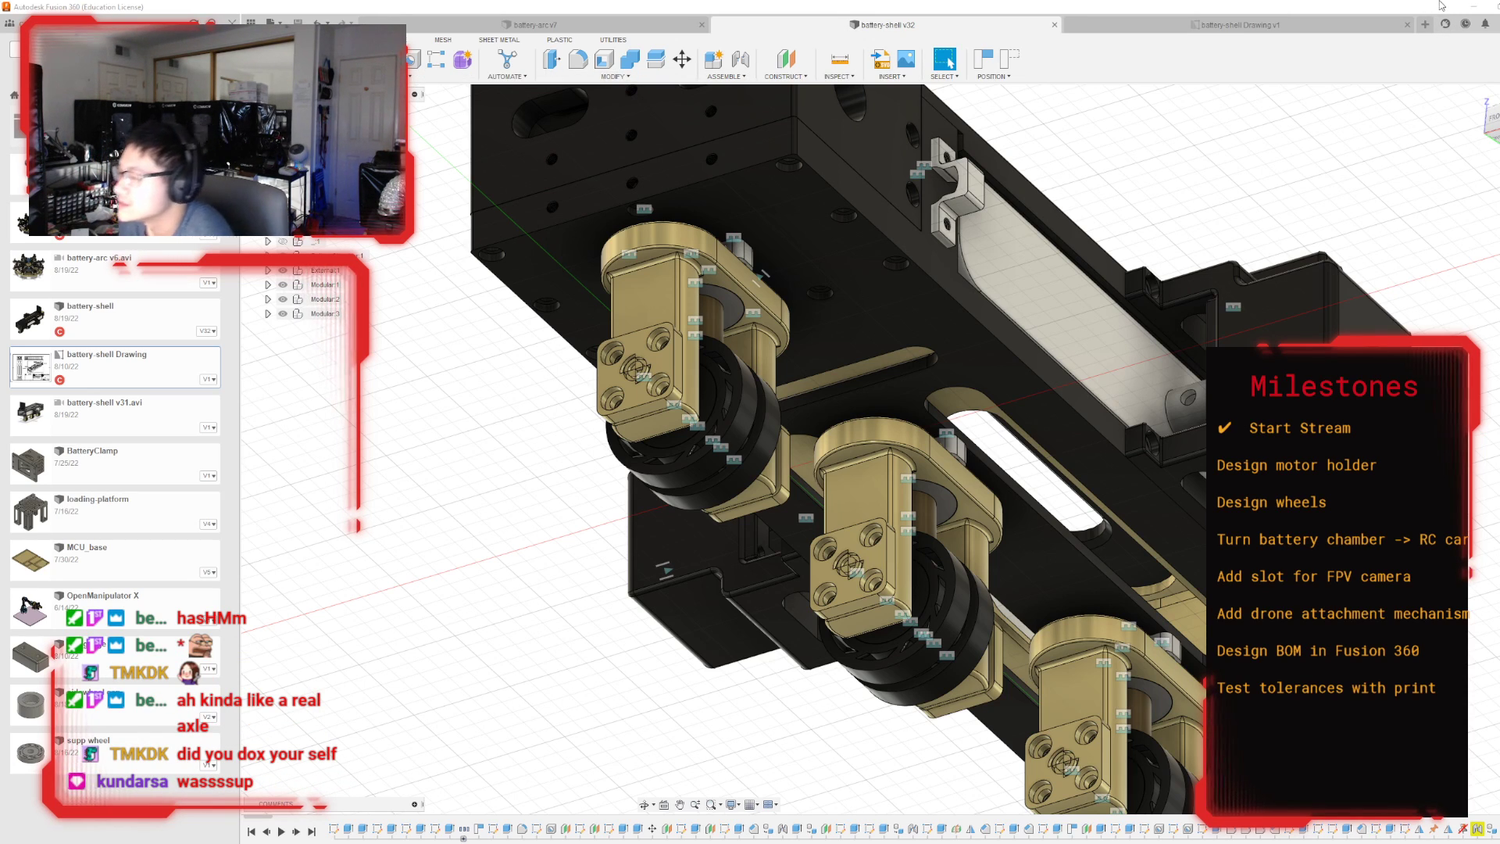
pyautogui.moveTo(1494, 121); pyautogui.dragTo(1300, 282)
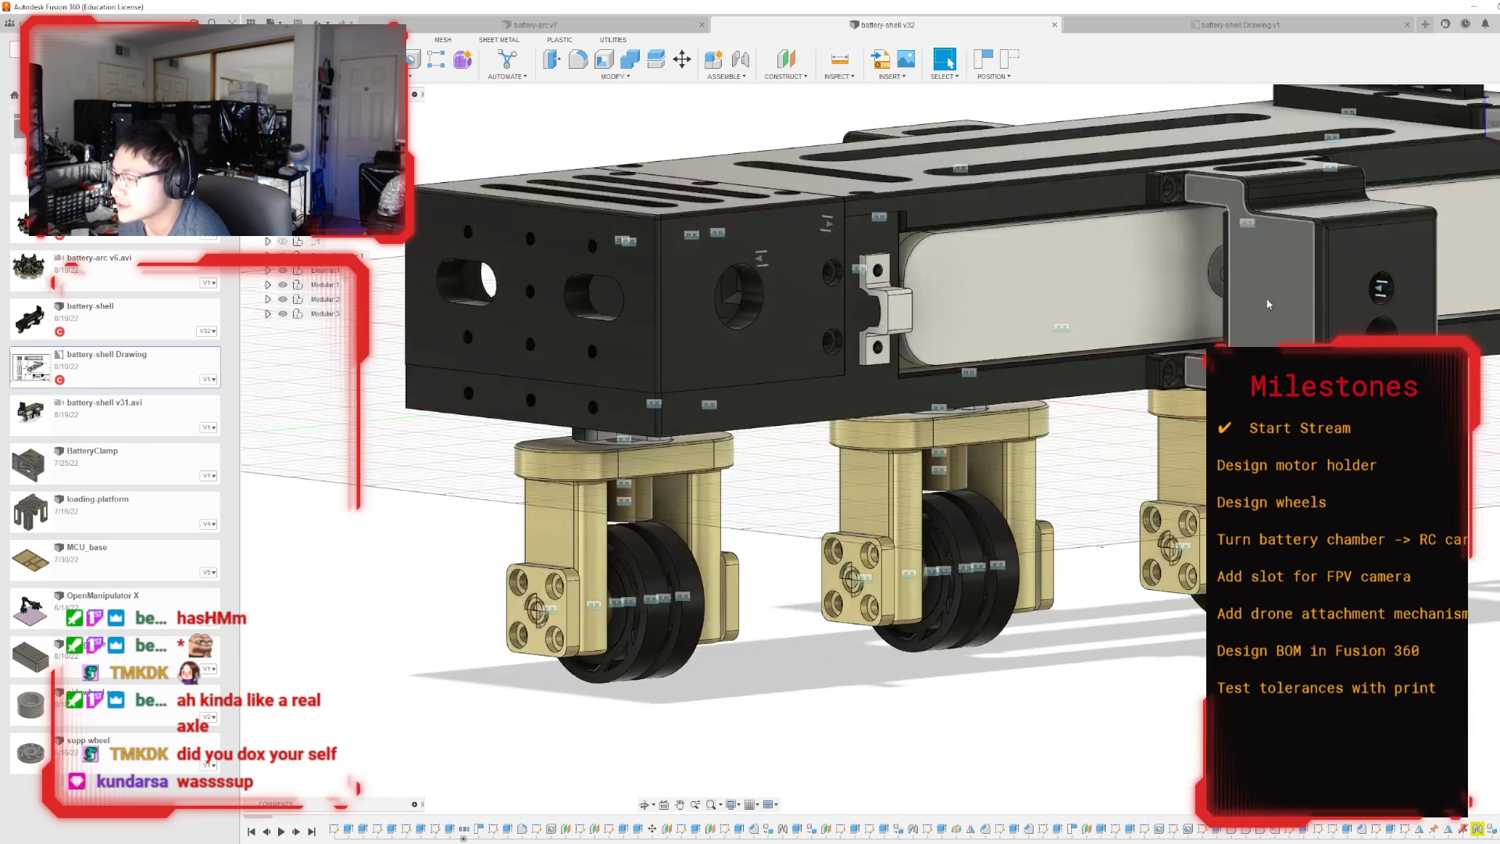
pyautogui.scroll(-4, 1064, 375)
pyautogui.scroll(4, 934, 359)
pyautogui.scroll(-3, 930, 352)
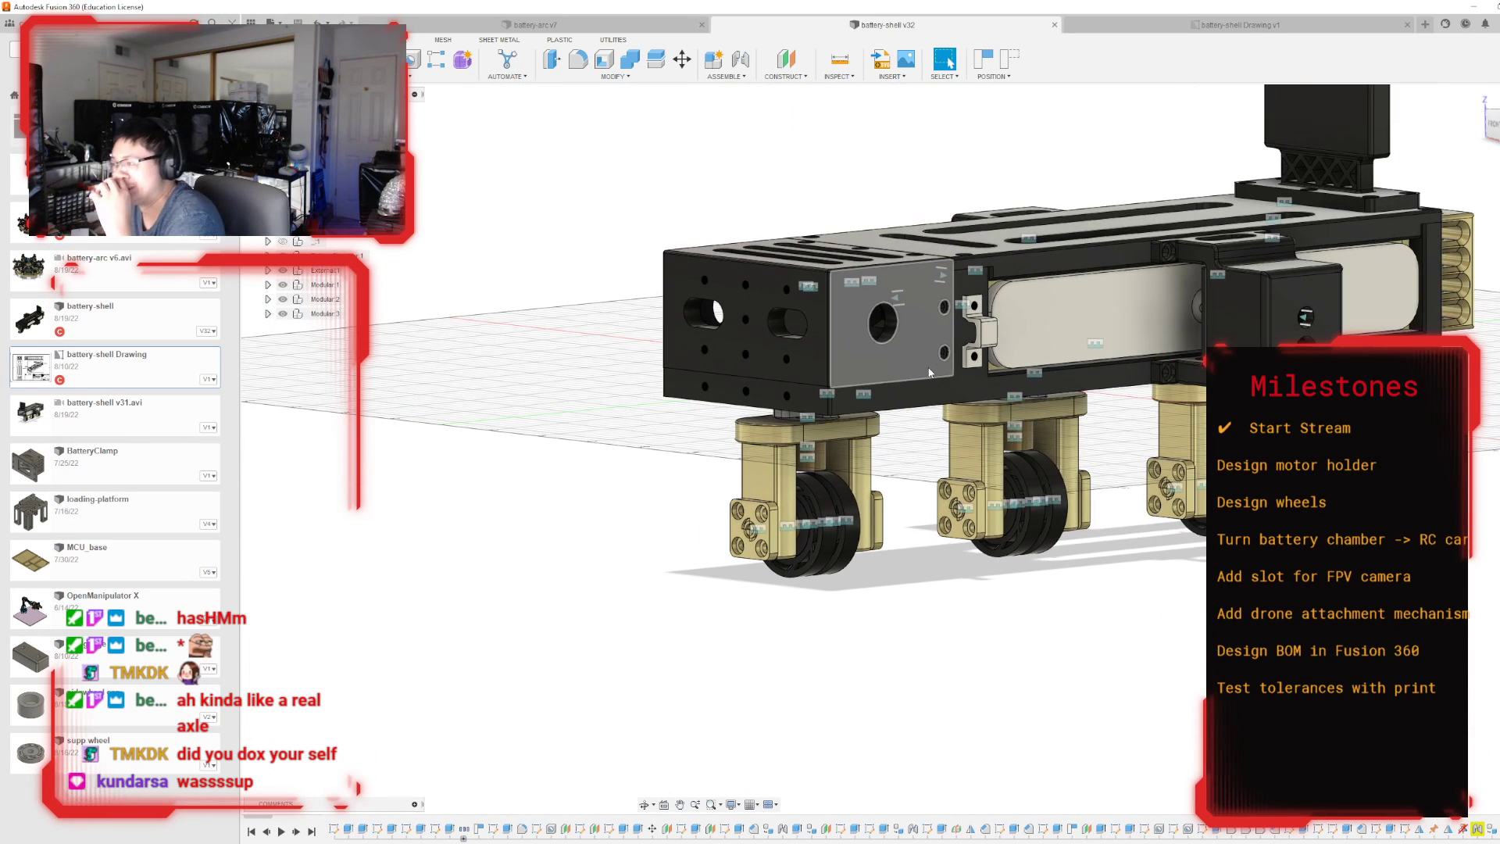
pyautogui.scroll(2, 930, 373)
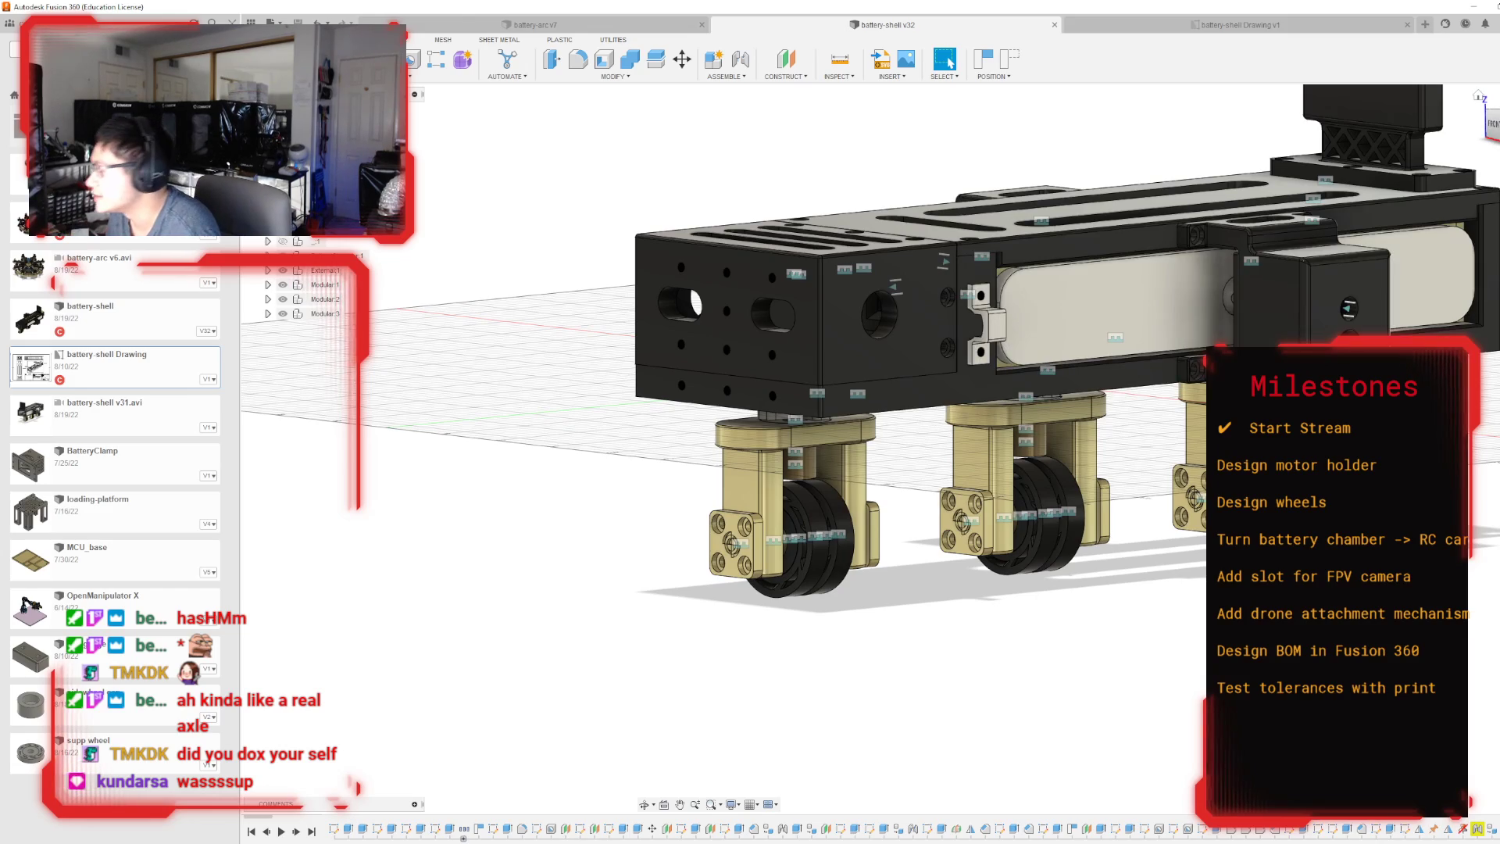
pyautogui.moveTo(892, 449)
pyautogui.keyDown('shift'); pyautogui.mouseDown(button='middle')
pyautogui.moveTo(882, 316)
pyautogui.moveTo(832, 301)
pyautogui.moveTo(820, 351)
pyautogui.moveTo(886, 418)
pyautogui.moveTo(937, 355)
pyautogui.moveTo(953, 422)
pyautogui.mouseUp(button='middle'); pyautogui.keyUp('shift')
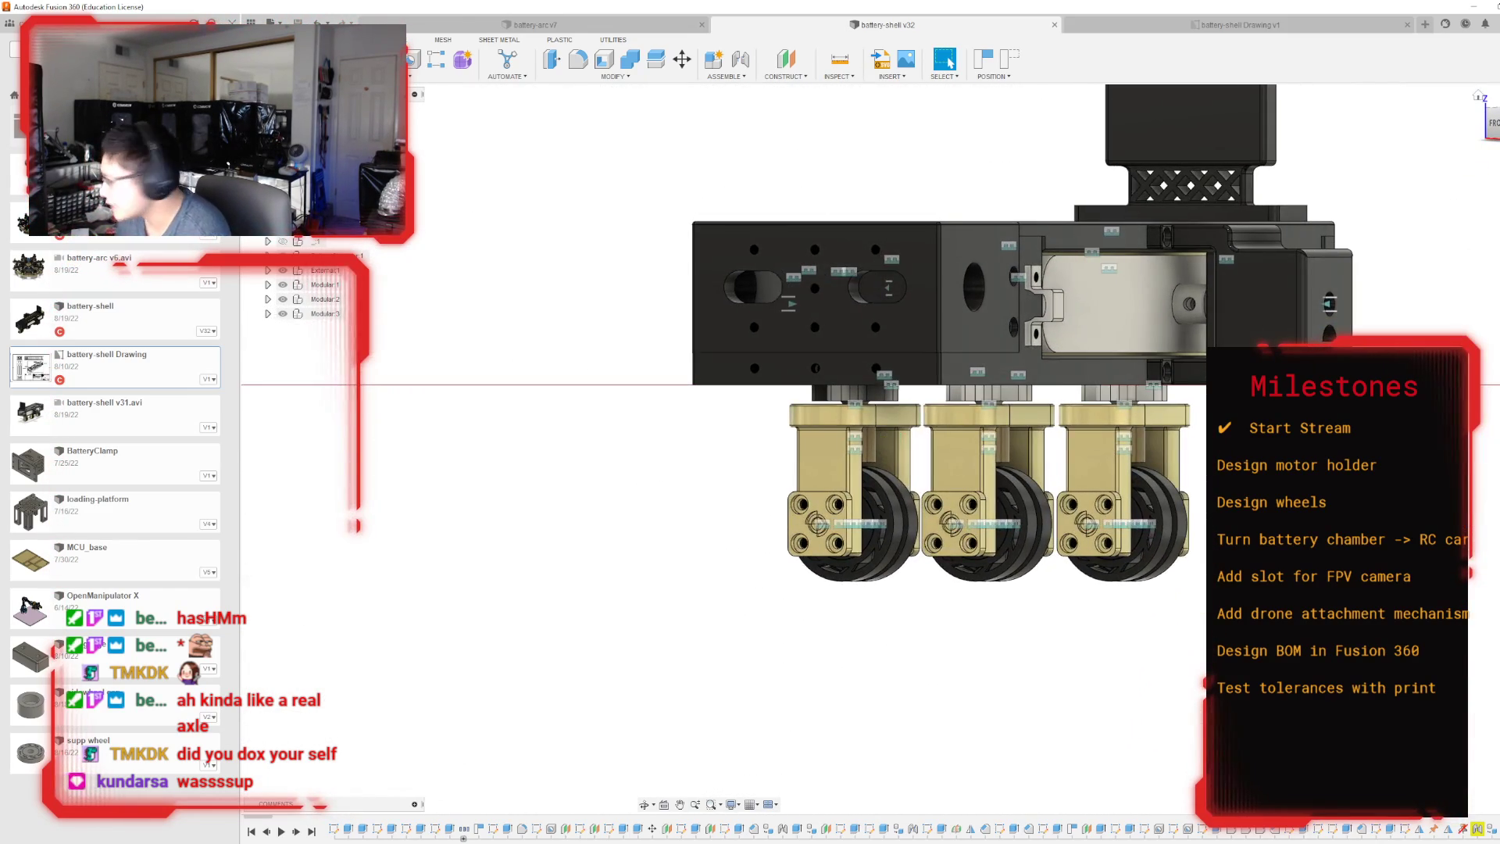
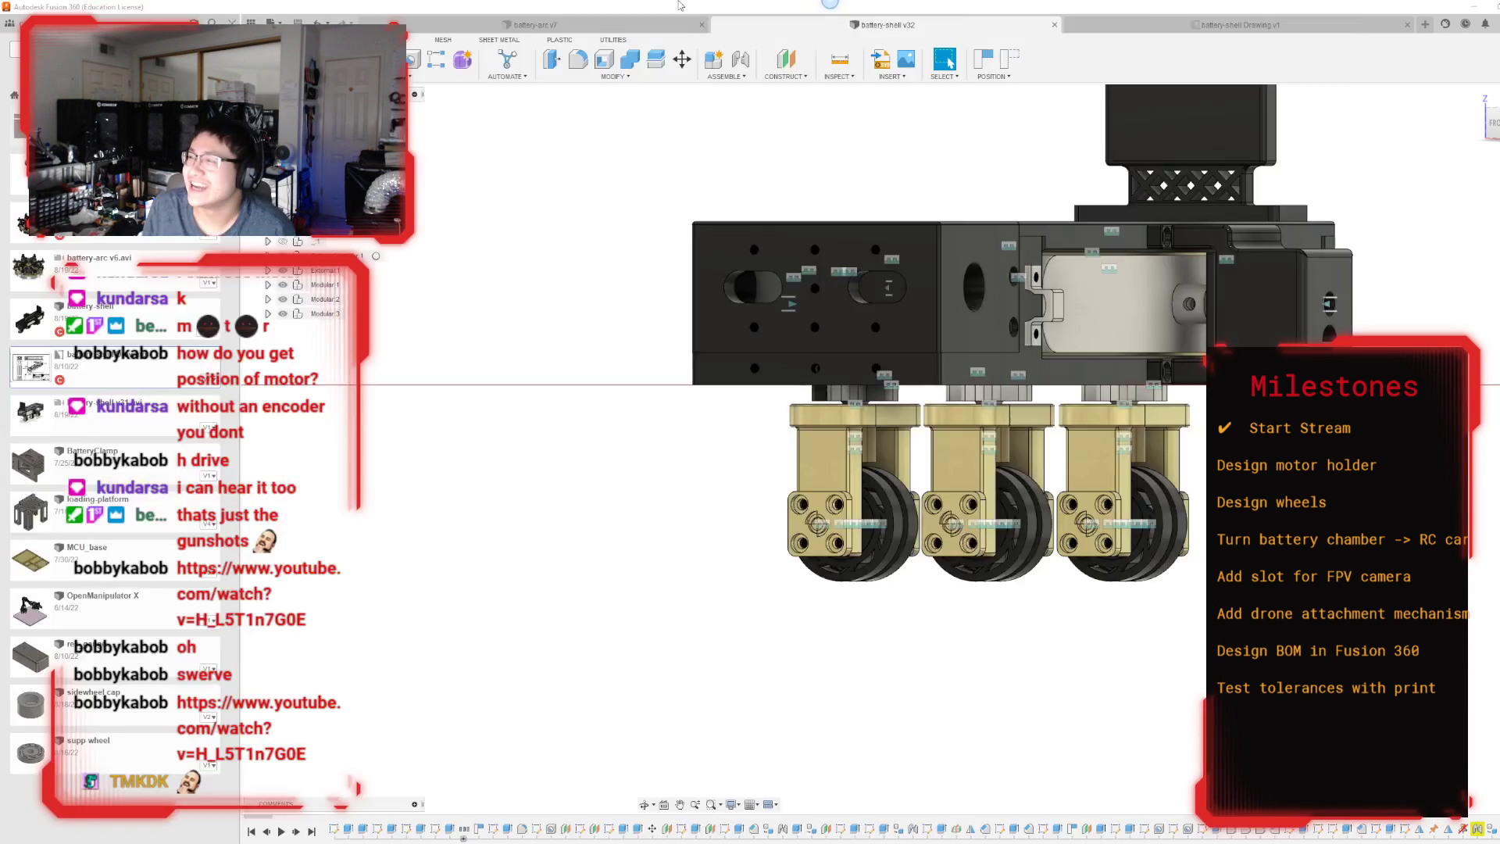
# Switch to the browser's swerve drive image results and open the MK4 Swerve Module picture for reference.
pyautogui.hotkey('alt', 'Tab')
pyautogui.click(166, 125)
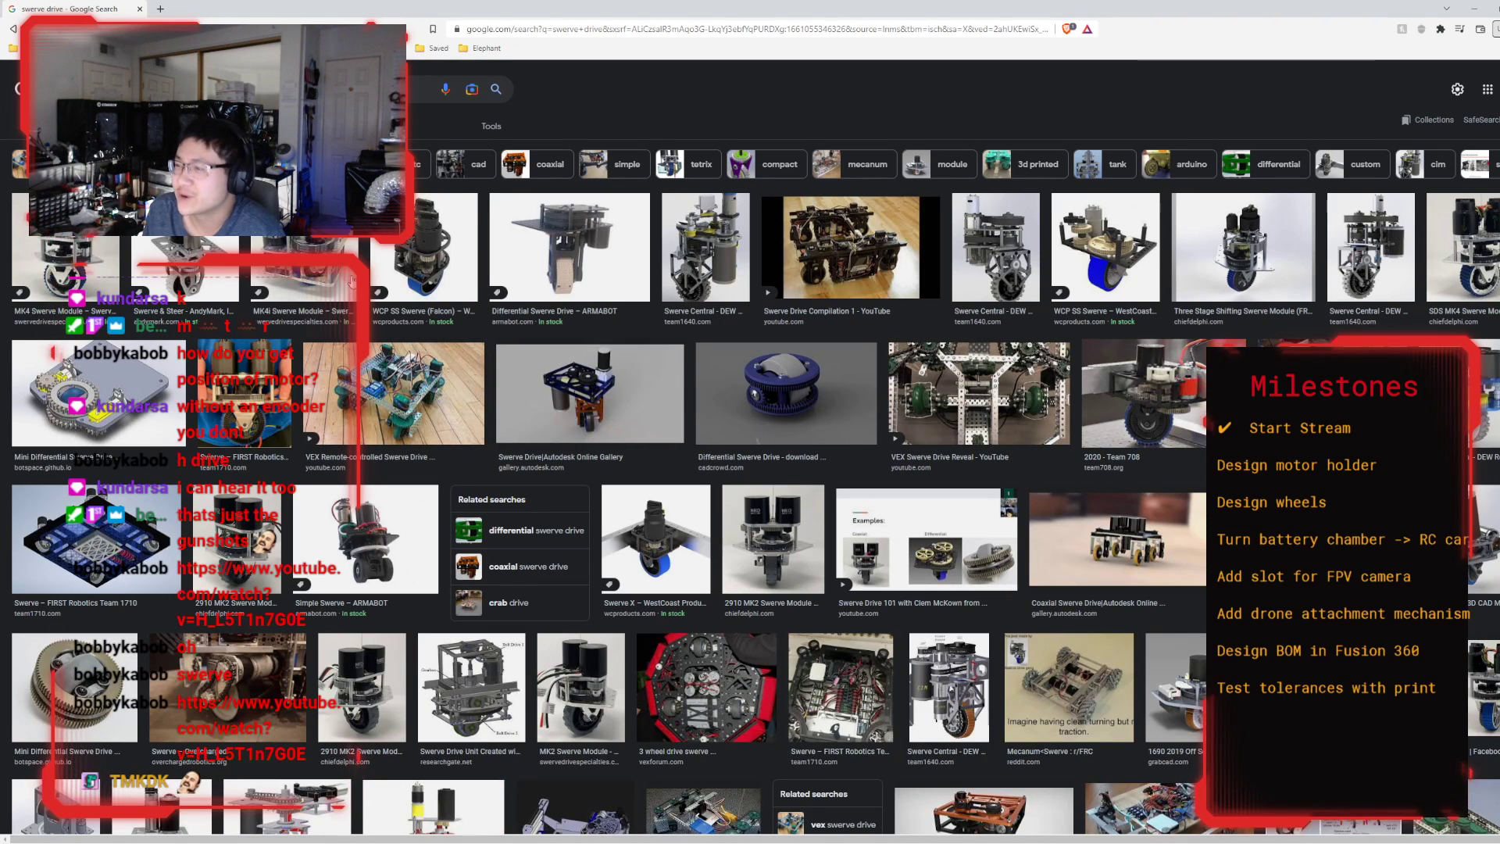
pyautogui.click(68, 258)
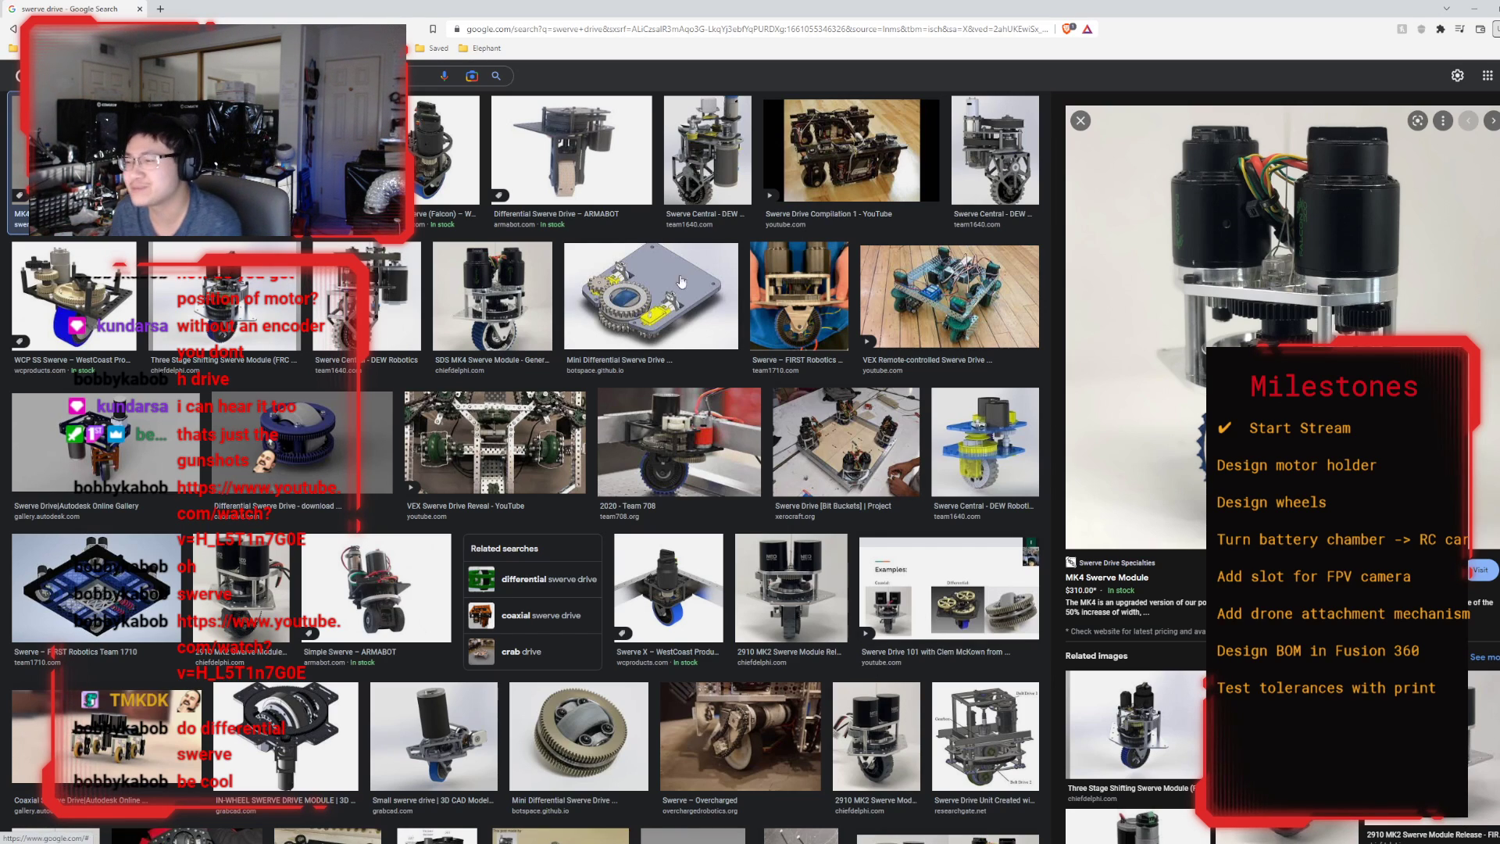
# Search images for "differential swerve" and open the peacock differential swerve (v2) picture.
pyautogui.click(367, 76)
pyautogui.moveTo(183, 77); pyautogui.dragTo(2, 114)
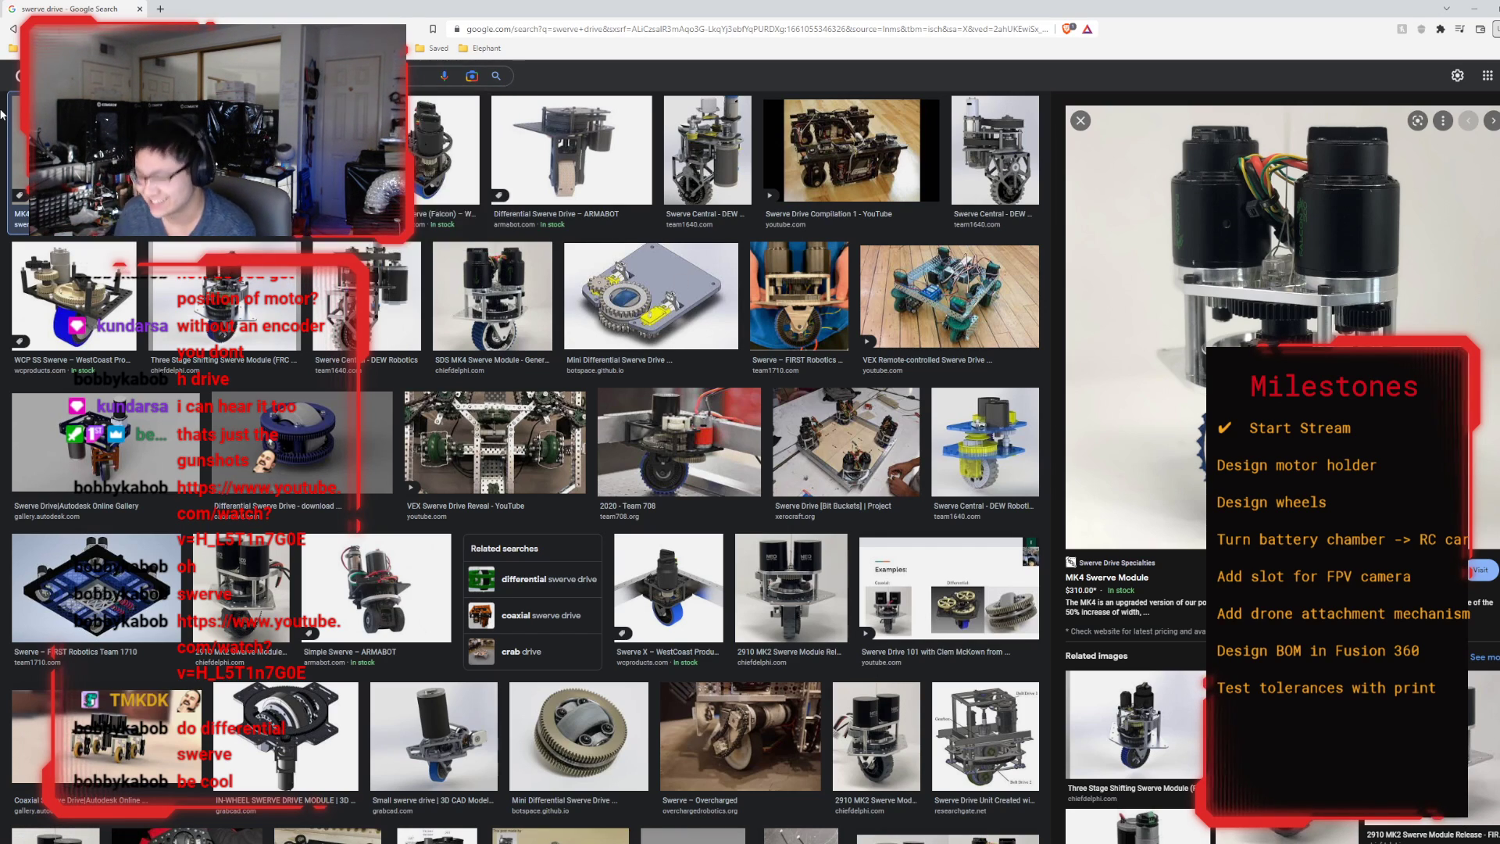
pyautogui.write('differential swerve')
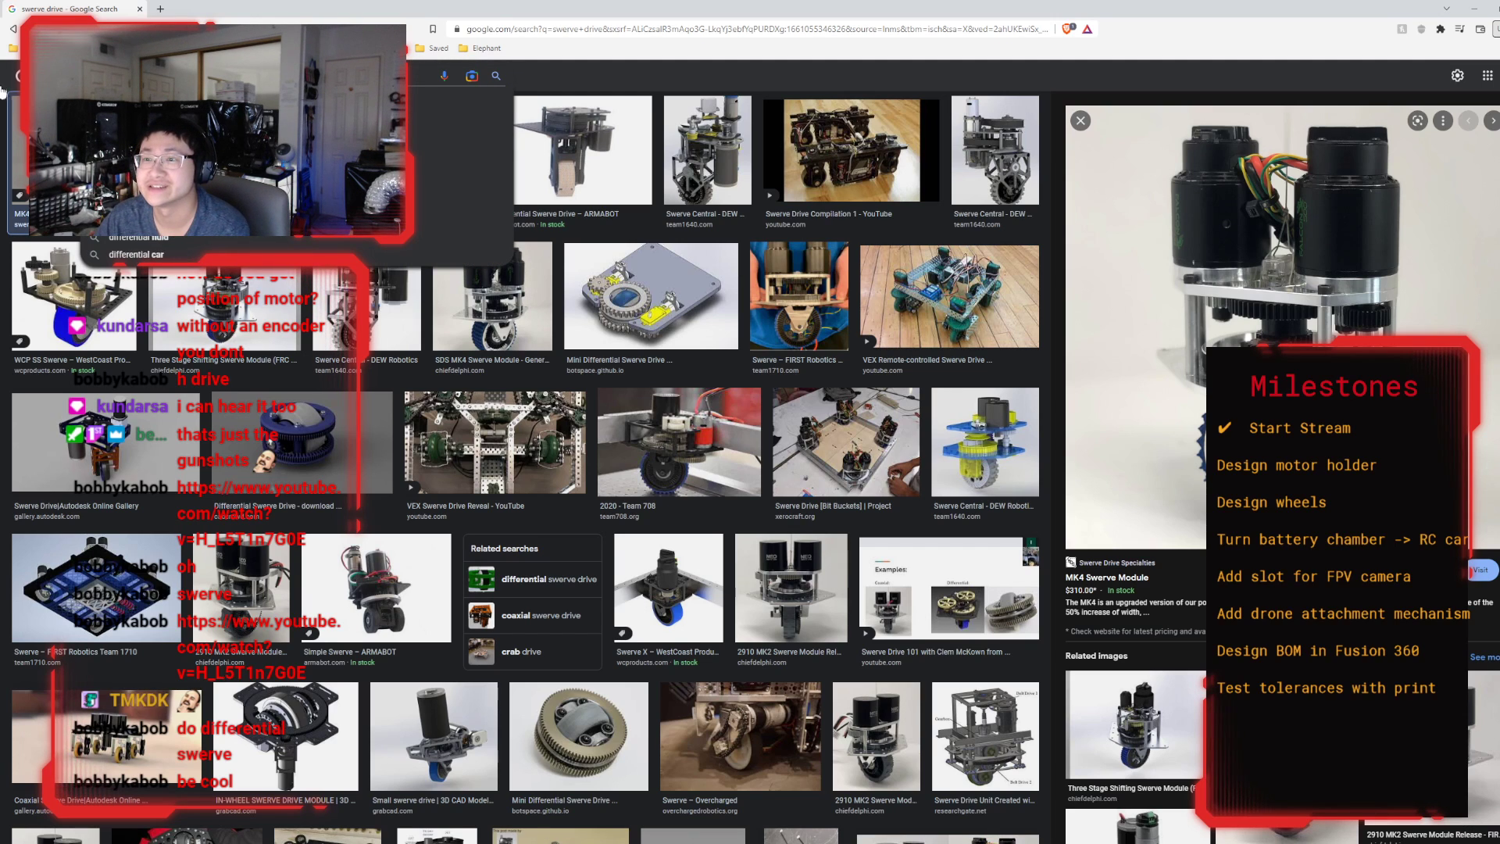
pyautogui.press('Return')
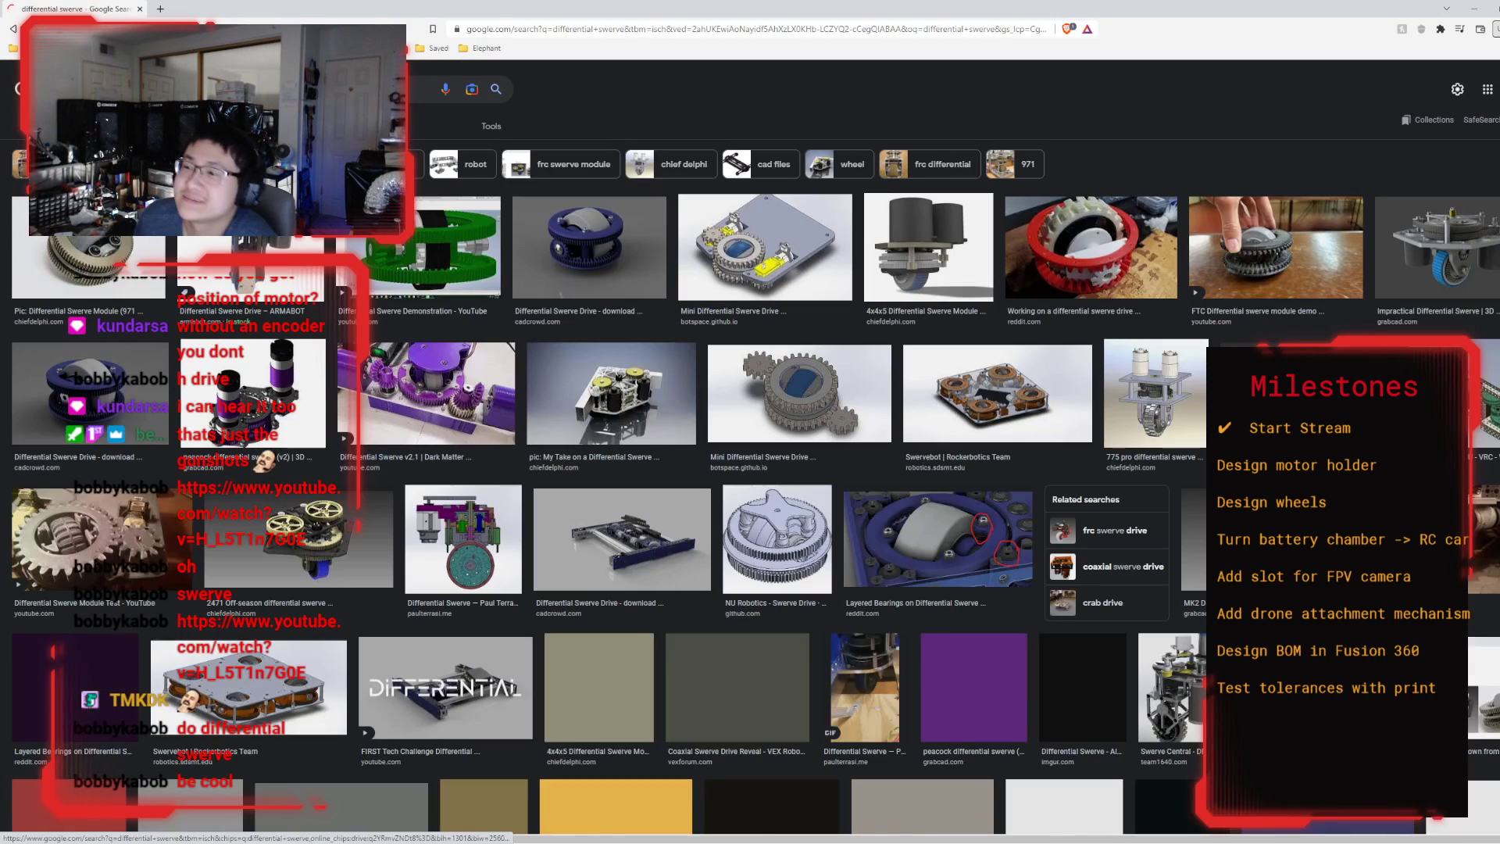
pyautogui.click(235, 395)
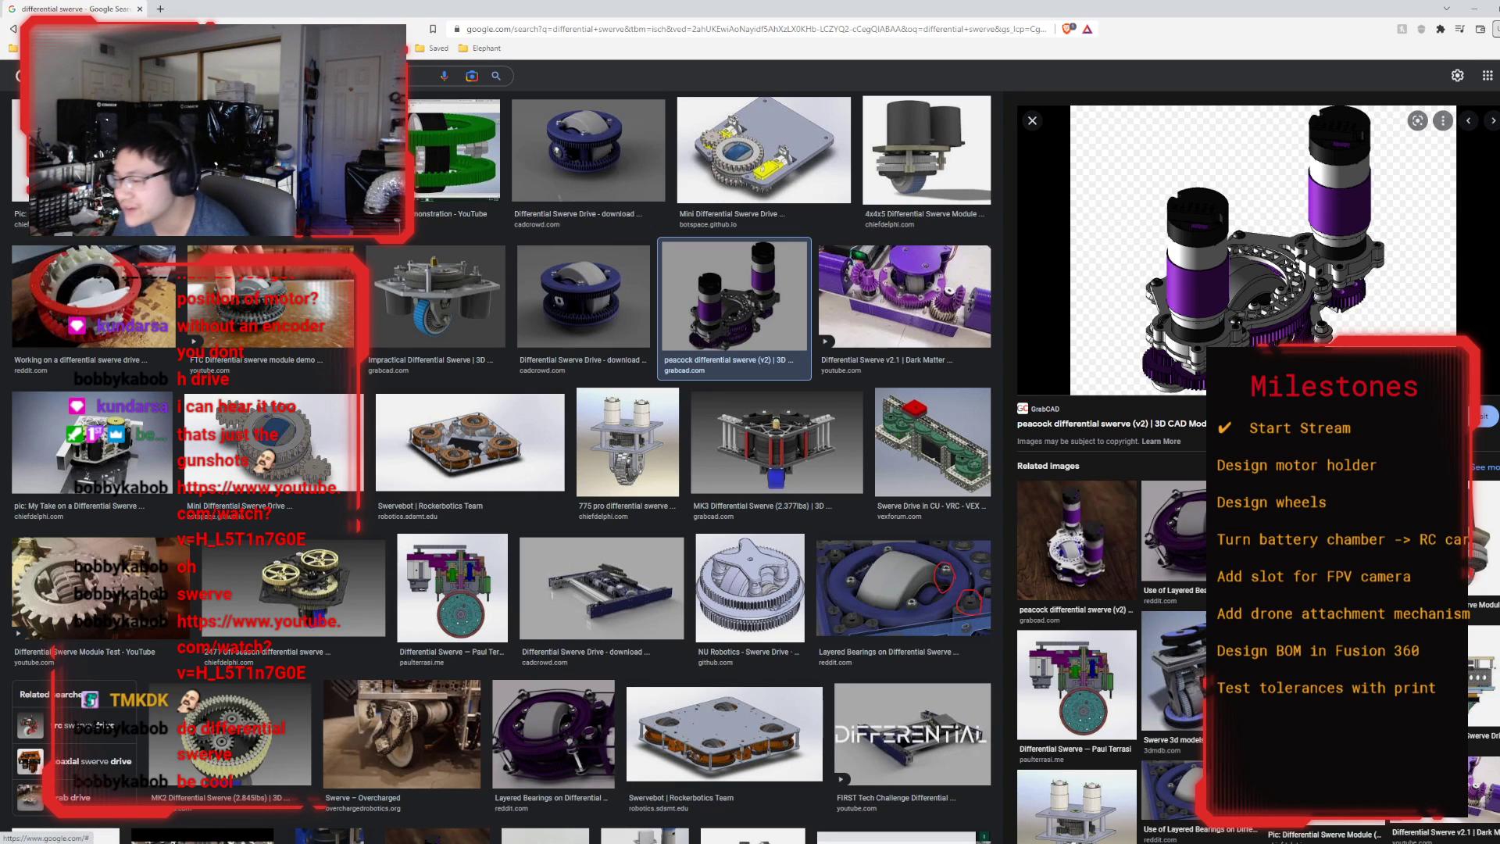
# Switch back to the battery-shell design in Fusion 360 and examine the wheels on the underside and the slotted top.
pyautogui.hotkey('alt', 'Tab')
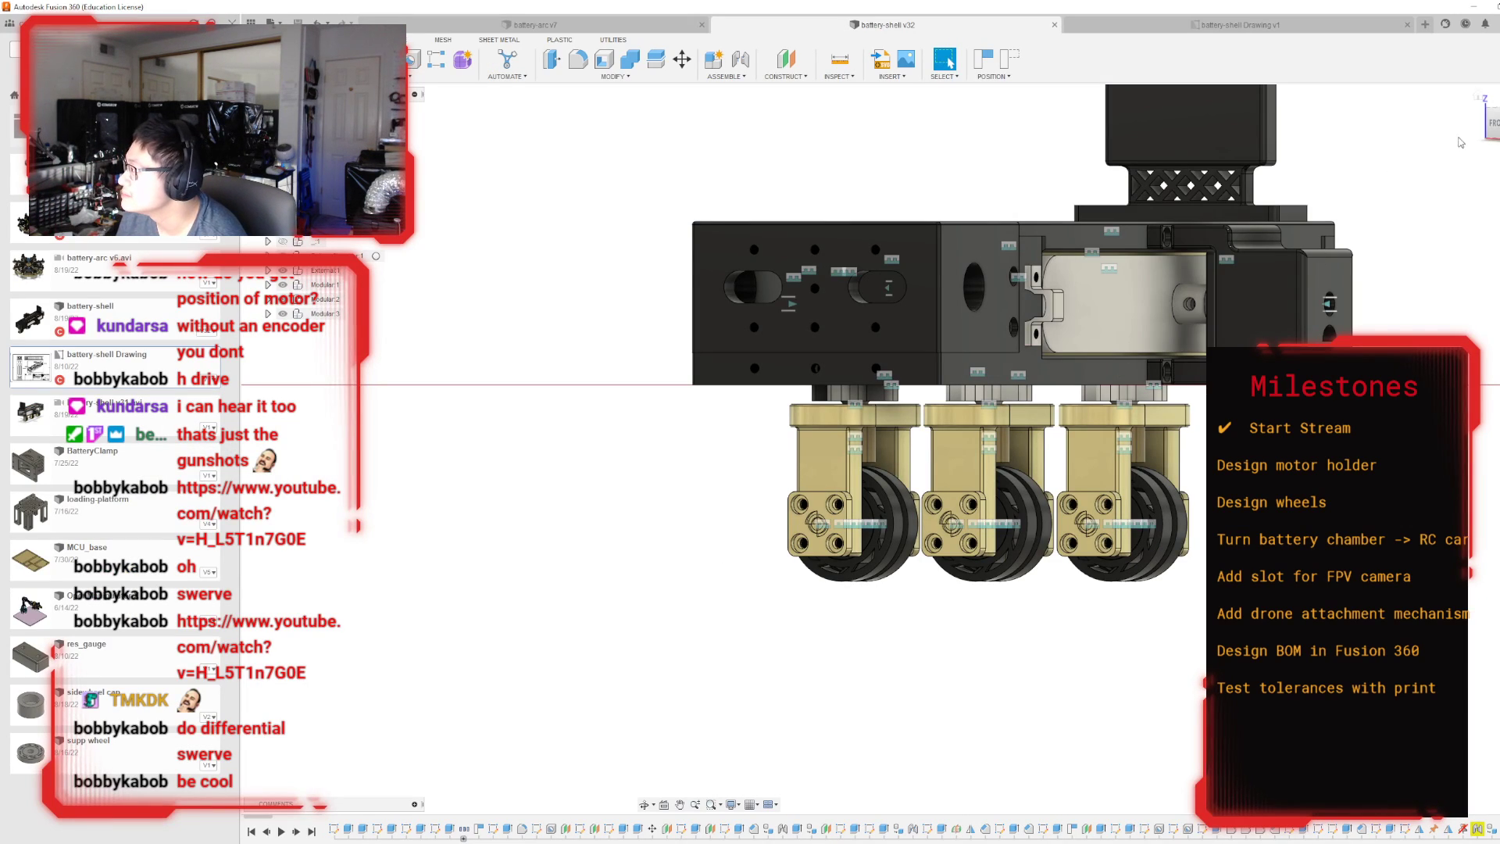
pyautogui.moveTo(1492, 125); pyautogui.dragTo(1426, 87)
pyautogui.moveTo(1424, 270); pyautogui.dragTo(1446, 404, button='middle')
pyautogui.moveTo(1486, 125); pyautogui.dragTo(1478, 85)
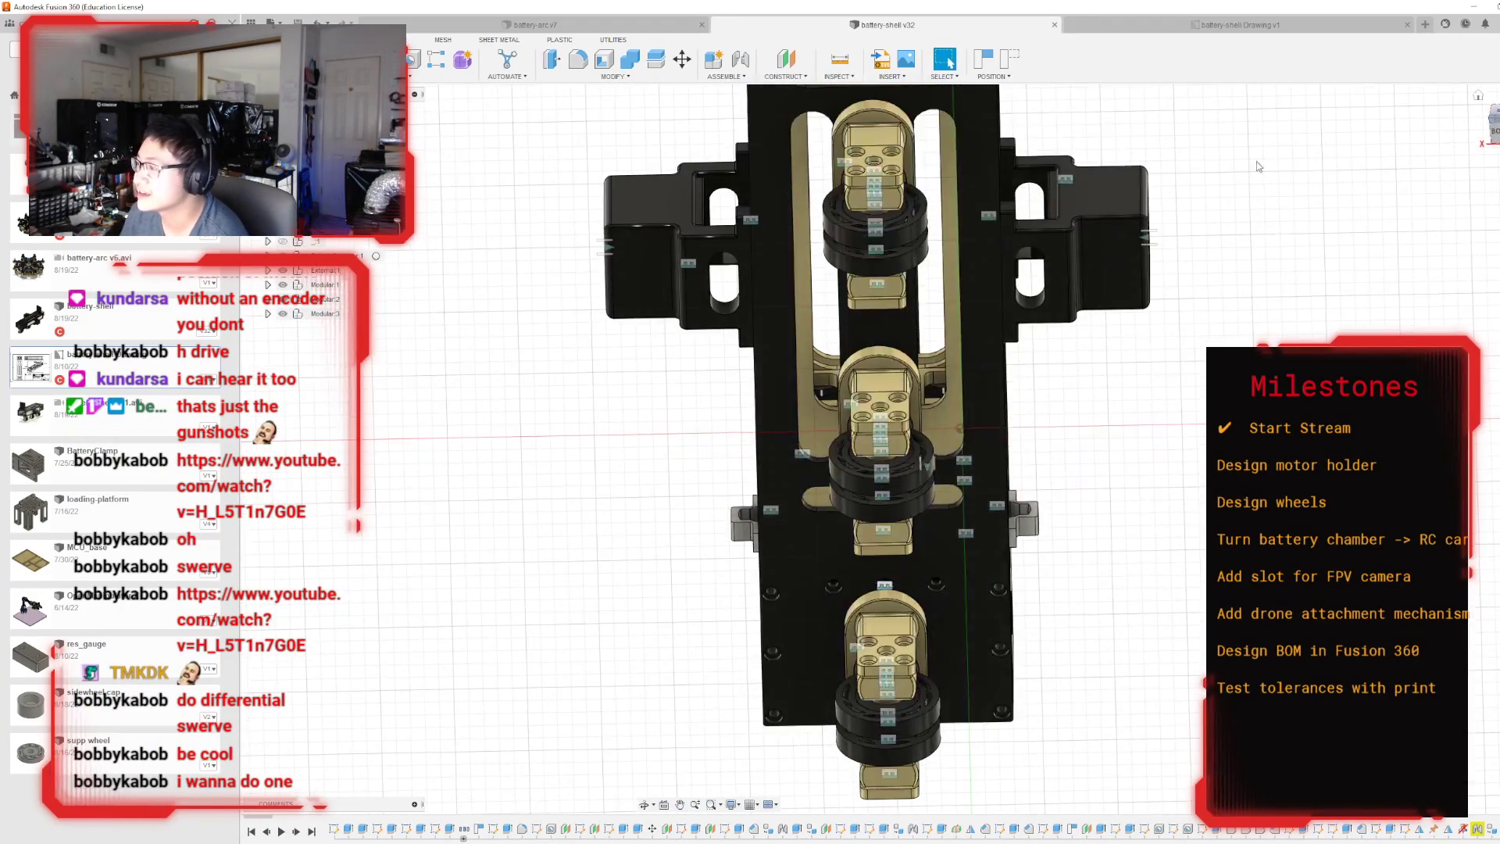
pyautogui.moveTo(1134, 351); pyautogui.dragTo(1142, 512, button='middle')
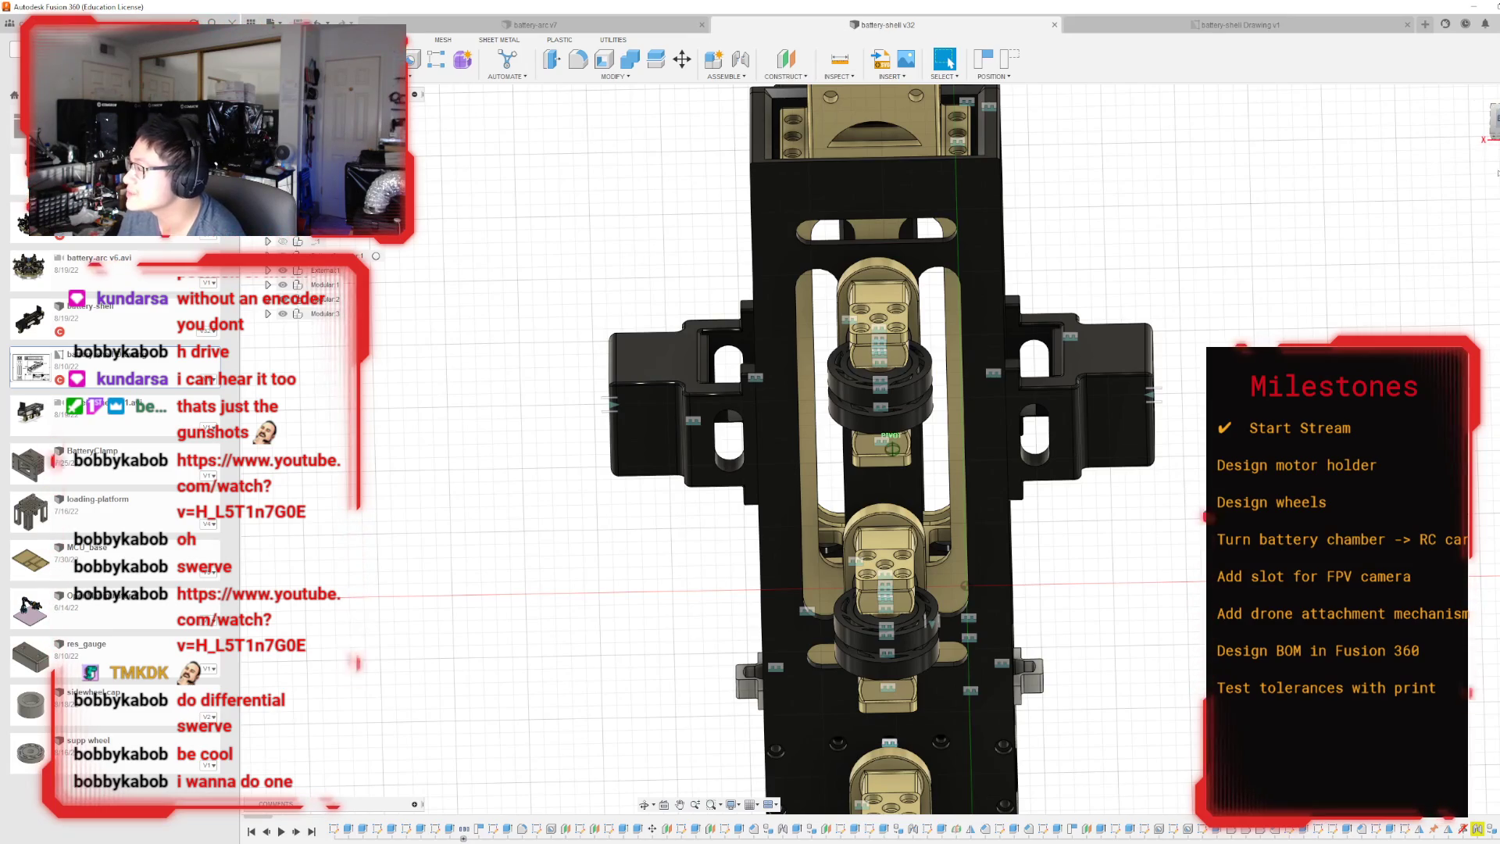
pyautogui.moveTo(1493, 111); pyautogui.dragTo(1416, 108)
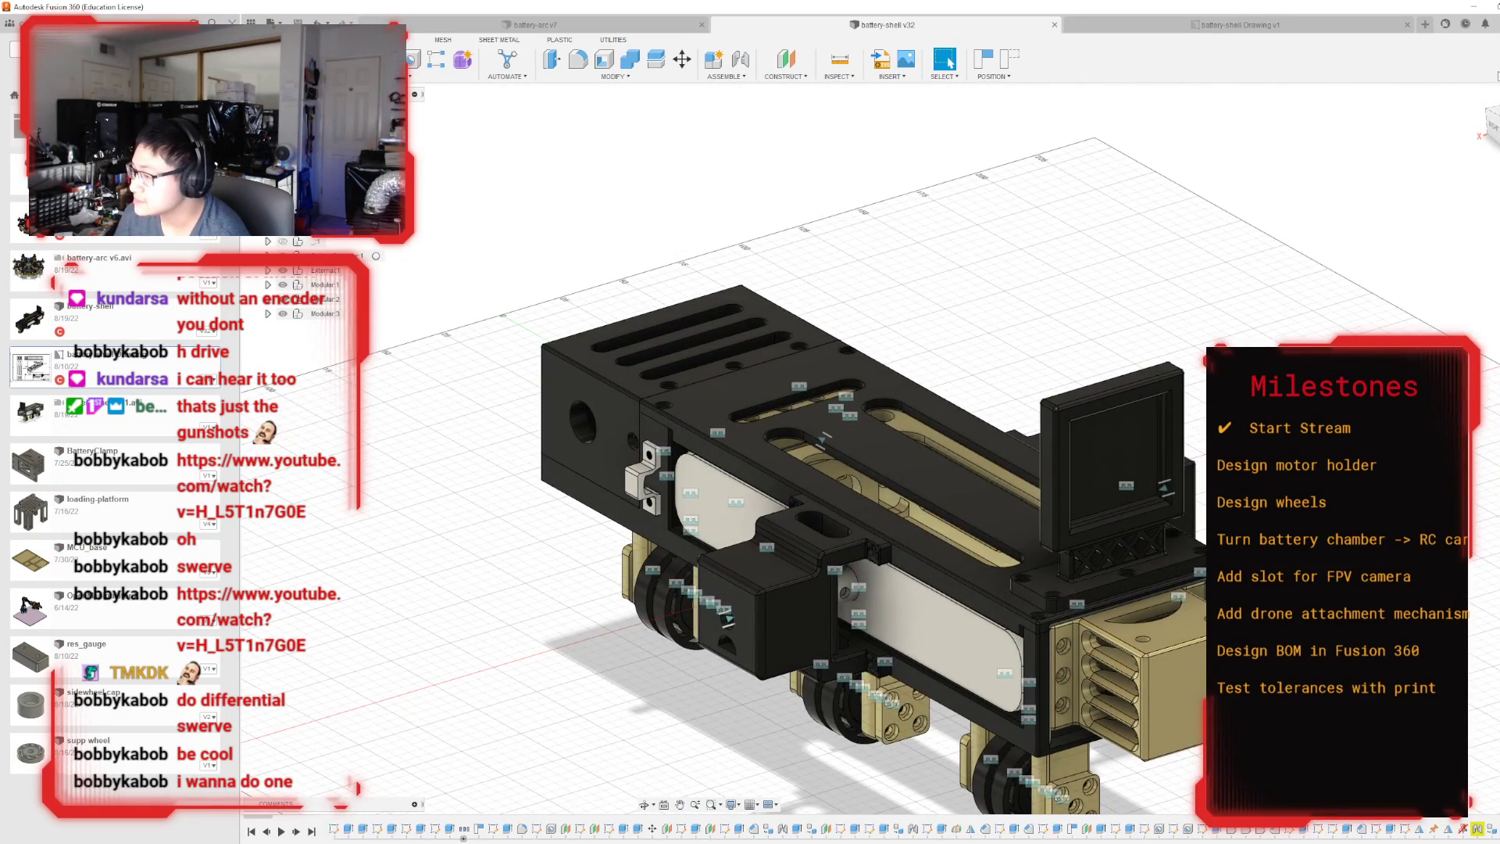
pyautogui.scroll(-1, 1117, 316)
pyautogui.scroll(4, 670, 452)
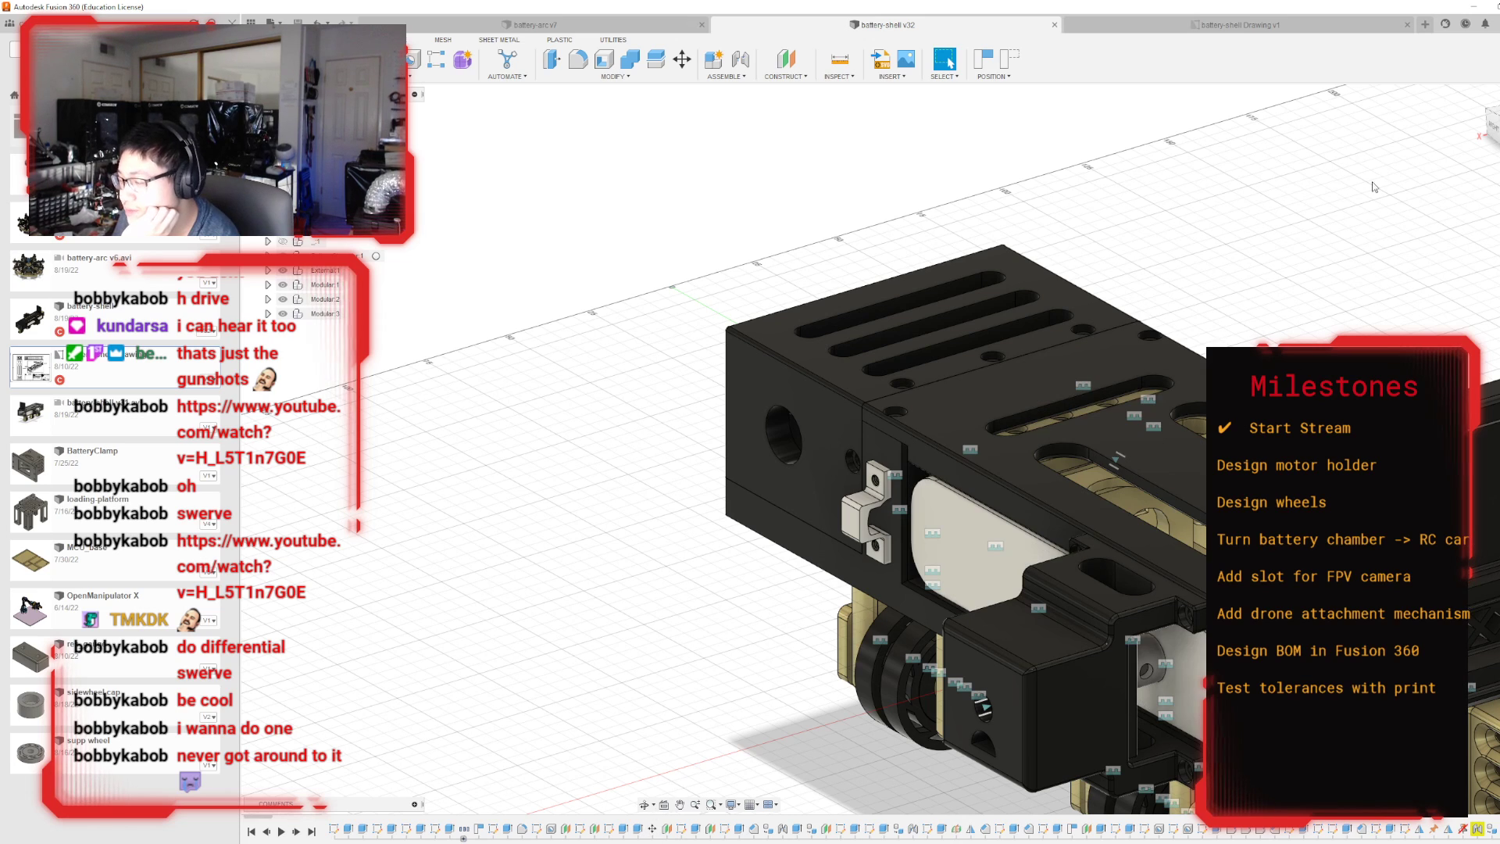
# Examine the shell's side windows, vented end block, underside wheel mounts and side brackets, finishing with the whole assembly.
pyautogui.click(1491, 123)
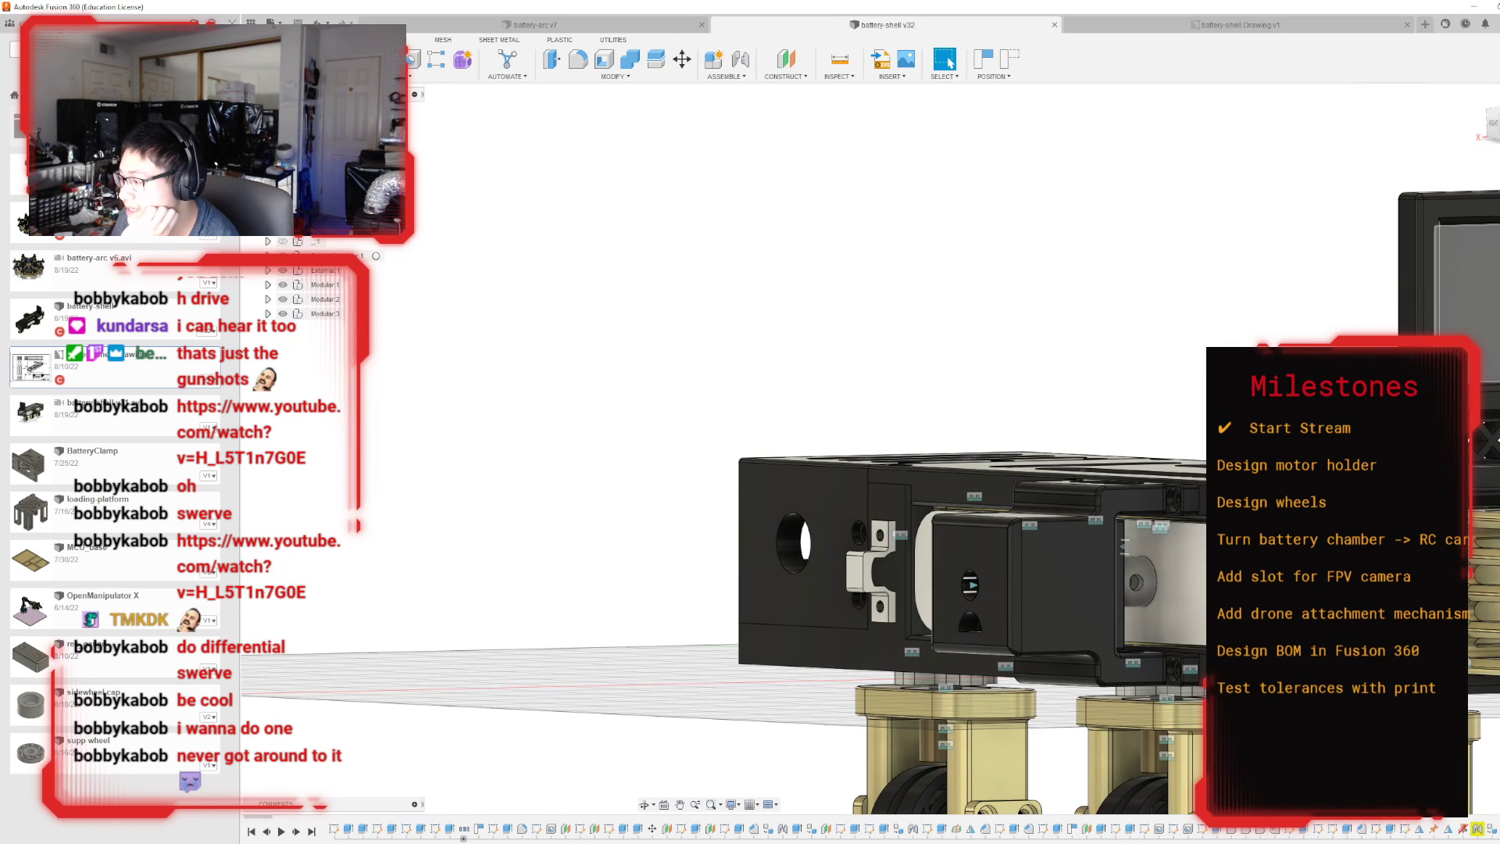
pyautogui.keyDown('shift'); pyautogui.moveTo(892, 450); pyautogui.dragTo(1003, 555, button='middle'); pyautogui.keyUp('shift')
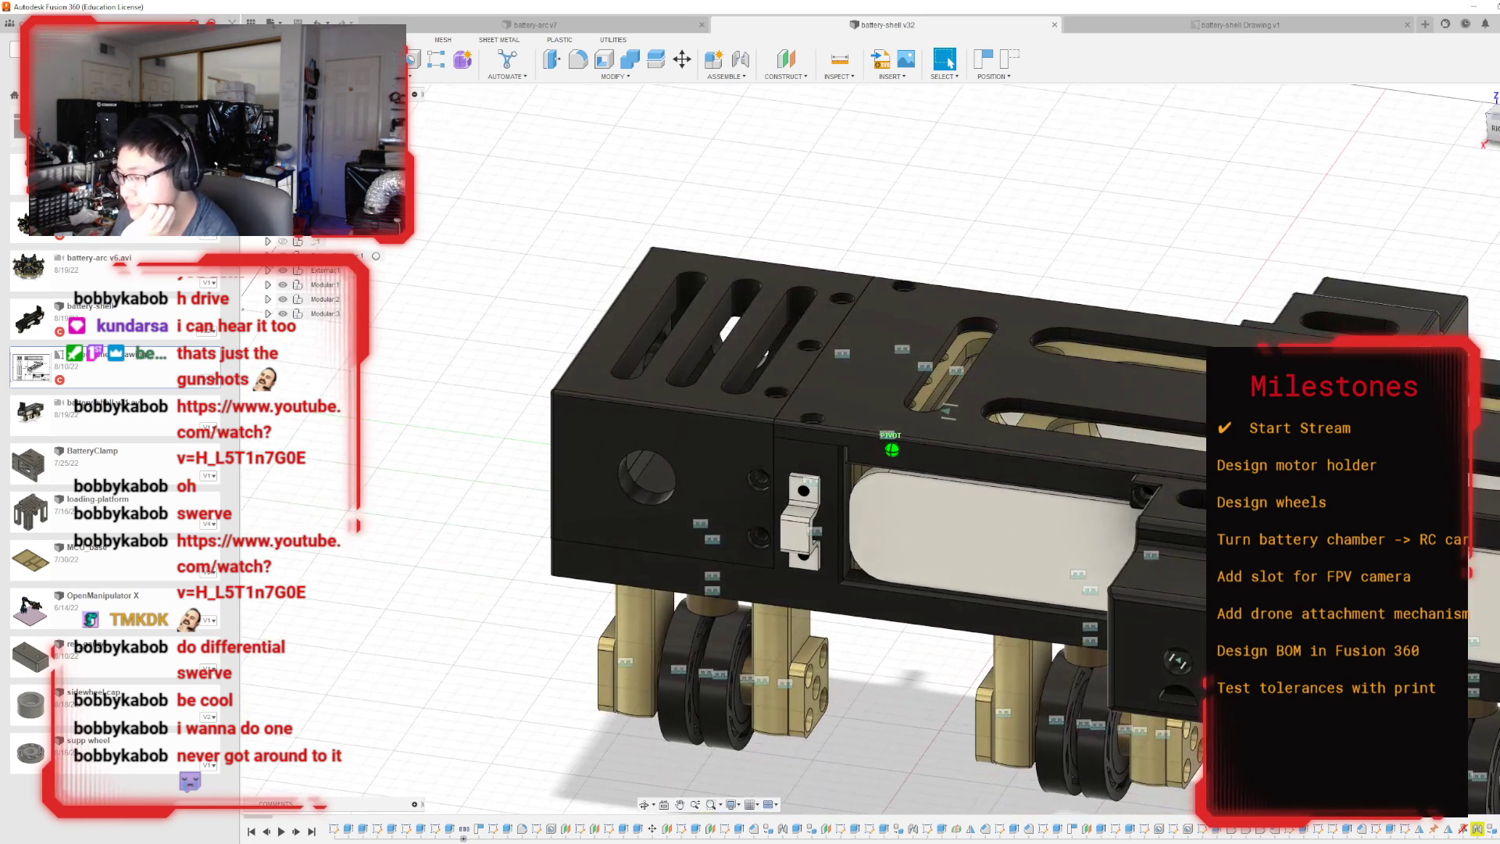
pyautogui.moveTo(1438, 150); pyautogui.dragTo(1429, 151)
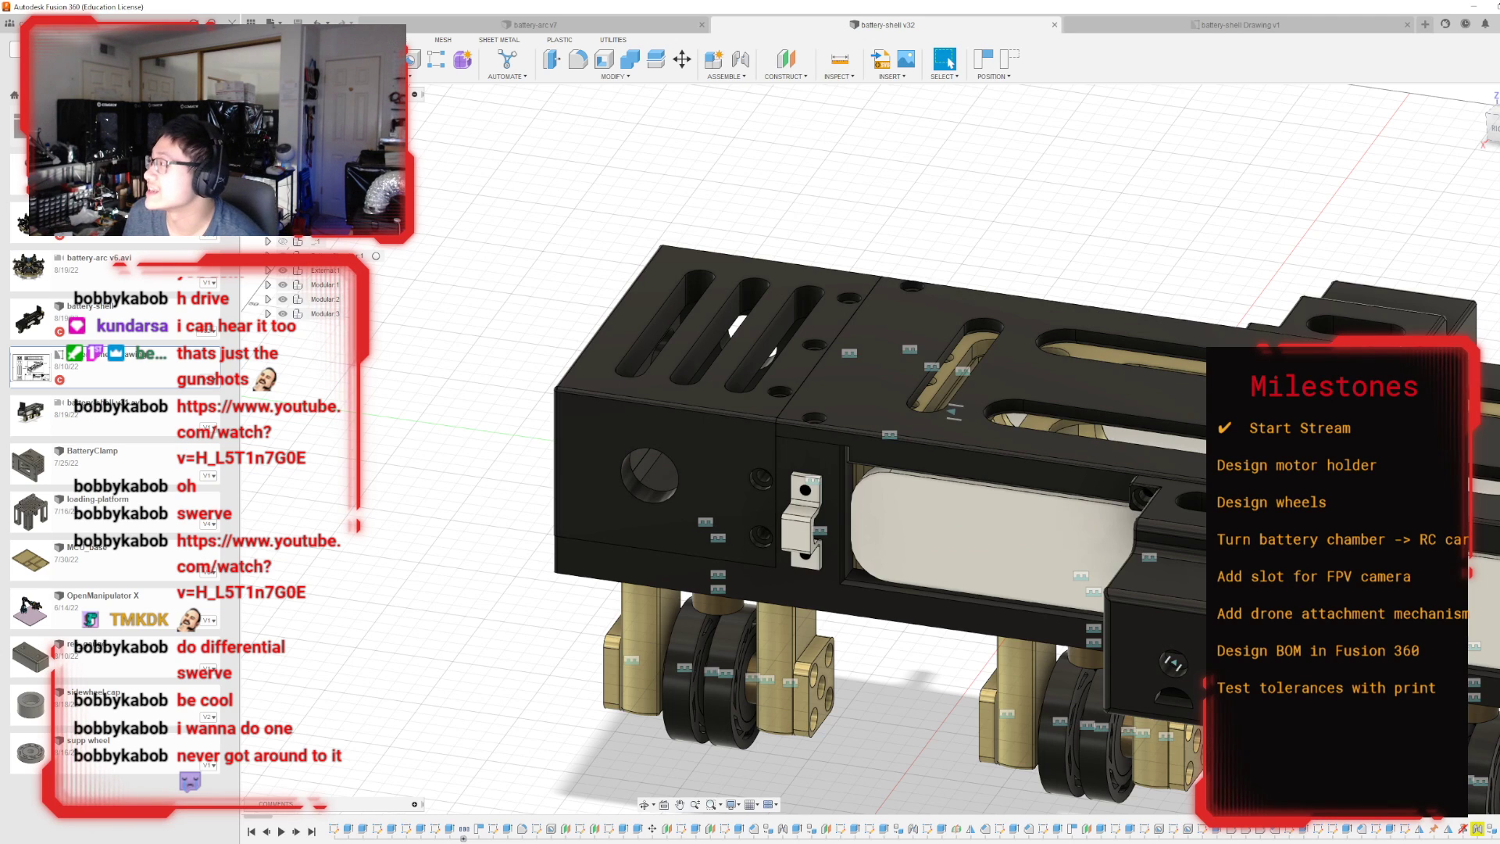
pyautogui.keyDown('shift'); pyautogui.moveTo(894, 445); pyautogui.dragTo(668, 360, button='middle'); pyautogui.keyUp('shift')
pyautogui.scroll(-3, 667, 358)
pyautogui.scroll(2, 764, 427)
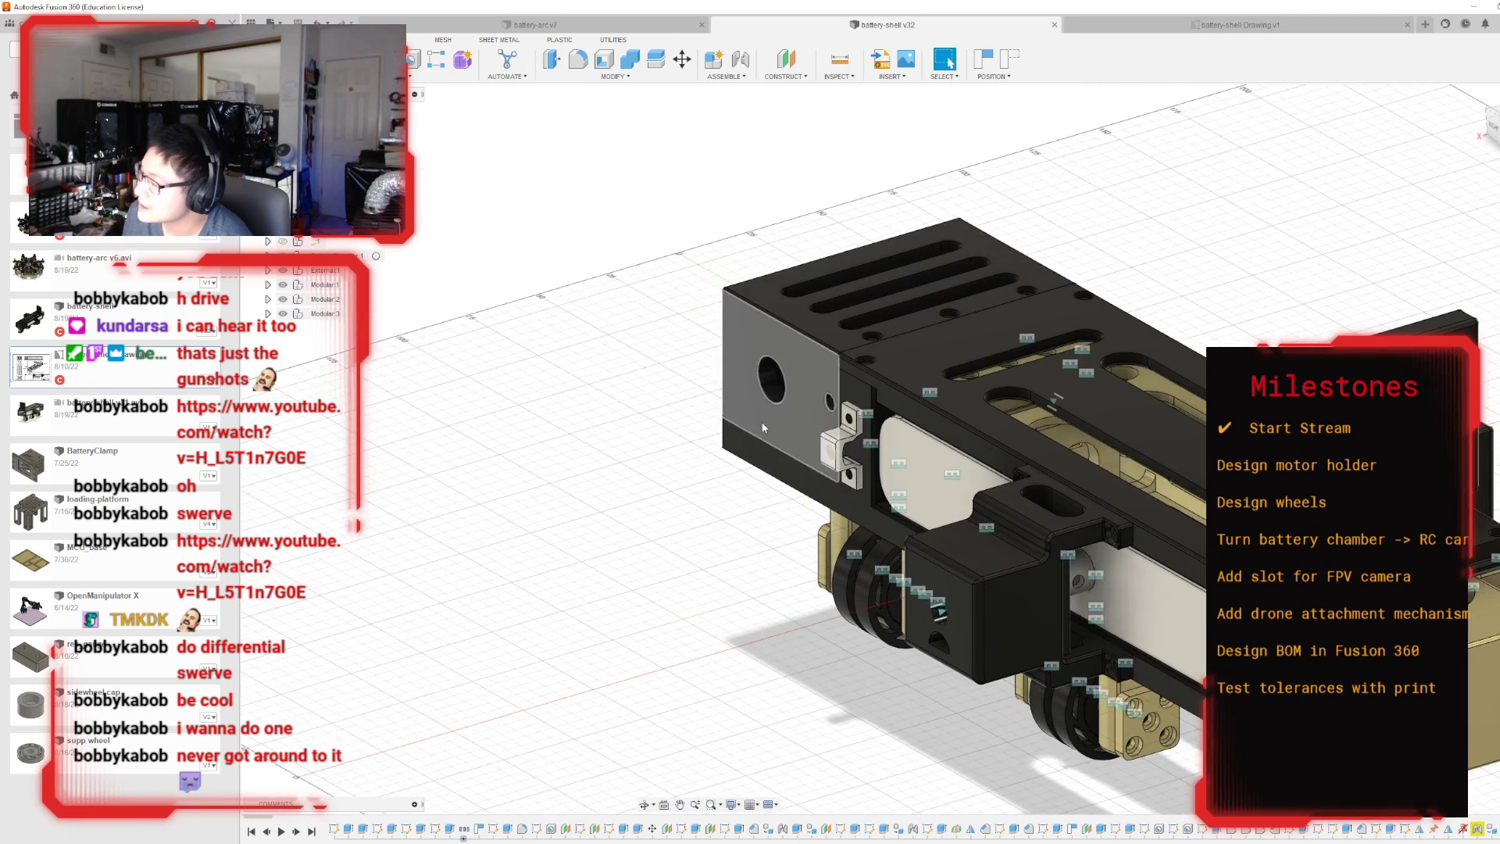
pyautogui.click(1491, 120)
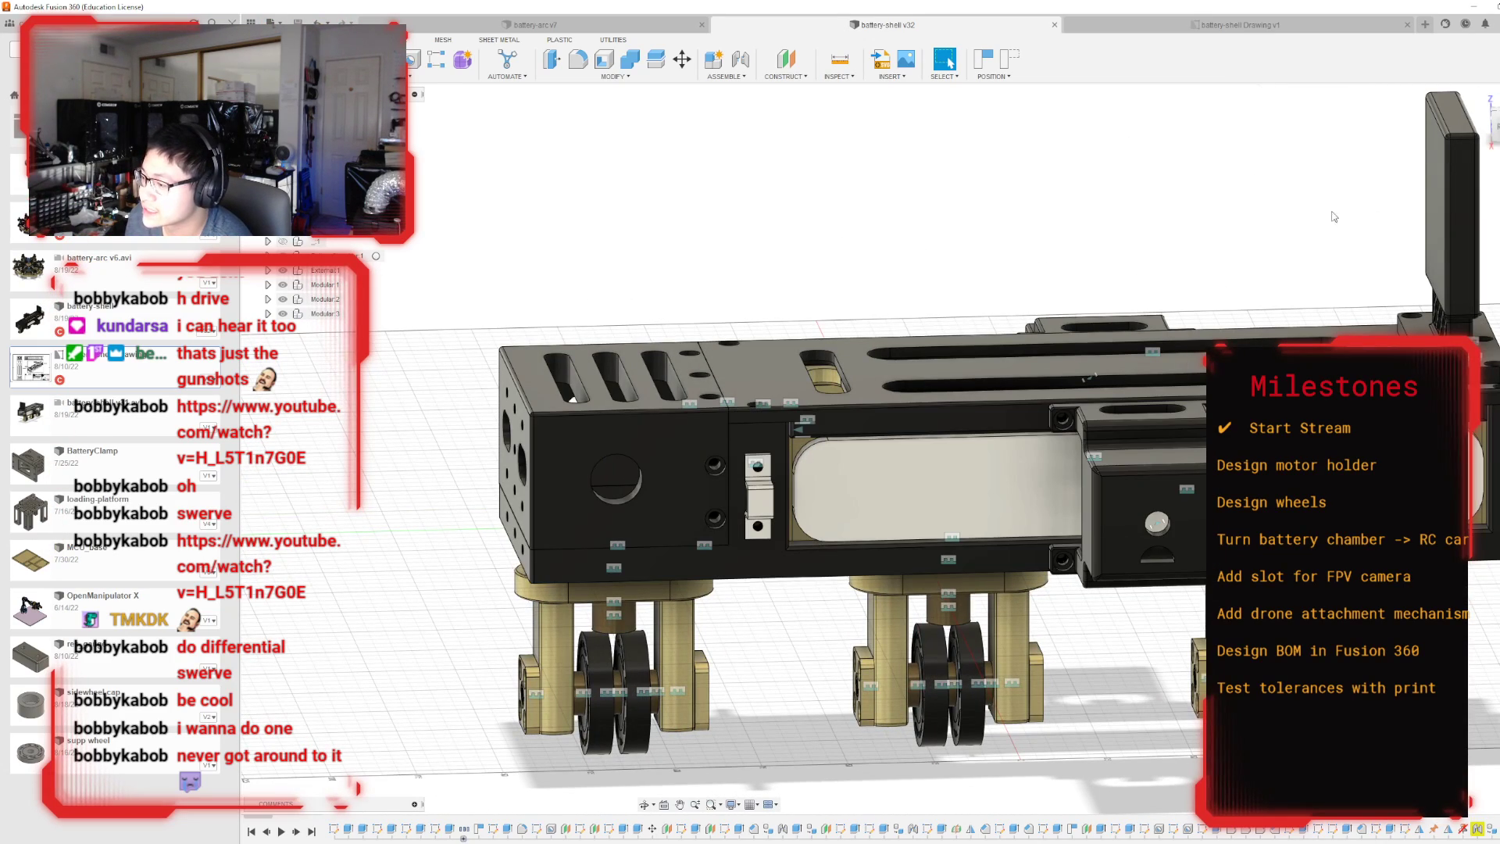
pyautogui.moveTo(892, 449)
pyautogui.keyDown('shift'); pyautogui.mouseDown(button='middle')
pyautogui.moveTo(992, 301)
pyautogui.moveTo(1082, 257)
pyautogui.moveTo(1074, 242)
pyautogui.moveTo(1086, 364)
pyautogui.mouseUp(button='middle'); pyautogui.keyUp('shift')
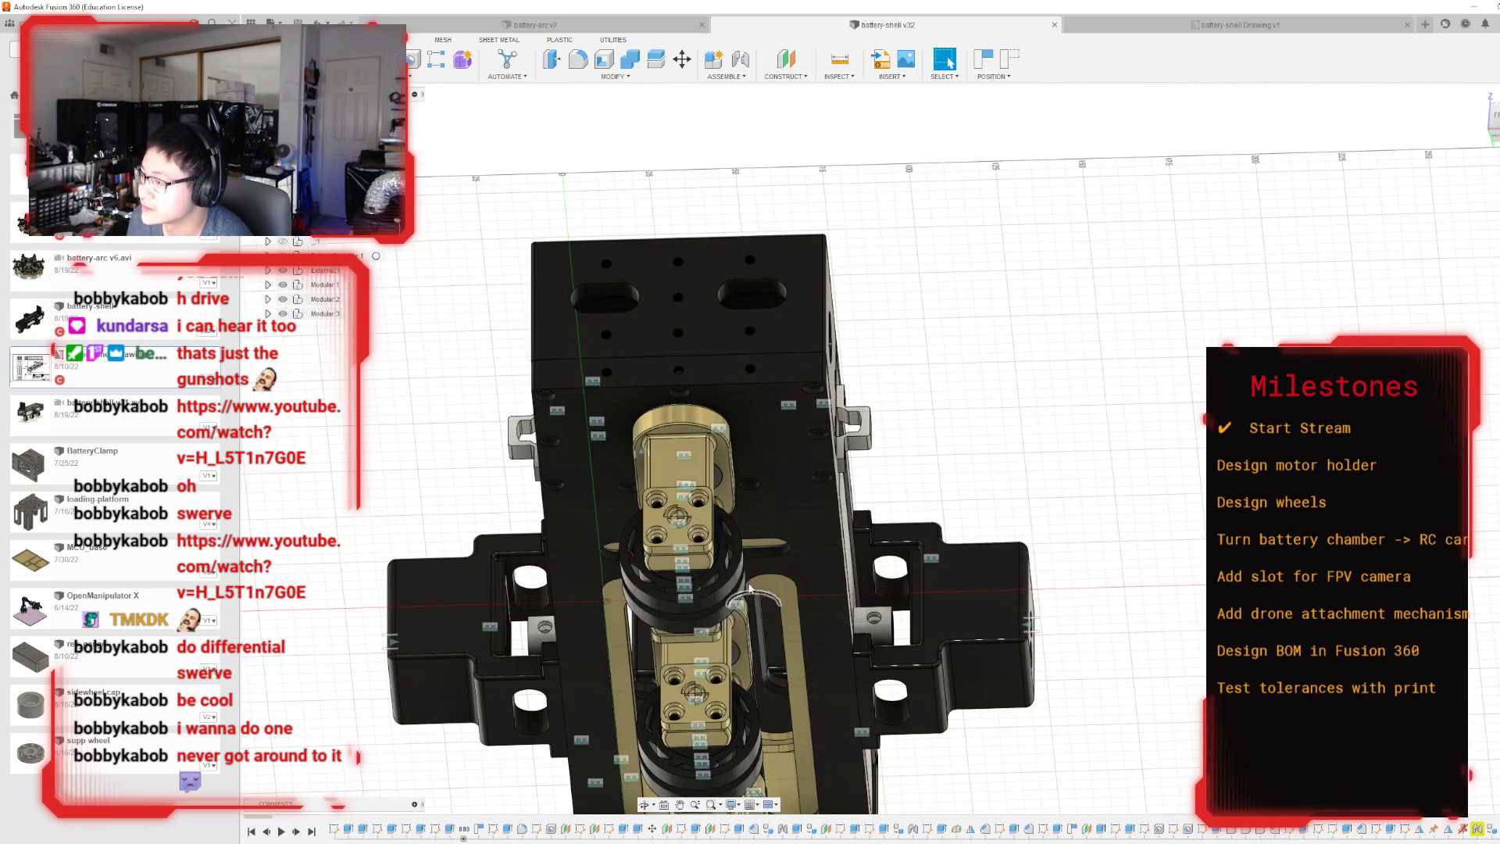
pyautogui.moveTo(1493, 127); pyautogui.dragTo(1499, 195)
pyautogui.moveTo(1499, 196)
pyautogui.keyDown('shift'); pyautogui.mouseDown(button='middle')
pyautogui.moveTo(1496, 312)
pyautogui.moveTo(1488, 266)
pyautogui.mouseUp(button='middle'); pyautogui.keyUp('shift')
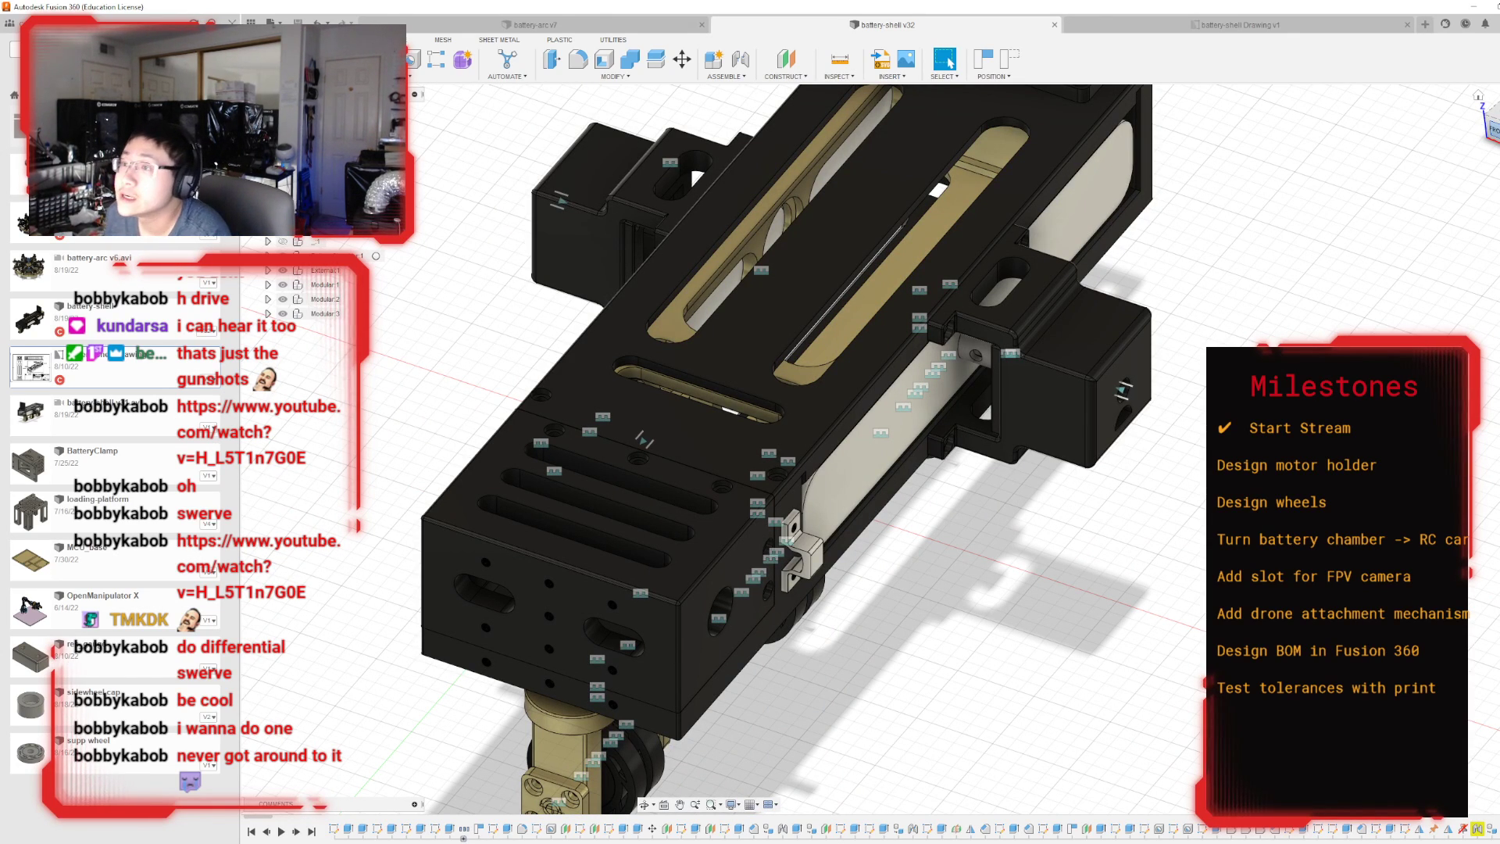
pyautogui.scroll(-3, 714, 323)
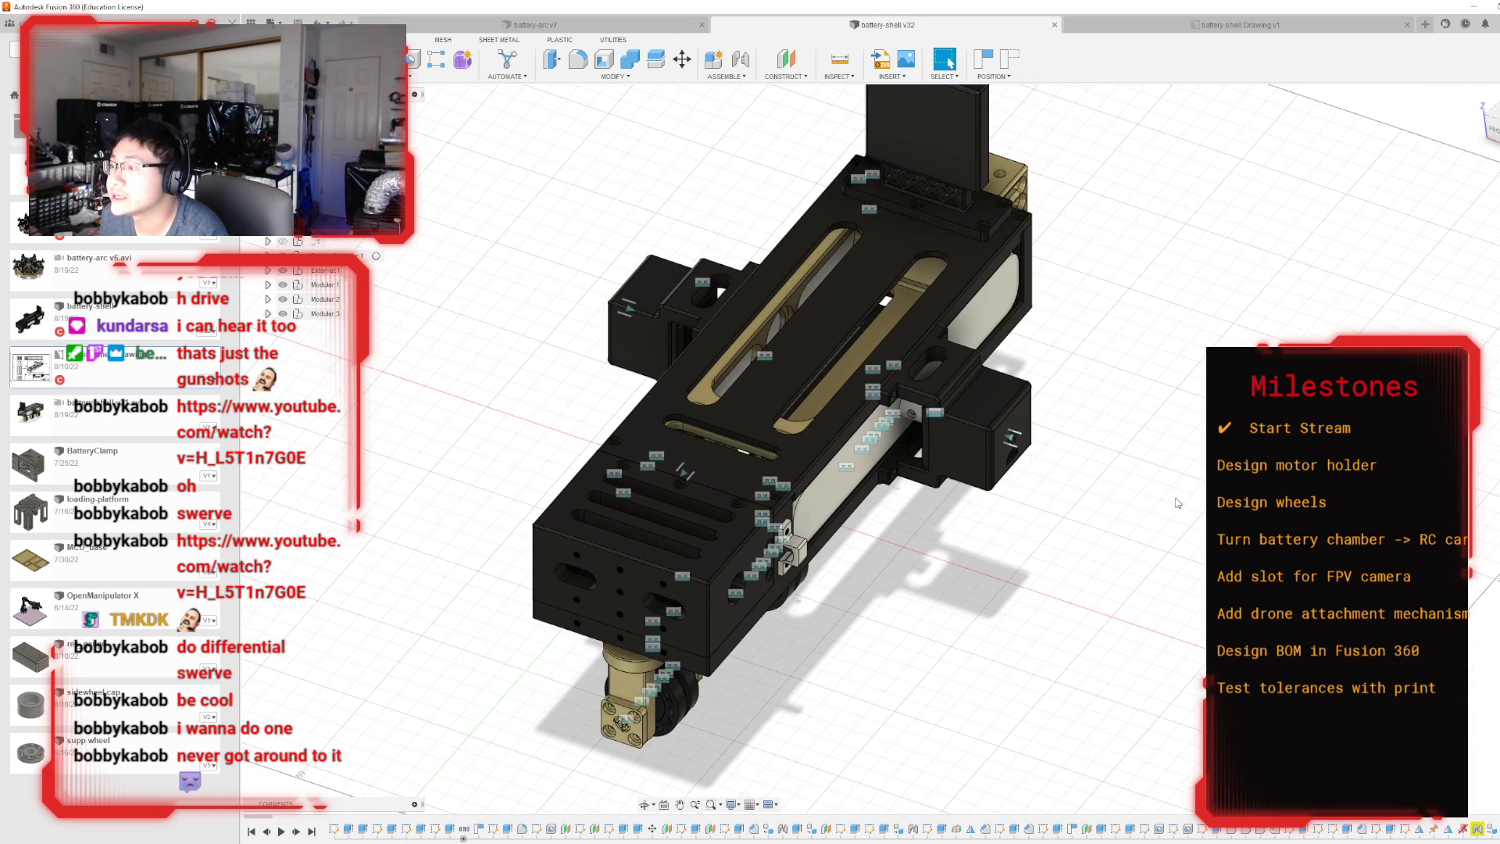
pyautogui.keyDown('shift'); pyautogui.moveTo(891, 448); pyautogui.dragTo(588, 380, button='middle'); pyautogui.keyUp('shift')
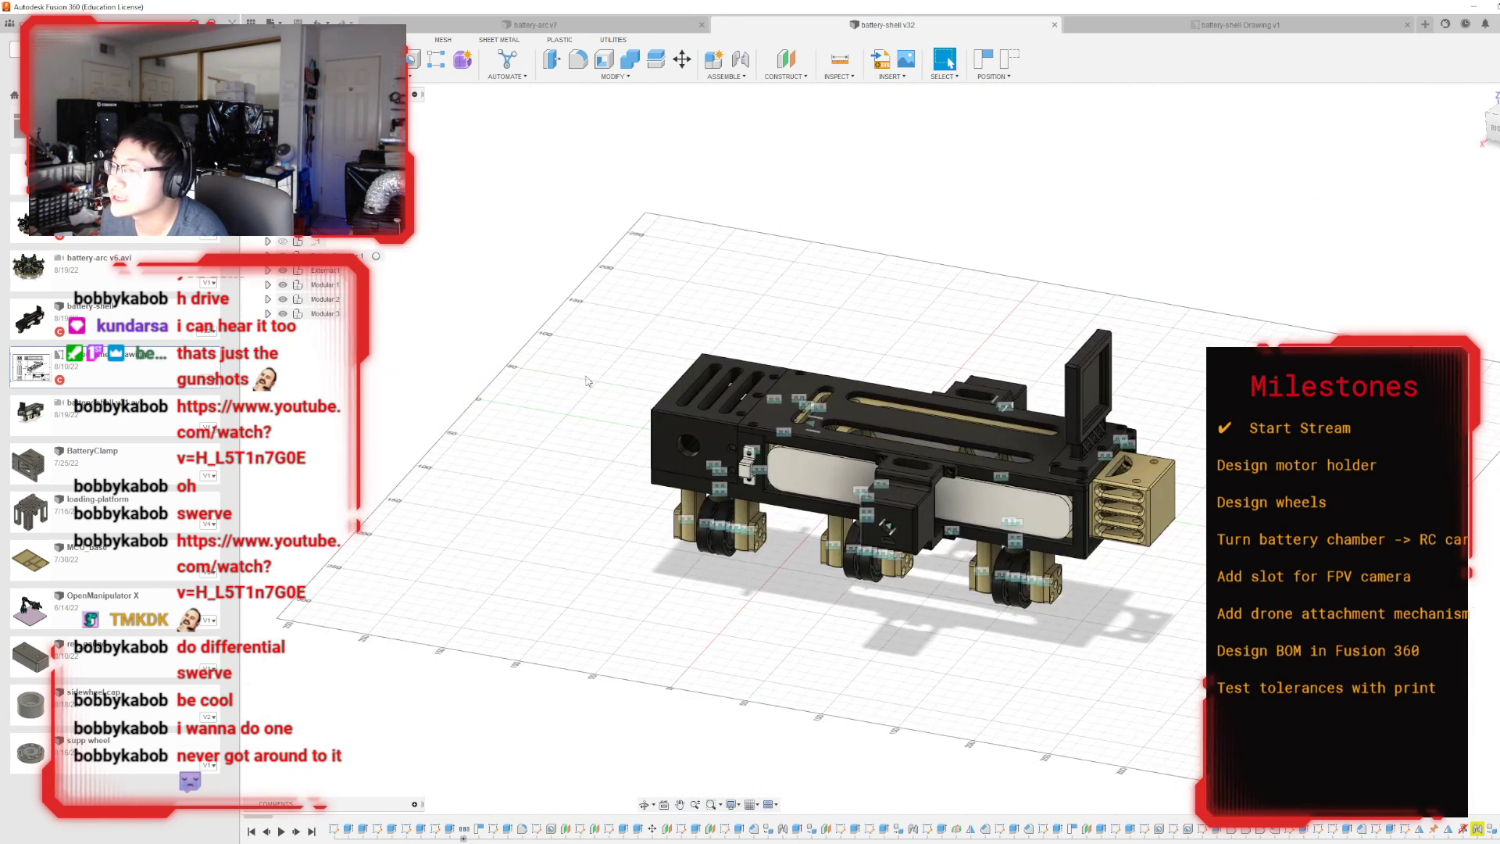
pyautogui.click(331, 59)
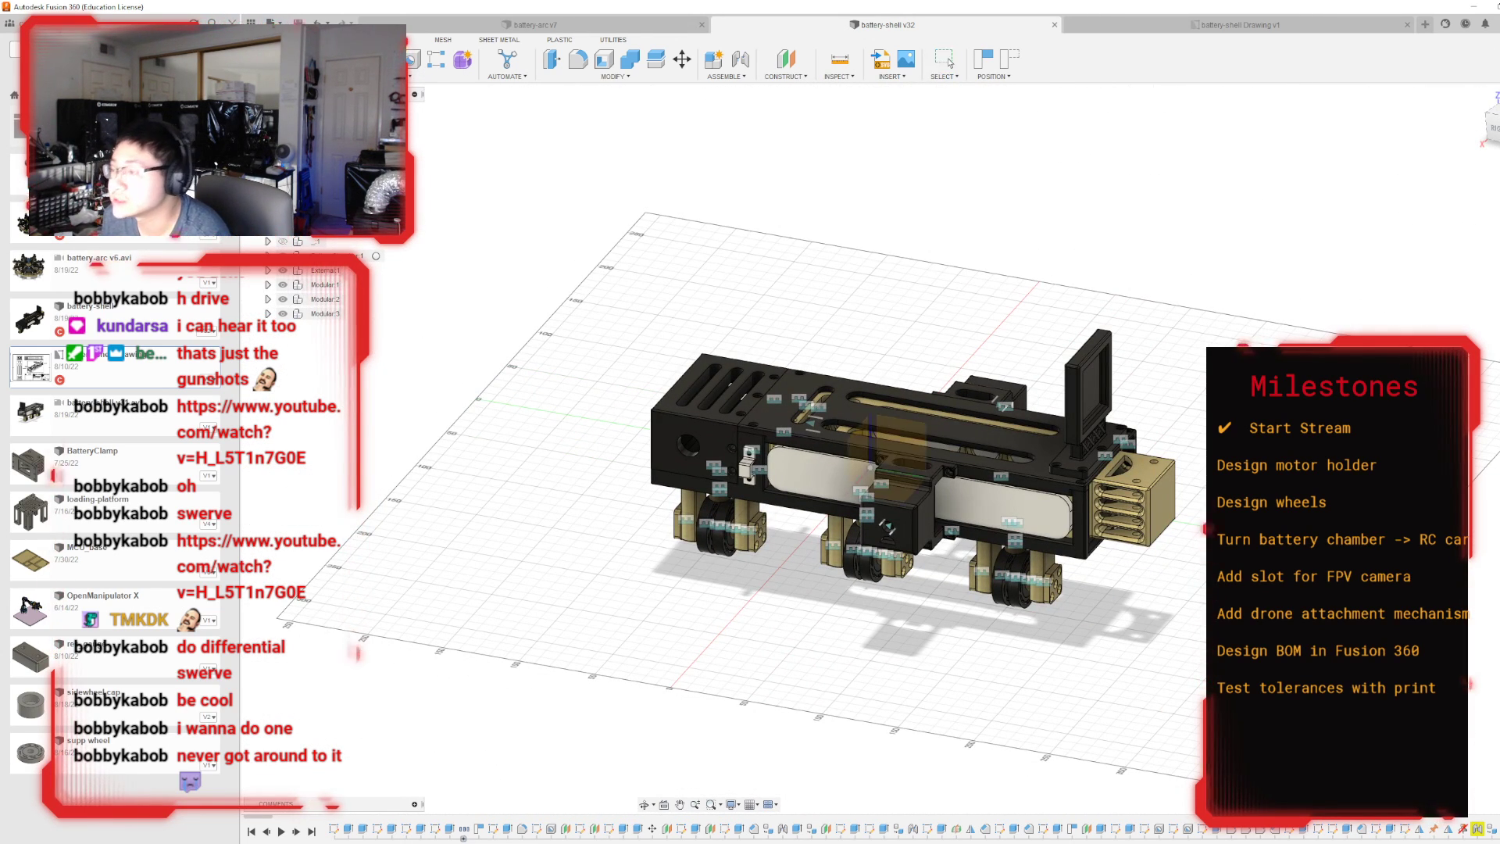
pyautogui.click(901, 443)
pyautogui.moveTo(1491, 129); pyautogui.dragTo(1478, 66)
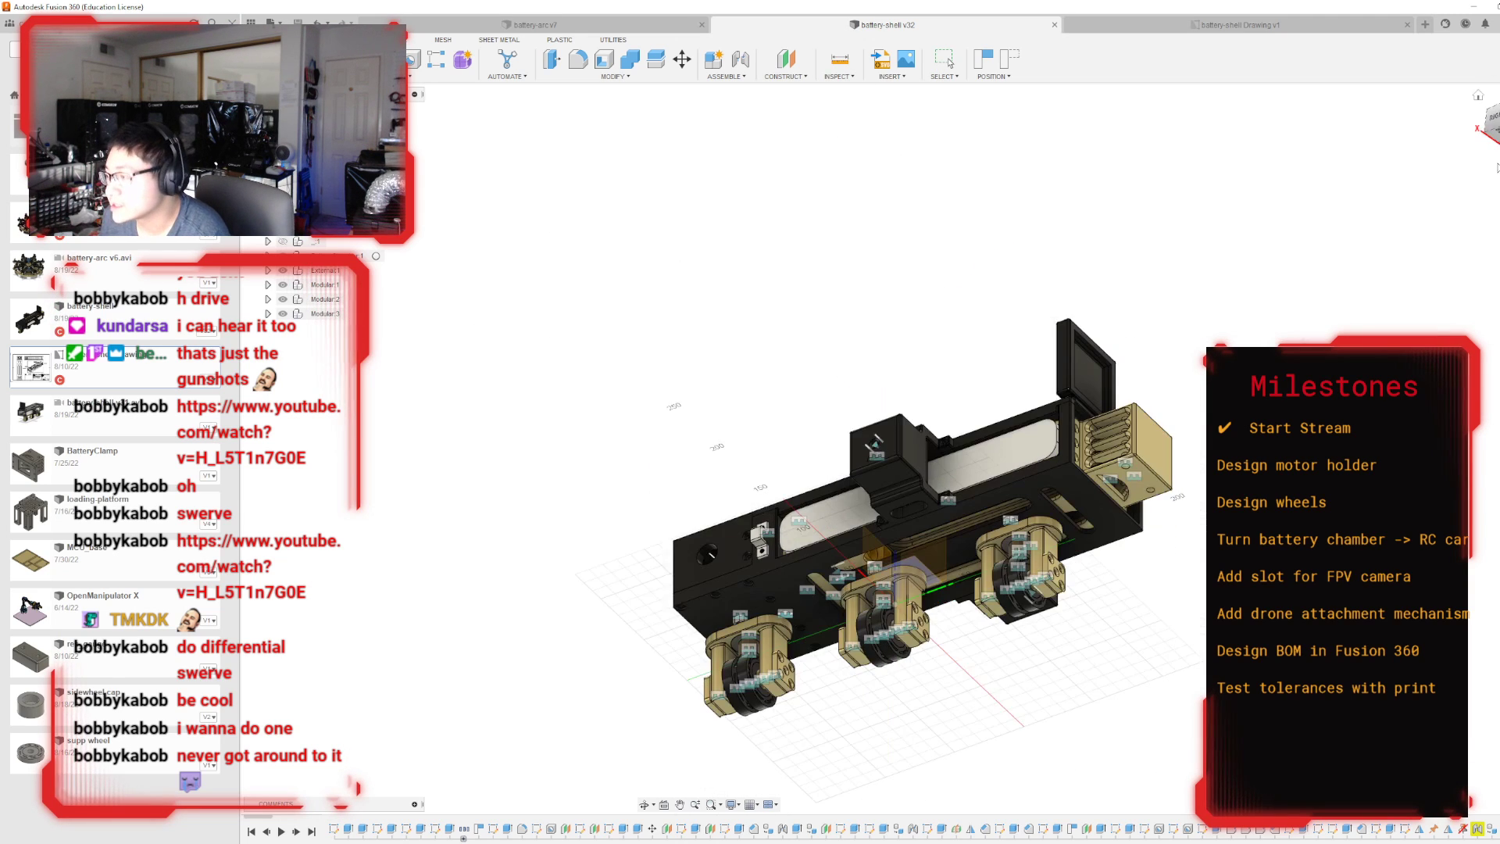
pyautogui.moveTo(1490, 125); pyautogui.dragTo(1367, 139)
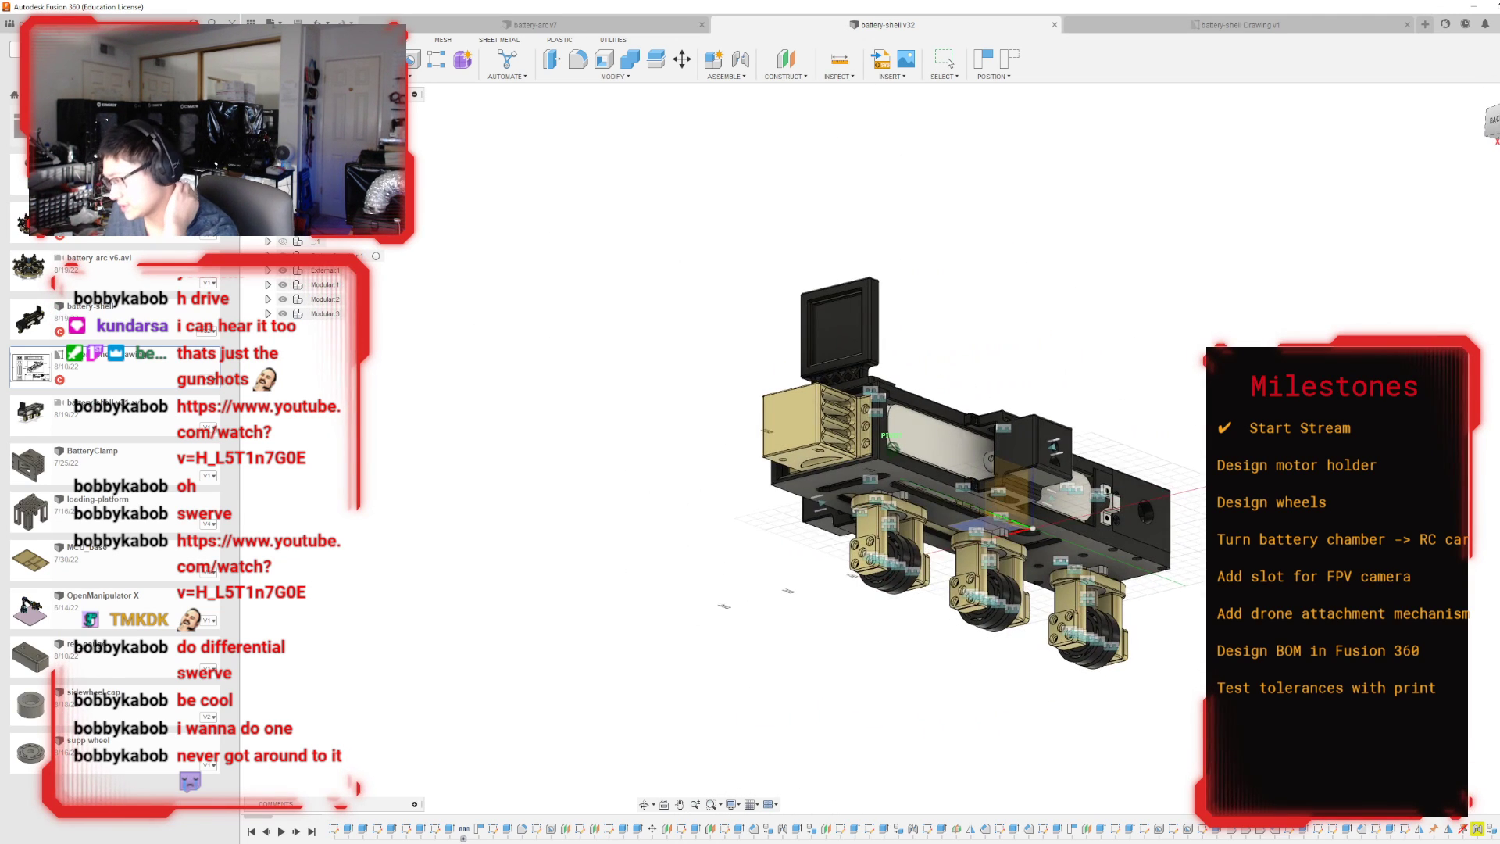
pyautogui.click(984, 528)
pyautogui.click(859, 453)
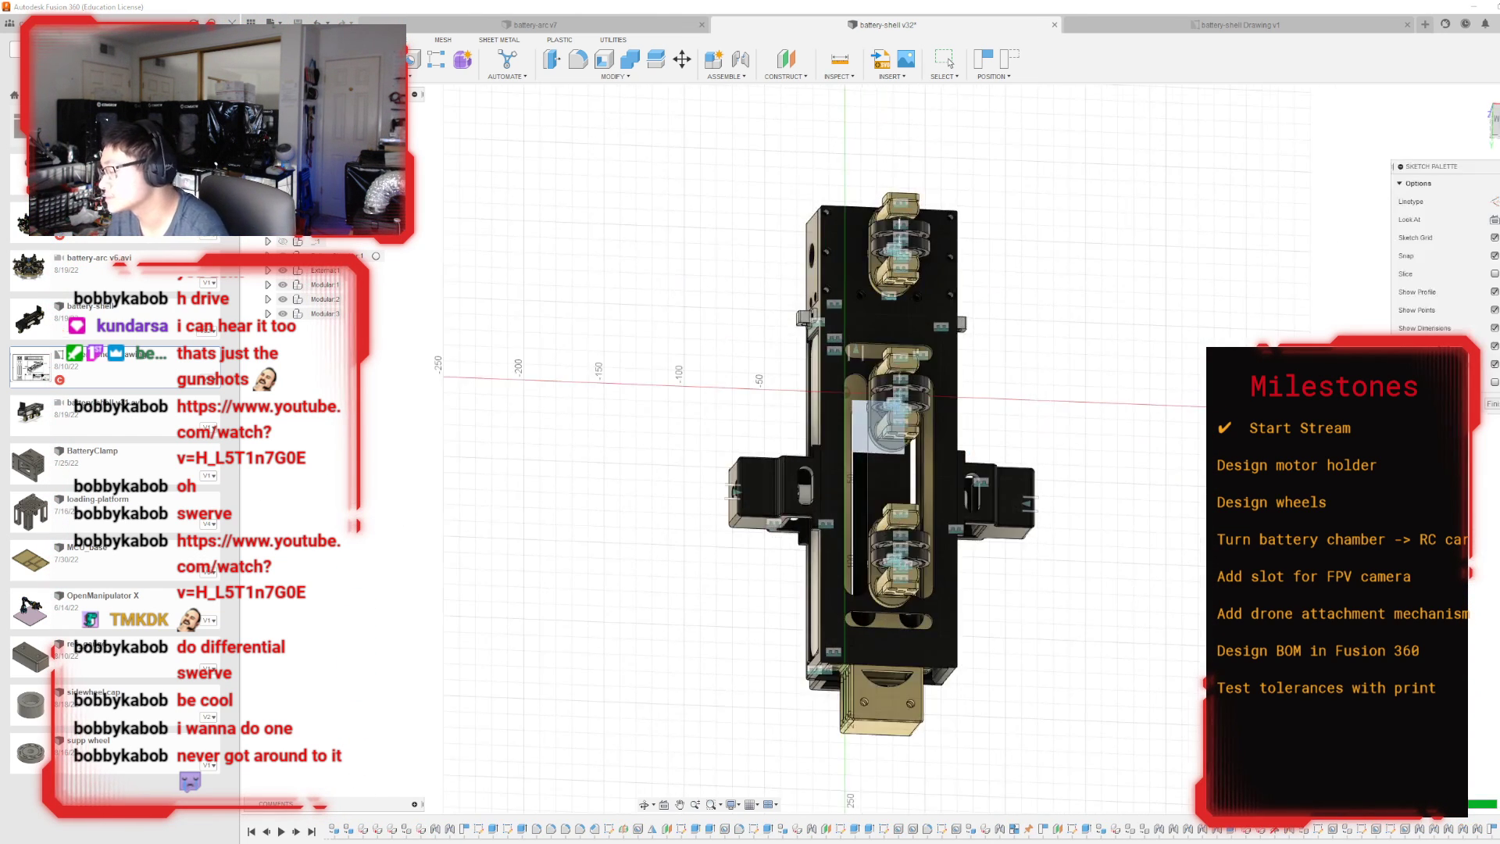
pyautogui.moveTo(1195, 300)
pyautogui.keyDown('shift'); pyautogui.mouseDown(button='middle')
pyautogui.moveTo(1171, 321)
pyautogui.moveTo(1247, 461)
pyautogui.mouseUp(button='middle'); pyautogui.keyUp('shift')
pyautogui.moveTo(892, 449)
pyautogui.keyDown('shift'); pyautogui.mouseDown(button='middle')
pyautogui.moveTo(824, 504)
pyautogui.moveTo(826, 563)
pyautogui.moveTo(867, 500)
pyautogui.mouseUp(button='middle'); pyautogui.keyUp('shift')
pyautogui.moveTo(1099, 248)
pyautogui.keyDown('shift'); pyautogui.mouseDown(button='middle')
pyautogui.moveTo(1102, 232)
pyautogui.moveTo(867, 256)
pyautogui.mouseUp(button='middle'); pyautogui.keyUp('shift')
pyautogui.scroll(-1, 864, 256)
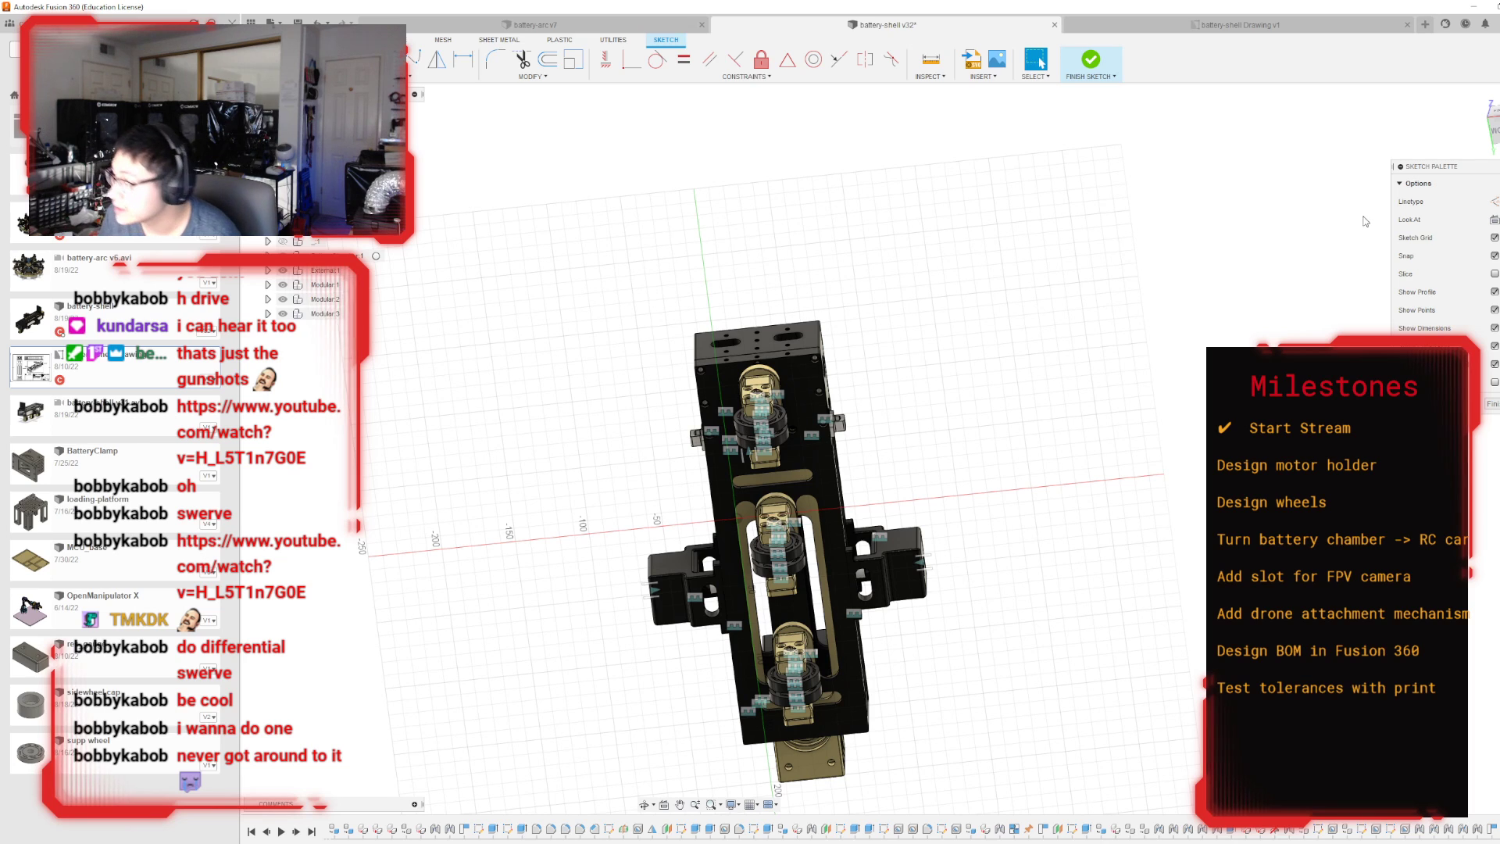
pyautogui.keyDown('shift'); pyautogui.moveTo(893, 449); pyautogui.dragTo(863, 617, button='middle'); pyautogui.keyUp('shift')
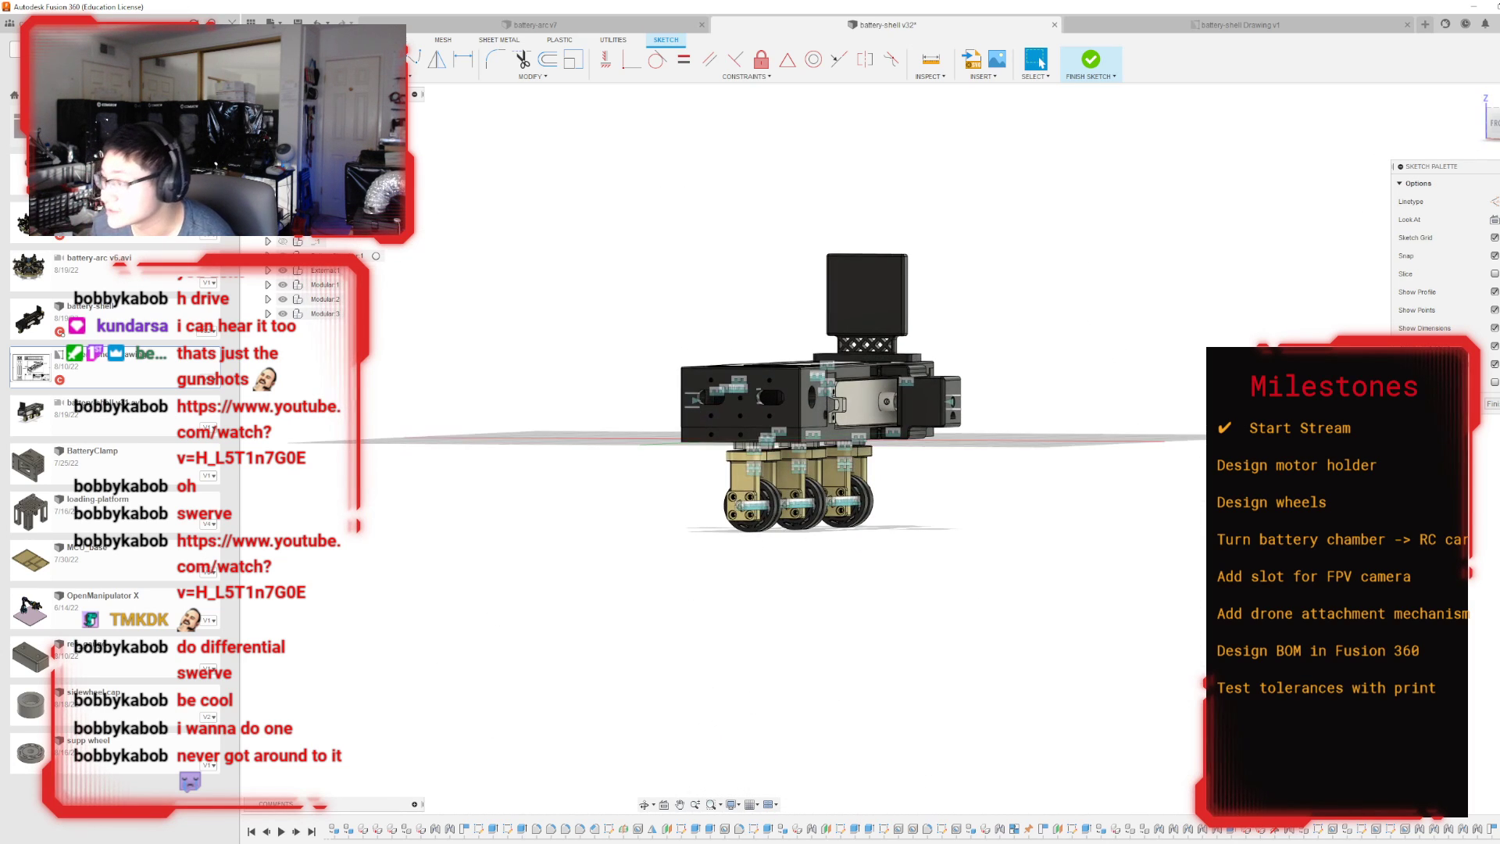
pyautogui.click(1088, 60)
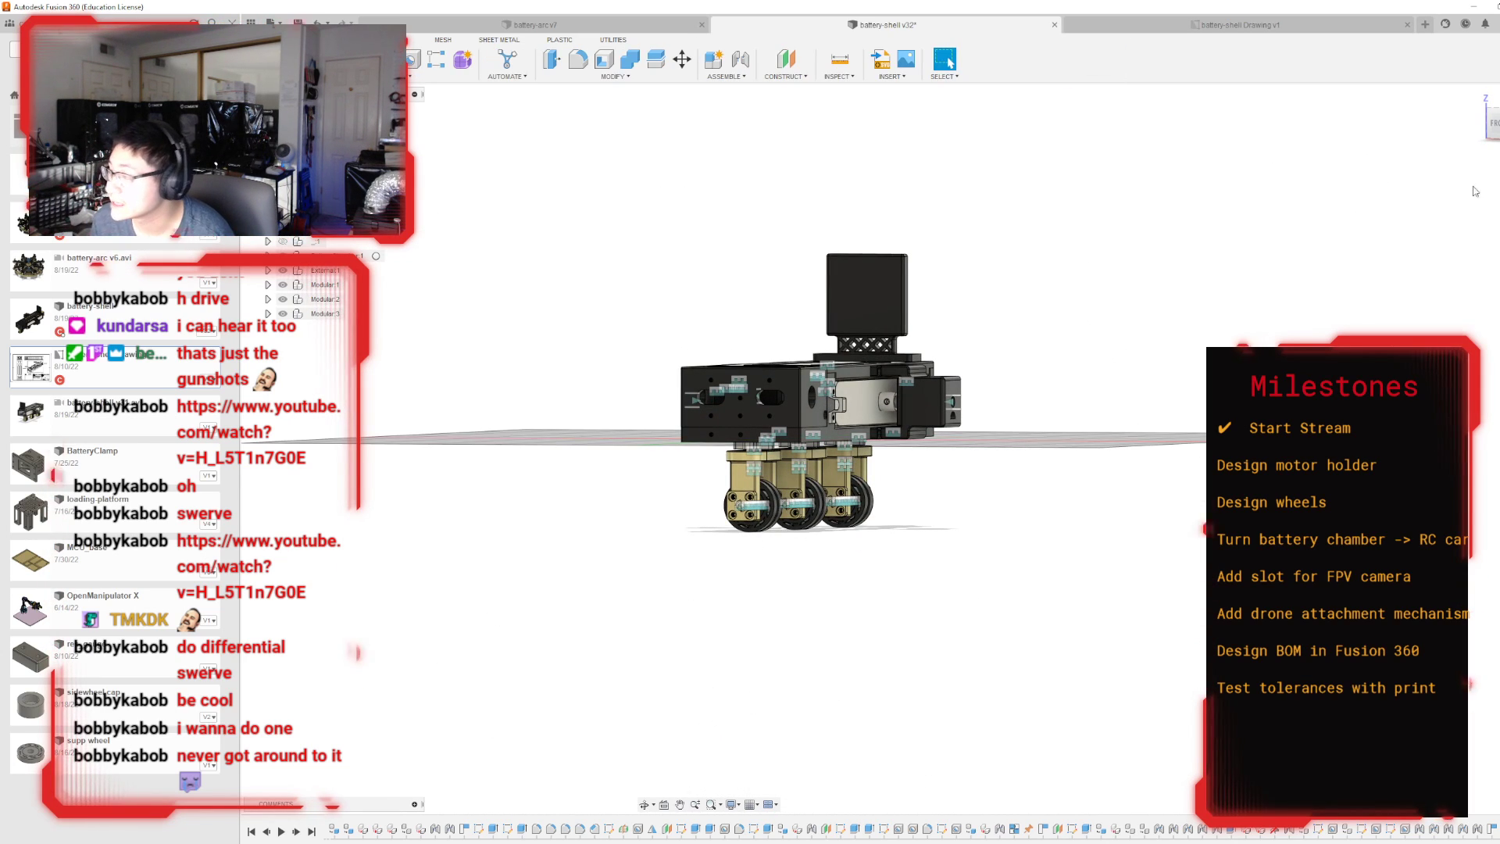
# Create an offset construction plane slightly outward from the shell's long side face.
pyautogui.moveTo(892, 449)
pyautogui.keyDown('shift'); pyautogui.mouseDown(button='middle')
pyautogui.moveTo(892, 390)
pyautogui.moveTo(909, 496)
pyautogui.moveTo(903, 414)
pyautogui.moveTo(804, 507)
pyautogui.mouseUp(button='middle'); pyautogui.keyUp('shift')
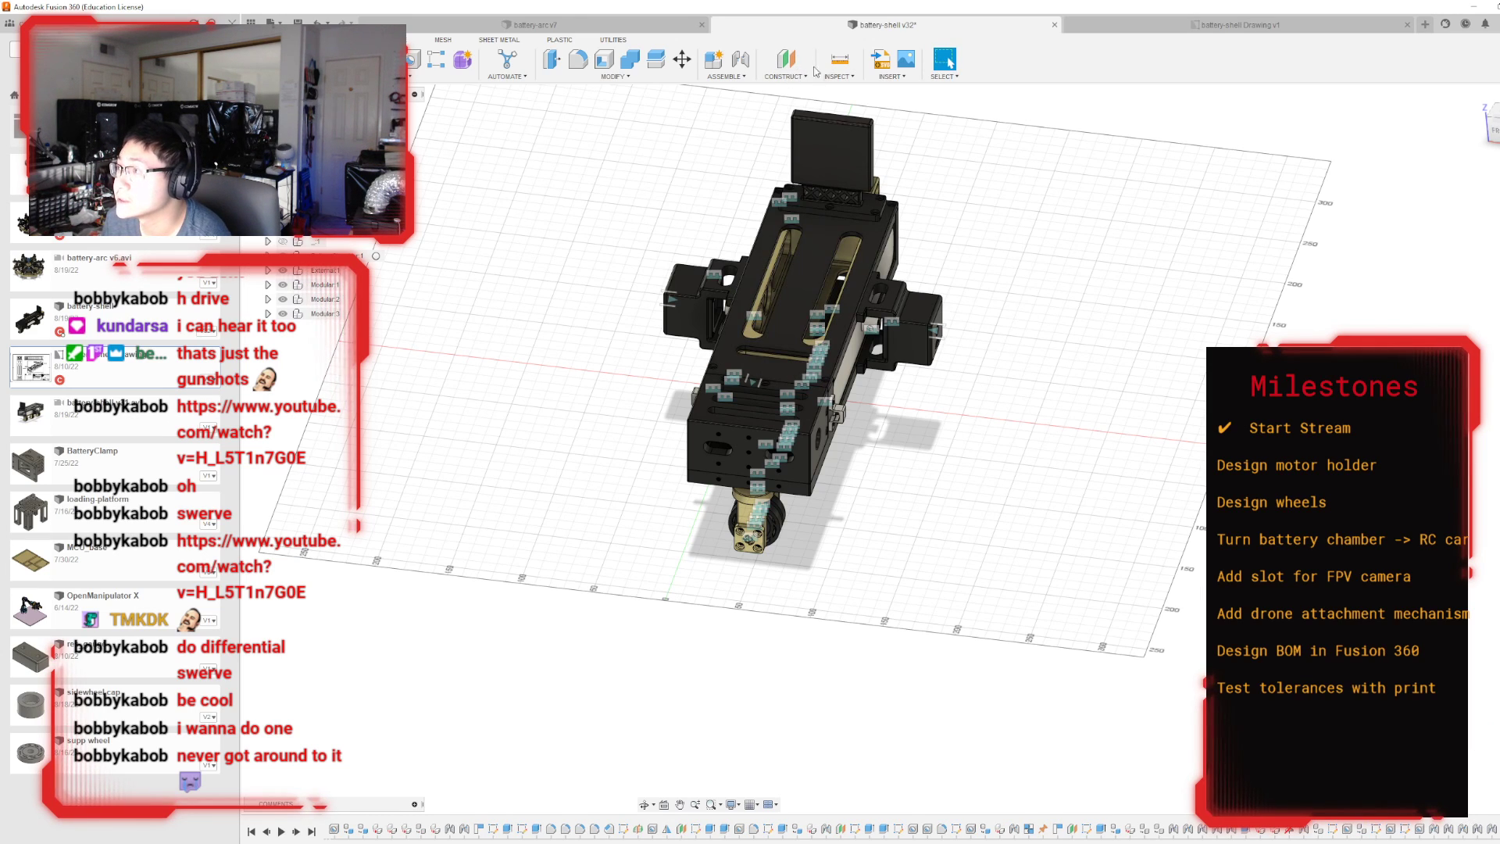
pyautogui.click(786, 60)
pyautogui.click(816, 470)
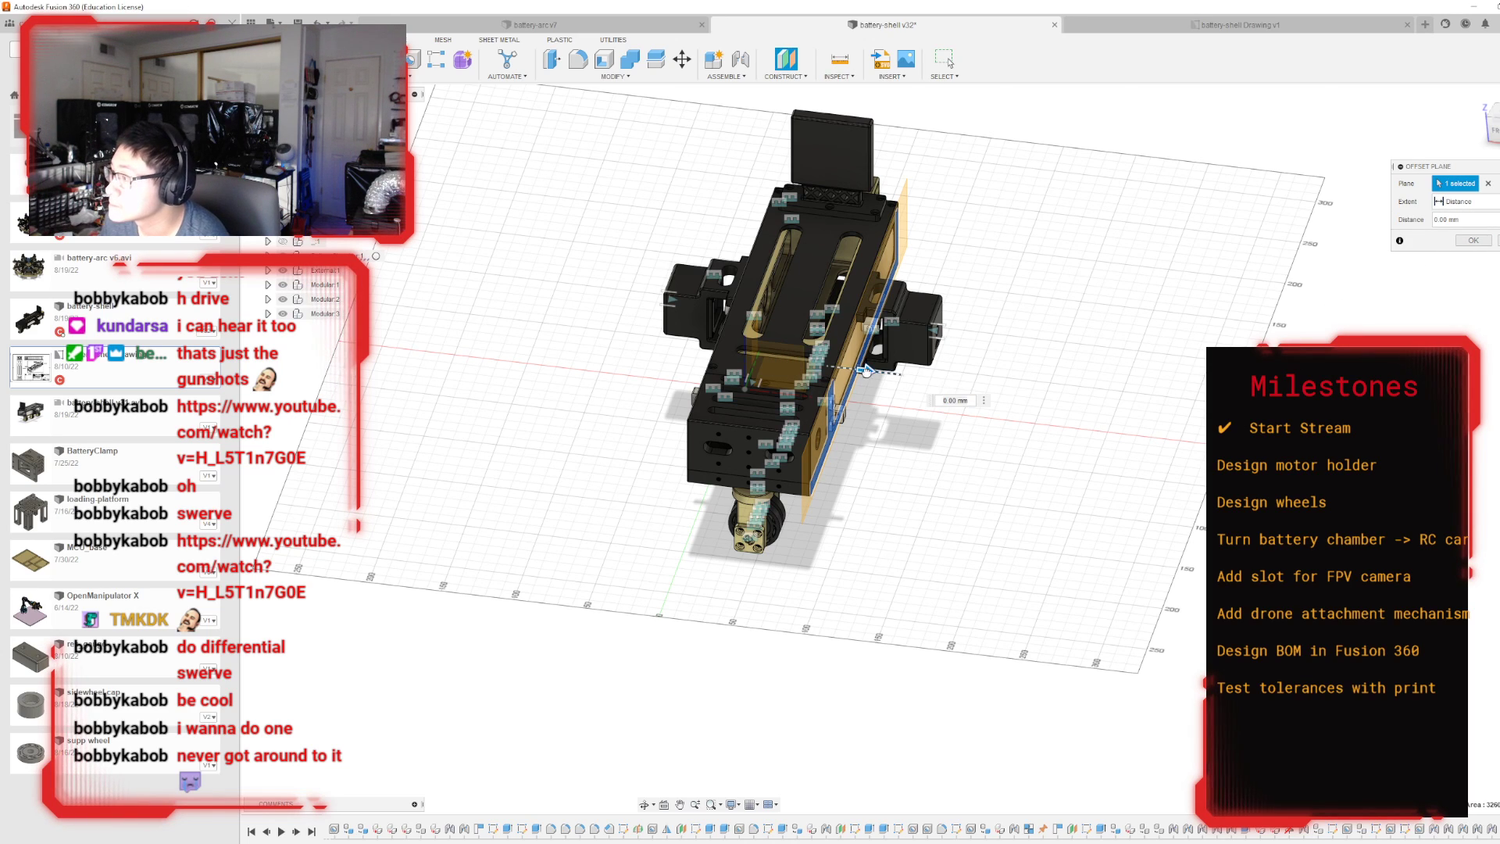
pyautogui.moveTo(866, 370); pyautogui.dragTo(878, 373)
pyautogui.click(1473, 240)
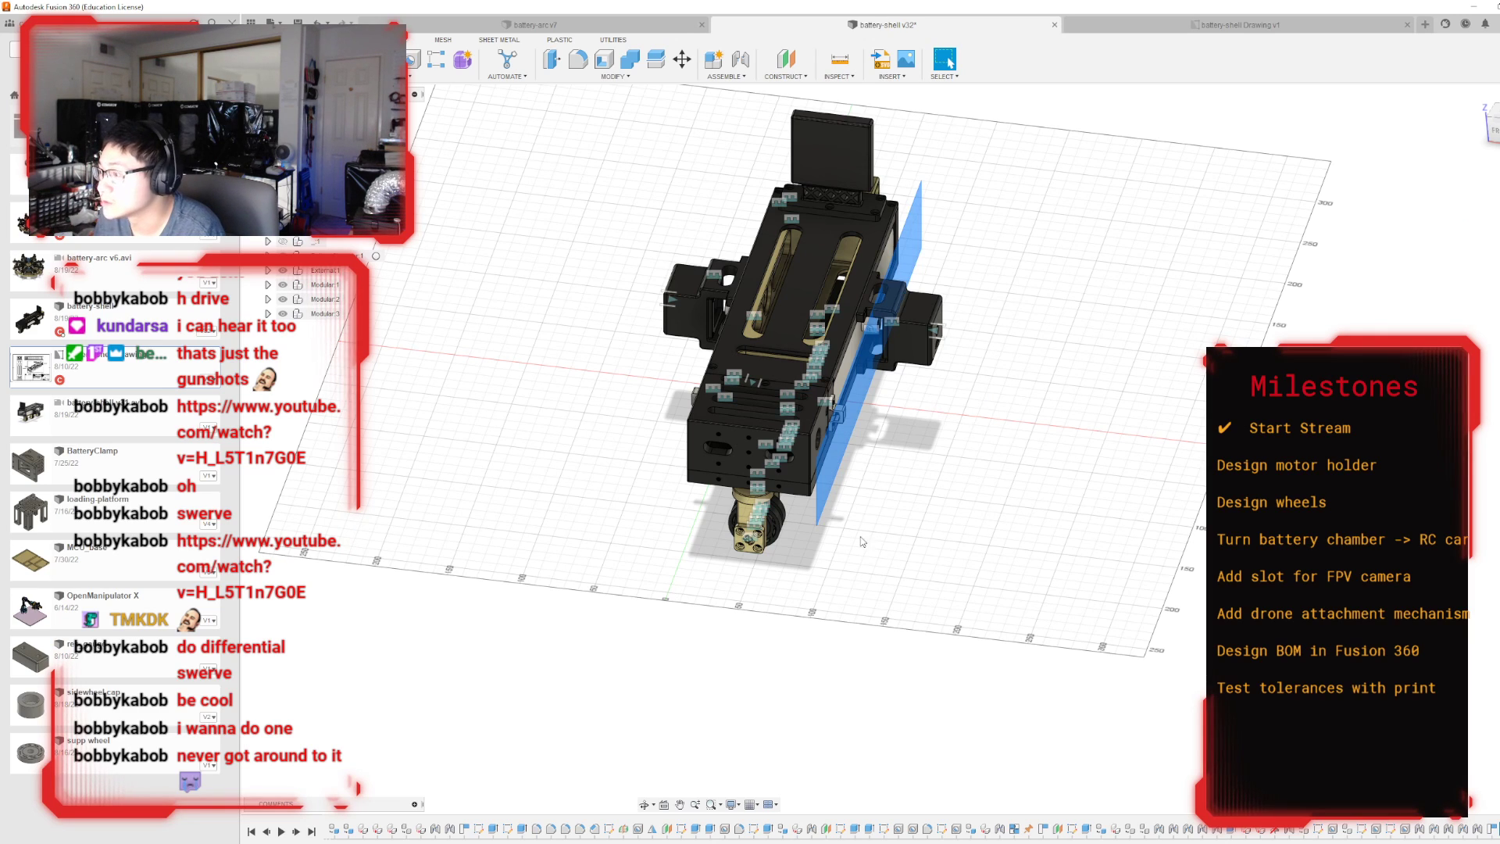
pyautogui.click(862, 539)
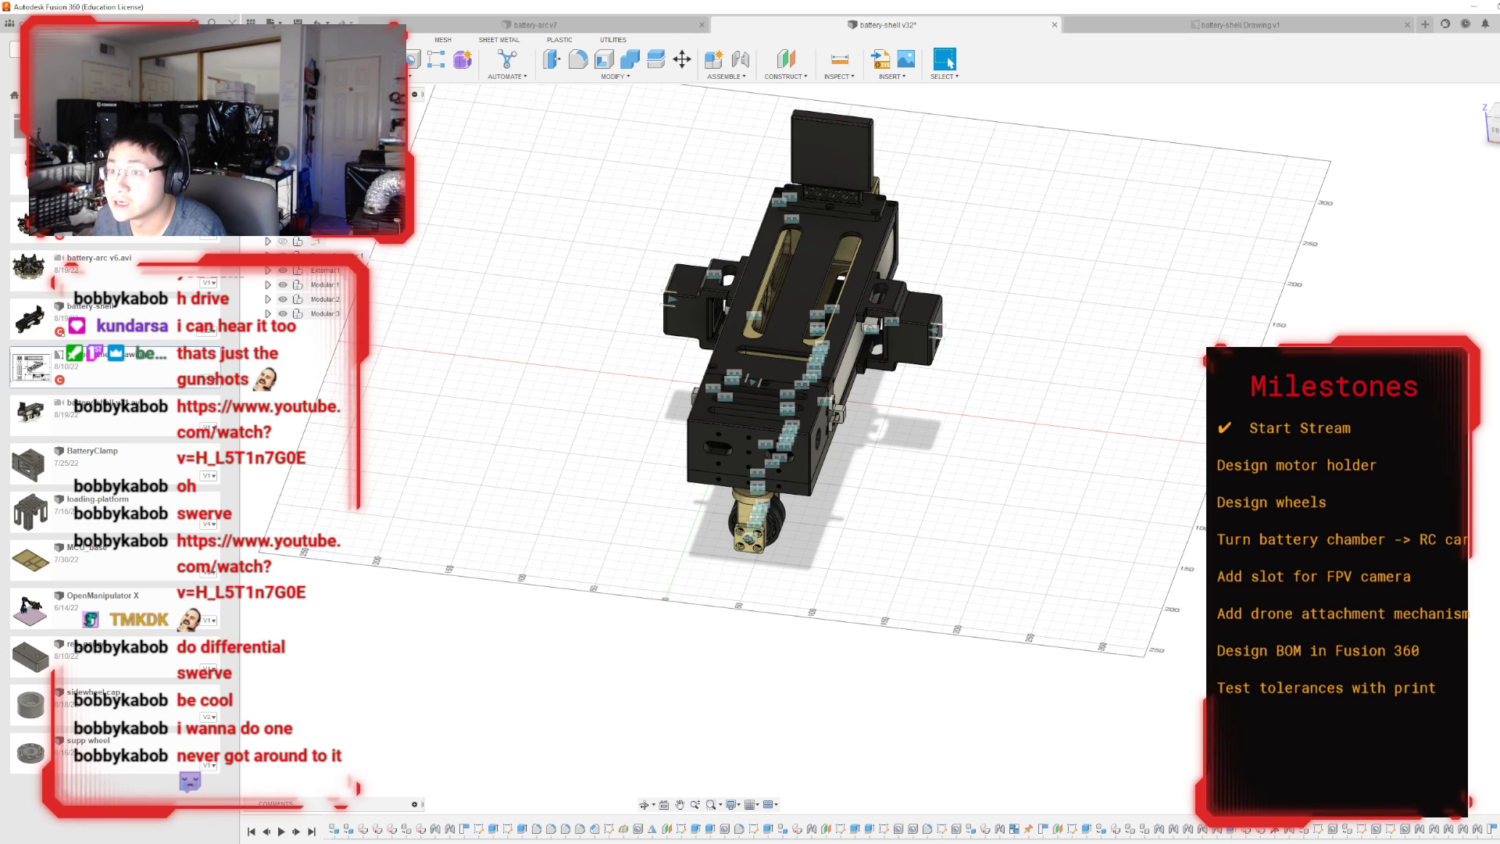
# Make the new offset plane beside the shell visible among the construction planes, and check it by selecting it.
pyautogui.click(268, 212)
pyautogui.scroll(-10, 289, 471)
pyautogui.click(294, 676)
pyautogui.scroll(10, 288, 472)
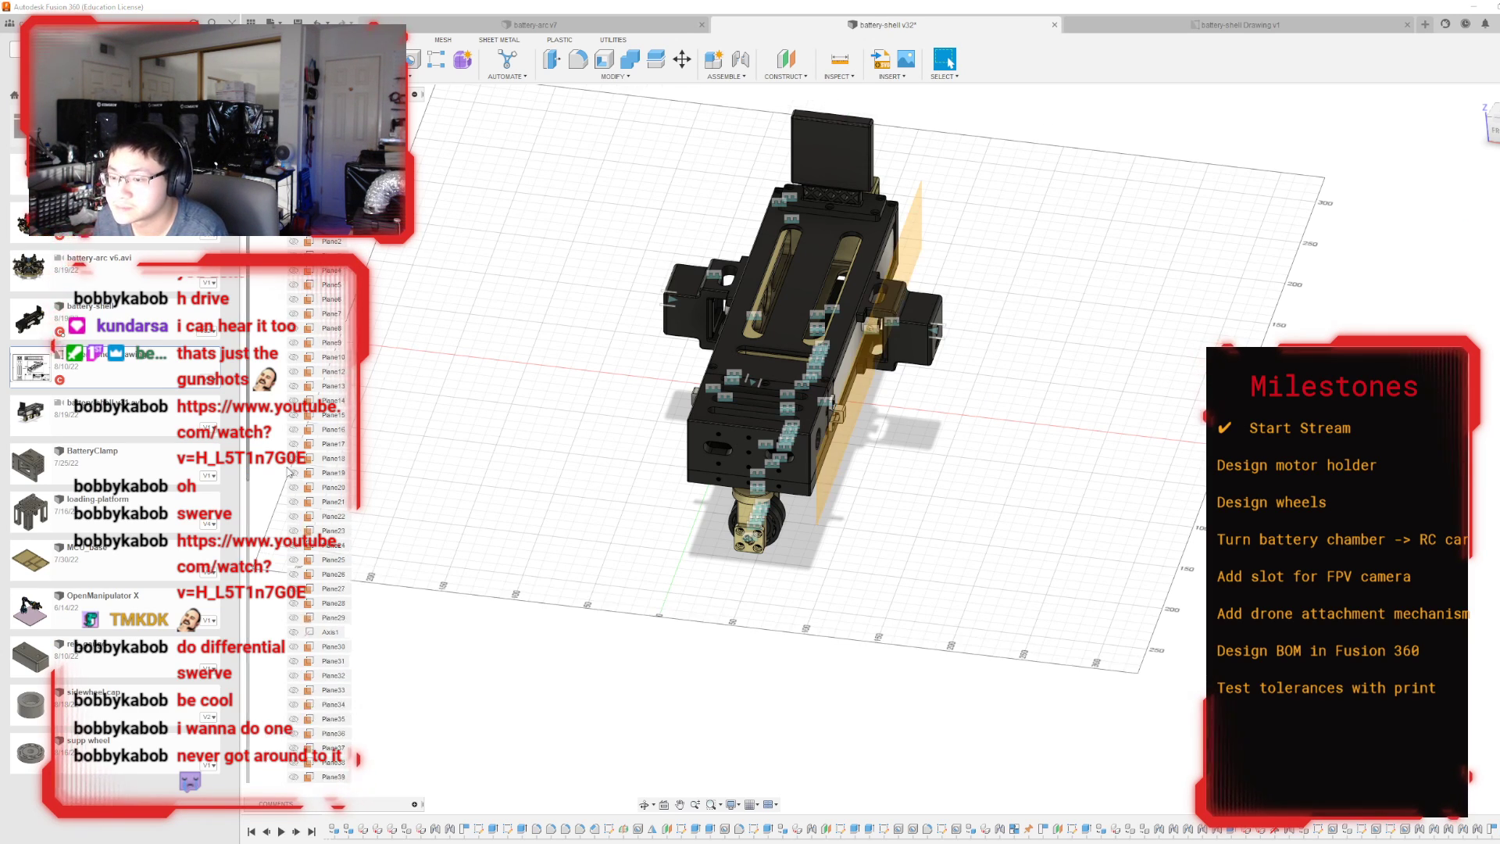
pyautogui.click(267, 212)
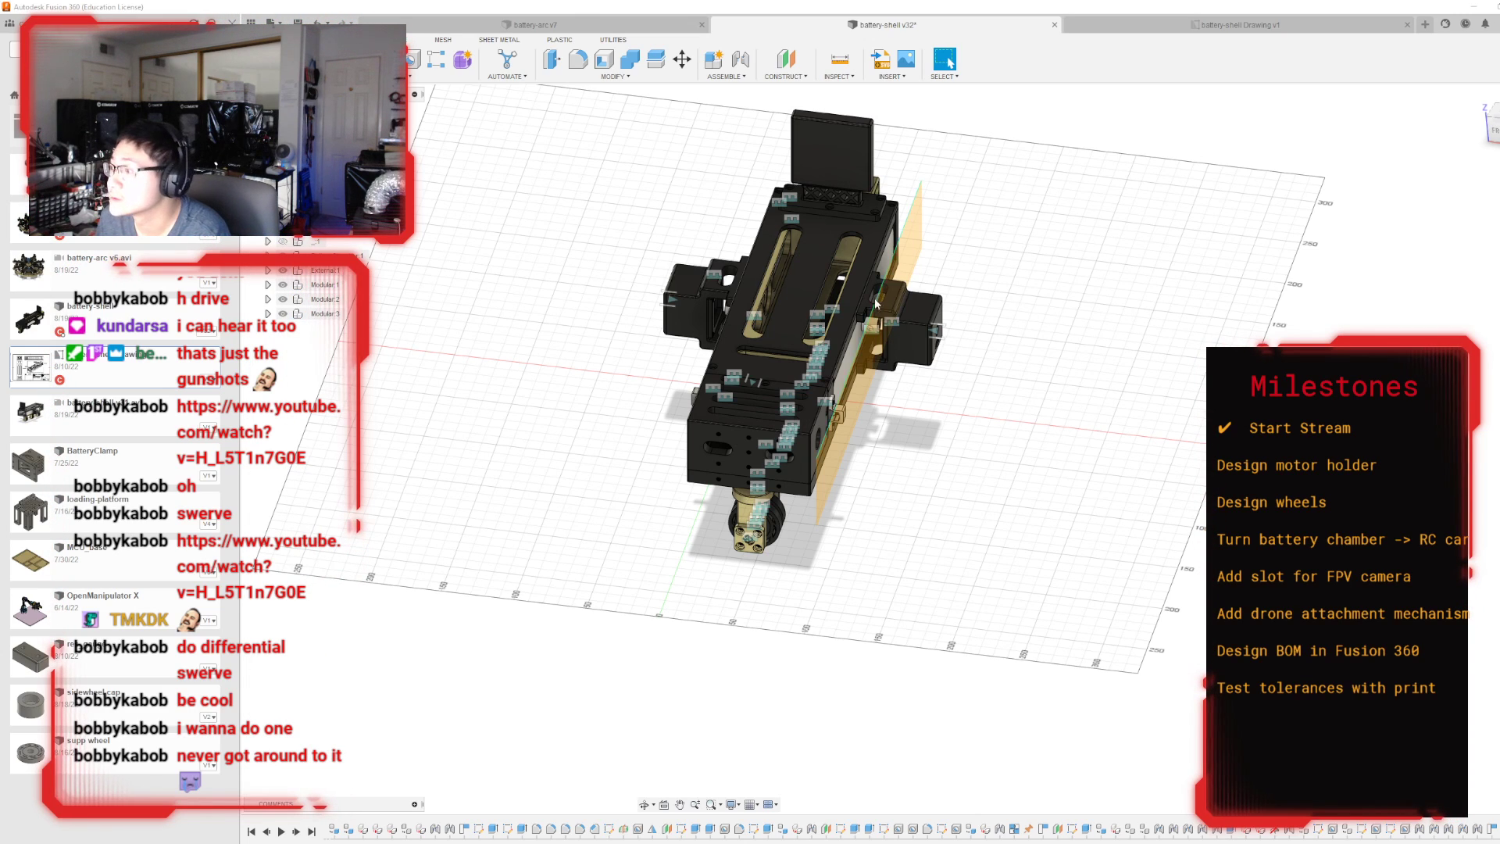
pyautogui.click(841, 441)
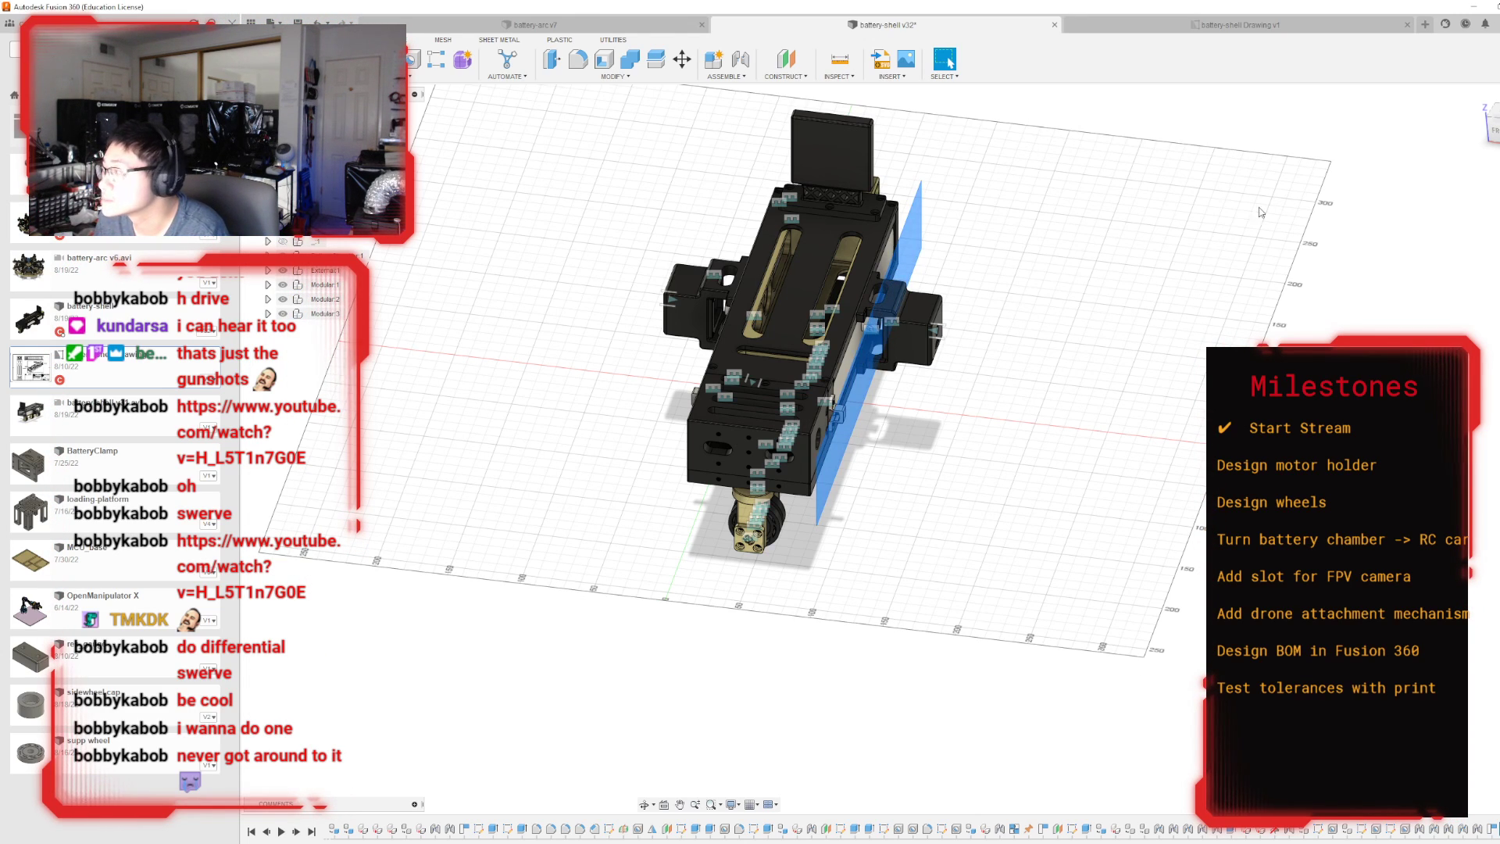
pyautogui.click(921, 435)
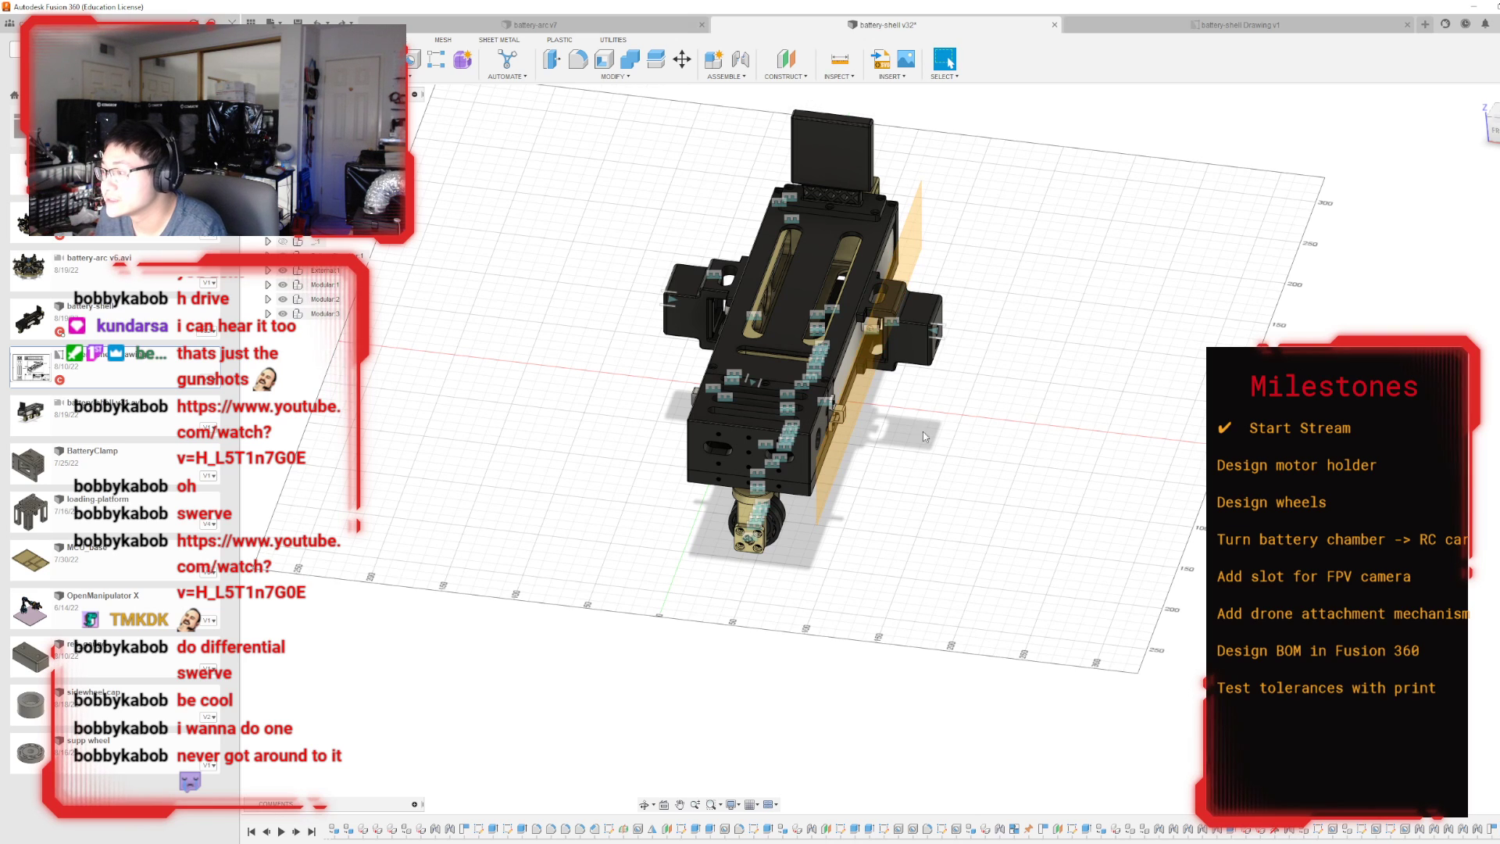
# Start a sketch on the offset plane beside the shell and draw a 39.5 mm diameter circle below the end wheel mount.
pyautogui.moveTo(1492, 127); pyautogui.dragTo(1484, 126)
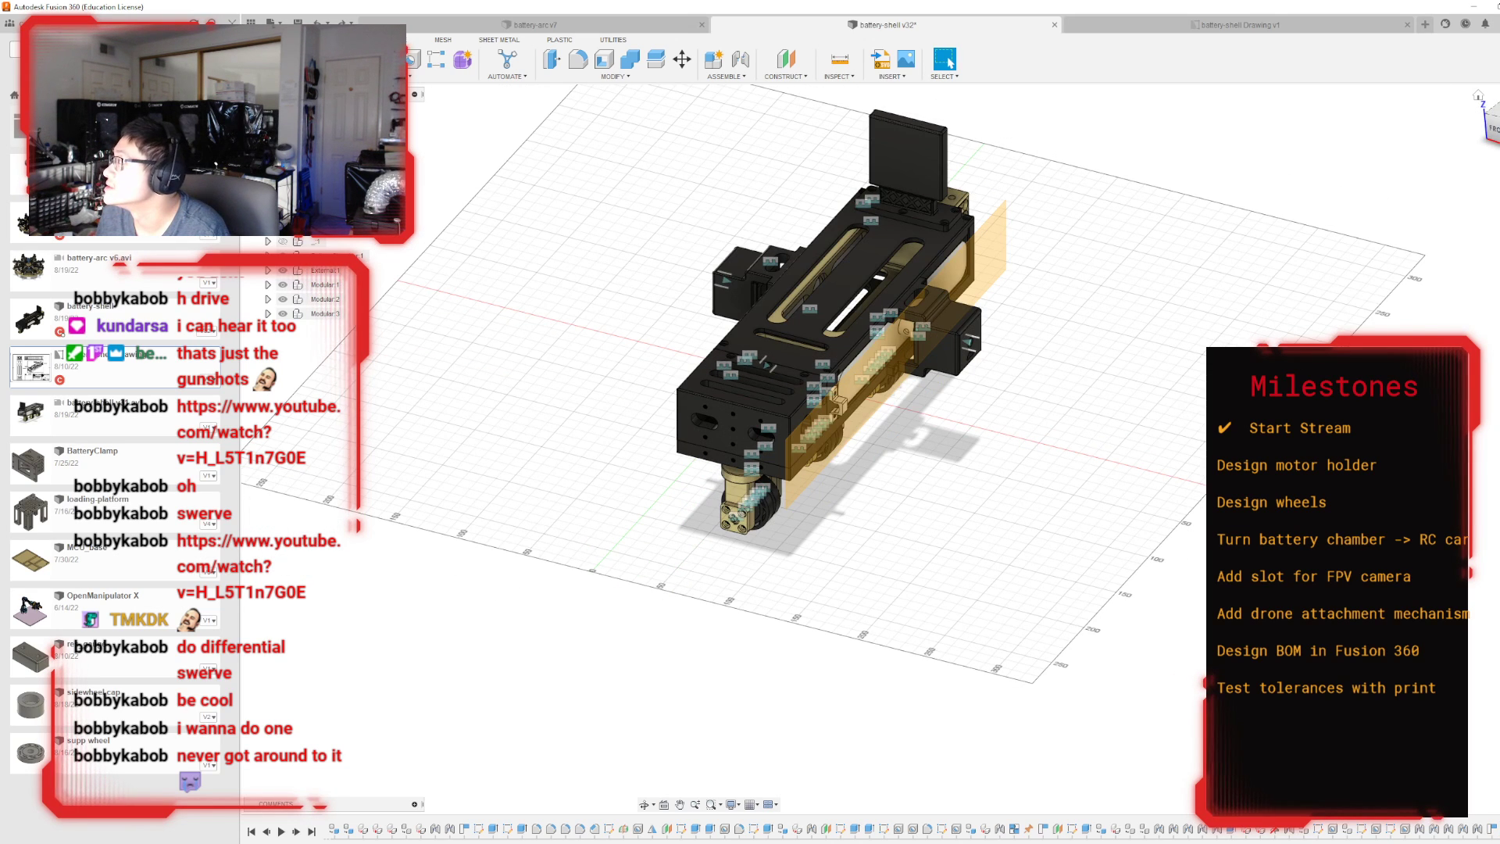
pyautogui.keyDown('shift'); pyautogui.moveTo(898, 437); pyautogui.dragTo(727, 312, button='middle'); pyautogui.keyUp('shift')
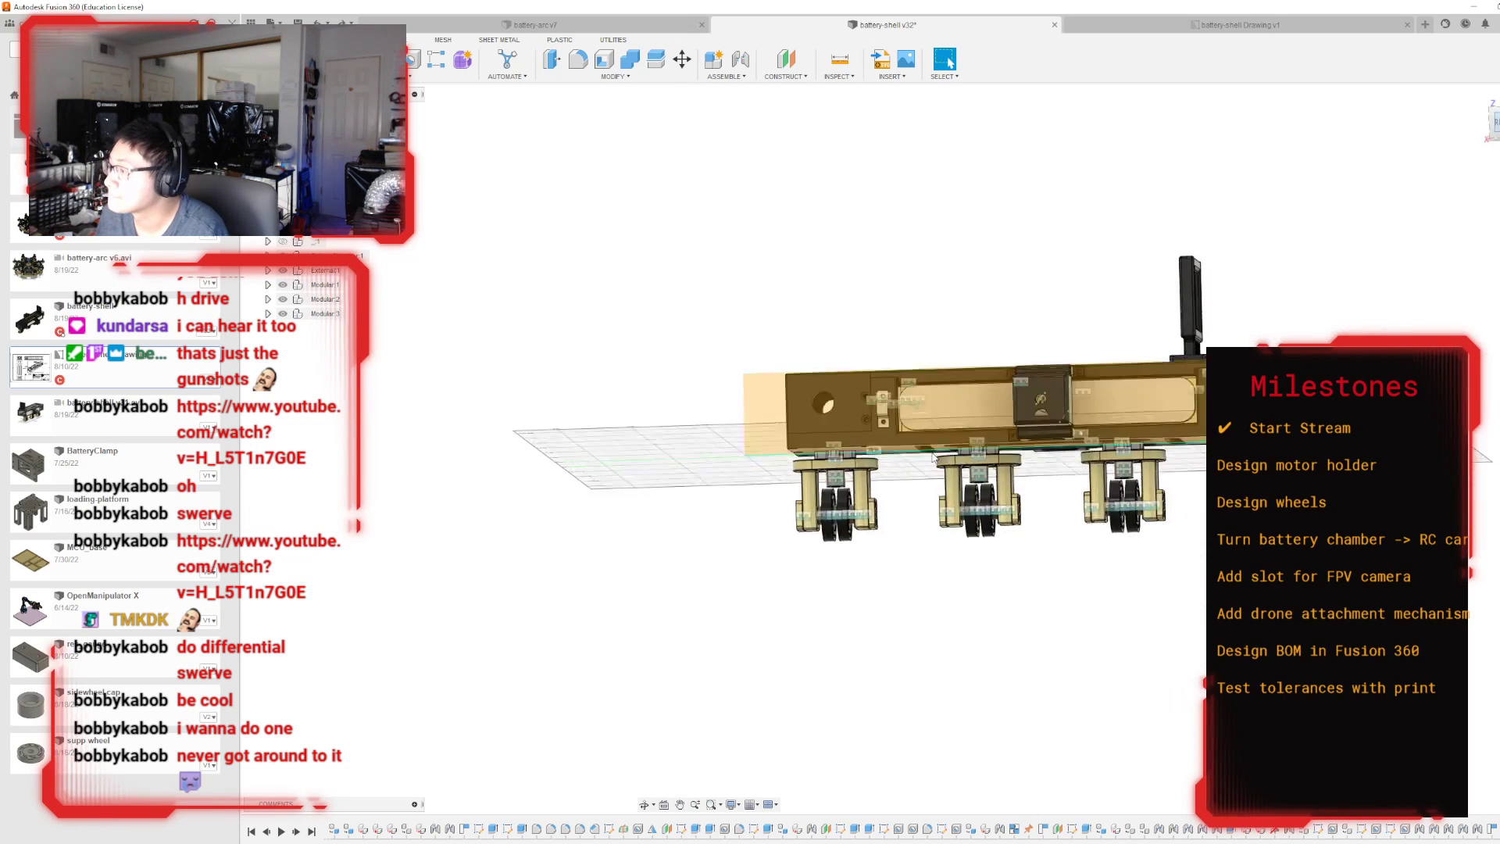
pyautogui.click(874, 429)
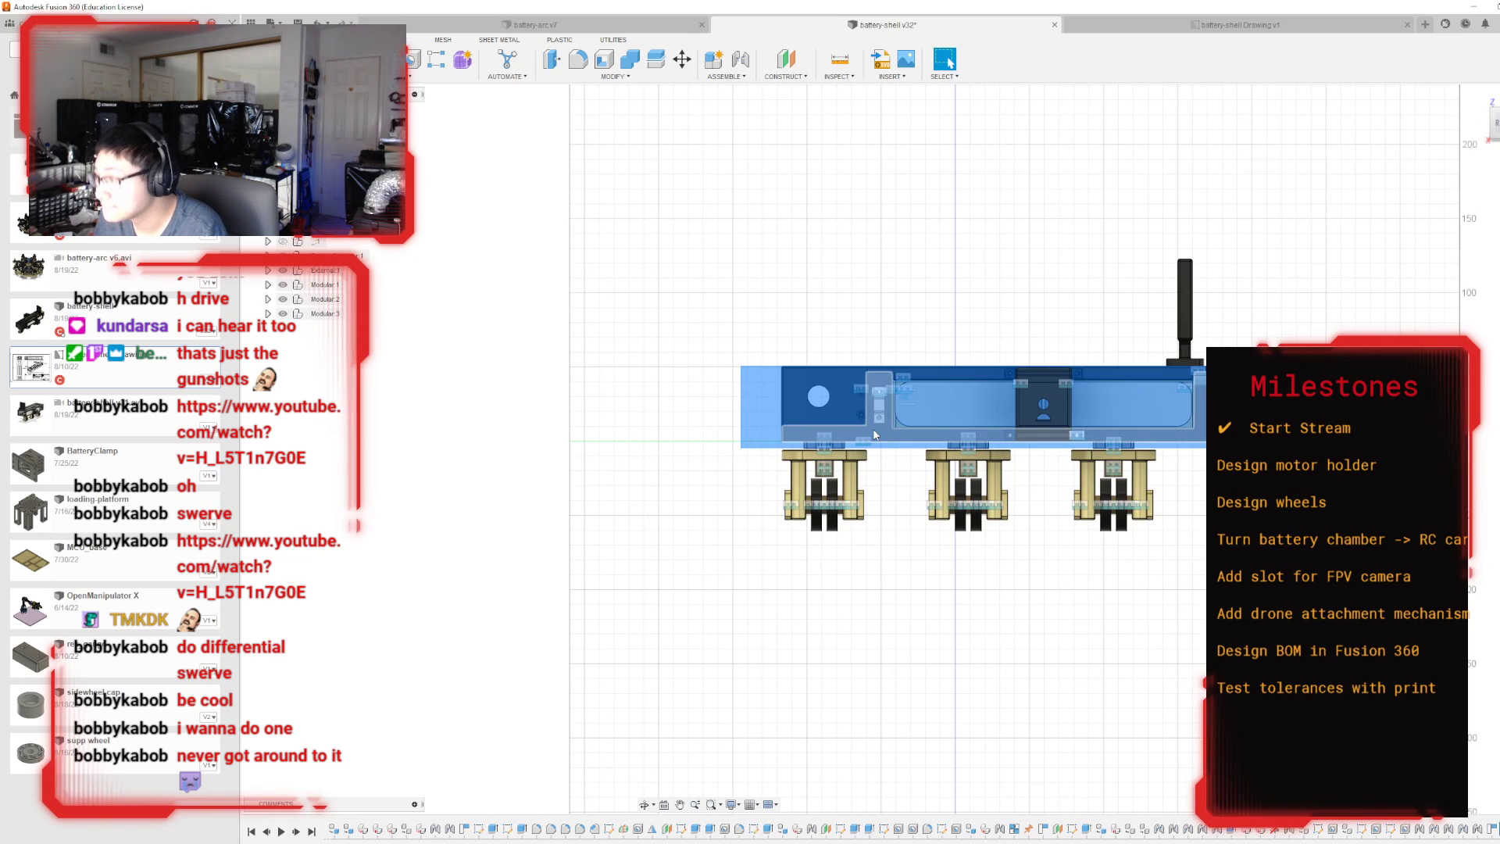
pyautogui.click(766, 426)
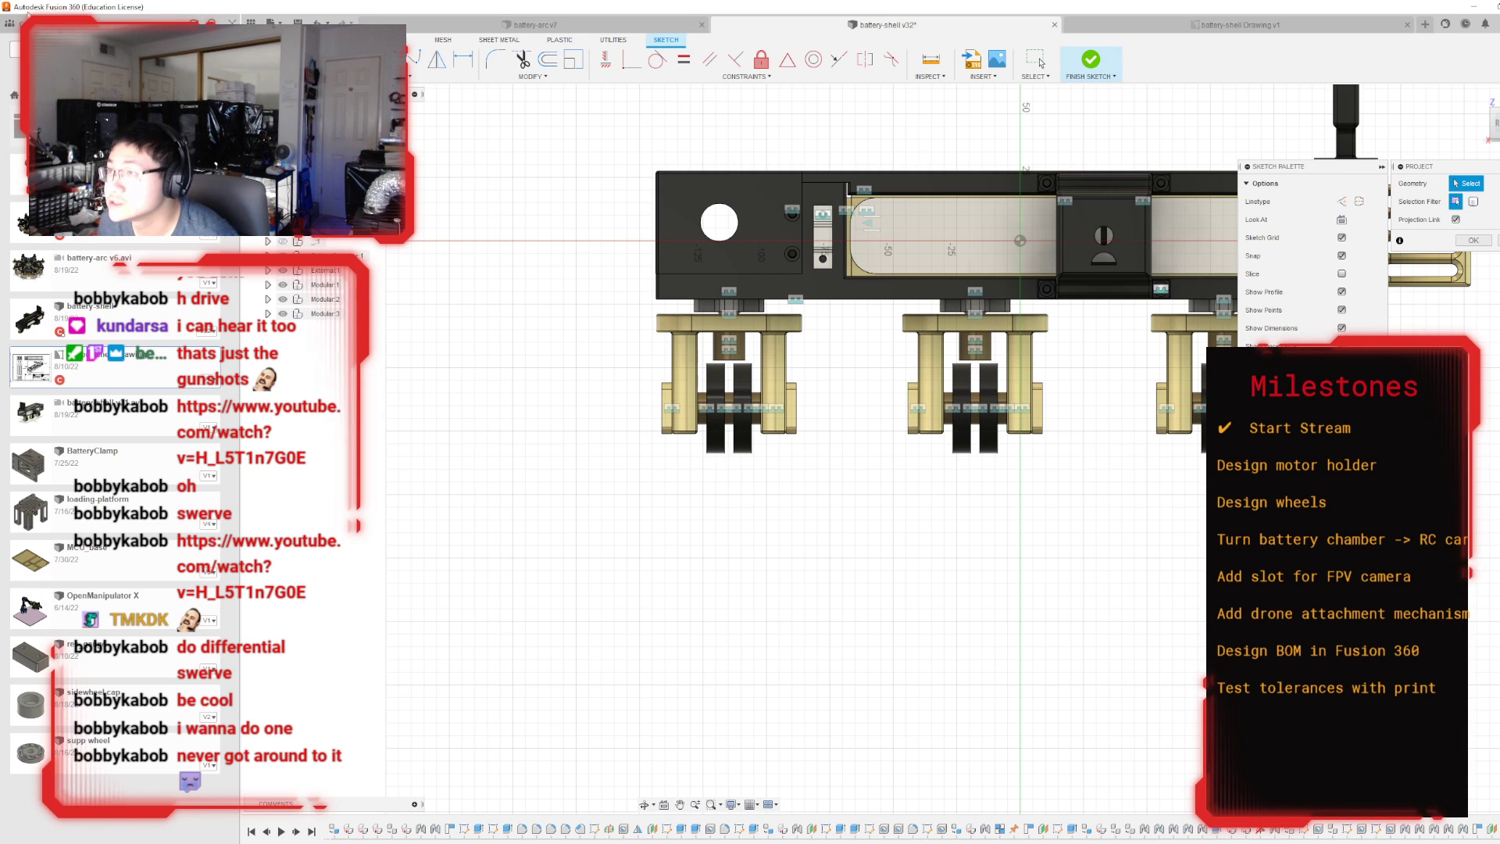
pyautogui.press('c')
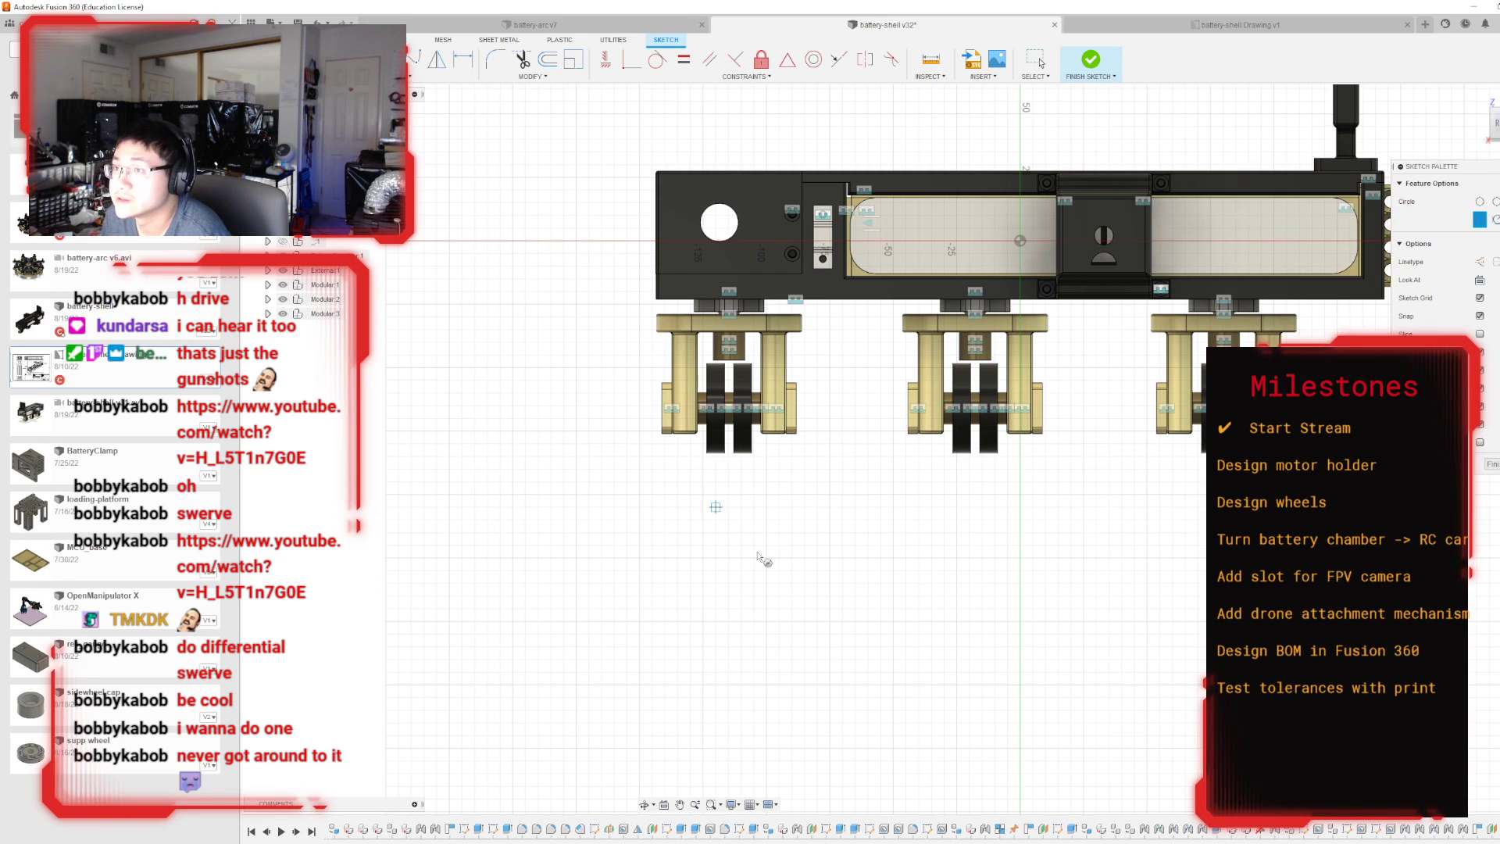
pyautogui.click(728, 557)
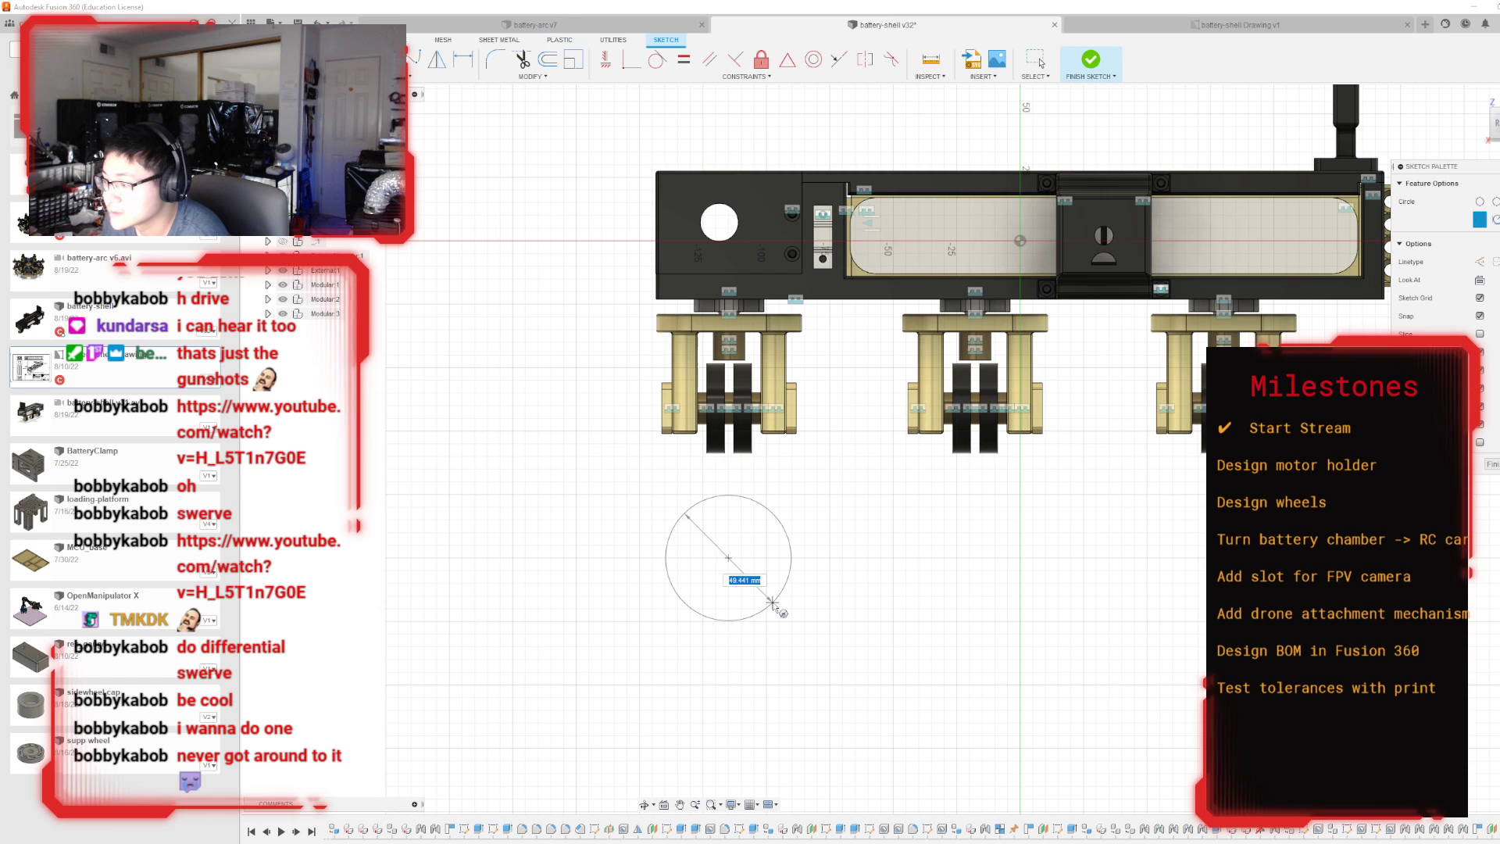
pyautogui.press('BackSpace')
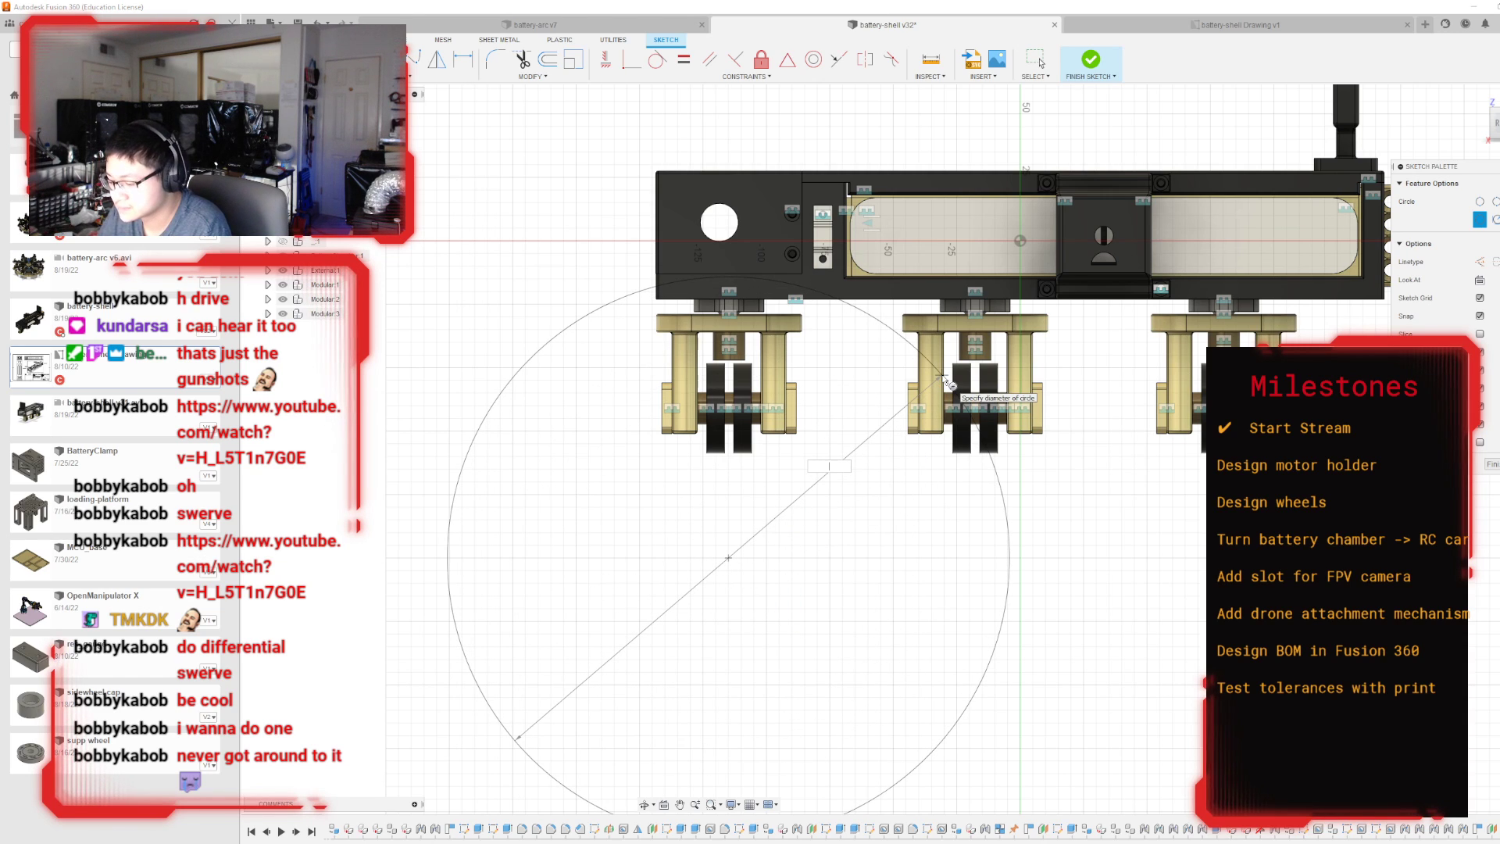
pyautogui.press('Tab')
pyautogui.write('39.5')
pyautogui.press('Return')
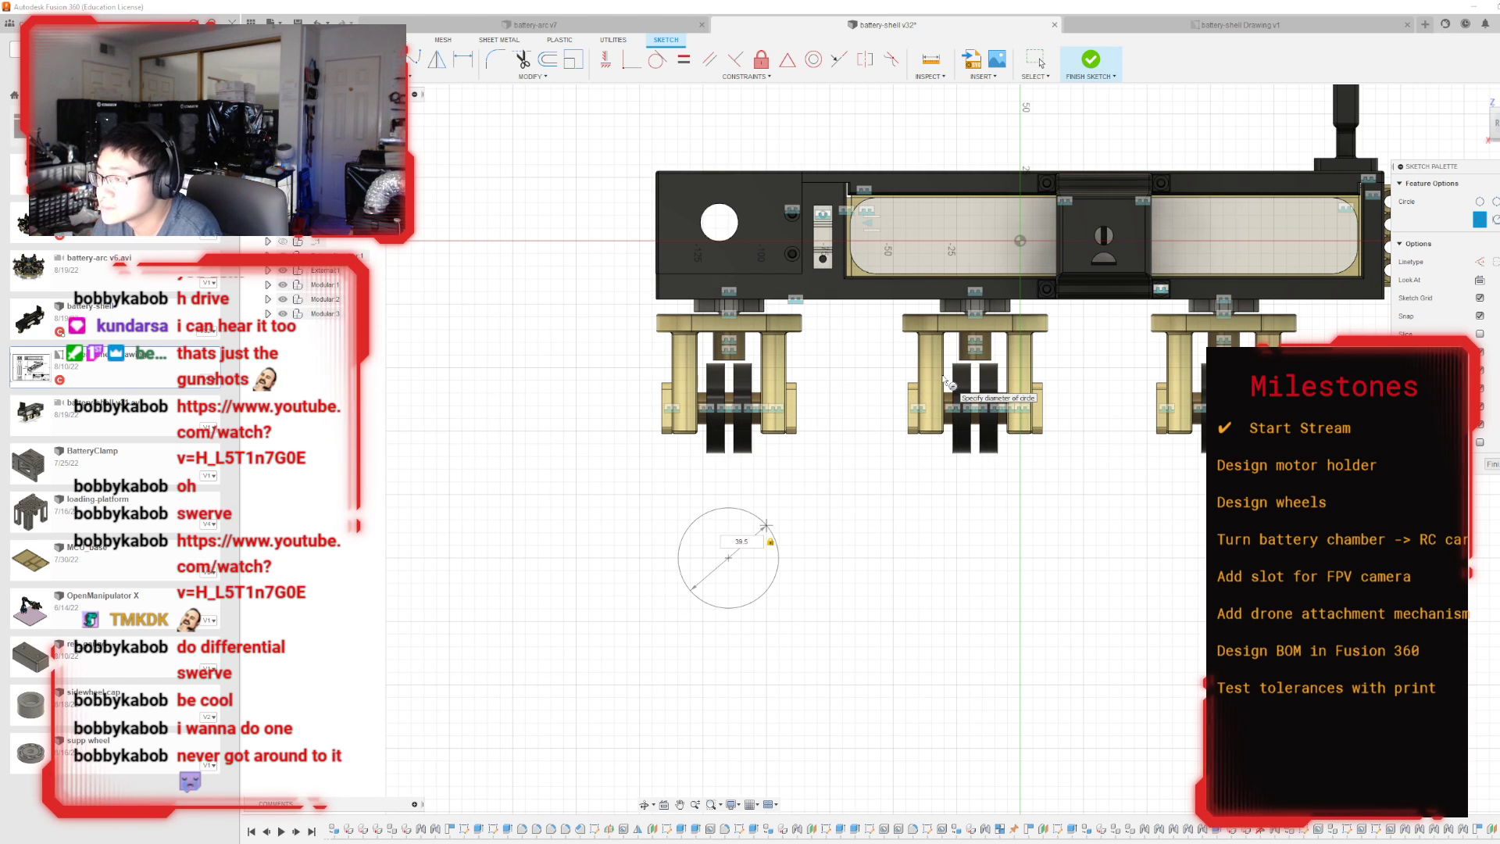
pyautogui.press('Escape')
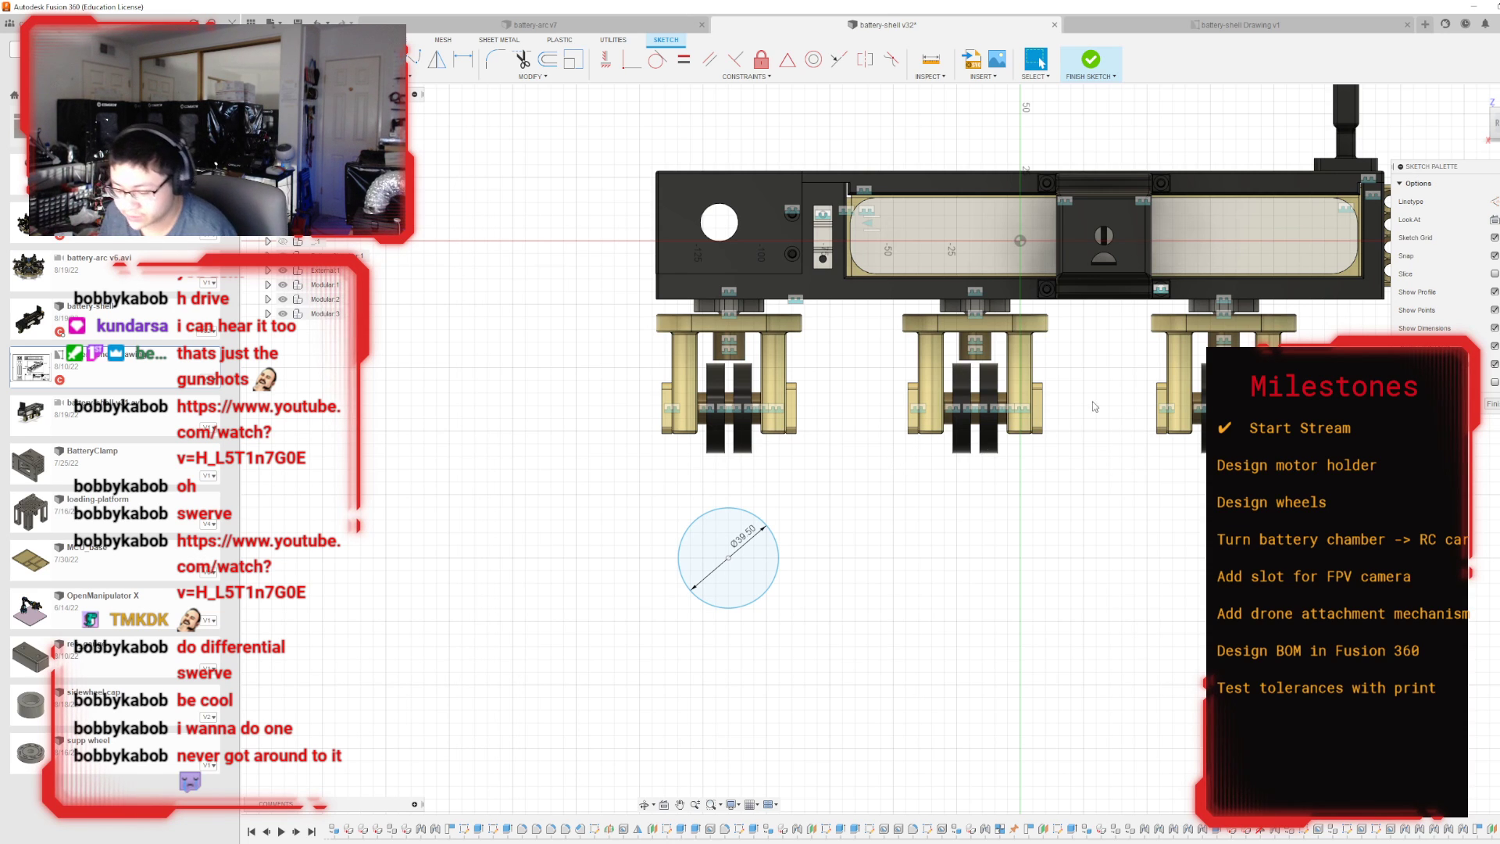
# Finish the sketch and extrude the circle 57 mm as a new body.
pyautogui.click(1496, 123)
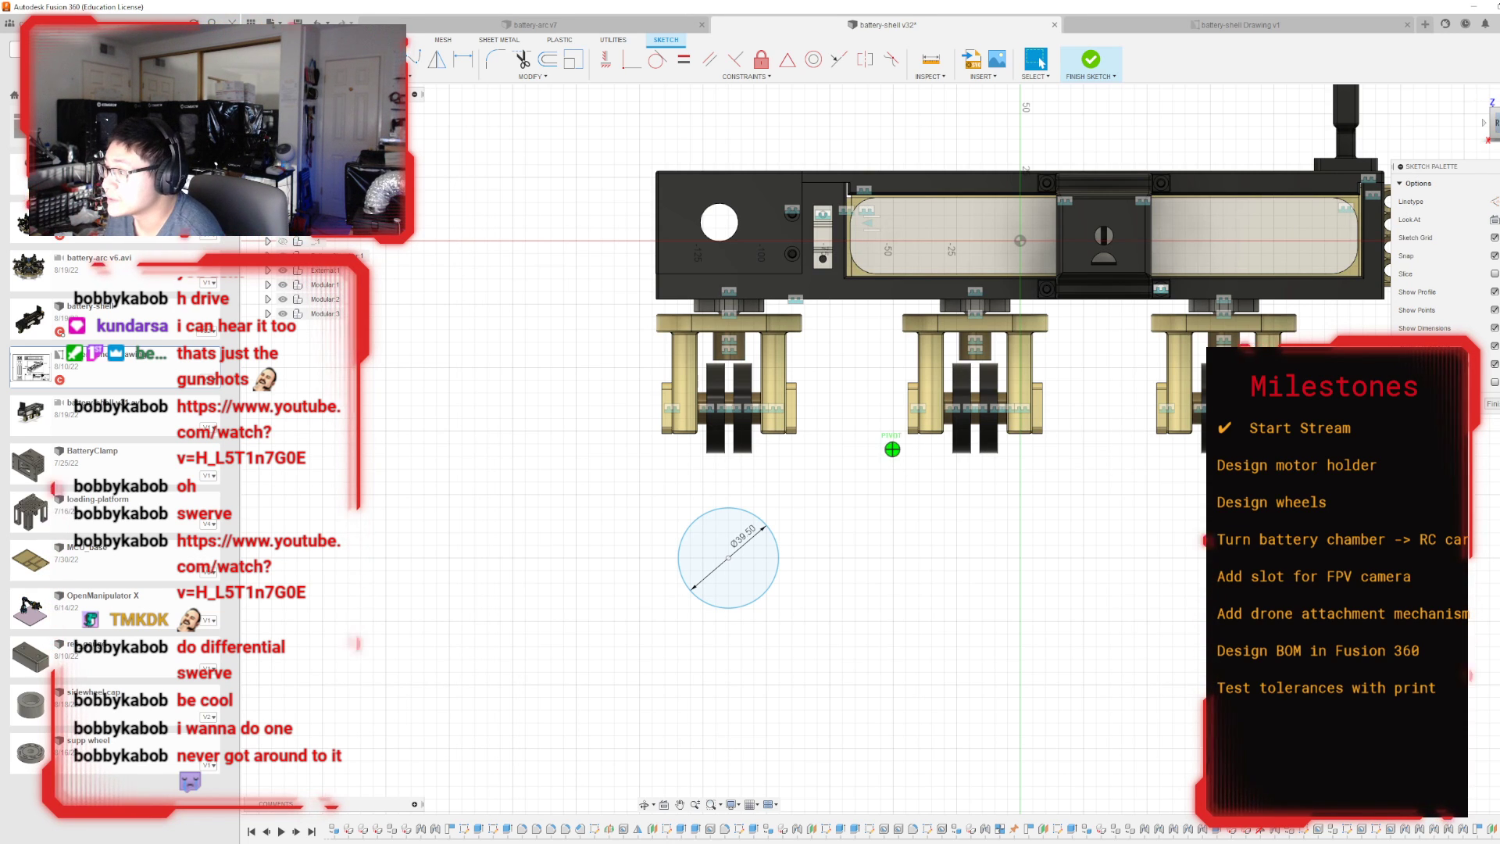
pyautogui.moveTo(1496, 124); pyautogui.dragTo(1495, 123)
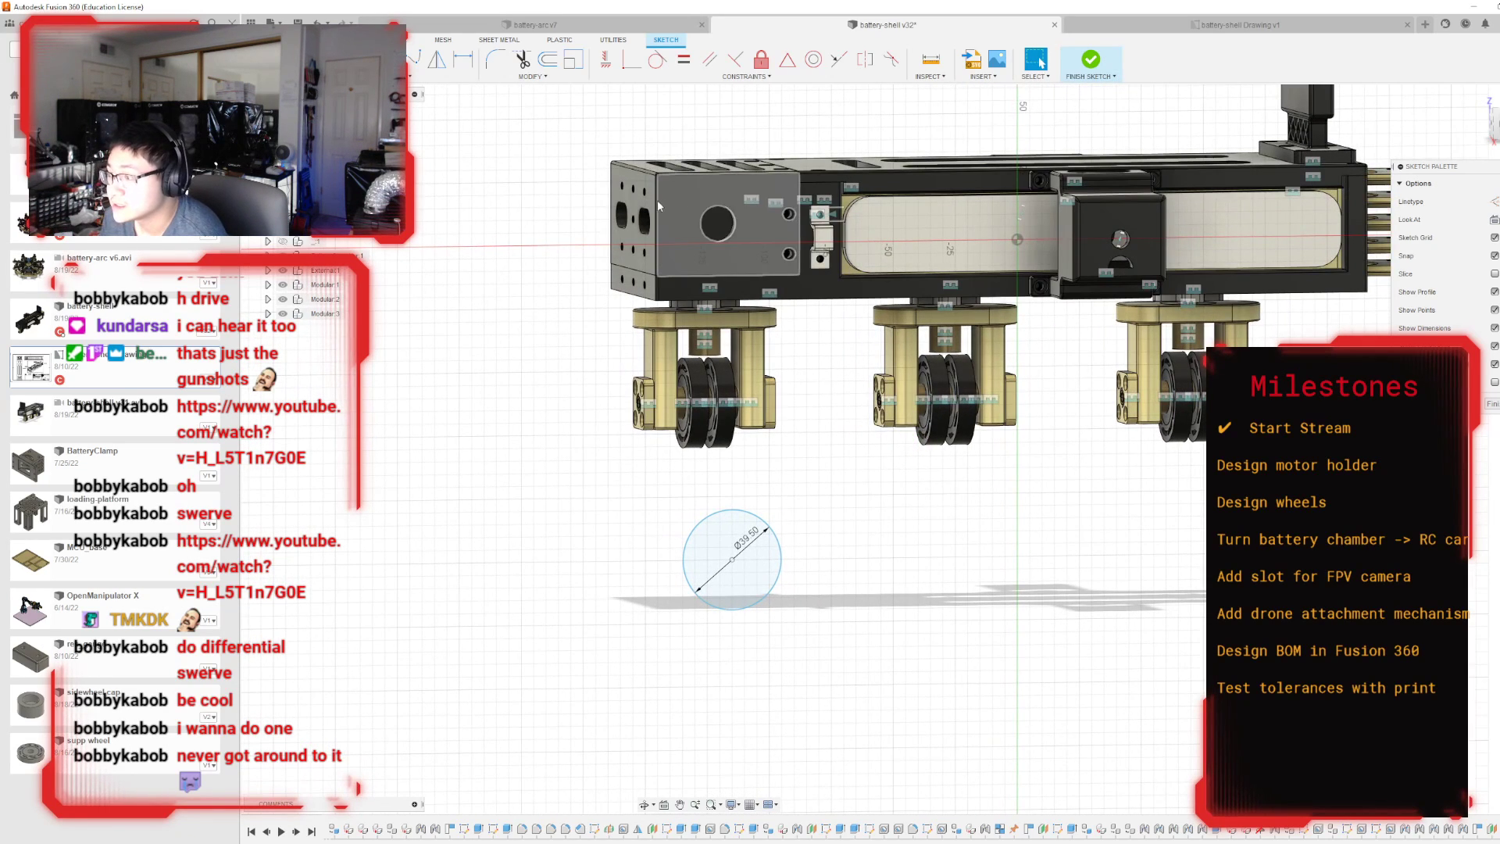
pyautogui.click(1090, 60)
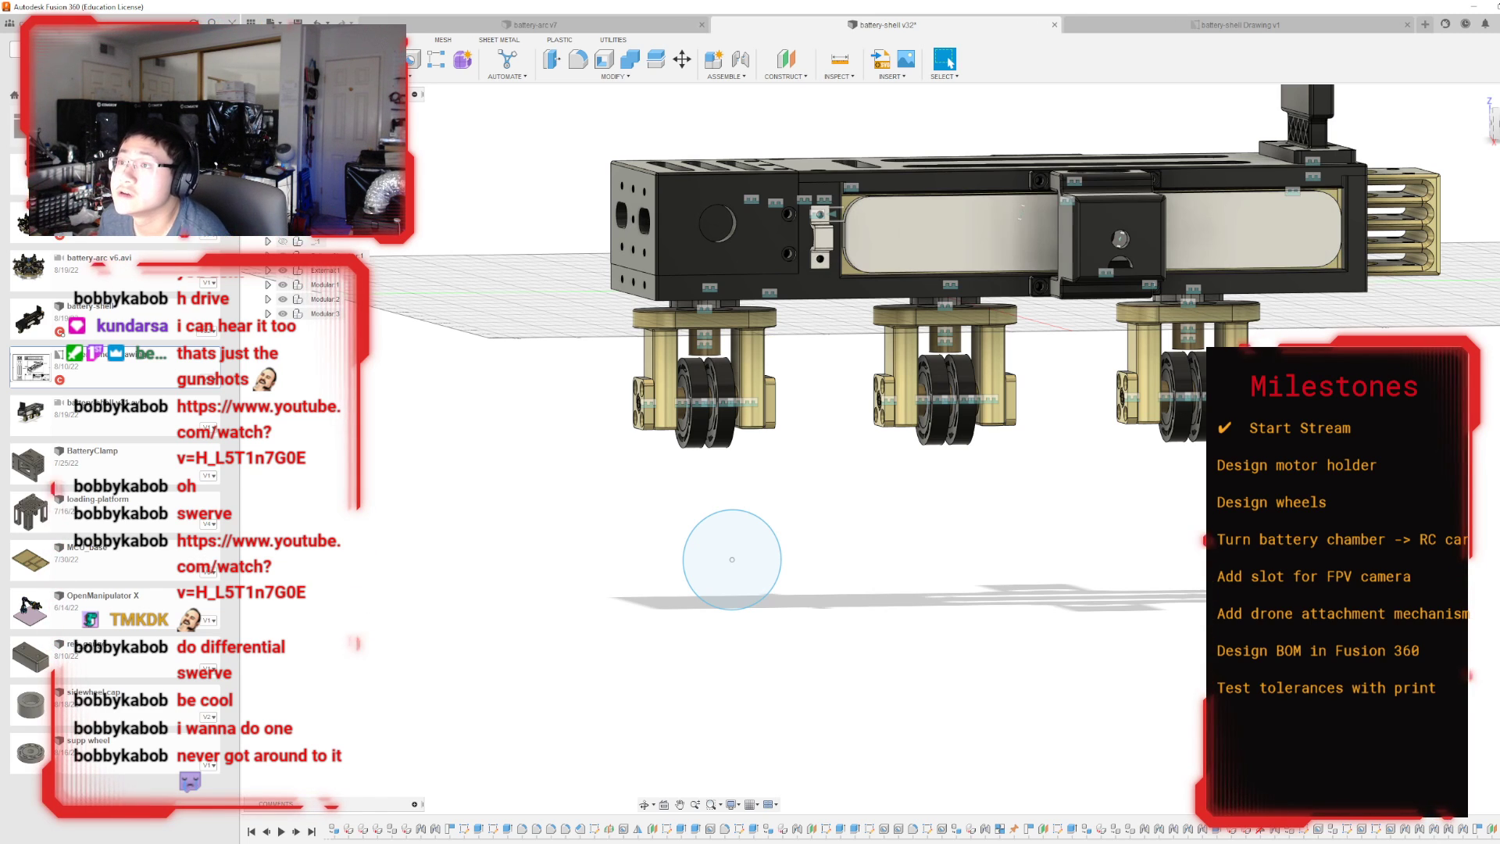
pyautogui.press('e')
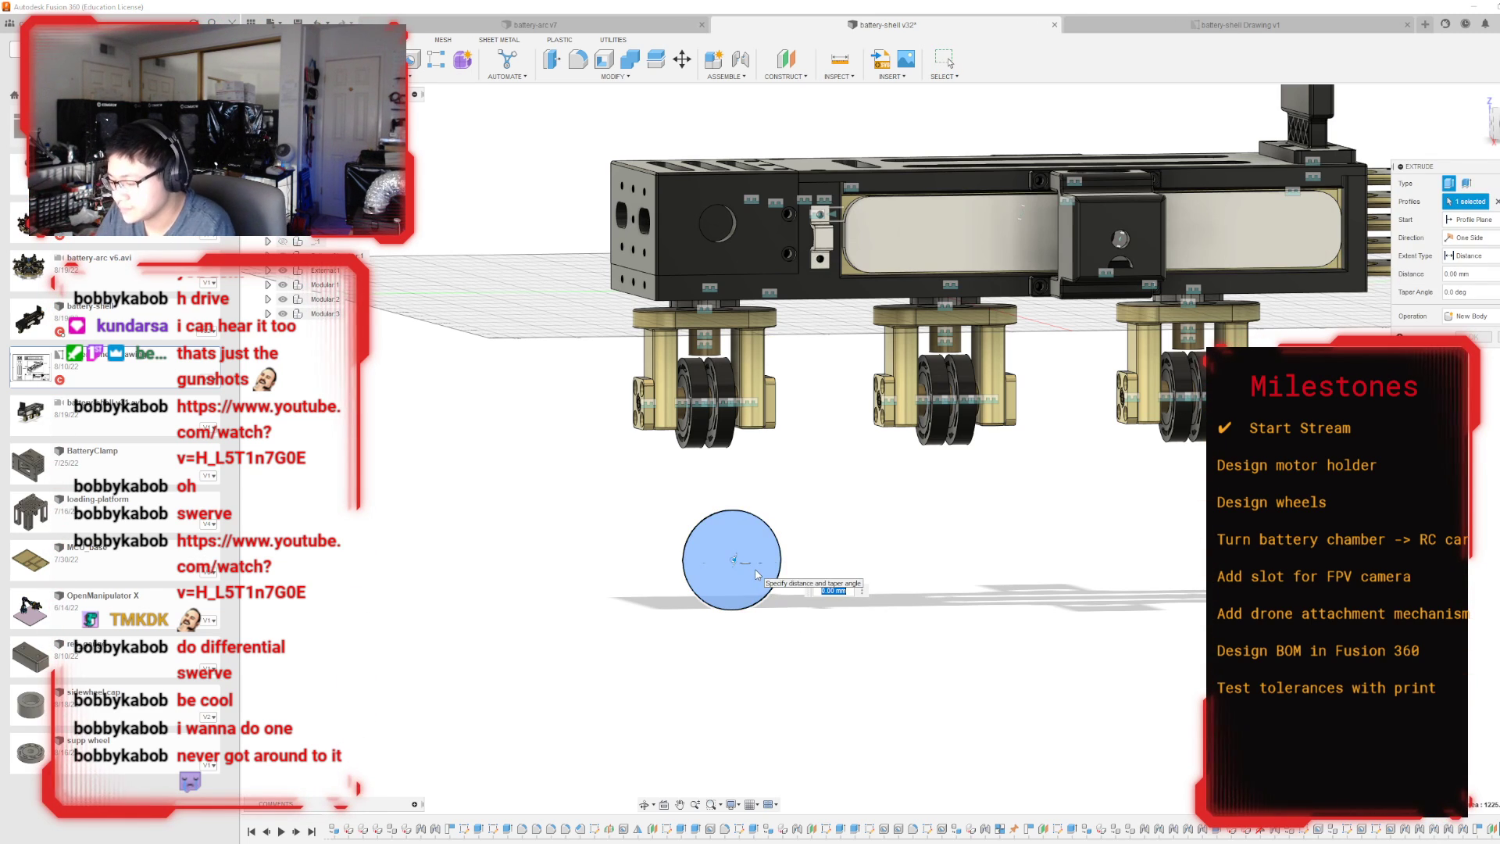
pyautogui.write('r57')
pyautogui.press('BackSpace')
pyautogui.press('BackSpace')
pyautogui.press('BackSpace')
pyautogui.write('57')
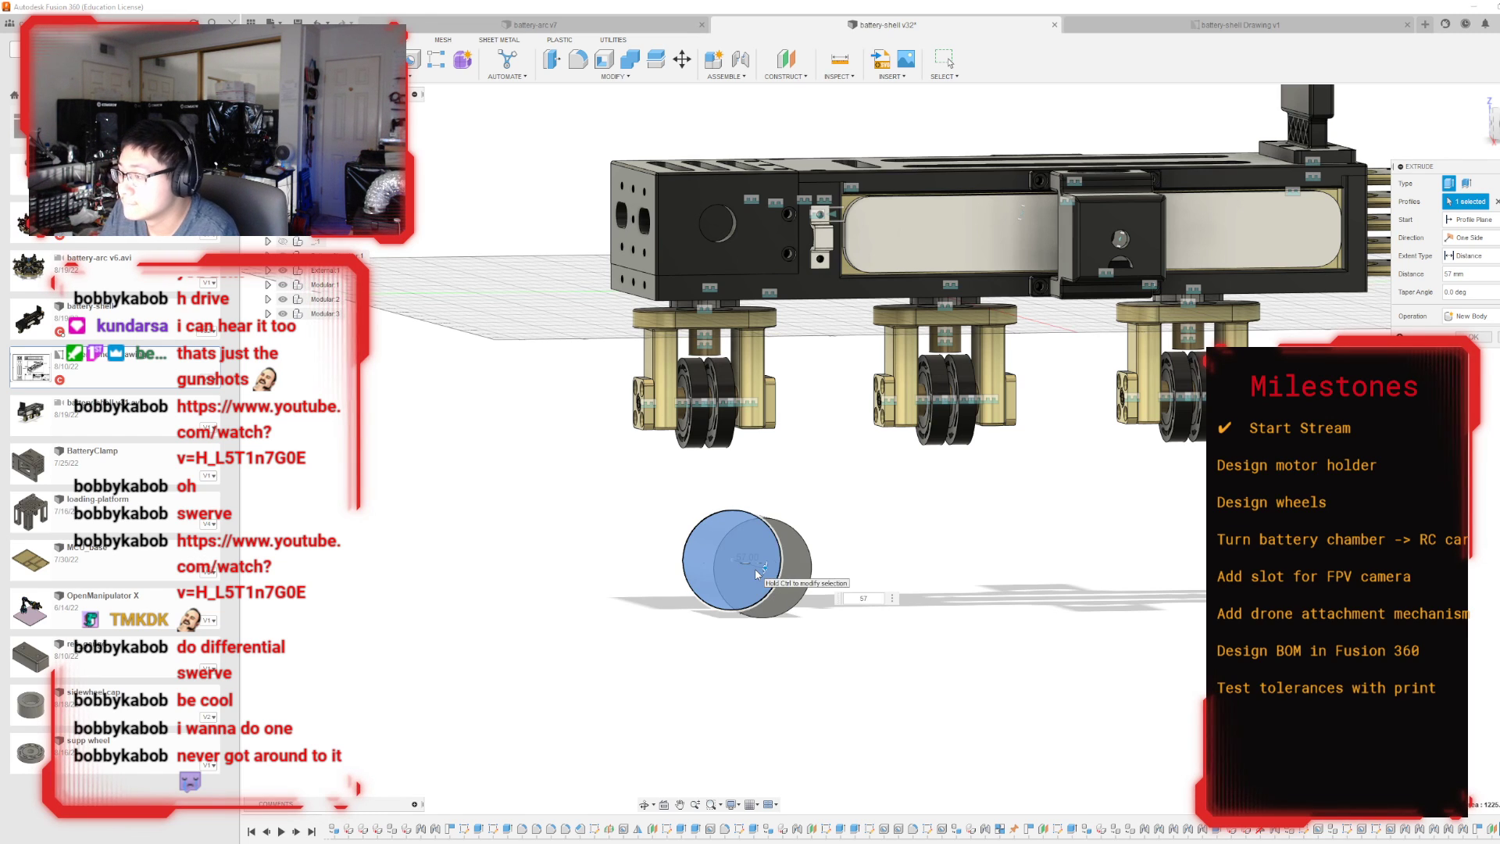
pyautogui.press('Return')
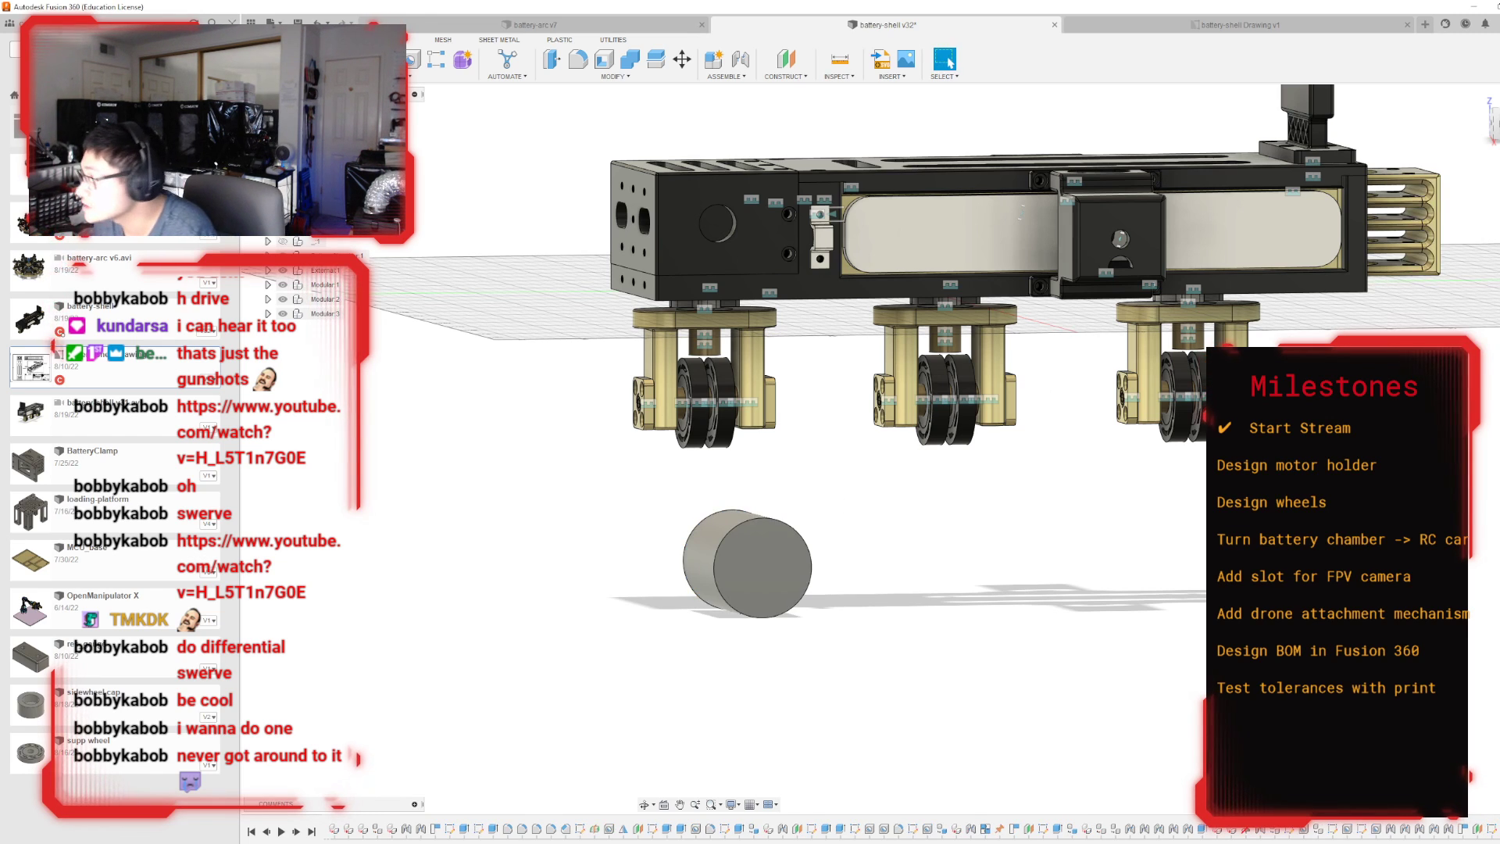
# Expand the list of bodies and select the new cylinder there to identify it in the model.
pyautogui.keyDown('shift'); pyautogui.moveTo(1023, 156); pyautogui.dragTo(1213, 265, button='middle'); pyautogui.keyUp('shift')
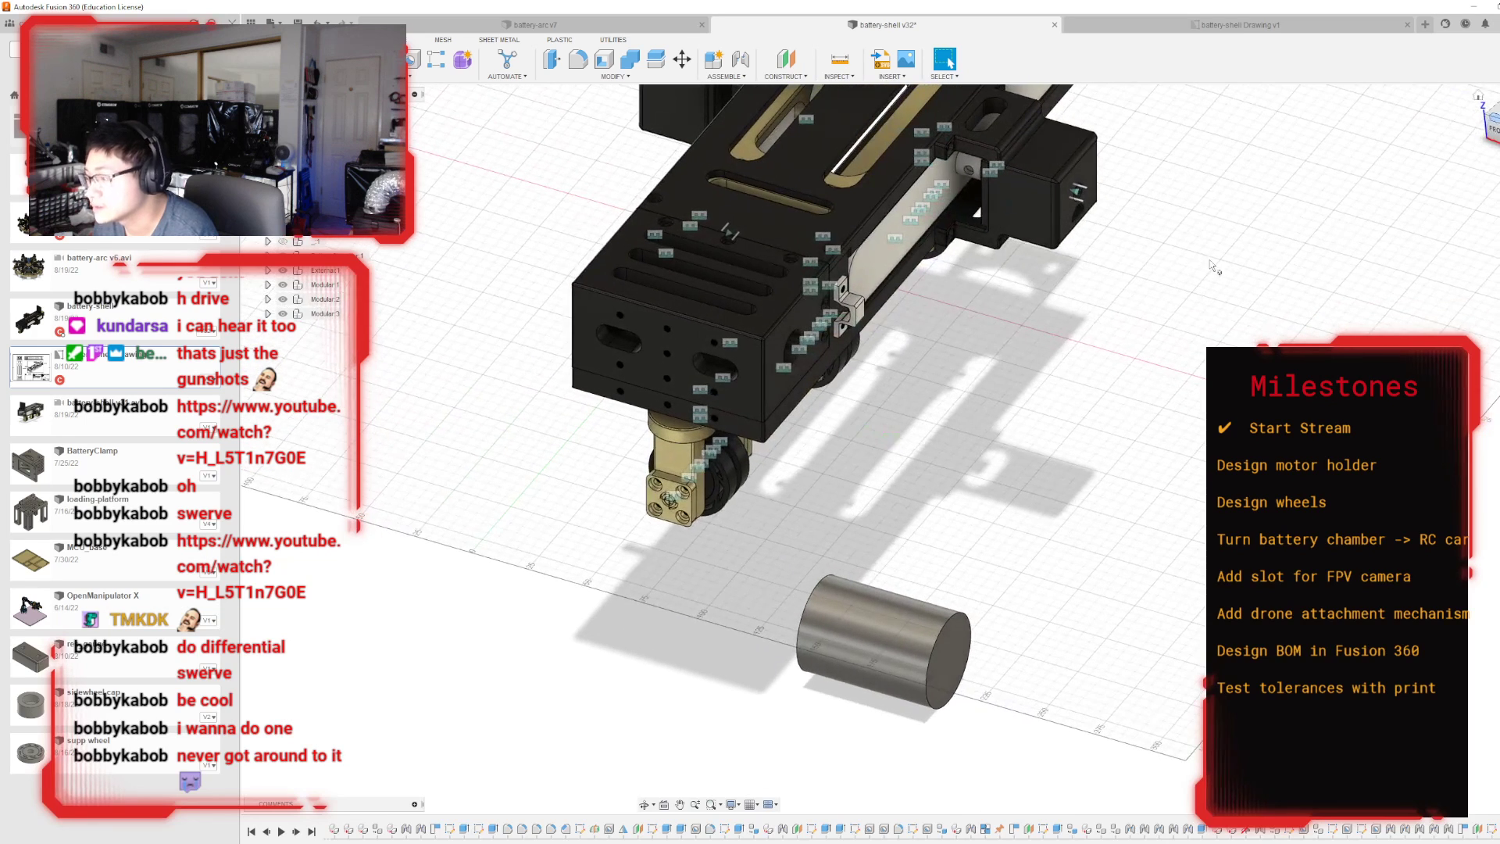
pyautogui.click(268, 184)
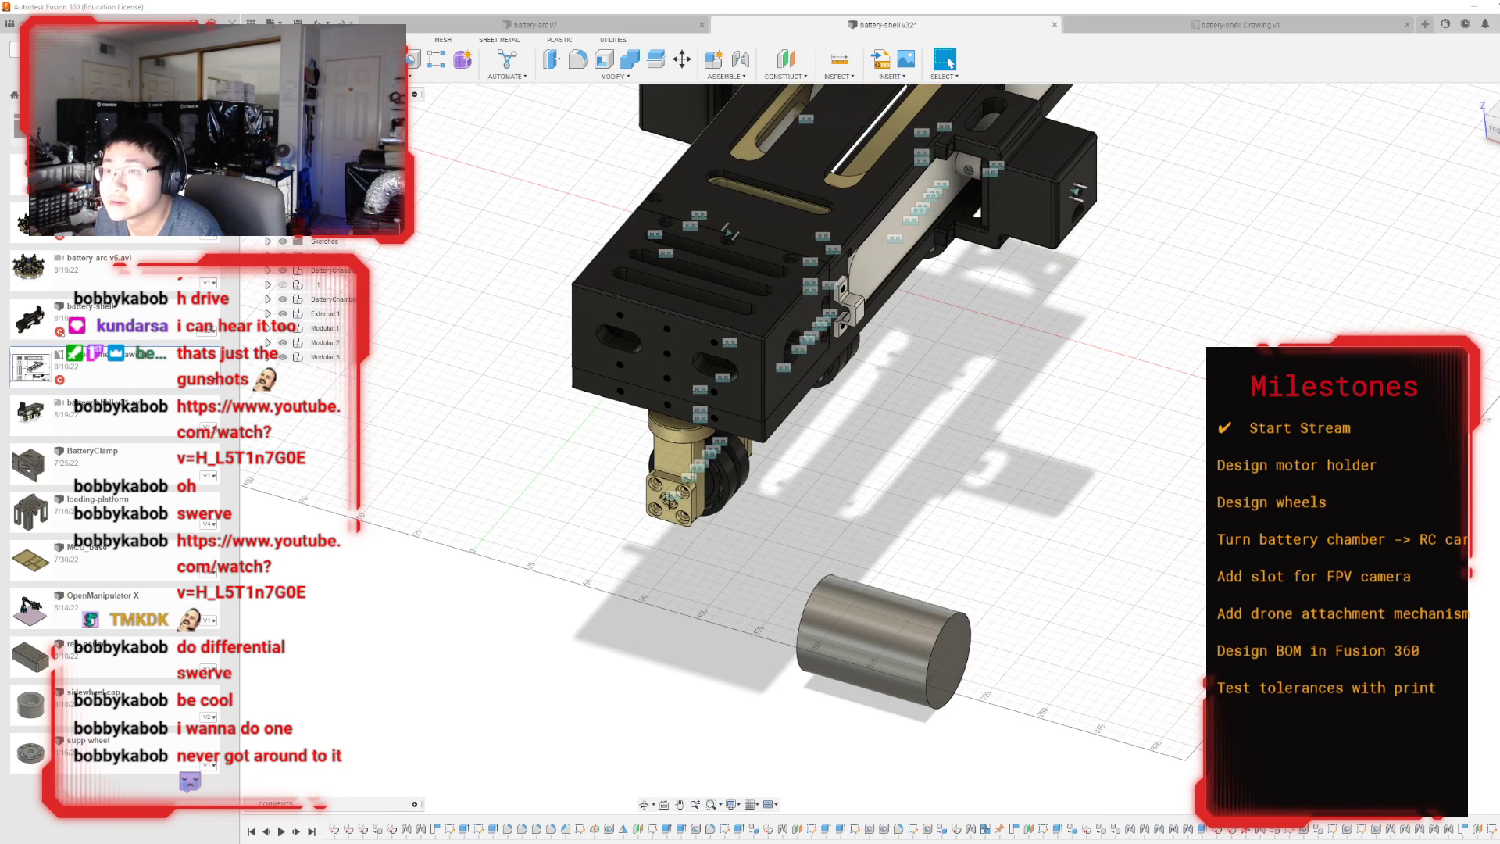
pyautogui.click(331, 213)
pyautogui.click(331, 226)
pyautogui.click(331, 227)
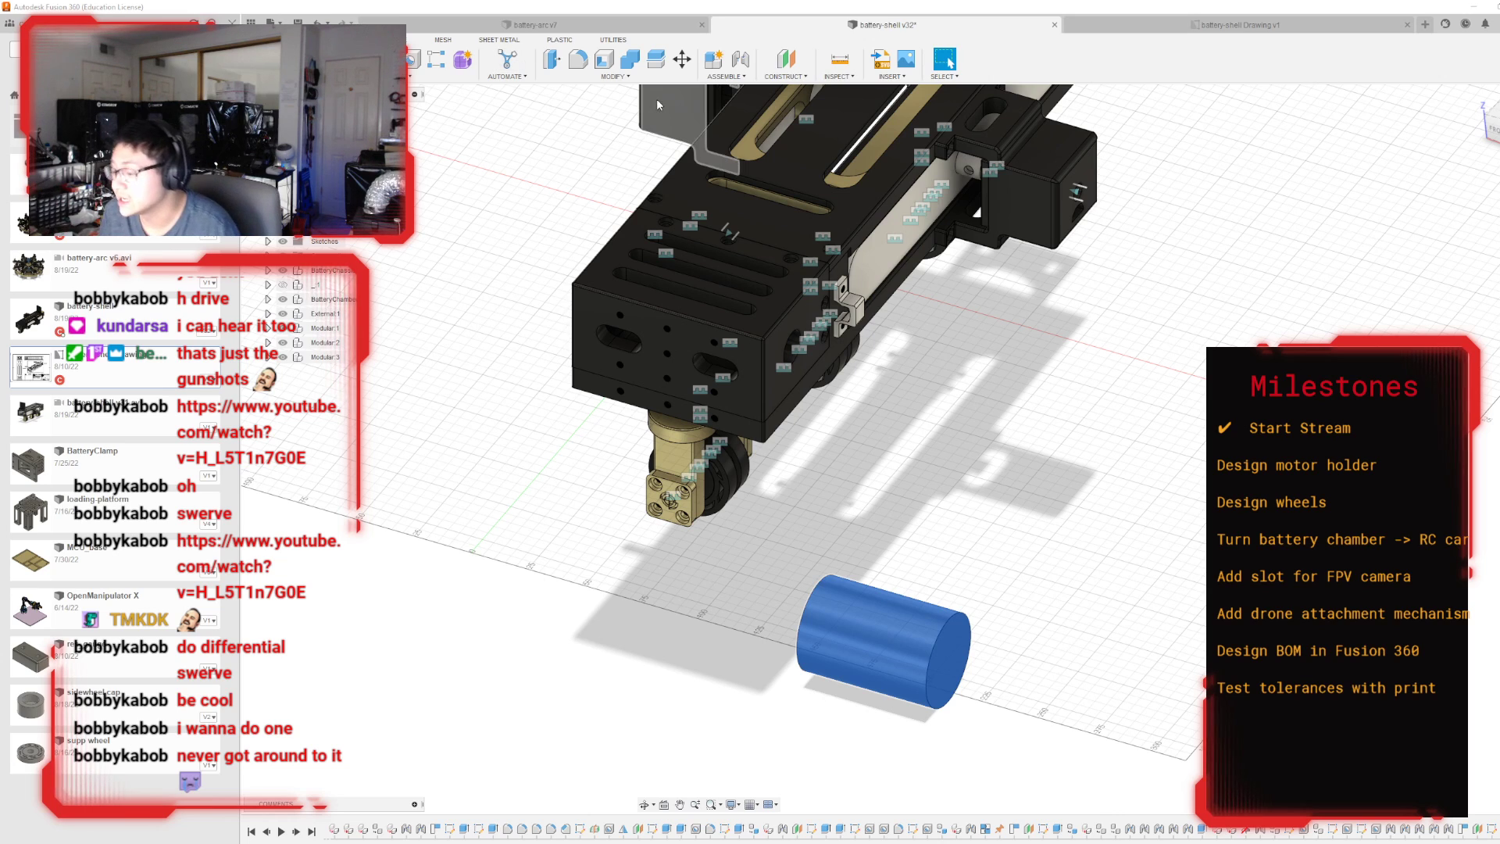
pyautogui.click(900, 508)
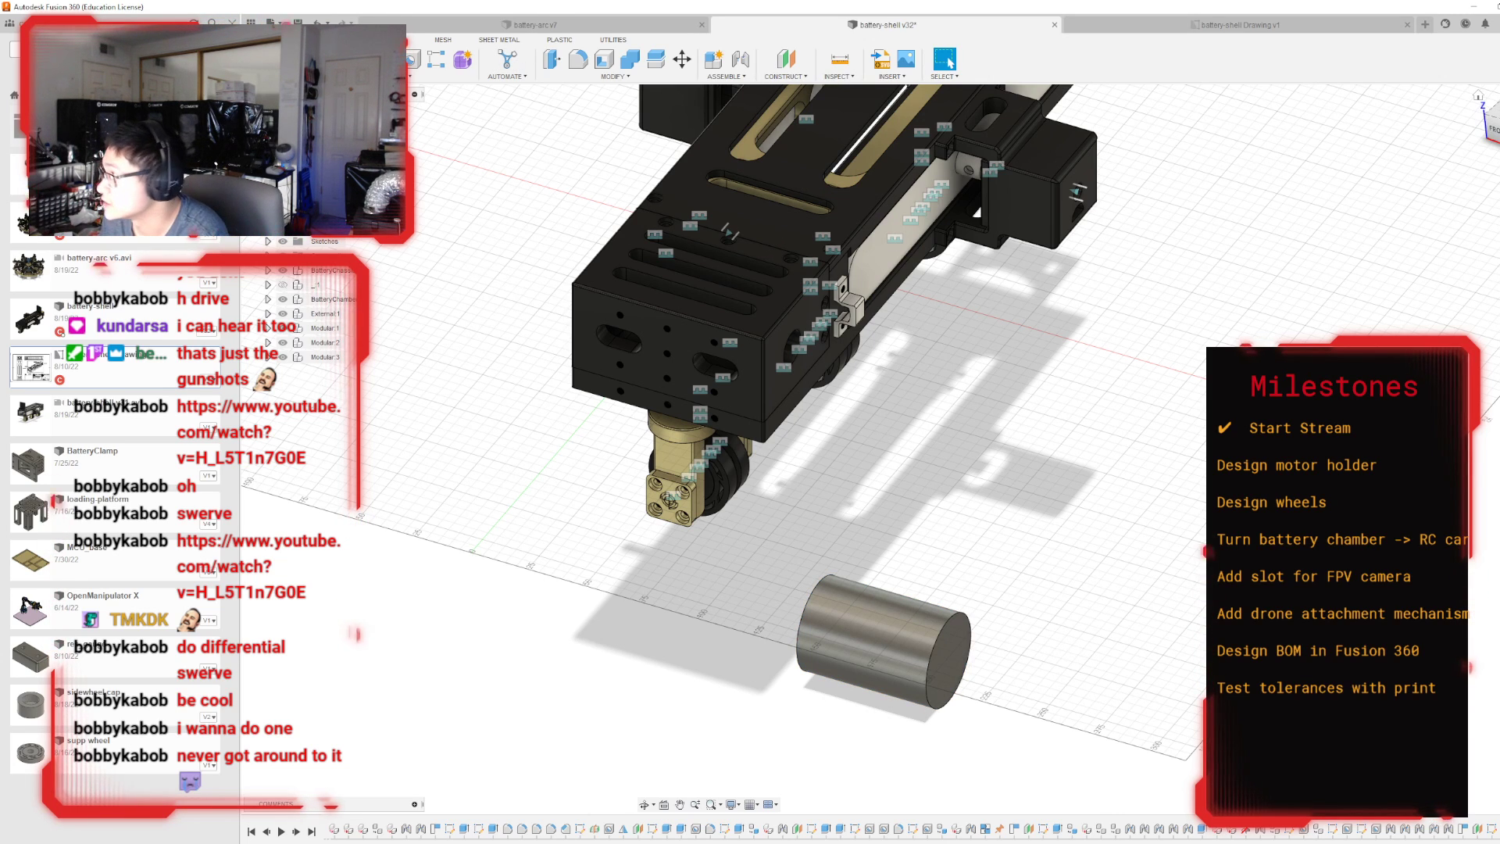
# Undo the cylinder's extrusion and redo it.
pyautogui.keyDown('shift'); pyautogui.moveTo(893, 445); pyautogui.dragTo(601, 234, button='middle'); pyautogui.keyUp('shift')
pyautogui.hotkey('ctrl', 'z')
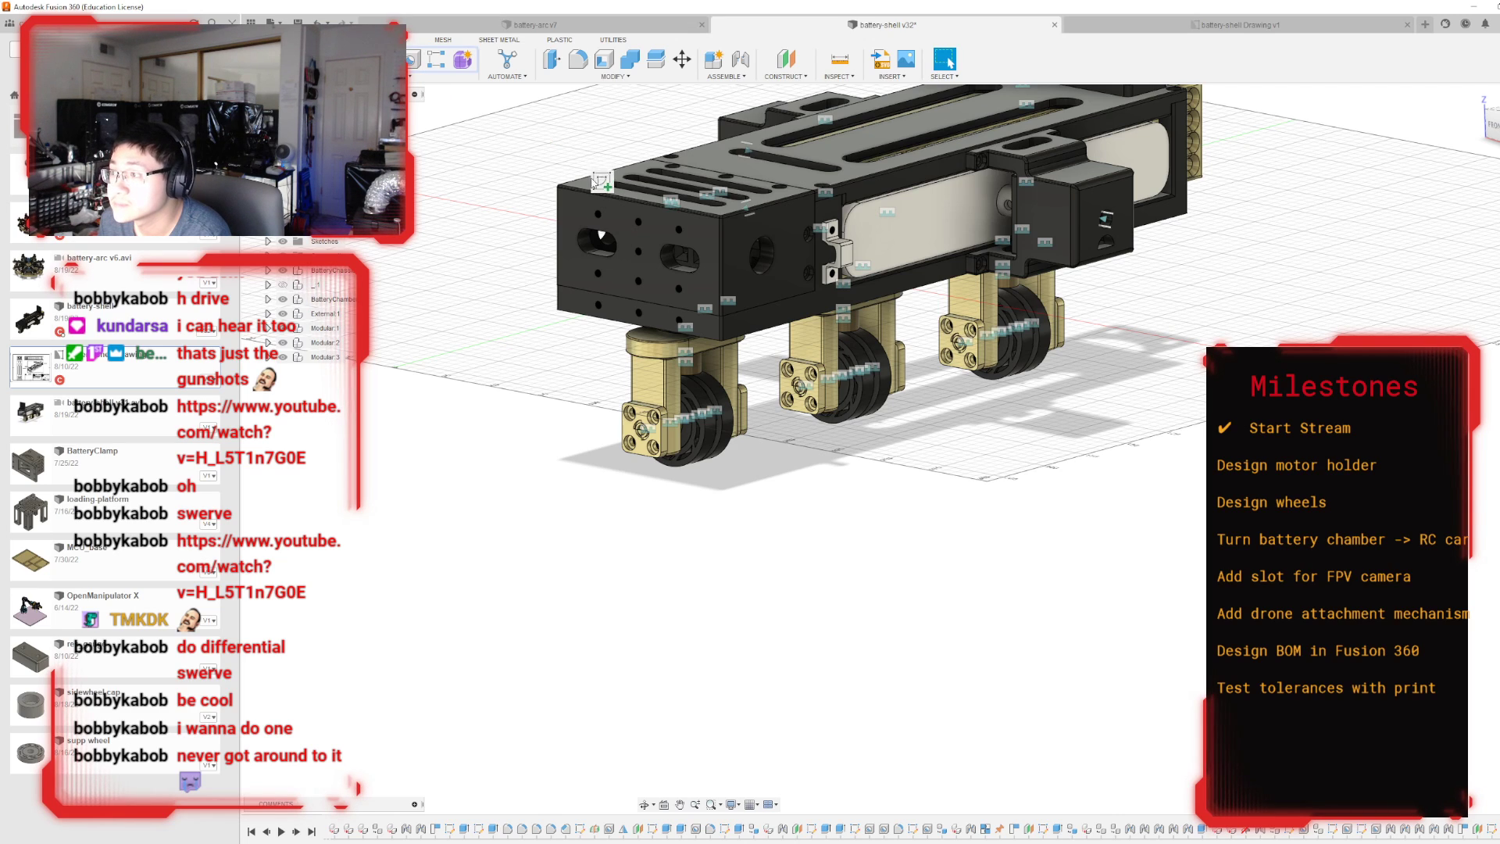
pyautogui.hotkey('ctrl', 'y')
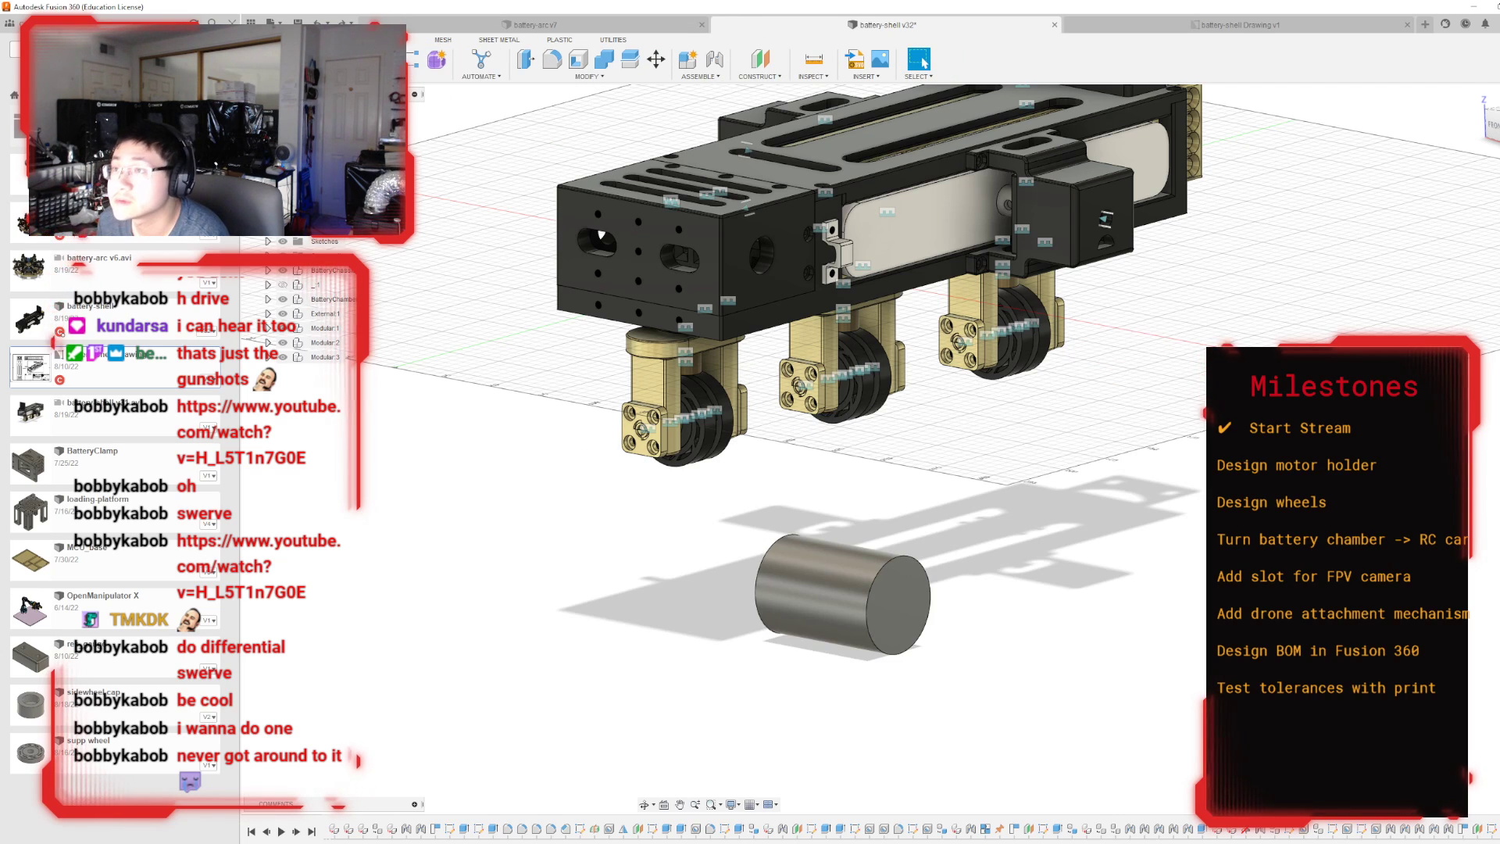
pyautogui.click(429, 76)
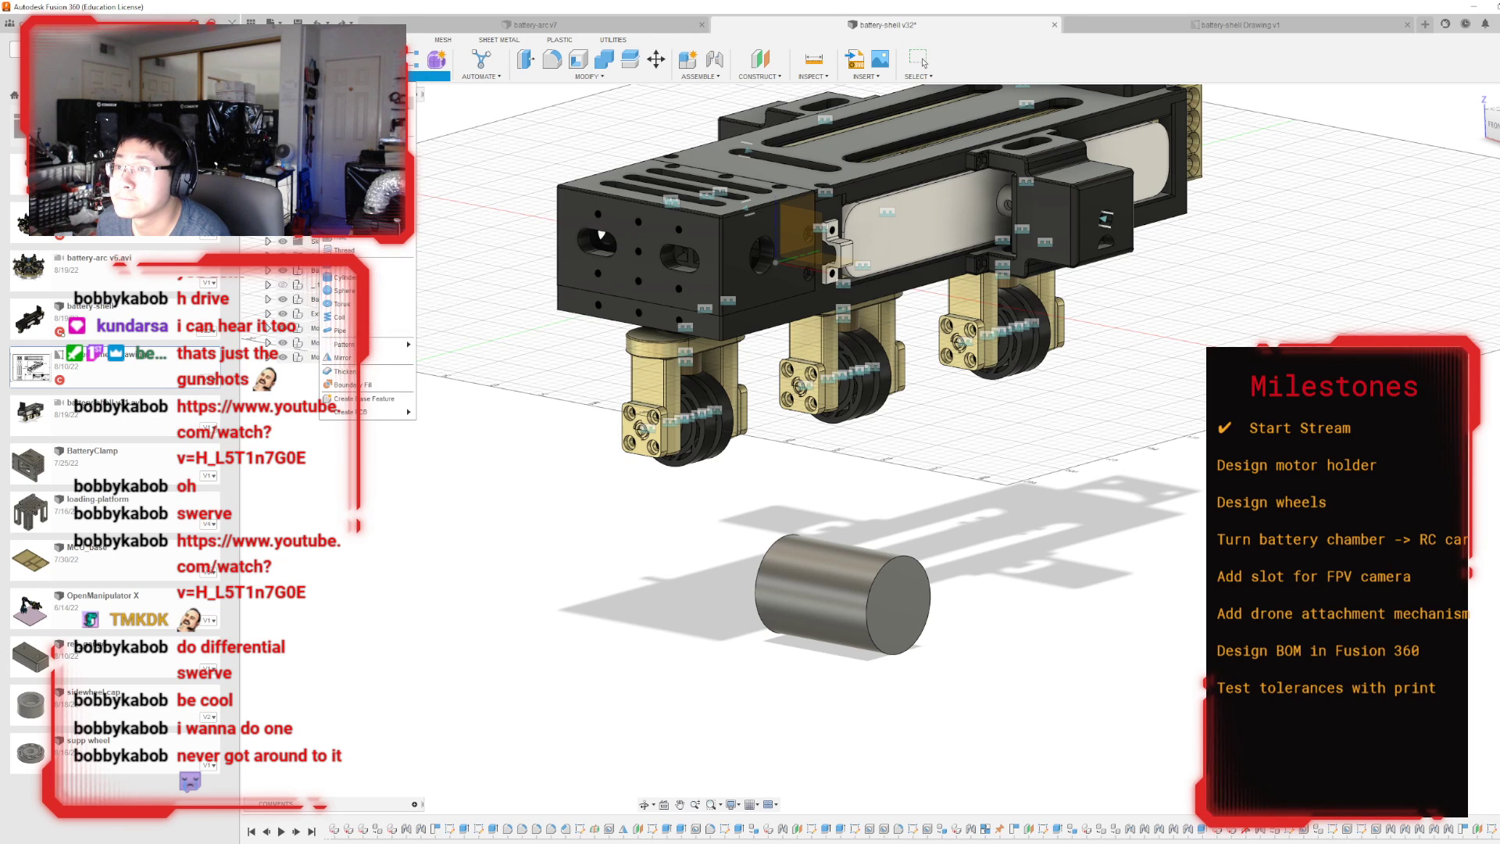
pyautogui.rightClick(412, 99)
pyautogui.click(420, 105)
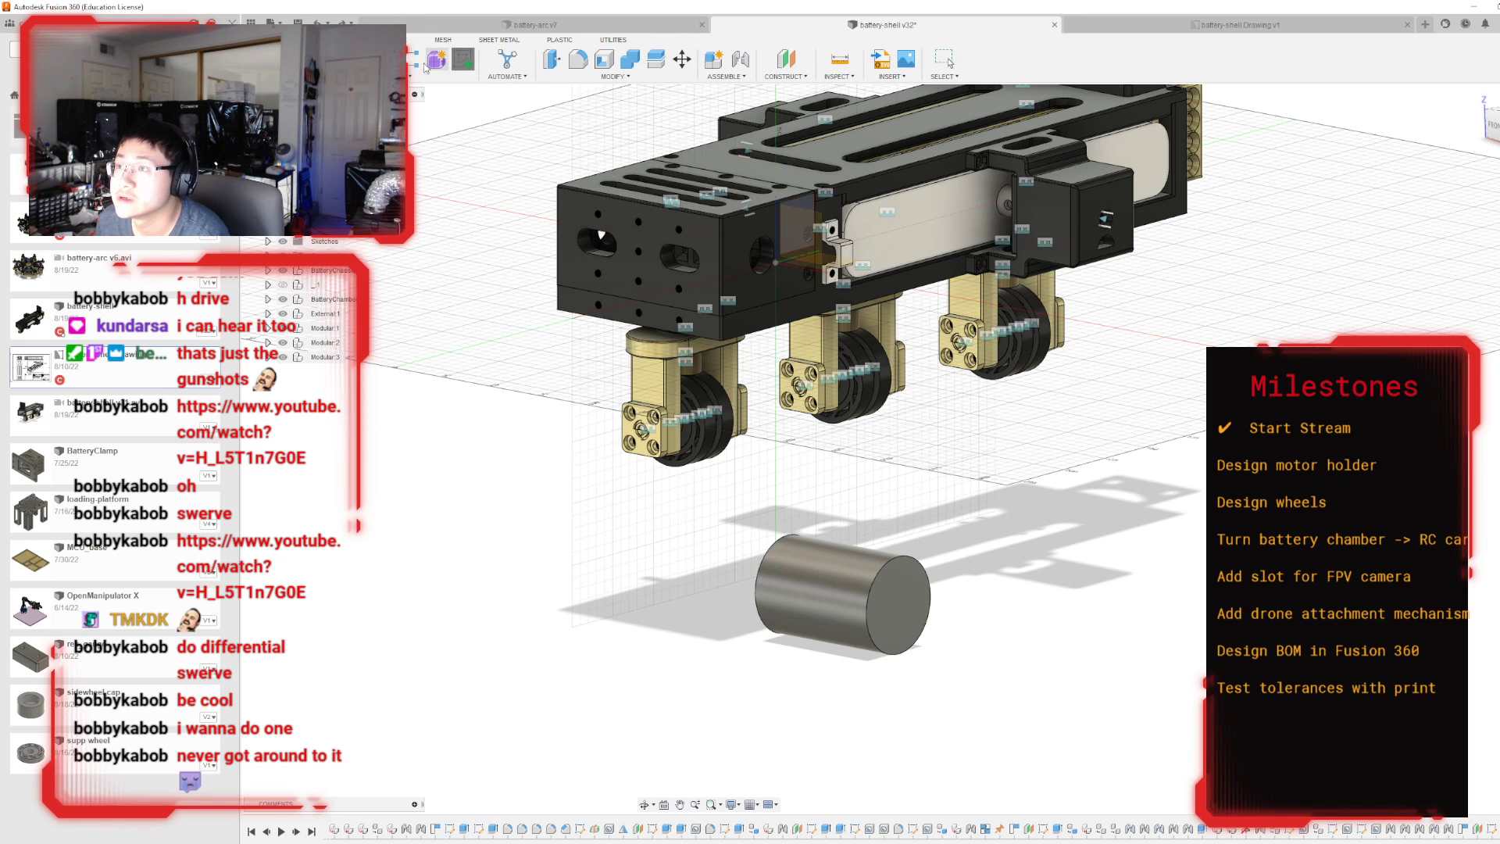
pyautogui.click(463, 58)
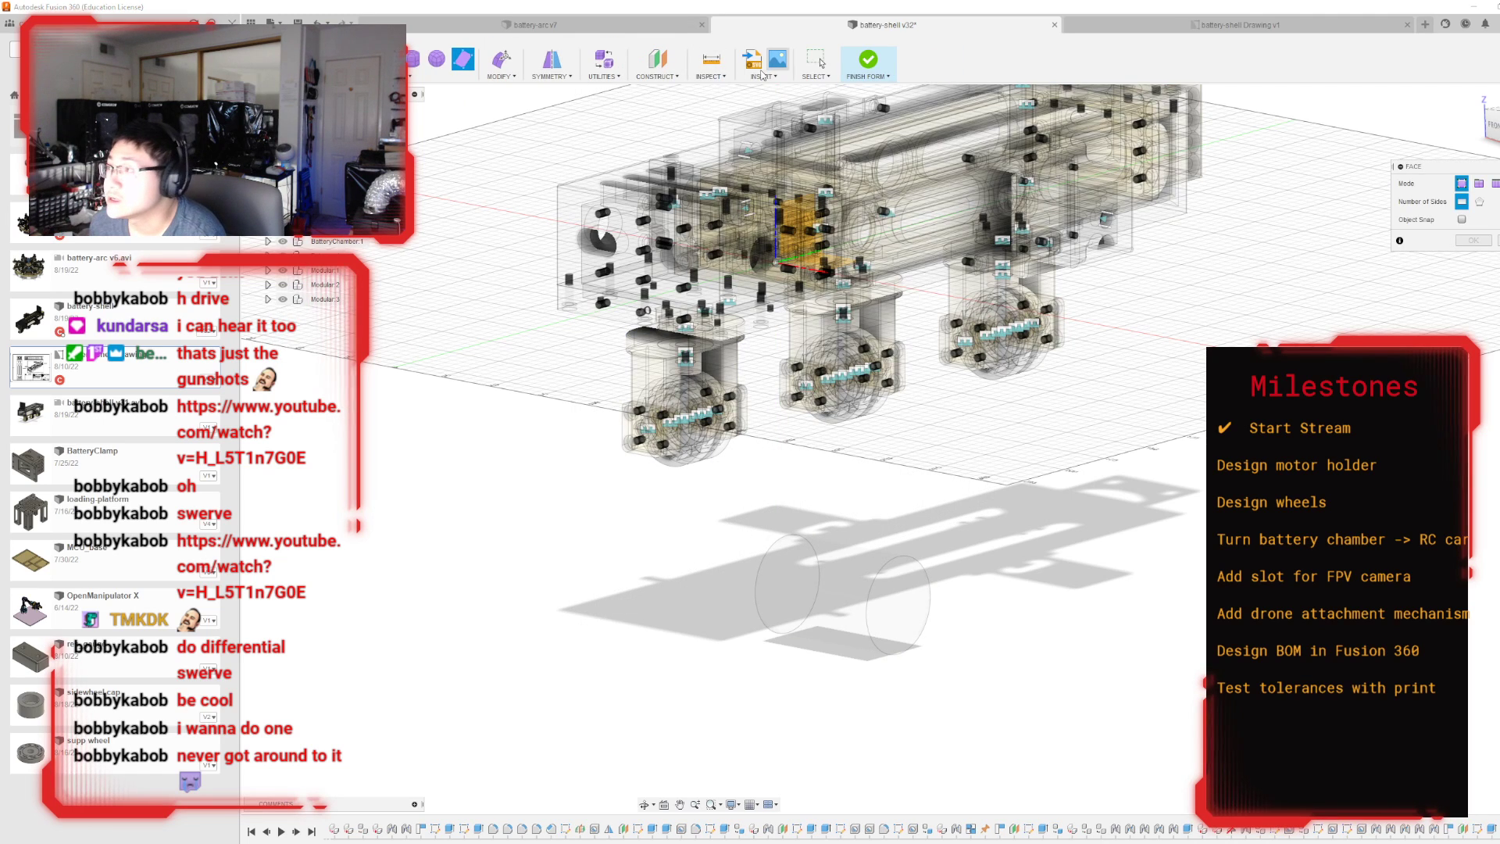
pyautogui.press('Escape')
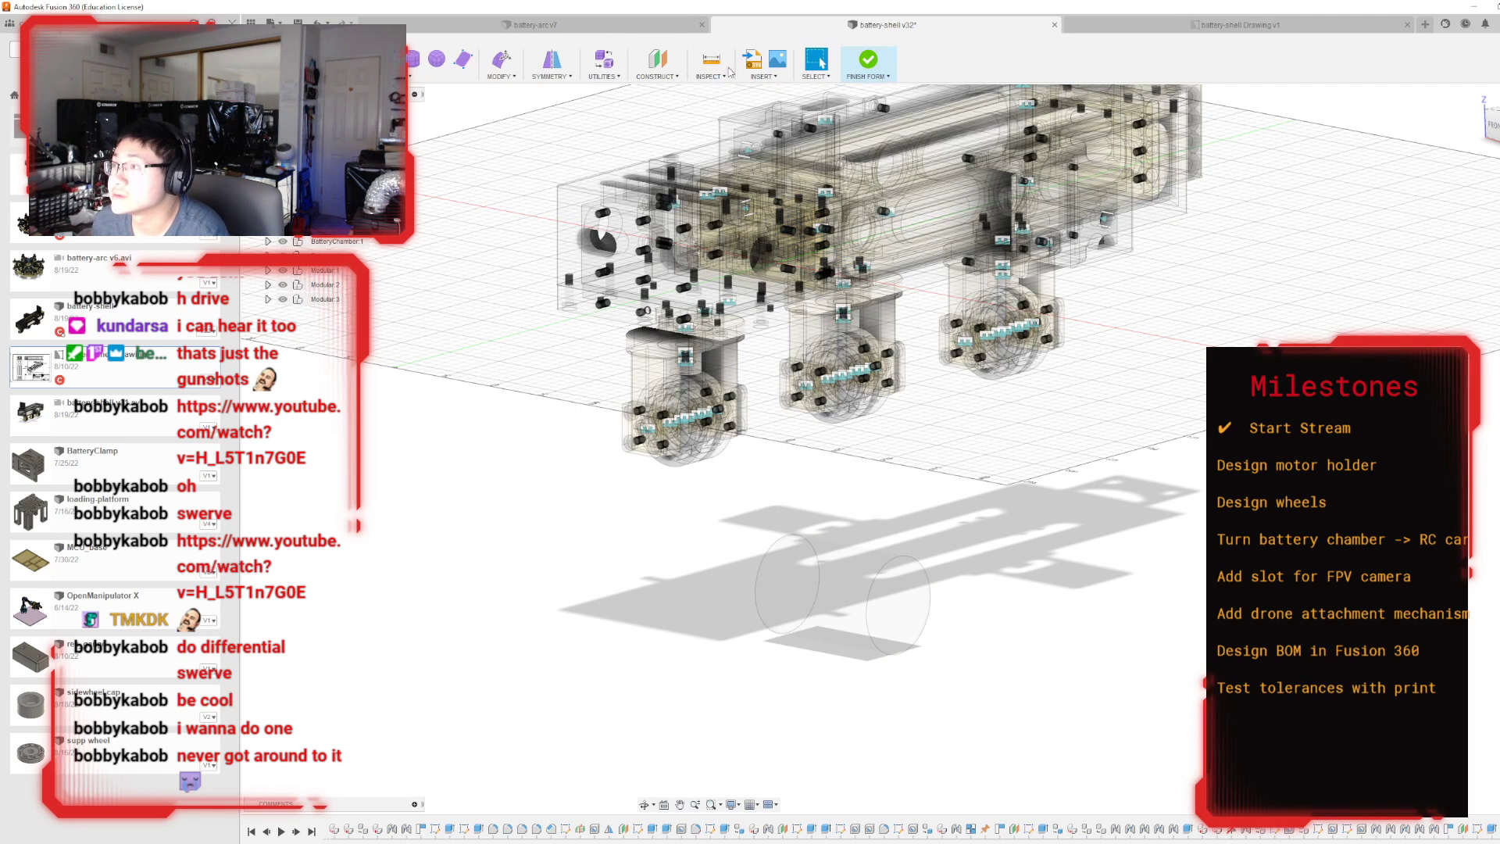
pyautogui.click(867, 63)
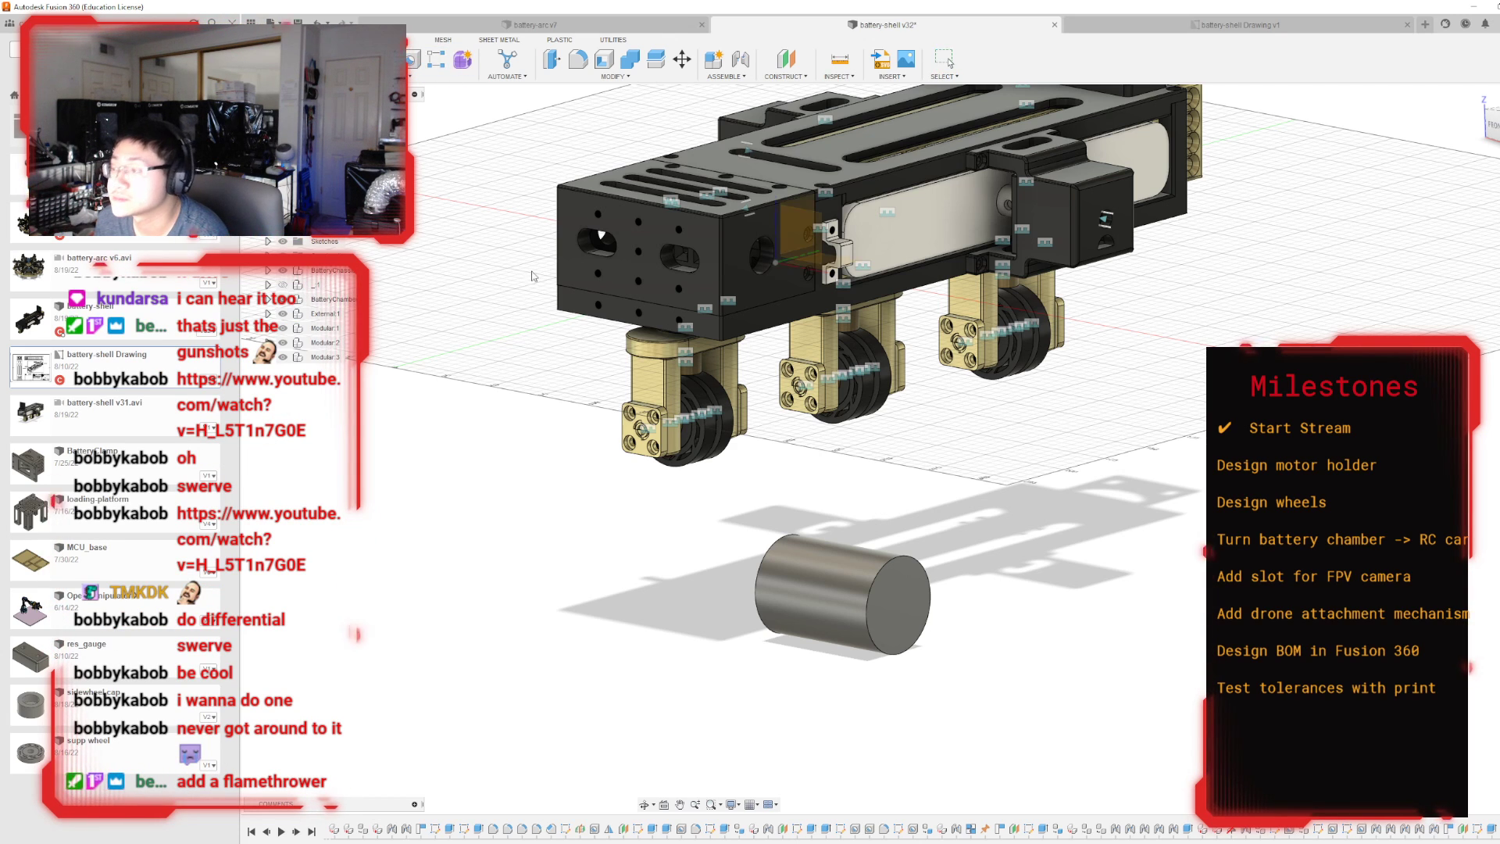
# Try starting a sketch on the cylinder's circular end faces, leaving each one empty.
pyautogui.click(903, 578)
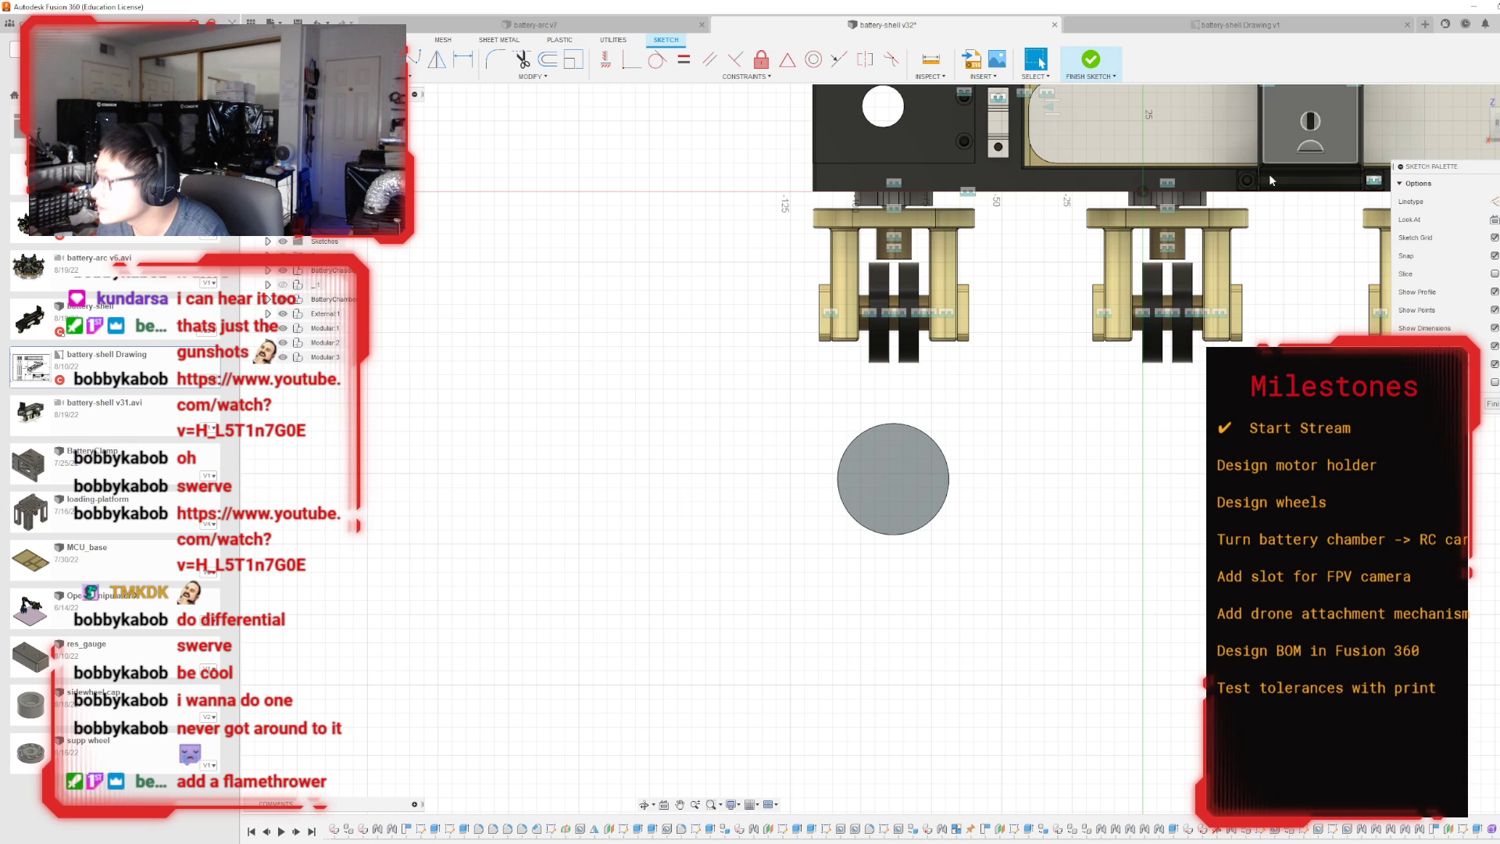
pyautogui.click(1090, 61)
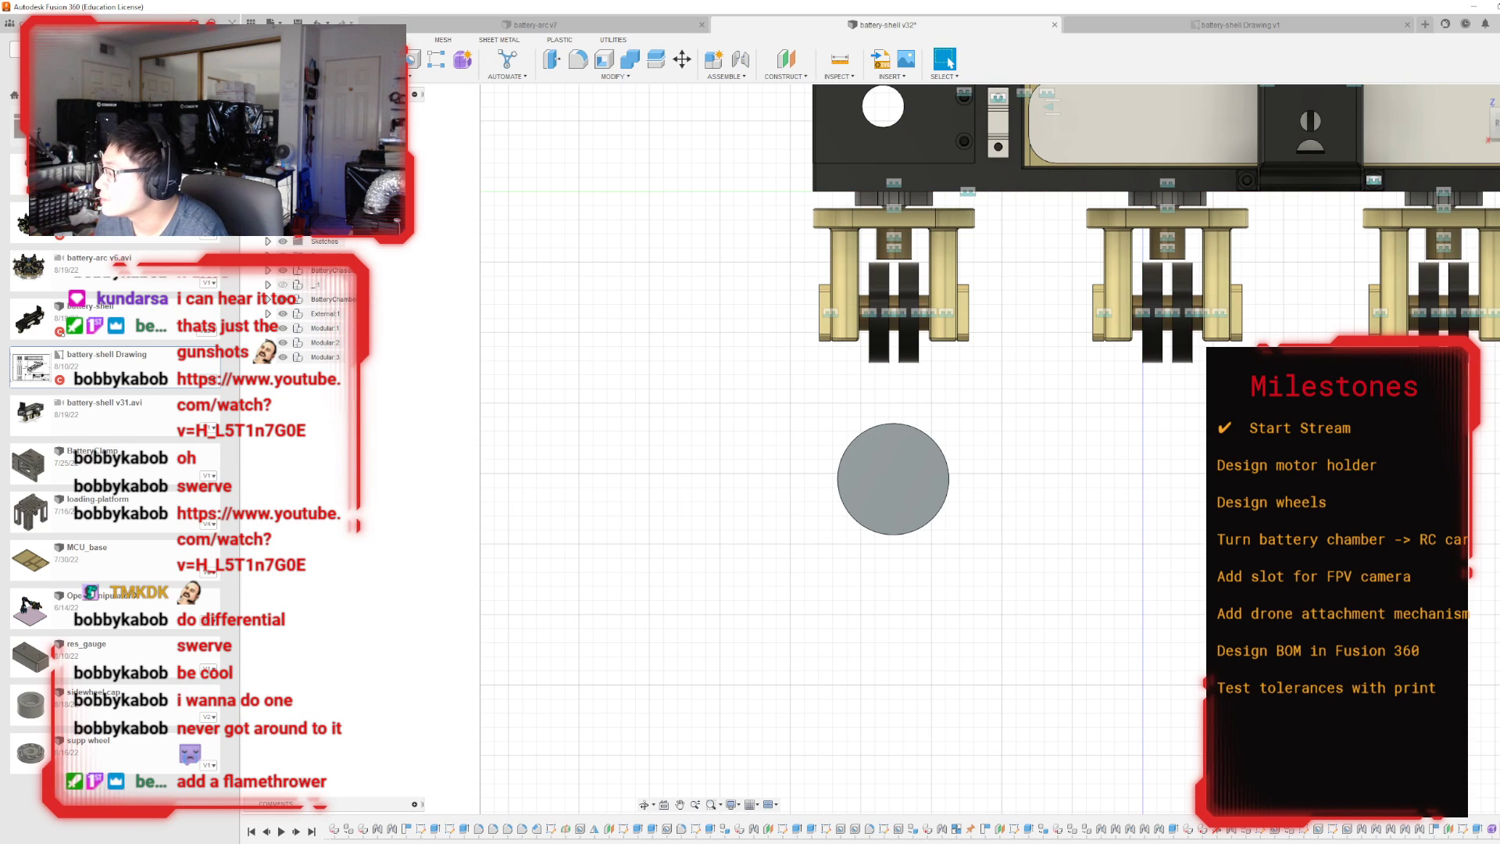
pyautogui.doubleClick(893, 479)
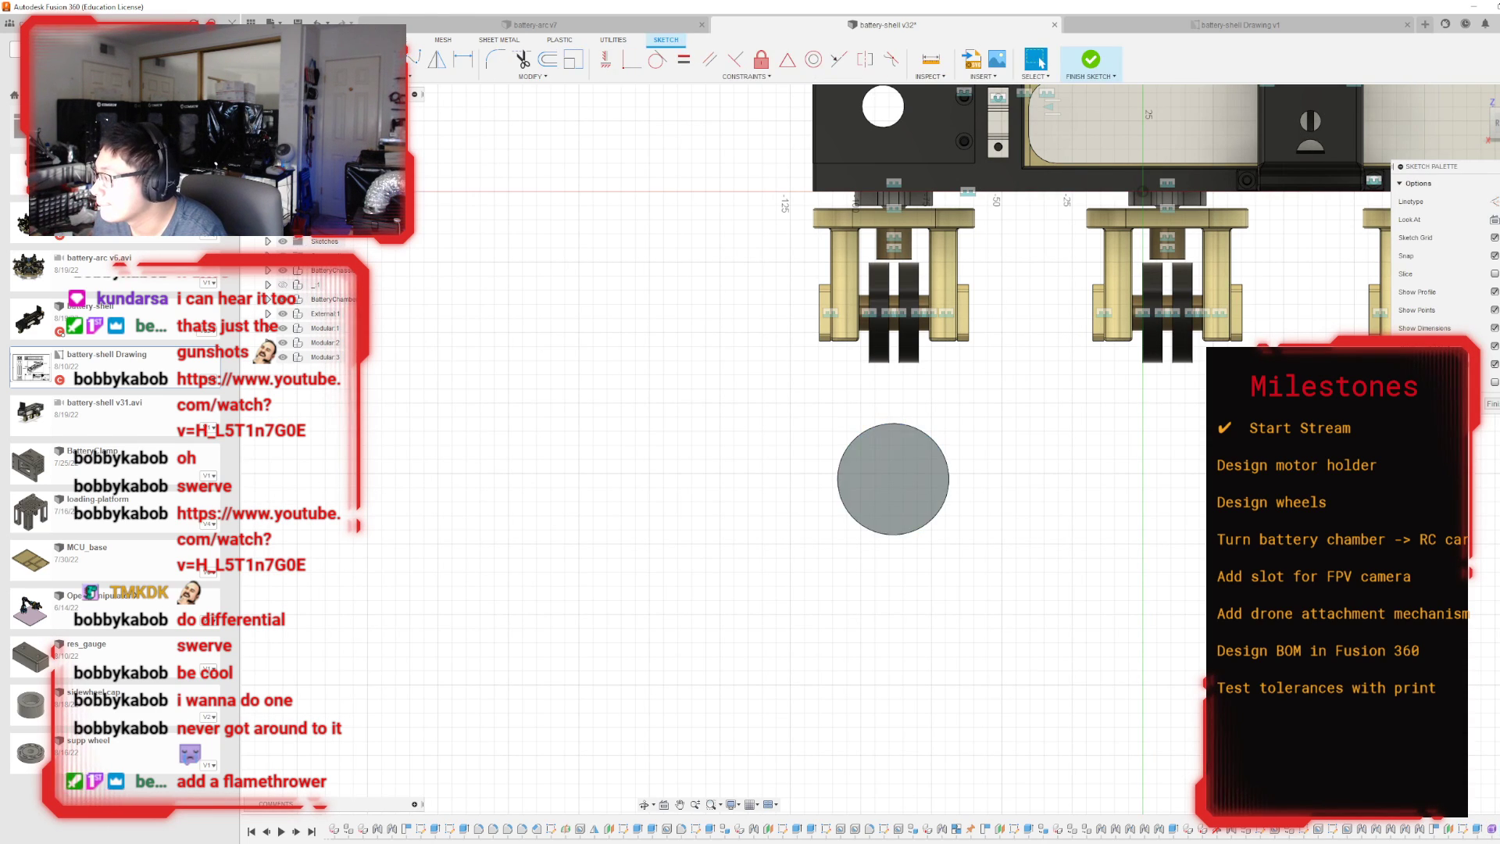
pyautogui.scroll(2, 1109, 512)
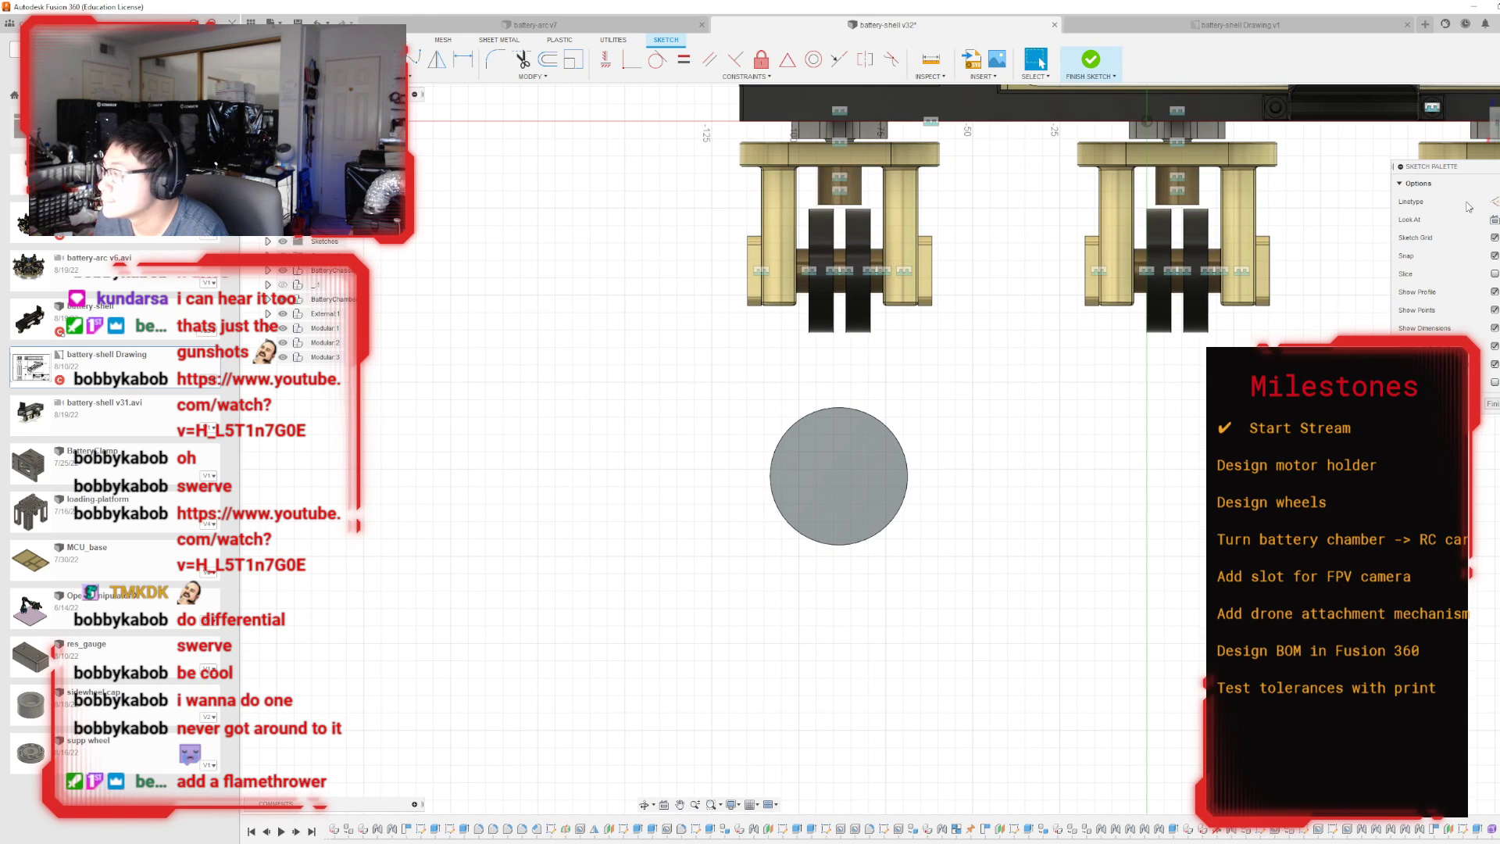
pyautogui.keyDown('shift'); pyautogui.moveTo(892, 449); pyautogui.dragTo(1162, 478, button='middle'); pyautogui.keyUp('shift')
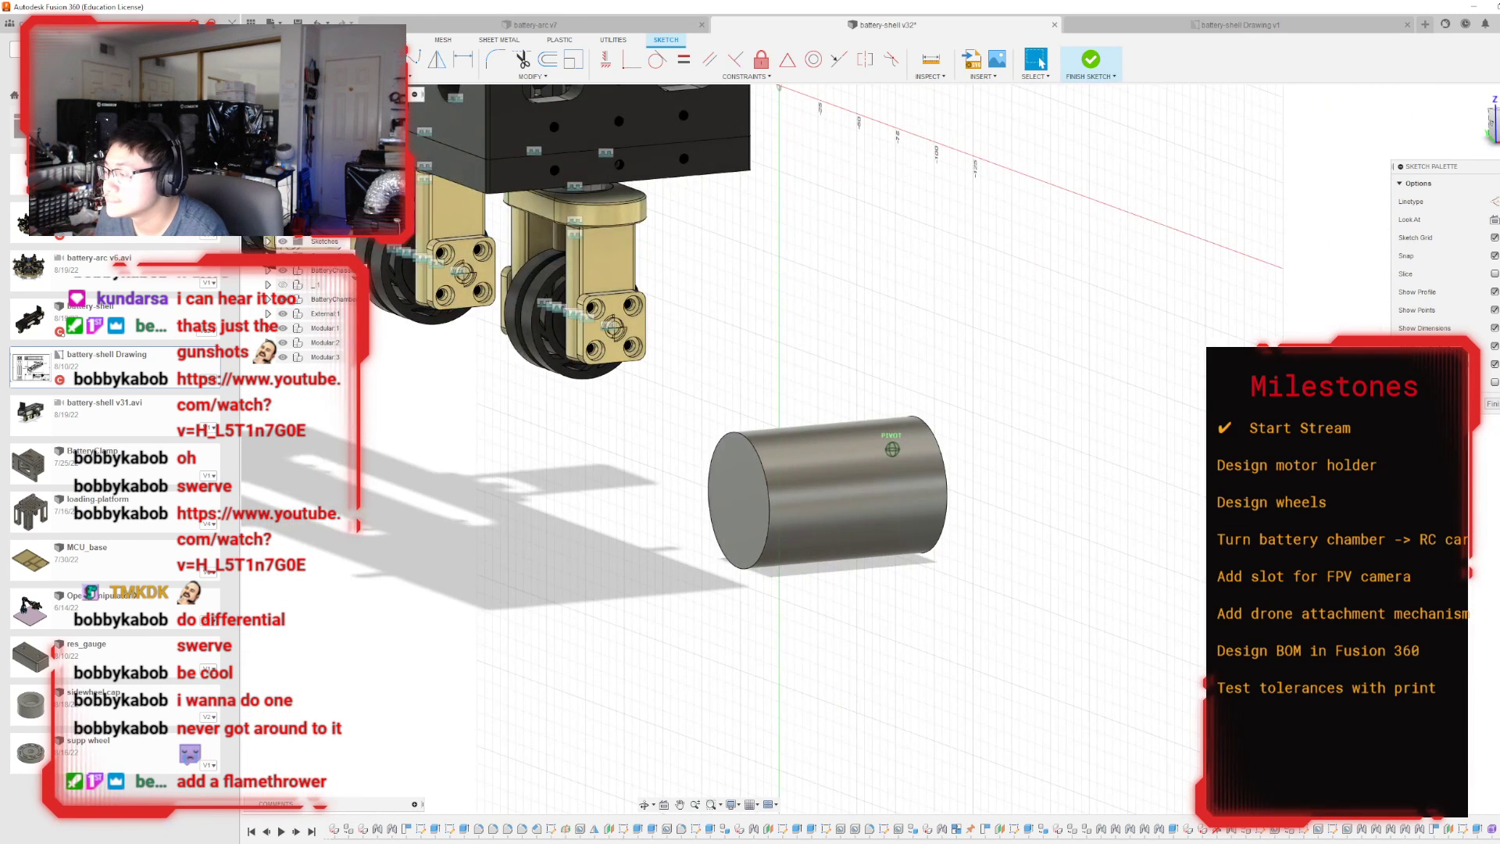
pyautogui.click(1091, 61)
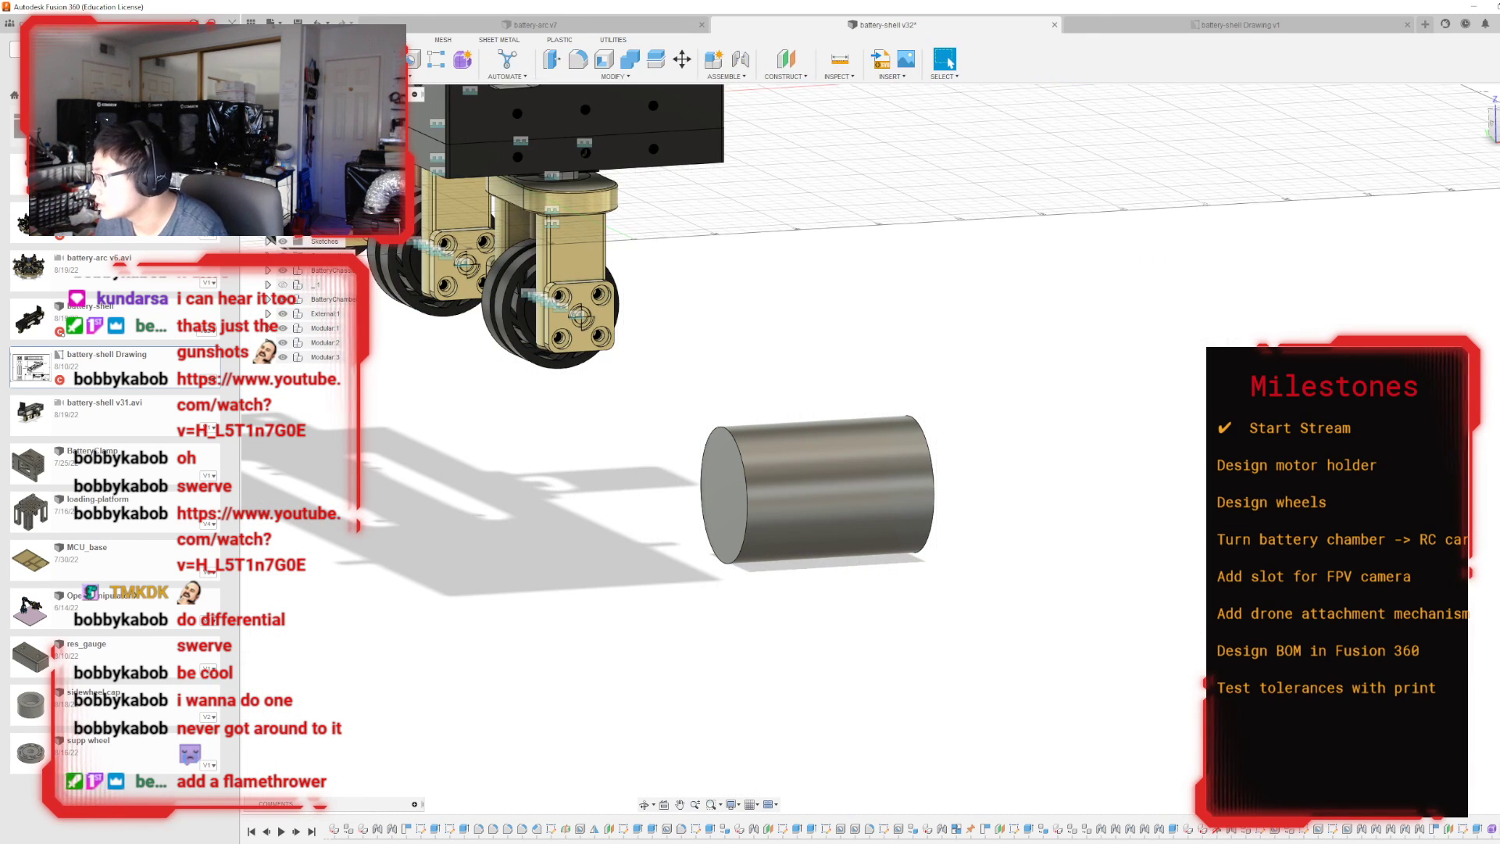
pyautogui.hotkey('ctrl', 'z')
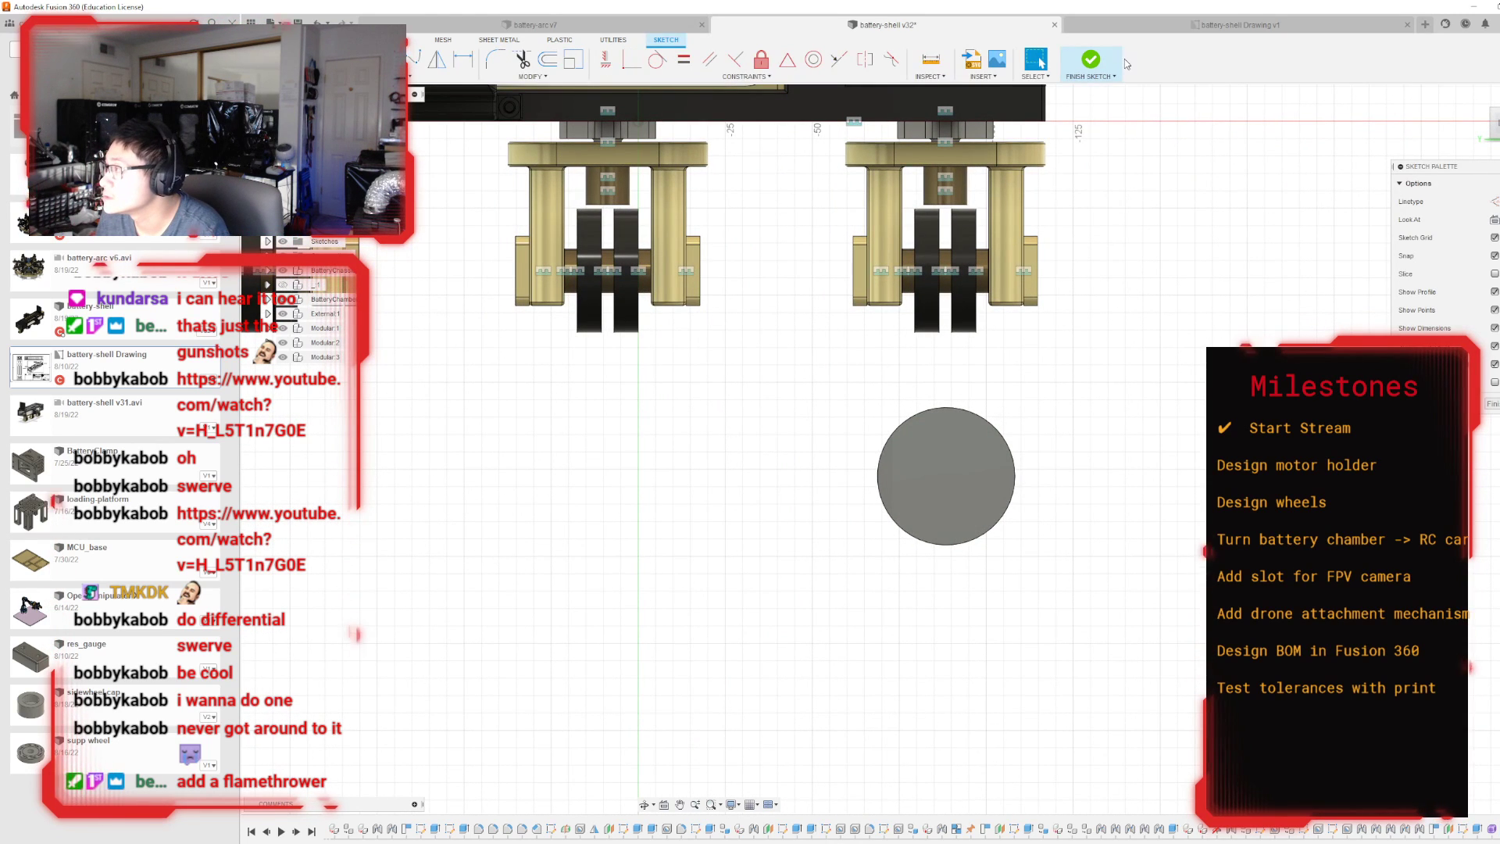
pyautogui.click(1122, 61)
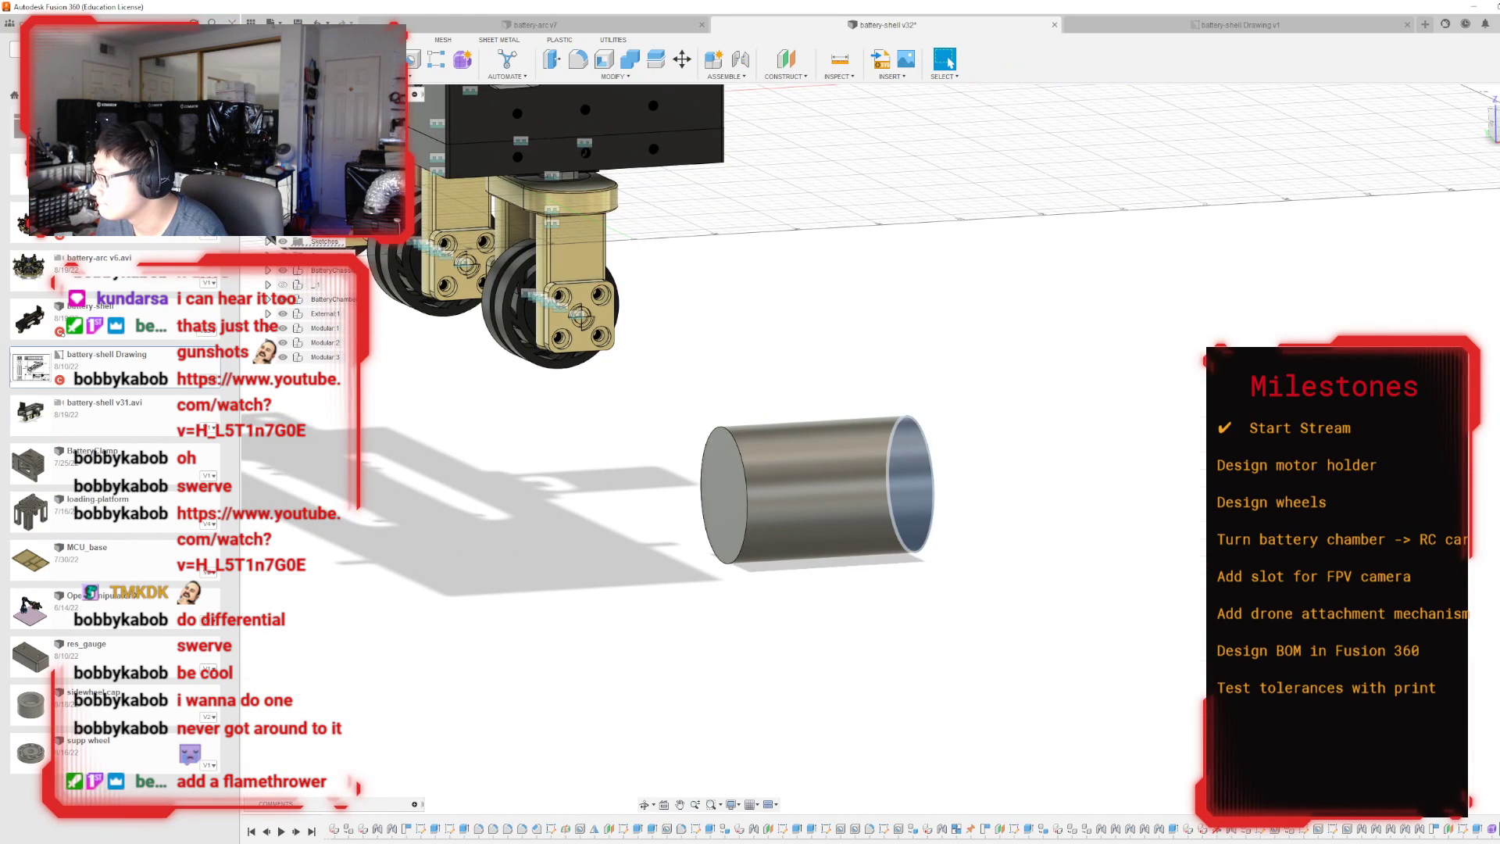
# Select the whole cylinder body and delete it.
pyautogui.doubleClick(910, 478)
pyautogui.press('Delete')
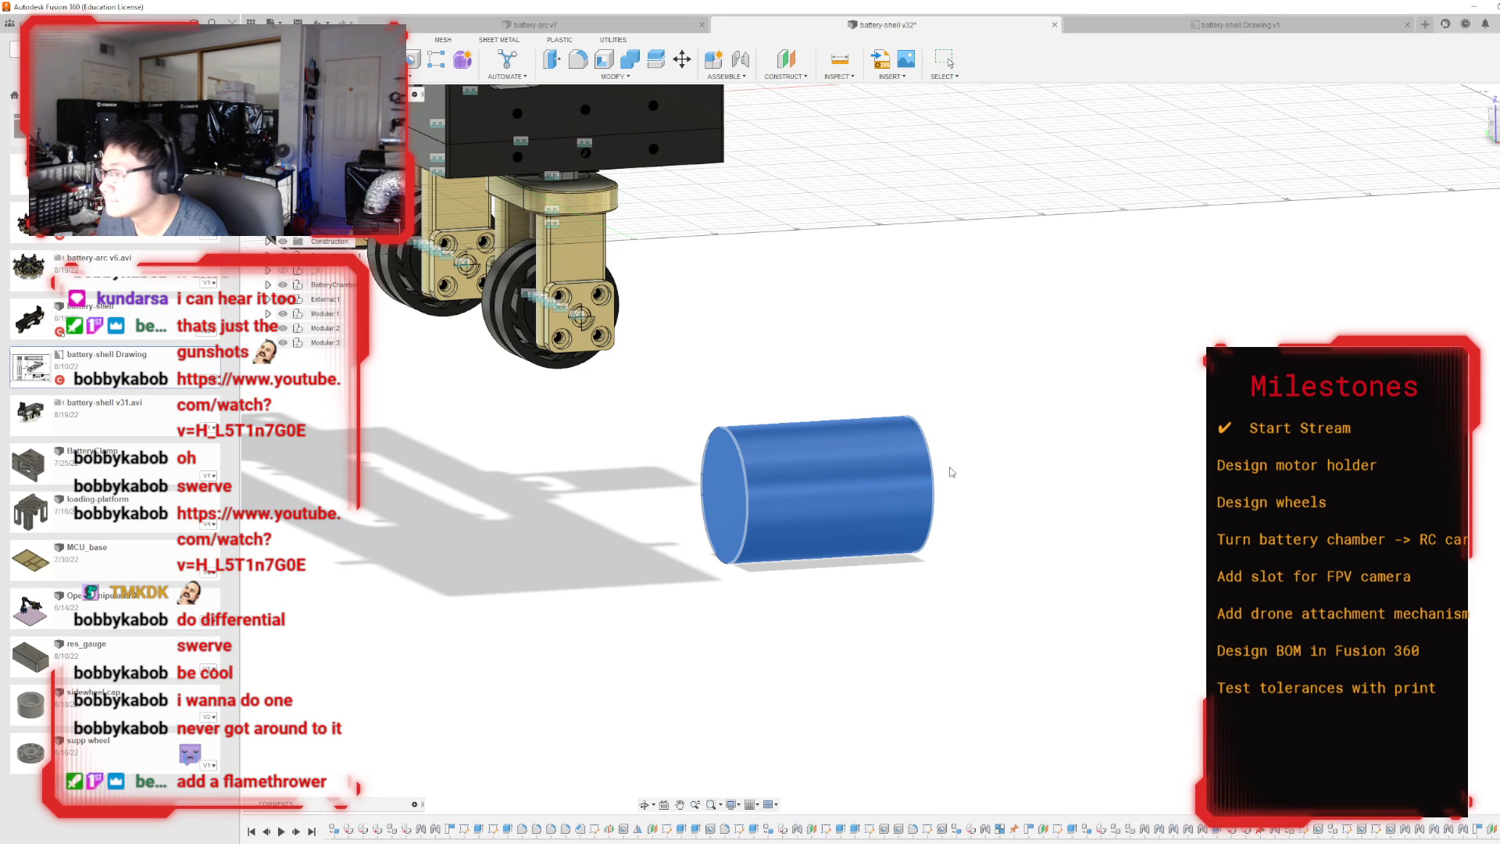
# Reopen the sketch of the motor's 39.5 mm circle and add a concentric circle 45 mm in diameter.
pyautogui.doubleClick(1498, 829)
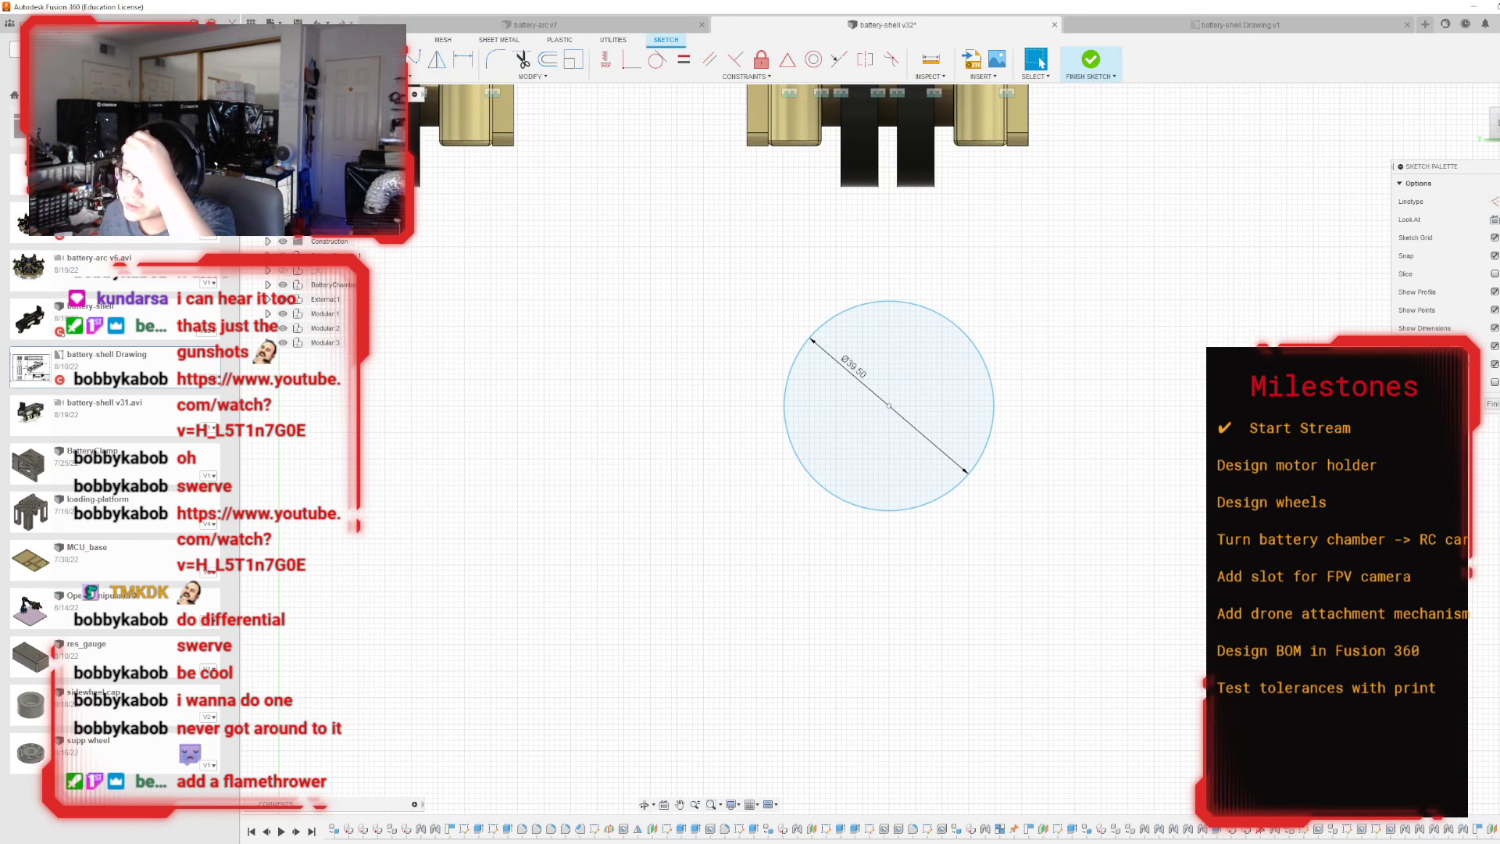
pyautogui.click(393, 39)
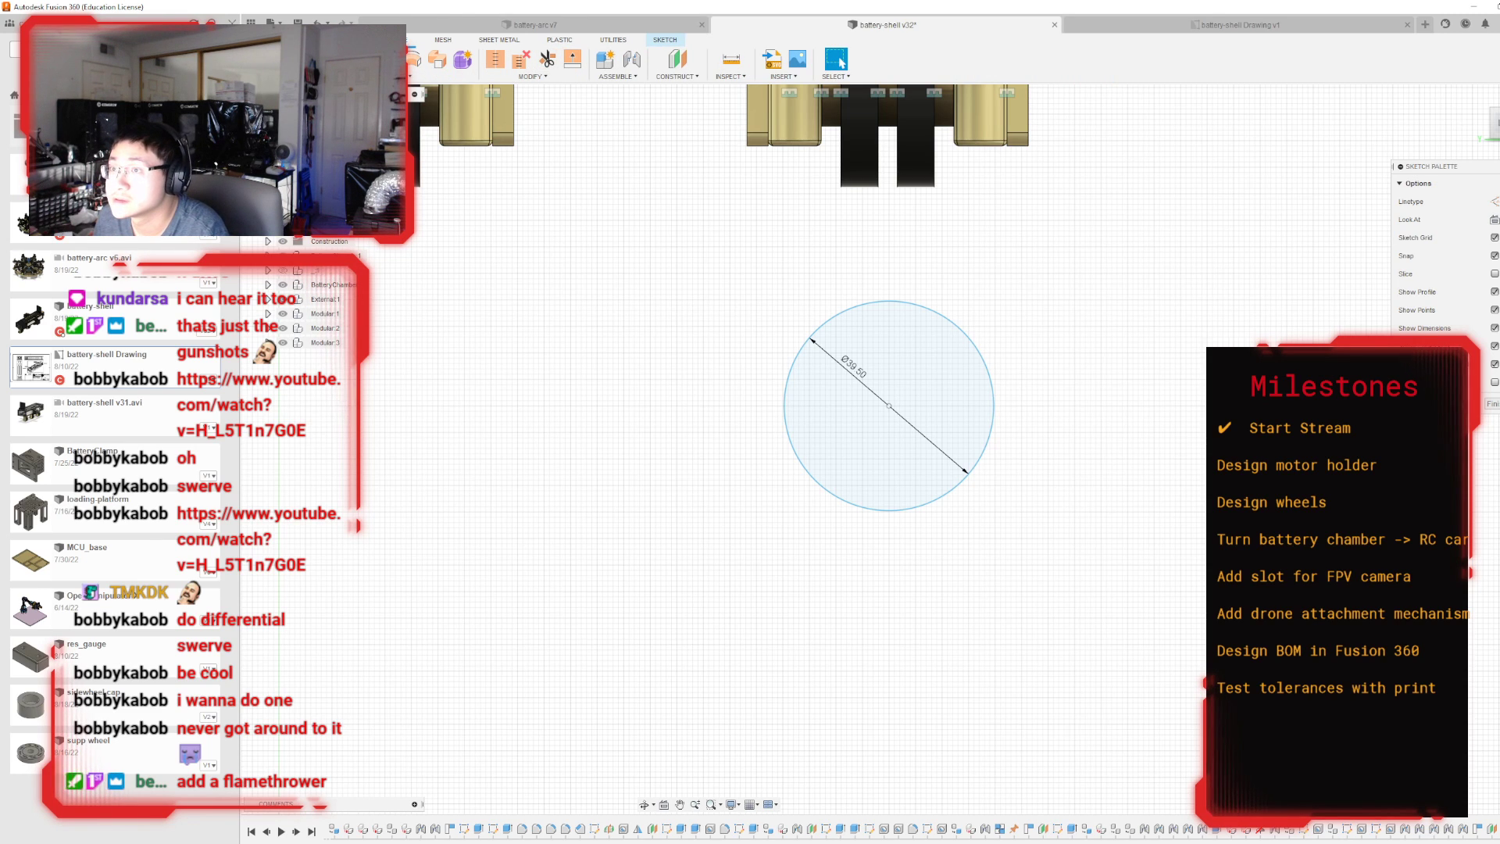
pyautogui.click(665, 40)
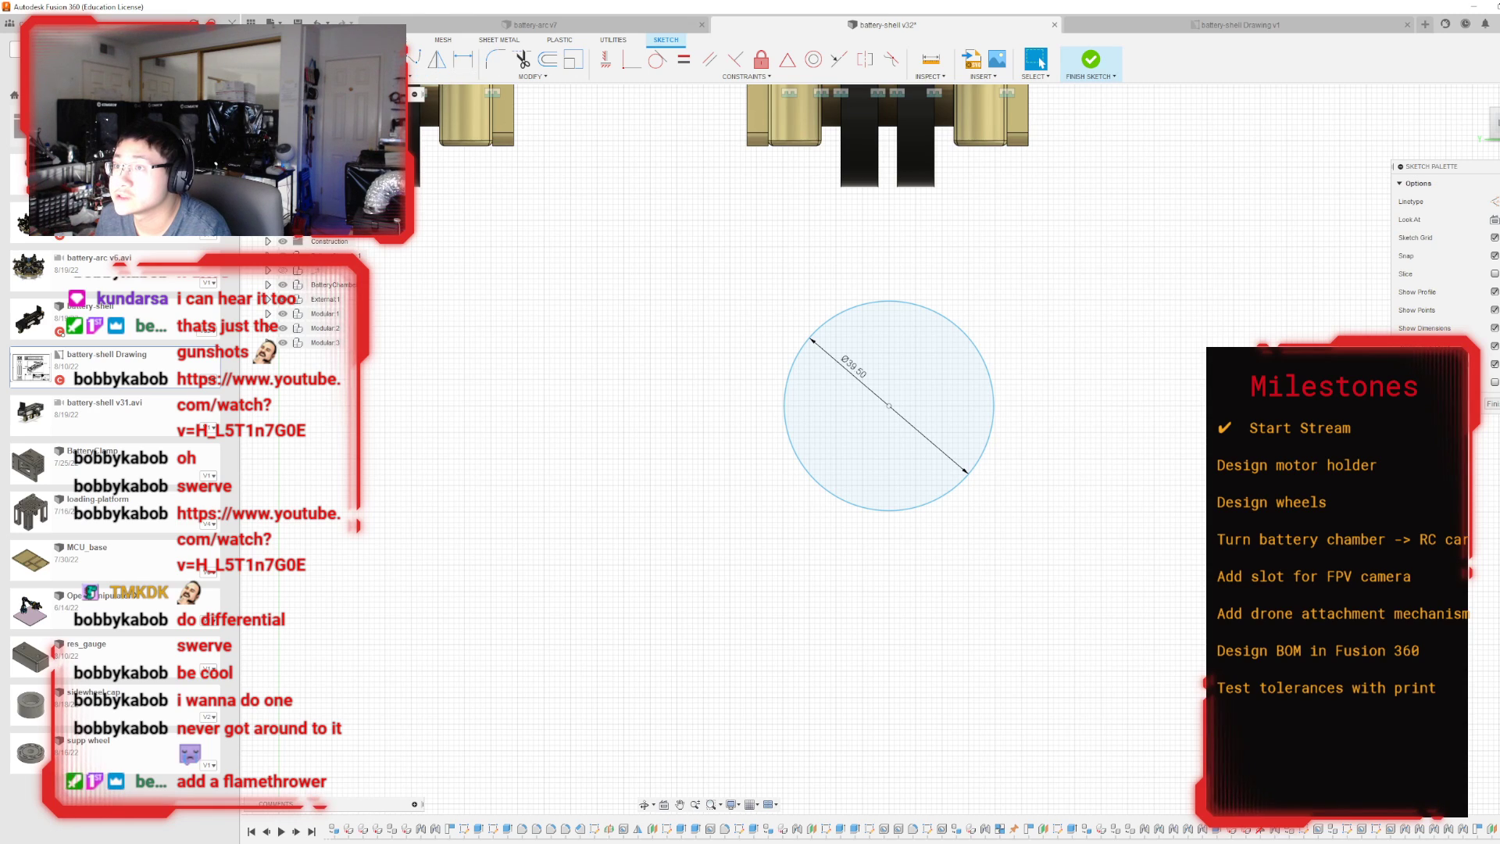
pyautogui.press('c')
pyautogui.click(890, 407)
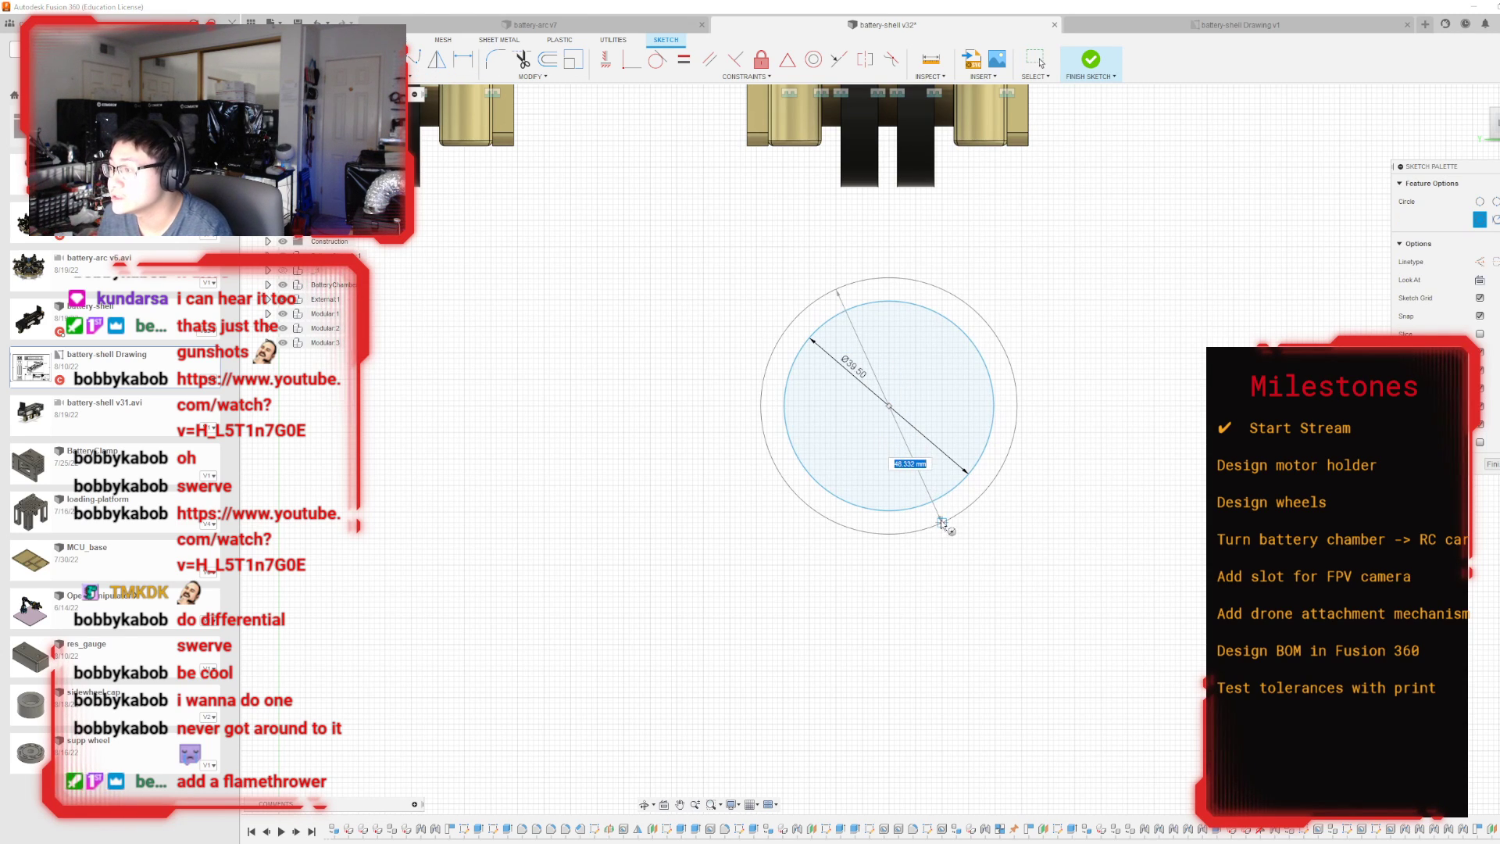
pyautogui.write('45')
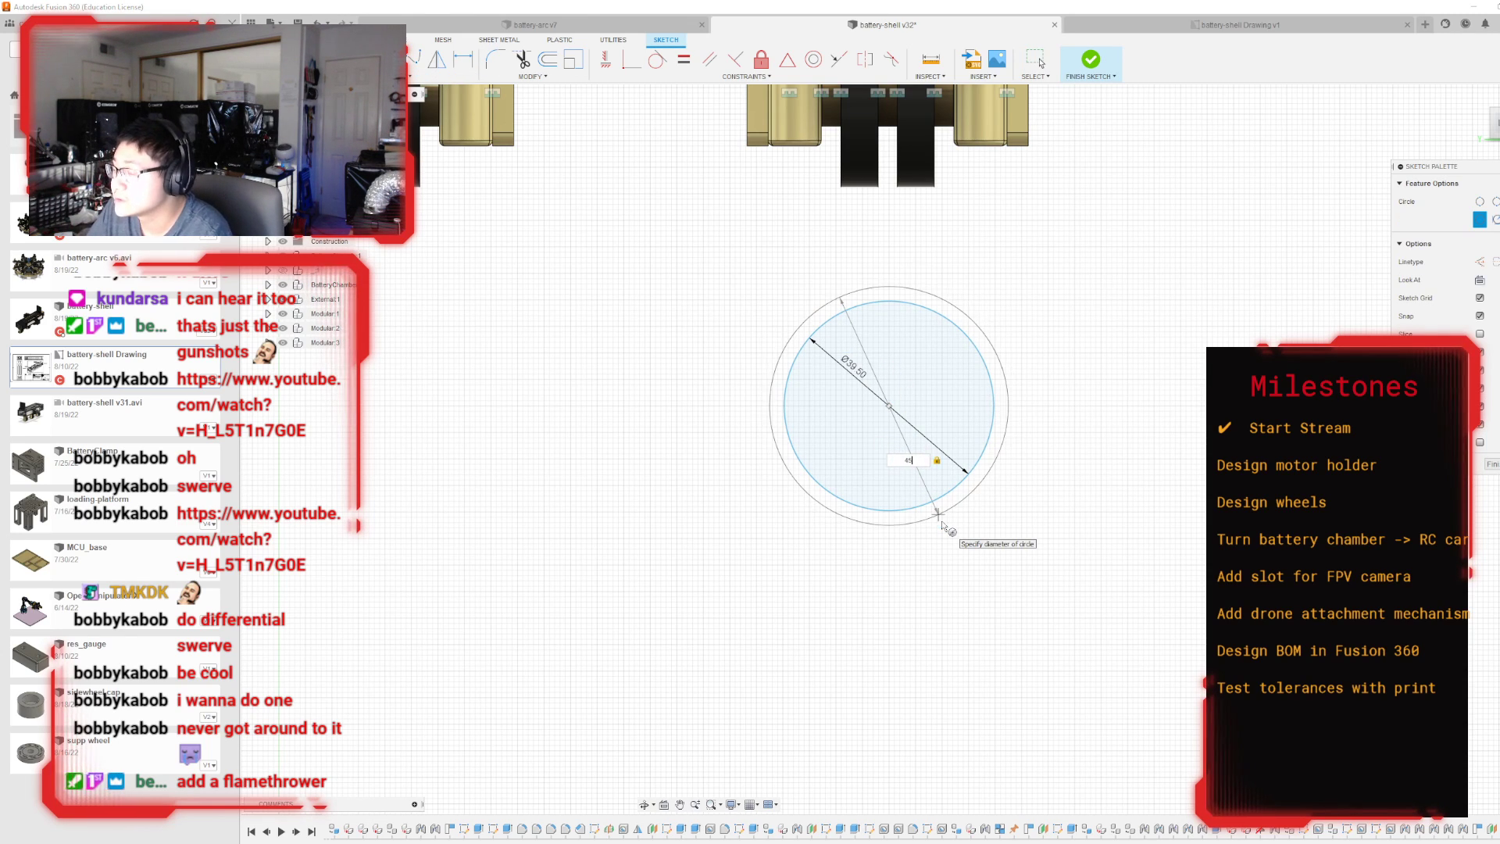
pyautogui.press('Return')
pyautogui.press('Escape')
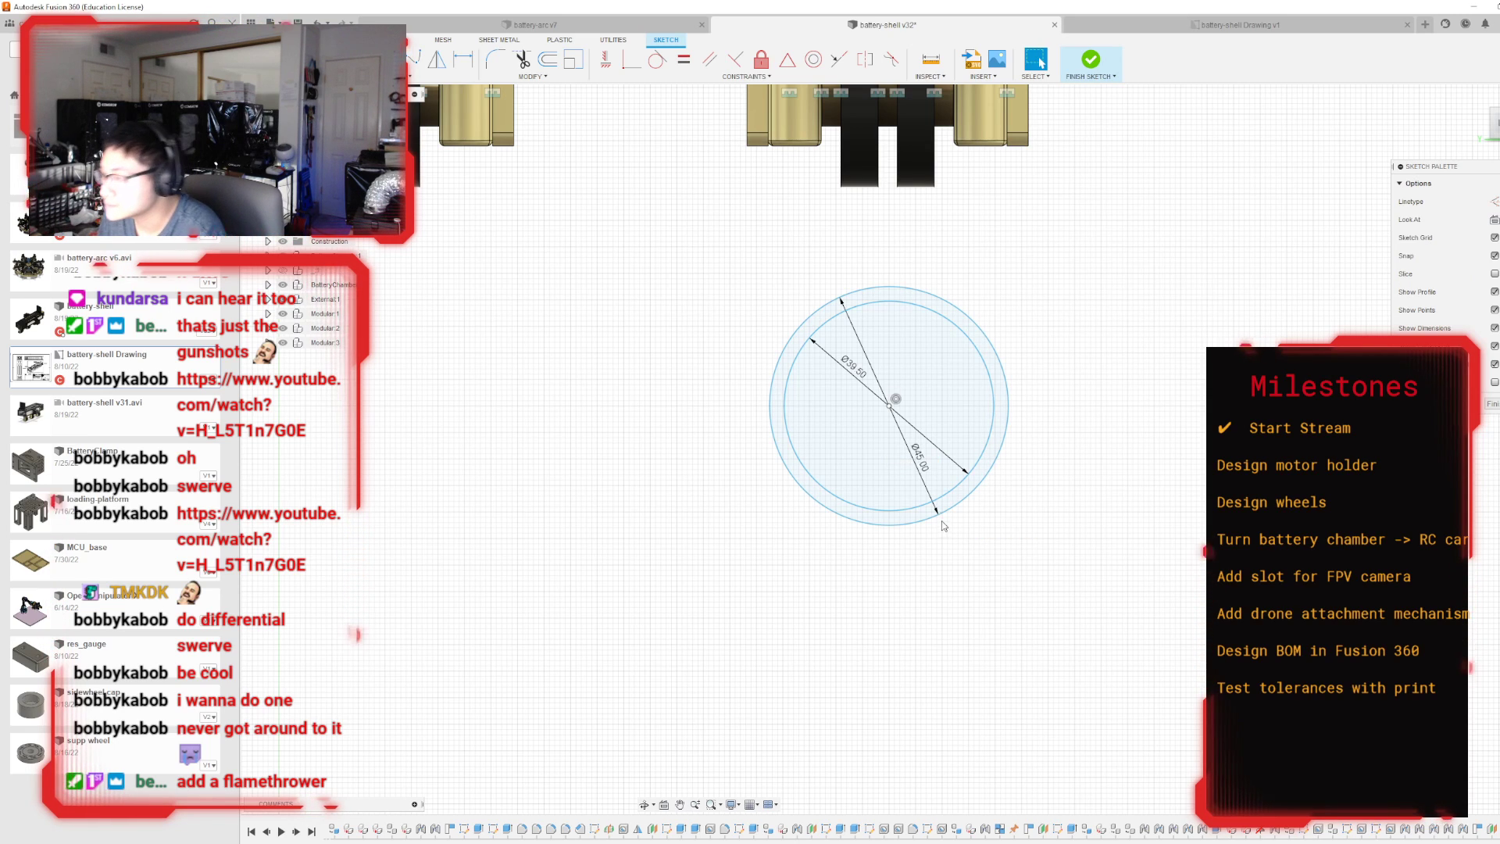
# Set the outer circle's diameter to 50 mm.
pyautogui.doubleClick(924, 466)
pyautogui.write('5')
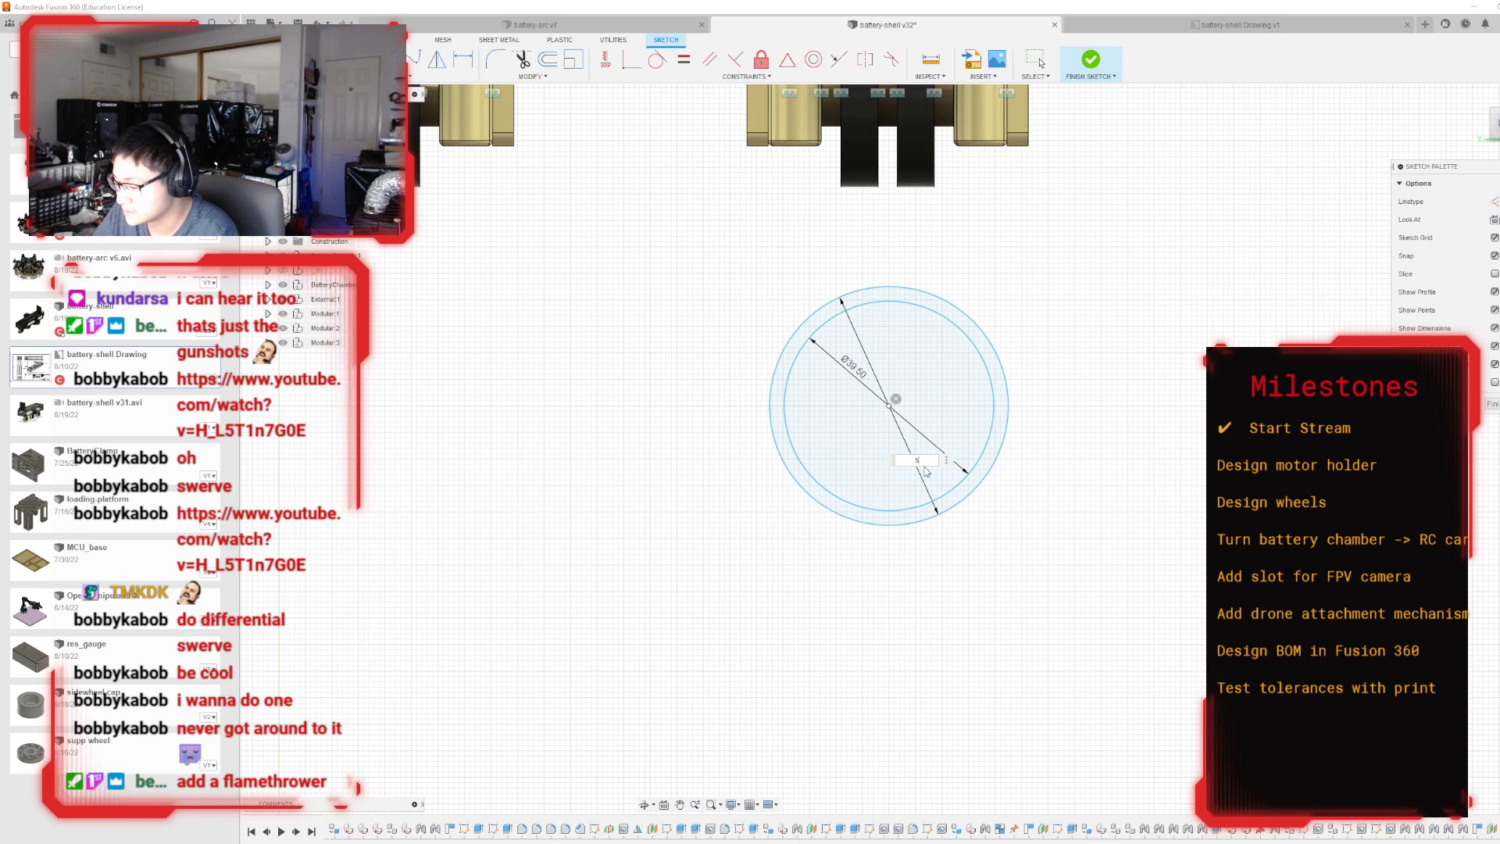
pyautogui.write('0')
pyautogui.press('Return')
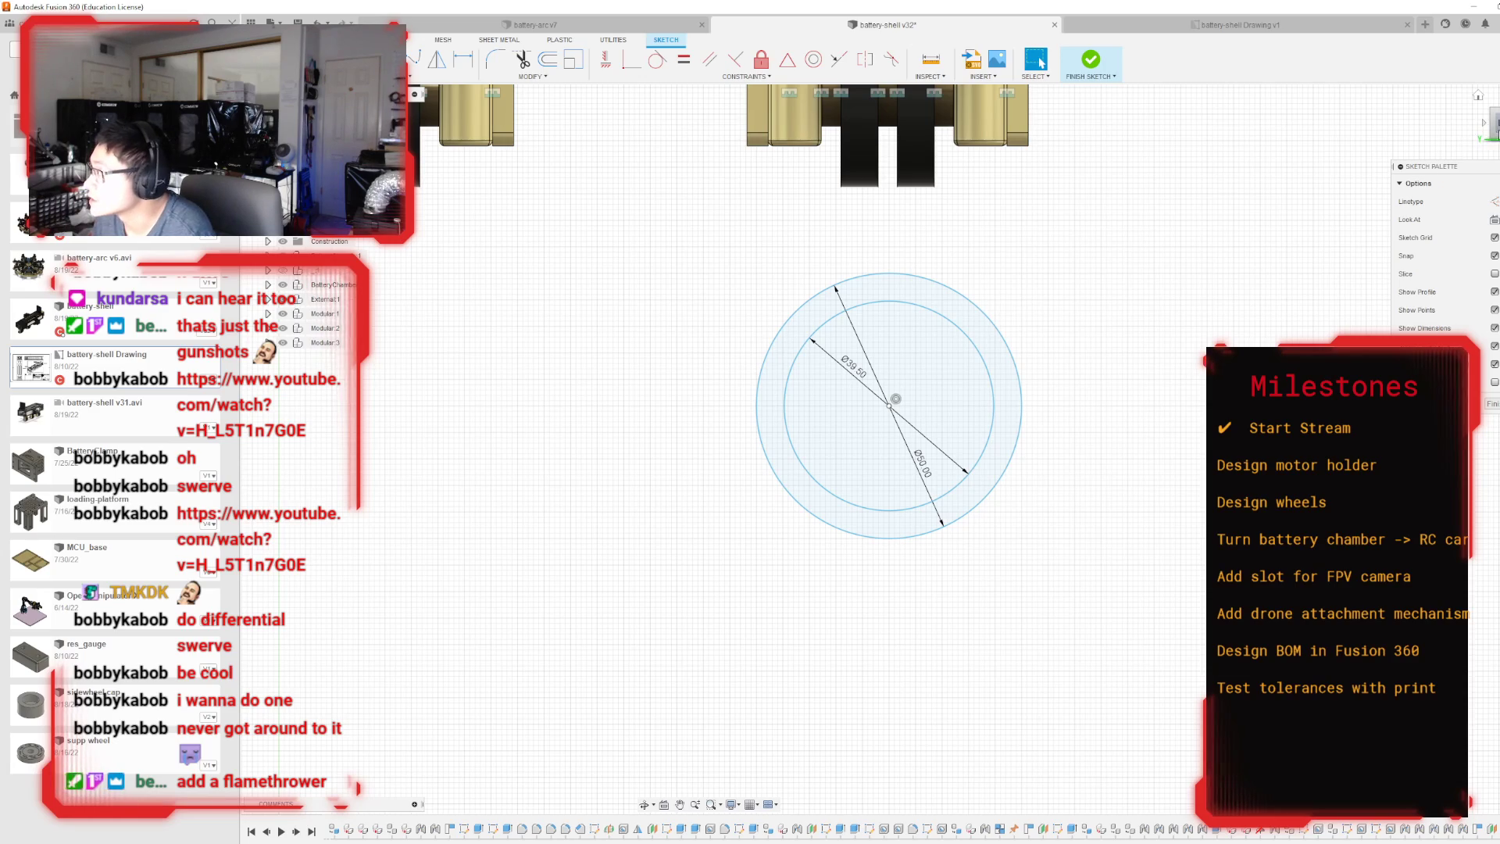
# Move both concentric circles 75 mm up in Y so they overlap the end wheel bracket beneath the shell.
pyautogui.keyDown('shift'); pyautogui.moveTo(895, 398); pyautogui.dragTo(1039, 435, button='middle'); pyautogui.keyUp('shift')
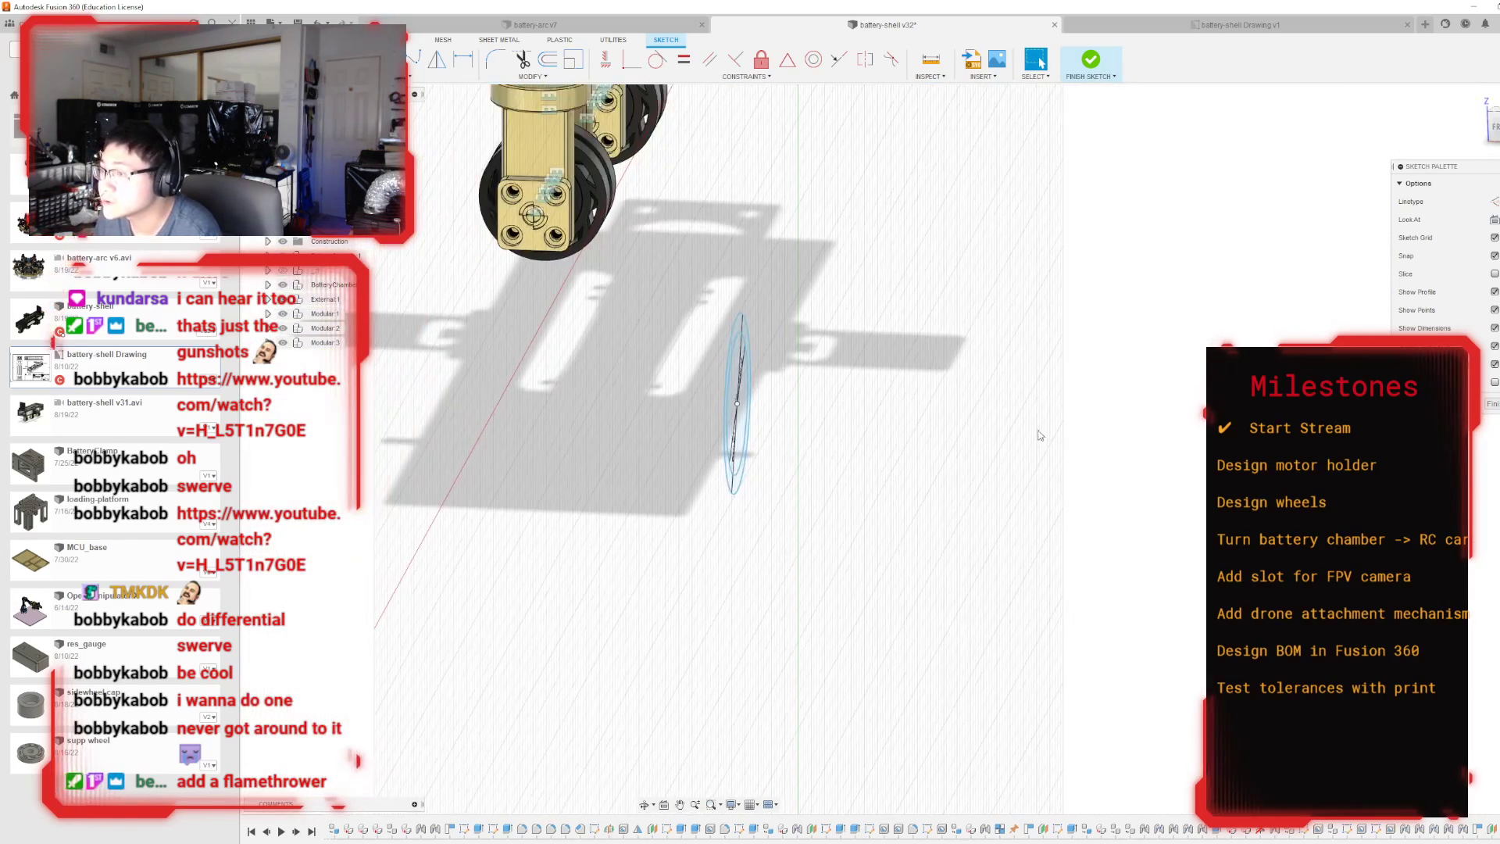
pyautogui.scroll(-5, 1039, 434)
pyautogui.moveTo(1497, 129); pyautogui.dragTo(1490, 122)
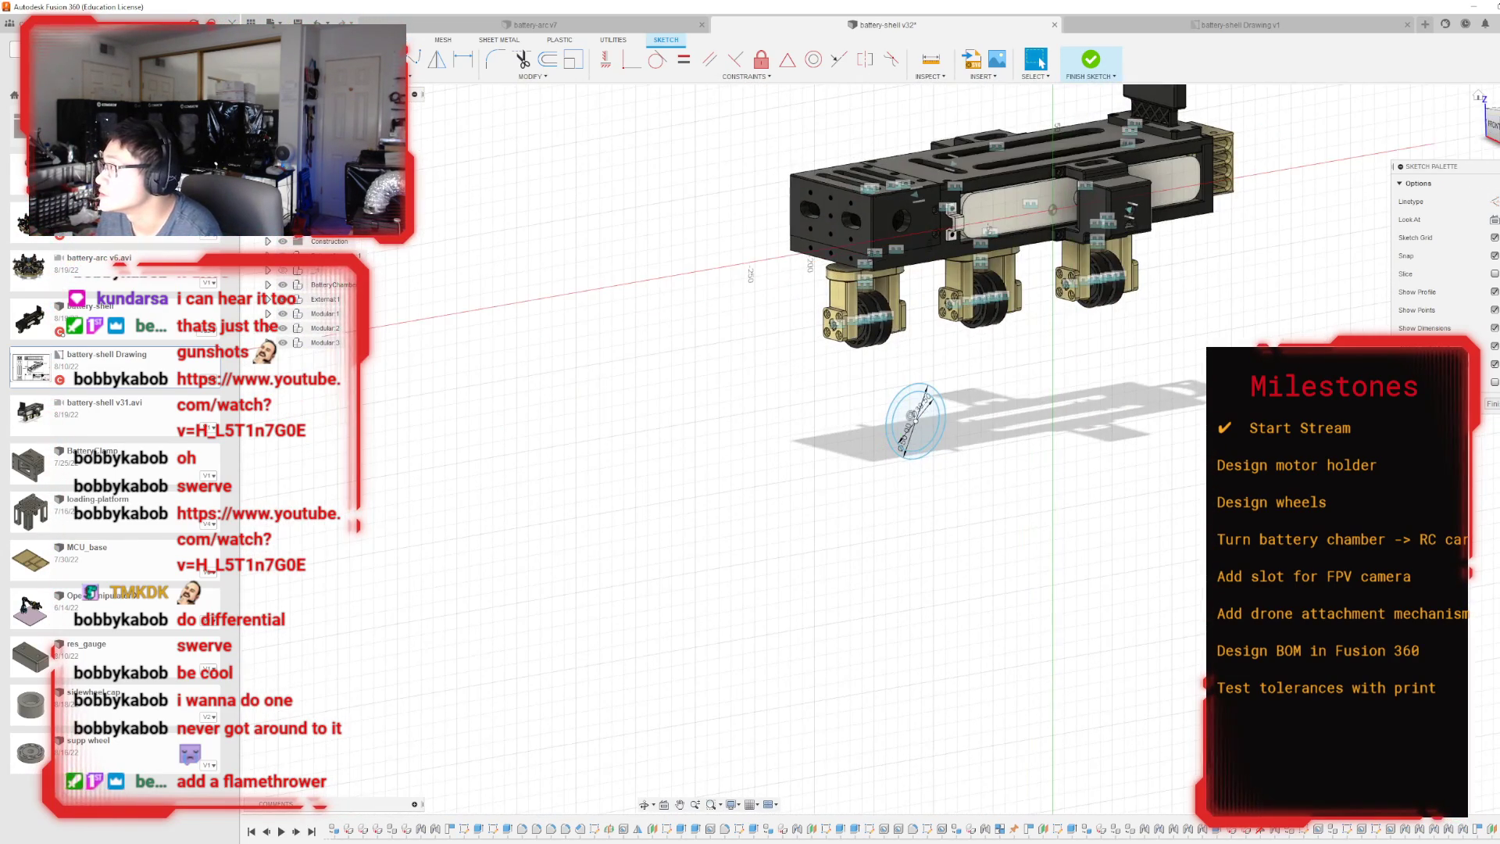
pyautogui.click(1491, 124)
pyautogui.scroll(3, 989, 431)
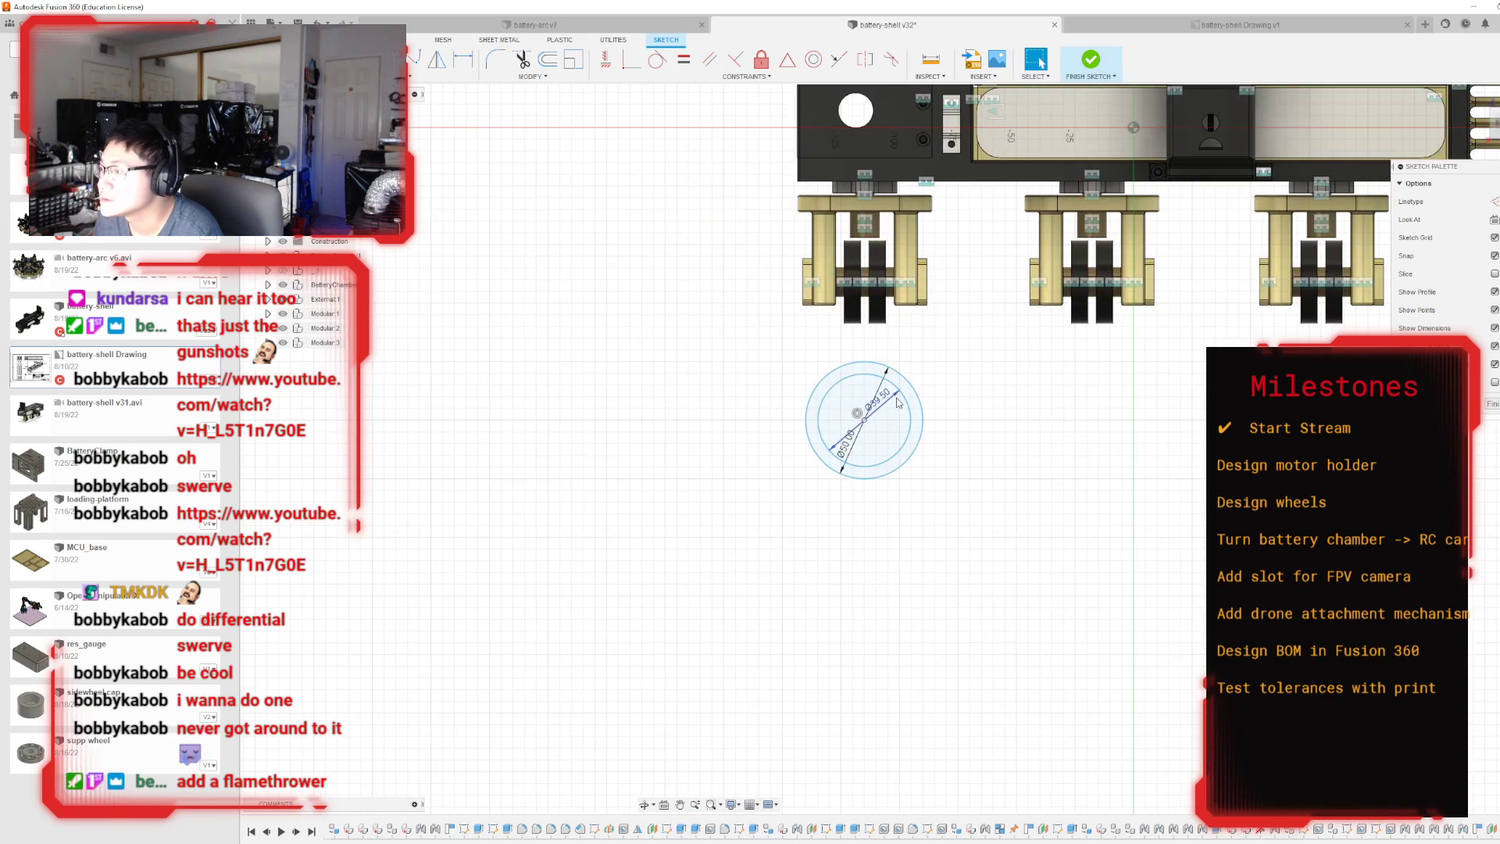
pyautogui.moveTo(985, 440); pyautogui.dragTo(1049, 494, button='middle')
pyautogui.scroll(2, 1021, 461)
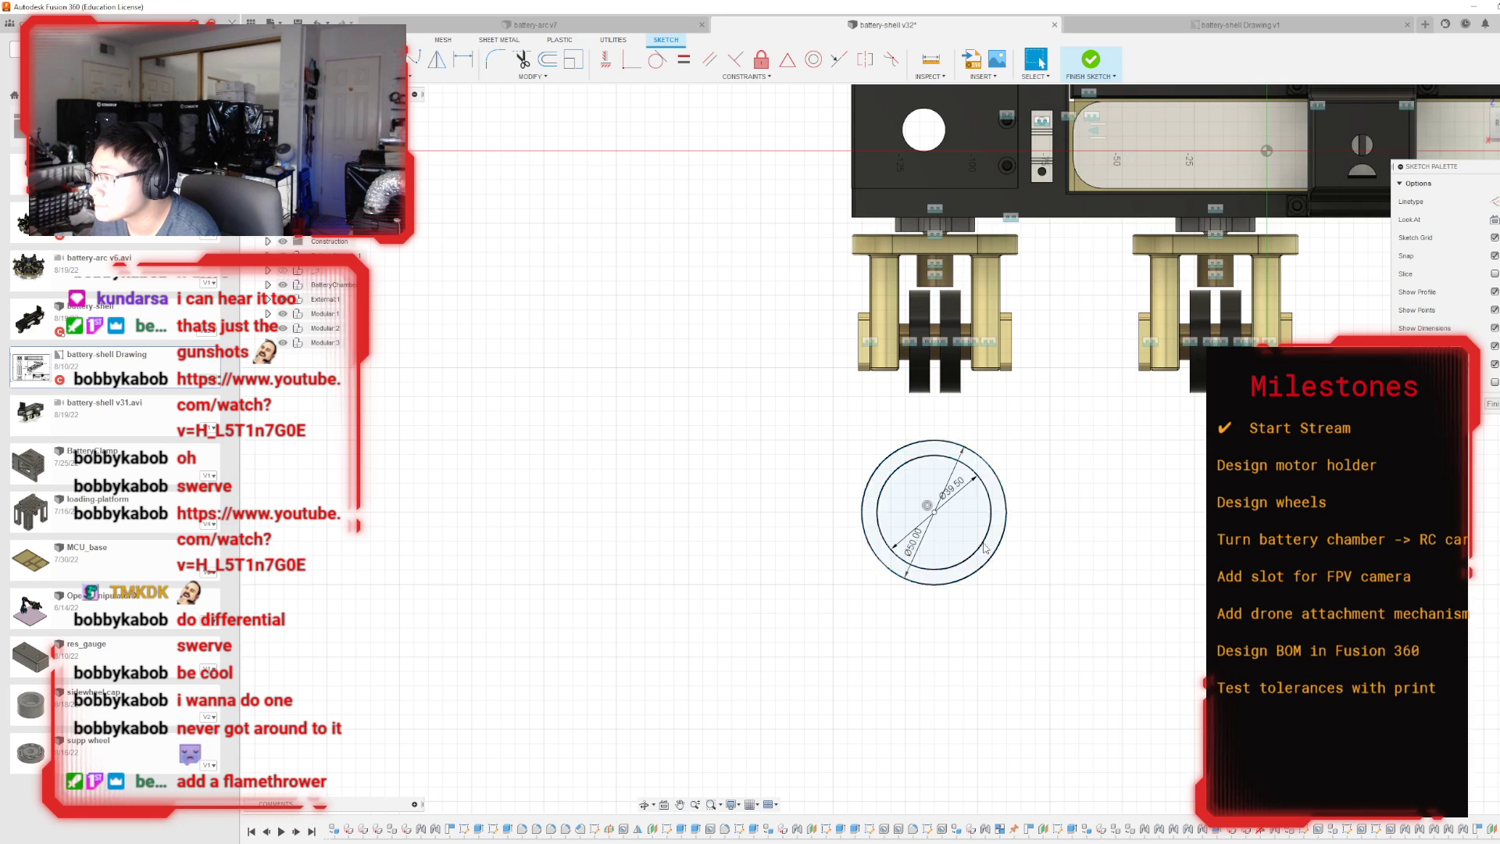
pyautogui.moveTo(783, 377); pyautogui.dragTo(1124, 664)
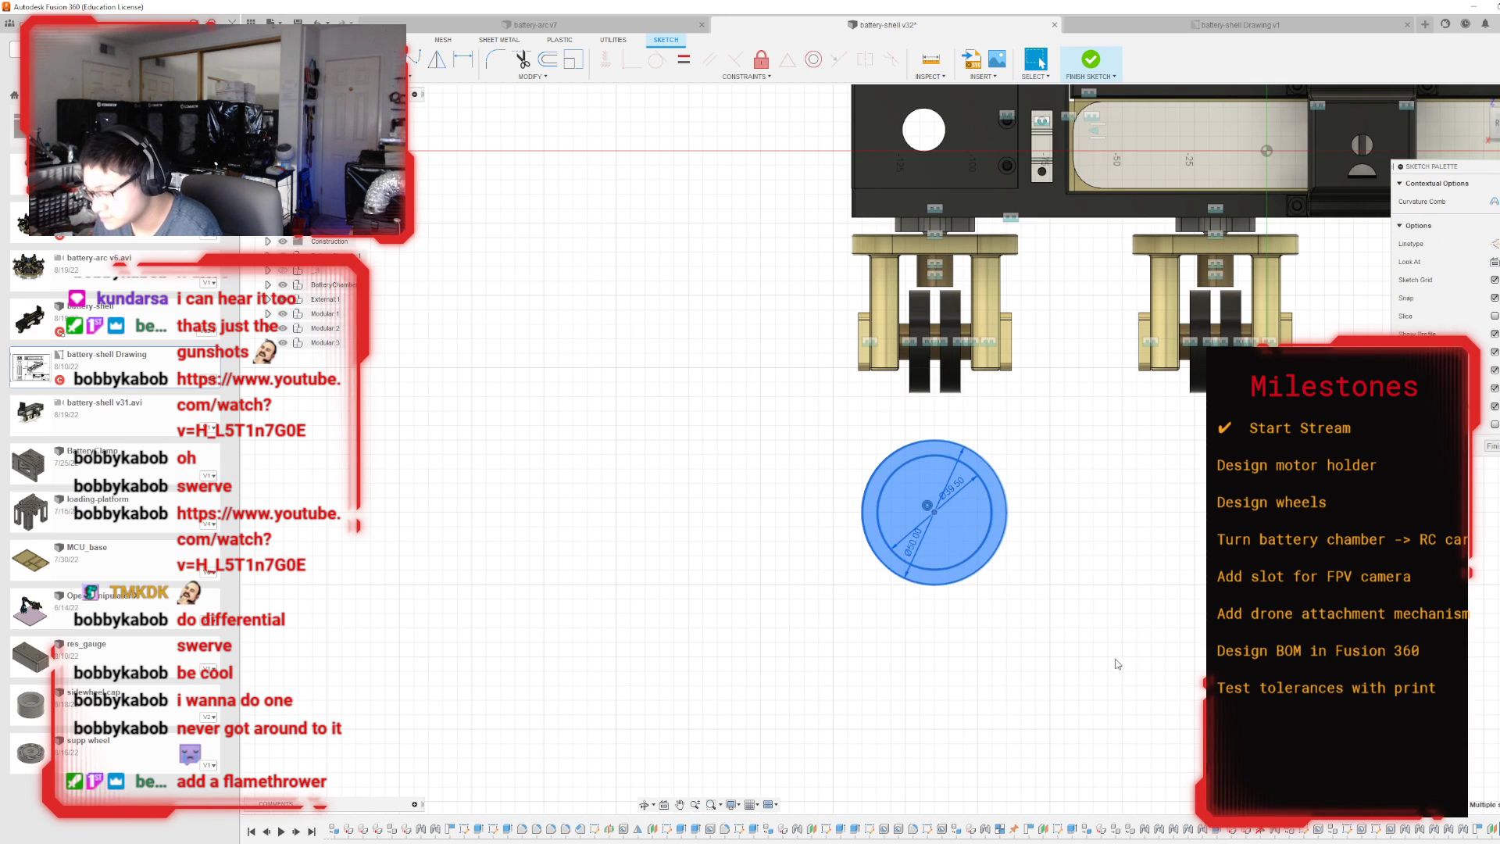
pyautogui.press('m')
pyautogui.moveTo(931, 480)
pyautogui.mouseDown()
pyautogui.moveTo(933, 244)
pyautogui.moveTo(936, 259)
pyautogui.mouseUp()
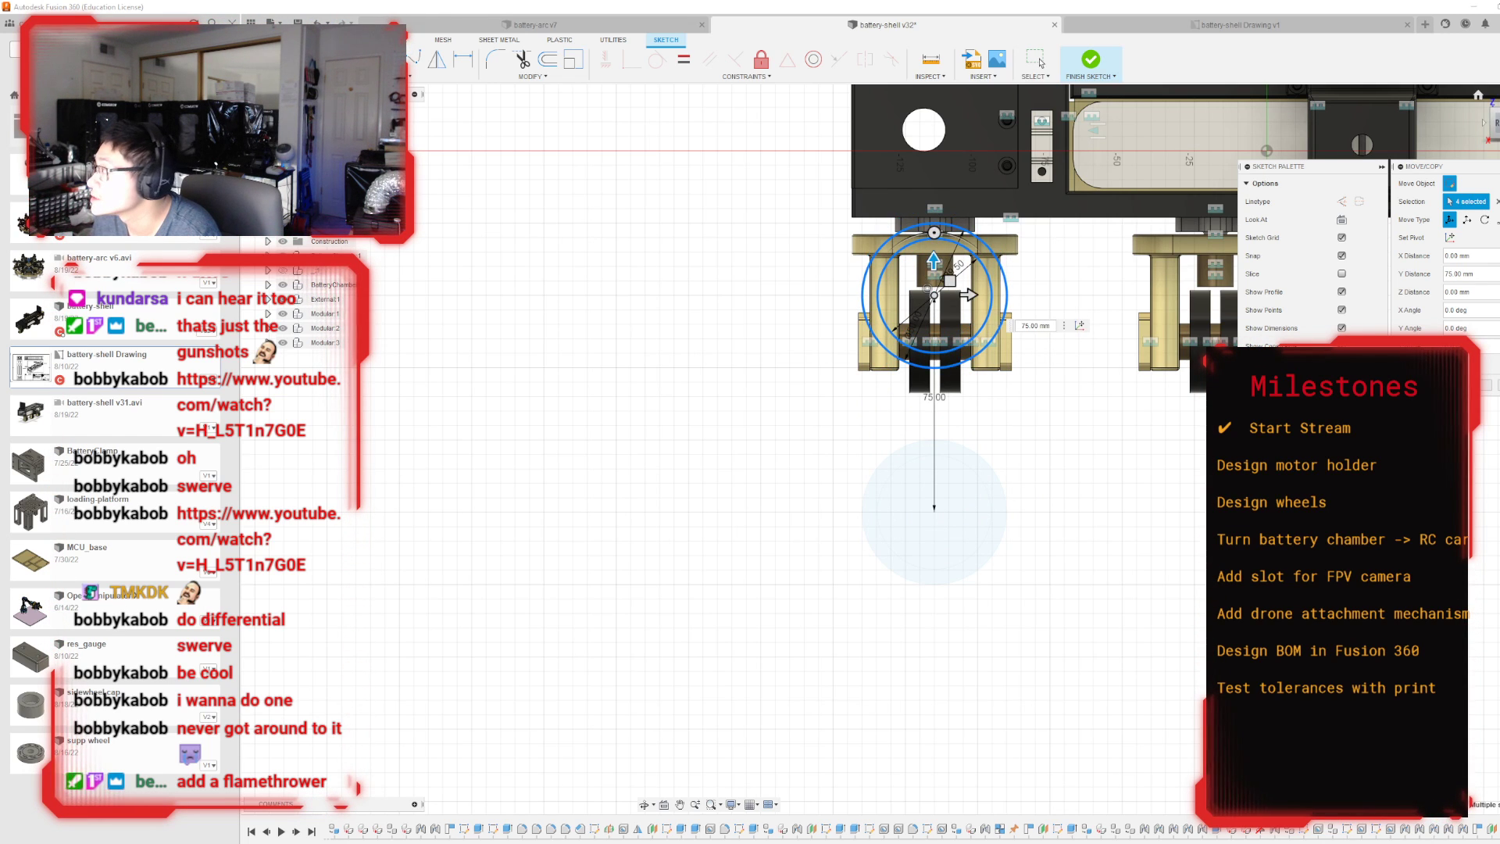
pyautogui.moveTo(892, 449)
pyautogui.keyDown('shift'); pyautogui.mouseDown(button='middle')
pyautogui.moveTo(1016, 473)
pyautogui.moveTo(1113, 524)
pyautogui.moveTo(938, 461)
pyautogui.mouseUp(button='middle'); pyautogui.keyUp('shift')
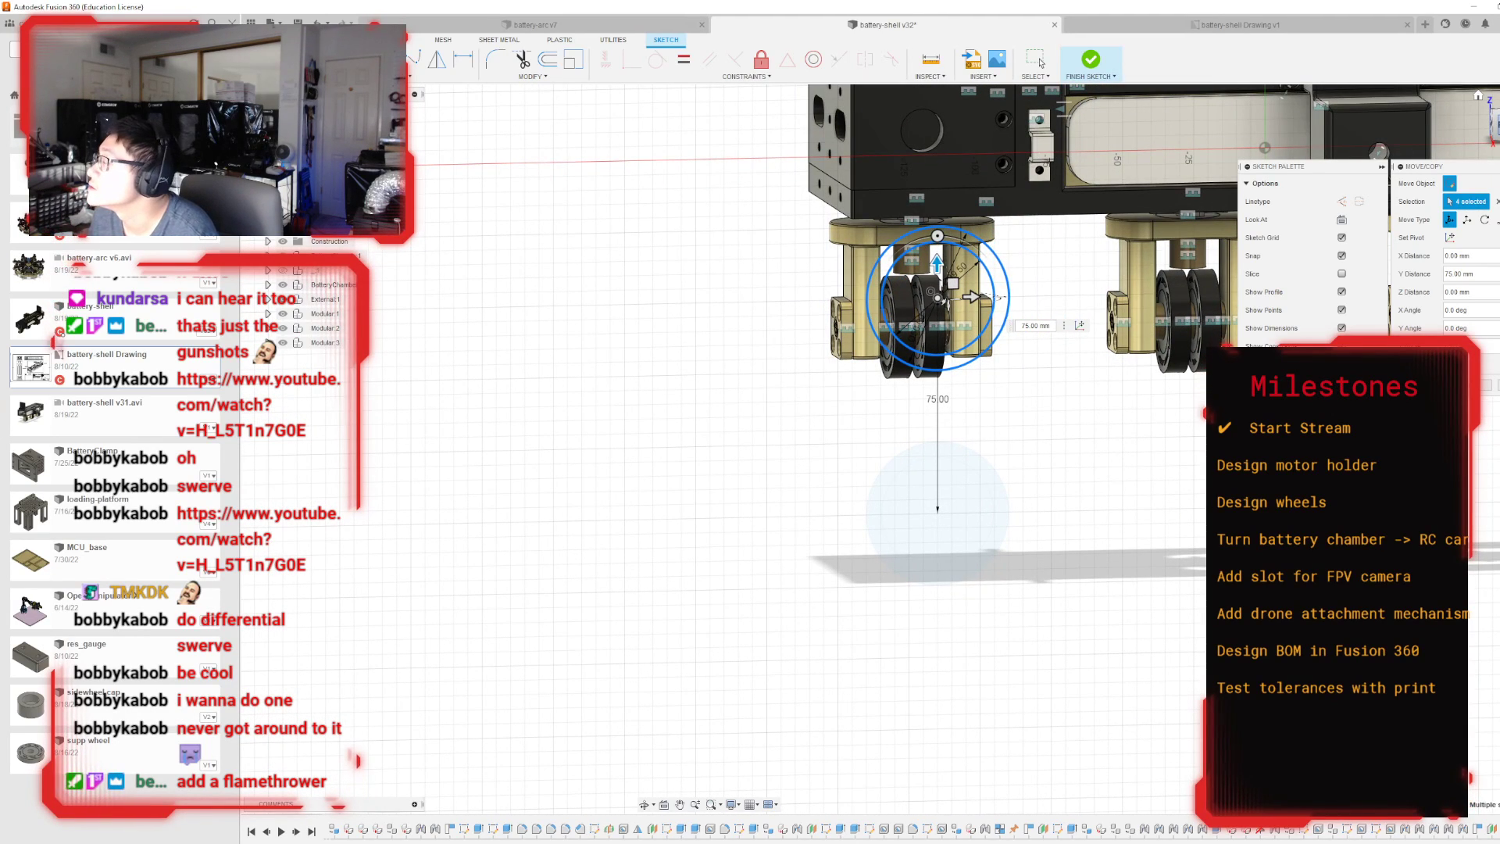
pyautogui.click(1492, 141)
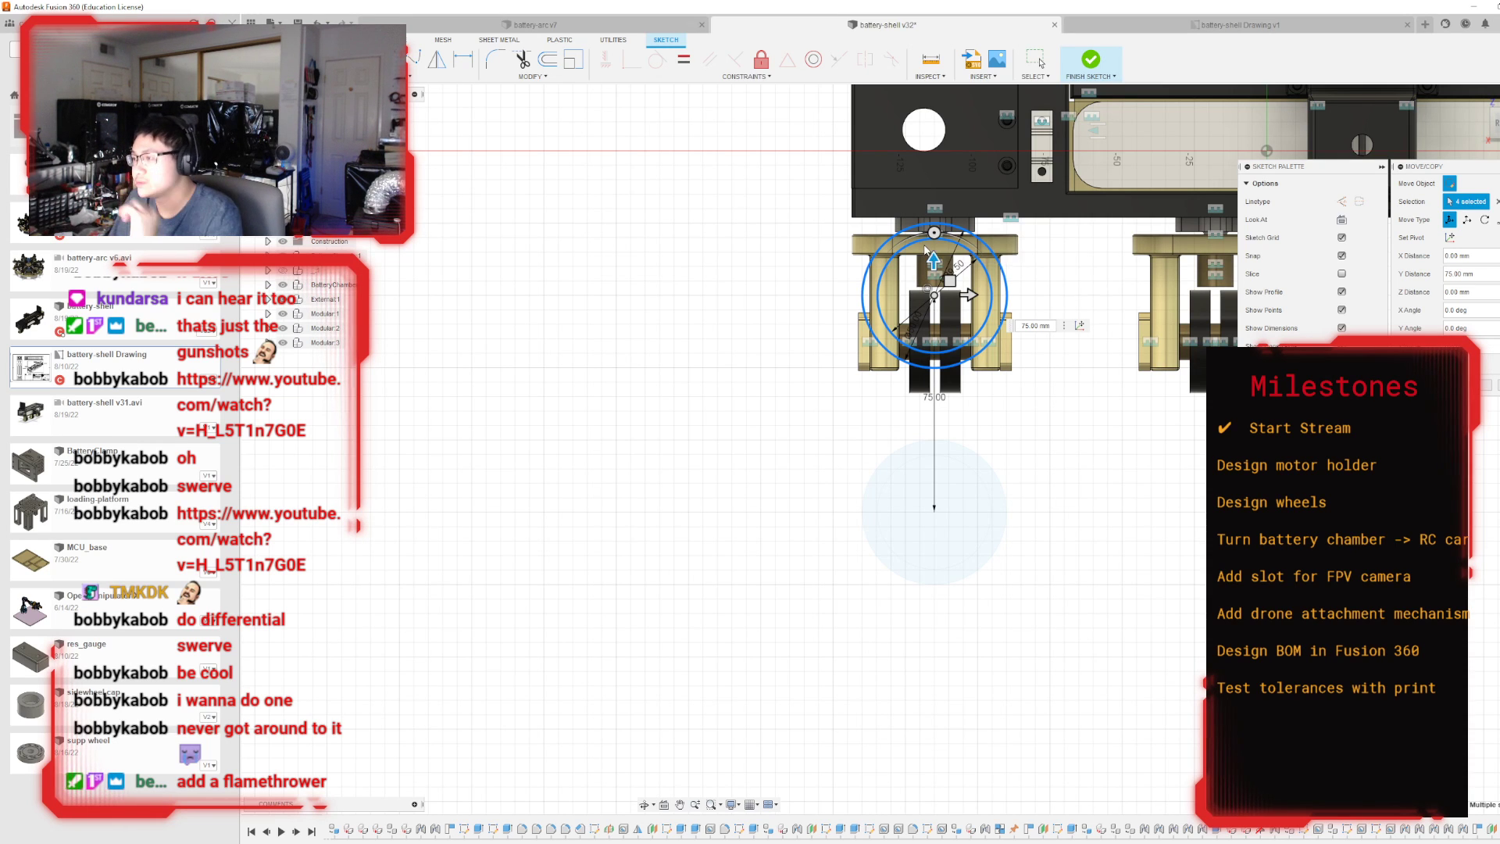
pyautogui.scroll(5, 935, 330)
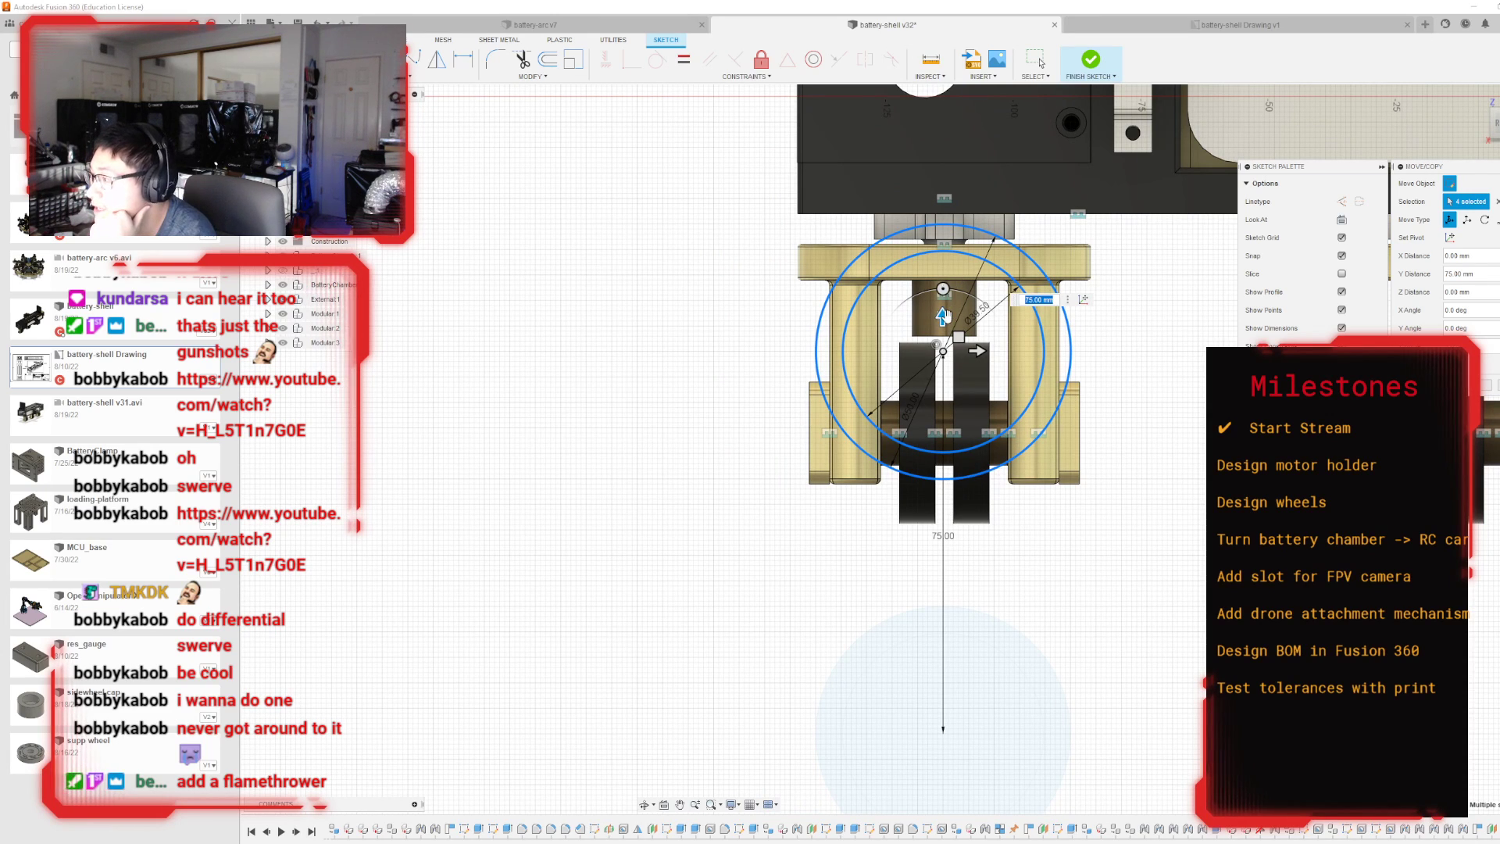
pyautogui.moveTo(943, 315)
pyautogui.mouseDown()
pyautogui.moveTo(944, 341)
pyautogui.moveTo(944, 316)
pyautogui.mouseUp()
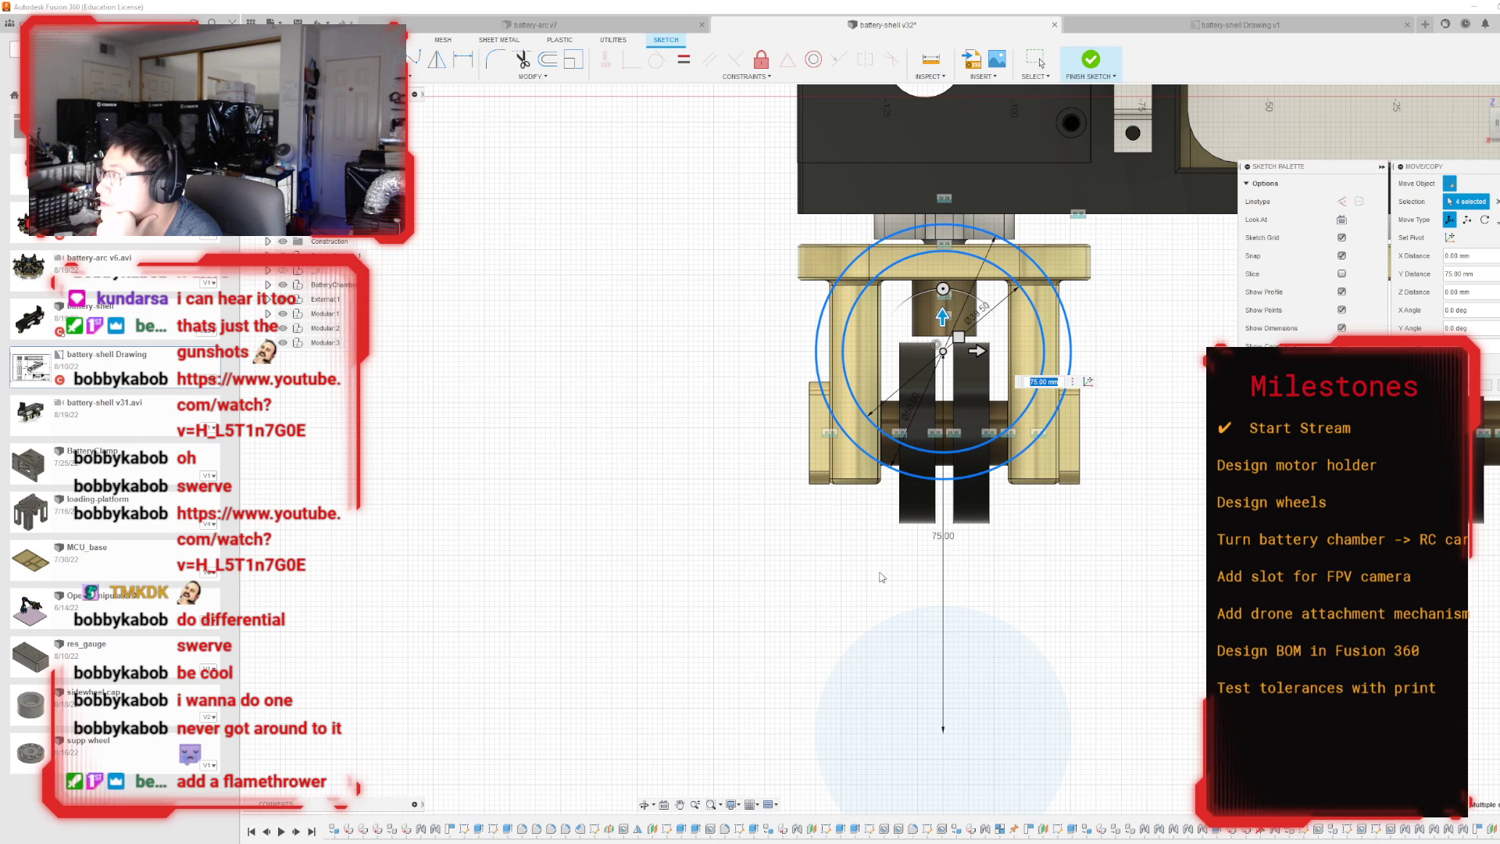
pyautogui.scroll(-3, 1128, 536)
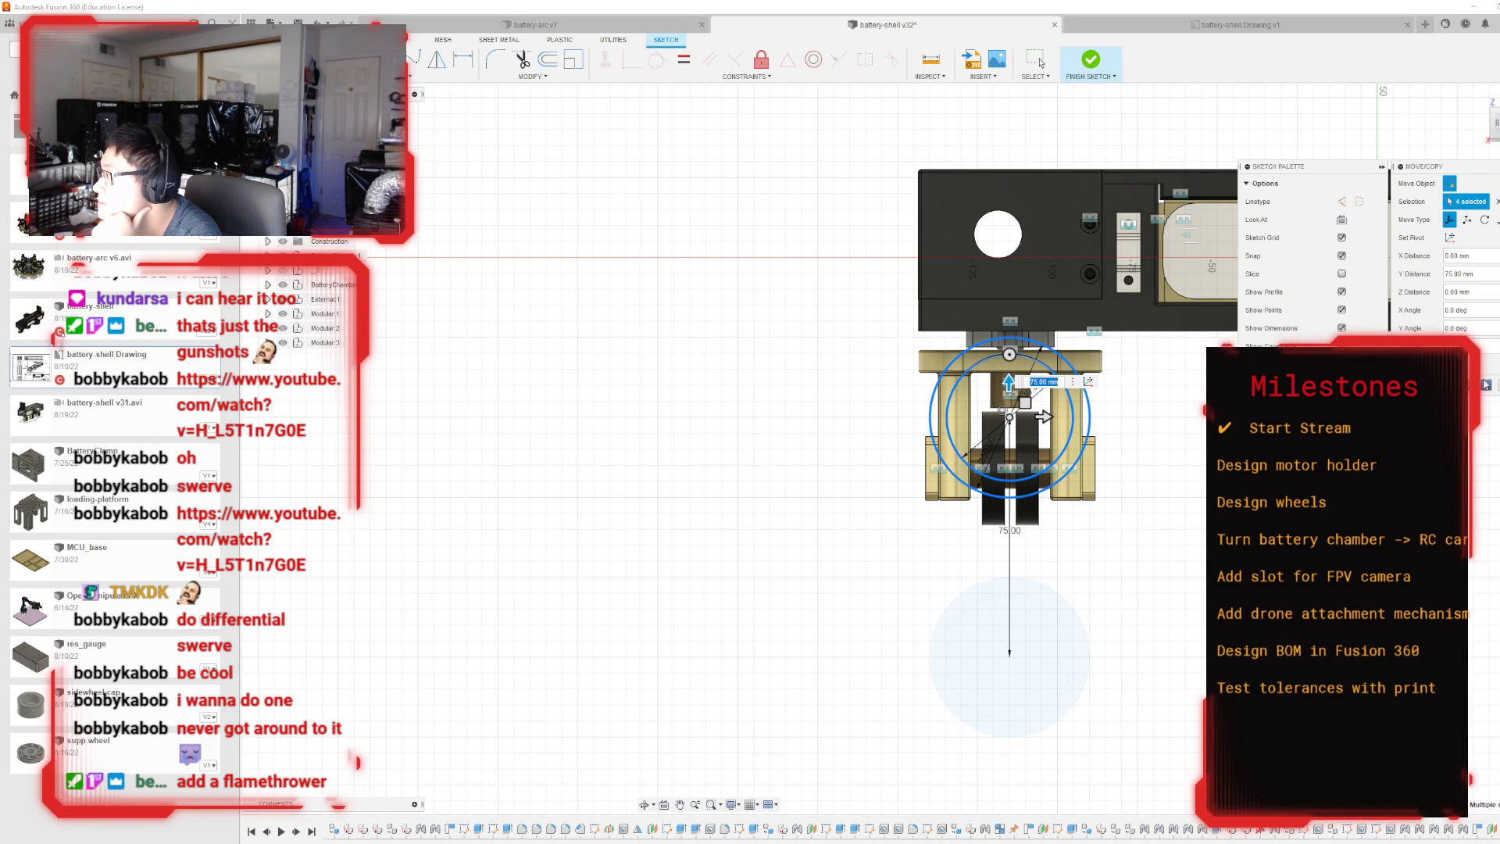
pyautogui.click(1486, 384)
# Sketch a 50 × 75 mm rectangle rising from the outer circle's horizontal midline over the end block of the shell.
pyautogui.scroll(1, 1286, 273)
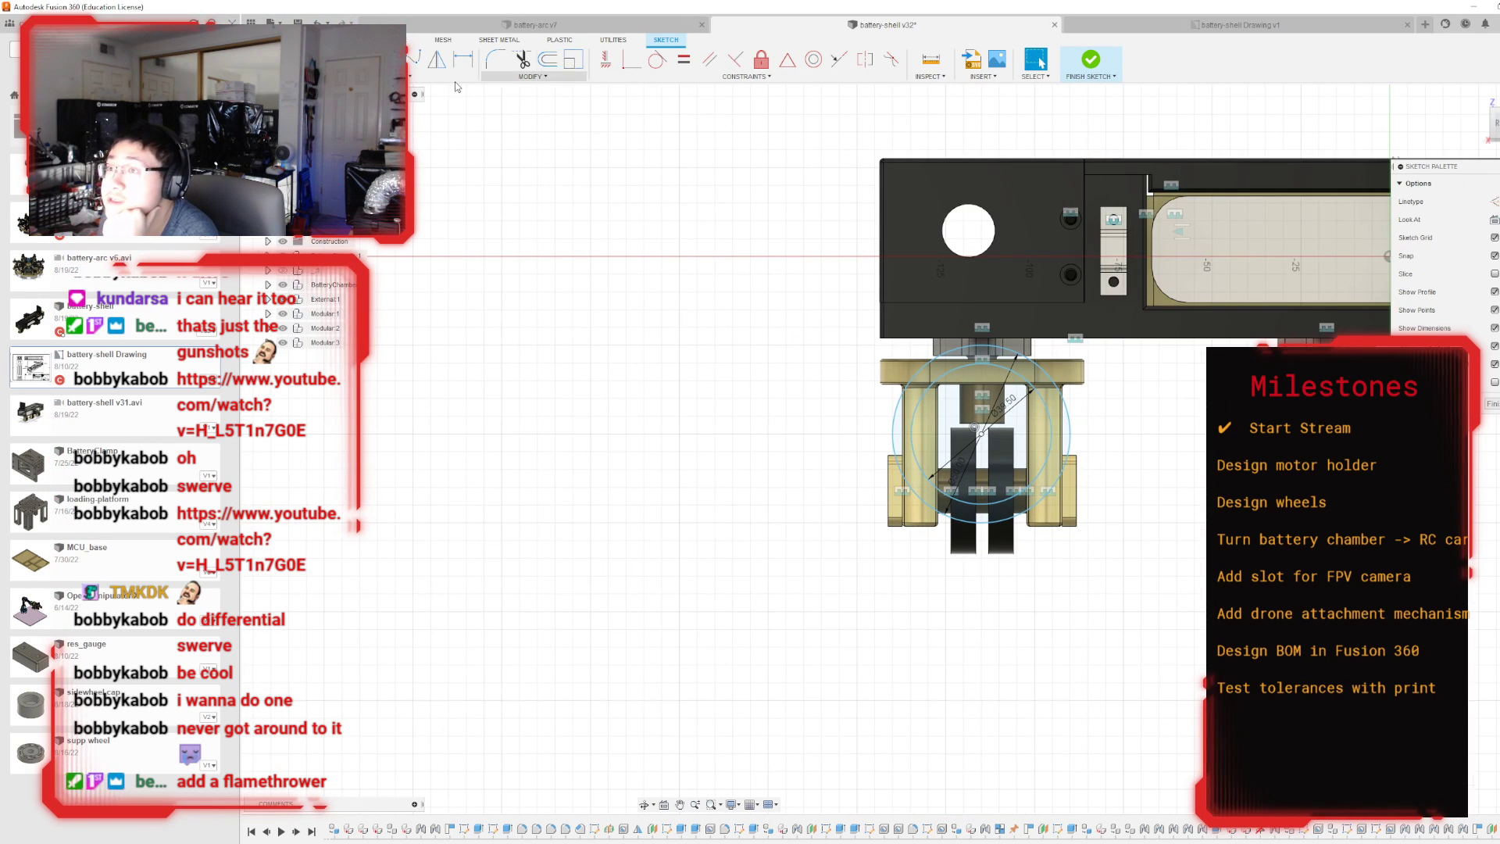
pyautogui.press('r')
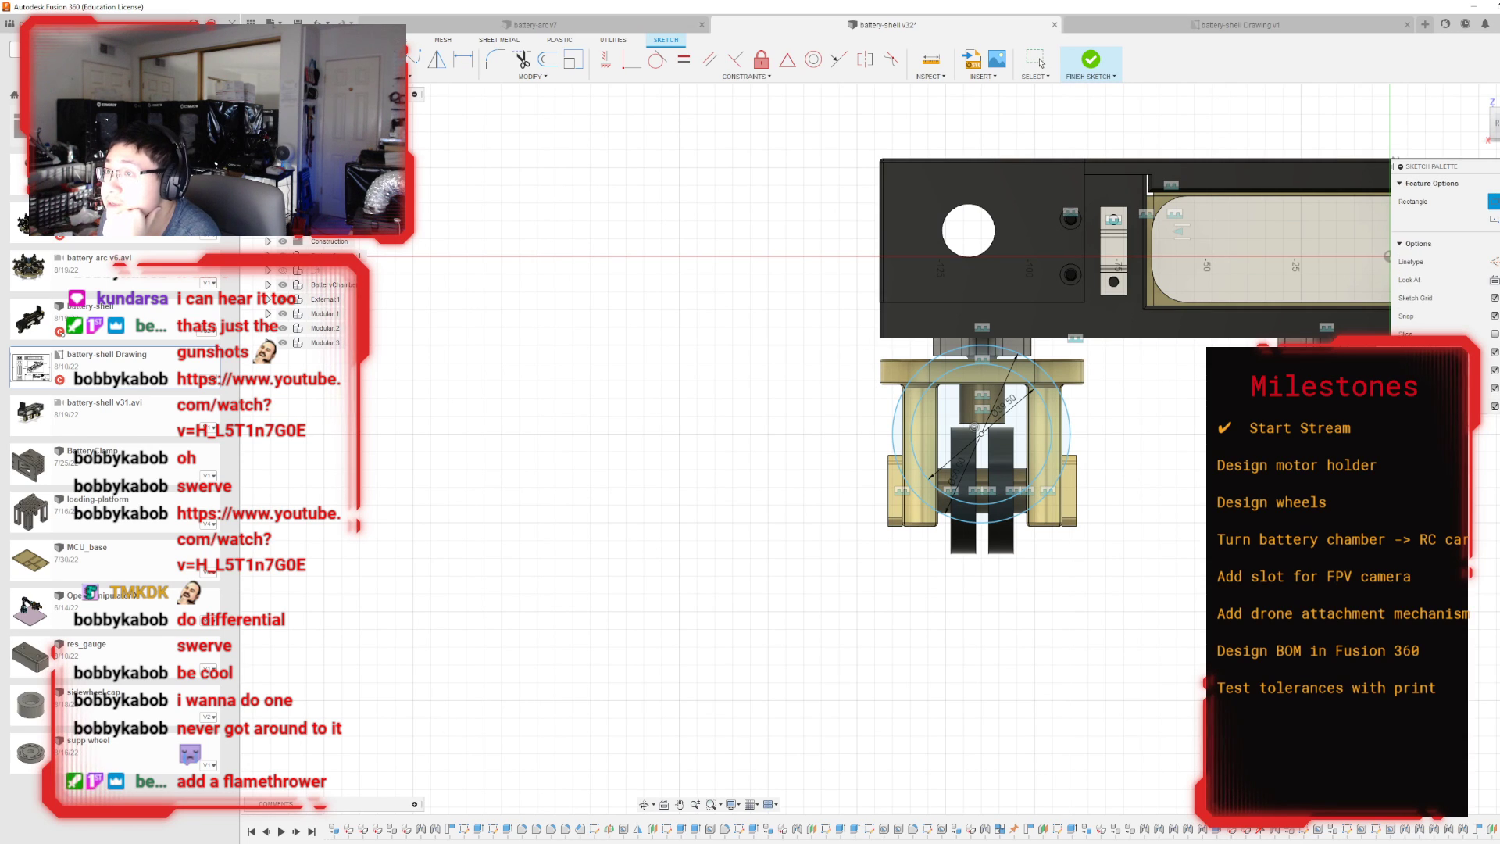
pyautogui.click(892, 434)
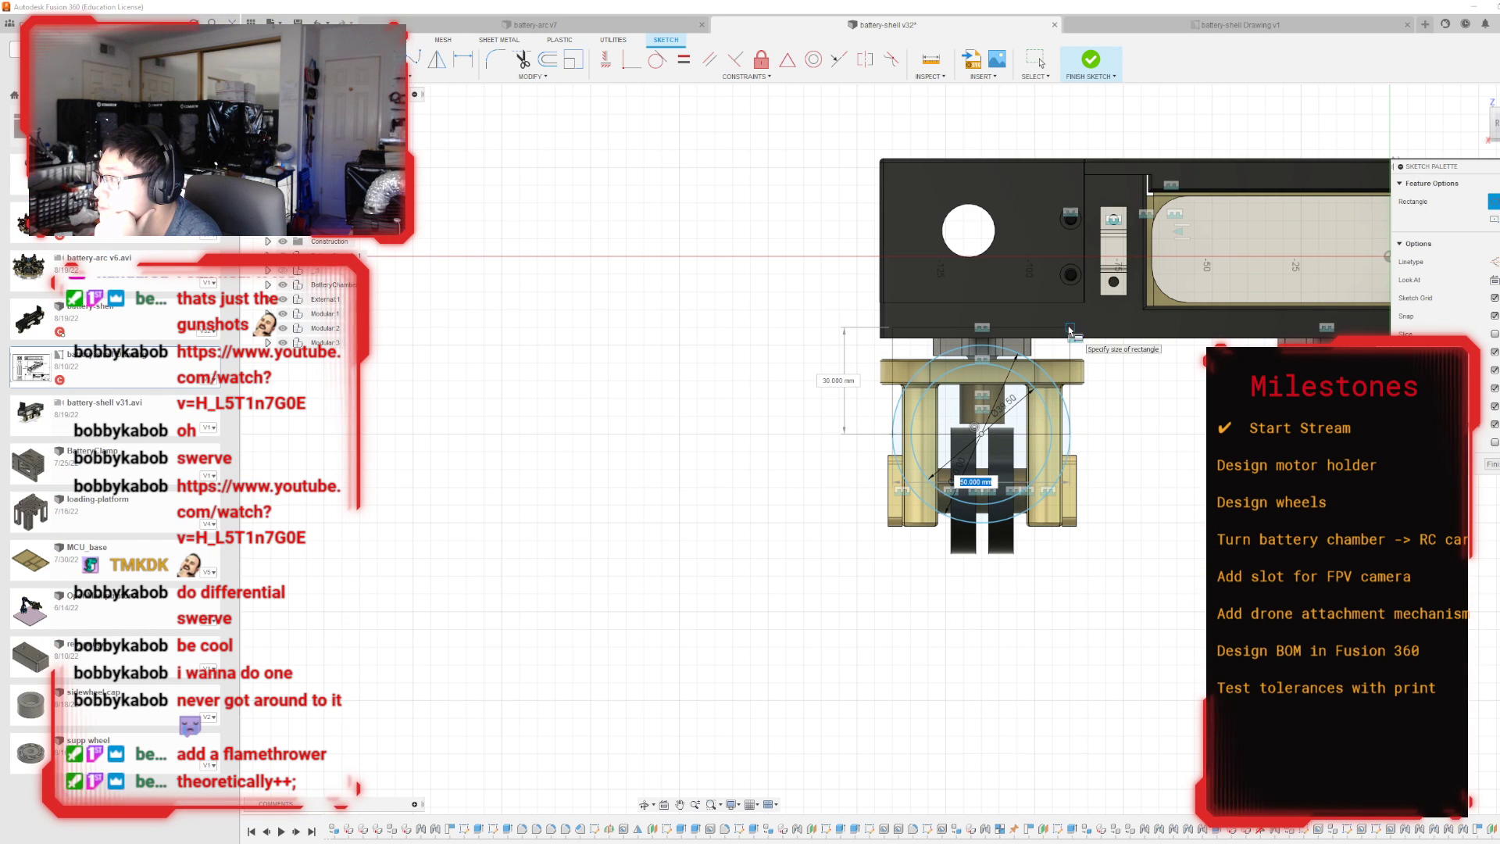
pyautogui.click(1069, 171)
pyautogui.press('Escape')
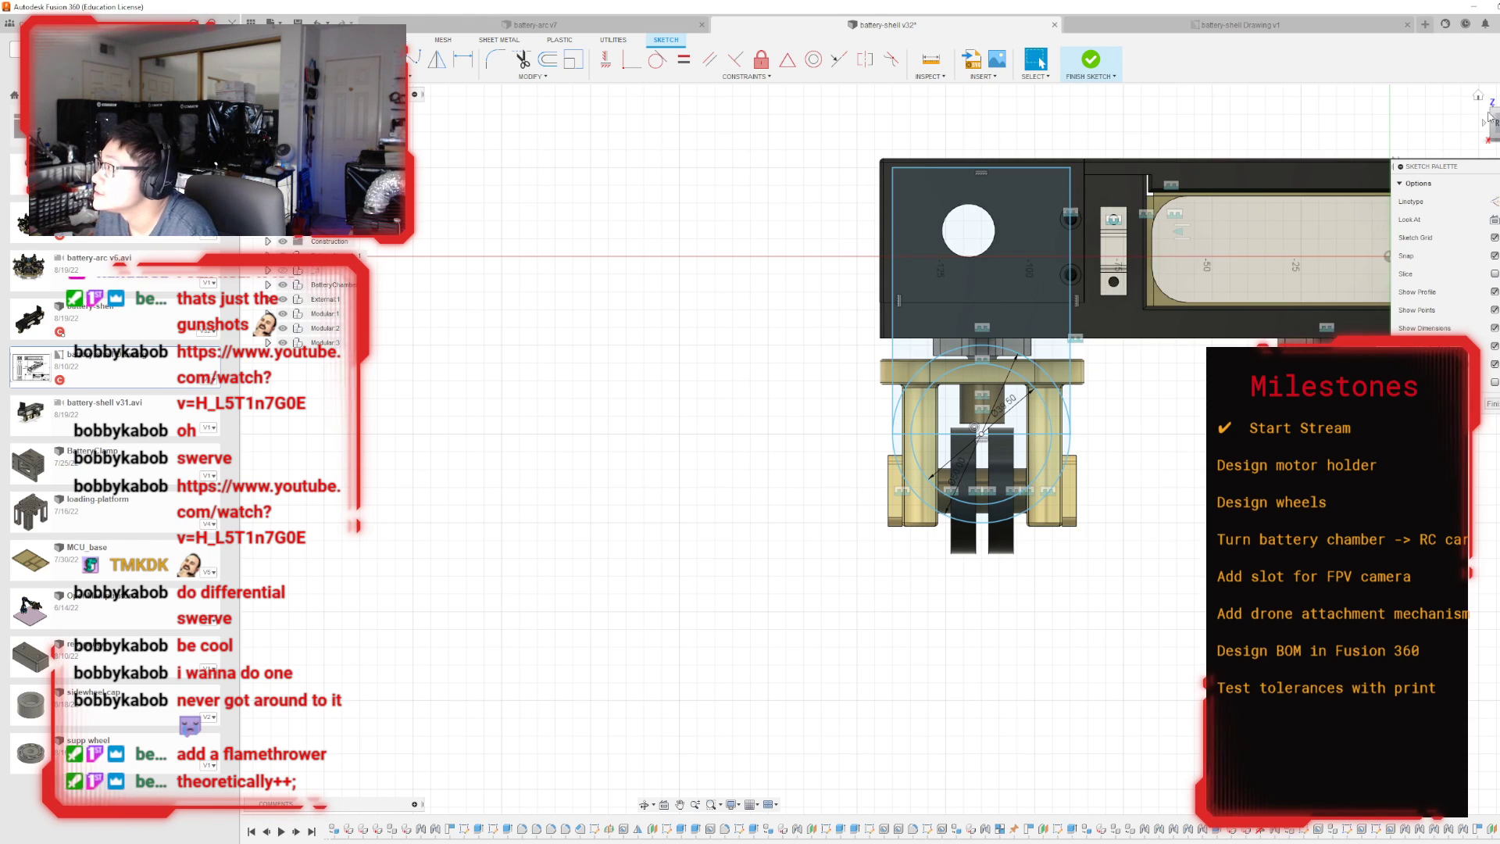
# Finish the sketch and turn its visibility back on in the browser's list of sketches.
pyautogui.moveTo(1495, 121)
pyautogui.mouseDown()
pyautogui.moveTo(1499, 145)
pyautogui.moveTo(1499, 129)
pyautogui.mouseUp()
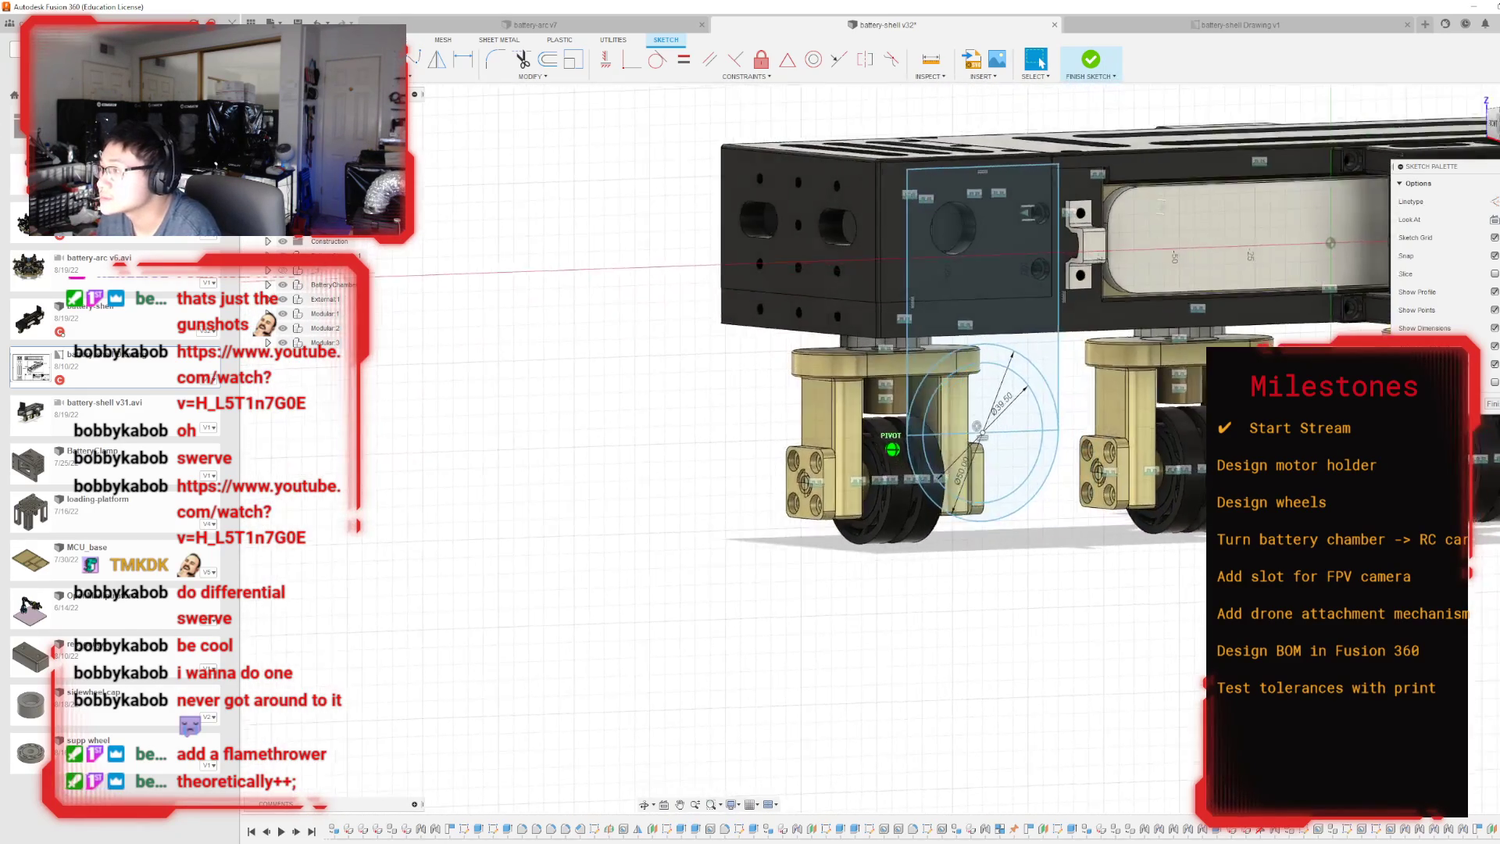
pyautogui.moveTo(964, 475)
pyautogui.keyDown('shift'); pyautogui.mouseDown(button='middle')
pyautogui.moveTo(911, 454)
pyautogui.moveTo(981, 488)
pyautogui.moveTo(931, 464)
pyautogui.mouseUp(button='middle'); pyautogui.keyUp('shift')
pyautogui.click(1113, 63)
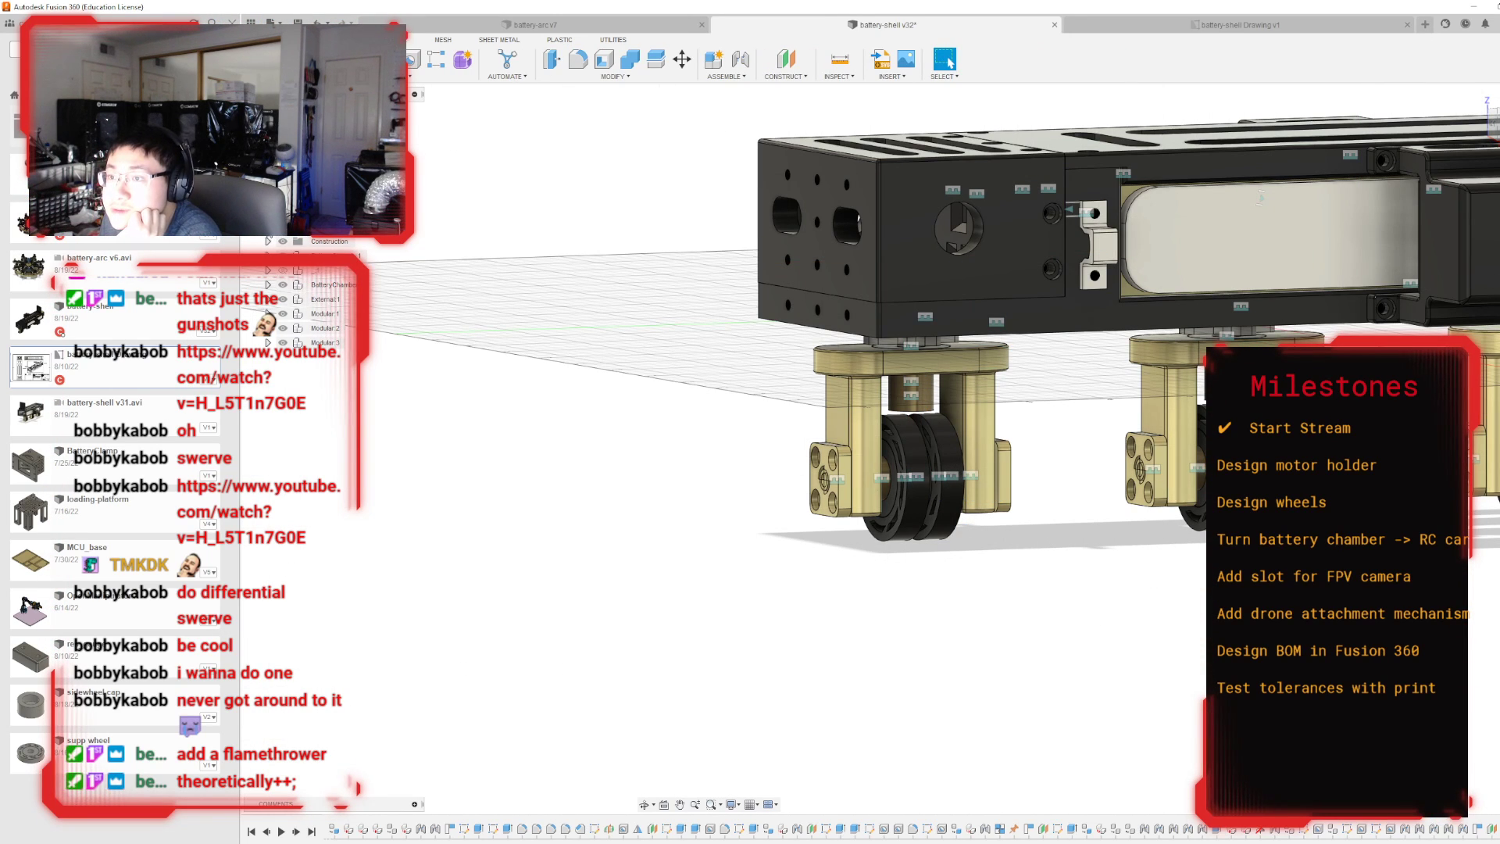
pyautogui.click(268, 226)
pyautogui.scroll(-3, 375, 670)
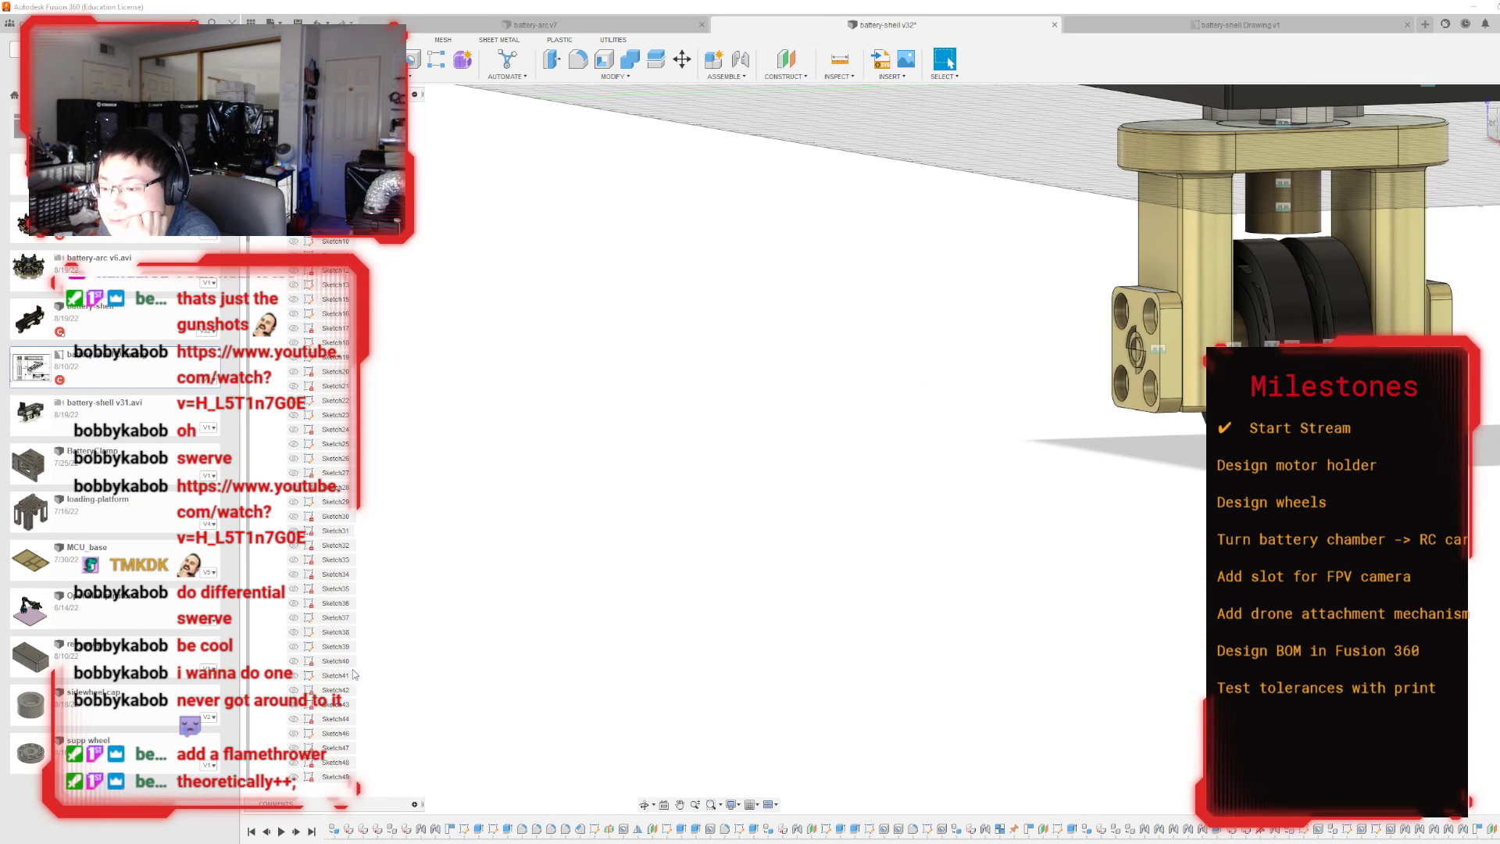
pyautogui.scroll(-5, 328, 662)
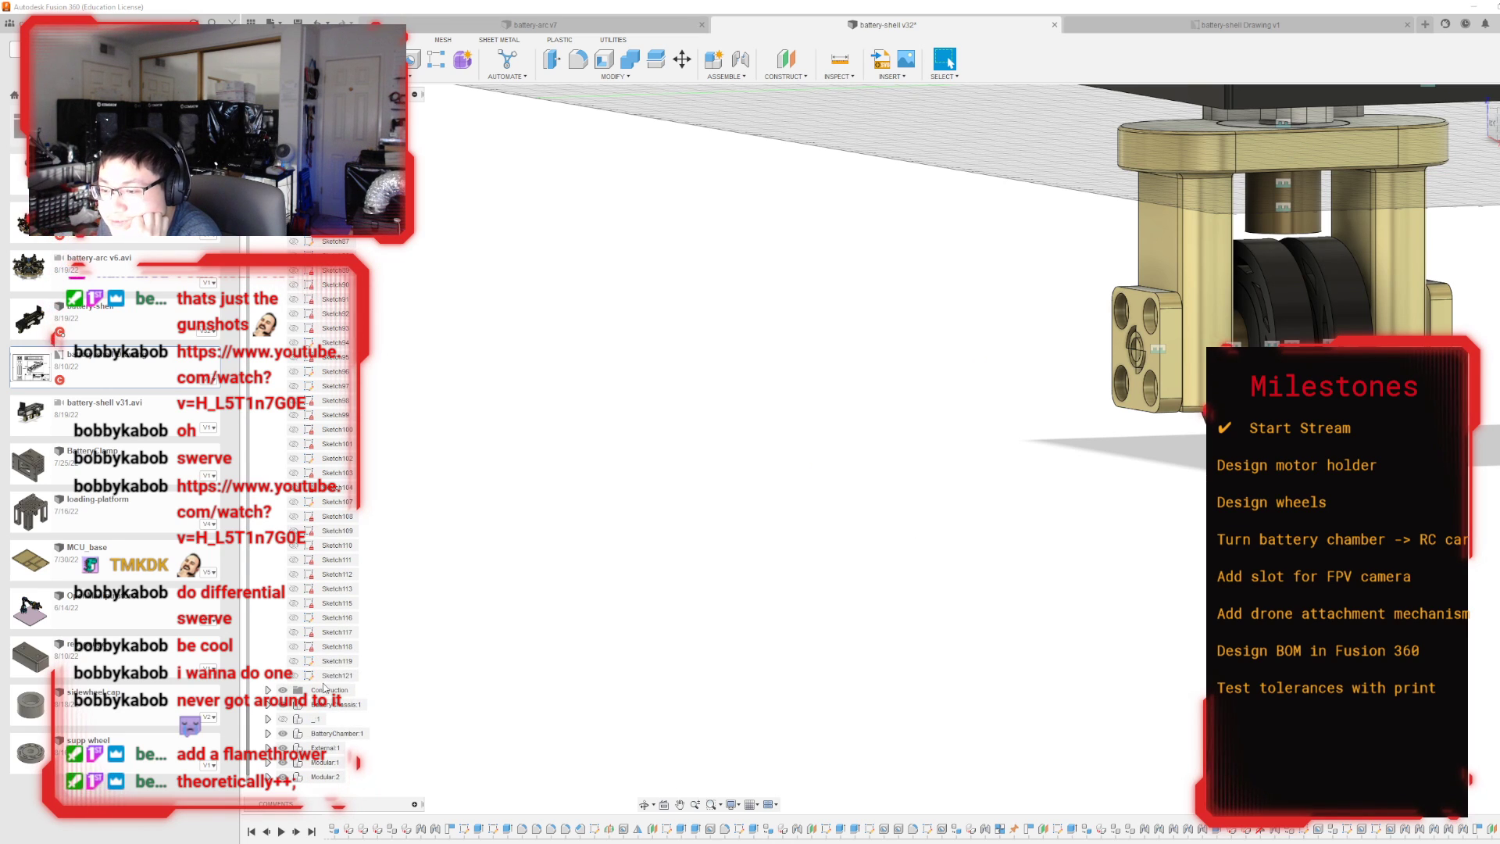
pyautogui.scroll(2, 809, 704)
pyautogui.scroll(2, 809, 704)
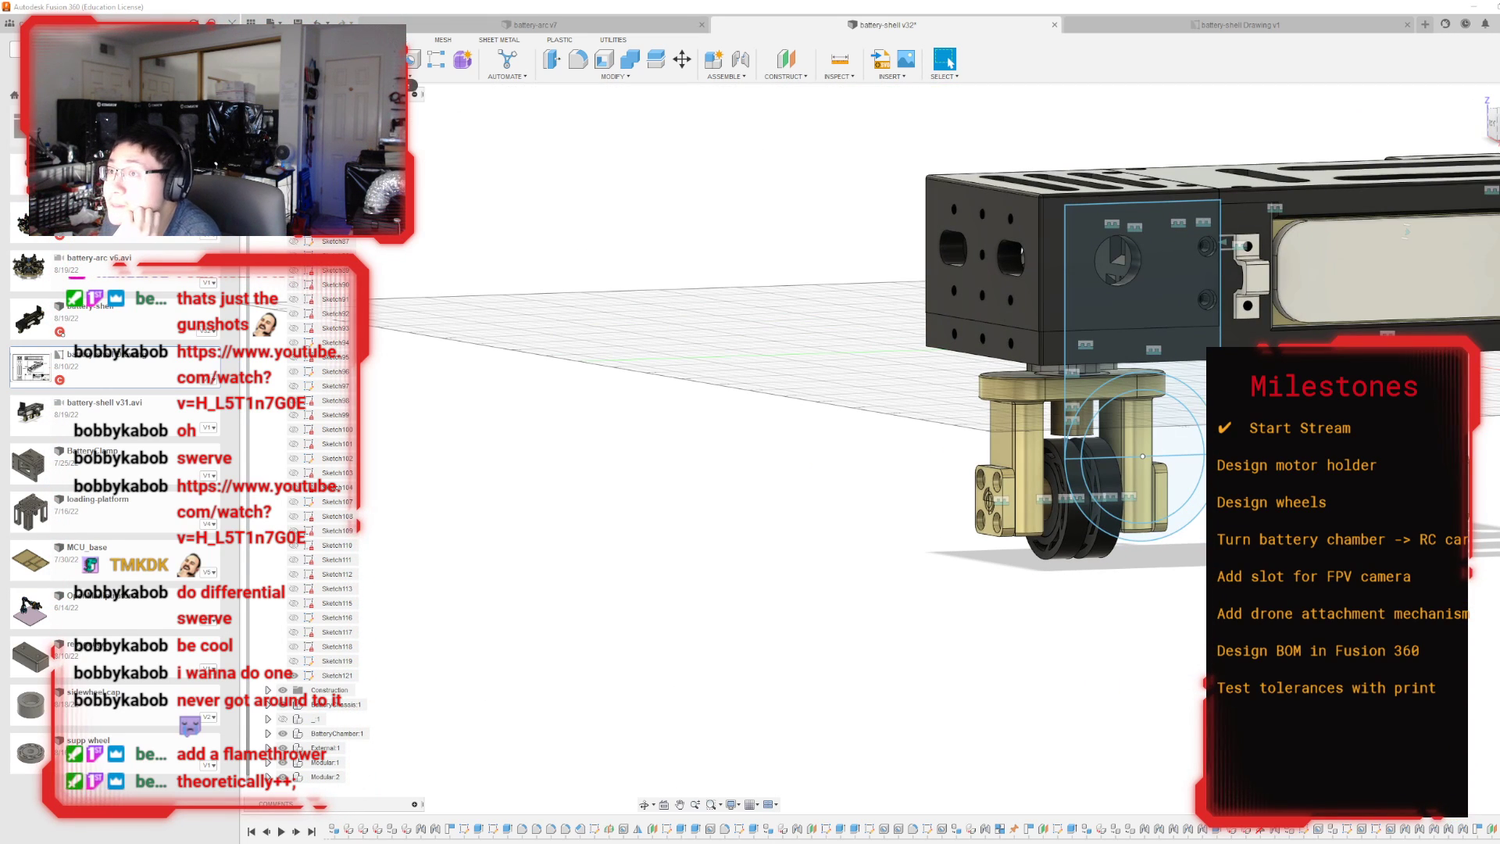
# Start a new-body extrusion of both ring halves and the rectangular block profile, pulling it outward from the shell's side.
pyautogui.press('e')
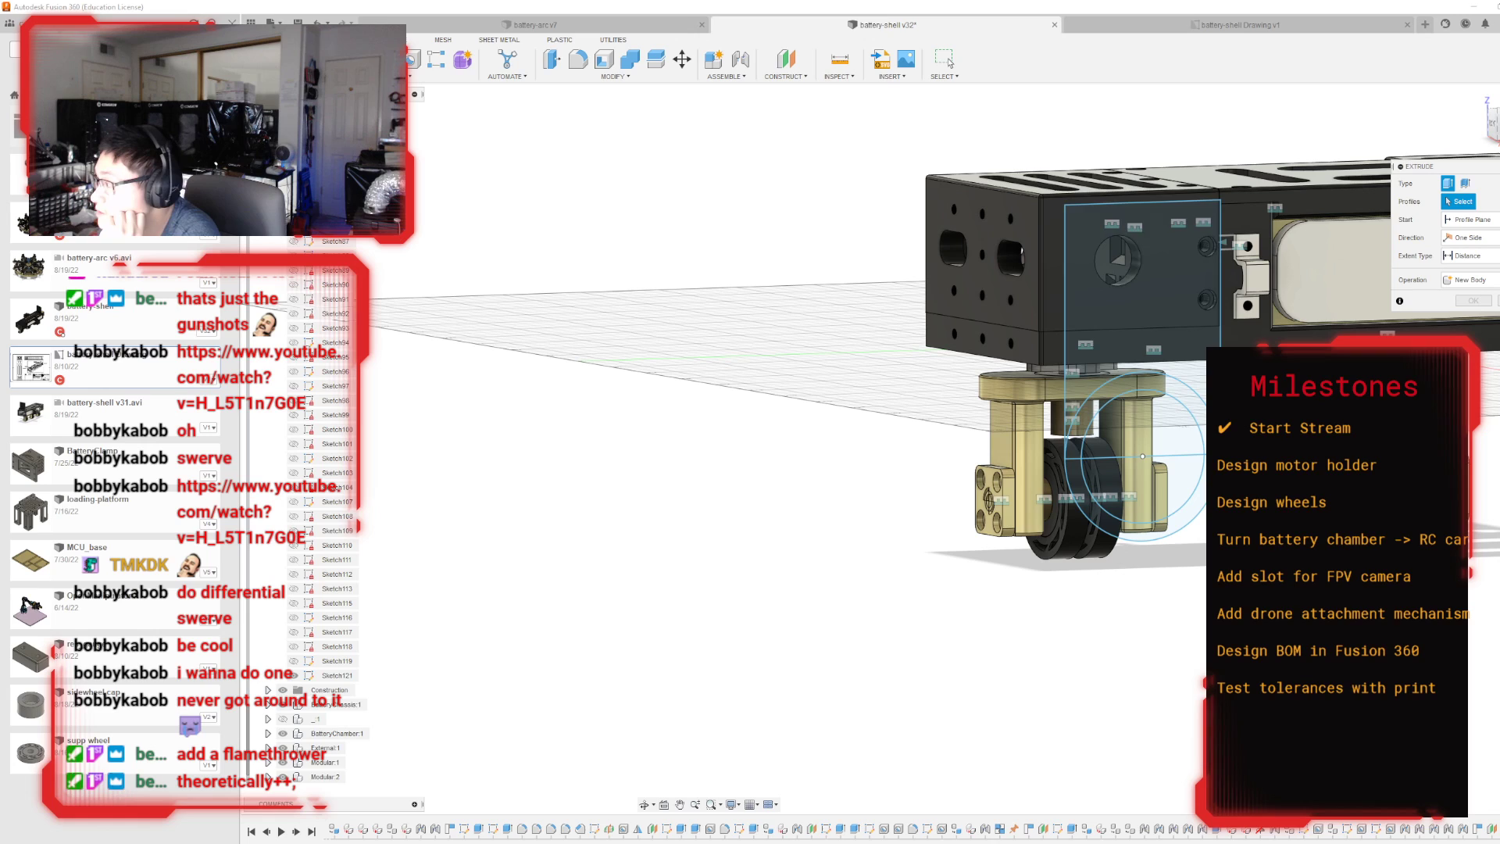
pyautogui.click(1150, 382)
pyautogui.click(1148, 532)
pyautogui.click(1131, 324)
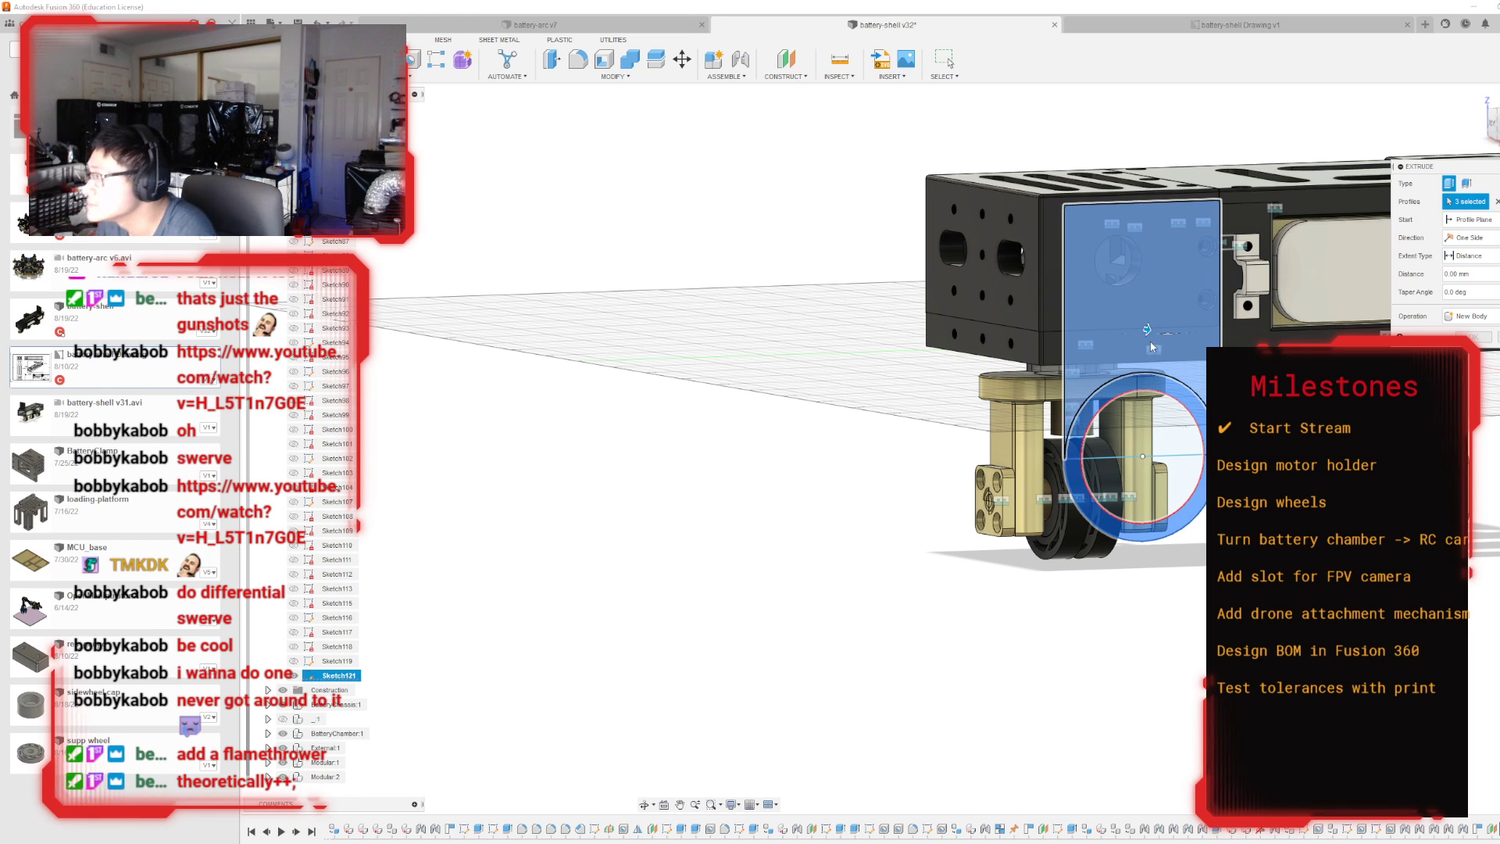
pyautogui.moveTo(1147, 330); pyautogui.dragTo(1243, 343)
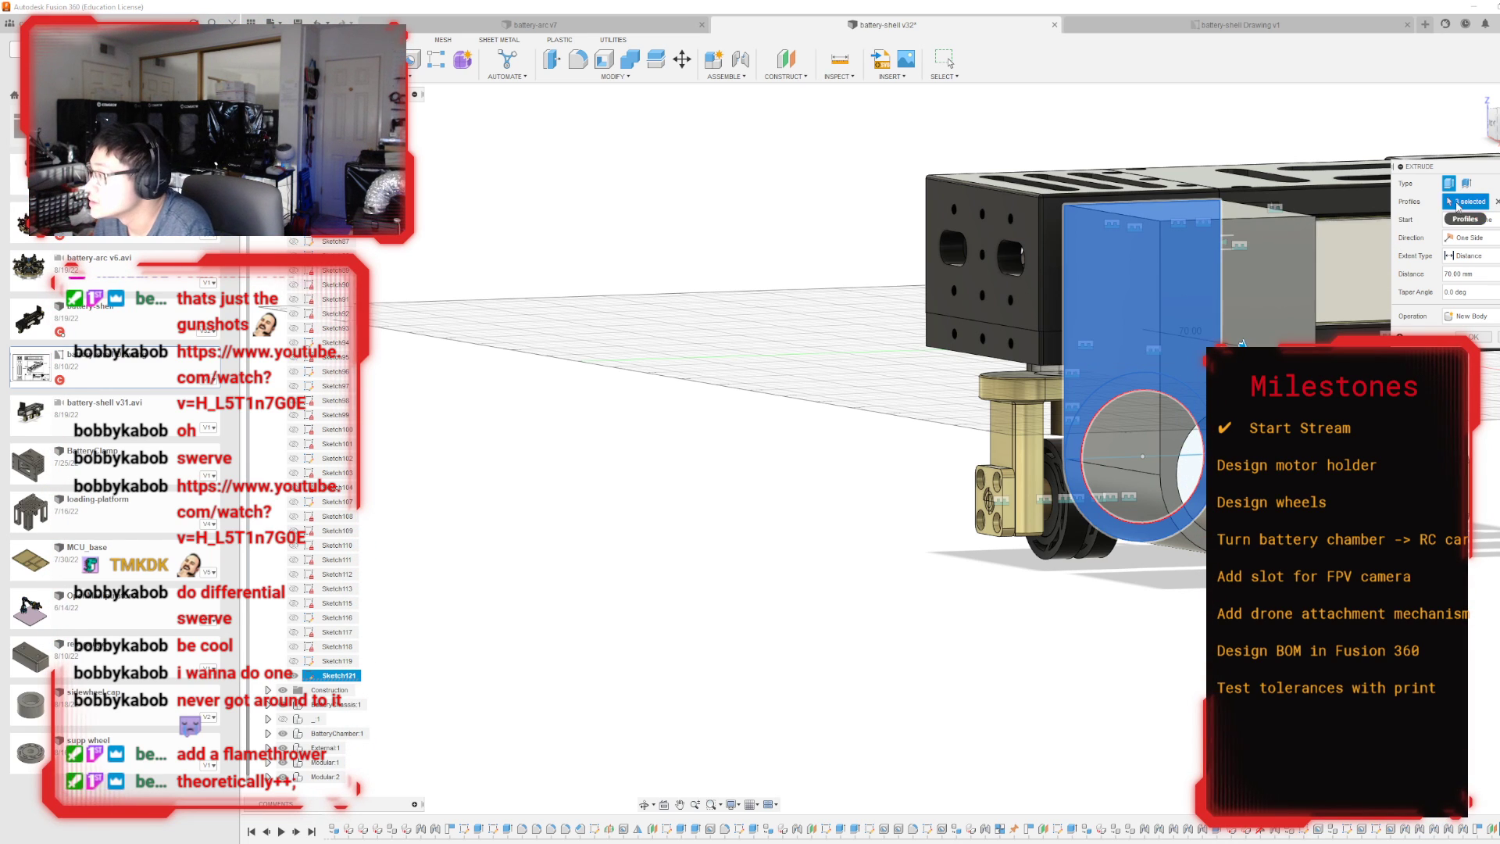
pyautogui.moveTo(1489, 123)
pyautogui.mouseDown()
pyautogui.moveTo(1496, 90)
pyautogui.moveTo(1497, 122)
pyautogui.mouseUp()
pyautogui.keyDown('shift'); pyautogui.moveTo(892, 449); pyautogui.dragTo(1035, 523, button='middle'); pyautogui.keyUp('shift')
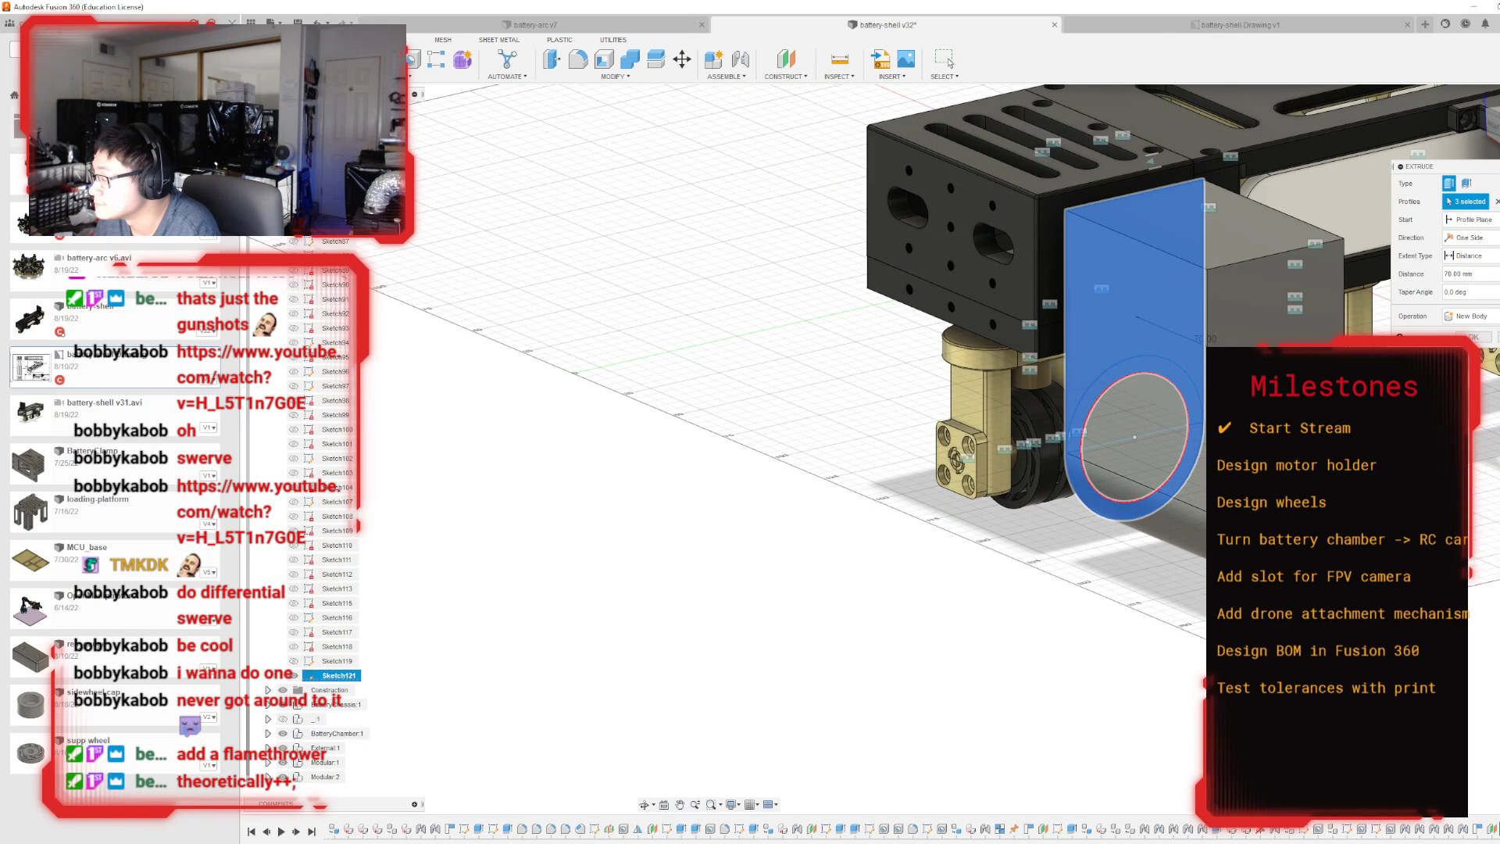
# Shorten the extrusion to 30 mm and compare its width with the shell and wheels from several sides.
pyautogui.moveTo(1269, 369); pyautogui.dragTo(1202, 341)
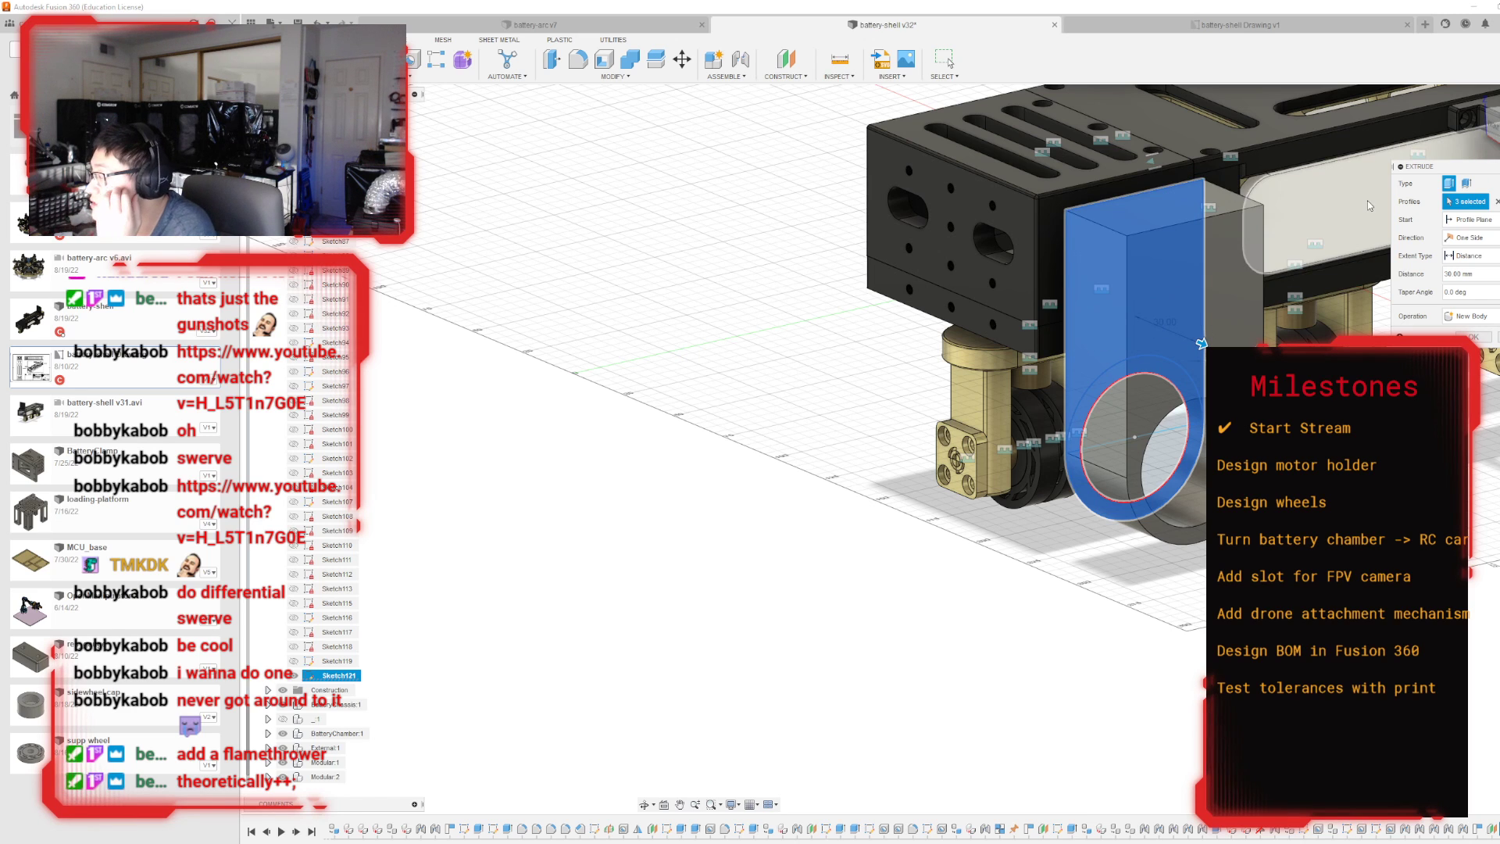
pyautogui.moveTo(1493, 127)
pyautogui.mouseDown()
pyautogui.moveTo(1498, 108)
pyautogui.moveTo(1499, 125)
pyautogui.mouseUp()
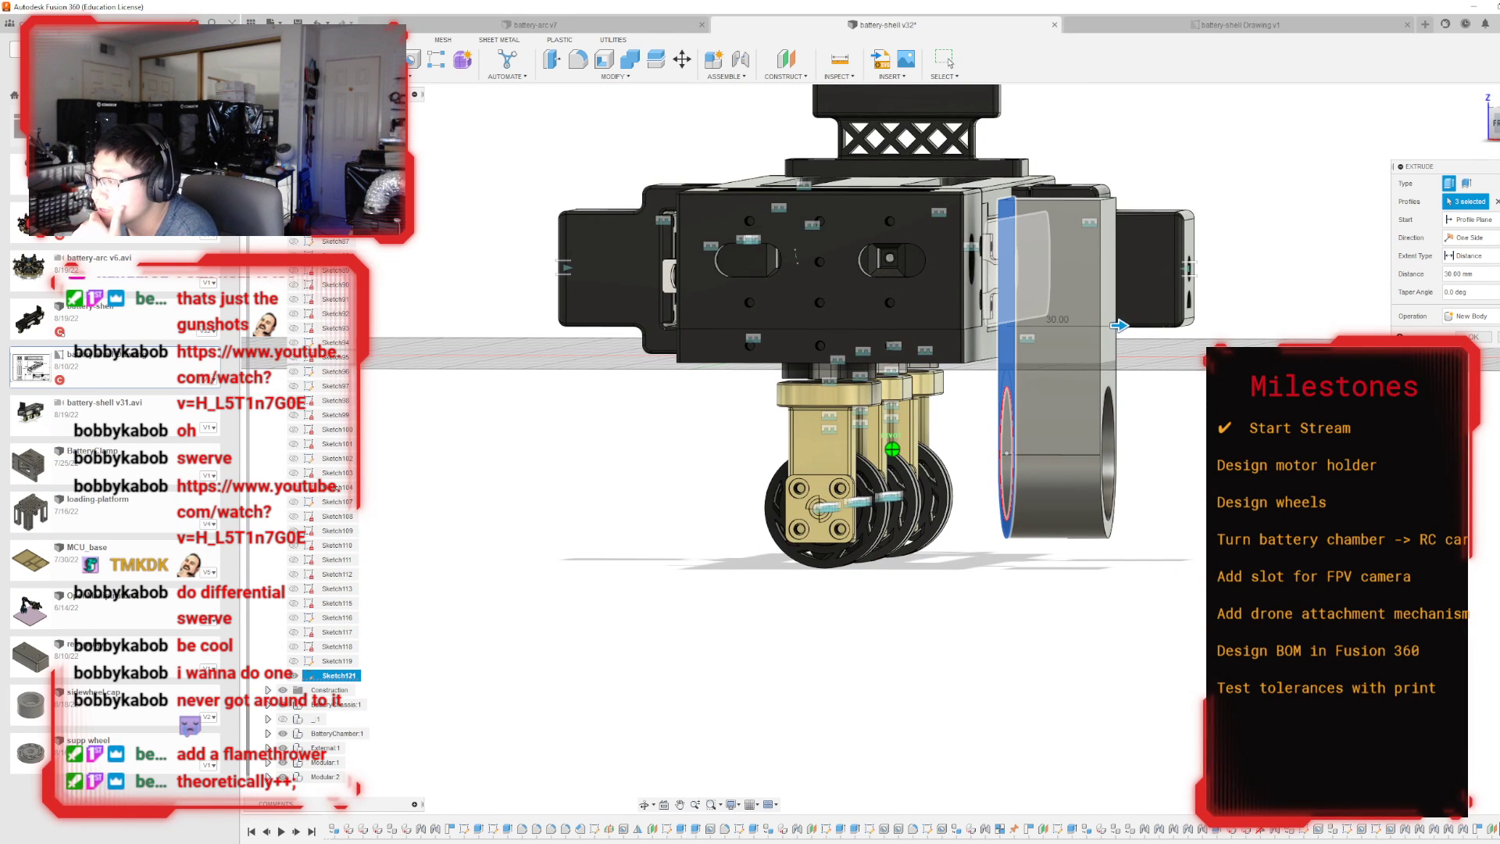
pyautogui.moveTo(892, 449)
pyautogui.keyDown('shift'); pyautogui.mouseDown(button='middle')
pyautogui.moveTo(911, 458)
pyautogui.moveTo(931, 521)
pyautogui.moveTo(922, 491)
pyautogui.mouseUp(button='middle'); pyautogui.keyUp('shift')
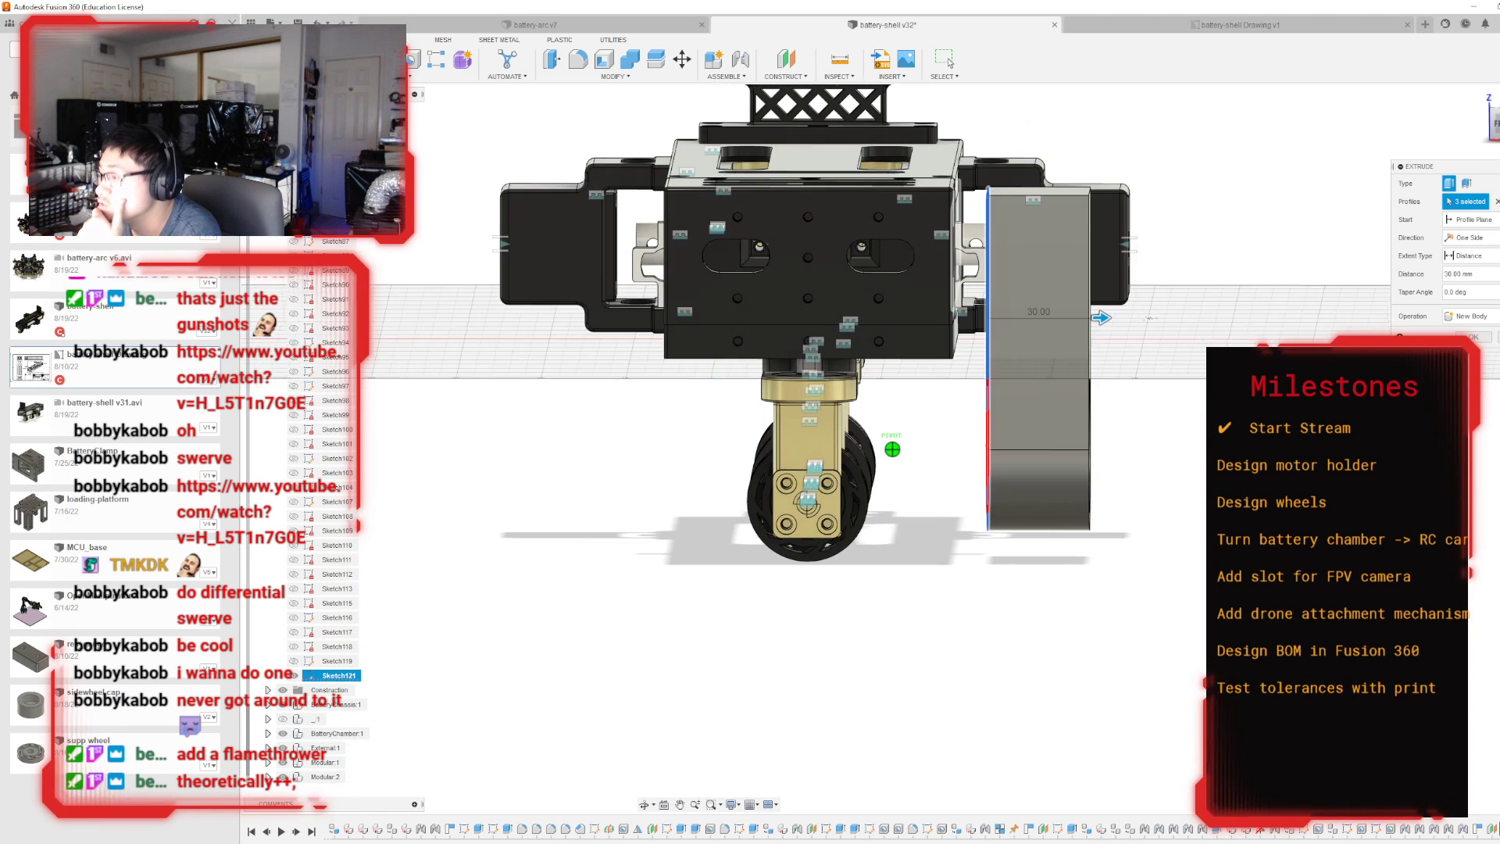
pyautogui.keyDown('shift'); pyautogui.moveTo(986, 529); pyautogui.dragTo(956, 515, button='middle'); pyautogui.keyUp('shift')
pyautogui.scroll(3, 956, 516)
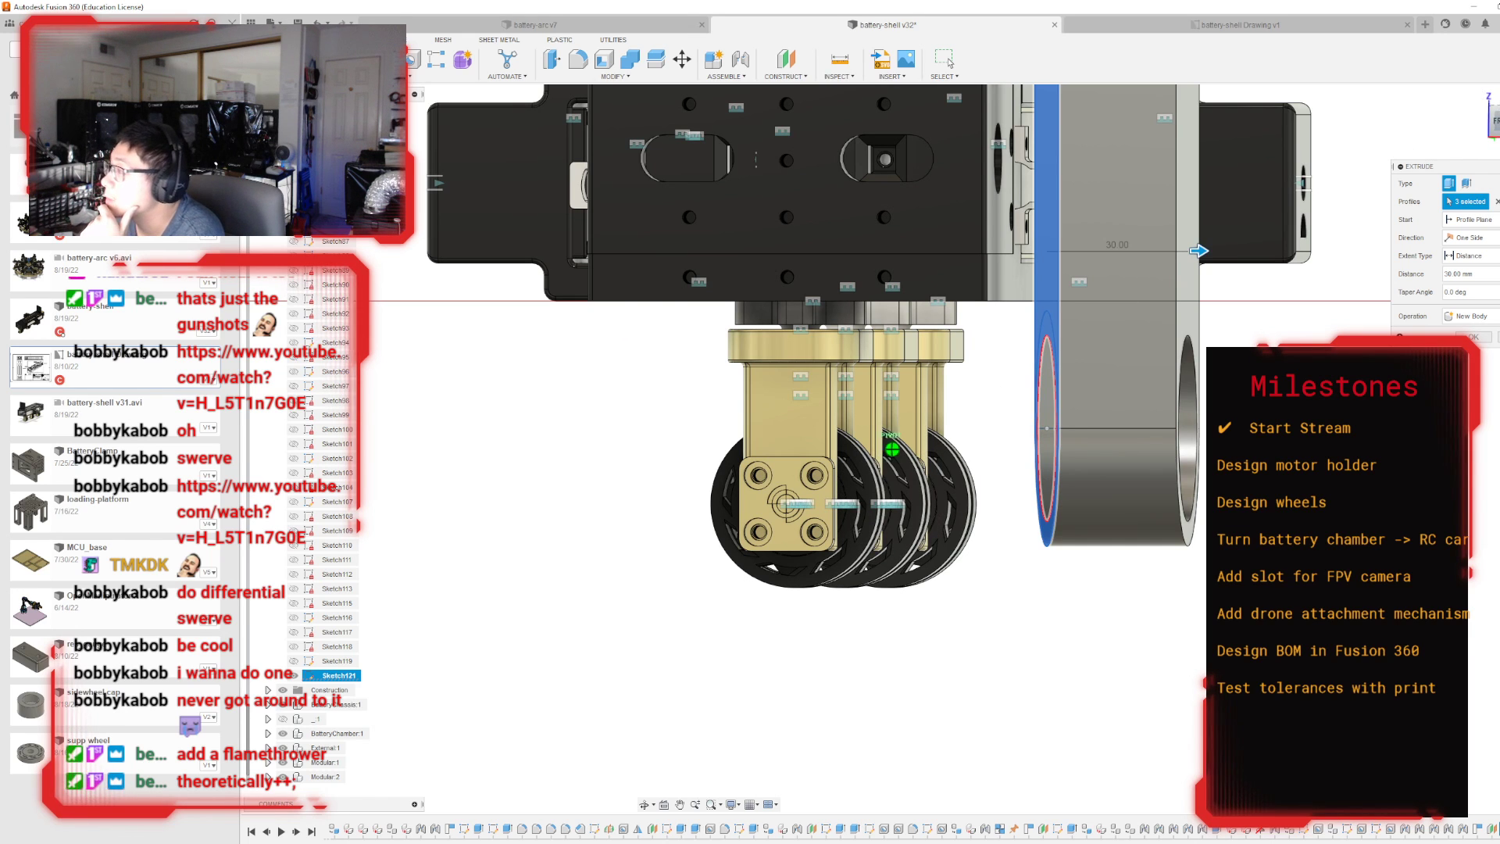
pyautogui.keyDown('shift'); pyautogui.moveTo(746, 461); pyautogui.dragTo(698, 256, button='middle'); pyautogui.keyUp('shift')
pyautogui.scroll(-2, 698, 255)
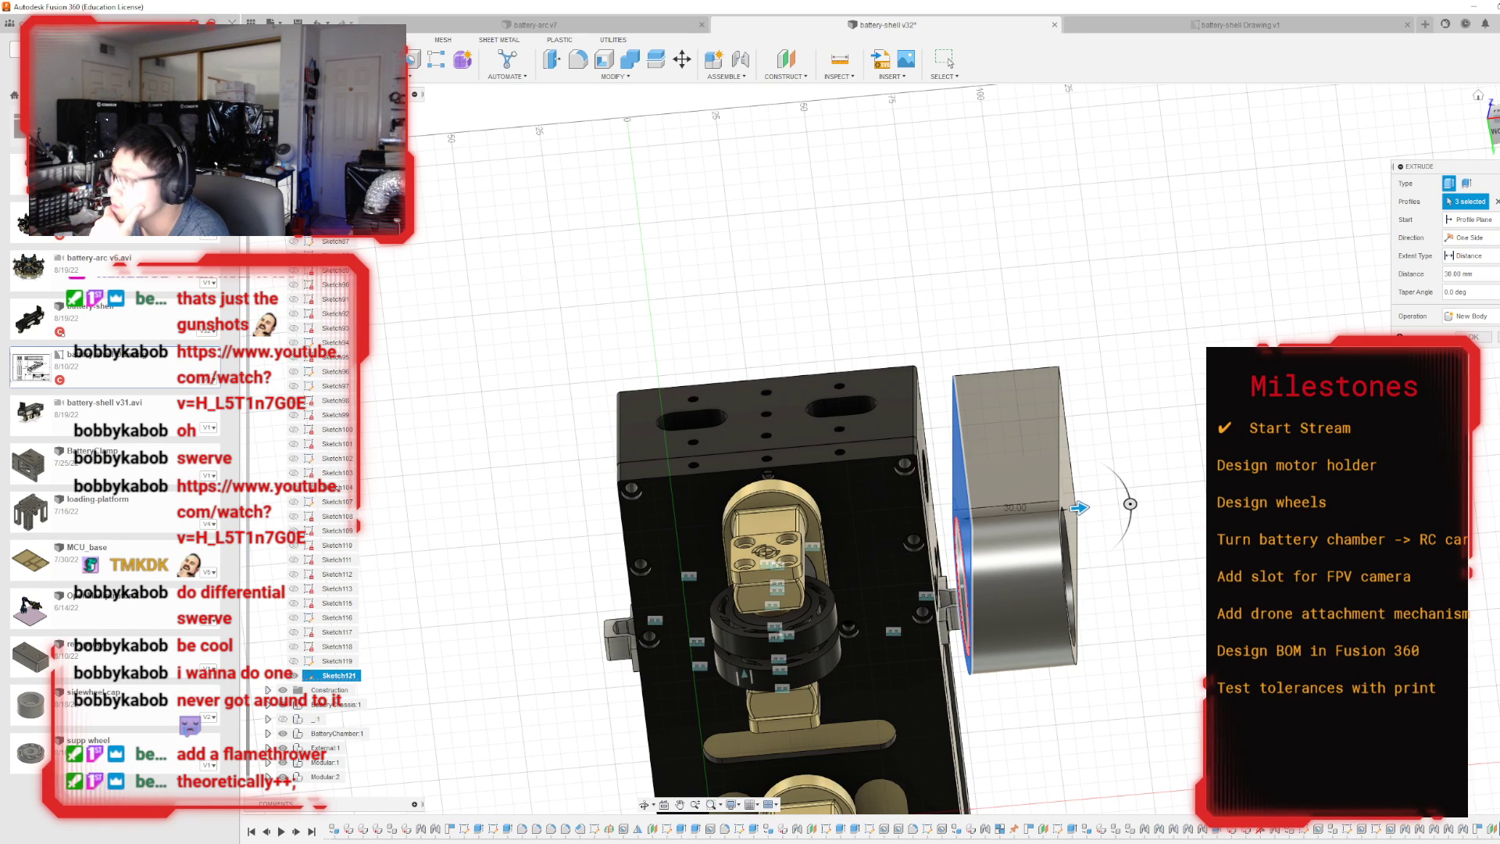
pyautogui.keyDown('shift'); pyautogui.moveTo(894, 445); pyautogui.dragTo(930, 585, button='middle'); pyautogui.keyUp('shift')
pyautogui.scroll(-2, 930, 586)
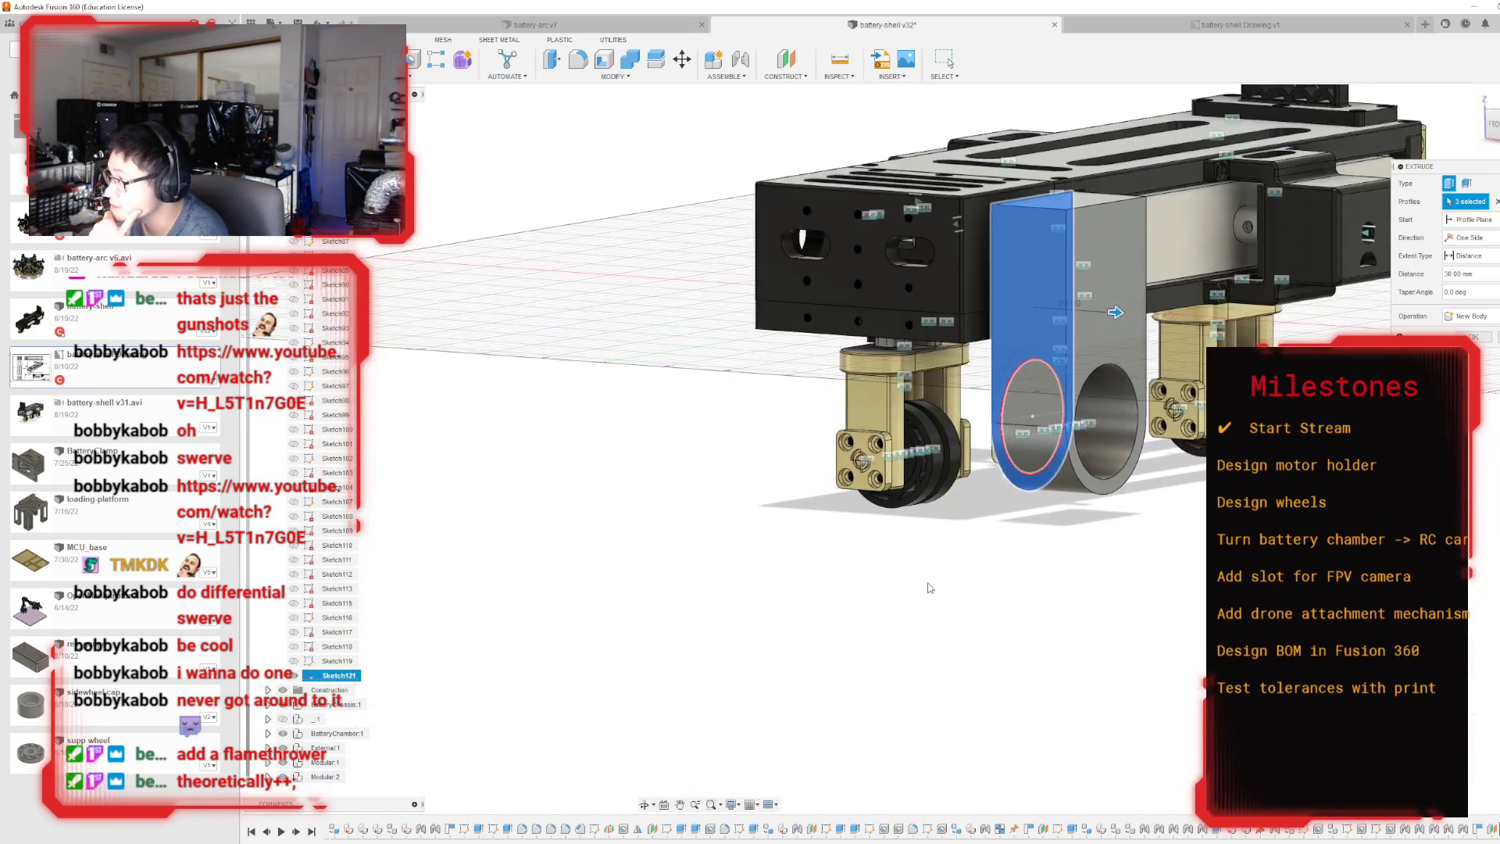
pyautogui.scroll(1, 1095, 280)
pyautogui.scroll(1, 1095, 281)
# Lengthen the extrusion to 50 mm and check how far it reaches past the side module in front view.
pyautogui.moveTo(1117, 343); pyautogui.dragTo(1199, 341)
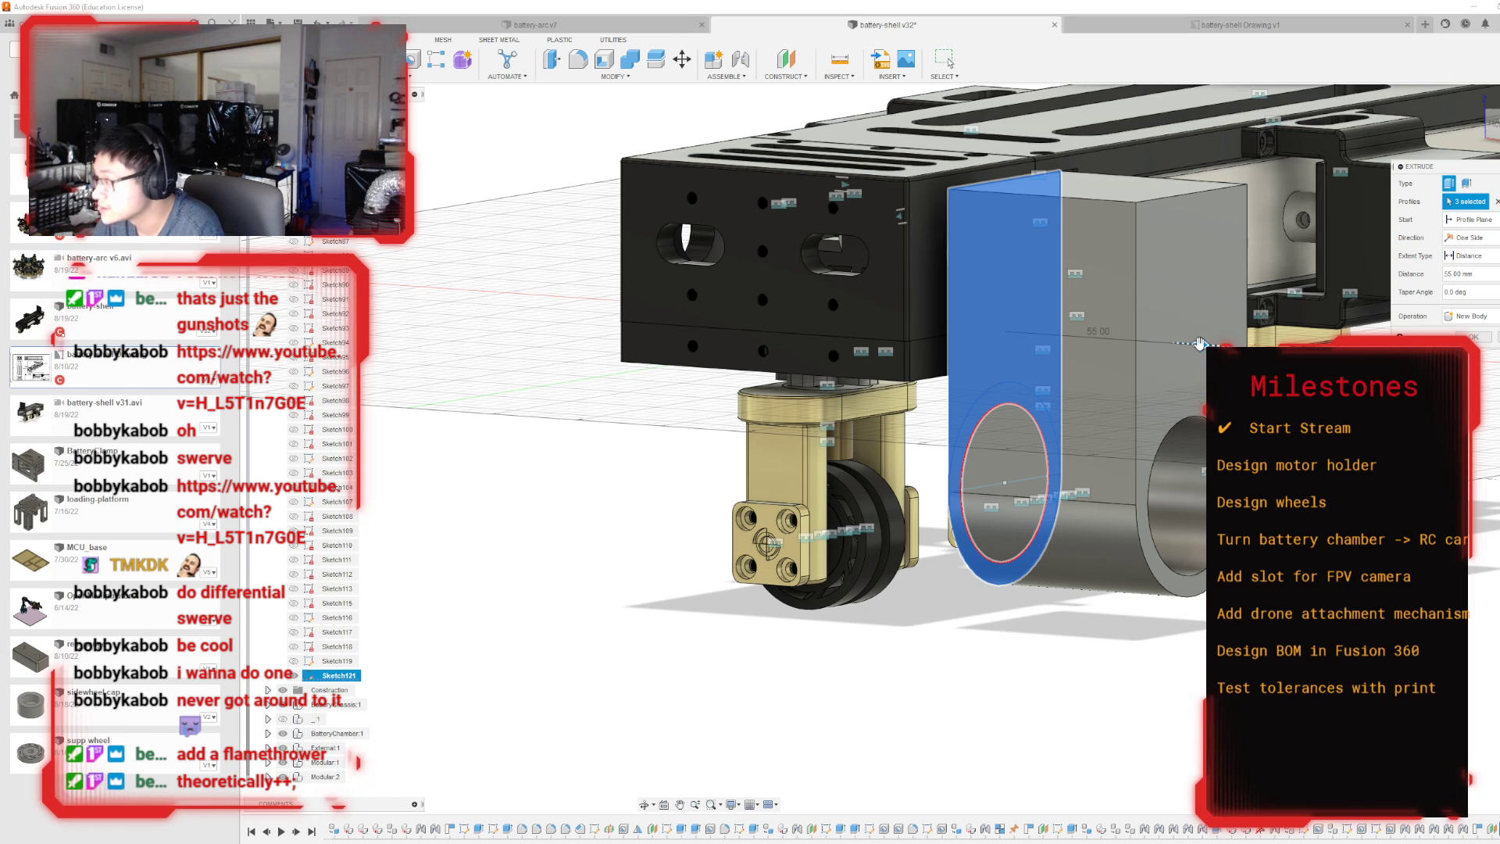
pyautogui.moveTo(1199, 343); pyautogui.dragTo(1183, 344)
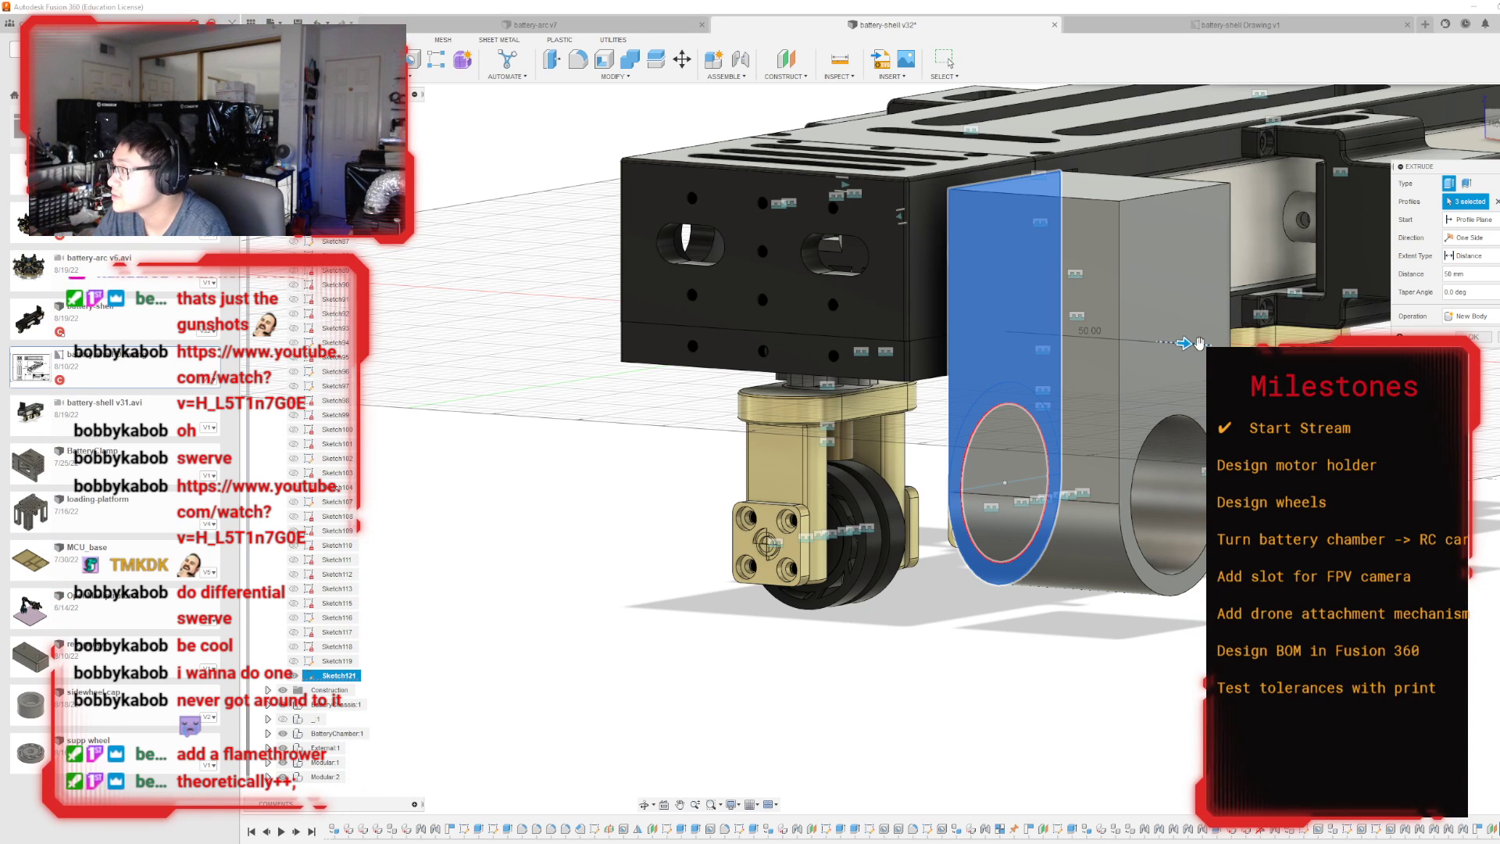
pyautogui.click(1493, 127)
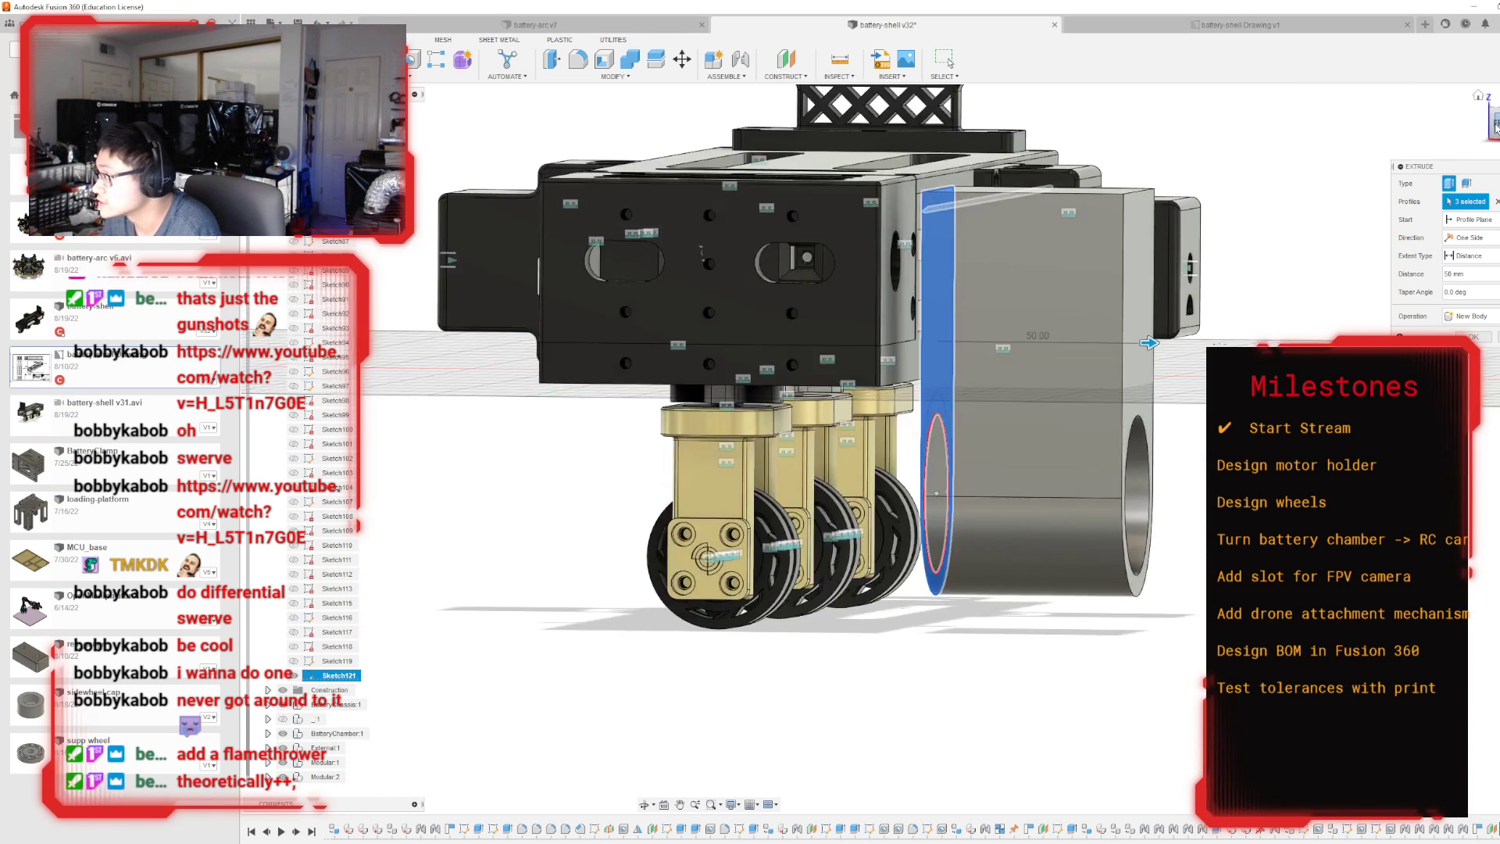
pyautogui.keyDown('shift'); pyautogui.moveTo(890, 446); pyautogui.dragTo(863, 475, button='middle'); pyautogui.keyUp('shift')
pyautogui.click(1495, 125)
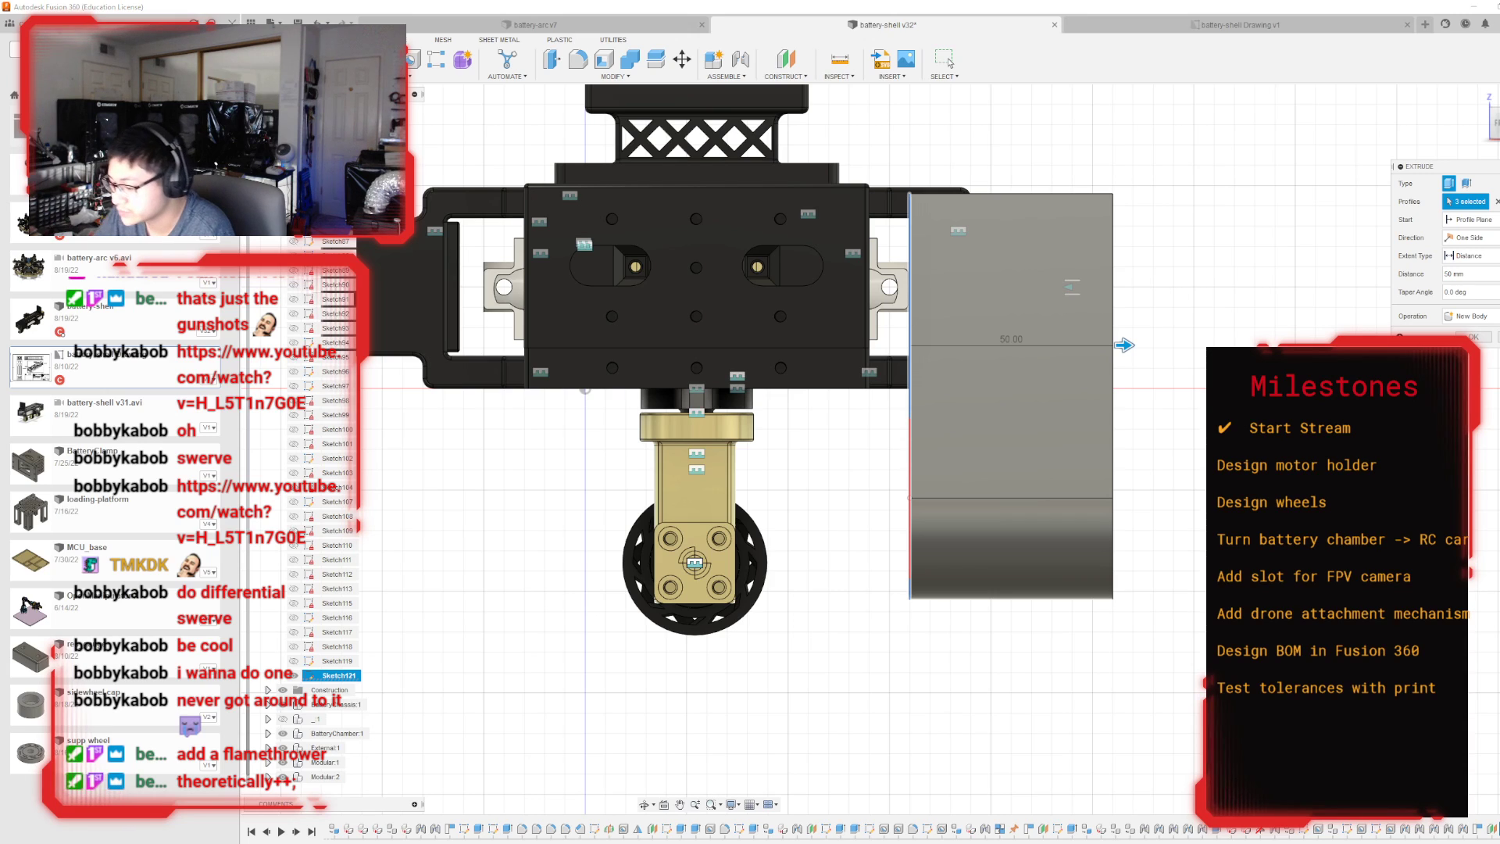
# Set the extrusion distance to 40 mm and create the ring-and-block body.
pyautogui.write('40')
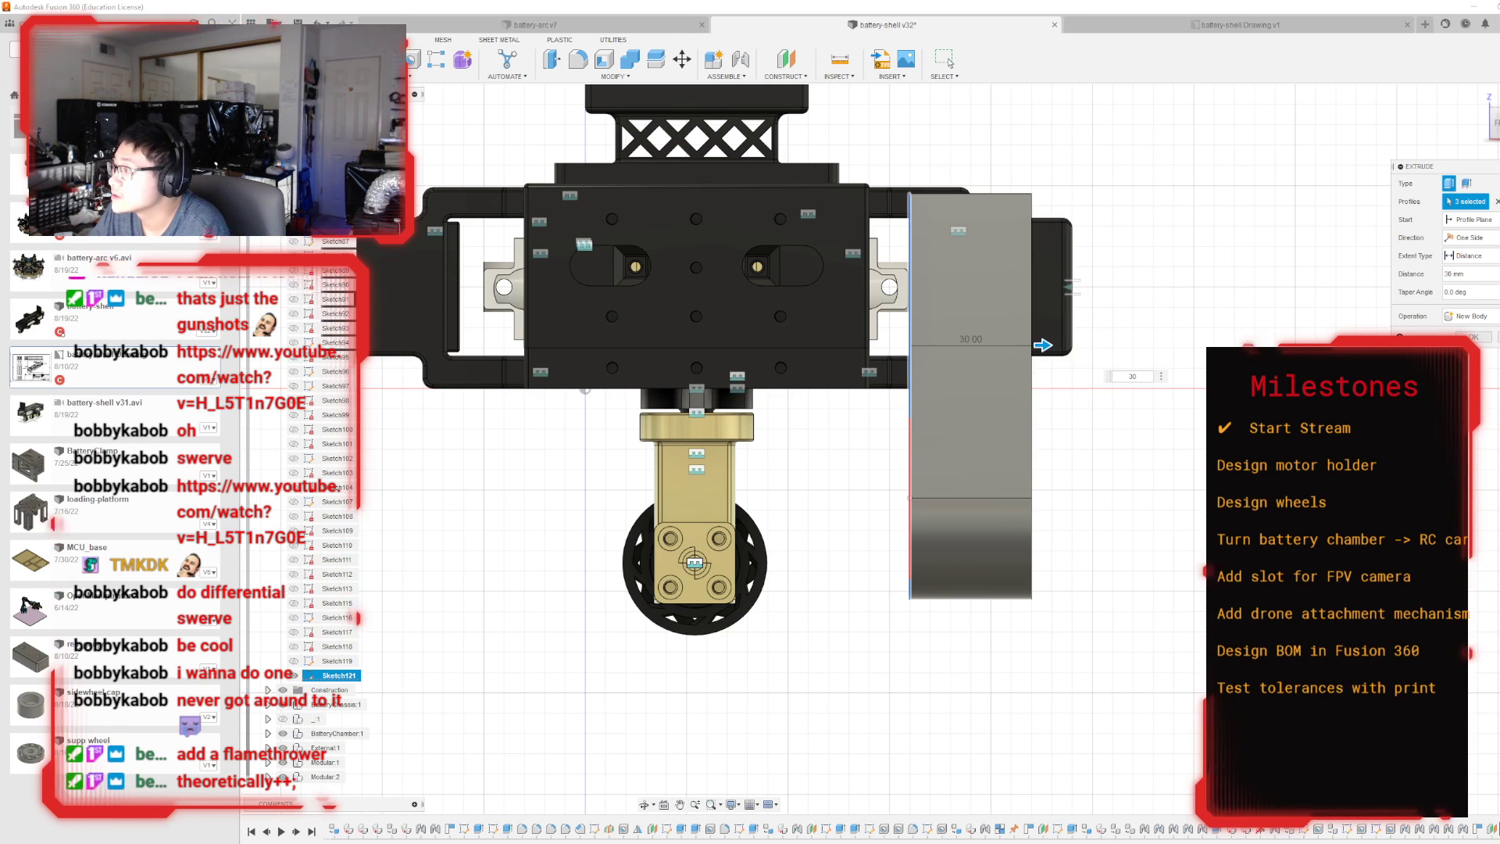
pyautogui.press('BackSpace')
pyautogui.write('4')
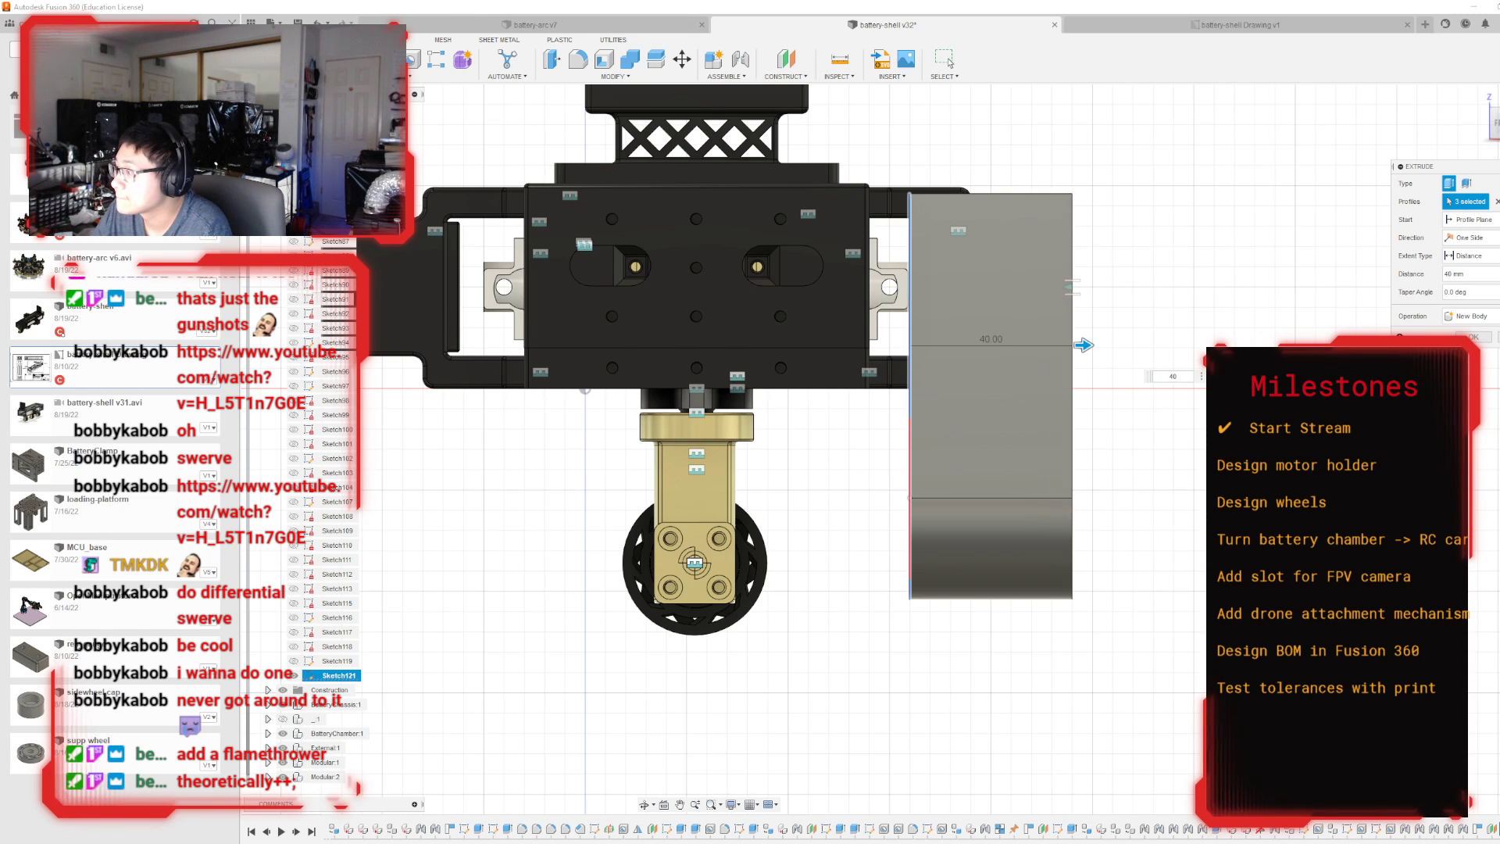
pyautogui.click(1473, 337)
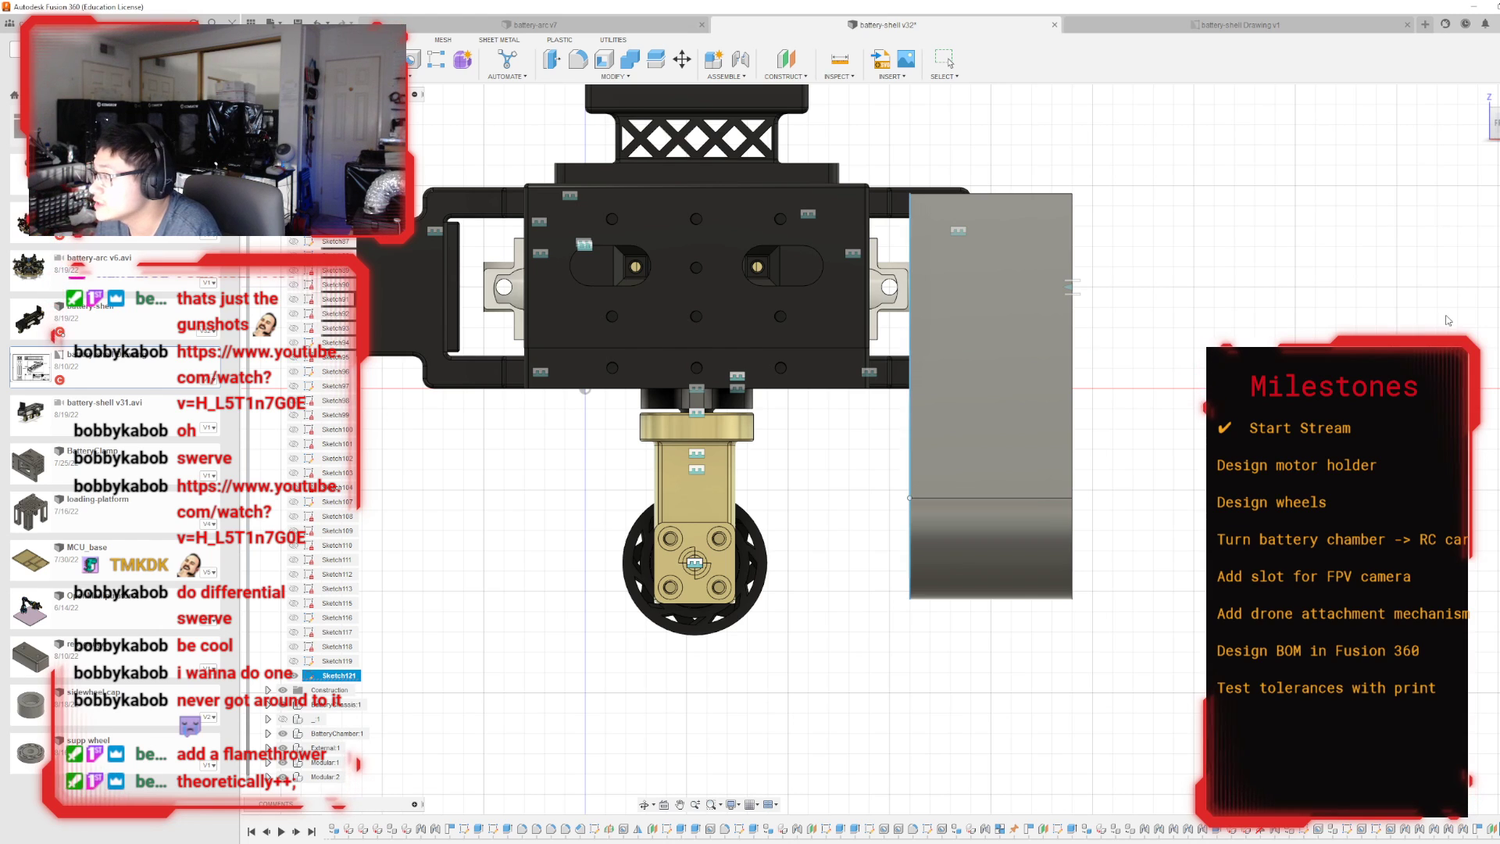
# Extrude the two ring halves -17 mm toward the wheels, joined to the motor holder body.
pyautogui.keyDown('shift'); pyautogui.moveTo(1156, 258); pyautogui.dragTo(1029, 239, button='middle'); pyautogui.keyUp('shift')
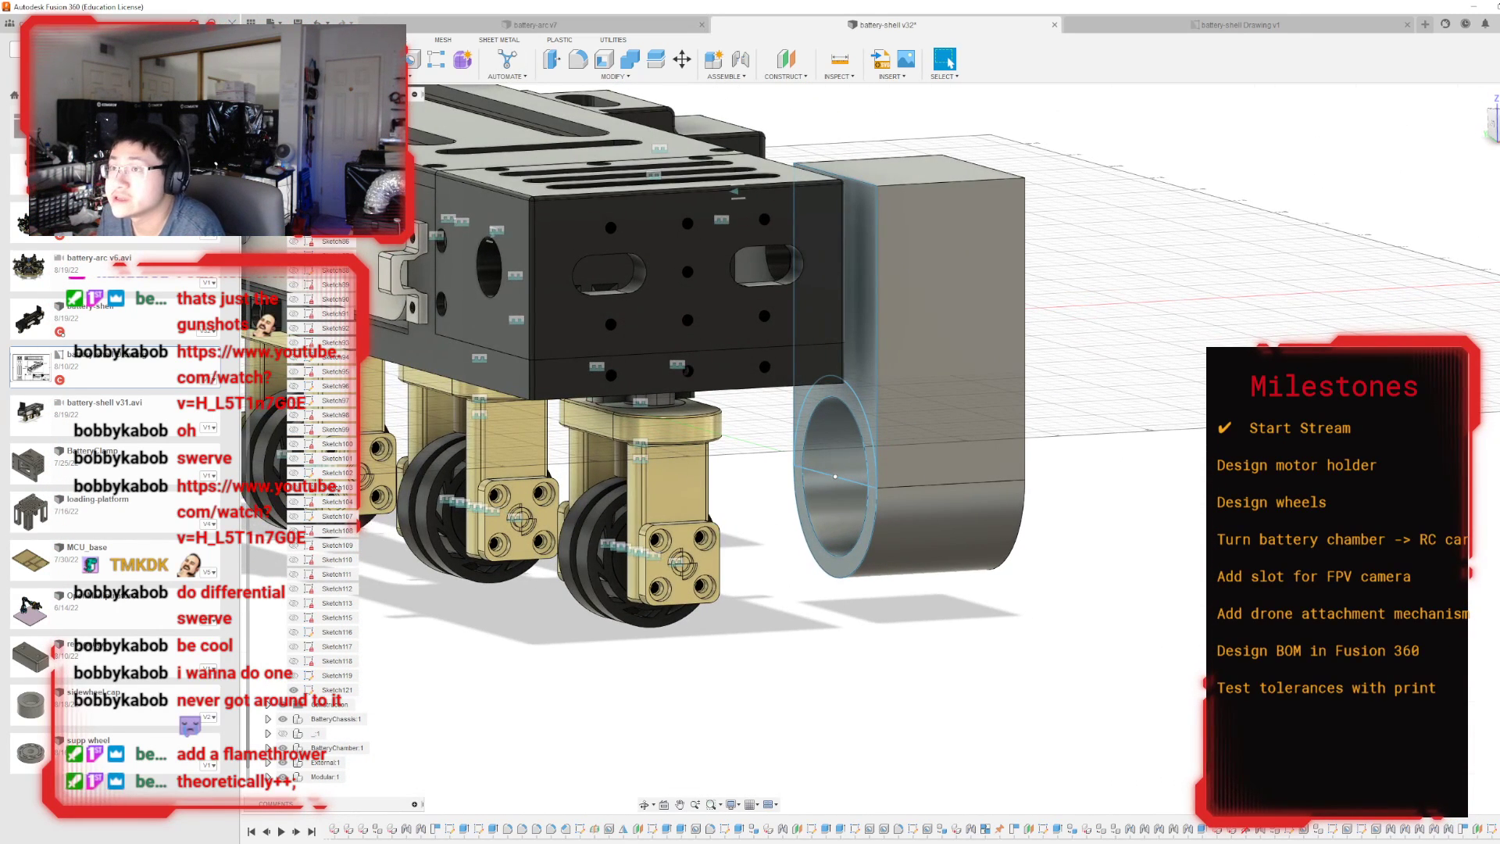
pyautogui.press('e')
pyautogui.click(819, 408)
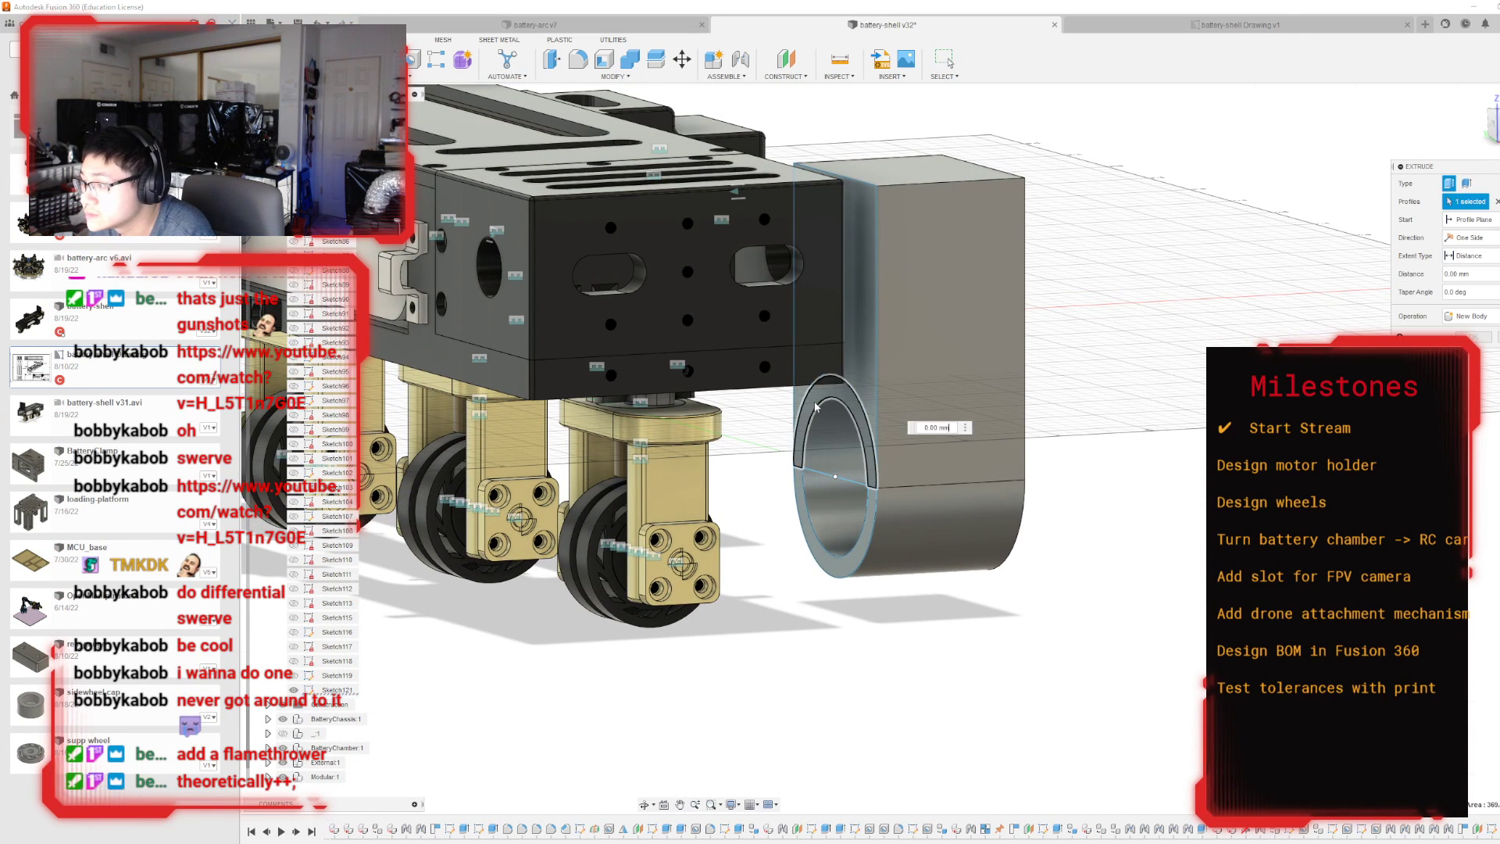
pyautogui.click(842, 551)
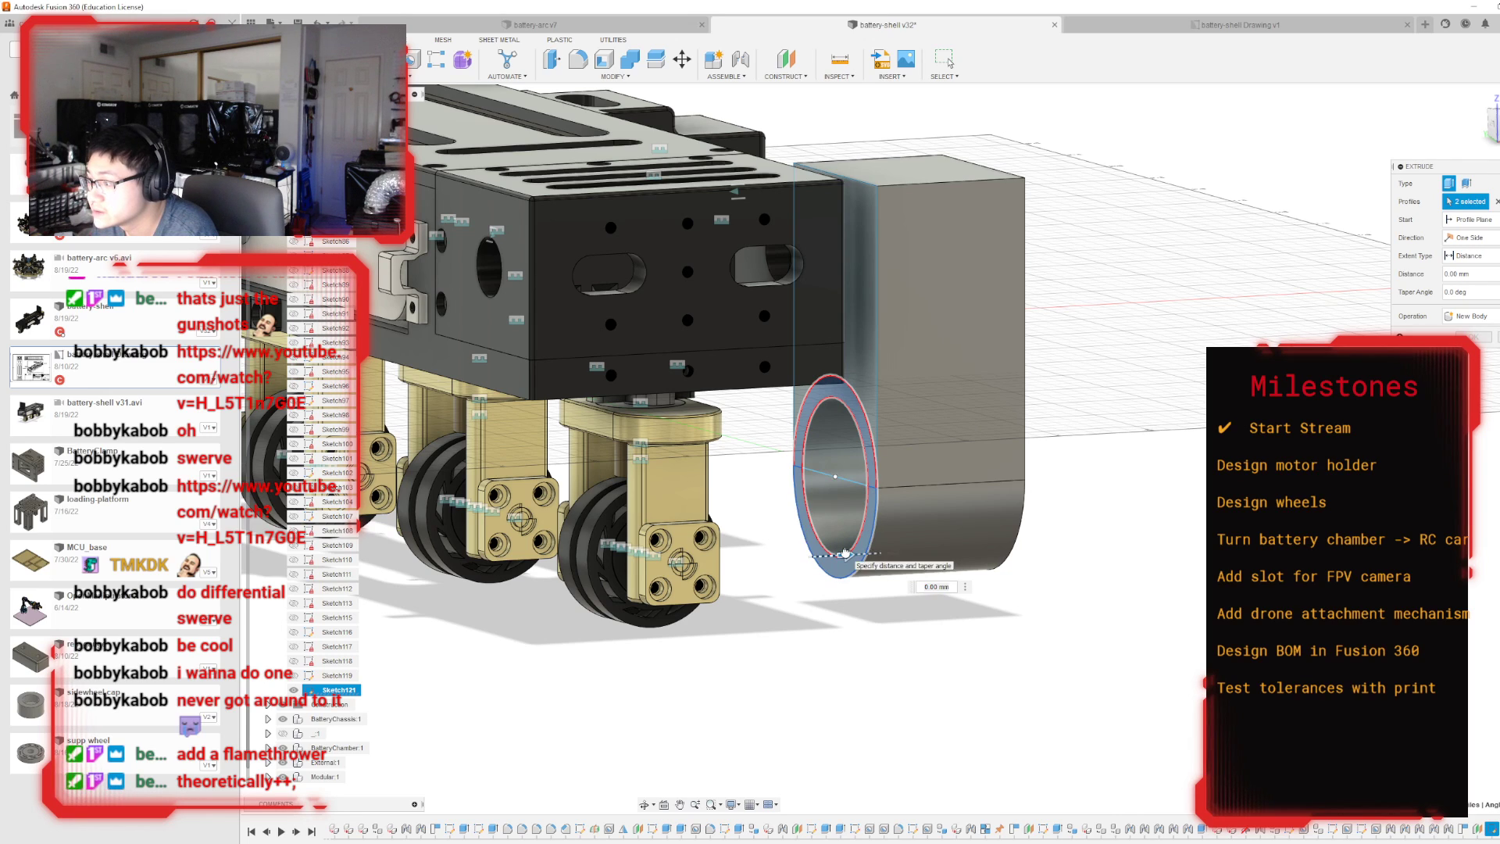
pyautogui.moveTo(843, 554); pyautogui.dragTo(803, 556)
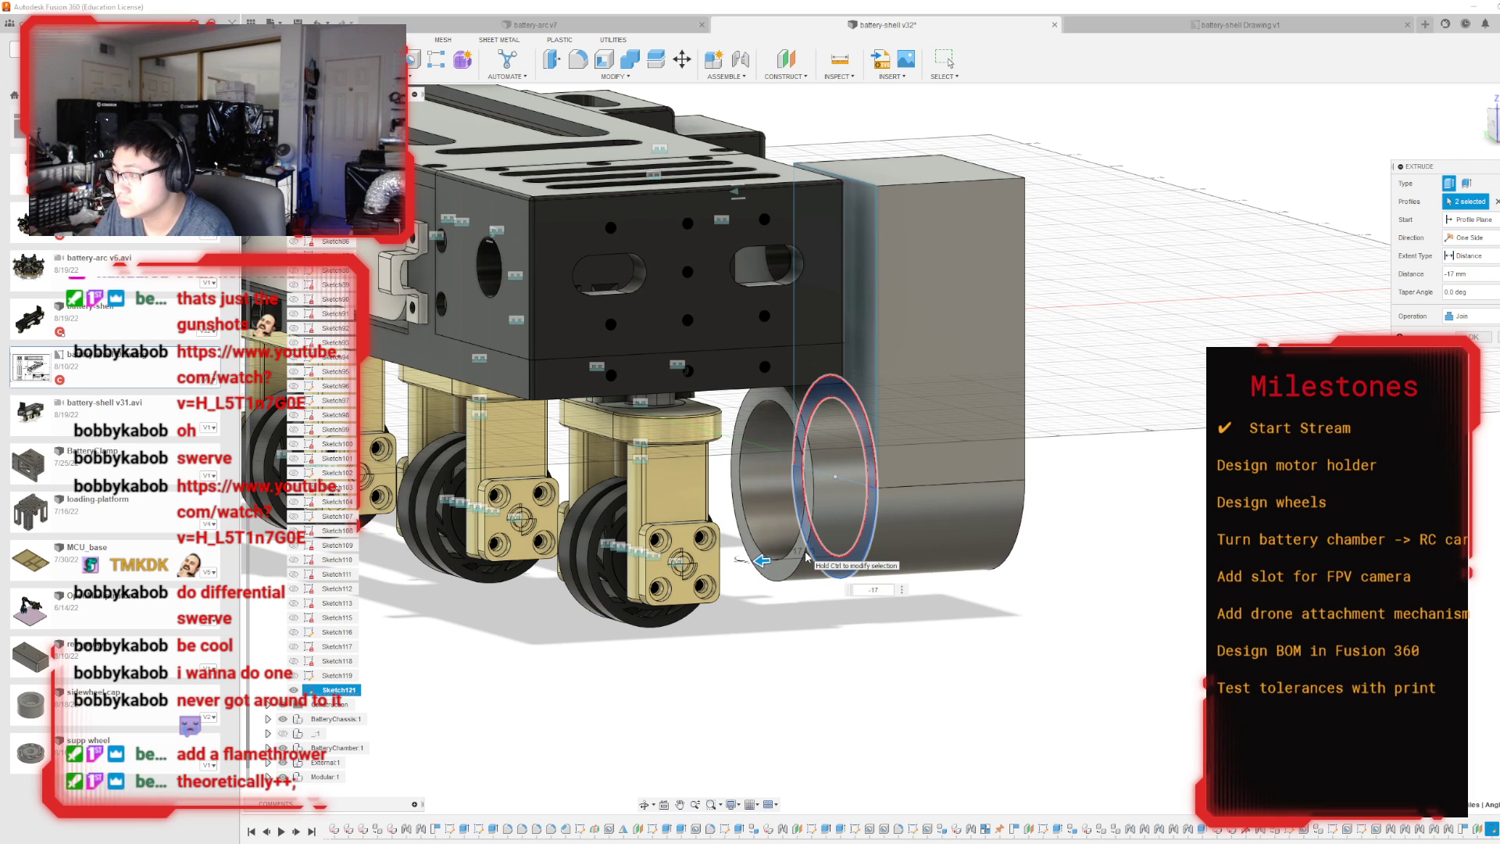
pyautogui.press('Return')
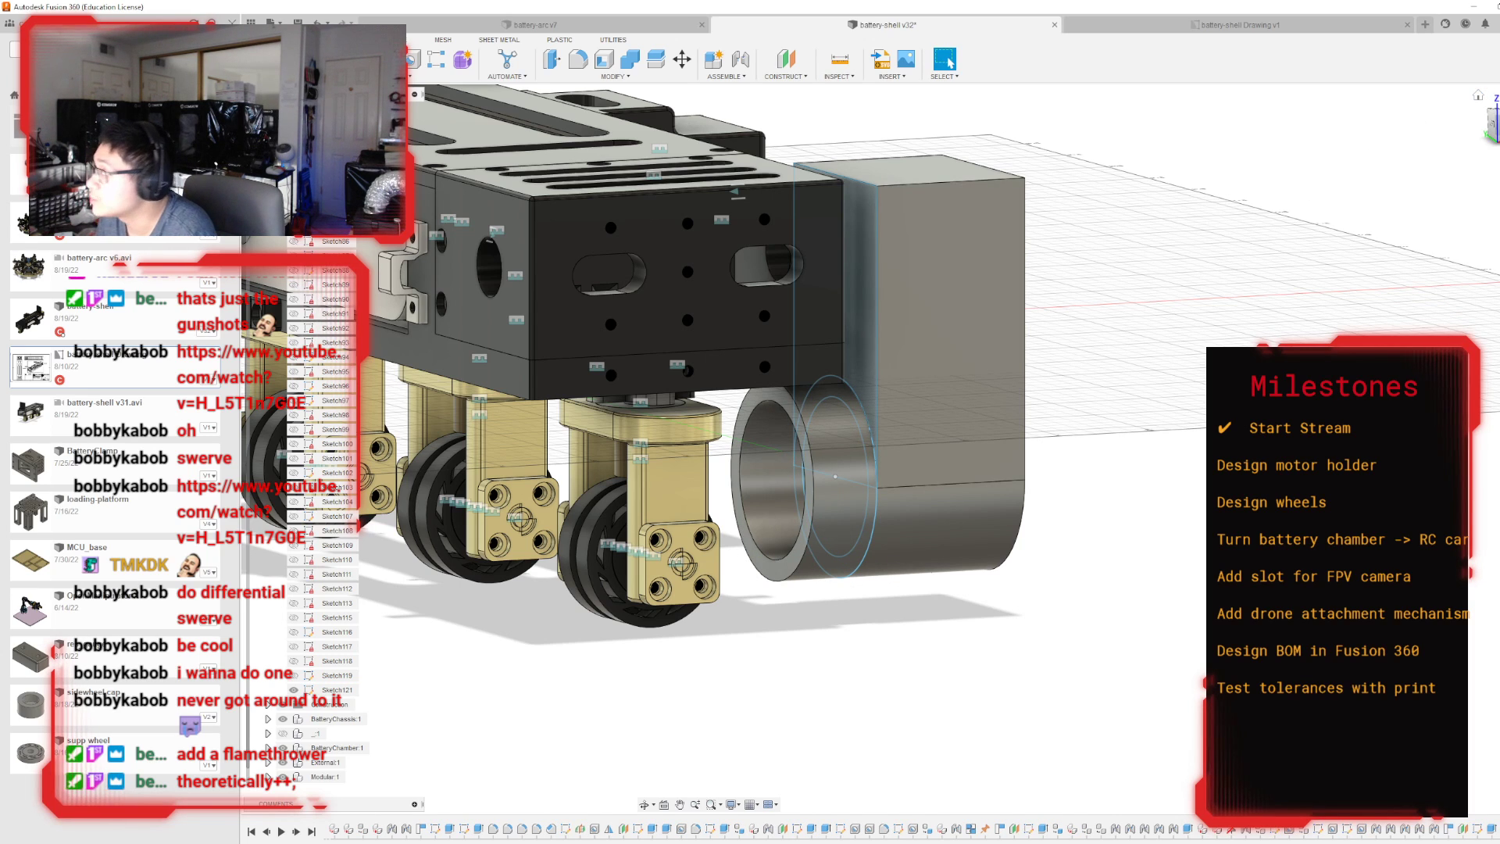
# Change the joint between the end wheel's modular ring and the bearing model to Revolute about the Z axis.
pyautogui.moveTo(892, 449)
pyautogui.keyDown('shift'); pyautogui.mouseDown(button='middle')
pyautogui.moveTo(969, 414)
pyautogui.moveTo(804, 351)
pyautogui.moveTo(753, 313)
pyautogui.moveTo(777, 321)
pyautogui.moveTo(742, 406)
pyautogui.moveTo(733, 572)
pyautogui.mouseUp(button='middle'); pyautogui.keyUp('shift')
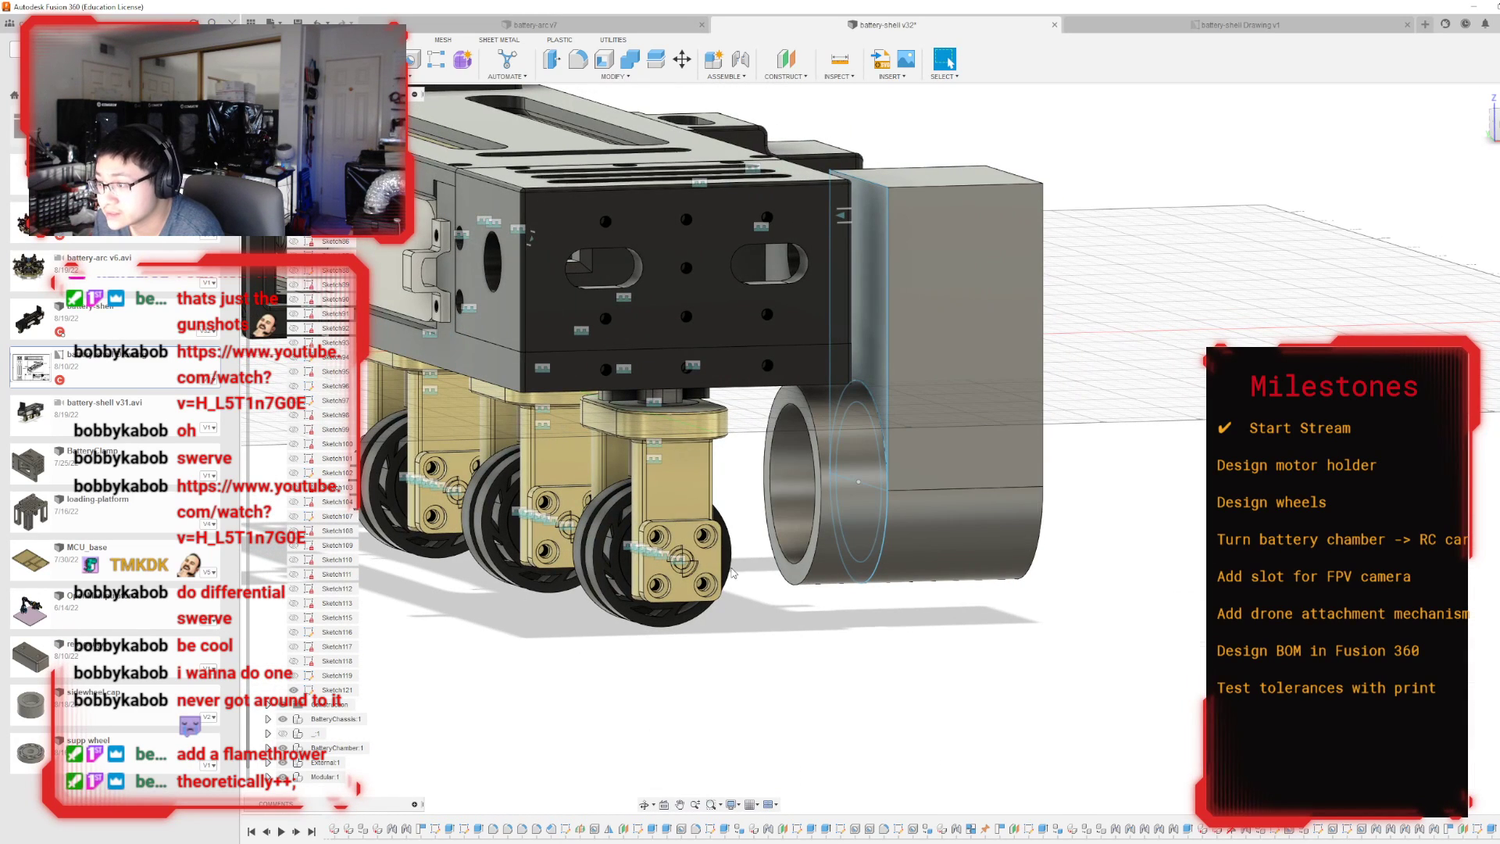
pyautogui.click(673, 490)
pyautogui.click(647, 401)
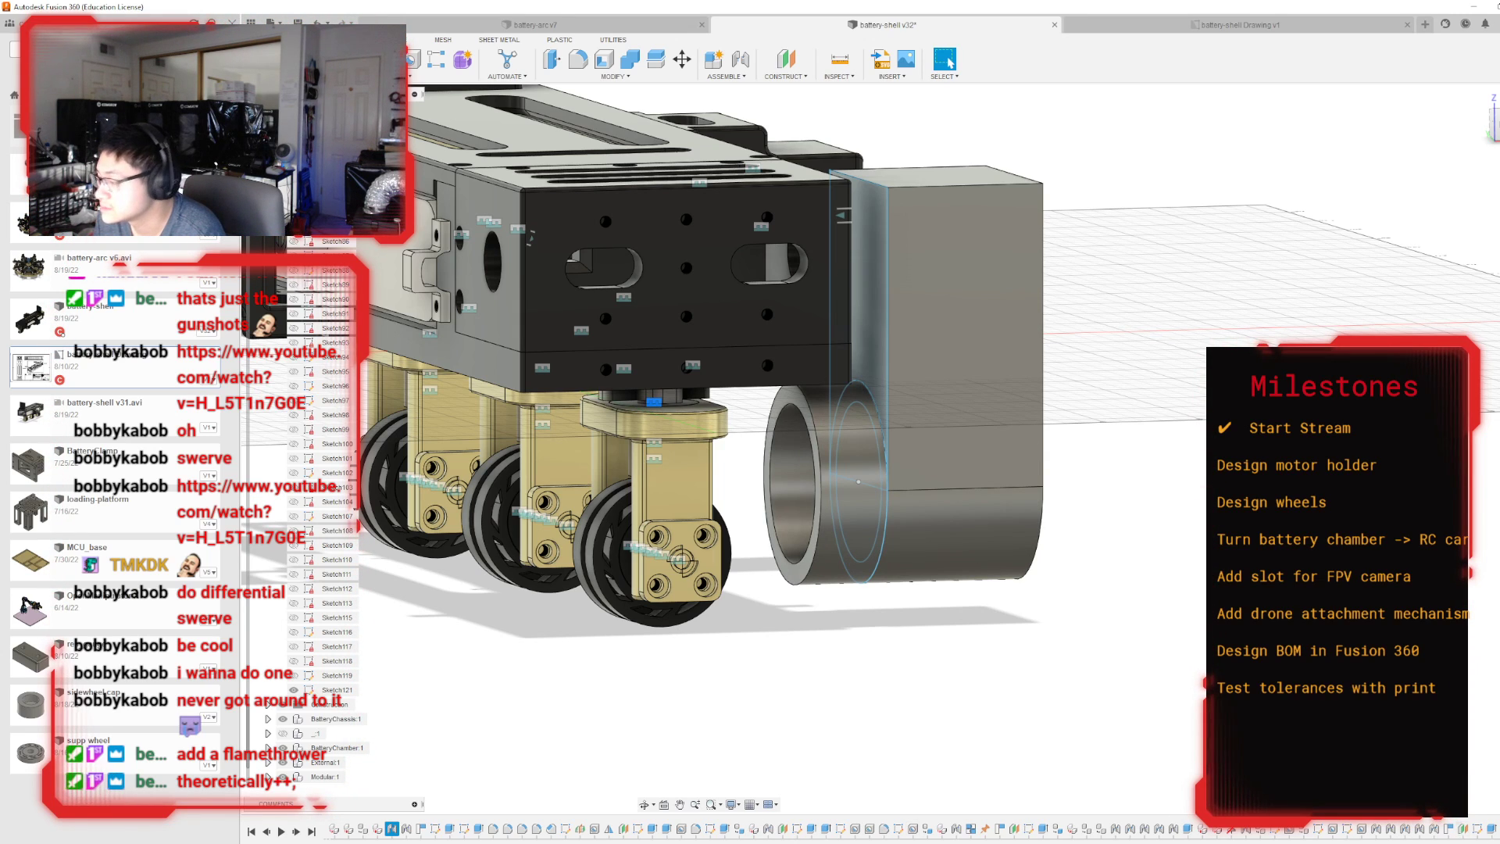
pyautogui.scroll(5, 1482, 821)
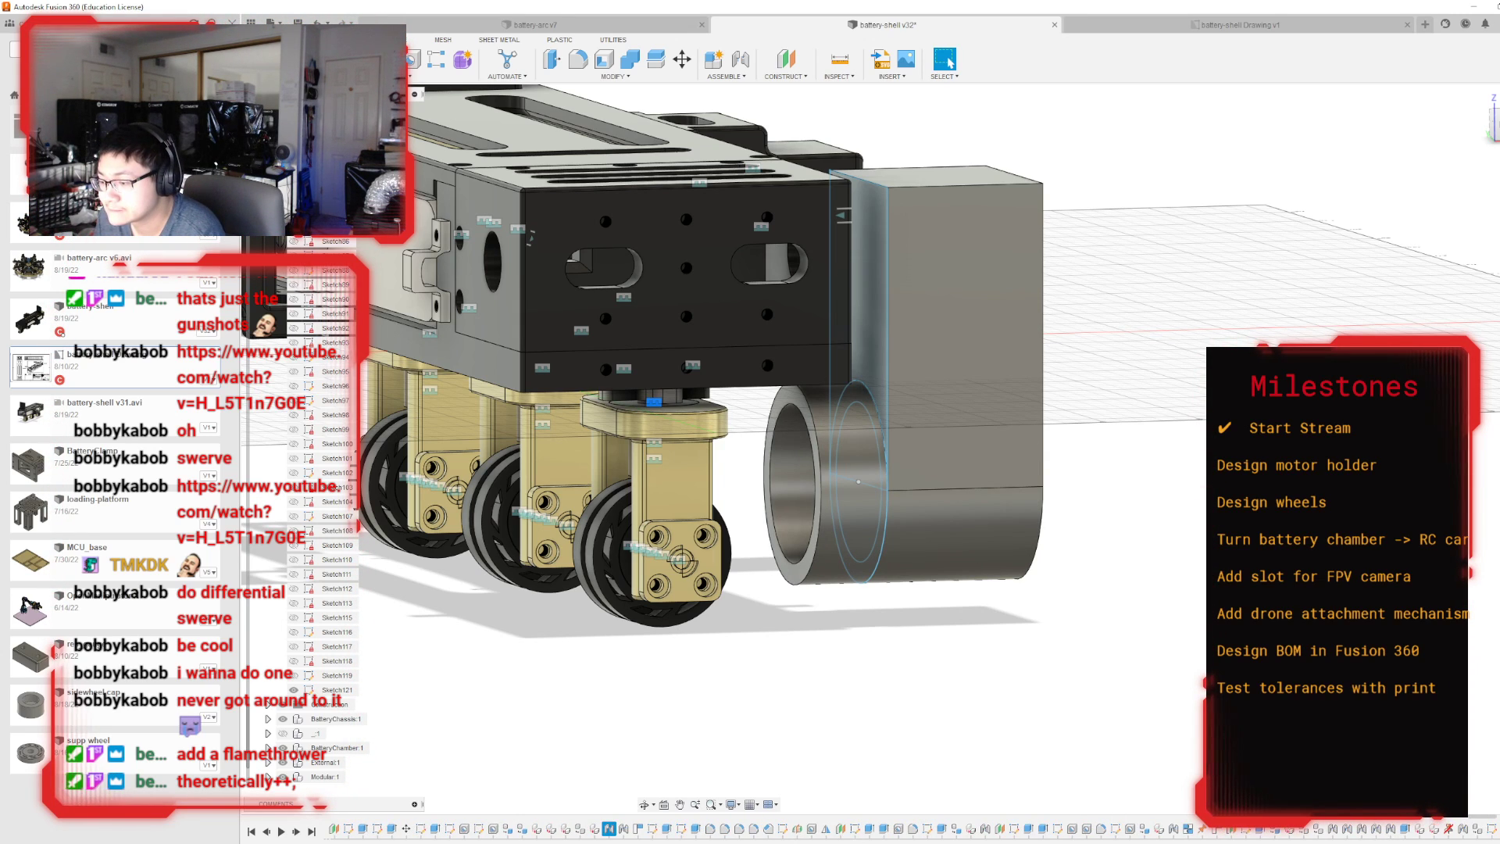
pyautogui.doubleClick(609, 829)
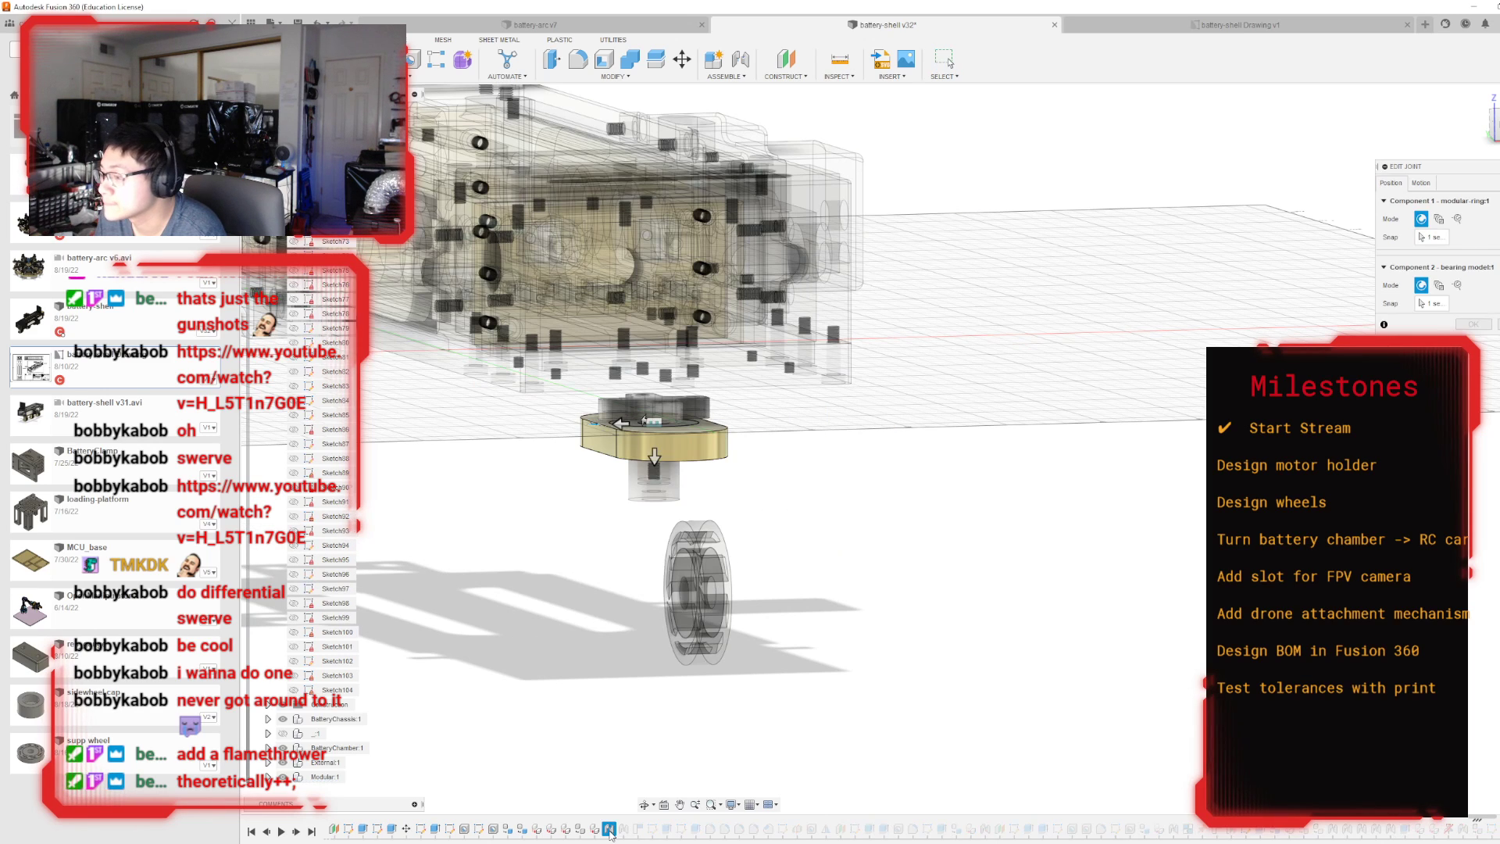
pyautogui.click(1425, 184)
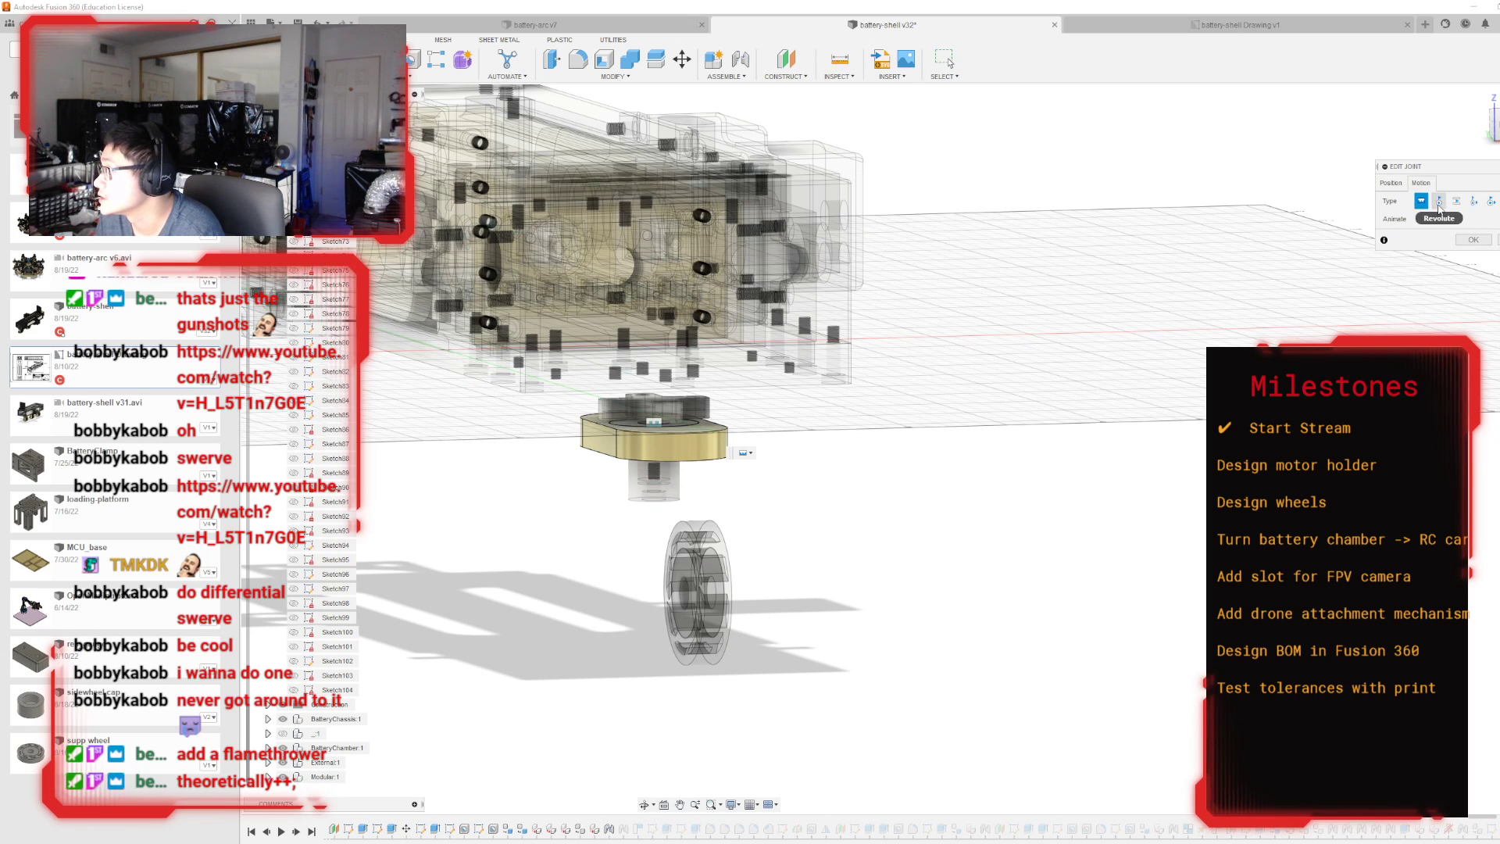
pyautogui.click(1439, 202)
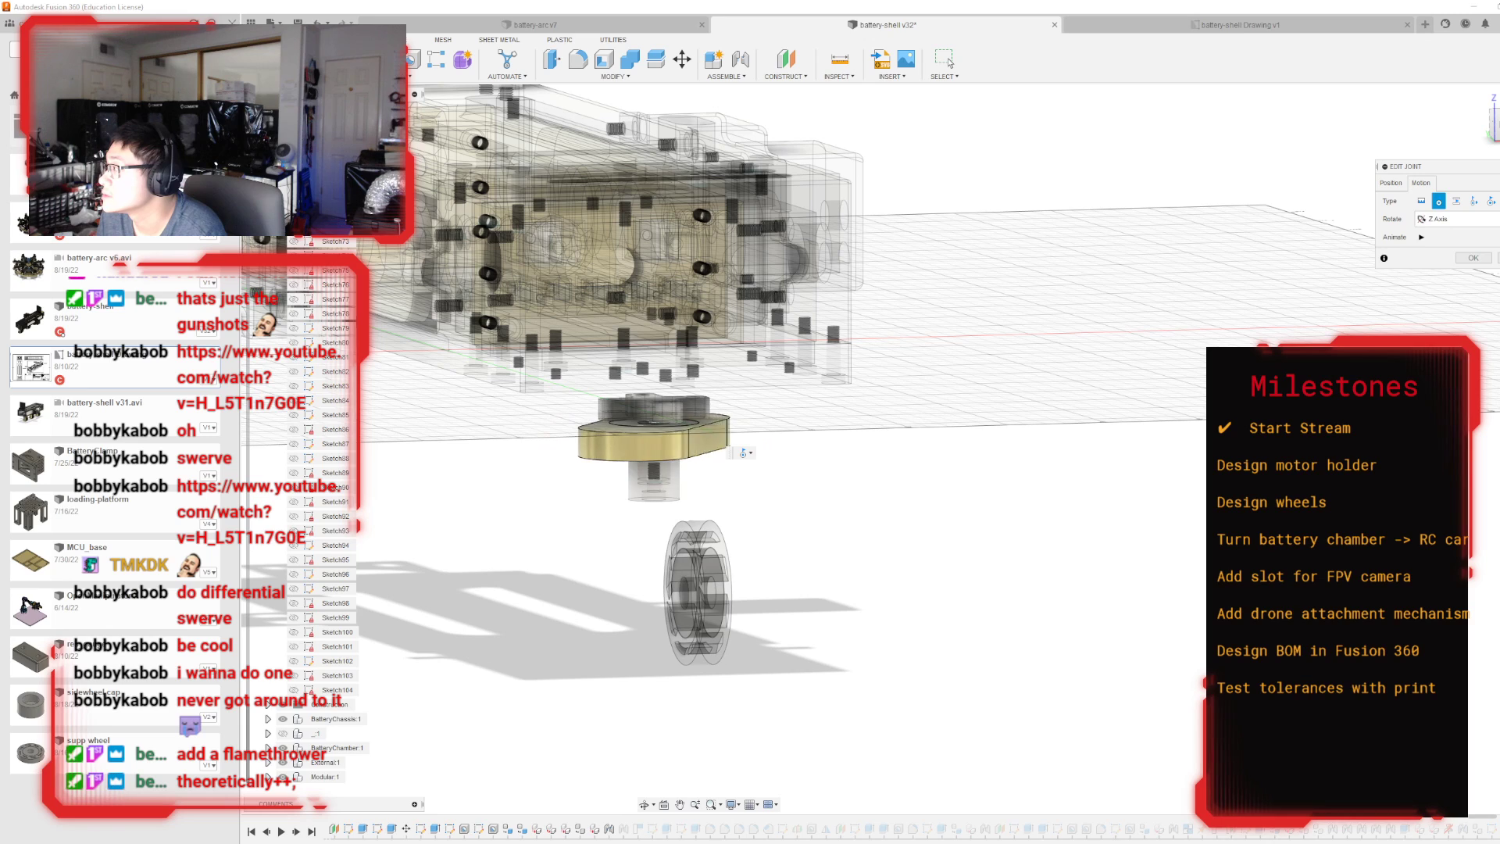
pyautogui.click(1473, 259)
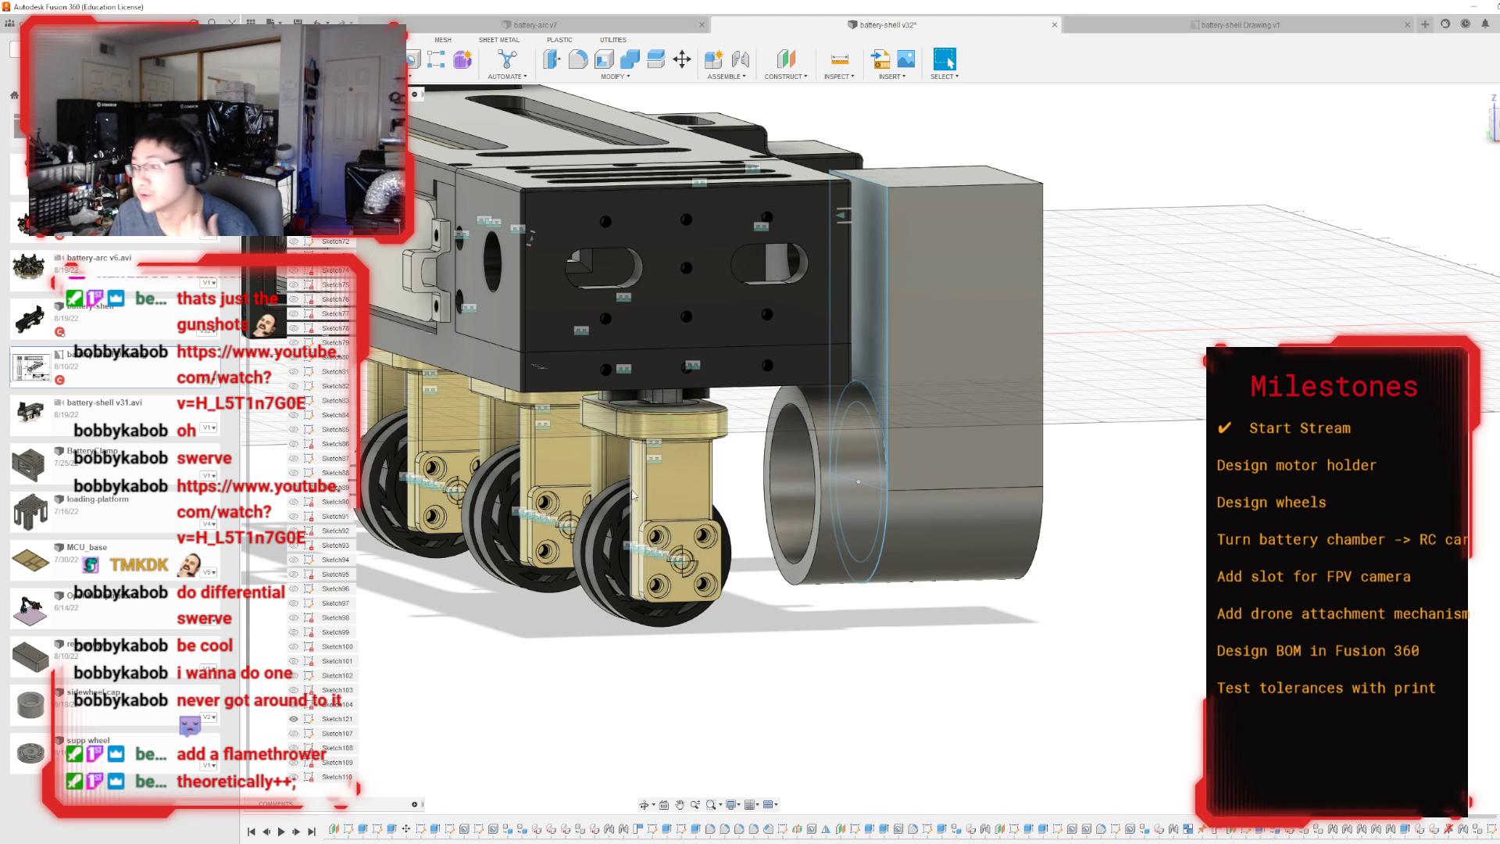
# Swivel the end wheel bracket about a quarter turn on its vertical joint so its wheel points along the shell's length.
pyautogui.scroll(5, 683, 424)
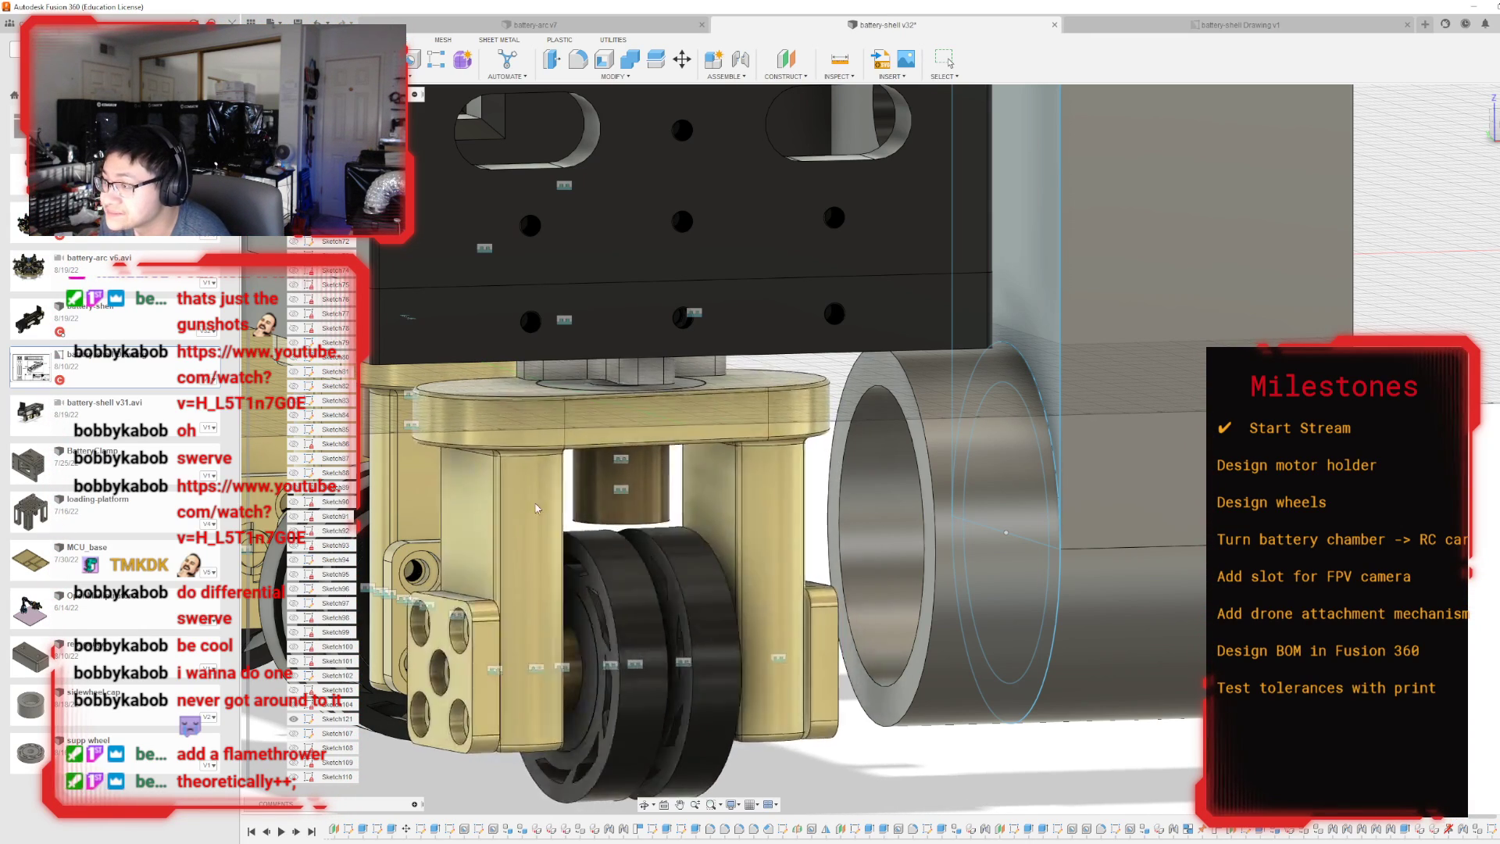
pyautogui.press('Escape')
pyautogui.scroll(-6, 840, 465)
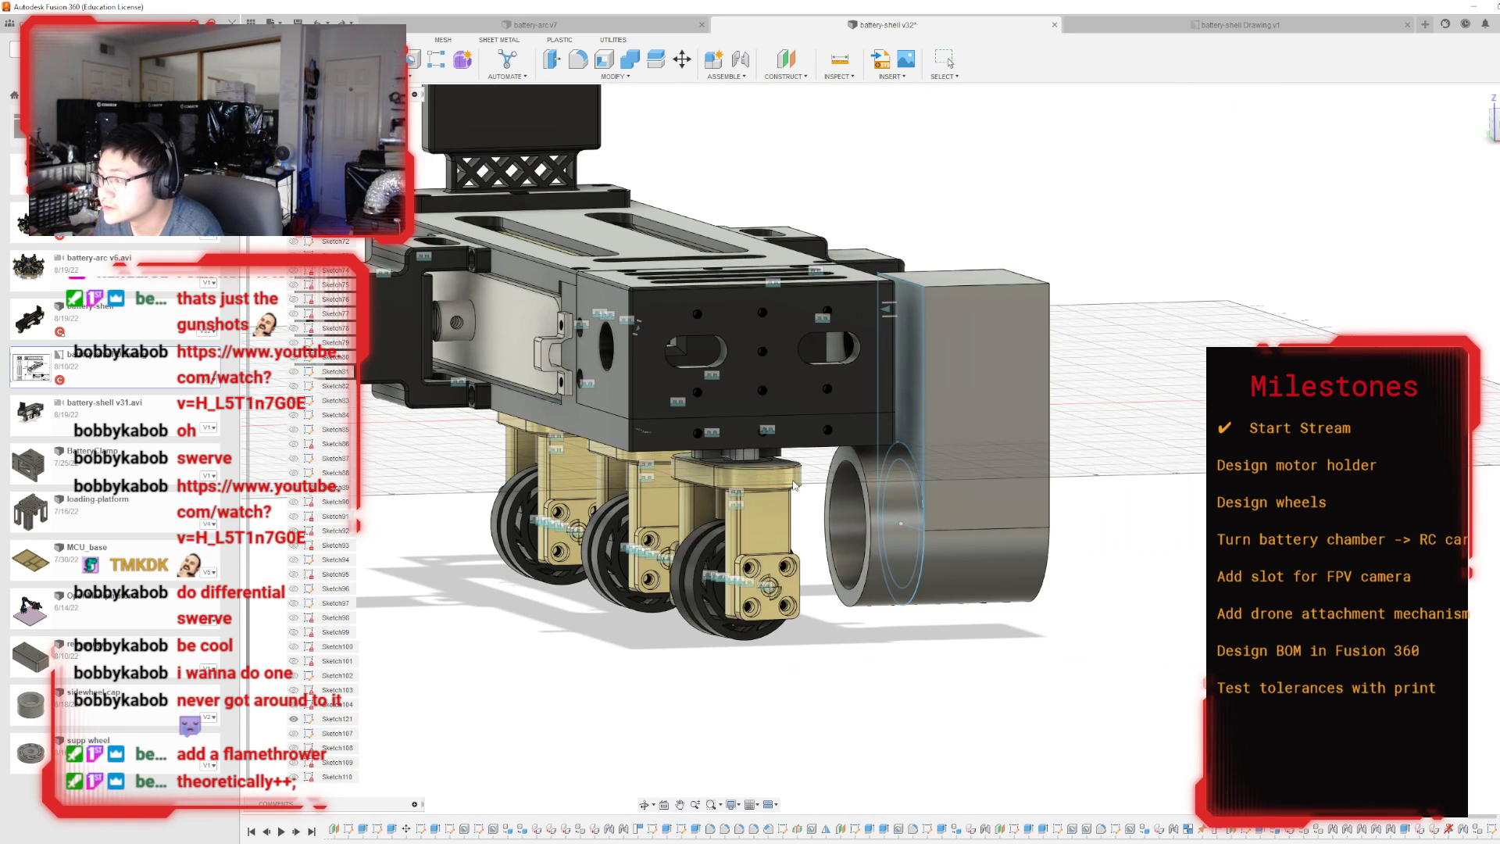
pyautogui.moveTo(793, 481); pyautogui.dragTo(784, 539)
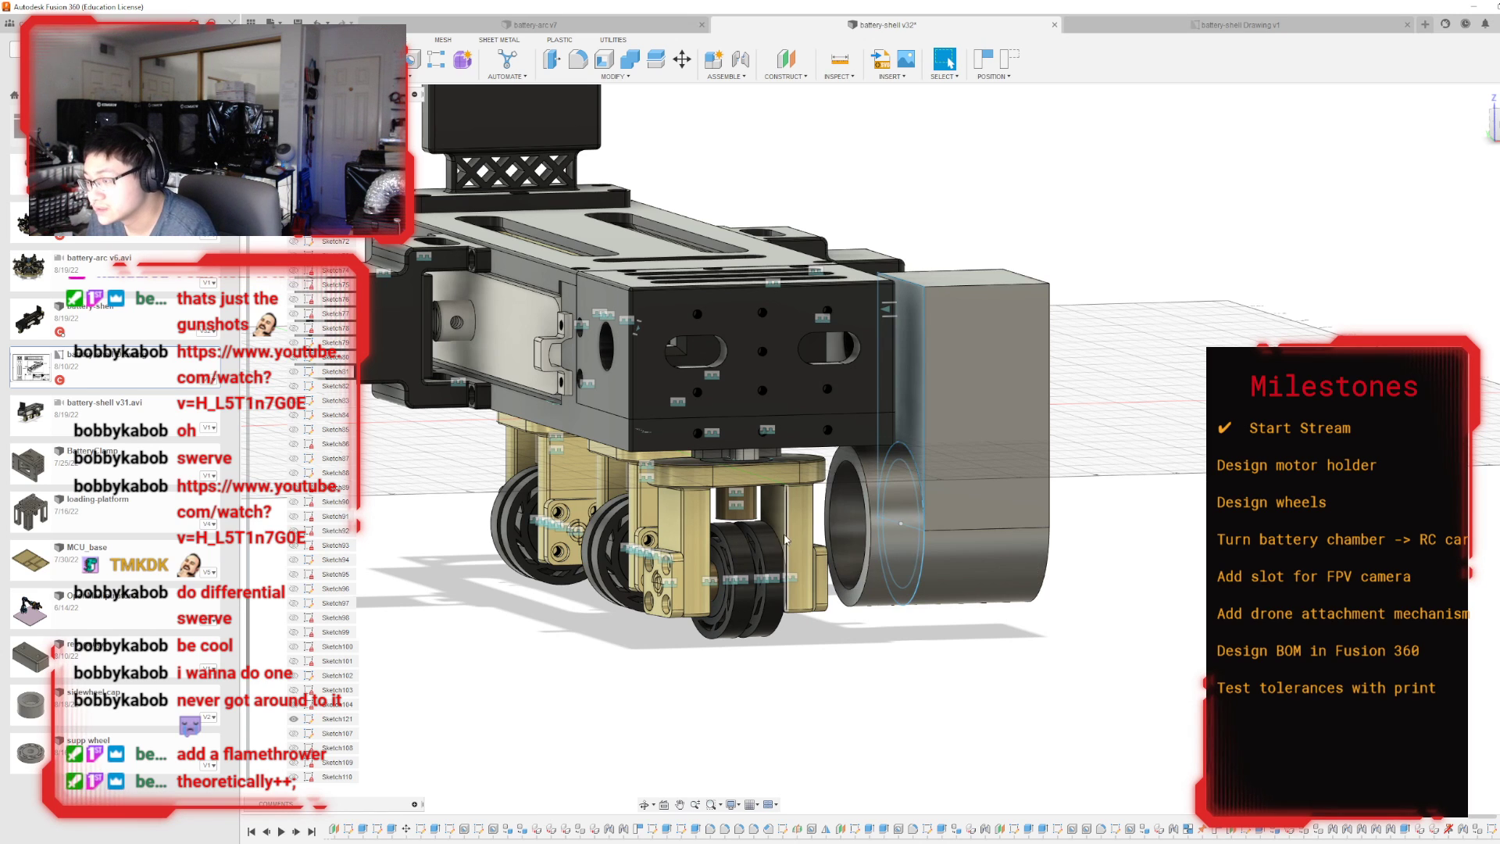
# Hide the motor holder's profile sketch and examine the ring's position beside the end wheel bracket.
pyautogui.moveTo(892, 448)
pyautogui.keyDown('shift'); pyautogui.mouseDown(button='middle')
pyautogui.moveTo(617, 442)
pyautogui.moveTo(816, 500)
pyautogui.moveTo(898, 488)
pyautogui.moveTo(828, 539)
pyautogui.moveTo(809, 582)
pyautogui.moveTo(680, 477)
pyautogui.moveTo(625, 492)
pyautogui.moveTo(593, 476)
pyautogui.moveTo(703, 532)
pyautogui.moveTo(823, 459)
pyautogui.mouseUp(button='middle'); pyautogui.keyUp('shift')
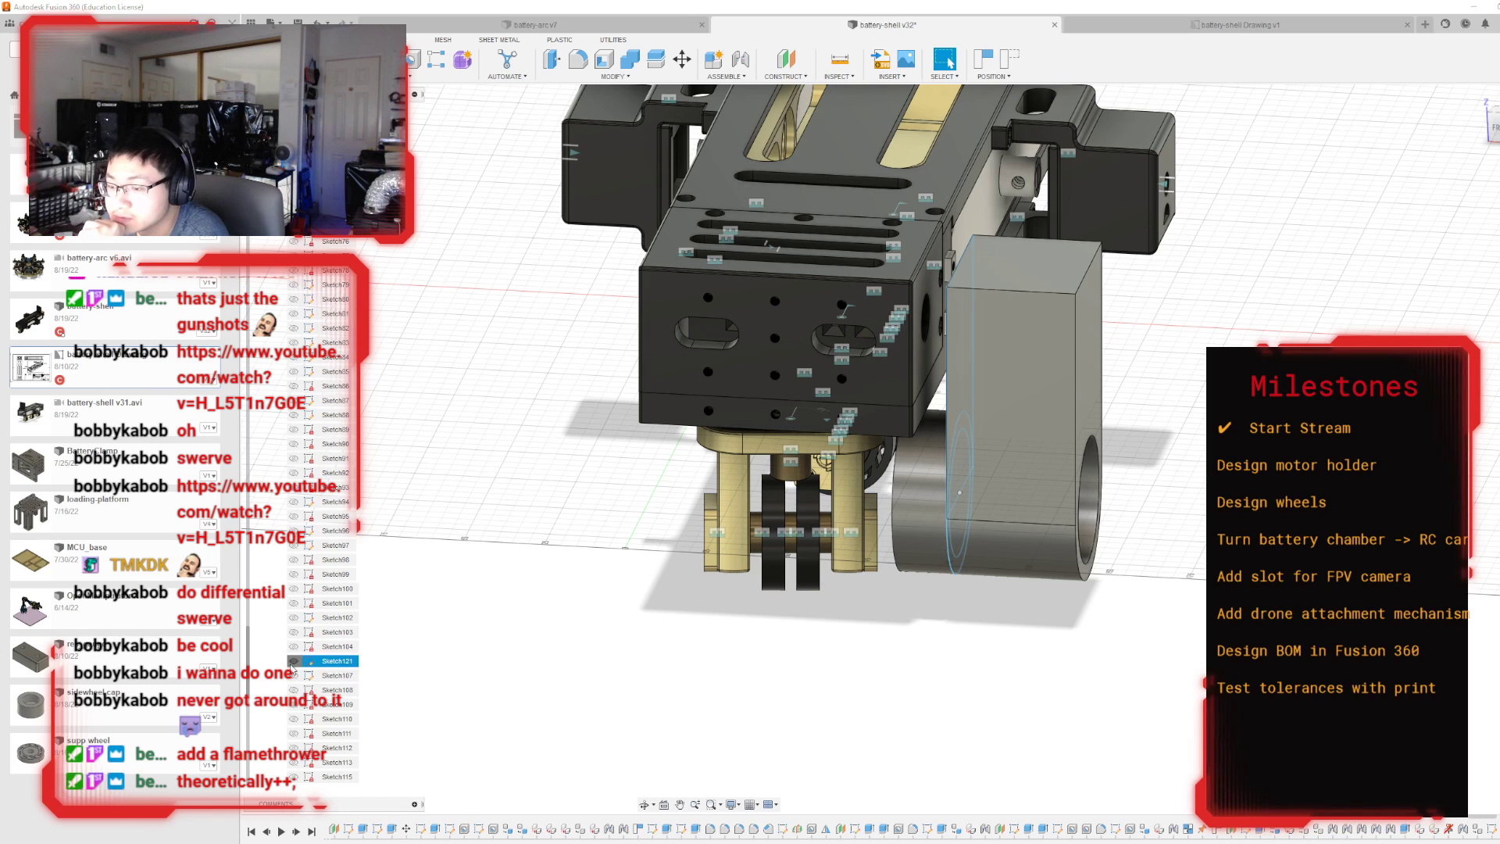
pyautogui.click(295, 660)
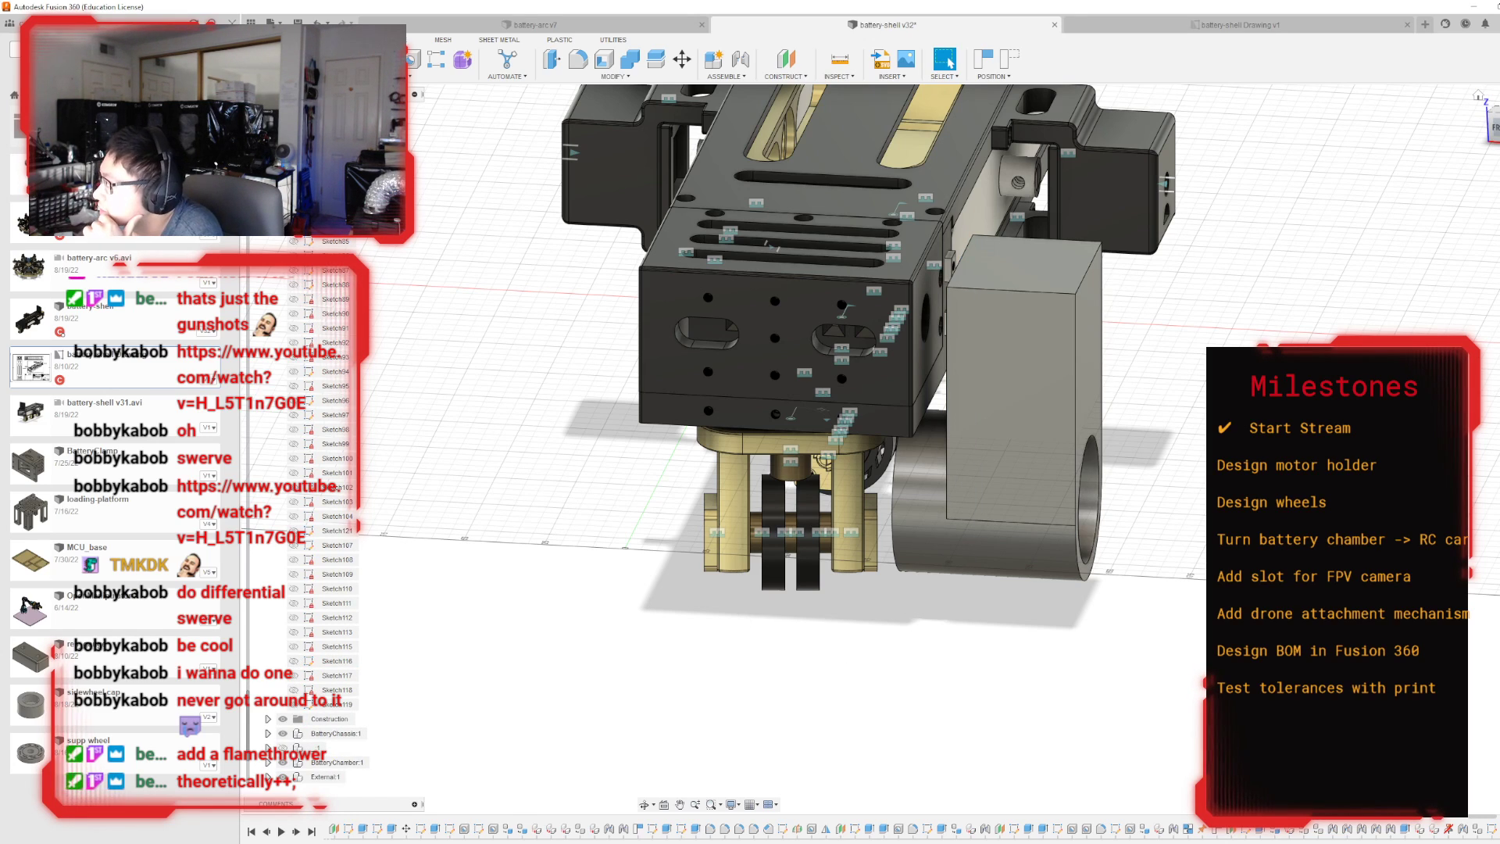
pyautogui.moveTo(1494, 128); pyautogui.dragTo(1498, 114)
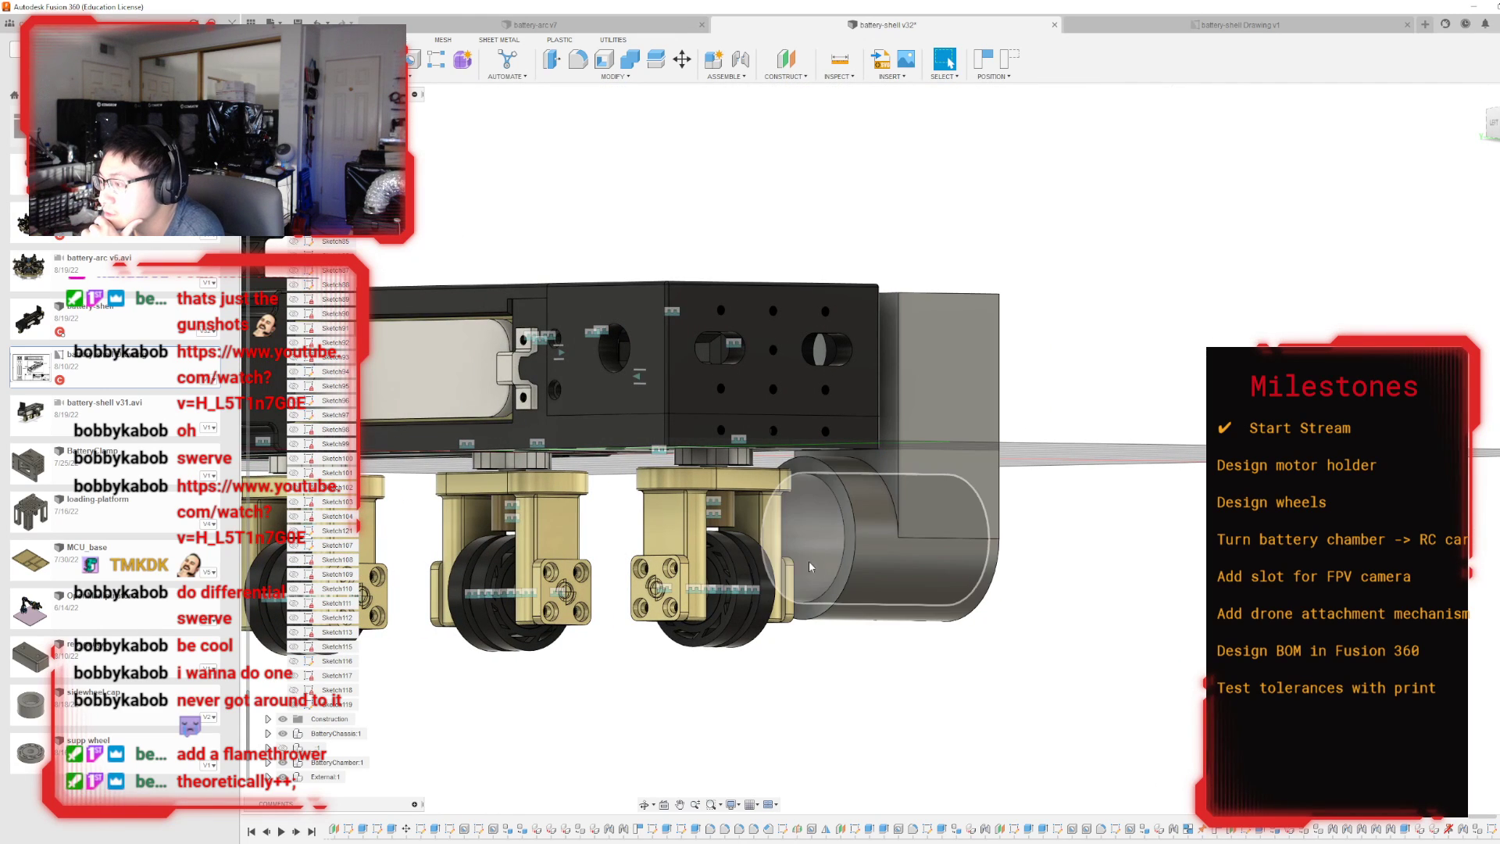
# Swivel the end wheel bracket partway on its vertical joint and set that joint's angle to 0 degrees.
pyautogui.scroll(6, 842, 524)
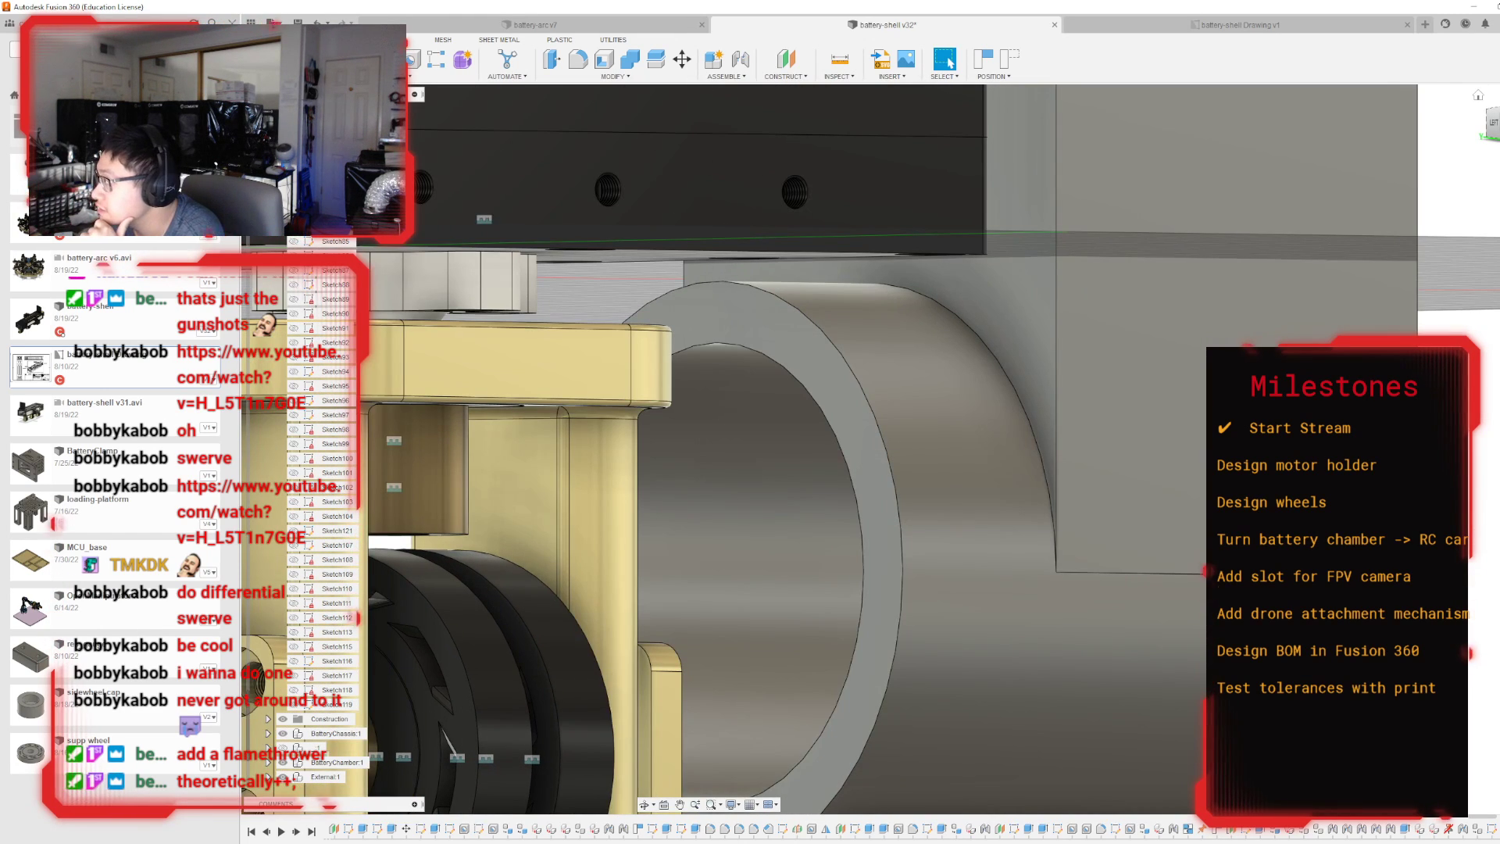
pyautogui.moveTo(1495, 130); pyautogui.dragTo(1482, 154)
pyautogui.scroll(-3, 862, 419)
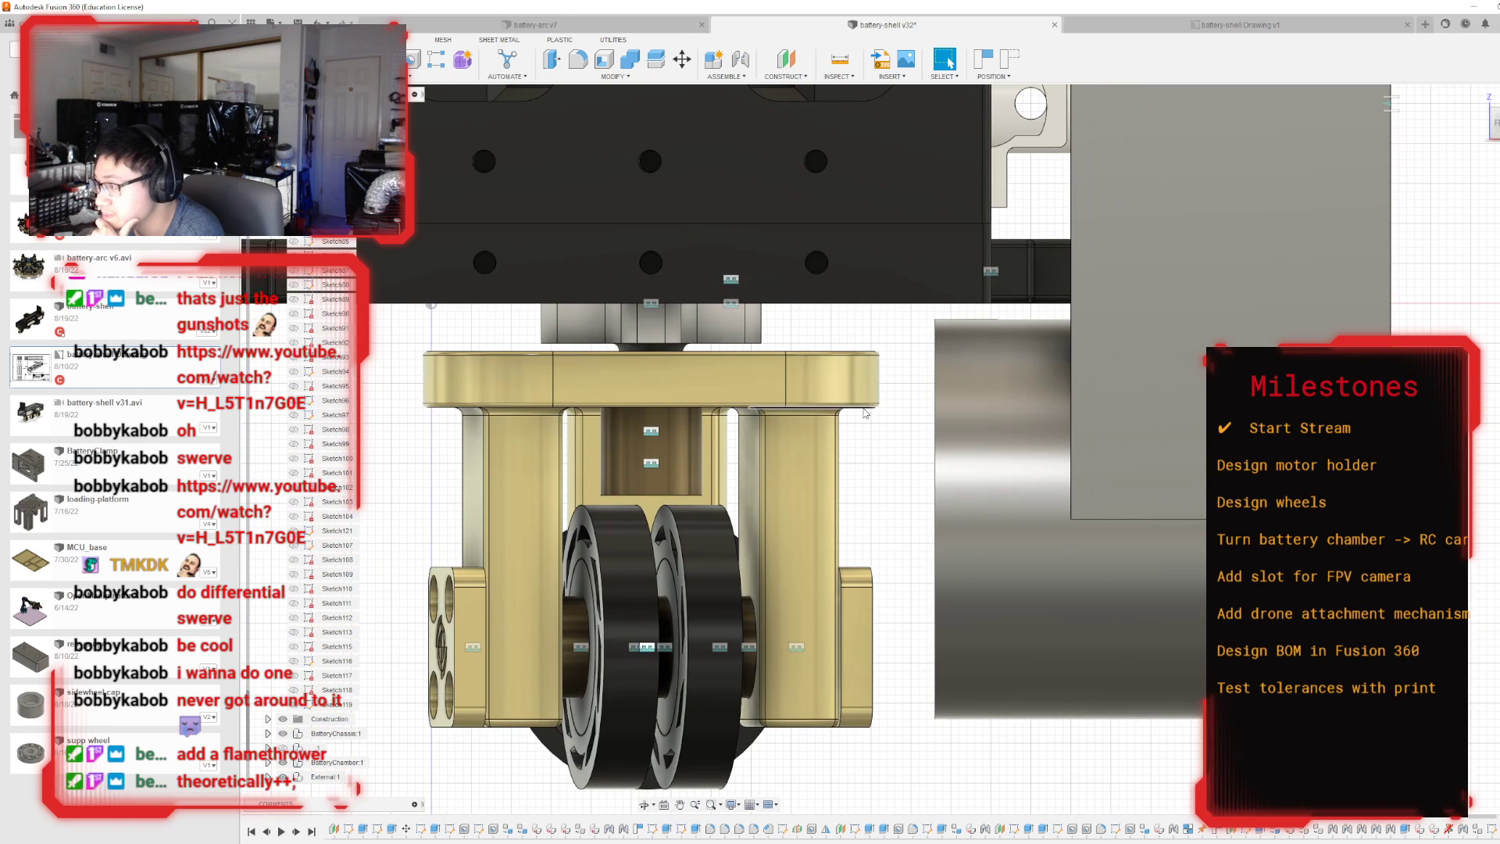
pyautogui.moveTo(1496, 125); pyautogui.dragTo(1497, 141)
pyautogui.keyDown('shift'); pyautogui.moveTo(787, 348); pyautogui.dragTo(680, 324, button='middle'); pyautogui.keyUp('shift')
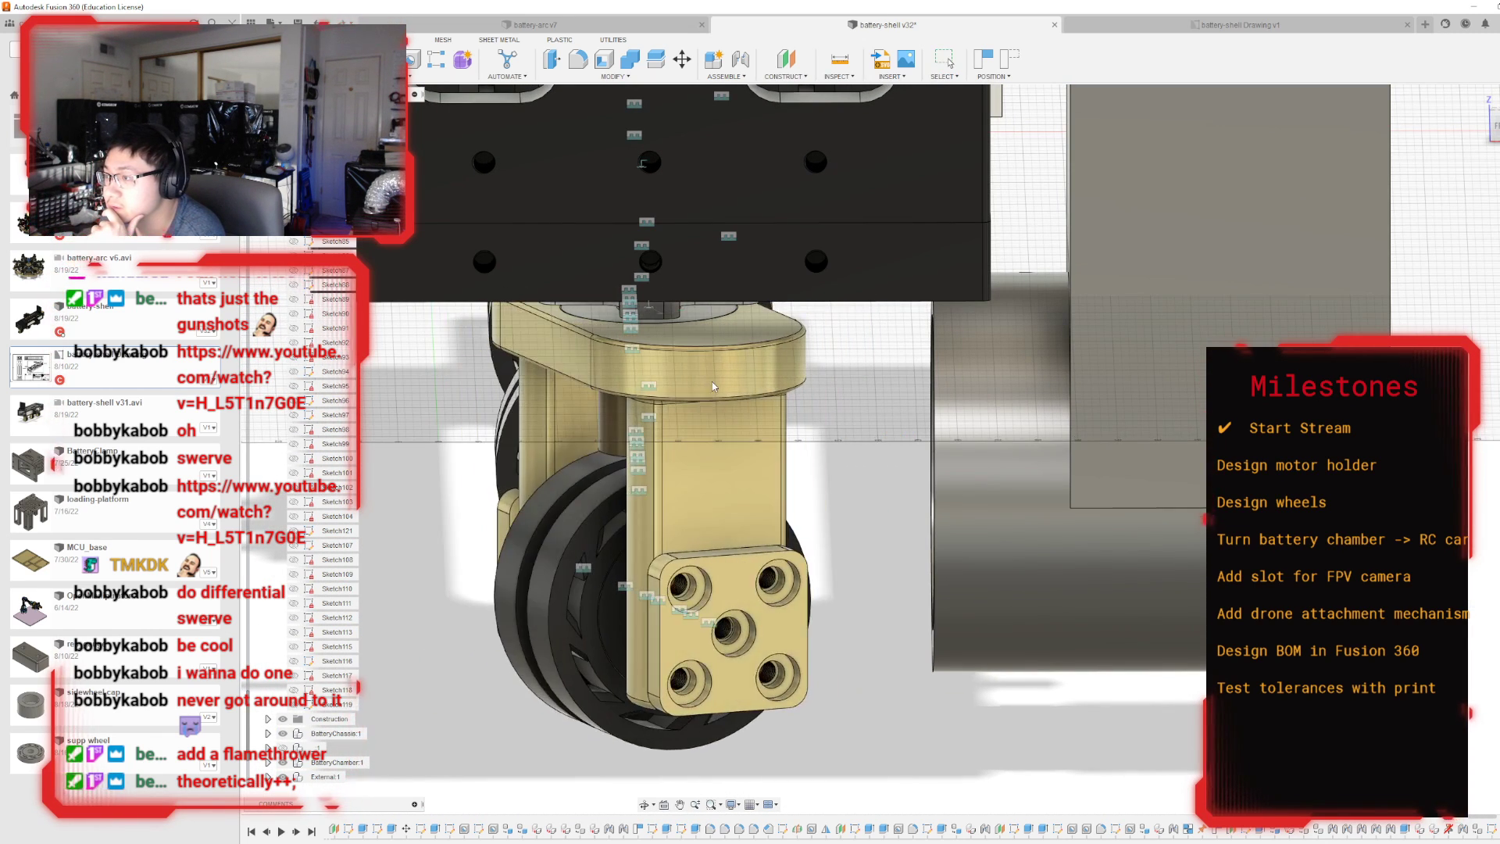
pyautogui.doubleClick(648, 309)
pyautogui.write('0')
pyautogui.press('Return')
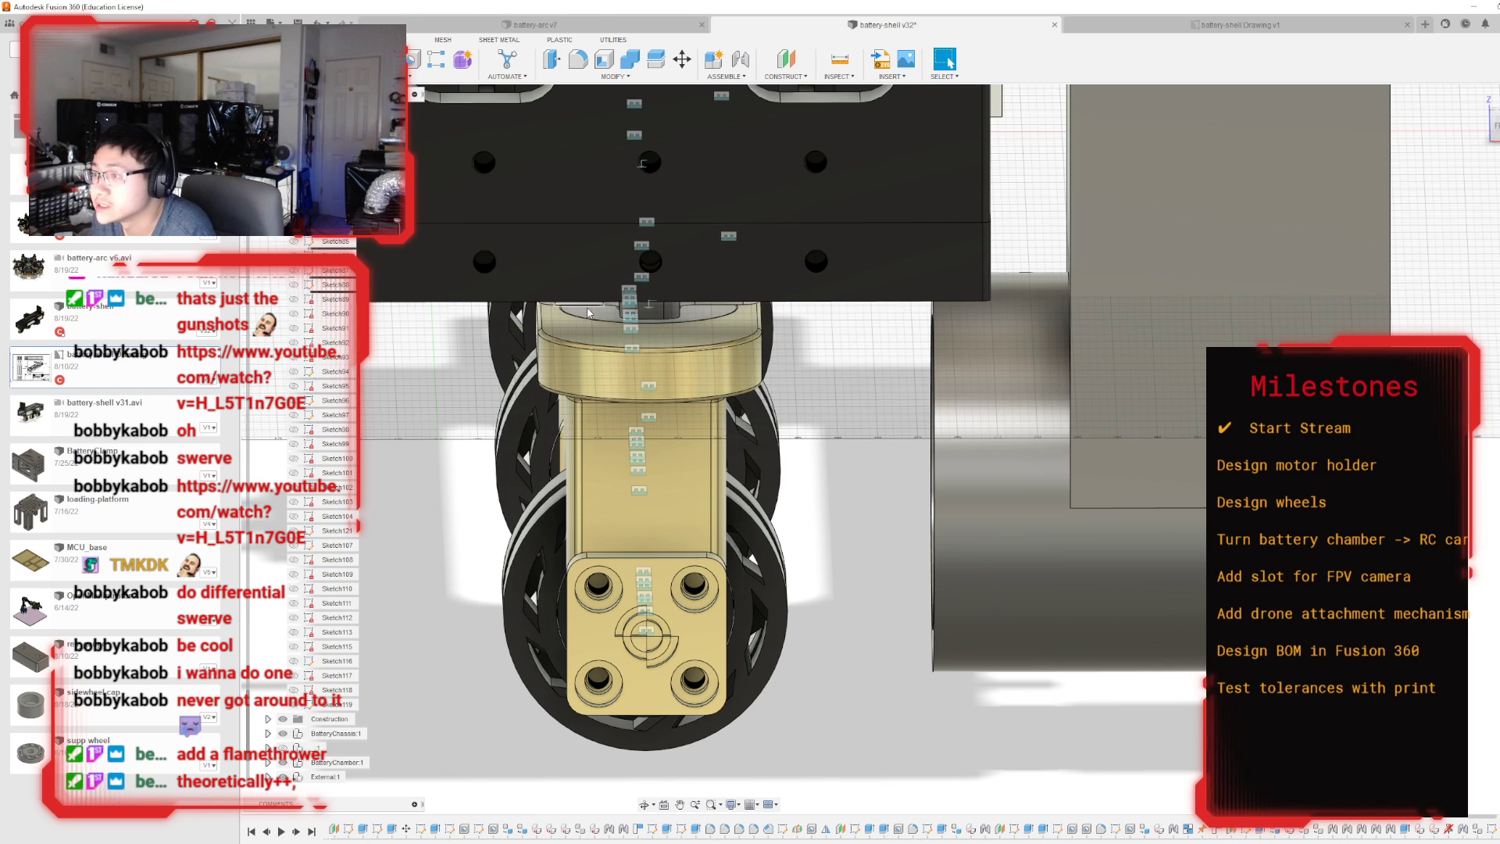
# Set the end wheel bracket's swivel joint to 90 degrees and capture its position for a sketch on the motor holder ring's wheel-side end face.
pyautogui.doubleClick(648, 310)
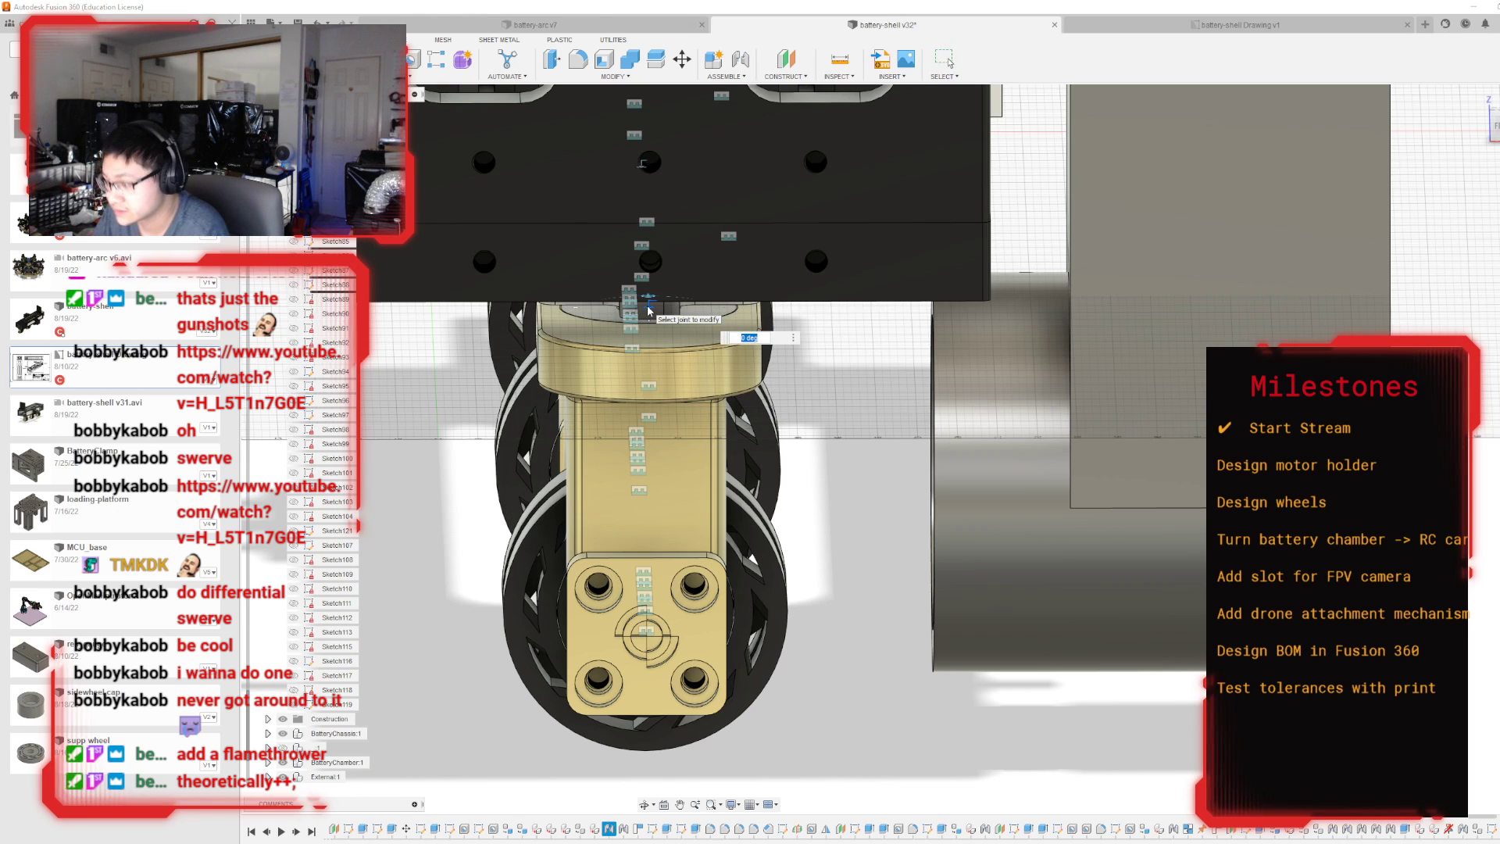
pyautogui.write('90')
pyautogui.press('Return')
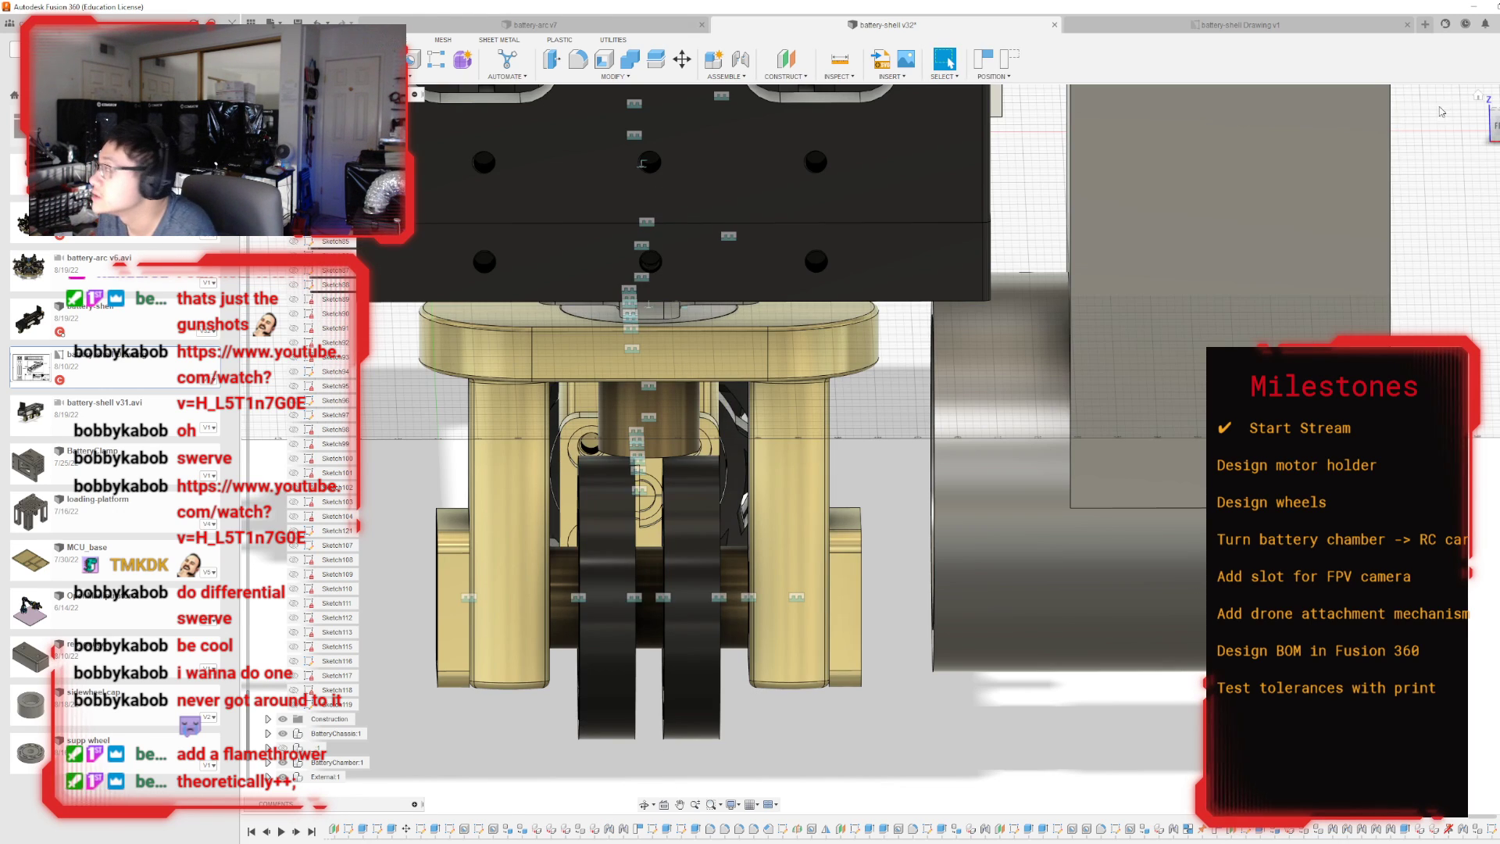
pyautogui.click(1496, 125)
pyautogui.keyDown('shift'); pyautogui.moveTo(892, 449); pyautogui.dragTo(1041, 469, button='middle'); pyautogui.keyUp('shift')
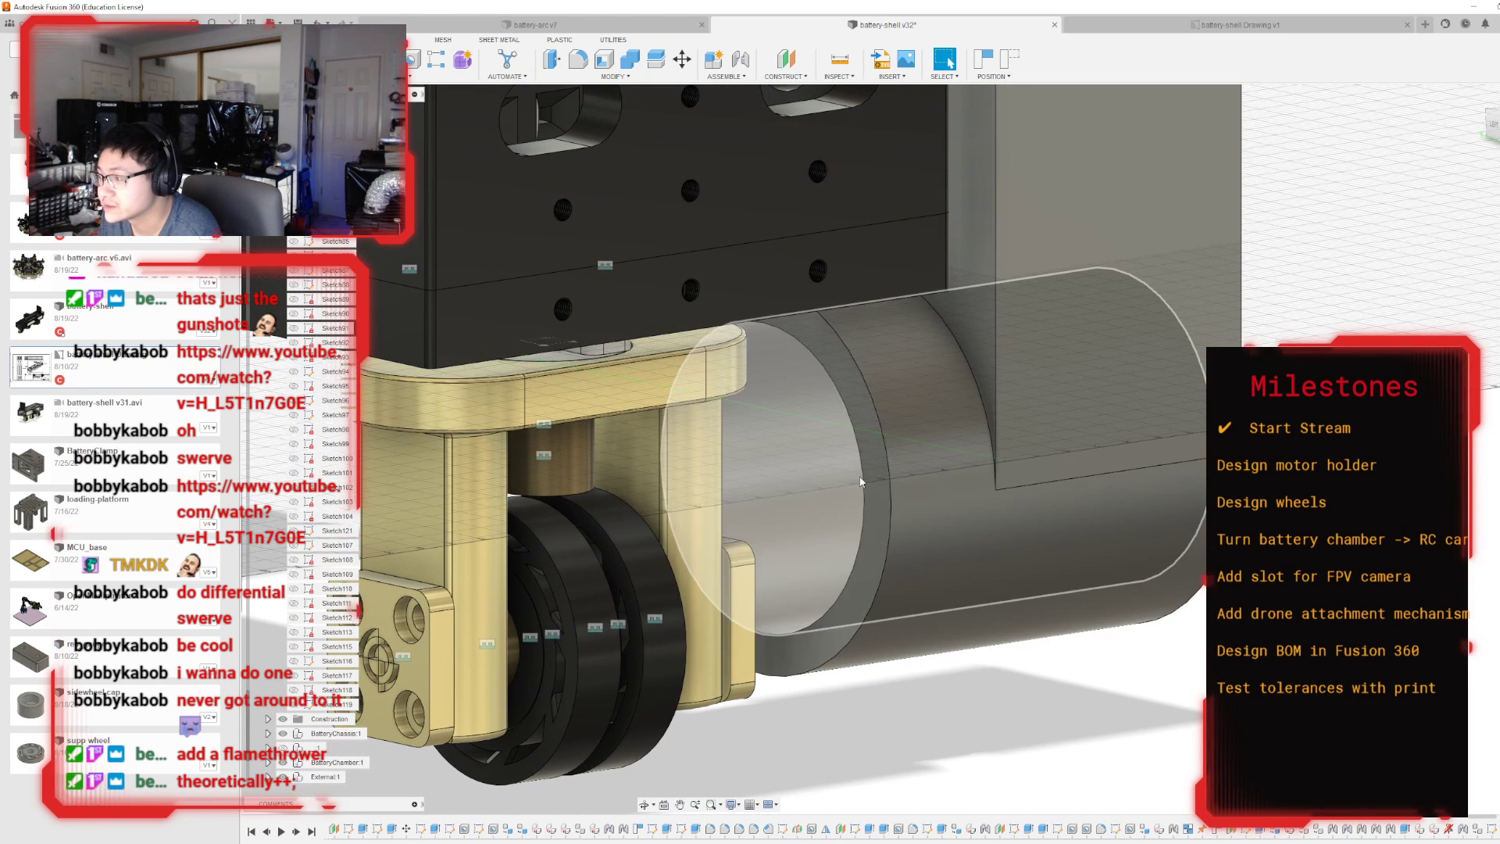
pyautogui.click(878, 472)
pyautogui.press('e')
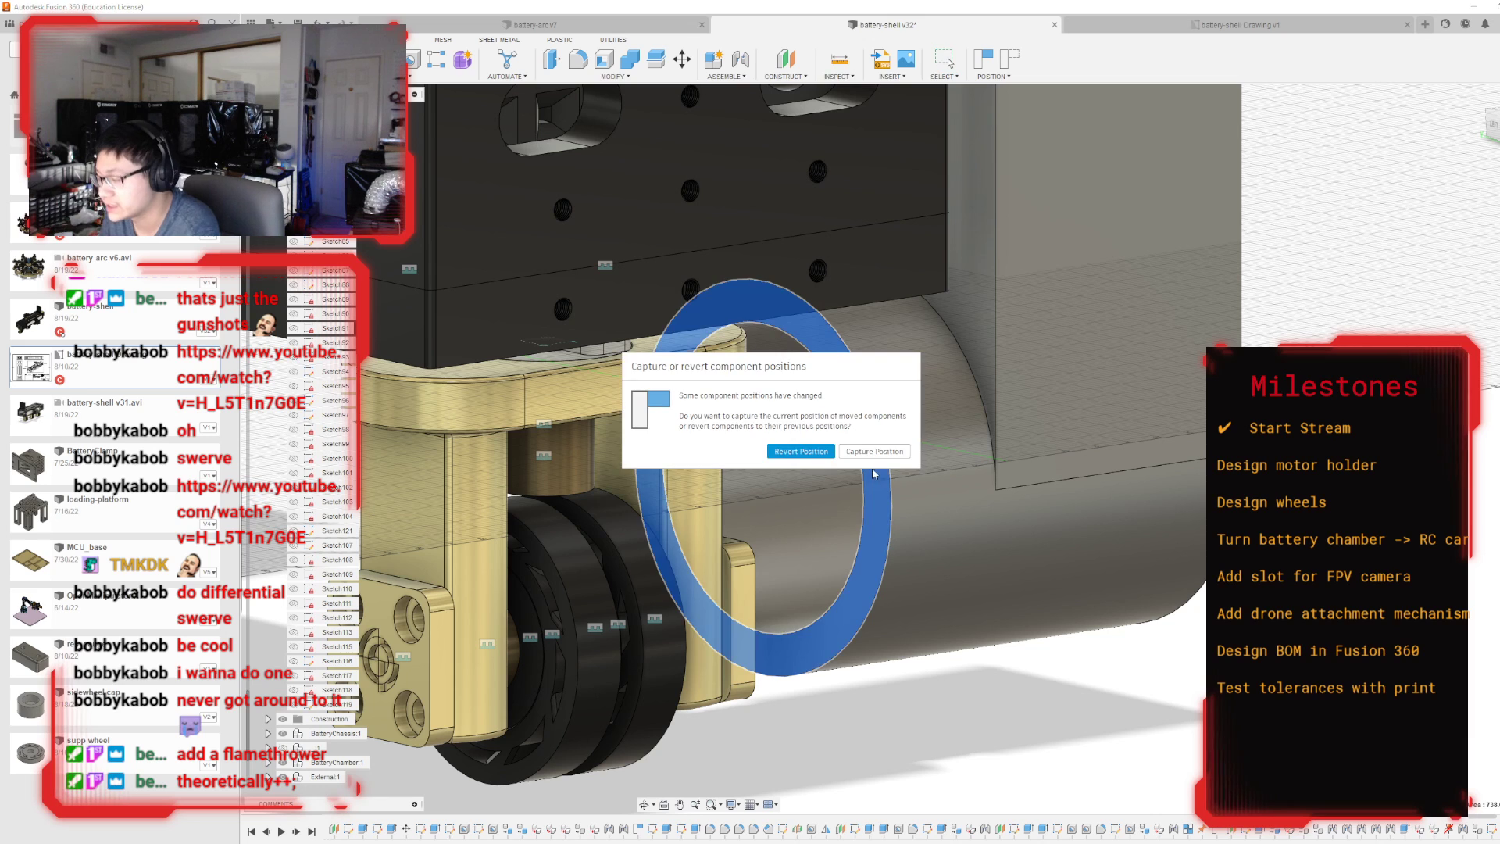
pyautogui.click(859, 454)
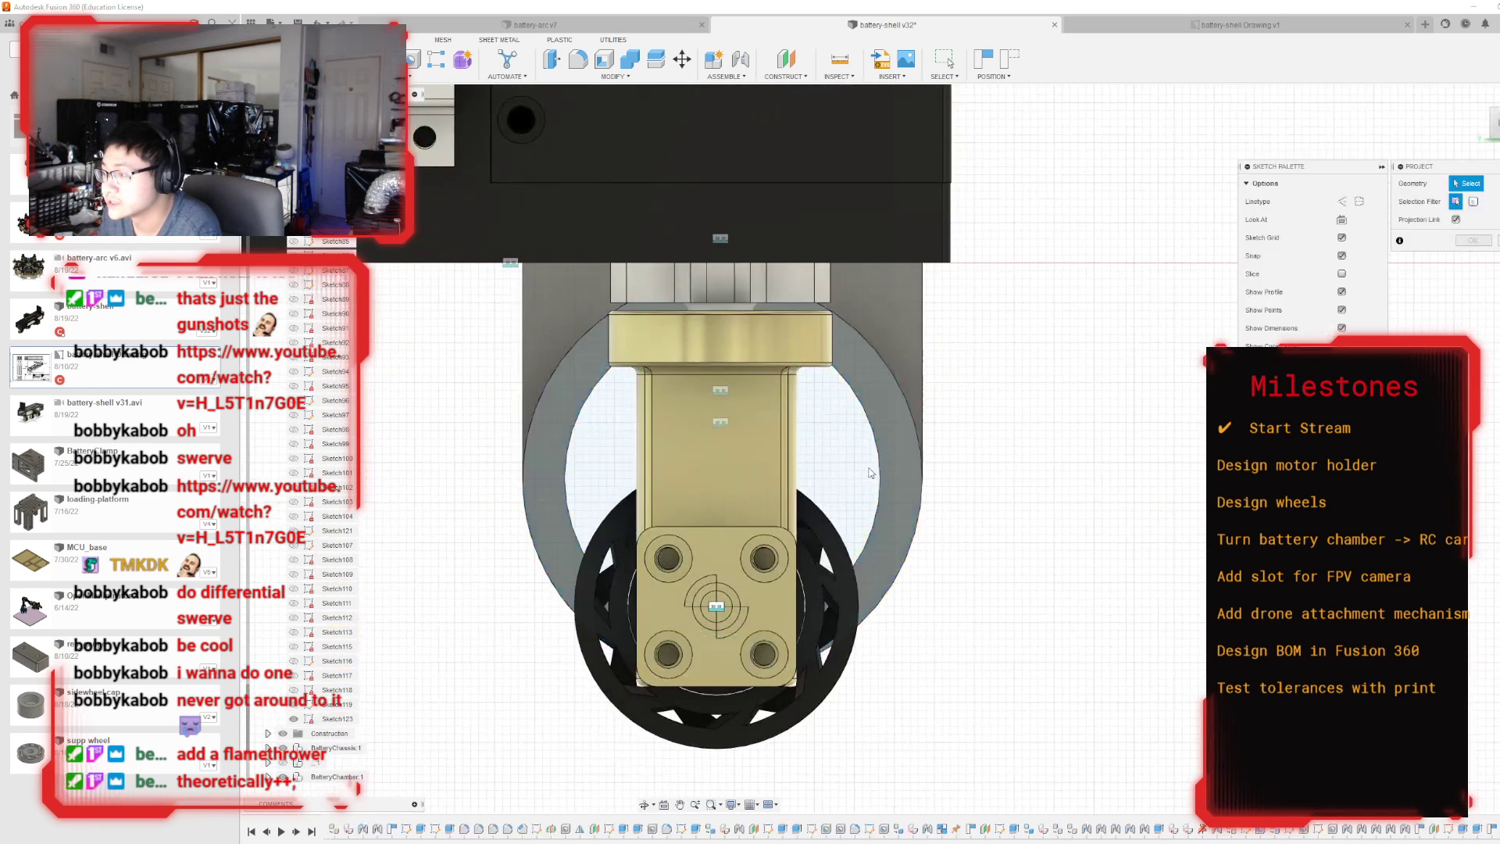
# Project the ring's inner circular edge into the sketch on the wheel-side end face.
pyautogui.press('p')
pyautogui.click(878, 470)
pyautogui.press('Return')
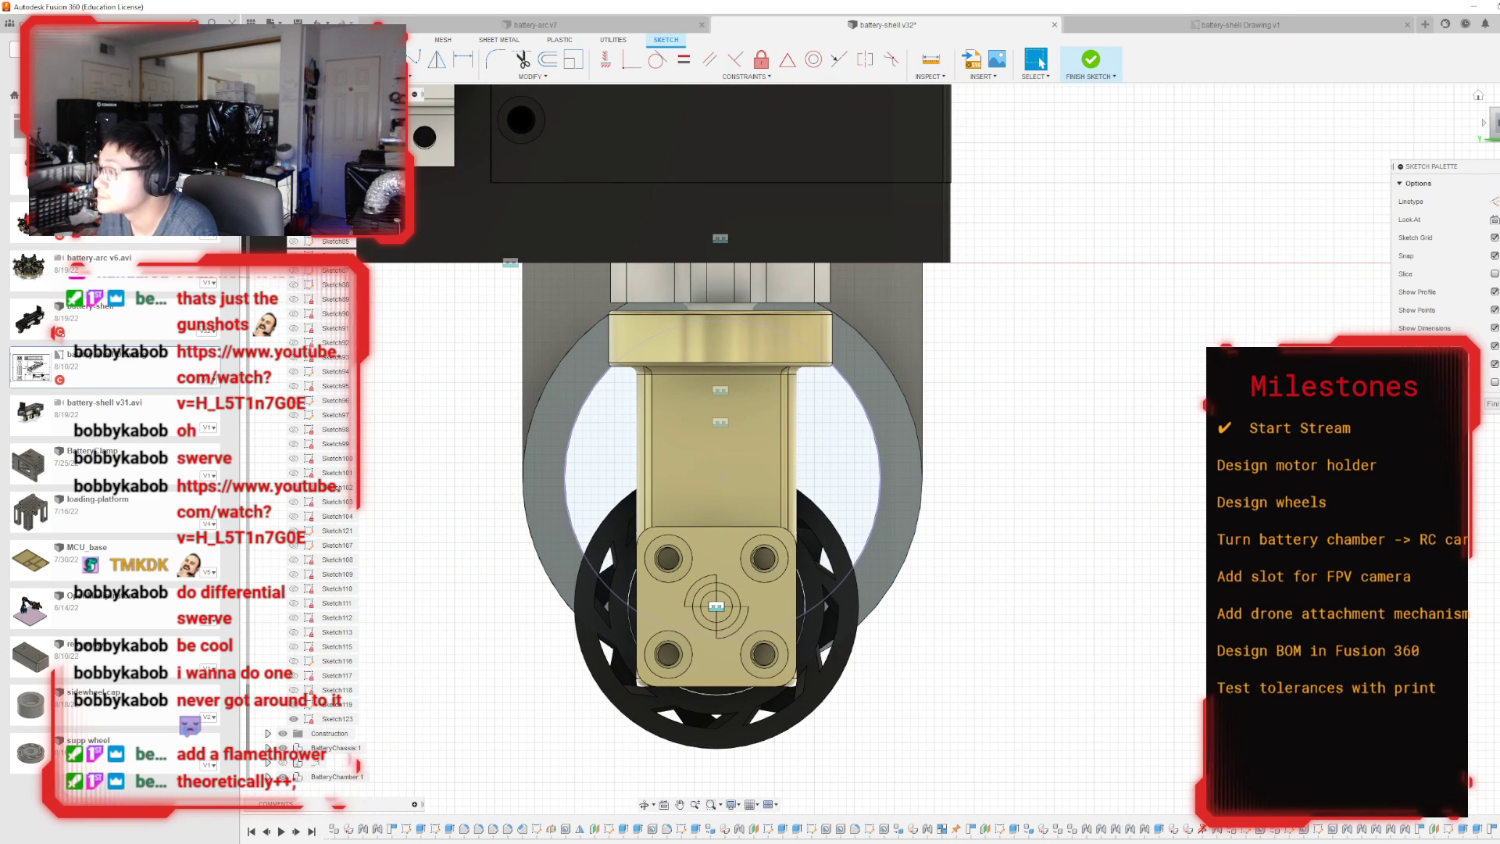
pyautogui.keyDown('shift'); pyautogui.moveTo(878, 472); pyautogui.dragTo(671, 471, button='middle'); pyautogui.keyUp('shift')
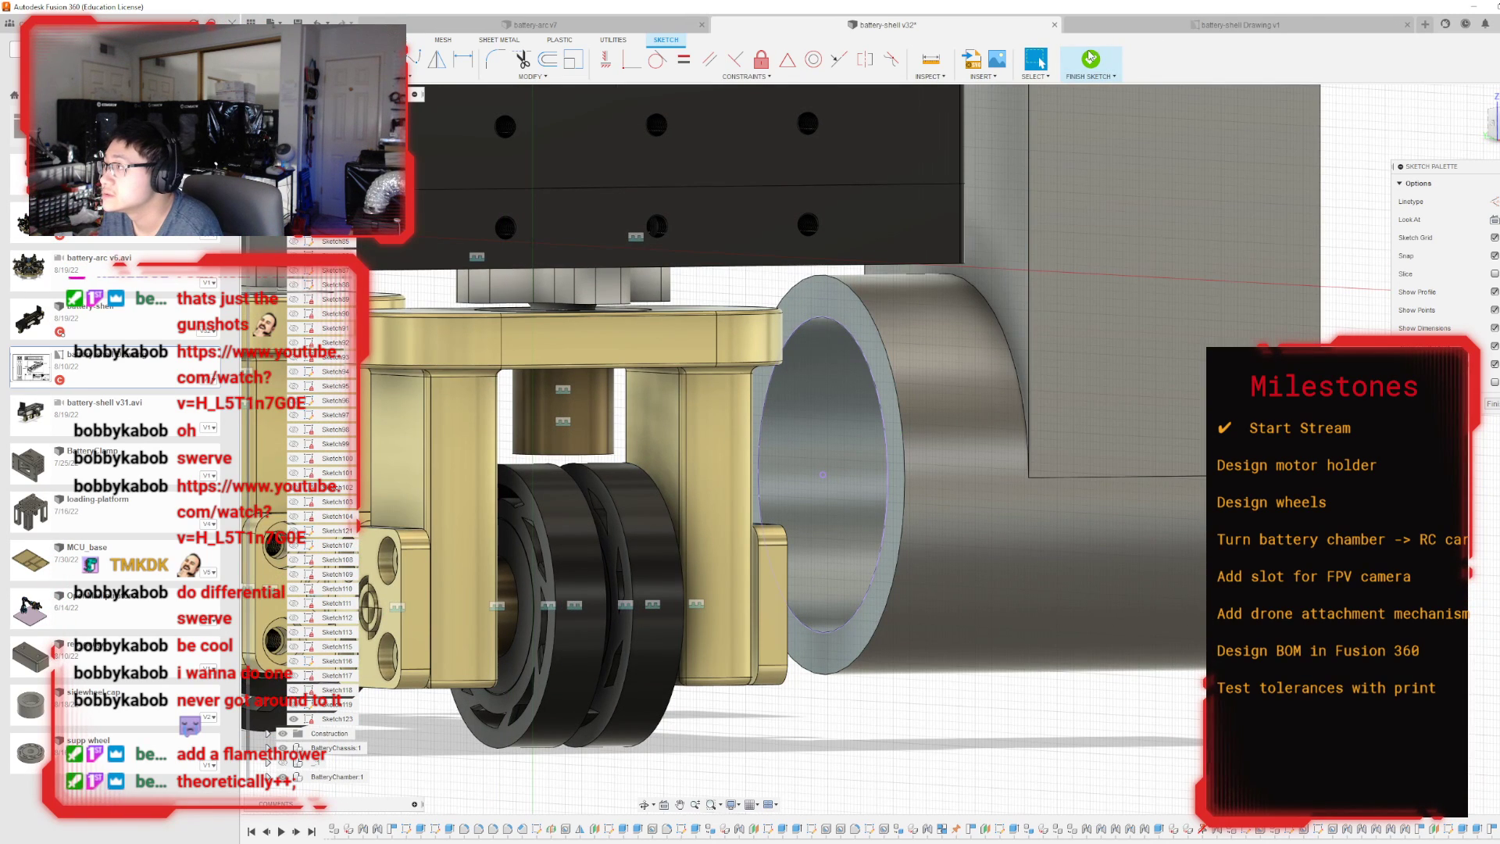
pyautogui.click(1091, 60)
pyautogui.press('e')
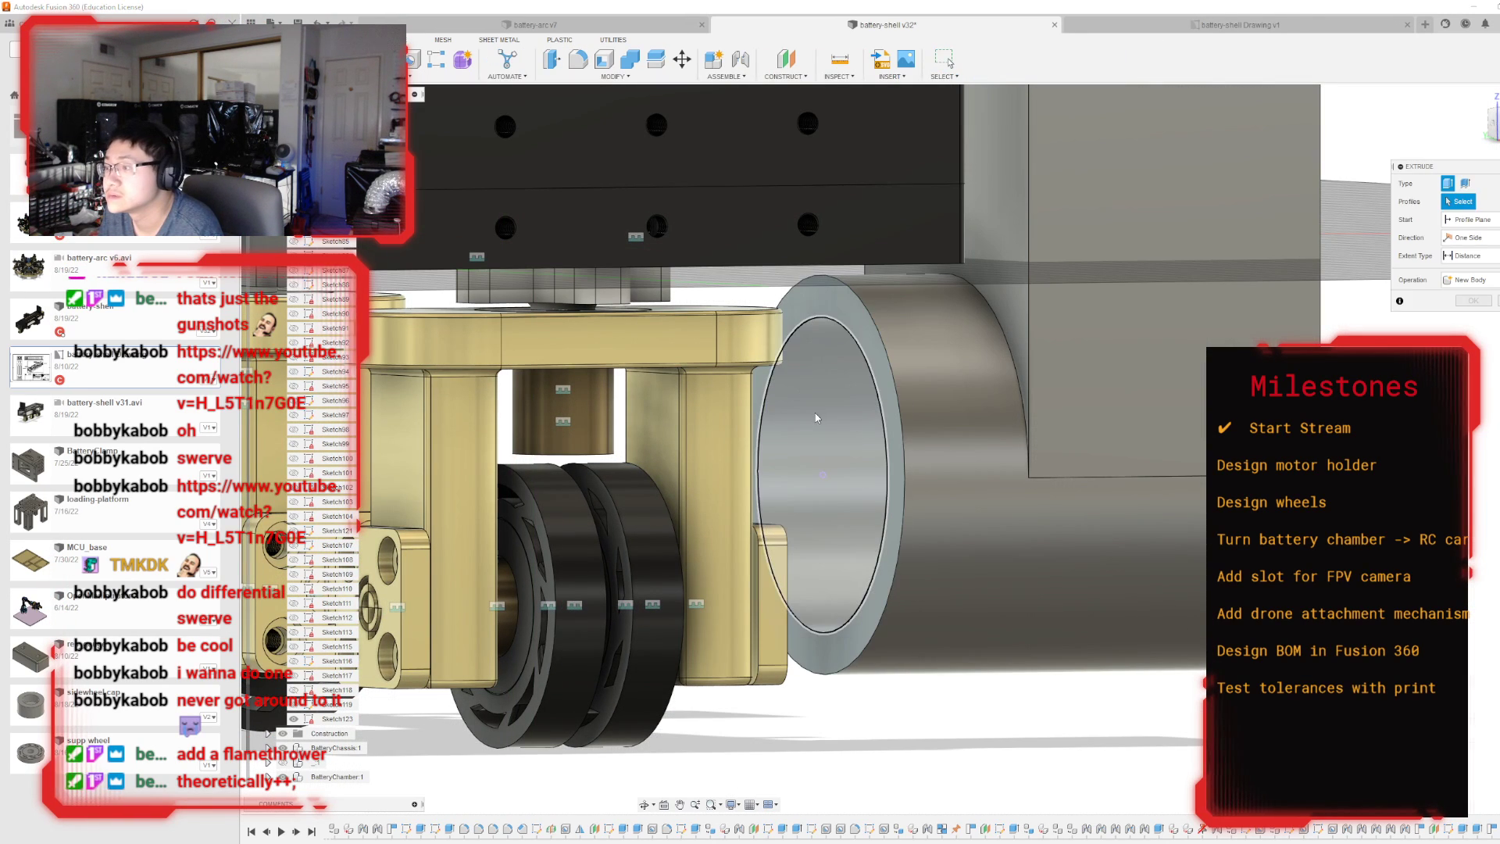
pyautogui.moveTo(813, 475); pyautogui.dragTo(848, 471)
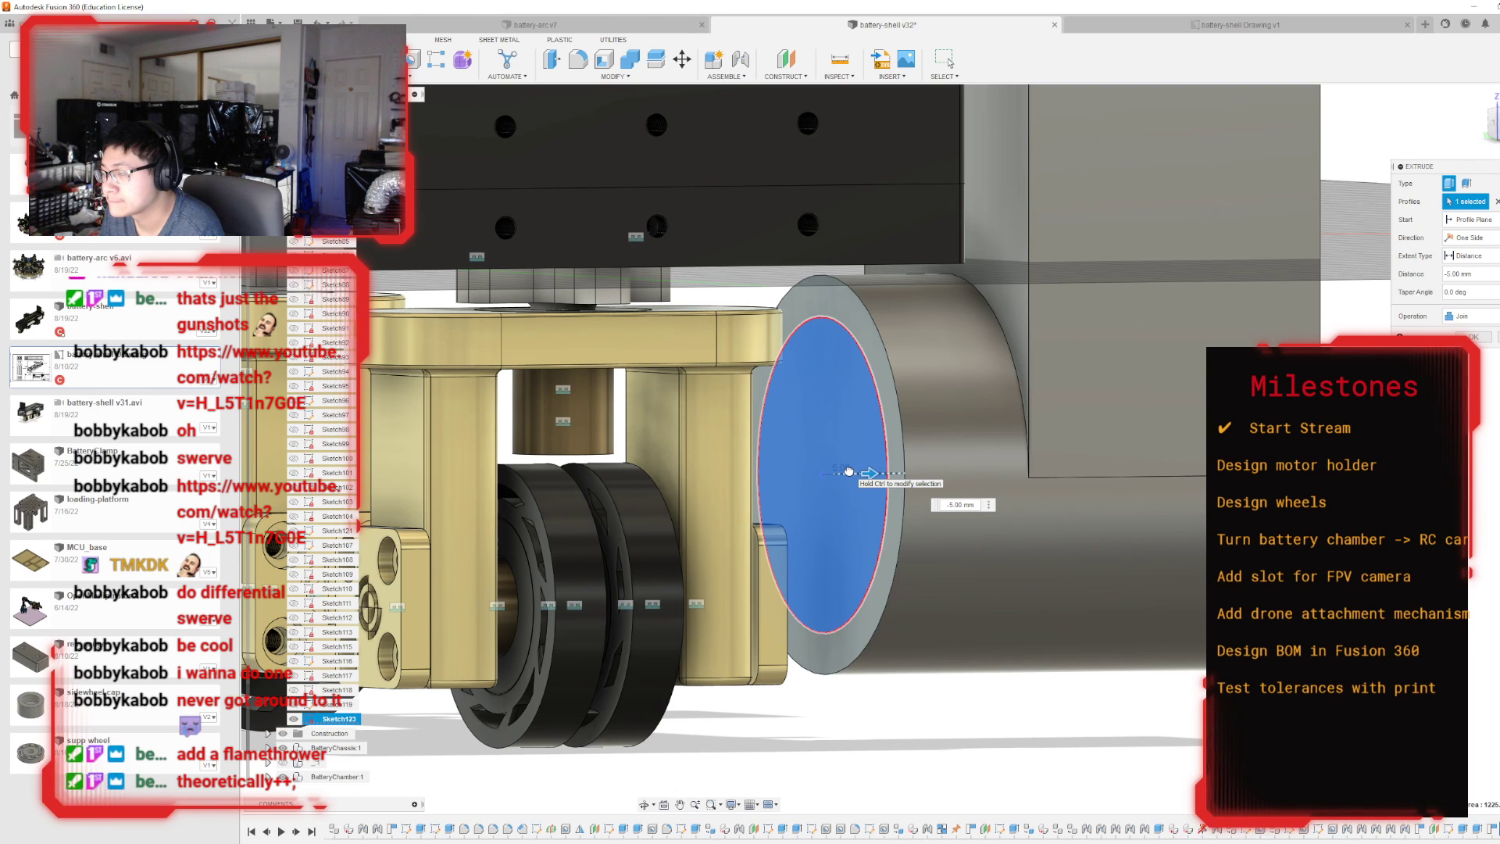
pyautogui.moveTo(848, 472); pyautogui.dragTo(848, 471)
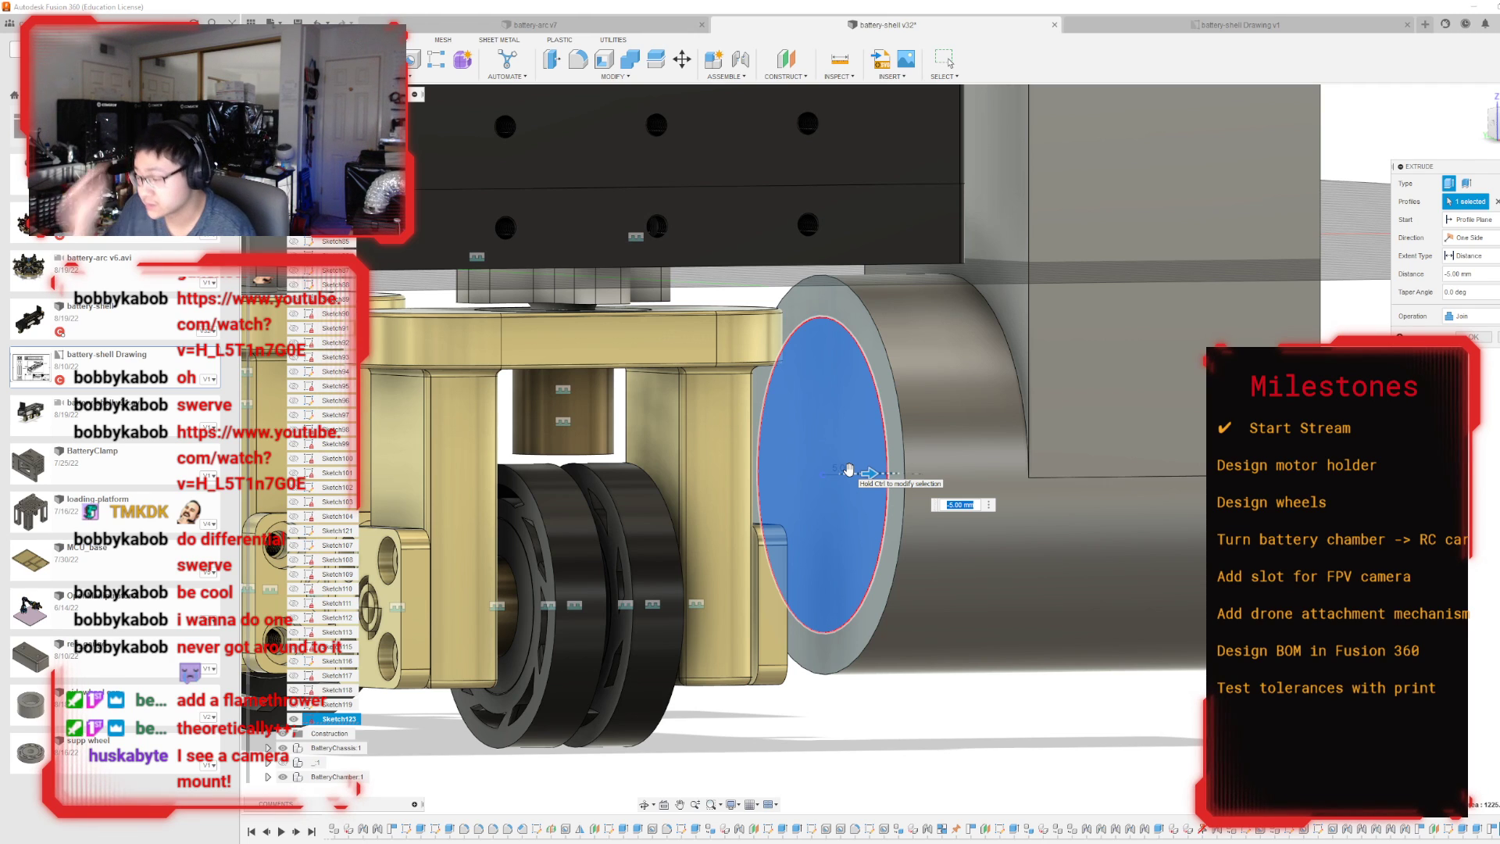
pyautogui.press('Return')
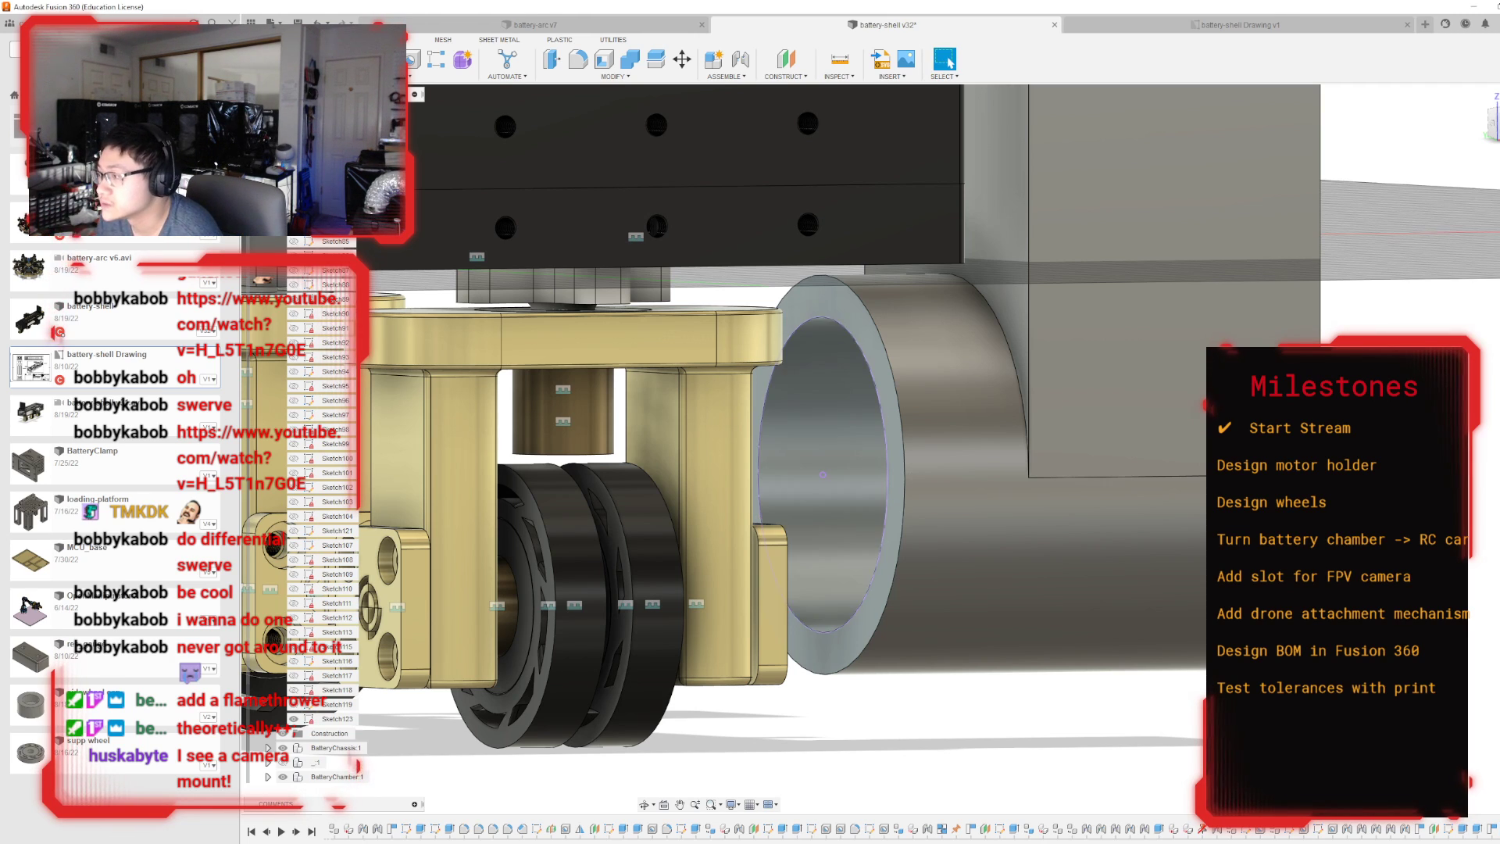
# Add a 30 mm diameter circle centred on the ring opening to the wheel-side end face sketch.
pyautogui.doubleClick(310, 719)
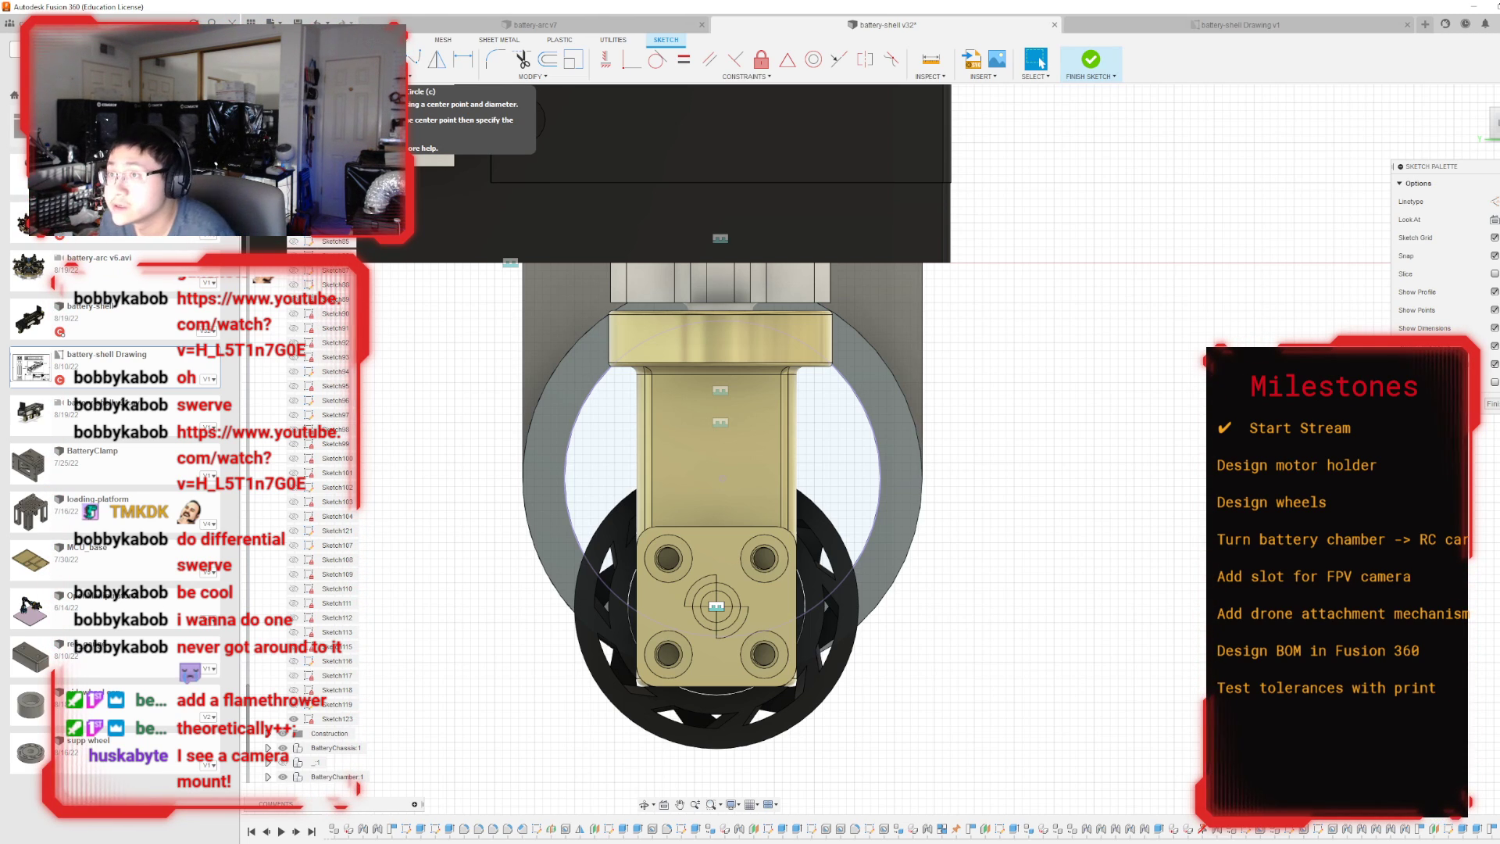
pyautogui.click(336, 59)
pyautogui.click(722, 478)
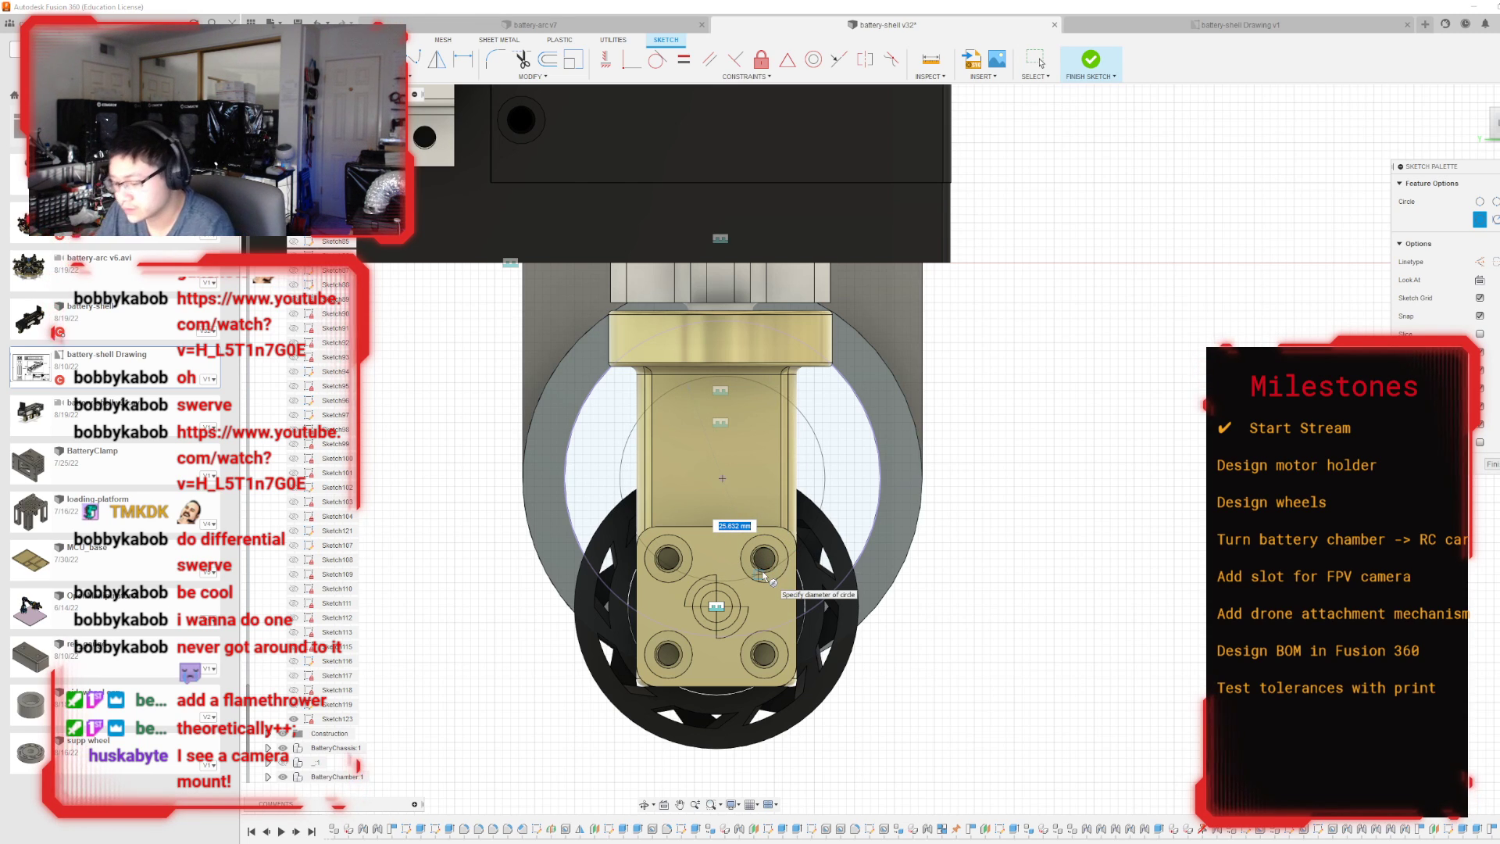
pyautogui.write('30')
pyautogui.press('Return')
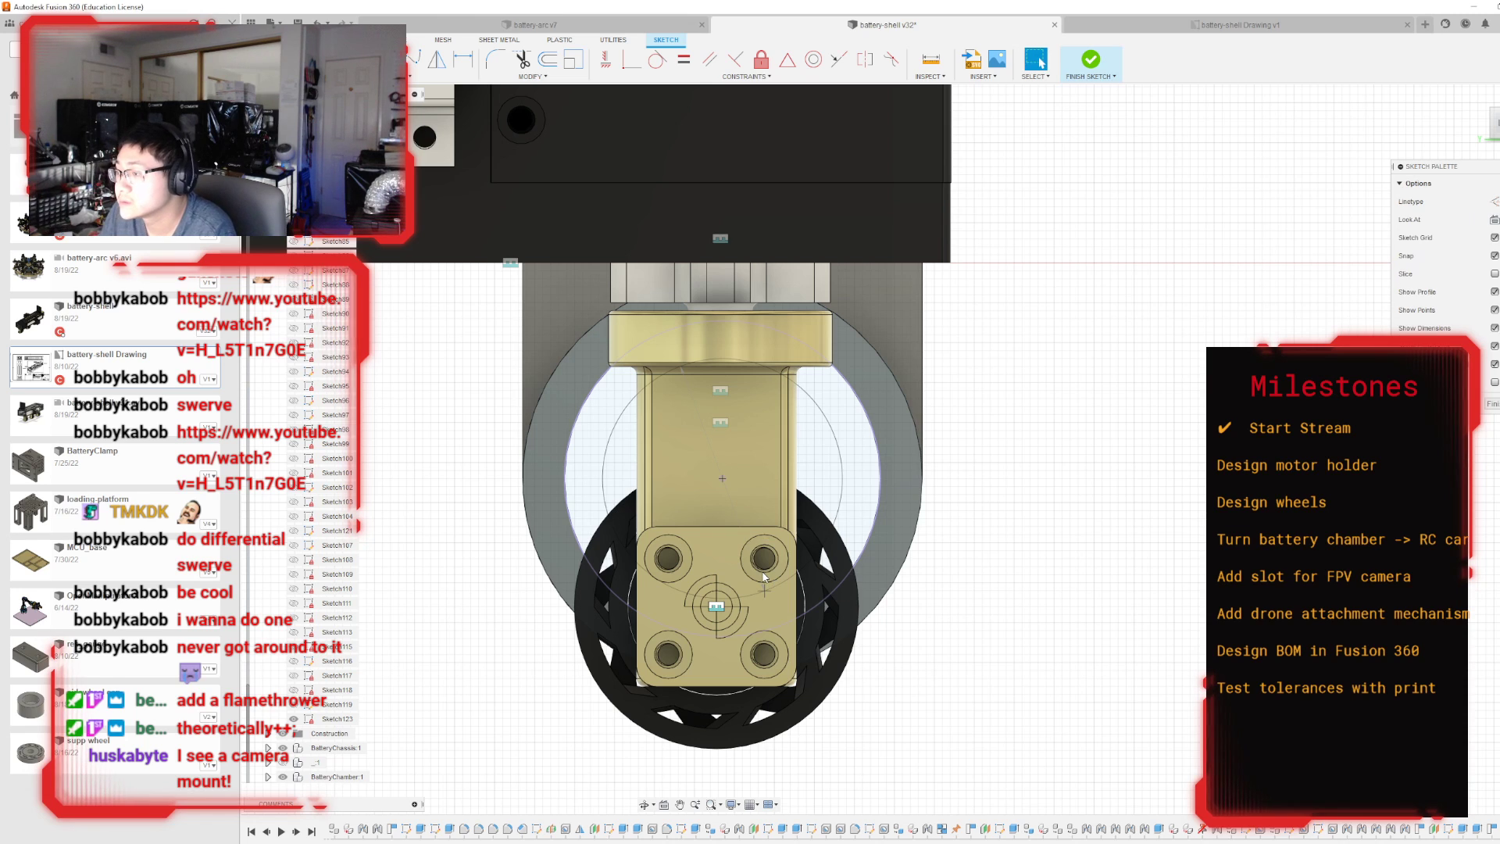
pyautogui.keyDown('shift'); pyautogui.moveTo(892, 449); pyautogui.dragTo(696, 488, button='middle'); pyautogui.keyUp('shift')
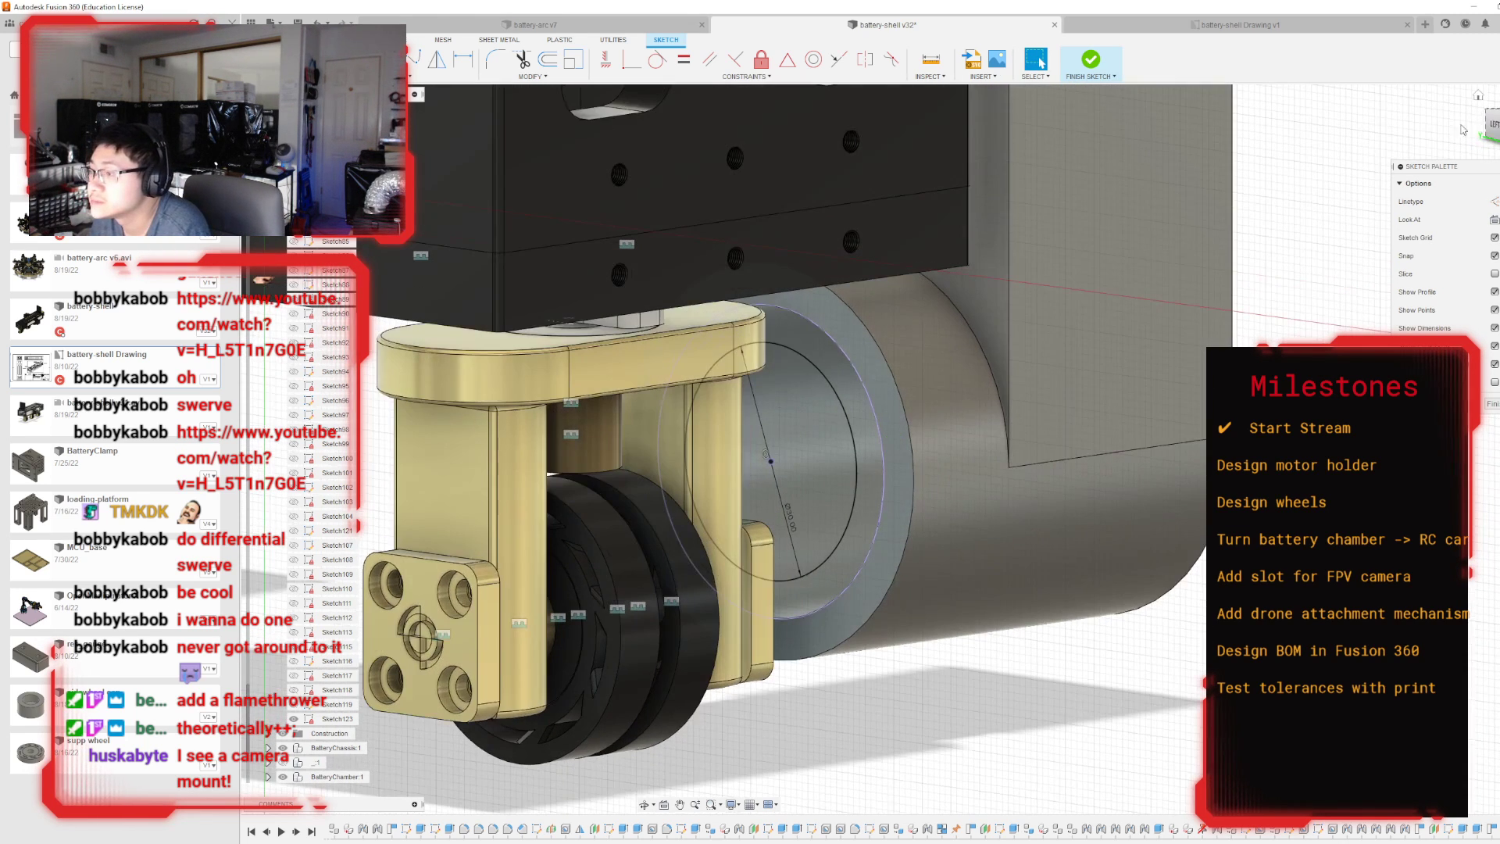
pyautogui.click(1088, 63)
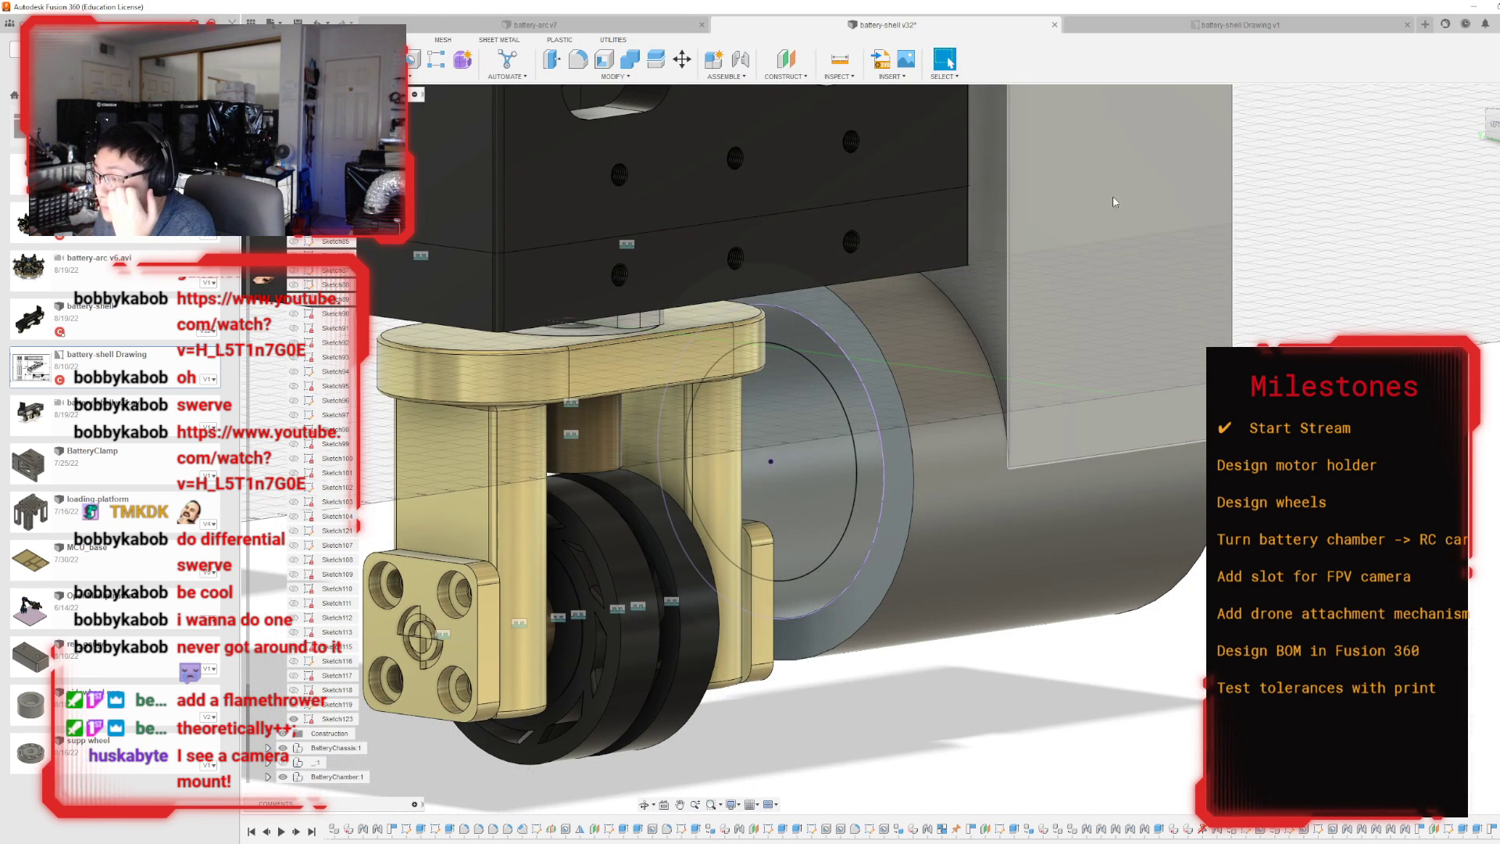
# Extrude the band between the 30 mm circle and the ring's inner edge -5 mm, joined to the motor holder.
pyautogui.press('e')
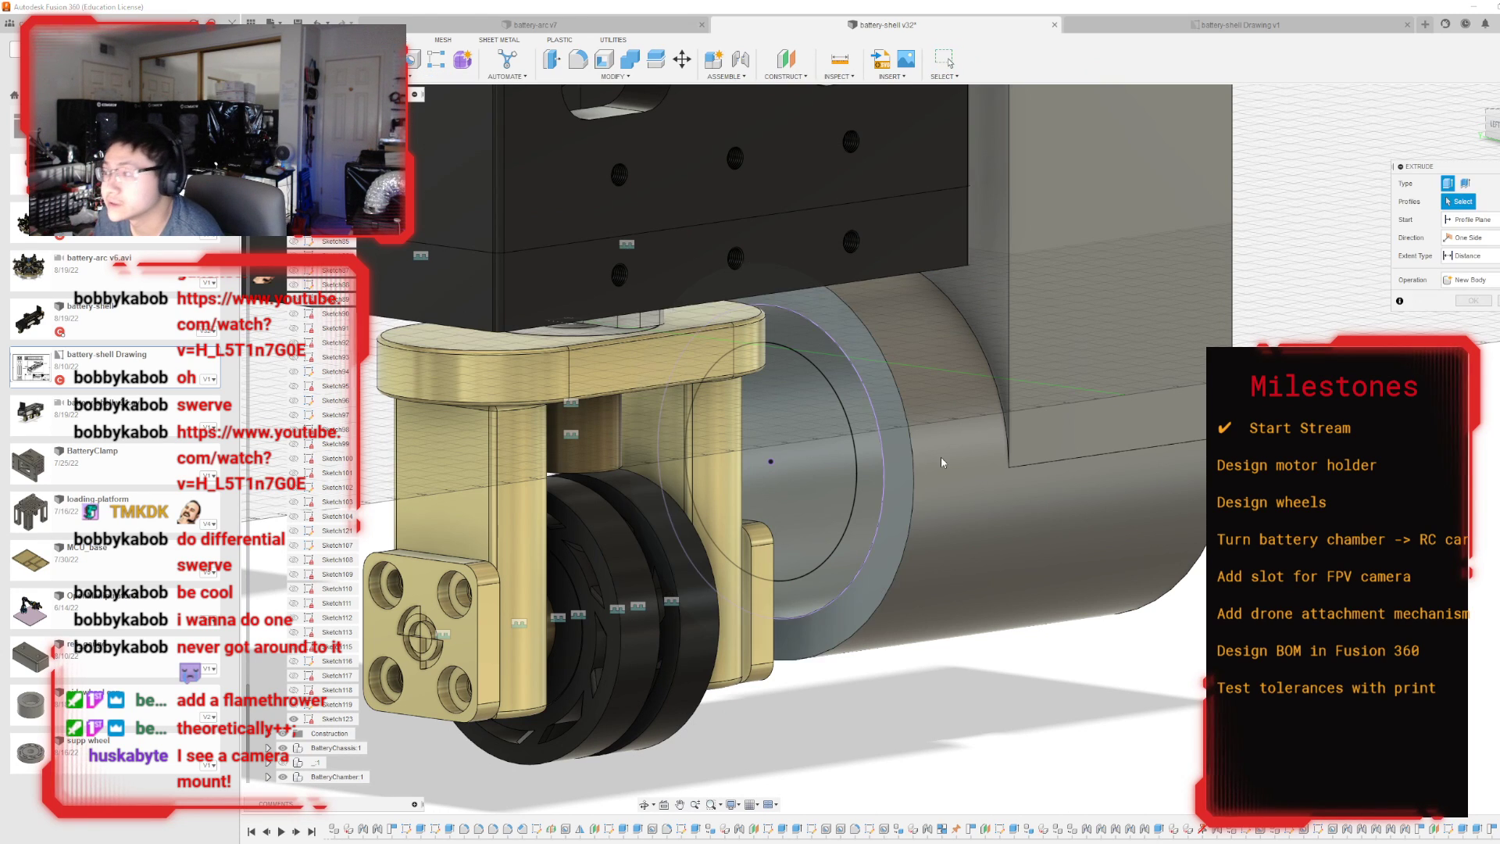
pyautogui.click(868, 473)
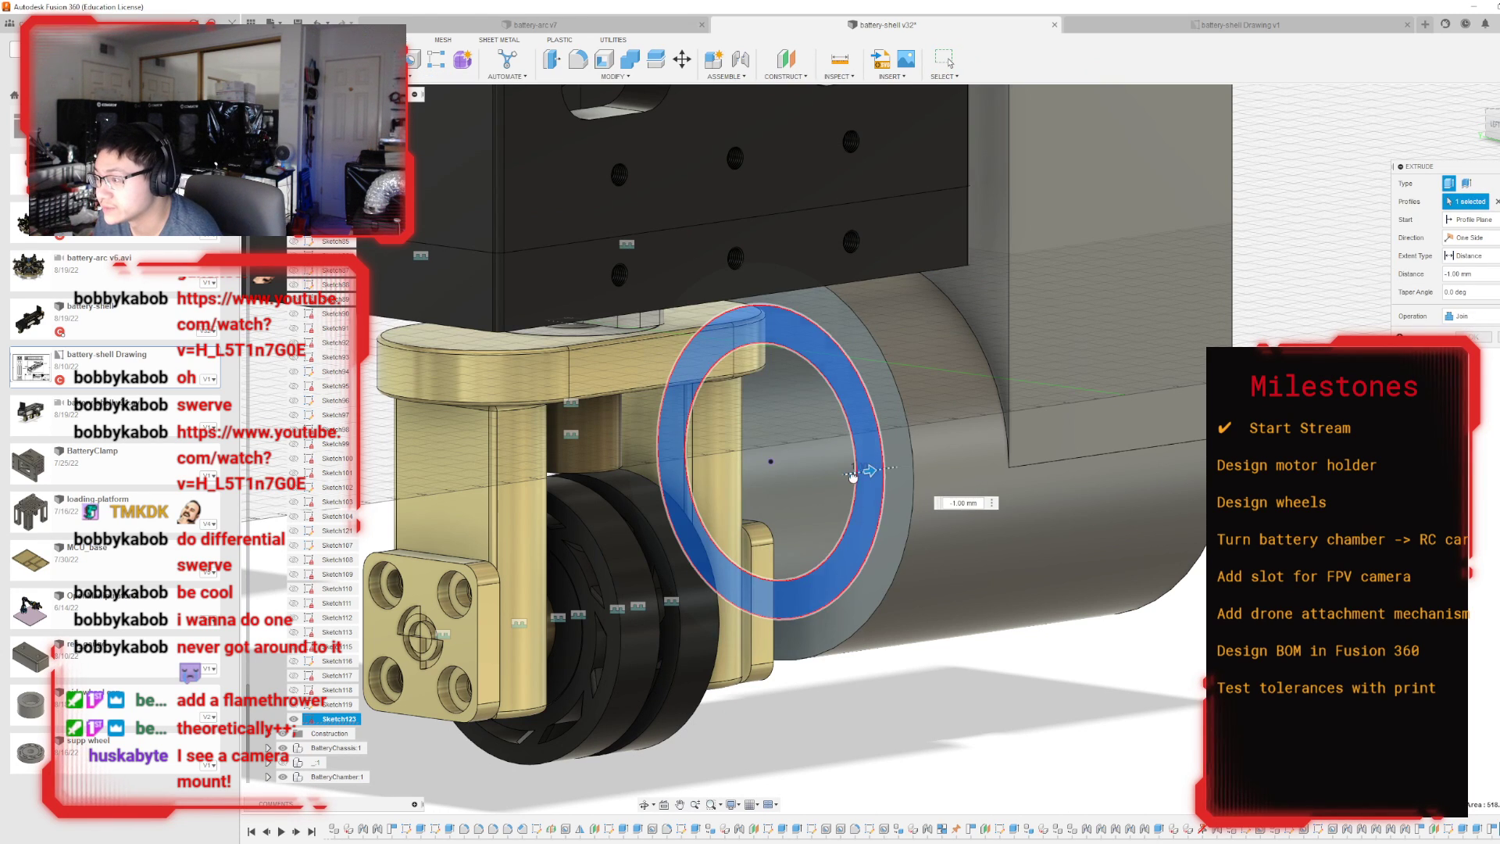
pyautogui.moveTo(851, 473); pyautogui.dragTo(877, 477)
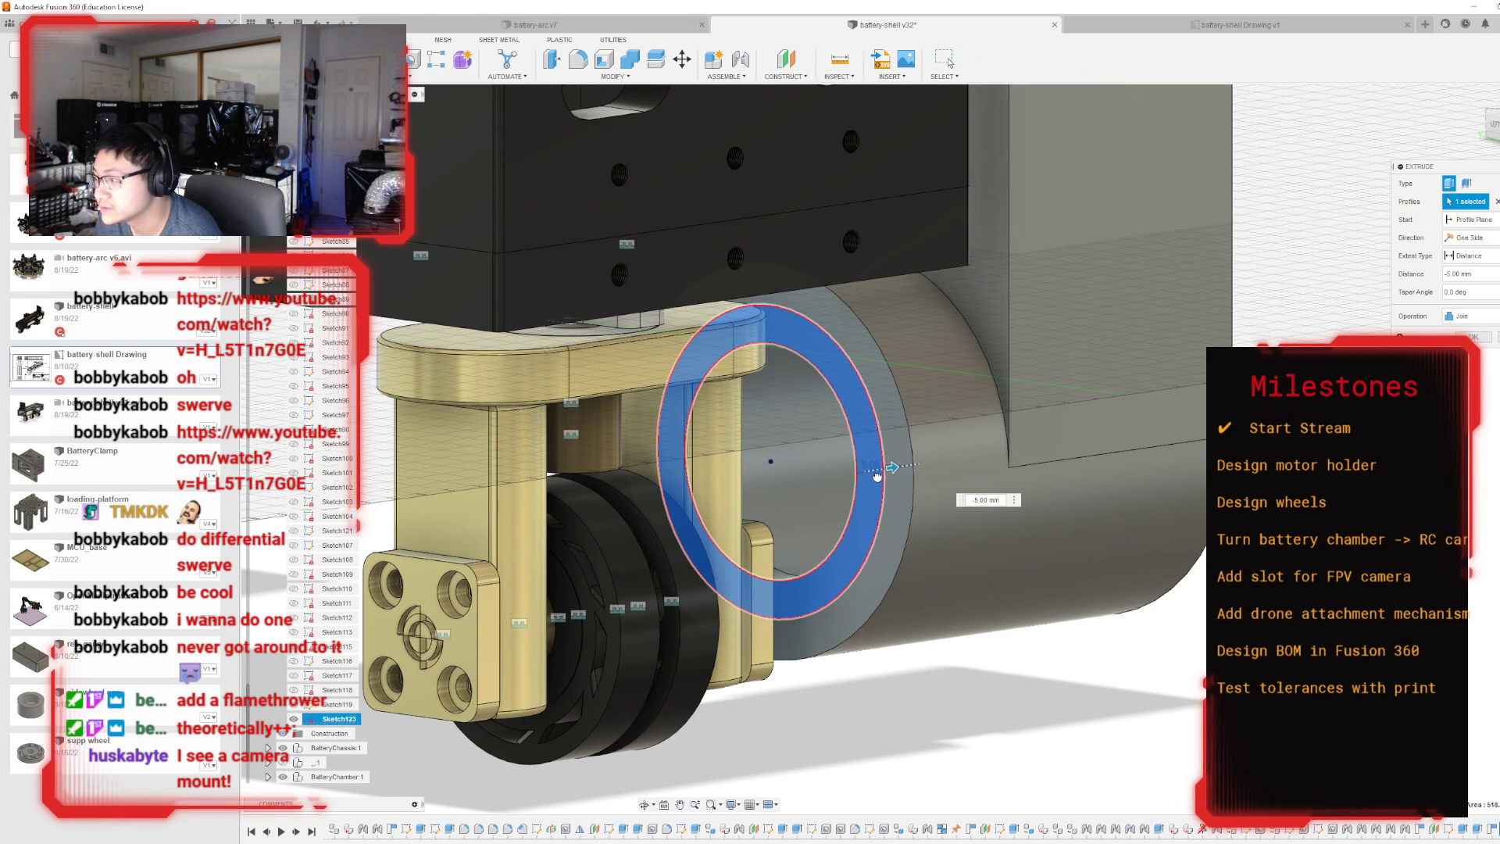
pyautogui.click(1473, 337)
pyautogui.moveTo(892, 449)
pyautogui.keyDown('shift'); pyautogui.mouseDown(button='middle')
pyautogui.moveTo(516, 446)
pyautogui.moveTo(601, 453)
pyautogui.moveTo(659, 454)
pyautogui.moveTo(433, 426)
pyautogui.moveTo(633, 445)
pyautogui.mouseUp(button='middle'); pyautogui.keyUp('shift')
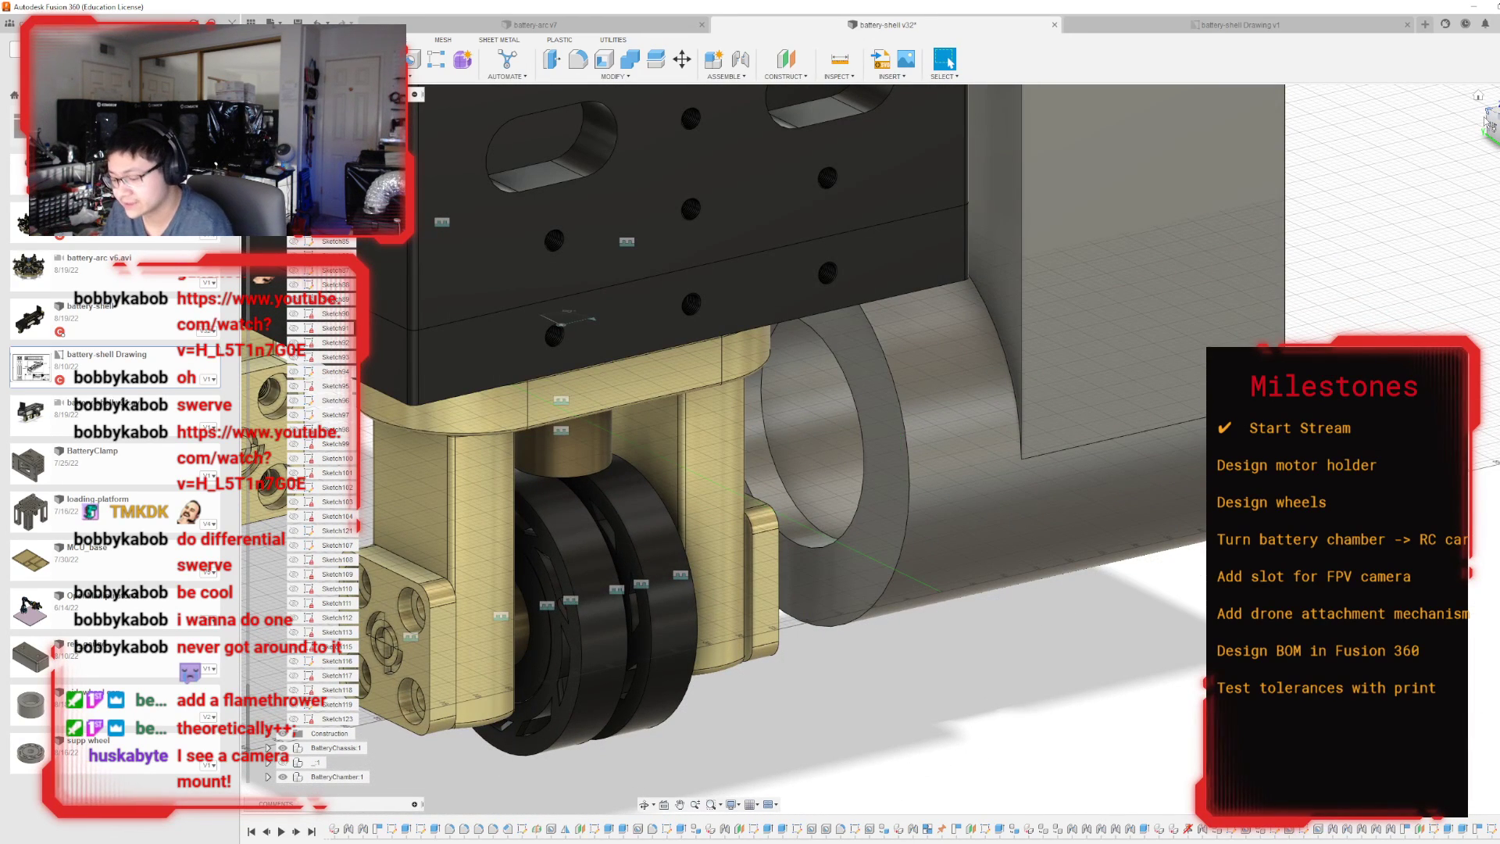
# Undo the lip extrusion and delete the sketch on the ring's wheel-side end face.
pyautogui.hotkey('ctrl', 'z')
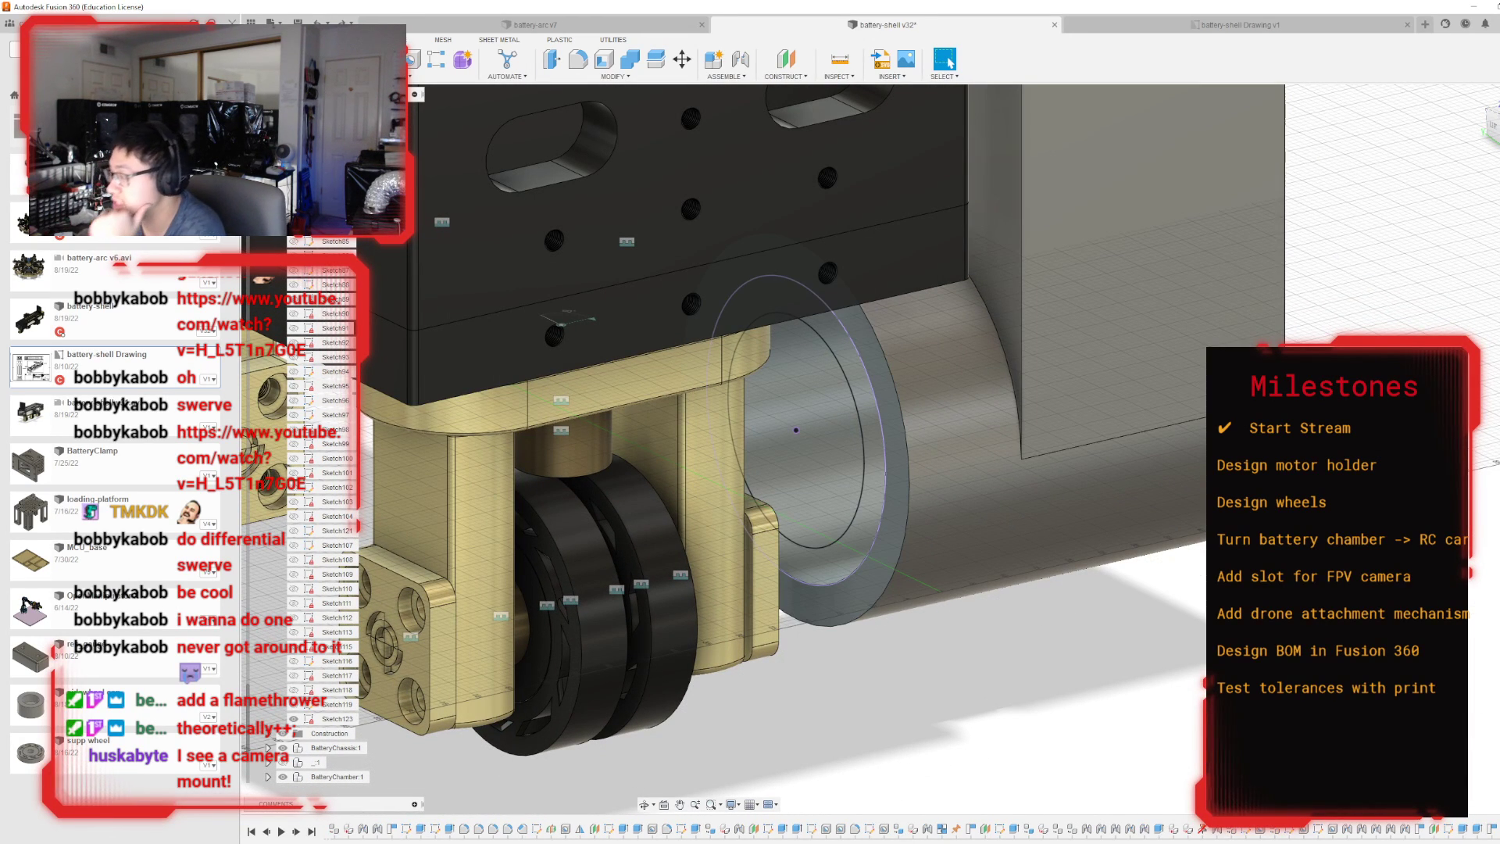
pyautogui.rightClick(1499, 830)
pyautogui.click(1496, 738)
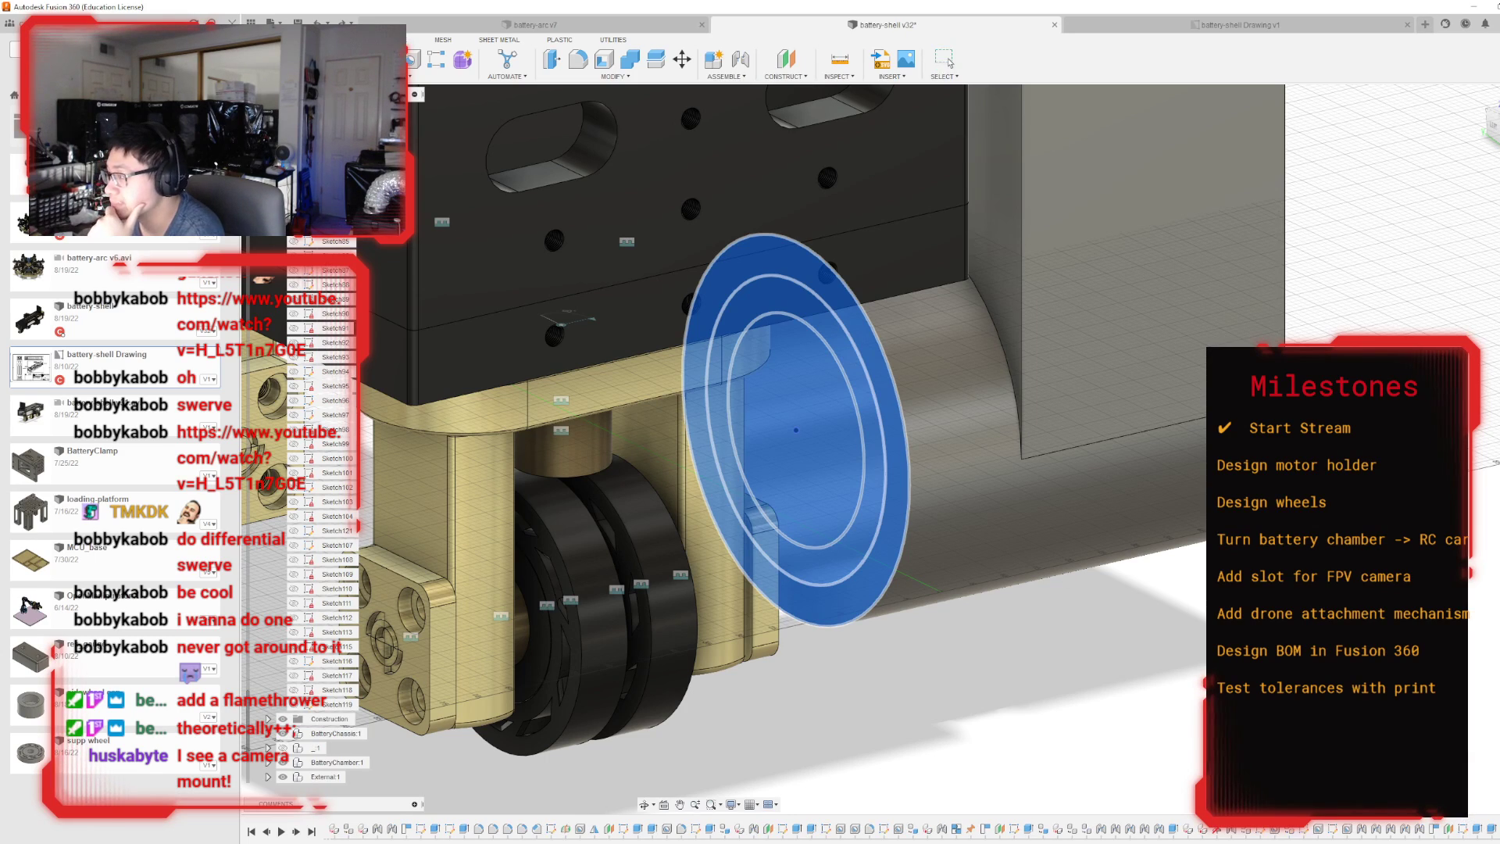
# Sketch a circle on the motor holder's outer face, centred on the ring opening and matching its inner edge.
pyautogui.keyDown('shift'); pyautogui.moveTo(892, 448); pyautogui.dragTo(578, 418, button='middle'); pyautogui.keyUp('shift')
pyautogui.scroll(-6, 856, 395)
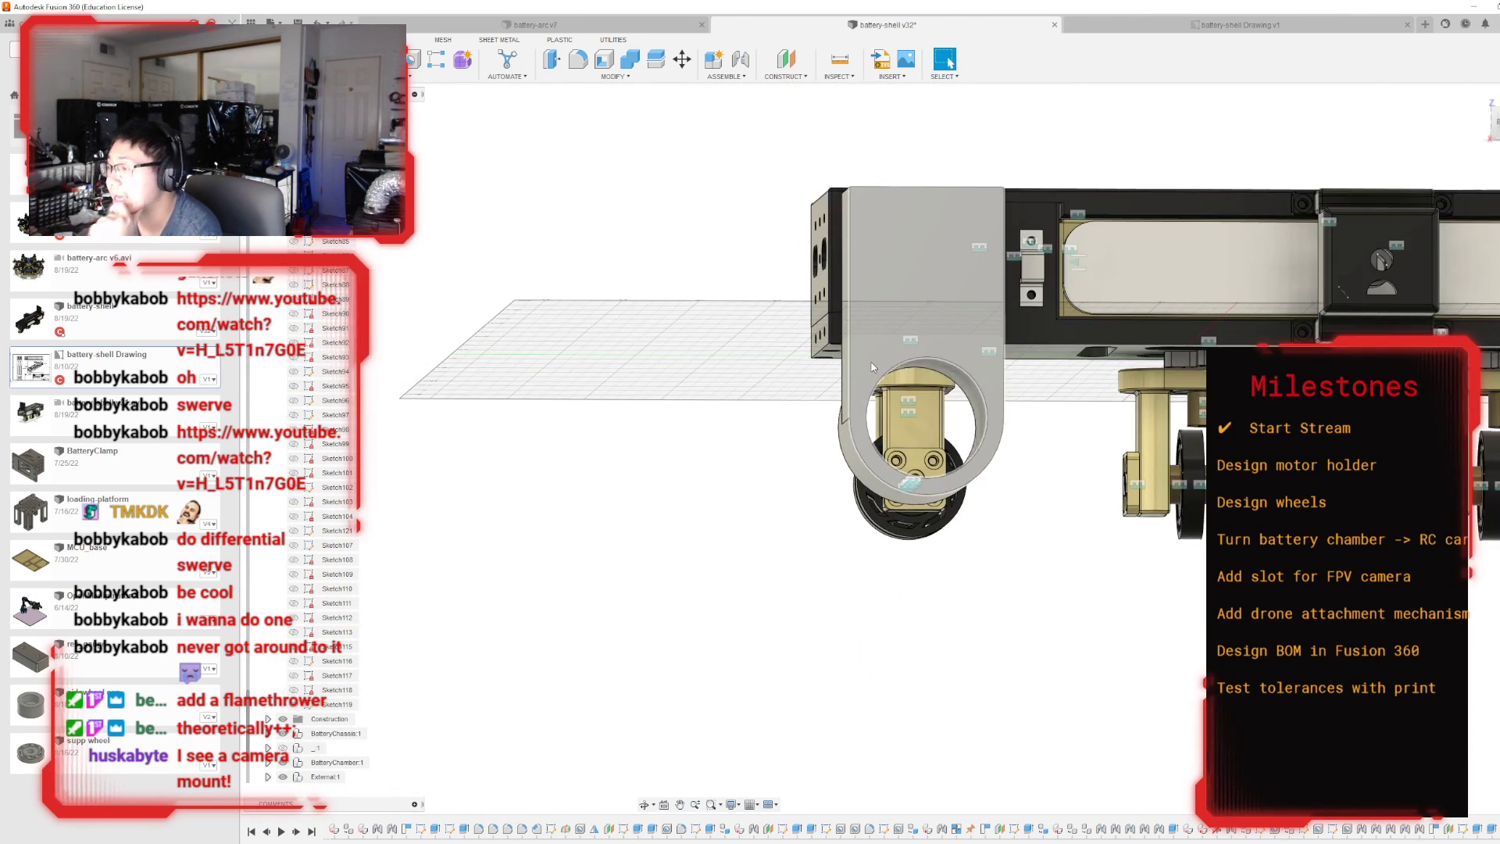
pyautogui.click(870, 352)
pyautogui.press('p')
pyautogui.scroll(4, 940, 579)
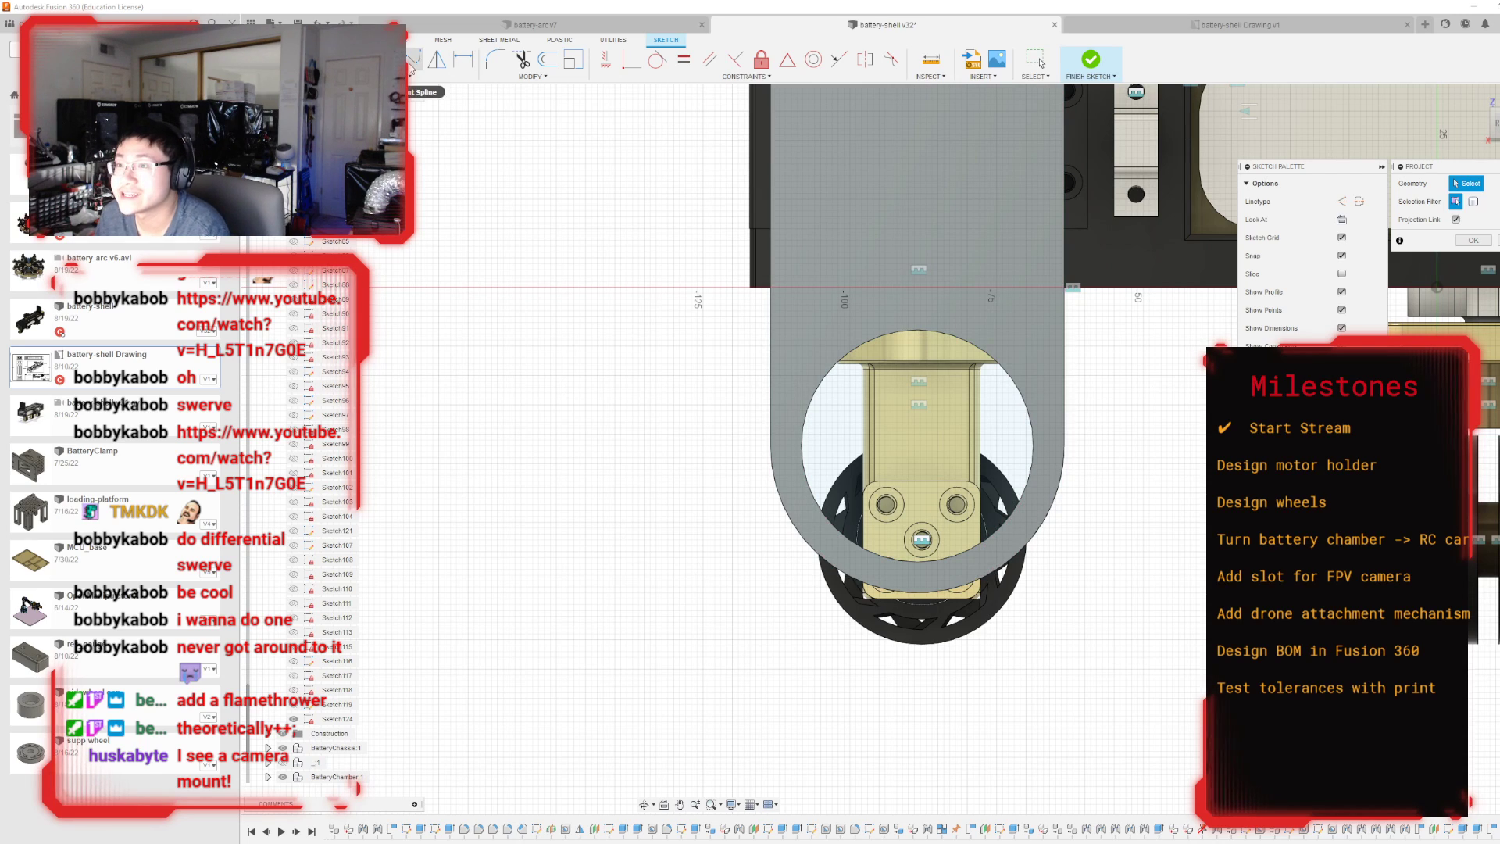
pyautogui.press('Escape')
pyautogui.press('c')
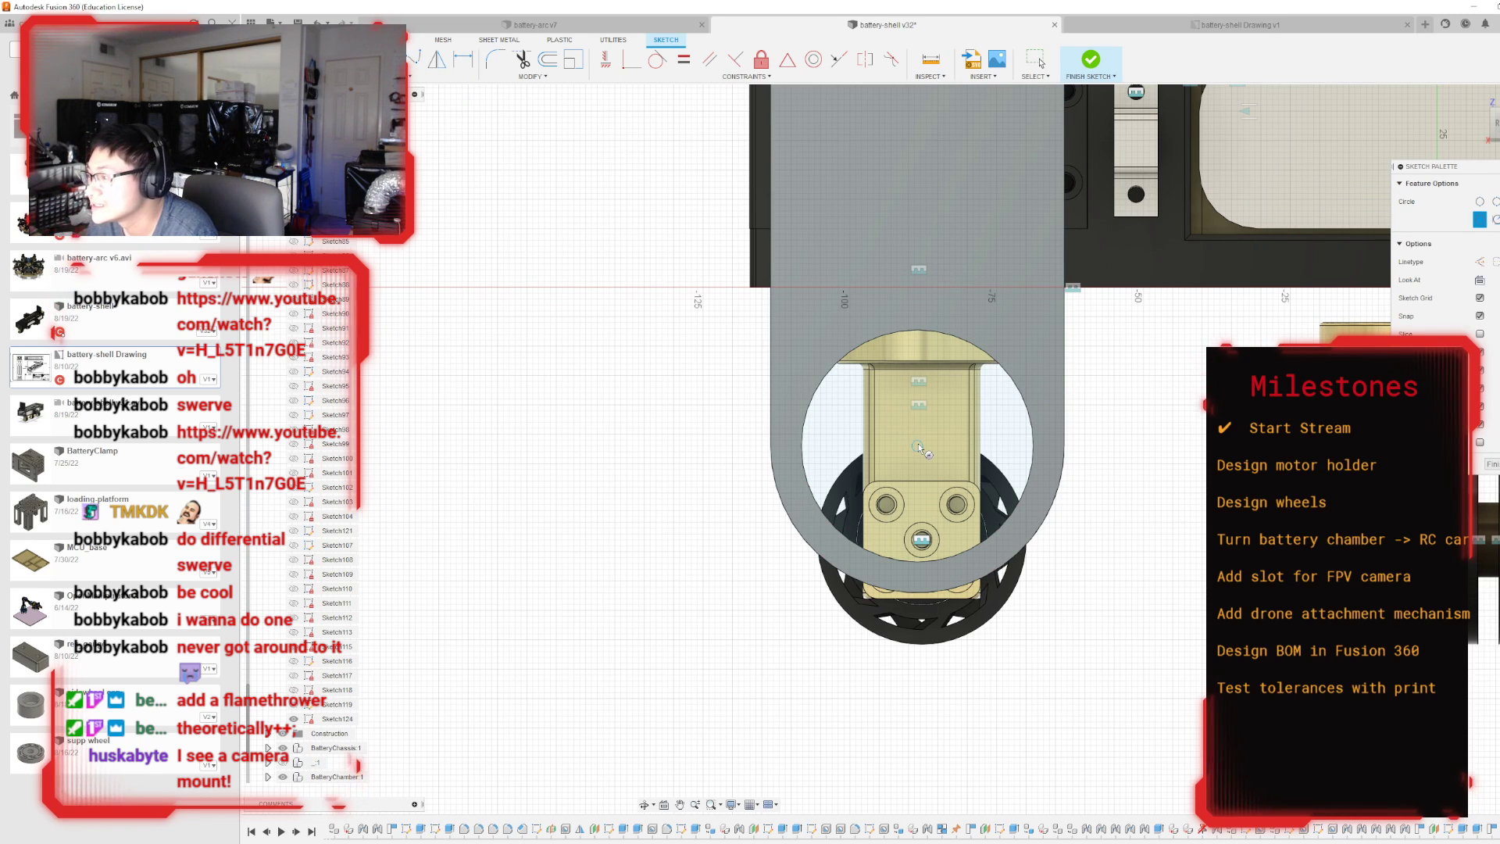
pyautogui.click(917, 445)
pyautogui.click(950, 334)
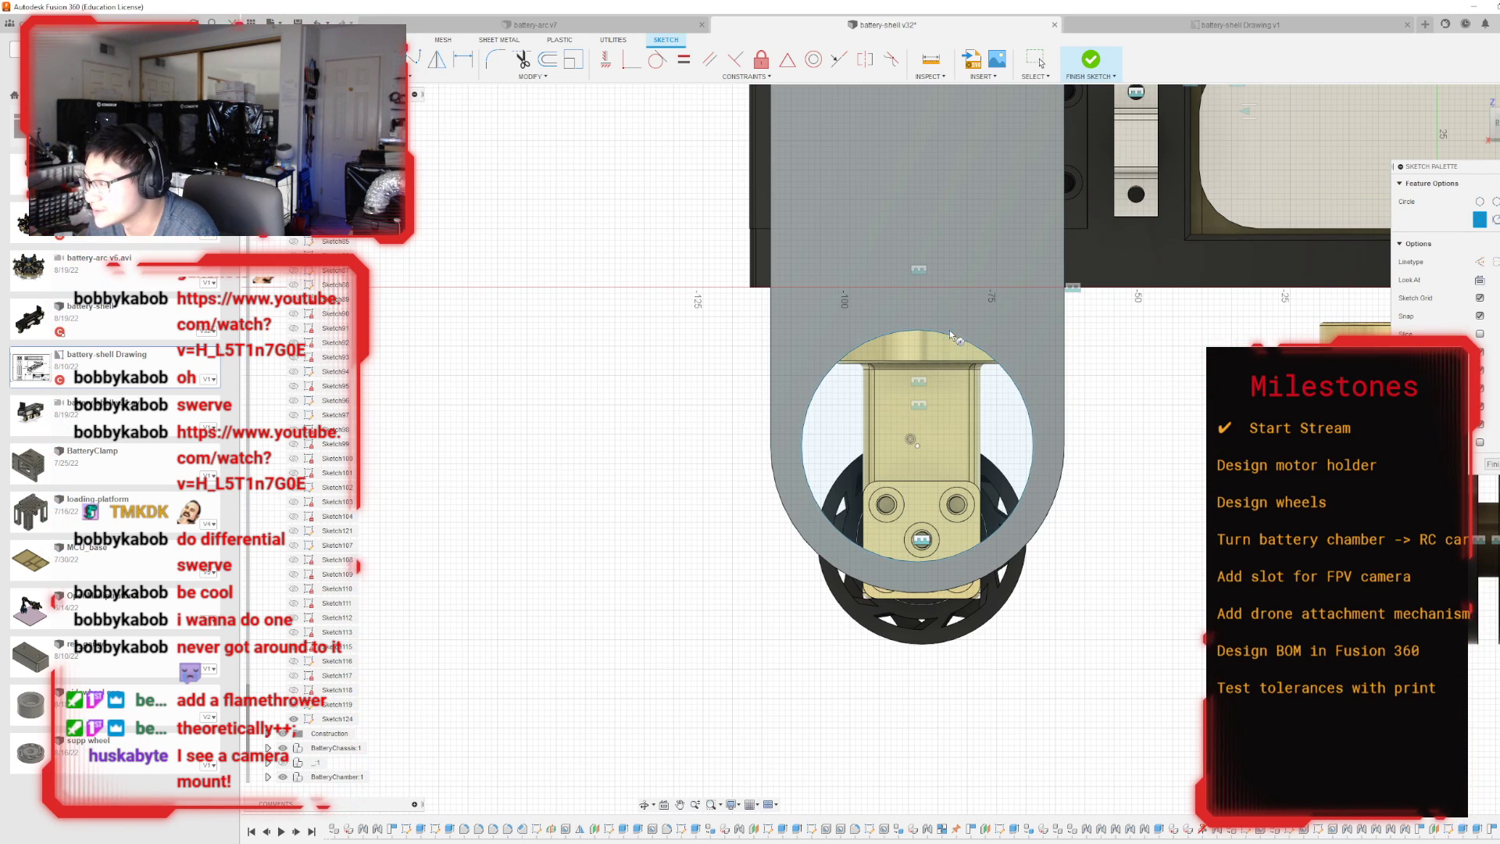
pyautogui.click(1090, 62)
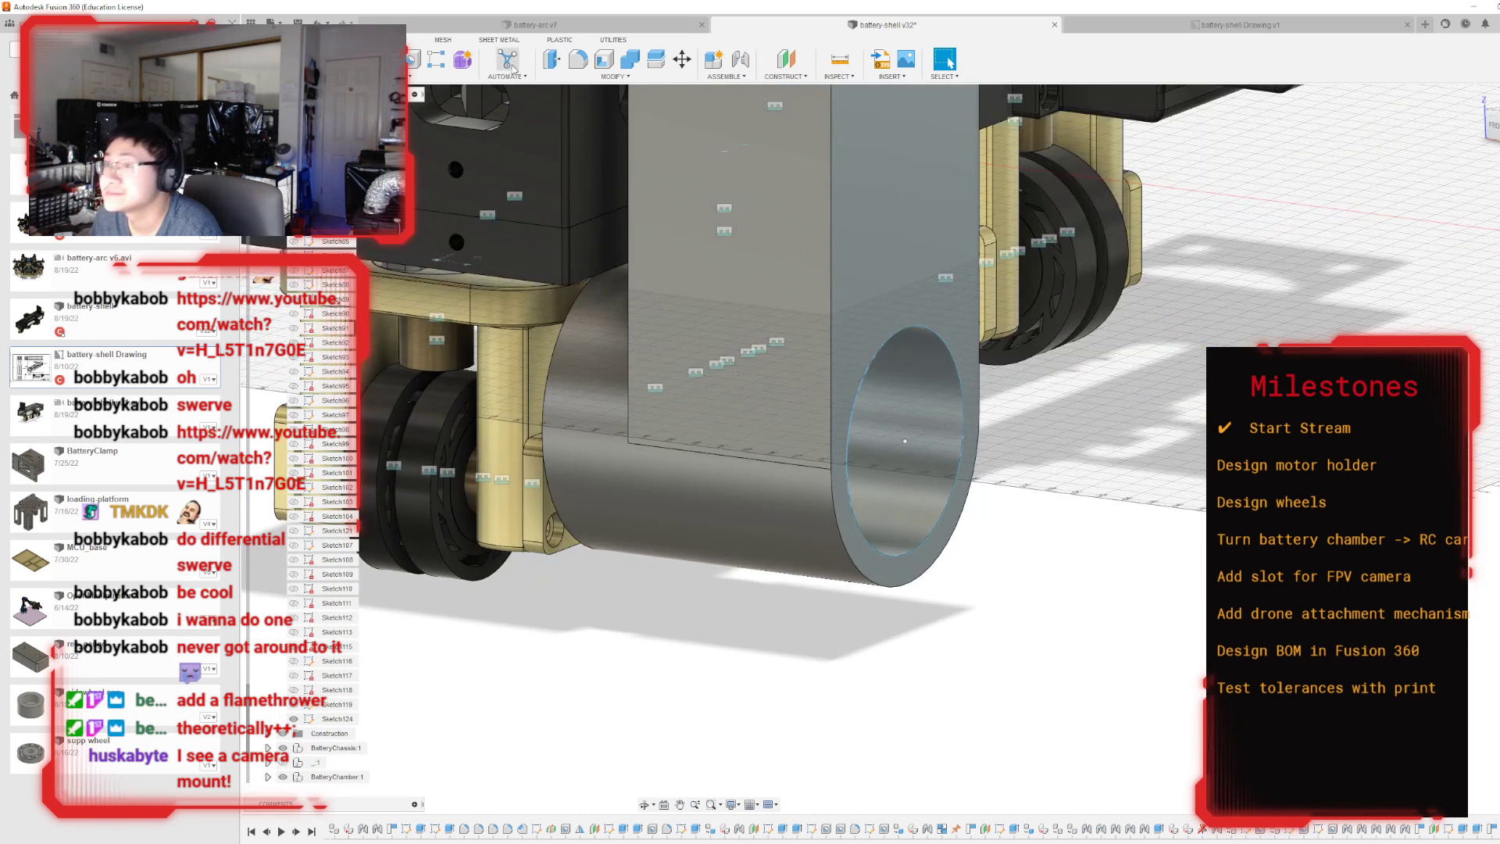
# Extrude the circle in the ring opening -2.5 mm inward, joined to the motor holder, to cap its outer end.
pyautogui.press('e')
pyautogui.click(911, 383)
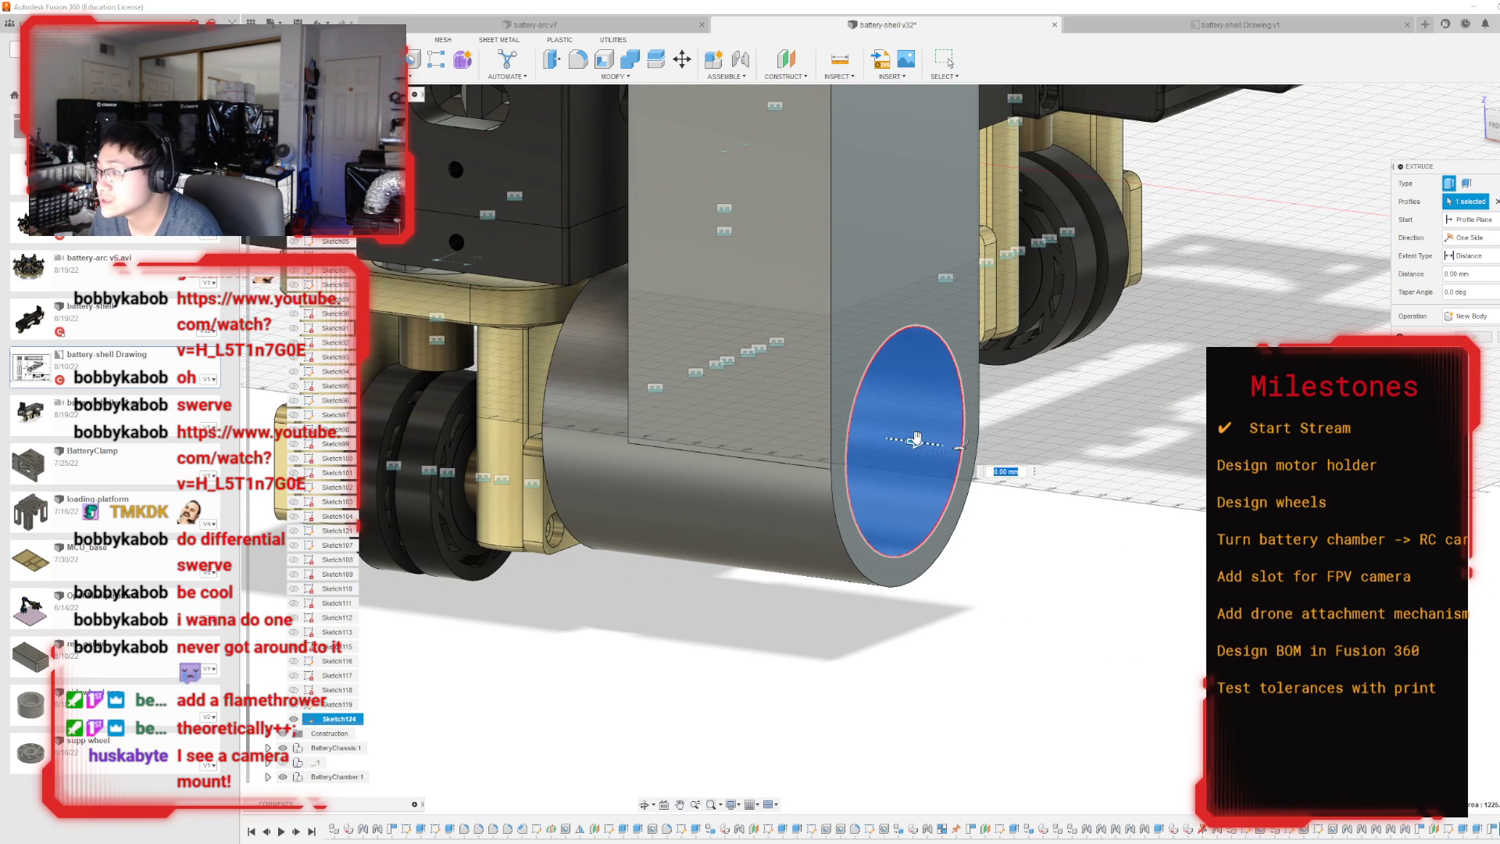
pyautogui.moveTo(916, 440); pyautogui.dragTo(906, 438)
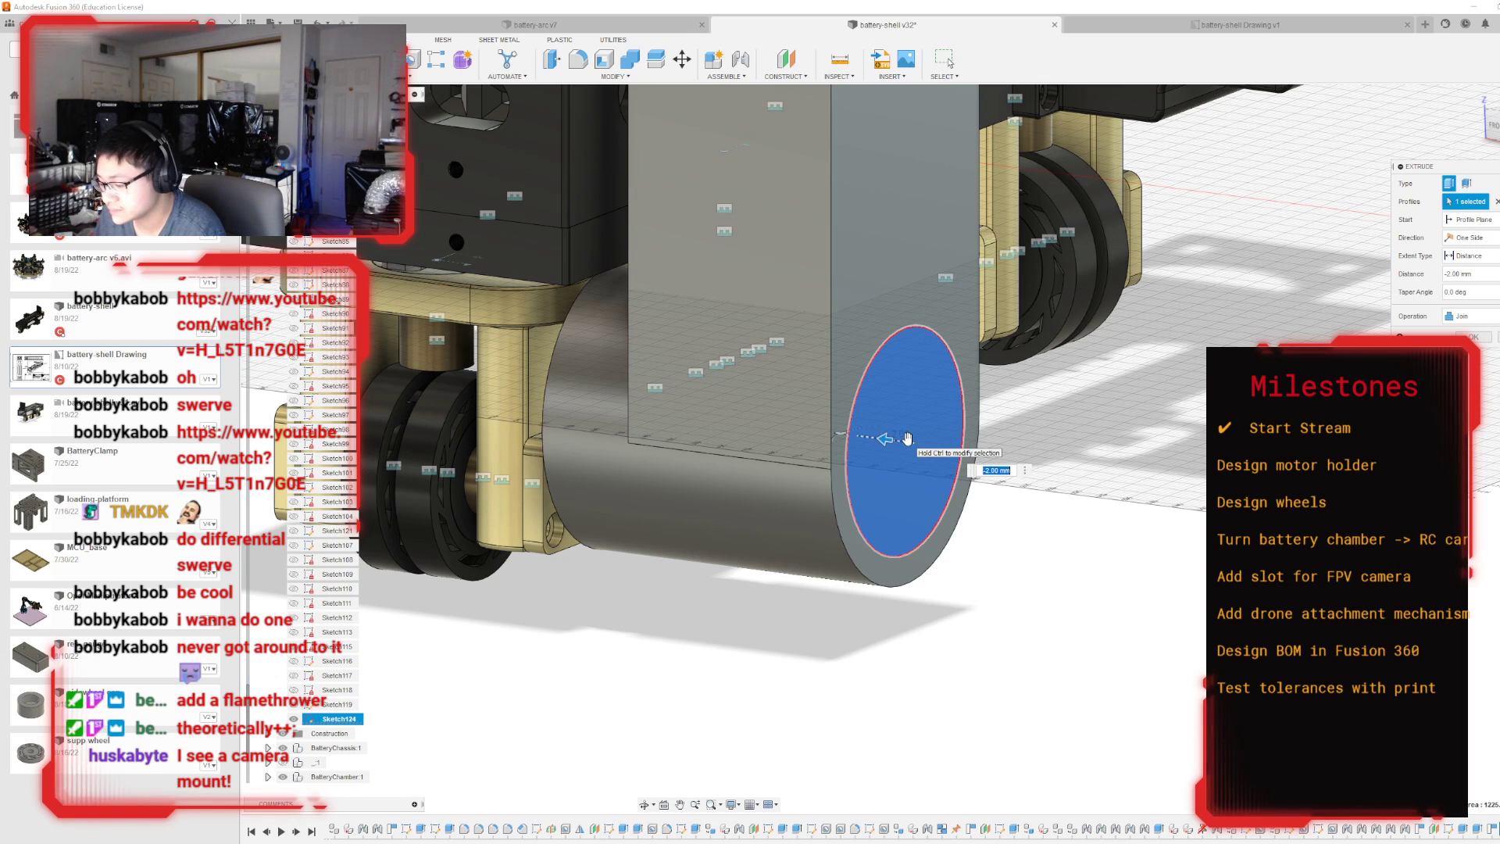
pyautogui.write('.5')
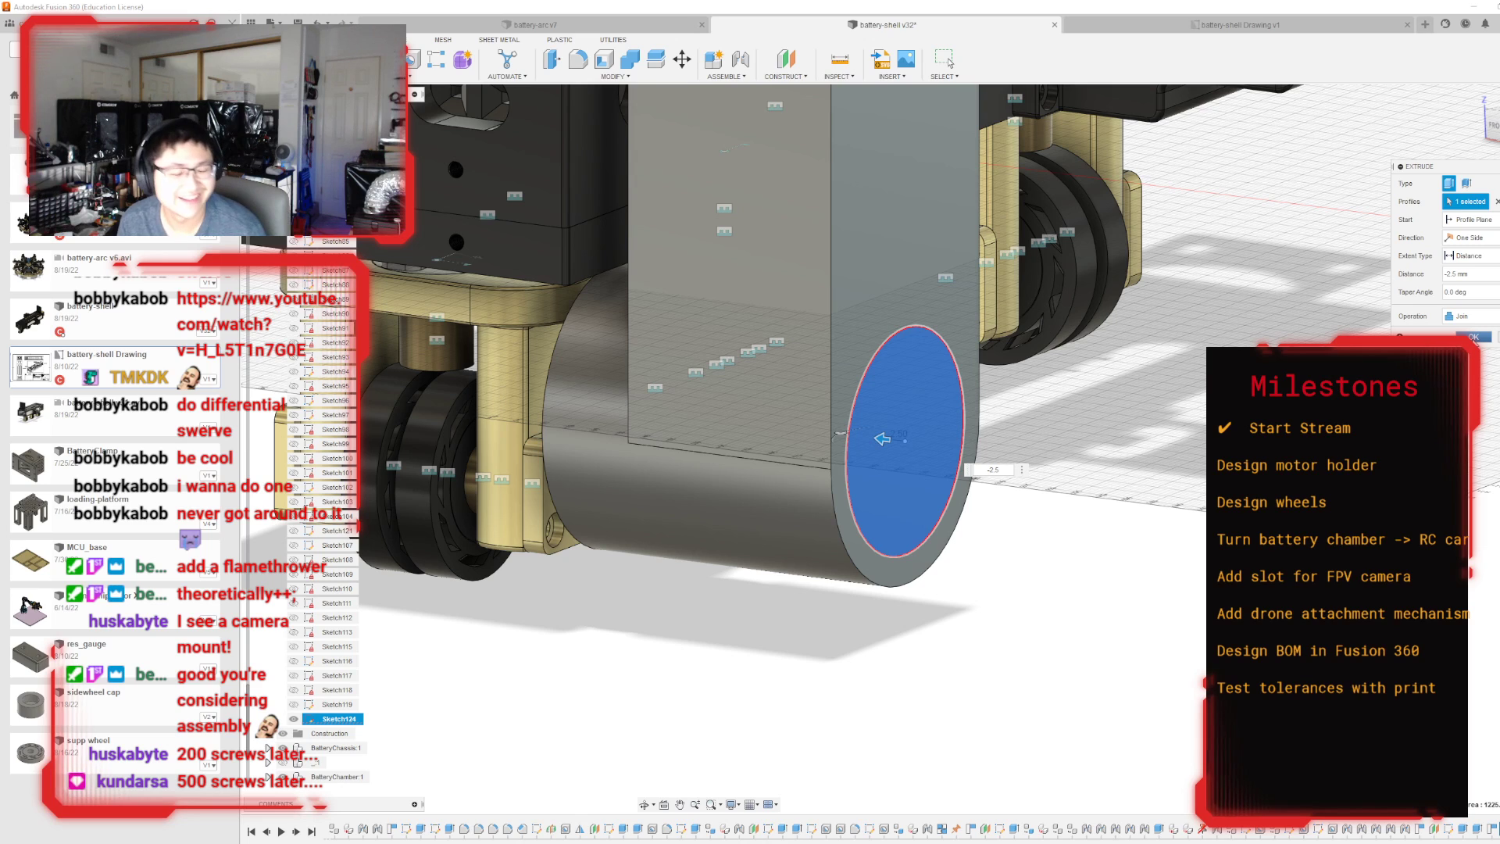
pyautogui.press('Return')
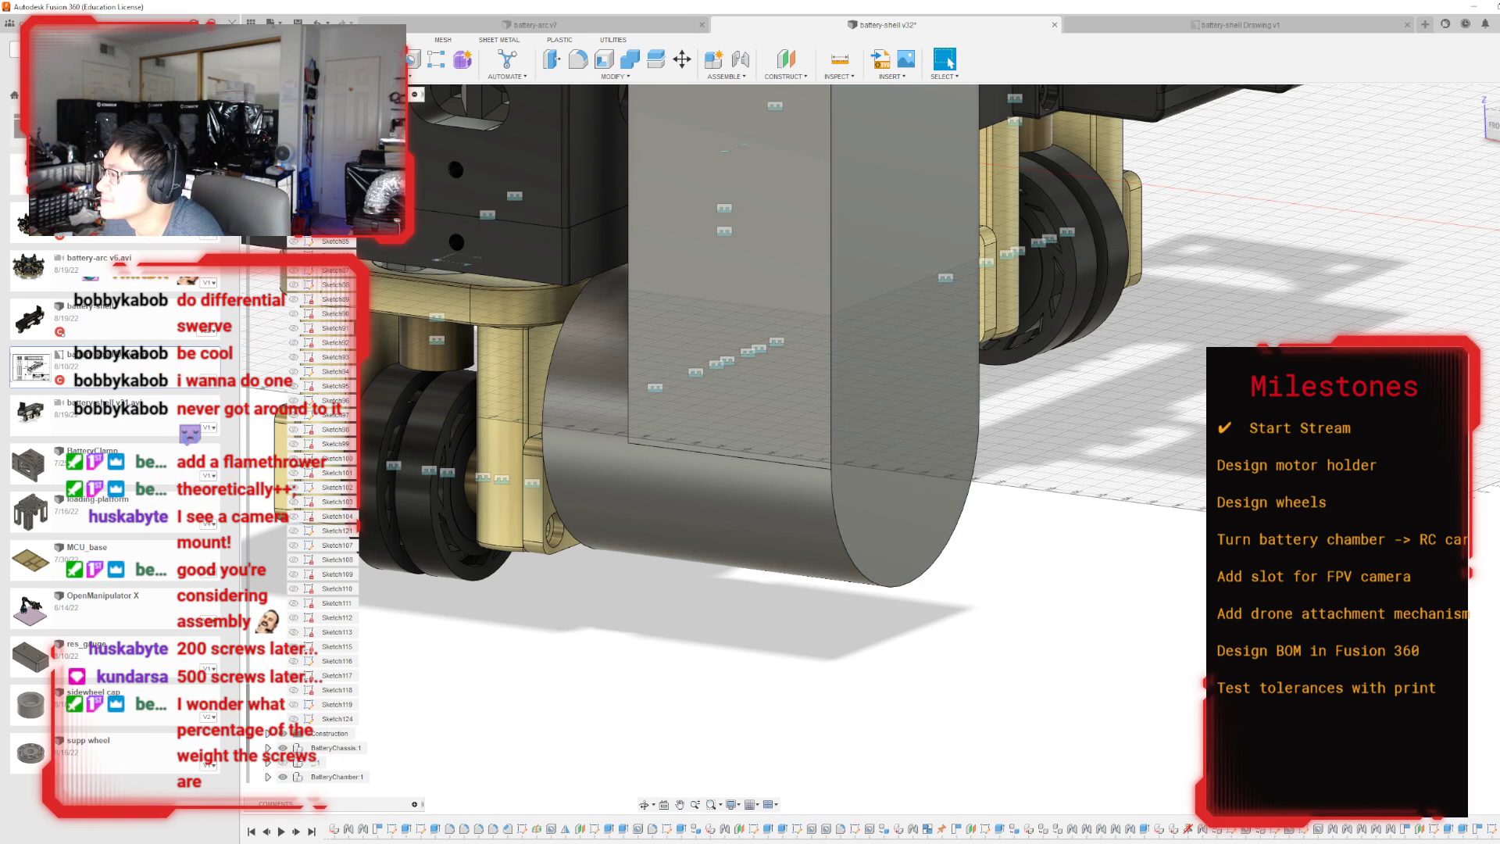
# Start a sketch on the motor holder's outer face and project the ring's wheel-side end face into it.
pyautogui.moveTo(893, 448)
pyautogui.keyDown('shift'); pyautogui.mouseDown(button='middle')
pyautogui.moveTo(857, 444)
pyautogui.moveTo(1055, 390)
pyautogui.moveTo(1188, 398)
pyautogui.moveTo(820, 430)
pyautogui.moveTo(848, 426)
pyautogui.moveTo(797, 344)
pyautogui.moveTo(828, 390)
pyautogui.moveTo(898, 422)
pyautogui.moveTo(1016, 437)
pyautogui.moveTo(1136, 418)
pyautogui.moveTo(789, 413)
pyautogui.mouseUp(button='middle'); pyautogui.keyUp('shift')
pyautogui.click(823, 469)
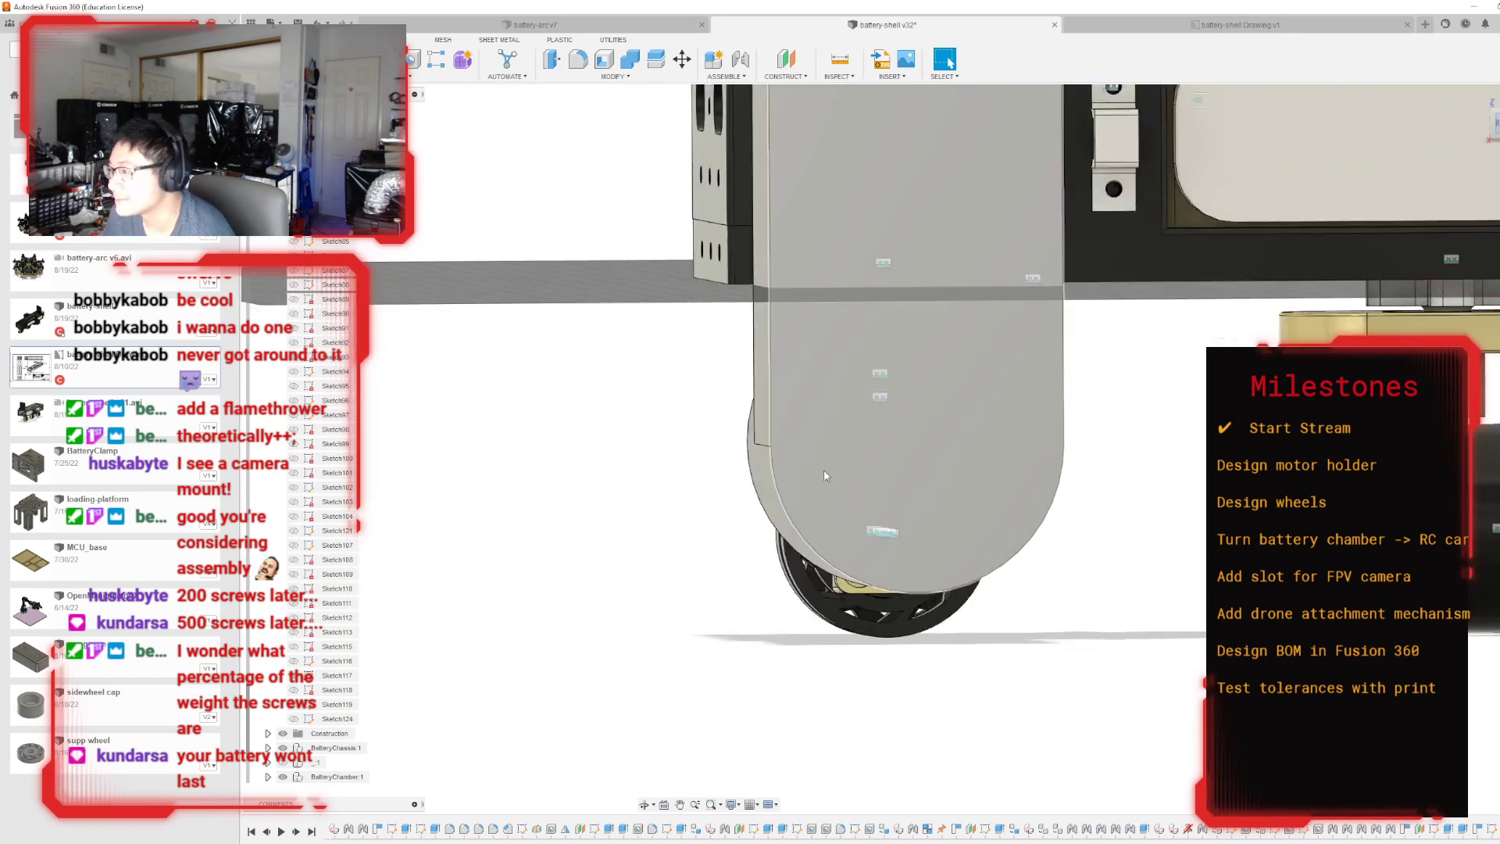
pyautogui.press('p')
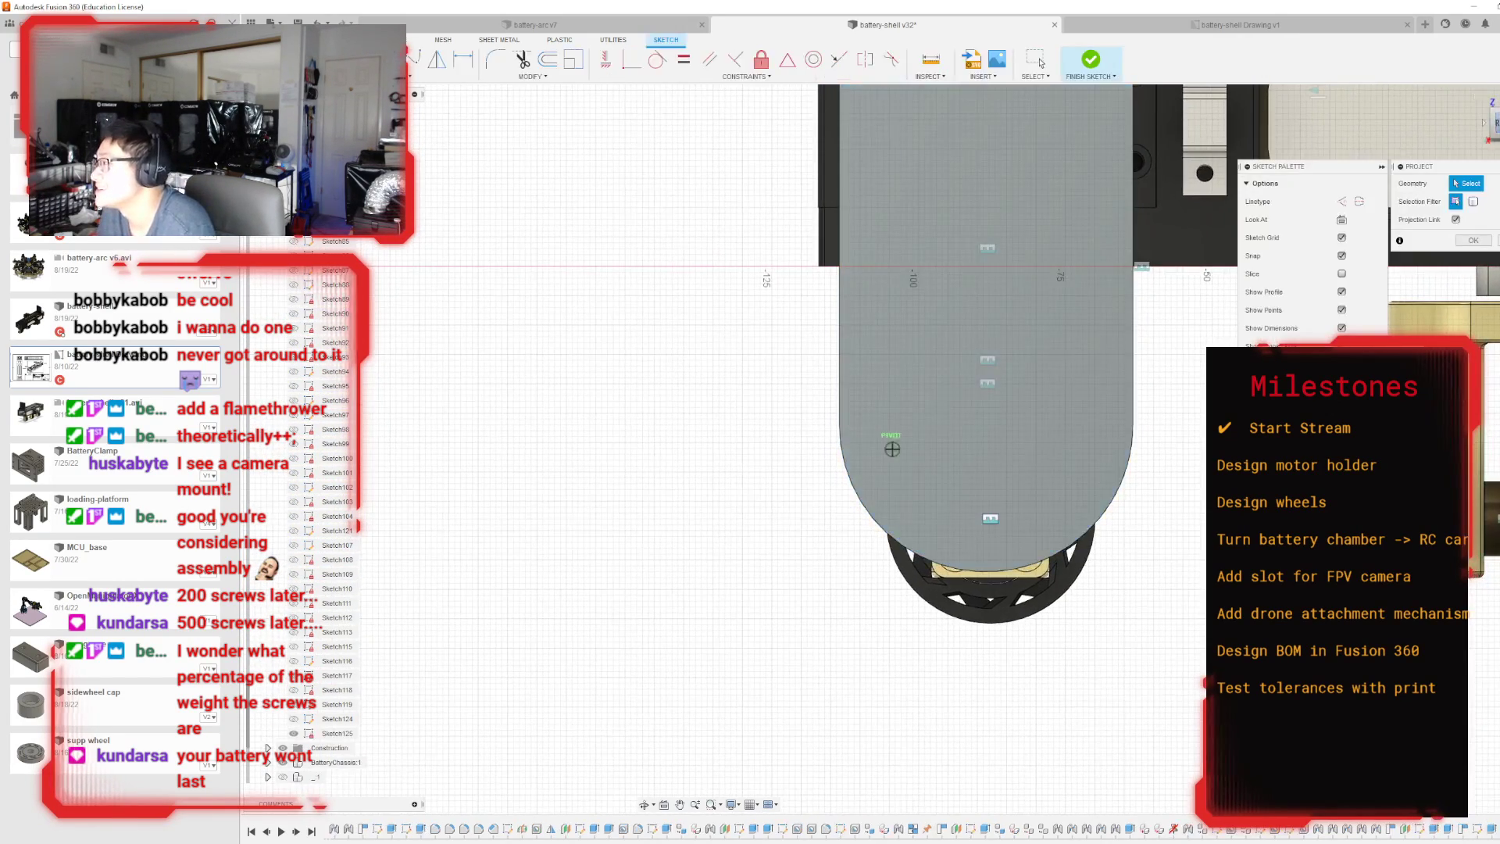
pyautogui.keyDown('shift'); pyautogui.moveTo(891, 448); pyautogui.dragTo(969, 350, button='middle'); pyautogui.keyUp('shift')
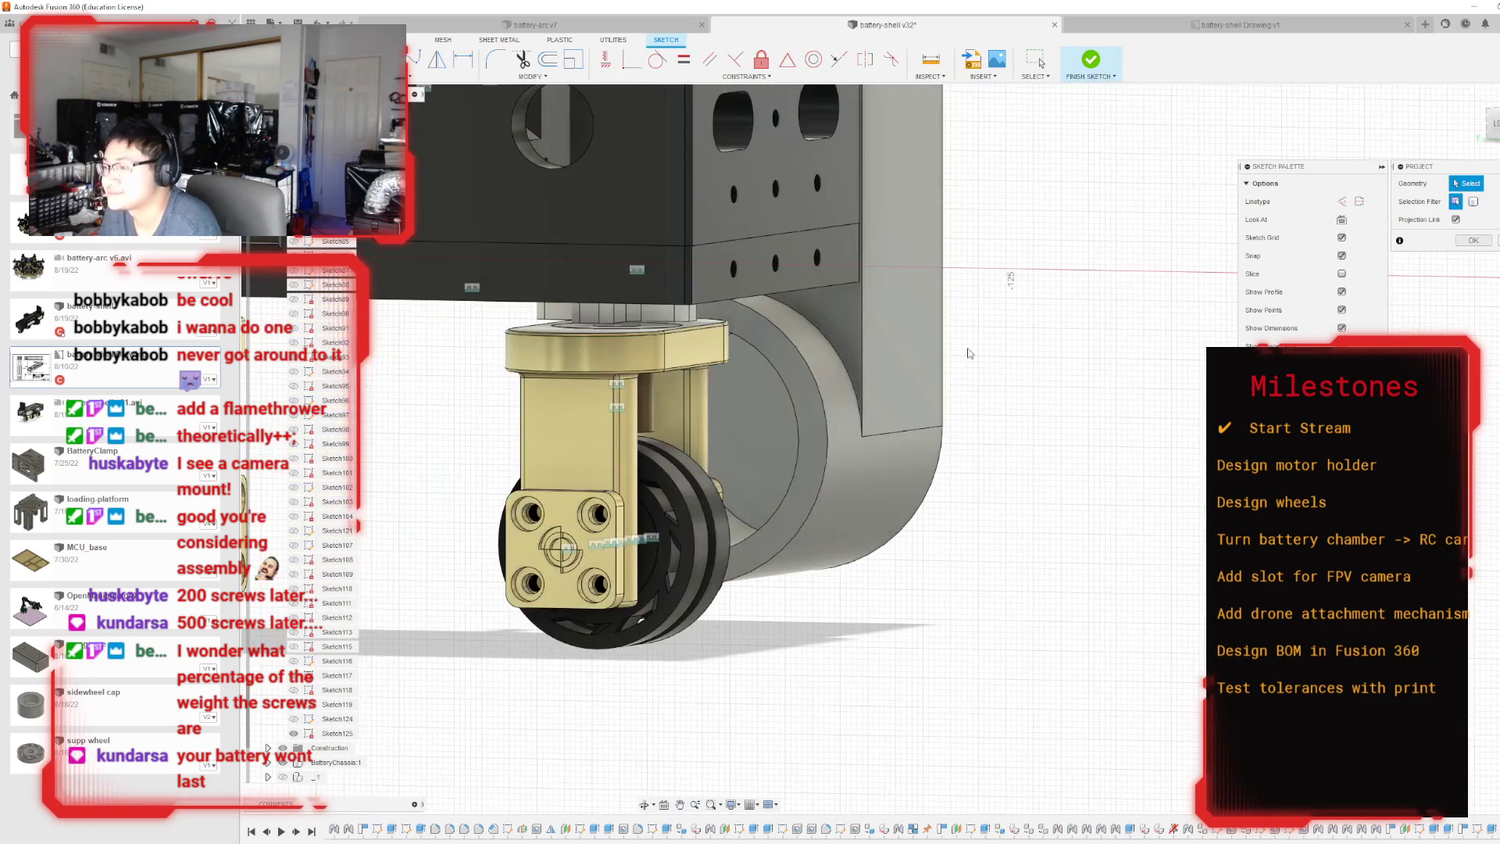
pyautogui.click(817, 442)
pyautogui.keyDown('shift'); pyautogui.moveTo(890, 449); pyautogui.dragTo(796, 422, button='middle'); pyautogui.keyUp('shift')
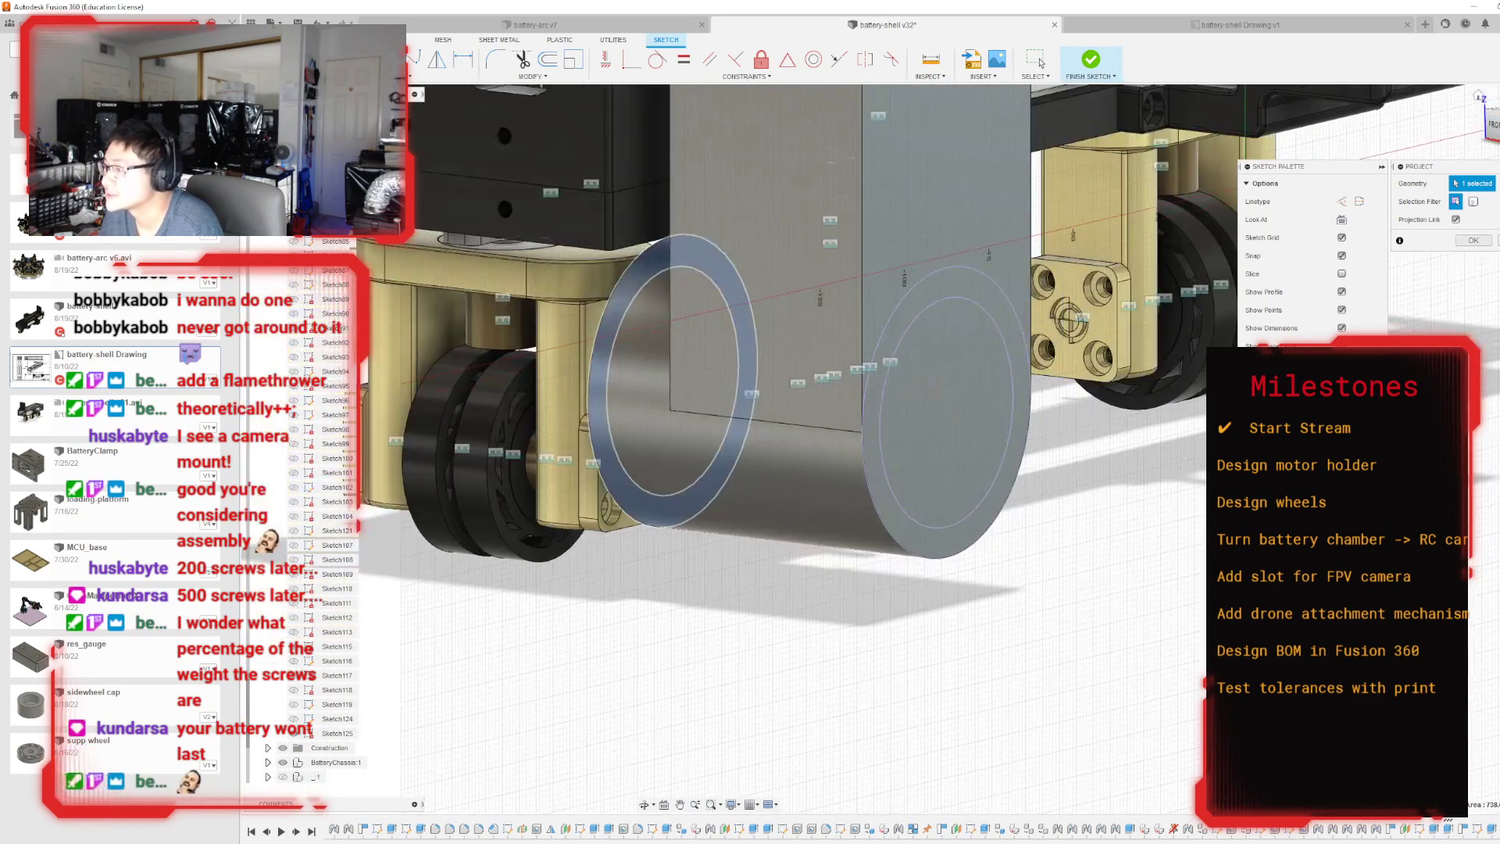
pyautogui.click(1472, 240)
# Measure the smaller projected circle on the motor holder's outer face.
pyautogui.moveTo(1496, 123); pyautogui.dragTo(1406, 131)
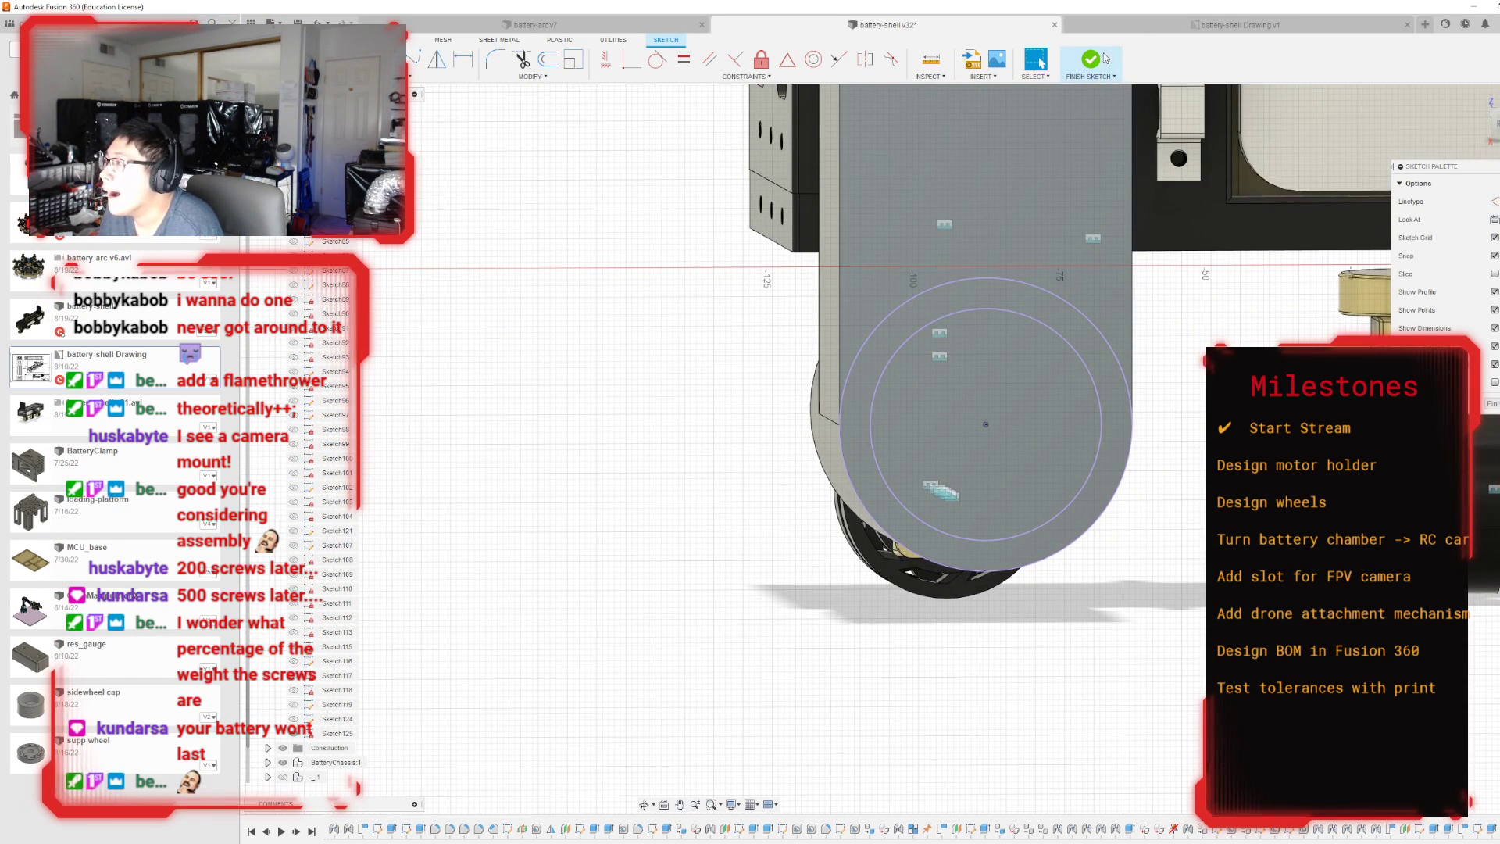
pyautogui.scroll(2, 1019, 460)
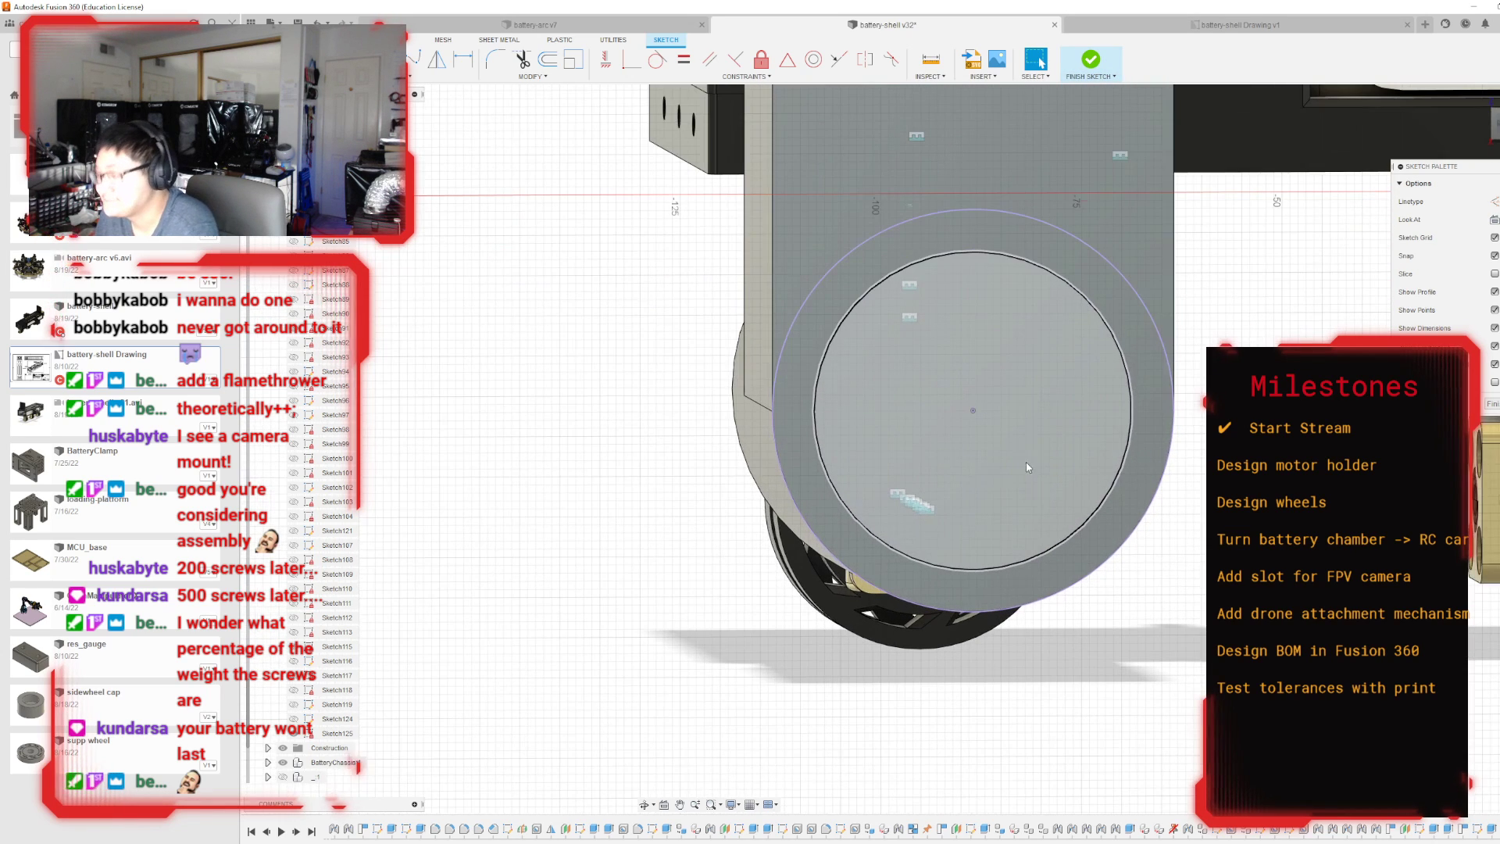
pyautogui.click(1497, 124)
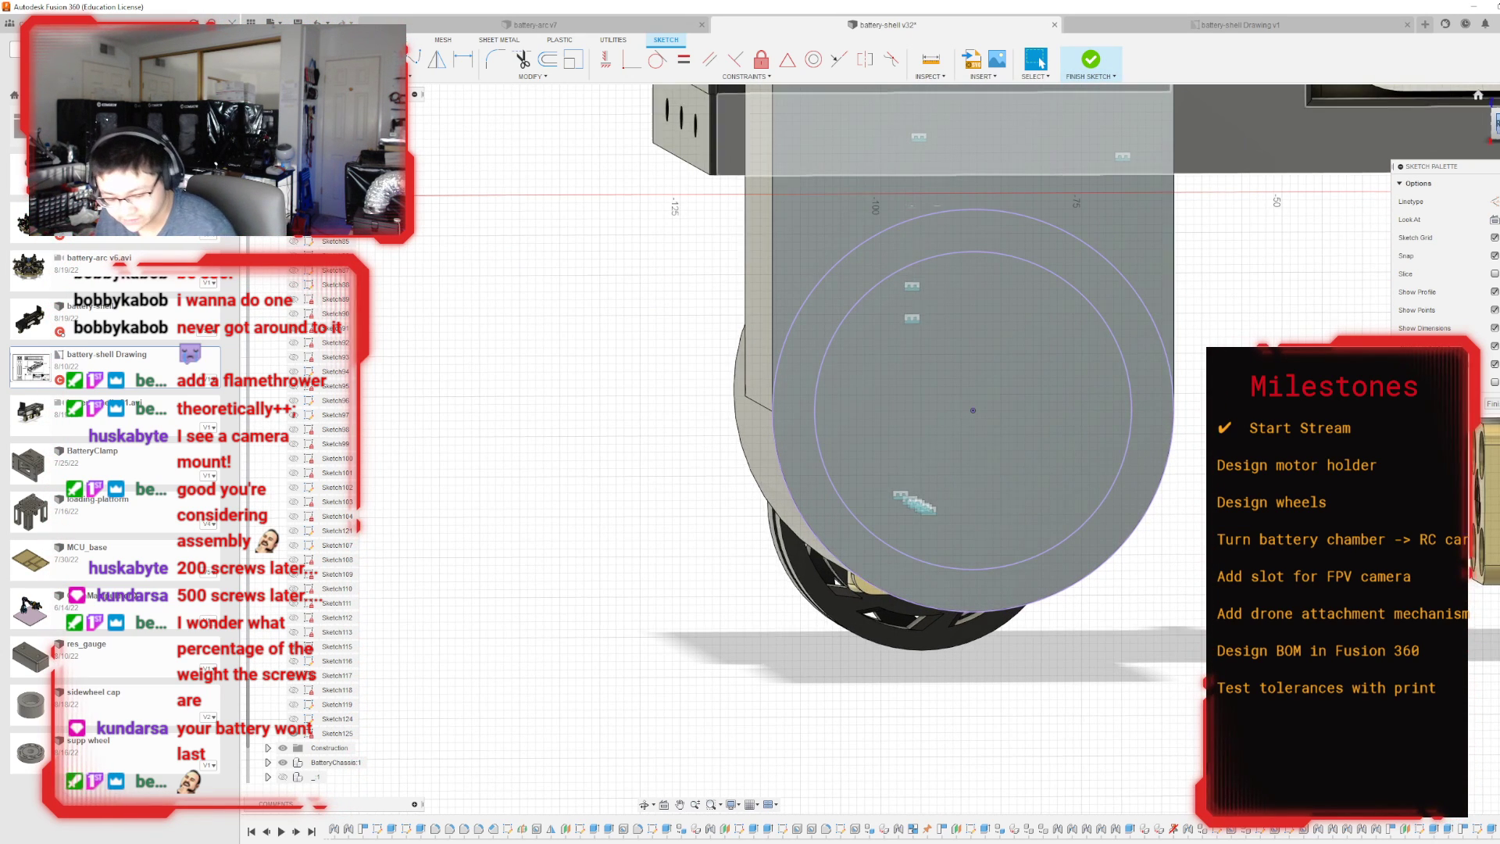
pyautogui.scroll(2, 1004, 284)
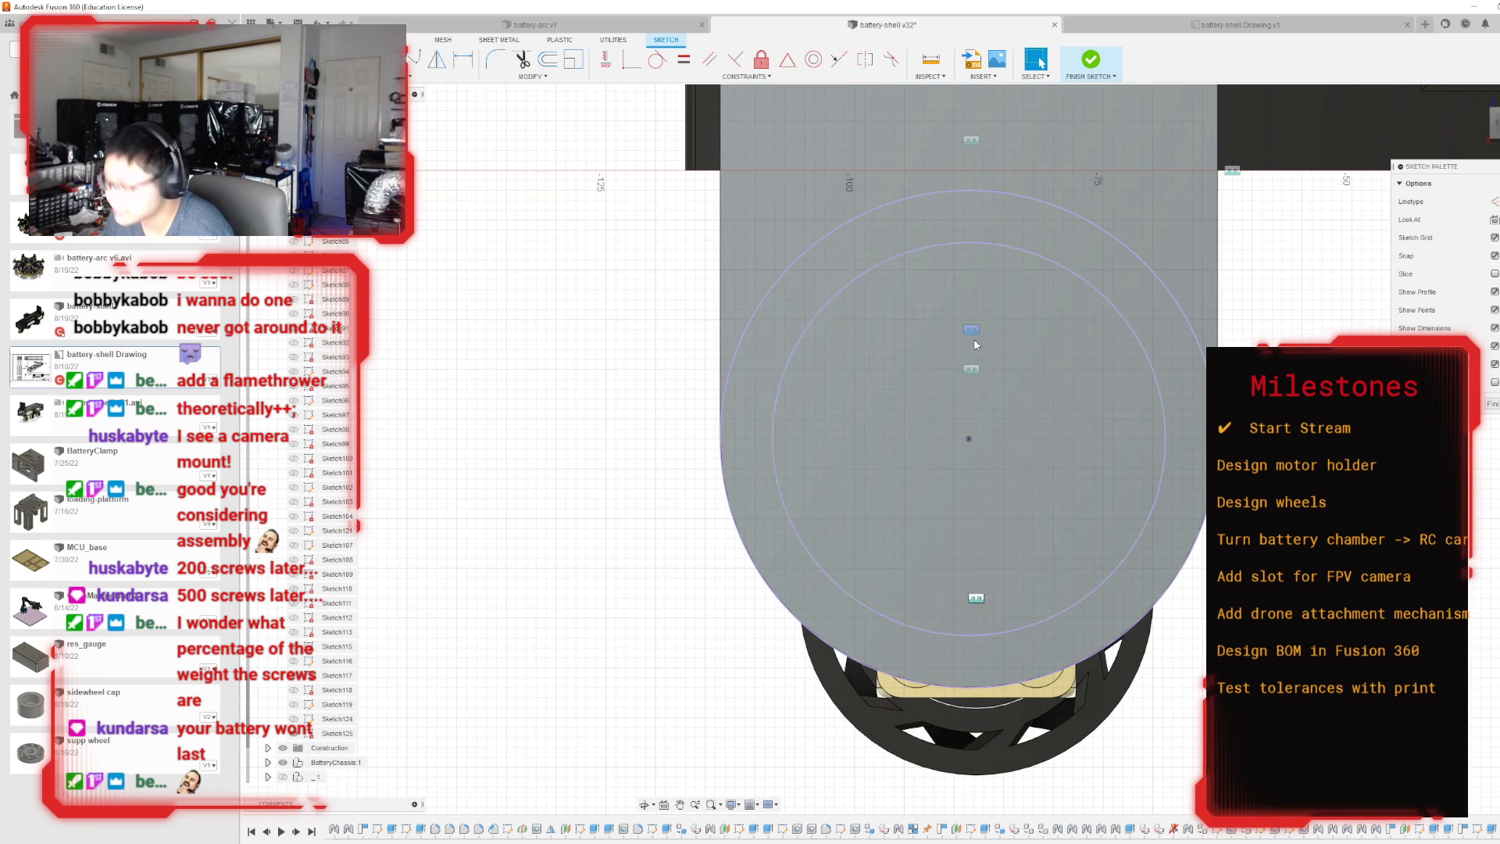
pyautogui.click(930, 61)
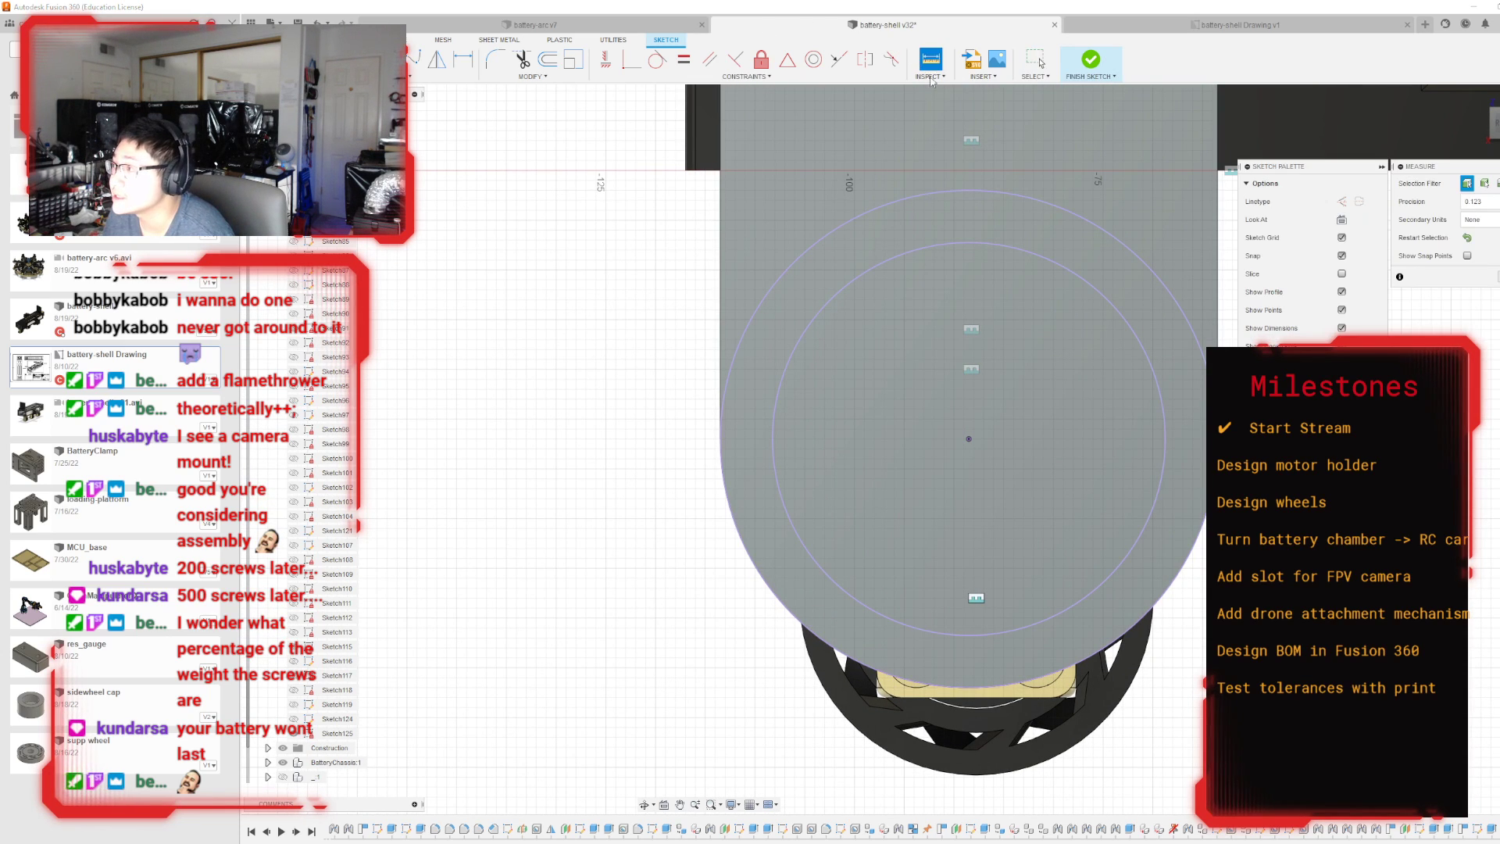
pyautogui.click(949, 244)
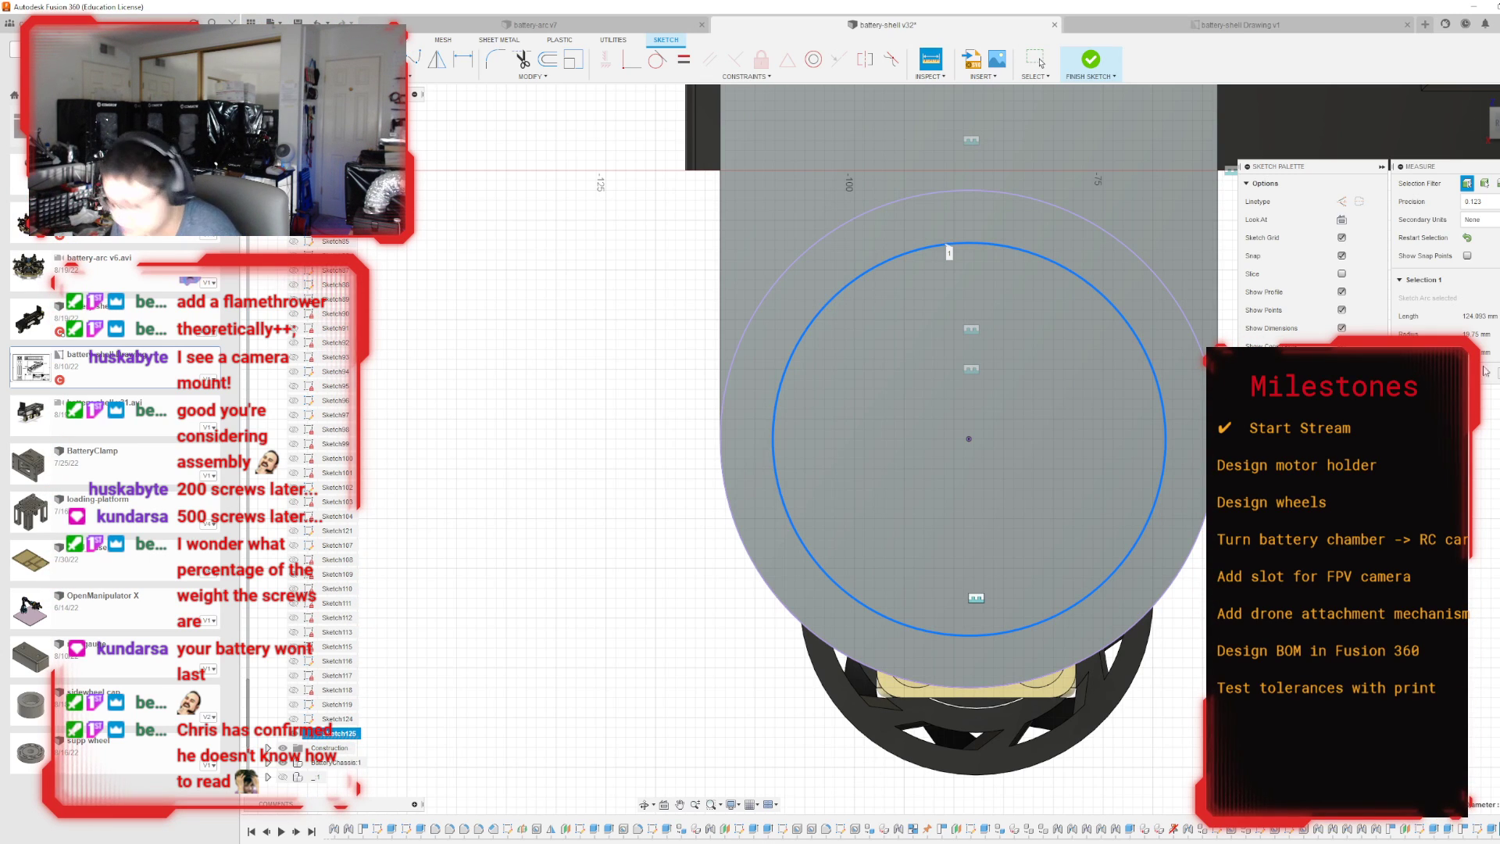
pyautogui.press('Escape')
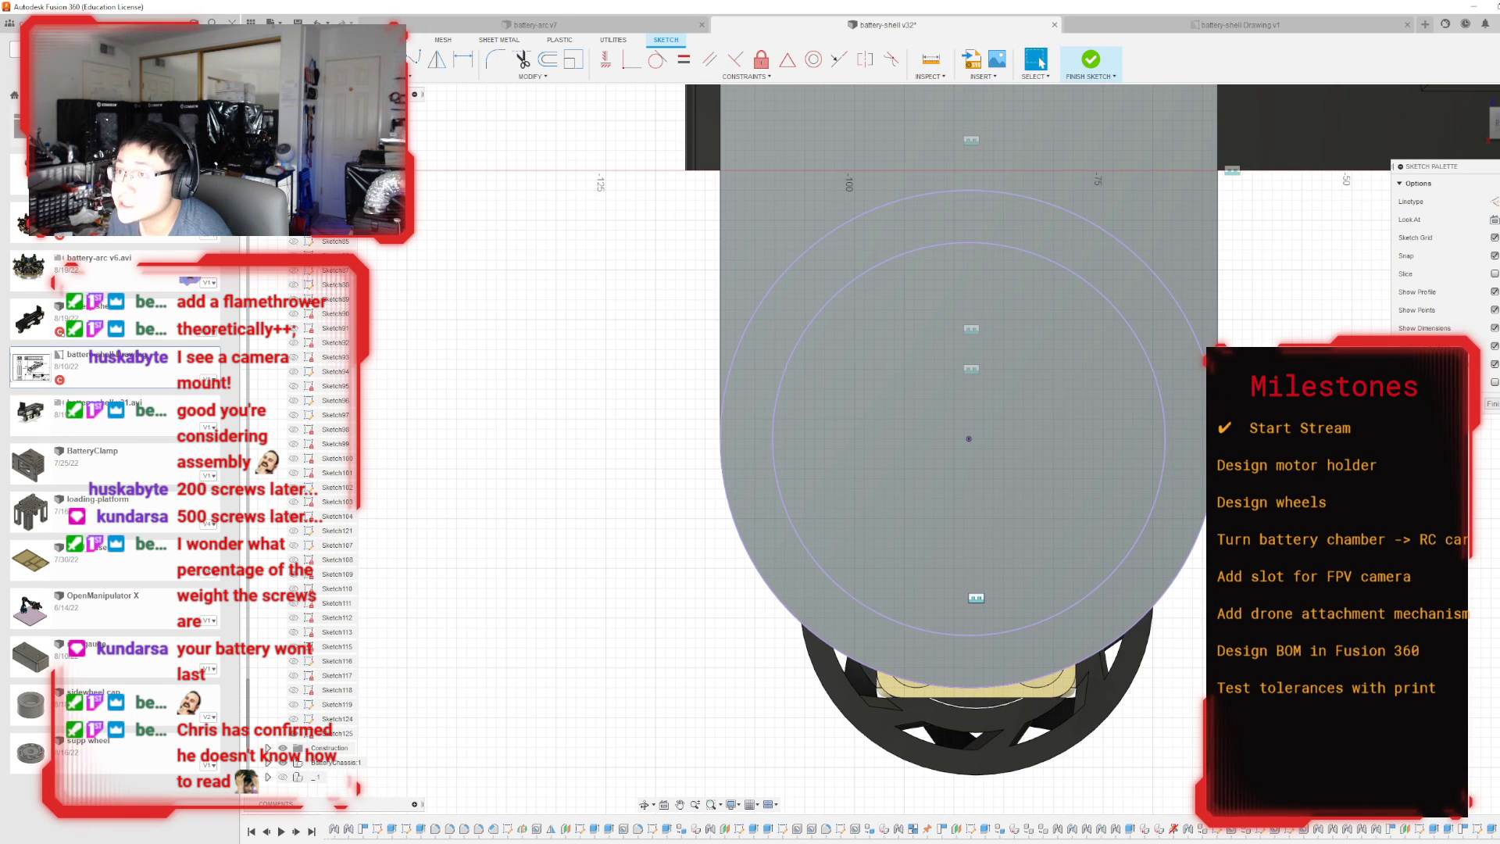
# Place a sketch point vertically above the ring's centre, inside the smaller projected circle.
pyautogui.press('r')
pyautogui.click(397, 76)
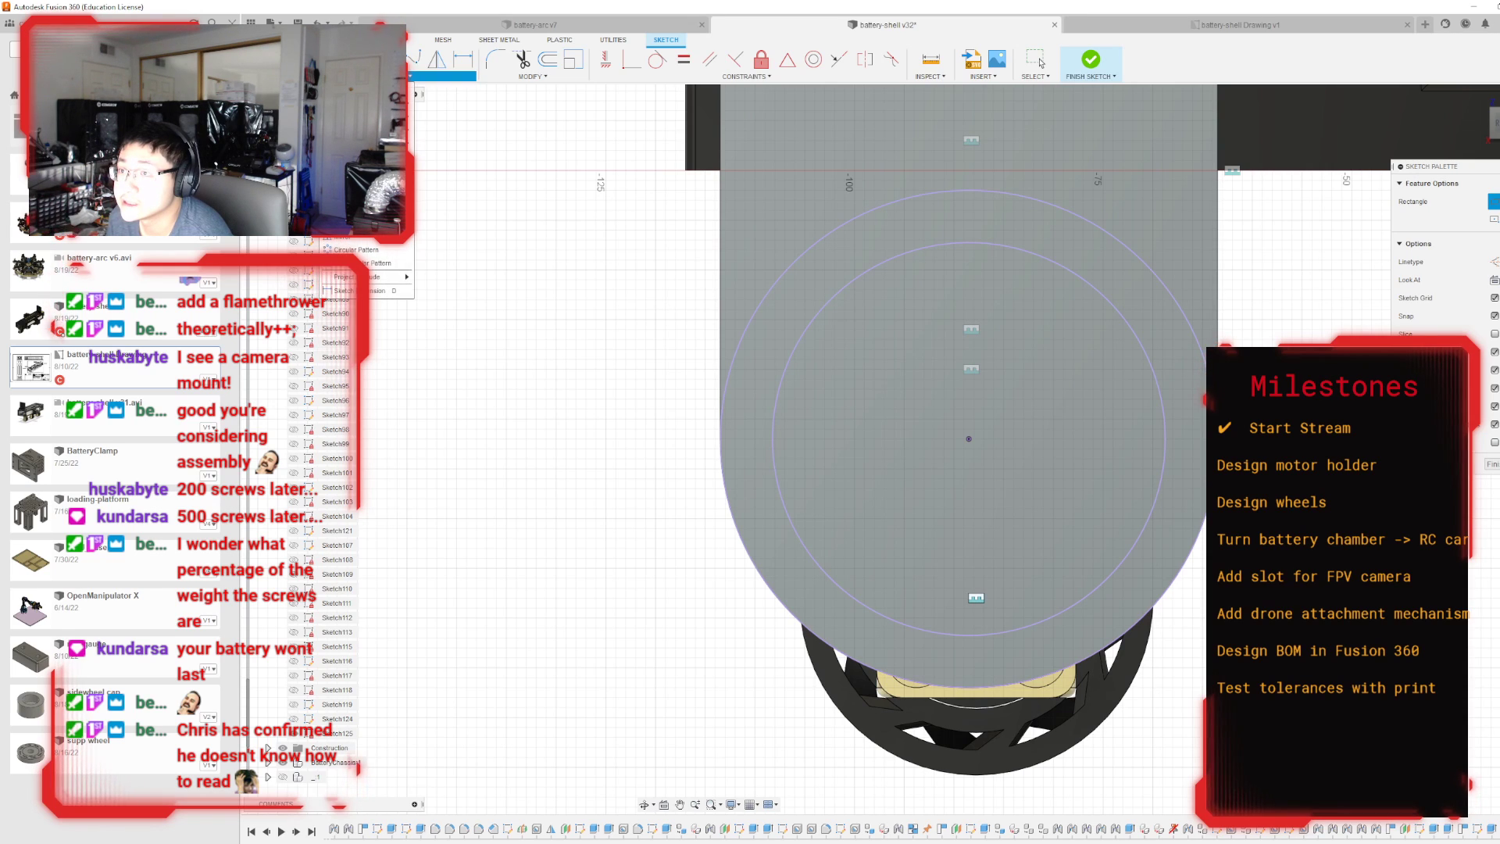
pyautogui.click(351, 207)
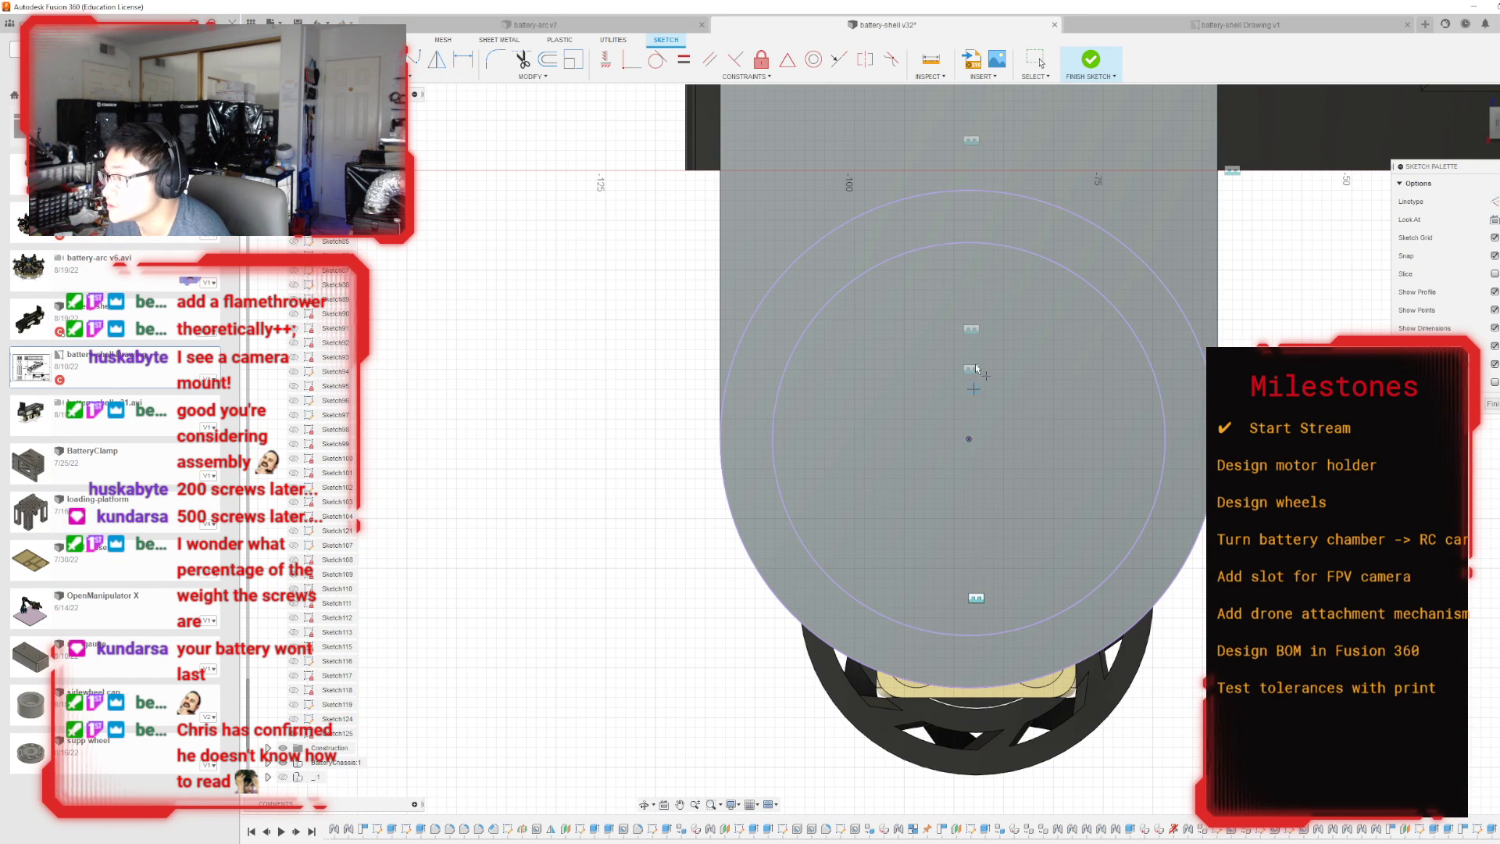
pyautogui.click(968, 319)
pyautogui.press('Escape')
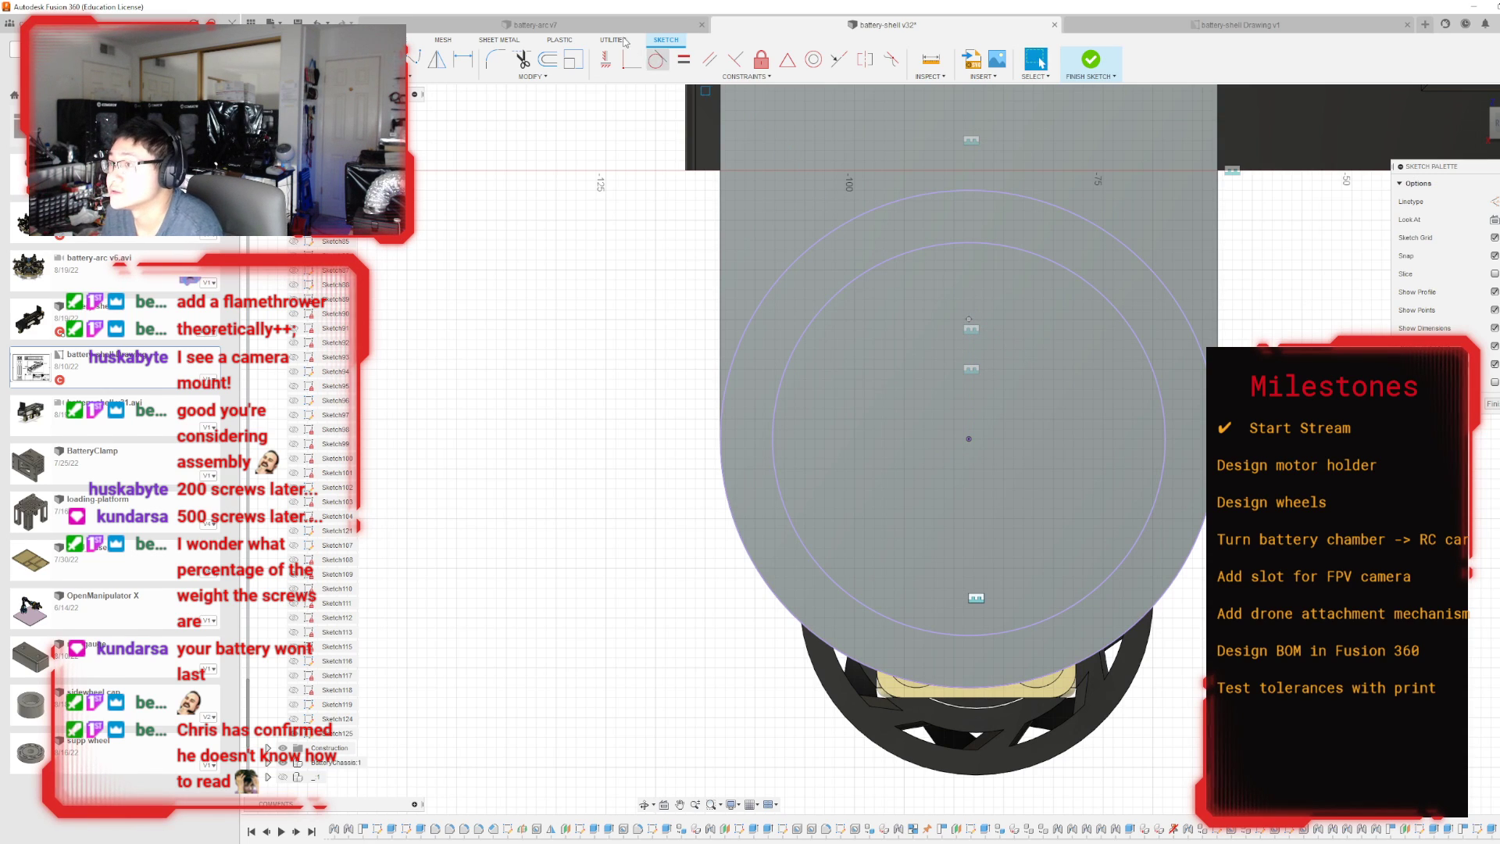
# Dimension the sketch point 16 mm vertically from the ring's centre.
pyautogui.click(463, 61)
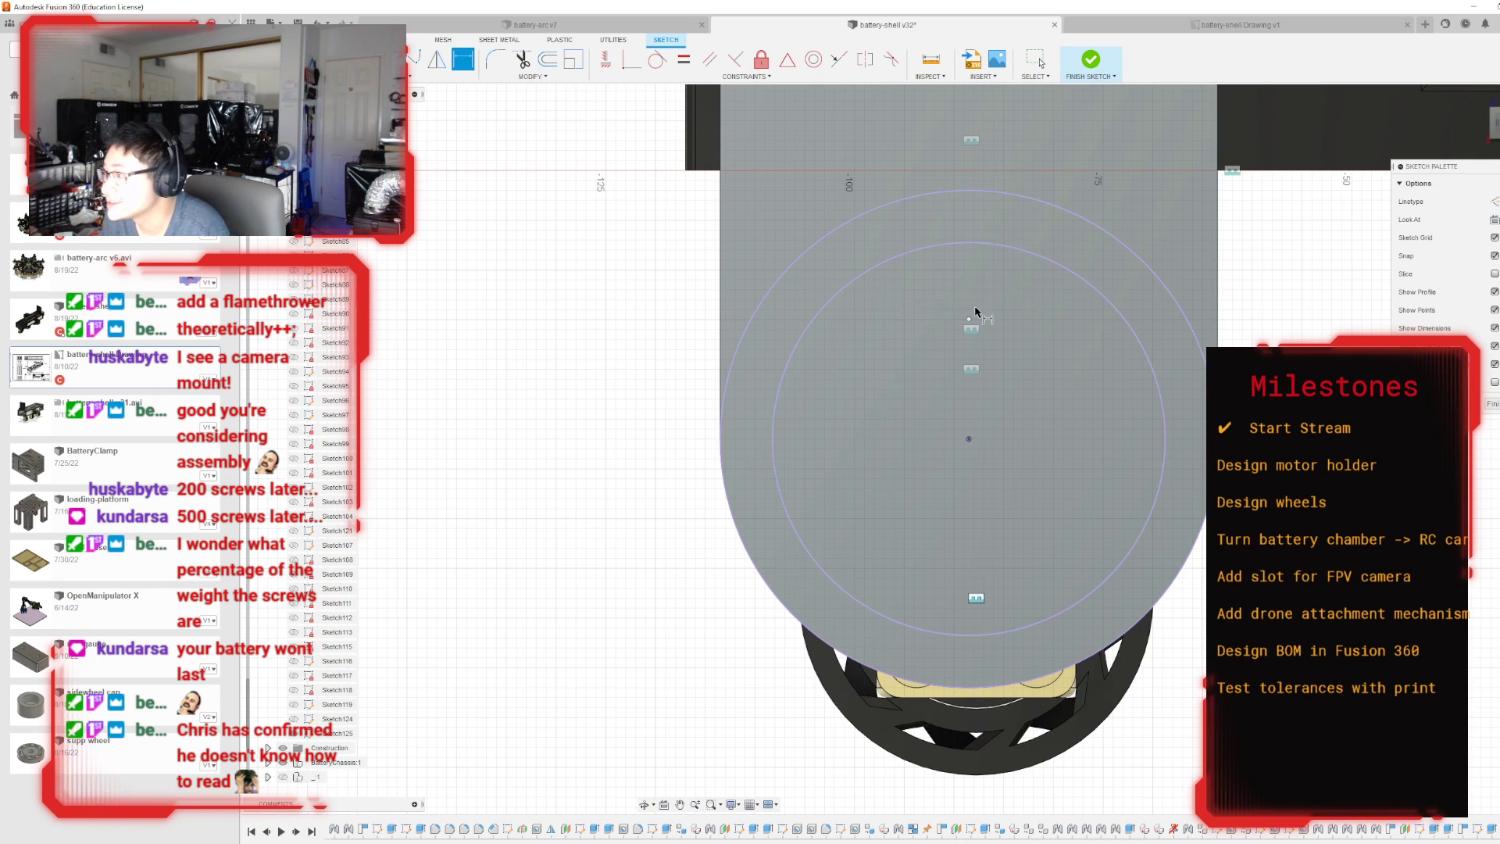
pyautogui.click(969, 338)
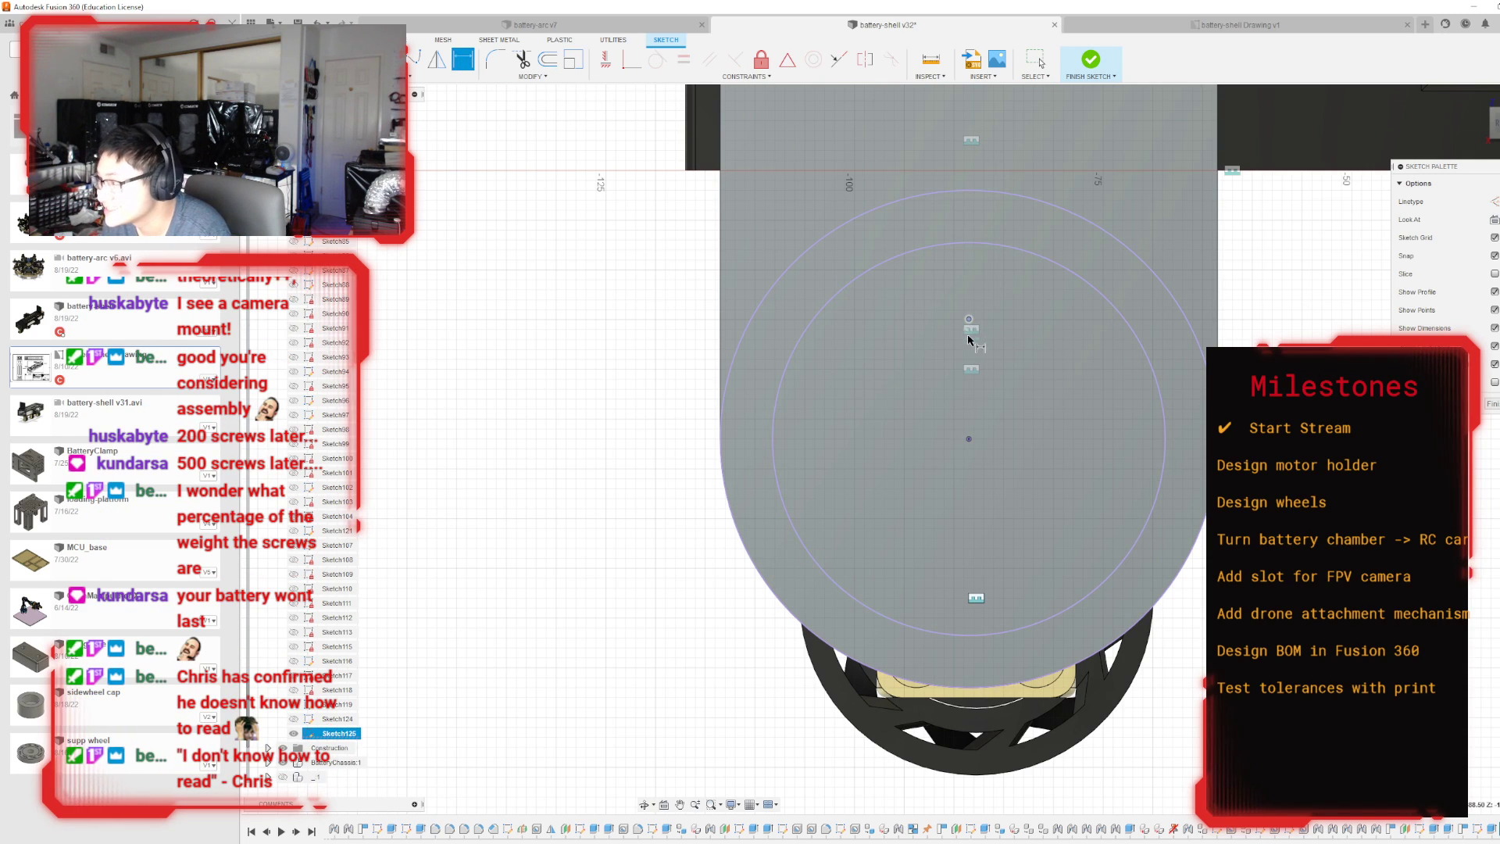
pyautogui.click(969, 438)
pyautogui.click(1010, 385)
pyautogui.write('3')
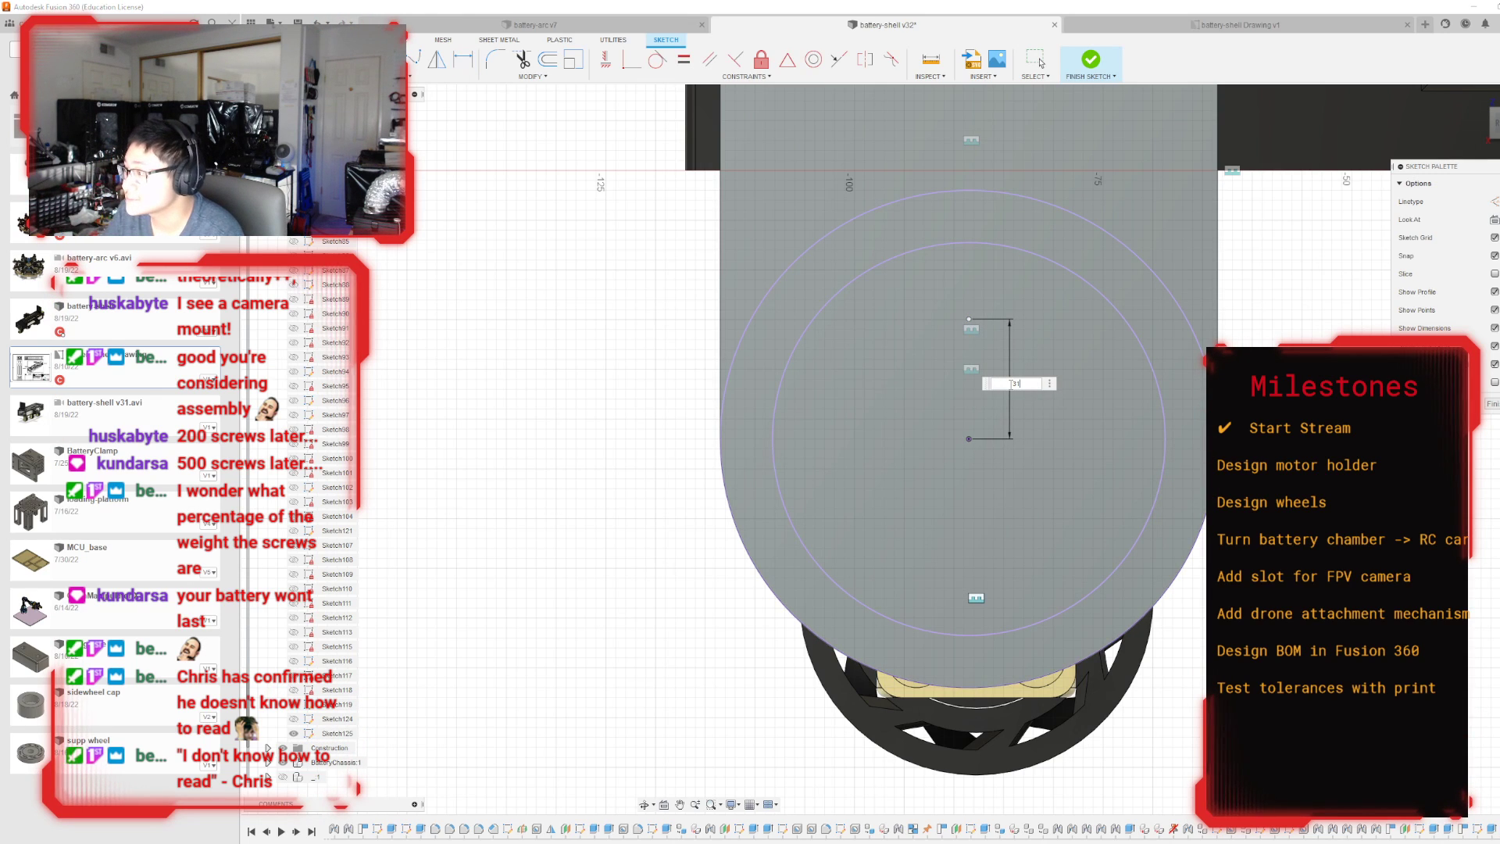
pyautogui.write('1')
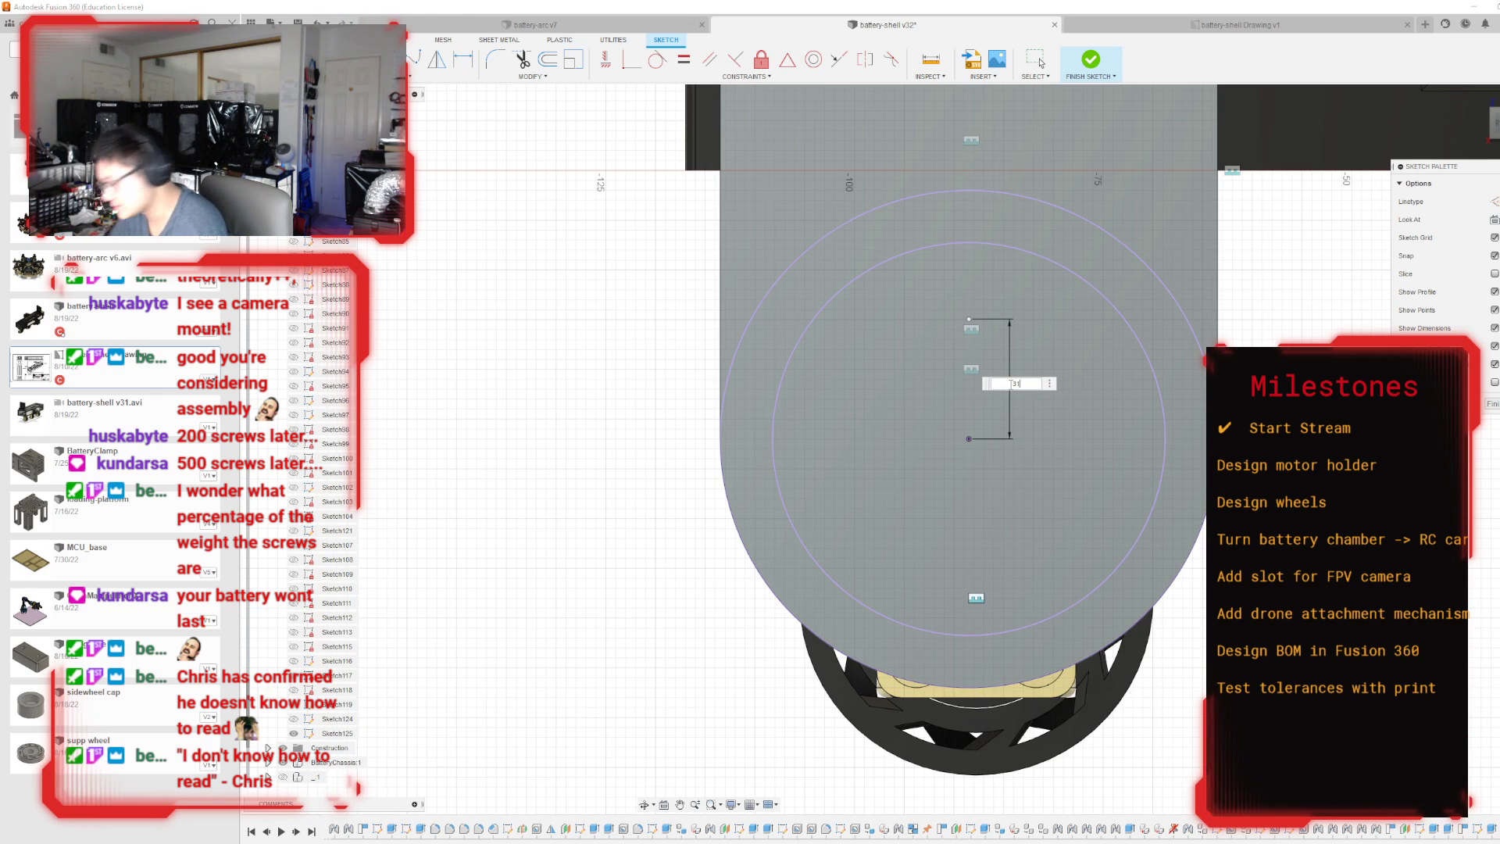
pyautogui.press('BackSpace')
pyautogui.press('BackSpace')
pyautogui.write('16')
pyautogui.press('Return')
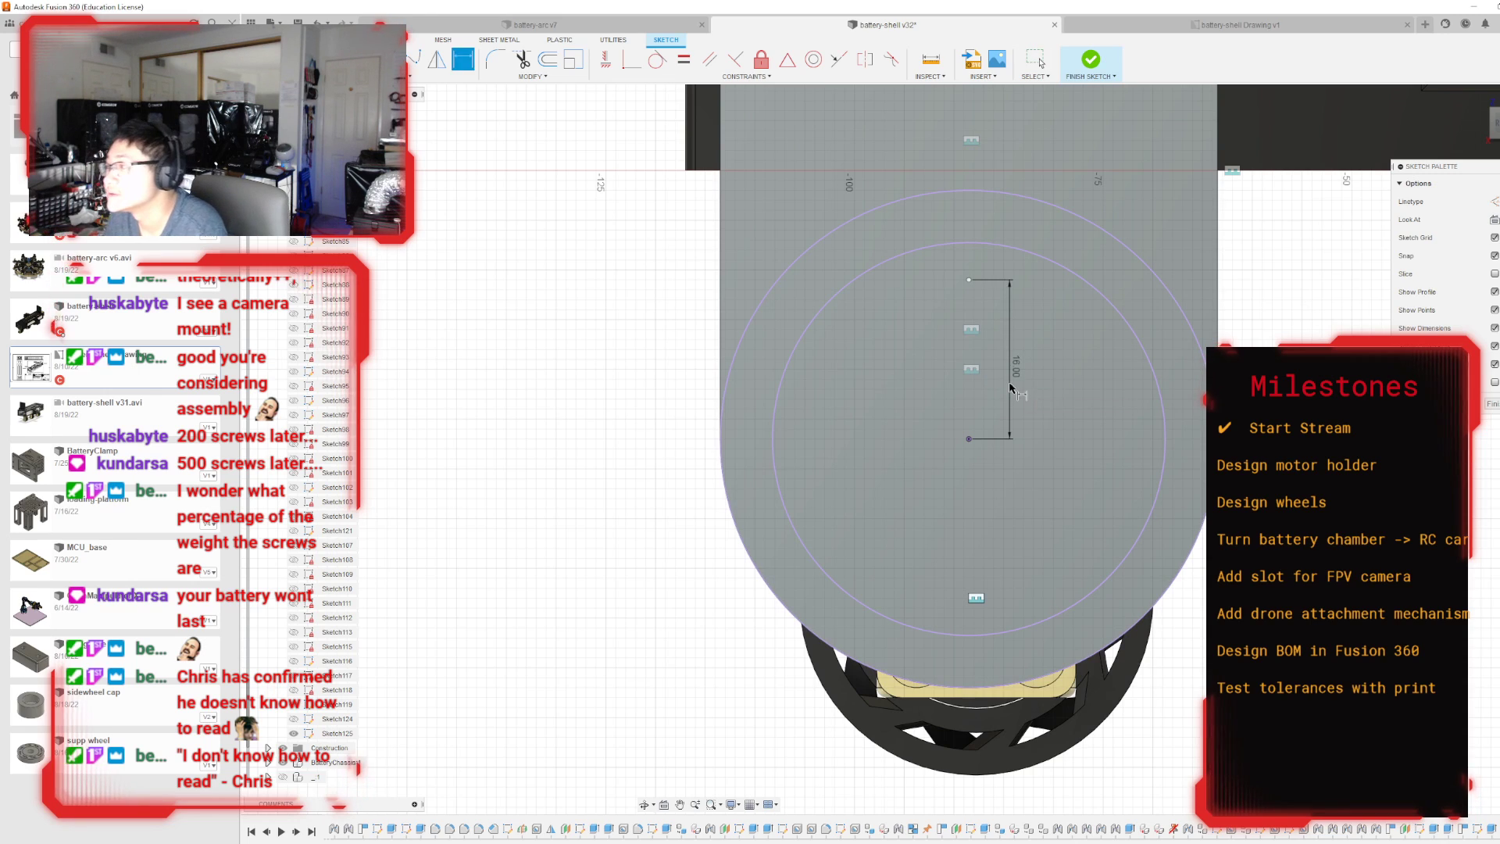
# Circular-pattern the sketch point around the ring's centre into six evenly spaced points and finish the sketch.
pyautogui.click(441, 76)
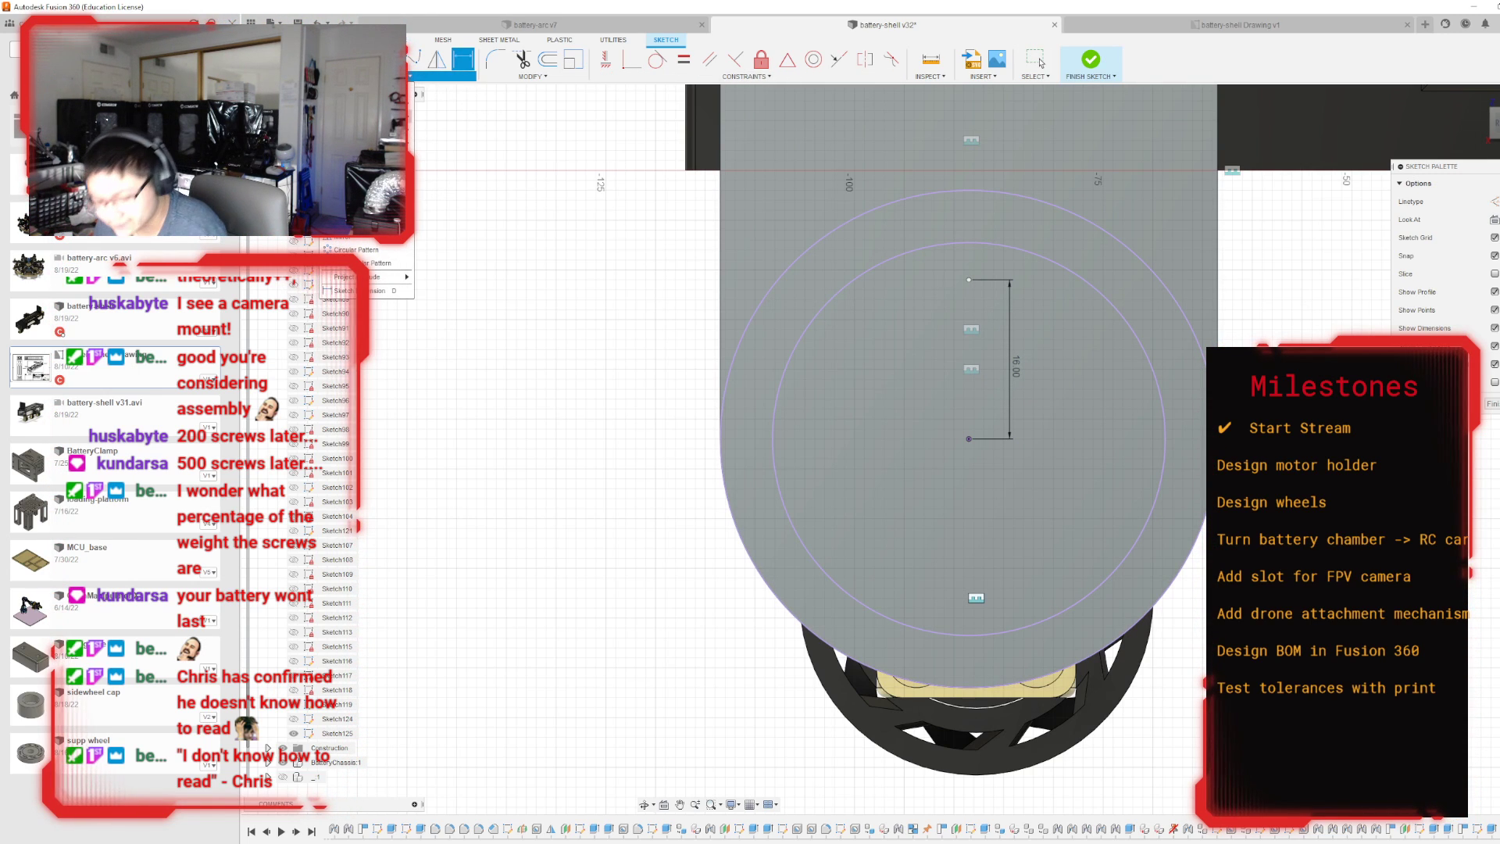
pyautogui.moveTo(367, 116)
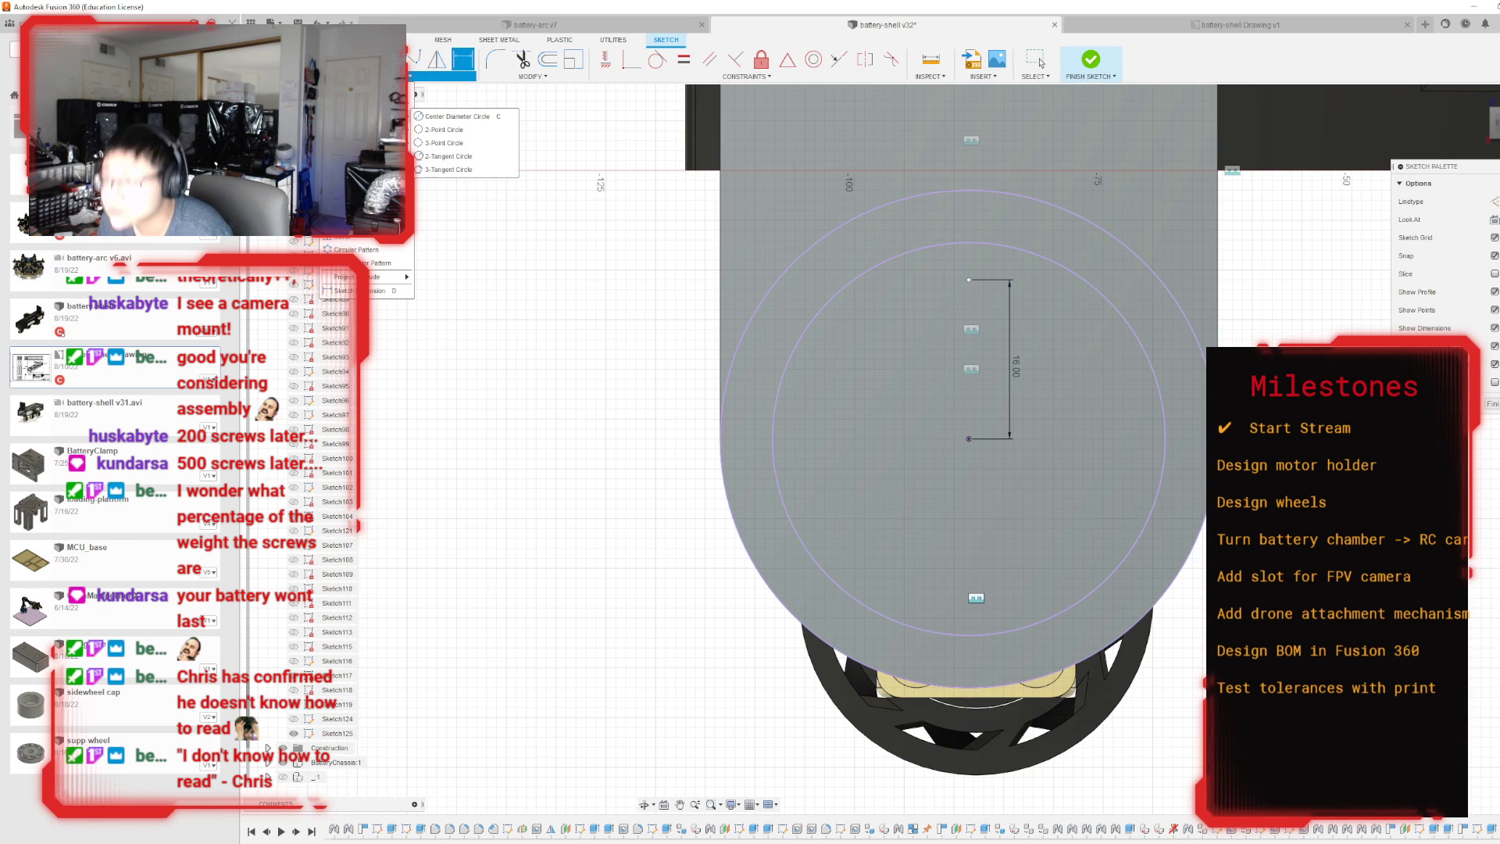
pyautogui.click(353, 249)
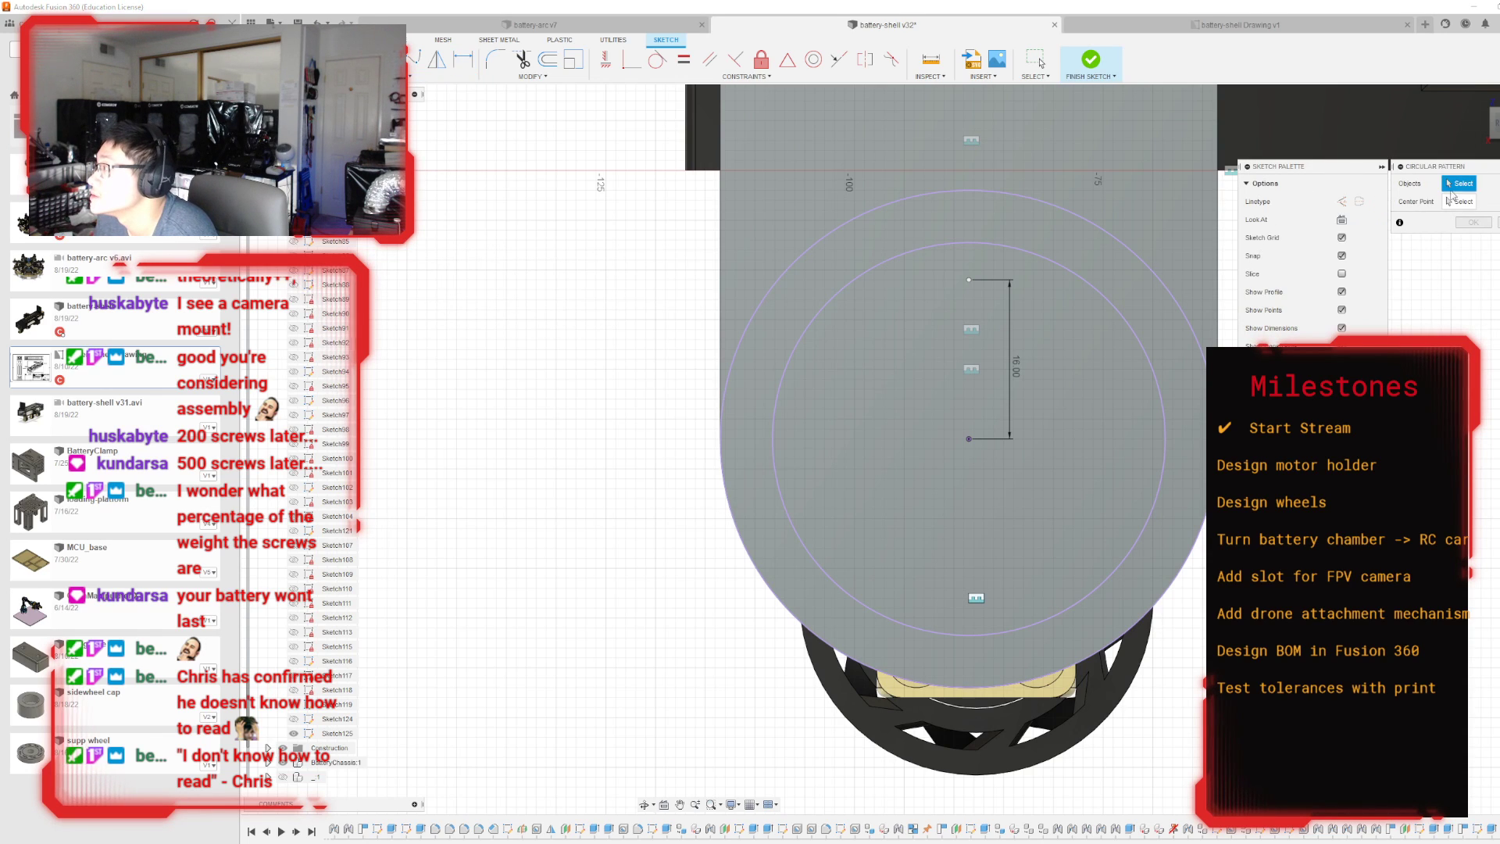
pyautogui.click(967, 280)
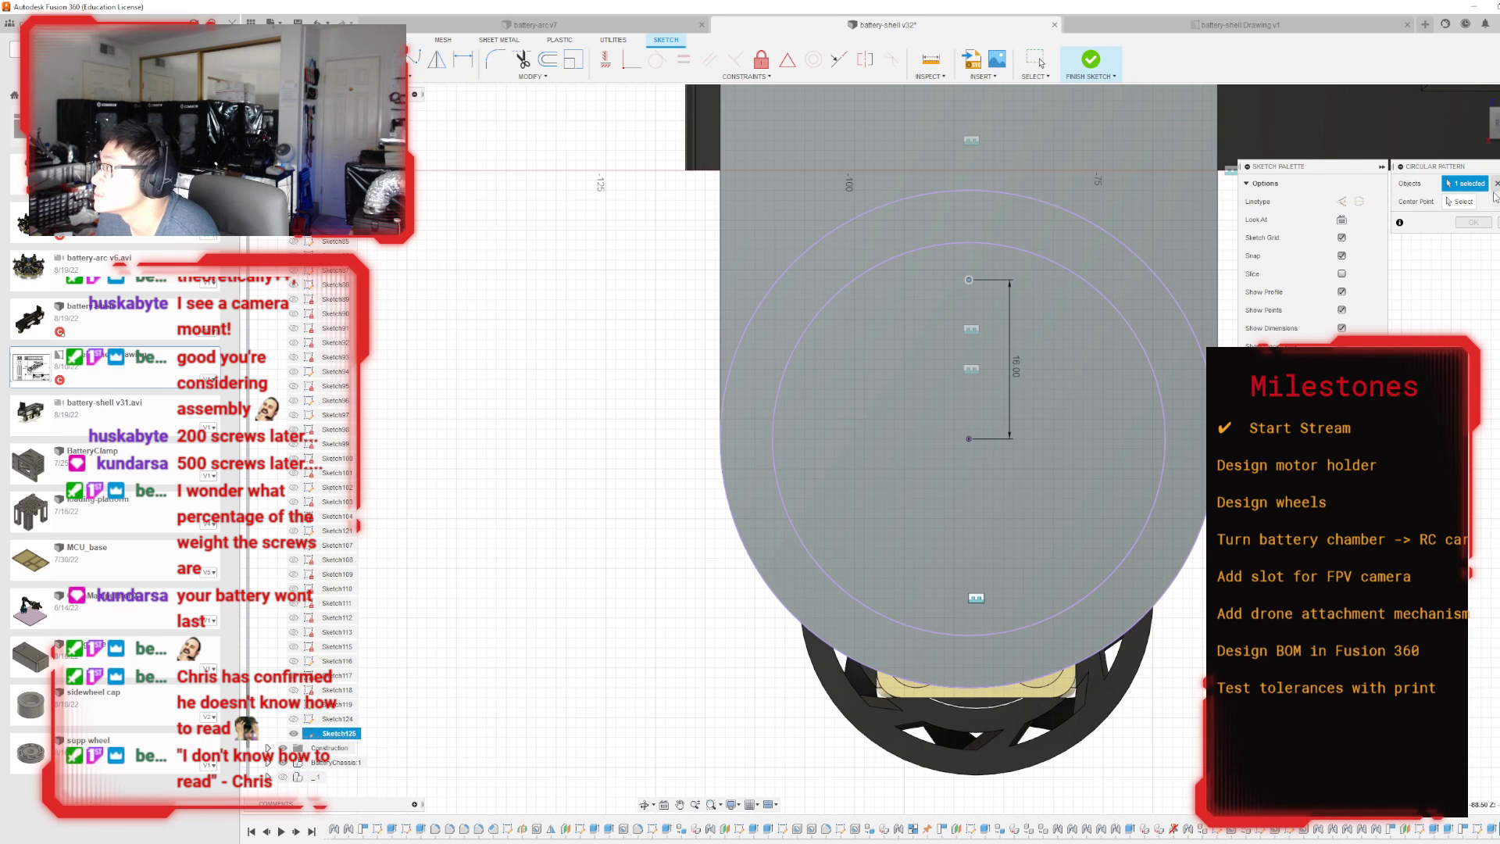
pyautogui.click(969, 438)
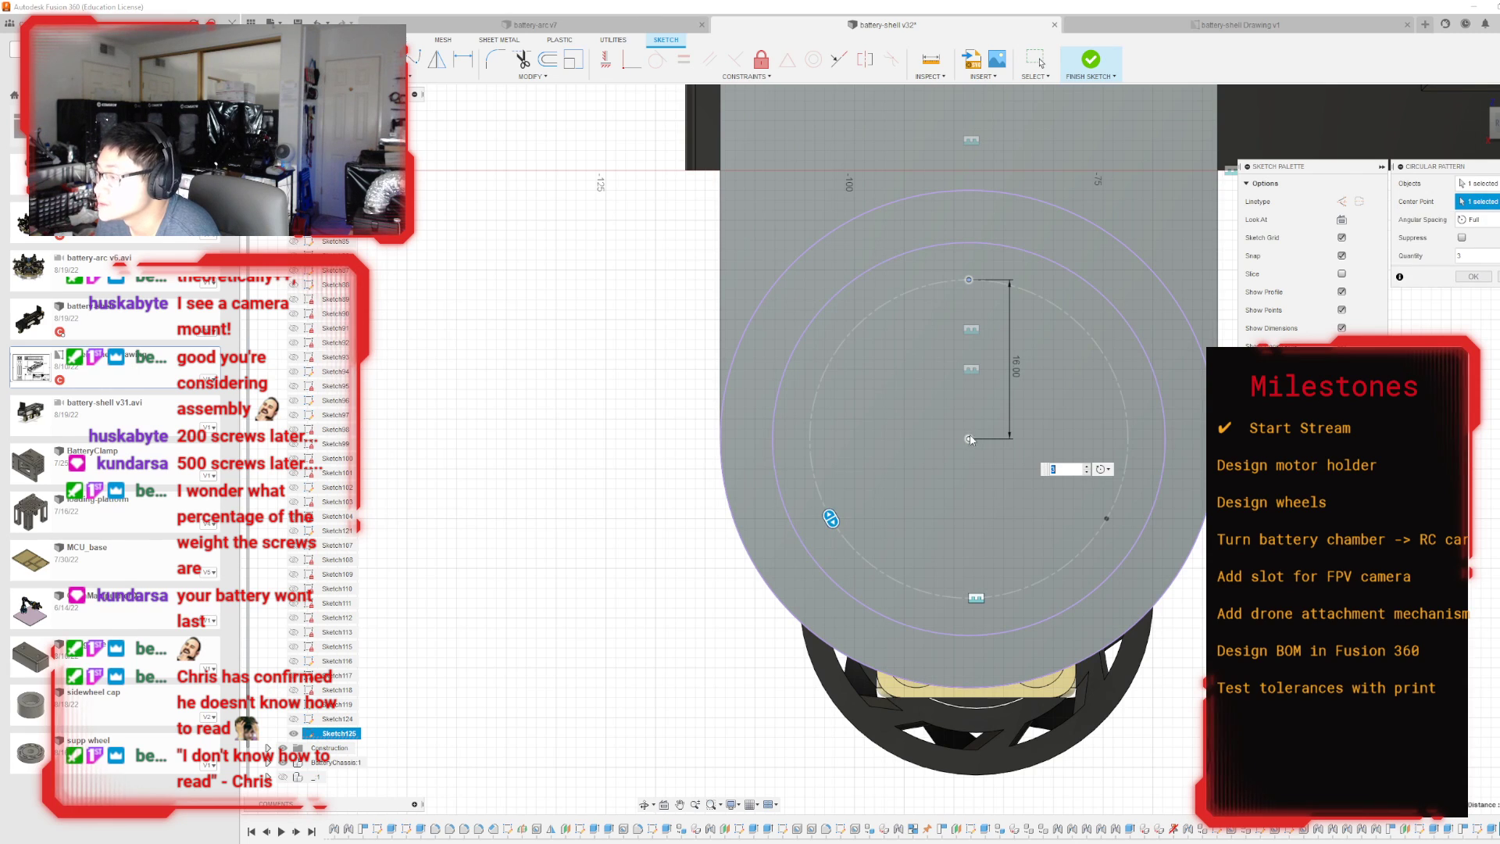
pyautogui.click(1087, 465)
pyautogui.click(1086, 466)
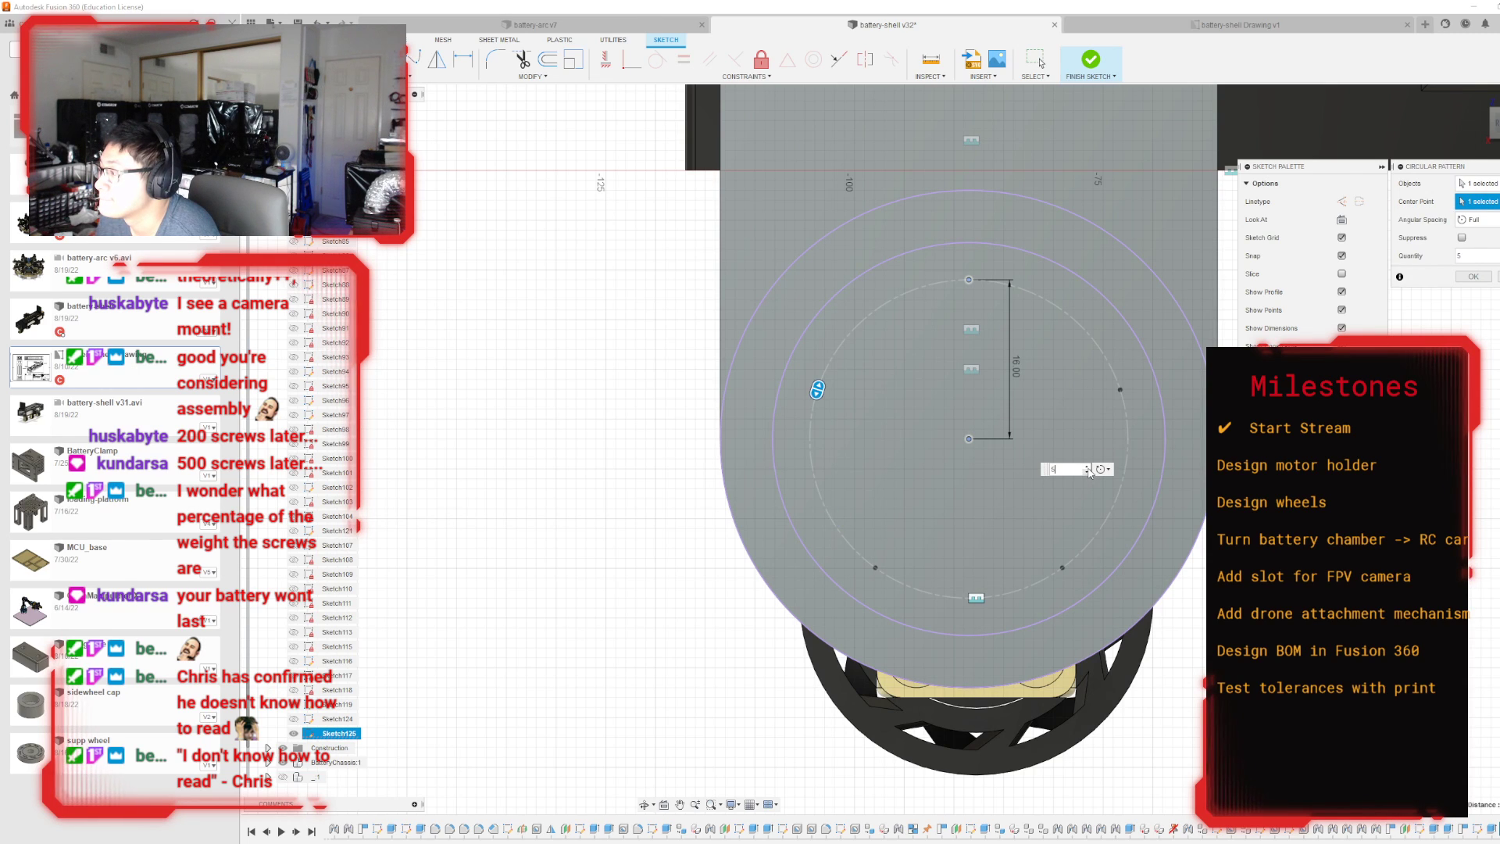
pyautogui.click(1473, 277)
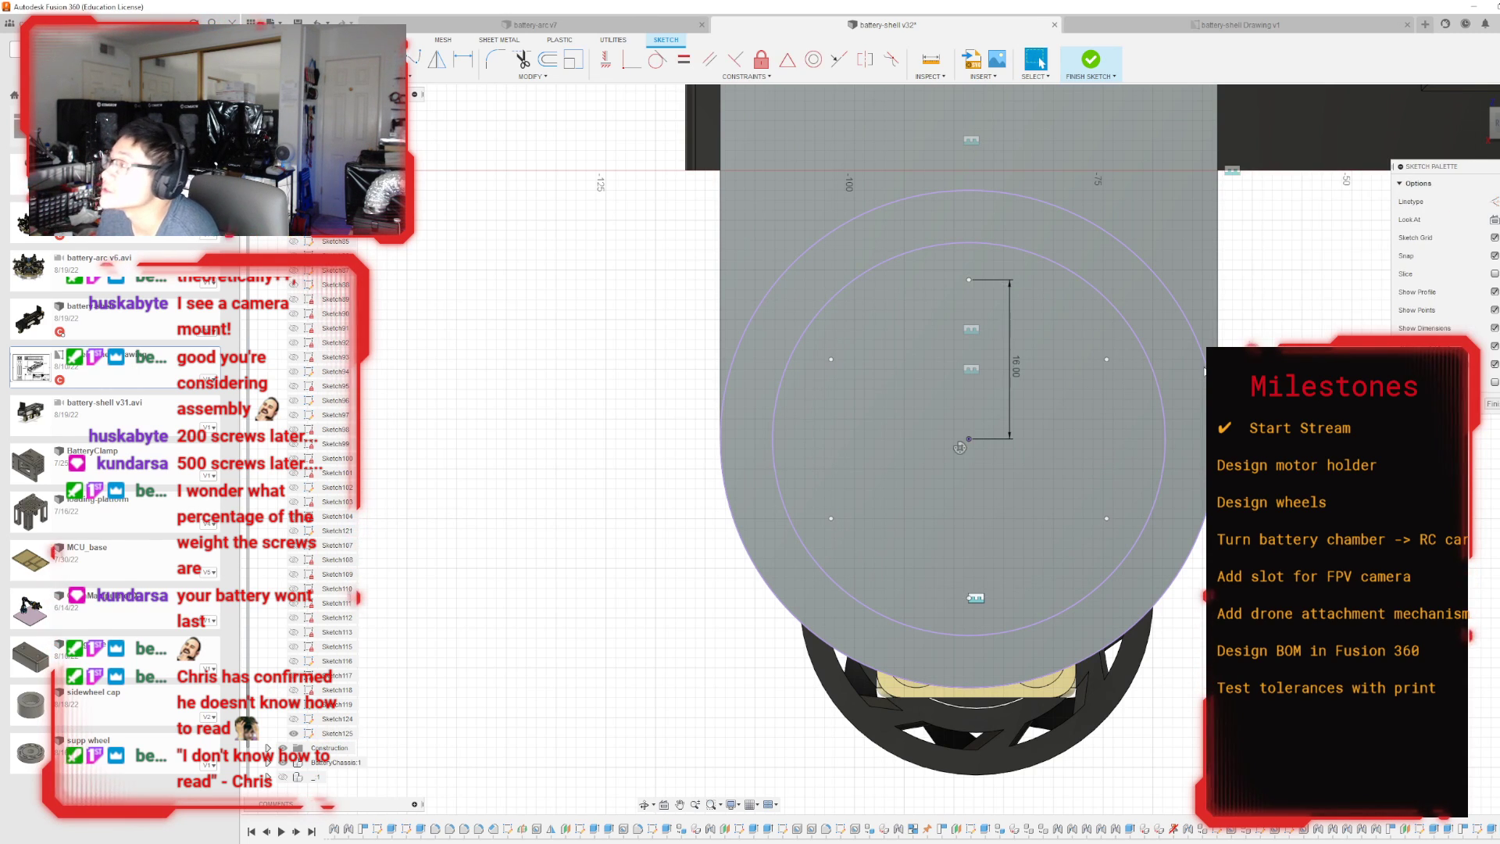
pyautogui.click(1091, 59)
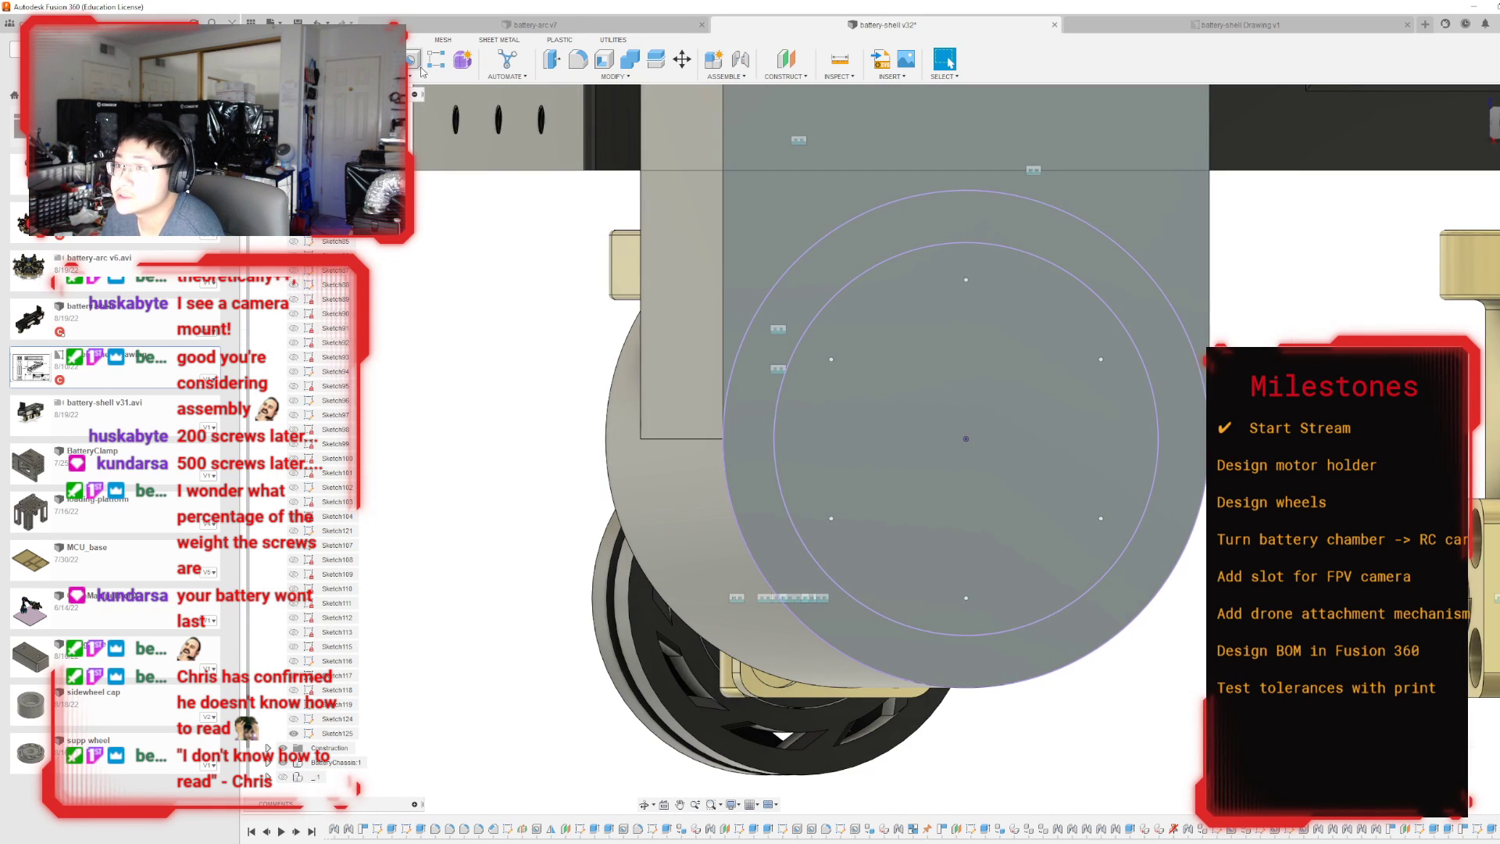
# Set up a Hole feature with the counterbore type, a simple untapped hole and a flat drill point.
pyautogui.press('h')
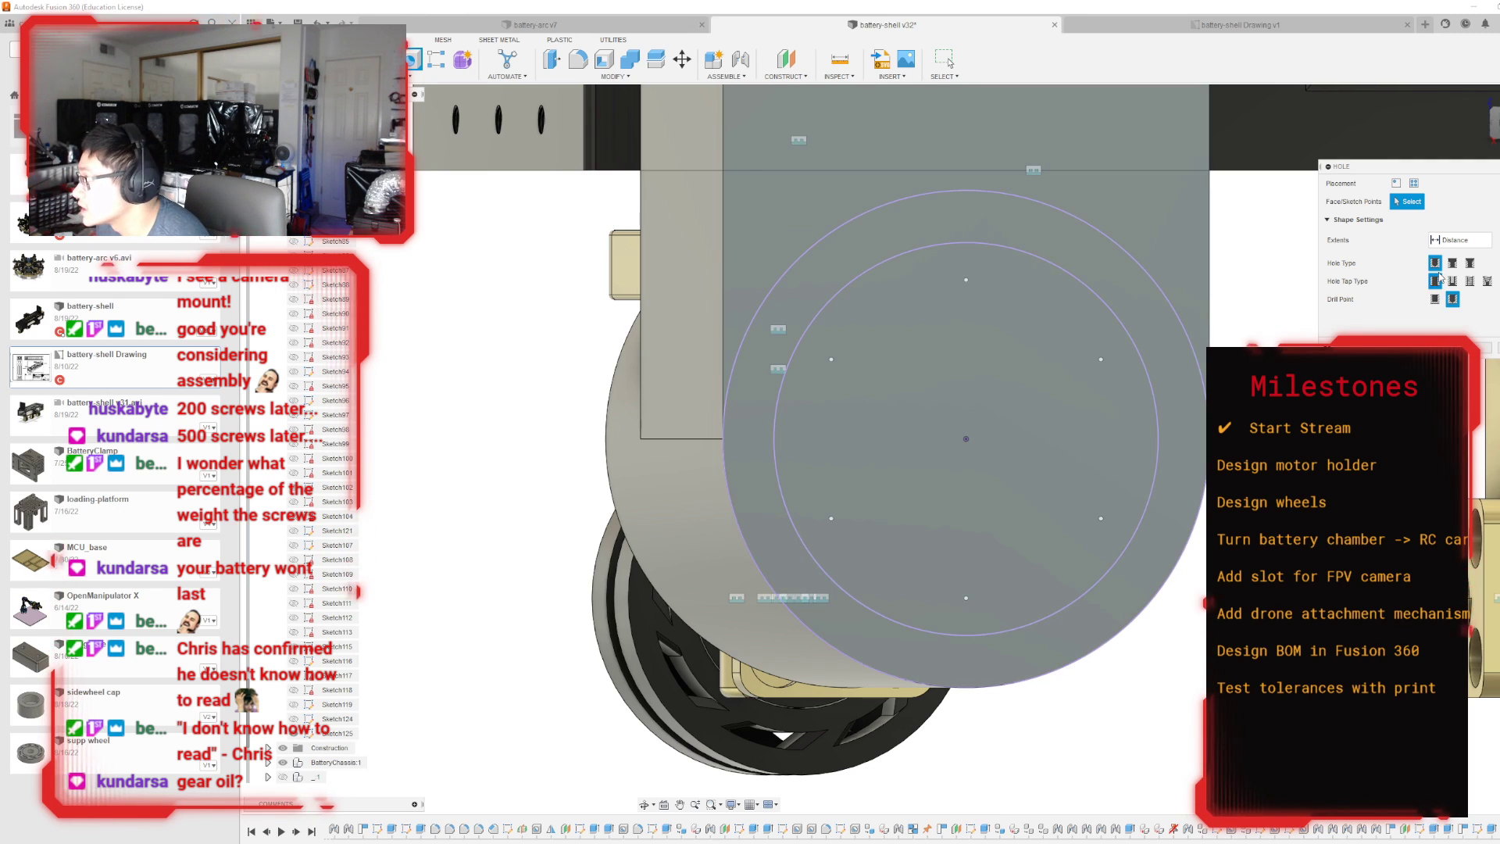
pyautogui.click(1469, 280)
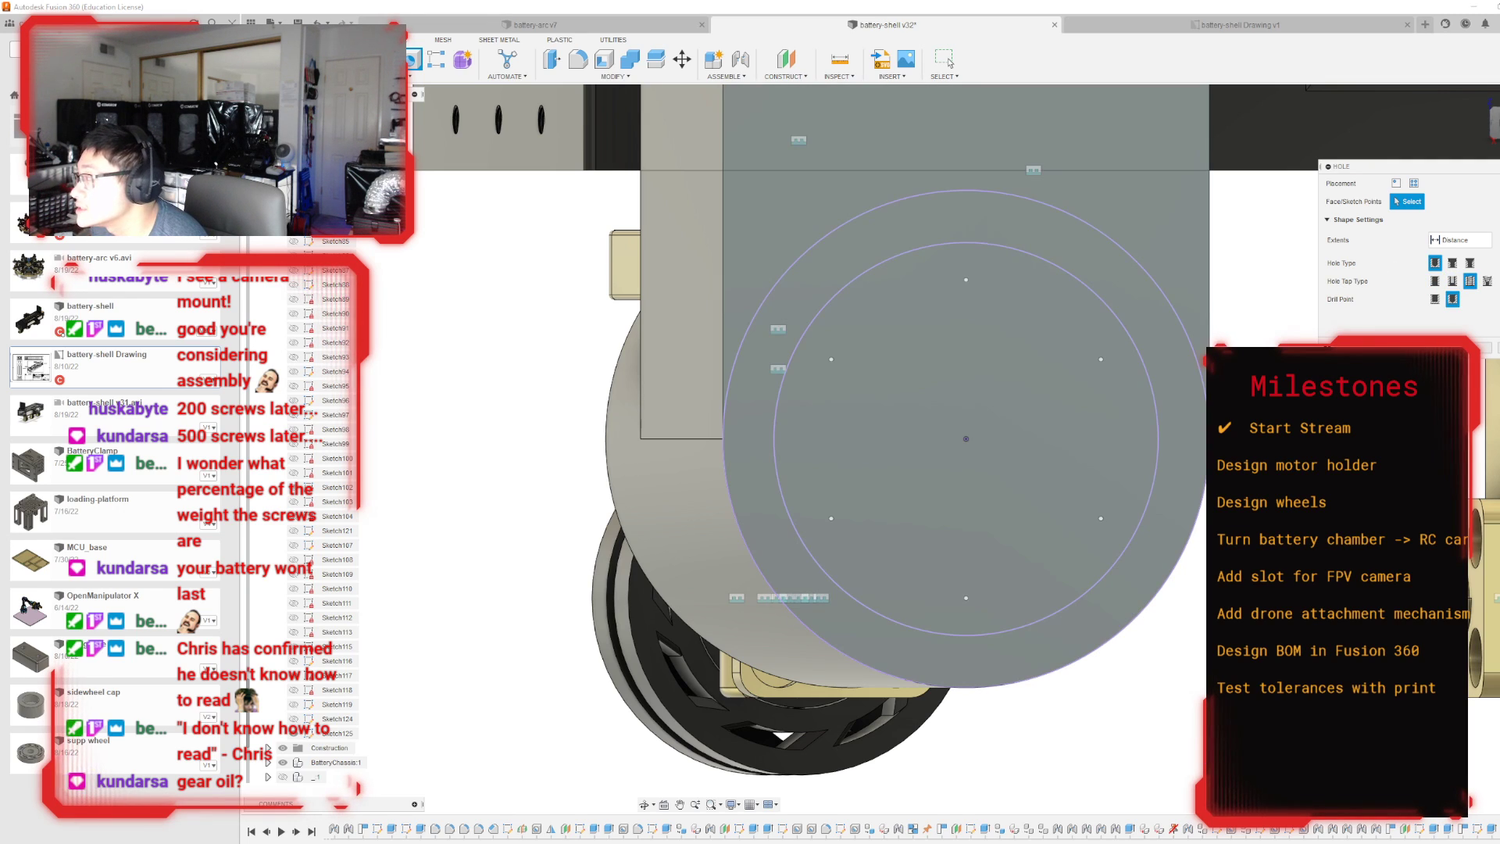
pyautogui.click(1452, 262)
pyautogui.click(1435, 299)
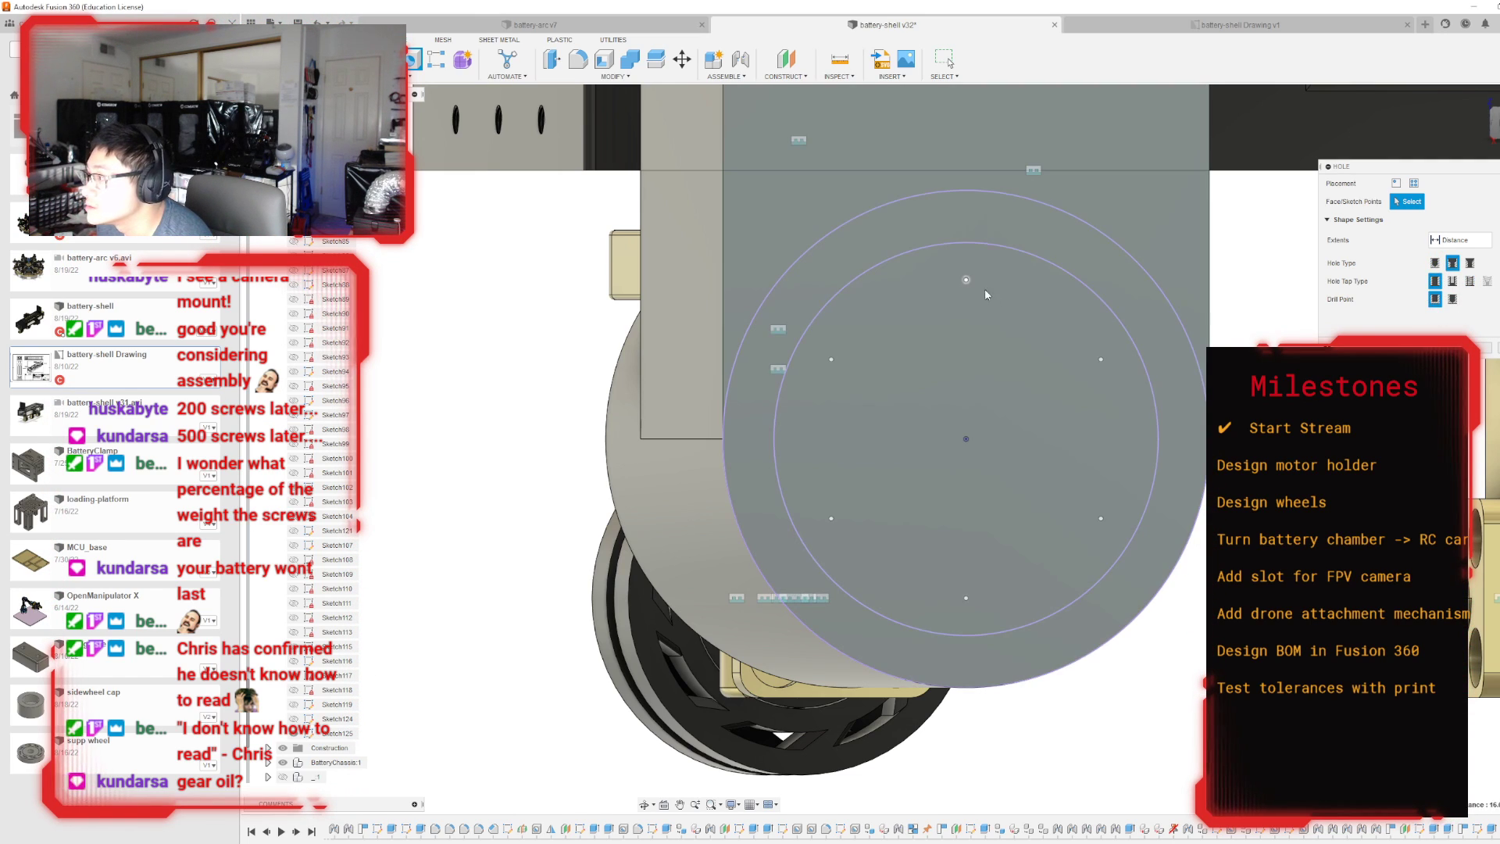
# Place the counterbore holes at all six patterned points on the motor holder's outer face.
pyautogui.click(976, 286)
pyautogui.click(1101, 357)
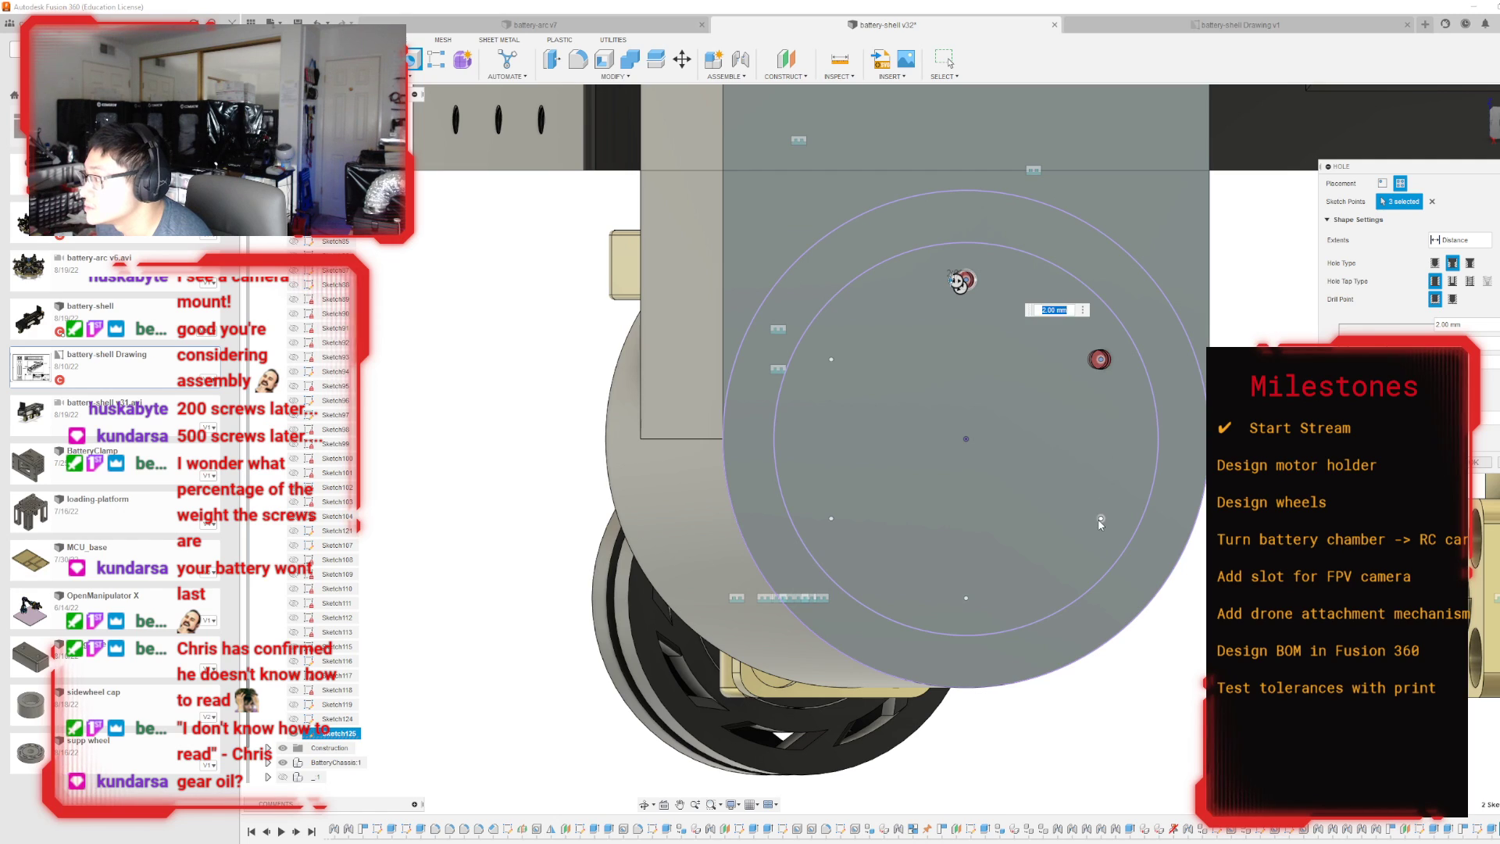
pyautogui.click(1101, 519)
pyautogui.click(966, 600)
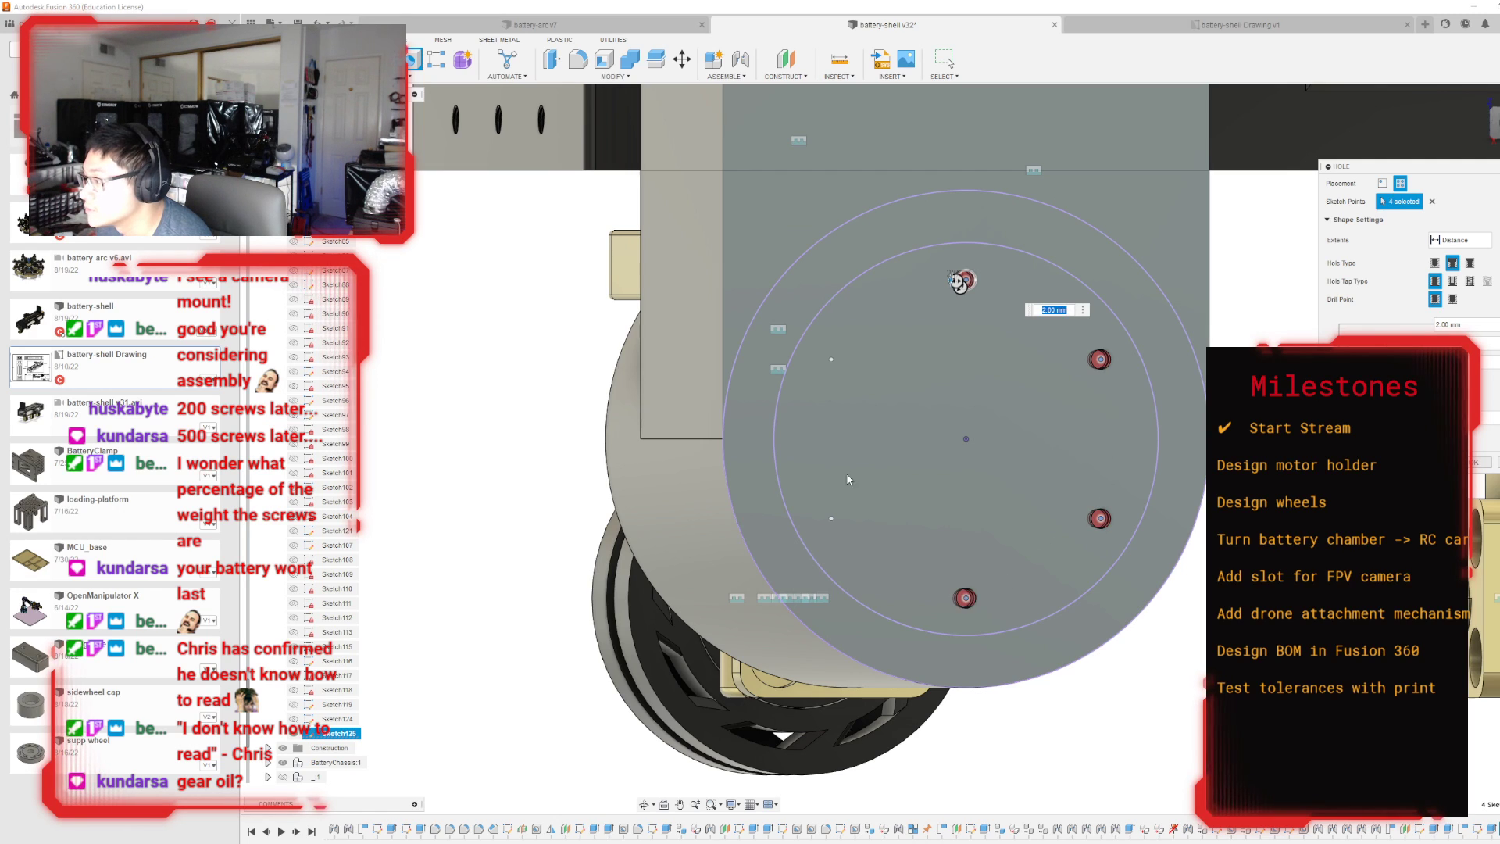
pyautogui.click(831, 520)
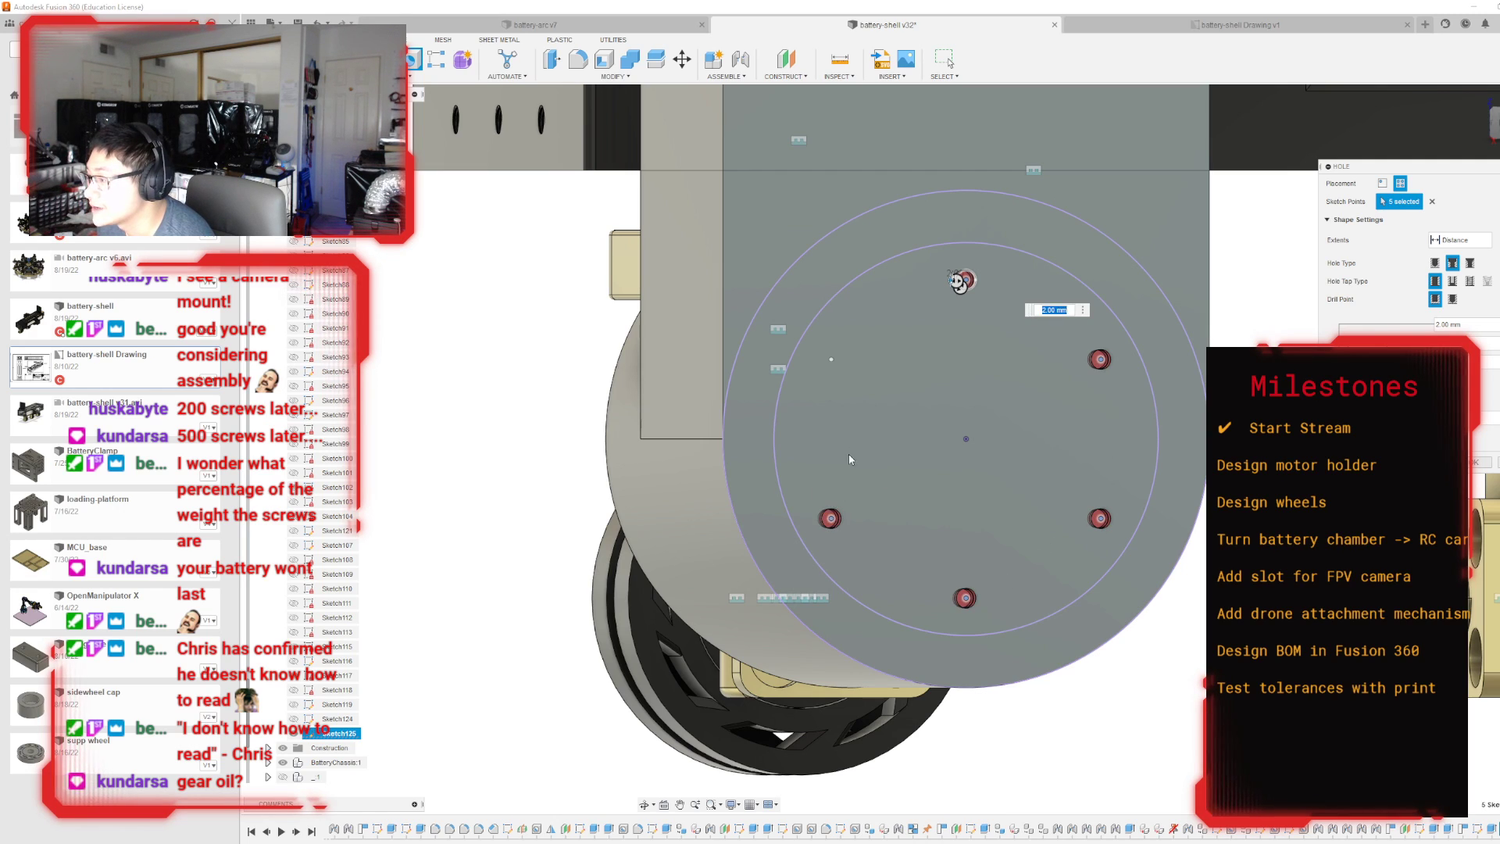
pyautogui.click(833, 360)
pyautogui.scroll(2, 1235, 407)
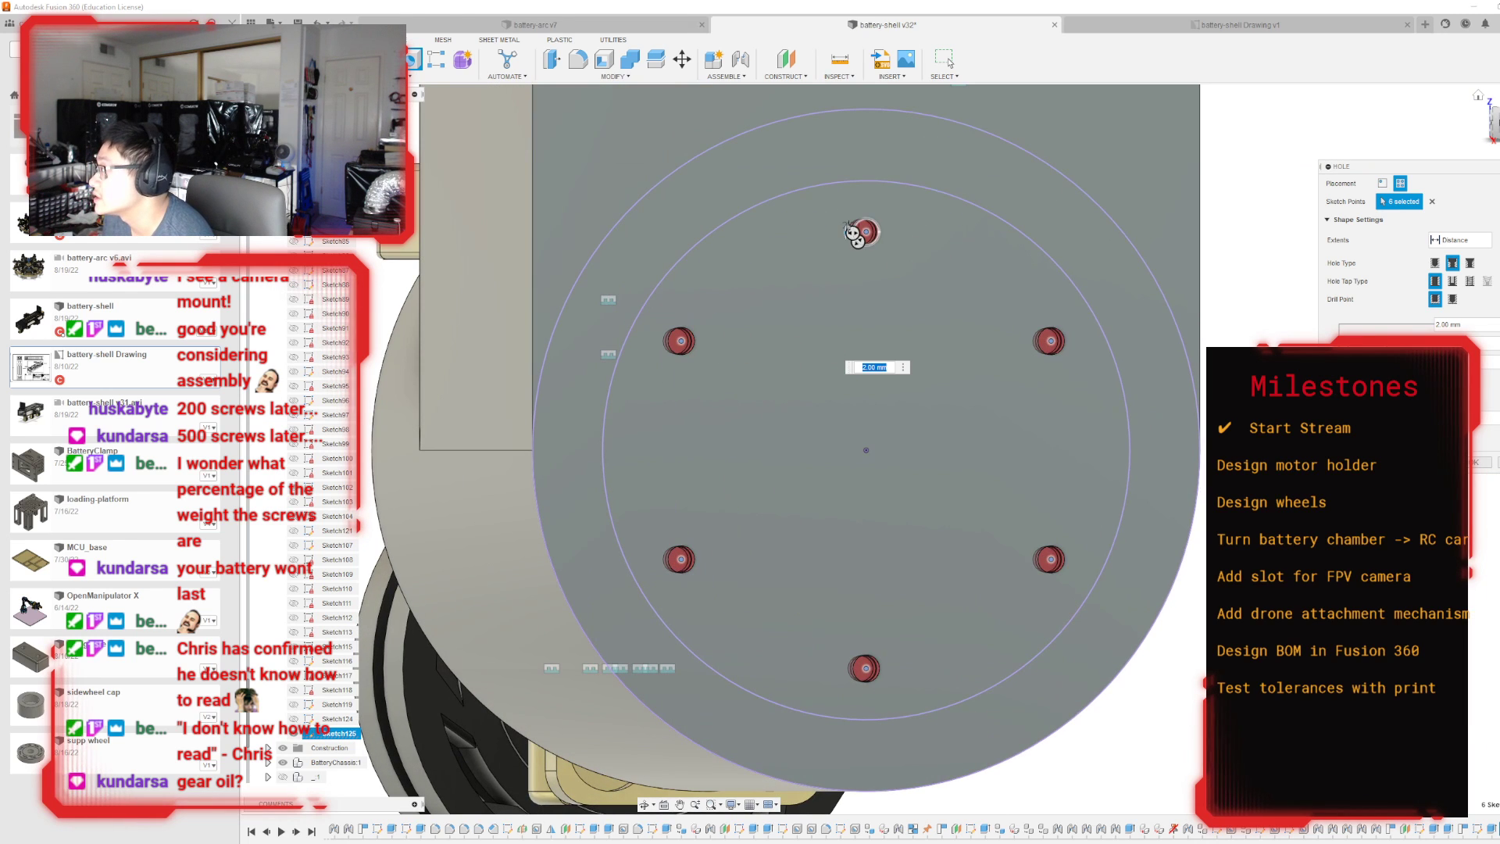
pyautogui.click(1494, 125)
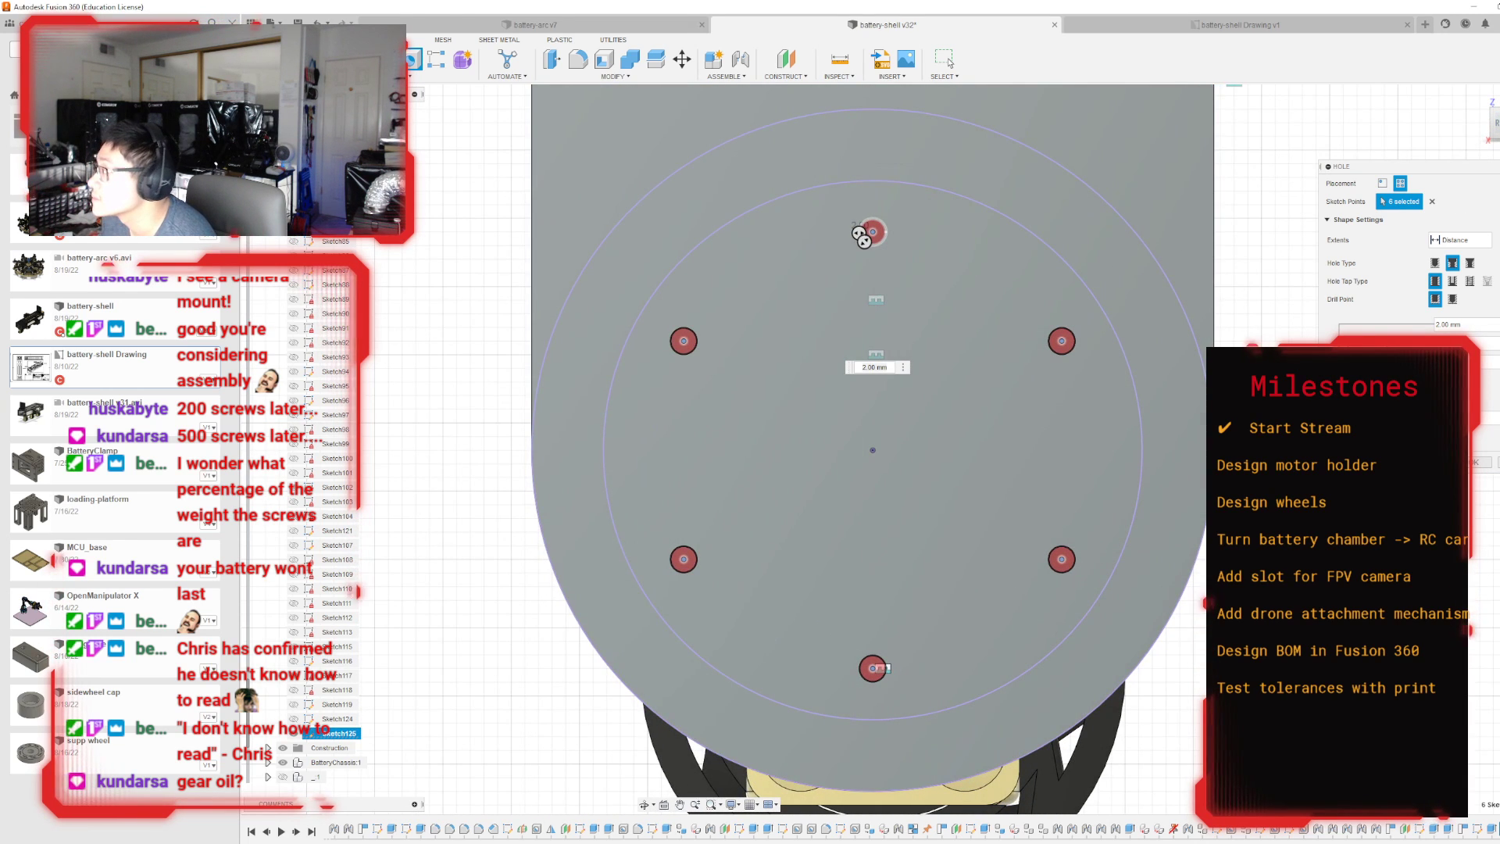
# Set the six counterbore holes to a 5 mm depth and a 3.5 mm hole diameter, and create them.
pyautogui.keyDown('shift'); pyautogui.moveTo(862, 234); pyautogui.dragTo(848, 233, button='middle'); pyautogui.keyUp('shift')
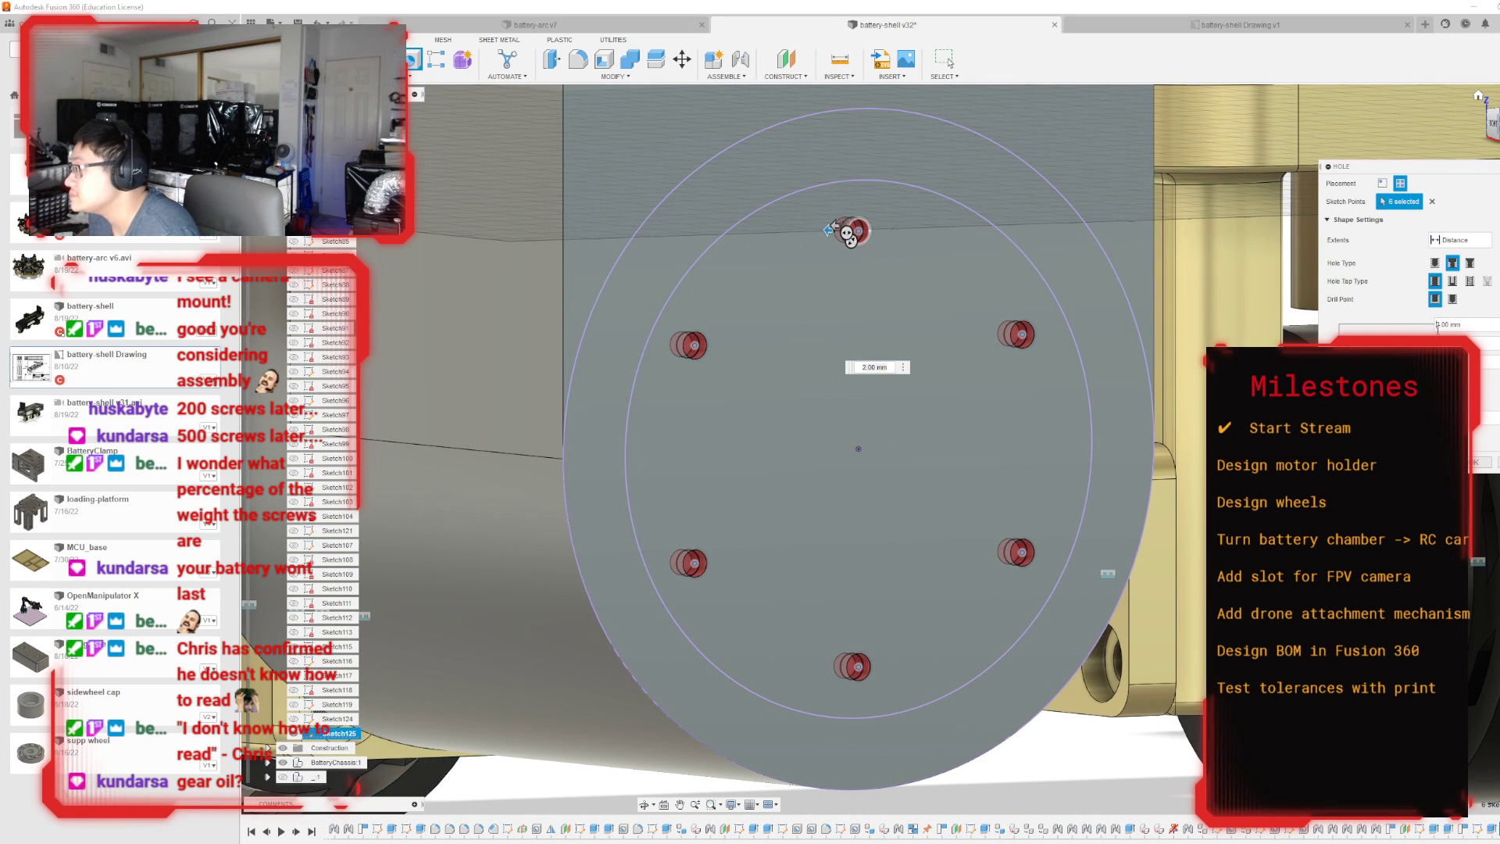
pyautogui.click(1441, 327)
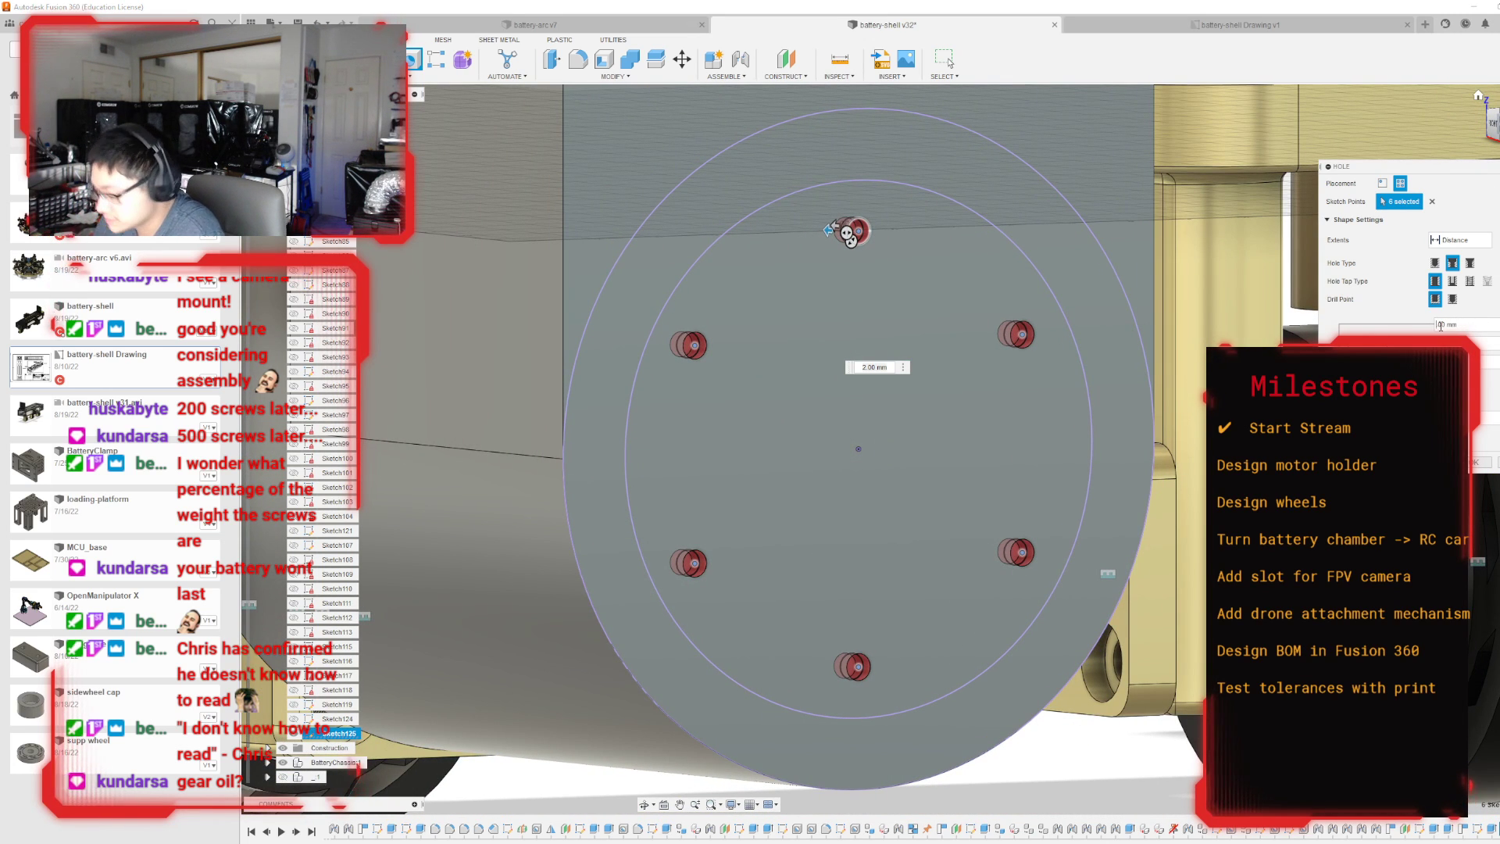
pyautogui.write('.5')
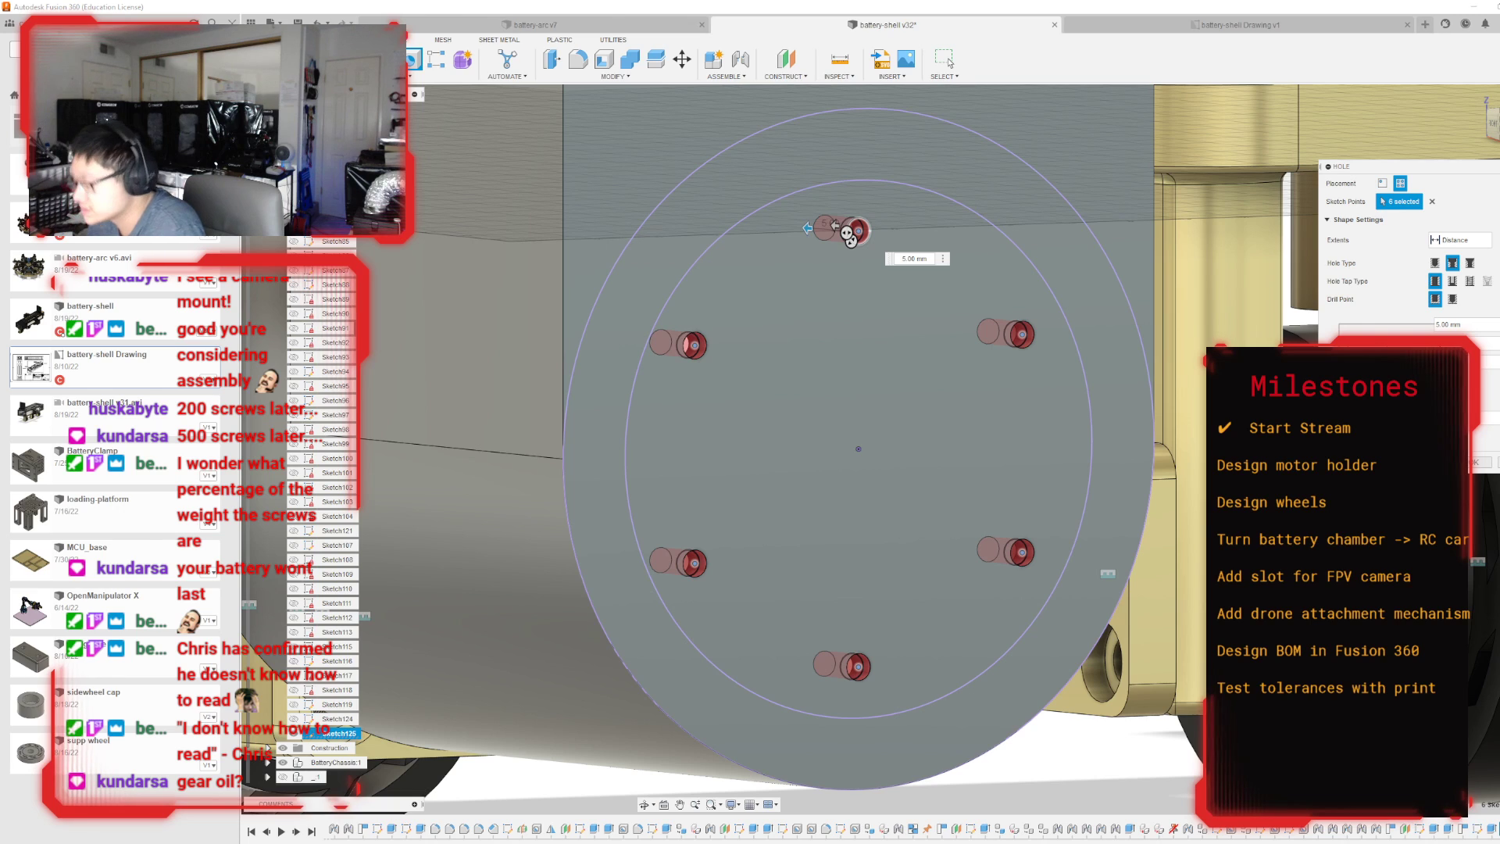
pyautogui.moveTo(847, 233); pyautogui.dragTo(823, 233)
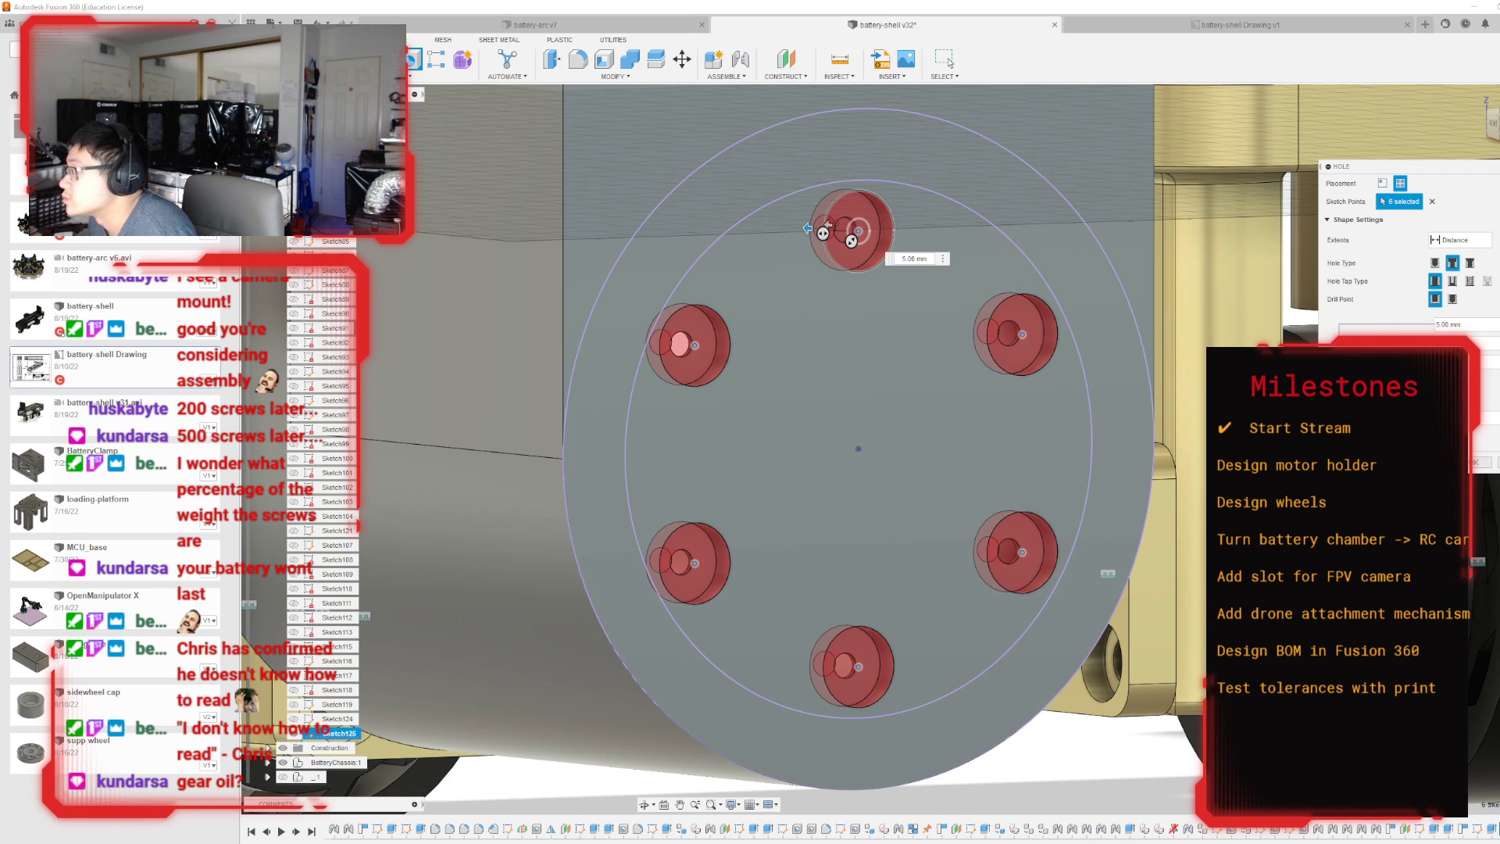
pyautogui.moveTo(851, 240); pyautogui.dragTo(854, 236)
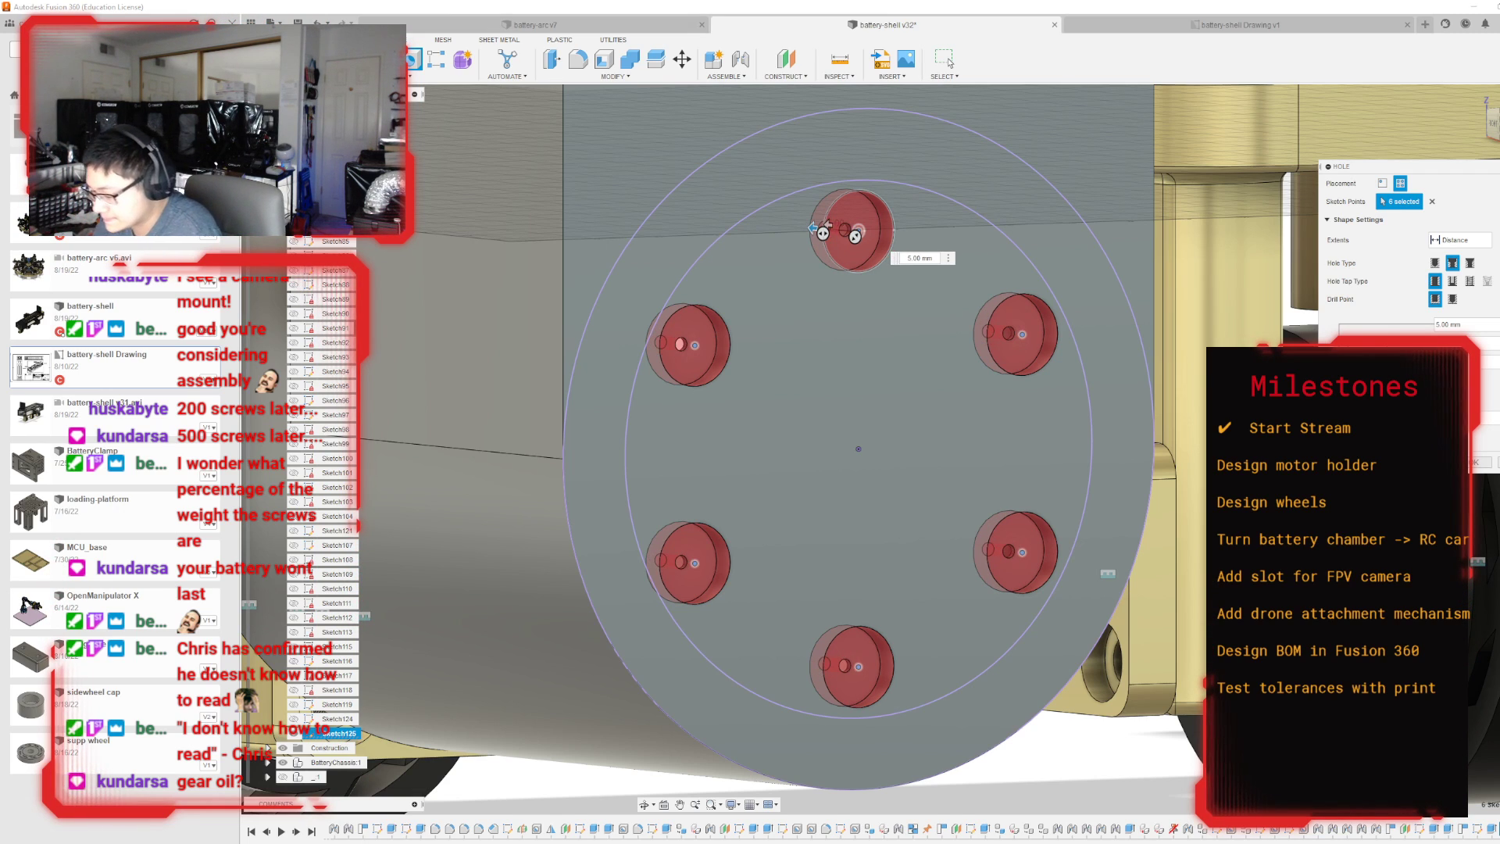
pyautogui.write('3.5')
pyautogui.press('Return')
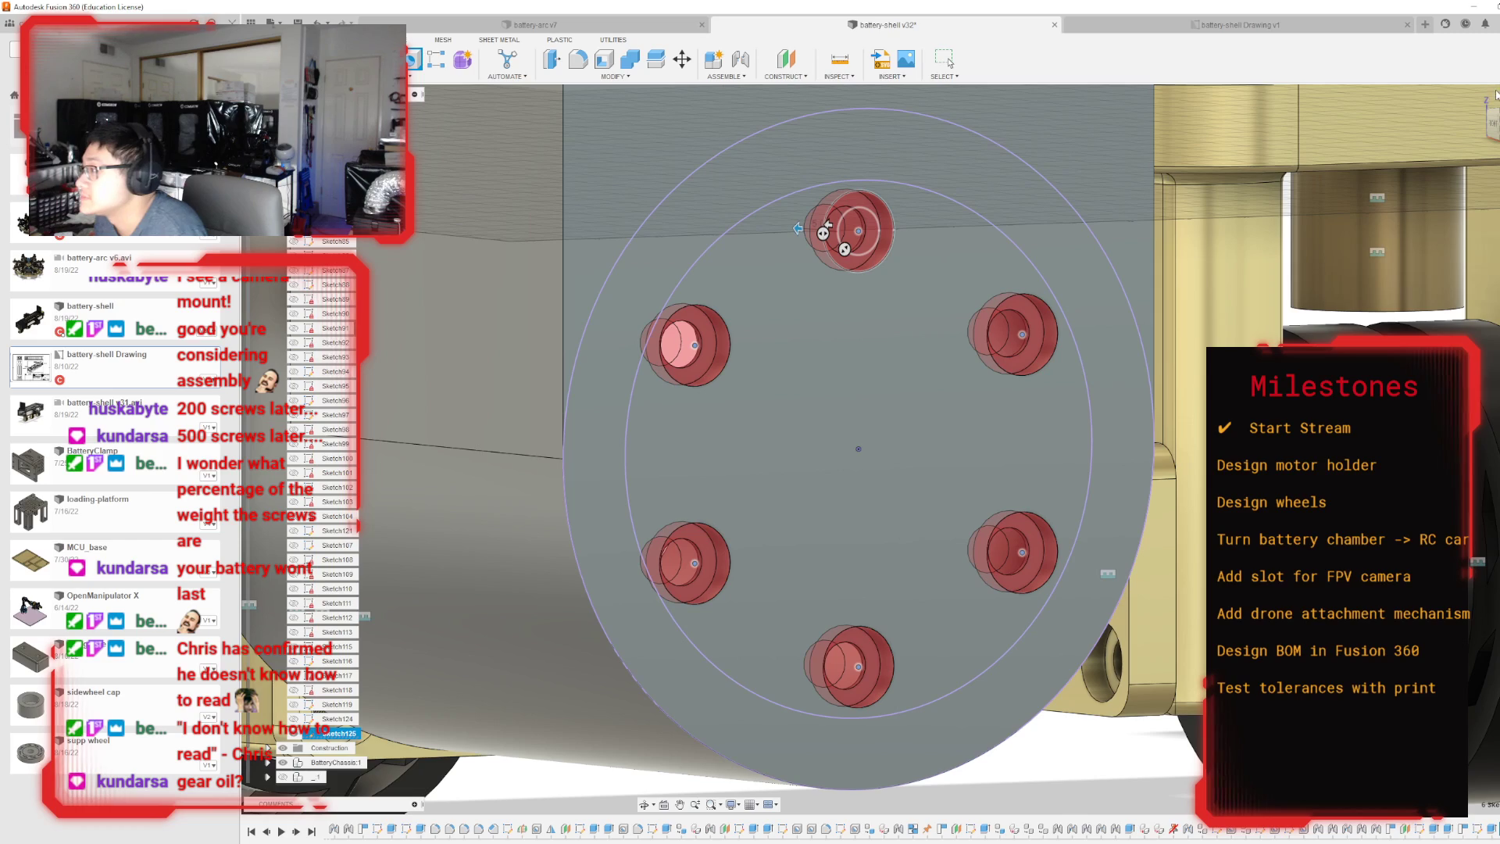
pyautogui.moveTo(680, 344)
pyautogui.keyDown('shift'); pyautogui.mouseDown(button='middle')
pyautogui.moveTo(883, 344)
pyautogui.moveTo(1000, 414)
pyautogui.moveTo(945, 328)
pyautogui.moveTo(984, 304)
pyautogui.mouseUp(button='middle'); pyautogui.keyUp('shift')
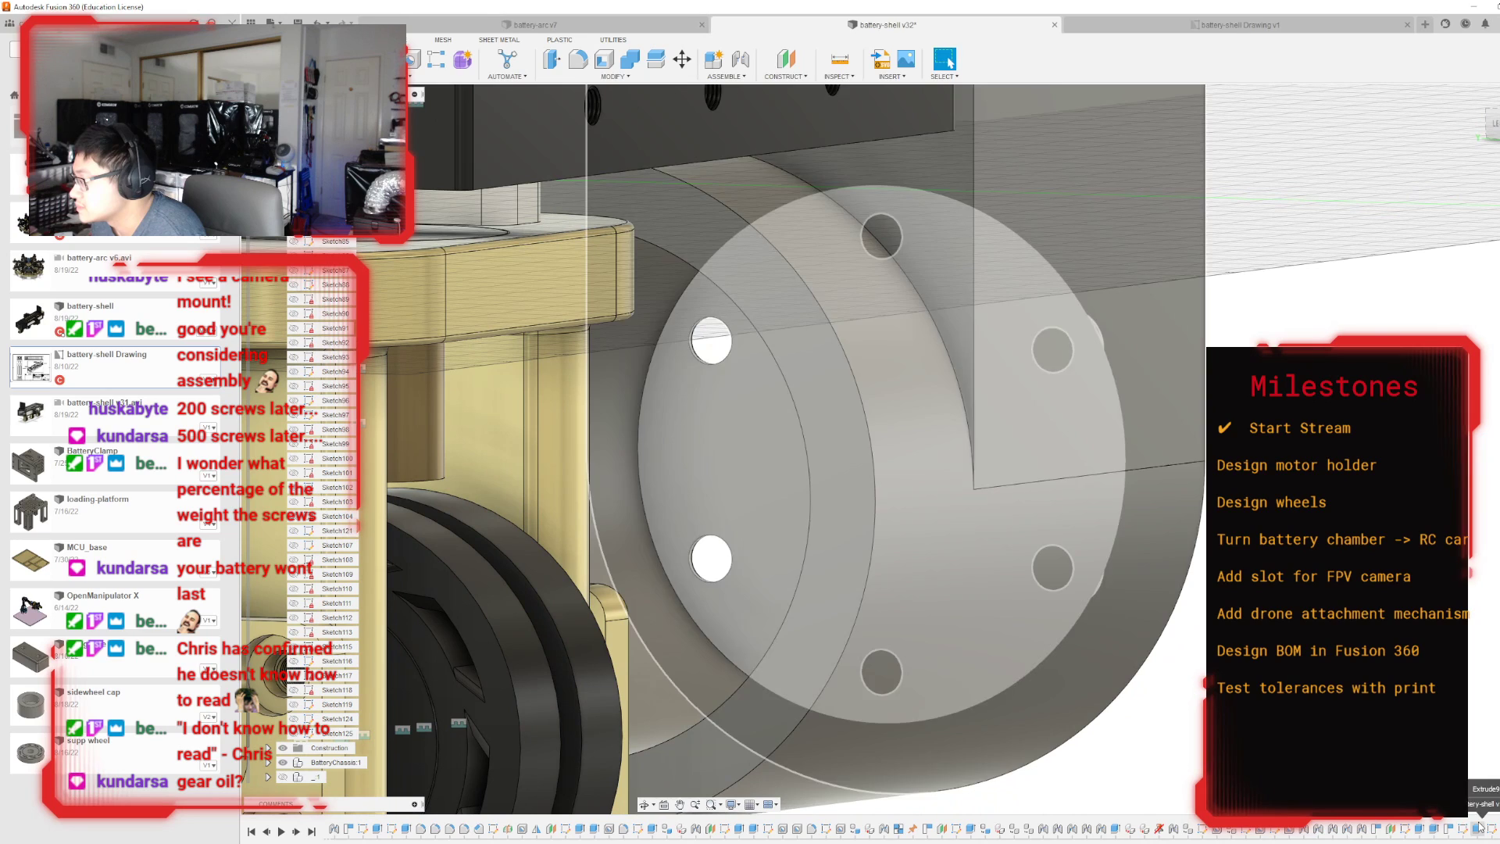
# Edit the extrusion of the disc that caps the ring and set its distance to -5 mm.
pyautogui.doubleClick(1478, 827)
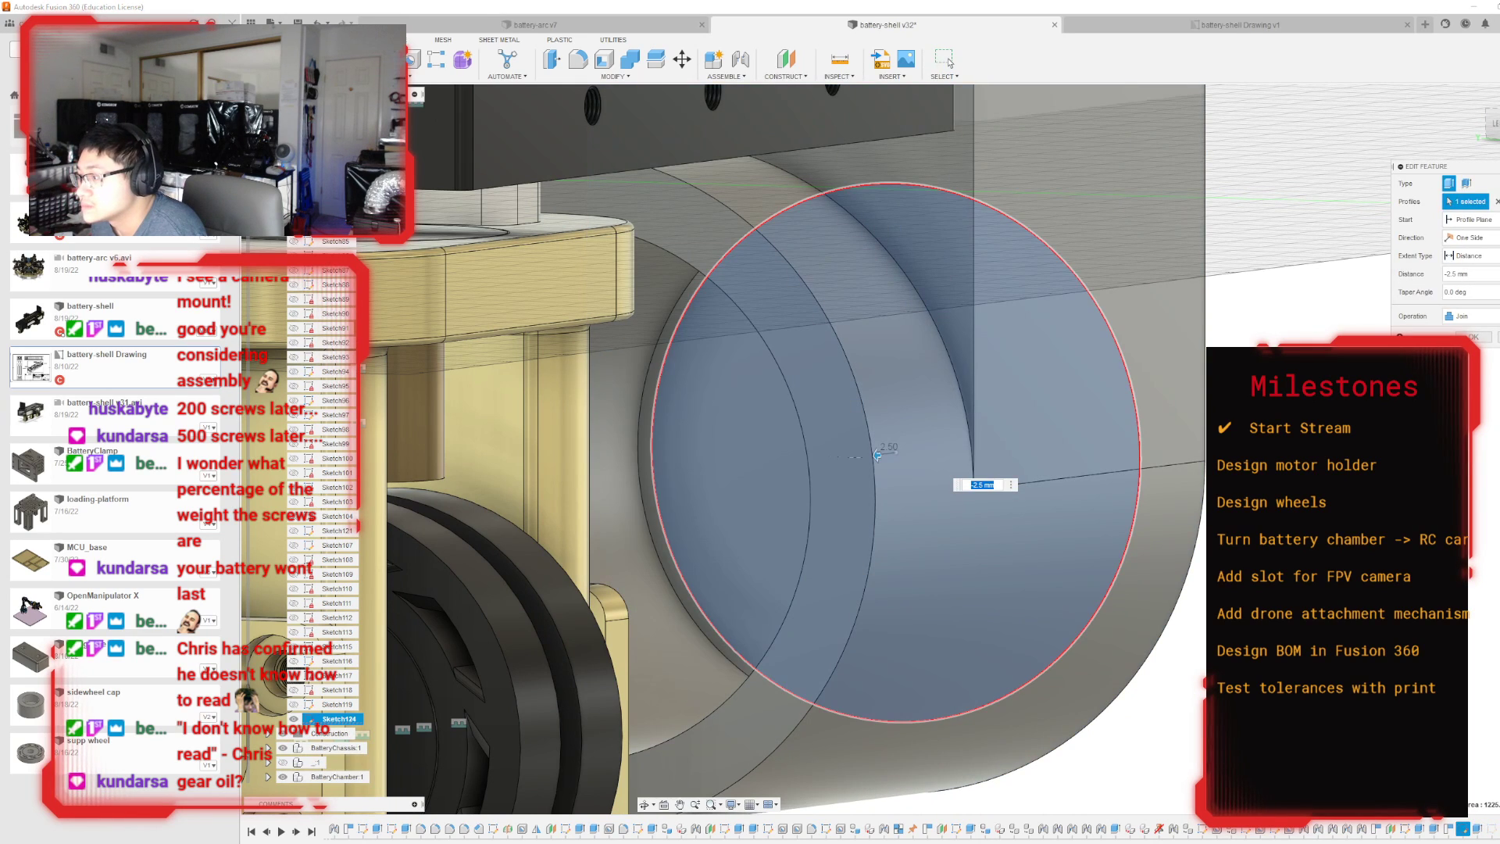
pyautogui.write('-5')
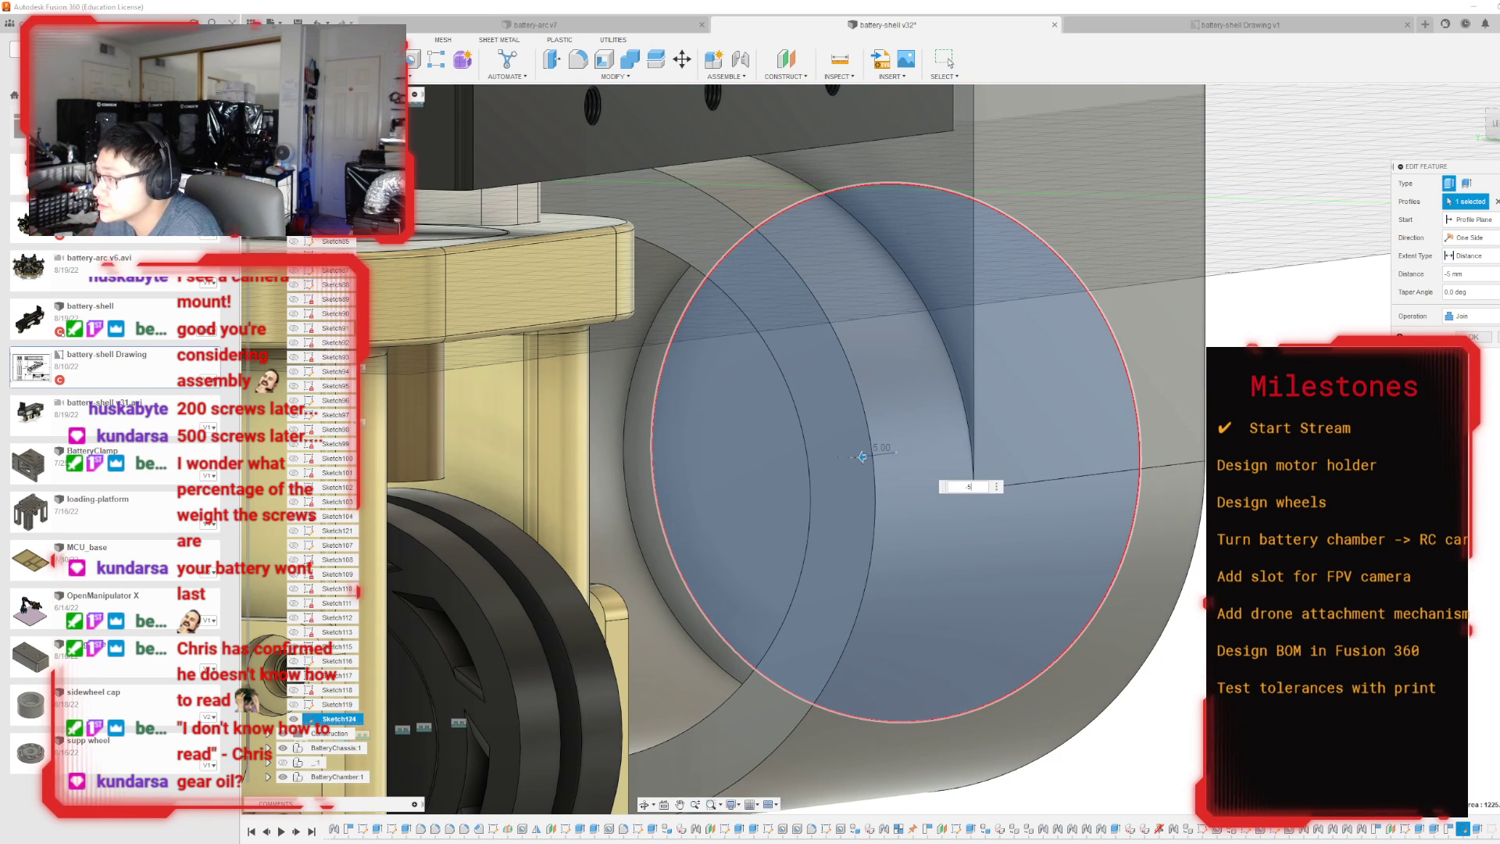
pyautogui.press('Return')
pyautogui.keyDown('shift'); pyautogui.moveTo(1406, 468); pyautogui.dragTo(1125, 426, button='middle'); pyautogui.keyUp('shift')
pyautogui.scroll(-4, 1109, 429)
pyautogui.scroll(-2, 1054, 442)
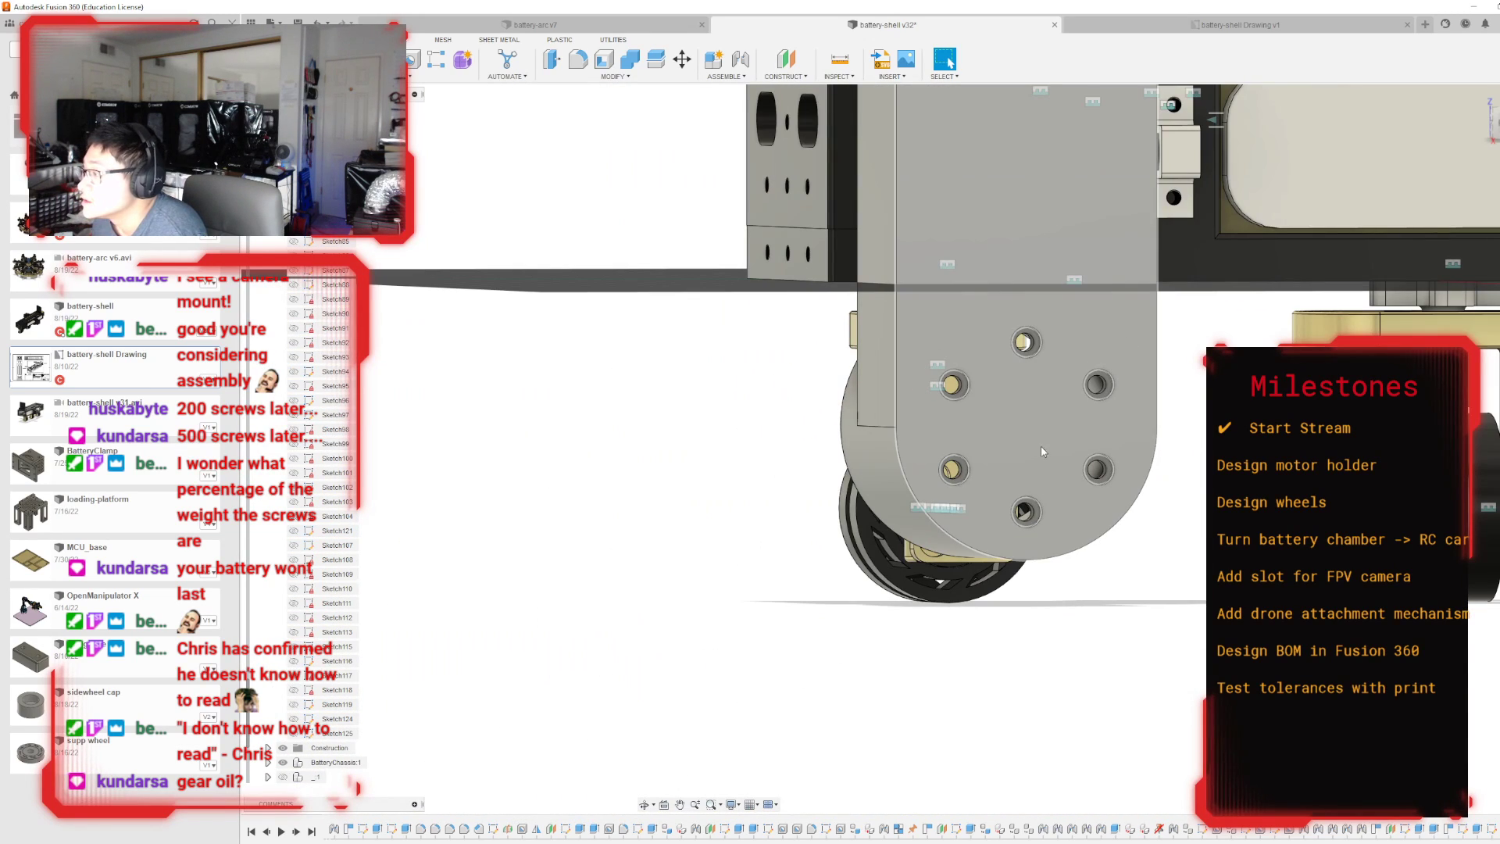
# Start a sketch on the motor holder's outer face and project the ring's end face into it.
pyautogui.click(1036, 452)
pyautogui.press('p')
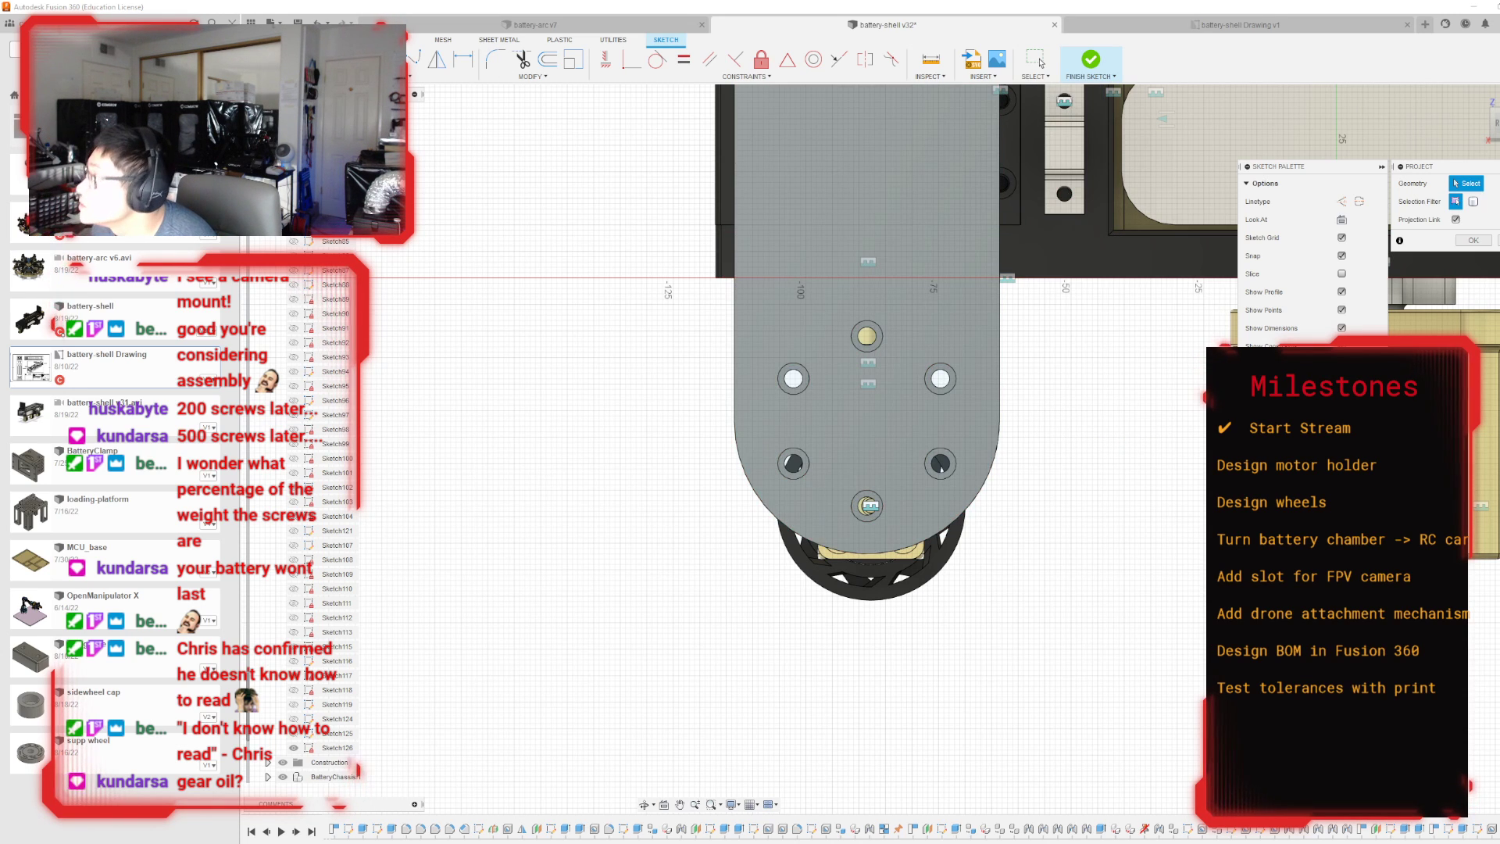
pyautogui.keyDown('shift'); pyautogui.moveTo(880, 404); pyautogui.dragTo(1001, 344, button='middle'); pyautogui.keyUp('shift')
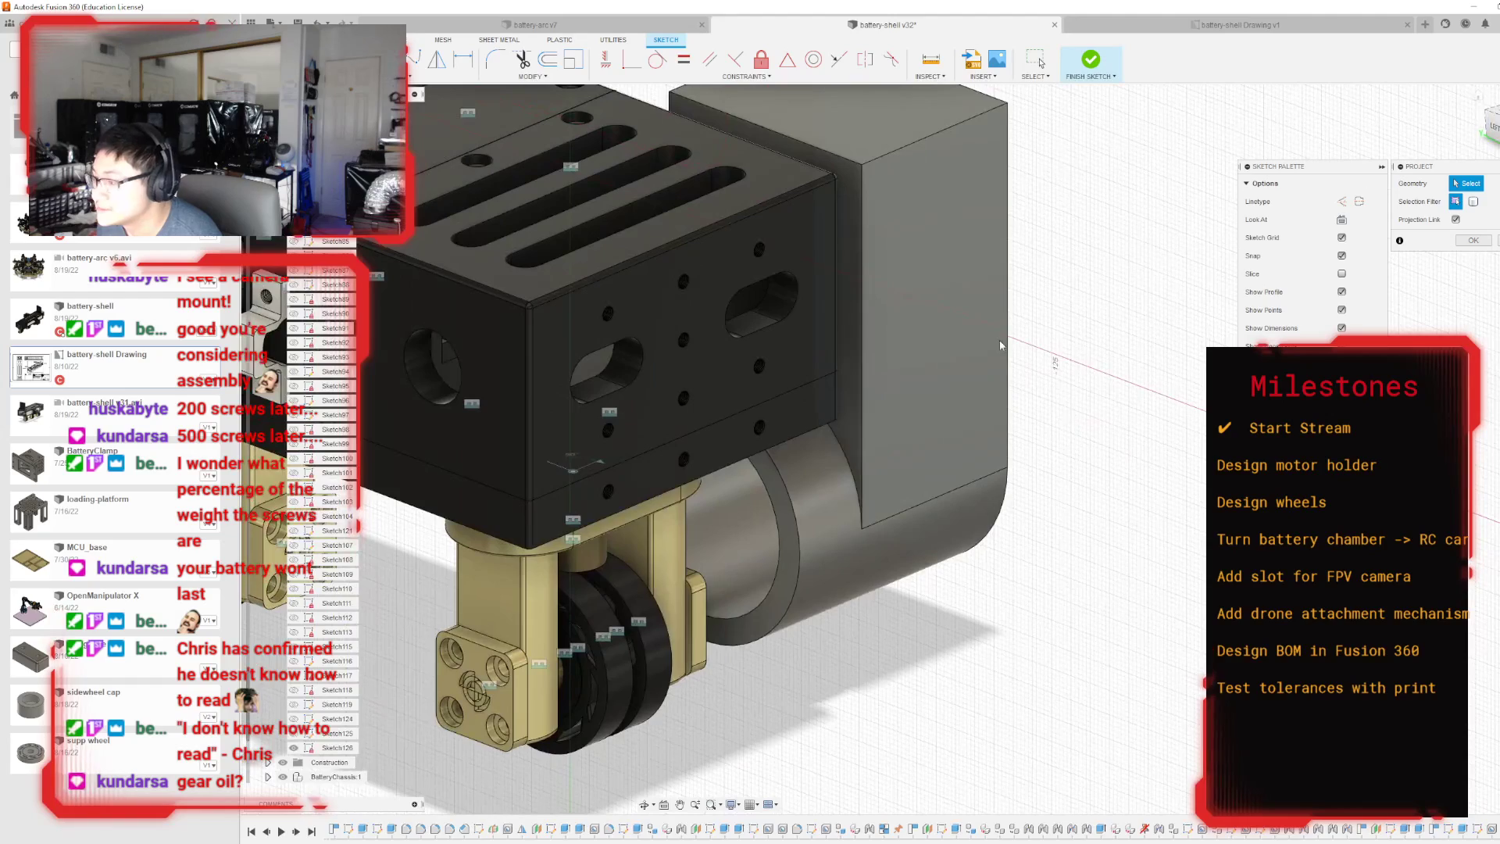
pyautogui.click(790, 544)
pyautogui.press('Return')
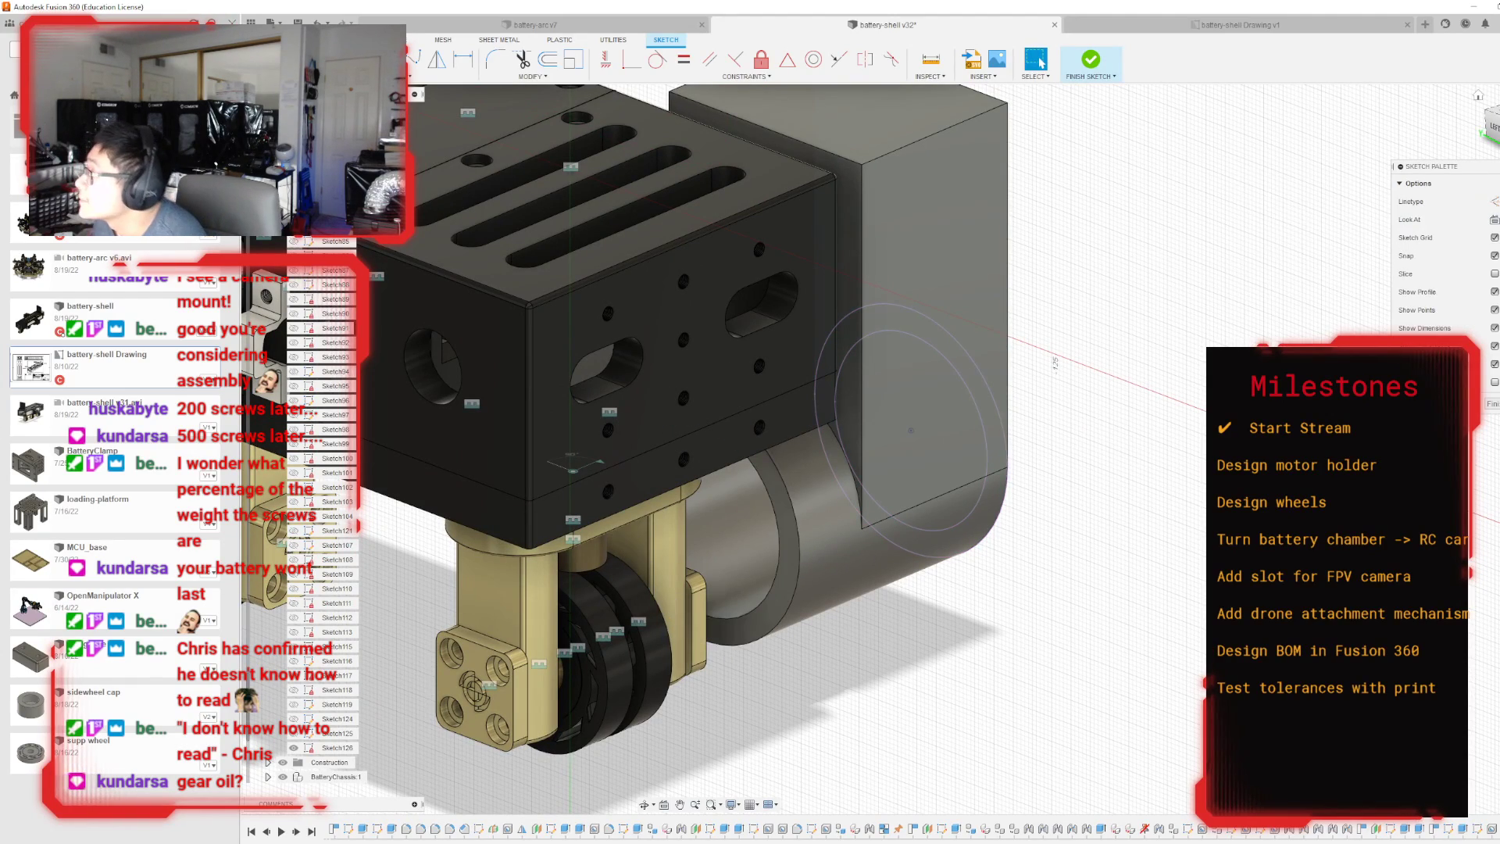
# Draw a 13.5 mm diameter circle centred on the projected ring and finish the sketch.
pyautogui.moveTo(1498, 129); pyautogui.dragTo(1492, 133)
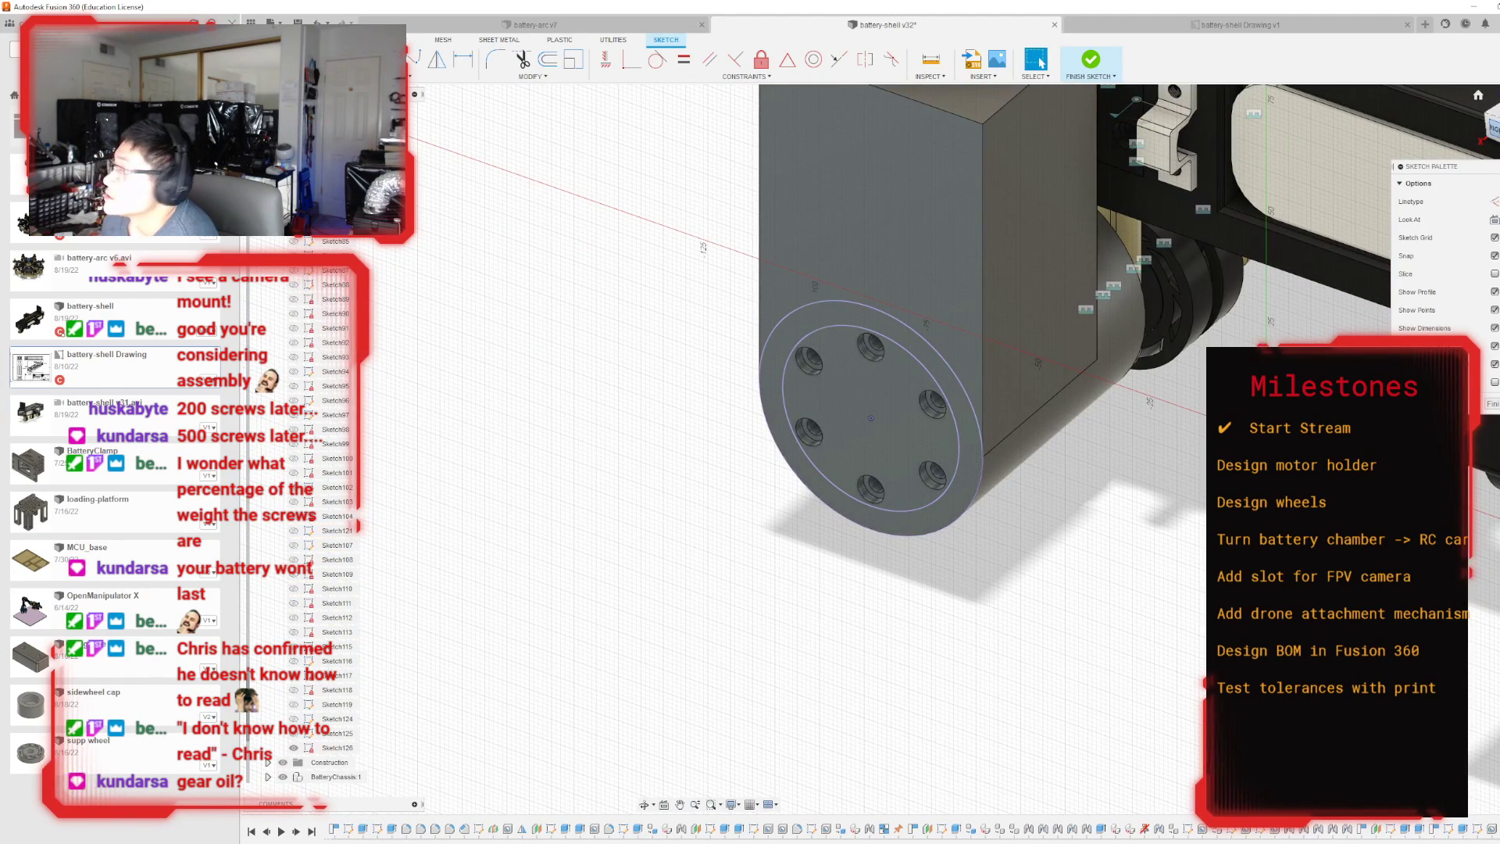
pyautogui.click(1493, 129)
pyautogui.press('c')
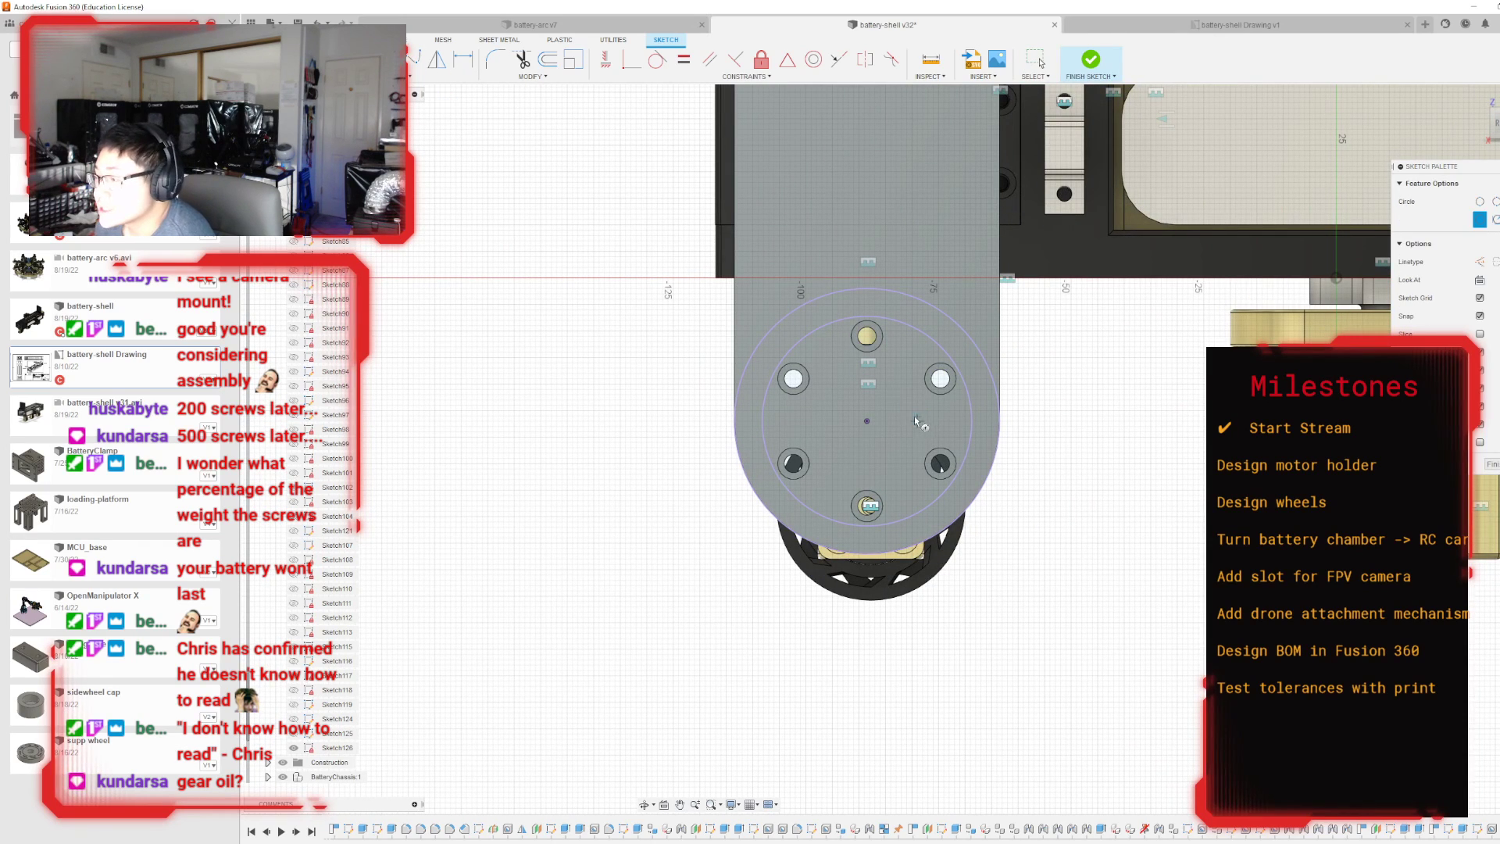
pyautogui.click(869, 423)
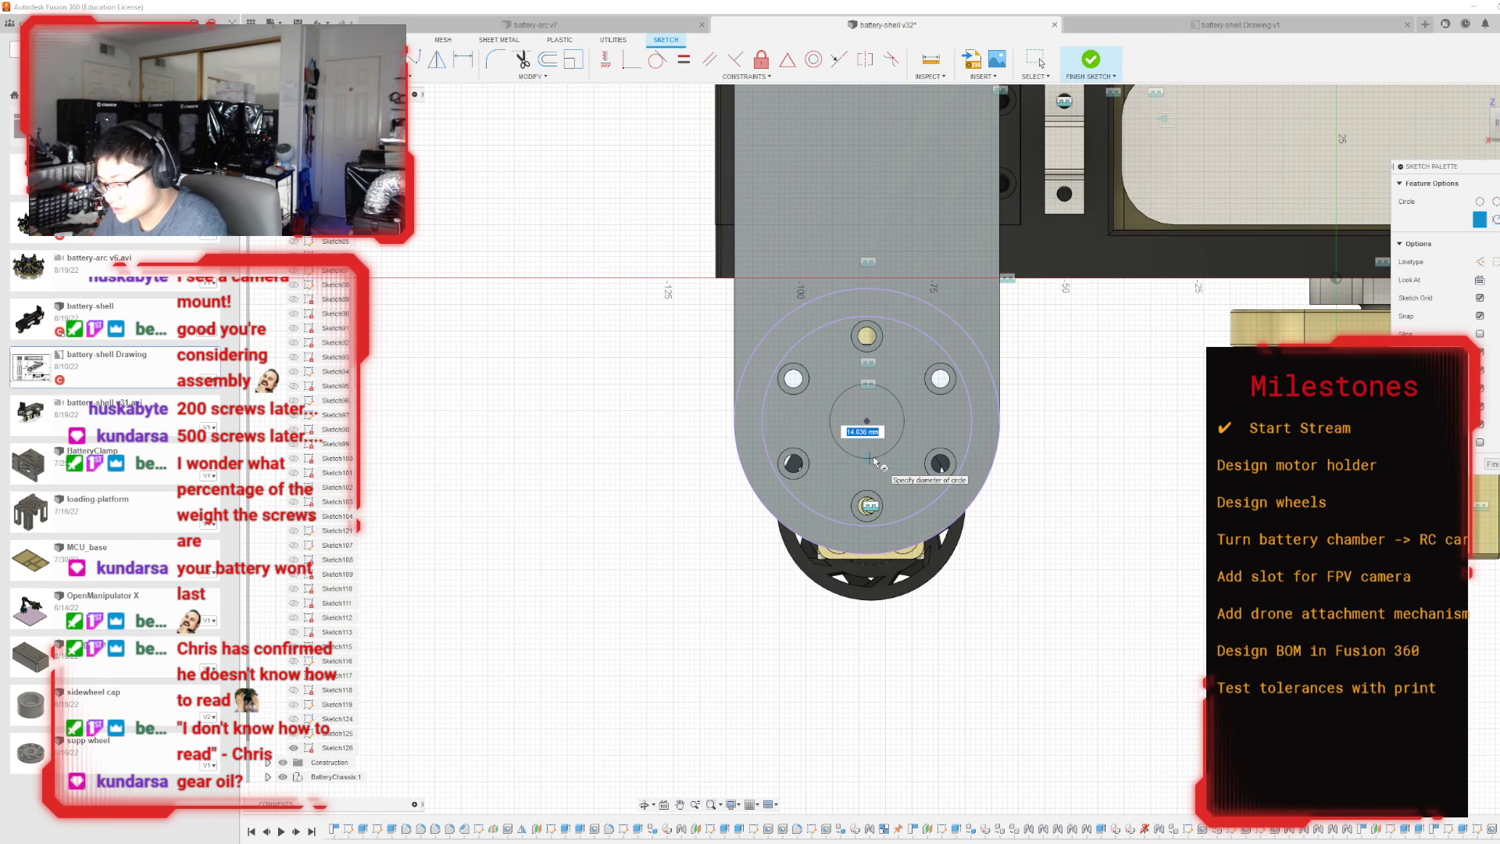
pyautogui.press('BackSpace')
pyautogui.press('BackSpace')
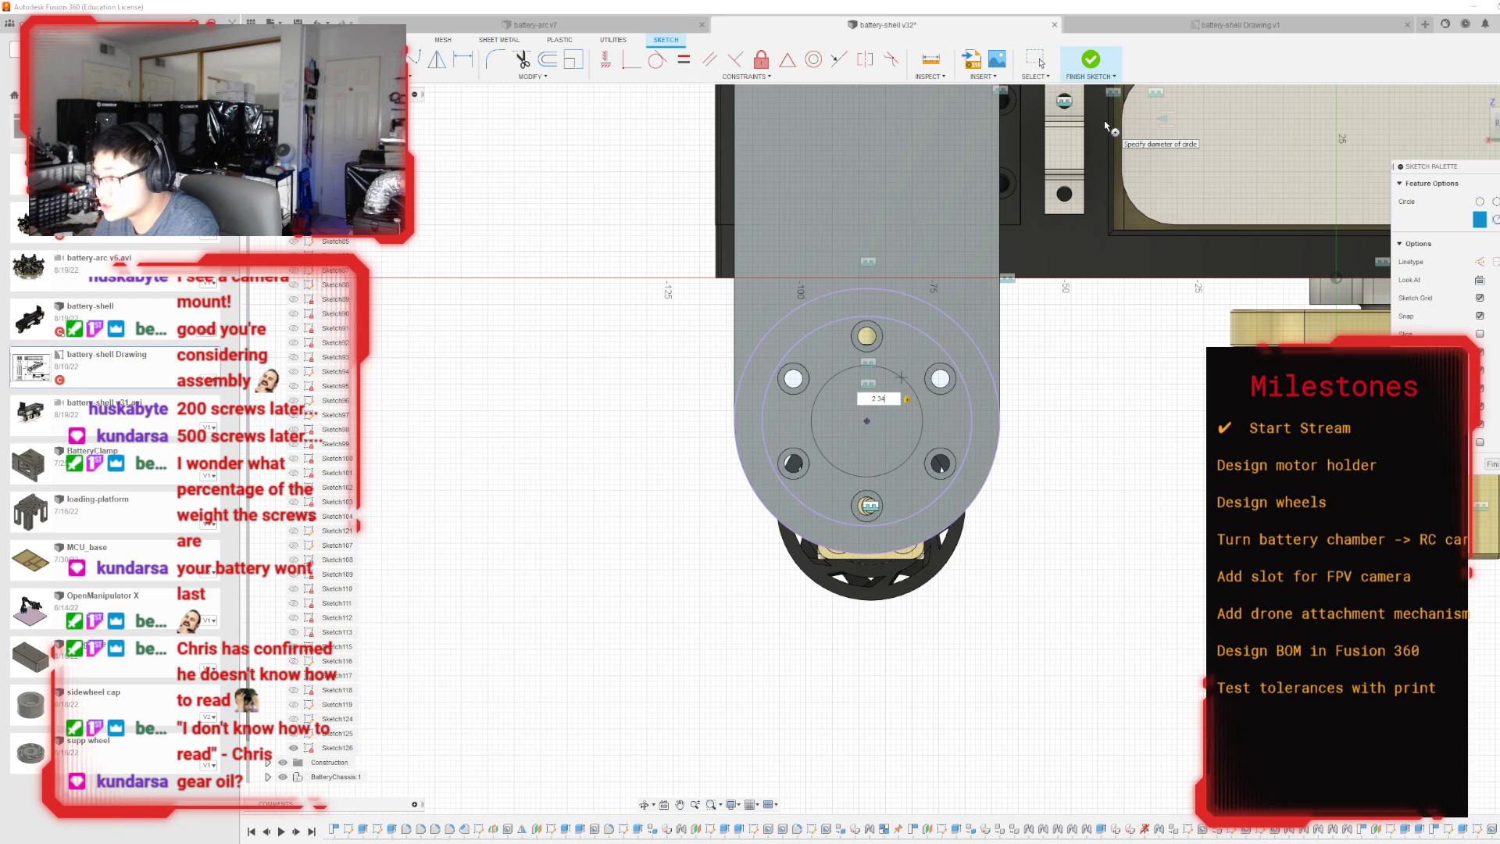
pyautogui.write('1.')
pyautogui.press('BackSpace')
pyautogui.press('BackSpace')
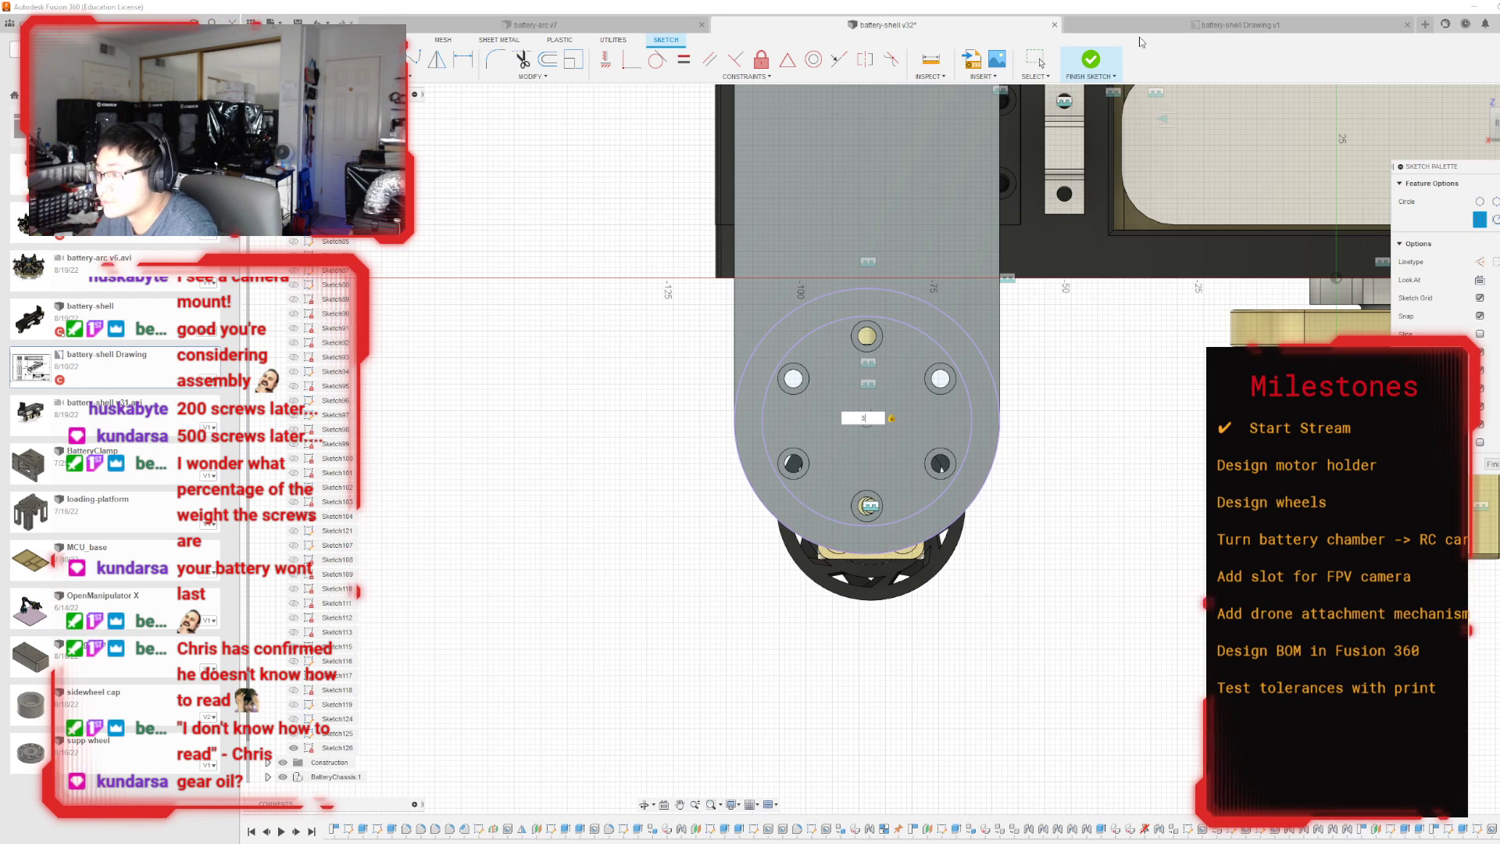
pyautogui.write('3.5')
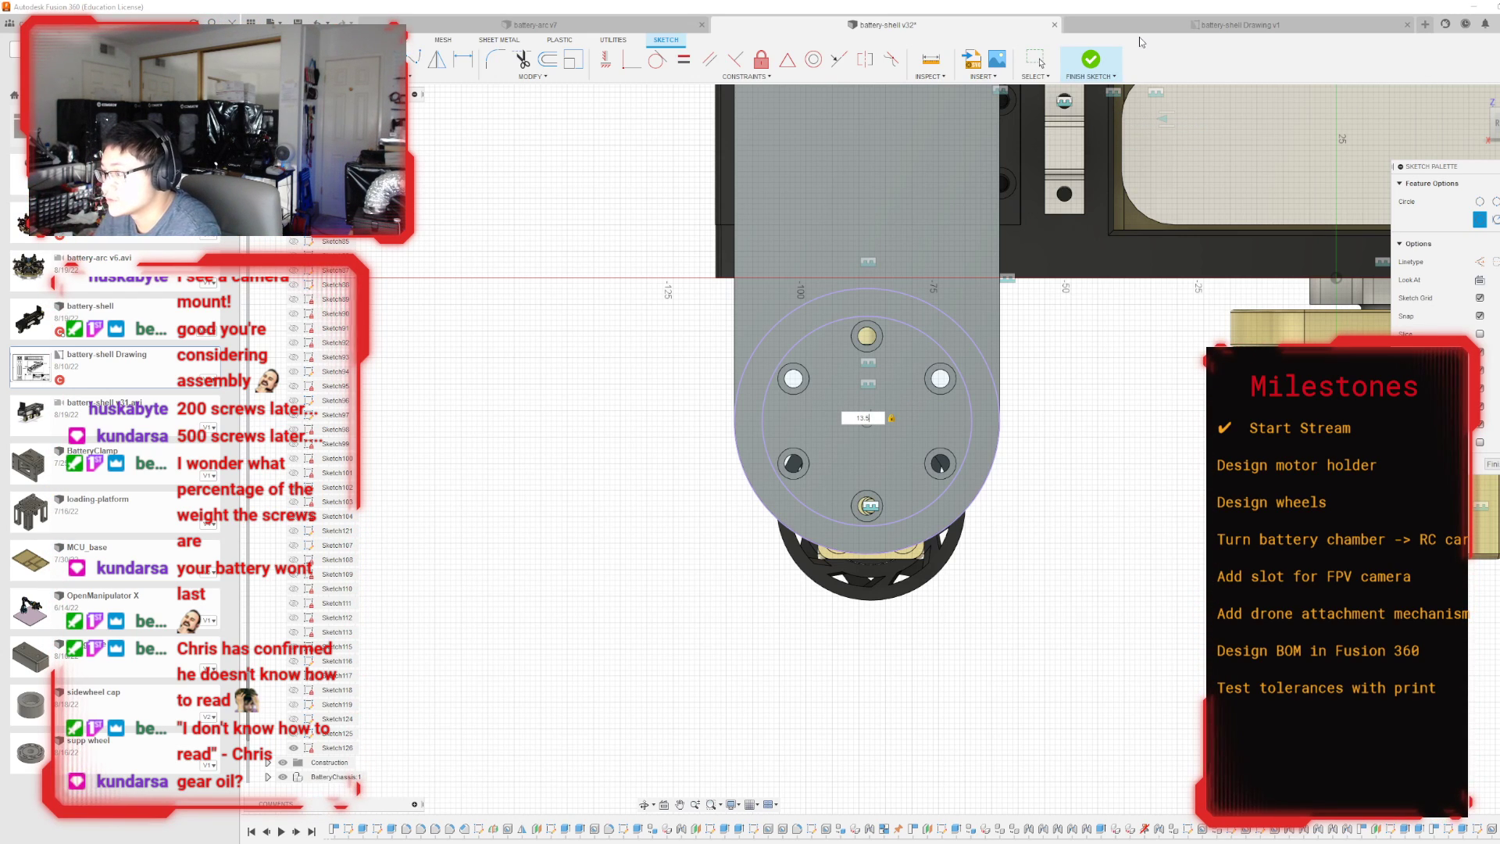
pyautogui.press('Return')
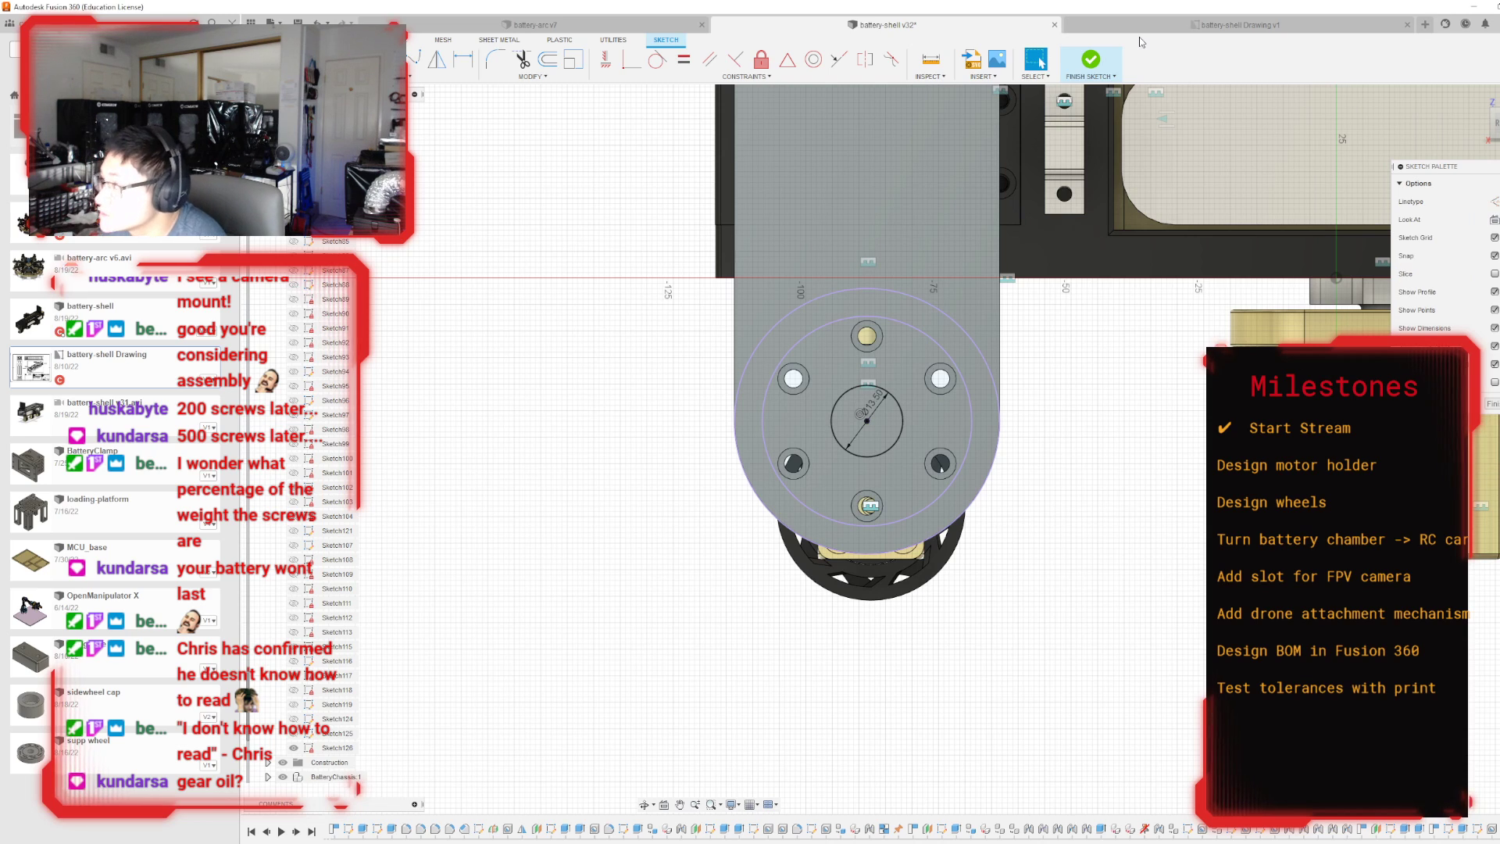
pyautogui.click(1091, 59)
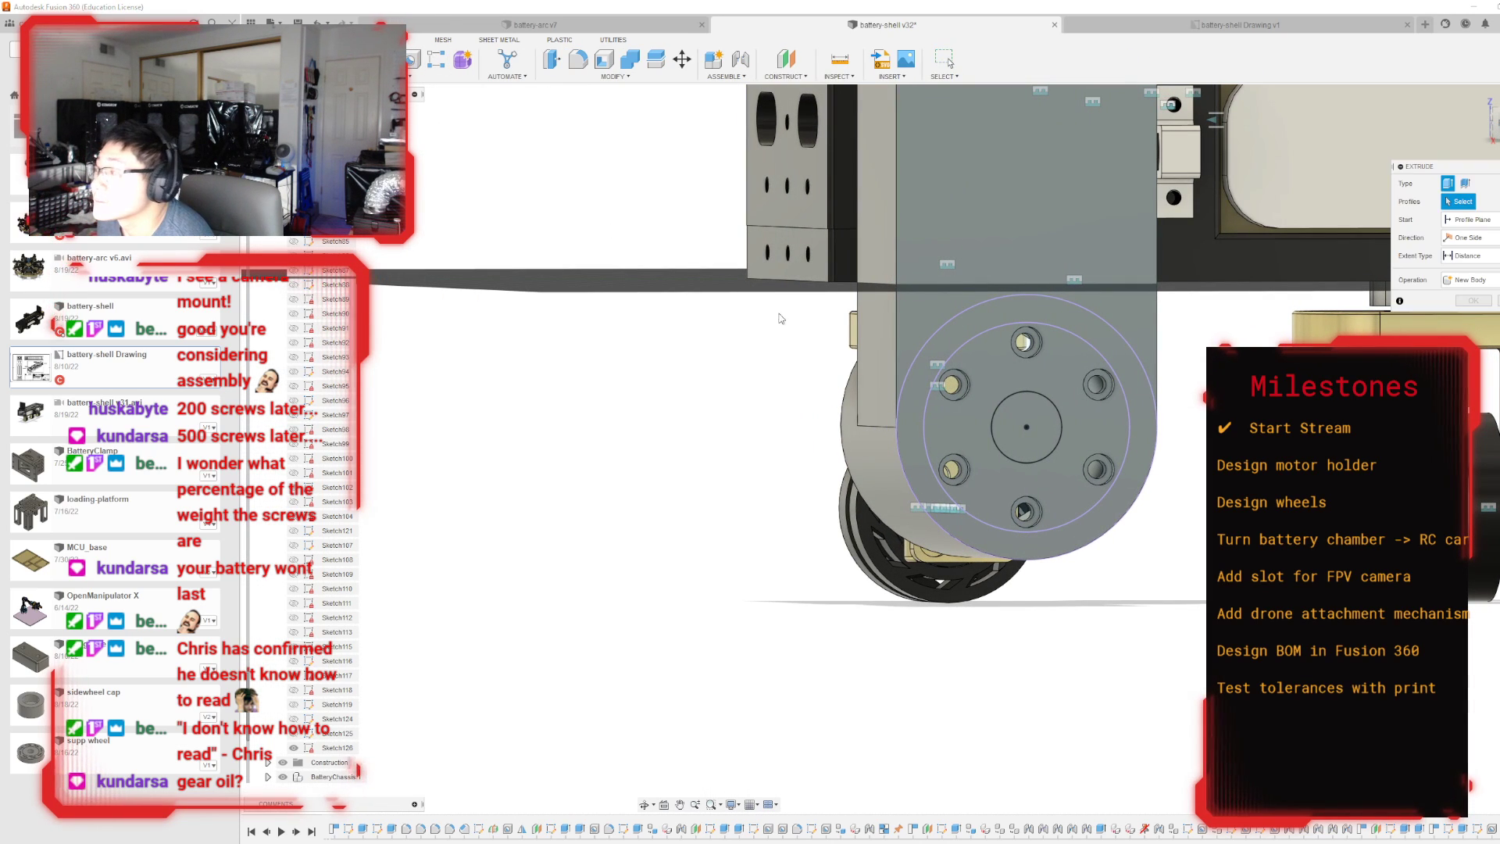
# Extrude the central circle -5 mm as a cut through the motor holder's cap.
pyautogui.press('e')
pyautogui.click(1028, 426)
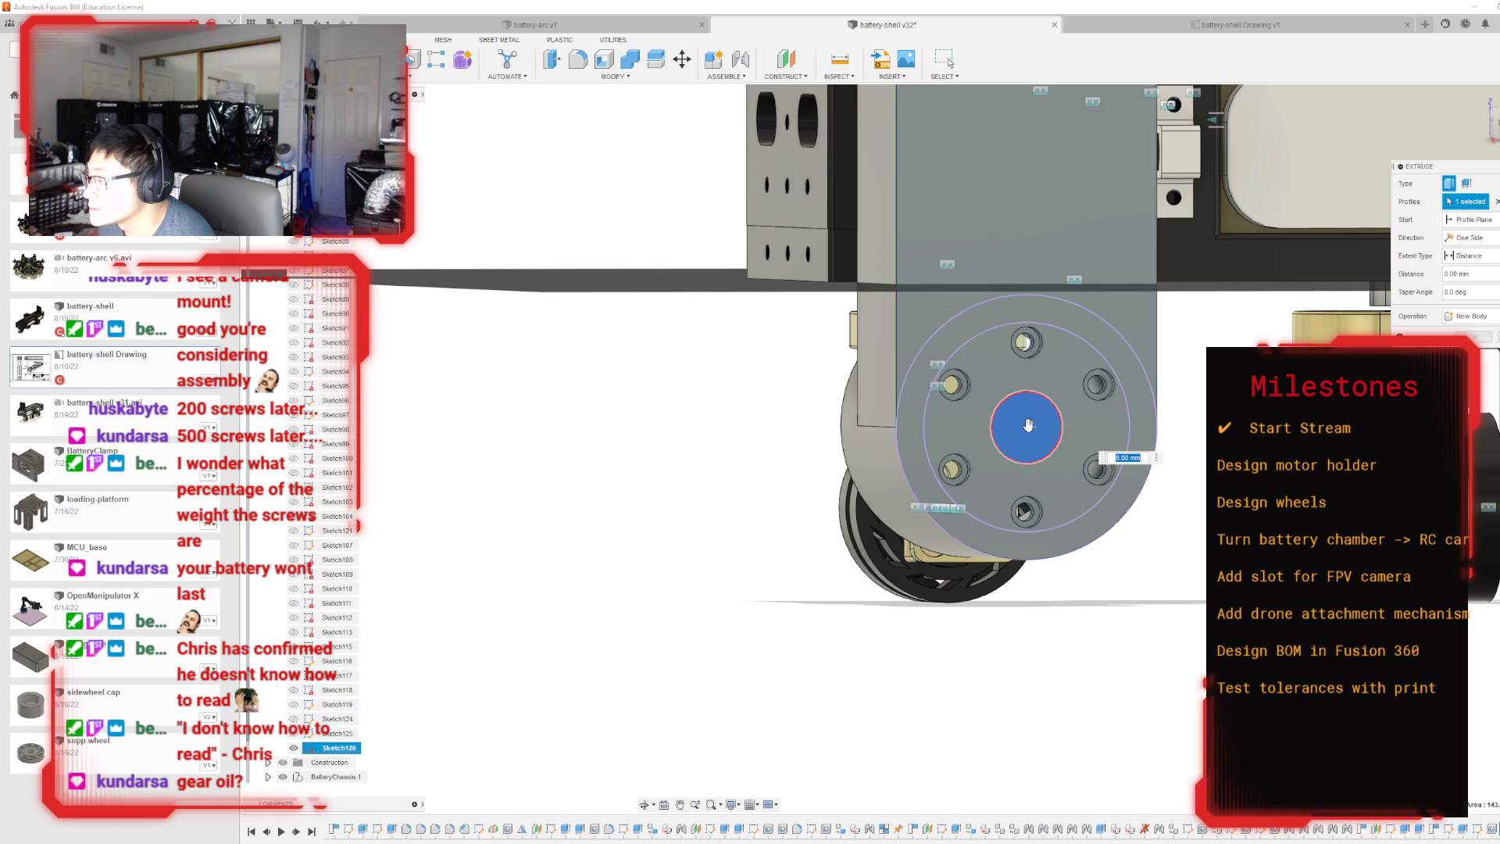
pyautogui.write('-5')
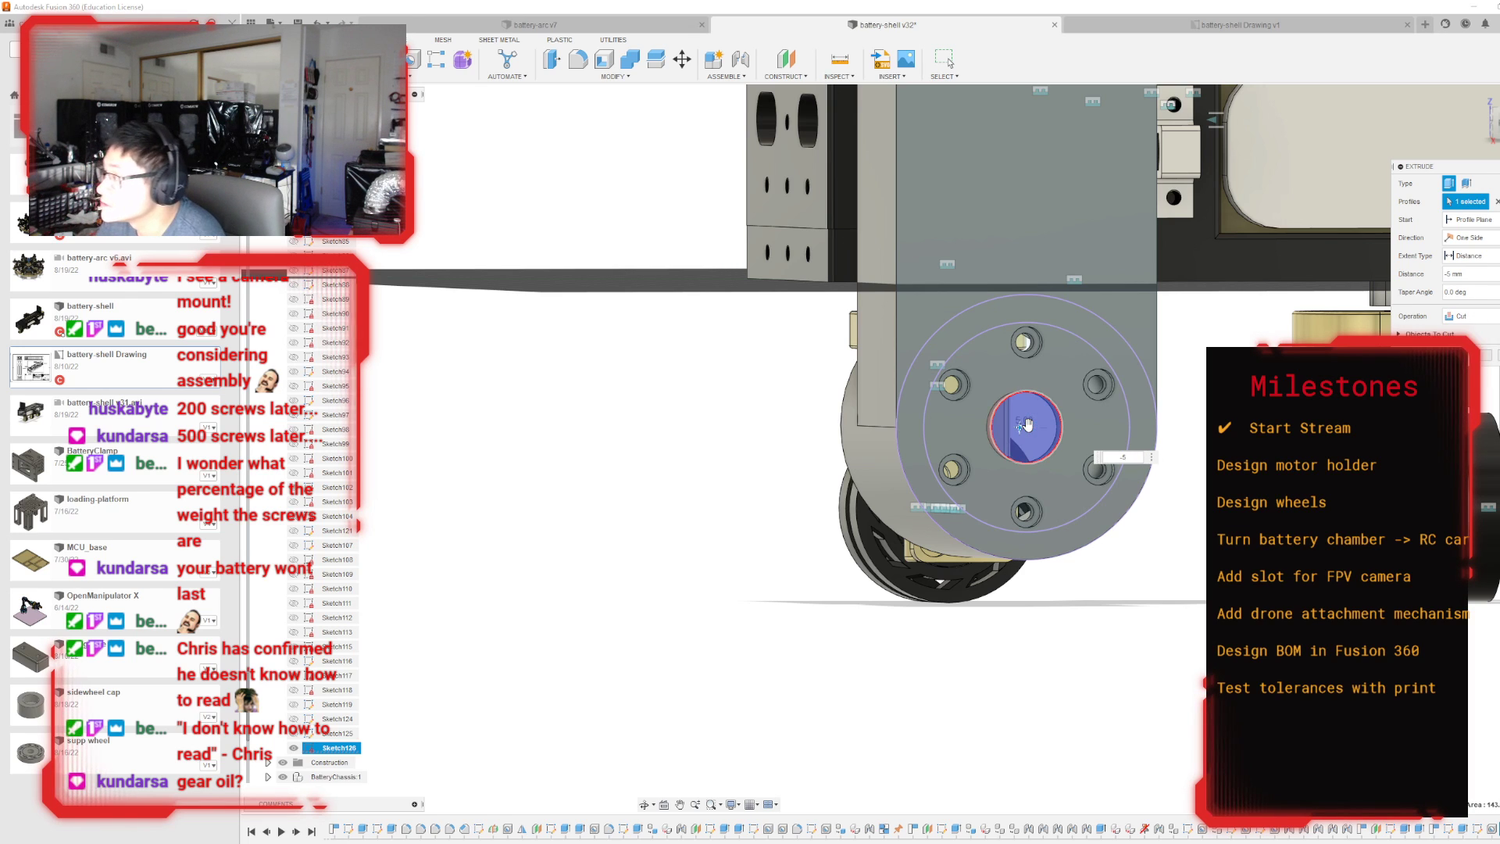
pyautogui.press('Return')
# Start a sketch on the annular face at the open end of the motor holder's ring.
pyautogui.moveTo(892, 450)
pyautogui.keyDown('shift'); pyautogui.mouseDown(button='middle')
pyautogui.moveTo(1093, 457)
pyautogui.moveTo(1171, 516)
pyautogui.moveTo(1133, 425)
pyautogui.moveTo(1093, 402)
pyautogui.moveTo(992, 390)
pyautogui.mouseUp(button='middle'); pyautogui.keyUp('shift')
pyautogui.moveTo(1491, 124); pyautogui.dragTo(1499, 110)
pyautogui.moveTo(892, 449)
pyautogui.keyDown('shift'); pyautogui.mouseDown(button='middle')
pyautogui.moveTo(949, 500)
pyautogui.moveTo(992, 504)
pyautogui.moveTo(989, 441)
pyautogui.moveTo(977, 496)
pyautogui.moveTo(951, 431)
pyautogui.mouseUp(button='middle'); pyautogui.keyUp('shift')
pyautogui.doubleClick(660, 311)
pyautogui.click(1109, 606)
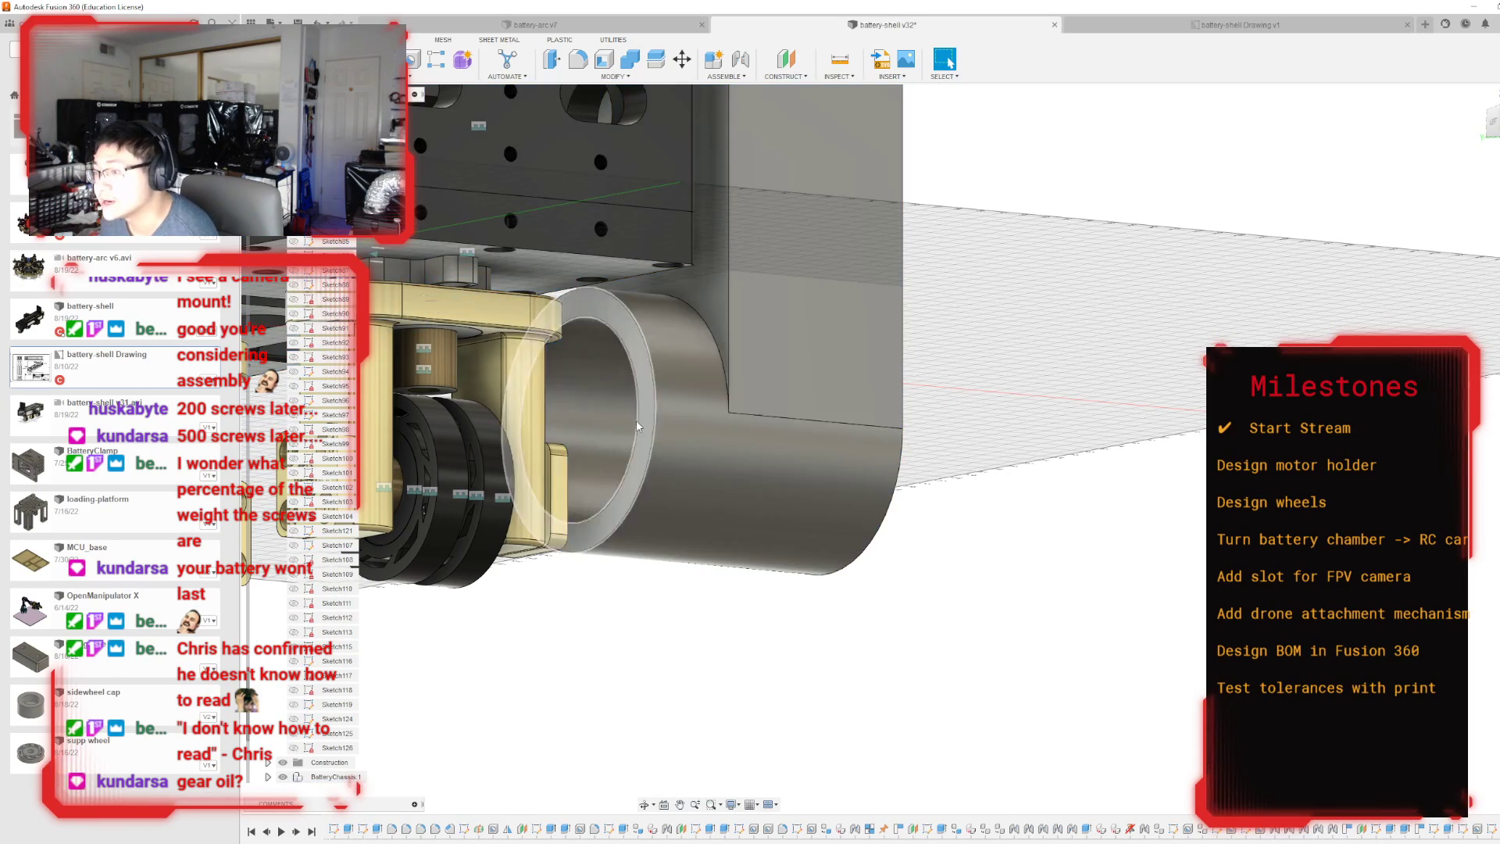
pyautogui.click(645, 359)
pyautogui.press('p')
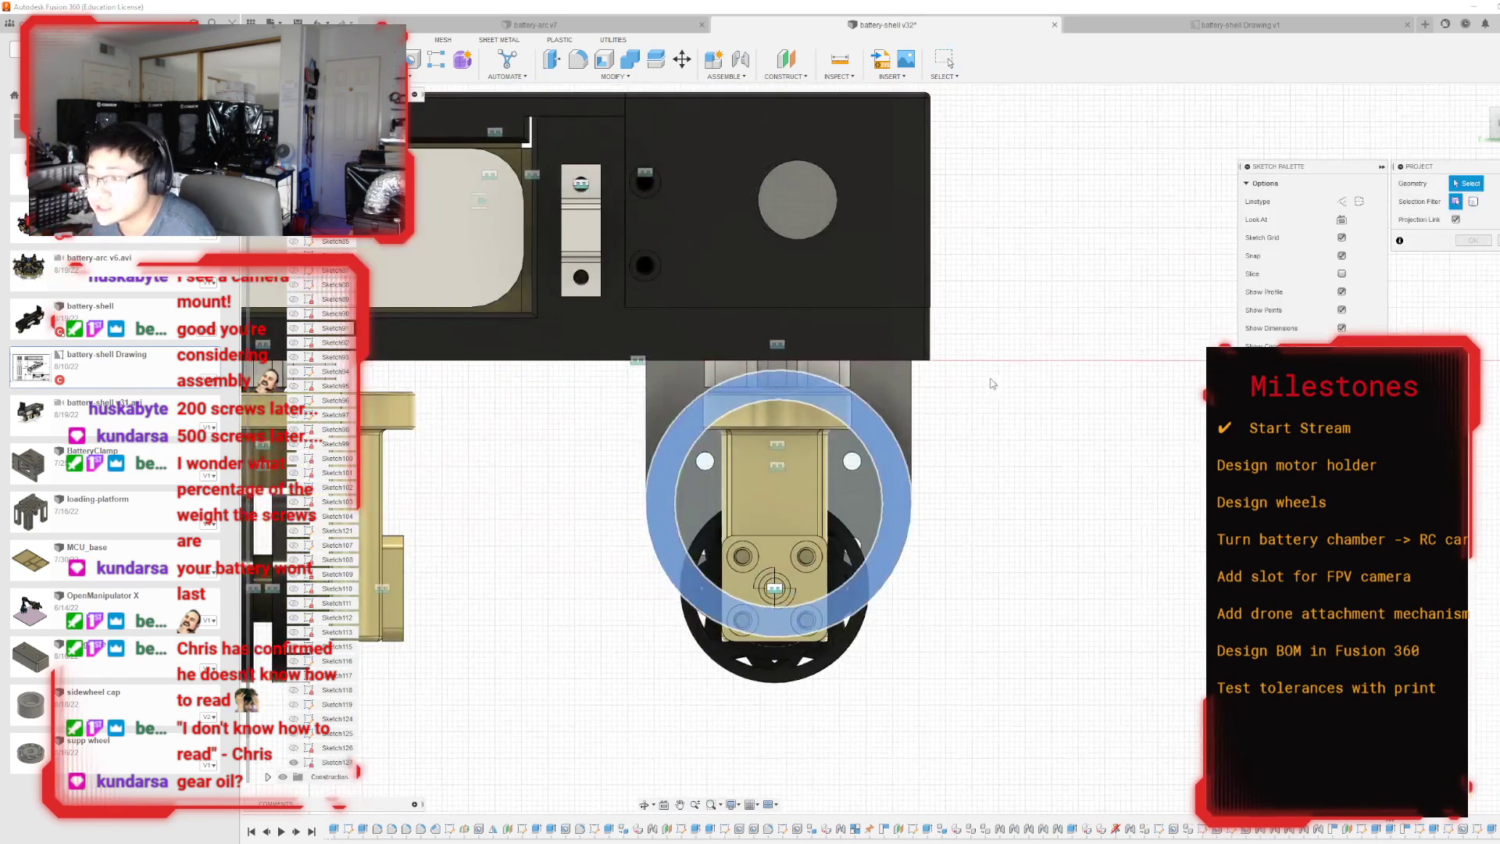
# Hide the Modular 1 component with the wheel that covers the ring's open end.
pyautogui.moveTo(1039, 437)
pyautogui.keyDown('shift'); pyautogui.mouseDown(button='middle')
pyautogui.moveTo(965, 390)
pyautogui.moveTo(914, 386)
pyautogui.mouseUp(button='middle'); pyautogui.keyUp('shift')
pyautogui.click(1495, 123)
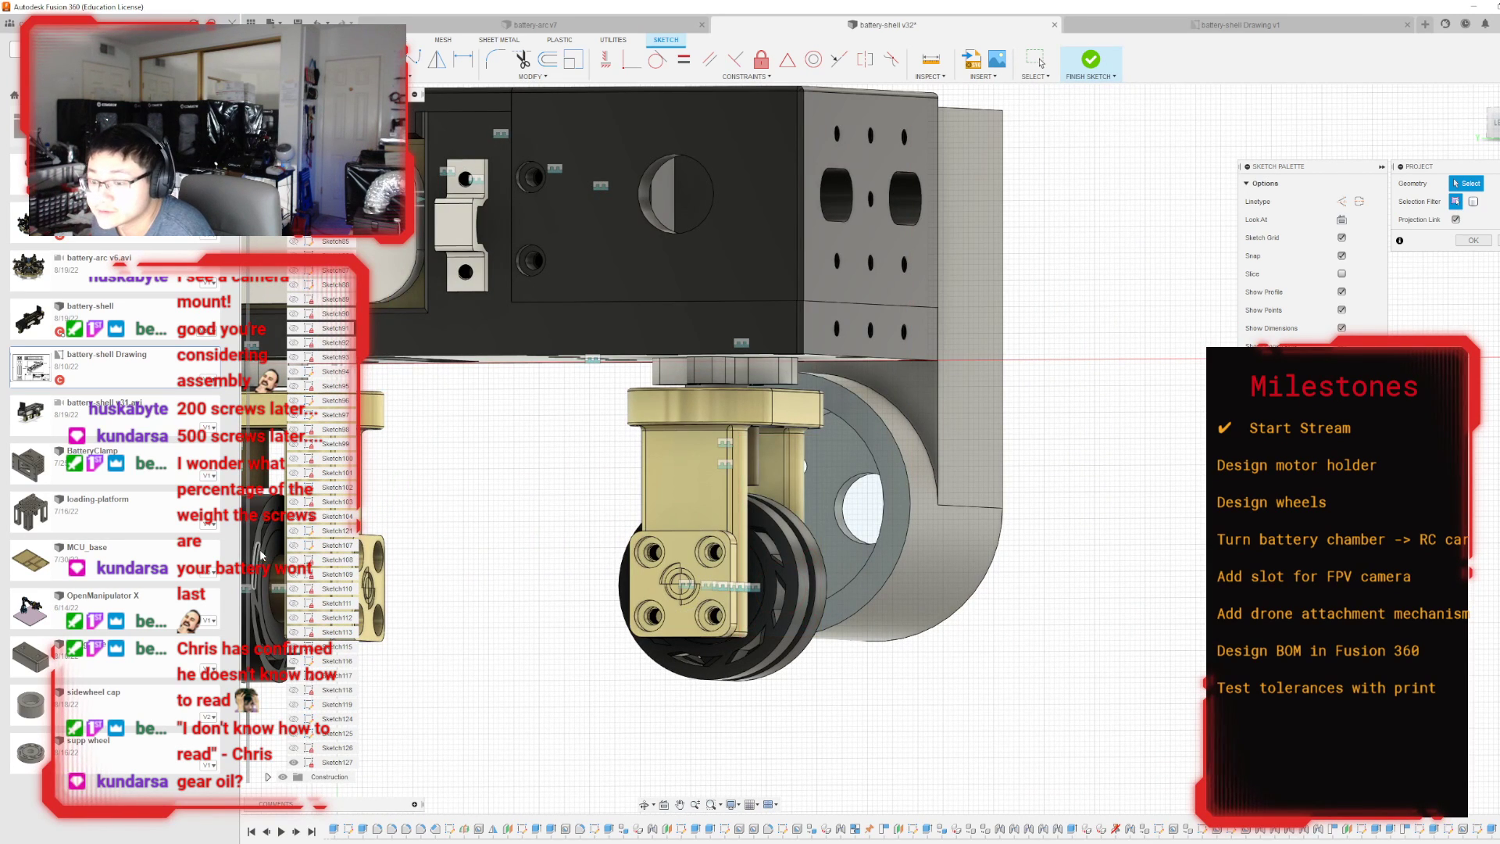
pyautogui.scroll(-3, 310, 523)
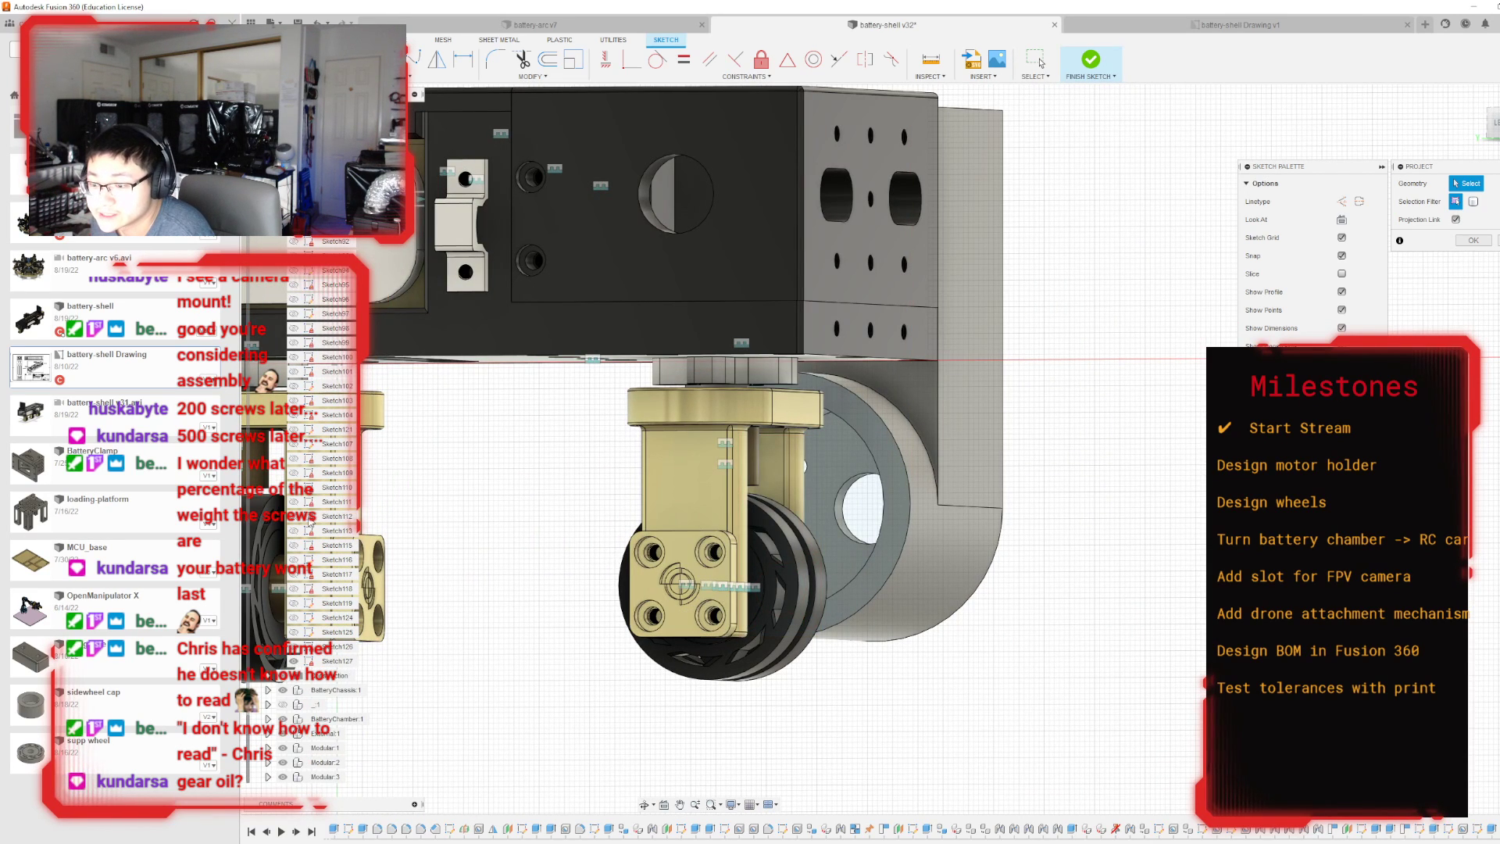
pyautogui.click(283, 748)
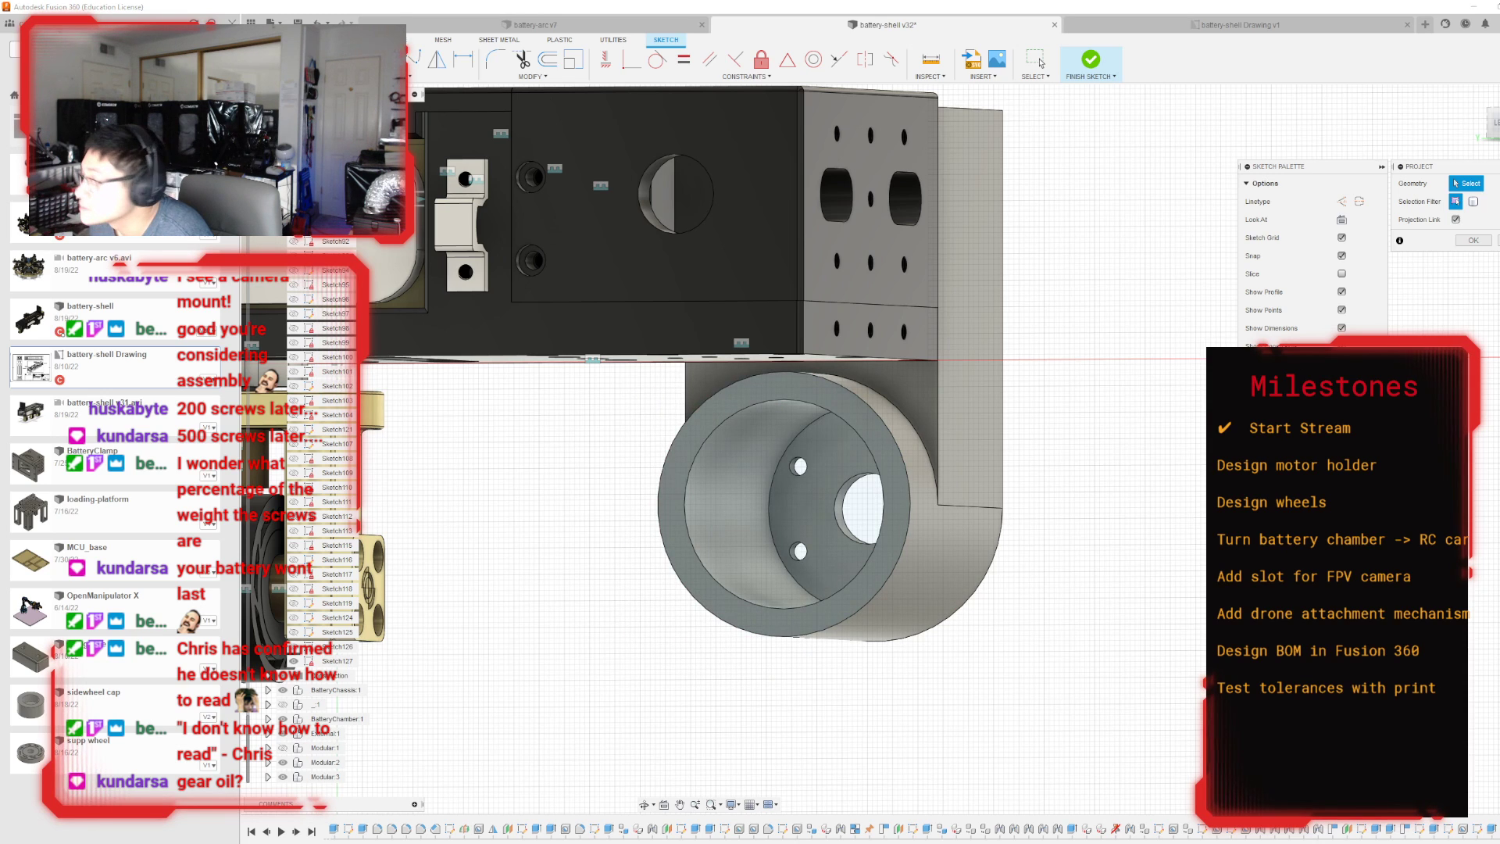
pyautogui.click(1495, 124)
pyautogui.scroll(3, 720, 467)
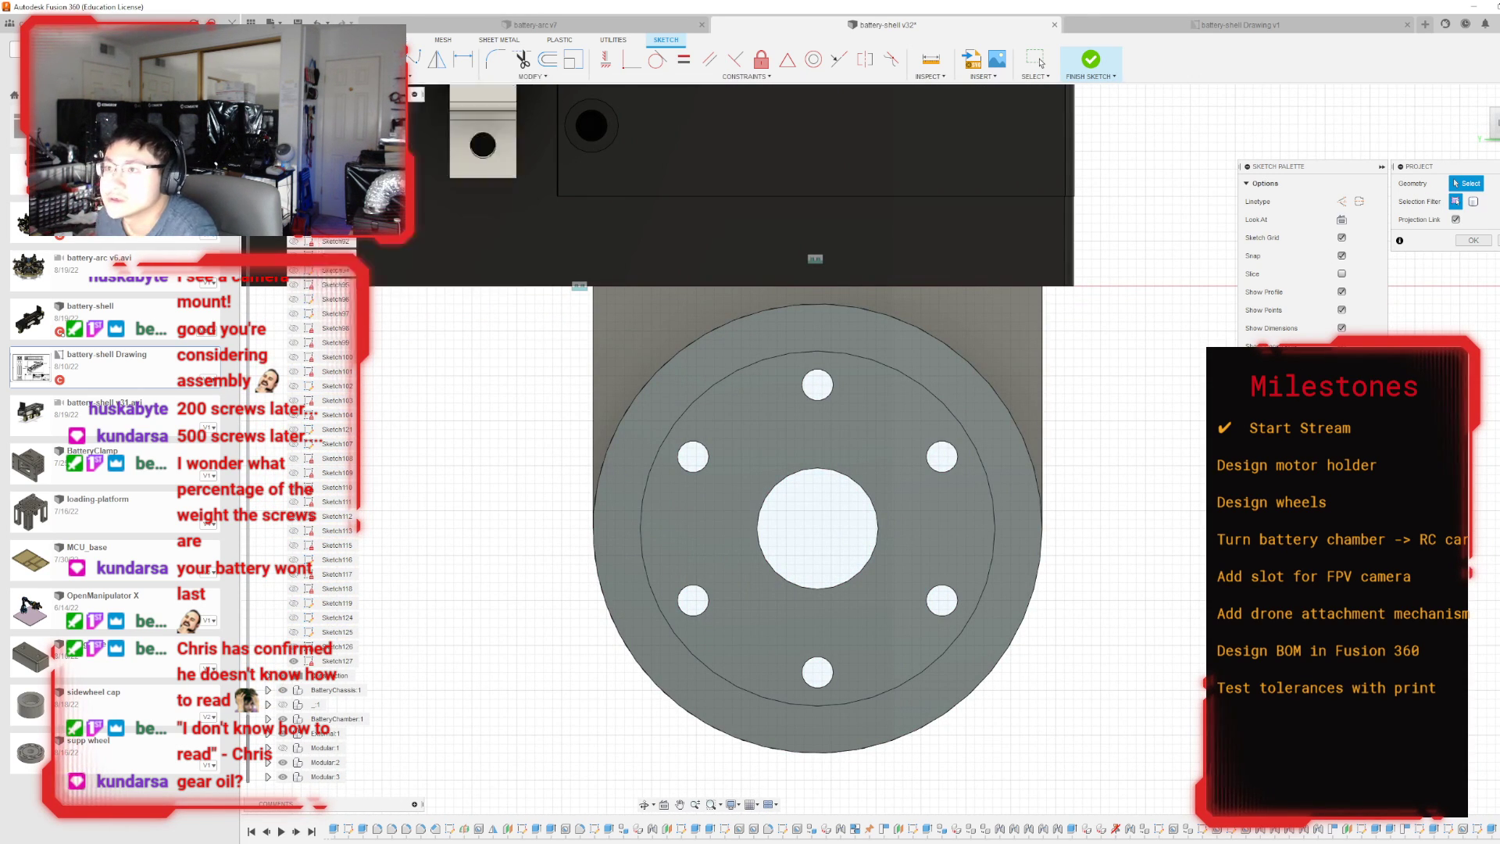
# Draw a vertical 25 mm line from the ring's centre up to its outer edge.
pyautogui.press('l')
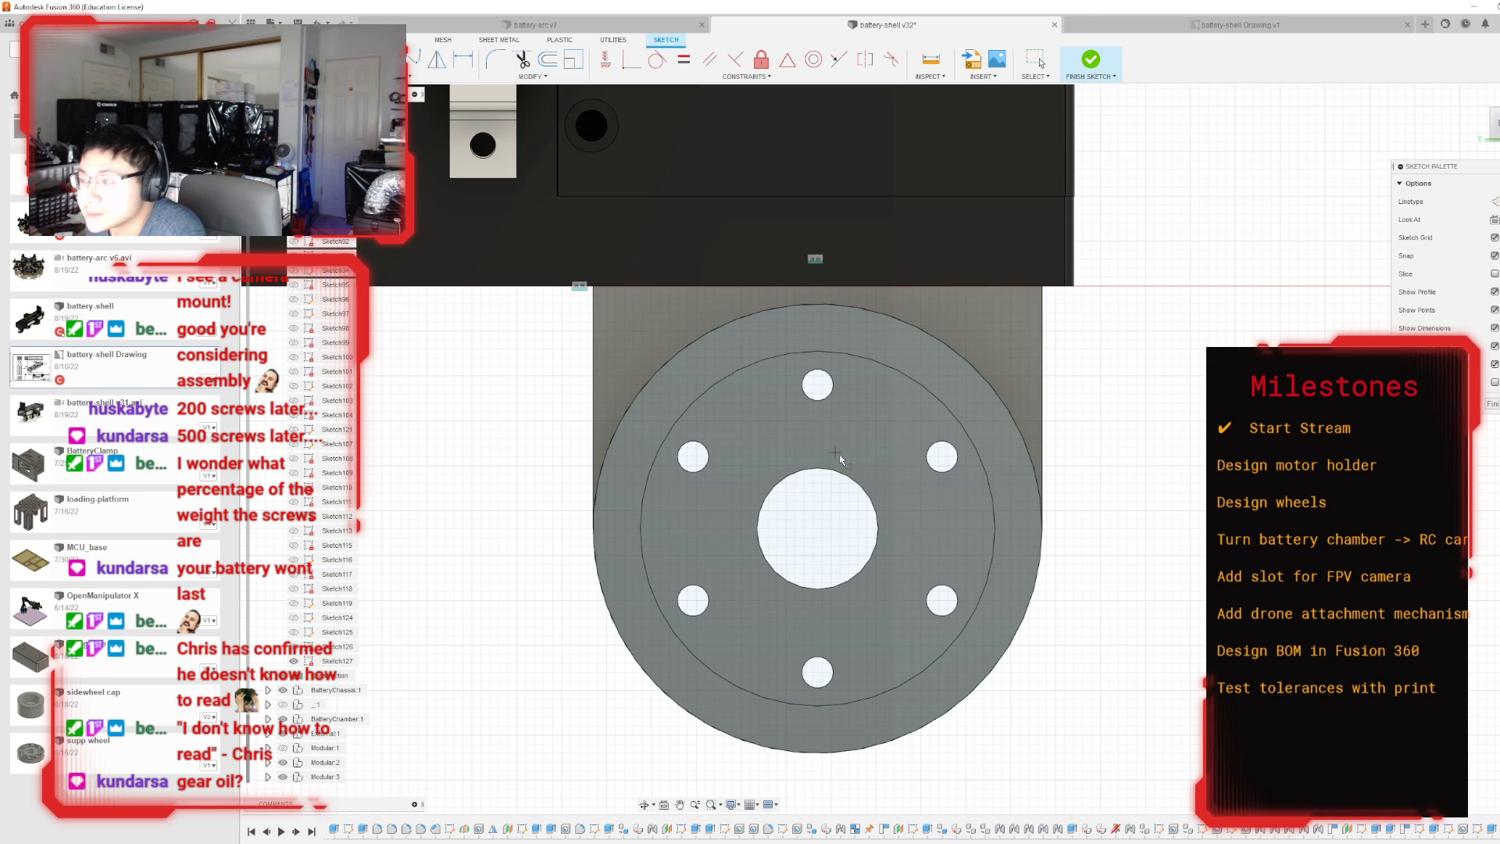
pyautogui.click(817, 528)
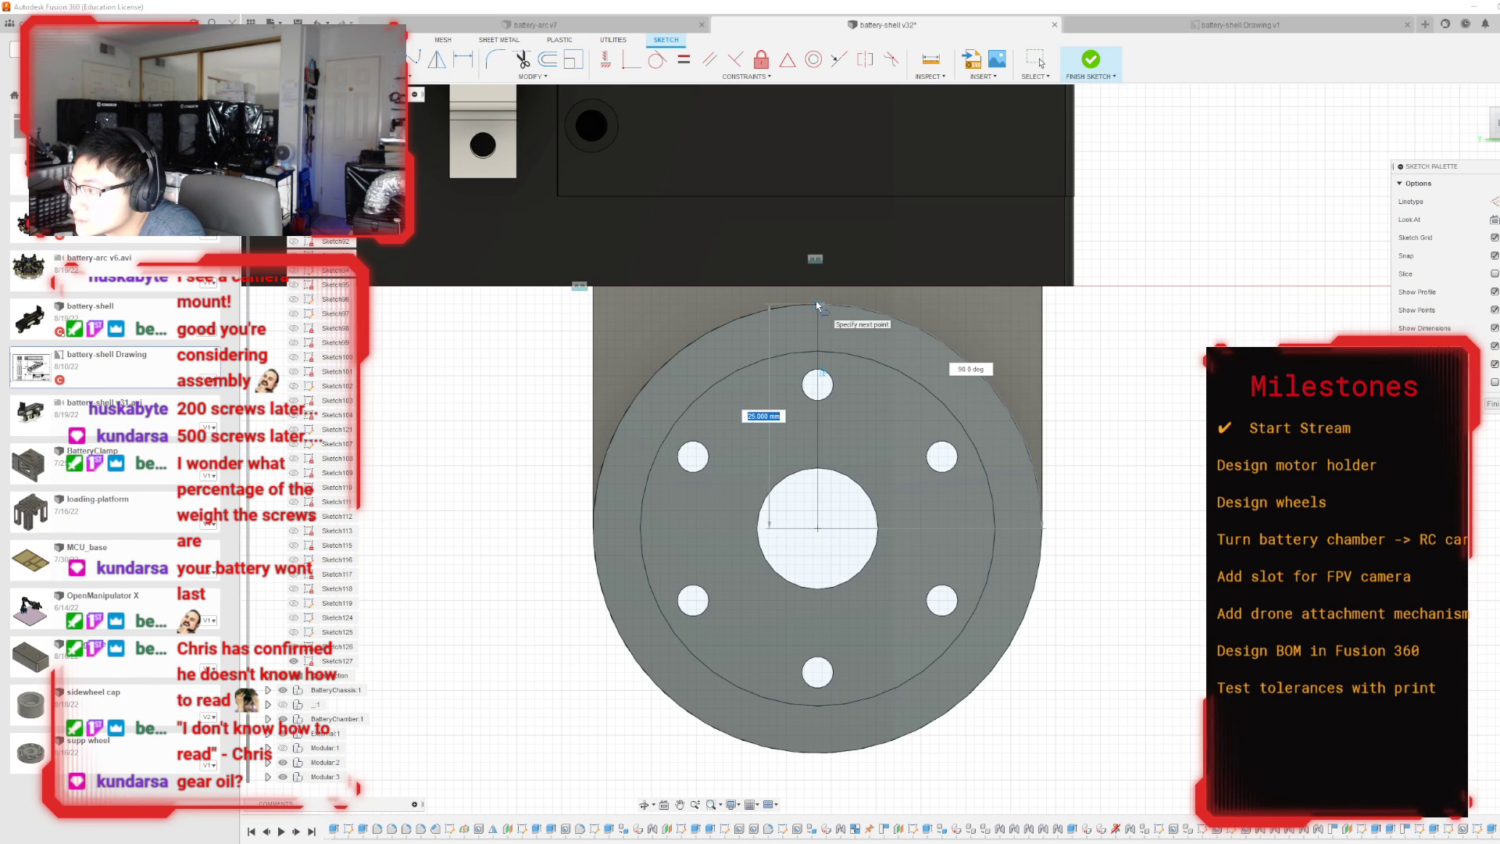
pyautogui.click(816, 303)
# Draw a second line about 25 mm long from the ring's centre to its outer edge, with the angle set to 170°.
pyautogui.click(817, 529)
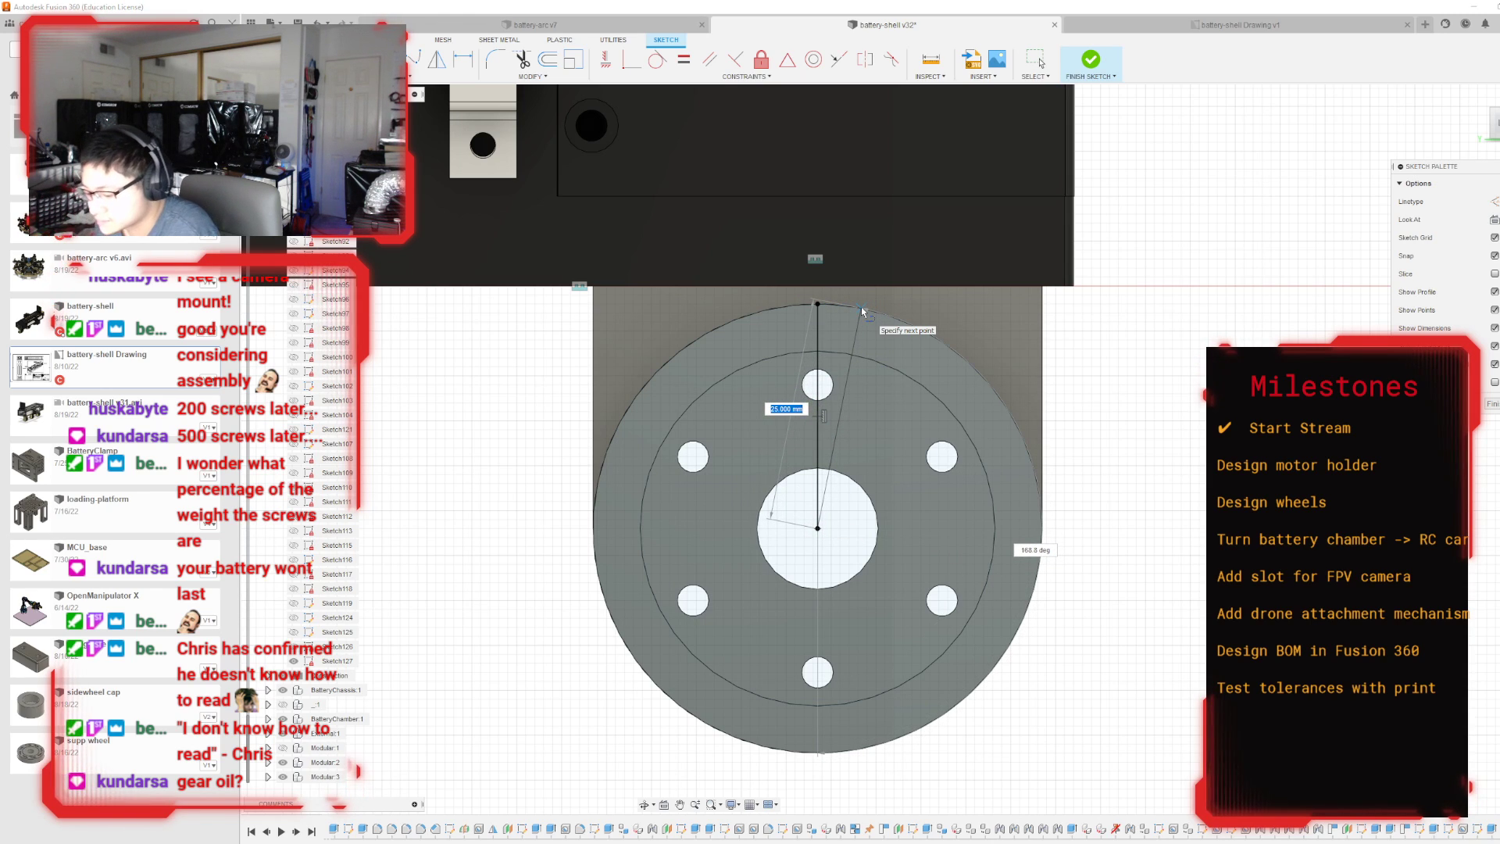
pyautogui.press('Tab')
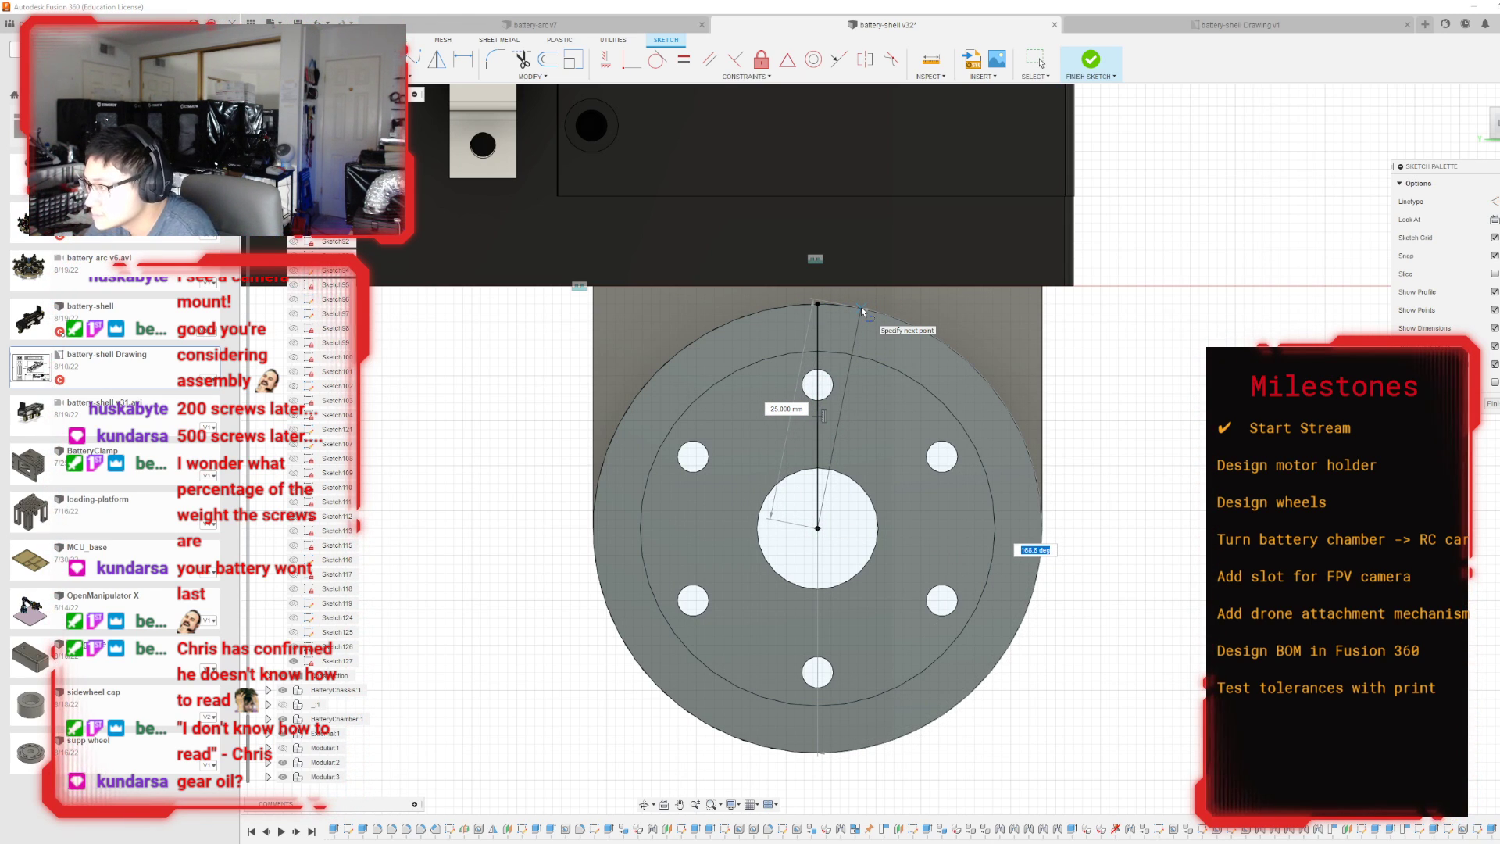
pyautogui.write('175')
pyautogui.press('Tab')
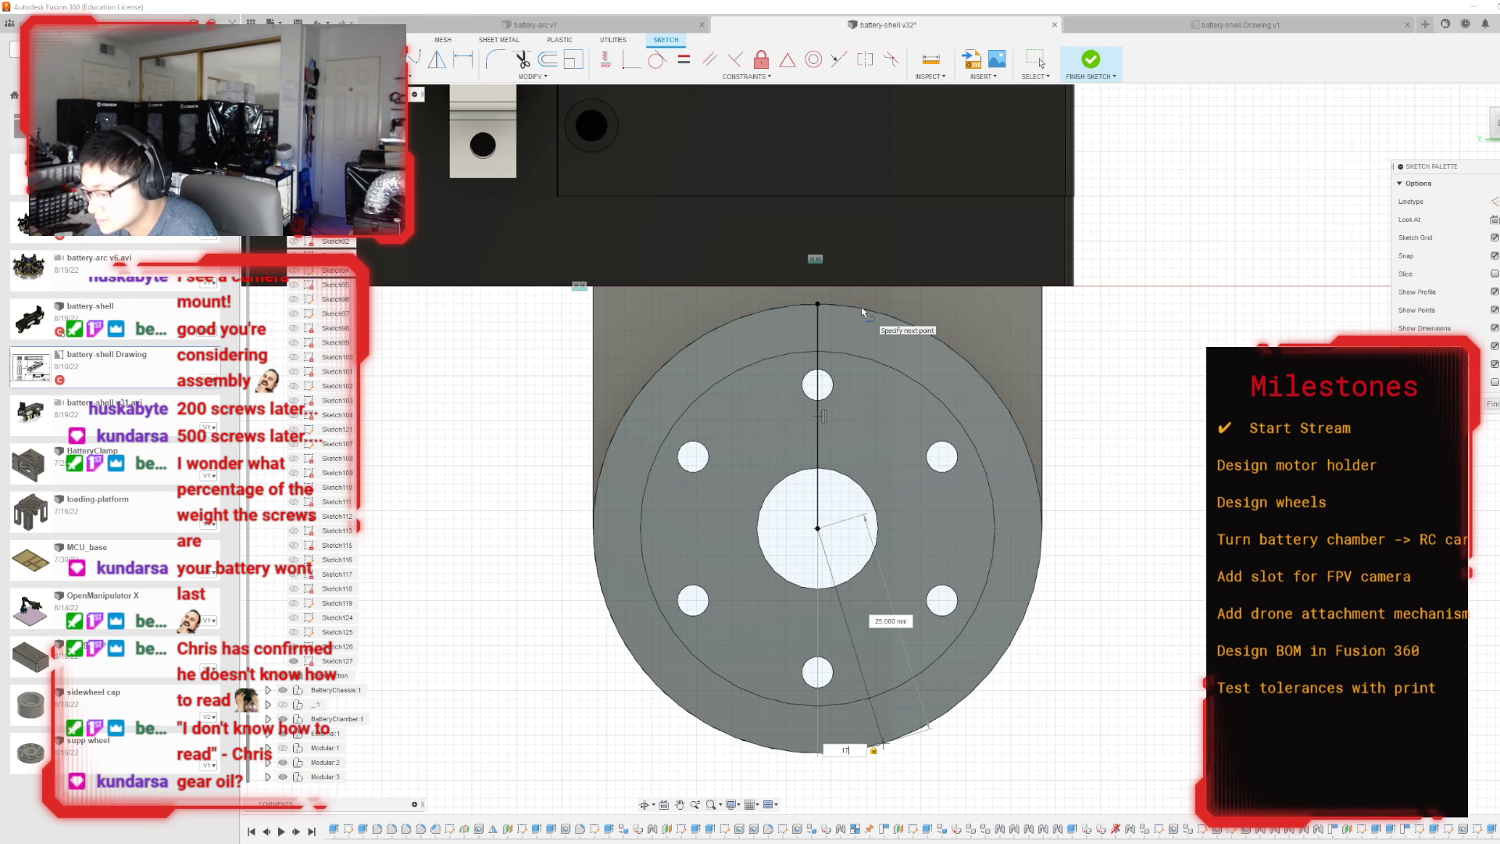
pyautogui.write('0')
pyautogui.press('Return')
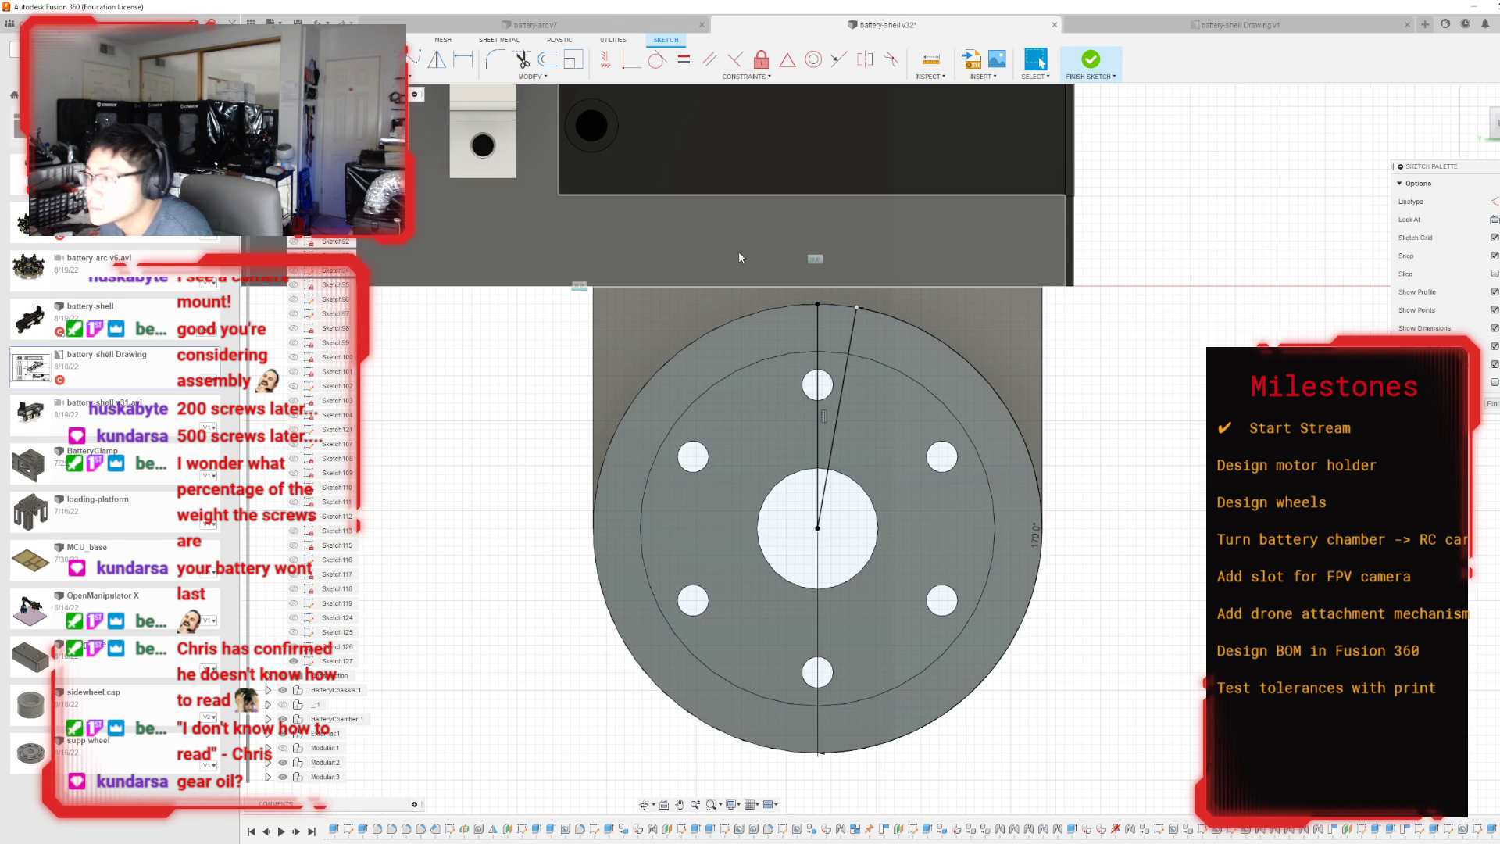
# Draw a third line 25 mm long from the ring's centre to its outer edge at a 100° angle and finish the sketch.
pyautogui.press('Escape')
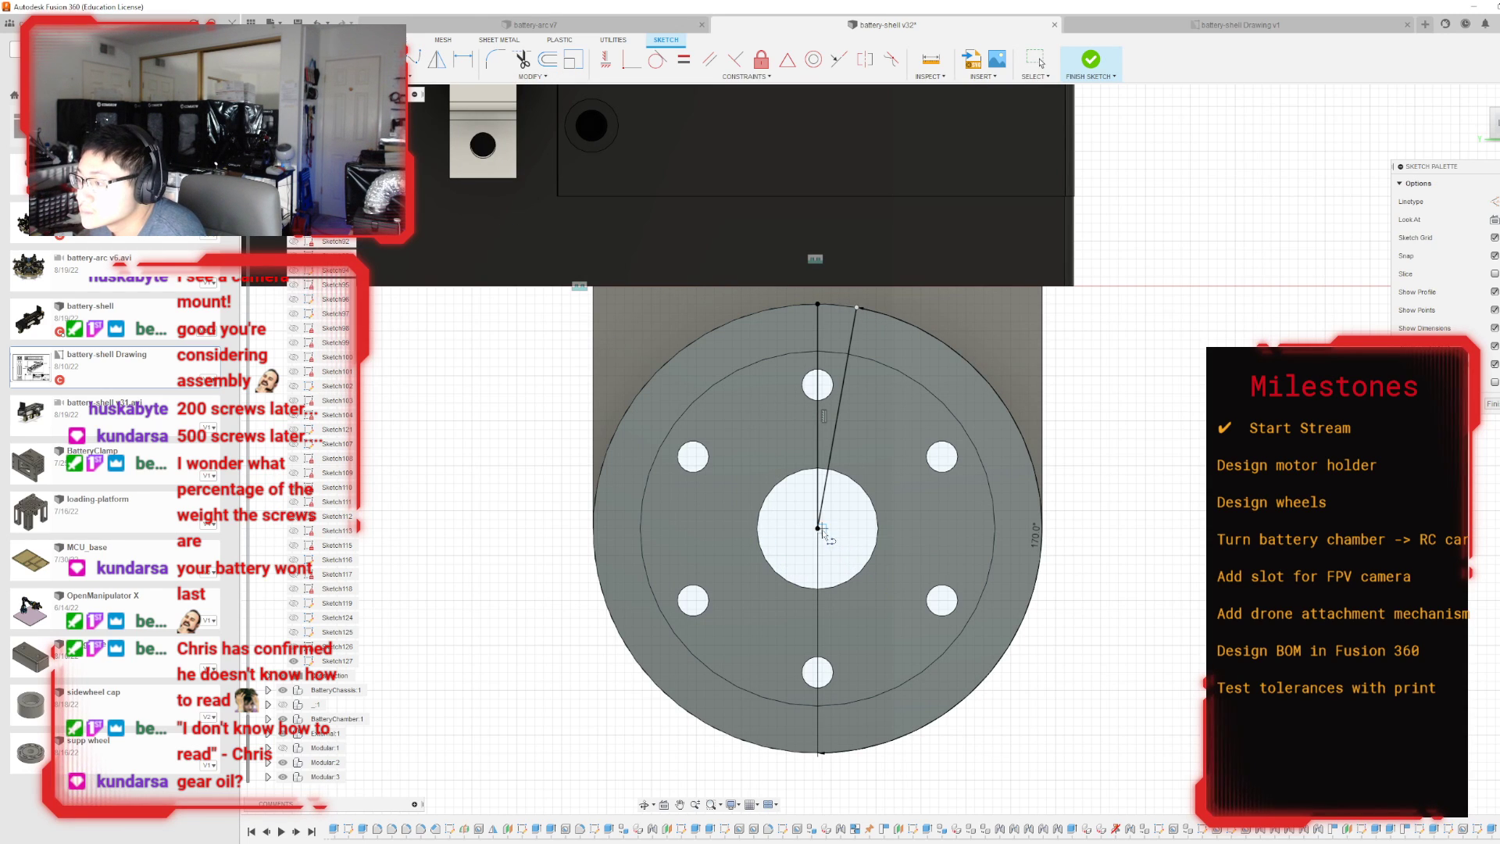
pyautogui.click(818, 528)
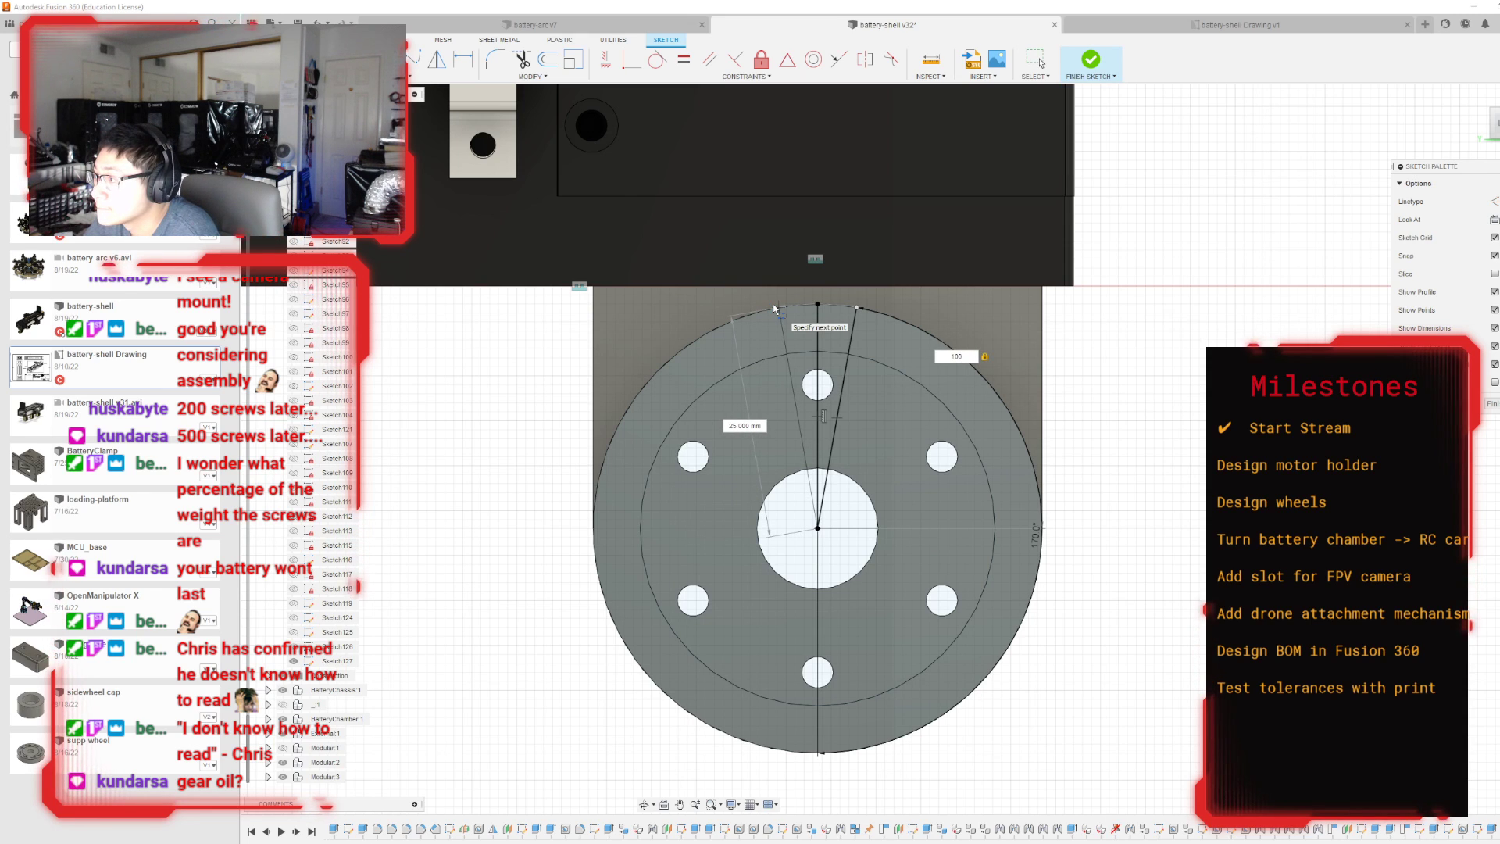
pyautogui.press('Return')
pyautogui.press('Escape')
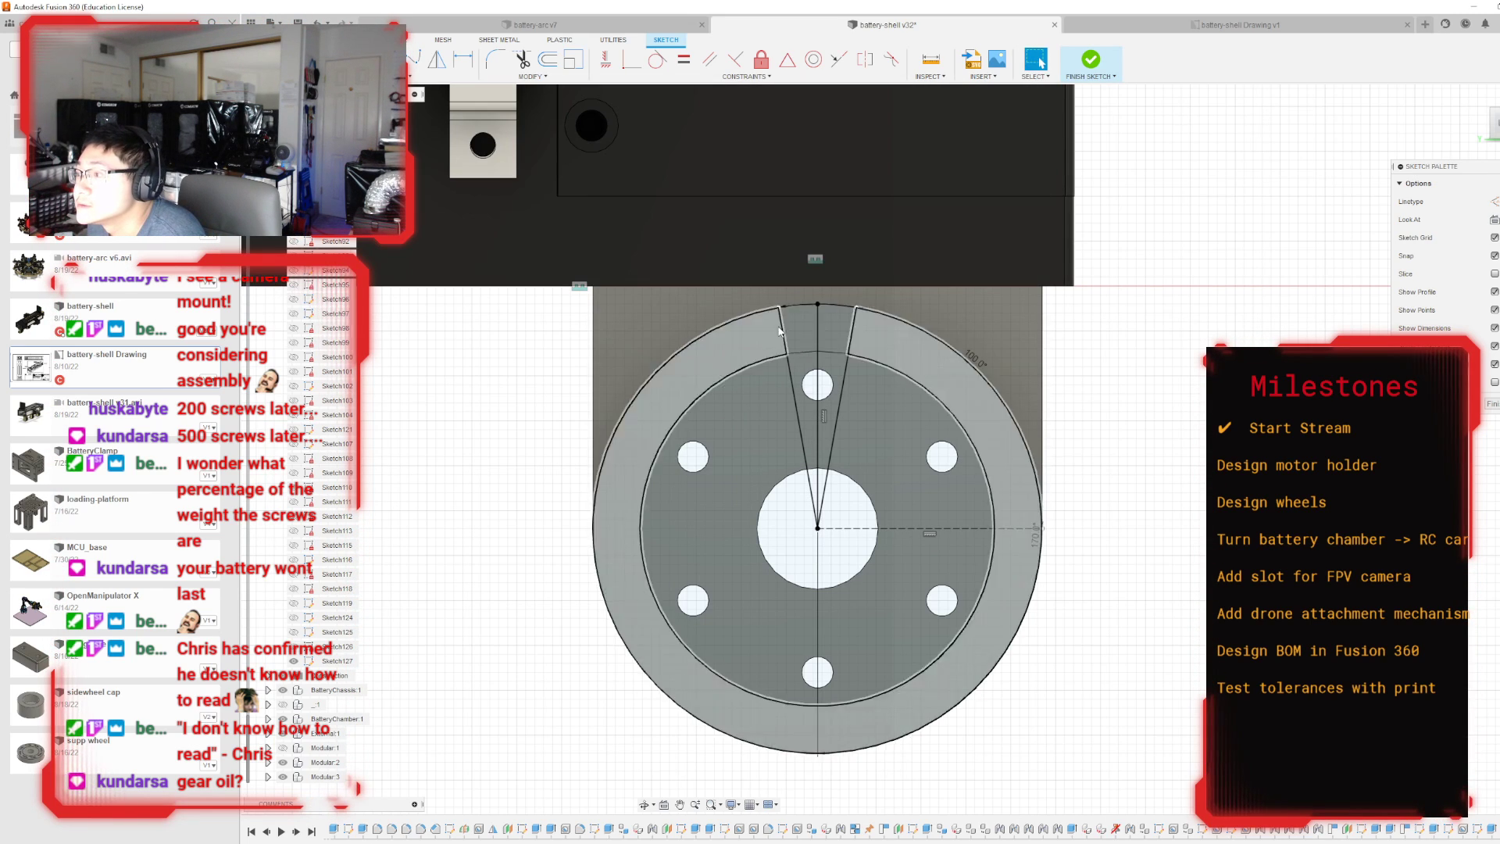
pyautogui.click(1094, 63)
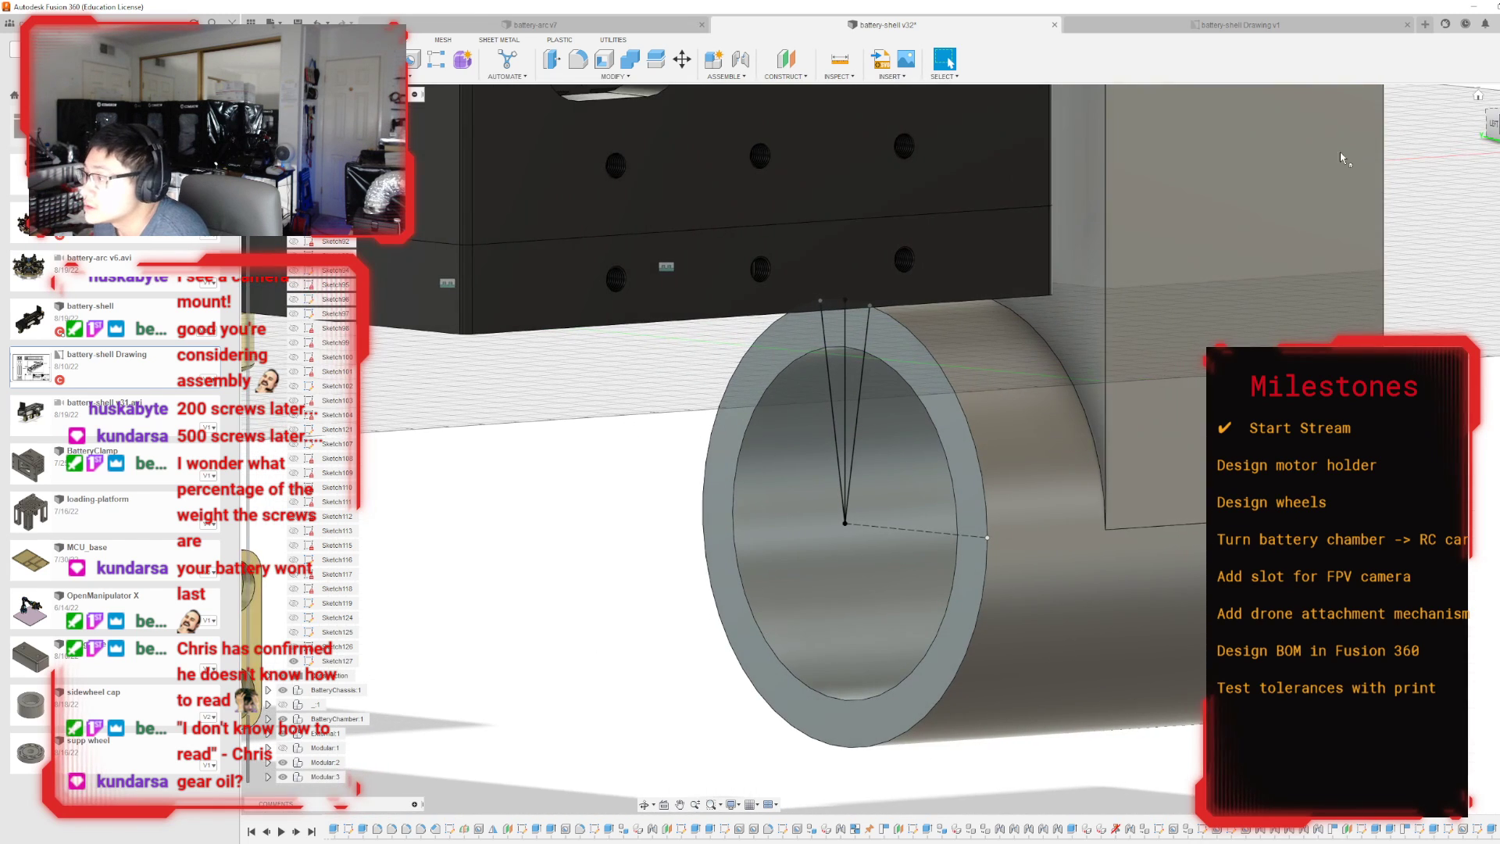
# Extrude-cut the two narrow profiles between the angled lines 5 mm into the ring wall.
pyautogui.press('e')
pyautogui.click(855, 327)
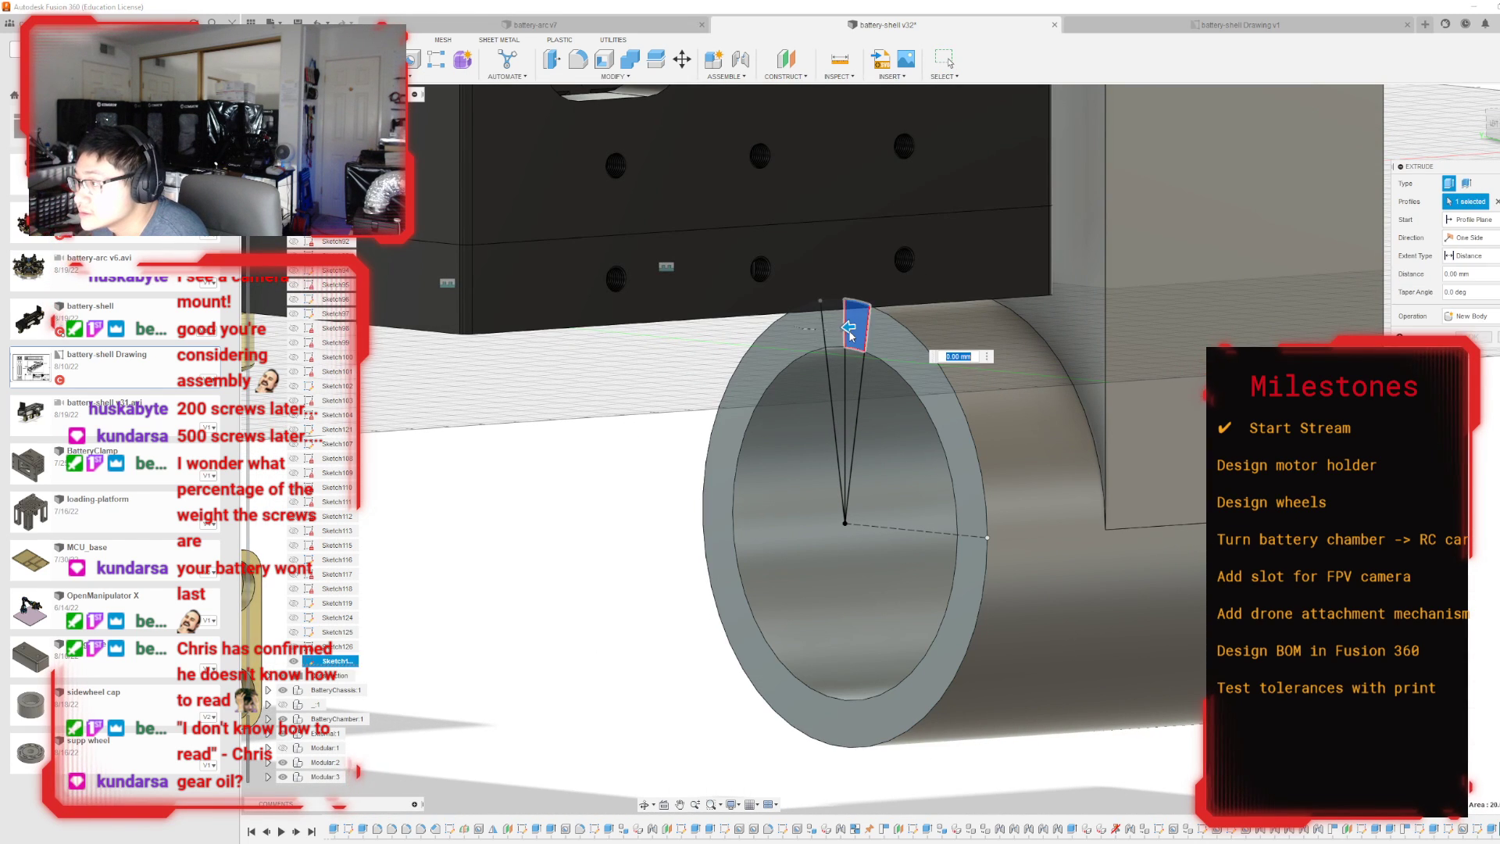
pyautogui.click(833, 324)
pyautogui.moveTo(824, 323); pyautogui.dragTo(855, 316)
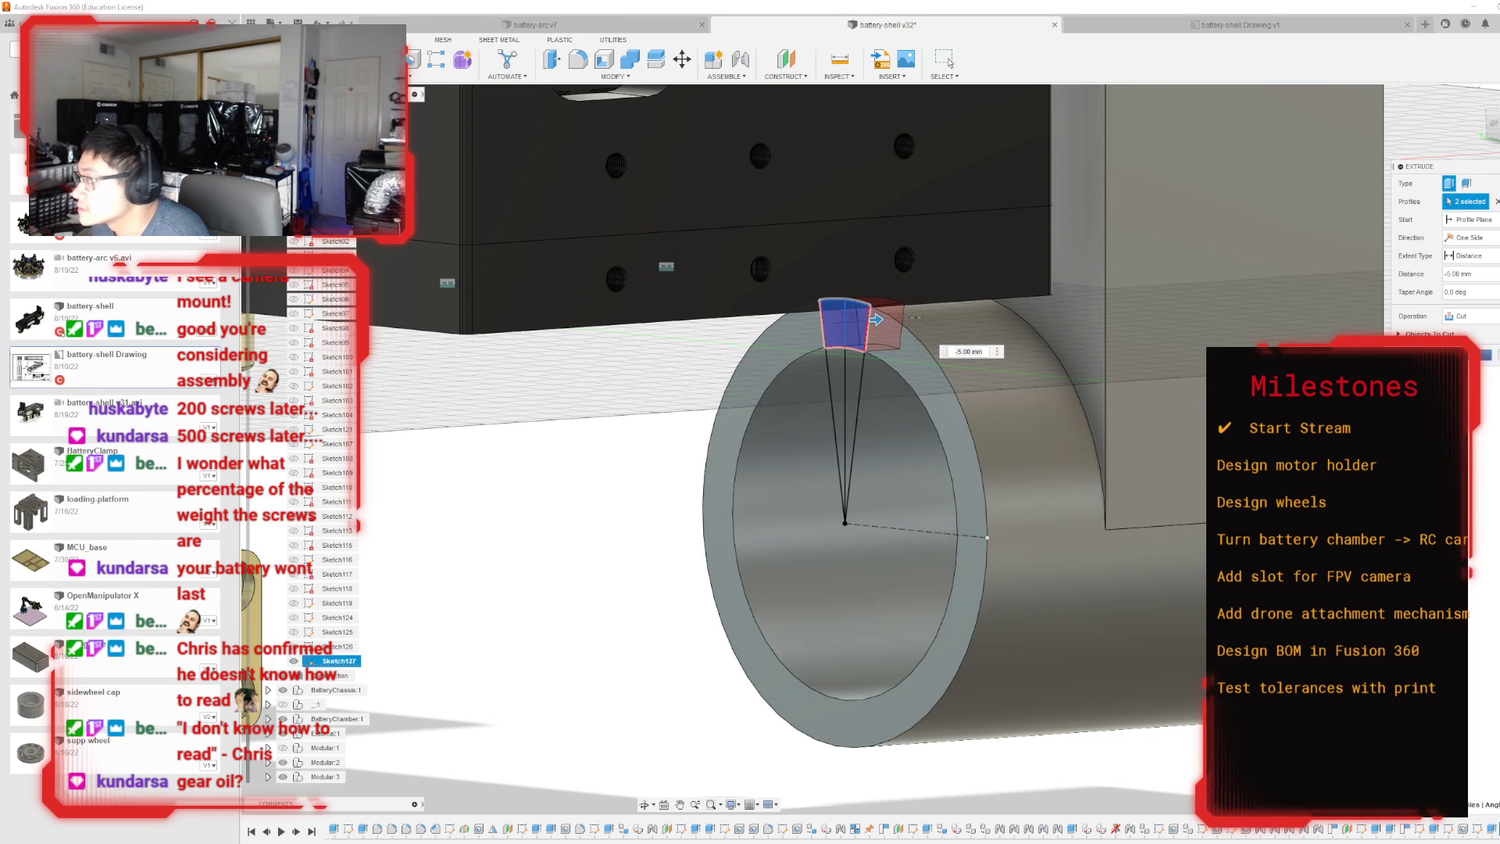
pyautogui.press('Return')
# Edit the slot's extrude cut in the ring wall and set its distance to -17.5 mm.
pyautogui.keyDown('shift'); pyautogui.moveTo(892, 449); pyautogui.dragTo(892, 449, button='middle'); pyautogui.keyUp('shift')
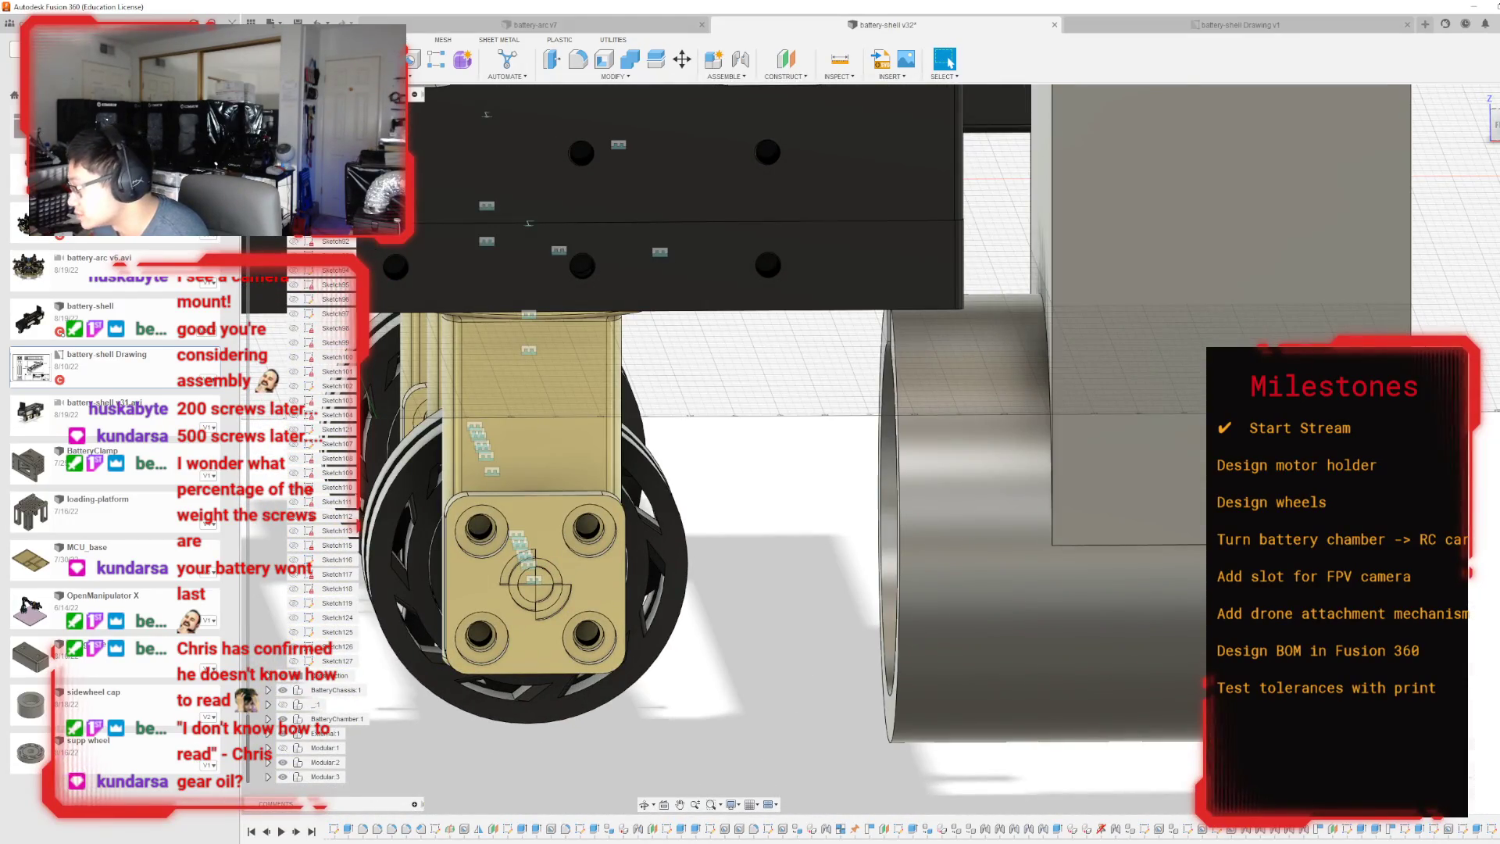
pyautogui.doubleClick(1499, 829)
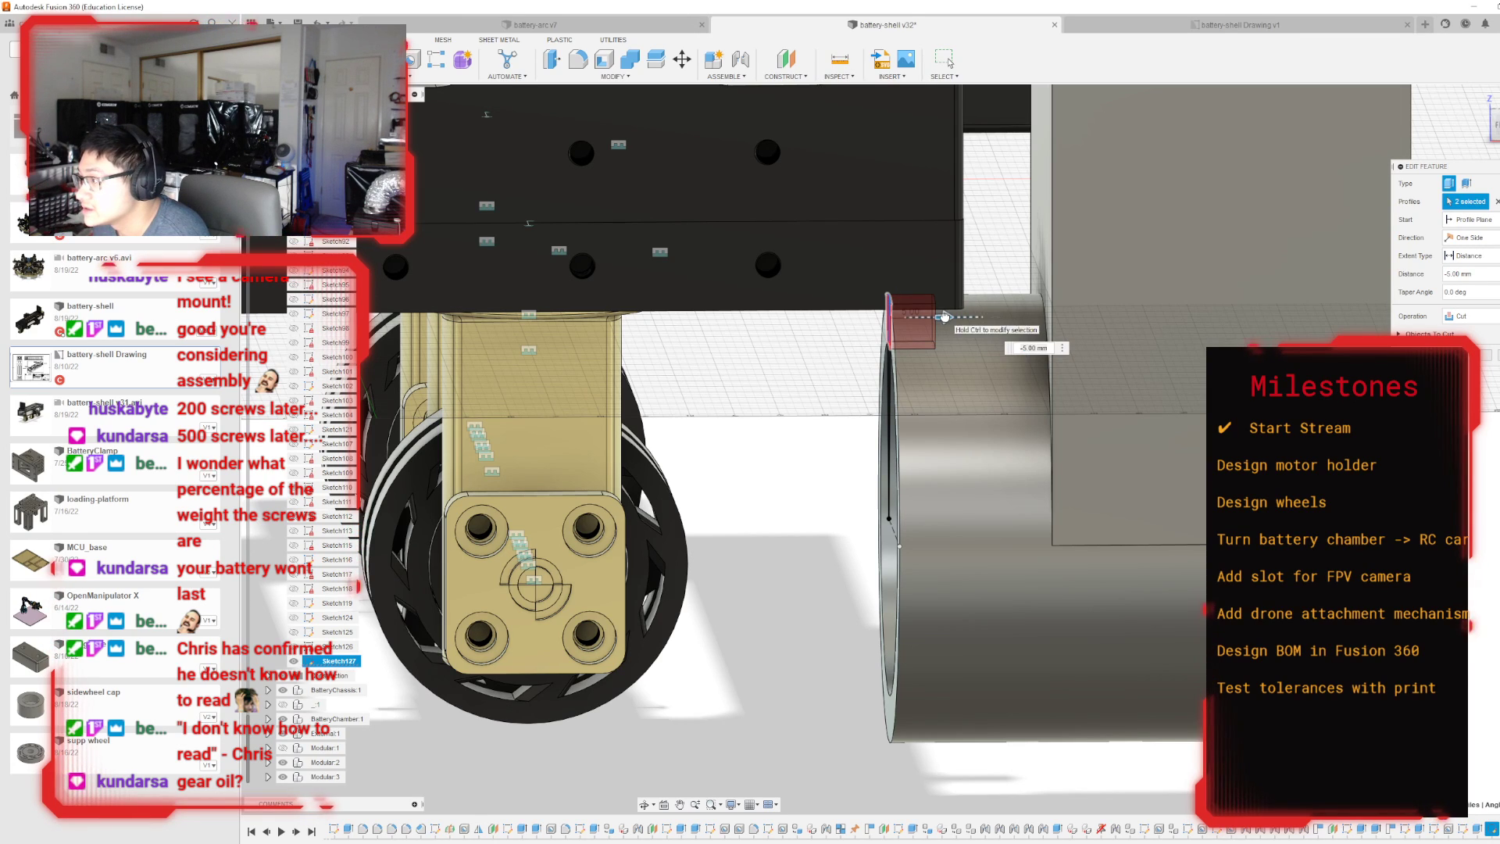
pyautogui.moveTo(944, 317); pyautogui.dragTo(989, 317)
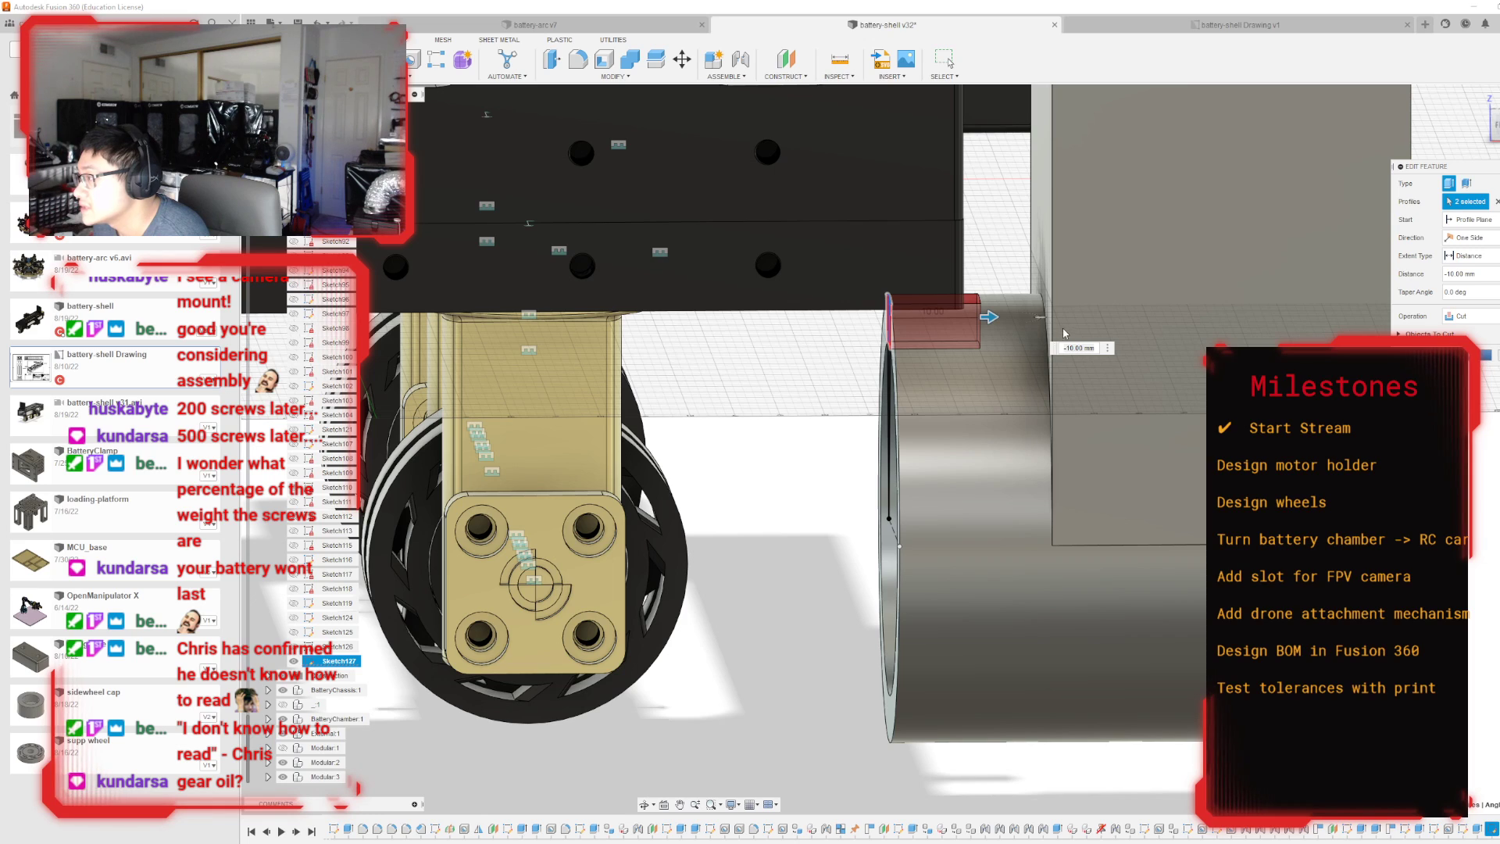
pyautogui.moveTo(989, 316); pyautogui.dragTo(1052, 317)
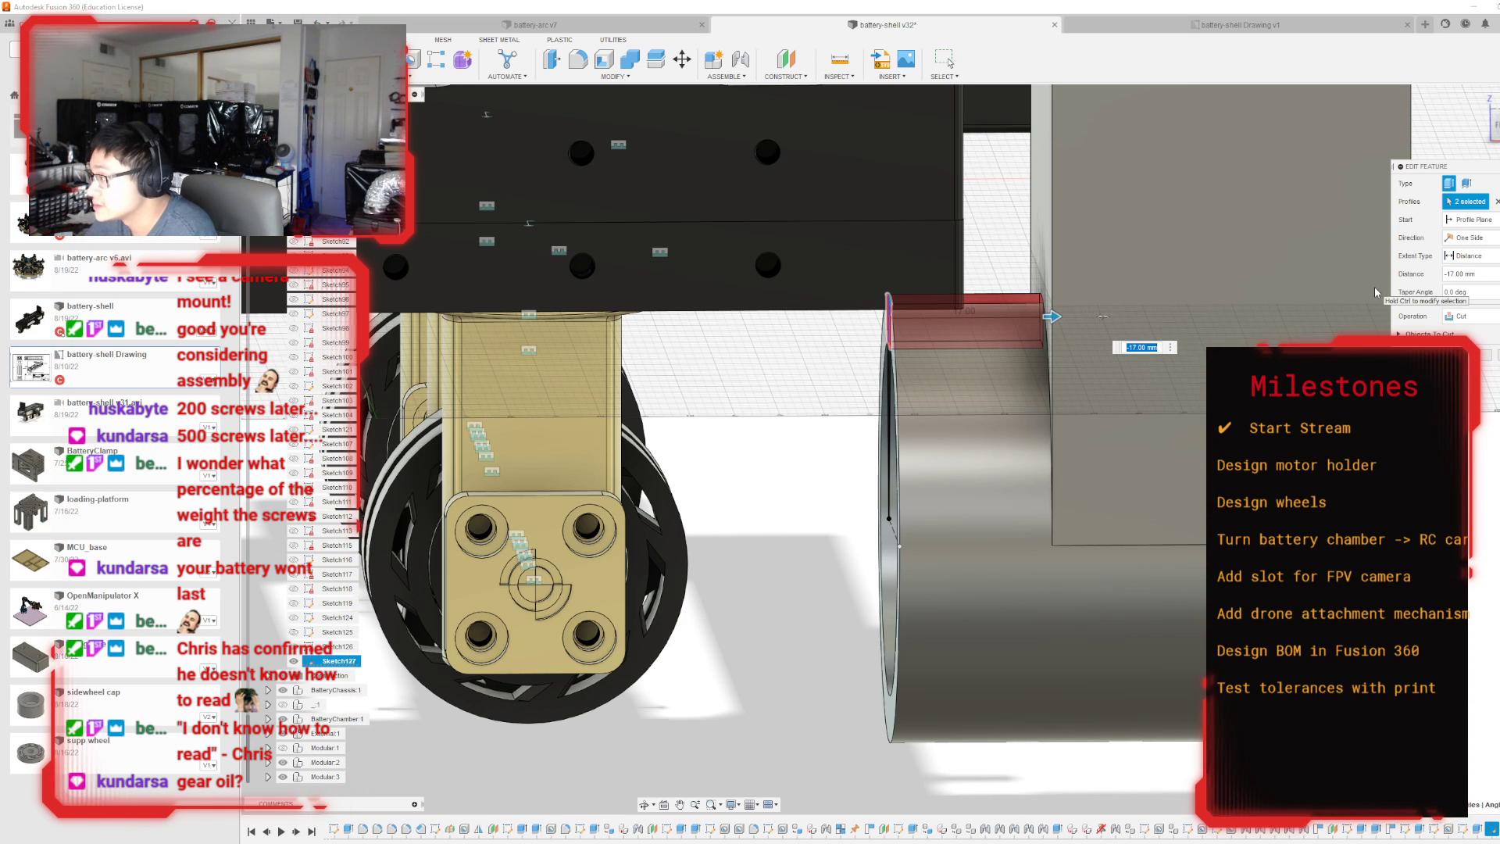
pyautogui.write('-17.5')
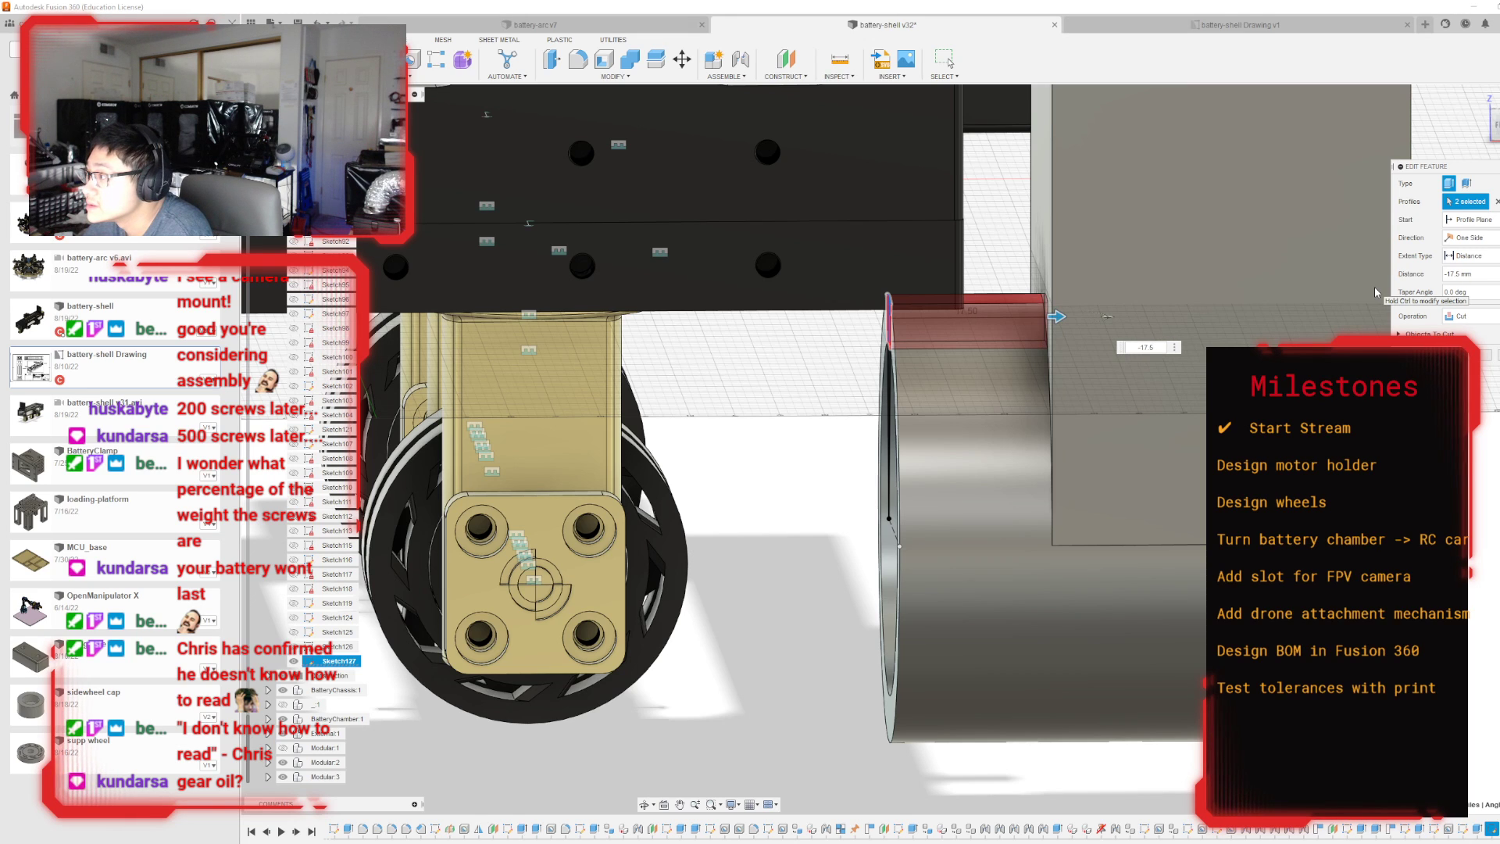
pyautogui.press('Return')
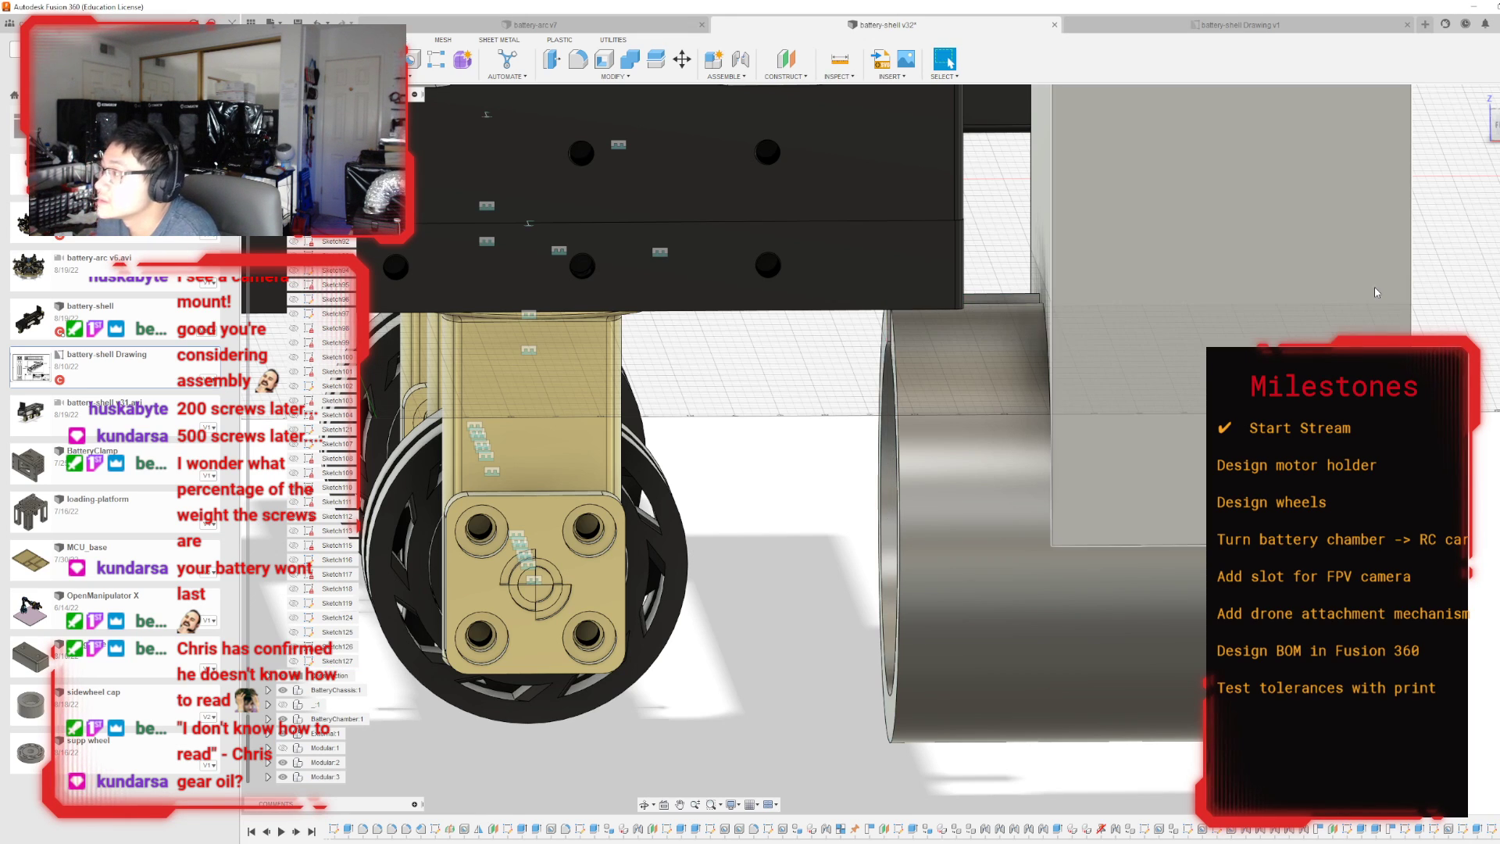
# Sketch on the motor holder's flat outer face and project the battery shell's side face with its holes into it.
pyautogui.moveTo(892, 449)
pyautogui.keyDown('shift'); pyautogui.mouseDown(button='middle')
pyautogui.moveTo(1082, 336)
pyautogui.moveTo(1125, 352)
pyautogui.moveTo(1062, 391)
pyautogui.mouseUp(button='middle'); pyautogui.keyUp('shift')
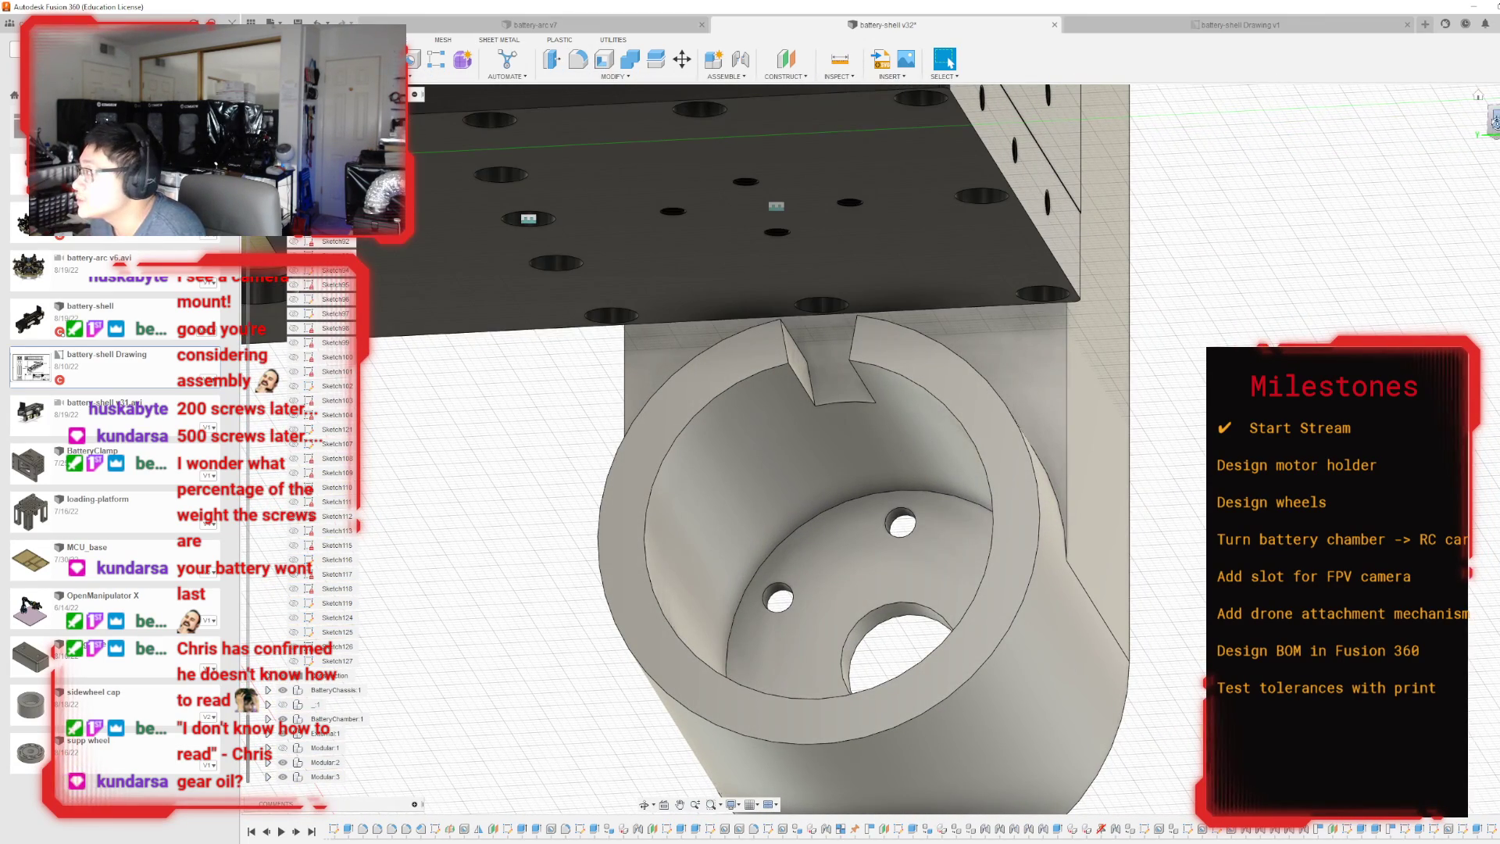
pyautogui.moveTo(1008, 375)
pyautogui.keyDown('shift'); pyautogui.mouseDown(button='middle')
pyautogui.moveTo(844, 461)
pyautogui.moveTo(812, 488)
pyautogui.moveTo(827, 524)
pyautogui.mouseUp(button='middle'); pyautogui.keyUp('shift')
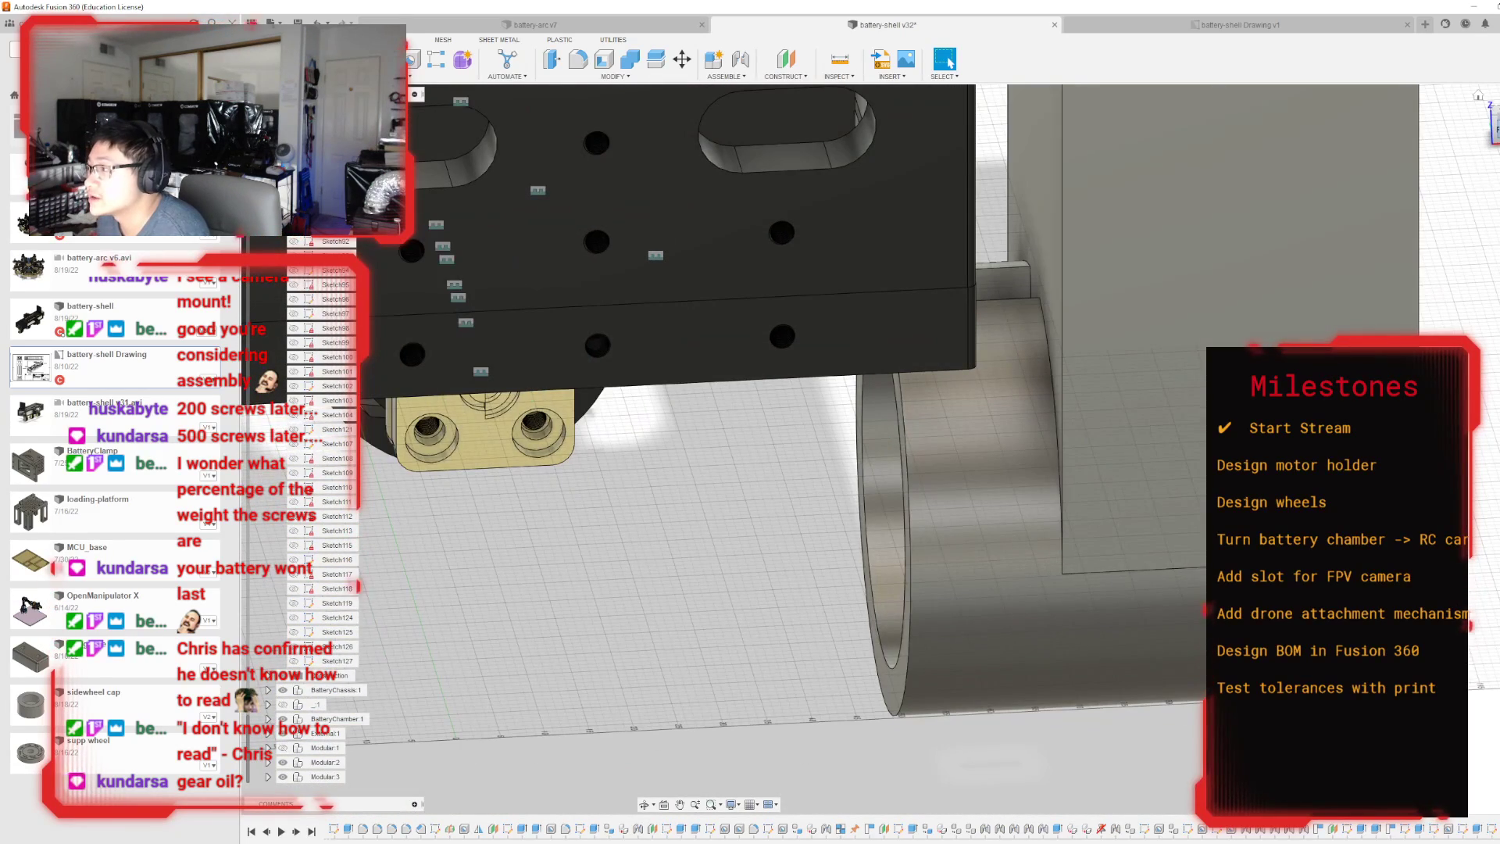
pyautogui.scroll(-4, 1100, 531)
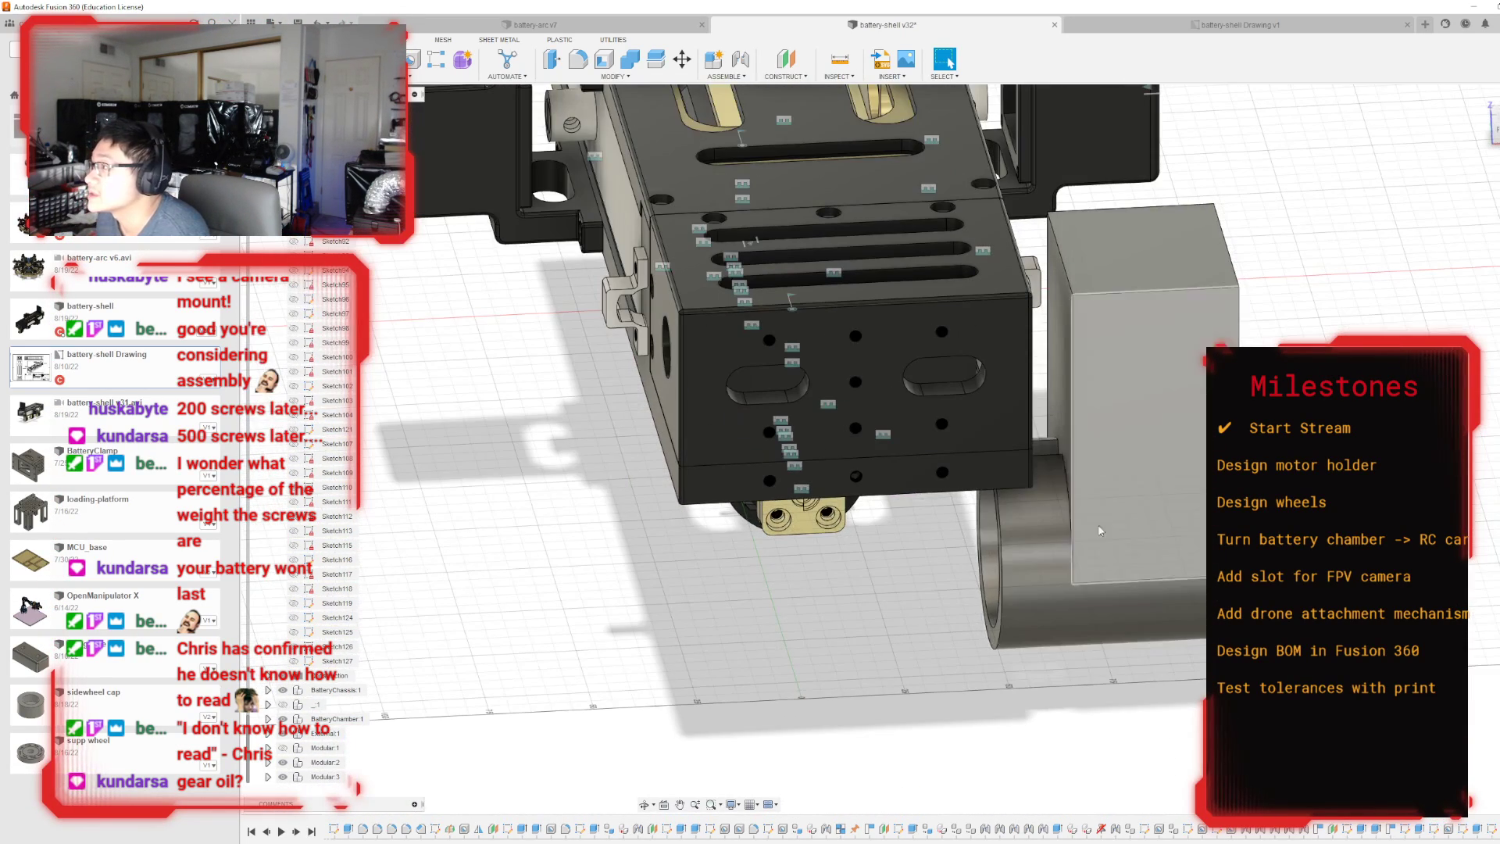
pyautogui.keyDown('shift'); pyautogui.moveTo(1450, 116); pyautogui.dragTo(1466, 164, button='middle'); pyautogui.keyUp('shift')
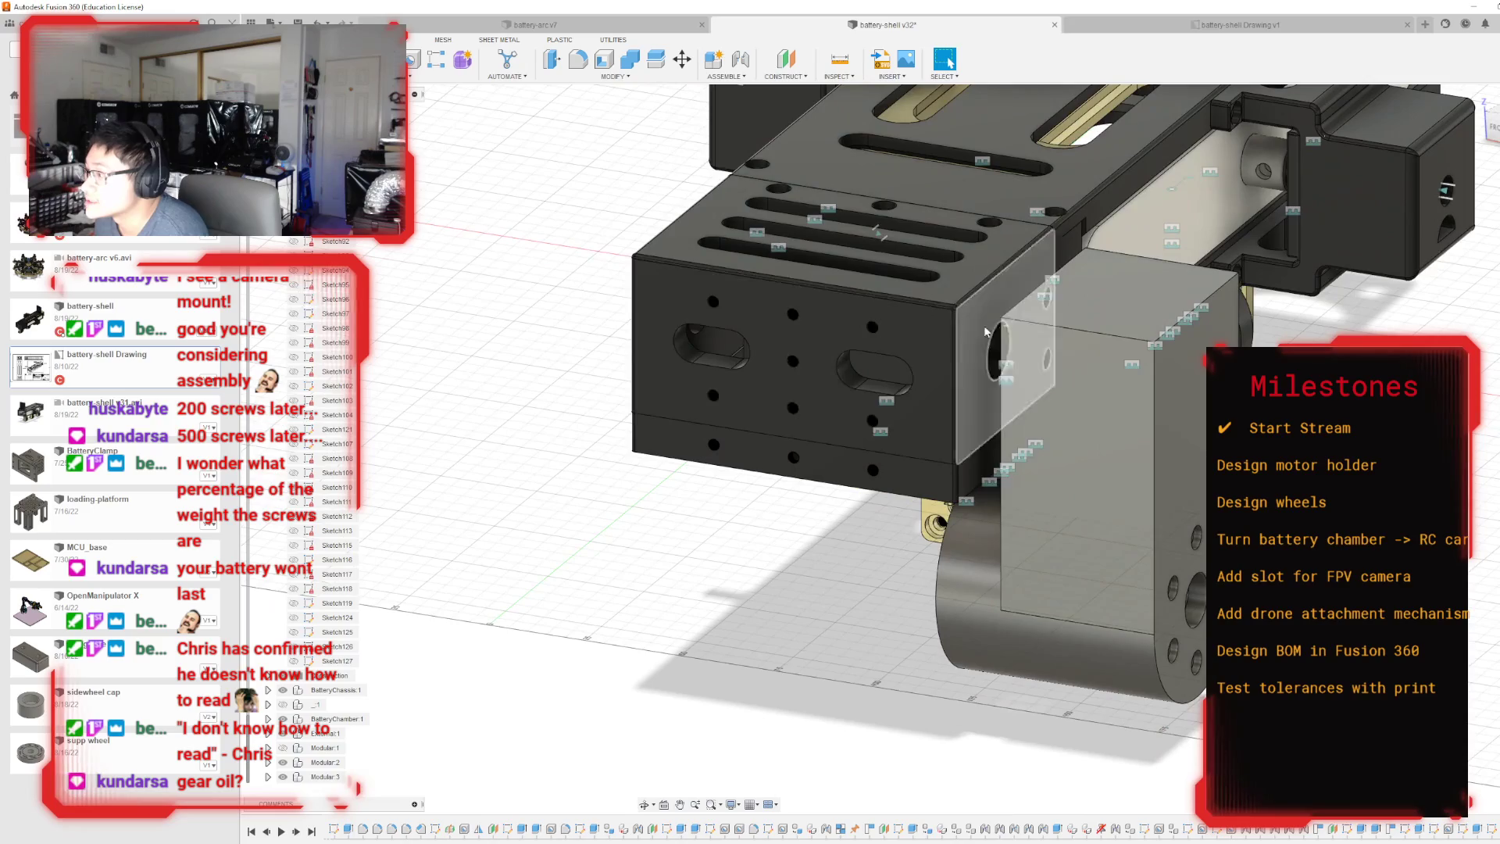
pyautogui.moveTo(890, 447)
pyautogui.keyDown('shift'); pyautogui.mouseDown(button='middle')
pyautogui.moveTo(1070, 507)
pyautogui.moveTo(1047, 593)
pyautogui.moveTo(961, 547)
pyautogui.moveTo(812, 414)
pyautogui.moveTo(844, 375)
pyautogui.moveTo(867, 391)
pyautogui.mouseUp(button='middle'); pyautogui.keyUp('shift')
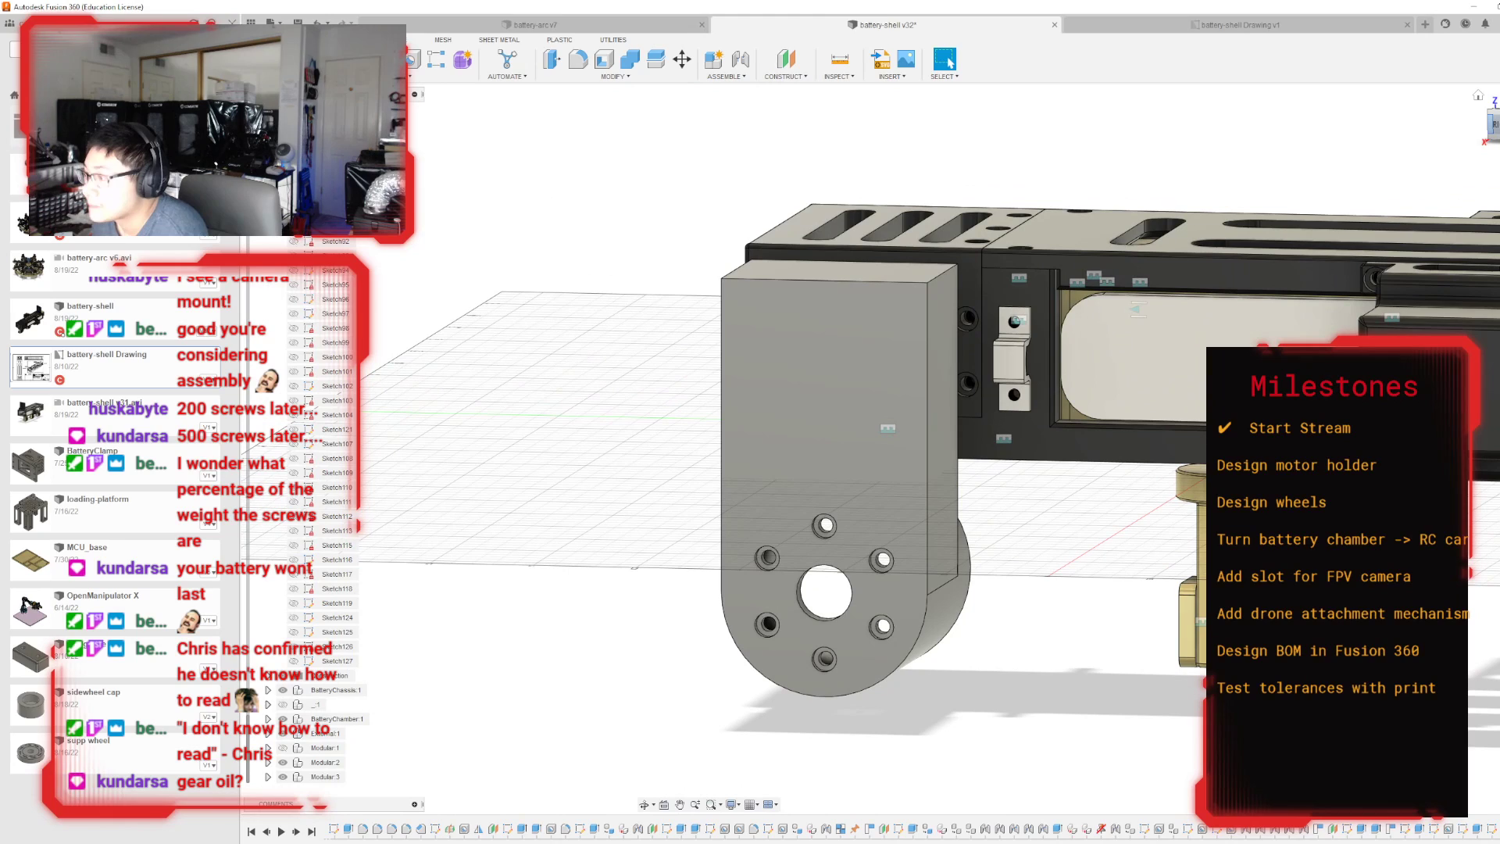
pyautogui.click(881, 416)
pyautogui.press('p')
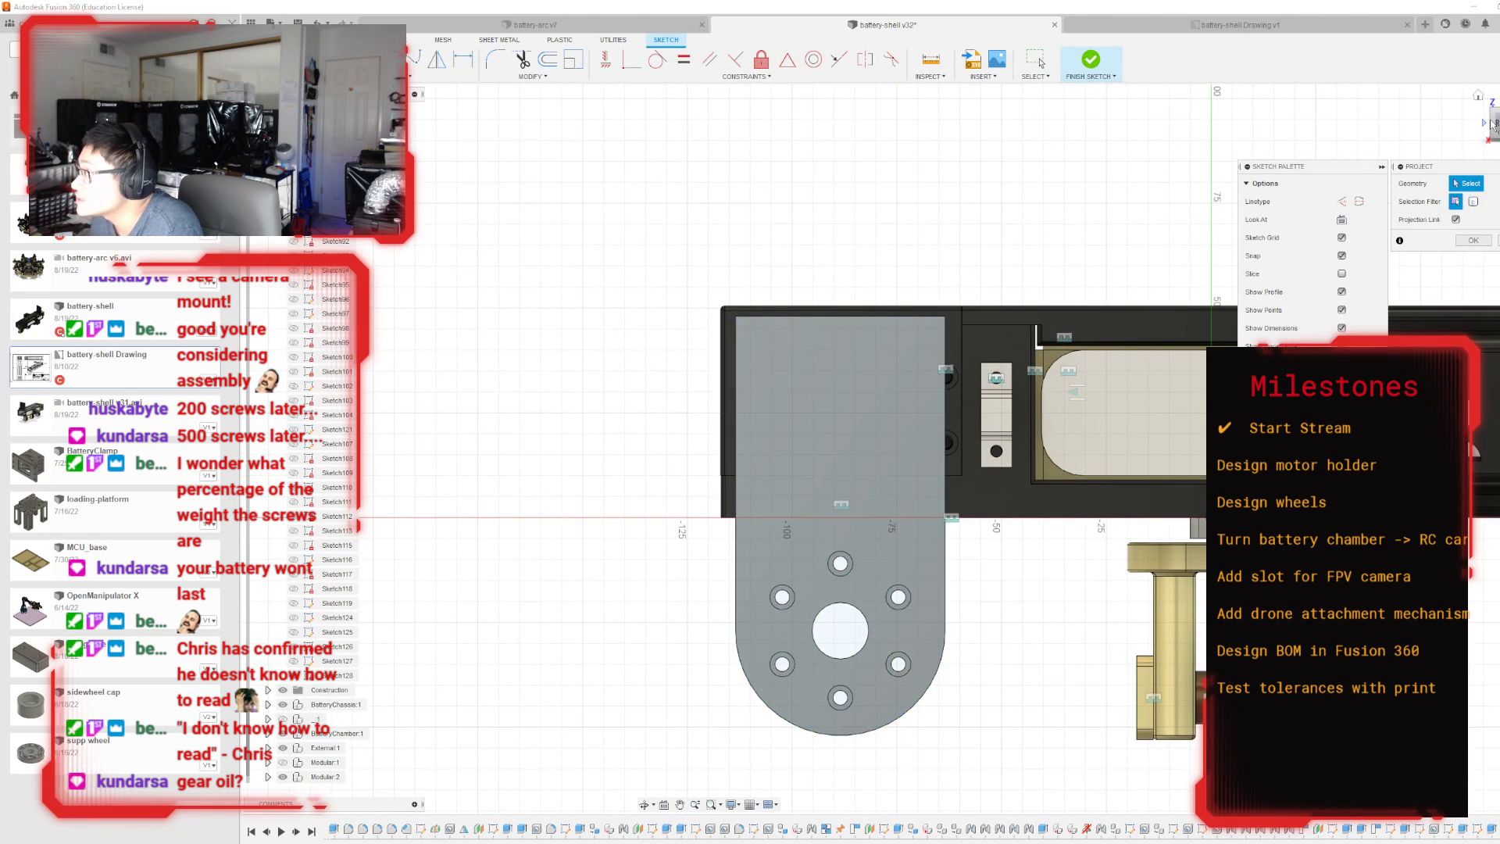
pyautogui.keyDown('shift'); pyautogui.moveTo(892, 449); pyautogui.dragTo(782, 422, button='middle'); pyautogui.keyUp('shift')
pyautogui.click(1088, 322)
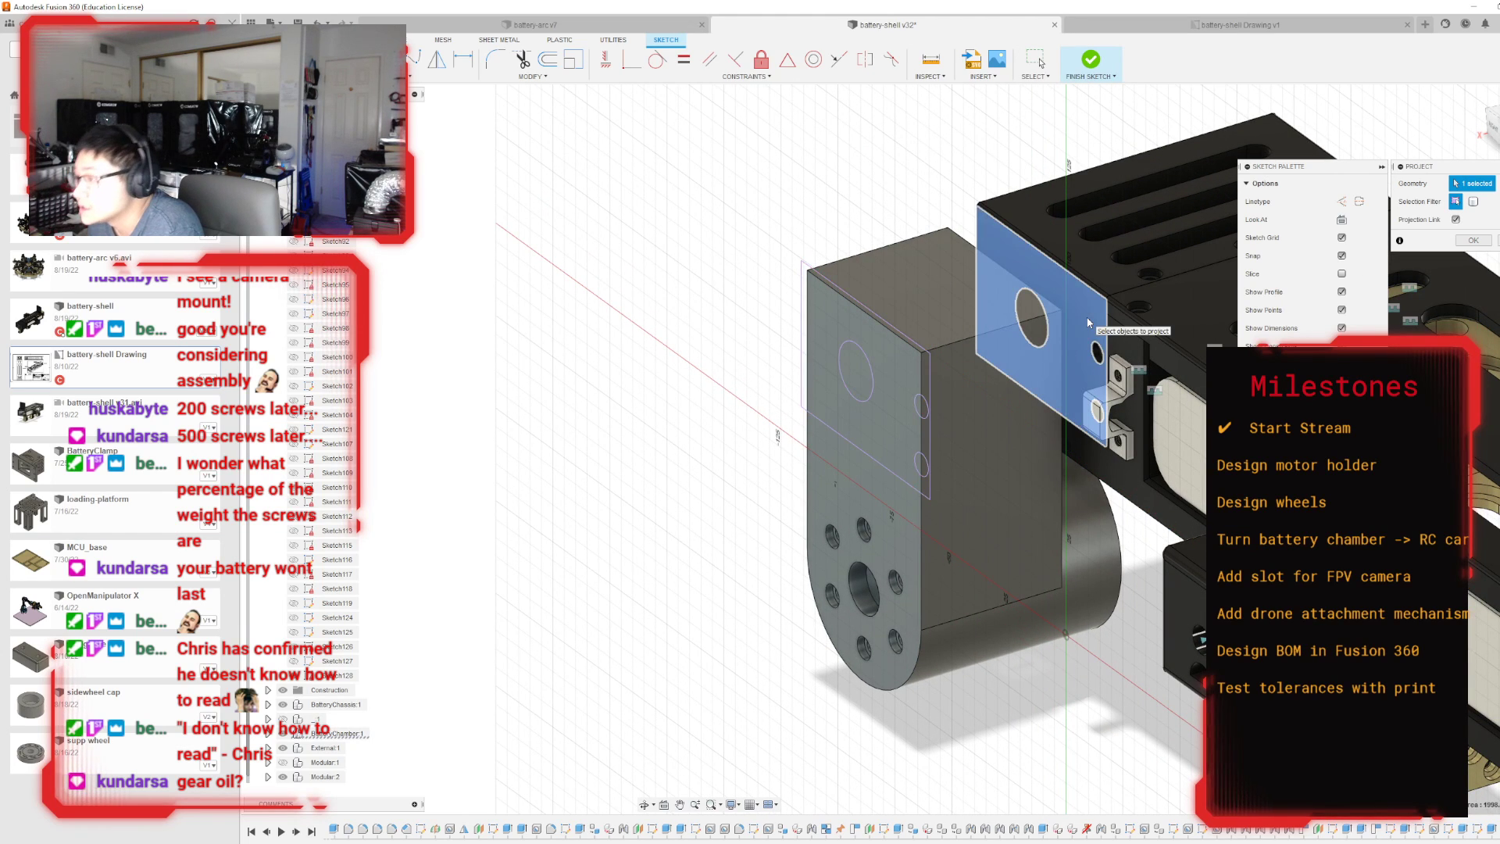
pyautogui.press('Return')
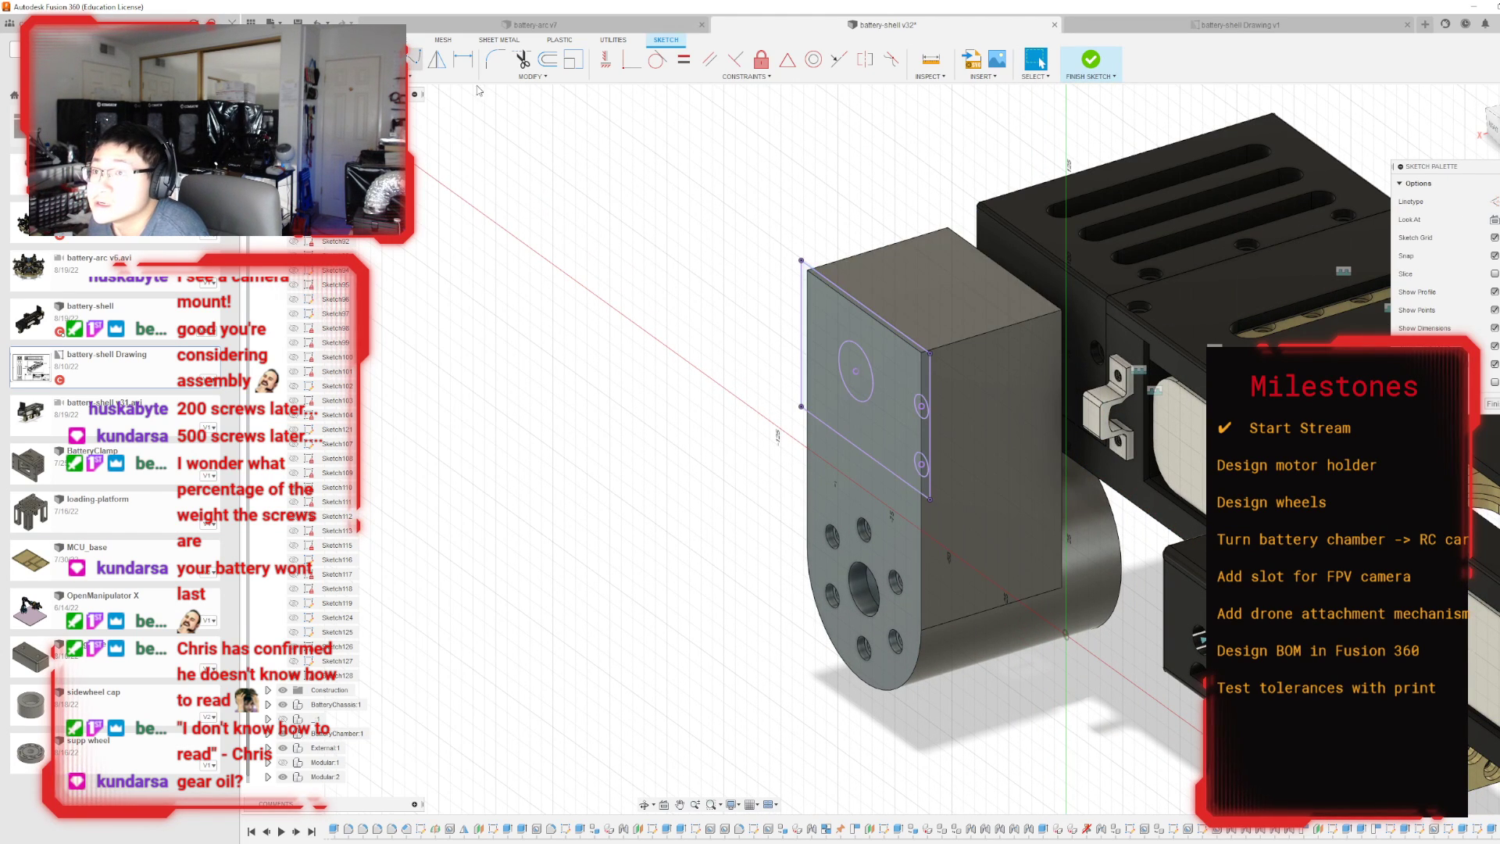
pyautogui.click(1093, 61)
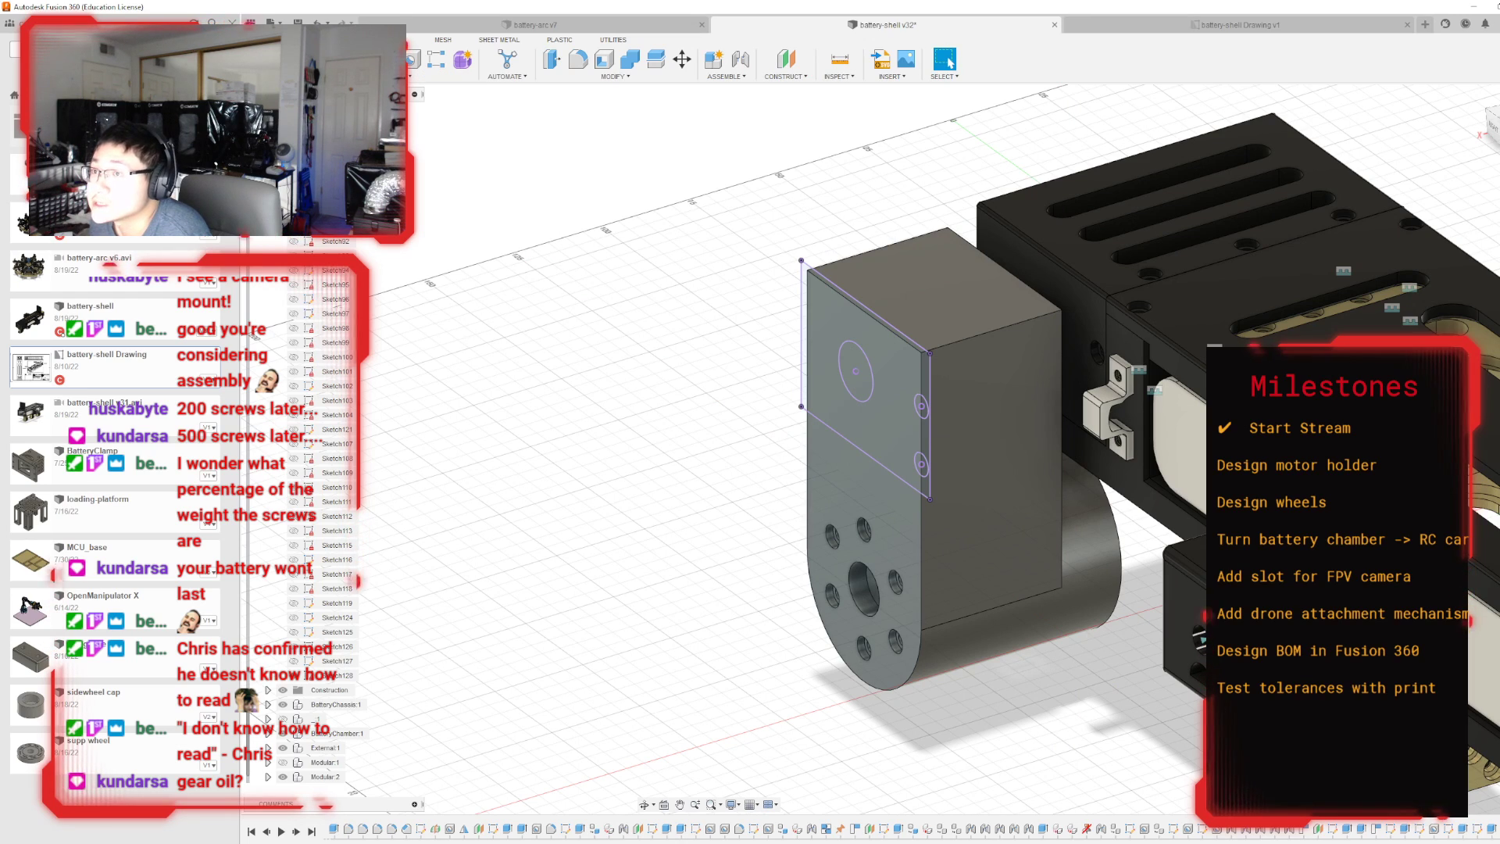
# Extrude-cut the large projected circle through the full thickness of the motor holder's upper block.
pyautogui.press('e')
pyautogui.click(853, 376)
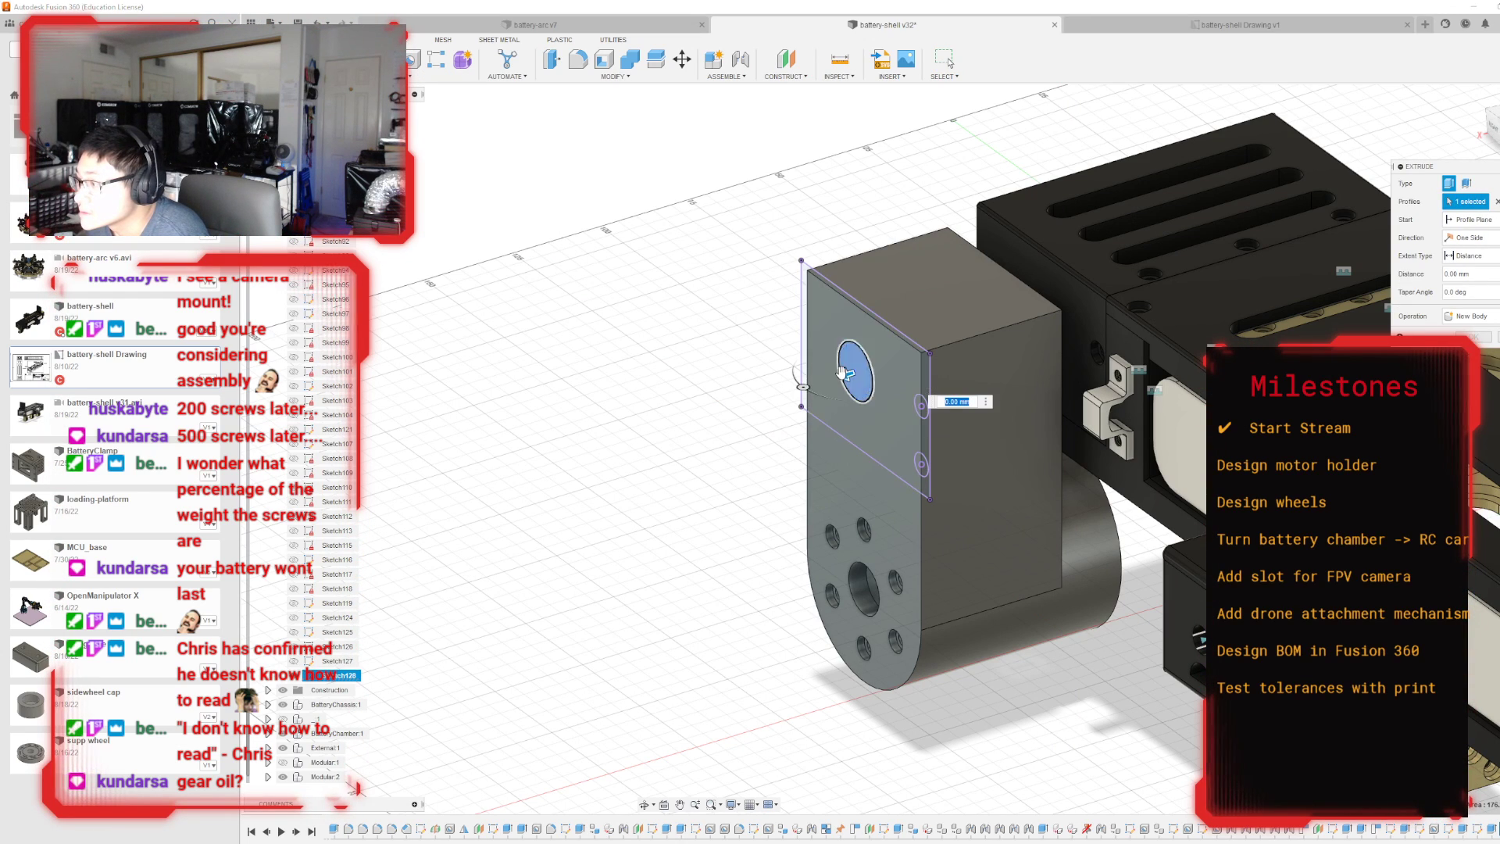
pyautogui.moveTo(852, 380); pyautogui.dragTo(1012, 371)
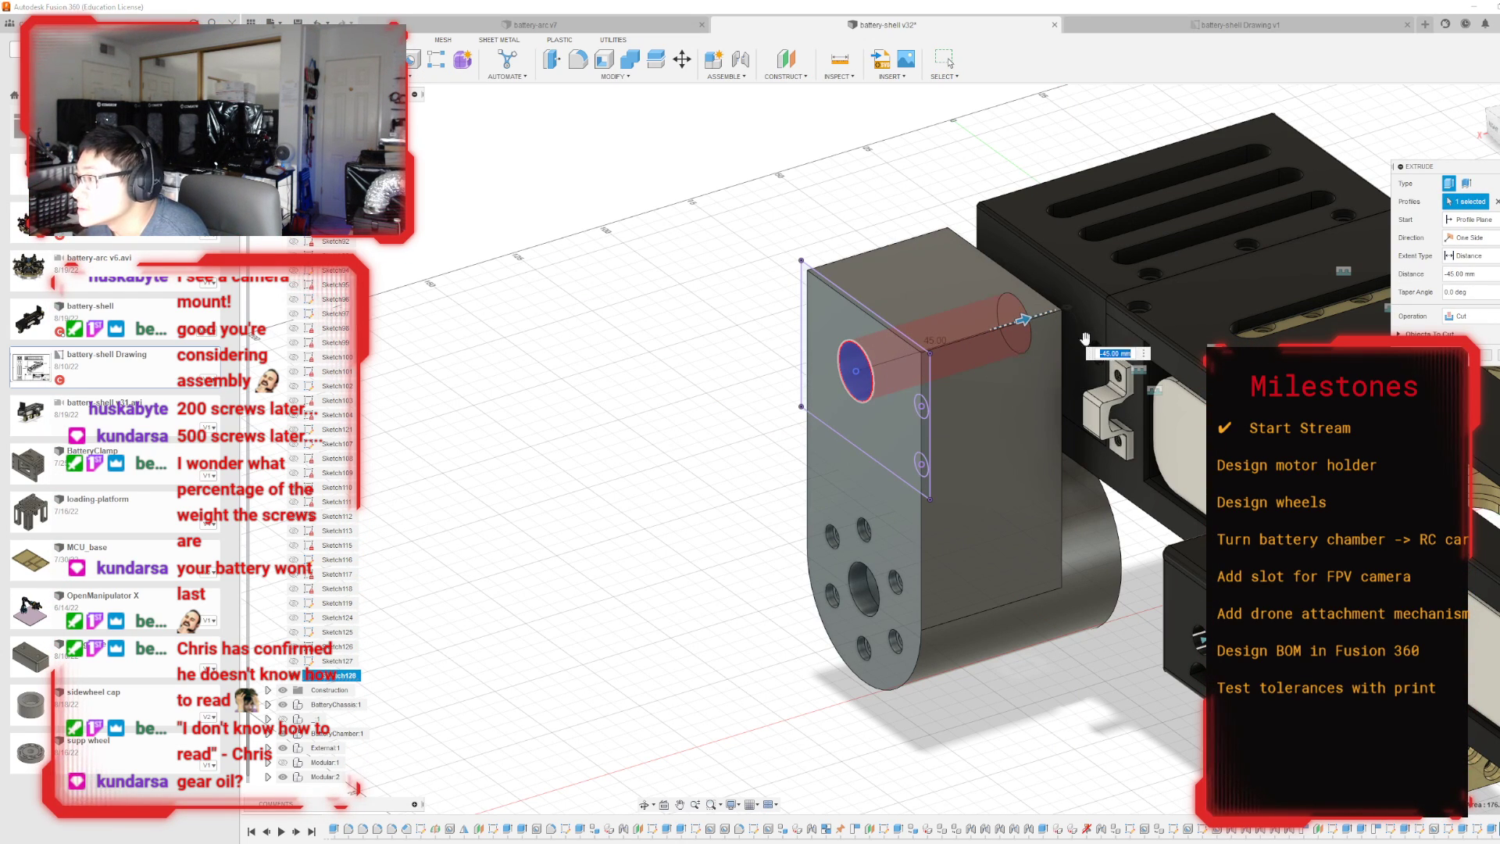
pyautogui.moveTo(1265, 425)
pyautogui.keyDown('shift'); pyautogui.mouseDown(button='middle')
pyautogui.moveTo(1145, 408)
pyautogui.moveTo(1105, 382)
pyautogui.mouseUp(button='middle'); pyautogui.keyUp('shift')
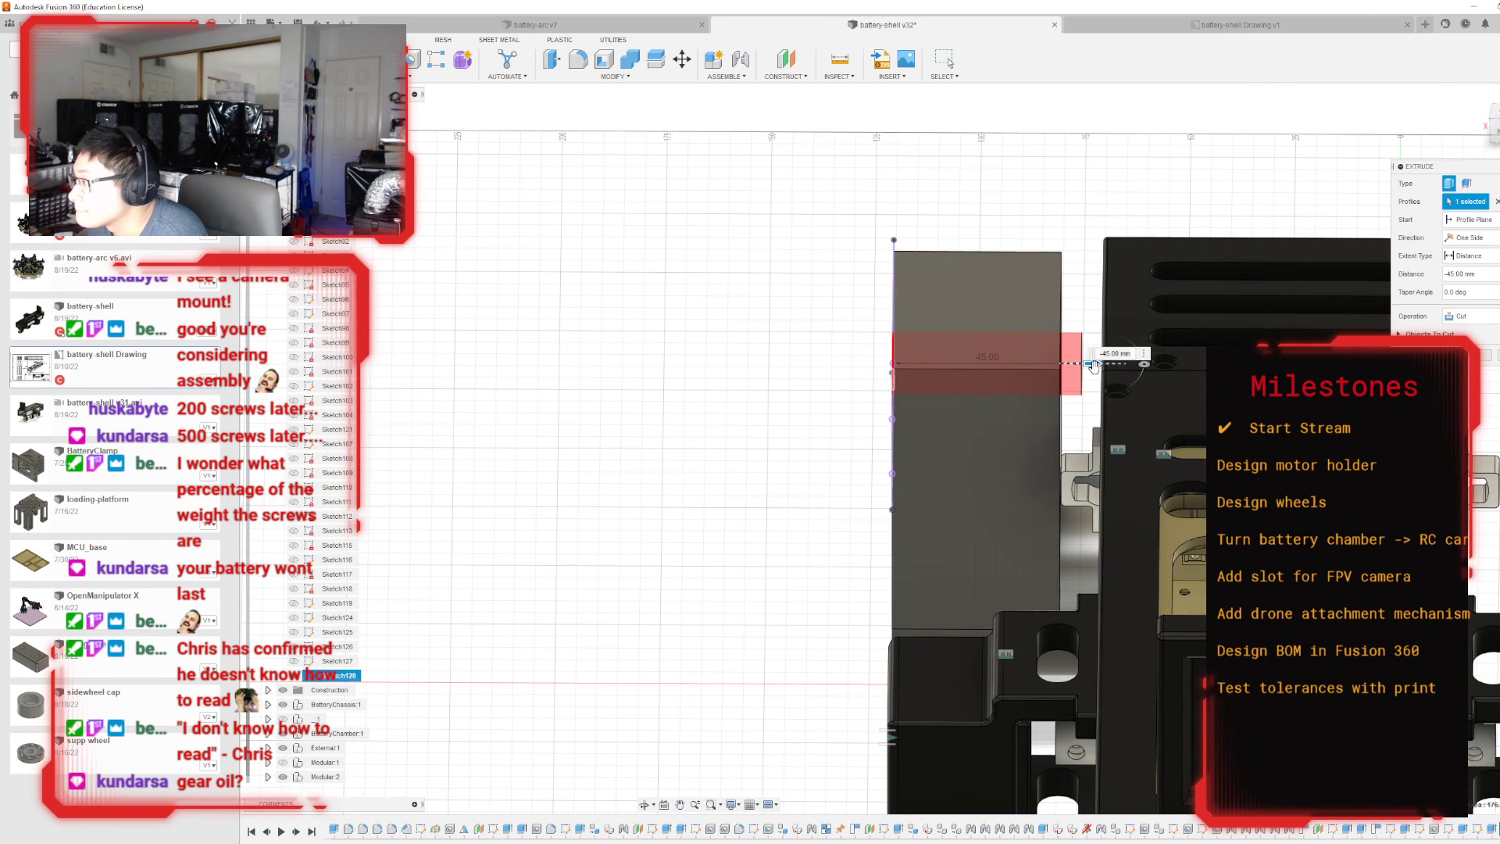
pyautogui.moveTo(1093, 367); pyautogui.dragTo(1073, 364)
pyautogui.click(1487, 357)
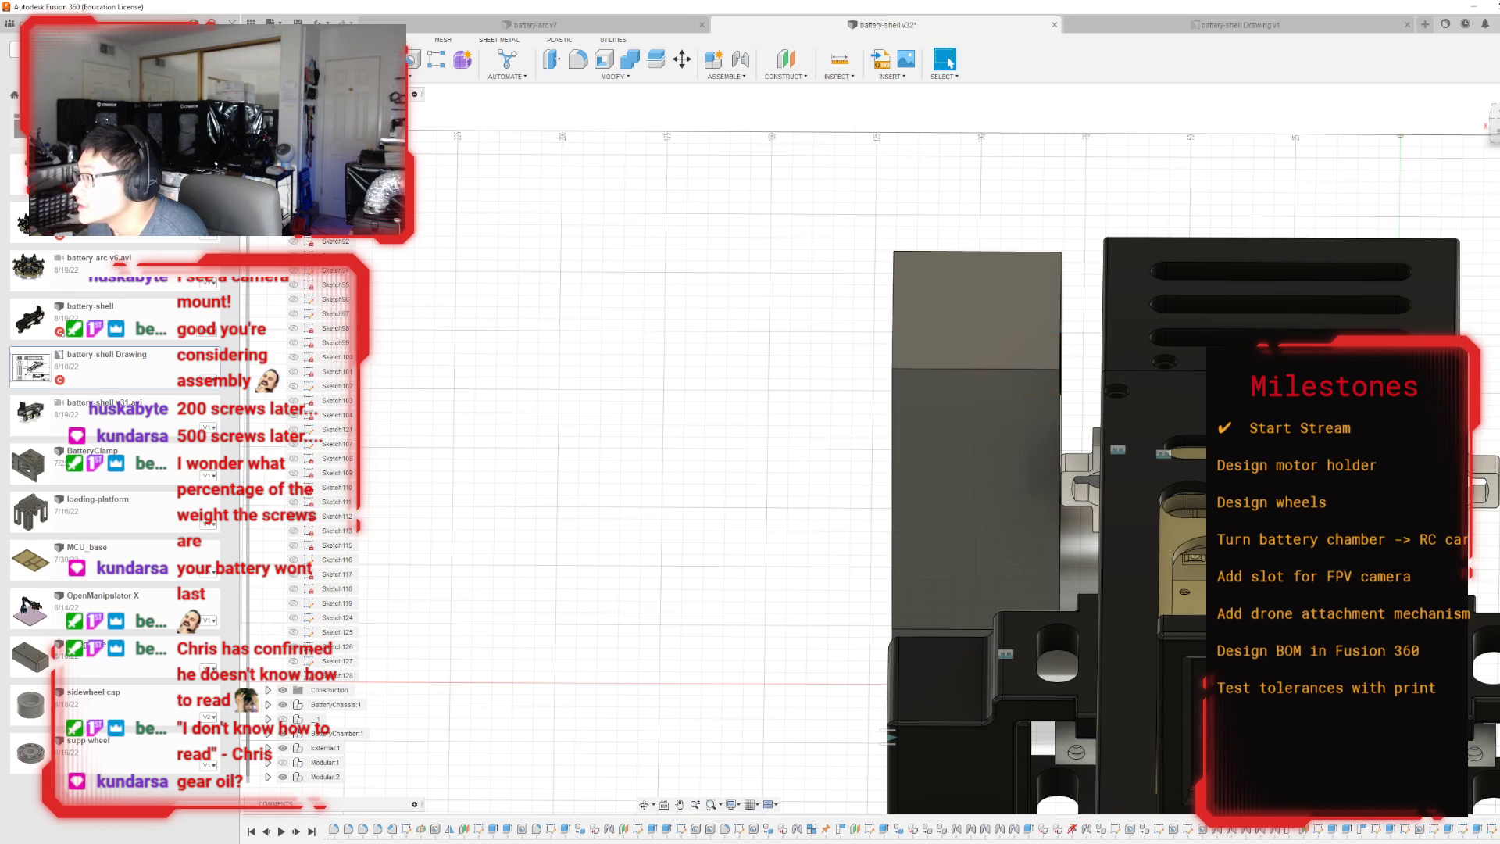
# Sketch a horizontal line about 50 mm long across the holder's outer face, level with the battery shell's bottom edge.
pyautogui.keyDown('shift'); pyautogui.moveTo(891, 449); pyautogui.dragTo(945, 464, button='middle'); pyautogui.keyUp('shift')
pyautogui.moveTo(892, 449)
pyautogui.keyDown('shift'); pyautogui.mouseDown(button='middle')
pyautogui.moveTo(968, 539)
pyautogui.moveTo(1039, 578)
pyautogui.moveTo(1289, 476)
pyautogui.moveTo(1367, 390)
pyautogui.moveTo(1355, 422)
pyautogui.moveTo(1250, 477)
pyautogui.moveTo(1222, 523)
pyautogui.moveTo(1109, 559)
pyautogui.moveTo(1265, 516)
pyautogui.moveTo(1144, 511)
pyautogui.moveTo(1192, 441)
pyautogui.mouseUp(button='middle'); pyautogui.keyUp('shift')
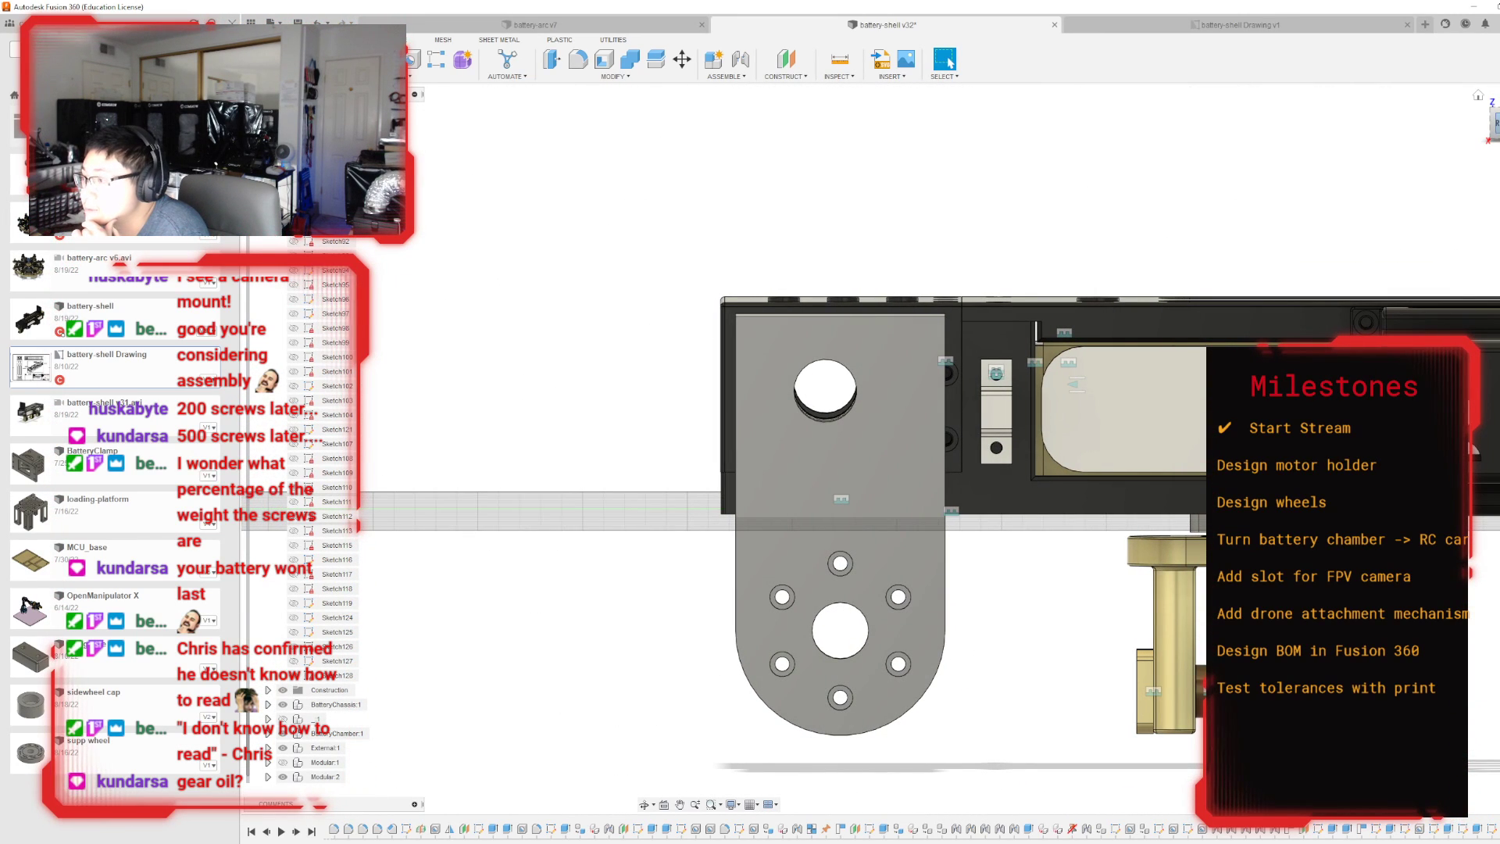
pyautogui.click(1496, 123)
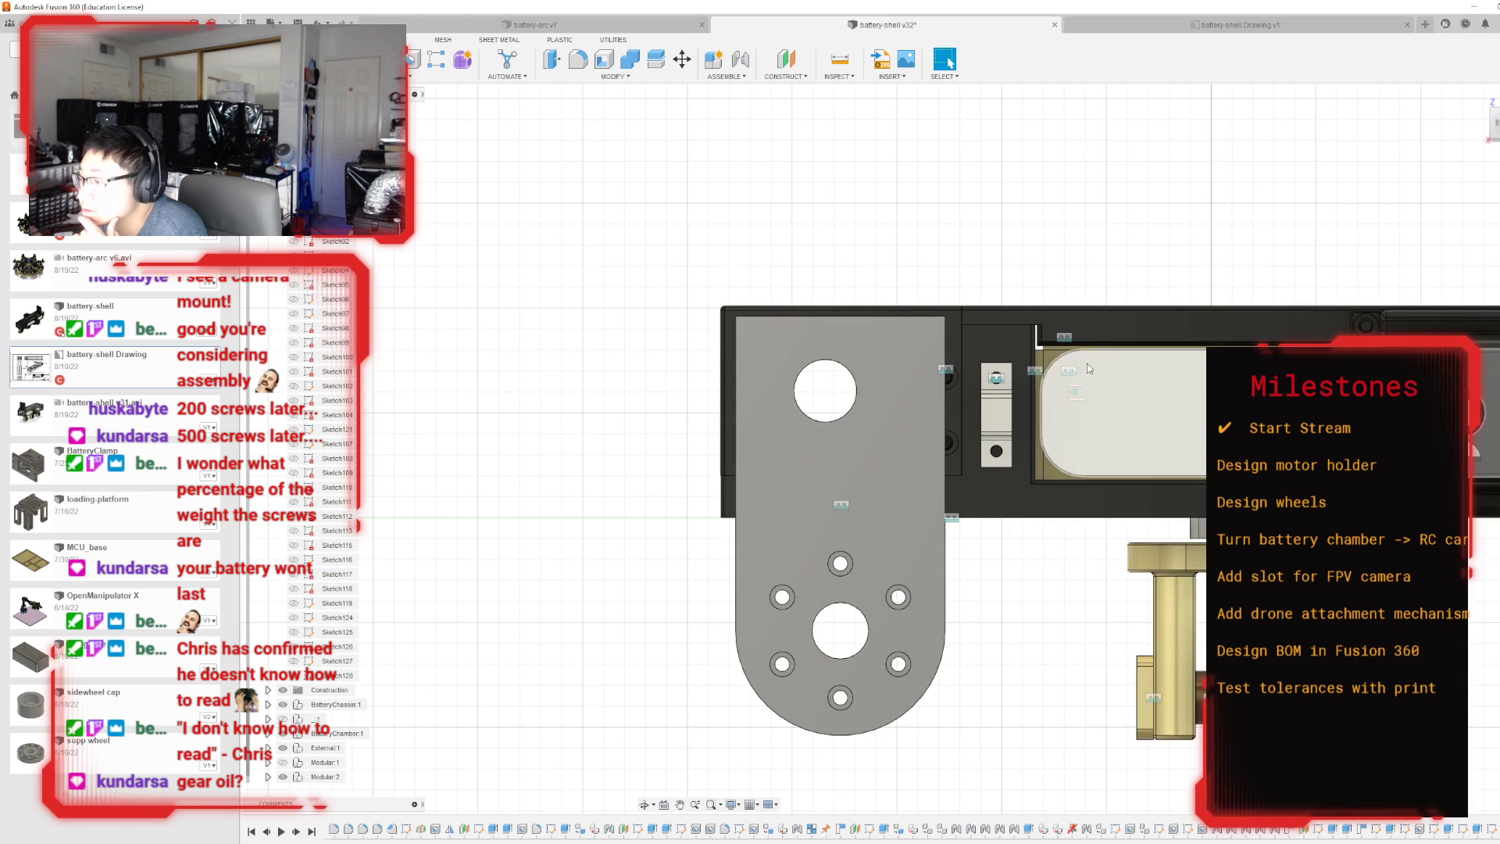
pyautogui.click(849, 456)
pyautogui.press('p')
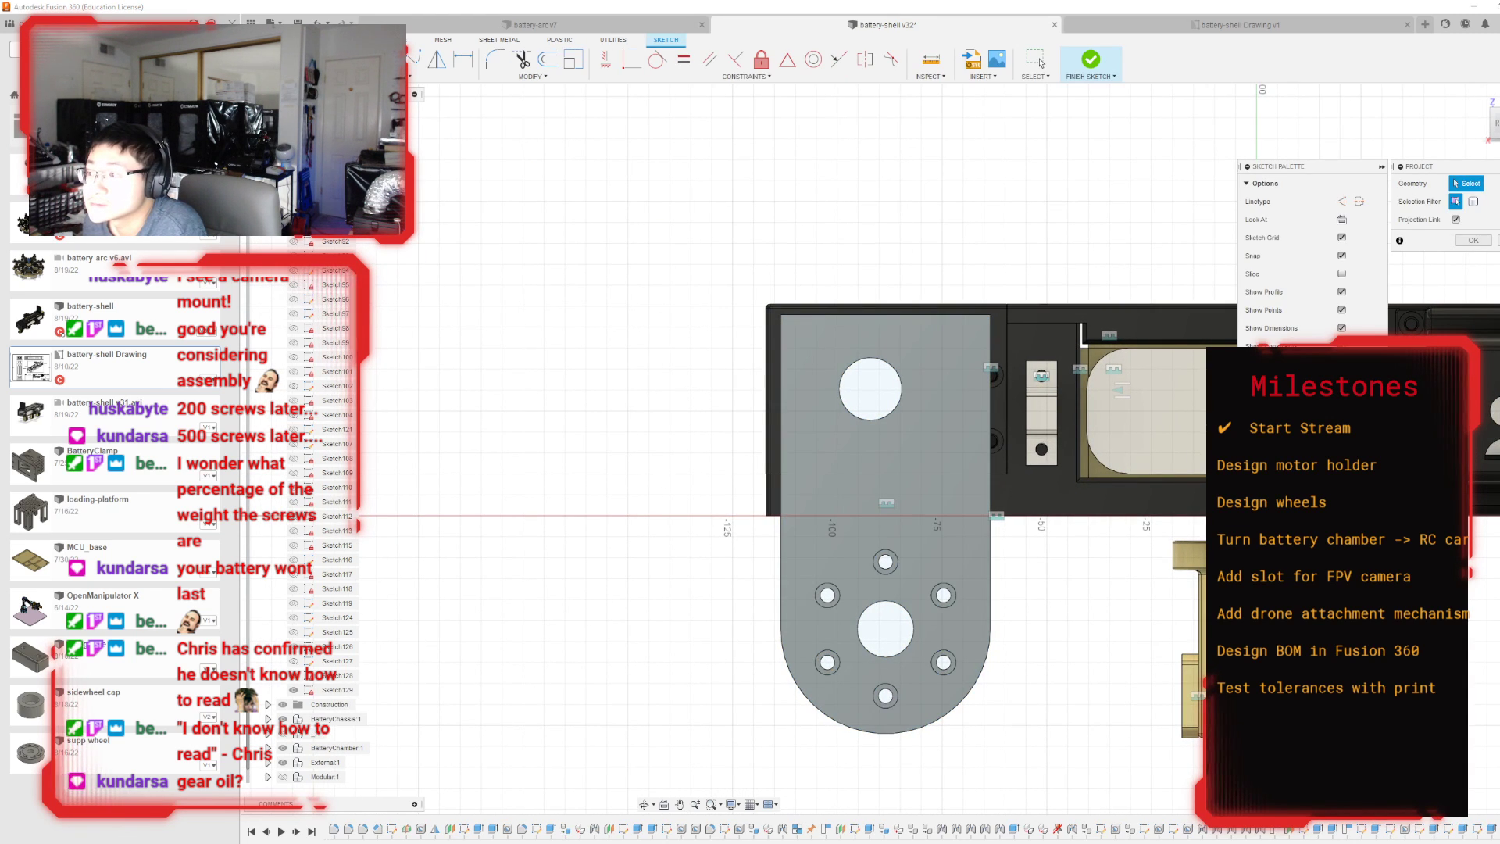
pyautogui.press('Escape')
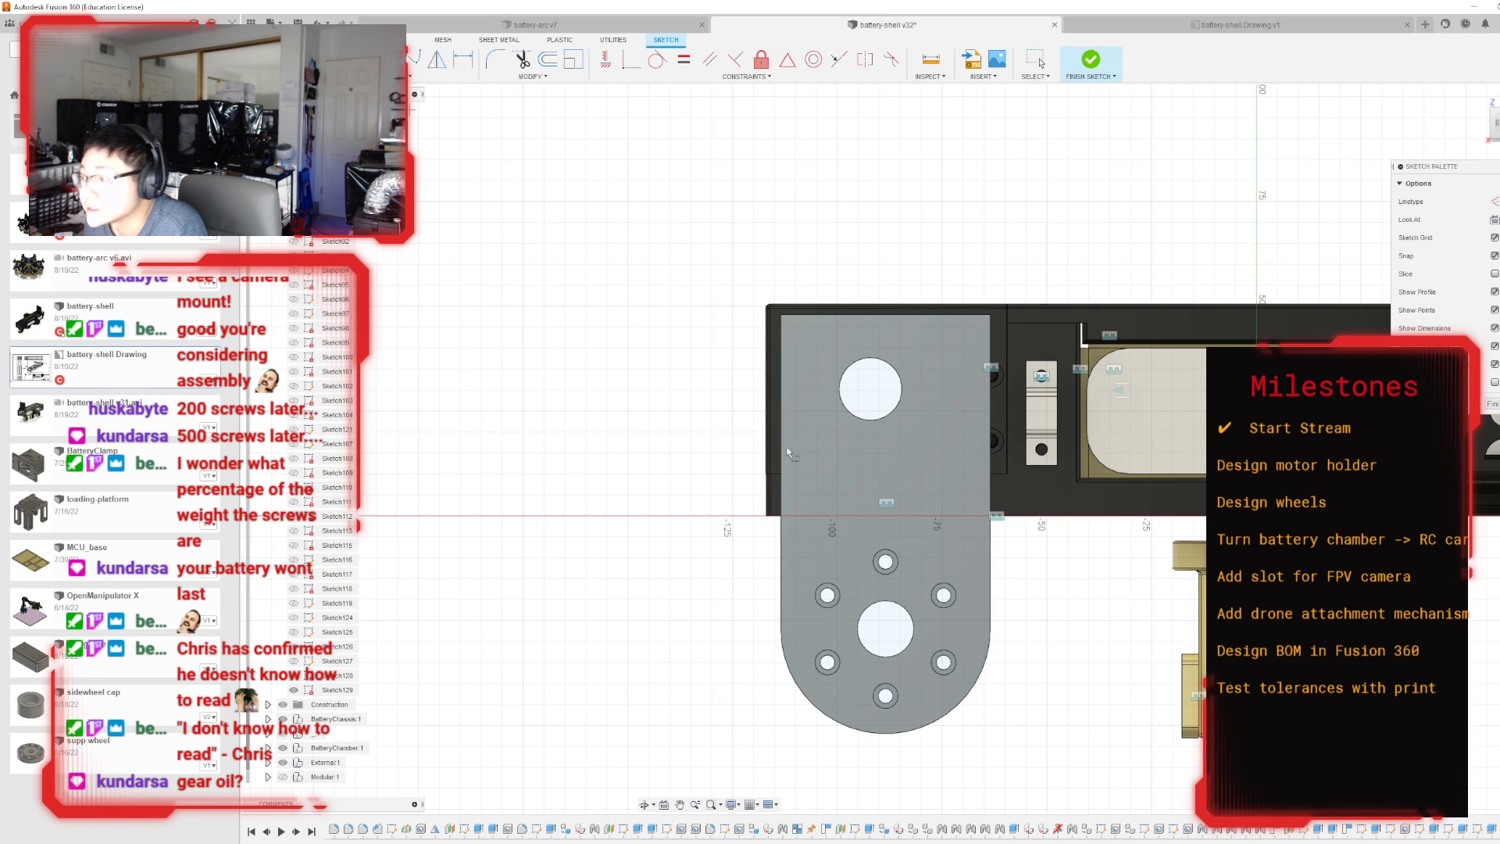
pyautogui.click(779, 517)
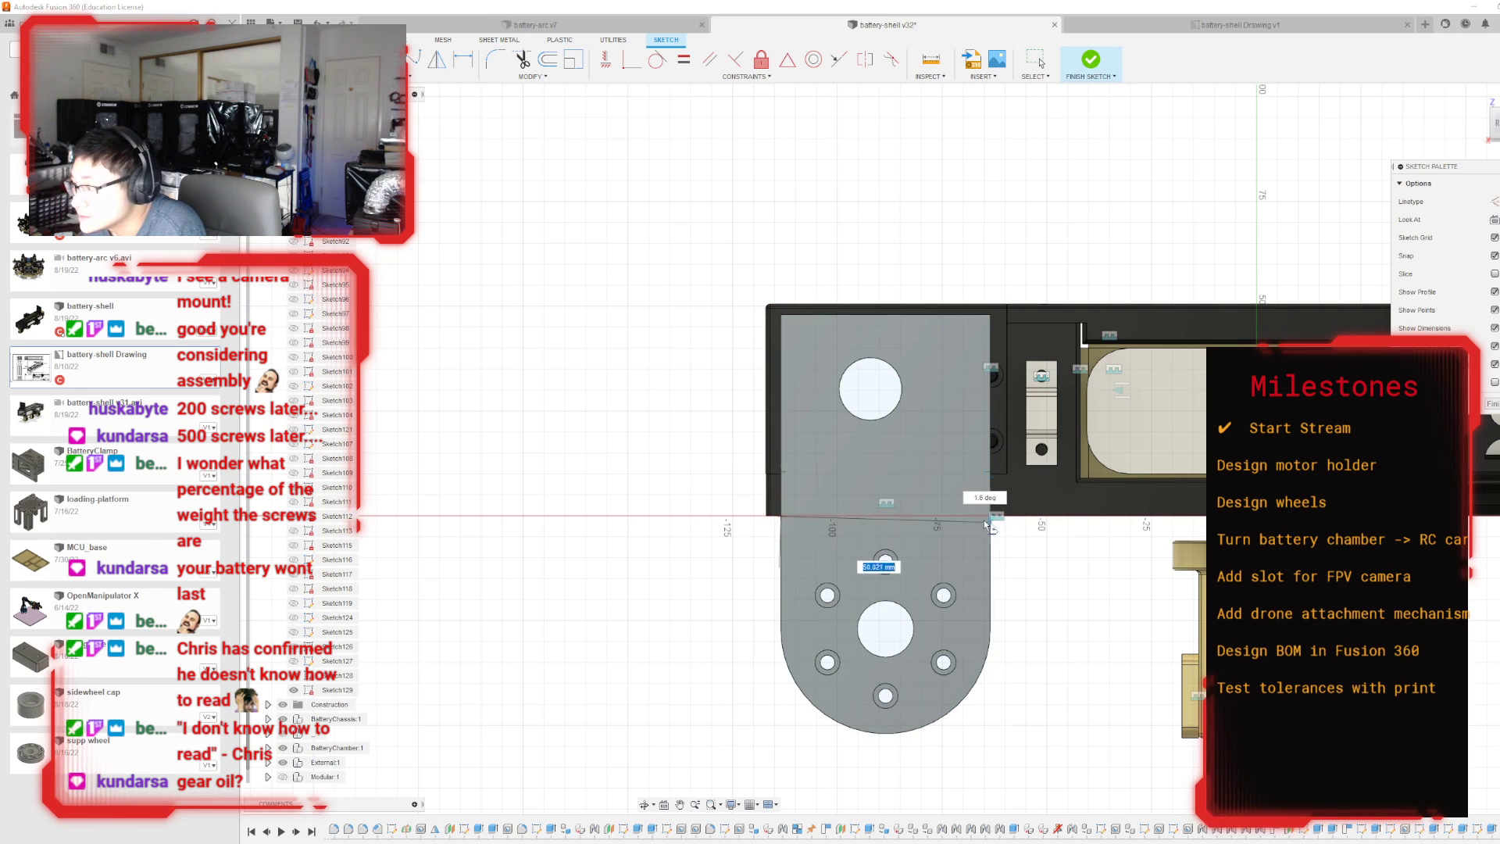
pyautogui.click(994, 517)
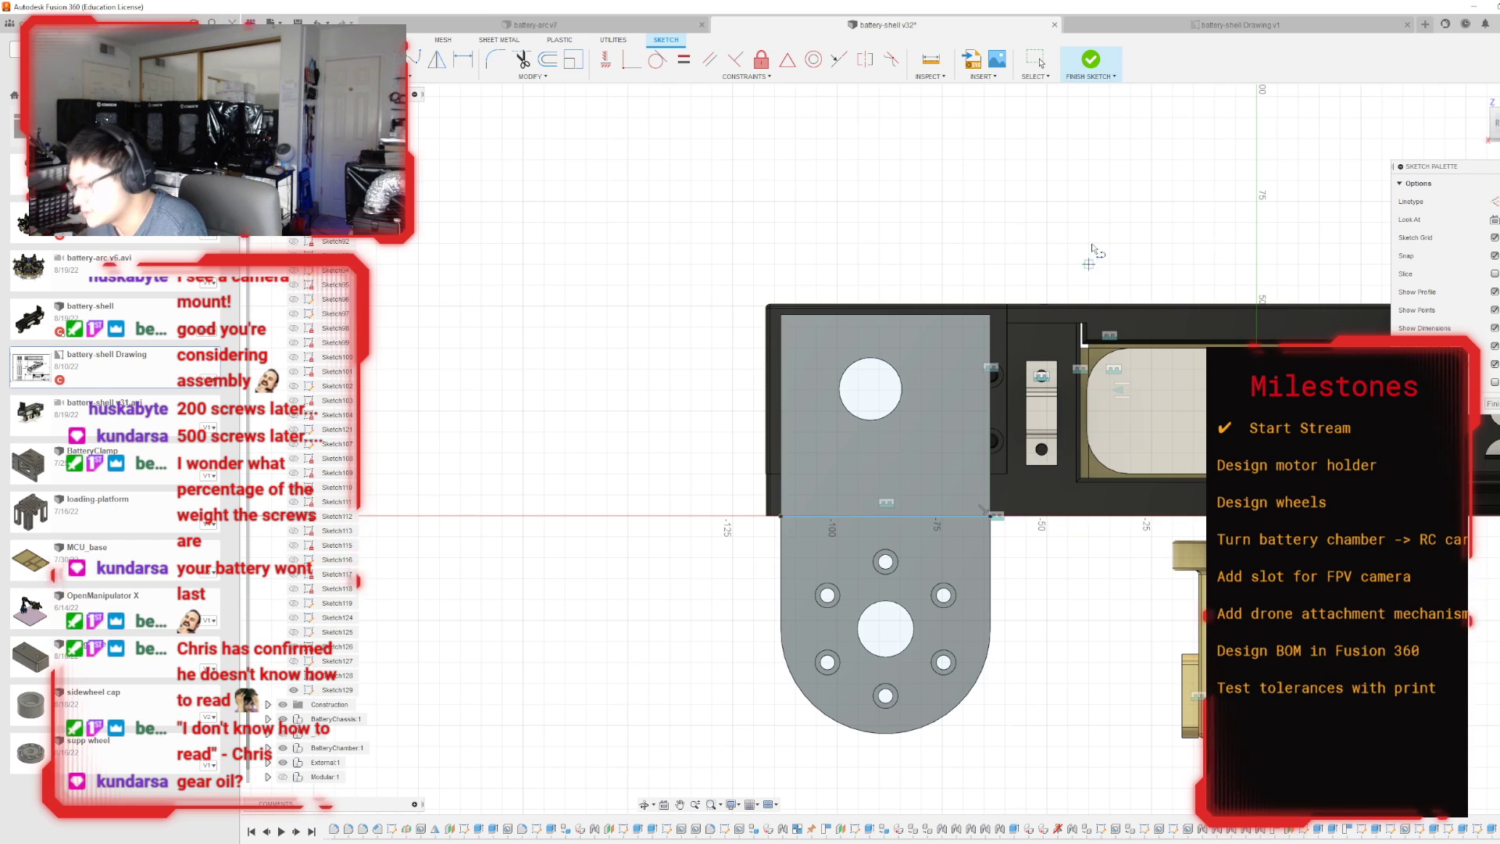
pyautogui.click(1091, 62)
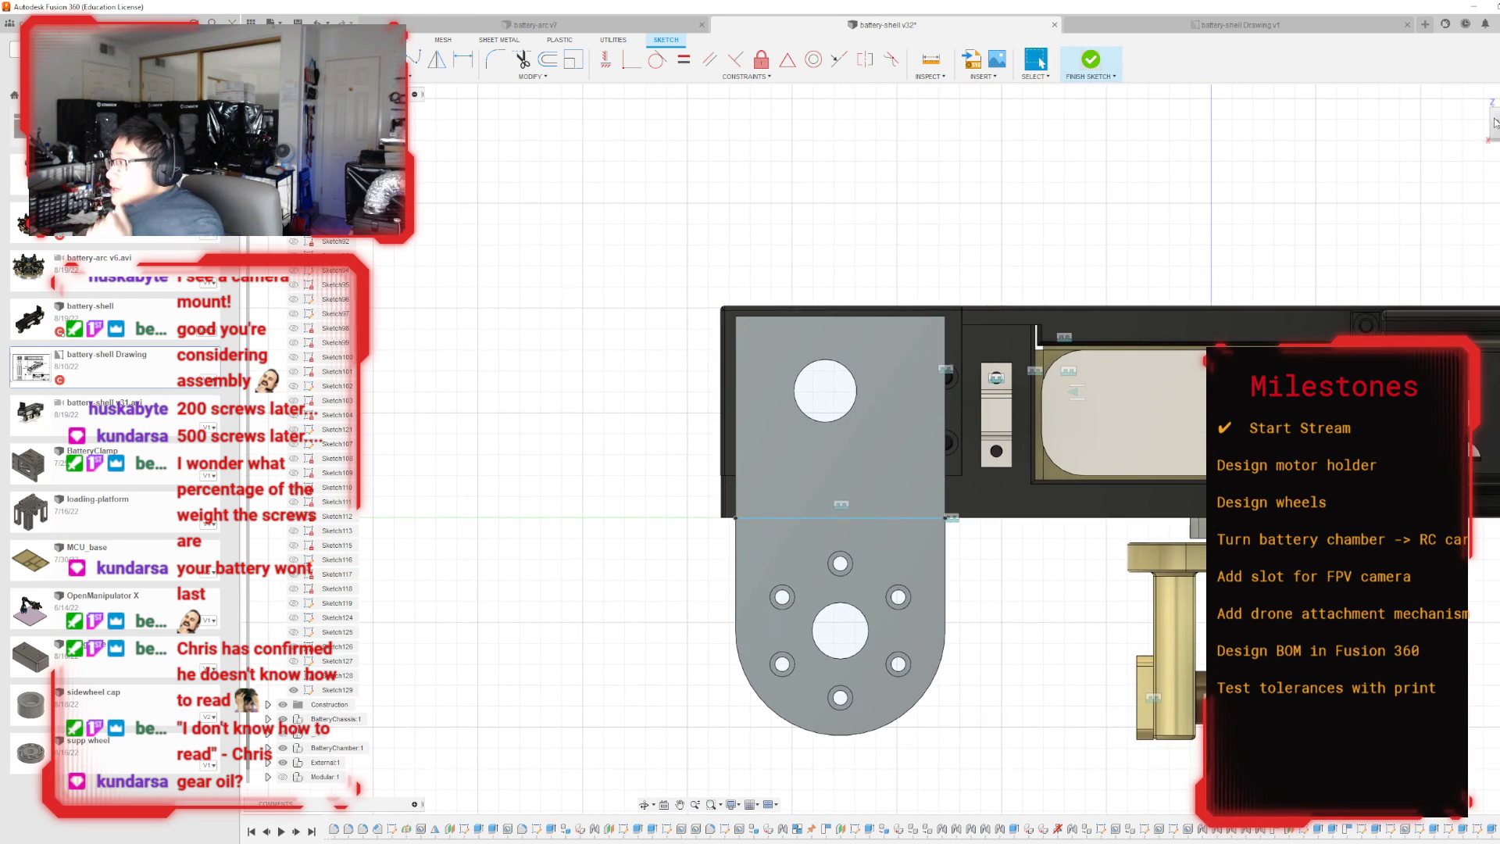
# Extrude-cut the profile above the sketched line on the motor holder's outer face by -30 mm, leaving a thinner upper plate.
pyautogui.moveTo(892, 449)
pyautogui.keyDown('shift'); pyautogui.mouseDown(button='middle')
pyautogui.moveTo(844, 359)
pyautogui.moveTo(813, 364)
pyautogui.mouseUp(button='middle'); pyautogui.keyUp('shift')
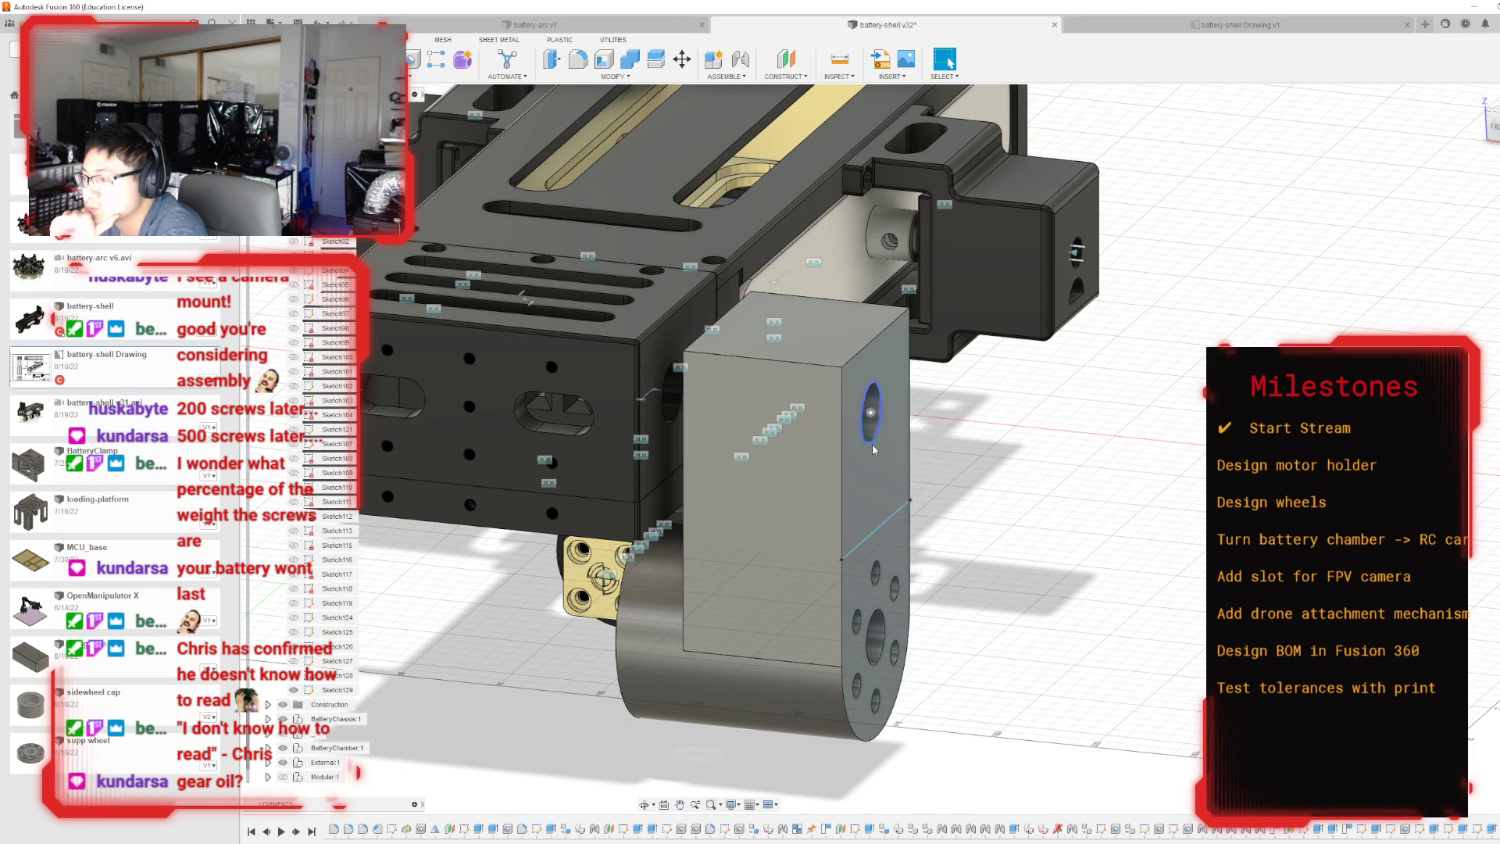
pyautogui.press('e')
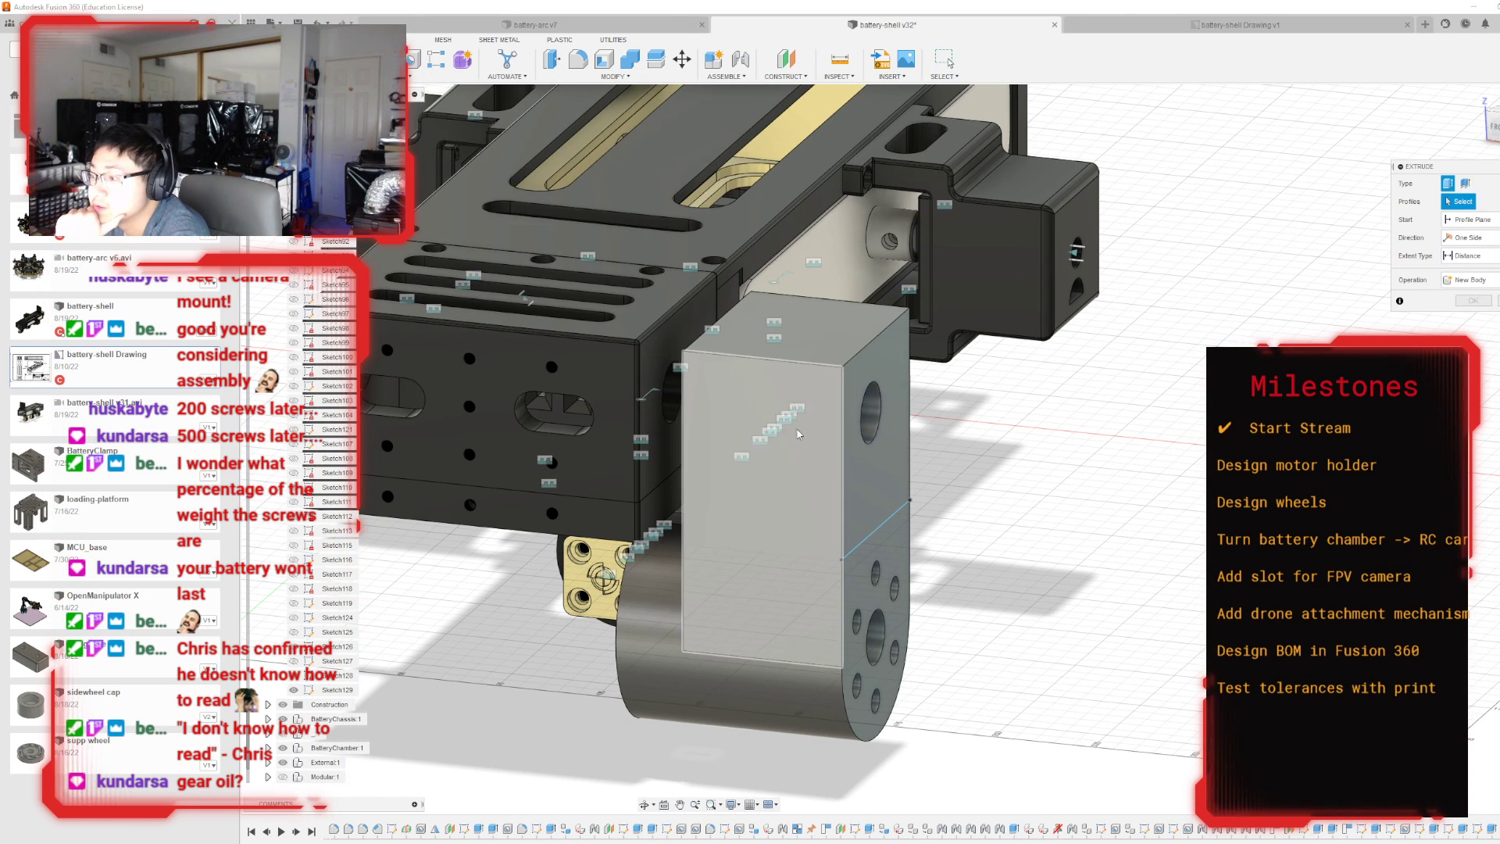
pyautogui.click(884, 452)
pyautogui.moveTo(887, 435); pyautogui.dragTo(765, 414)
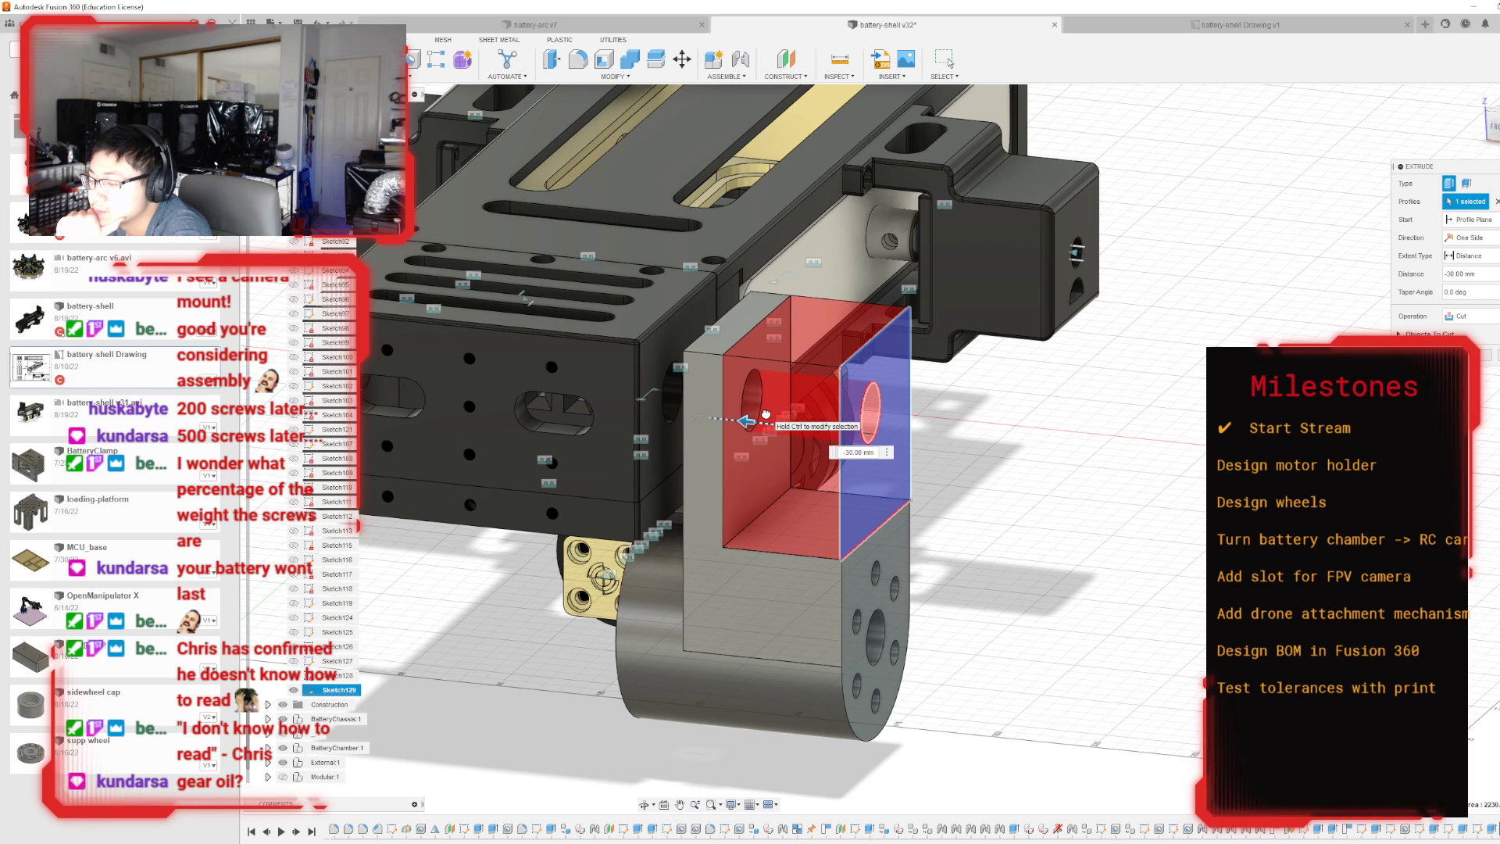
pyautogui.moveTo(761, 414); pyautogui.dragTo(767, 431)
pyautogui.press('ctrl')
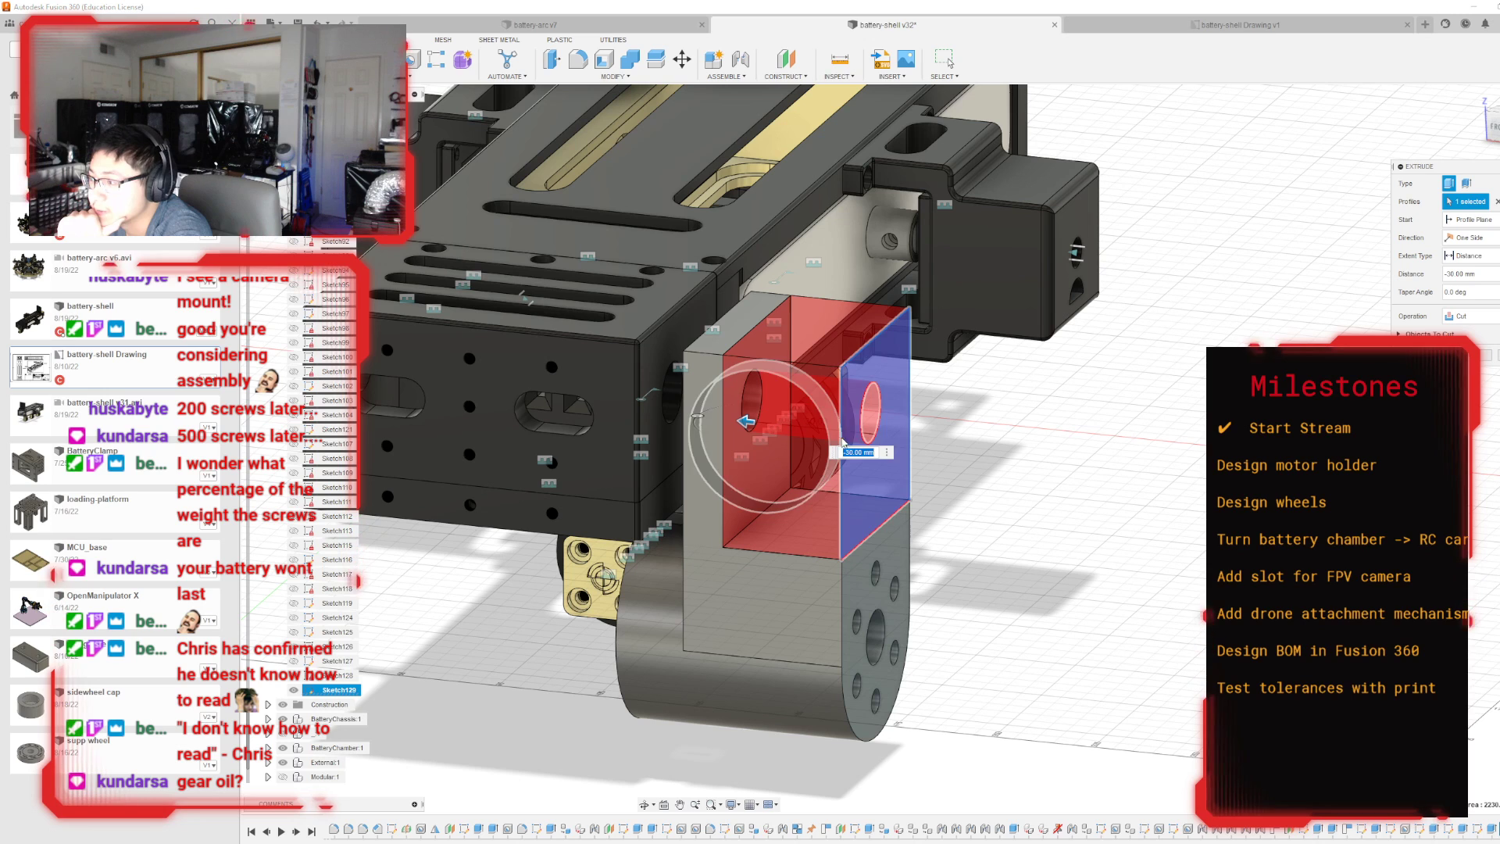
pyautogui.press('Return')
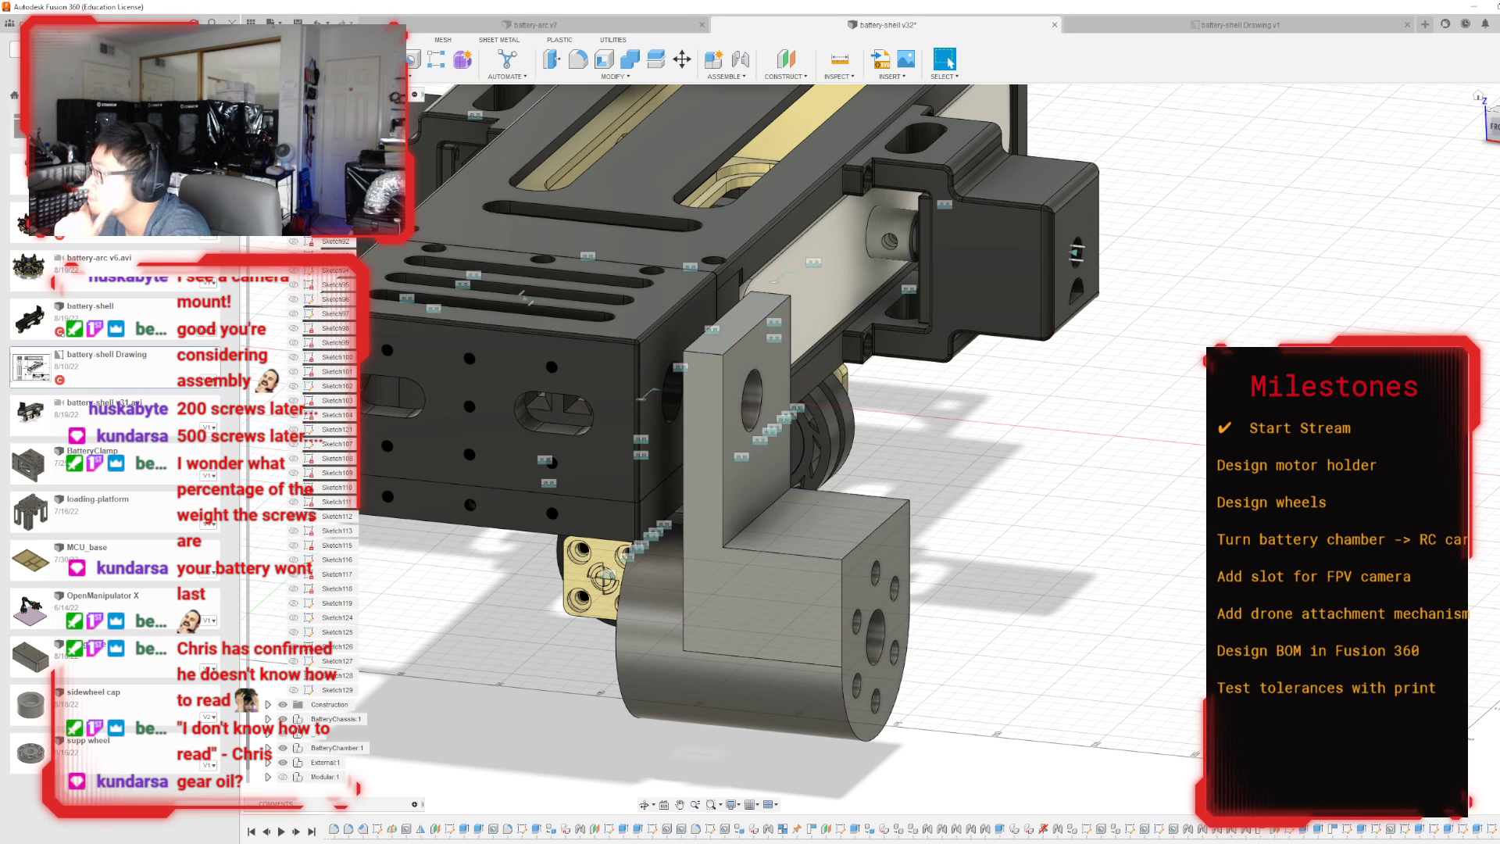
# Start a sketch on the upper plate's face toward the battery shell and hide the BatteryChamber component to expose it.
pyautogui.moveTo(1495, 134); pyautogui.dragTo(1499, 105)
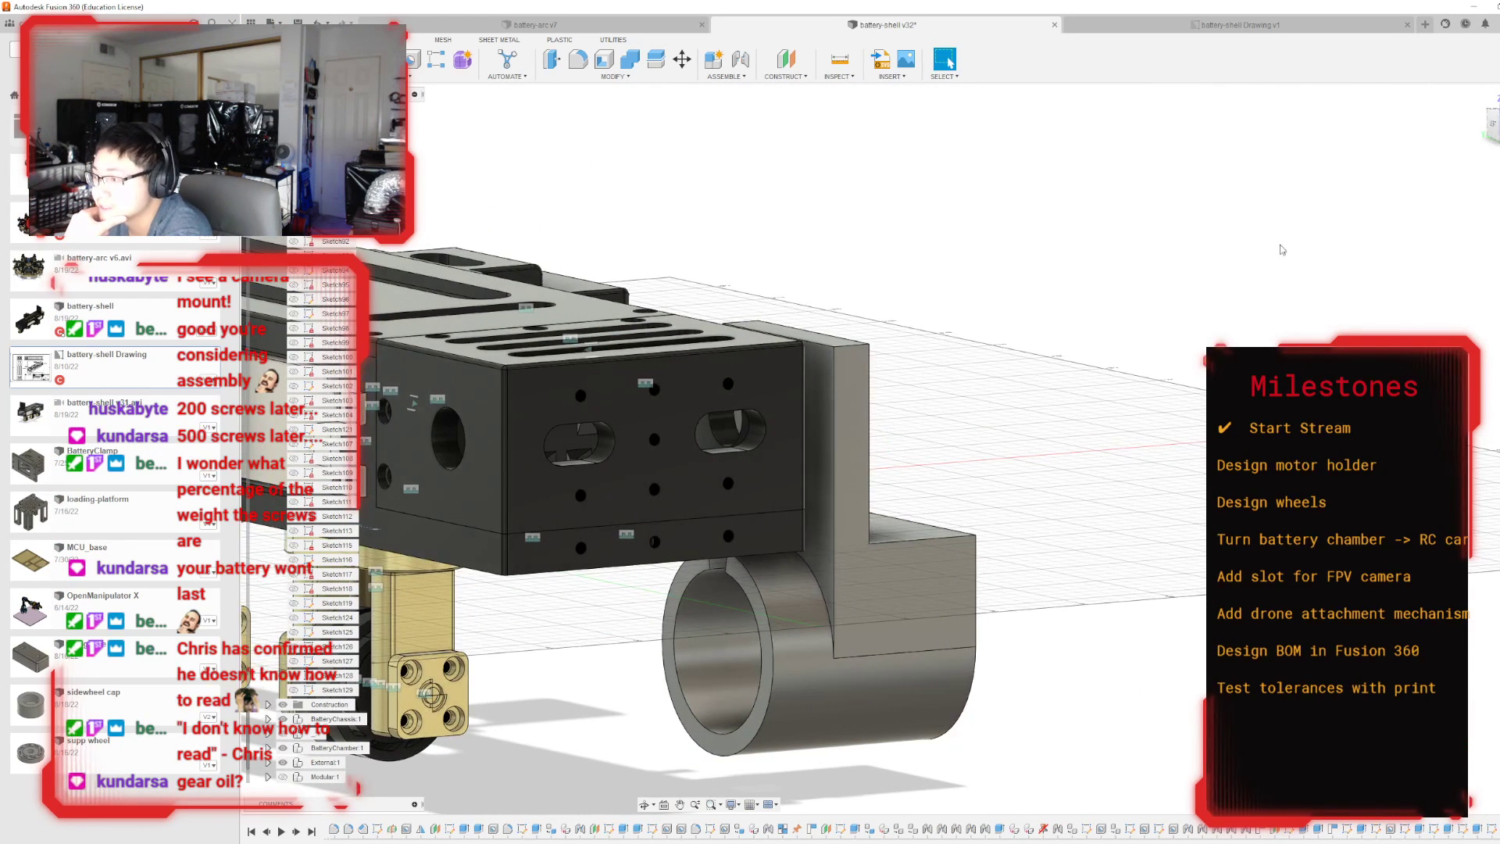
pyautogui.click(822, 489)
pyautogui.press('p')
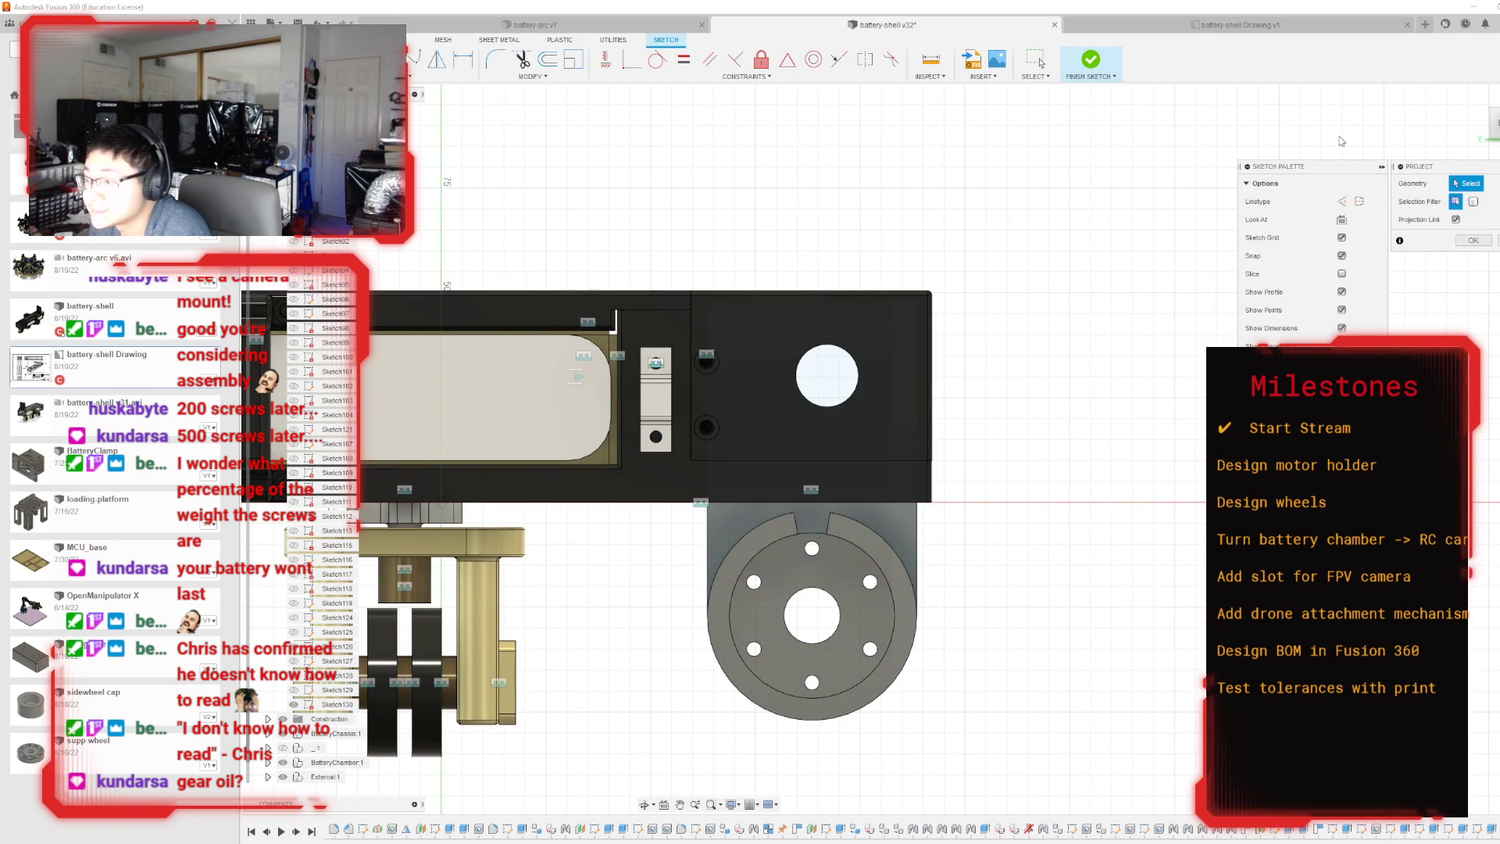
pyautogui.moveTo(1496, 127)
pyautogui.mouseDown()
pyautogui.moveTo(1474, 129)
pyautogui.moveTo(1488, 141)
pyautogui.mouseUp()
pyautogui.keyDown('shift'); pyautogui.moveTo(556, 539); pyautogui.dragTo(610, 471, button='middle'); pyautogui.keyUp('shift')
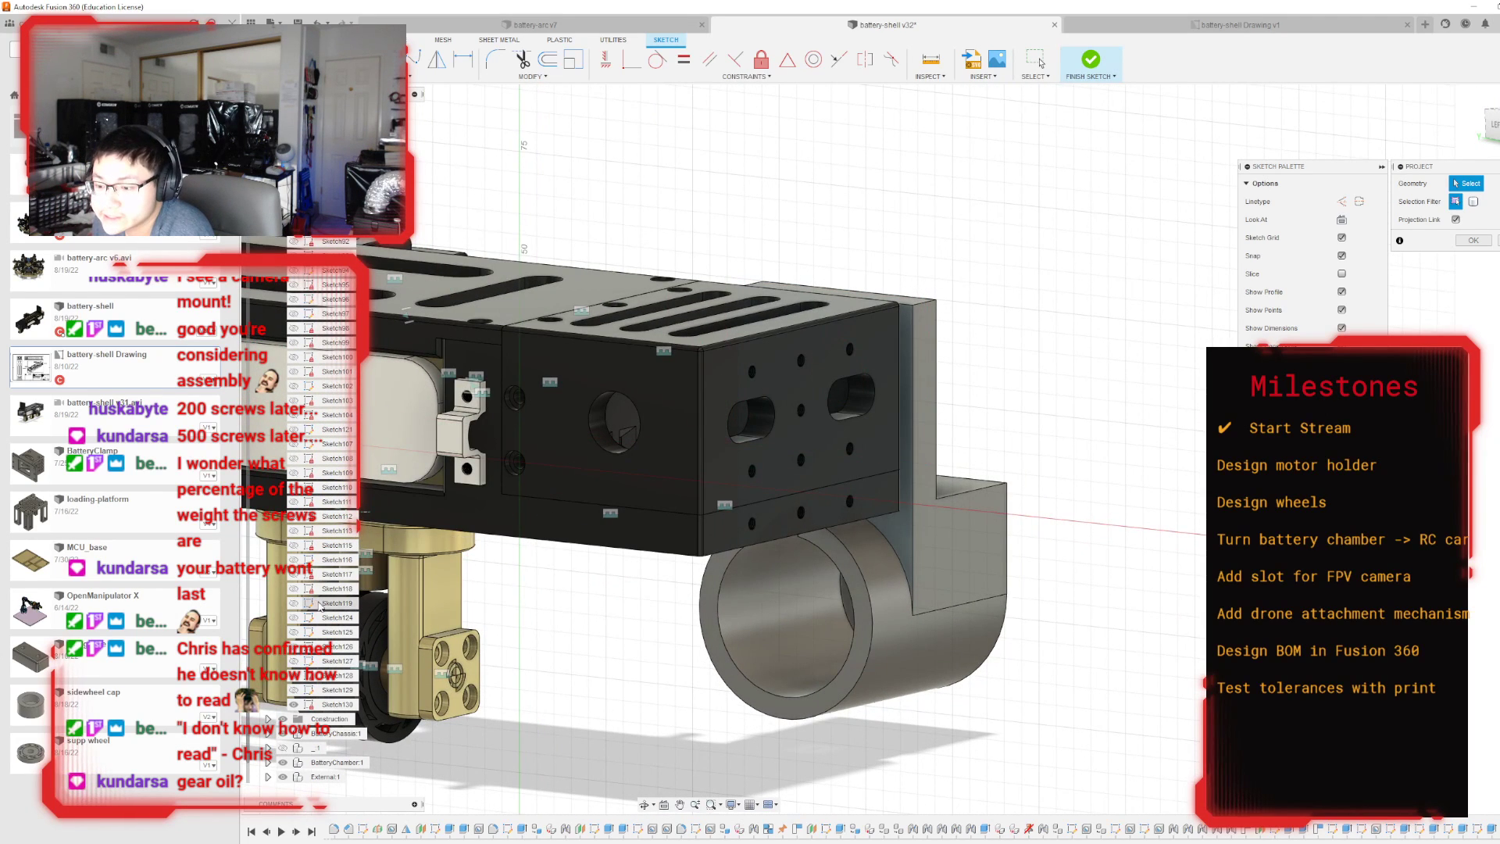
pyautogui.click(283, 761)
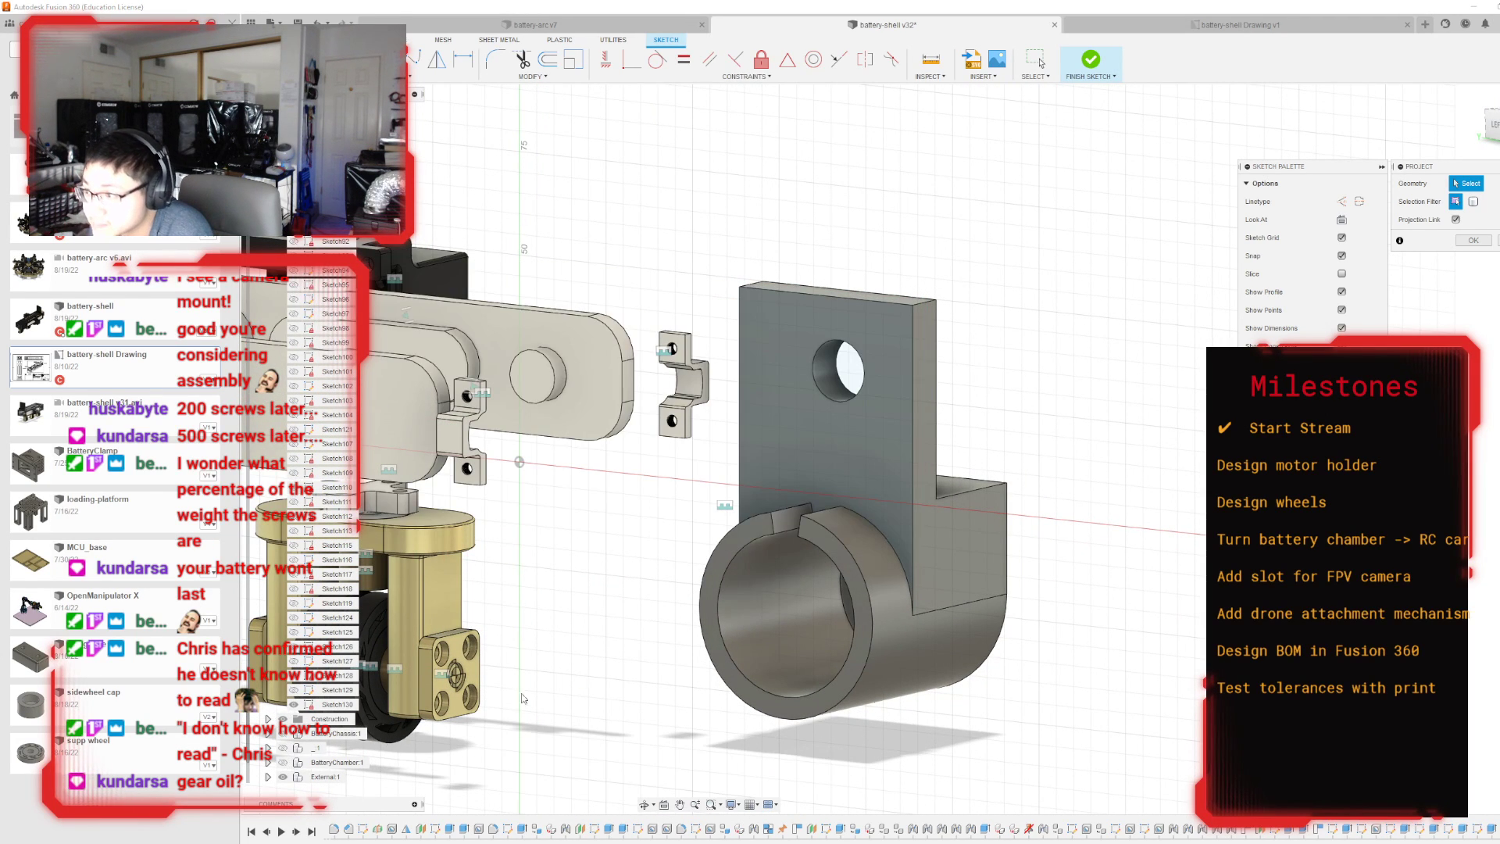
pyautogui.click(1490, 128)
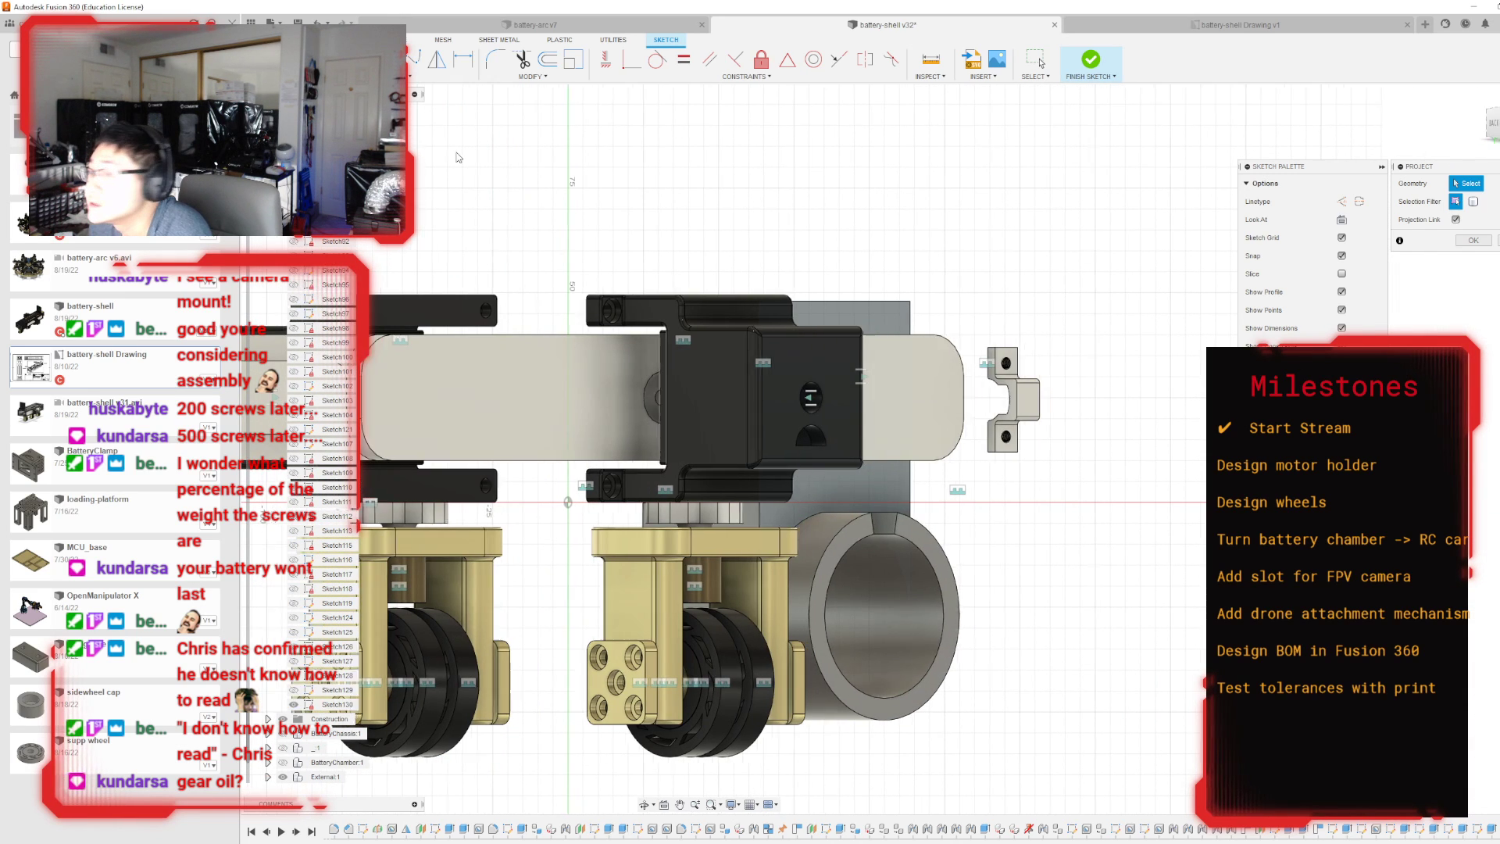
# Sketch a 50 mm wide, 48 mm high rectangle from the upper plate's top corner and finish the sketch.
pyautogui.press('r')
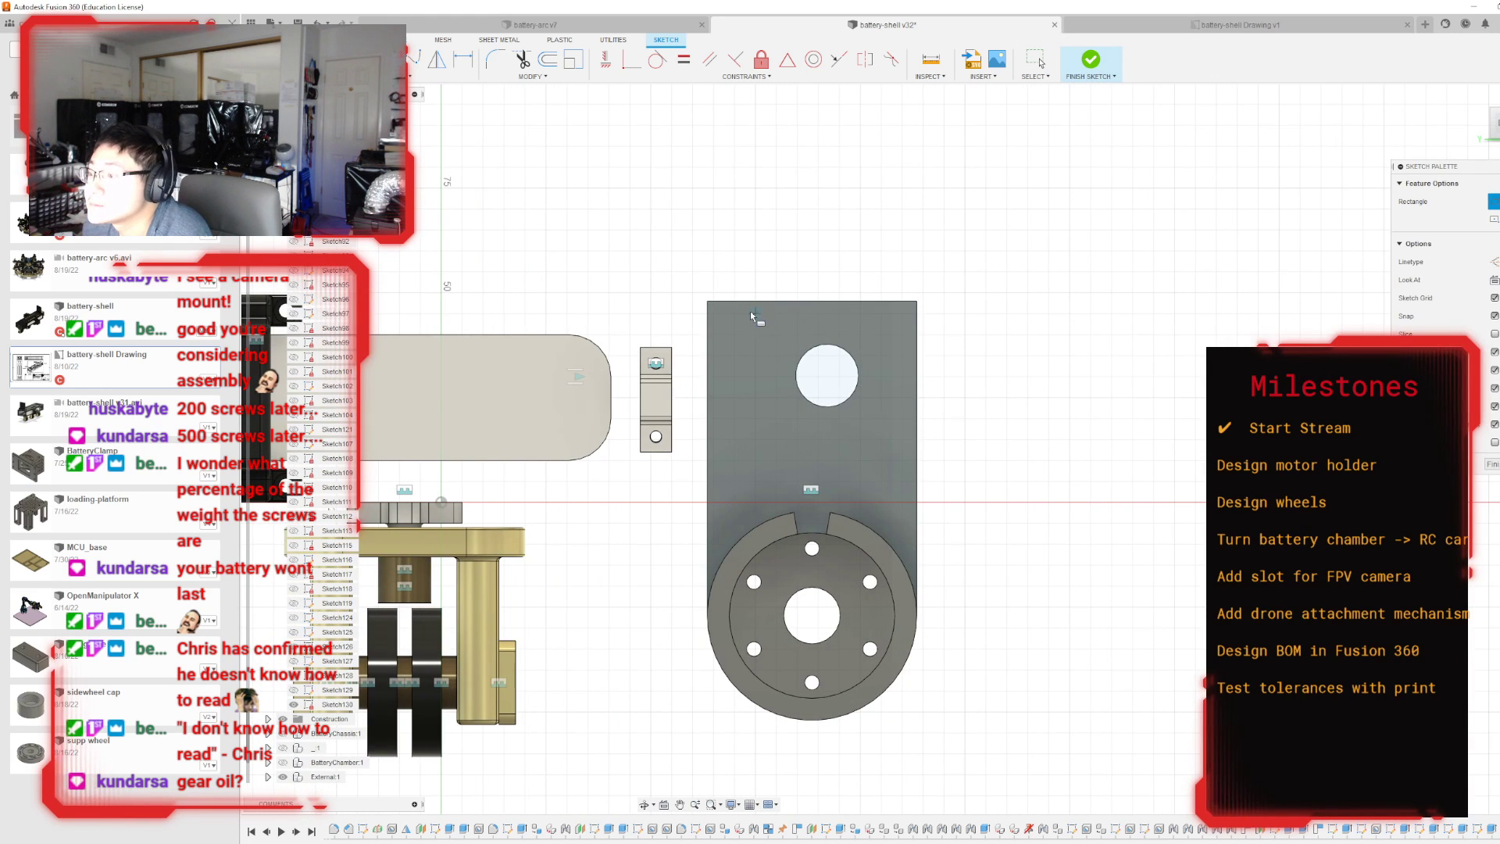
pyautogui.click(707, 302)
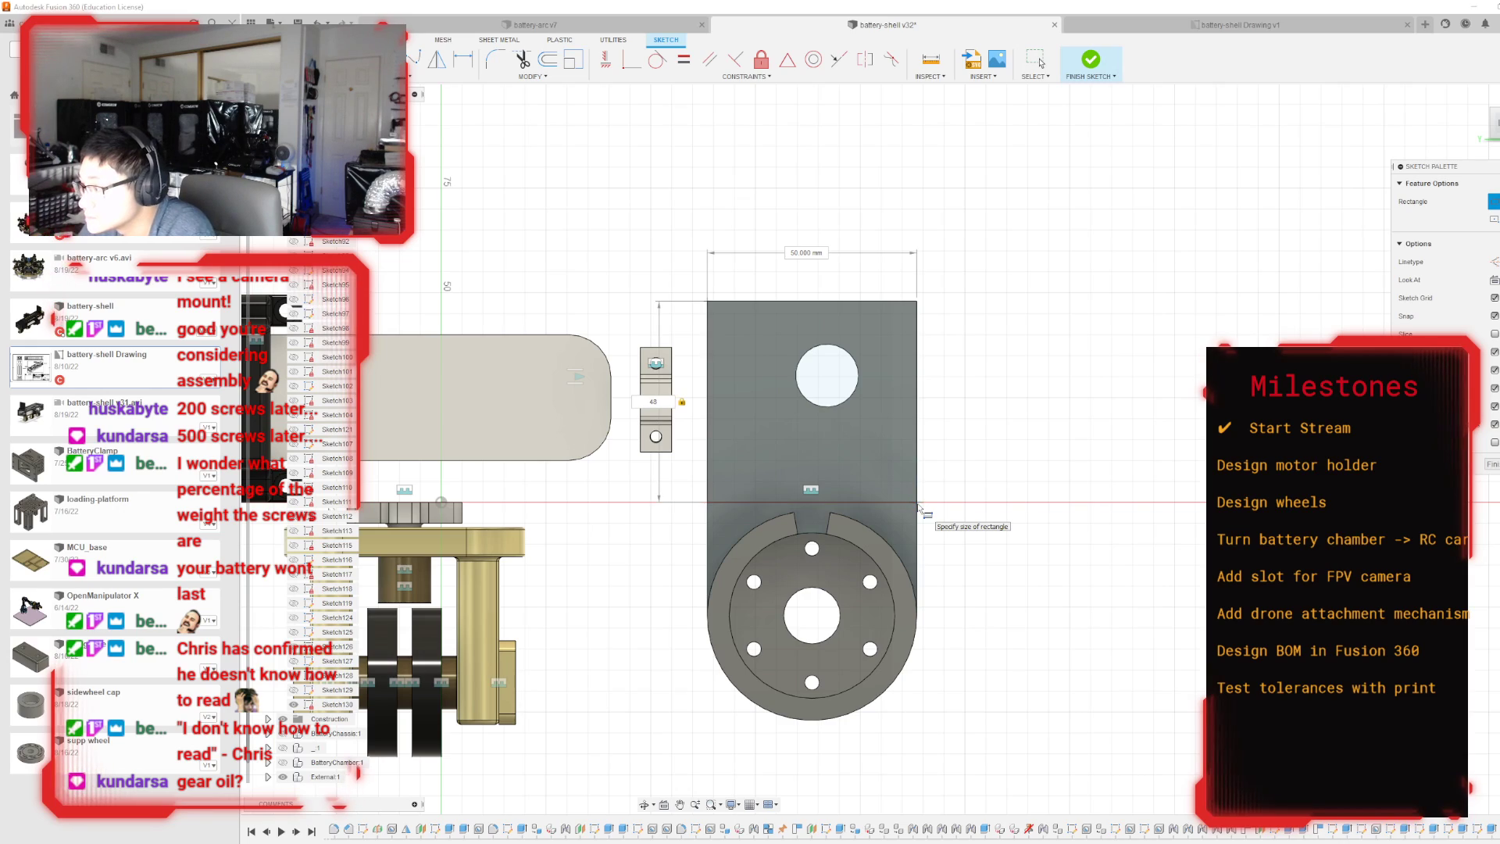
pyautogui.press('Return')
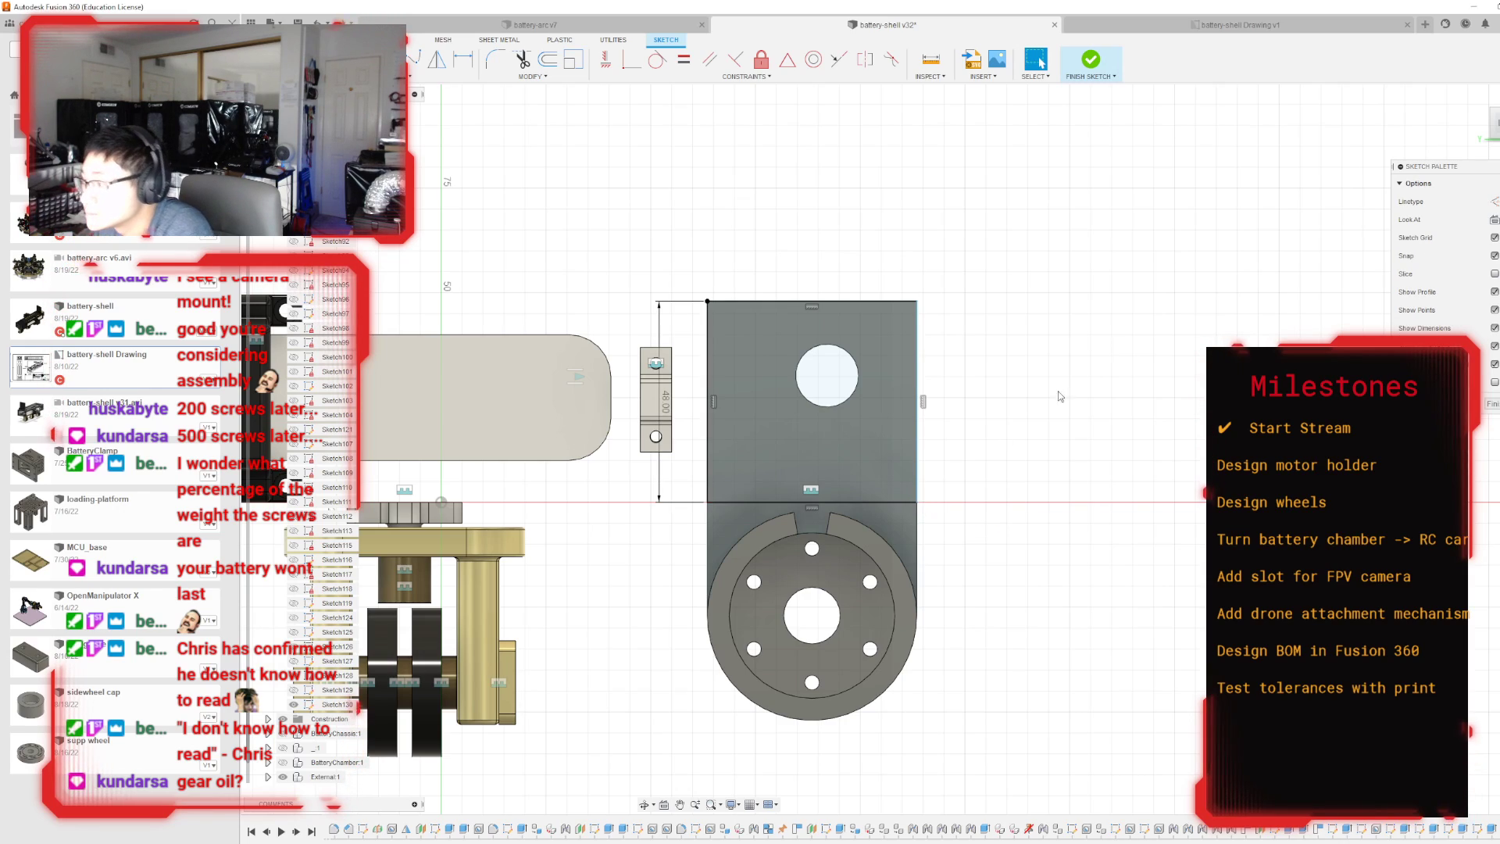
pyautogui.click(1097, 69)
# Extrude the rectangular profile around the hole 10 mm toward the battery shell, joining it to the motor holder.
pyautogui.moveTo(892, 448)
pyautogui.keyDown('shift'); pyautogui.mouseDown(button='middle')
pyautogui.moveTo(750, 437)
pyautogui.moveTo(610, 499)
pyautogui.moveTo(929, 500)
pyautogui.moveTo(852, 203)
pyautogui.moveTo(790, 153)
pyautogui.mouseUp(button='middle'); pyautogui.keyUp('shift')
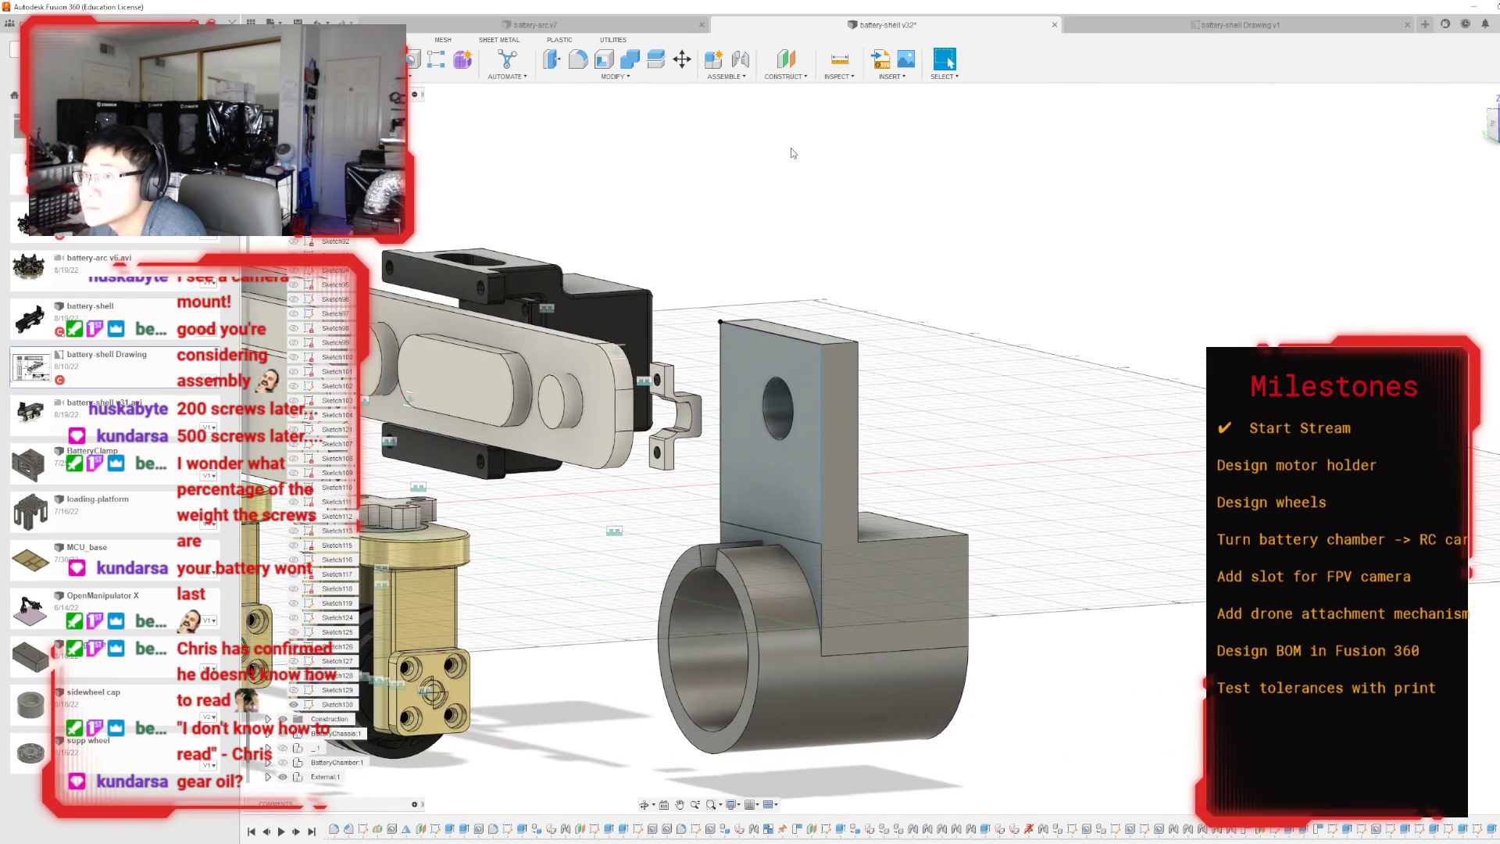
pyautogui.press('e')
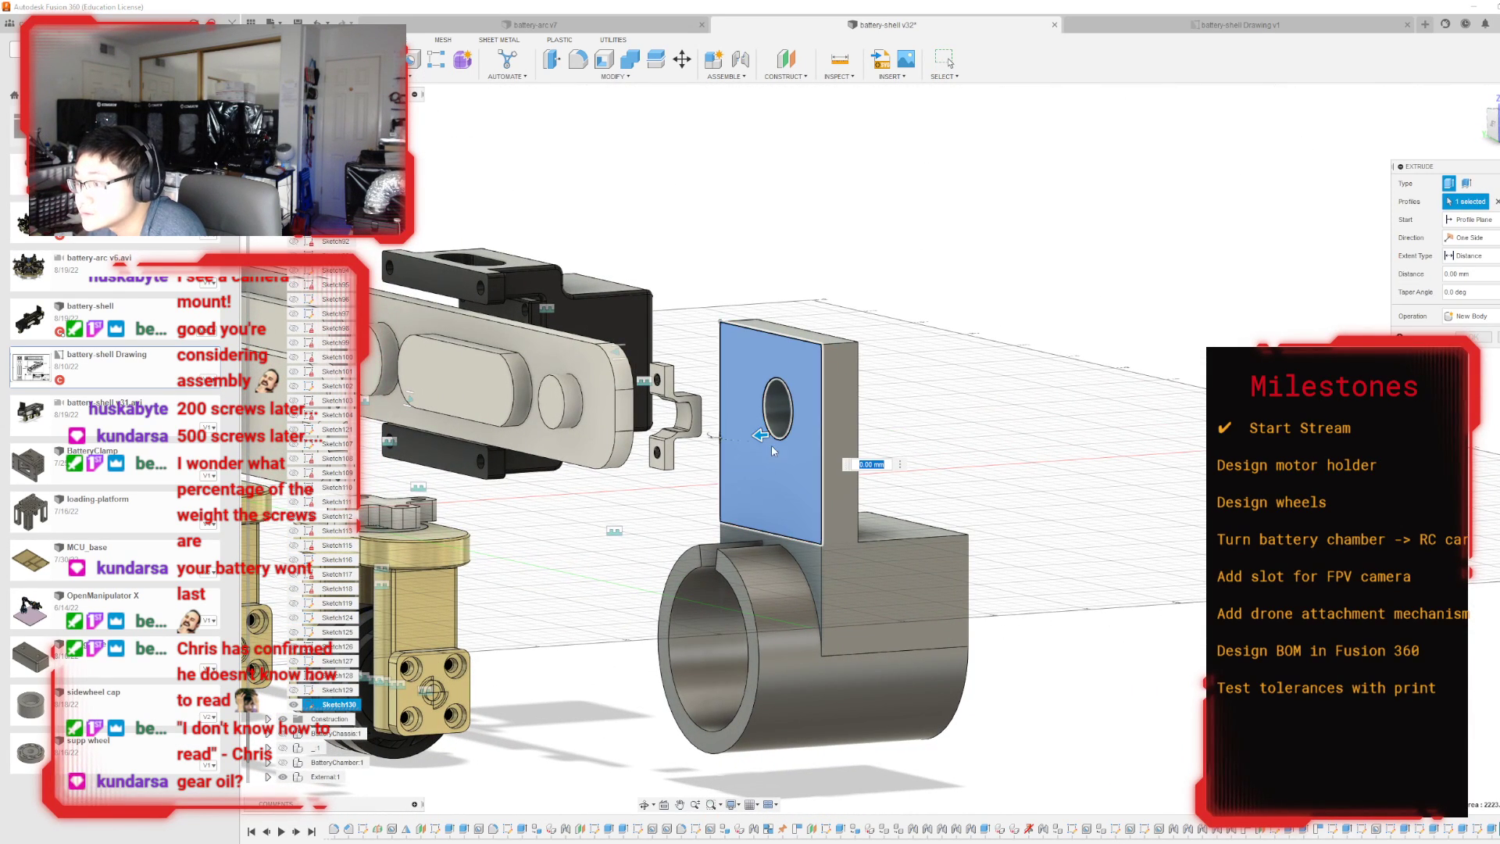
pyautogui.click(770, 447)
pyautogui.moveTo(741, 435); pyautogui.dragTo(722, 436)
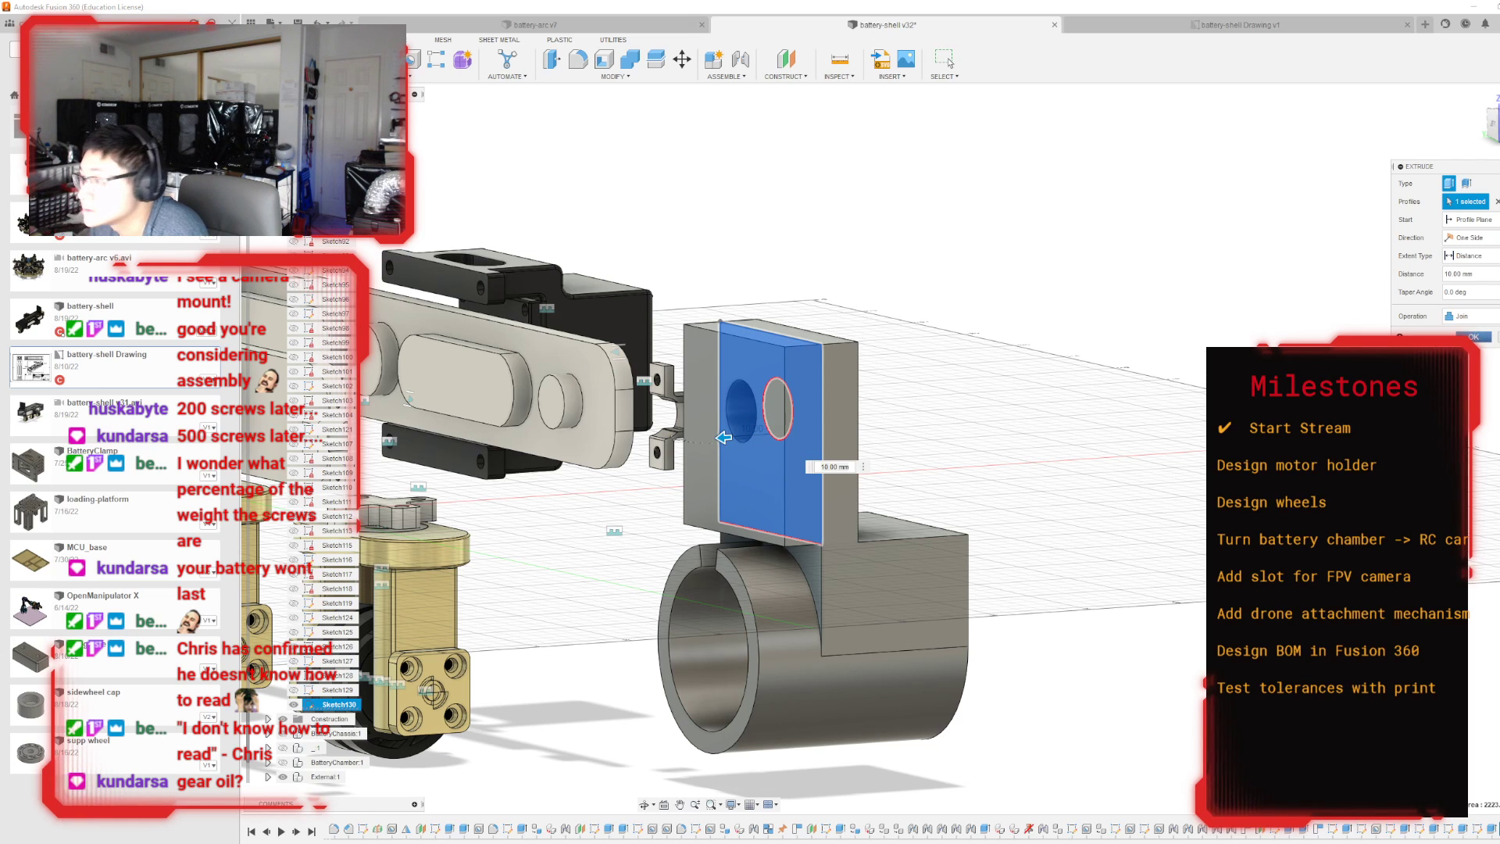
pyautogui.press('Return')
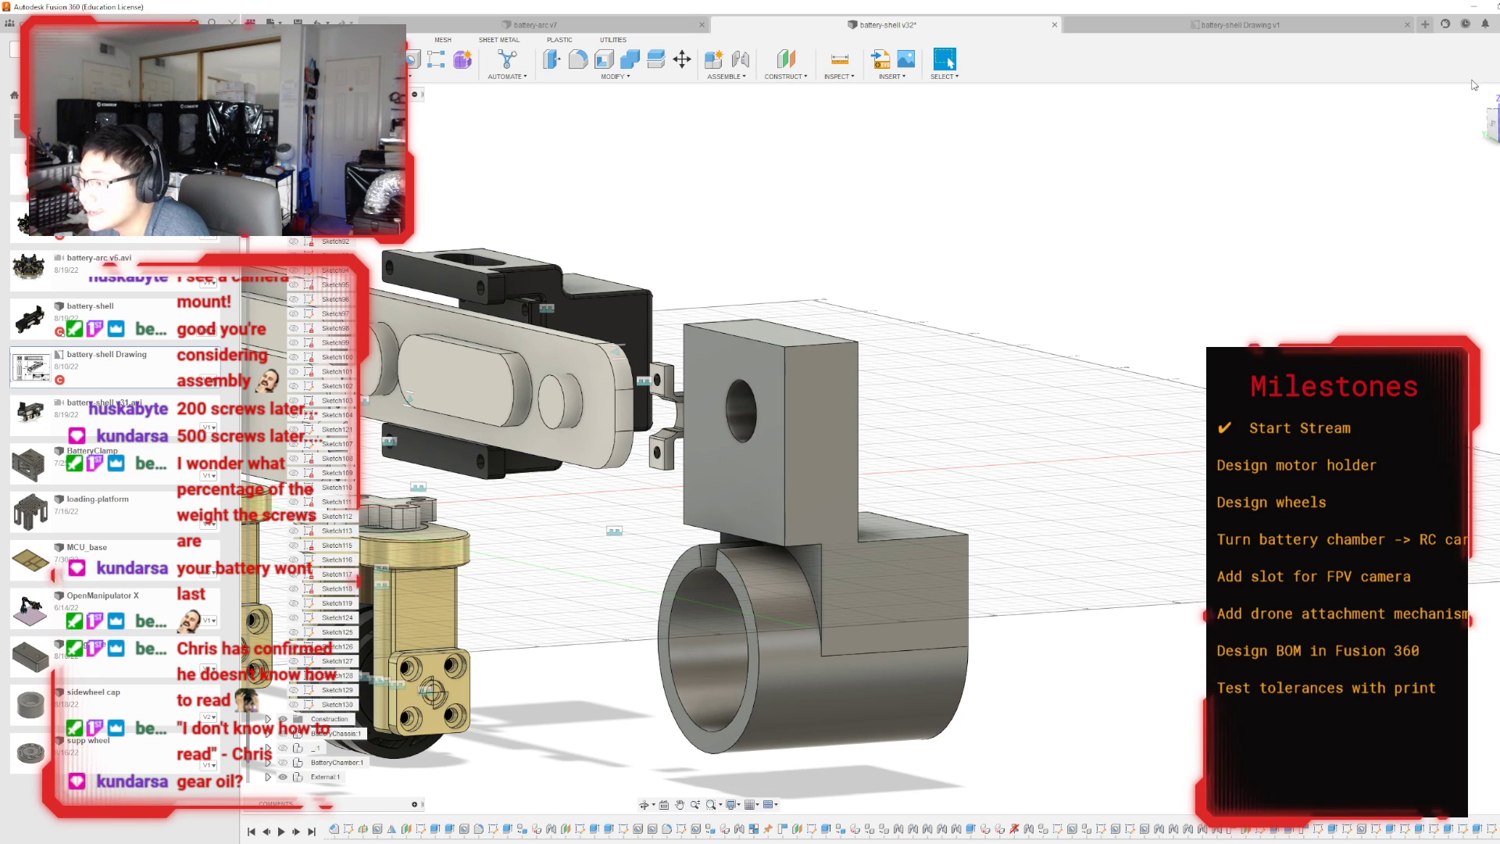
# Show the BatteryChamber component again and examine how the thickened mounting plate sits against the battery shell, including its top face.
pyautogui.moveTo(892, 449)
pyautogui.keyDown('shift'); pyautogui.mouseDown(button='middle')
pyautogui.moveTo(781, 390)
pyautogui.moveTo(688, 428)
pyautogui.mouseUp(button='middle'); pyautogui.keyUp('shift')
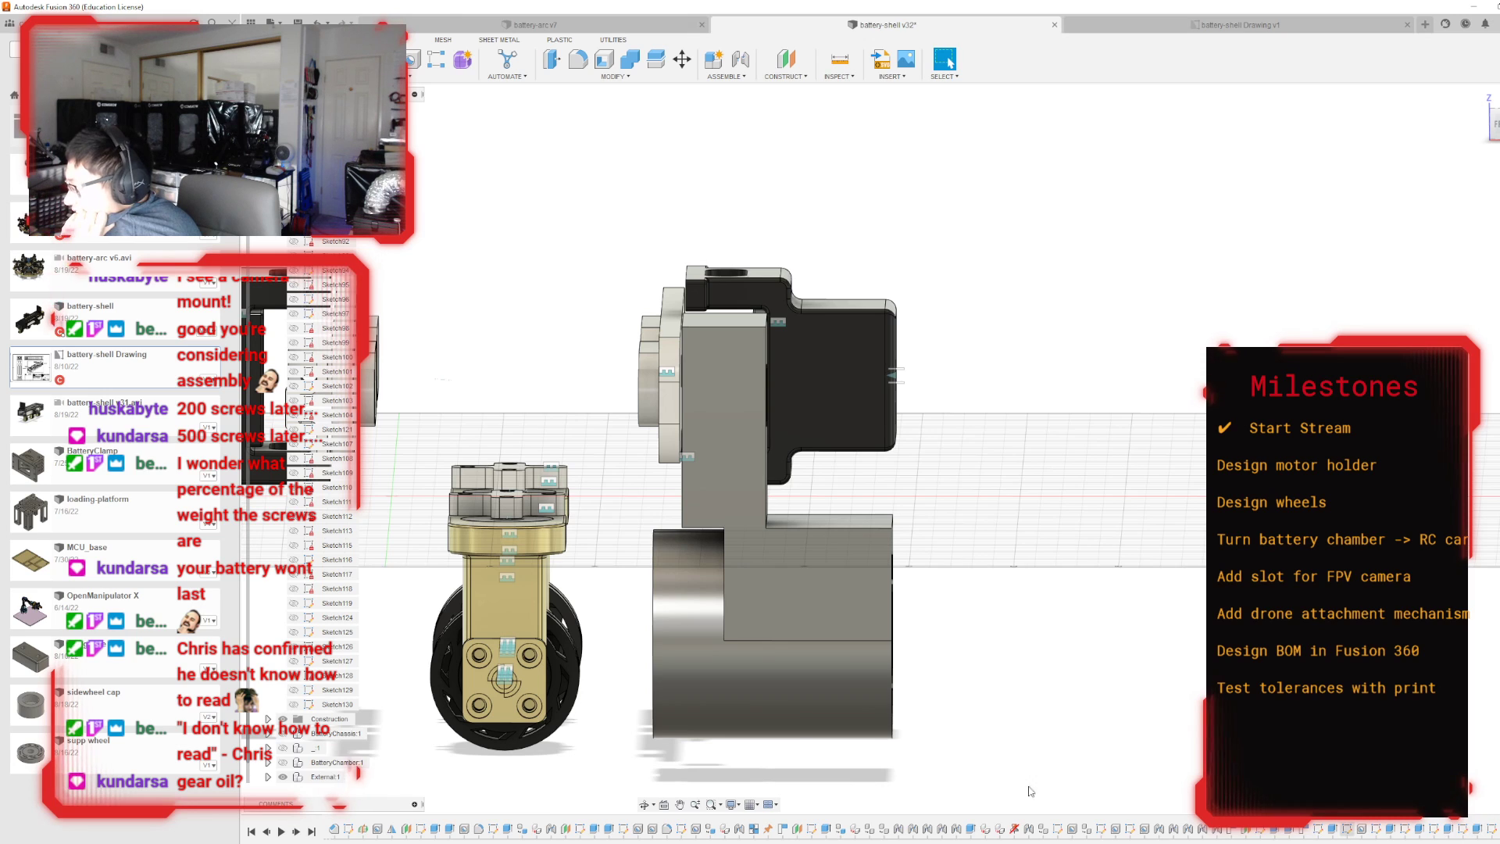
pyautogui.click(283, 763)
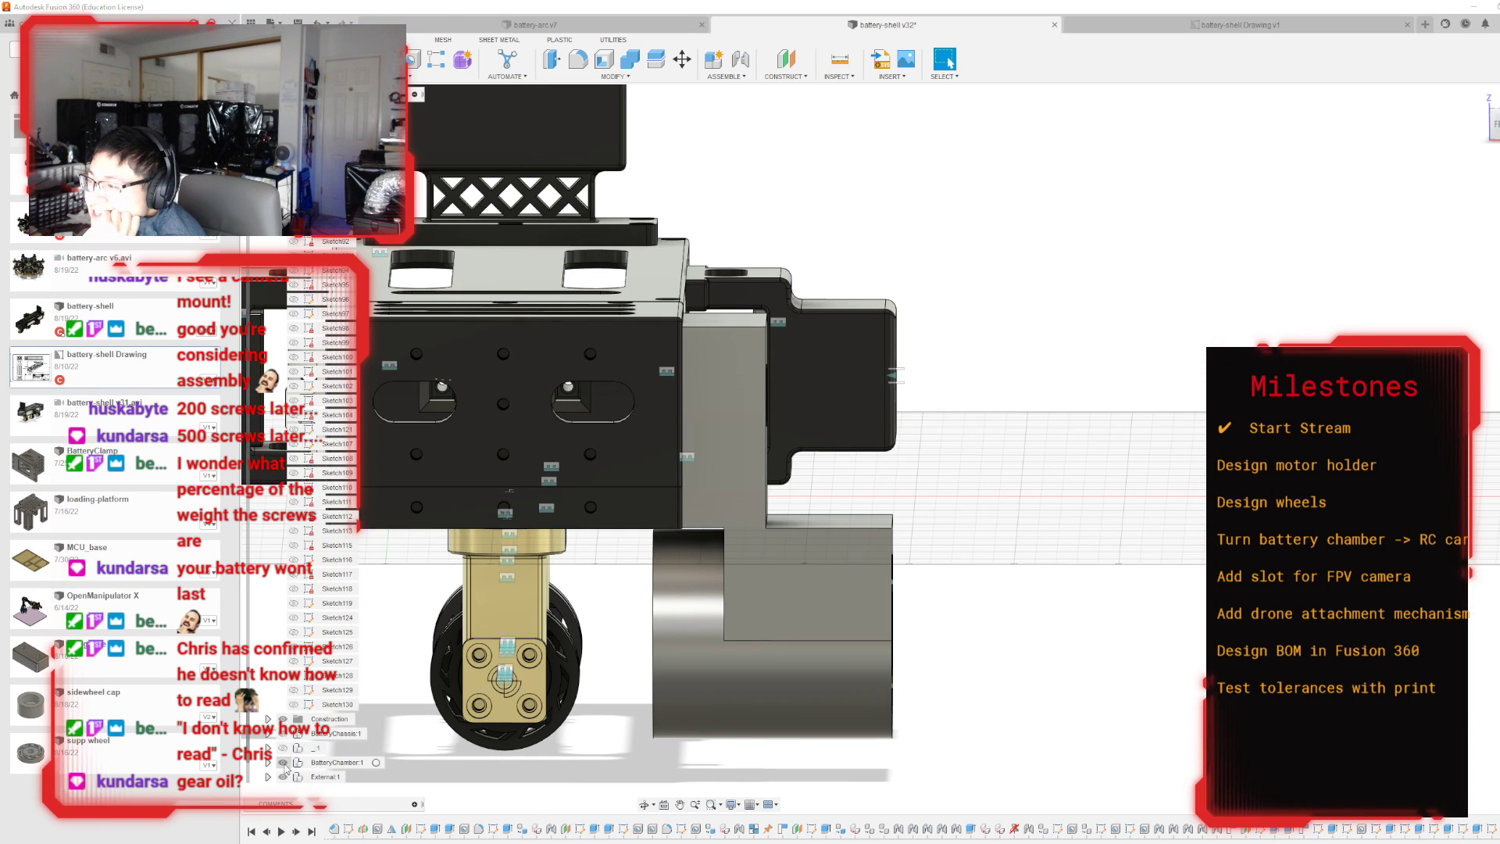
pyautogui.click(1493, 138)
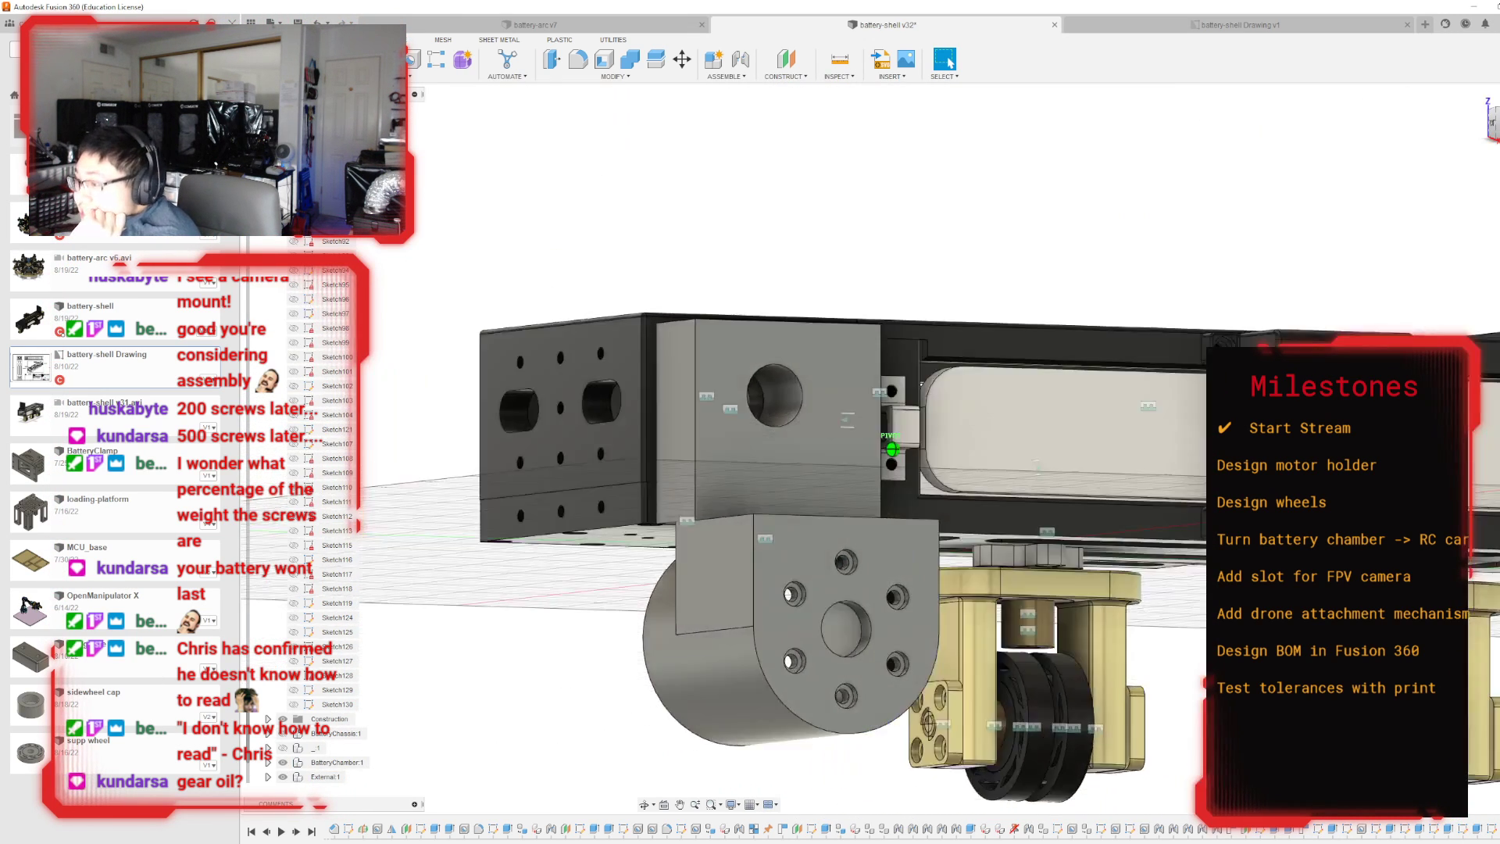
pyautogui.moveTo(892, 450)
pyautogui.keyDown('shift'); pyautogui.mouseDown(button='middle')
pyautogui.moveTo(1004, 511)
pyautogui.moveTo(906, 469)
pyautogui.moveTo(936, 474)
pyautogui.moveTo(829, 556)
pyautogui.moveTo(901, 482)
pyautogui.moveTo(852, 562)
pyautogui.moveTo(1370, 148)
pyautogui.mouseUp(button='middle'); pyautogui.keyUp('shift')
pyautogui.click(923, 258)
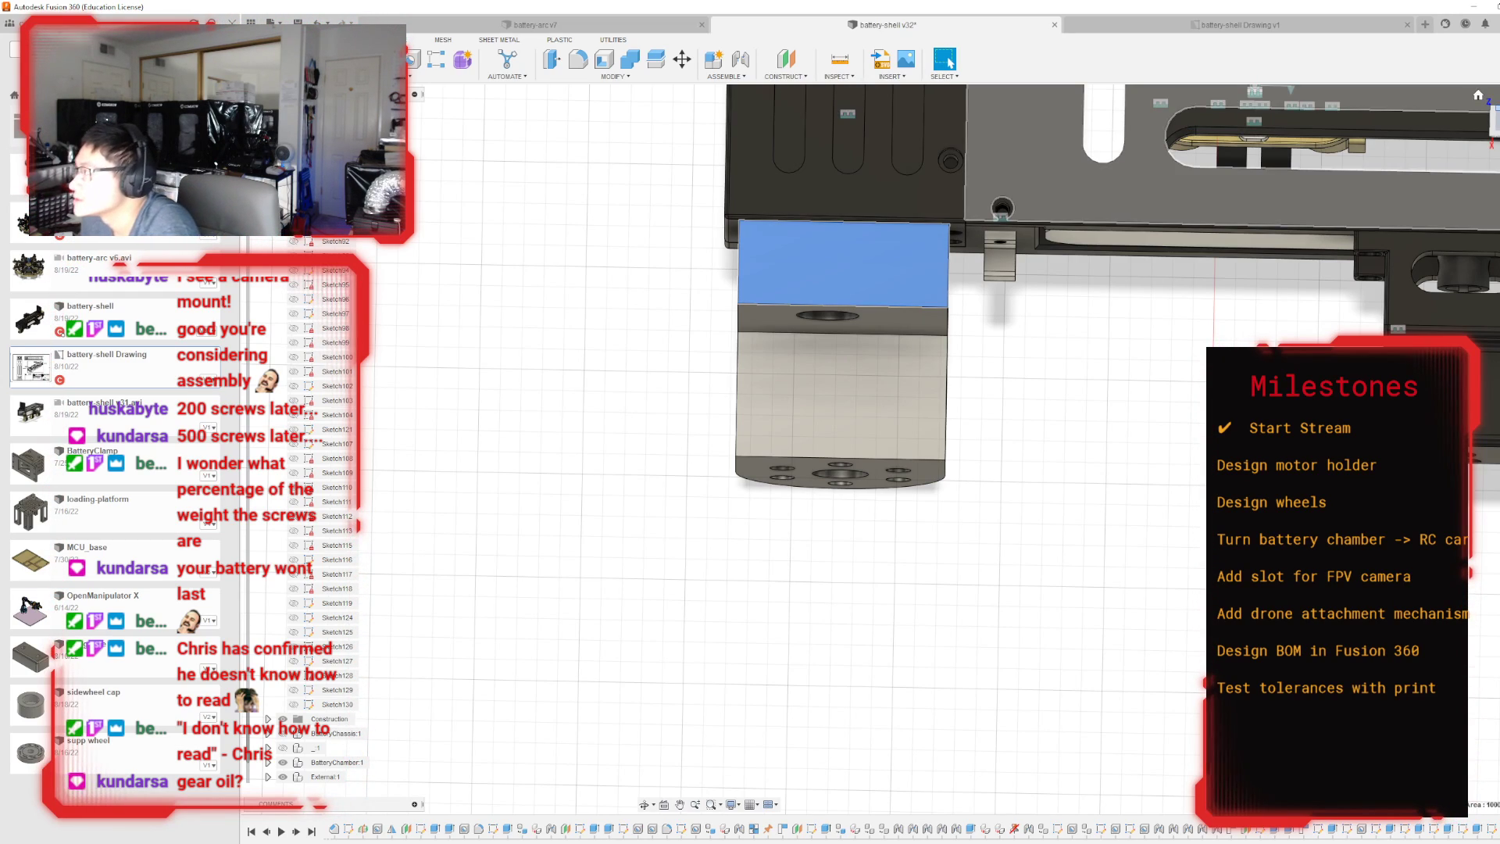
pyautogui.moveTo(892, 449)
pyautogui.keyDown('shift'); pyautogui.mouseDown(button='middle')
pyautogui.moveTo(828, 546)
pyautogui.moveTo(578, 547)
pyautogui.moveTo(578, 469)
pyautogui.moveTo(461, 498)
pyautogui.moveTo(379, 566)
pyautogui.moveTo(242, 524)
pyautogui.moveTo(429, 566)
pyautogui.moveTo(507, 488)
pyautogui.moveTo(523, 539)
pyautogui.mouseUp(button='middle'); pyautogui.keyUp('shift')
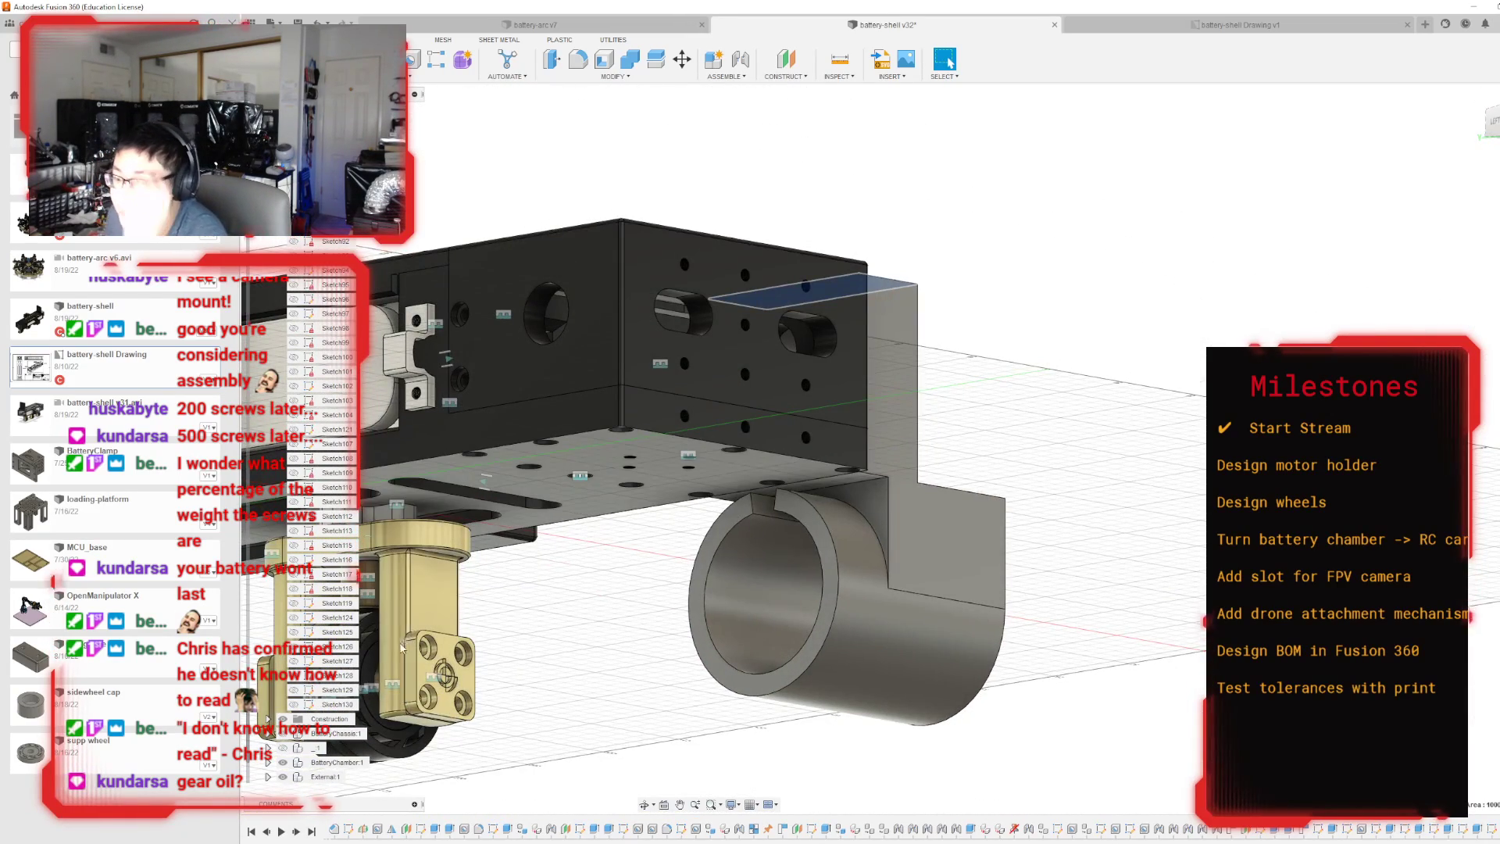
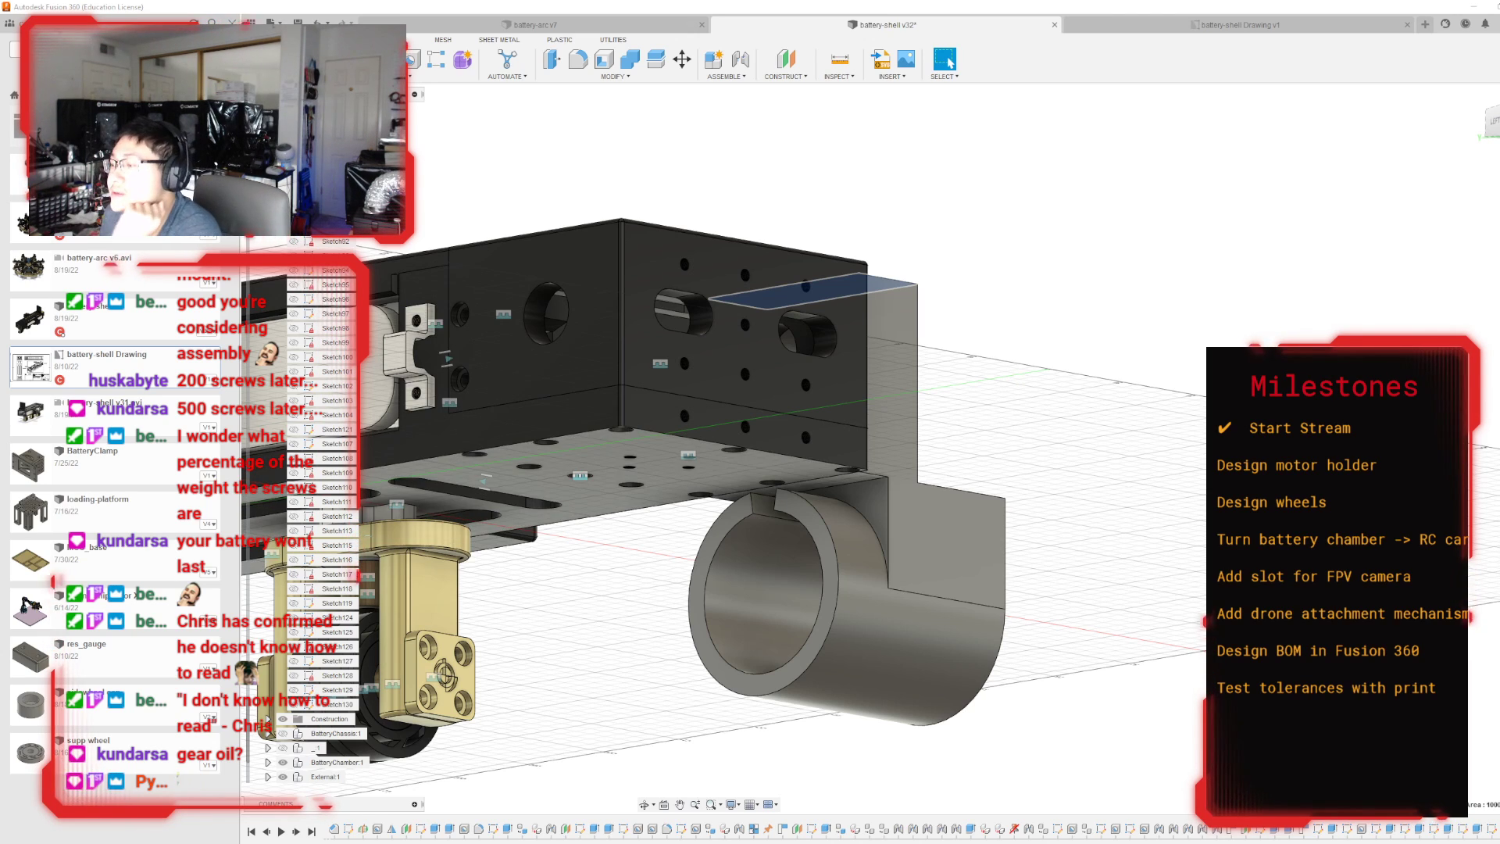
# Hide the BatteryChamber component to expose the mounting plate's face toward the battery shell.
pyautogui.moveTo(1468, 112); pyautogui.dragTo(1402, 219)
pyautogui.click(1495, 123)
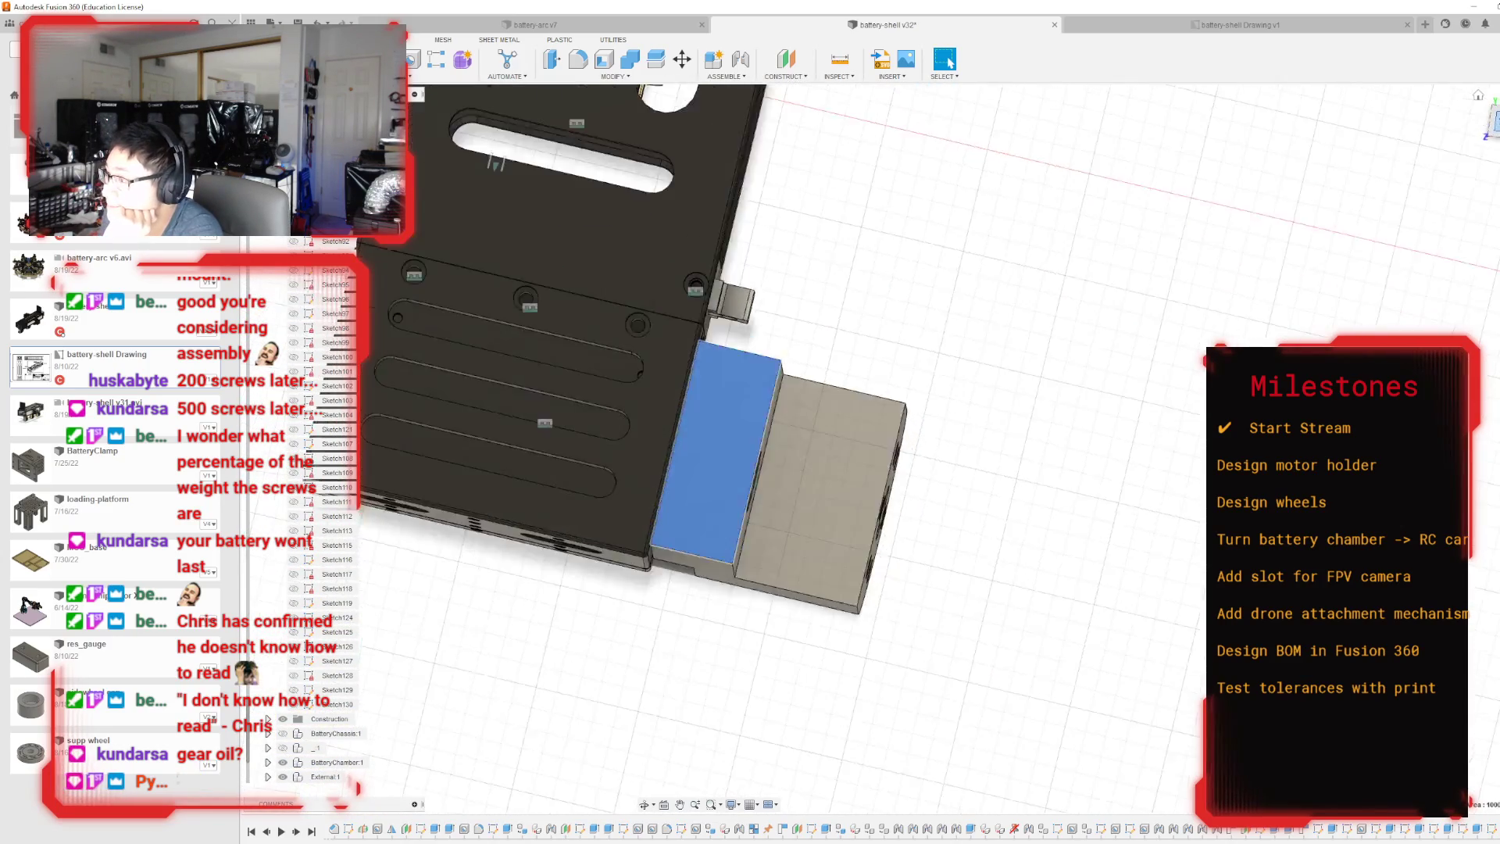
pyautogui.moveTo(1495, 126); pyautogui.dragTo(1499, 74)
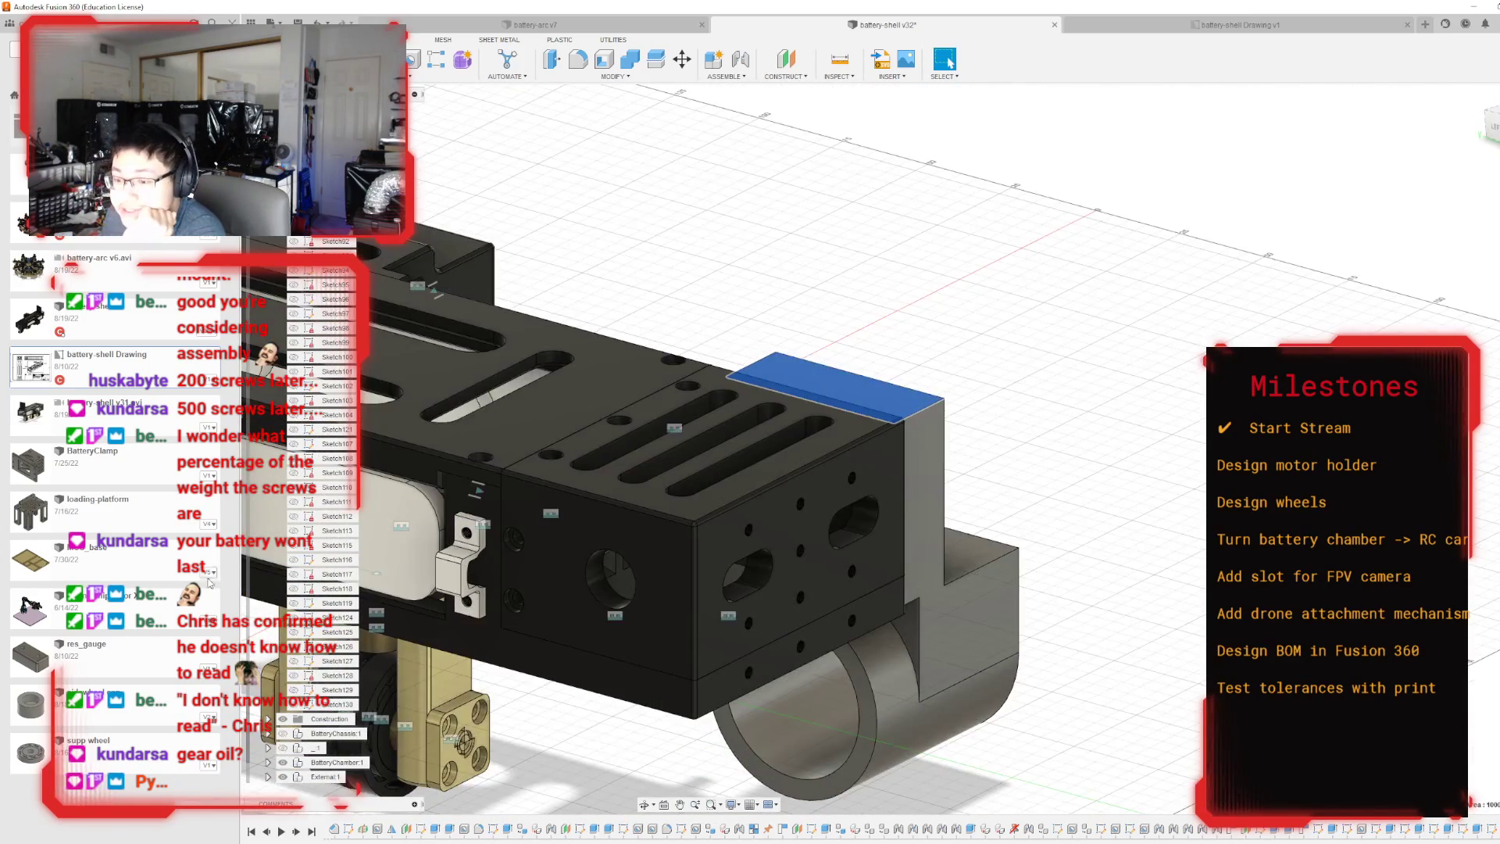
pyautogui.click(283, 762)
# Open a sketch on the mounting plate's face toward the battery shell and finish it without drawing anything.
pyautogui.click(795, 542)
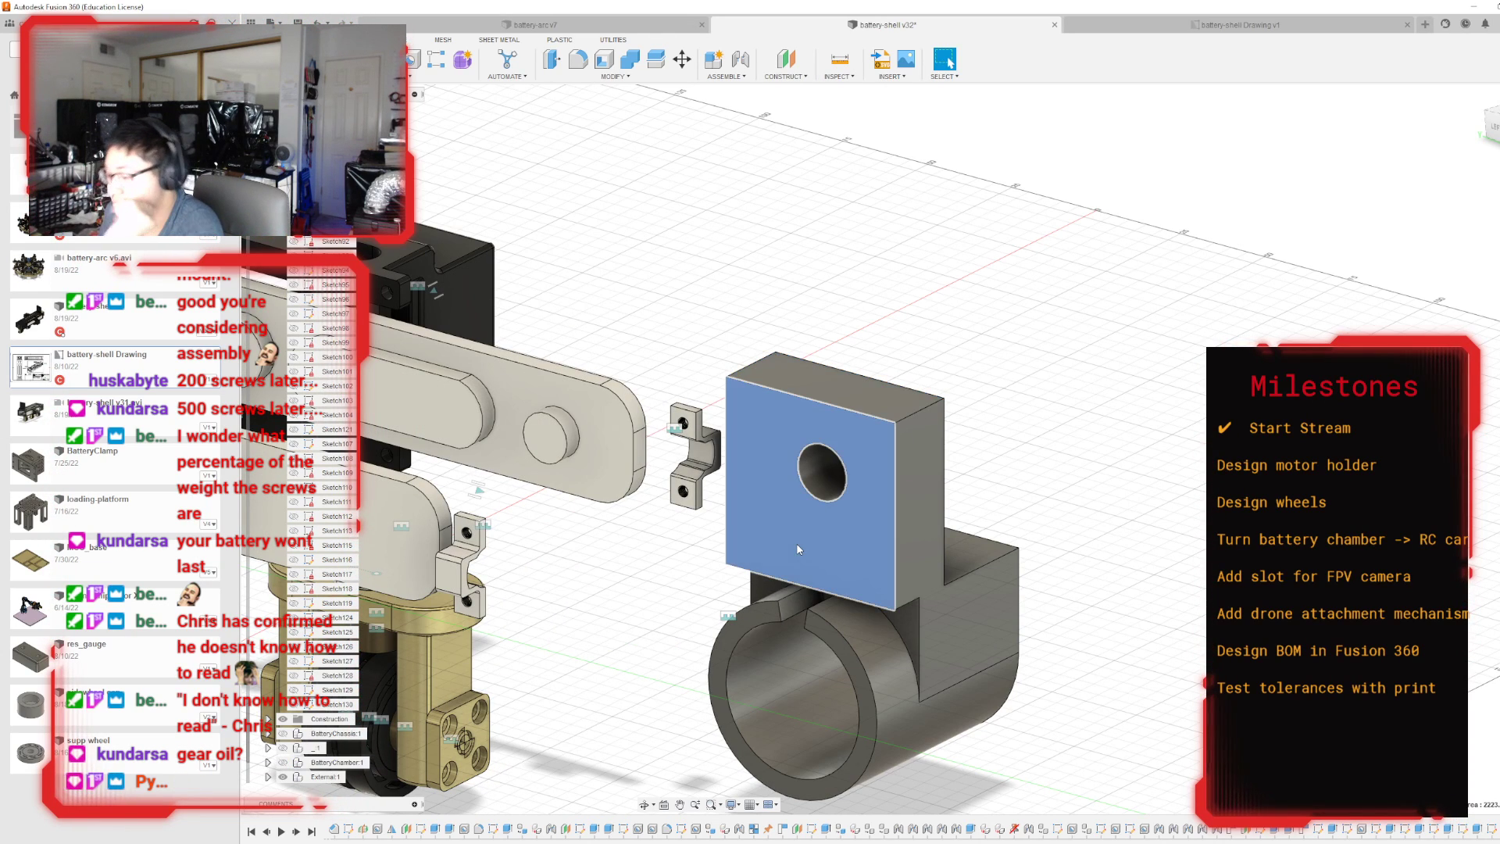
pyautogui.press('p')
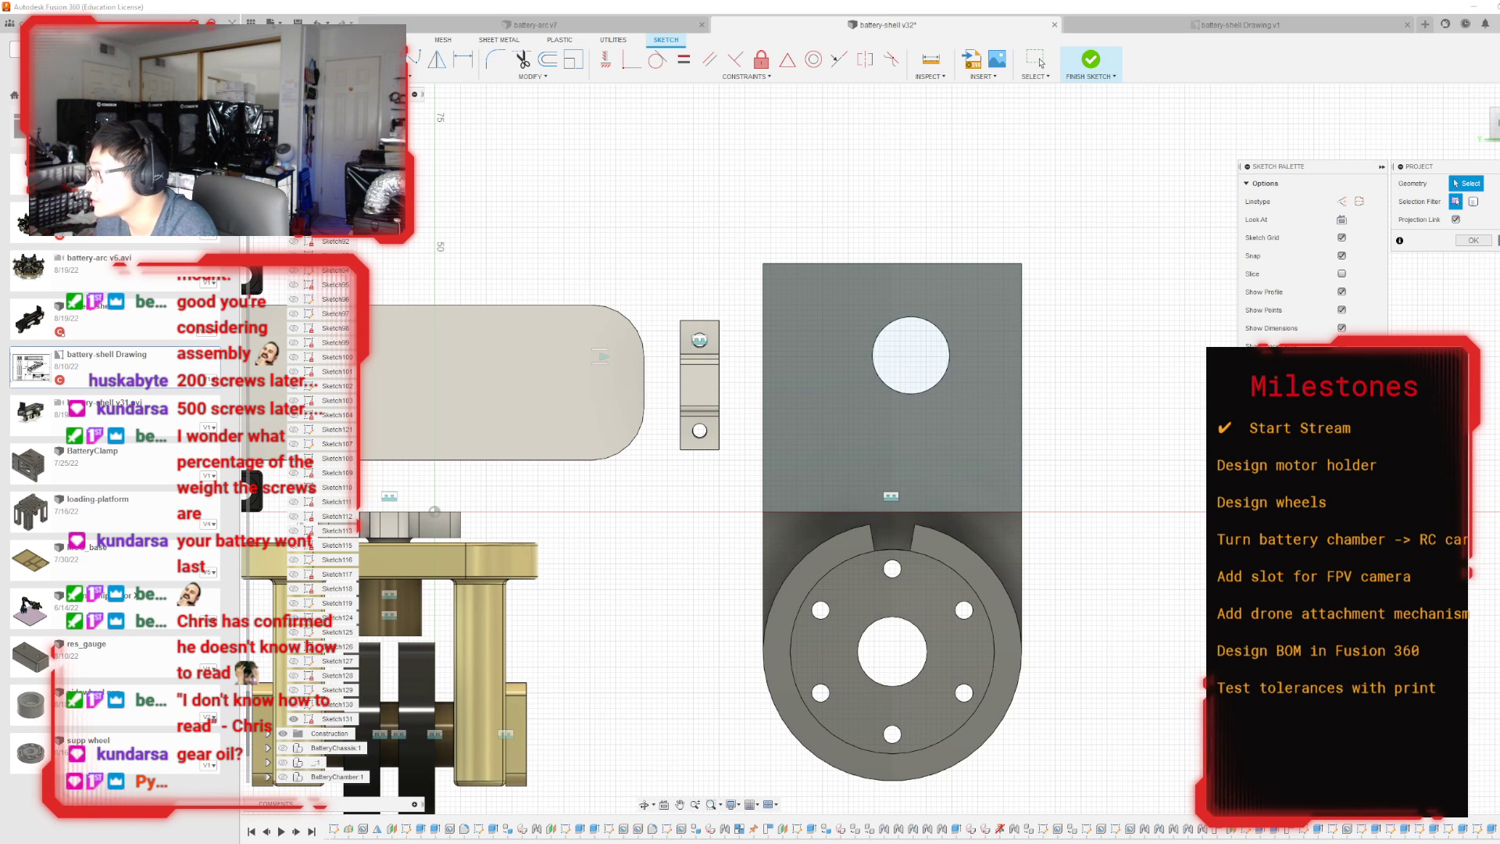
pyautogui.press('Escape')
pyautogui.moveTo(1498, 123); pyautogui.dragTo(1480, 123)
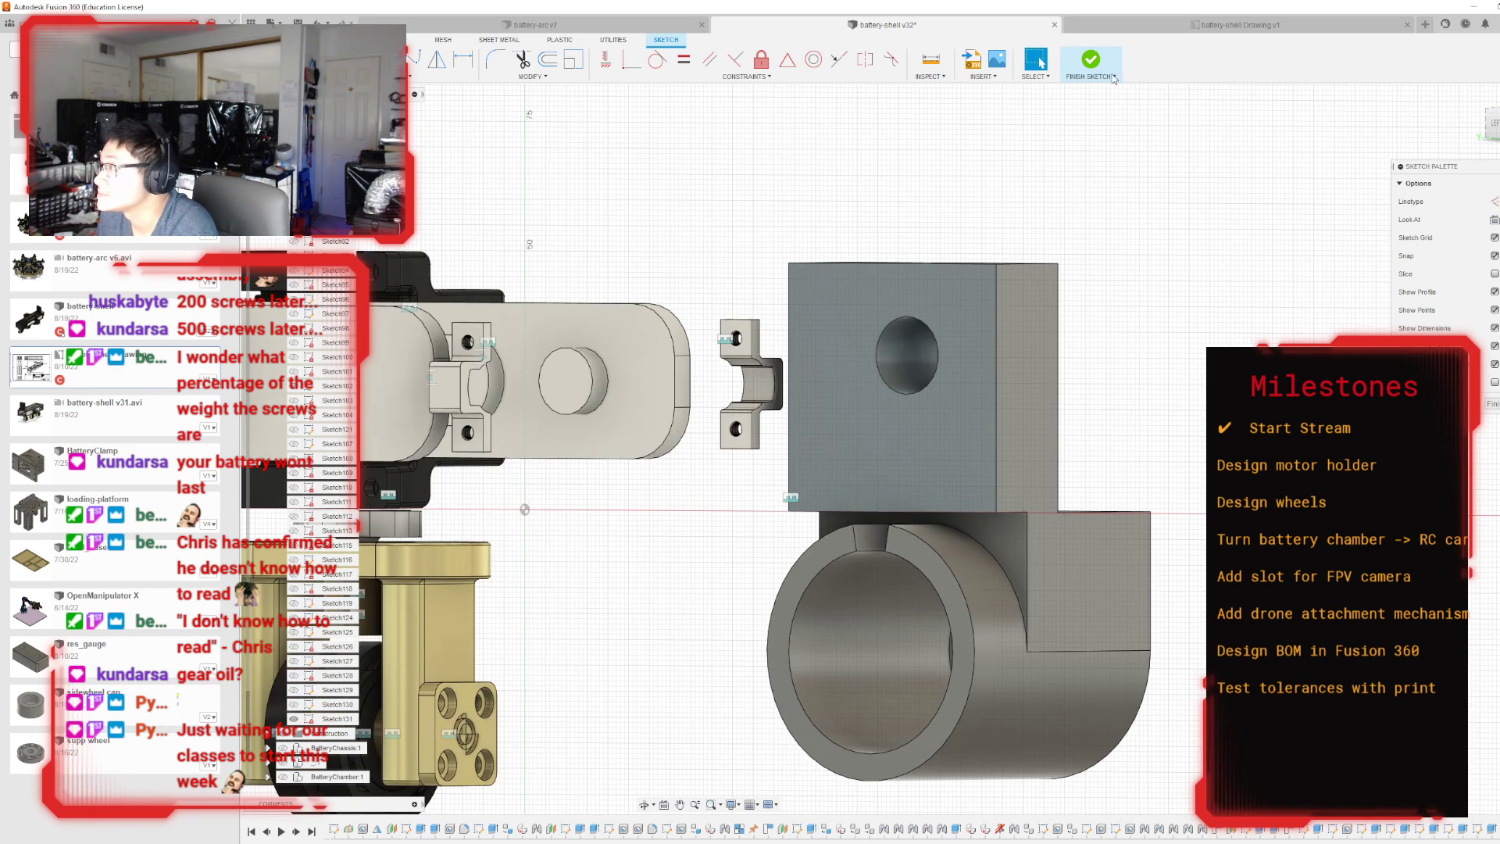
pyautogui.click(1091, 62)
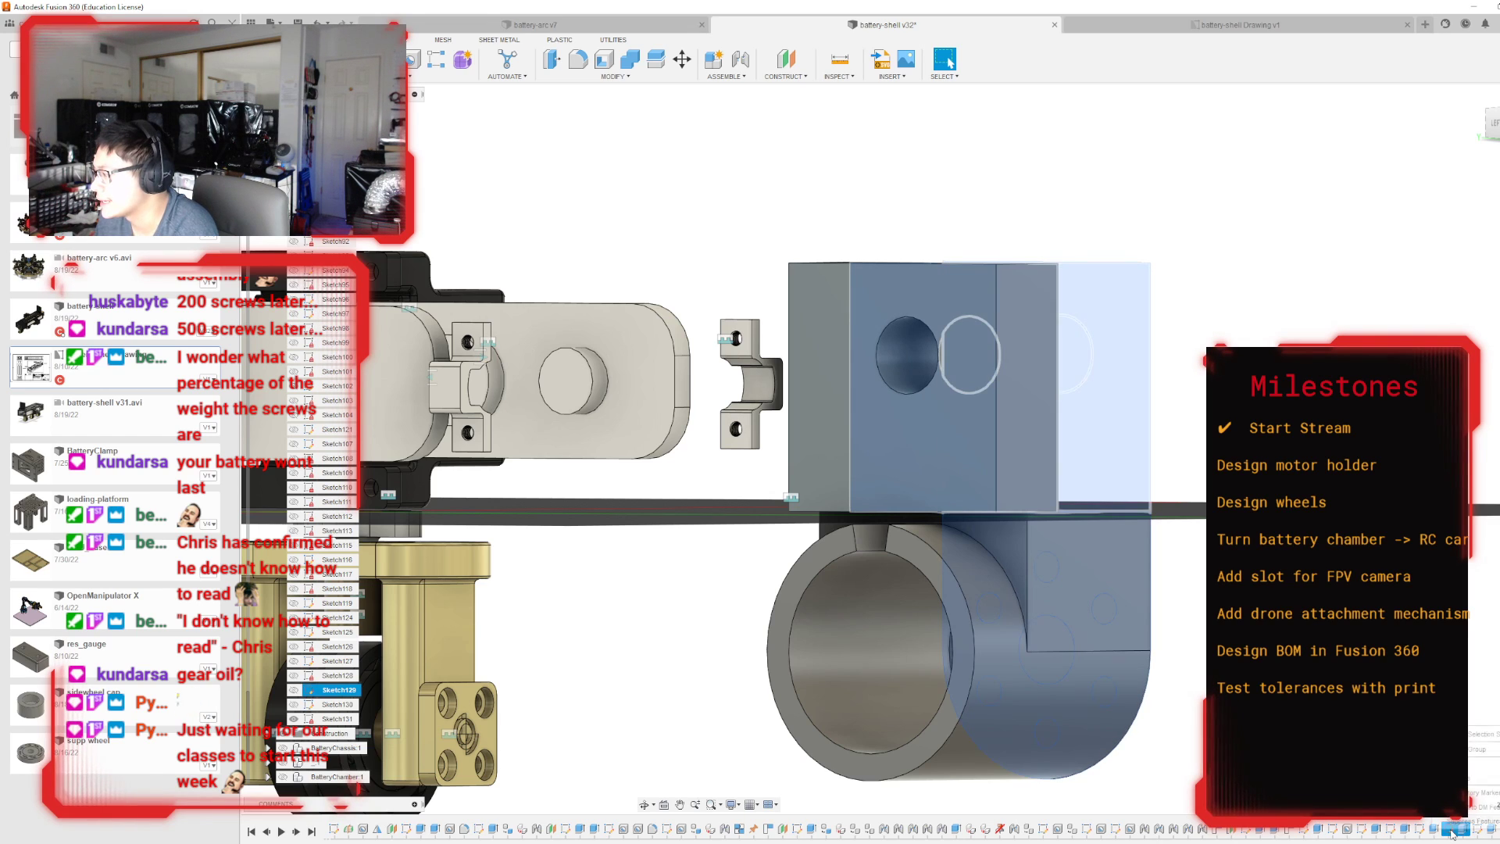
# Try to remove the cut beside the upper plate above the ring block from the model history, undoing each removal.
pyautogui.press('Delete')
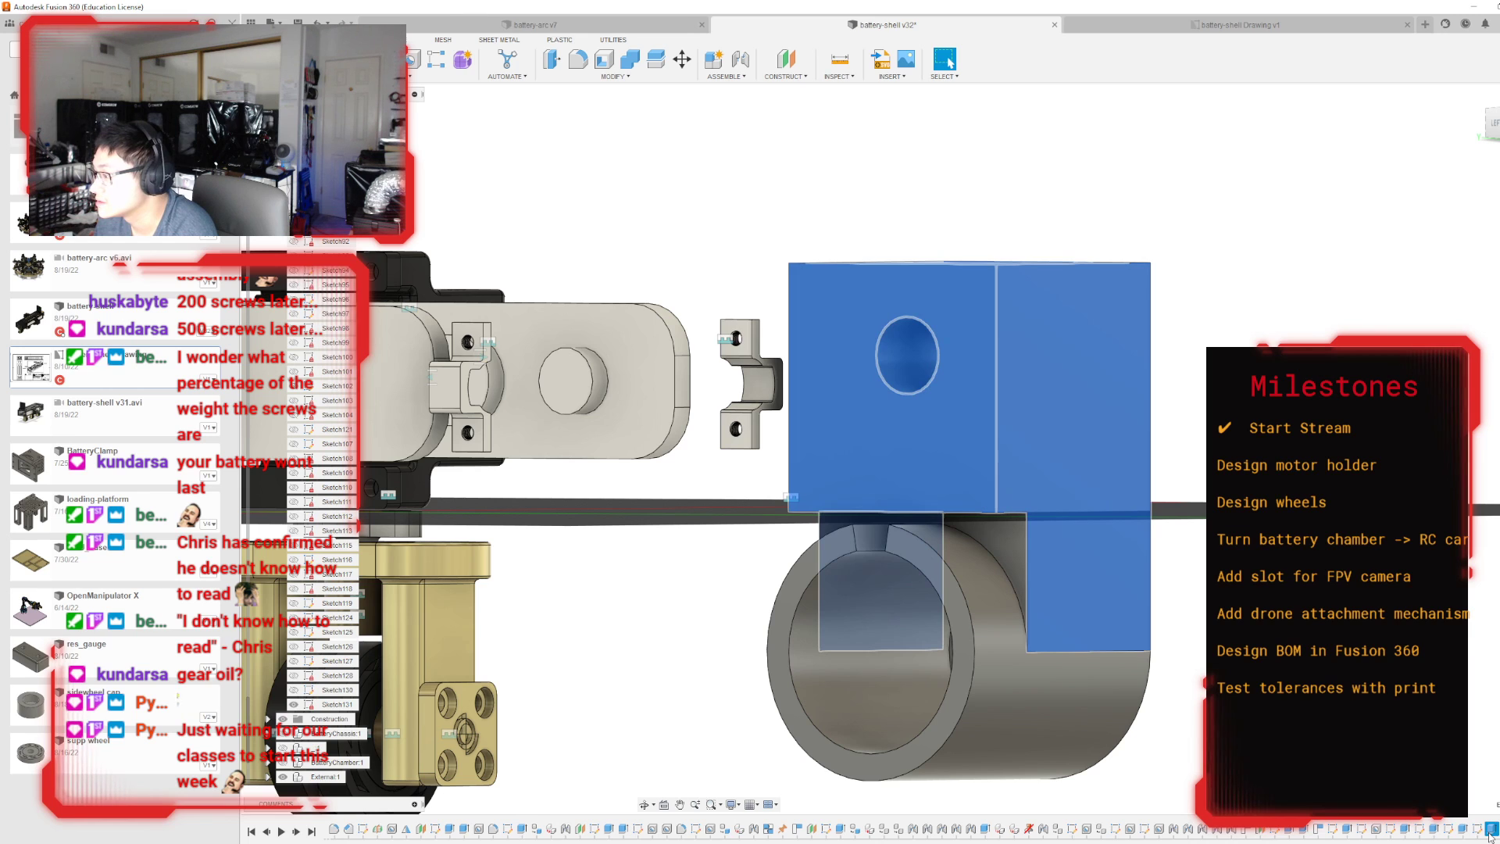
pyautogui.hotkey('ctrl', 'z')
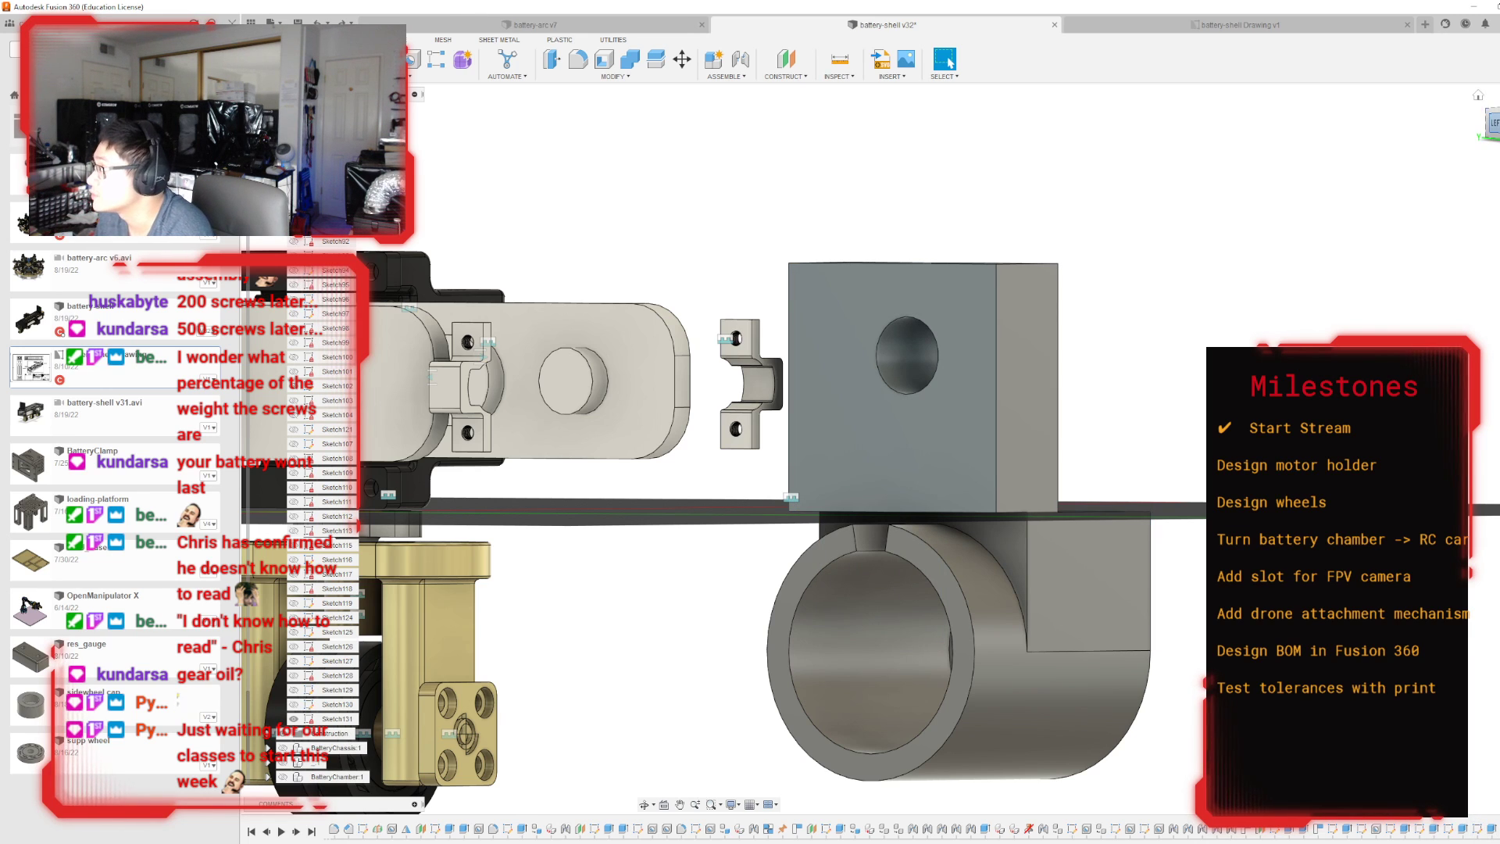
pyautogui.keyDown('shift'); pyautogui.moveTo(976, 437); pyautogui.dragTo(679, 511, button='middle'); pyautogui.keyUp('shift')
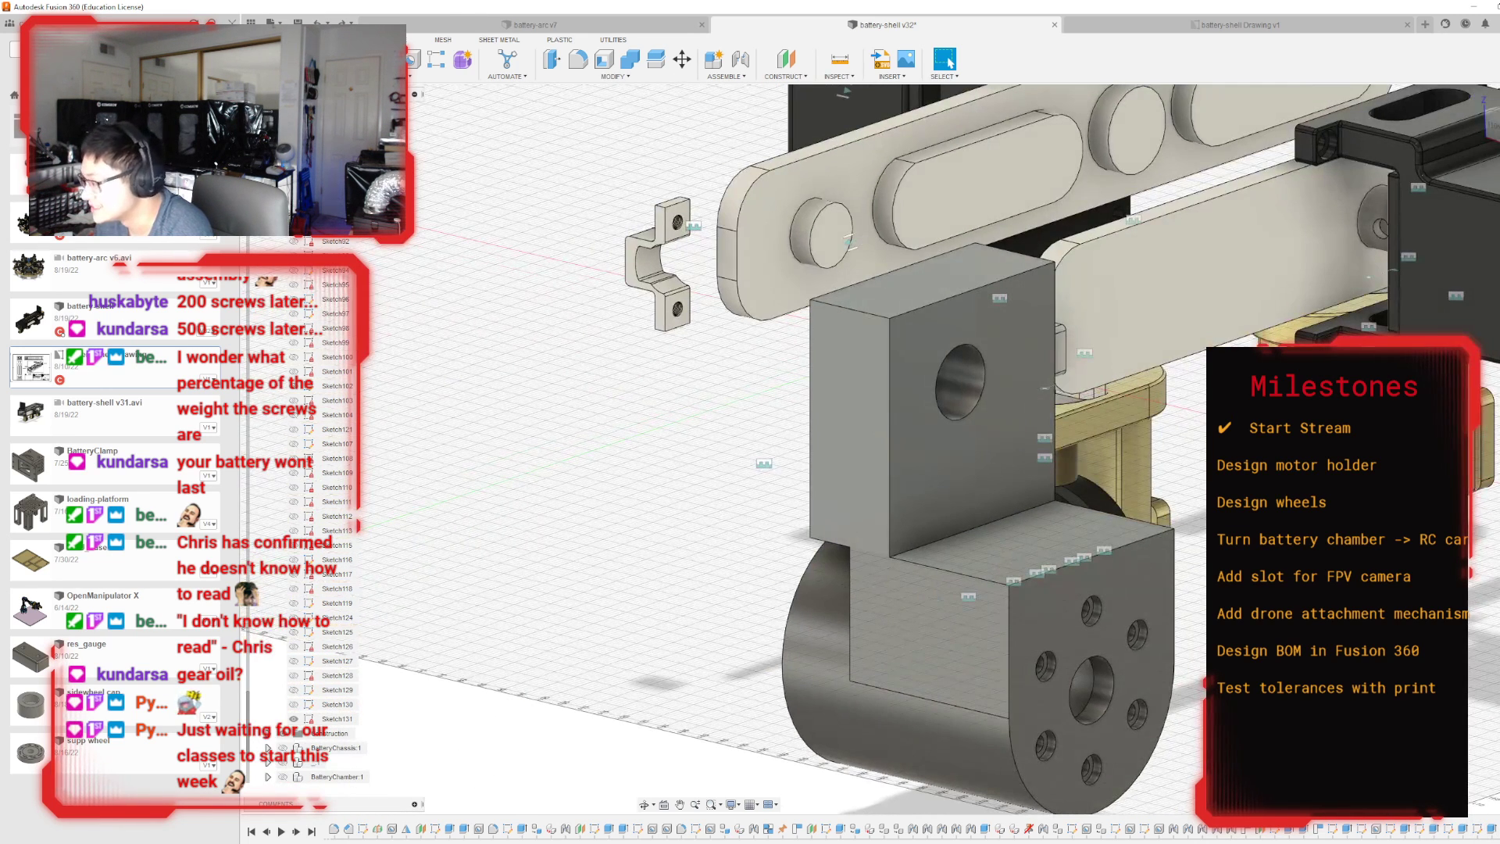
pyautogui.rightClick(1484, 833)
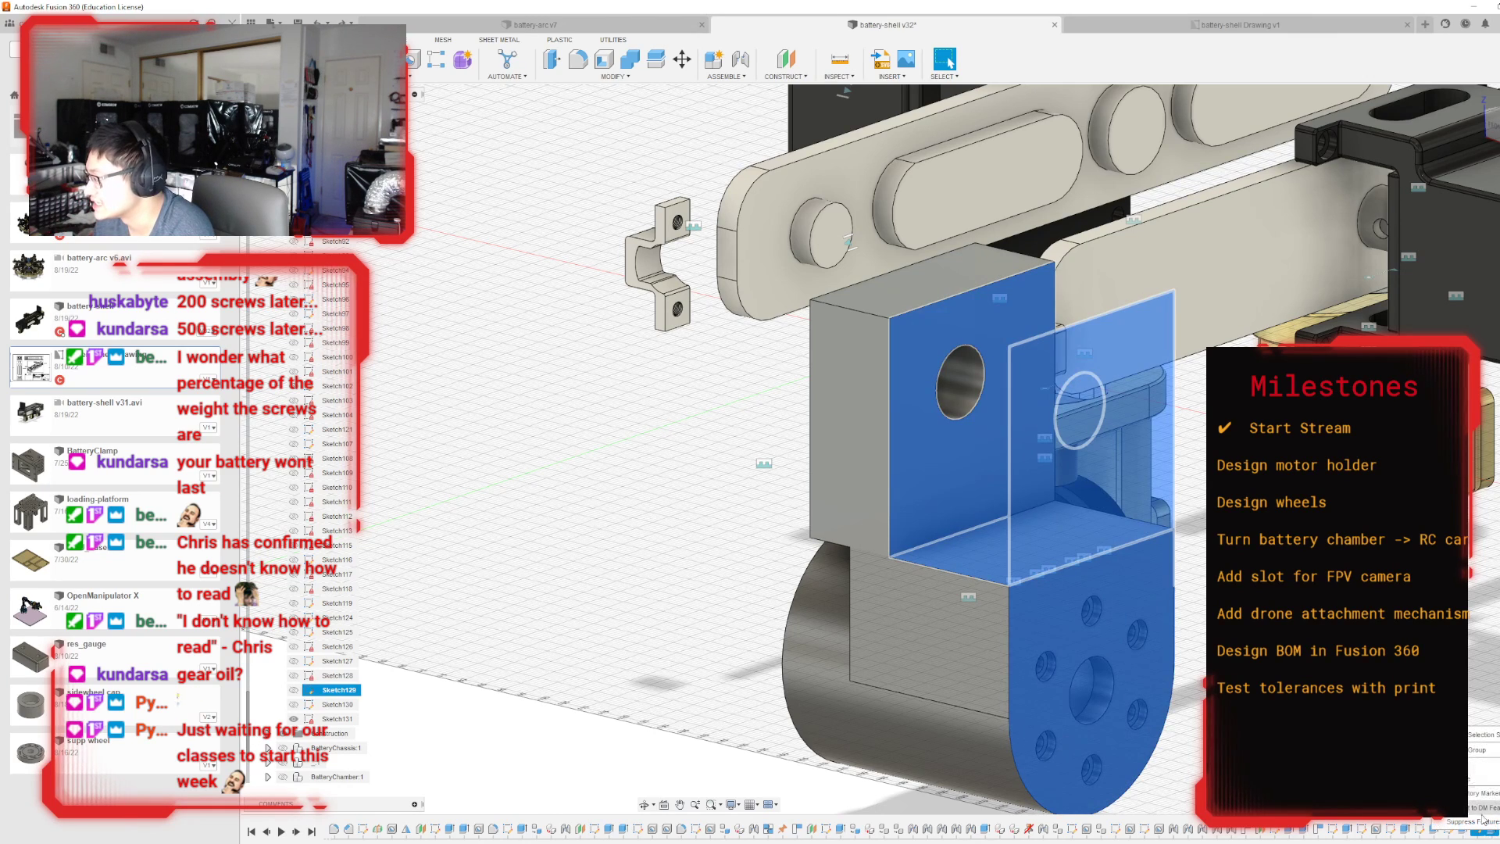
pyautogui.click(1478, 770)
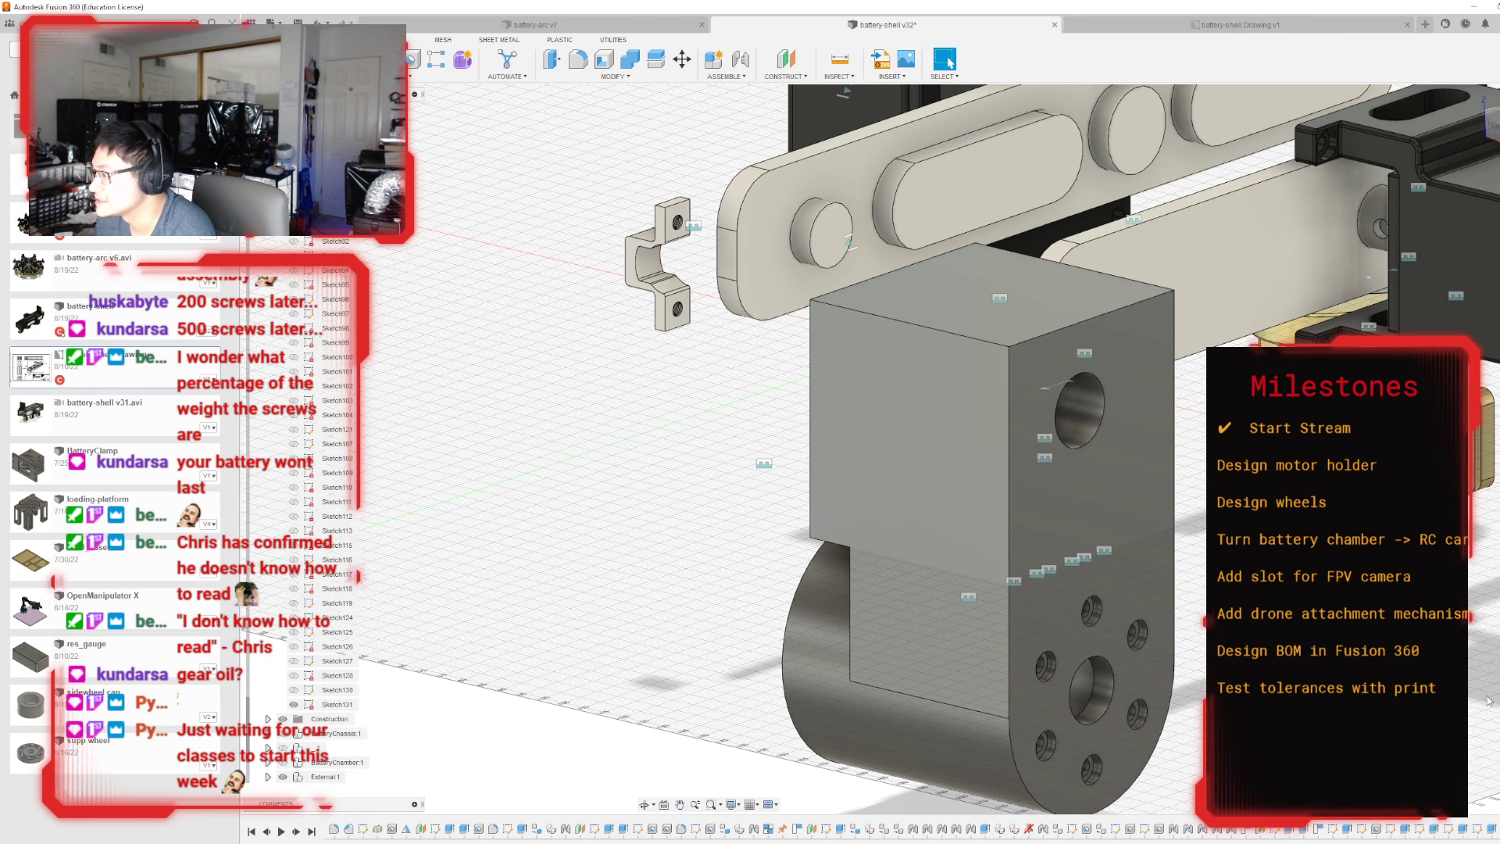
pyautogui.hotkey('ctrl', 'z')
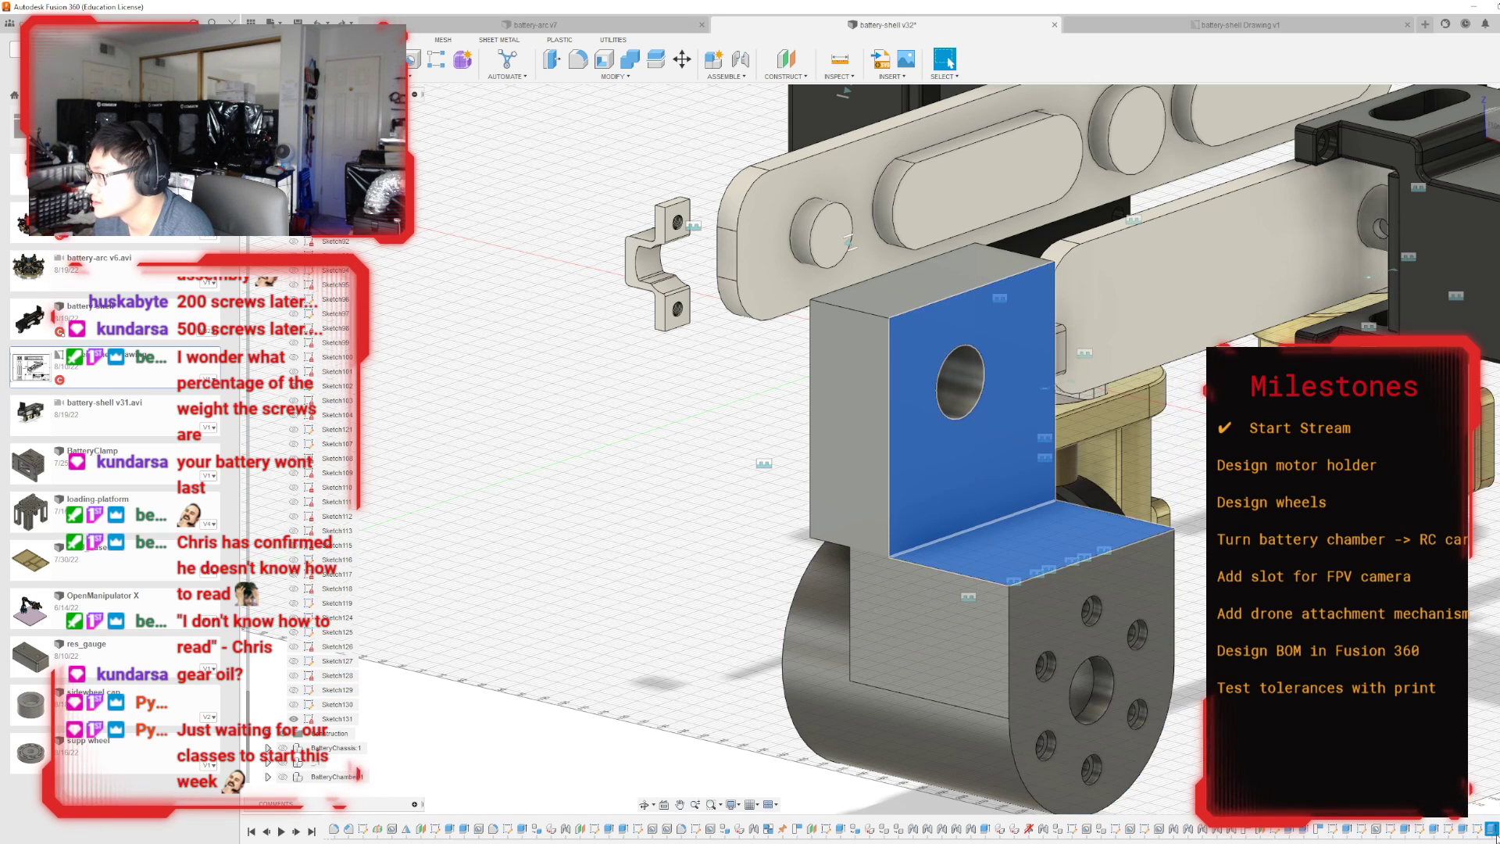
# Delete the large hole and its sketch from the upper mounting plate.
pyautogui.rightClick(1451, 831)
pyautogui.click(1459, 777)
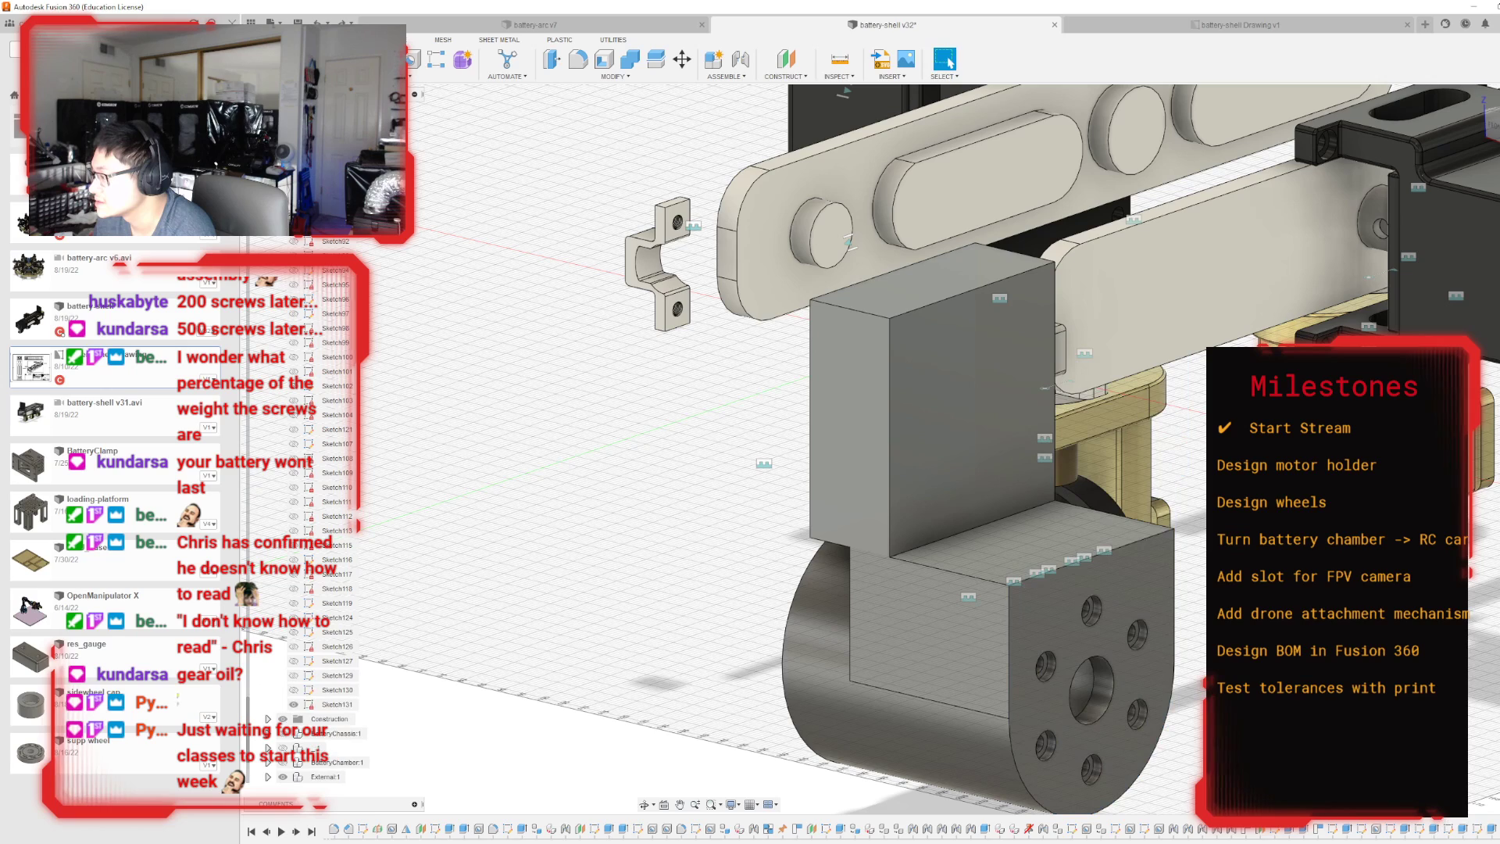
pyautogui.keyDown('shift'); pyautogui.moveTo(892, 448); pyautogui.dragTo(1156, 375, button='middle'); pyautogui.keyUp('shift')
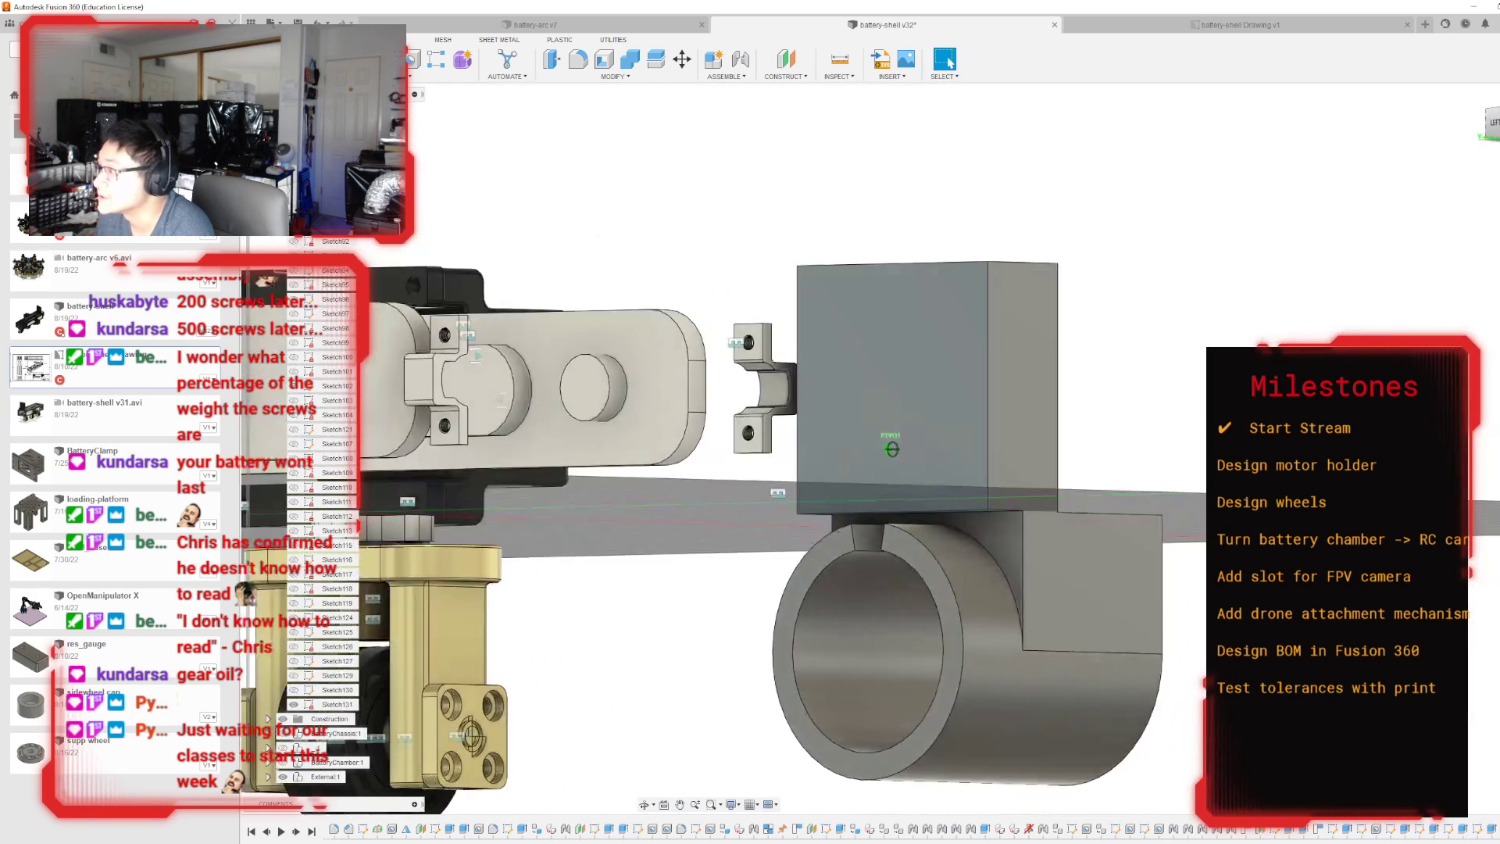
# Start a sketch on the plate's shell-side face, project its outline, and draw a vertical line about 48 mm long between the edge midpoints.
pyautogui.click(1496, 124)
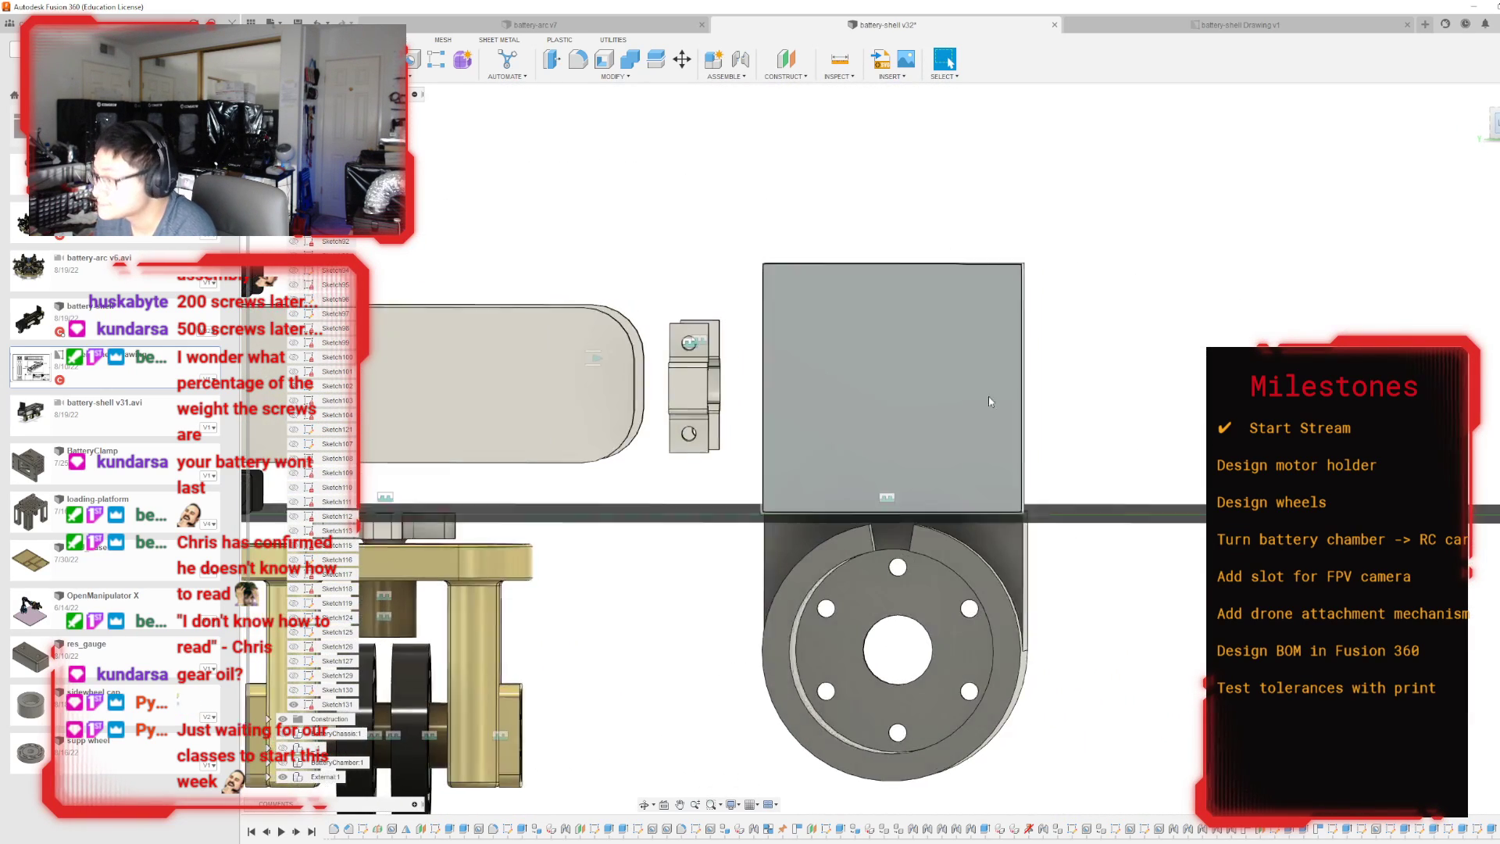
pyautogui.click(854, 387)
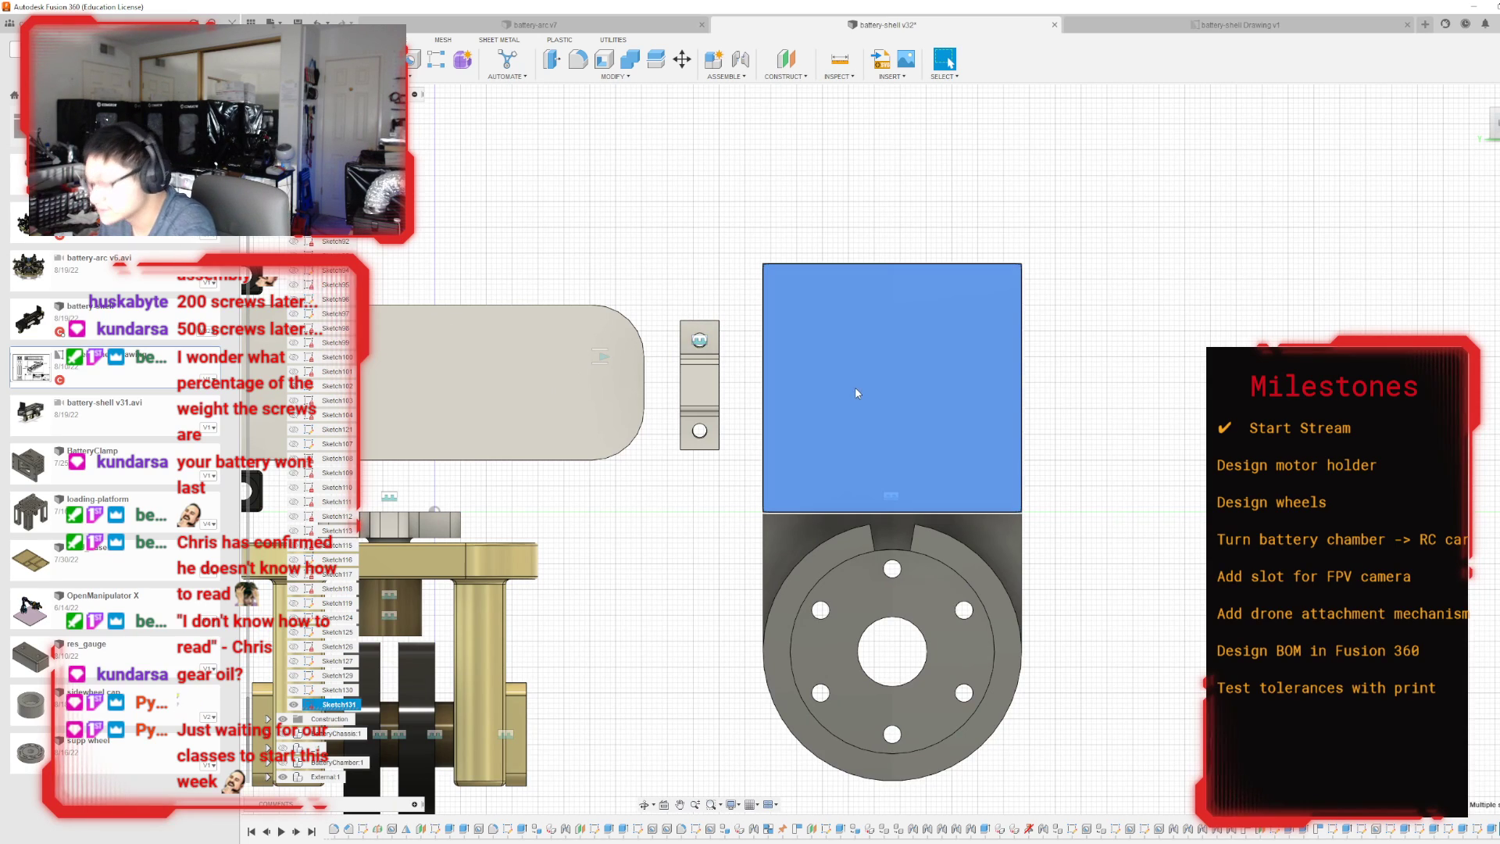
pyautogui.press('p')
pyautogui.press('Escape')
pyautogui.scroll(-4, 672, 550)
pyautogui.scroll(6, 1118, 447)
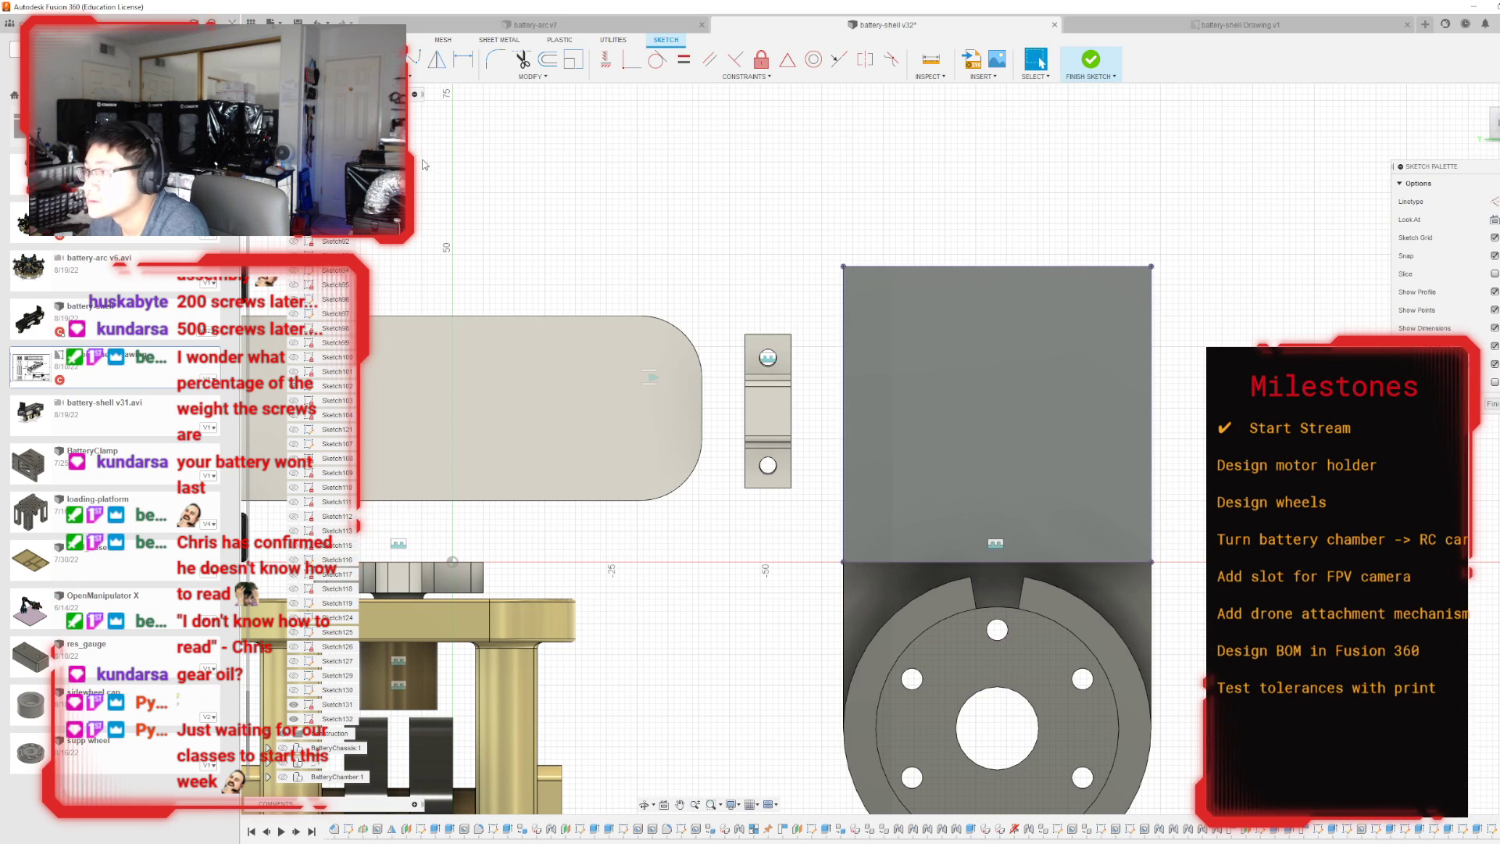
pyautogui.click(997, 266)
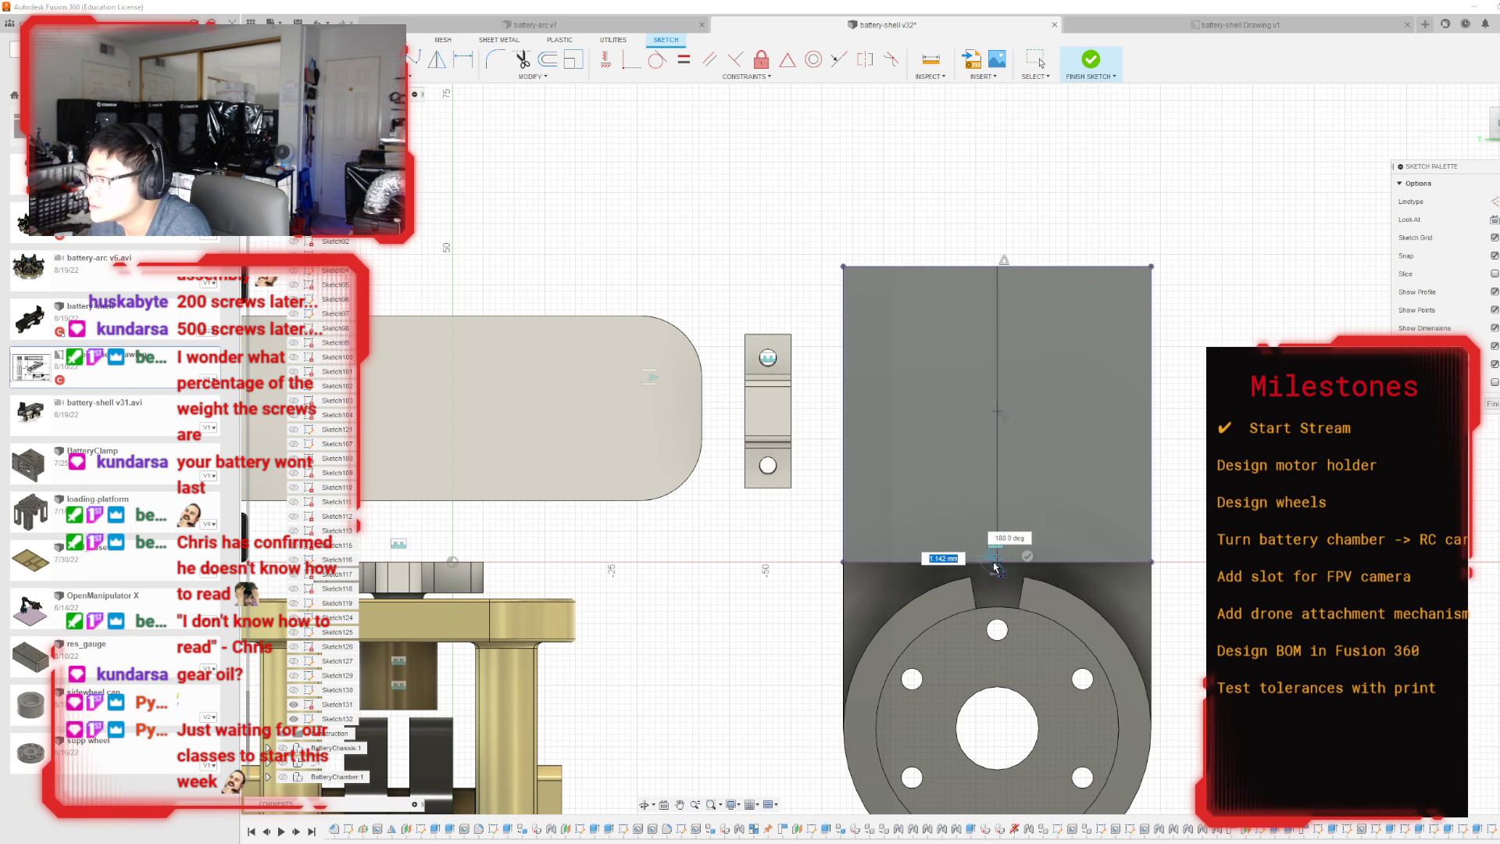
pyautogui.click(996, 562)
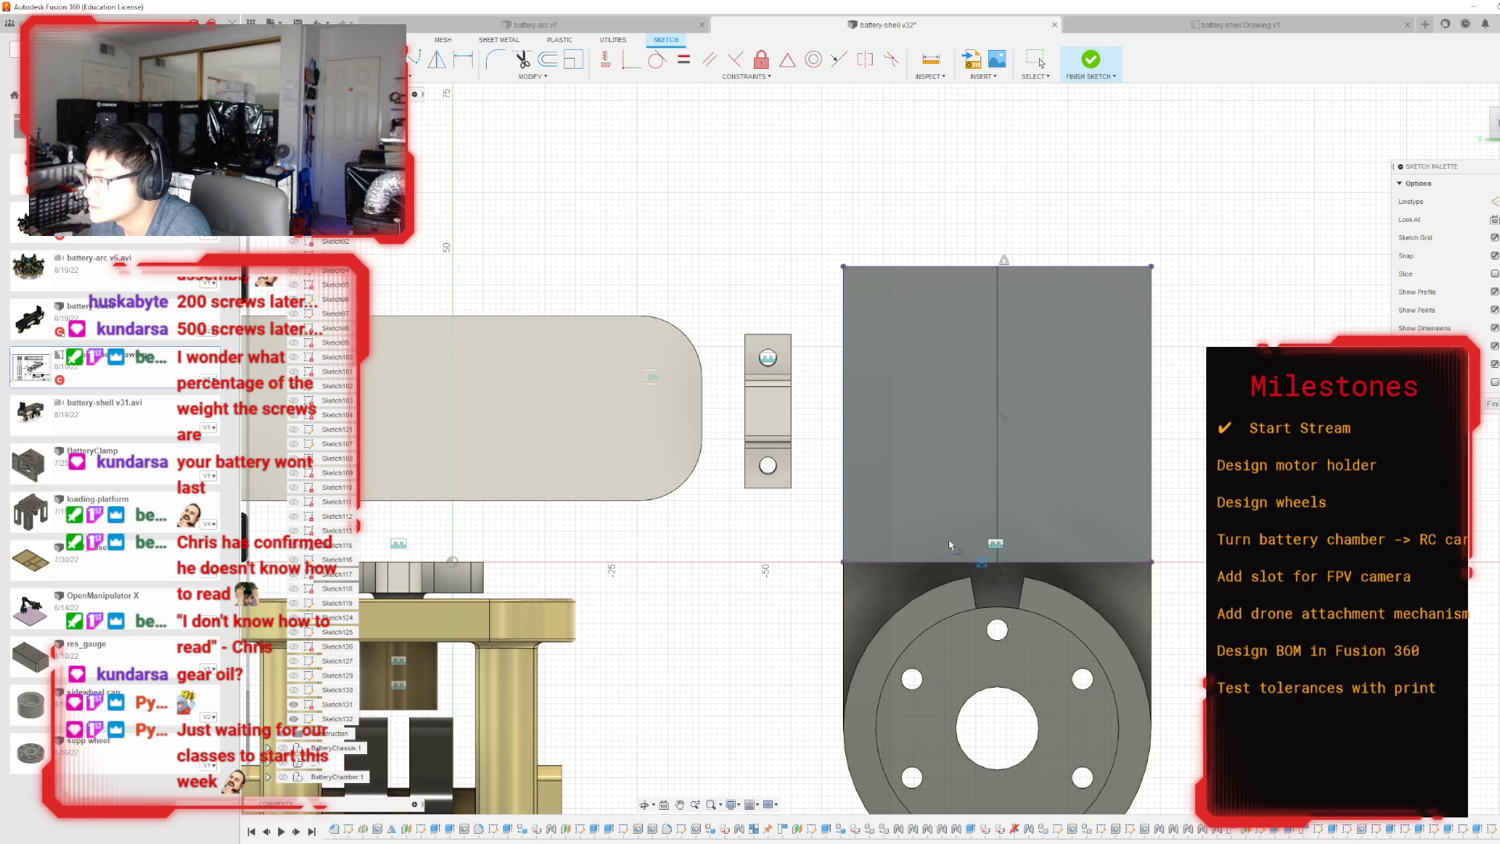
pyautogui.click(844, 414)
pyautogui.click(1150, 415)
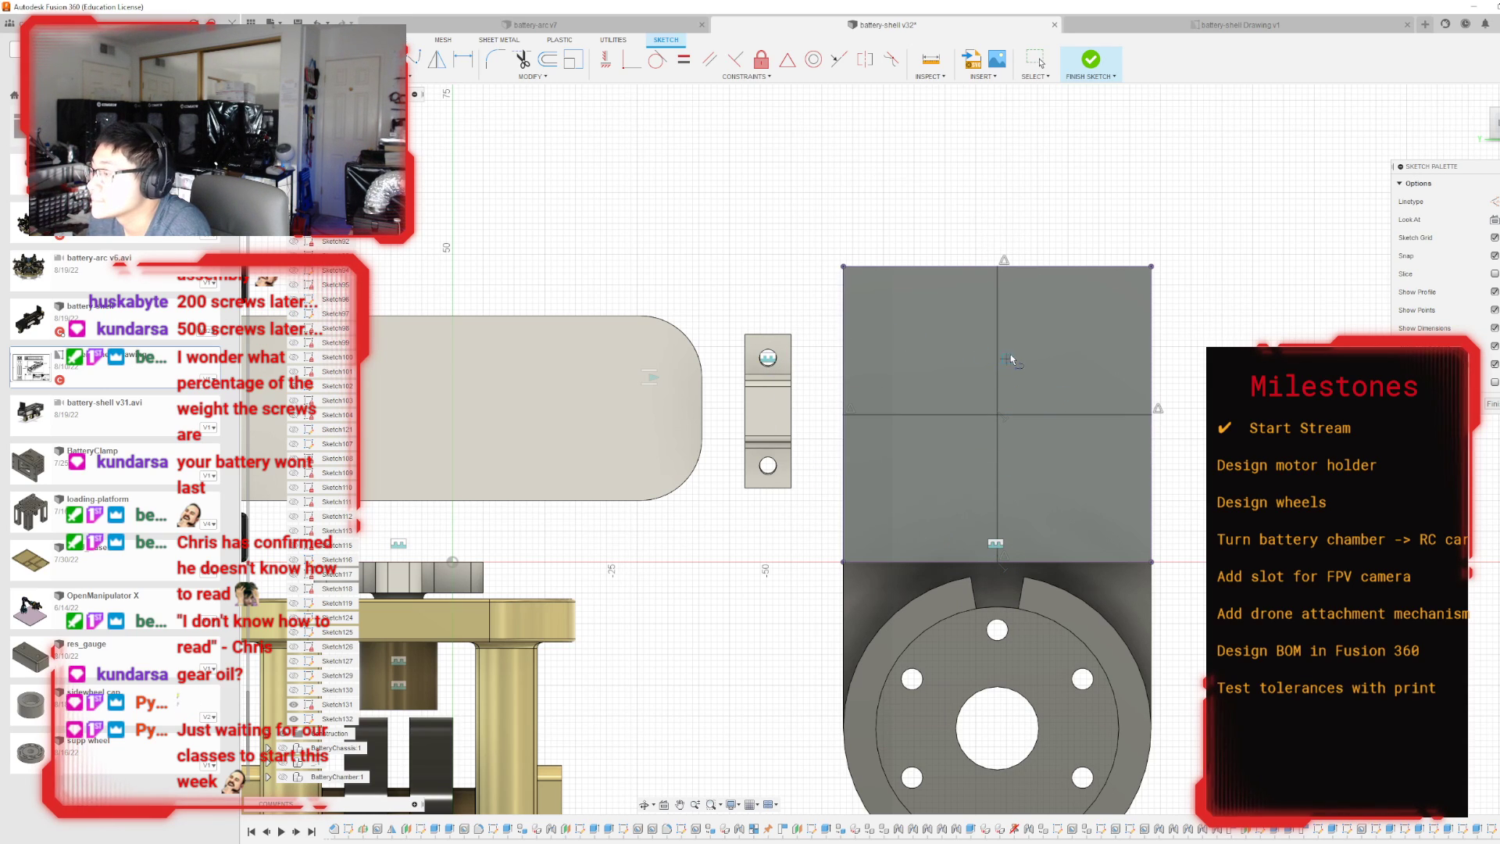
pyautogui.press('Escape')
pyautogui.hotkey('ctrl', 'z')
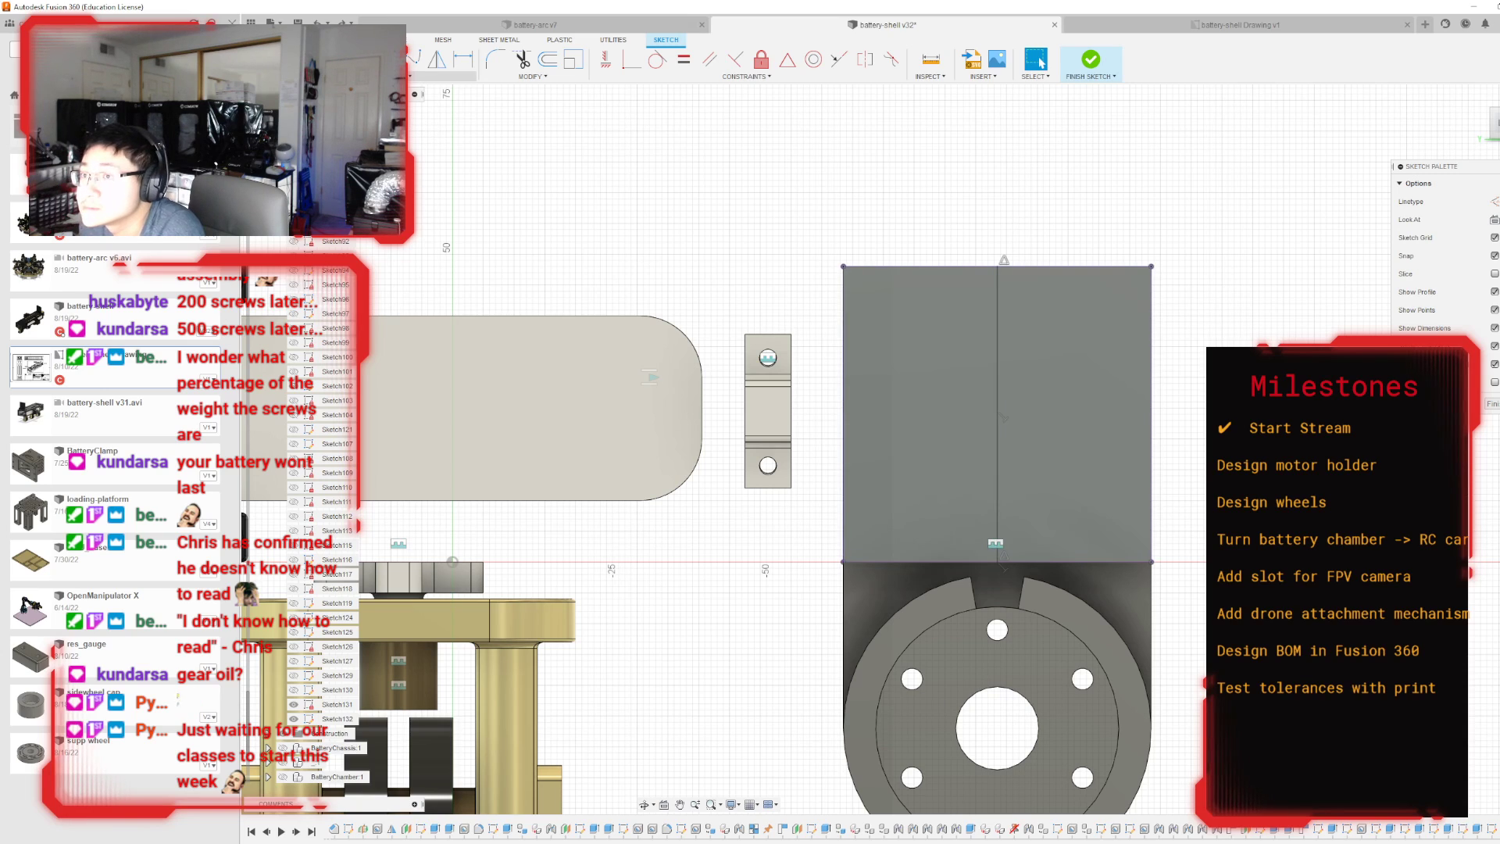
# Draw a 50 mm horizontal line between the midpoints of the plate's side edges and finish the sketch.
pyautogui.click(843, 414)
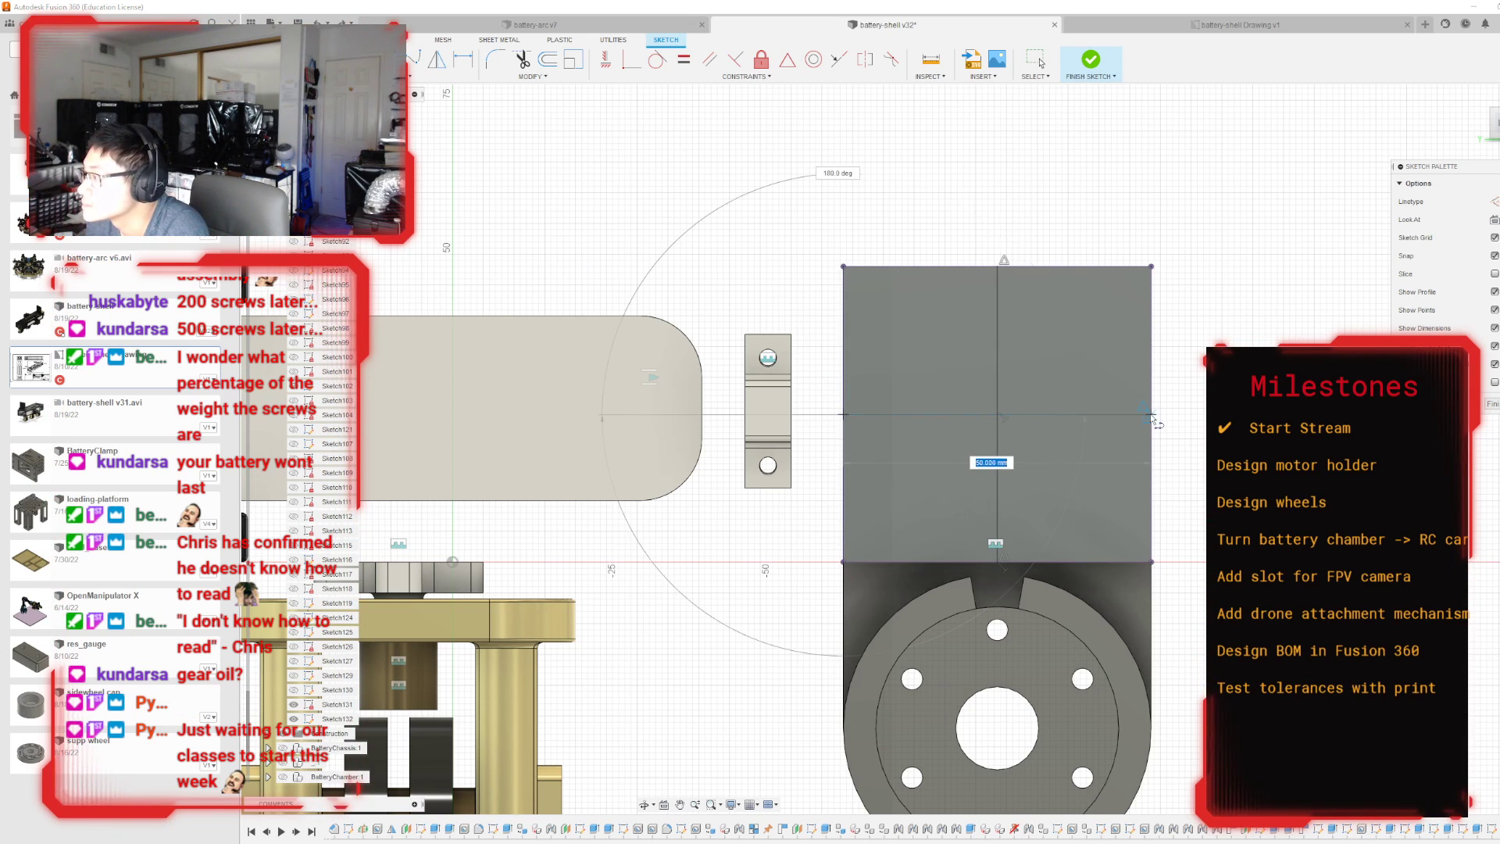
pyautogui.click(1151, 414)
pyautogui.click(1090, 60)
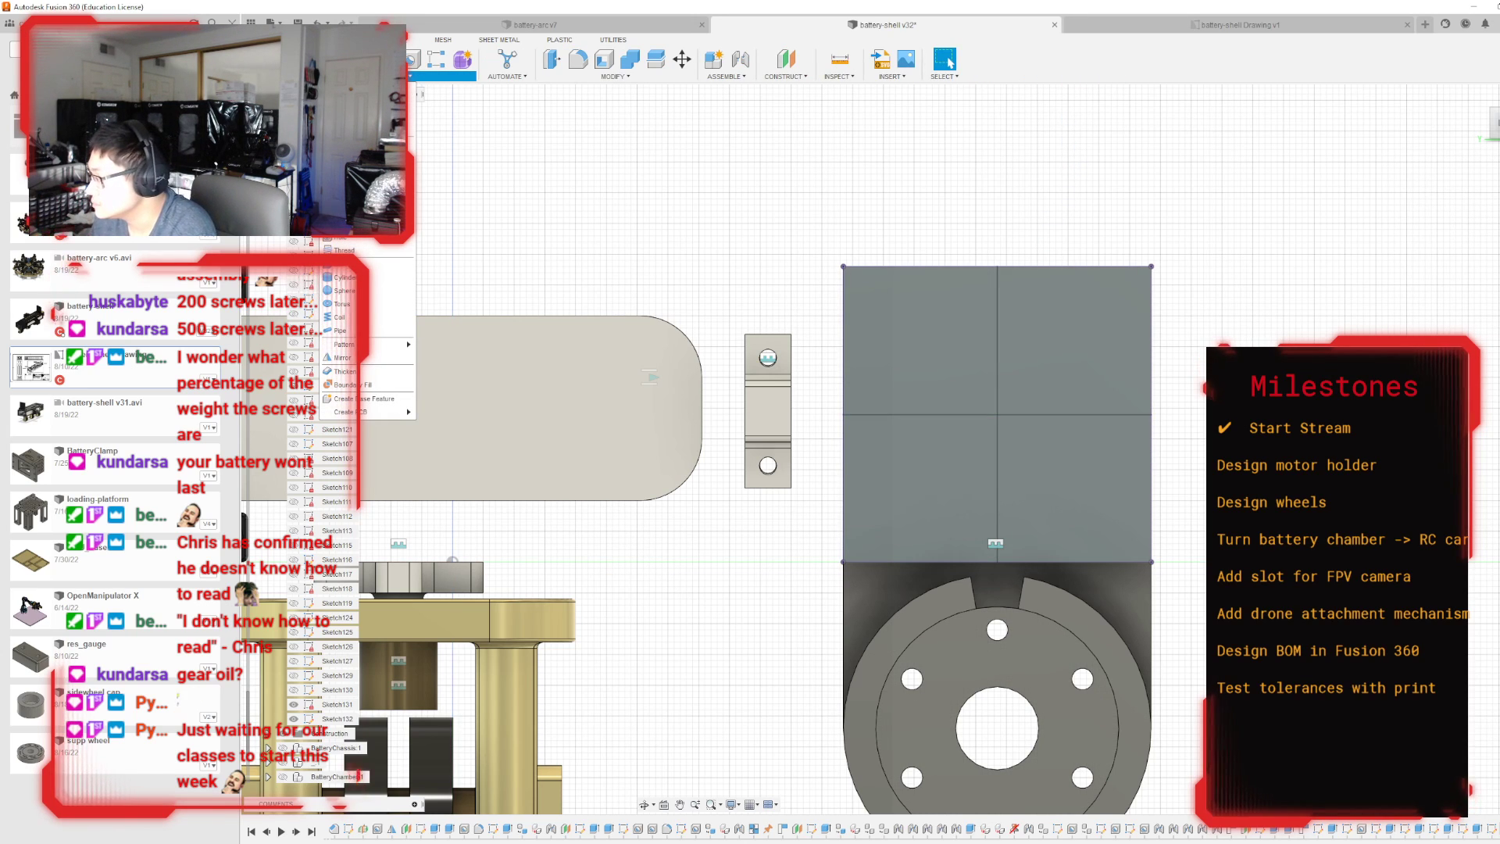
# Delete the earlier unused sketch on the plate face and reopen the sketch with the two centre lines.
pyautogui.rightClick(1491, 830)
pyautogui.click(1462, 733)
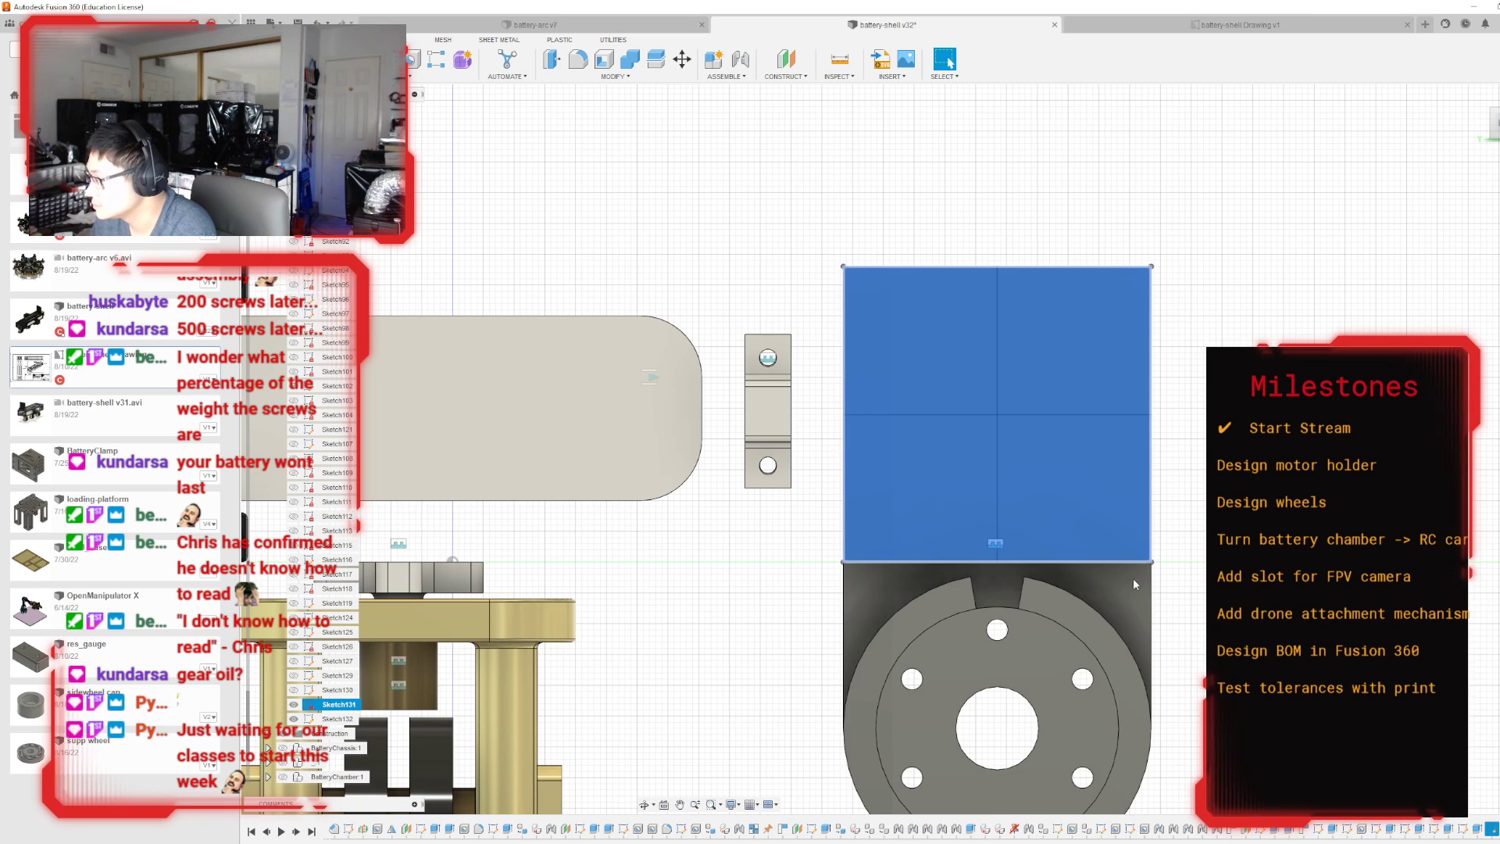
pyautogui.doubleClick(1491, 829)
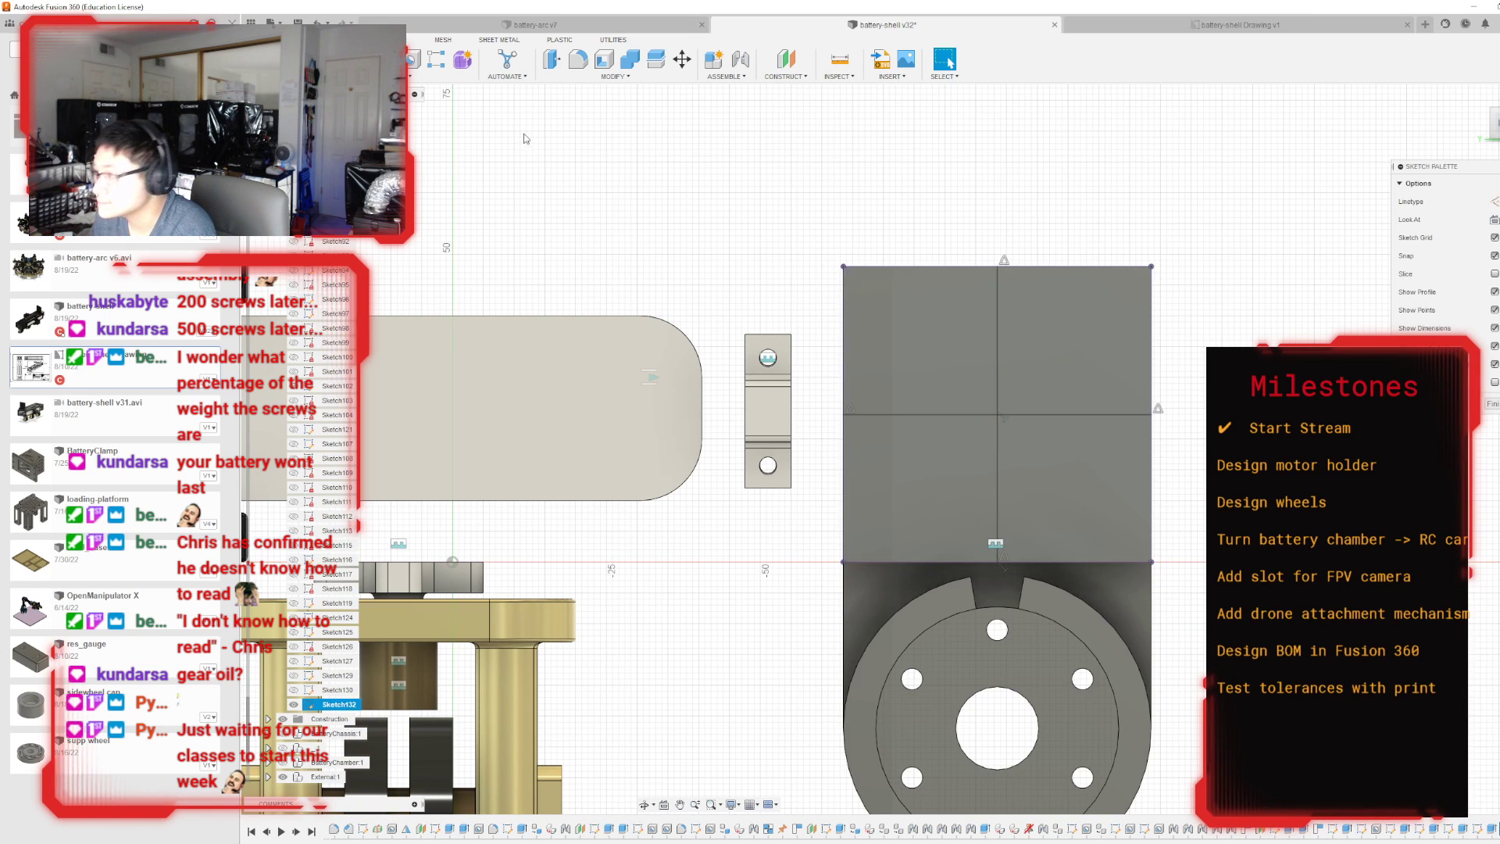
pyautogui.click(410, 76)
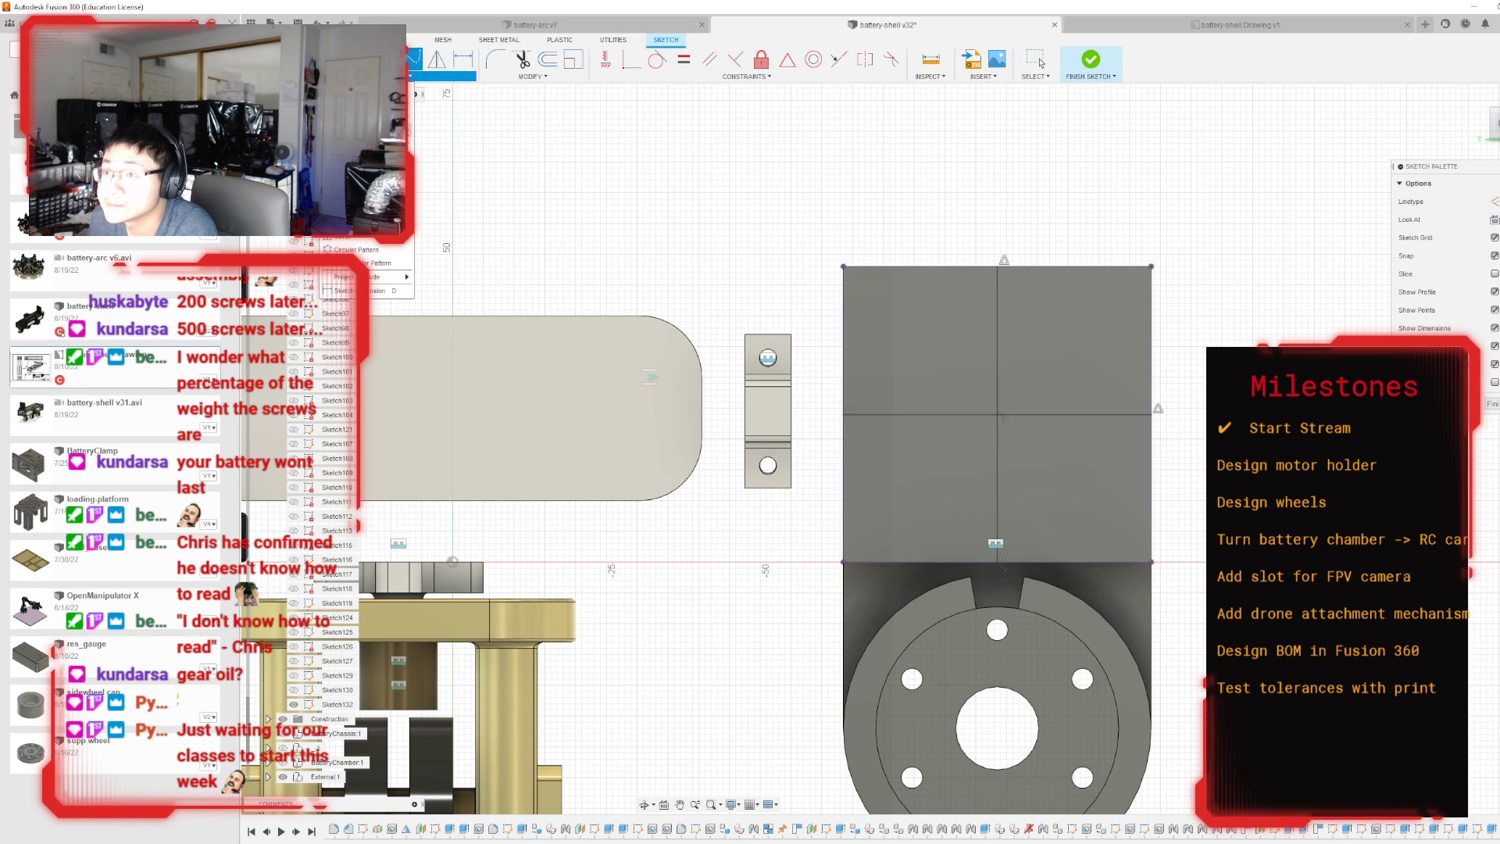
pyautogui.moveTo(394, 103)
pyautogui.click(446, 131)
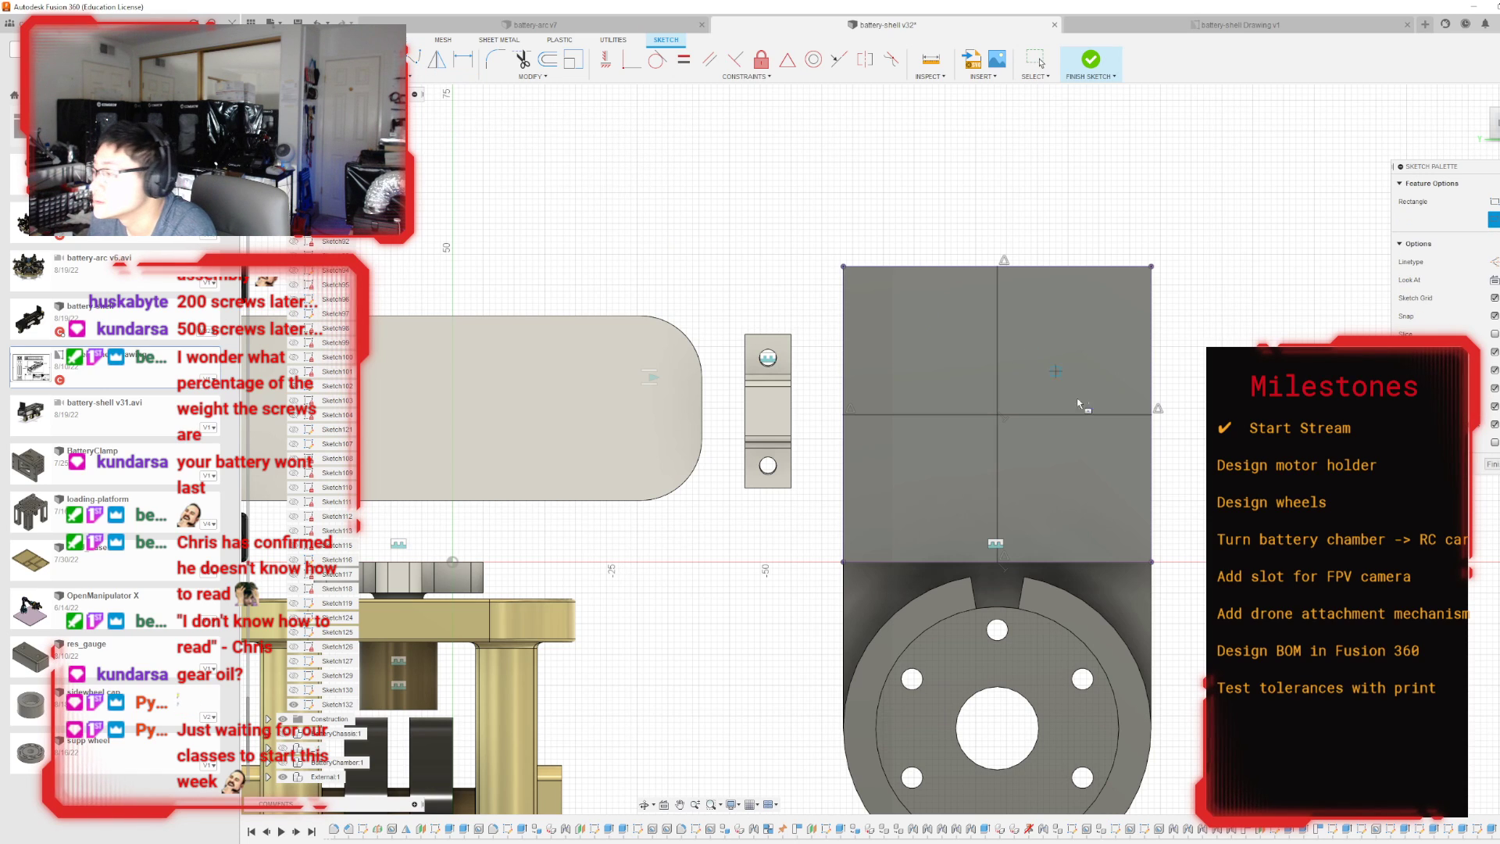
pyautogui.scroll(5, 998, 413)
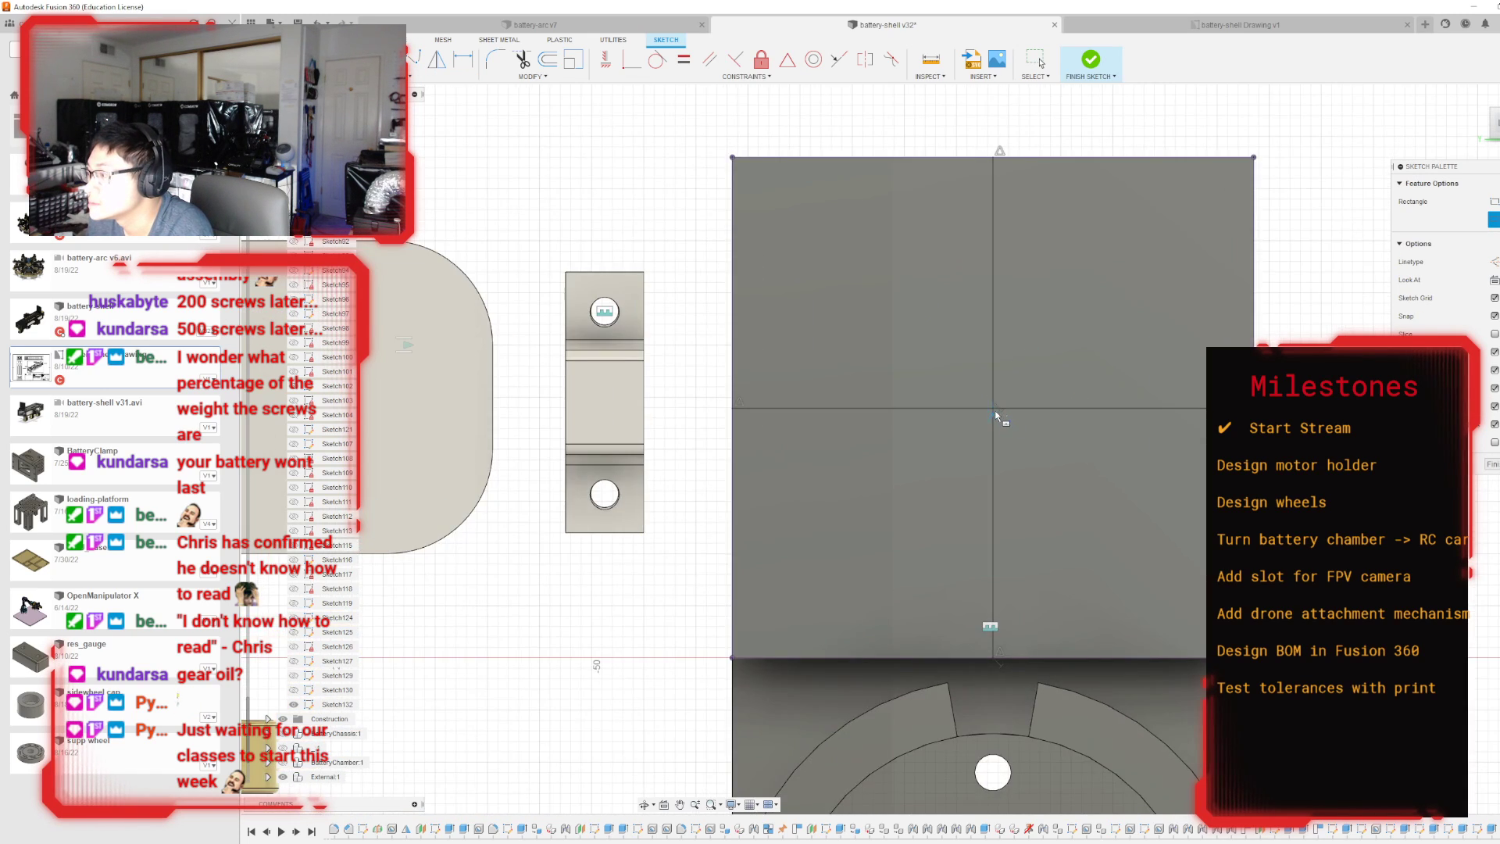
pyautogui.scroll(-5, 991, 400)
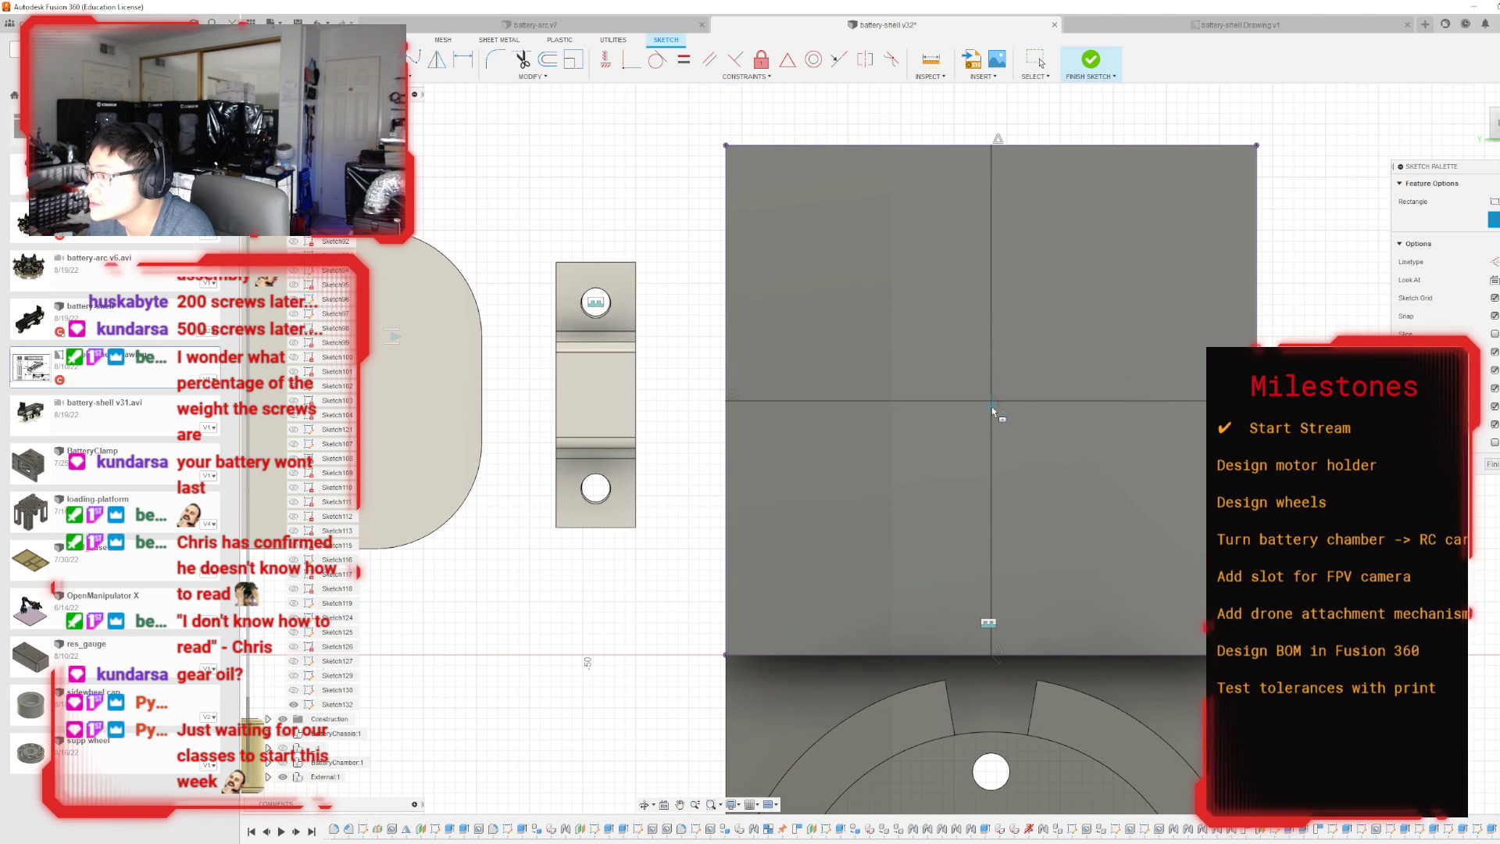
pyautogui.click(992, 400)
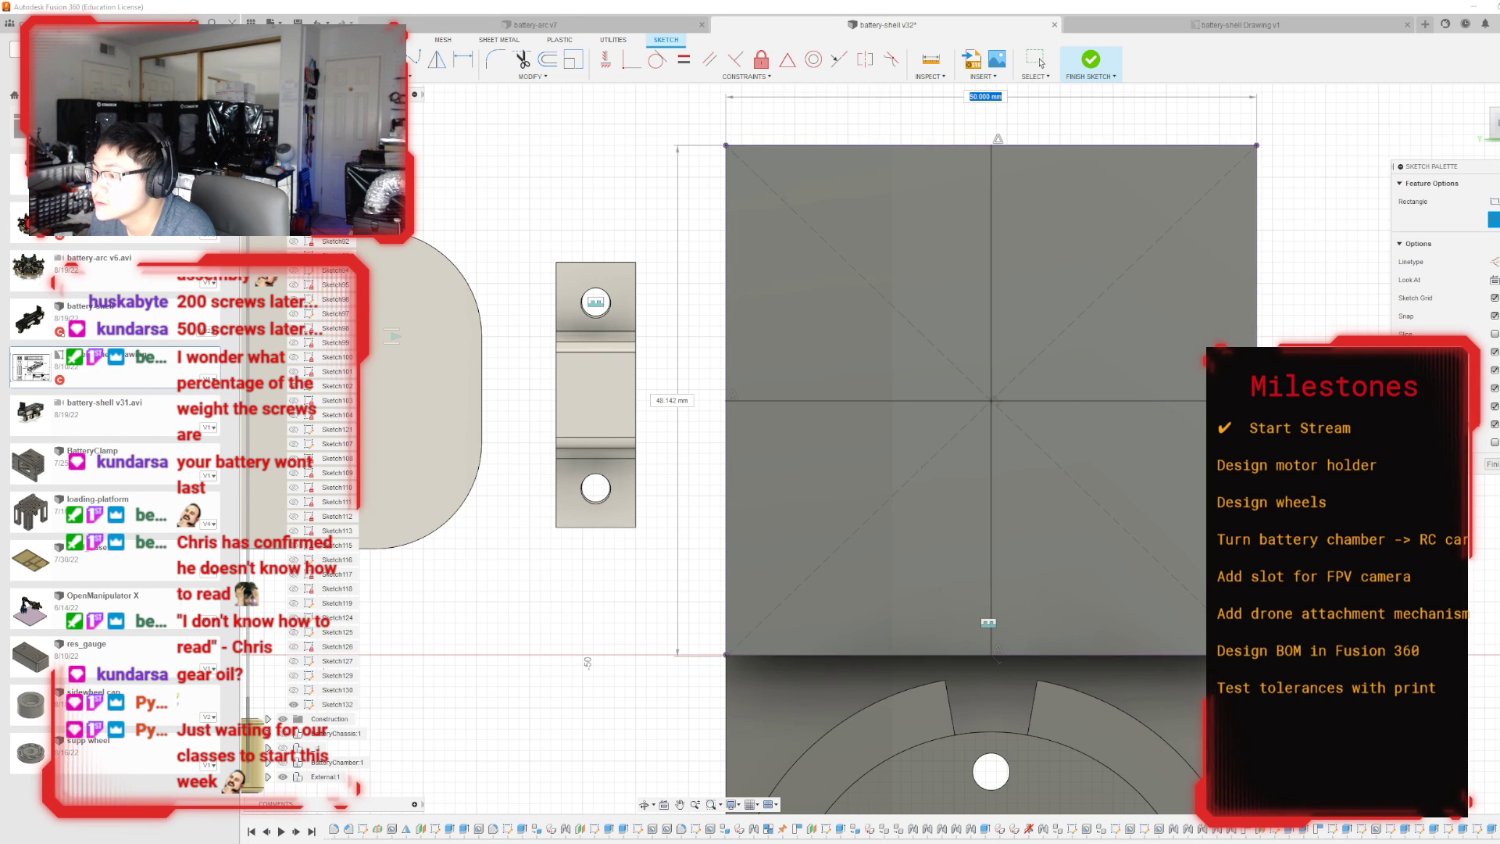
pyautogui.press('Escape')
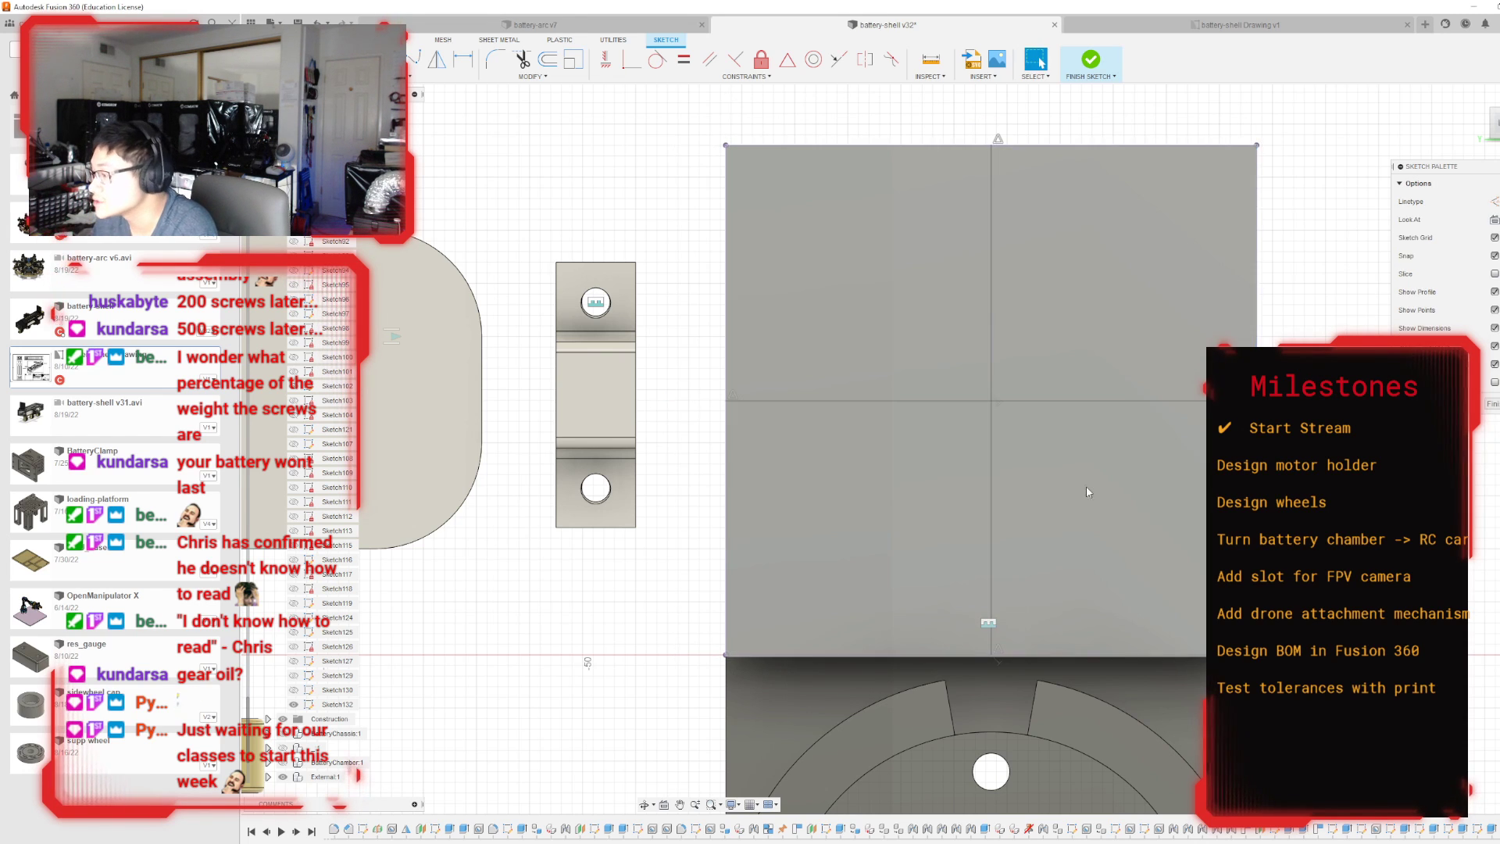
# Examine from the side how the mounting plate's lower edge sits relative to the ring block and the battery parts.
pyautogui.scroll(-5, 1086, 487)
pyautogui.moveTo(1273, 261)
pyautogui.keyDown('shift'); pyautogui.mouseDown(button='middle')
pyautogui.moveTo(1293, 263)
pyautogui.moveTo(910, 264)
pyautogui.mouseUp(button='middle'); pyautogui.keyUp('shift')
pyautogui.click(1495, 123)
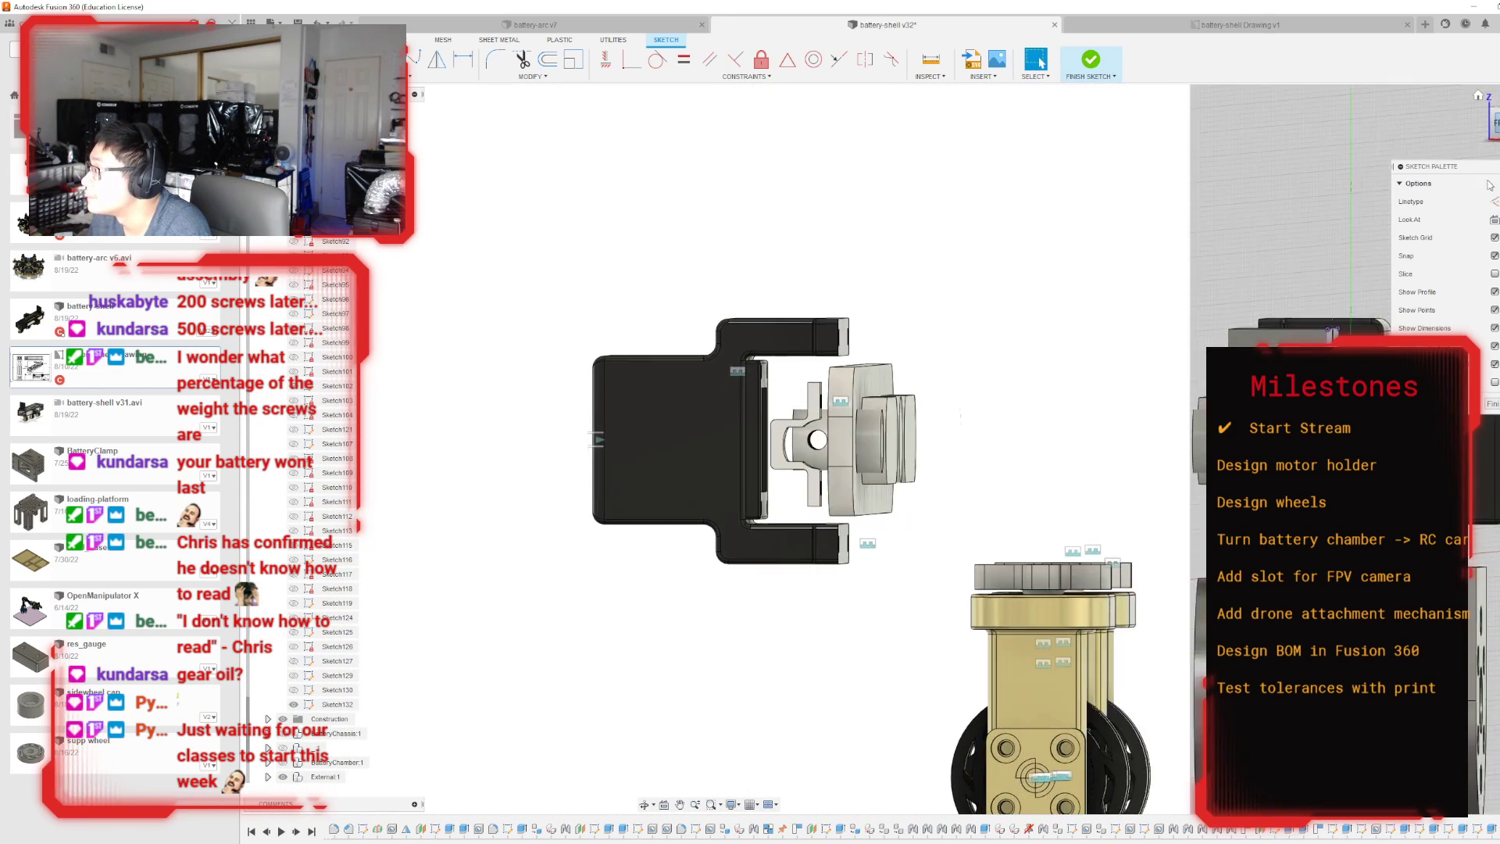
pyautogui.scroll(5, 1320, 547)
pyautogui.scroll(6, 1320, 547)
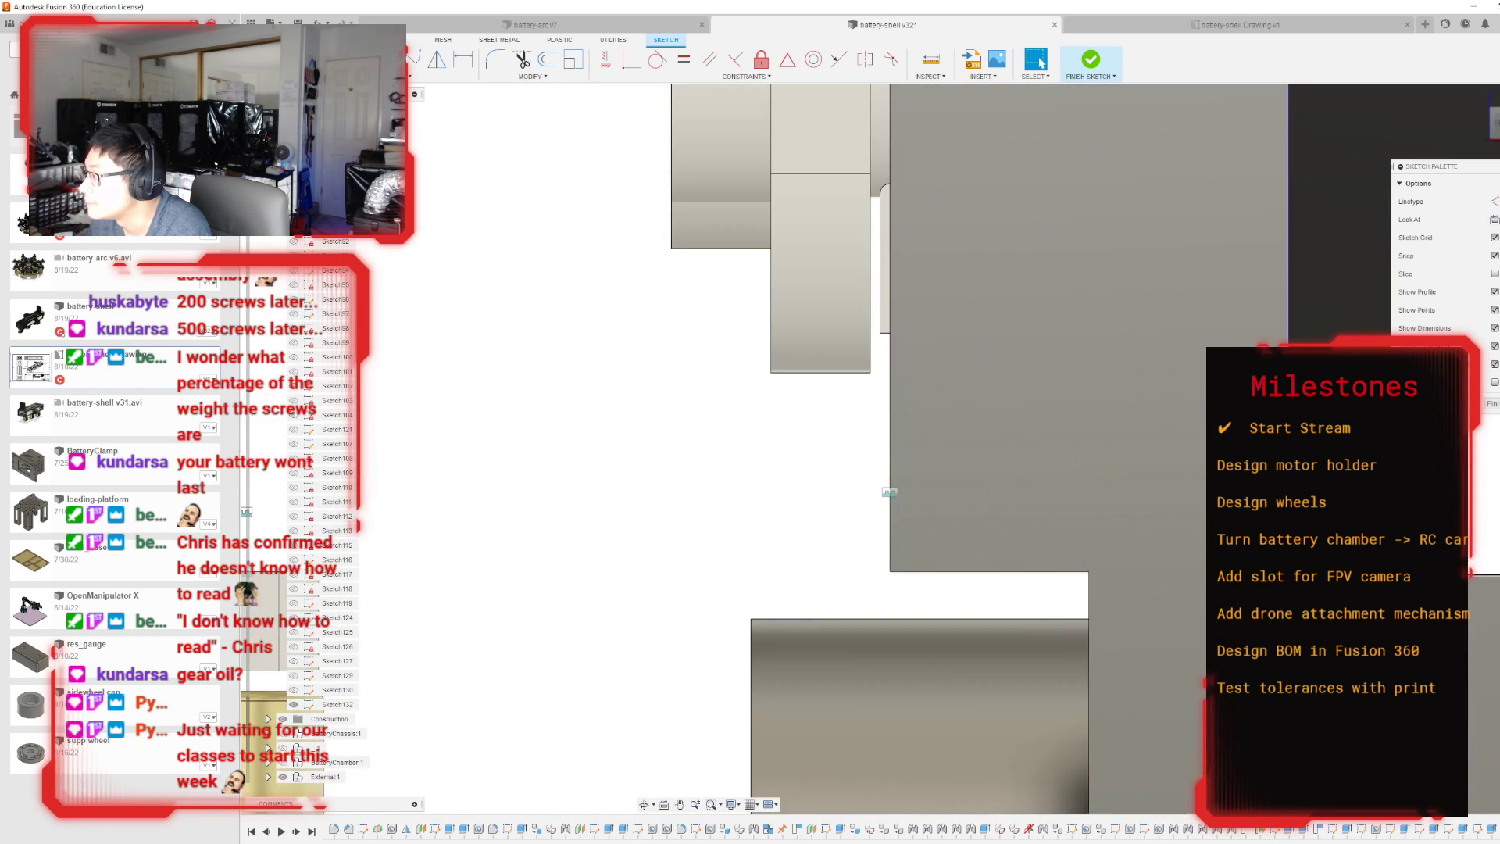
pyautogui.scroll(-6, 1320, 546)
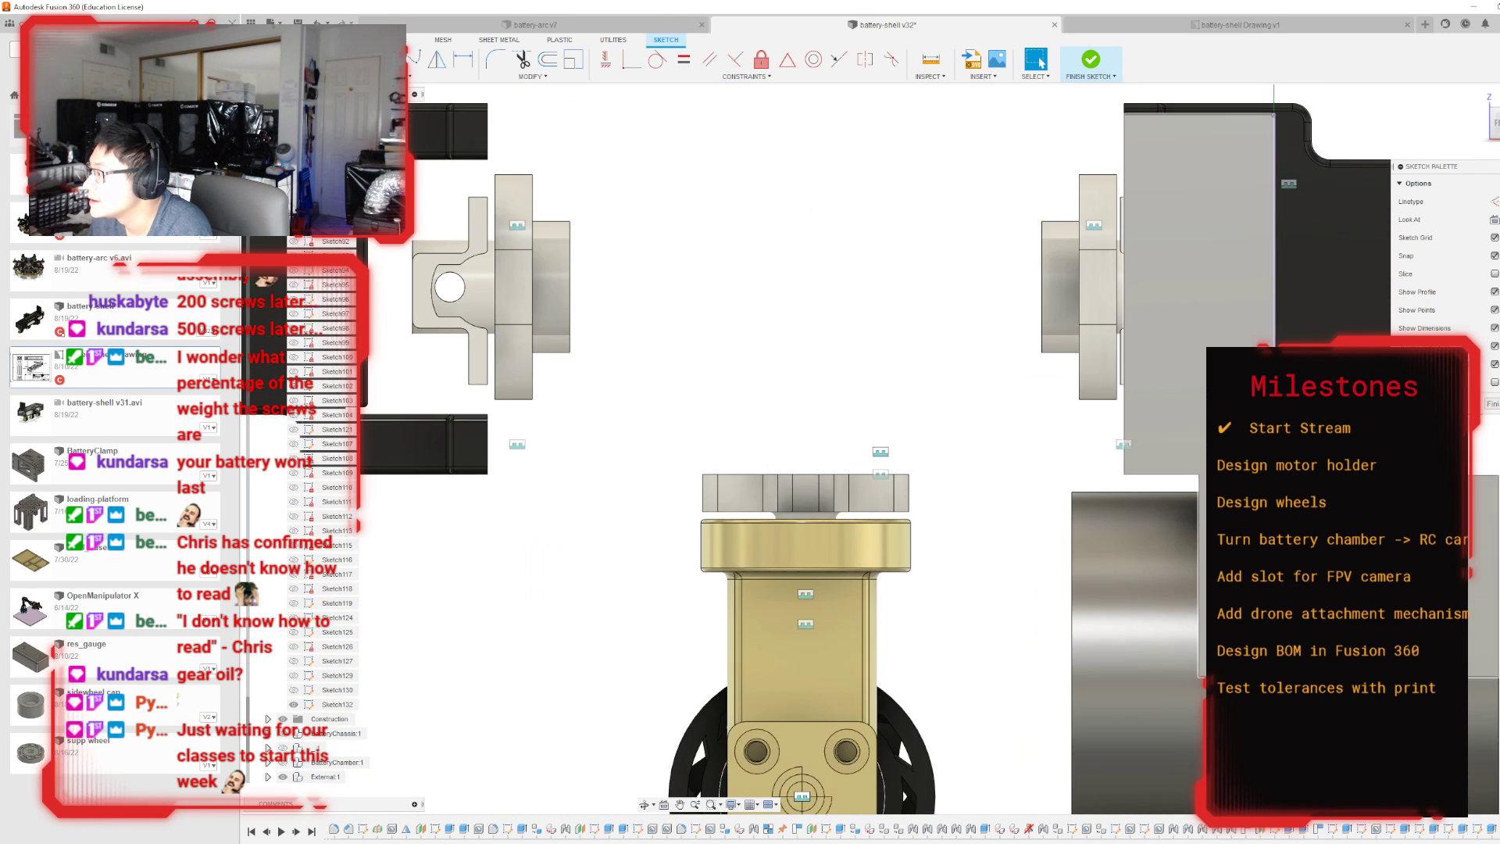
pyautogui.scroll(6, 1123, 564)
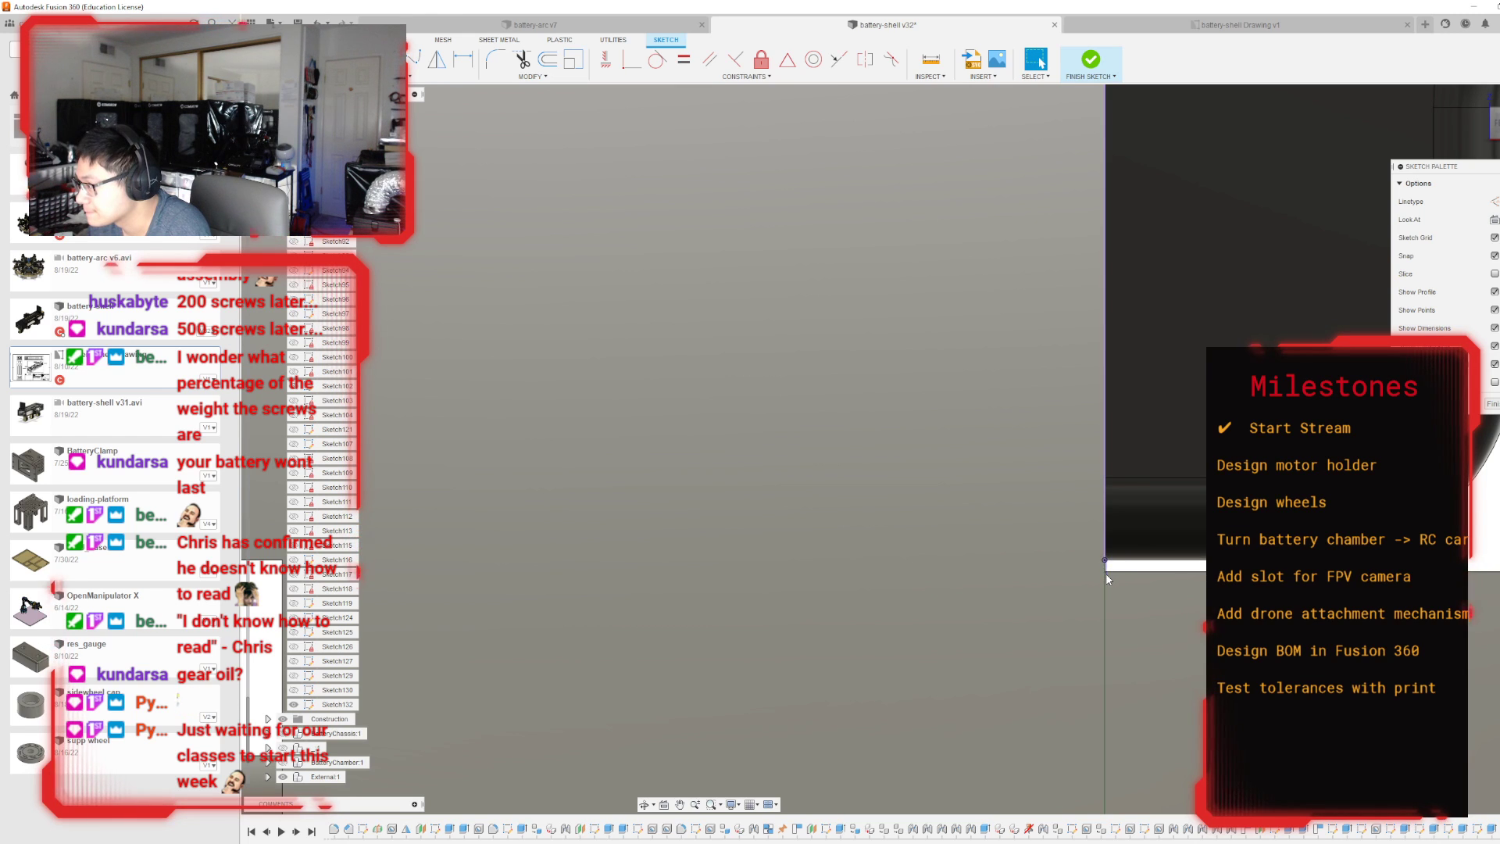
# Measure the distance between the upper and lower edges of the projected plate outline.
pyautogui.scroll(-2, 1105, 566)
pyautogui.scroll(-3, 1083, 553)
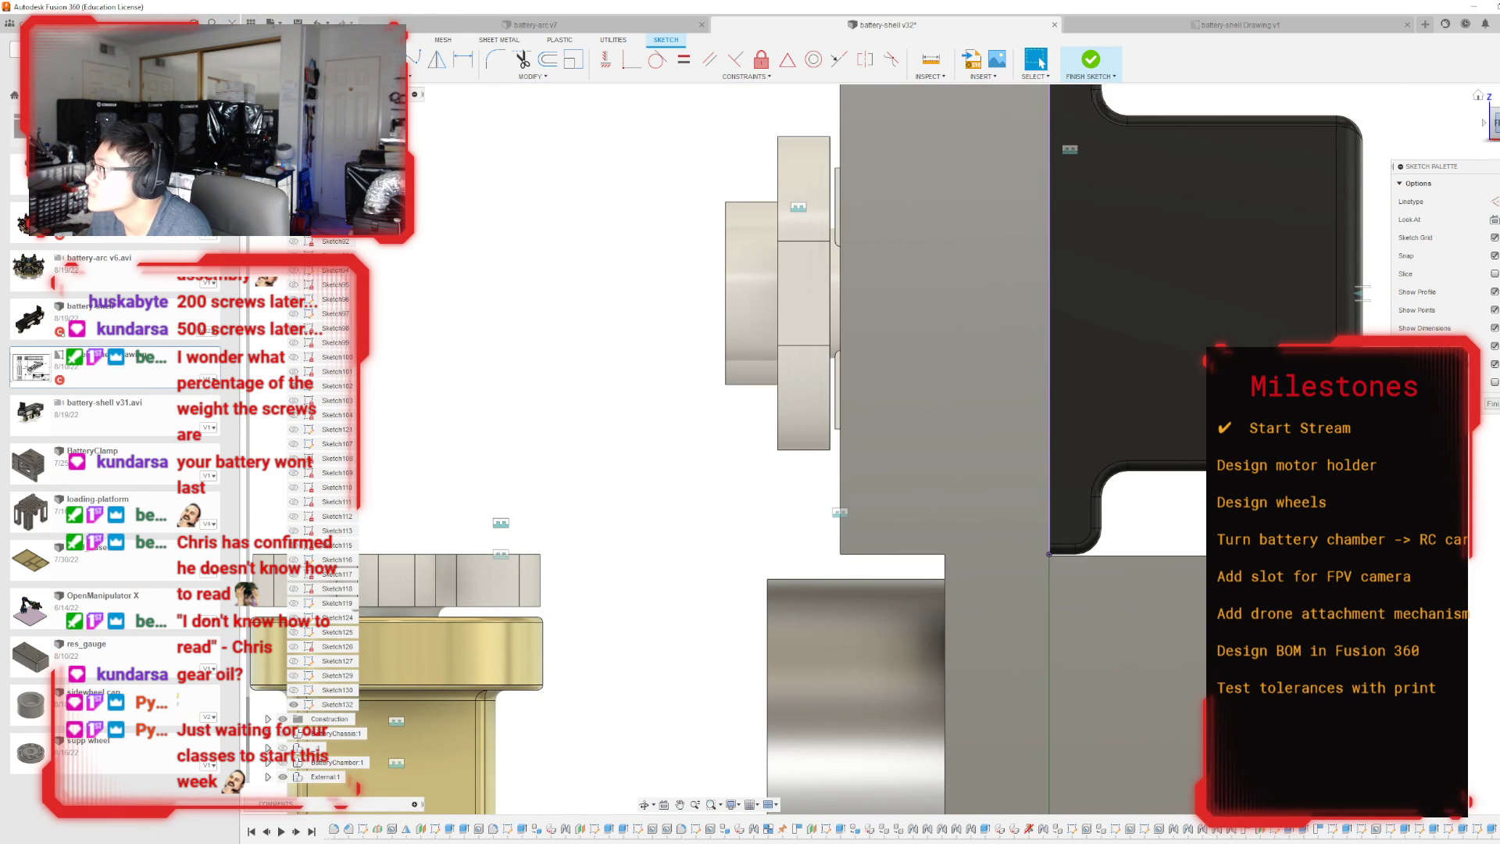
pyautogui.moveTo(892, 449)
pyautogui.keyDown('shift'); pyautogui.mouseDown(button='middle')
pyautogui.moveTo(750, 469)
pyautogui.moveTo(1094, 464)
pyautogui.moveTo(781, 467)
pyautogui.mouseUp(button='middle'); pyautogui.keyUp('shift')
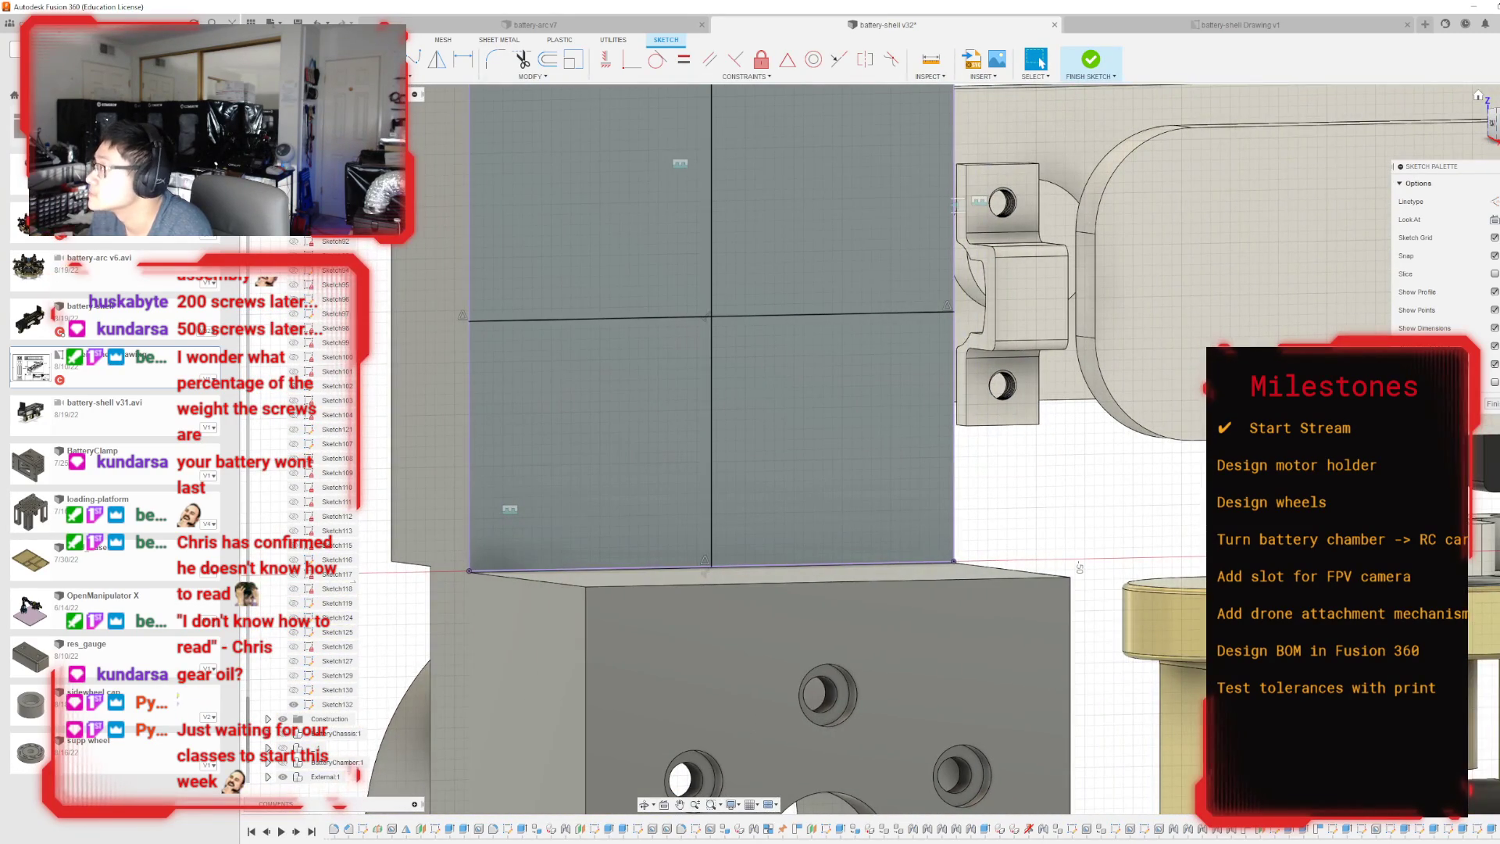
pyautogui.click(1494, 123)
pyautogui.scroll(2, 578, 633)
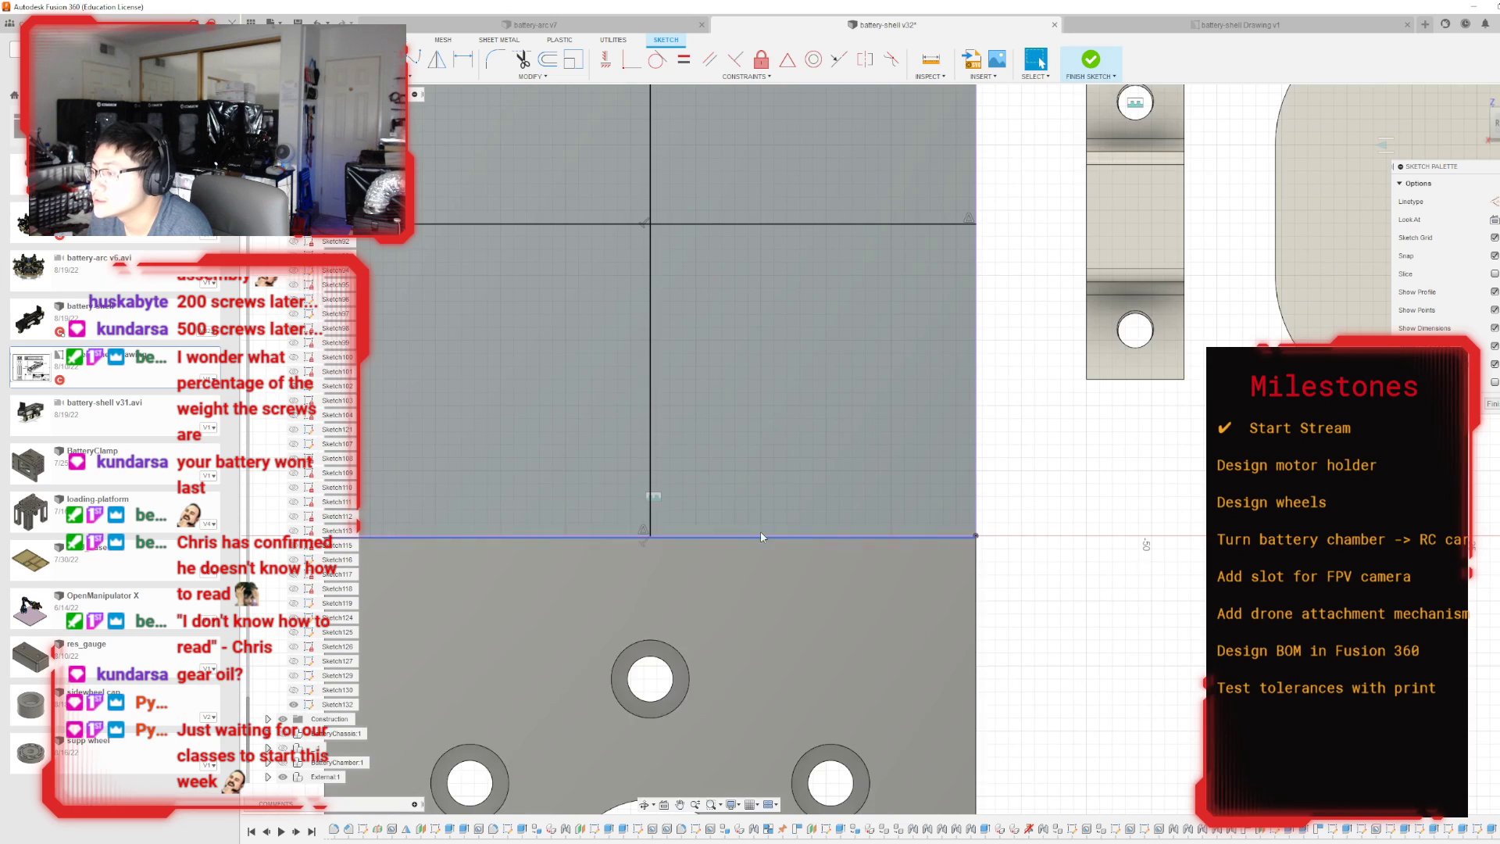
pyautogui.scroll(5, 761, 536)
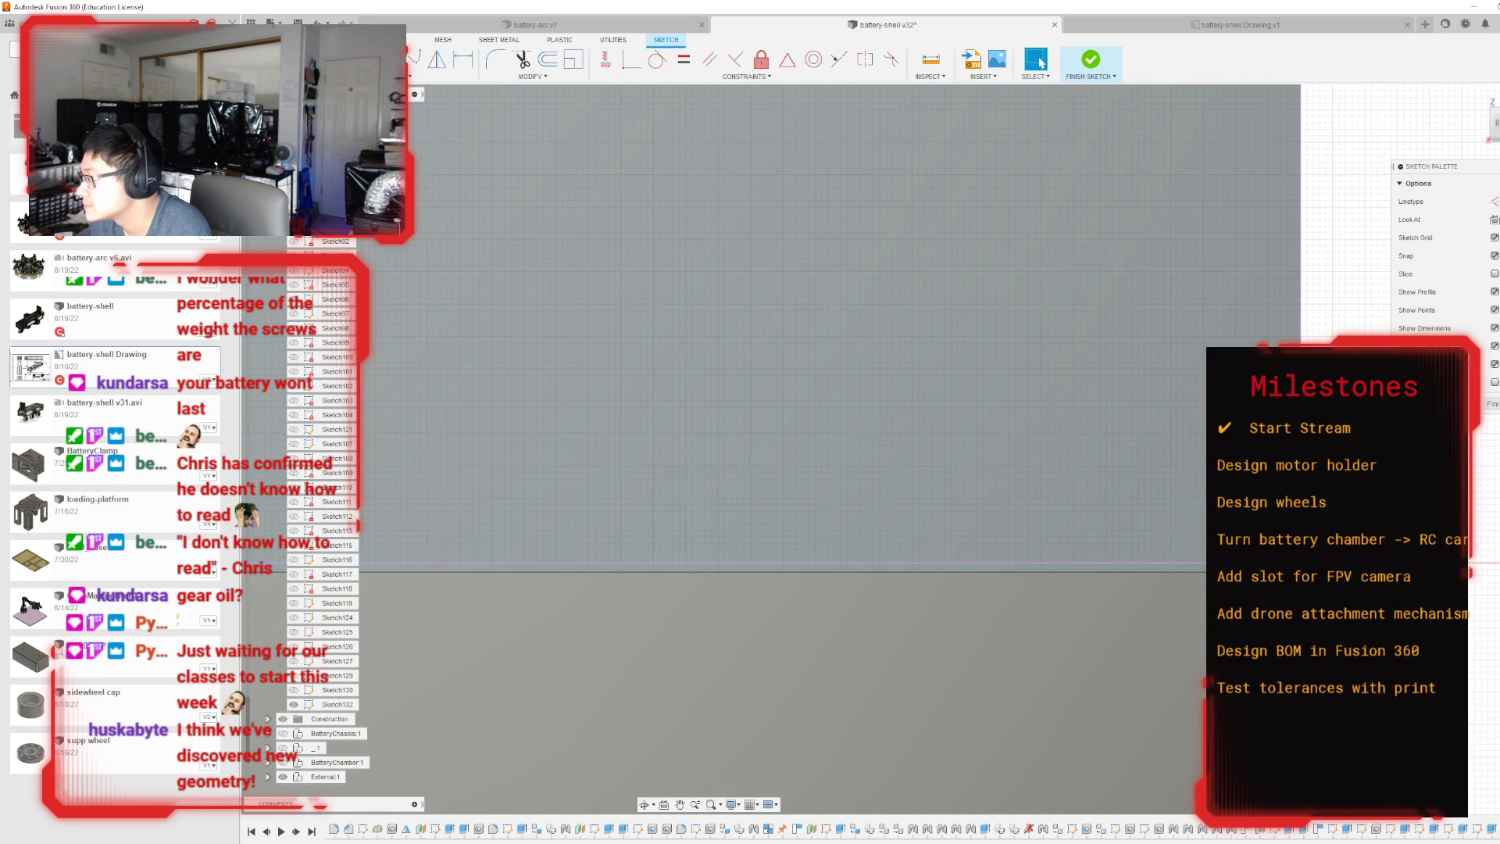
pyautogui.scroll(-5, 765, 235)
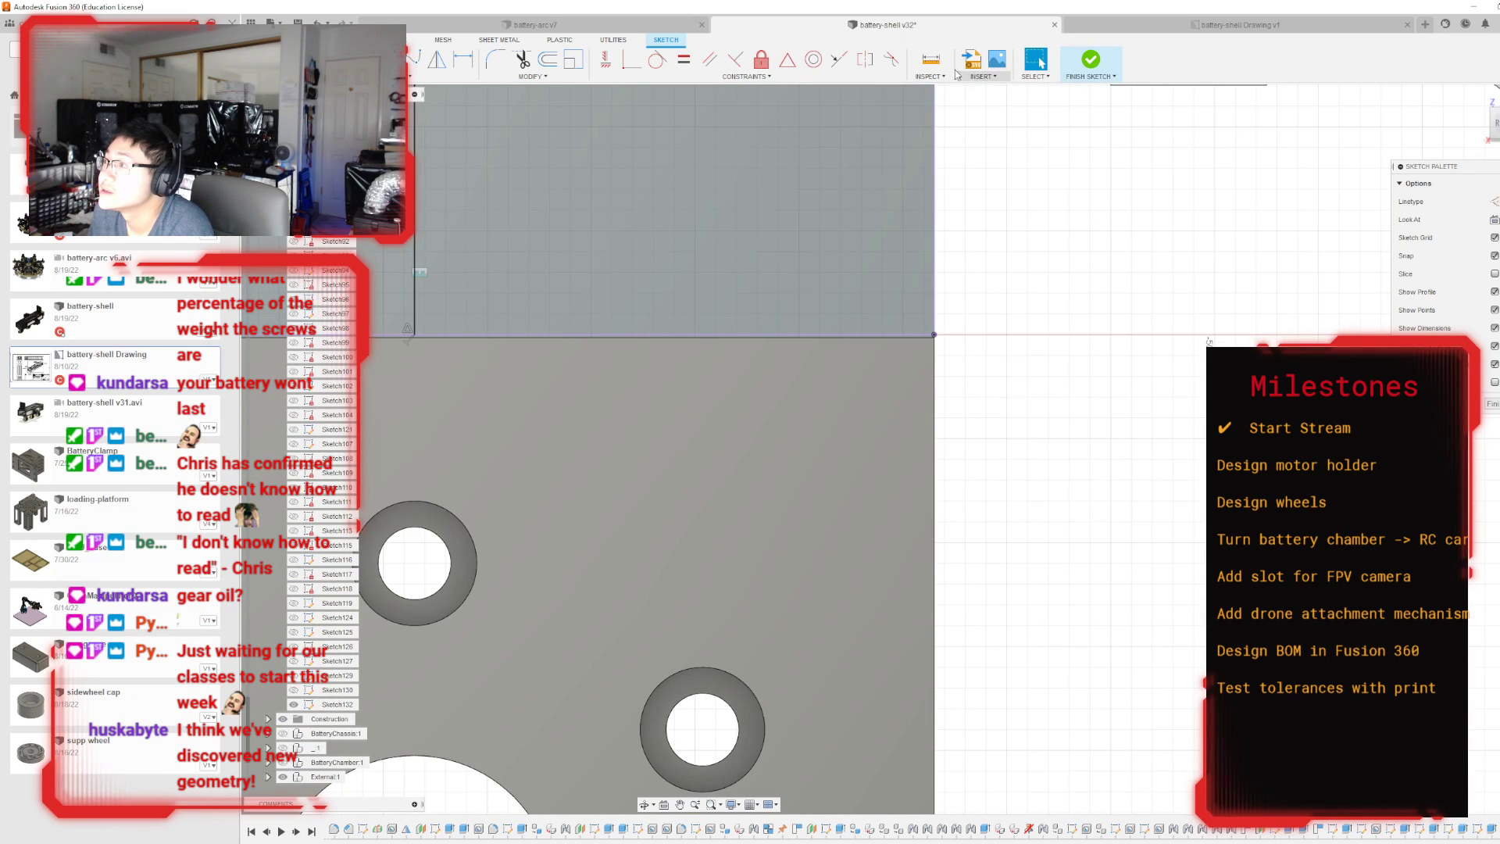
pyautogui.click(930, 61)
pyautogui.scroll(2, 899, 356)
pyautogui.click(927, 322)
pyautogui.scroll(-4, 932, 440)
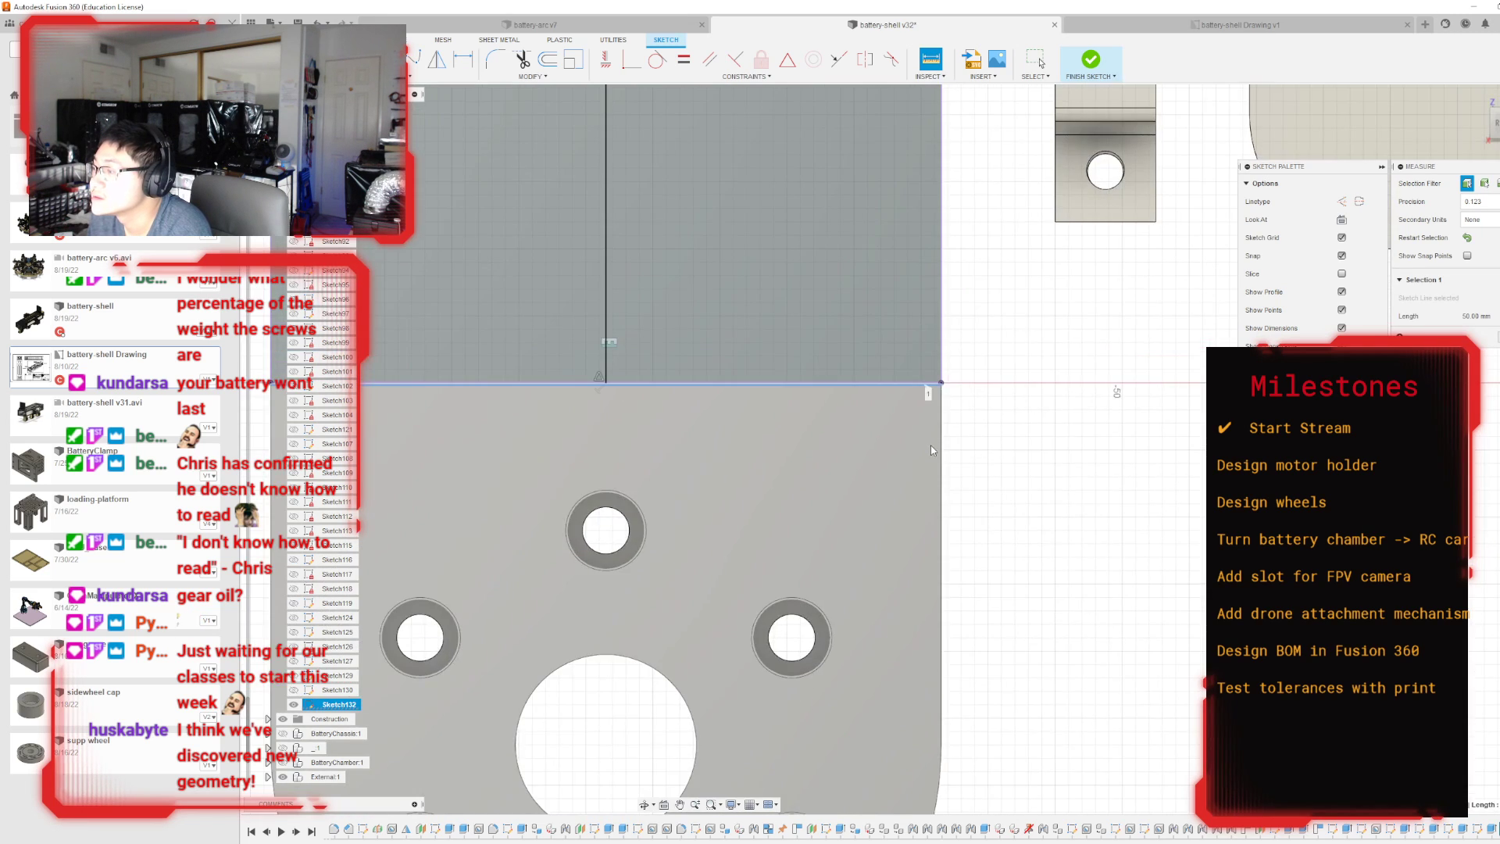
pyautogui.scroll(-5, 932, 451)
pyautogui.scroll(4, 899, 260)
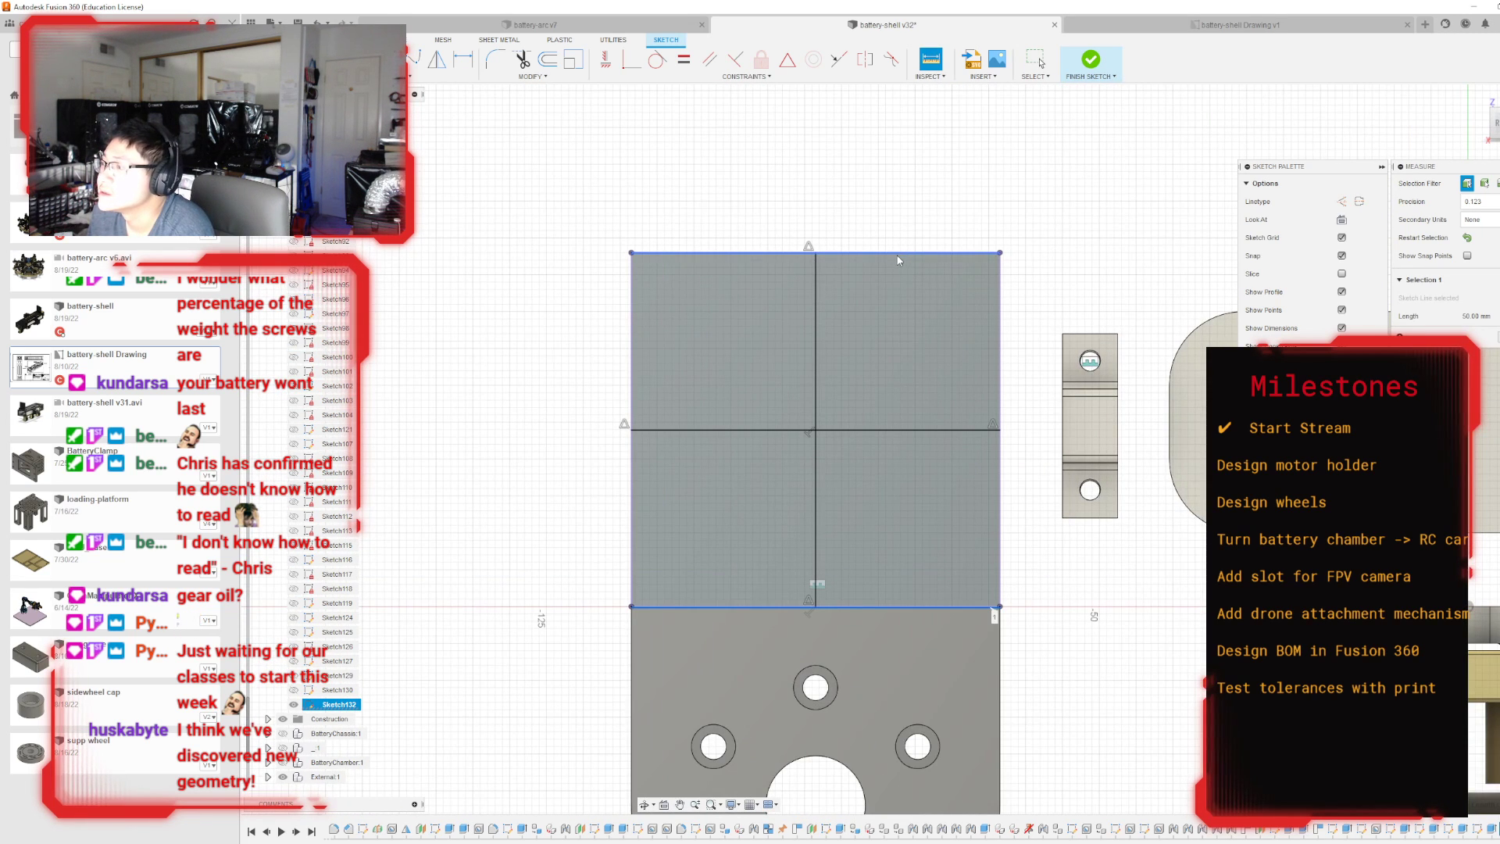
pyautogui.click(898, 254)
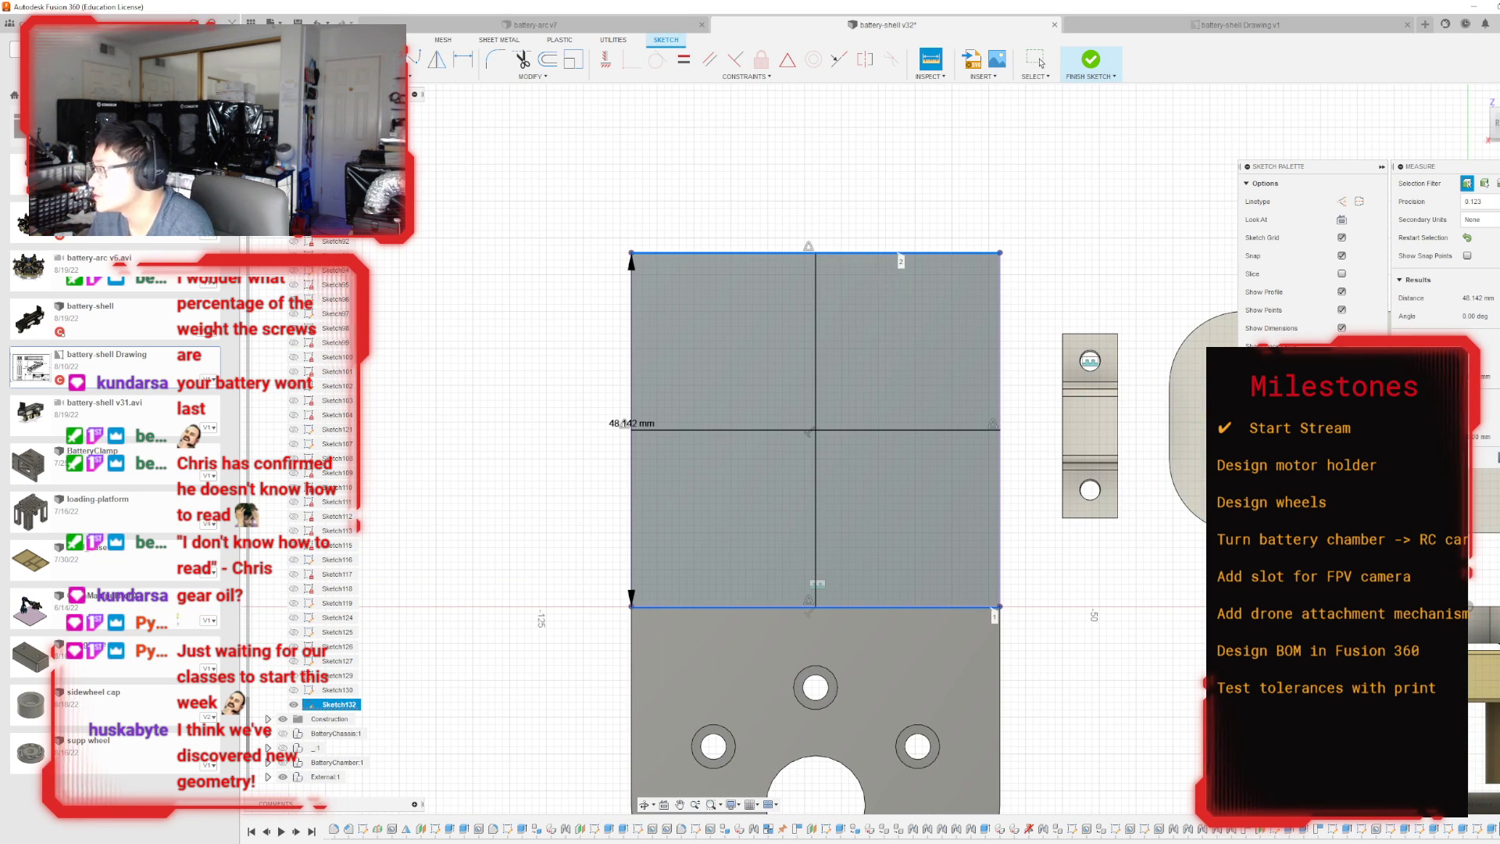
pyautogui.press('Escape')
# Sketch a 35 × 35 mm center rectangle at the intersection of the plate's two centre lines.
pyautogui.scroll(3, 898, 430)
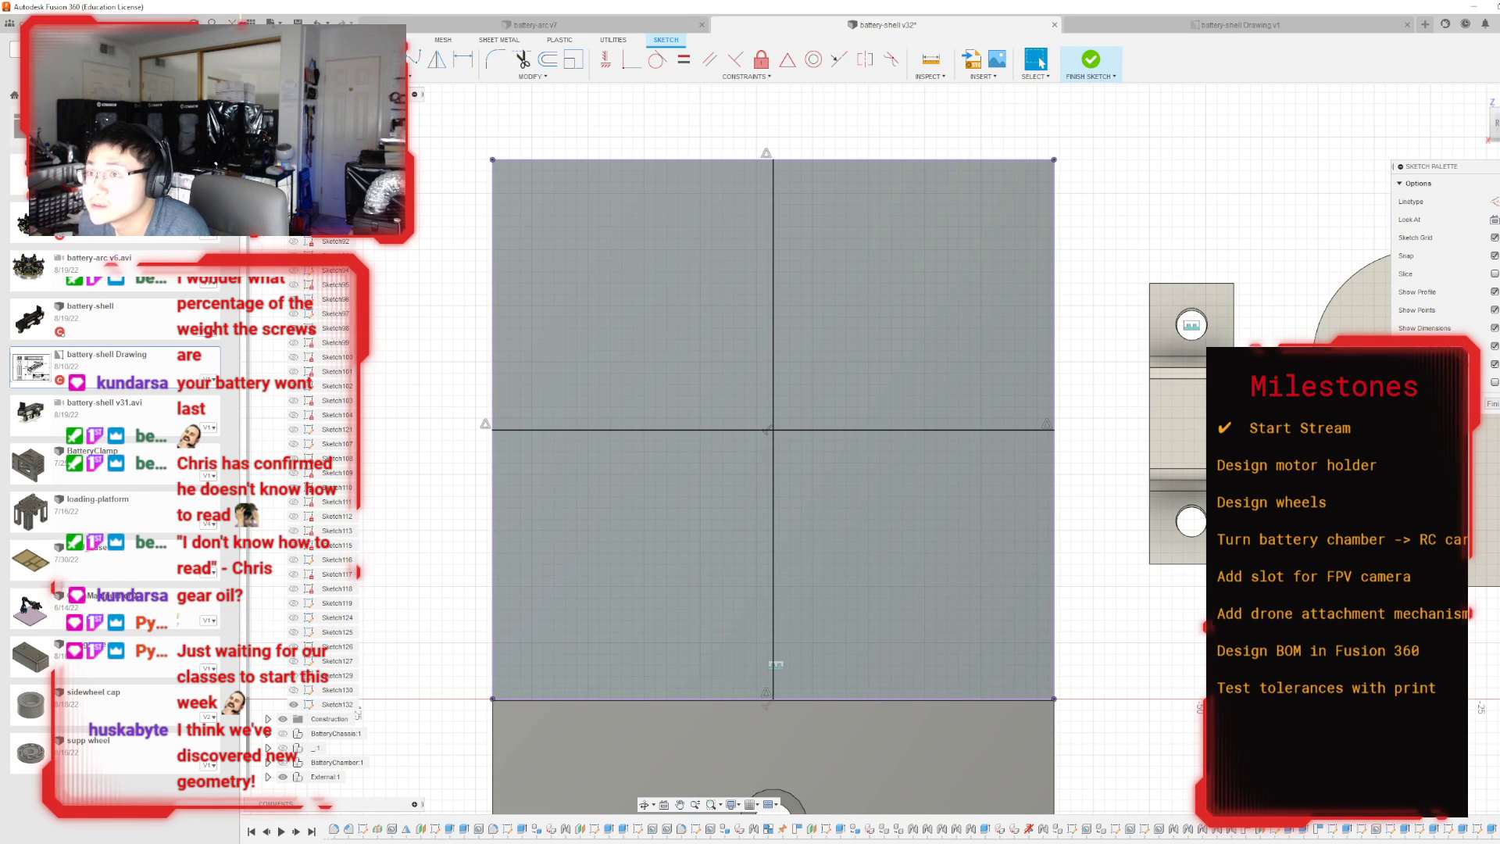
pyautogui.click(397, 77)
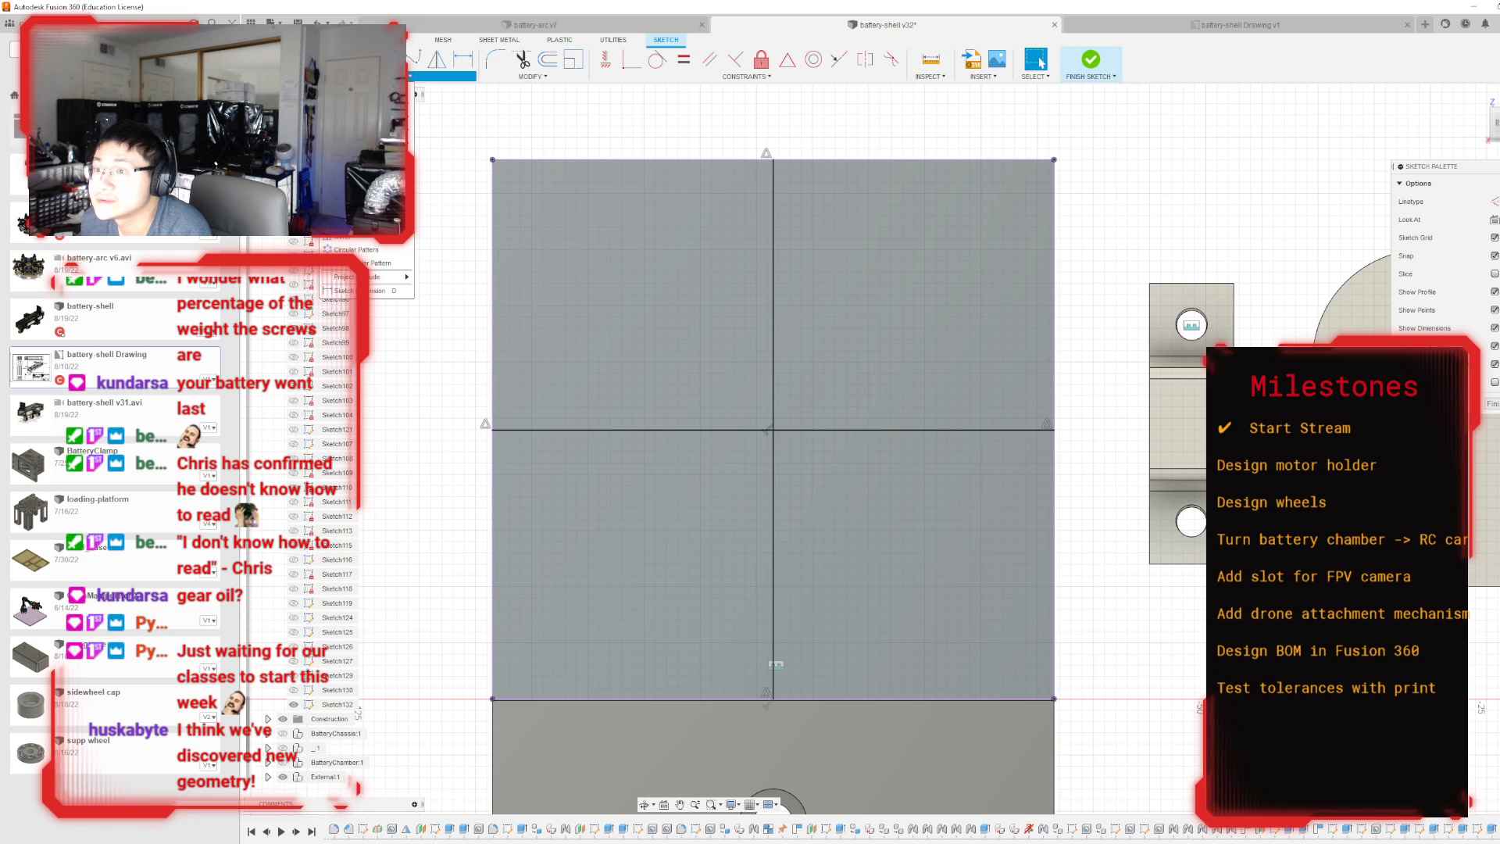
pyautogui.moveTo(390, 102)
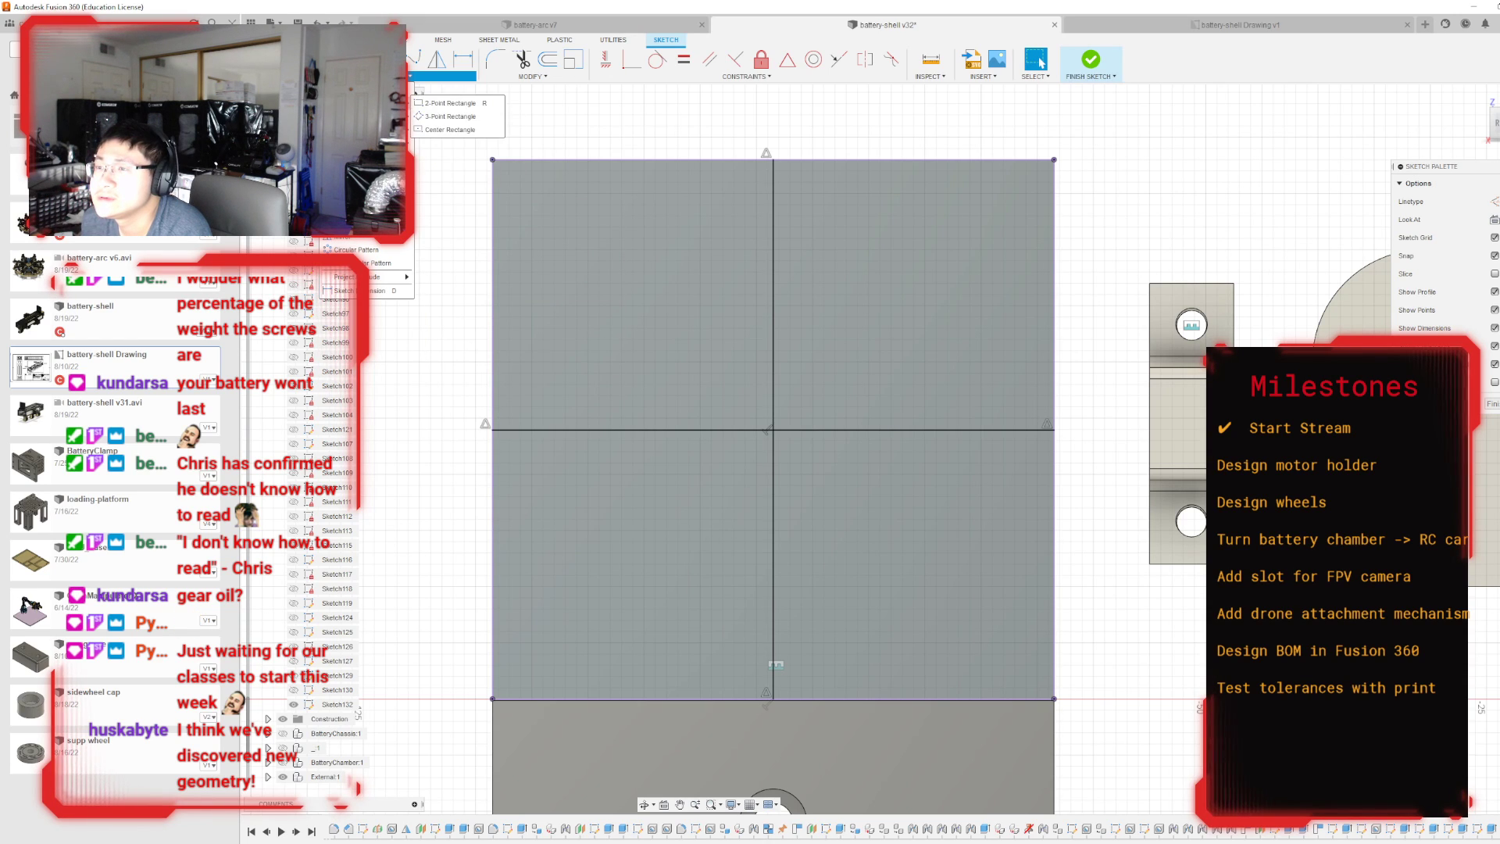
pyautogui.click(453, 130)
pyautogui.click(773, 429)
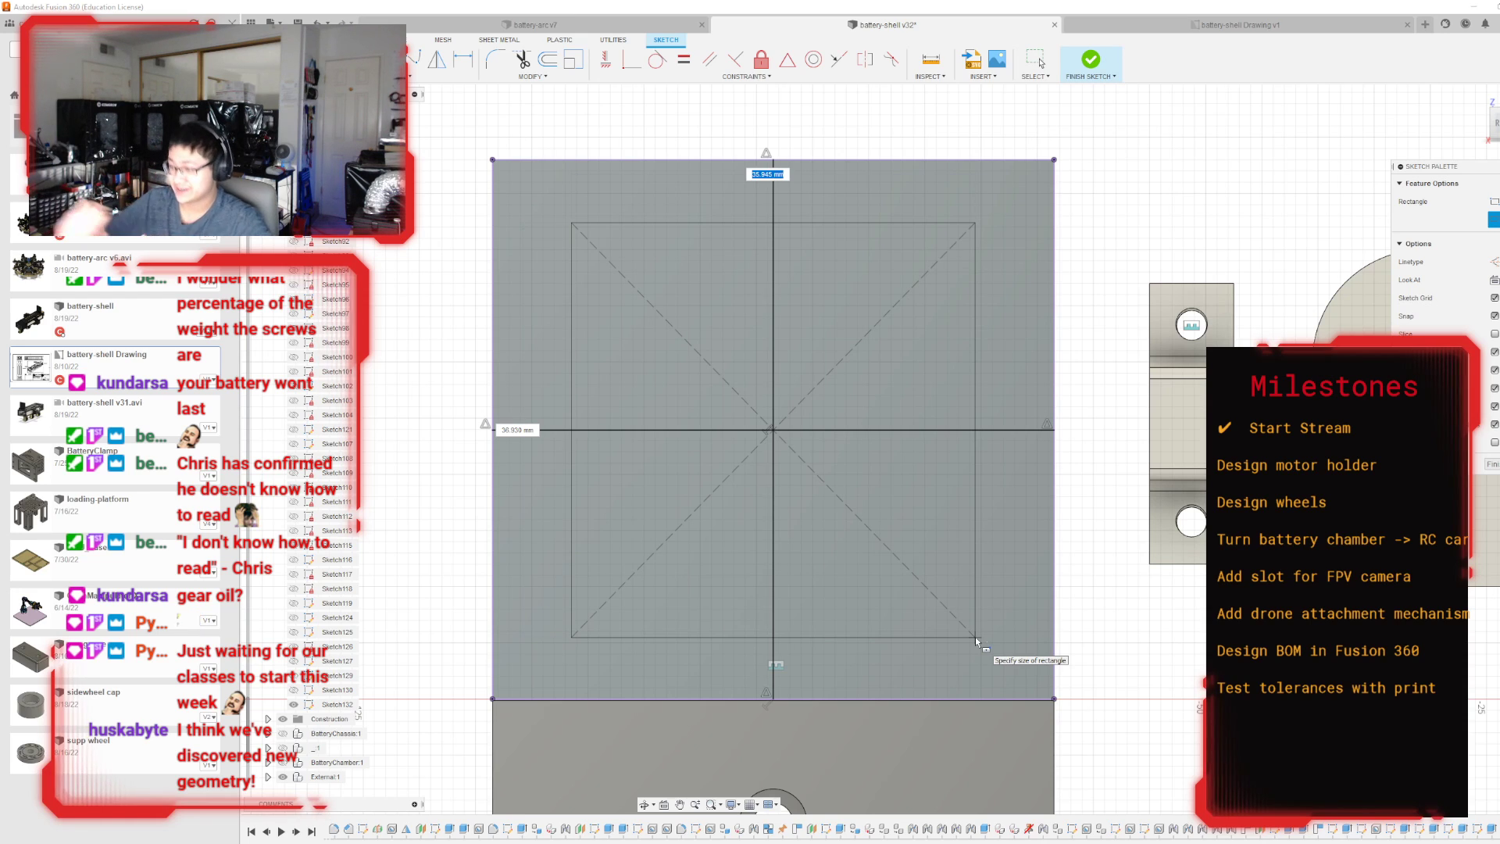
pyautogui.write('35')
pyautogui.press('Tab')
pyautogui.write('35')
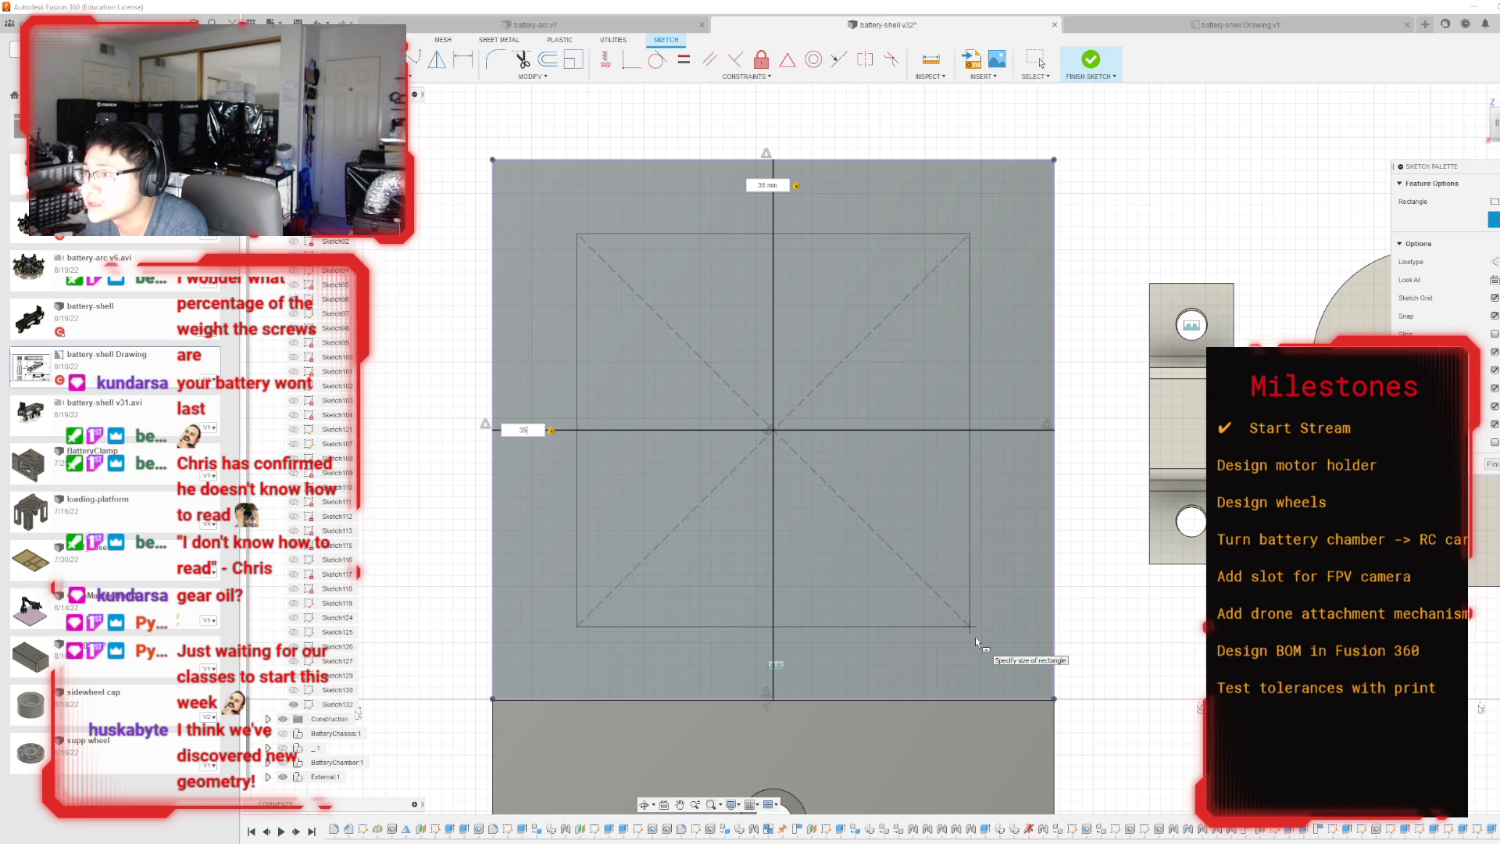
pyautogui.press('Return')
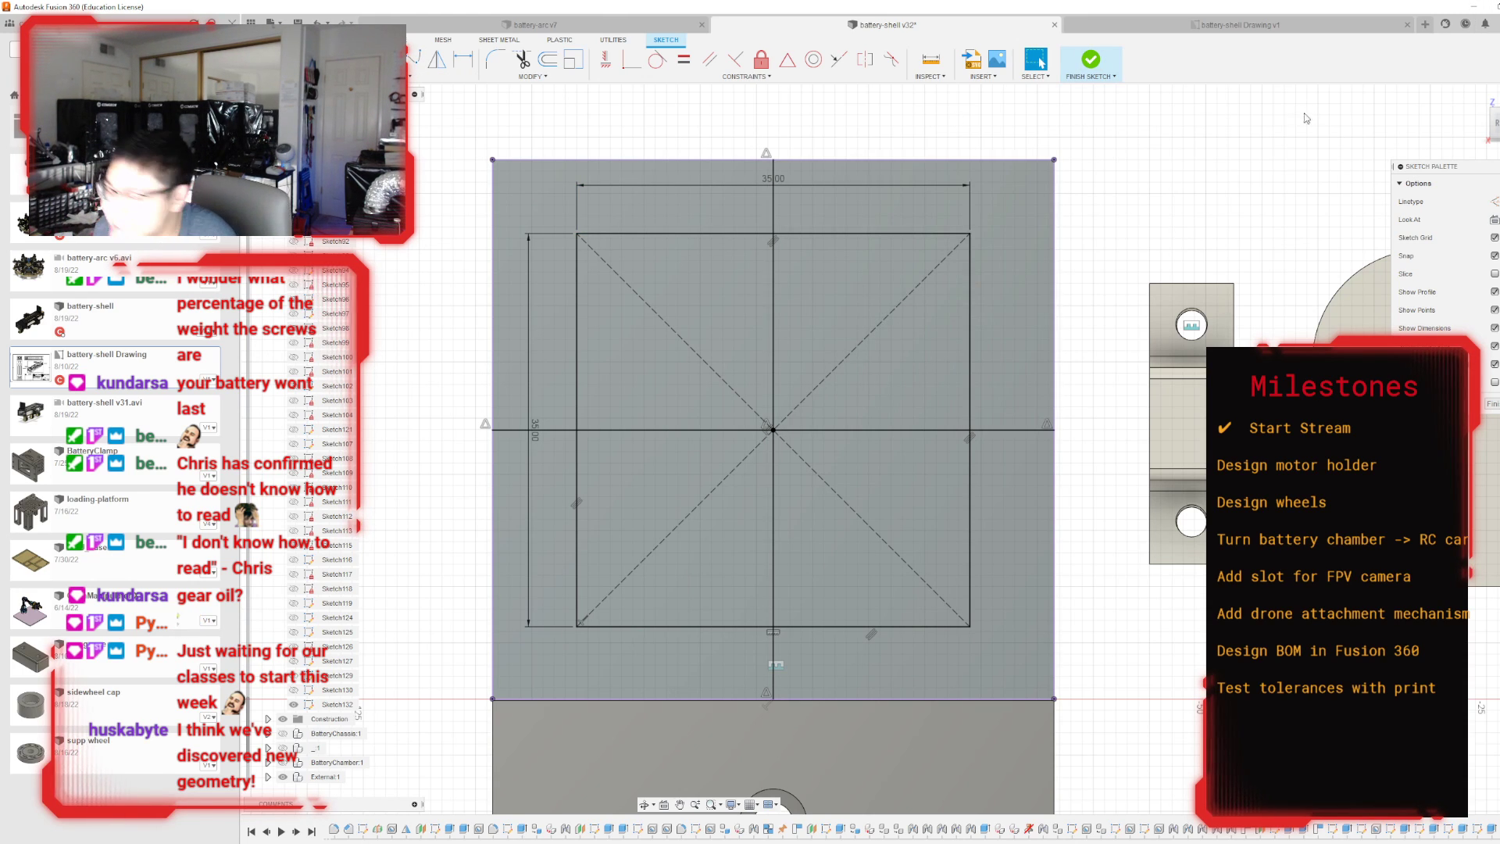
# Draw two adjoining 10 mm wide rectangles from the square's lower edge midpoint down to the plate's lower edge and finish the sketch.
pyautogui.scroll(-2, 1032, 239)
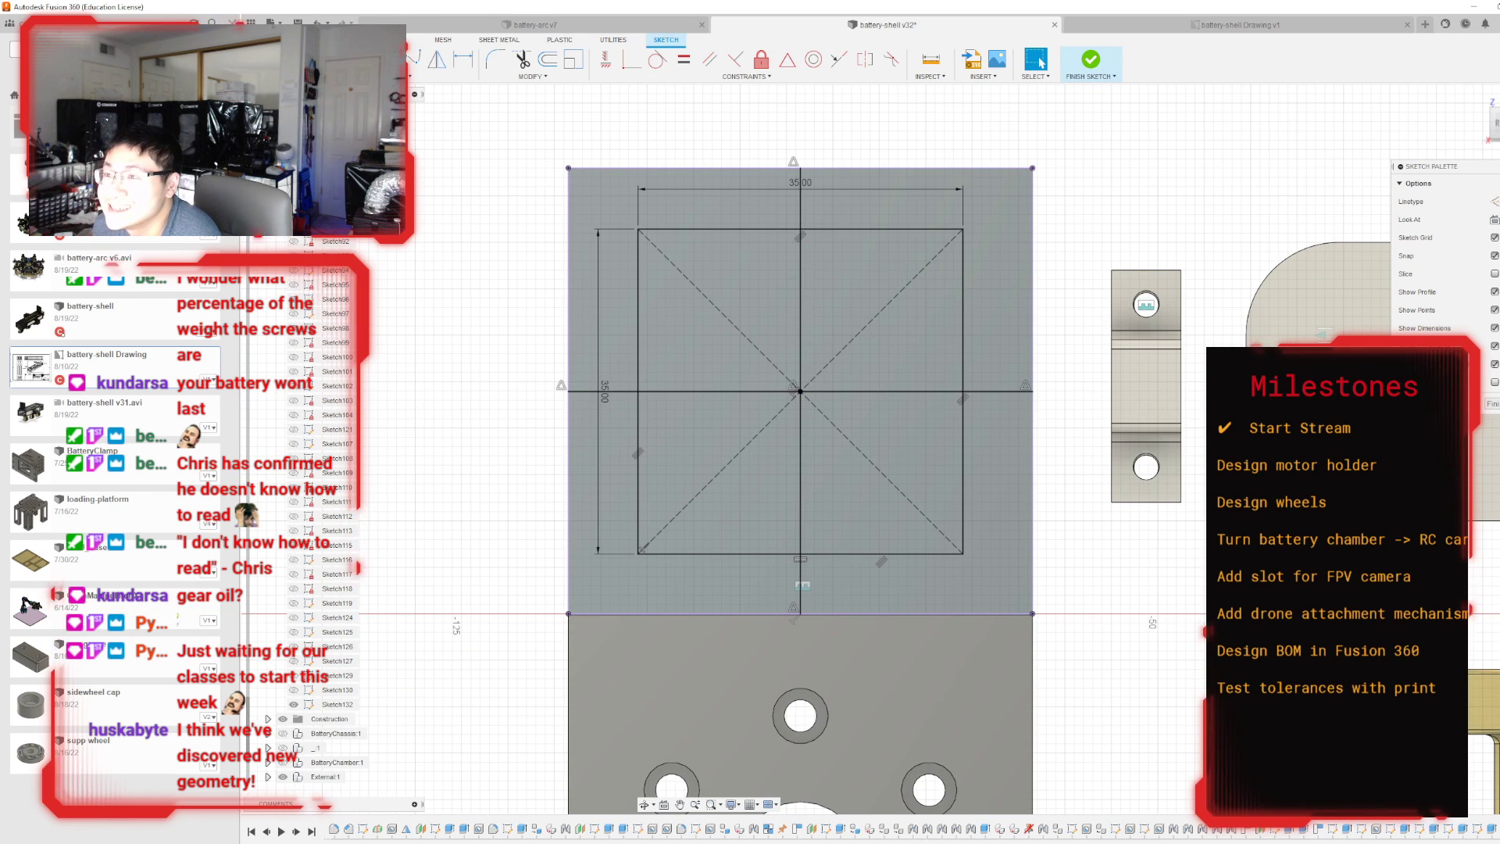
pyautogui.press('r')
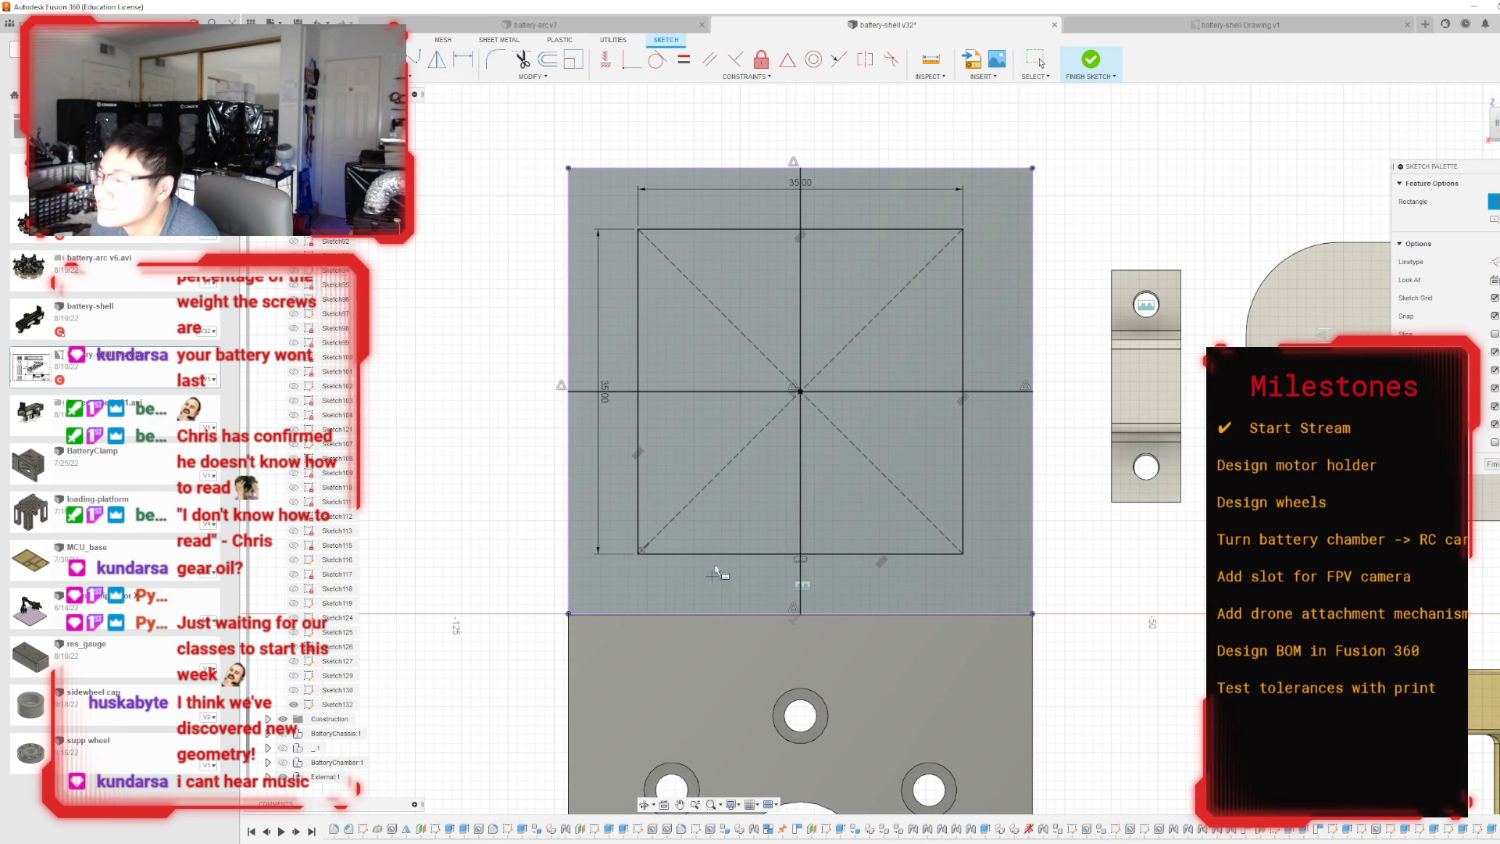
pyautogui.click(804, 555)
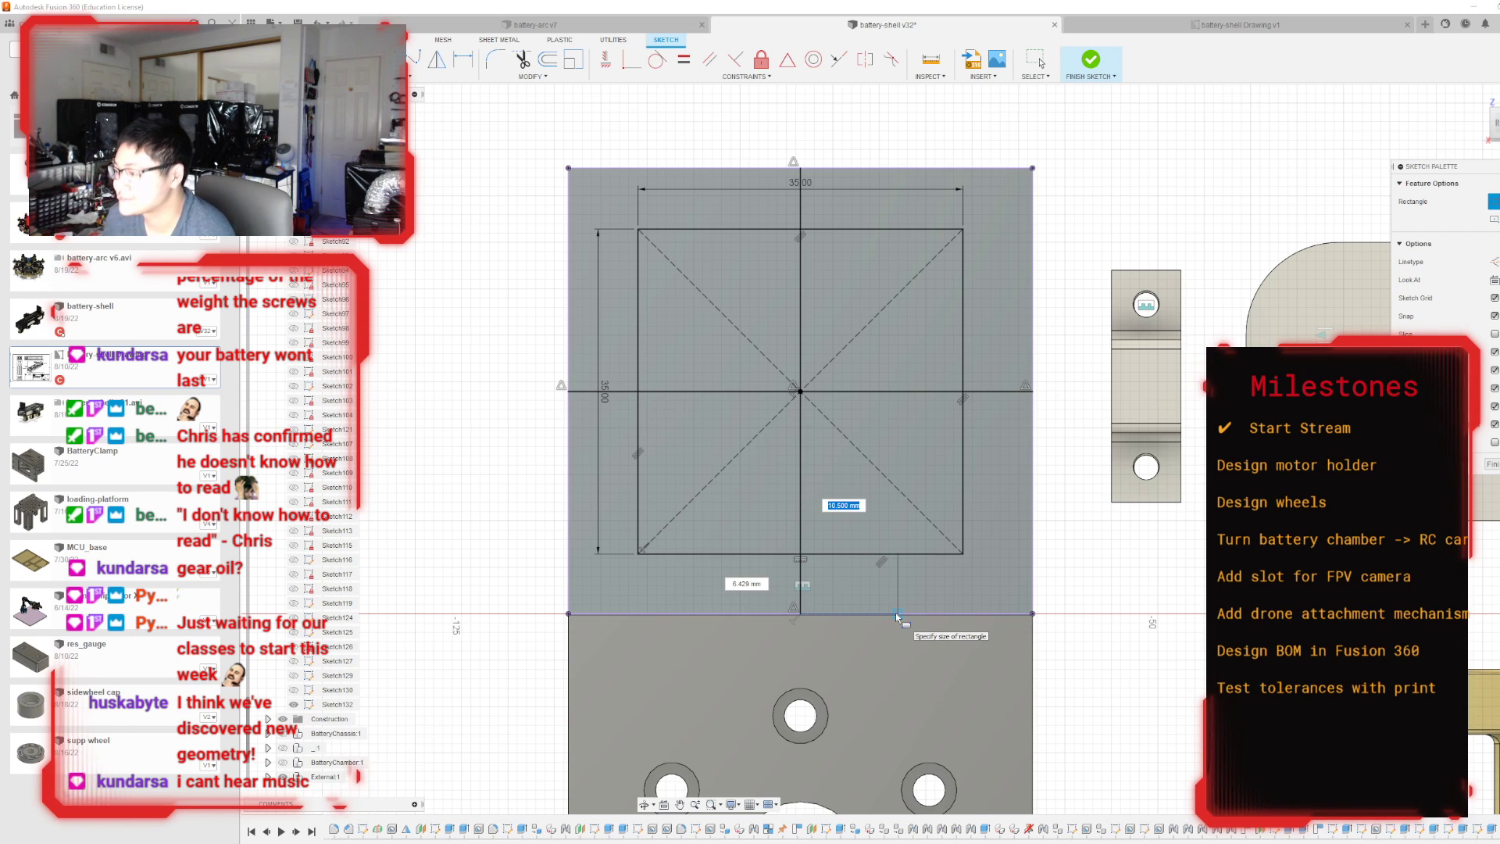
pyautogui.write('10')
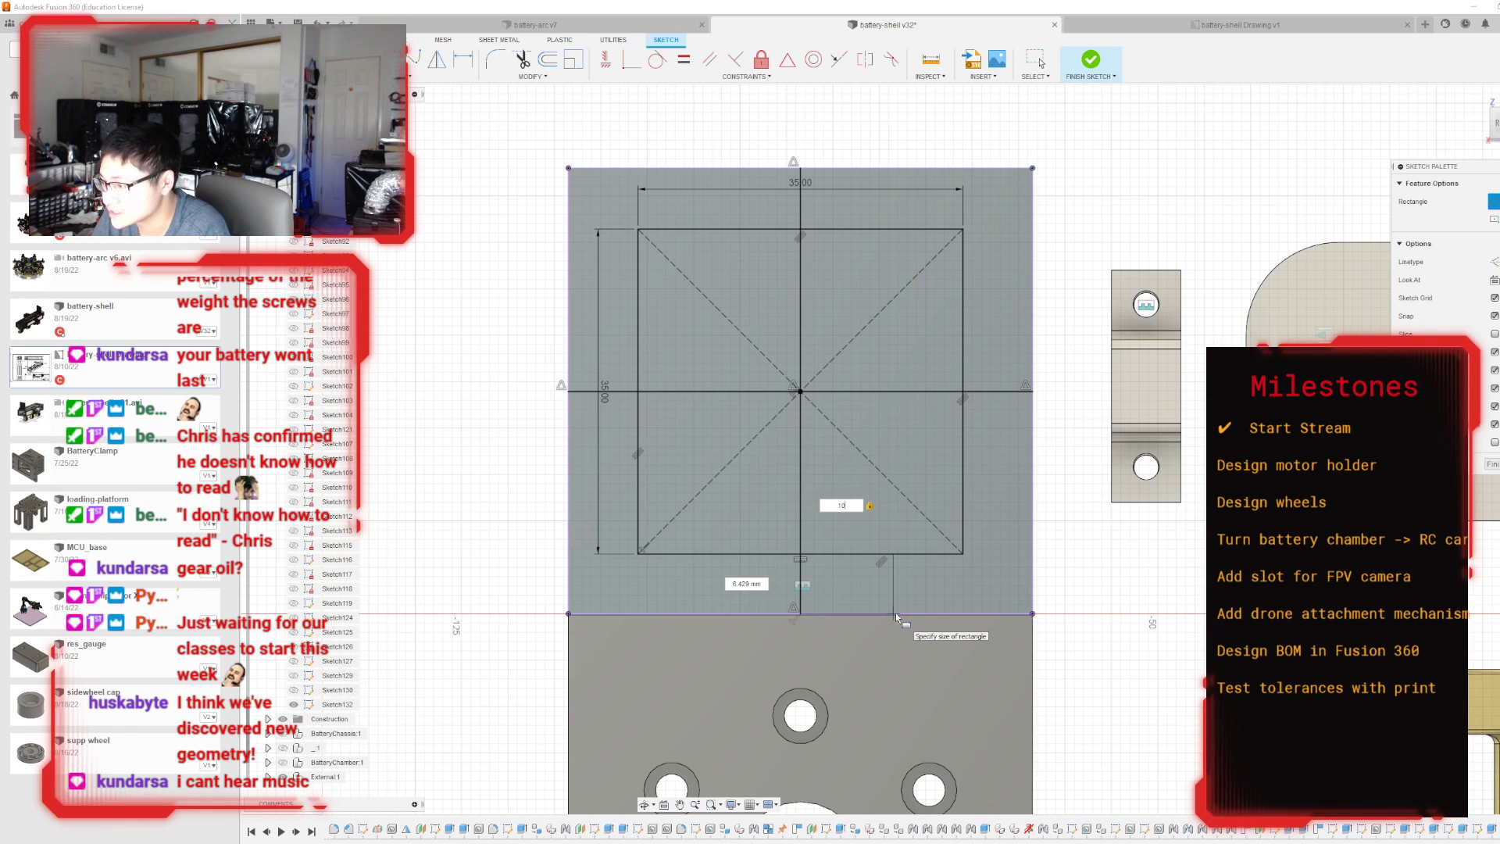
pyautogui.scroll(3, 895, 613)
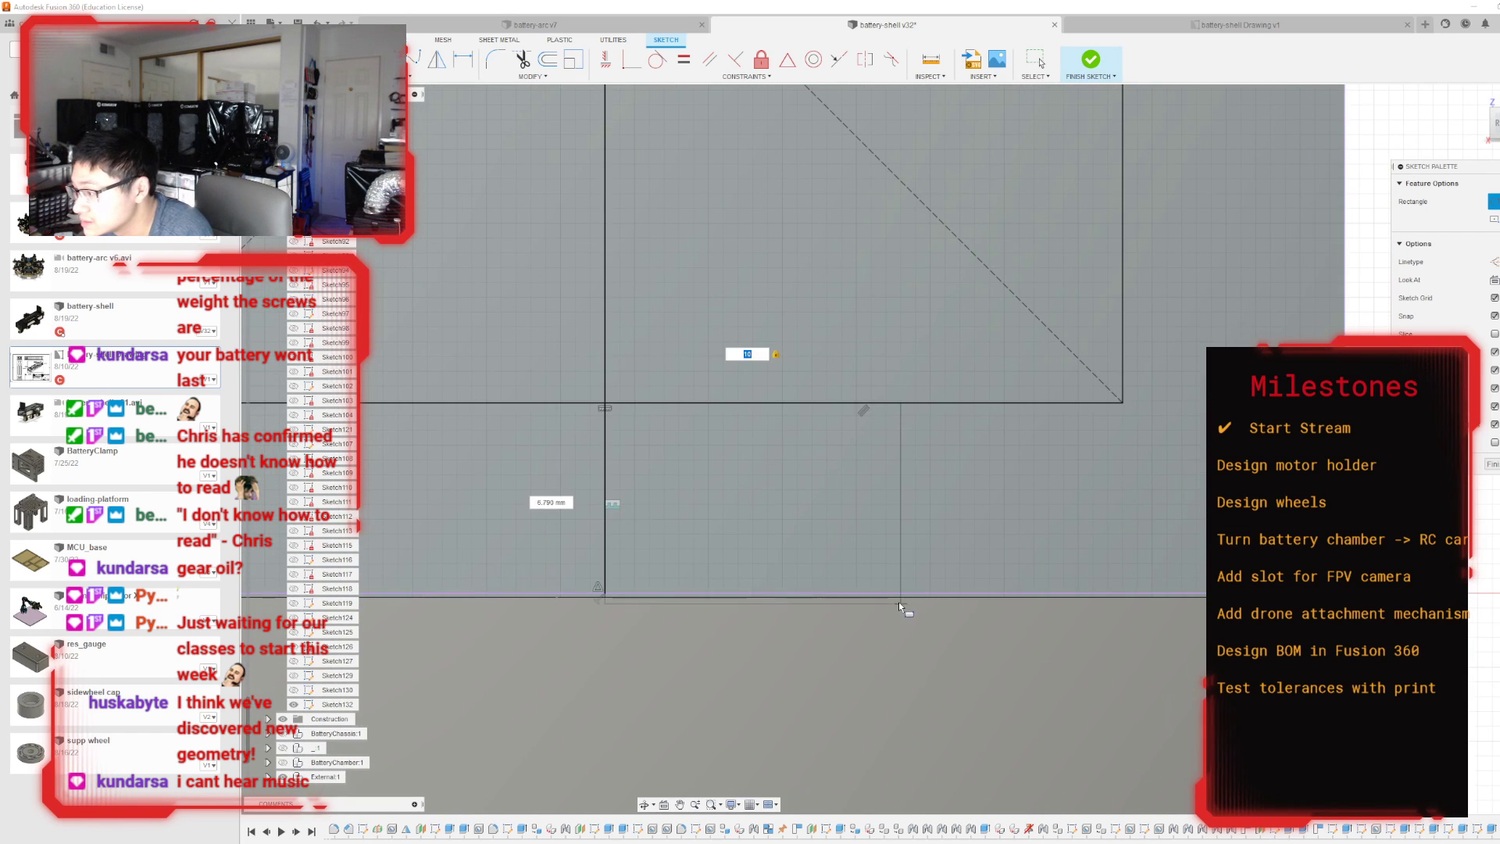
pyautogui.click(900, 598)
pyautogui.scroll(-2, 931, 601)
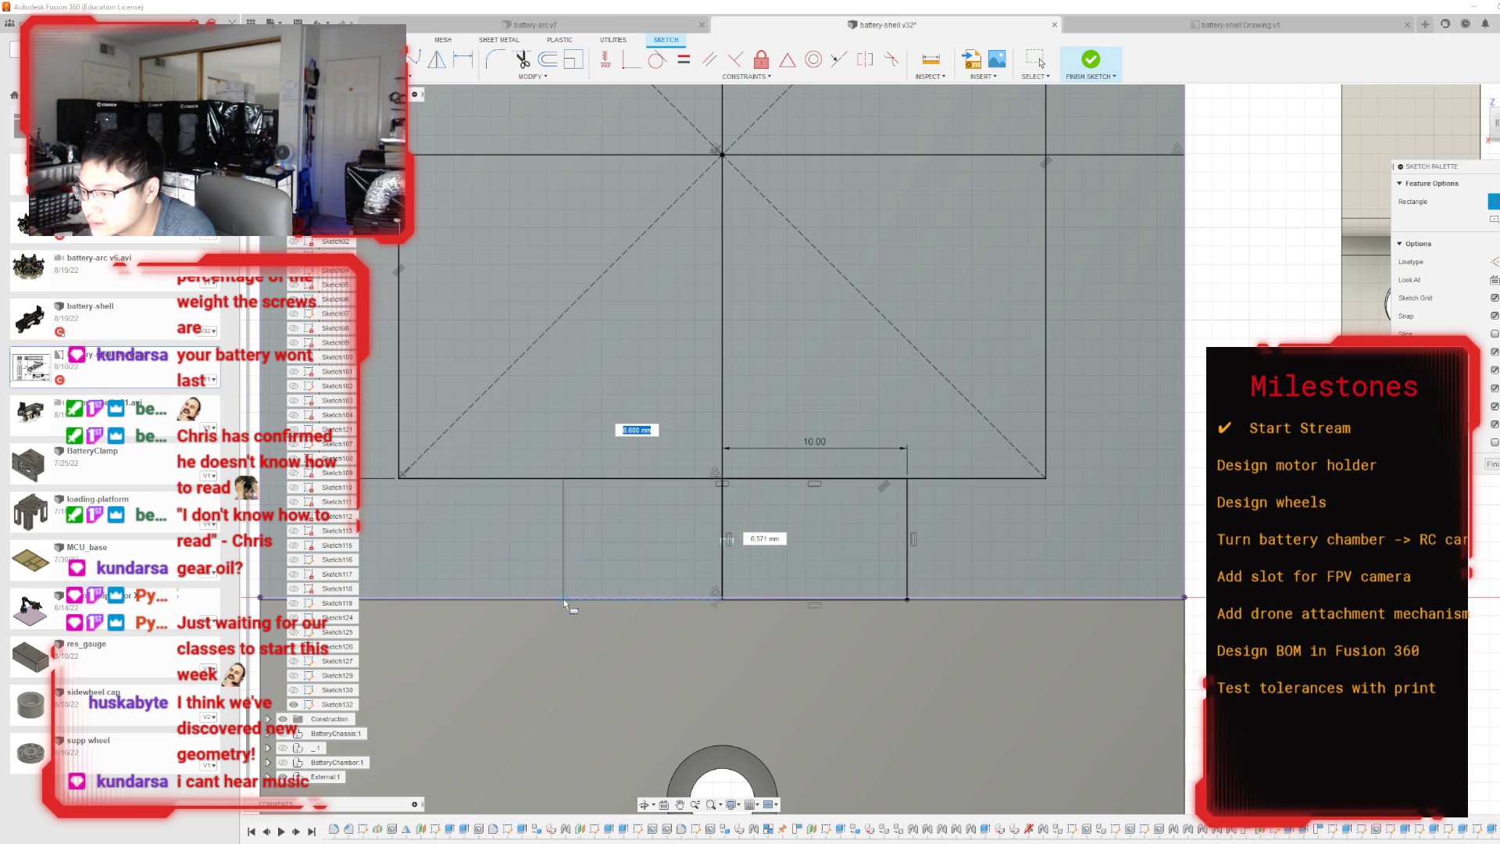
pyautogui.write('10')
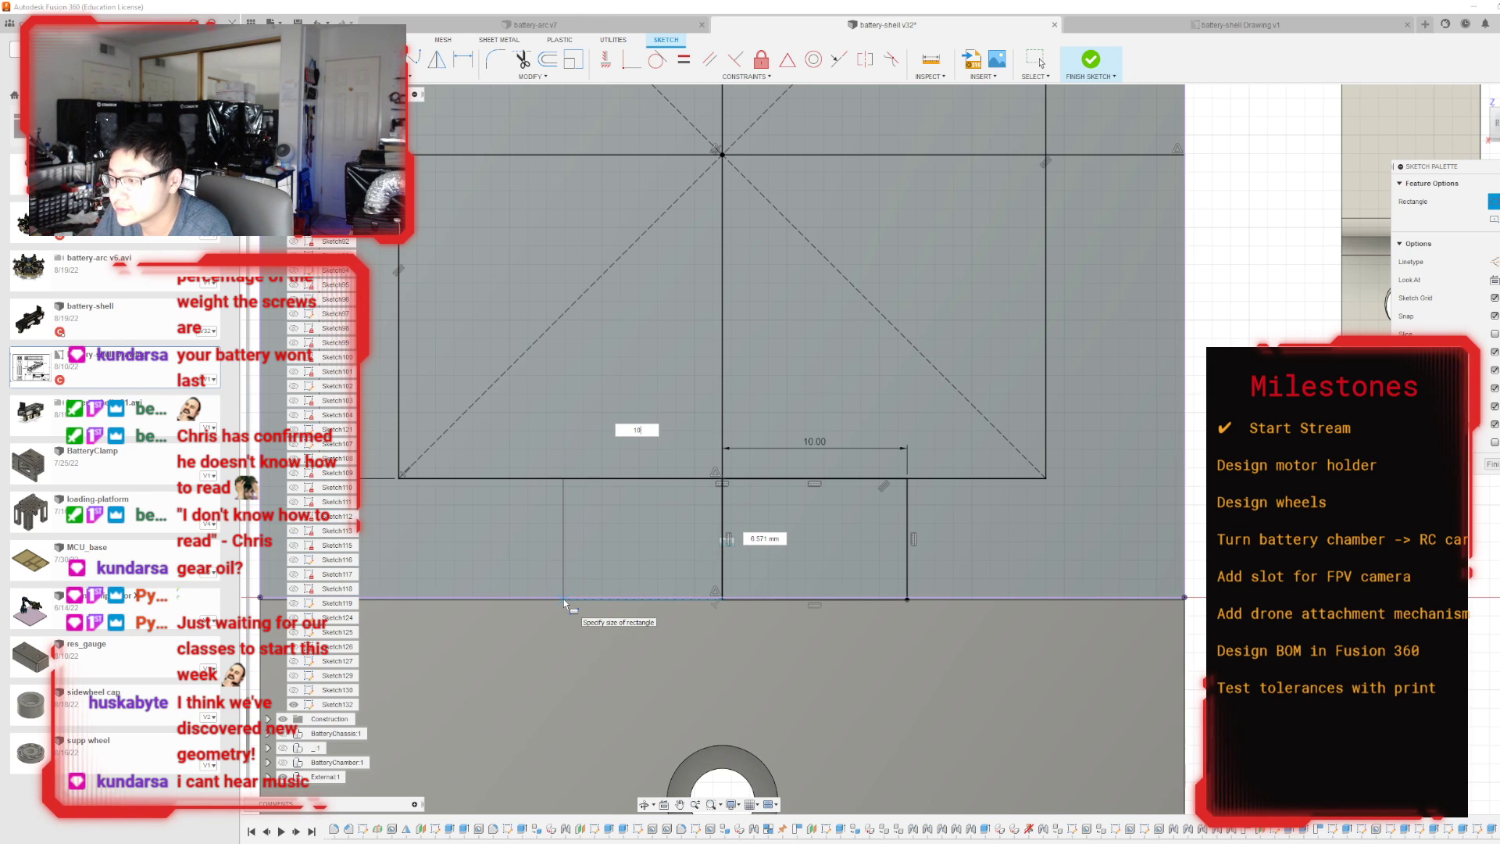
pyautogui.click(564, 600)
pyautogui.press('Escape')
pyautogui.scroll(-3, 984, 623)
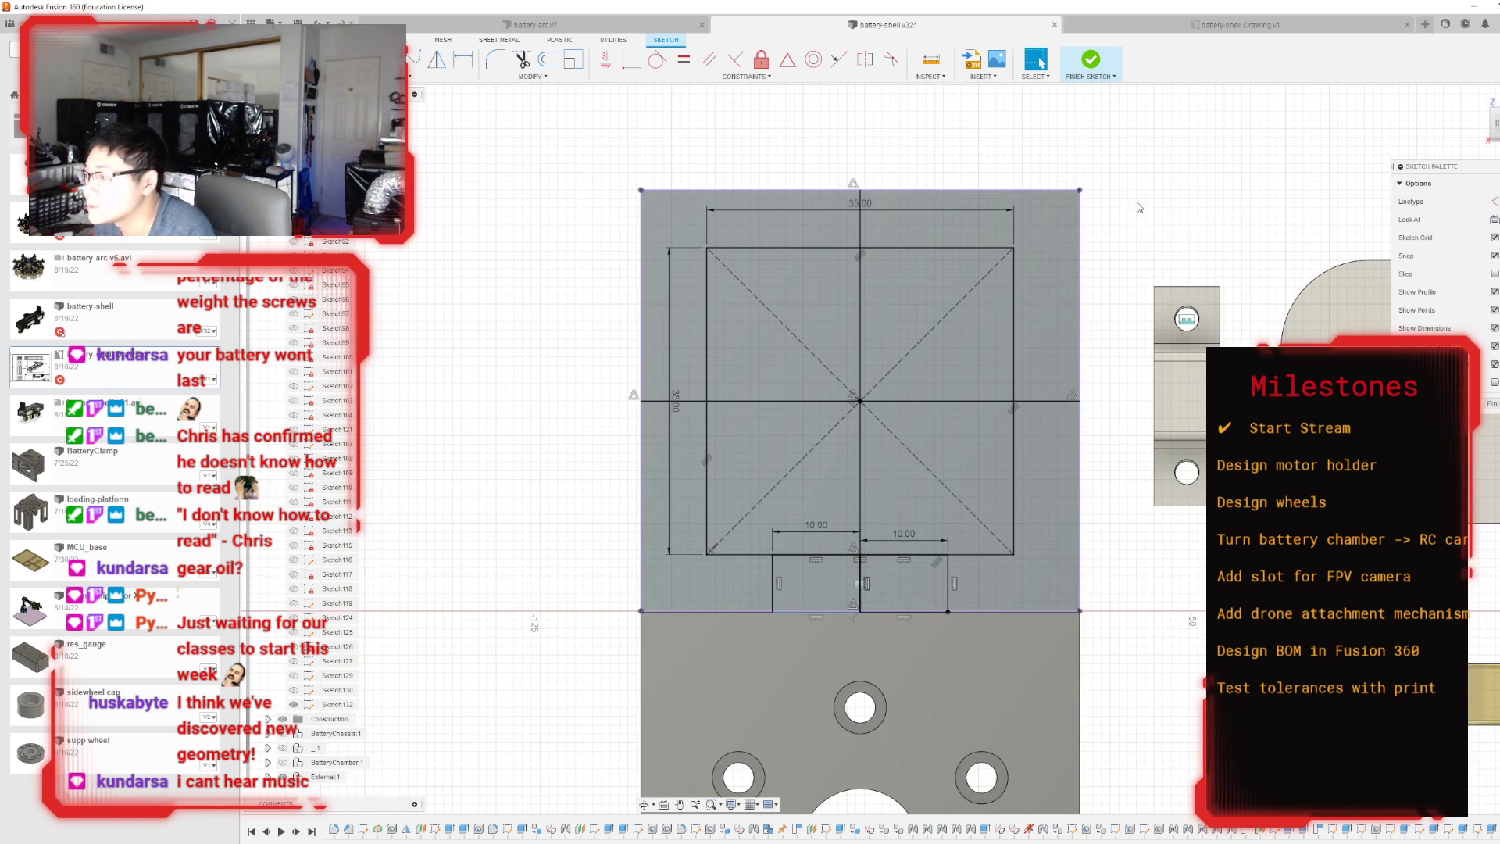
pyautogui.click(1091, 62)
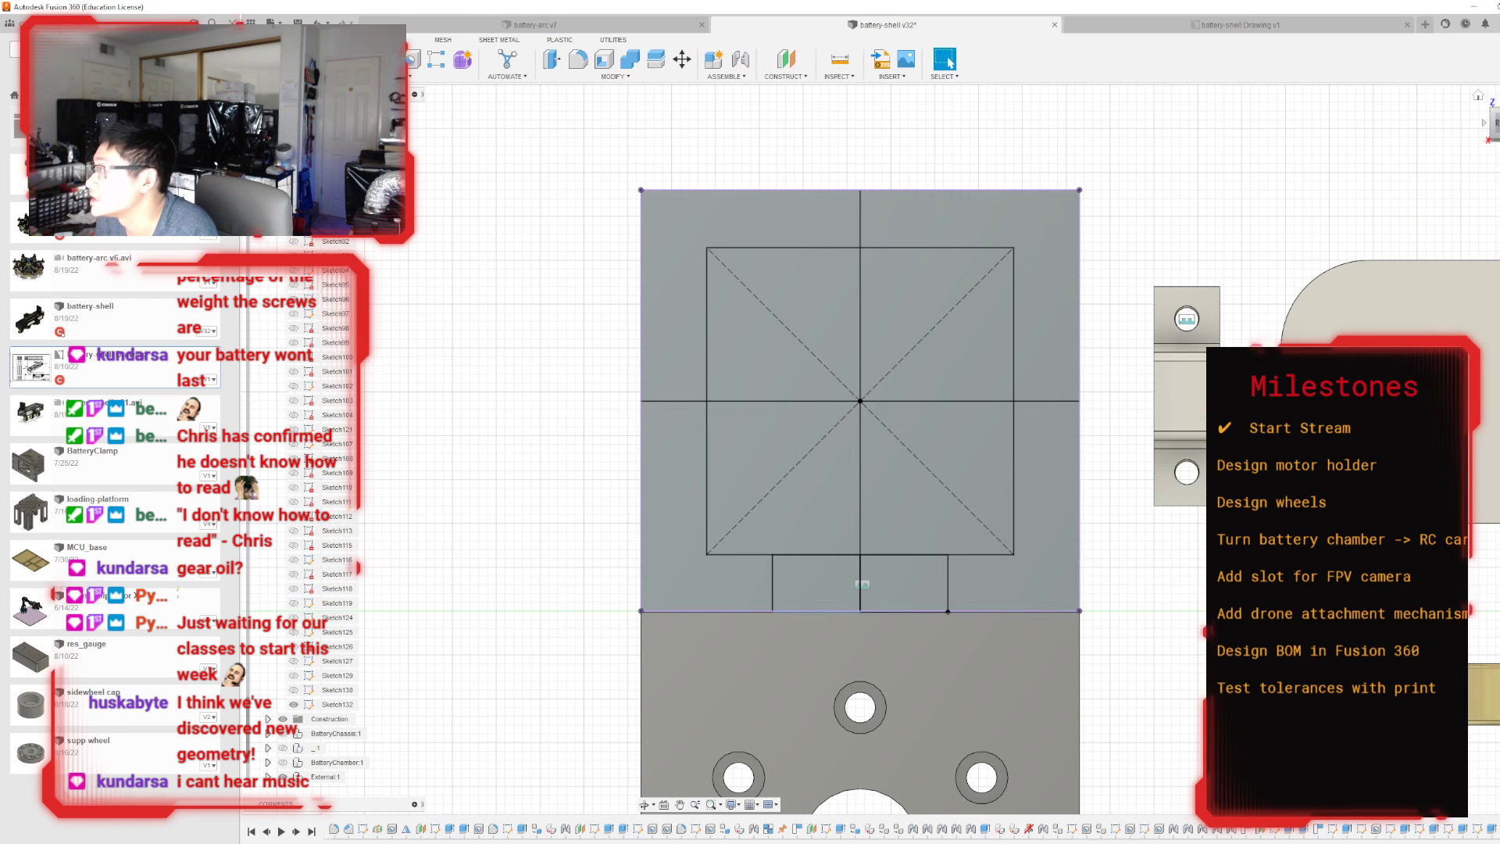
pyautogui.press('e')
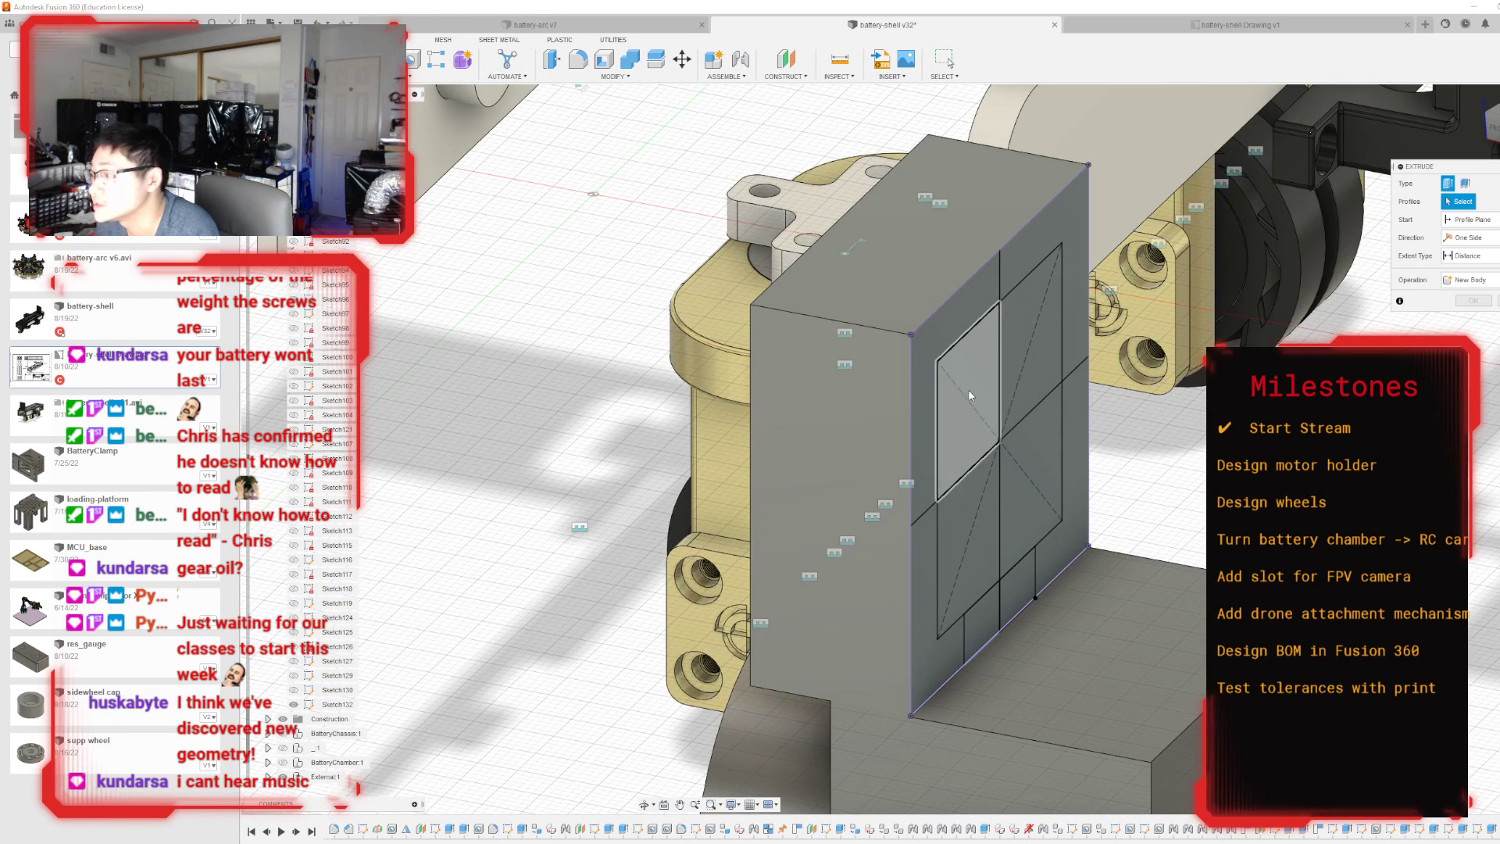
pyautogui.doubleClick(969, 390)
pyautogui.click(1020, 406)
pyautogui.click(1015, 460)
pyautogui.click(984, 483)
pyautogui.click(977, 437)
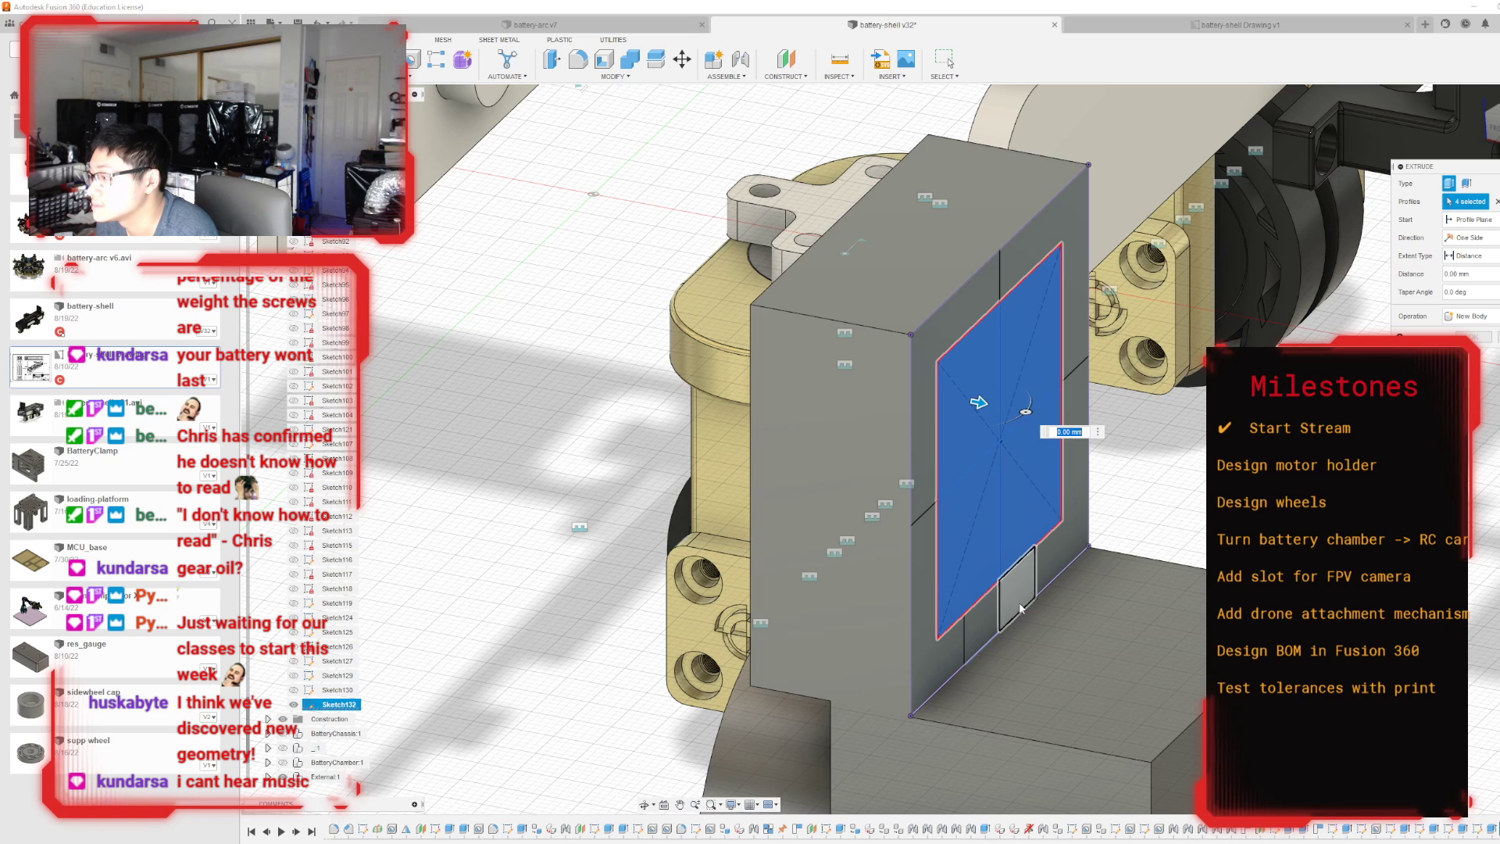
pyautogui.click(1016, 602)
pyautogui.click(987, 614)
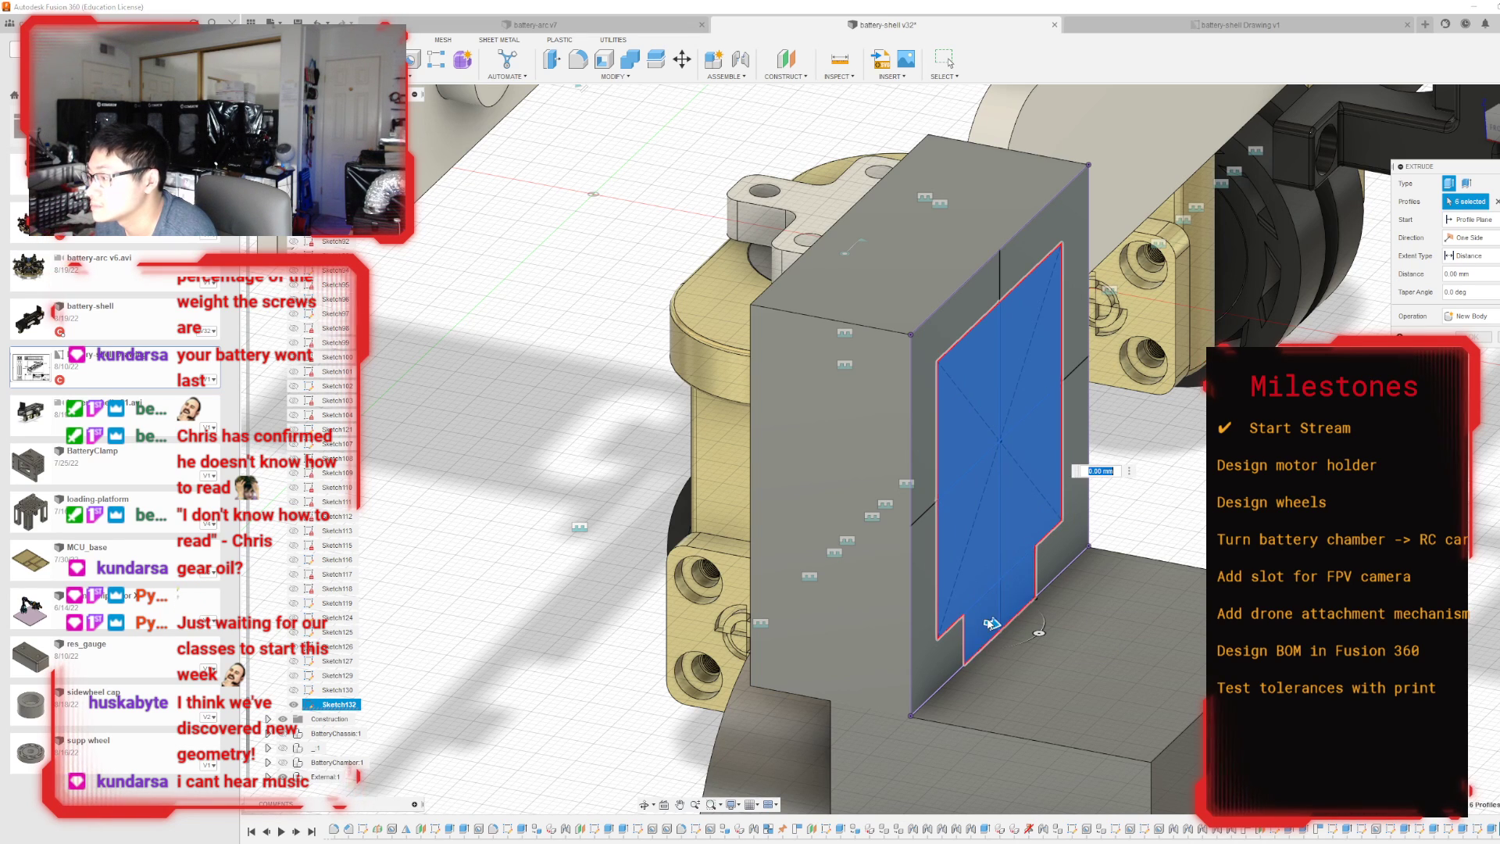
pyautogui.click(990, 624)
pyautogui.press('Escape')
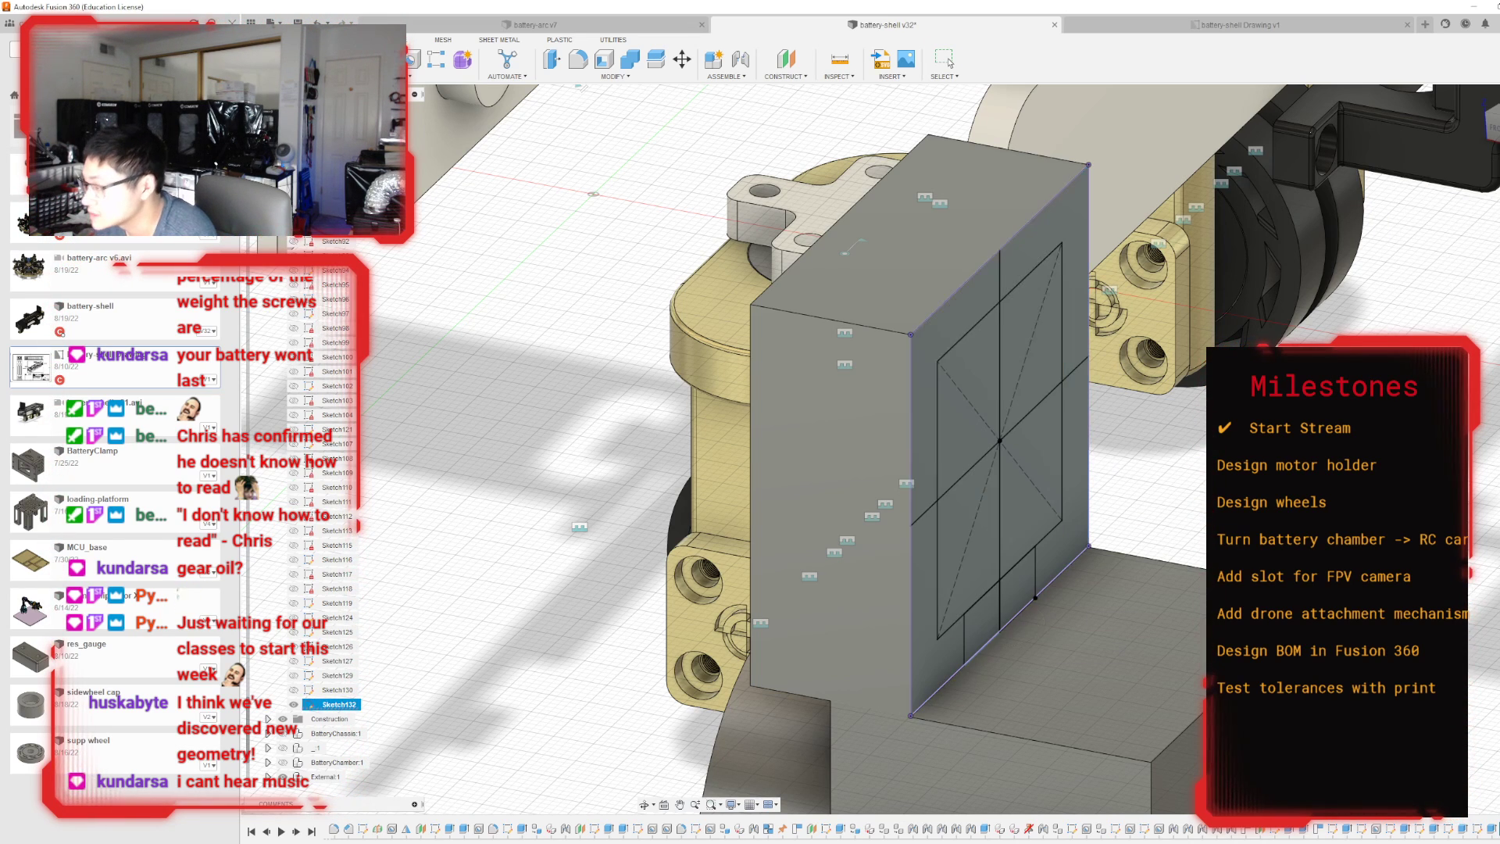
# Extrude the four square profiles and the two small rectangles below them as a -20 mm cut into the mounting plate.
pyautogui.click(359, 59)
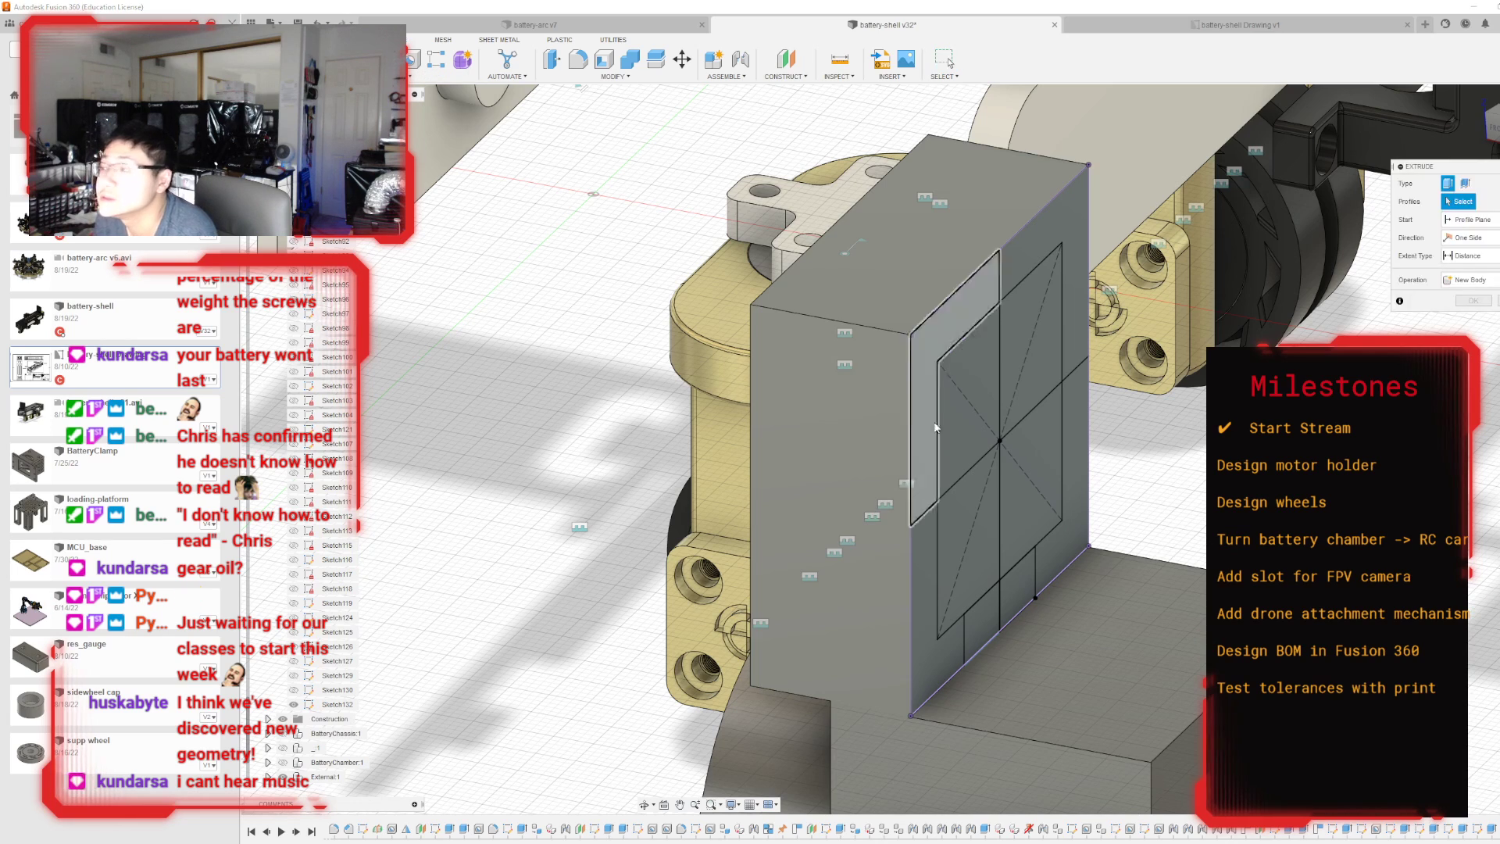
pyautogui.click(958, 511)
pyautogui.click(967, 437)
pyautogui.click(1024, 467)
pyautogui.click(1025, 392)
pyautogui.click(1017, 587)
pyautogui.click(982, 625)
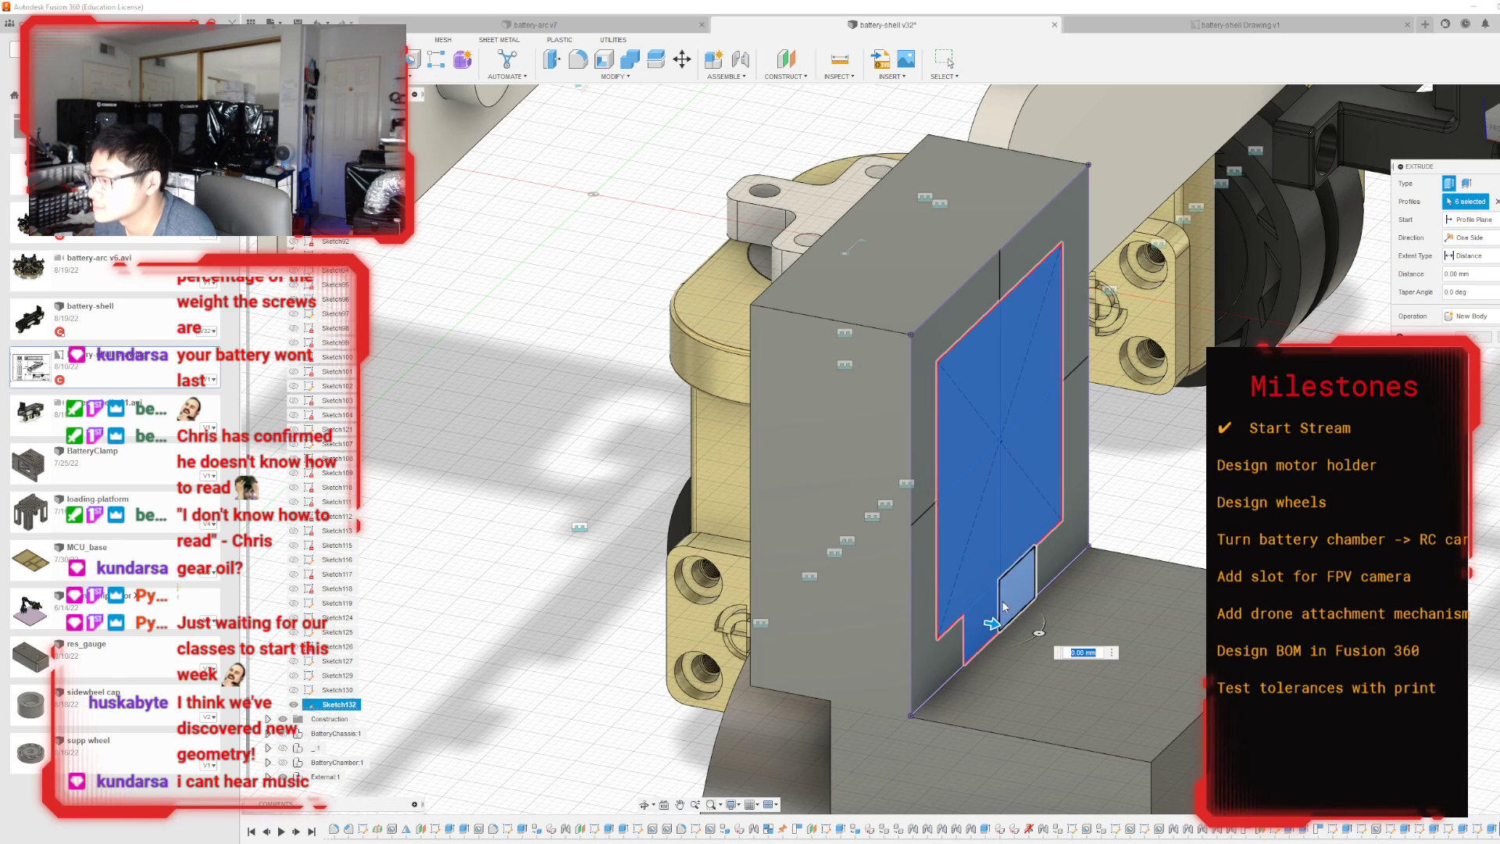
pyautogui.moveTo(992, 625); pyautogui.dragTo(802, 587)
pyautogui.keyDown('shift'); pyautogui.moveTo(966, 384); pyautogui.dragTo(1200, 359, button='middle'); pyautogui.keyUp('shift')
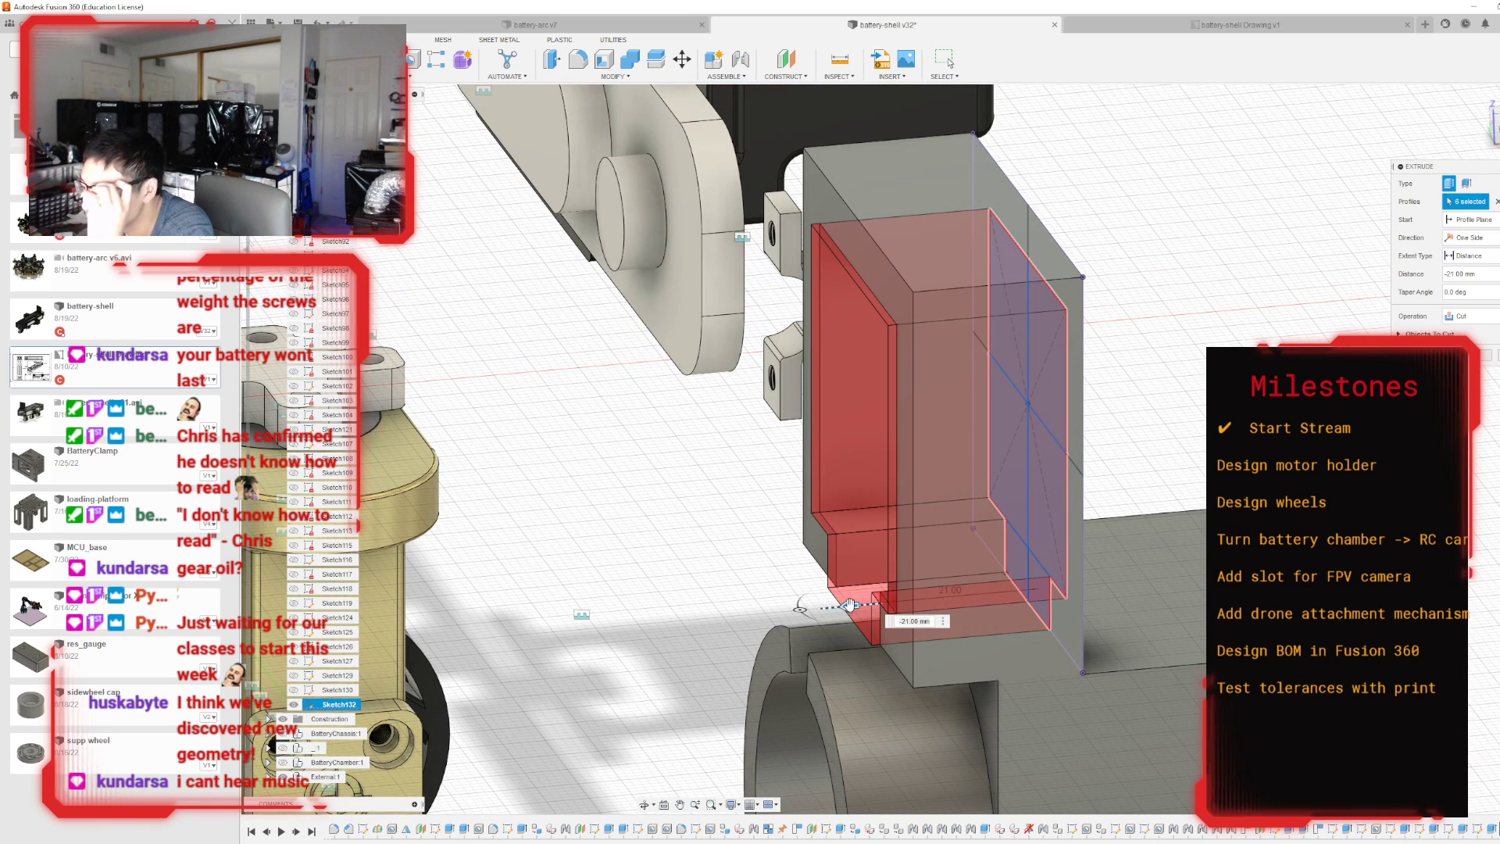
pyautogui.moveTo(849, 604); pyautogui.dragTo(858, 605)
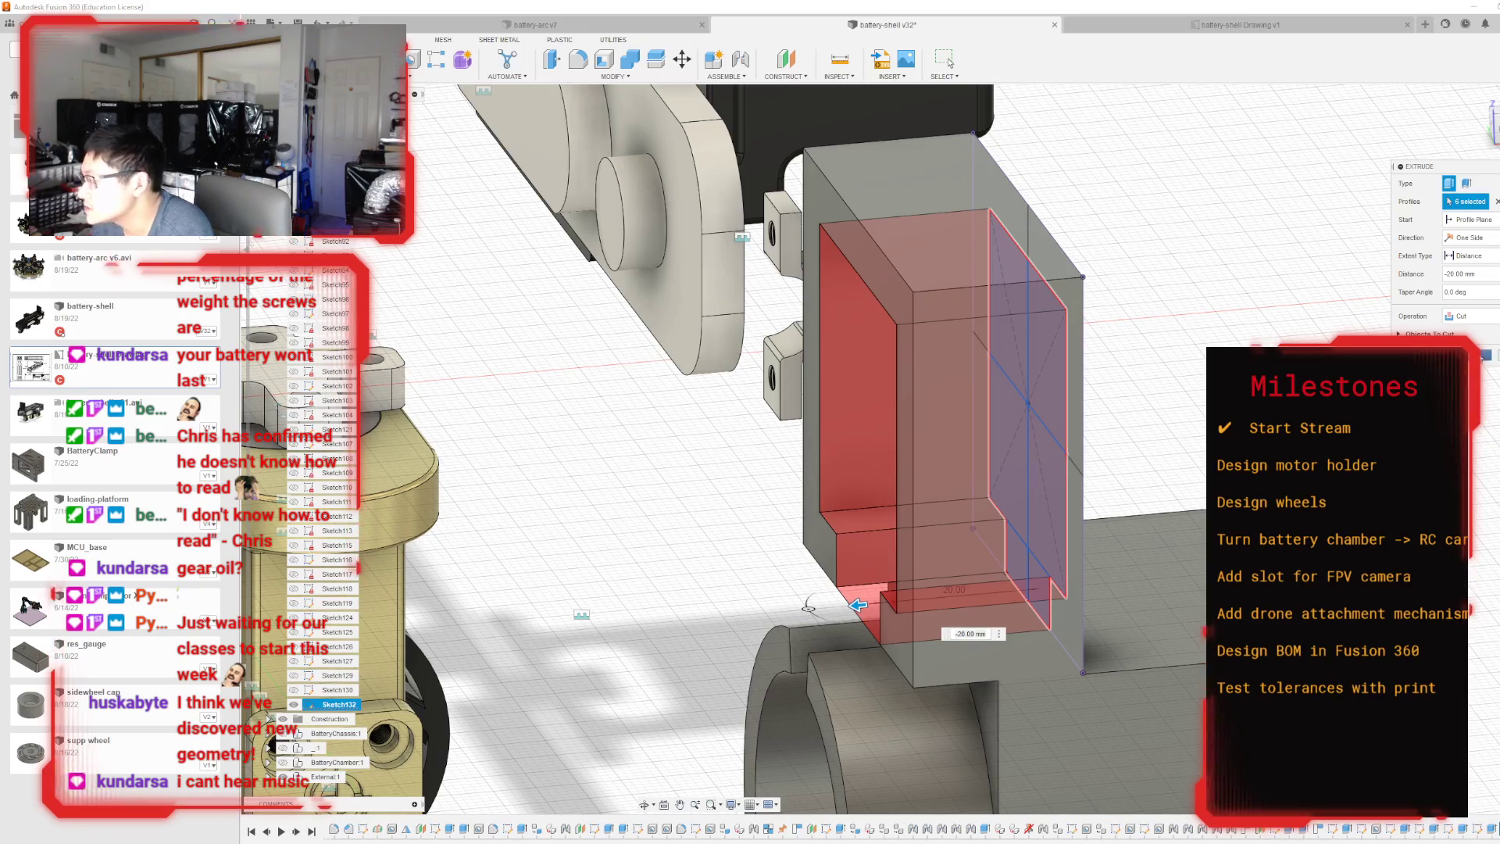
pyautogui.click(1481, 356)
# Reopen the plate's window cut and try adding the thin strip beside the notch along the plate's lower edge to its profiles.
pyautogui.moveTo(892, 449)
pyautogui.keyDown('shift'); pyautogui.mouseDown(button='middle')
pyautogui.moveTo(929, 426)
pyautogui.moveTo(949, 351)
pyautogui.moveTo(1070, 344)
pyautogui.moveTo(1082, 375)
pyautogui.moveTo(969, 418)
pyautogui.moveTo(828, 425)
pyautogui.moveTo(648, 383)
pyautogui.mouseUp(button='middle'); pyautogui.keyUp('shift')
pyautogui.moveTo(1488, 450)
pyautogui.keyDown('shift'); pyautogui.mouseDown(button='middle')
pyautogui.moveTo(1445, 539)
pyautogui.moveTo(1475, 467)
pyautogui.mouseUp(button='middle'); pyautogui.keyUp('shift')
pyautogui.doubleClick(1491, 829)
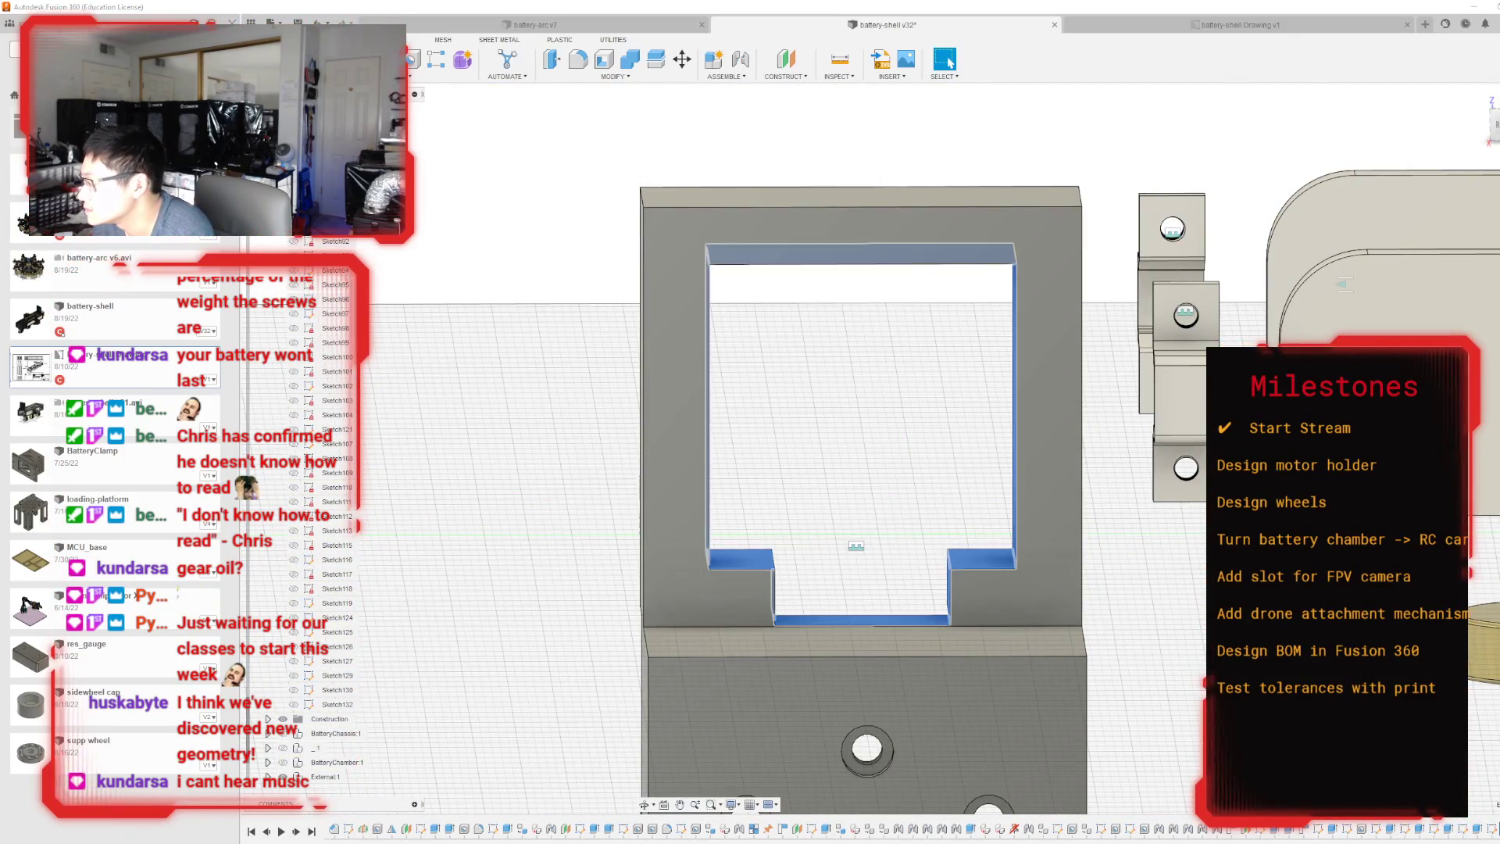
pyautogui.scroll(3, 910, 634)
pyautogui.scroll(4, 910, 634)
pyautogui.click(738, 583)
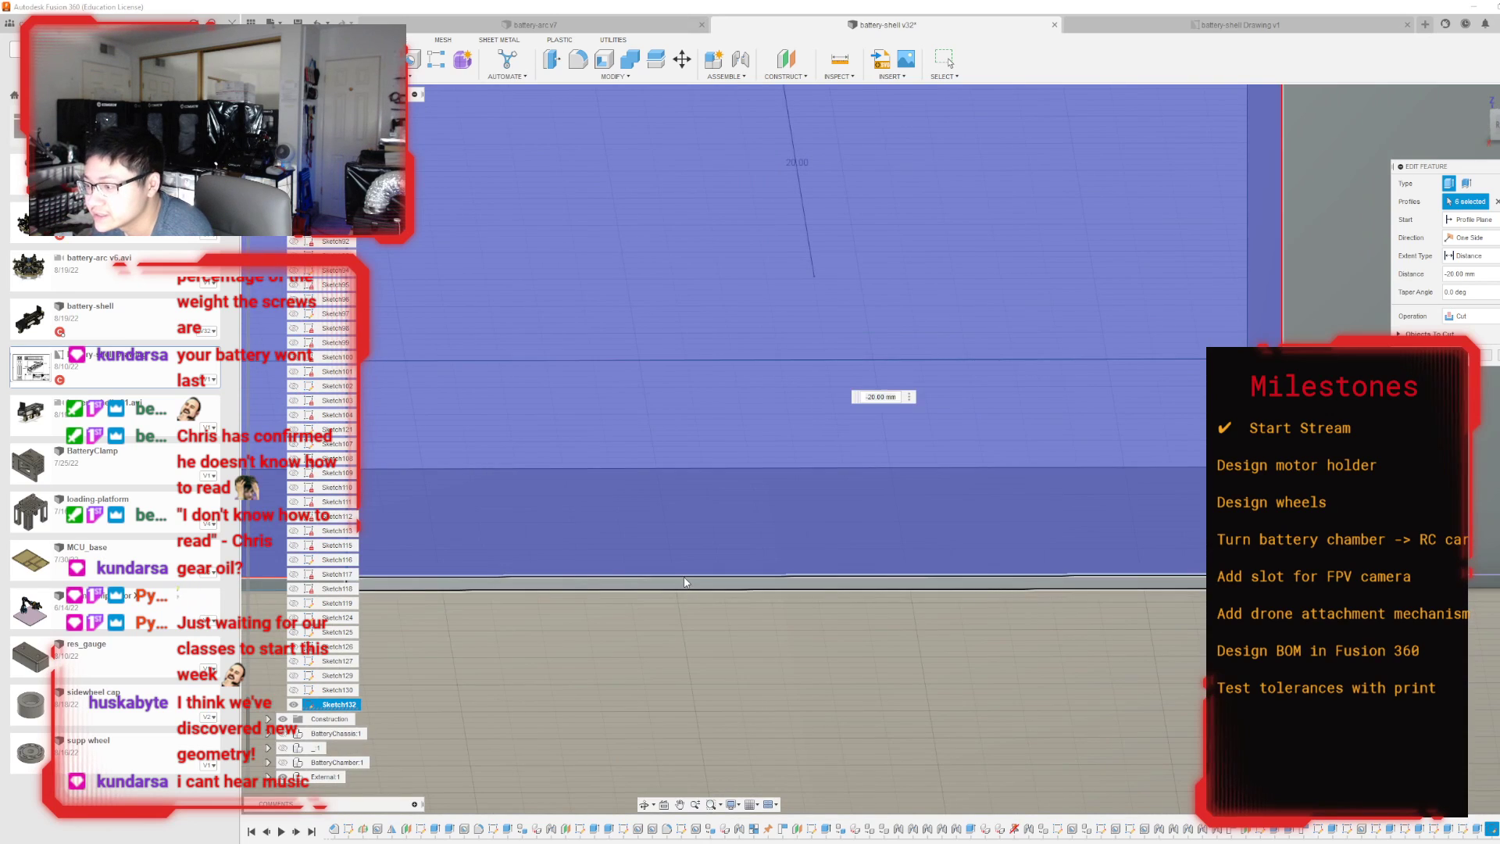
pyautogui.scroll(-2, 917, 612)
pyautogui.click(574, 596)
pyautogui.click(573, 600)
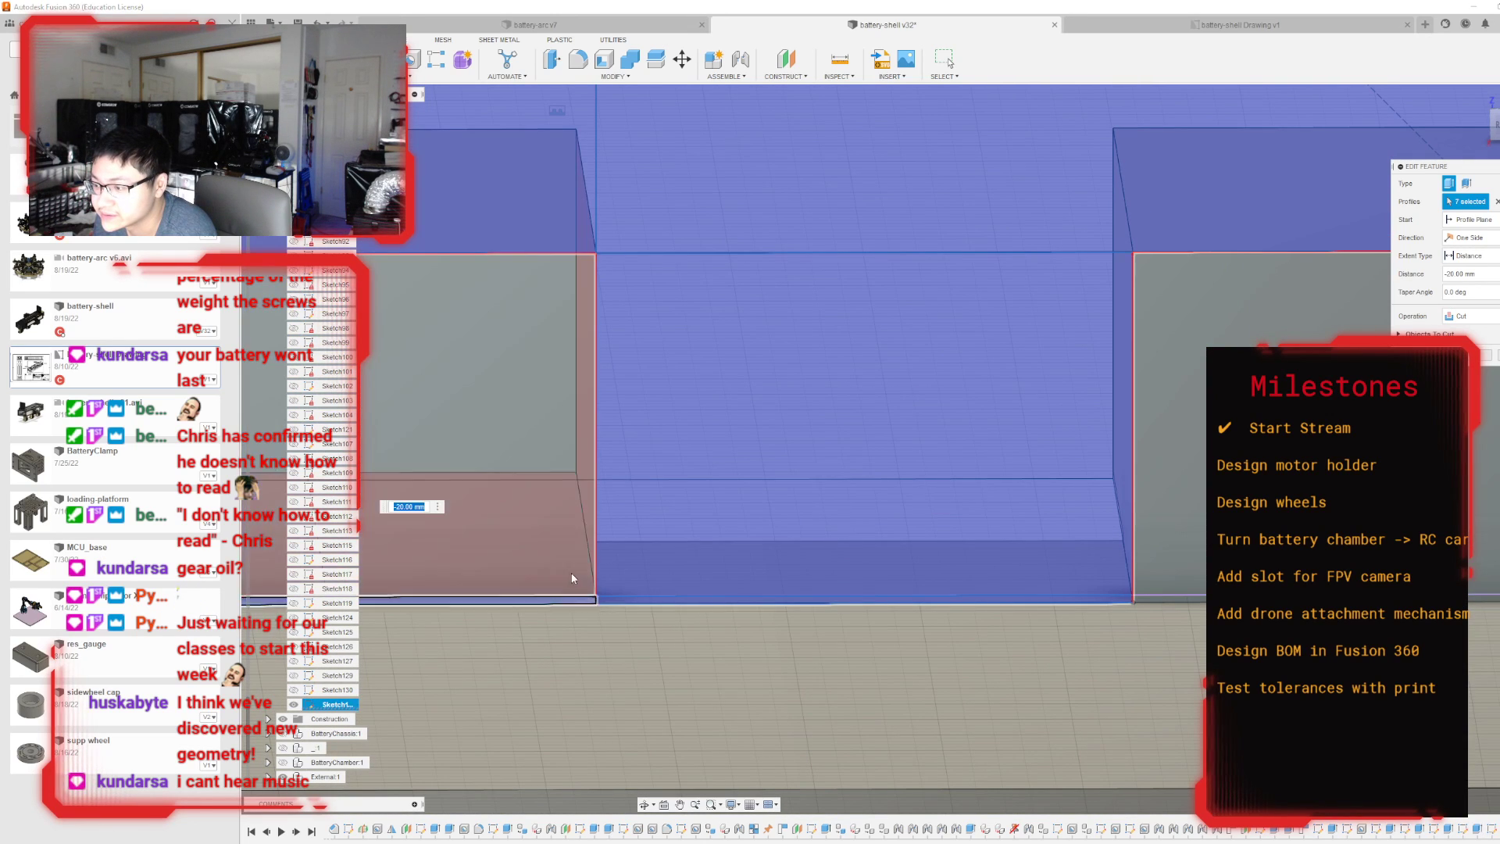
pyautogui.click(571, 574)
pyautogui.scroll(-2, 1022, 542)
pyautogui.click(1490, 358)
pyautogui.scroll(-5, 1426, 421)
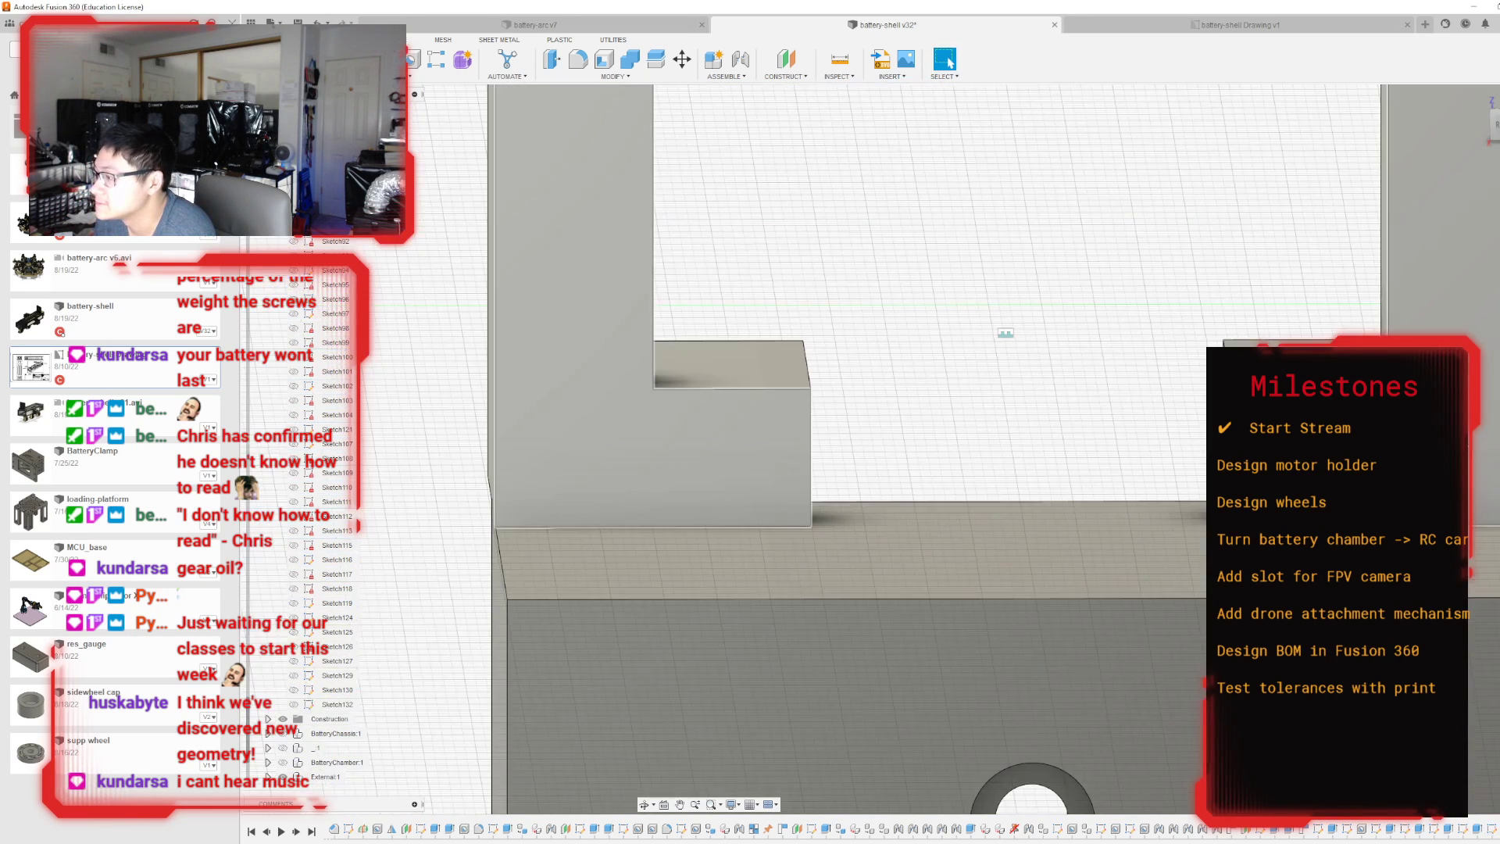
# Try to connect the underside of the plate's foot to the ring's outer surface with Automated Modeling as a new body.
pyautogui.moveTo(1328, 438)
pyautogui.keyDown('shift'); pyautogui.mouseDown(button='middle')
pyautogui.moveTo(1452, 390)
pyautogui.moveTo(1486, 293)
pyautogui.mouseUp(button='middle'); pyautogui.keyUp('shift')
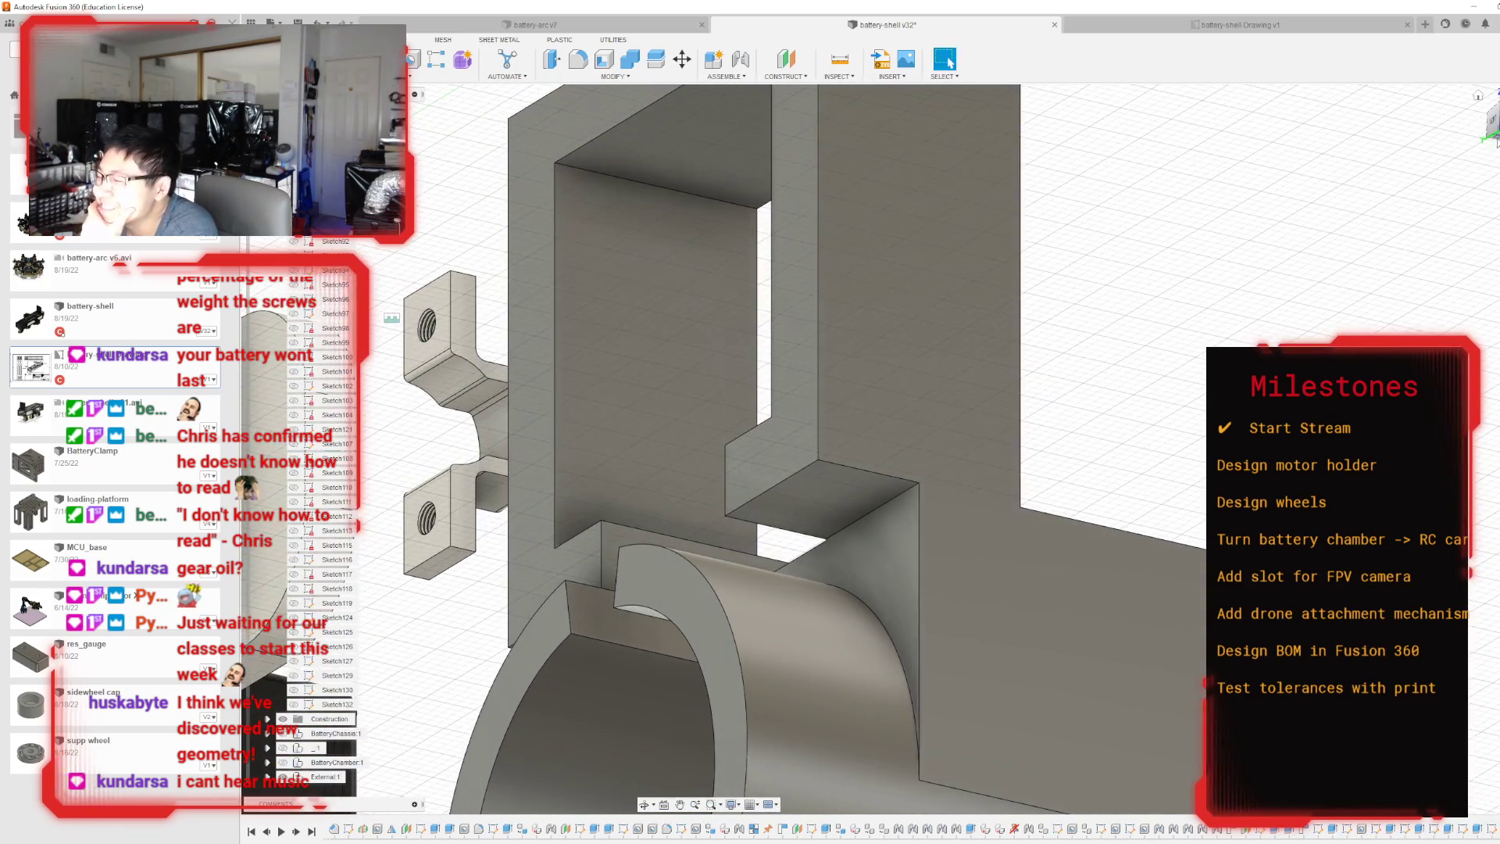
pyautogui.click(507, 59)
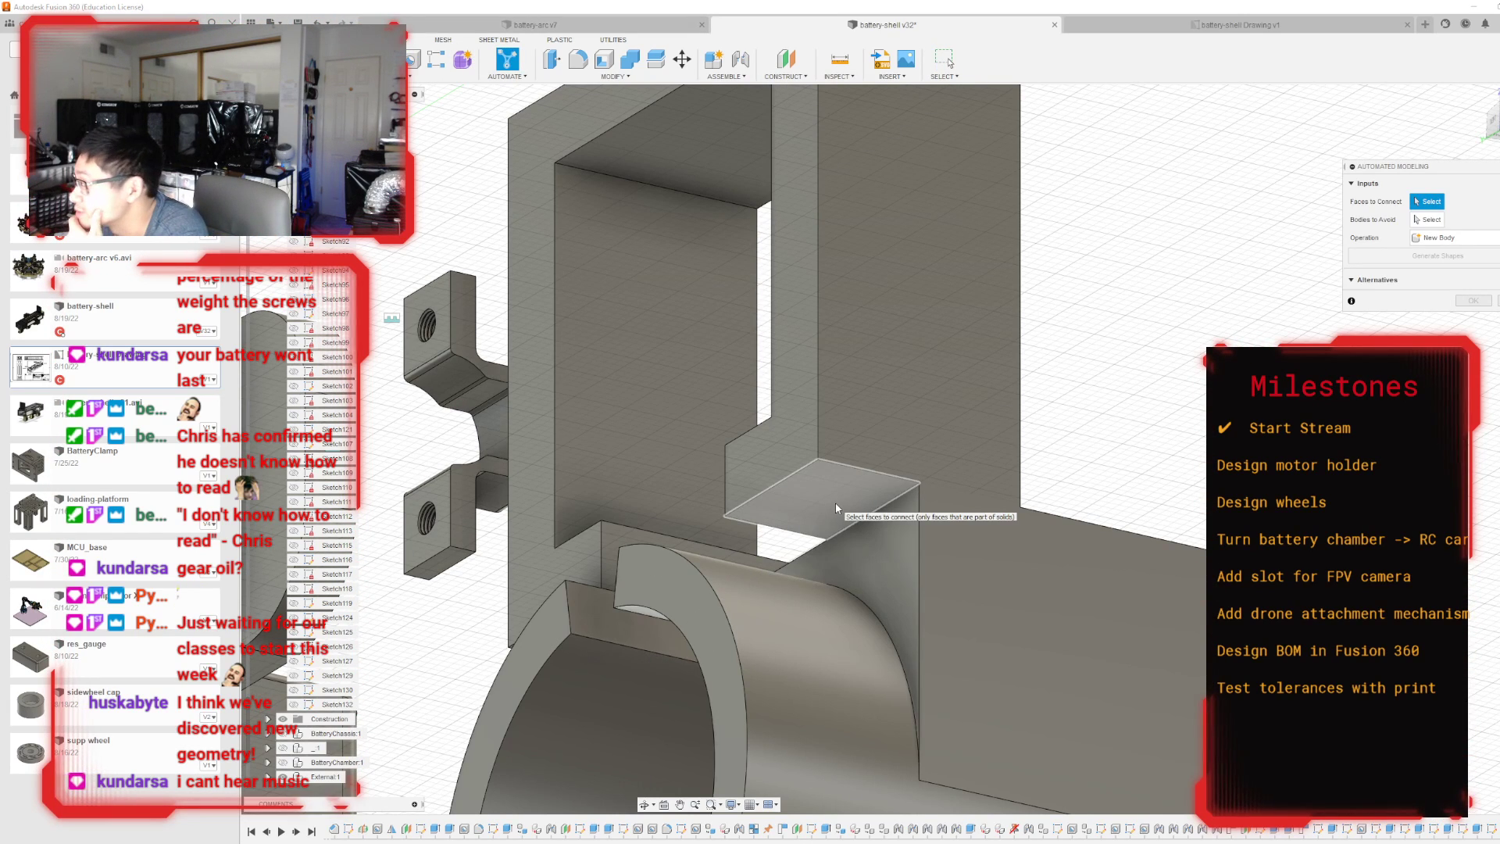
pyautogui.click(836, 503)
pyautogui.click(791, 616)
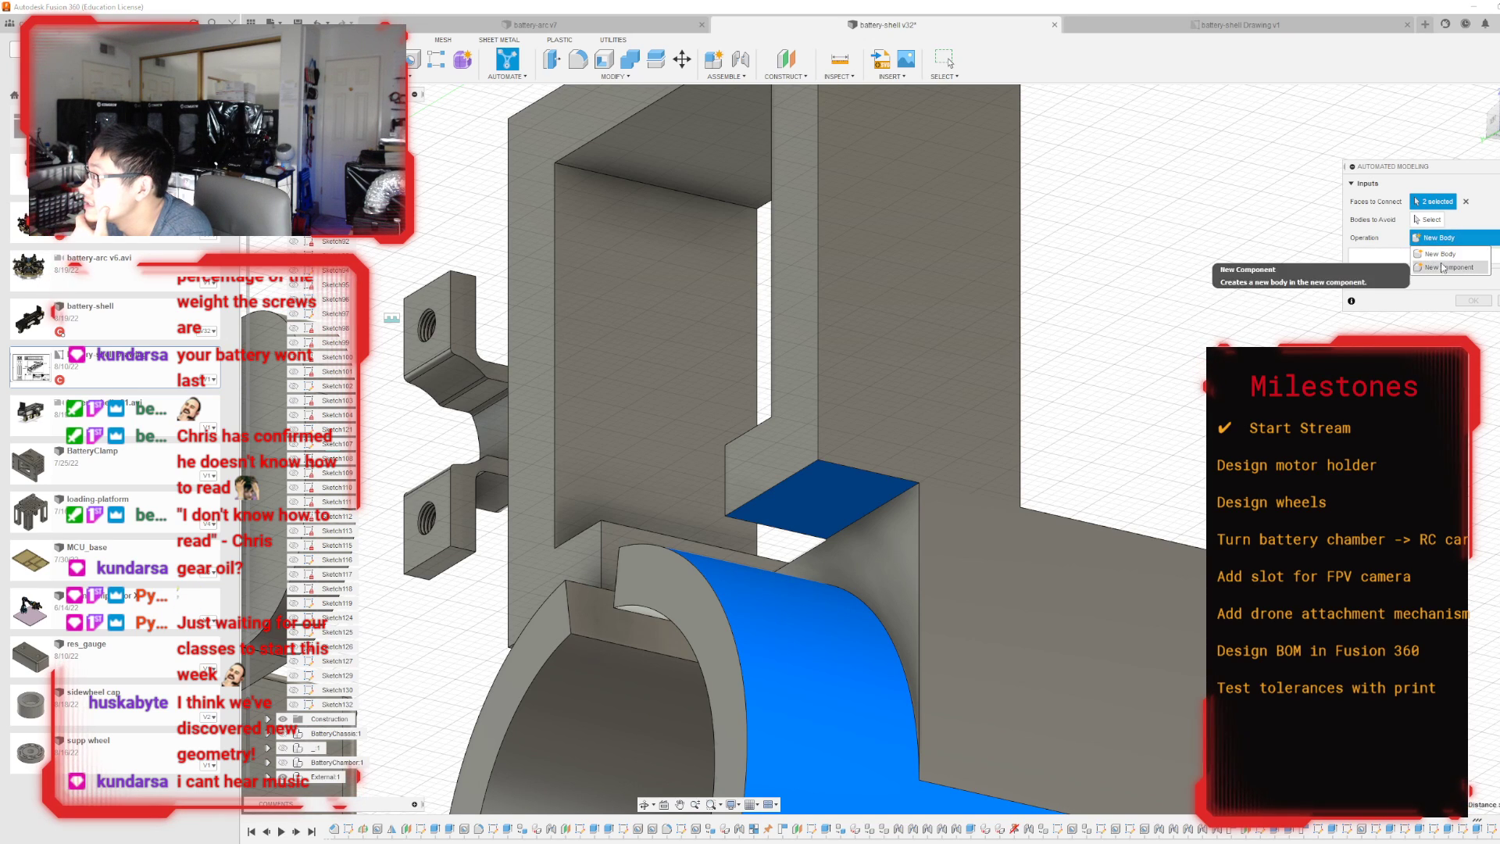
pyautogui.click(1429, 260)
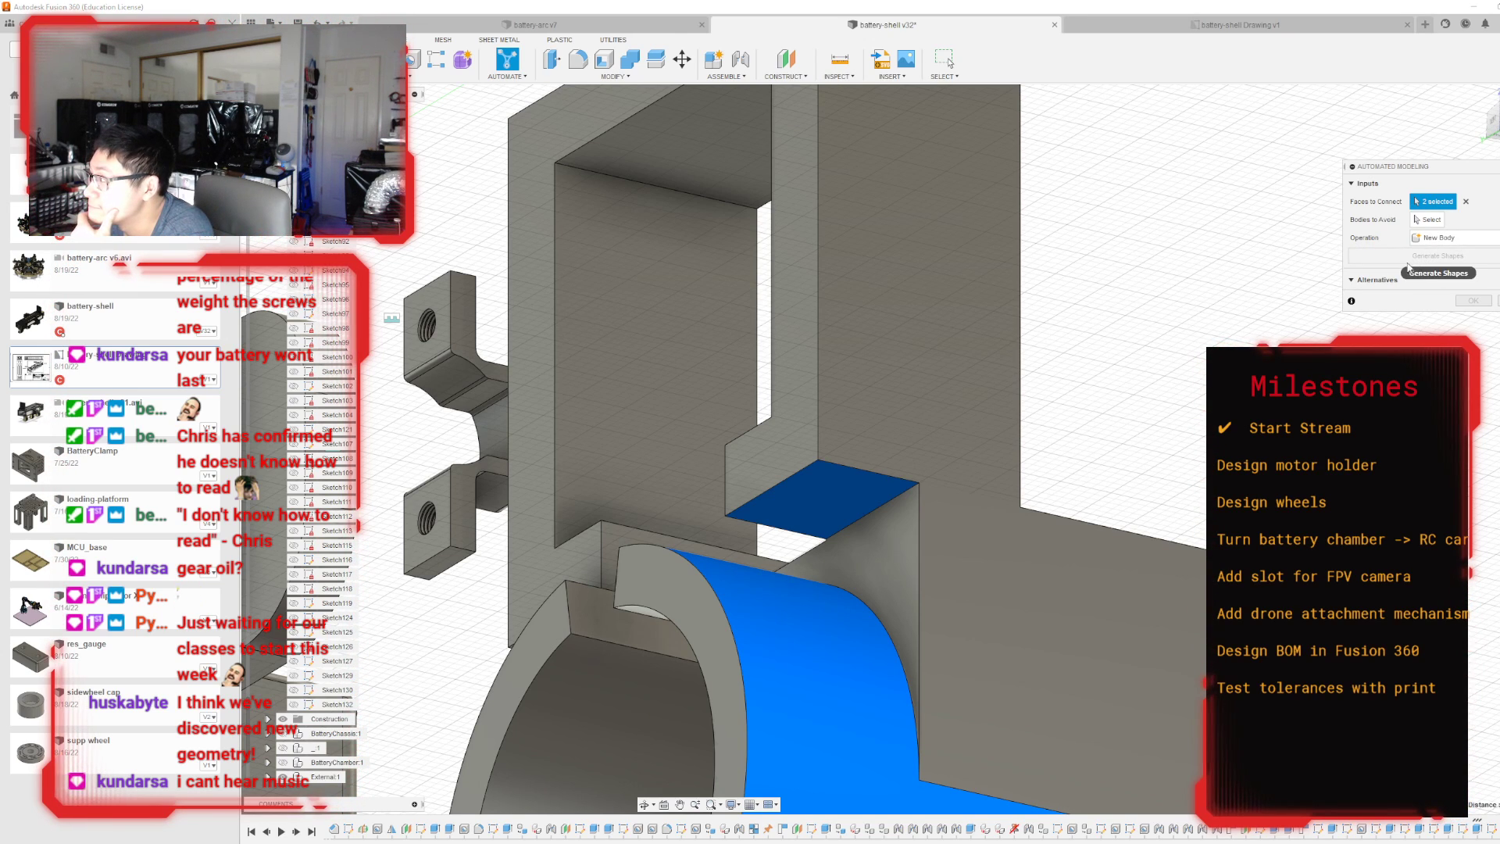
pyautogui.scroll(-5, 984, 611)
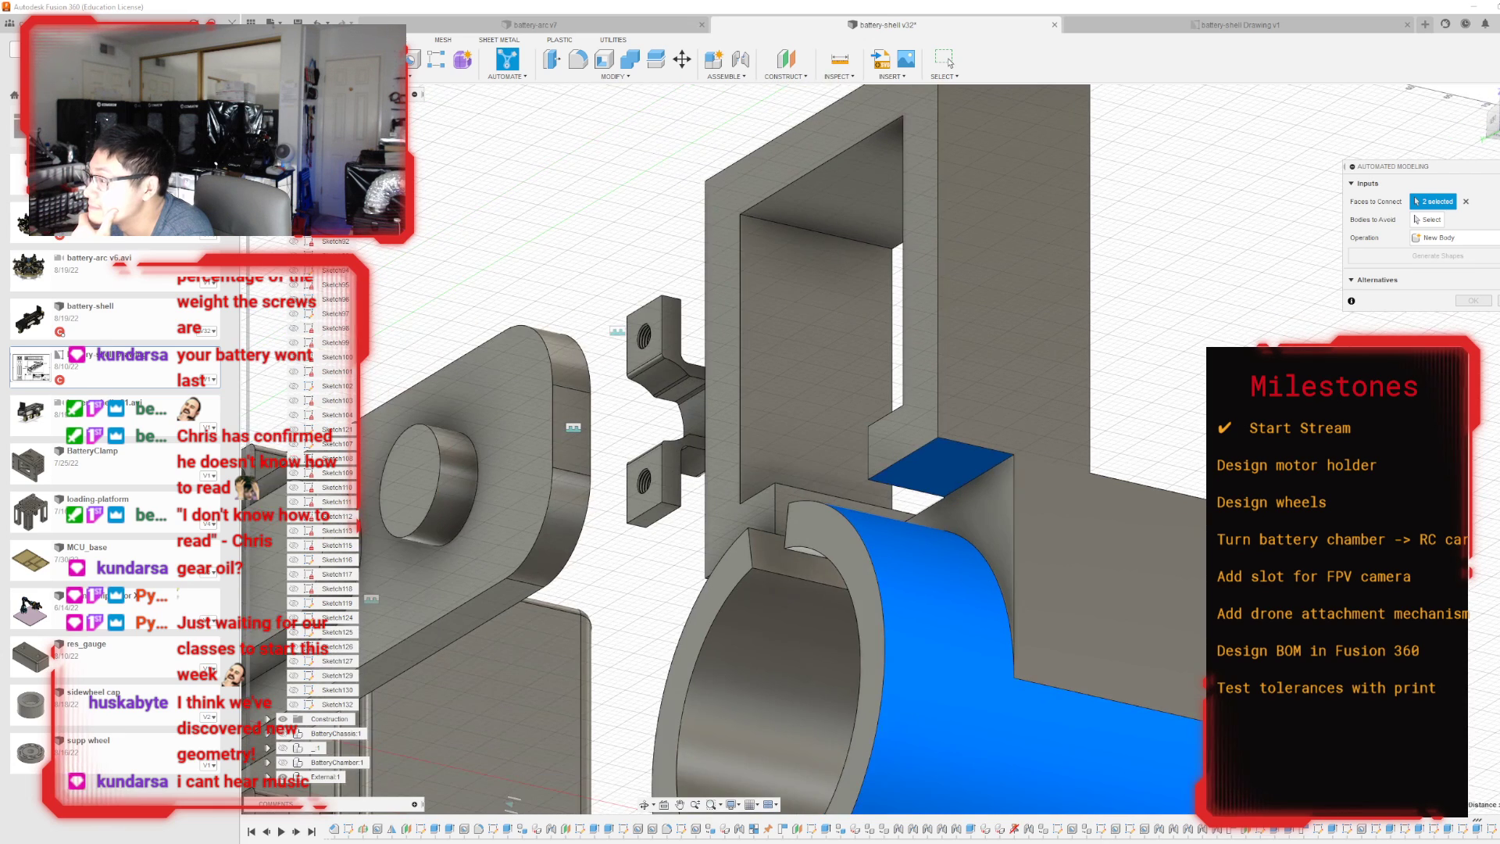
pyautogui.click(984, 612)
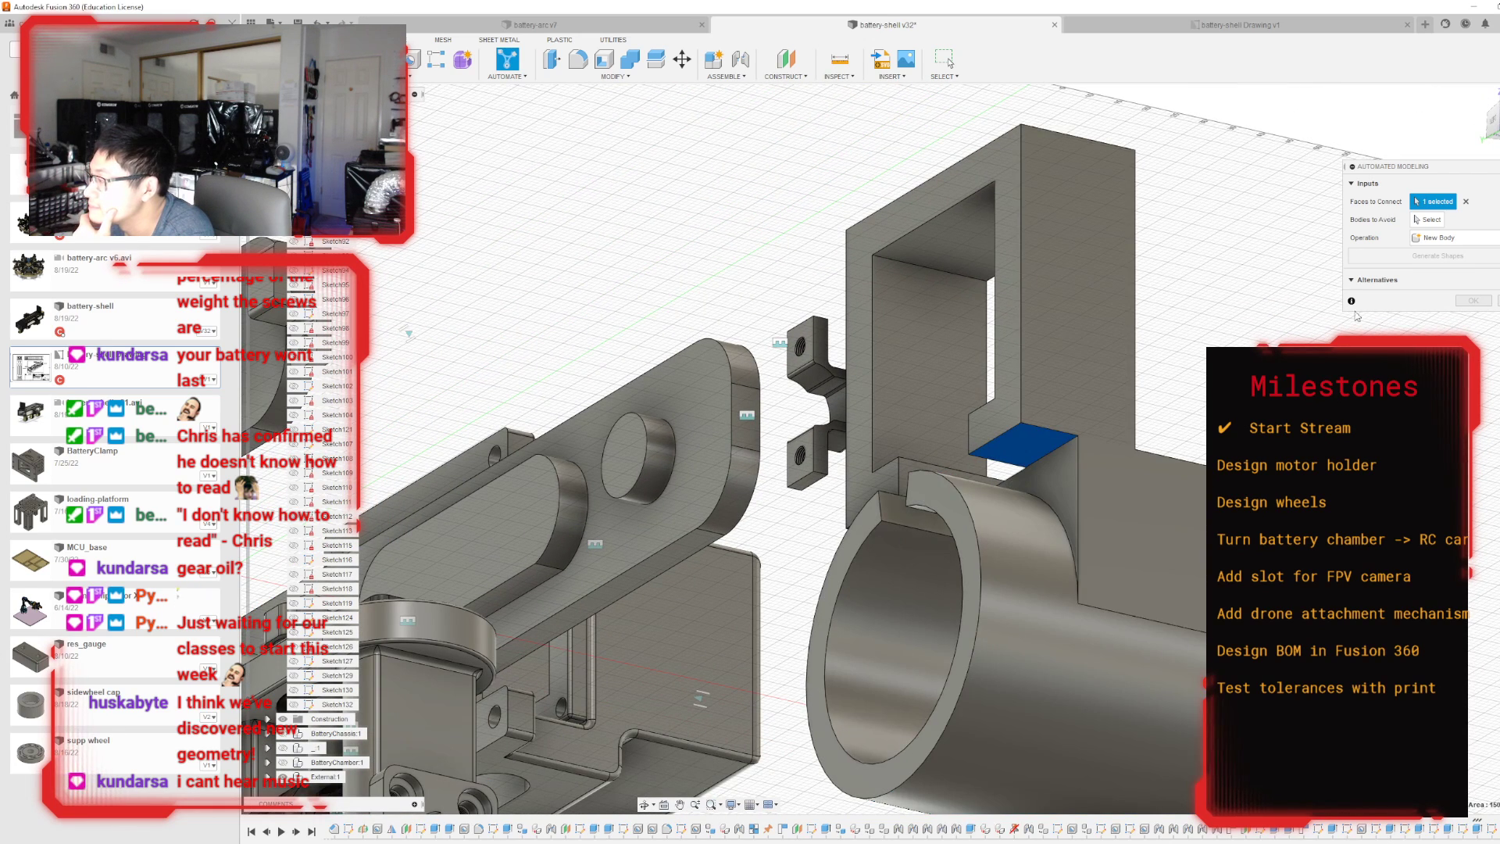
pyautogui.click(991, 556)
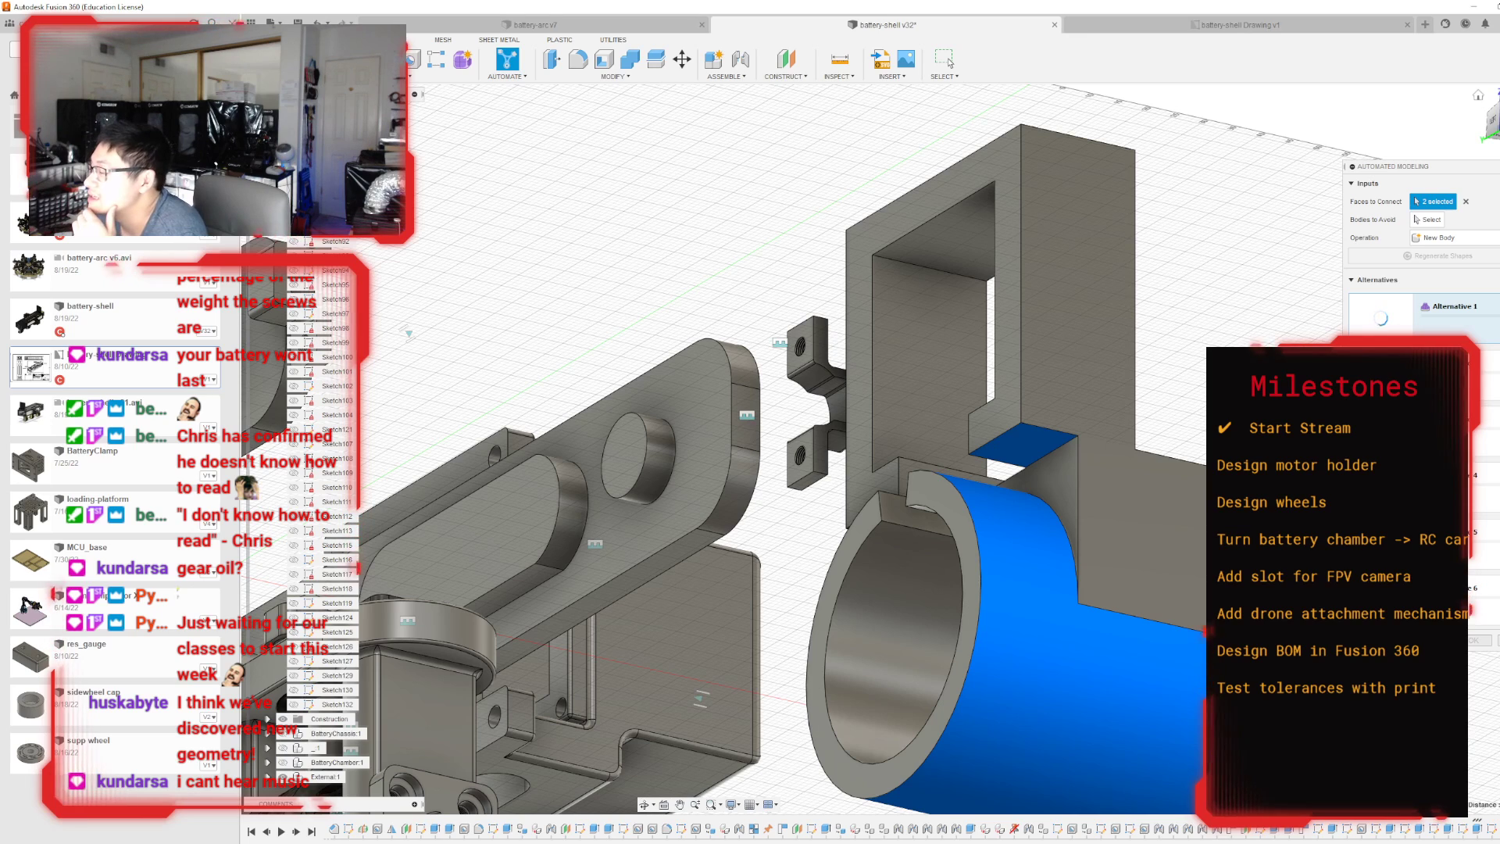
pyautogui.click(1498, 640)
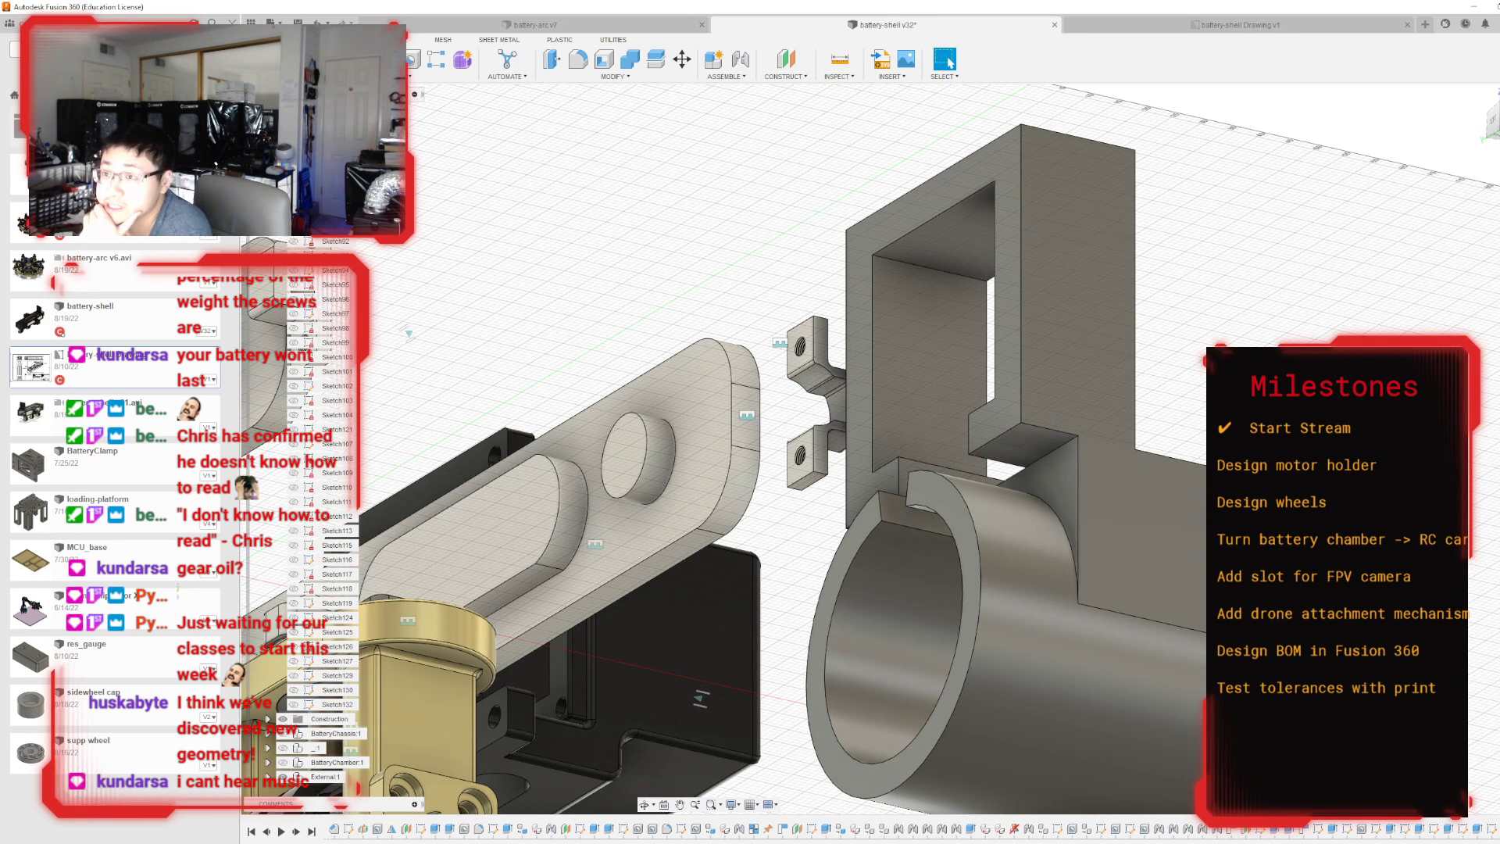
# Try to extrude the undersides of the plate's two feet by 4 mm, using the ring's outer surface as the start object.
pyautogui.press('e')
pyautogui.keyDown('shift'); pyautogui.moveTo(562, 531); pyautogui.dragTo(701, 472, button='middle'); pyautogui.keyUp('shift')
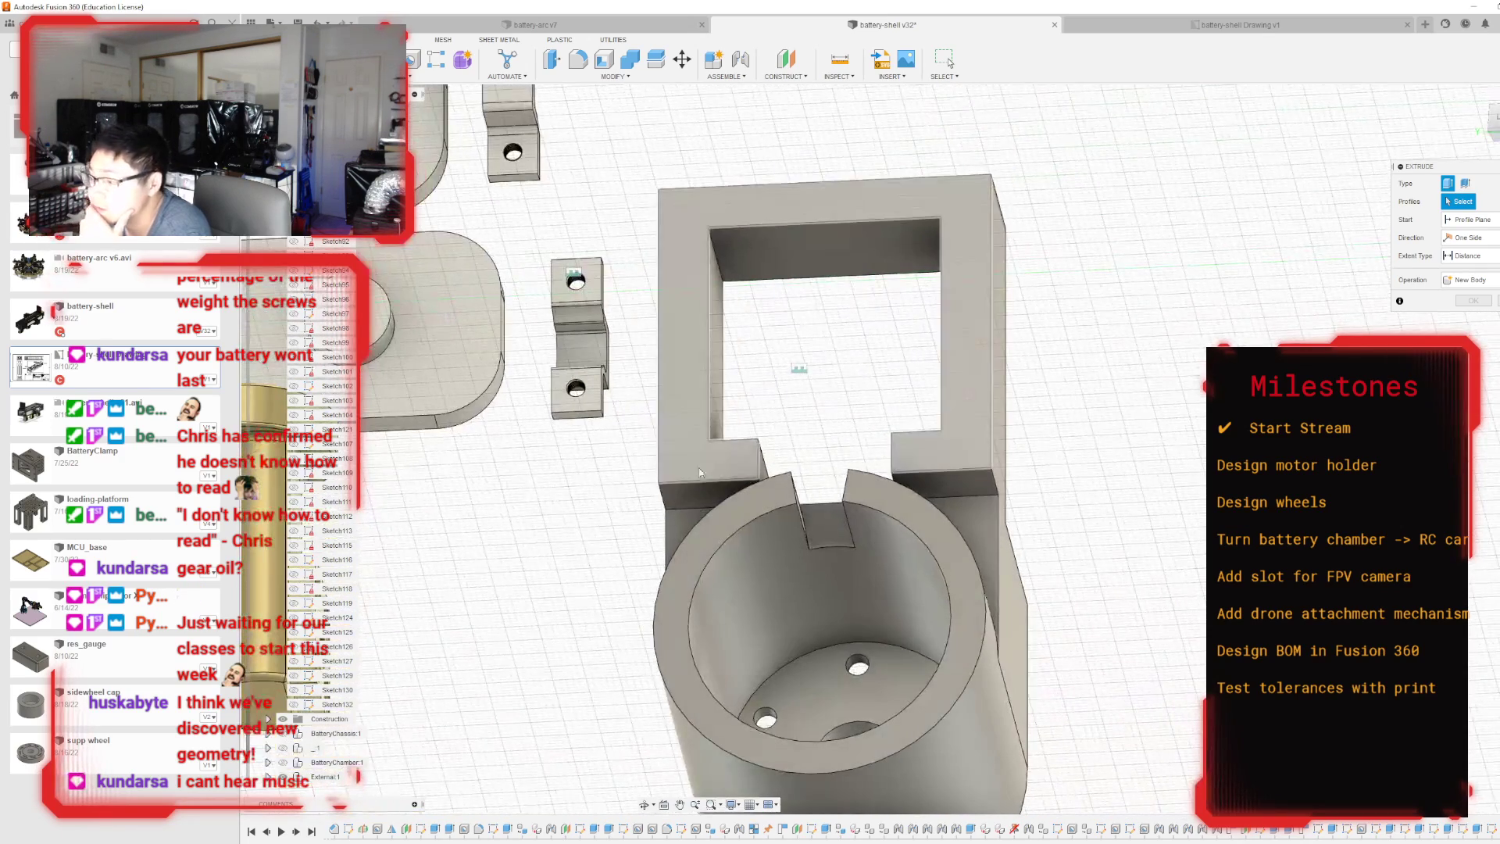
pyautogui.click(707, 493)
pyautogui.click(938, 482)
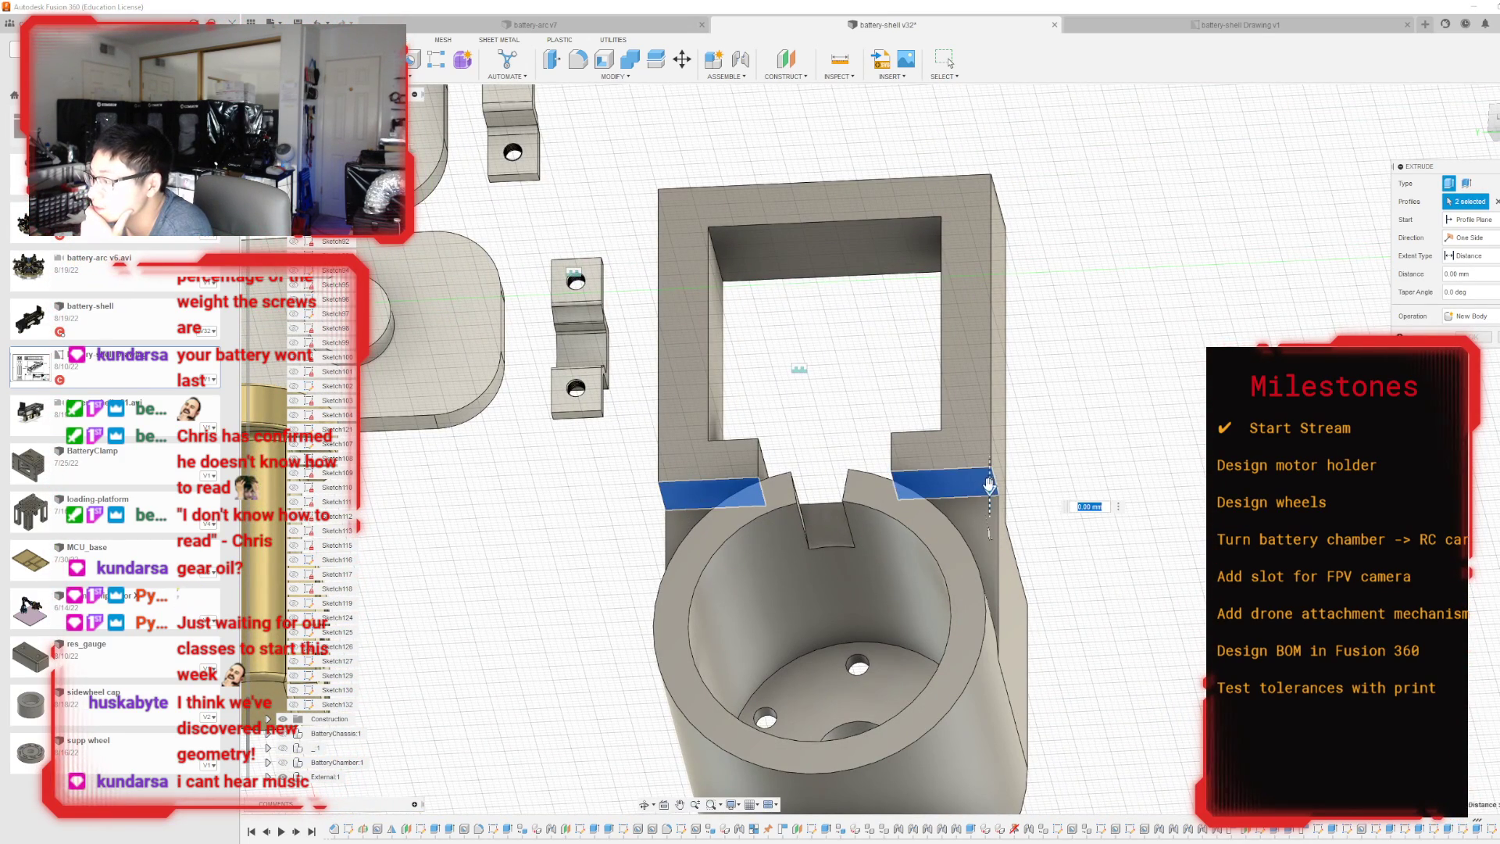
pyautogui.moveTo(989, 484); pyautogui.dragTo(989, 517)
pyautogui.keyDown('shift'); pyautogui.moveTo(989, 517); pyautogui.dragTo(1032, 532, button='middle'); pyautogui.keyUp('shift')
pyautogui.click(1480, 220)
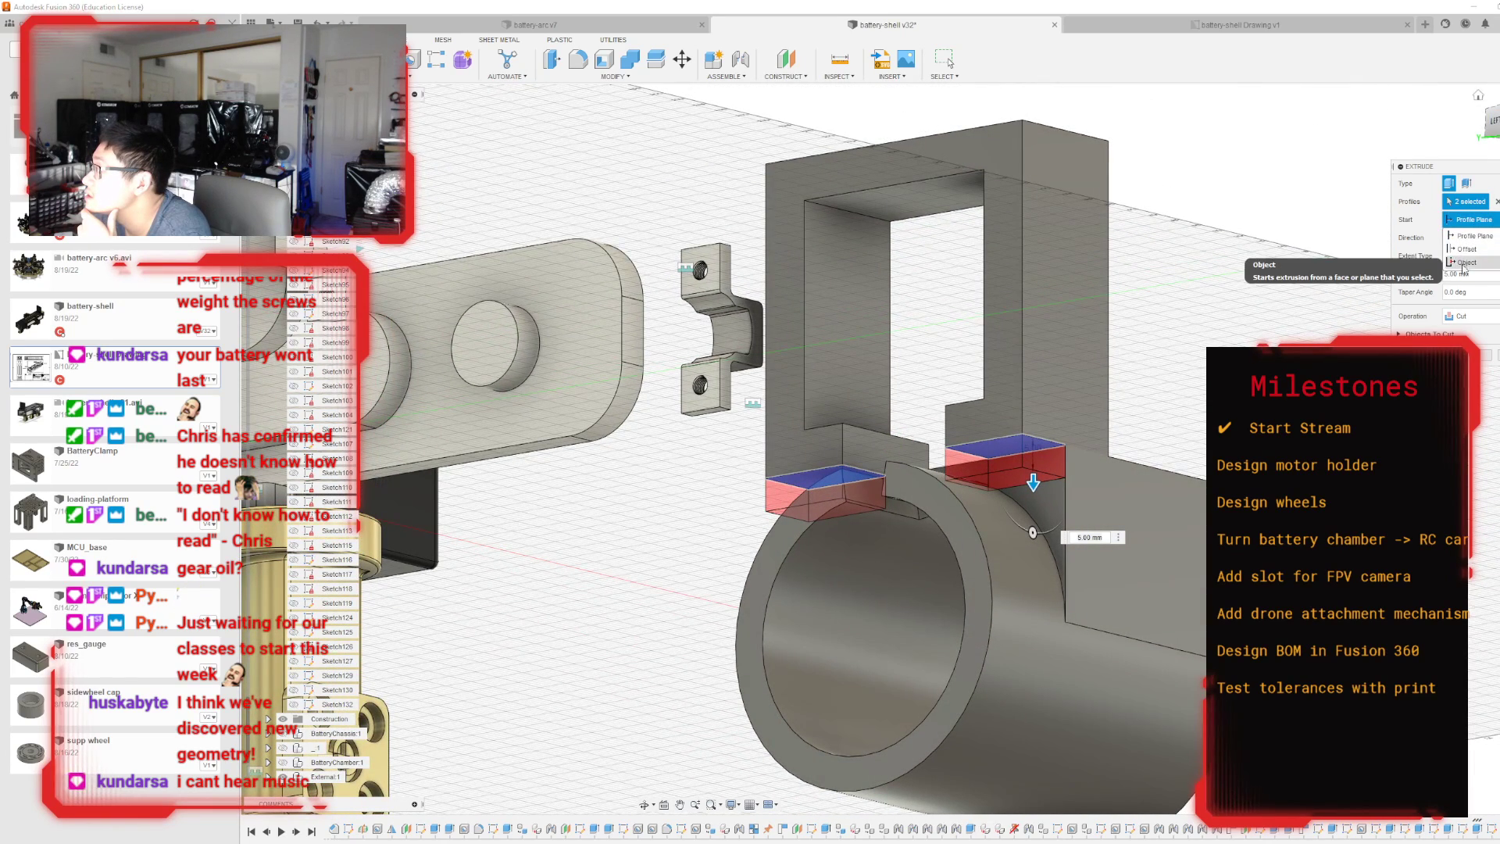
pyautogui.click(1463, 264)
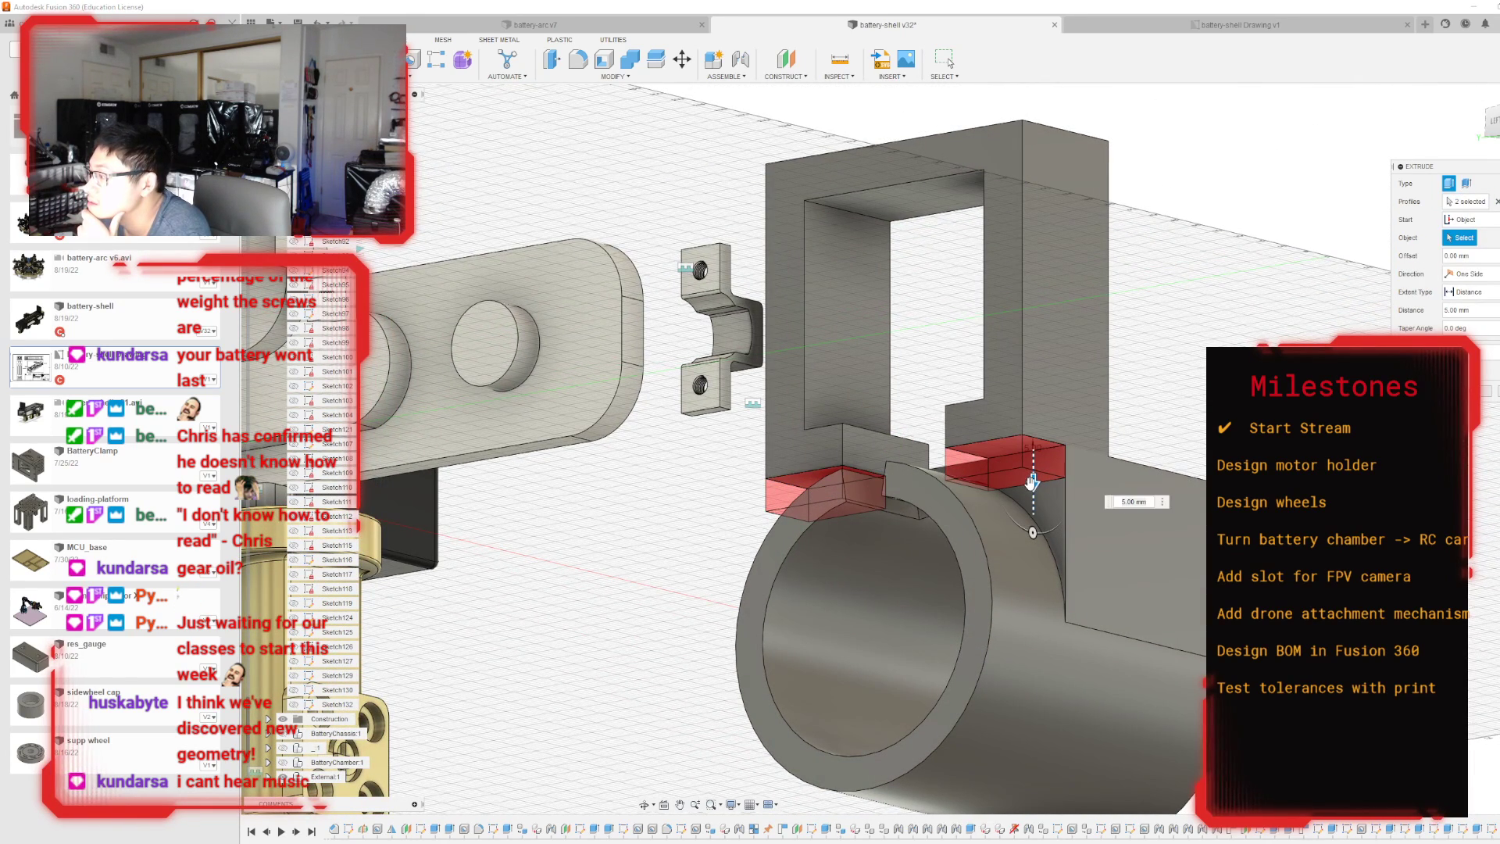
pyautogui.moveTo(1031, 484); pyautogui.dragTo(1031, 475)
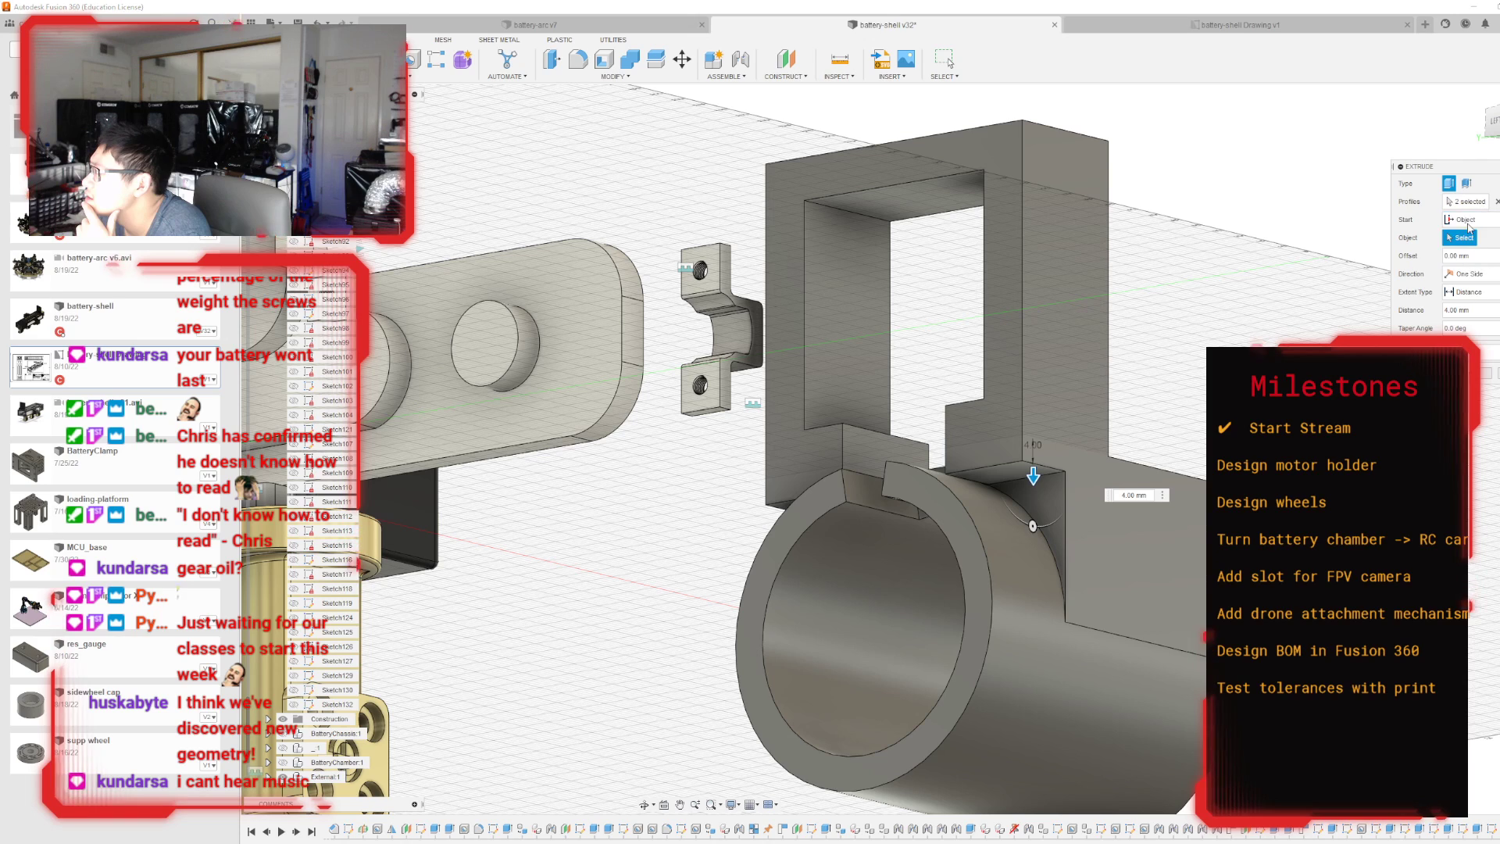
pyautogui.click(1005, 563)
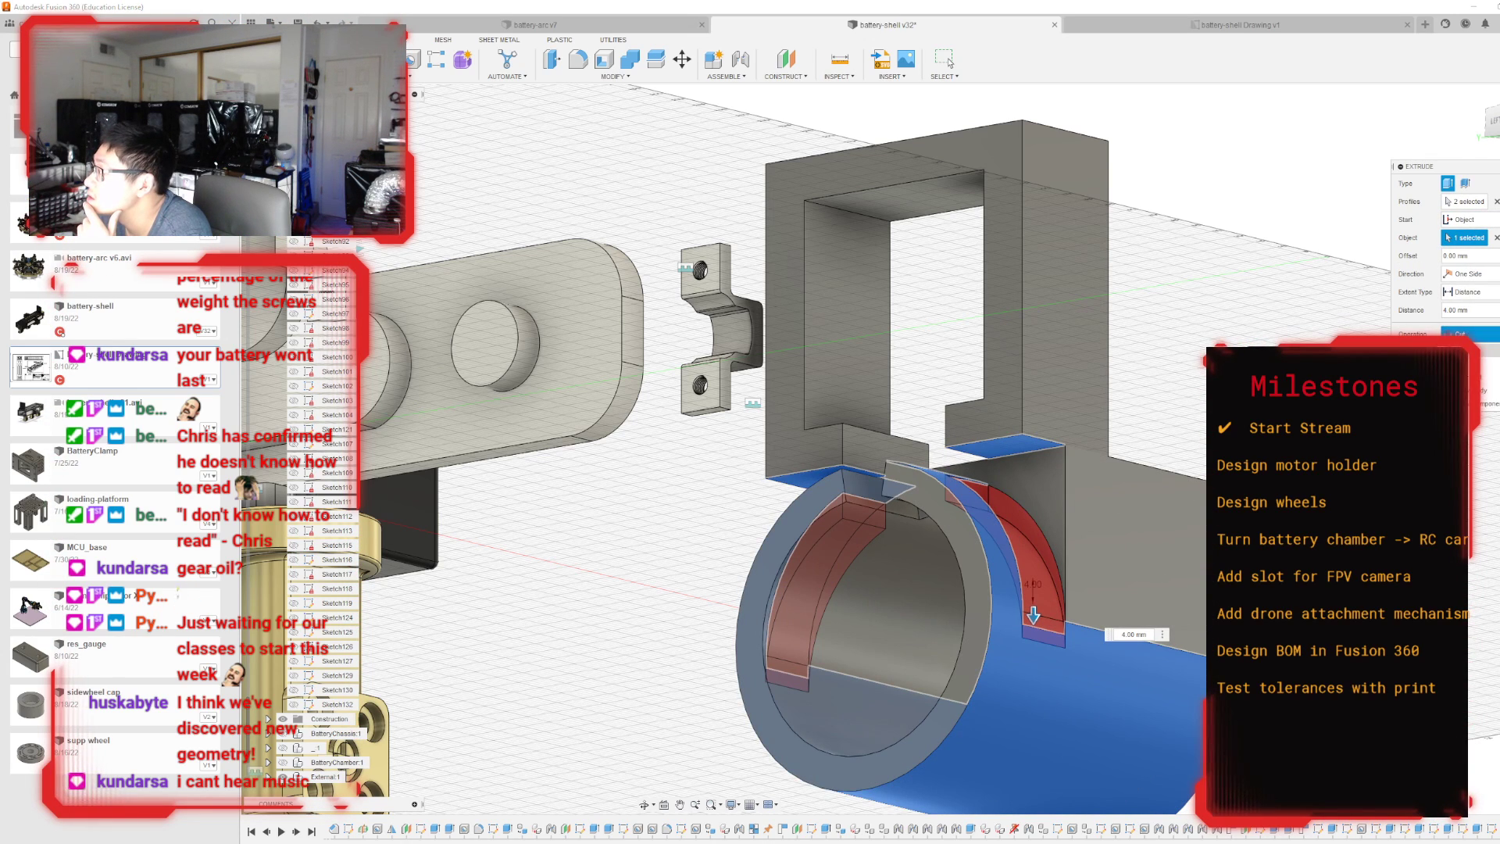
pyautogui.click(1462, 350)
pyautogui.click(1485, 355)
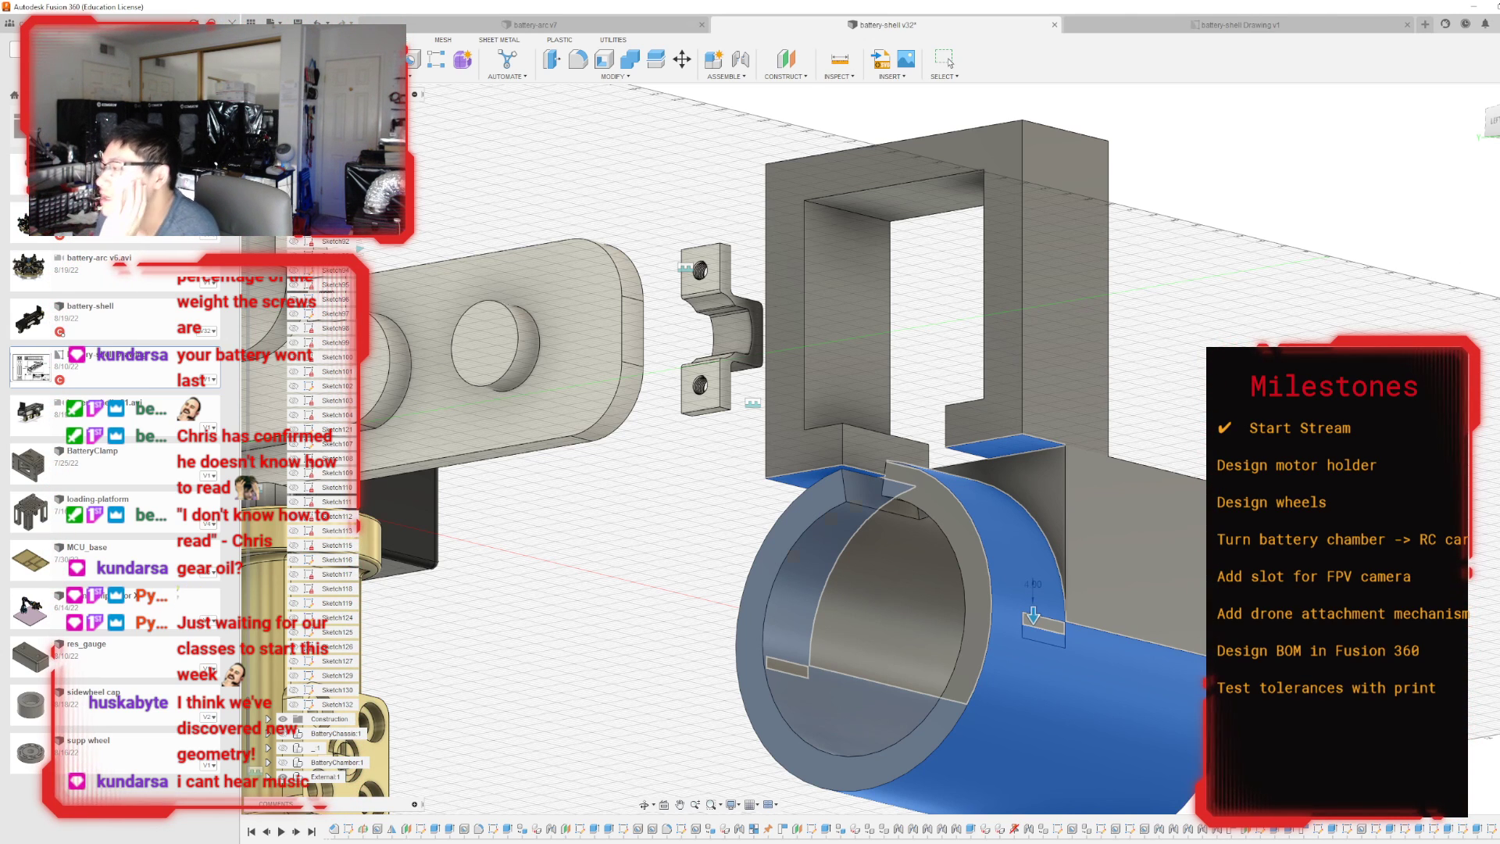
# Extrude the recessed block face above the ring outward as a join until it is flush with the mounting plate's front face.
pyautogui.moveTo(892, 449)
pyautogui.keyDown('shift'); pyautogui.mouseDown(button='middle')
pyautogui.moveTo(1124, 516)
pyautogui.moveTo(882, 457)
pyautogui.moveTo(1008, 480)
pyautogui.mouseUp(button='middle'); pyautogui.keyUp('shift')
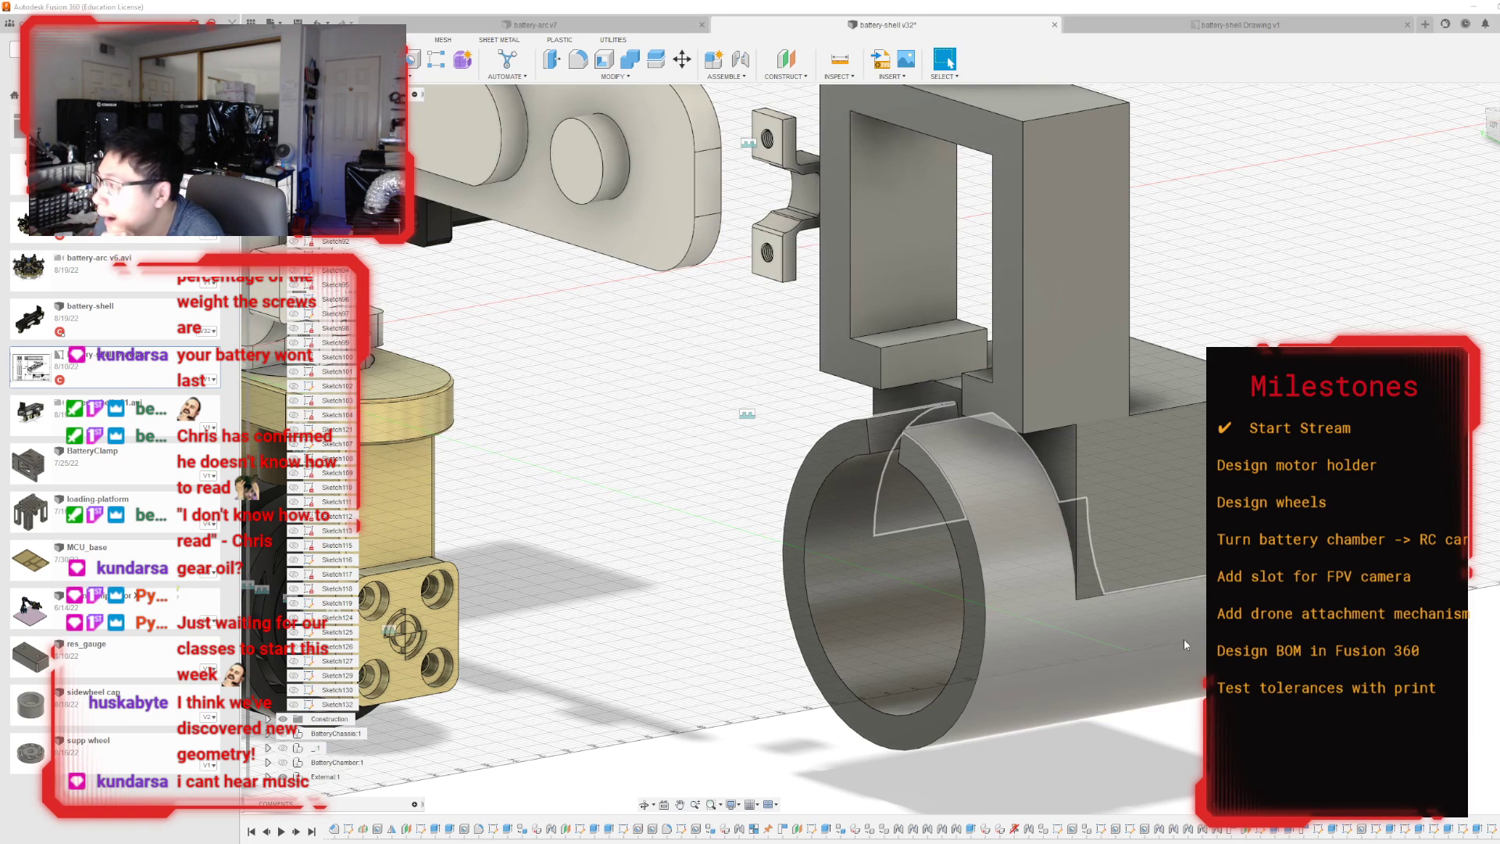
pyautogui.keyDown('shift'); pyautogui.moveTo(892, 449); pyautogui.dragTo(835, 432, button='middle'); pyautogui.keyUp('shift')
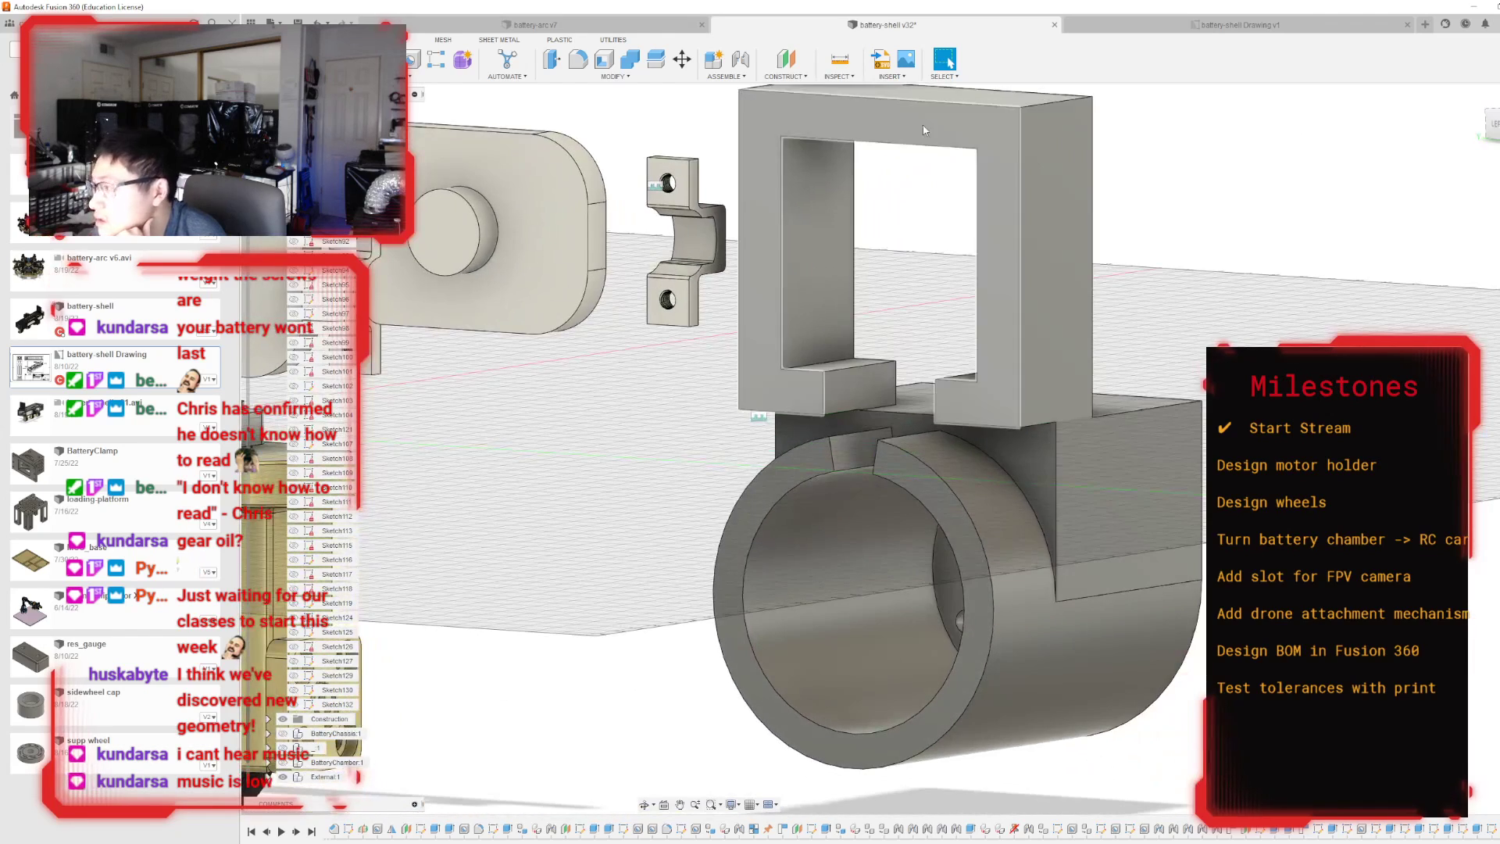
pyautogui.press('e')
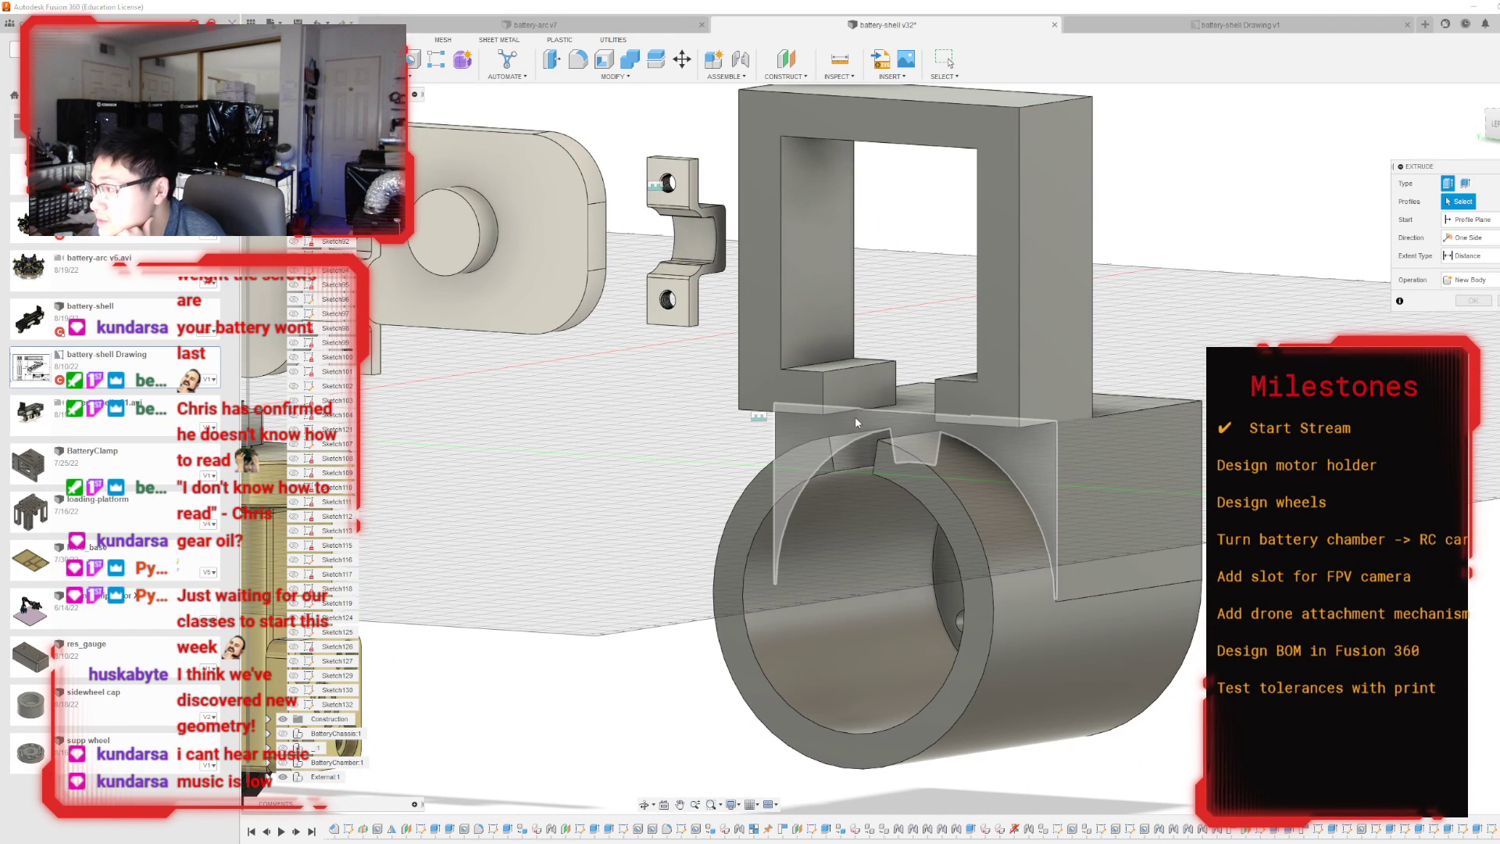
pyautogui.click(855, 420)
pyautogui.moveTo(841, 422); pyautogui.dragTo(813, 428)
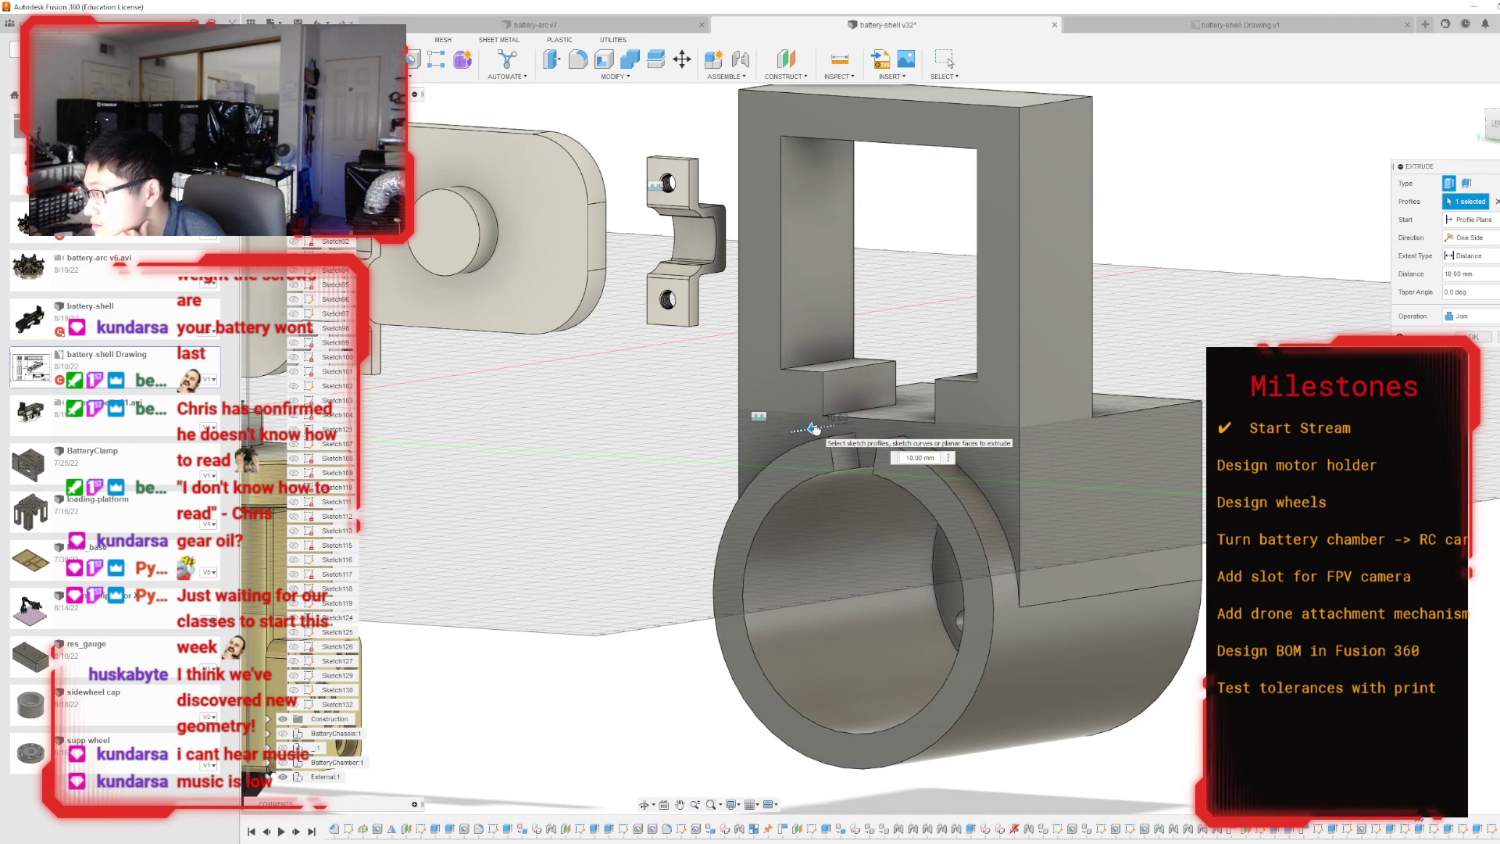
pyautogui.click(1476, 338)
# On the plate's front face, sketch two short lines from the ring slot's upper corners to the window notch's lower edge and finish the sketch.
pyautogui.keyDown('shift'); pyautogui.moveTo(892, 448); pyautogui.dragTo(926, 508, button='middle'); pyautogui.keyUp('shift')
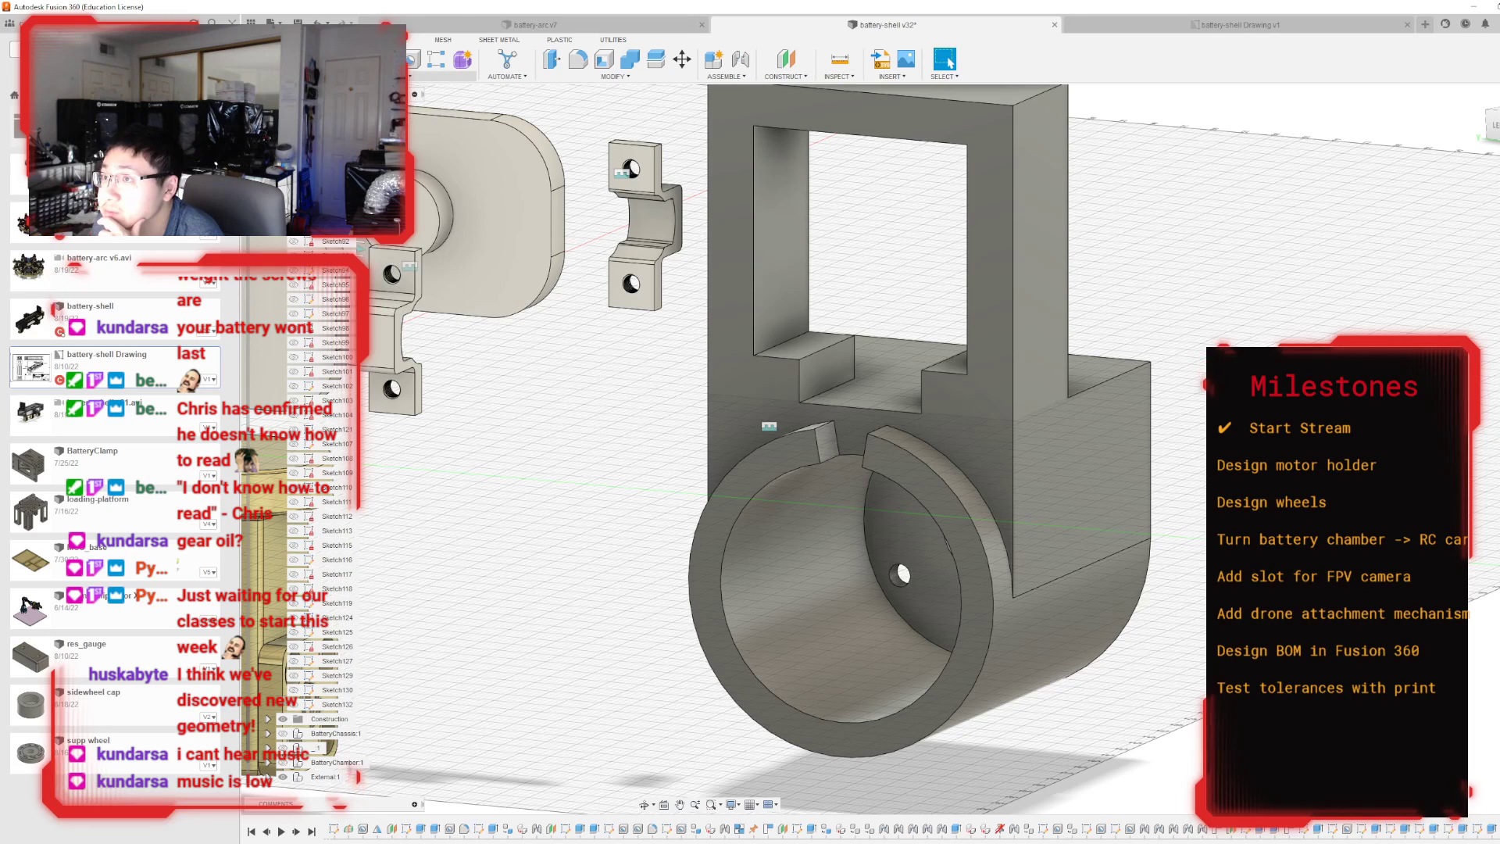
pyautogui.click(1000, 453)
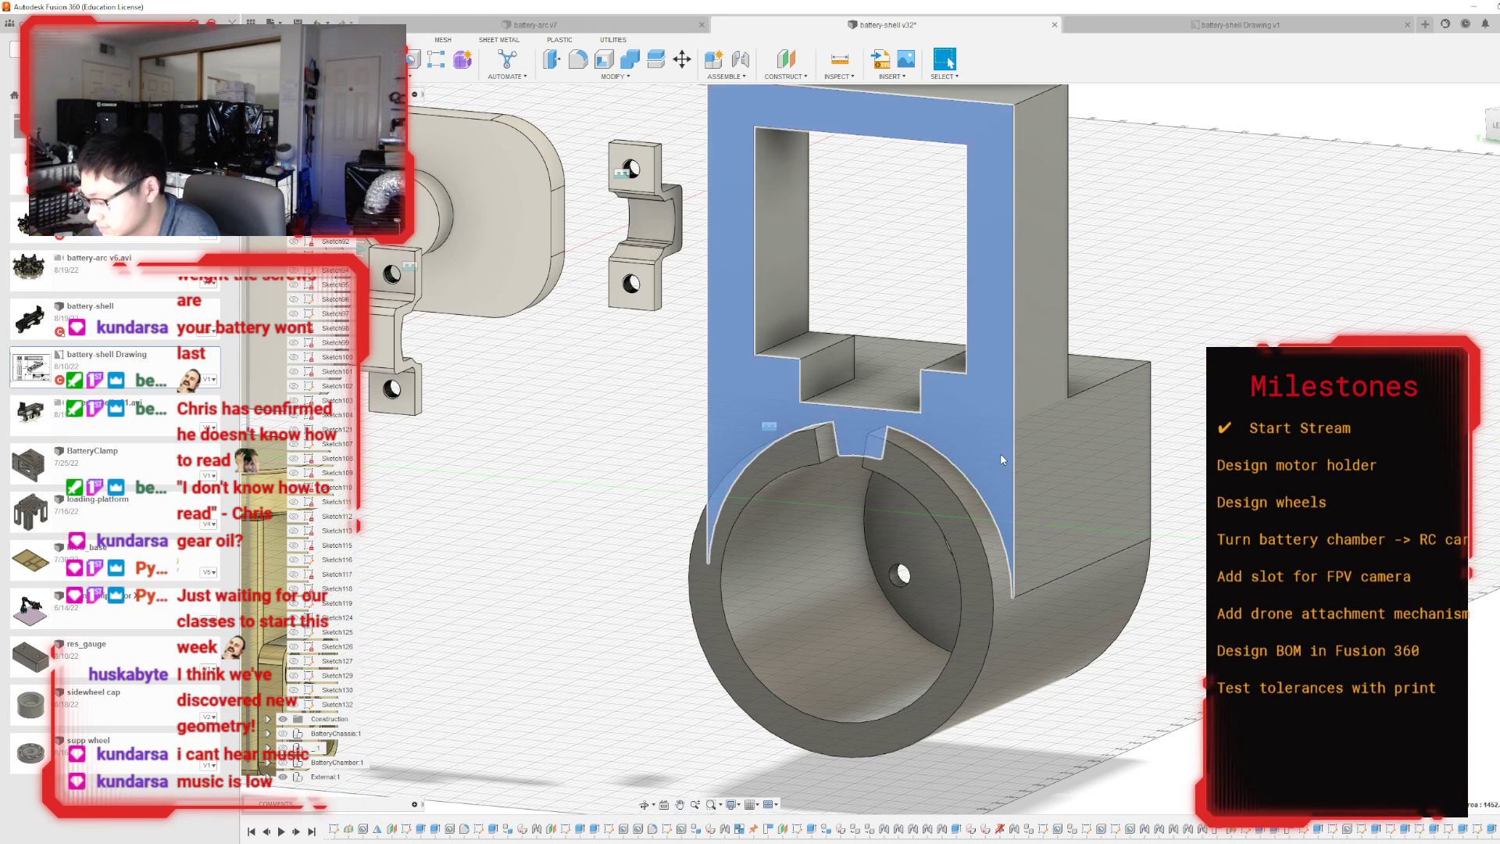
pyautogui.press('l')
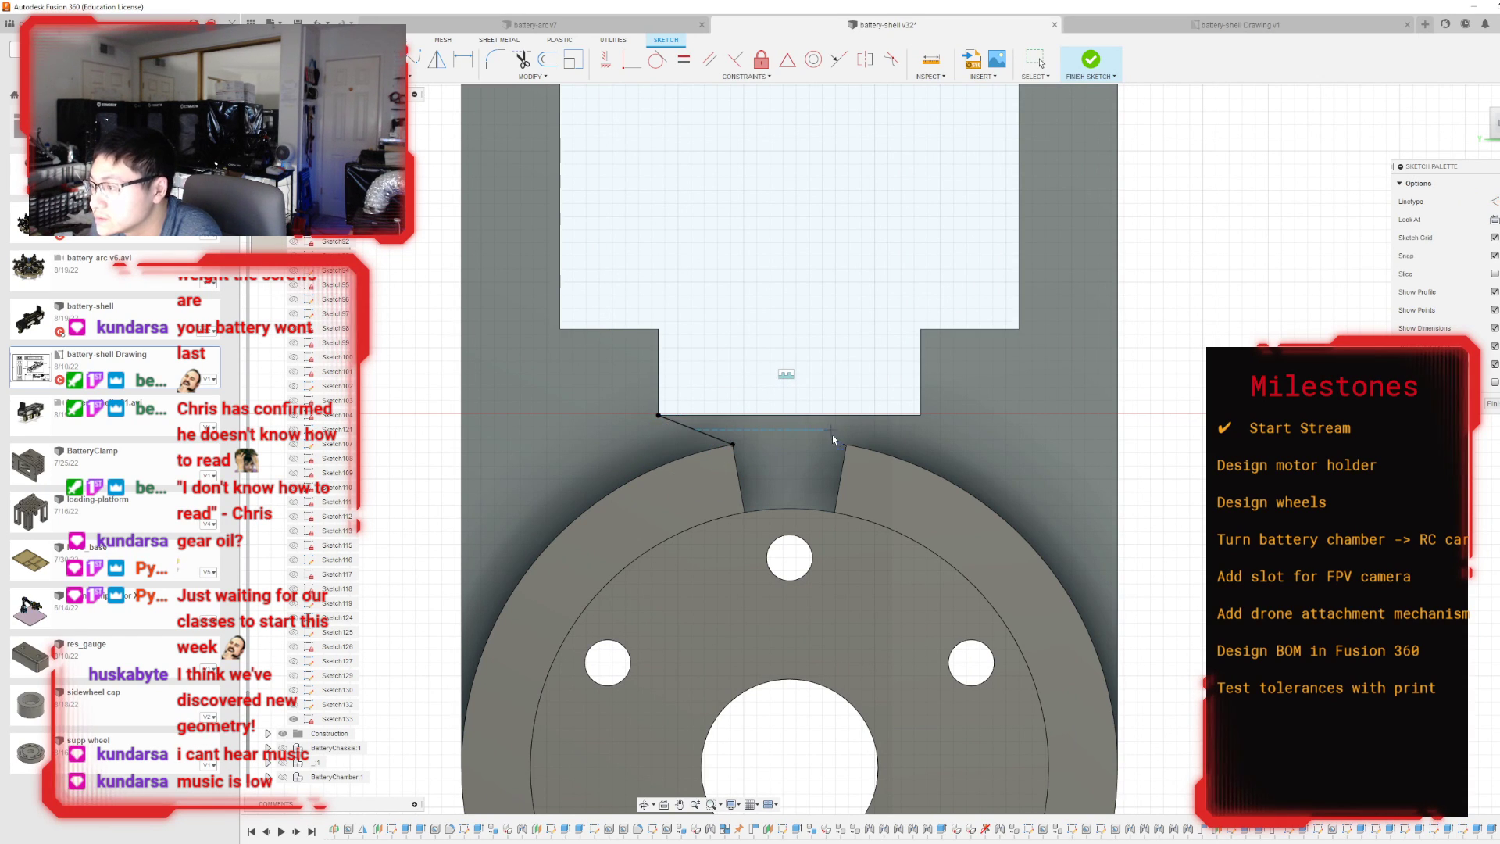
pyautogui.press('Escape')
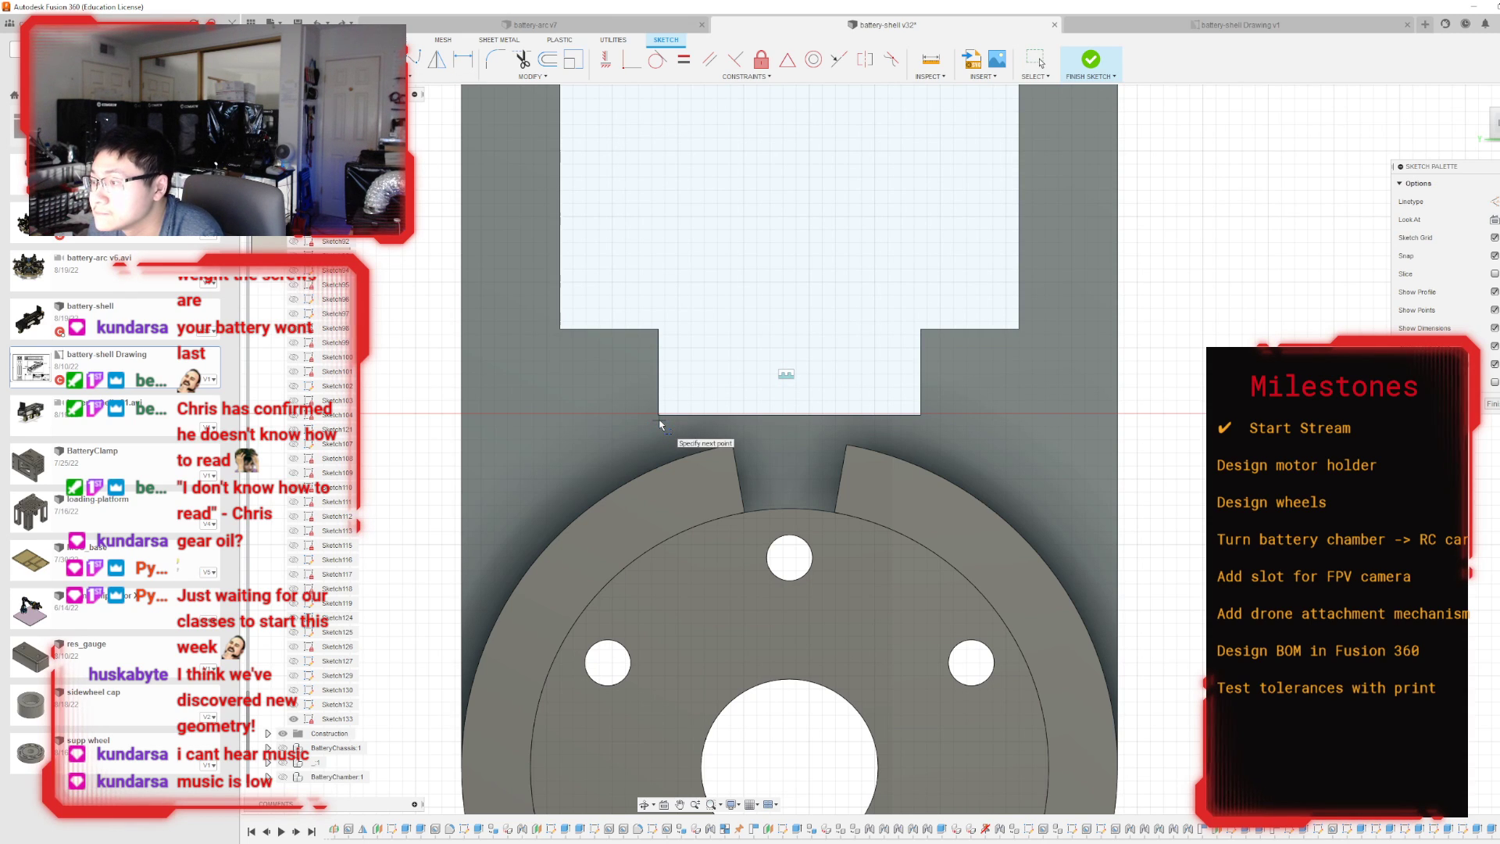
pyautogui.press('Escape')
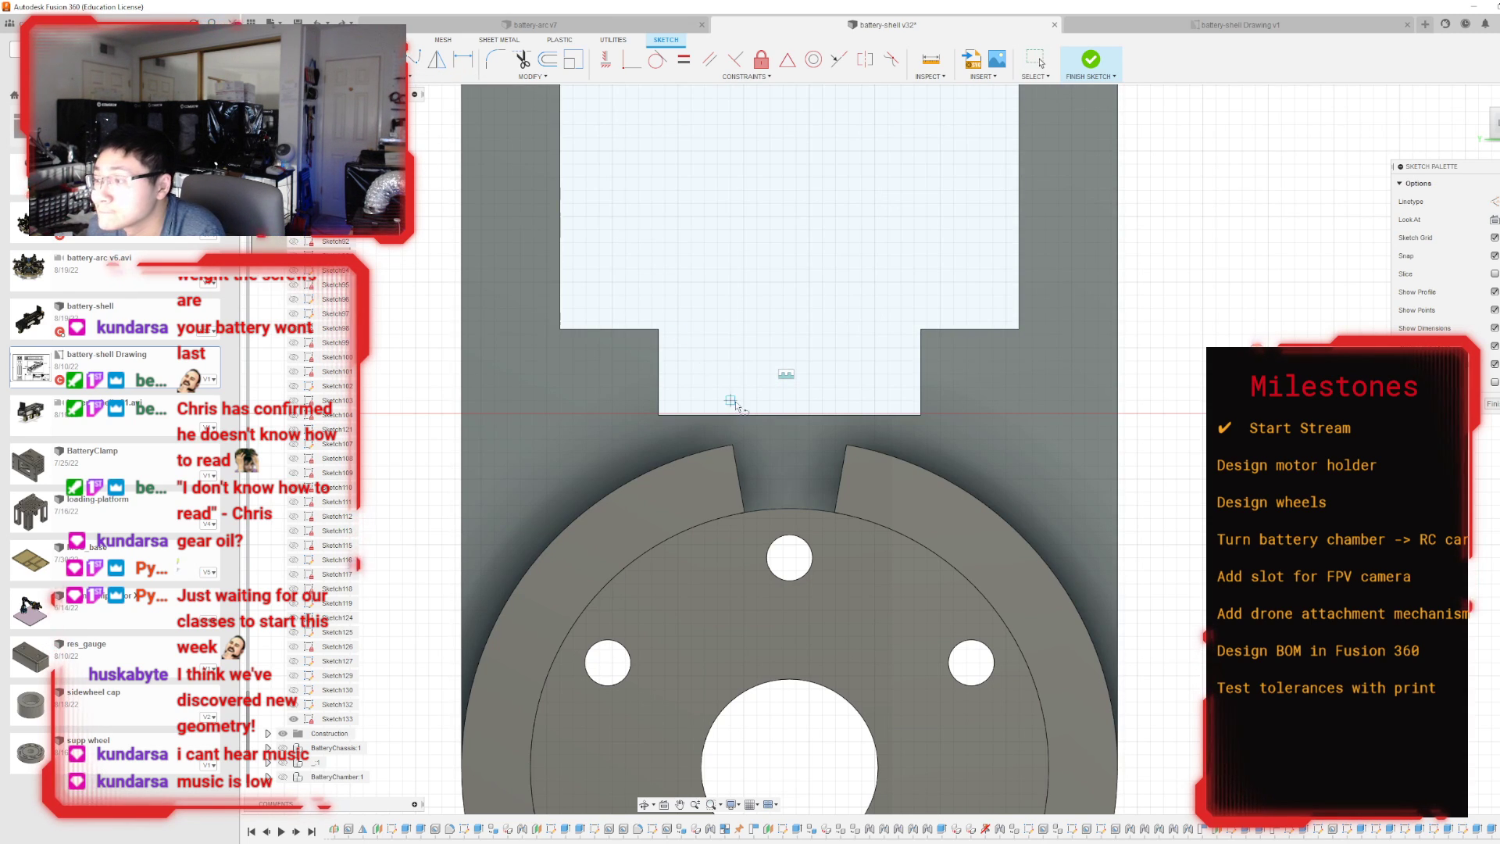
pyautogui.press('l')
pyautogui.click(732, 445)
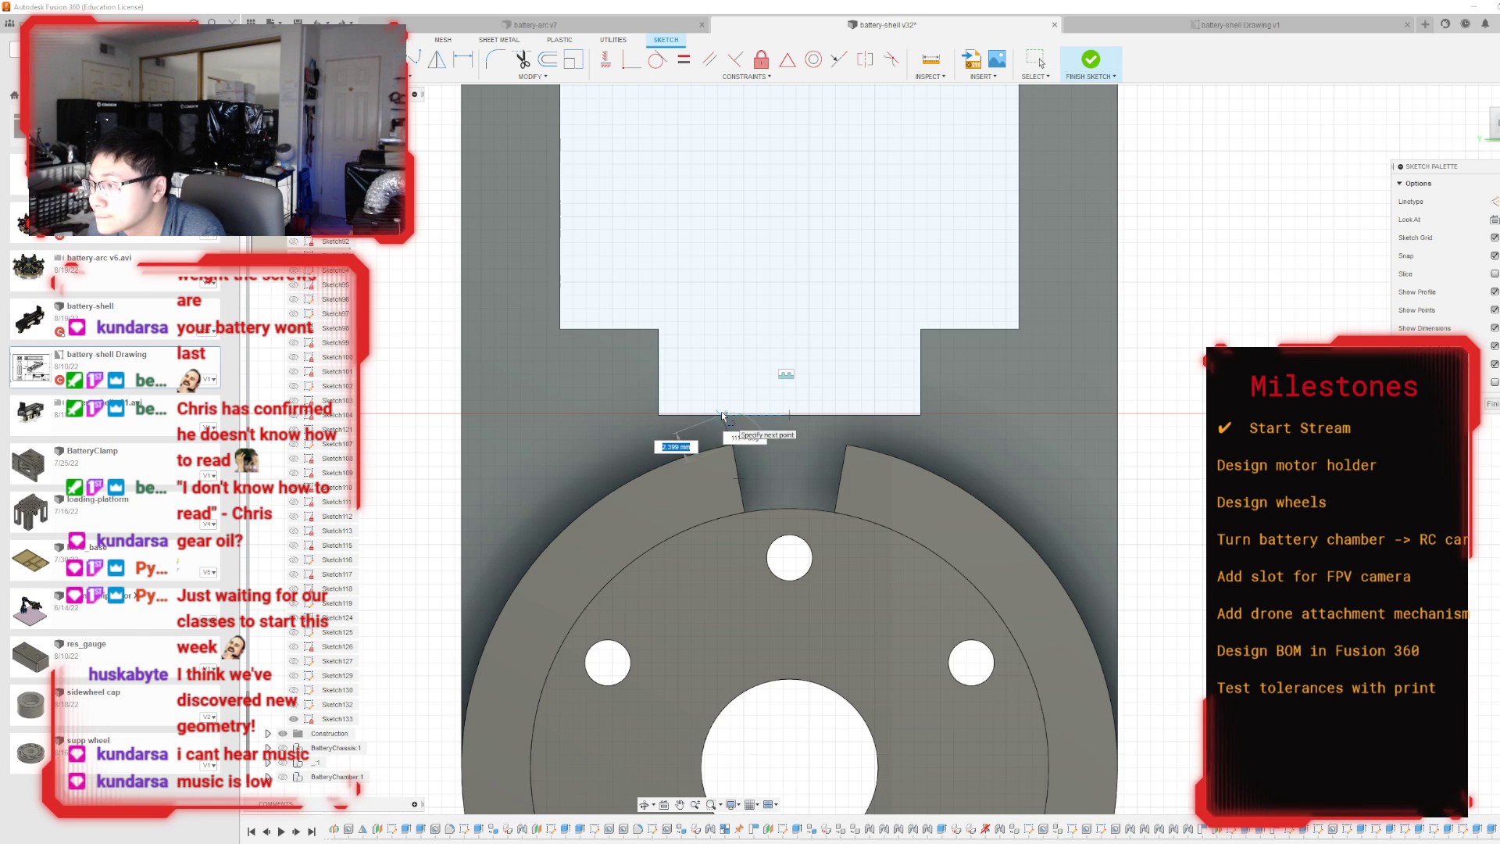
pyautogui.click(726, 415)
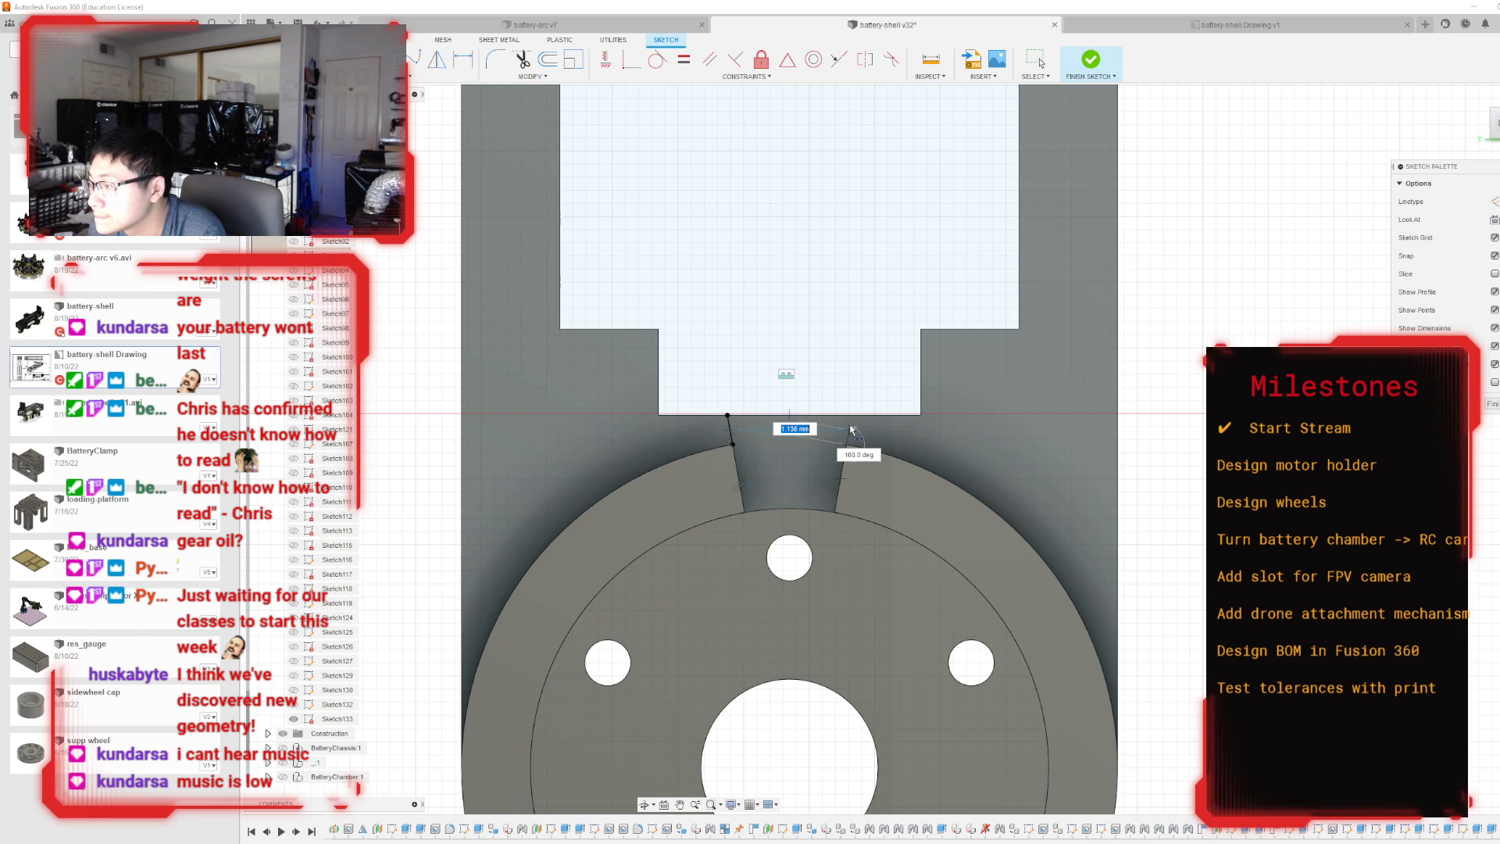
pyautogui.click(851, 415)
pyautogui.press('Escape')
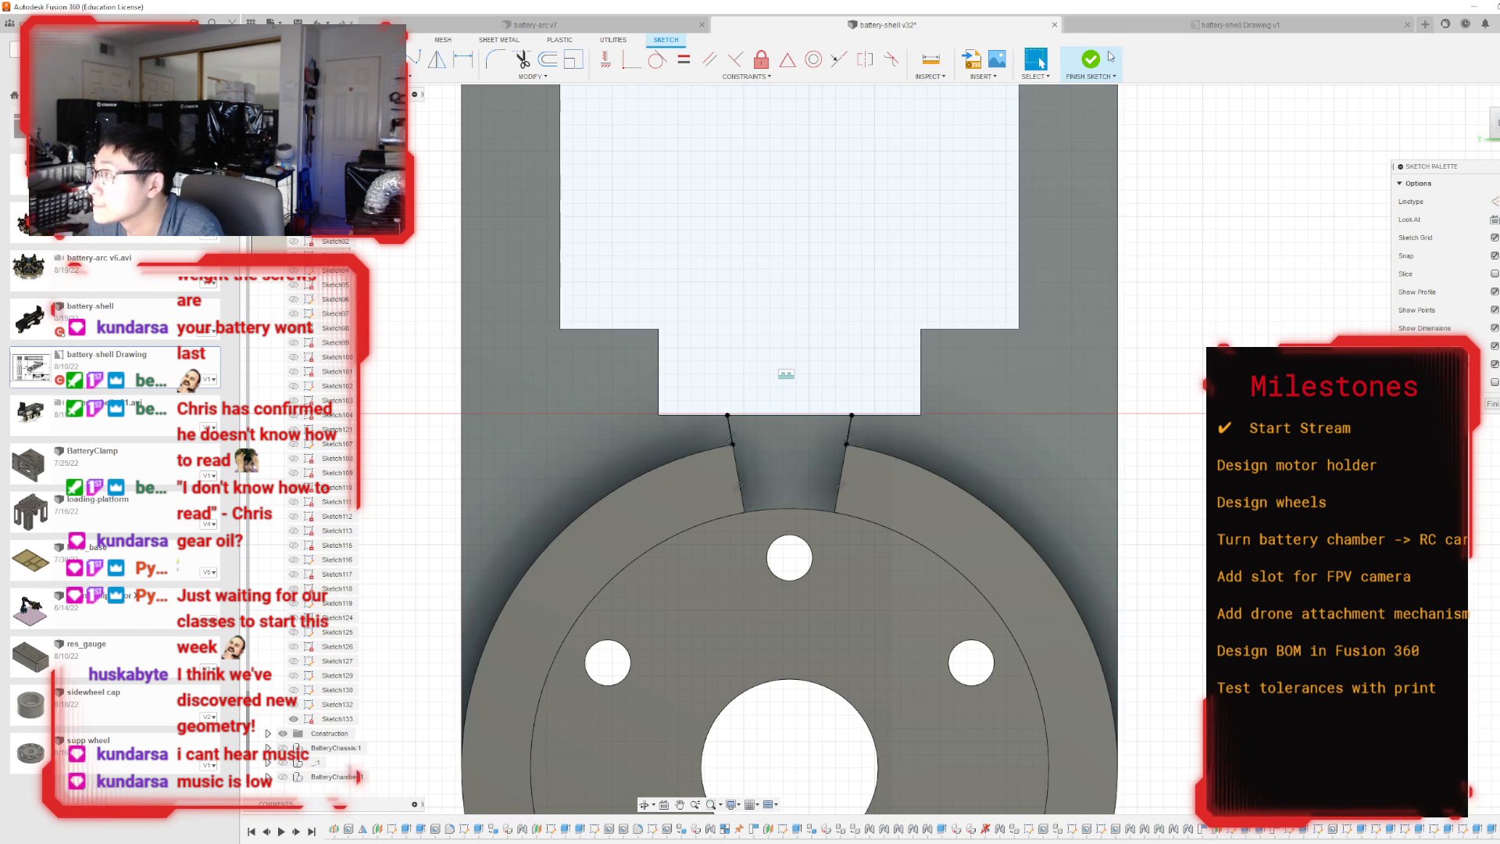
pyautogui.click(1090, 60)
# Extrude the profile between the two short lines and the ring slot as a -10 mm cut into the block.
pyautogui.moveTo(867, 452)
pyautogui.keyDown('shift'); pyautogui.mouseDown(button='middle')
pyautogui.moveTo(891, 450)
pyautogui.moveTo(824, 437)
pyautogui.mouseUp(button='middle'); pyautogui.keyUp('shift')
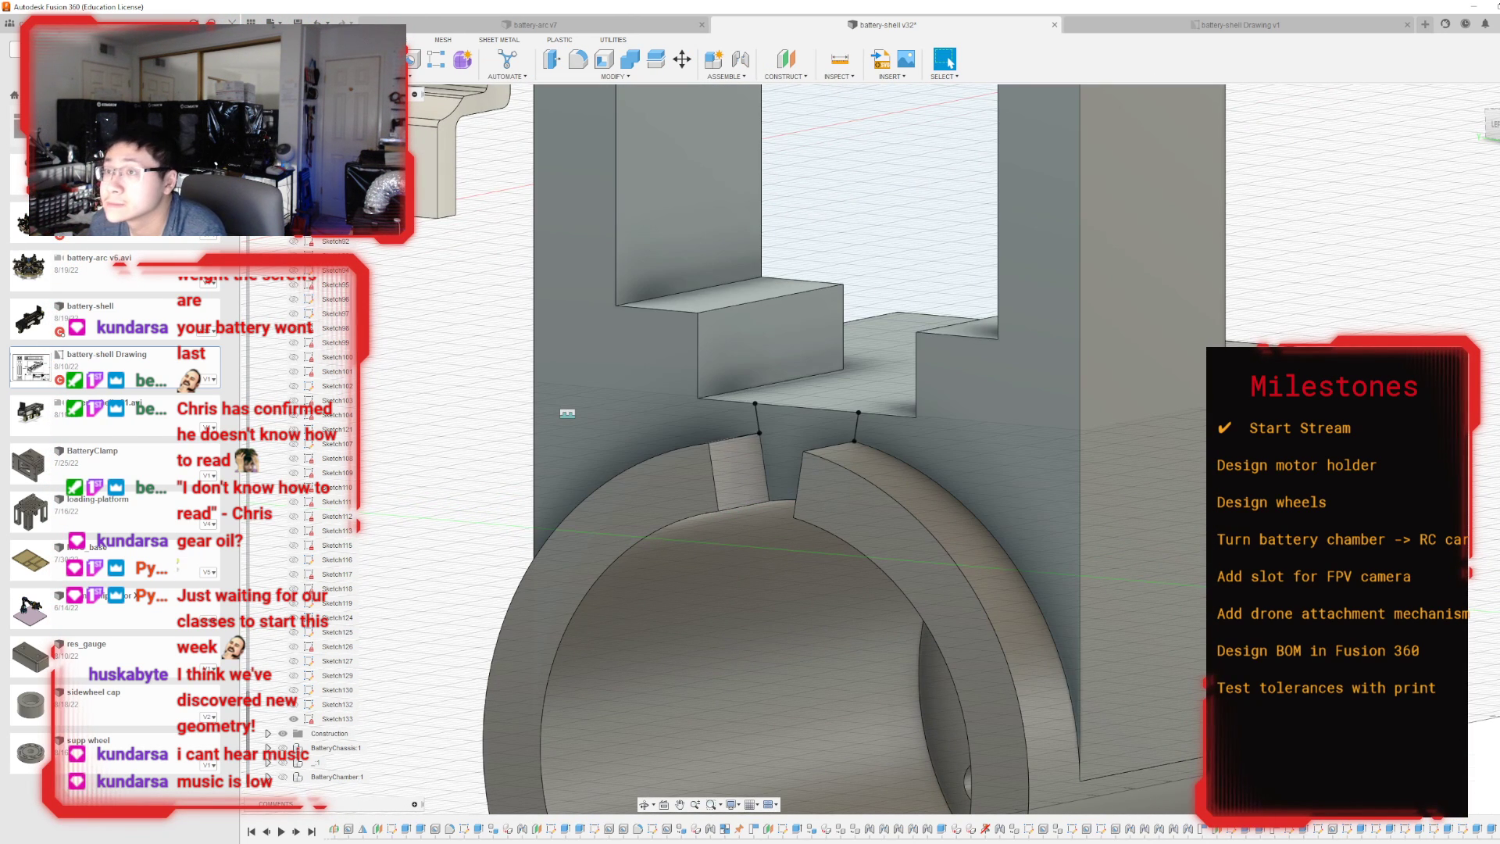
pyautogui.press('e')
pyautogui.click(781, 426)
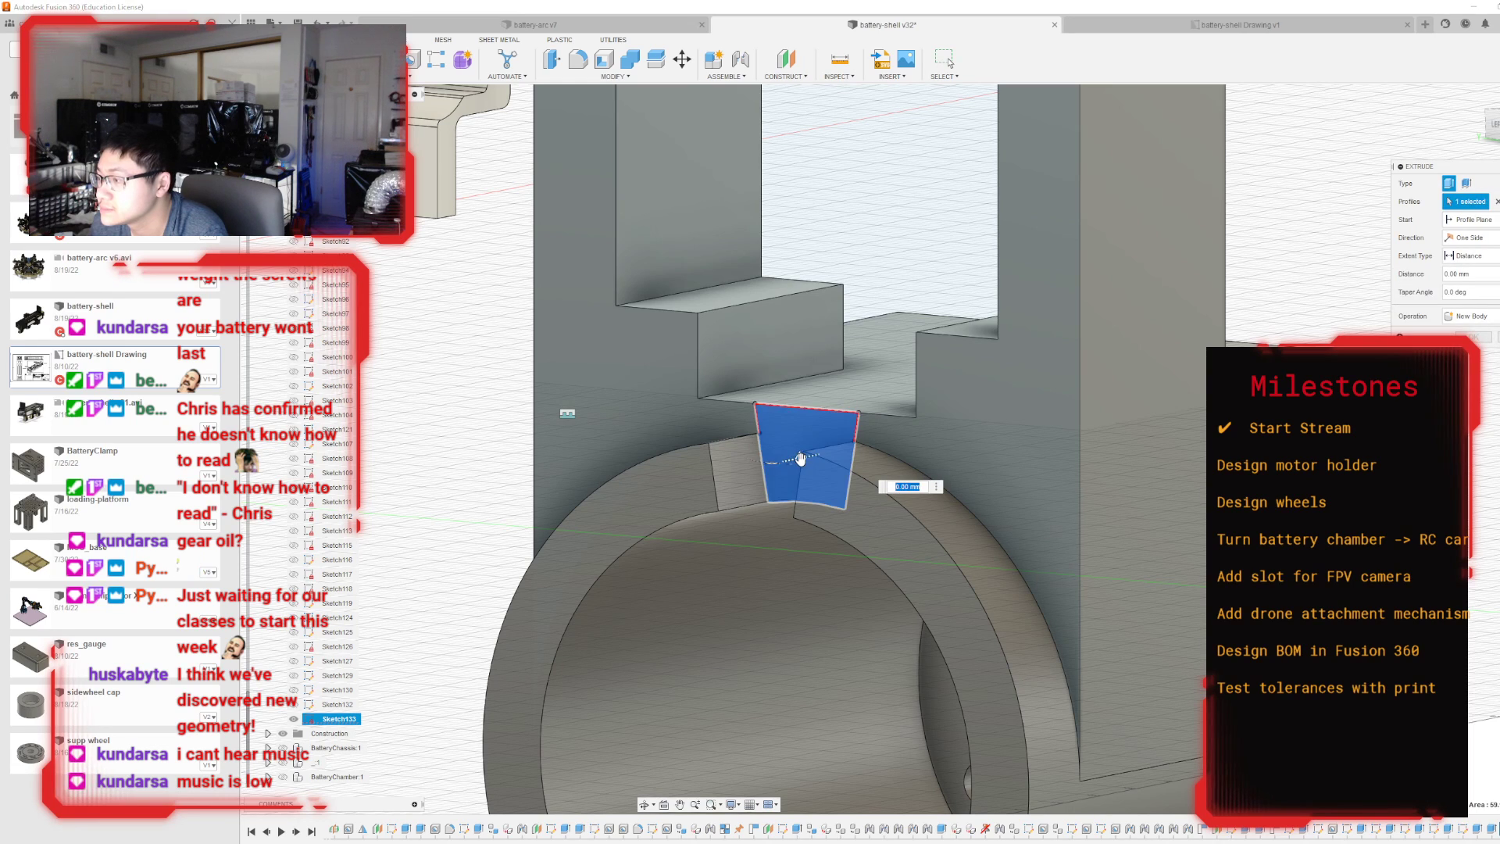
pyautogui.moveTo(801, 457); pyautogui.dragTo(874, 444)
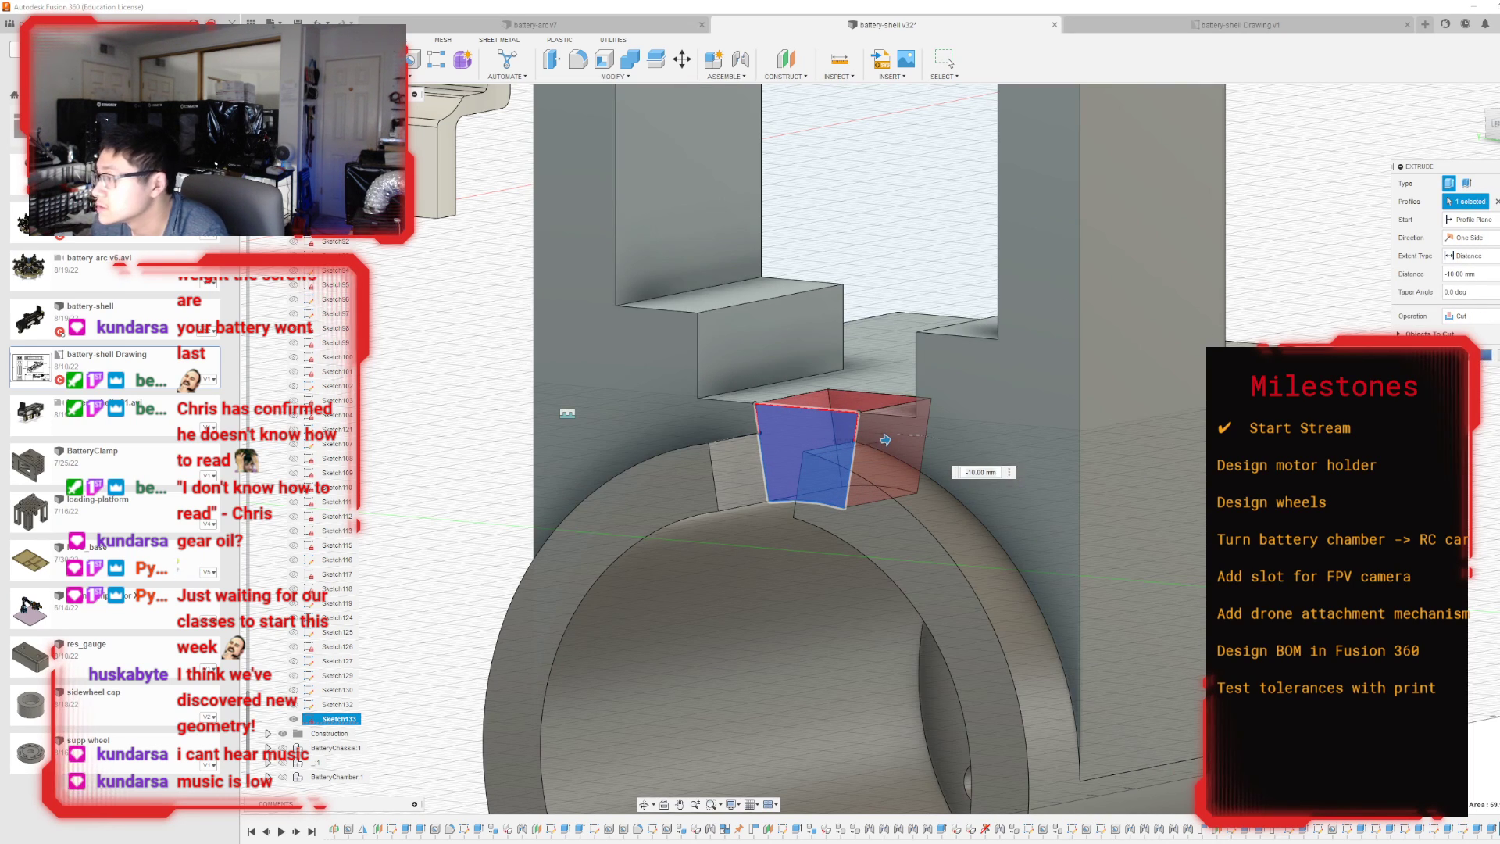
pyautogui.press('Return')
# Inspect the new cut from the back and measure the length of the mounting plate's outer vertical edge.
pyautogui.keyDown('shift'); pyautogui.moveTo(567, 413); pyautogui.dragTo(1030, 168, button='middle'); pyautogui.keyUp('shift')
pyautogui.keyDown('shift'); pyautogui.moveTo(930, 774); pyautogui.dragTo(965, 664, button='middle'); pyautogui.keyUp('shift')
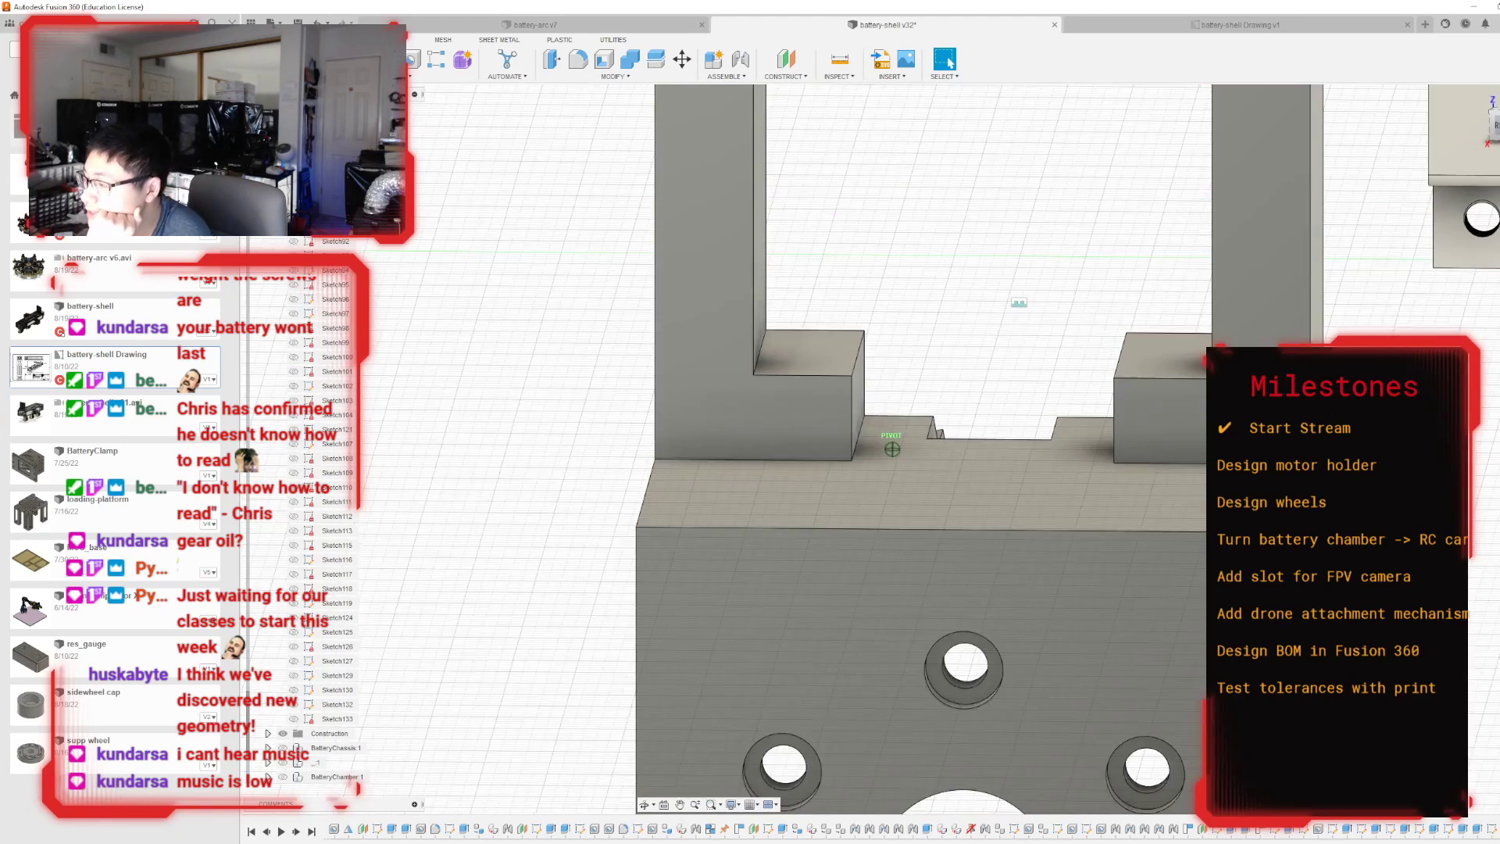
pyautogui.scroll(-4, 965, 664)
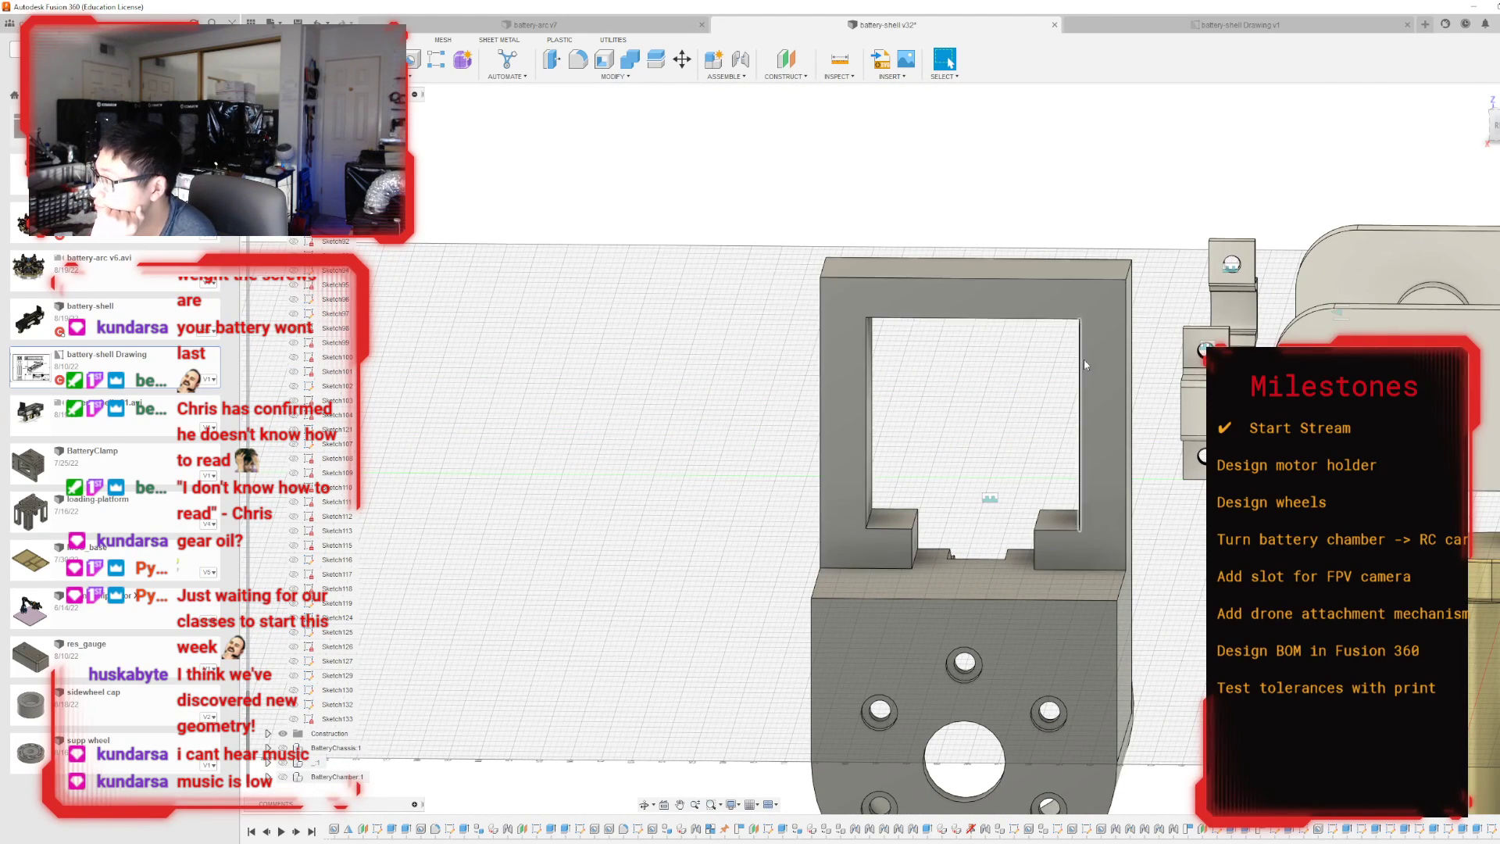
pyautogui.keyDown('shift'); pyautogui.moveTo(990, 498); pyautogui.dragTo(834, 477, button='middle'); pyautogui.keyUp('shift')
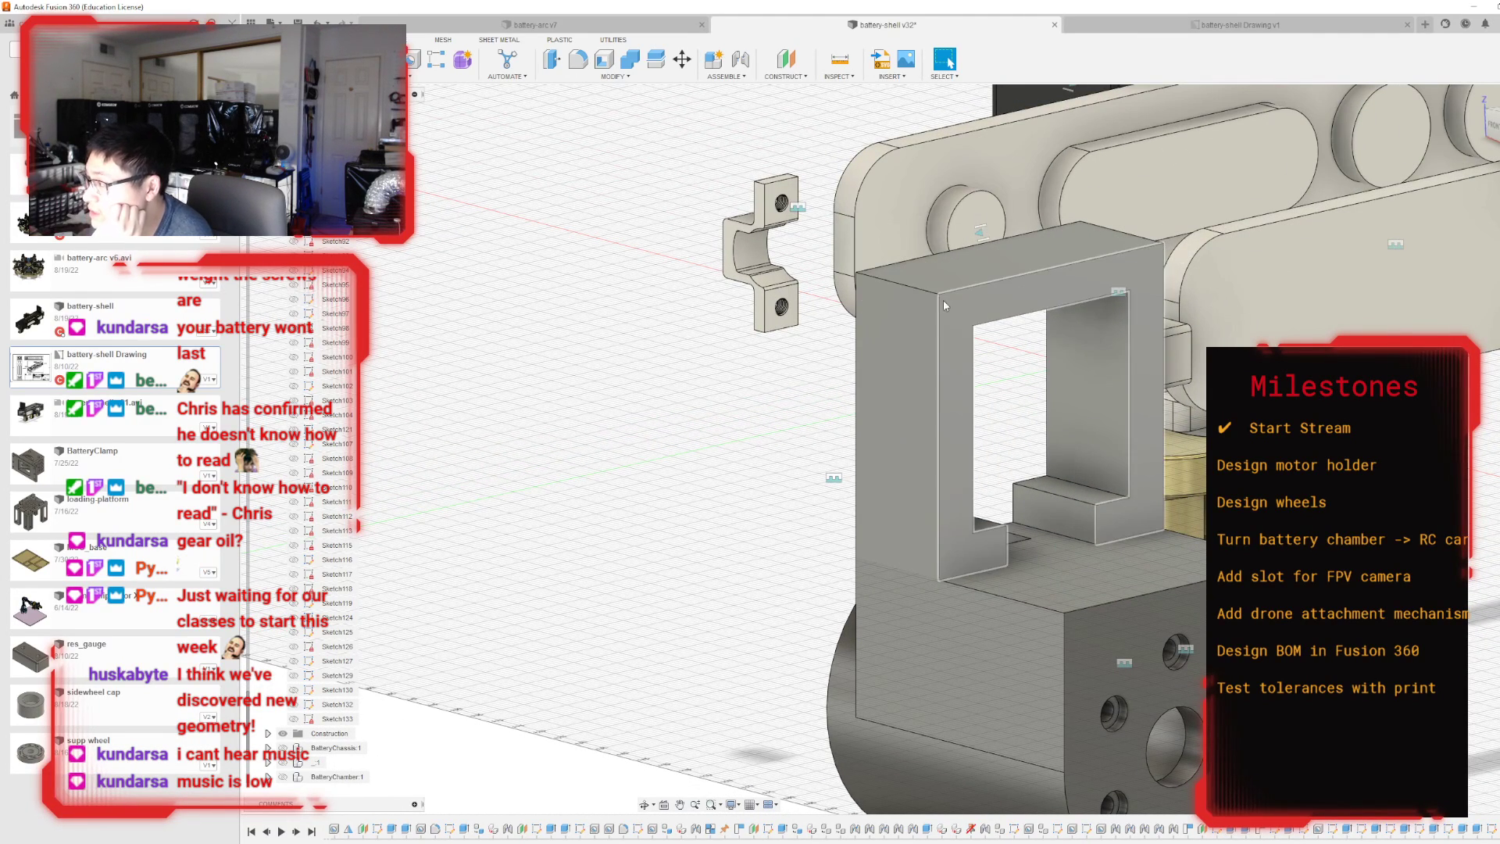
pyautogui.click(838, 67)
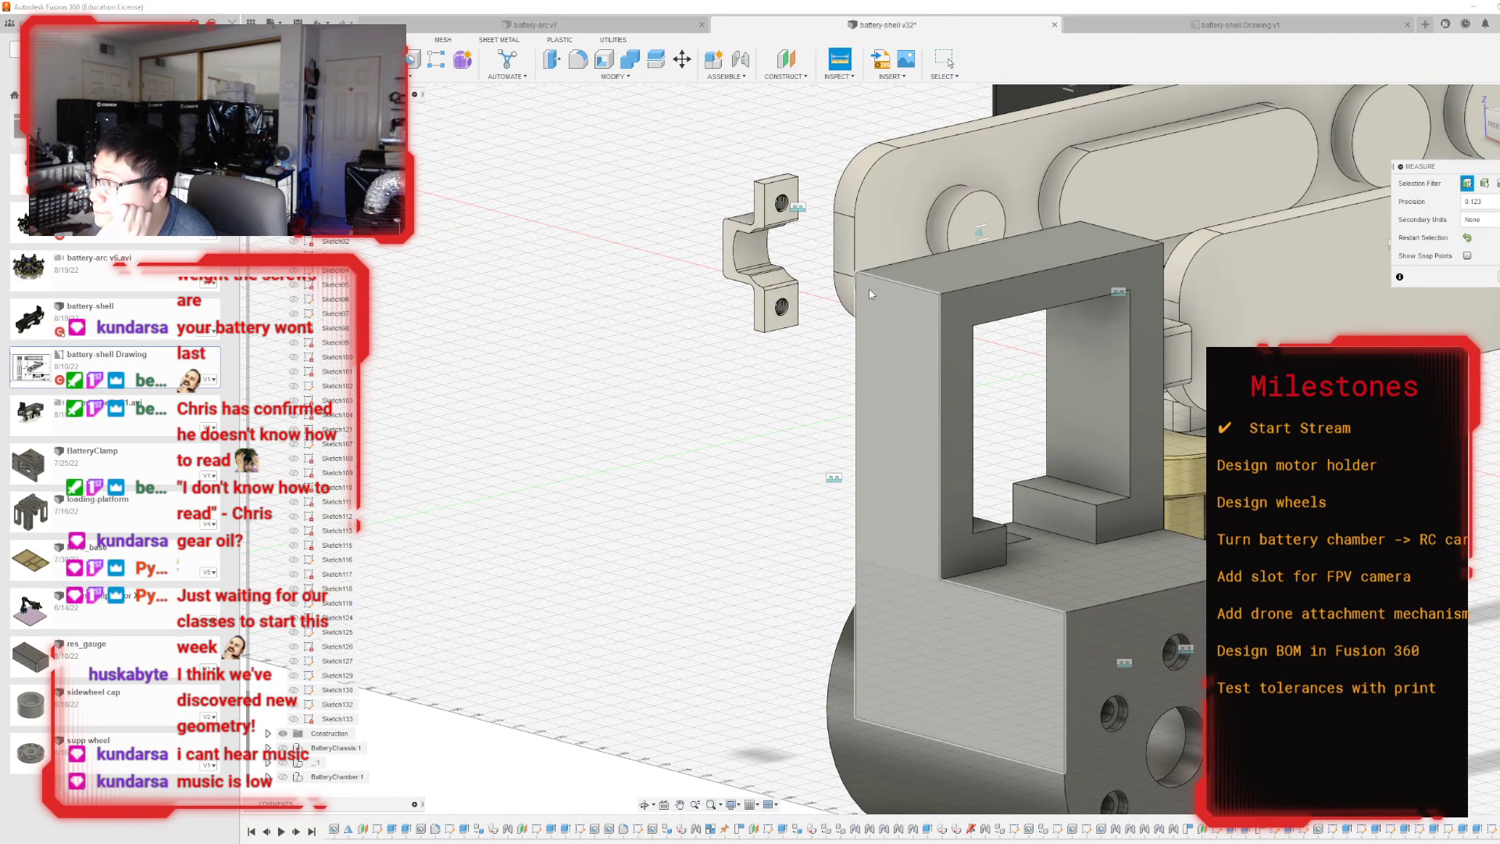
pyautogui.click(858, 307)
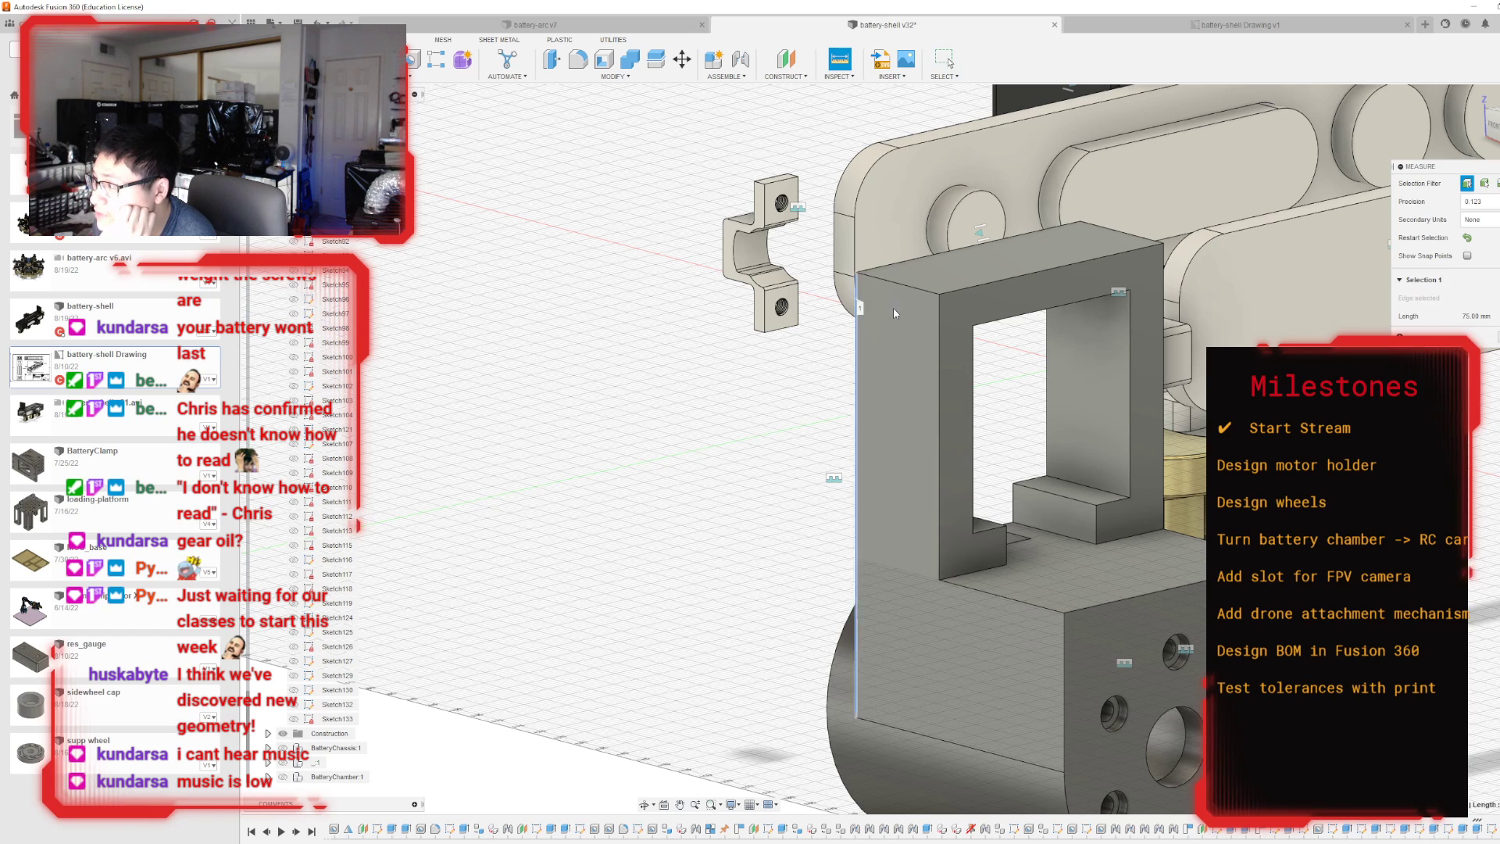
# Measure the distance between the mounting plate's two outer vertical edges to check its thickness.
pyautogui.click(938, 348)
pyautogui.scroll(2, 906, 266)
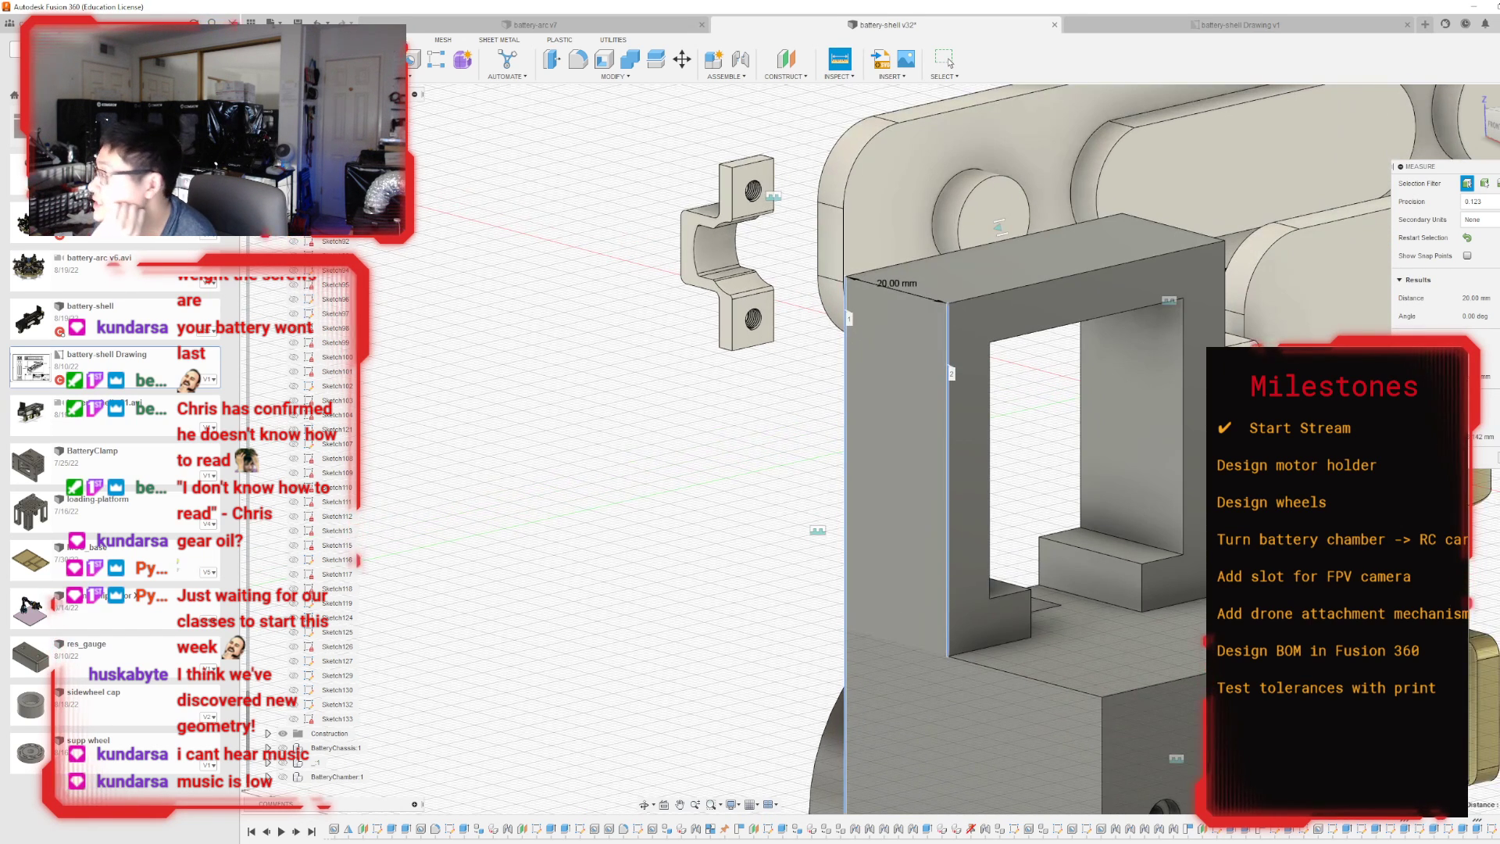
pyautogui.press('Escape')
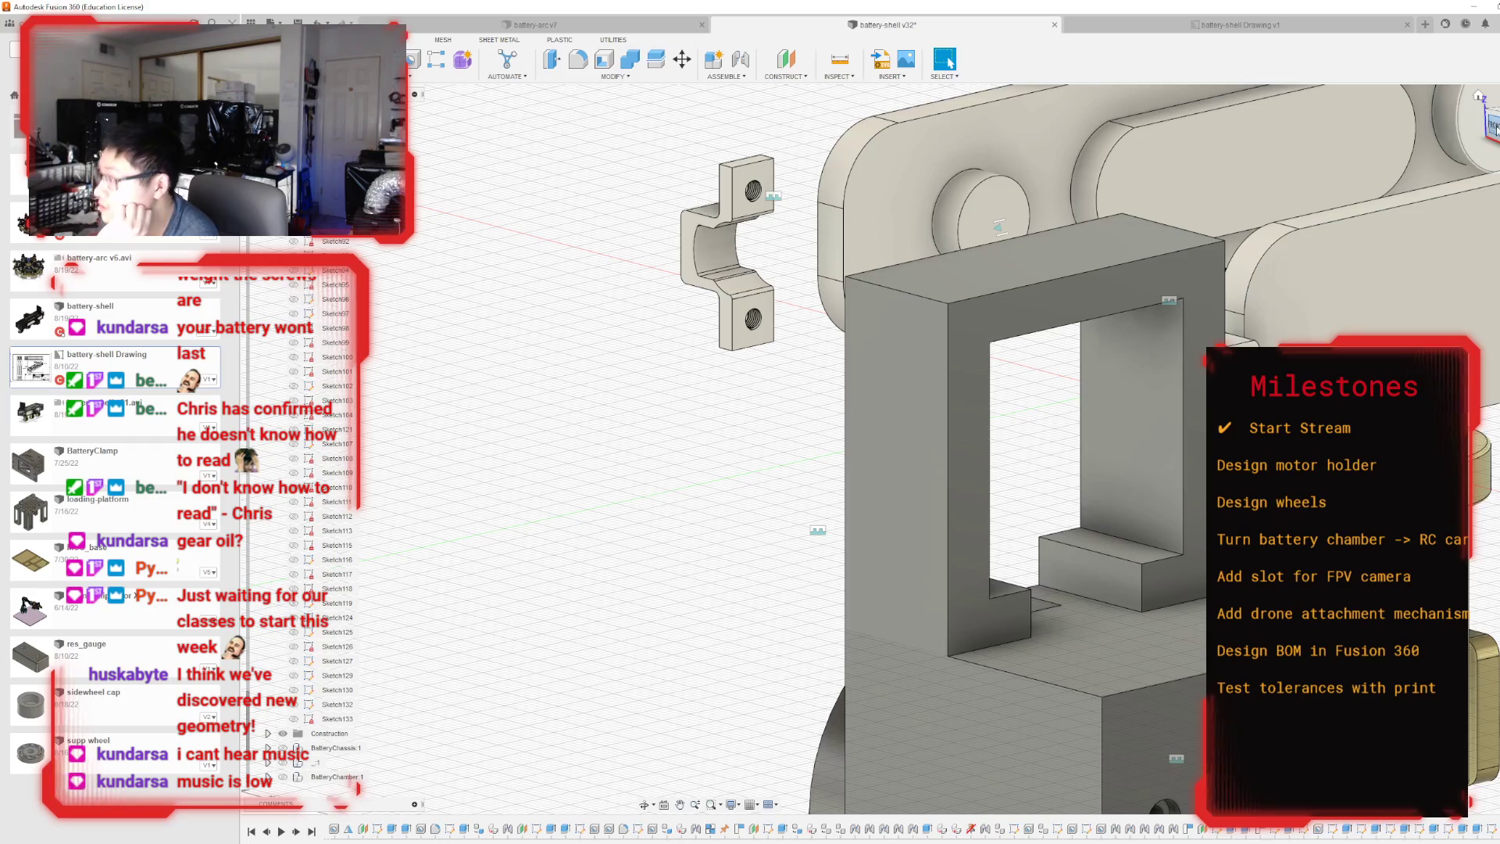
pyautogui.moveTo(1497, 131); pyautogui.dragTo(1498, 139)
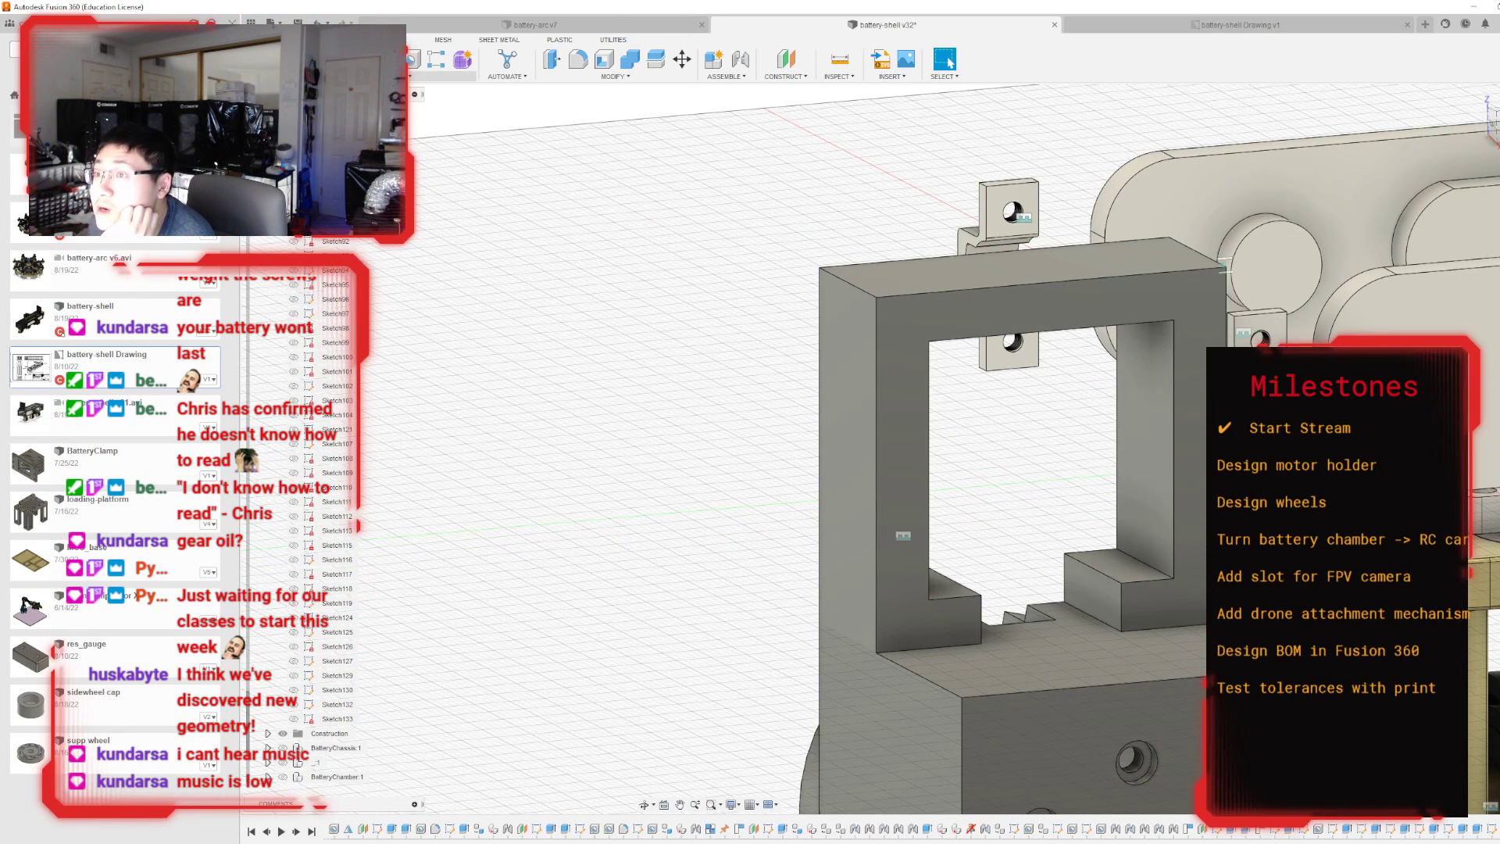
# Extrude the mounting plate's windowed front face by -5 mm as a cut to thin the plate.
pyautogui.press('e')
pyautogui.click(902, 366)
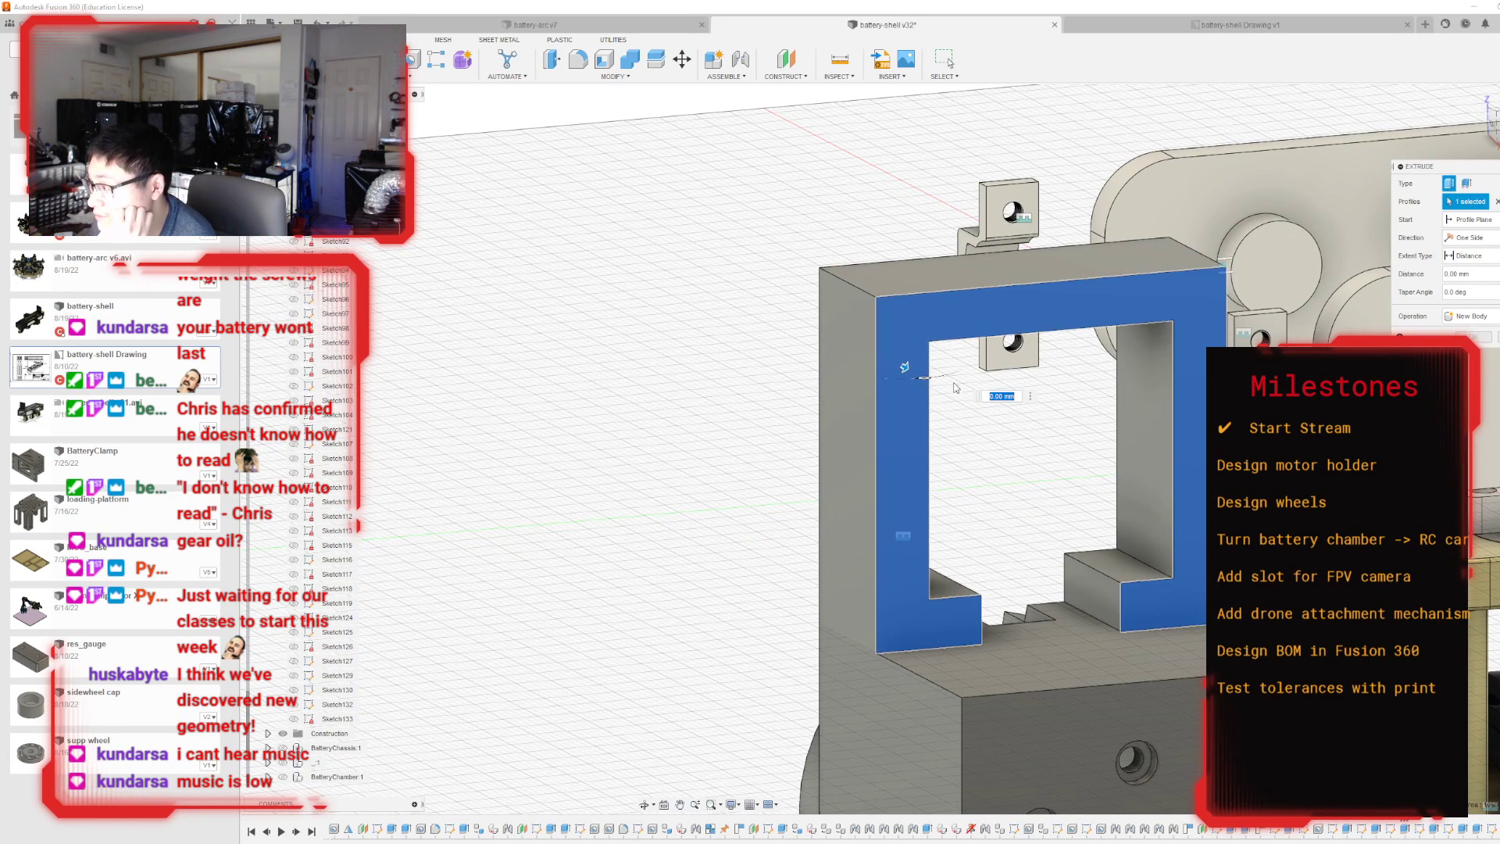
pyautogui.moveTo(903, 367); pyautogui.dragTo(882, 355)
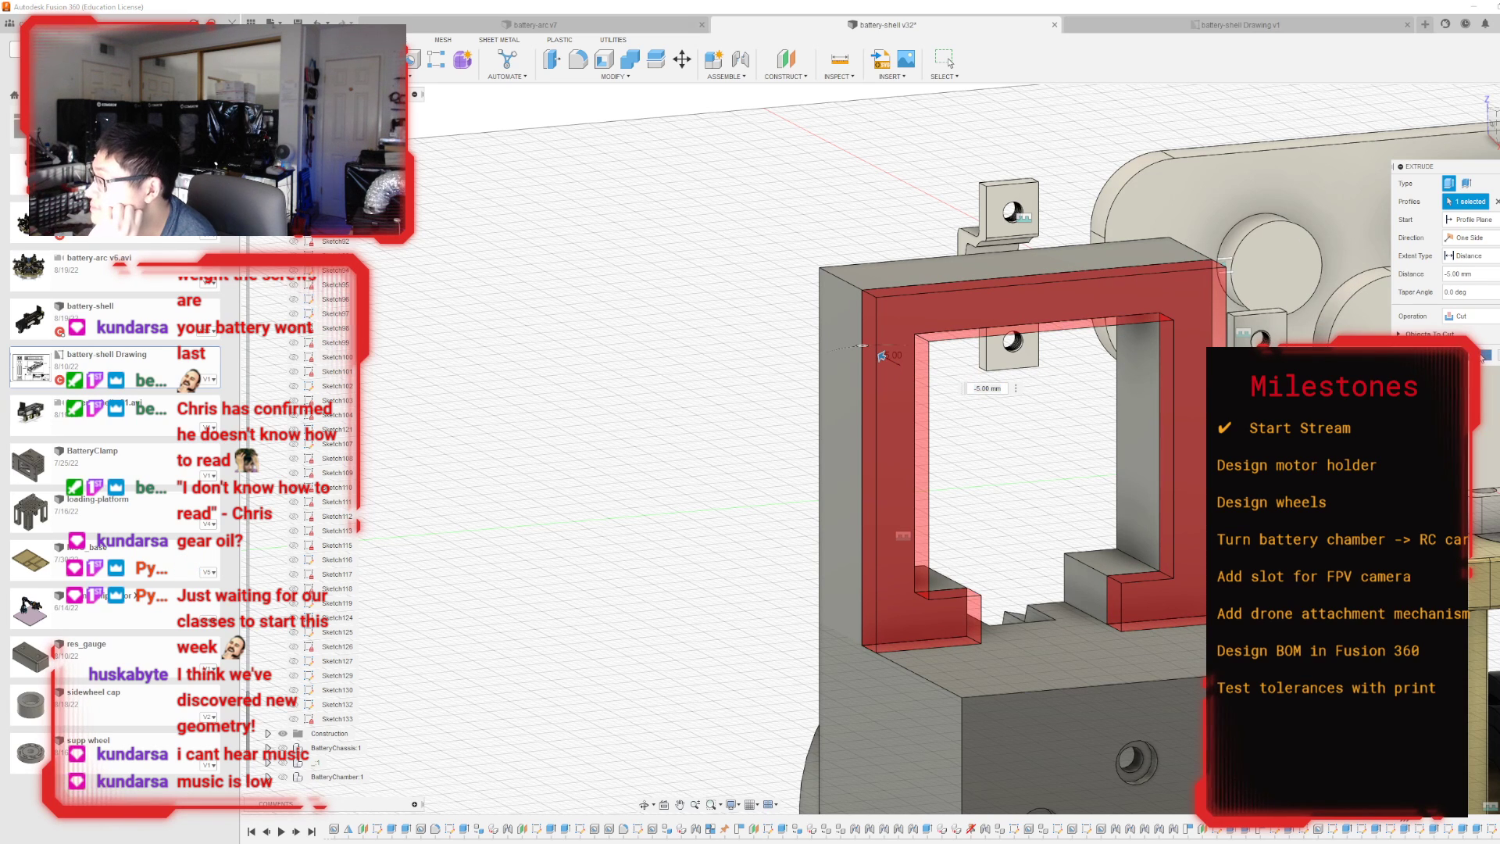
pyautogui.press('Return')
pyautogui.scroll(-3, 1180, 558)
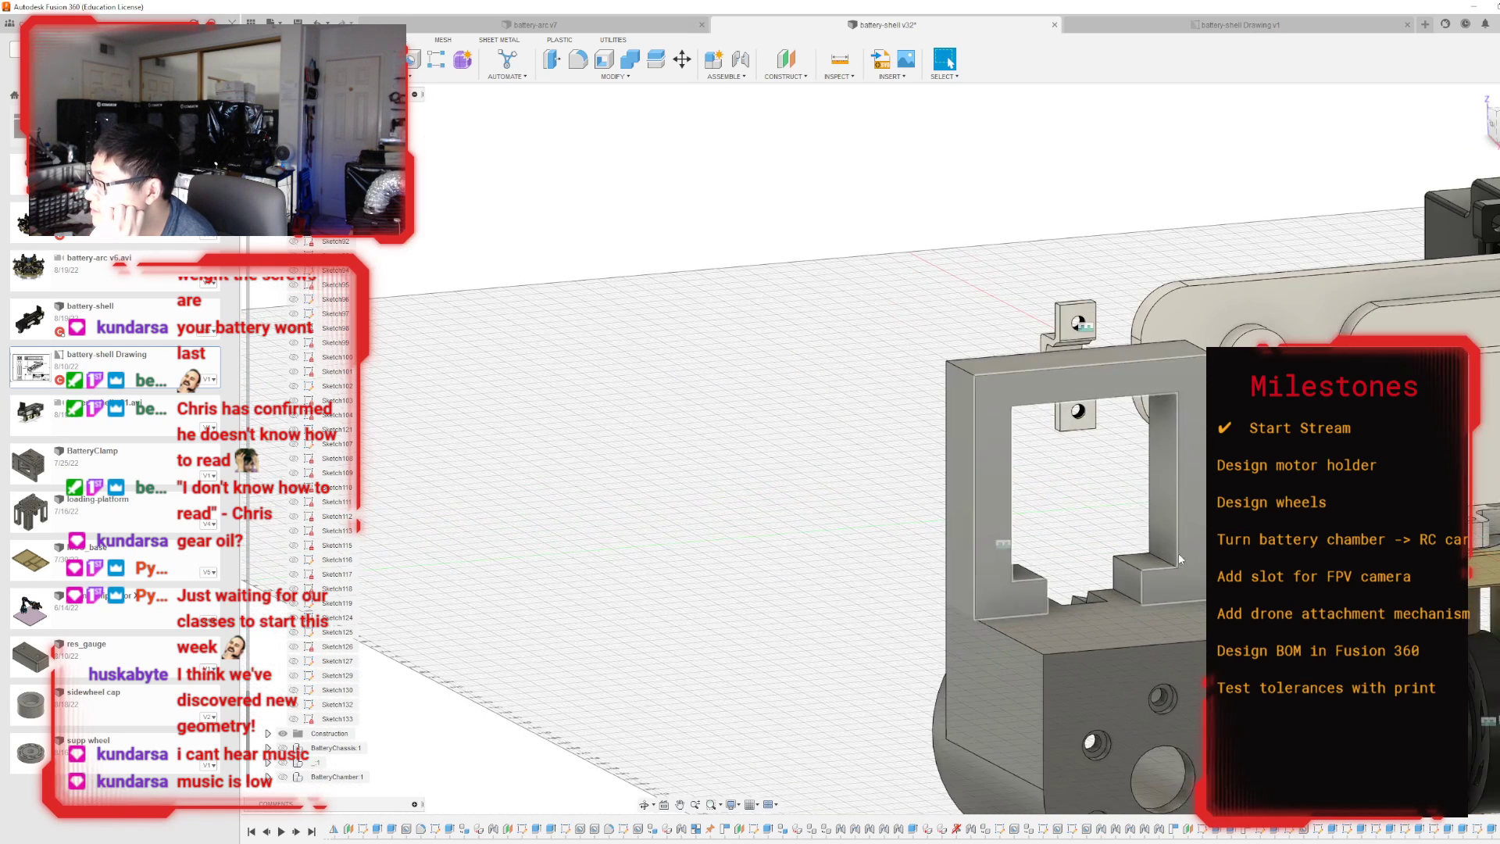
# On the holder's L-shaped side face, sketch a diagonal line from the plate's upper front corner to the block's outer upper corner.
pyautogui.scroll(-3, 1180, 559)
pyautogui.moveTo(1211, 556)
pyautogui.keyDown('shift'); pyautogui.mouseDown(button='middle')
pyautogui.moveTo(1273, 516)
pyautogui.moveTo(1413, 629)
pyautogui.moveTo(1412, 691)
pyautogui.moveTo(1405, 656)
pyautogui.moveTo(1355, 624)
pyautogui.moveTo(1265, 621)
pyautogui.mouseUp(button='middle'); pyautogui.keyUp('shift')
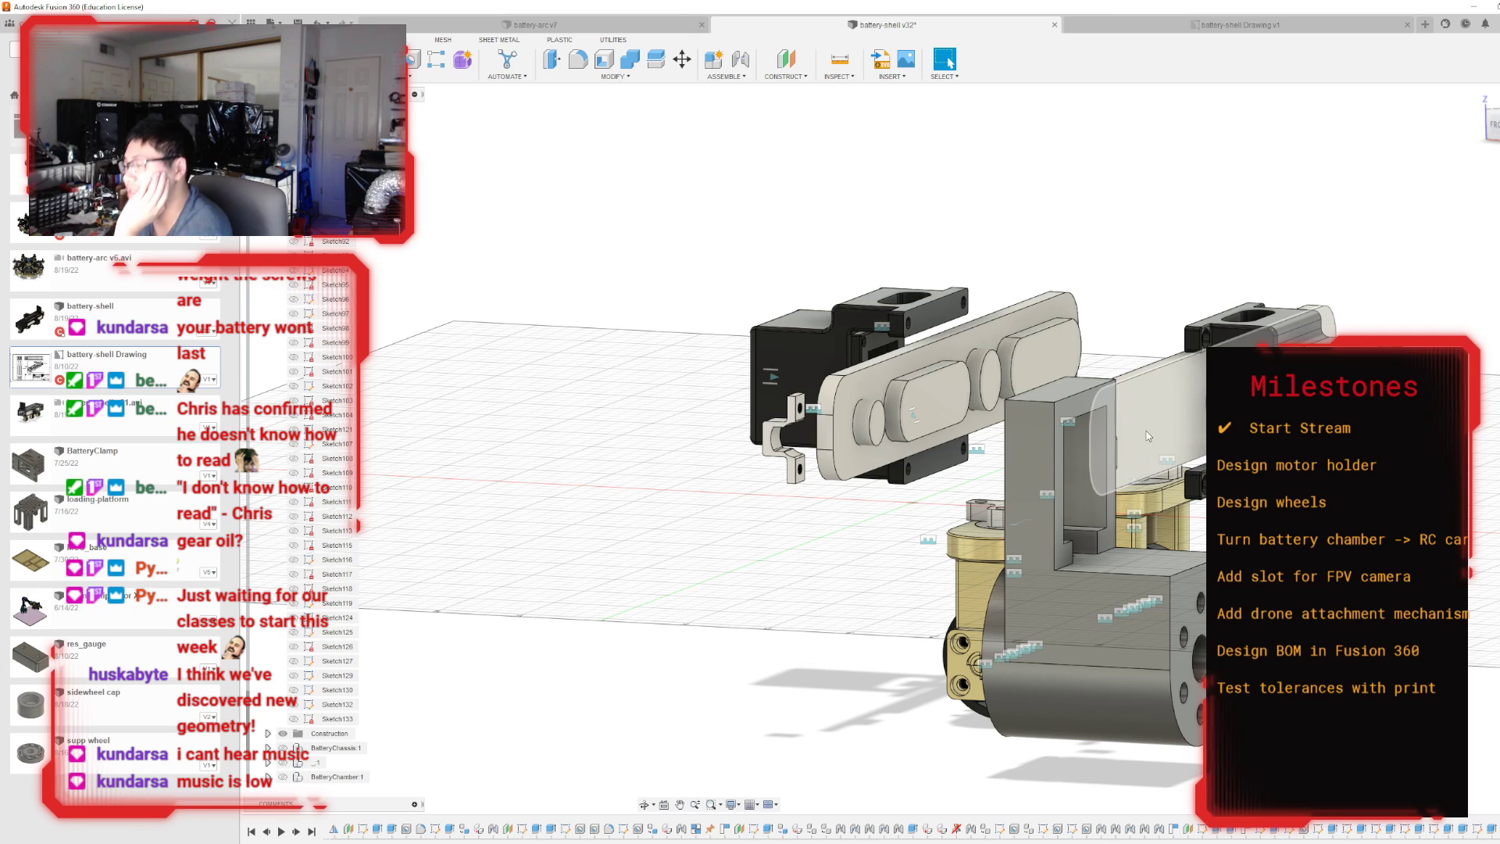
pyautogui.click(1017, 564)
pyautogui.press('p')
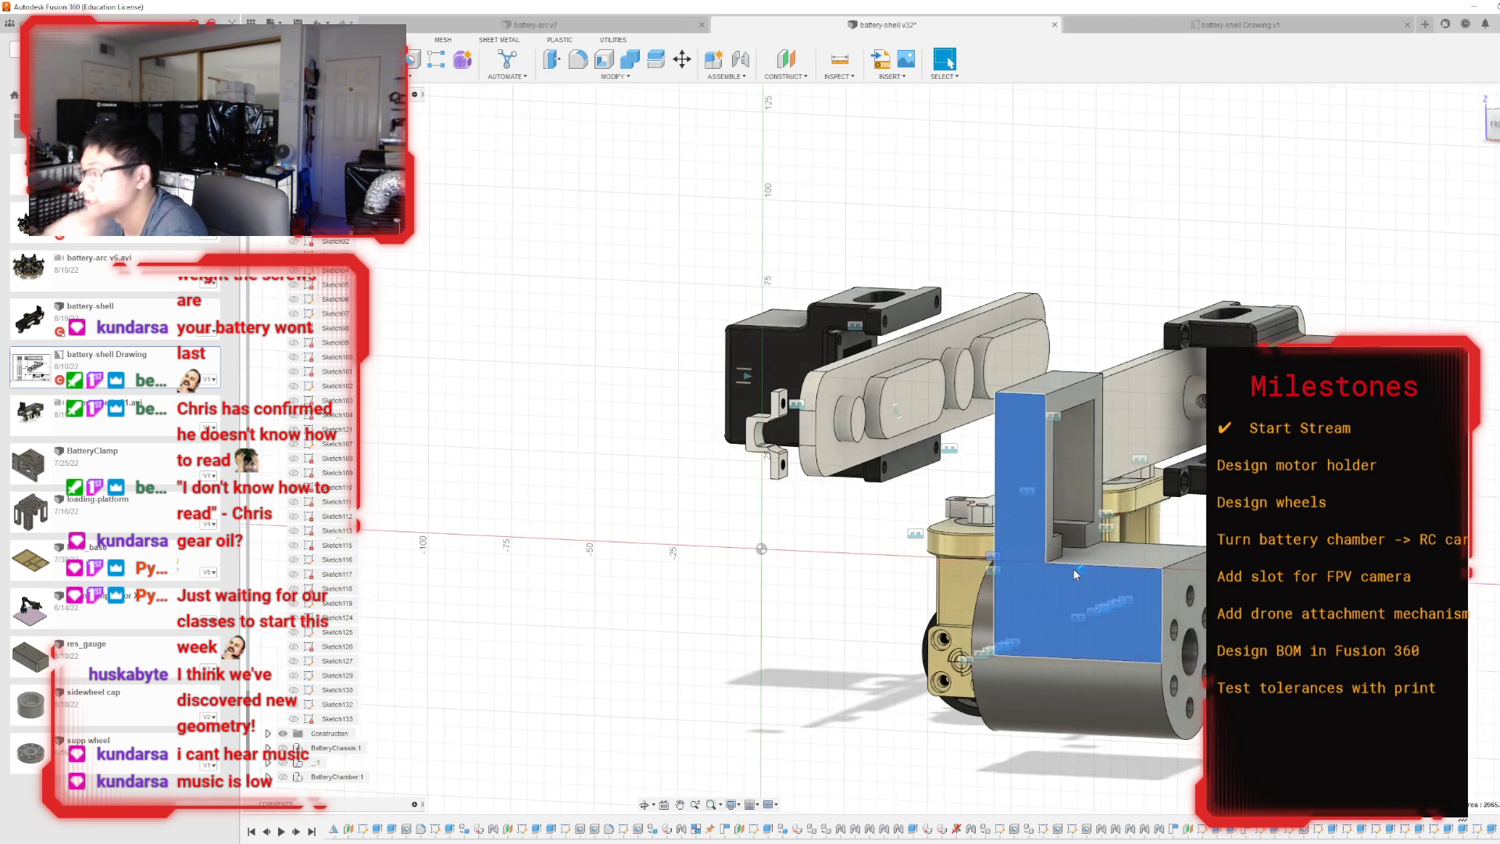
pyautogui.scroll(5, 1048, 406)
pyautogui.scroll(-2, 1094, 586)
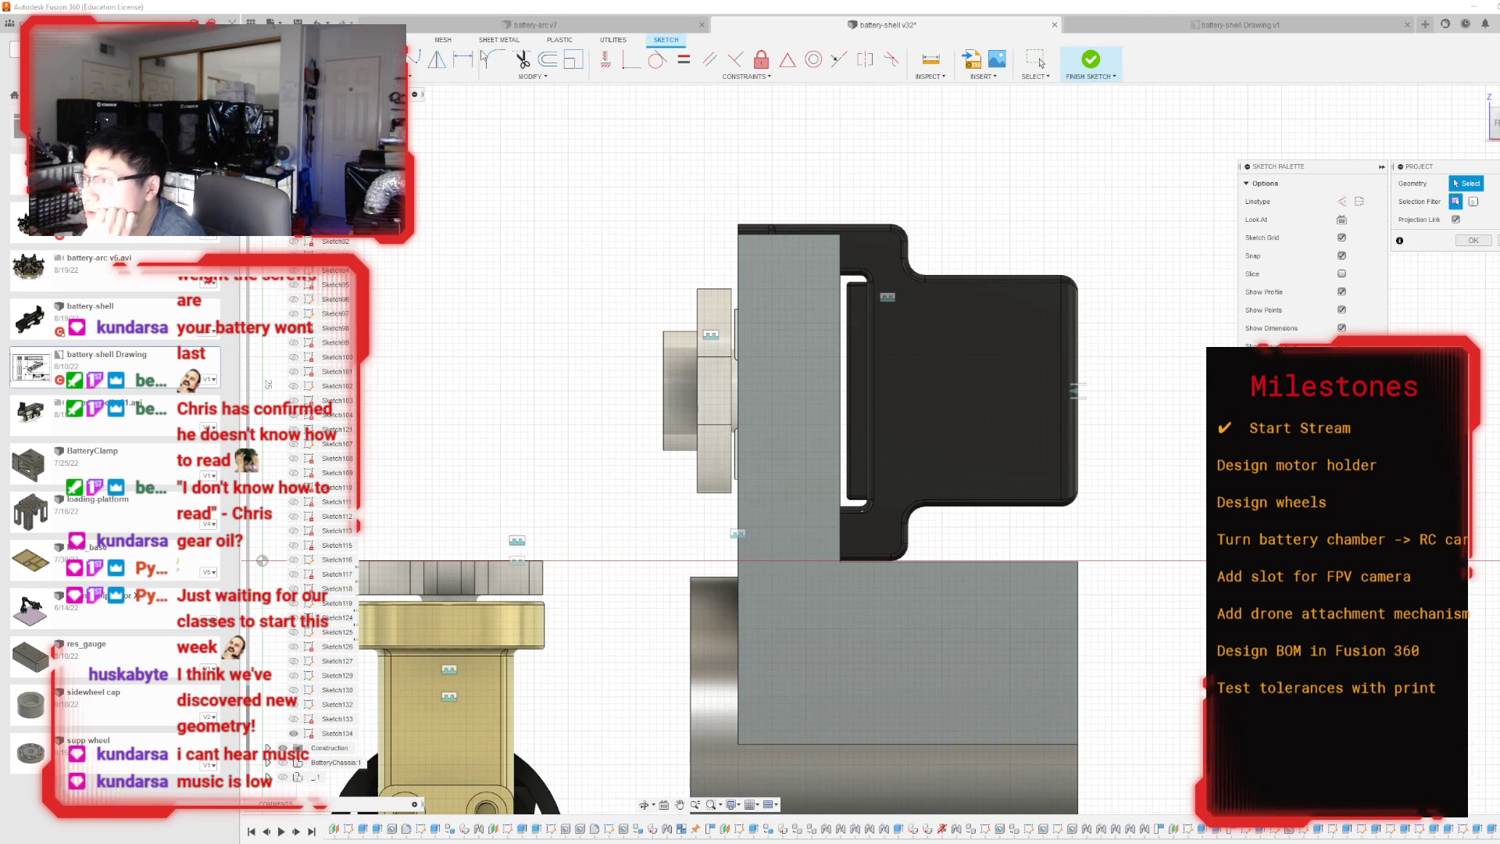
pyautogui.press('Escape')
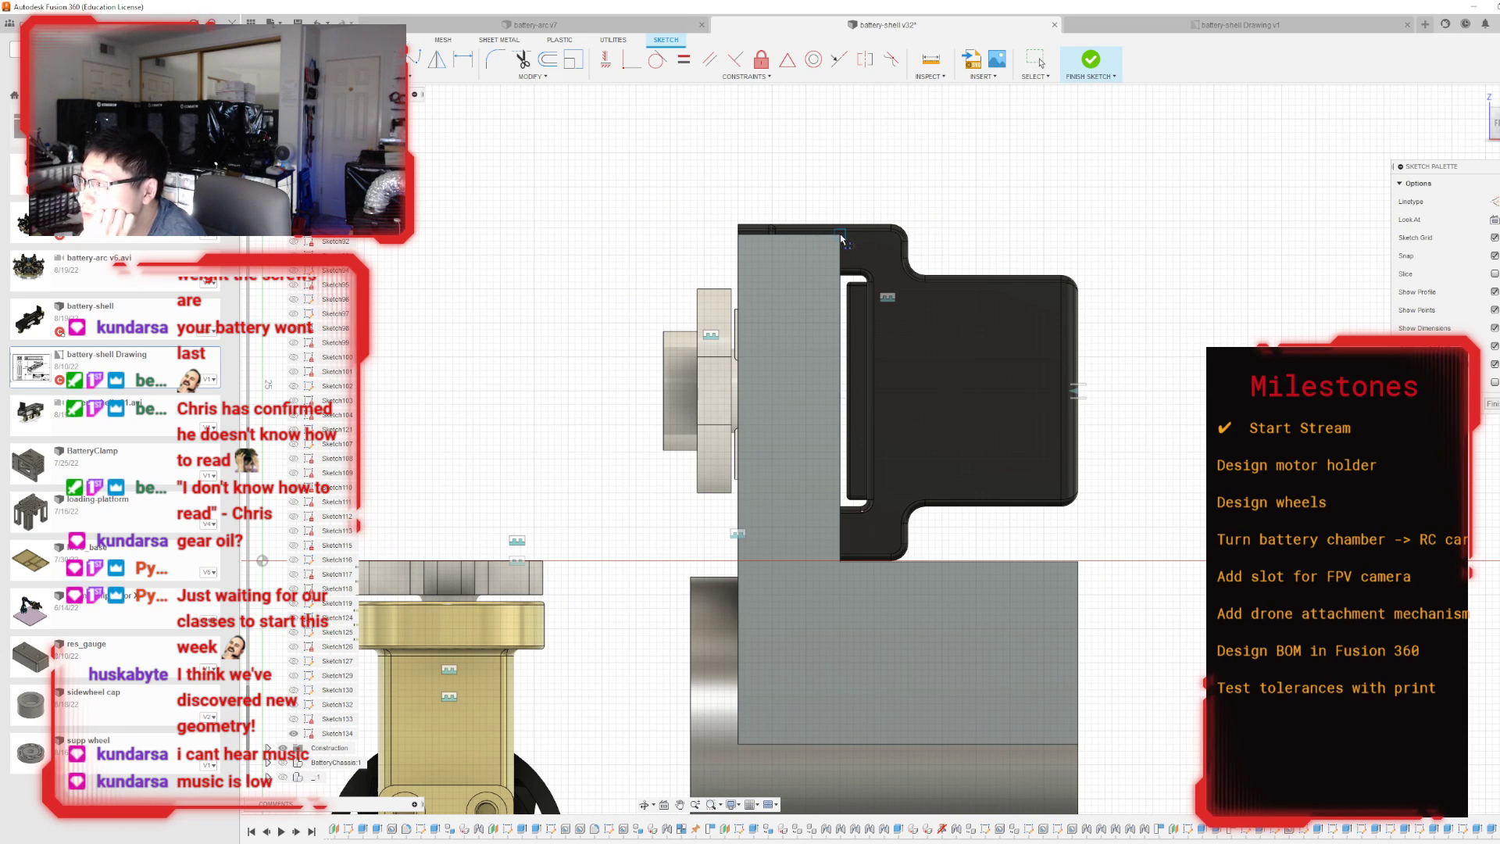
pyautogui.click(842, 235)
pyautogui.click(1078, 562)
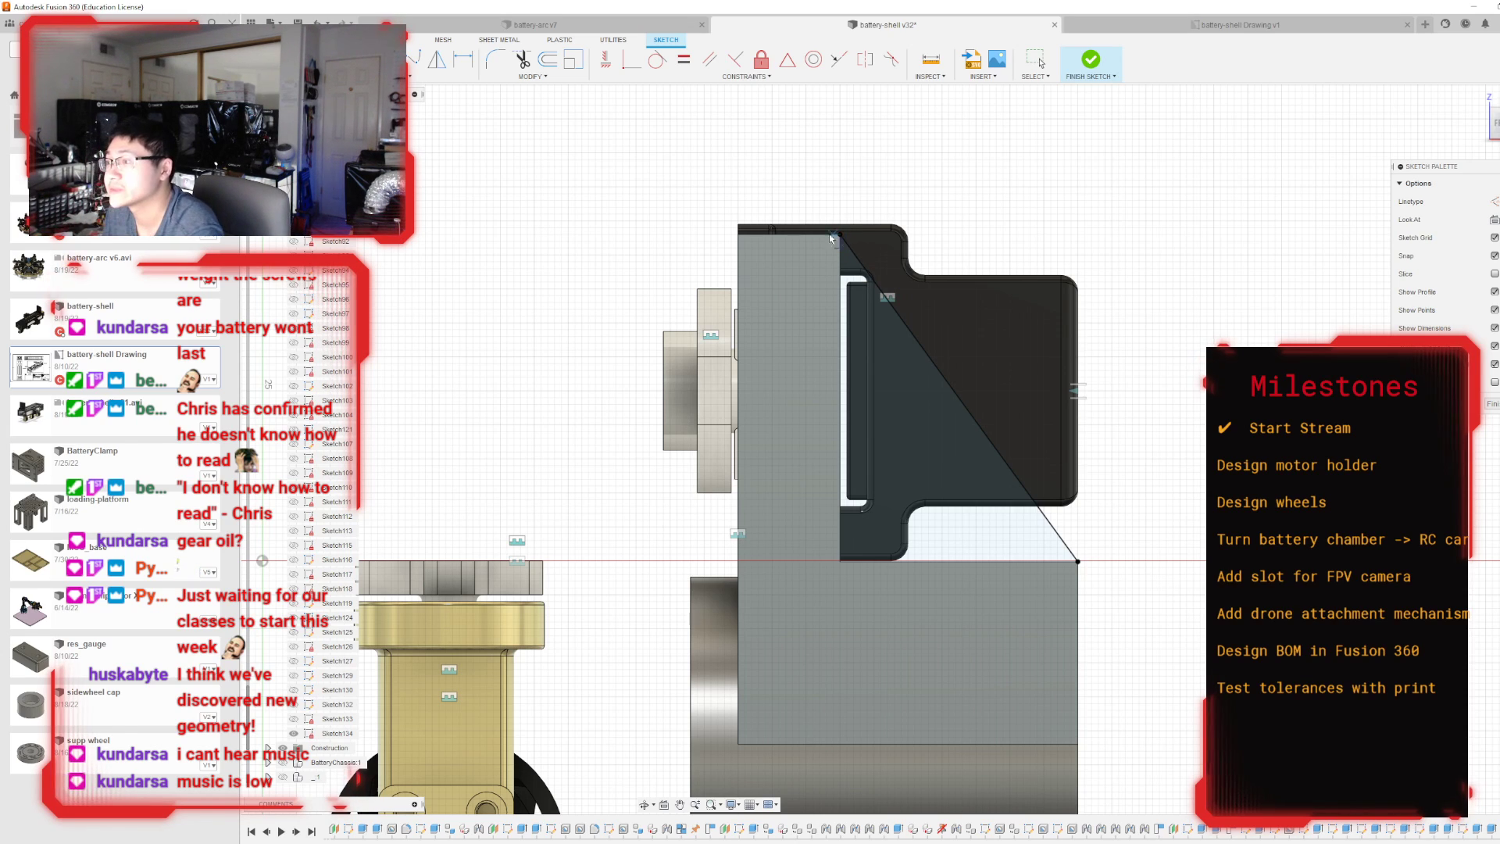
# Offset the diagonal line 2.5 mm inward toward the corner between plate and block.
pyautogui.press('o')
pyautogui.click(881, 294)
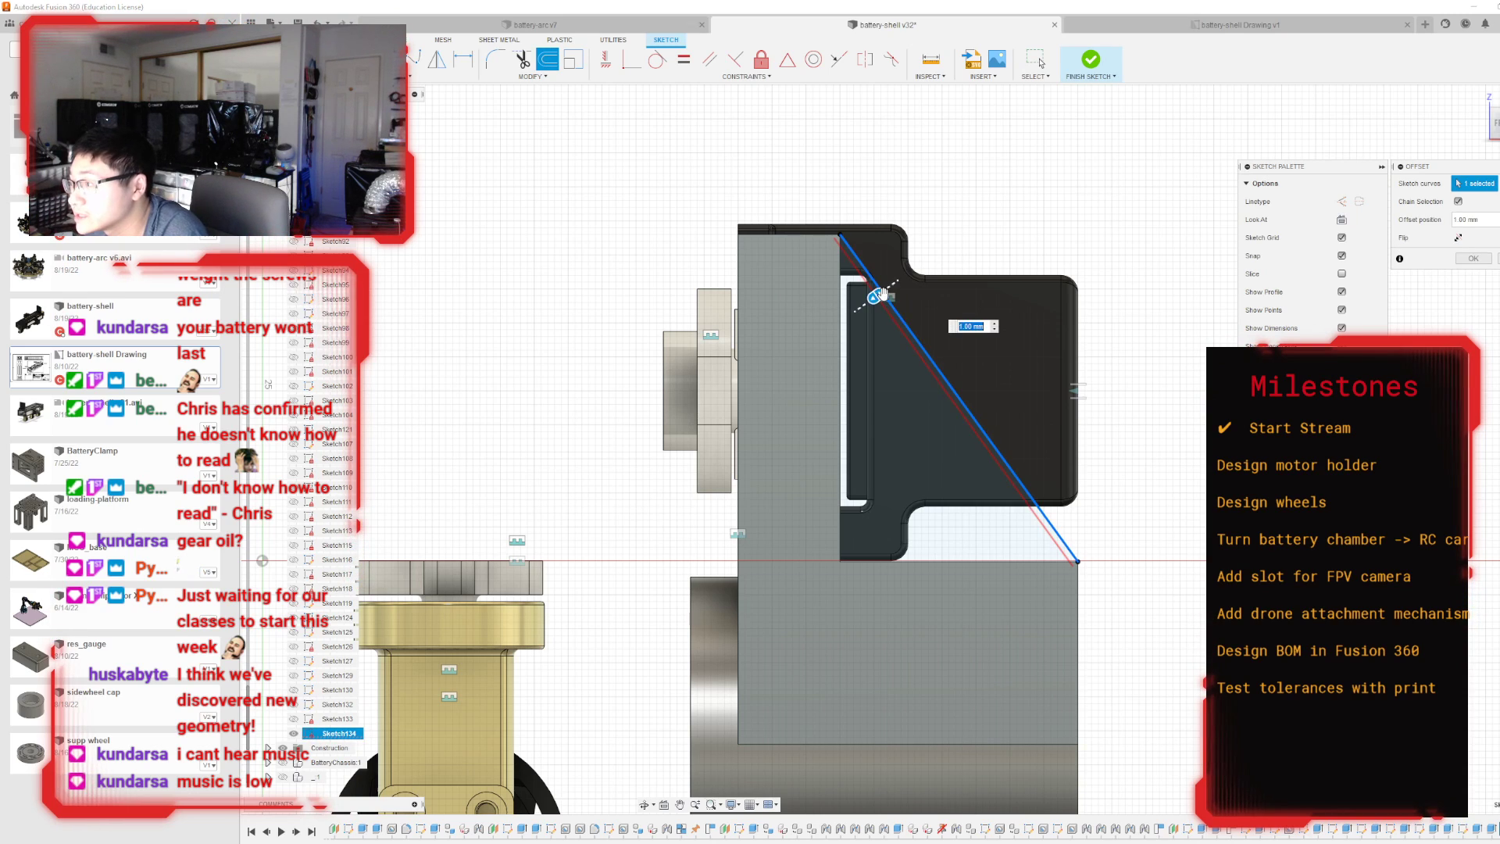
pyautogui.moveTo(876, 296); pyautogui.dragTo(865, 303)
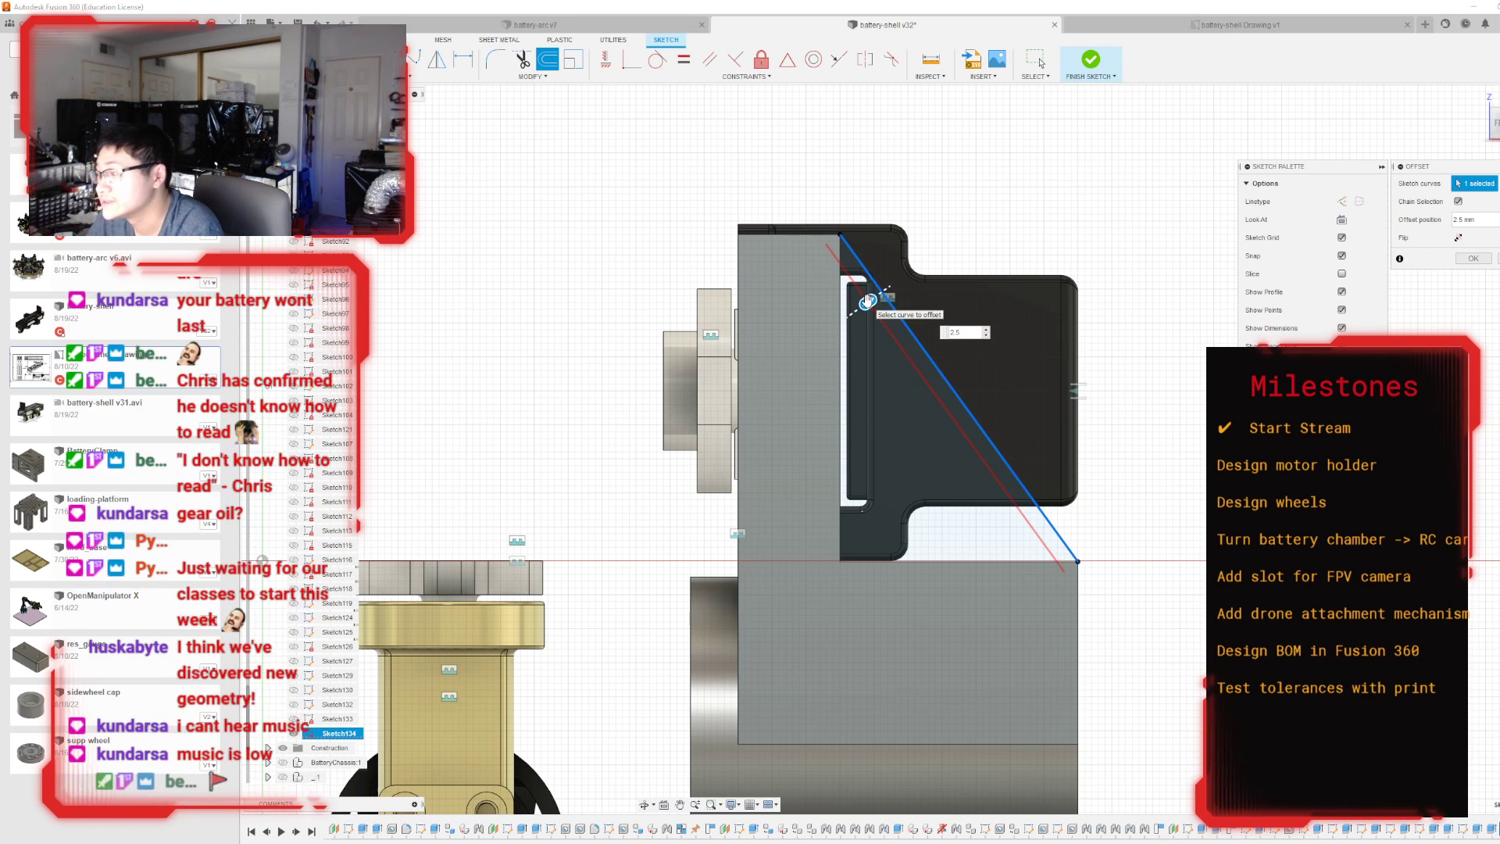
pyautogui.press('Return')
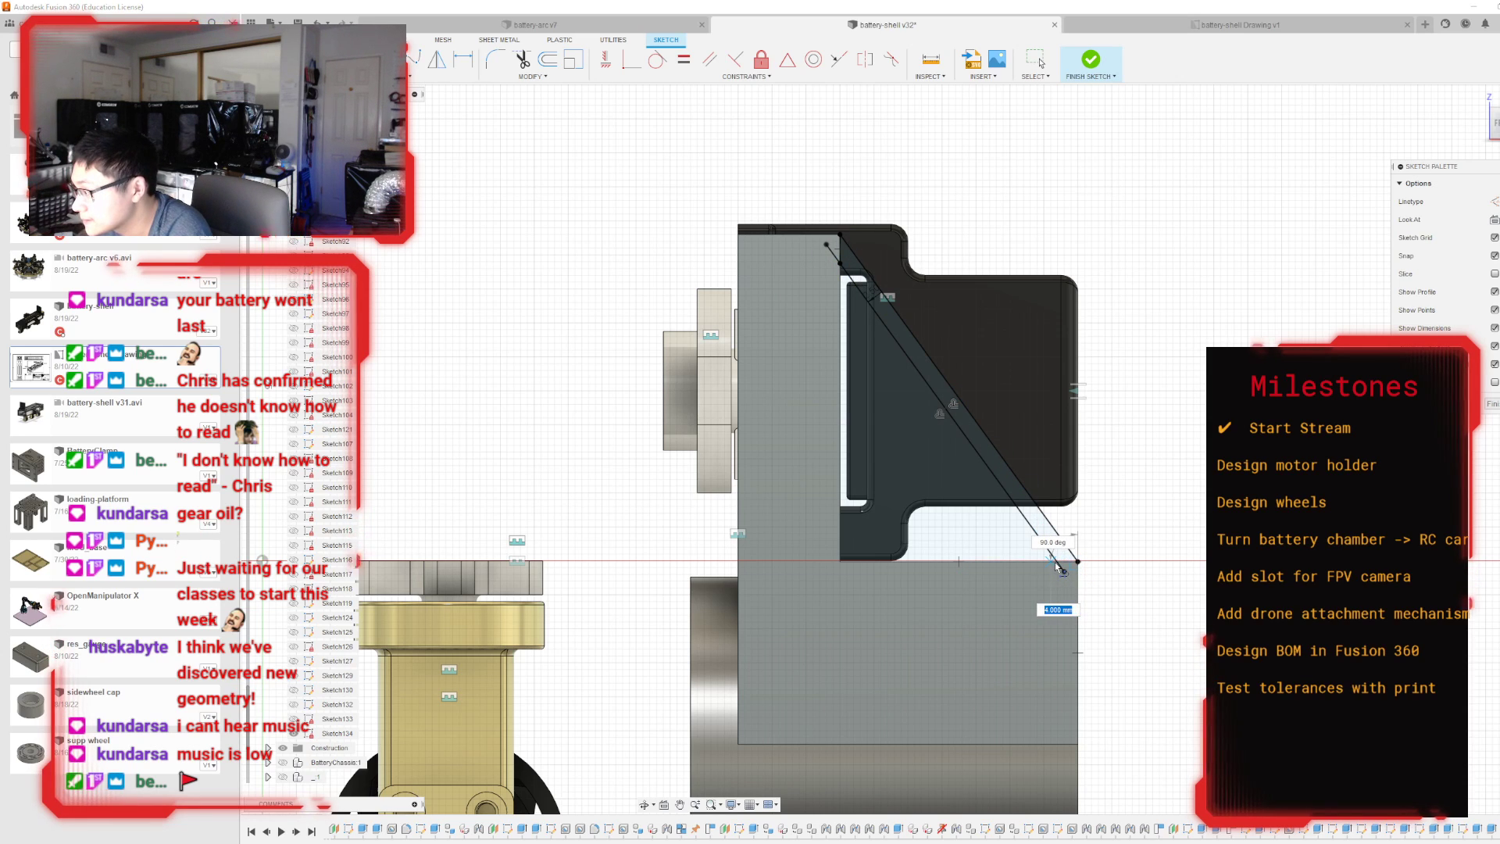
# Sketch a brace line from the plate-block inner corner to the inner diagonal's midpoint and offset it 2.5 mm away from the plate.
pyautogui.click(842, 562)
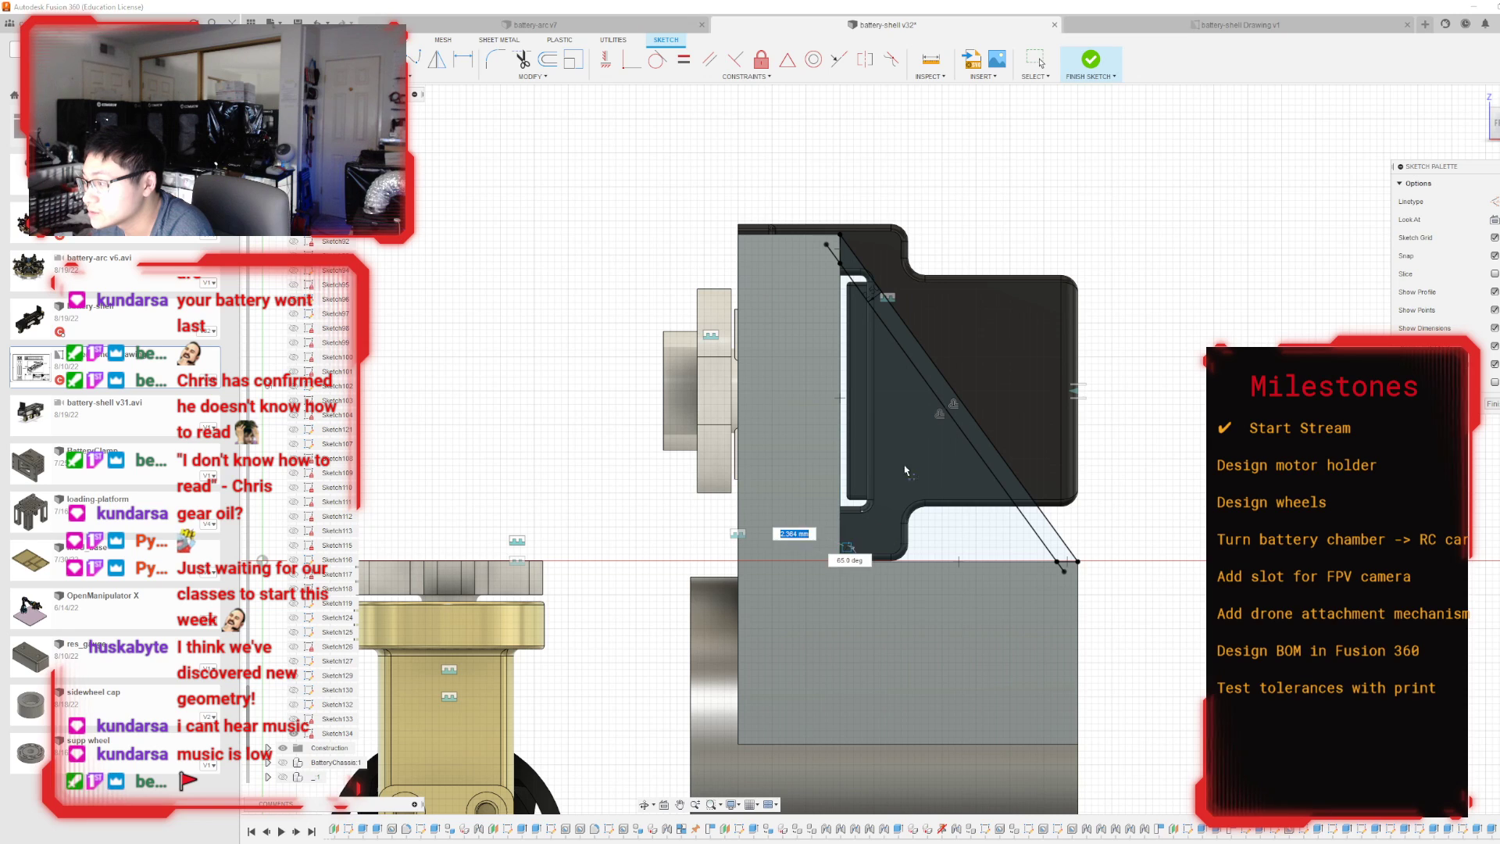
pyautogui.click(940, 410)
pyautogui.click(522, 59)
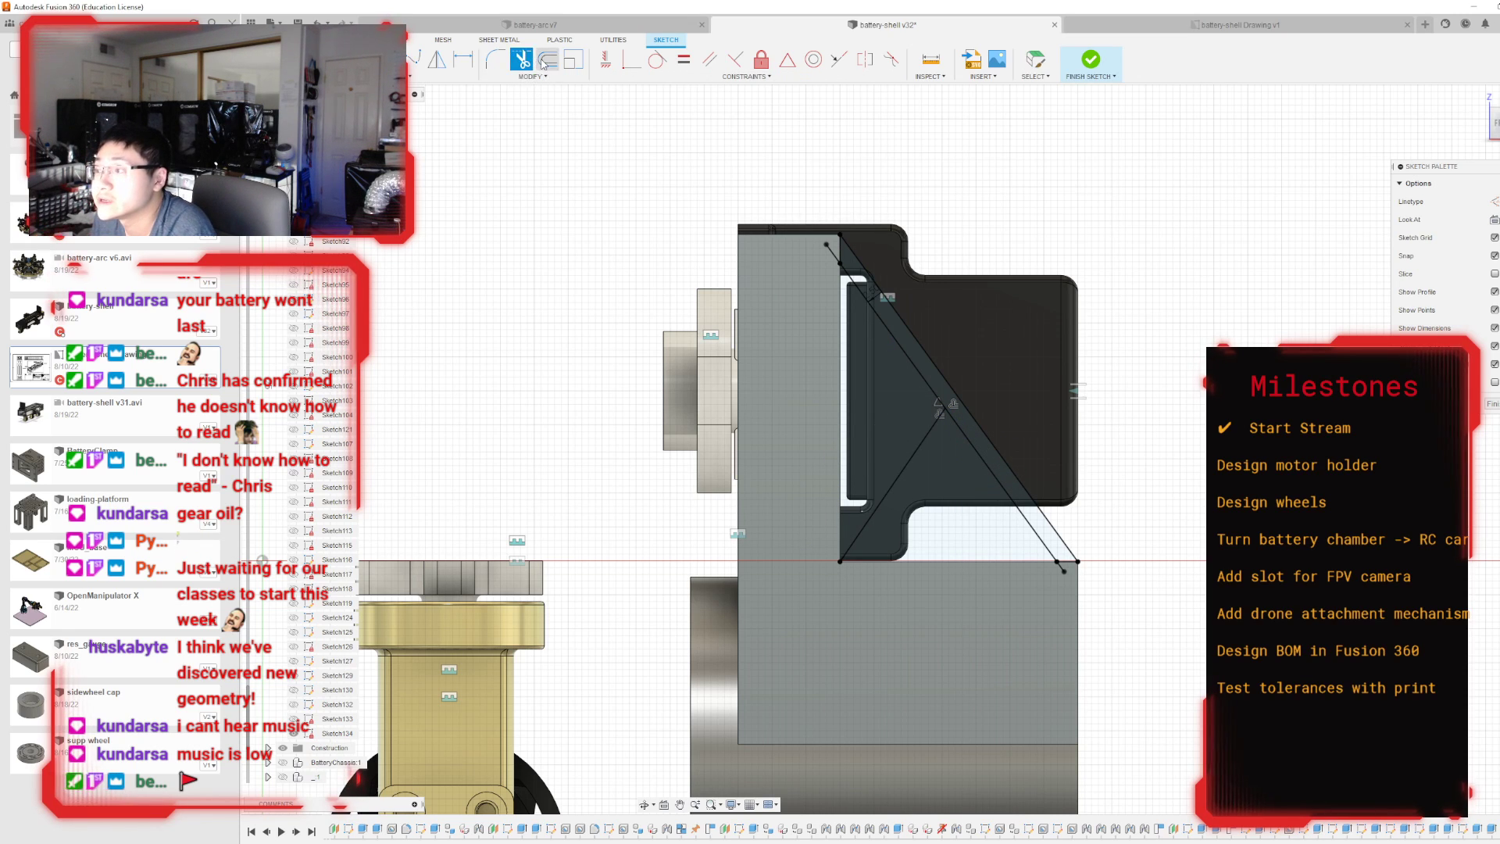
pyautogui.click(545, 61)
pyautogui.click(906, 453)
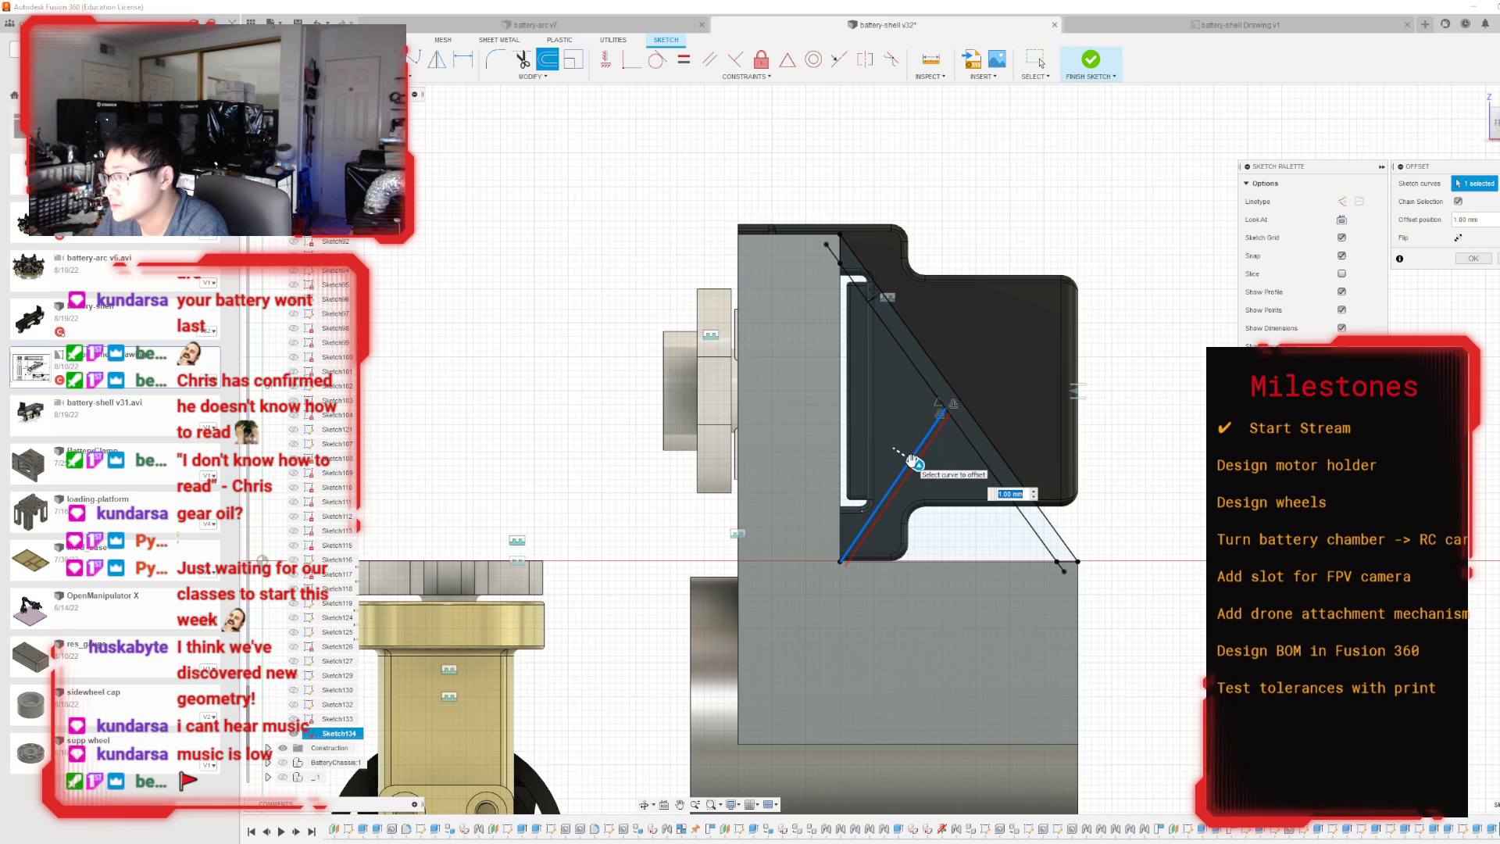
pyautogui.write('2.5')
pyautogui.press('Return')
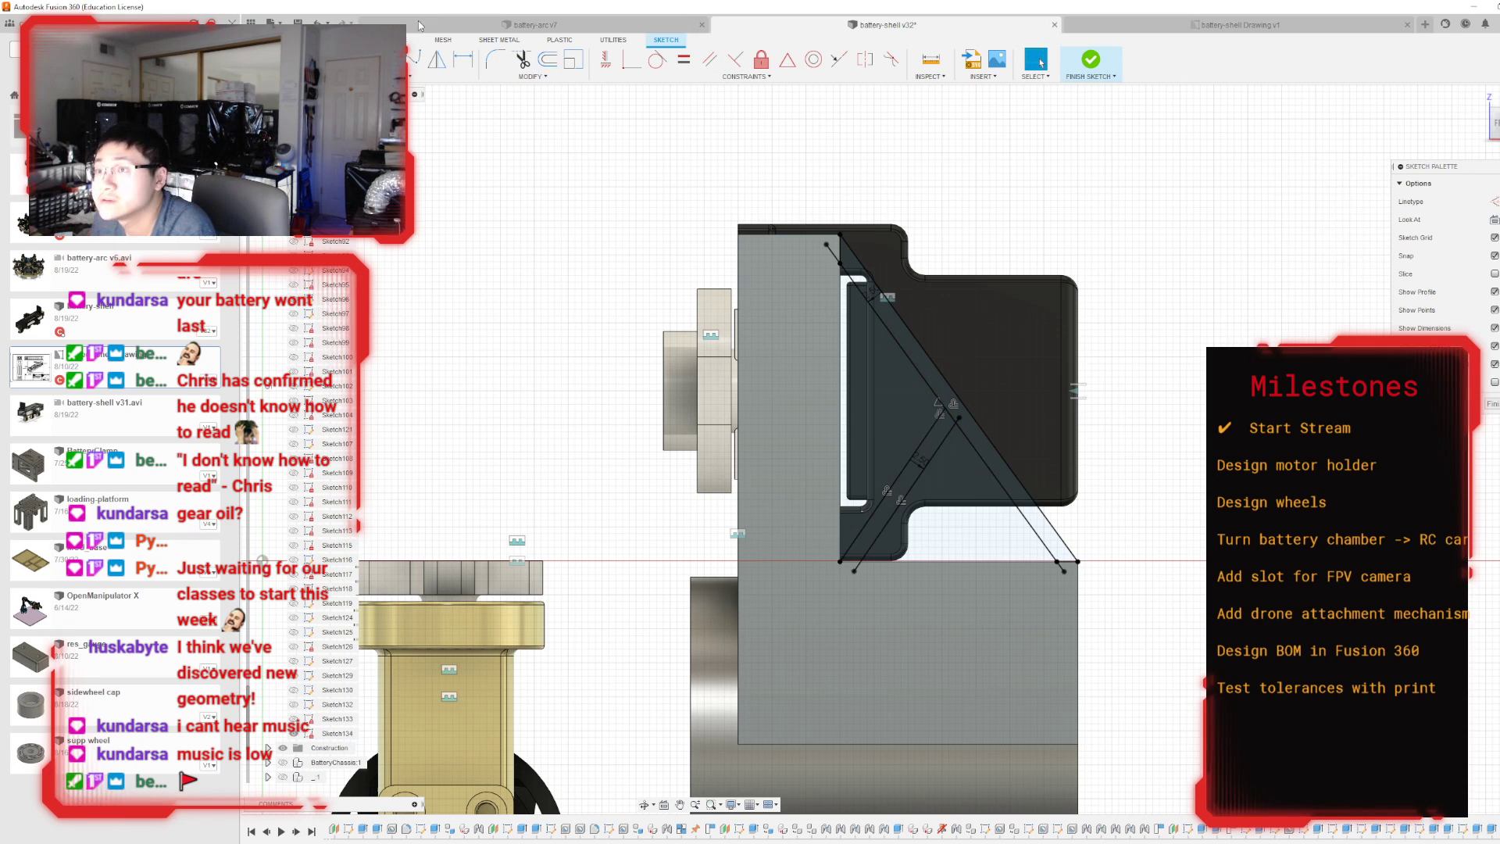
# Offset the original brace line 2.5 mm to its other side, toward the mounting plate.
pyautogui.press('d')
pyautogui.press('Escape')
pyautogui.click(892, 485)
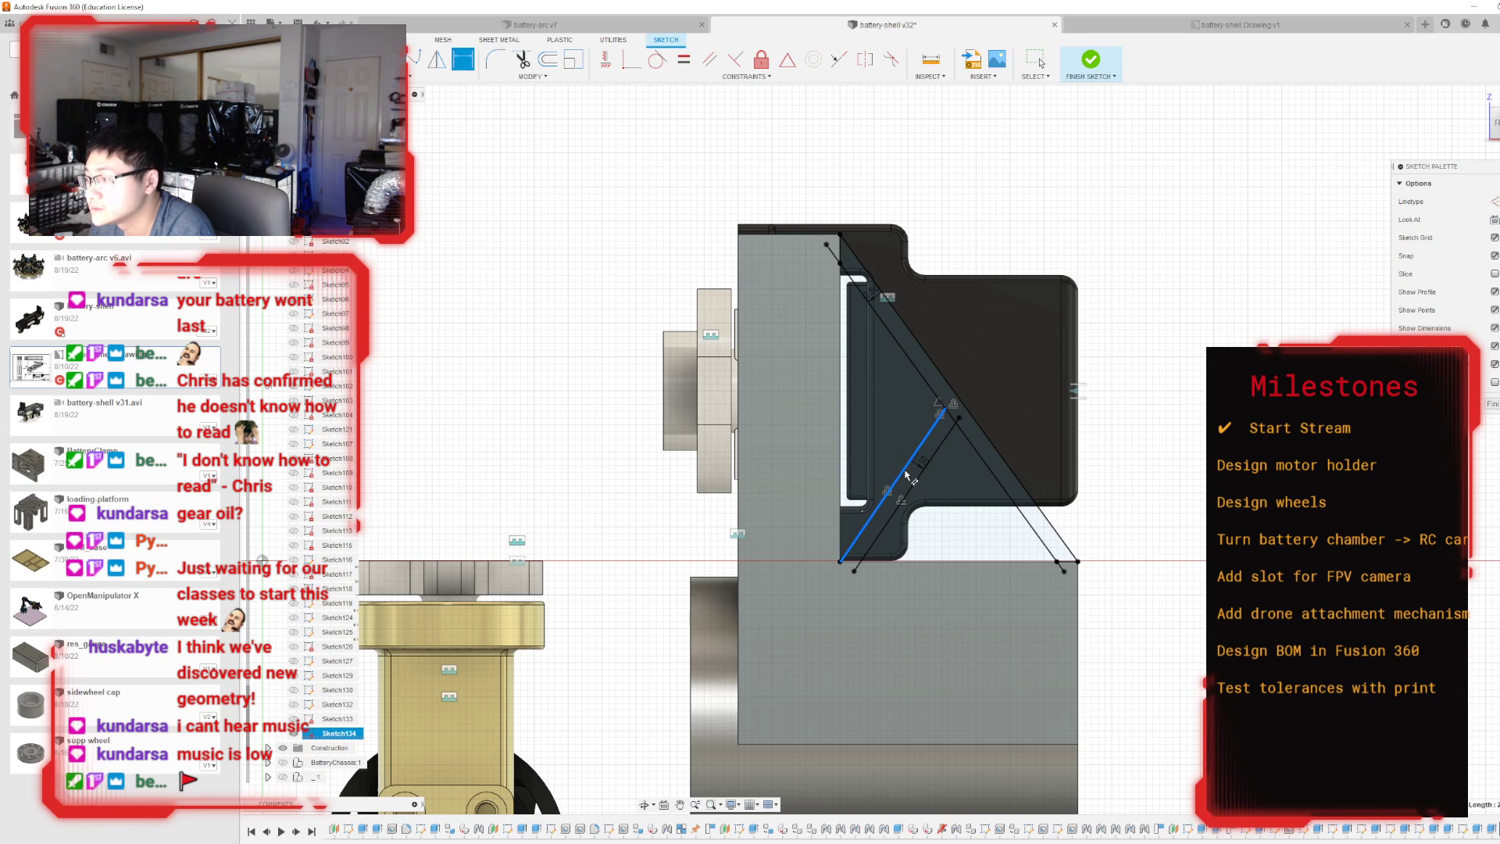
pyautogui.click(546, 63)
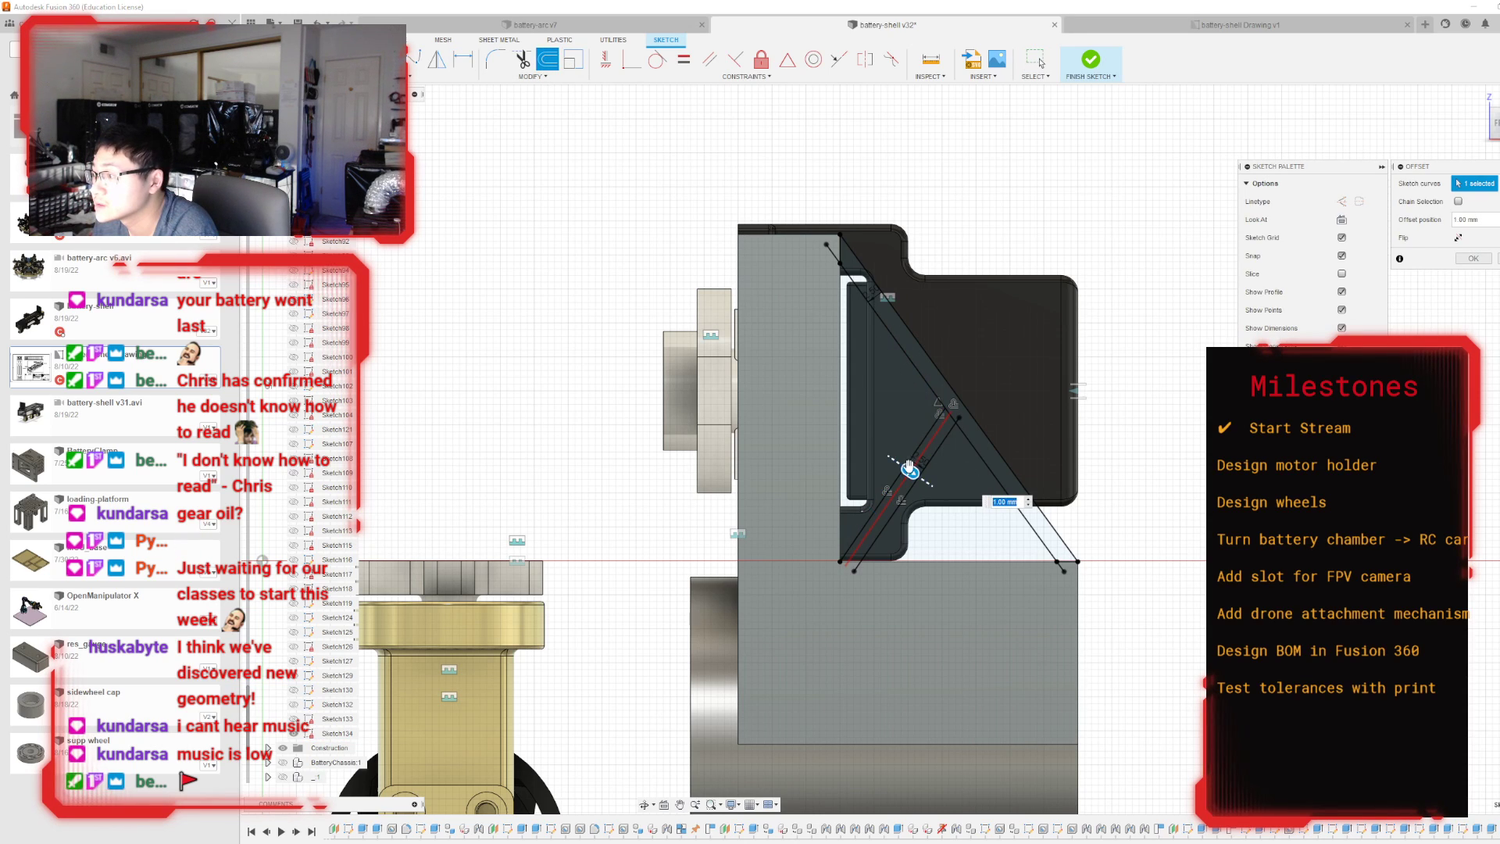
pyautogui.moveTo(909, 469); pyautogui.dragTo(878, 449)
pyautogui.press('Return')
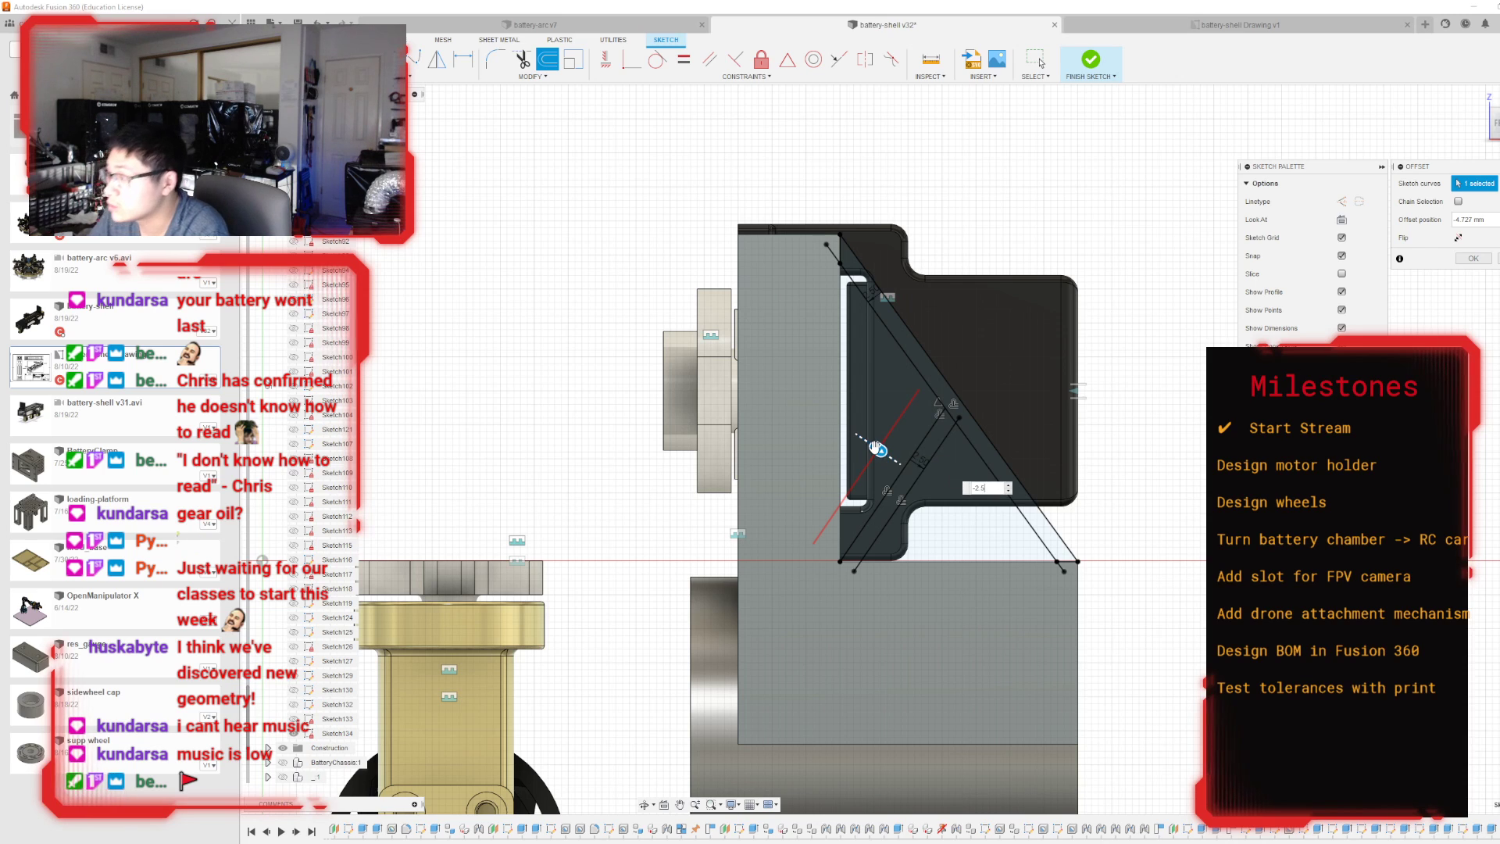
# Sketch a short line extending the plate-side brace offset's upper end to the inner diagonal, and finish the sketch.
pyautogui.scroll(3, 943, 401)
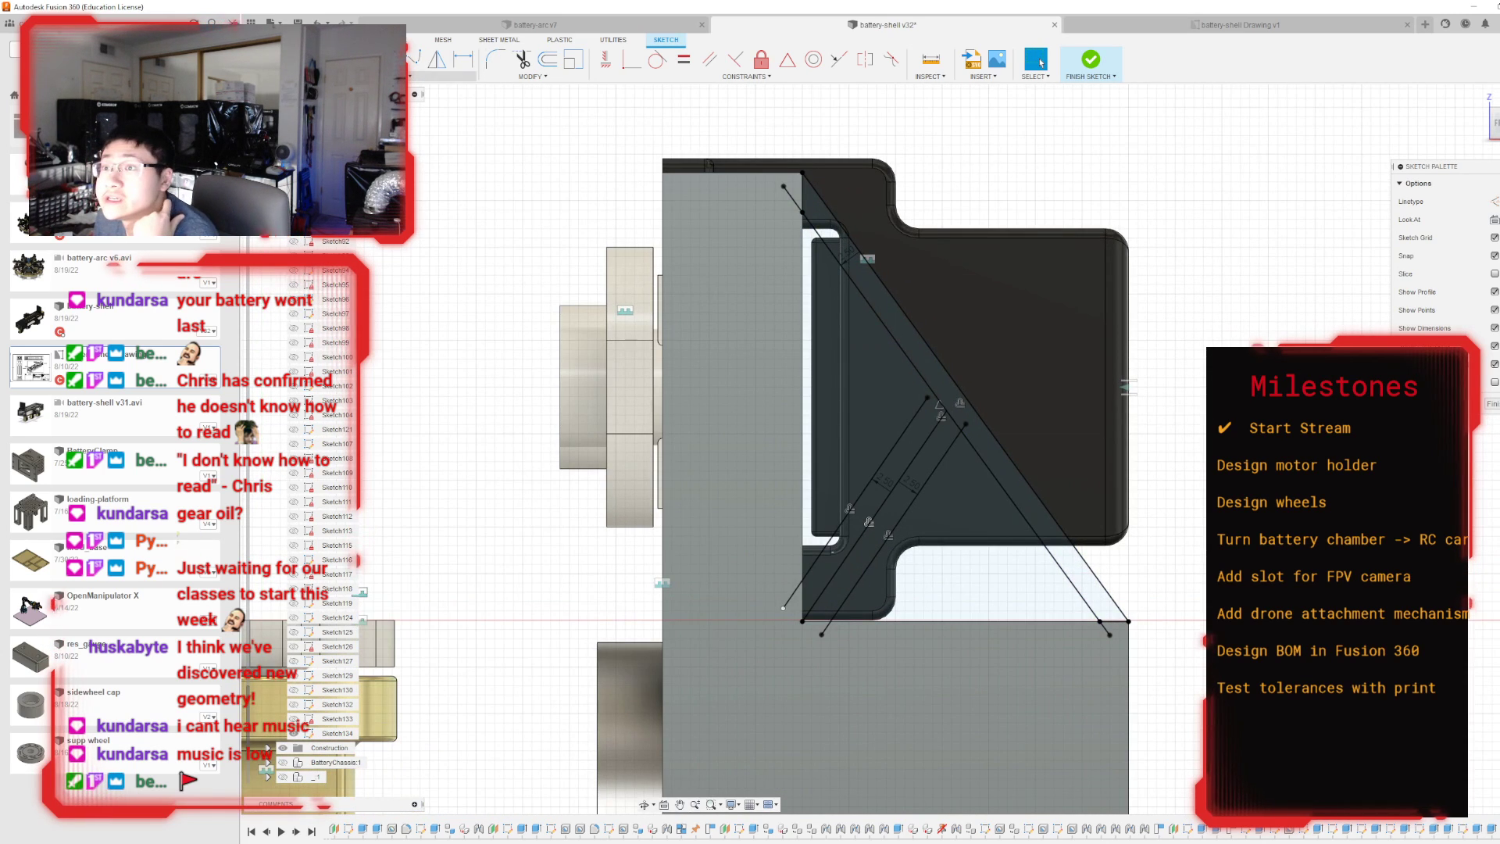
pyautogui.click(335, 60)
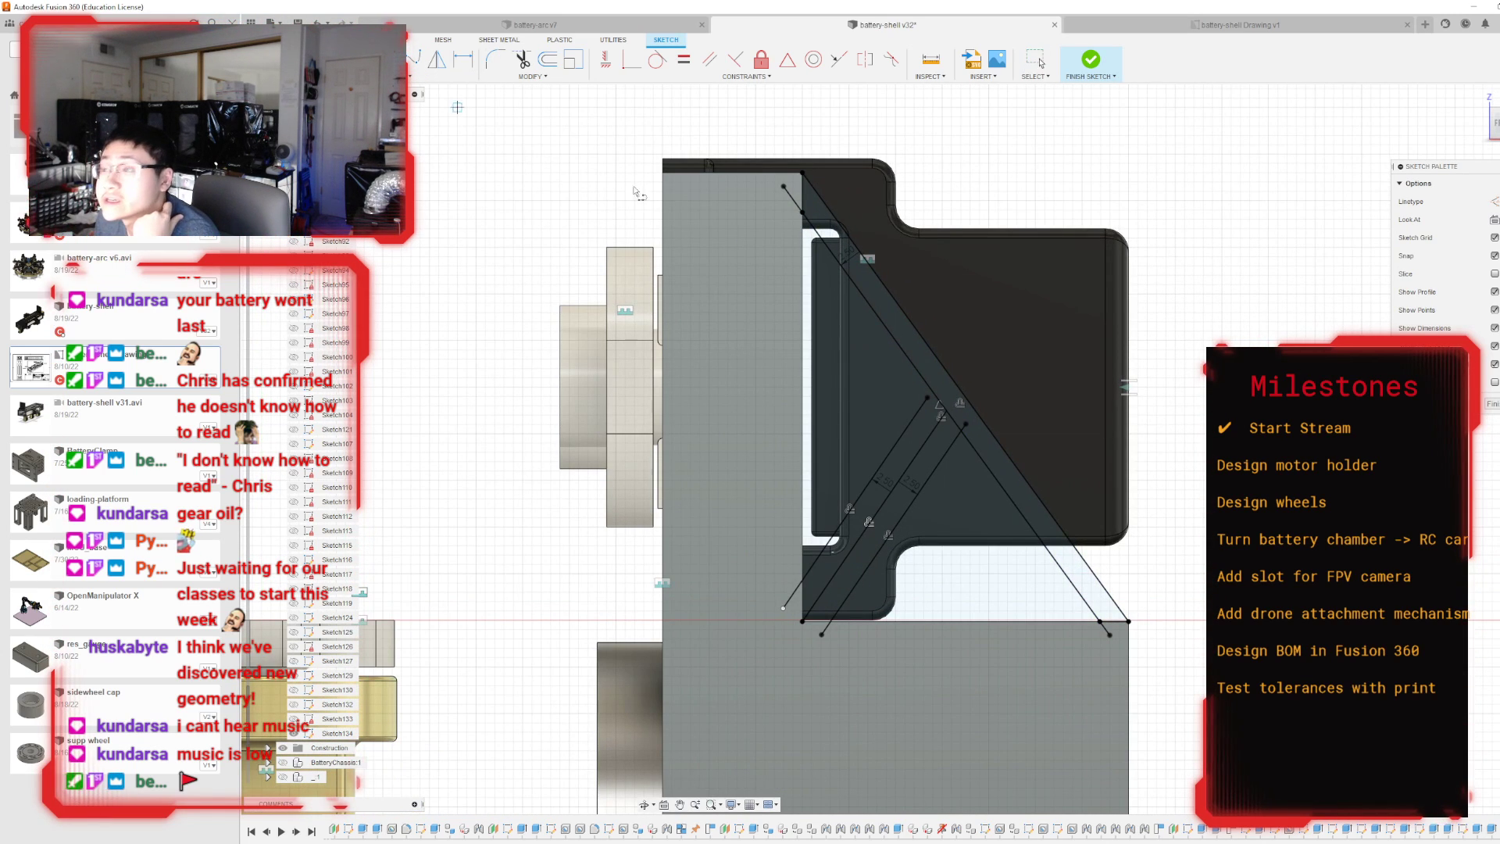
pyautogui.click(927, 399)
pyautogui.scroll(3, 943, 396)
pyautogui.scroll(-3, 943, 396)
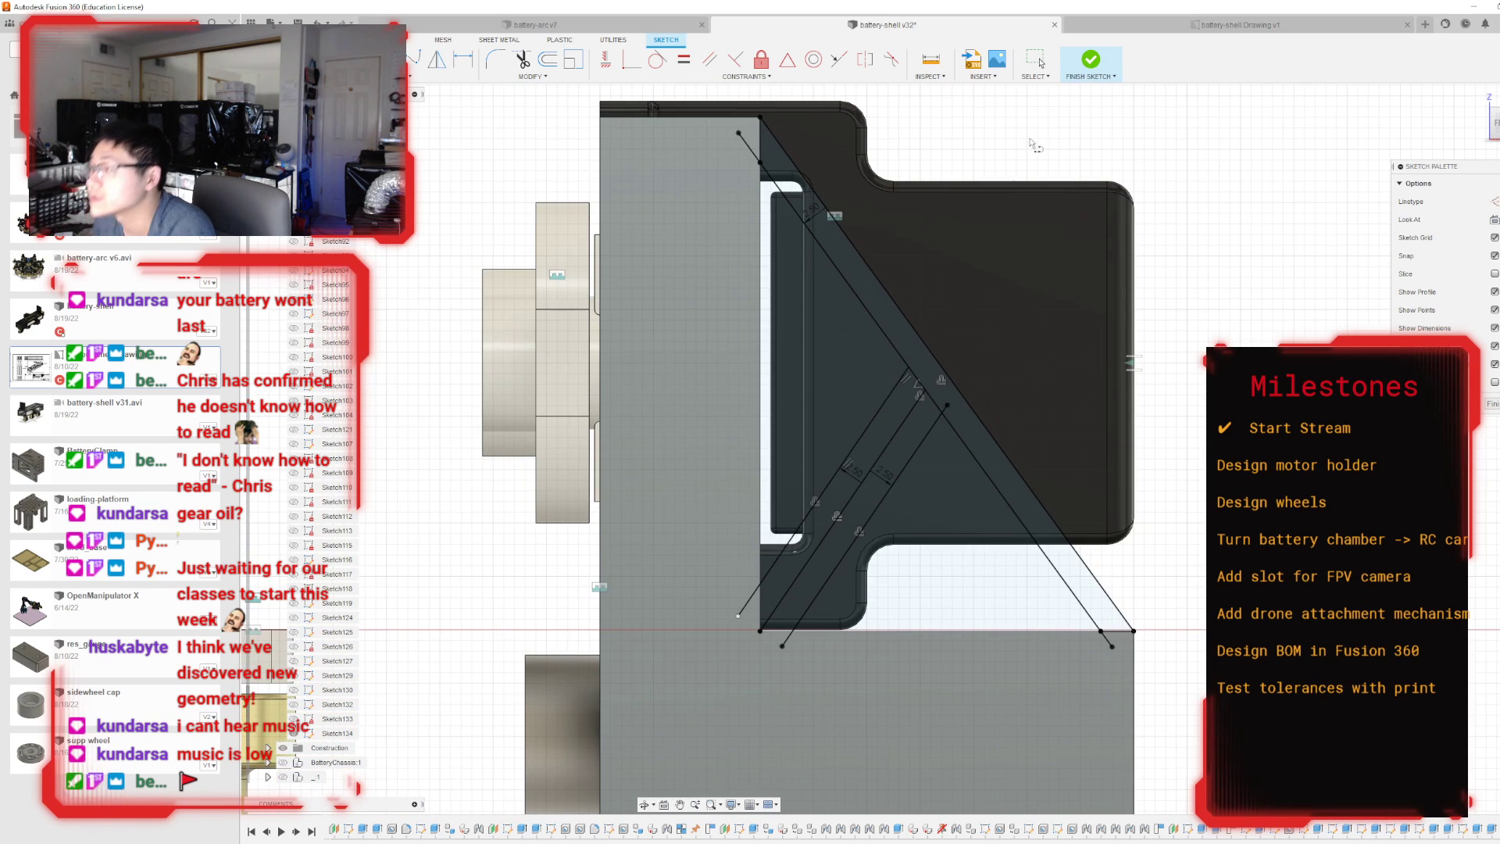
pyautogui.click(1091, 61)
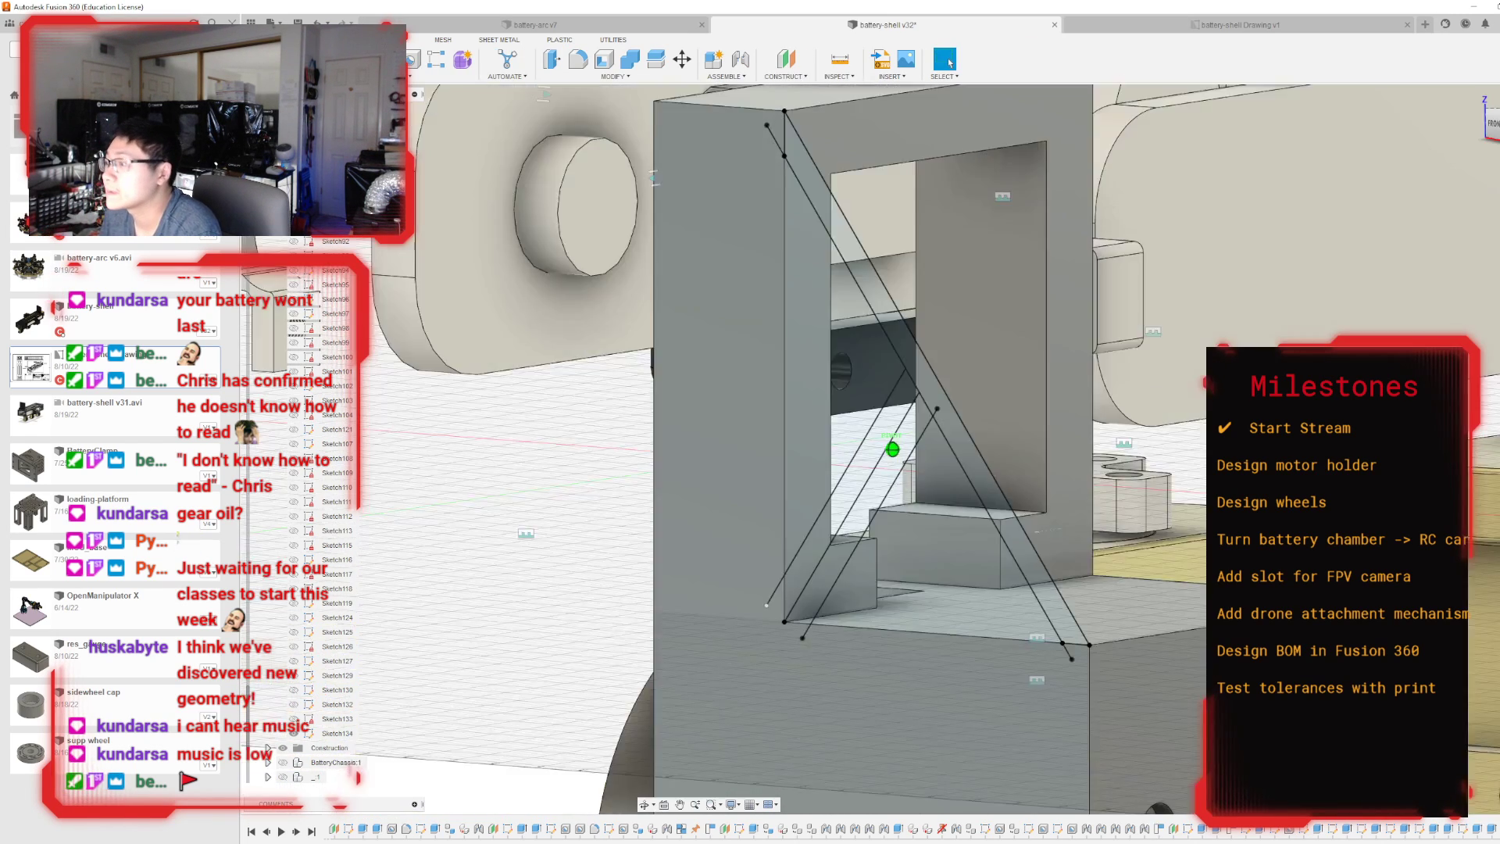
# Extrude the diagonal strut and both halves of the brace inward along the plate's side as a join.
pyautogui.press('e')
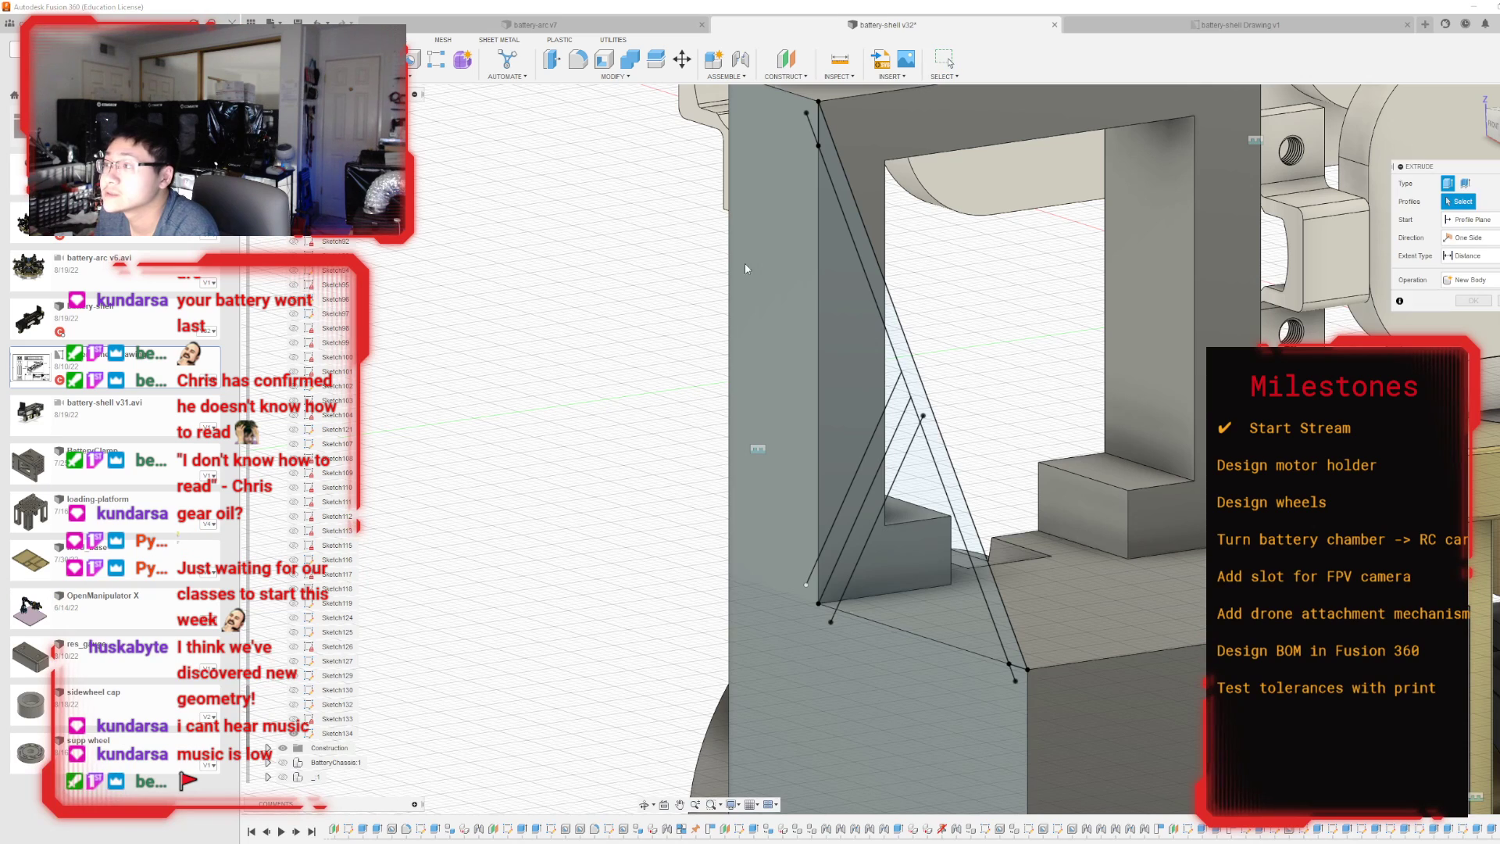
pyautogui.click(862, 266)
pyautogui.click(884, 439)
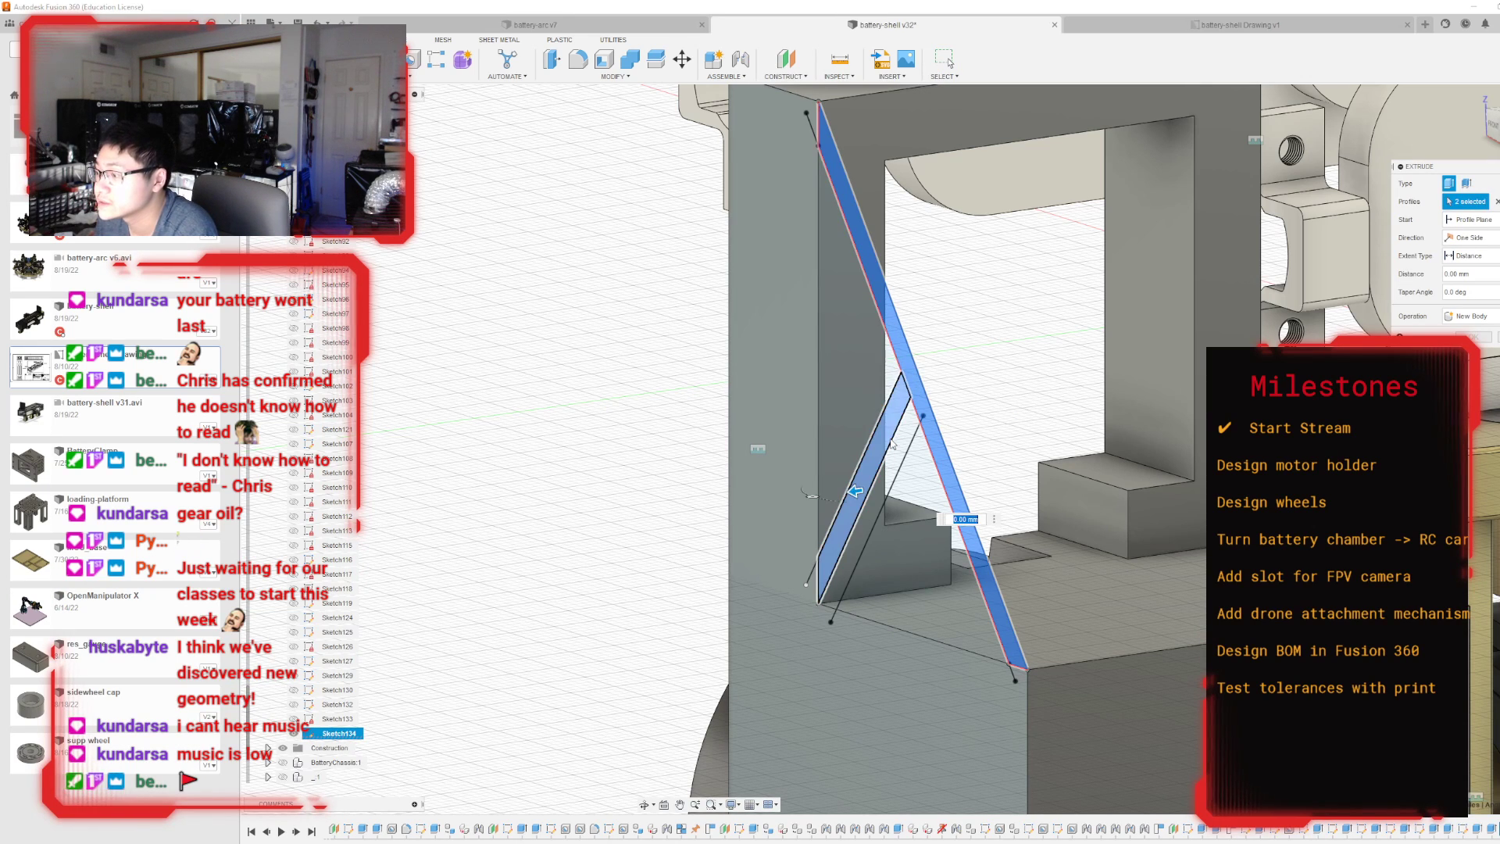
pyautogui.click(885, 439)
pyautogui.click(896, 447)
pyautogui.click(886, 439)
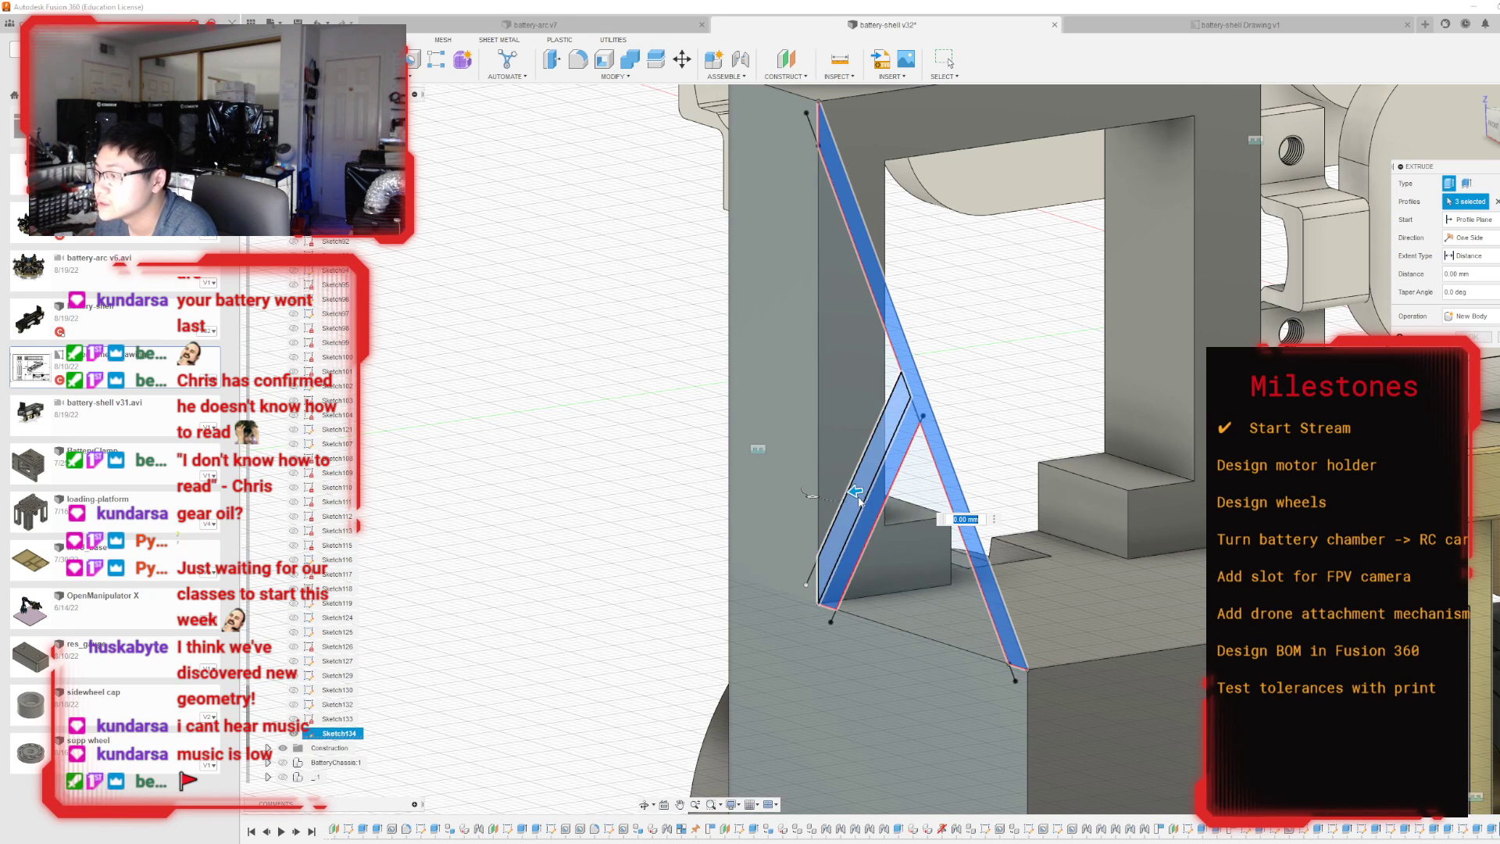
pyautogui.moveTo(855, 490); pyautogui.dragTo(910, 492)
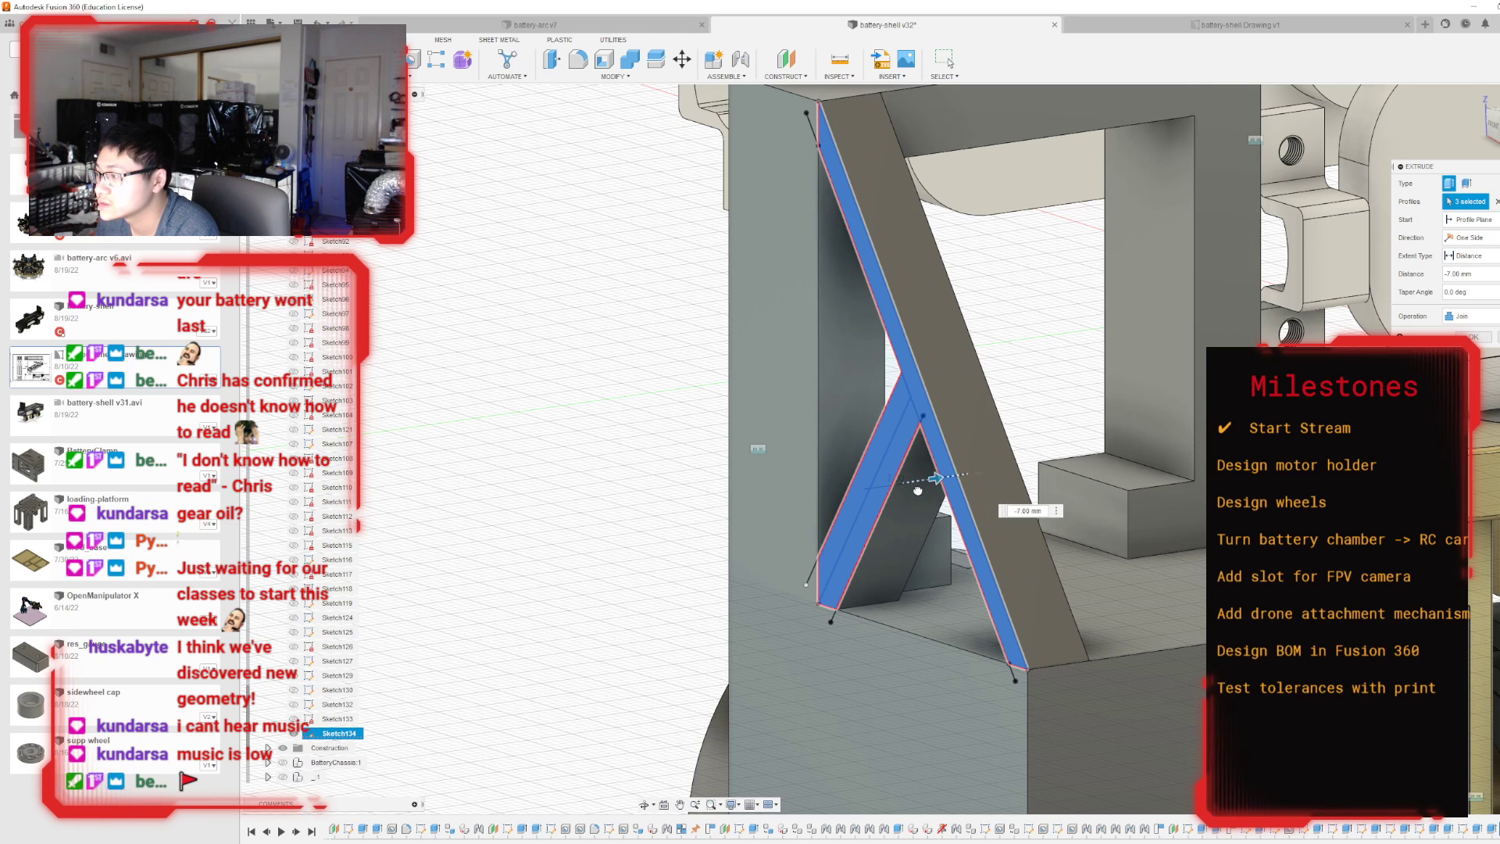
pyautogui.moveTo(910, 491); pyautogui.dragTo(910, 491)
pyautogui.keyDown('shift'); pyautogui.moveTo(911, 490); pyautogui.dragTo(1195, 484, button='middle'); pyautogui.keyUp('shift')
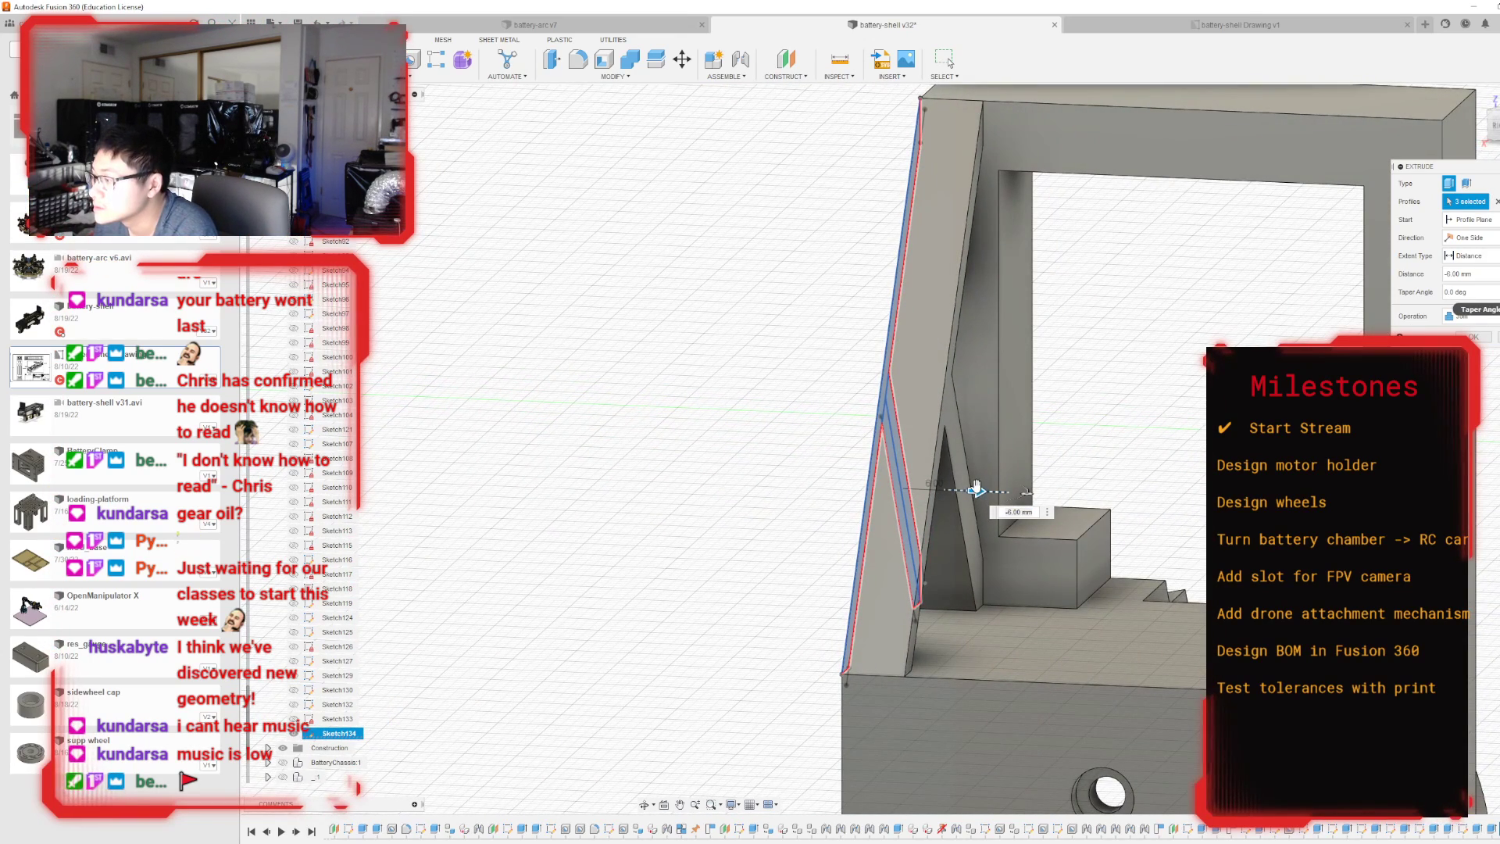
pyautogui.moveTo(975, 488)
pyautogui.mouseDown()
pyautogui.moveTo(993, 496)
pyautogui.moveTo(958, 489)
pyautogui.moveTo(971, 494)
pyautogui.mouseUp()
pyautogui.scroll(-3, 971, 494)
pyautogui.click(1484, 341)
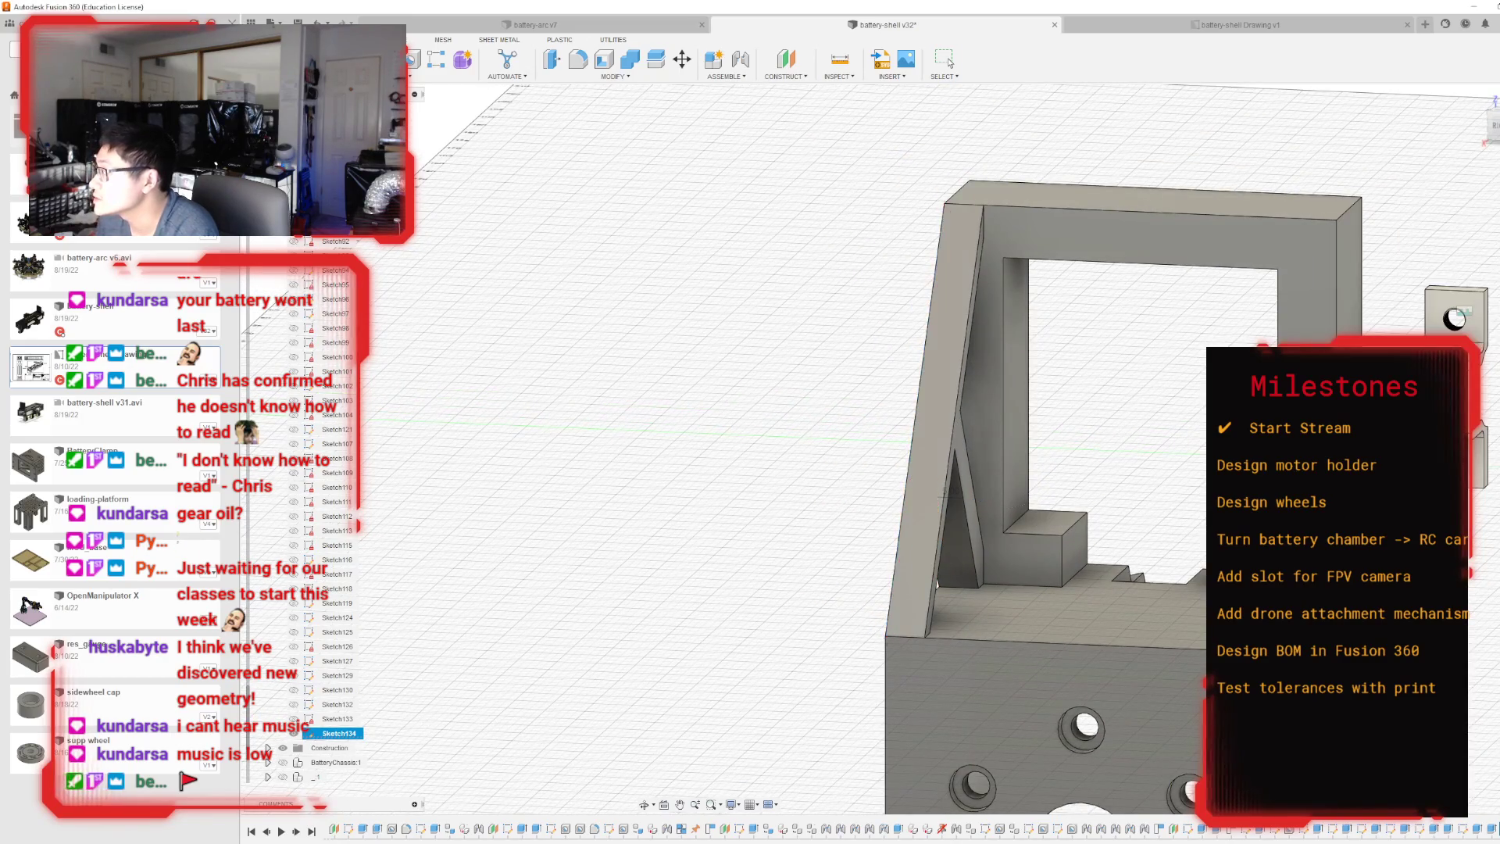
# Reopen the diagonal strut's sketch and open the offset dimension between the two diagonals for editing.
pyautogui.keyDown('shift'); pyautogui.moveTo(892, 448); pyautogui.dragTo(1210, 457, button='middle'); pyautogui.keyUp('shift')
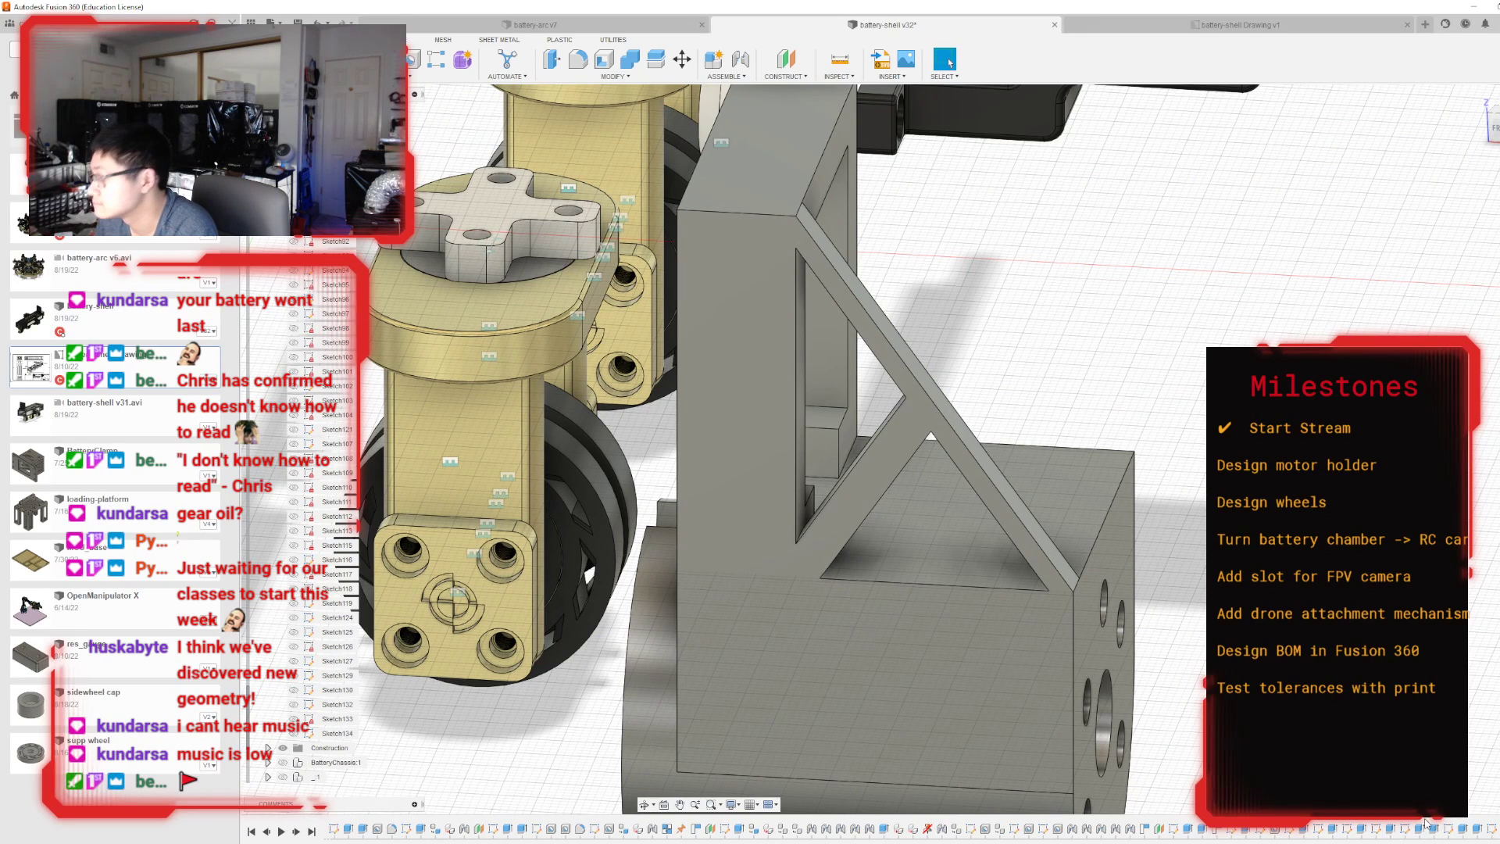
pyautogui.doubleClick(1493, 829)
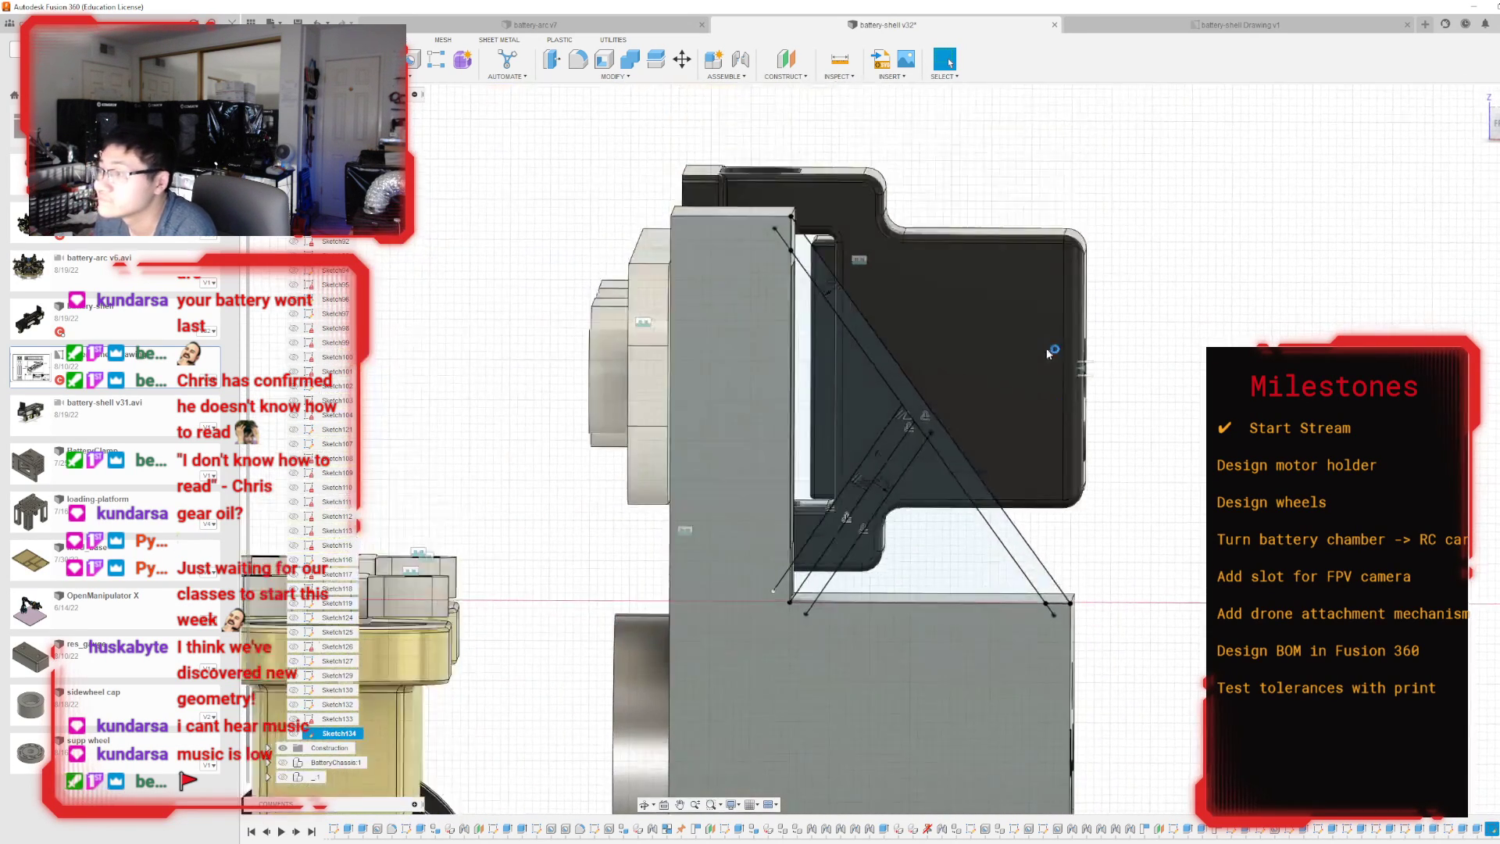
pyautogui.scroll(4, 803, 218)
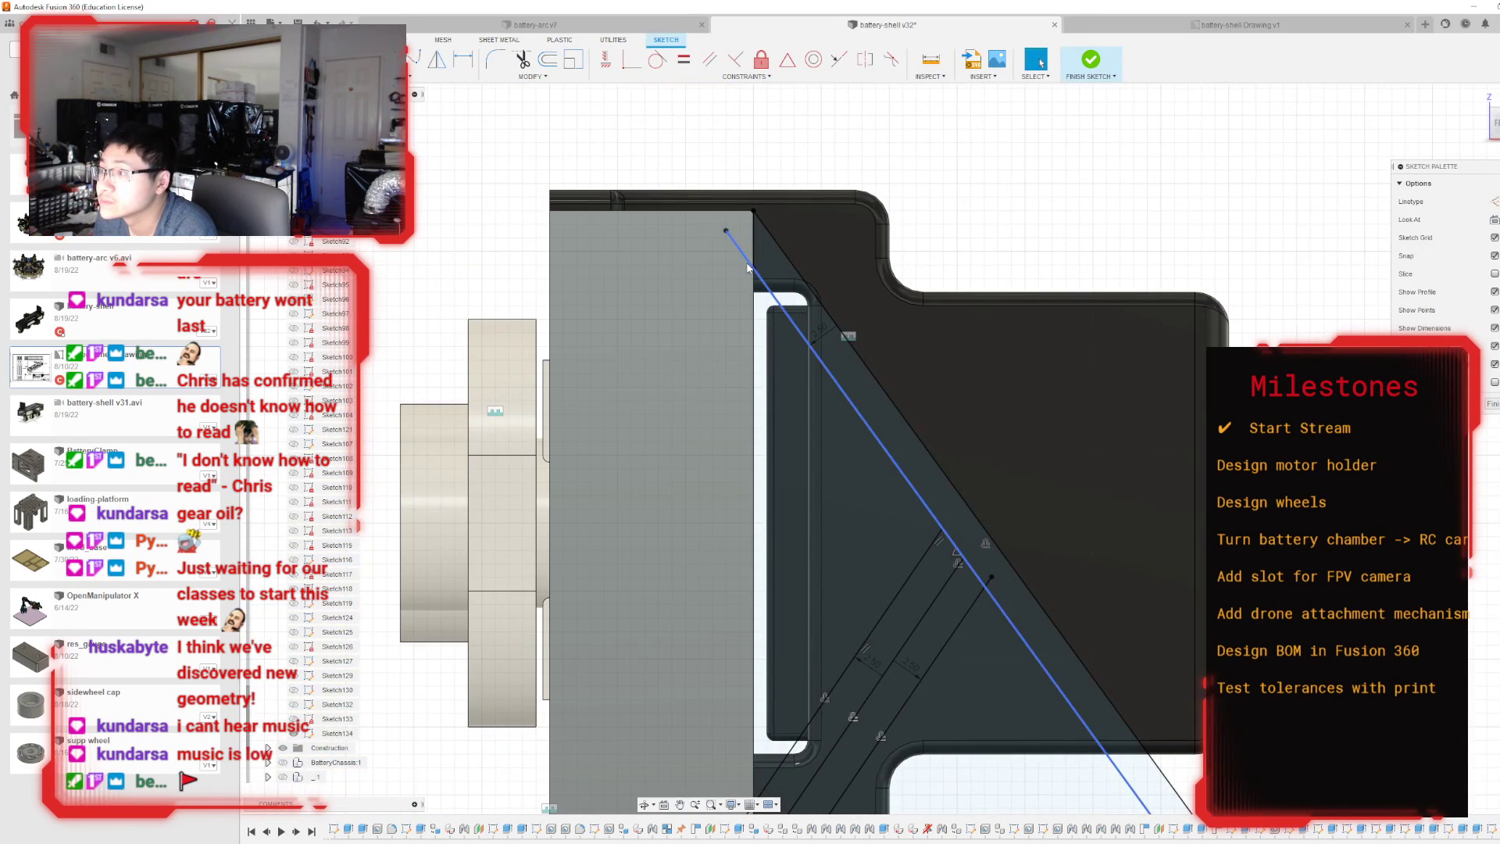
pyautogui.doubleClick(820, 335)
pyautogui.press('Return')
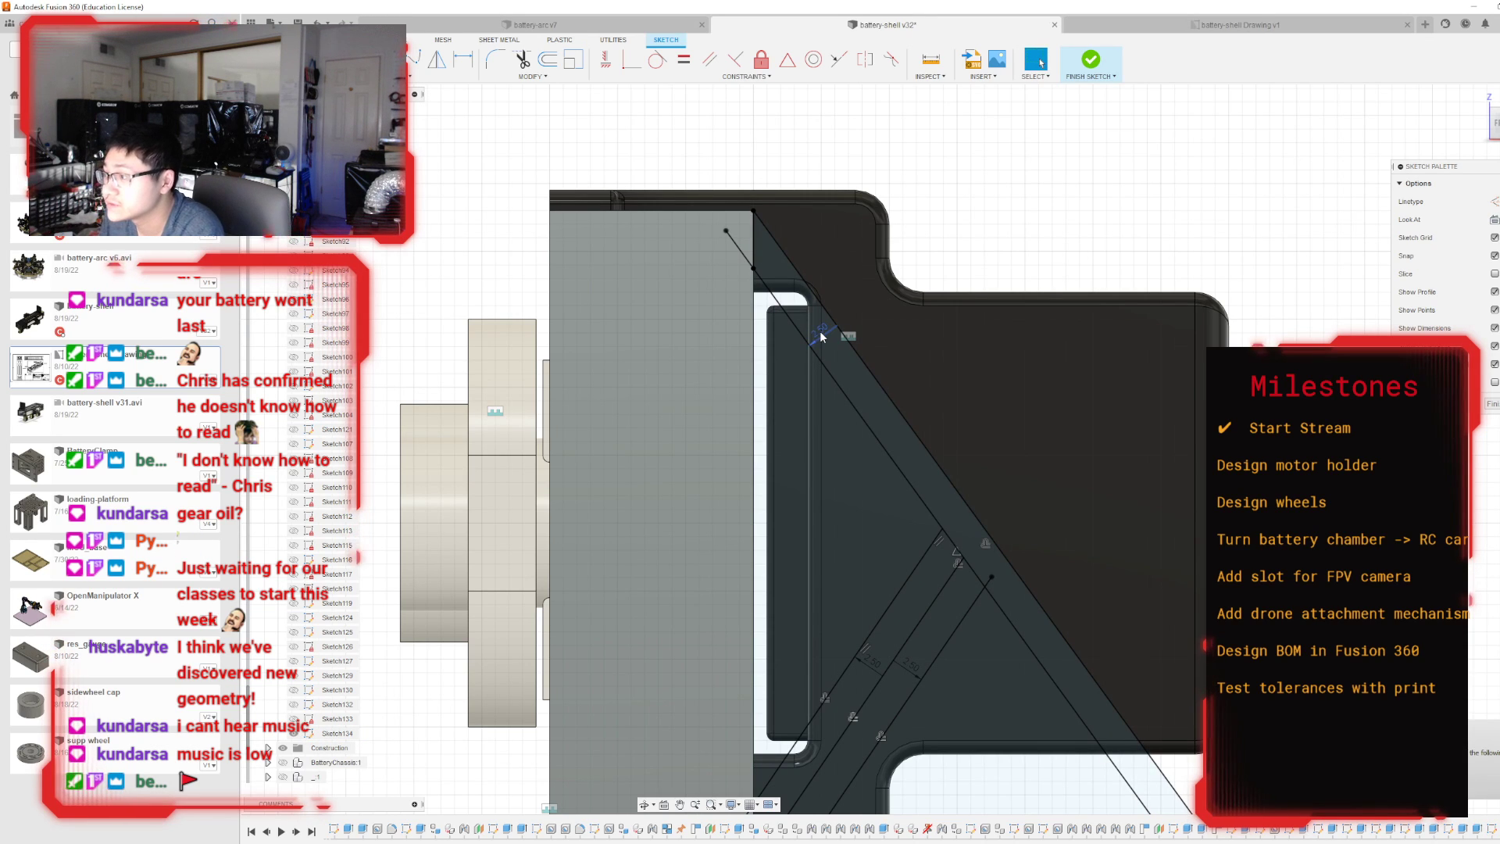
pyautogui.doubleClick(822, 334)
pyautogui.press('BackSpace')
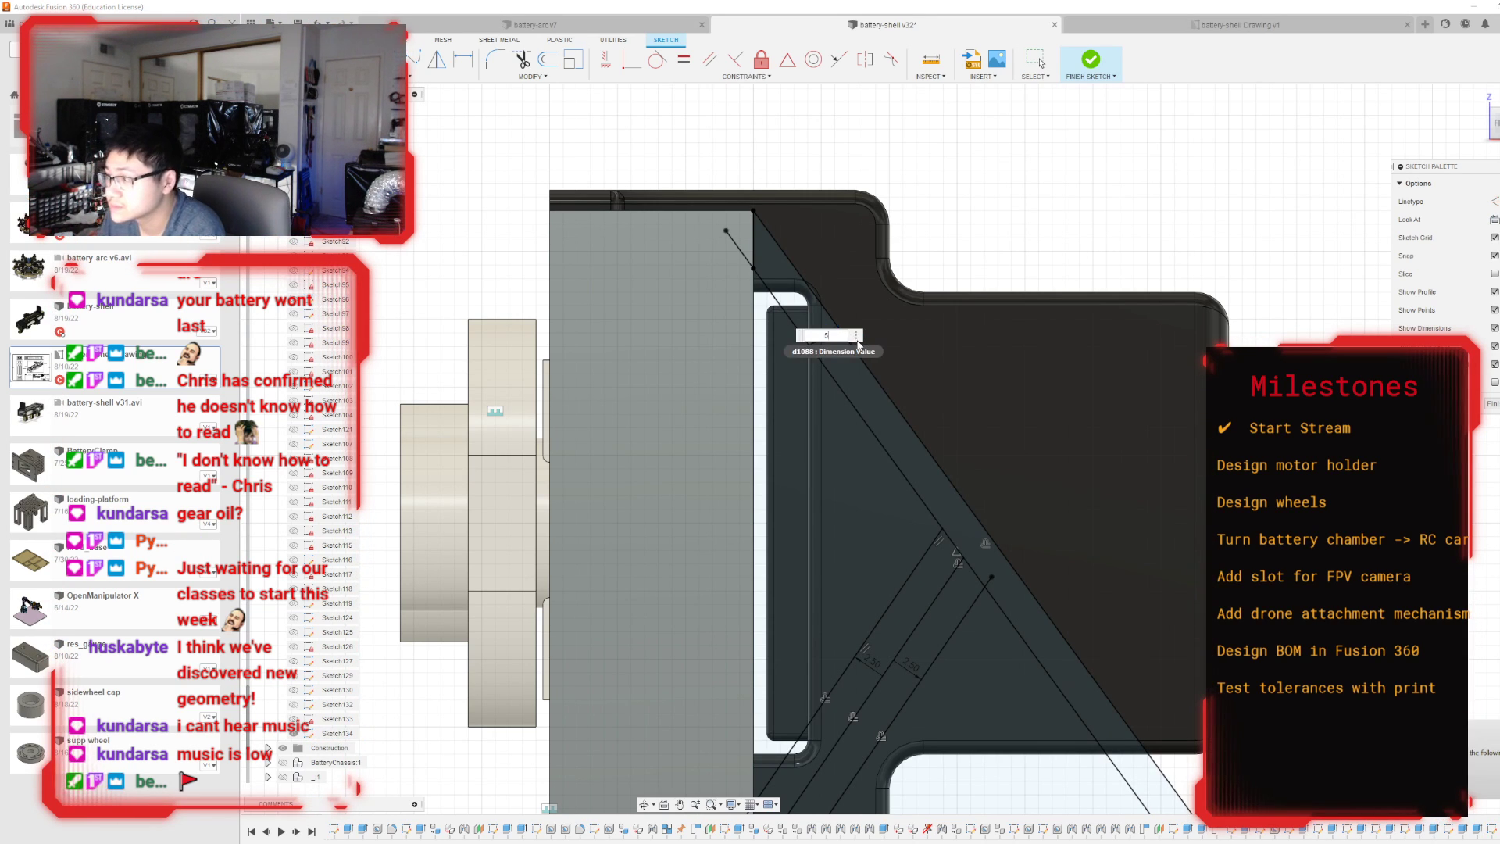
pyautogui.press('Escape')
# Delete the inner diagonal line from the strut sketch.
pyautogui.scroll(-3, 844, 363)
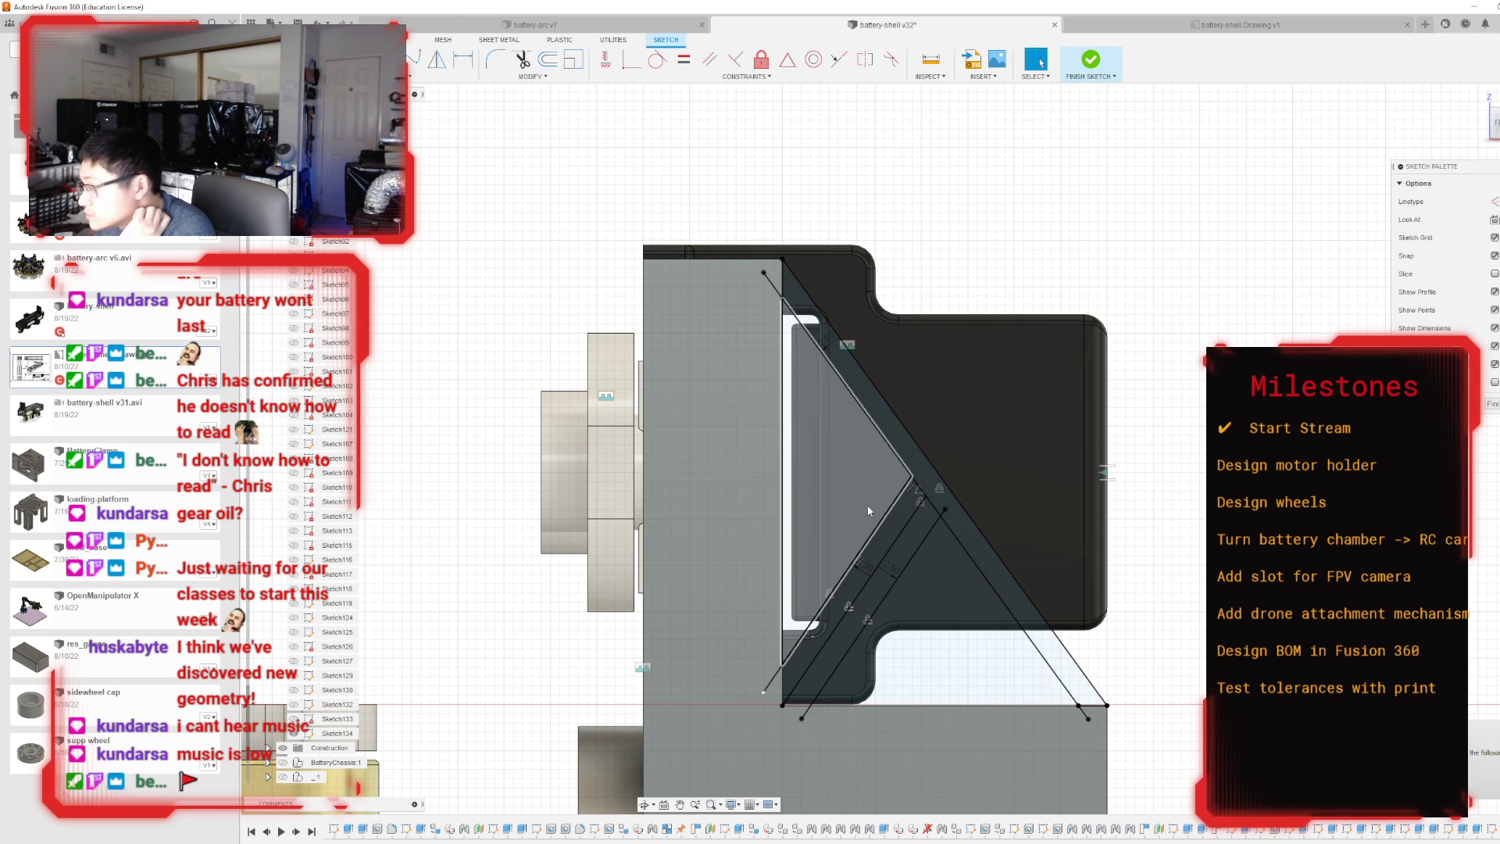
pyautogui.scroll(2, 906, 477)
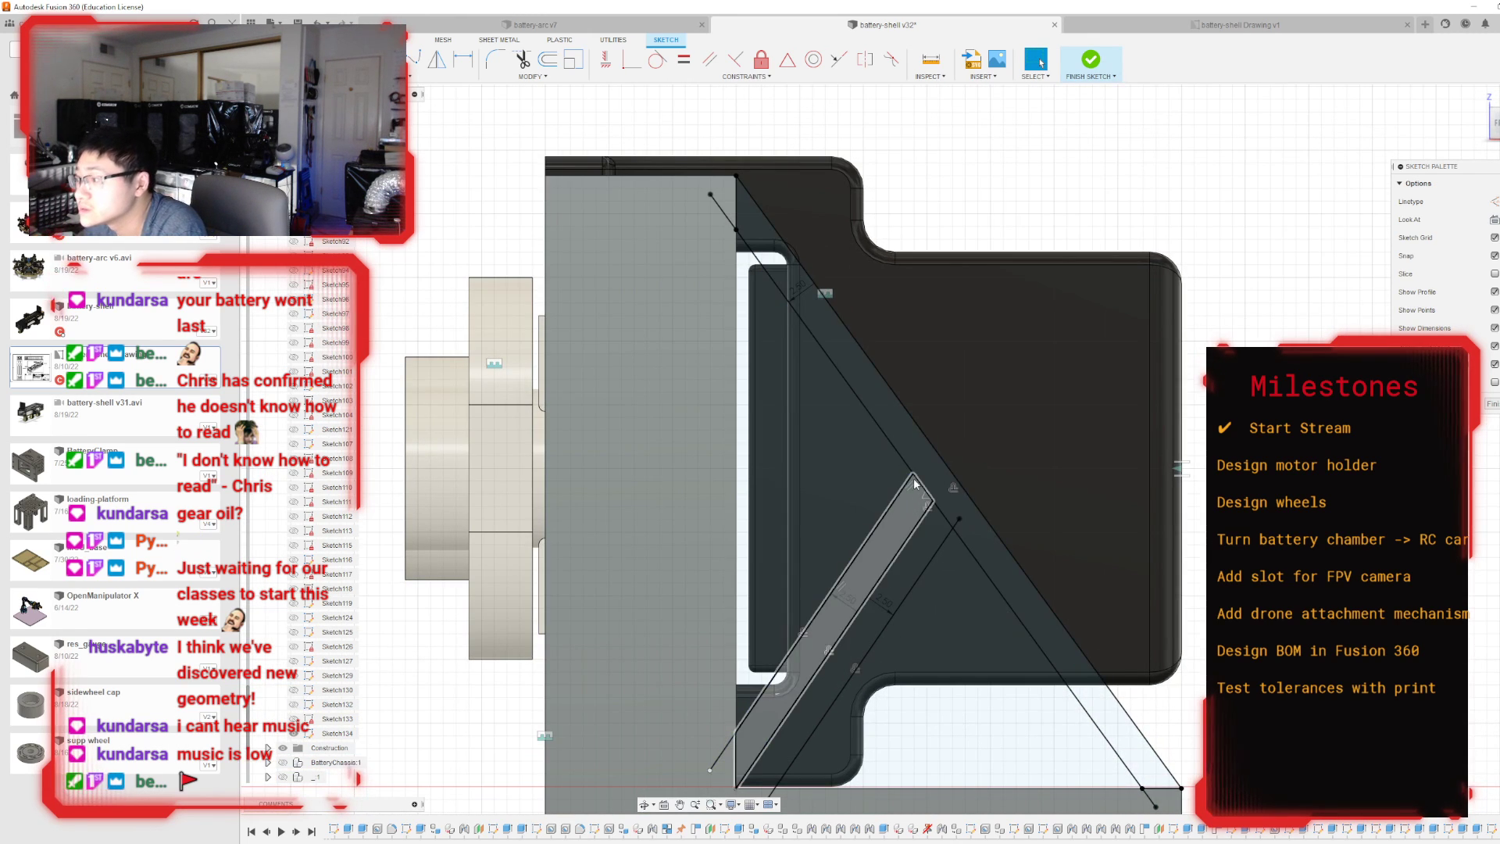
pyautogui.click(724, 211)
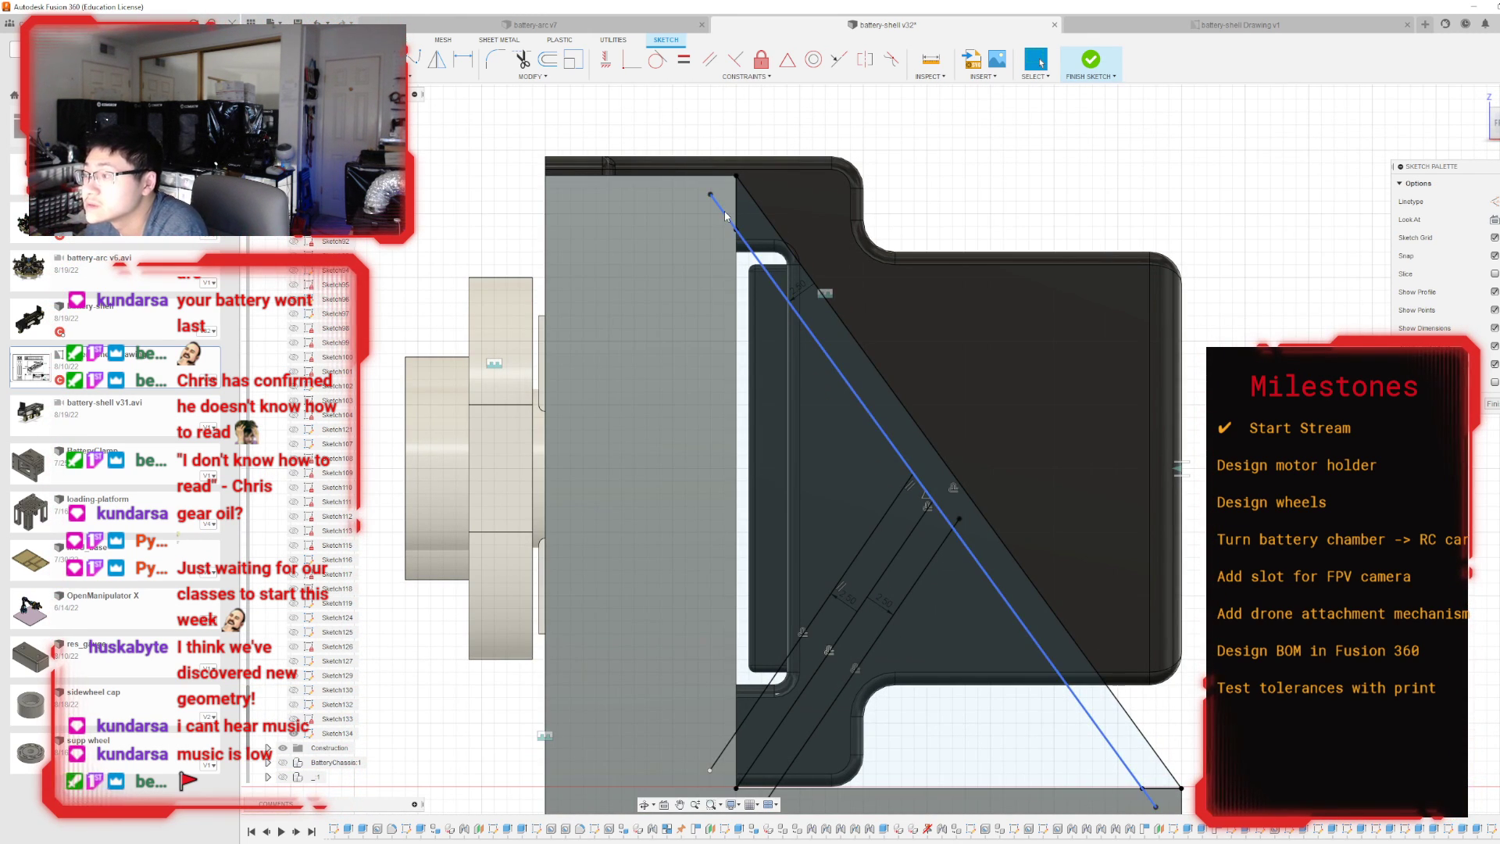
pyautogui.press('Delete')
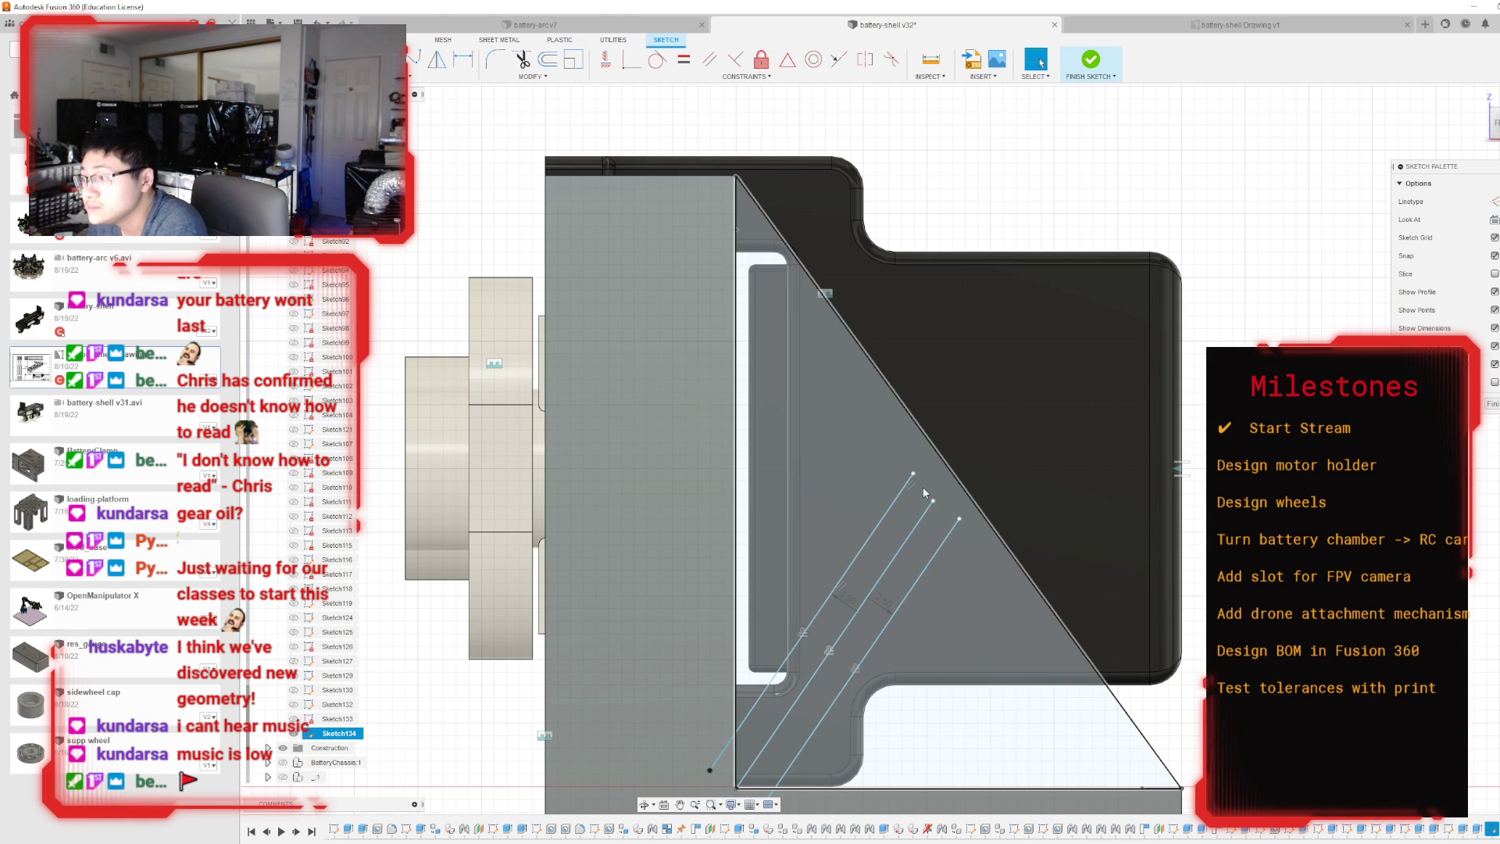
# Try to offset the outer diagonal by 5 mm.
pyautogui.press('o')
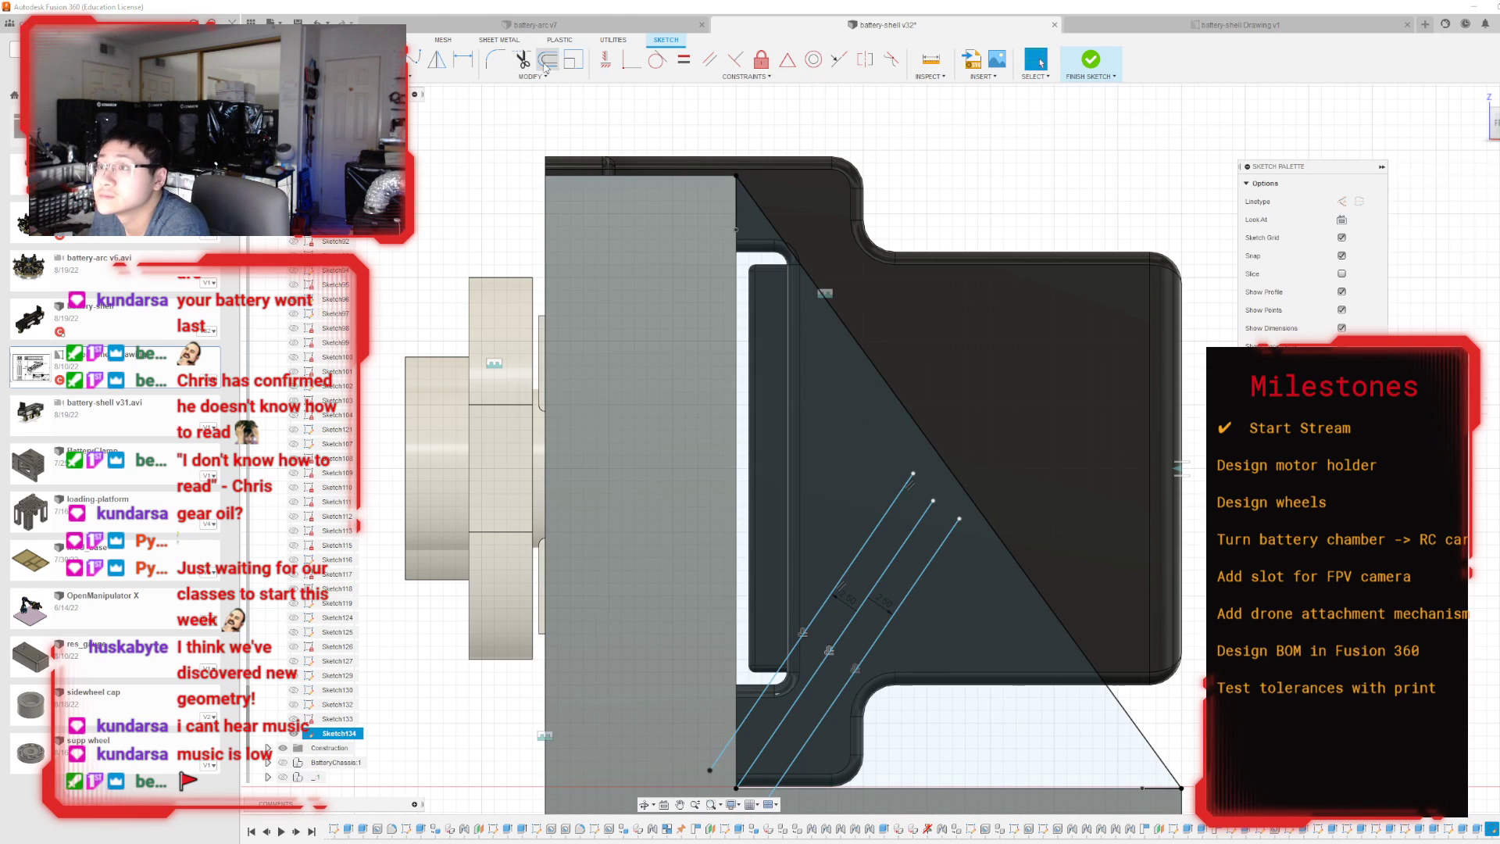
pyautogui.click(880, 372)
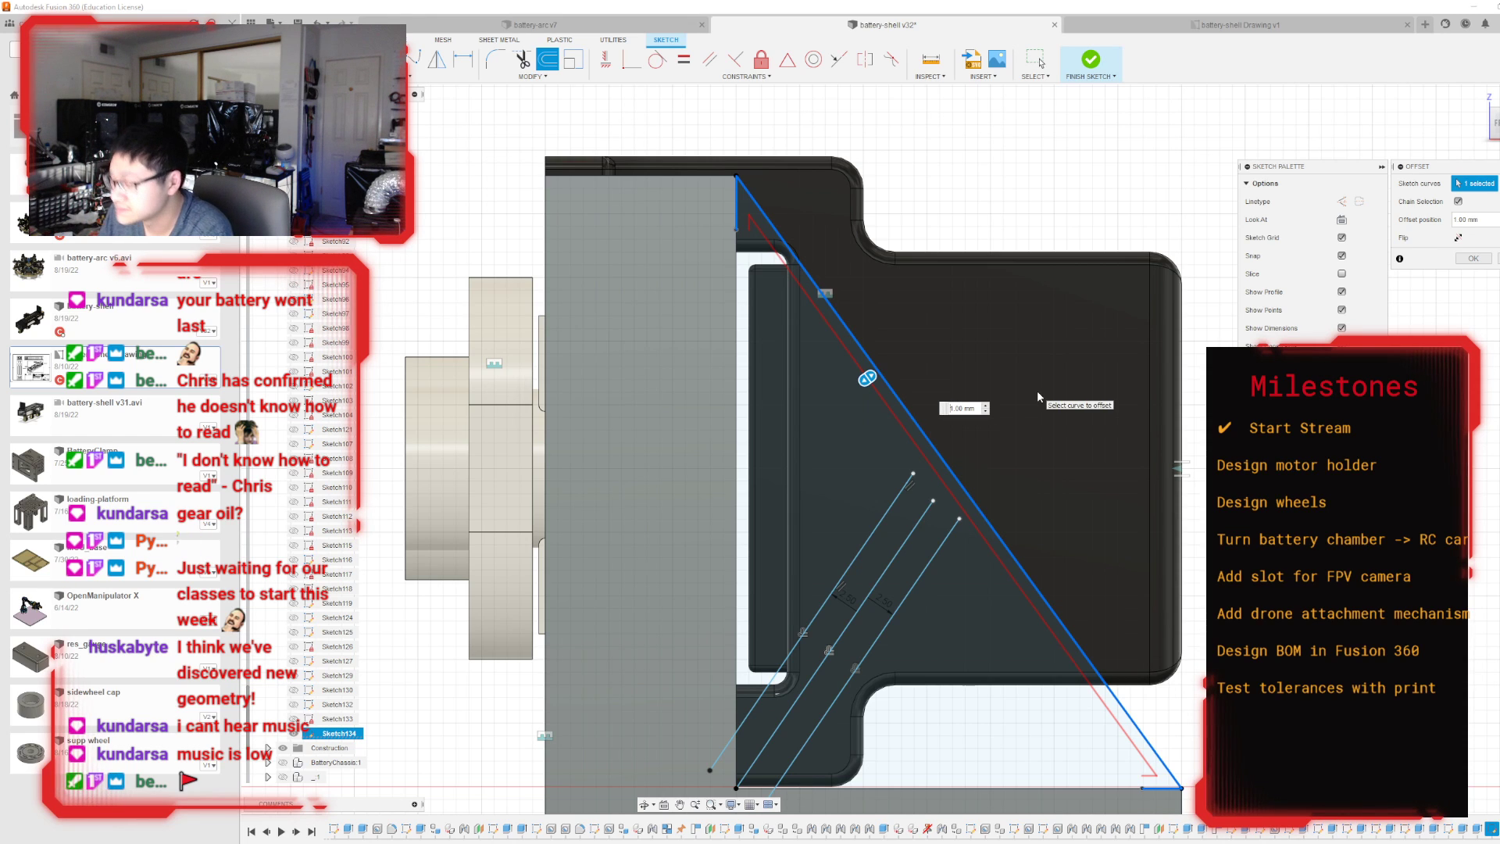
pyautogui.write('65')
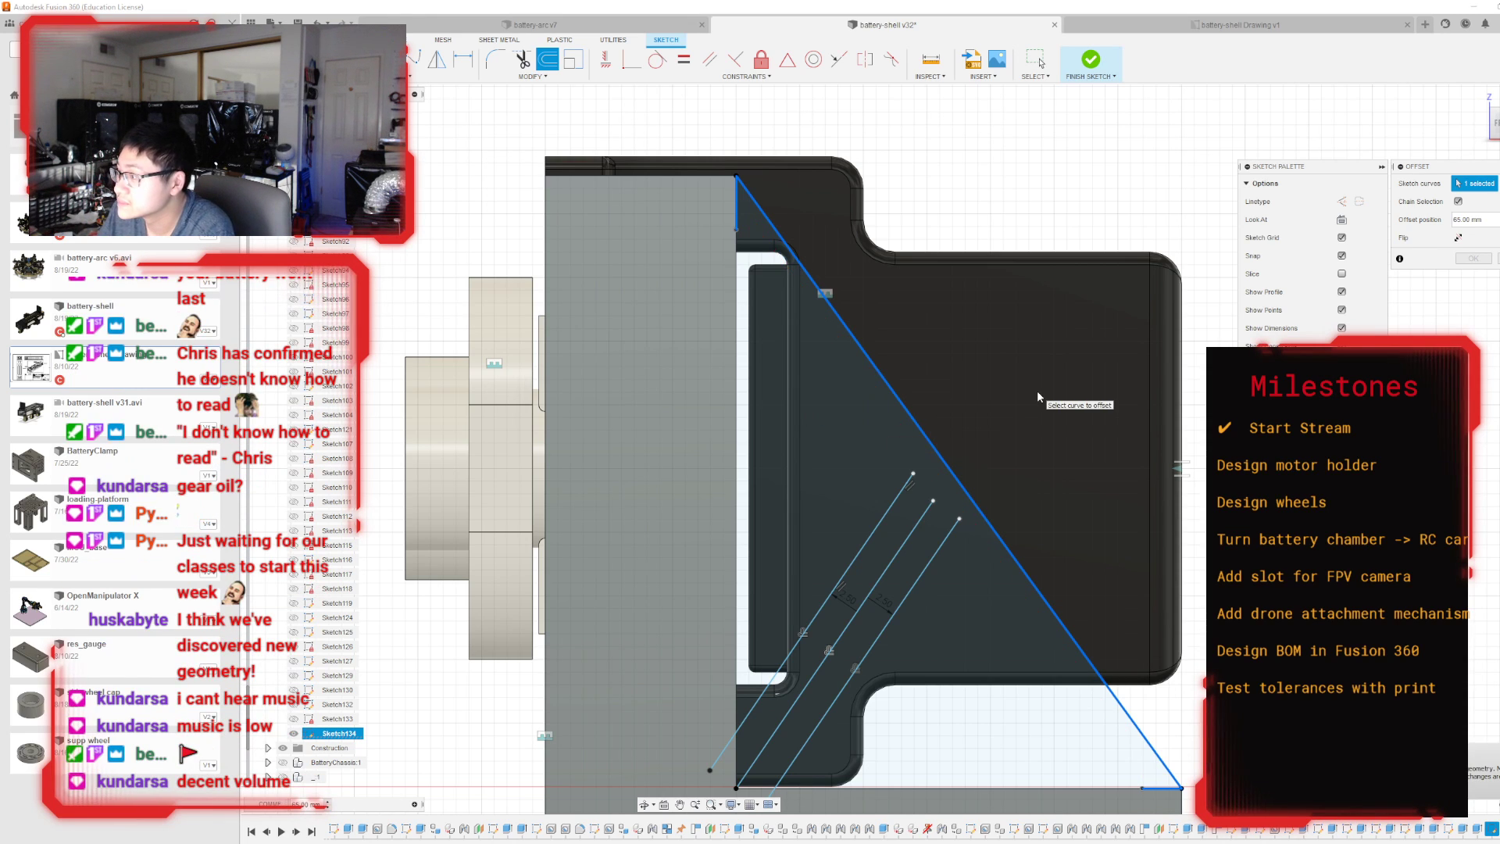
pyautogui.scroll(-5, 837, 414)
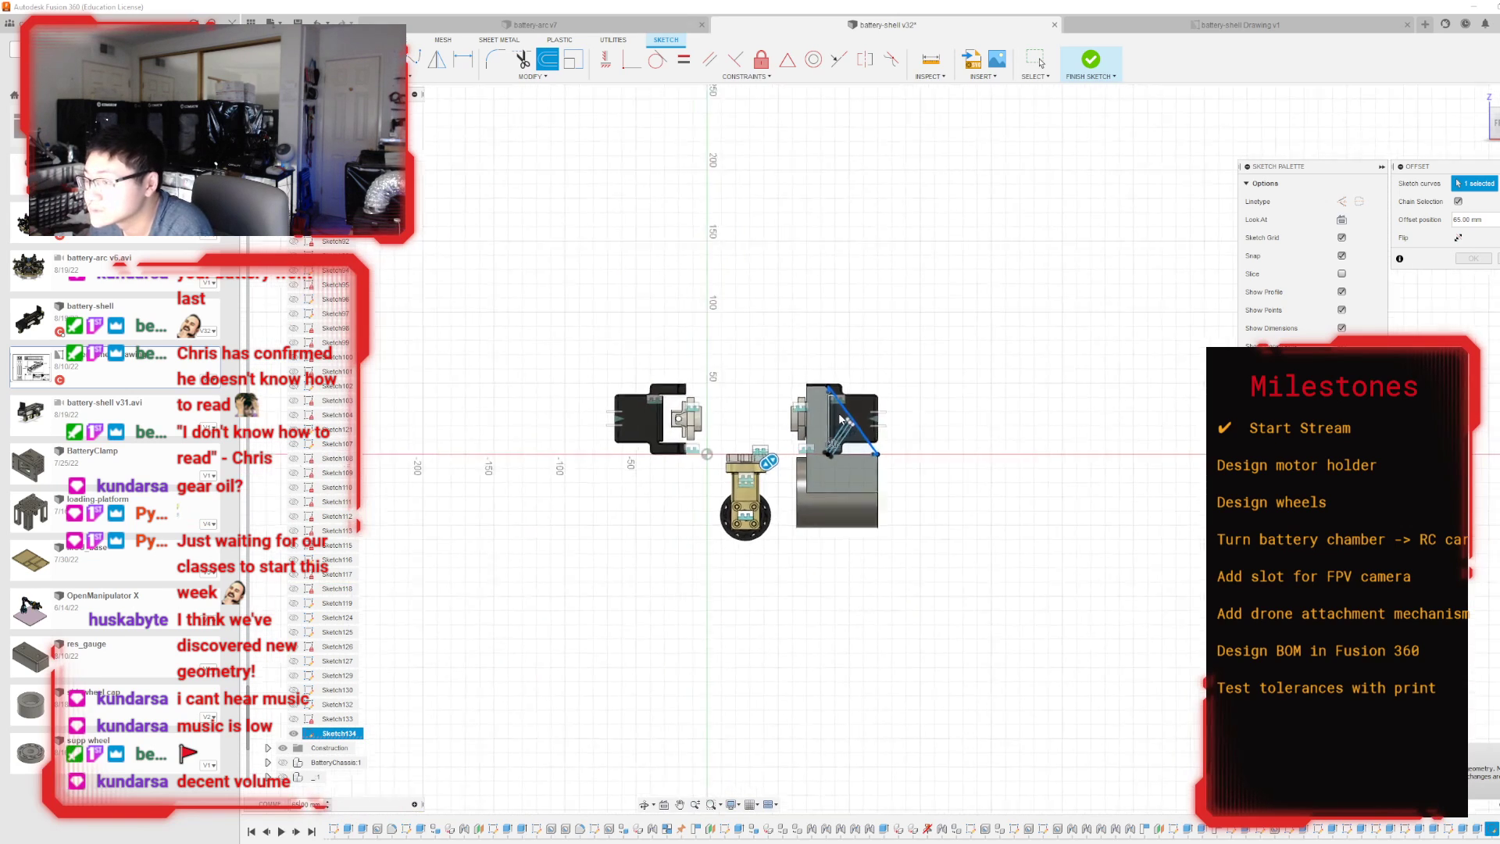
pyautogui.scroll(2, 801, 453)
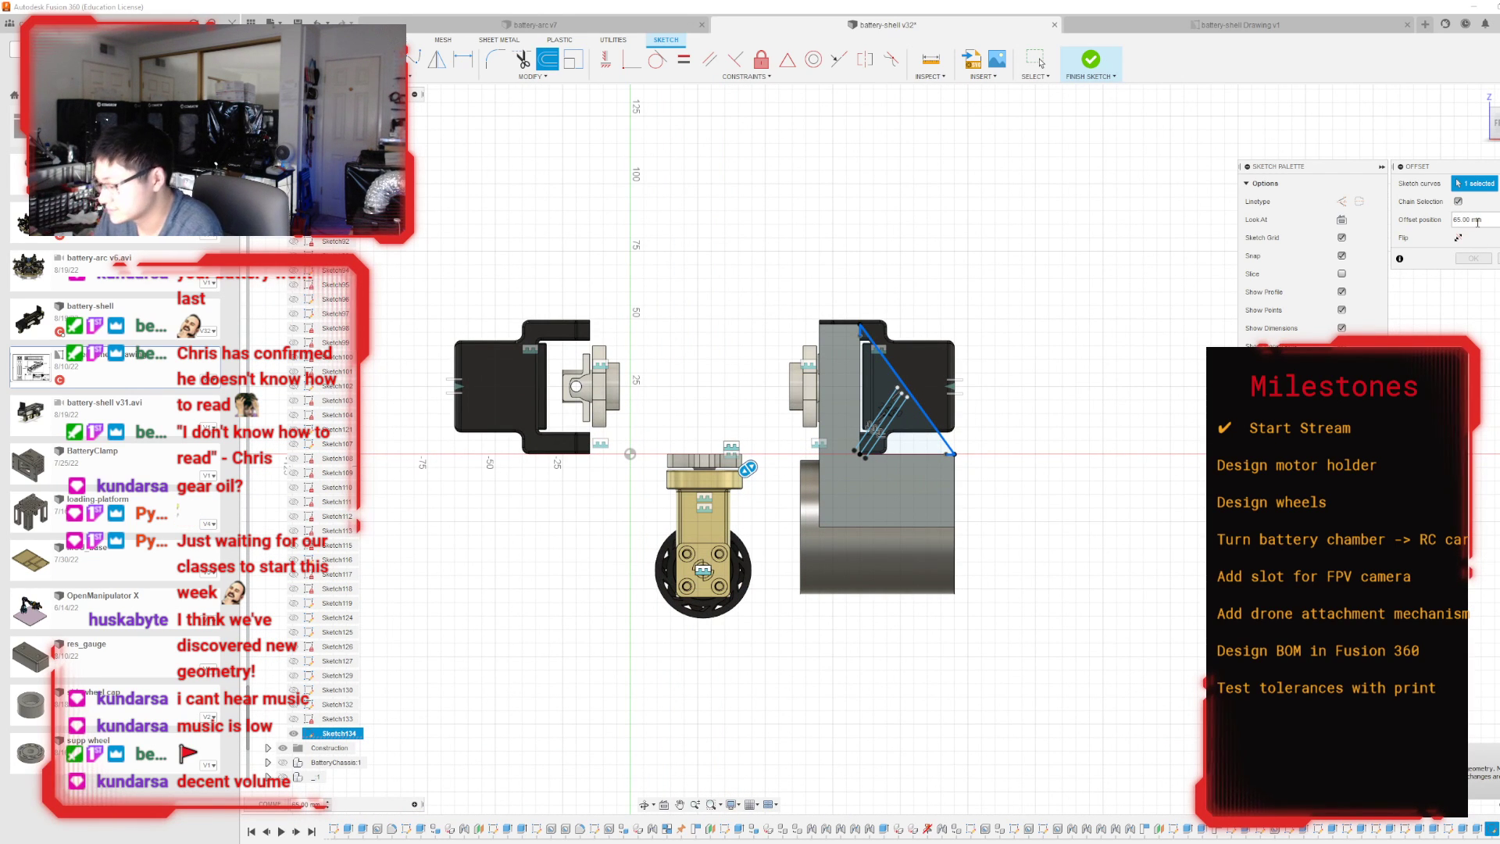
pyautogui.press('BackSpace')
pyautogui.scroll(8, 898, 414)
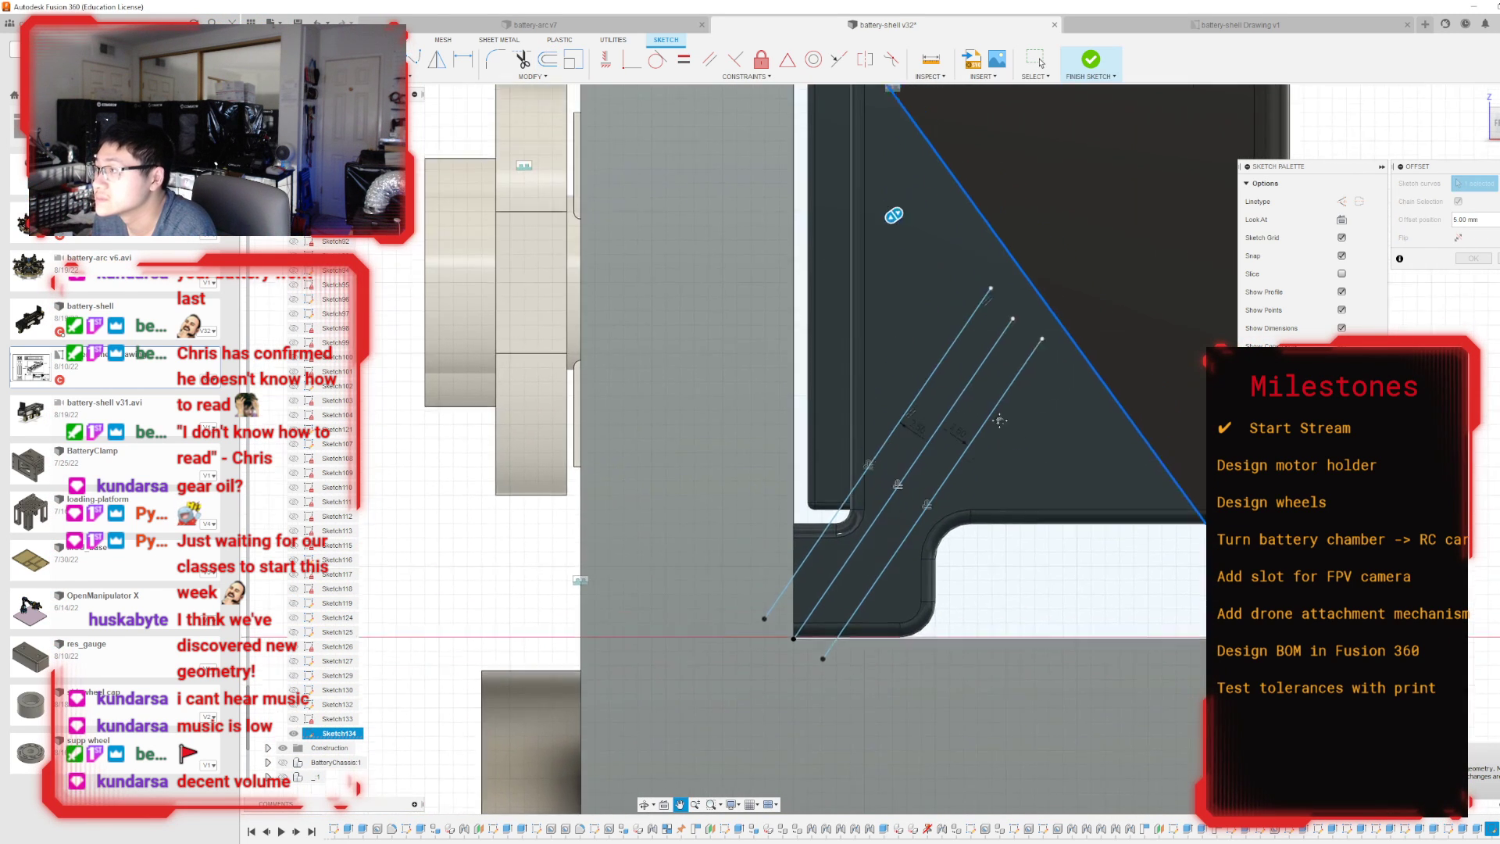
pyautogui.moveTo(999, 420); pyautogui.dragTo(1007, 551, button='middle')
pyautogui.scroll(-1, 1007, 551)
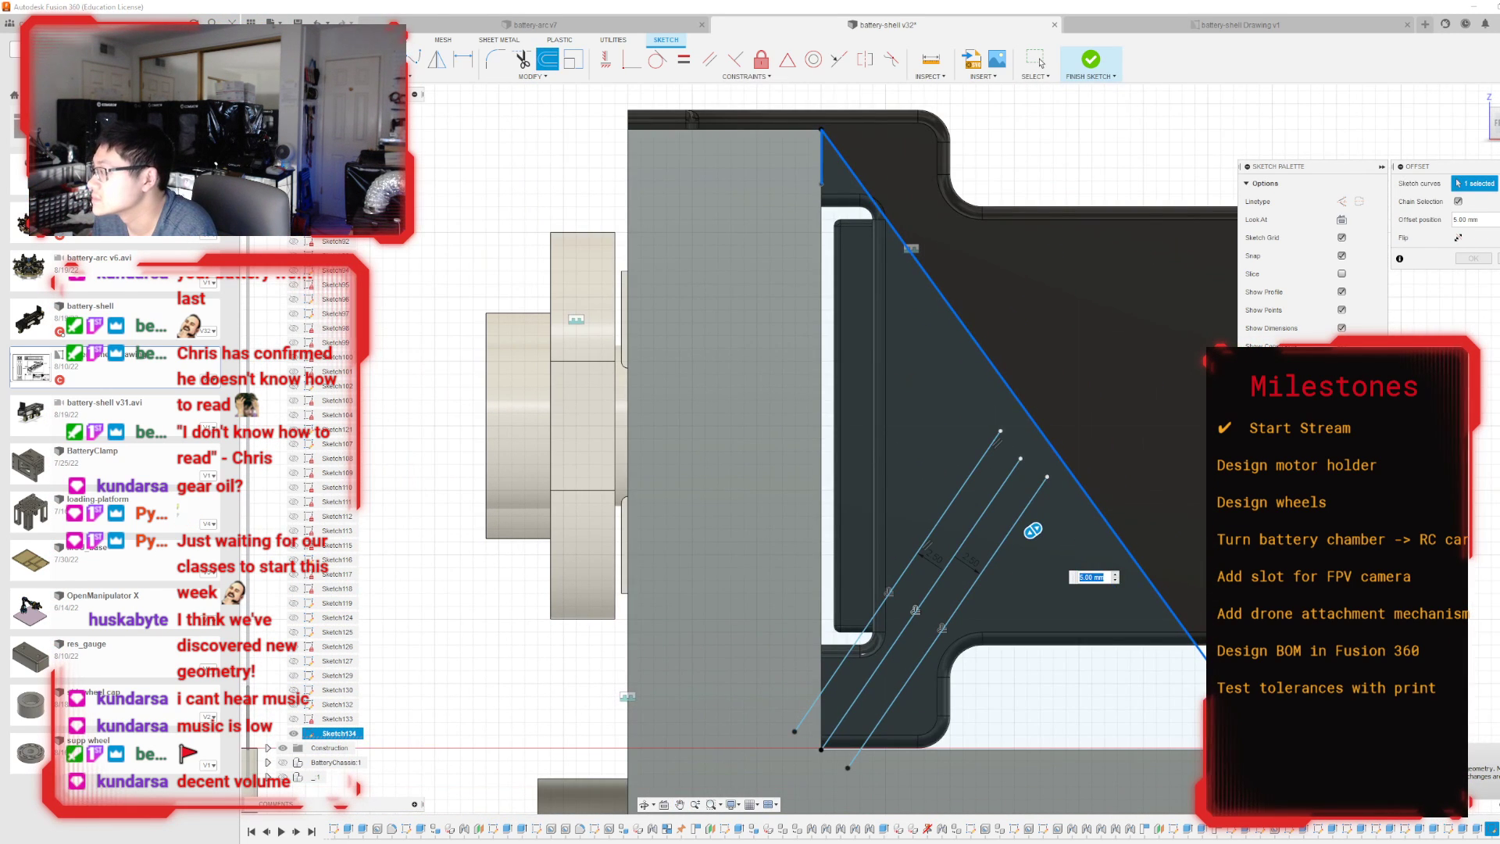
pyautogui.press('Return')
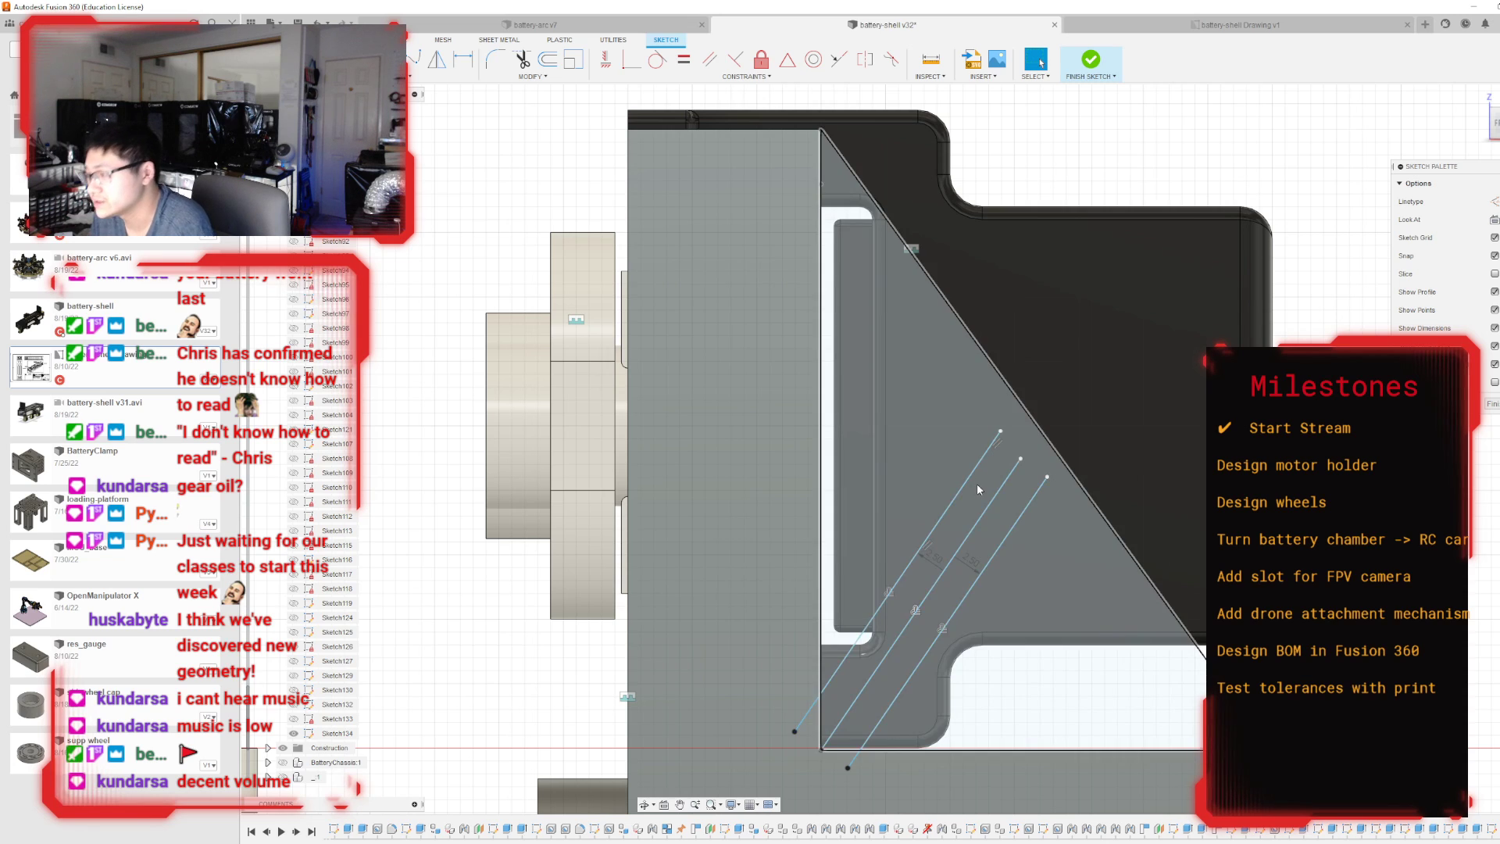
# Delete the original brace line and its two parallel offset lines from the strut sketch.
pyautogui.click(975, 482)
pyautogui.press('Delete')
pyautogui.click(962, 542)
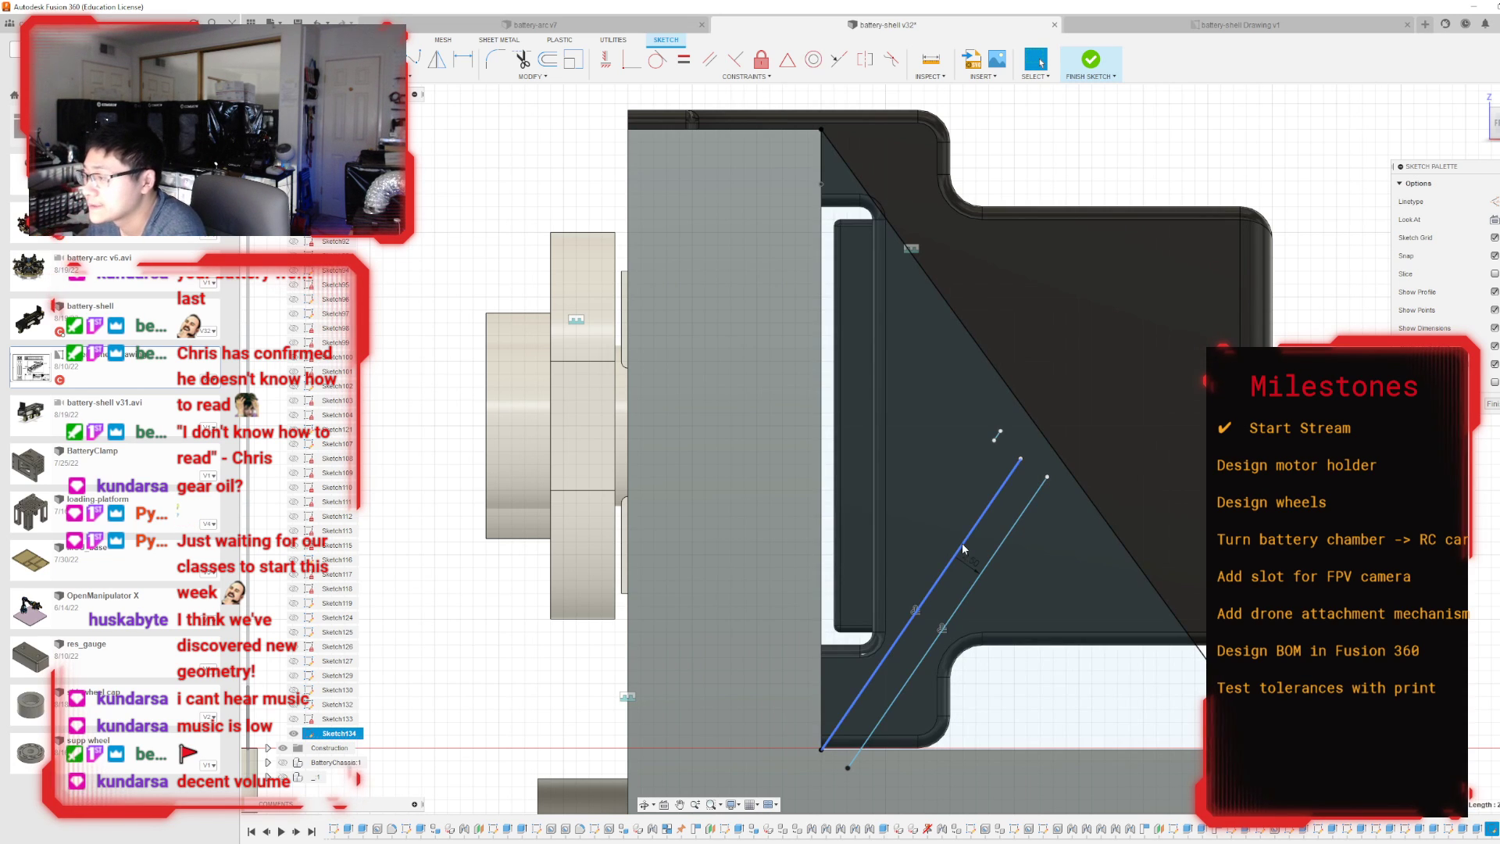
pyautogui.press('Delete')
pyautogui.click(995, 555)
pyautogui.press('Delete')
pyautogui.scroll(-2, 906, 399)
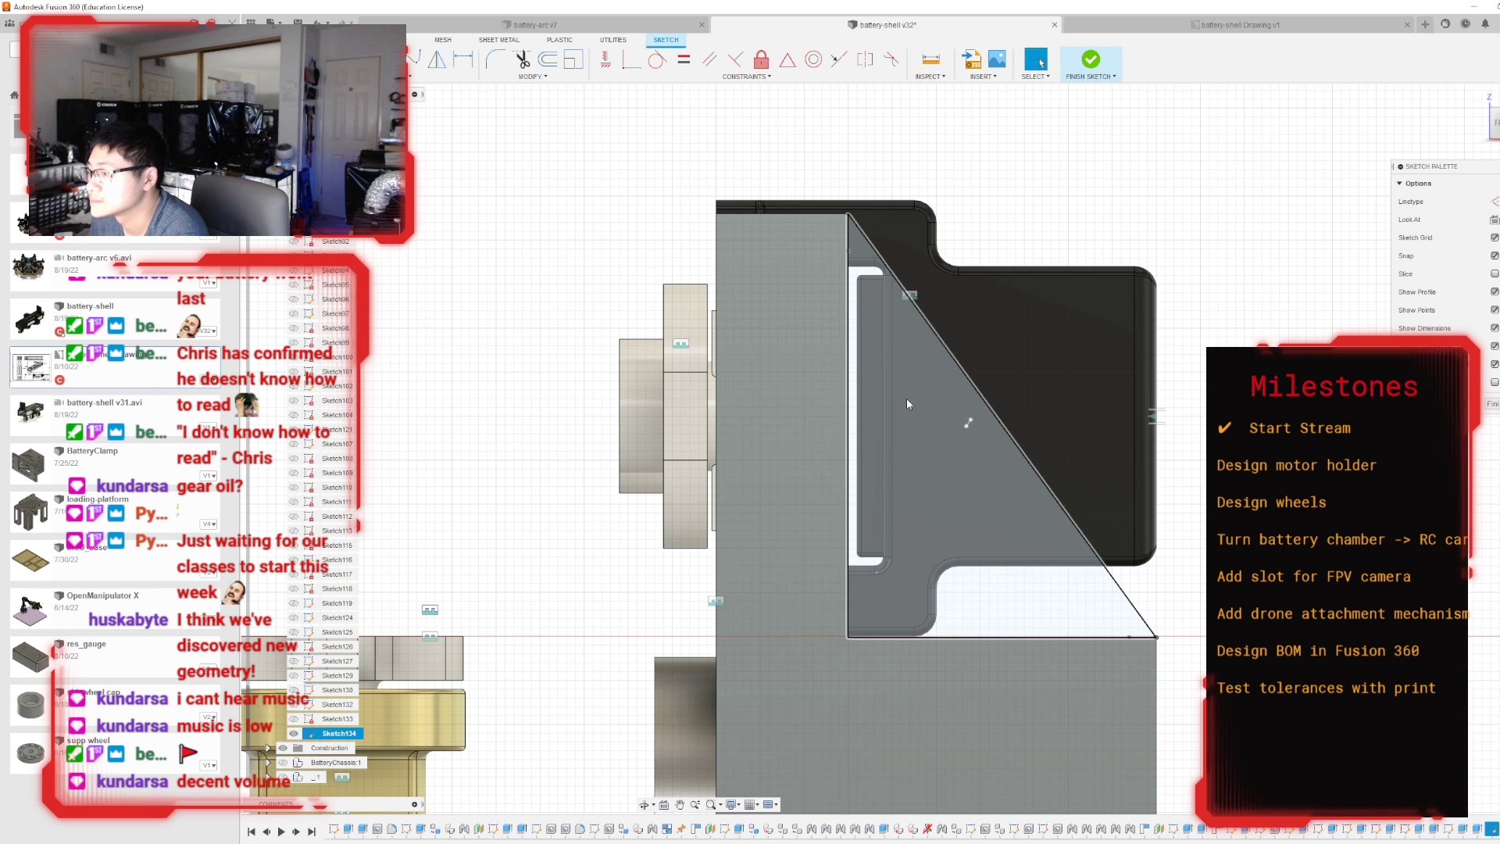
# Undo the line deletions made in the strut sketch.
pyautogui.hotkey('ctrl', 'z')
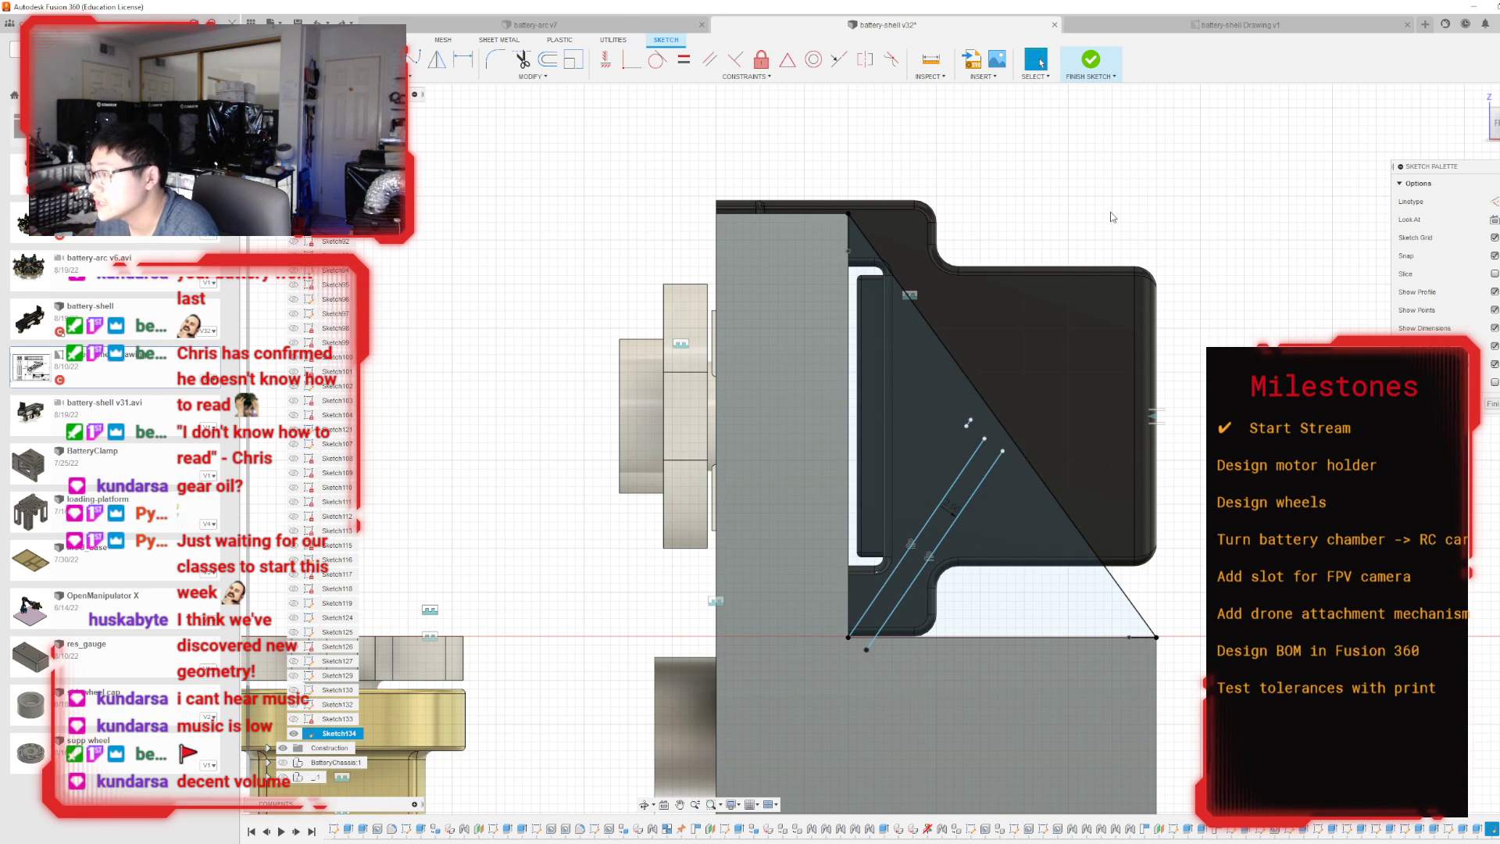
pyautogui.hotkey('ctrl', 'z')
pyautogui.hotkey('ctrl', 'z')
pyautogui.hotkey('ctrl', 'z')
pyautogui.hotkey('ctrl', 'z')
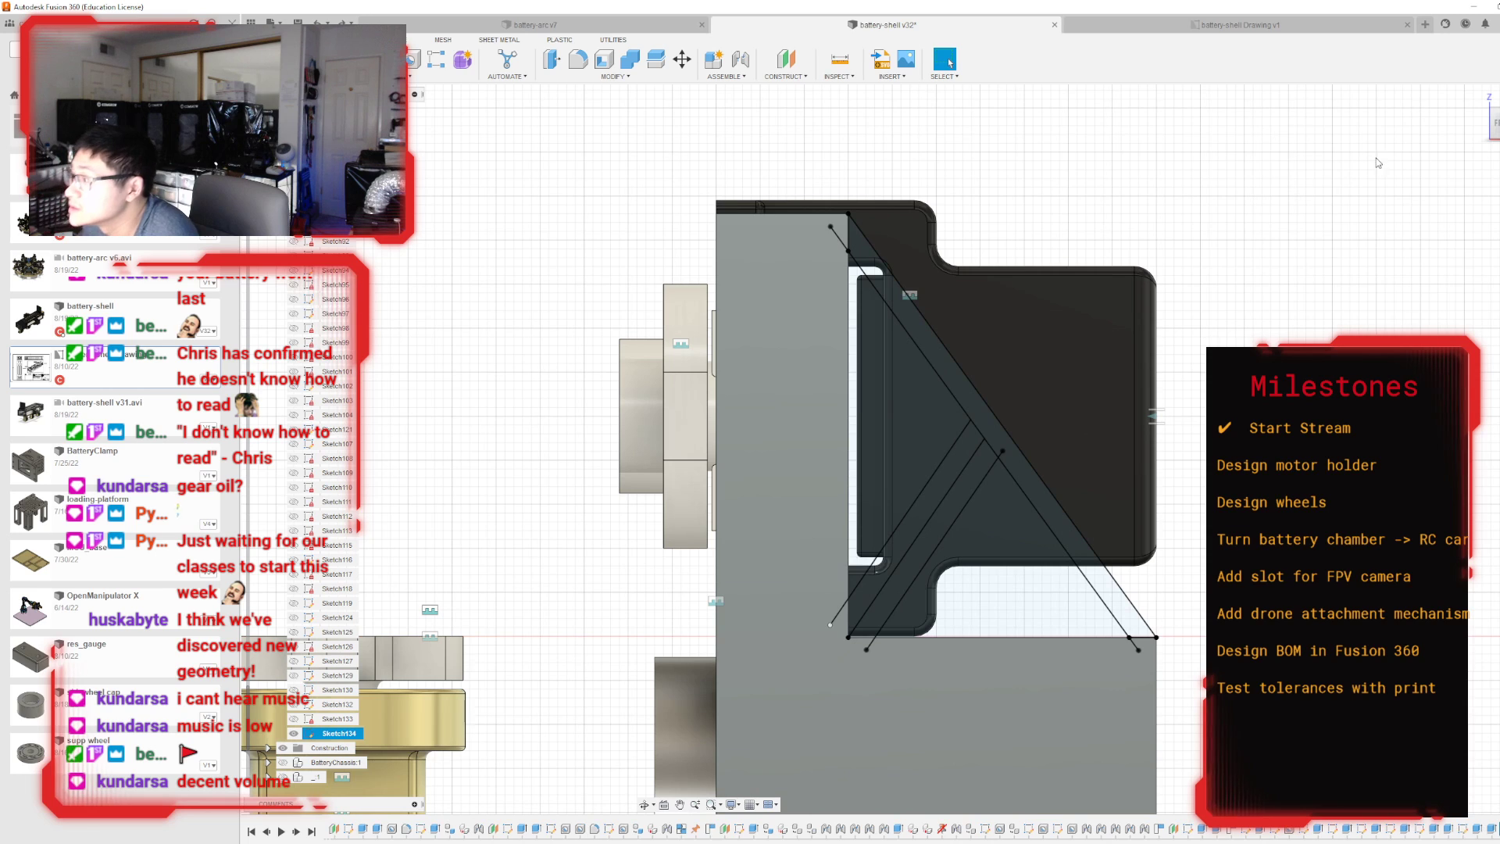
# Undo the strut and brace extrusion together with the whole diagonal strut sketch.
pyautogui.hotkey('ctrl', 'z')
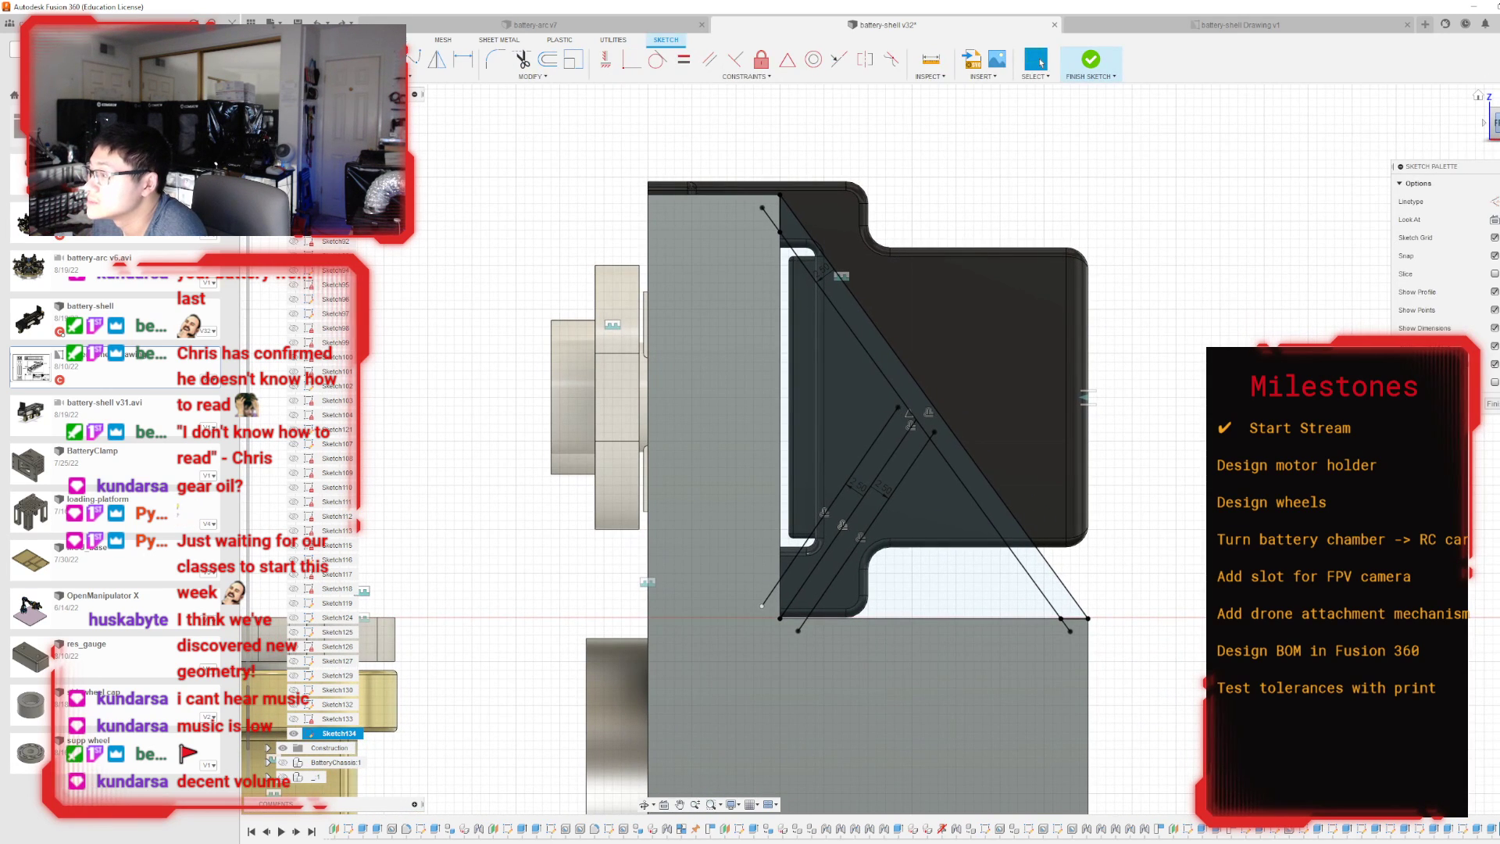
pyautogui.hotkey('ctrl', 'z')
pyautogui.hotkey('ctrl', 'z')
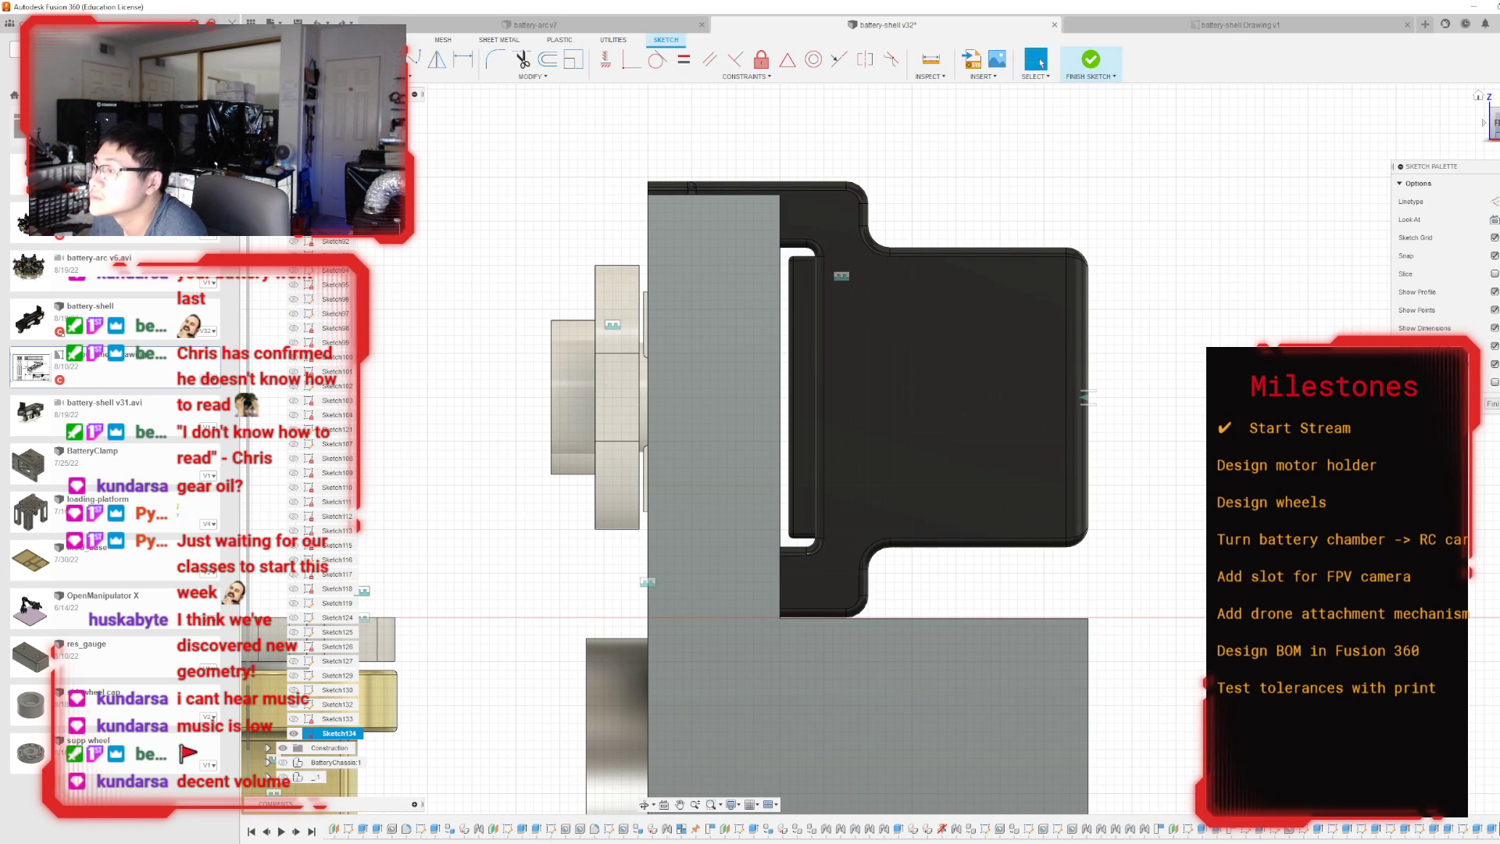
pyautogui.hotkey('ctrl', 'z')
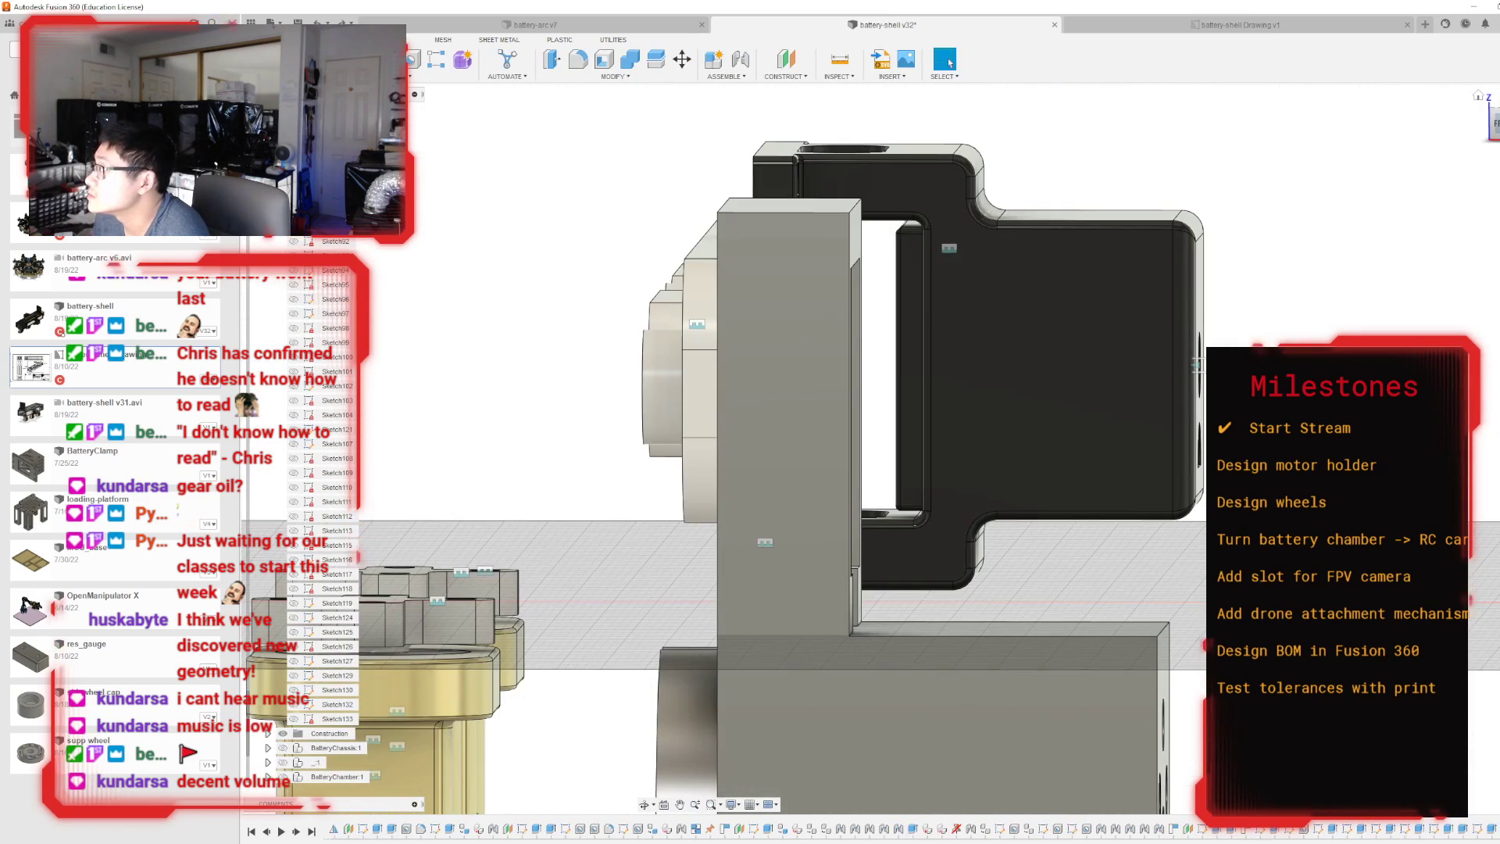
# Measure the thickness of the window frame's upper bar, from the opening's edge to the plate's outer edge.
pyautogui.keyDown('shift'); pyautogui.moveTo(892, 450); pyautogui.dragTo(595, 513, button='middle'); pyautogui.keyUp('shift')
pyautogui.click(1496, 125)
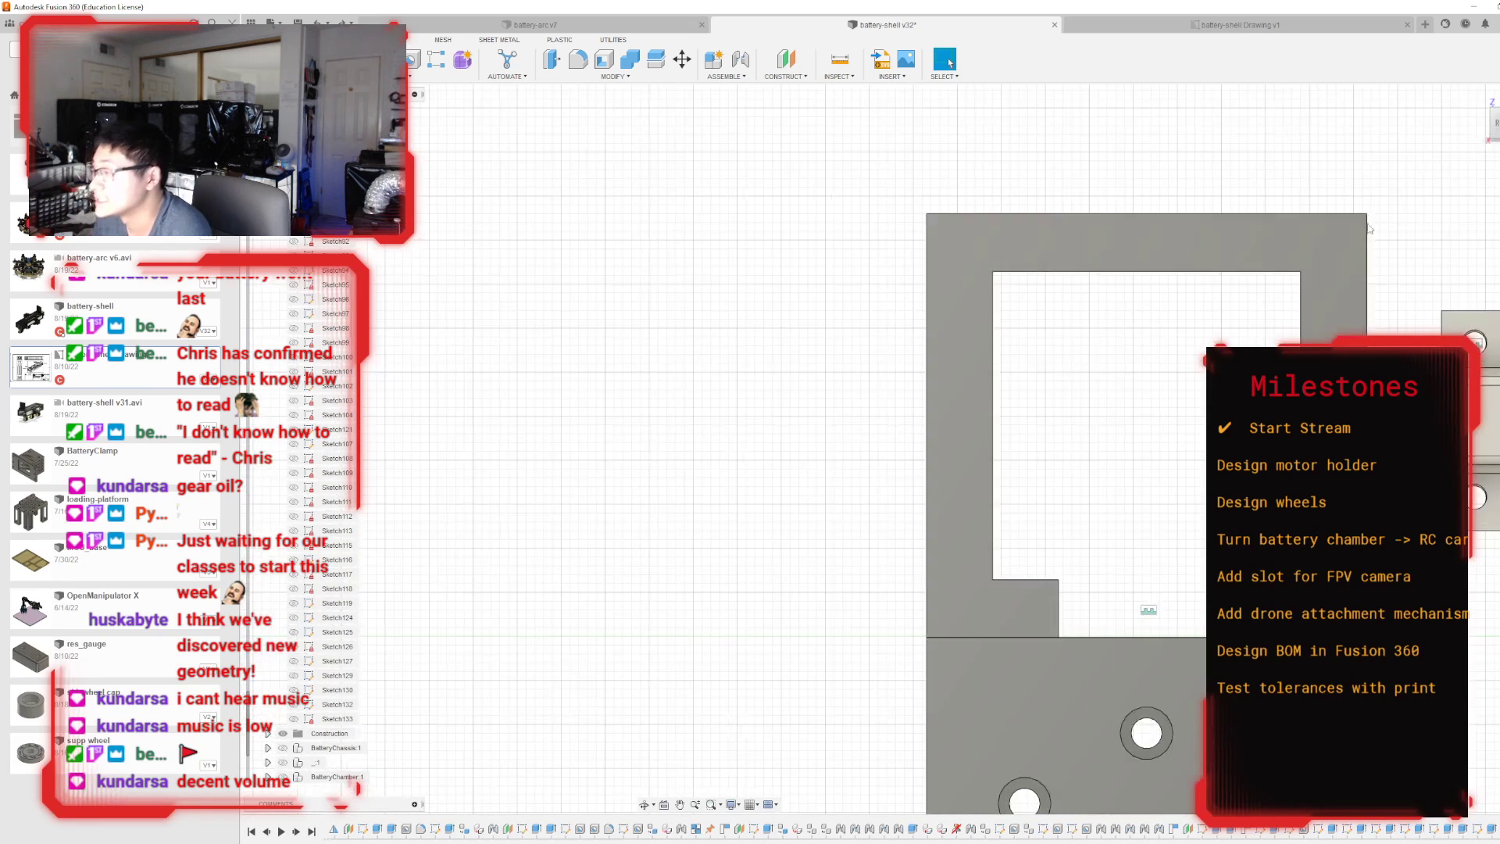
pyautogui.scroll(1, 1178, 258)
pyautogui.scroll(-2, 1172, 273)
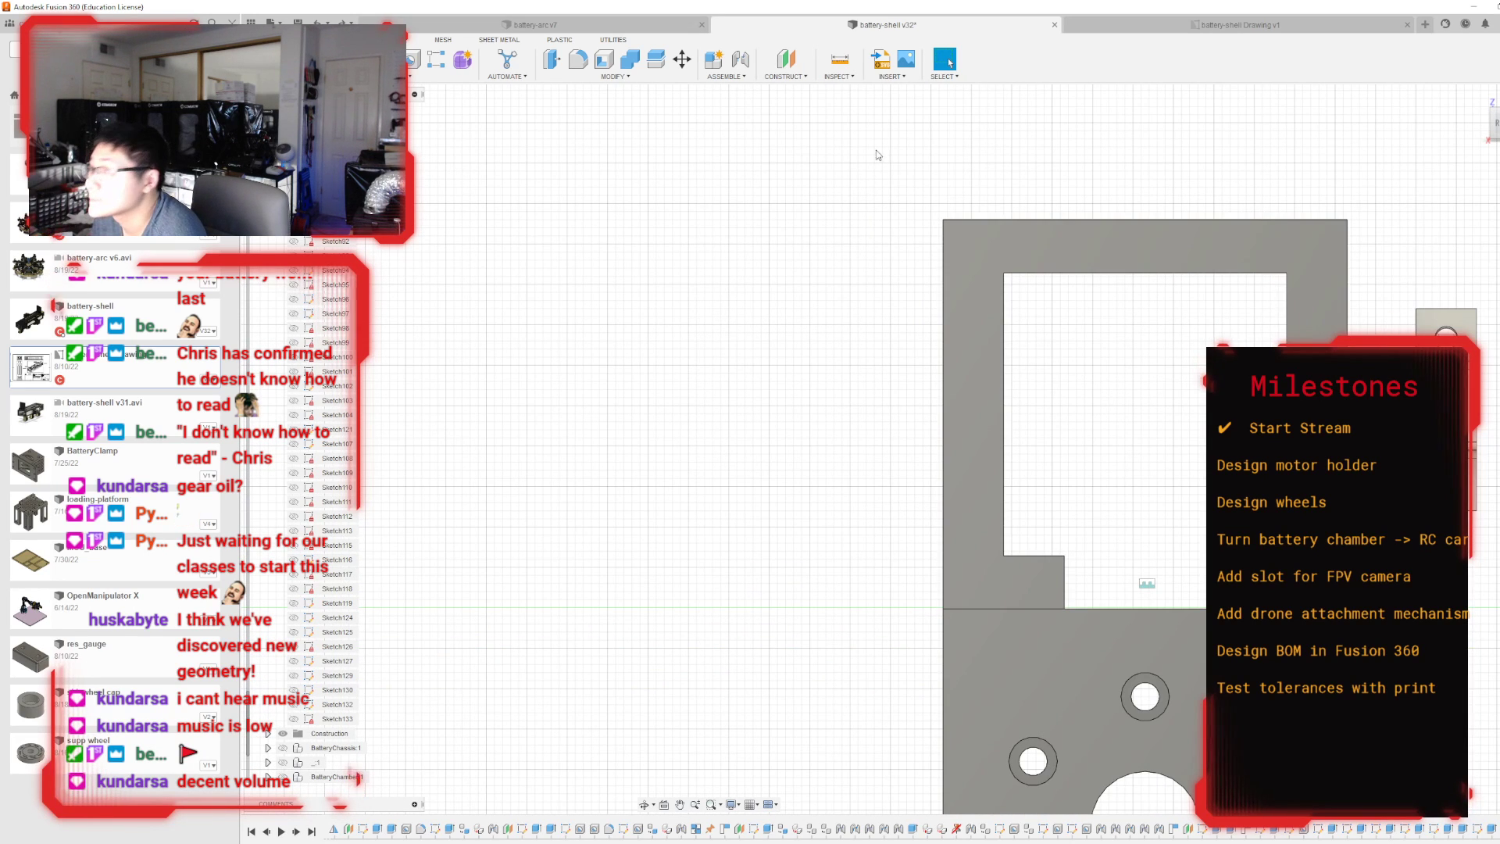
pyautogui.click(839, 59)
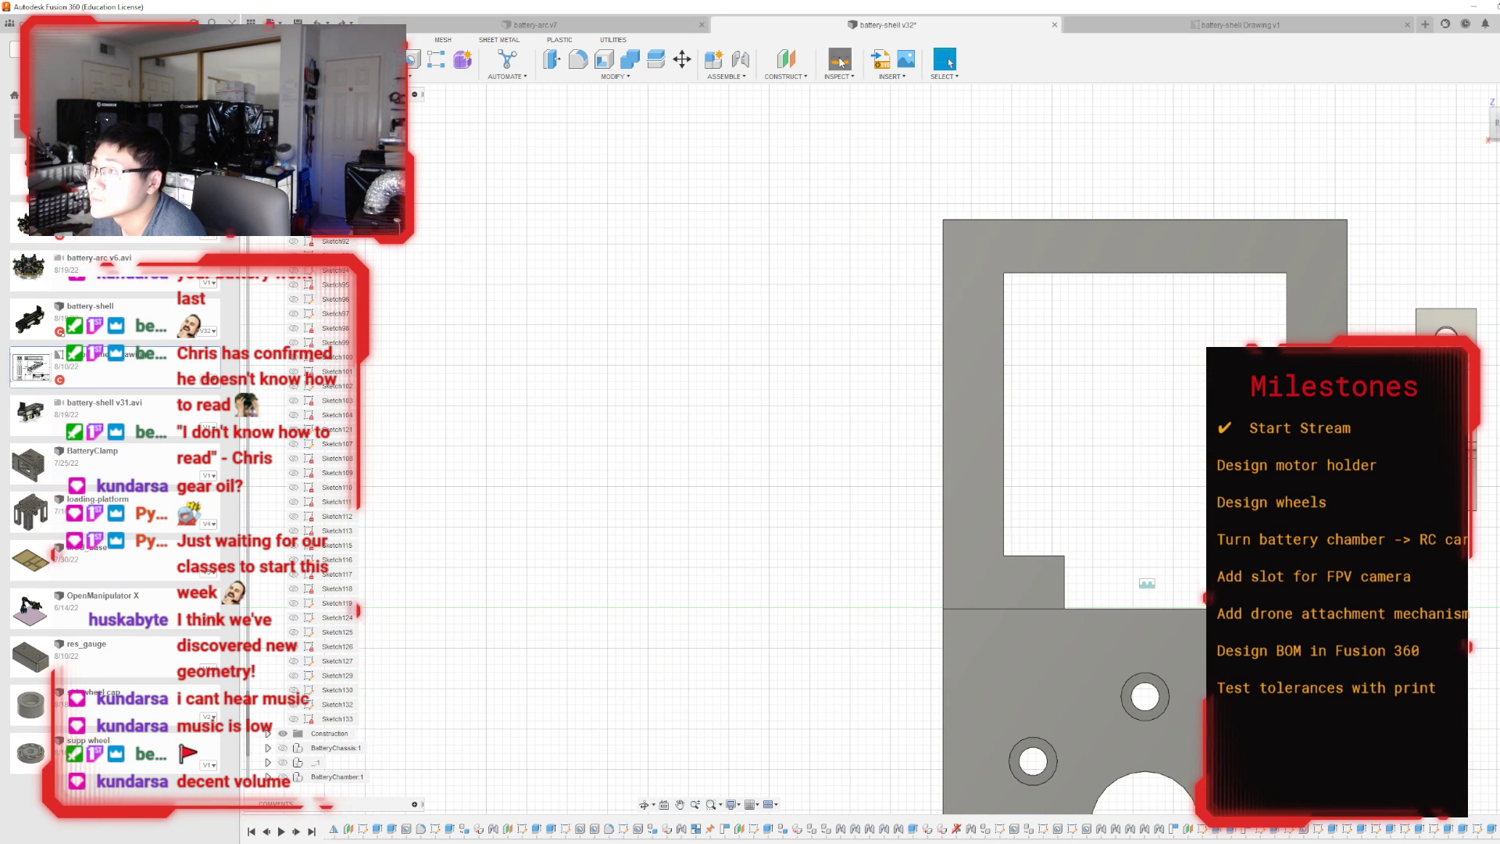
pyautogui.click(1022, 273)
pyautogui.click(1038, 220)
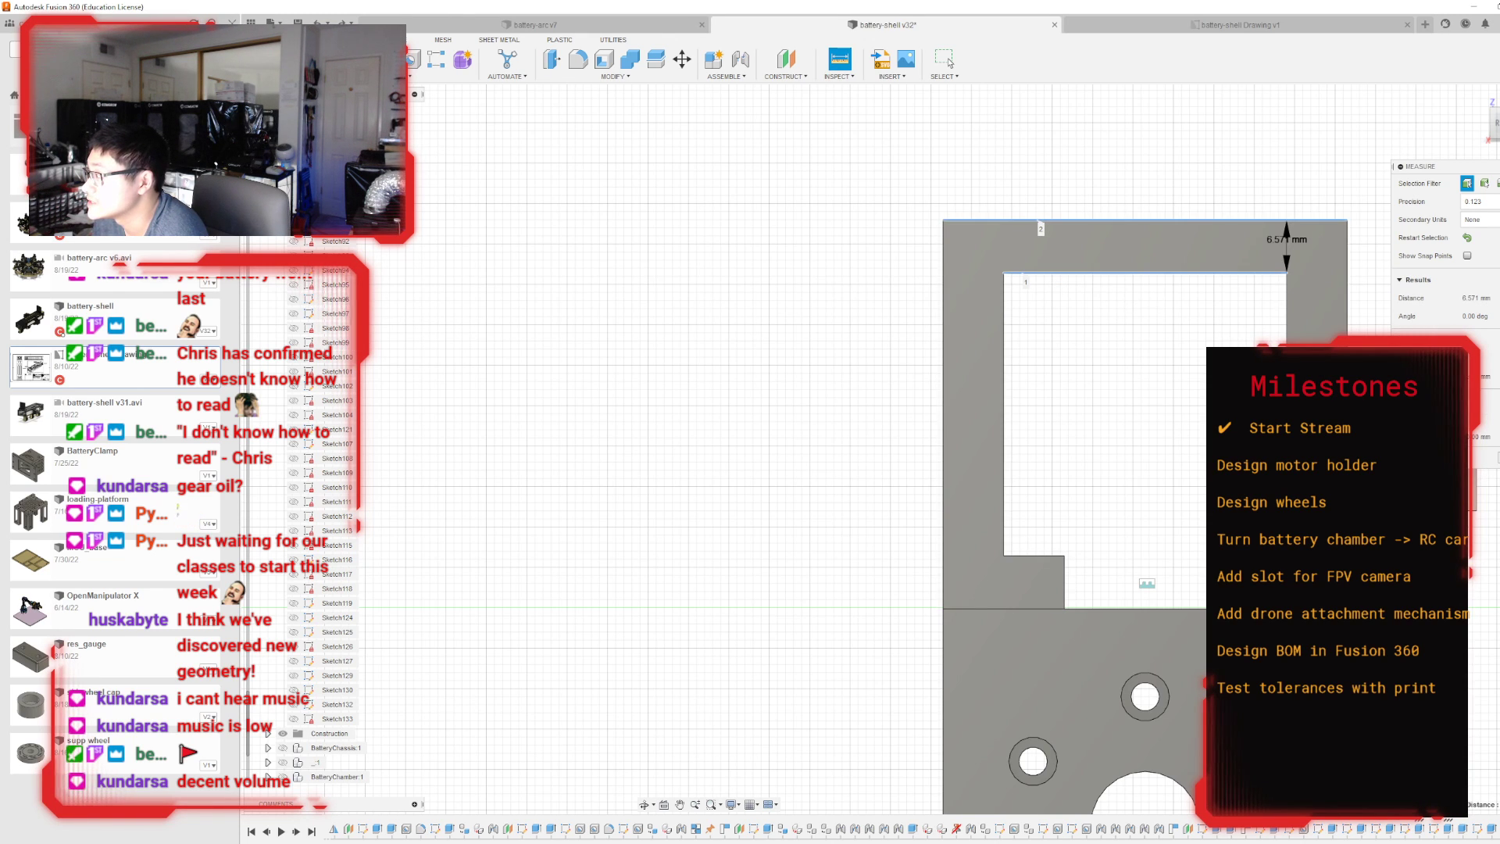
pyautogui.click(946, 60)
# Measure the outer counterbore edge of the uppermost screw hole below the window frame.
pyautogui.moveTo(892, 449)
pyautogui.keyDown('shift'); pyautogui.mouseDown(button='middle')
pyautogui.moveTo(1109, 508)
pyautogui.moveTo(852, 430)
pyautogui.moveTo(802, 470)
pyautogui.mouseUp(button='middle'); pyautogui.keyUp('shift')
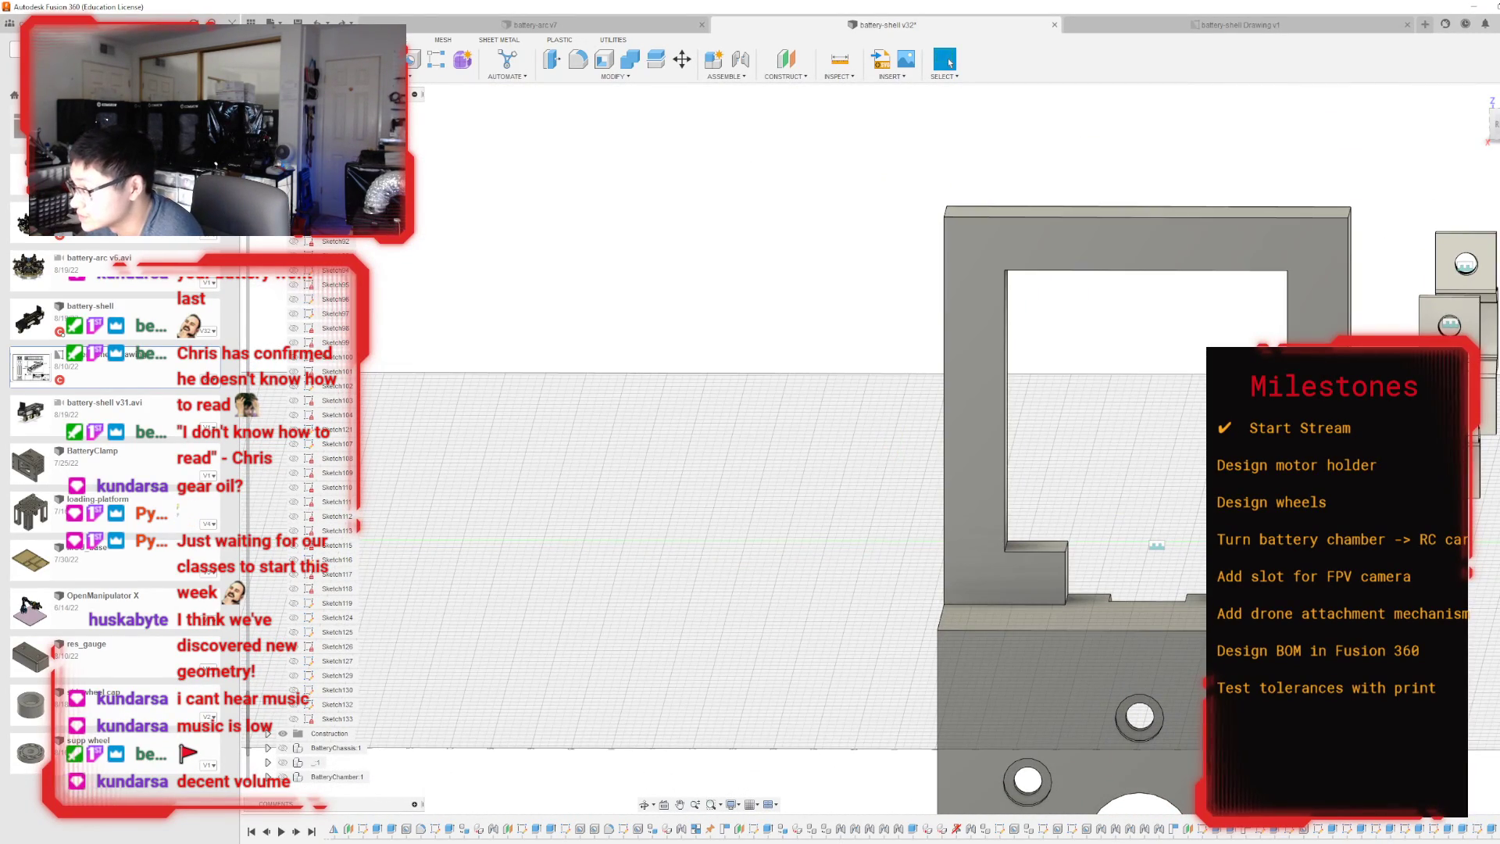
pyautogui.scroll(2, 1228, 559)
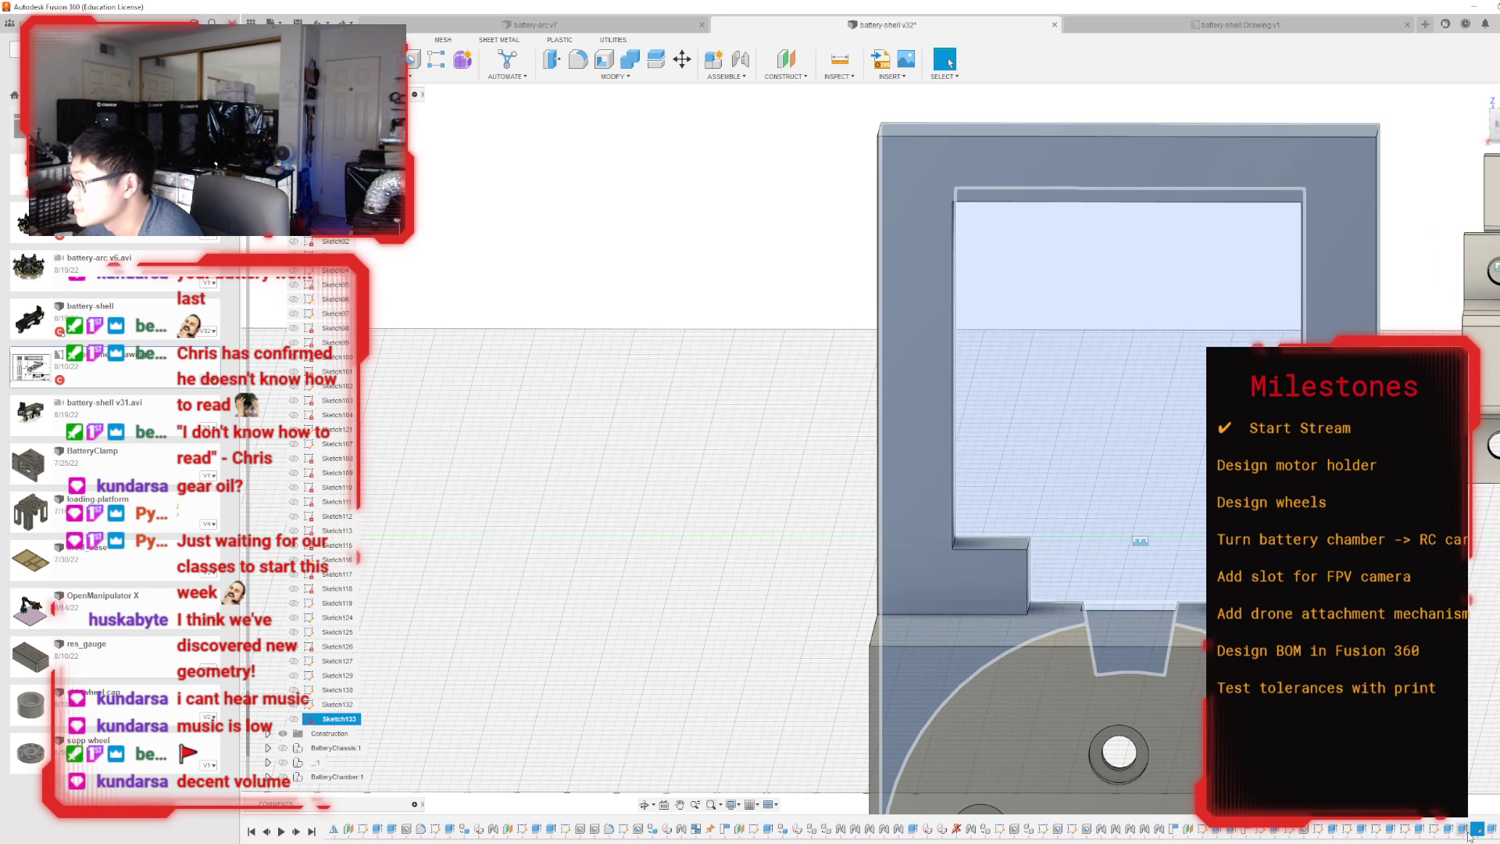
pyautogui.scroll(-3, 1131, 572)
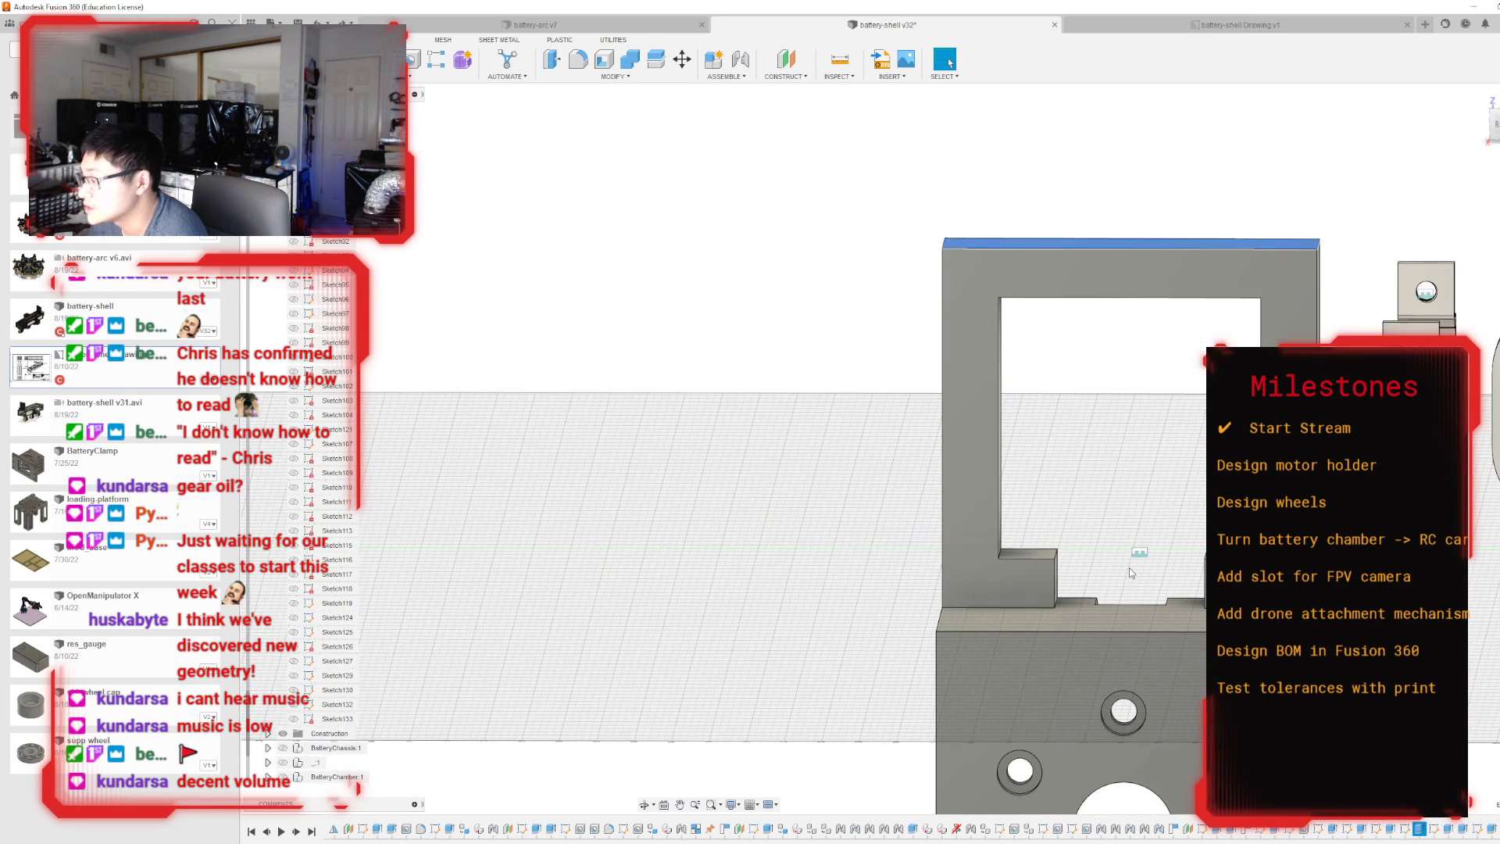
pyautogui.click(839, 58)
pyautogui.scroll(8, 1061, 611)
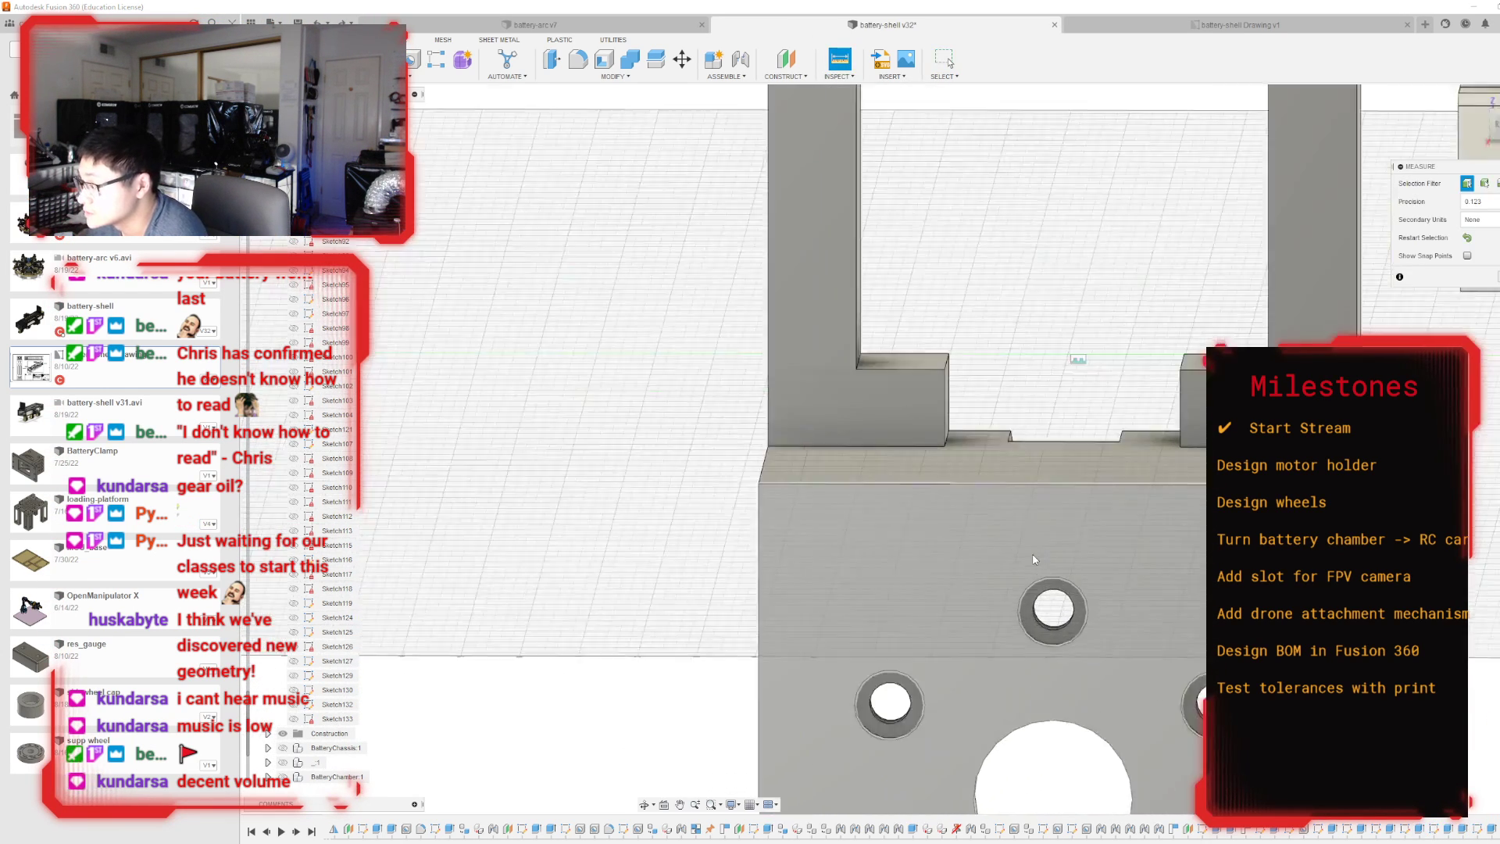
pyautogui.click(1064, 594)
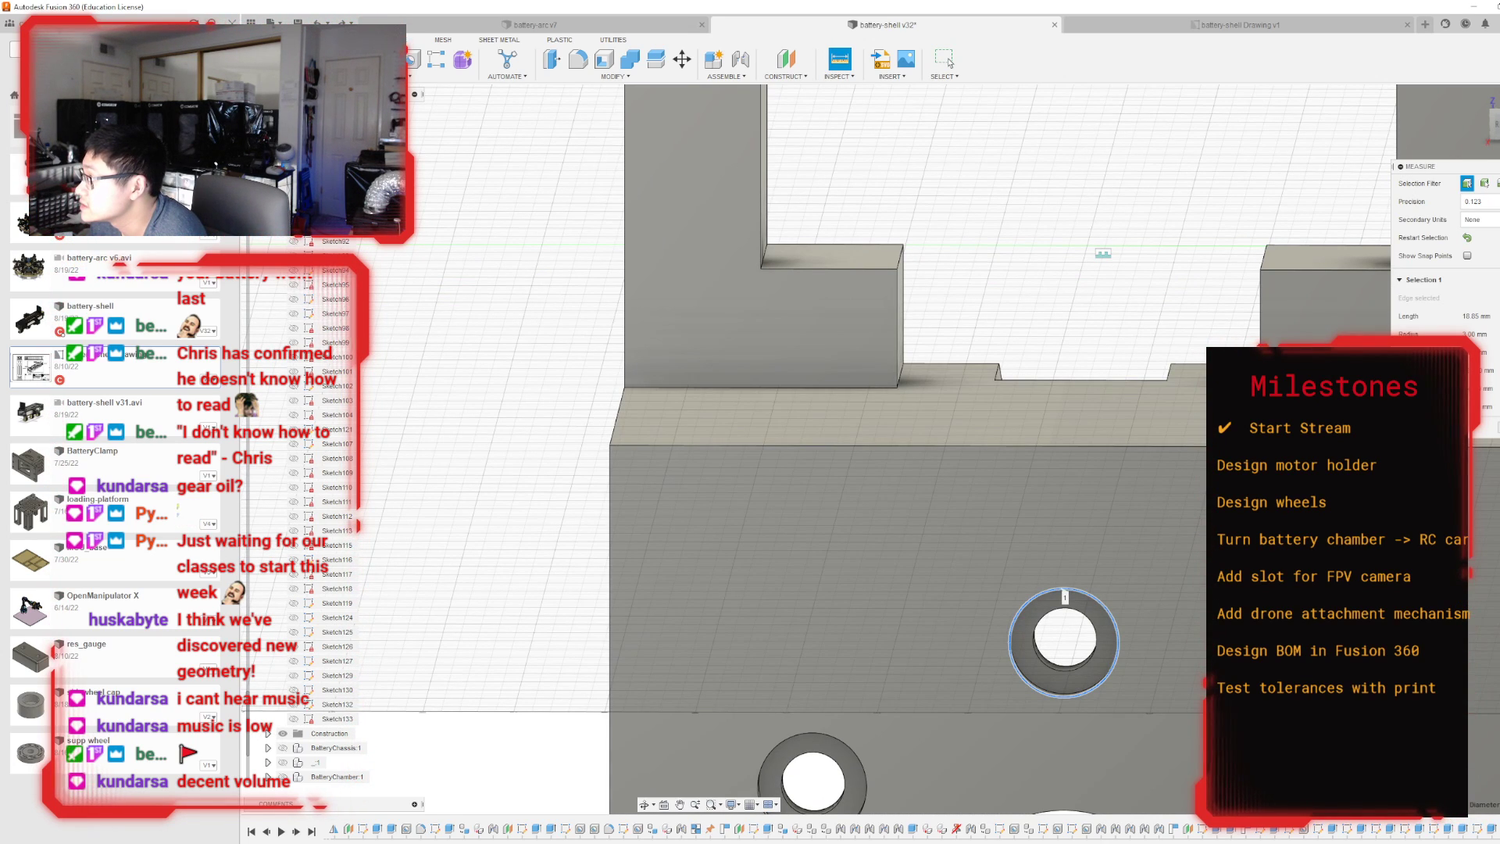
pyautogui.click(945, 59)
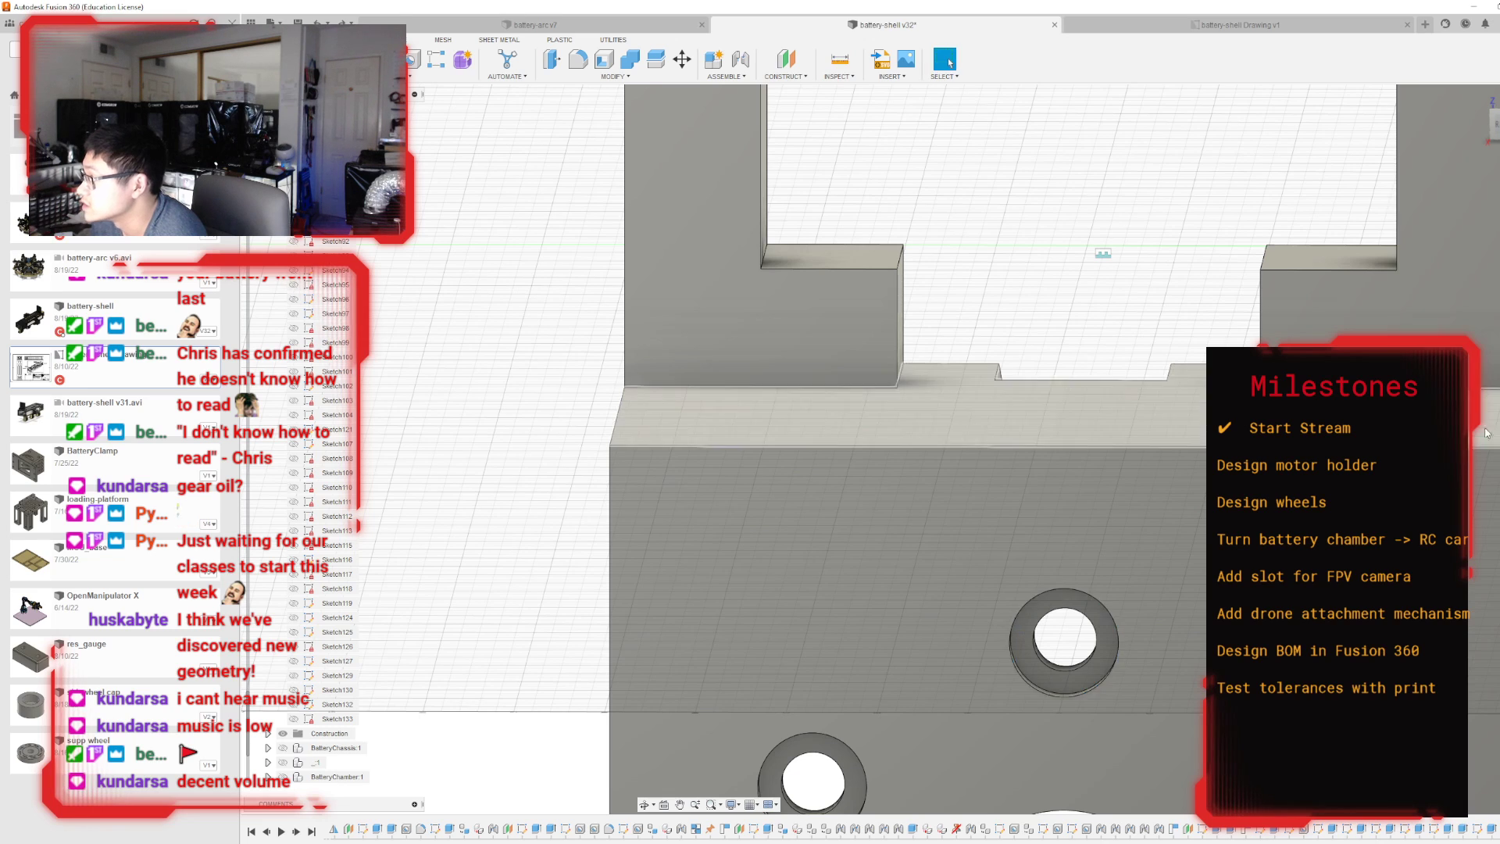
# Edit the window sketch to make the rectangular opening 30 mm wide and 30 mm high, and finish the sketch.
pyautogui.click(1374, 828)
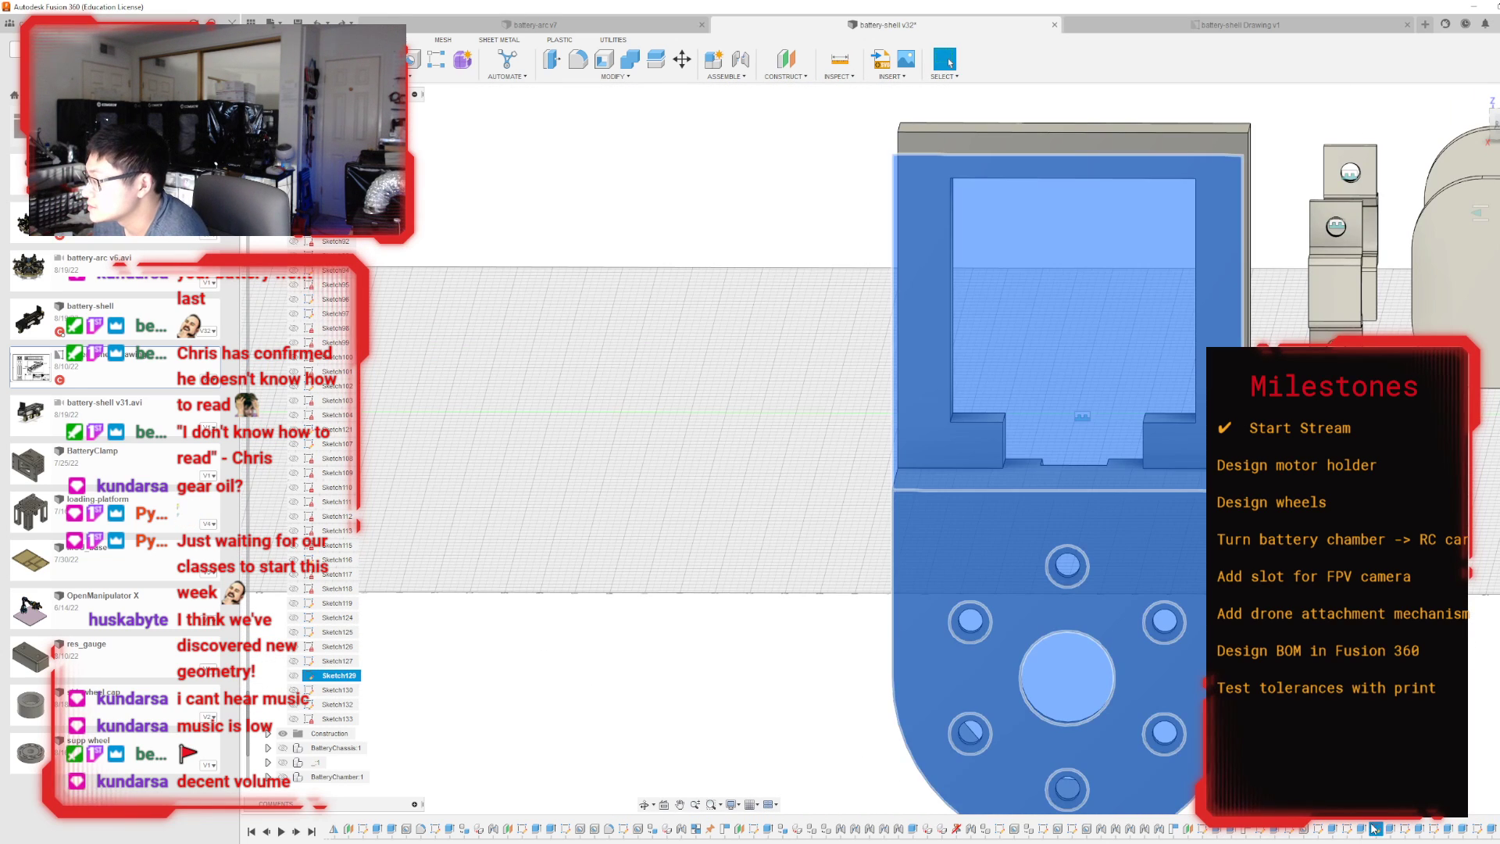
pyautogui.doubleClick(1435, 829)
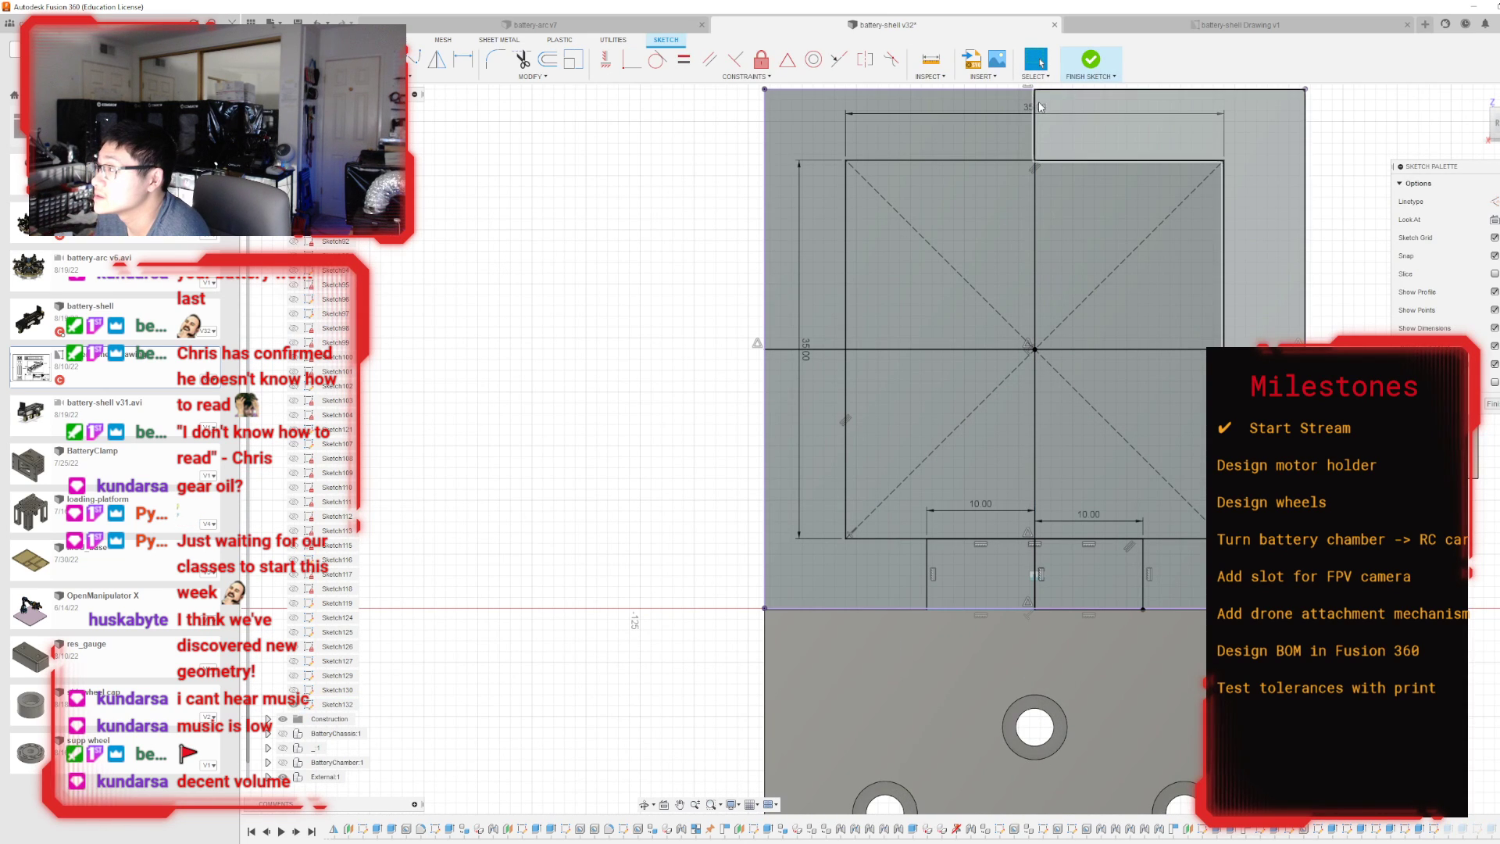
pyautogui.doubleClick(1041, 109)
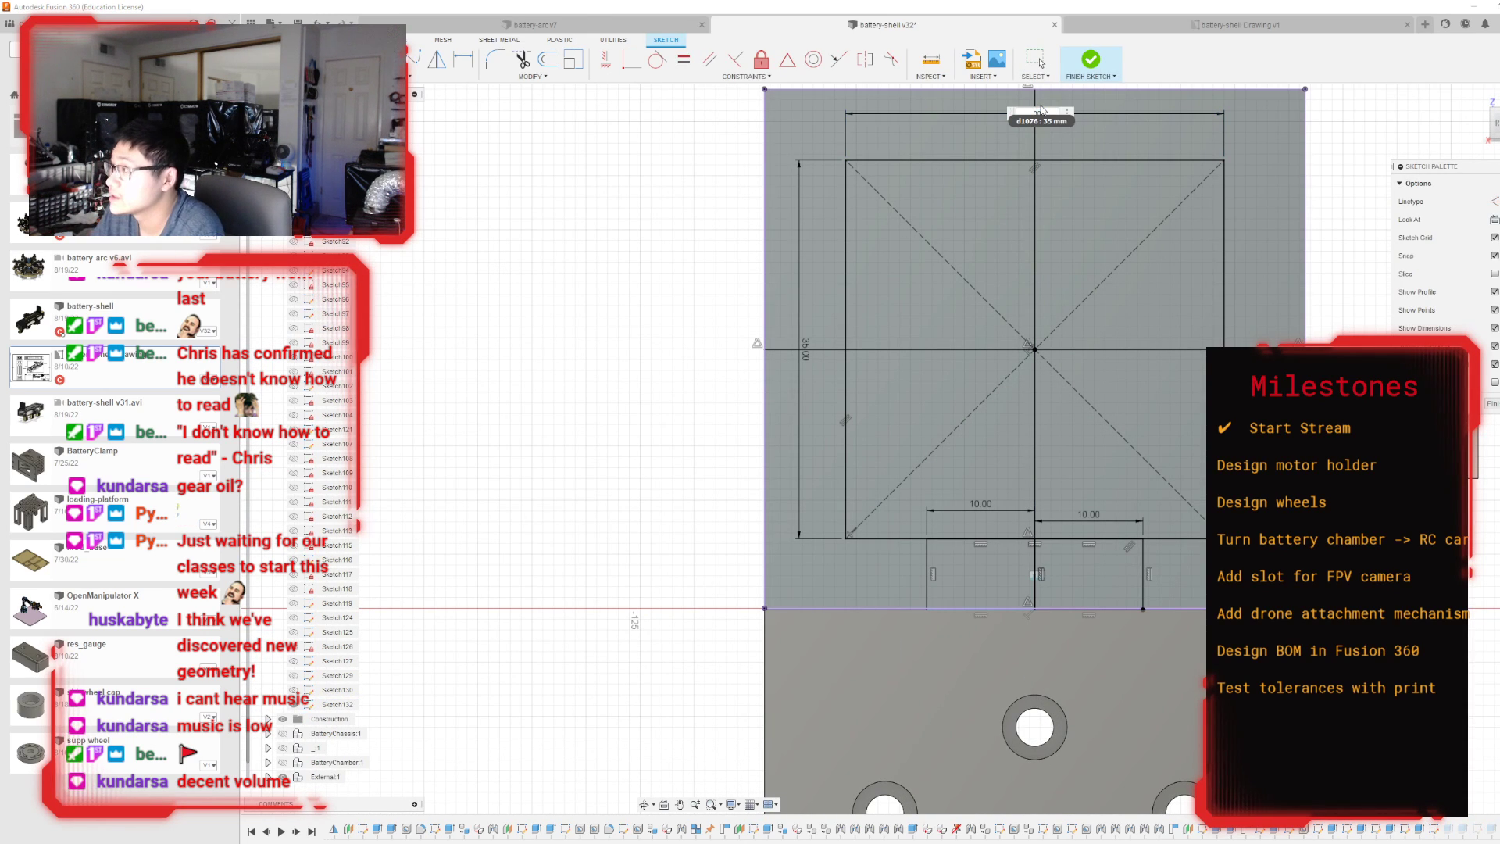
pyautogui.write('30')
pyautogui.press('Return')
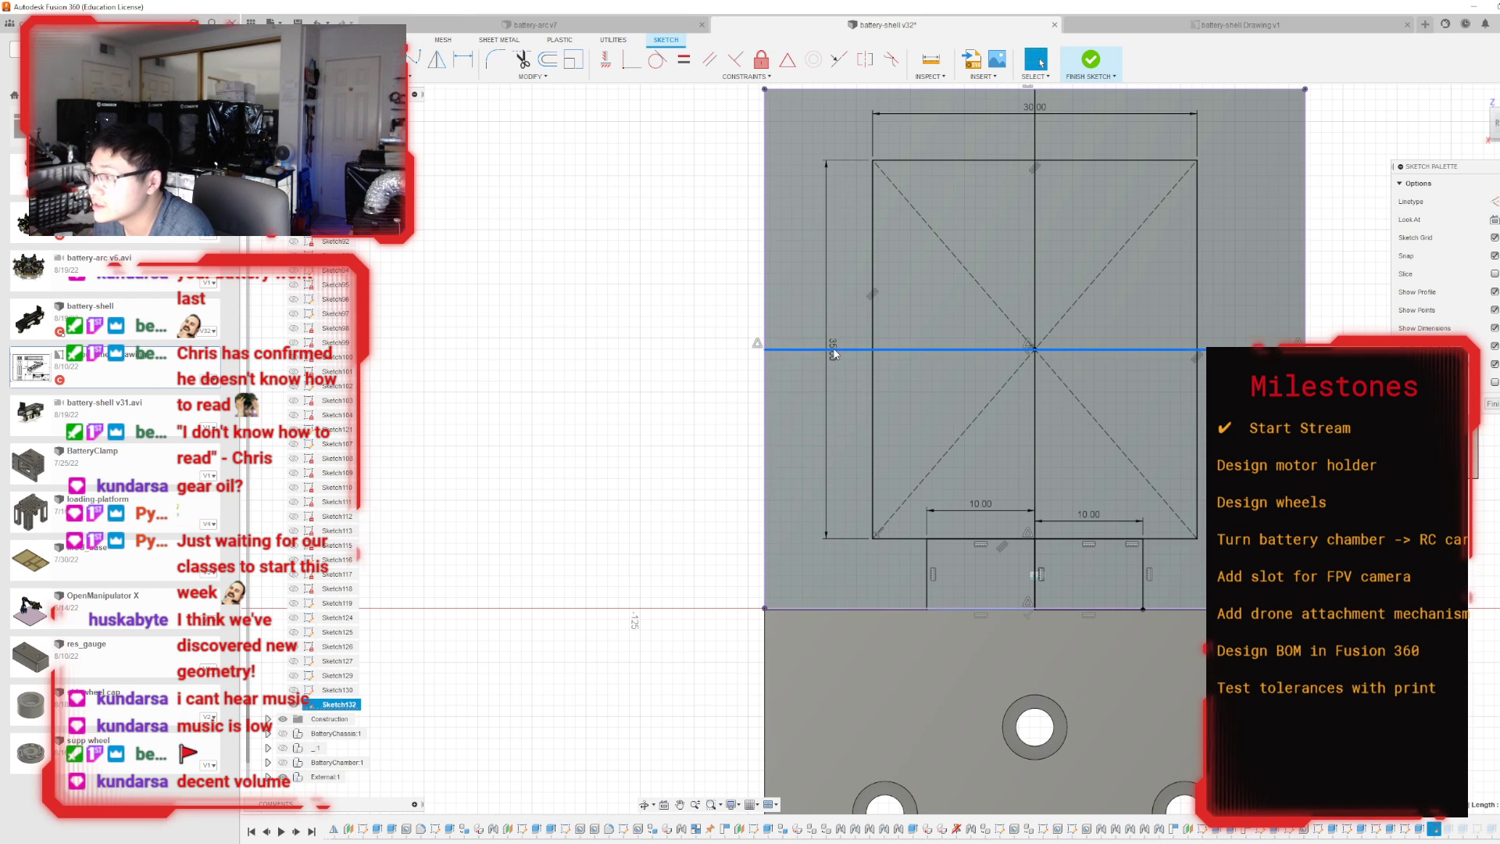
pyautogui.doubleClick(833, 350)
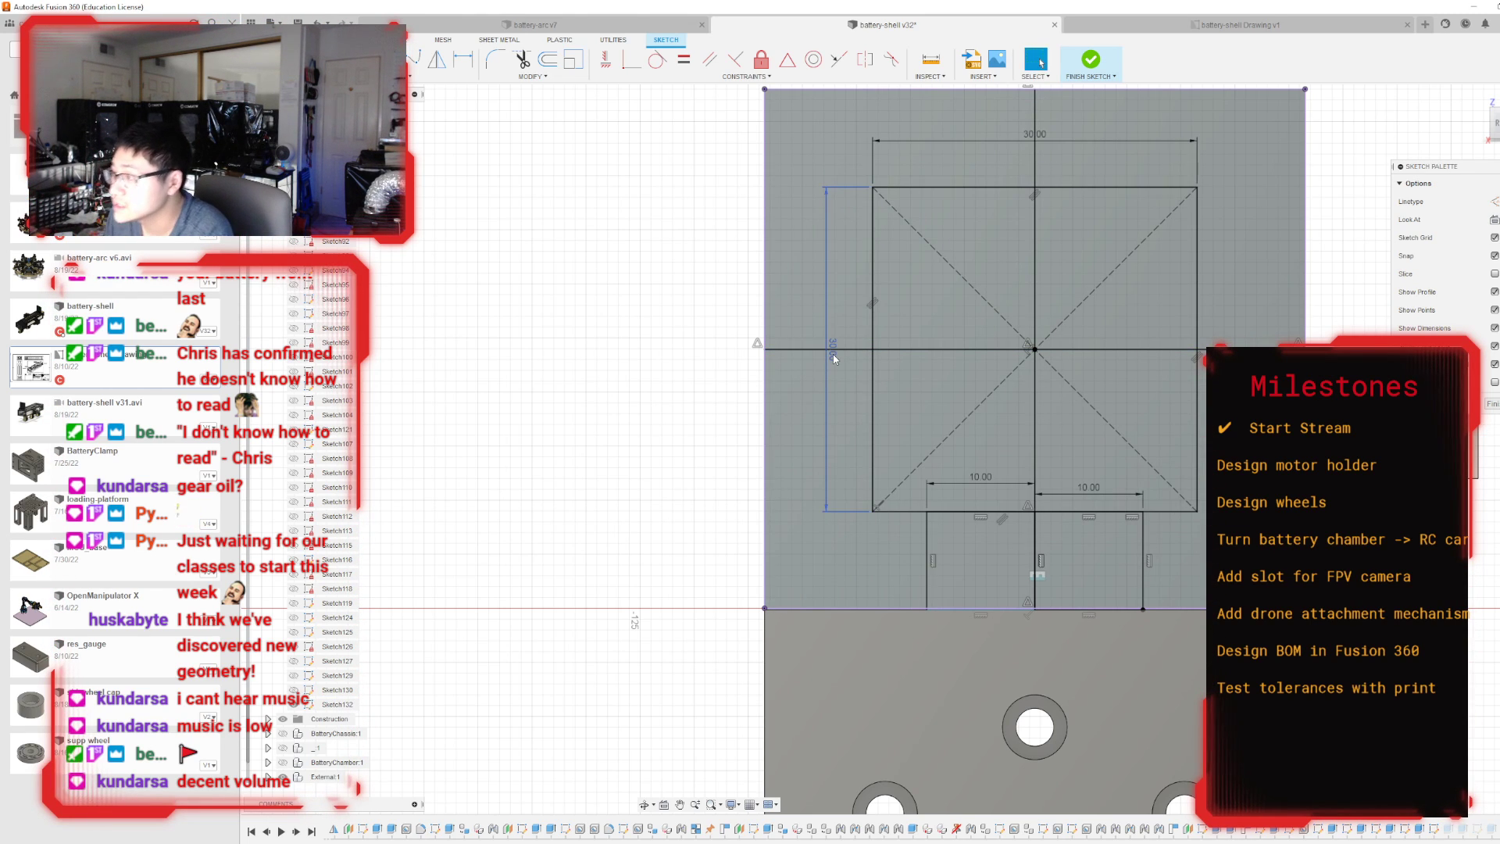
pyautogui.press('Return')
pyautogui.click(1093, 63)
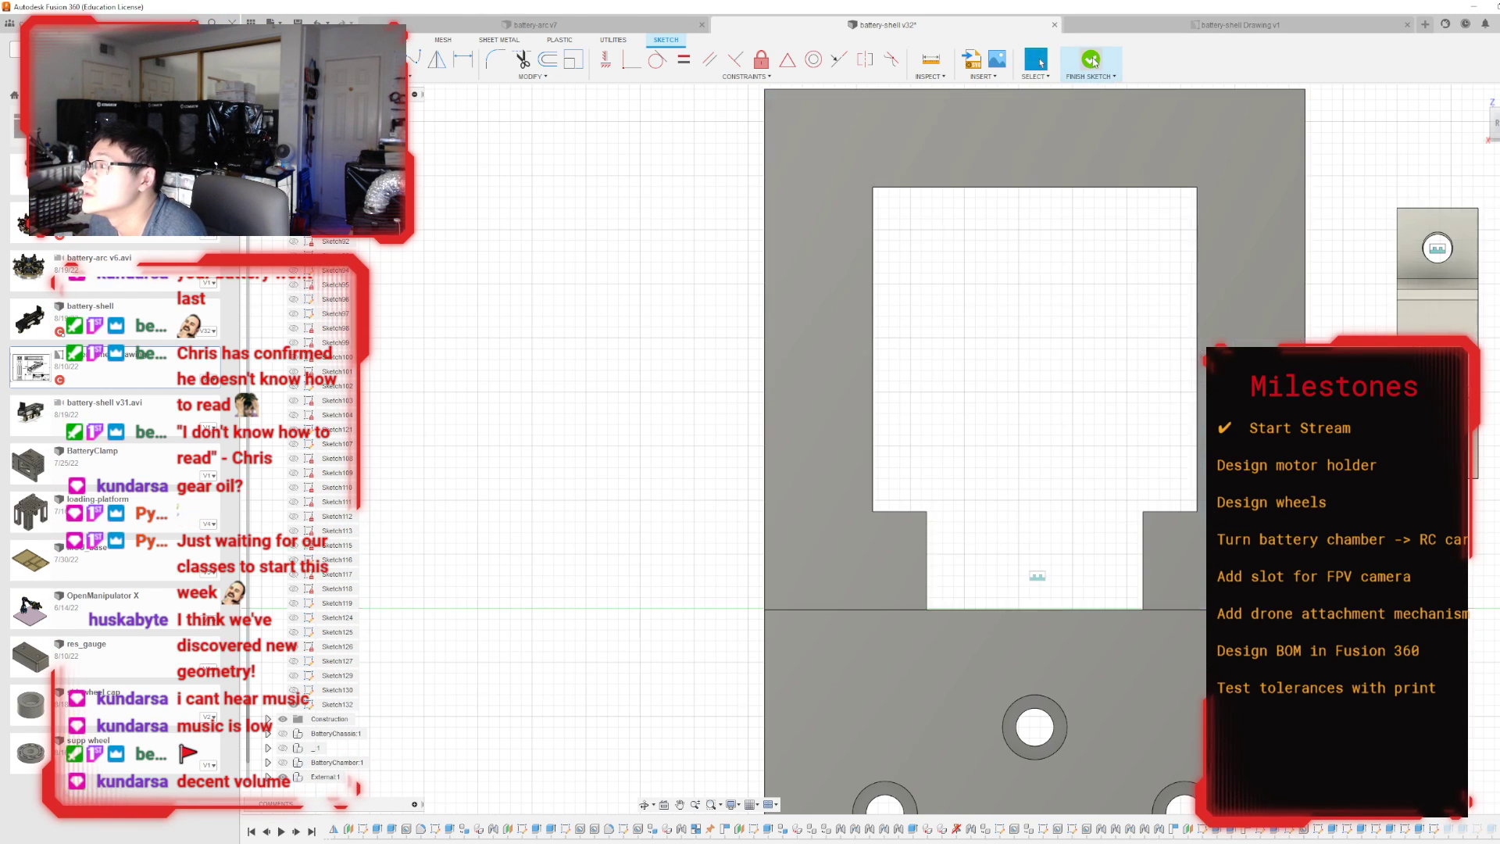
# Measure the thickness of the frame's upper bar between the resized opening's edge and the plate's outer edge.
pyautogui.keyDown('shift'); pyautogui.moveTo(892, 449); pyautogui.dragTo(875, 373, button='middle'); pyautogui.keyUp('shift')
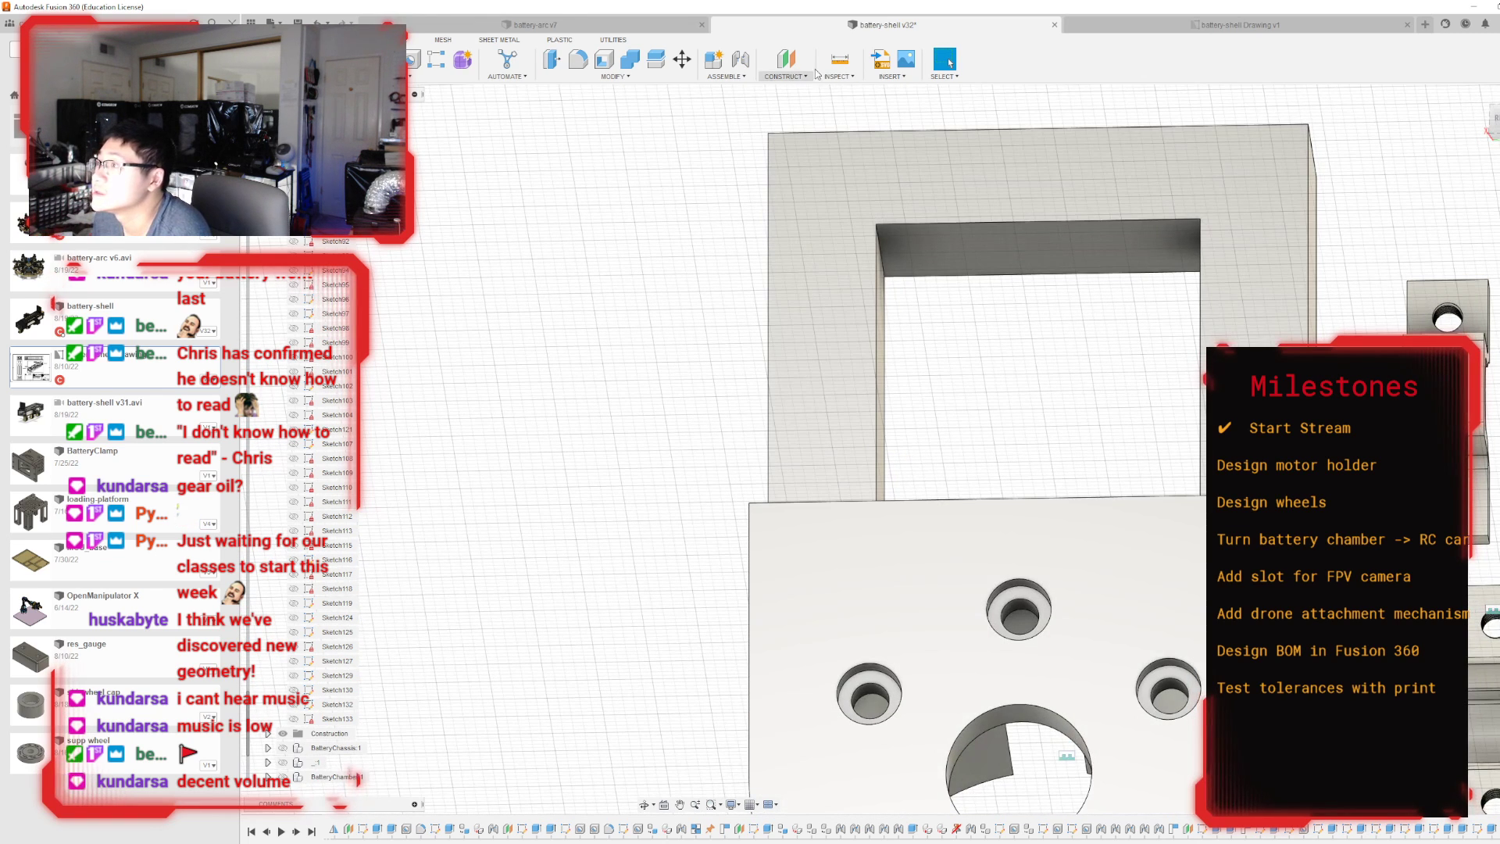
pyautogui.click(839, 61)
pyautogui.click(909, 223)
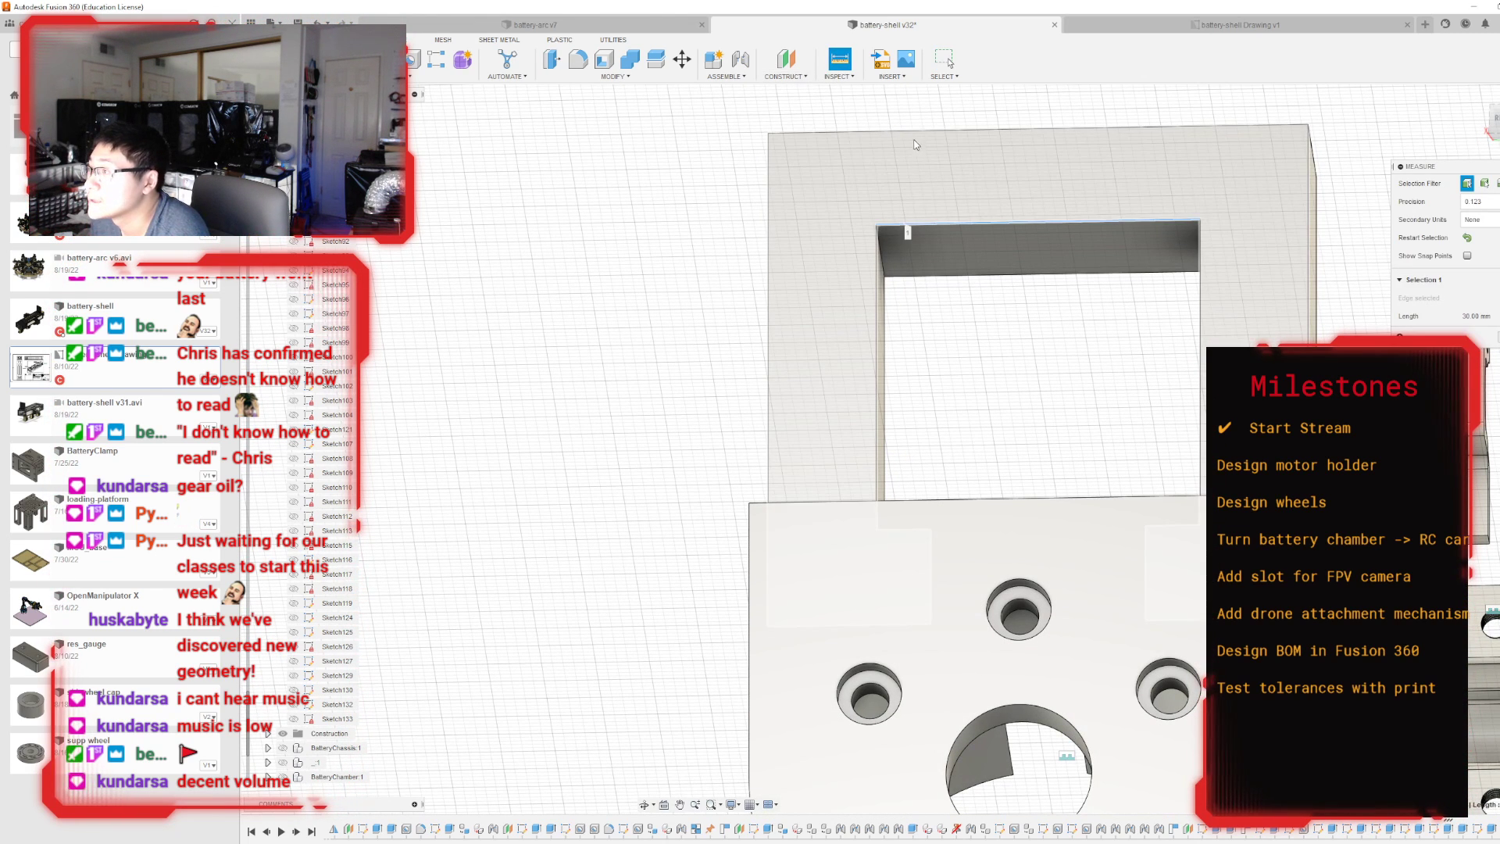
pyautogui.click(921, 132)
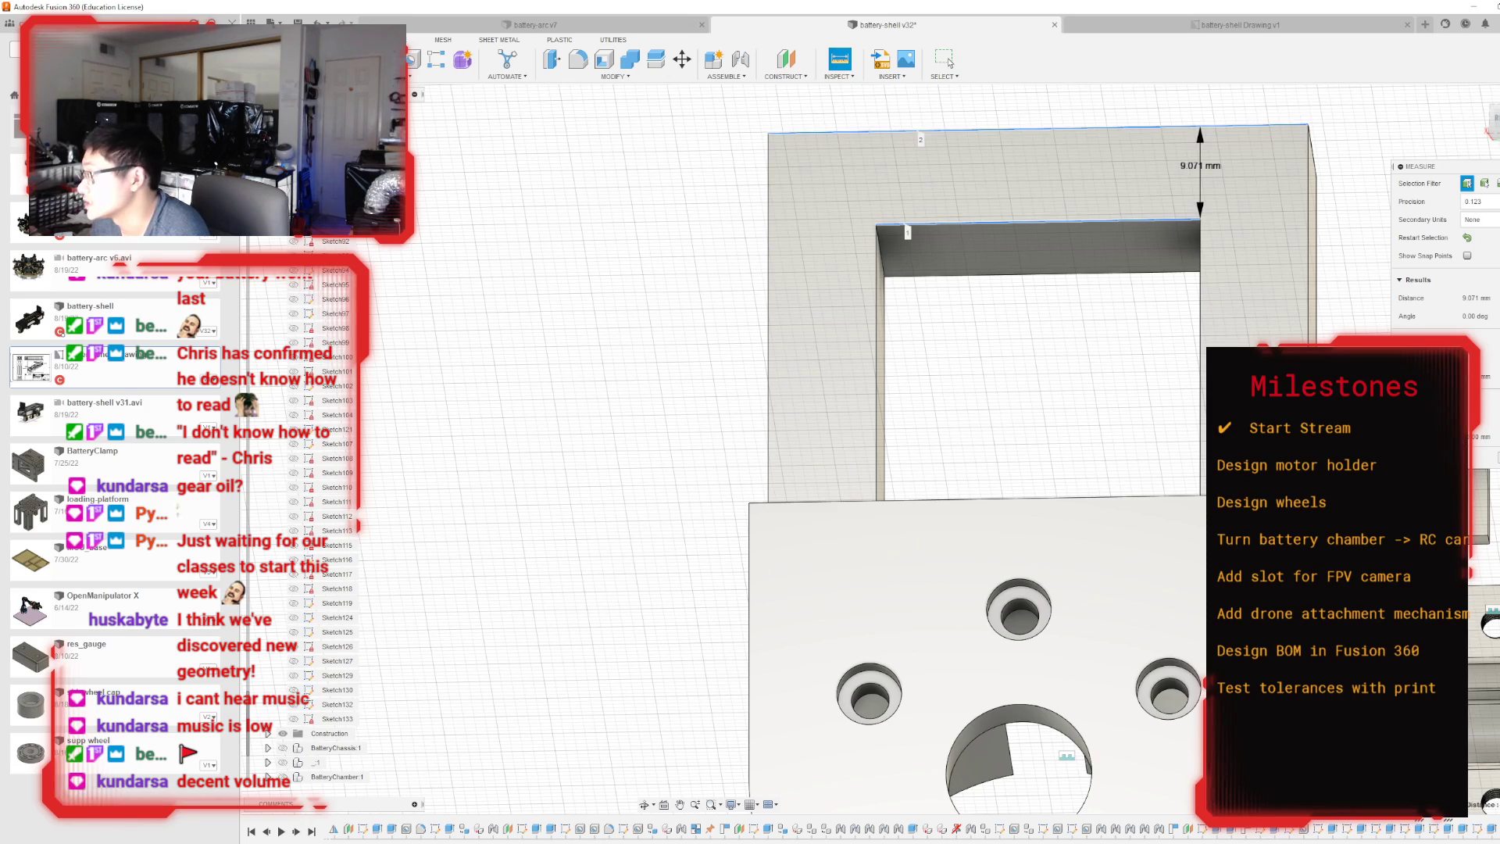
pyautogui.press('Escape')
# Show the BatteryChamber component behind the holder and start a new sketch on the window frame's front face.
pyautogui.scroll(-3, 976, 440)
pyautogui.keyDown('shift'); pyautogui.moveTo(887, 445); pyautogui.dragTo(1094, 539, button='middle'); pyautogui.keyUp('shift')
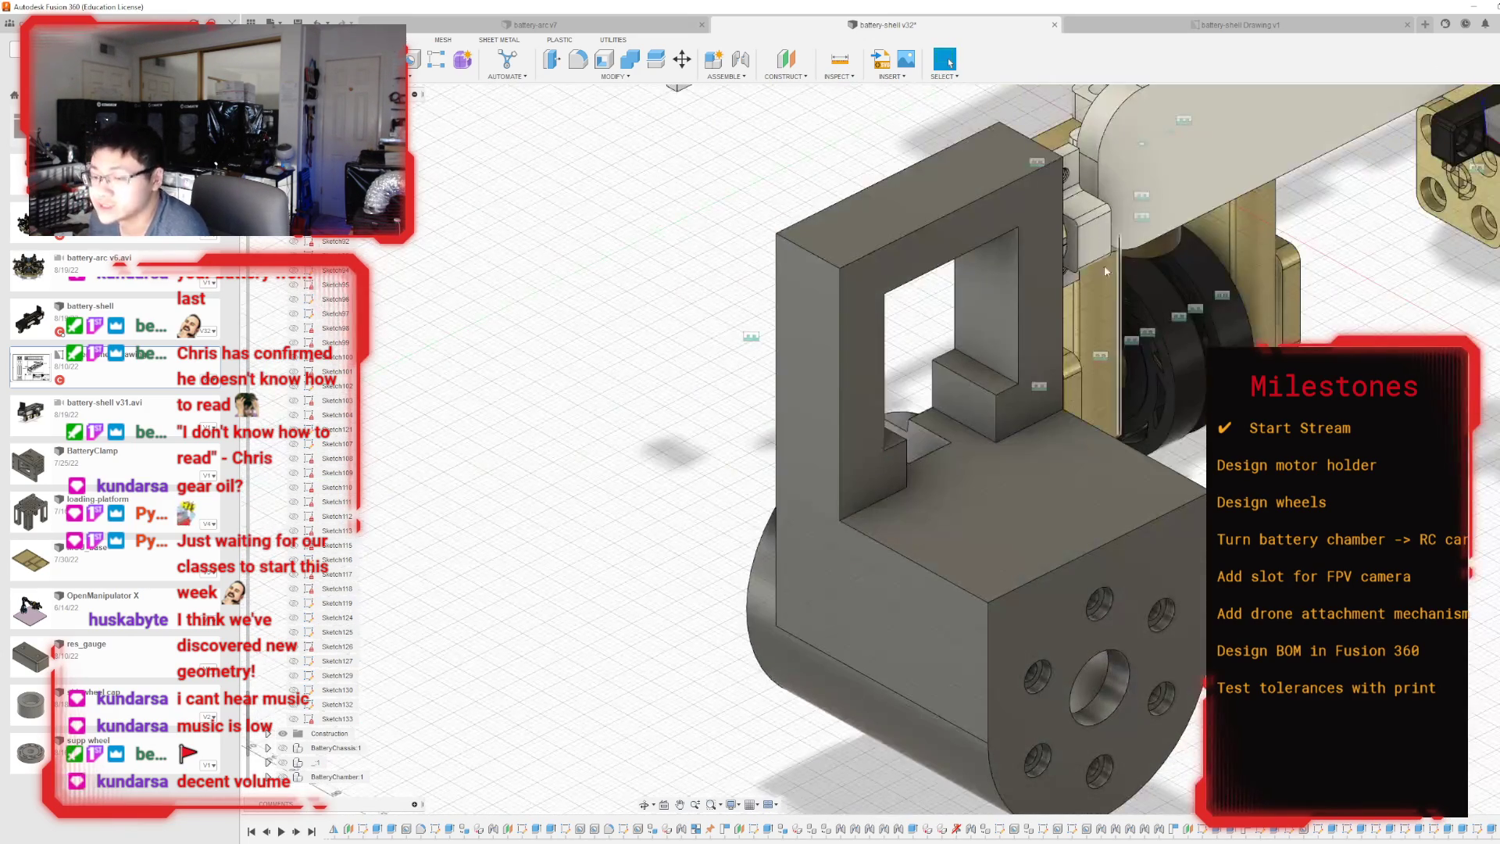
pyautogui.click(900, 272)
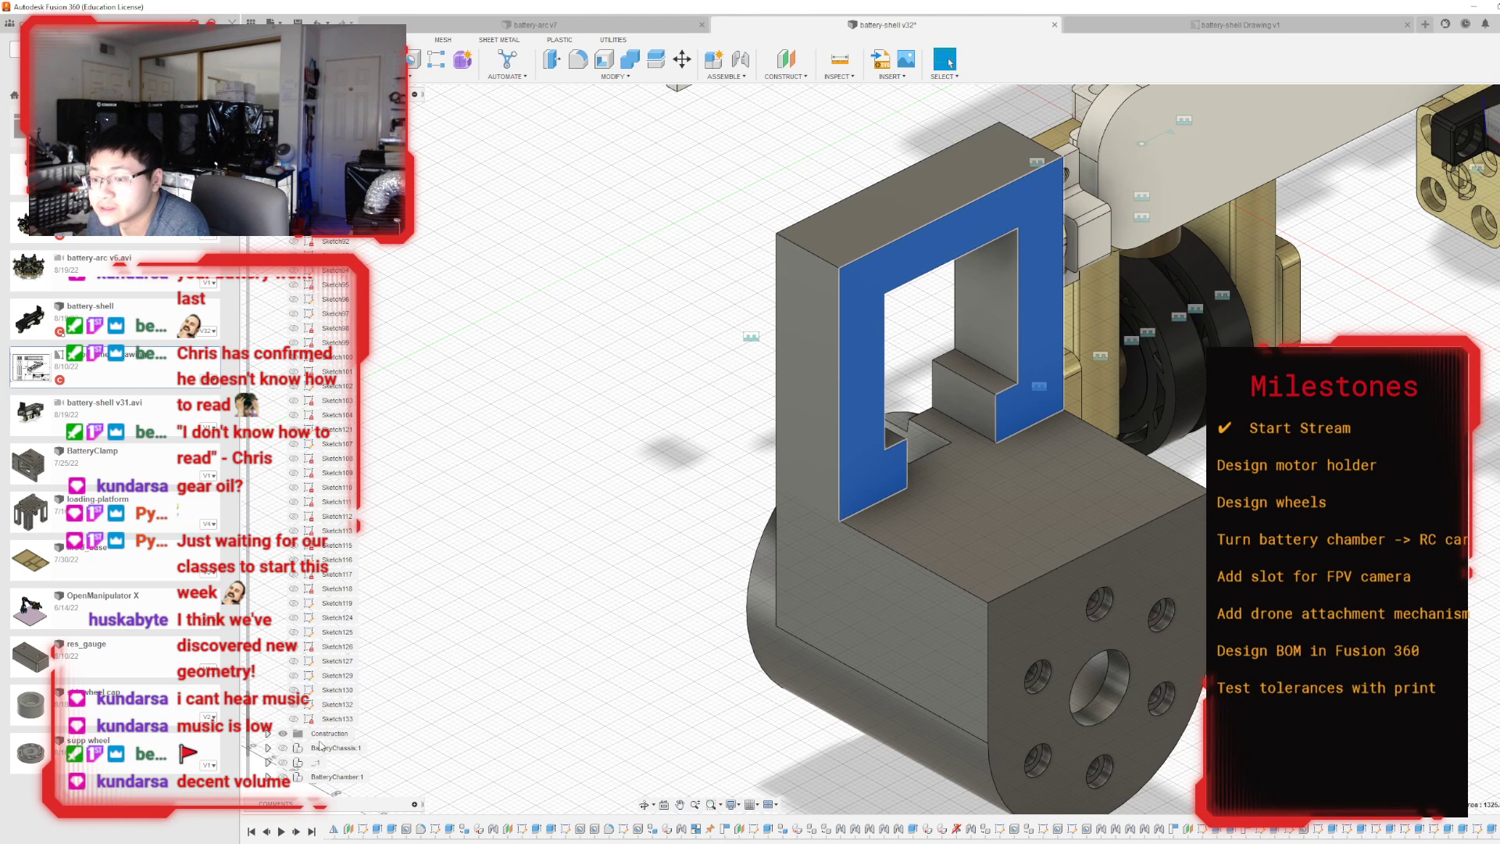
pyautogui.click(282, 780)
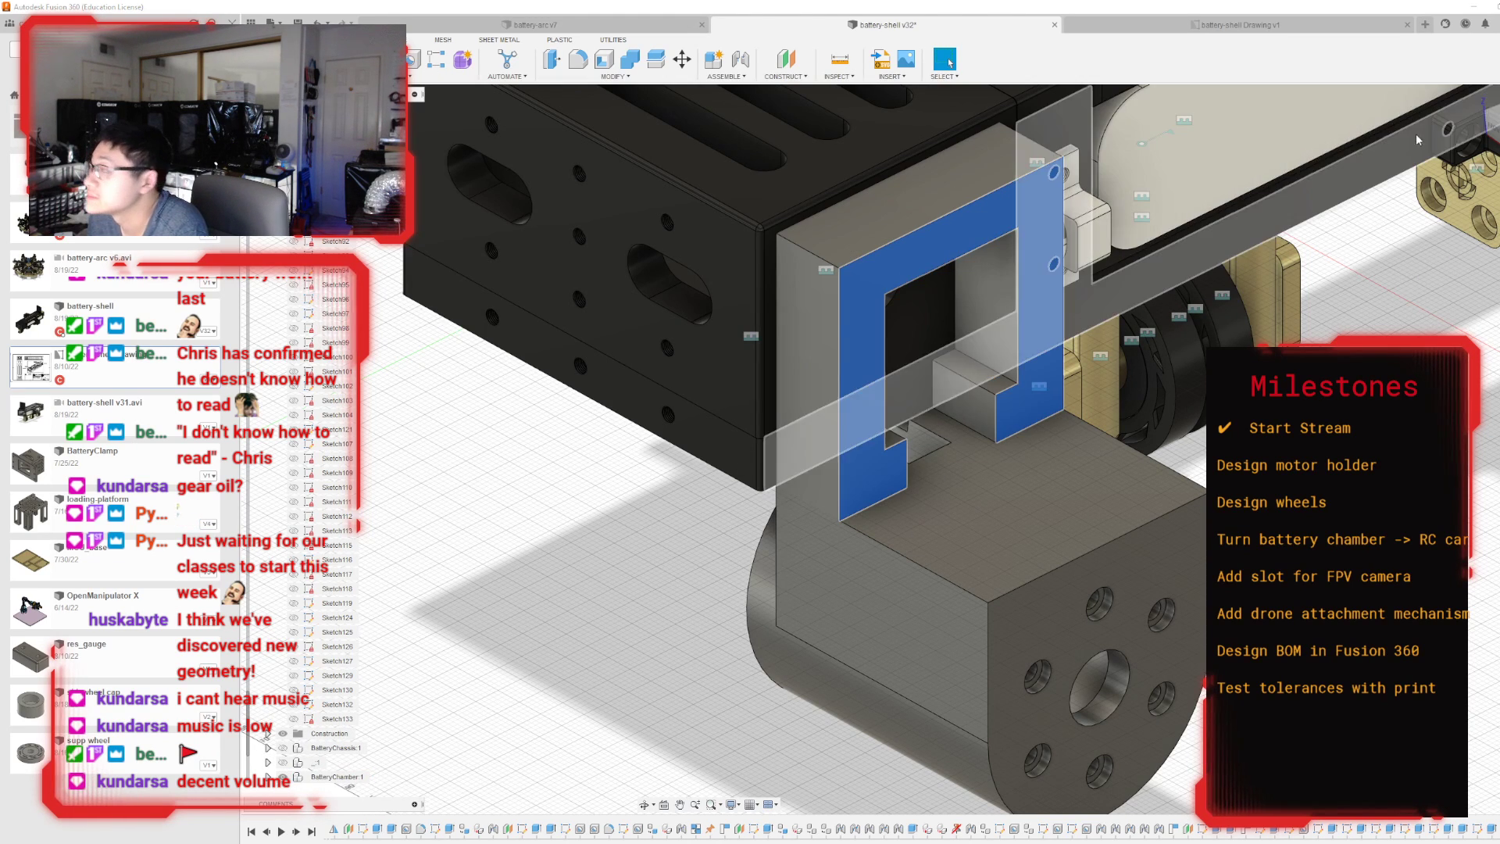
pyautogui.click(1491, 125)
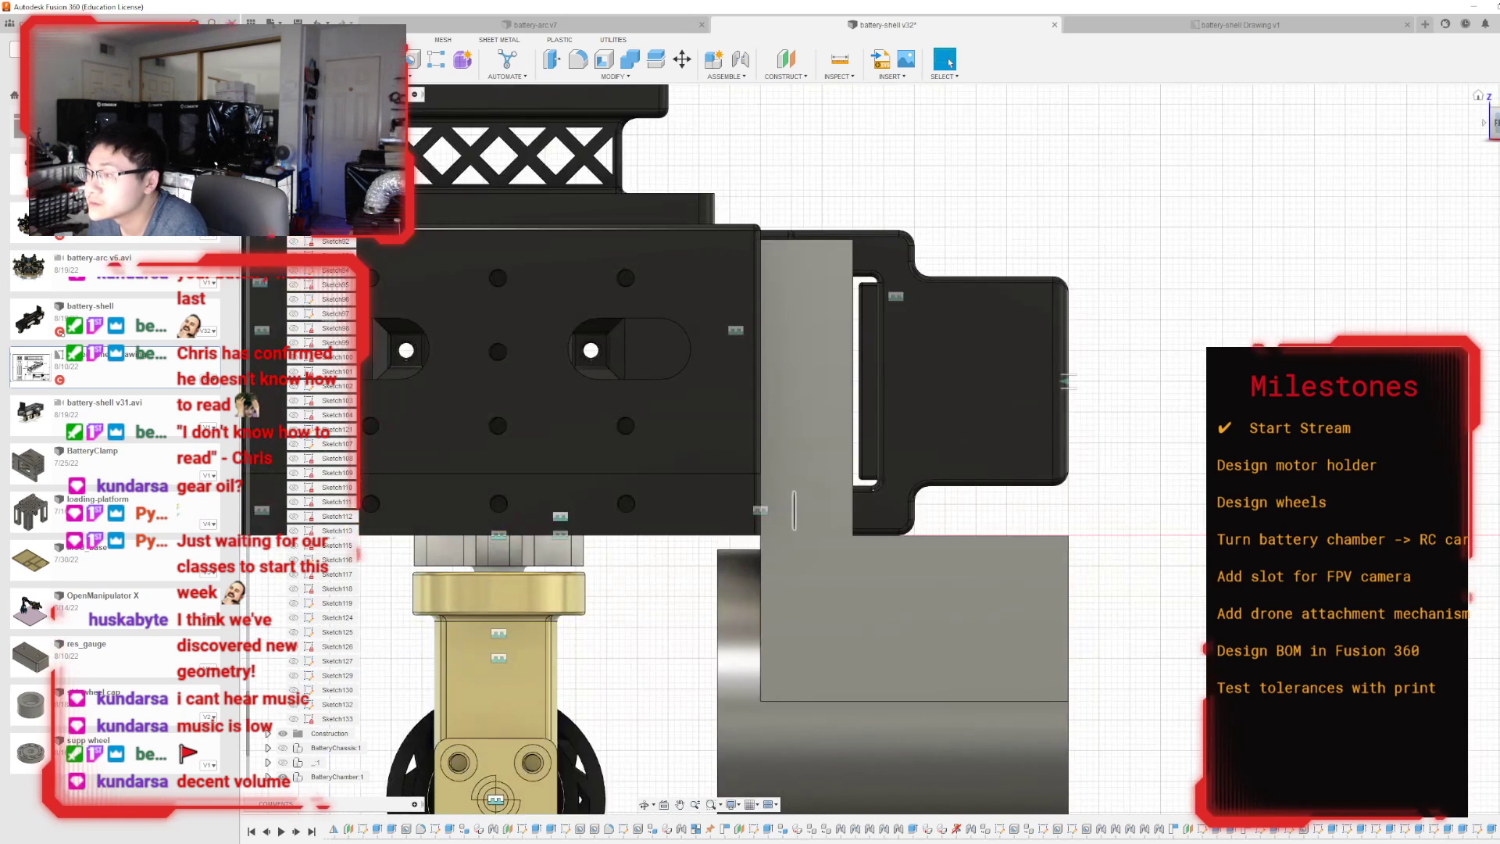
pyautogui.moveTo(1495, 125); pyautogui.dragTo(1433, 127)
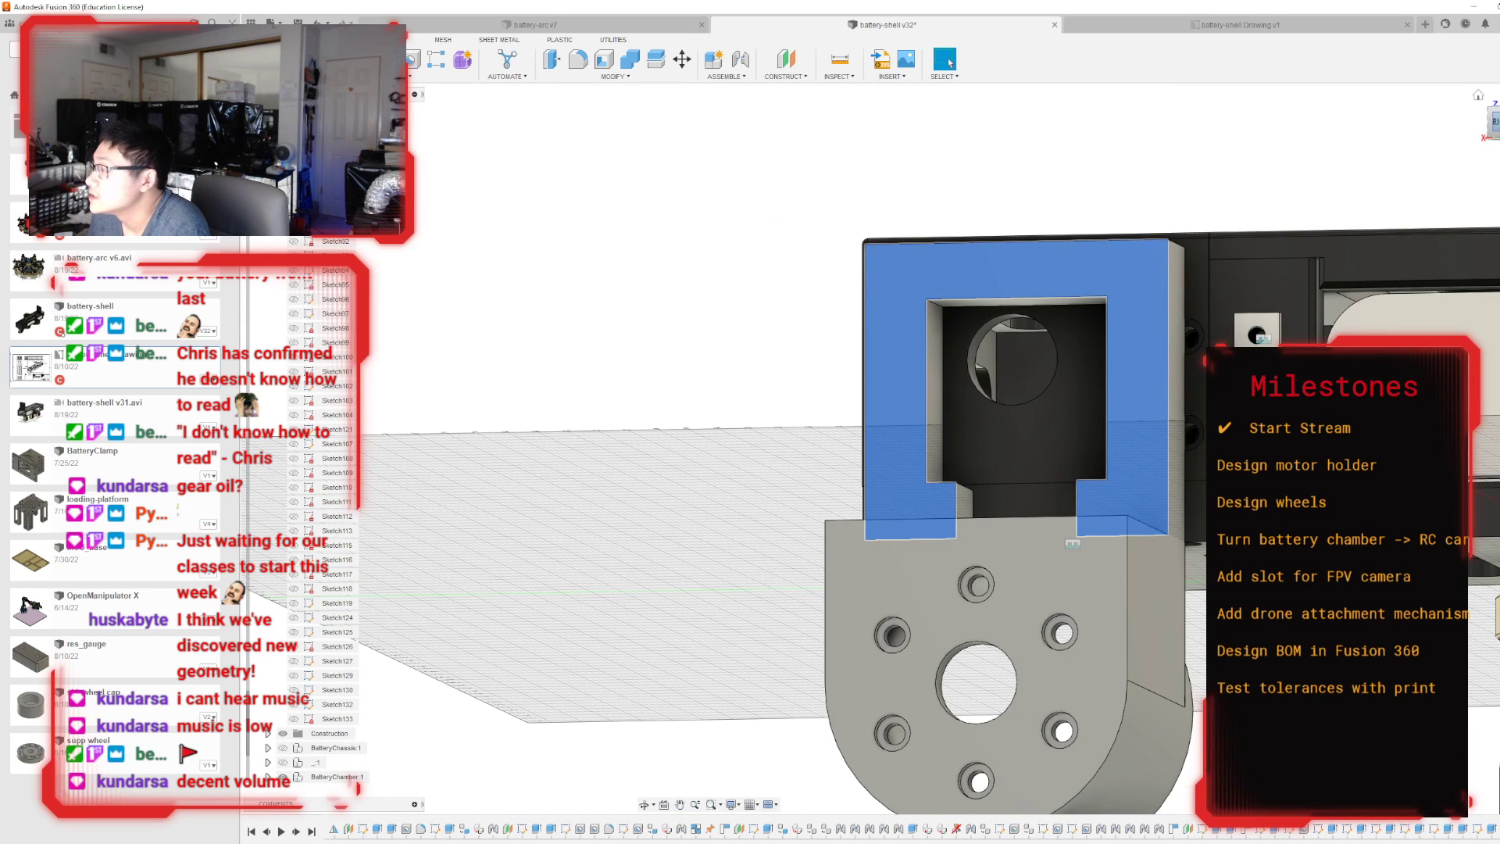
pyautogui.click(1495, 122)
pyautogui.click(547, 278)
pyautogui.scroll(3, 836, 336)
pyautogui.click(894, 341)
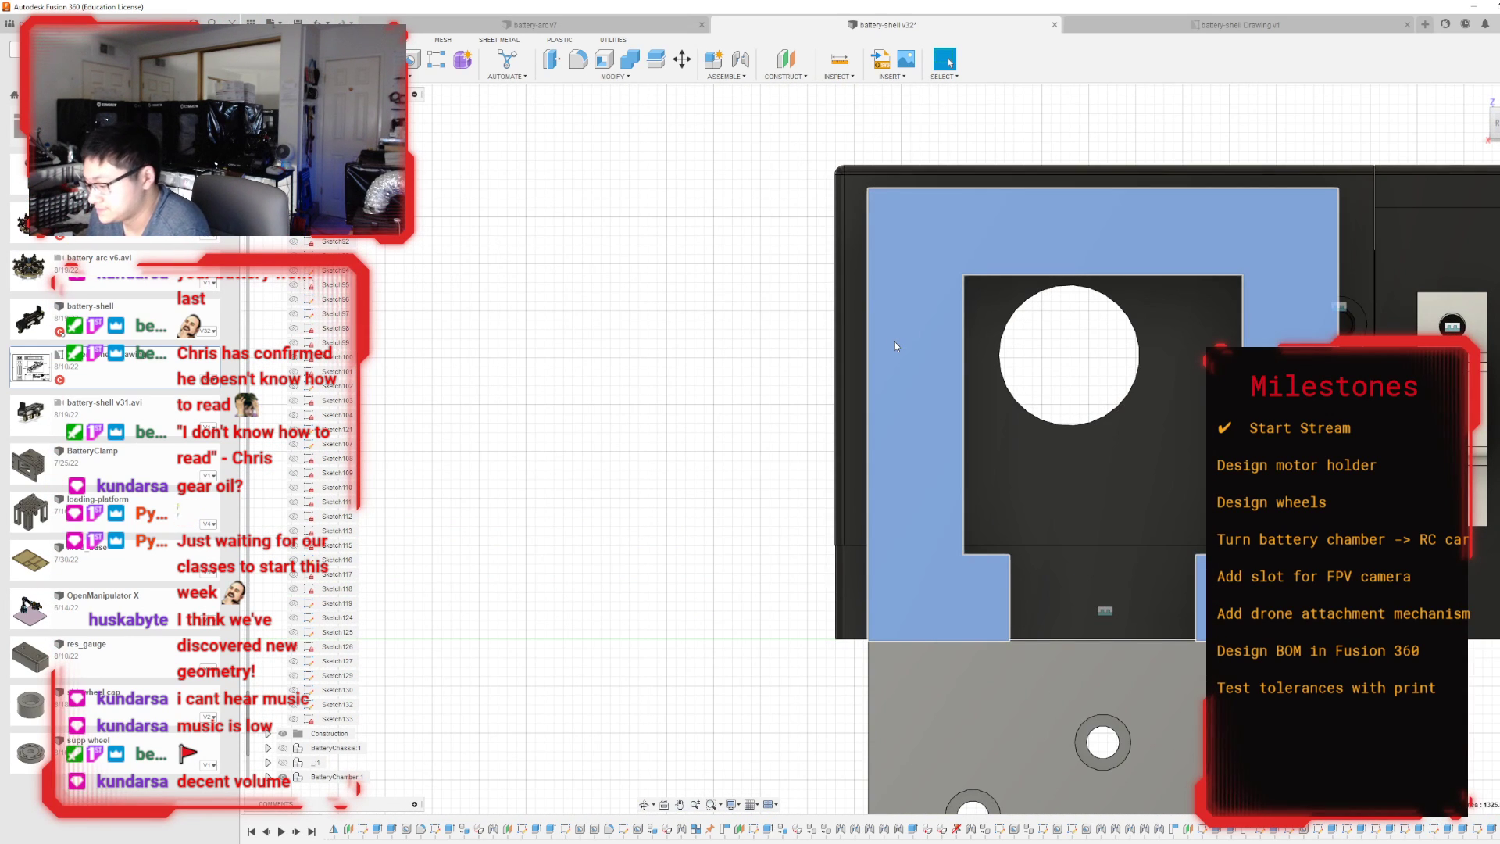
pyautogui.press('p')
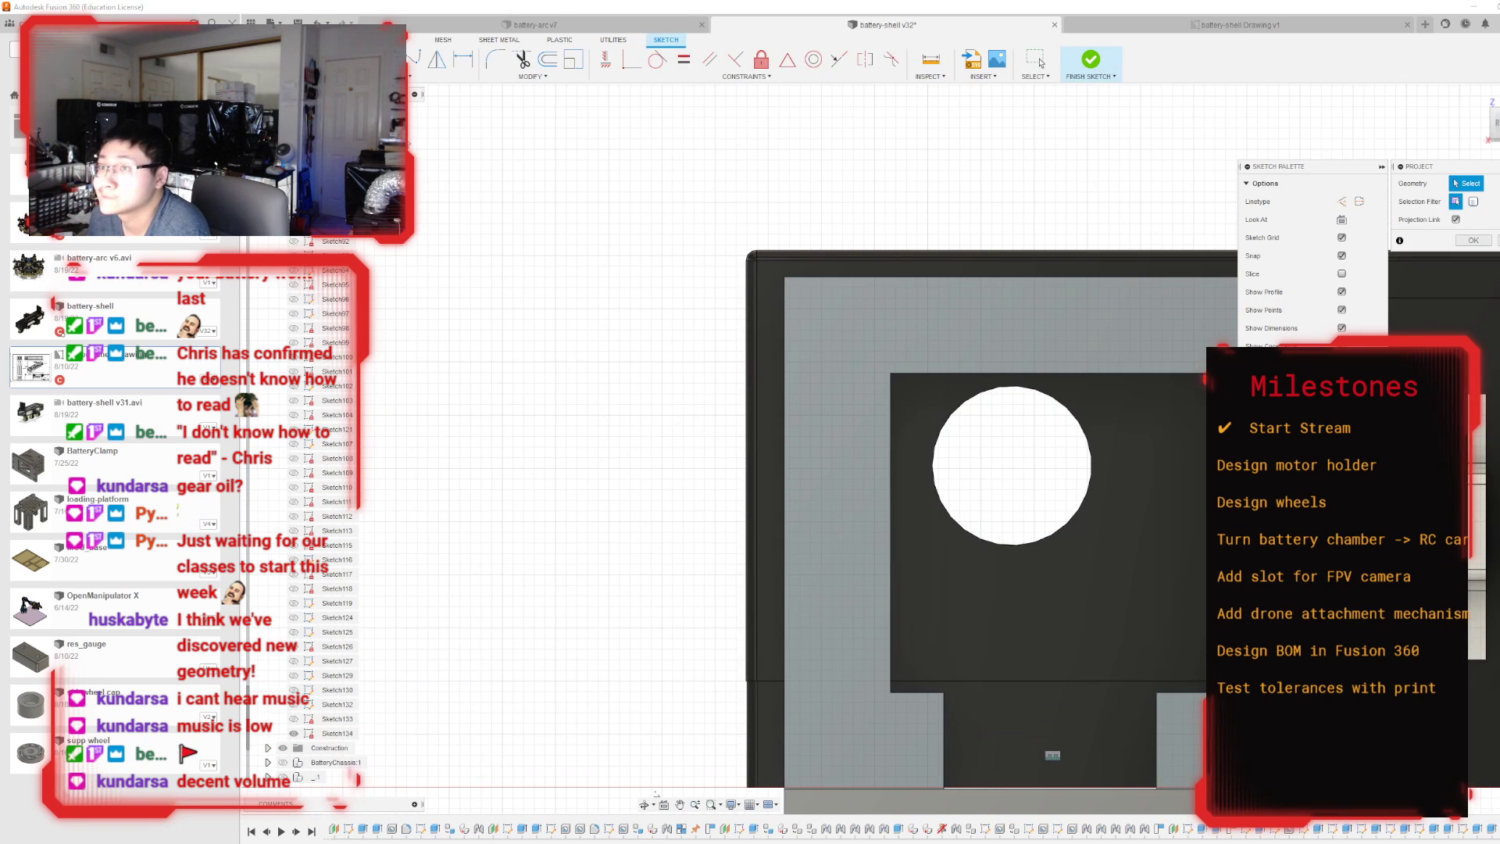
# Draw a horizontal and a vertical line from the opening's upper-left corner straight out to the frame's left and top edges.
pyautogui.press('l')
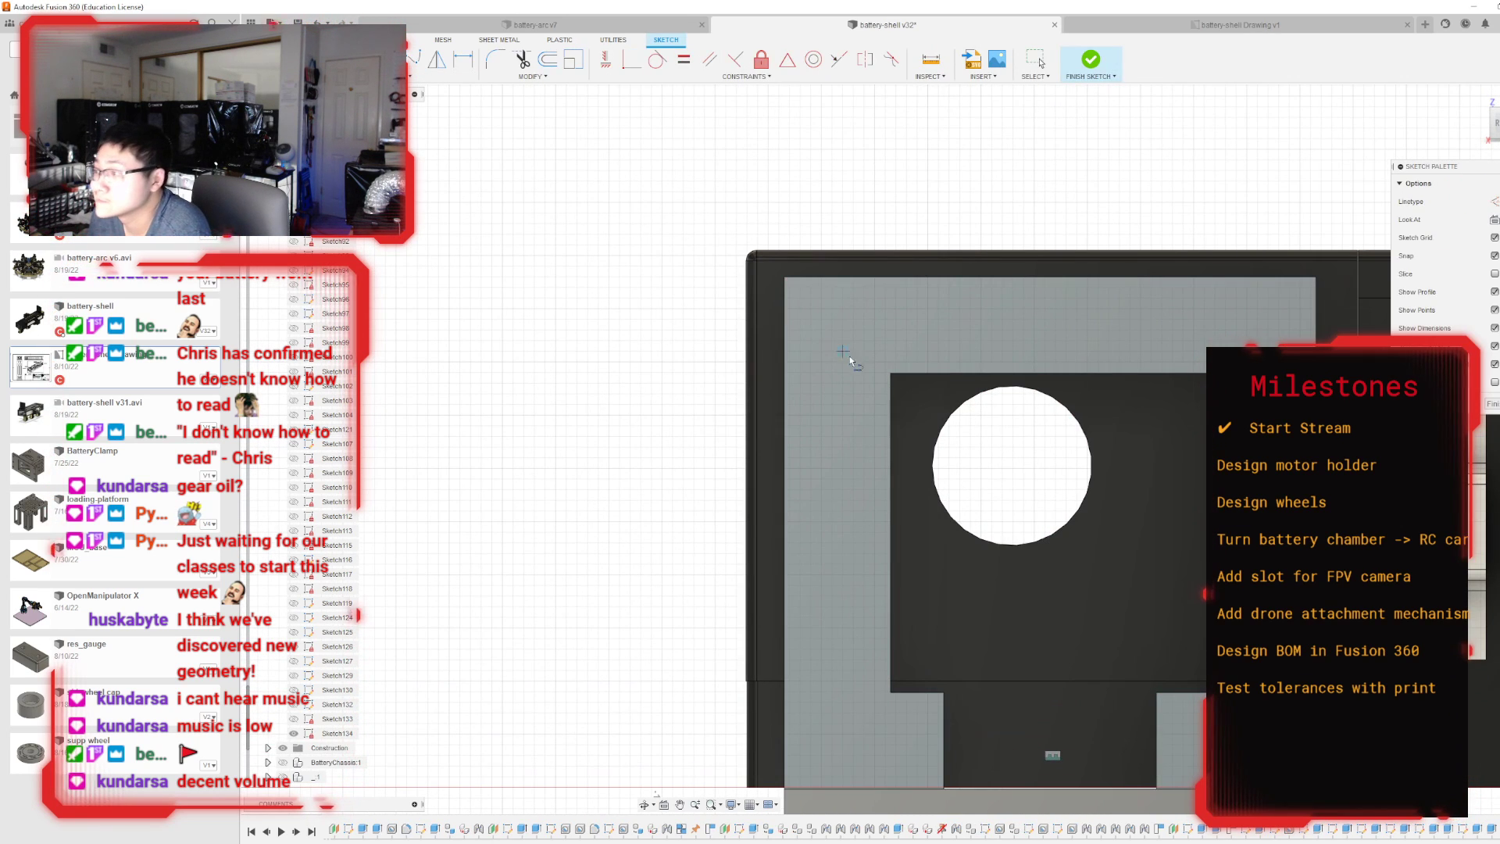
pyautogui.click(890, 373)
pyautogui.click(786, 373)
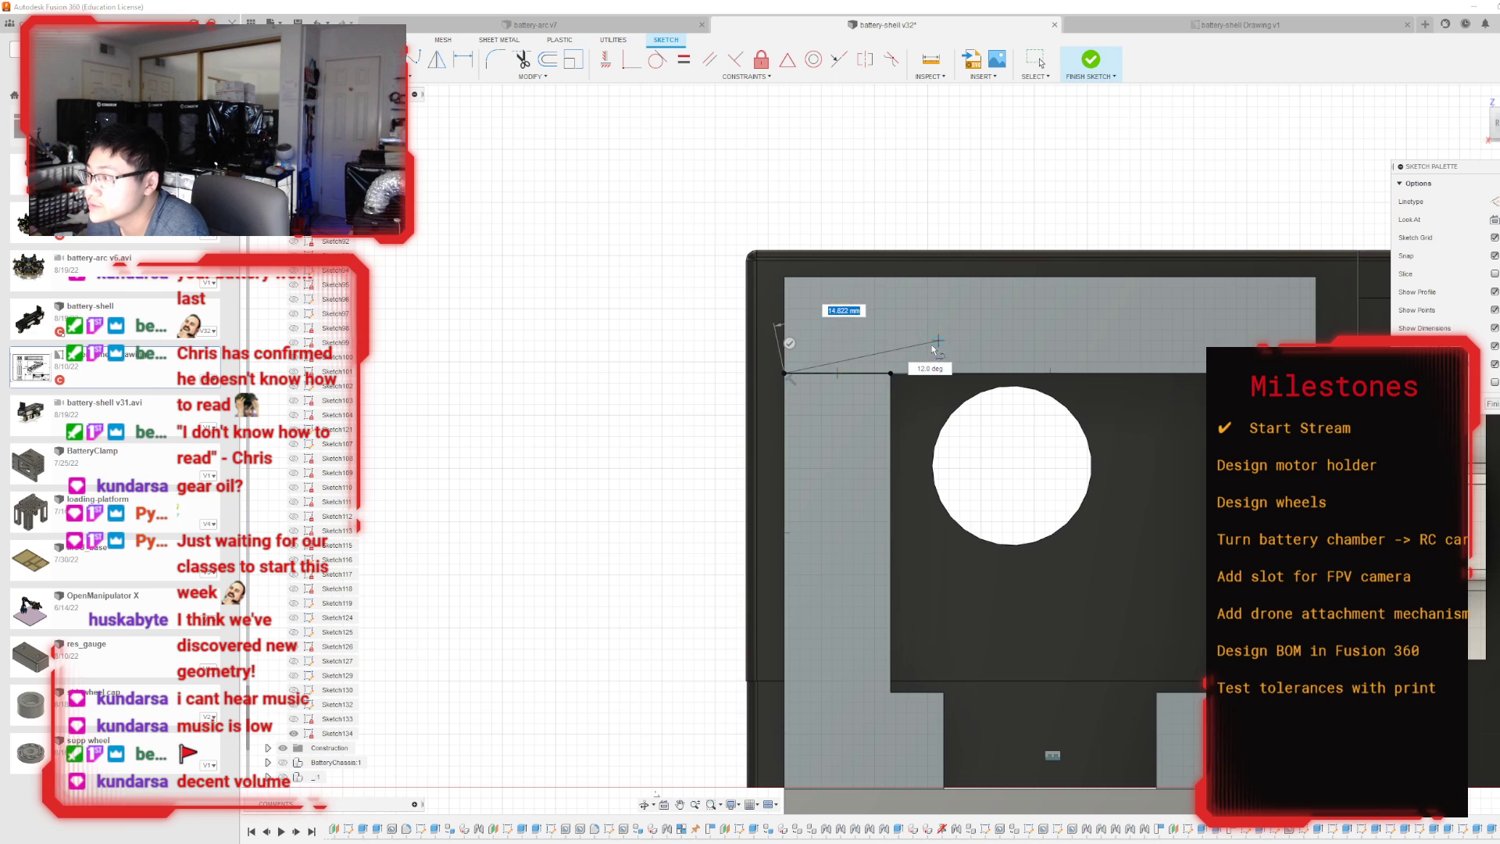
pyautogui.press('Escape')
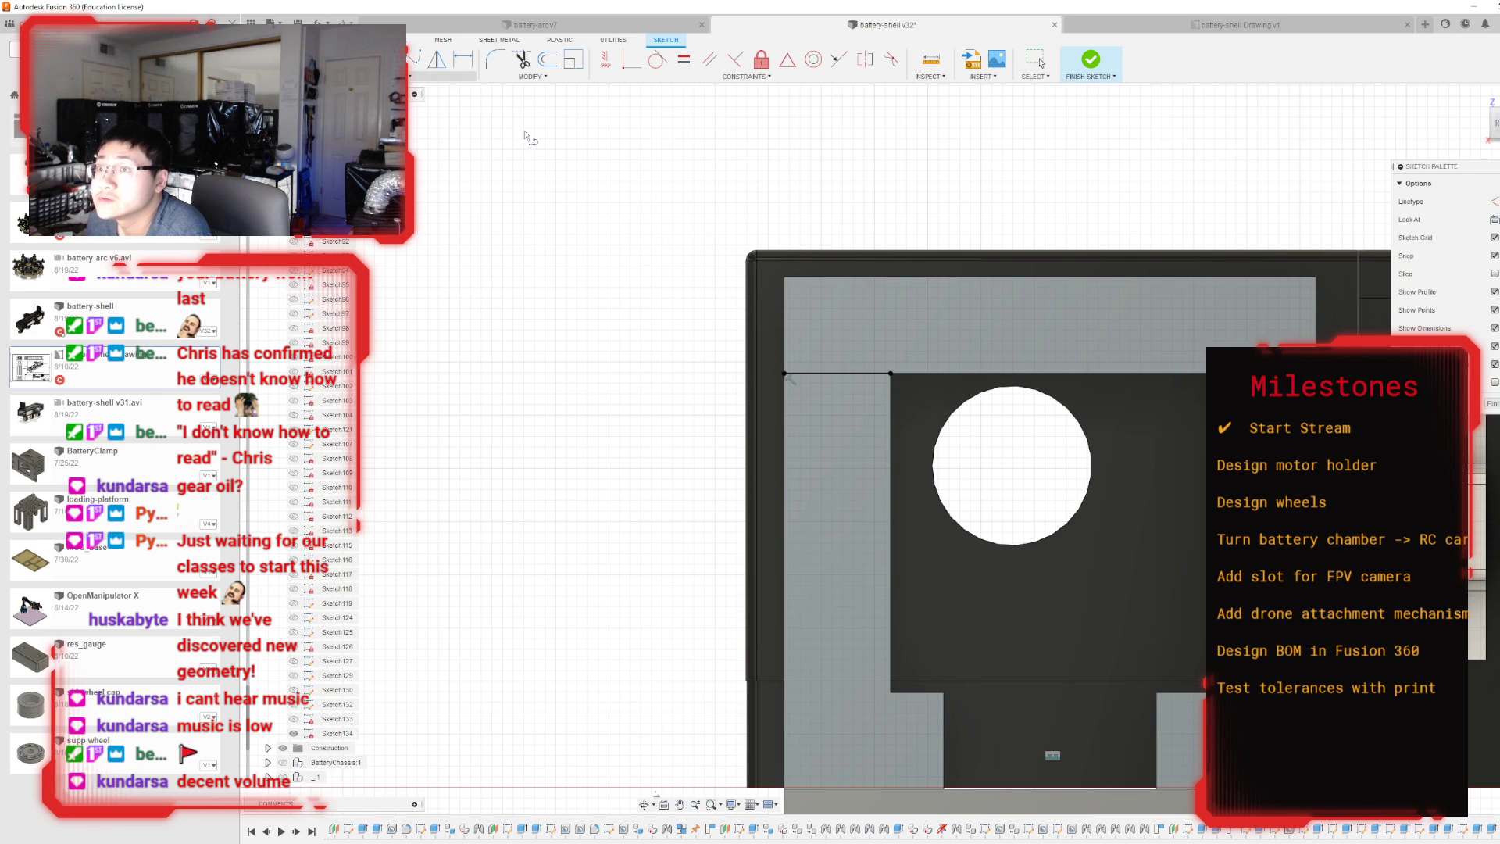
pyautogui.click(891, 373)
pyautogui.click(888, 278)
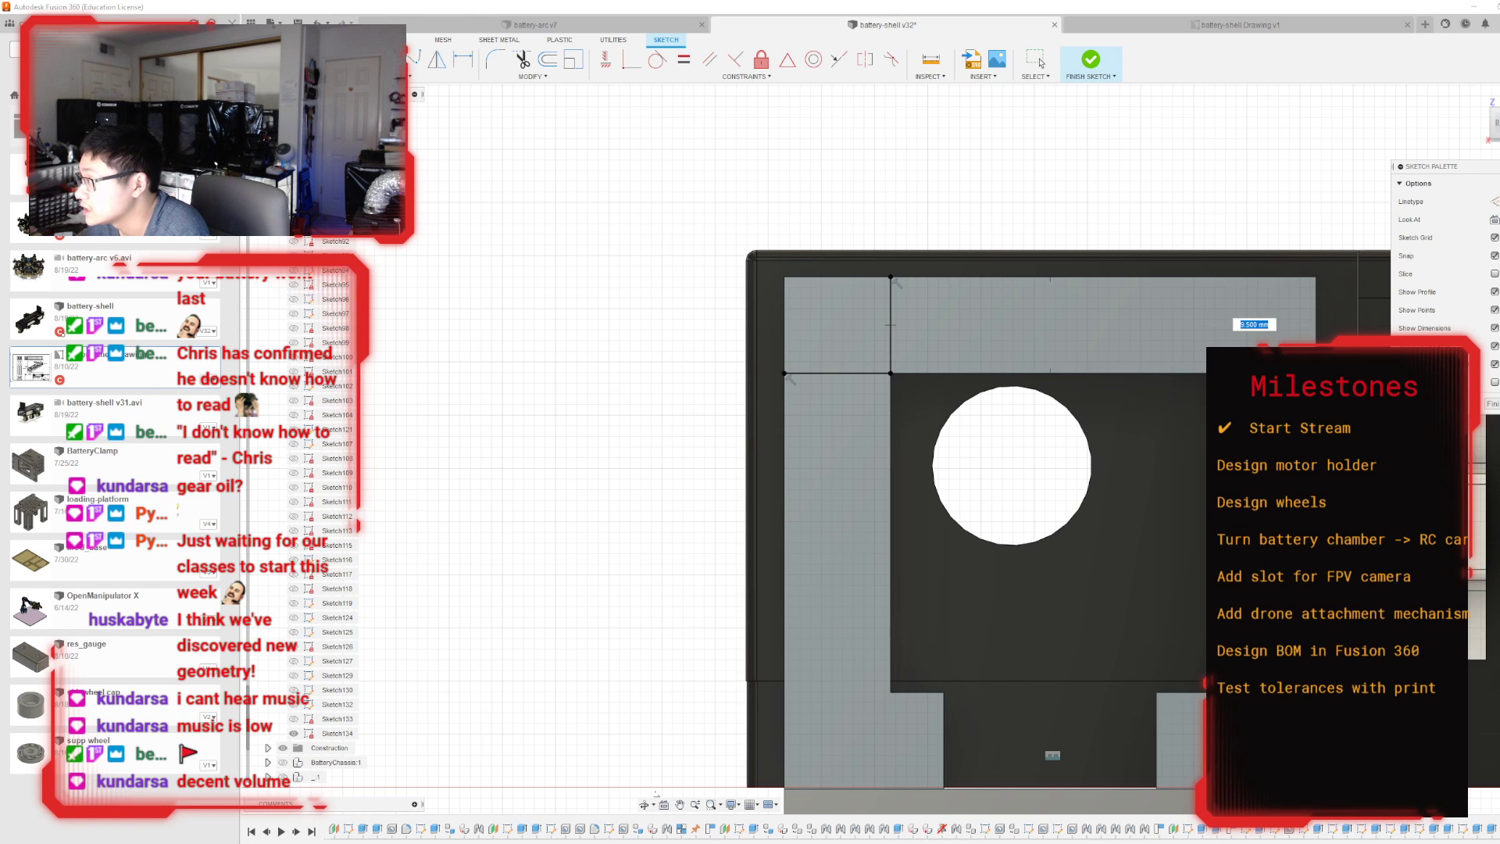
pyautogui.scroll(2, 1281, 336)
pyautogui.press('Escape')
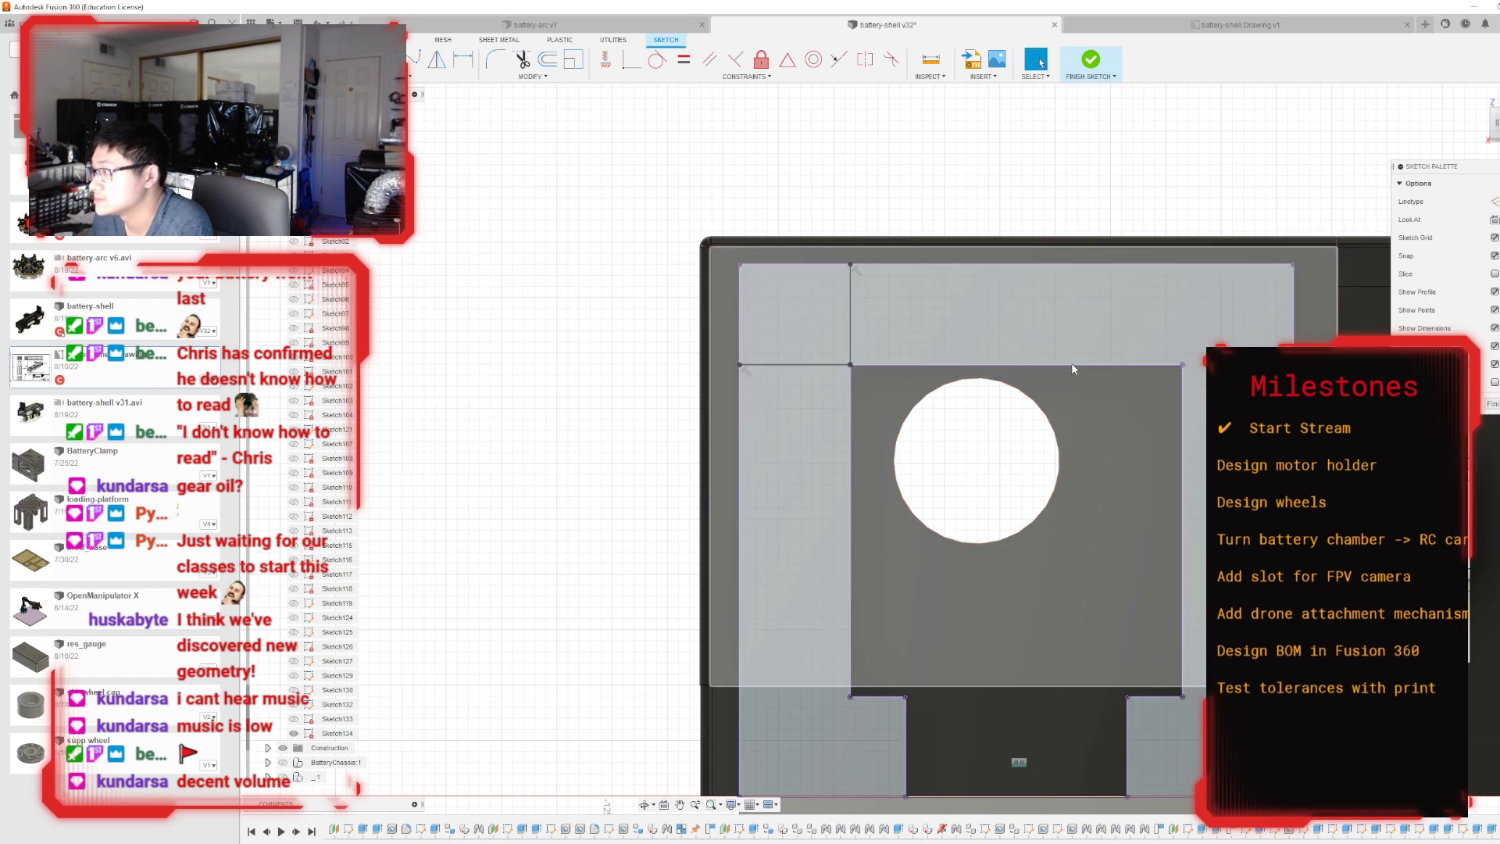
# Draw a horizontal and a vertical line from the opening's upper-right corner straight out to the frame's right and top edges.
pyautogui.click(1182, 366)
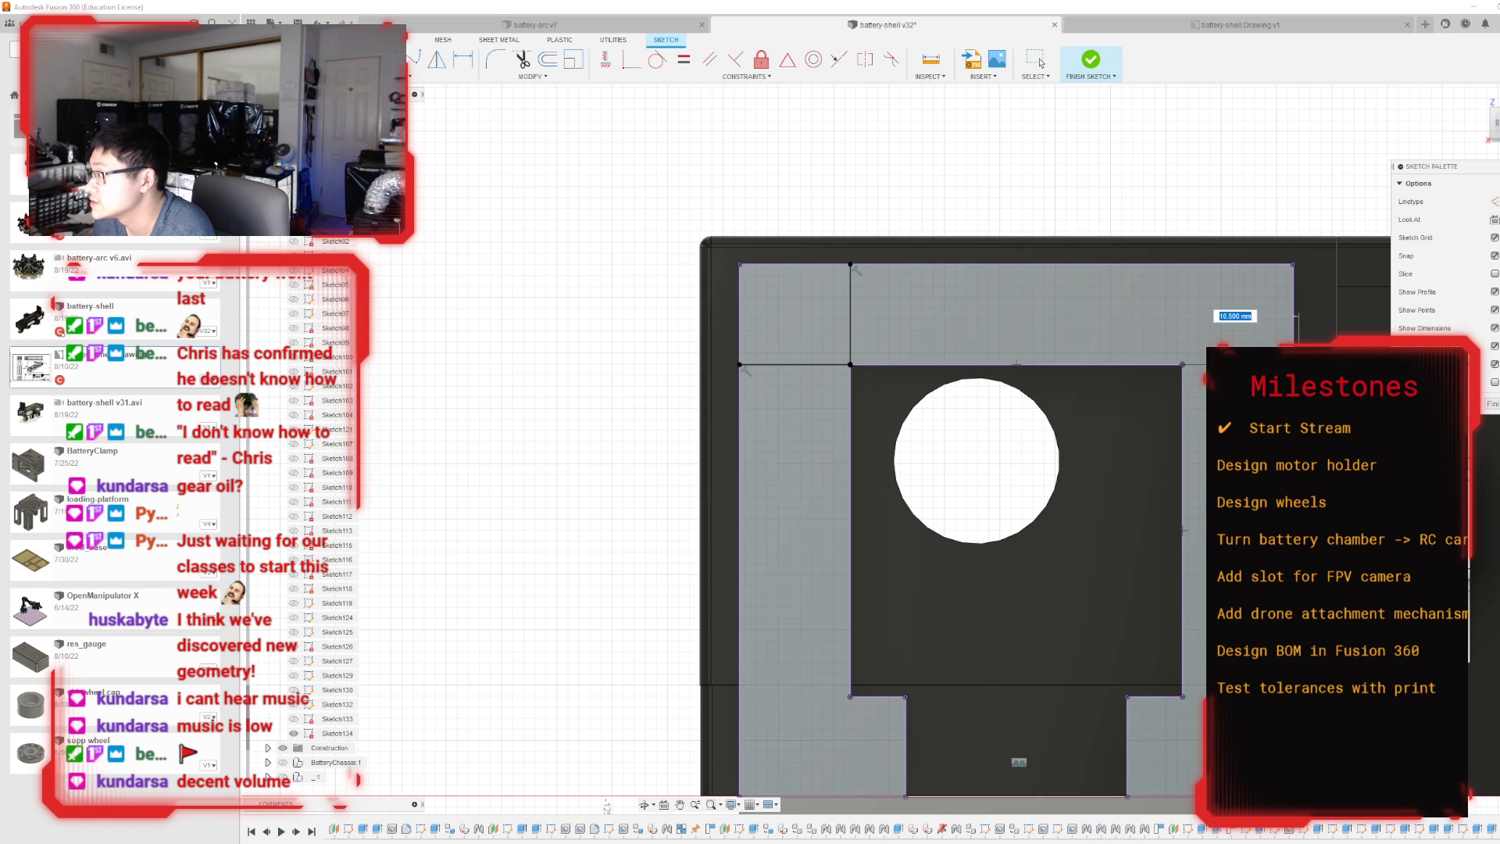
pyautogui.scroll(4, 1292, 364)
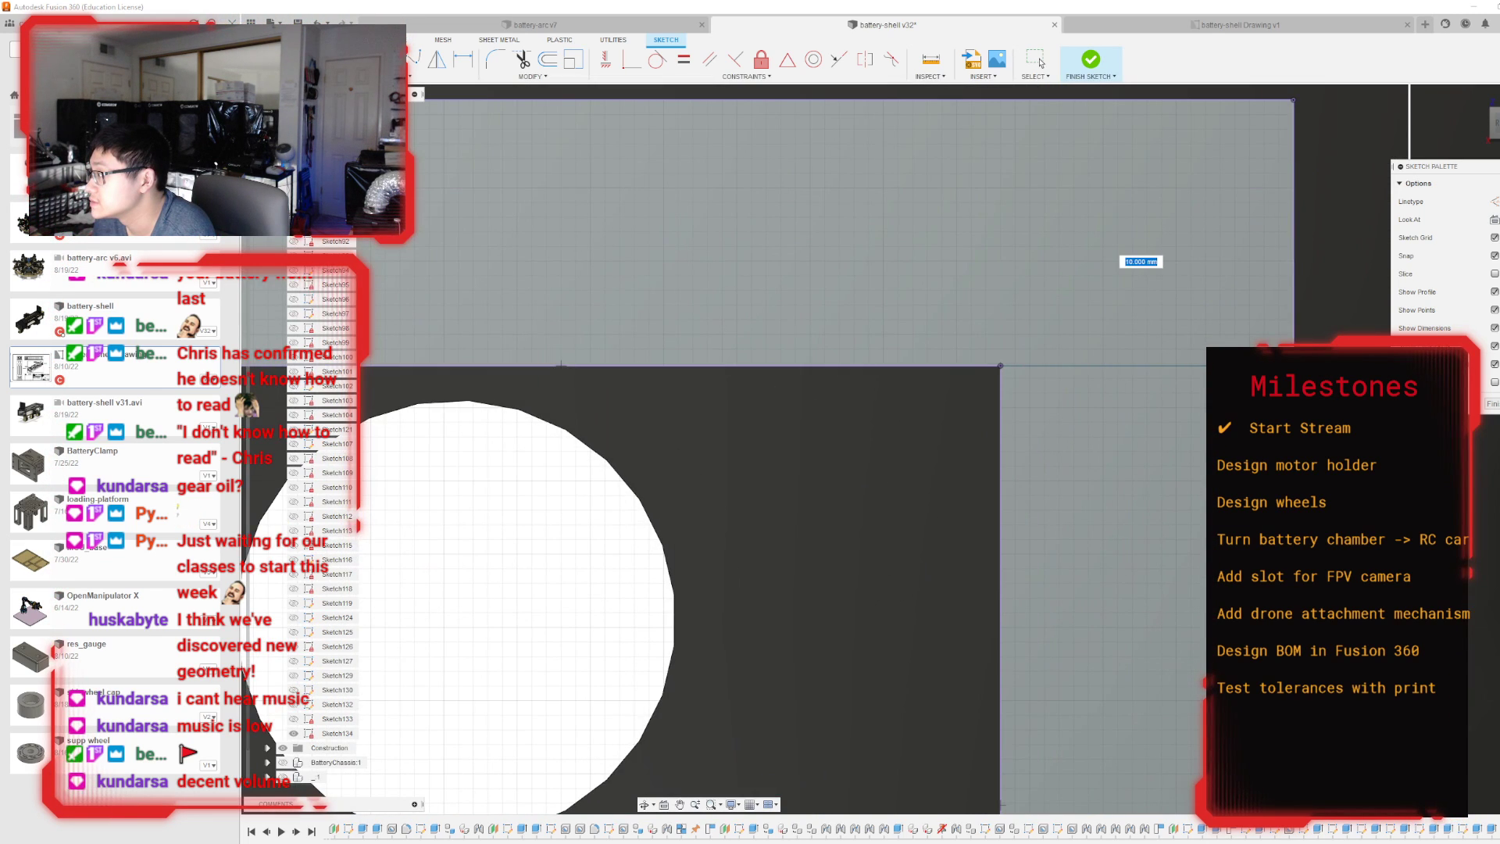
pyautogui.click(1292, 365)
pyautogui.scroll(-2, 1229, 340)
pyautogui.scroll(-2, 1227, 341)
pyautogui.click(1124, 349)
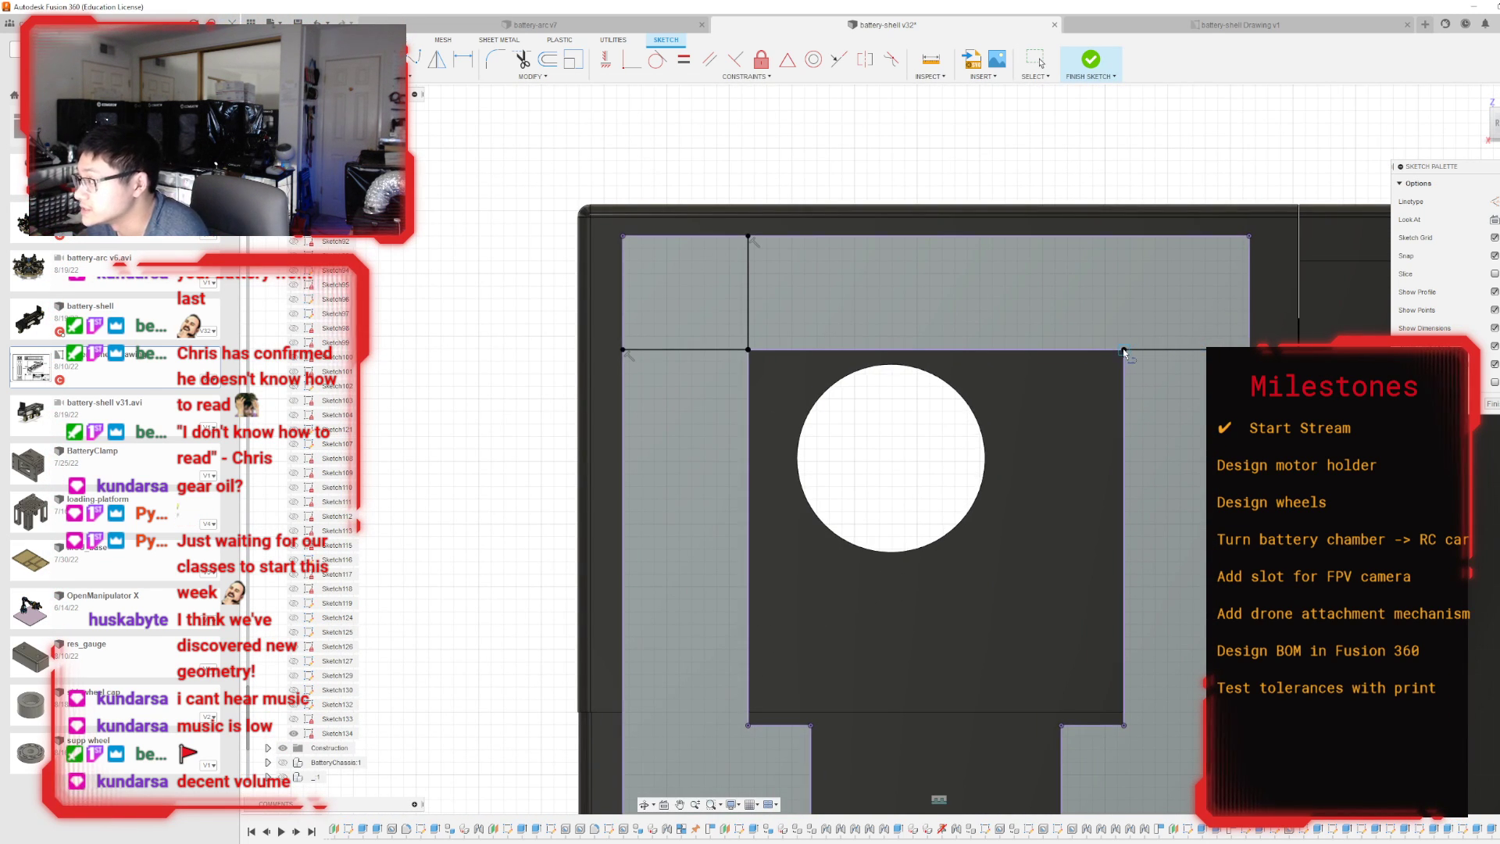
pyautogui.click(1123, 237)
pyautogui.scroll(-4, 1050, 250)
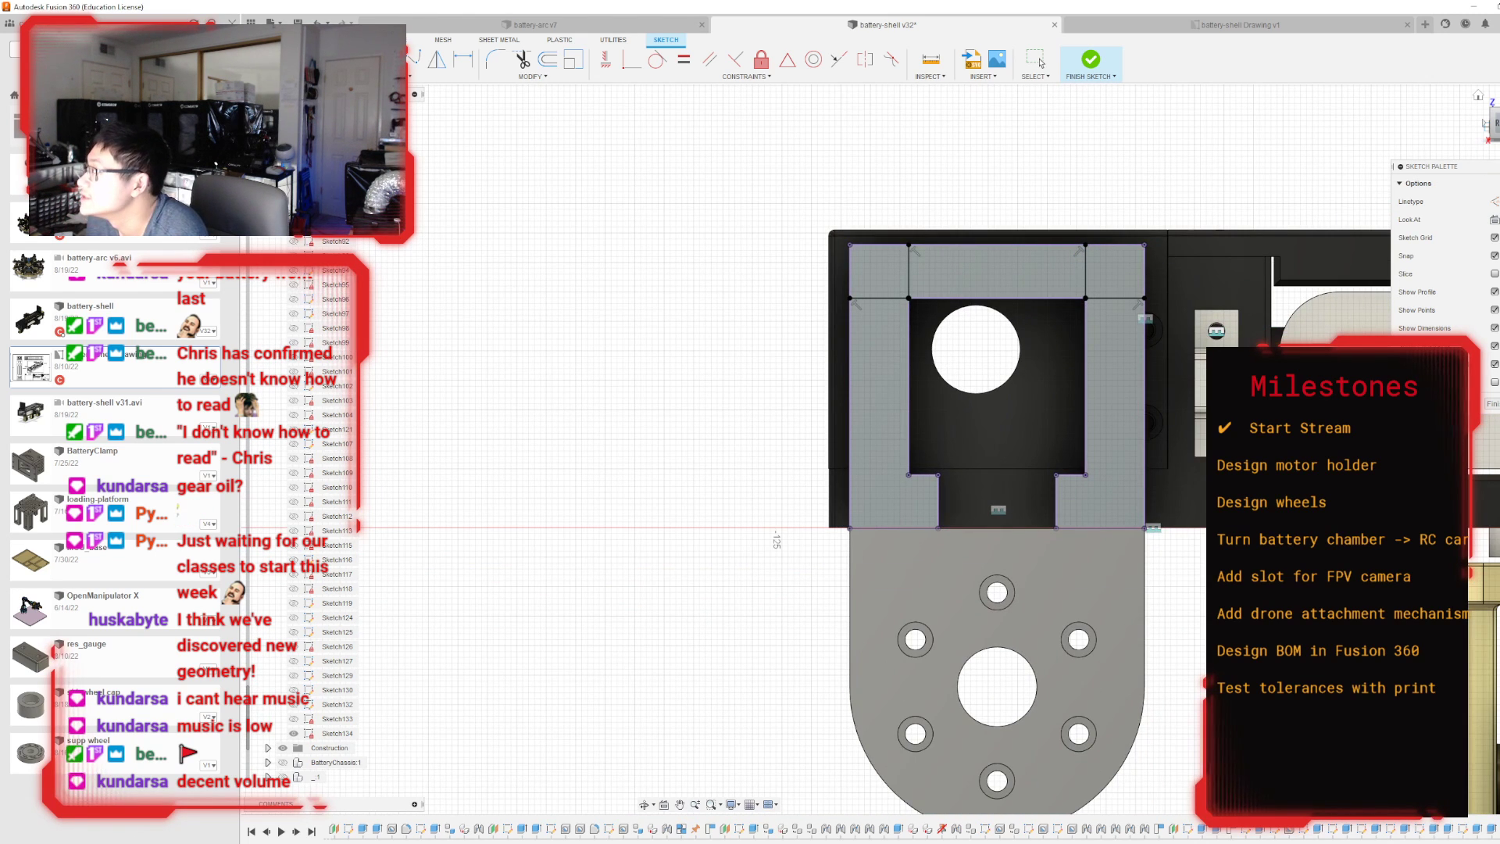
# Draw lines from the opening's lower-left corner straight out to the frame's left edge and down to its bottom edge.
pyautogui.moveTo(1495, 129)
pyautogui.mouseDown()
pyautogui.moveTo(1356, 114)
pyautogui.moveTo(1453, 273)
pyautogui.moveTo(1493, 203)
pyautogui.moveTo(1437, 160)
pyautogui.moveTo(1494, 200)
pyautogui.moveTo(1472, 176)
pyautogui.moveTo(1485, 131)
pyautogui.moveTo(1445, 207)
pyautogui.moveTo(1412, 139)
pyautogui.moveTo(1497, 160)
pyautogui.moveTo(1494, 176)
pyautogui.moveTo(1475, 129)
pyautogui.mouseUp()
pyautogui.scroll(3, 1296, 344)
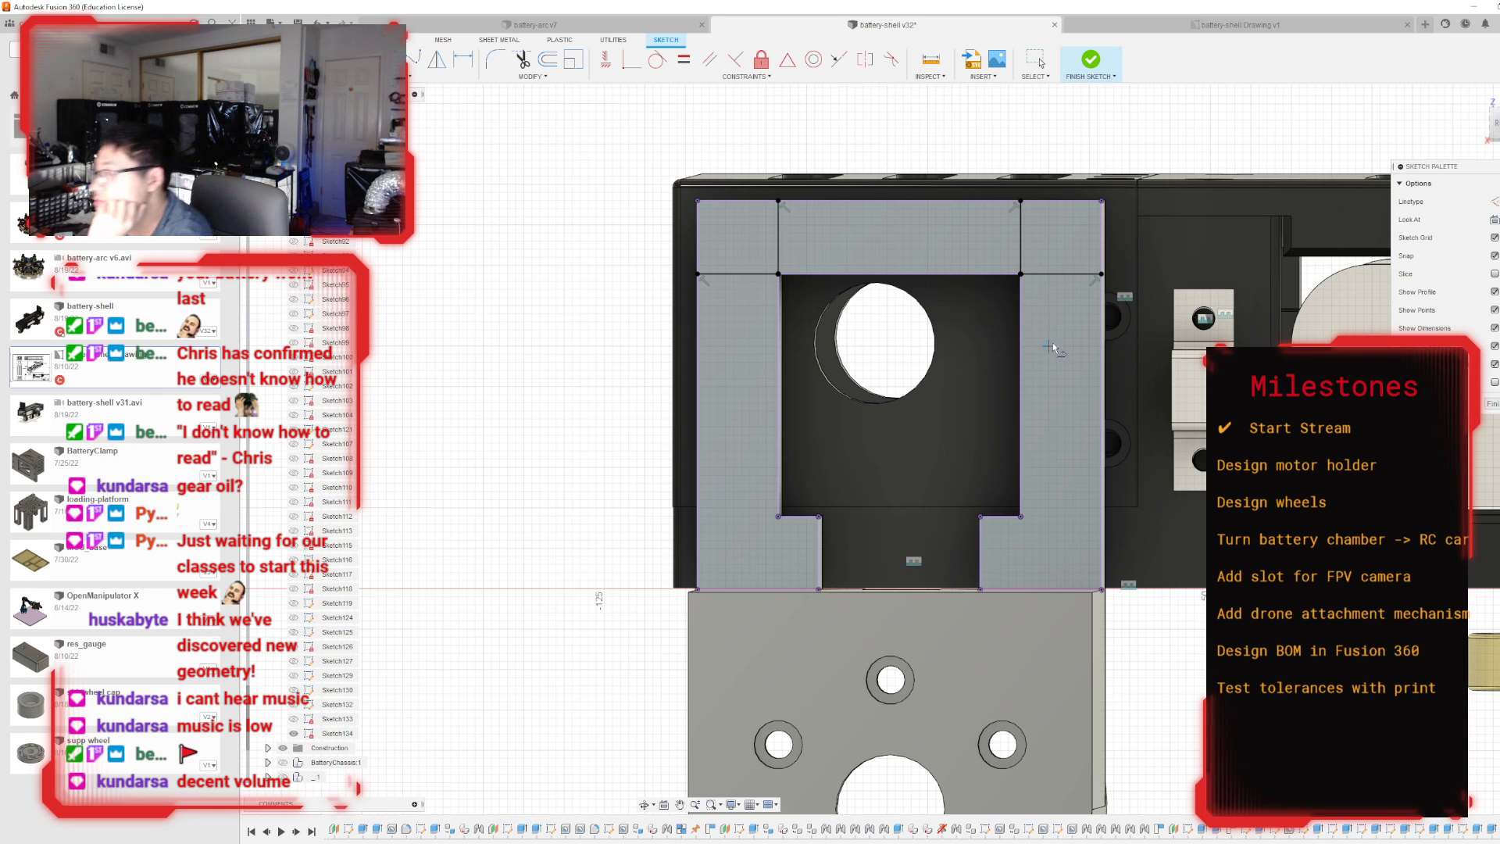
pyautogui.click(778, 517)
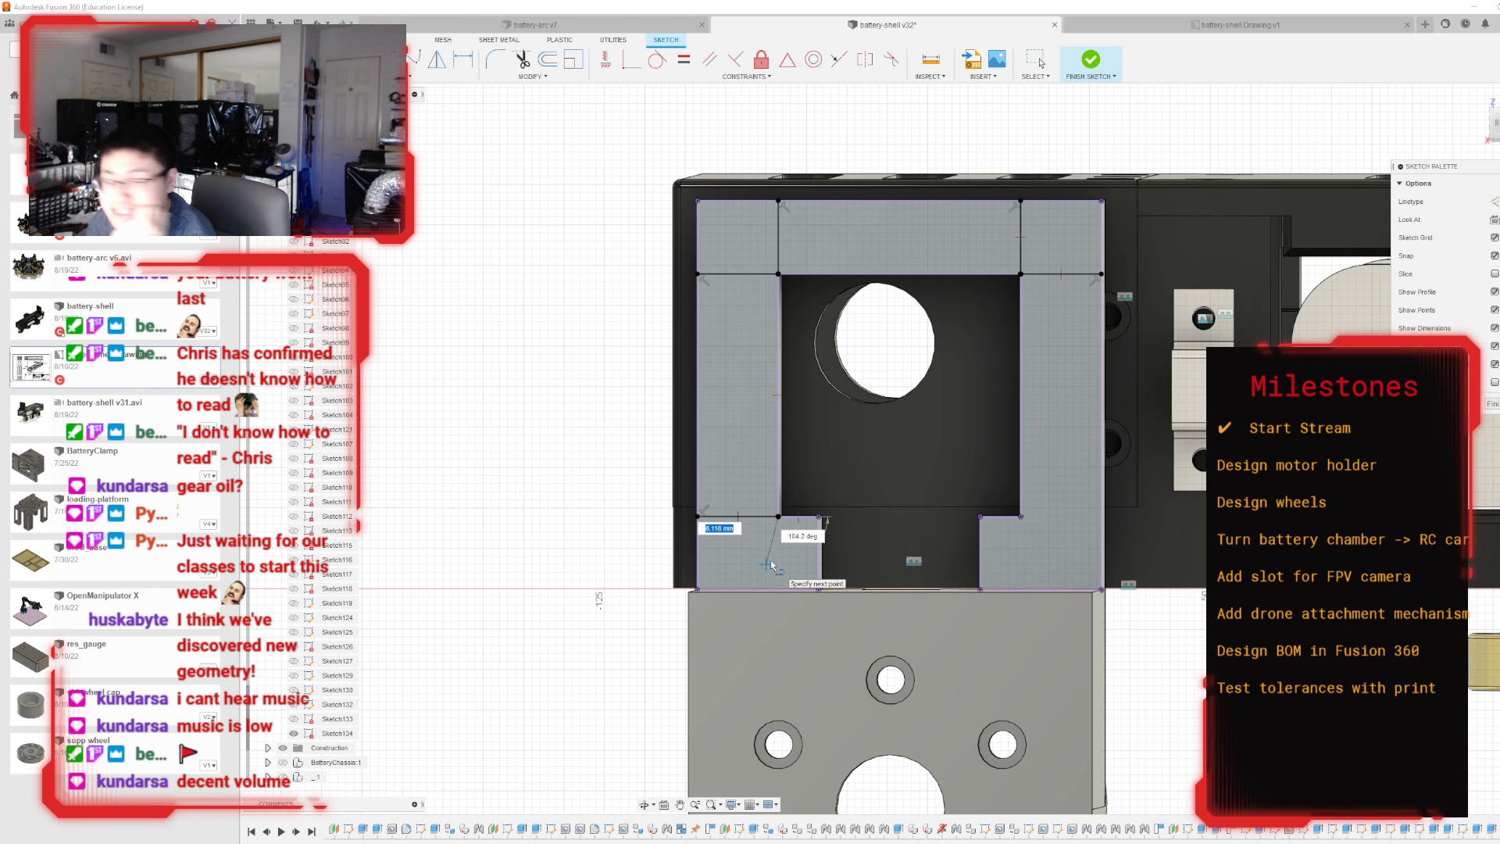
pyautogui.click(778, 586)
pyautogui.scroll(5, 1034, 588)
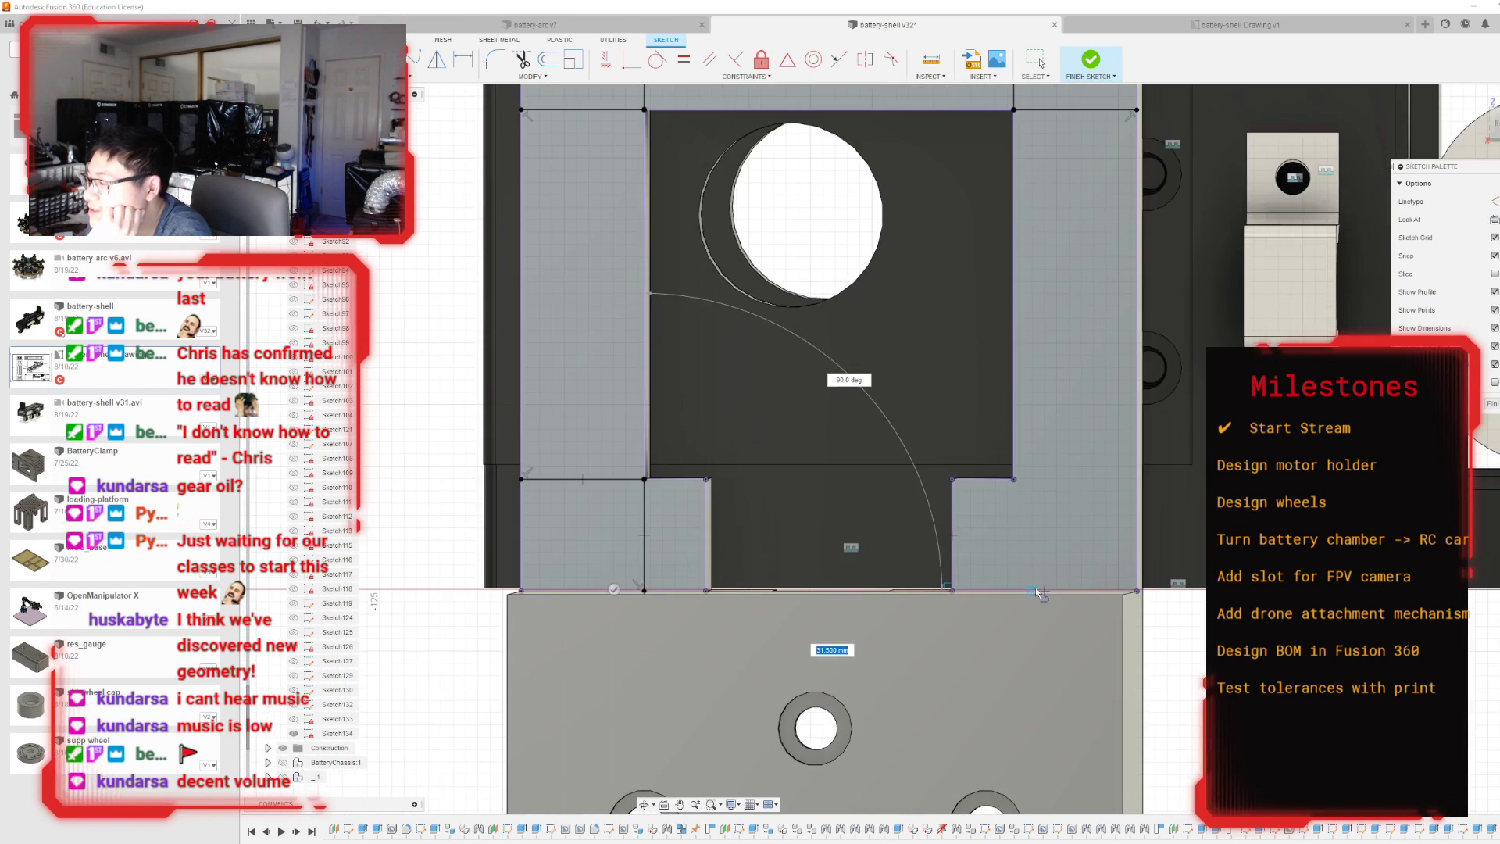
pyautogui.scroll(-2, 912, 464)
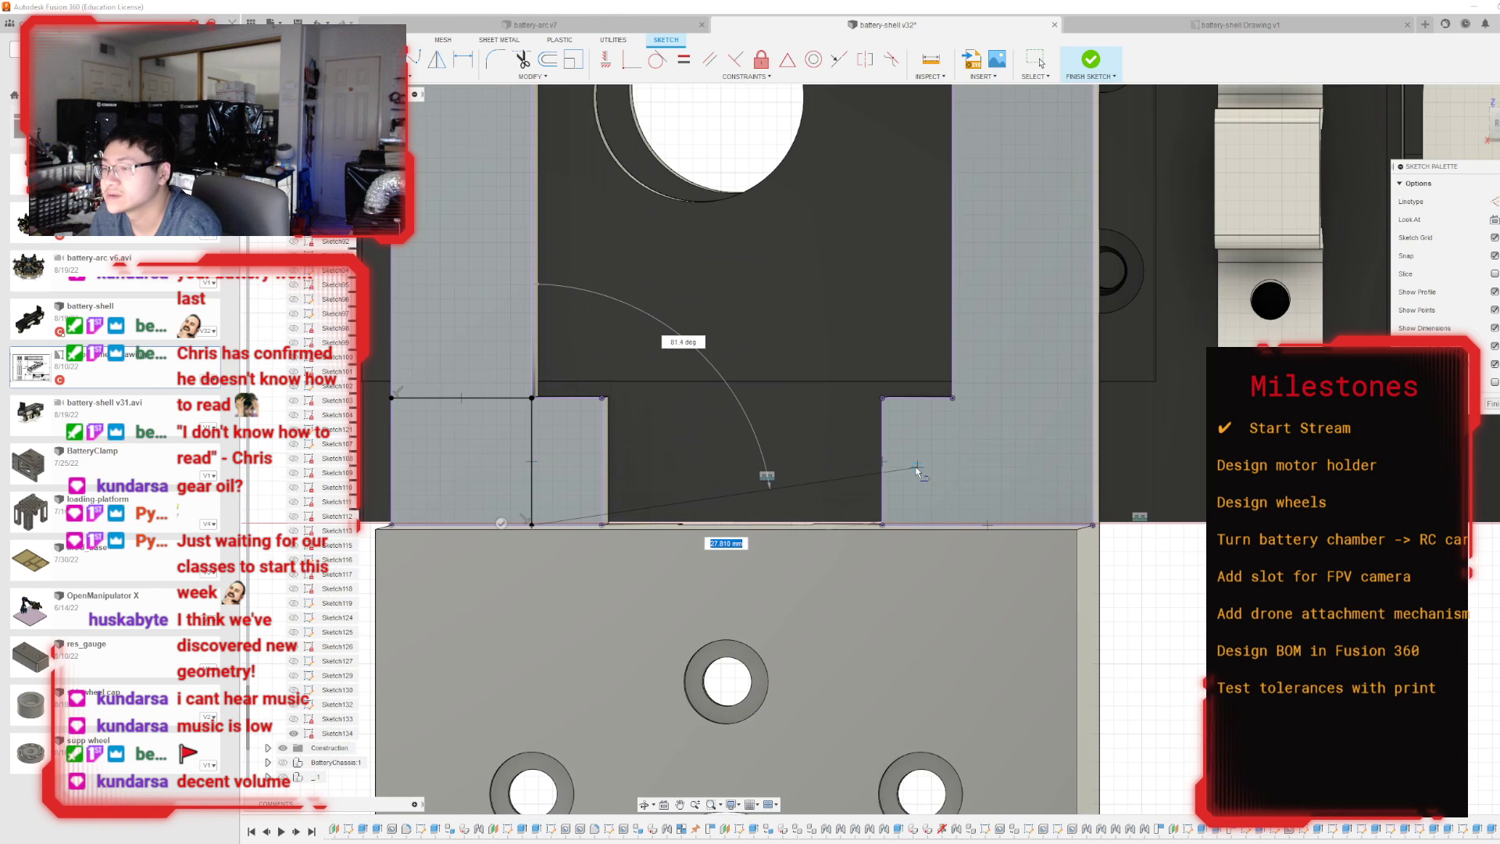
pyautogui.press('Escape')
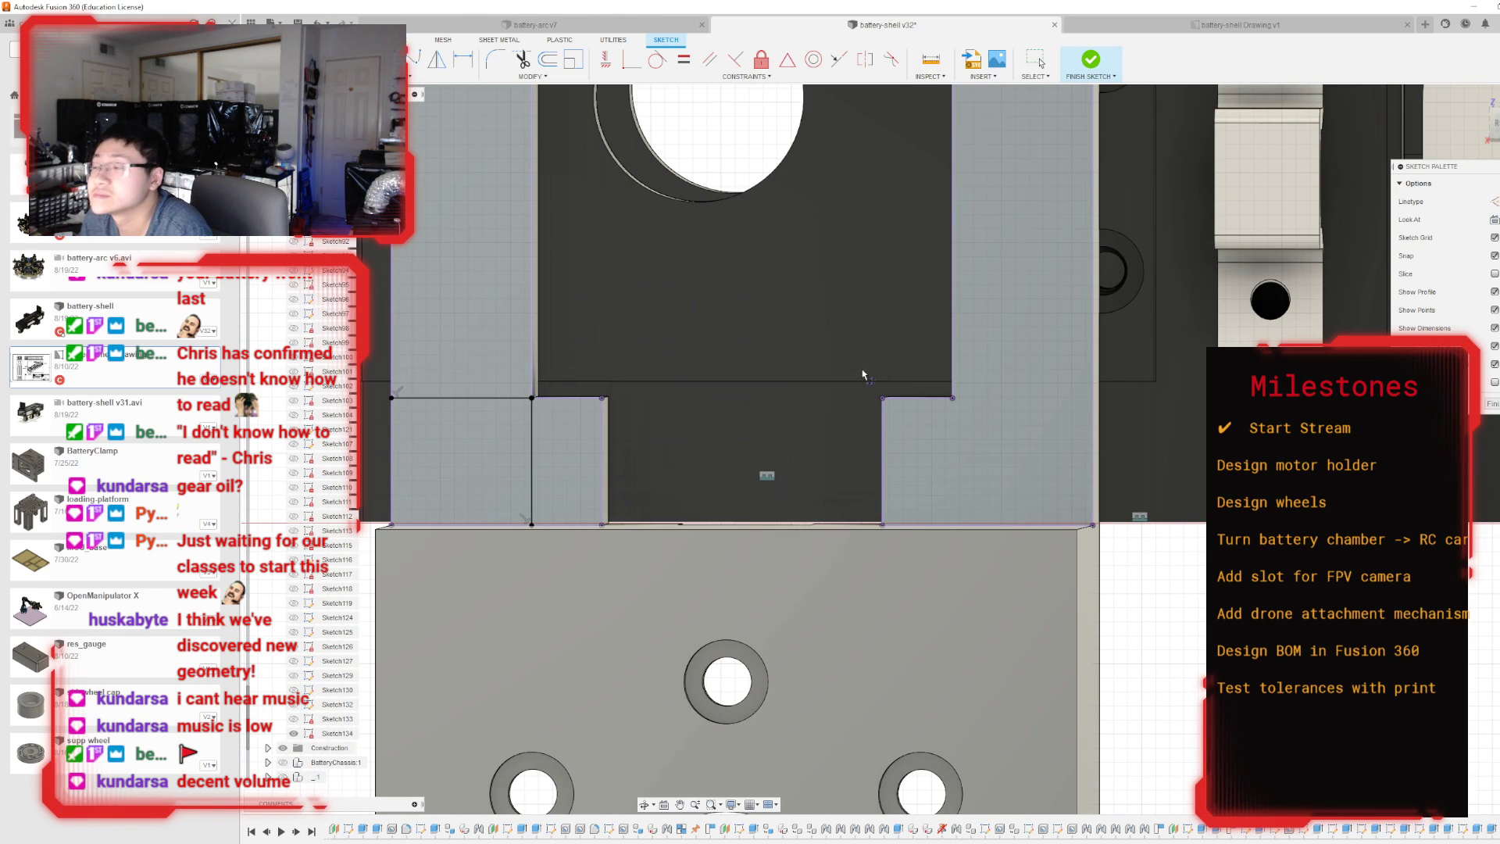
# Draw lines from the opening's lower-right corner straight down to the frame's bottom edge and out to its right edge.
pyautogui.click(951, 399)
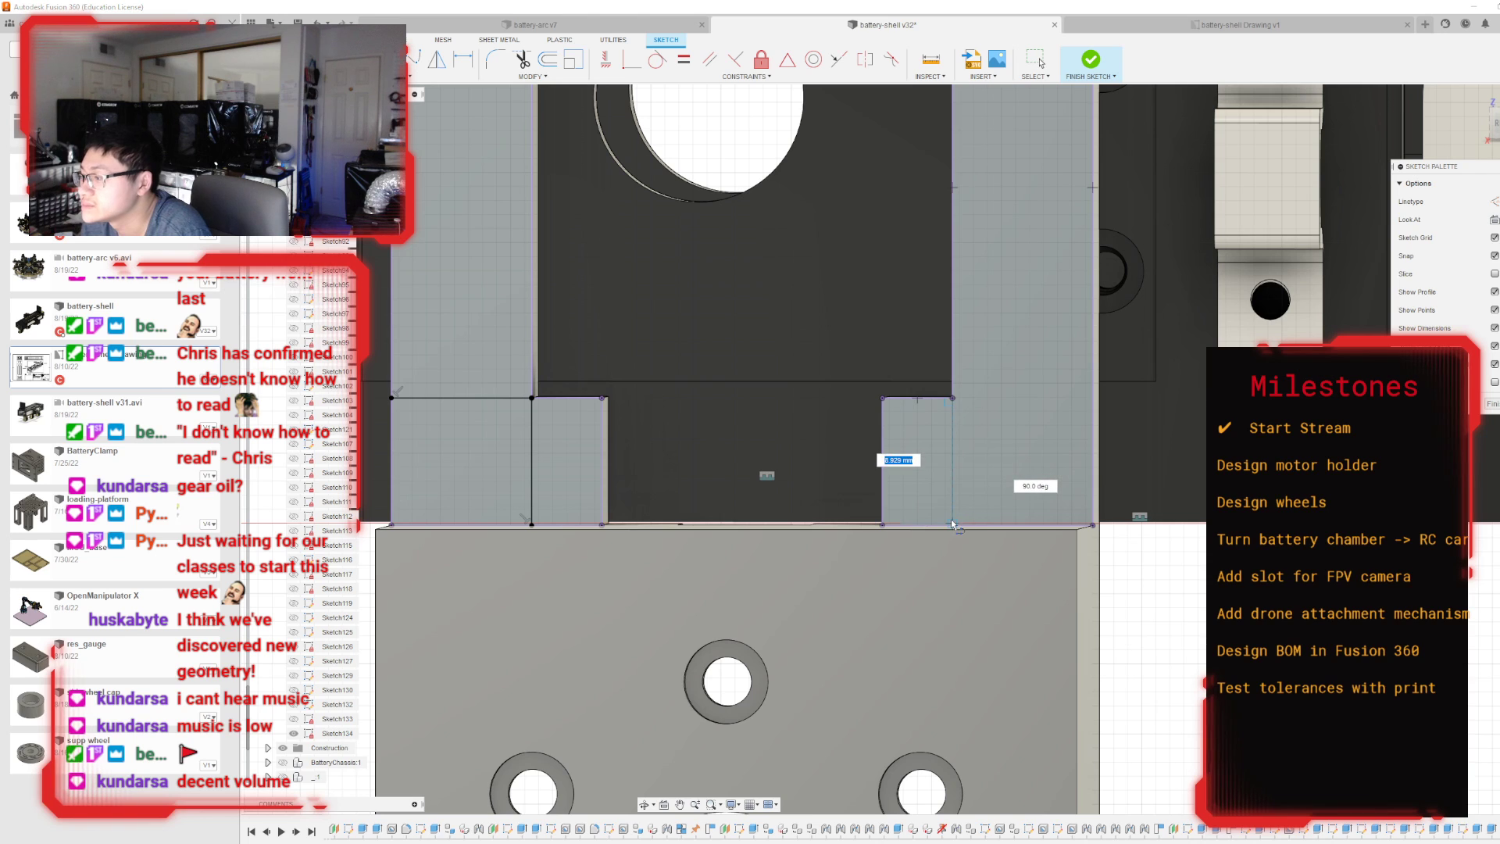
pyautogui.click(952, 524)
pyautogui.press('Escape')
pyautogui.scroll(-5, 978, 480)
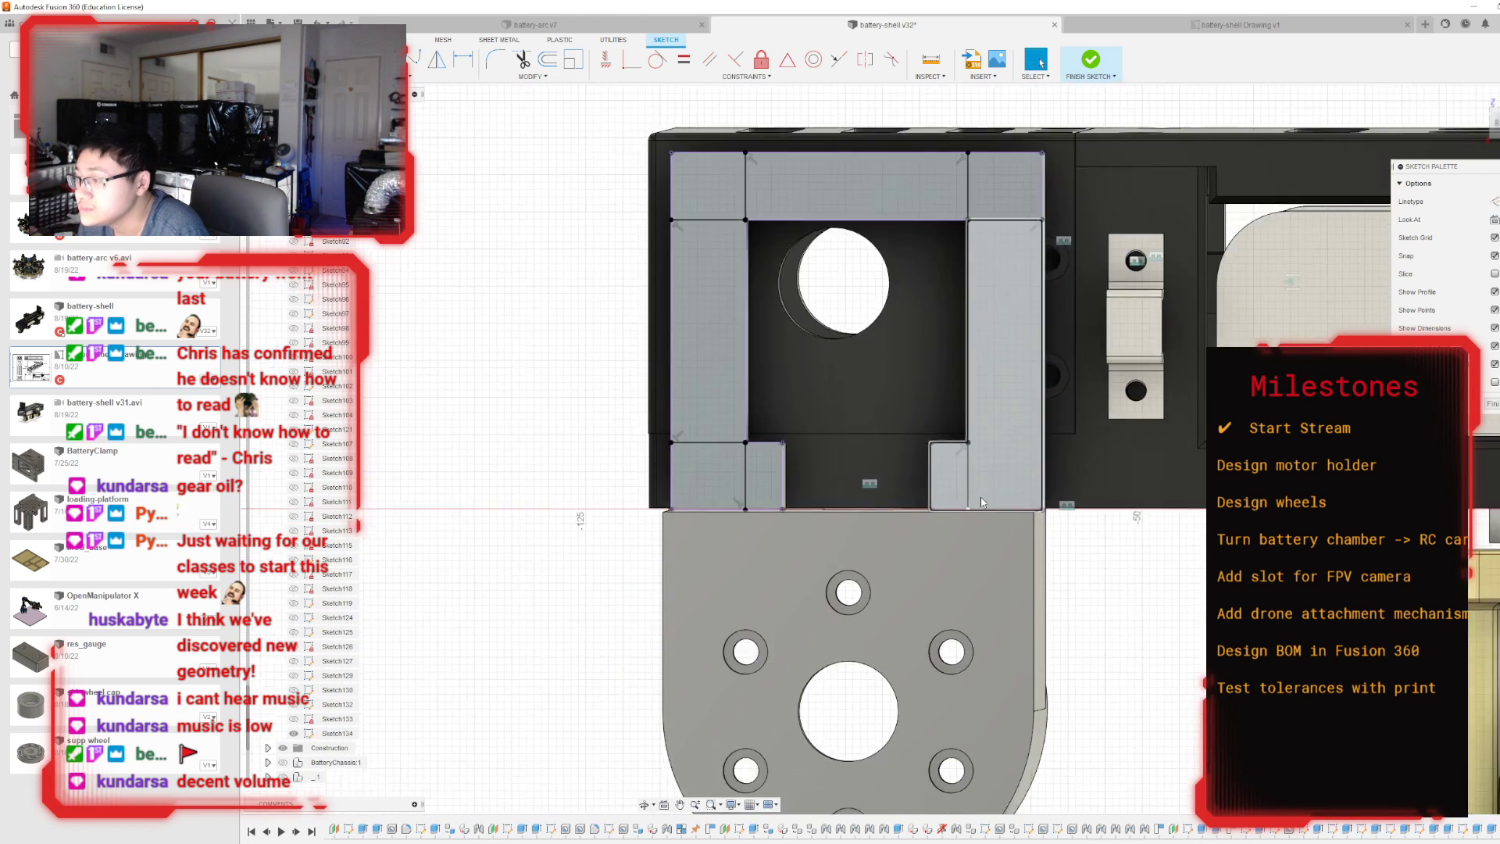
pyautogui.press('l')
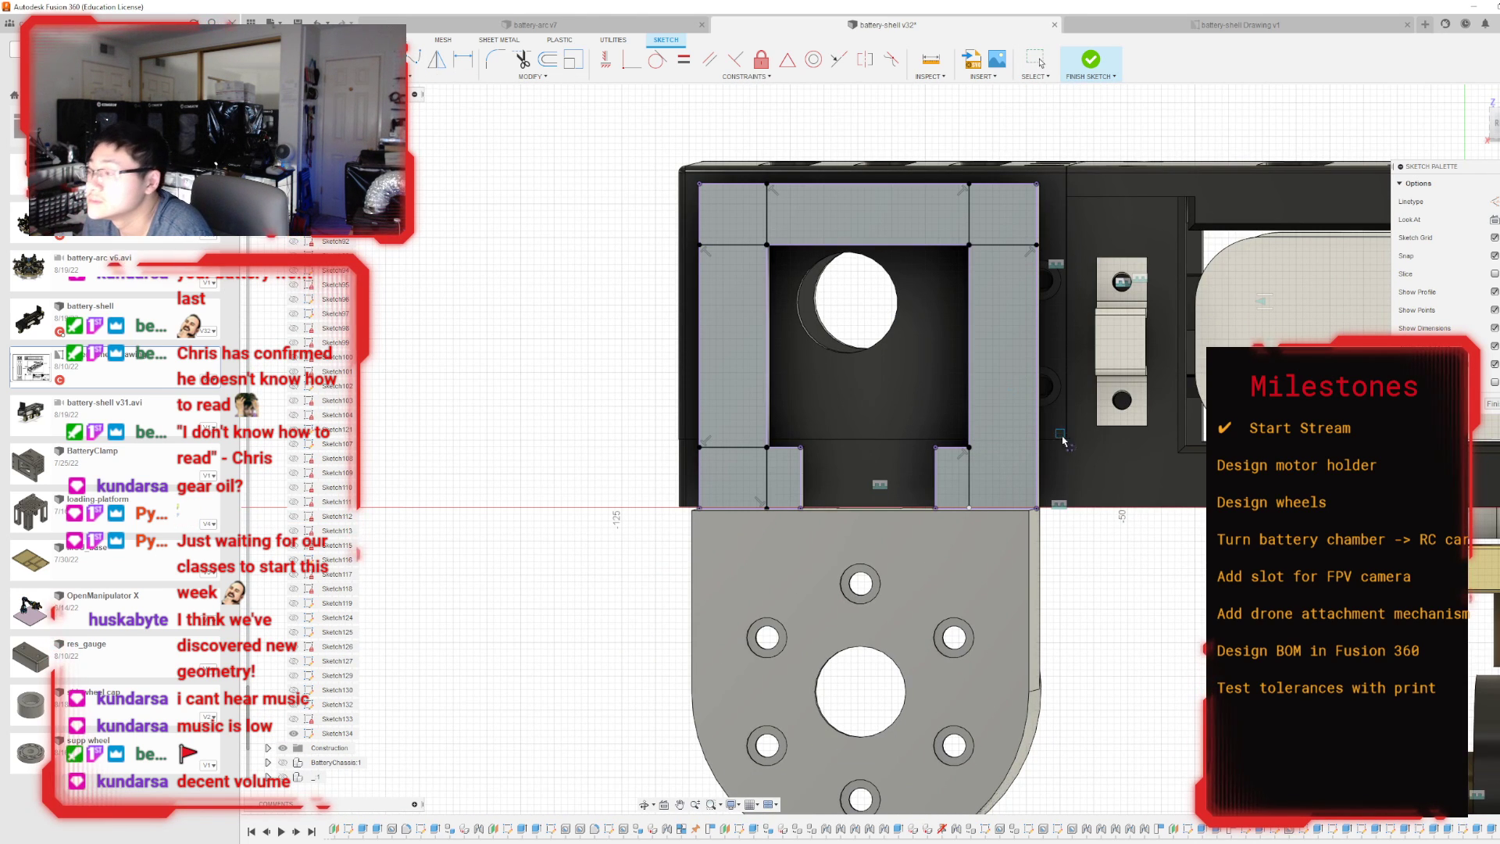
pyautogui.click(969, 447)
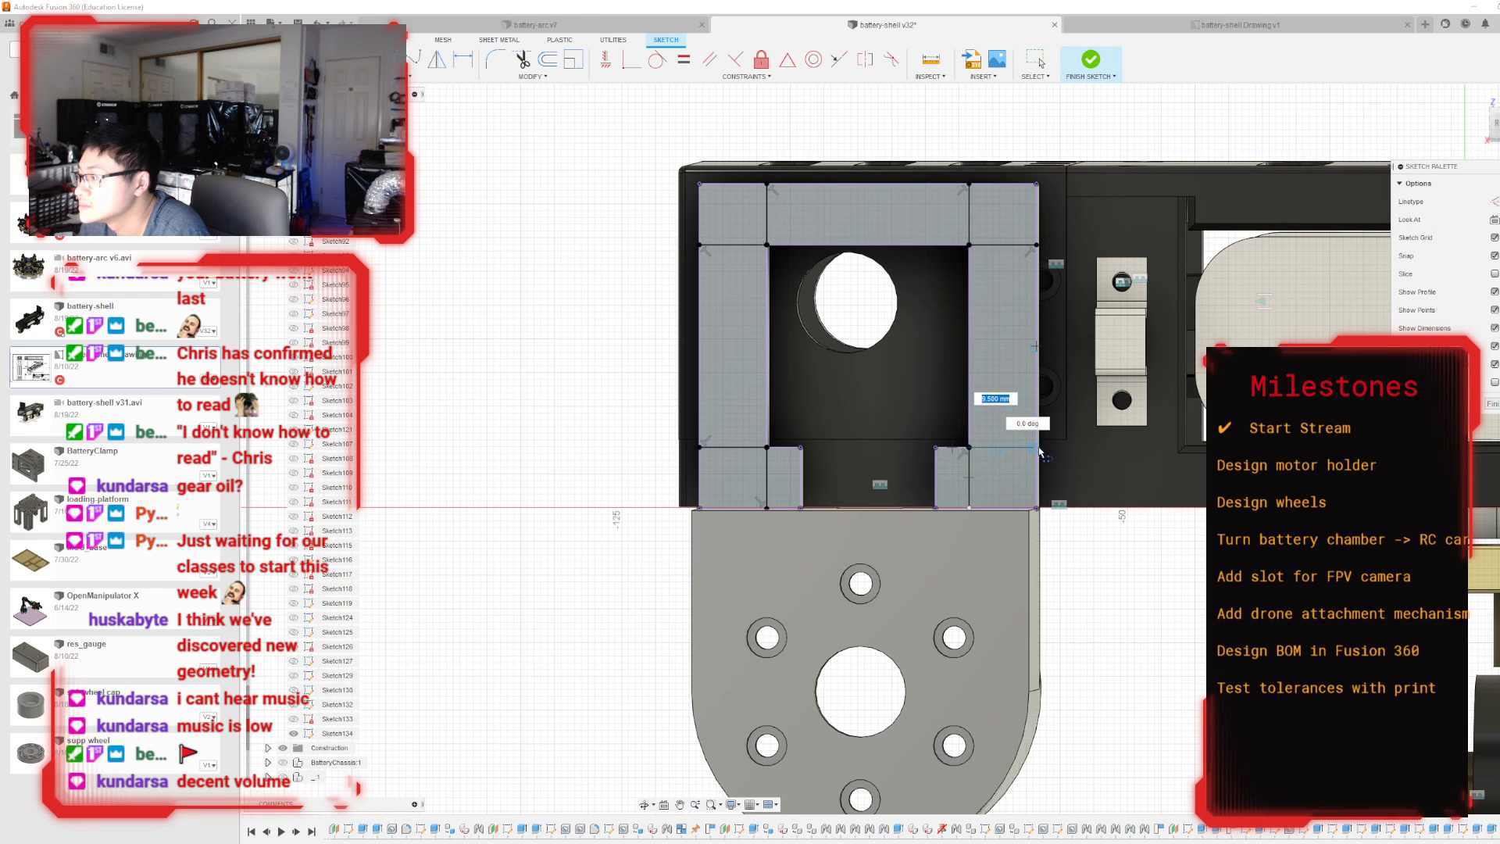
pyautogui.scroll(5, 1040, 452)
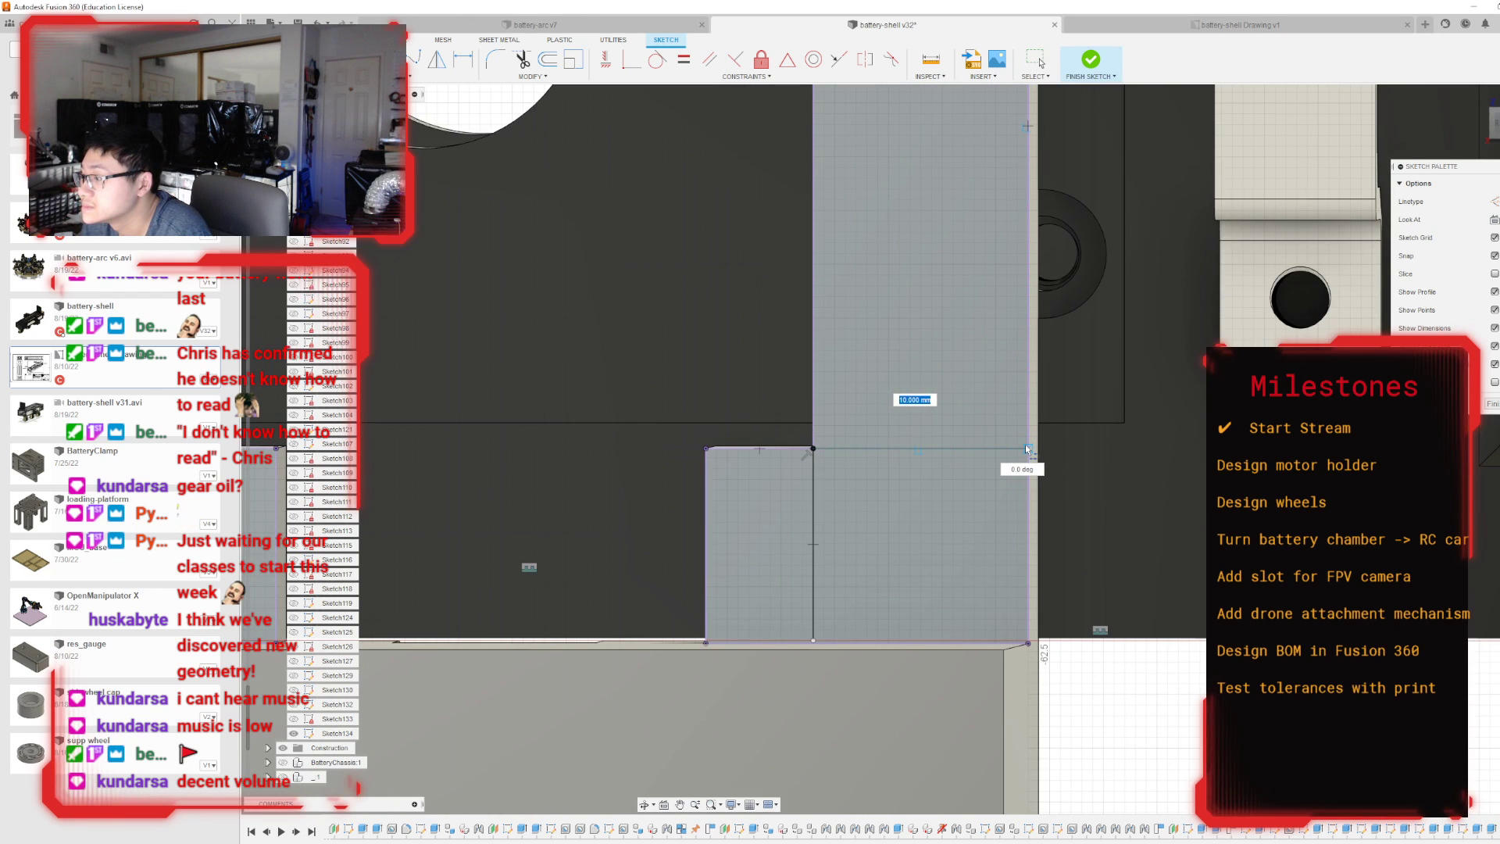
pyautogui.click(1026, 447)
pyautogui.press('Escape')
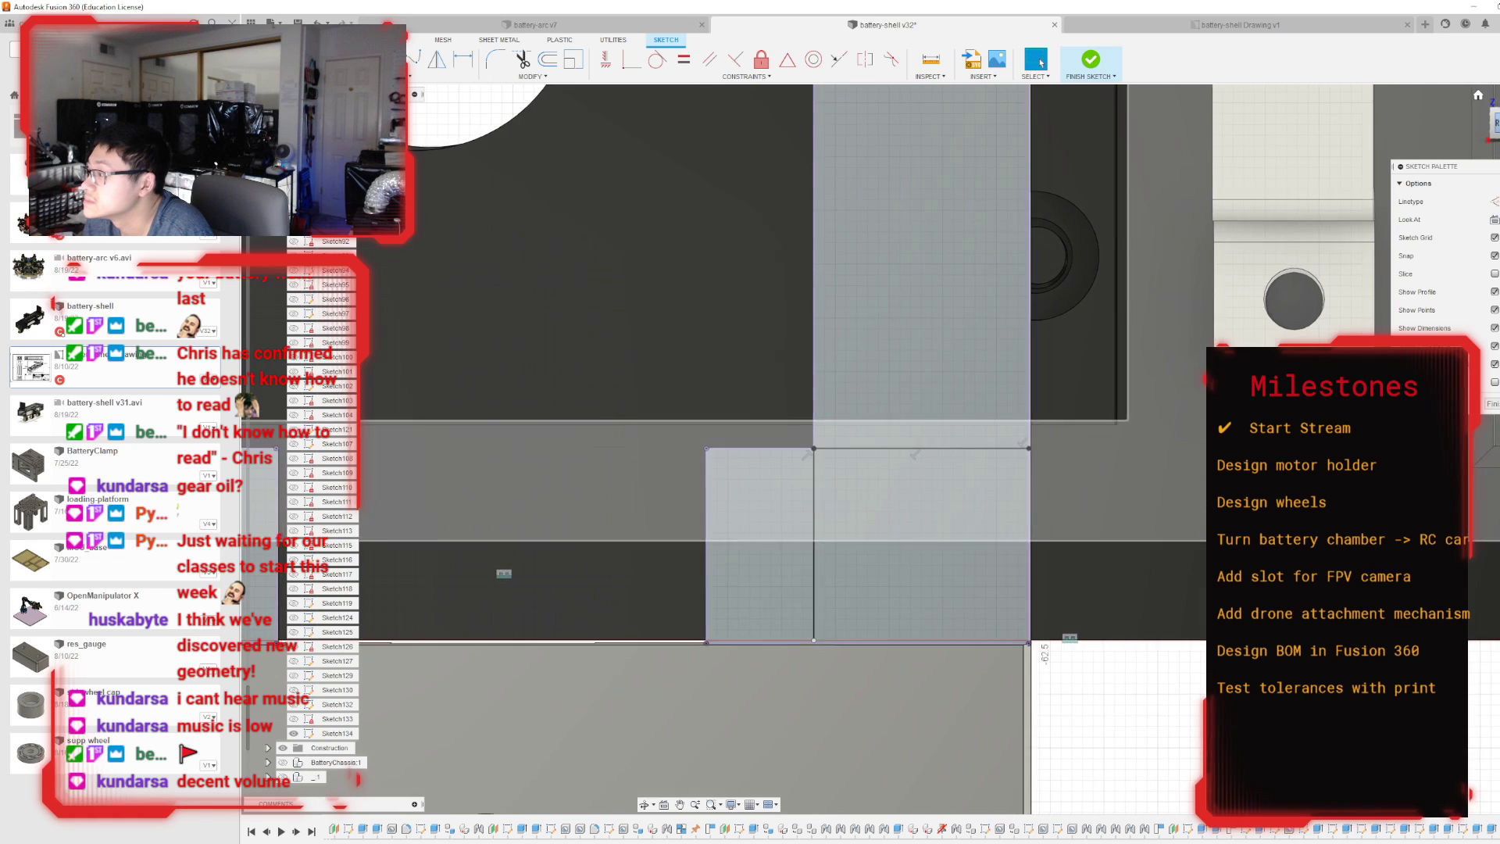
pyautogui.scroll(-5, 1246, 595)
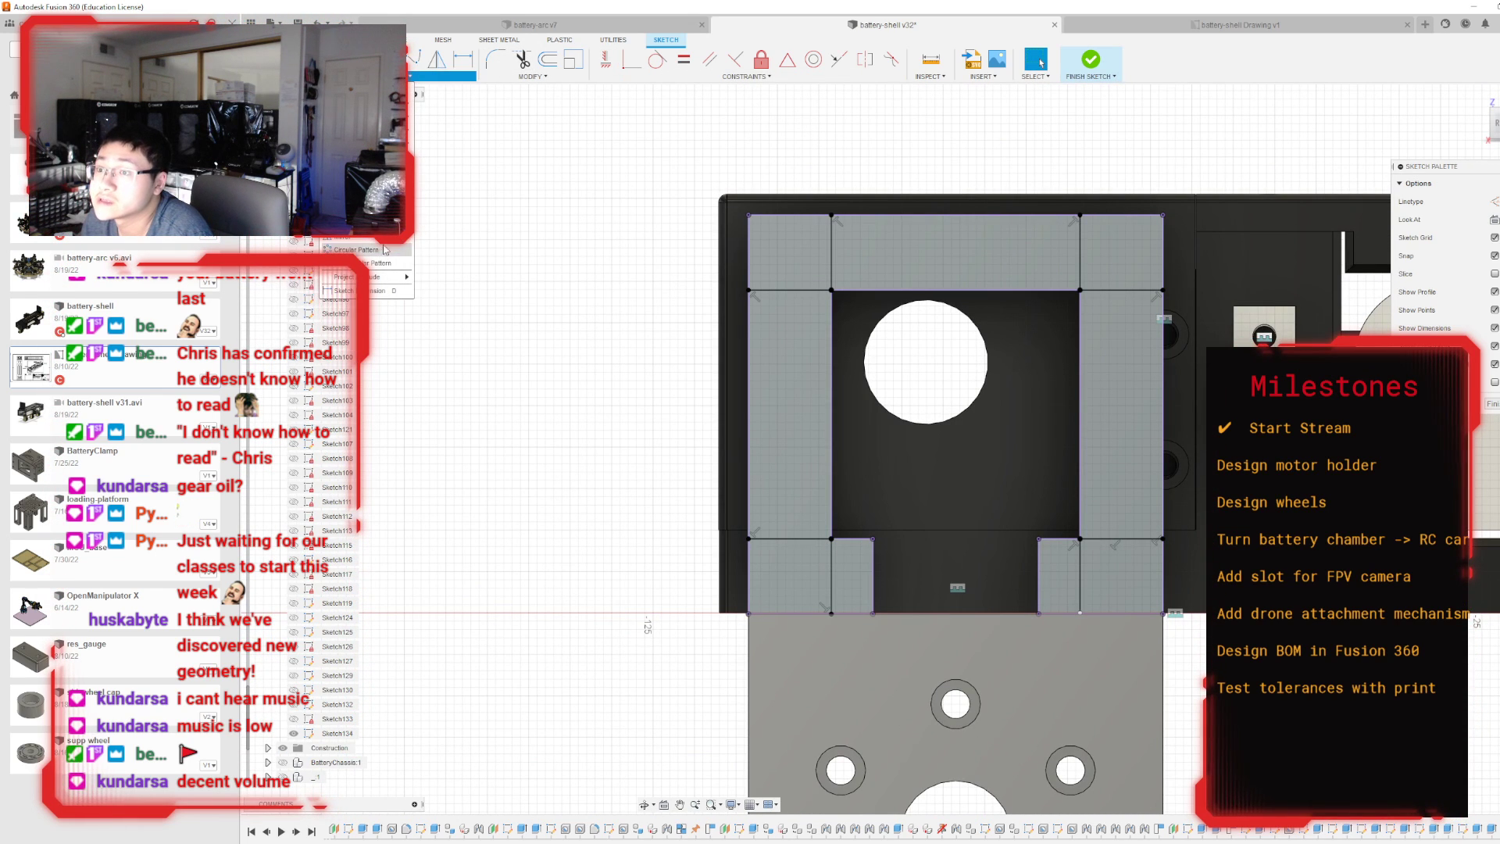
# Place sketch points at the centres of the frame's four corner regions and its top, left and right bars, and finish the sketch.
pyautogui.scroll(3, 971, 260)
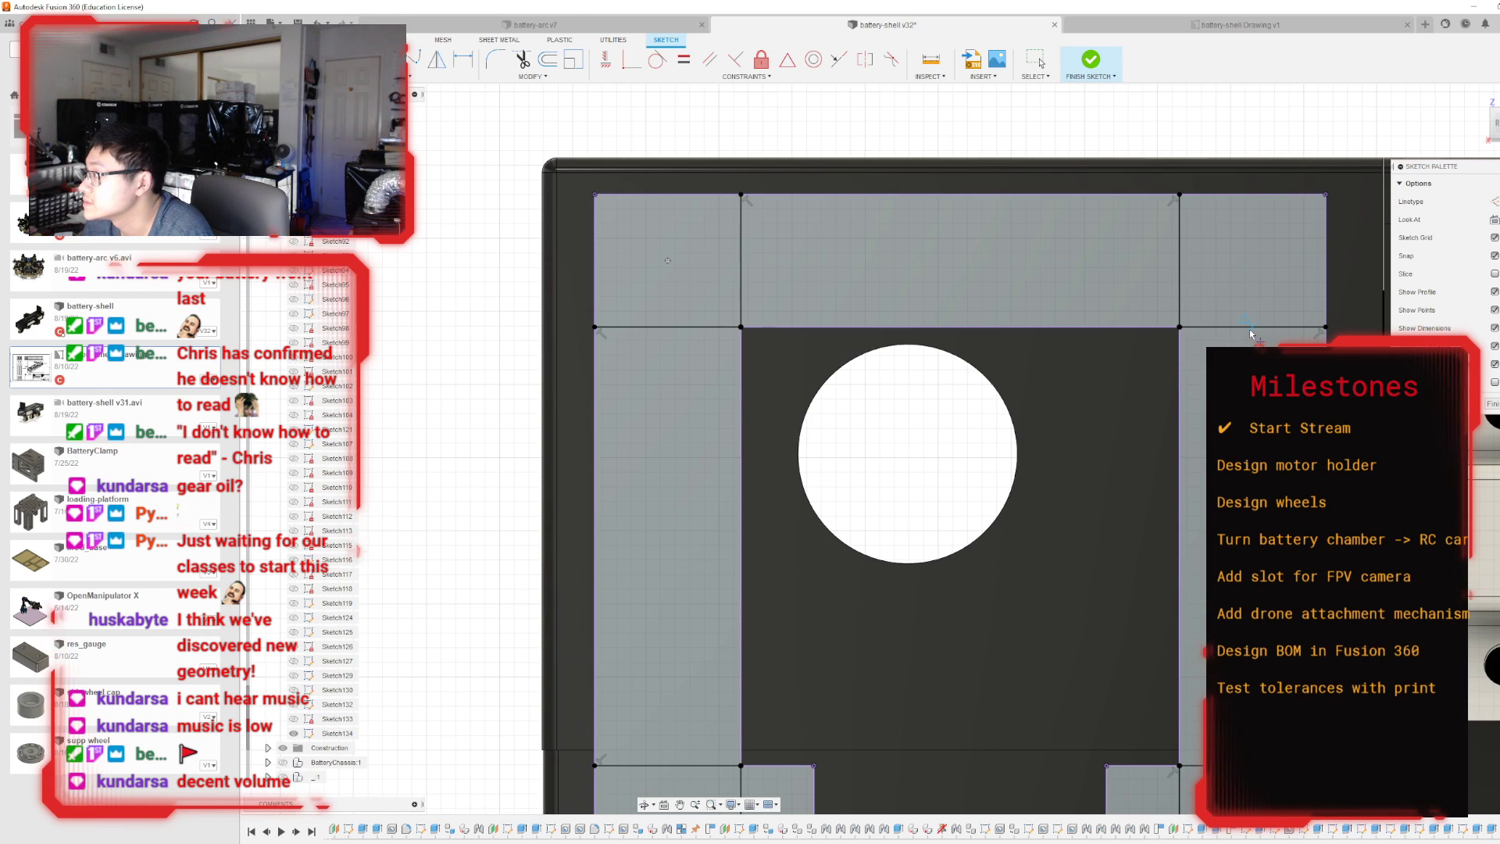
pyautogui.scroll(-5, 1250, 261)
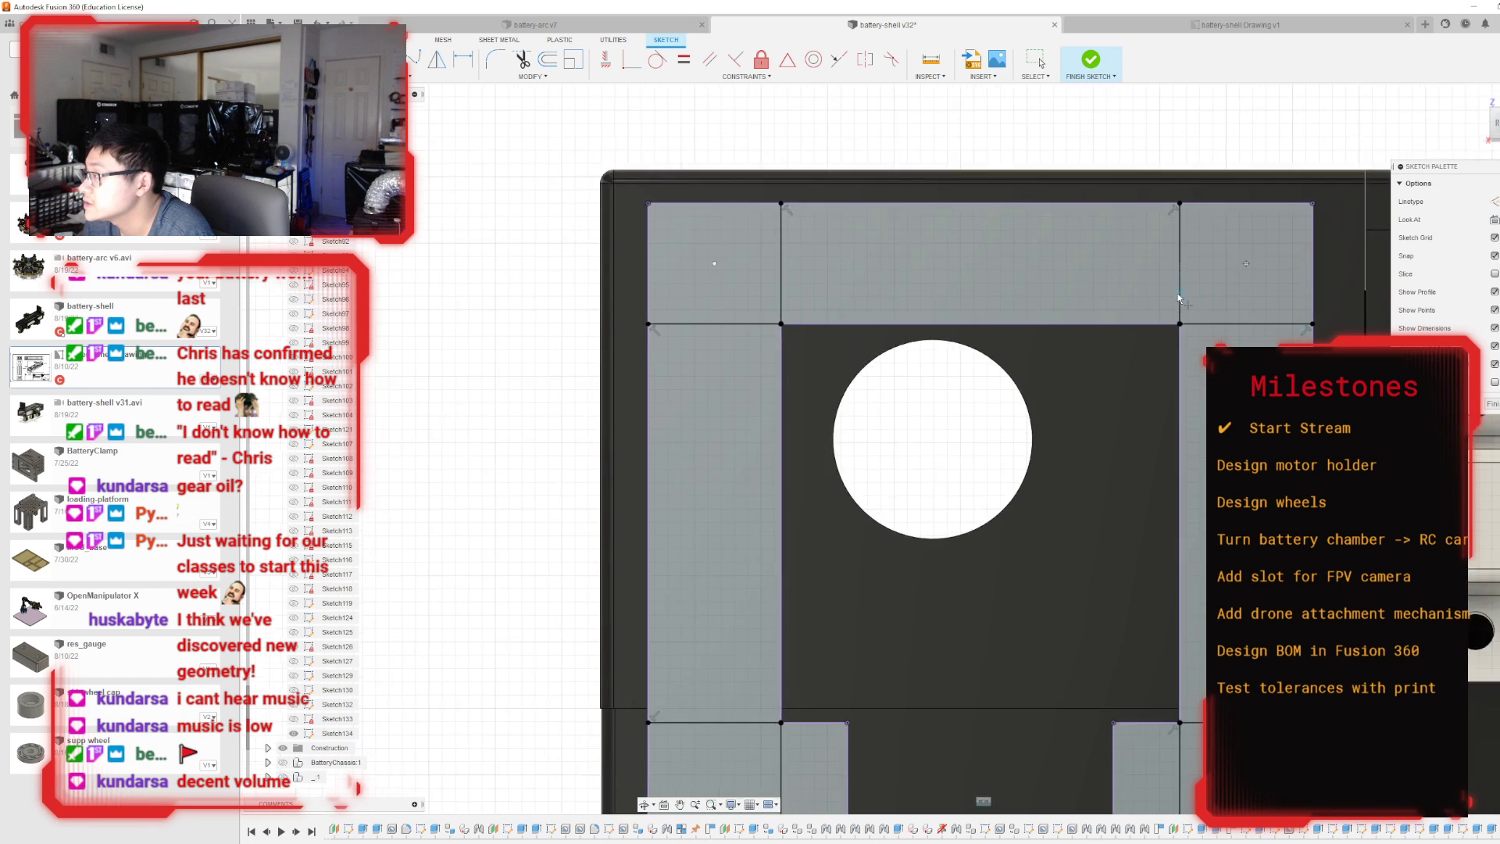
pyautogui.scroll(3, 1168, 542)
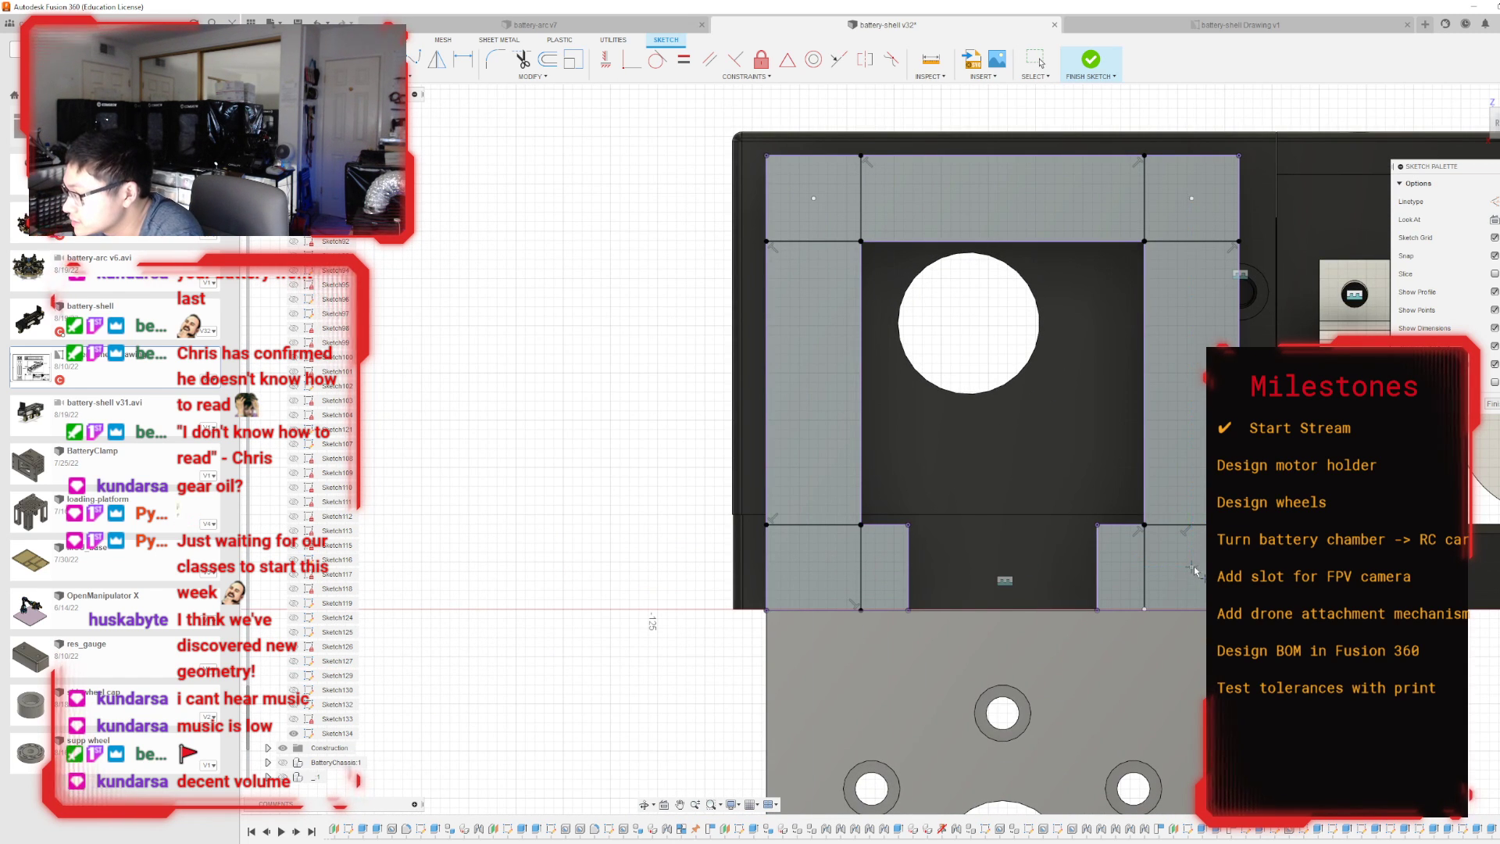
pyautogui.scroll(-3, 1085, 570)
pyautogui.scroll(3, 915, 574)
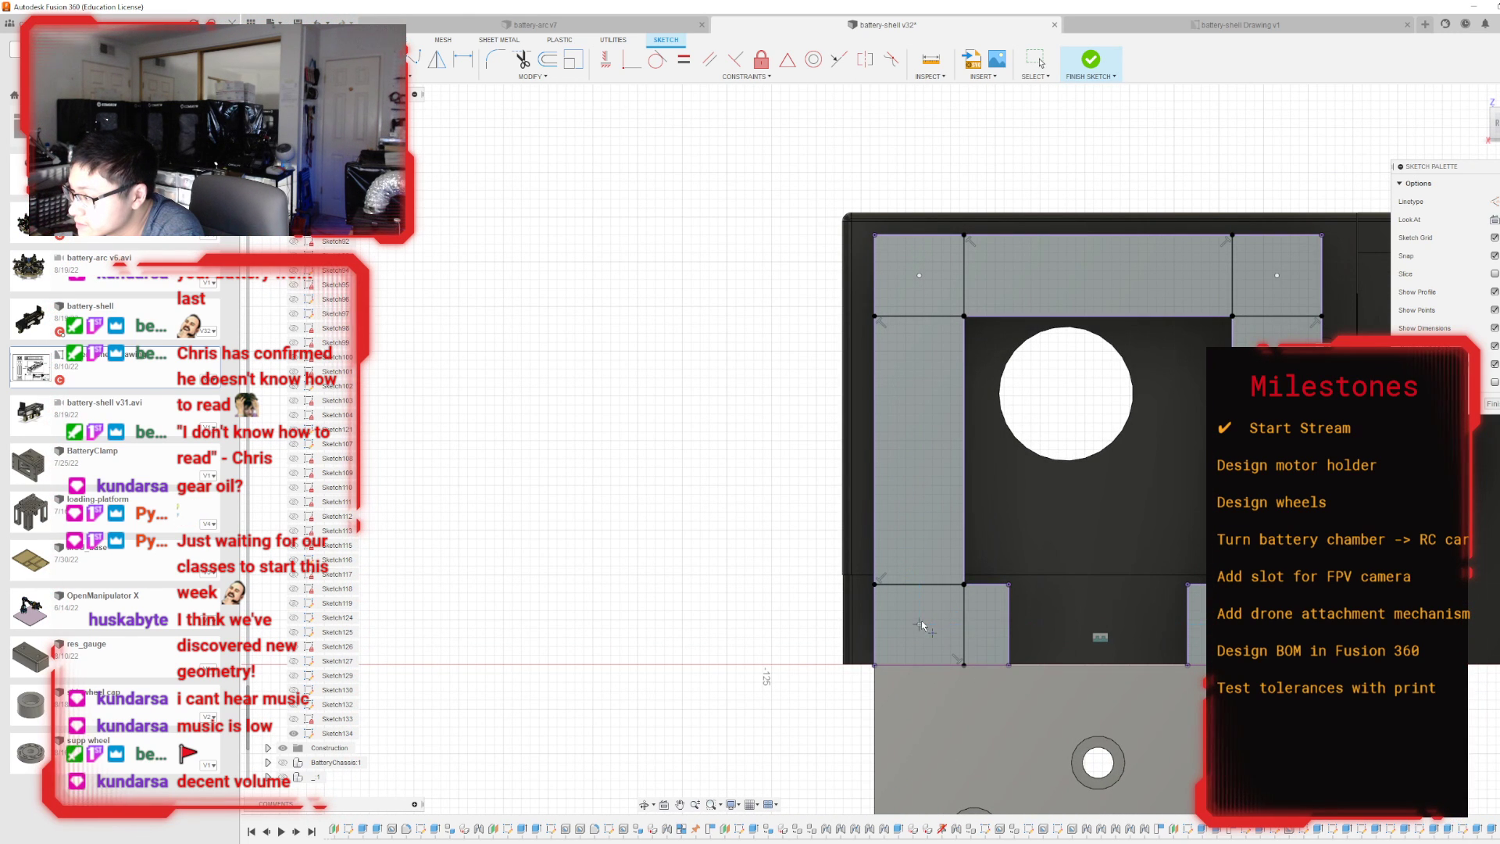
pyautogui.scroll(-1, 1075, 541)
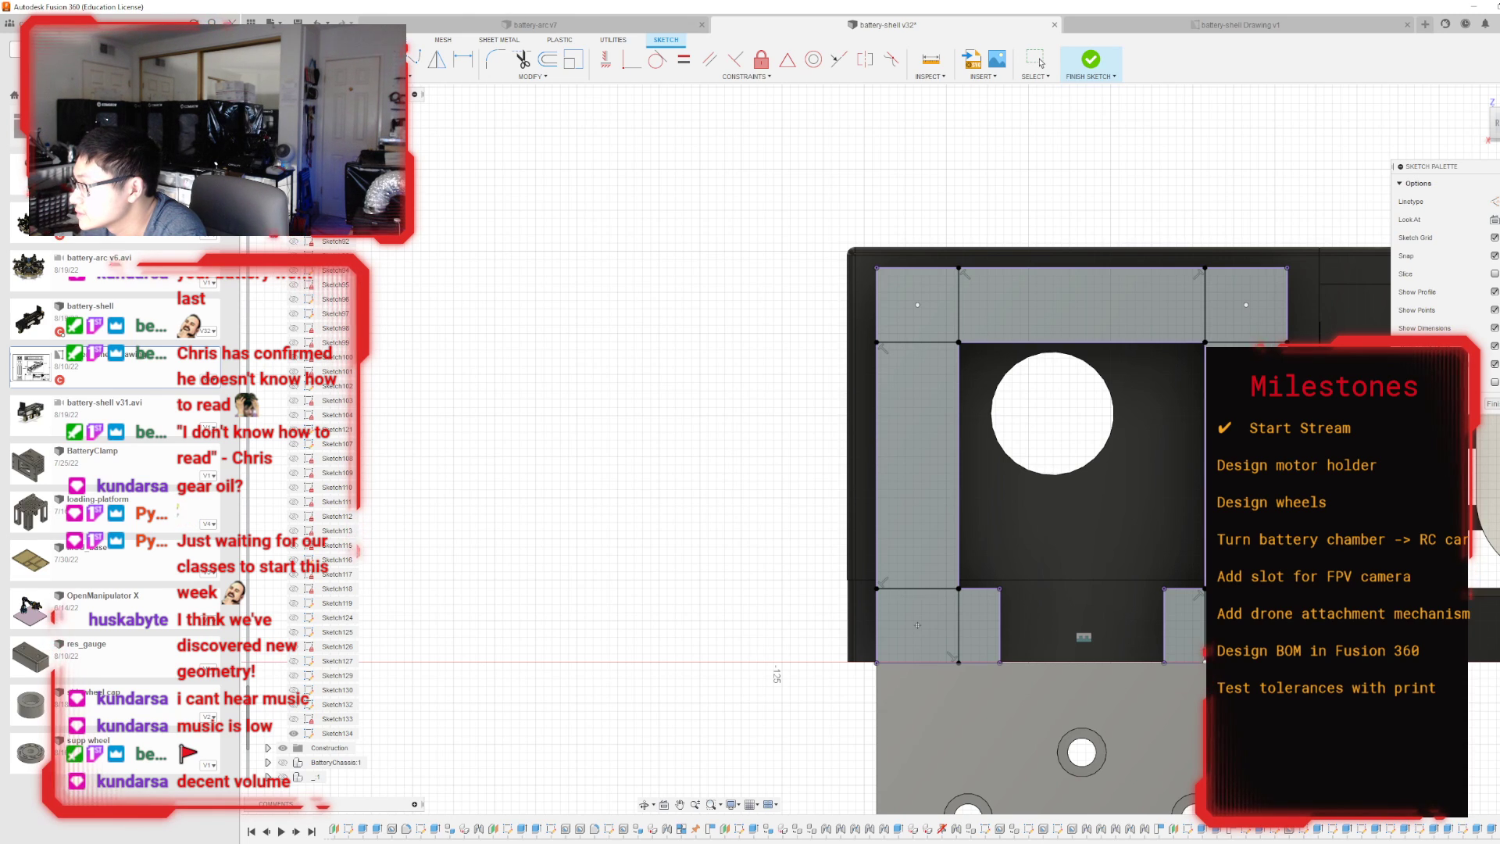
pyautogui.scroll(2, 1181, 447)
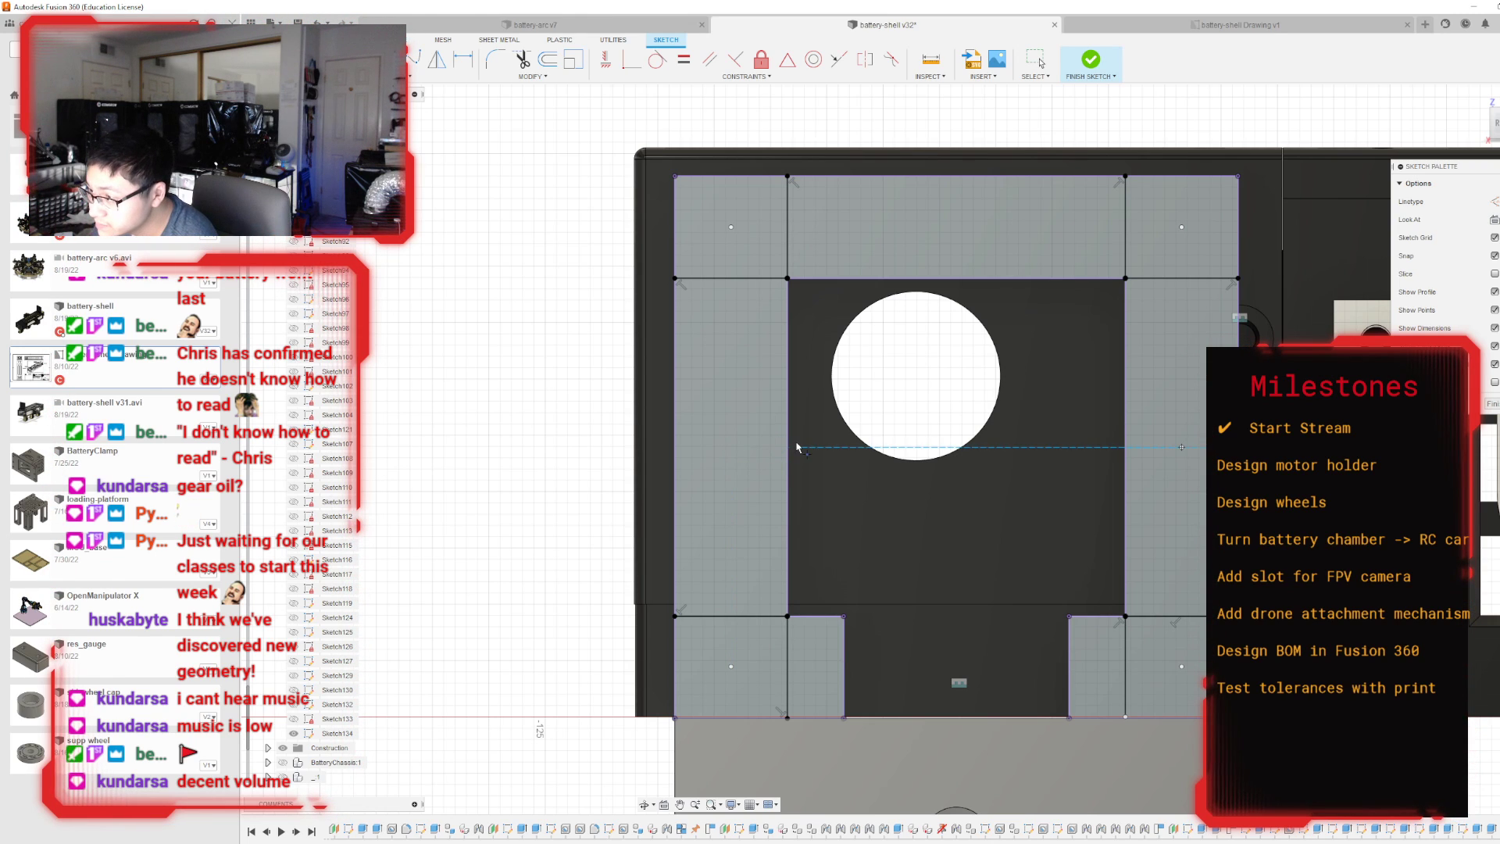
pyautogui.scroll(-1, 881, 591)
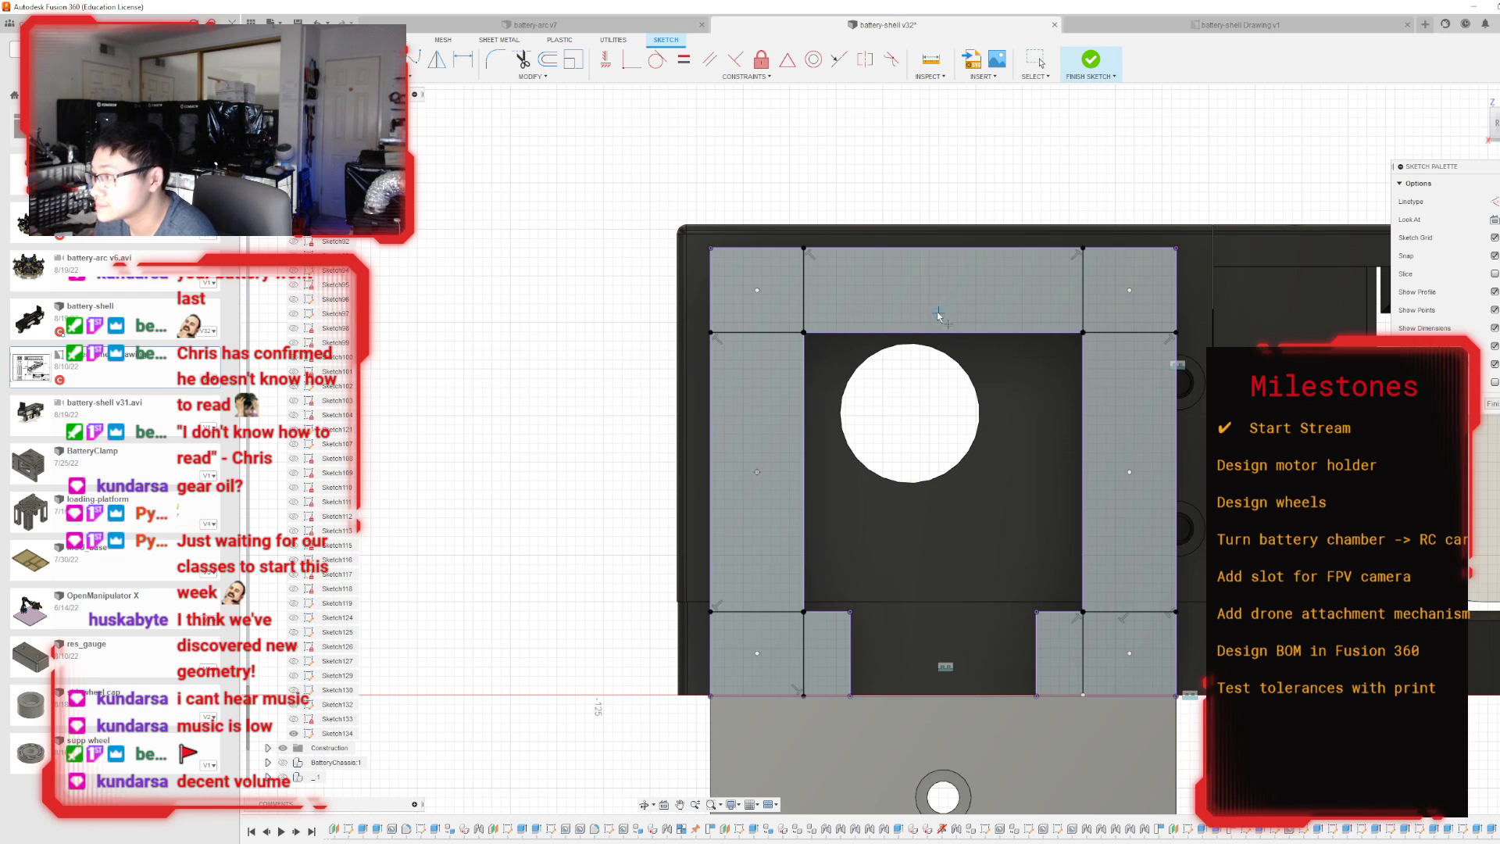
pyautogui.click(802, 290)
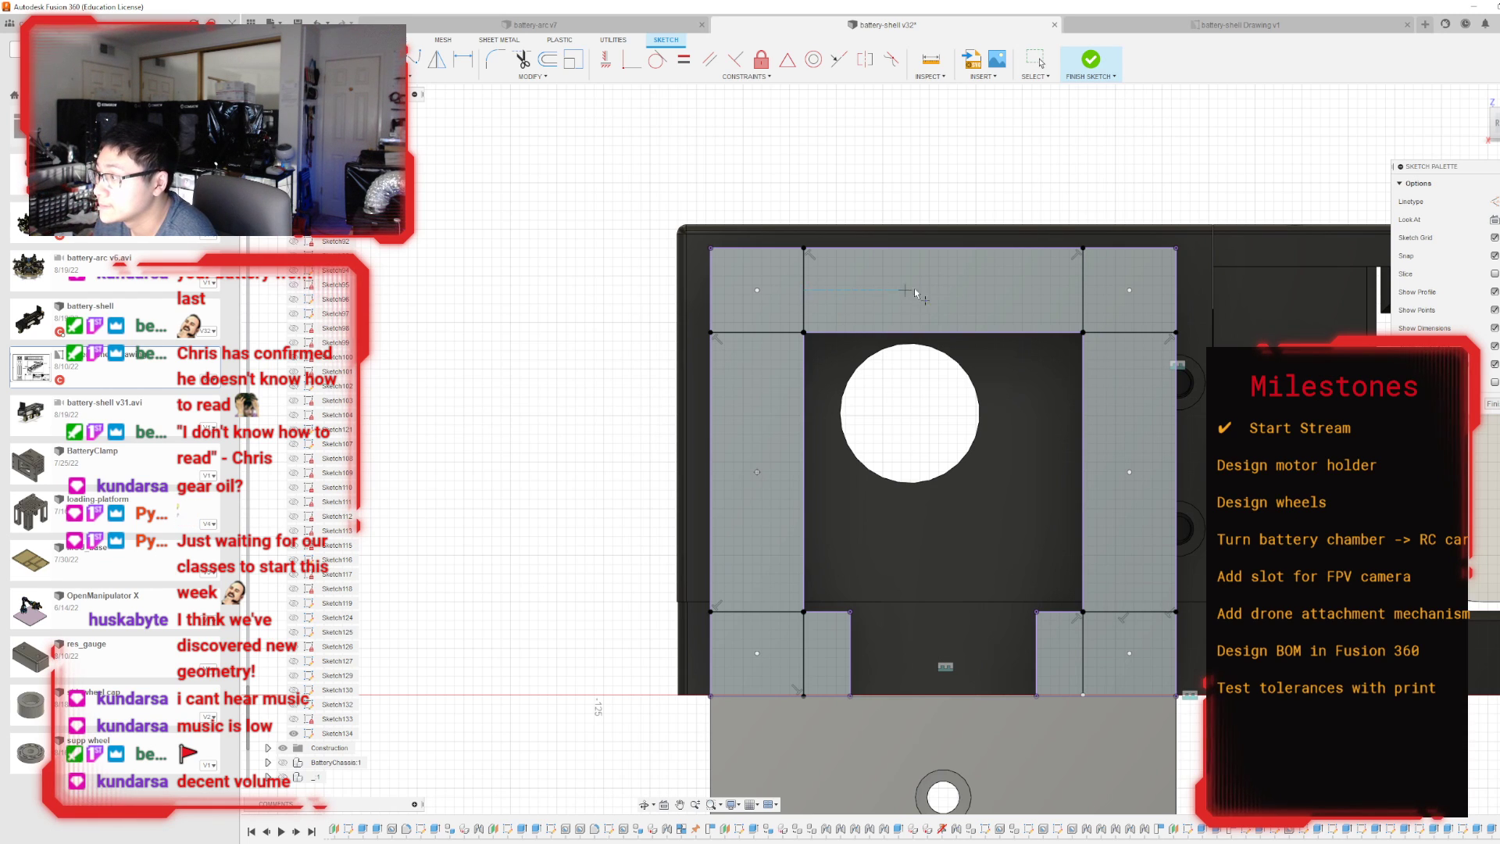
pyautogui.scroll(-2, 971, 437)
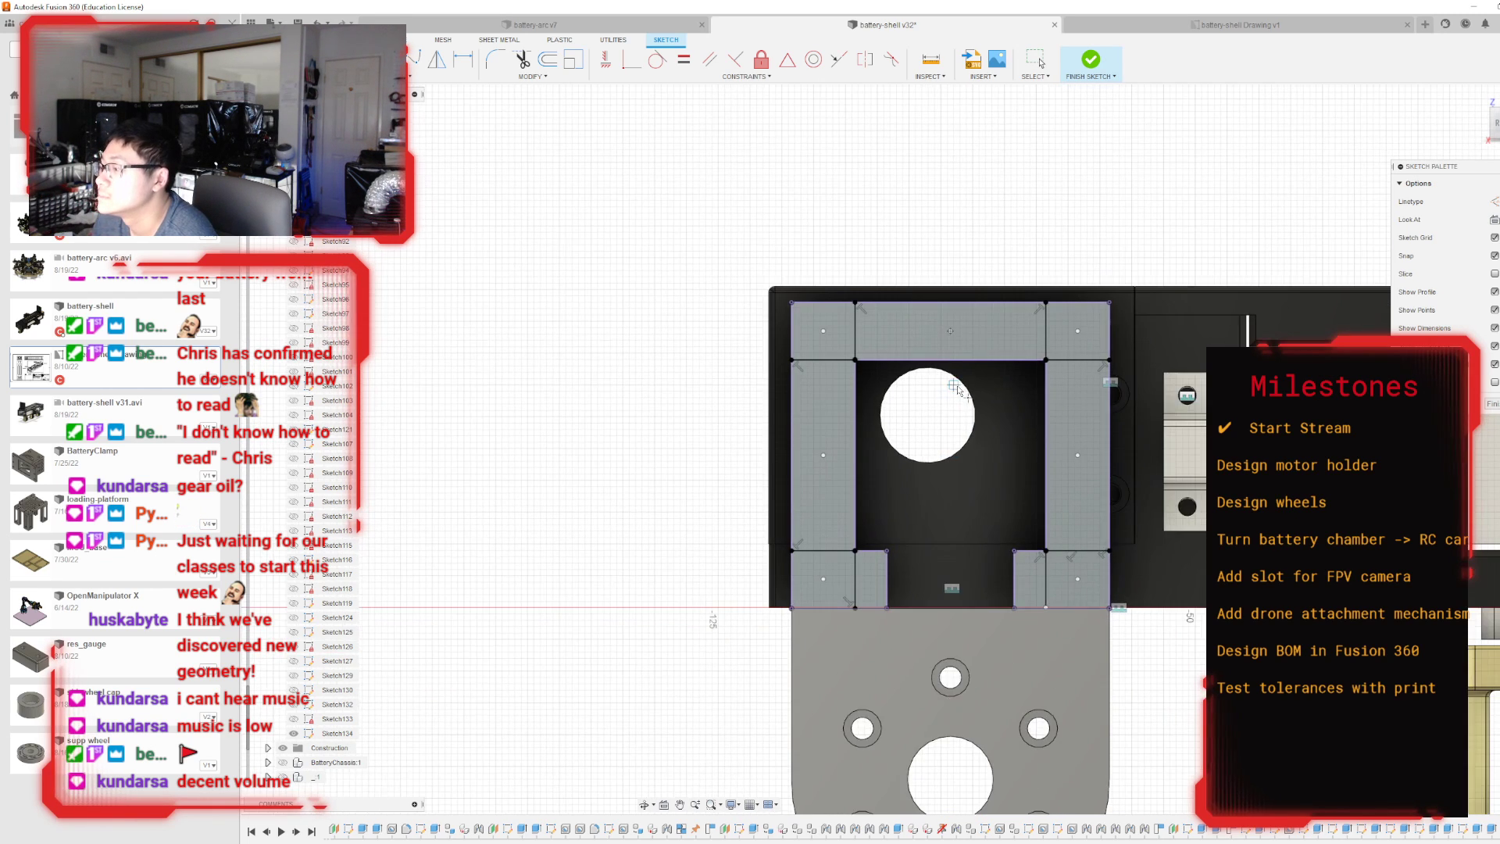
pyautogui.scroll(2, 971, 438)
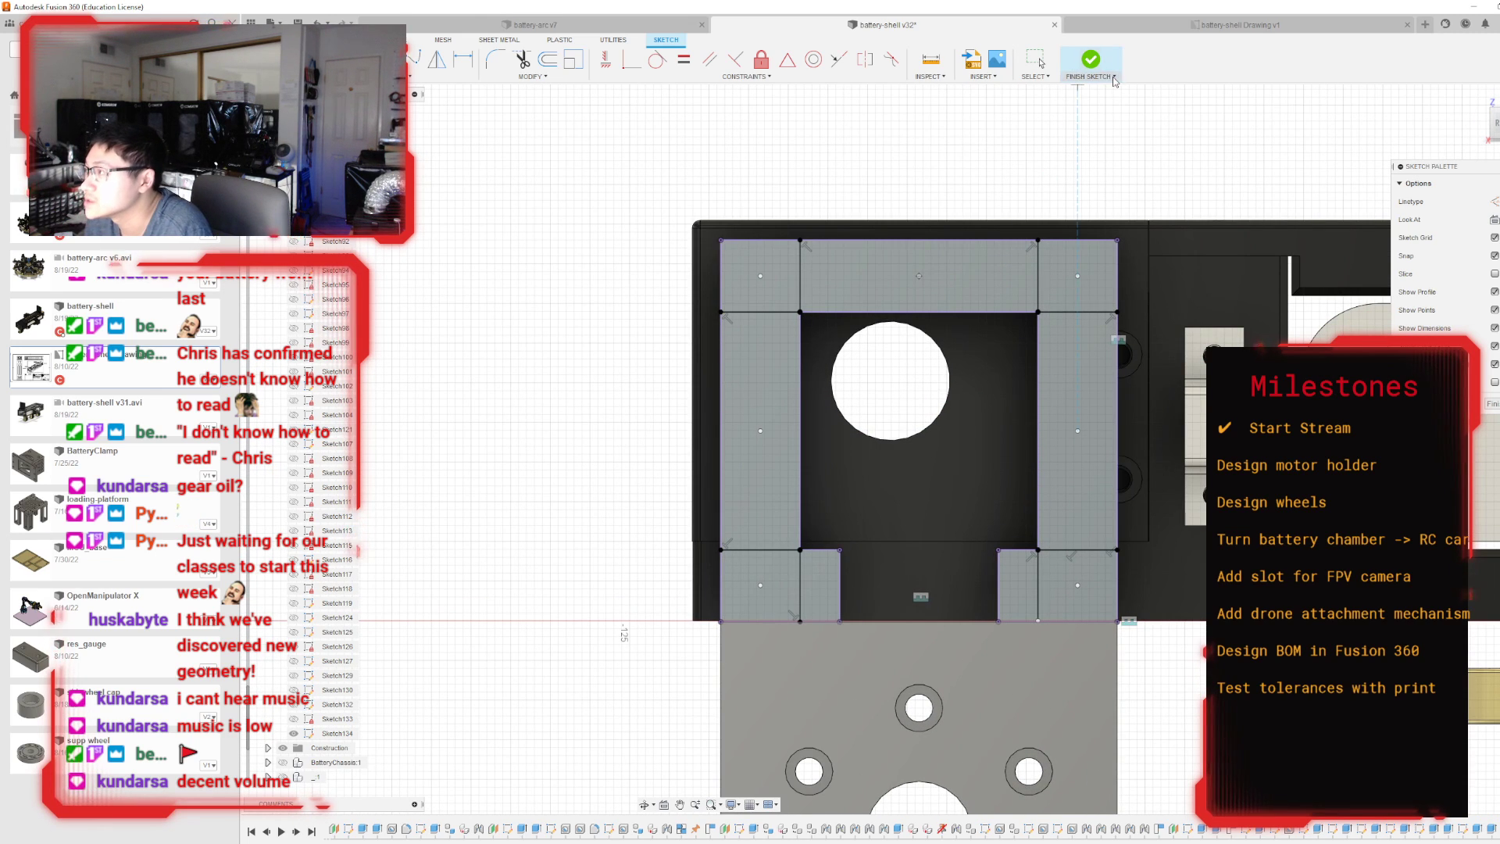
pyautogui.click(1076, 74)
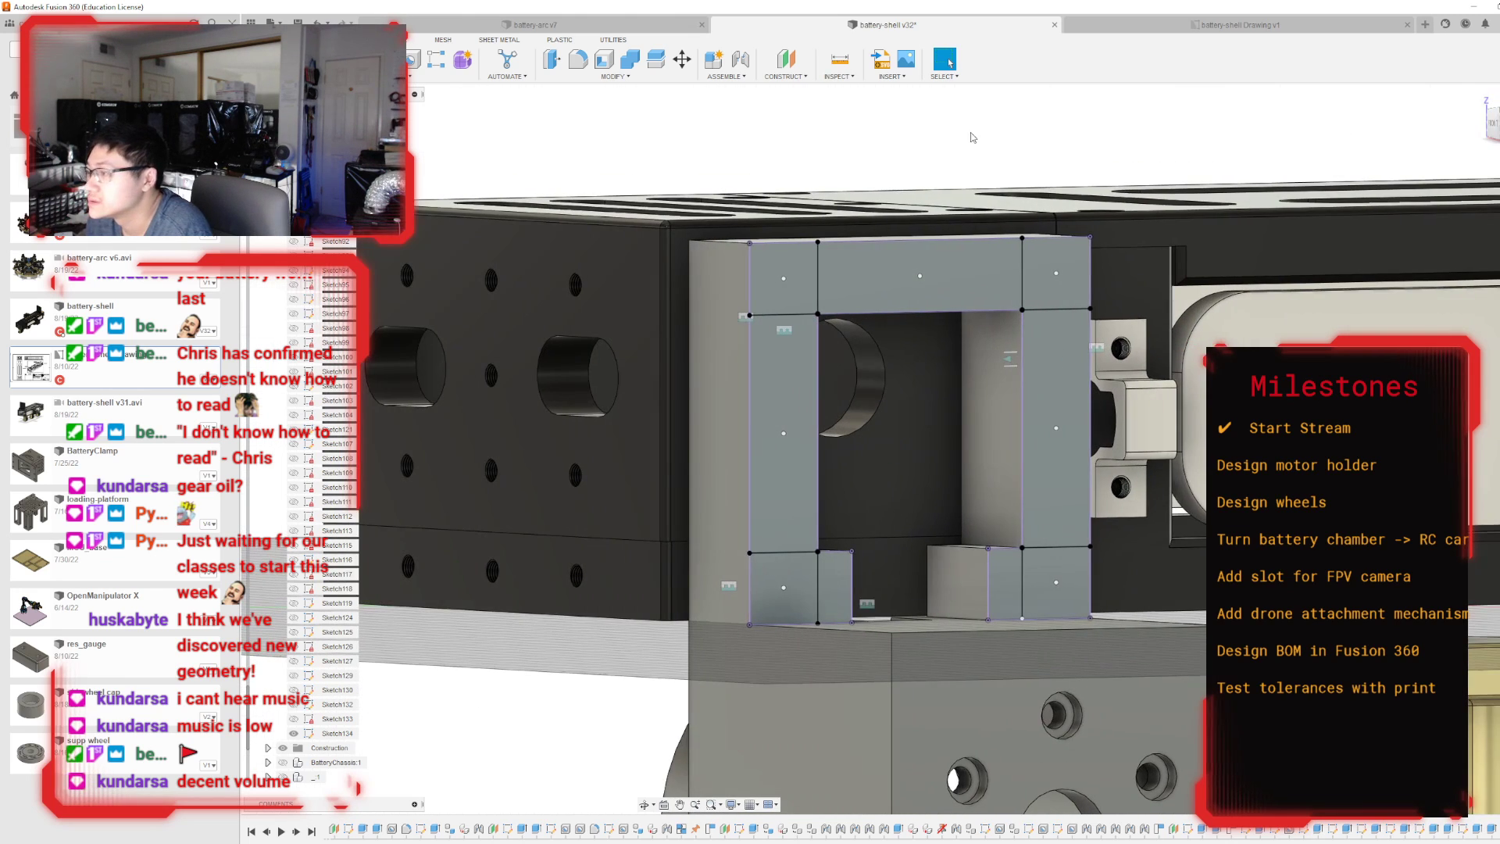
# Create counterbore holes 15 mm deep at the seven sketch points on the window frame's front face.
pyautogui.click(435, 60)
pyautogui.click(414, 60)
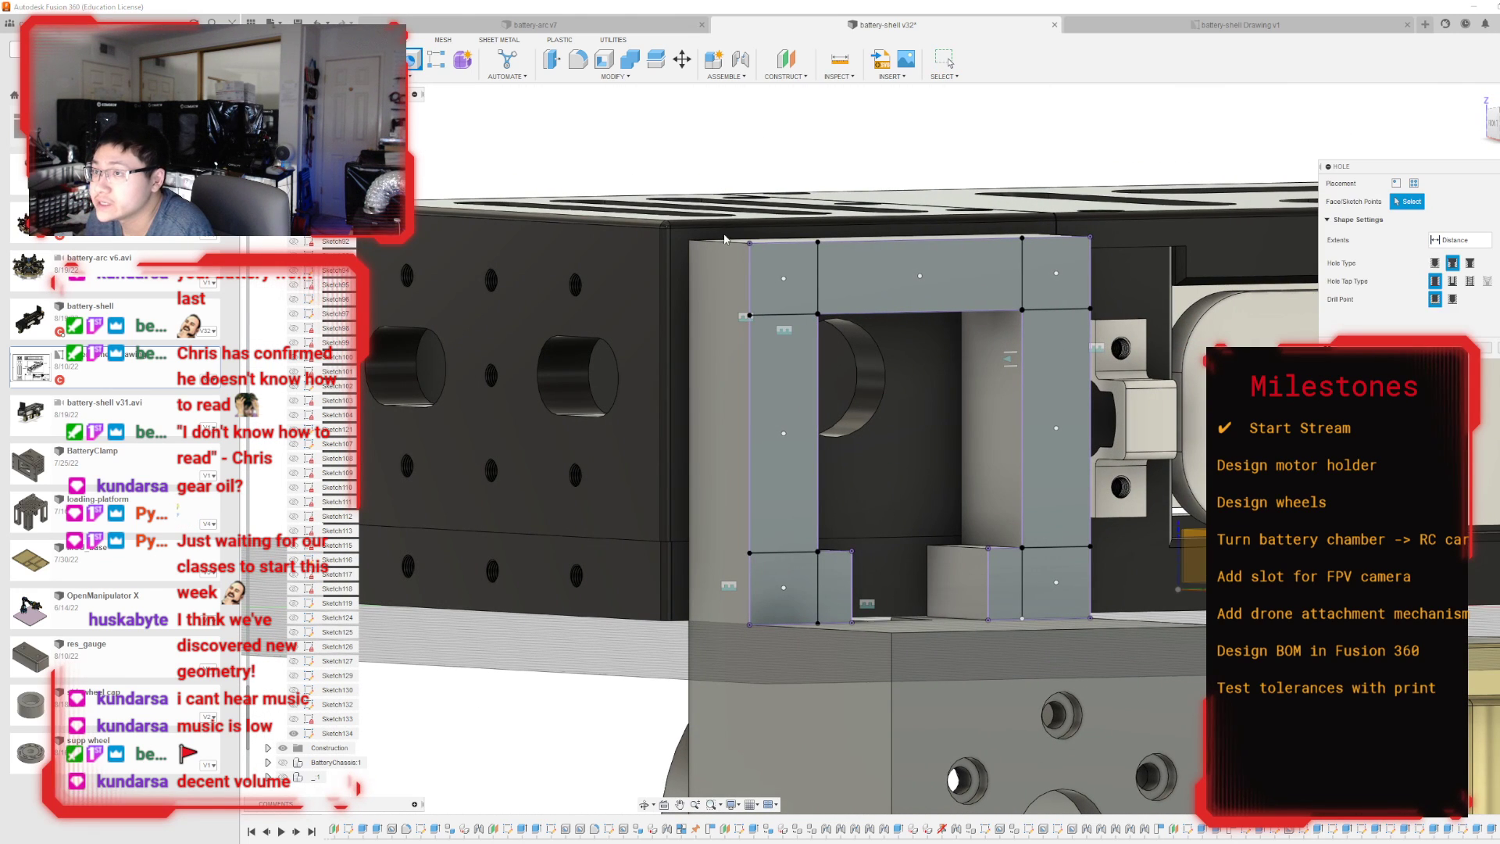
pyautogui.click(783, 278)
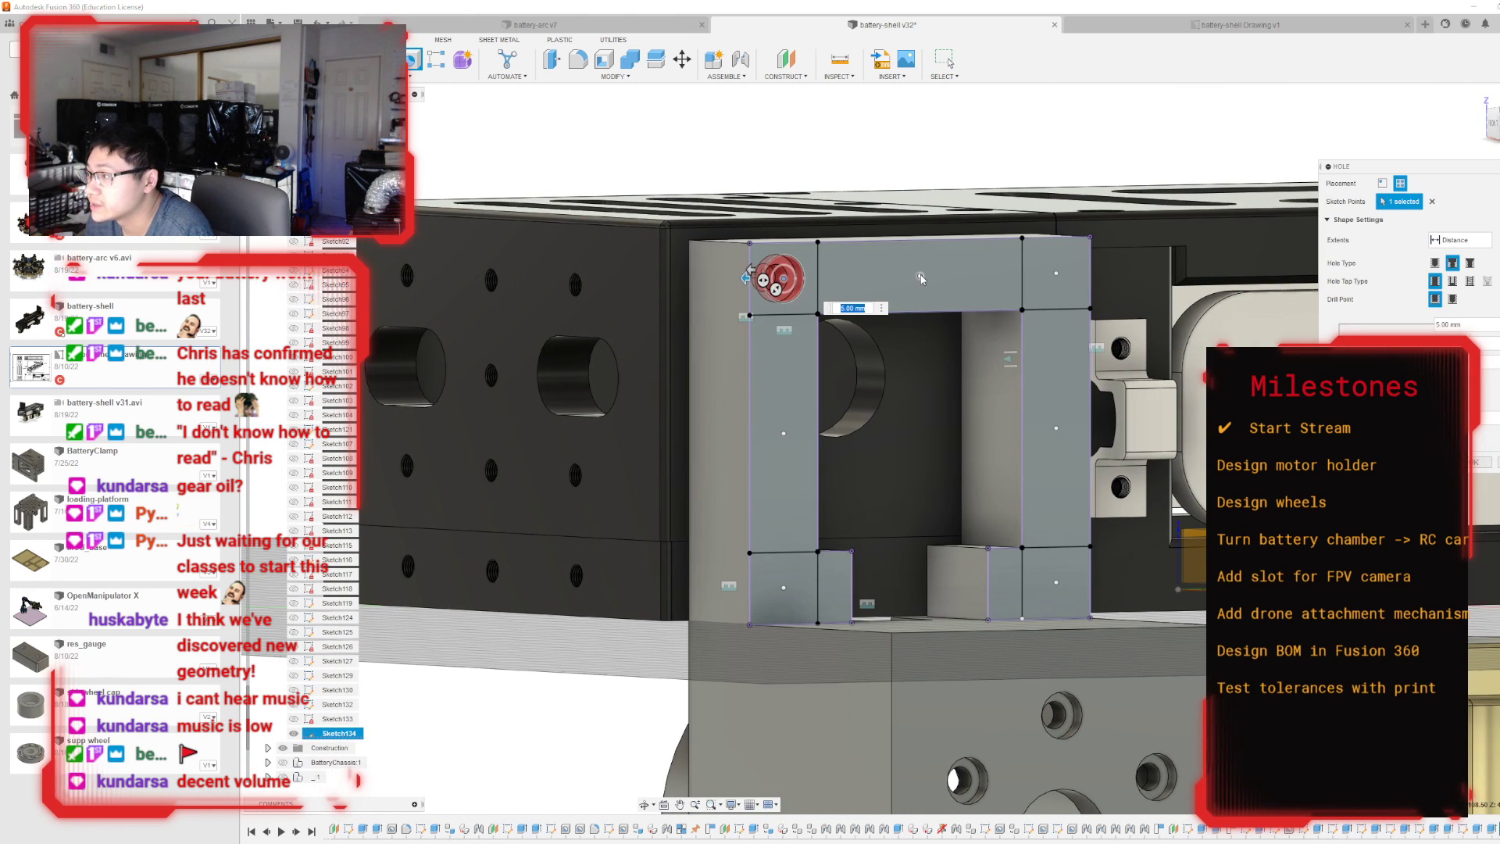
pyautogui.click(919, 276)
pyautogui.click(1056, 273)
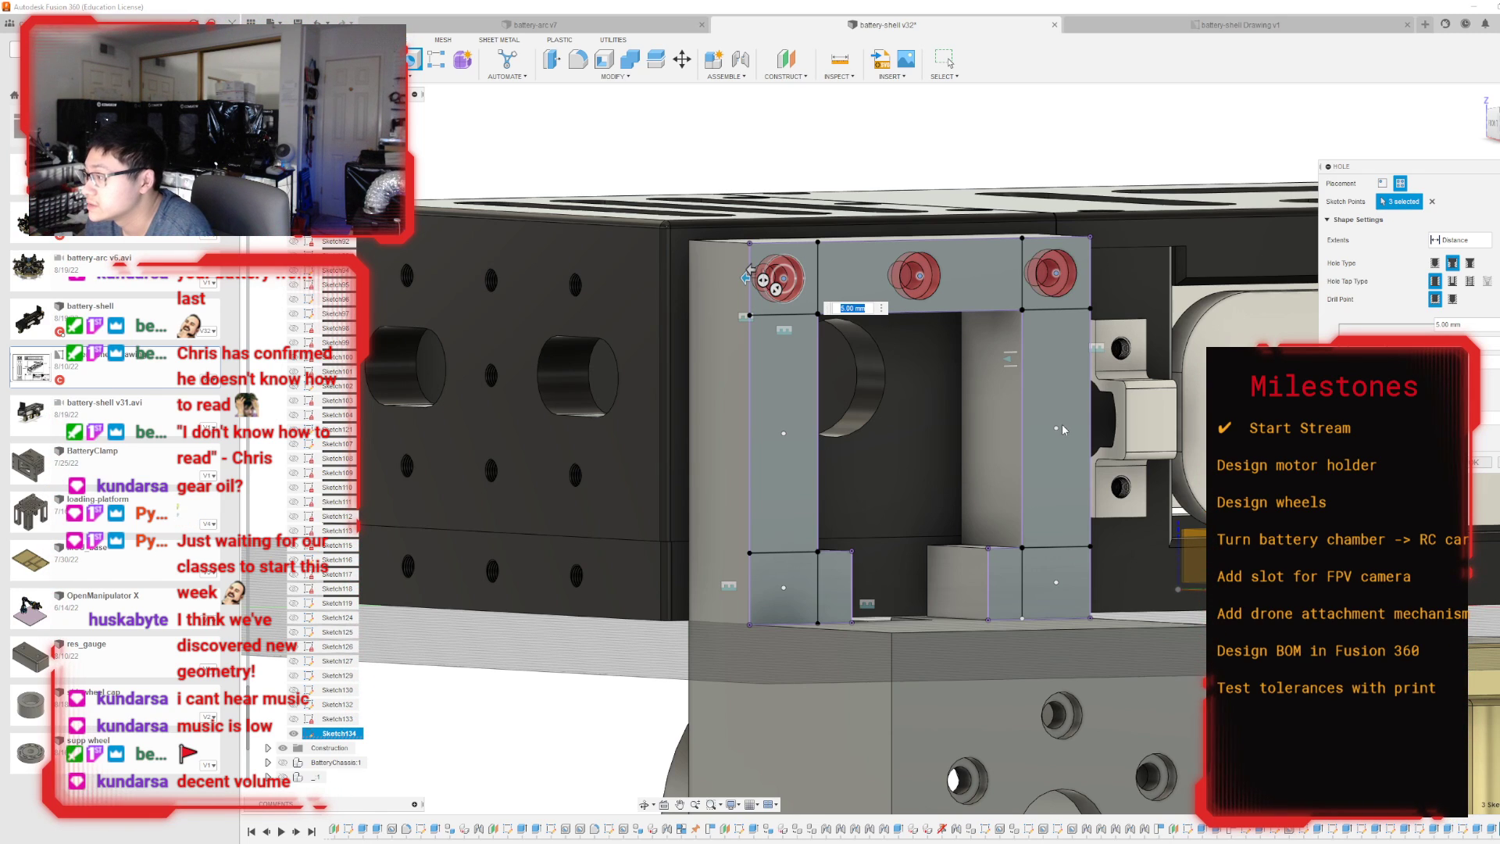
pyautogui.click(1056, 428)
pyautogui.click(1056, 582)
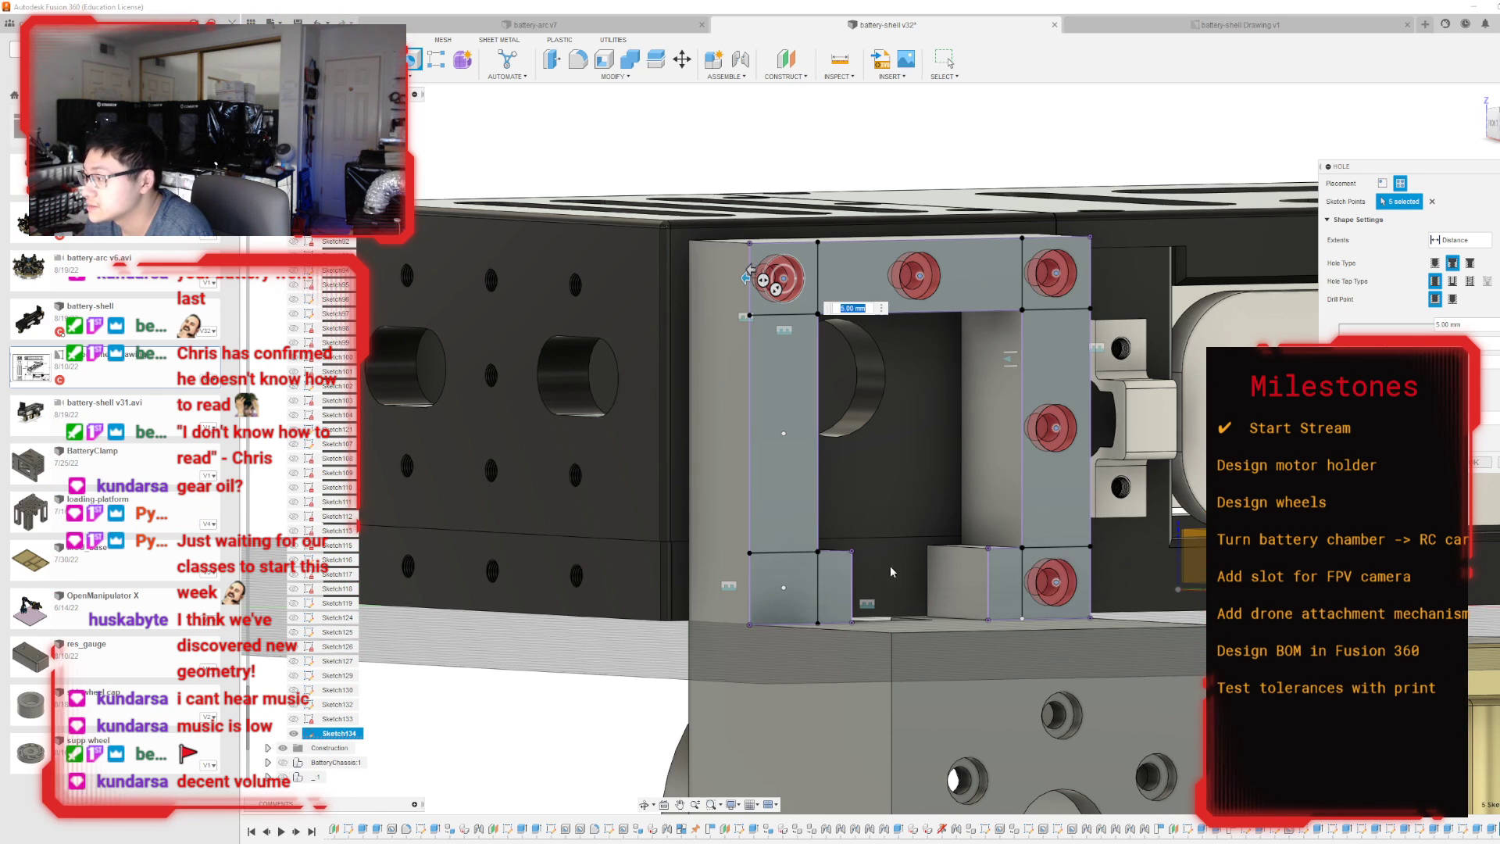
pyautogui.click(785, 588)
pyautogui.click(784, 434)
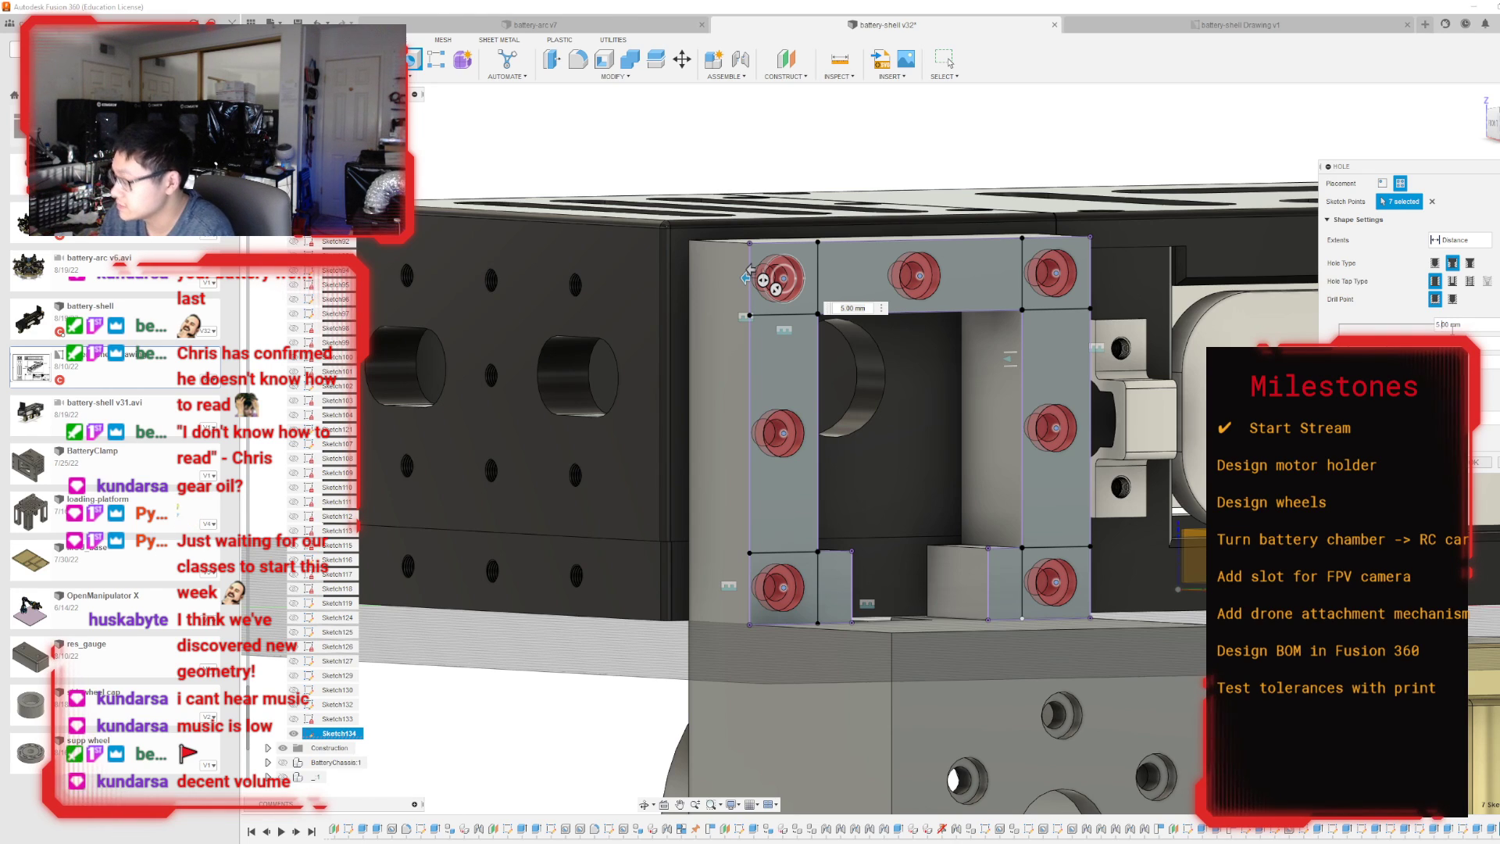
pyautogui.press('Return')
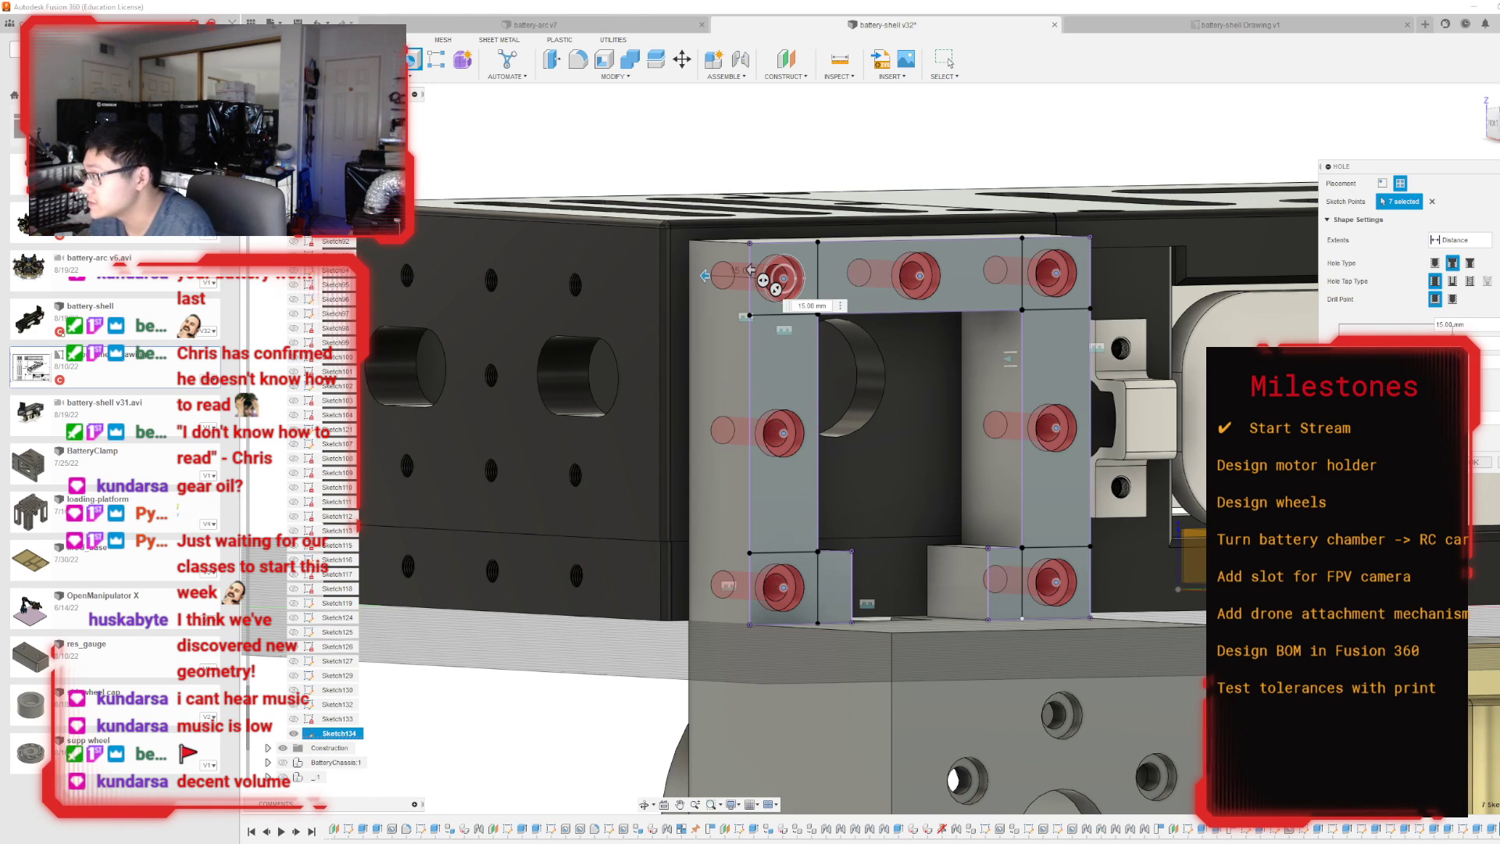
pyautogui.click(1475, 463)
# Collapse the long Sketches folder in the component tree.
pyautogui.moveTo(1492, 123)
pyautogui.mouseDown()
pyautogui.moveTo(1478, 144)
pyautogui.moveTo(1488, 134)
pyautogui.mouseUp()
pyautogui.scroll(-5, 876, 372)
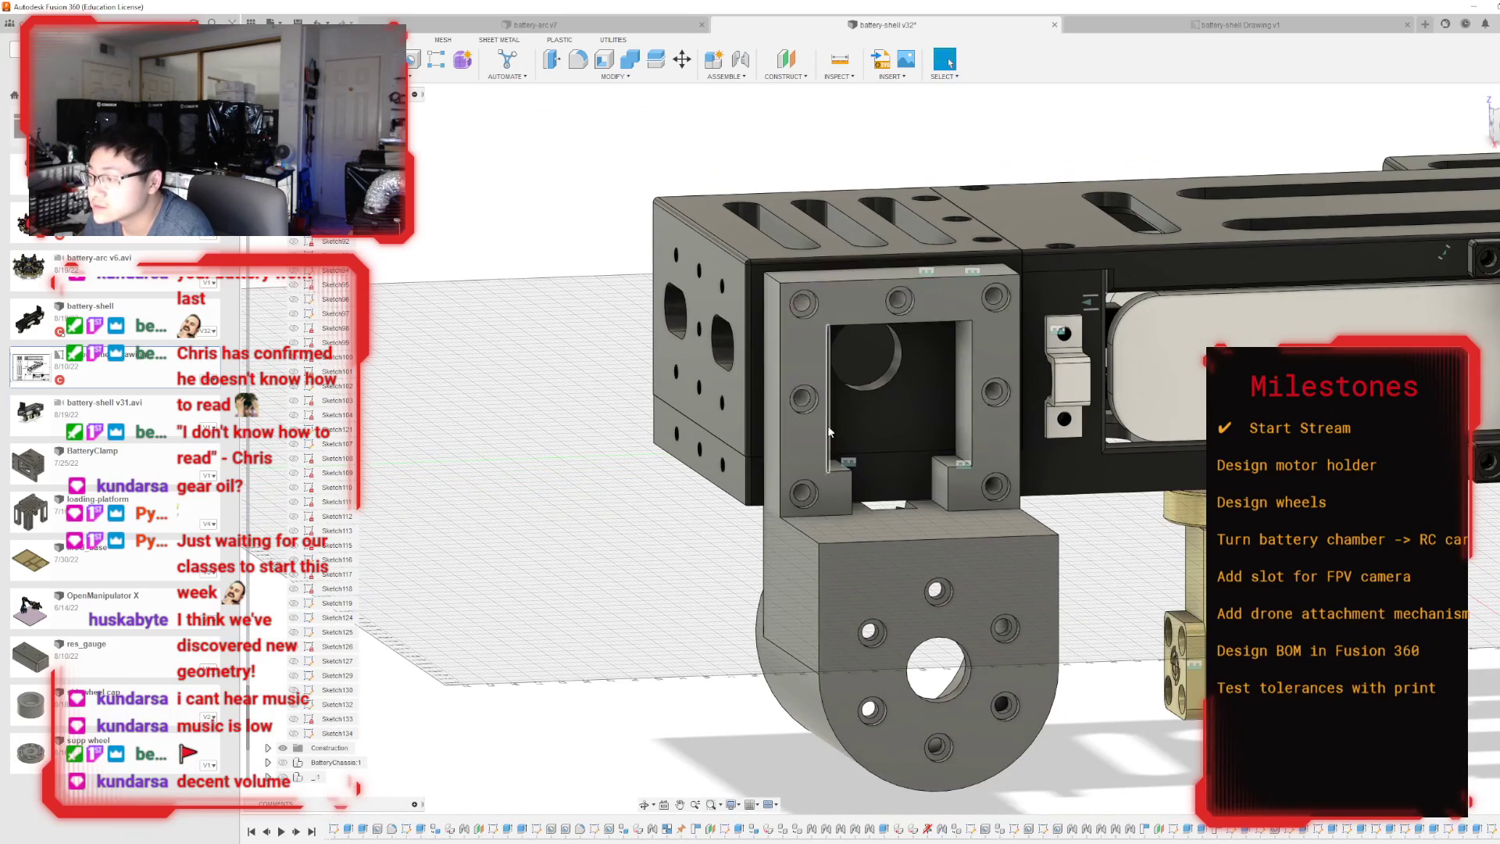
pyautogui.scroll(9, 329, 370)
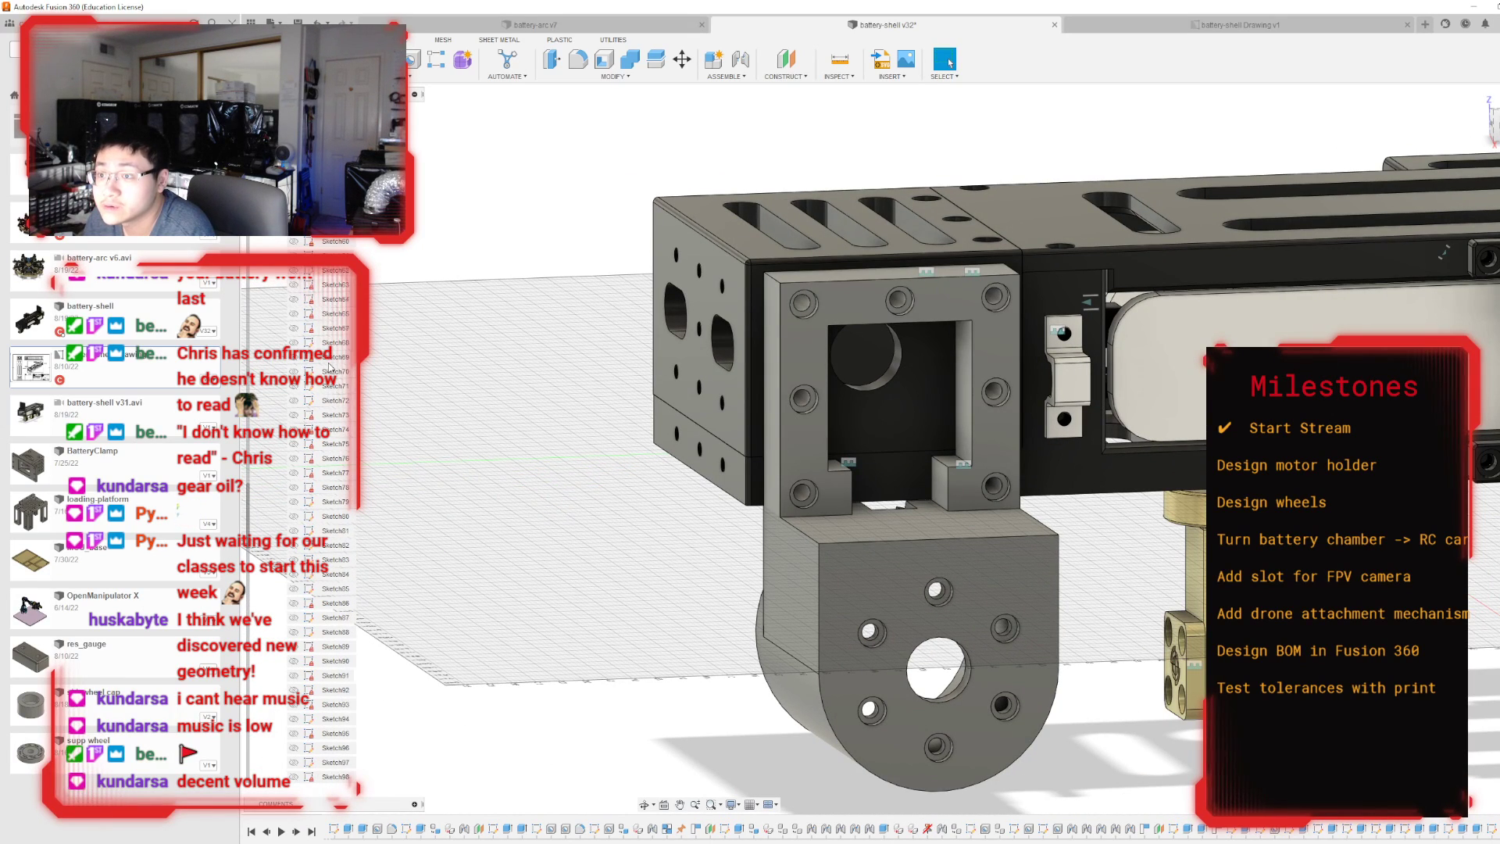
pyautogui.scroll(12, 329, 348)
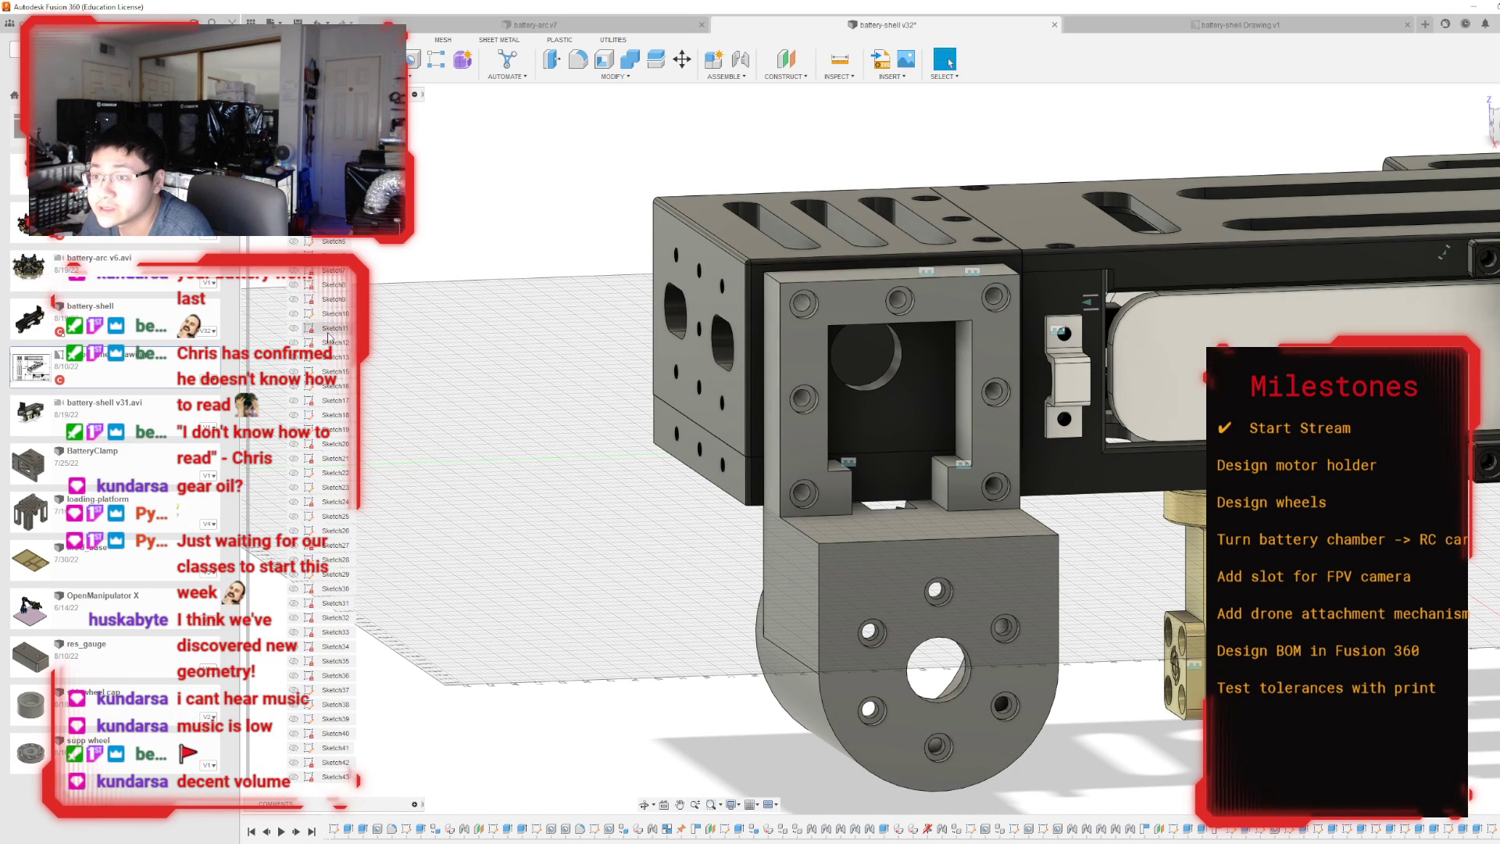
pyautogui.click(268, 241)
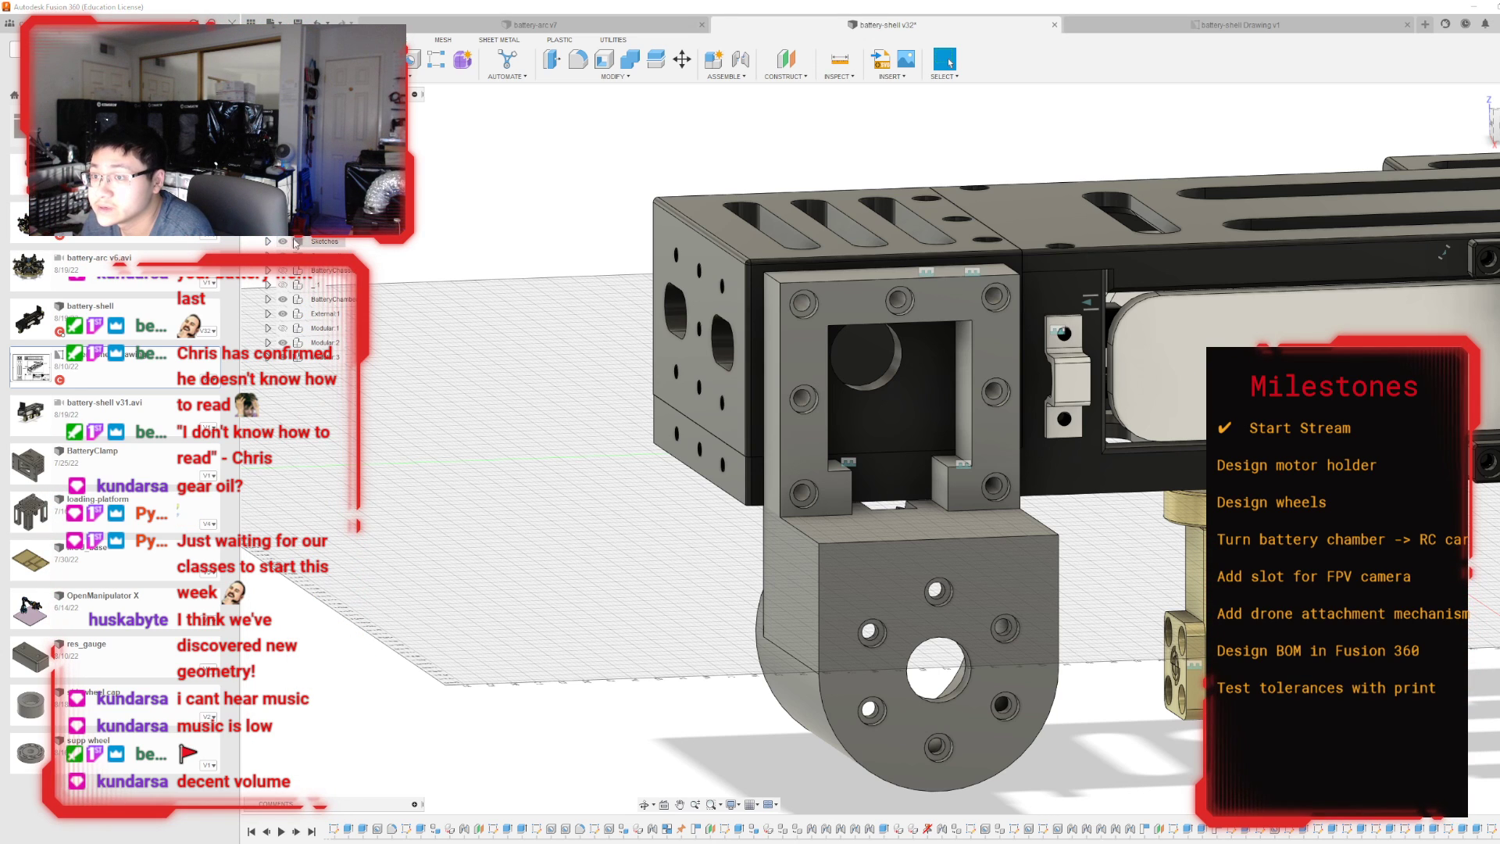
# Sketch on the battery chamber's side face behind the holder, projecting the outline and holes of the holder's frame face onto it.
pyautogui.doubleClick(902, 424)
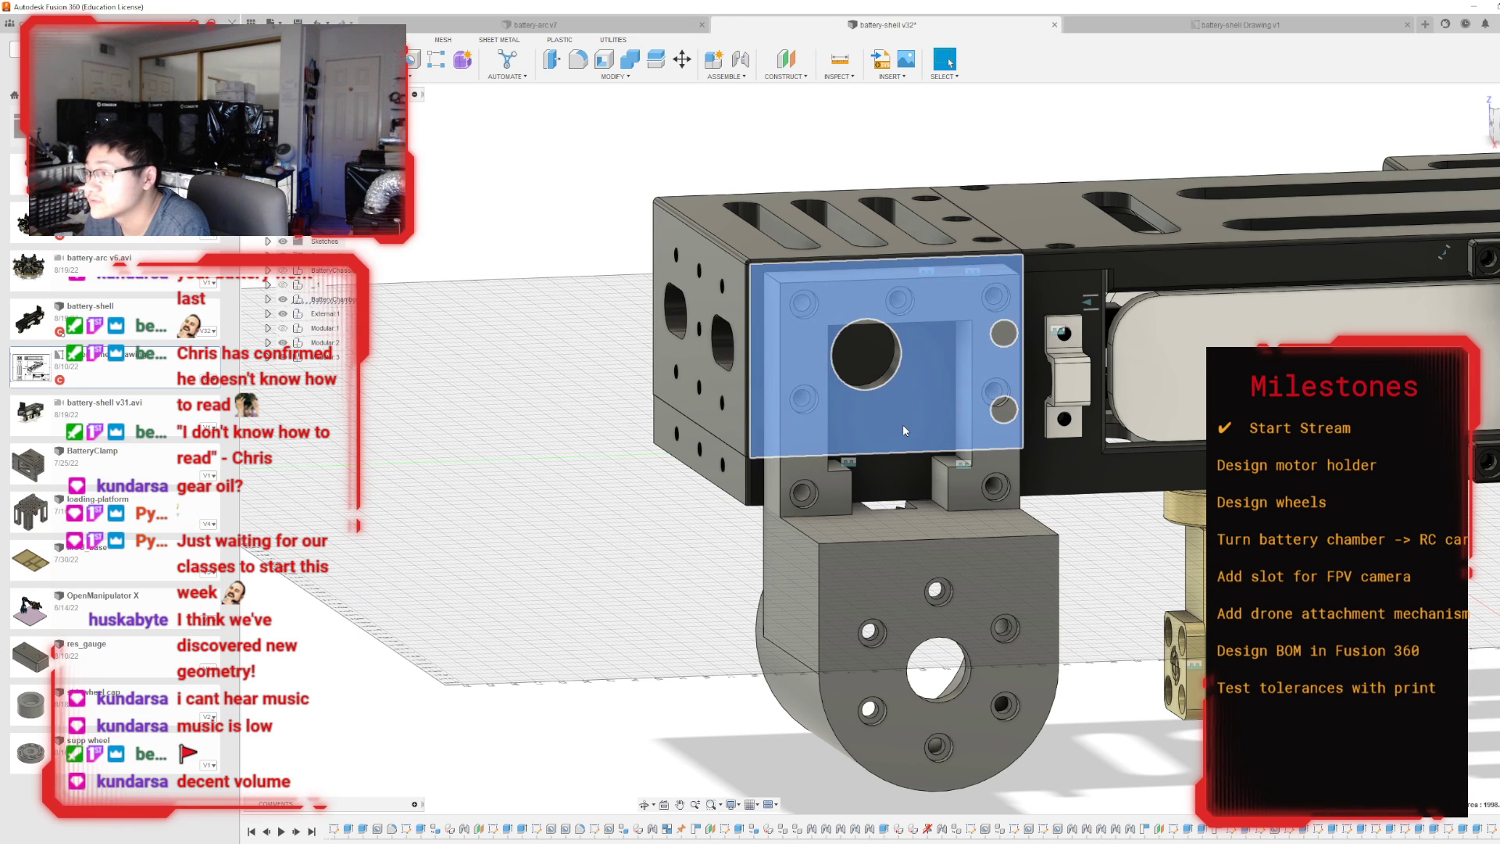
pyautogui.press('p')
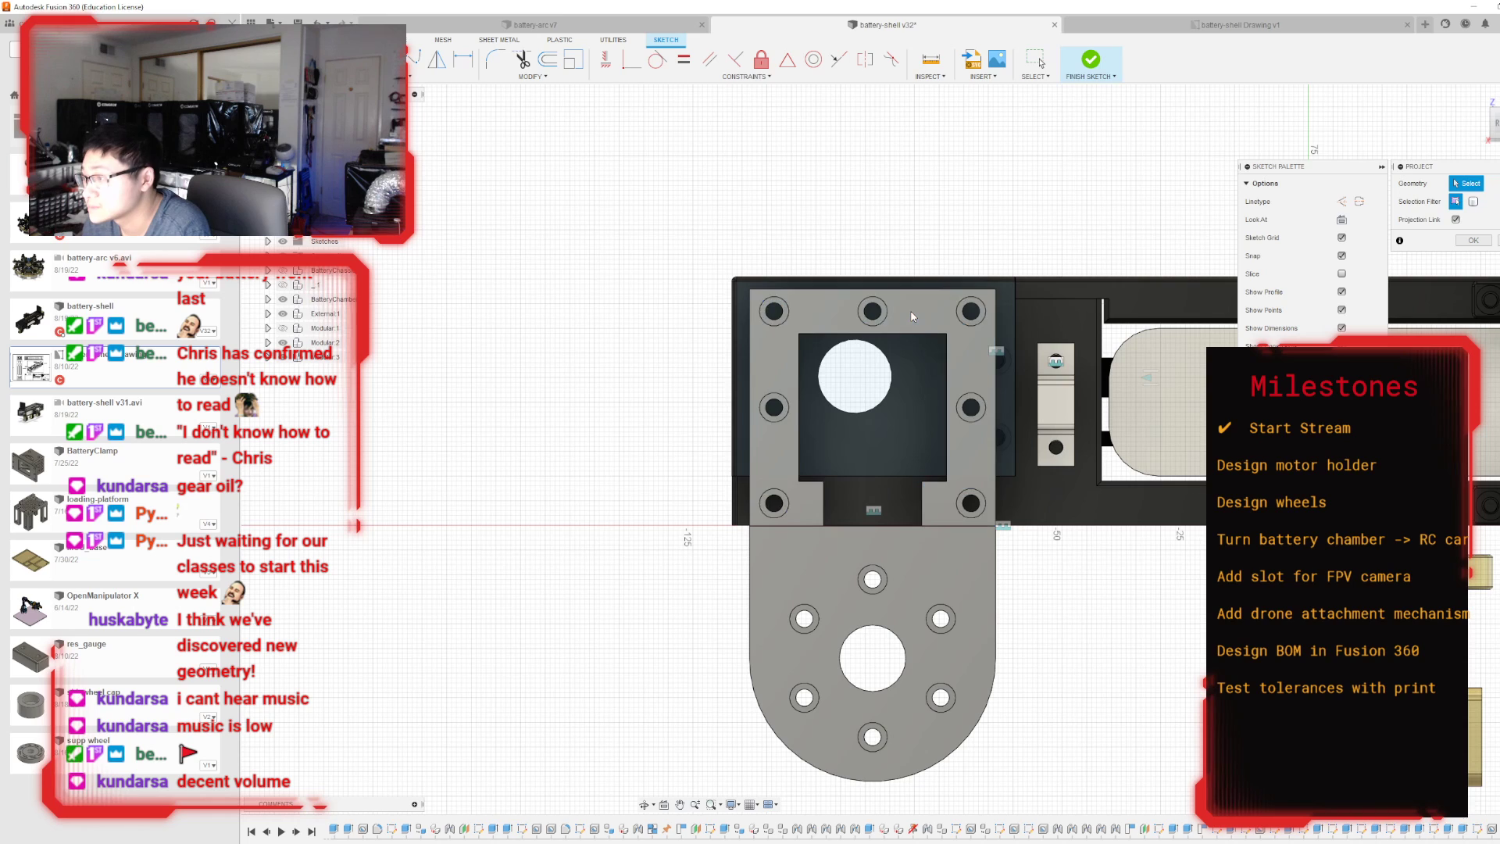
pyautogui.press('Escape')
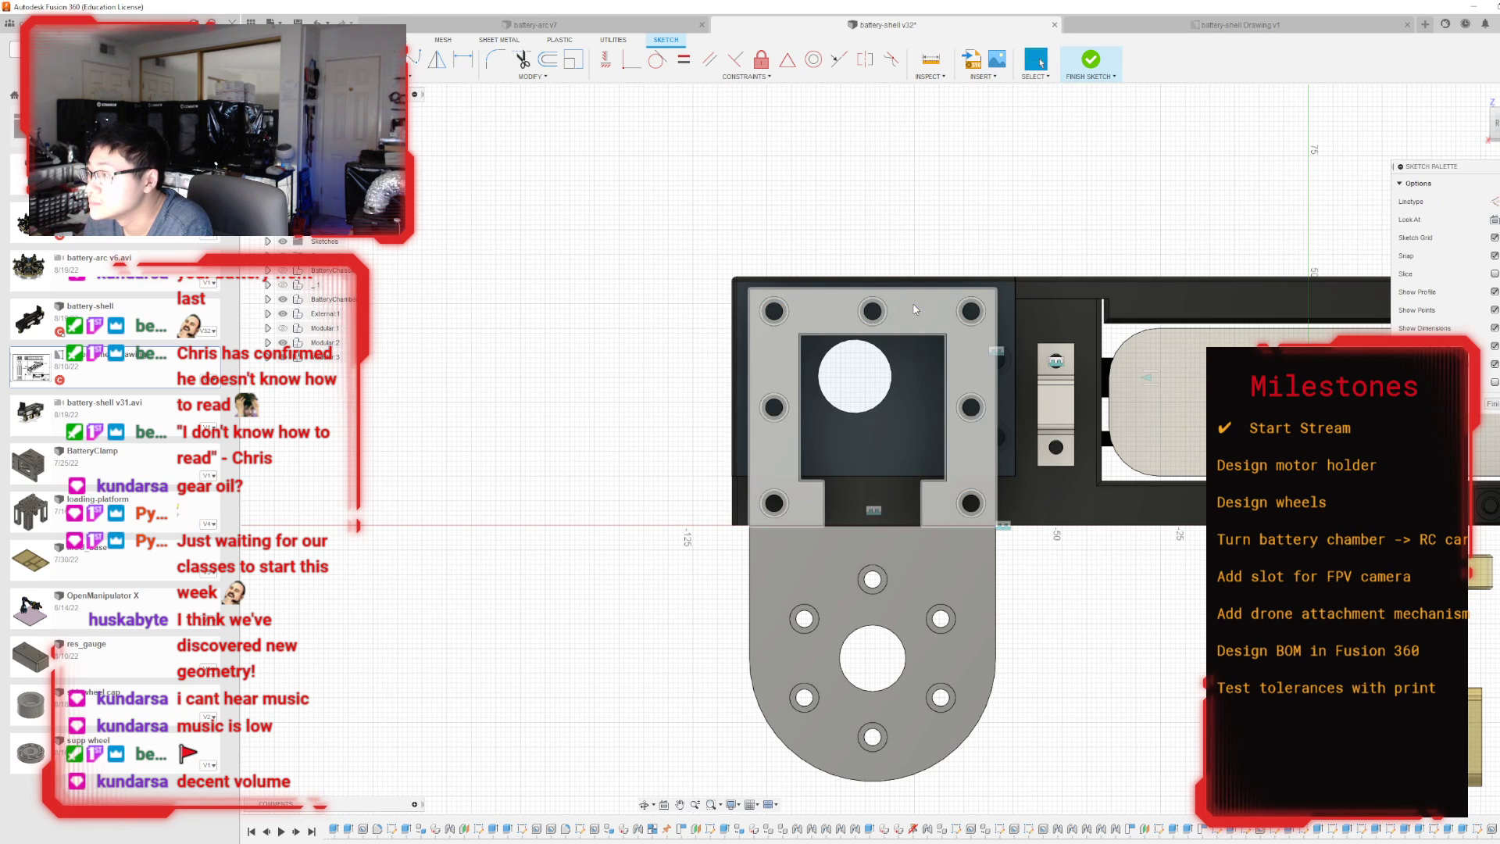
pyautogui.press('p')
pyautogui.click(938, 320)
pyautogui.click(1475, 241)
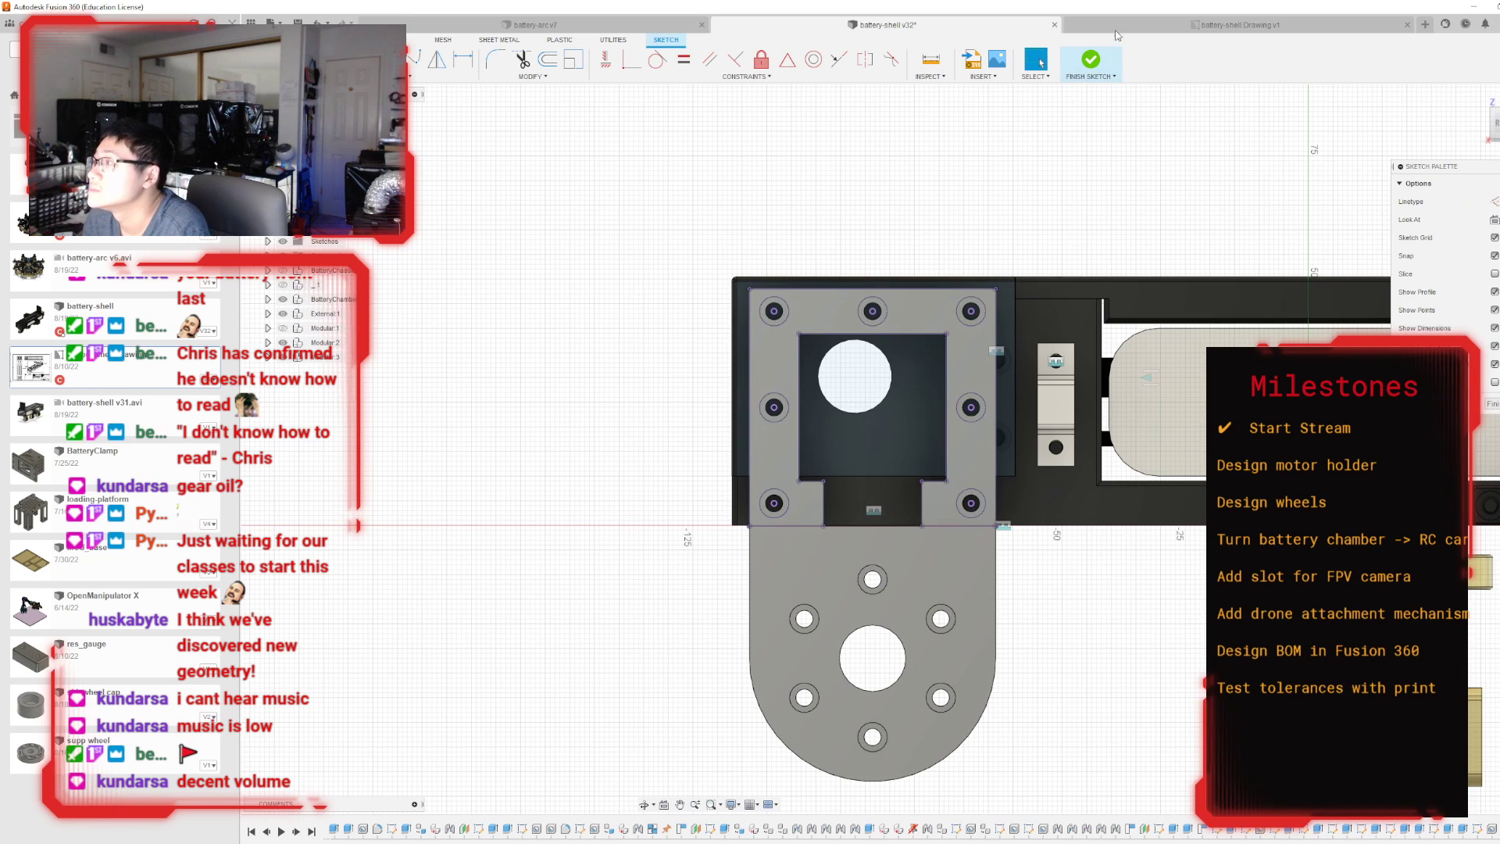
pyautogui.click(1091, 60)
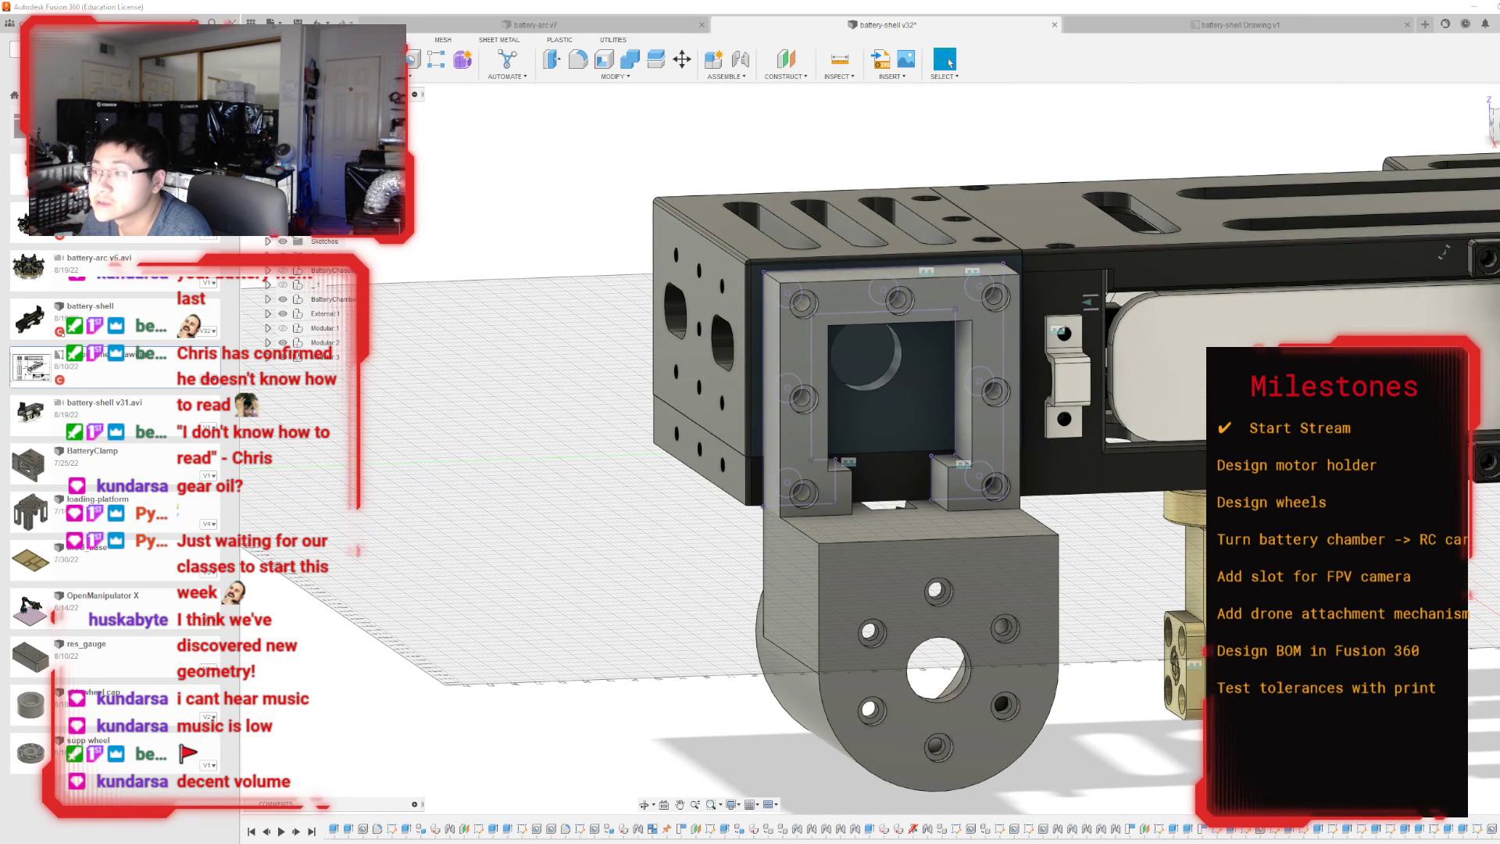
# Hide the motor holder to expose the projected sketch on the battery chamber's side face.
pyautogui.click(283, 357)
pyautogui.scroll(2, 1047, 351)
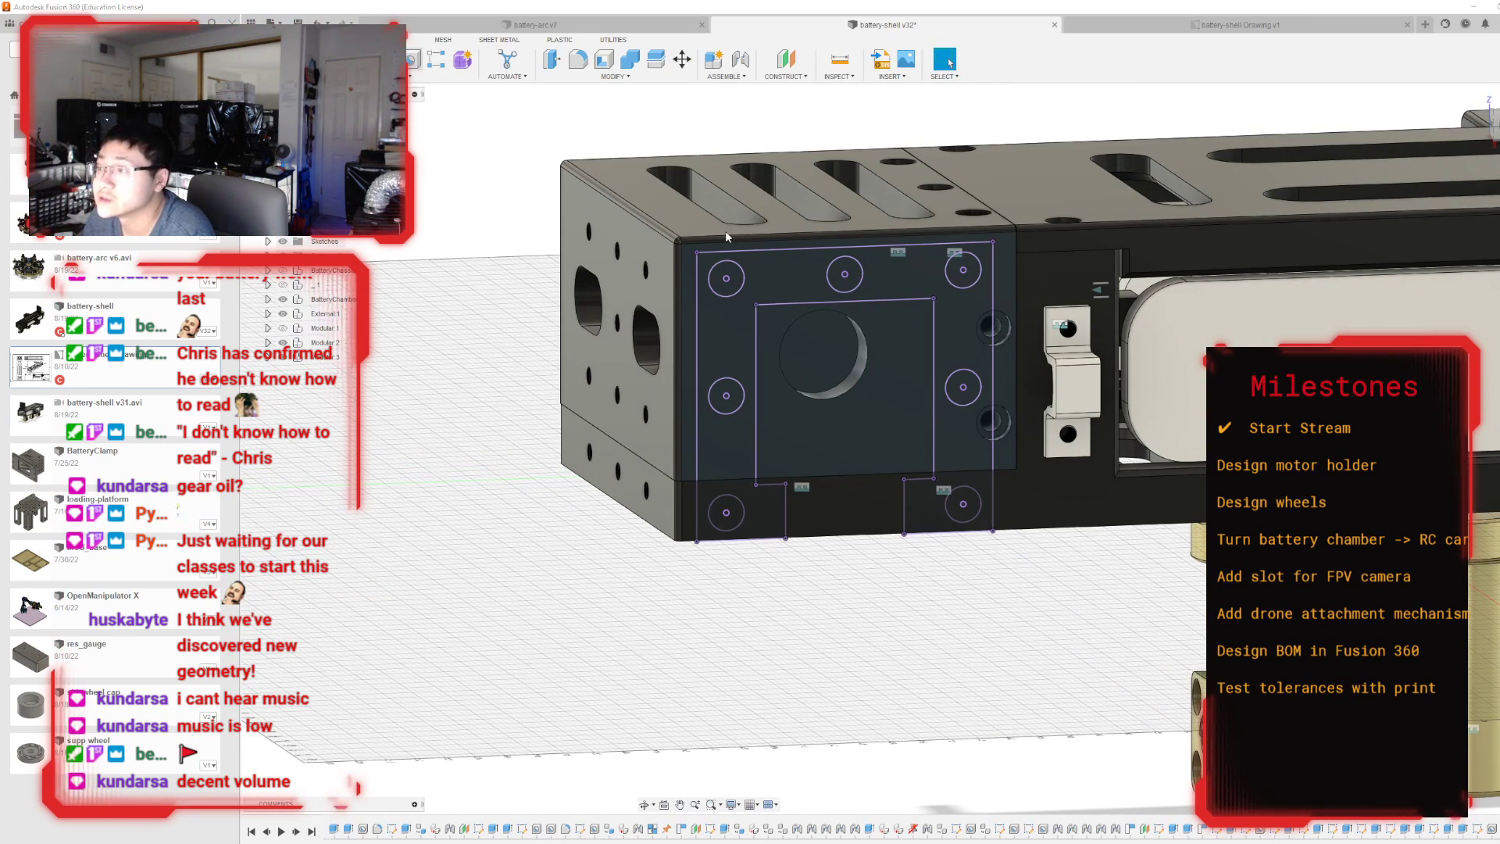
pyautogui.press('h')
pyautogui.click(725, 278)
pyautogui.click(845, 275)
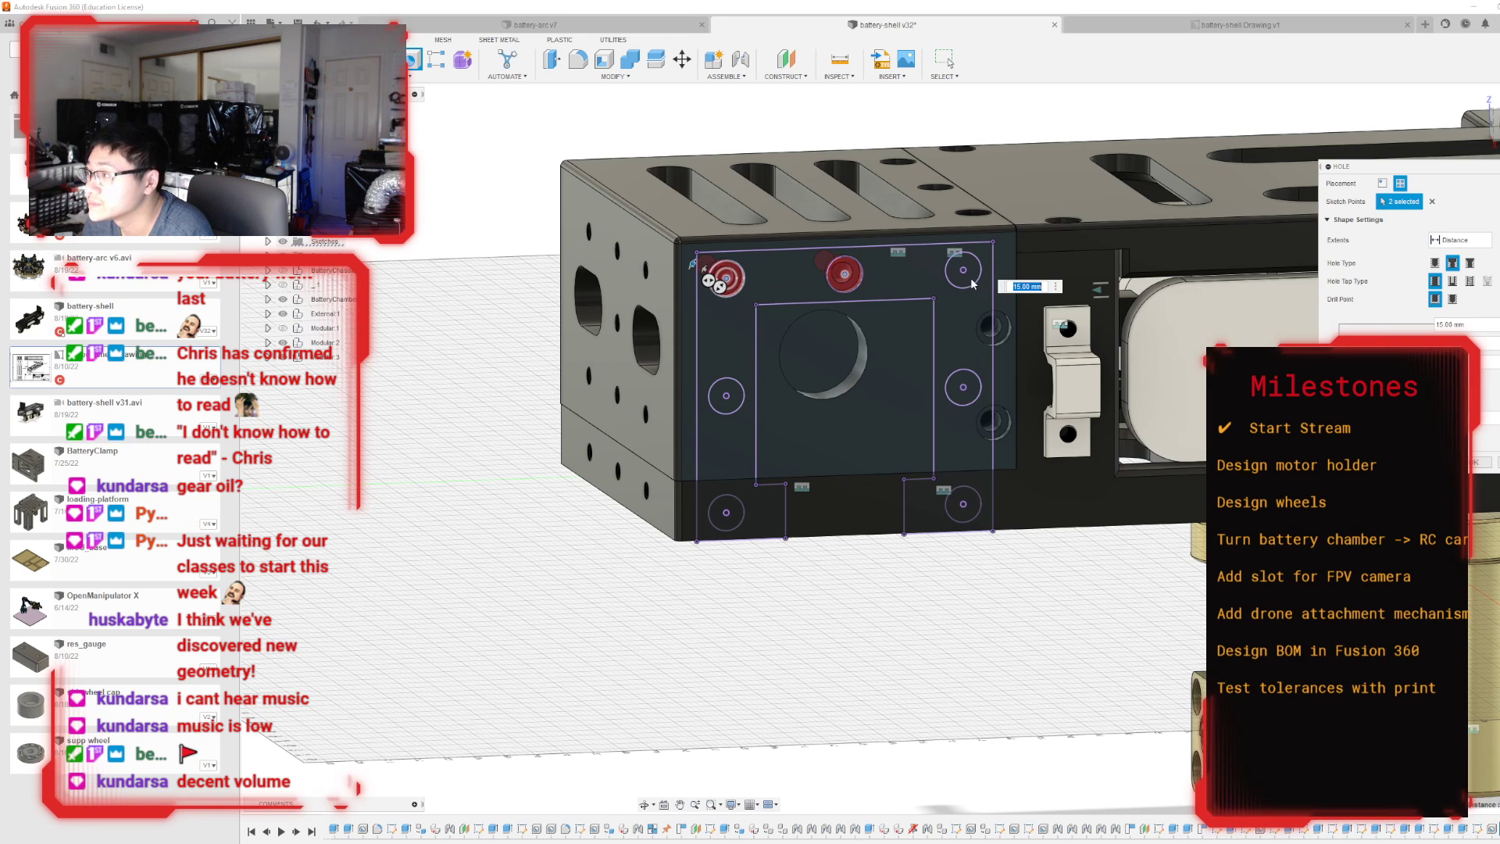
pyautogui.click(963, 269)
pyautogui.click(963, 387)
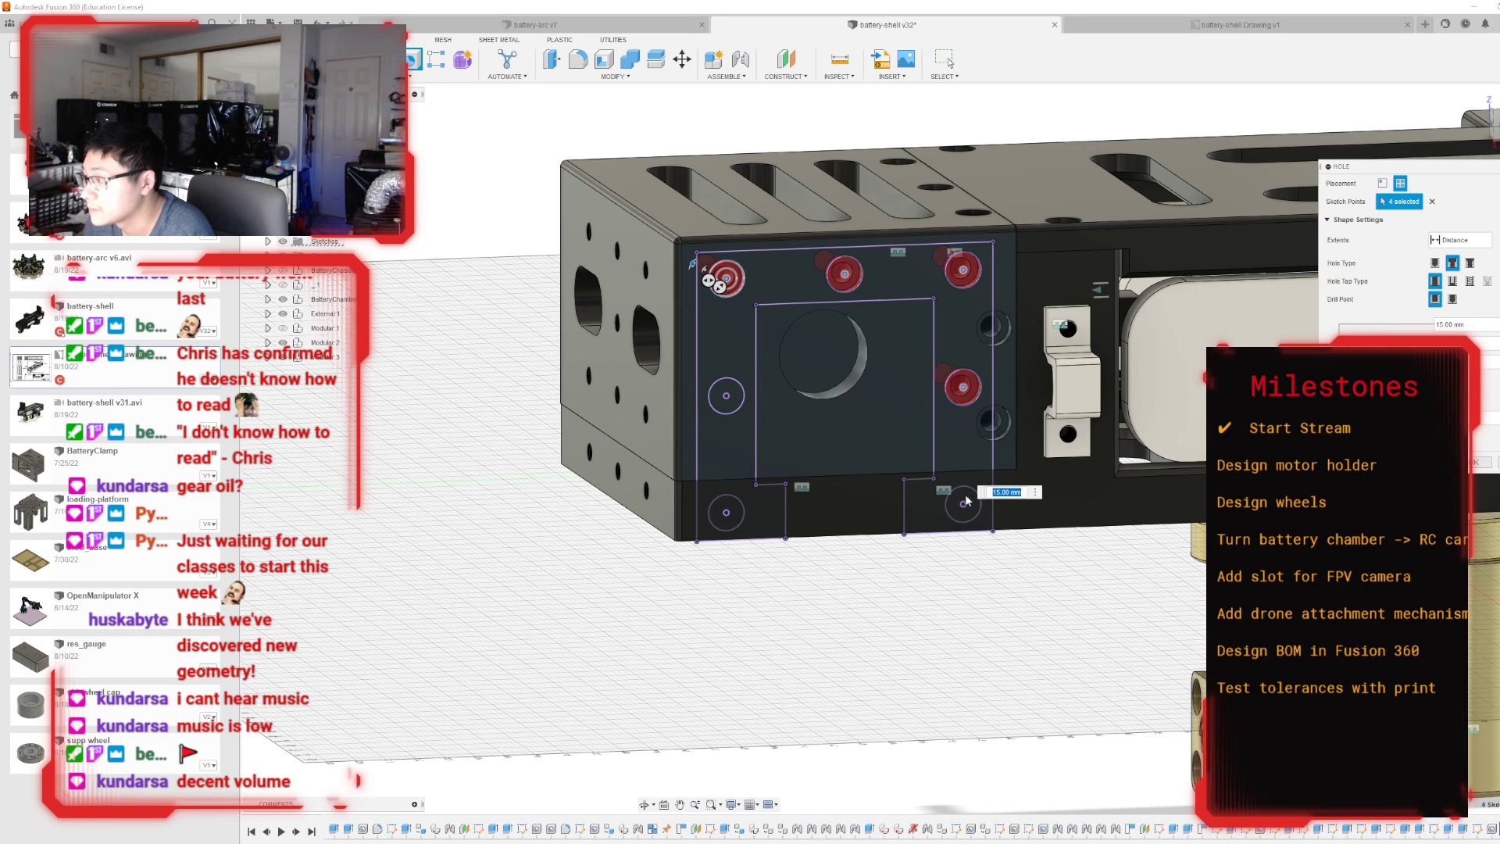
pyautogui.click(963, 504)
pyautogui.click(726, 513)
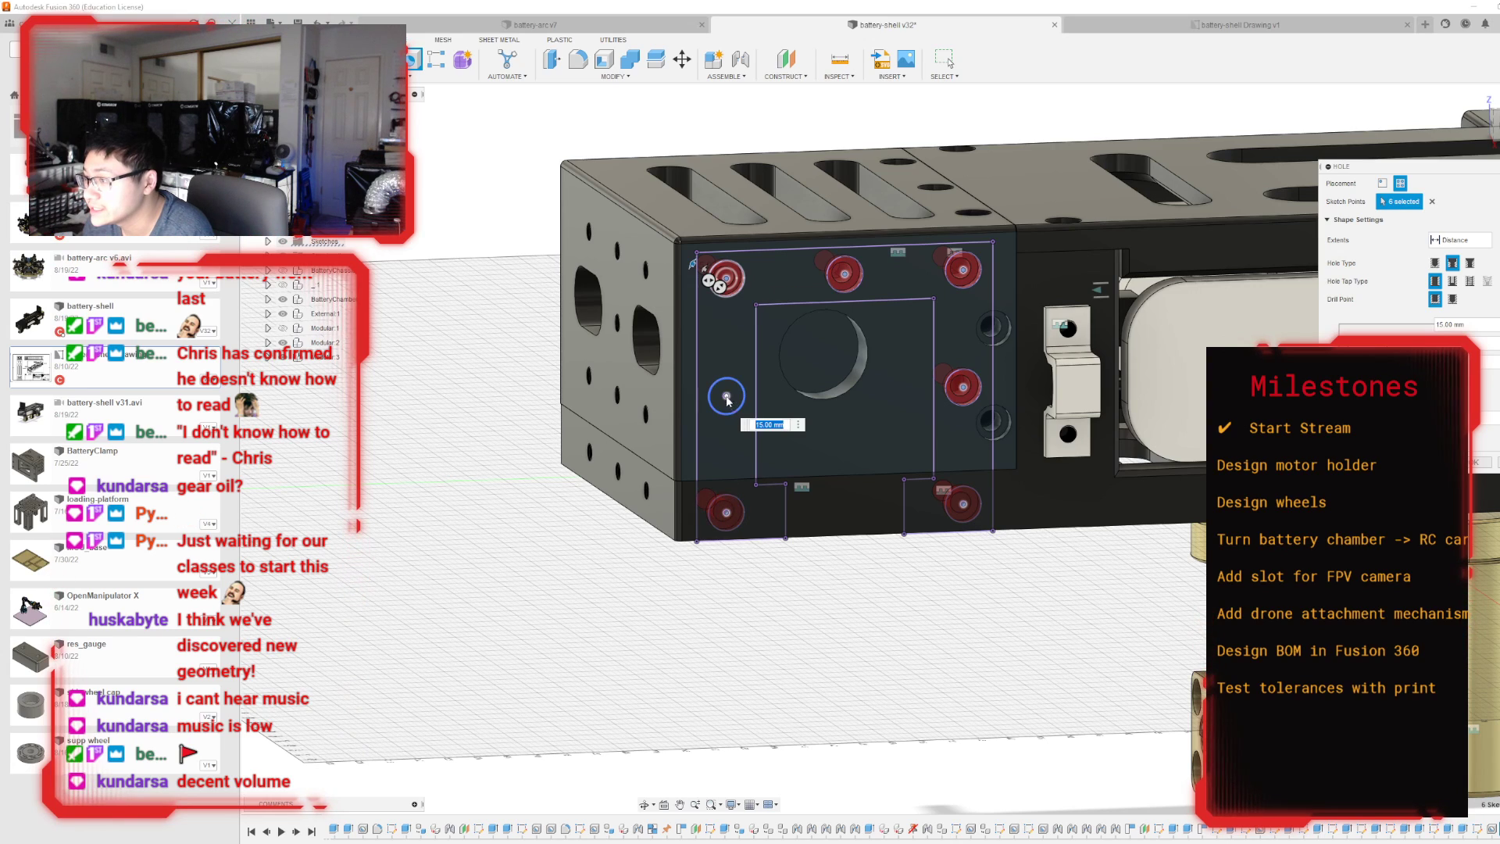
pyautogui.click(725, 395)
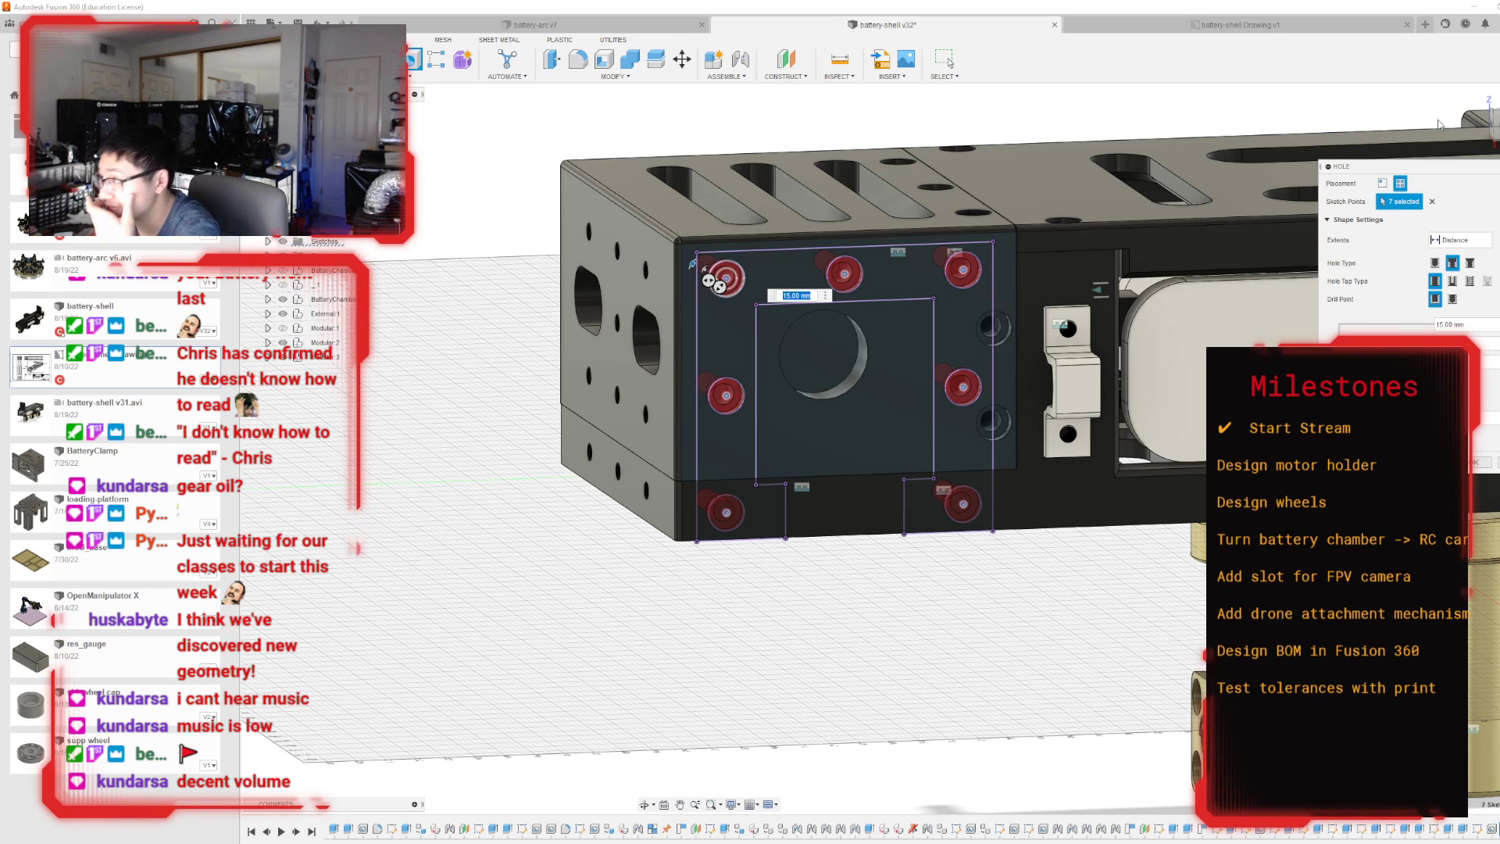
pyautogui.moveTo(892, 449)
pyautogui.keyDown('shift'); pyautogui.mouseDown(button='middle')
pyautogui.moveTo(992, 562)
pyautogui.moveTo(1117, 601)
pyautogui.mouseUp(button='middle'); pyautogui.keyUp('shift')
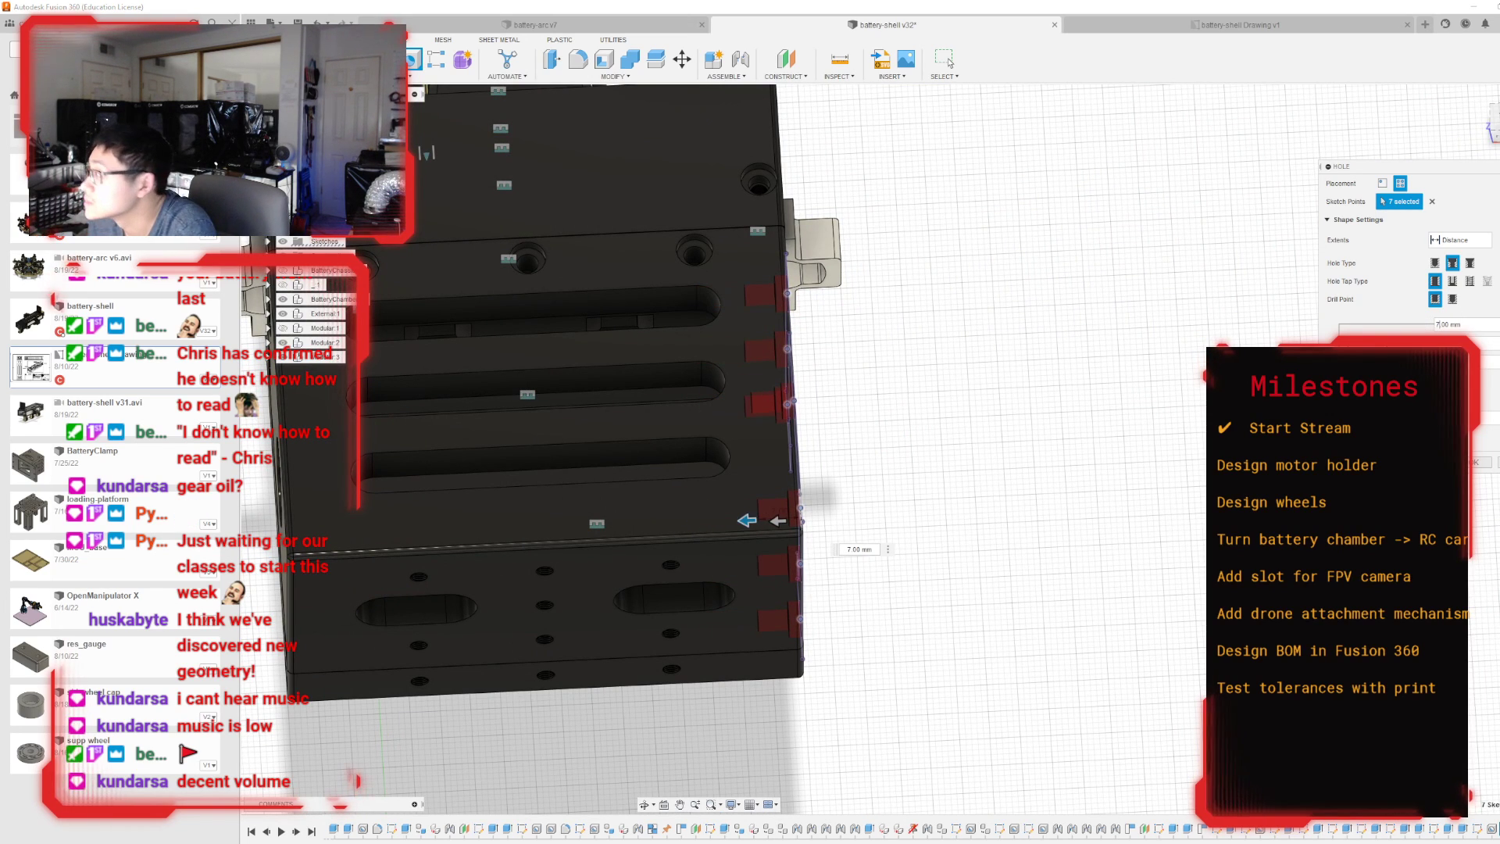
pyautogui.moveTo(892, 449)
pyautogui.keyDown('shift'); pyautogui.mouseDown(button='middle')
pyautogui.moveTo(910, 461)
pyautogui.moveTo(1023, 436)
pyautogui.mouseUp(button='middle'); pyautogui.keyUp('shift')
pyautogui.scroll(8, 833, 520)
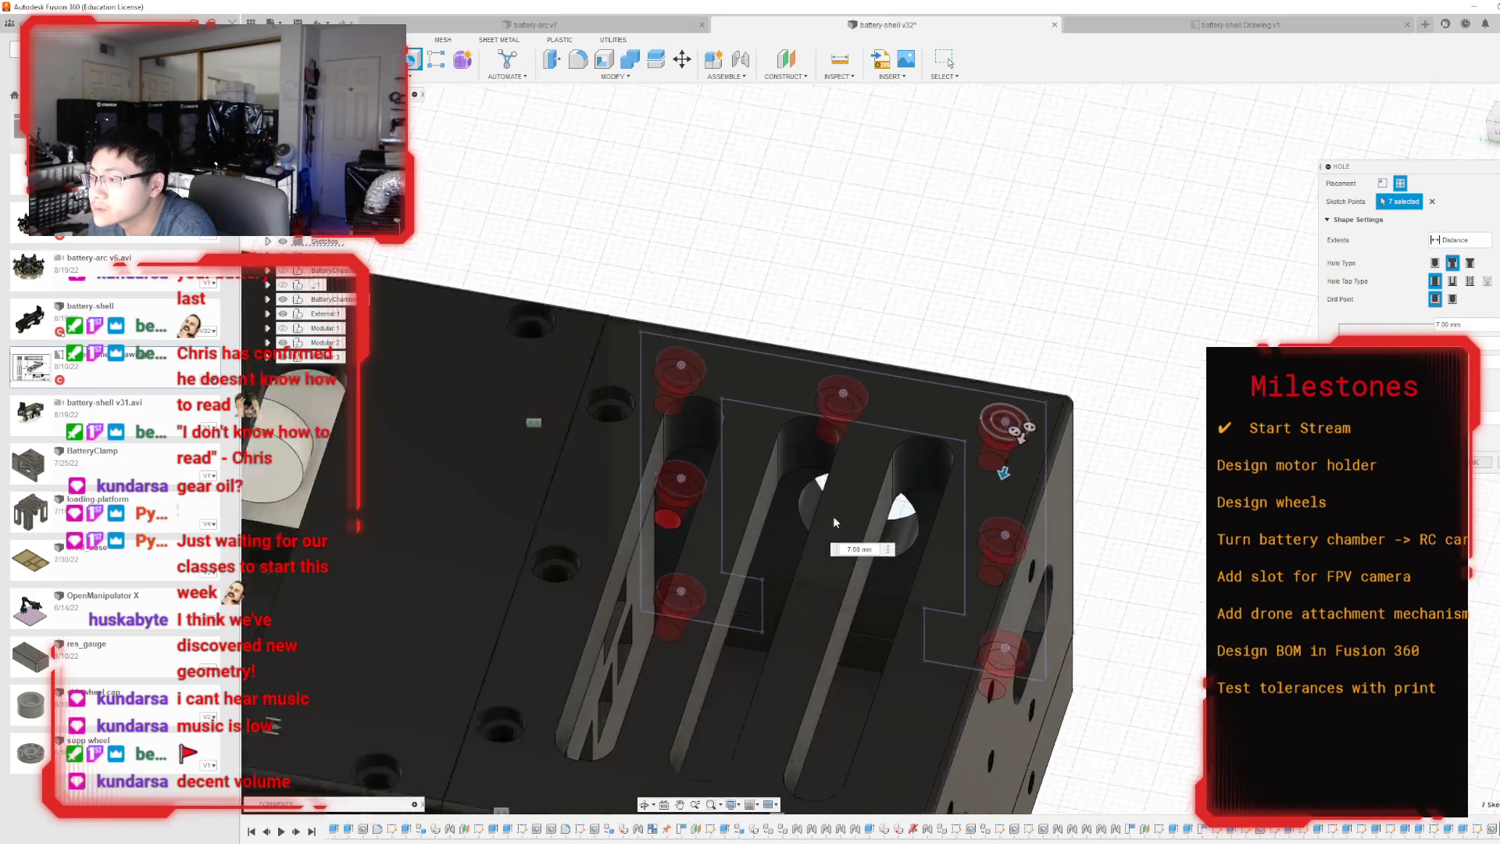
pyautogui.scroll(-4, 642, 516)
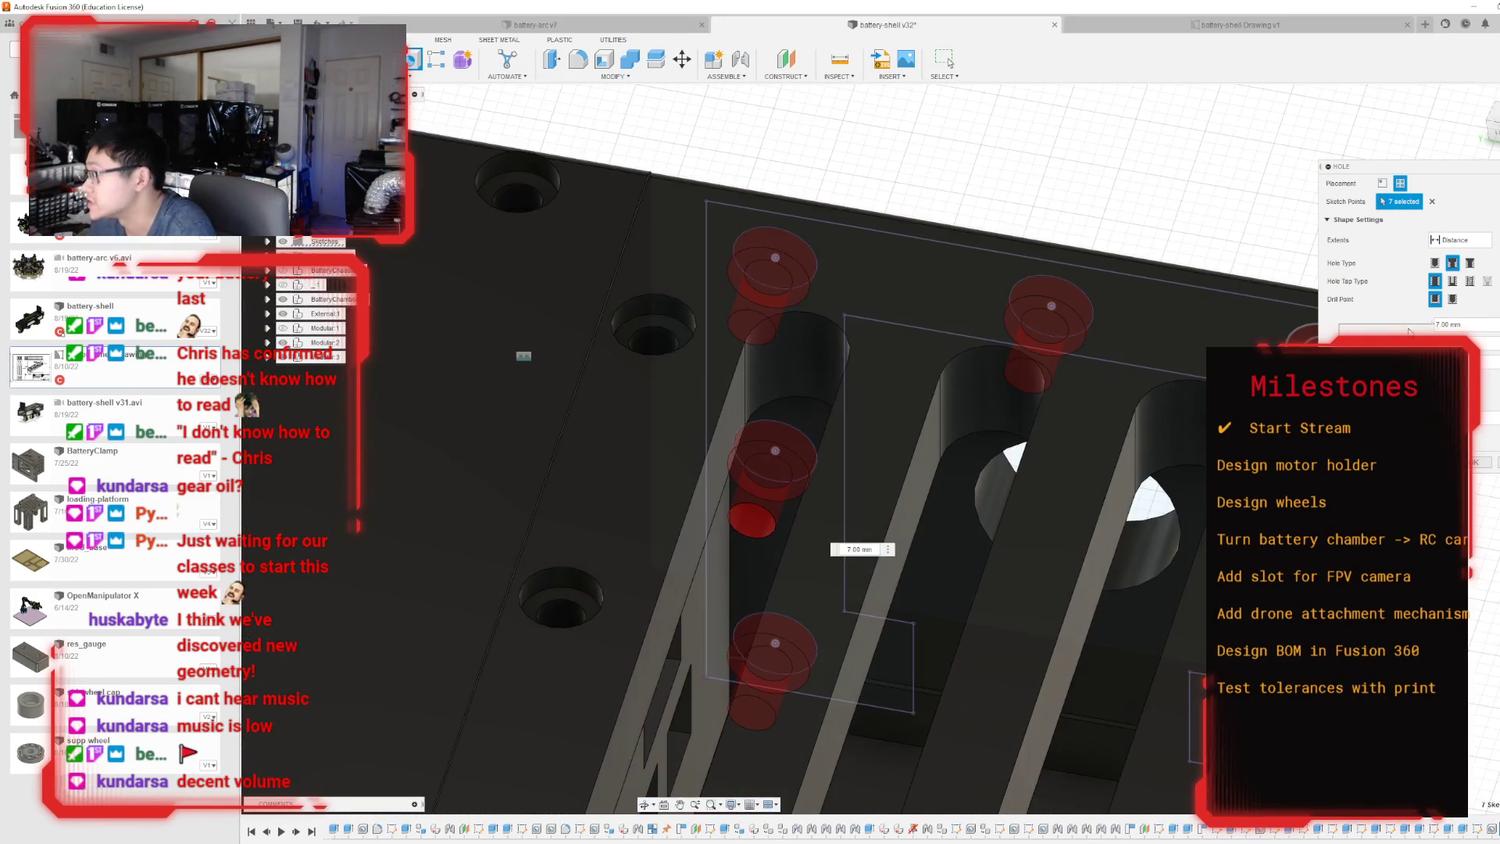
pyautogui.click(1435, 262)
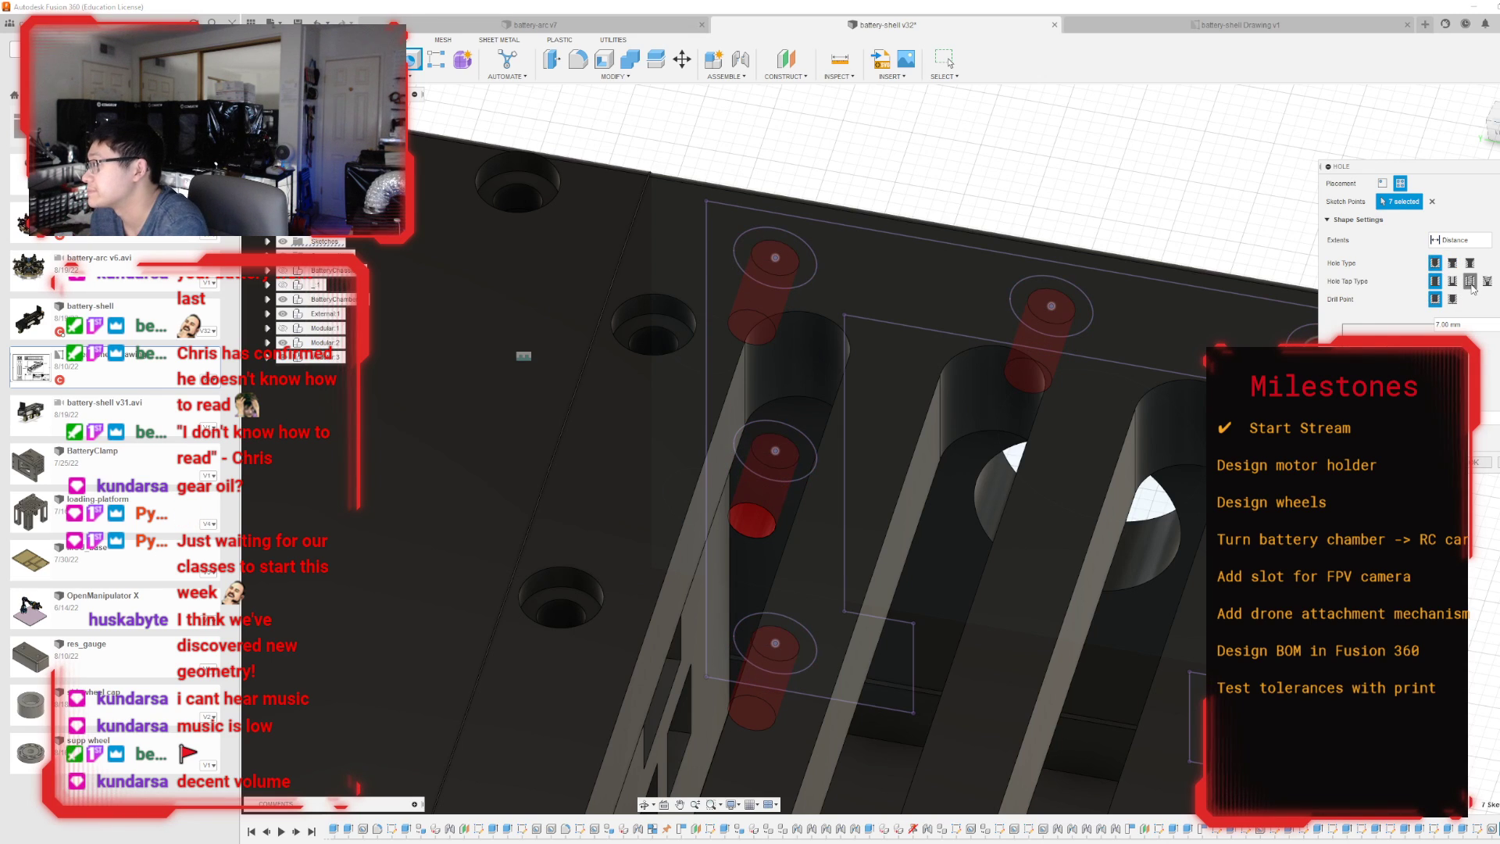
pyautogui.click(1470, 280)
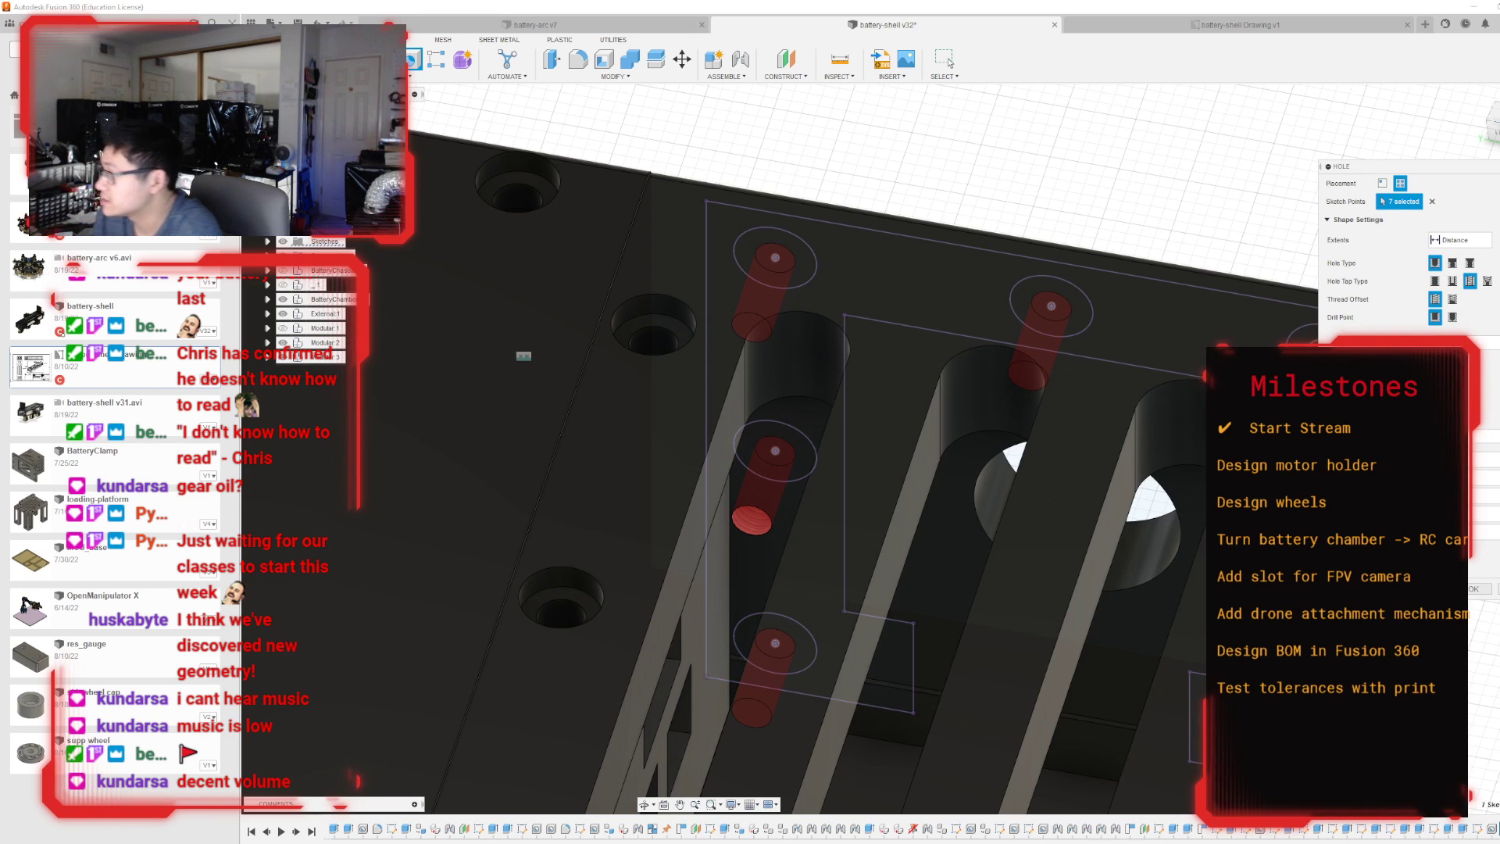
pyautogui.click(1490, 341)
pyautogui.press('BackSpace')
pyautogui.write('5')
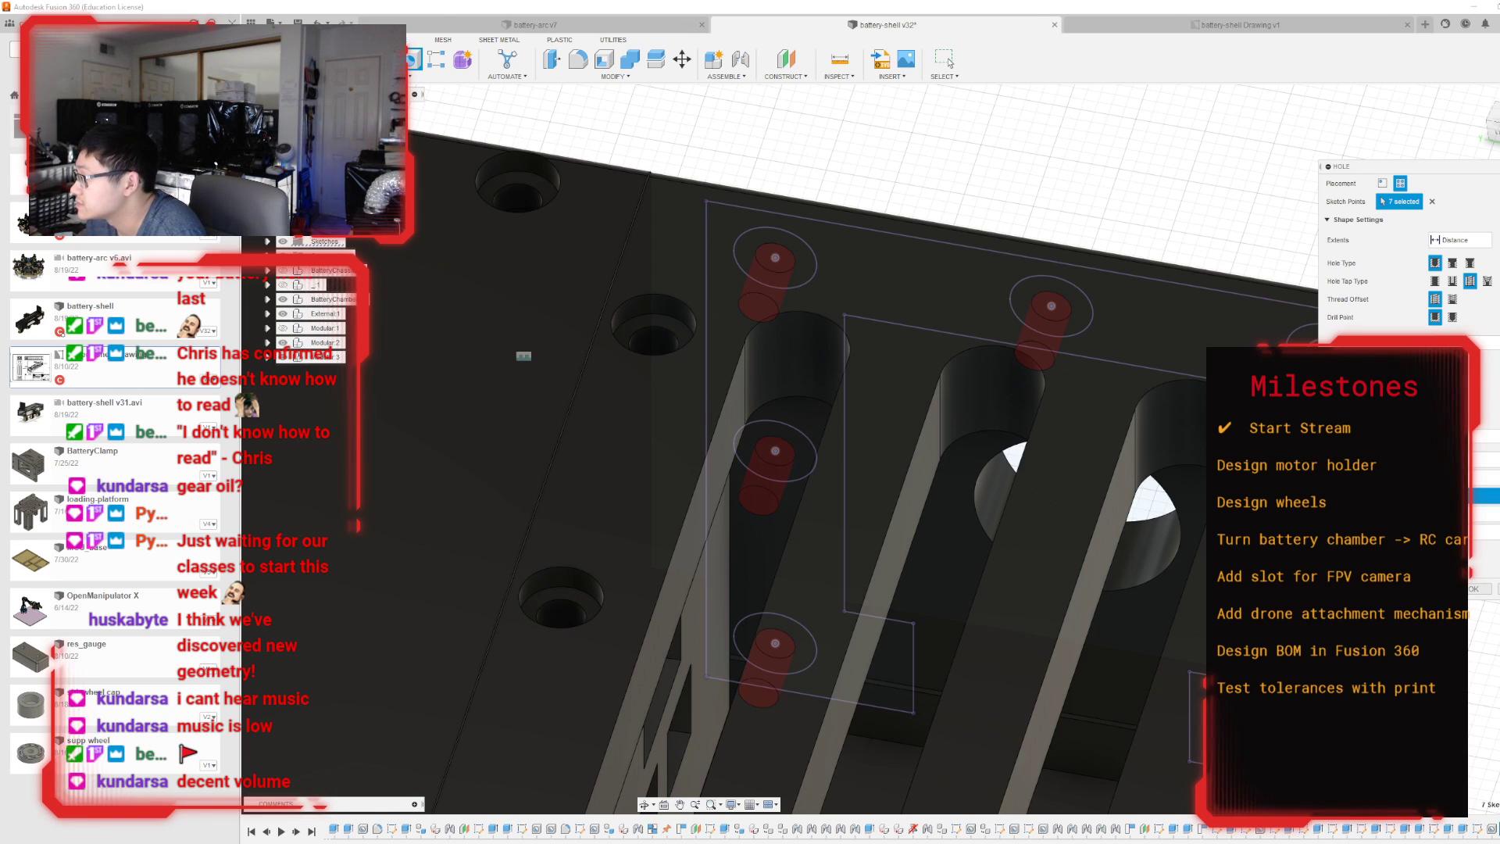
pyautogui.click(1459, 460)
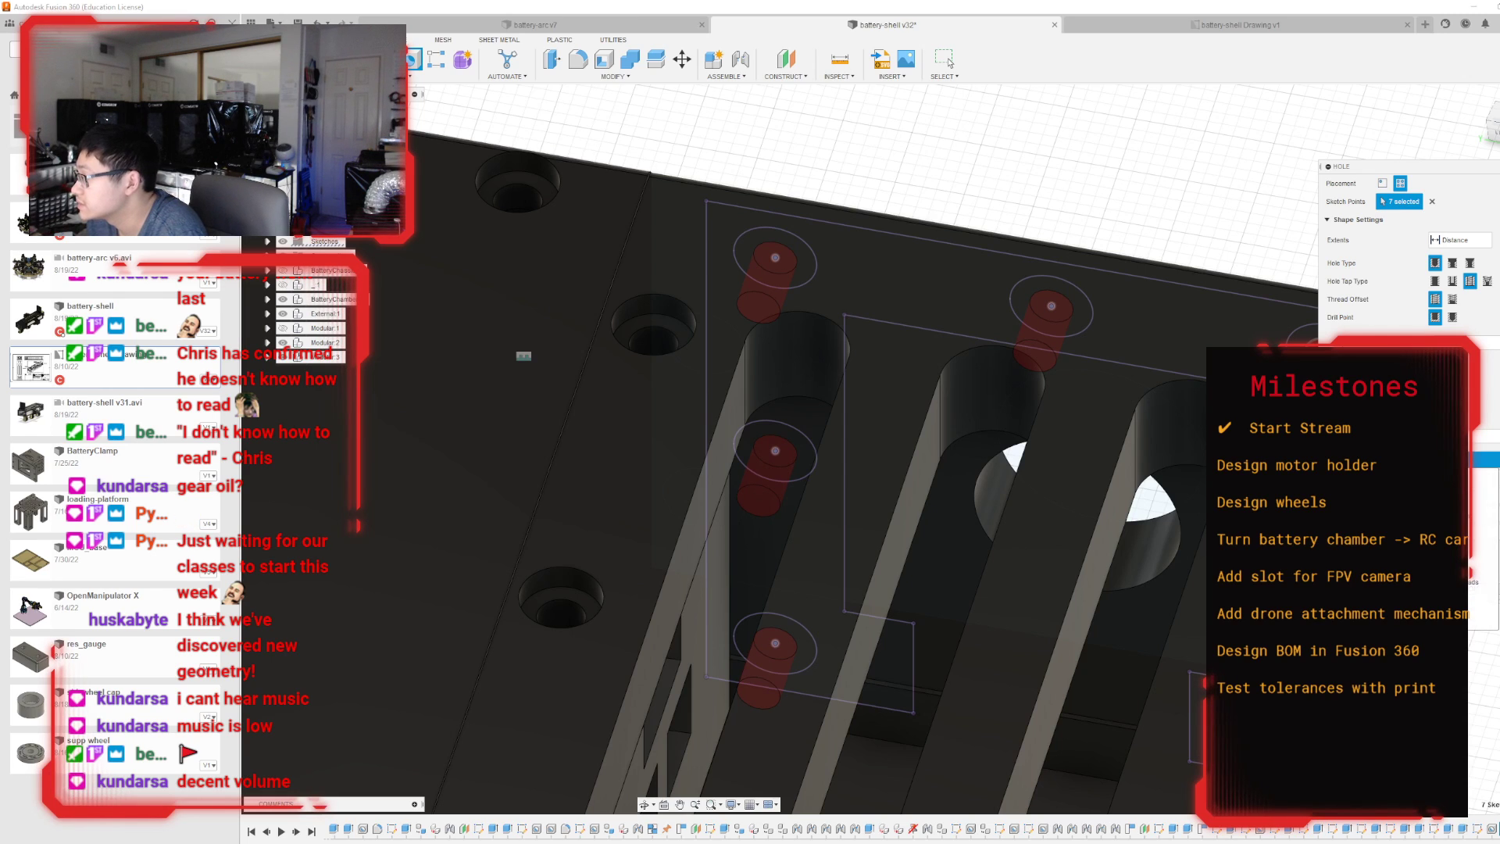
pyautogui.click(1459, 503)
pyautogui.click(1459, 477)
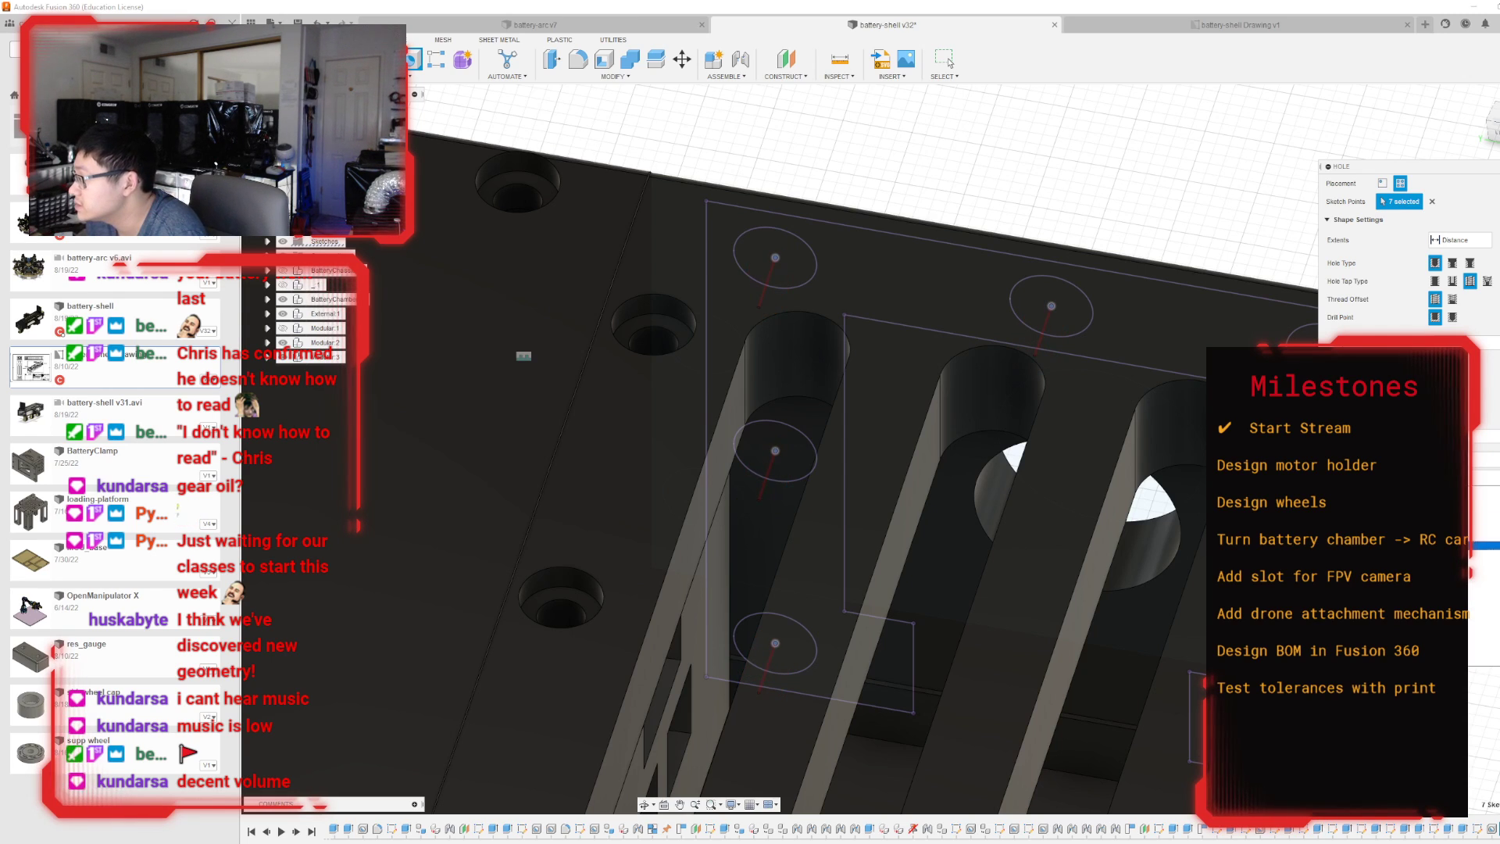
pyautogui.click(1459, 563)
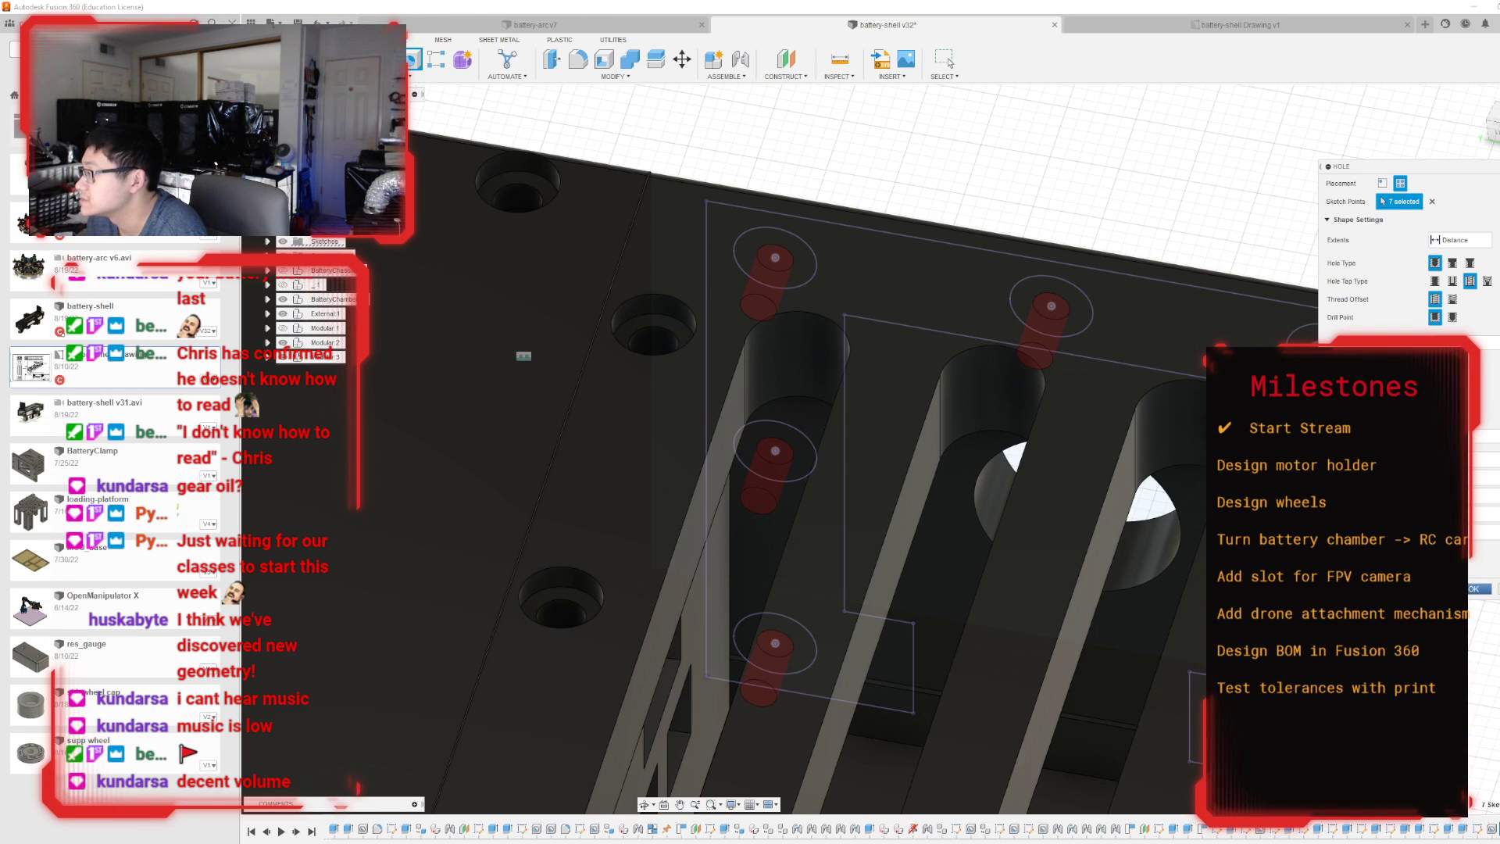
pyautogui.click(946, 60)
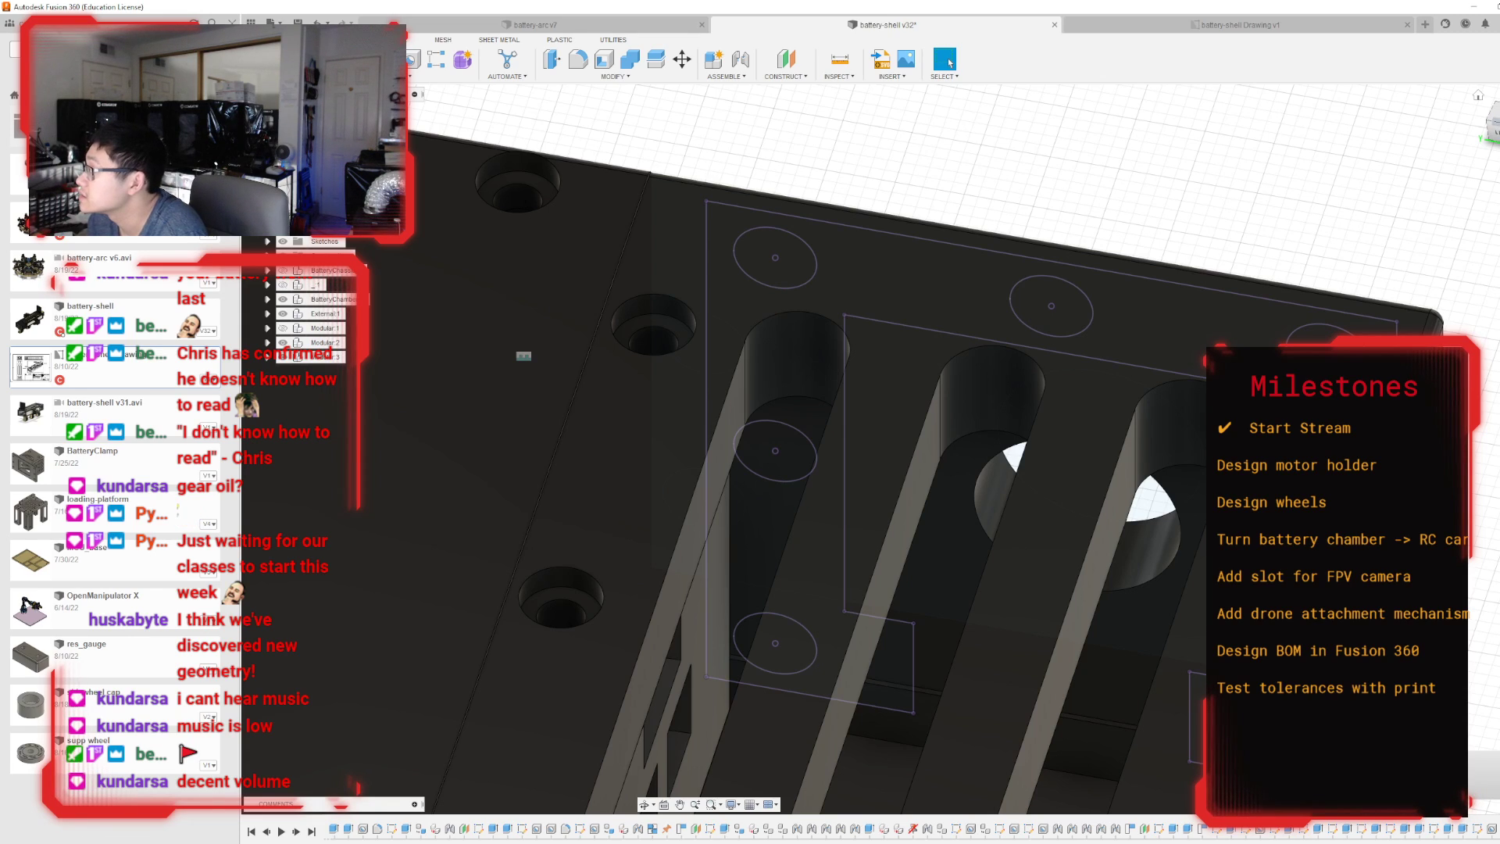
# Start a Hole feature at the five projected hole centres on the upper chamber body, leaving out the two lowest centres.
pyautogui.keyDown('shift'); pyautogui.moveTo(891, 435); pyautogui.dragTo(539, 344, button='middle'); pyautogui.keyUp('shift')
pyautogui.scroll(-3, 891, 450)
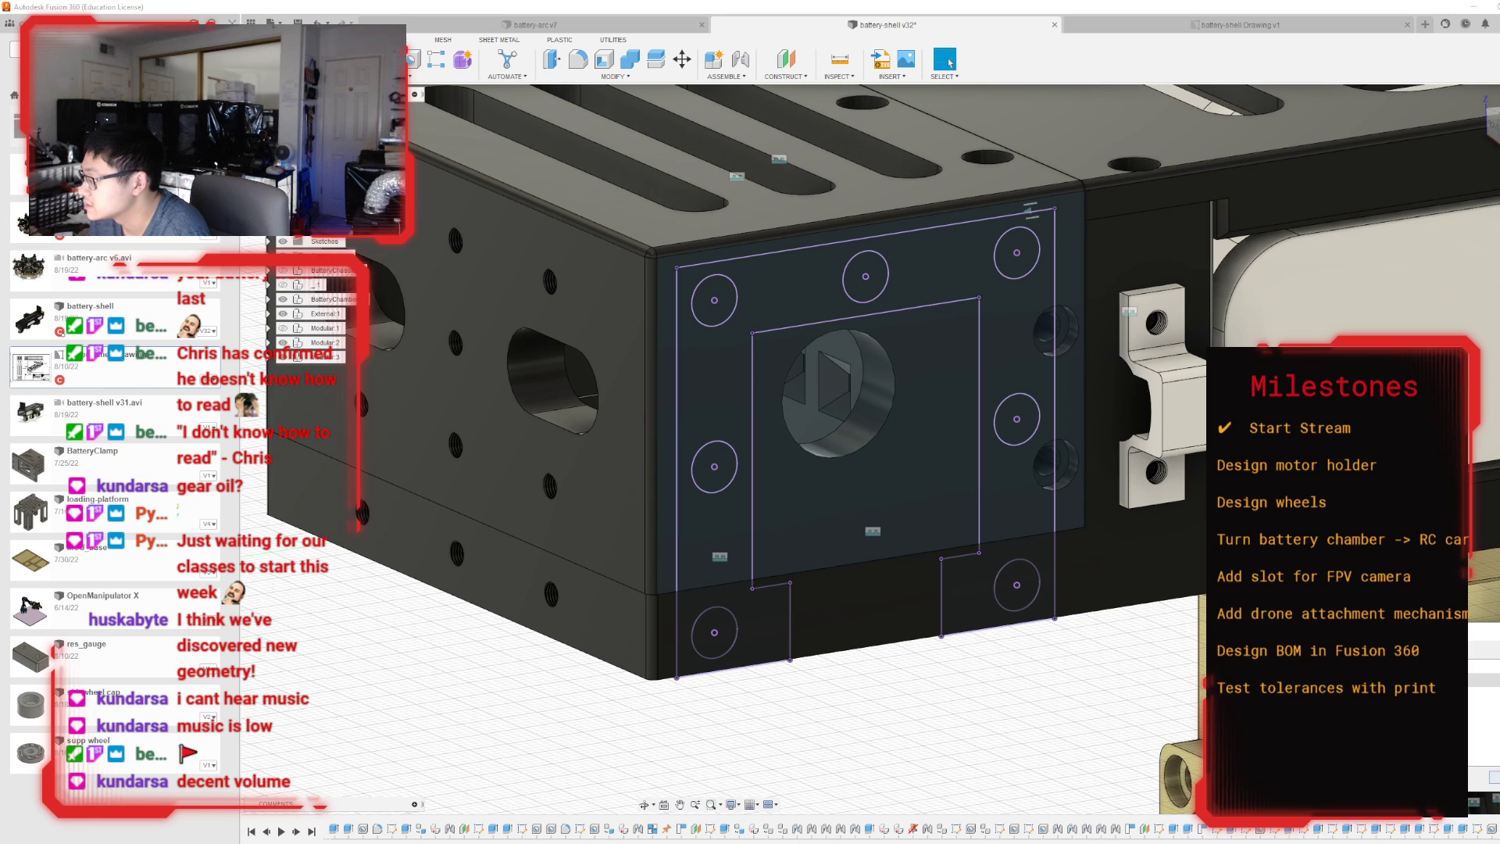
pyautogui.click(411, 58)
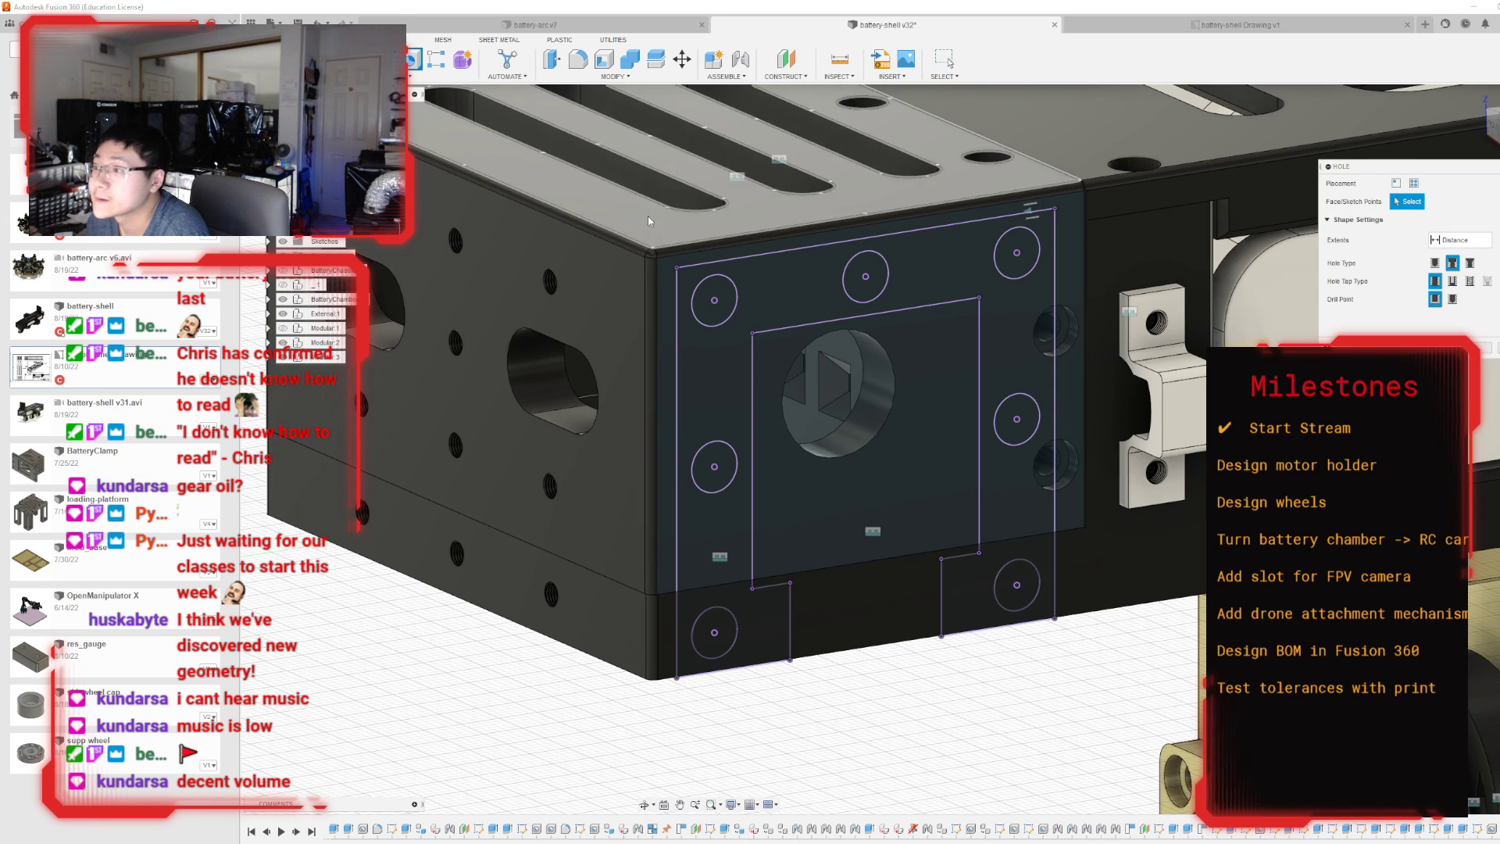
pyautogui.click(714, 300)
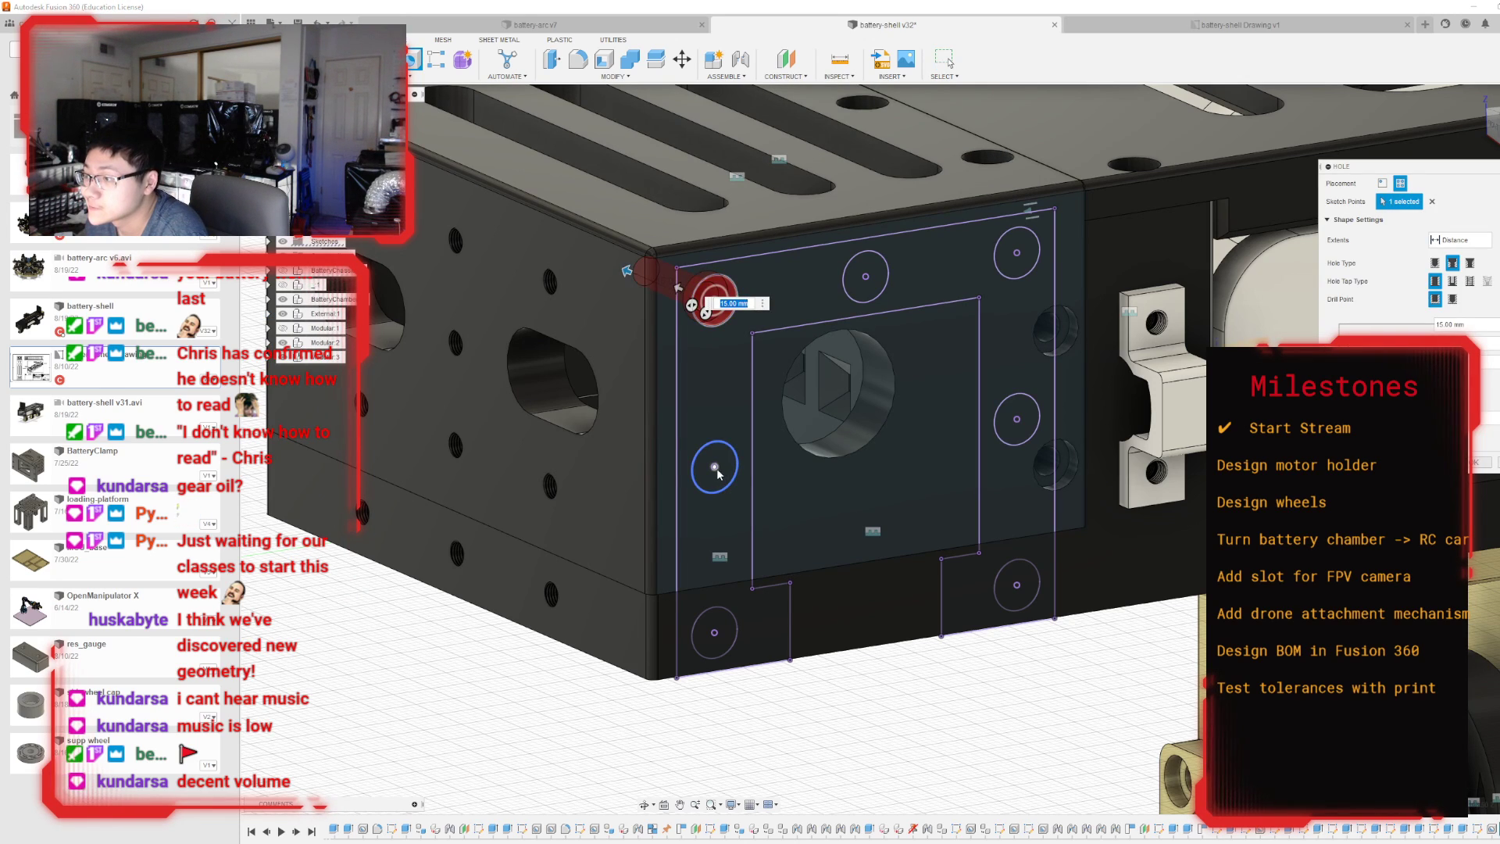
pyautogui.click(714, 466)
pyautogui.click(865, 276)
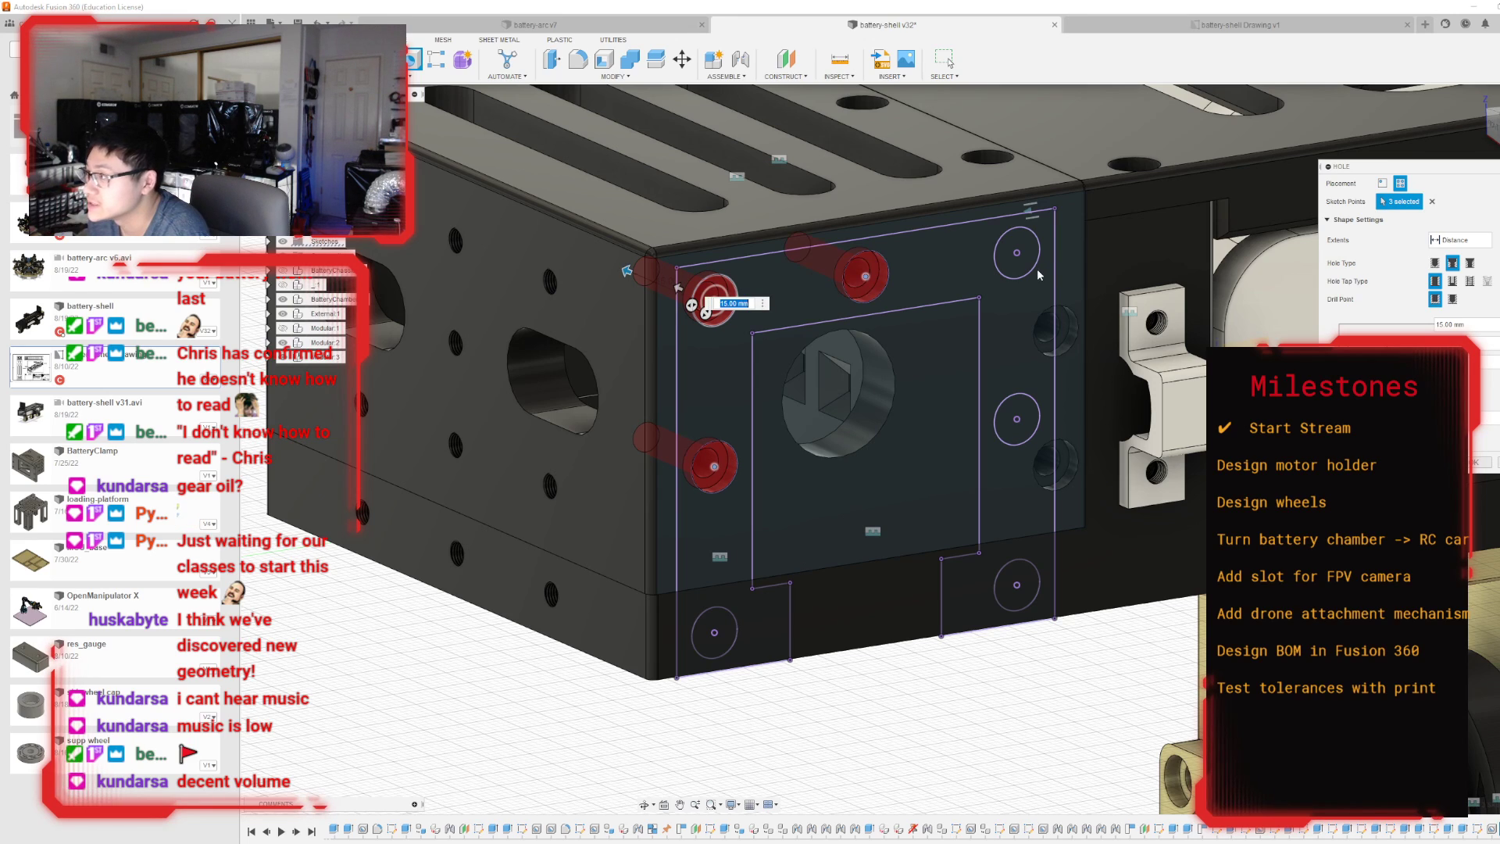
pyautogui.click(1019, 254)
pyautogui.click(1017, 419)
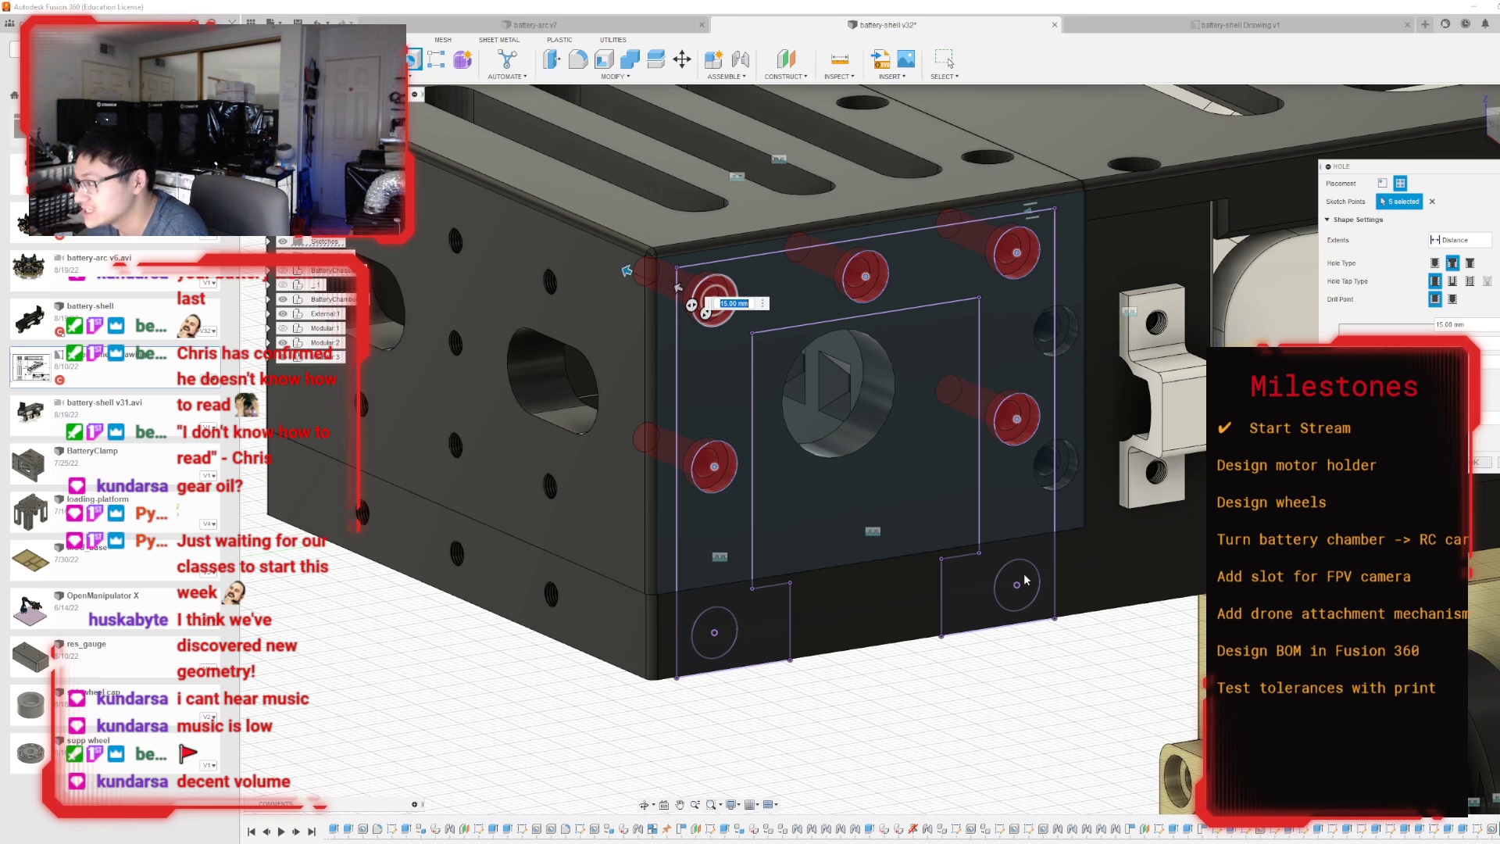
pyautogui.click(1017, 586)
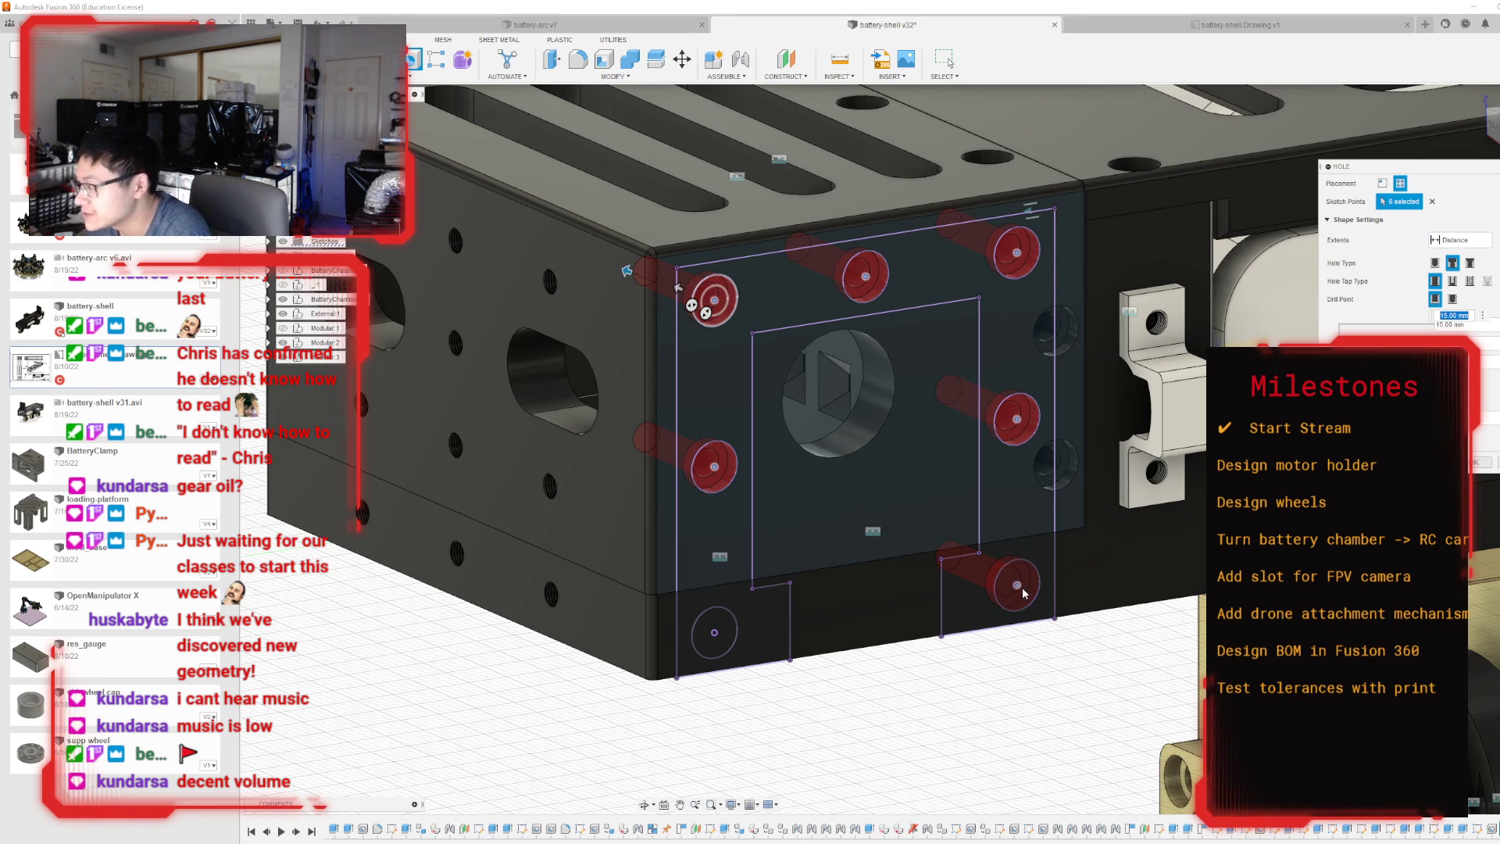
pyautogui.click(1017, 584)
# Make the five chamber holes simple, tapped and 5 mm deep, and create them.
pyautogui.click(1435, 262)
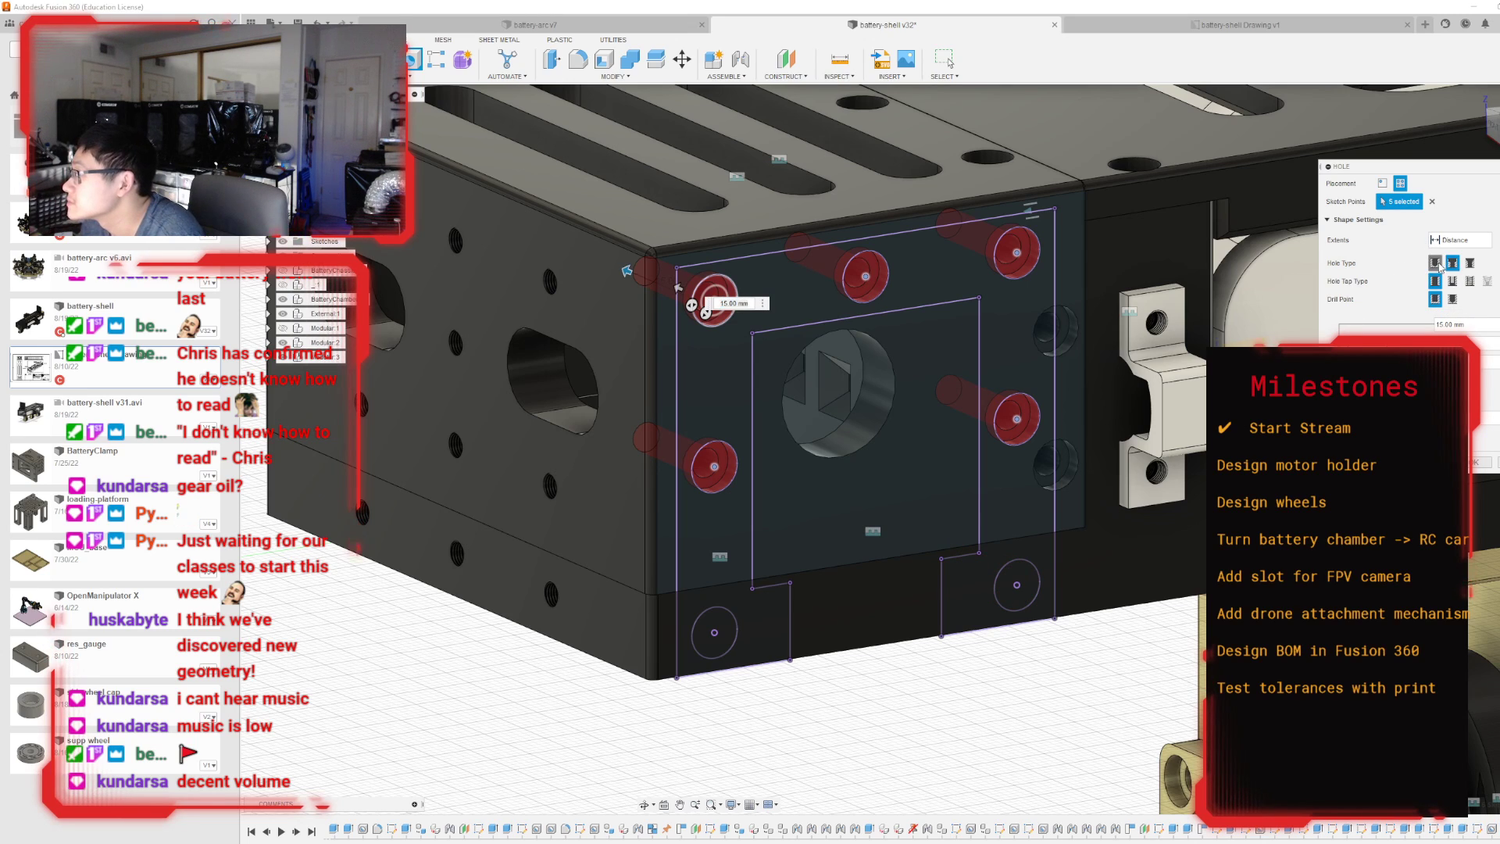
pyautogui.click(1469, 281)
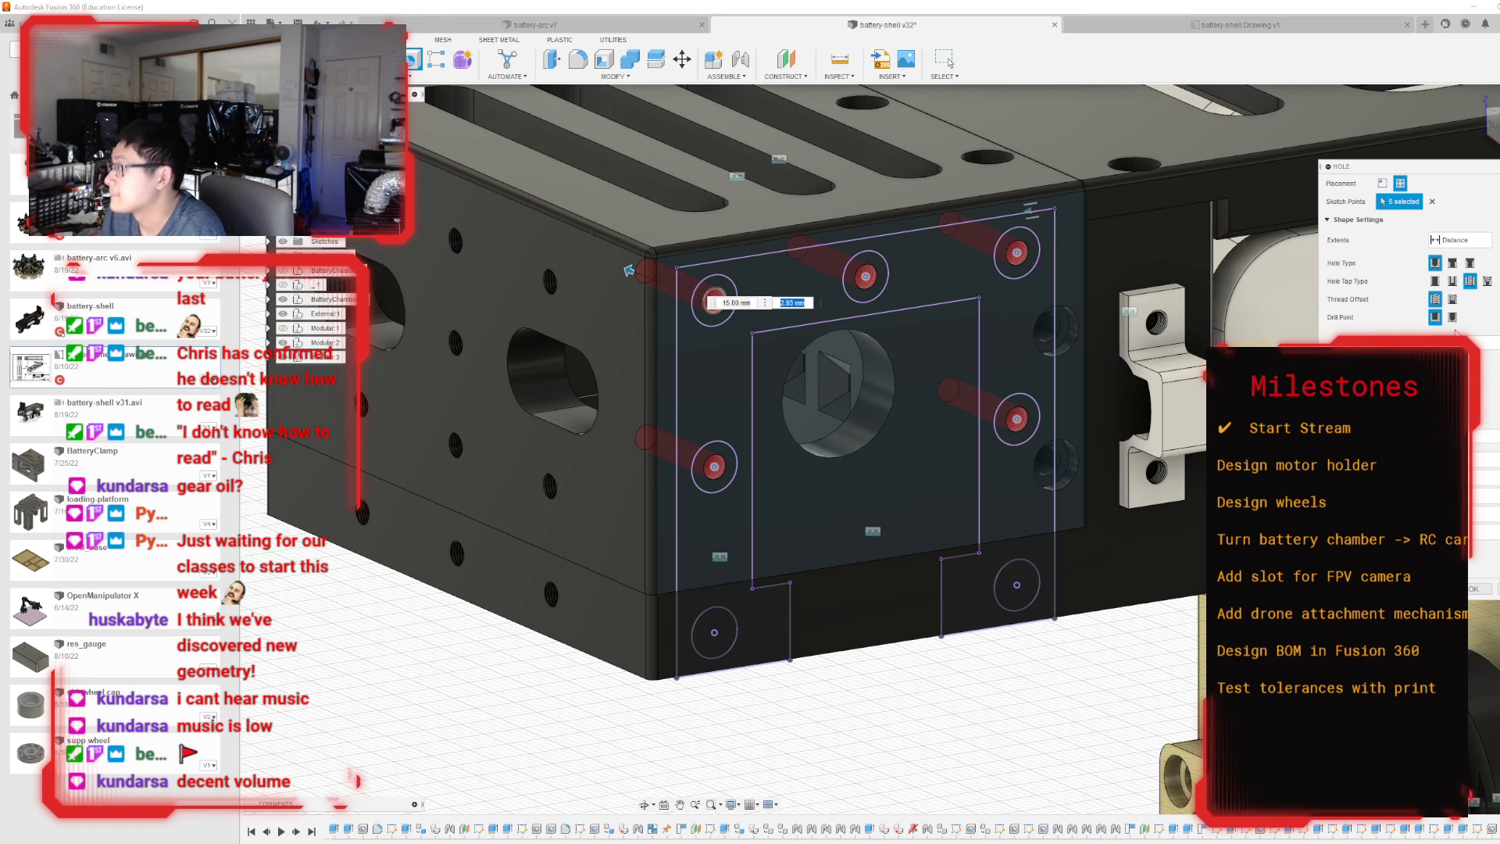
pyautogui.moveTo(629, 270); pyautogui.dragTo(676, 290)
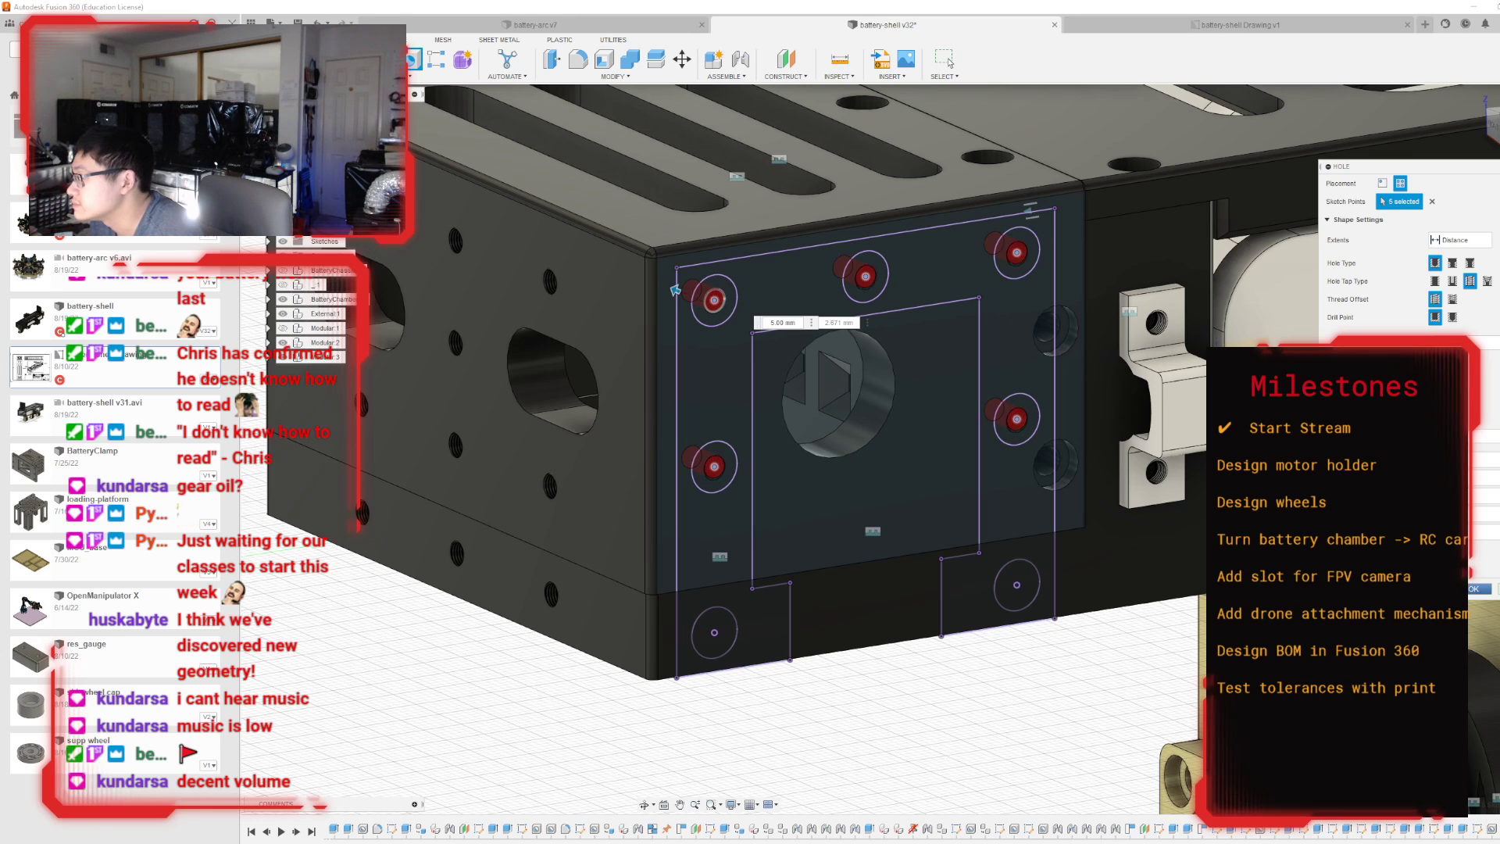
pyautogui.press('Return')
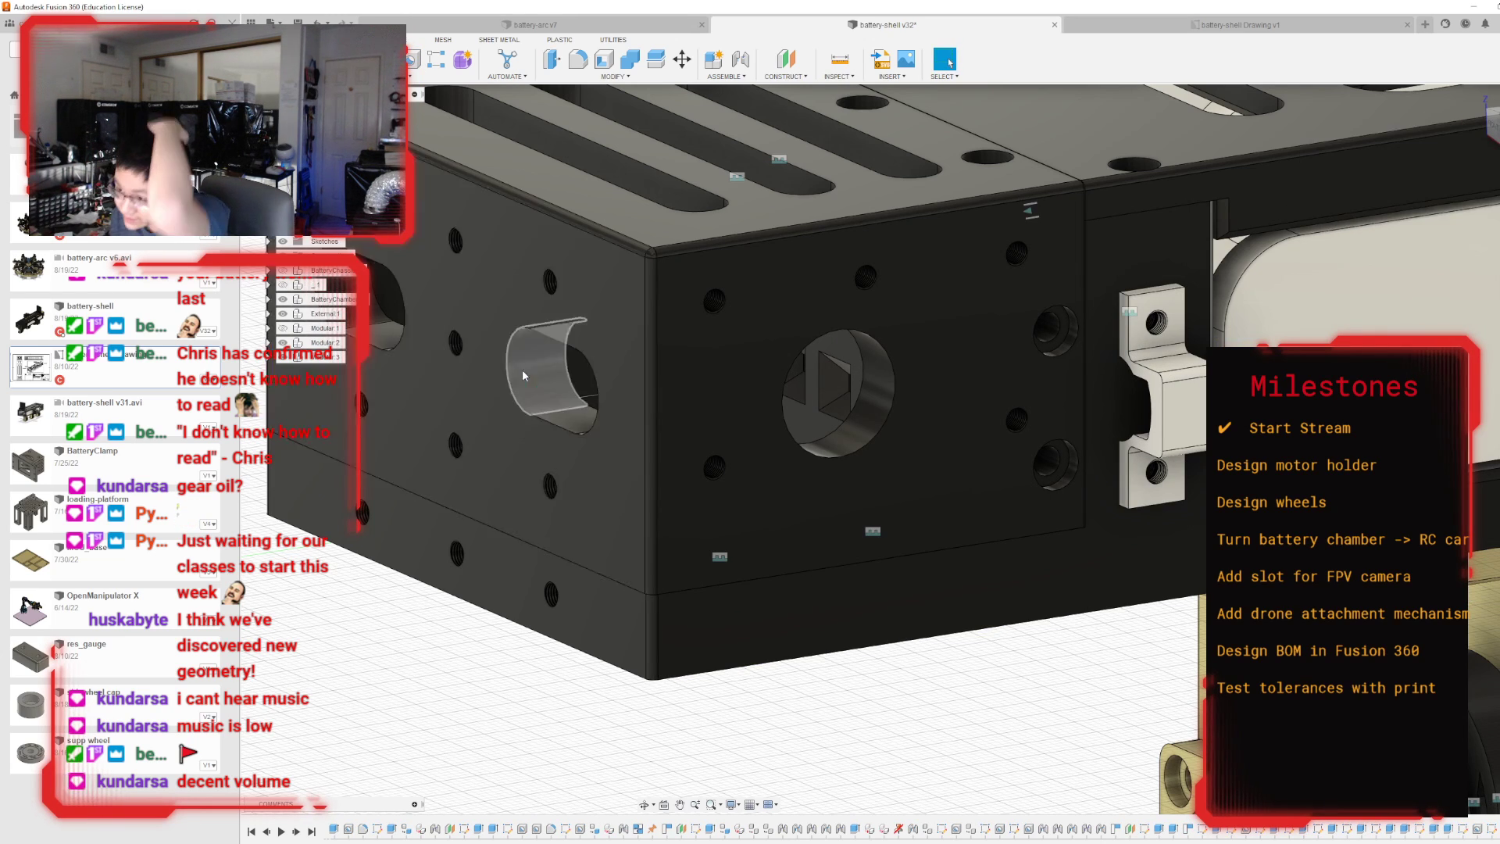
# Sketch on the lower chamber body's side face, project the outline and holes of the holder's frame face onto it, and finish the sketch.
pyautogui.scroll(6, 522, 369)
pyautogui.scroll(8, 709, 689)
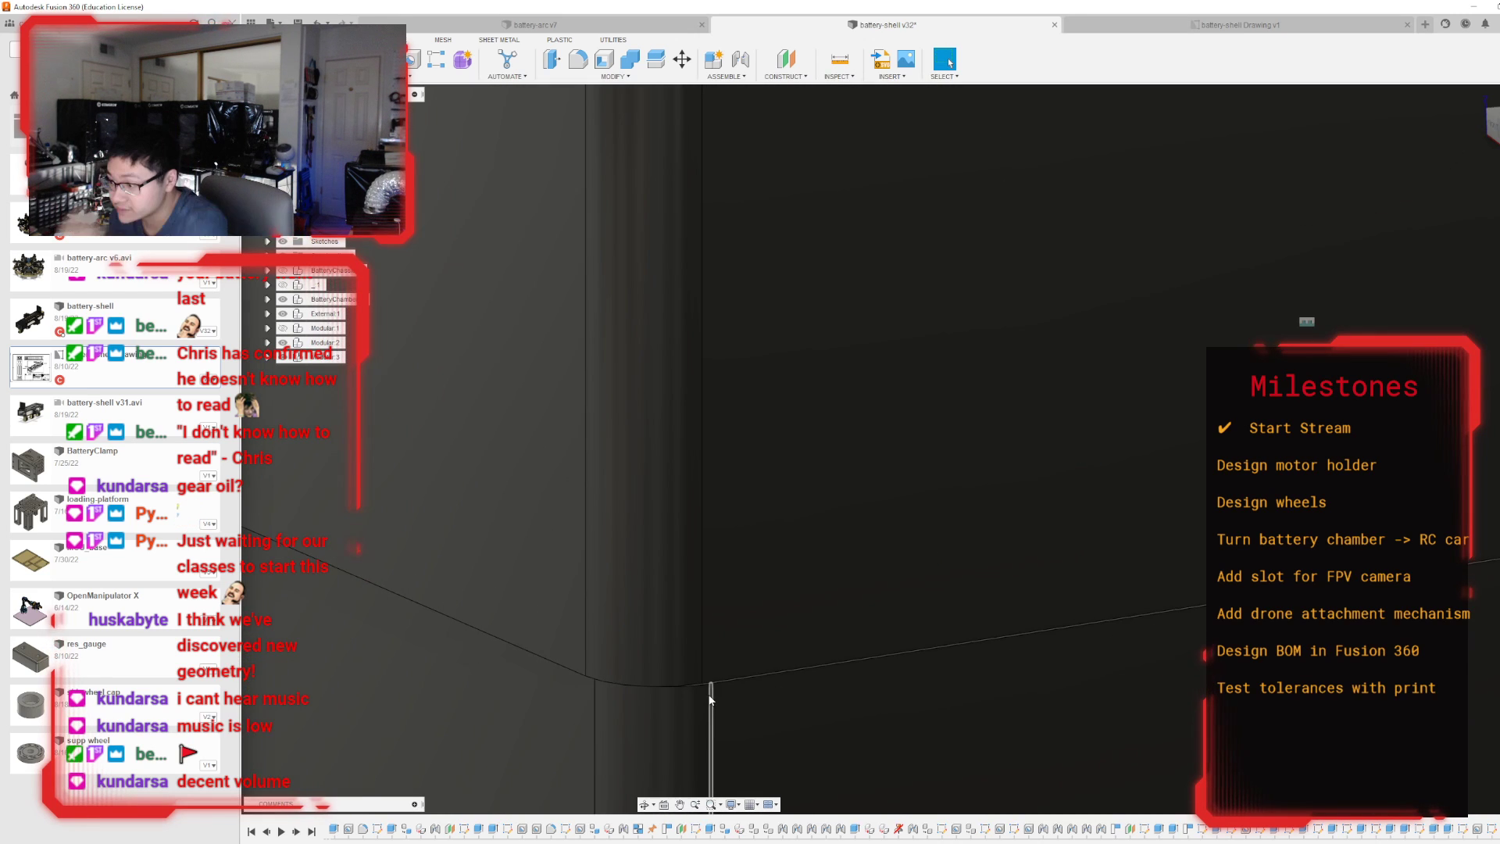
pyautogui.scroll(-6, 703, 680)
pyautogui.scroll(-10, 700, 670)
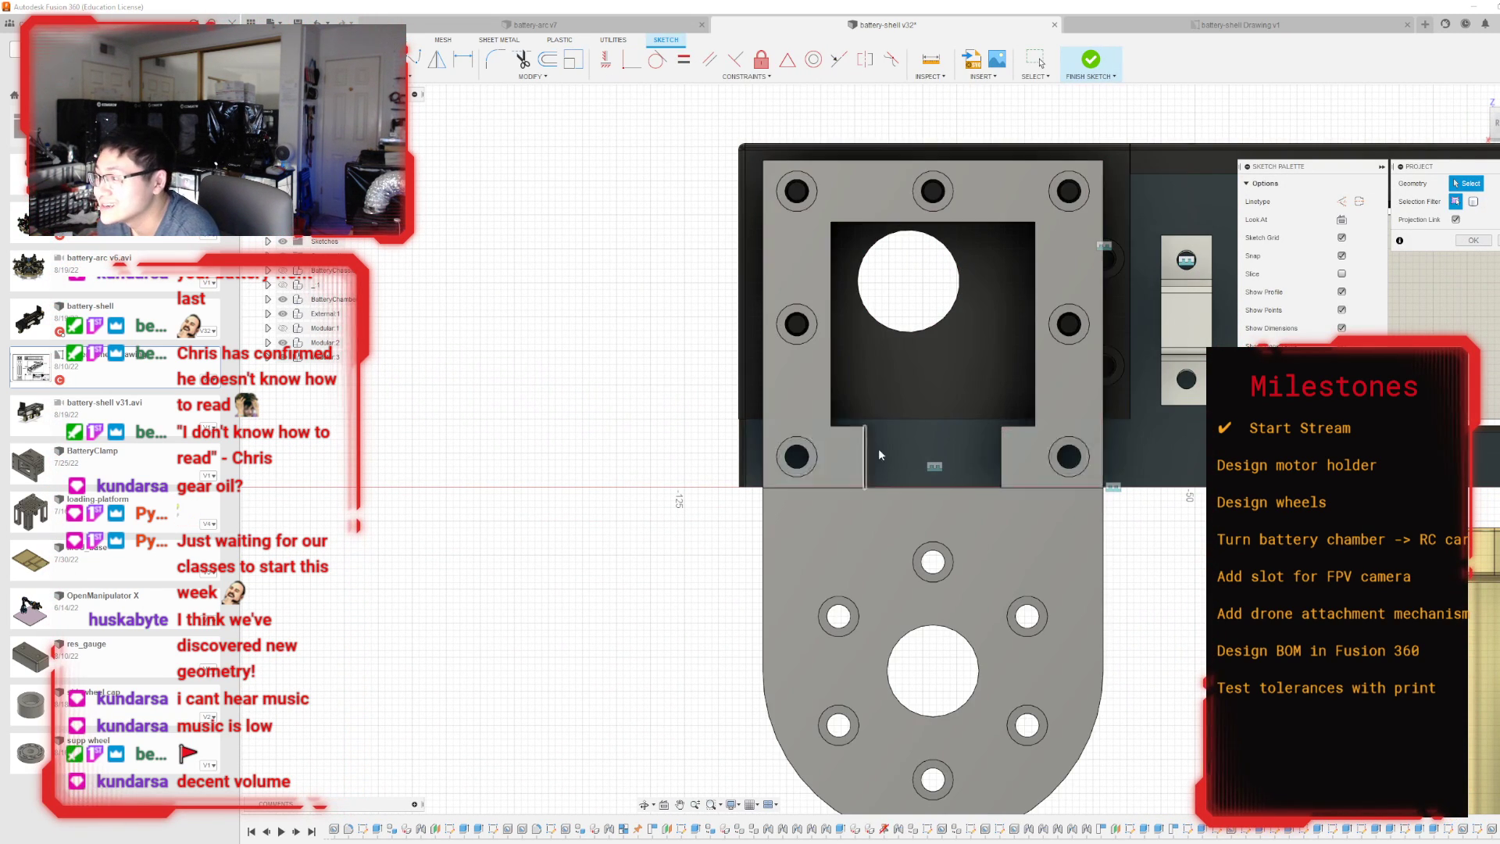
pyautogui.click(849, 461)
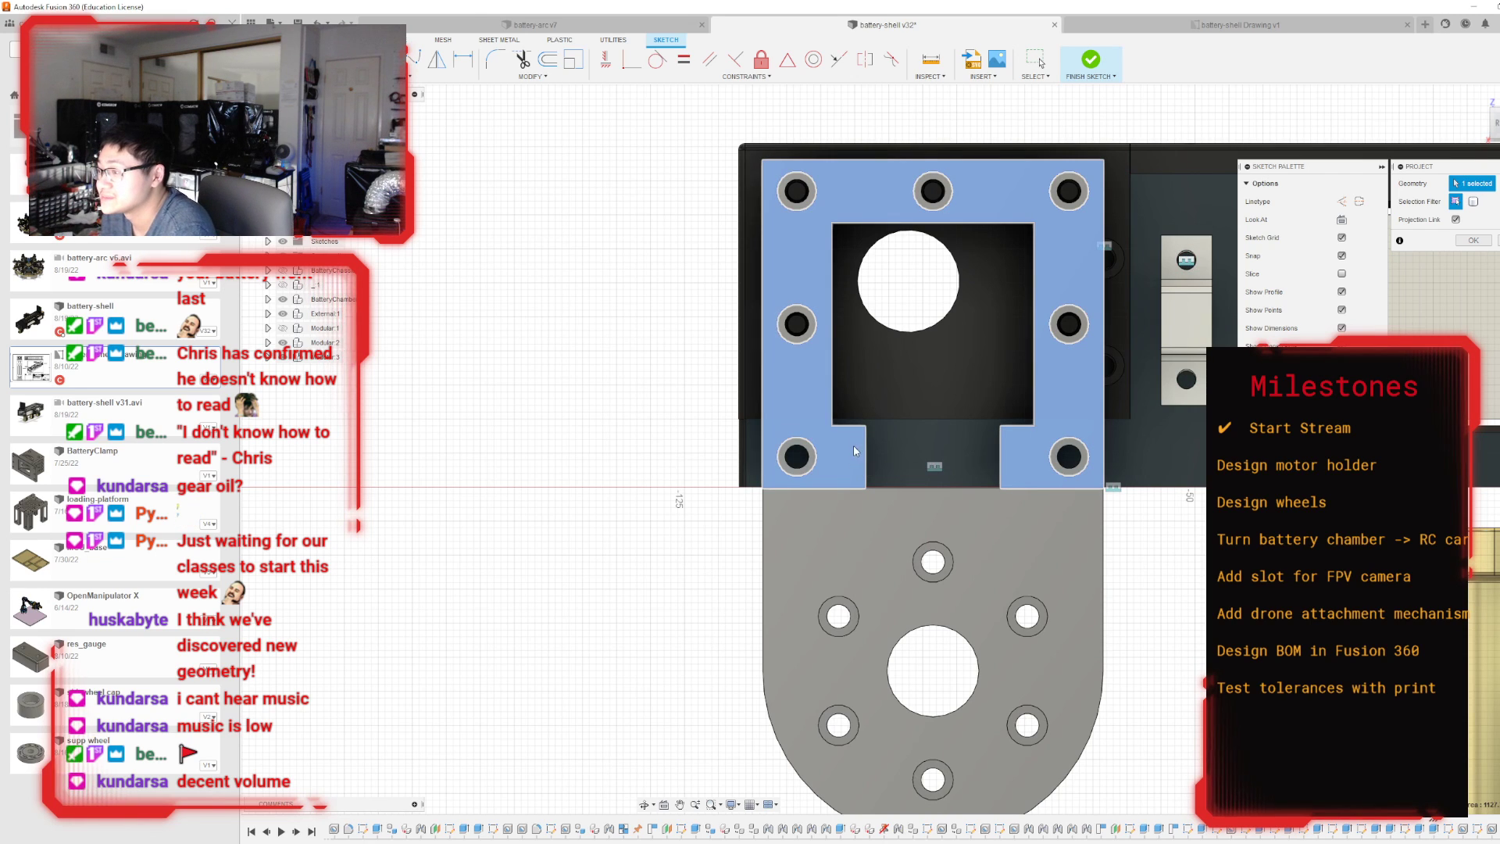
pyautogui.click(851, 448)
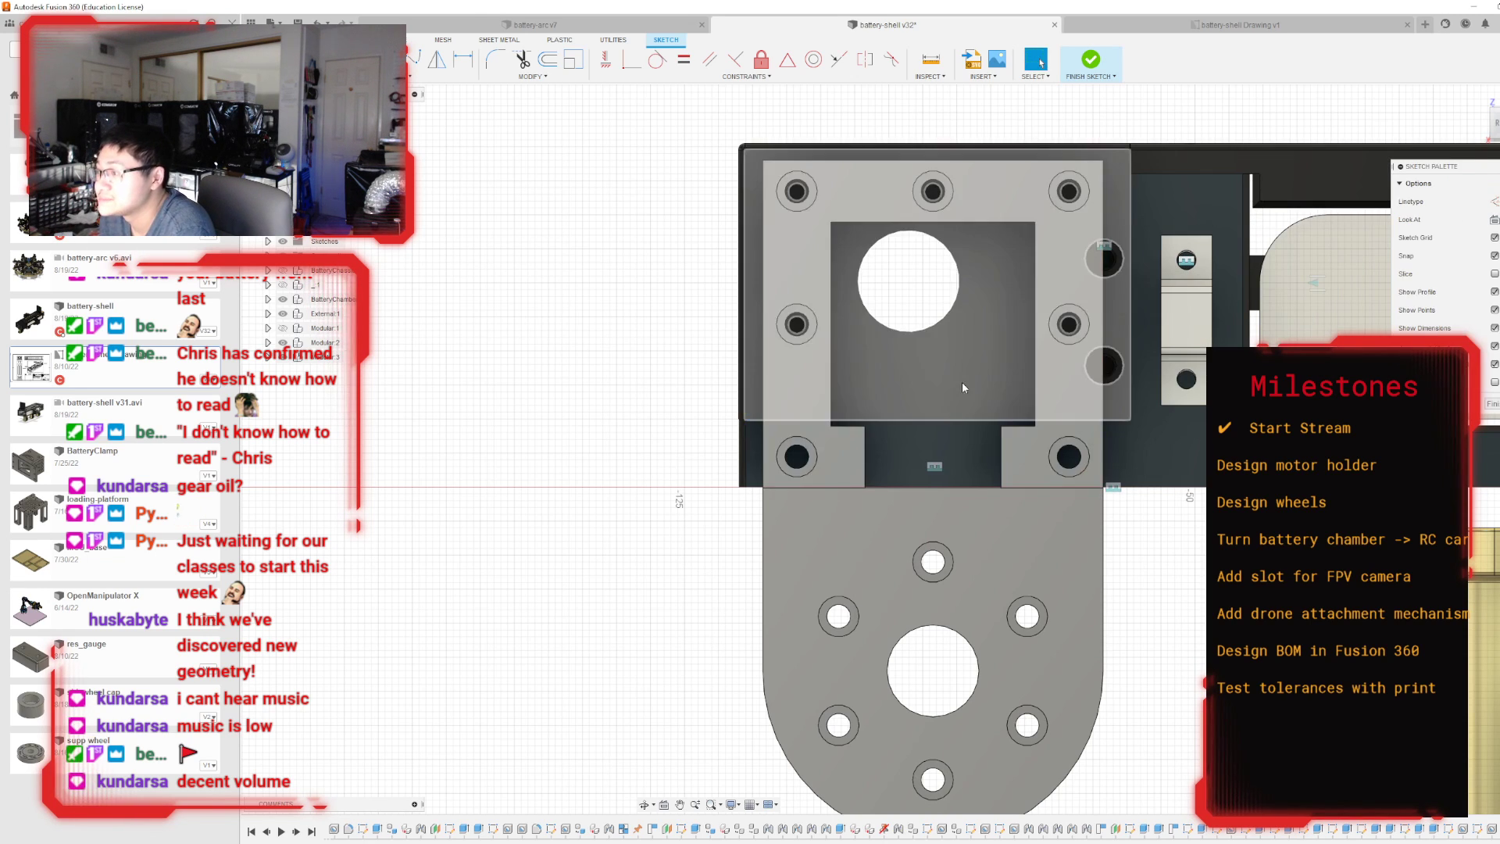
pyautogui.click(859, 465)
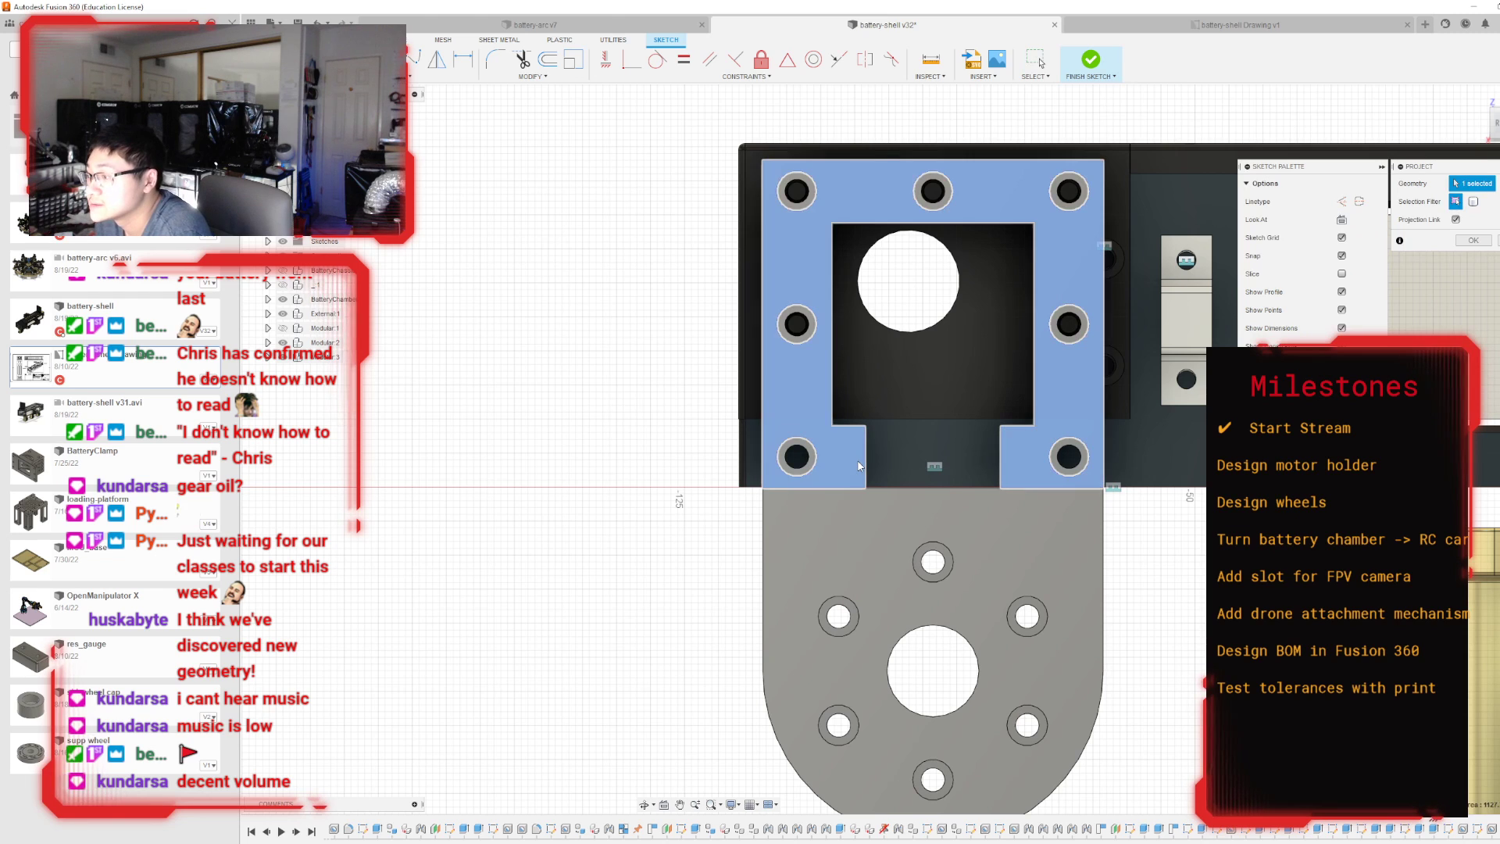
pyautogui.press('Return')
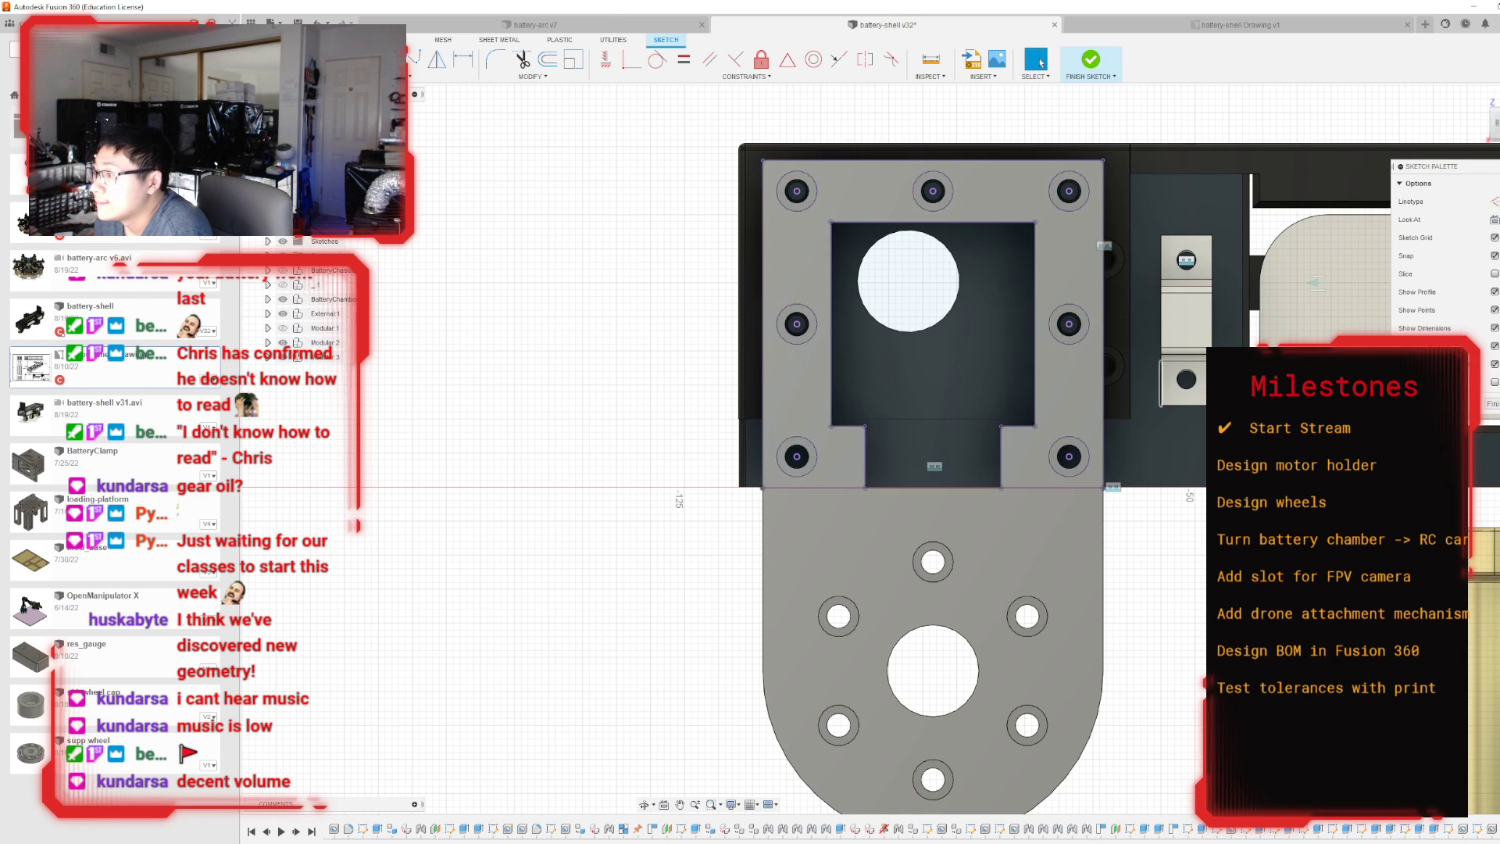
pyautogui.click(1091, 60)
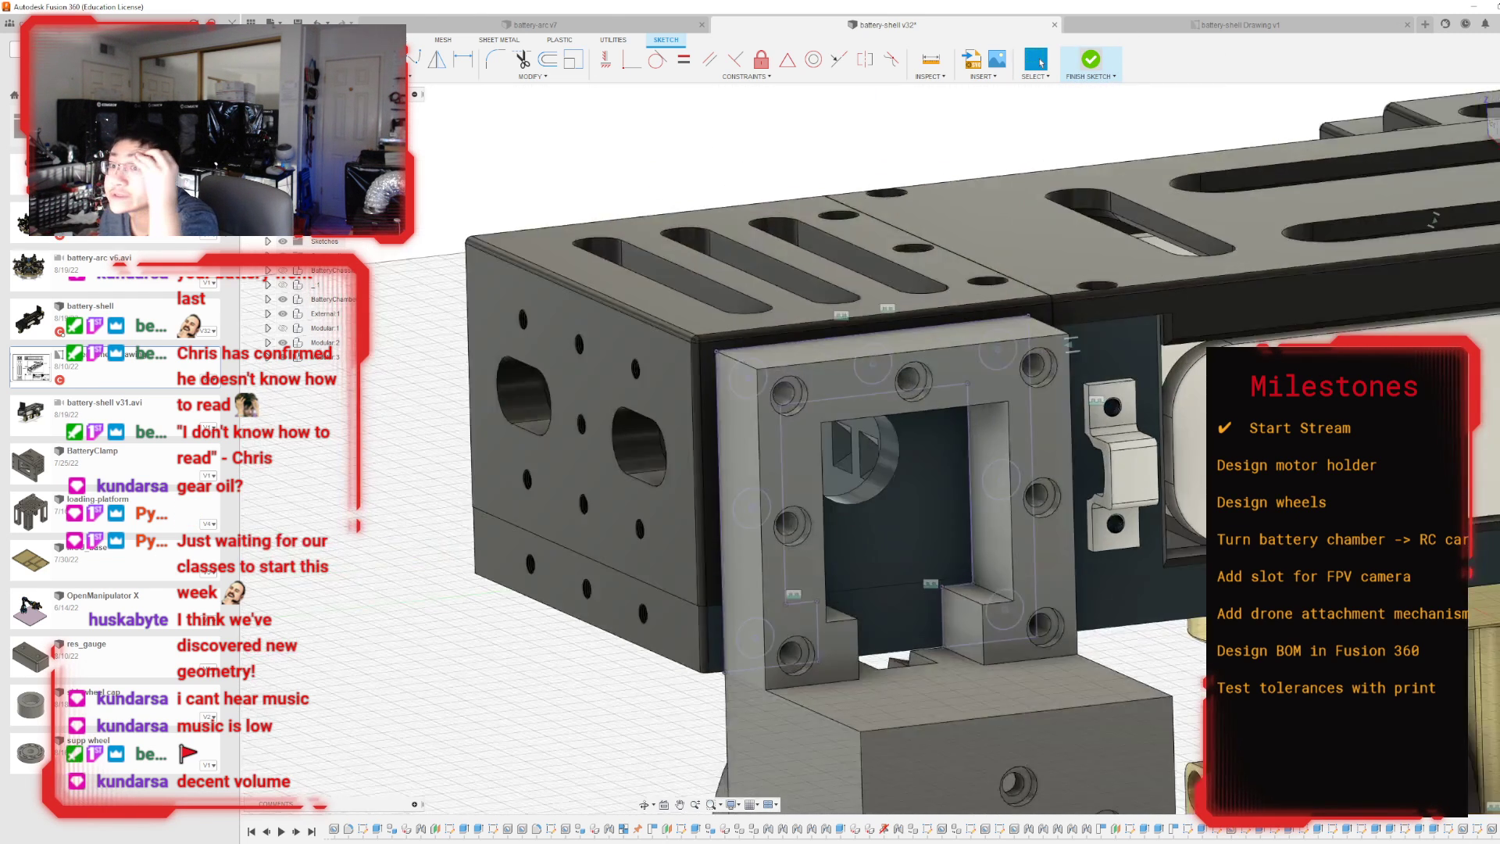
# Create 5 mm deep simple tapped holes at the two lowest projected hole centres on the lower chamber body.
pyautogui.press('h')
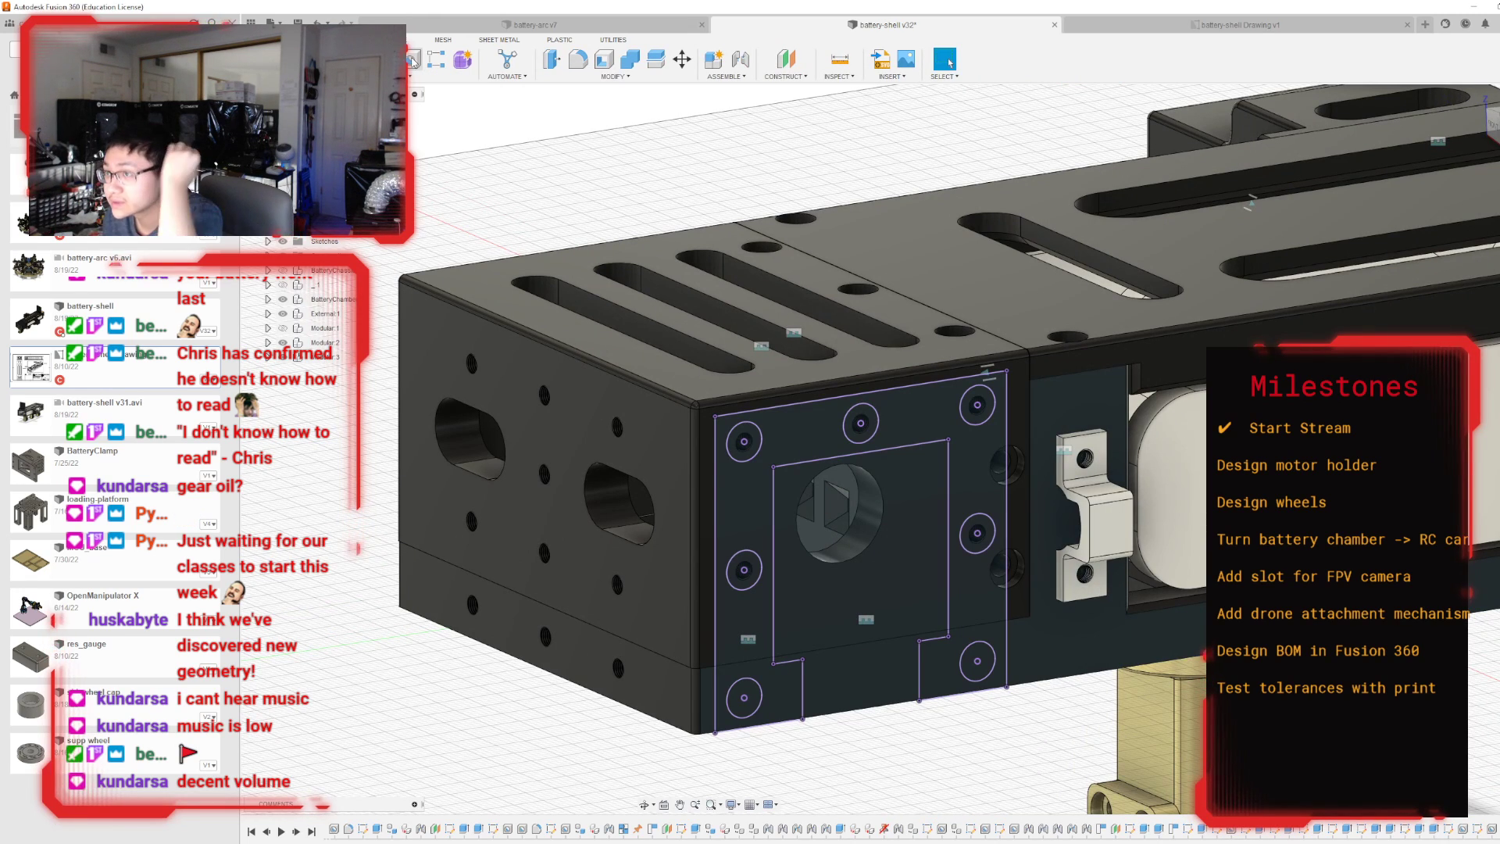
pyautogui.click(746, 698)
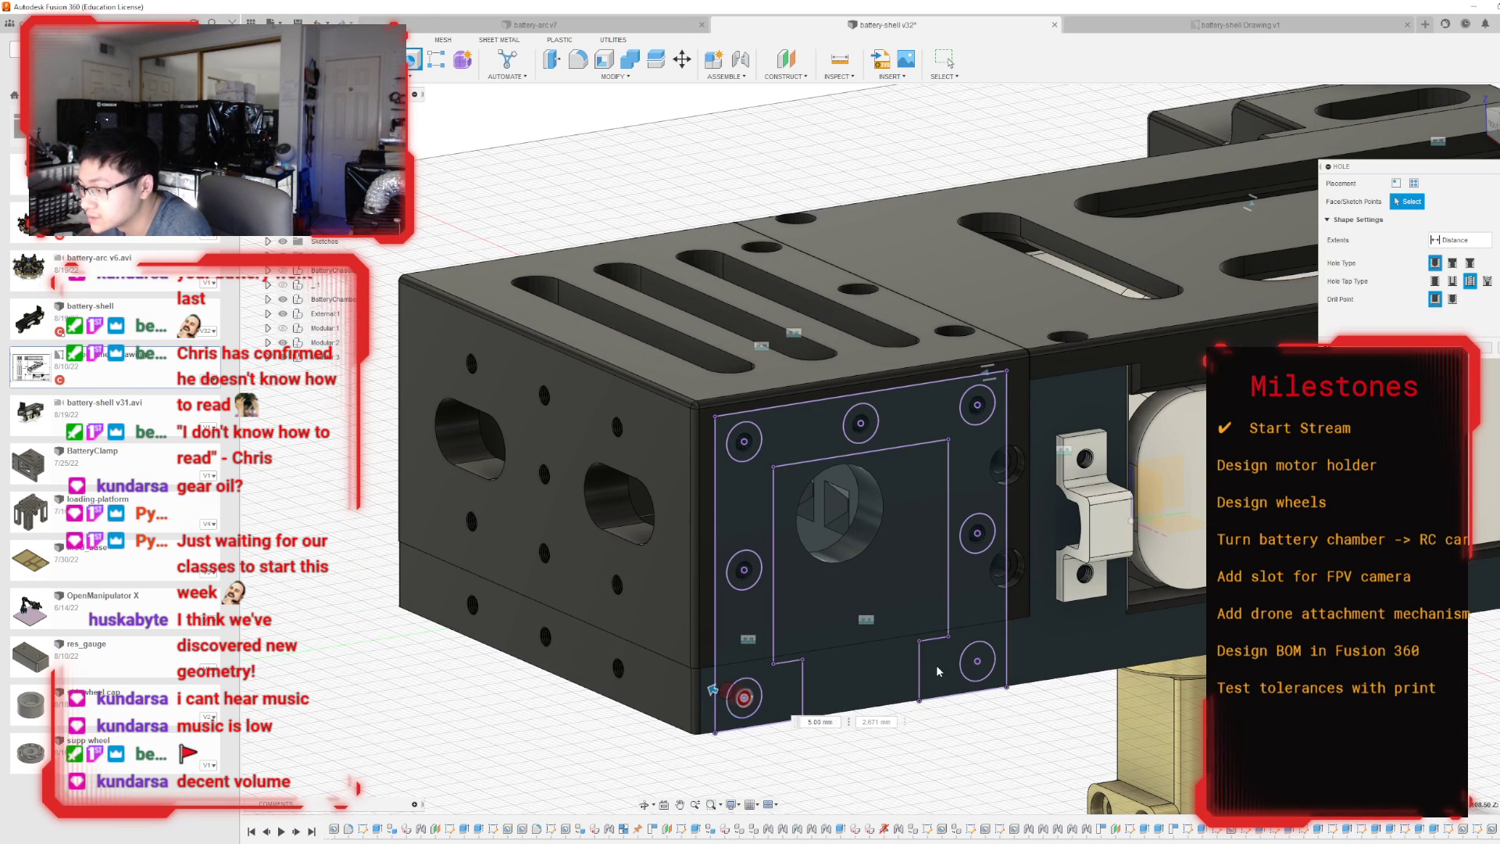
pyautogui.click(977, 661)
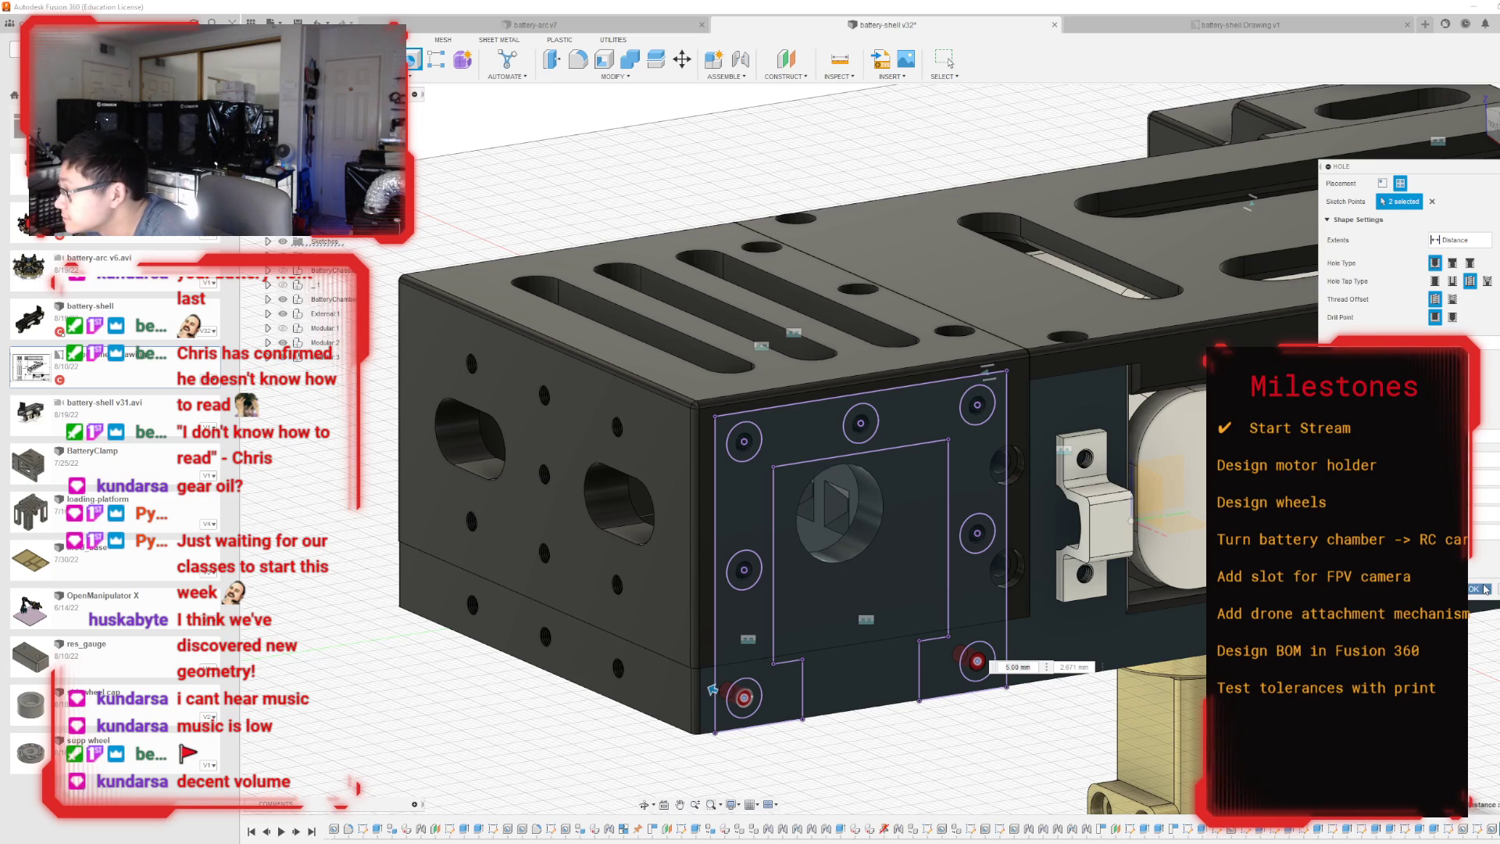
pyautogui.press('Return')
pyautogui.scroll(-2, 1331, 325)
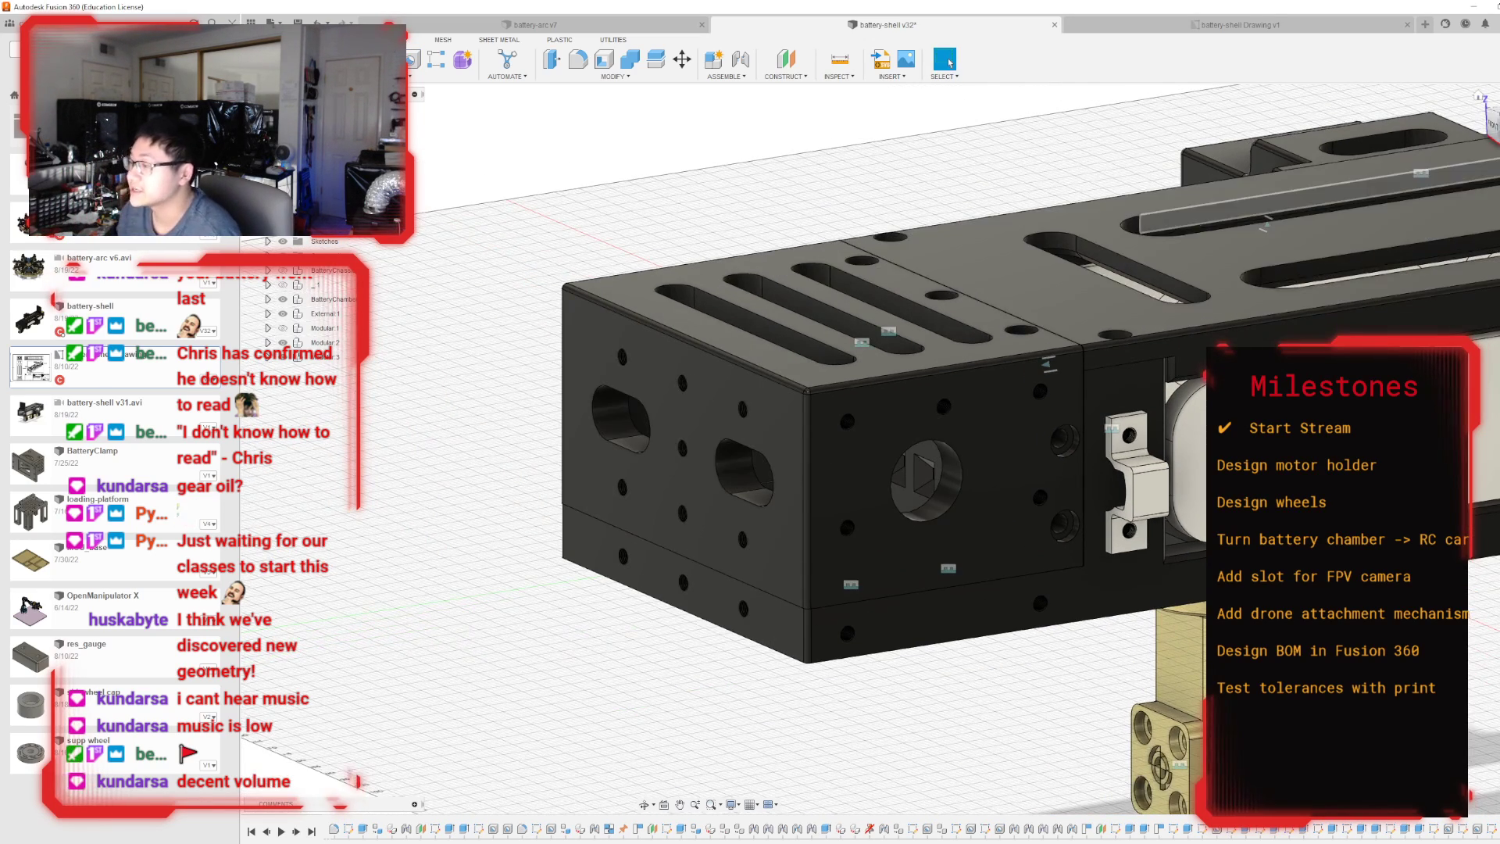
# Preview the existing construction planes to look for one running through the middle of the battery chamber.
pyautogui.moveTo(892, 447)
pyautogui.keyDown('shift'); pyautogui.mouseDown(button='middle')
pyautogui.moveTo(908, 434)
pyautogui.moveTo(1030, 467)
pyautogui.mouseUp(button='middle'); pyautogui.keyUp('shift')
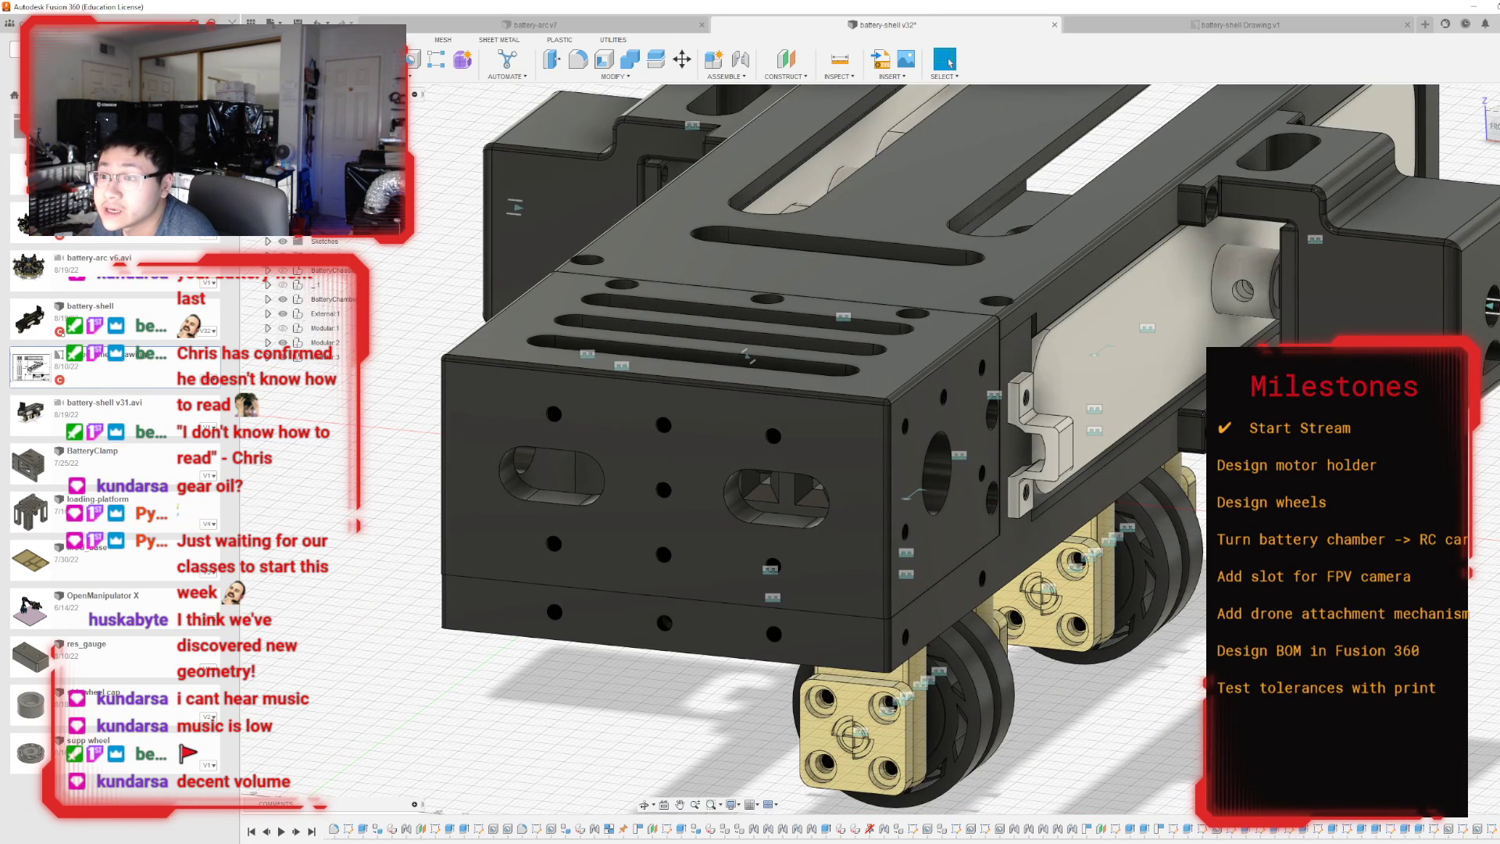
pyautogui.click(268, 256)
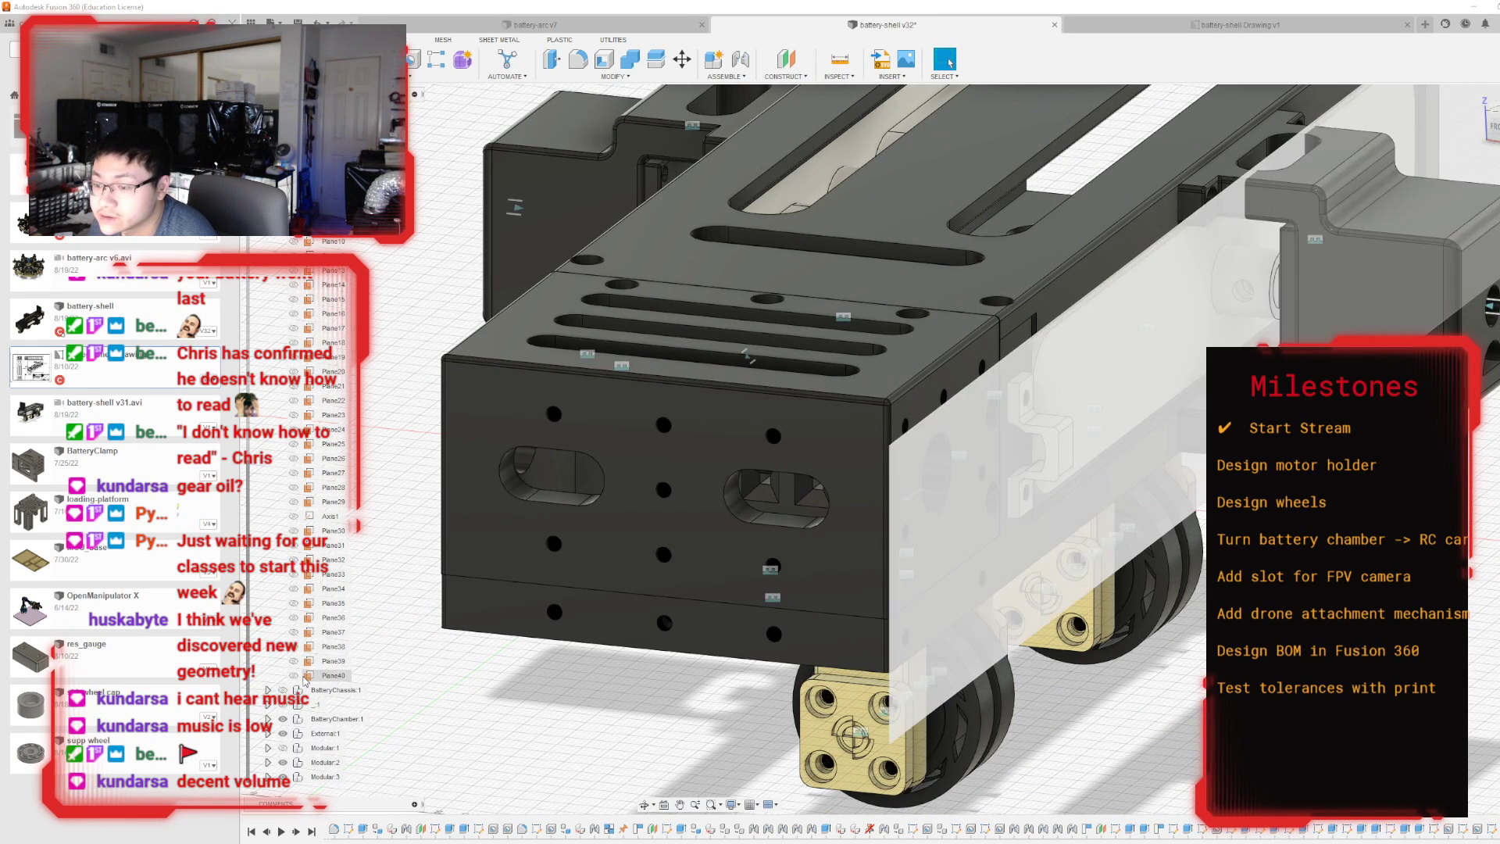
pyautogui.click(296, 677)
pyautogui.click(294, 676)
pyautogui.scroll(1, 318, 469)
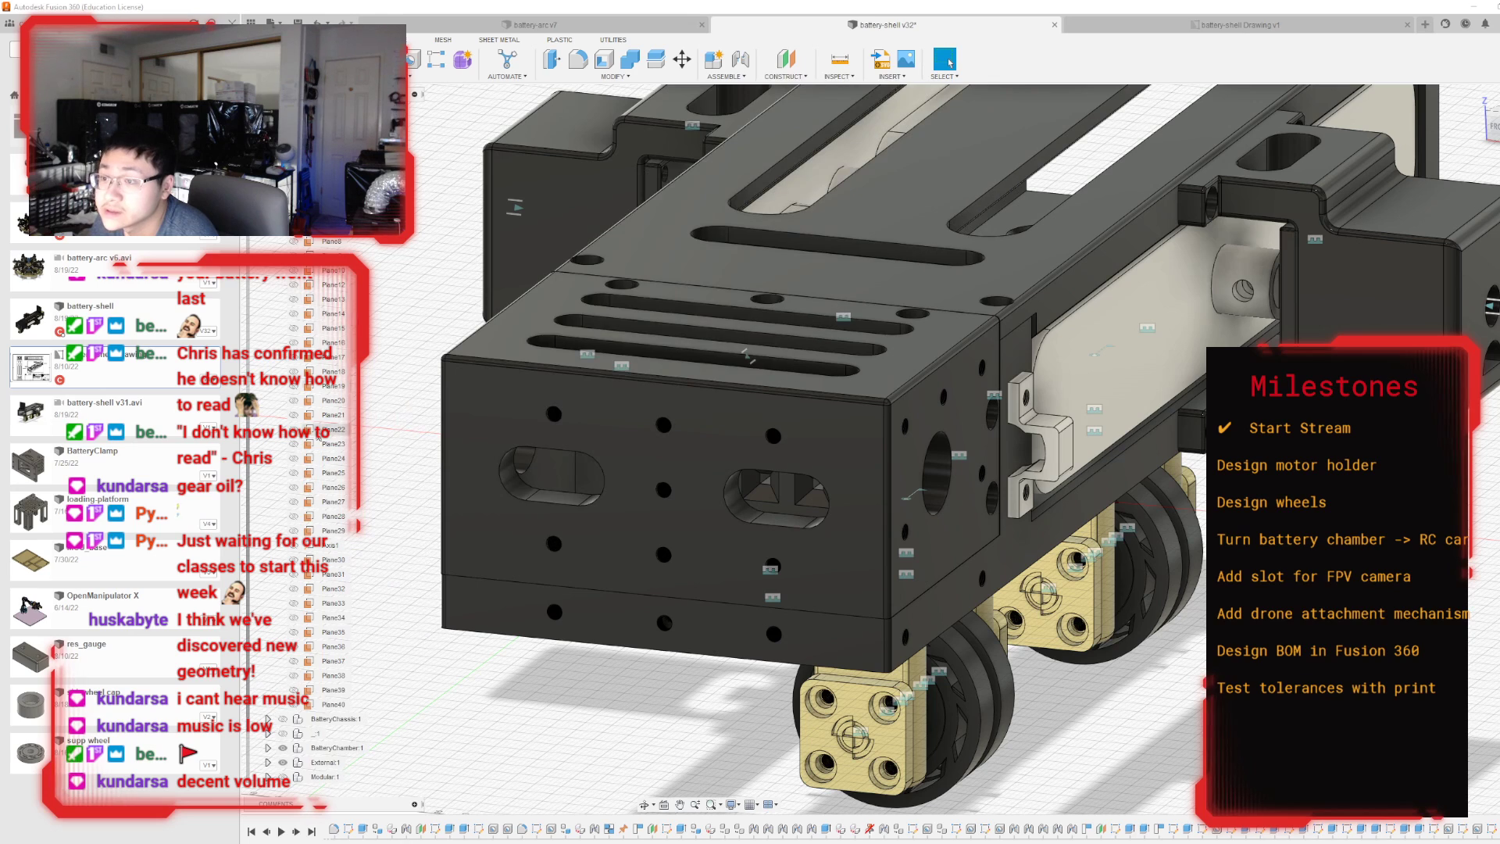
pyautogui.click(294, 487)
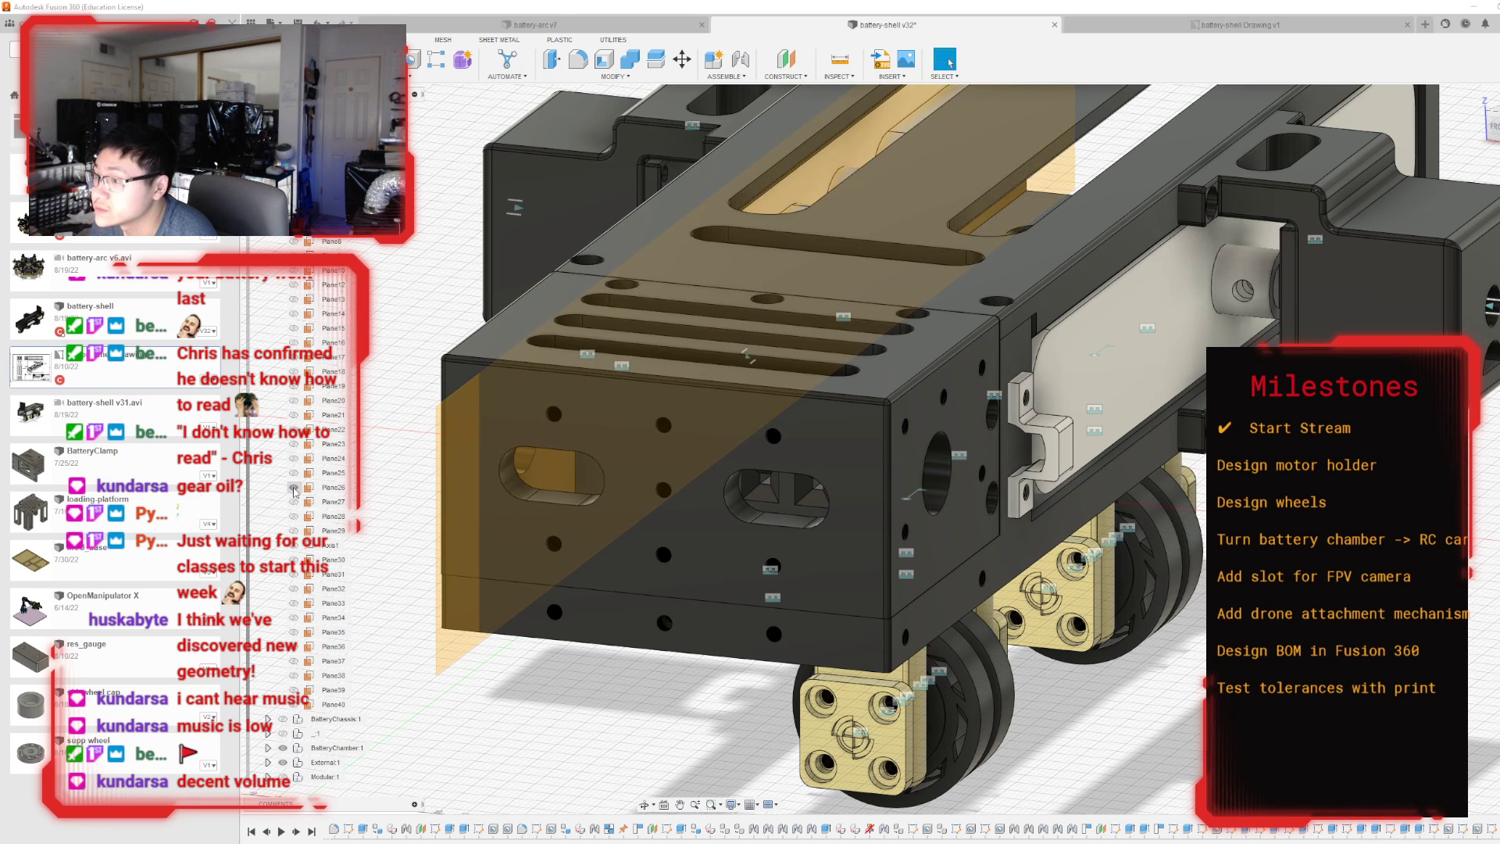
pyautogui.click(294, 488)
pyautogui.click(268, 126)
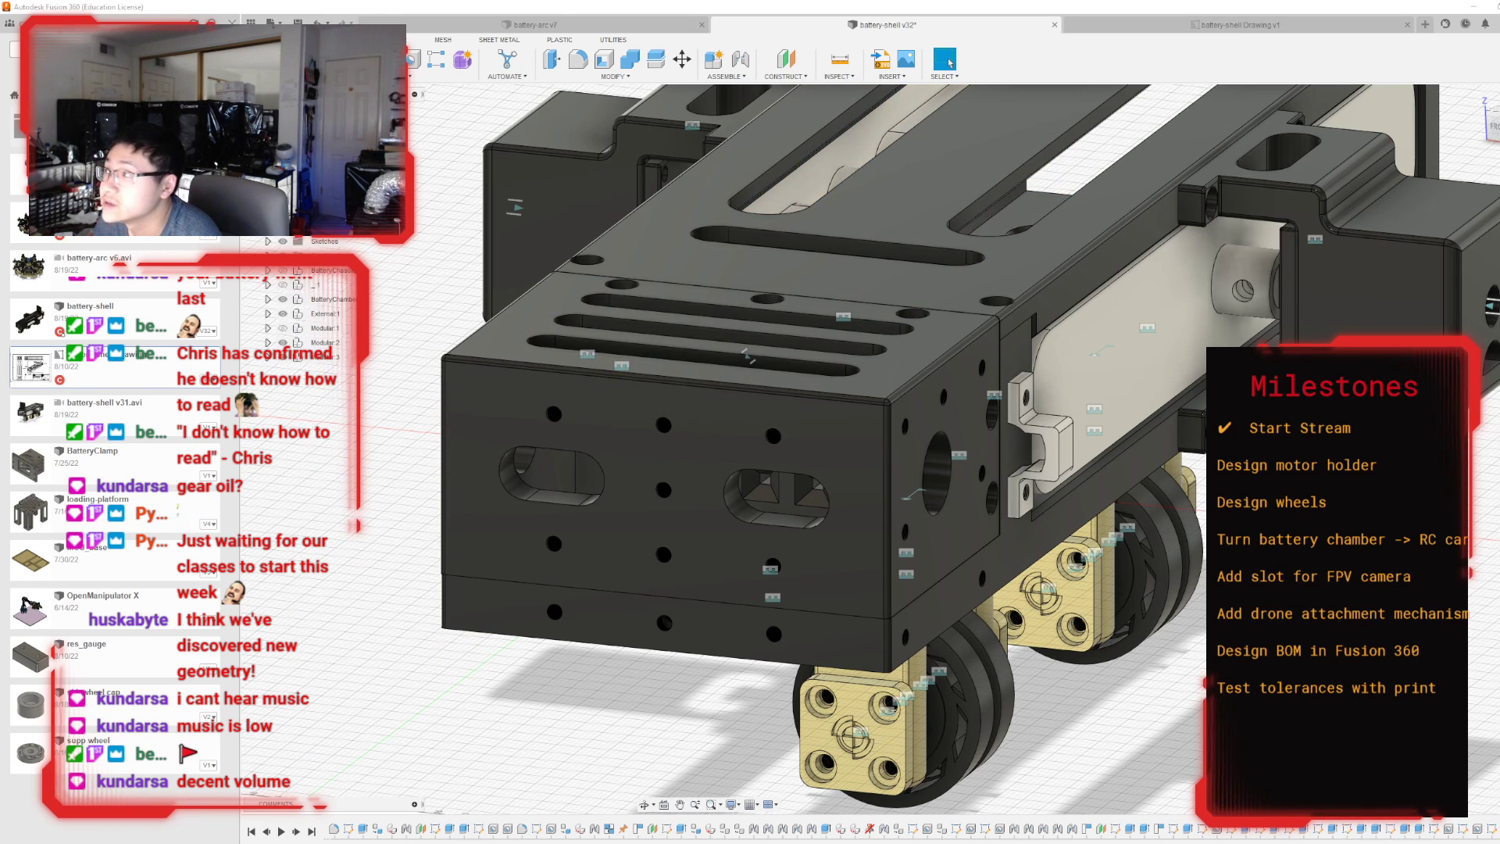
# Construct a midplane between the two opposite side faces of the upper battery chamber body.
pyautogui.click(786, 59)
pyautogui.click(785, 76)
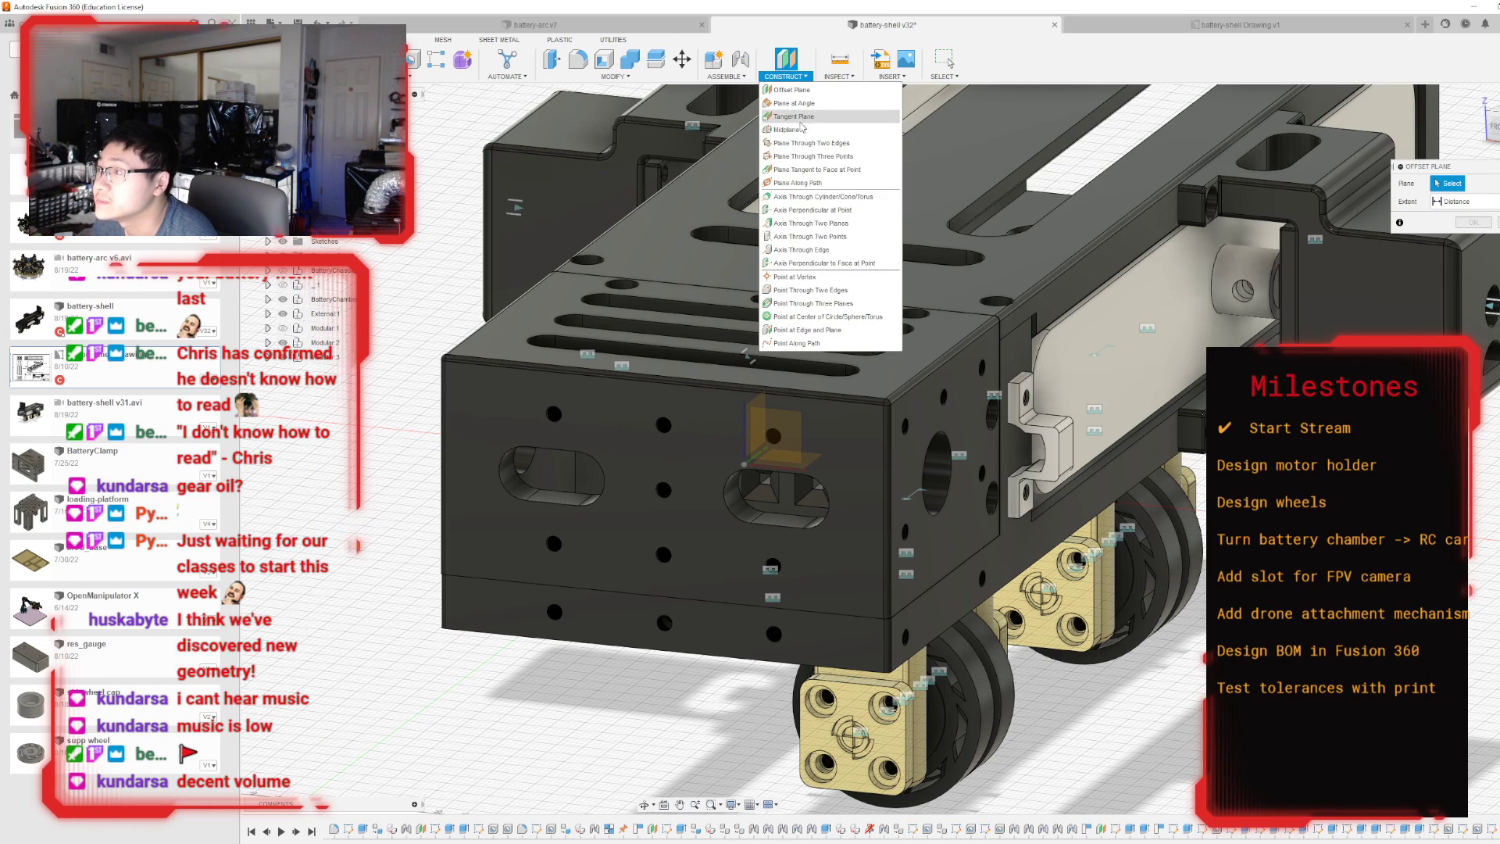
pyautogui.click(796, 130)
pyautogui.click(898, 450)
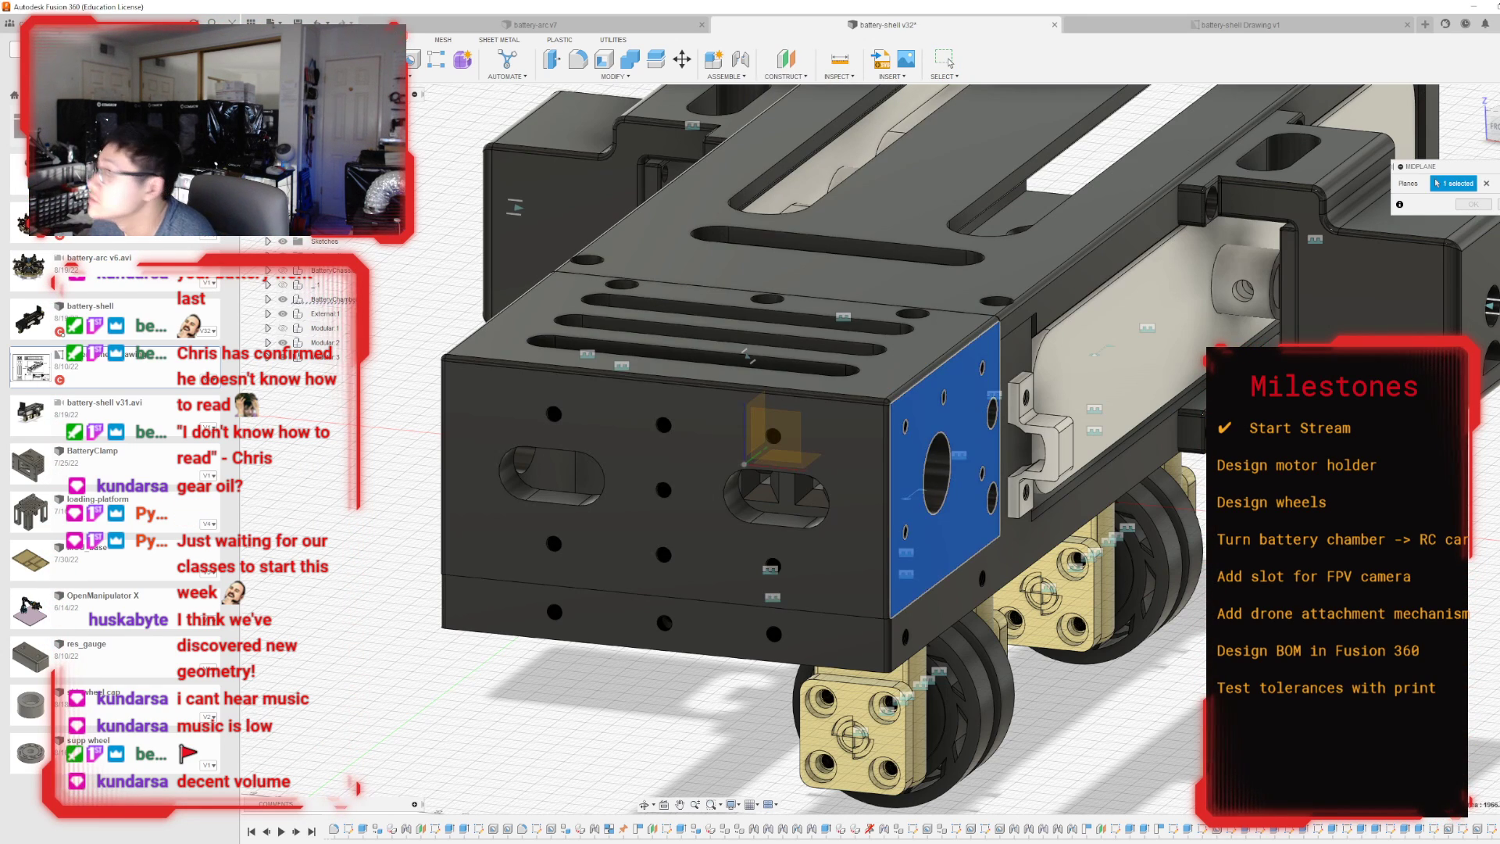
pyautogui.keyDown('shift'); pyautogui.moveTo(898, 450); pyautogui.dragTo(706, 595, button='middle'); pyautogui.keyUp('shift')
pyautogui.click(666, 604)
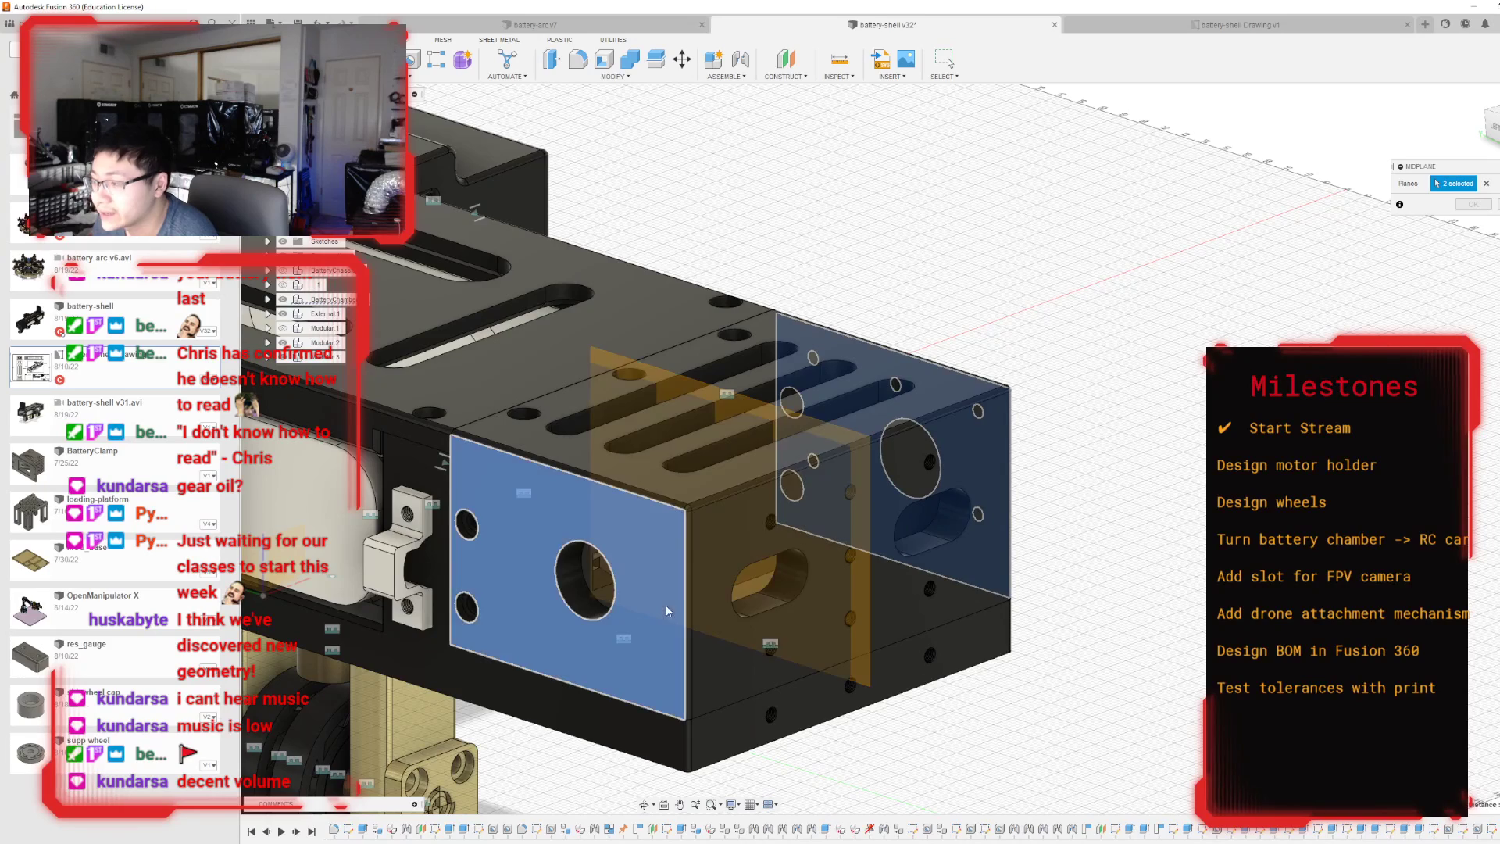
pyautogui.click(1470, 205)
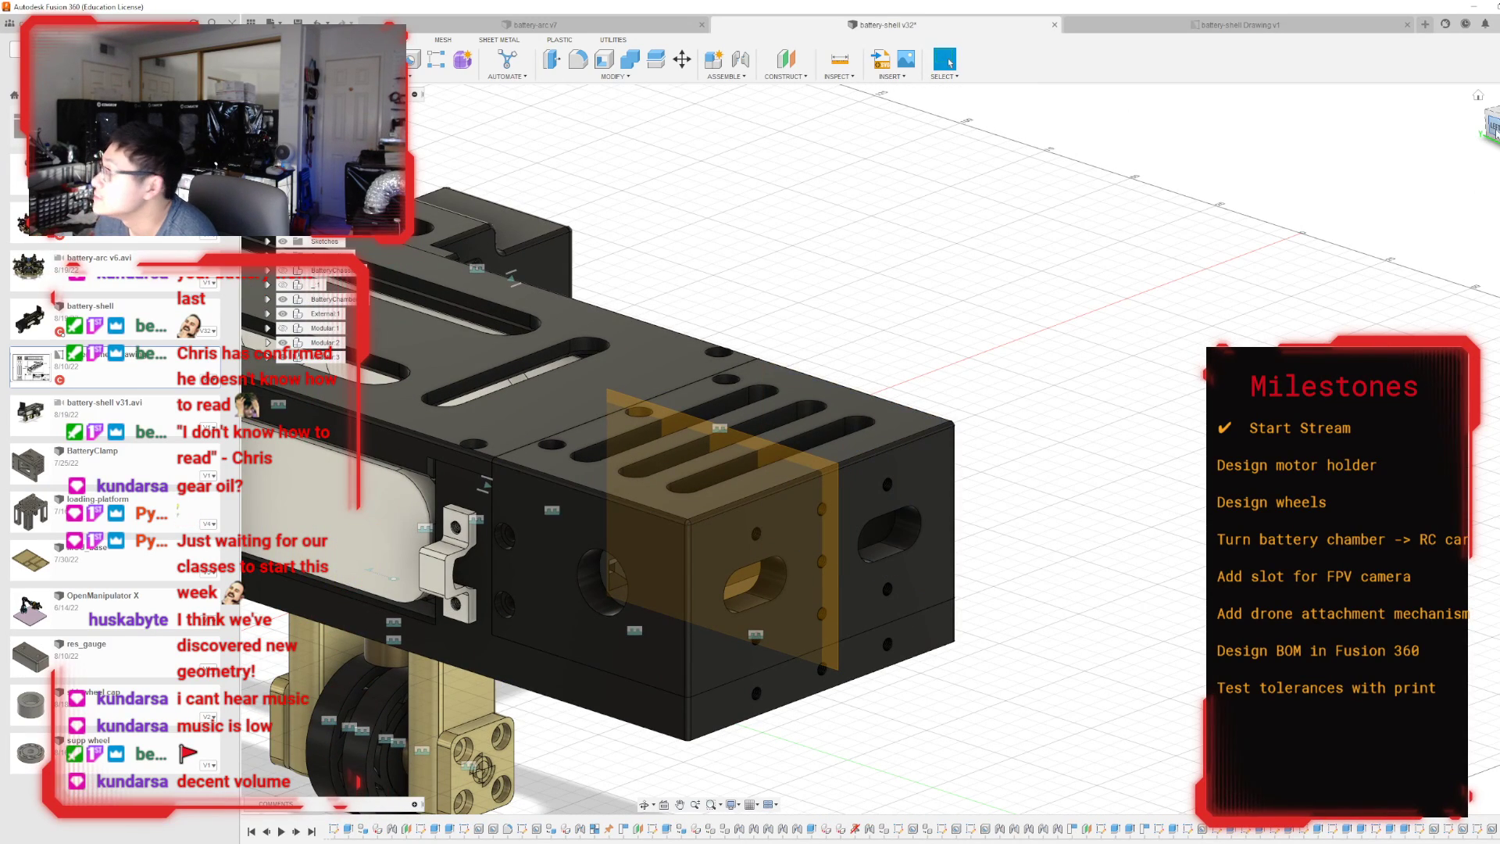
pyautogui.moveTo(891, 435)
pyautogui.keyDown('shift'); pyautogui.mouseDown(button='middle')
pyautogui.moveTo(950, 63)
pyautogui.moveTo(866, 446)
pyautogui.mouseUp(button='middle'); pyautogui.keyUp('shift')
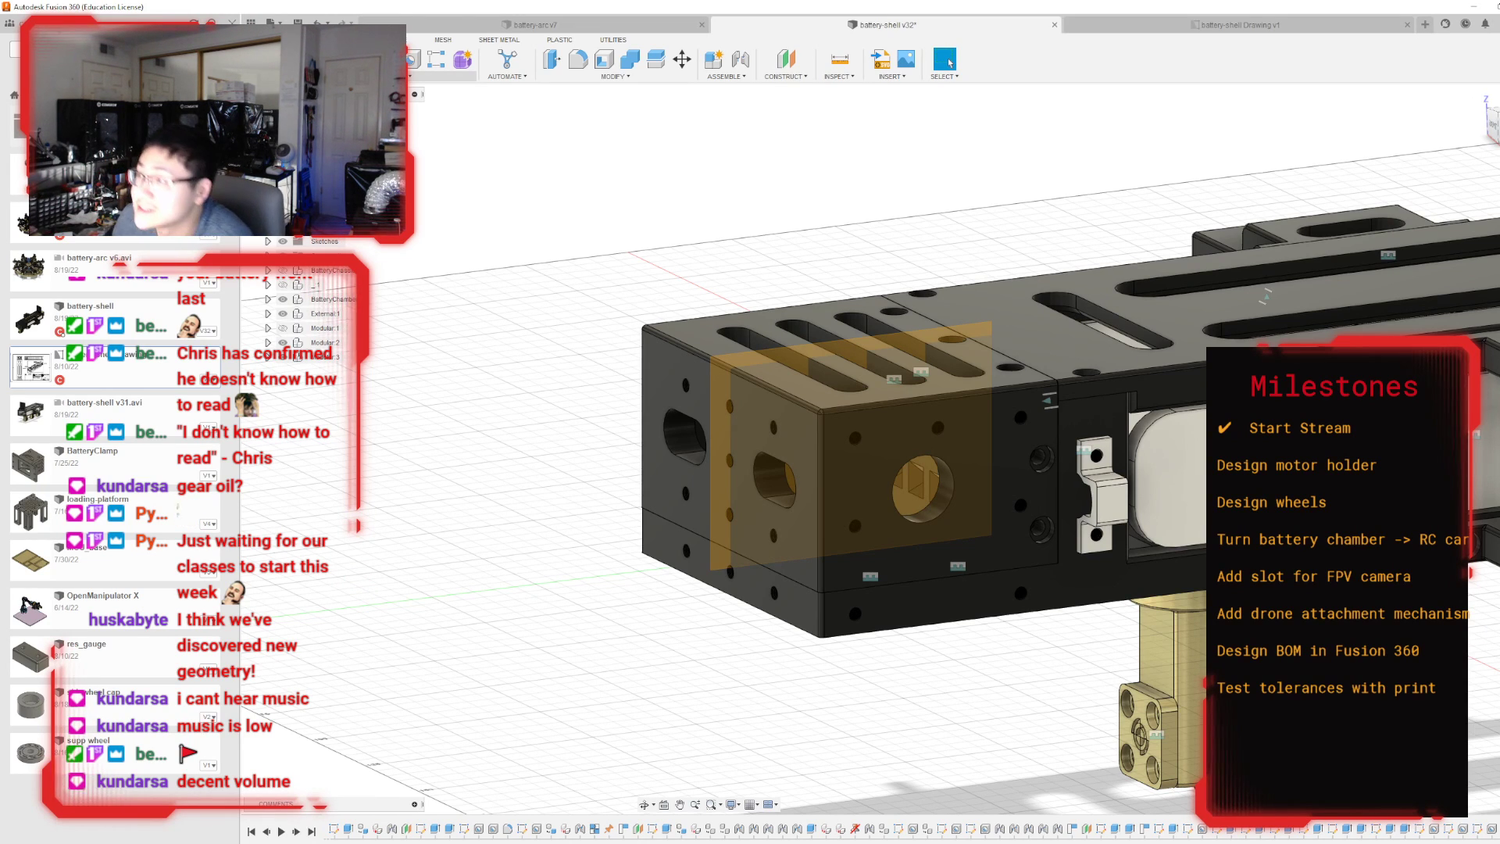
pyautogui.click(412, 59)
pyautogui.scroll(1, 974, 423)
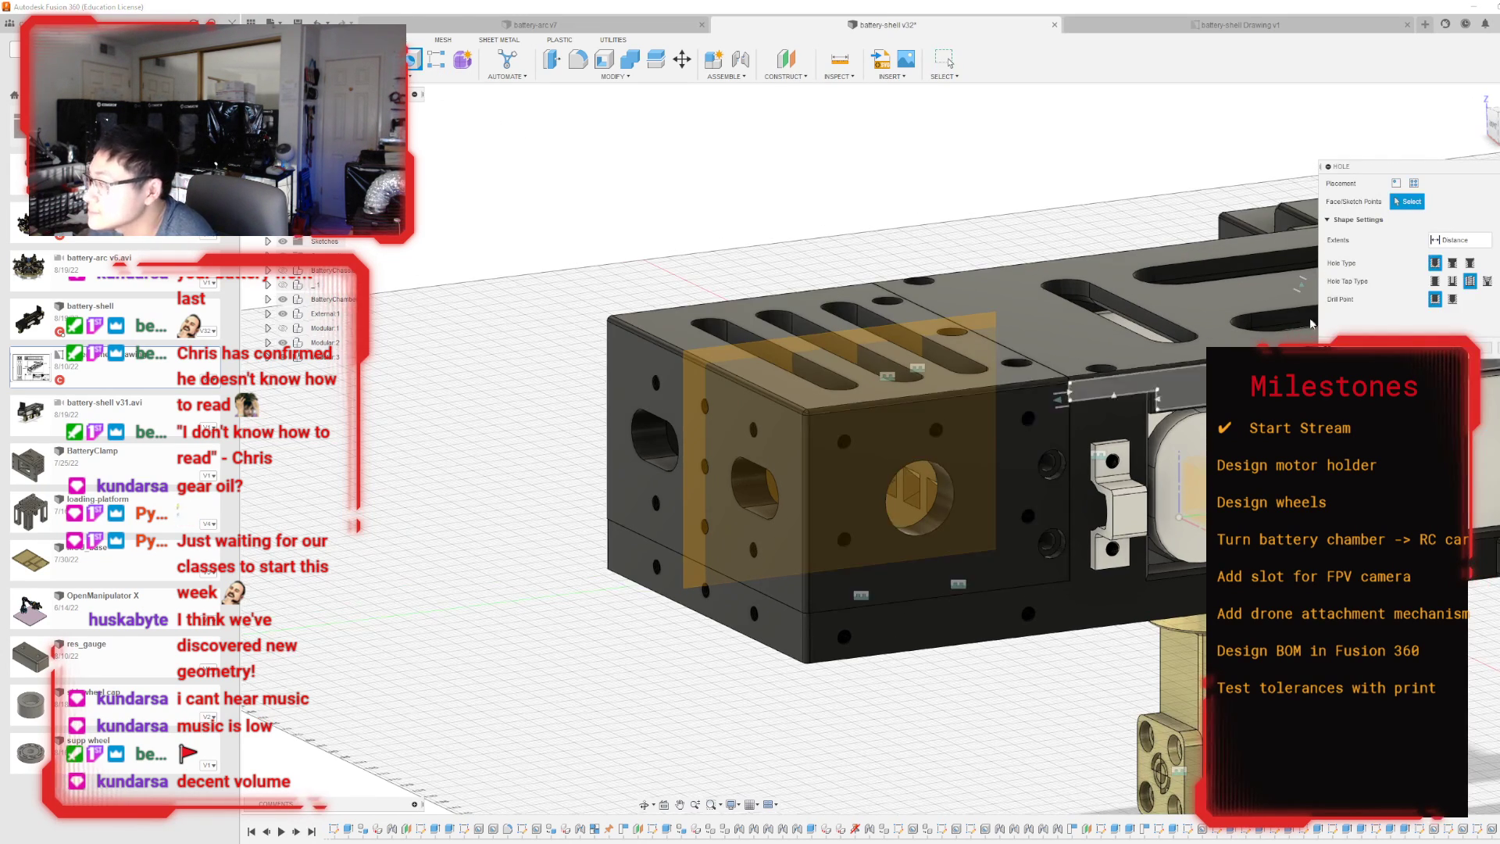
pyautogui.press('Escape')
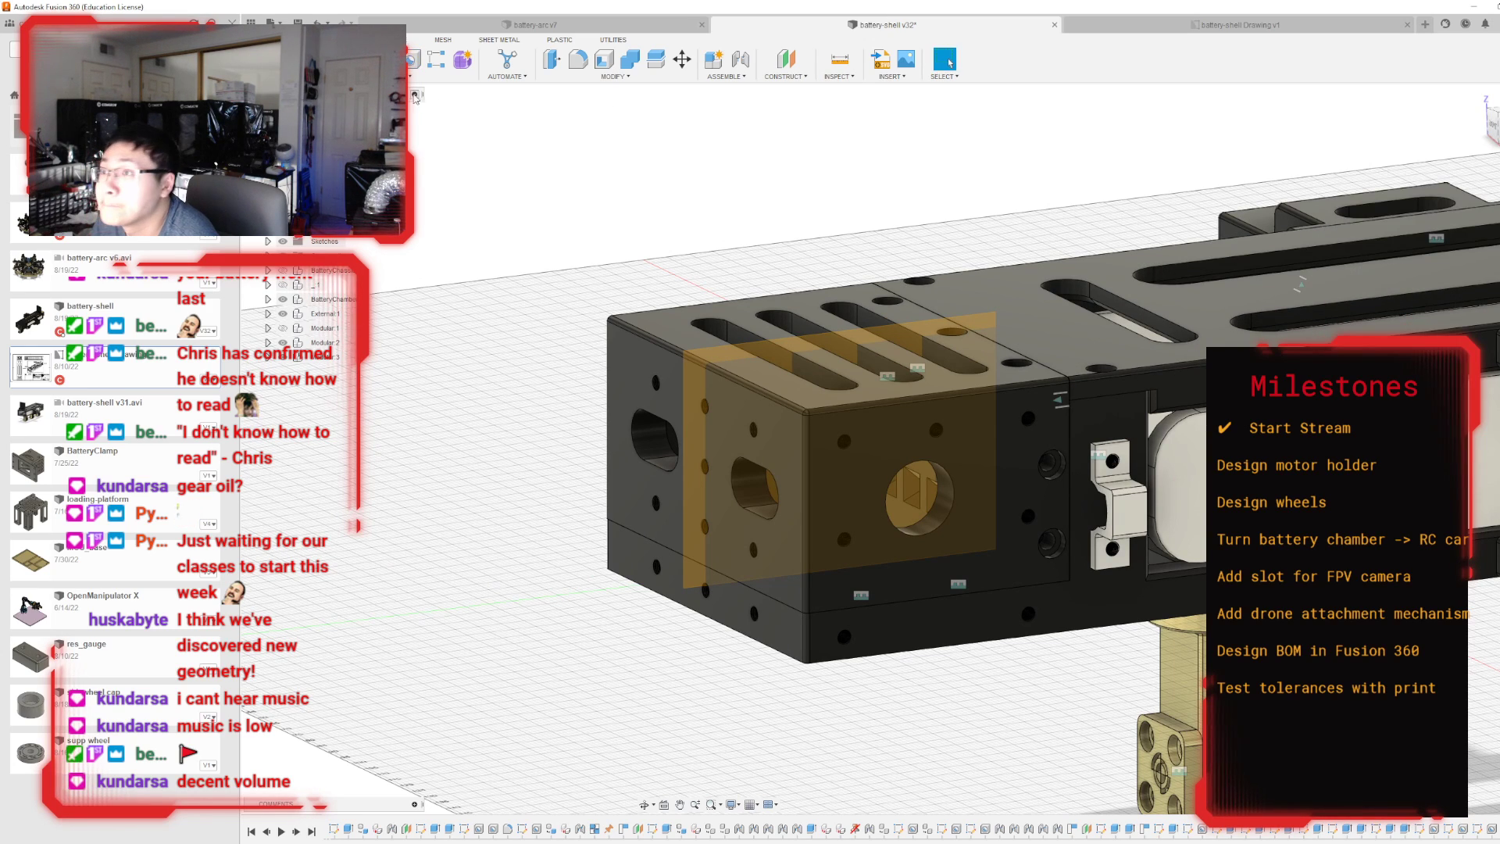
pyautogui.press('h')
# Mirror the upper and lower chamber bodies' side hole features across the new midplane, using the Features type and Adjust compute option.
pyautogui.click(419, 78)
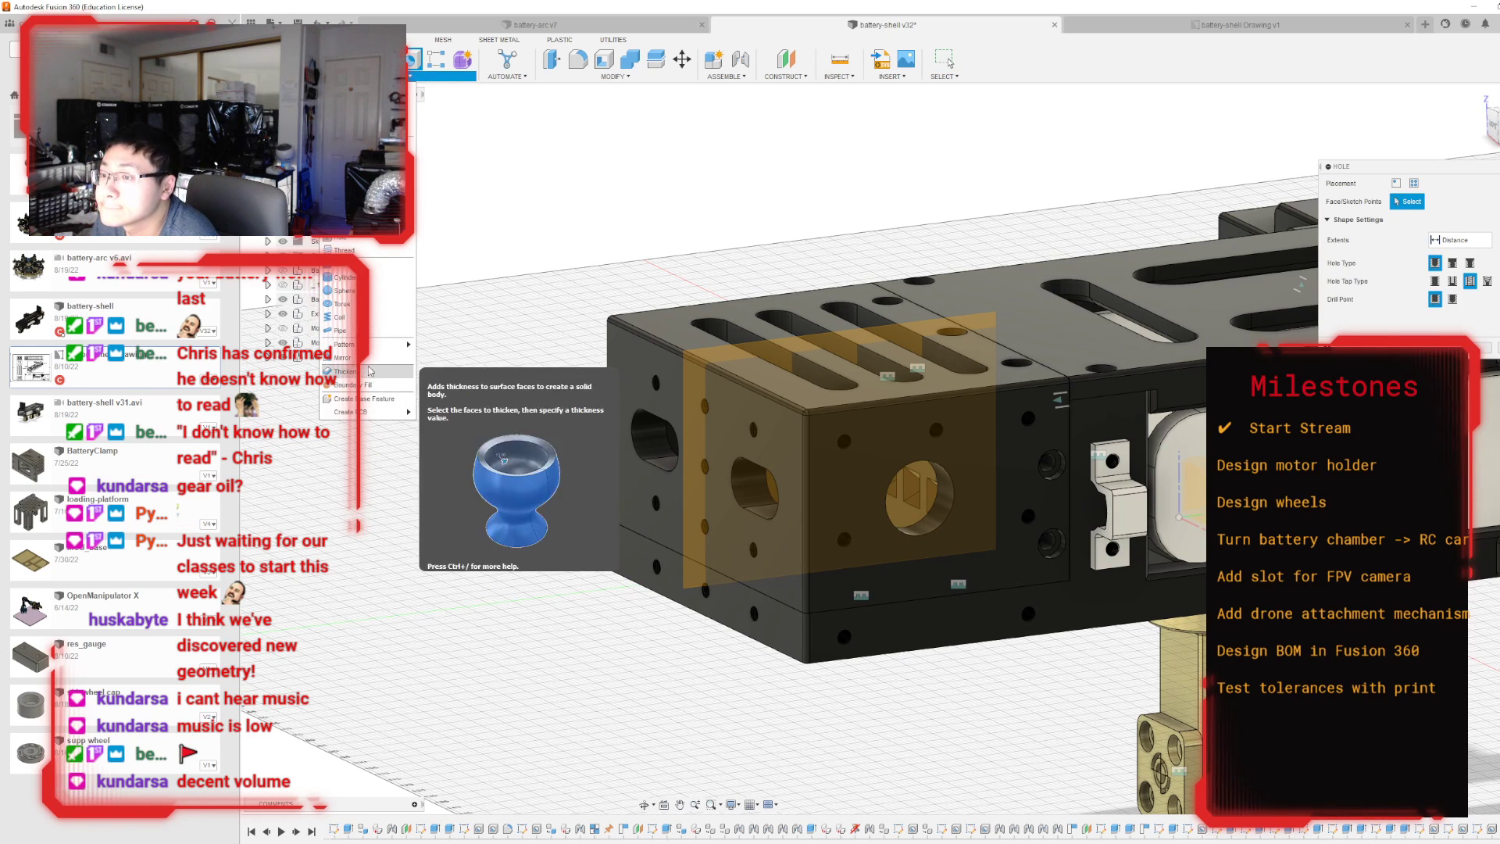
pyautogui.click(342, 357)
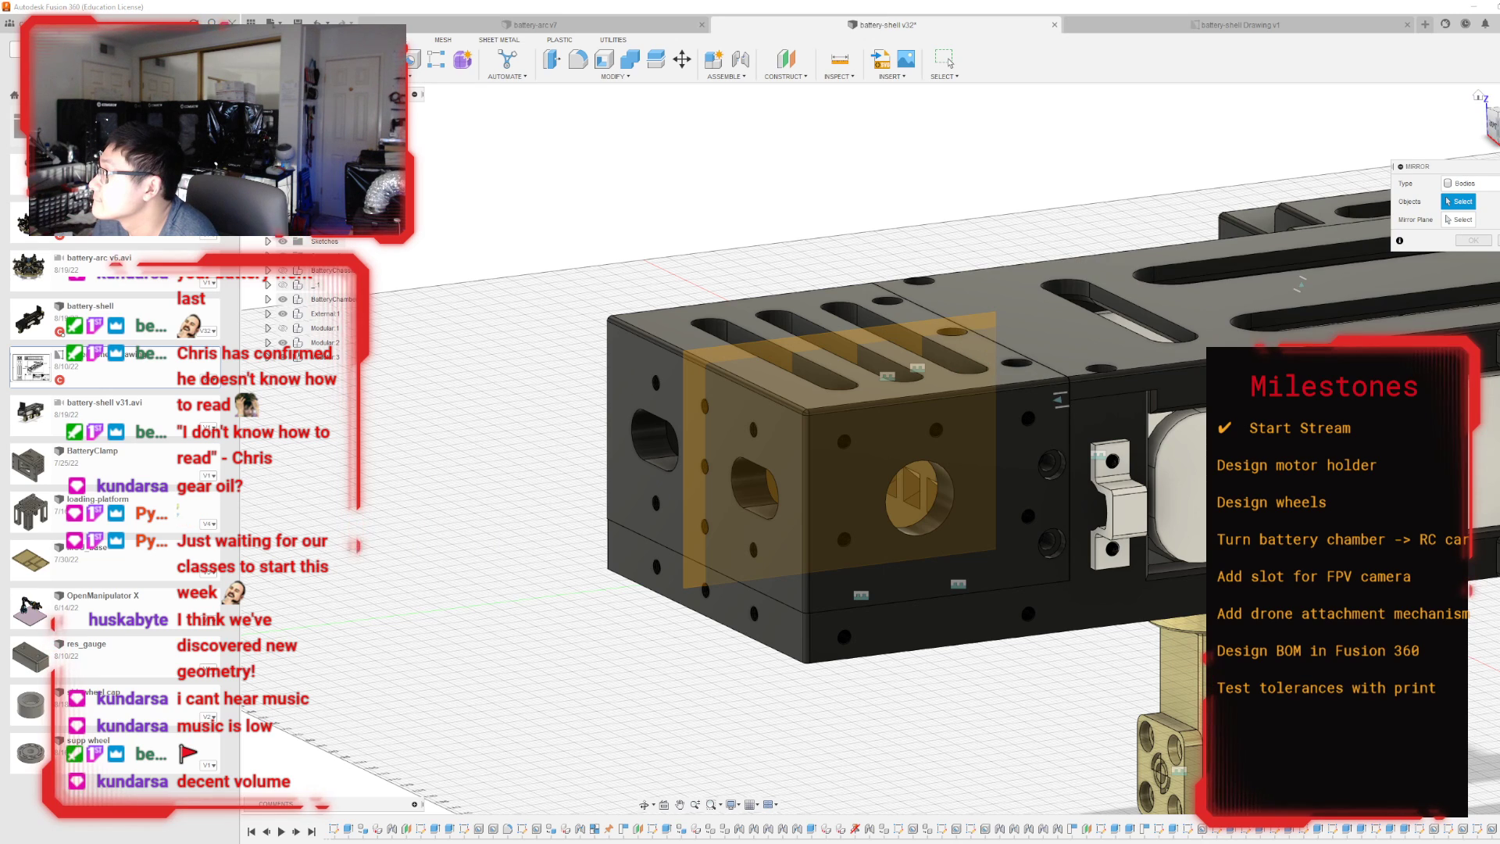
pyautogui.click(1468, 183)
pyautogui.click(1478, 199)
pyautogui.click(1497, 127)
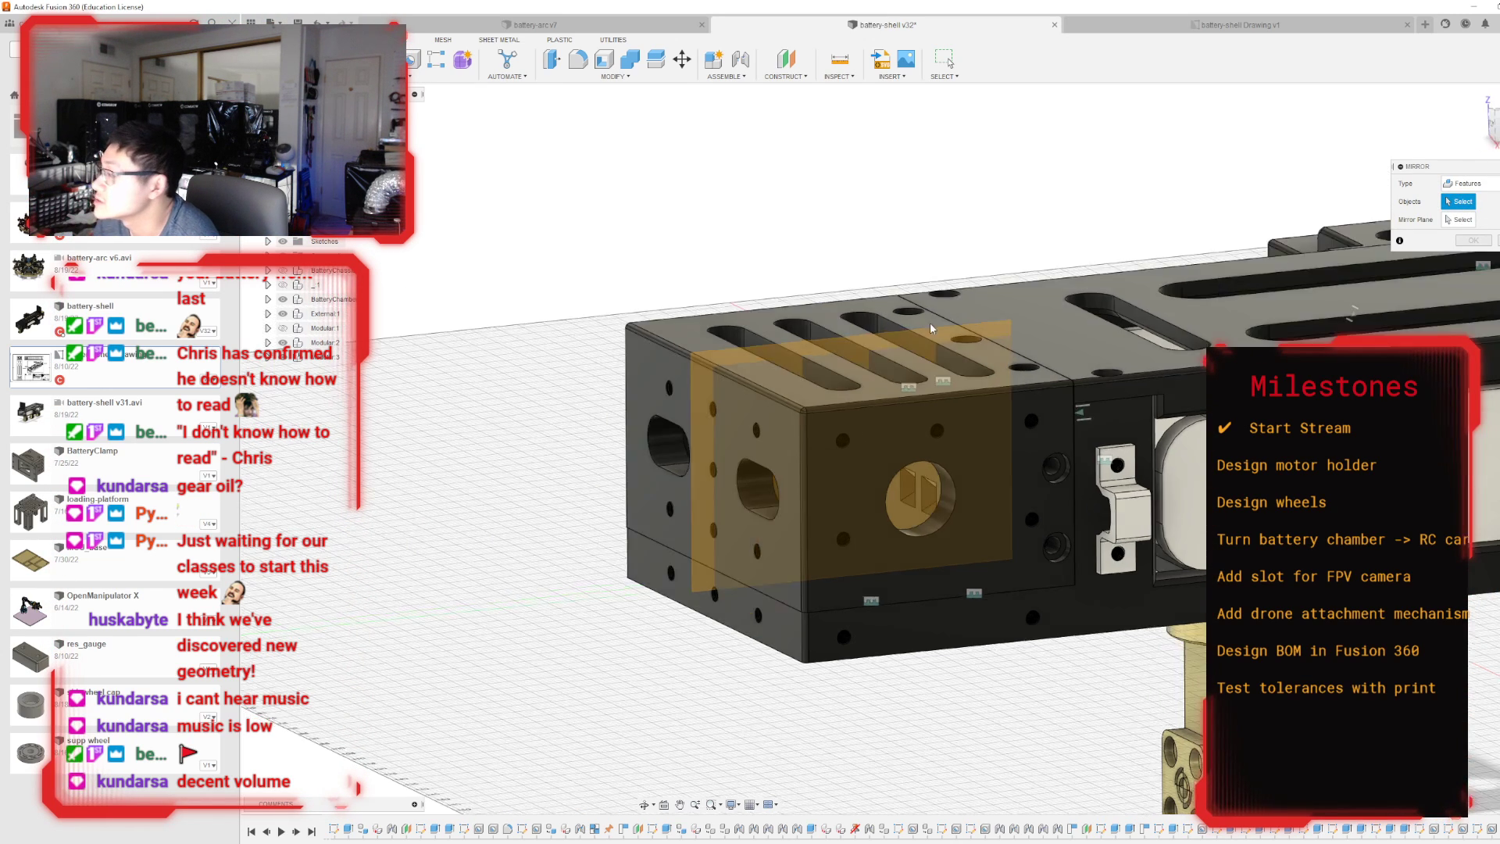
pyautogui.click(846, 441)
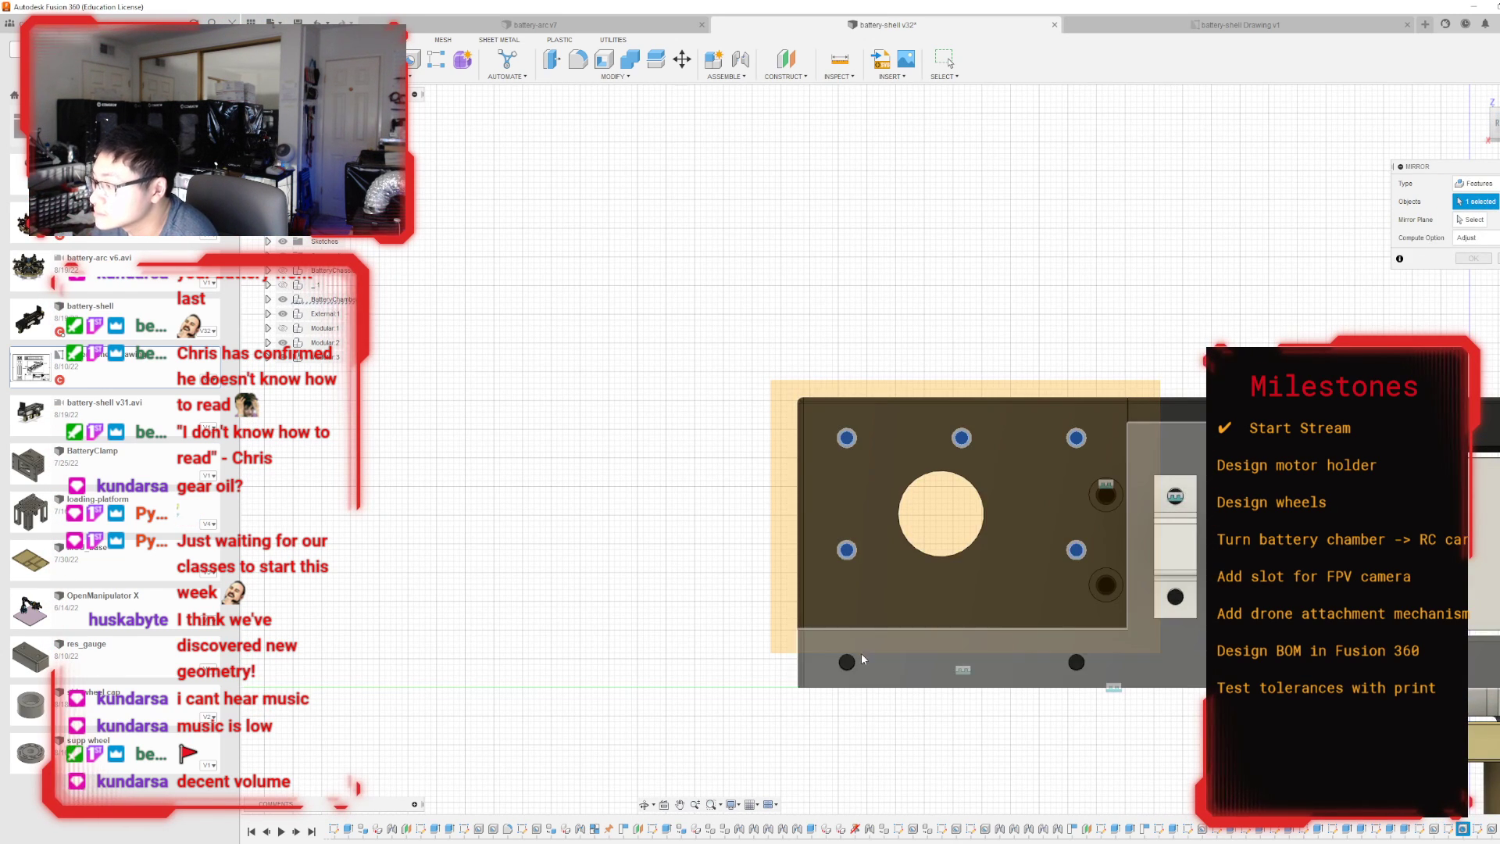
pyautogui.click(848, 664)
pyautogui.click(1472, 220)
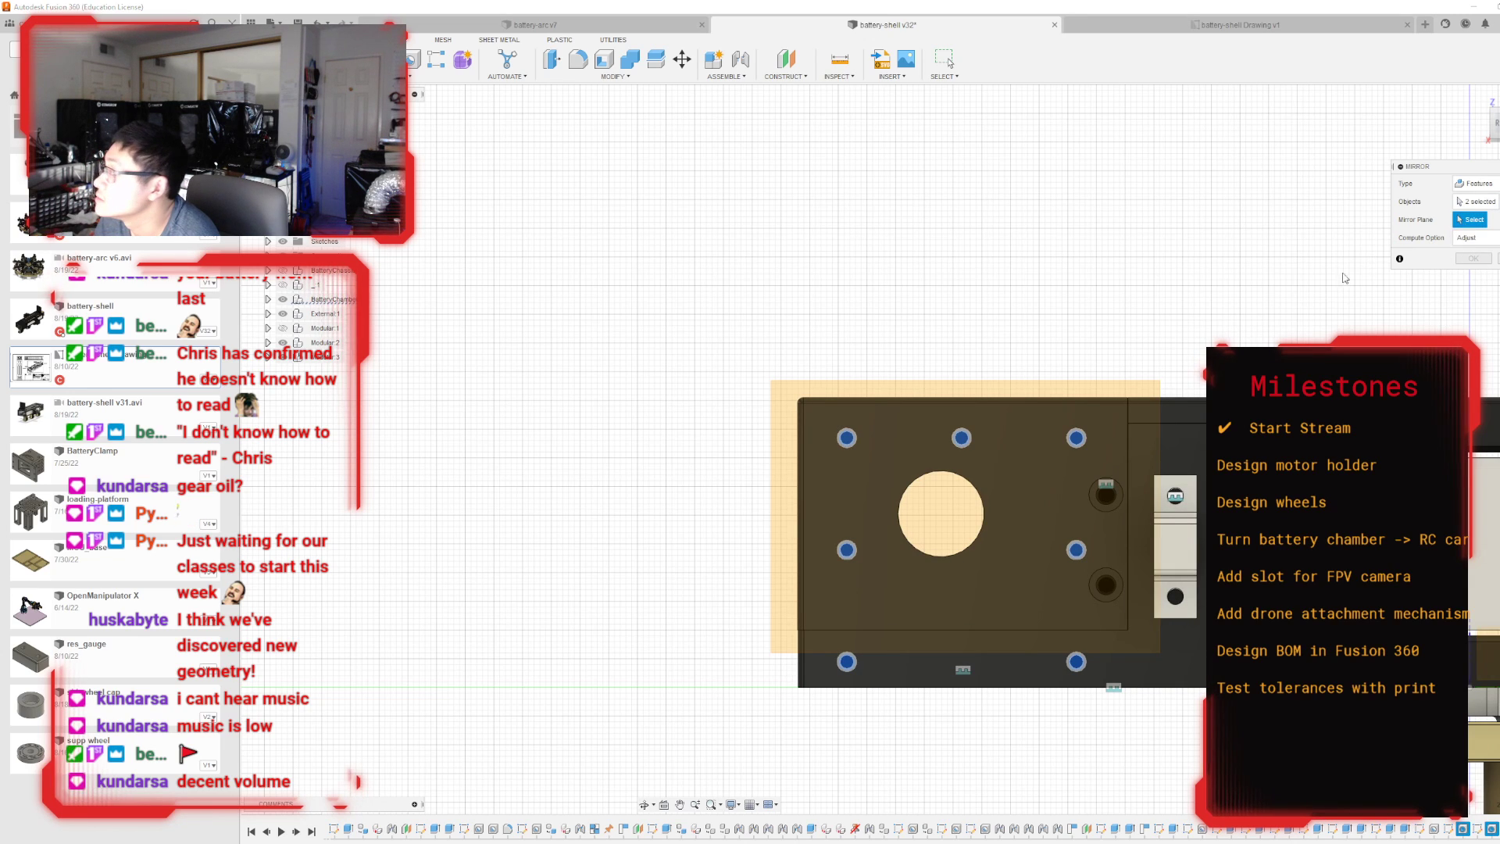
pyautogui.click(1108, 403)
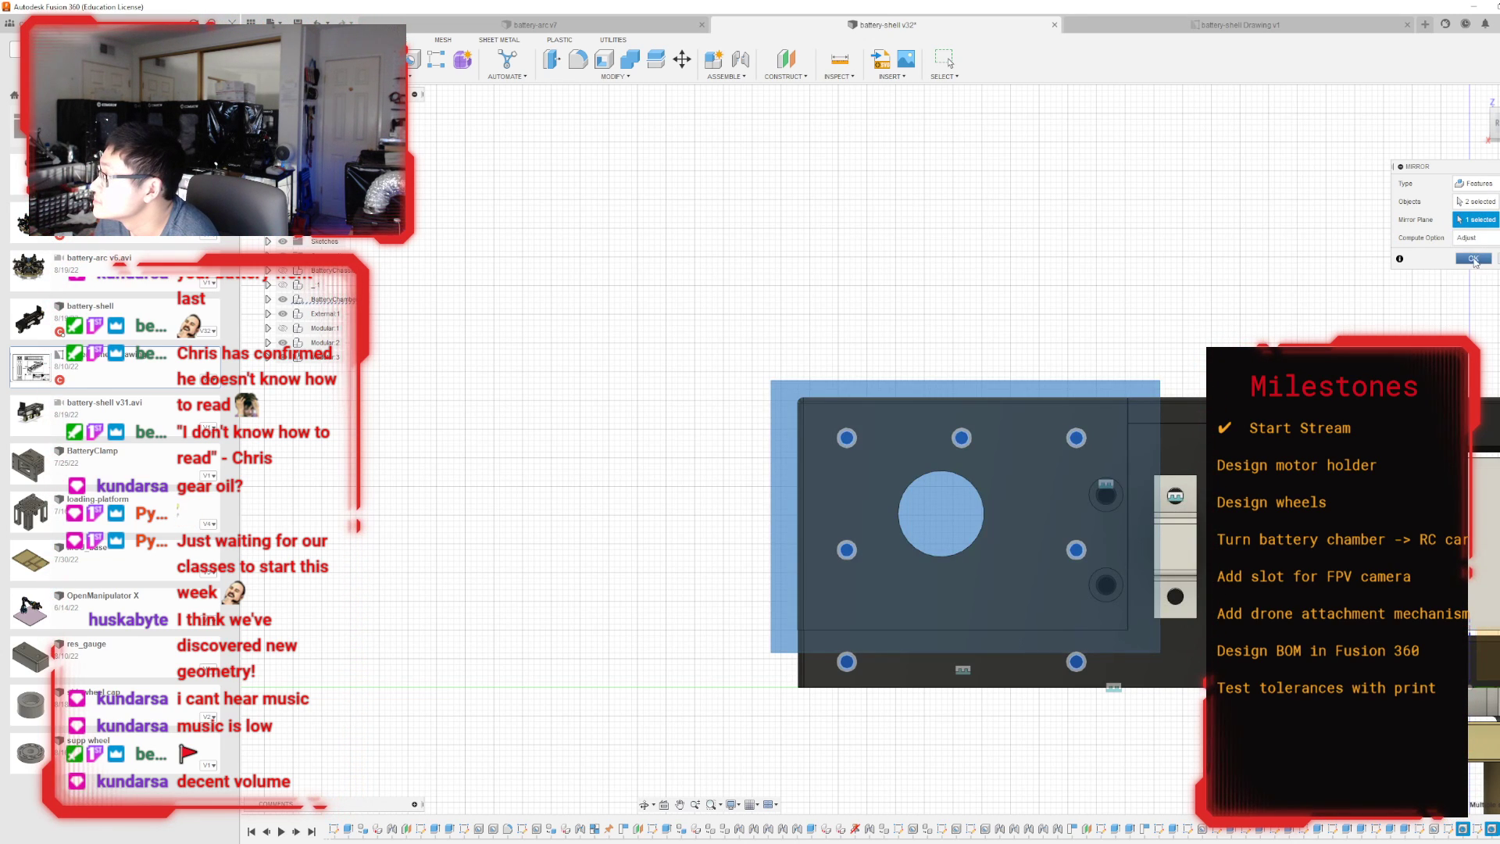
pyautogui.click(1473, 258)
# Hide the midplane and show the motor holder on the battery chamber's side again.
pyautogui.moveTo(890, 447)
pyautogui.keyDown('shift'); pyautogui.mouseDown(button='middle')
pyautogui.moveTo(1094, 500)
pyautogui.moveTo(1145, 472)
pyautogui.moveTo(953, 469)
pyautogui.moveTo(726, 546)
pyautogui.mouseUp(button='middle'); pyautogui.keyUp('shift')
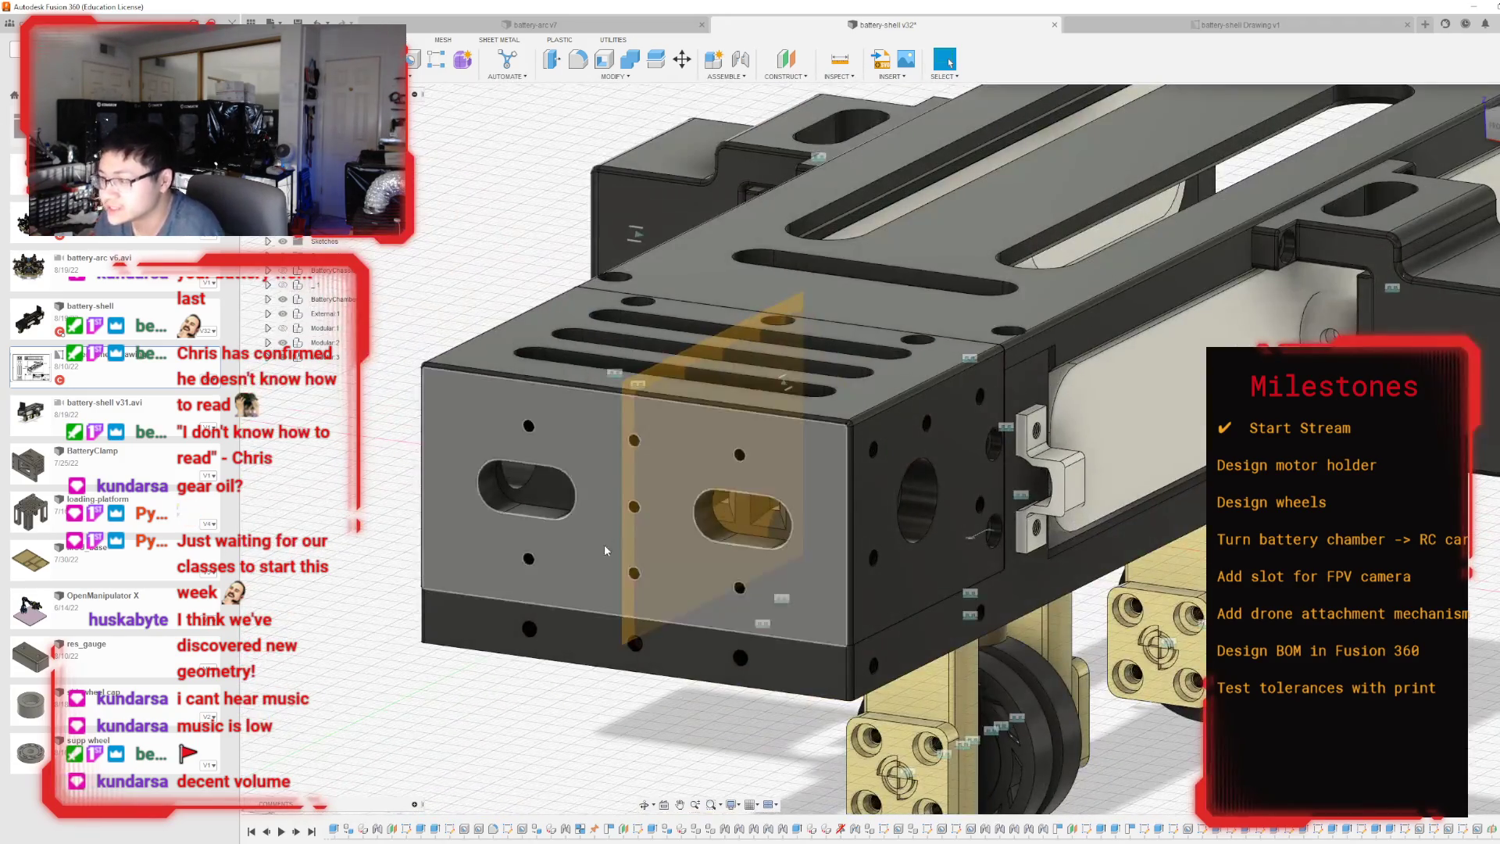
pyautogui.click(629, 485)
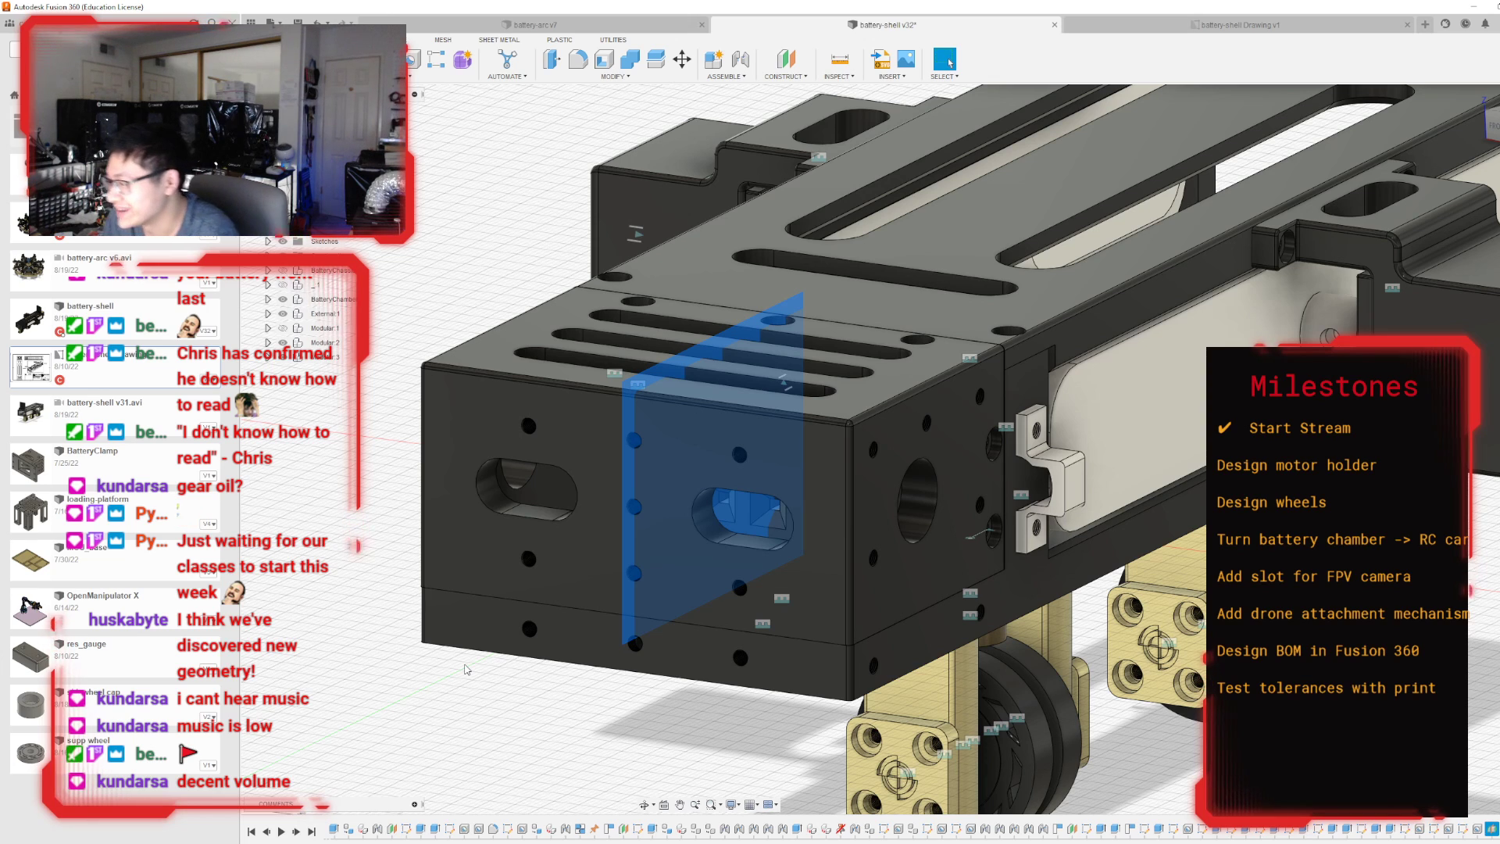
pyautogui.scroll(-3, 484, 642)
pyautogui.press('v')
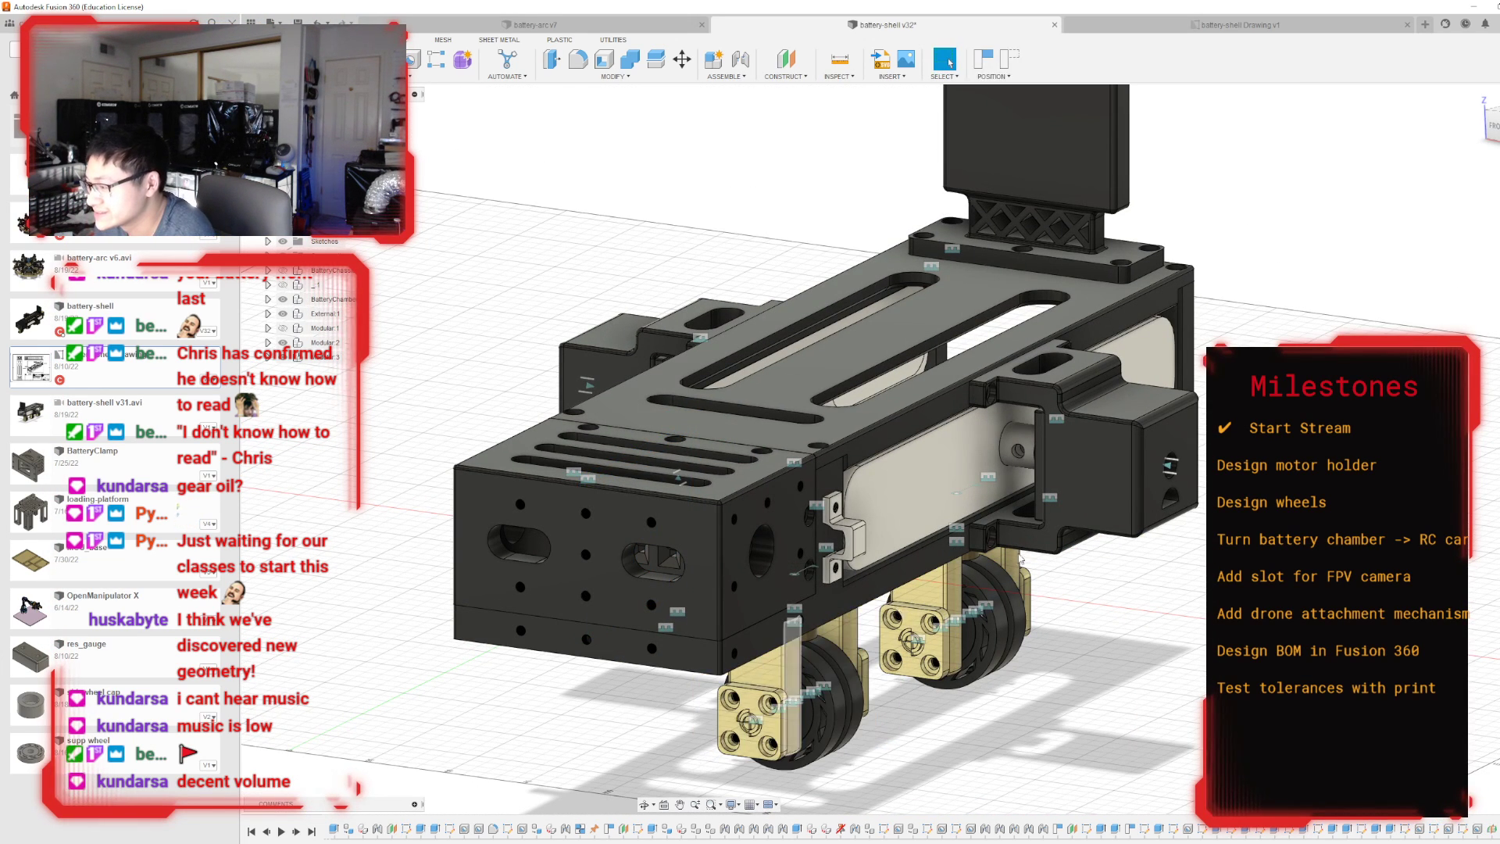
pyautogui.moveTo(1493, 133); pyautogui.dragTo(1414, 160)
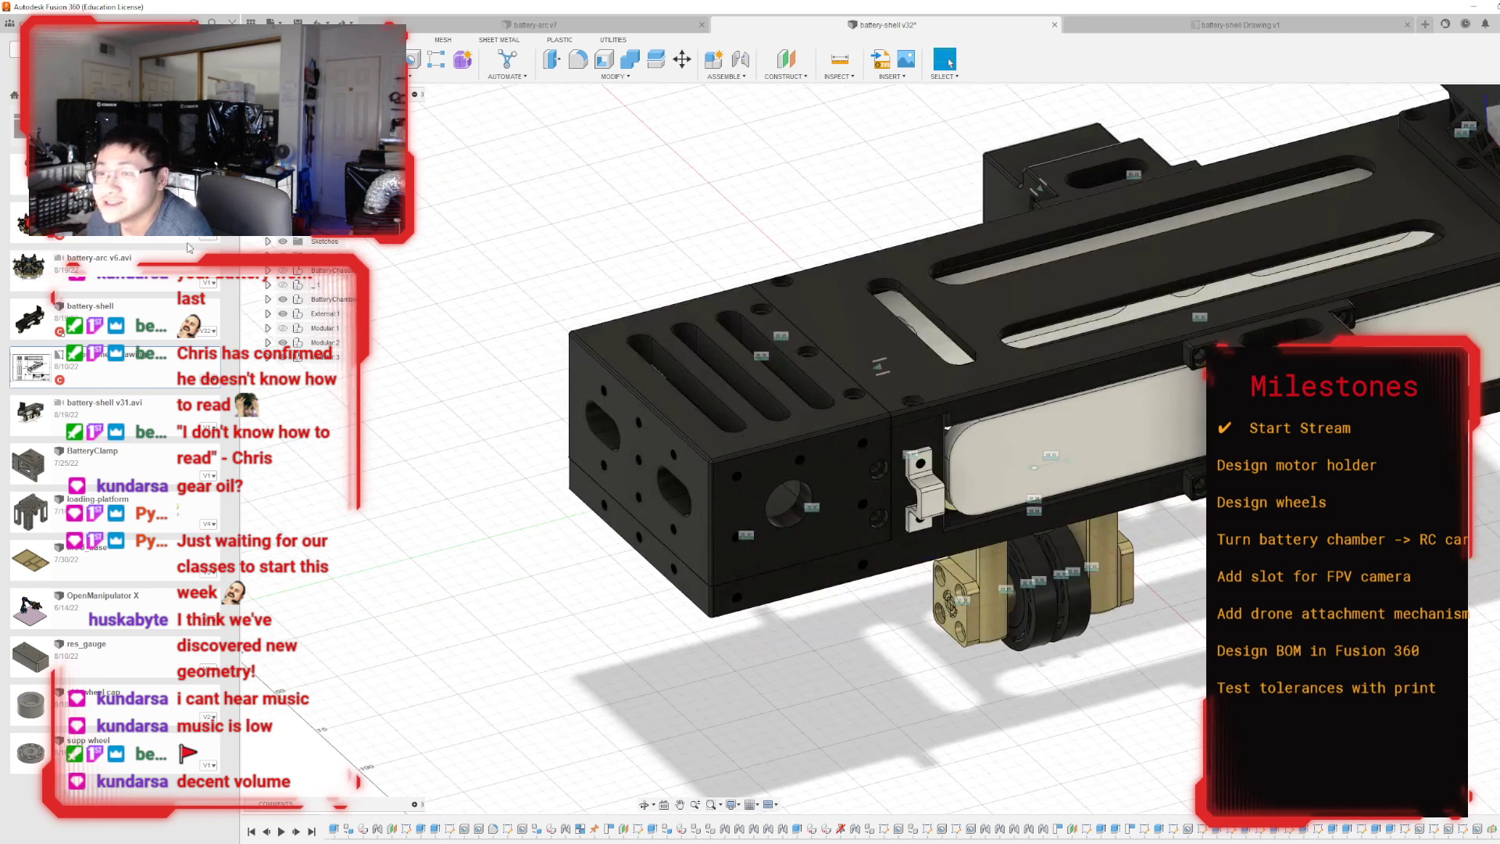
pyautogui.click(283, 226)
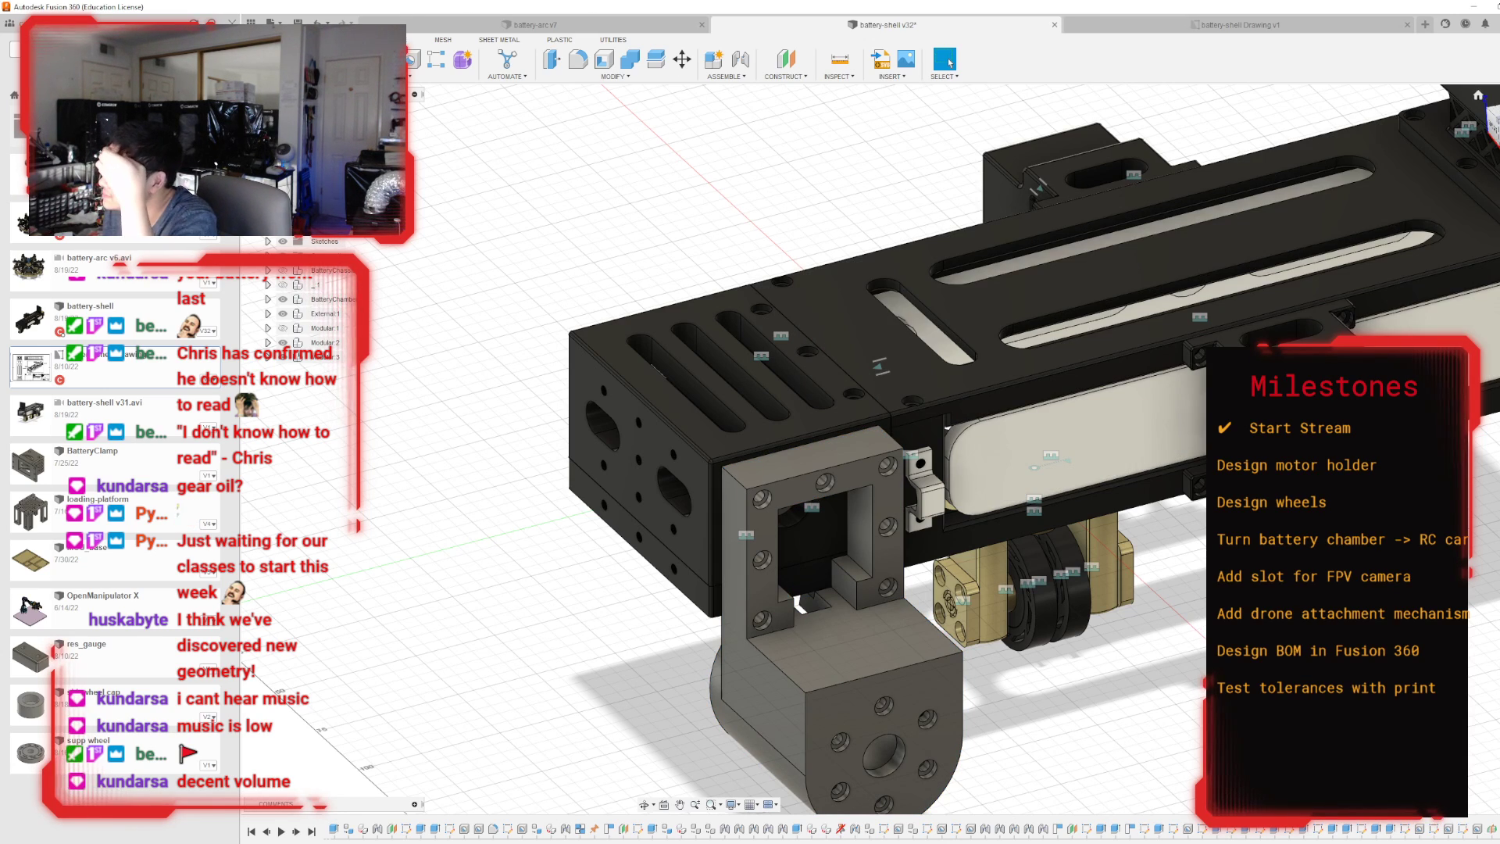
# Examine the motor holder's position and screw-hole alignment against the battery chamber from the front and side.
pyautogui.click(1490, 123)
pyautogui.moveTo(892, 449)
pyautogui.keyDown('shift'); pyautogui.mouseDown(button='middle')
pyautogui.moveTo(976, 496)
pyautogui.moveTo(1004, 582)
pyautogui.moveTo(980, 469)
pyautogui.moveTo(902, 351)
pyautogui.moveTo(1062, 343)
pyautogui.mouseUp(button='middle'); pyautogui.keyUp('shift')
pyautogui.keyDown('shift'); pyautogui.moveTo(591, 583); pyautogui.dragTo(591, 578, button='middle'); pyautogui.keyUp('shift')
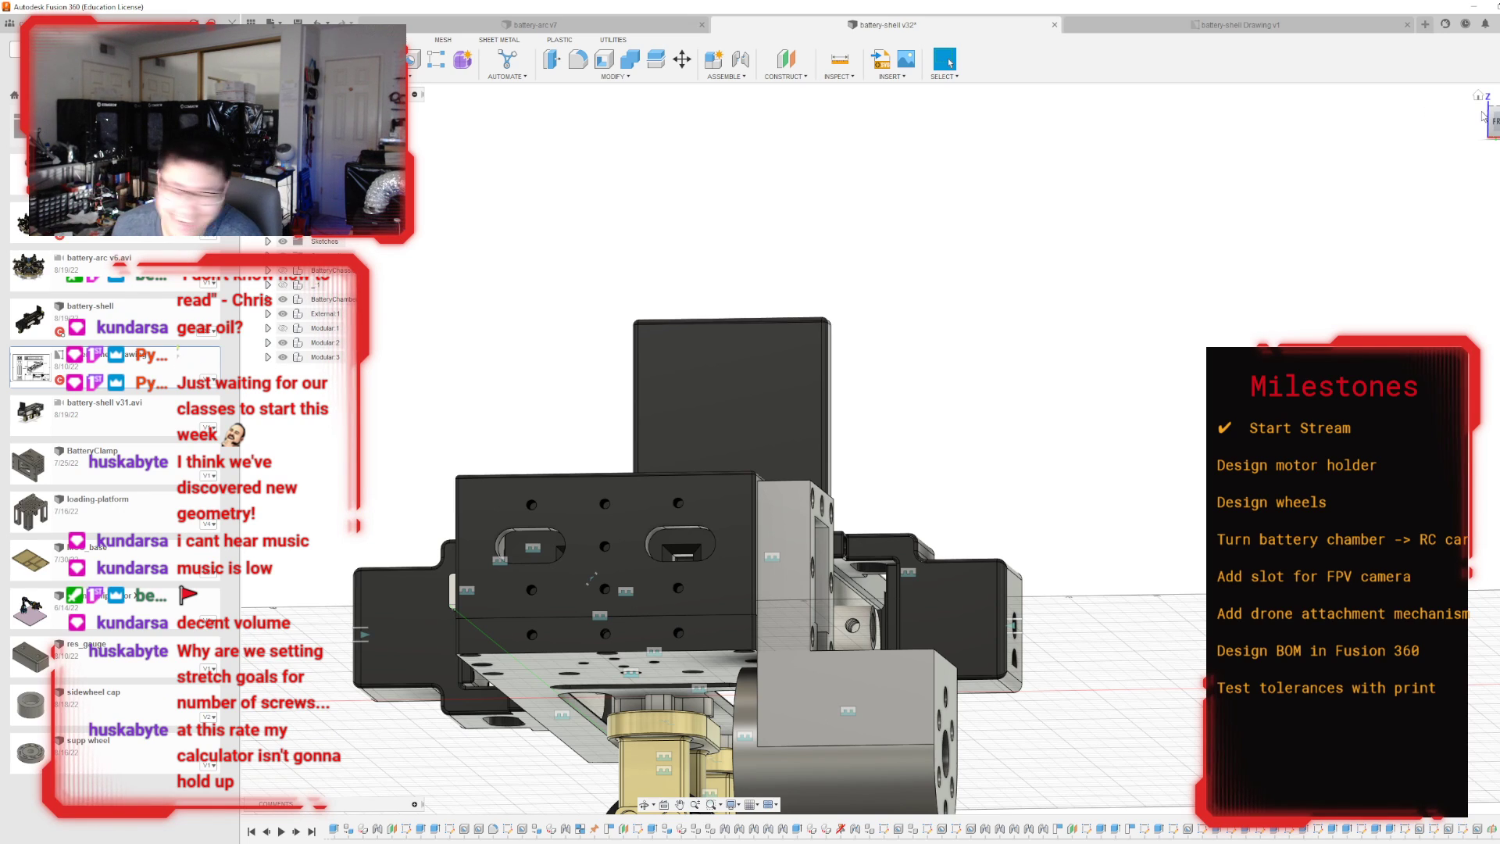
pyautogui.moveTo(1496, 119)
pyautogui.mouseDown()
pyautogui.moveTo(1453, 155)
pyautogui.moveTo(1436, 129)
pyautogui.mouseUp()
pyautogui.scroll(-3, 946, 383)
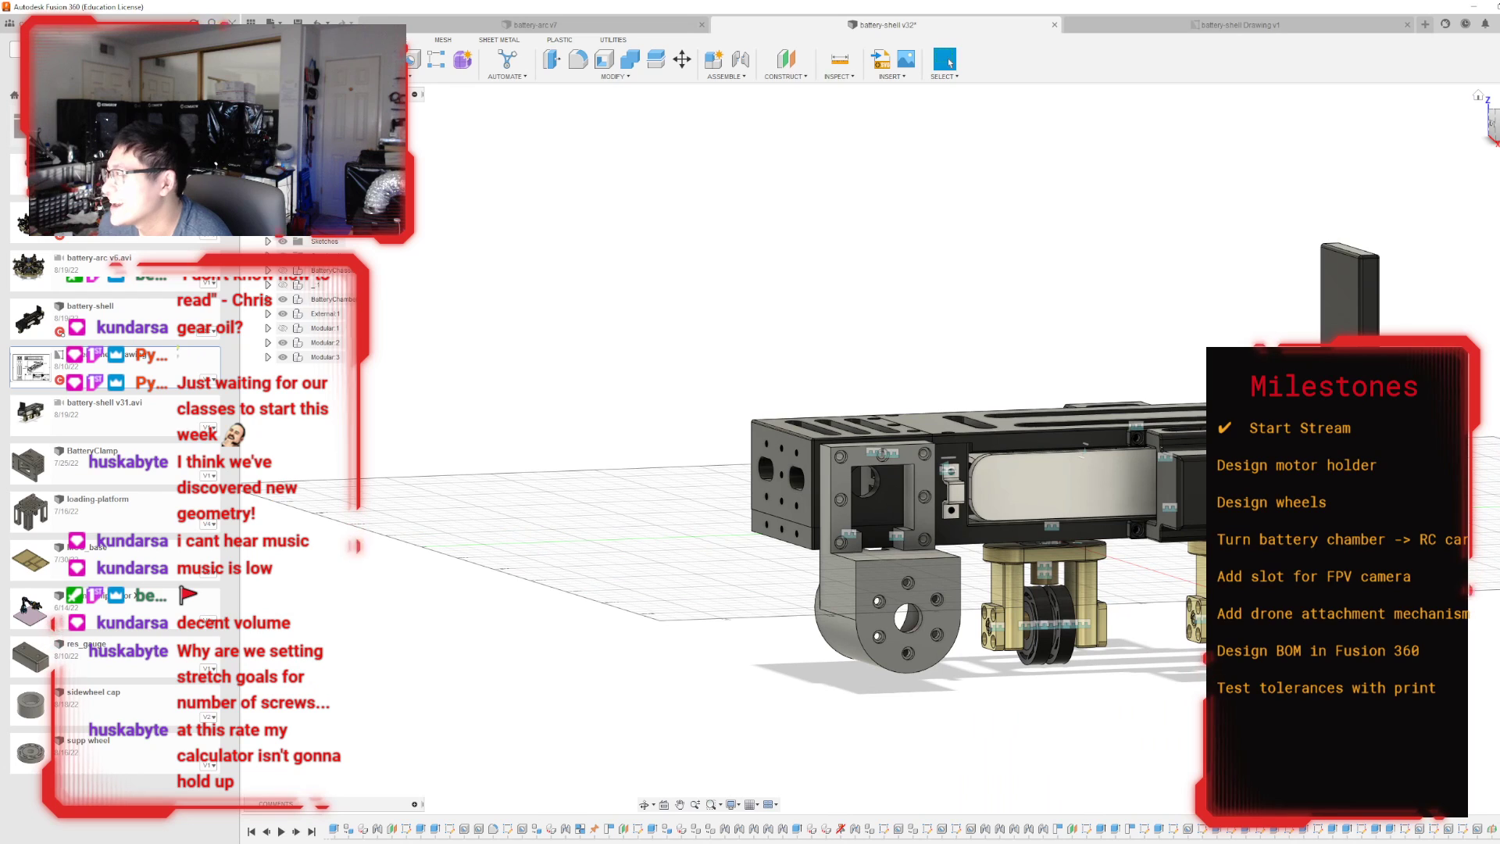
pyautogui.click(1493, 123)
pyautogui.scroll(2, 977, 500)
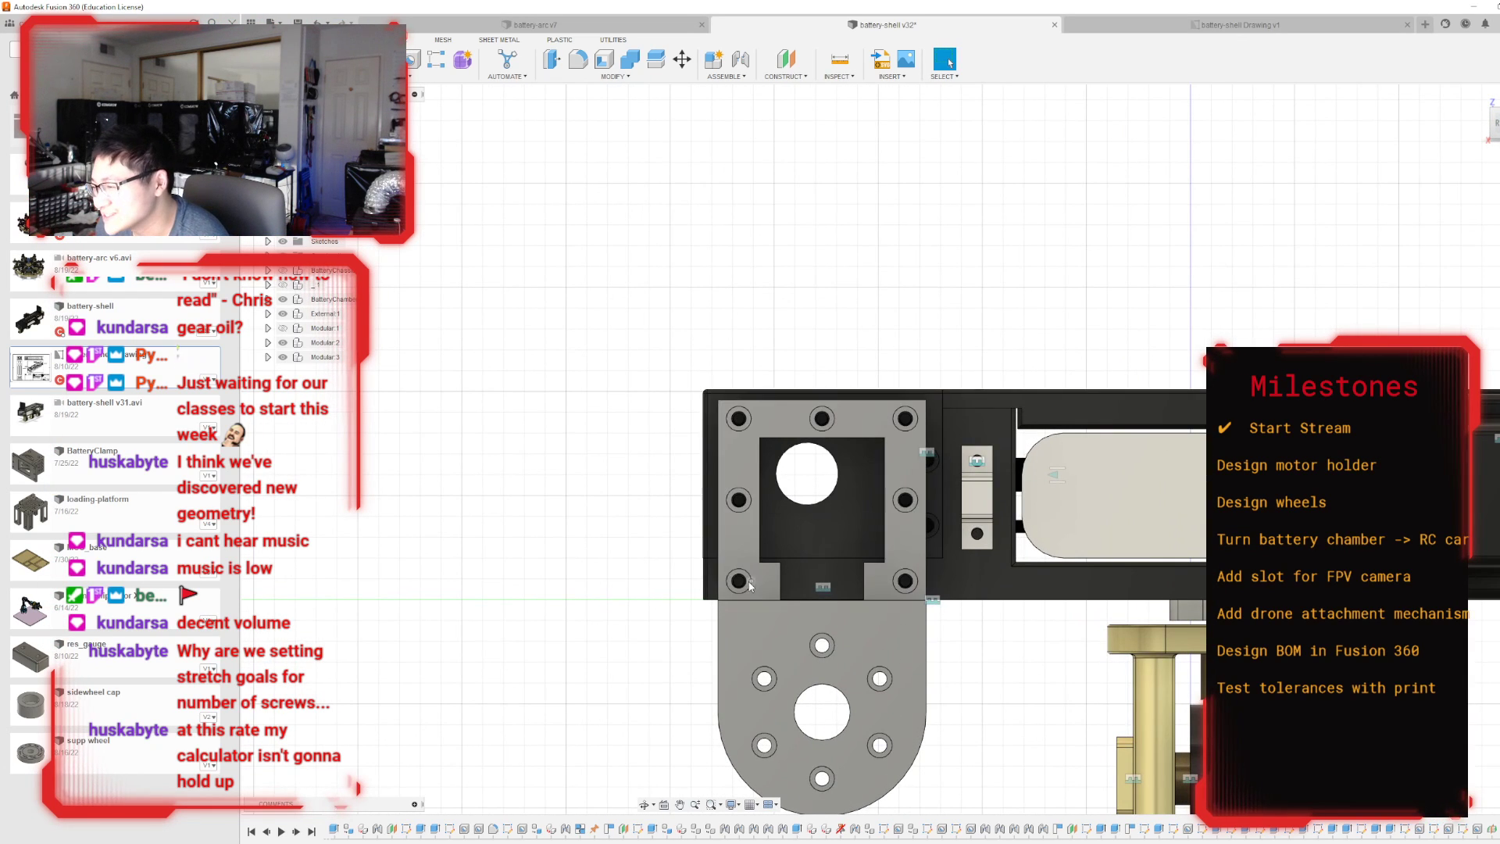
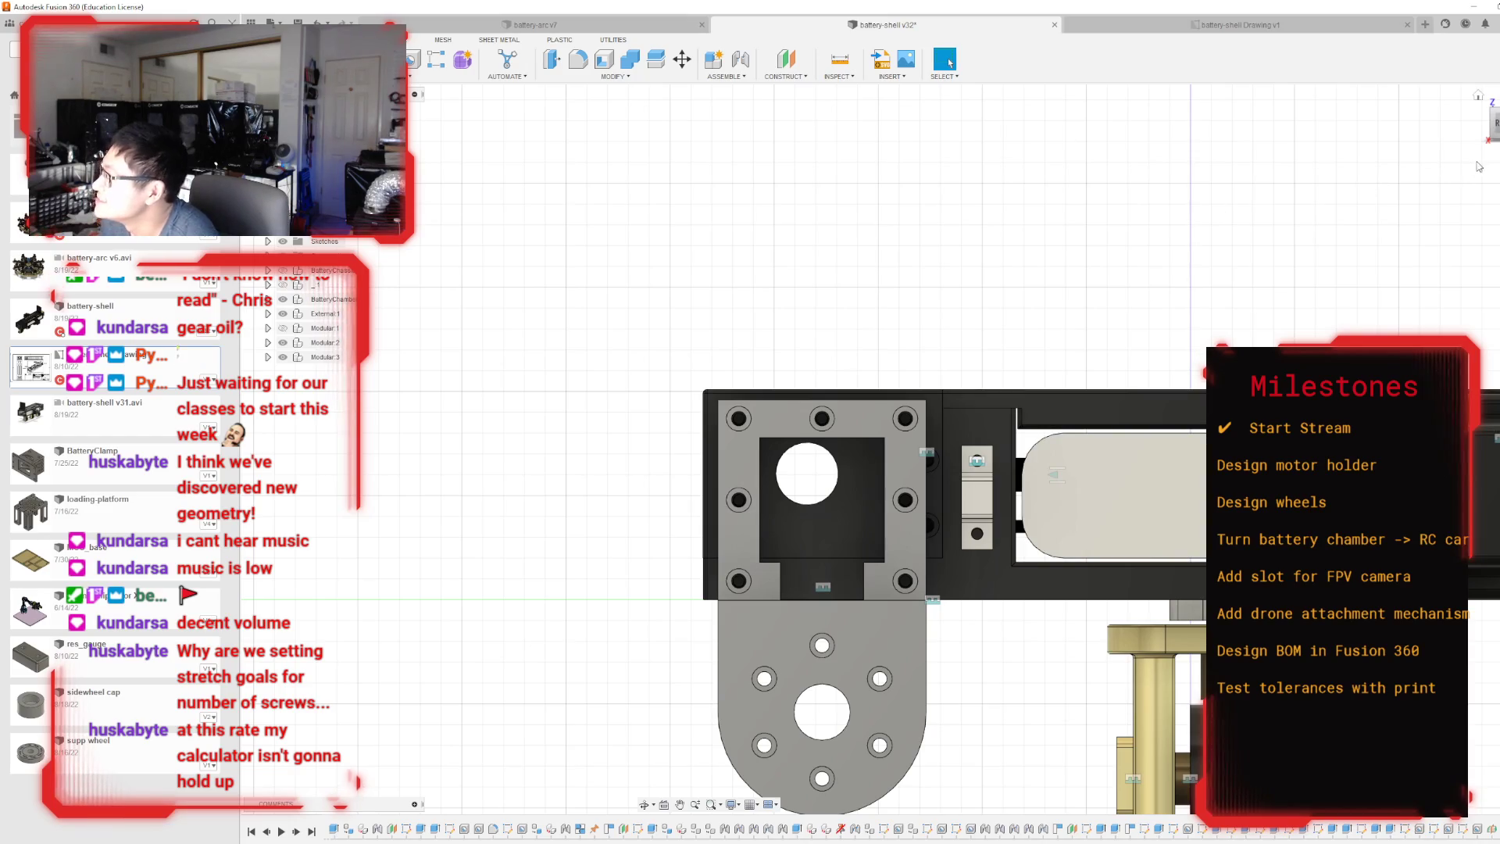
pyautogui.moveTo(1497, 123); pyautogui.dragTo(1476, 148)
pyautogui.moveTo(1260, 303)
pyautogui.keyDown('shift'); pyautogui.mouseDown(button='middle')
pyautogui.moveTo(1015, 344)
pyautogui.moveTo(844, 199)
pyautogui.mouseUp(button='middle'); pyautogui.keyUp('shift')
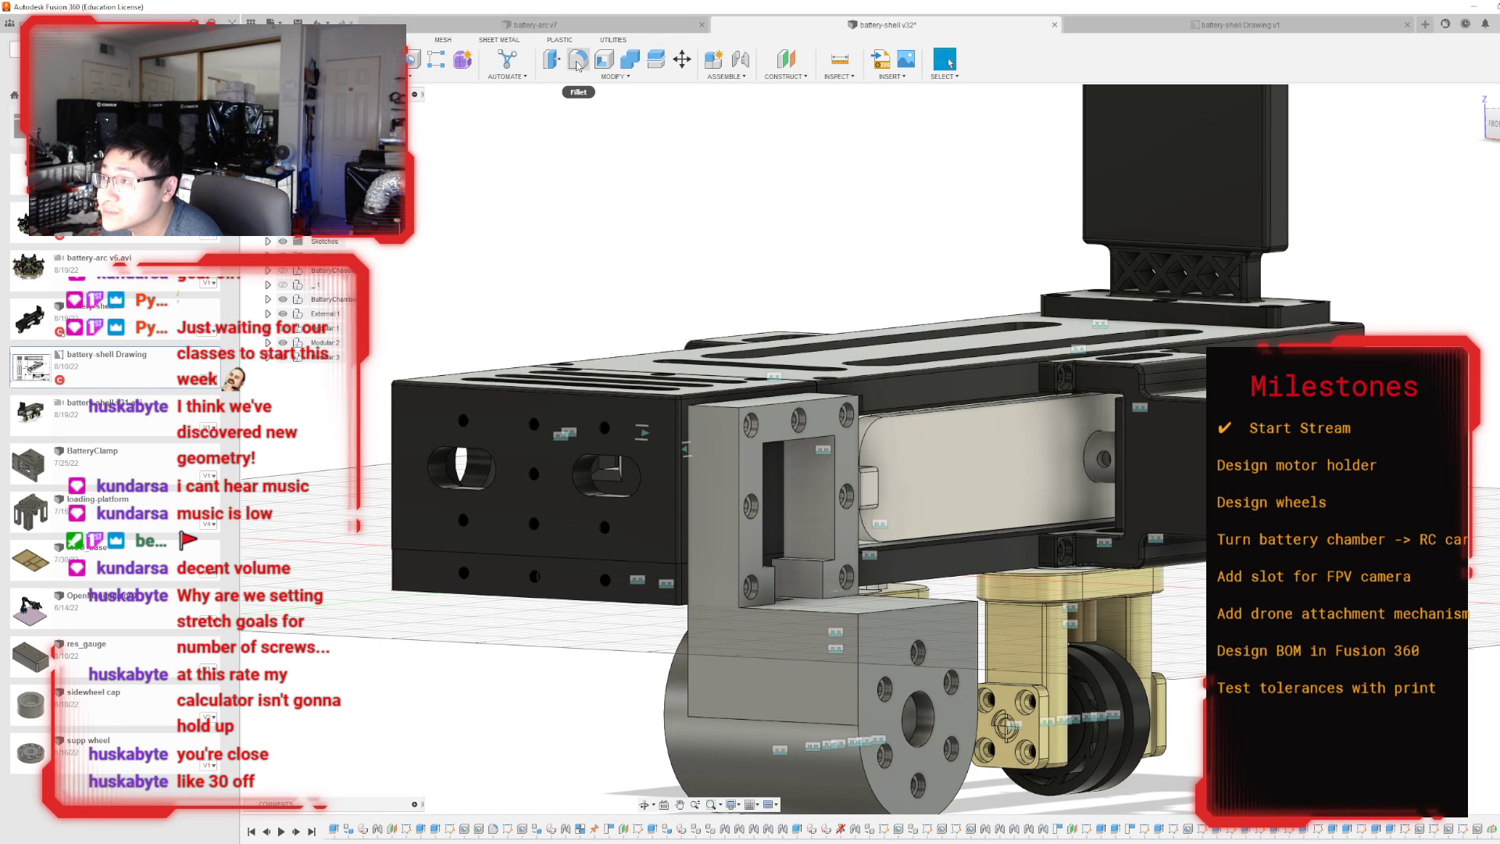
pyautogui.click(599, 76)
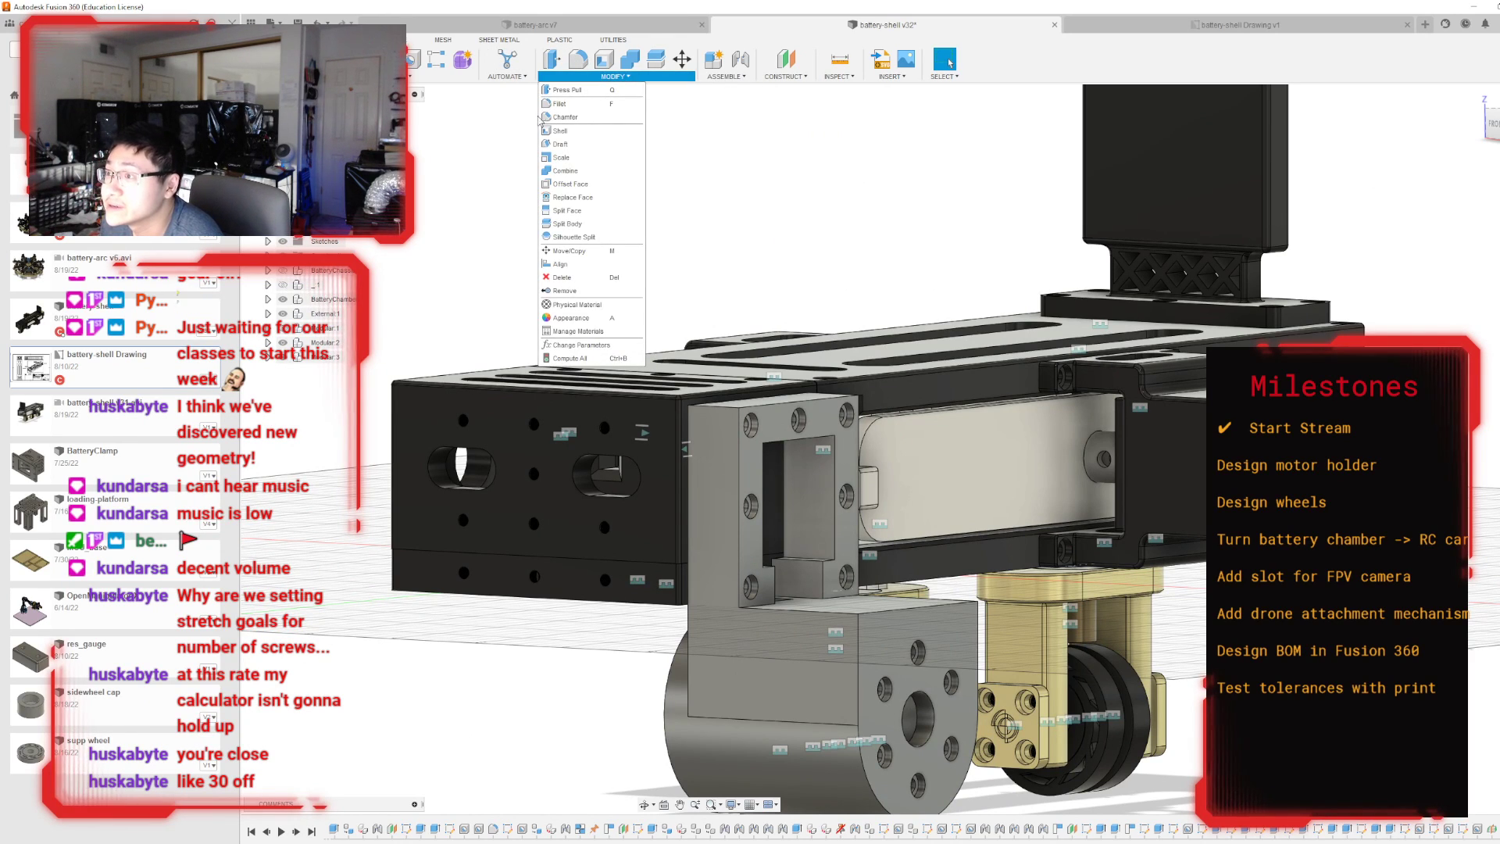
pyautogui.click(564, 117)
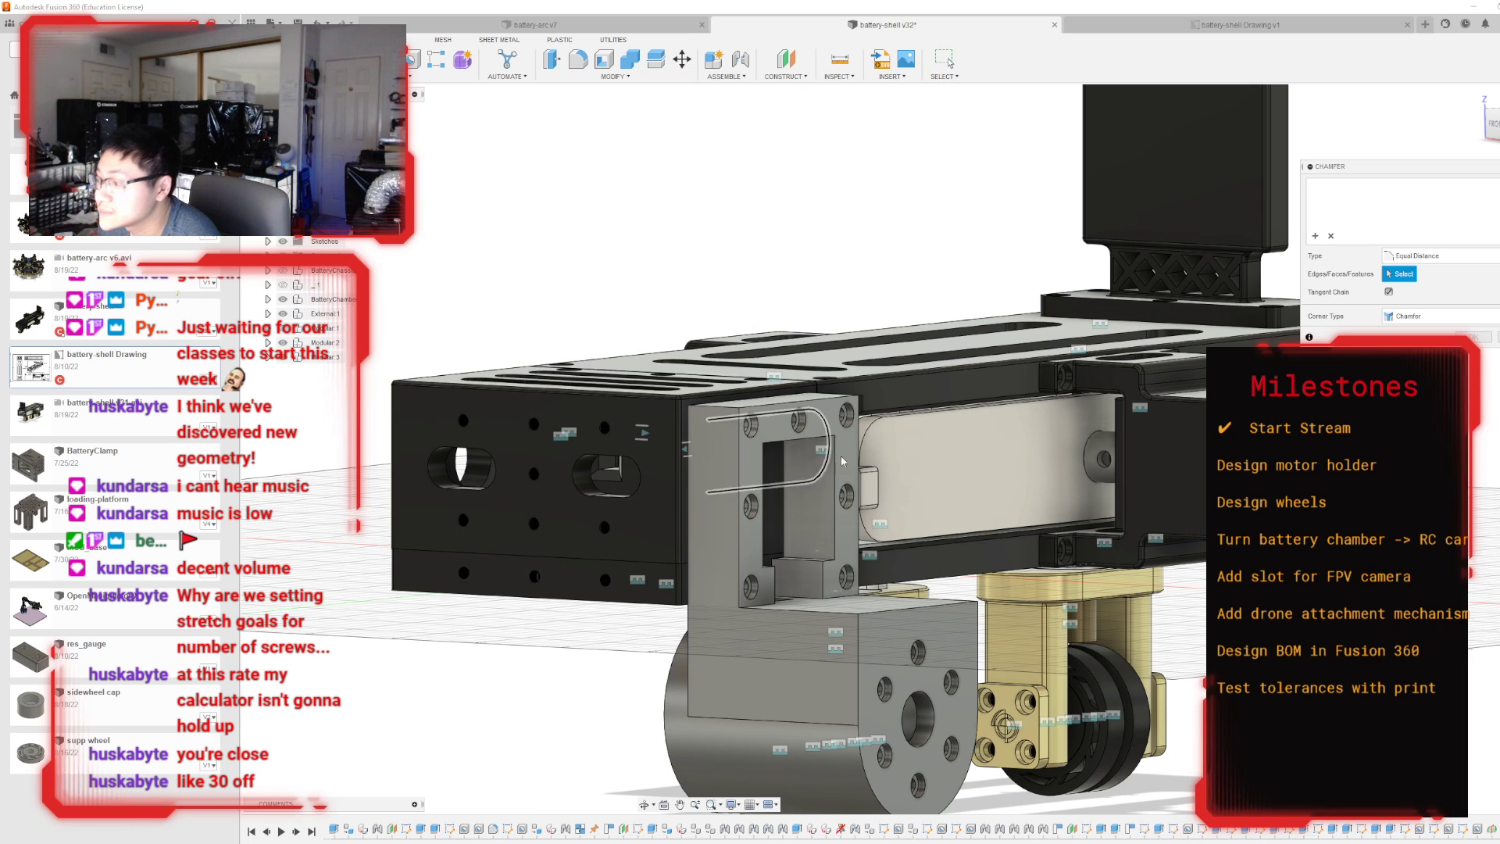
pyautogui.scroll(2, 890, 610)
pyautogui.click(888, 606)
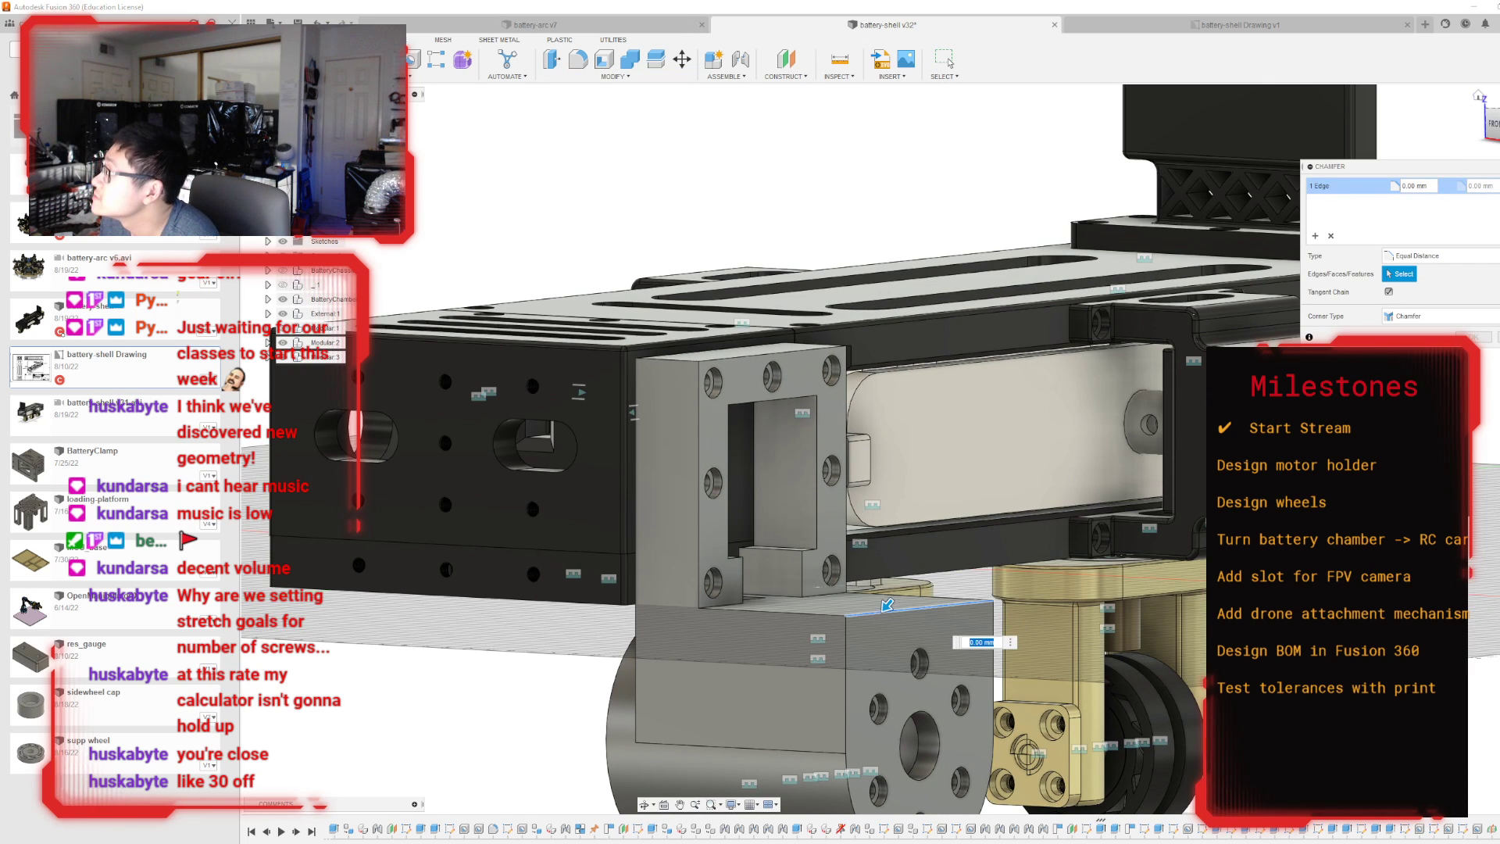
pyautogui.keyDown('shift'); pyautogui.moveTo(887, 605); pyautogui.dragTo(926, 671, button='middle'); pyautogui.keyUp('shift')
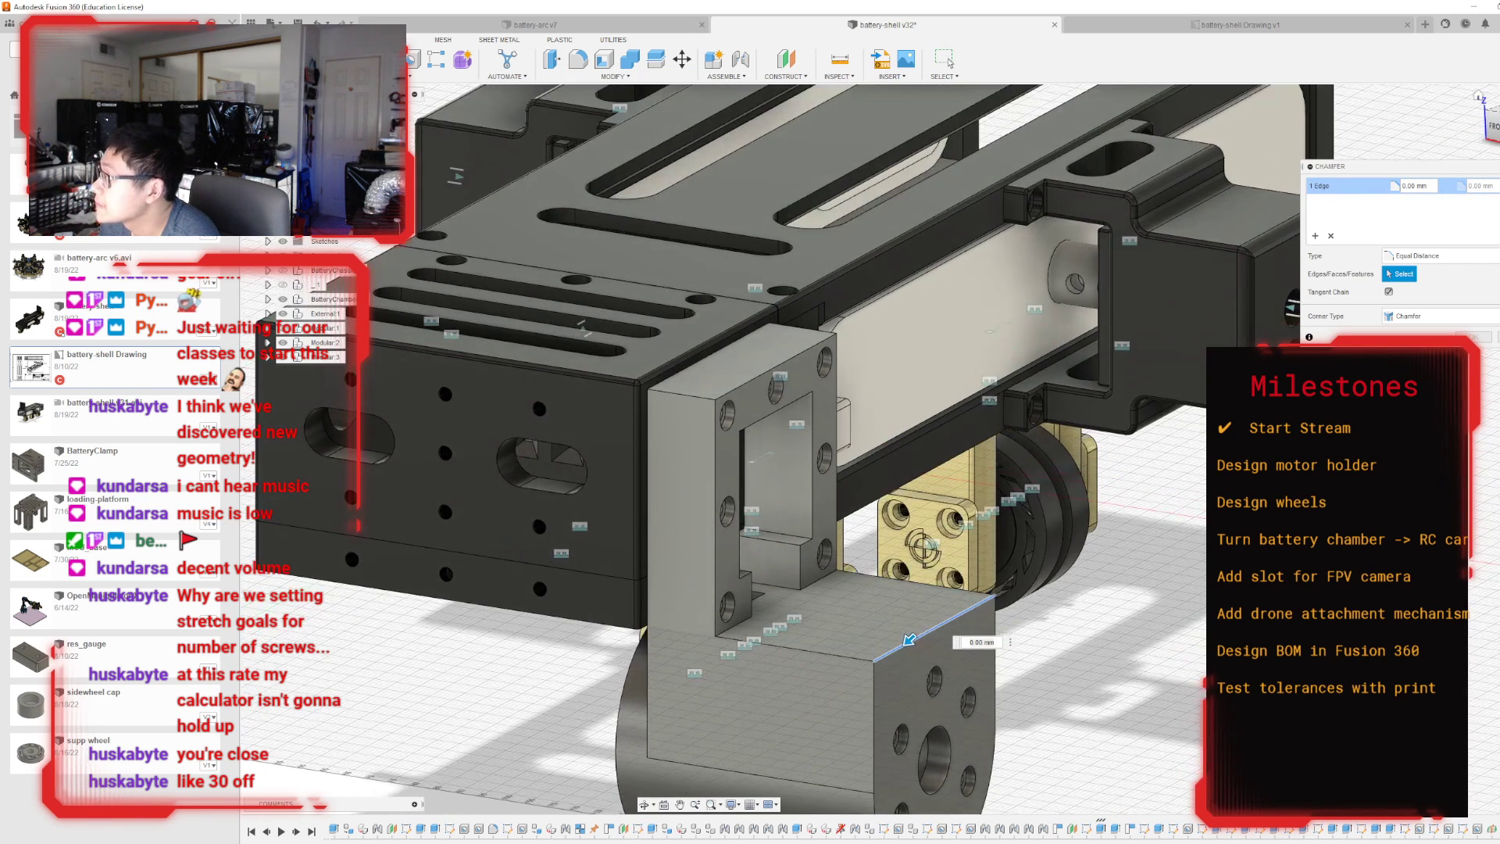
pyautogui.doubleClick(911, 642)
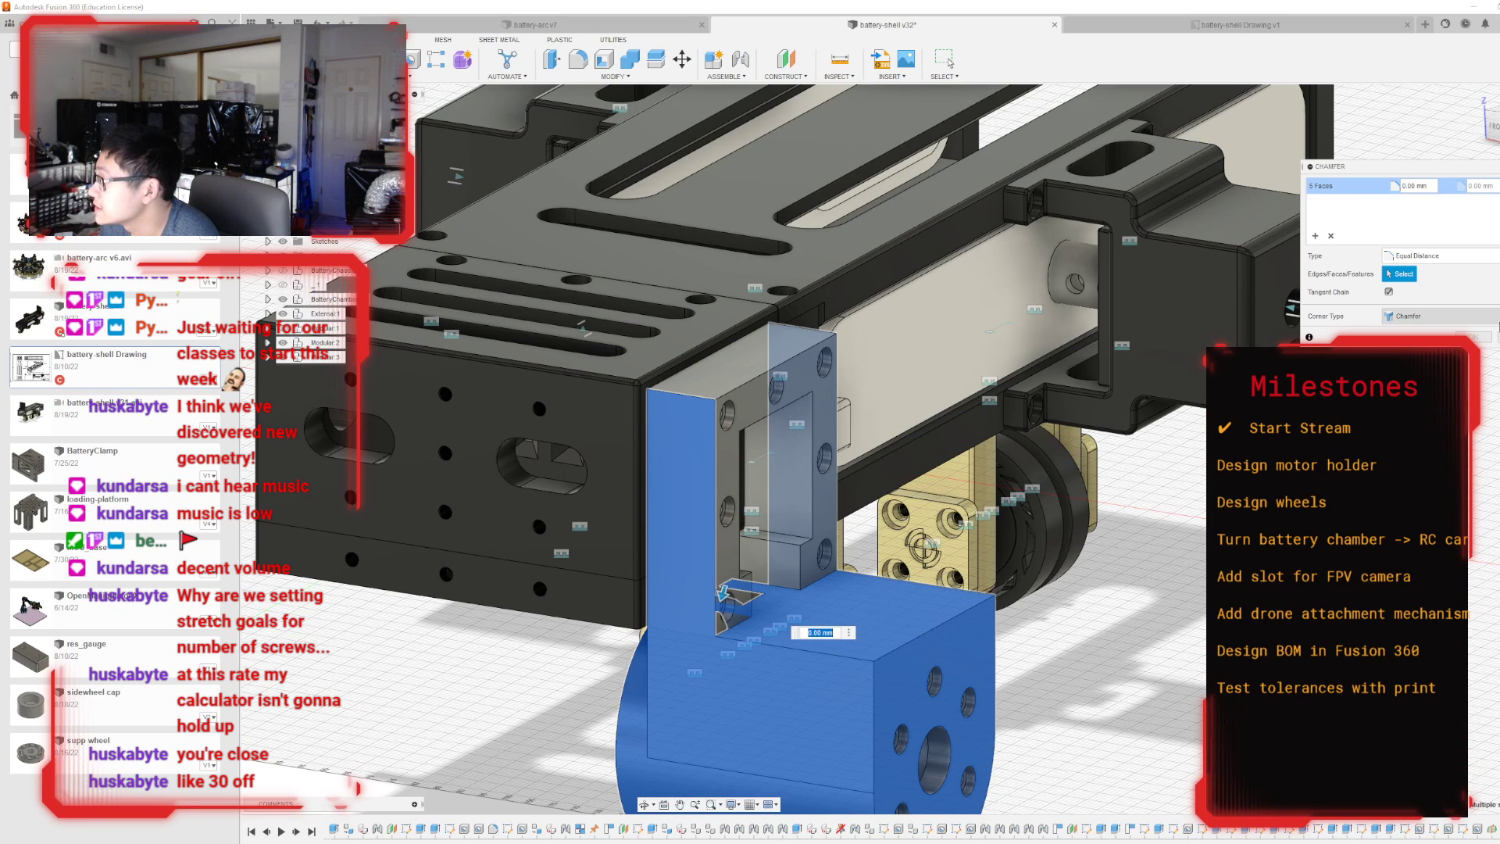
pyautogui.click(1472, 337)
# Start a Distance and Angle chamfer on the outer top edge of the motor holder's lower block, with a 3 mm distance.
pyautogui.click(578, 76)
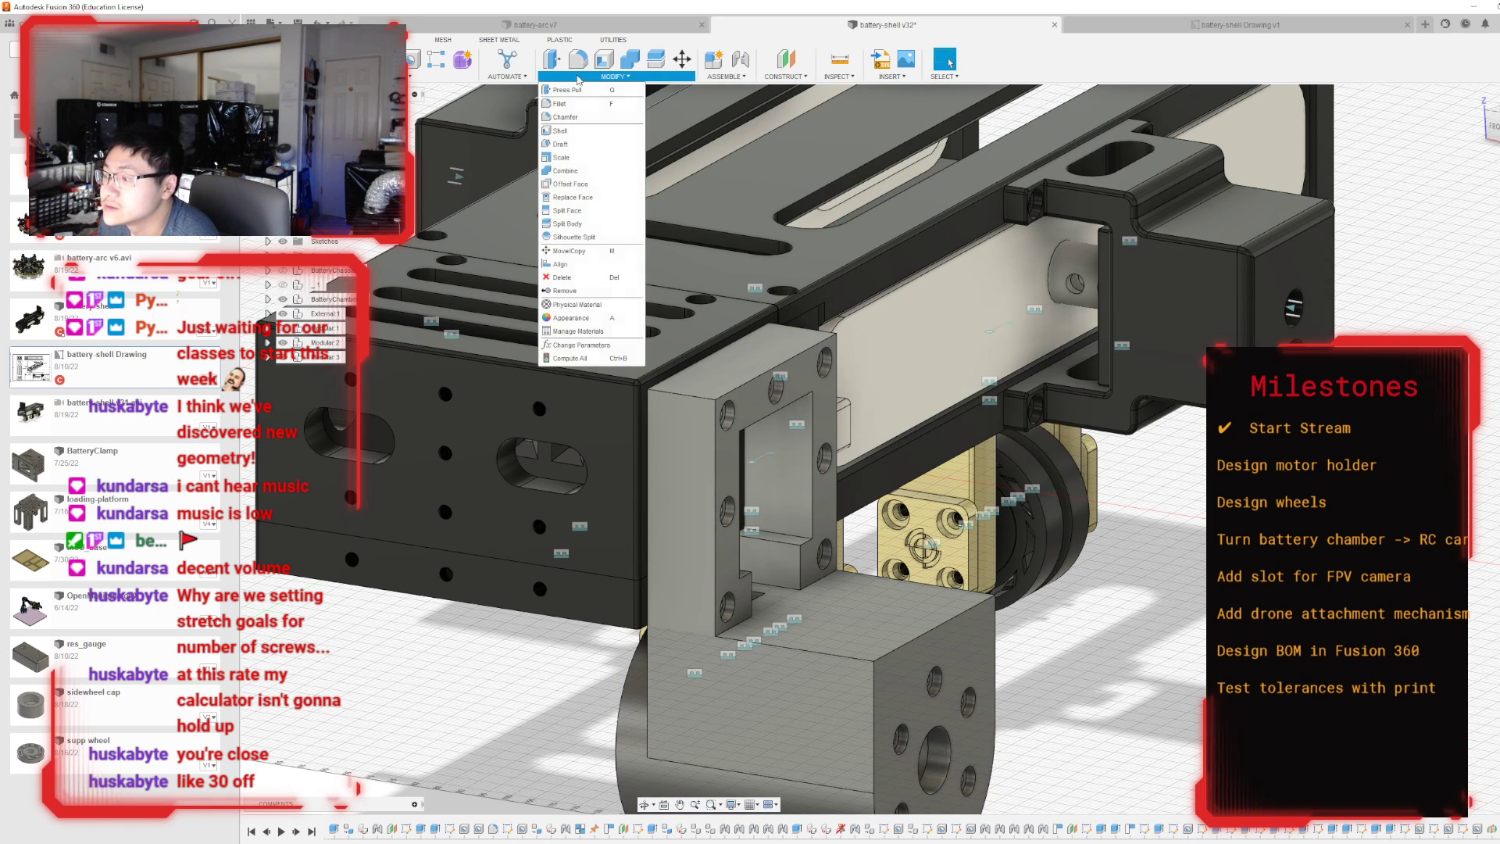
pyautogui.click(565, 116)
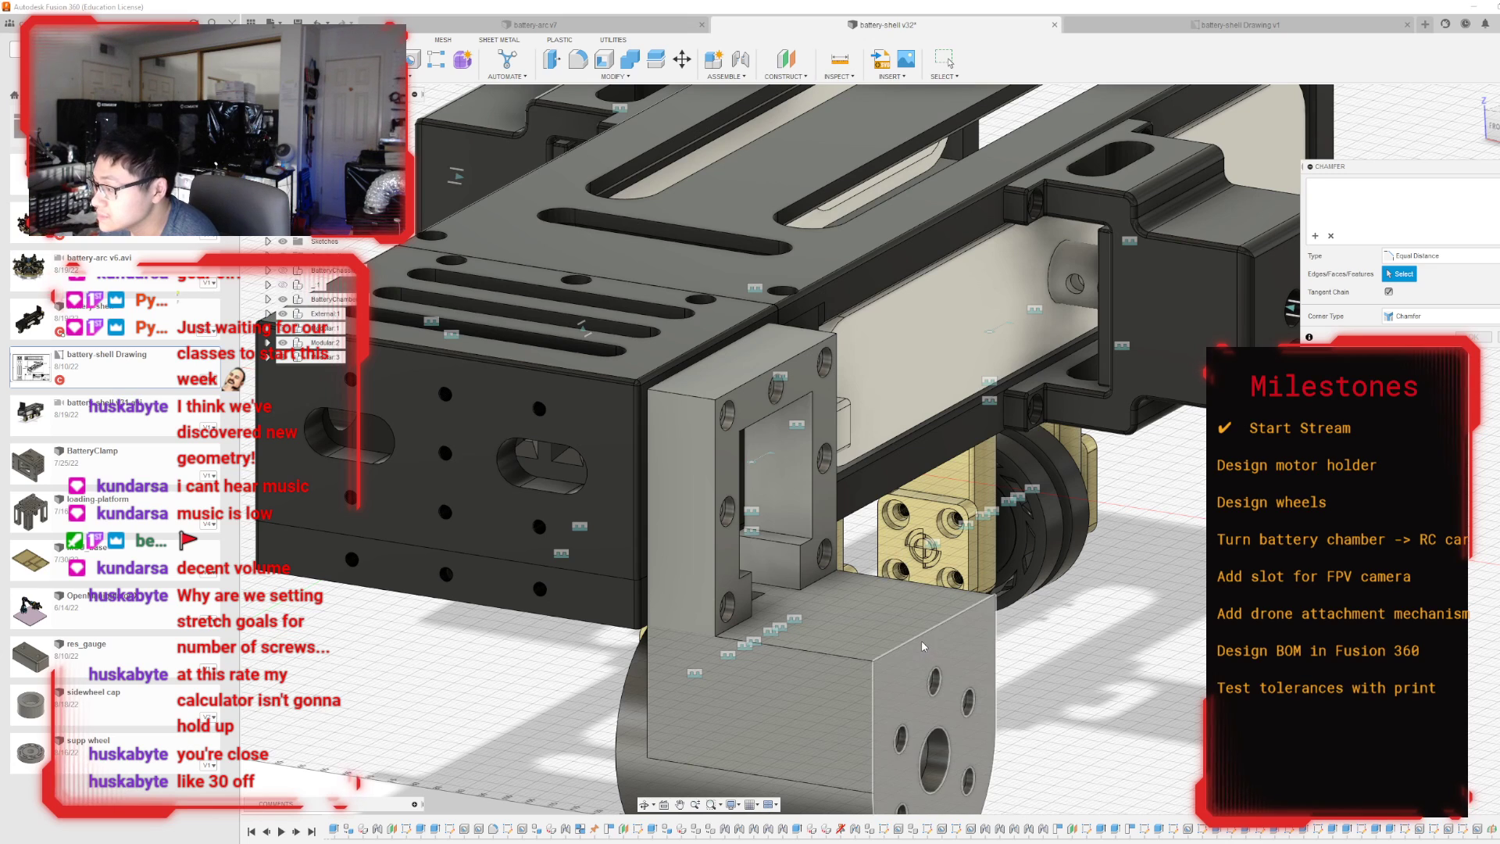
pyautogui.click(923, 633)
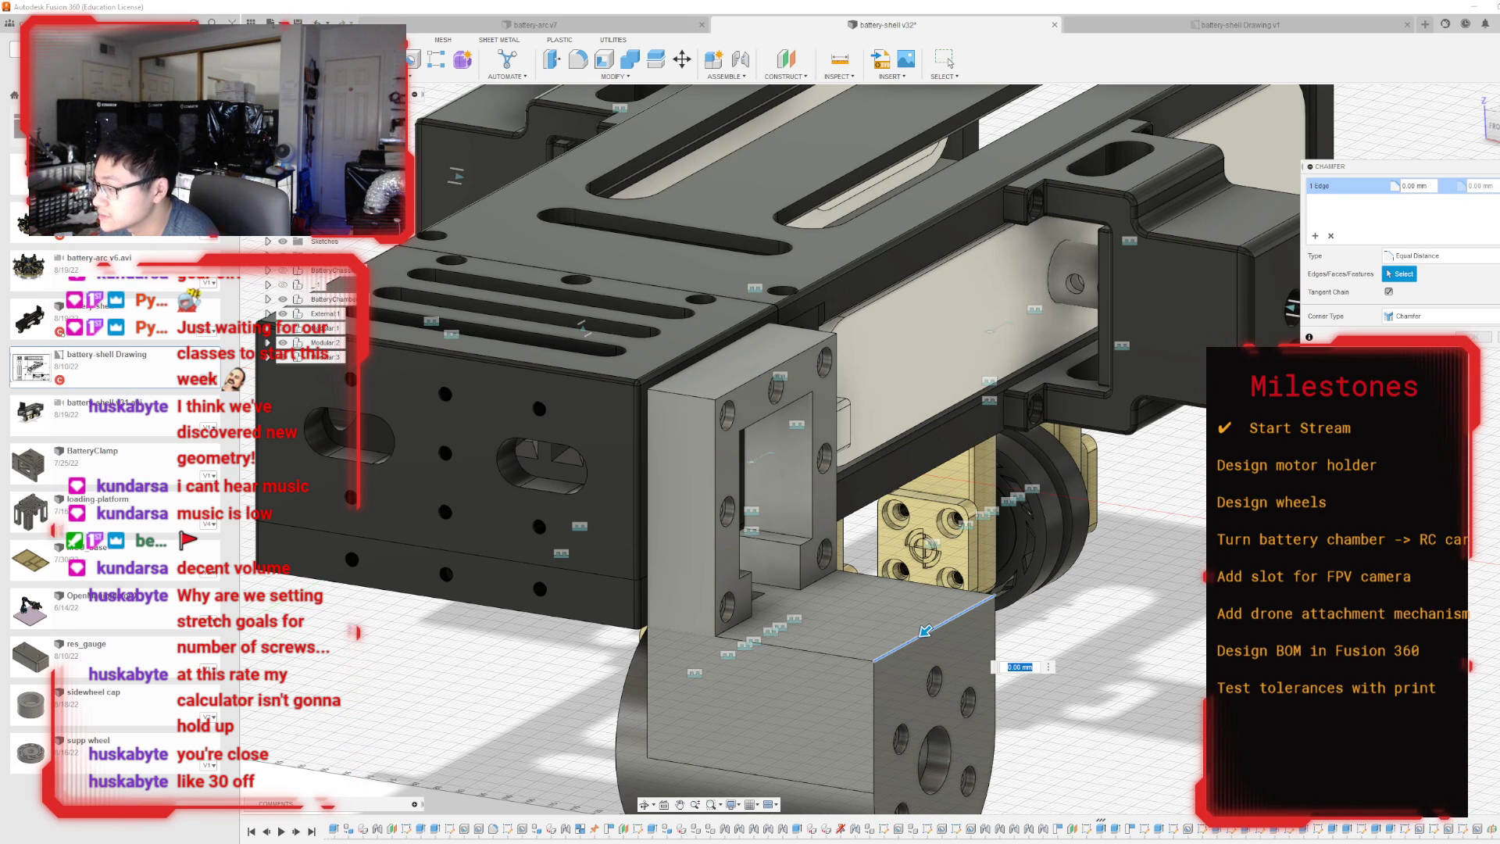
pyautogui.click(1399, 257)
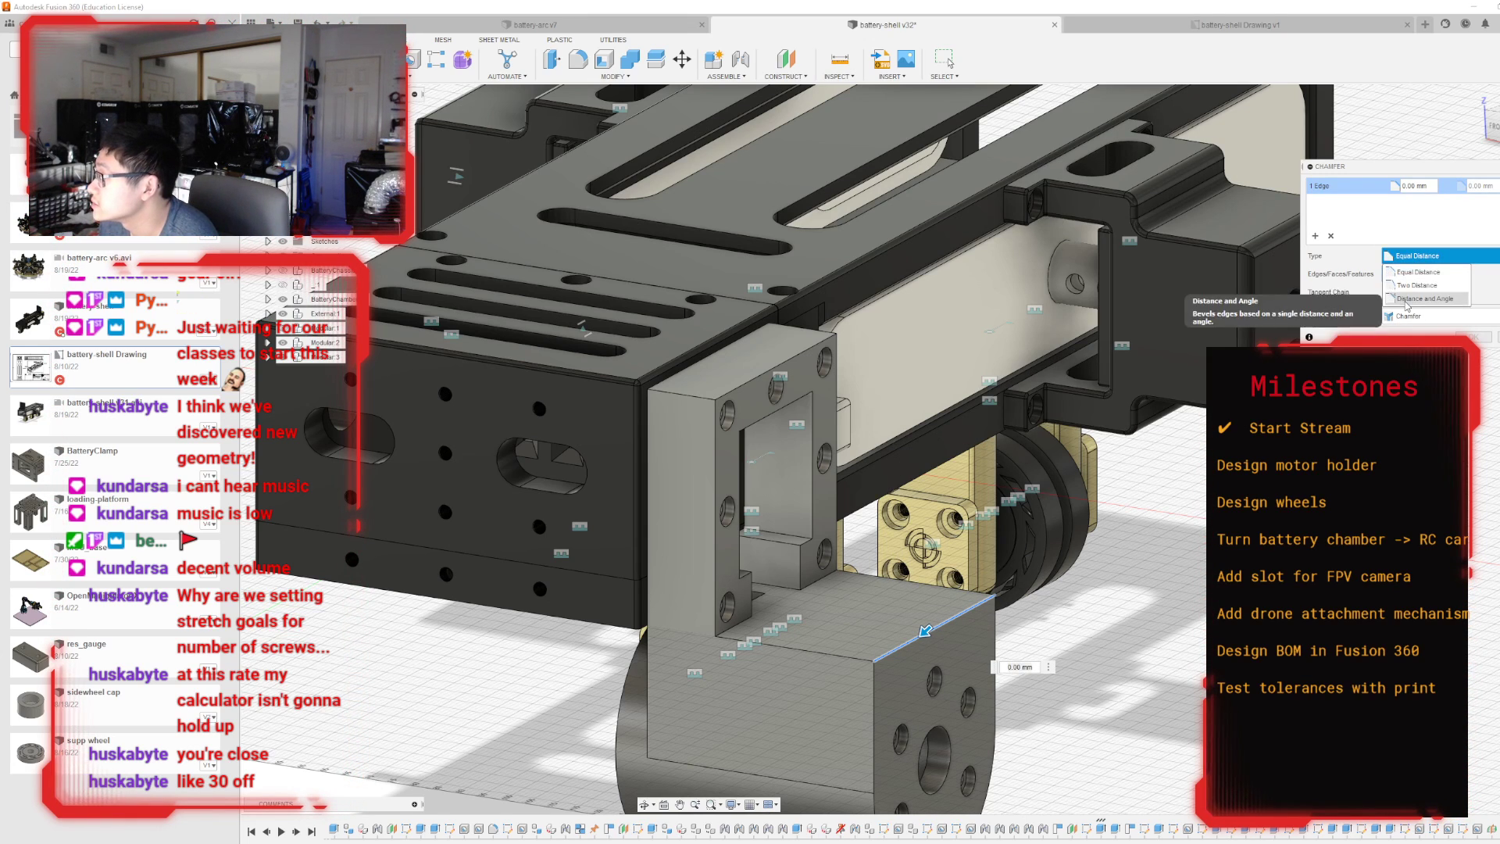
pyautogui.click(1407, 303)
pyautogui.moveTo(989, 591); pyautogui.dragTo(990, 603)
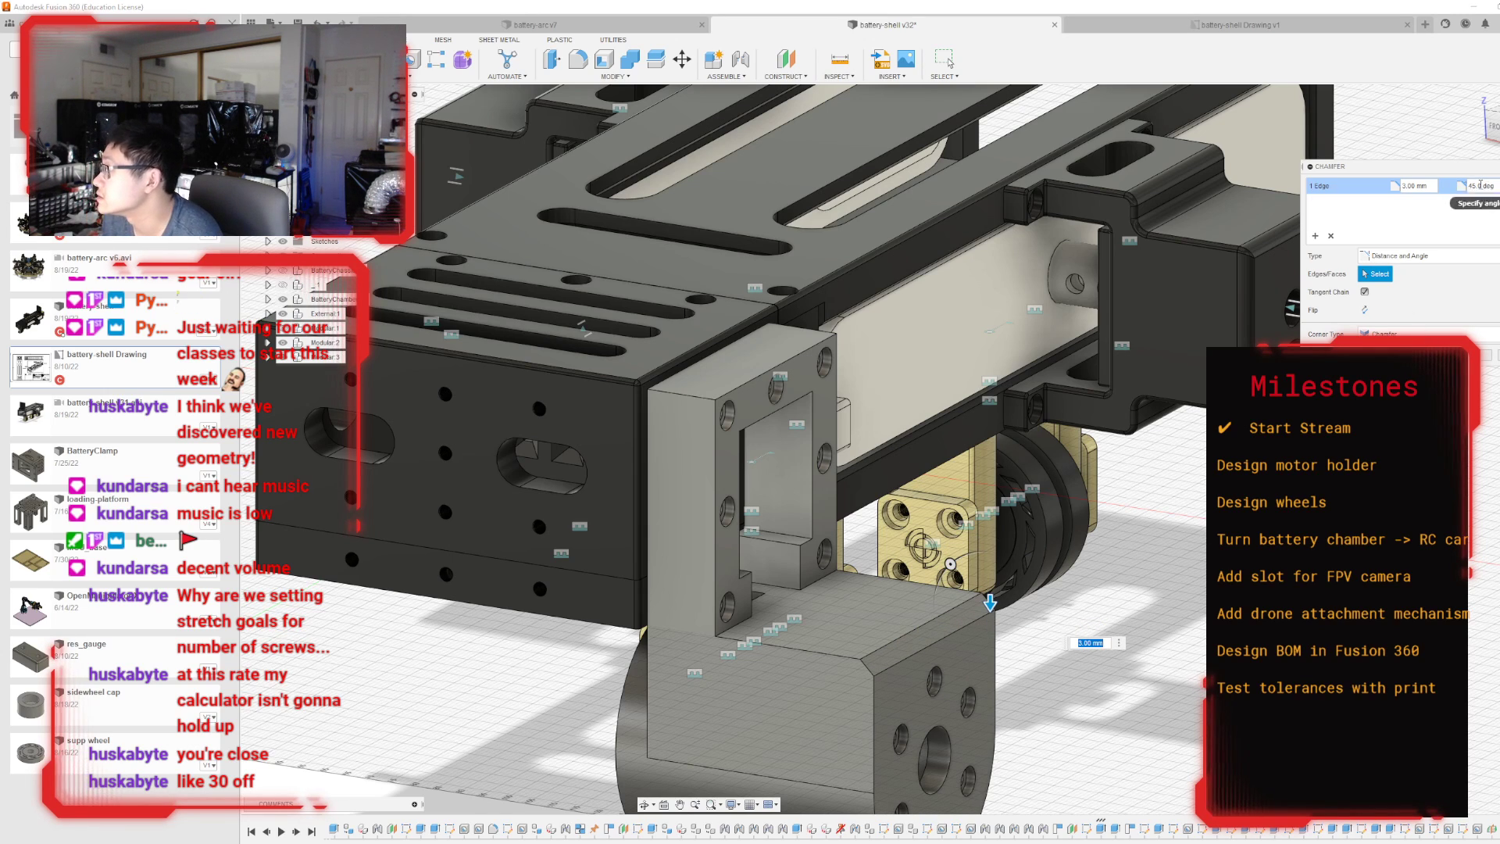
# Try different chamfer angles on the motor holder's outer top edge, including 85 and finally 75 degrees.
pyautogui.press('Tab')
pyautogui.write('15')
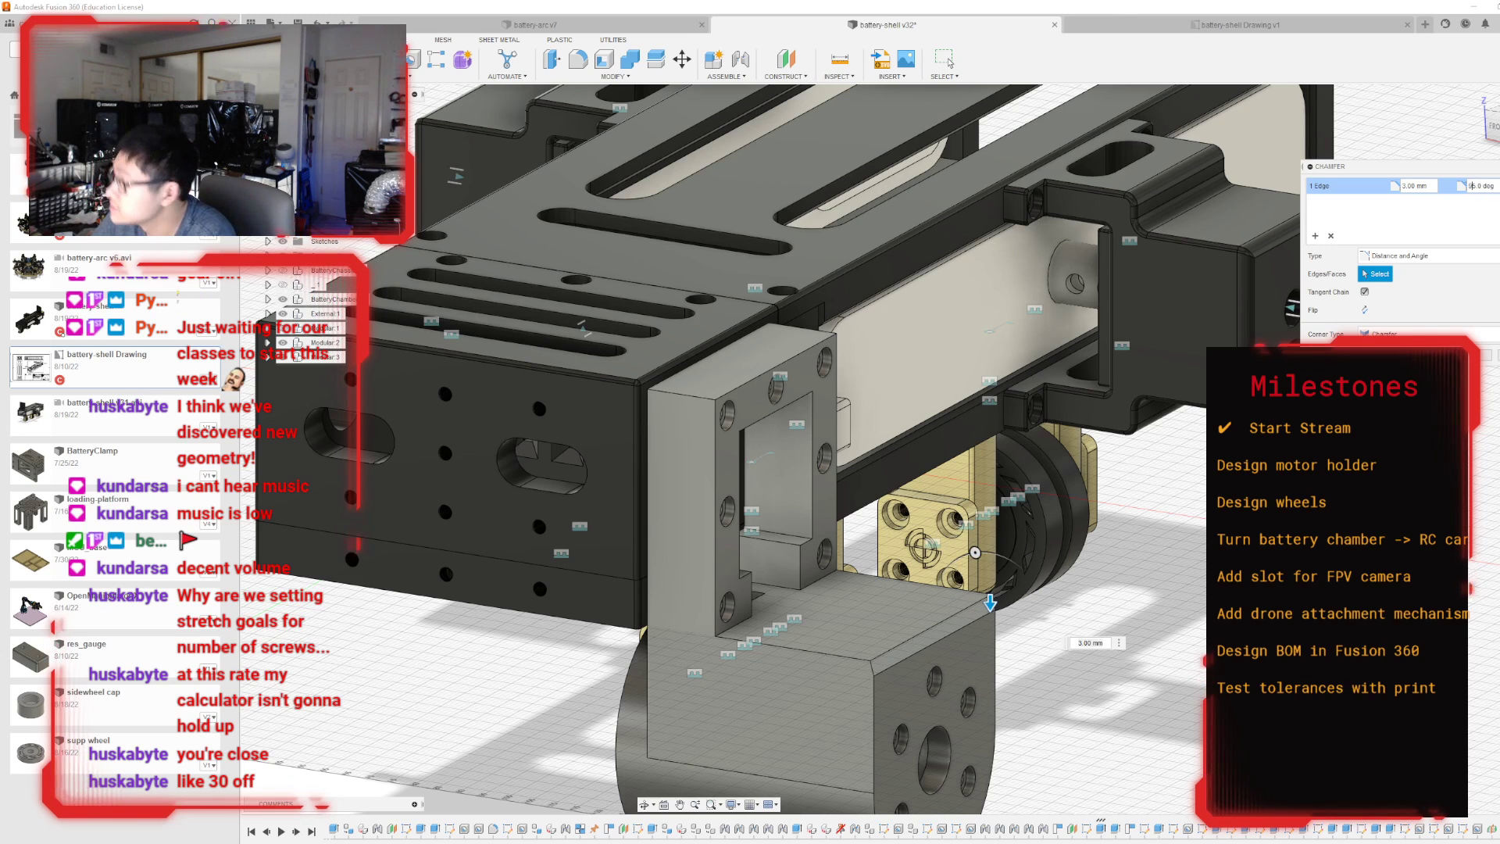
pyautogui.press('BackSpace')
pyautogui.write('9')
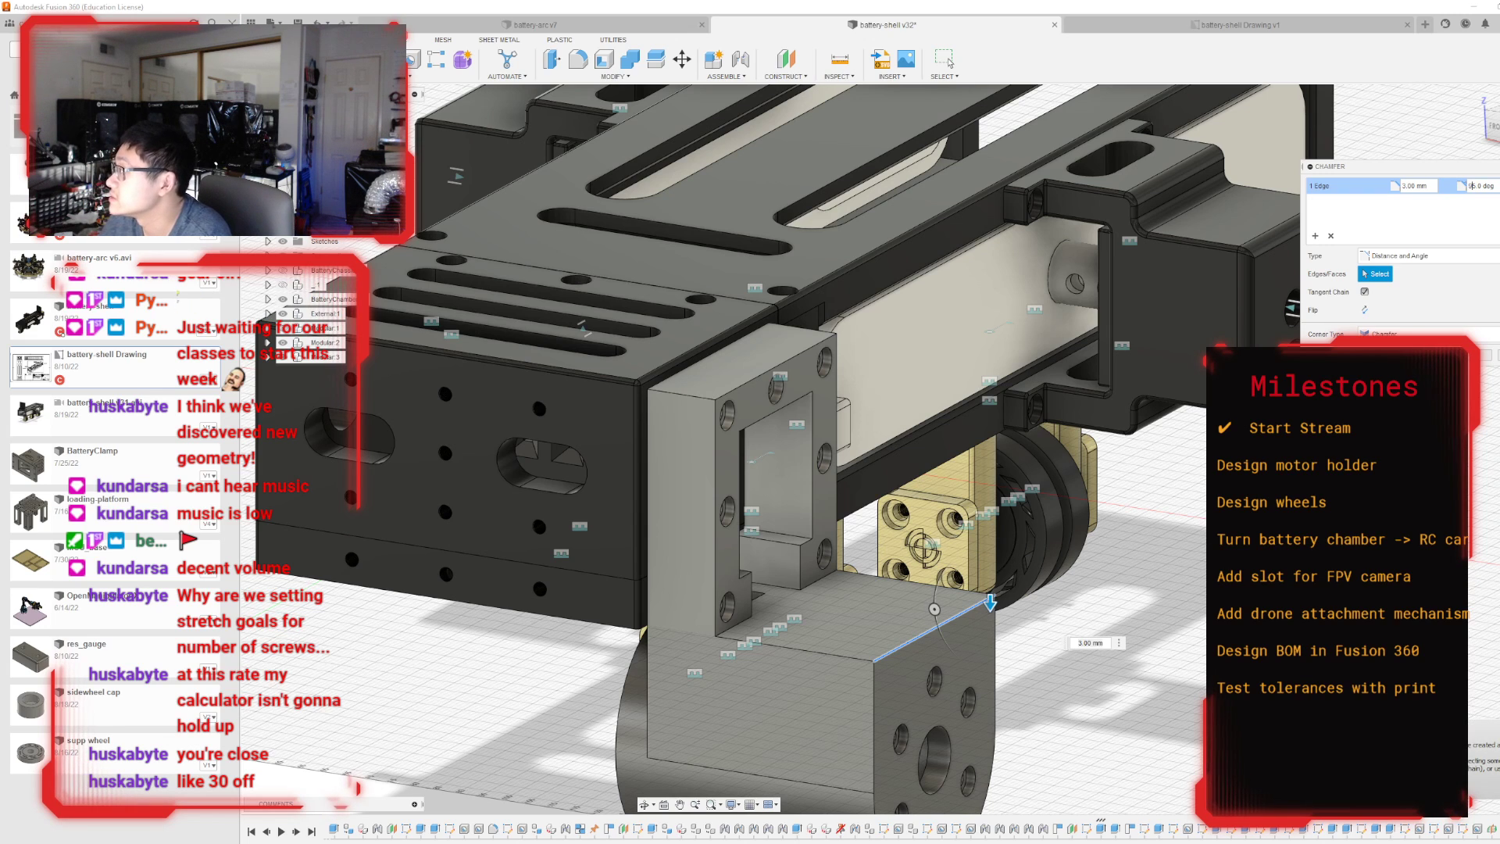
pyautogui.write('8')
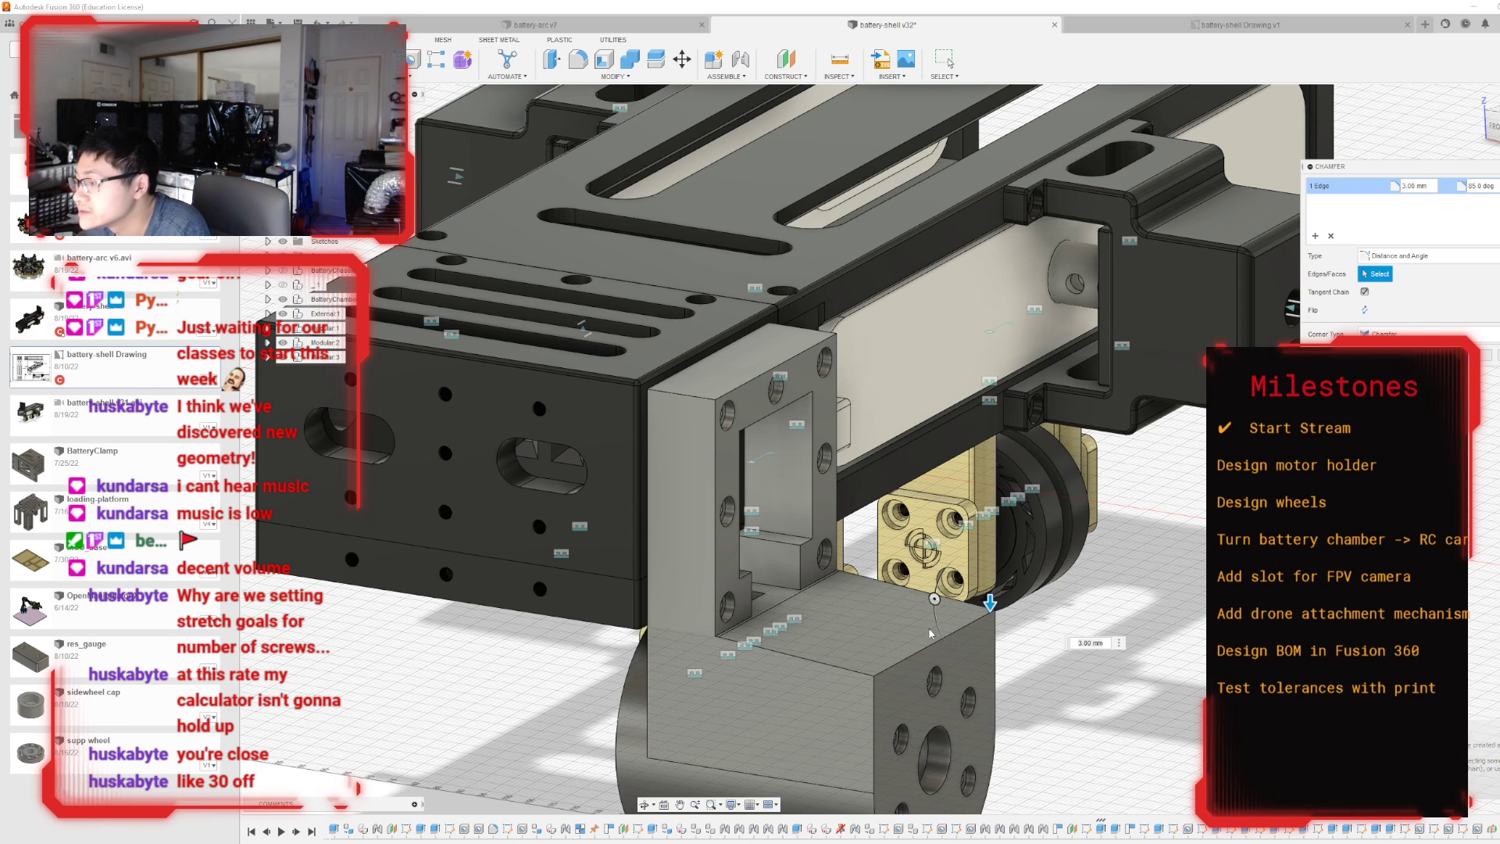
pyautogui.scroll(2, 929, 633)
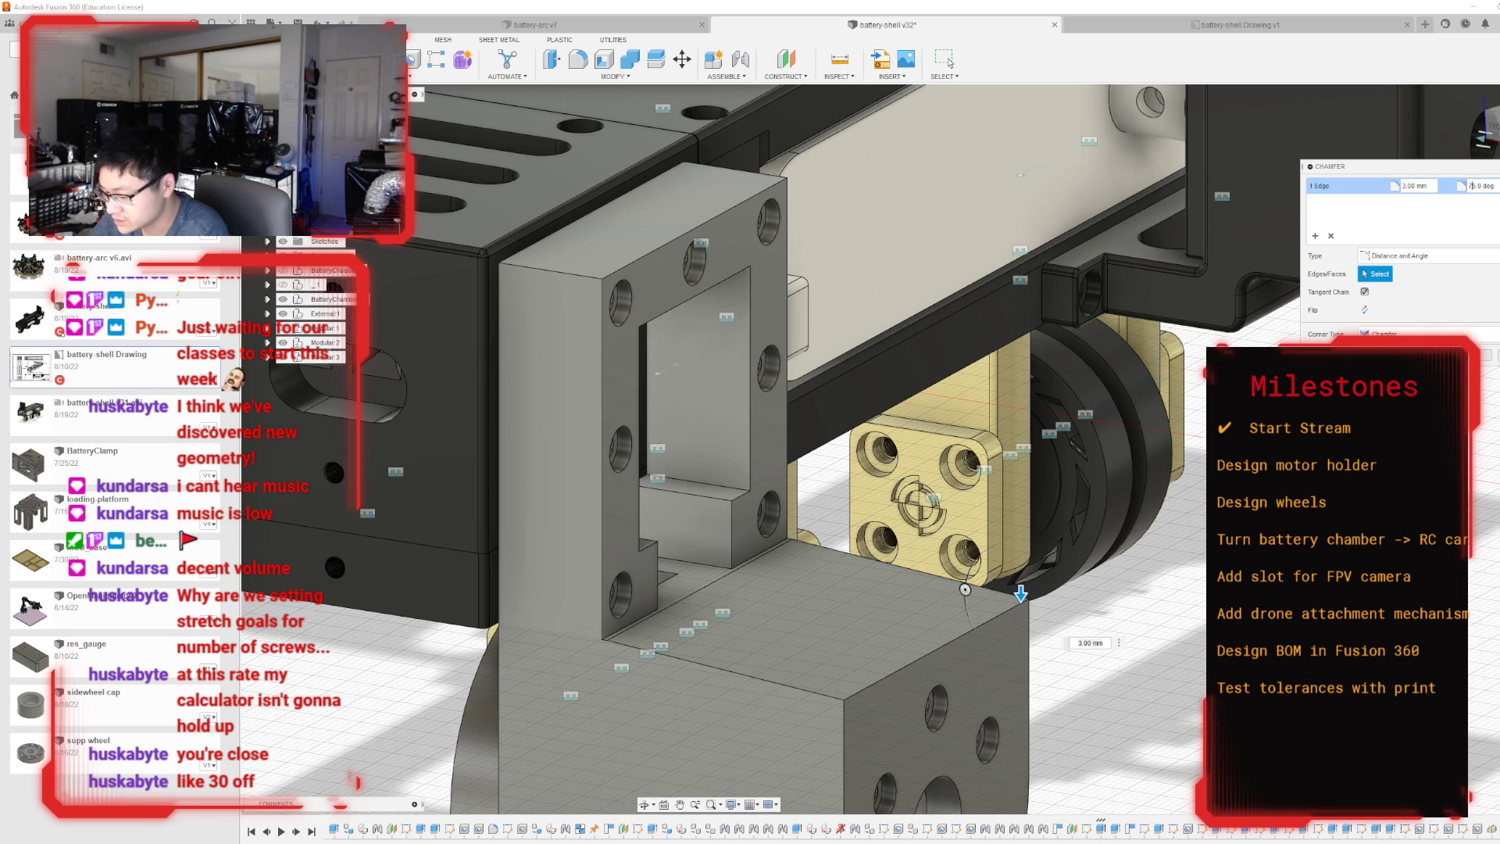
pyautogui.press('BackSpace')
pyautogui.write('7')
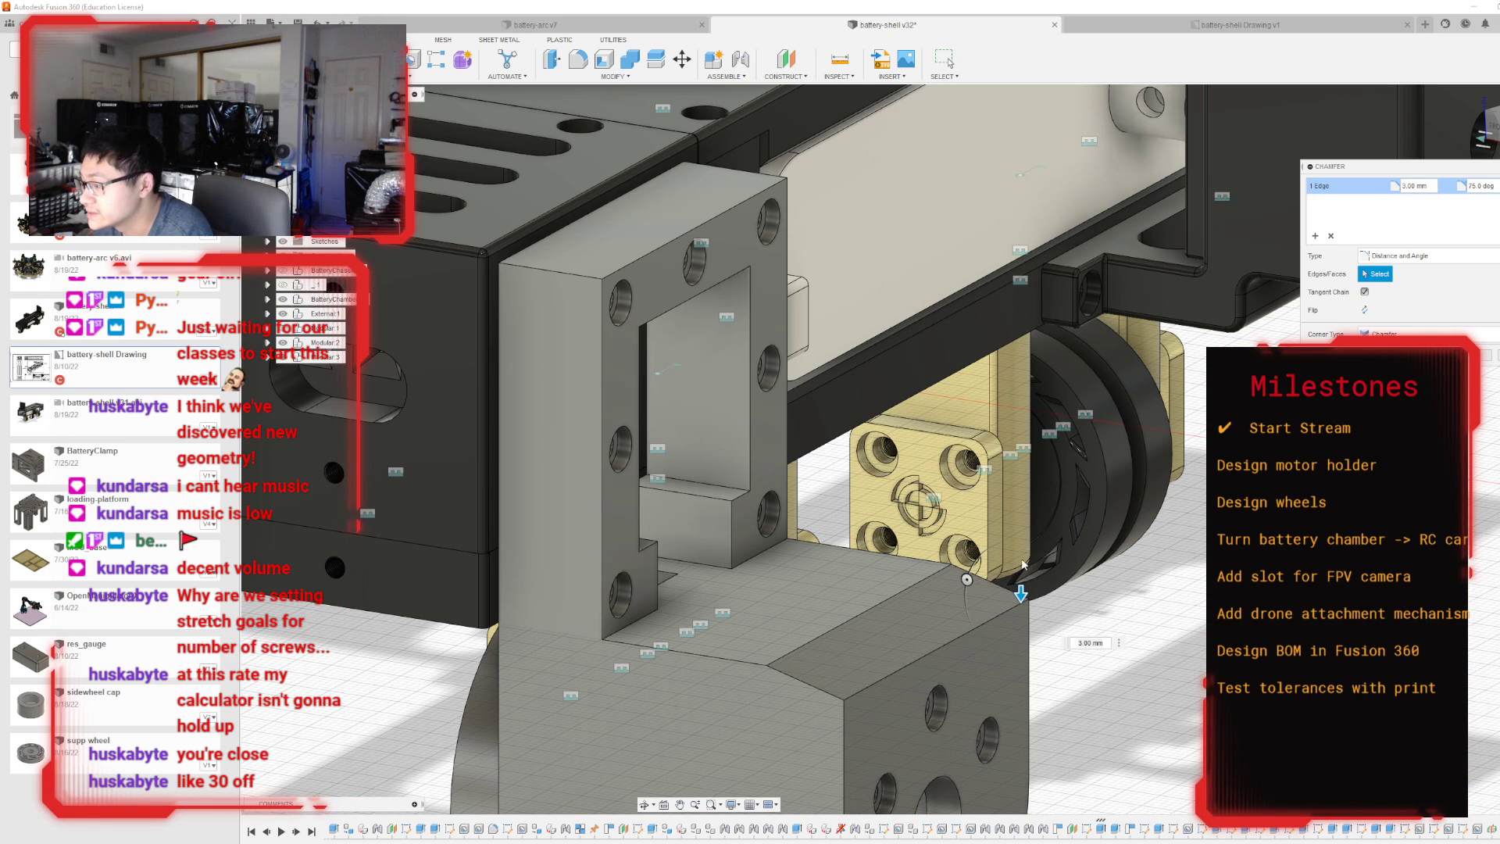
# Try chamfer distances of 4, 5 and 3 mm while comparing the slope with the battery chamber from the side.
pyautogui.moveTo(1020, 594); pyautogui.dragTo(1013, 603)
pyautogui.scroll(-3, 971, 529)
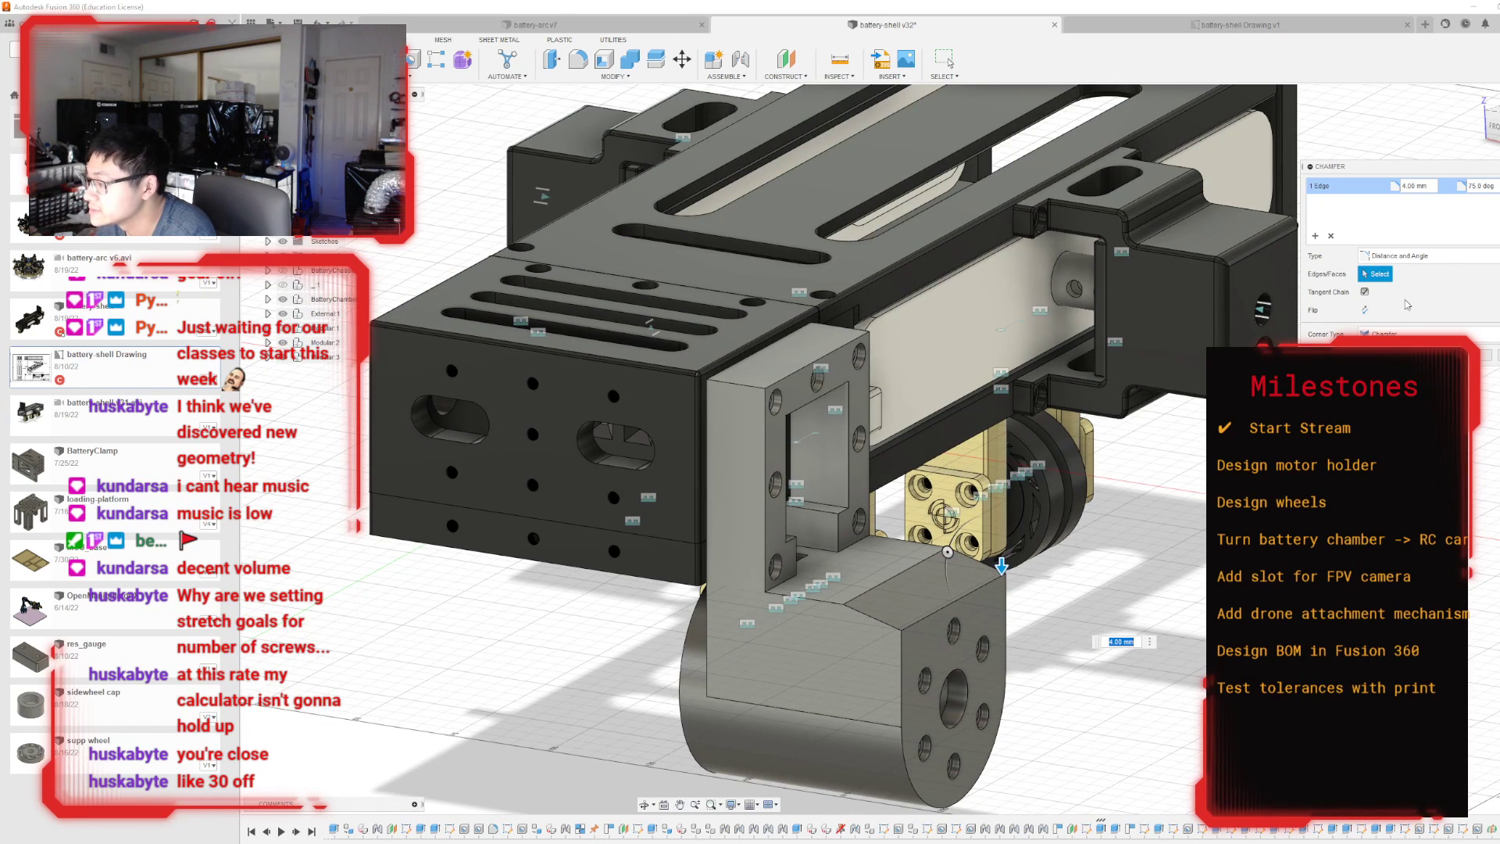
pyautogui.click(1491, 125)
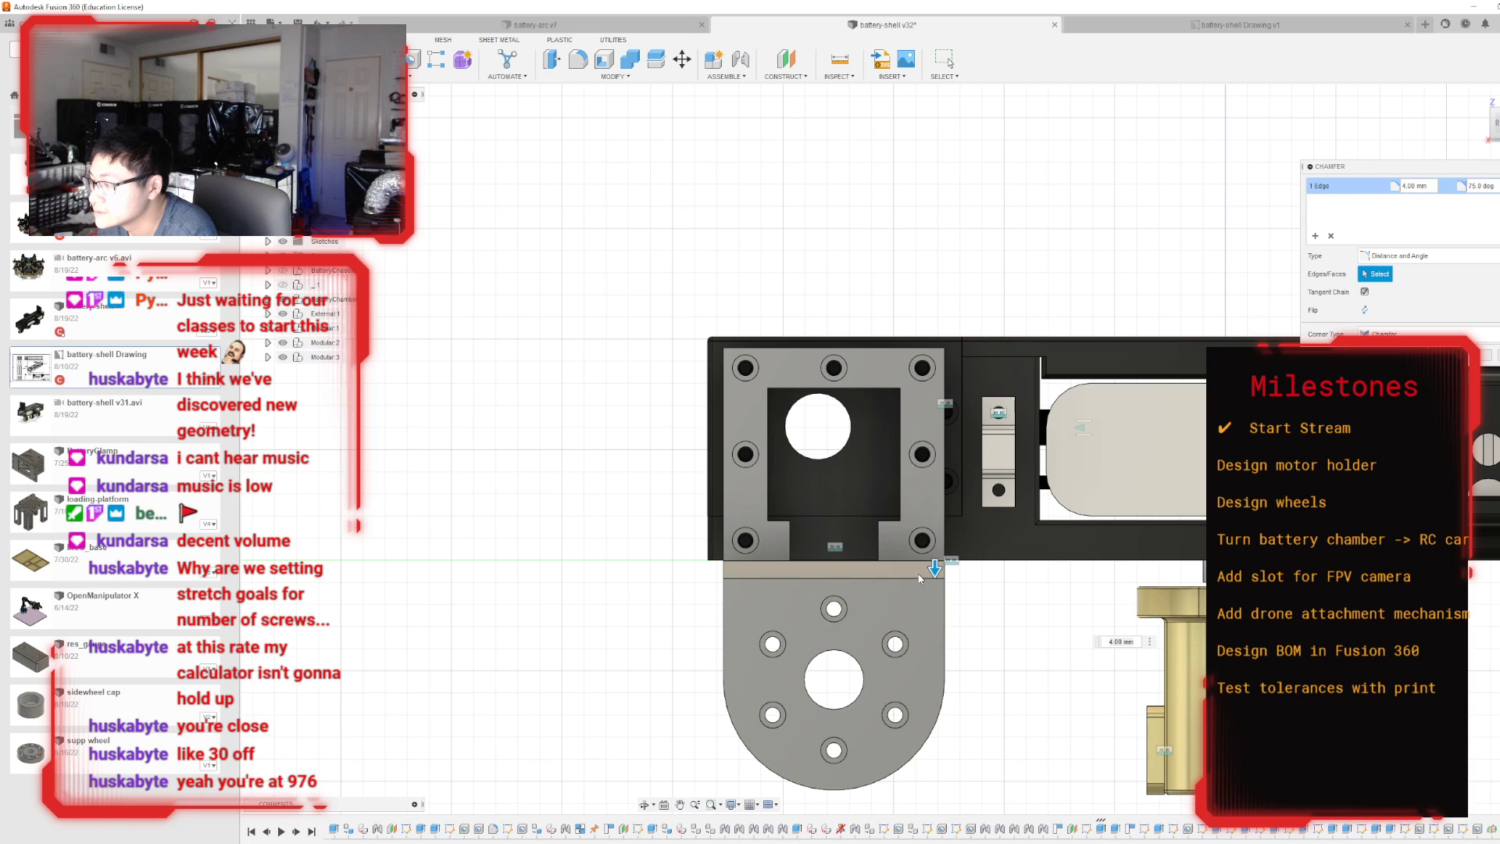
pyautogui.moveTo(935, 566); pyautogui.dragTo(938, 567)
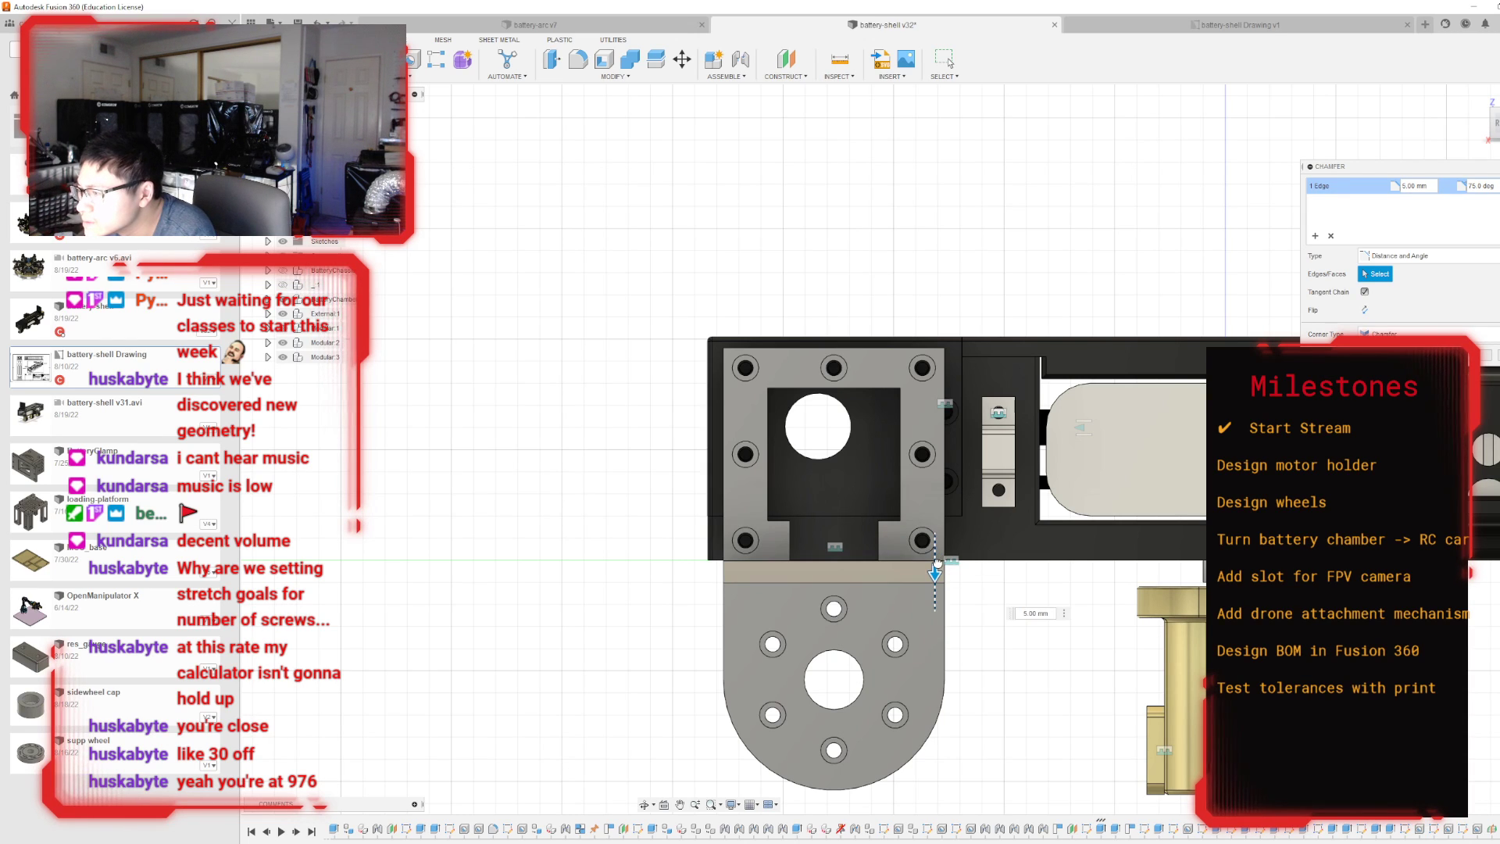
pyautogui.press('Left')
pyautogui.press('Left')
pyautogui.press('Left')
pyautogui.press('Left')
pyautogui.press('Left')
pyautogui.press('Left')
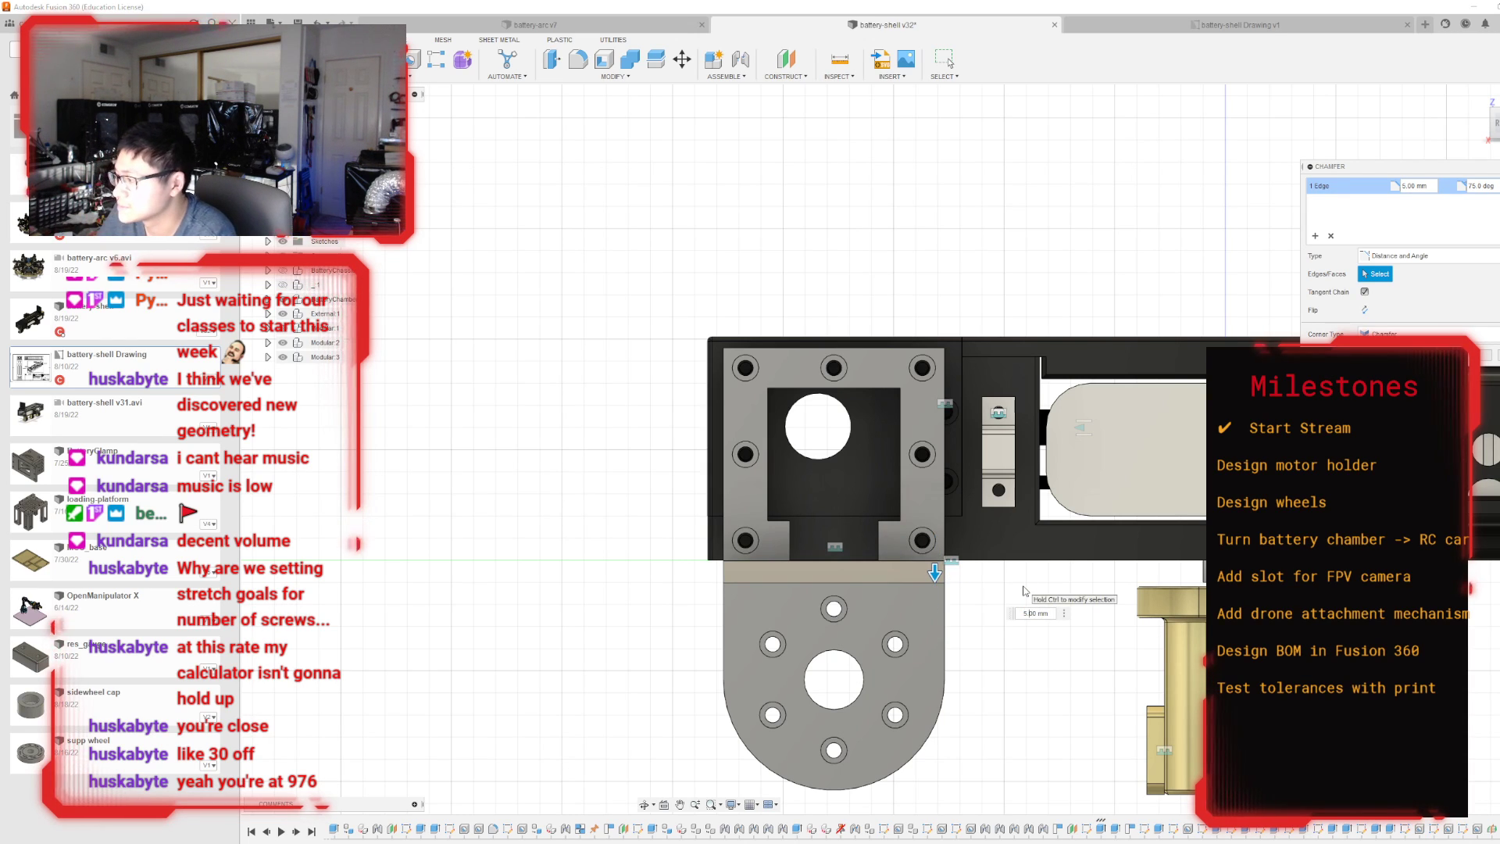
pyautogui.press('BackSpace')
pyautogui.write('3')
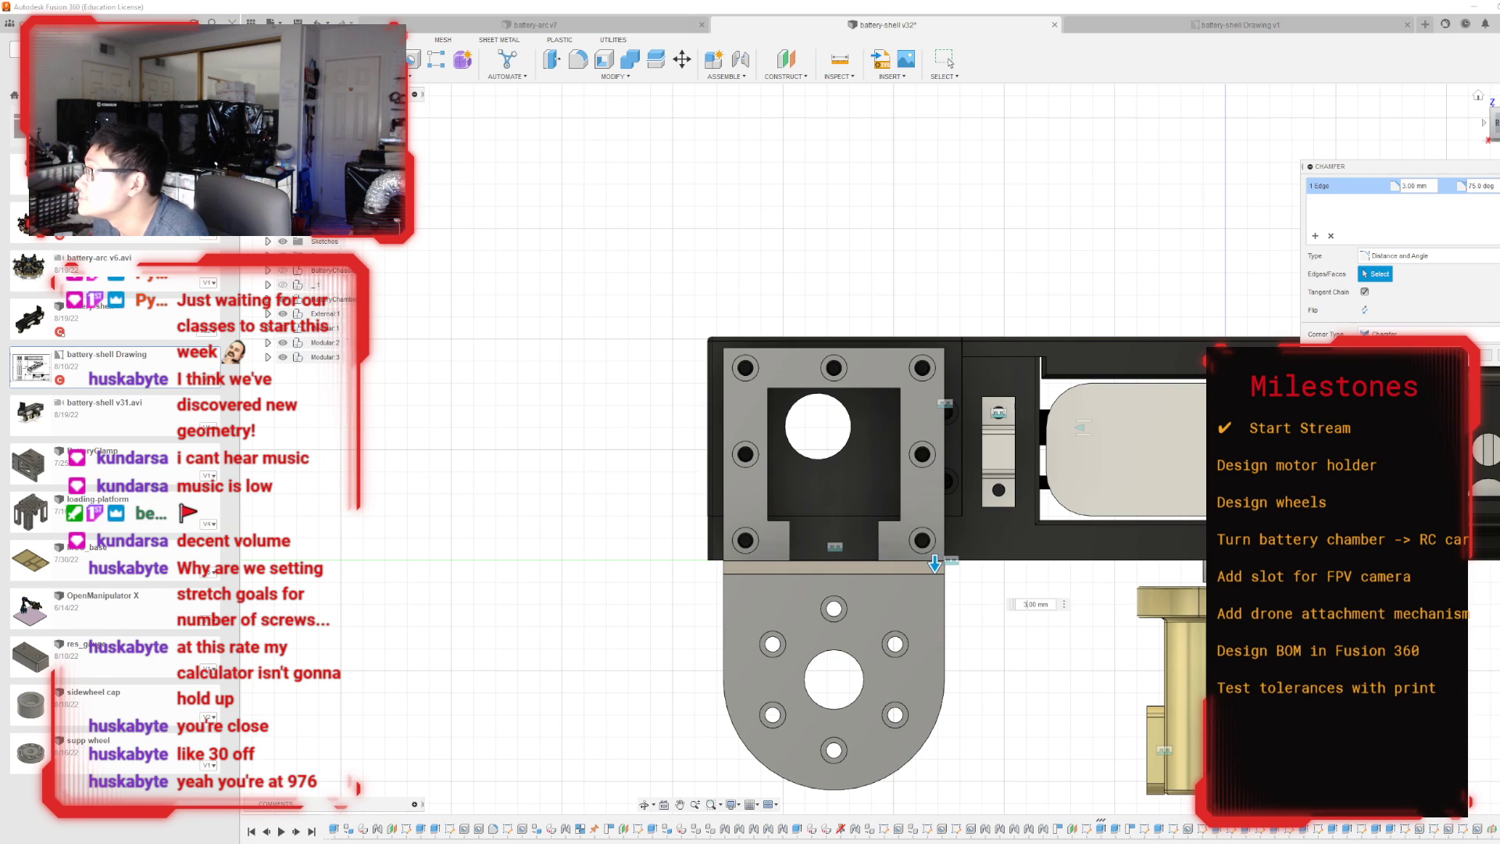
# Set the chamfer's angle to 85 degrees and its distance to 3.05 mm, and apply it to the motor holder.
pyautogui.keyDown('shift'); pyautogui.moveTo(1024, 592); pyautogui.dragTo(1179, 681, button='middle'); pyautogui.keyUp('shift')
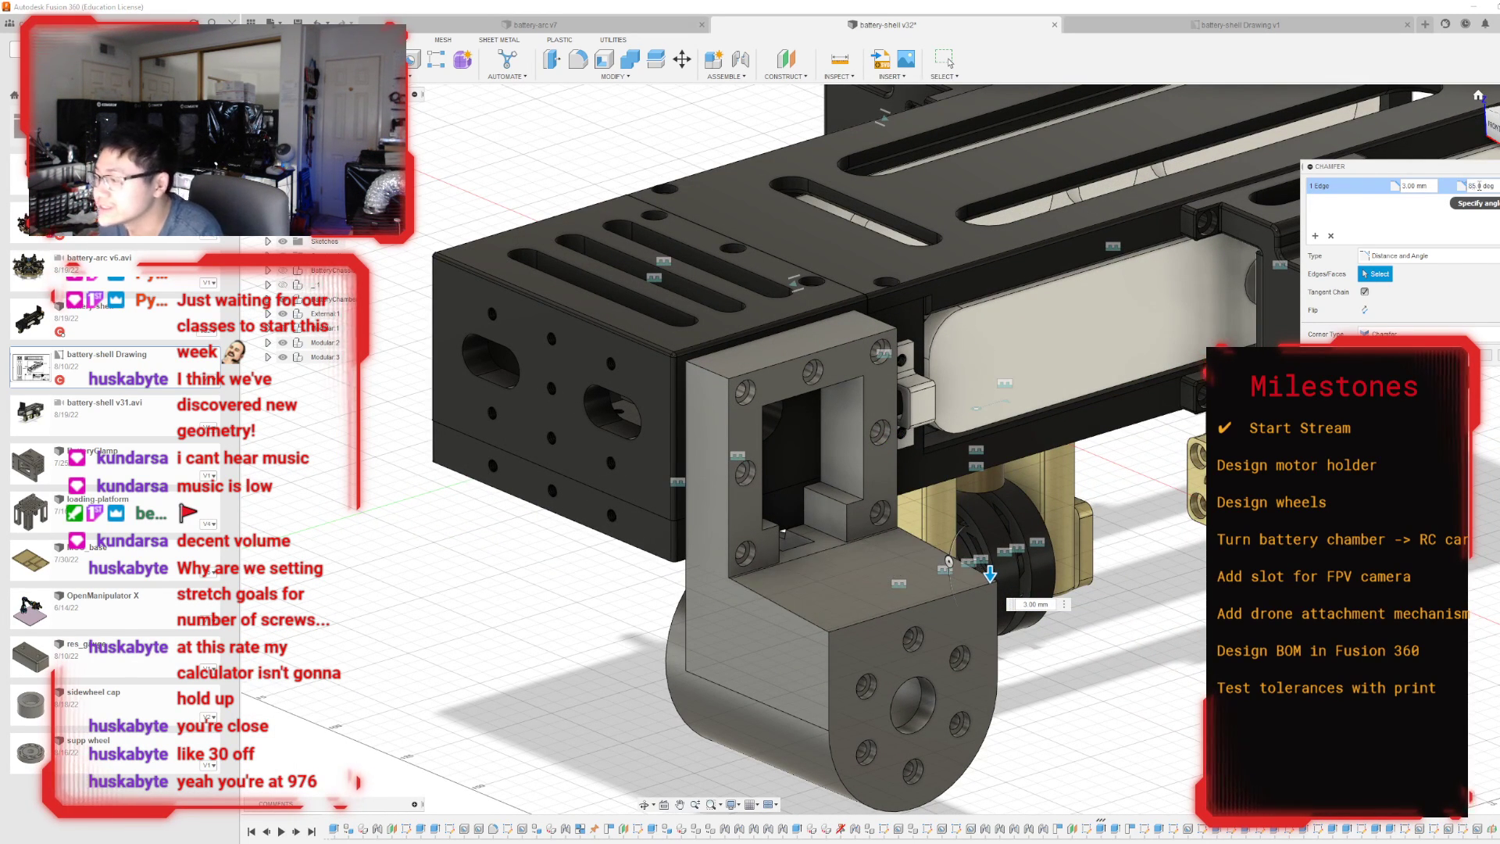
pyautogui.scroll(3, 952, 407)
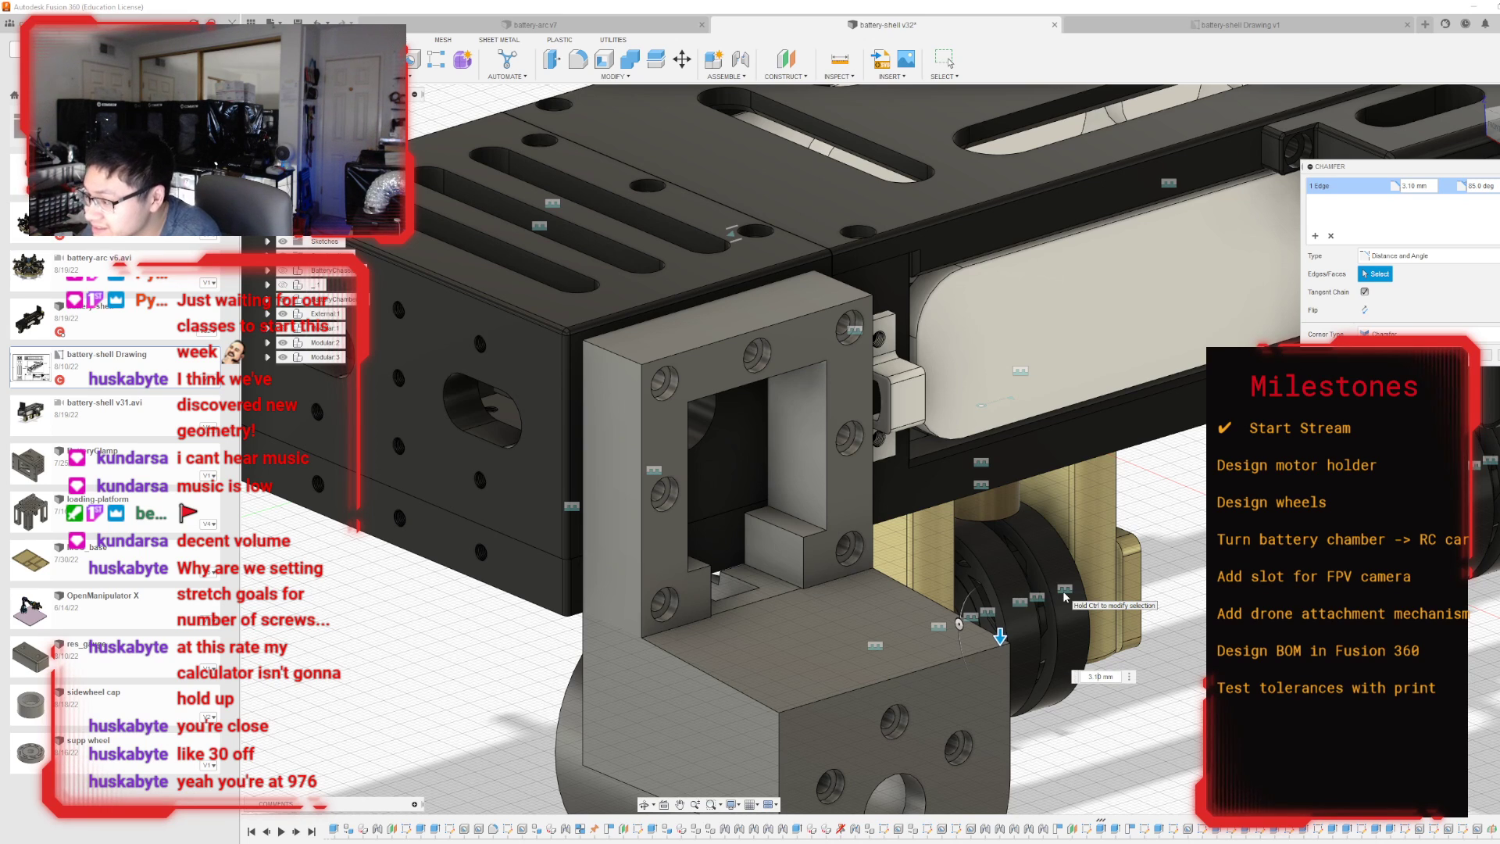
pyautogui.scroll(2, 731, 625)
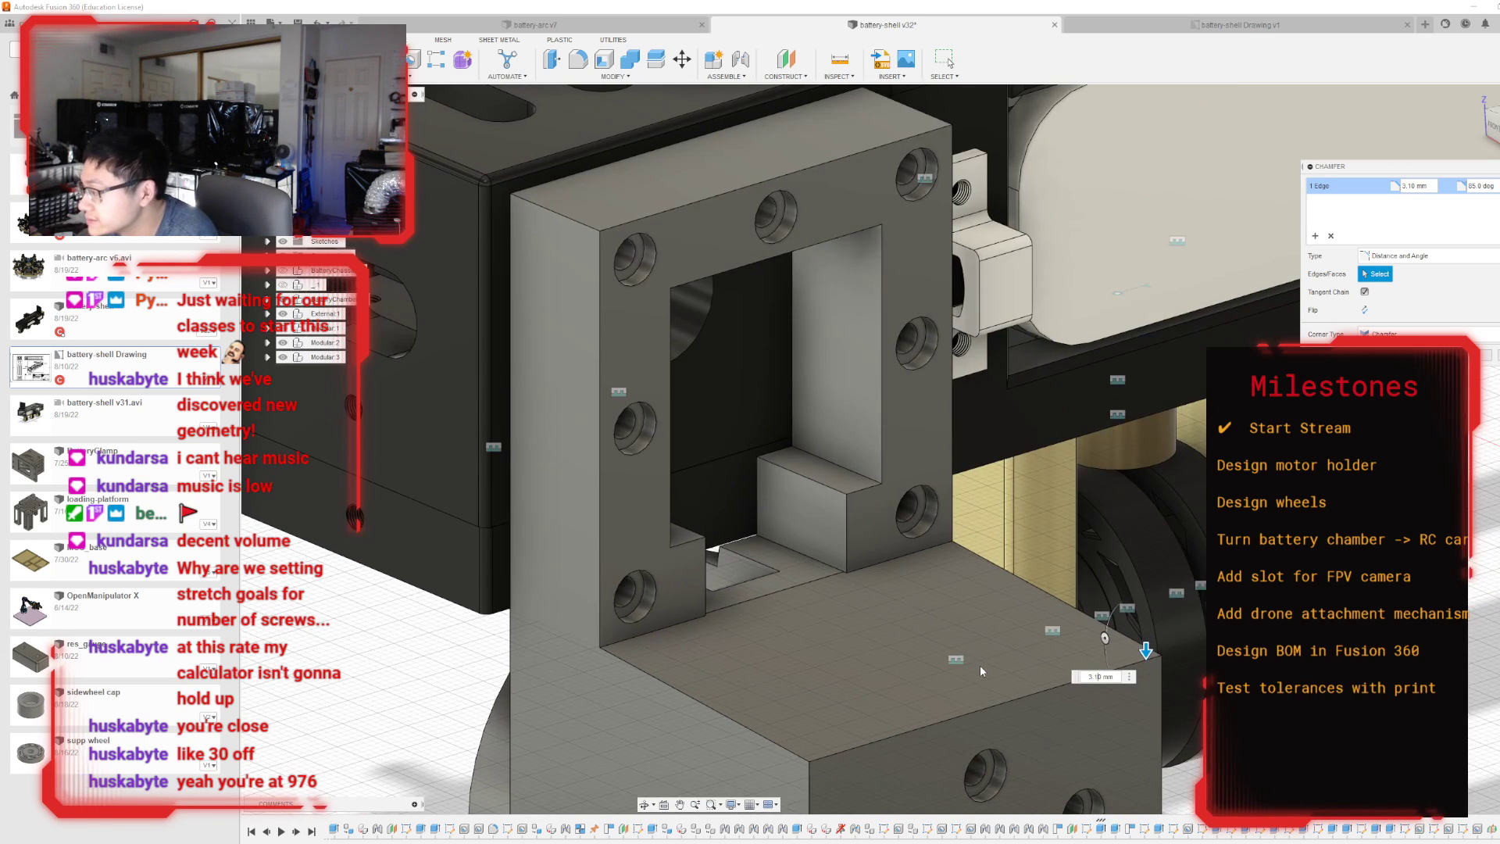
pyautogui.press('BackSpace')
pyautogui.write('0')
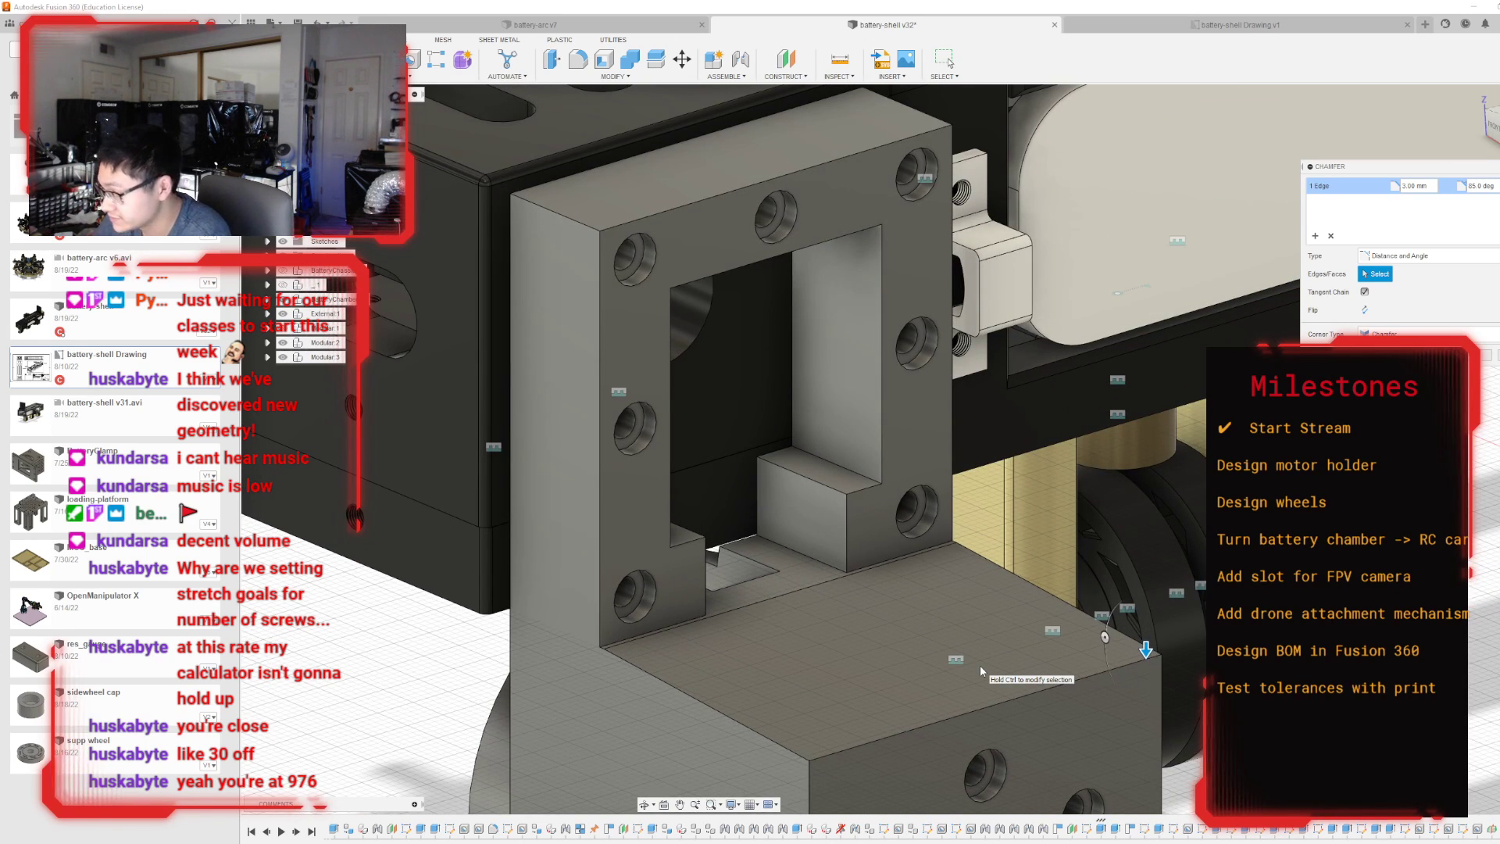
pyautogui.write('5')
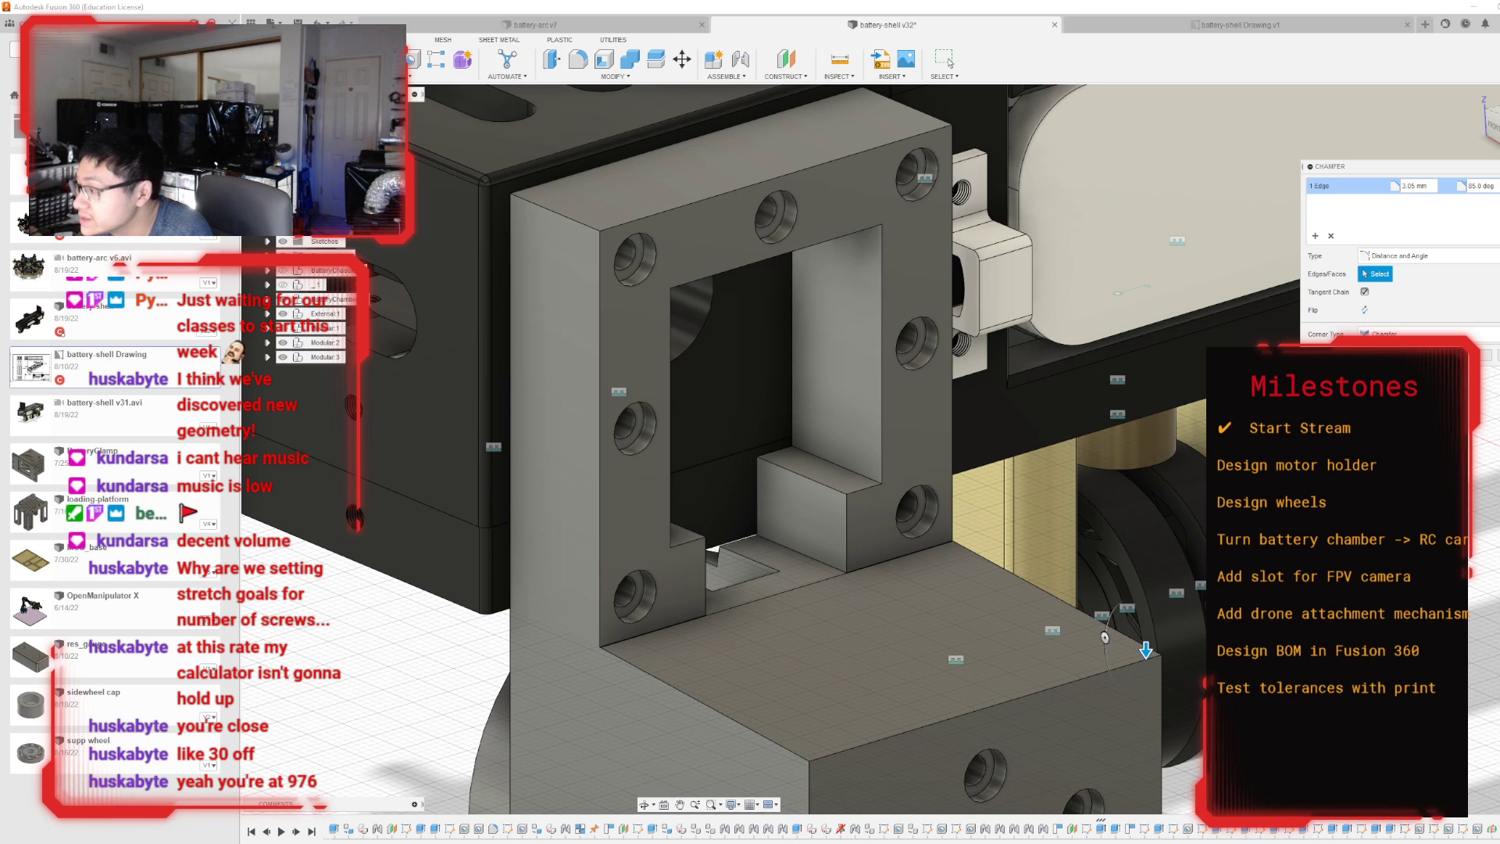
pyautogui.click(1485, 356)
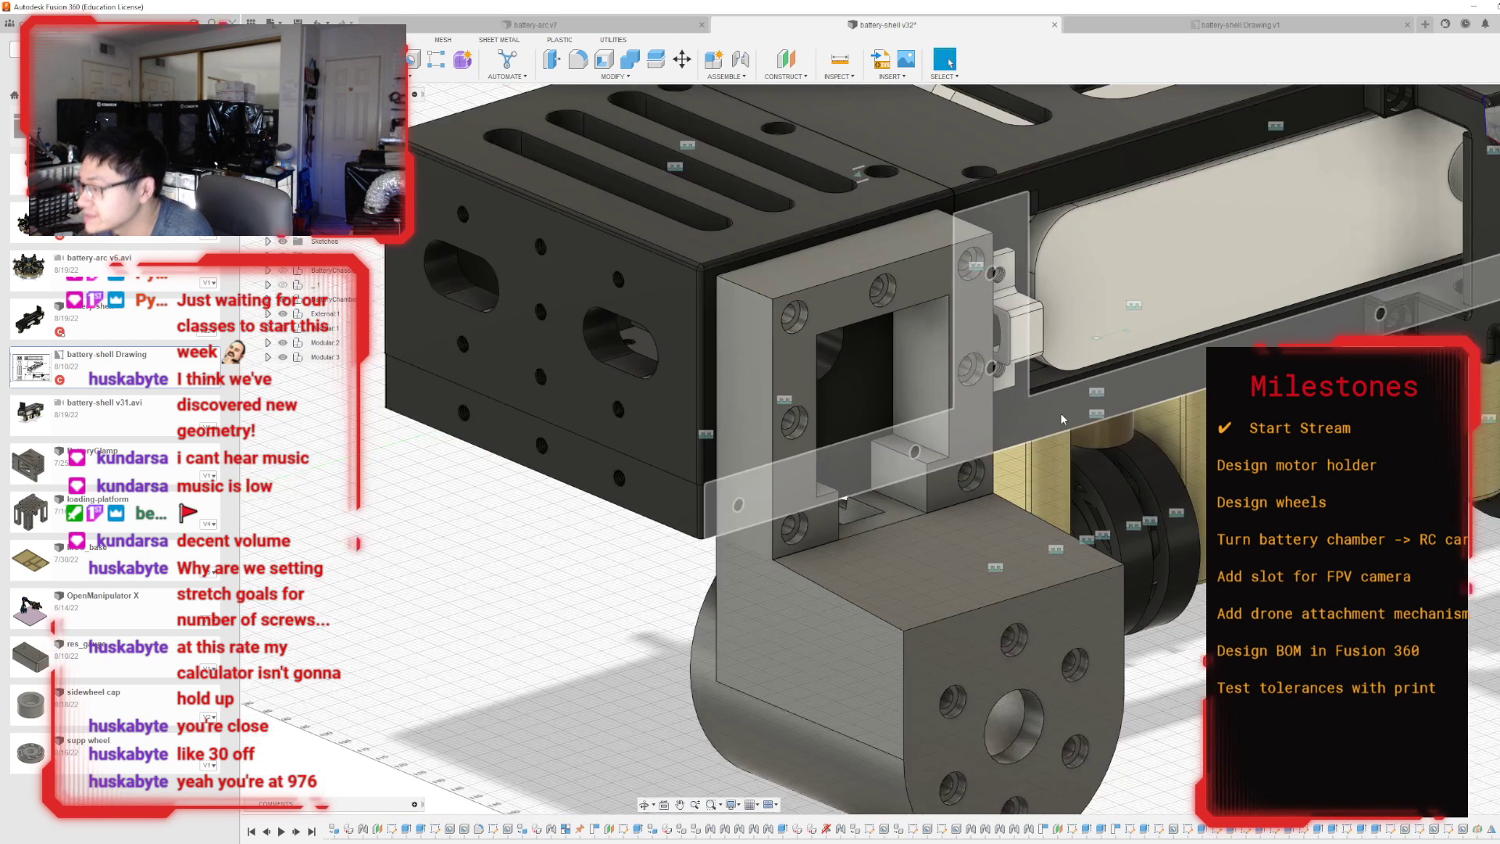
# Examine the sloped top of the motor holder against the battery chamber from several angles and undo the chamfer.
pyautogui.keyDown('shift'); pyautogui.moveTo(892, 449); pyautogui.dragTo(742, 383, button='middle'); pyautogui.keyUp('shift')
pyautogui.moveTo(696, 258)
pyautogui.keyDown('shift'); pyautogui.mouseDown(button='middle')
pyautogui.moveTo(770, 270)
pyautogui.moveTo(844, 320)
pyautogui.moveTo(898, 226)
pyautogui.mouseUp(button='middle'); pyautogui.keyUp('shift')
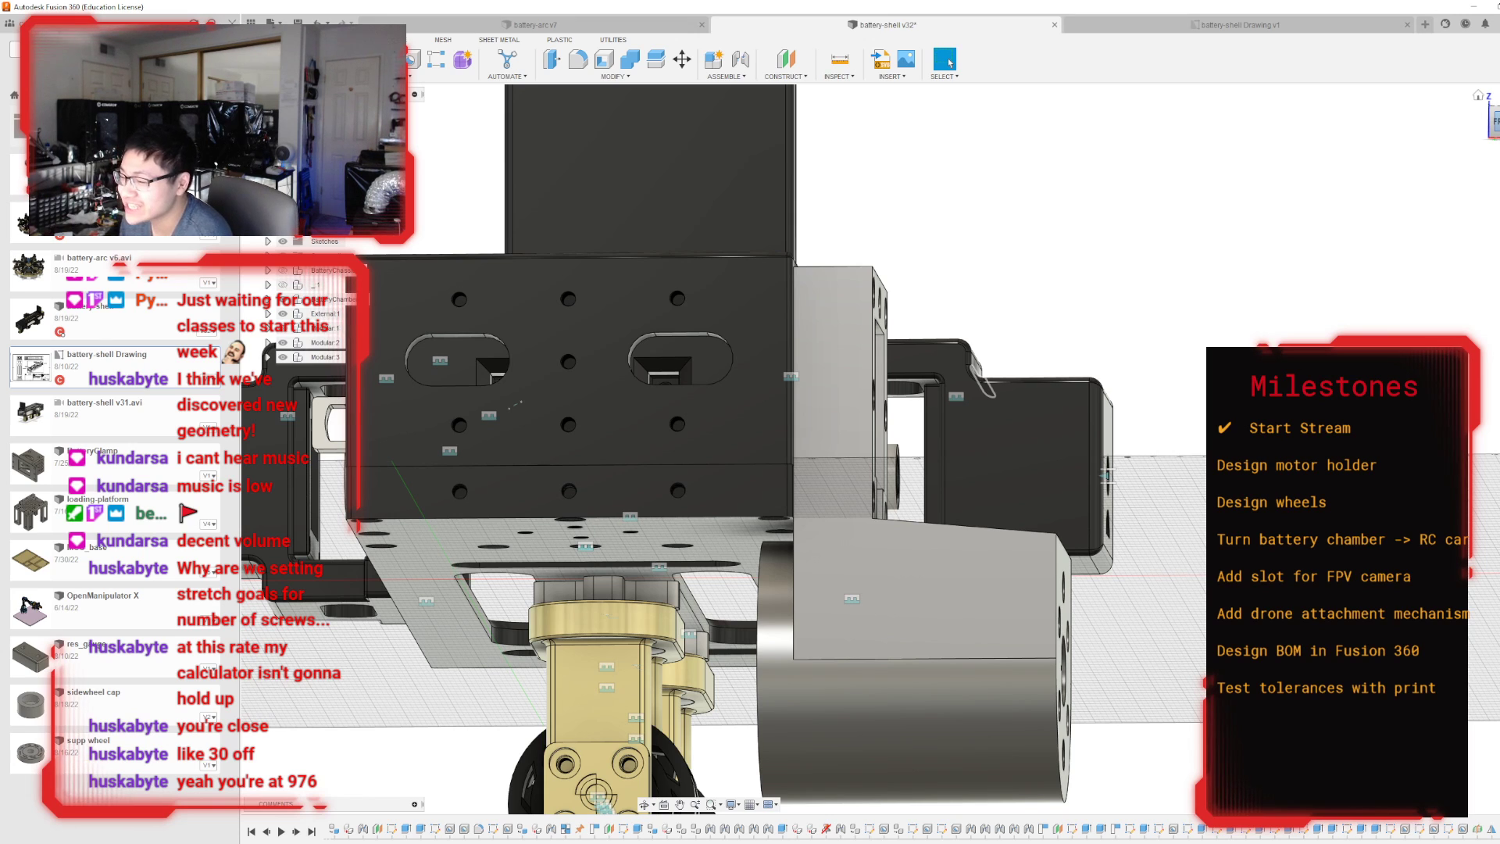
pyautogui.moveTo(892, 449)
pyautogui.keyDown('shift'); pyautogui.mouseDown(button='middle')
pyautogui.moveTo(1067, 492)
pyautogui.moveTo(899, 570)
pyautogui.moveTo(867, 559)
pyautogui.mouseUp(button='middle'); pyautogui.keyUp('shift')
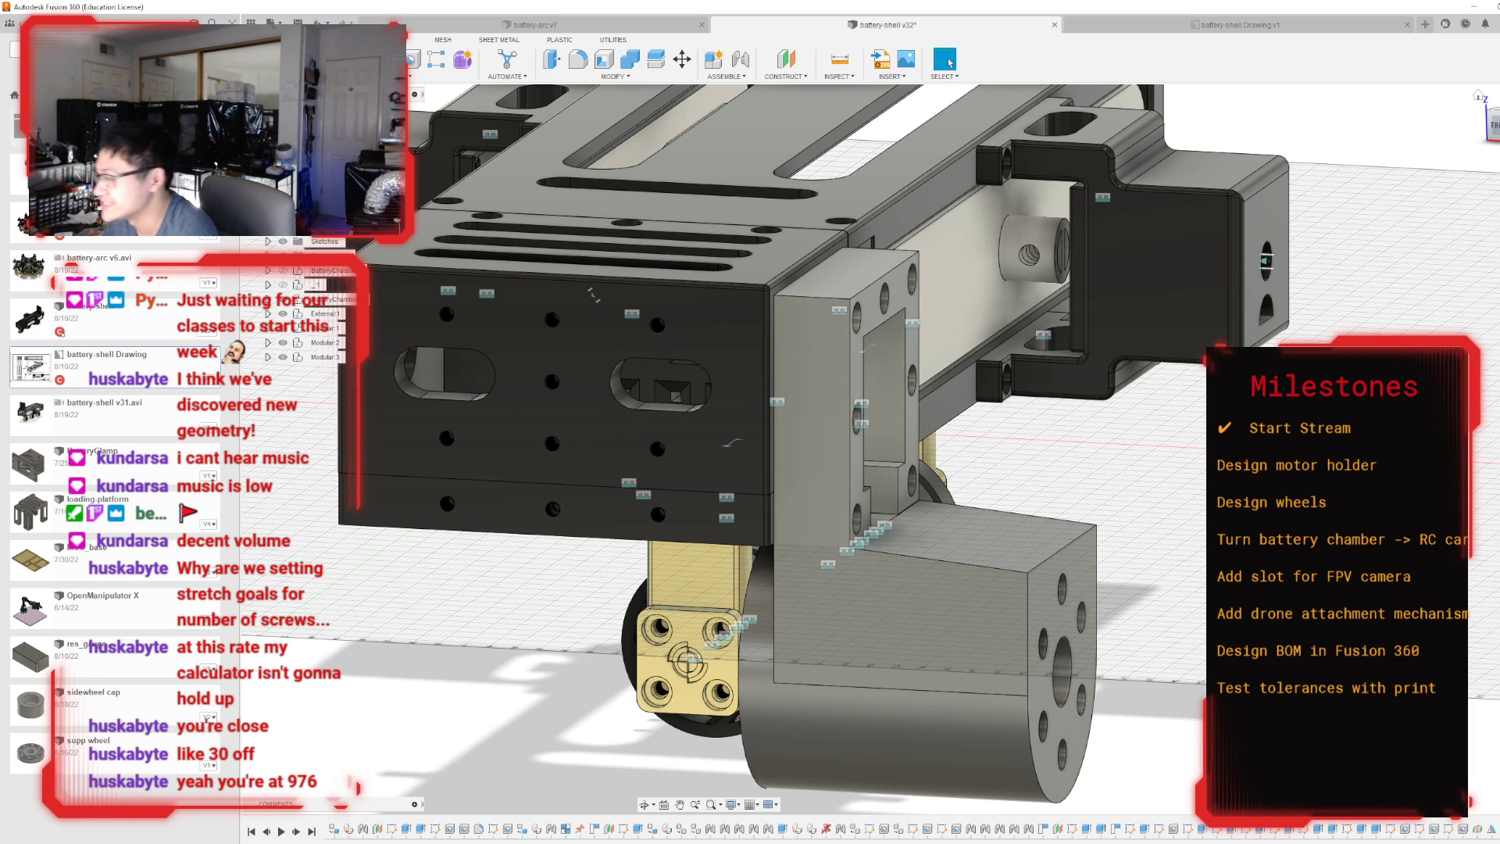
pyautogui.moveTo(892, 448)
pyautogui.keyDown('shift'); pyautogui.mouseDown(button='middle')
pyautogui.moveTo(812, 507)
pyautogui.moveTo(830, 367)
pyautogui.mouseUp(button='middle'); pyautogui.keyUp('shift')
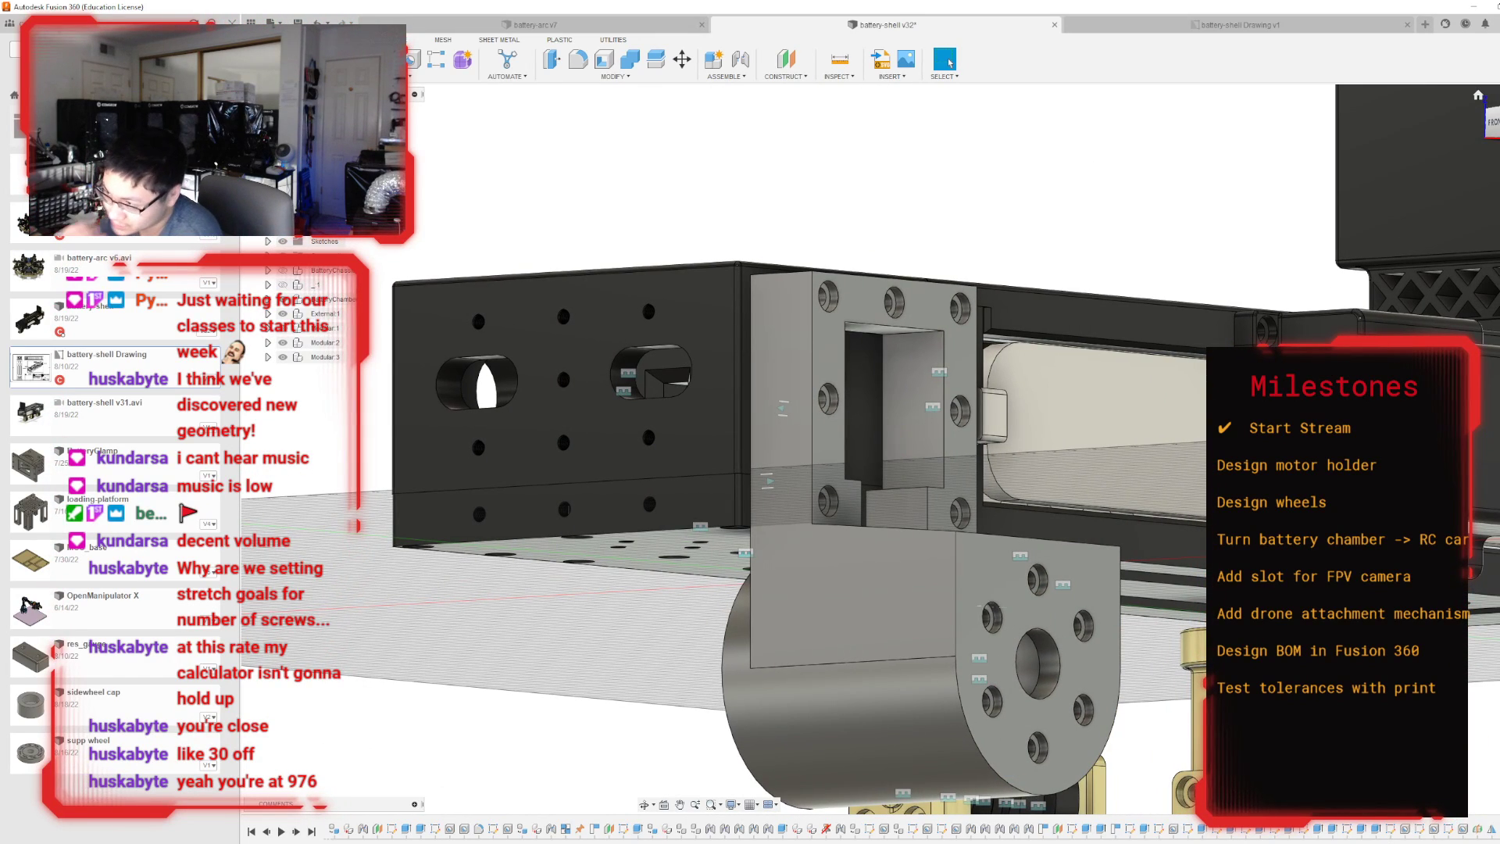
pyautogui.keyDown('shift'); pyautogui.moveTo(892, 448); pyautogui.dragTo(859, 539, button='middle'); pyautogui.keyUp('shift')
pyautogui.scroll(5, 764, 576)
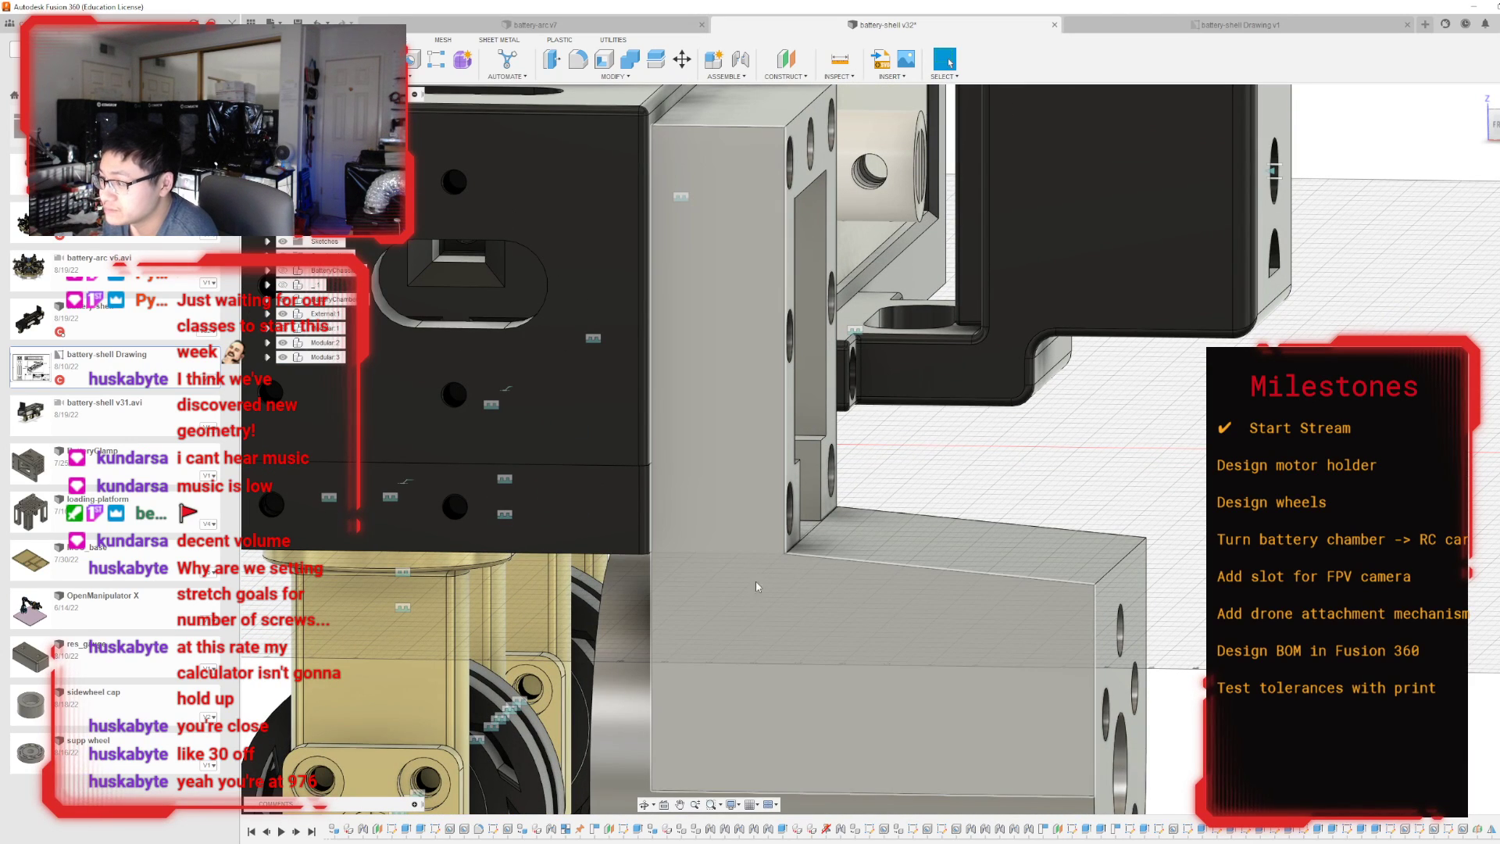
pyautogui.scroll(-3, 718, 554)
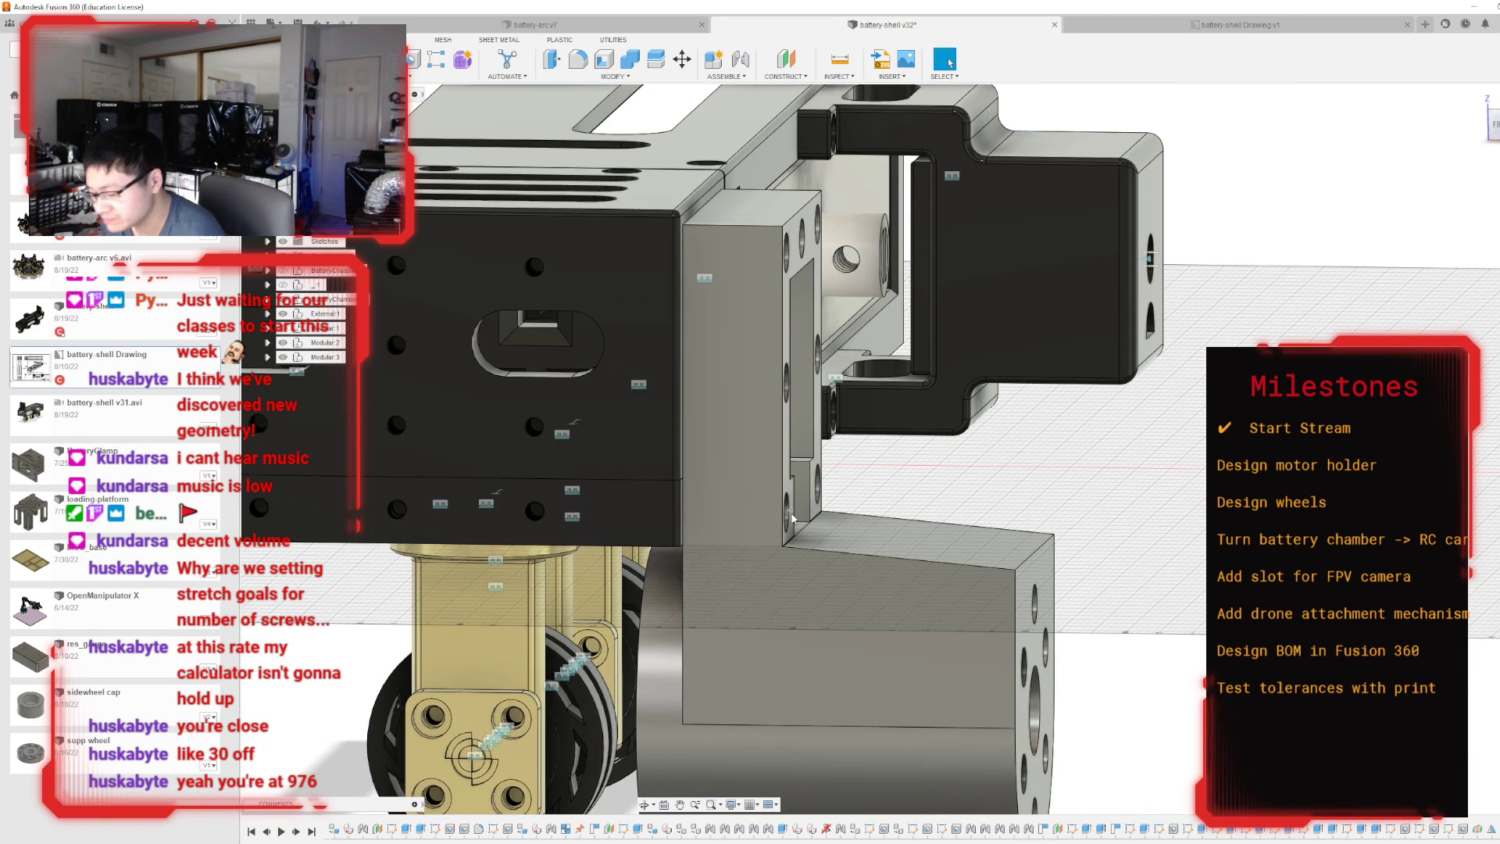
pyautogui.hotkey('ctrl', 'z')
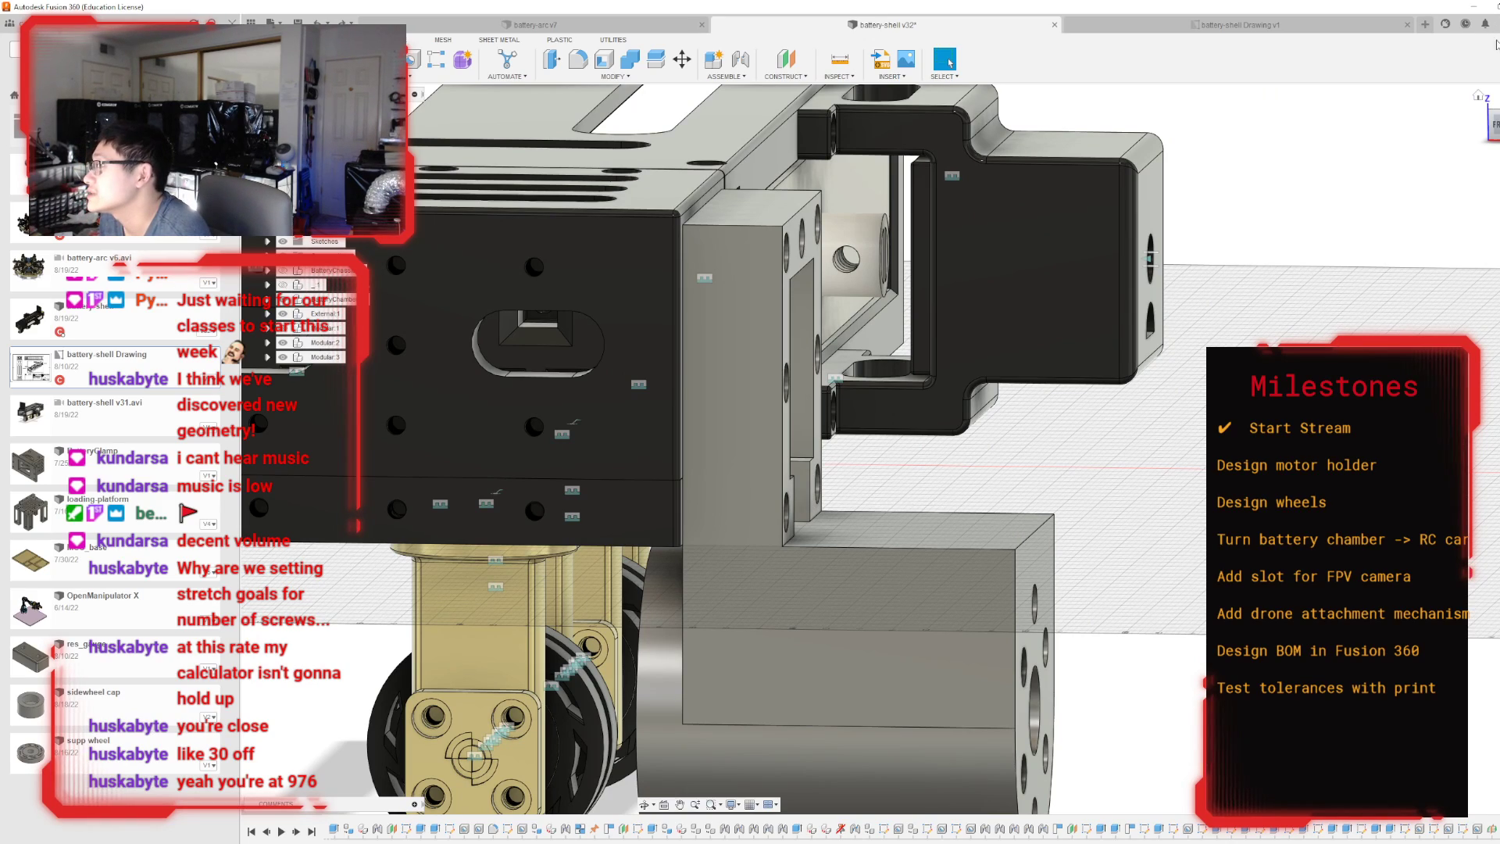
# Start a sketch on the L-shaped side face of the motor holder.
pyautogui.moveTo(892, 447)
pyautogui.keyDown('shift'); pyautogui.mouseDown(button='middle')
pyautogui.moveTo(770, 425)
pyautogui.moveTo(742, 500)
pyautogui.moveTo(843, 361)
pyautogui.mouseUp(button='middle'); pyautogui.keyUp('shift')
pyautogui.click(697, 398)
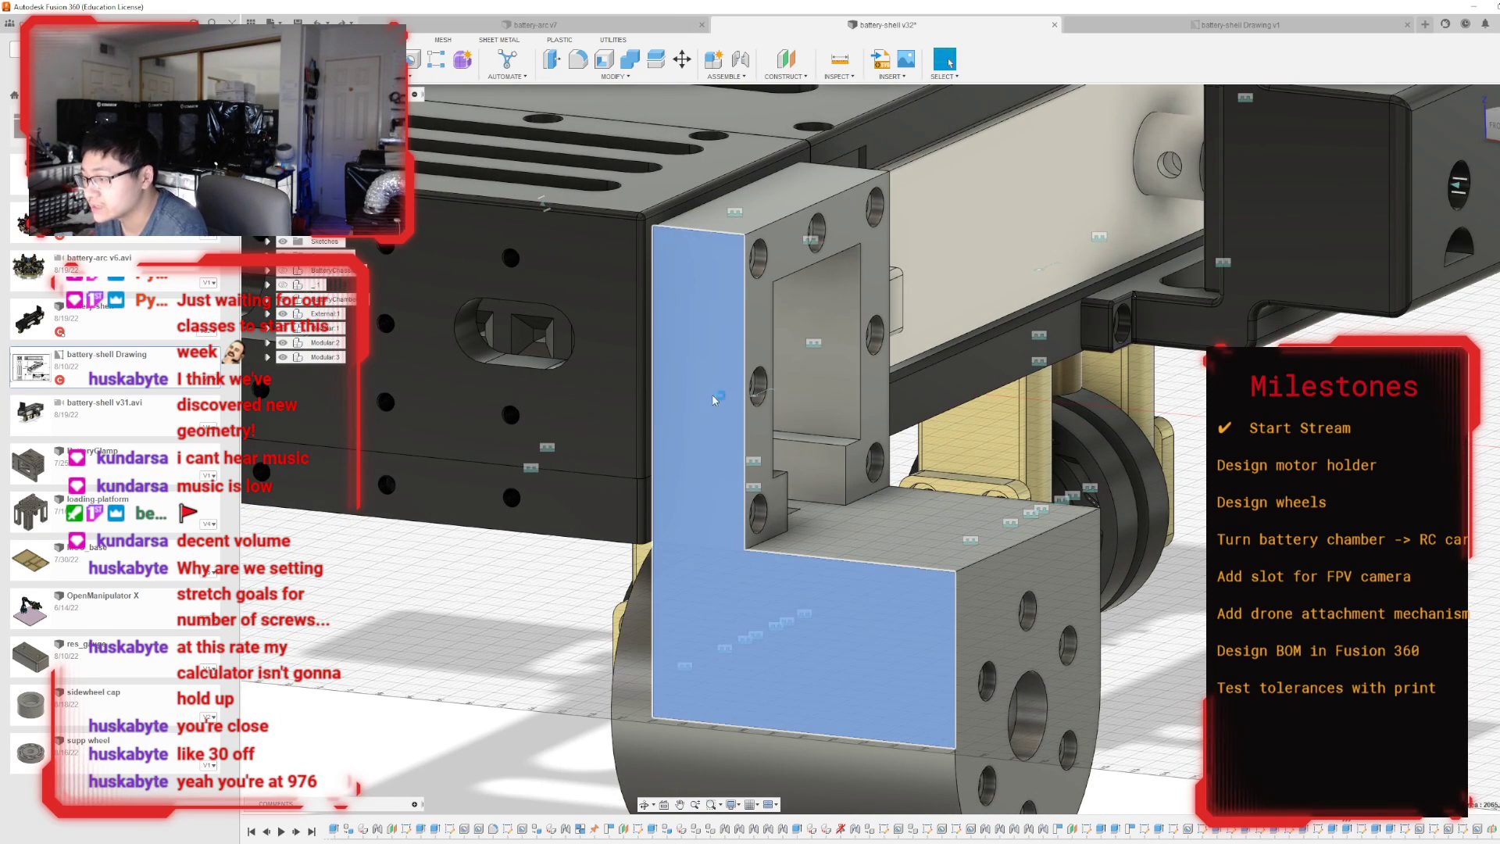
pyautogui.press('l')
pyautogui.press('p')
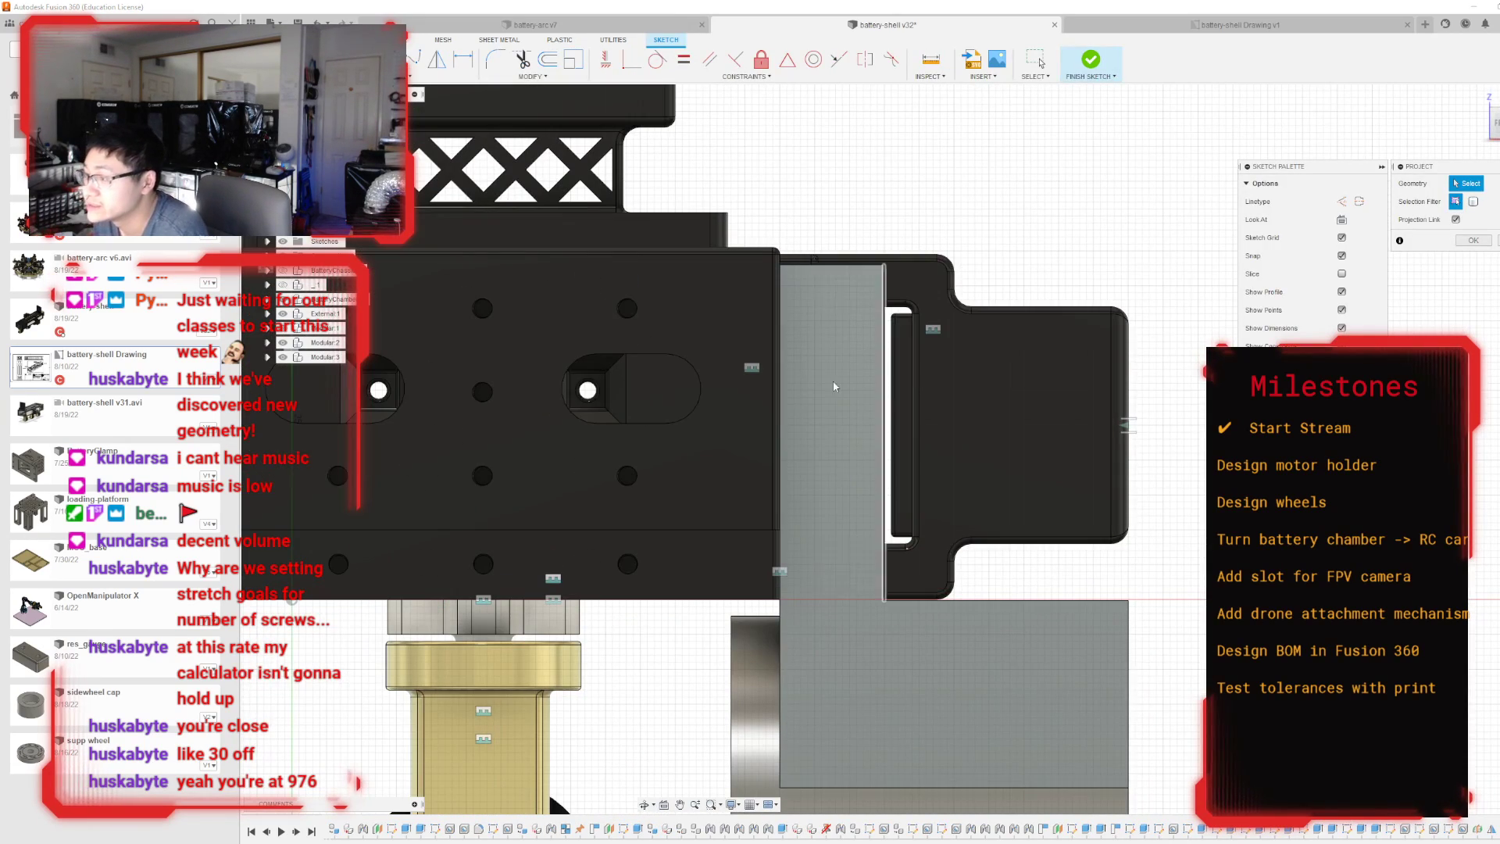
pyautogui.keyDown('shift'); pyautogui.moveTo(890, 442); pyautogui.dragTo(750, 450, button='middle'); pyautogui.keyUp('shift')
pyautogui.press('Escape')
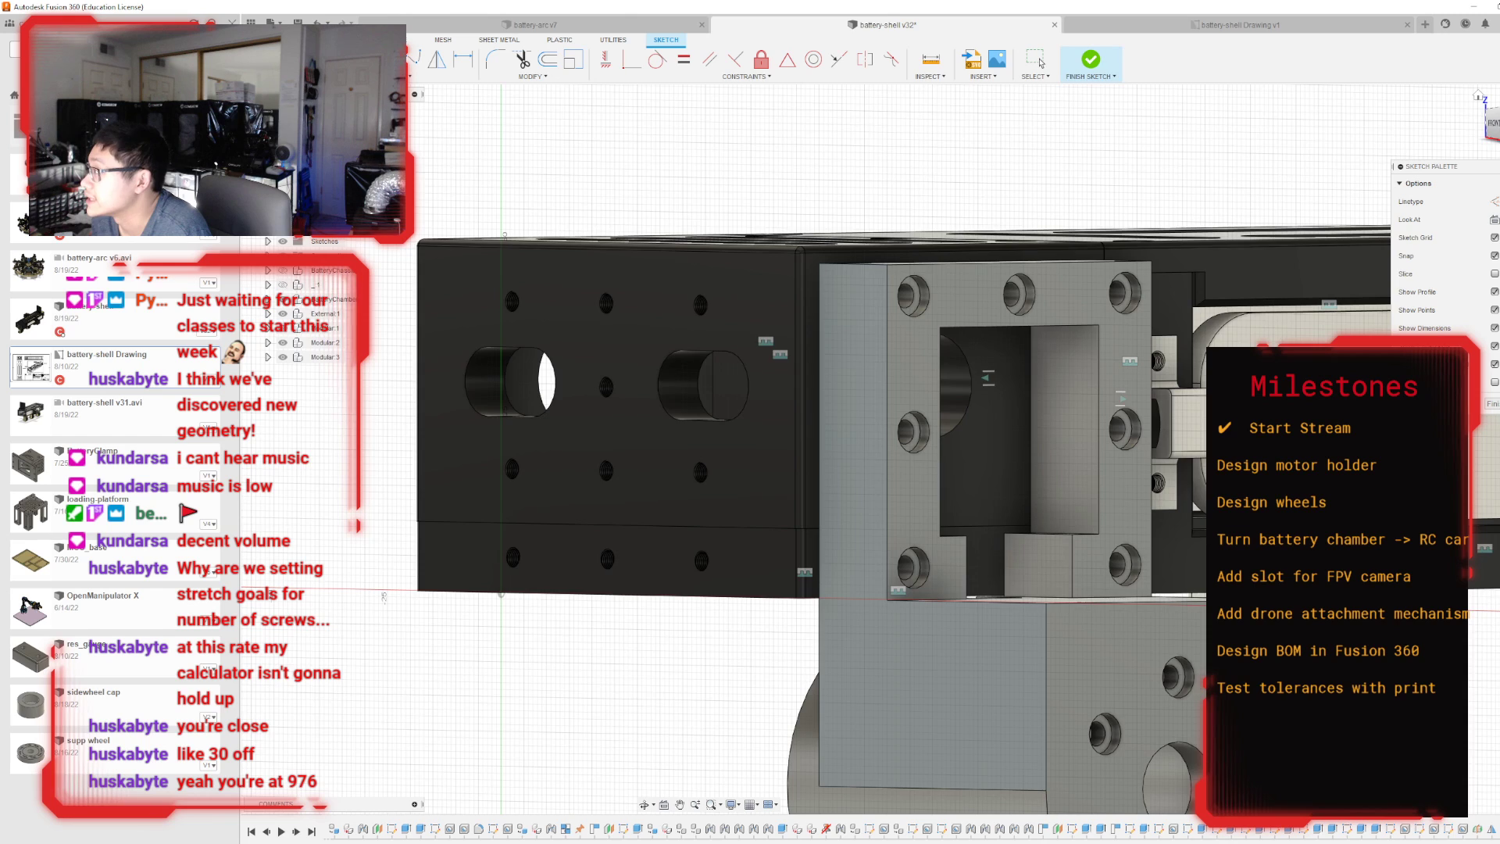
pyautogui.click(1498, 124)
pyautogui.scroll(3, 921, 410)
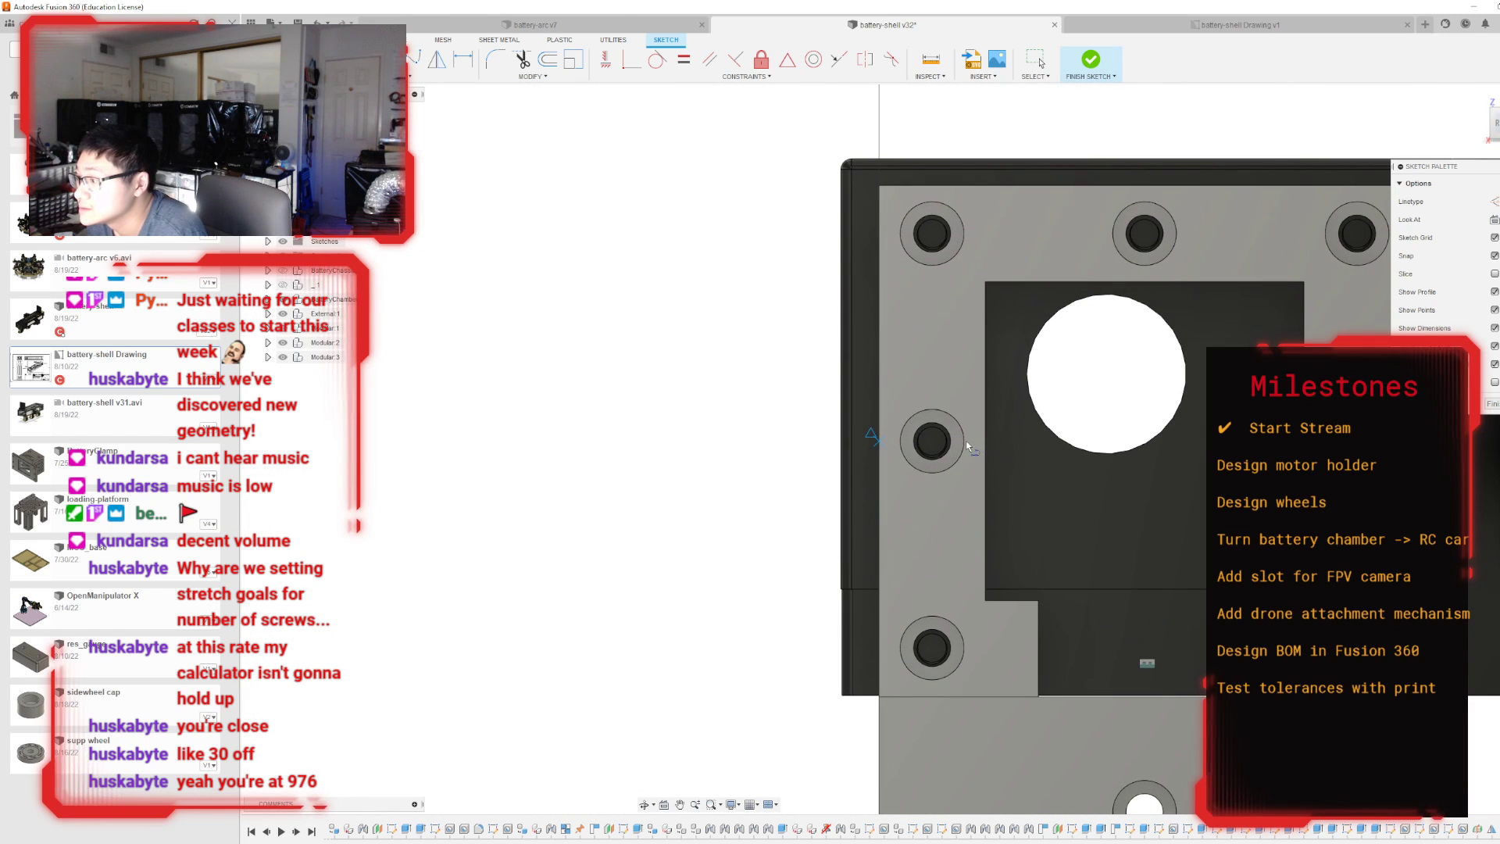
pyautogui.click(967, 443)
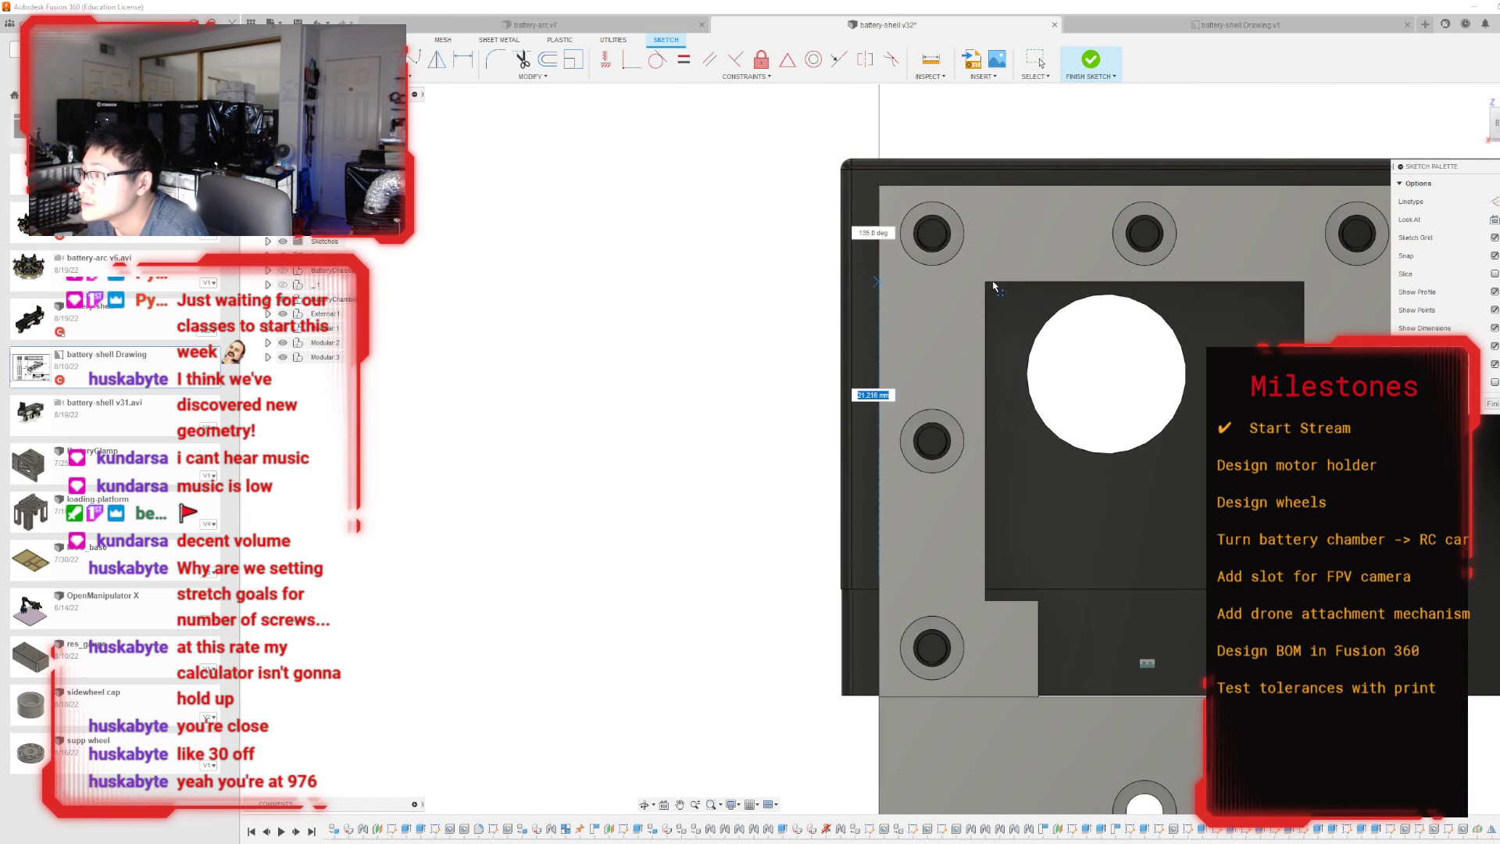
pyautogui.press('Escape')
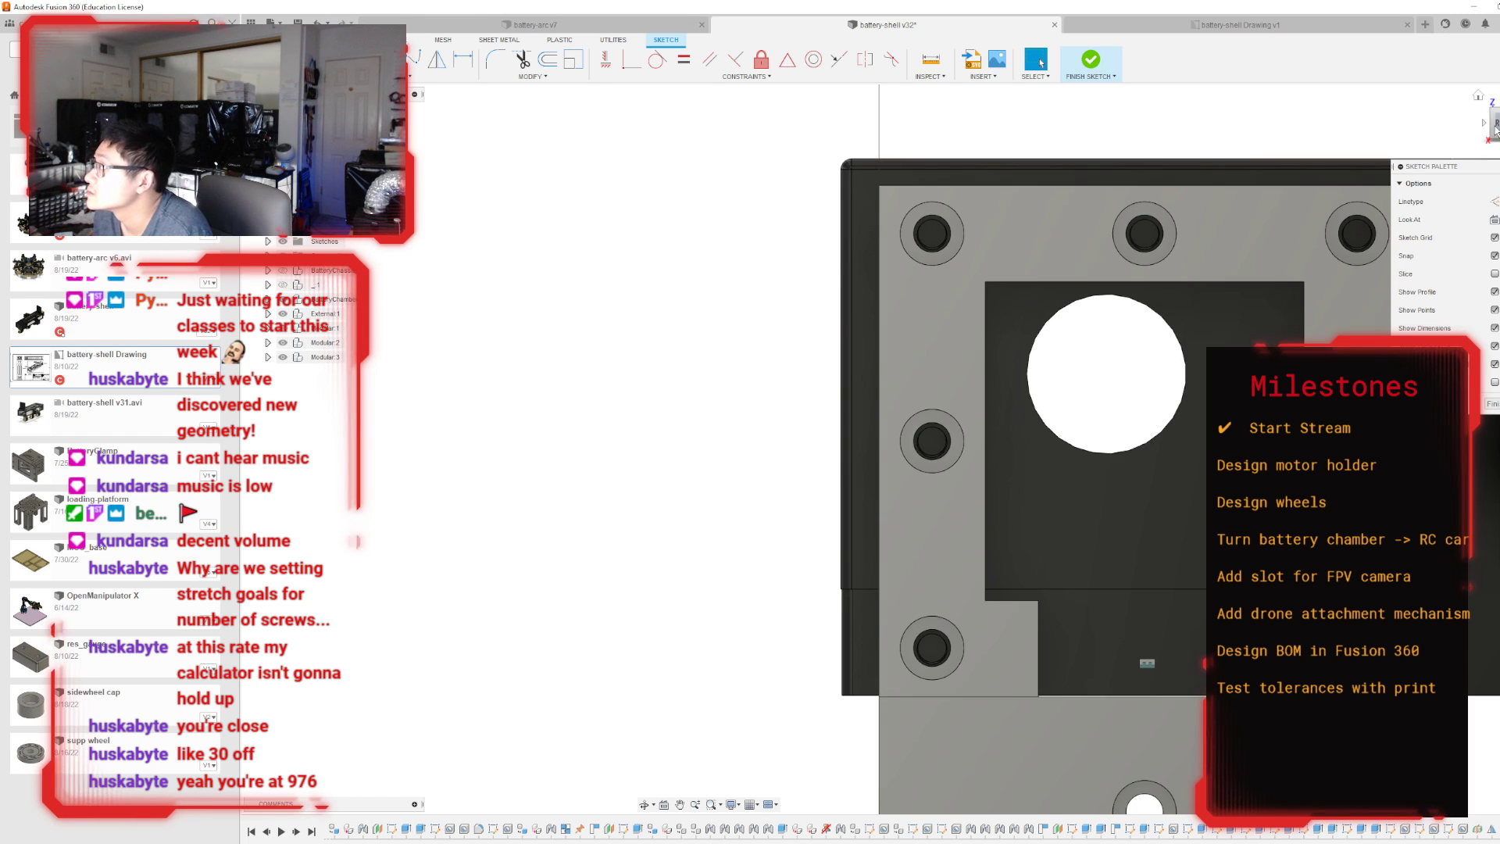
# Project the inner vertical edge of the motor holder's window into the sketch.
pyautogui.moveTo(921, 443)
pyautogui.keyDown('shift'); pyautogui.mouseDown(button='middle')
pyautogui.moveTo(984, 453)
pyautogui.moveTo(945, 340)
pyautogui.moveTo(958, 353)
pyautogui.mouseUp(button='middle'); pyautogui.keyUp('shift')
pyautogui.press('o')
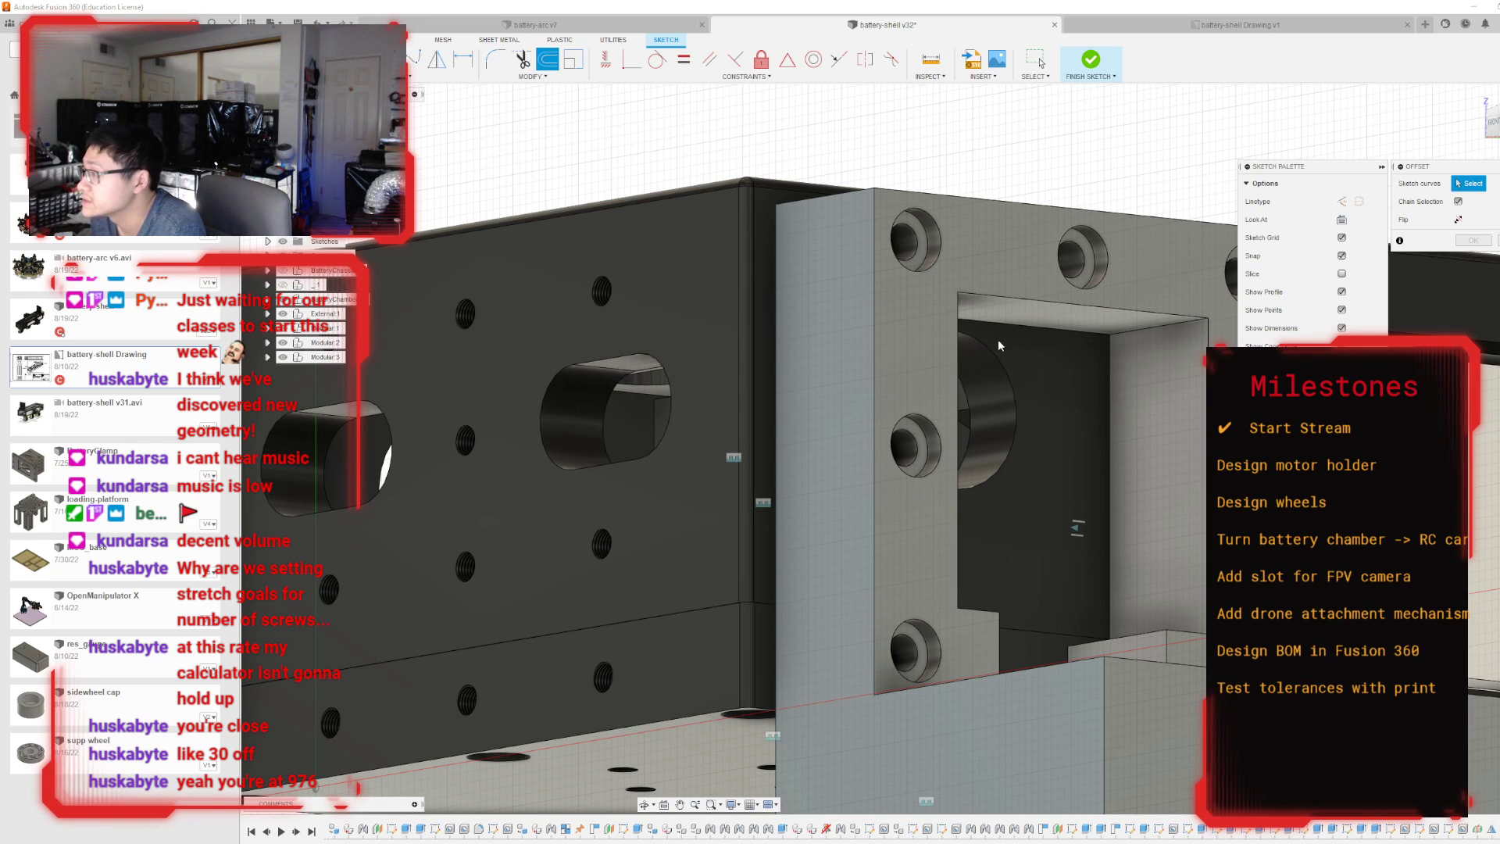
pyautogui.press('p')
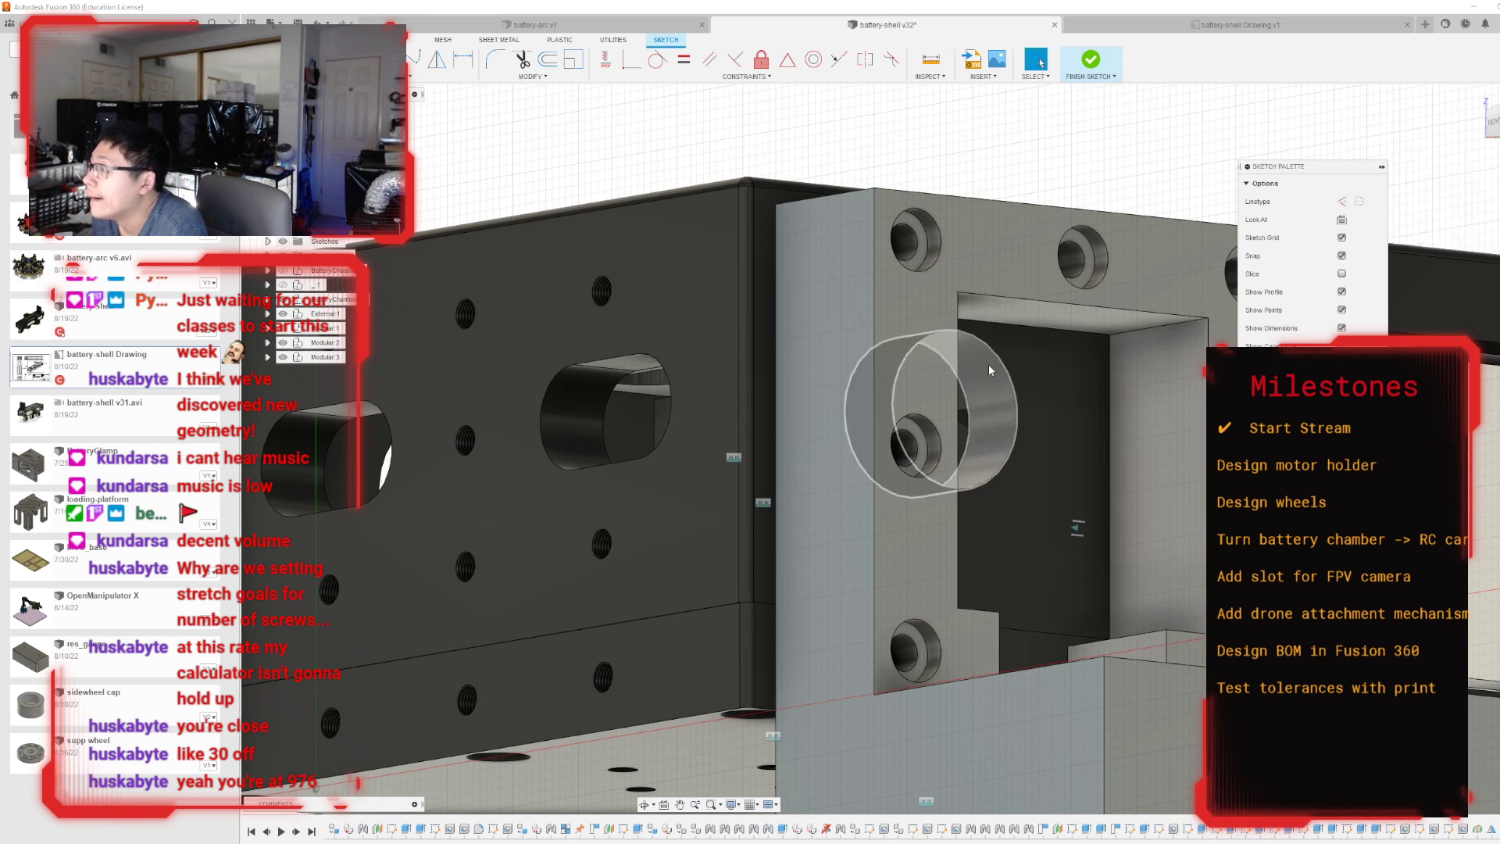
pyautogui.click(965, 363)
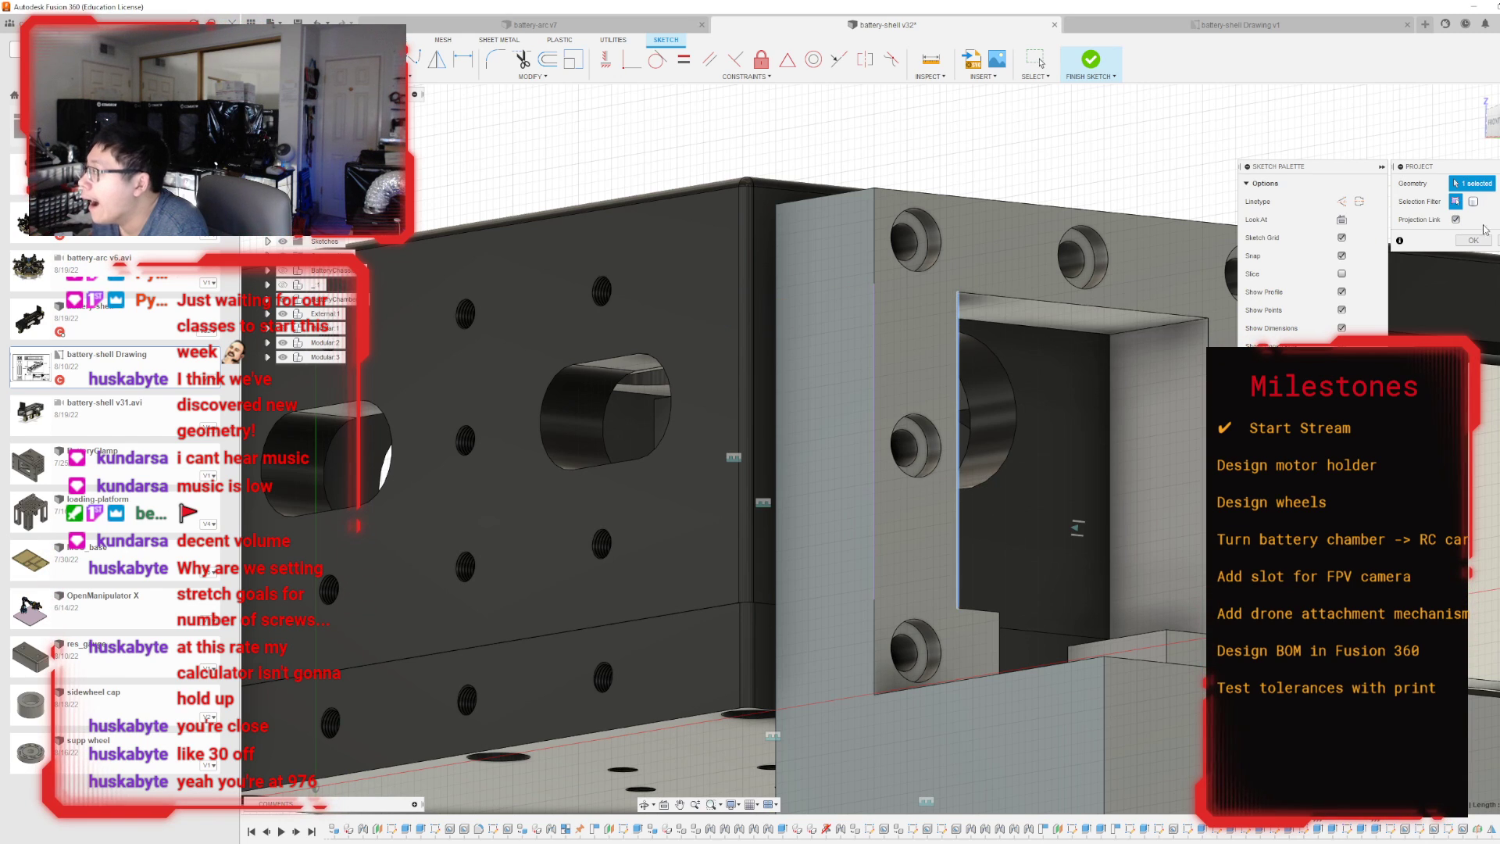
pyautogui.click(1472, 240)
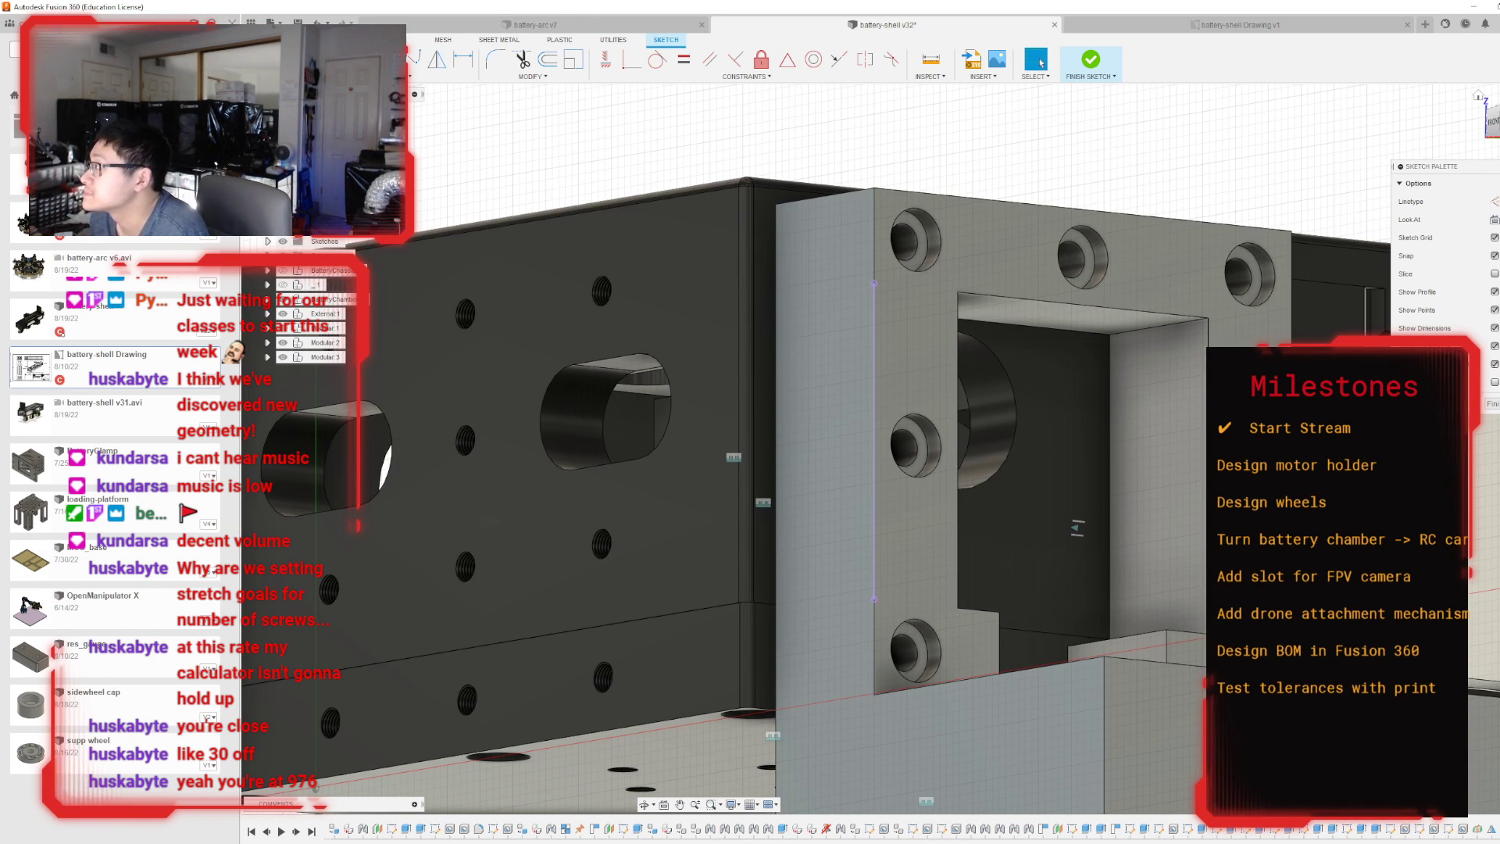
# Project the upper corner screw hole into the sketch and draw a line from the projected edge's midpoint to the hole's centre.
pyautogui.click(1499, 123)
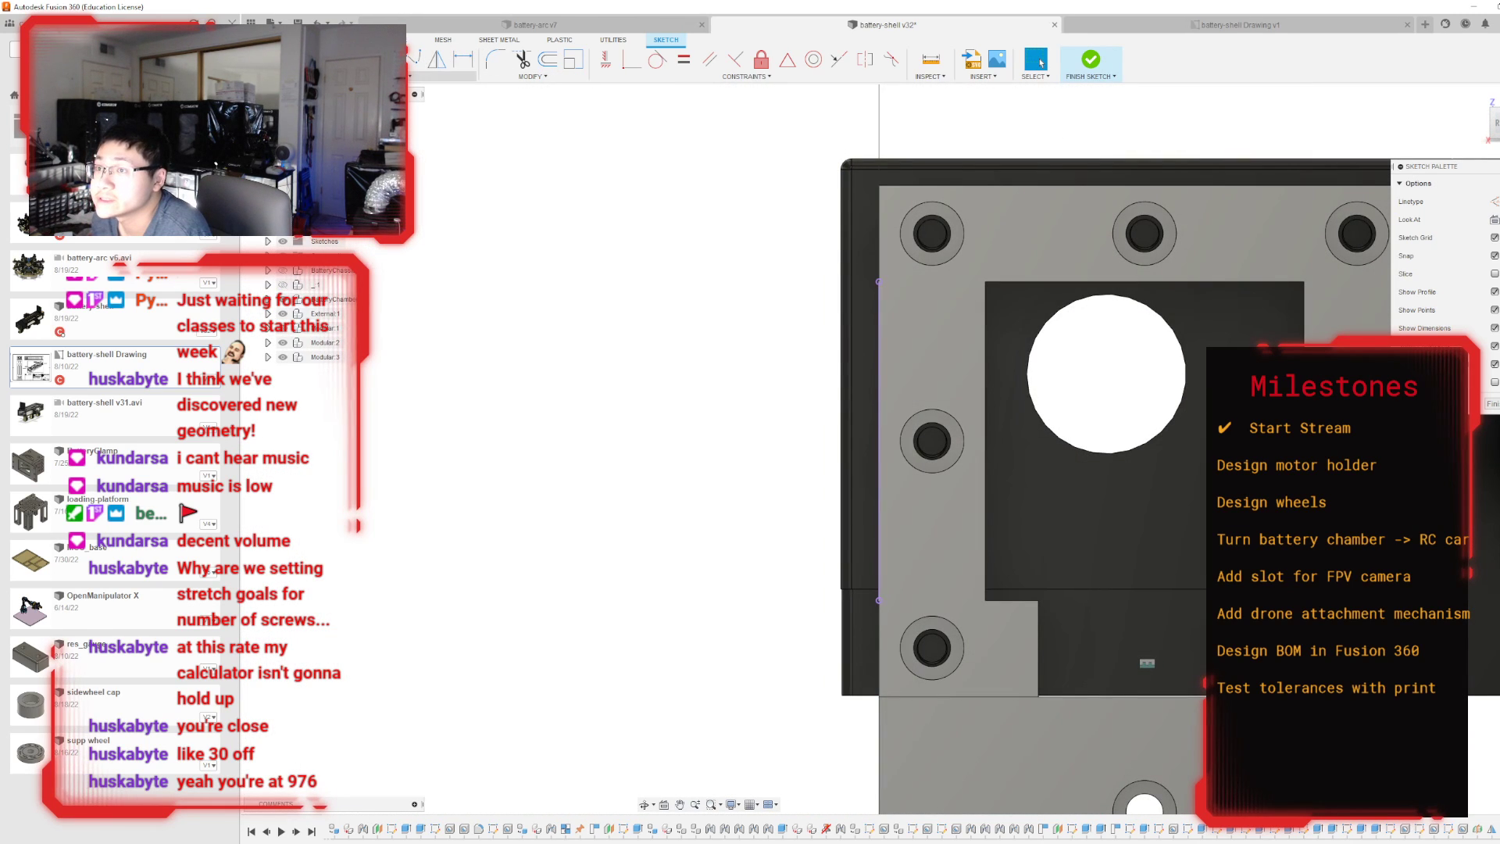
pyautogui.click(884, 436)
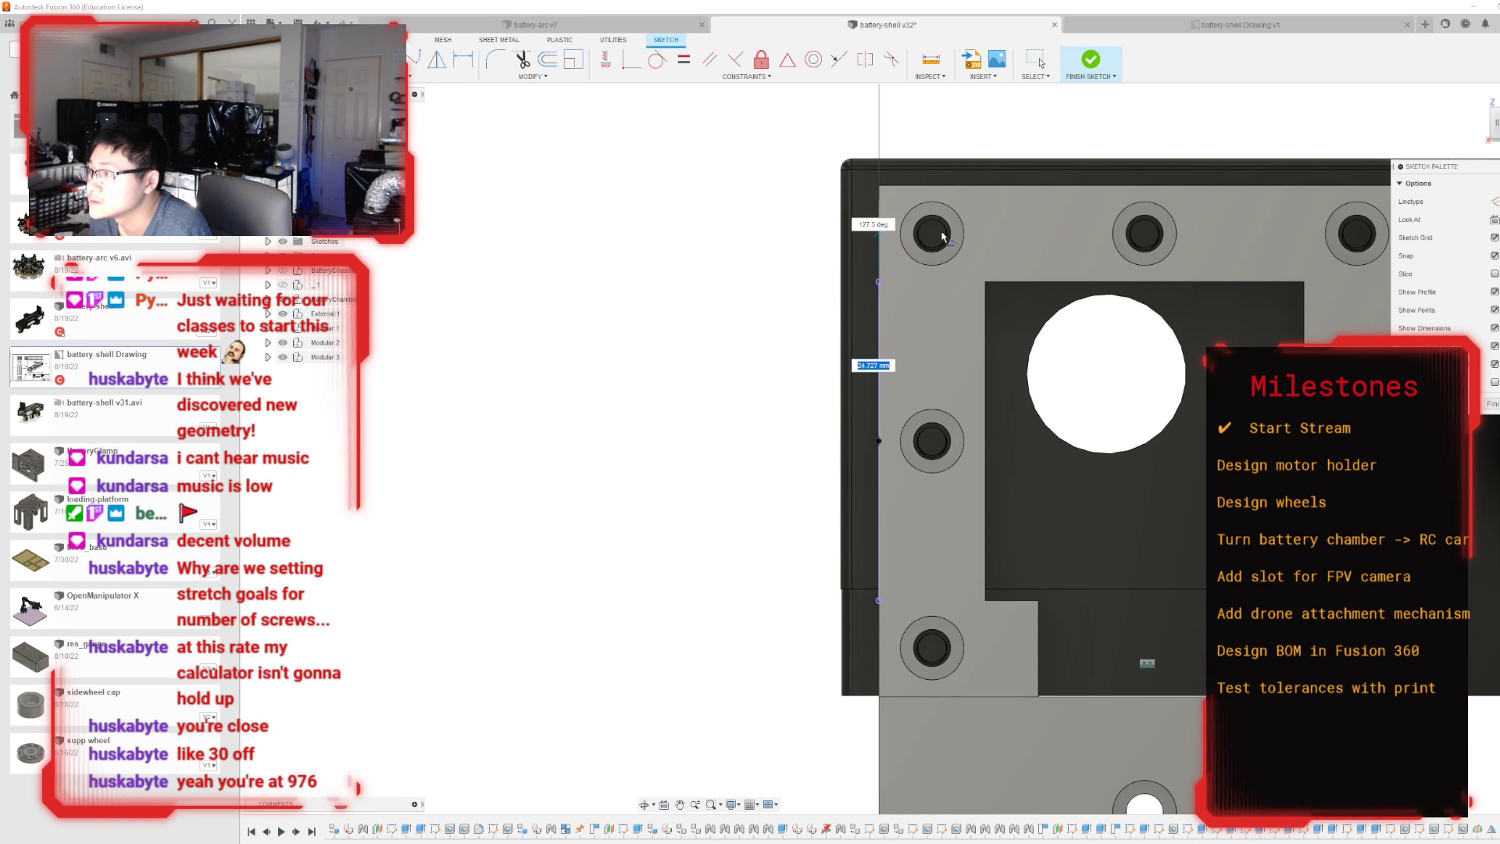
pyautogui.press('Escape')
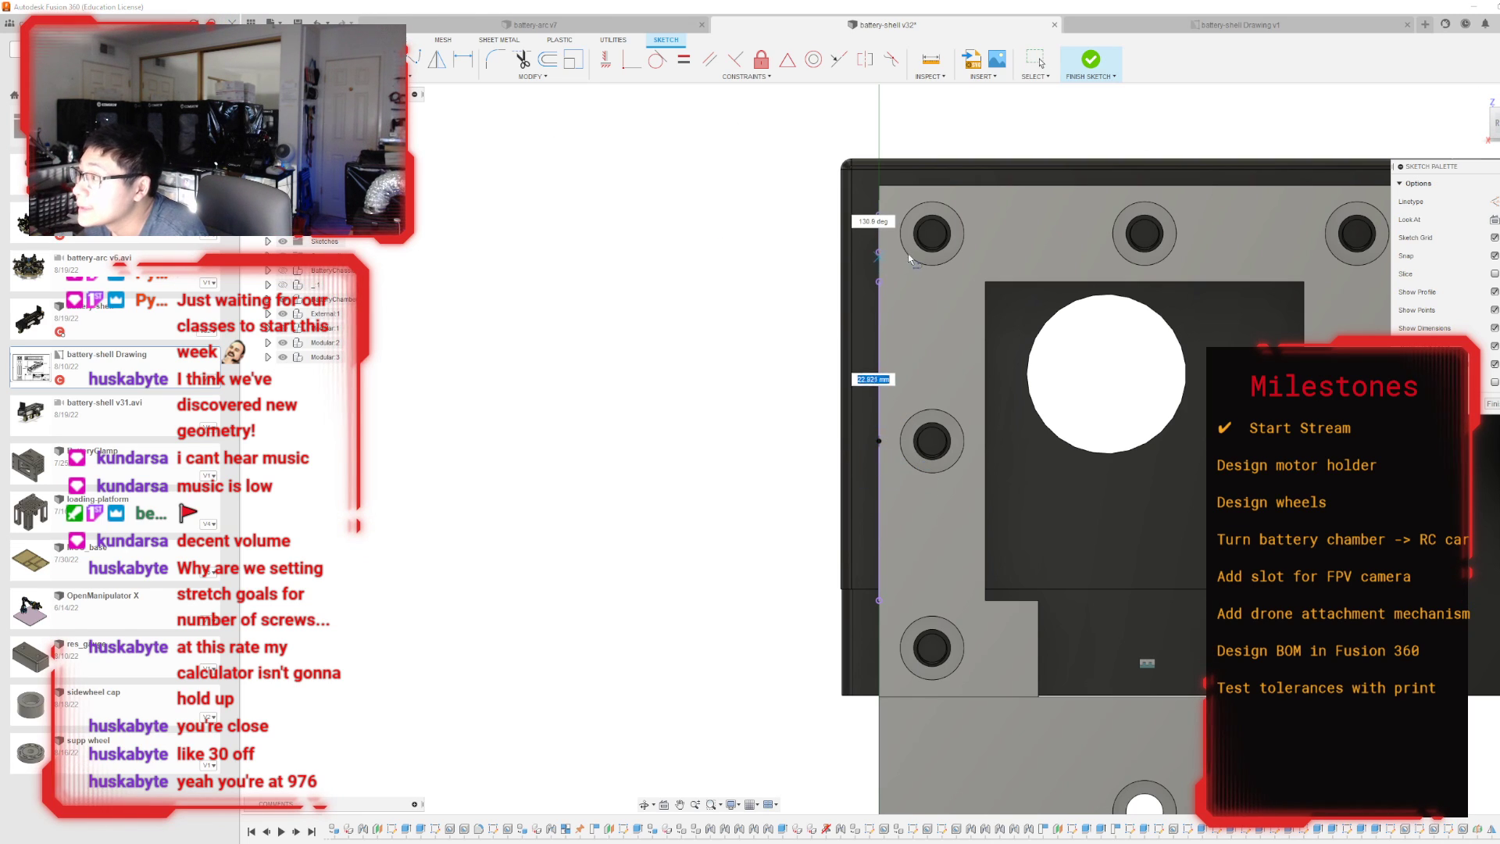
pyautogui.press('Escape')
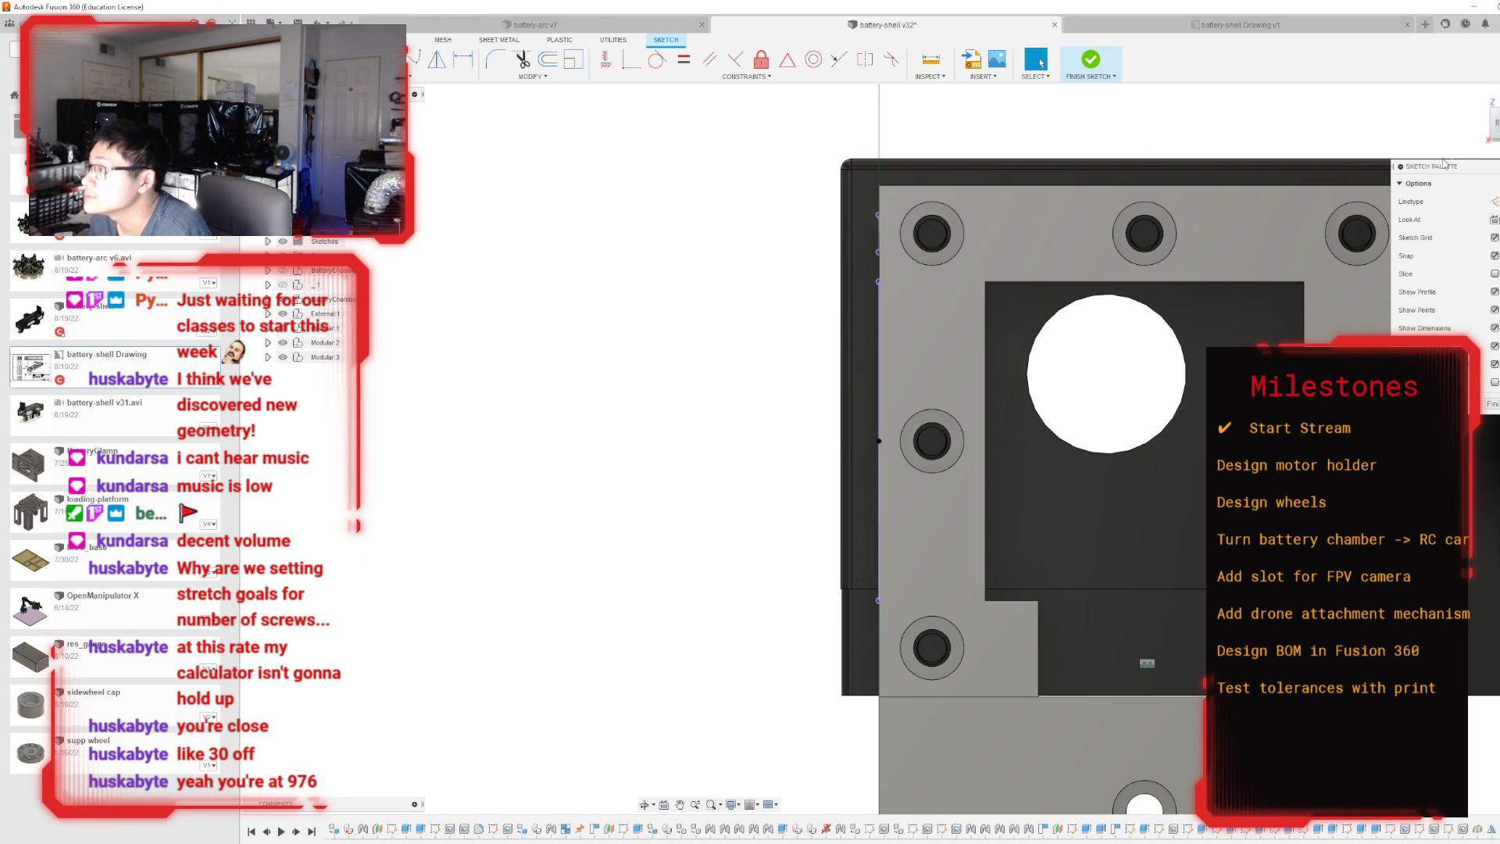
# Draw a short horizontal line from the projected hole's centre to the holder's vertical edge and a vertical line linking it to the projected edge's midpoint.
pyautogui.moveTo(1495, 123); pyautogui.dragTo(1492, 128)
pyautogui.scroll(2, 922, 350)
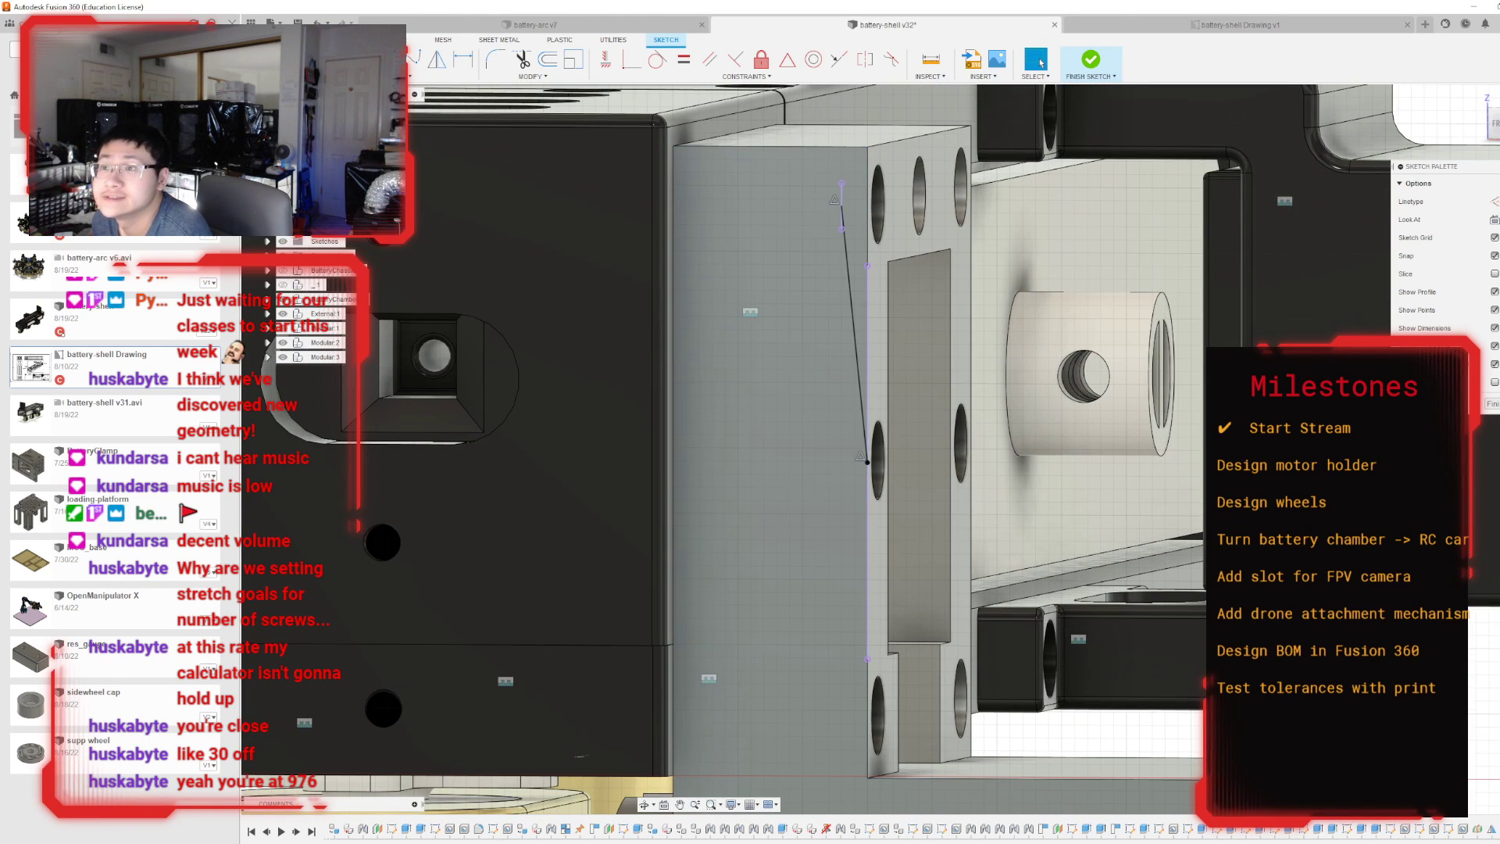
pyautogui.click(845, 206)
pyautogui.click(869, 206)
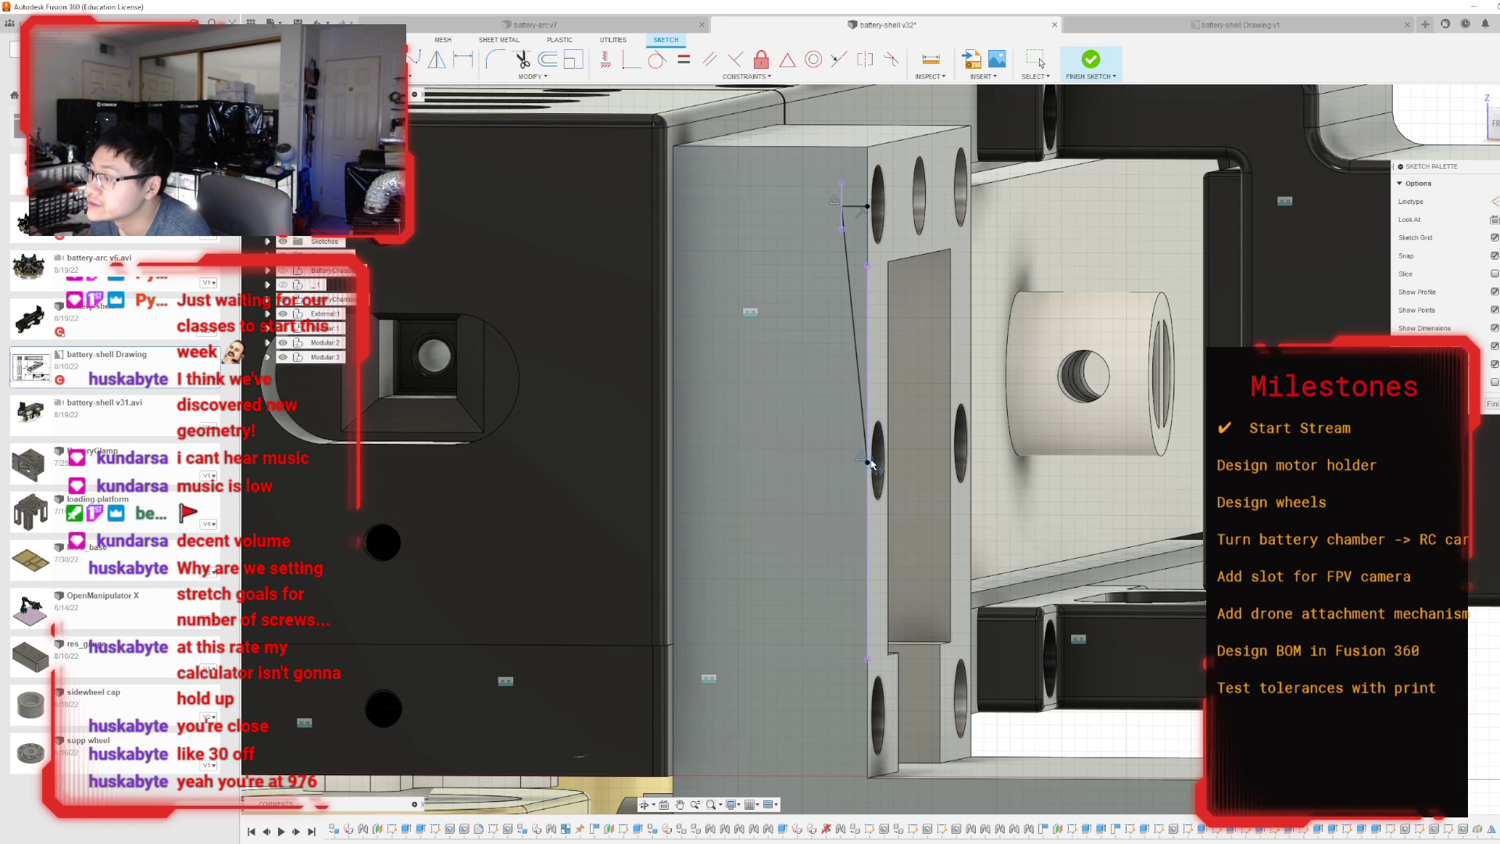
pyautogui.click(869, 462)
pyautogui.click(868, 207)
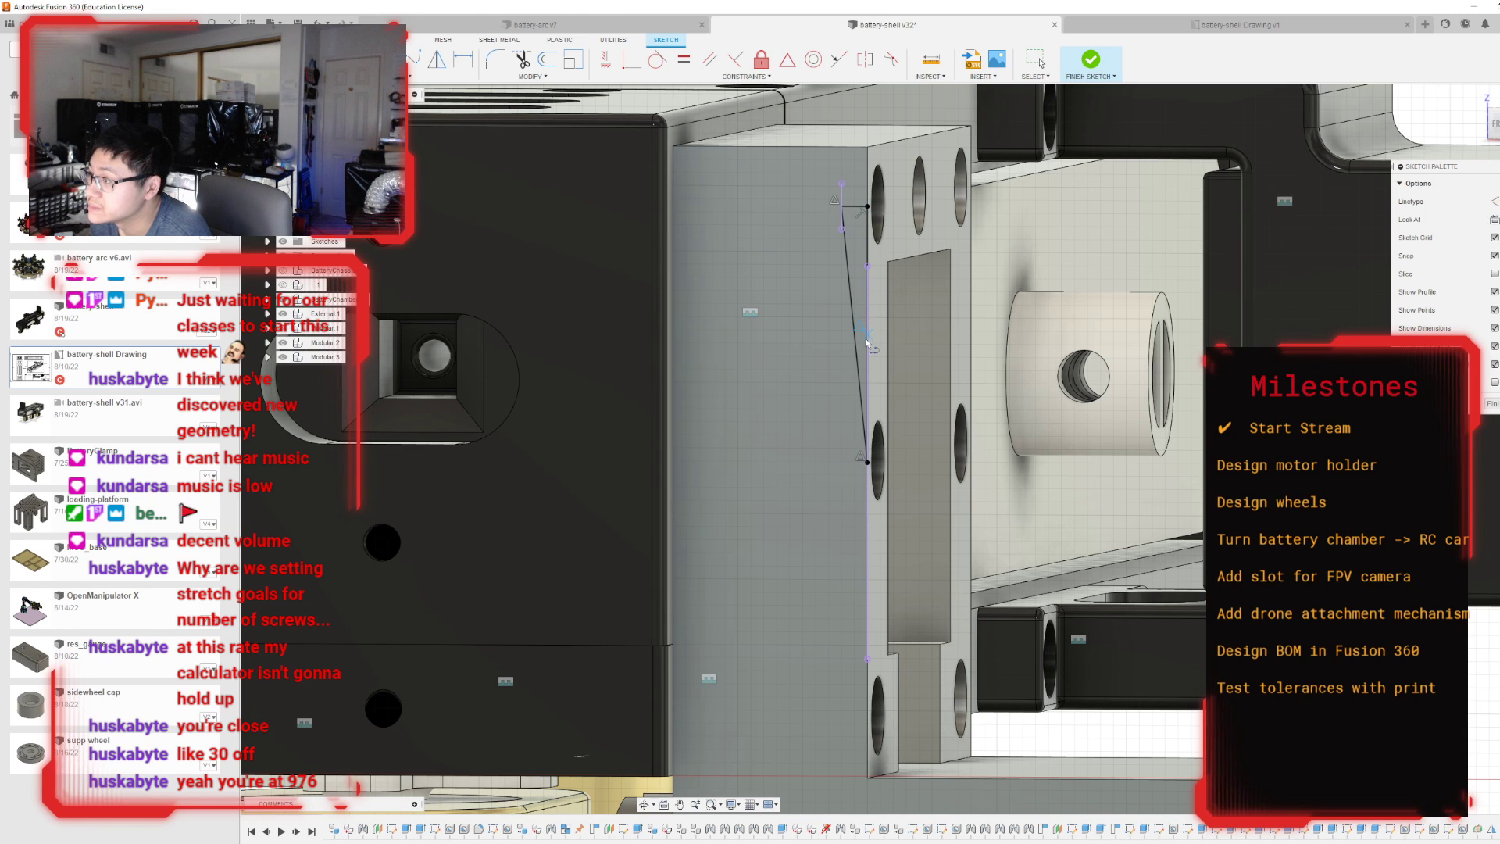
# Draw a diagonal brace line from the midpoint of the vertical line to the outer top corner of the holder's lower block.
pyautogui.click(866, 341)
pyautogui.scroll(-2, 930, 234)
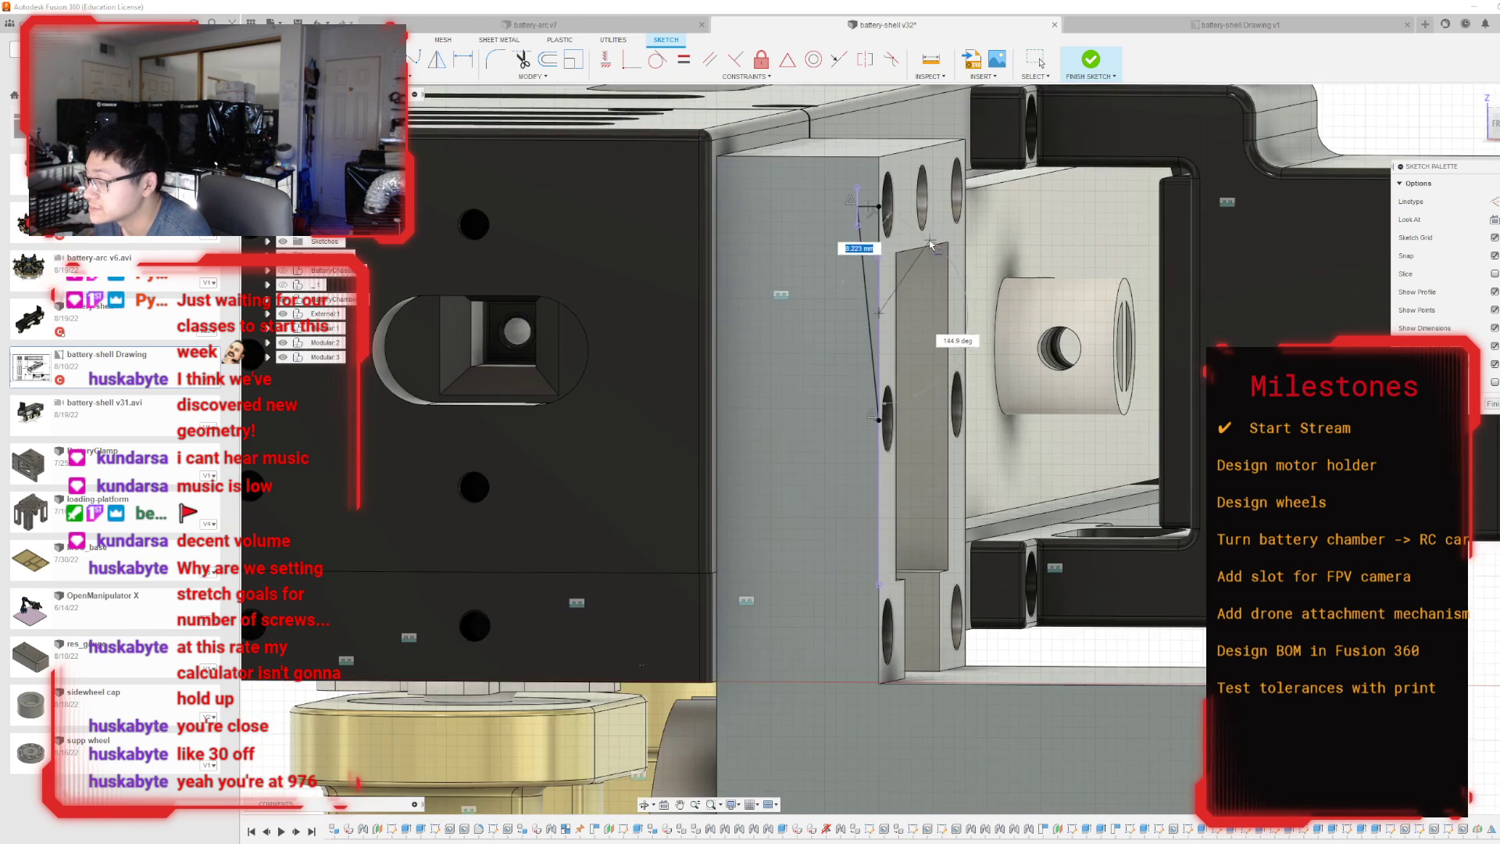
pyautogui.scroll(-3, 930, 246)
pyautogui.scroll(3, 1164, 564)
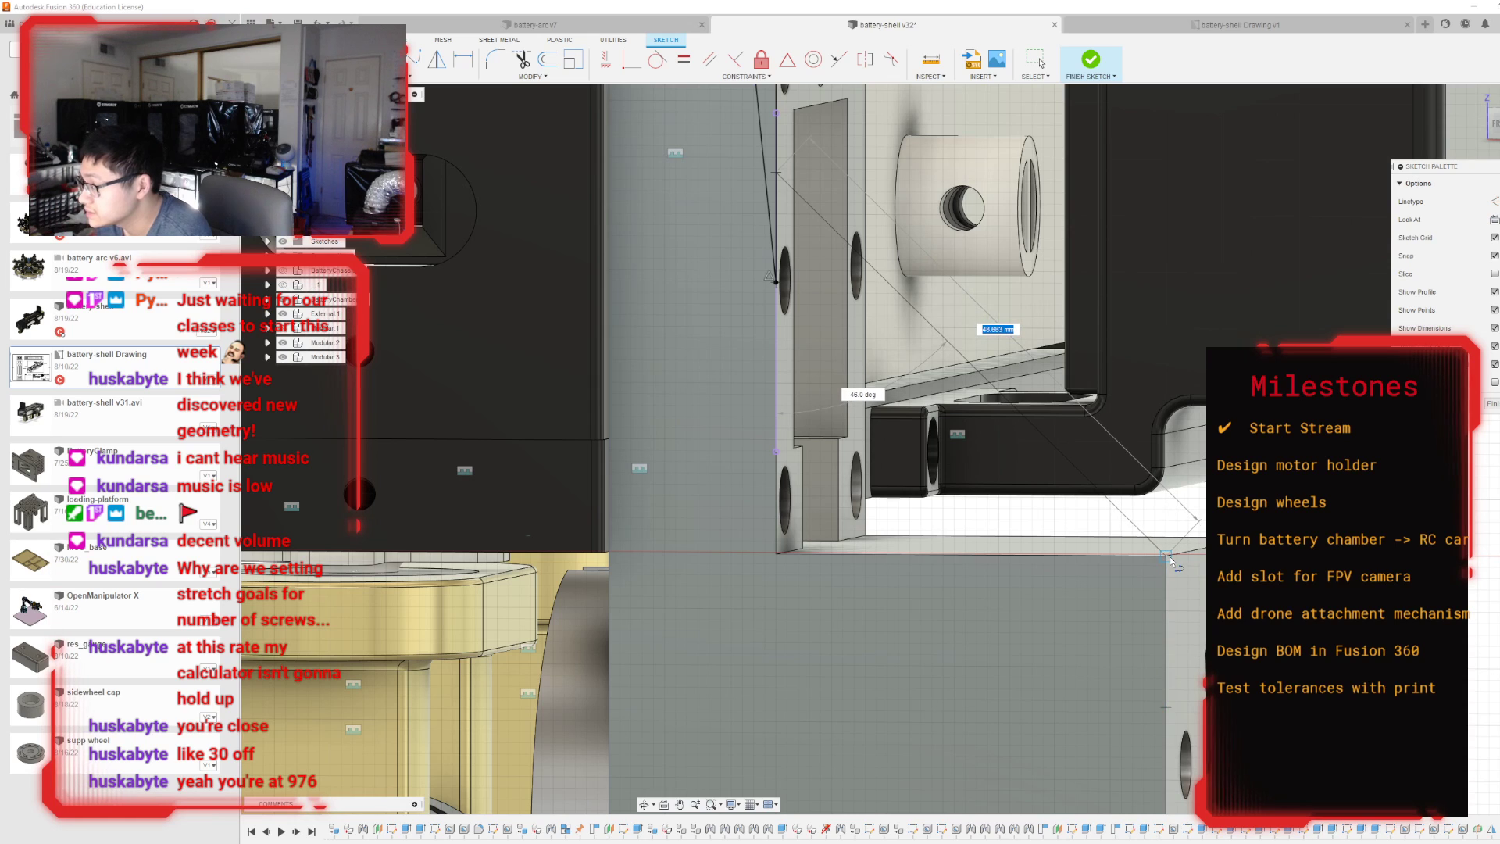
pyautogui.click(1167, 557)
pyautogui.press('Escape')
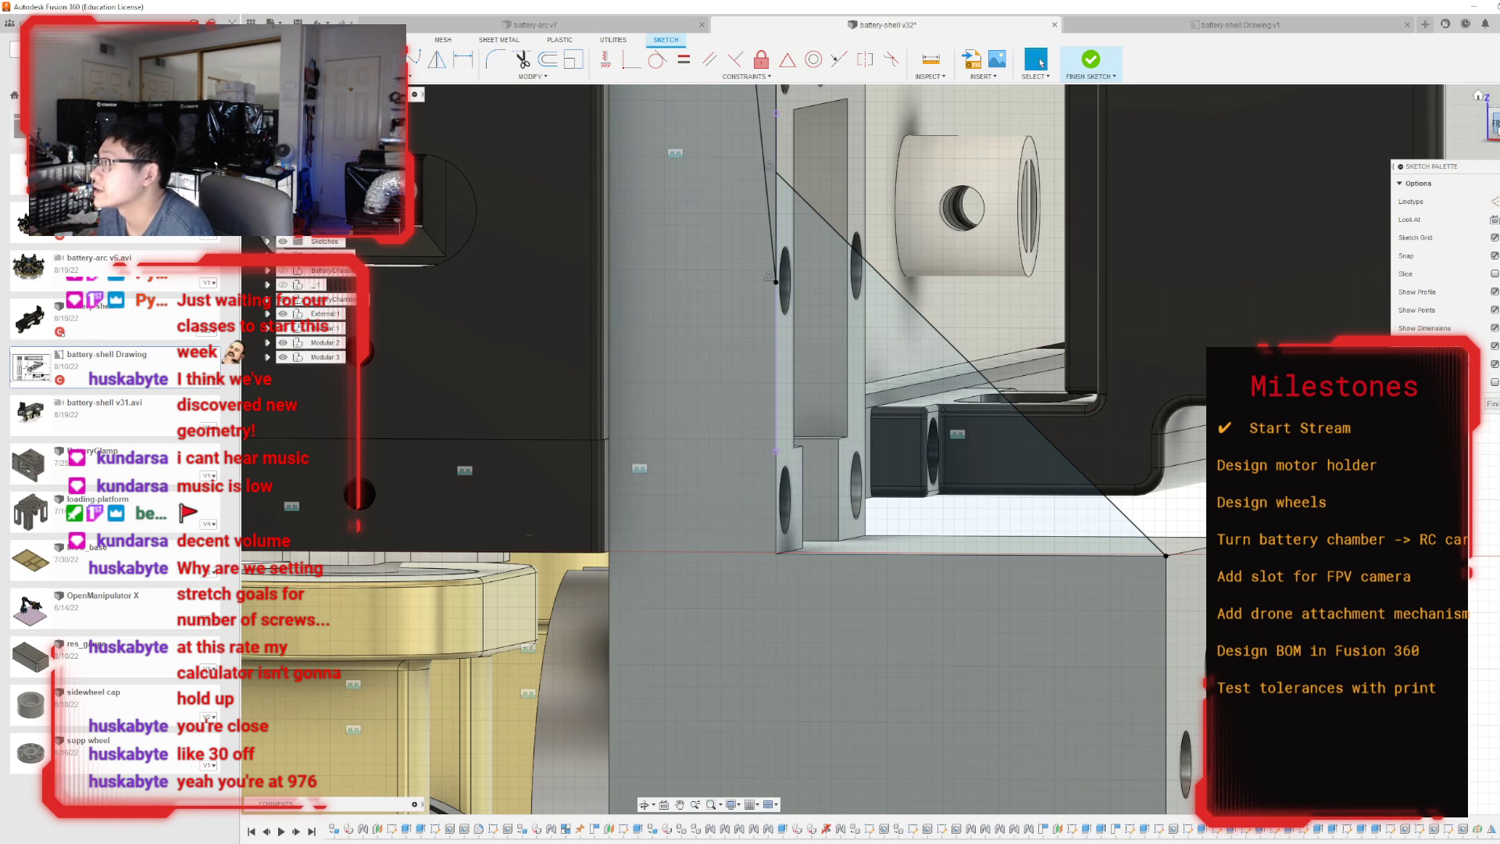
# Offset the diagonal brace line by 2.5 mm on both sides.
pyautogui.click(1495, 124)
pyautogui.scroll(-1, 916, 414)
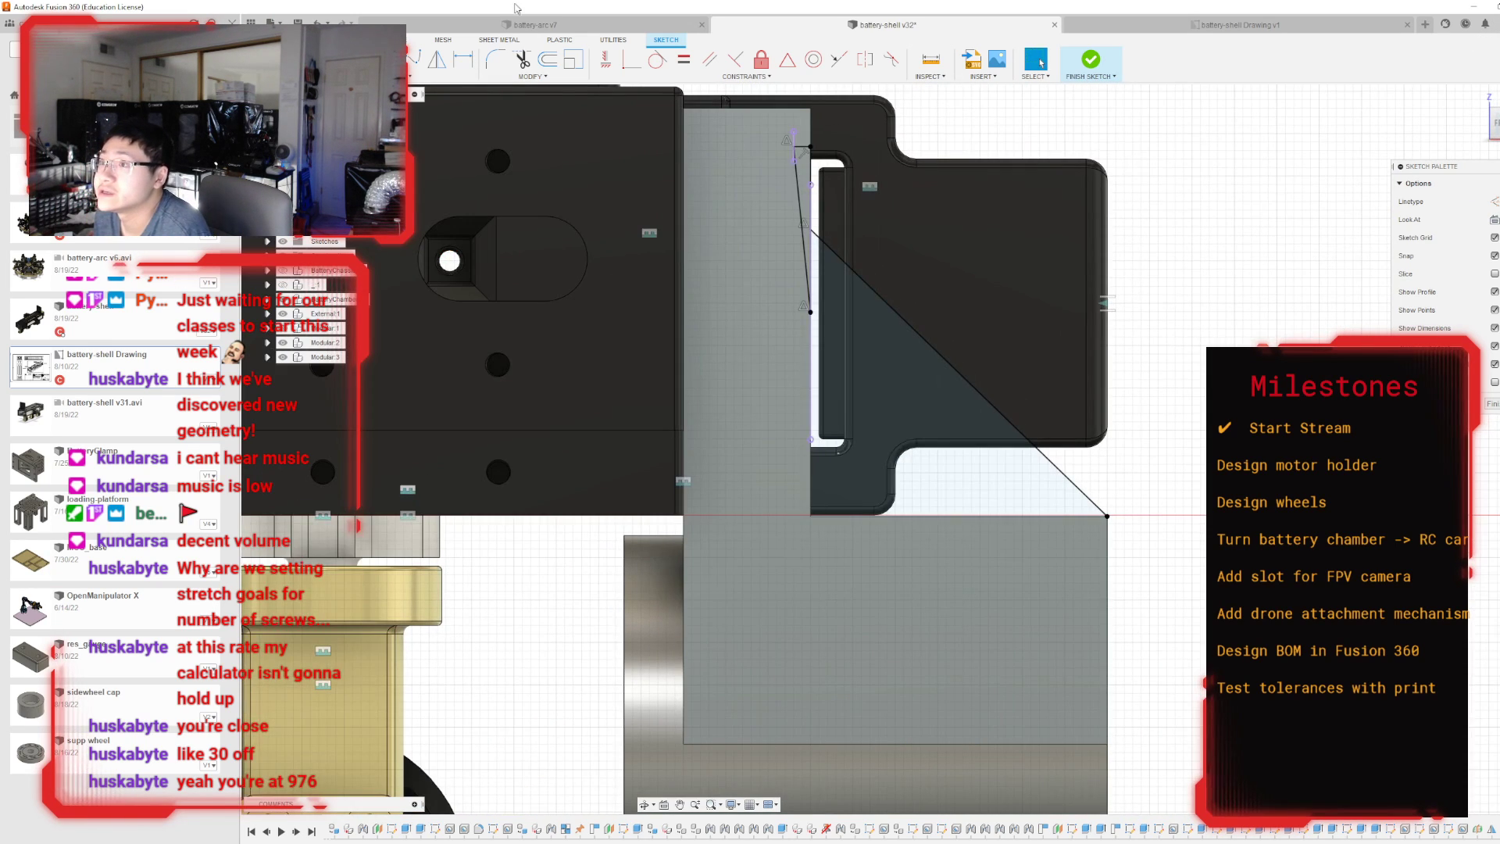
pyautogui.click(548, 59)
pyautogui.scroll(2, 839, 308)
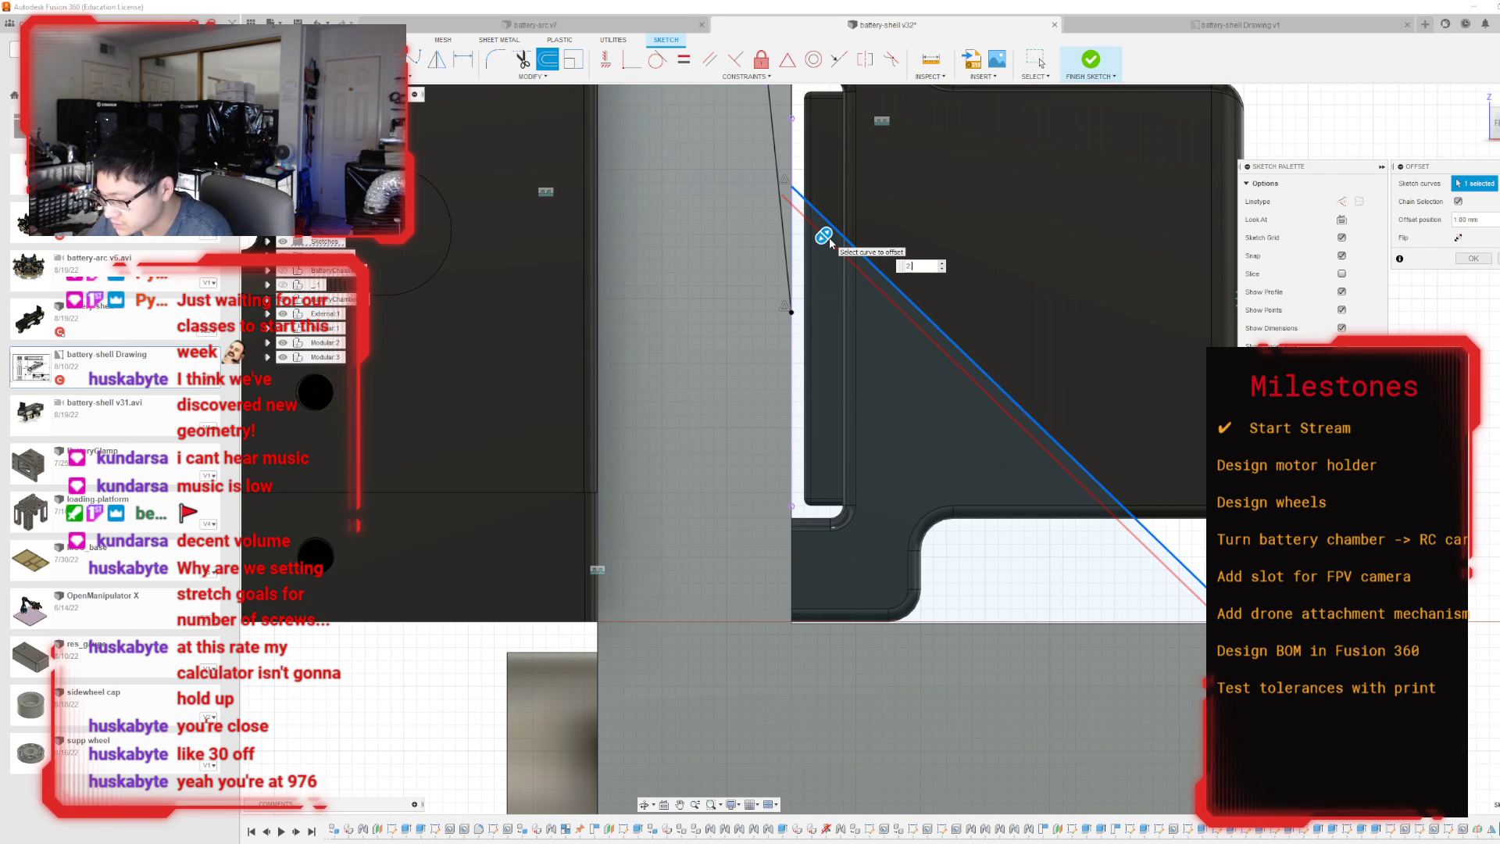
pyautogui.press('Return')
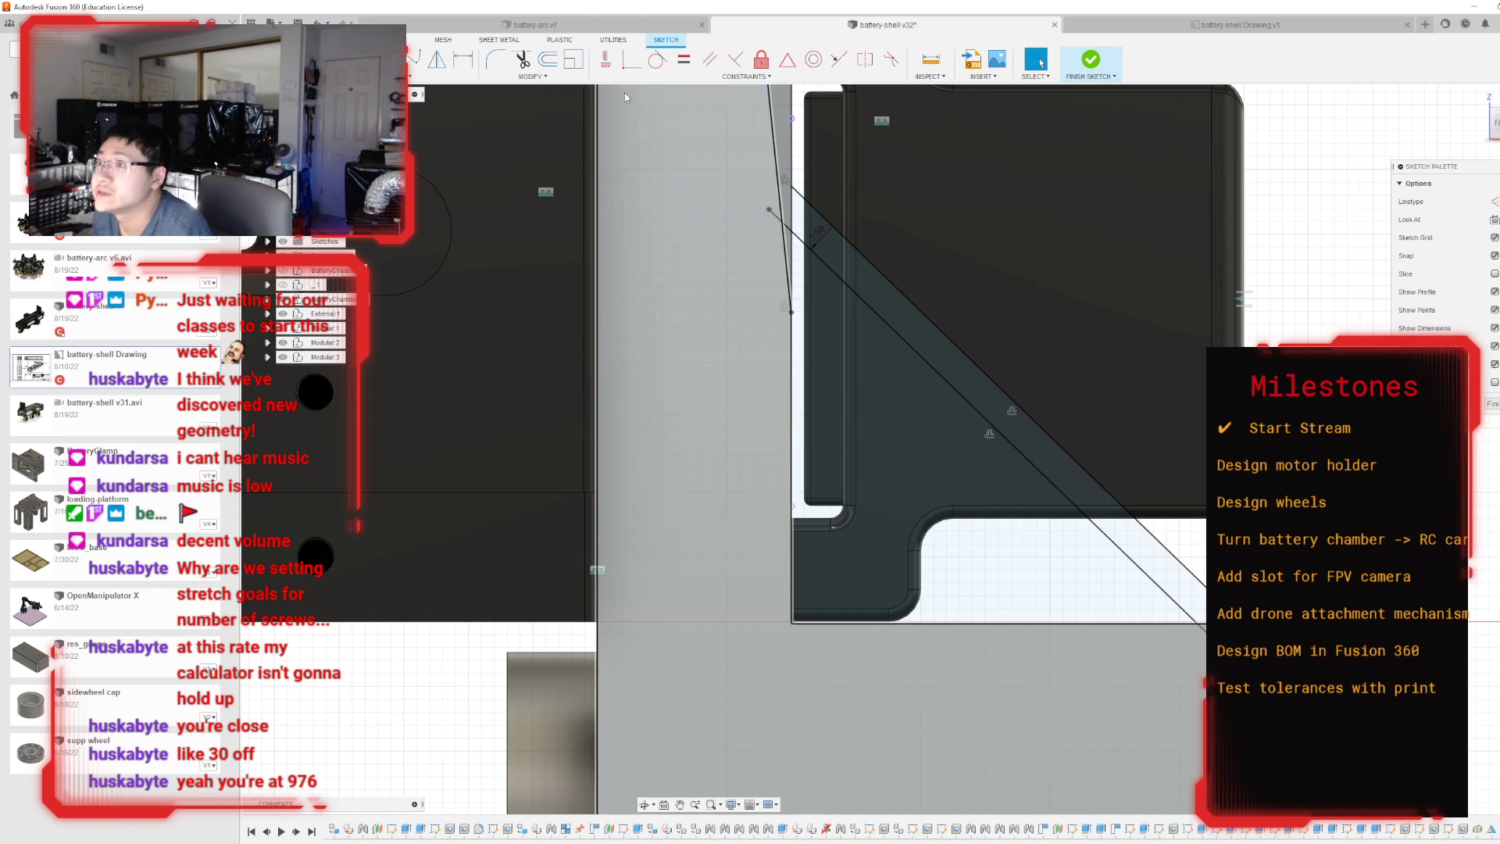
pyautogui.click(548, 61)
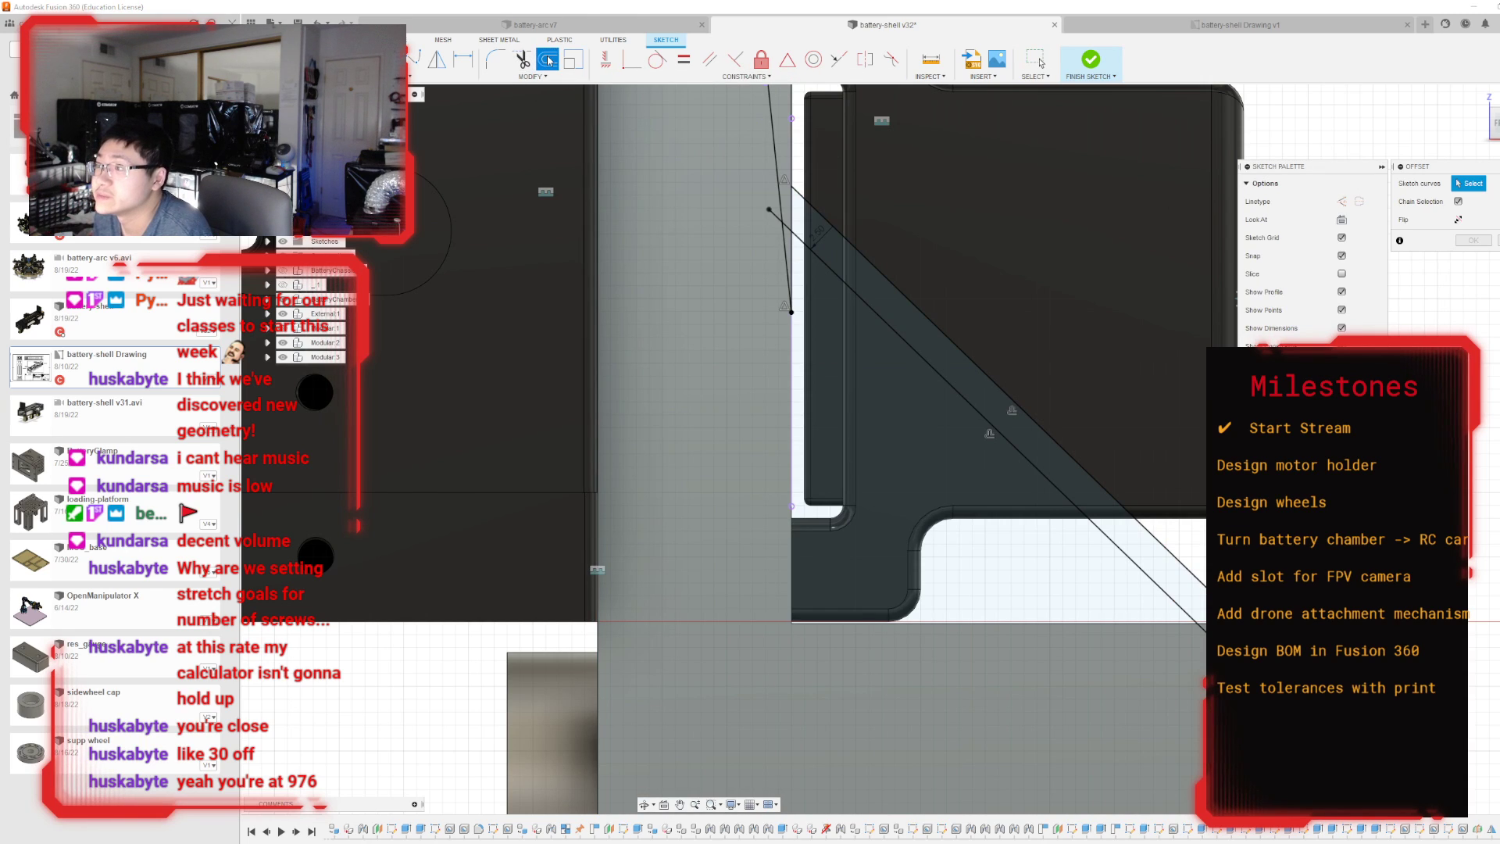
pyautogui.click(826, 219)
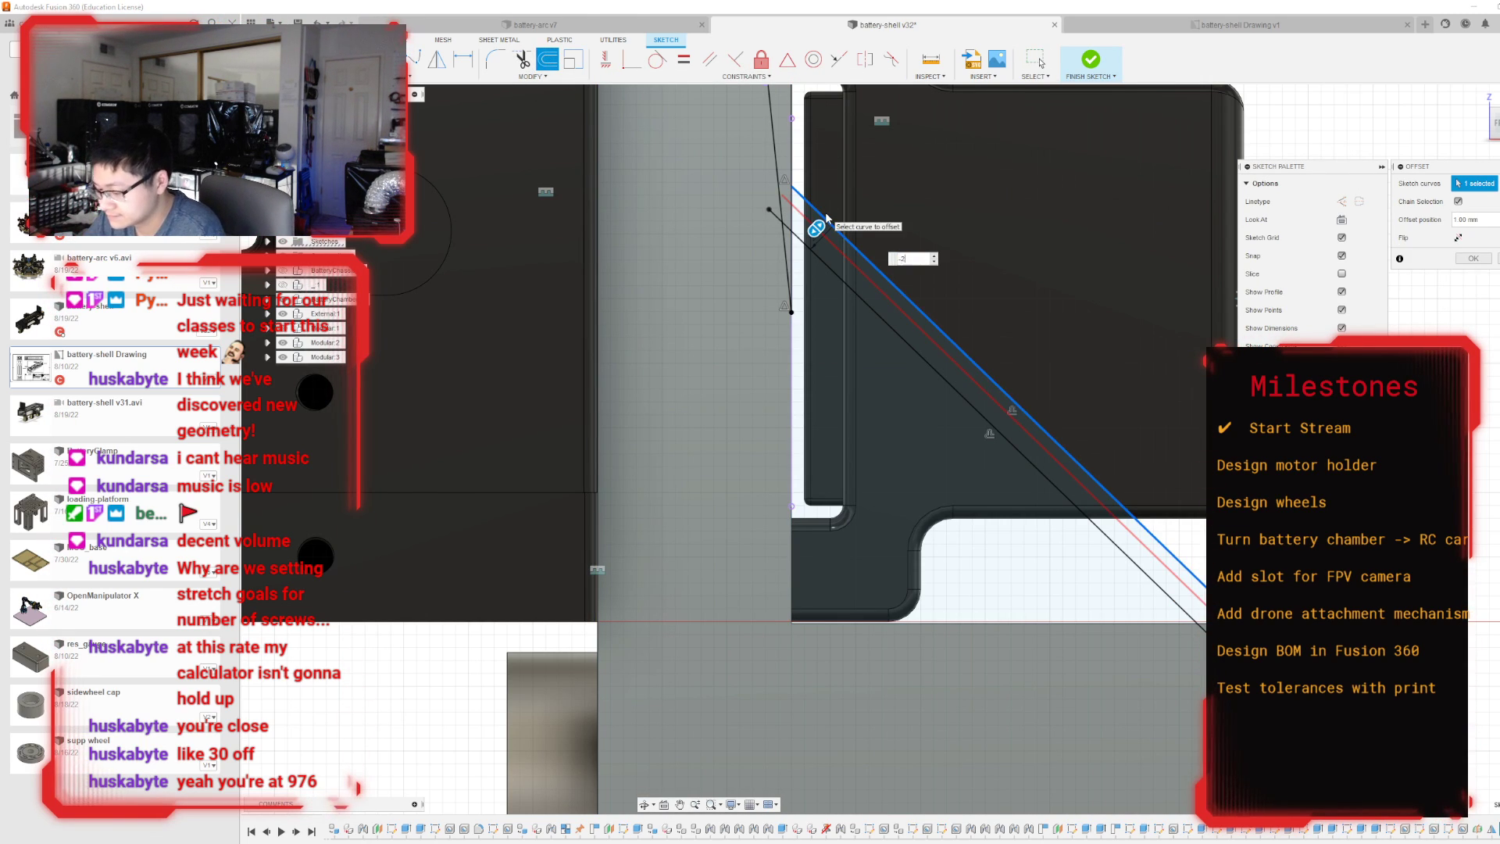
pyautogui.write('2.5')
pyautogui.press('Return')
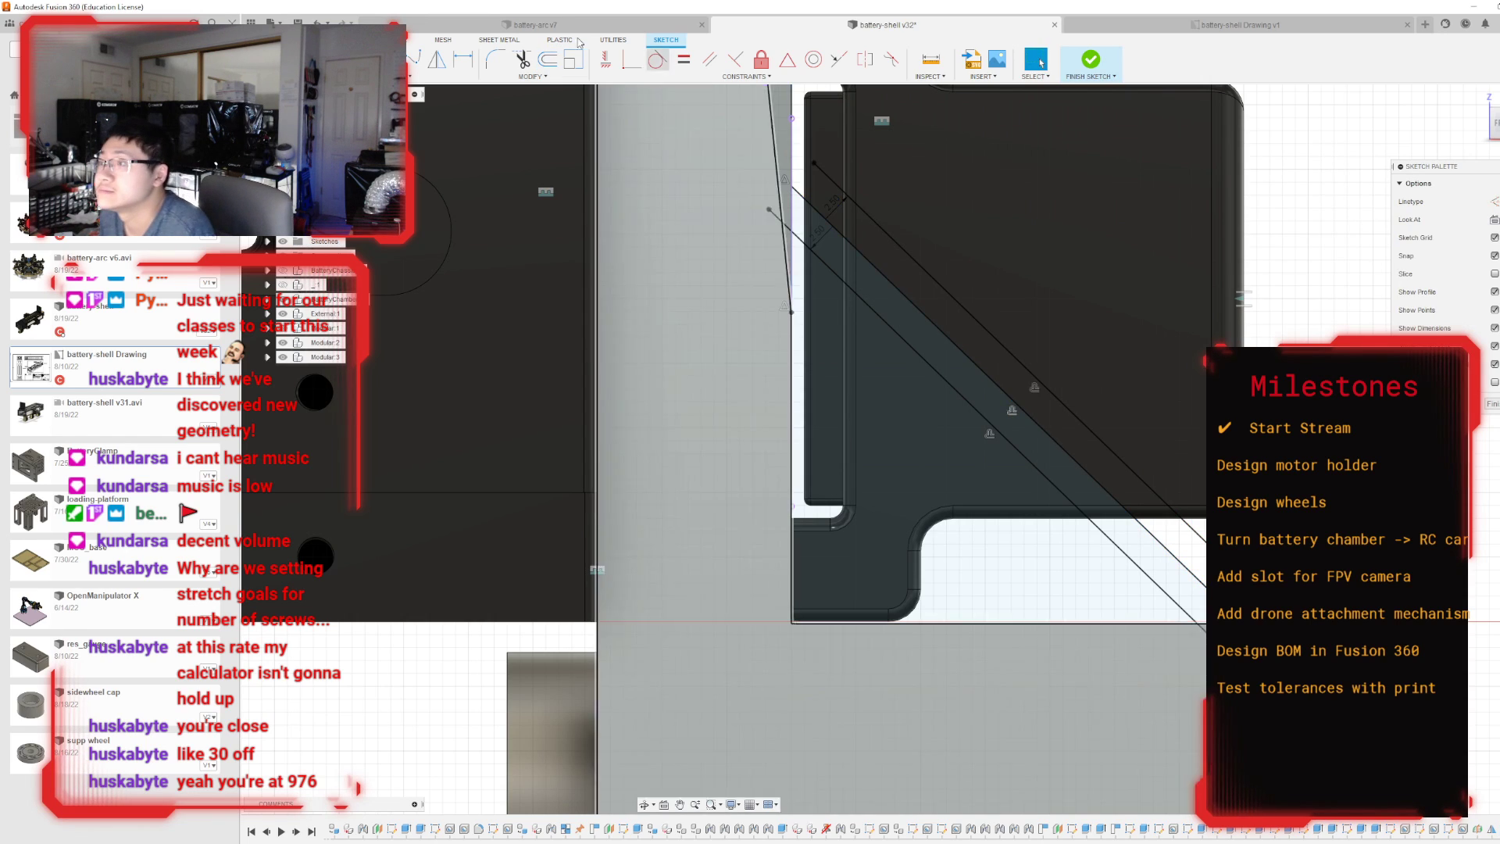
# Try to join the upper offset line to the holder's vertical edge with a short line, then delete it and undo the last change.
pyautogui.press('l')
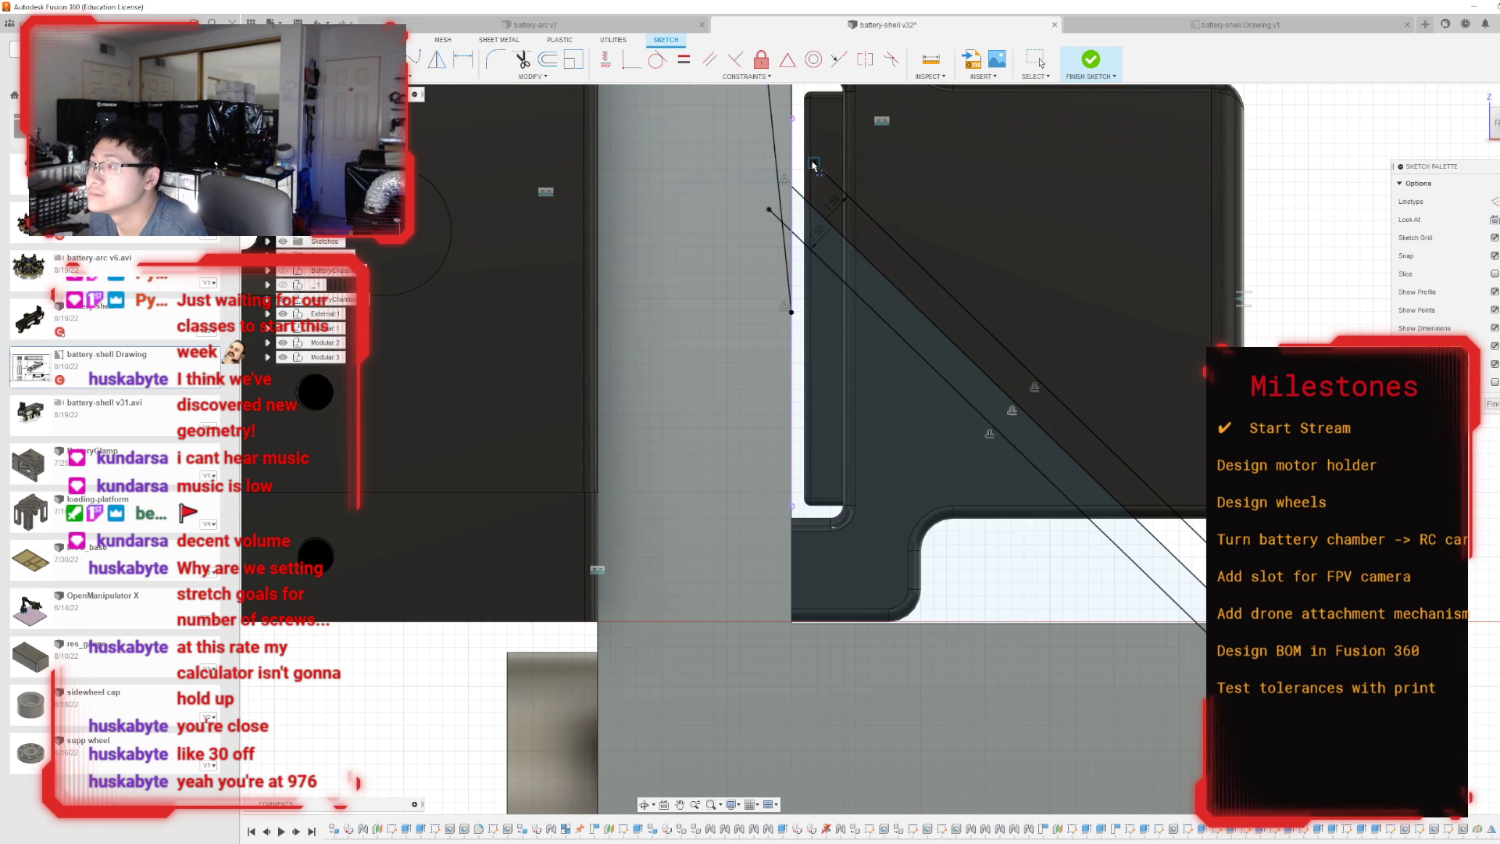
pyautogui.click(812, 164)
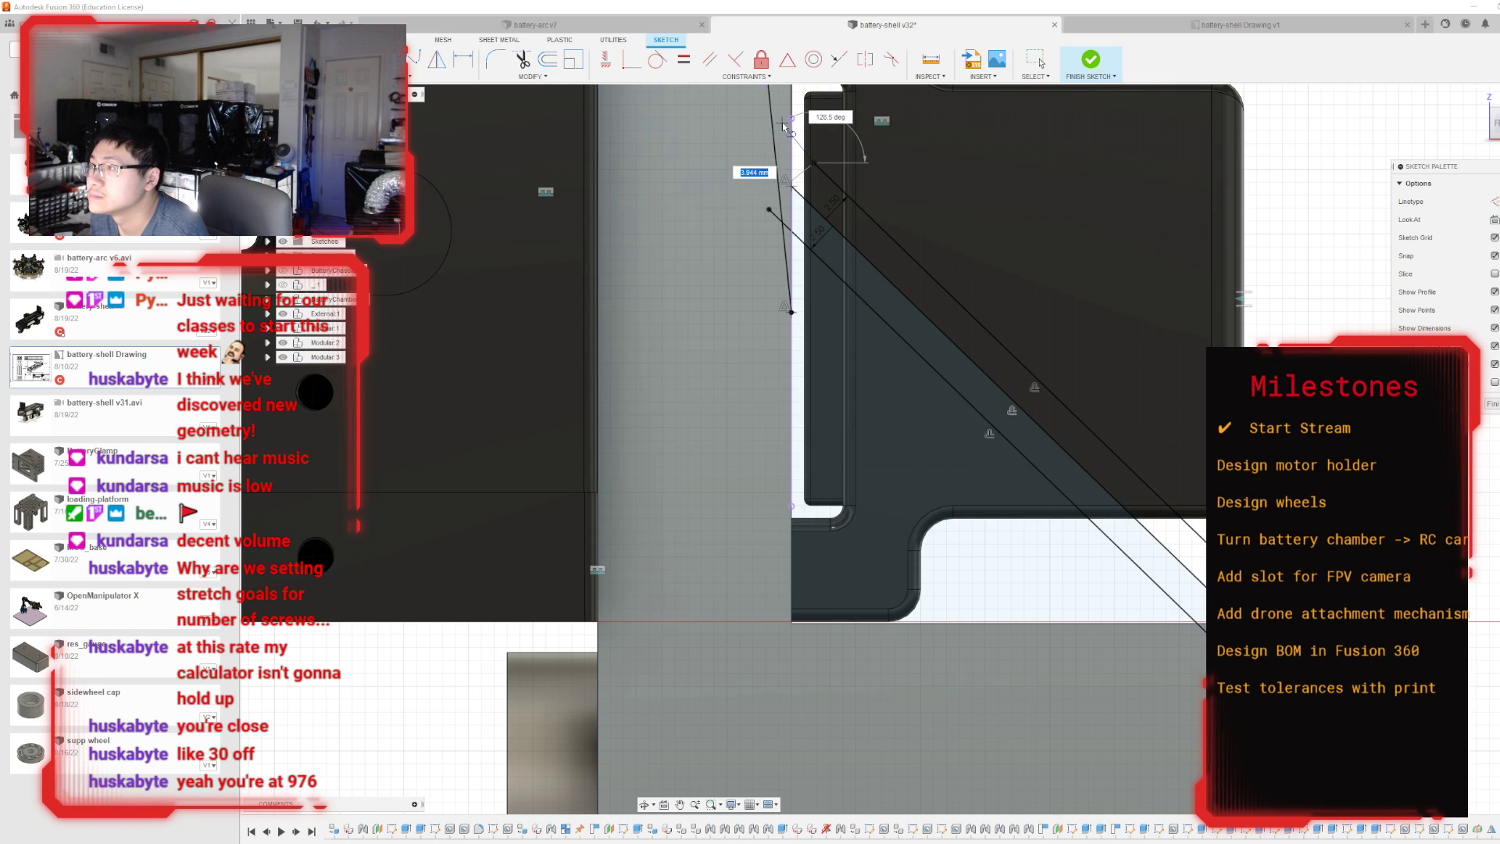
pyautogui.scroll(5, 776, 132)
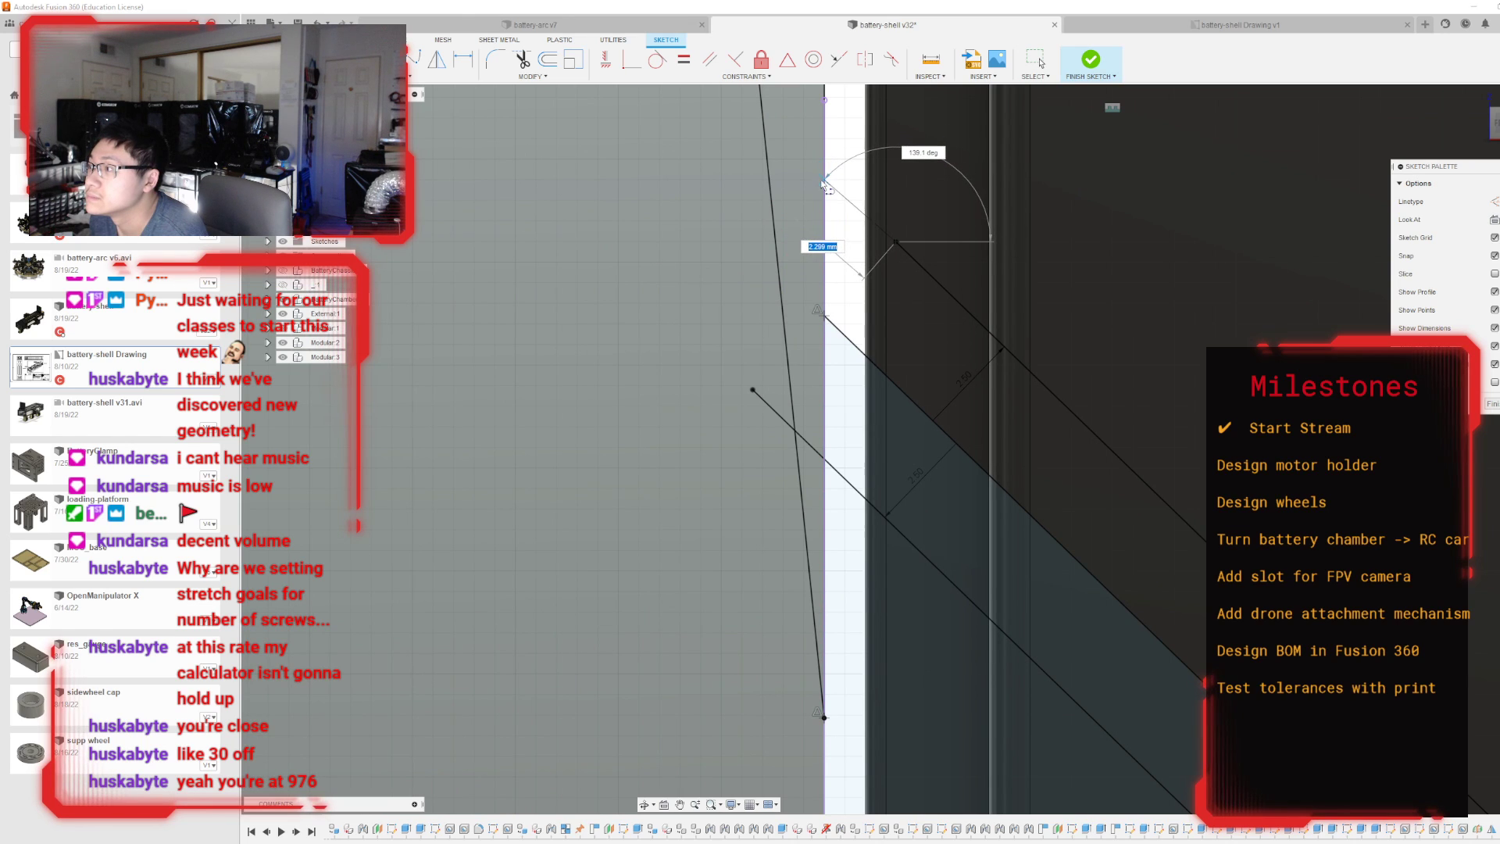
pyautogui.scroll(-3, 820, 181)
pyautogui.scroll(5, 832, 207)
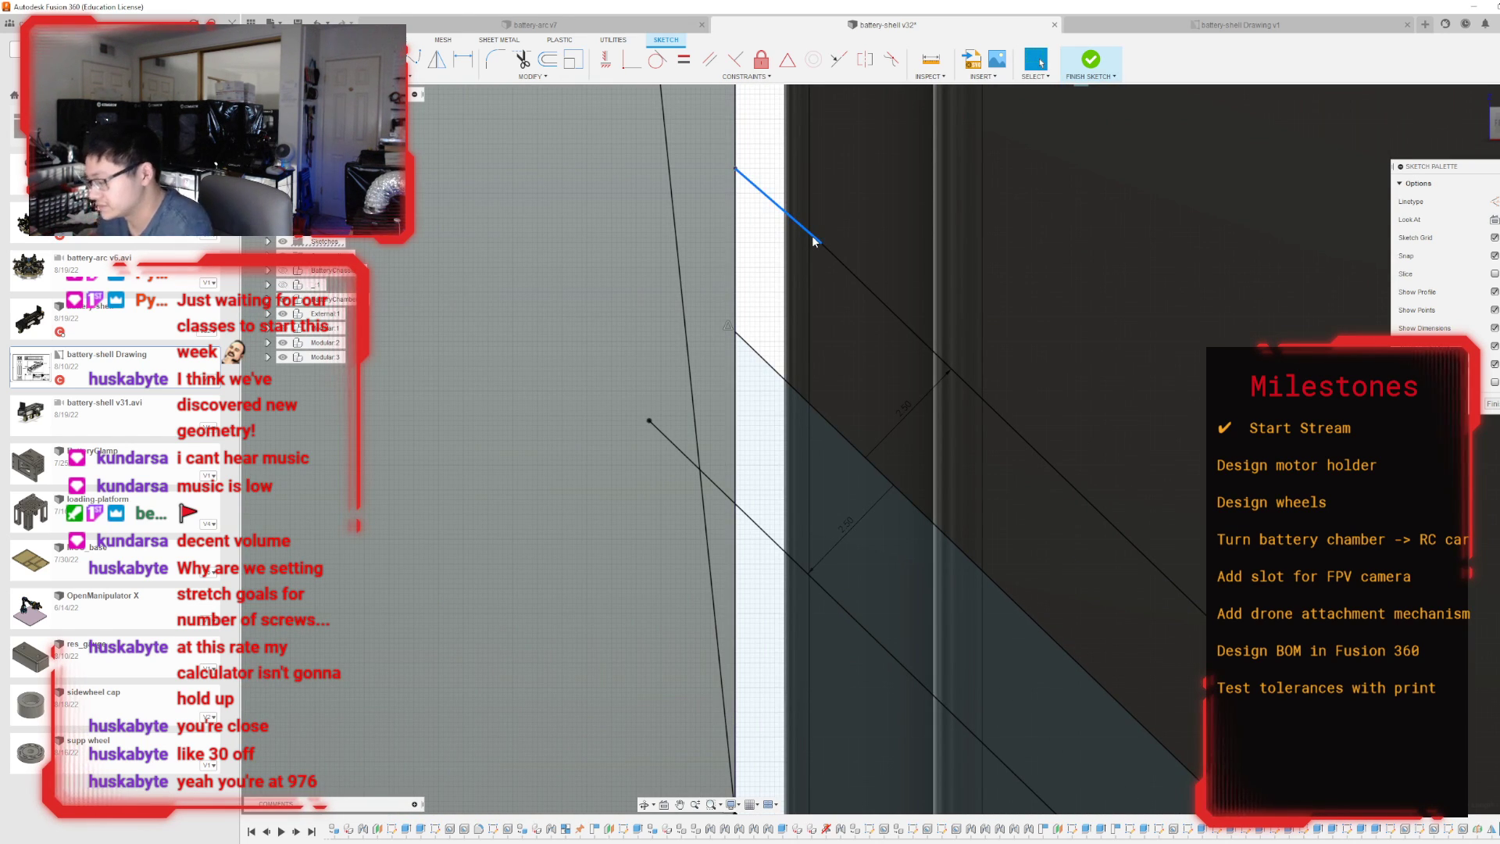
pyautogui.press('Delete')
pyautogui.moveTo(820, 243); pyautogui.dragTo(769, 200)
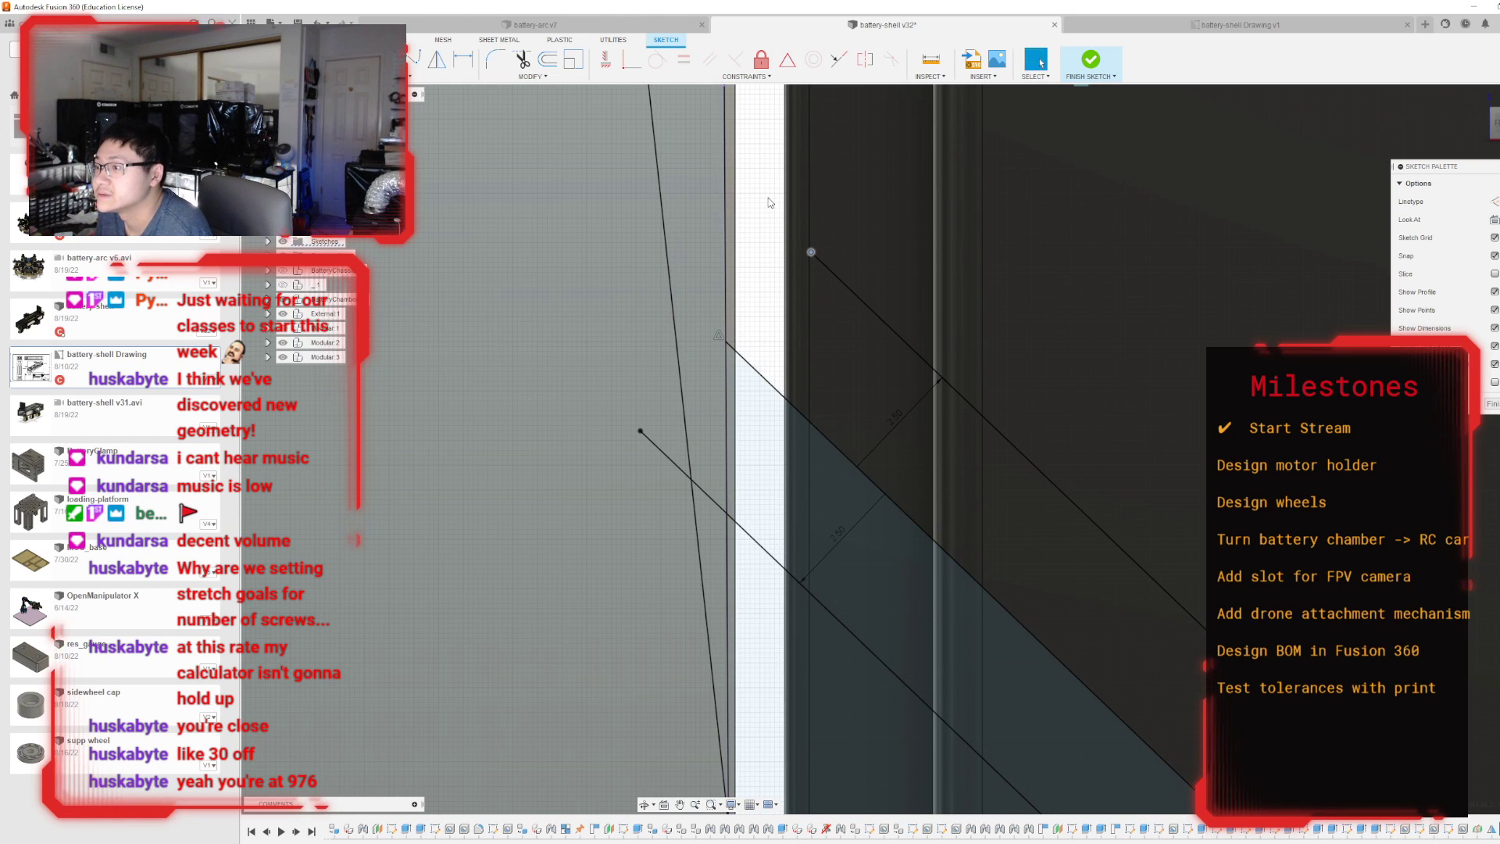
pyautogui.hotkey('ctrl', 'z')
pyautogui.scroll(-3, 768, 200)
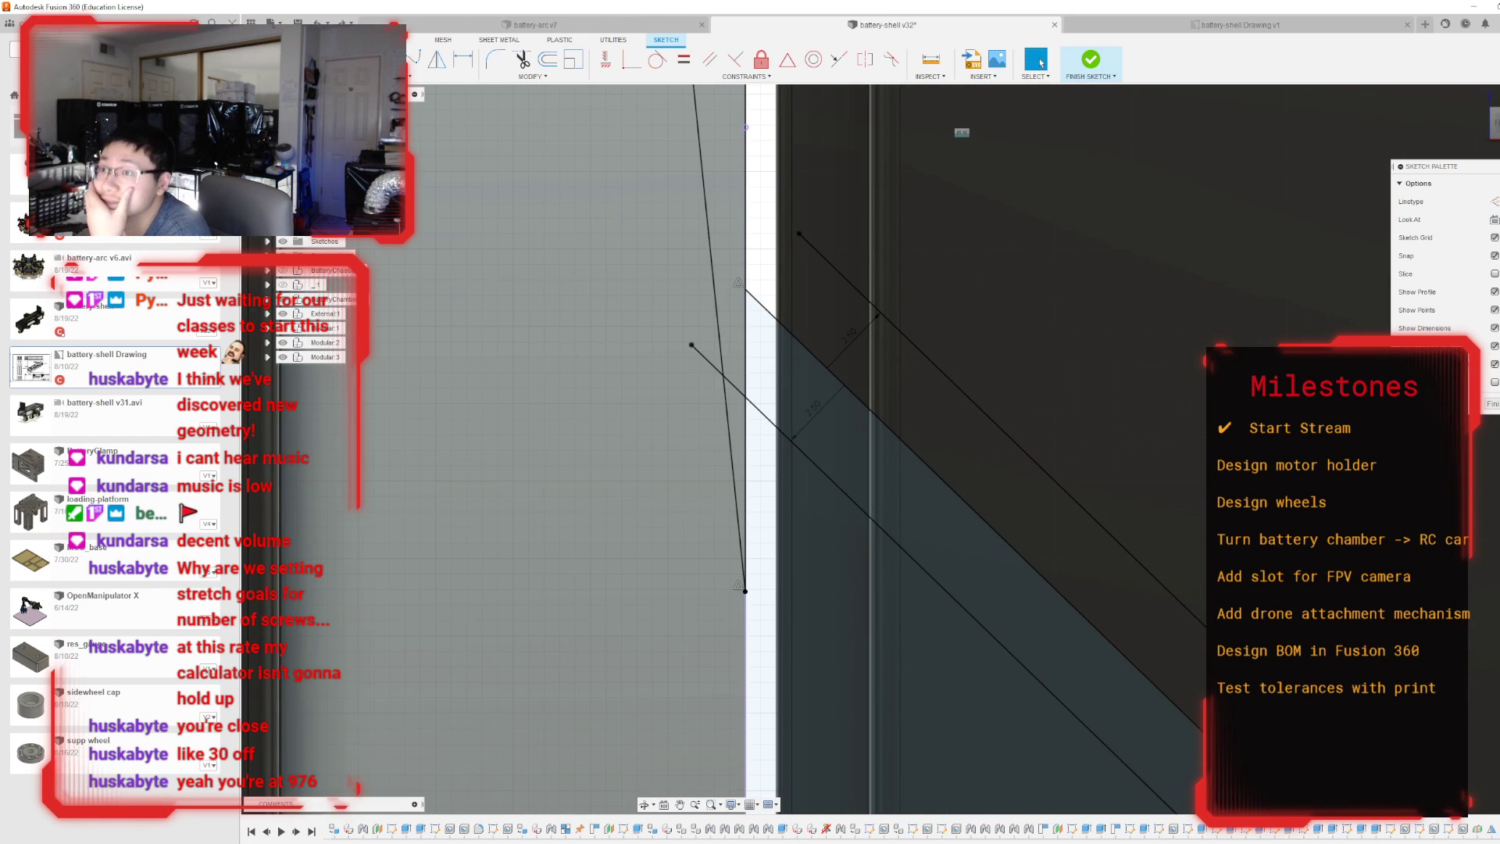
# Draw a 2.5 mm line at 135 degrees from the upper offset line's inner end towards the holder's vertical edge.
pyautogui.click(800, 235)
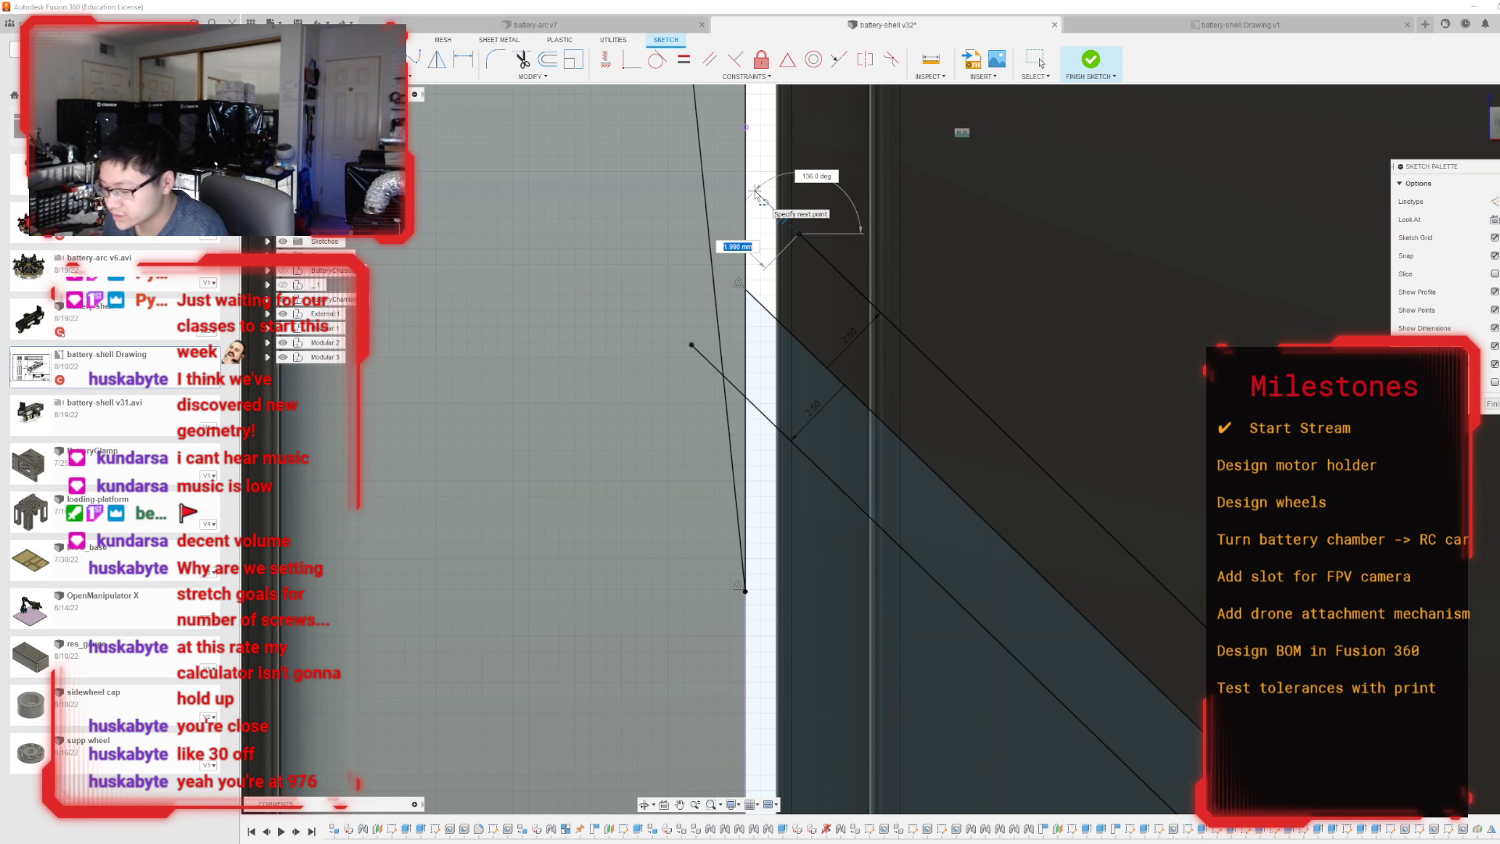
pyautogui.scroll(-3, 762, 250)
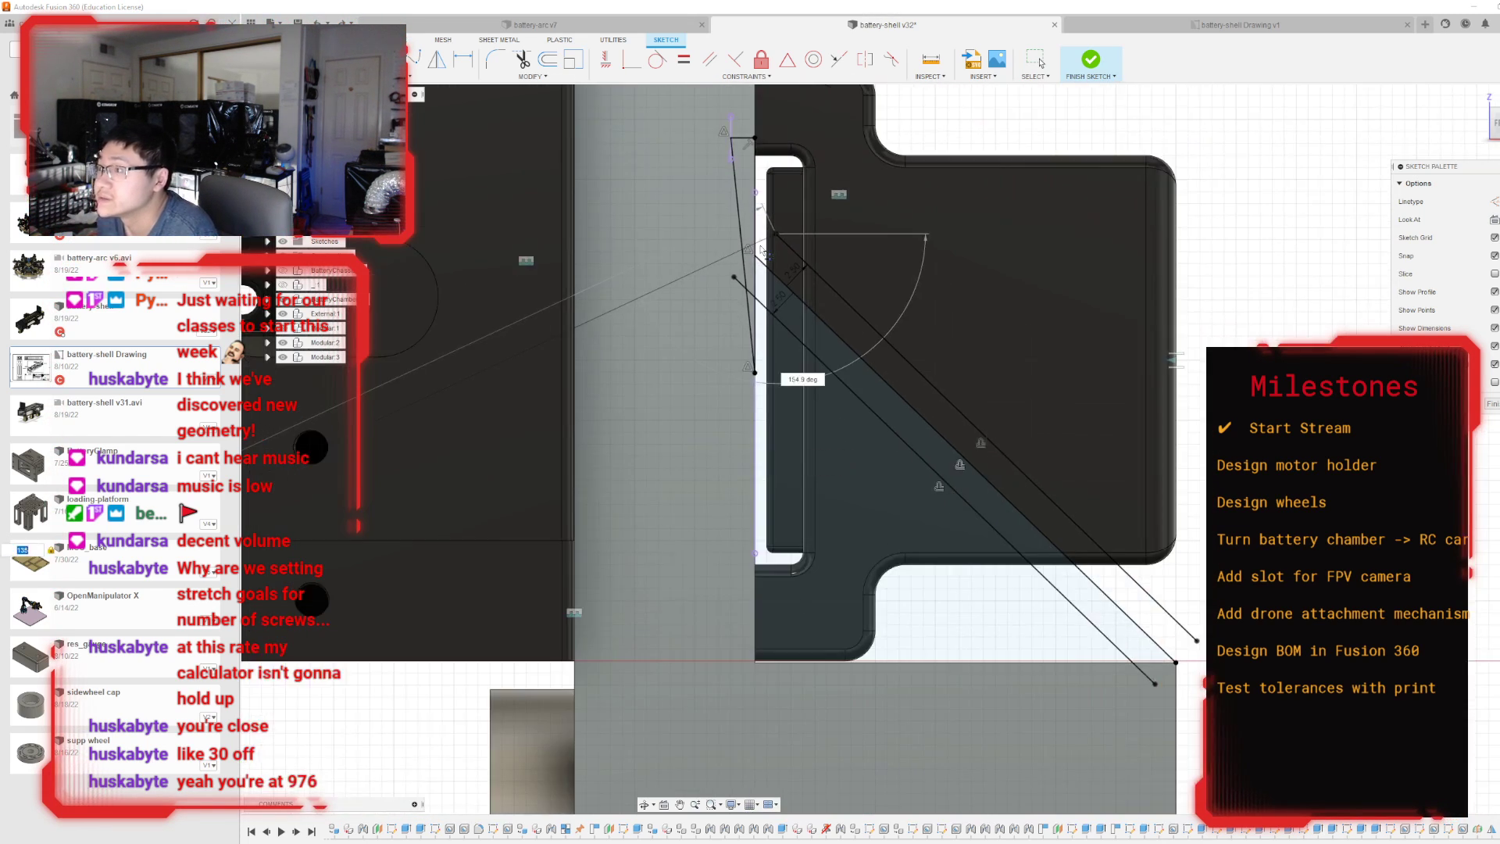
pyautogui.scroll(-1, 762, 250)
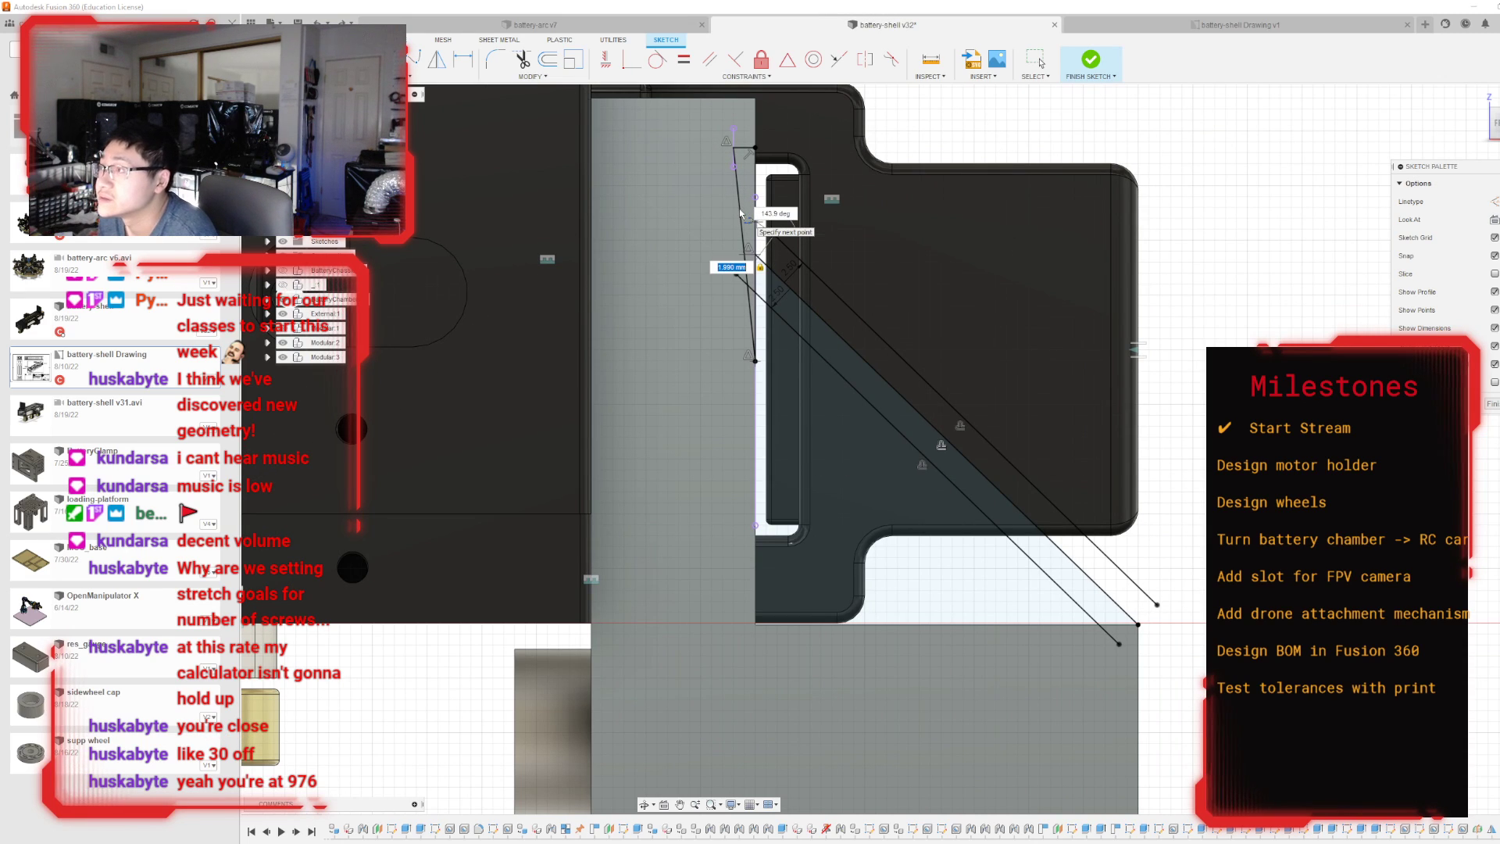
pyautogui.write('1354')
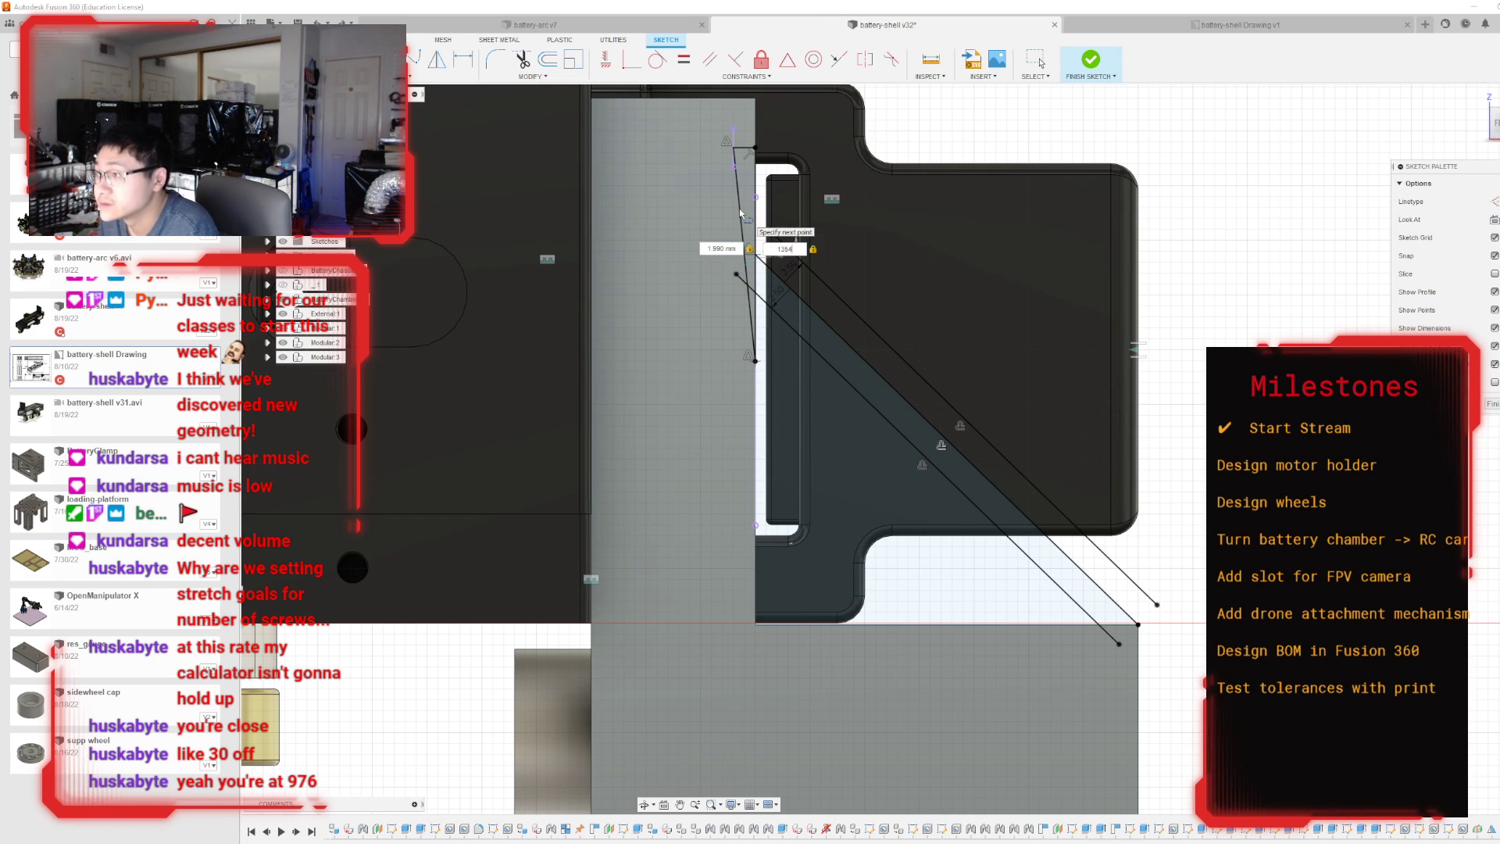
pyautogui.press('Return')
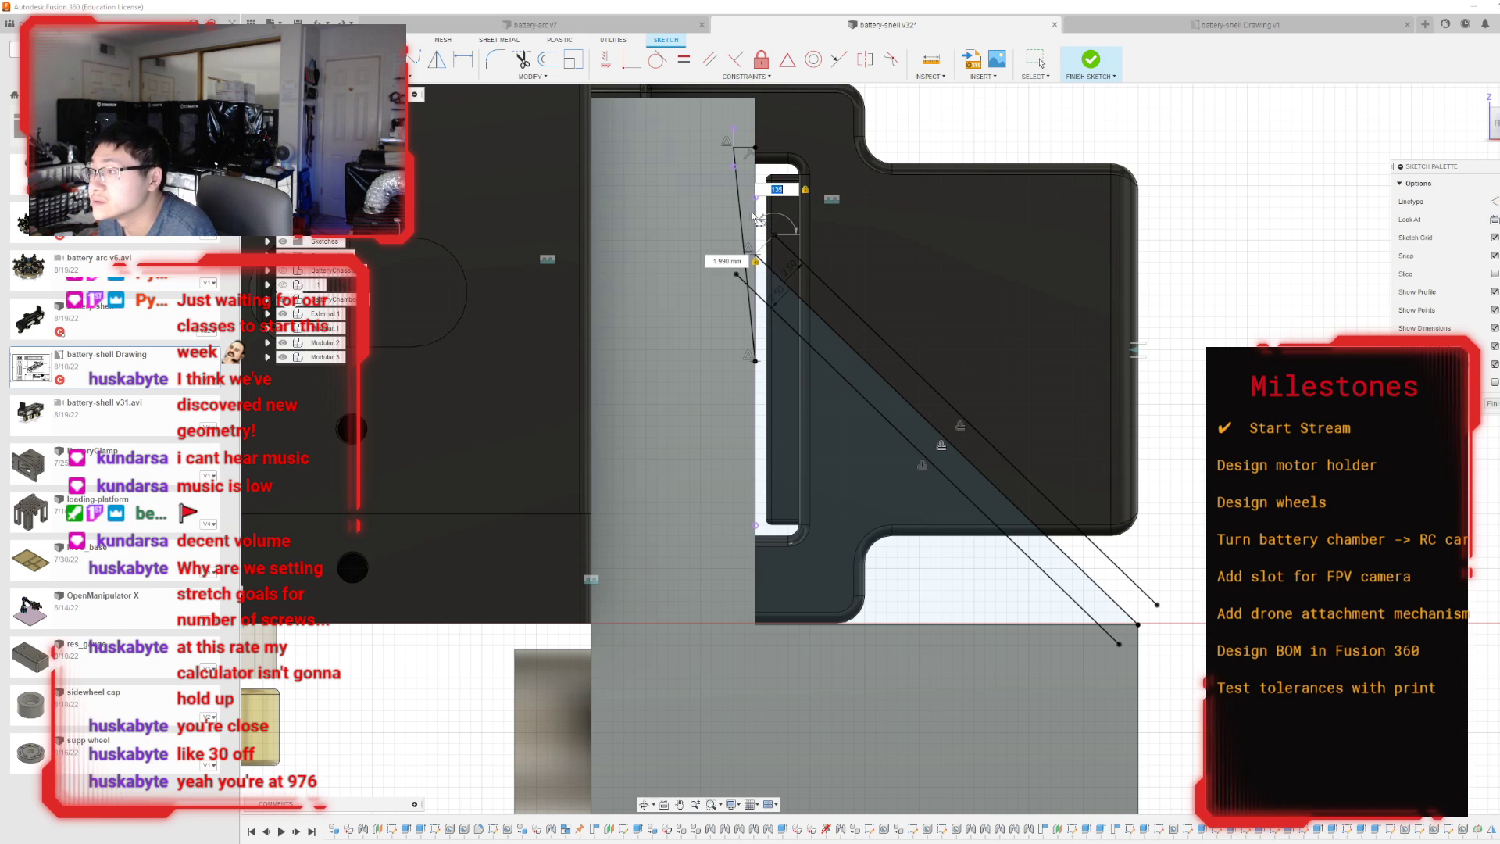
pyautogui.scroll(3, 757, 218)
pyautogui.press('Tab')
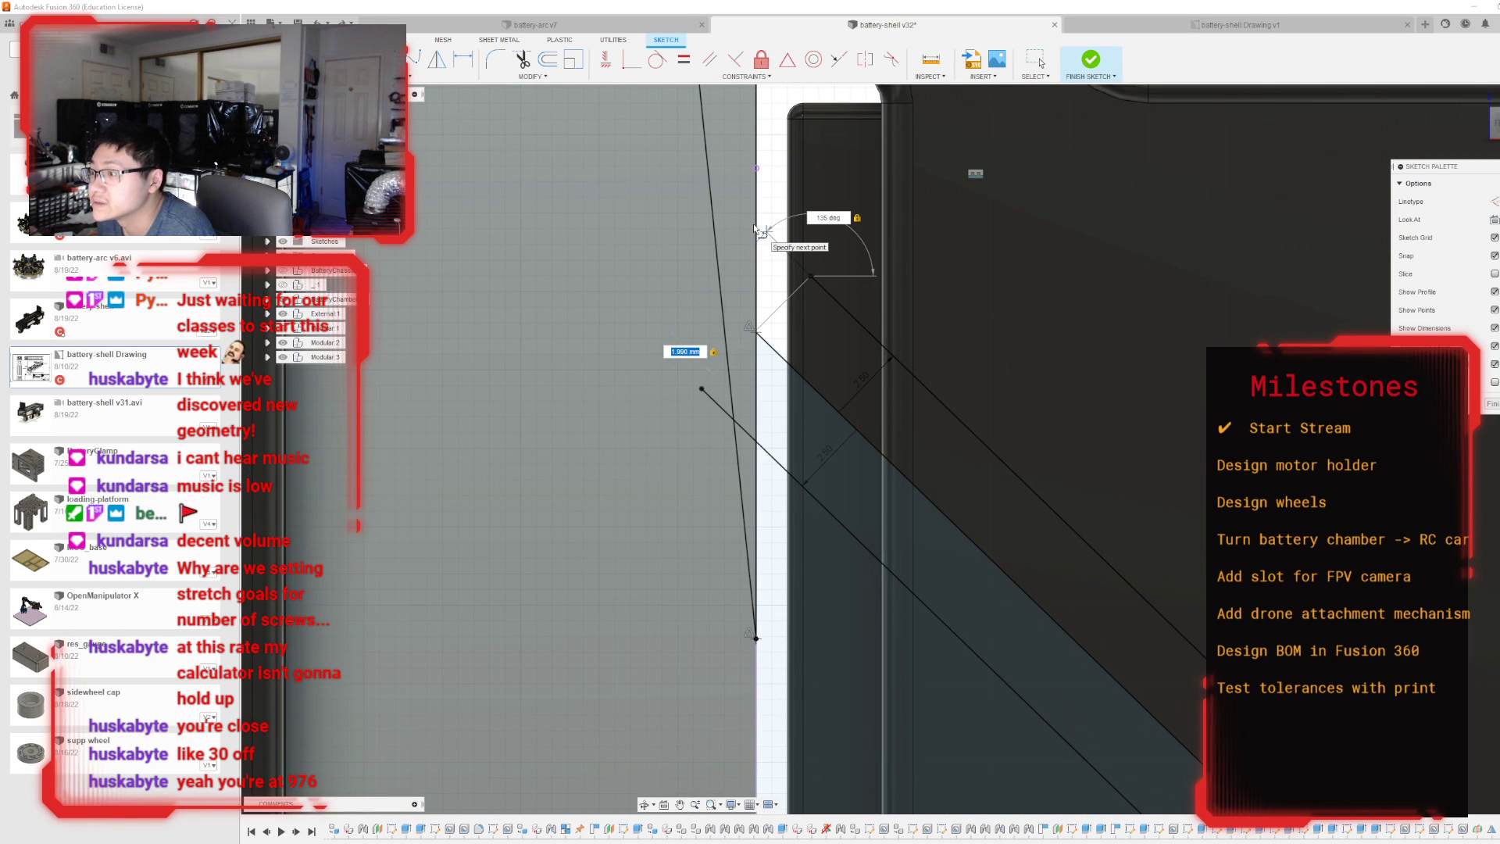
pyautogui.write('2')
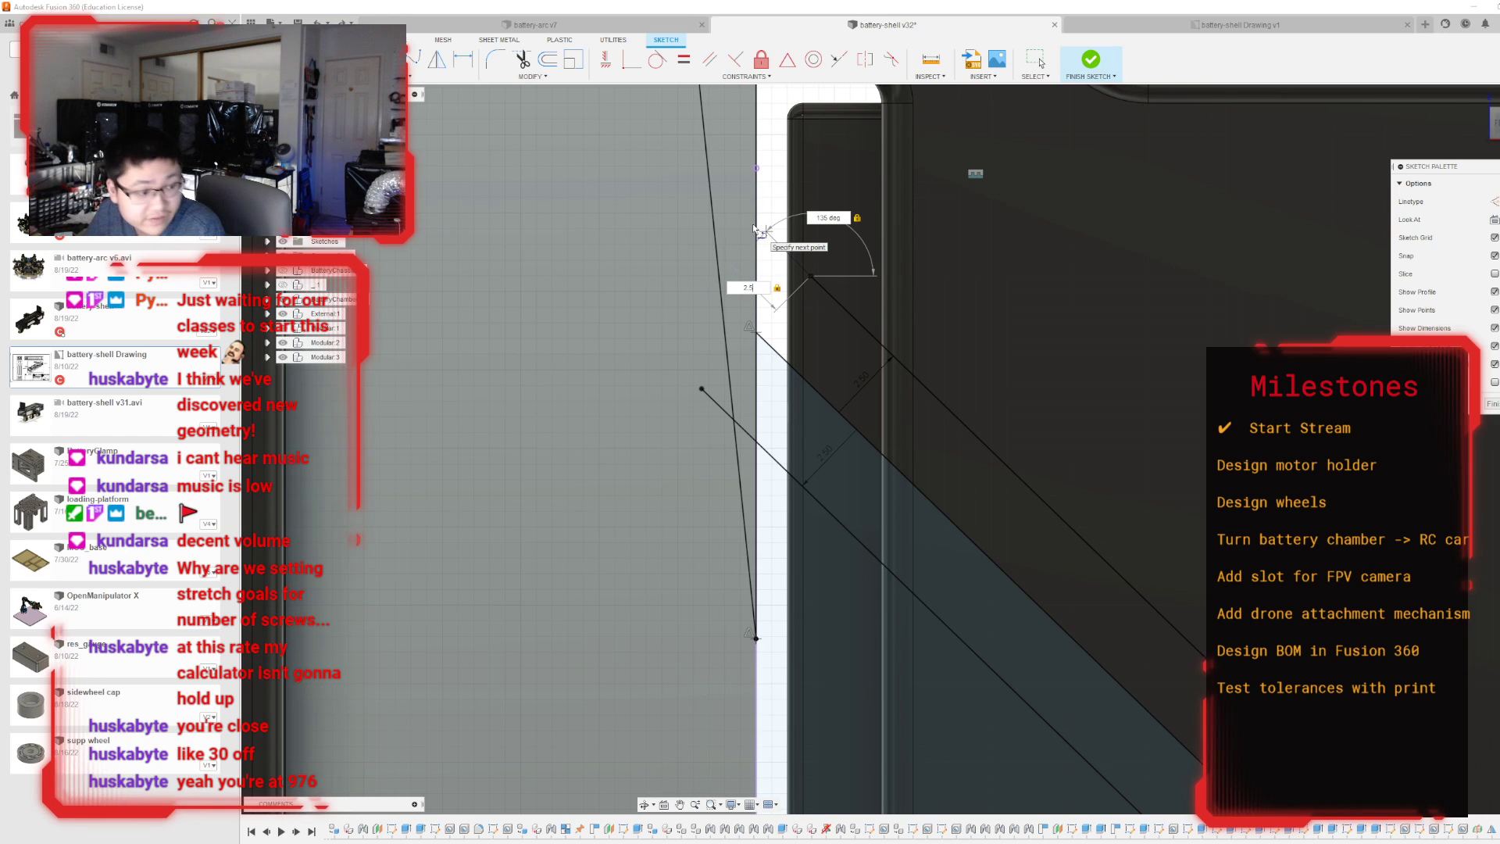
pyautogui.write('.5')
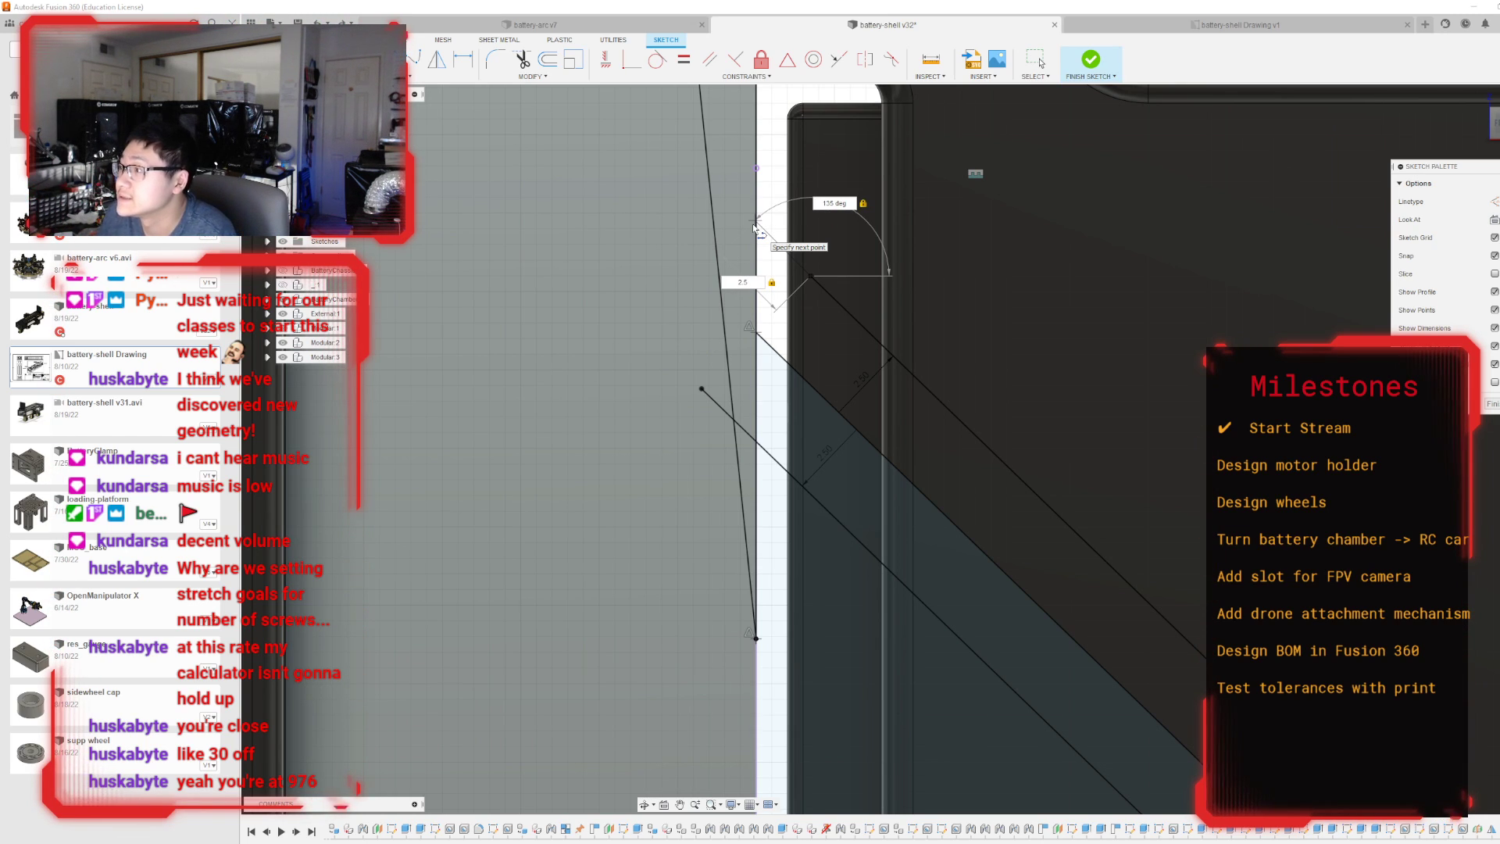
pyautogui.press('Return')
pyautogui.press('Escape')
pyautogui.scroll(-5, 726, 324)
pyautogui.scroll(7, 726, 257)
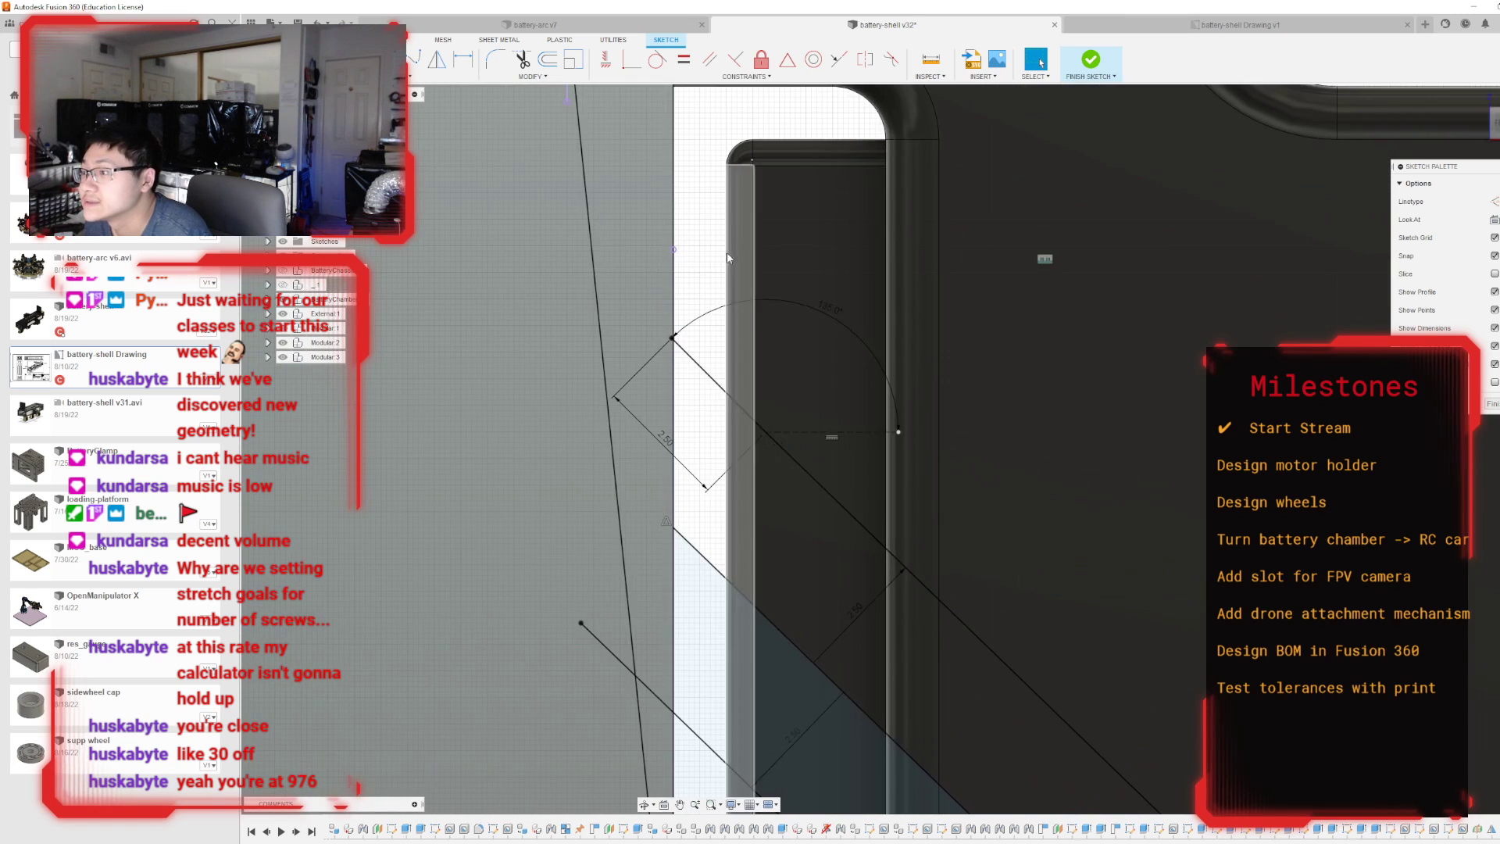
pyautogui.scroll(1, 680, 351)
pyautogui.scroll(2, 683, 410)
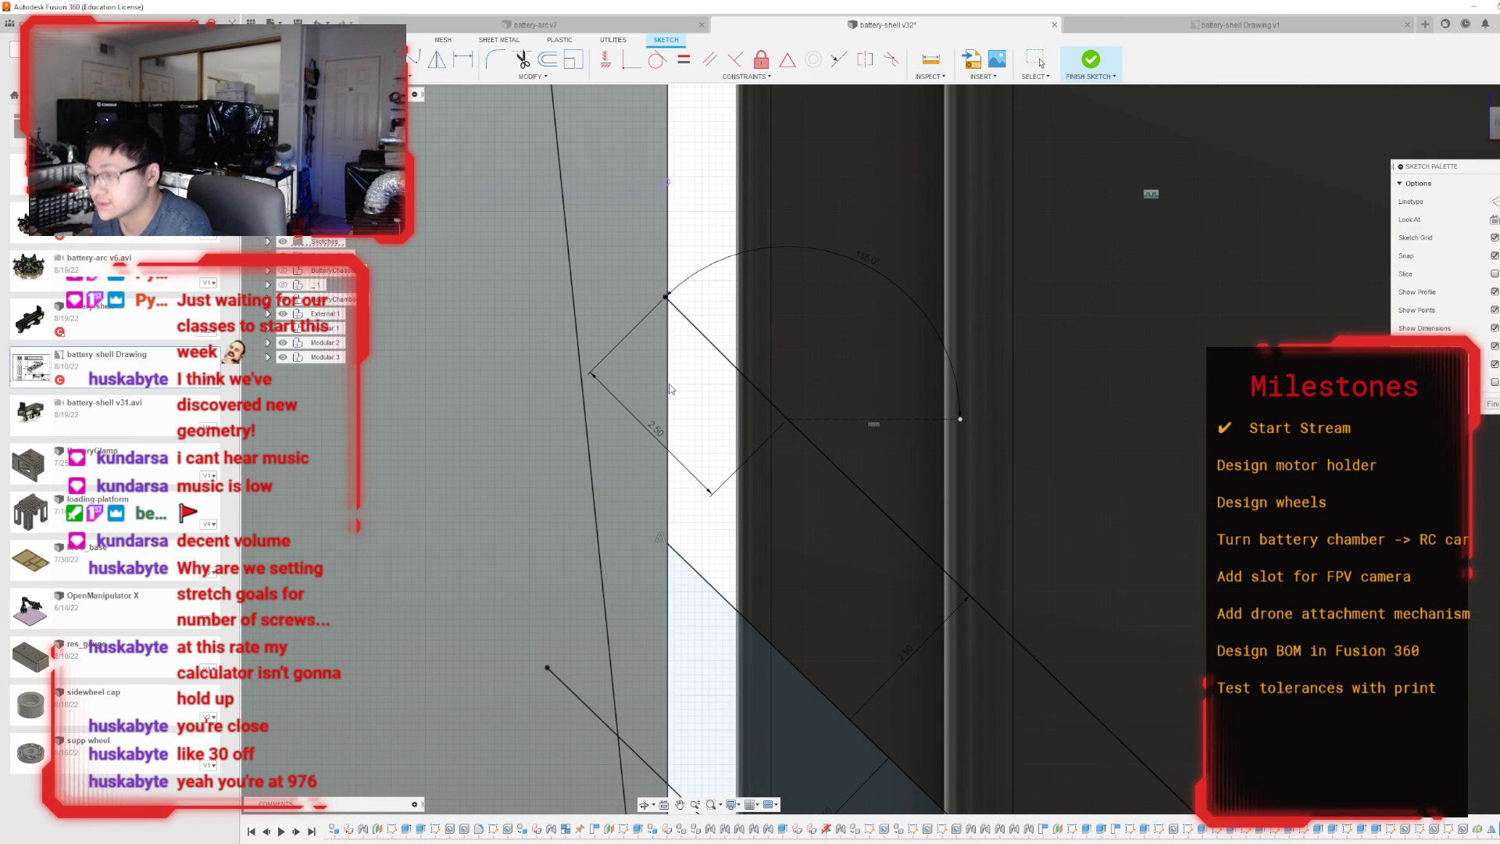
# Delete the upper offset line and the short line extending it to the holder's vertical edge.
pyautogui.scroll(-4, 687, 383)
pyautogui.scroll(-5, 879, 575)
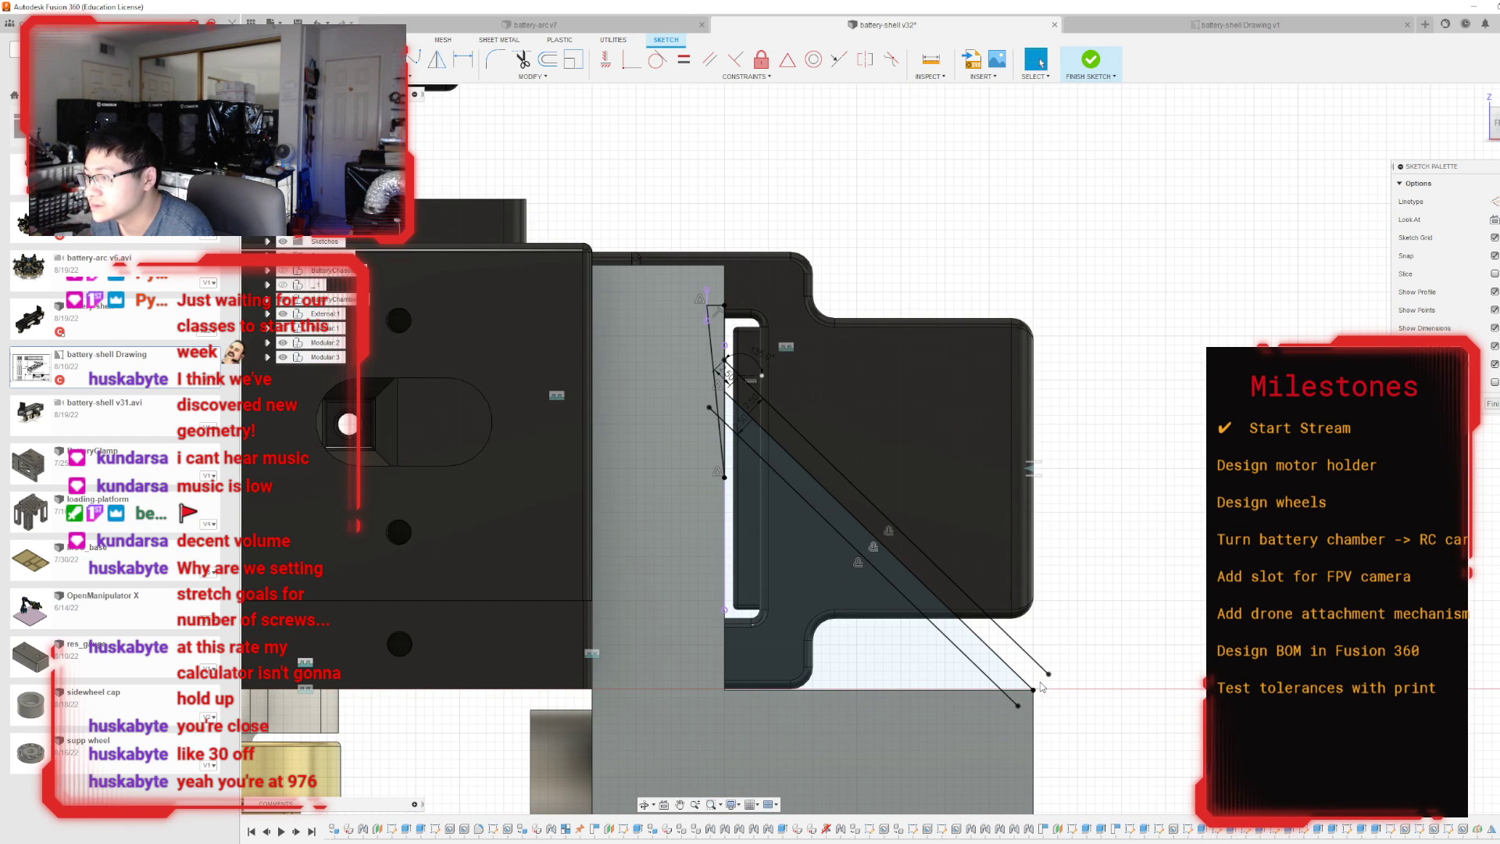
pyautogui.click(1015, 649)
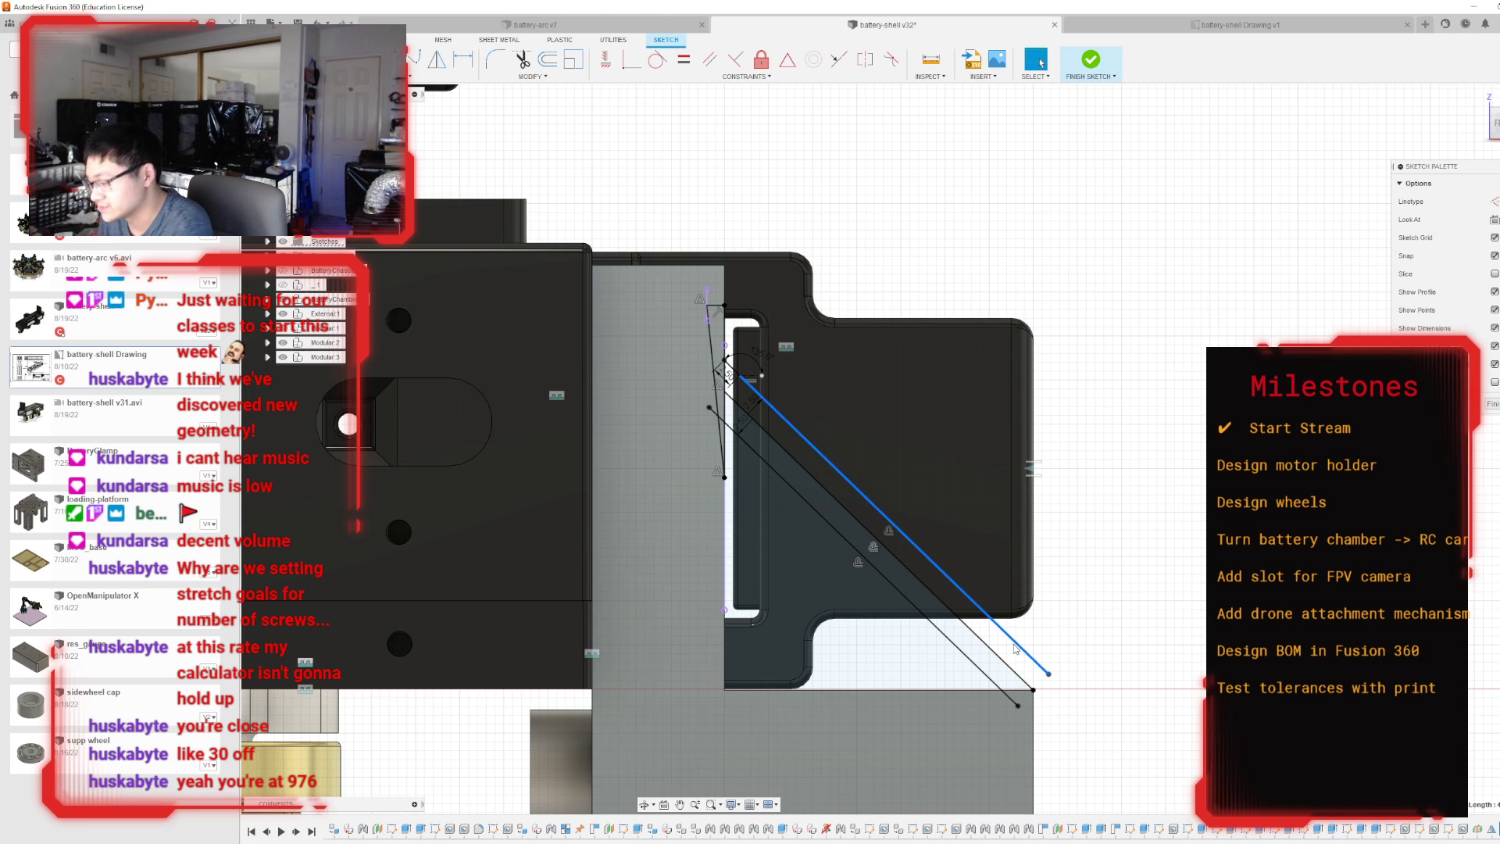
pyautogui.press('Delete')
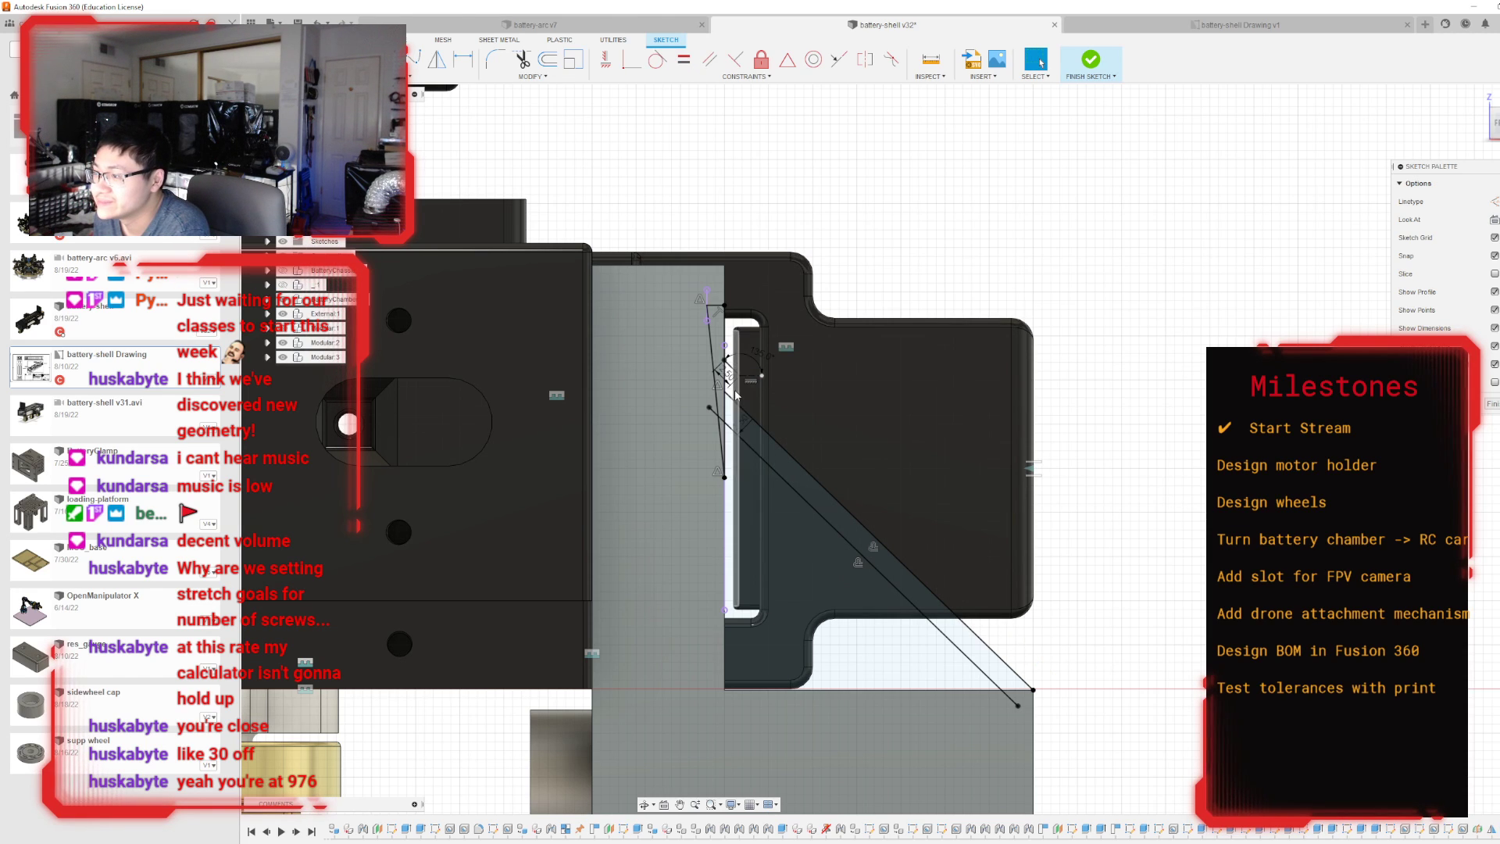
pyautogui.scroll(8, 772, 376)
pyautogui.click(742, 346)
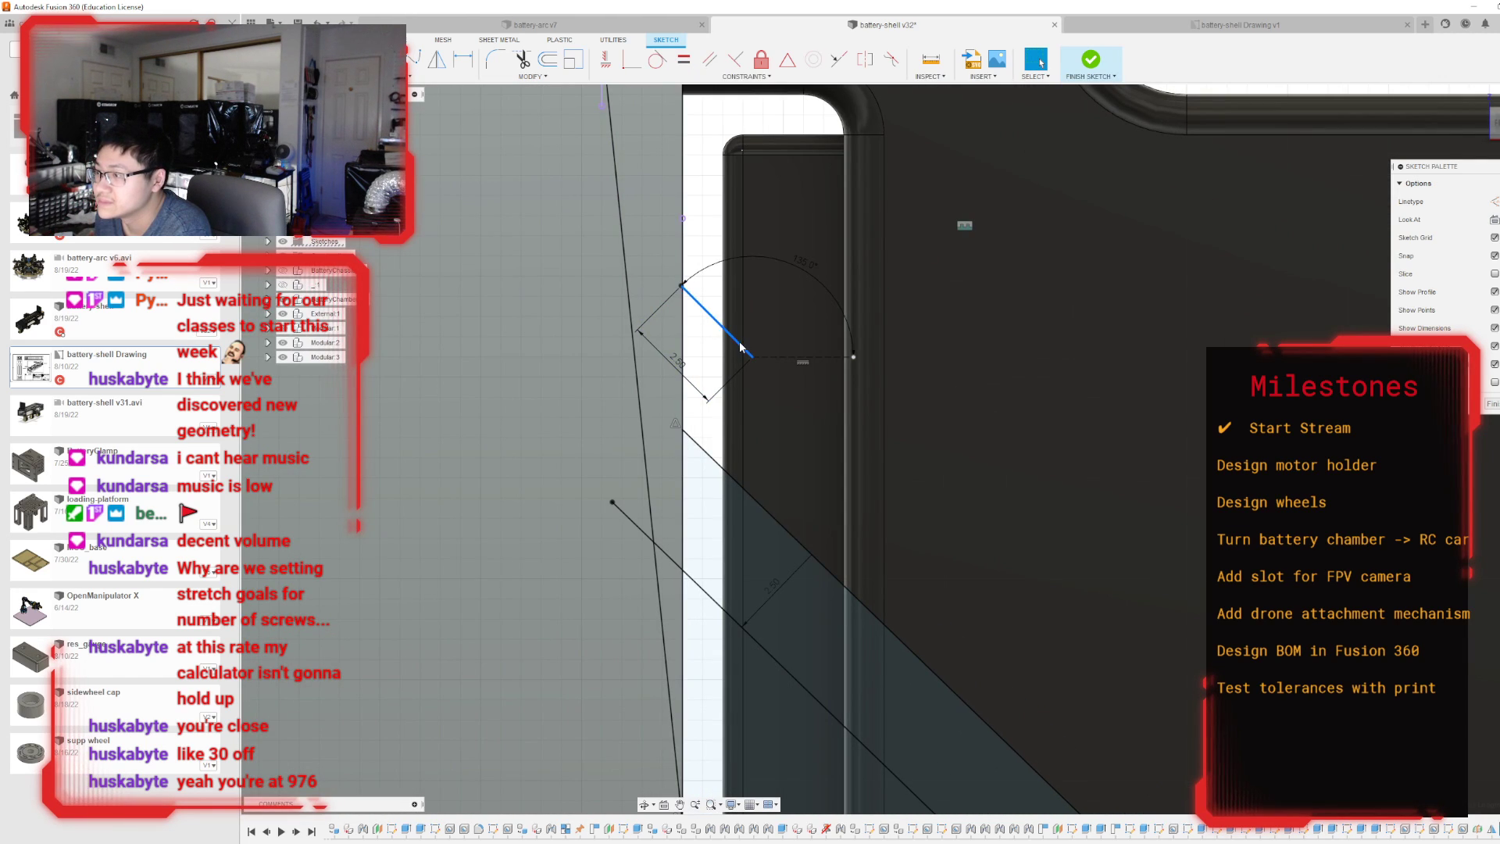
pyautogui.press('Delete')
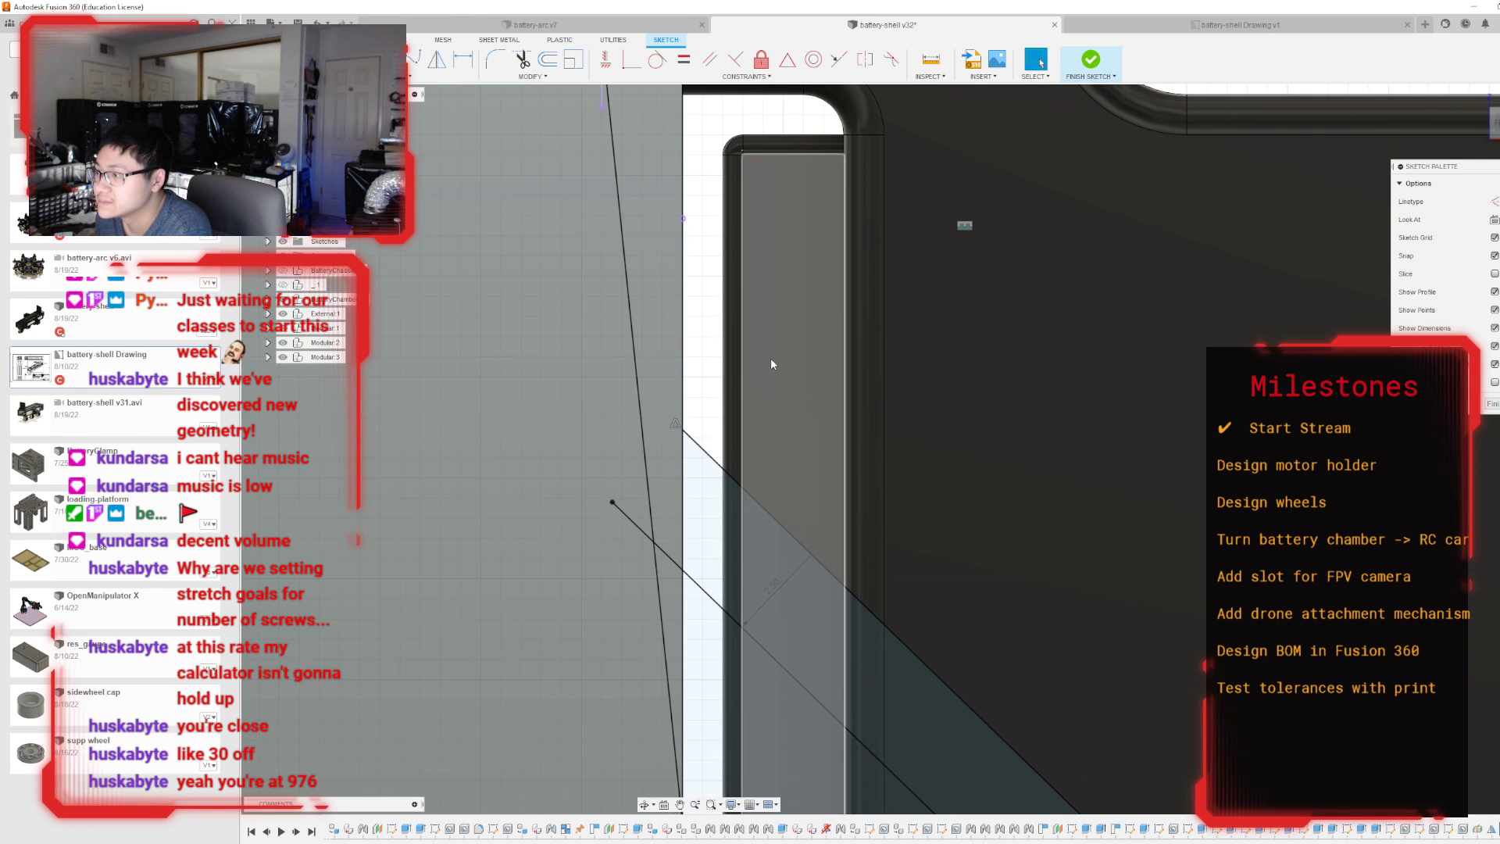
pyautogui.scroll(-6, 770, 358)
pyautogui.scroll(2, 805, 392)
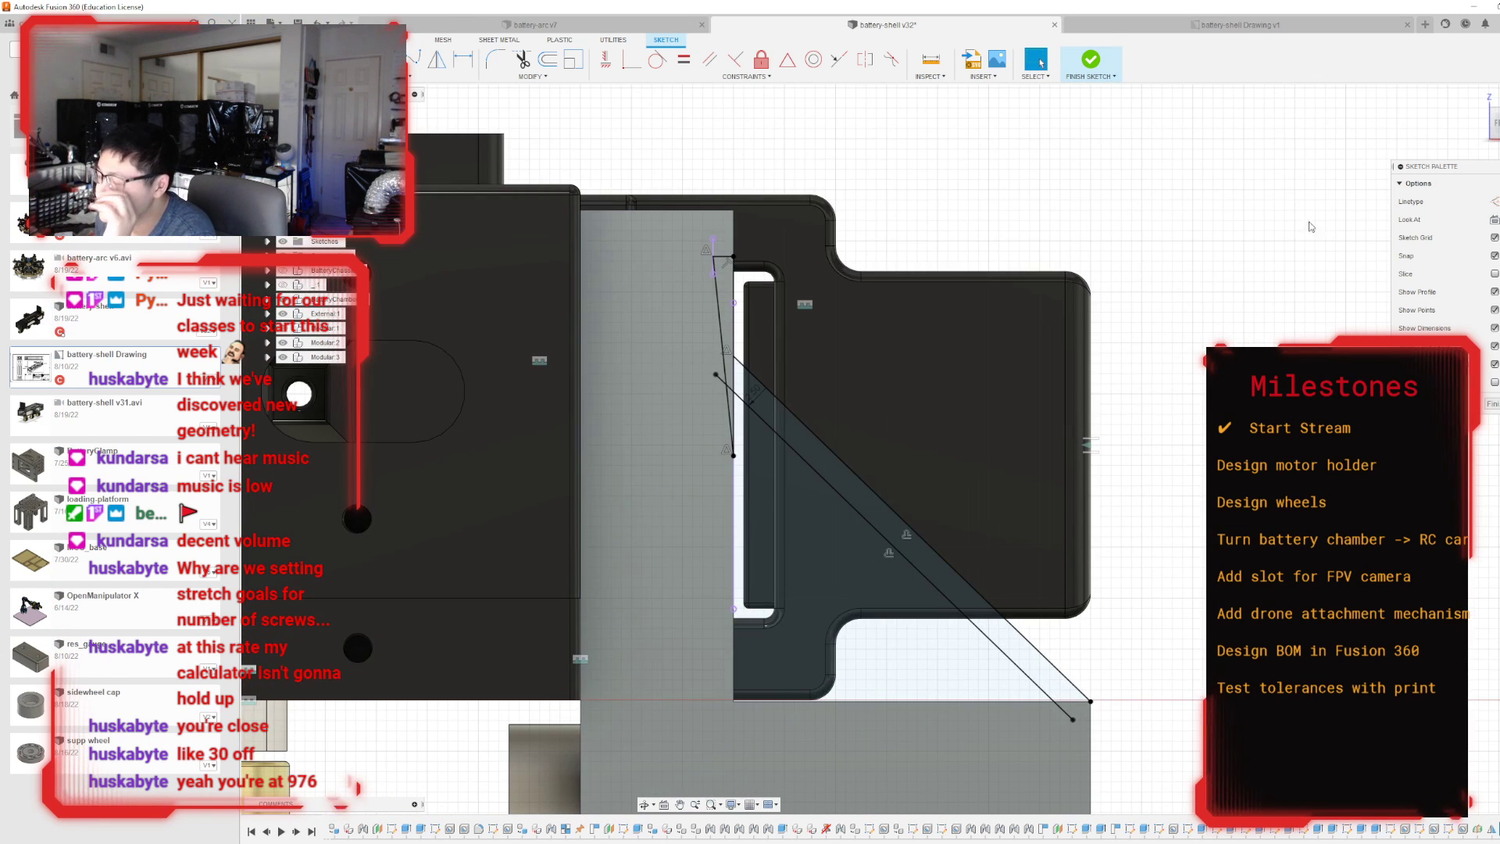
# Finish the brace sketch and check the diagonal lines against the holder in 3D.
pyautogui.moveTo(892, 448)
pyautogui.keyDown('shift'); pyautogui.mouseDown(button='middle')
pyautogui.moveTo(578, 462)
pyautogui.moveTo(687, 524)
pyautogui.moveTo(770, 648)
pyautogui.moveTo(719, 476)
pyautogui.mouseUp(button='middle'); pyautogui.keyUp('shift')
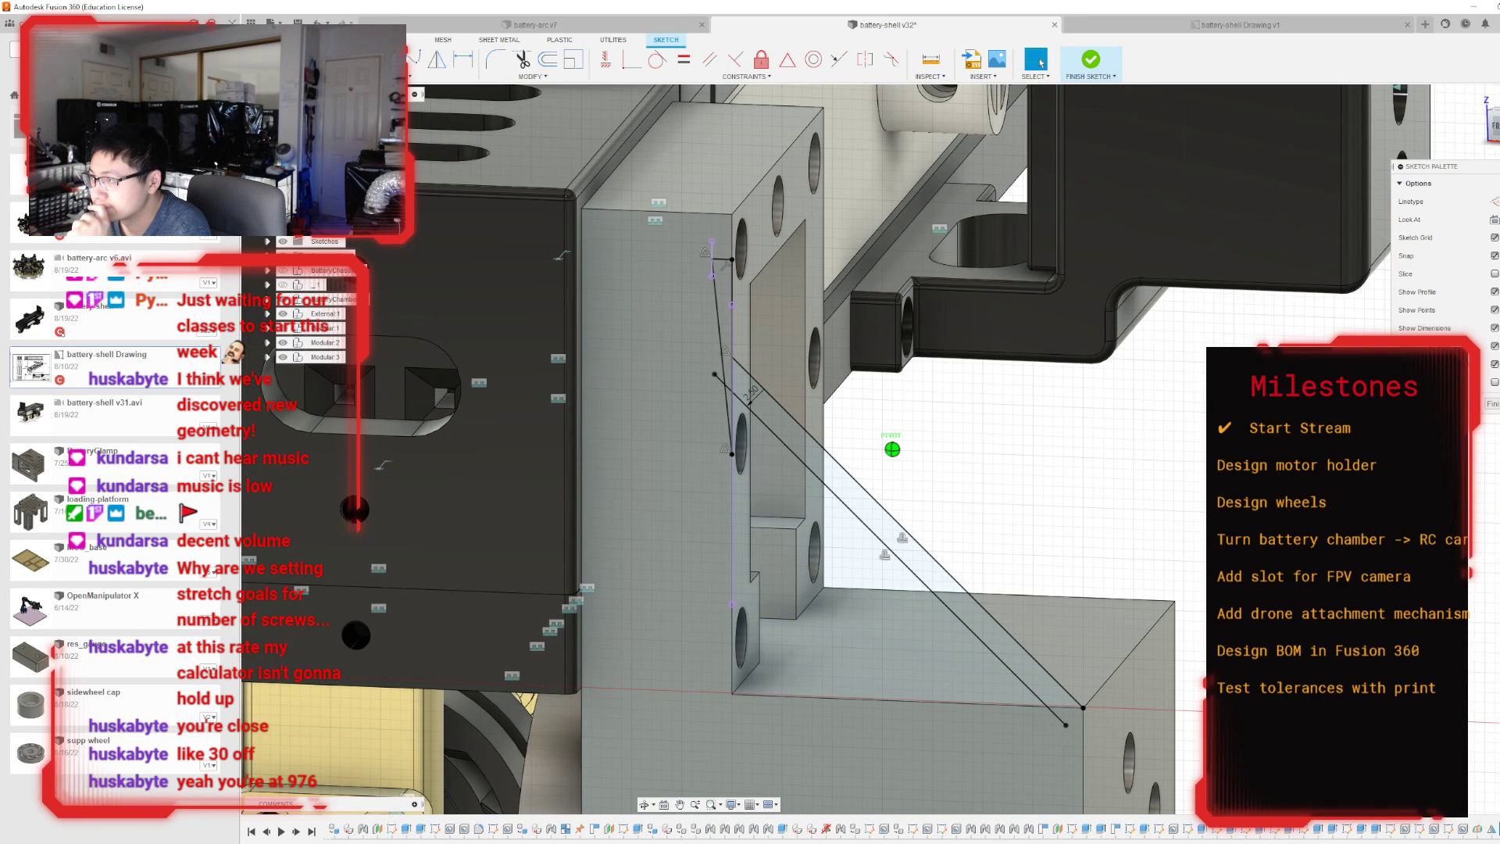
pyautogui.keyDown('shift'); pyautogui.moveTo(820, 498); pyautogui.dragTo(785, 478, button='middle'); pyautogui.keyUp('shift')
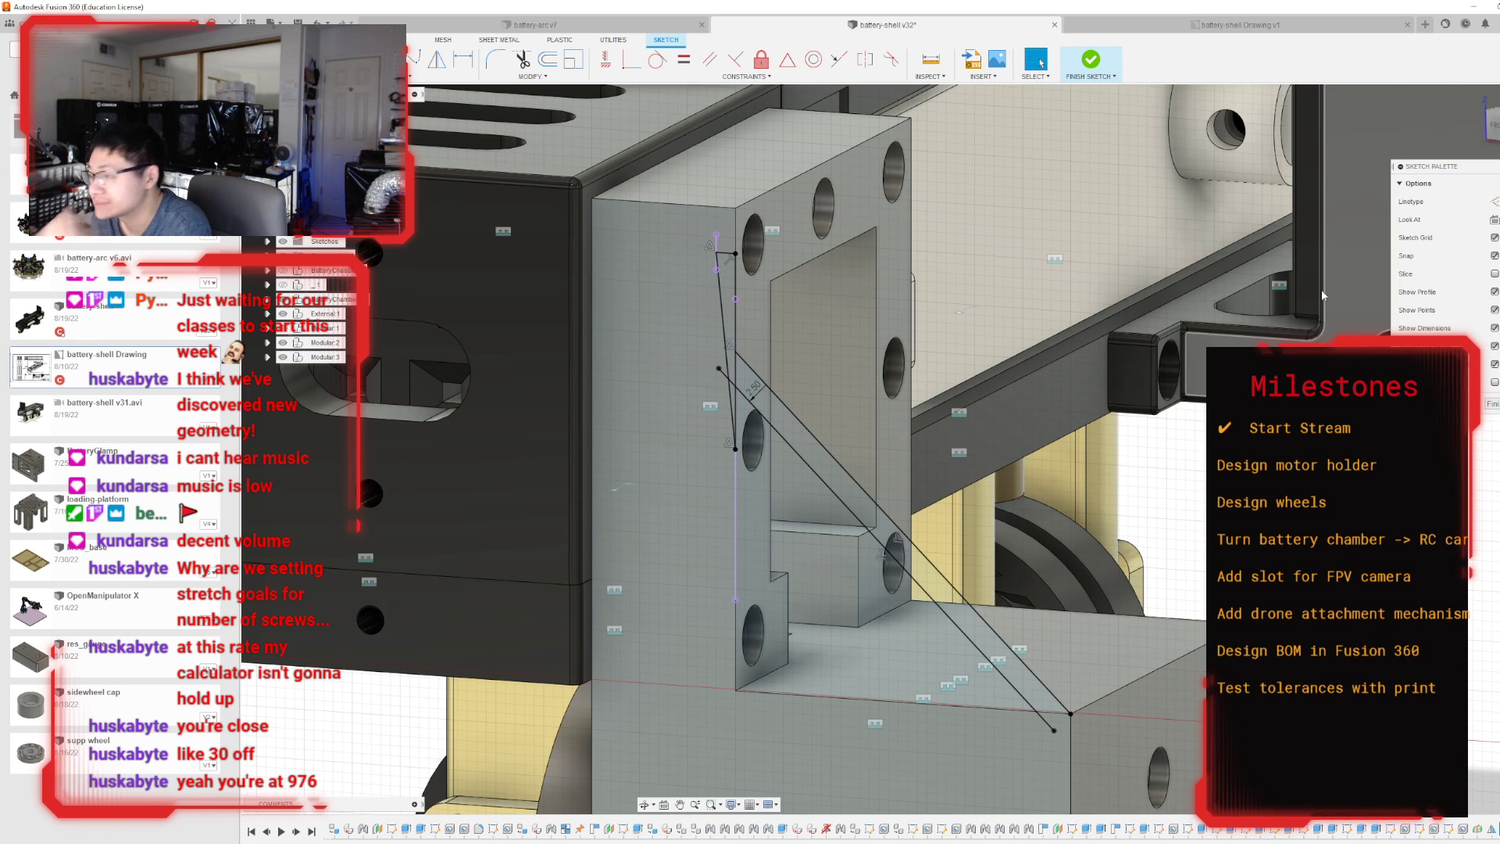
pyautogui.click(1089, 68)
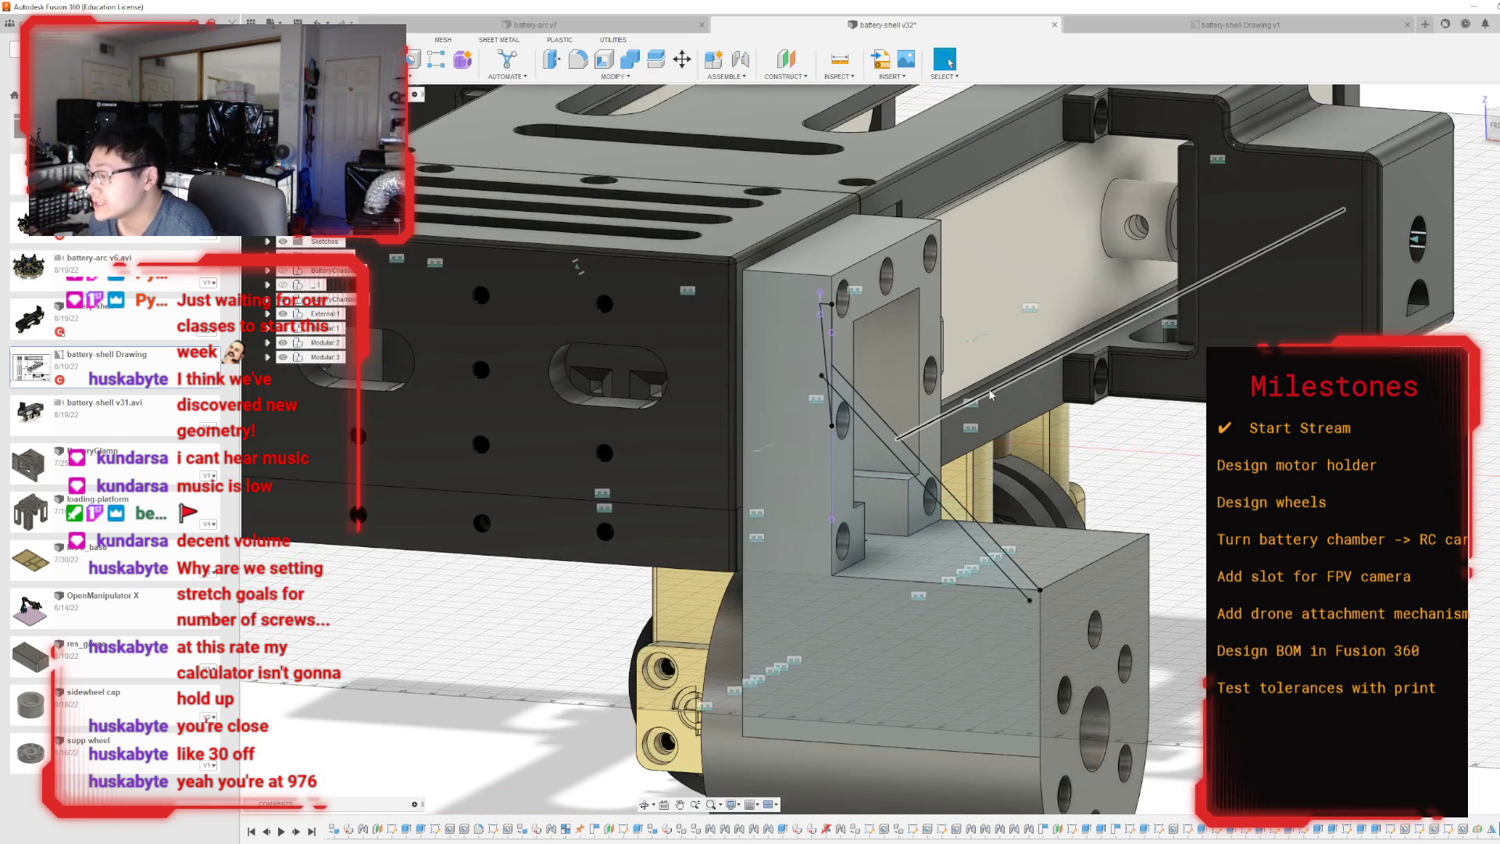
pyautogui.hotkey('ctrl', 'z')
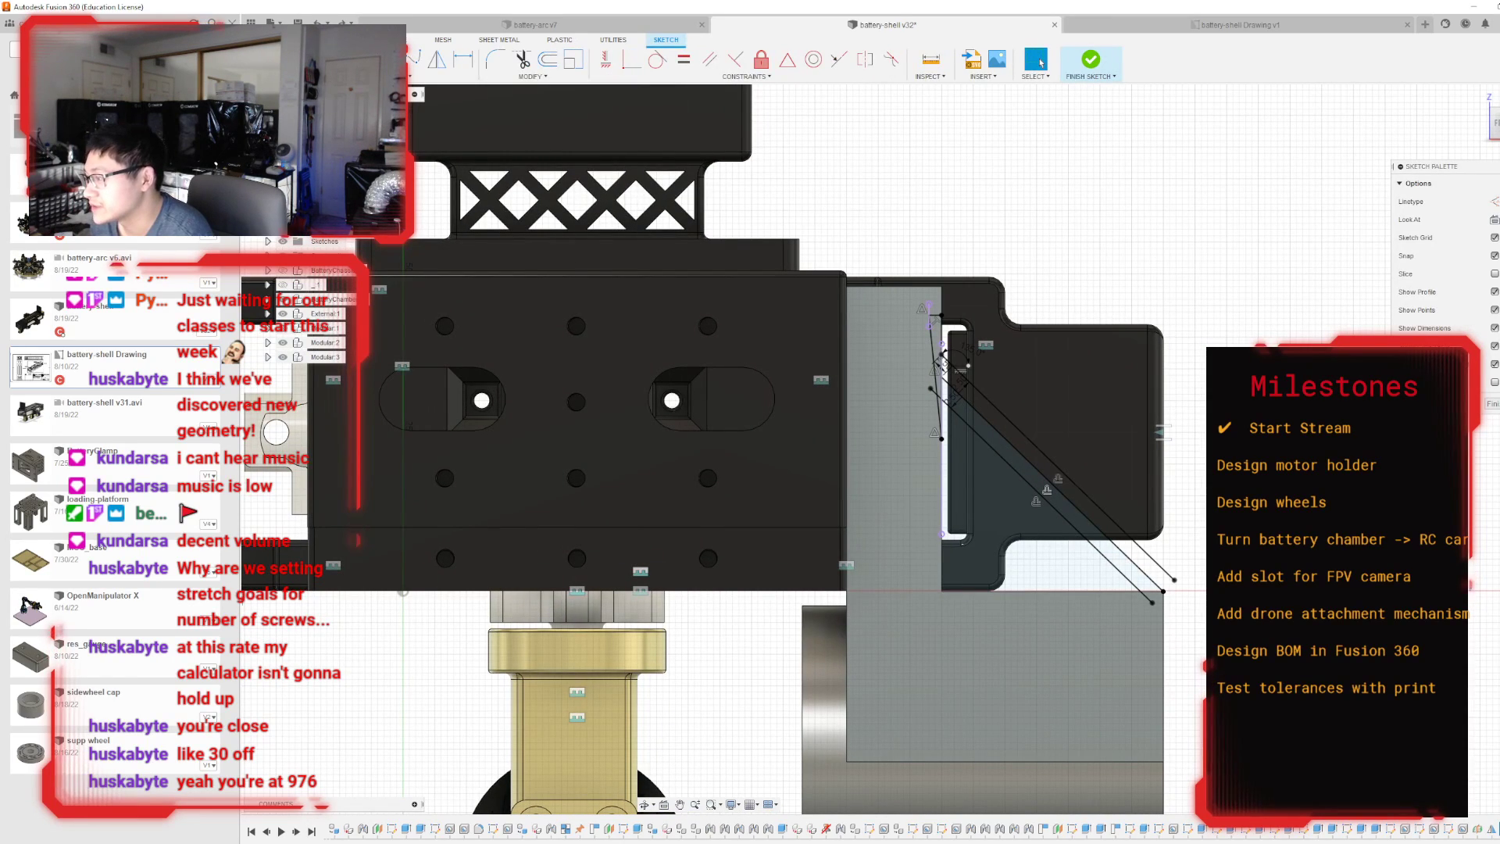
pyautogui.click(1093, 82)
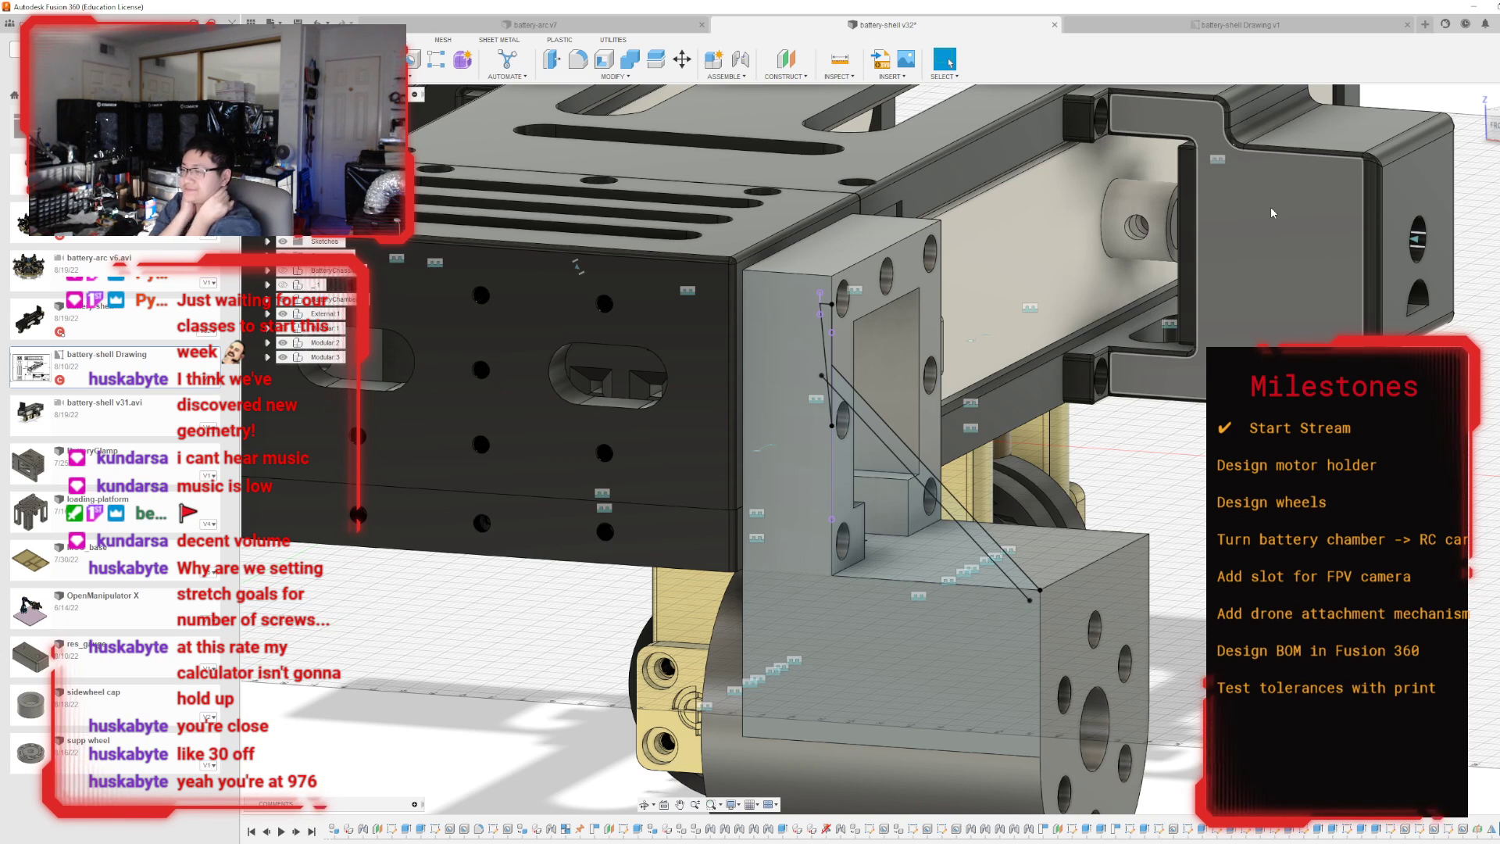
pyautogui.keyDown('shift'); pyautogui.moveTo(1270, 206); pyautogui.dragTo(1002, 204, button='middle'); pyautogui.keyUp('shift')
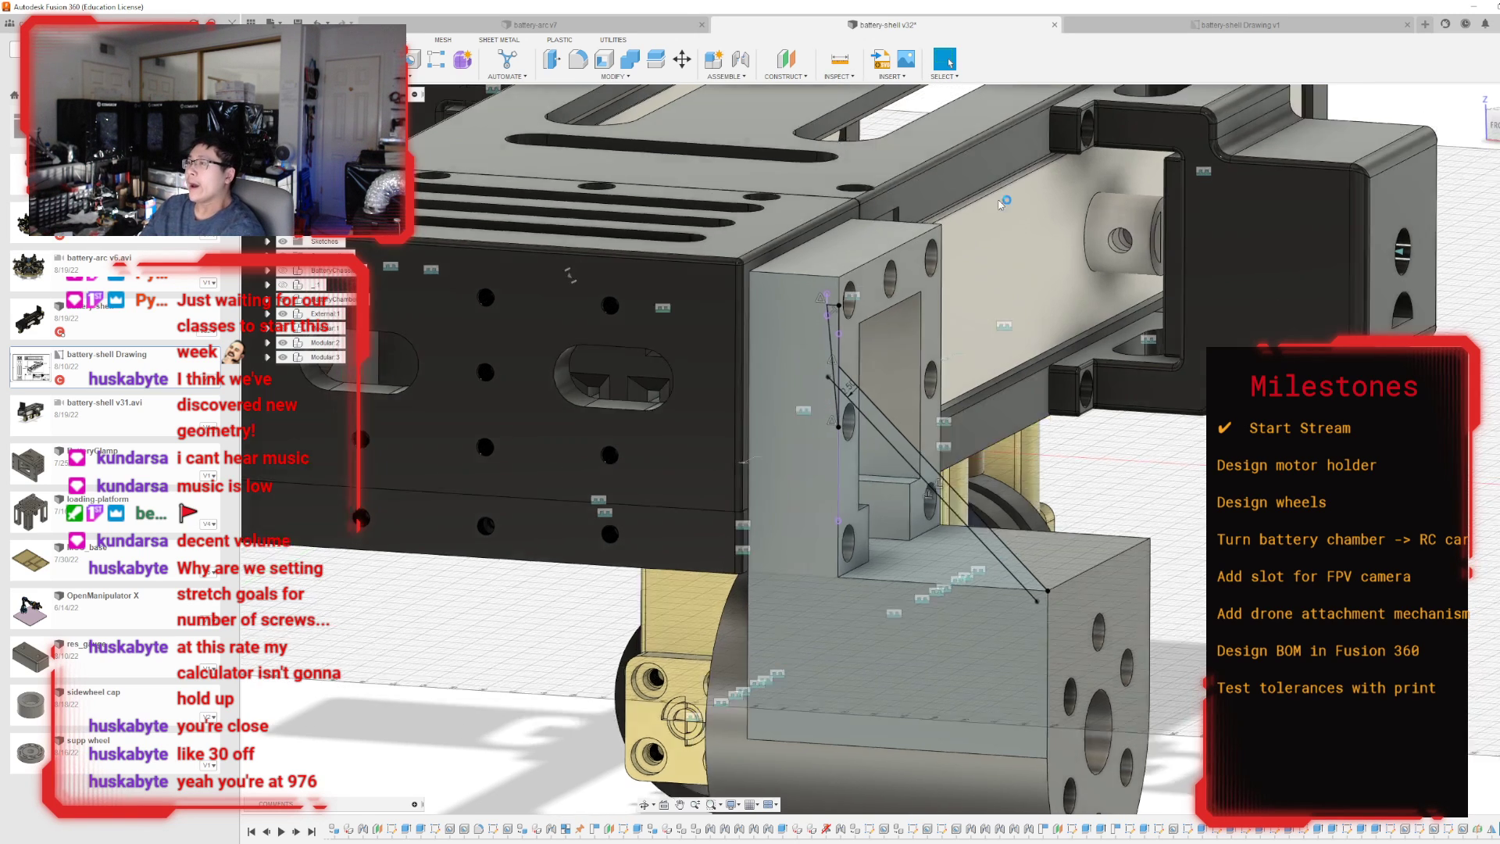
# Undo the whole diagonal brace sketch, including its projected geometry, and return to the solid model.
pyautogui.hotkey('ctrl', 'z')
pyautogui.hotkey('ctrl', 'z')
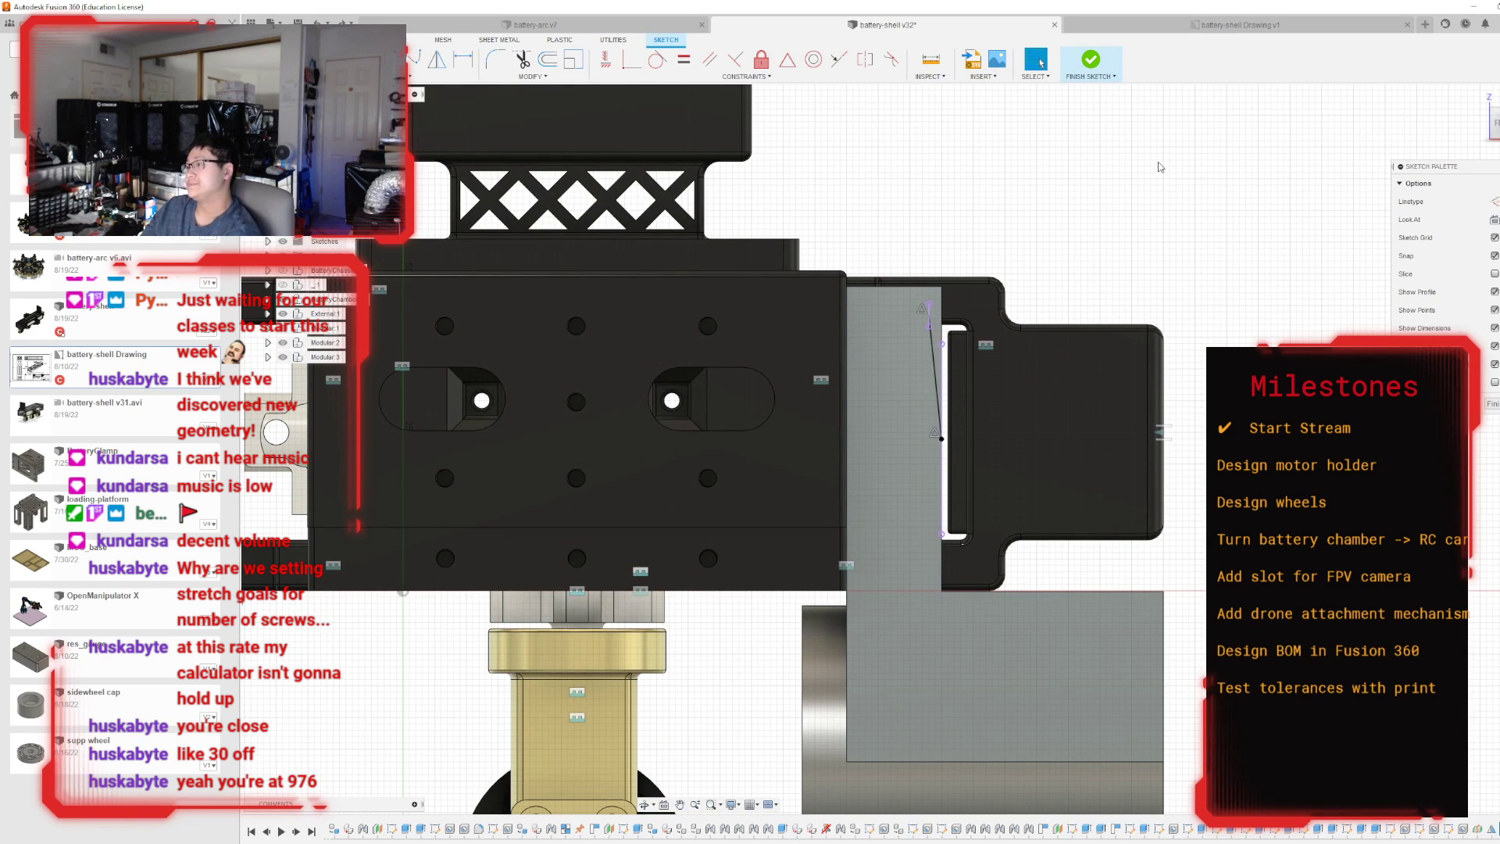
pyautogui.hotkey('ctrl', 'z')
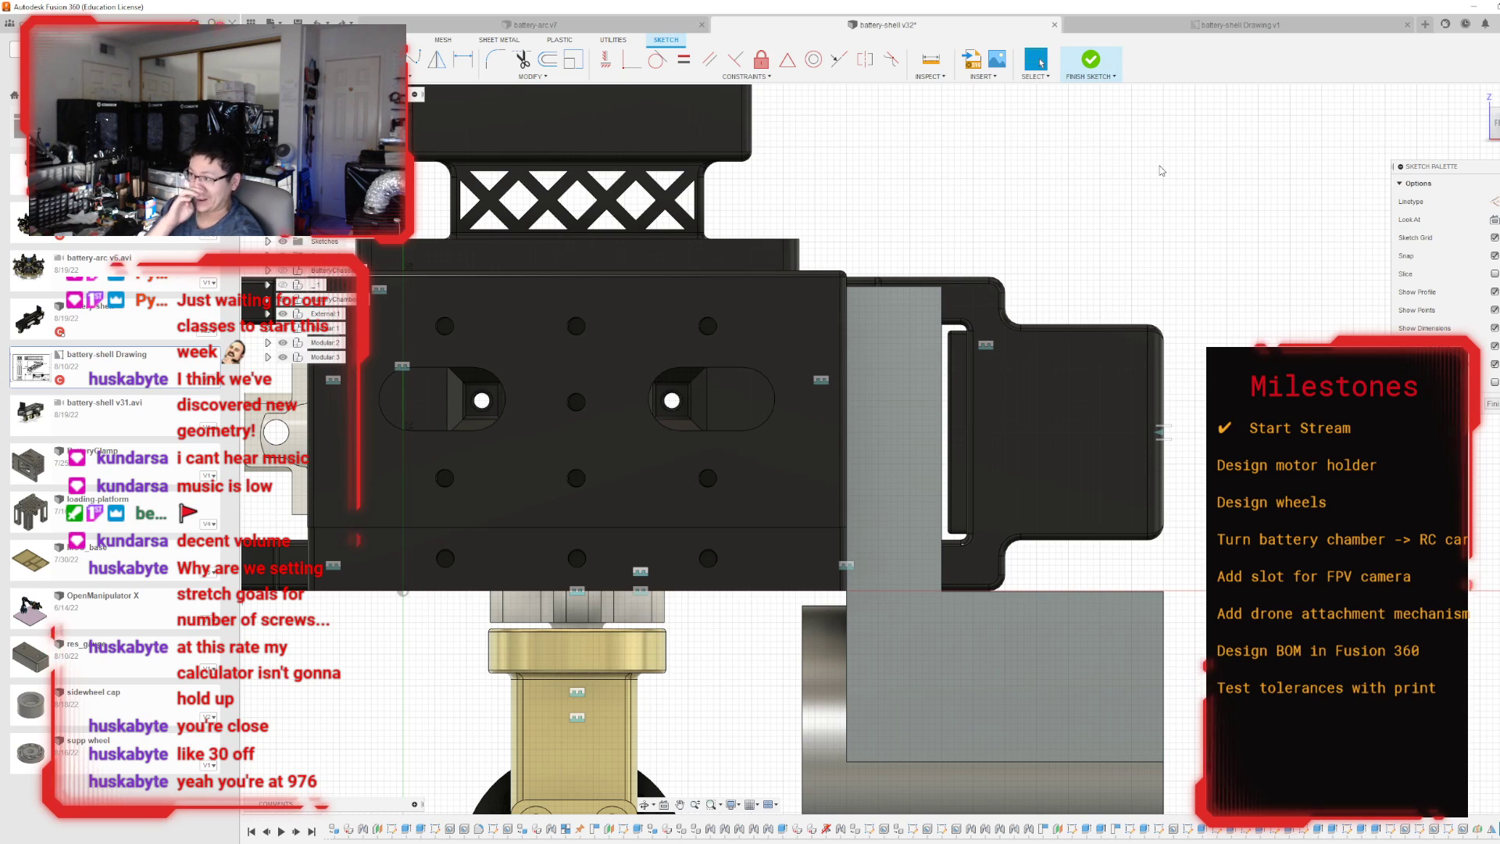
pyautogui.hotkey('ctrl', 'z')
pyautogui.scroll(-4, 610, 431)
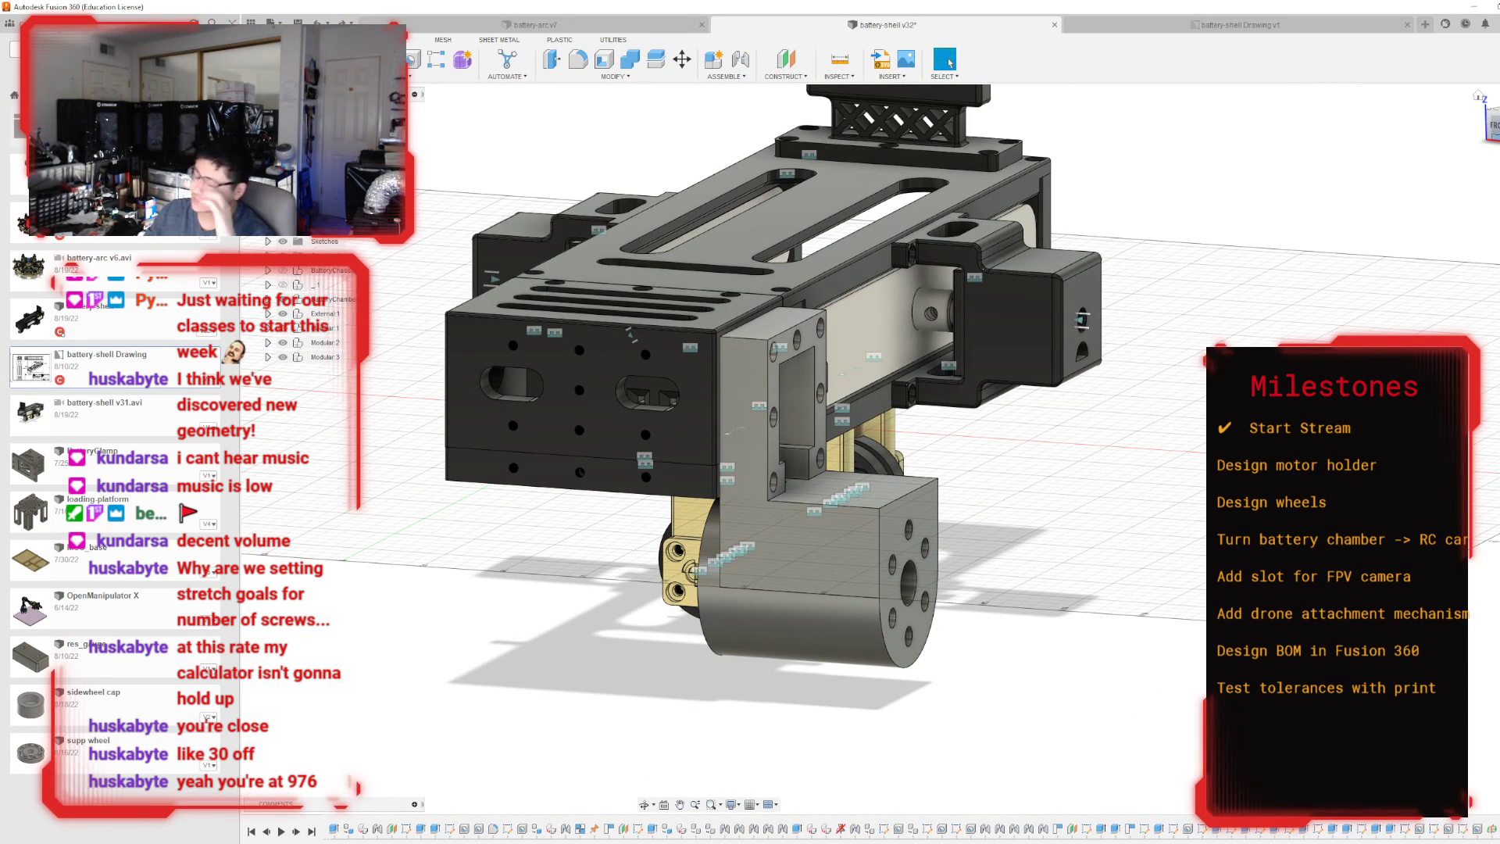
# Show the hidden wheel module behind the holder and create a construction plane offset 5 mm from the holder's outer motor face.
pyautogui.keyDown('shift'); pyautogui.moveTo(893, 448); pyautogui.dragTo(423, 319, button='middle'); pyautogui.keyUp('shift')
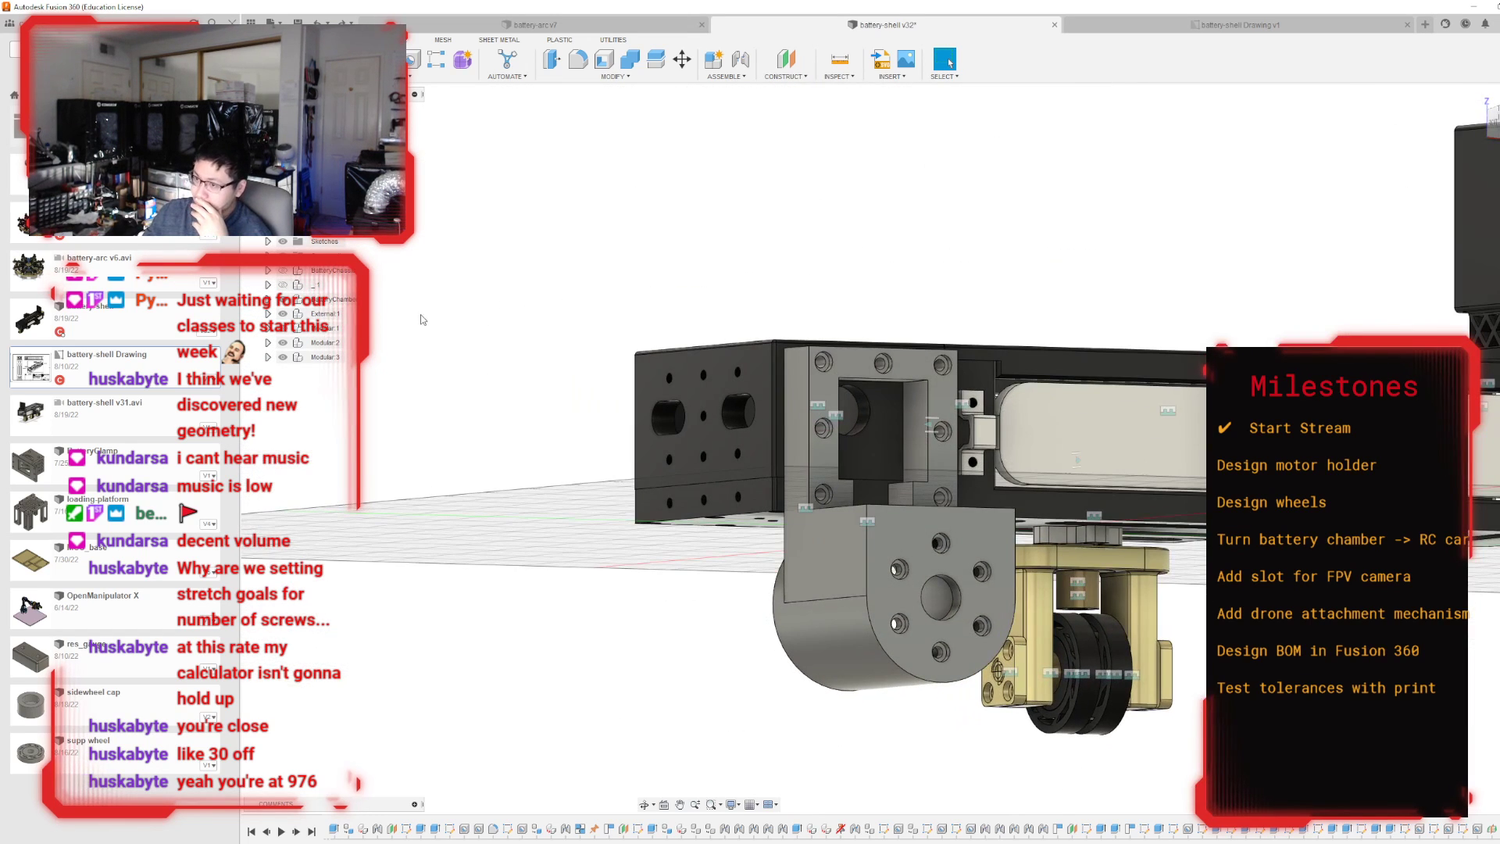
pyautogui.click(282, 329)
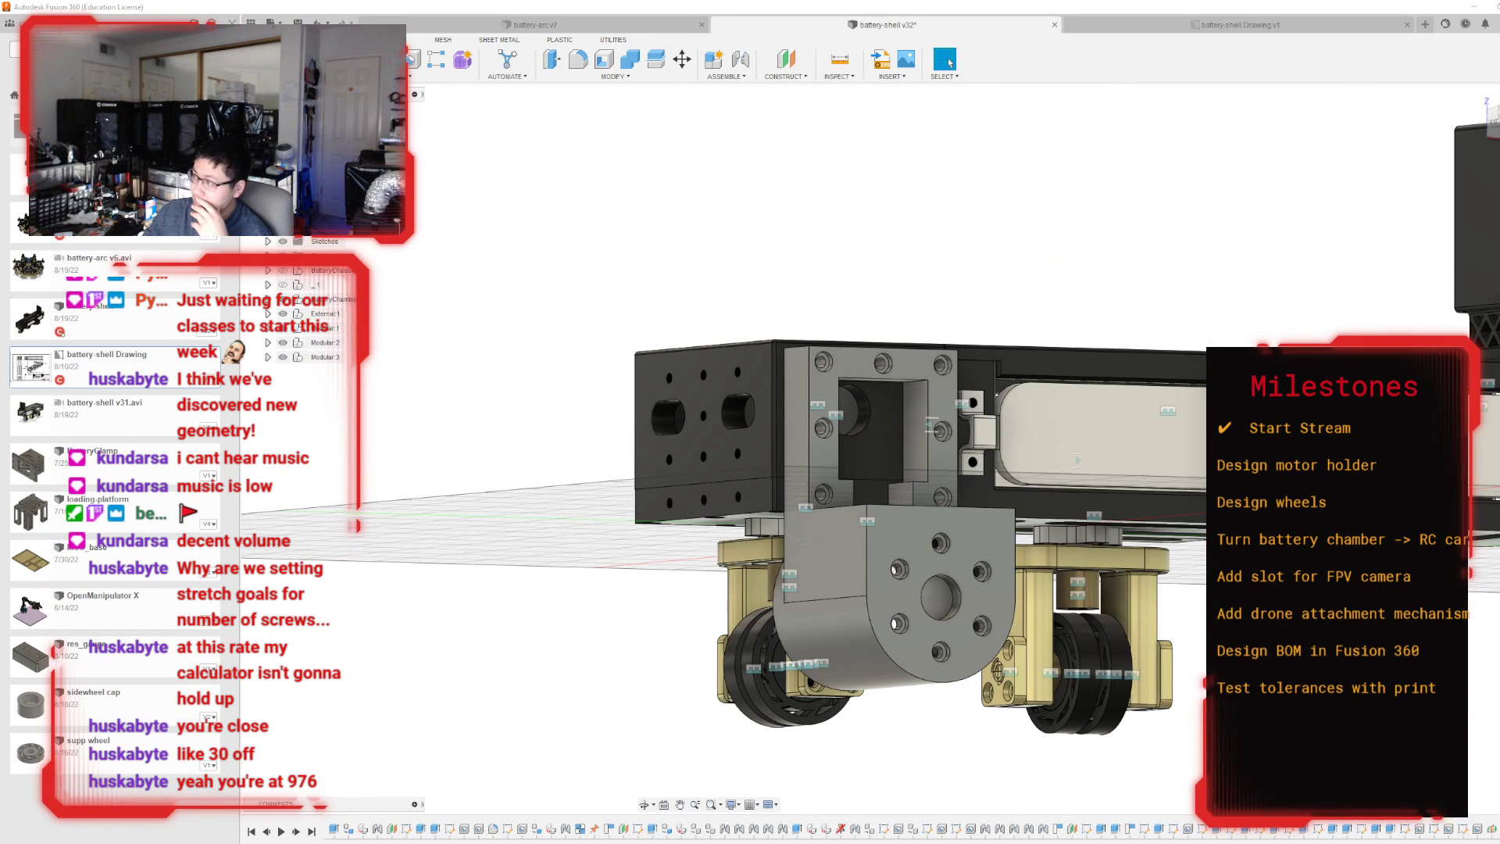
pyautogui.click(784, 63)
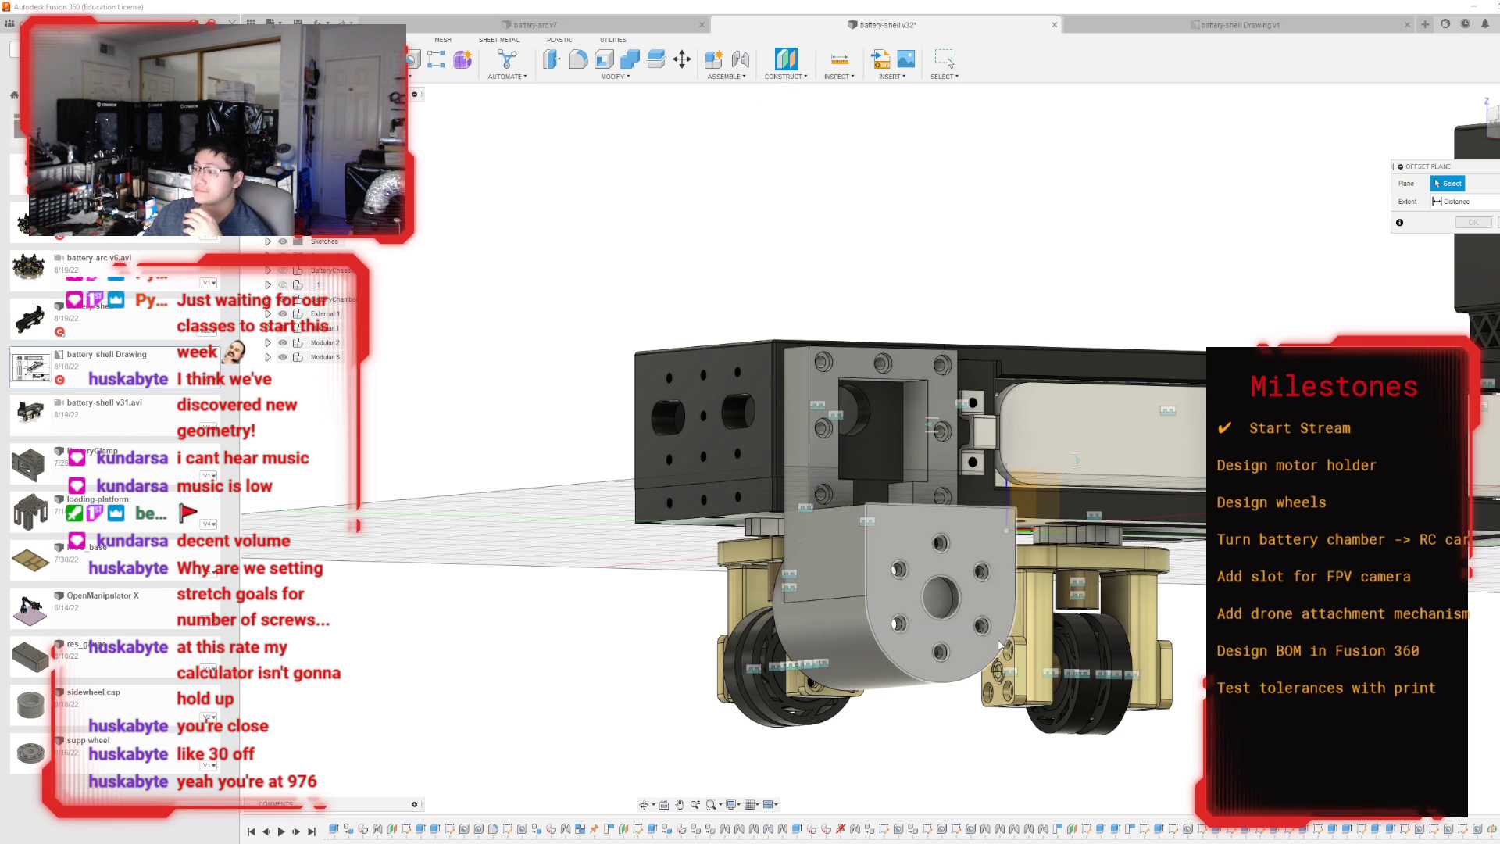
pyautogui.click(981, 594)
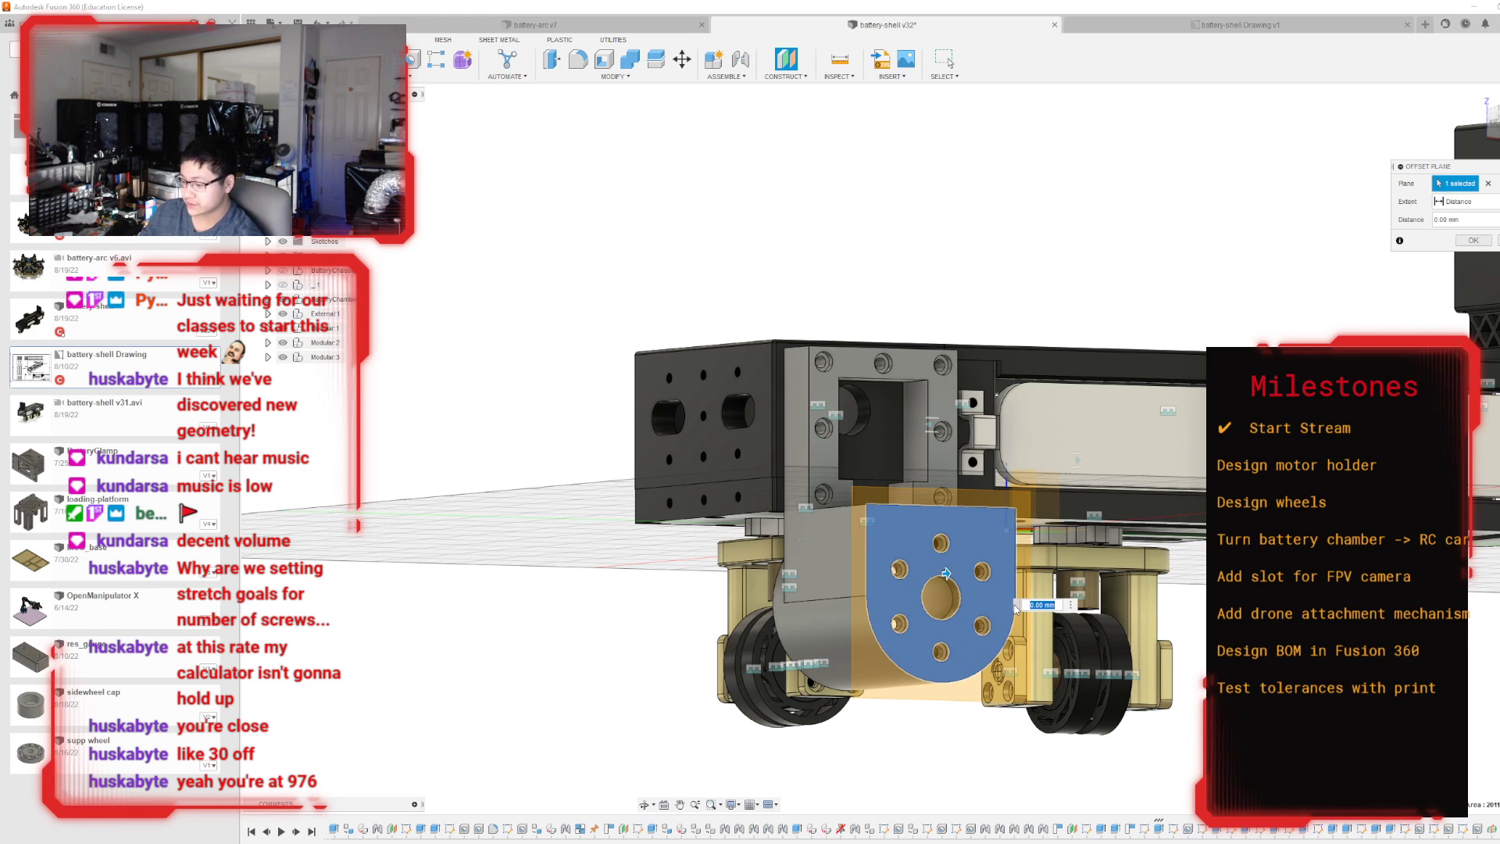
pyautogui.write('5')
pyautogui.press('Return')
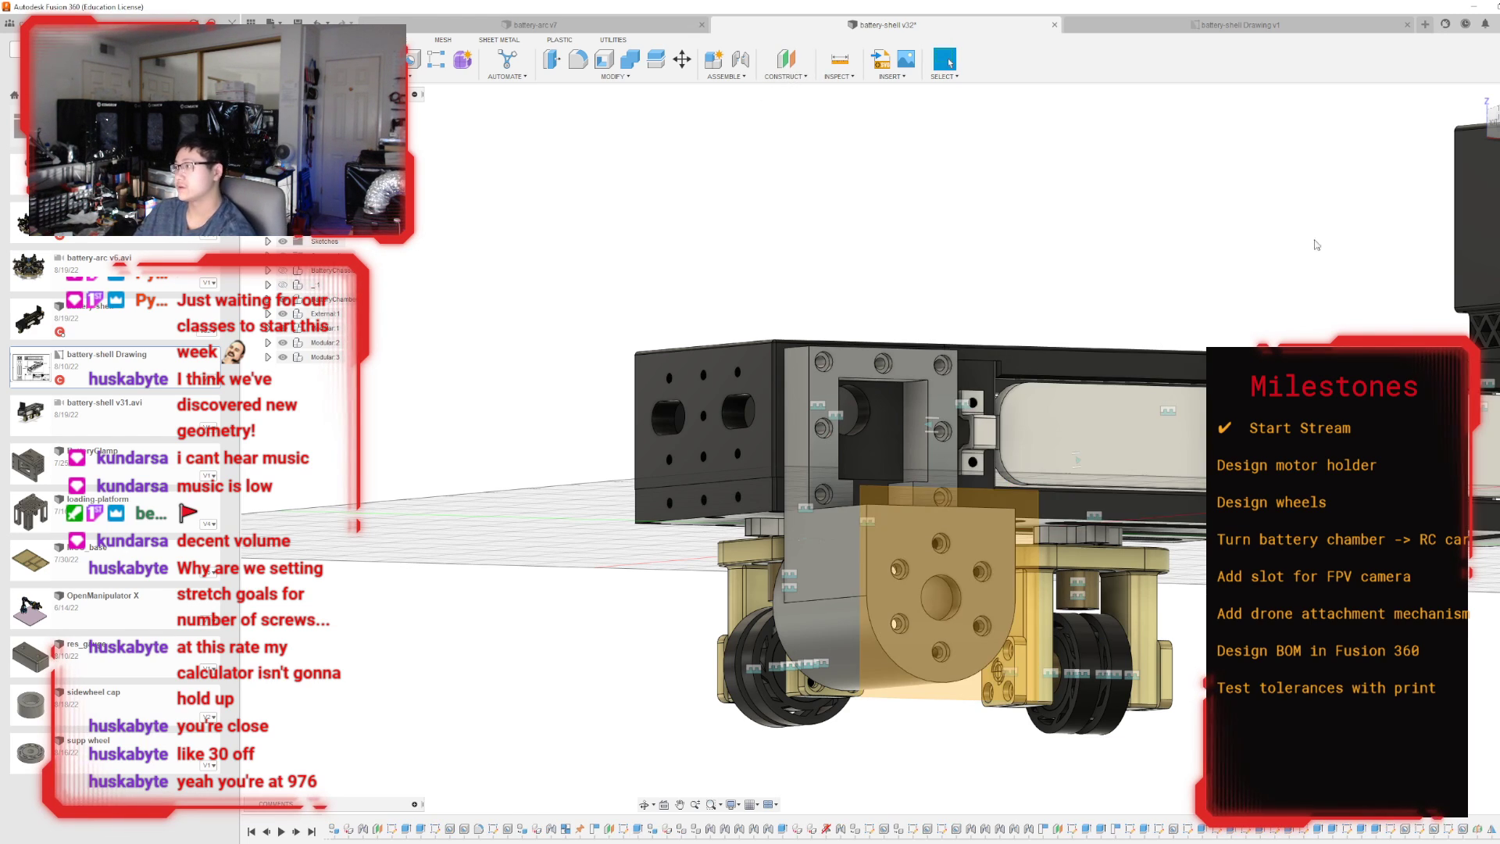
# Start a sketch on the offset plane and project the edge of the holder's central motor hole.
pyautogui.click(1495, 123)
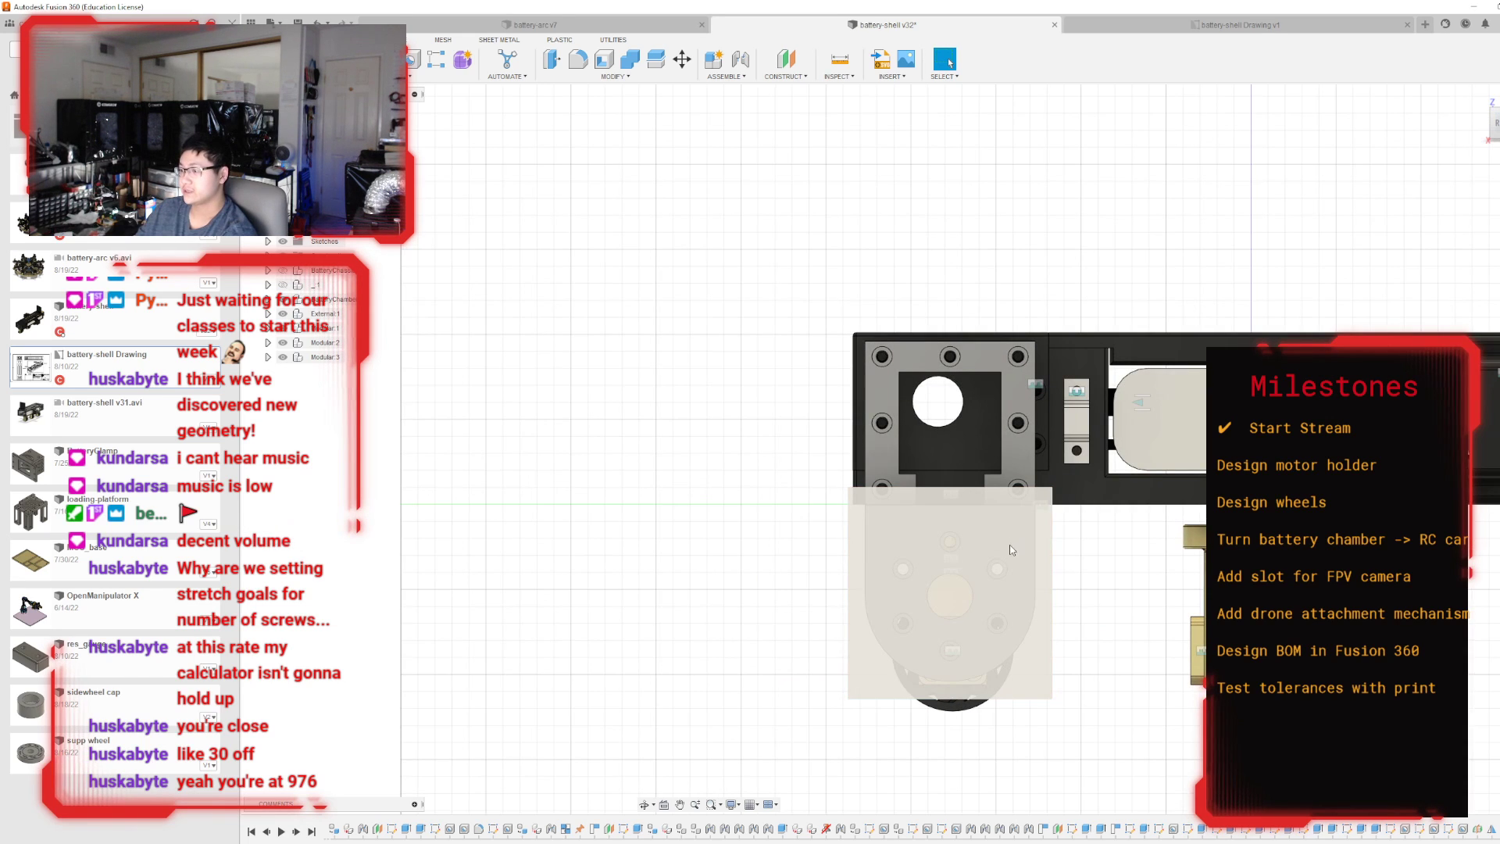
pyautogui.click(981, 592)
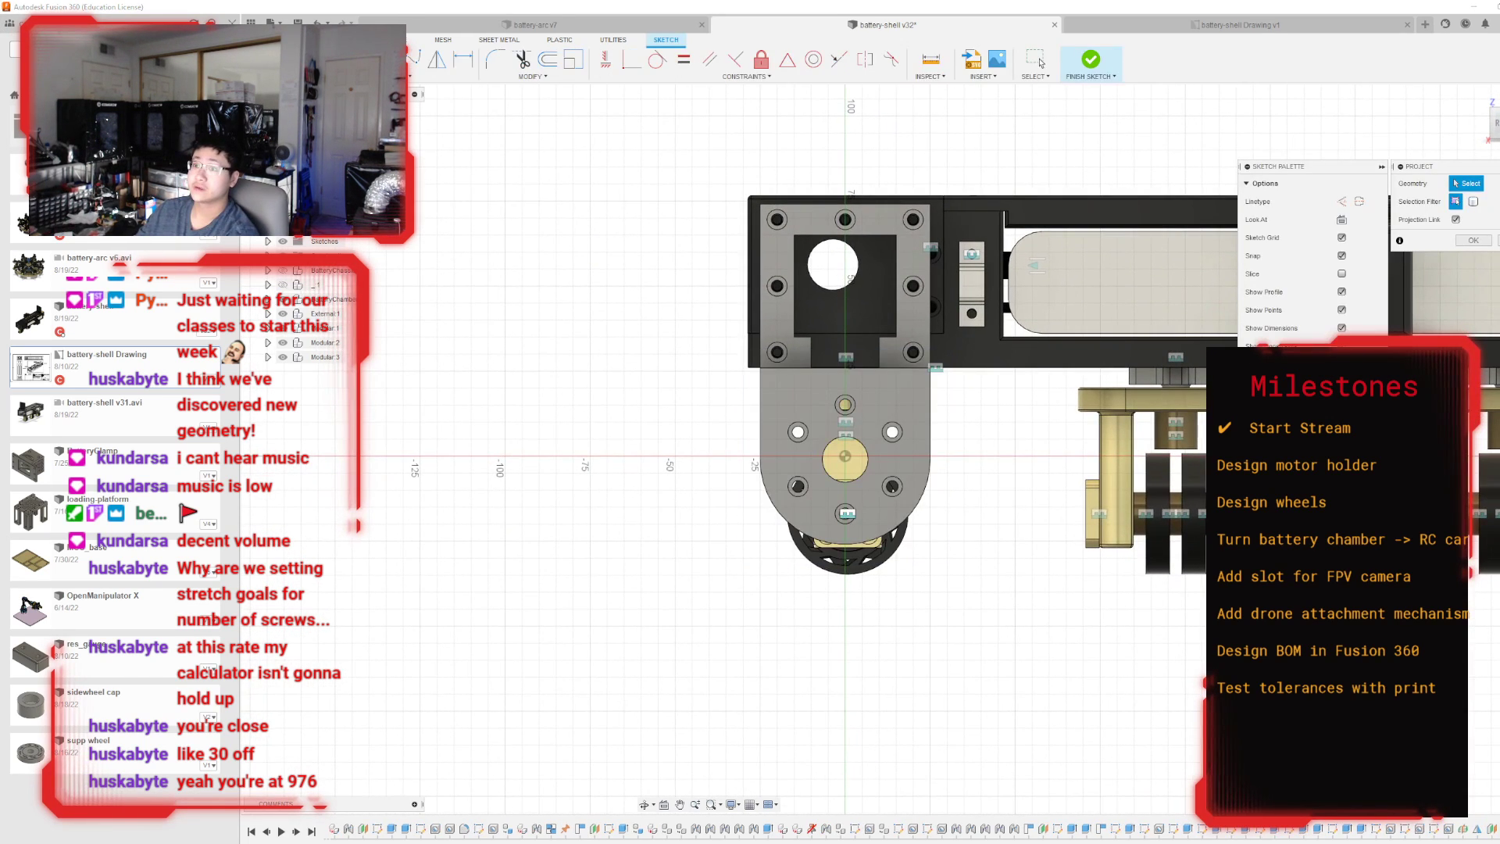
pyautogui.press('c')
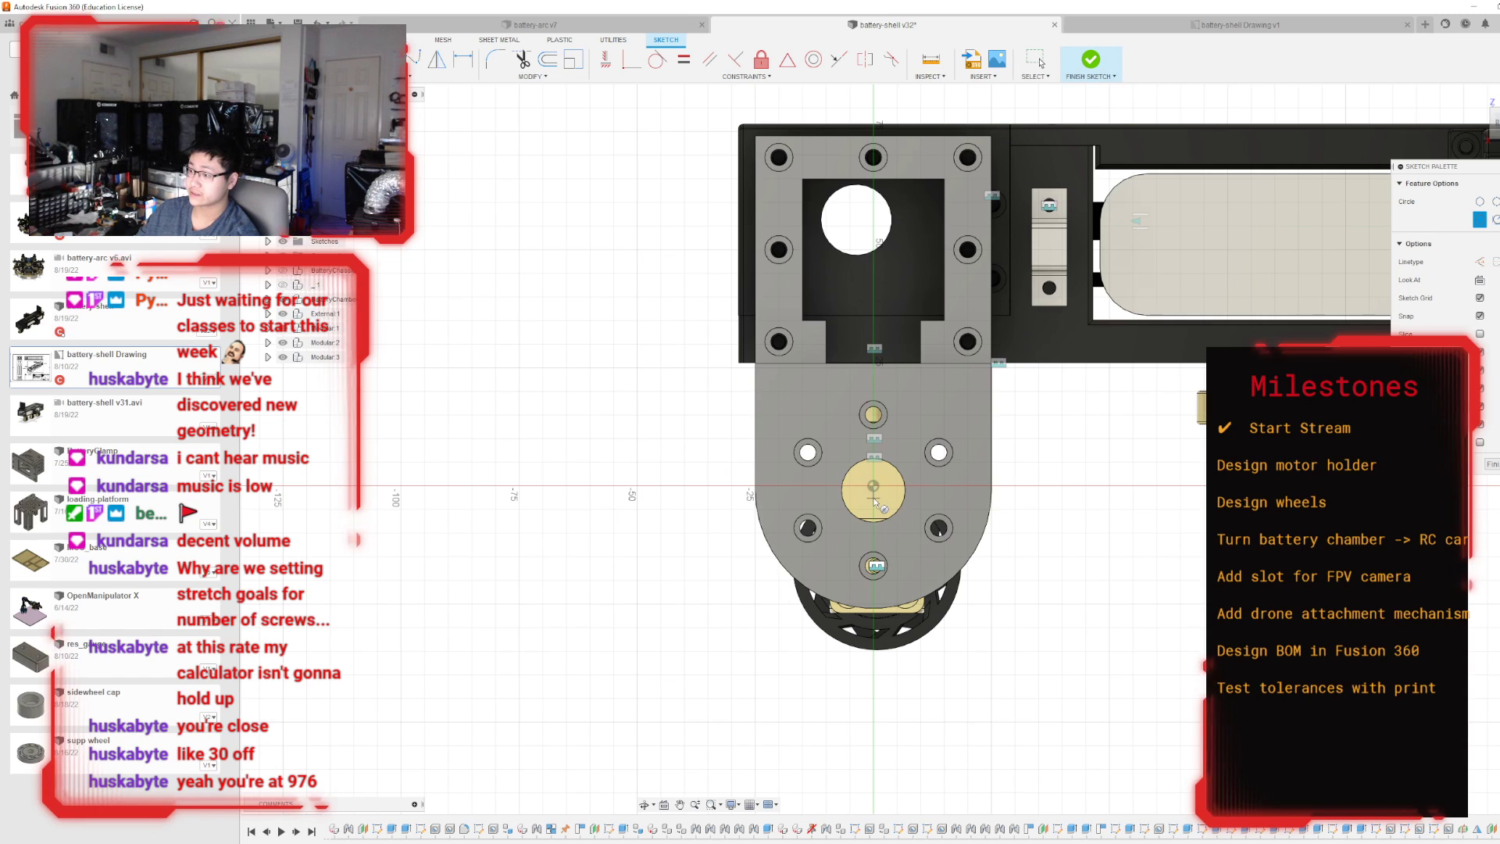
pyautogui.press('Escape')
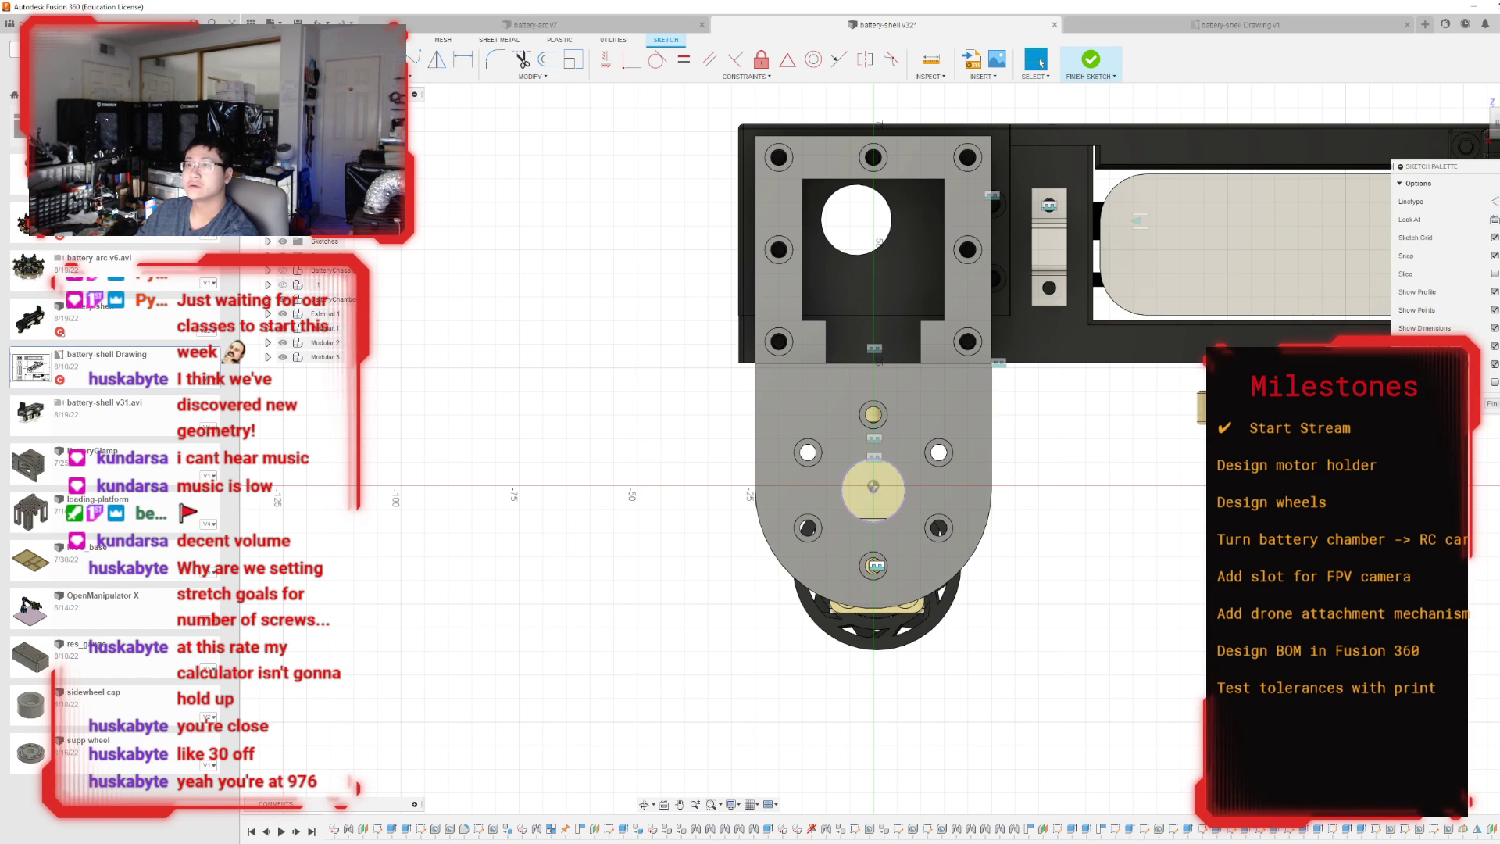
pyautogui.press('c')
pyautogui.click(873, 490)
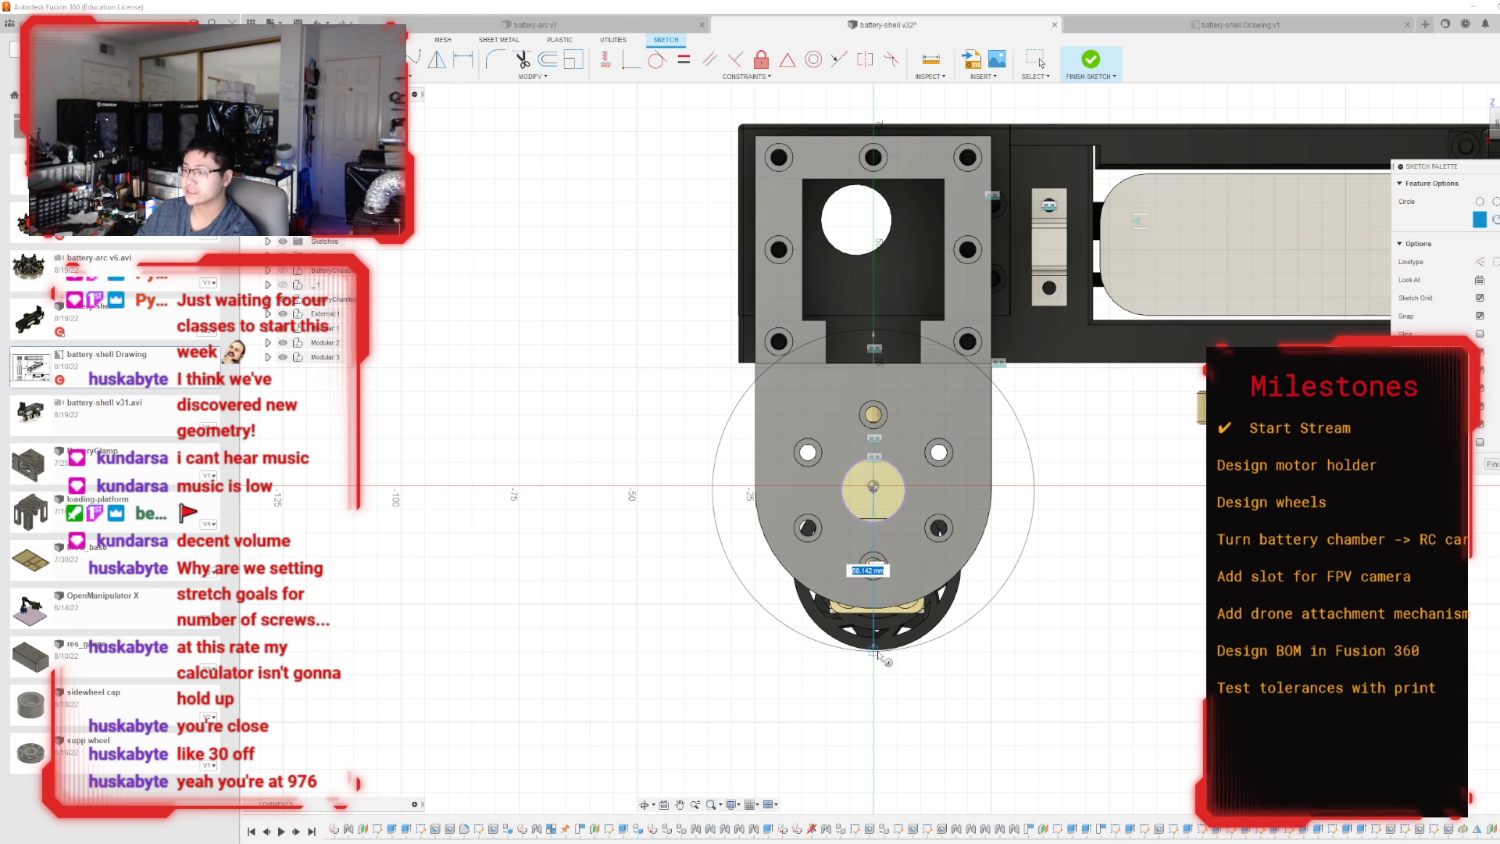
pyautogui.scroll(4, 875, 656)
pyautogui.scroll(2, 875, 656)
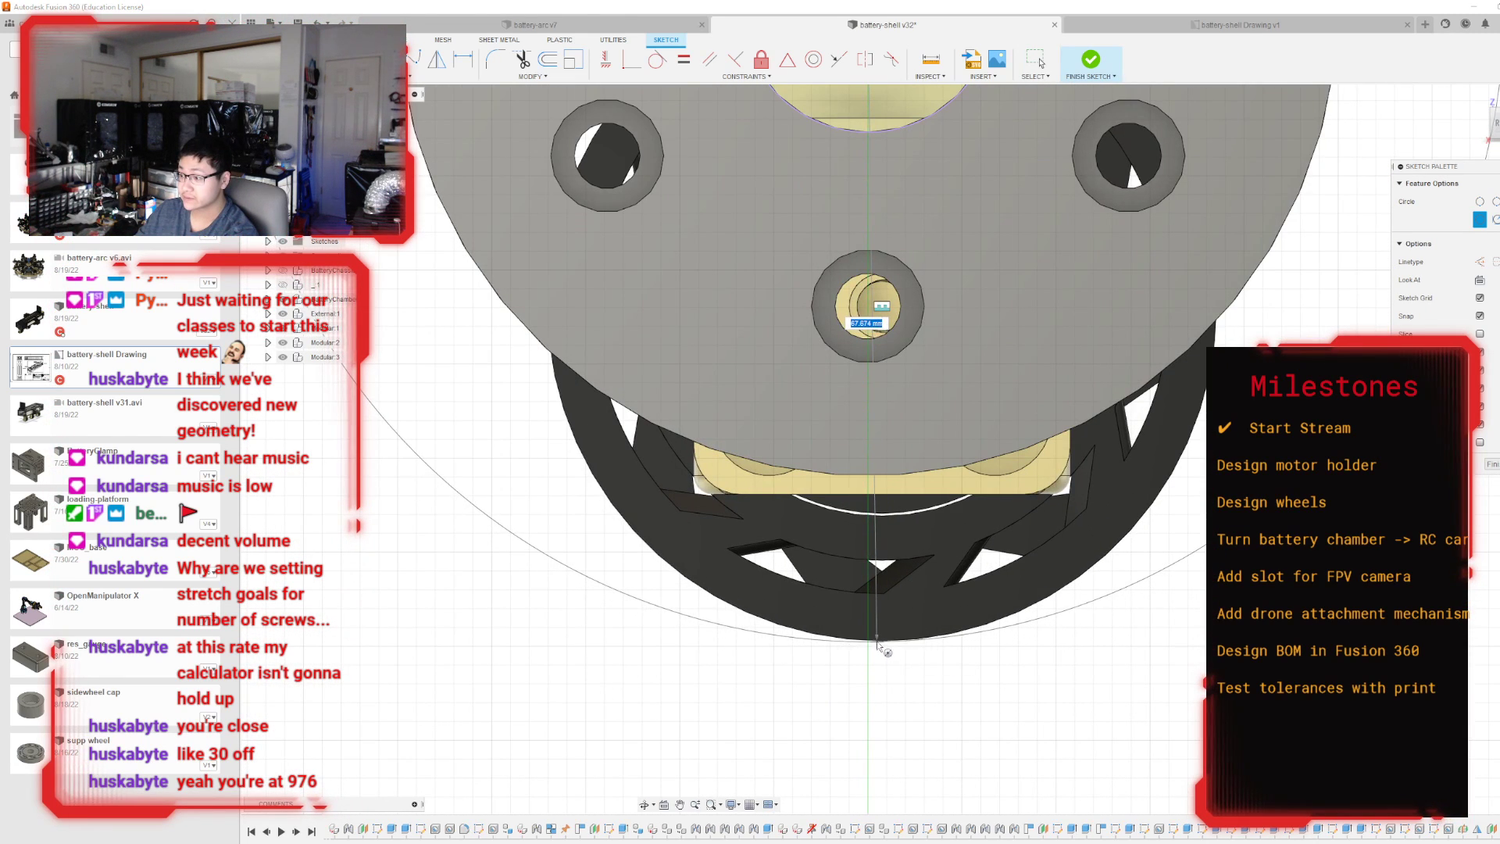
pyautogui.click(880, 638)
pyautogui.press('Escape')
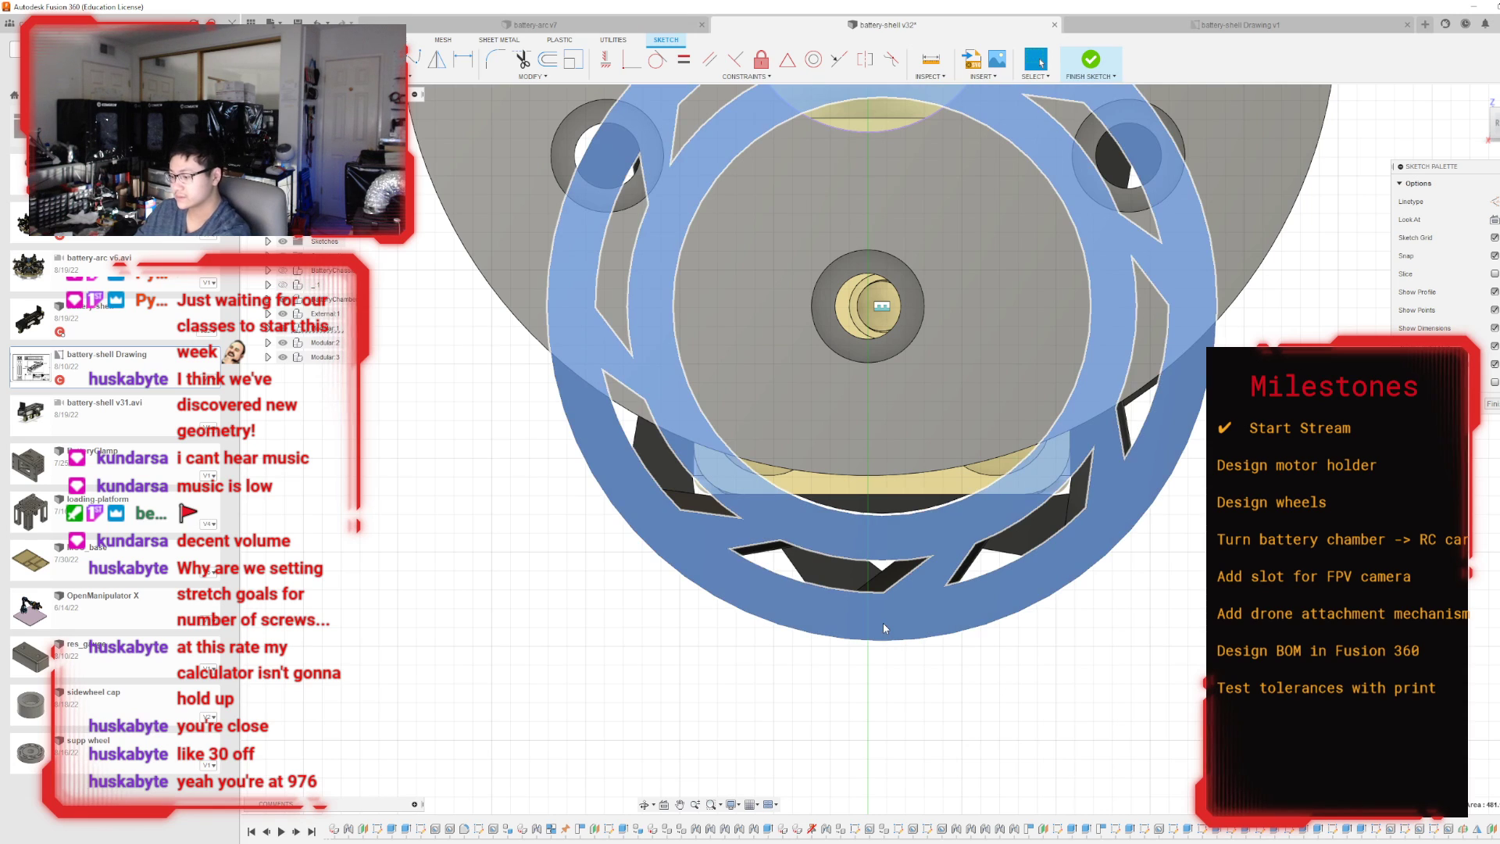
# Project the side face outline of the small black wheel behind the holder into the sketch.
pyautogui.press('p')
pyautogui.click(884, 624)
pyautogui.press('Return')
pyautogui.scroll(-3, 883, 623)
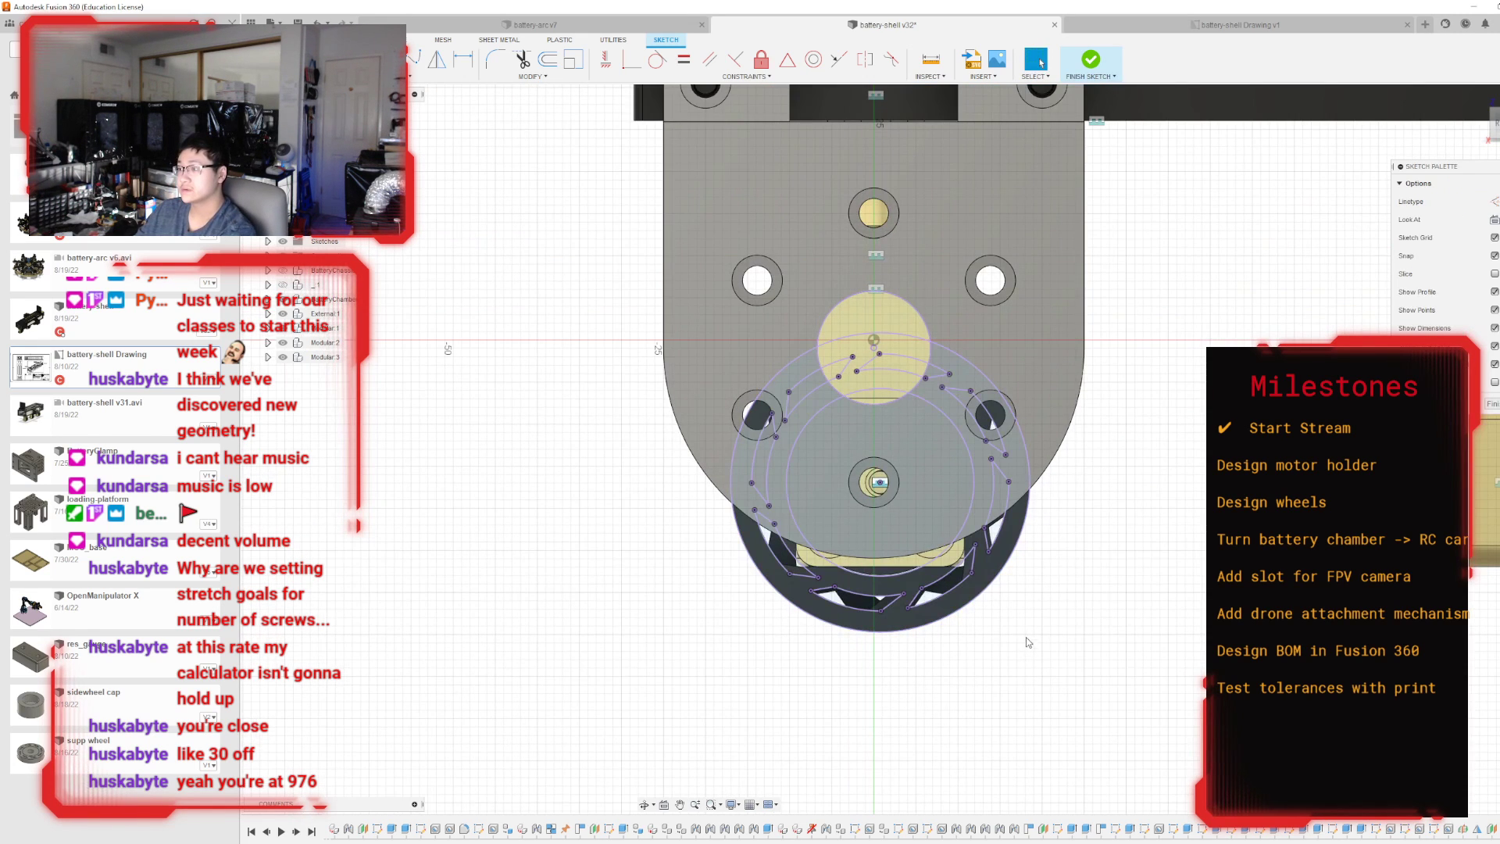
# Draw a circle about 67.5 mm in diameter from the motor hole's centre to the projected wheel's lowest edge and finish the sketch.
pyautogui.press('c')
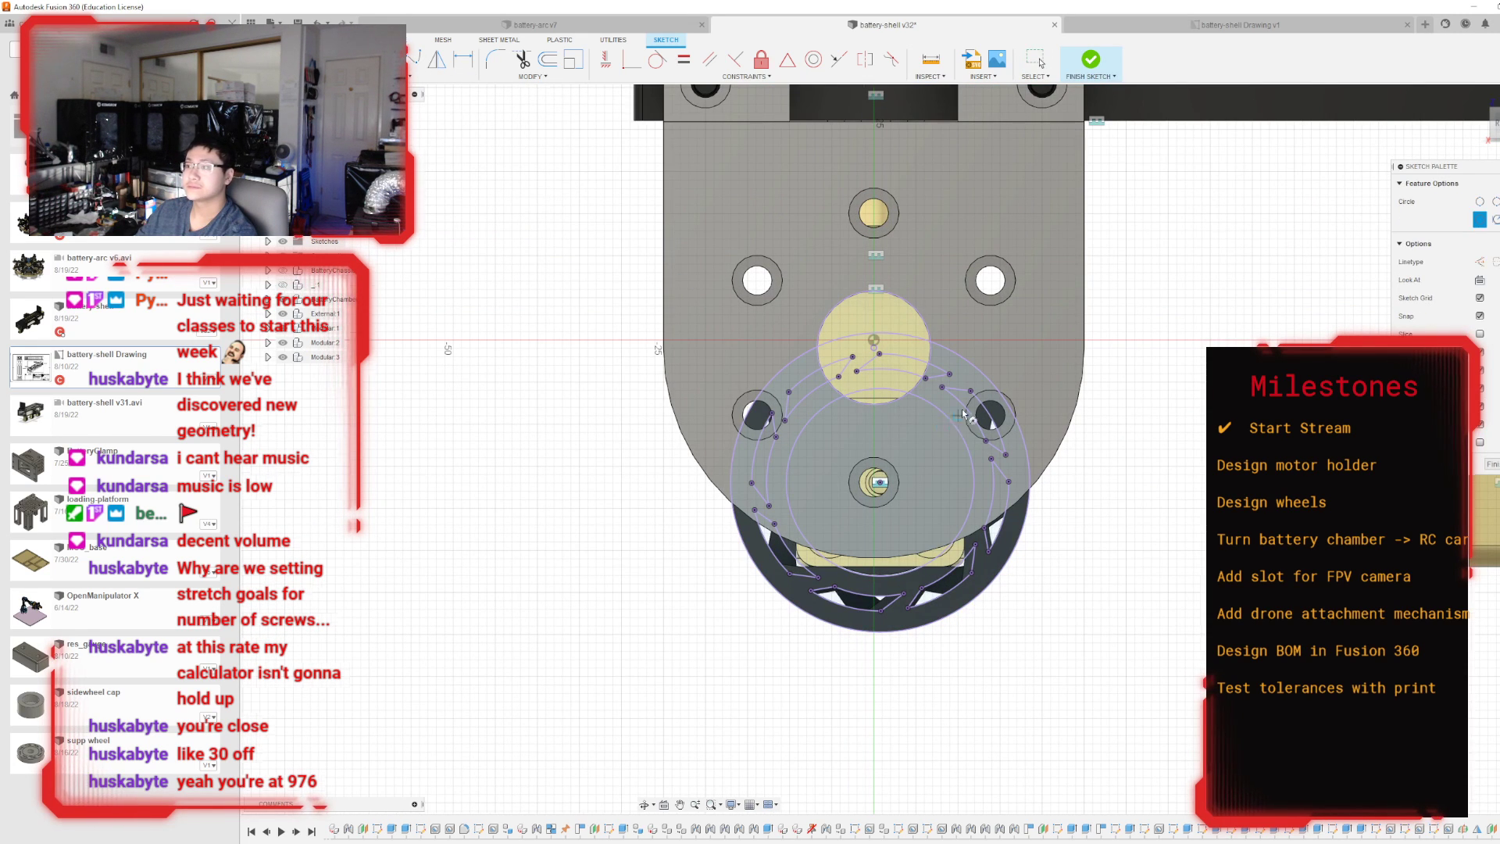
pyautogui.scroll(2, 963, 410)
pyautogui.click(827, 323)
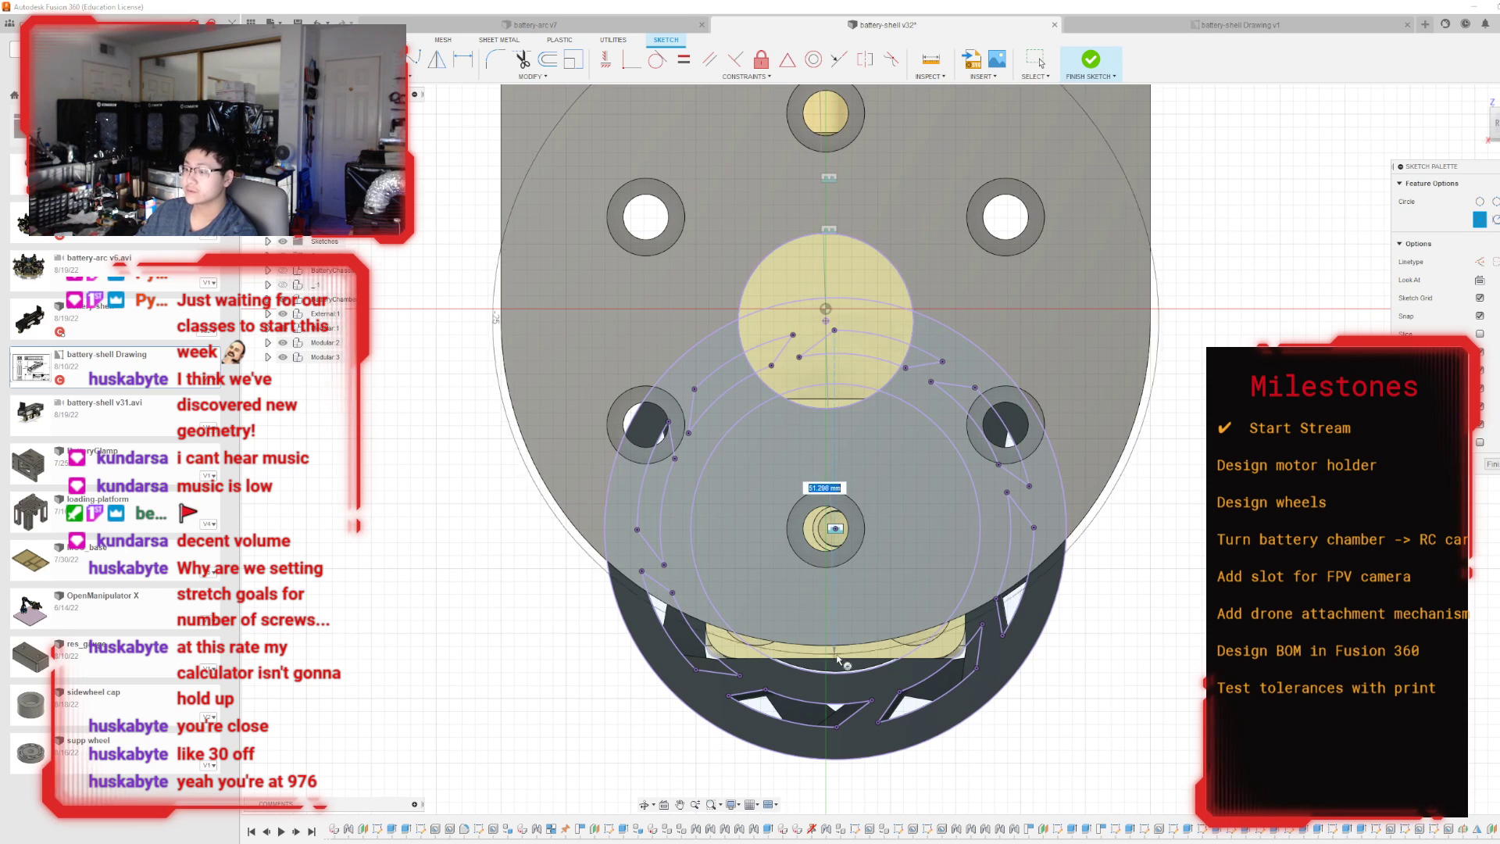
pyautogui.click(842, 759)
pyautogui.press('Escape')
pyautogui.scroll(-4, 910, 754)
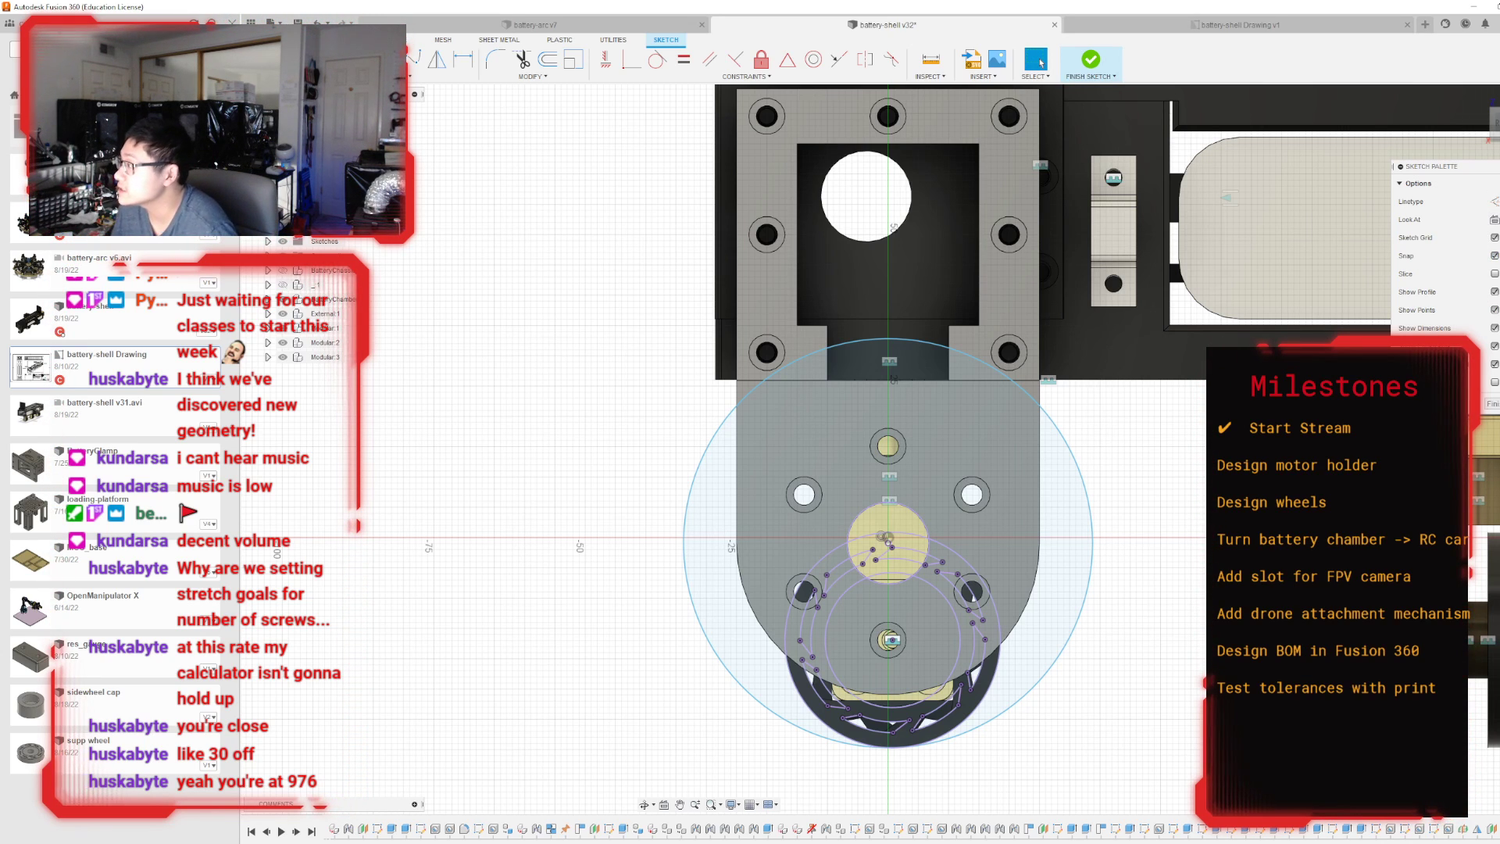
pyautogui.click(1492, 404)
# Start an Extrude and select every profile region inside the large wheel circle.
pyautogui.click(1498, 96)
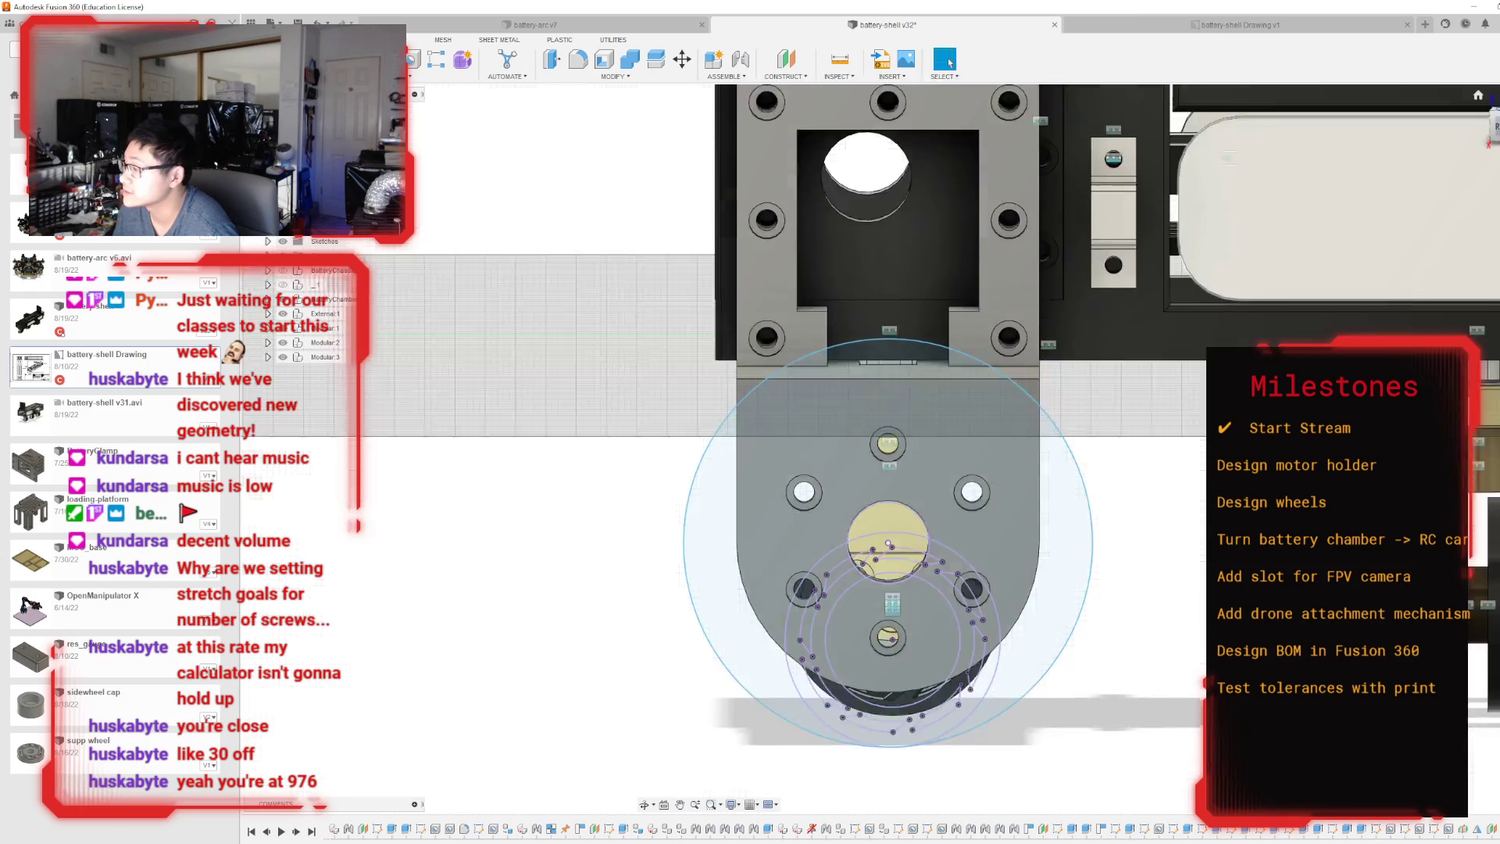
pyautogui.keyDown('shift'); pyautogui.moveTo(7, 110); pyautogui.dragTo(695, 125, button='middle'); pyautogui.keyUp('shift')
pyautogui.click(360, 59)
pyautogui.click(972, 507)
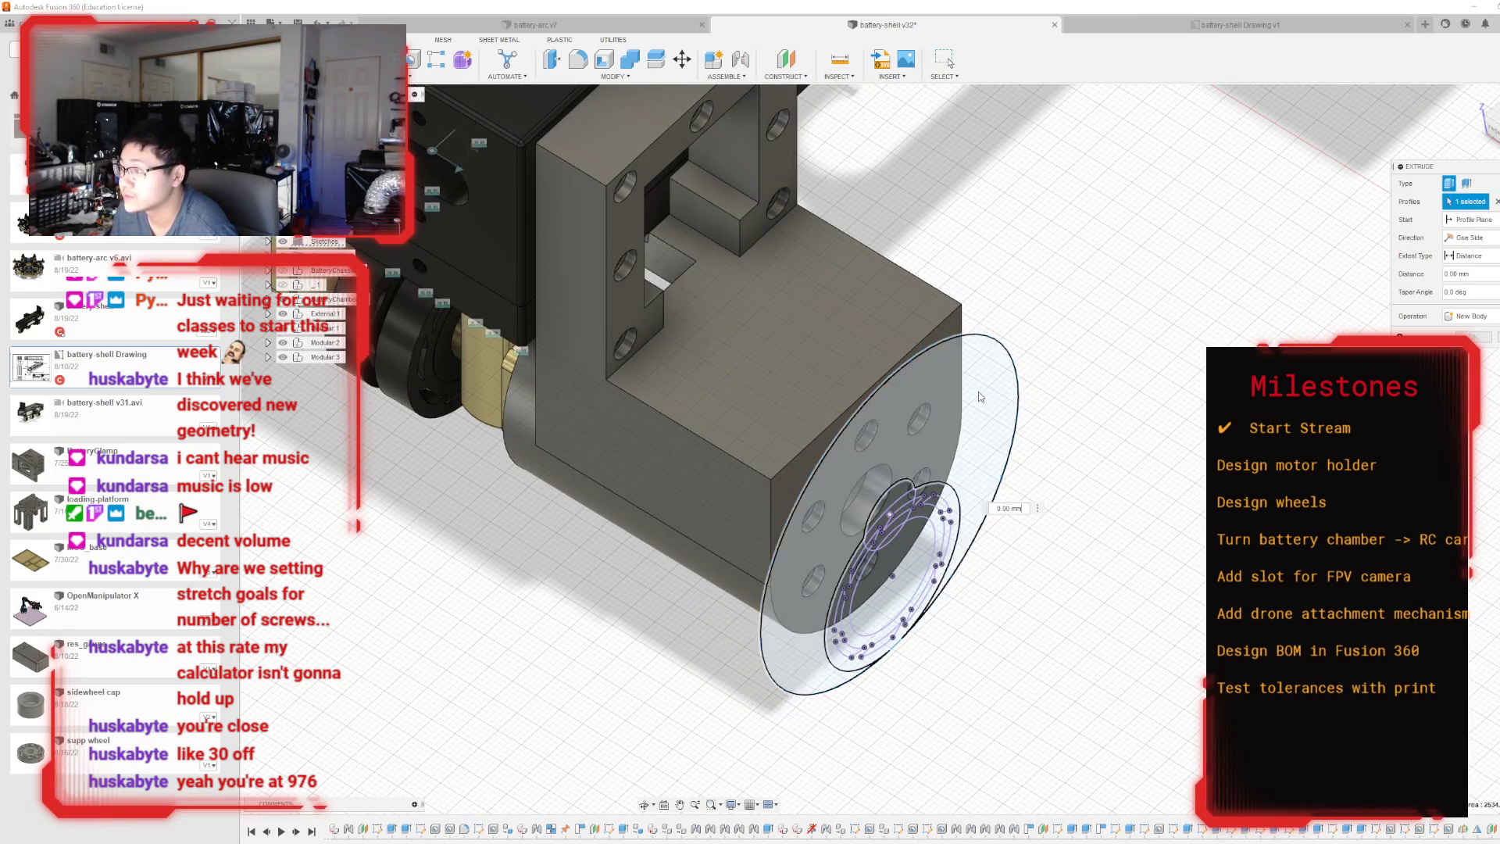
pyautogui.scroll(1, 969, 509)
pyautogui.scroll(-3, 969, 509)
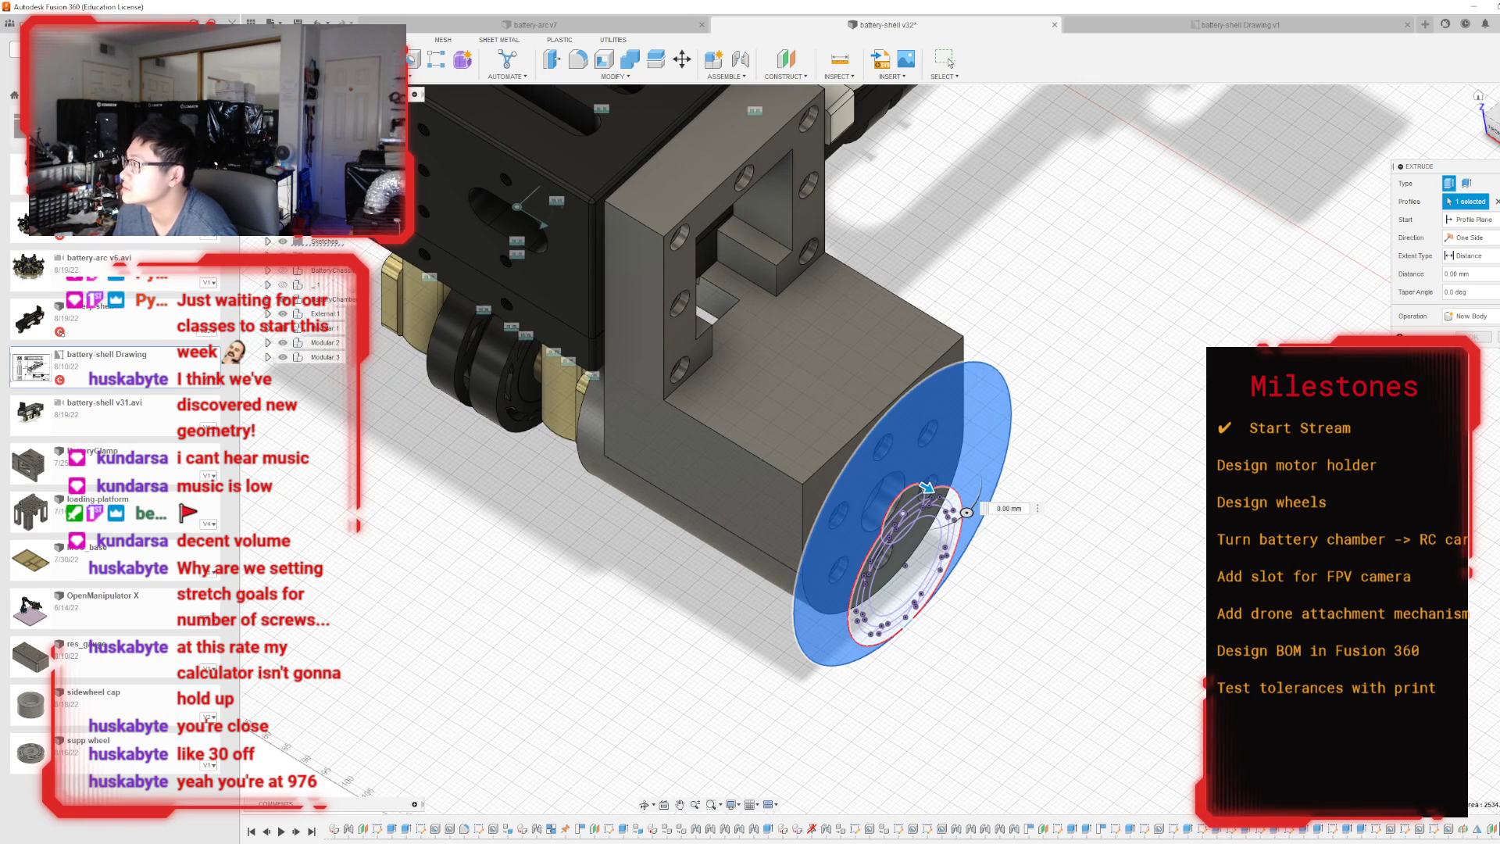
pyautogui.click(1498, 129)
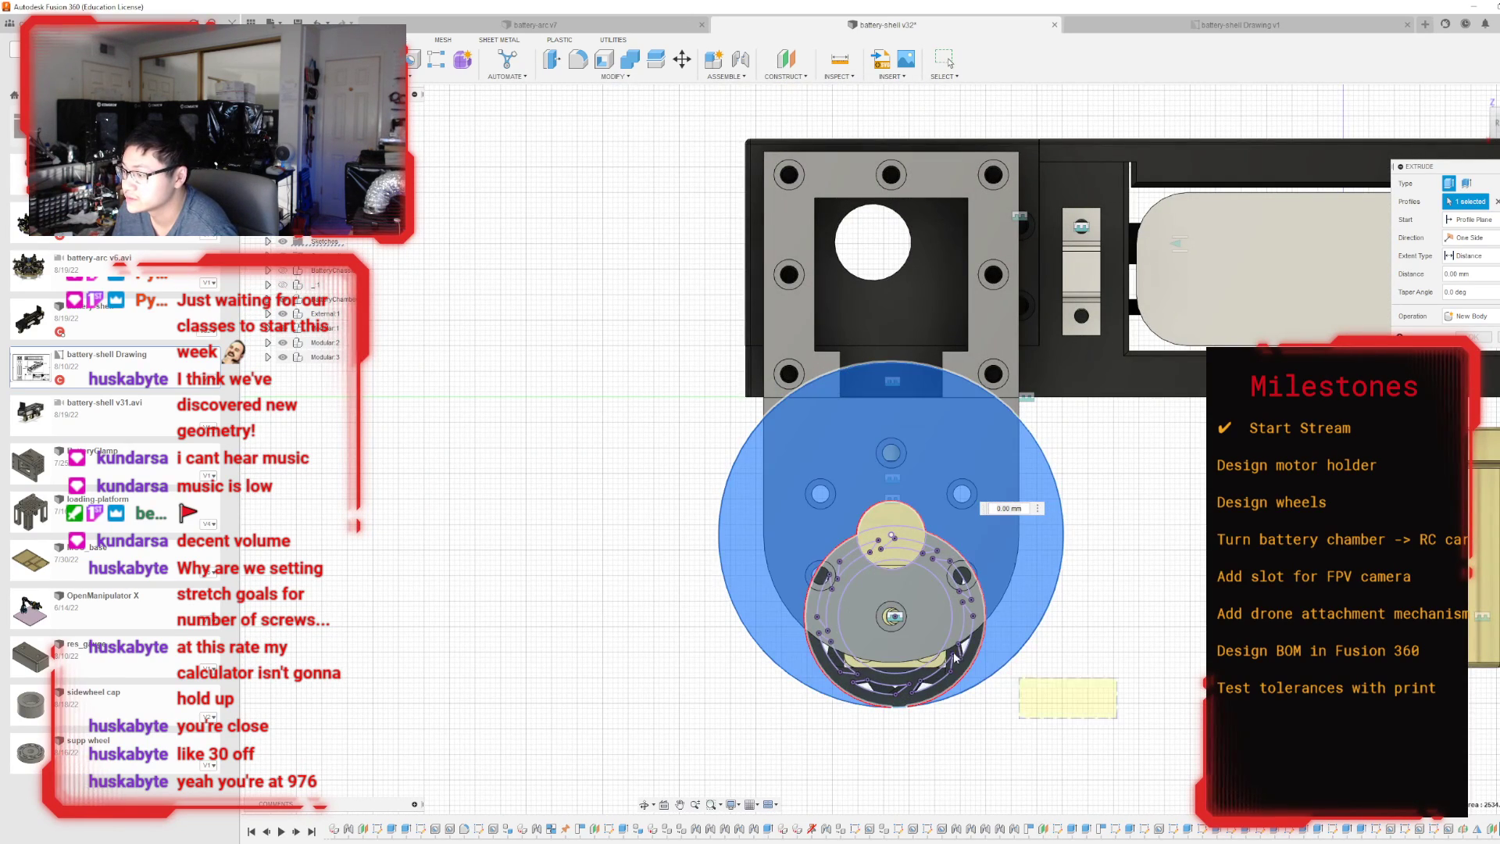
pyautogui.moveTo(954, 657); pyautogui.dragTo(685, 522)
pyautogui.moveTo(1137, 712)
pyautogui.mouseDown()
pyautogui.moveTo(688, 364)
pyautogui.moveTo(683, 322)
pyautogui.mouseUp()
pyautogui.keyDown('shift'); pyautogui.moveTo(891, 452); pyautogui.dragTo(923, 510, button='middle'); pyautogui.keyUp('shift')
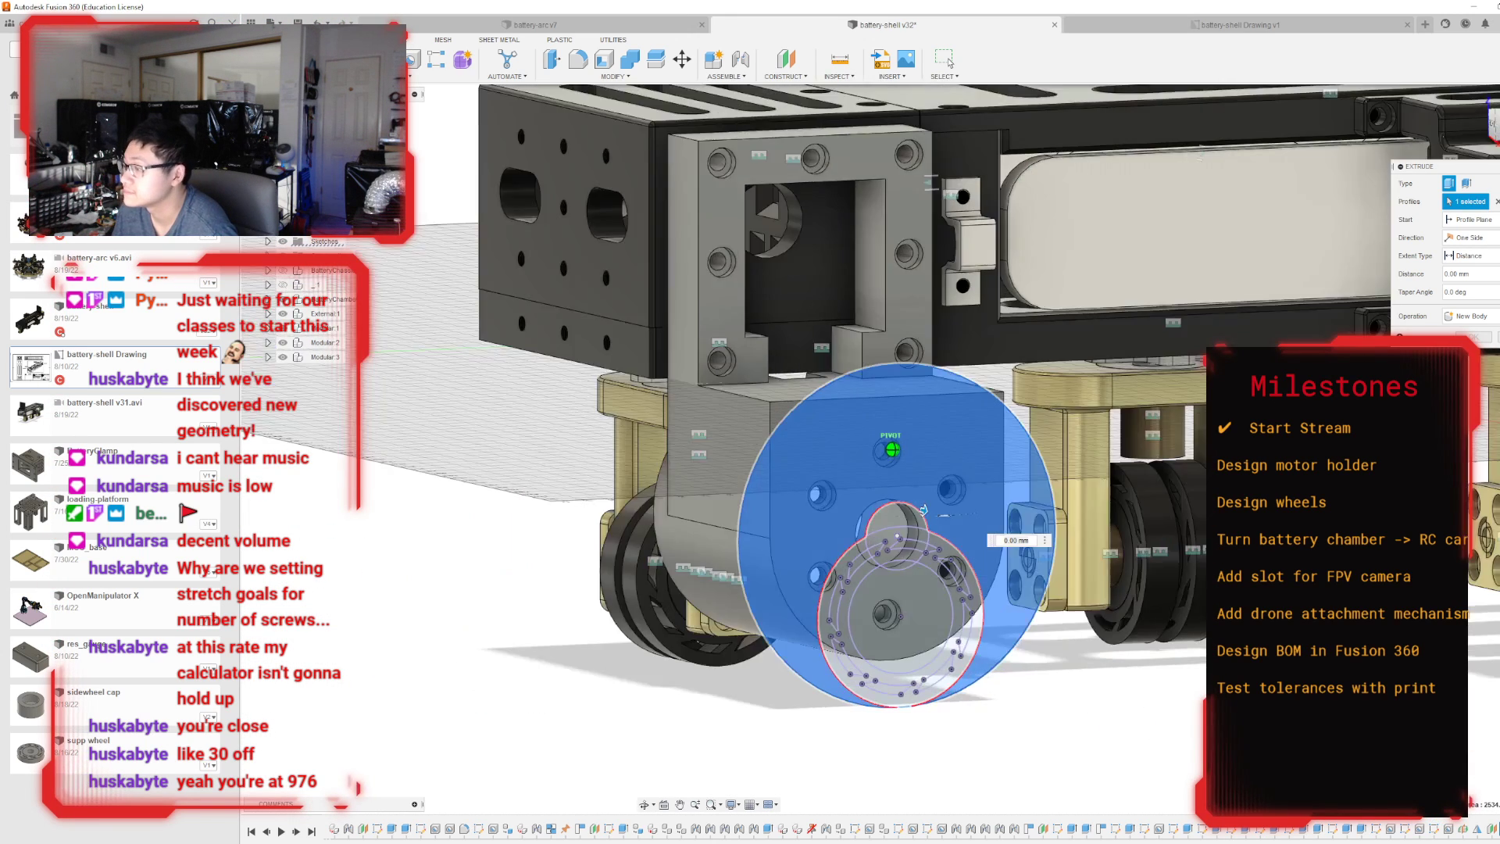
pyautogui.keyDown('shift'); pyautogui.moveTo(1243, 691); pyautogui.dragTo(1171, 705, button='middle'); pyautogui.keyUp('shift')
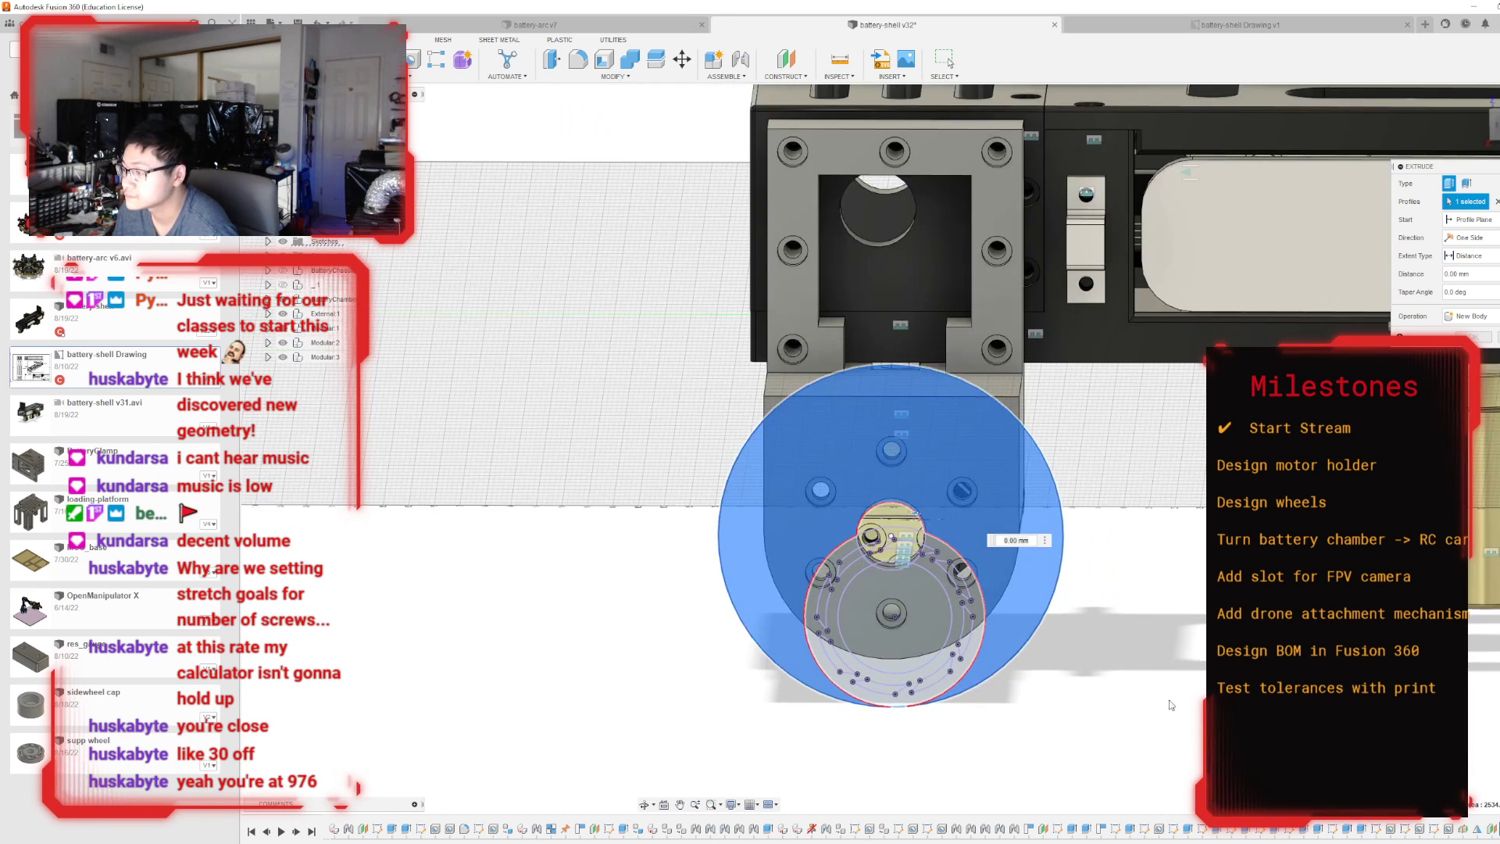
pyautogui.moveTo(920, 674); pyautogui.dragTo(781, 481)
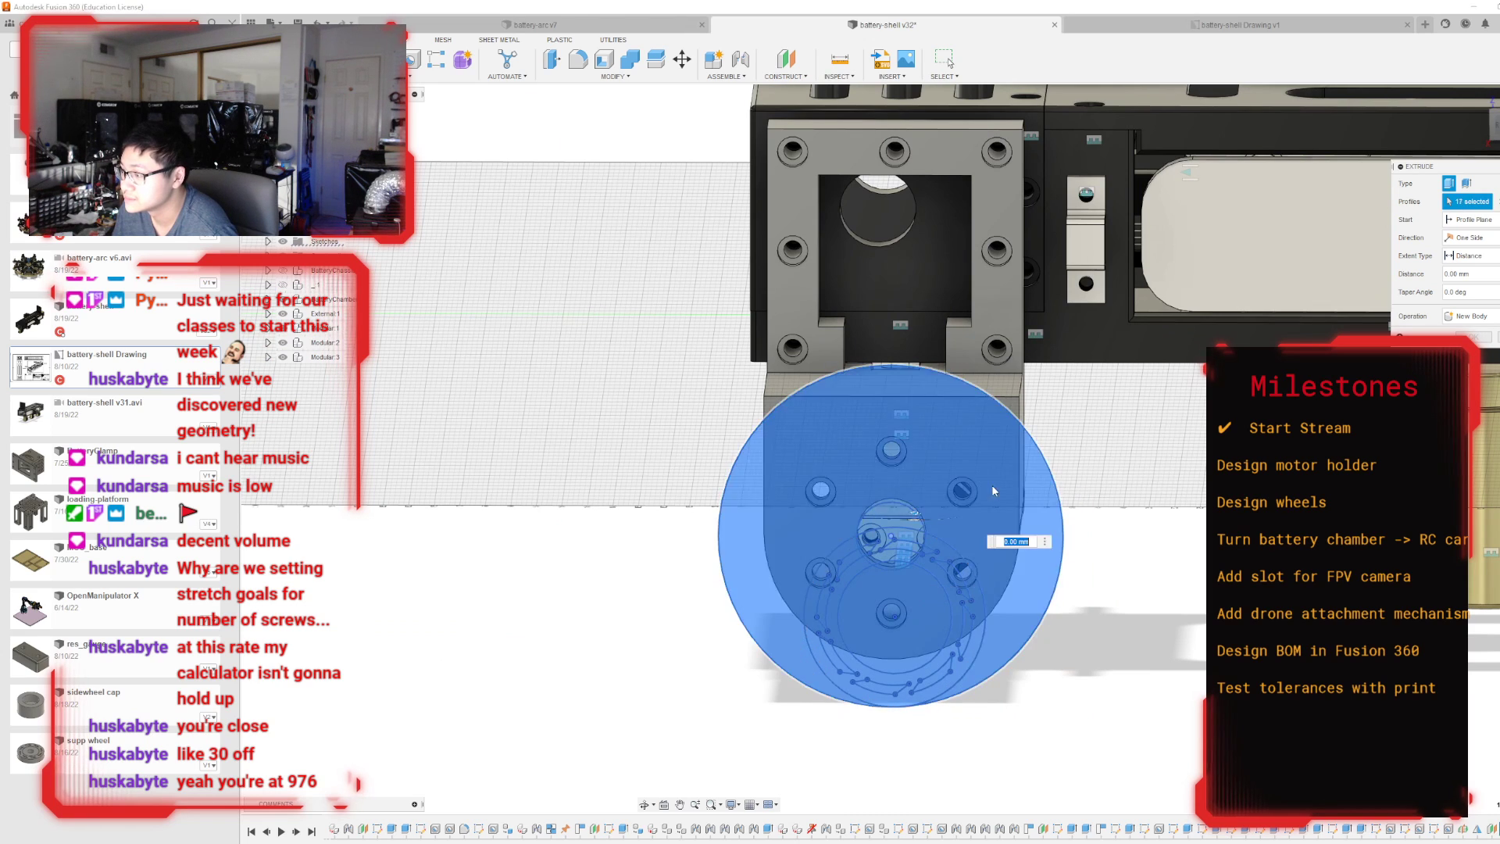
# Extrude the selected wheel profiles 20 mm away from the motor holder as a new body.
pyautogui.keyDown('shift'); pyautogui.moveTo(891, 450); pyautogui.dragTo(872, 584, button='middle'); pyautogui.keyUp('shift')
pyautogui.moveTo(926, 508); pyautogui.dragTo(1003, 515)
pyautogui.keyDown('shift'); pyautogui.moveTo(1003, 515); pyautogui.dragTo(711, 503, button='middle'); pyautogui.keyUp('shift')
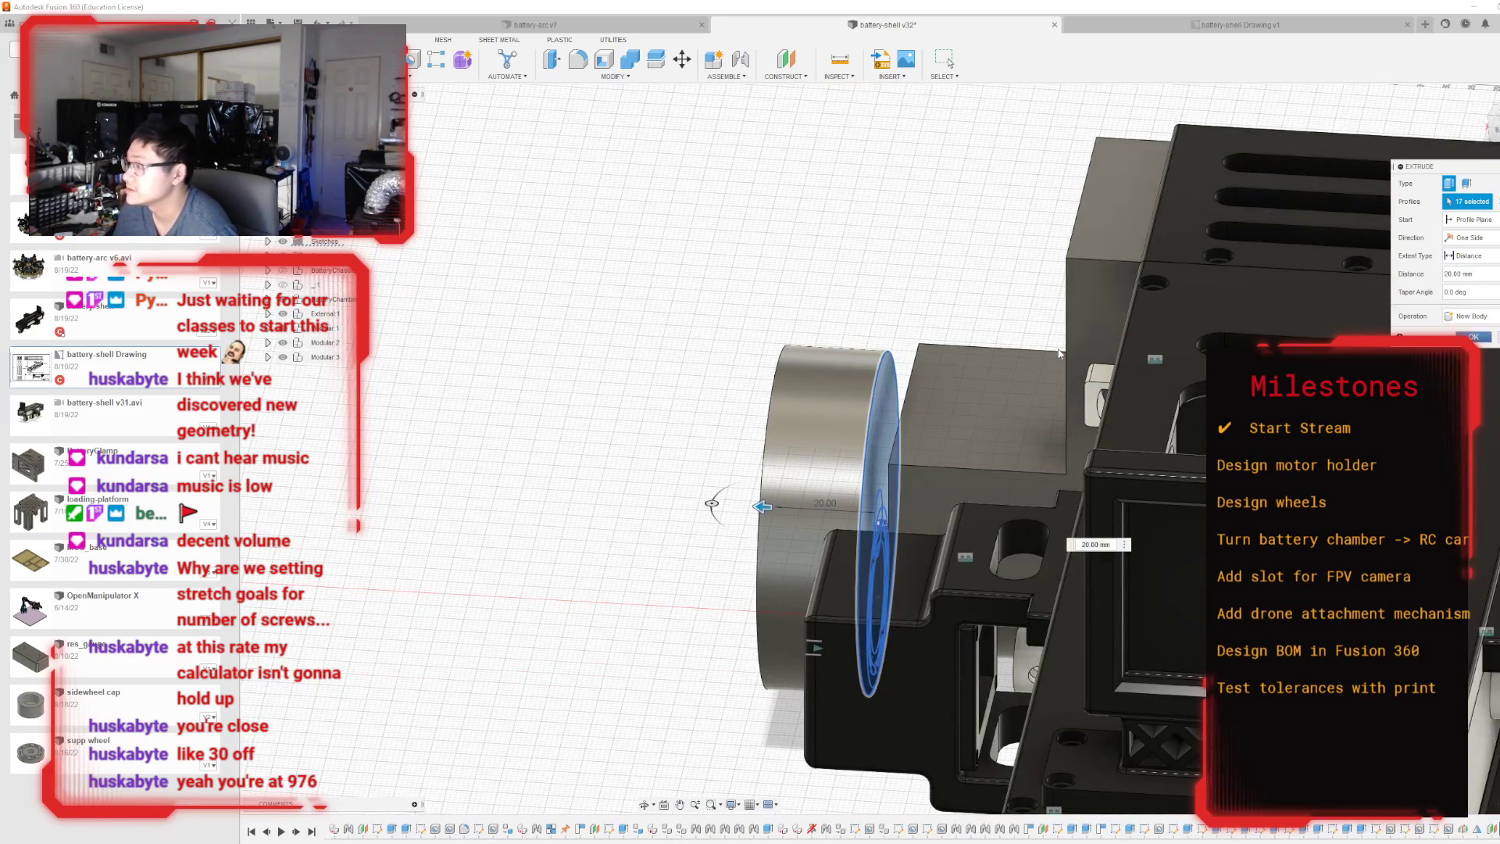
pyautogui.press('Return')
pyautogui.scroll(-8, 890, 324)
pyautogui.scroll(4, 902, 336)
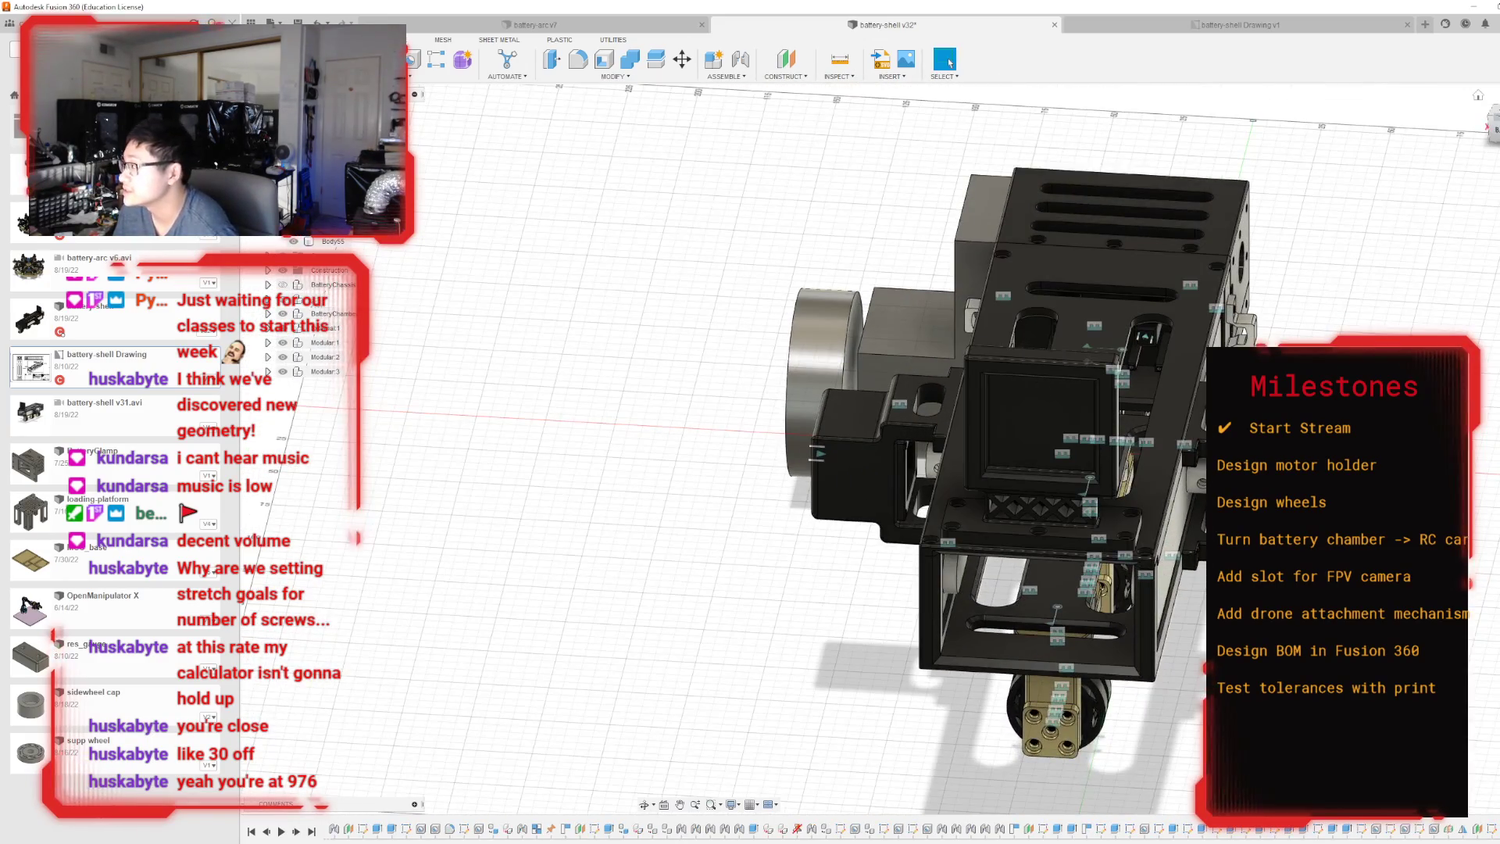
# Examine the new wheel's size and position against the motor holder, chassis and small wheels from several angles.
pyautogui.moveTo(892, 449)
pyautogui.keyDown('shift'); pyautogui.mouseDown(button='middle')
pyautogui.moveTo(1031, 434)
pyautogui.moveTo(969, 447)
pyautogui.moveTo(925, 504)
pyautogui.moveTo(1035, 408)
pyautogui.moveTo(953, 492)
pyautogui.mouseUp(button='middle'); pyautogui.keyUp('shift')
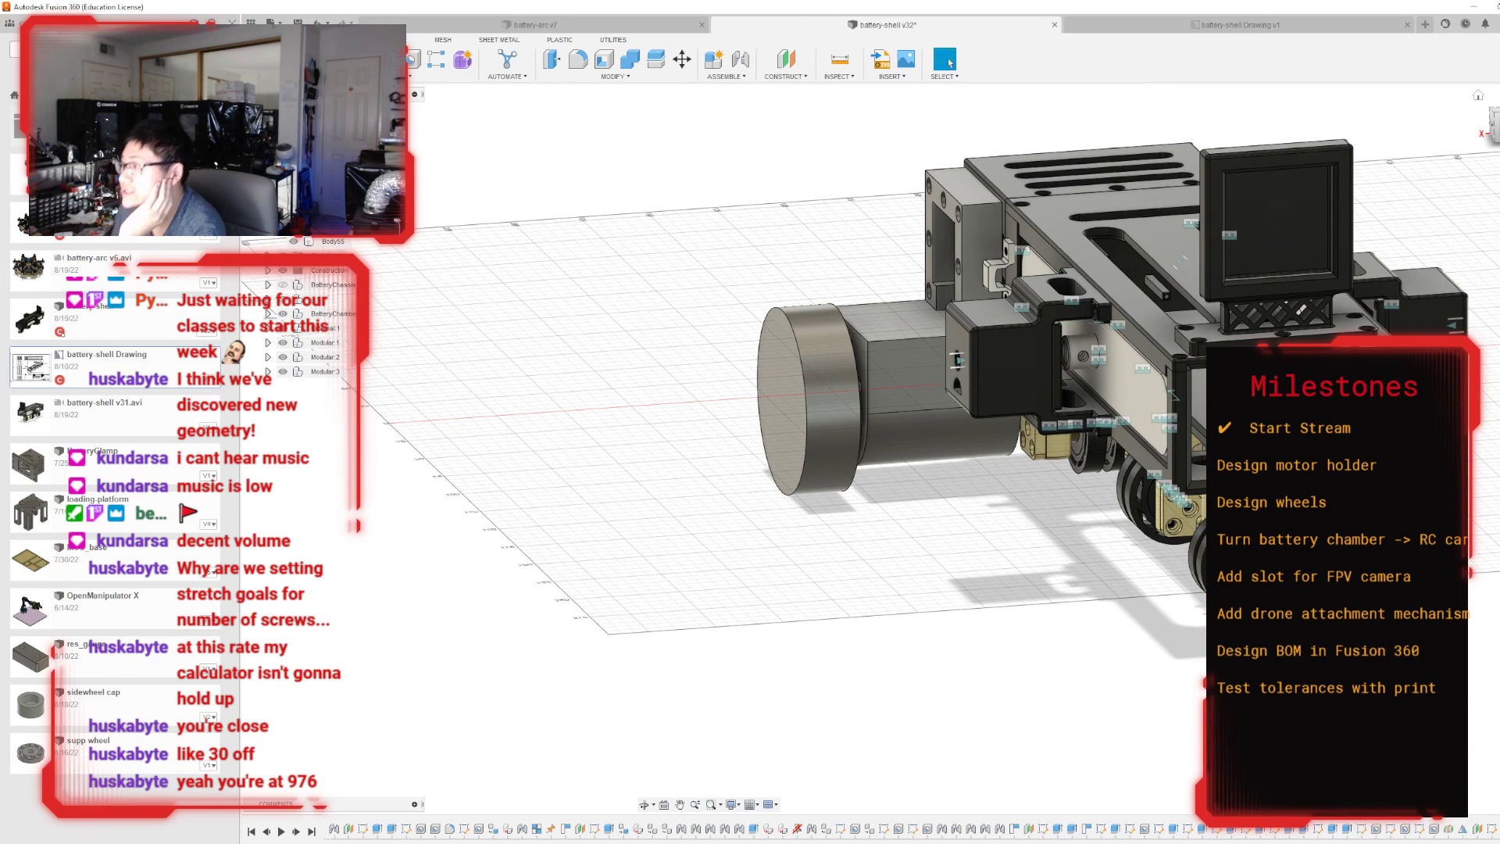
pyautogui.keyDown('shift'); pyautogui.moveTo(953, 492); pyautogui.dragTo(957, 461, button='middle'); pyautogui.keyUp('shift')
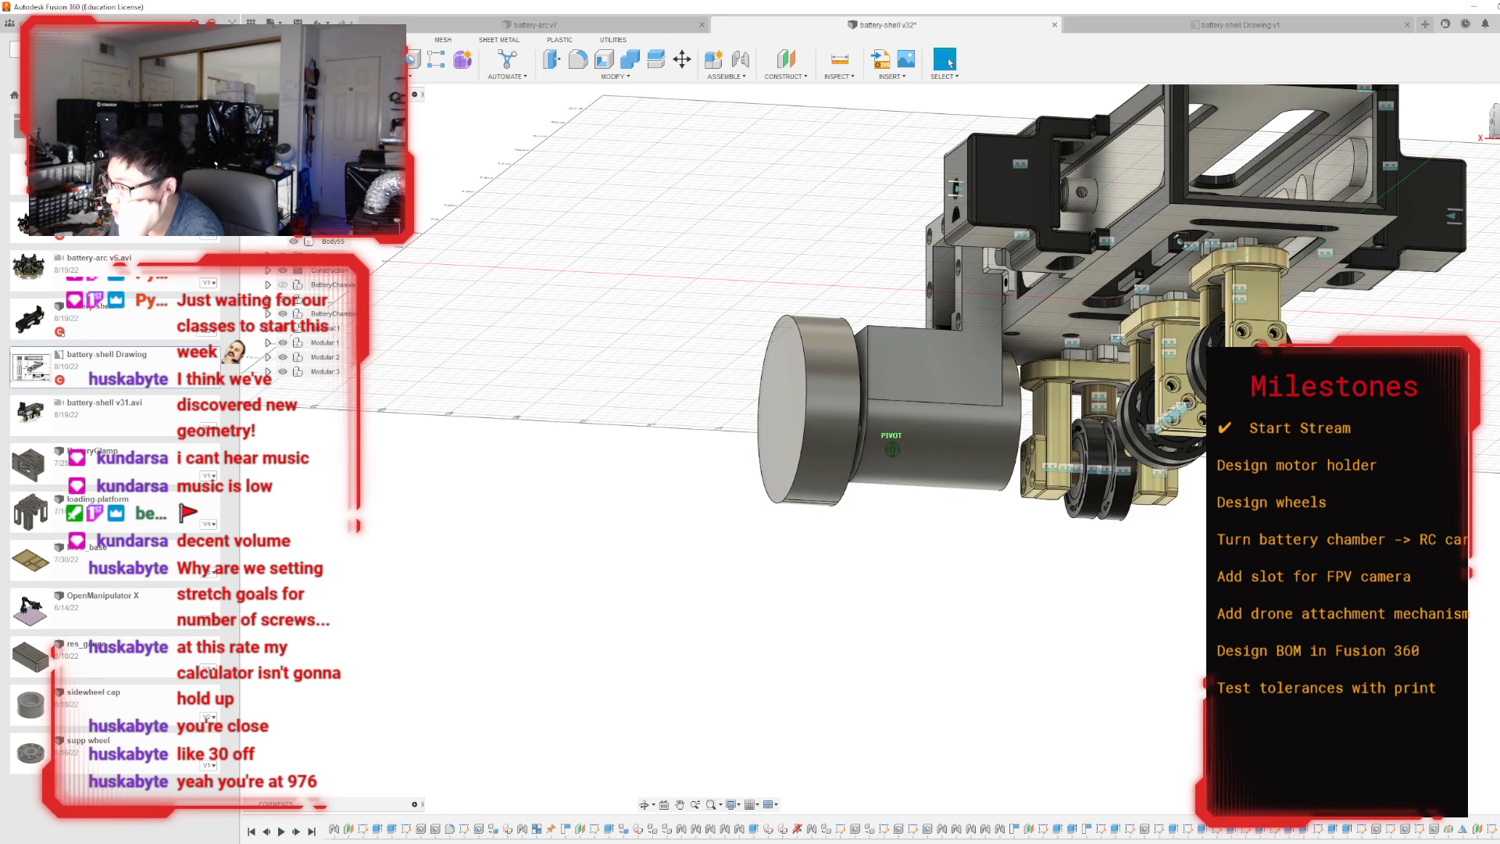
pyautogui.moveTo(1171, 240)
pyautogui.keyDown('shift'); pyautogui.mouseDown(button='middle')
pyautogui.moveTo(1122, 242)
pyautogui.moveTo(1173, 251)
pyautogui.moveTo(1170, 219)
pyautogui.mouseUp(button='middle'); pyautogui.keyUp('shift')
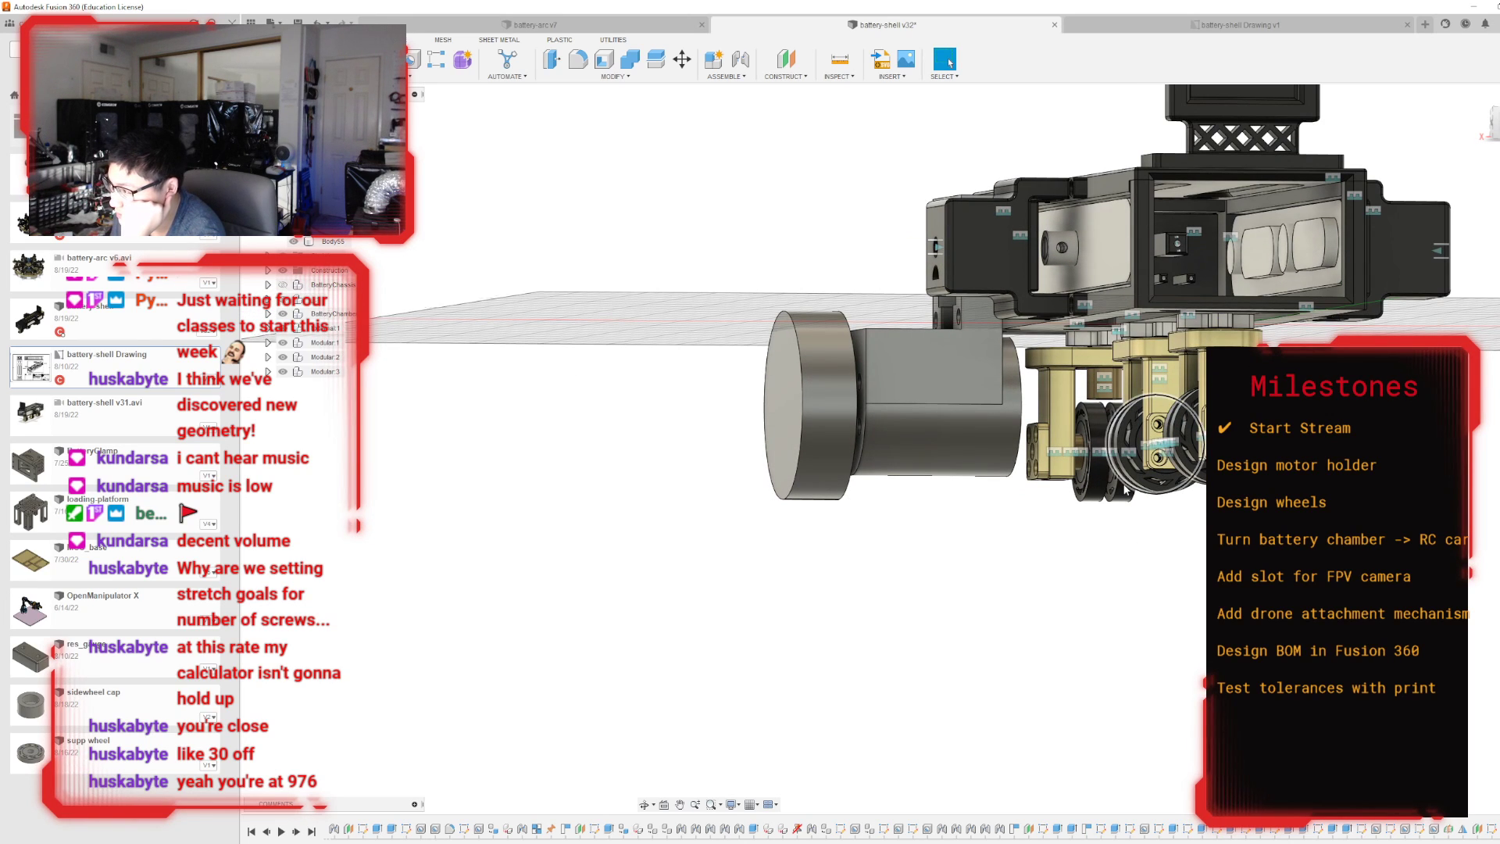
pyautogui.moveTo(1494, 123); pyautogui.dragTo(1499, 137)
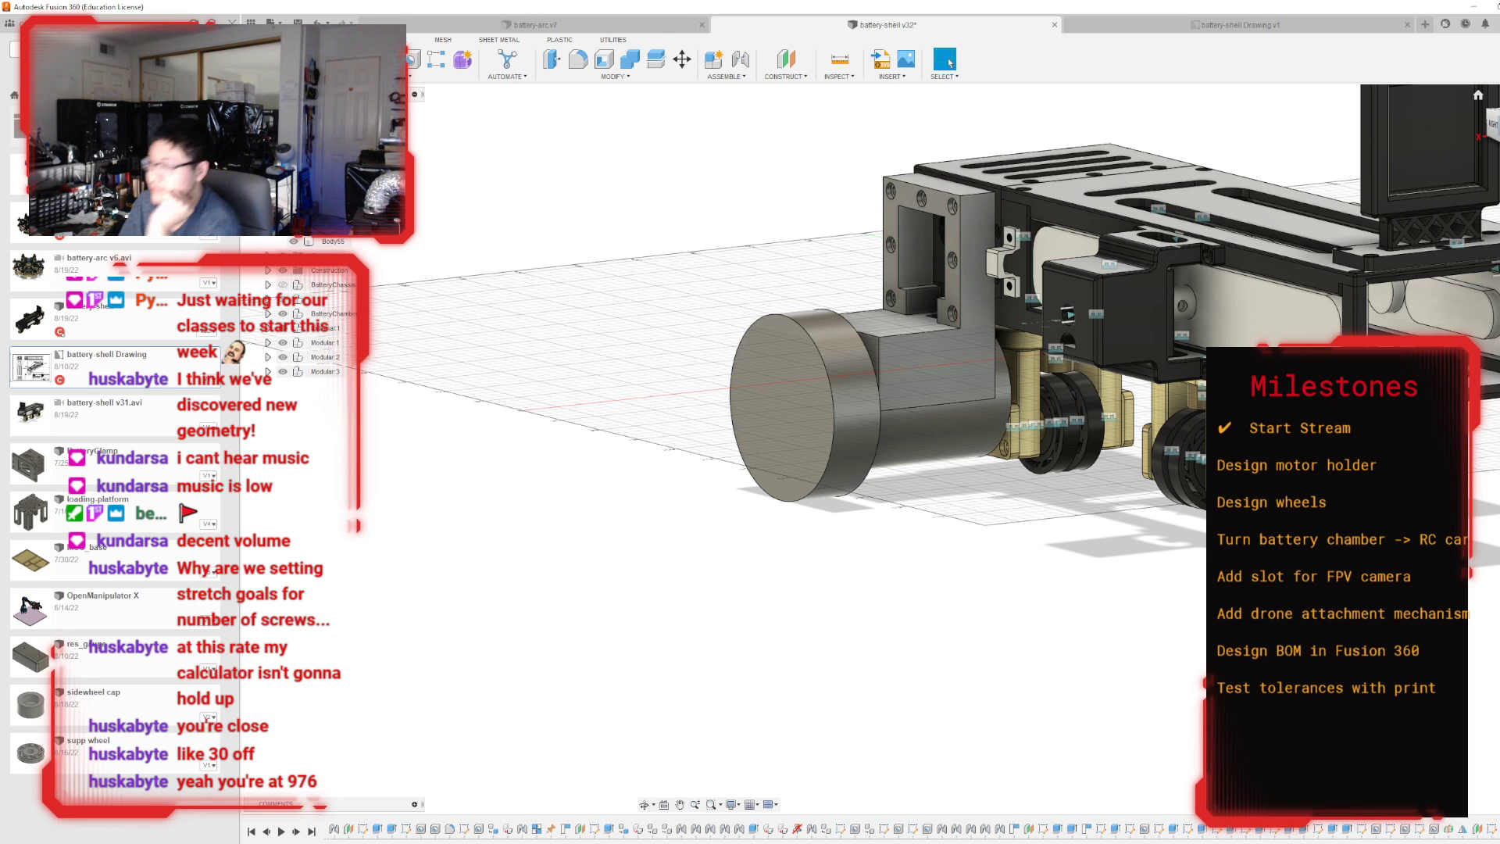
pyautogui.moveTo(1486, 124)
pyautogui.mouseDown()
pyautogui.moveTo(1379, 100)
pyautogui.moveTo(1468, 168)
pyautogui.moveTo(1409, 170)
pyautogui.moveTo(1412, 152)
pyautogui.mouseUp()
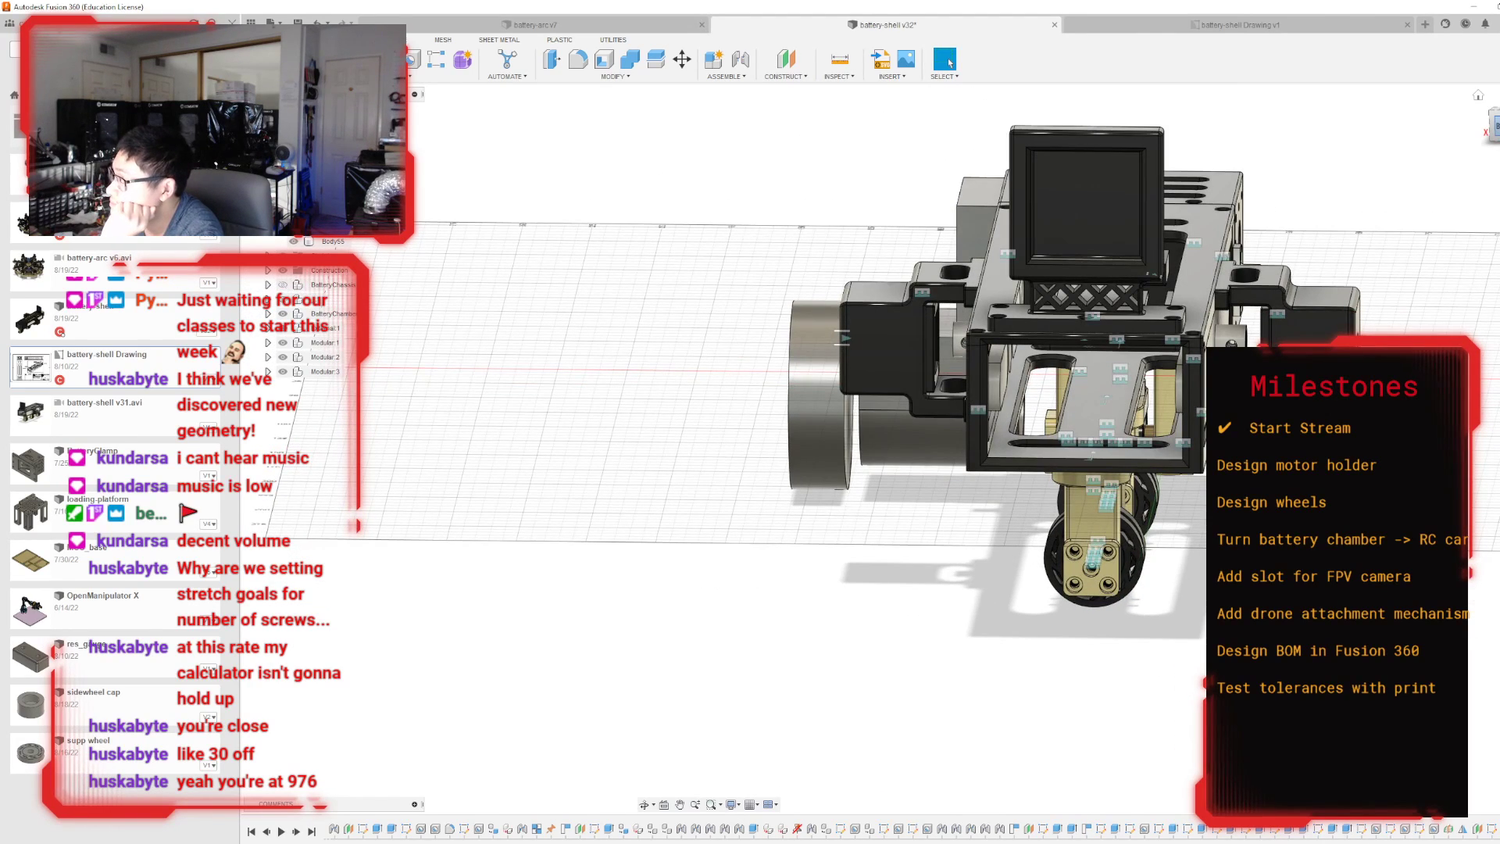
pyautogui.click(1495, 126)
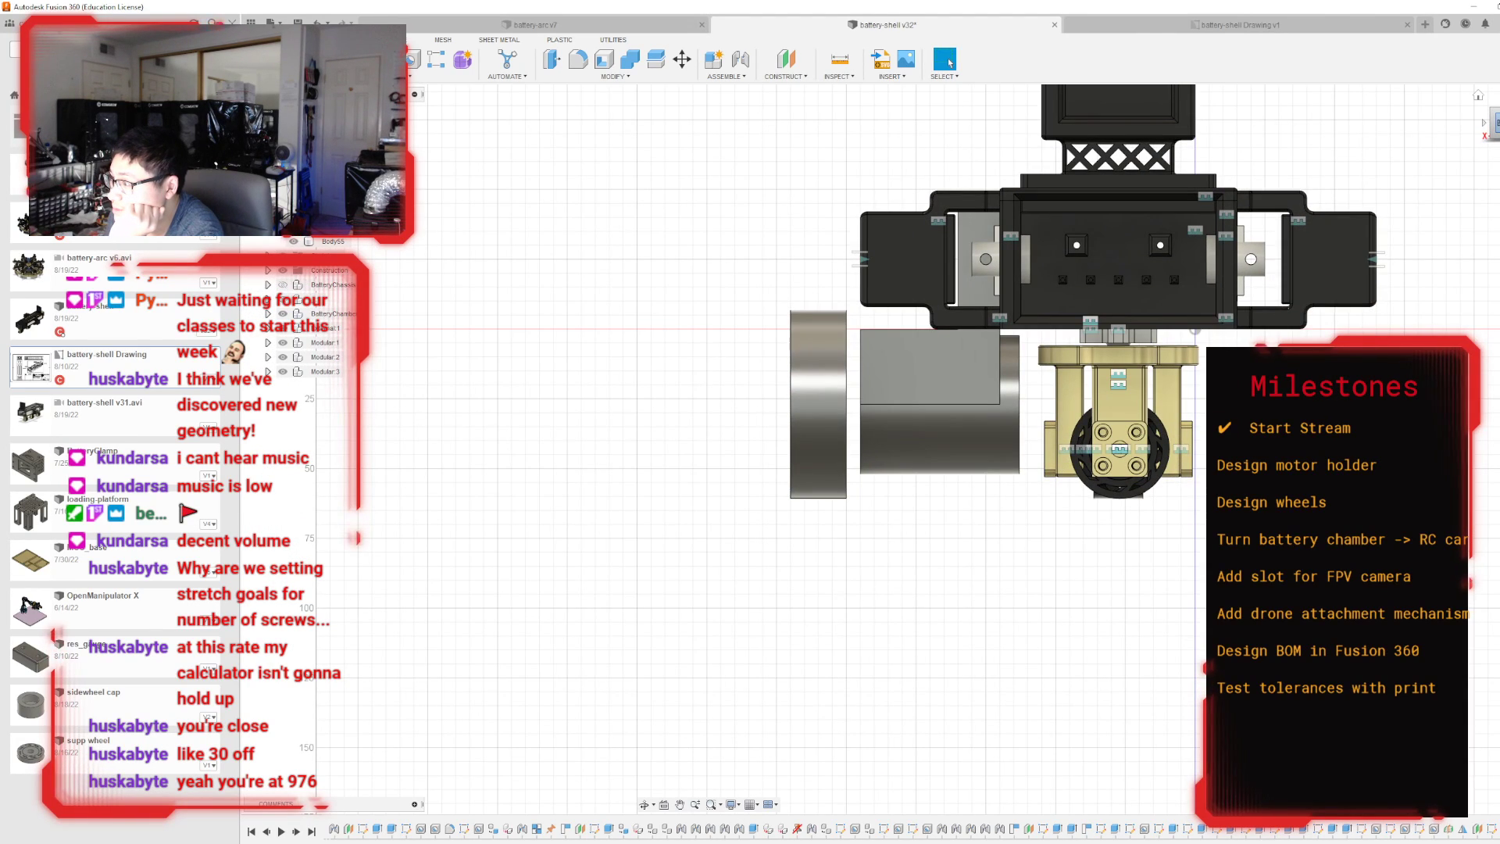
pyautogui.moveTo(1496, 125); pyautogui.dragTo(1495, 126)
pyautogui.keyDown('shift'); pyautogui.moveTo(500, 195); pyautogui.dragTo(699, 301, button='middle'); pyautogui.keyUp('shift')
pyautogui.scroll(-3, 700, 300)
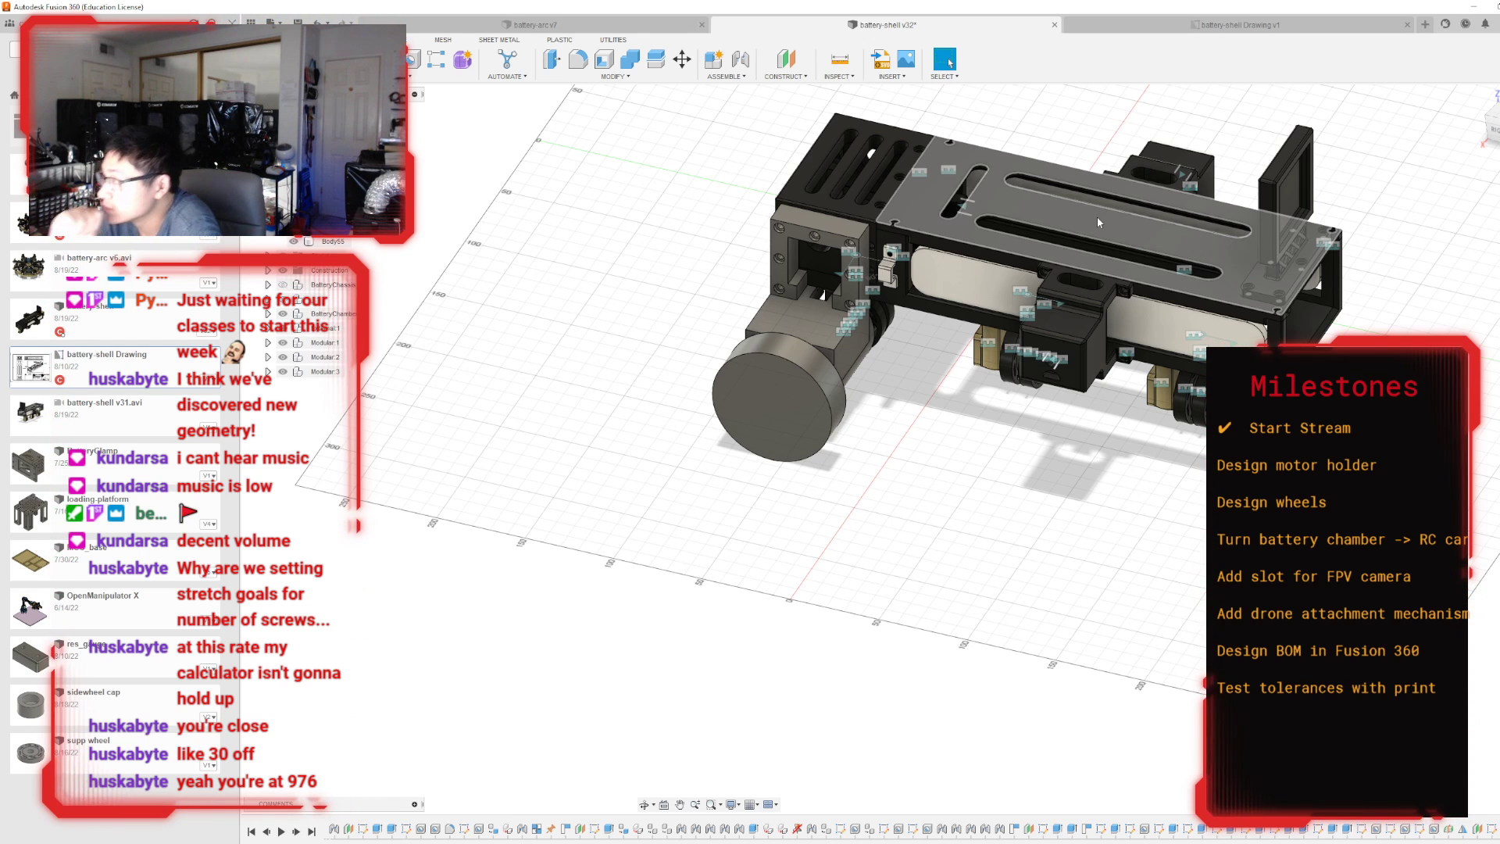
pyautogui.scroll(8, 893, 445)
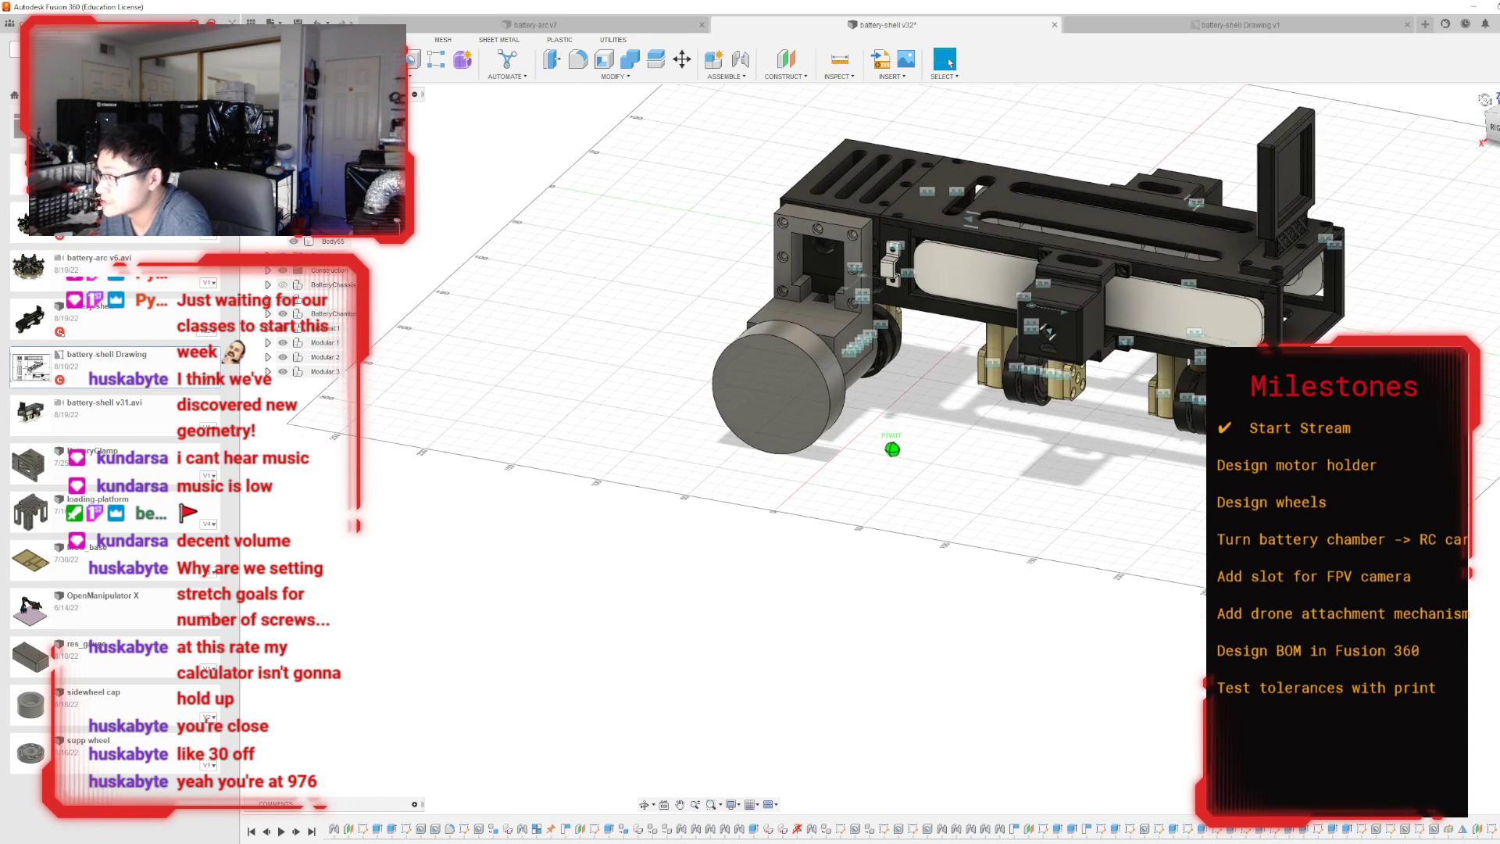
# Examine the small wheel modules beneath the chassis and switch to the screw count list in Notepad.
pyautogui.scroll(3, 1164, 427)
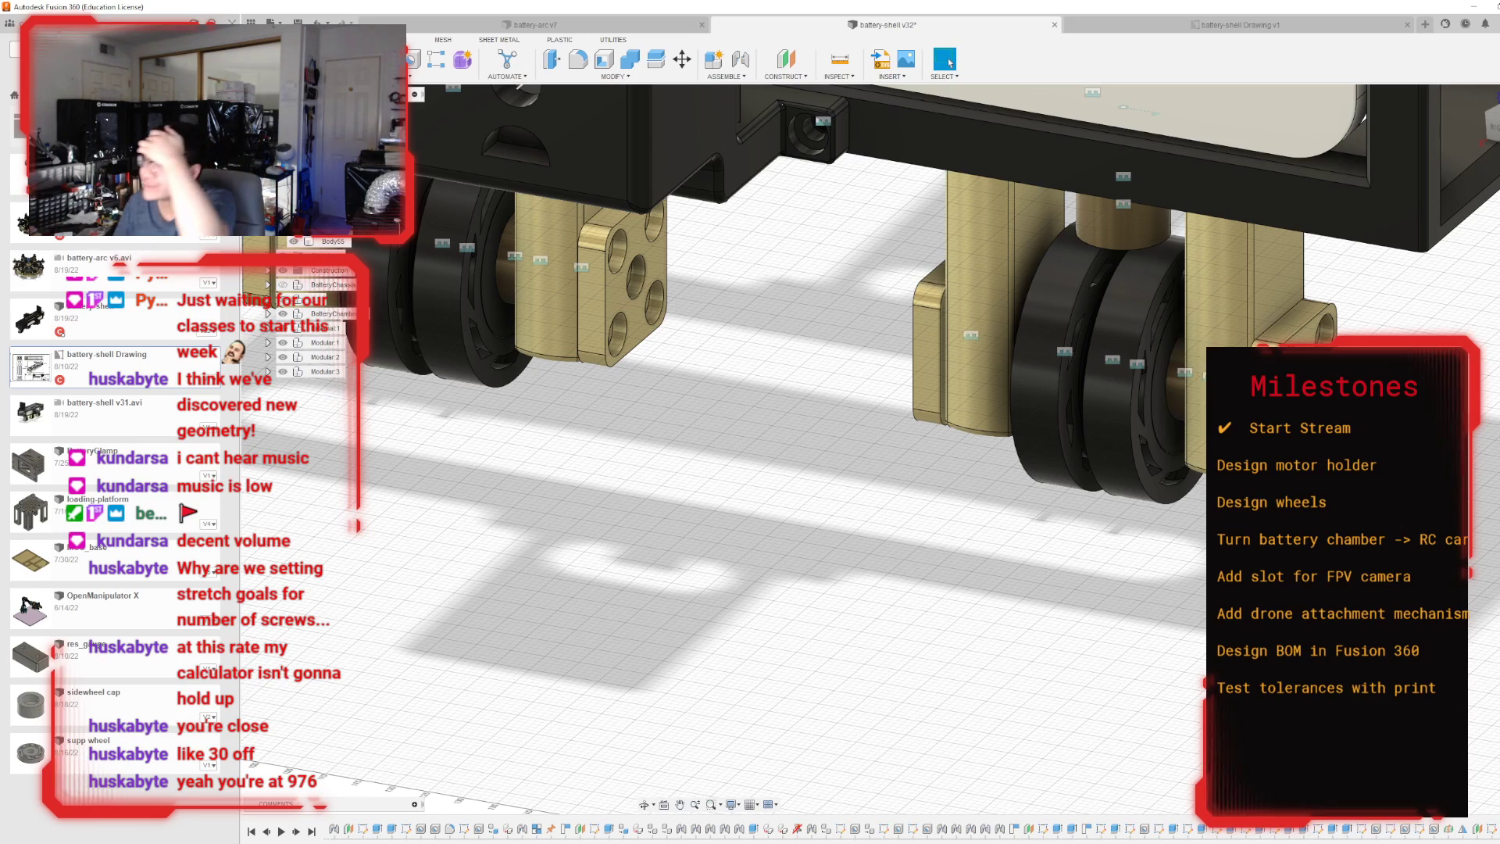
pyautogui.scroll(-4, 1183, 536)
pyautogui.keyDown('shift'); pyautogui.moveTo(893, 448); pyautogui.dragTo(1058, 540, button='middle'); pyautogui.keyUp('shift')
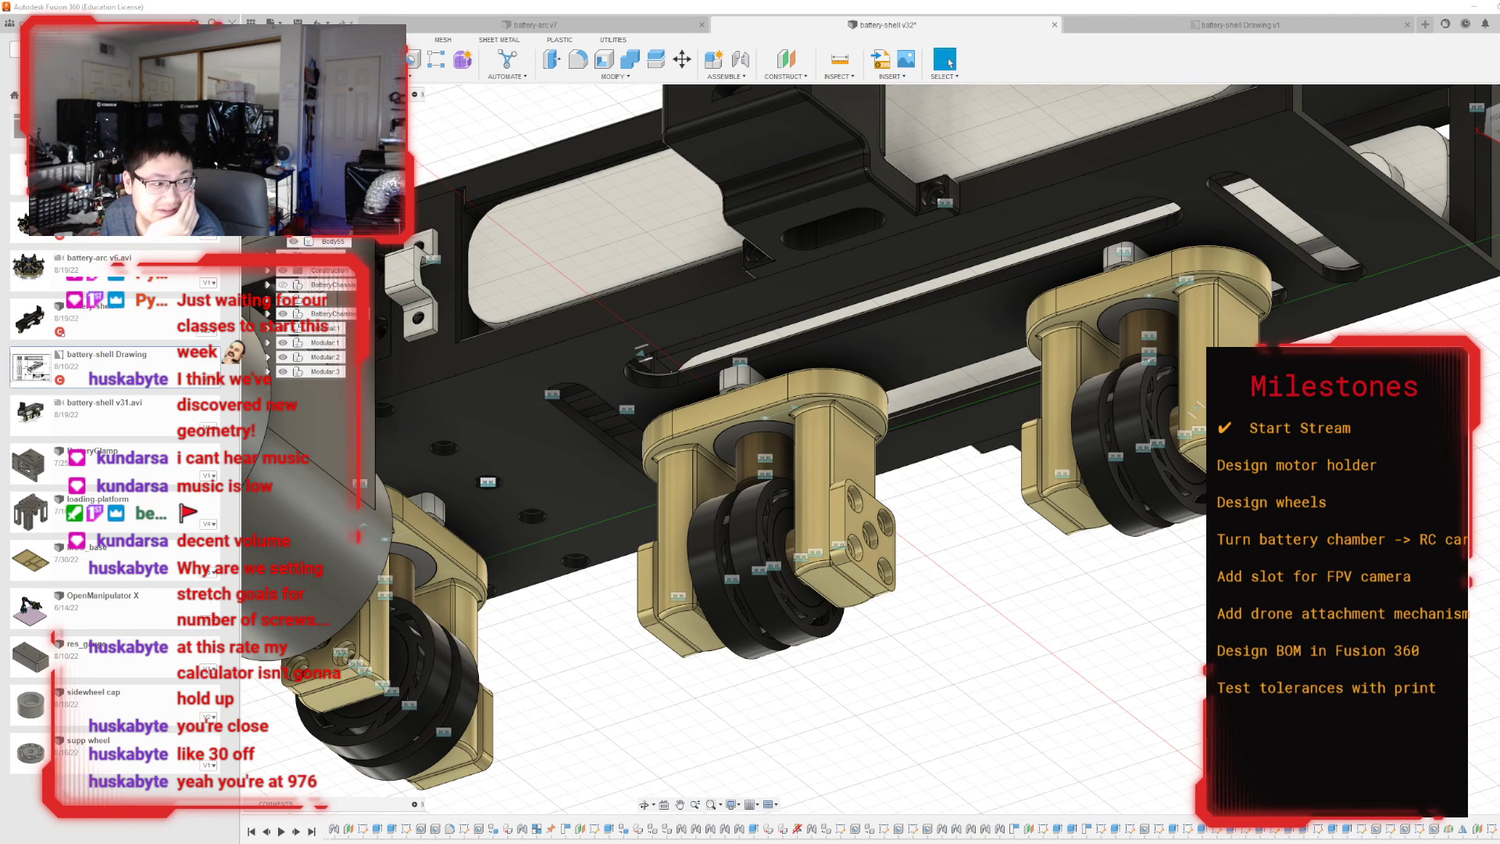
pyautogui.hotkey('alt', 'Tab')
pyautogui.moveTo(384, 271); pyautogui.dragTo(1065, 567)
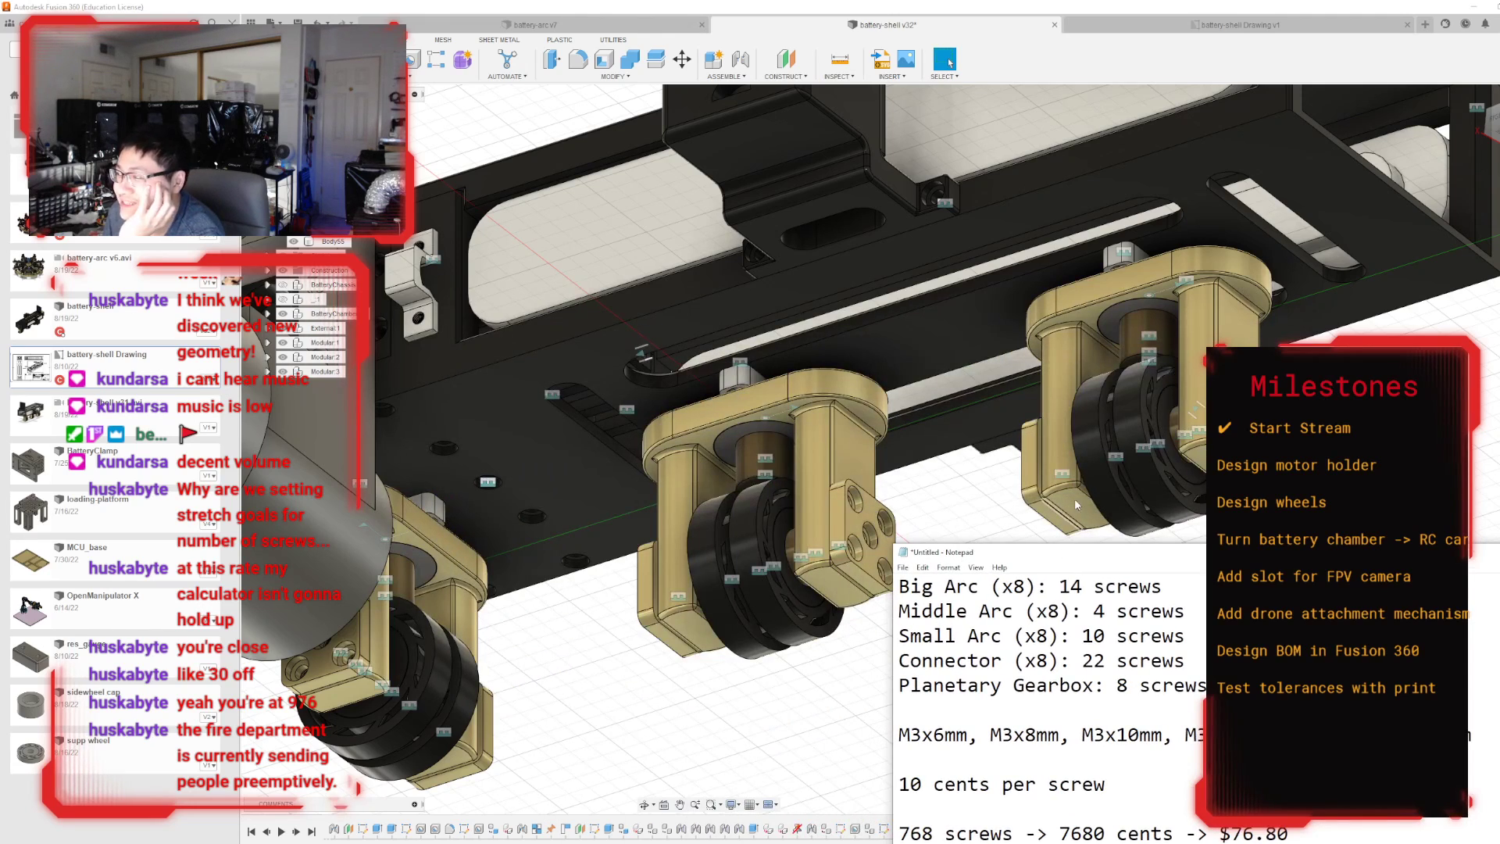
pyautogui.scroll(2, 1148, 674)
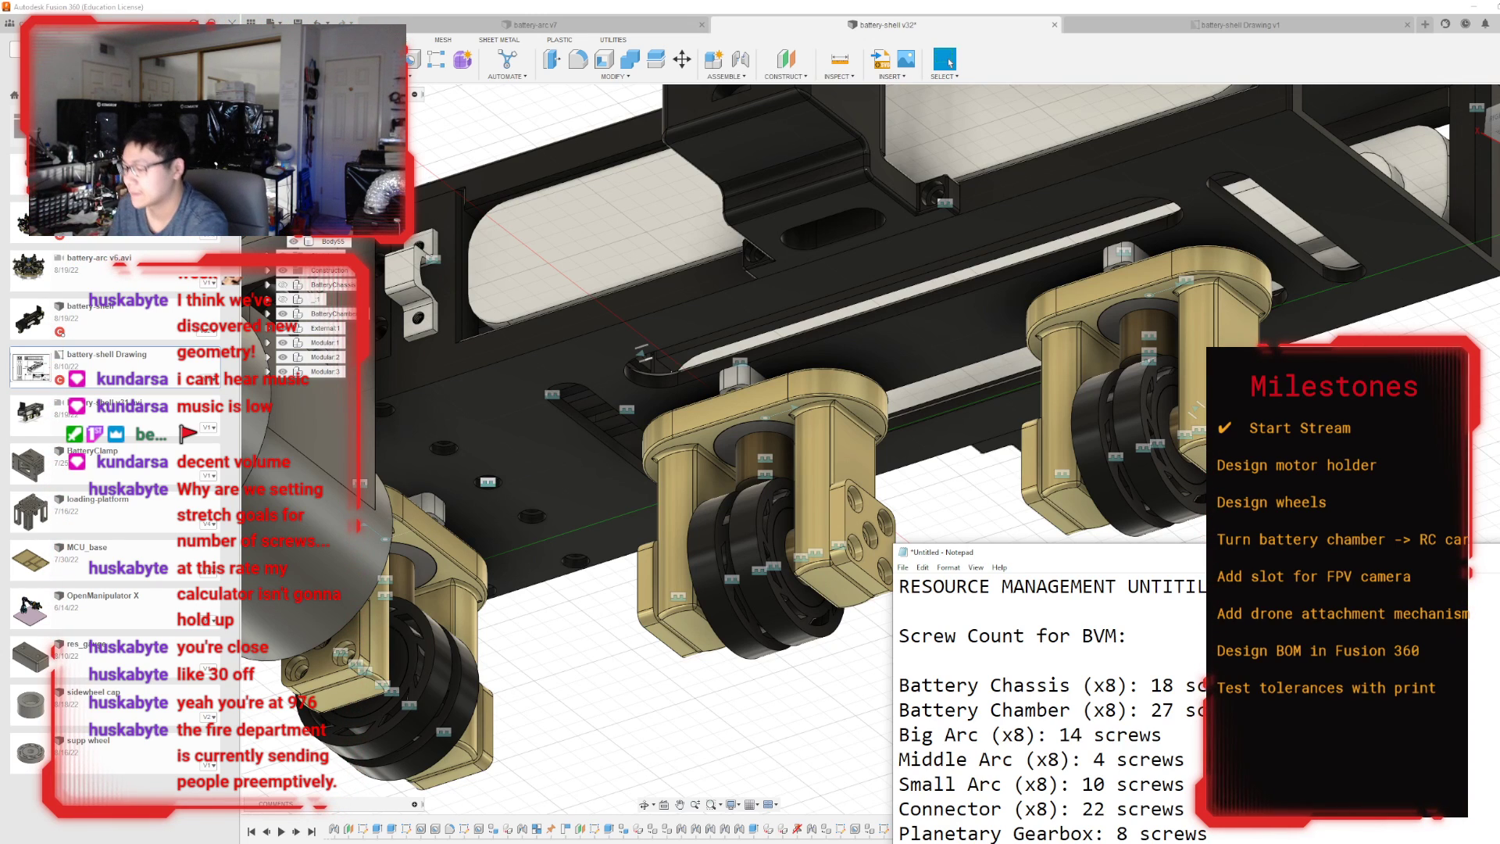
# Add a "Battery Chamber Wheels (x24" entry to the screw count list directly below the Battery Chamber line.
pyautogui.press('Return')
pyautogui.write('Batteyr')
pyautogui.press('BackSpace')
pyautogui.press('BackSpace')
pyautogui.write('ry')
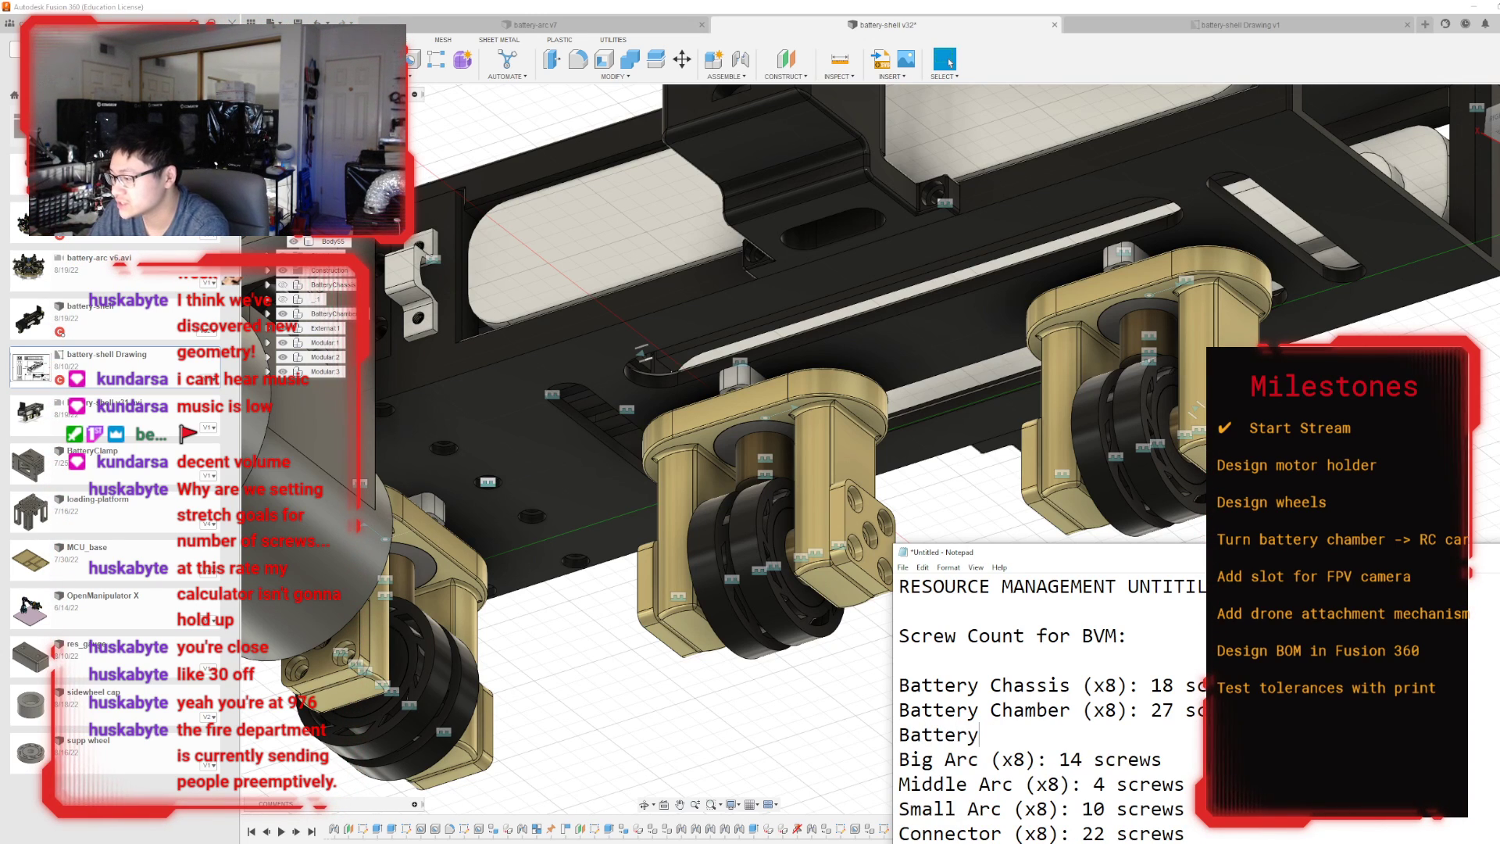
pyautogui.write(' Chamber Wheels')
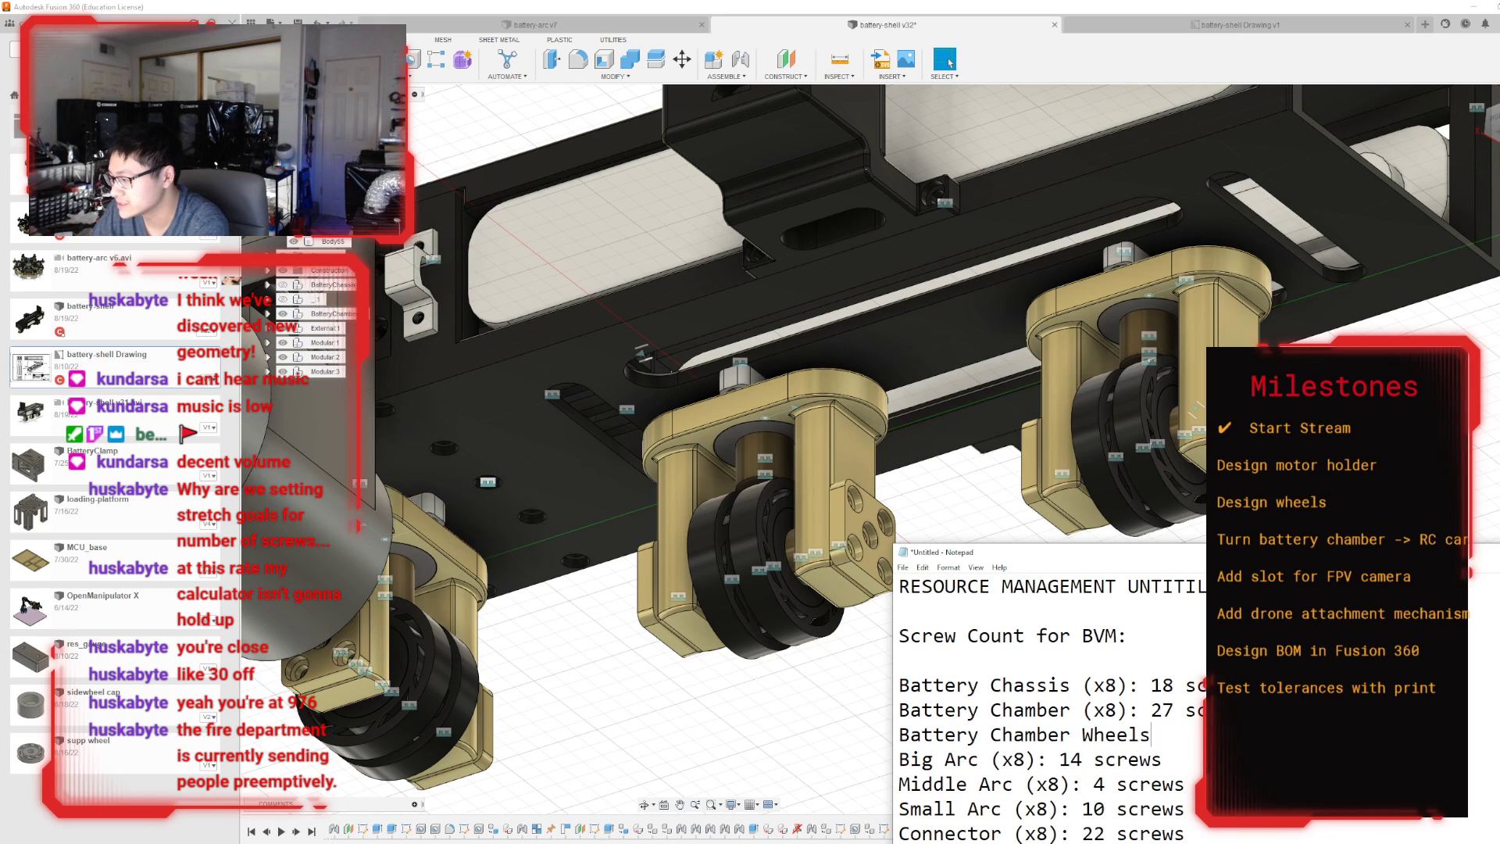
pyautogui.write(' (x3')
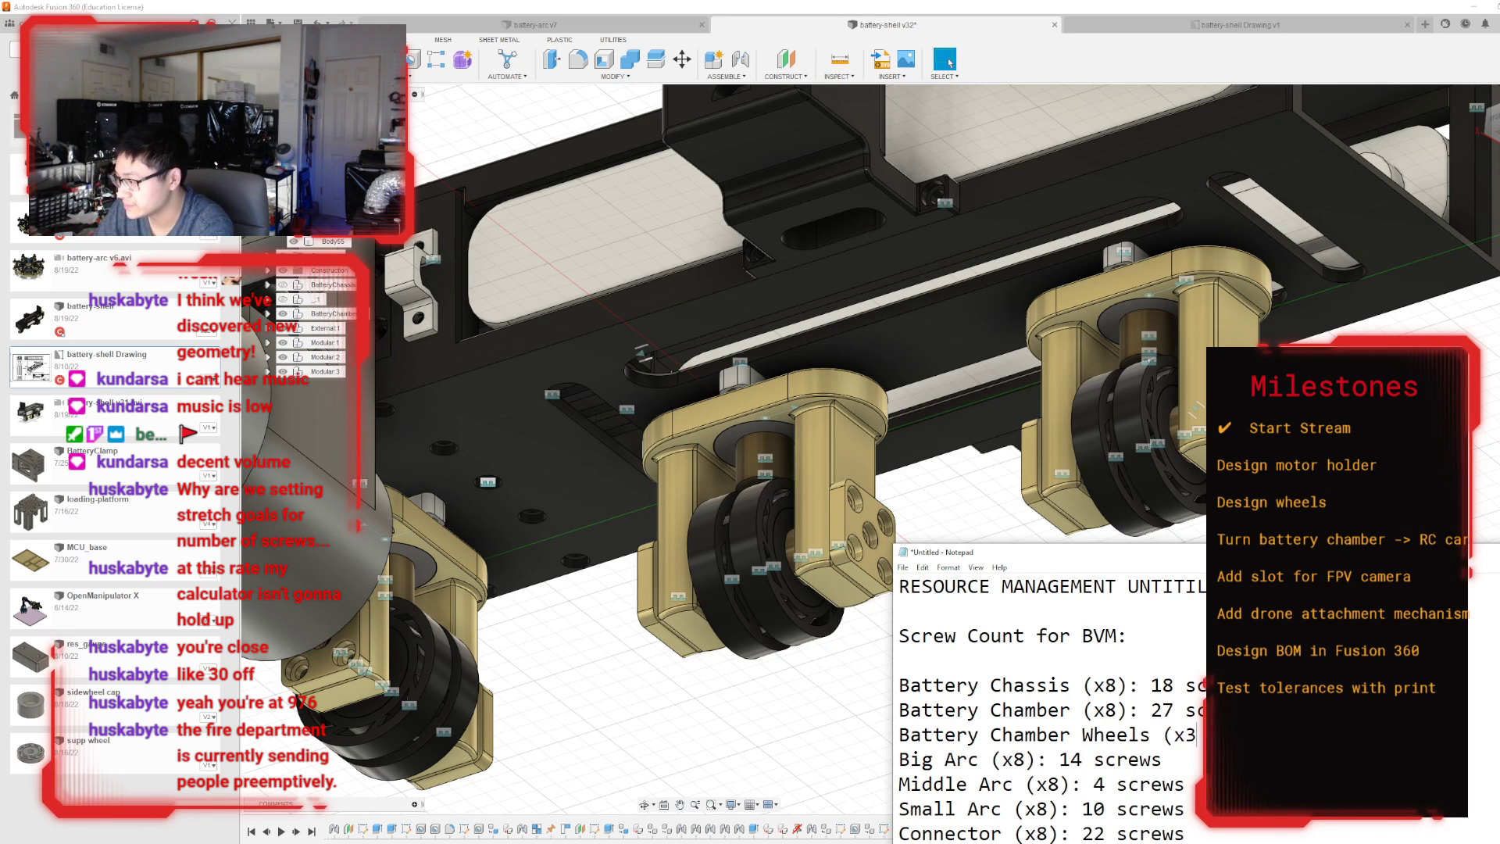
pyautogui.press('BackSpace')
pyautogui.write('24')
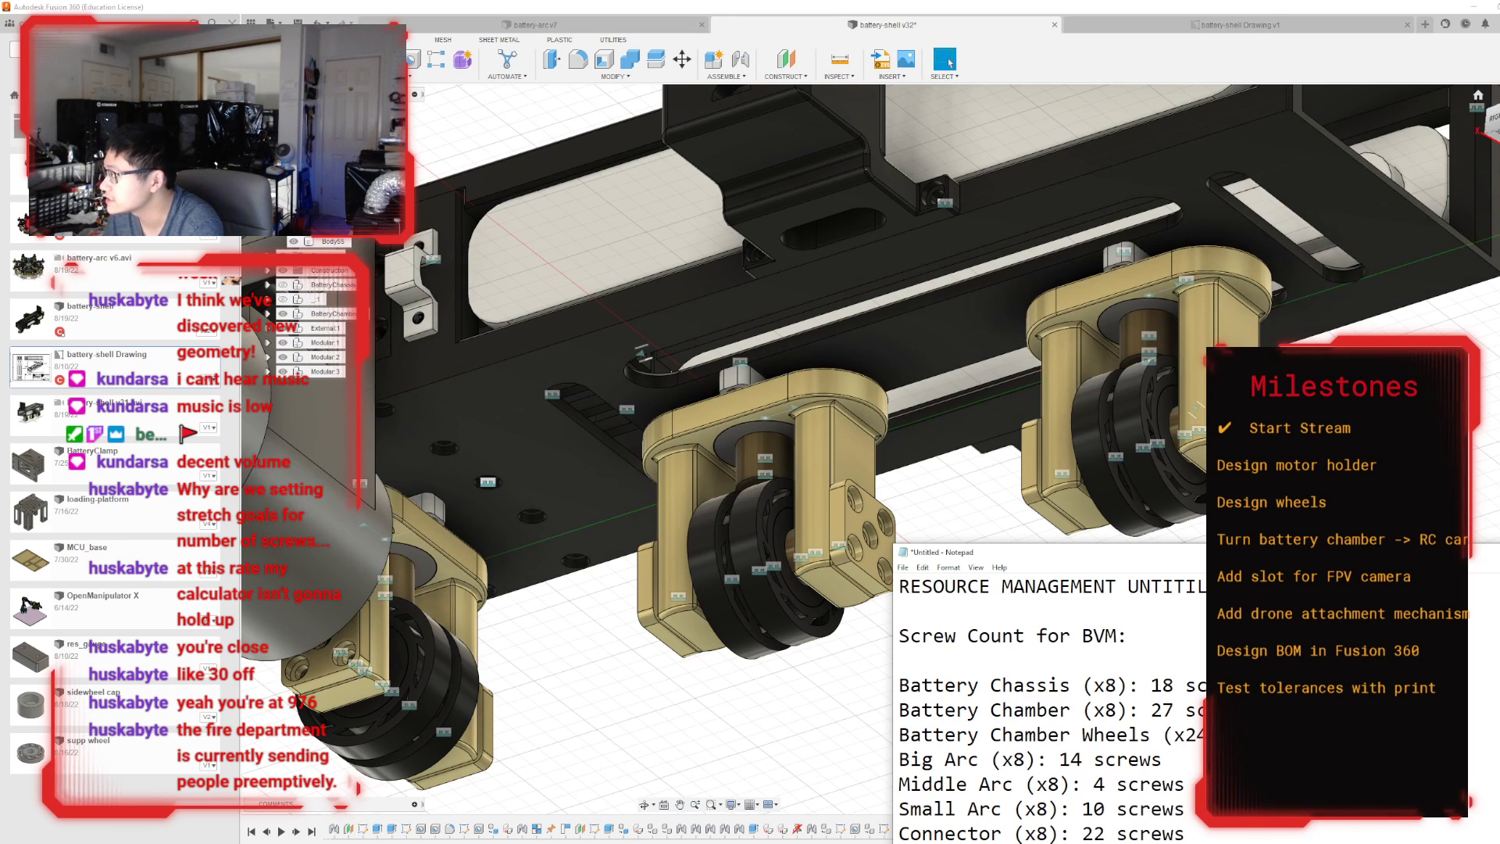
# Examine the small wheel modules and their chassis mounts up close for screws, and return to the screw count list.
pyautogui.moveTo(892, 448)
pyautogui.keyDown('shift'); pyautogui.mouseDown(button='middle')
pyautogui.moveTo(922, 499)
pyautogui.moveTo(1125, 531)
pyautogui.moveTo(1113, 544)
pyautogui.mouseUp(button='middle'); pyautogui.keyUp('shift')
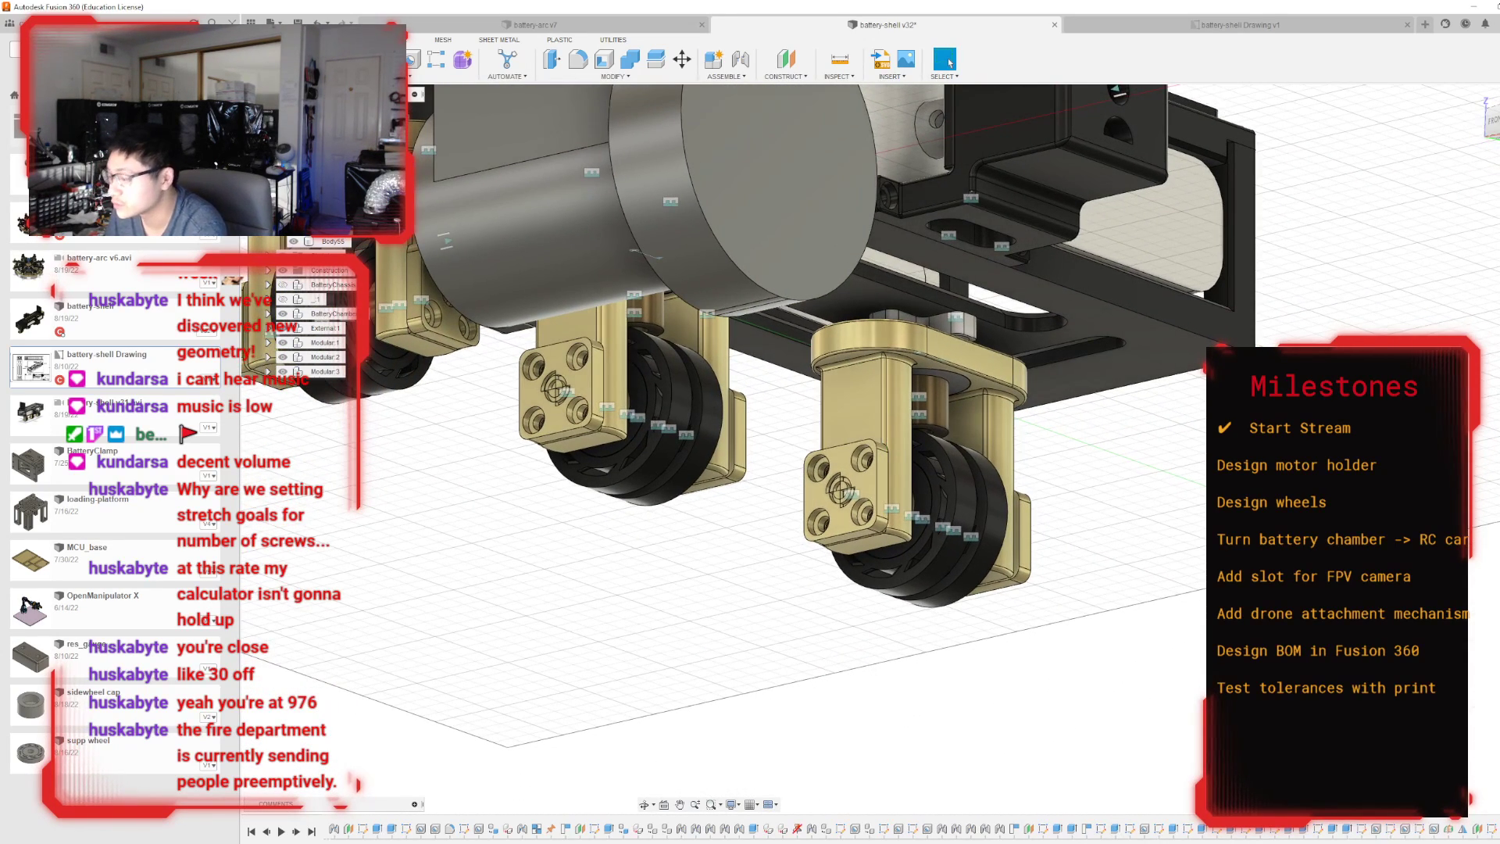
pyautogui.hotkey('alt', 'Tab')
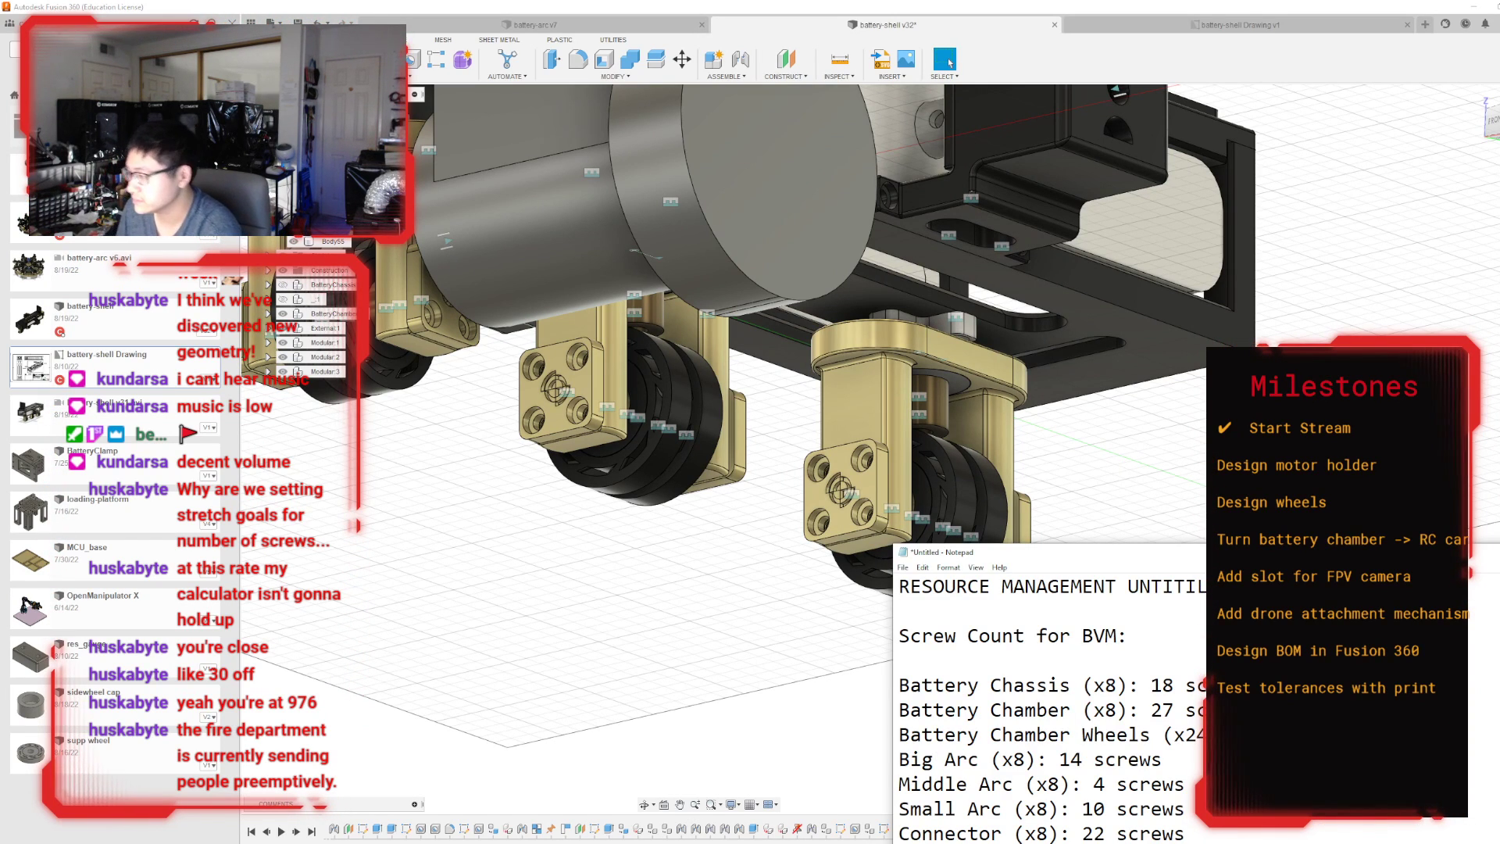
pyautogui.scroll(5, 1031, 336)
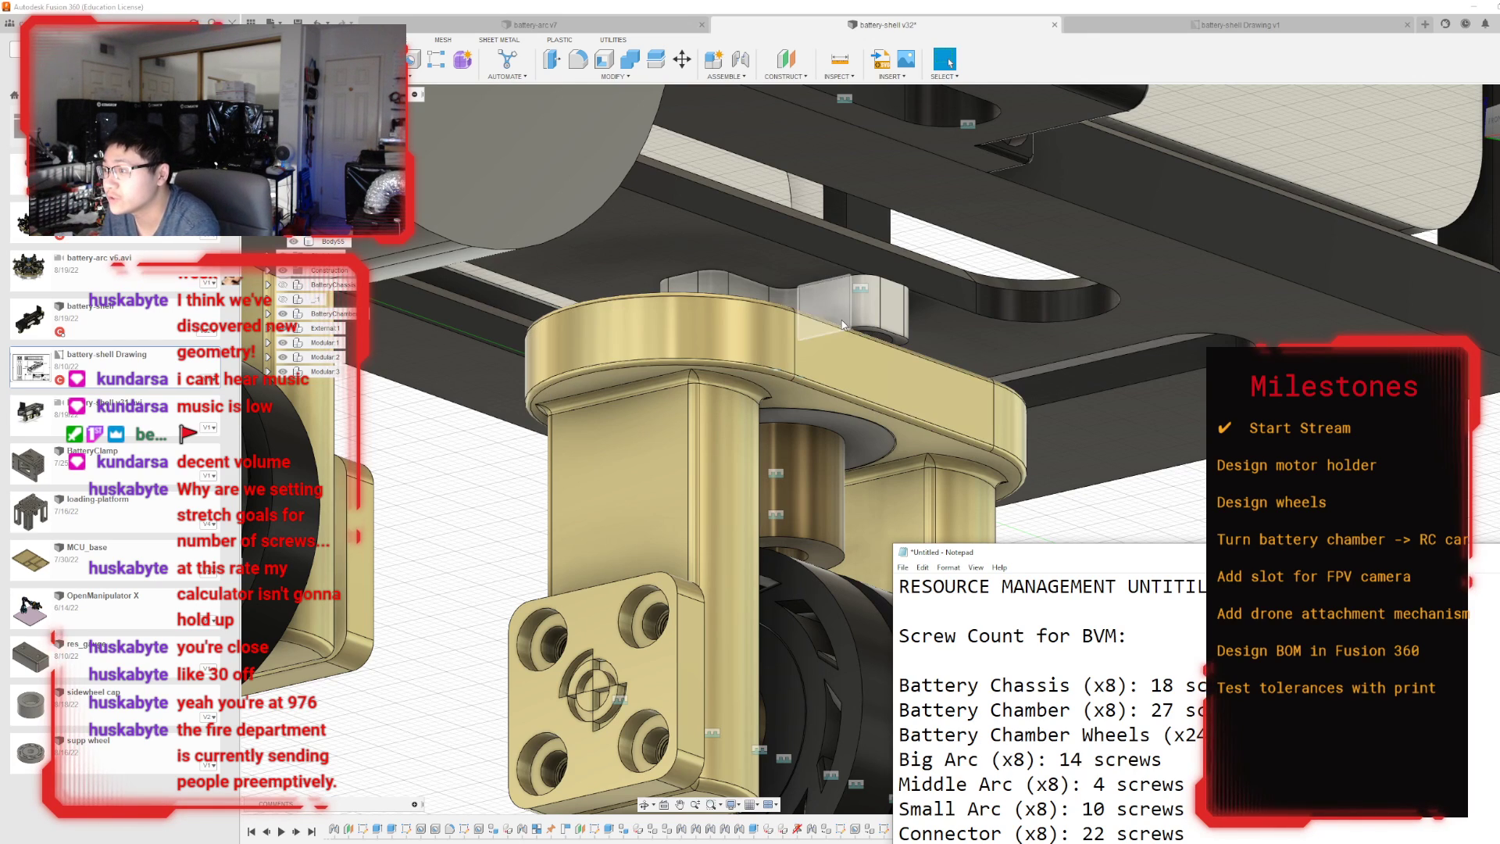
pyautogui.keyDown('shift'); pyautogui.moveTo(930, 344); pyautogui.dragTo(874, 443, button='middle'); pyautogui.keyUp('shift')
pyautogui.scroll(-2, 874, 443)
pyautogui.scroll(-4, 874, 438)
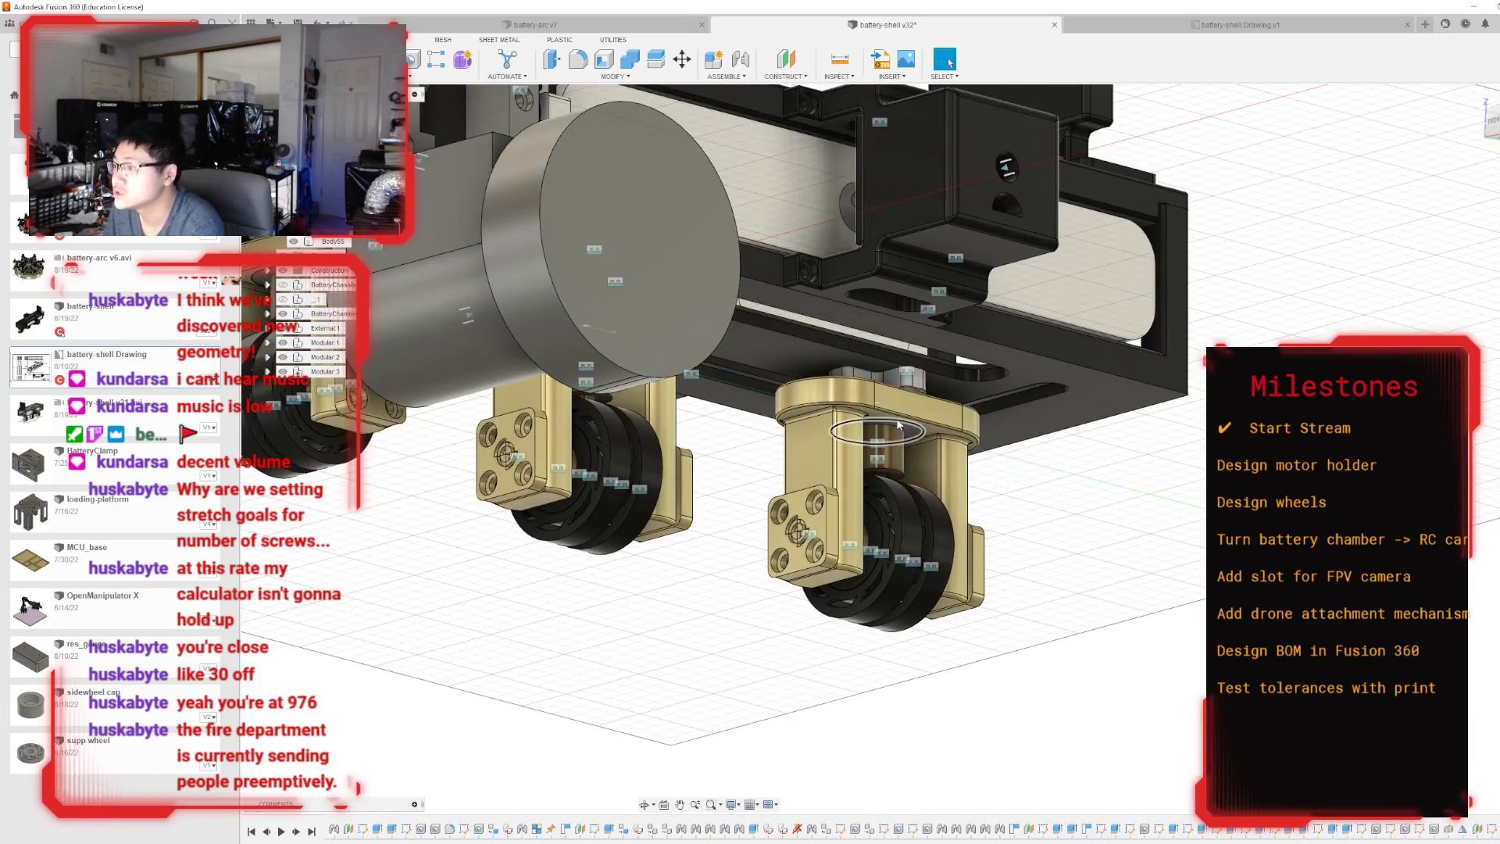
pyautogui.scroll(2, 970, 412)
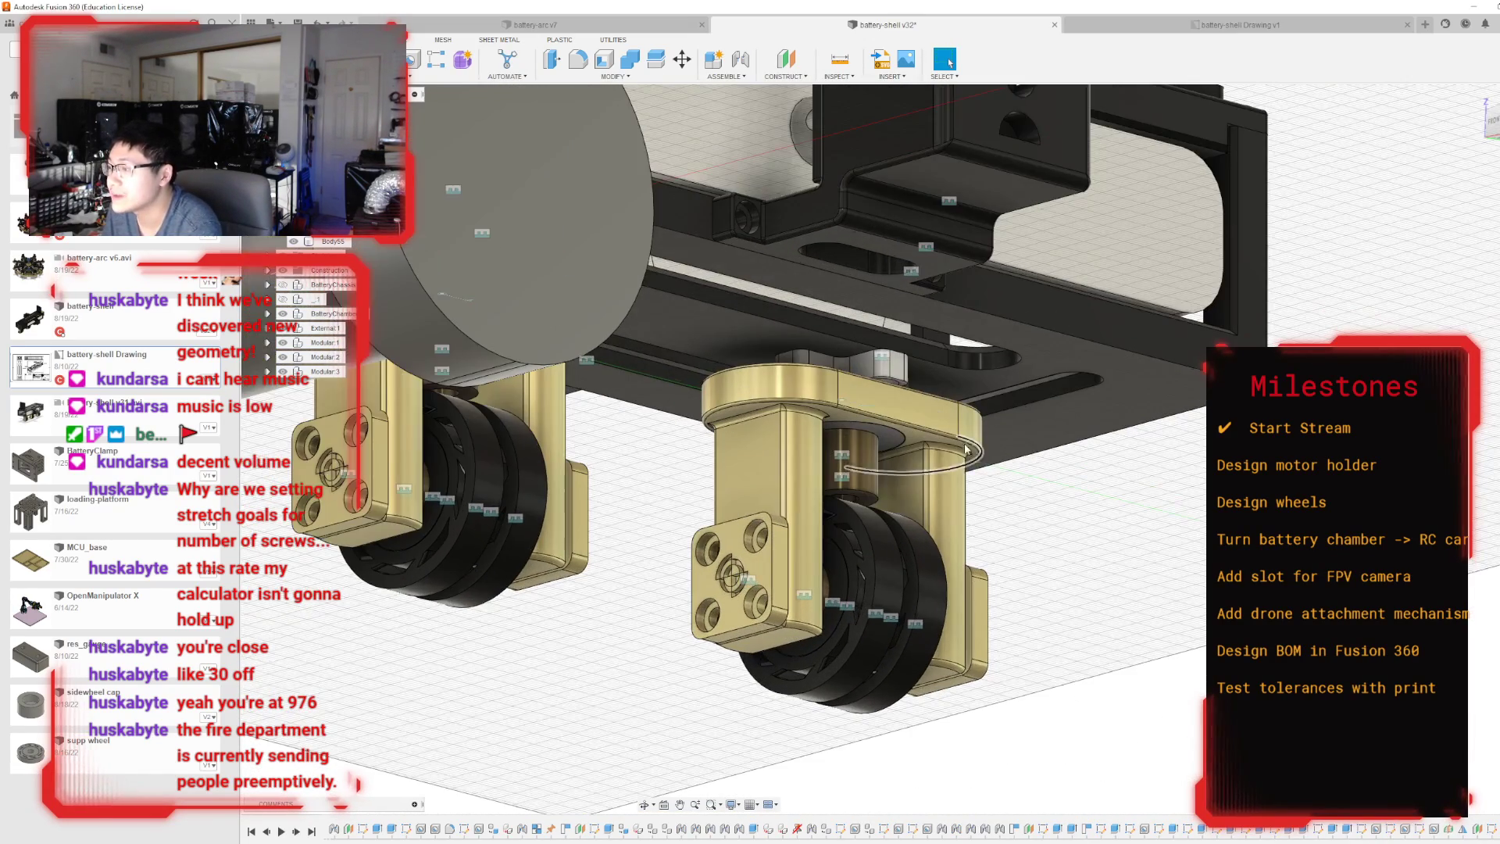
pyautogui.hotkey('alt', 'Tab')
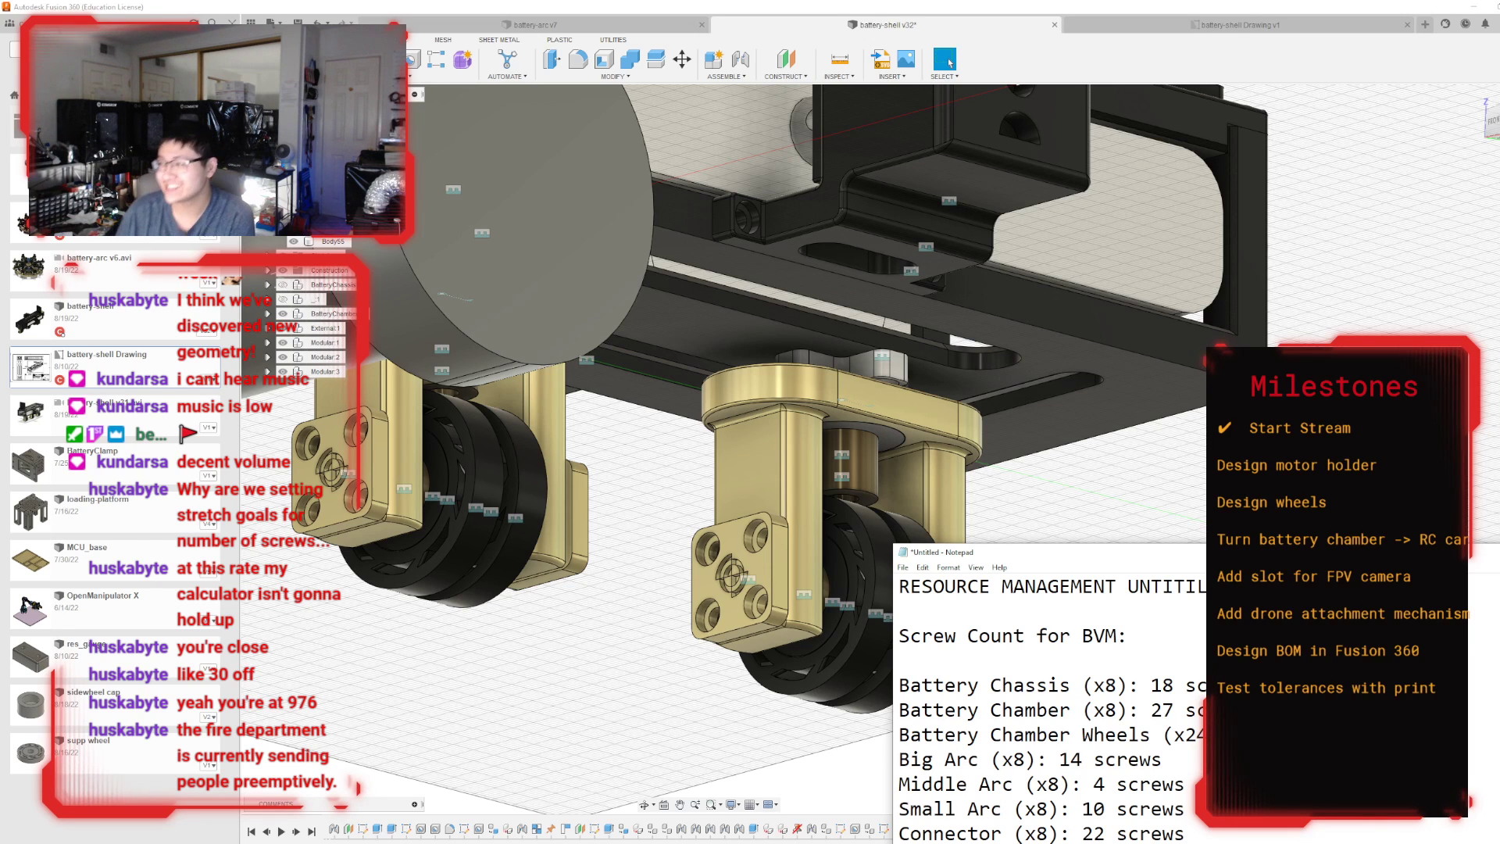
# Check the solenoid housing on the chassis and add a "Battery Chamber Solenoid (x16): 4" entry below the wheels line.
pyautogui.scroll(-6, 834, 600)
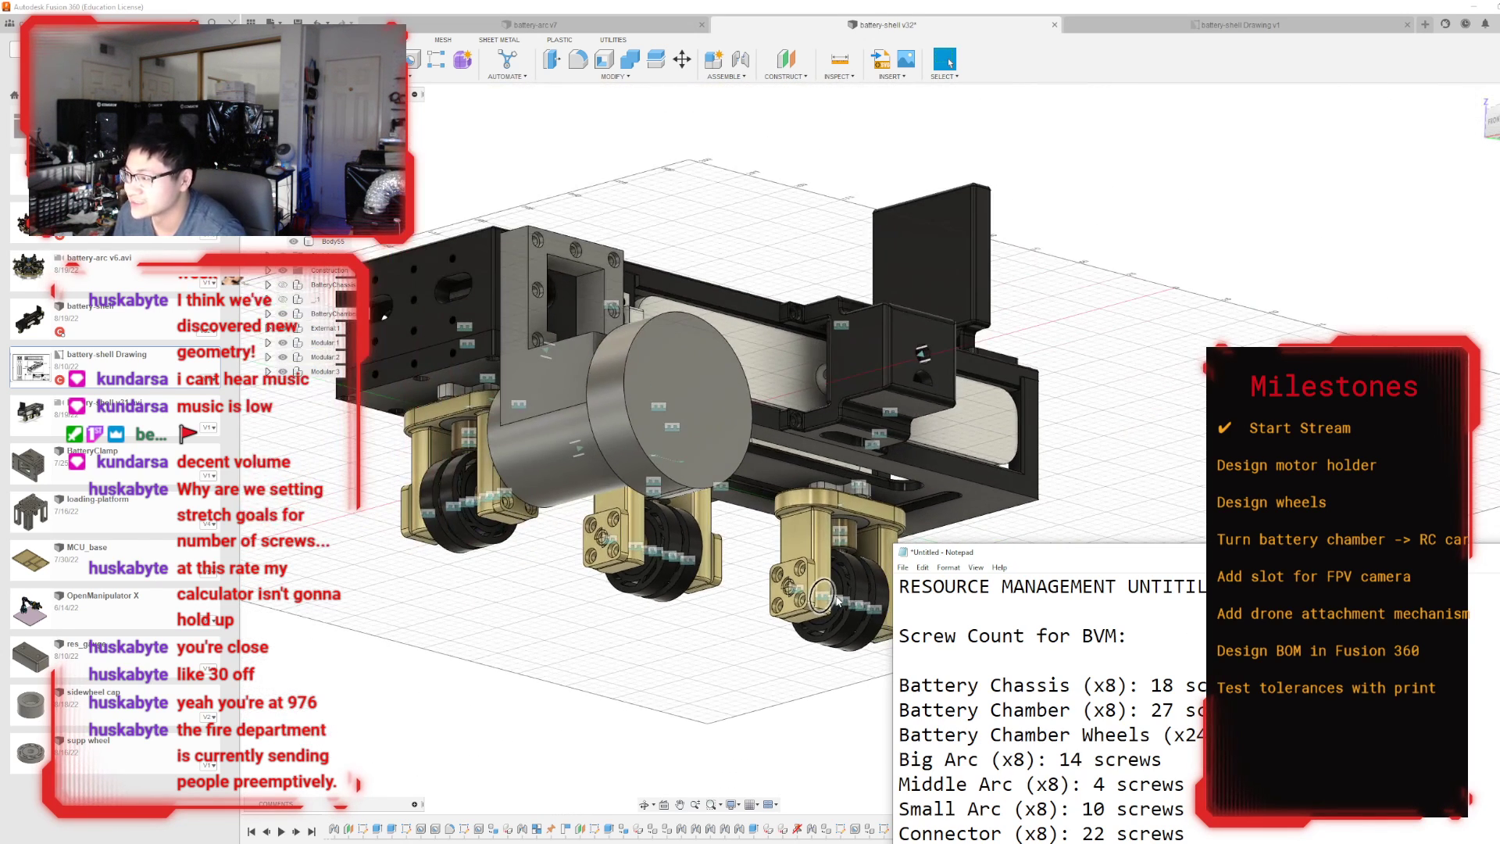
pyautogui.scroll(3, 815, 339)
pyautogui.scroll(4, 816, 339)
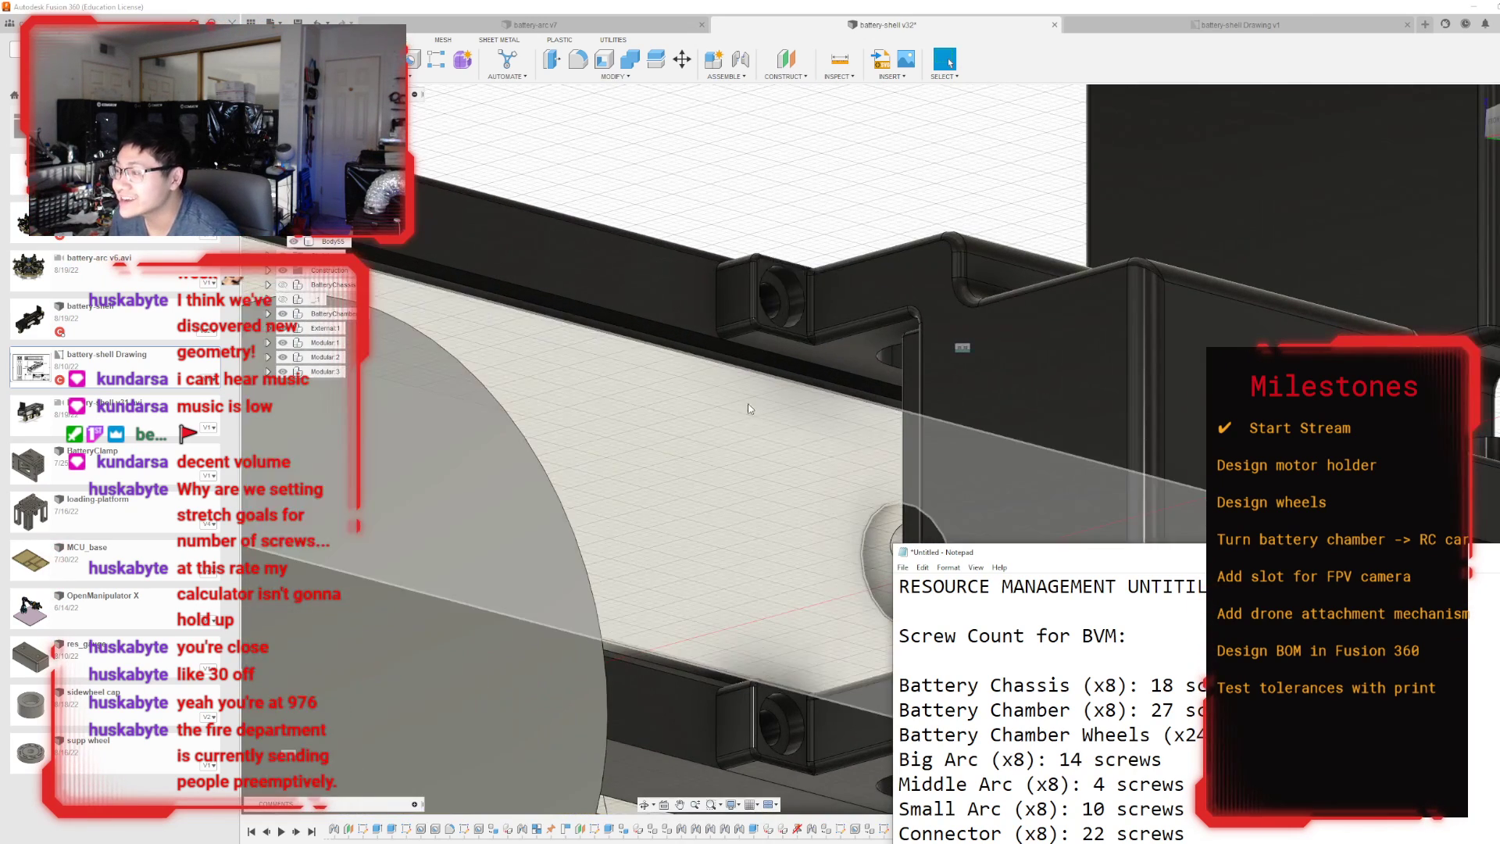
pyautogui.scroll(-3, 748, 403)
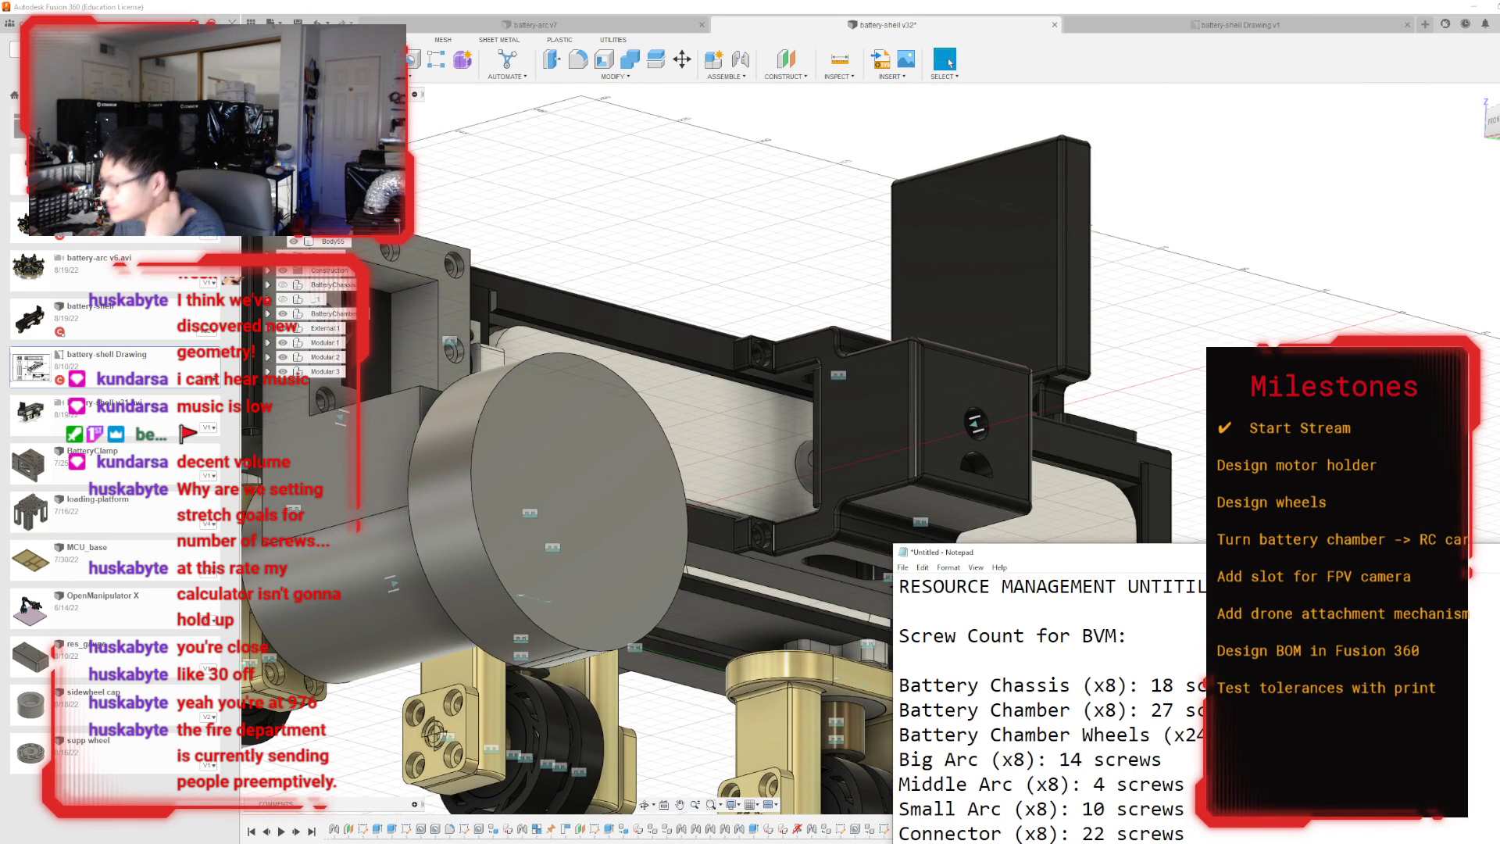
pyautogui.press('Return')
pyautogui.write('Bat')
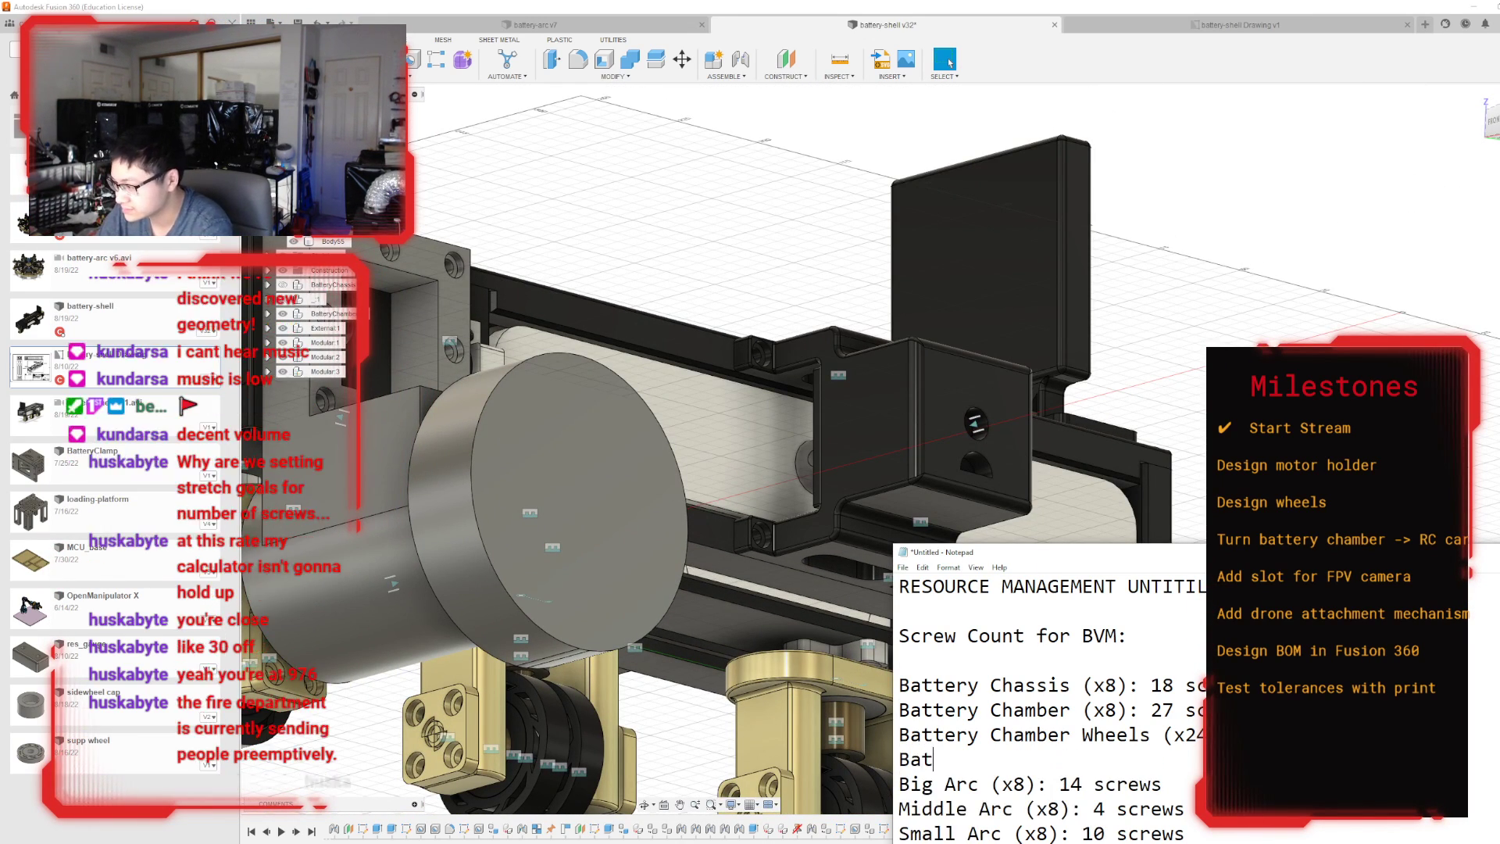
pyautogui.write('tery Chamber ')
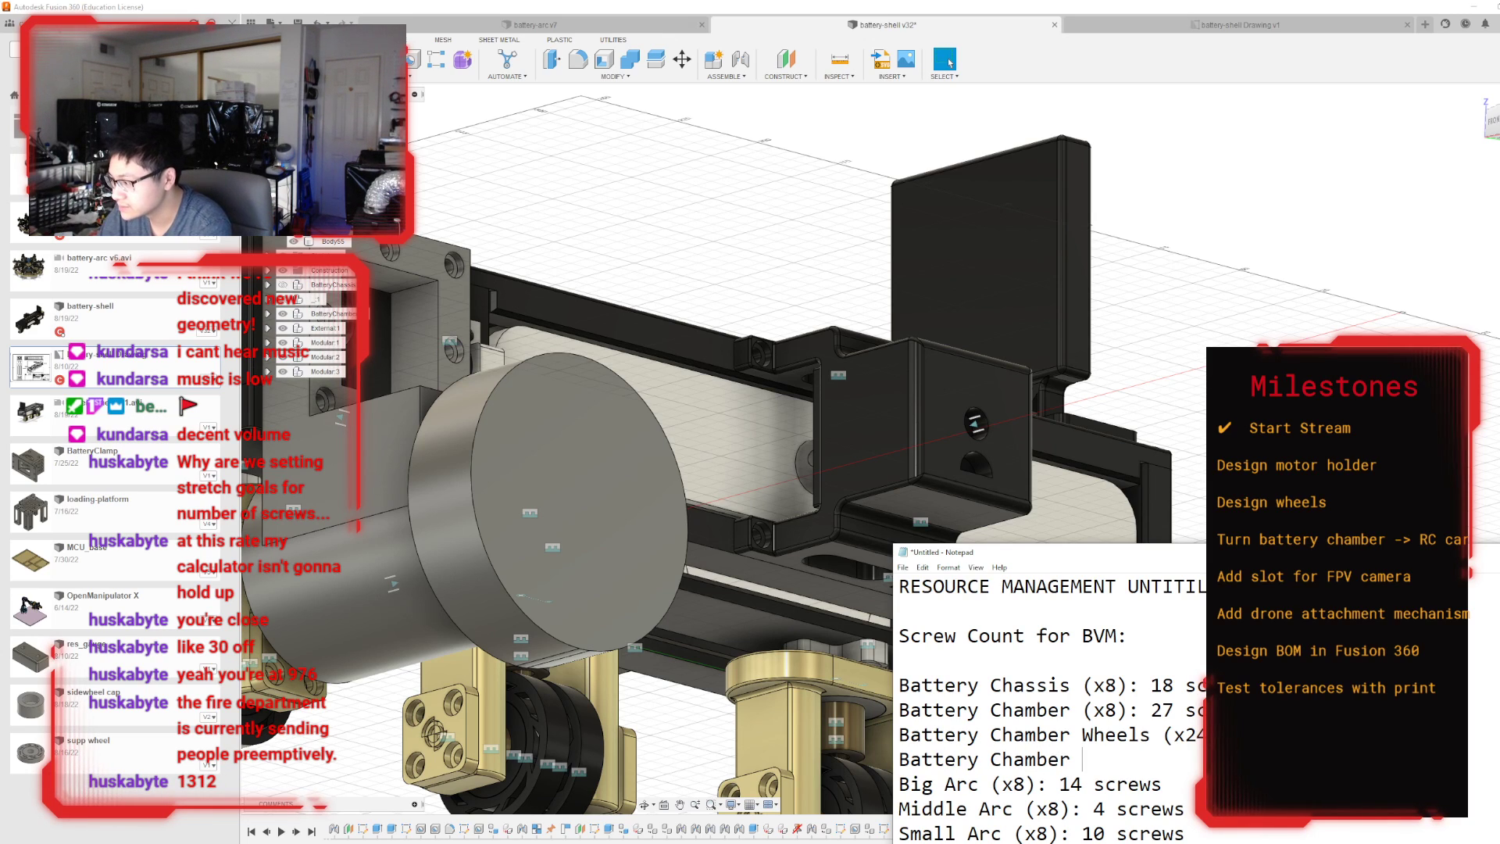
pyautogui.write('Solenoid (x')
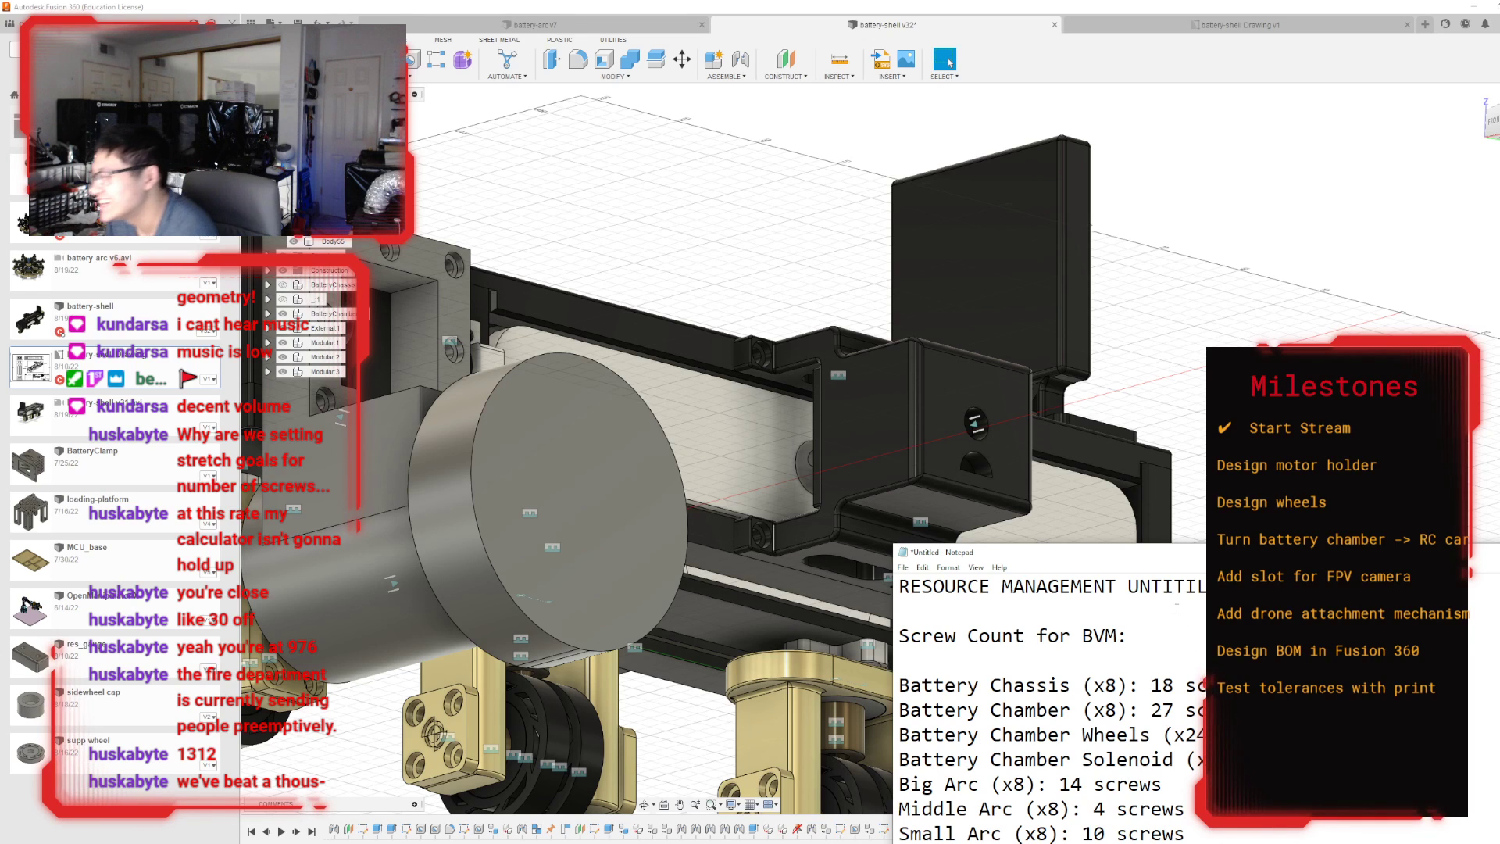
# Reposition the Notepad window for readability and change the total screw count near the end of the list to 1312.
pyautogui.moveTo(1174, 562); pyautogui.dragTo(1096, 332)
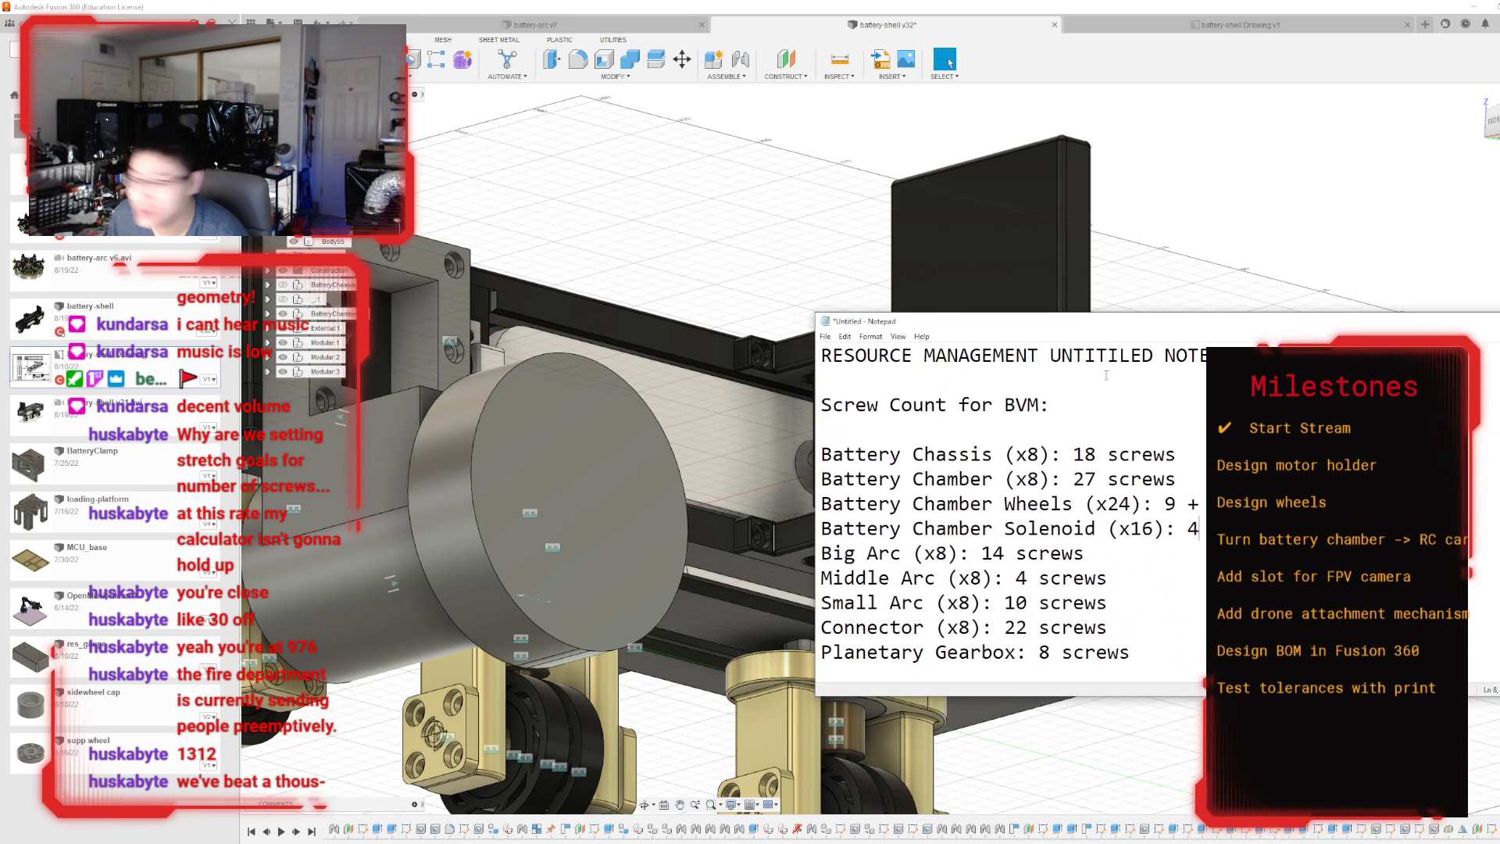
pyautogui.scroll(-3, 1103, 630)
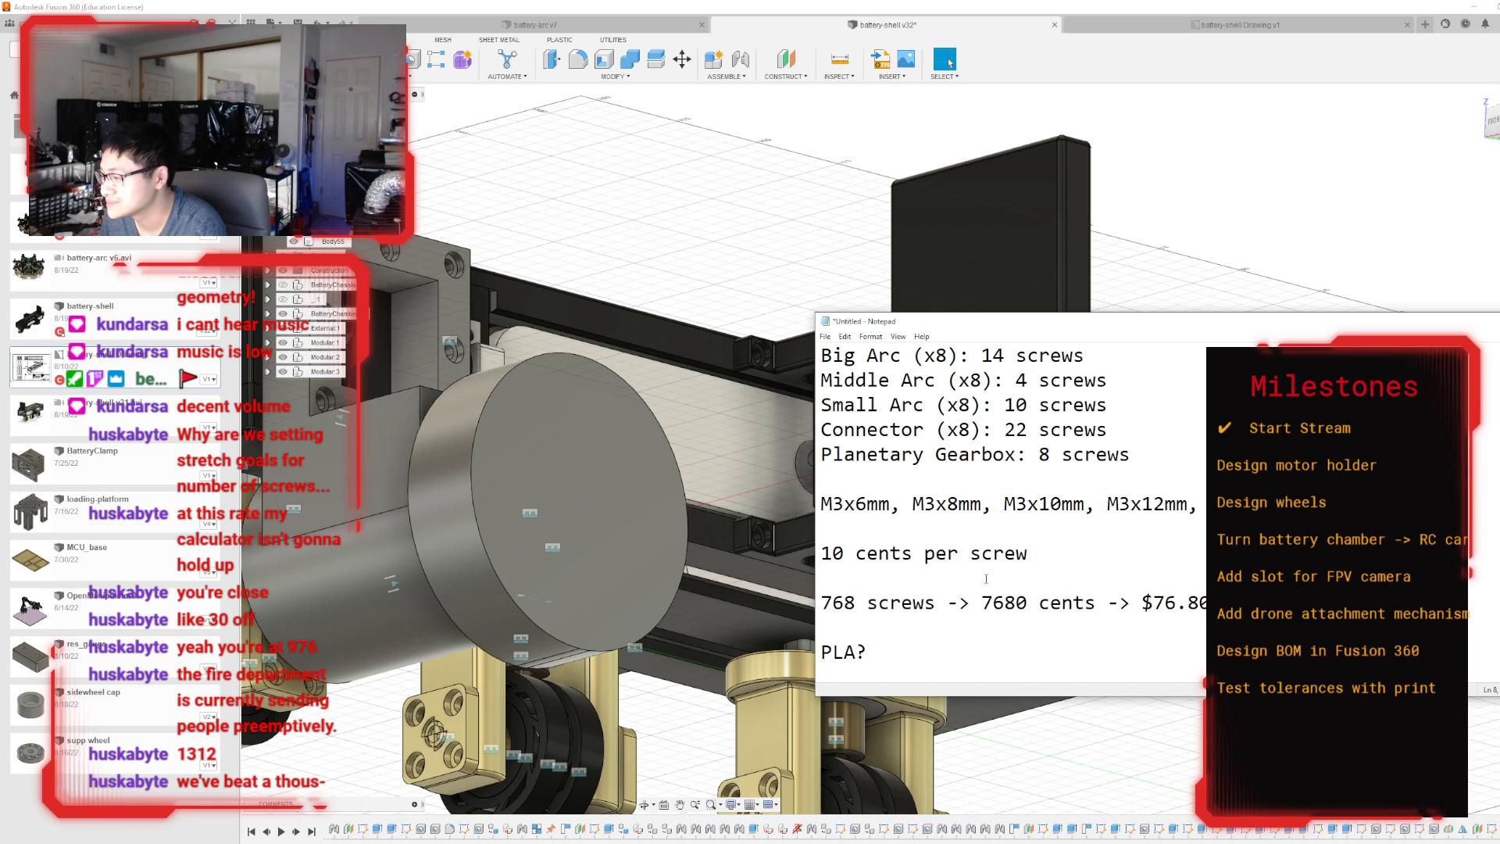
pyautogui.doubleClick(836, 602)
pyautogui.write('136')
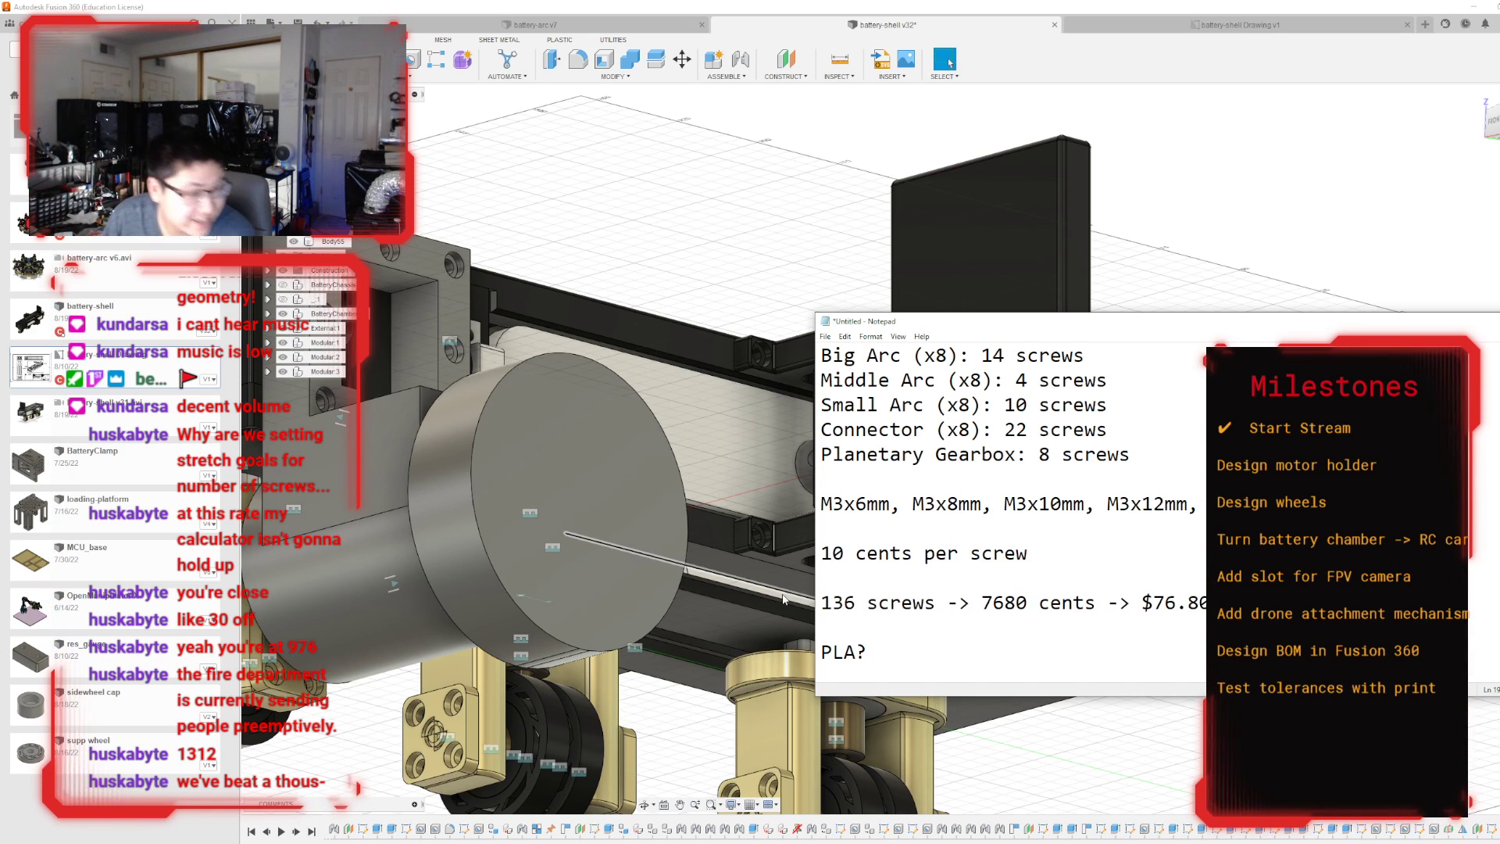
pyautogui.press('BackSpace')
pyautogui.write('12')
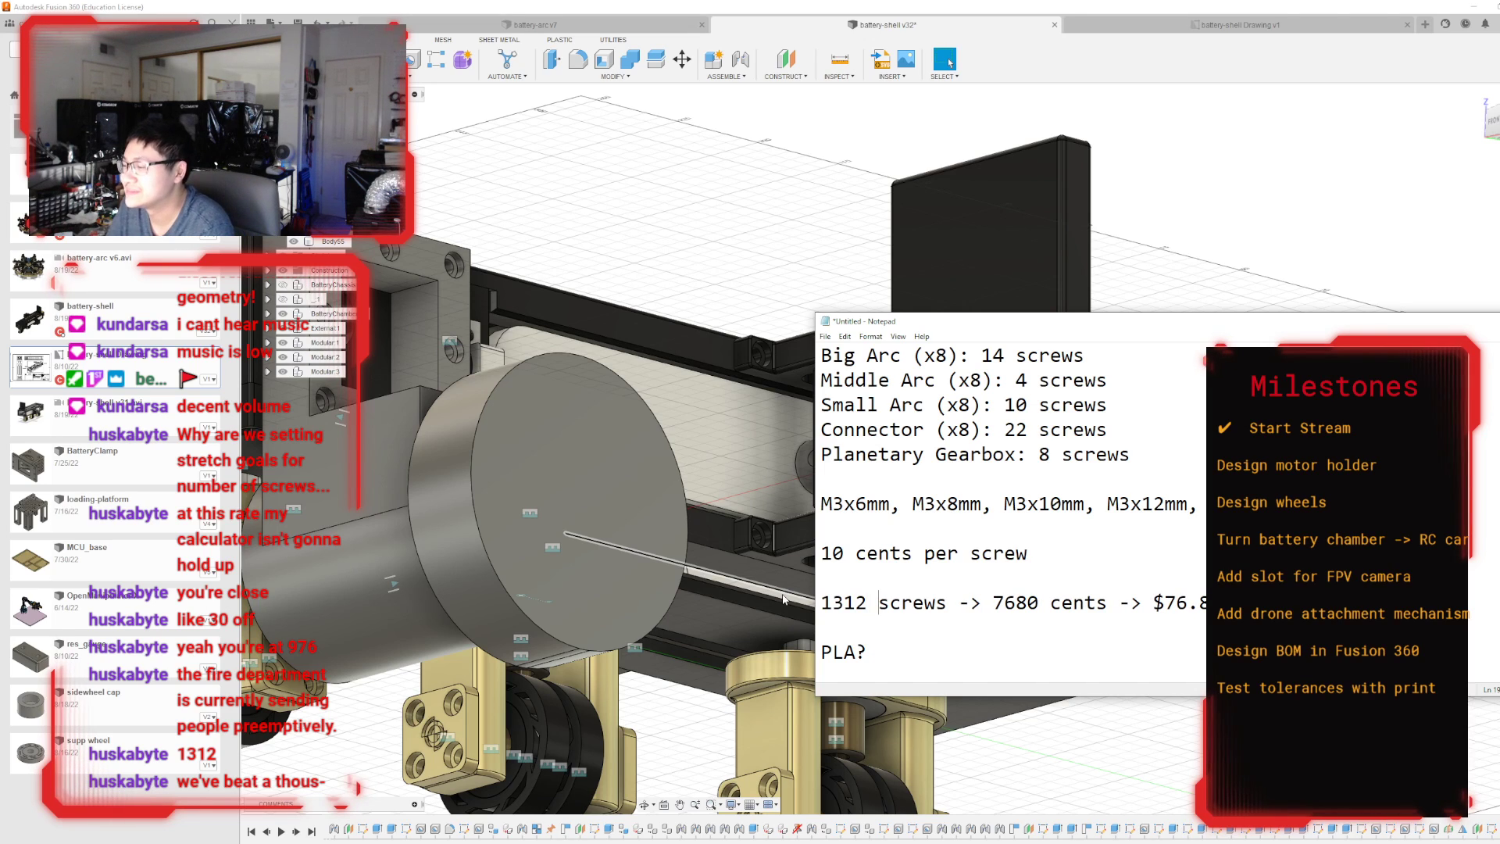
# Update the total screw cost in cents to 13120.
pyautogui.press('Left')
pyautogui.hotkey('shift', 'Right')
pyautogui.hotkey('shift', 'Right')
pyautogui.hotkey('shift', 'Right')
pyautogui.hotkey('shift', 'Right')
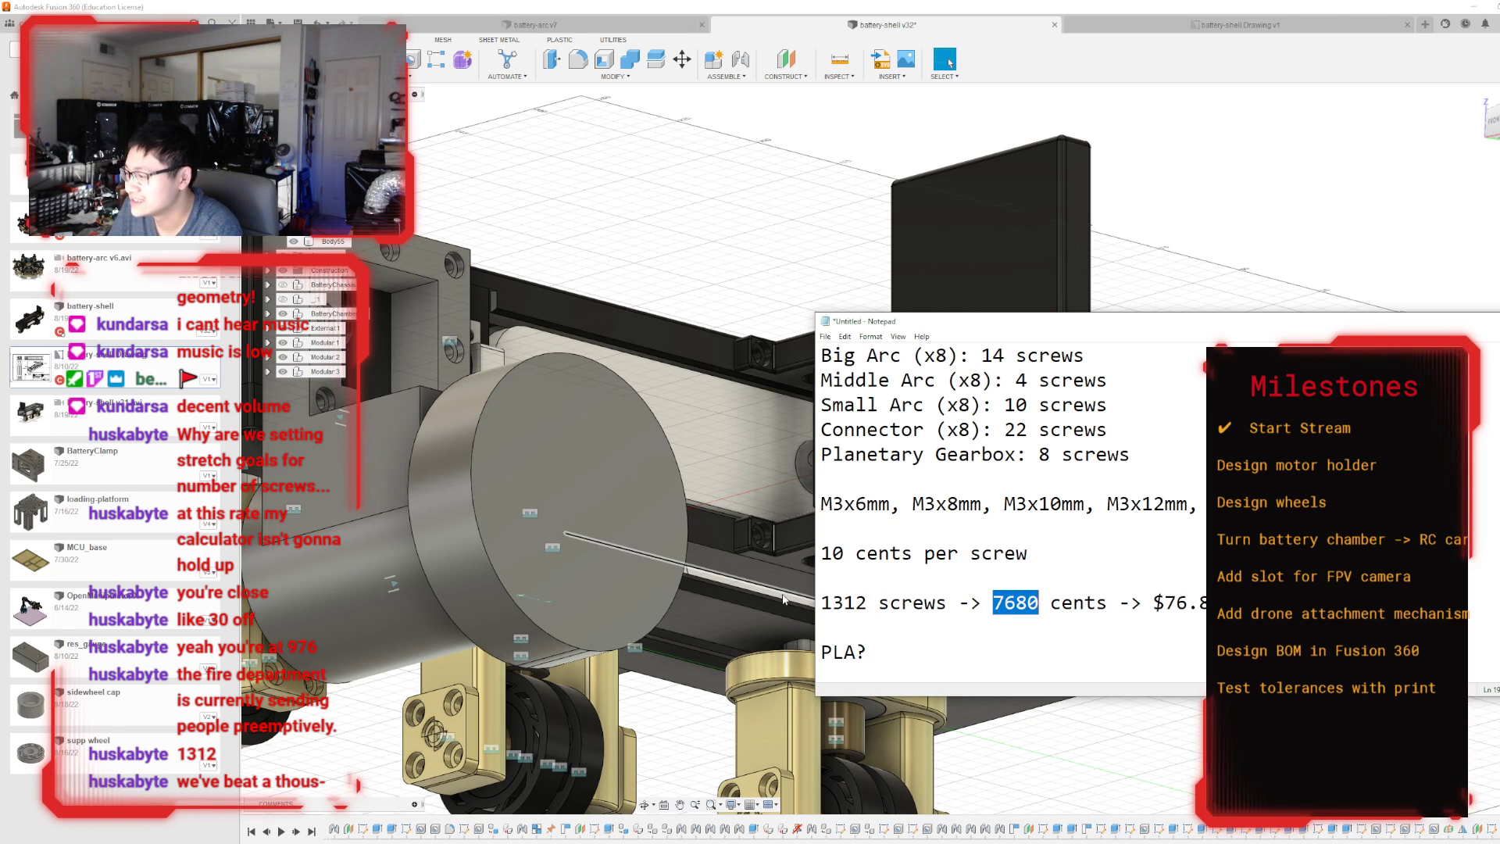
pyautogui.write('13120')
# Replace the whole-dollar part of the total screw cost with 131.
pyautogui.press('Right')
pyautogui.press('Right')
pyautogui.press('Right')
pyautogui.press('Right')
pyautogui.press('Right')
pyautogui.press('Right')
pyautogui.press('Right')
pyautogui.press('Right')
pyautogui.press('Right')
pyautogui.press('Right')
pyautogui.press('Right')
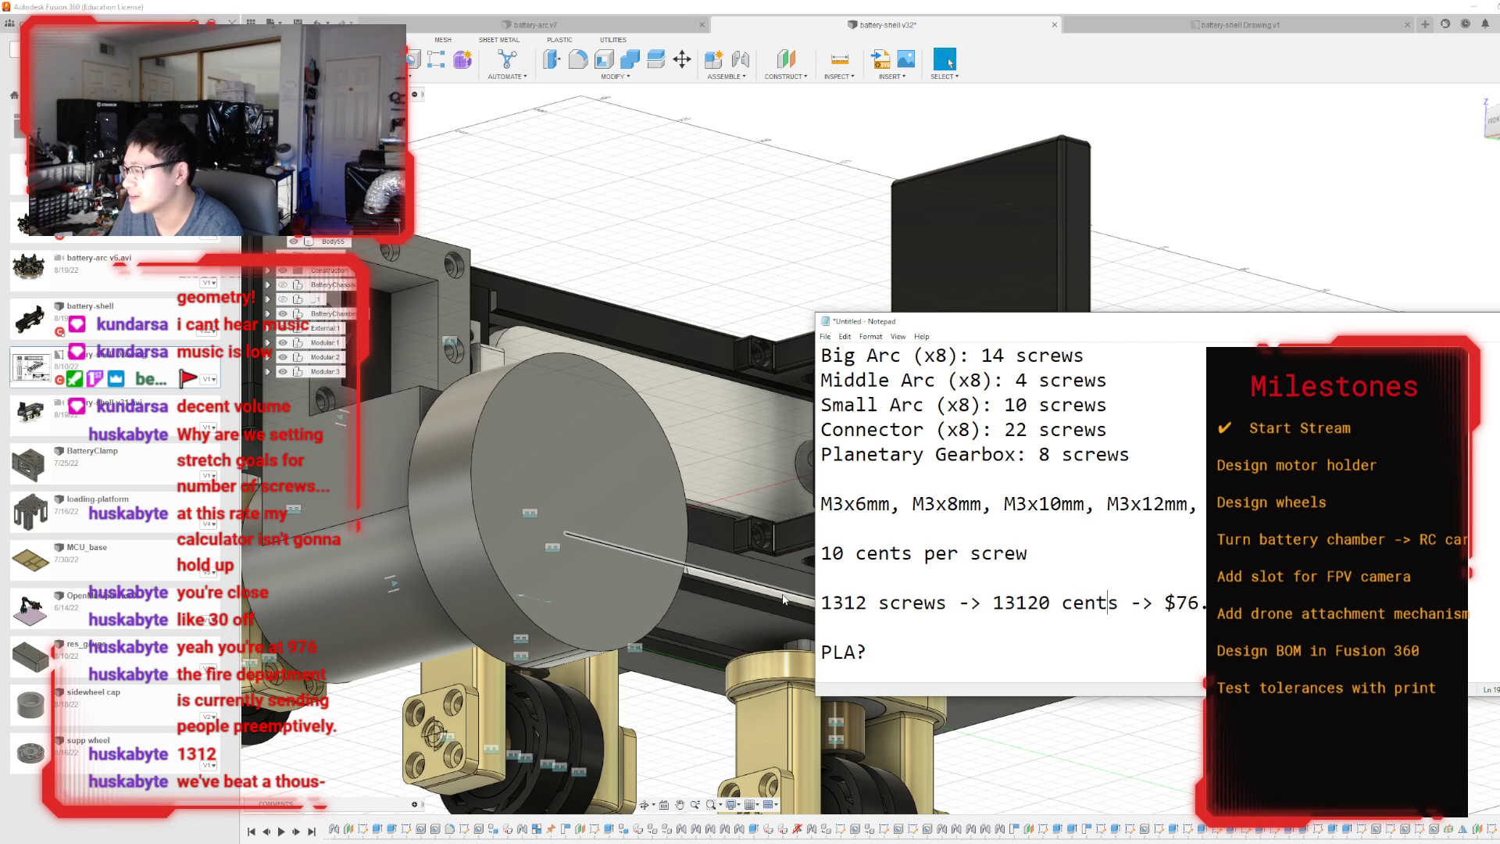
pyautogui.hotkey('shift', 'Right')
pyautogui.hotkey('shift', 'Right')
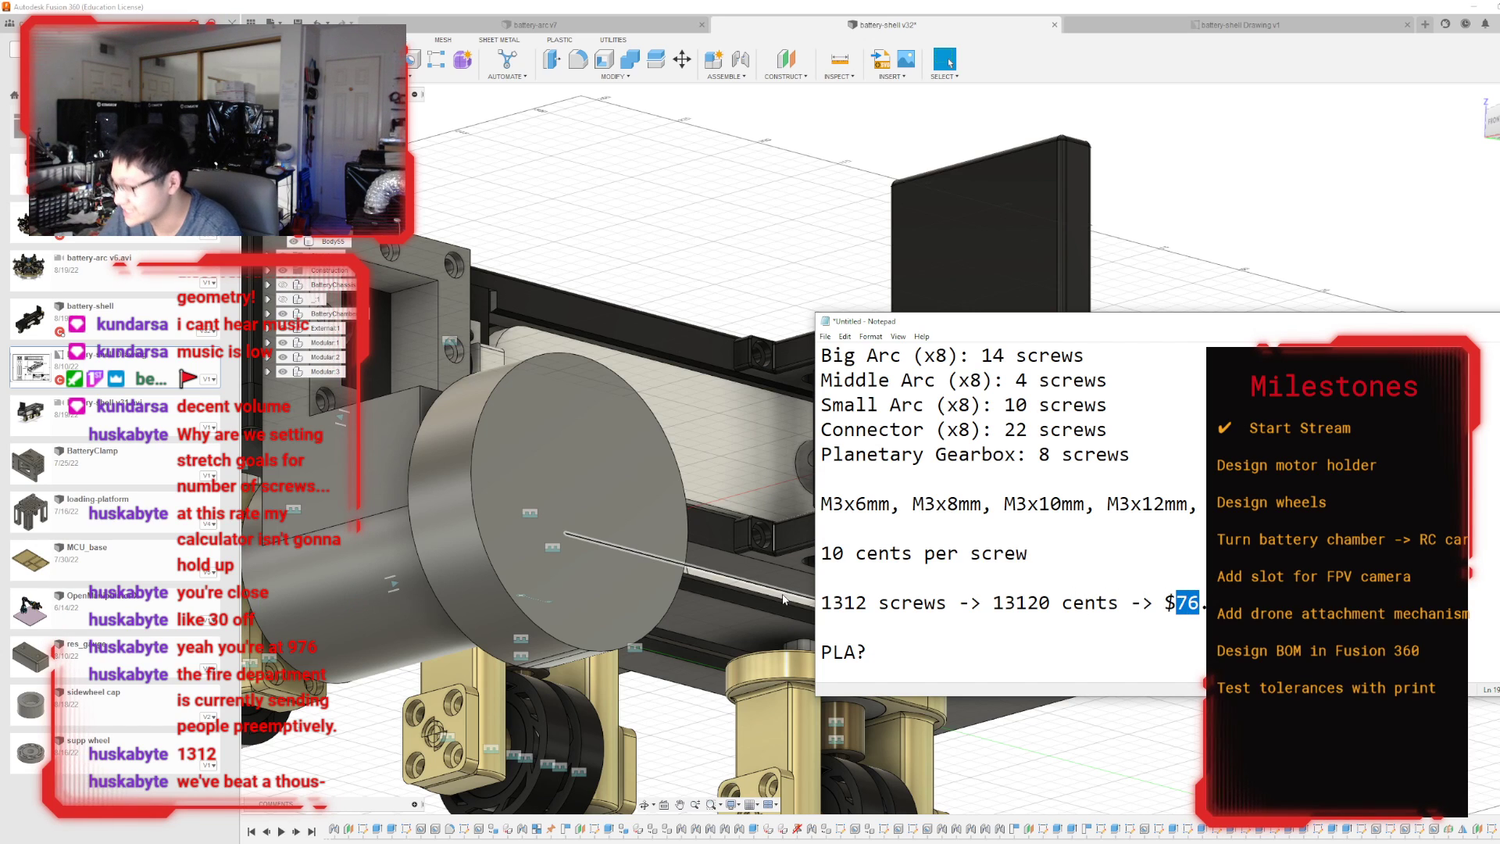
pyautogui.write('131')
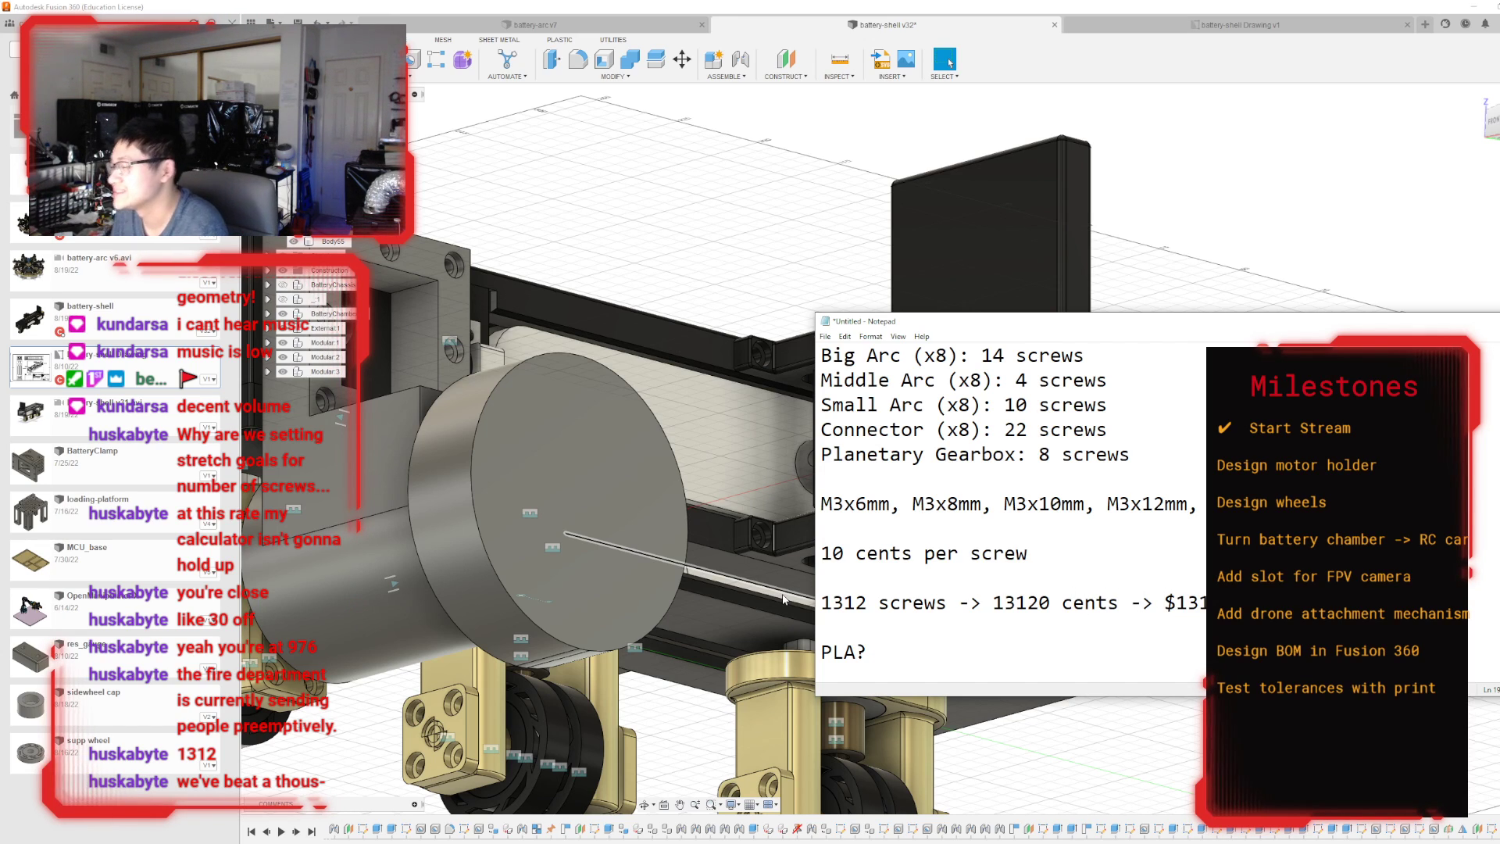
# Switch back to Fusion 360 and hide the large wheel body in front of the motor holder.
pyautogui.click(755, 179)
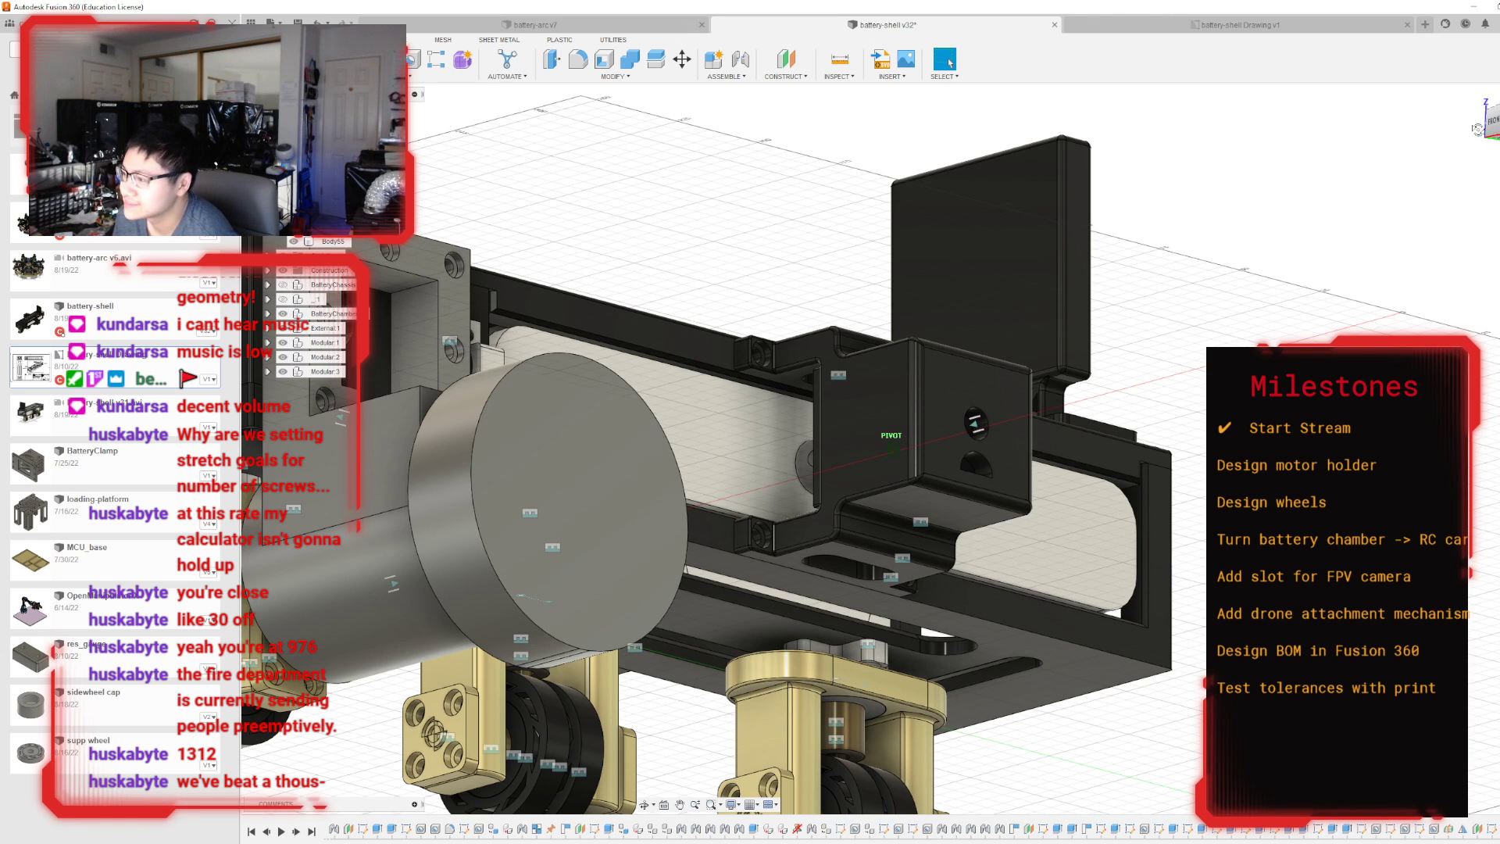
pyautogui.keyDown('shift'); pyautogui.moveTo(892, 450); pyautogui.dragTo(707, 478, button='middle'); pyautogui.keyUp('shift')
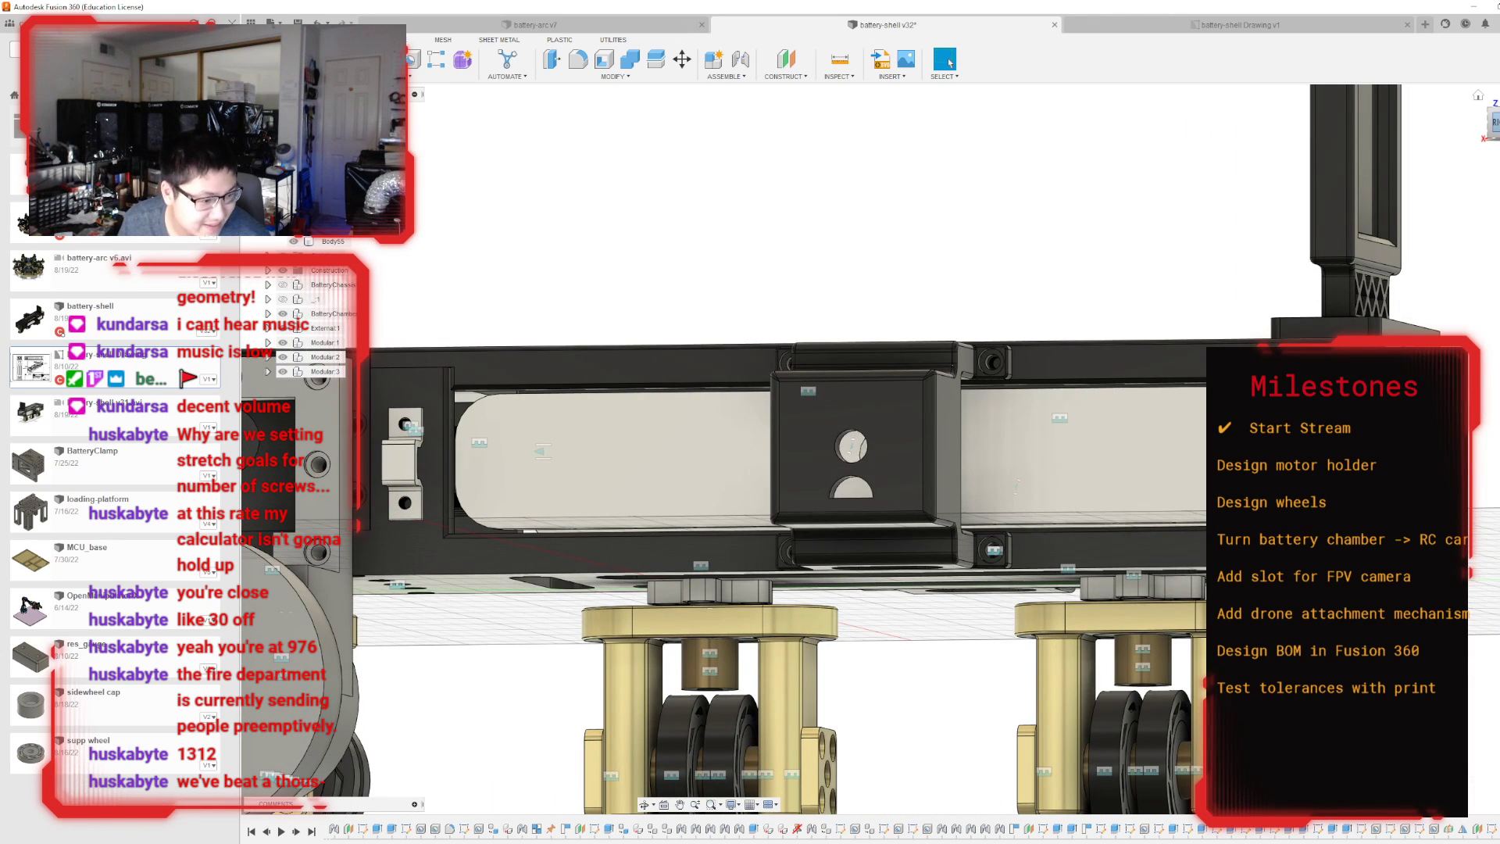
pyautogui.scroll(-5, 945, 400)
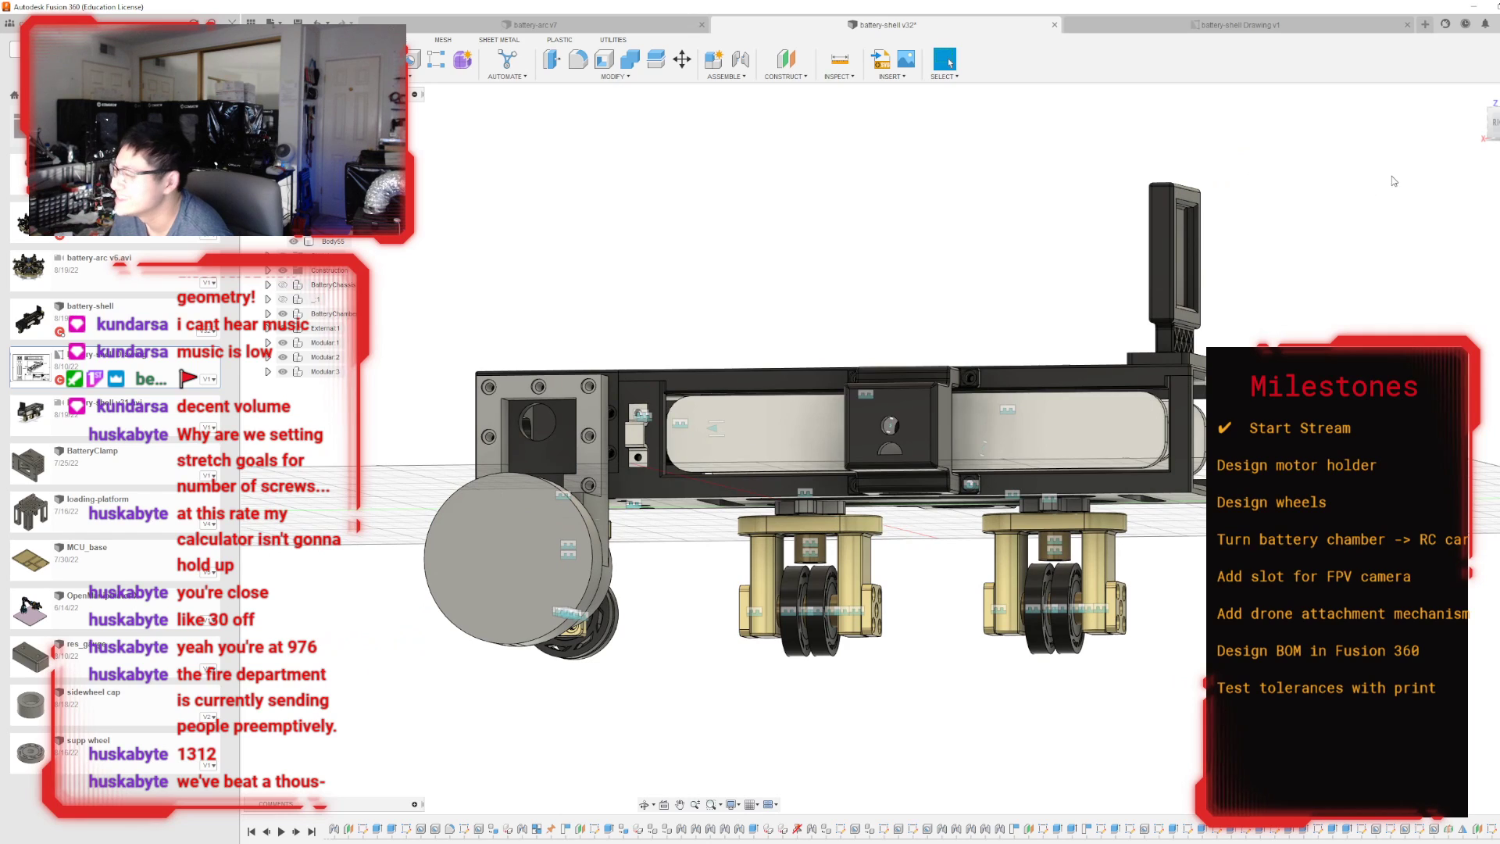
pyautogui.keyDown('shift'); pyautogui.moveTo(984, 447); pyautogui.dragTo(485, 341, button='middle'); pyautogui.keyUp('shift')
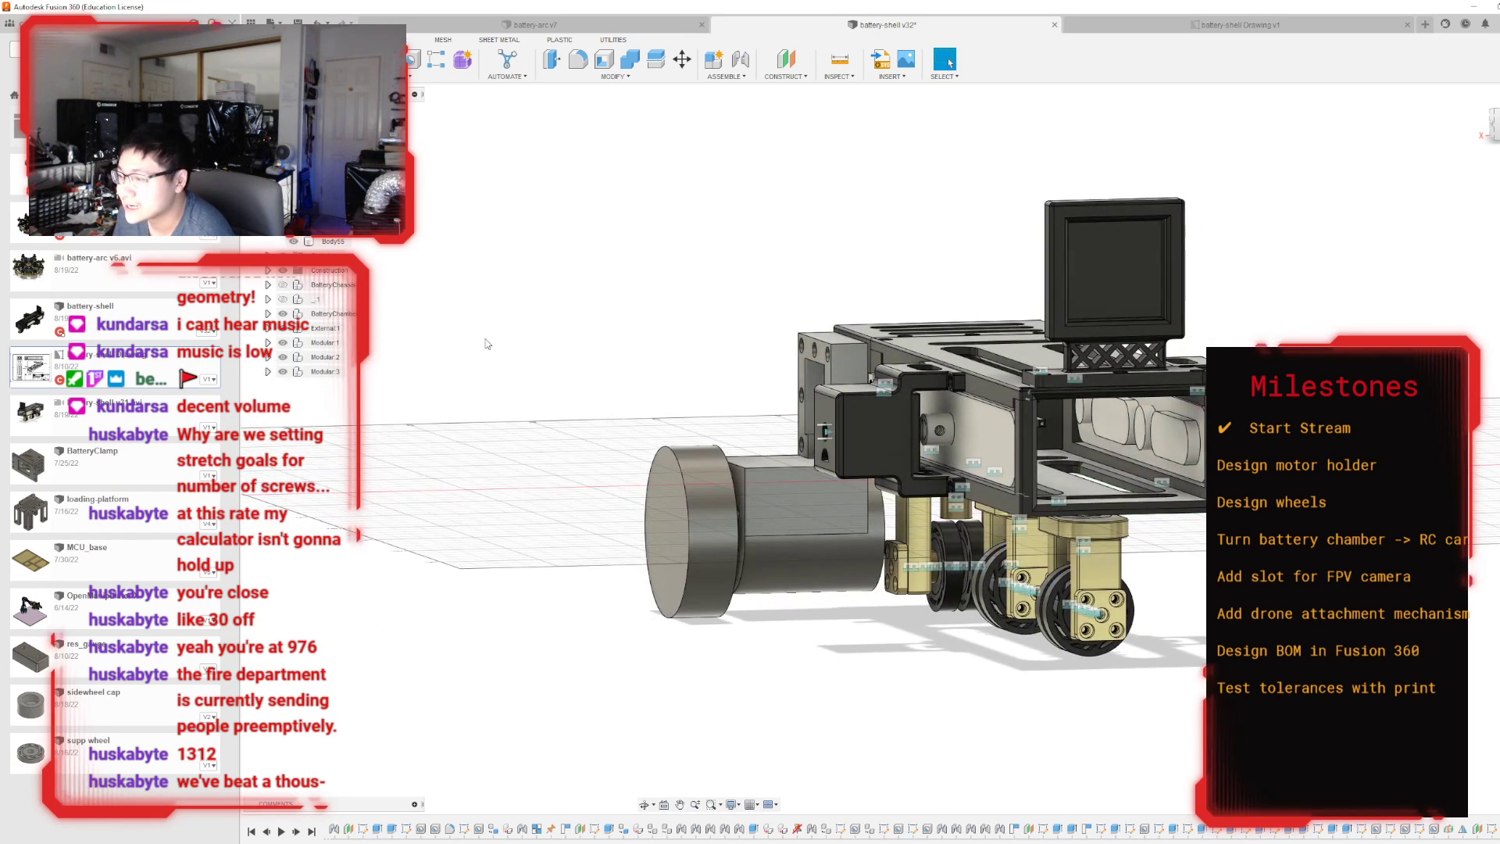
pyautogui.click(294, 241)
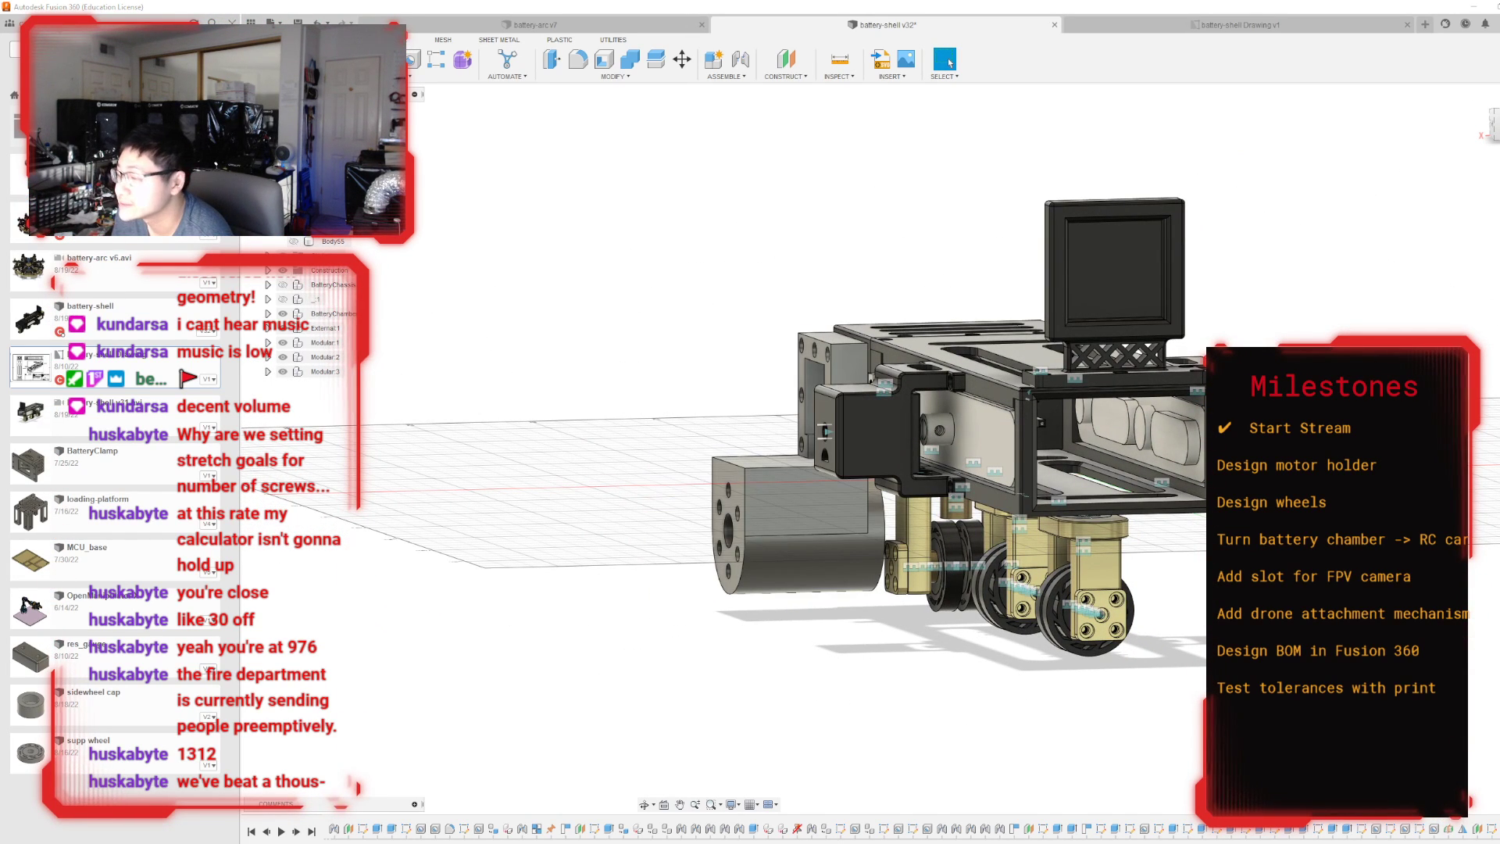
# Hide the black battery chamber body and the three small wheel modules beneath it.
pyautogui.moveTo(872, 380)
pyautogui.keyDown('shift'); pyautogui.mouseDown(button='middle')
pyautogui.moveTo(1102, 468)
pyautogui.moveTo(828, 383)
pyautogui.moveTo(609, 343)
pyautogui.moveTo(352, 445)
pyautogui.mouseUp(button='middle'); pyautogui.keyUp('shift')
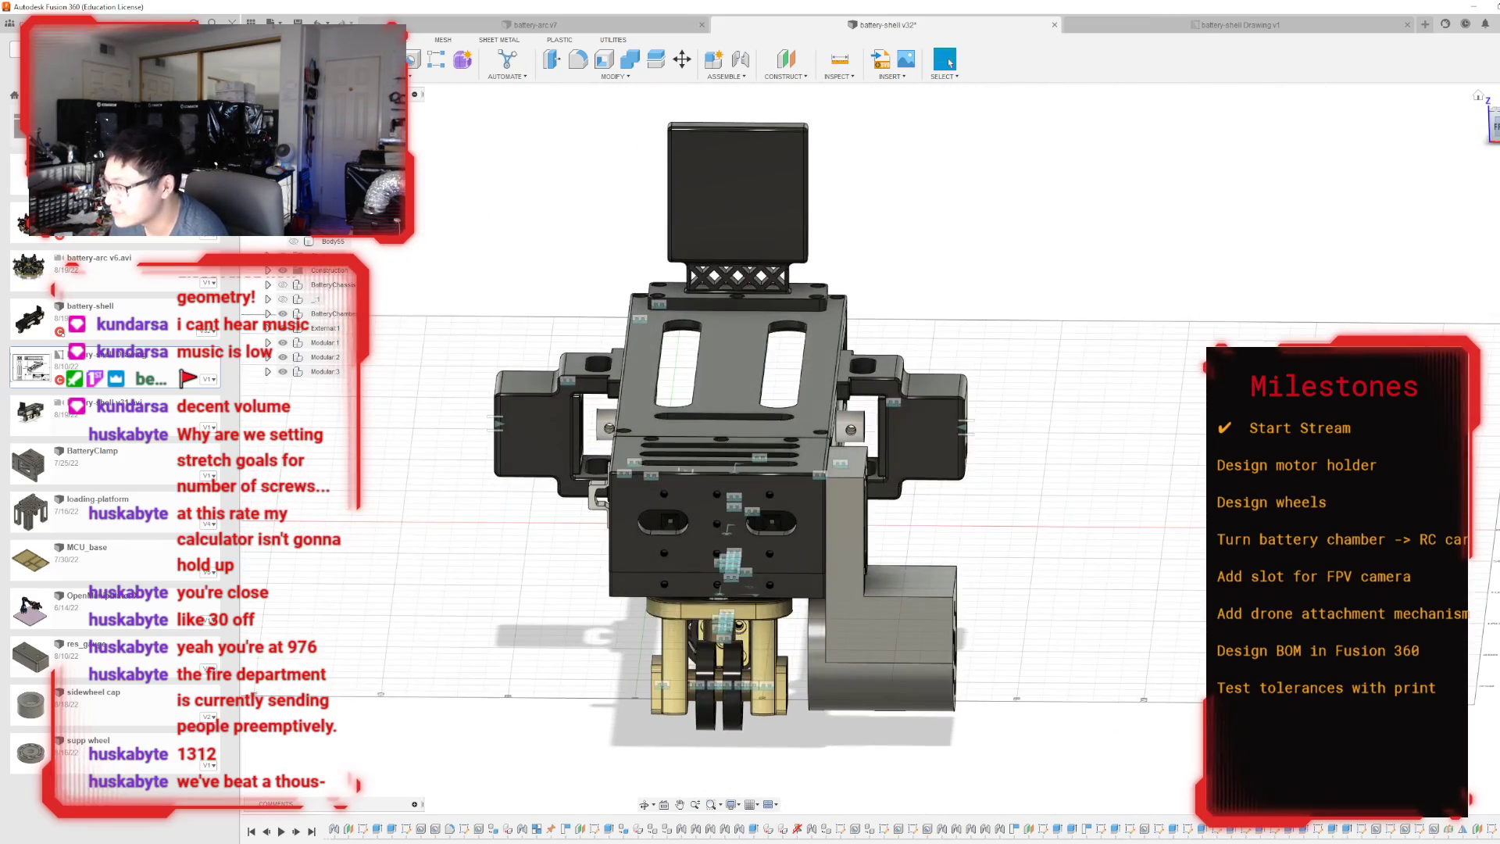
pyautogui.click(1477, 95)
pyautogui.scroll(-3, 859, 437)
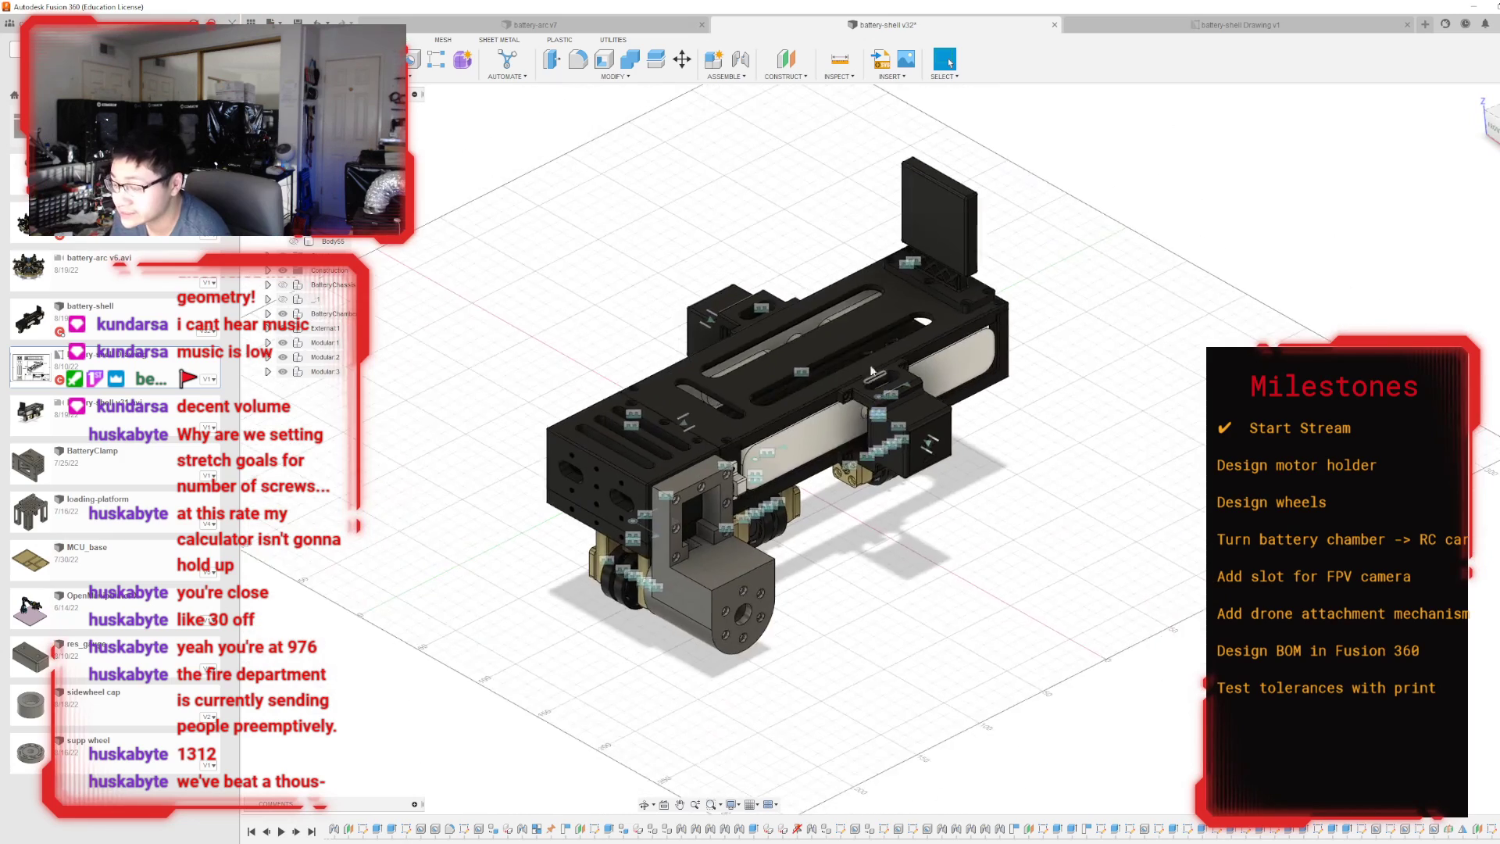
pyautogui.scroll(3, 613, 638)
pyautogui.scroll(1, 614, 637)
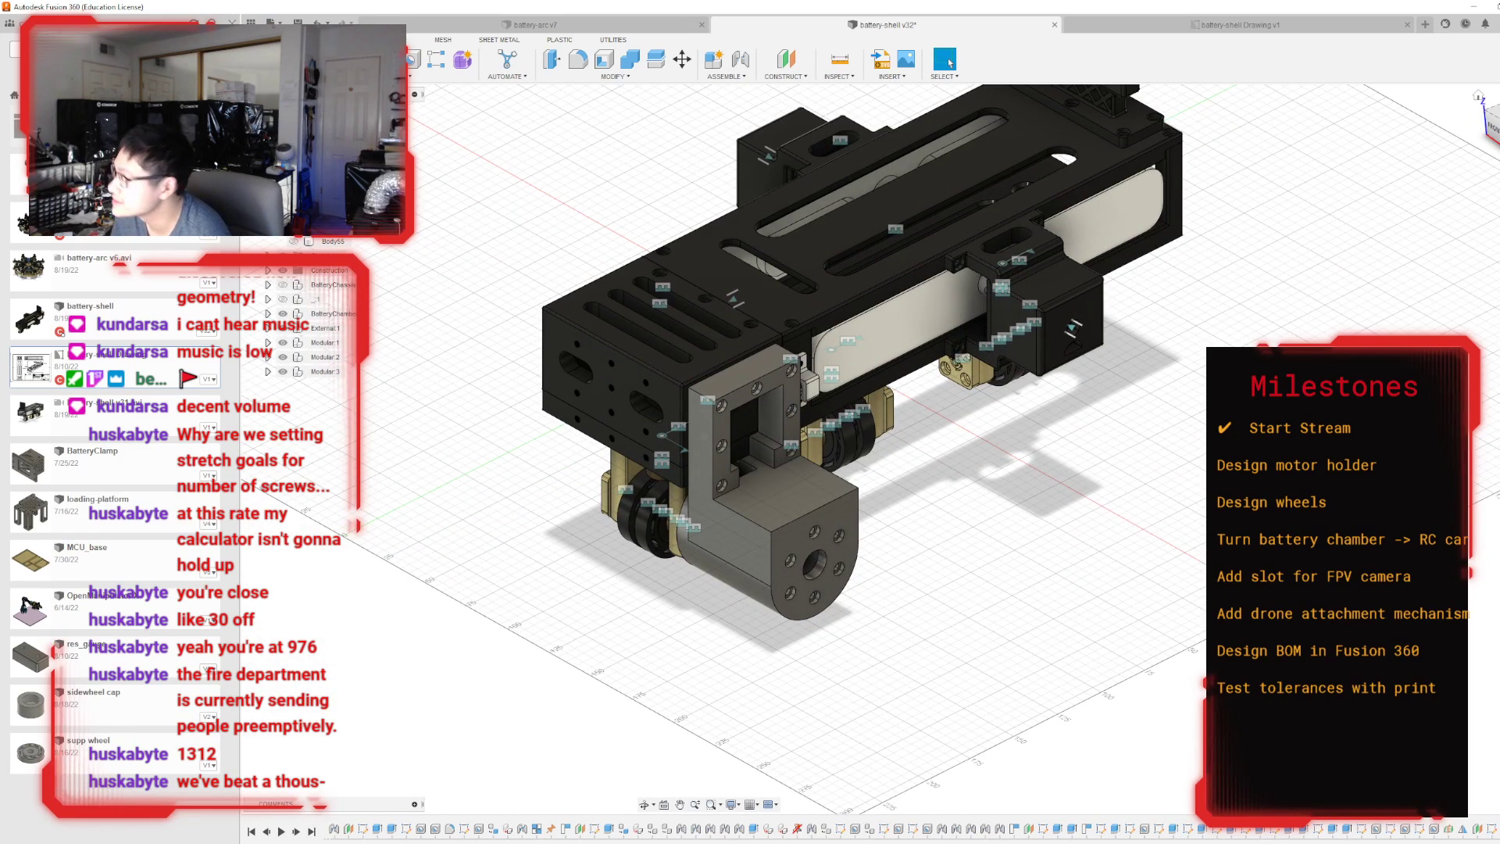
pyautogui.moveTo(892, 449)
pyautogui.keyDown('shift'); pyautogui.mouseDown(button='middle')
pyautogui.moveTo(985, 317)
pyautogui.moveTo(1085, 398)
pyautogui.moveTo(1008, 383)
pyautogui.mouseUp(button='middle'); pyautogui.keyUp('shift')
pyautogui.keyDown('shift'); pyautogui.moveTo(607, 355); pyautogui.dragTo(566, 396, button='middle'); pyautogui.keyUp('shift')
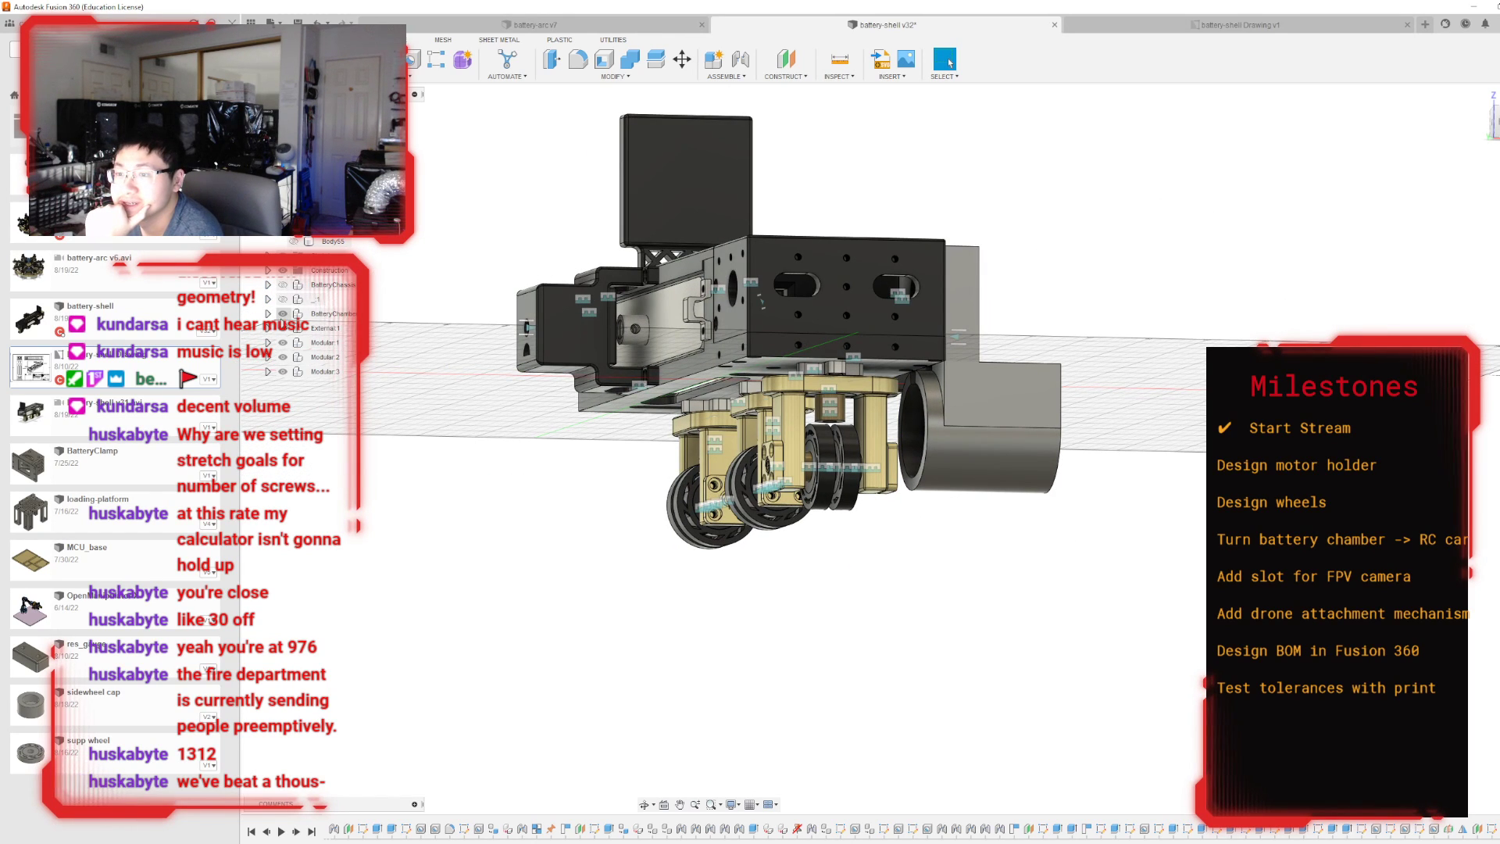
pyautogui.click(283, 314)
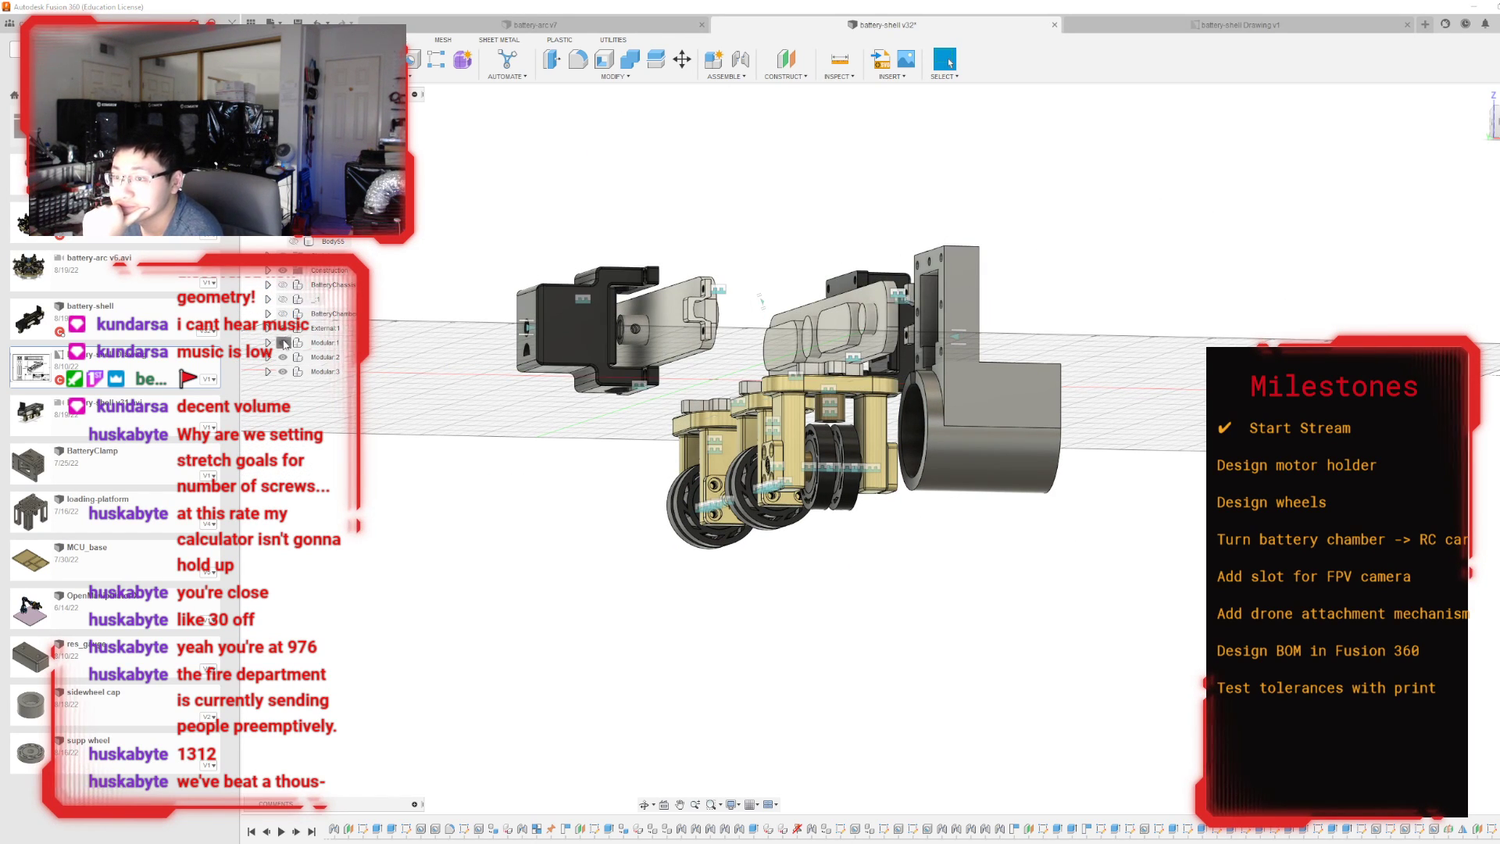
pyautogui.click(283, 342)
pyautogui.click(283, 357)
pyautogui.click(282, 371)
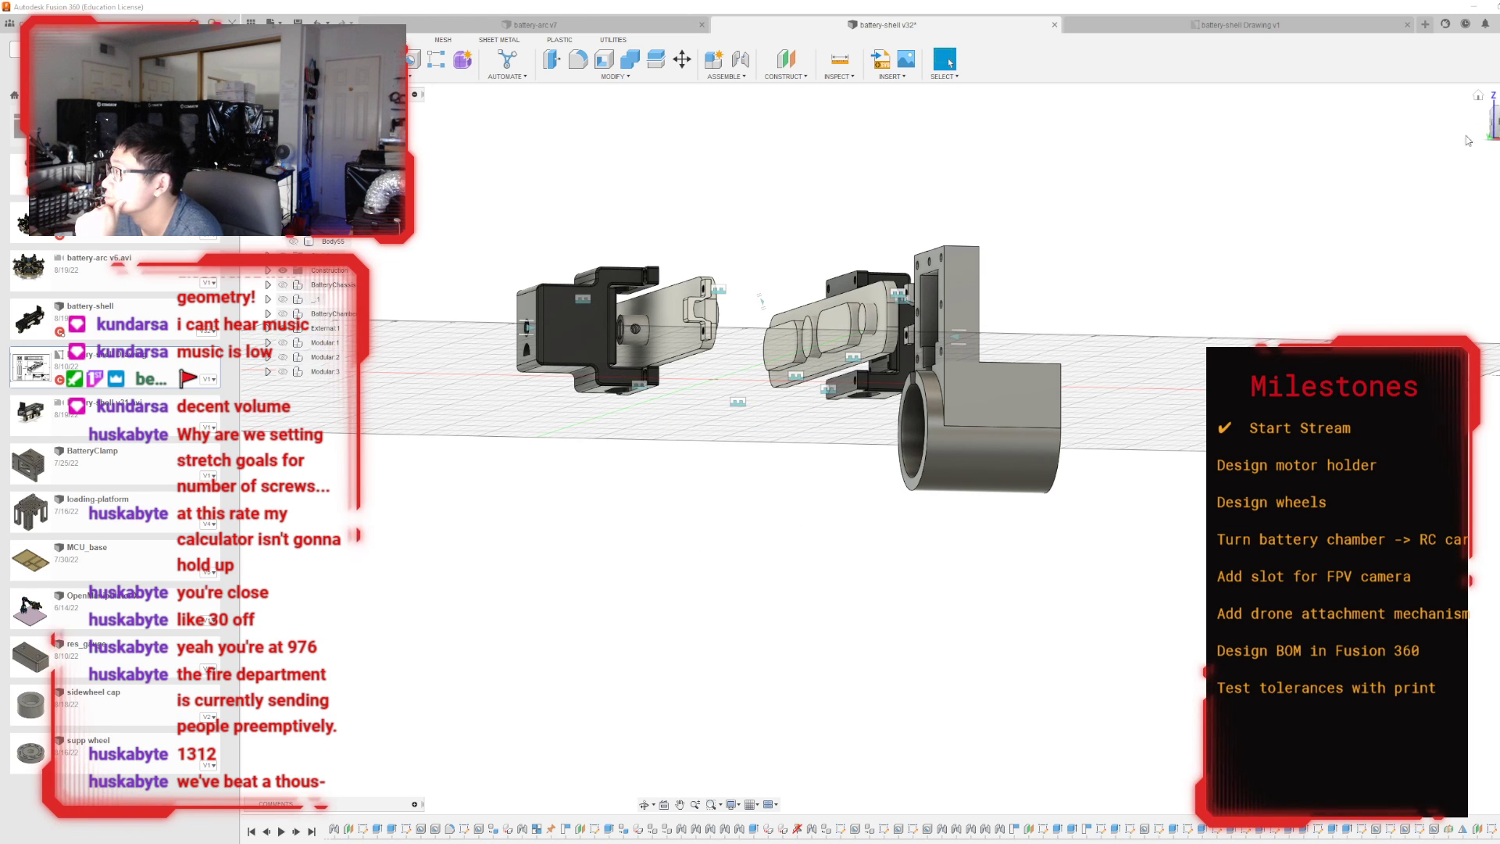
# Fillet the eight inner corner edges of the motor holder's stepped rectangular window with a 2.5 mm radius.
pyautogui.click(1496, 122)
pyautogui.click(1491, 133)
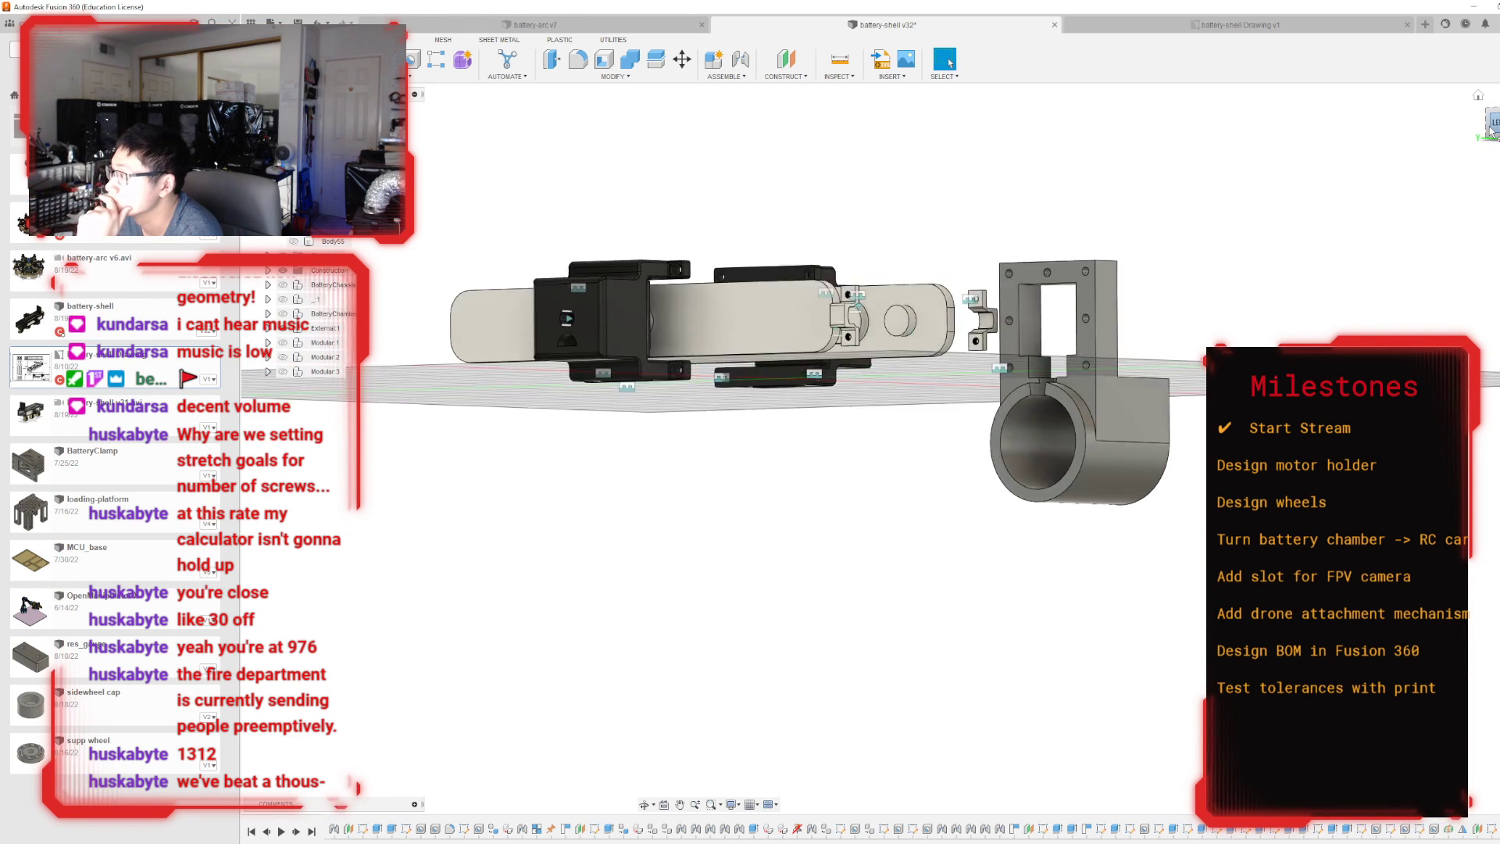
pyautogui.keyDown('shift'); pyautogui.moveTo(890, 441); pyautogui.dragTo(823, 414, button='middle'); pyautogui.keyUp('shift')
pyautogui.scroll(5, 823, 404)
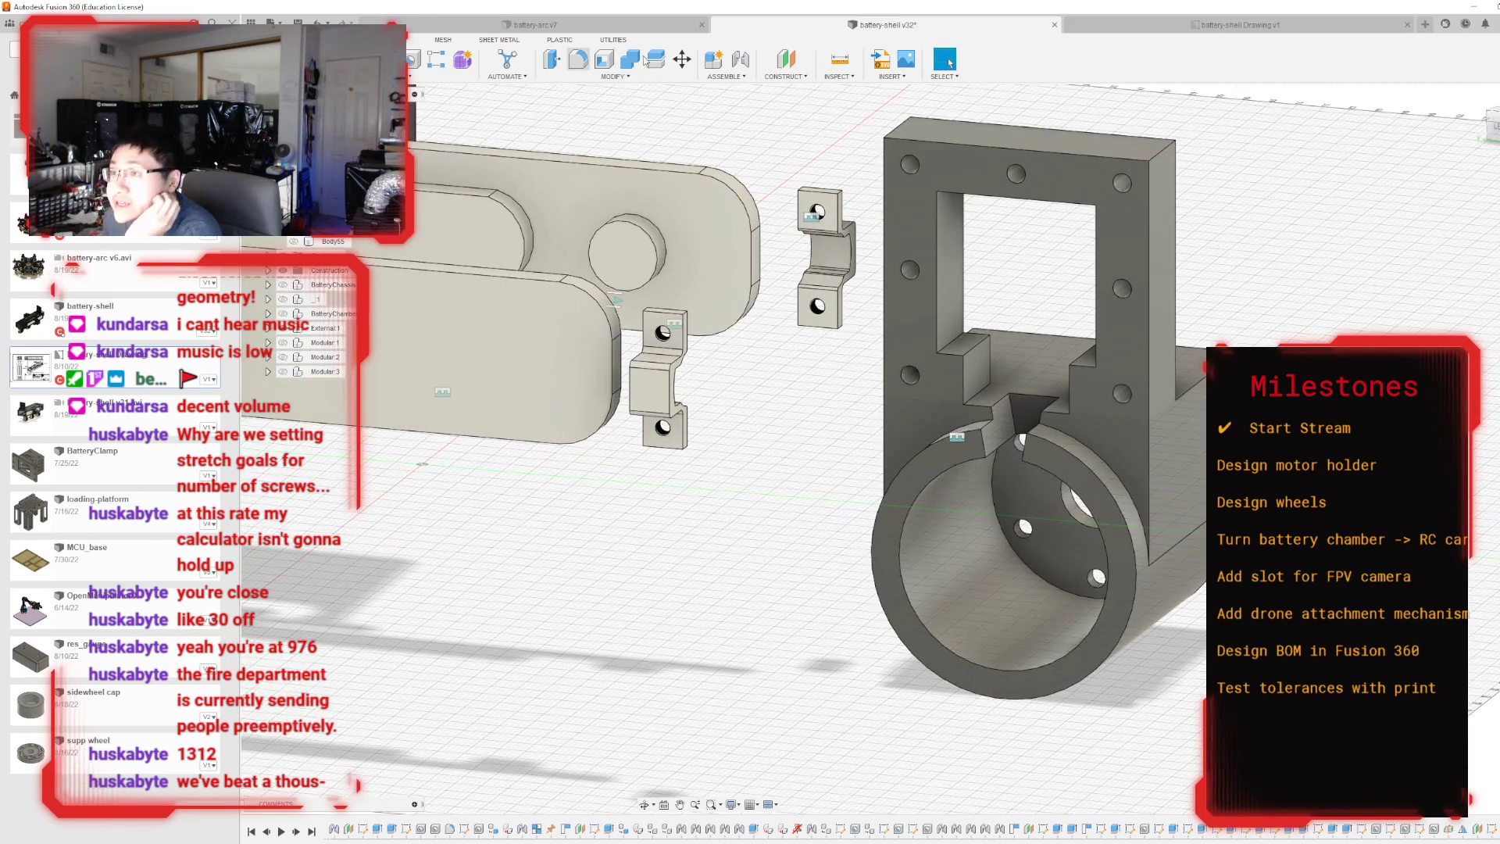
pyautogui.click(578, 58)
pyautogui.scroll(3, 982, 300)
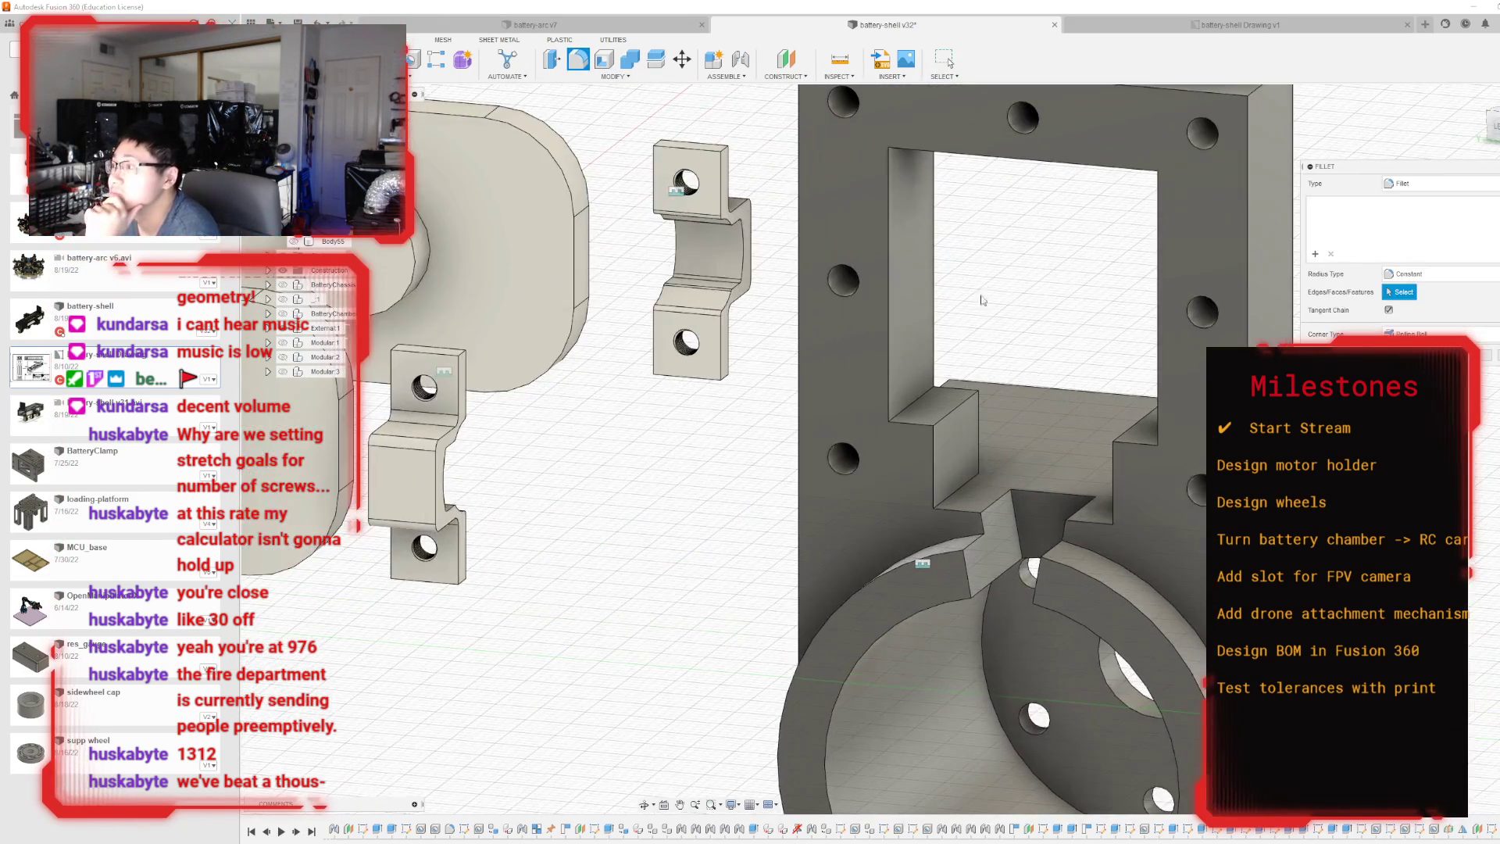
pyautogui.click(913, 403)
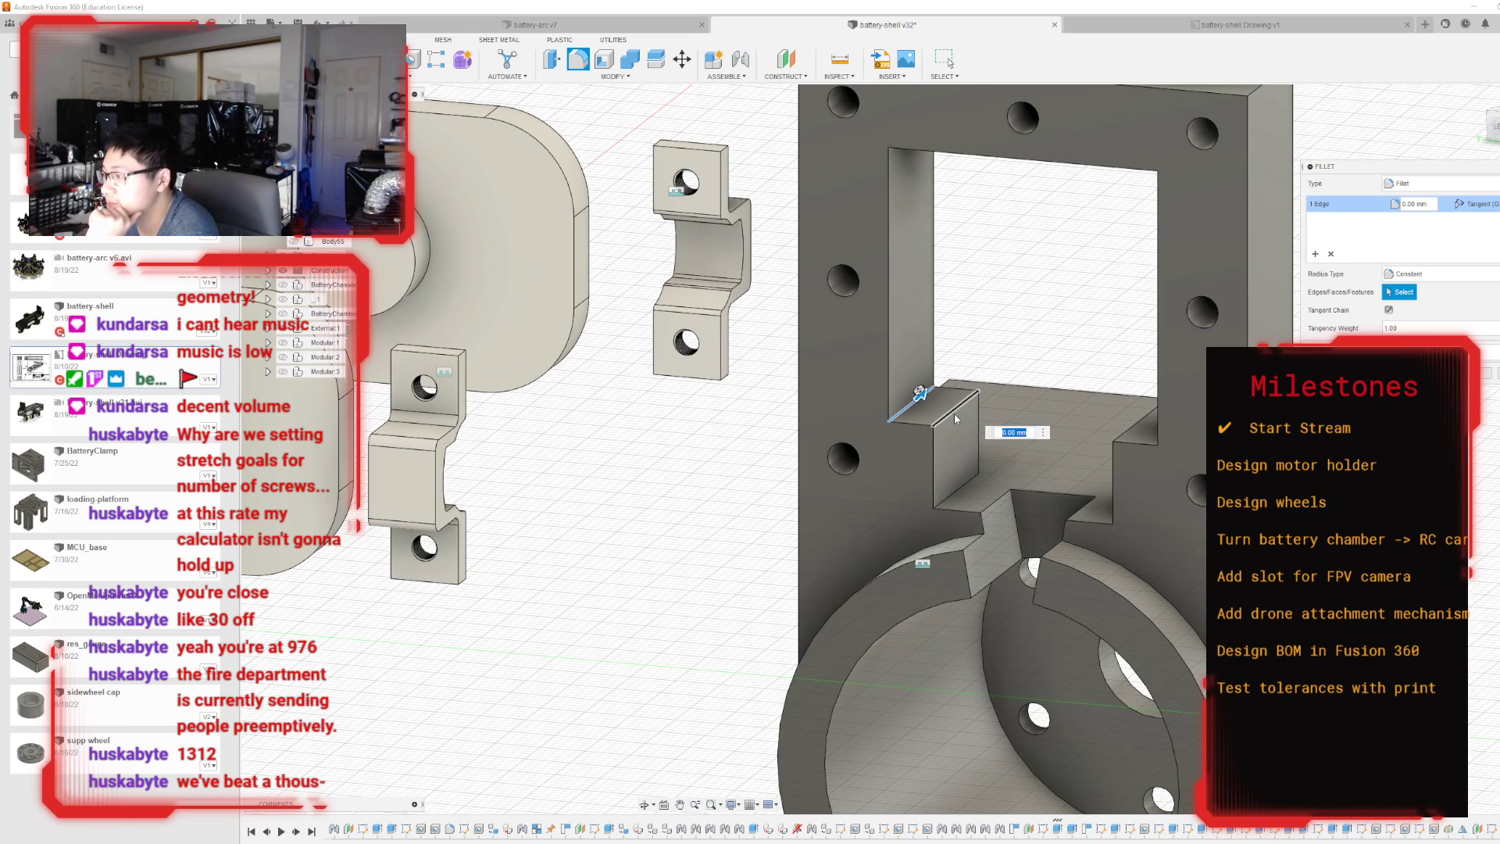
pyautogui.click(954, 412)
pyautogui.click(956, 489)
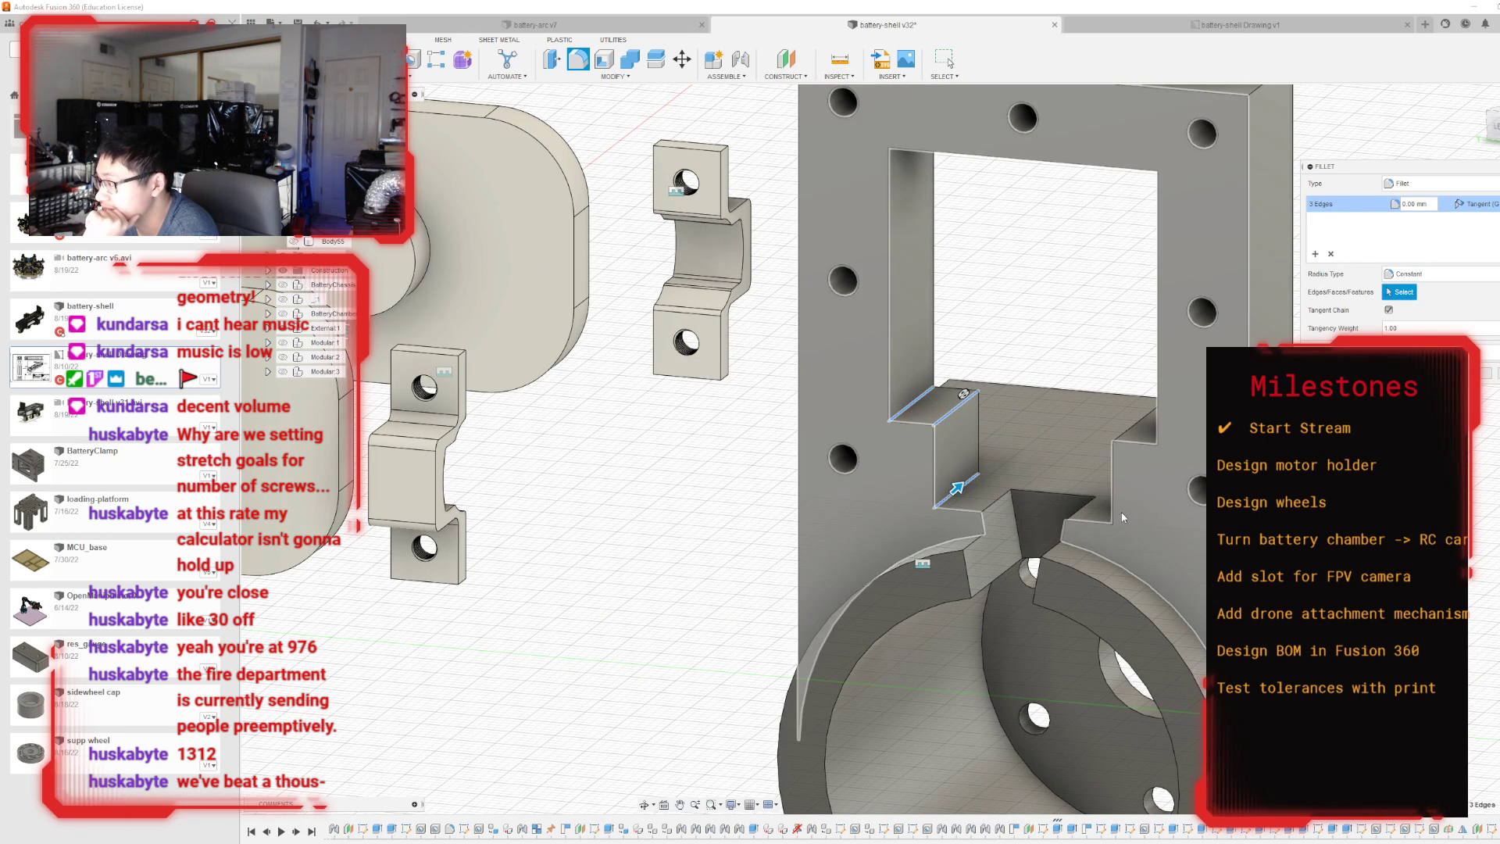
pyautogui.click(1133, 508)
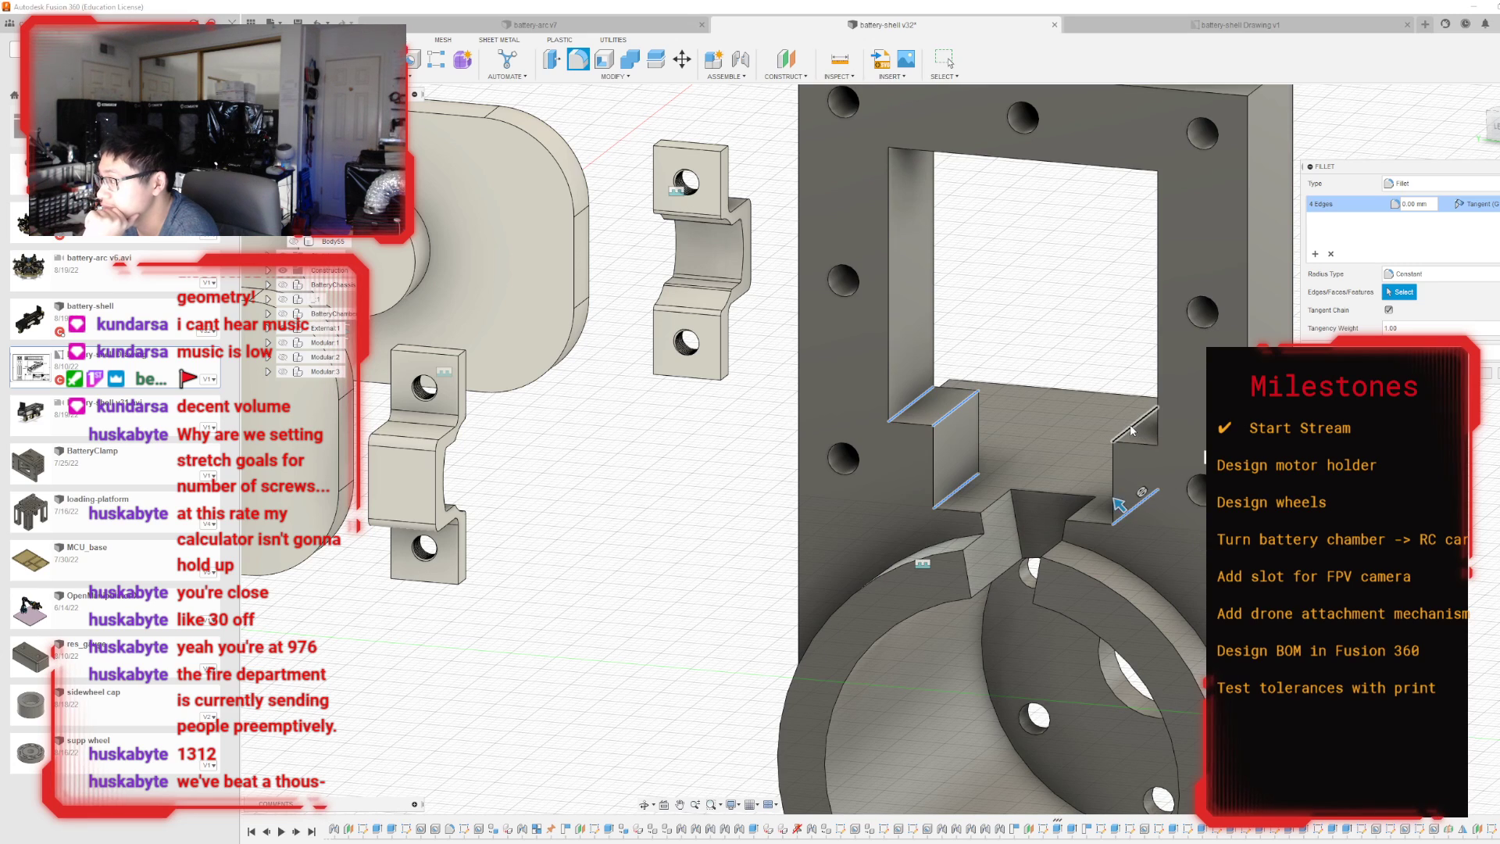
pyautogui.click(1131, 427)
pyautogui.click(1168, 437)
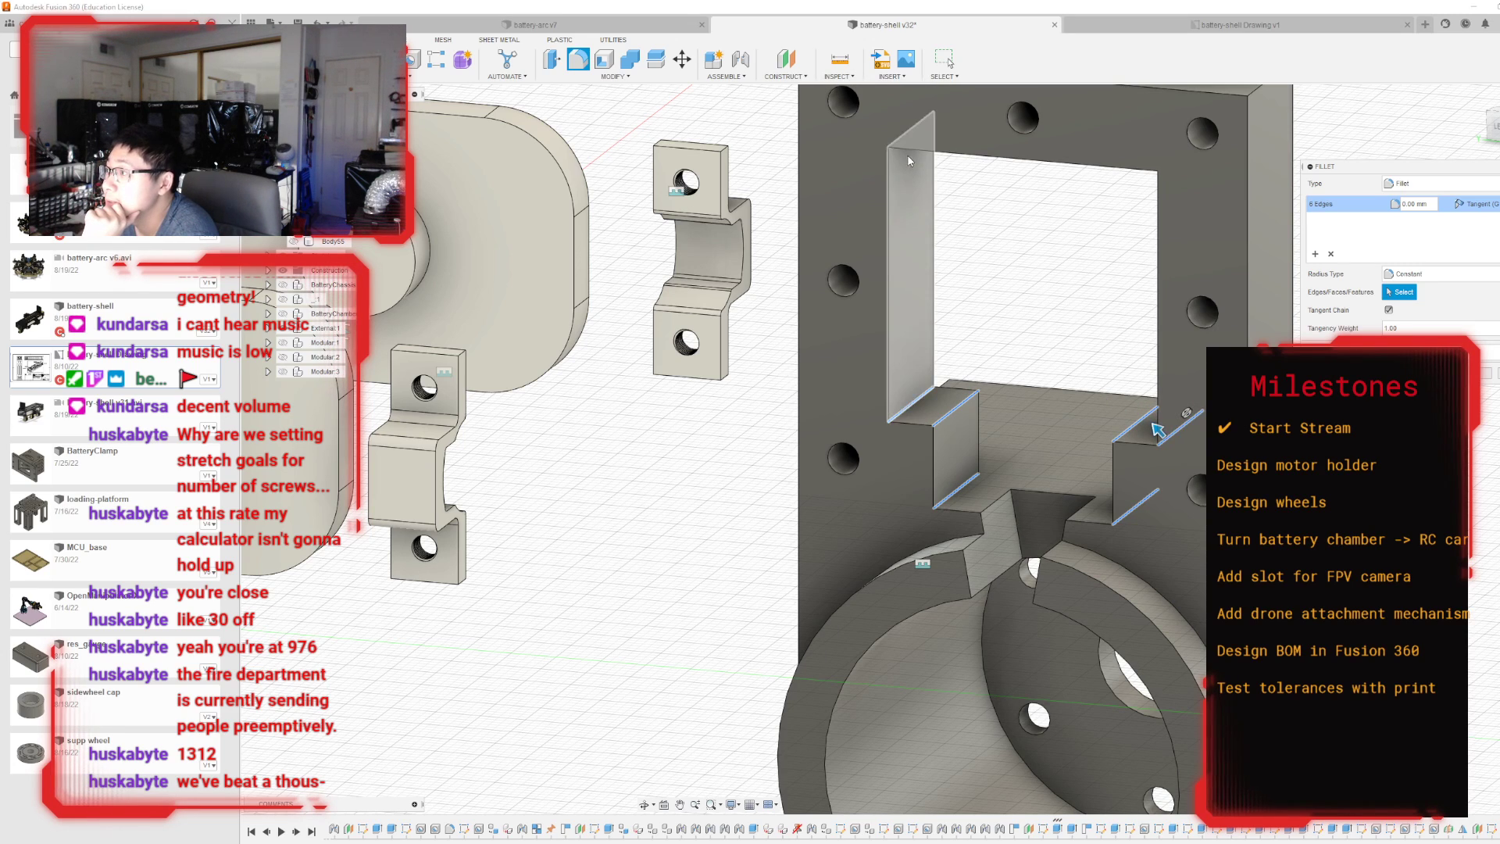
pyautogui.click(910, 129)
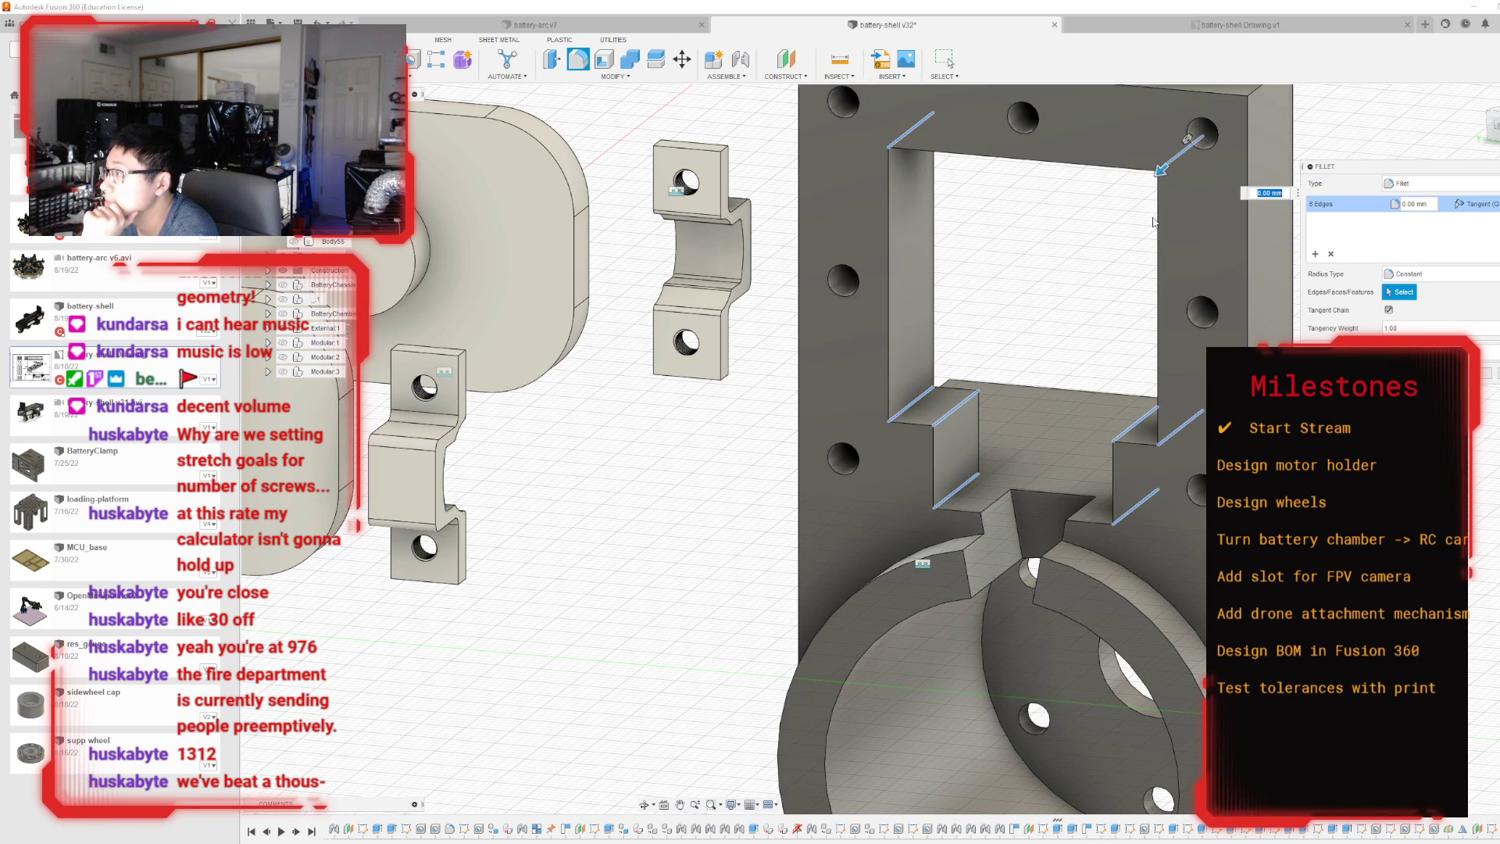
pyautogui.moveTo(1157, 169); pyautogui.dragTo(1150, 176)
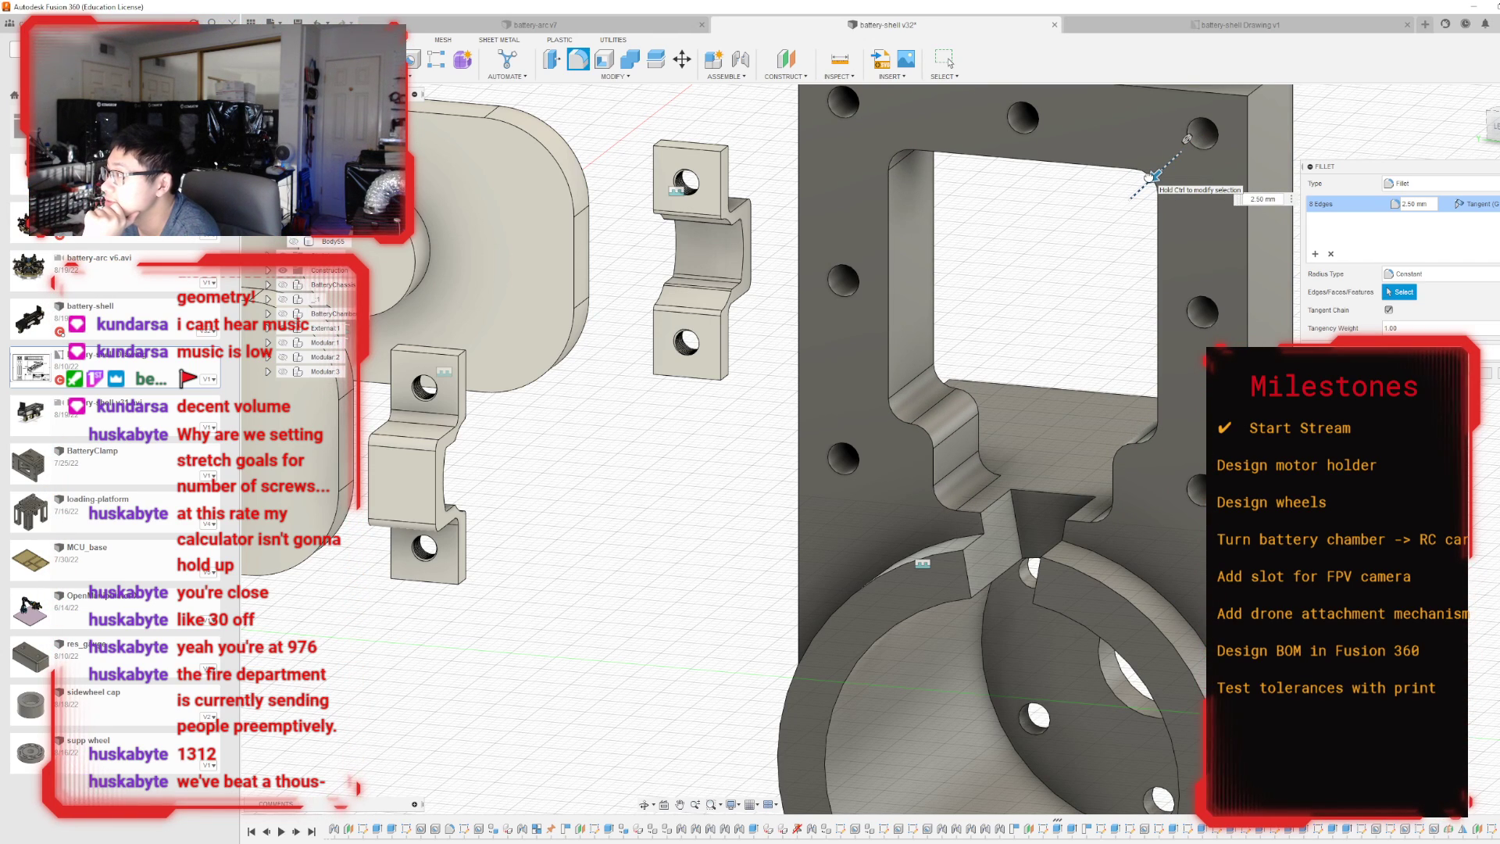
pyautogui.click(1473, 373)
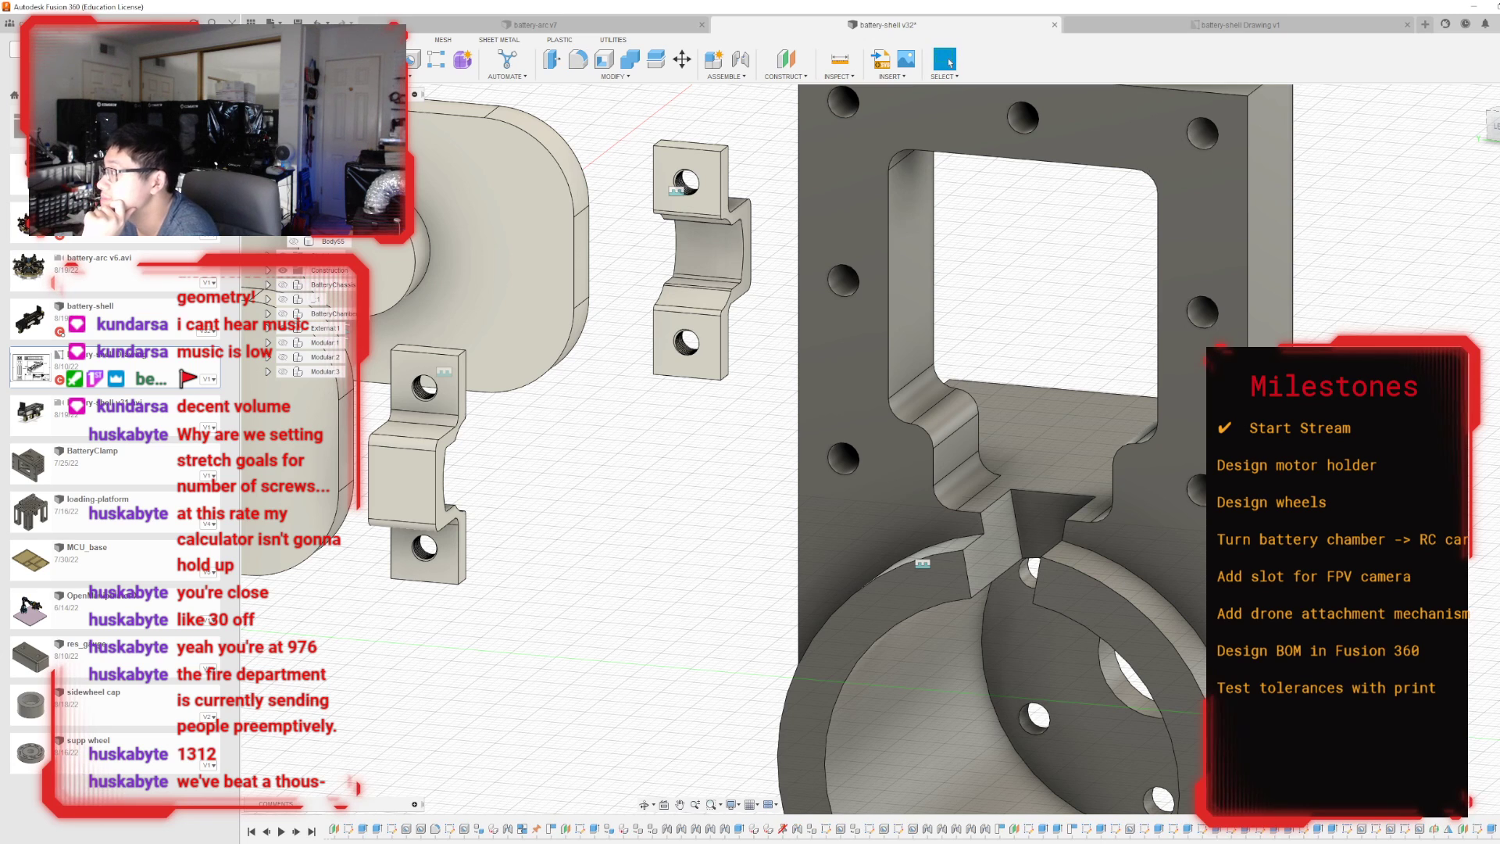
# Fillet the two curved edges where the motor cylinder meets the holder's upright frame with a 1.5 mm radius.
pyautogui.scroll(-2, 1347, 381)
pyautogui.click(576, 60)
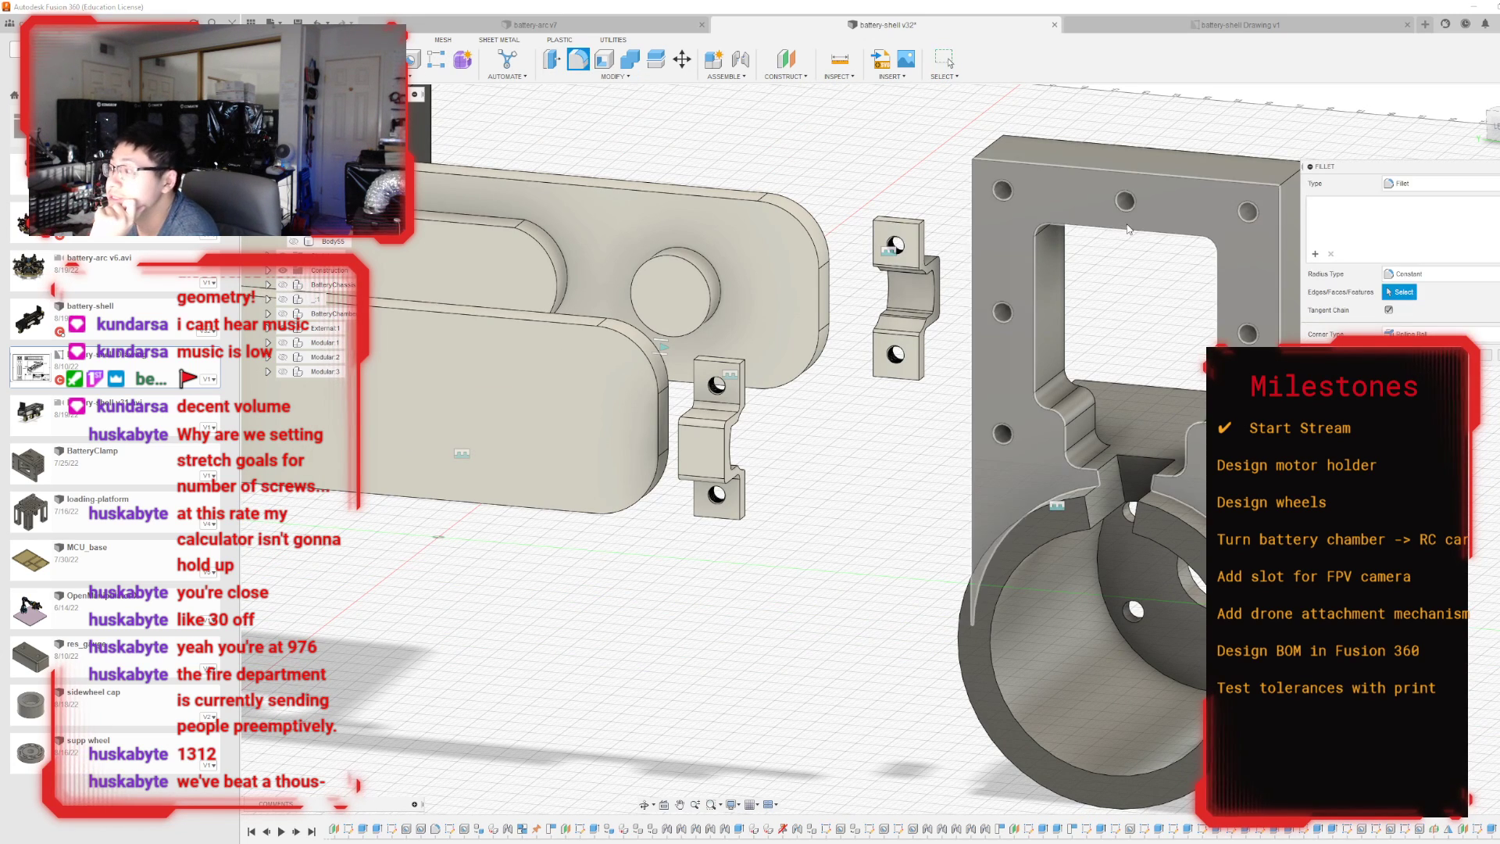
pyautogui.click(1094, 504)
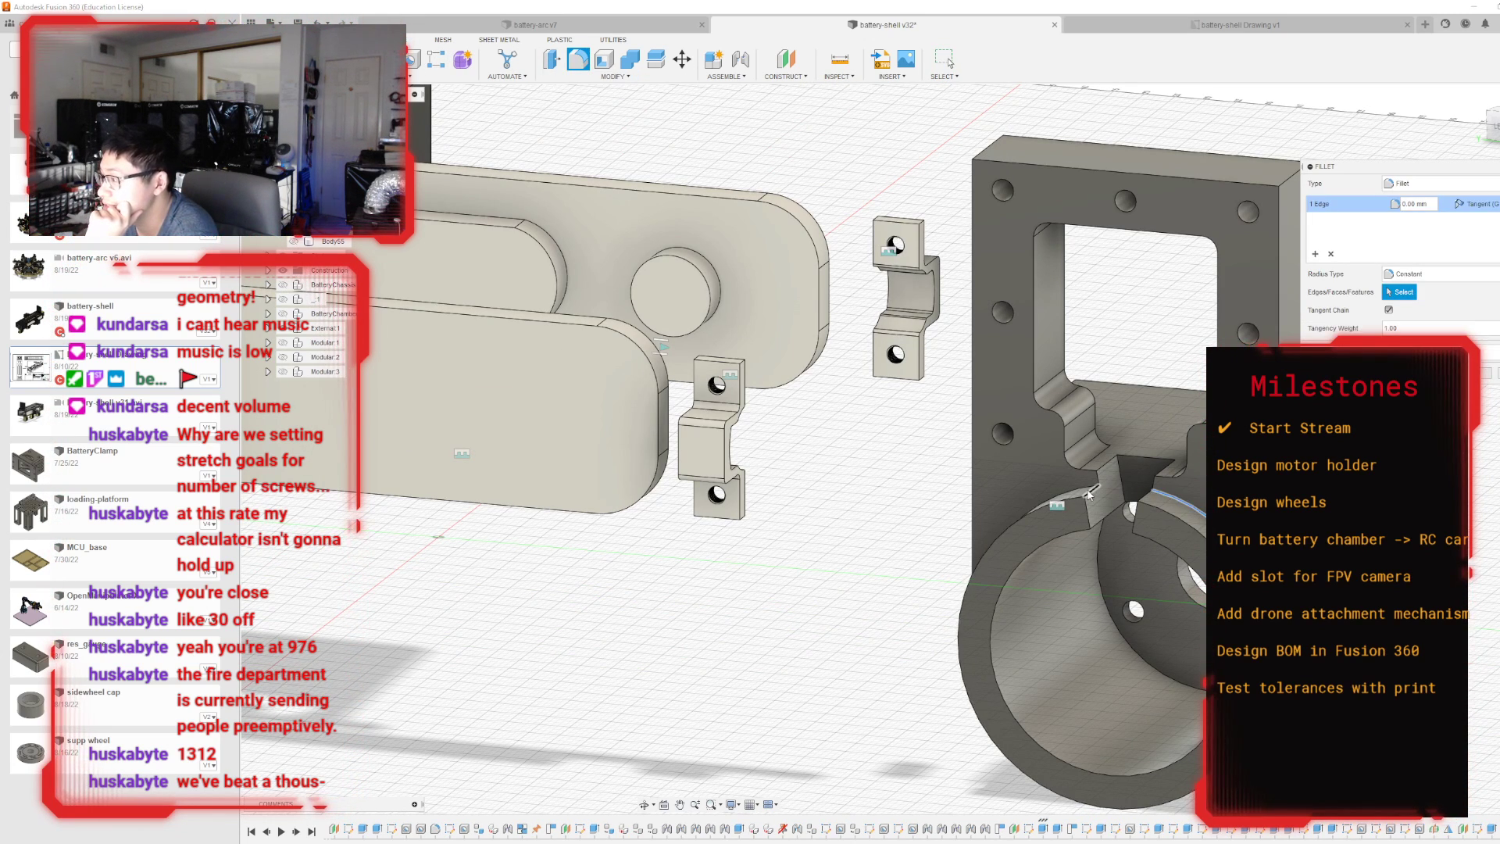
pyautogui.click(1089, 491)
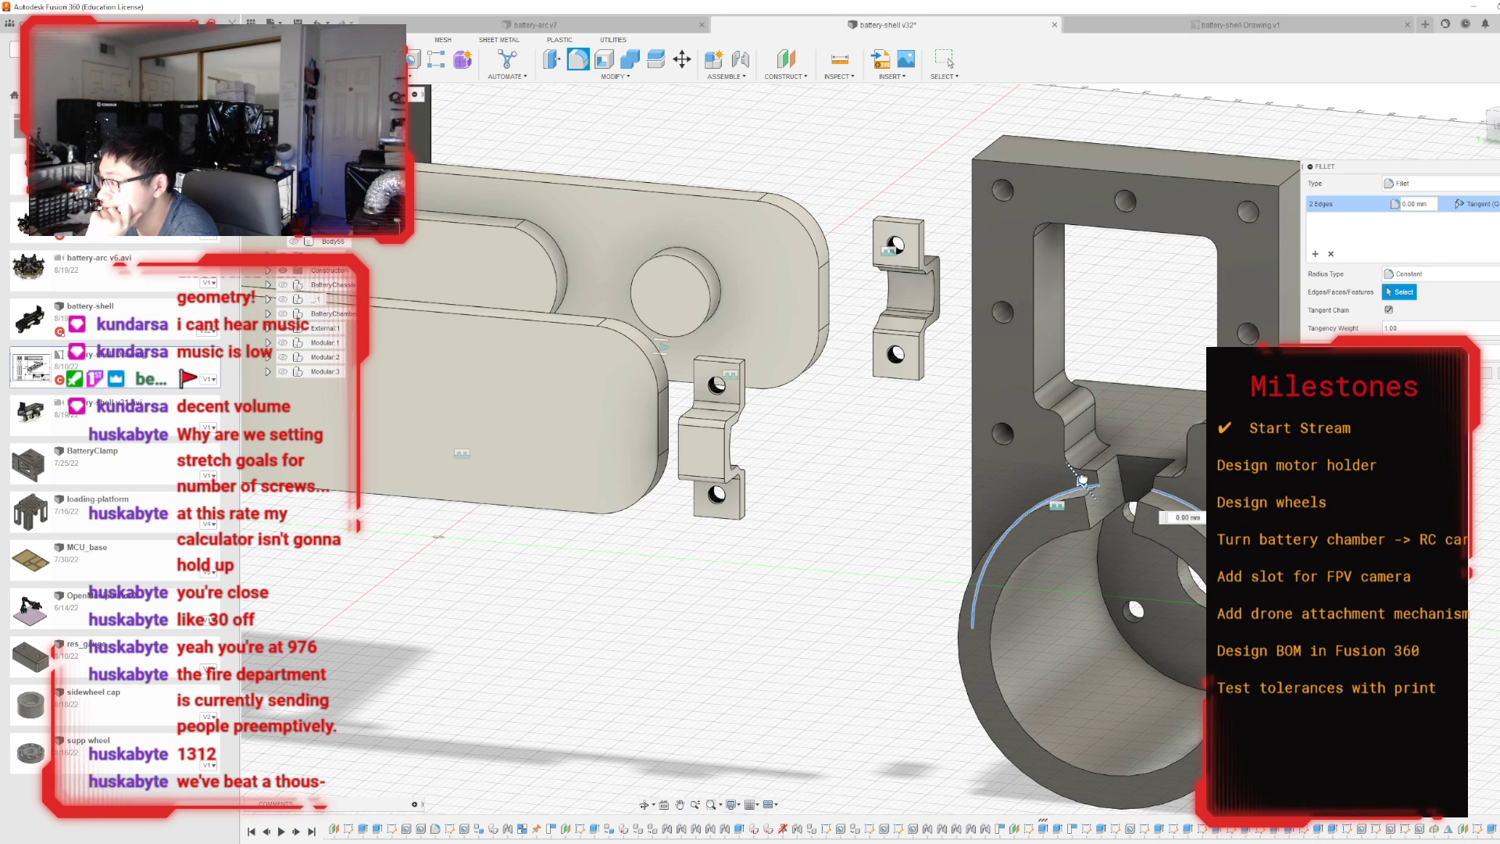
pyautogui.write('1.5')
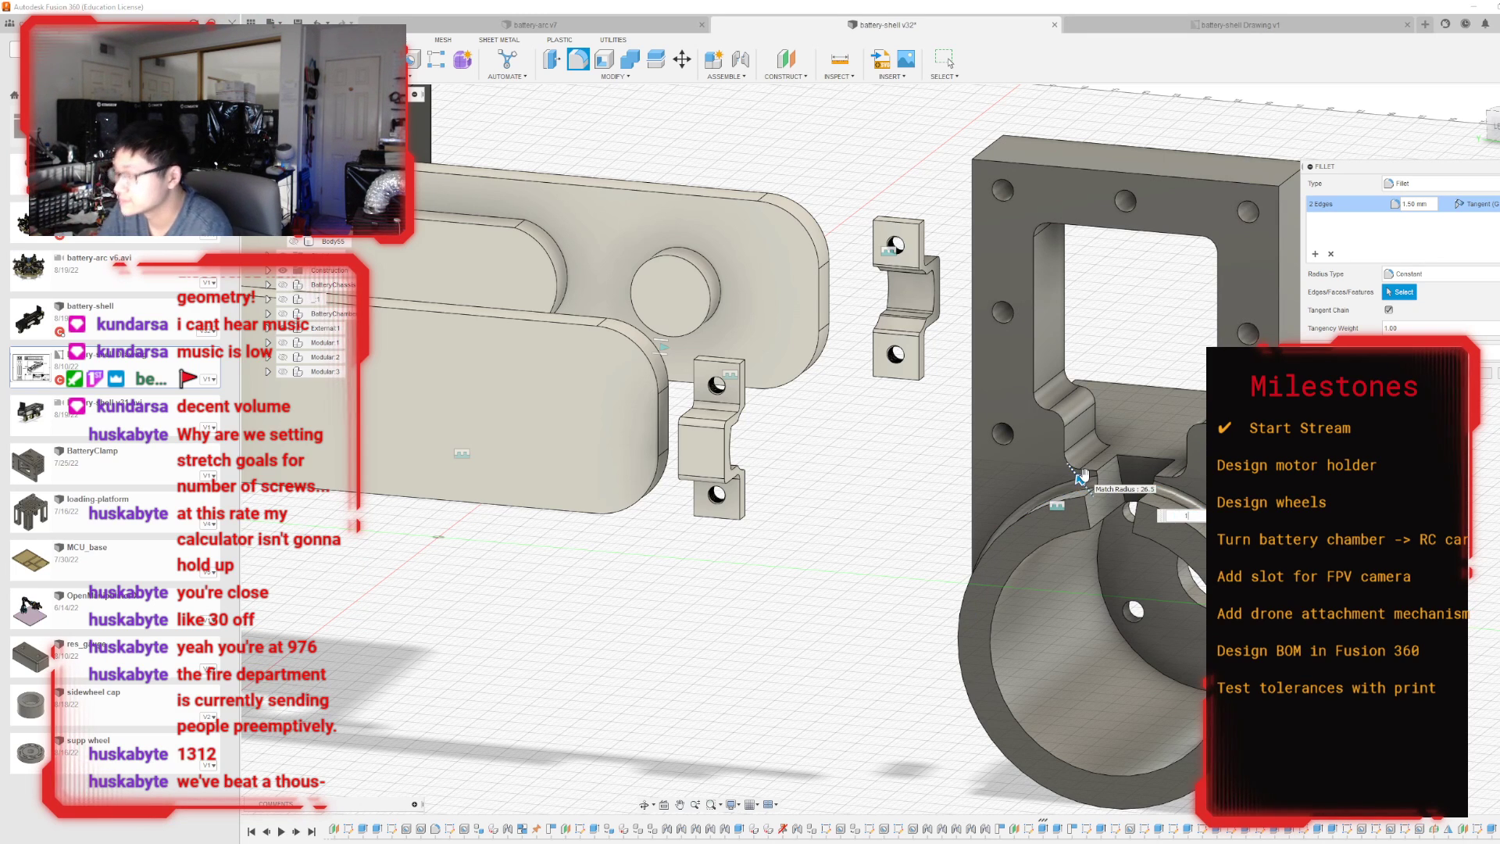
pyautogui.press('Return')
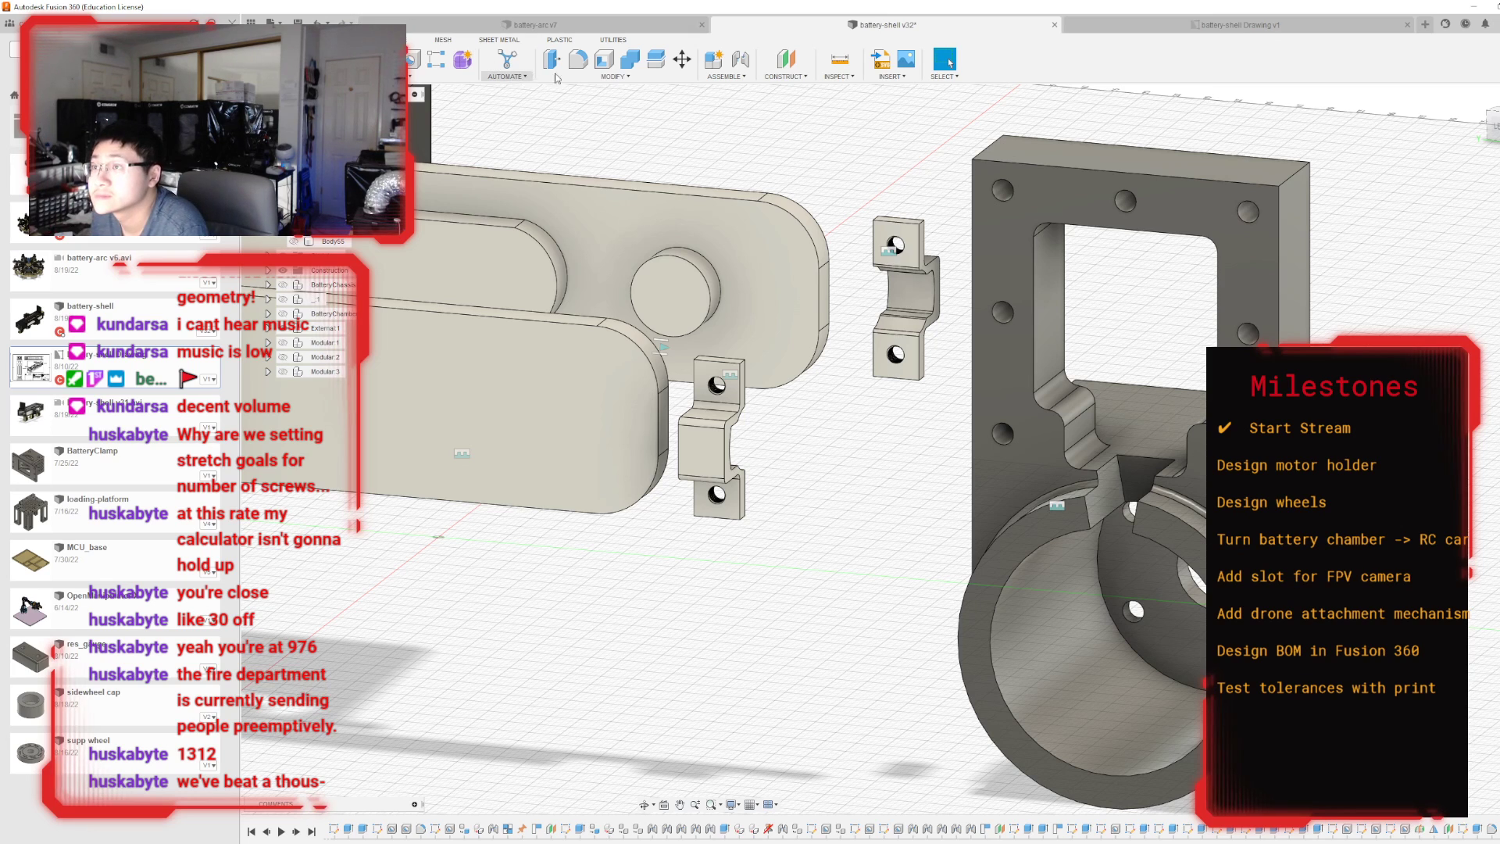
# Fillet the edges of the wedge-shaped slot between the window and the motor cylinder with a 0.5 mm radius.
pyautogui.click(578, 61)
pyautogui.scroll(3, 1090, 523)
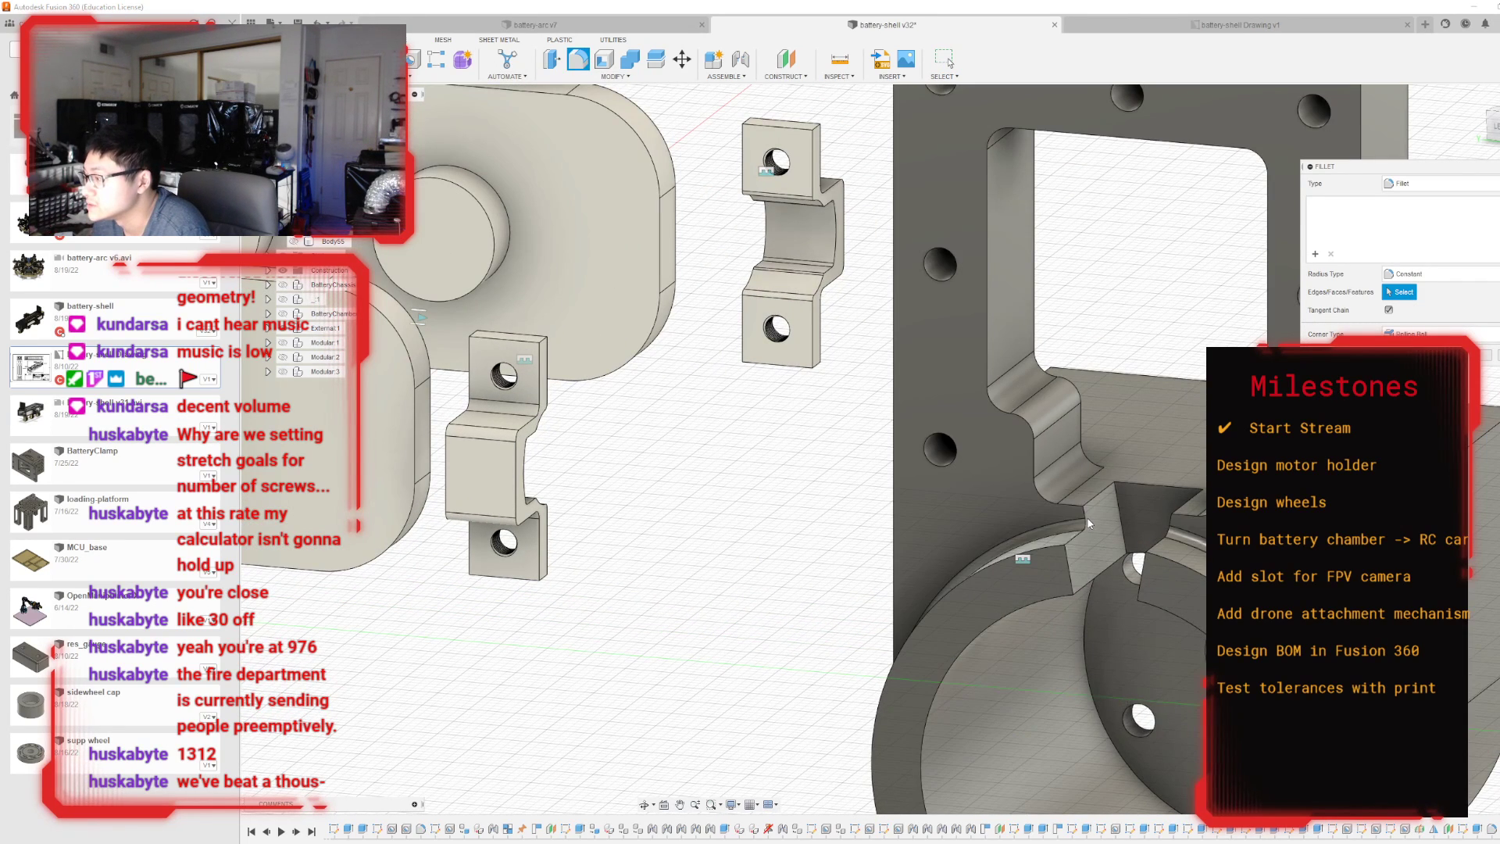
pyautogui.click(1086, 522)
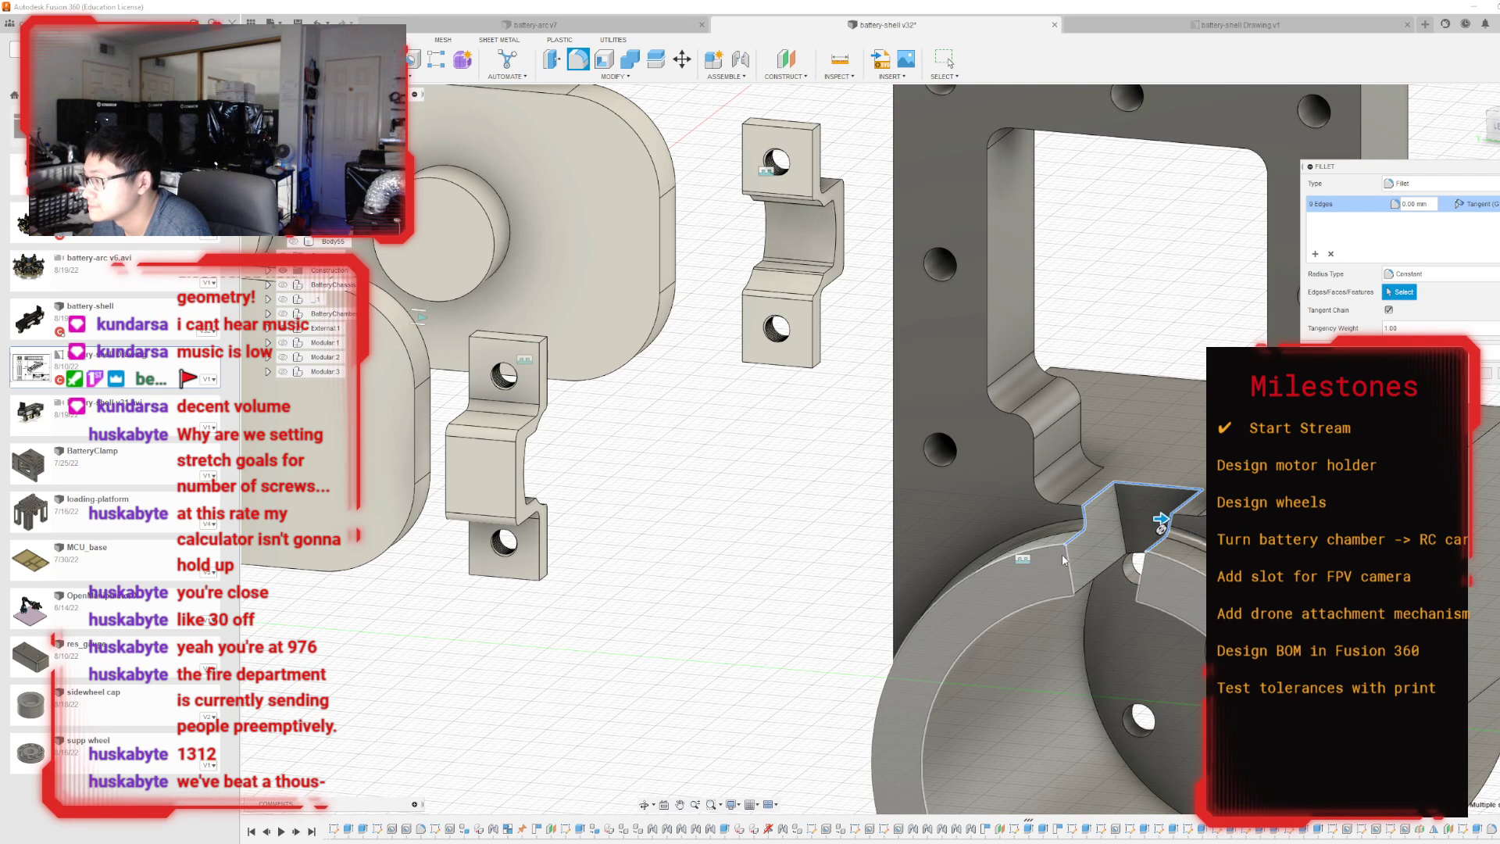
pyautogui.click(1115, 524)
pyautogui.click(1122, 524)
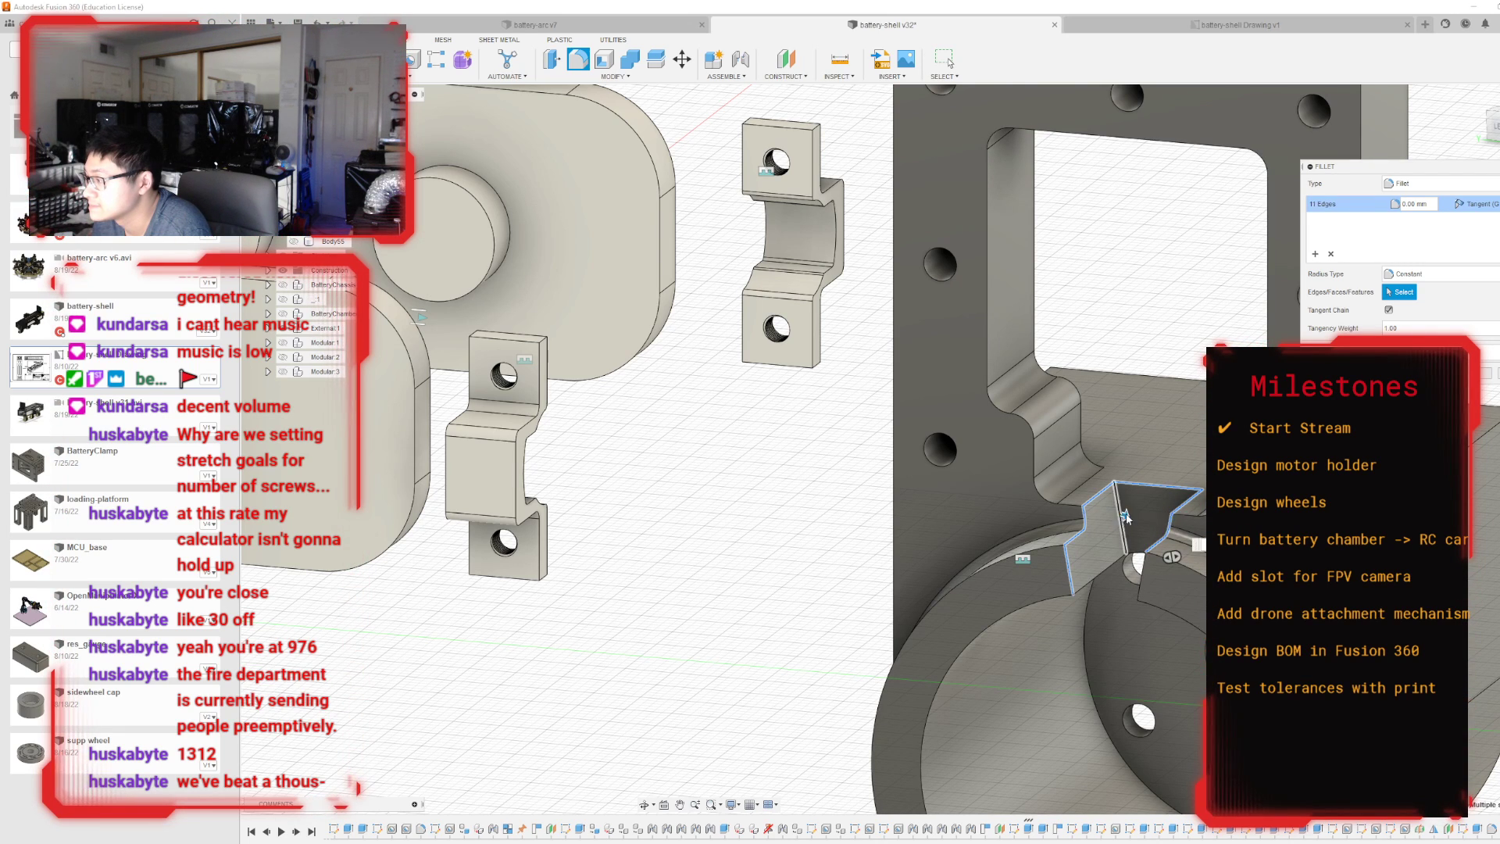
pyautogui.click(1201, 505)
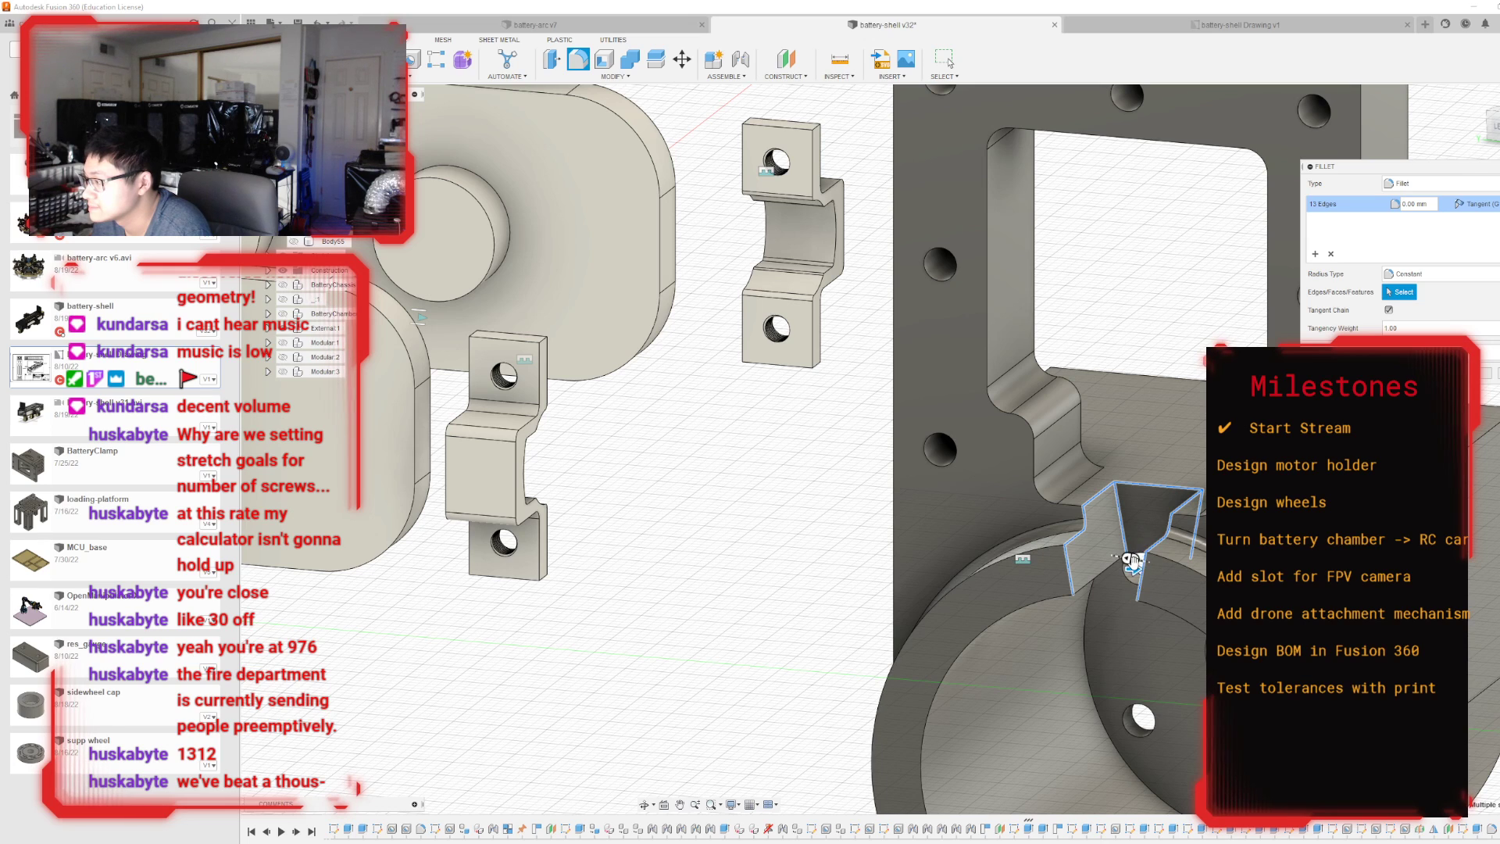
pyautogui.moveTo(1132, 568); pyautogui.dragTo(1134, 568)
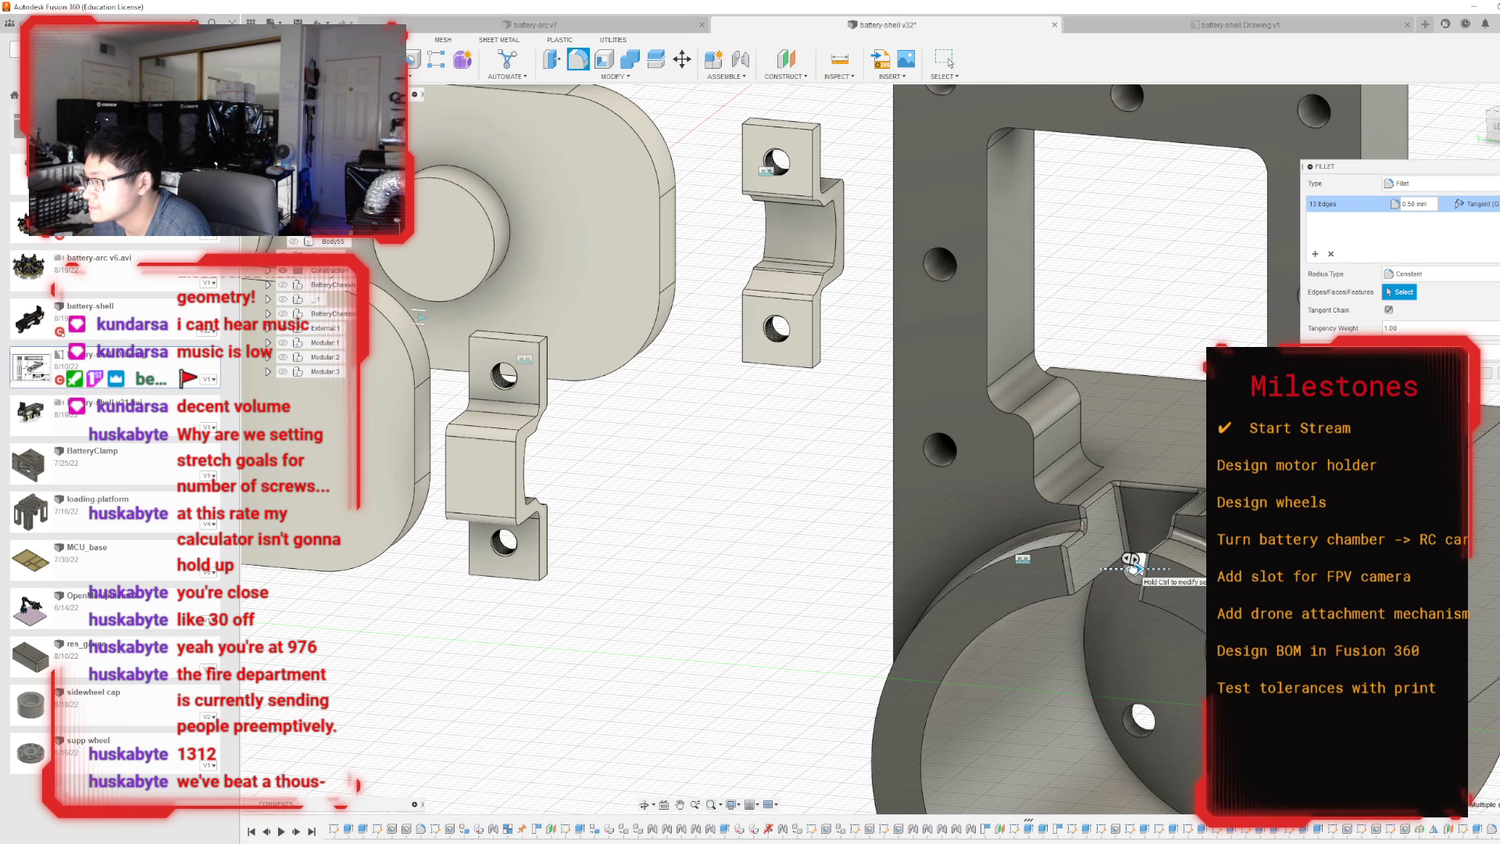
pyautogui.press('Return')
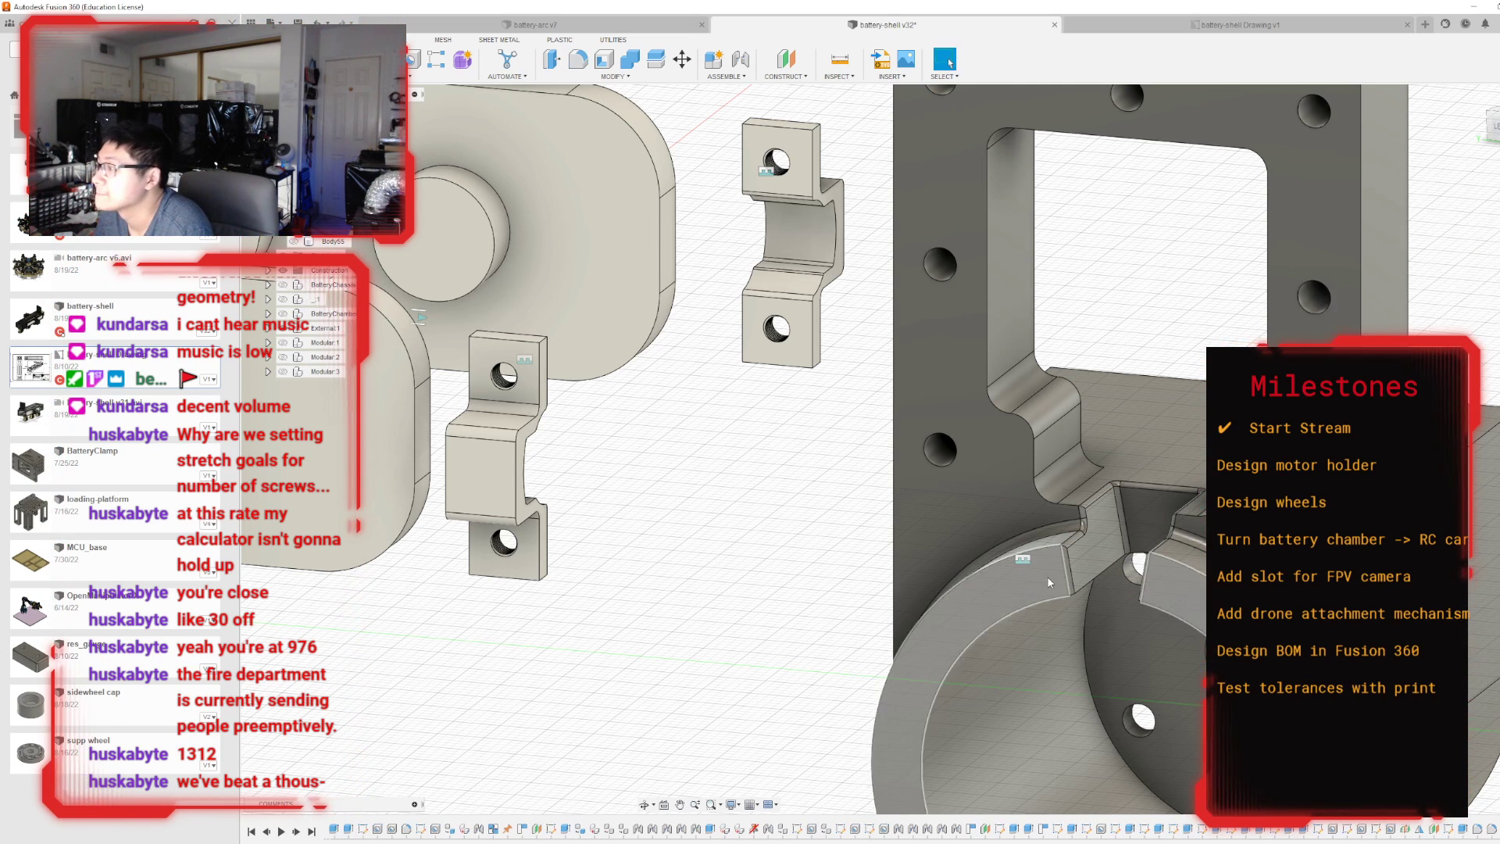
# Fillet the two upper outer corners of the motor holder's upright frame with a 2.5 mm radius.
pyautogui.scroll(-5, 1031, 559)
pyautogui.click(578, 59)
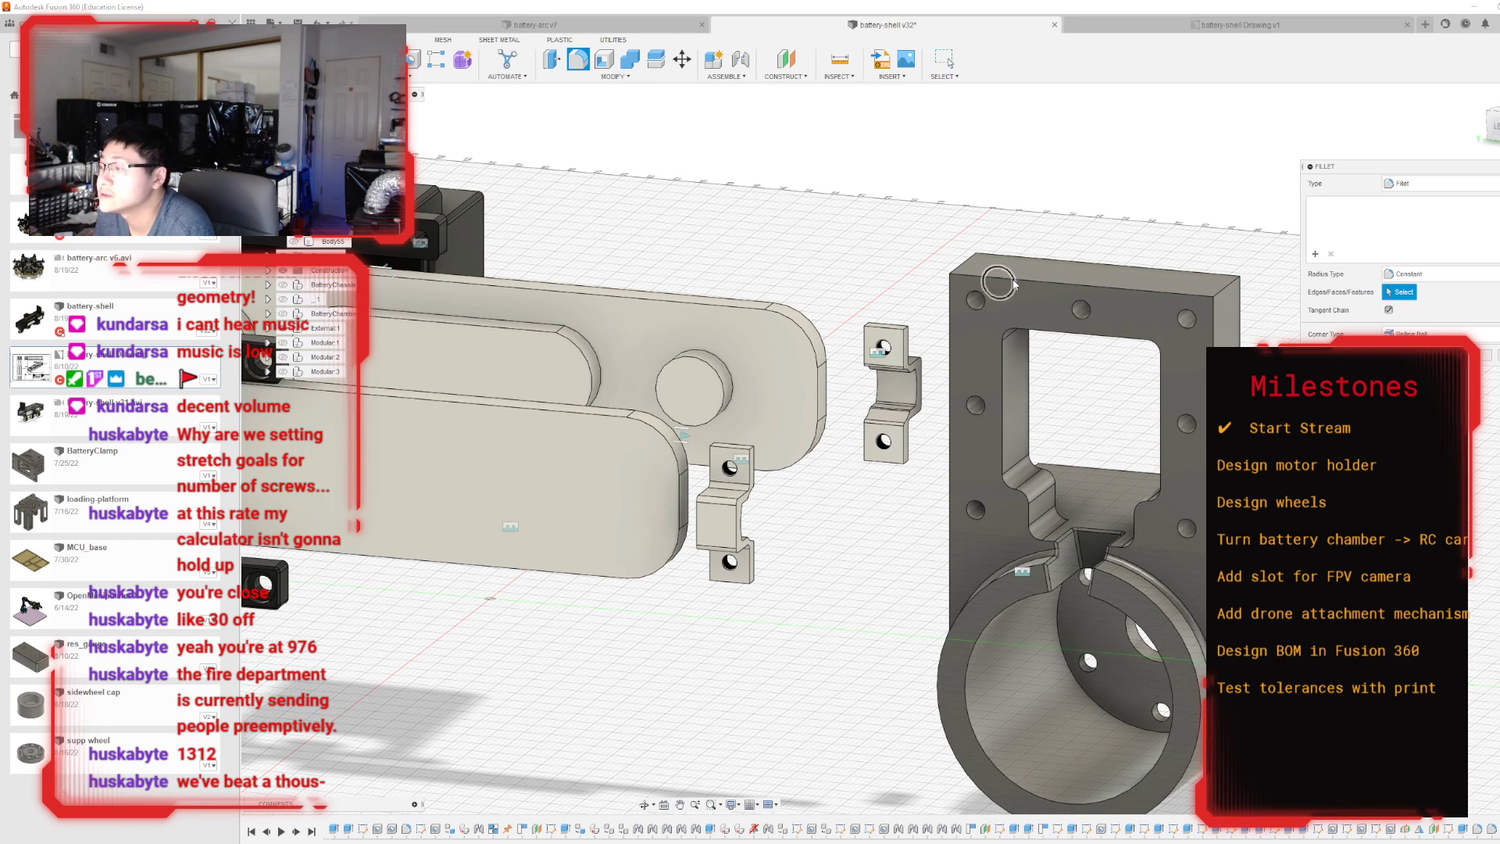
pyautogui.click(970, 258)
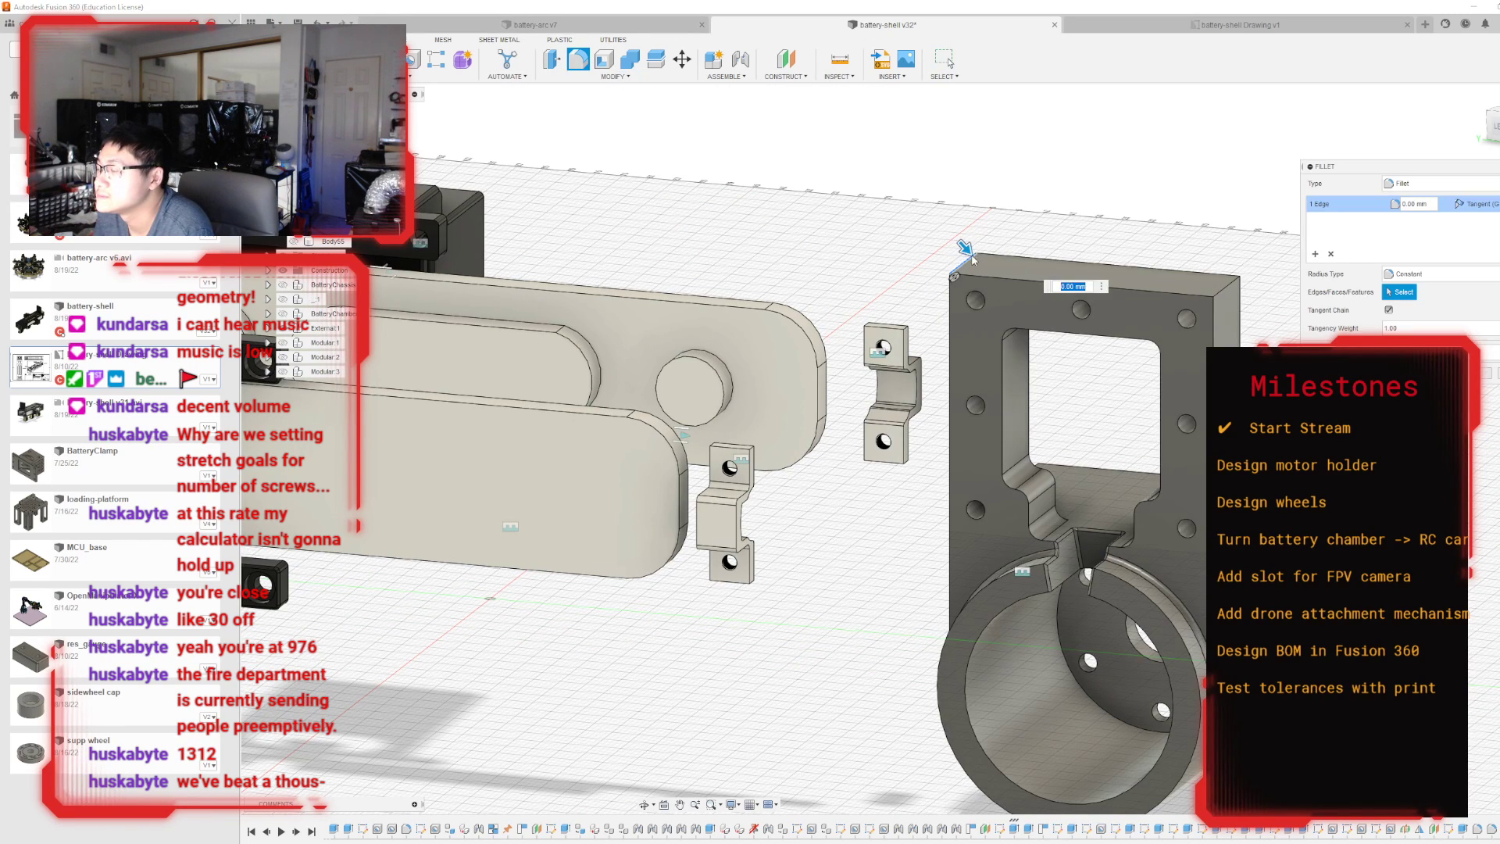
pyautogui.click(1226, 292)
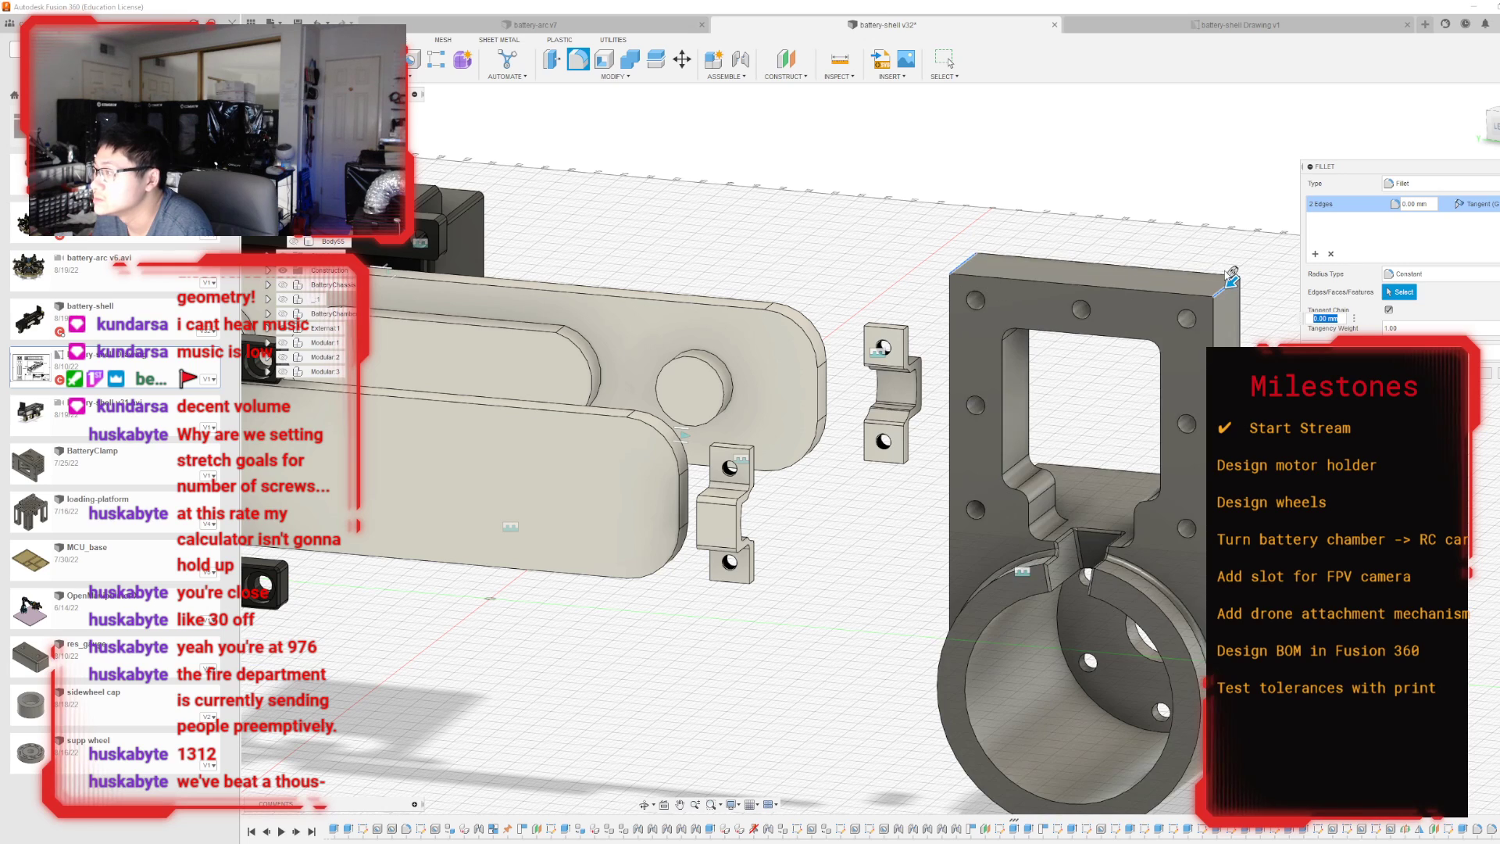
pyautogui.write('2.5')
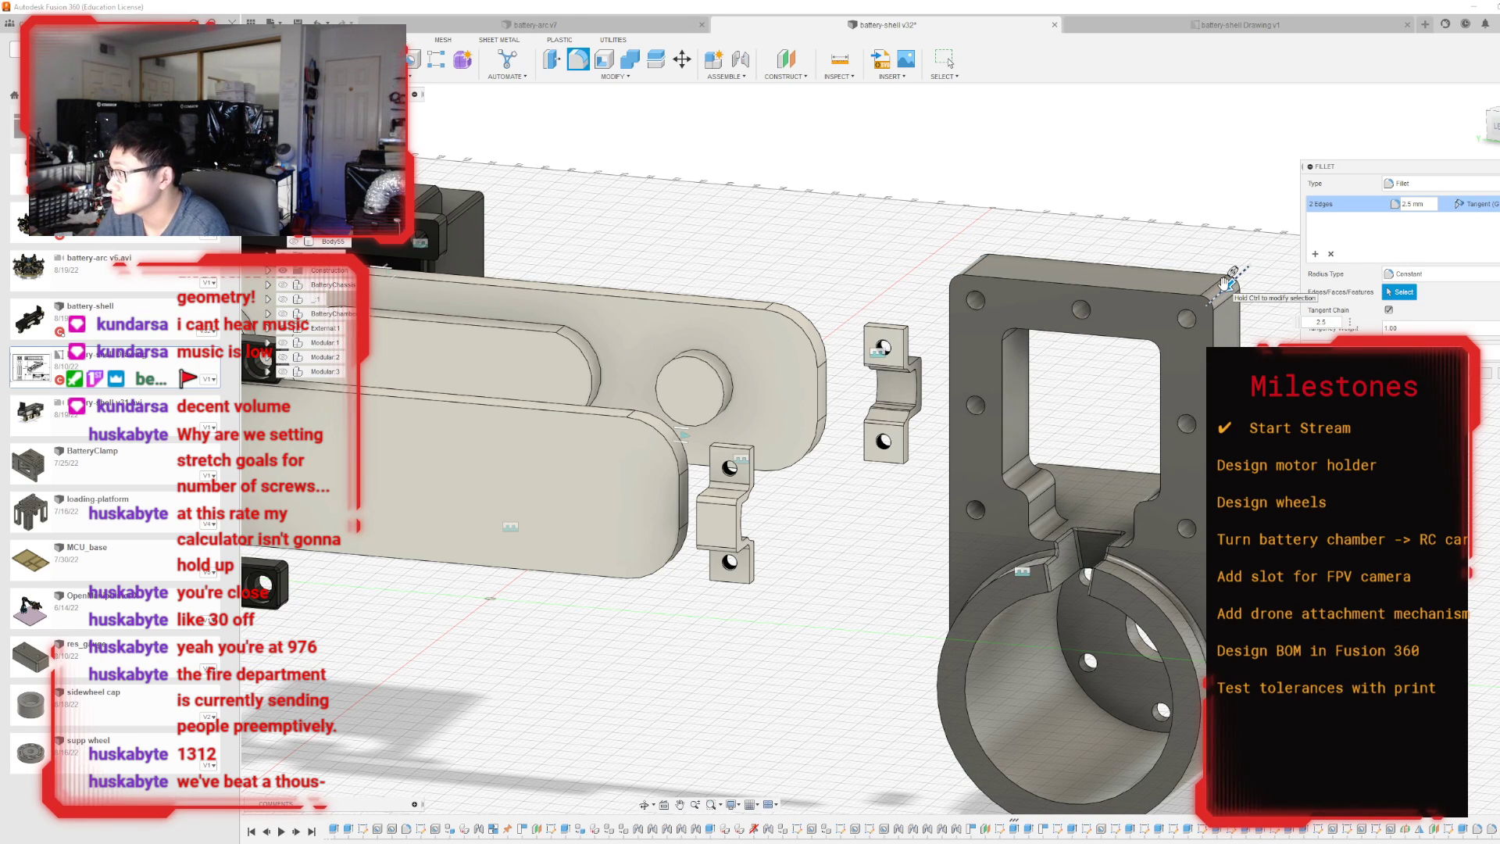
pyautogui.press('Return')
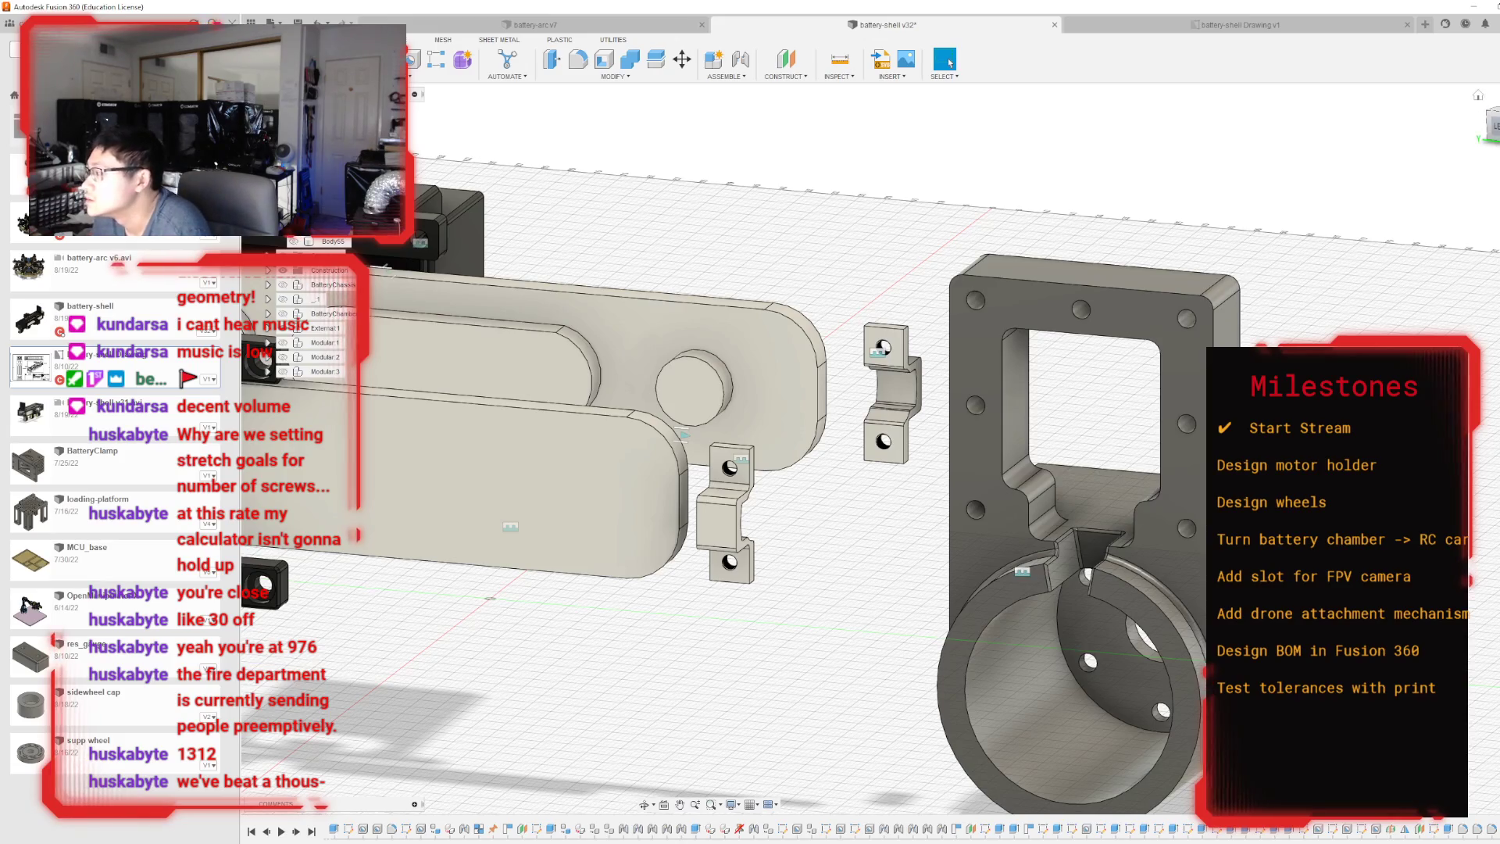
# Fillet the two upper long edges of the motor housing block with a 25 mm radius to follow the cylinder.
pyautogui.moveTo(892, 449)
pyautogui.keyDown('shift'); pyautogui.mouseDown(button='middle')
pyautogui.moveTo(617, 426)
pyautogui.moveTo(476, 363)
pyautogui.moveTo(594, 410)
pyautogui.moveTo(804, 437)
pyautogui.moveTo(910, 422)
pyautogui.moveTo(703, 425)
pyautogui.moveTo(601, 484)
pyautogui.moveTo(578, 539)
pyautogui.mouseUp(button='middle'); pyautogui.keyUp('shift')
pyautogui.press('f')
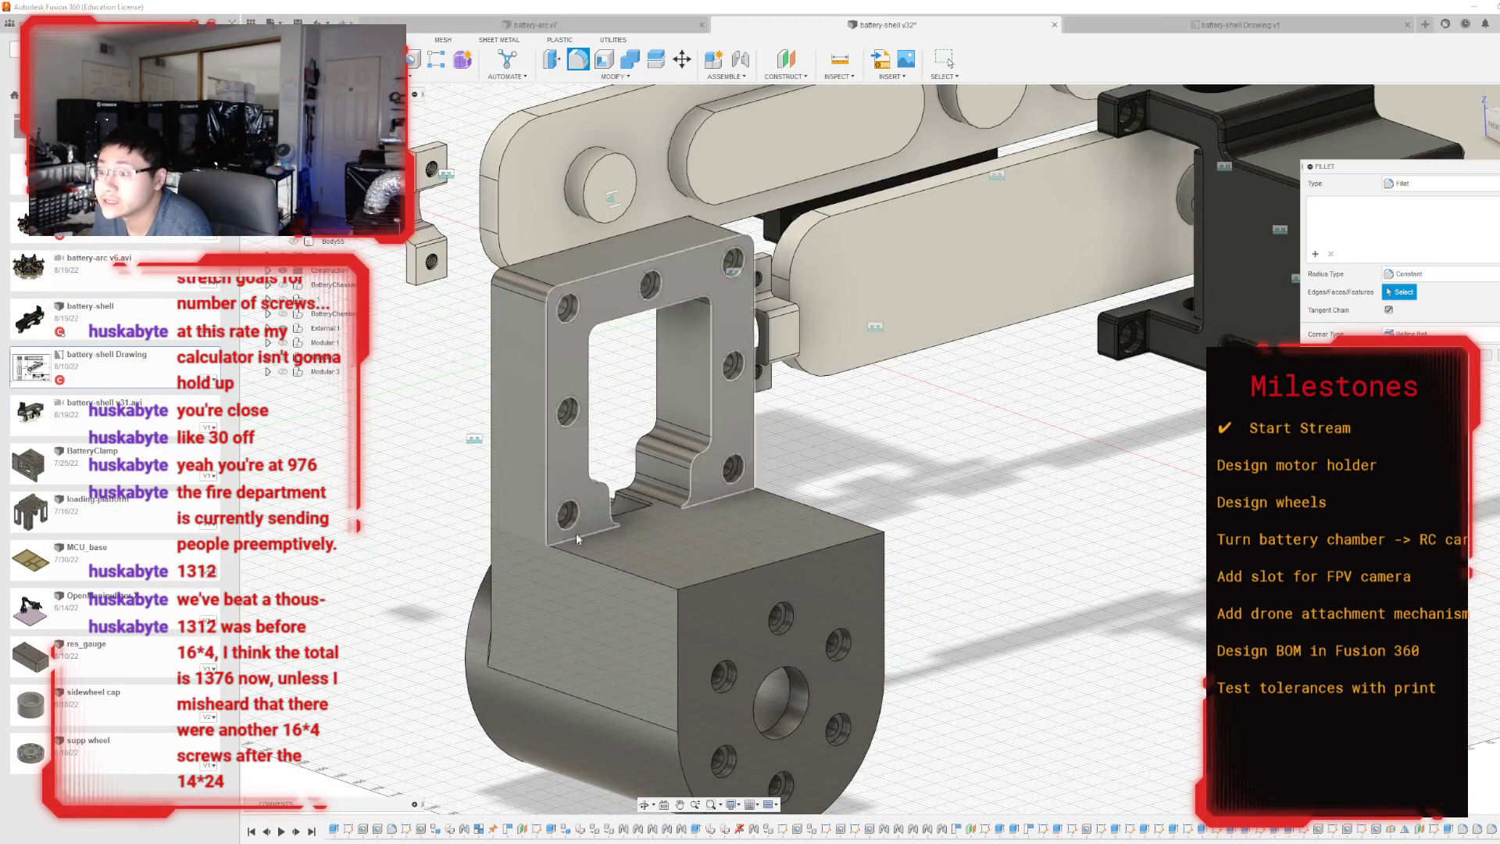
pyautogui.click(556, 548)
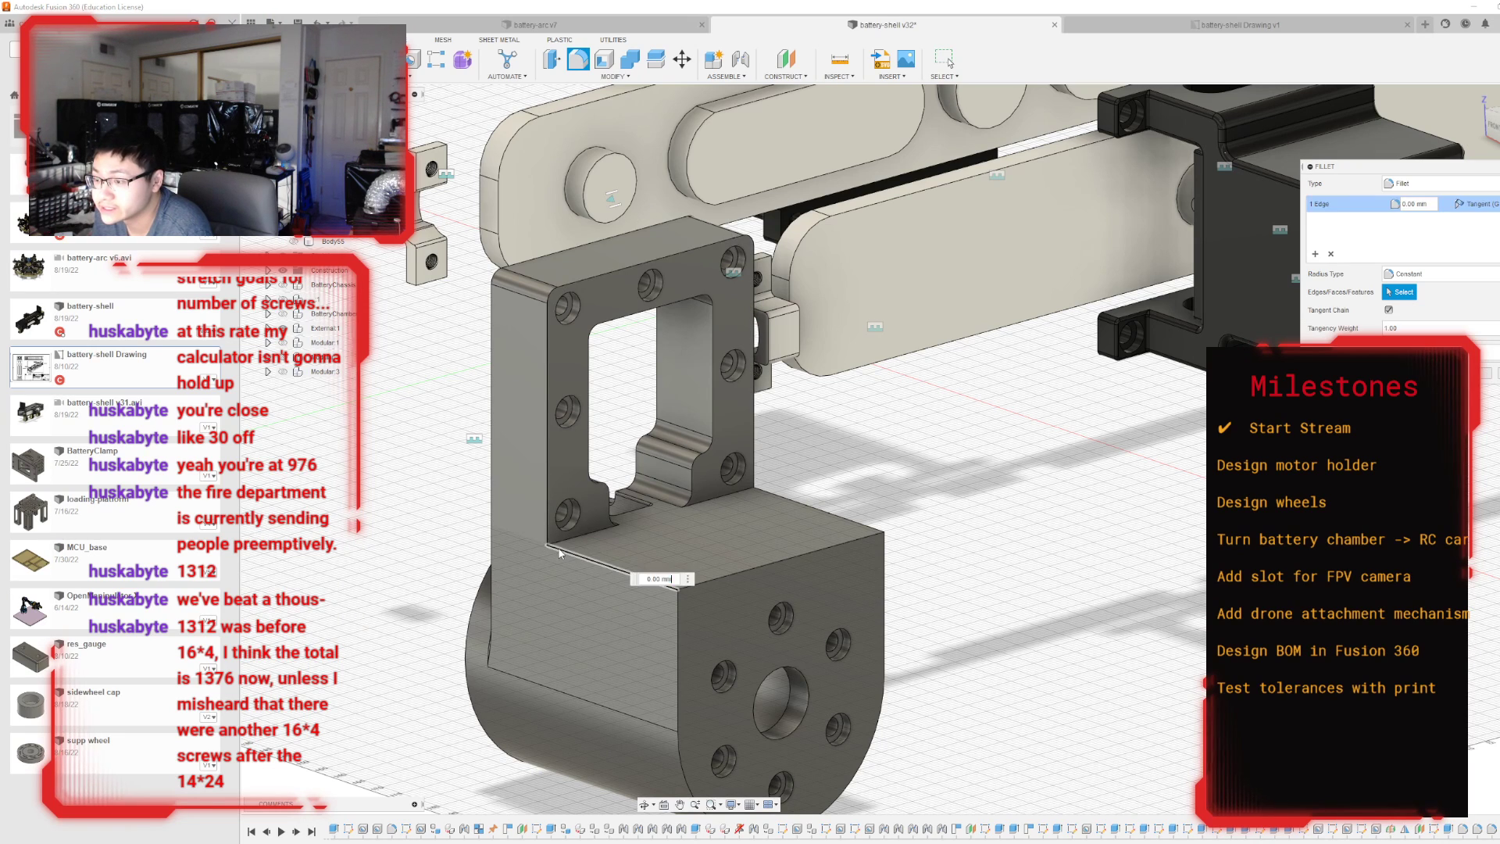
pyautogui.click(831, 514)
pyautogui.moveTo(828, 517); pyautogui.dragTo(782, 539)
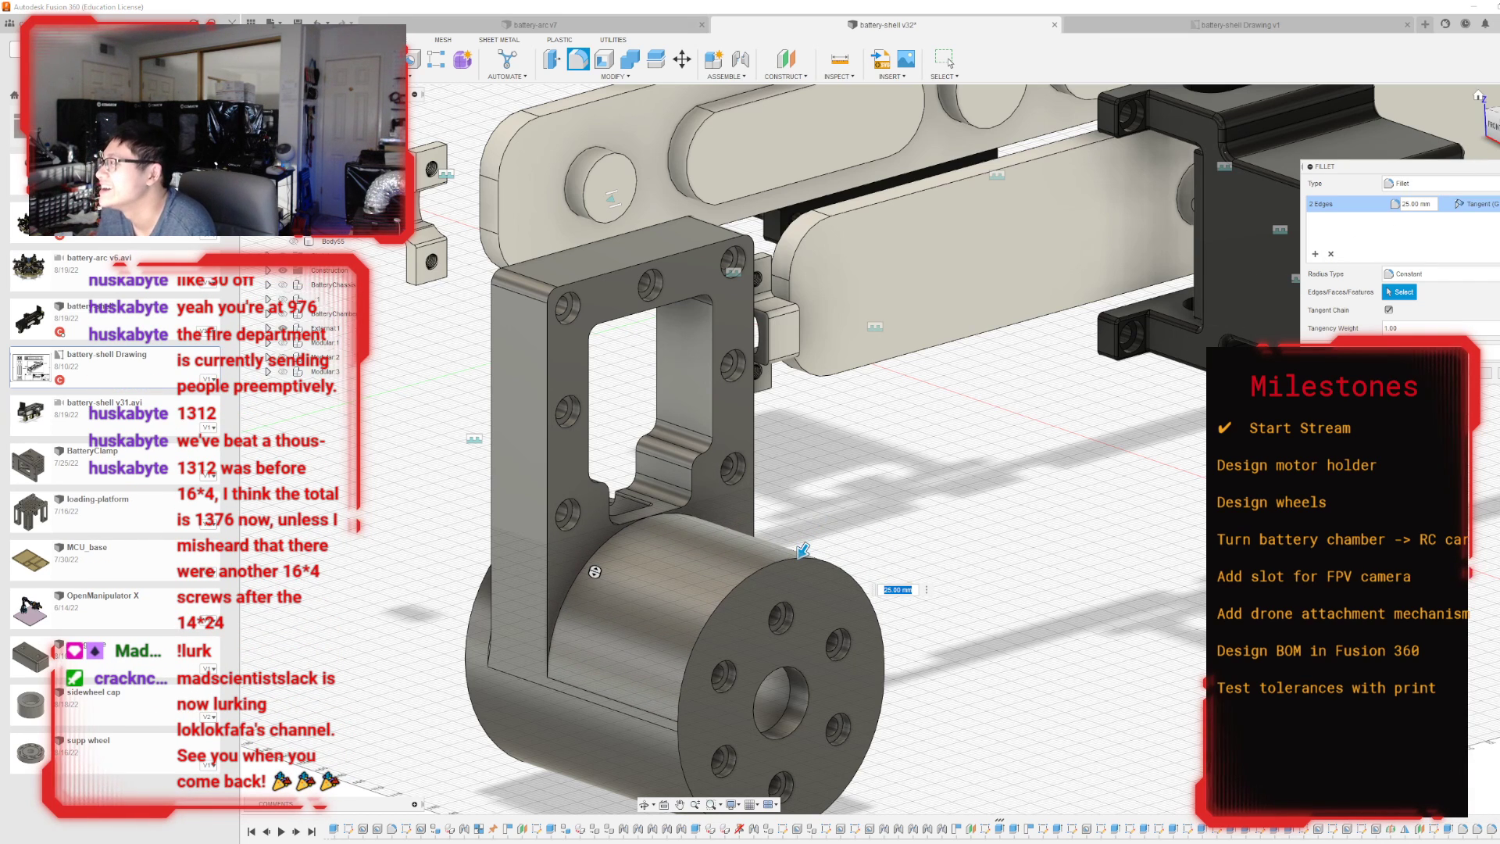
pyautogui.click(1499, 127)
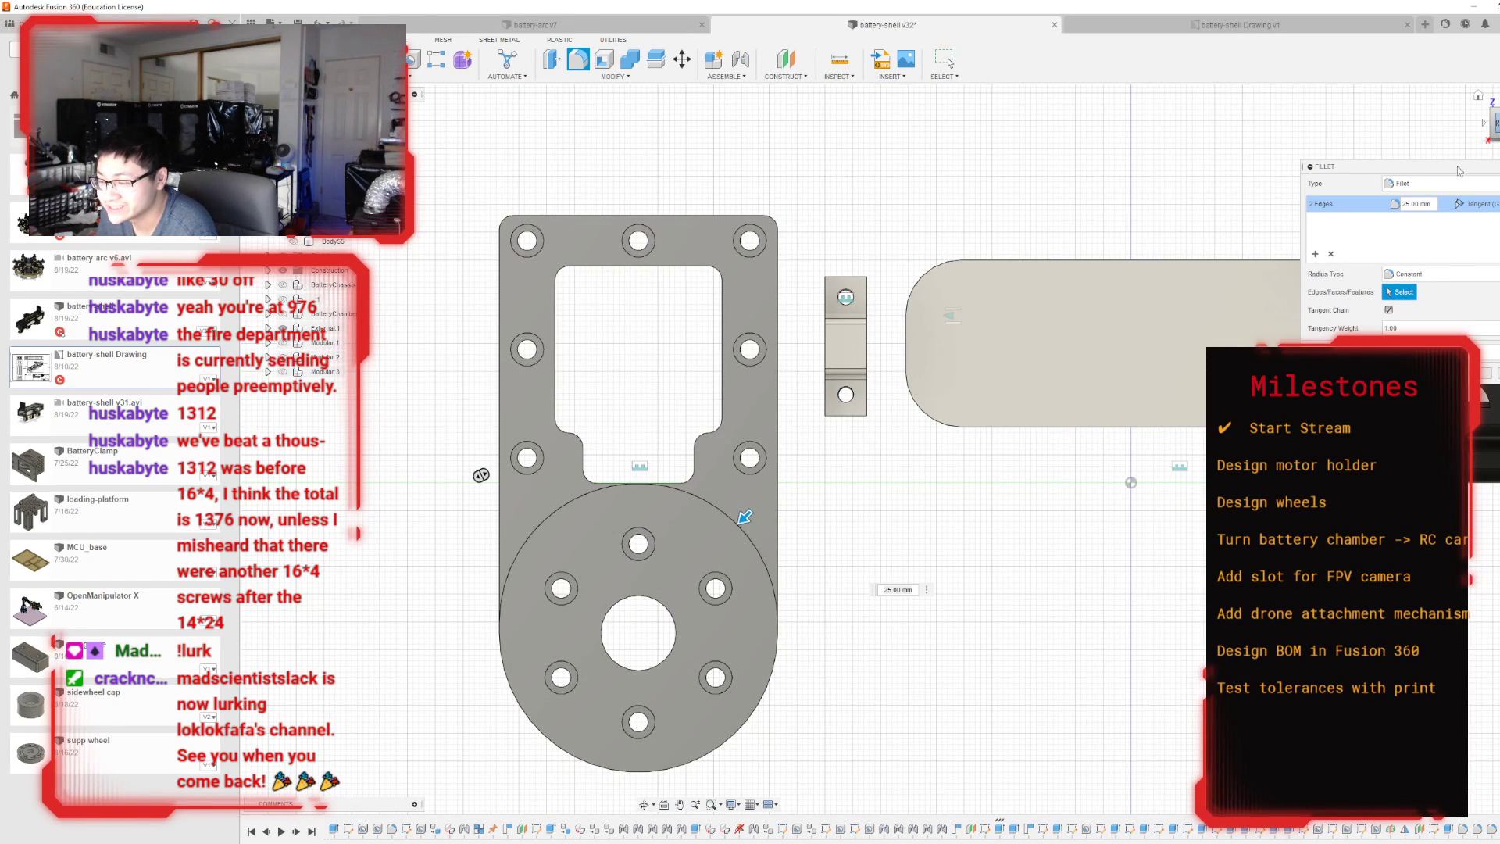
pyautogui.scroll(2, 471, 630)
pyautogui.scroll(-2, 625, 547)
pyautogui.scroll(4, 664, 507)
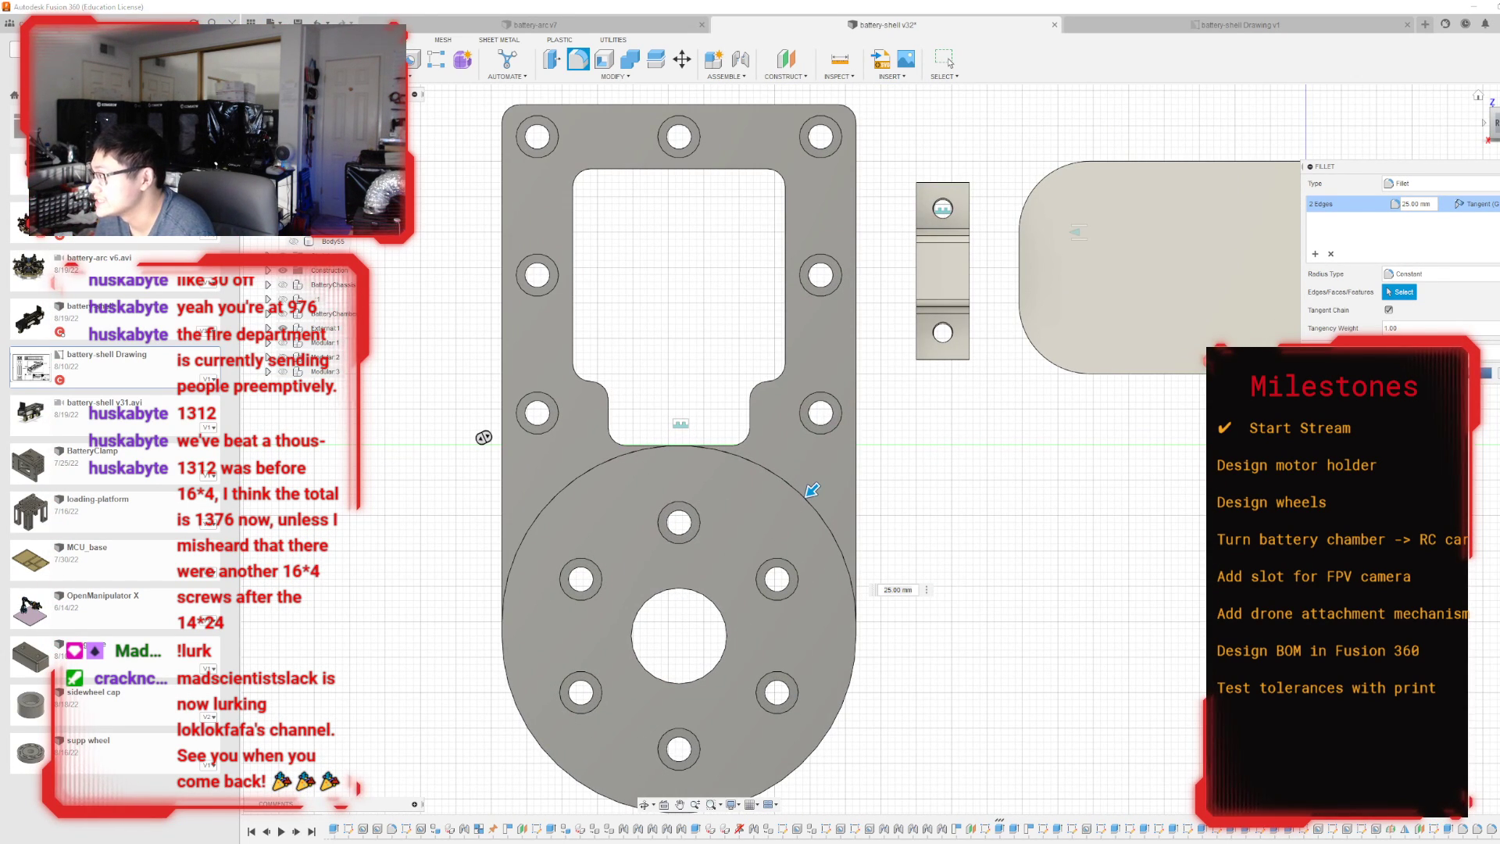
pyautogui.press('Return')
# Inspect the rounded motor housing where it meets the upright frame, and undo its 25 mm edge fillet.
pyautogui.keyDown('shift'); pyautogui.moveTo(892, 449); pyautogui.dragTo(1016, 504, button='middle'); pyautogui.keyUp('shift')
pyautogui.keyDown('shift'); pyautogui.moveTo(761, 394); pyautogui.dragTo(819, 321, button='middle'); pyautogui.keyUp('shift')
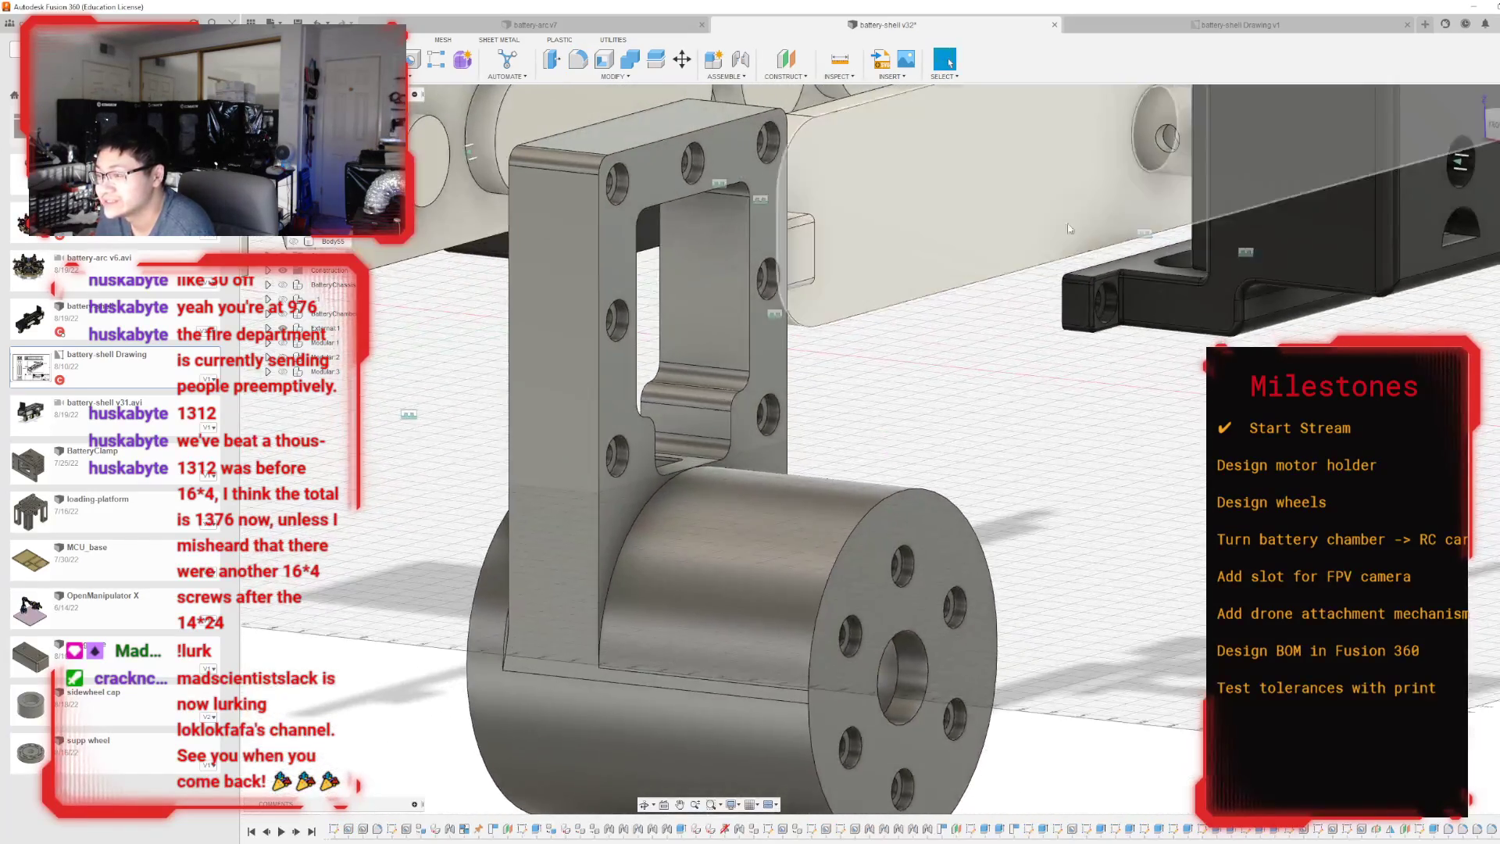
pyautogui.scroll(-2, 819, 321)
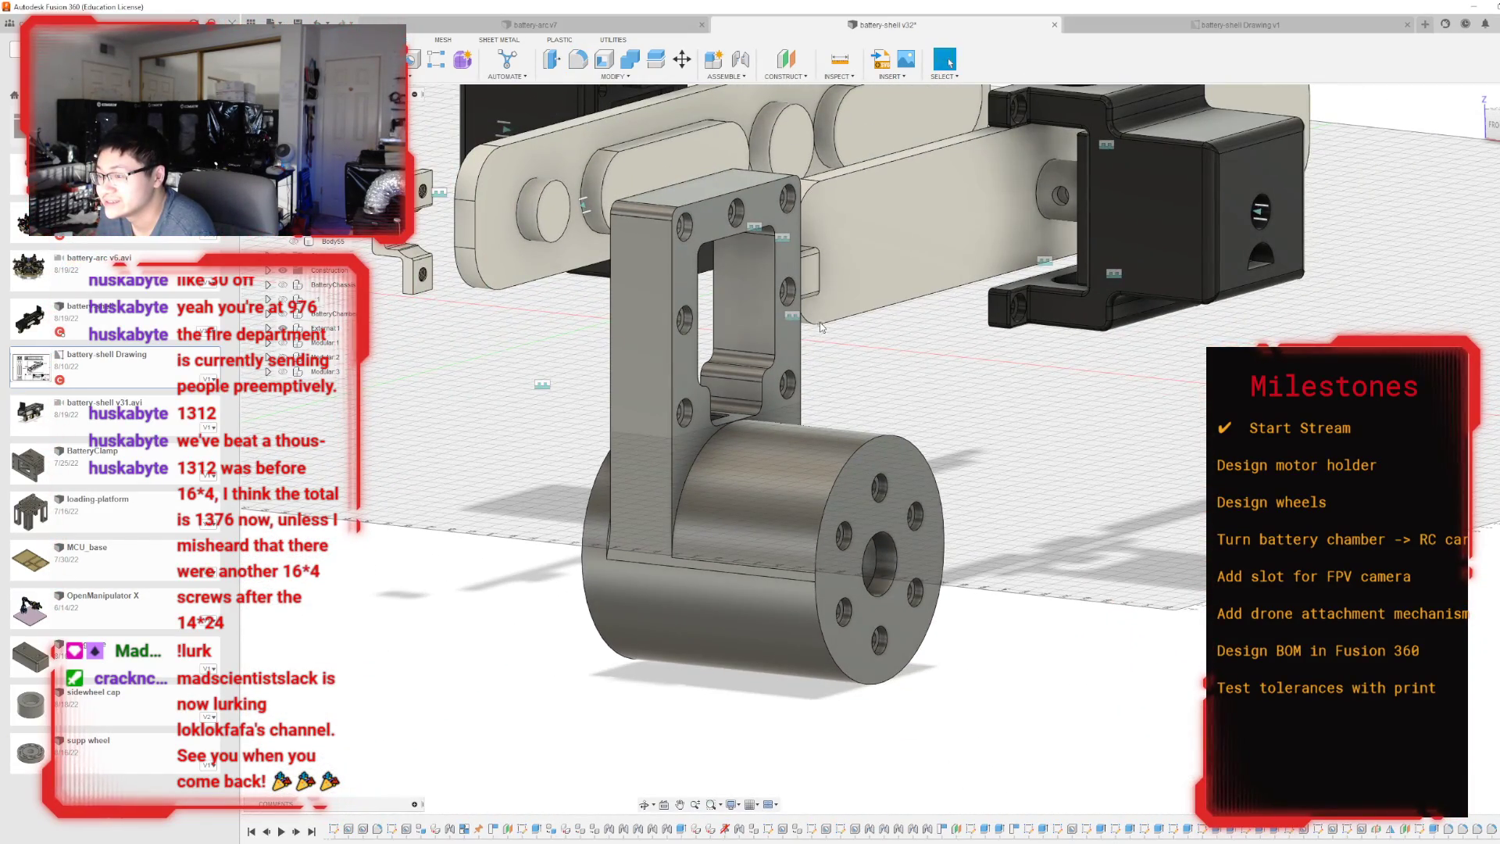
pyautogui.scroll(6, 906, 597)
pyautogui.scroll(-5, 981, 506)
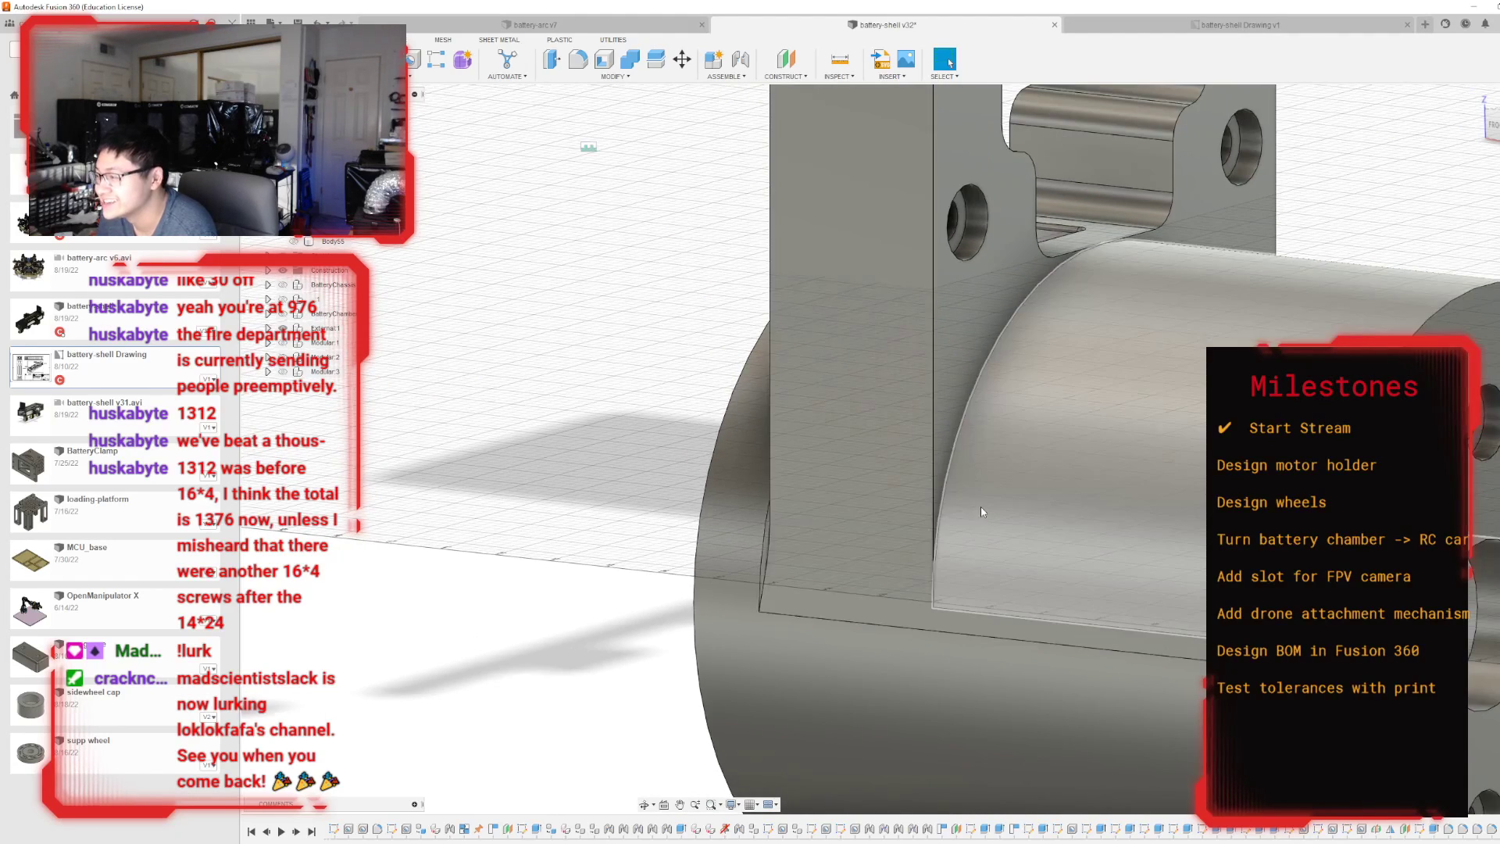
pyautogui.hotkey('ctrl', 'z')
pyautogui.hotkey('ctrl', 'z')
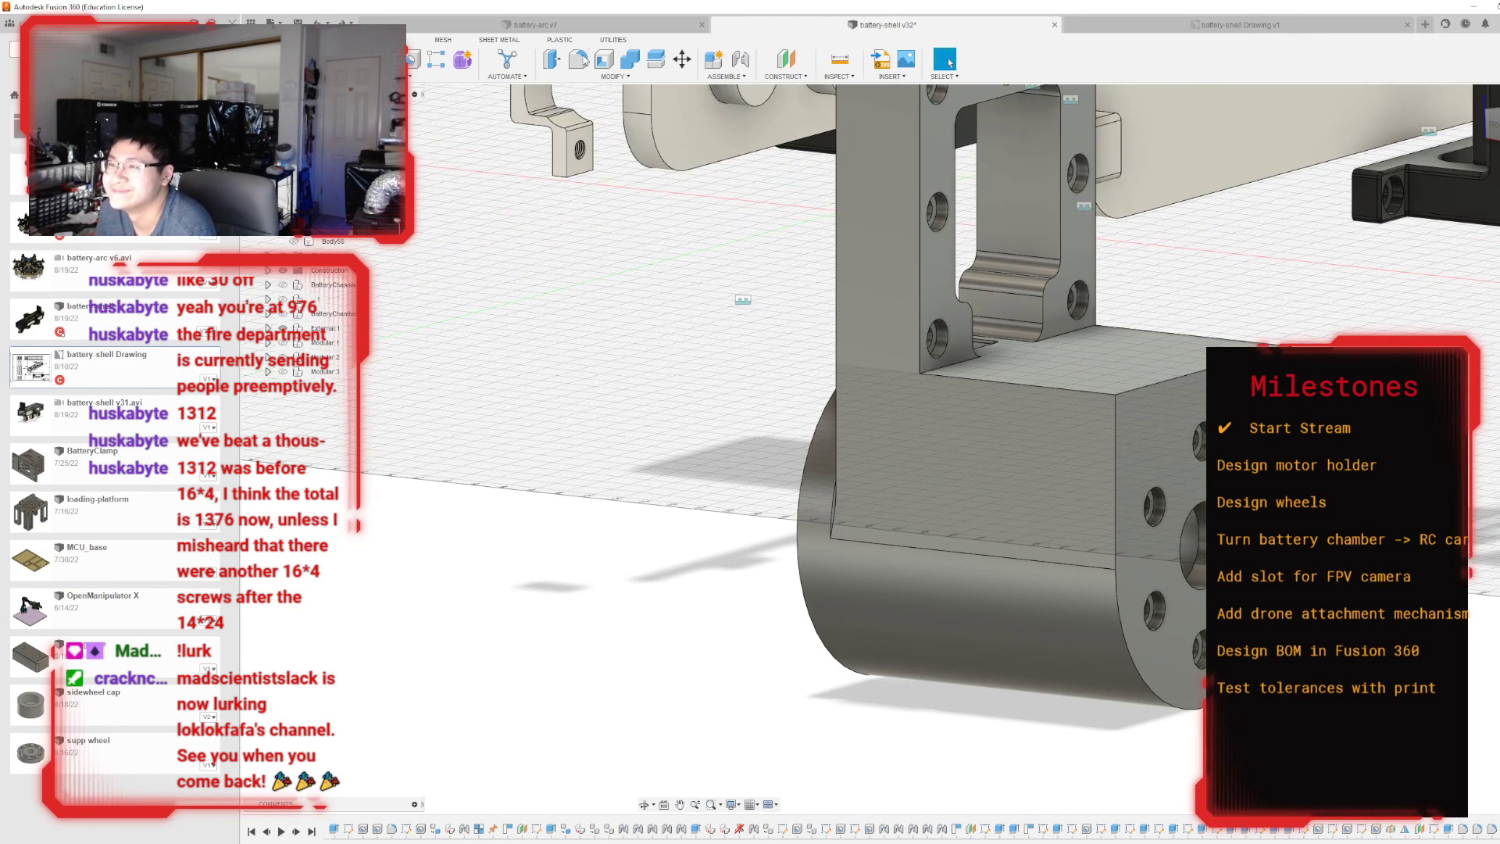
# Fillet the three outer edges of the motor housing block's flat upper face with a 5 mm radius.
pyautogui.click(579, 60)
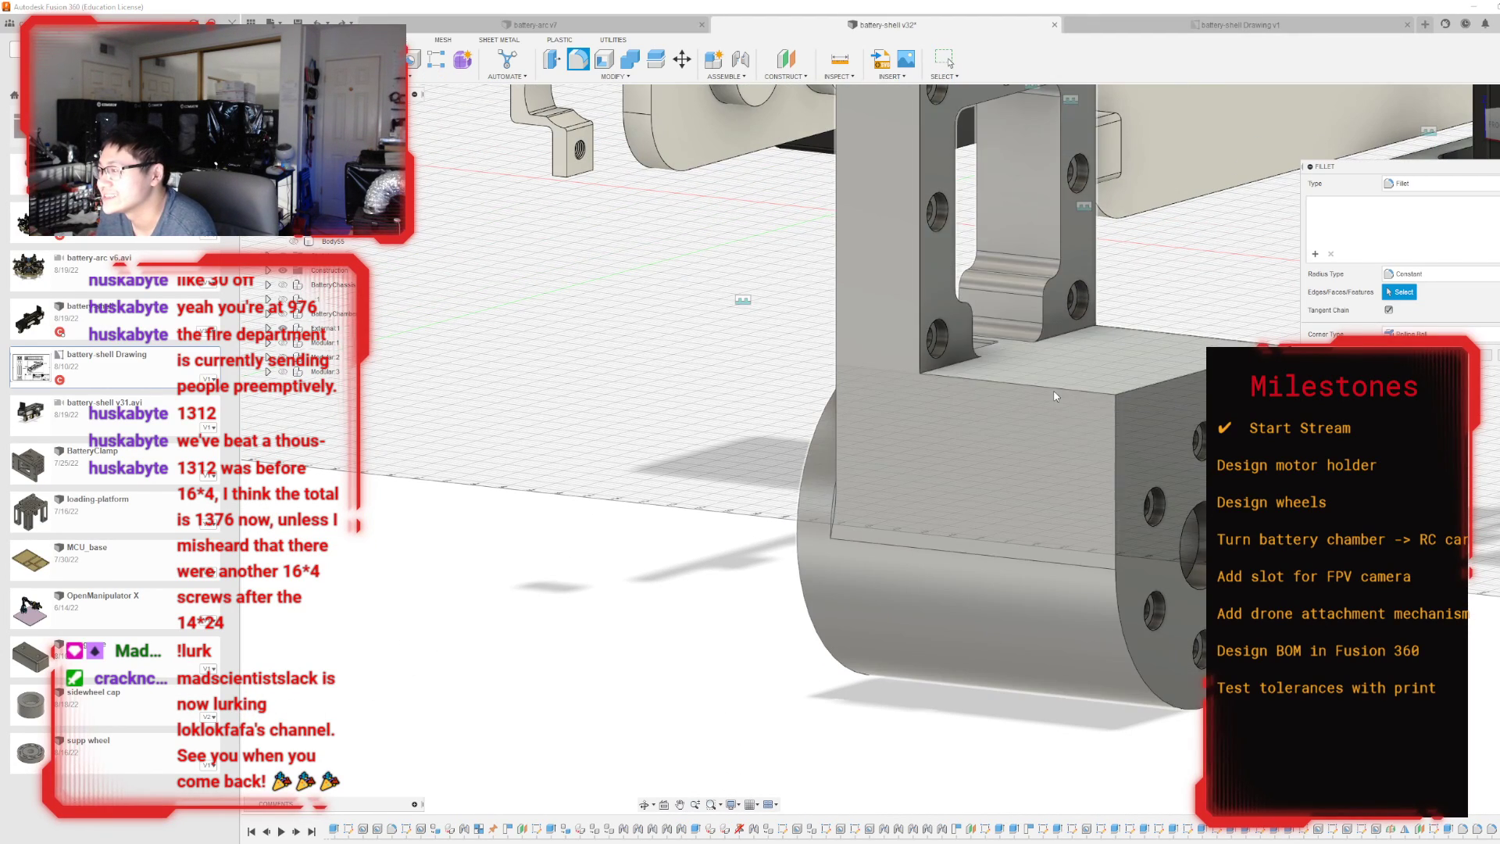
pyautogui.click(1106, 392)
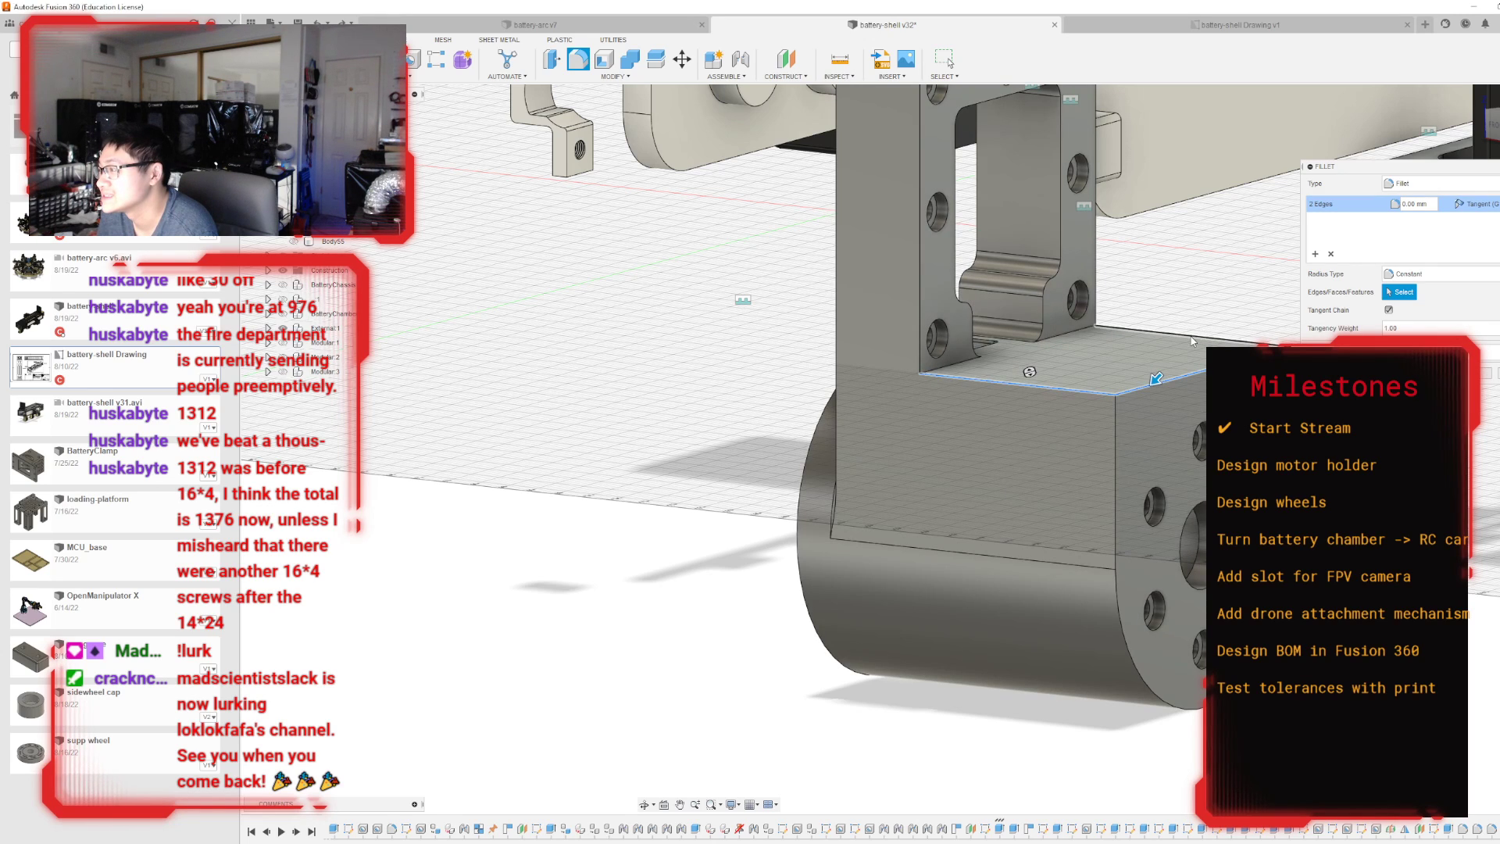
pyautogui.moveTo(1195, 326); pyautogui.dragTo(1188, 337)
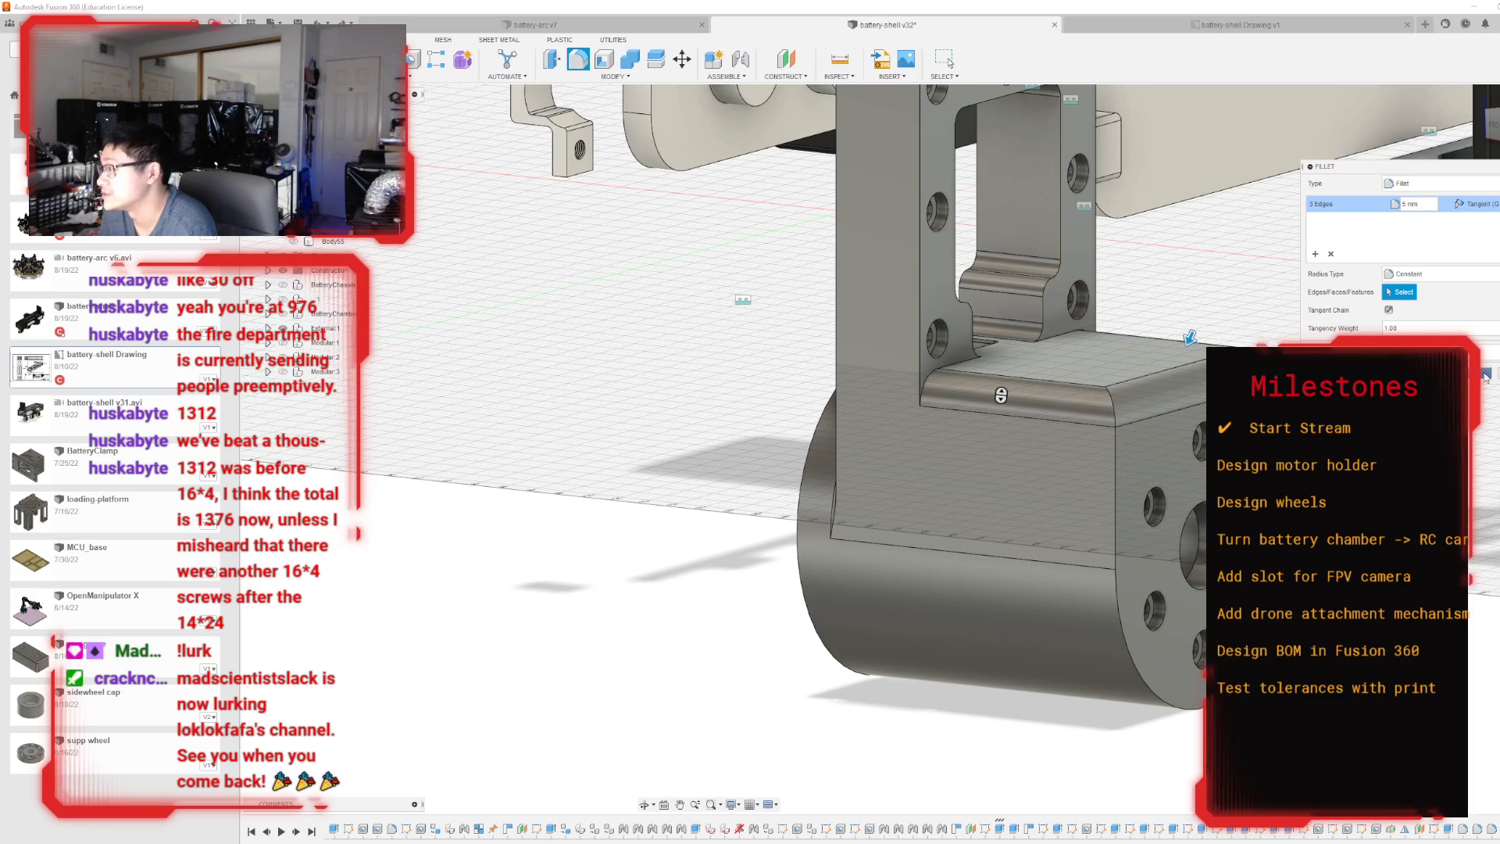
pyautogui.press('Return')
# Fillet the whole outline of the motor housing's front face around the screw holes with a 2.5 mm radius.
pyautogui.moveTo(891, 448)
pyautogui.keyDown('shift'); pyautogui.mouseDown(button='middle')
pyautogui.moveTo(750, 547)
pyautogui.moveTo(594, 359)
pyautogui.moveTo(589, 386)
pyautogui.moveTo(521, 101)
pyautogui.mouseUp(button='middle'); pyautogui.keyUp('shift')
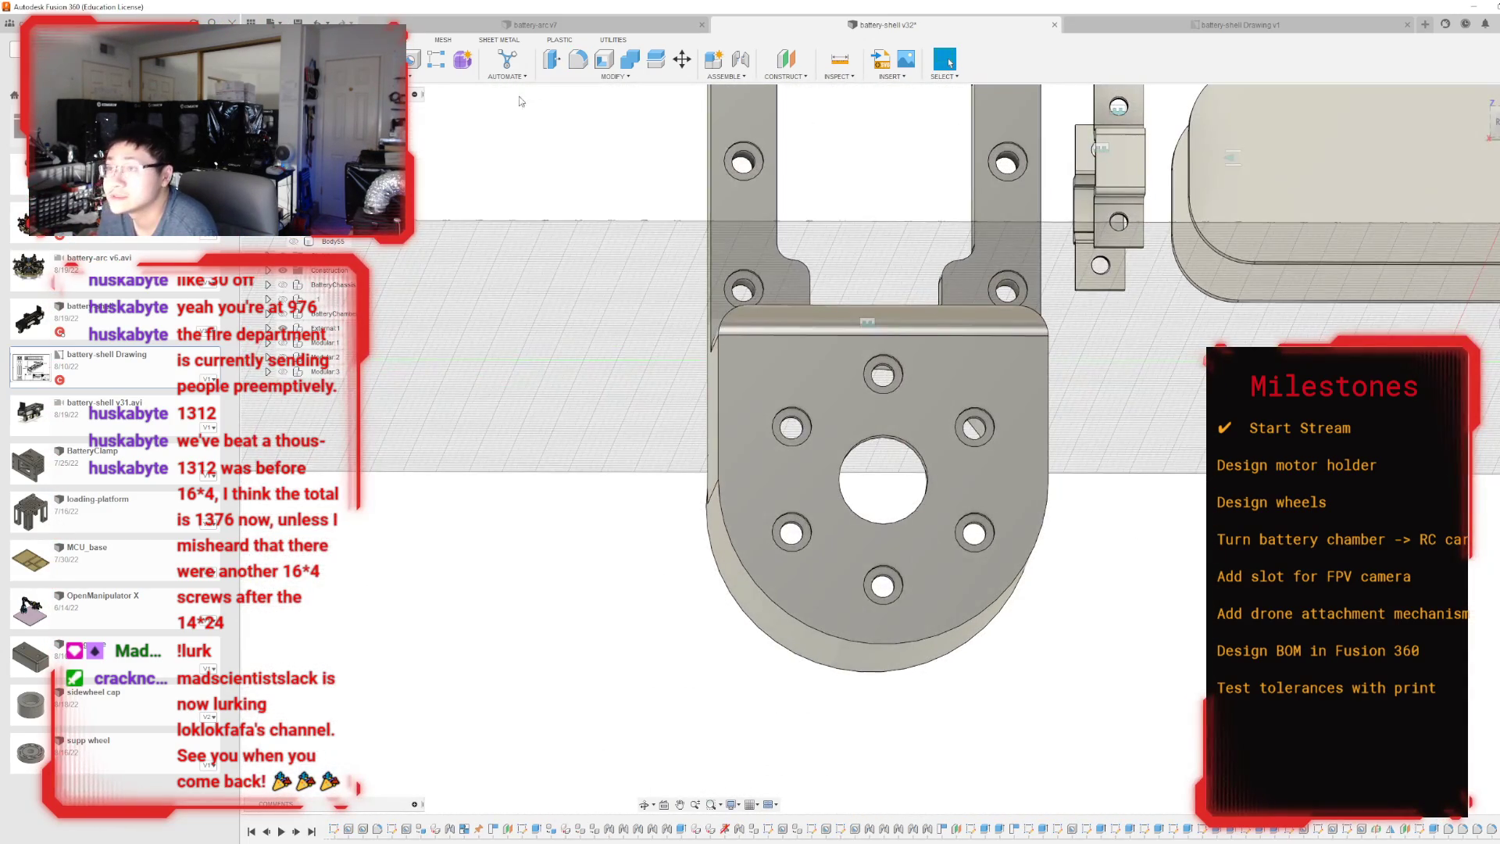
pyautogui.click(578, 58)
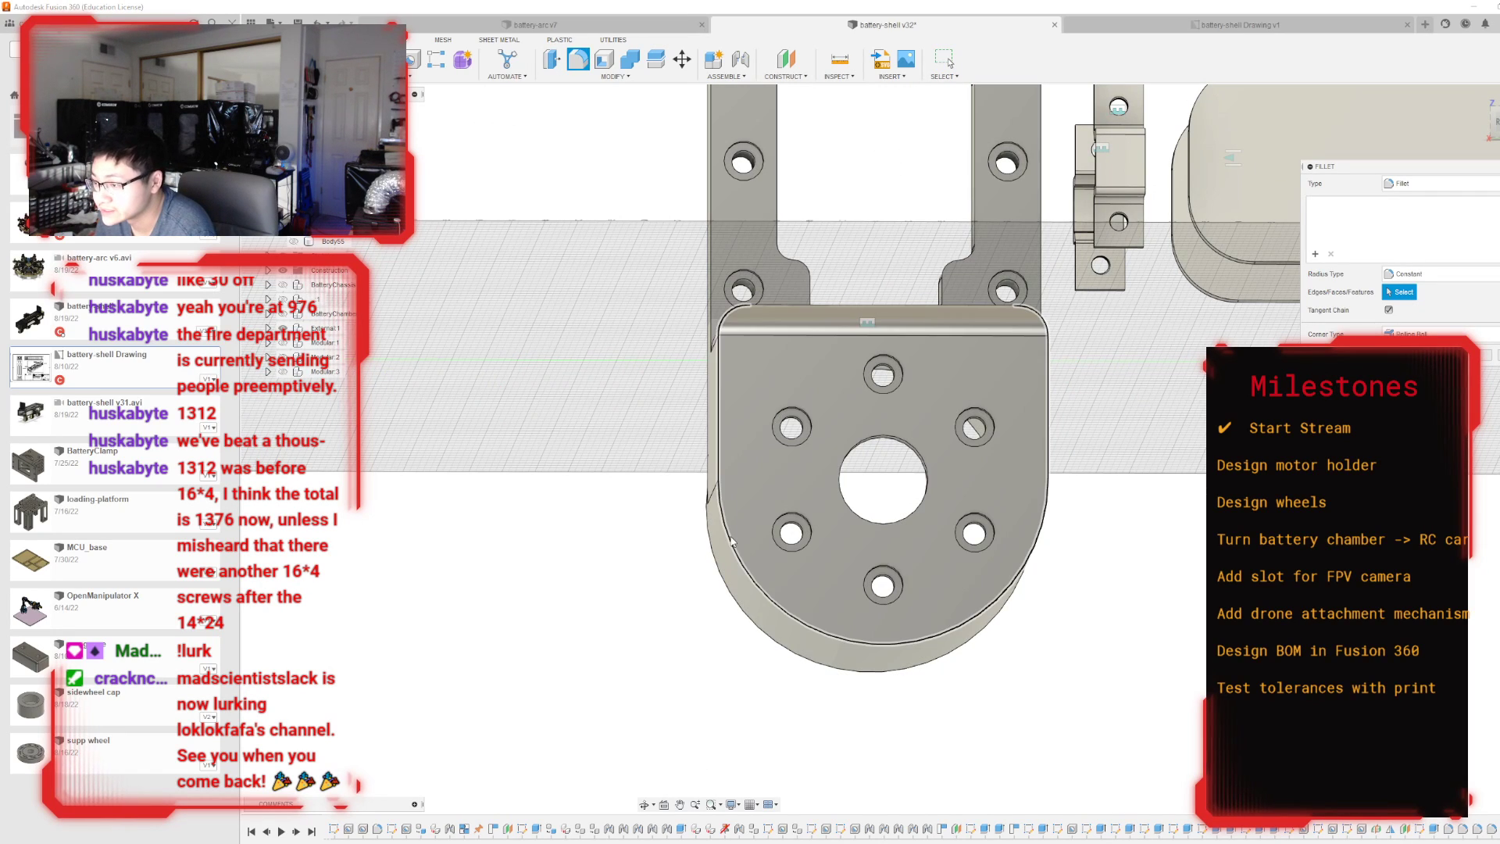
pyautogui.click(737, 539)
pyautogui.write('1.5')
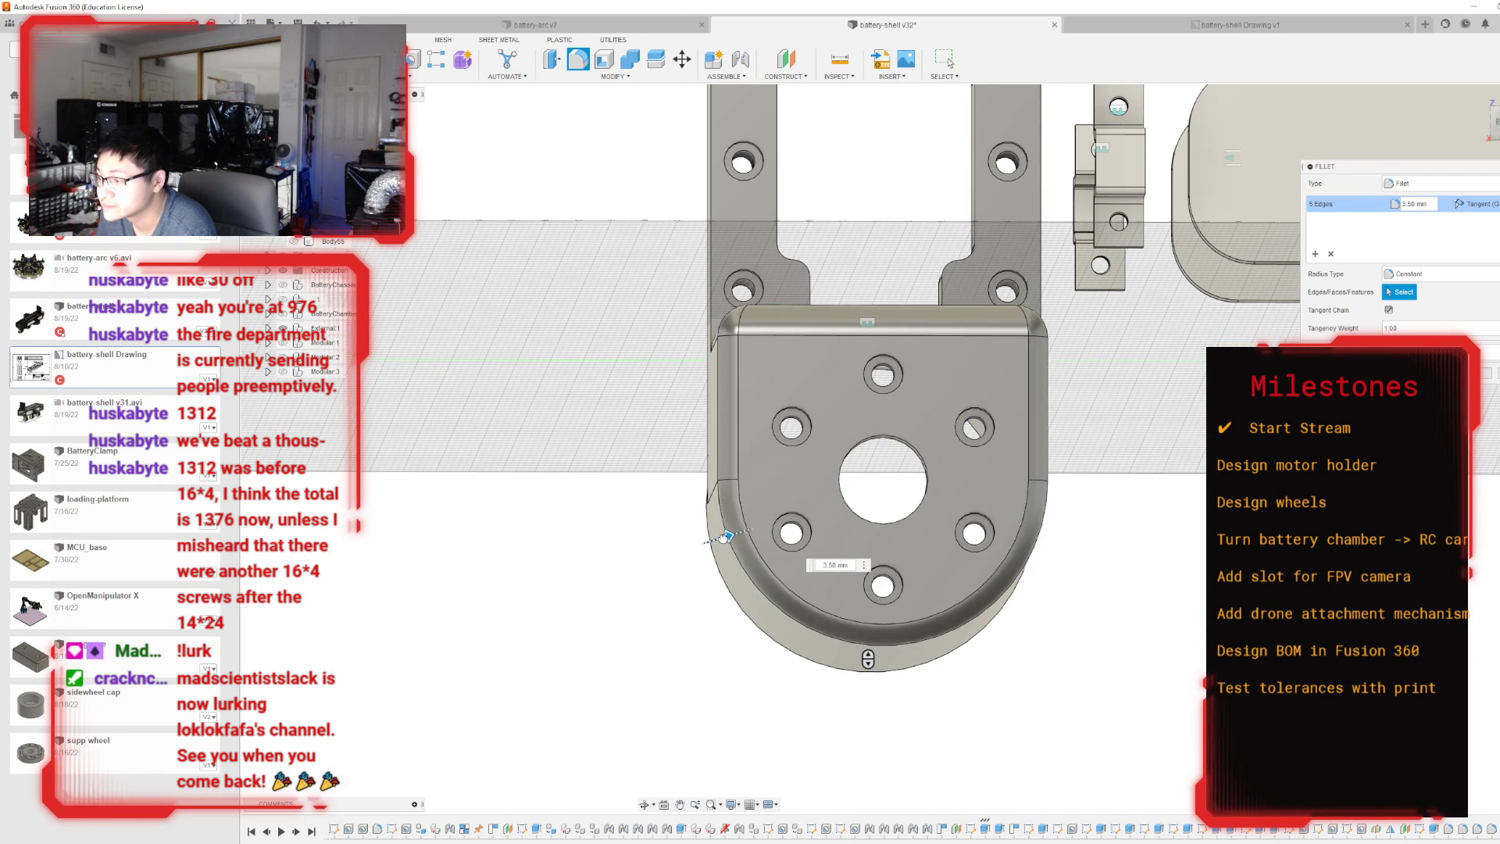
pyautogui.moveTo(723, 537); pyautogui.dragTo(724, 538)
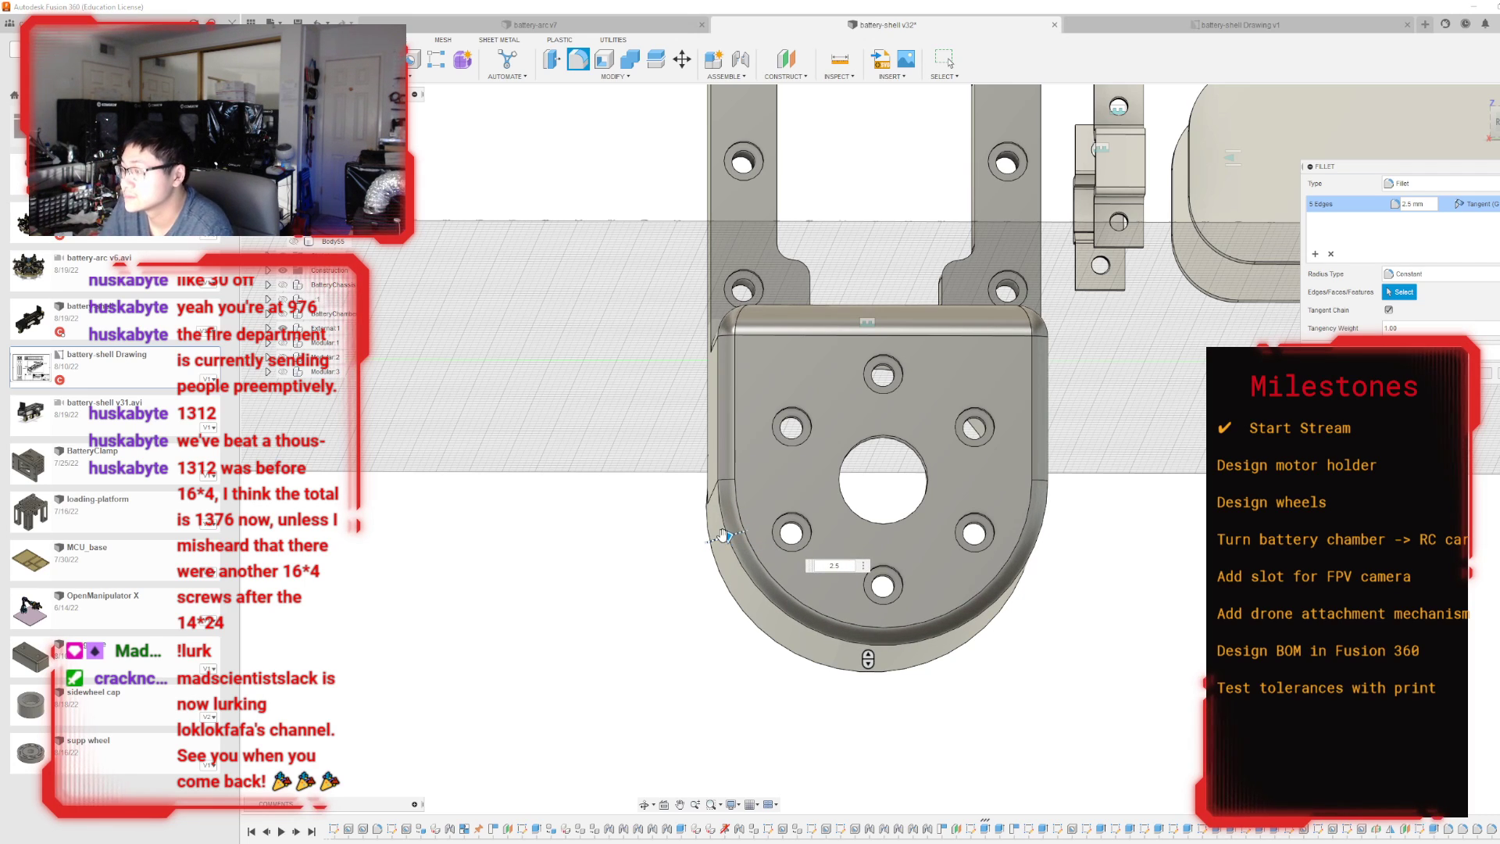
pyautogui.press('Return')
# Fillet the outer edge of the upright frame's front face, on the housing block side, with a 1 mm radius.
pyautogui.moveTo(1496, 124); pyautogui.dragTo(1439, 245)
pyautogui.moveTo(891, 402); pyautogui.dragTo(828, 676, button='middle')
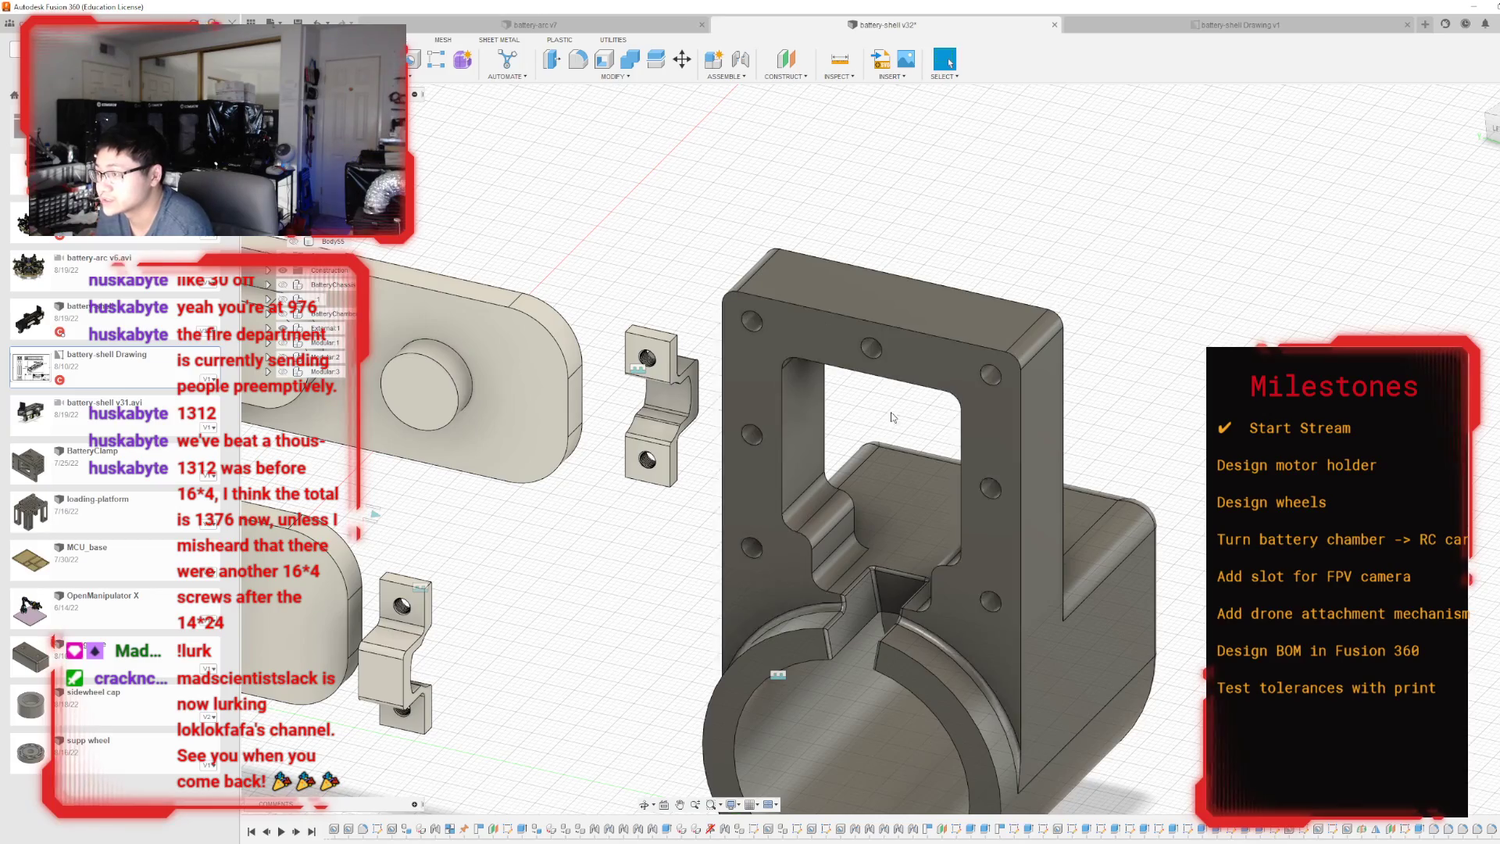
pyautogui.moveTo(1494, 129)
pyautogui.mouseDown()
pyautogui.moveTo(1008, 200)
pyautogui.moveTo(898, 168)
pyautogui.moveTo(832, 125)
pyautogui.mouseUp()
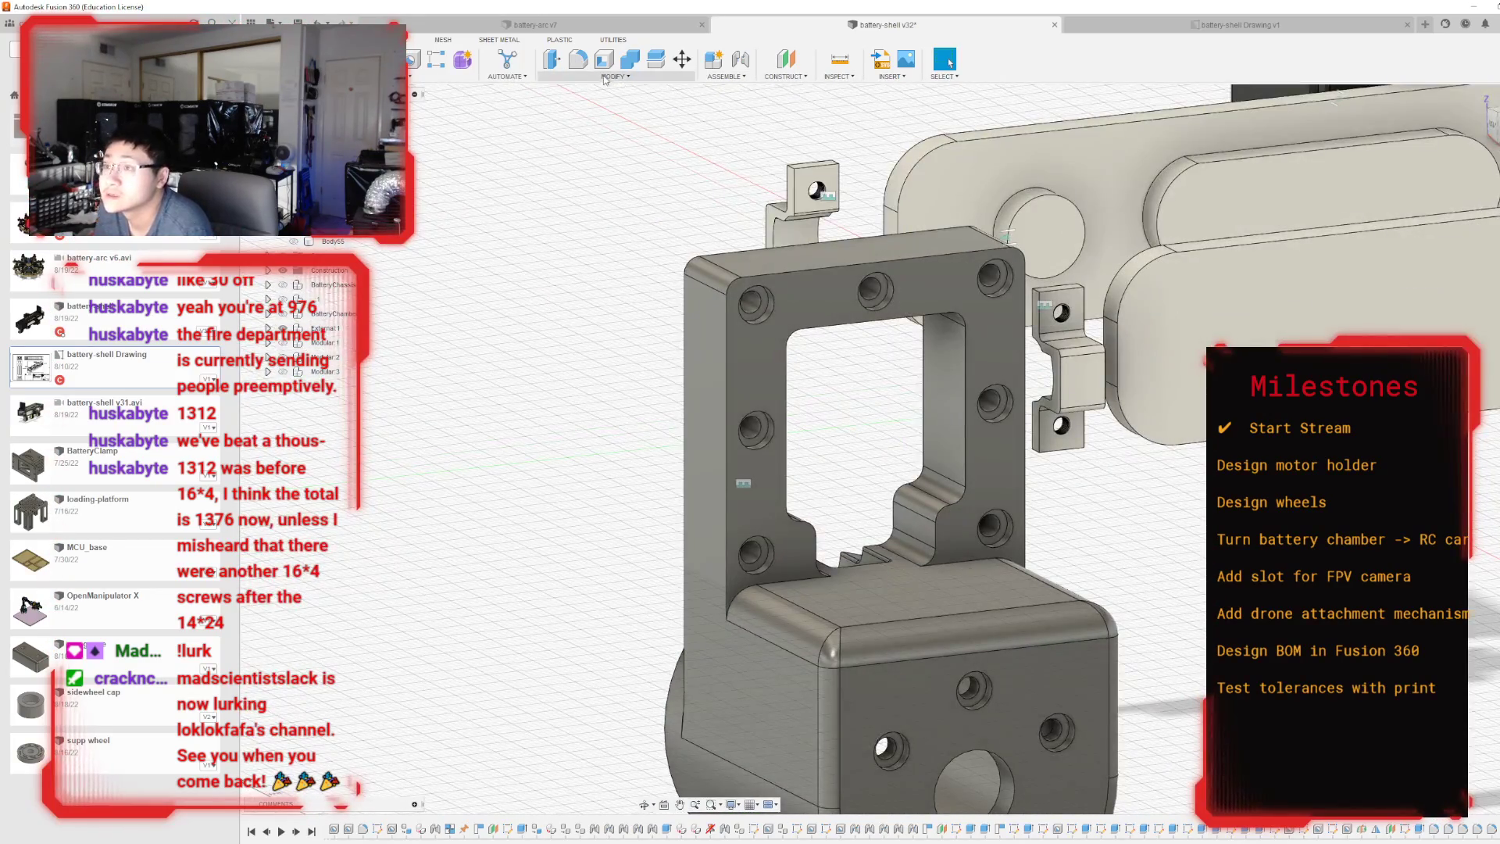
pyautogui.click(578, 58)
pyautogui.click(771, 269)
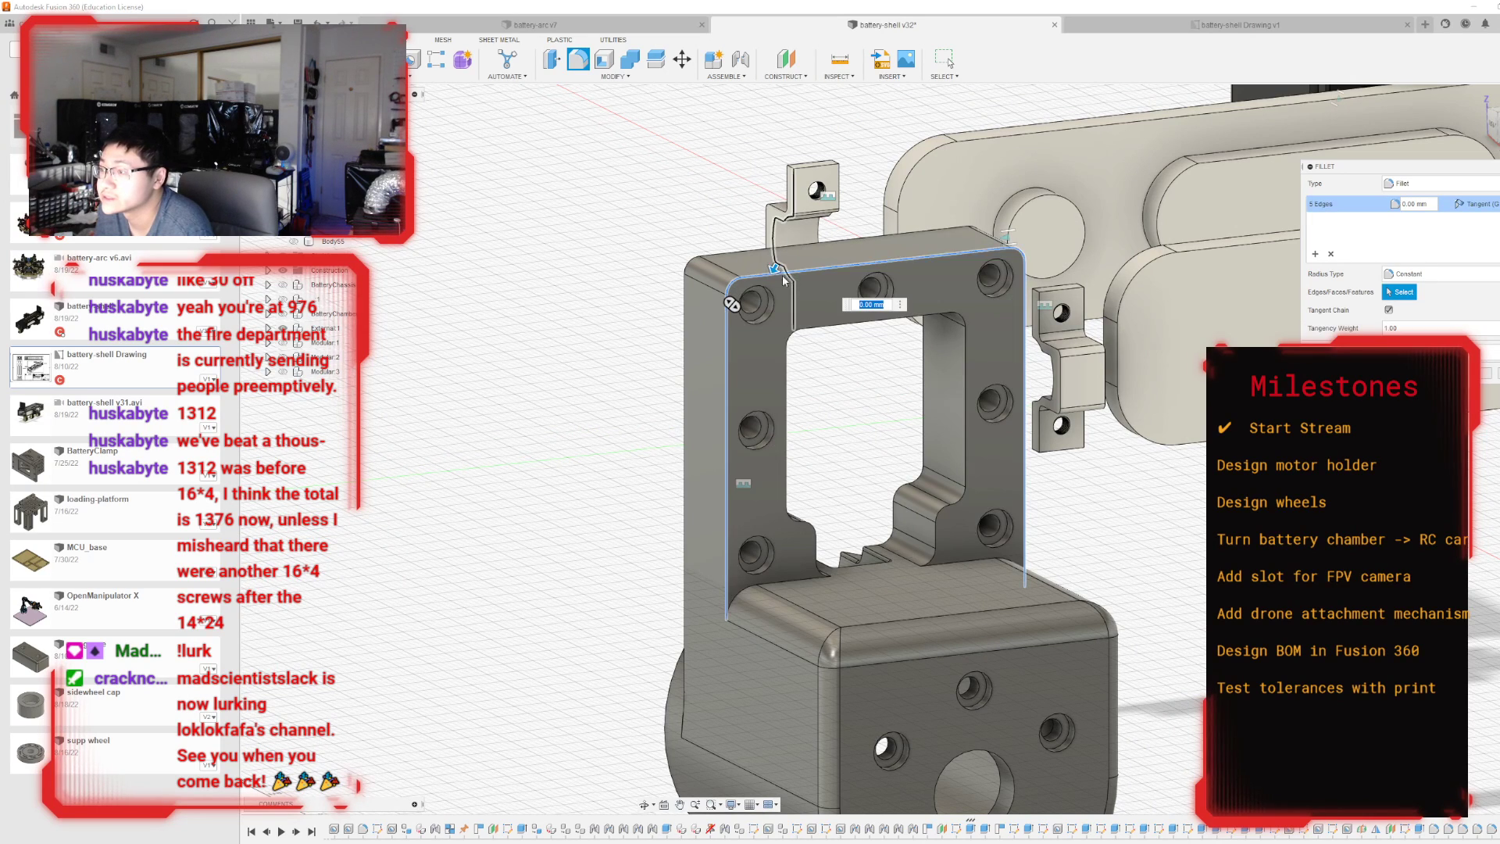
pyautogui.write('1')
pyautogui.press('Return')
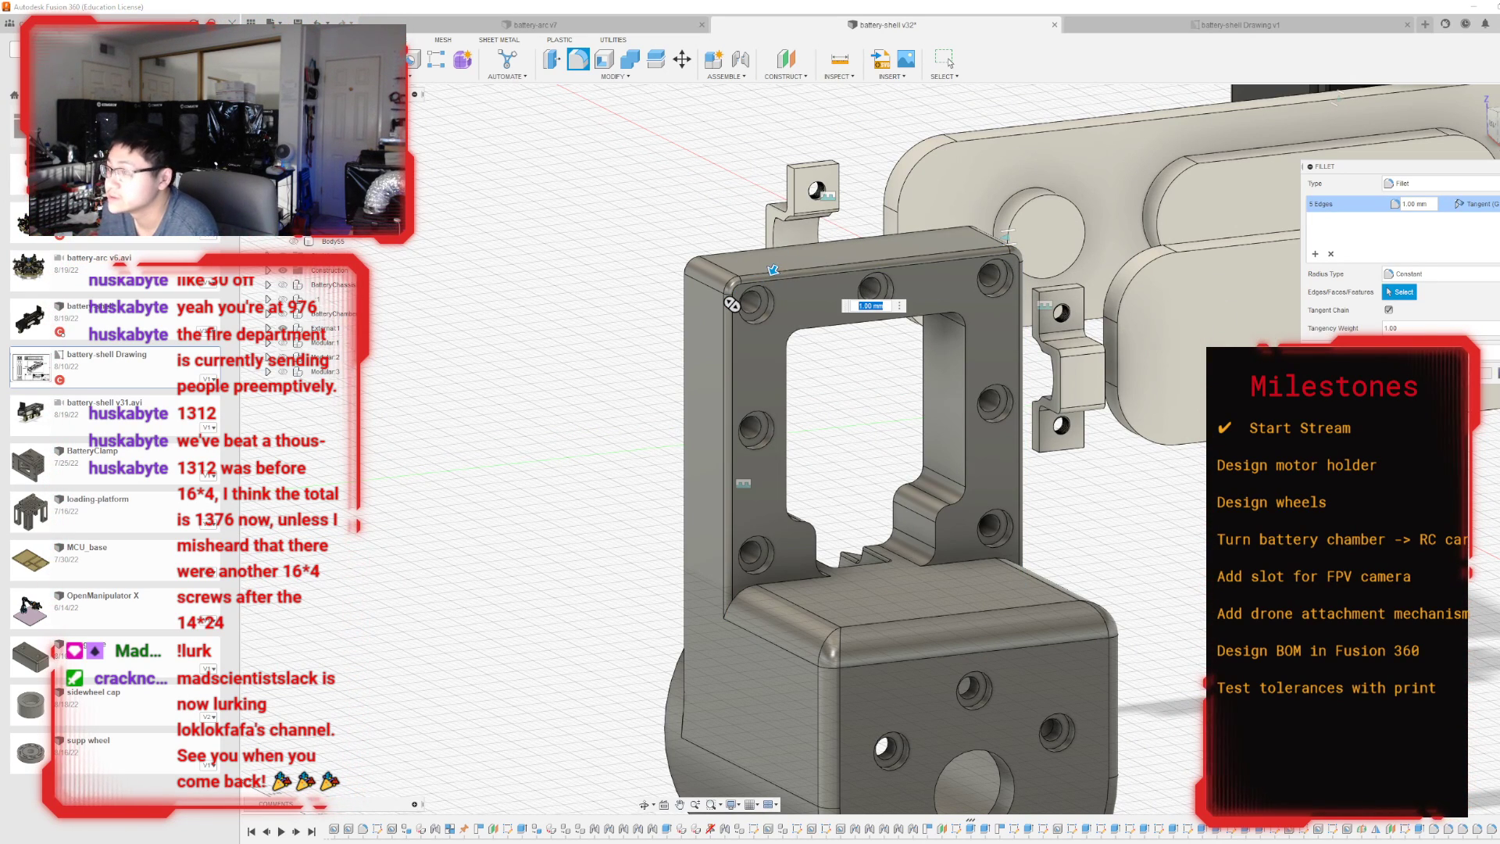
pyautogui.press('Return')
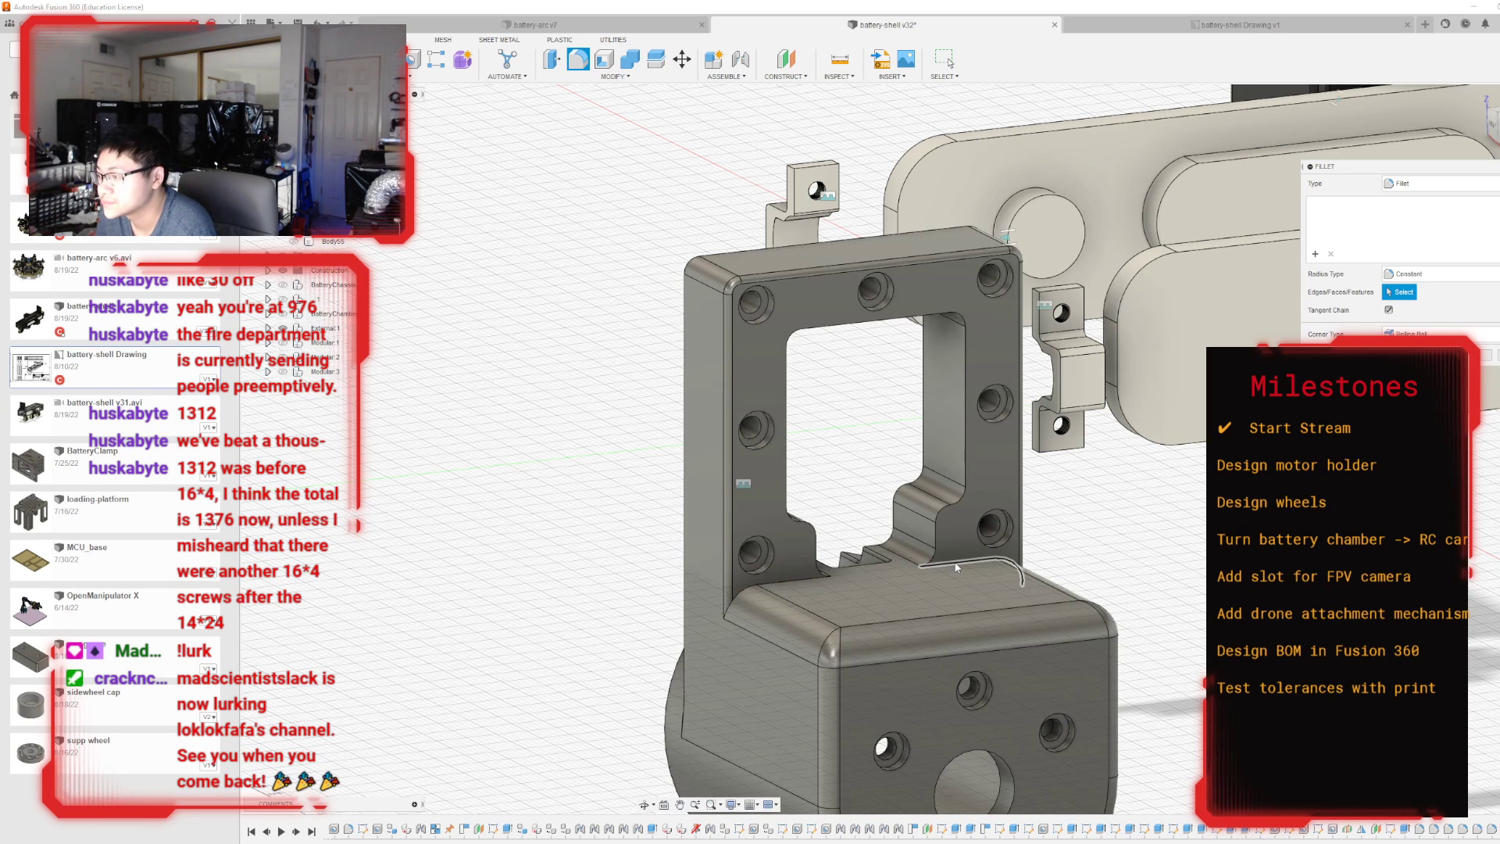
# Fillet the seam edges where the upright frame meets the top of the housing block with a 0.5 mm radius.
pyautogui.click(949, 560)
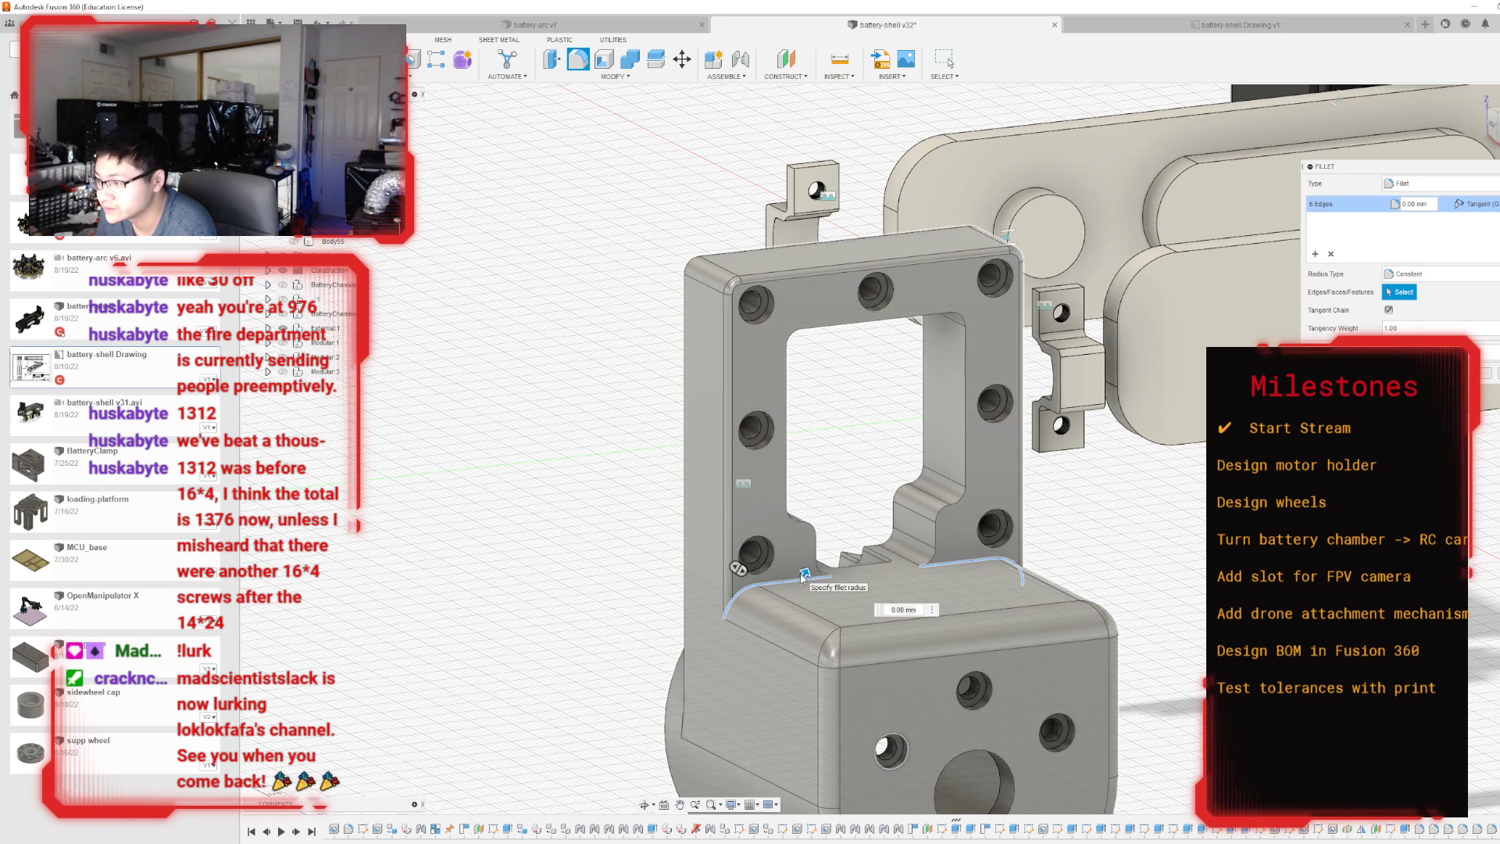
pyautogui.click(800, 573)
pyautogui.click(798, 571)
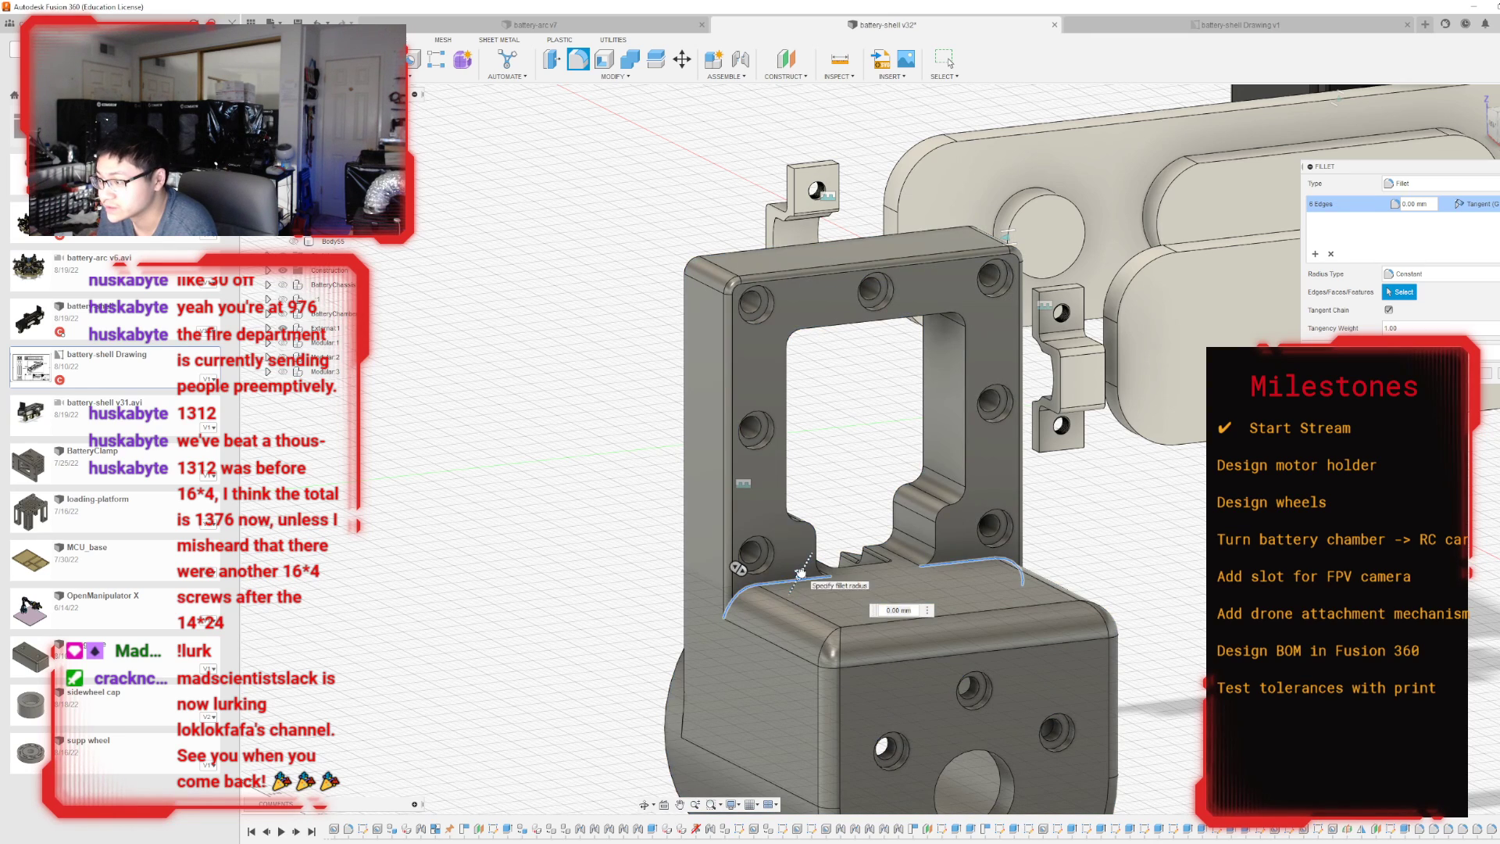
pyautogui.moveTo(800, 573); pyautogui.dragTo(801, 573)
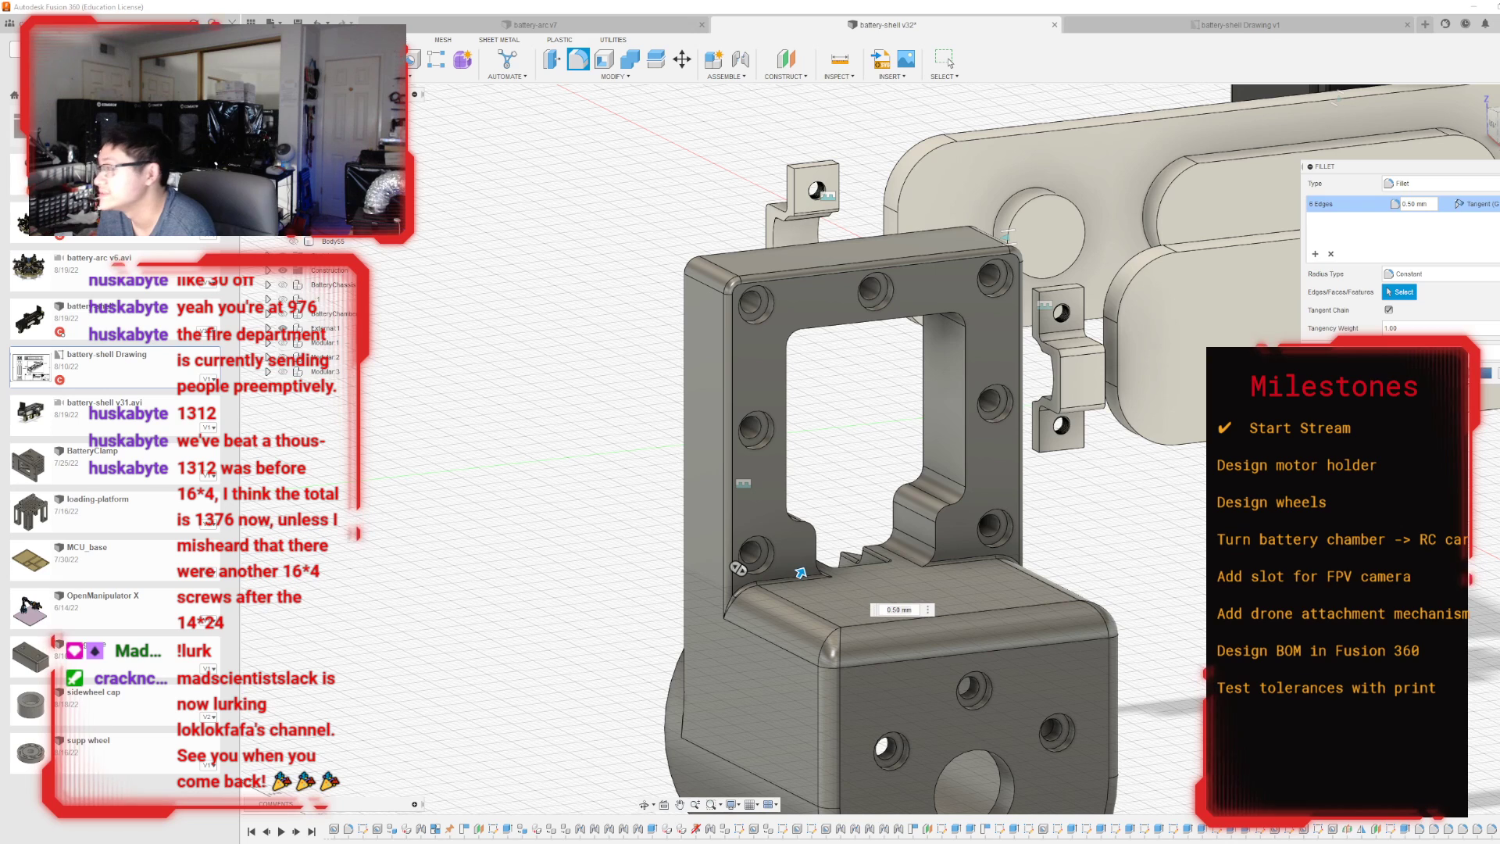
pyautogui.press('Return')
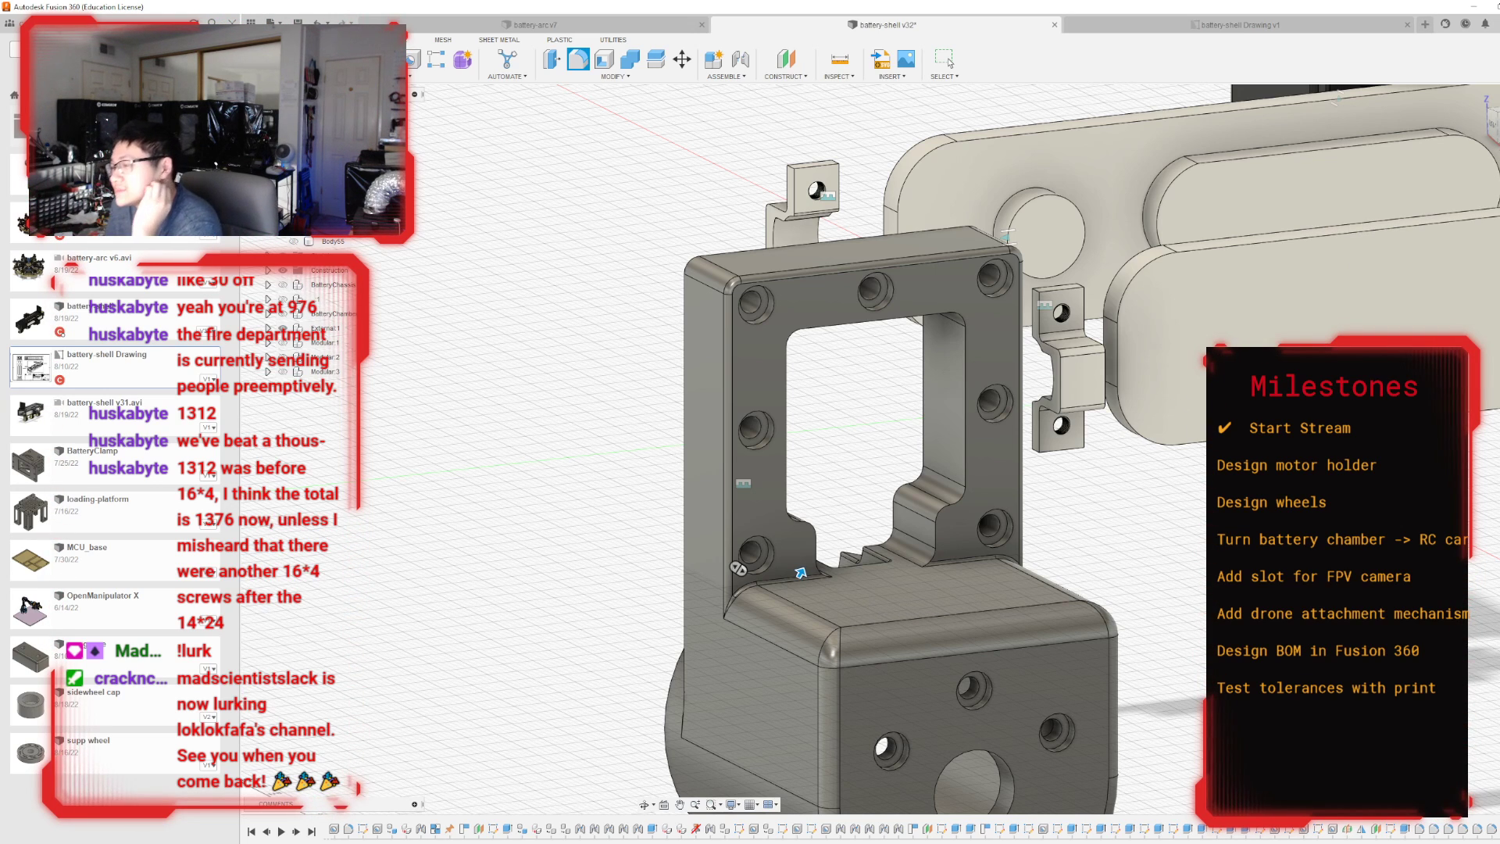
pyautogui.click(947, 61)
# Start a sketch on the flat top face of the motor housing block without projecting any geometry.
pyautogui.scroll(-3, 1455, 331)
pyautogui.moveTo(1496, 125); pyautogui.dragTo(1484, 160)
pyautogui.click(1496, 115)
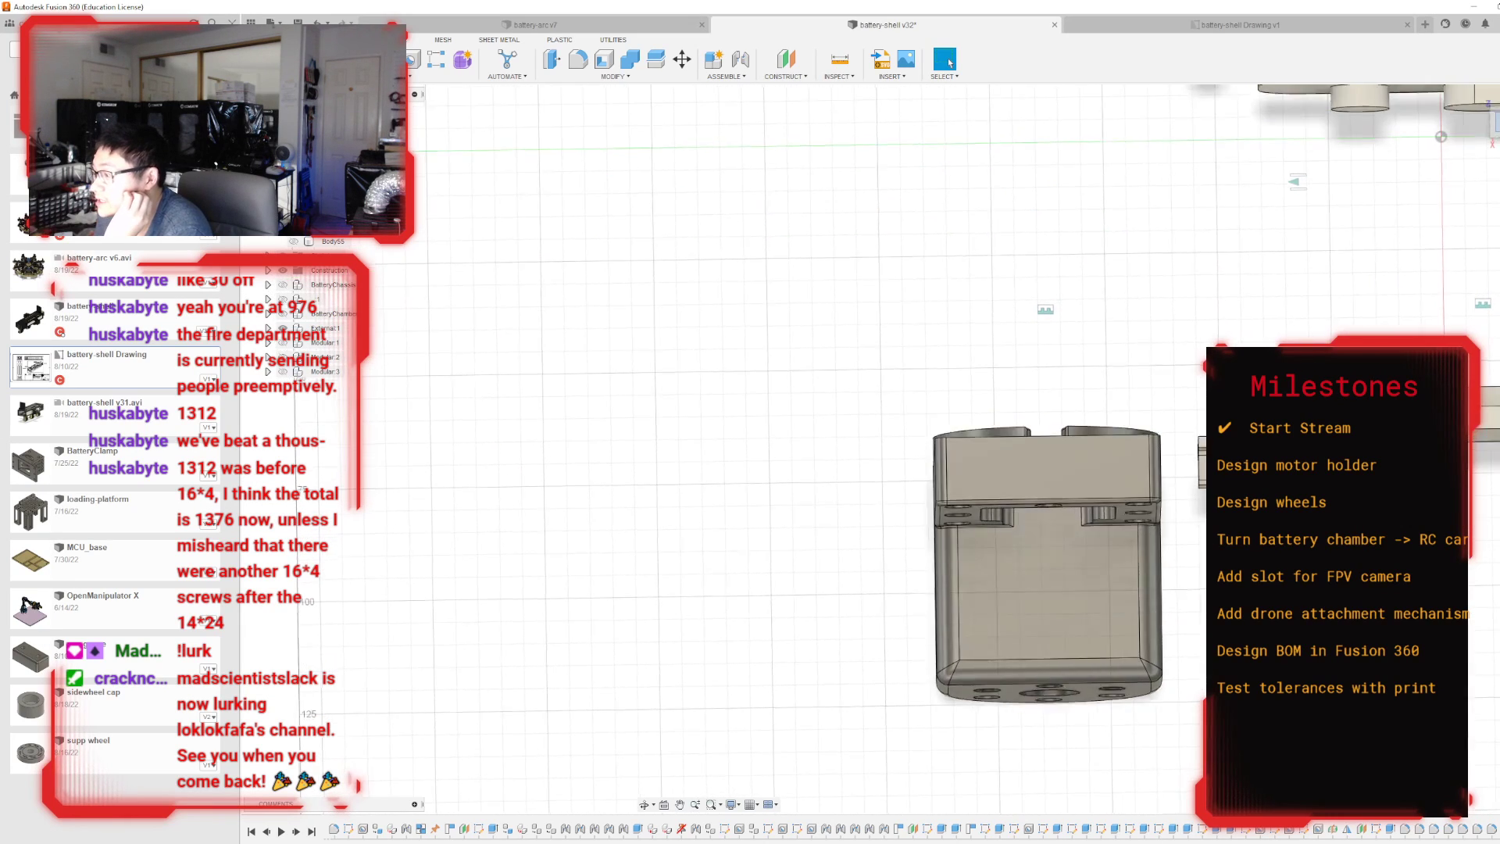
pyautogui.click(1068, 613)
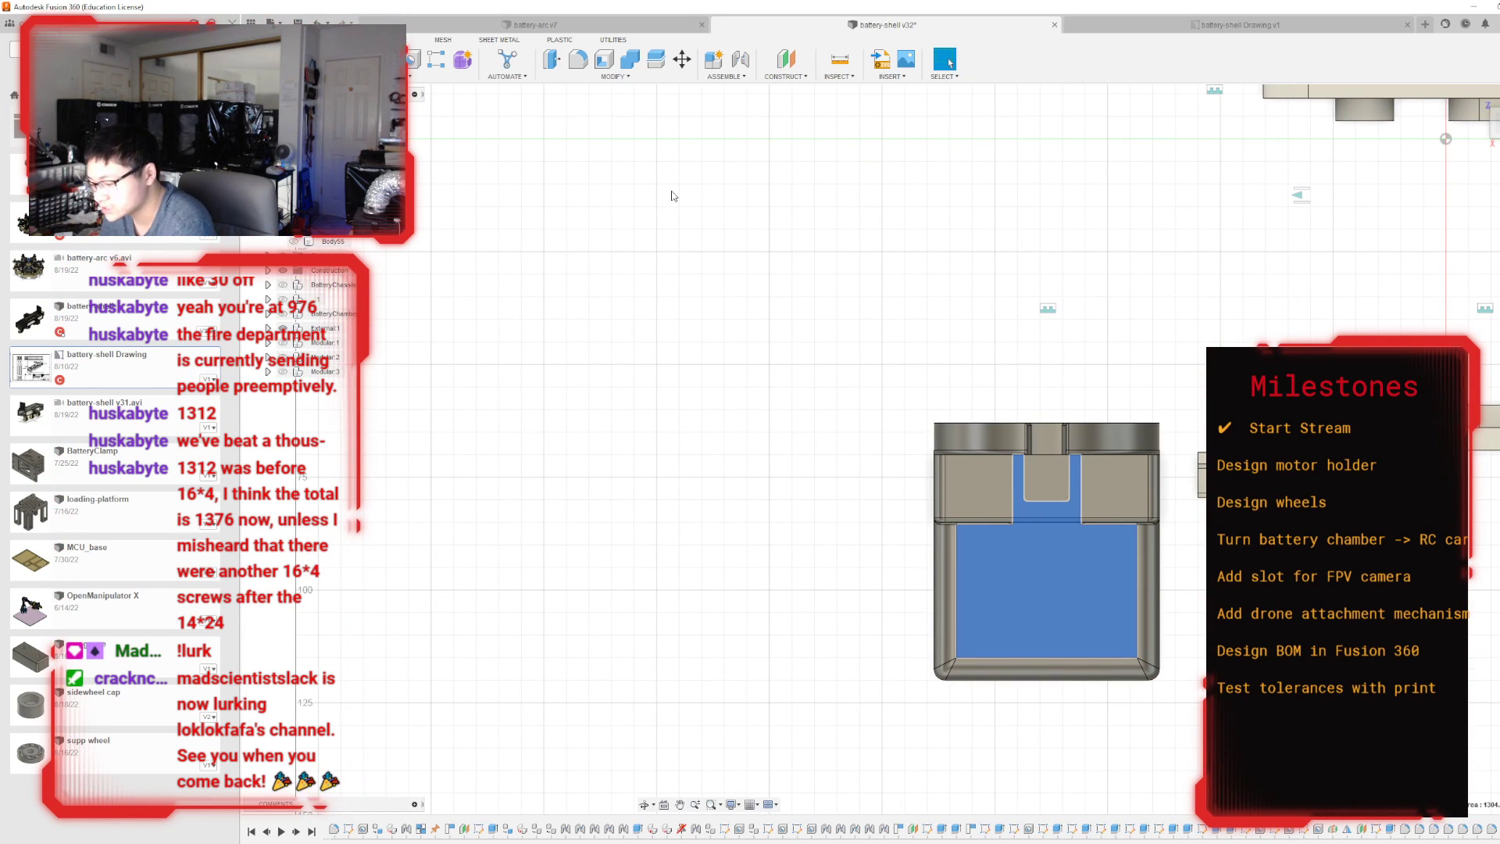
pyautogui.press('p')
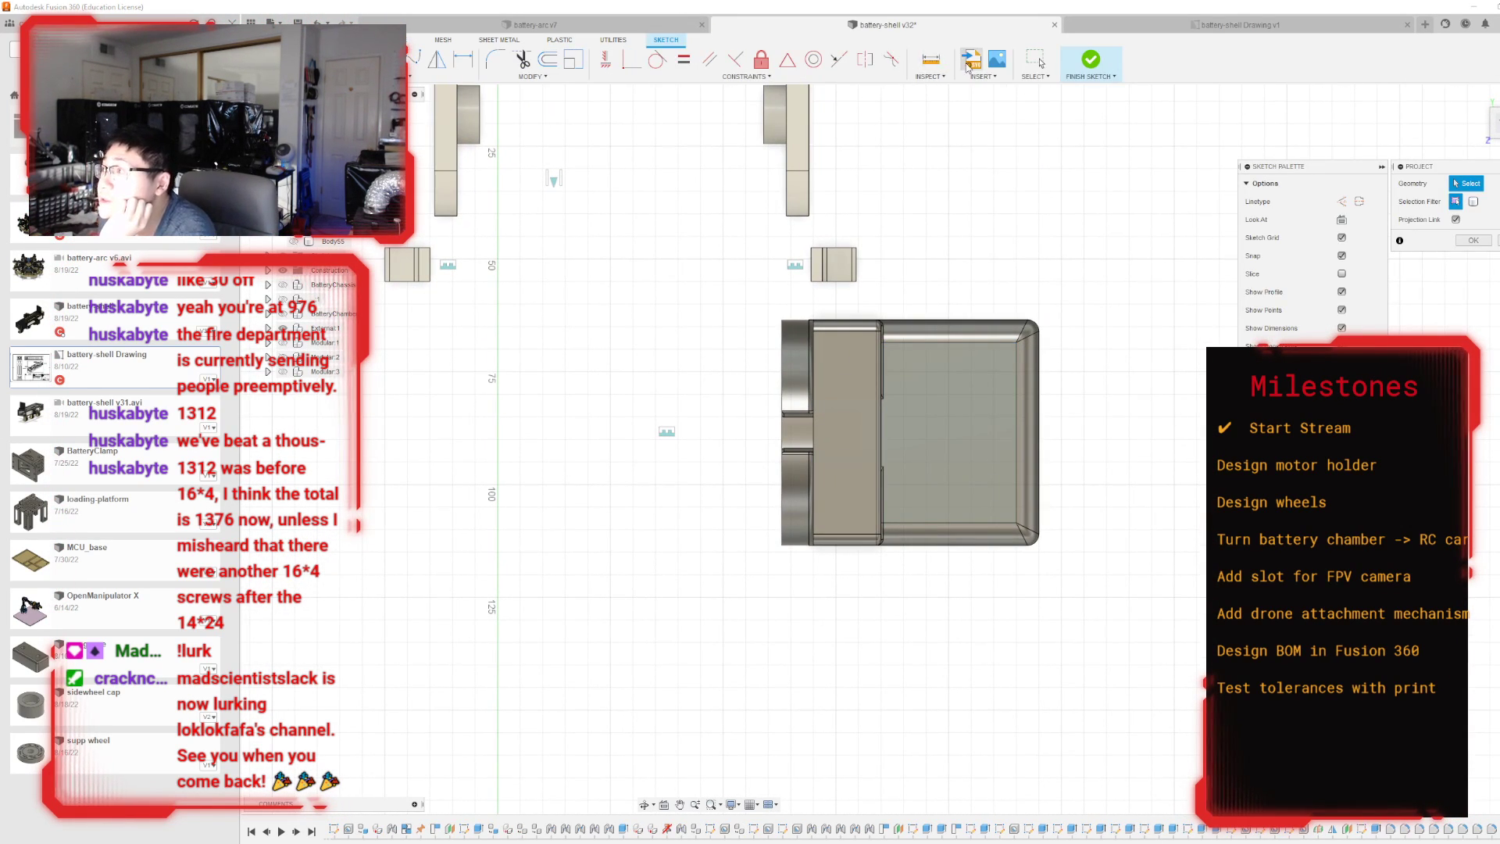
pyautogui.press('Escape')
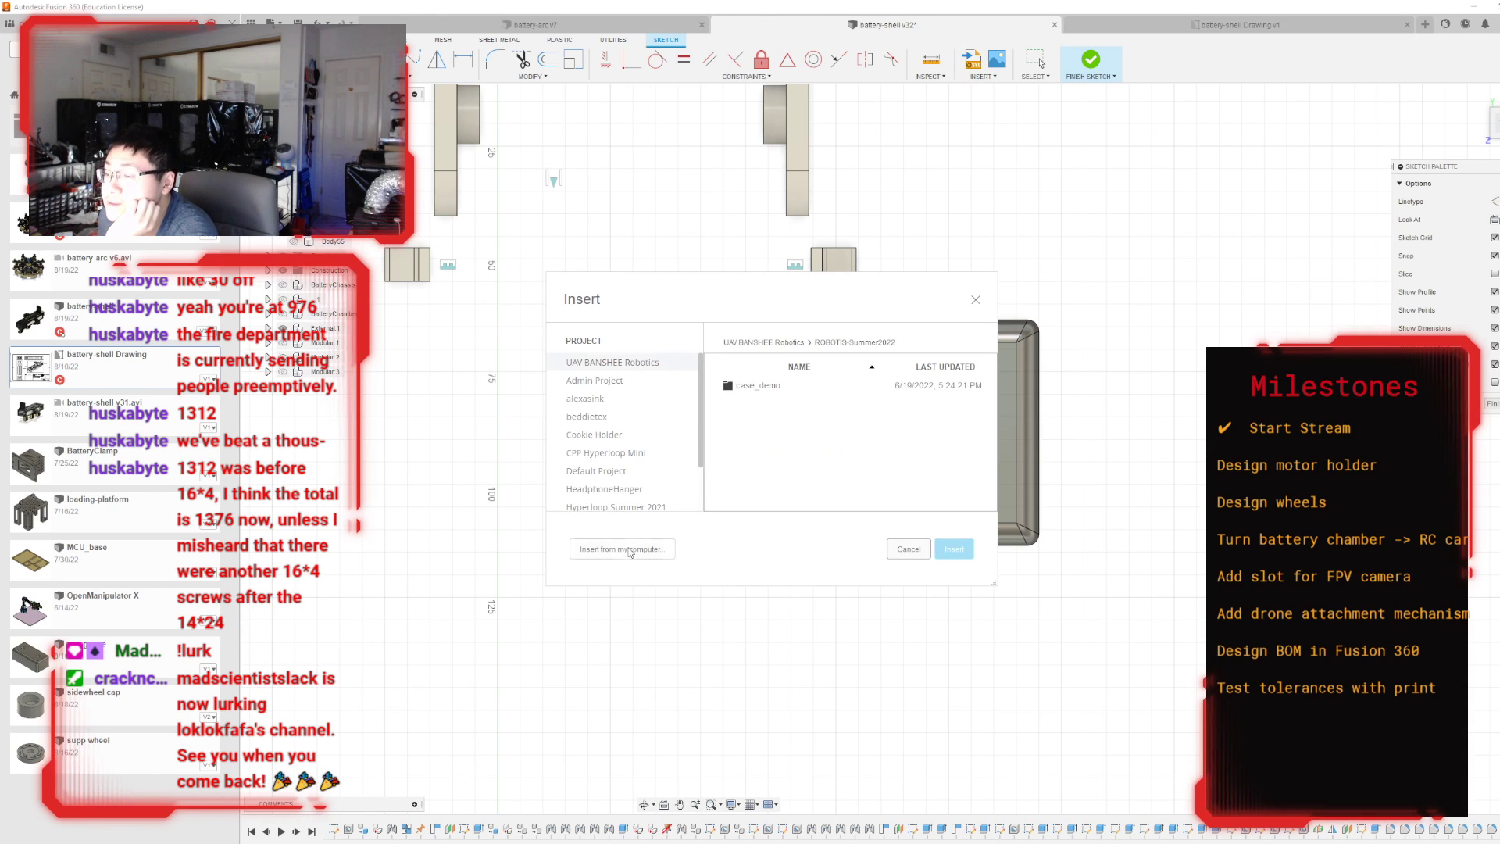
# Try to insert the logo SVG from the Downloads folder and move it towards the motor housing's top face.
pyautogui.click(630, 549)
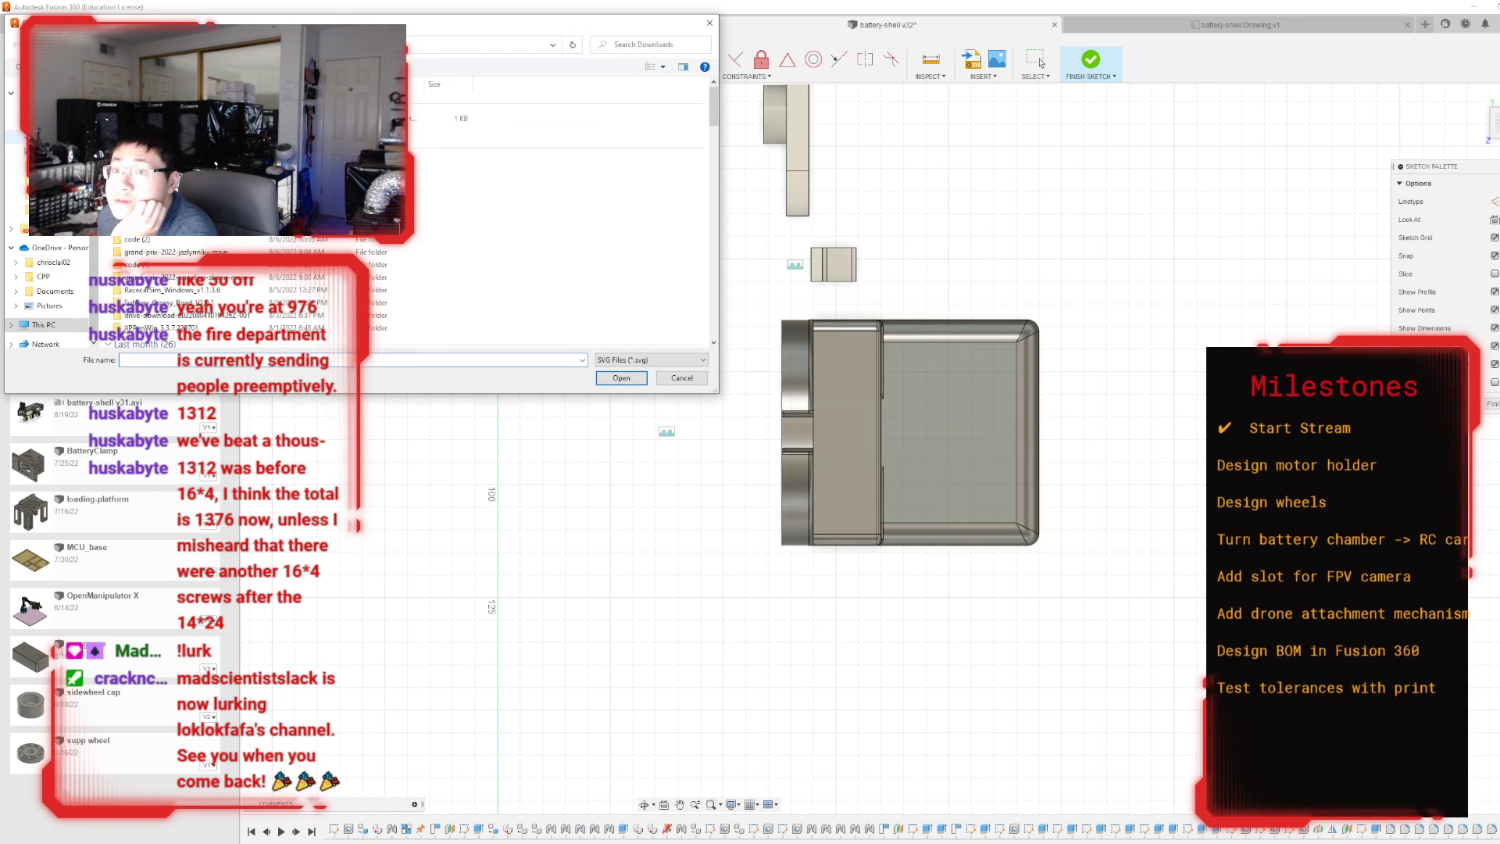
pyautogui.doubleClick(203, 119)
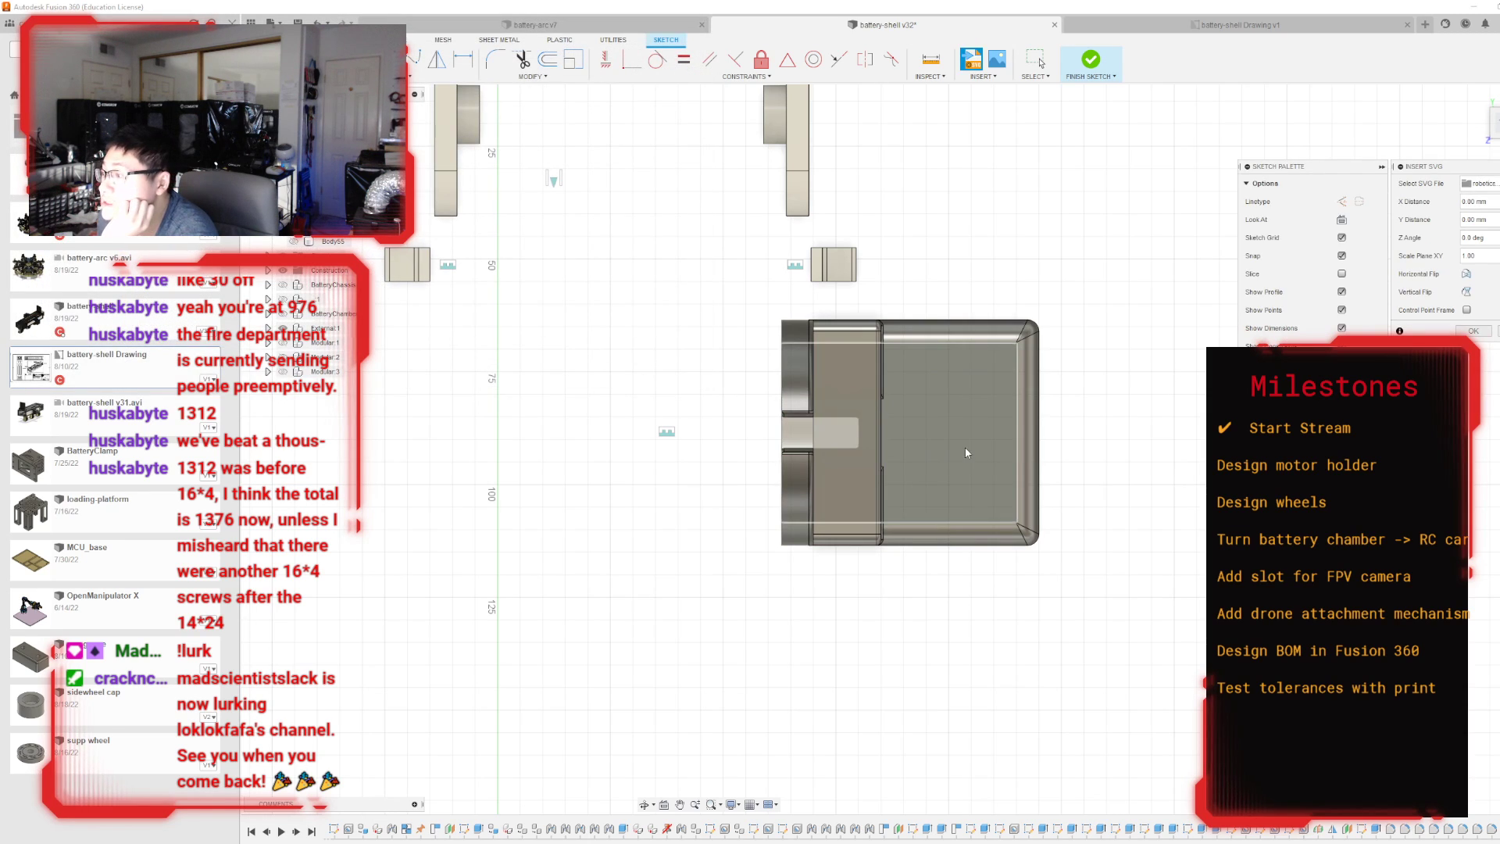
pyautogui.scroll(-4, 605, 516)
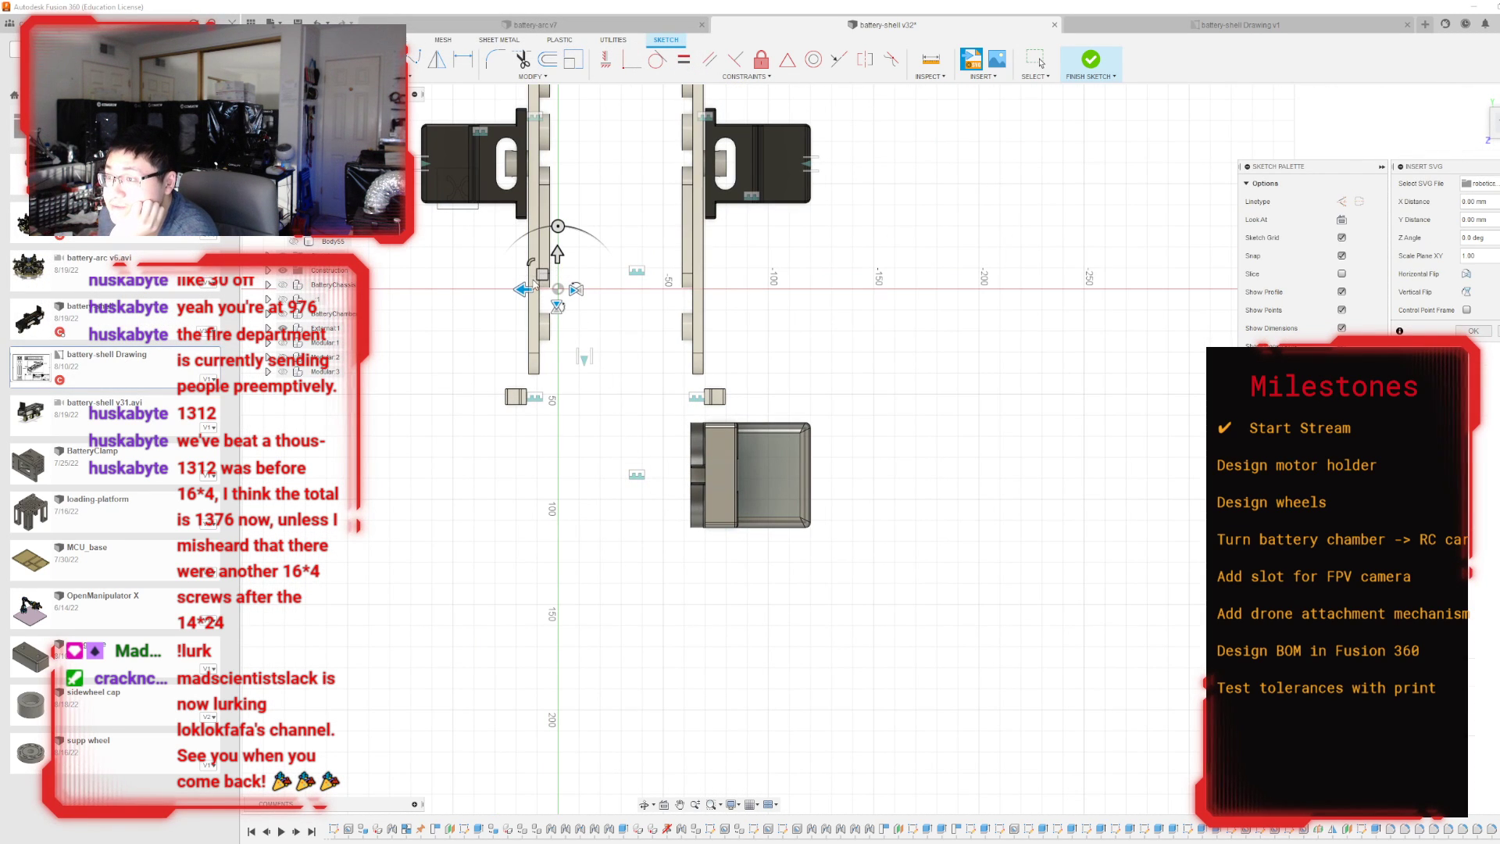
pyautogui.moveTo(529, 290); pyautogui.dragTo(734, 476)
pyautogui.scroll(3, 754, 486)
pyautogui.scroll(2, 742, 473)
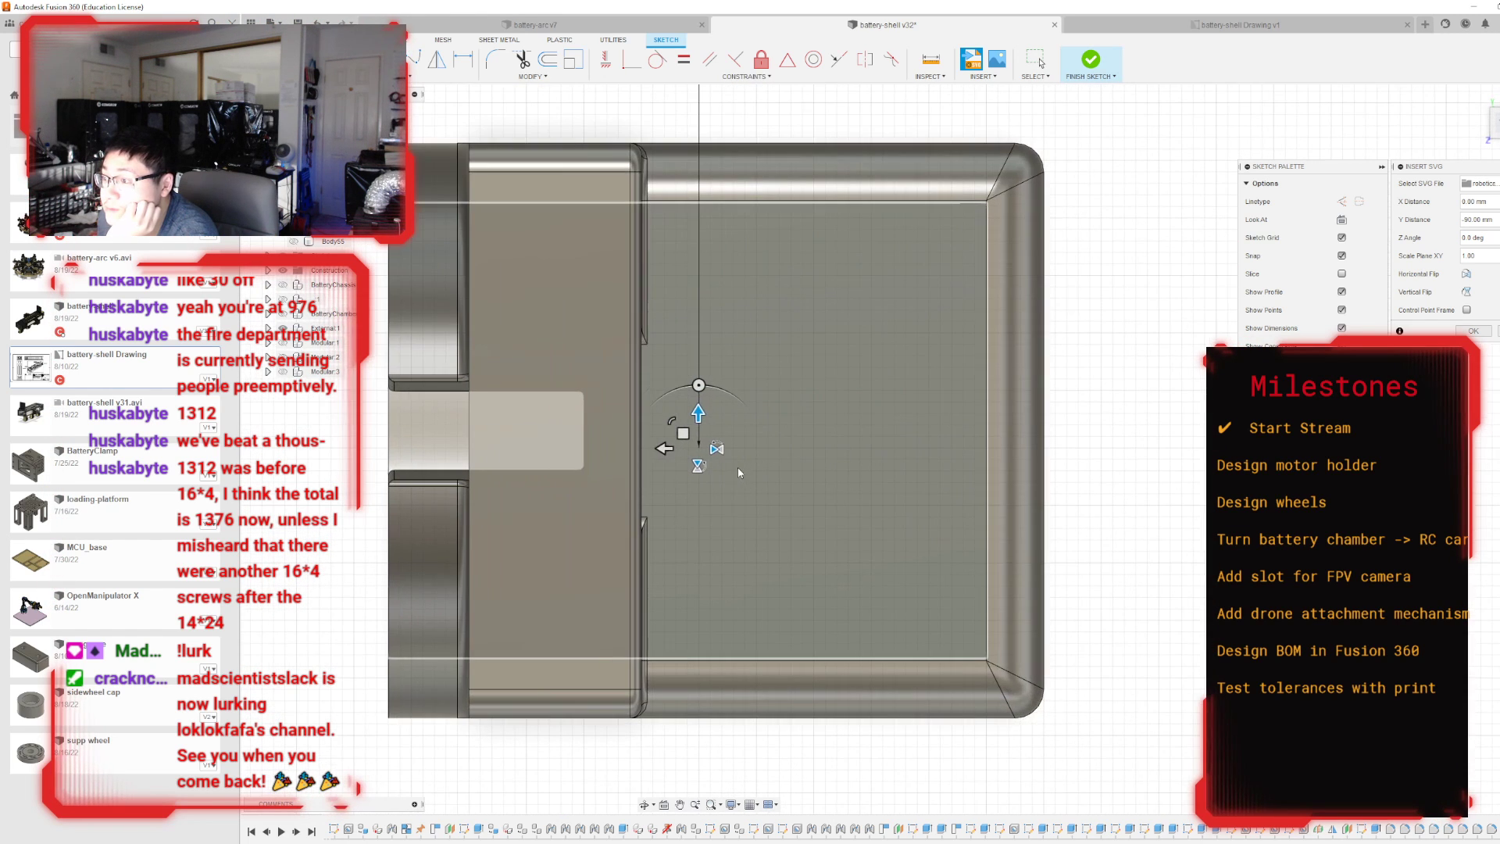
pyautogui.scroll(-1, 898, 428)
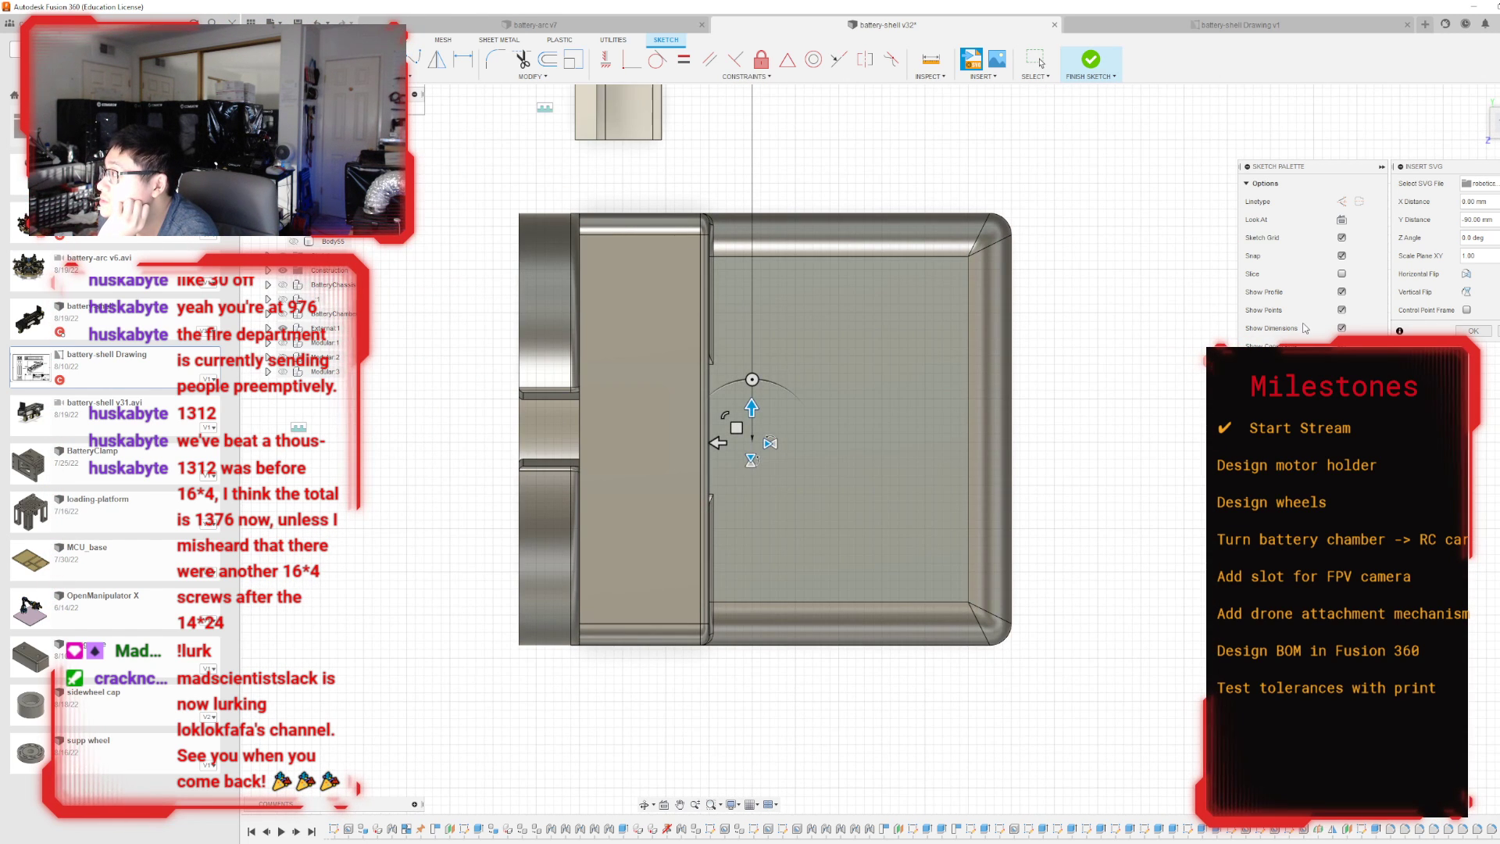
pyautogui.moveTo(878, 455); pyautogui.dragTo(881, 446)
pyautogui.scroll(-3, 881, 448)
pyautogui.scroll(-4, 880, 451)
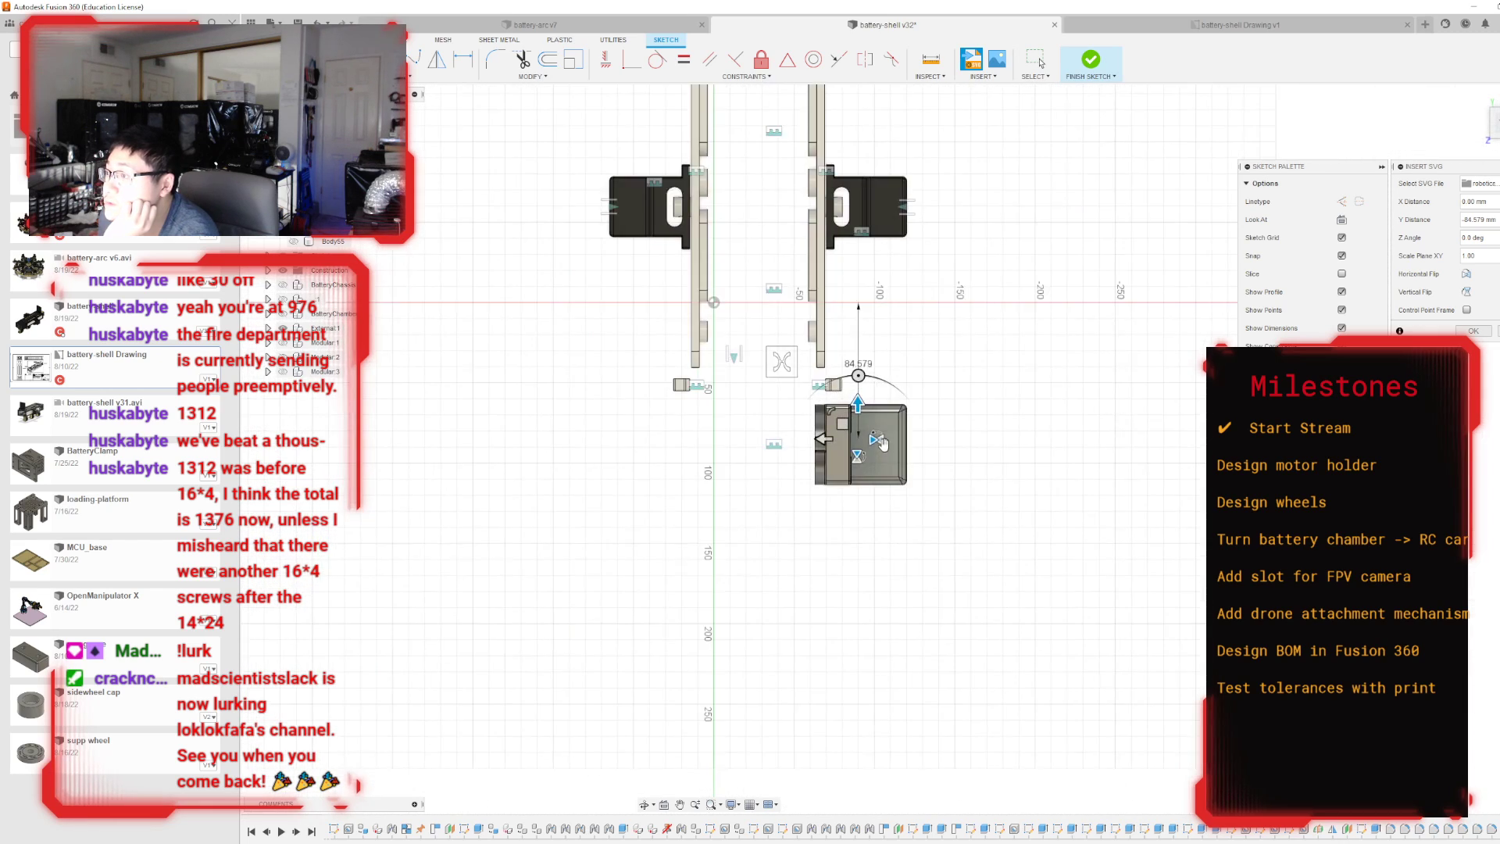
pyautogui.click(1472, 331)
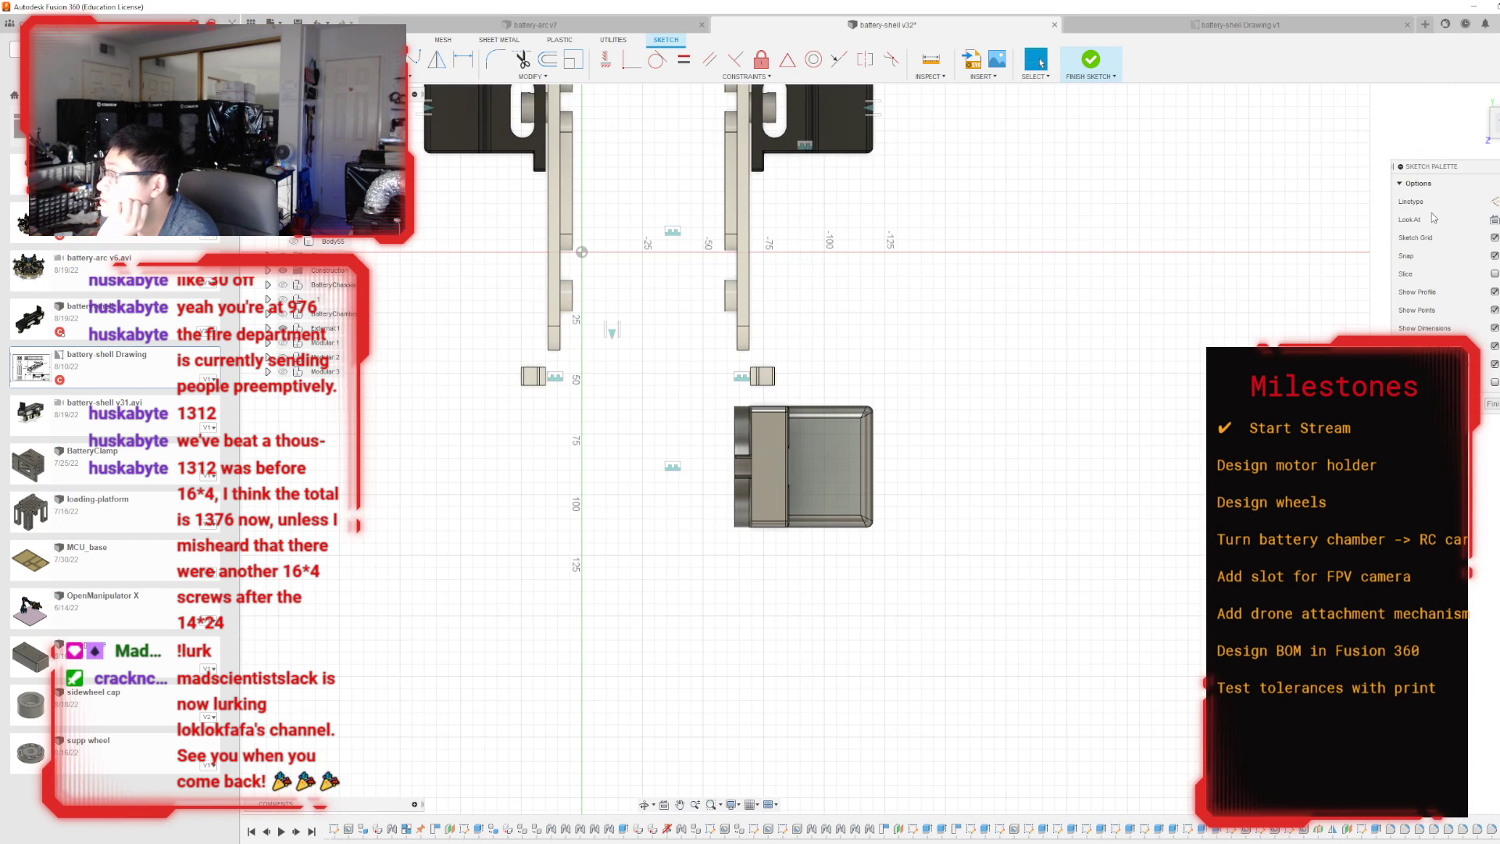
# Insert the logo SVG from the computer into the housing sketch again, scaled down to about 0.44.
pyautogui.click(1477, 94)
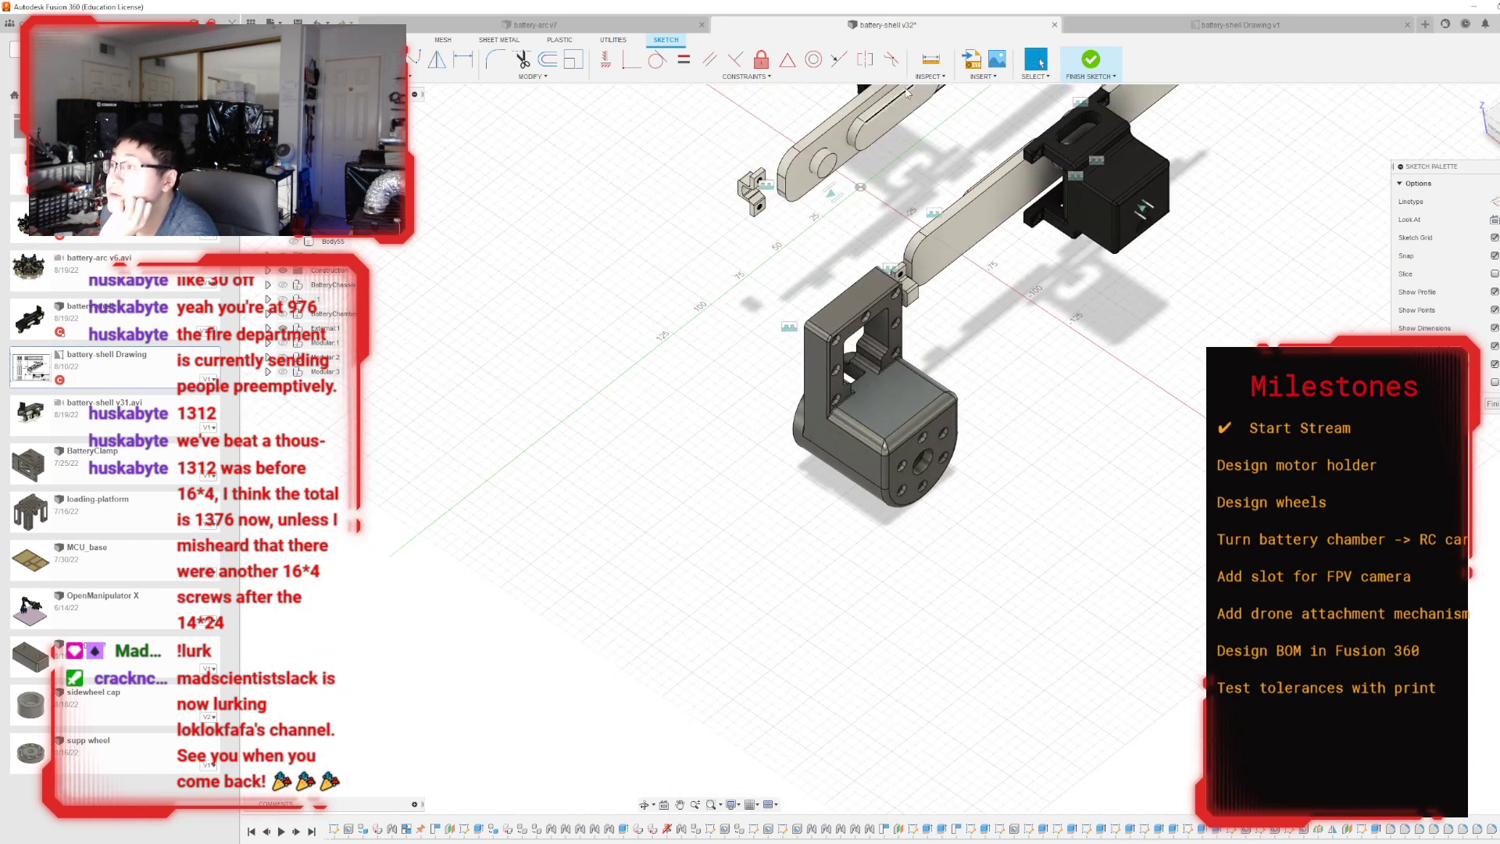
pyautogui.click(969, 64)
pyautogui.click(659, 556)
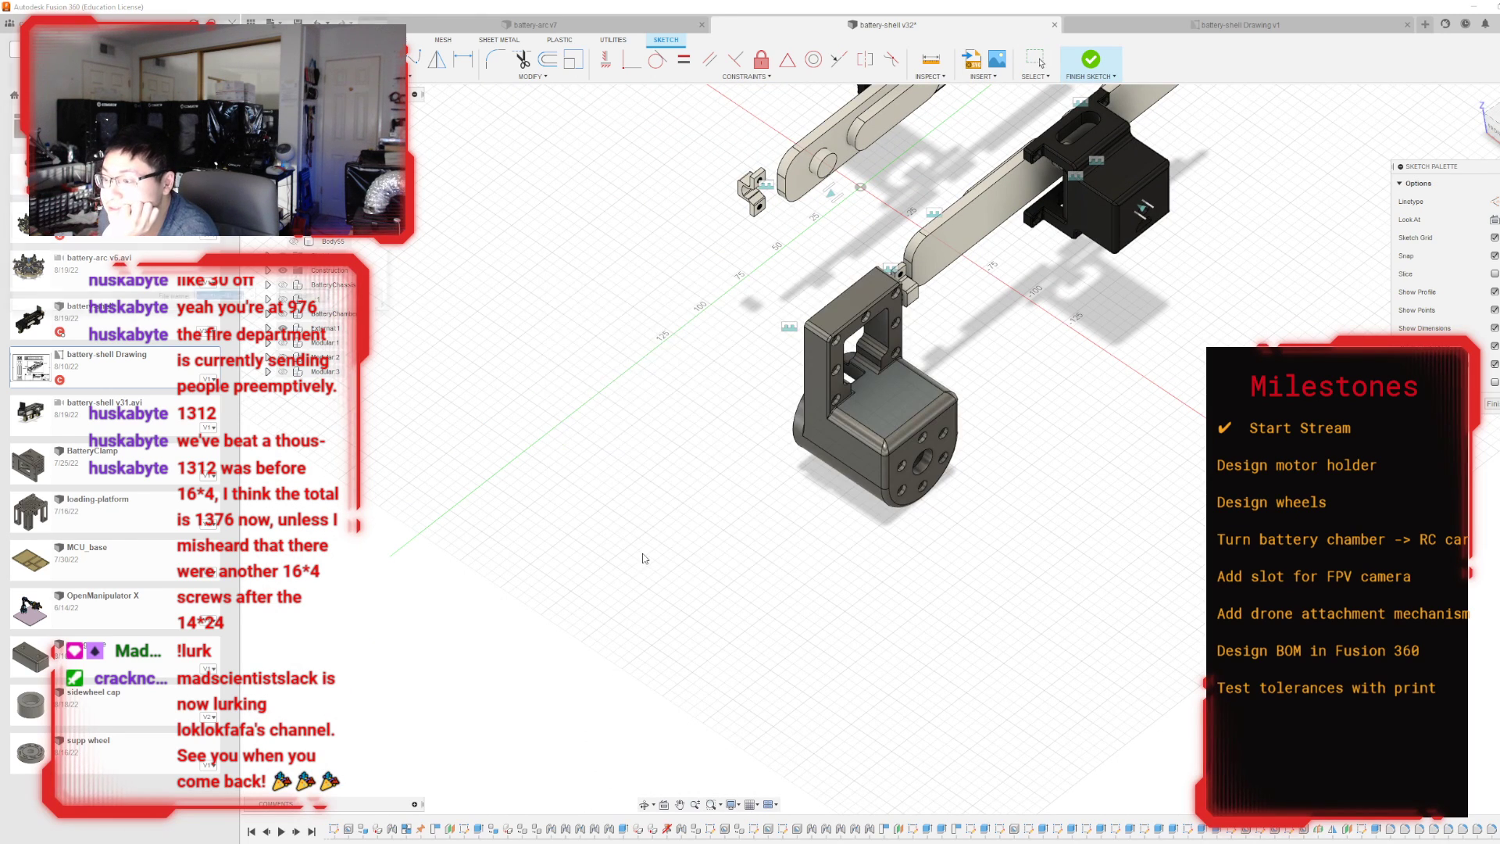
pyautogui.press('Return')
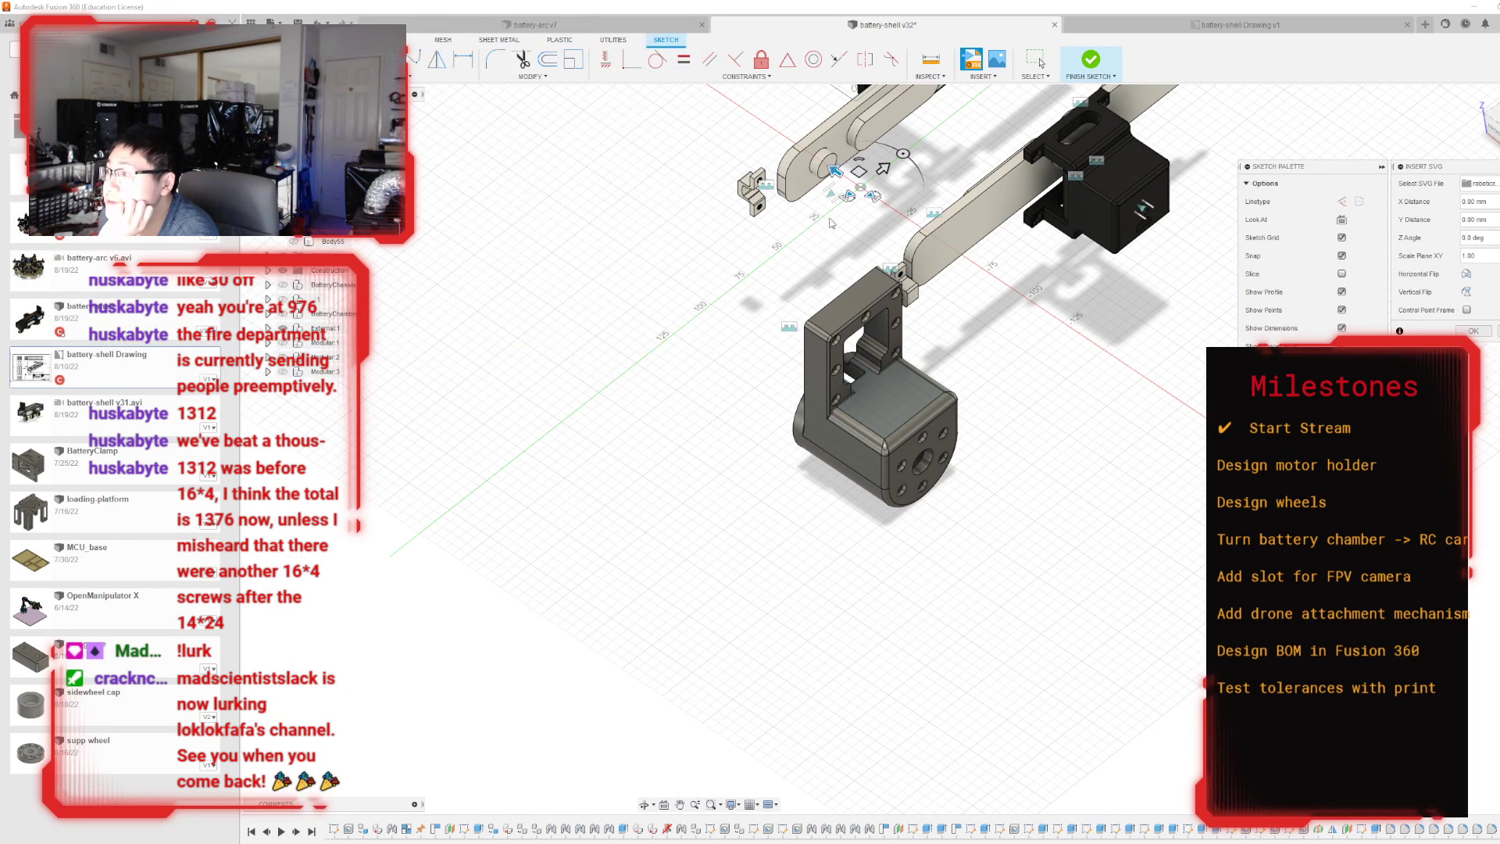
pyautogui.scroll(4, 918, 186)
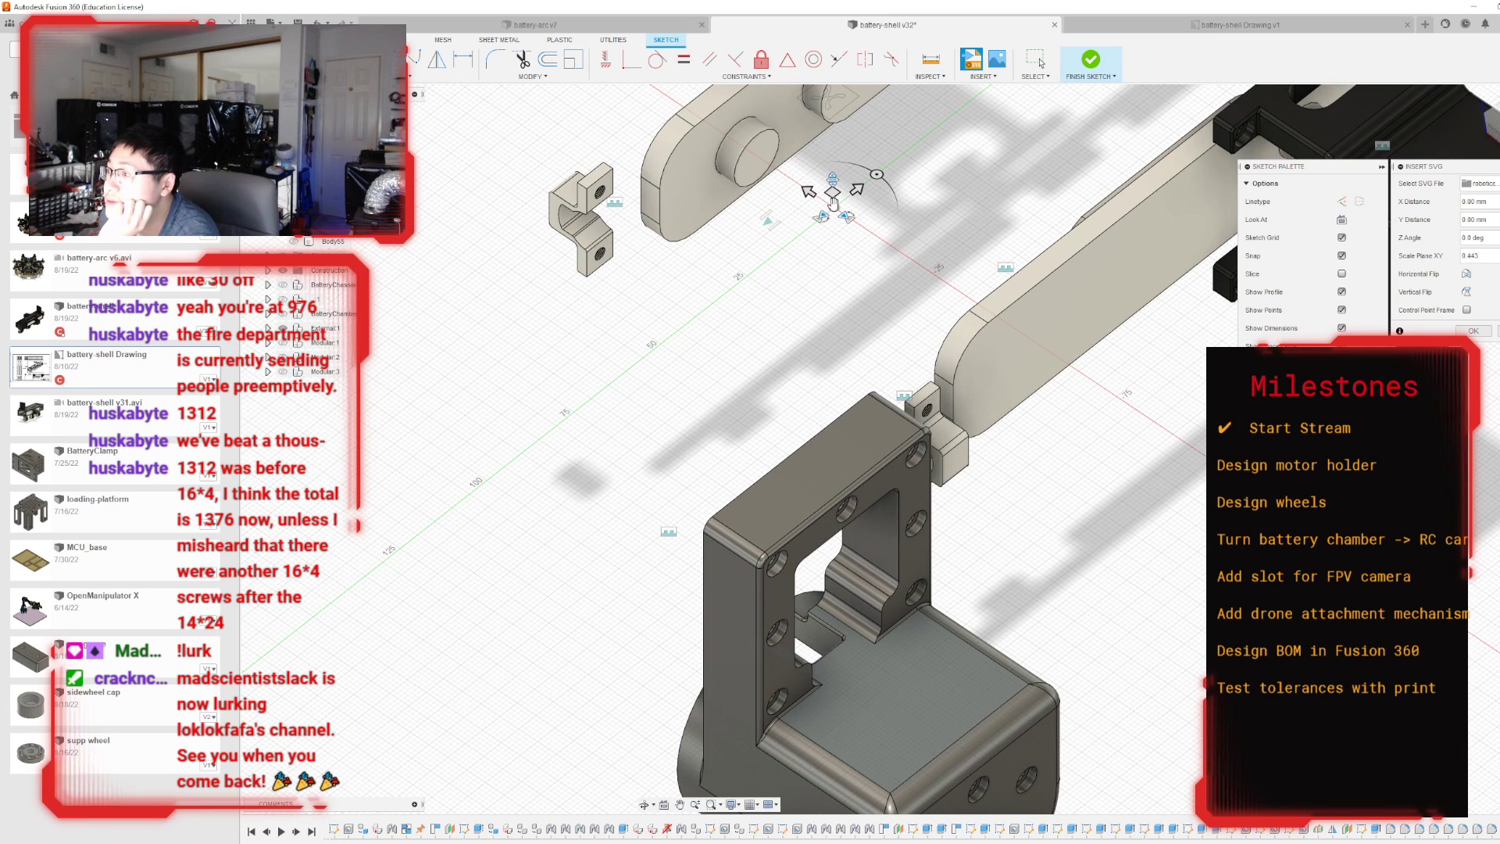
# Move the inserted logo SVG towards the motor housing and rotate it about -90 degrees to line up with the block.
pyautogui.moveTo(808, 192); pyautogui.dragTo(1220, 466)
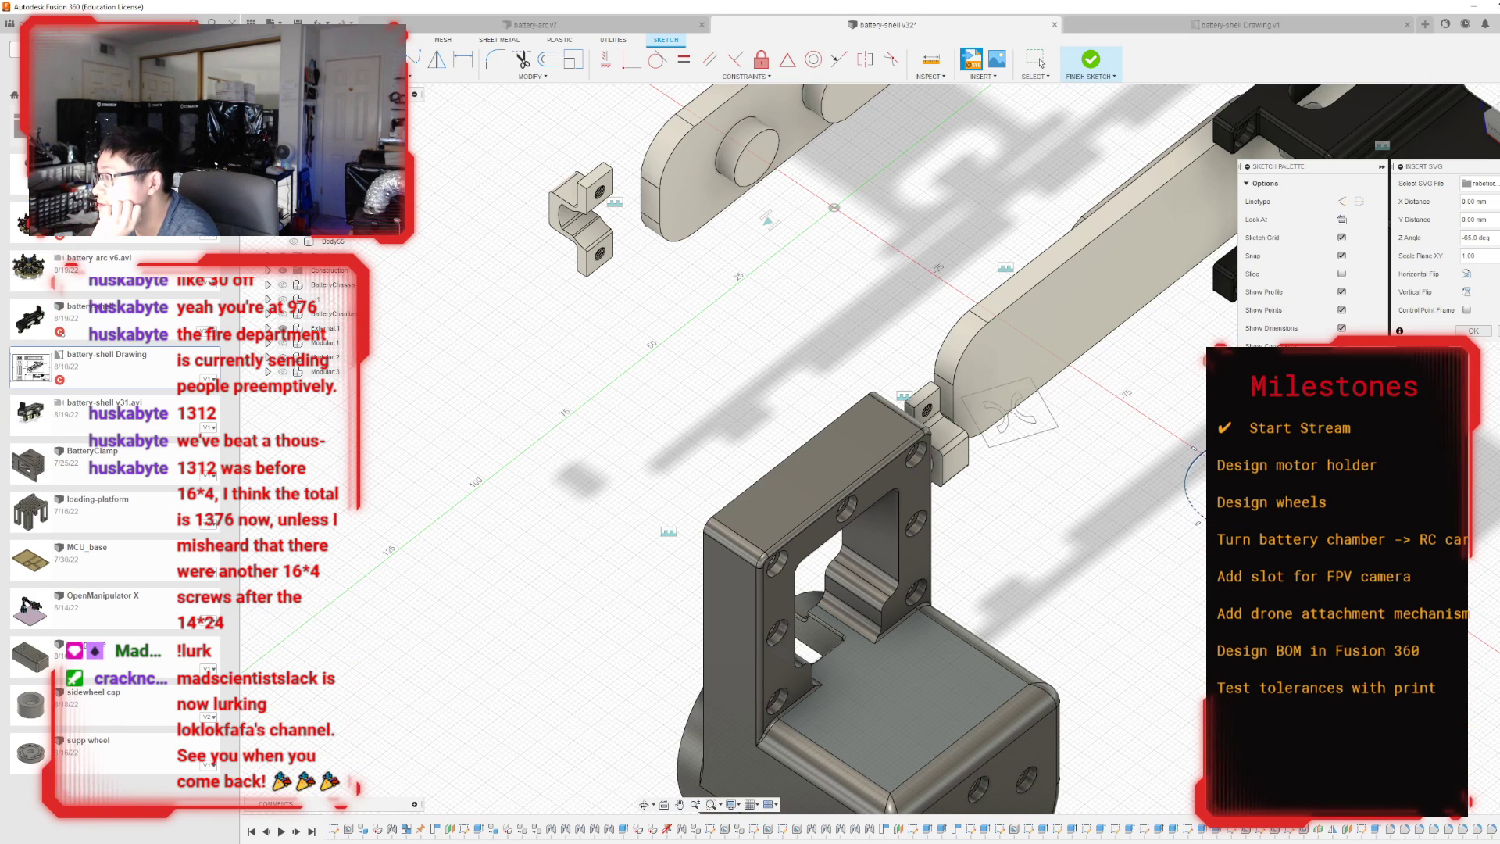
pyautogui.moveTo(1193, 448); pyautogui.dragTo(1196, 451)
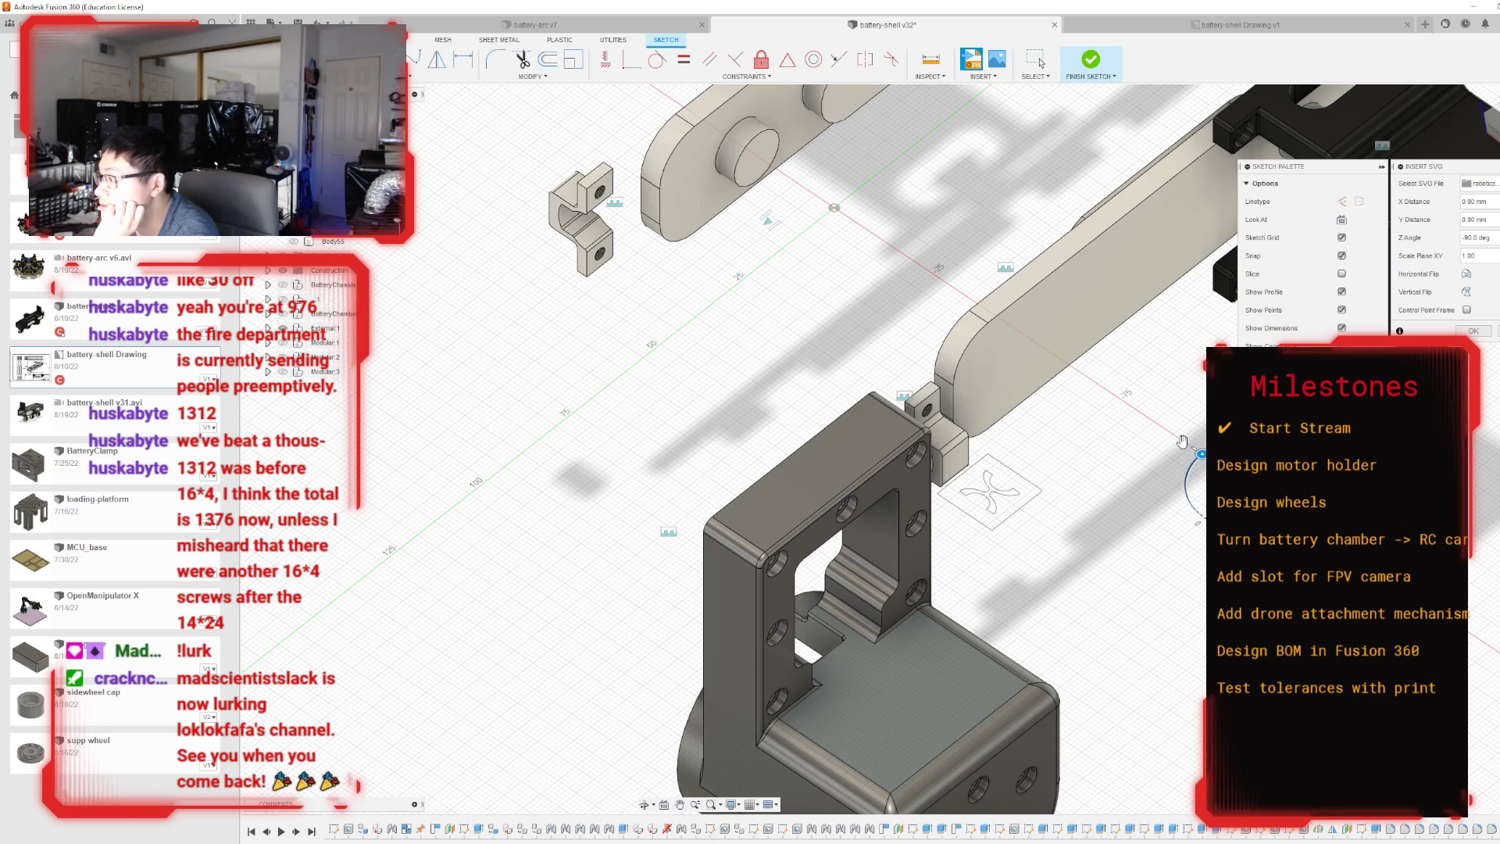
pyautogui.click(1496, 110)
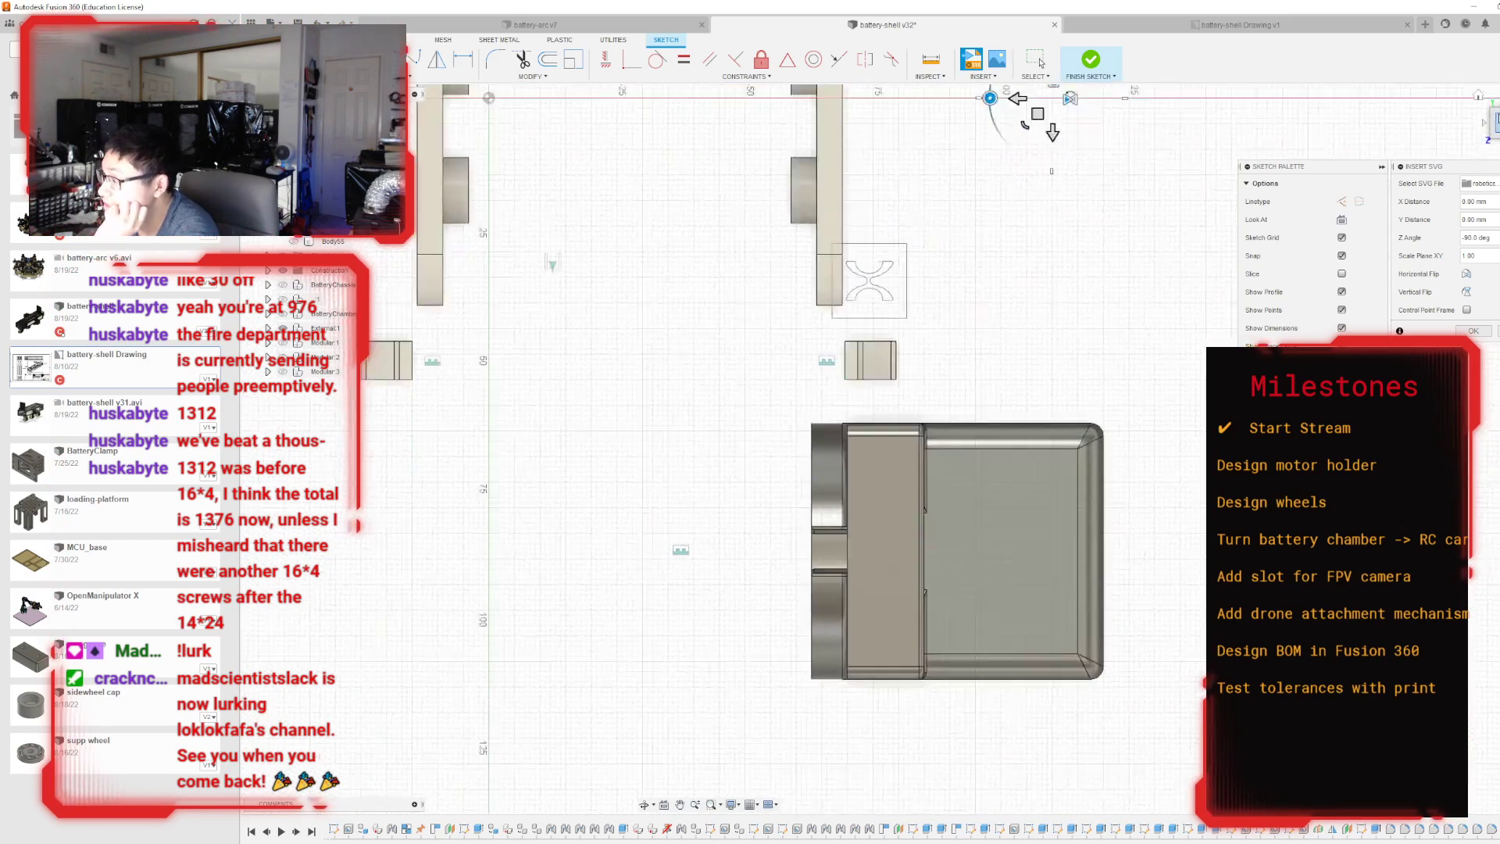
pyautogui.click(1498, 98)
pyautogui.scroll(-3, 722, 457)
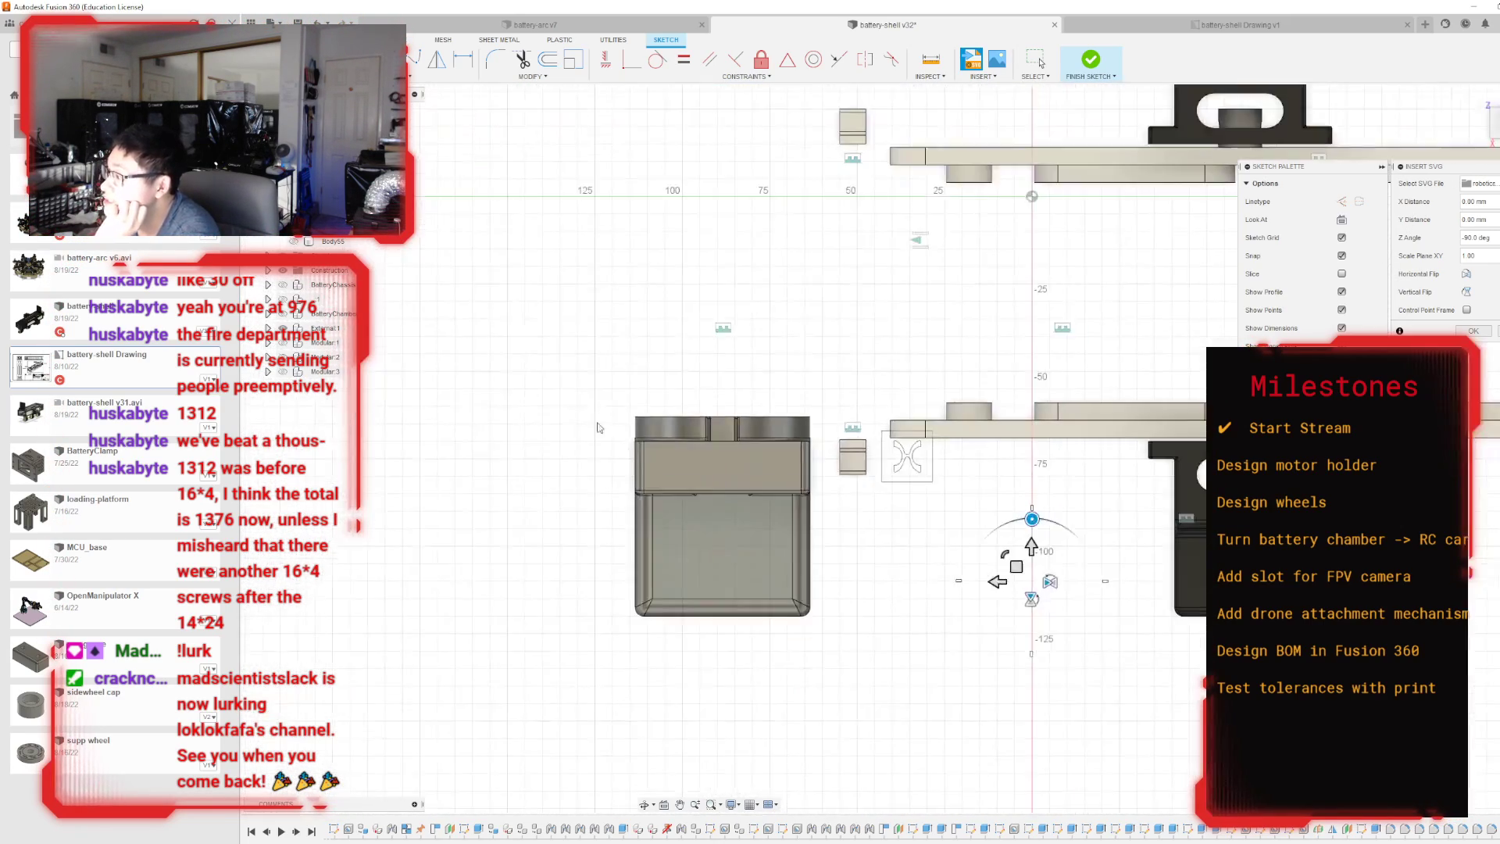
# Move the logo onto the housing's top face, ending with a shift of about -24 mm in Y.
pyautogui.scroll(1, 1023, 699)
pyautogui.moveTo(945, 480); pyautogui.dragTo(945, 582)
pyautogui.moveTo(935, 587); pyautogui.dragTo(902, 707)
pyautogui.scroll(3, 737, 593)
pyautogui.scroll(3, 515, 516)
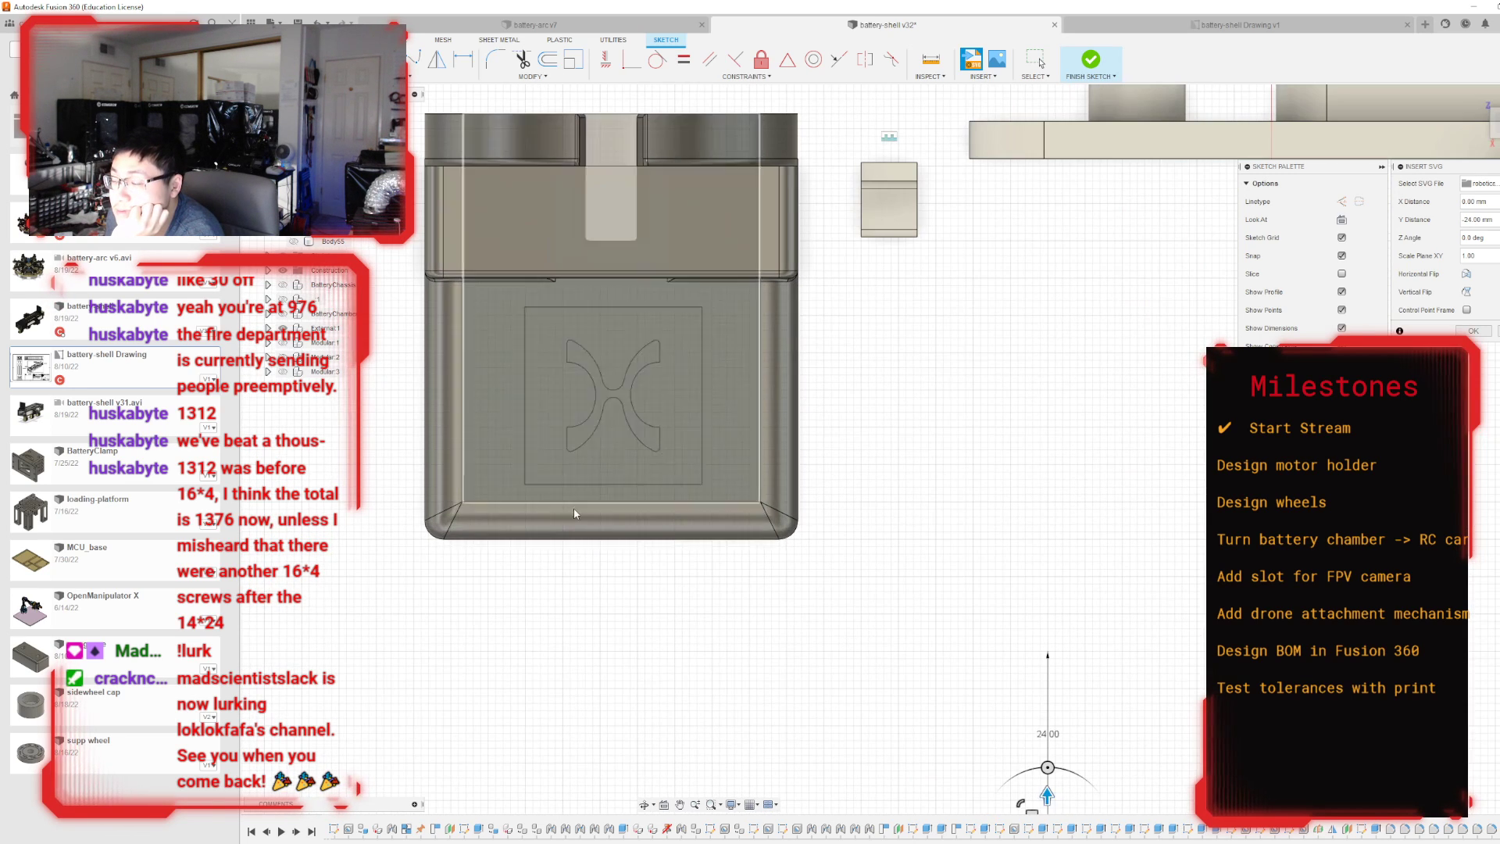
# Enlarge the logo on the housing's top face and shift it to sit more centrally within the flat area.
pyautogui.scroll(-2, 951, 625)
pyautogui.scroll(-2, 984, 585)
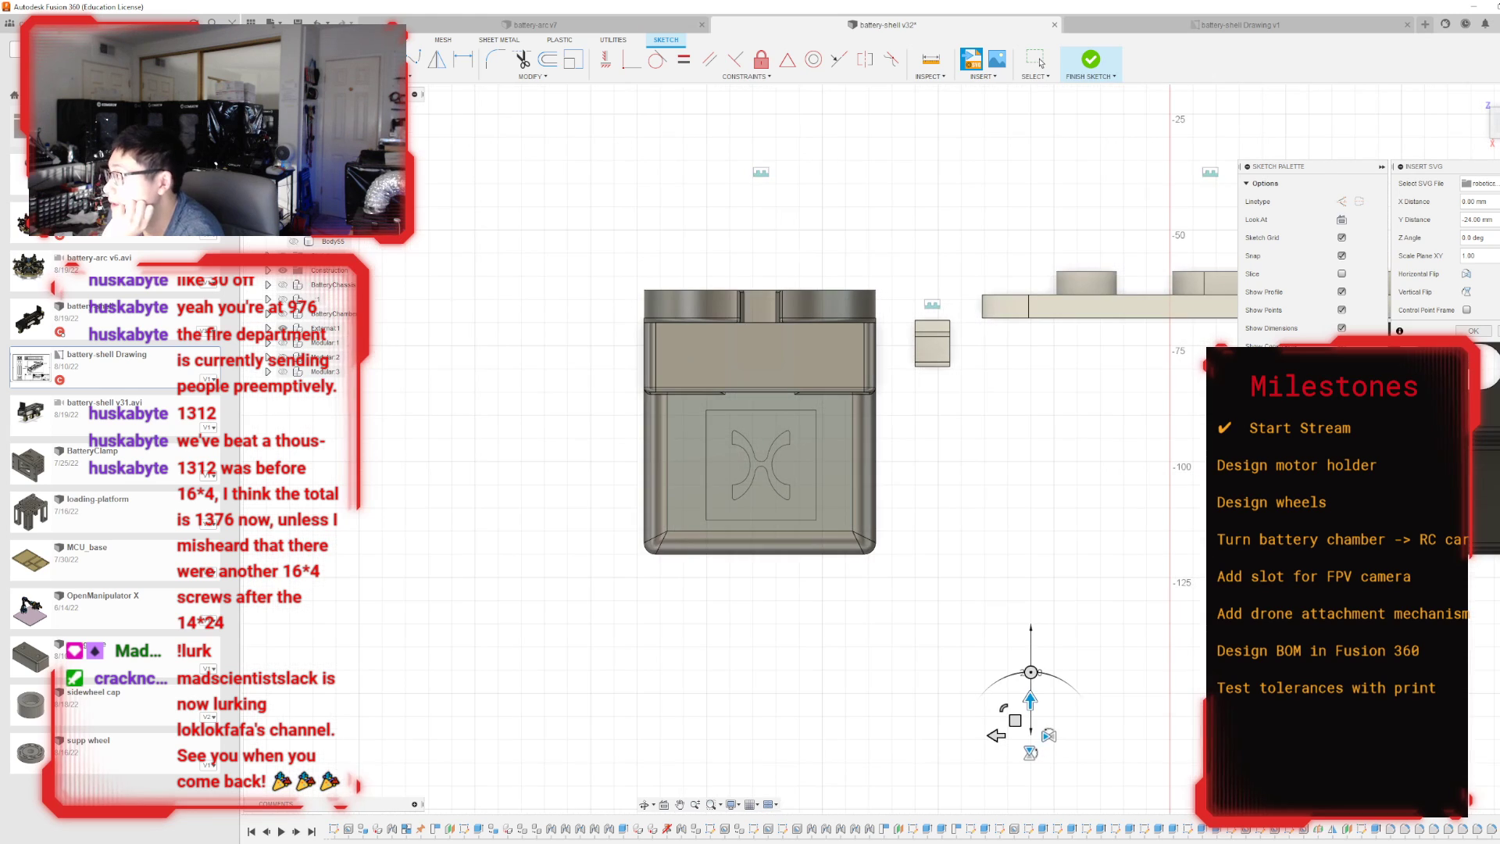
pyautogui.scroll(2, 979, 736)
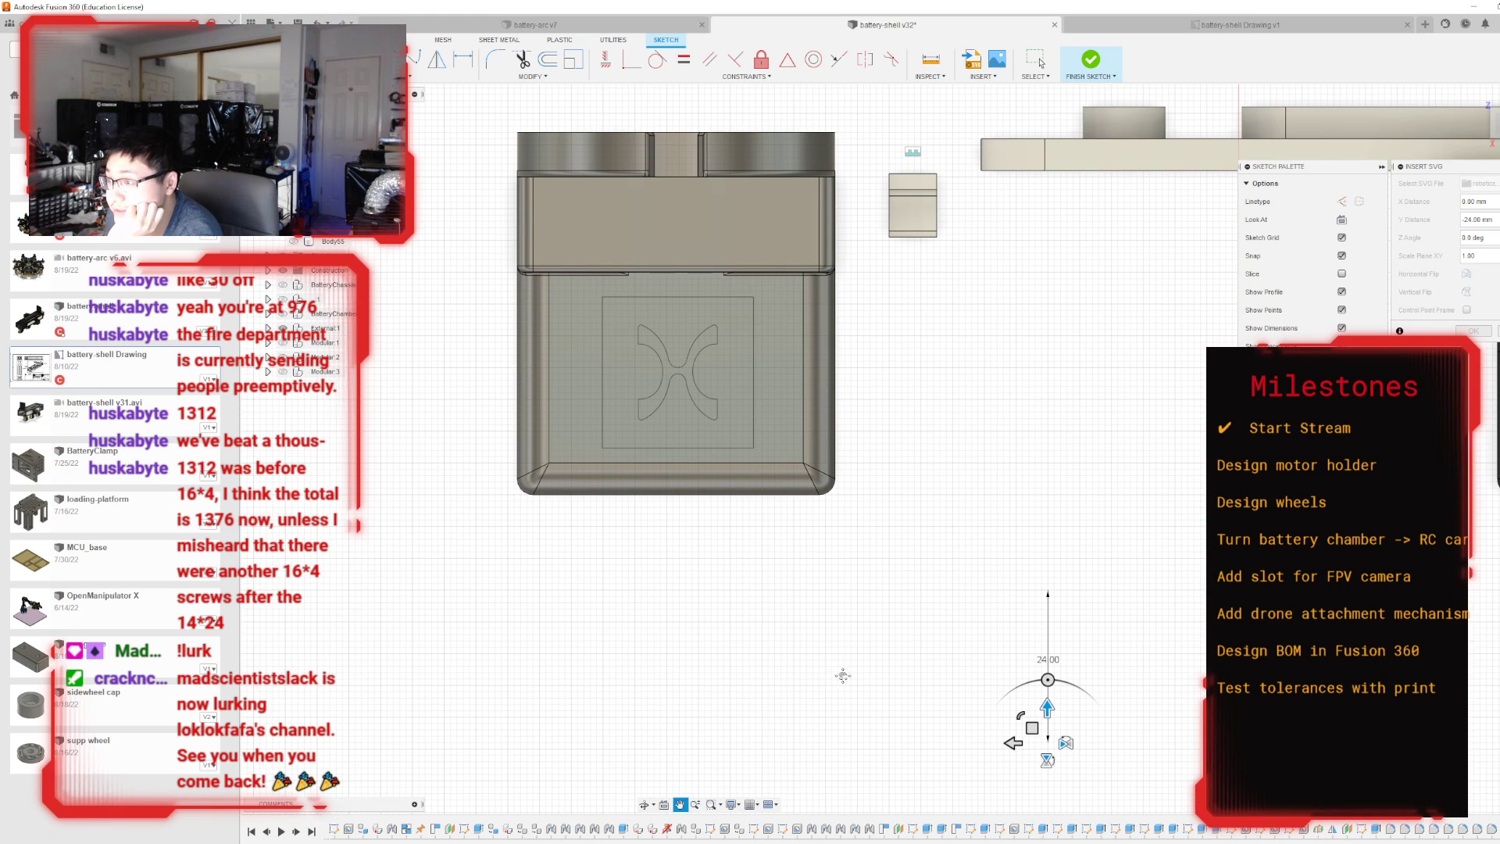
pyautogui.moveTo(837, 675); pyautogui.dragTo(920, 693, button='middle')
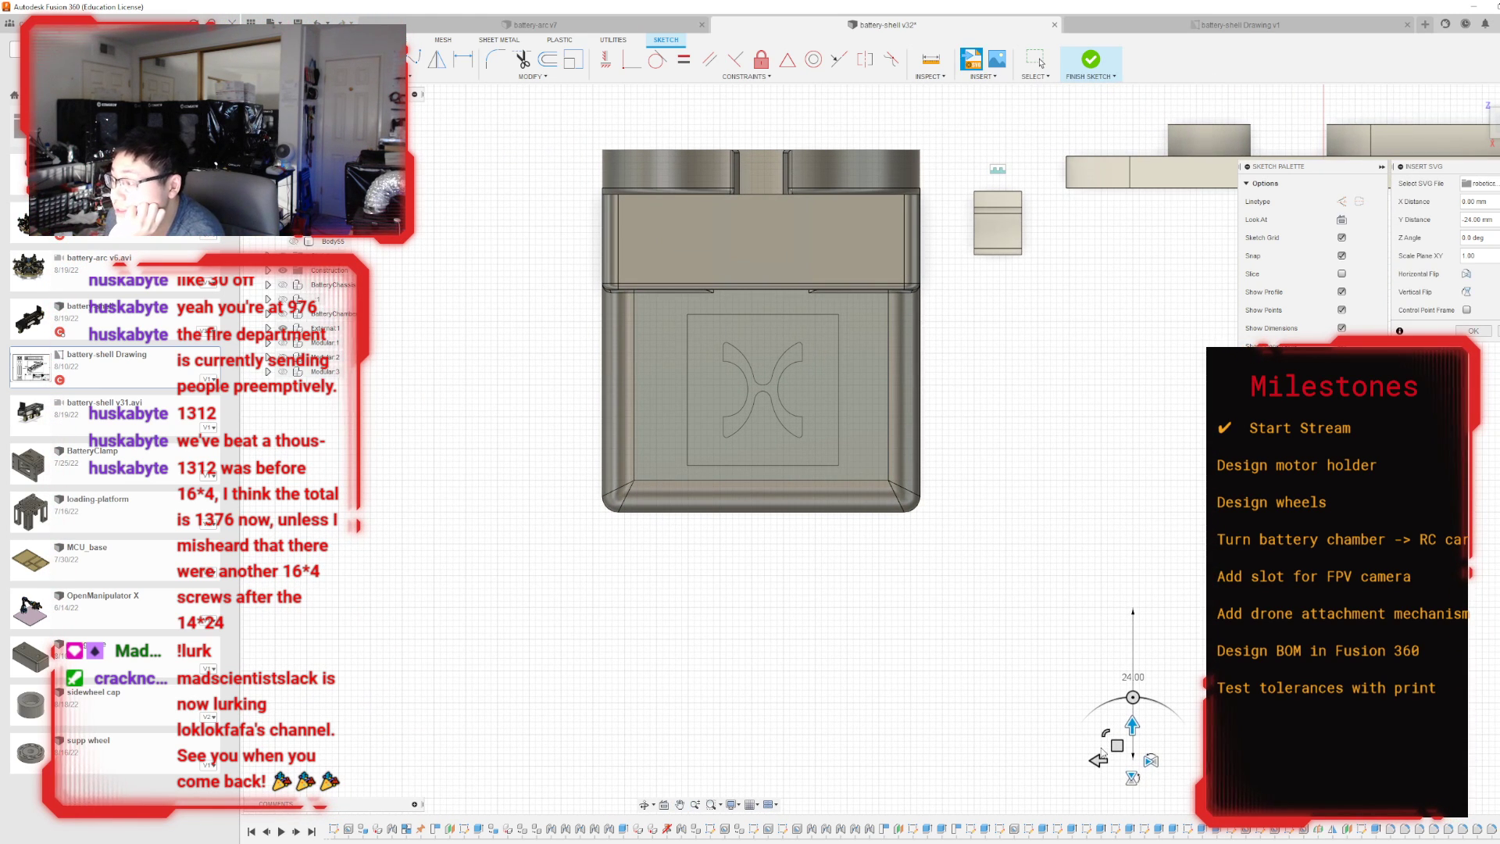
pyautogui.scroll(2, 1102, 752)
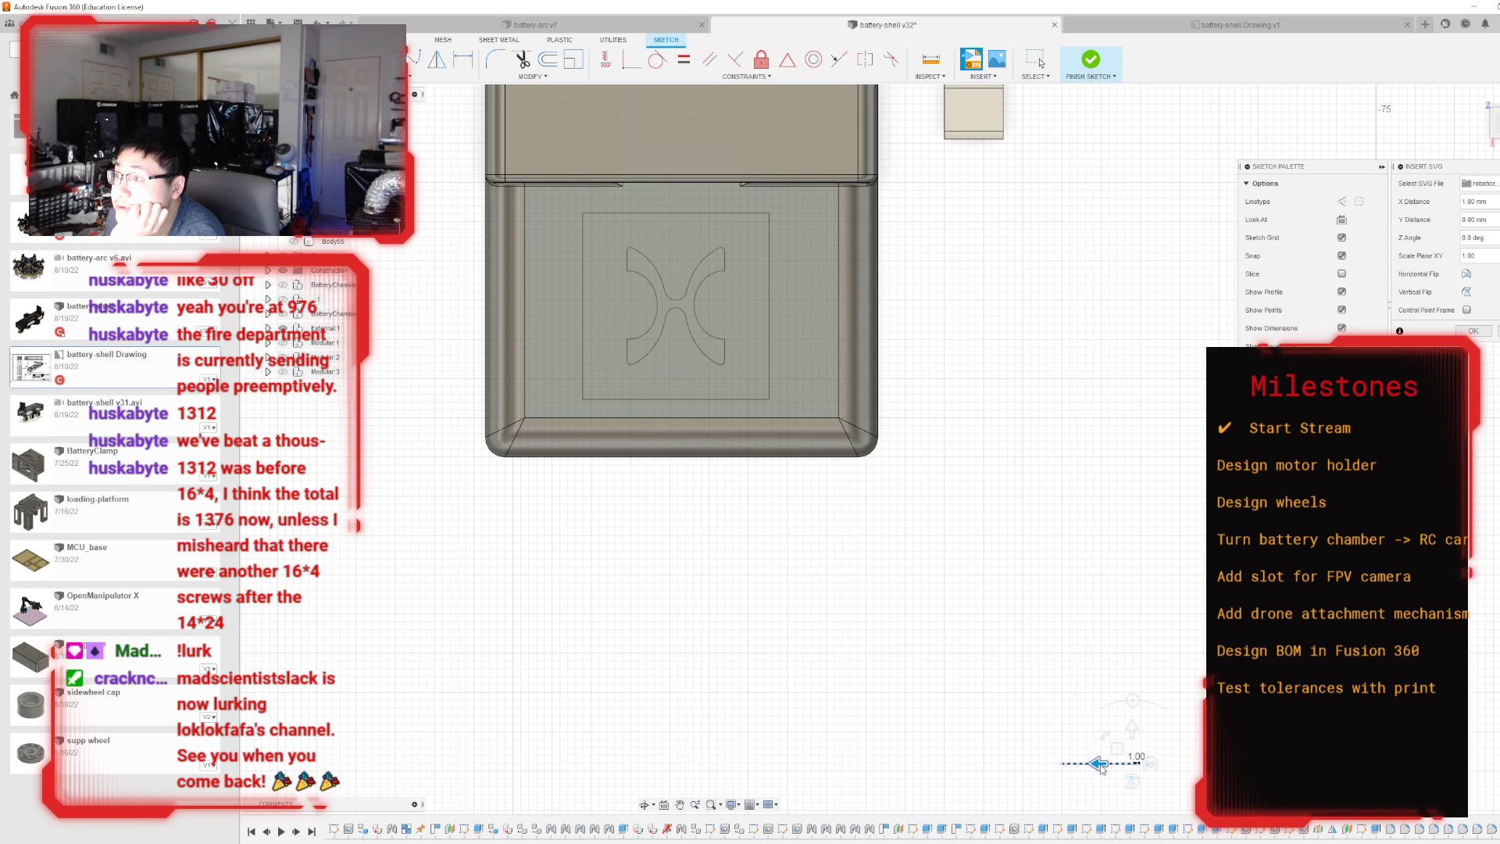
pyautogui.moveTo(1104, 764); pyautogui.dragTo(1234, 814)
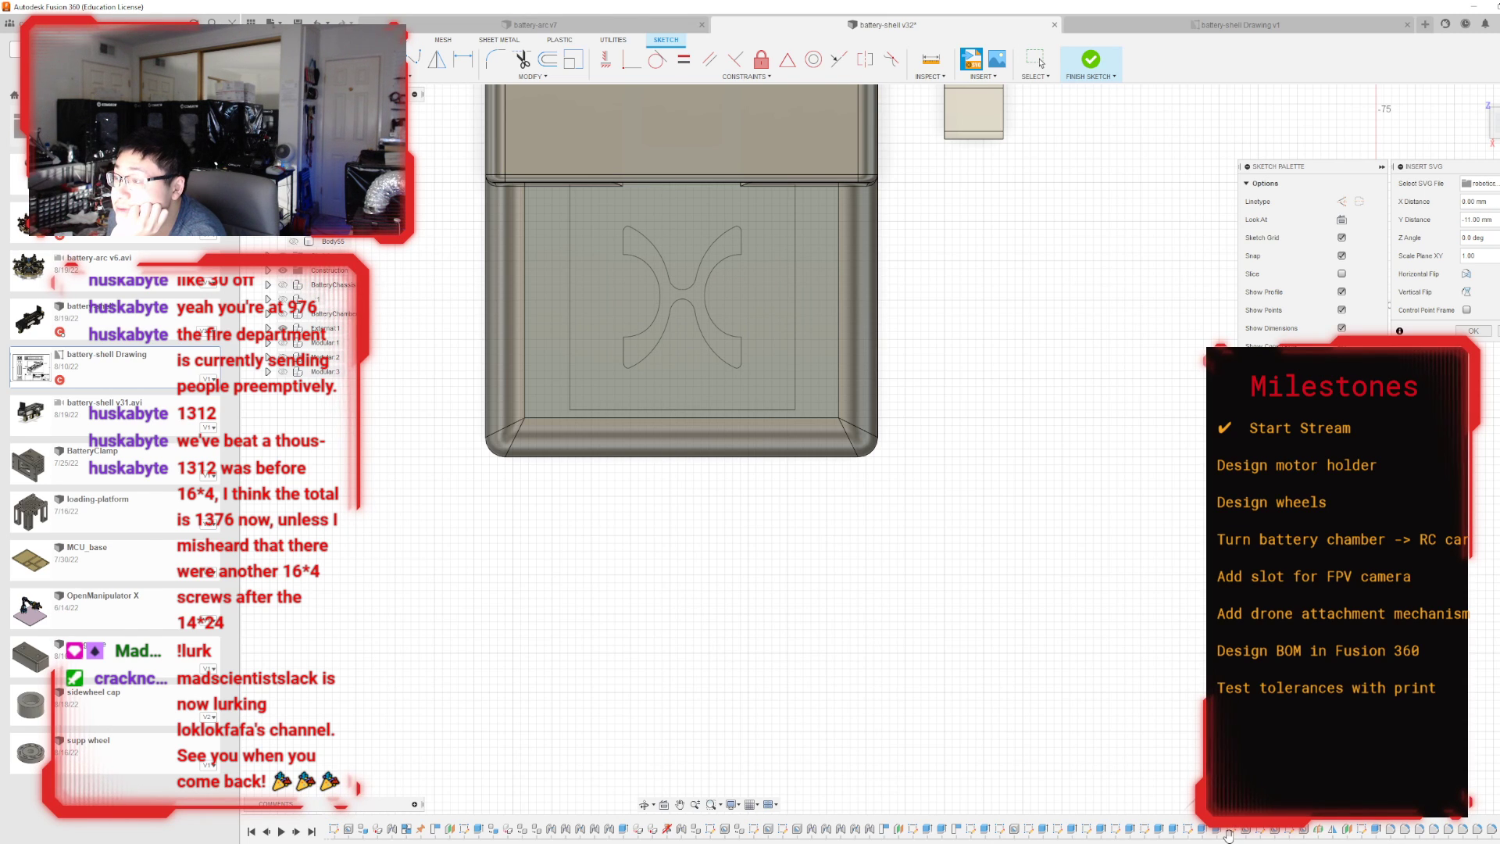
pyautogui.moveTo(1120, 714); pyautogui.dragTo(1140, 624, button='middle')
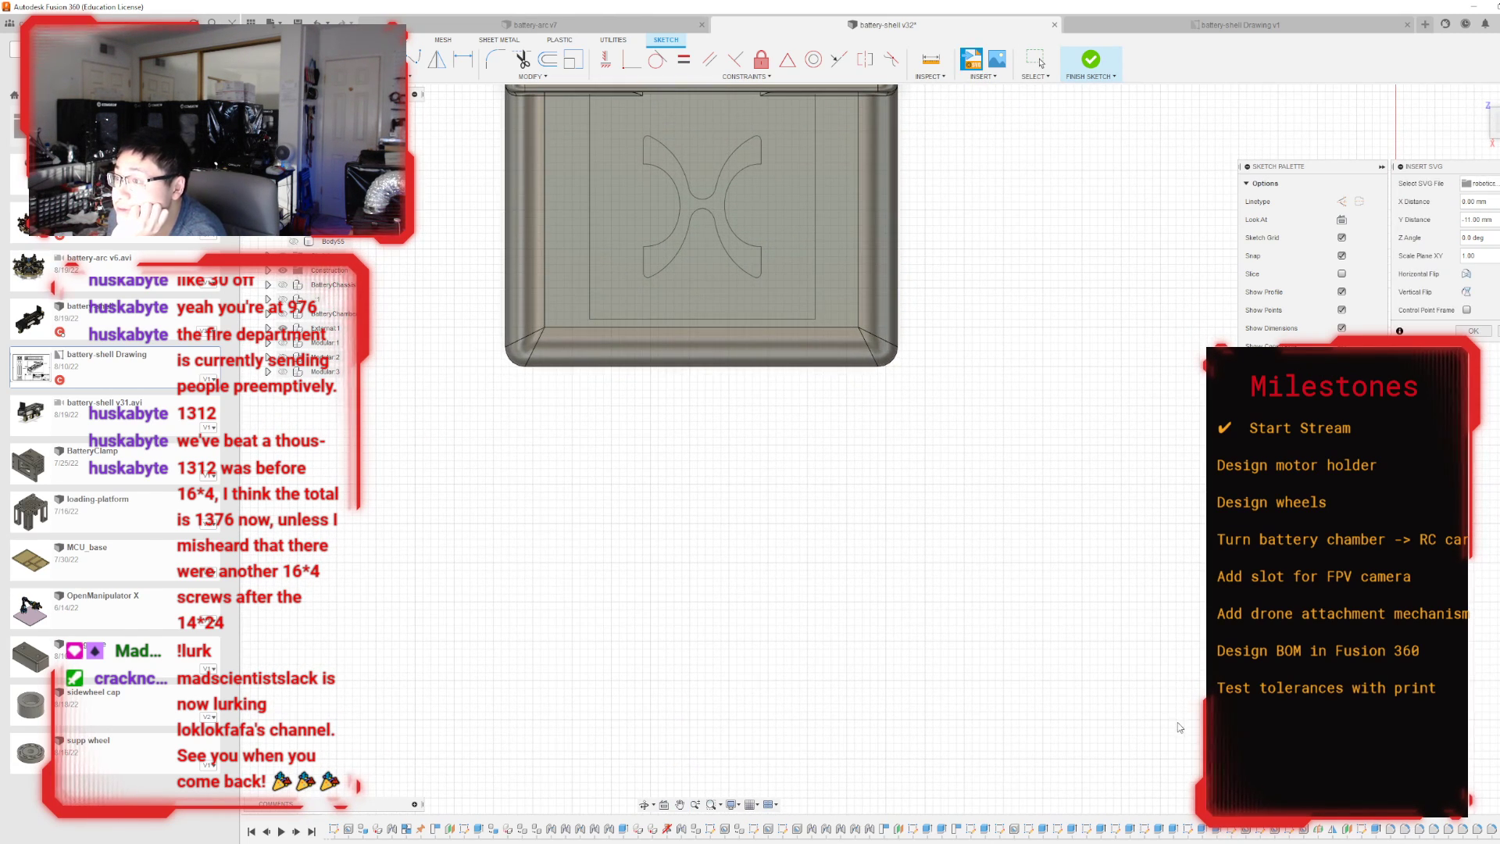
pyautogui.moveTo(1031, 553); pyautogui.dragTo(1093, 766, button='middle')
pyautogui.scroll(4, 787, 425)
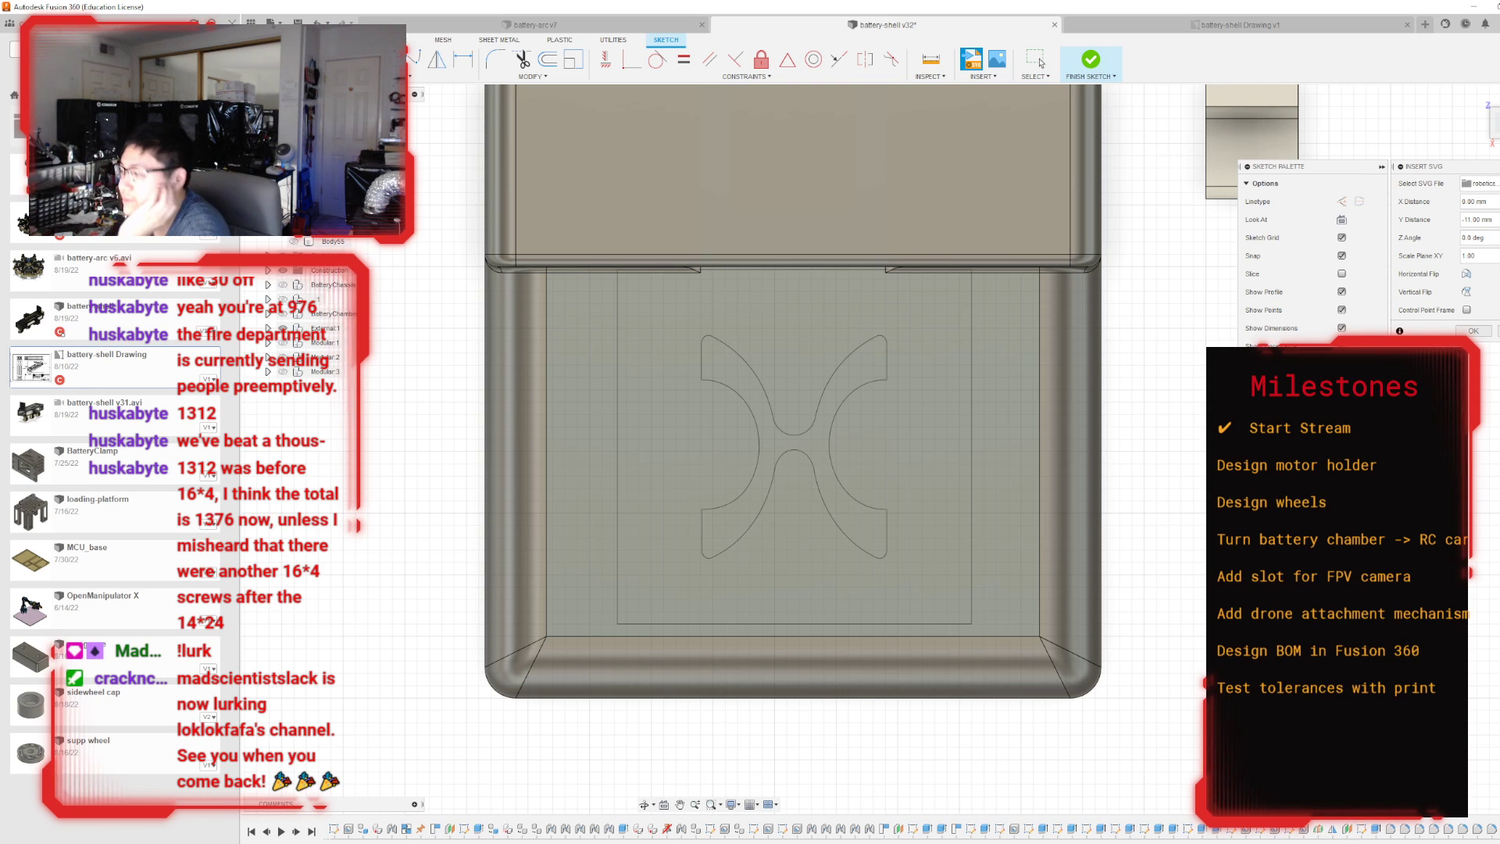
pyautogui.scroll(-4, 791, 438)
pyautogui.moveTo(790, 438); pyautogui.dragTo(839, 234, button='middle')
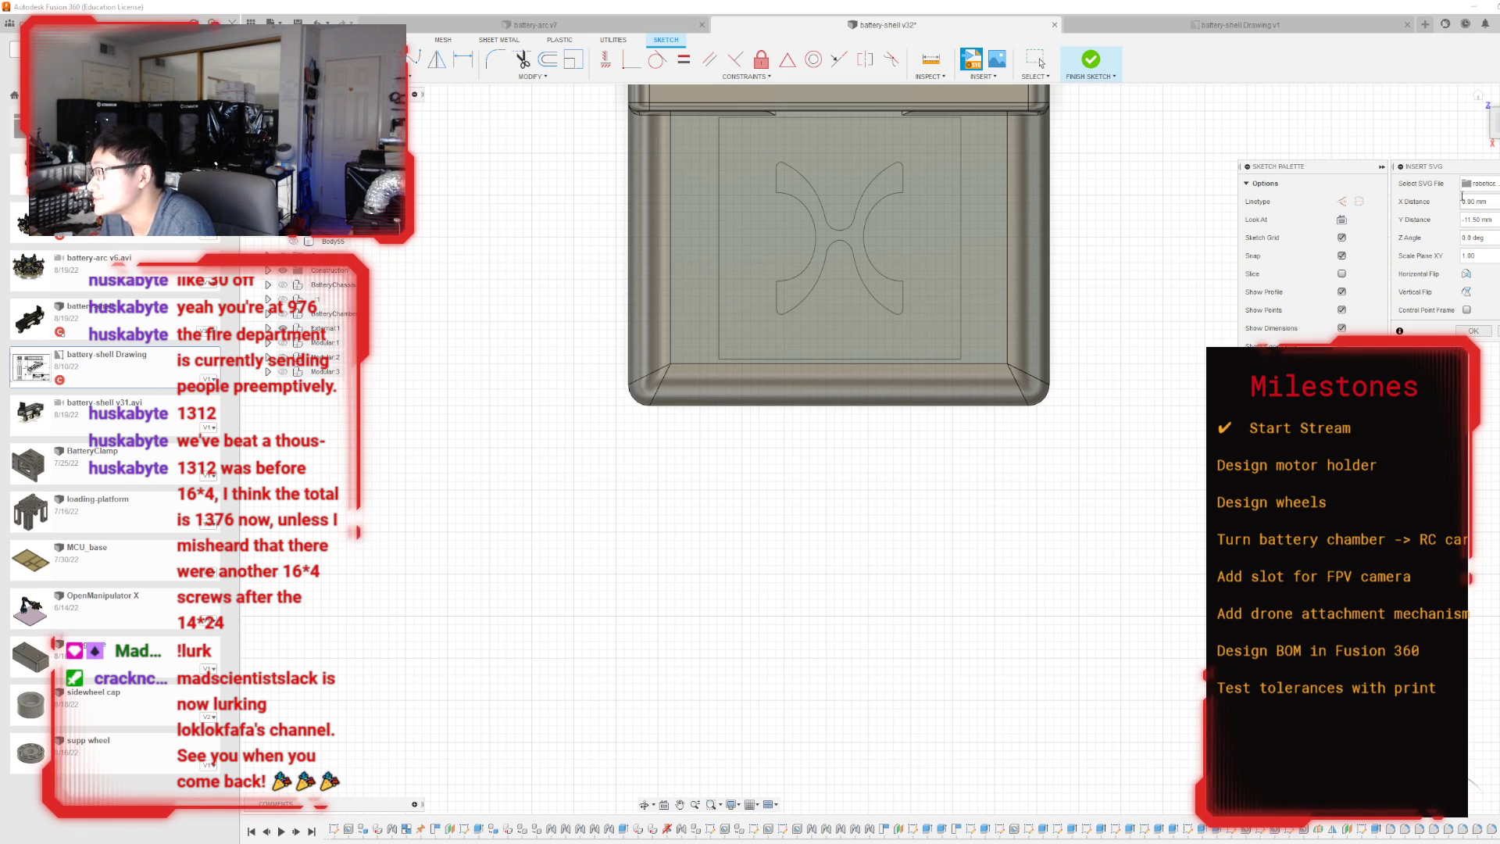
# Set the logo's X distance to 0.5 mm and complete the SVG insertion.
pyautogui.click(1487, 202)
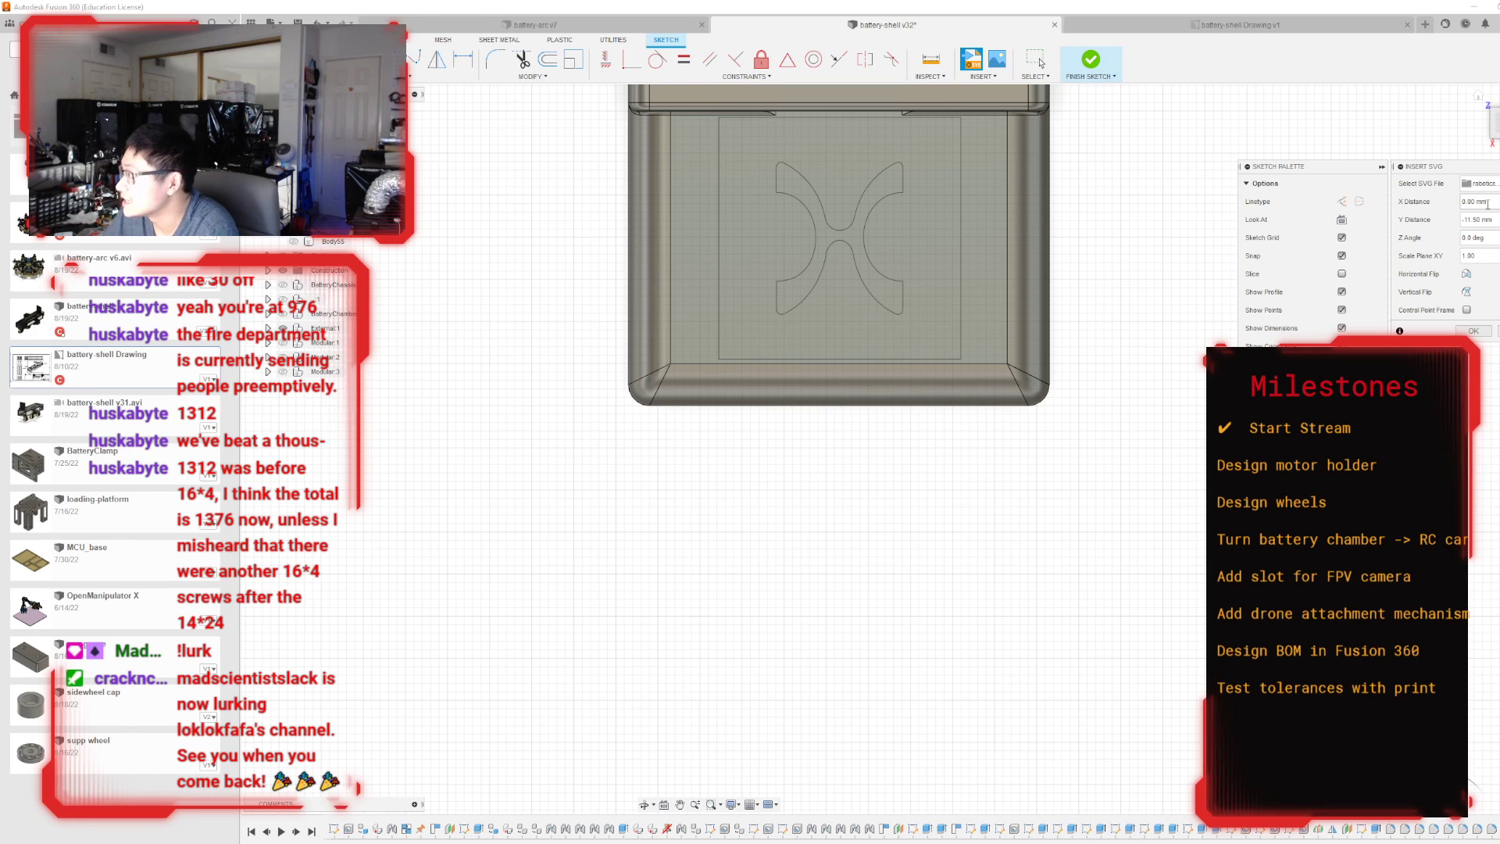
pyautogui.write('1')
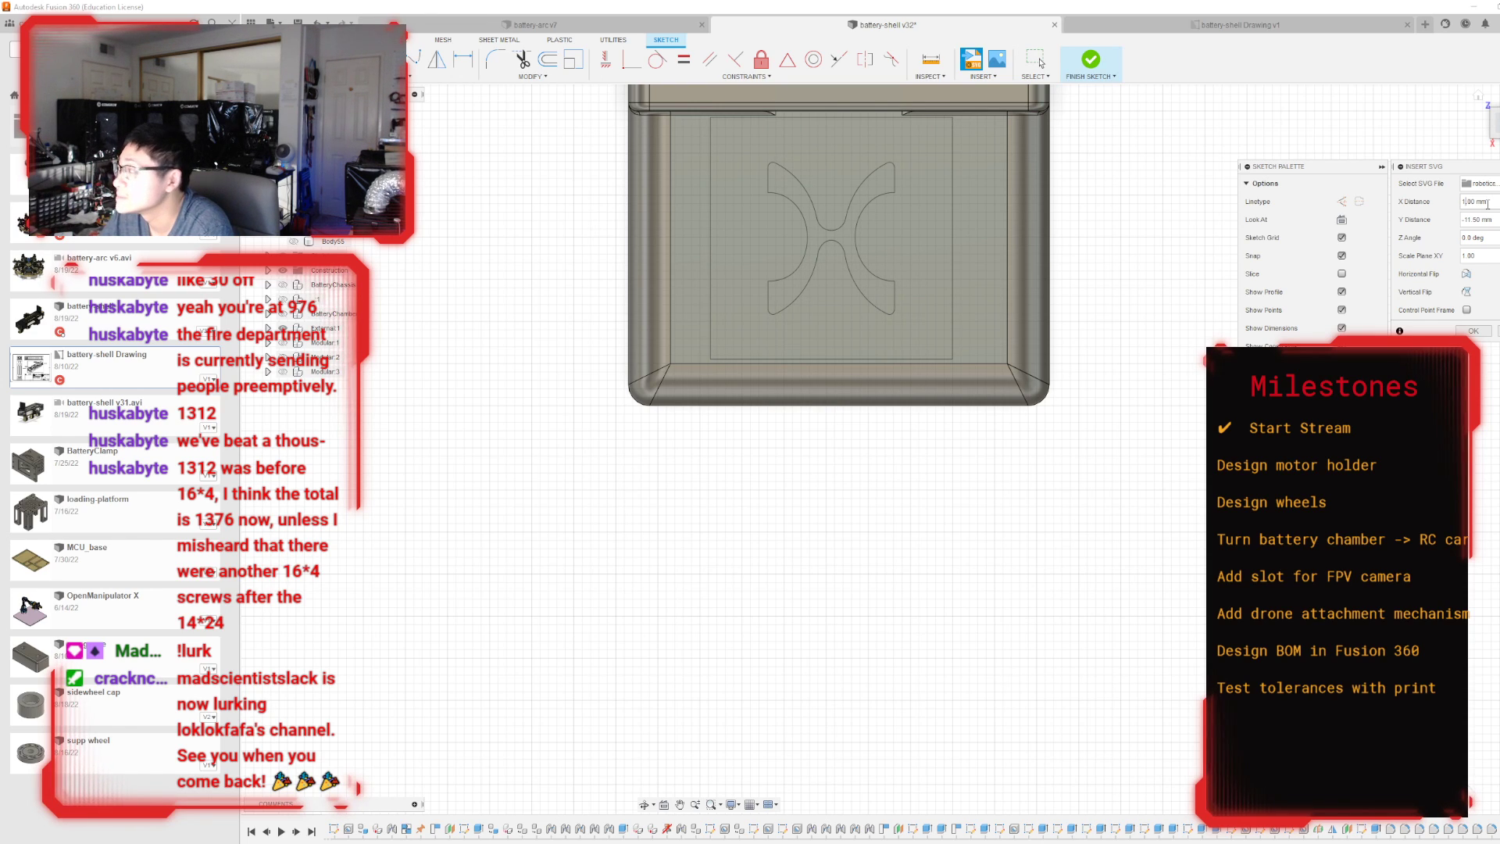
pyautogui.press('BackSpace')
pyautogui.write('0')
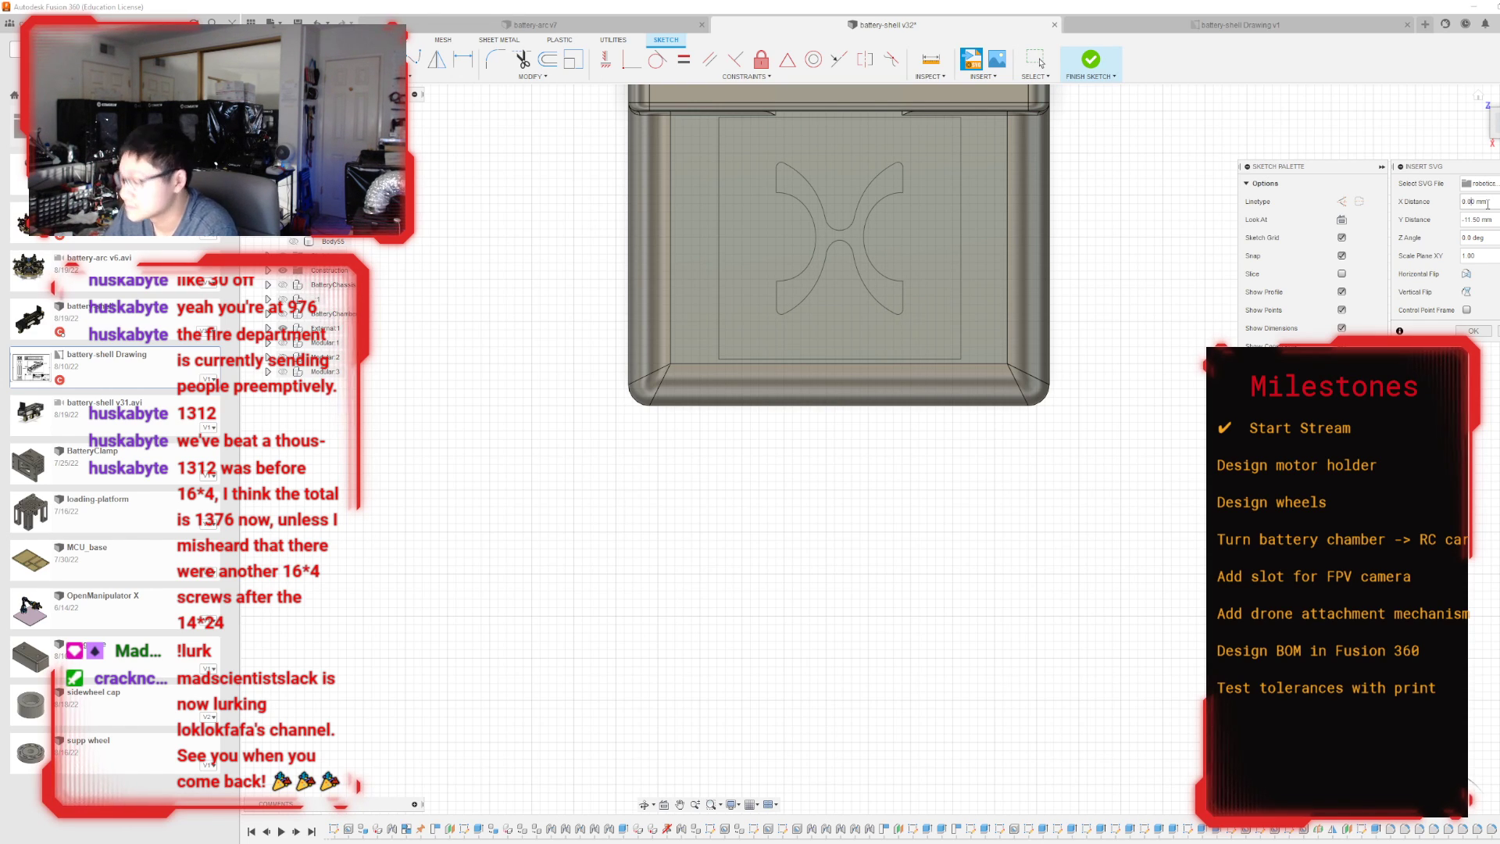
pyautogui.press('BackSpace')
pyautogui.write('5')
pyautogui.scroll(3, 813, 120)
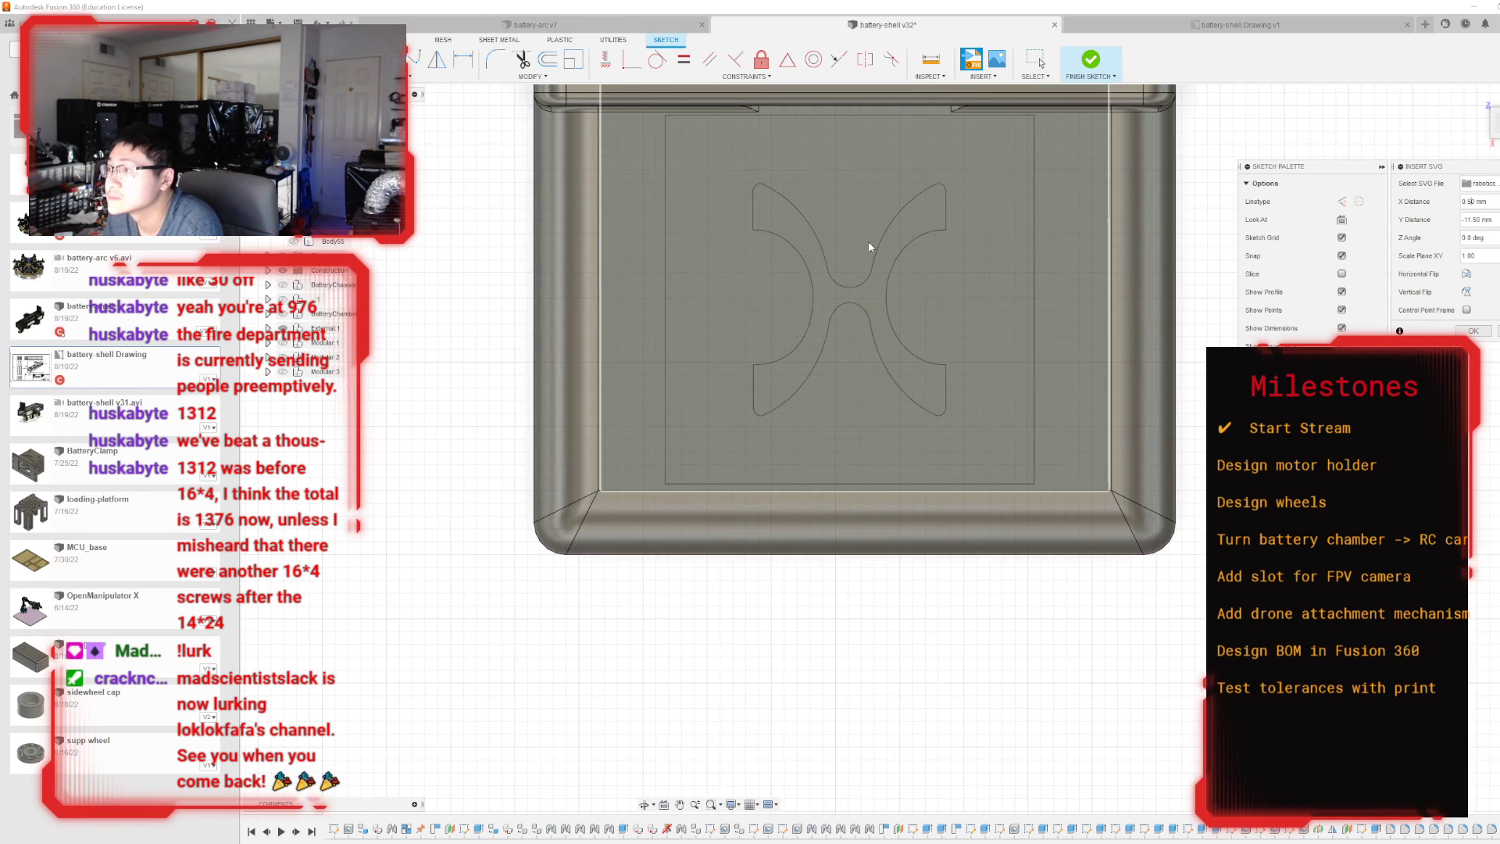
pyautogui.scroll(2, 871, 250)
pyautogui.scroll(-3, 915, 650)
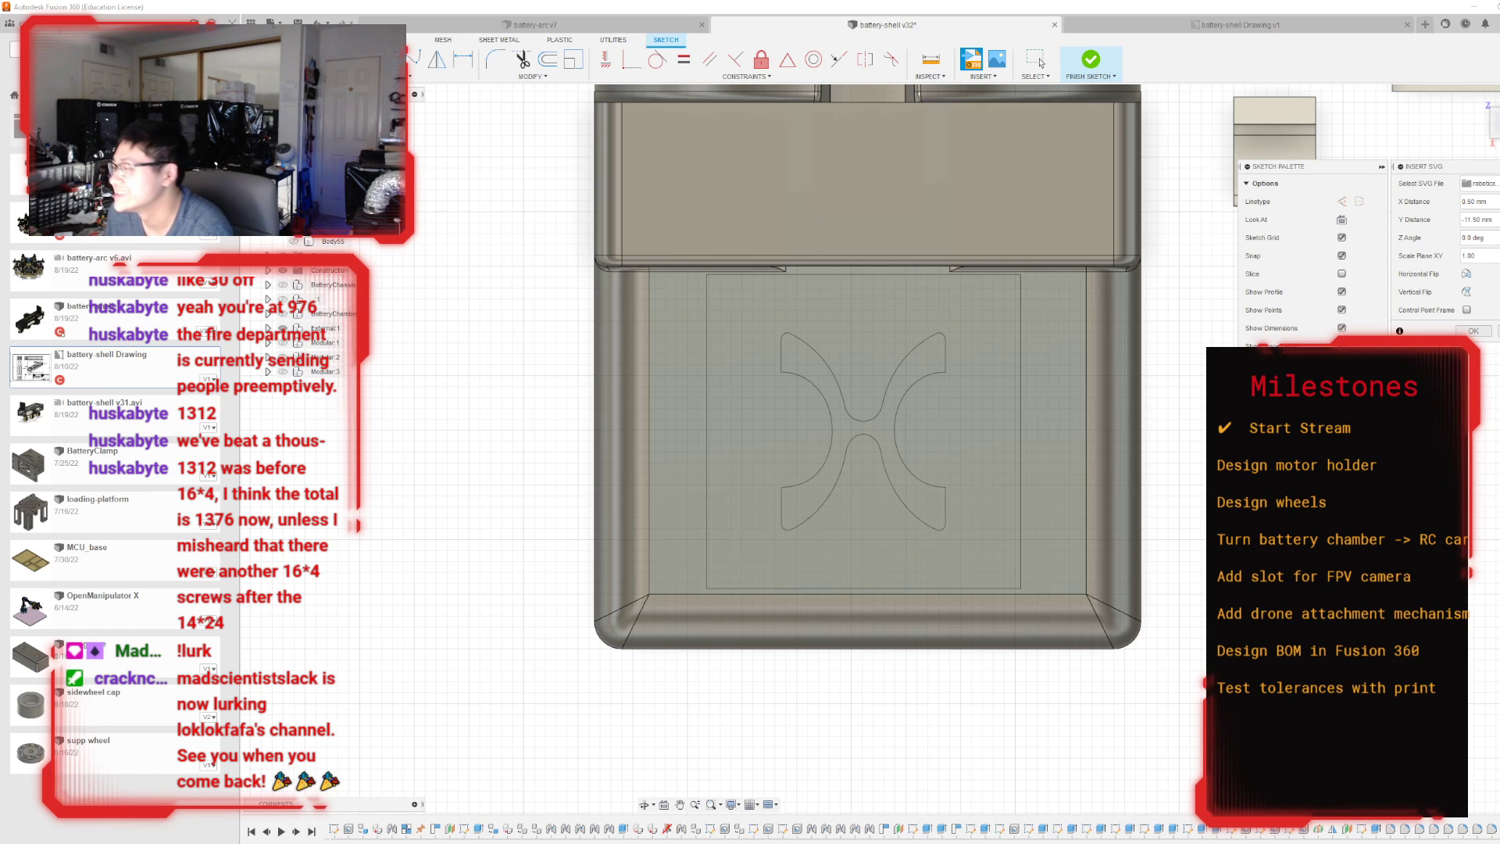
pyautogui.click(1473, 331)
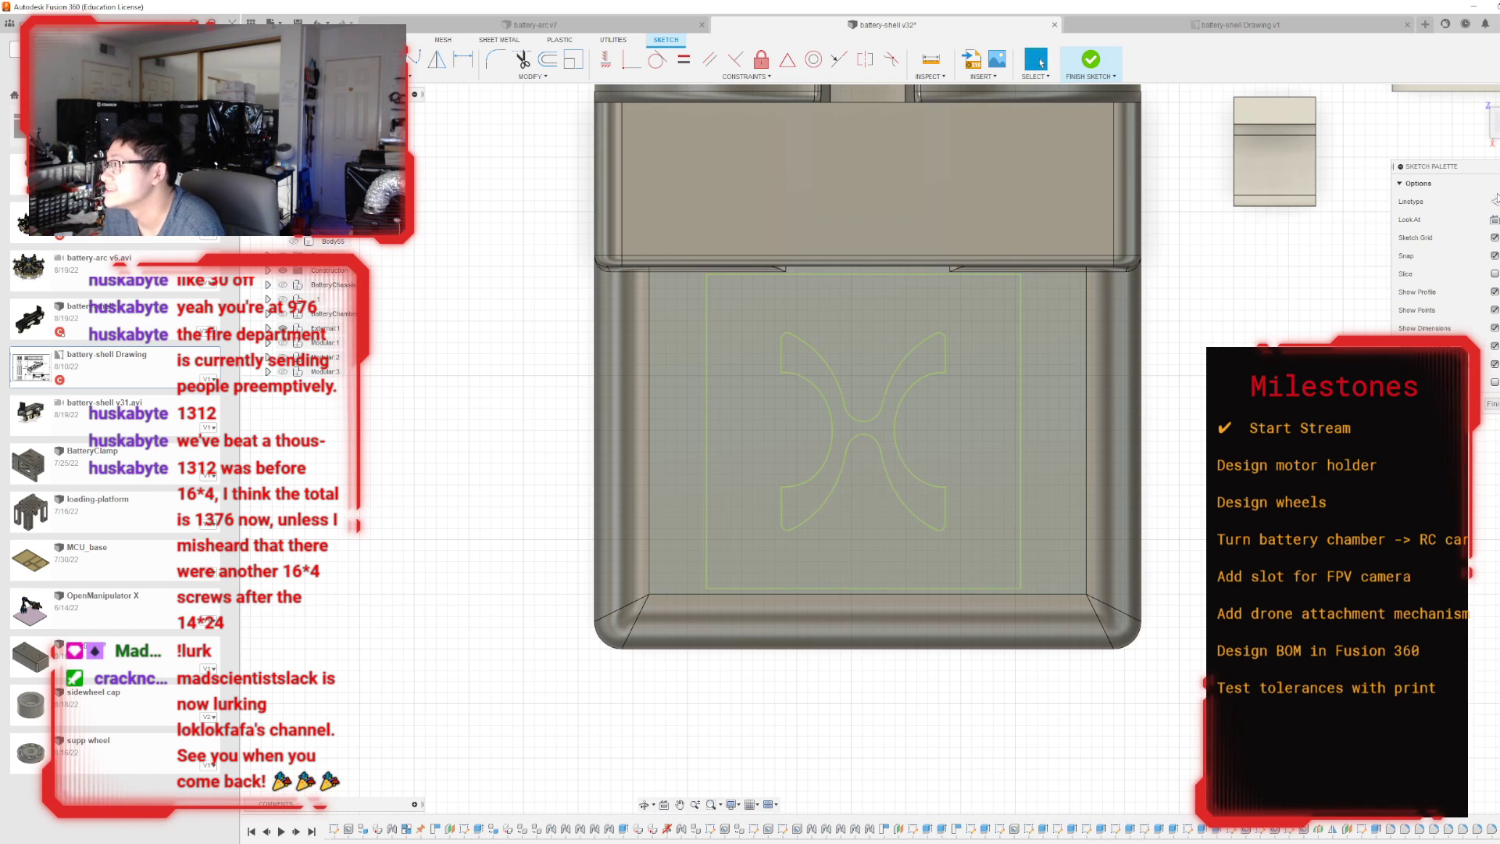
# Finish the sketch and extrude the X-shaped logo profile as a cut into the housing's top face.
pyautogui.keyDown('shift'); pyautogui.moveTo(893, 449); pyautogui.dragTo(982, 105, button='middle'); pyautogui.keyUp('shift')
pyautogui.scroll(-3, 981, 101)
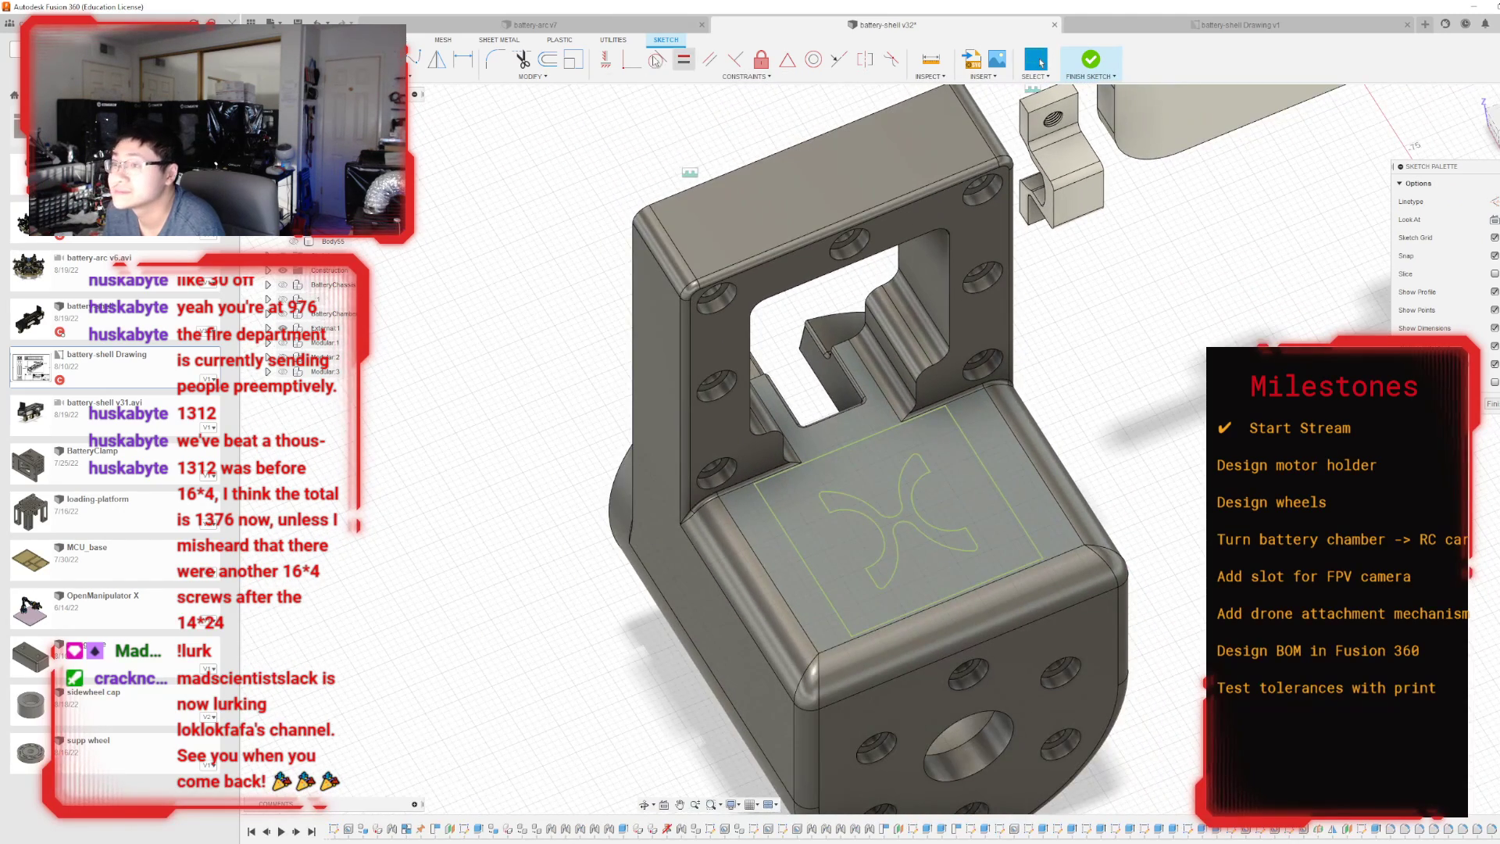
pyautogui.click(1090, 61)
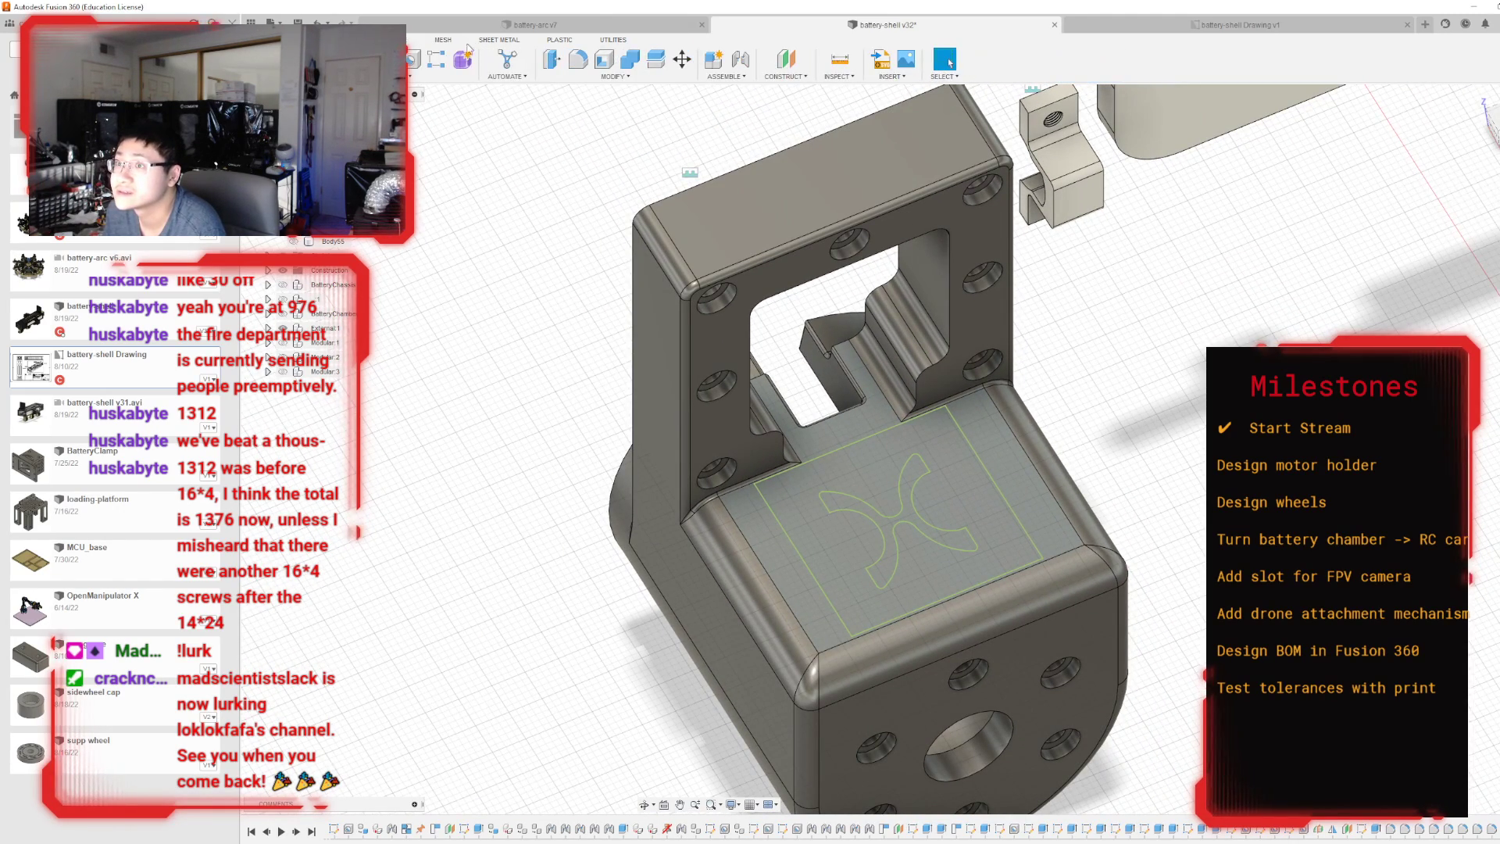
pyautogui.press('e')
pyautogui.scroll(3, 859, 515)
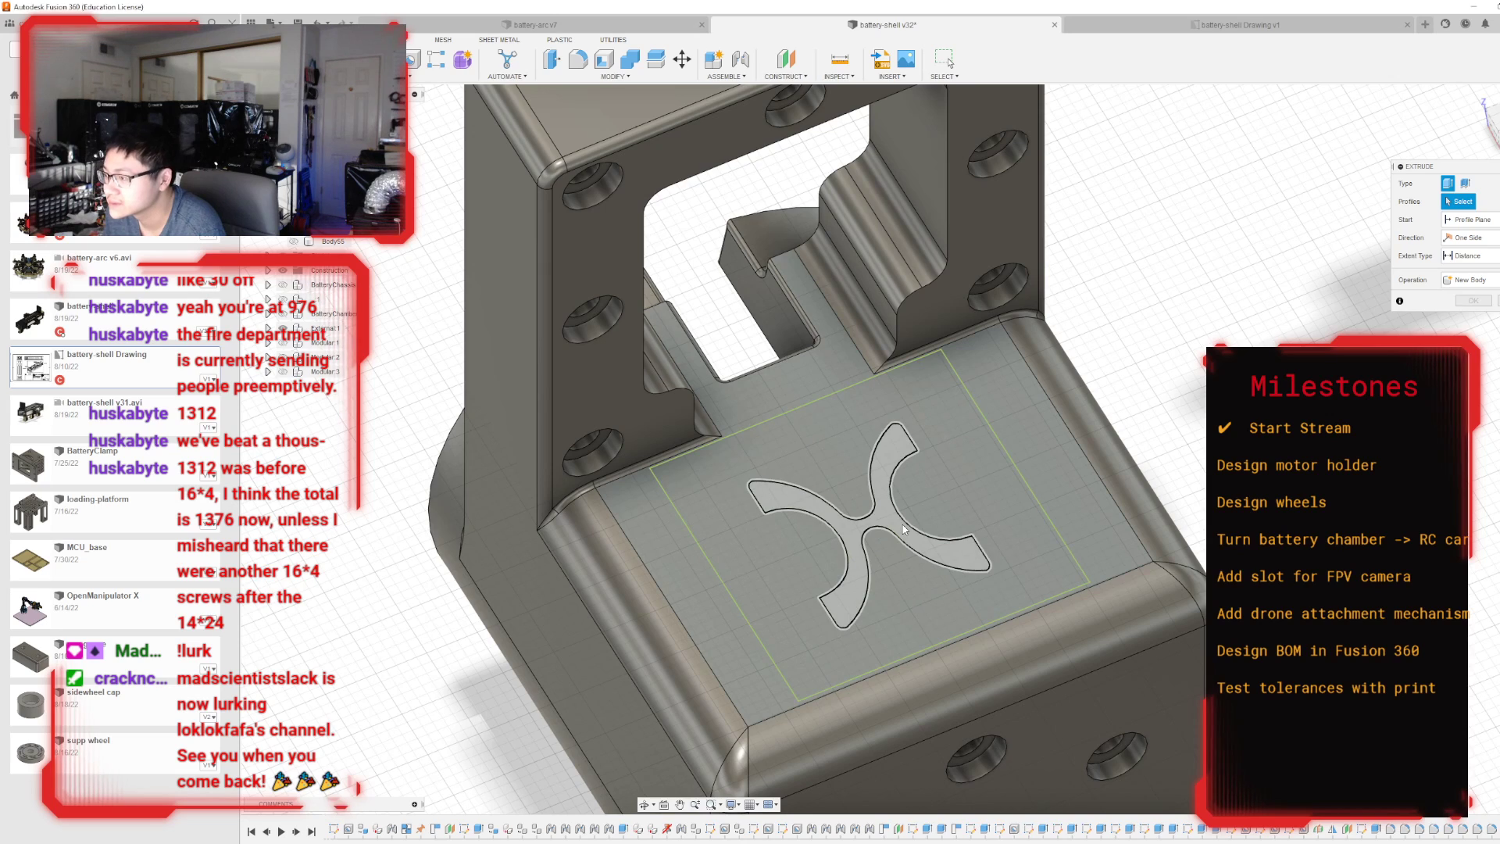
pyautogui.scroll(2, 859, 516)
pyautogui.click(862, 520)
pyautogui.moveTo(863, 519); pyautogui.dragTo(844, 537)
pyautogui.press('Return')
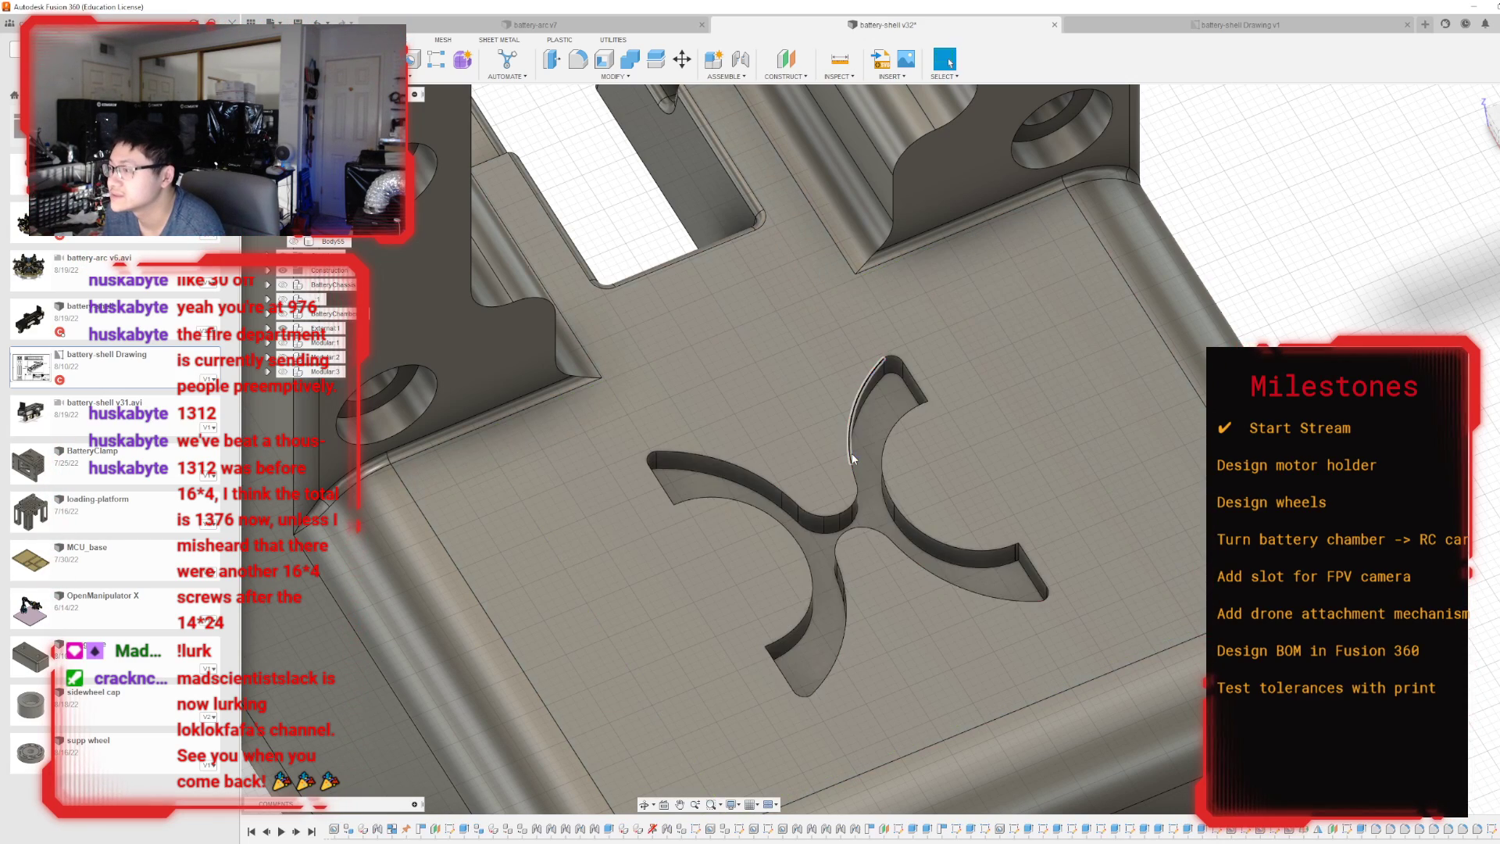
# Switch to the Render workspace and apply the Paint - Enamel Glossy (Black) appearance to the motor holder.
pyautogui.scroll(-3, 882, 409)
pyautogui.scroll(-3, 883, 409)
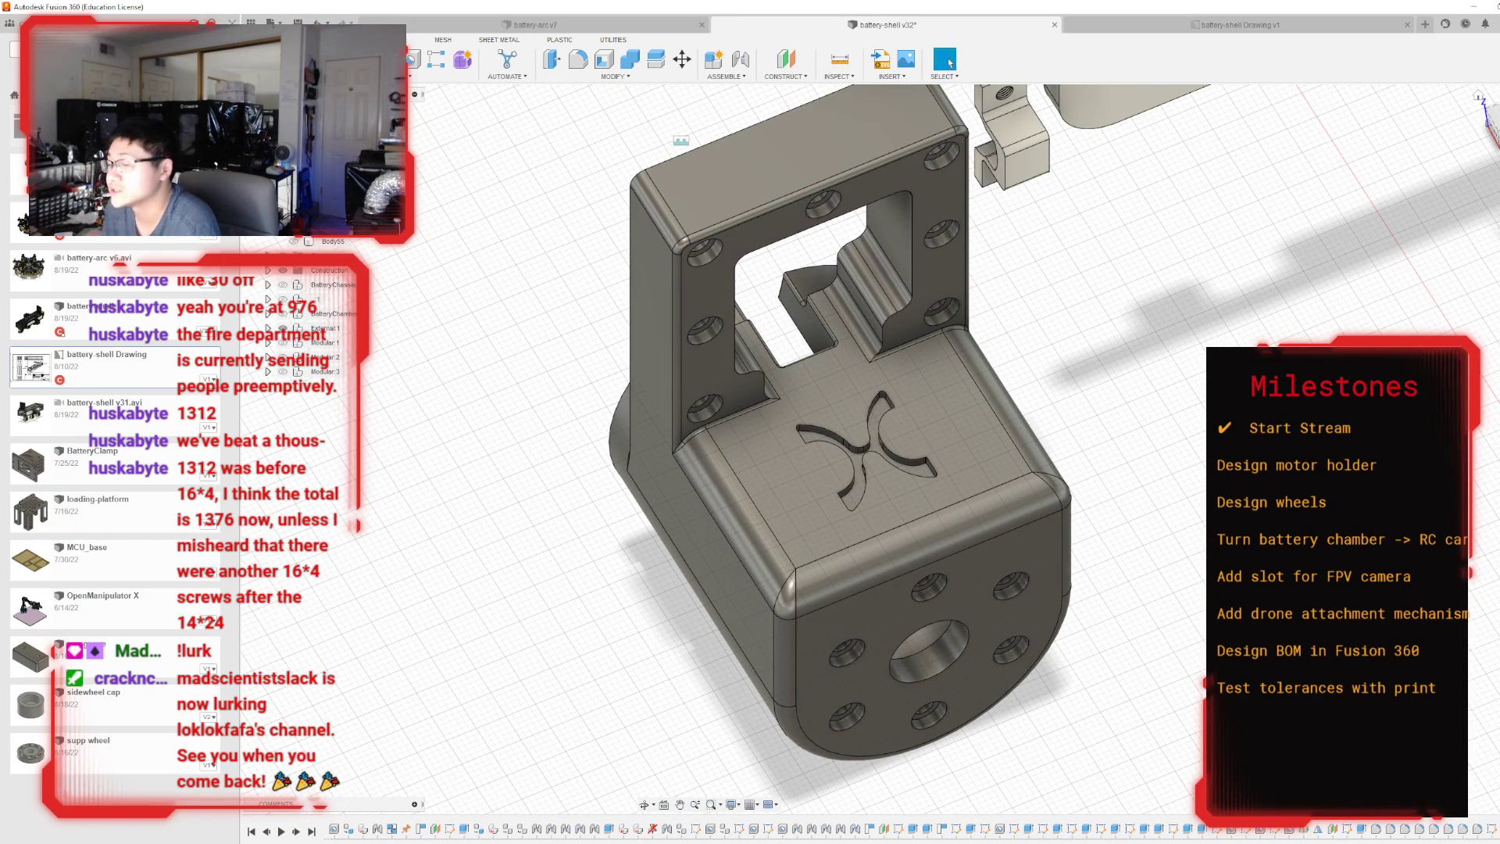
pyautogui.moveTo(892, 450)
pyautogui.keyDown('shift'); pyautogui.mouseDown(button='middle')
pyautogui.moveTo(898, 414)
pyautogui.moveTo(949, 394)
pyautogui.moveTo(992, 437)
pyautogui.moveTo(1008, 508)
pyautogui.moveTo(1035, 508)
pyautogui.moveTo(1164, 434)
pyautogui.mouseUp(button='middle'); pyautogui.keyUp('shift')
pyautogui.scroll(-6, 1015, 525)
pyautogui.moveTo(1085, 213)
pyautogui.keyDown('shift'); pyautogui.mouseDown(button='middle')
pyautogui.moveTo(1281, 222)
pyautogui.moveTo(1293, 209)
pyautogui.moveTo(1078, 212)
pyautogui.mouseUp(button='middle'); pyautogui.keyUp('shift')
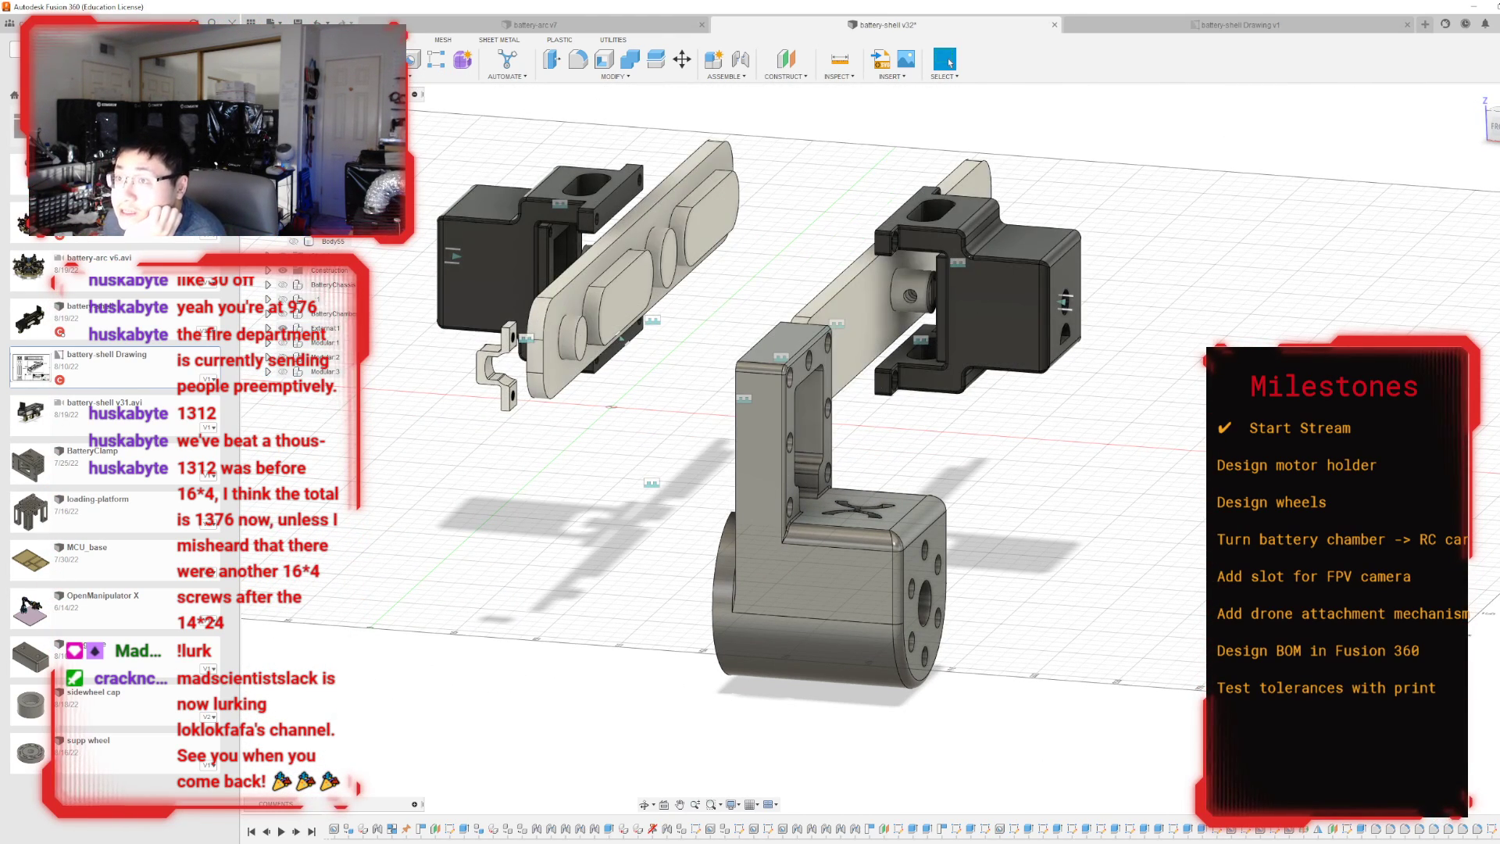
pyautogui.click(287, 149)
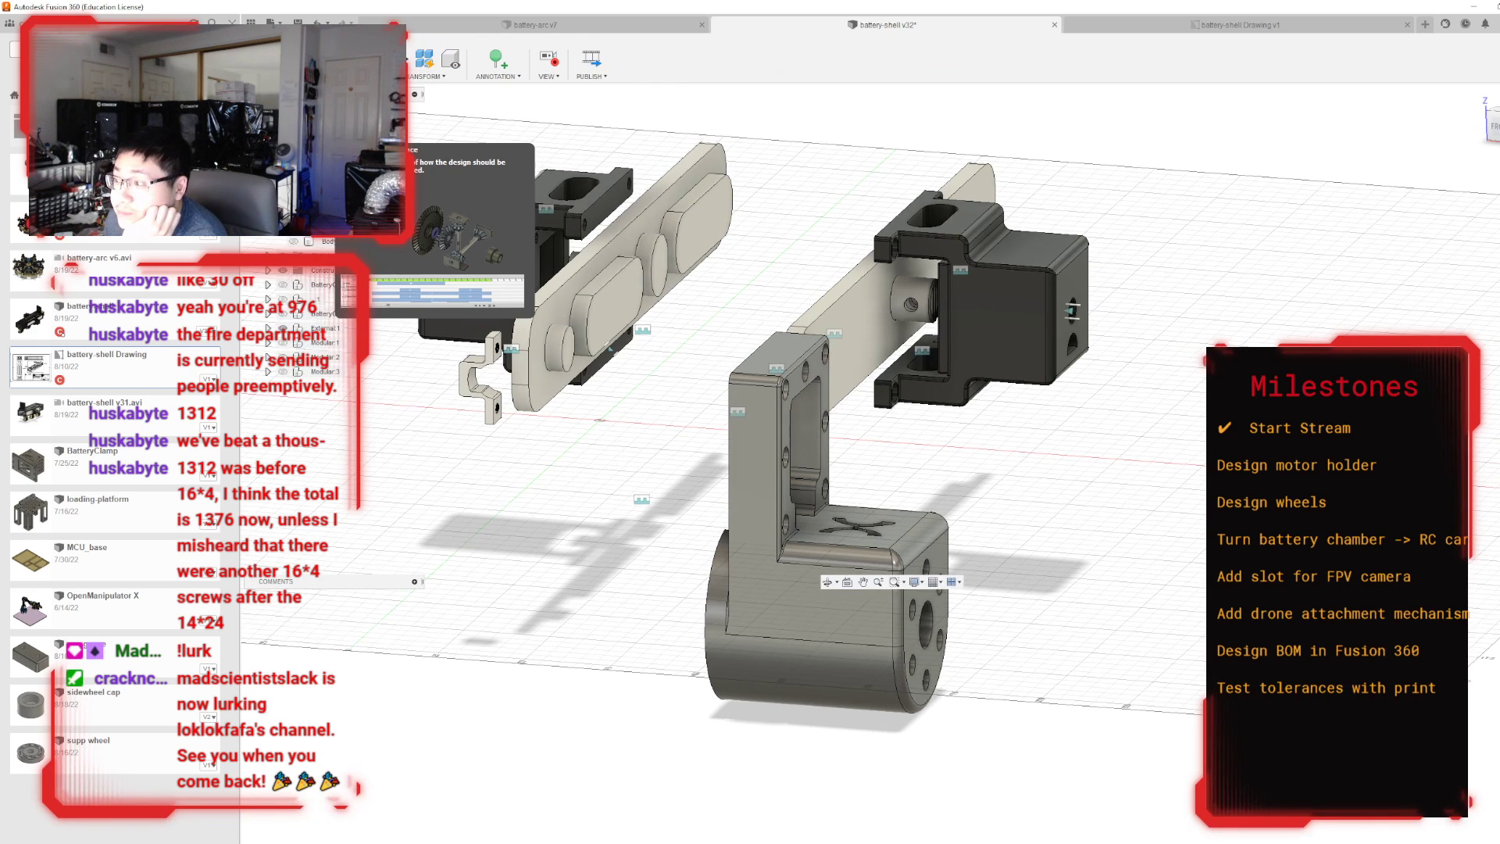
pyautogui.click(288, 131)
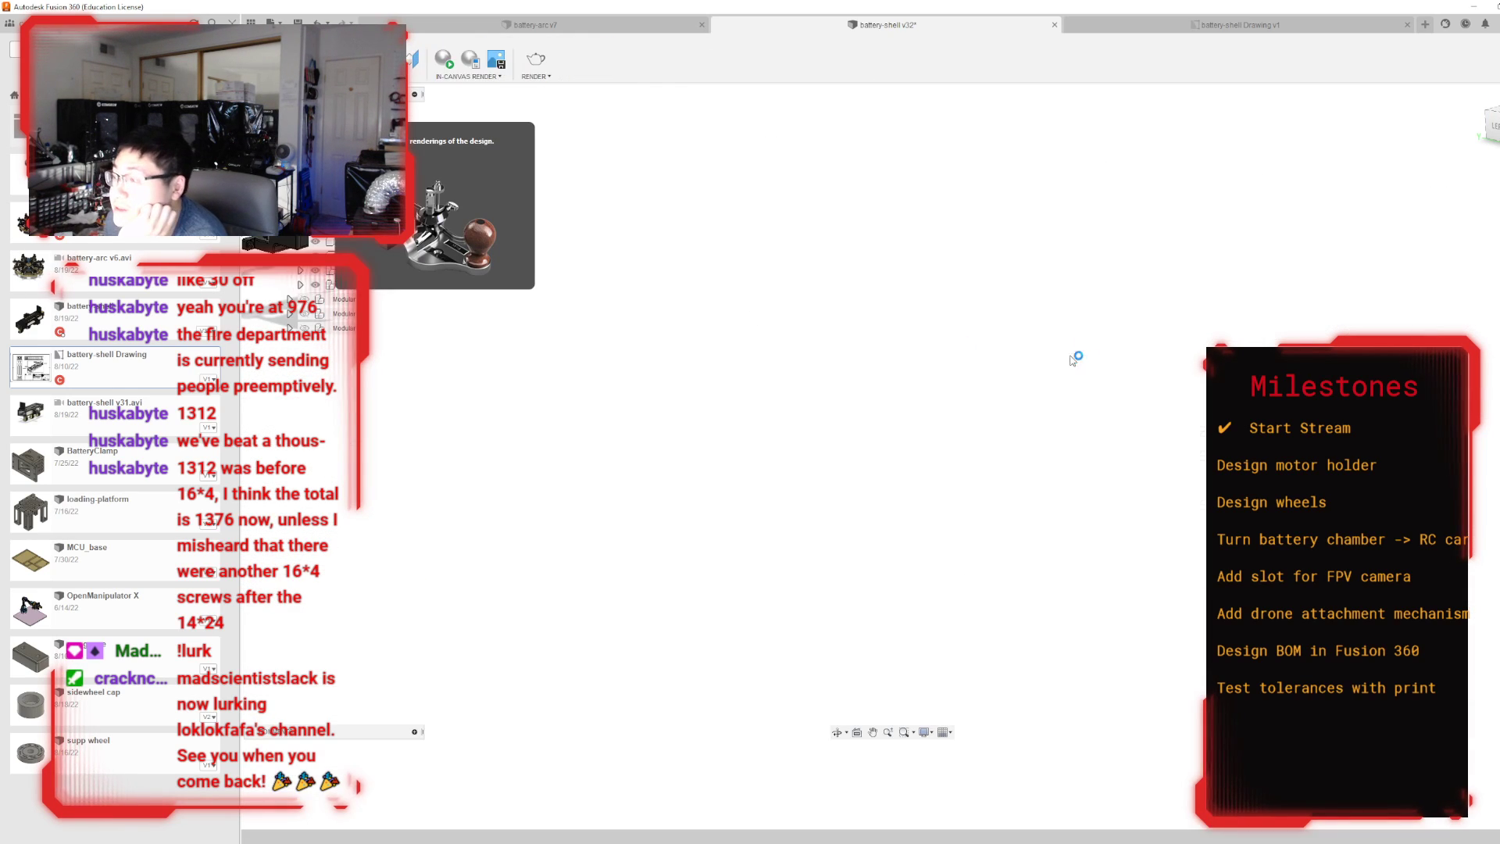
pyautogui.scroll(5, 953, 398)
pyautogui.scroll(3, 924, 386)
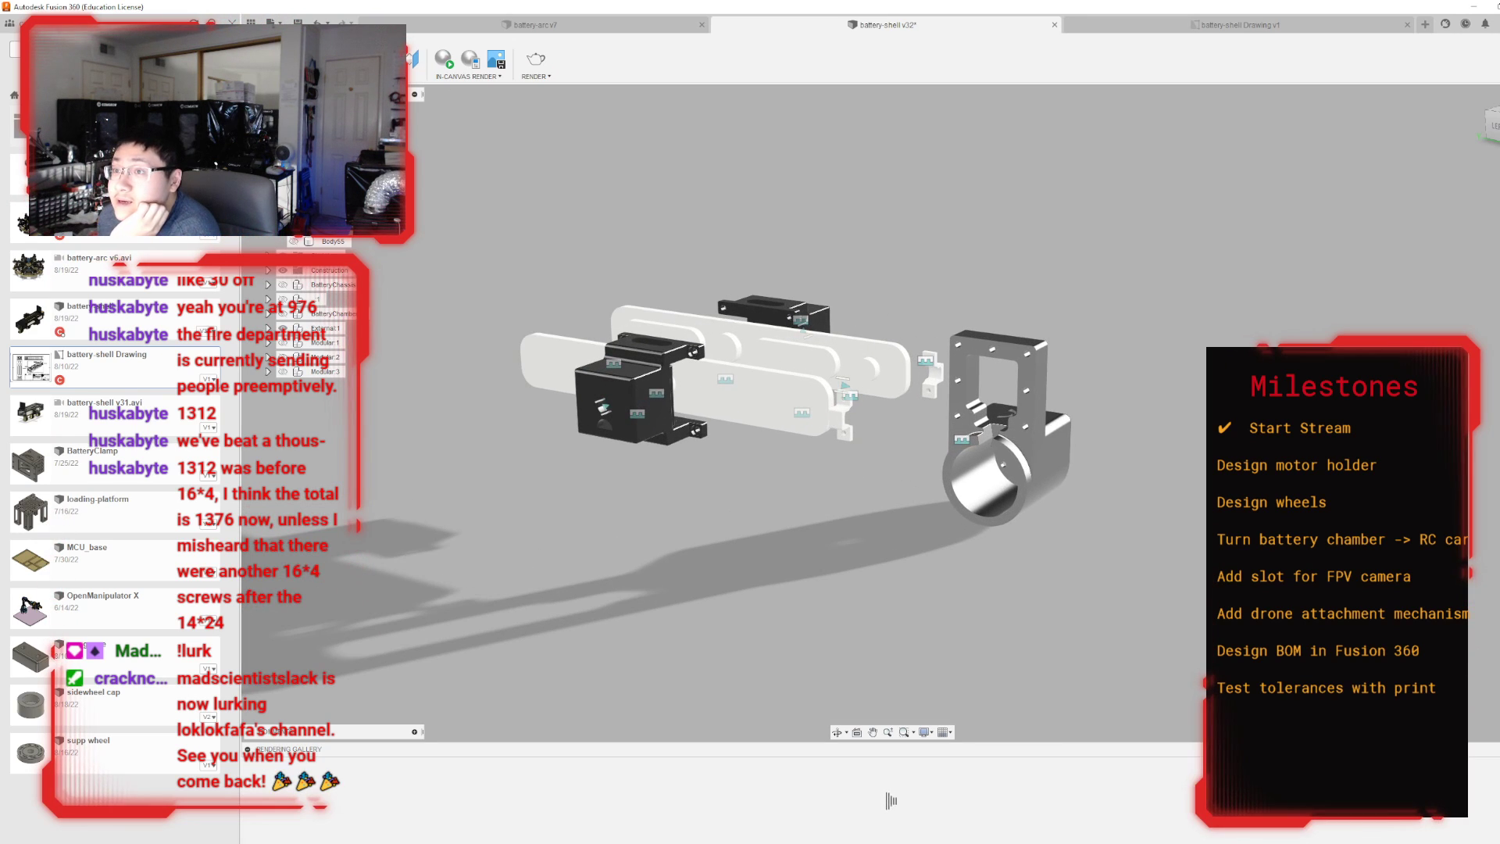
pyautogui.press('a')
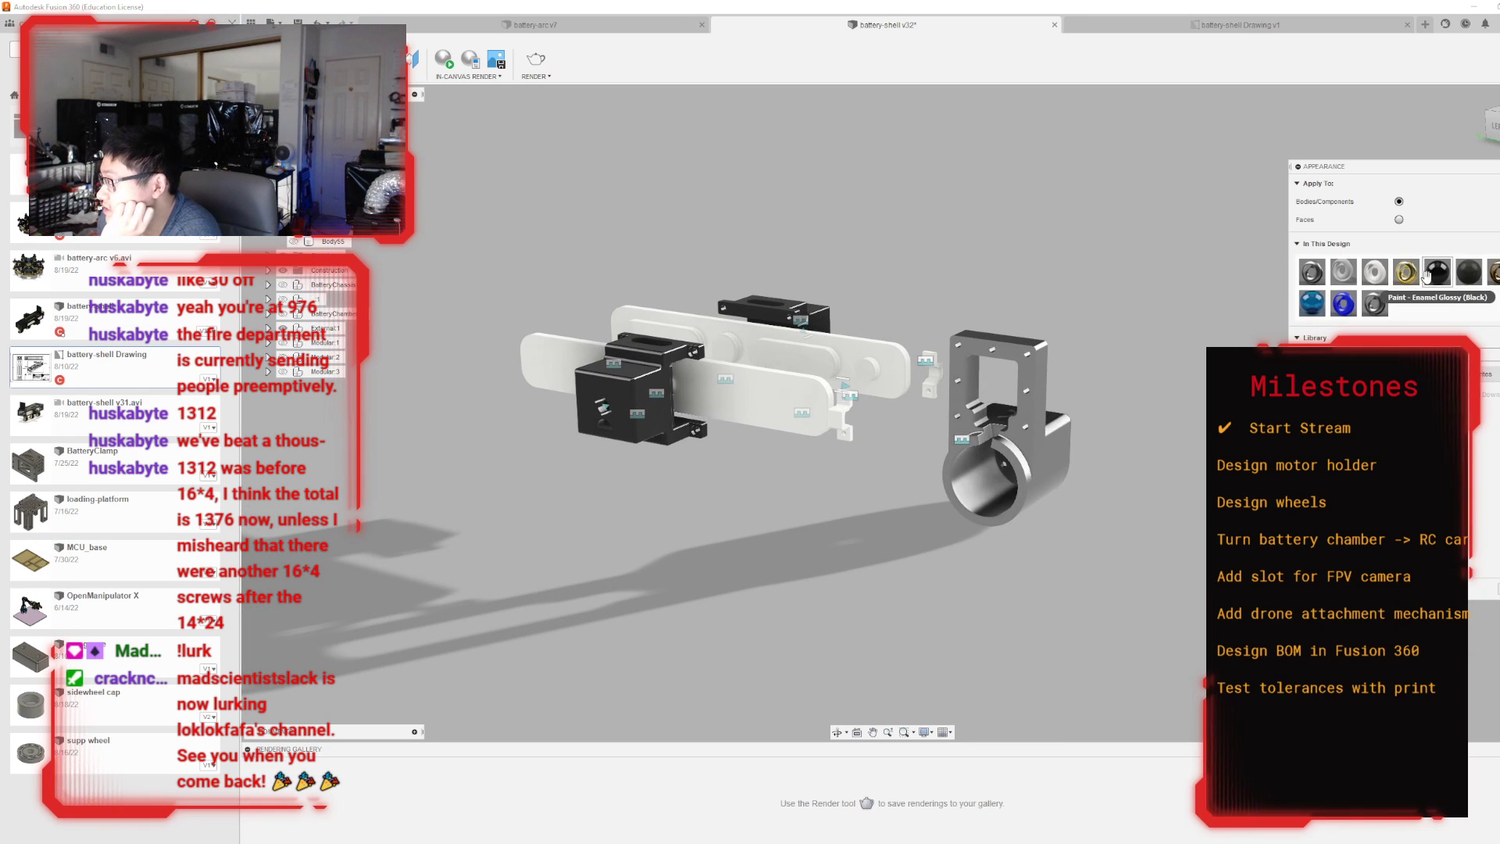
pyautogui.moveTo(1436, 273); pyautogui.dragTo(968, 443)
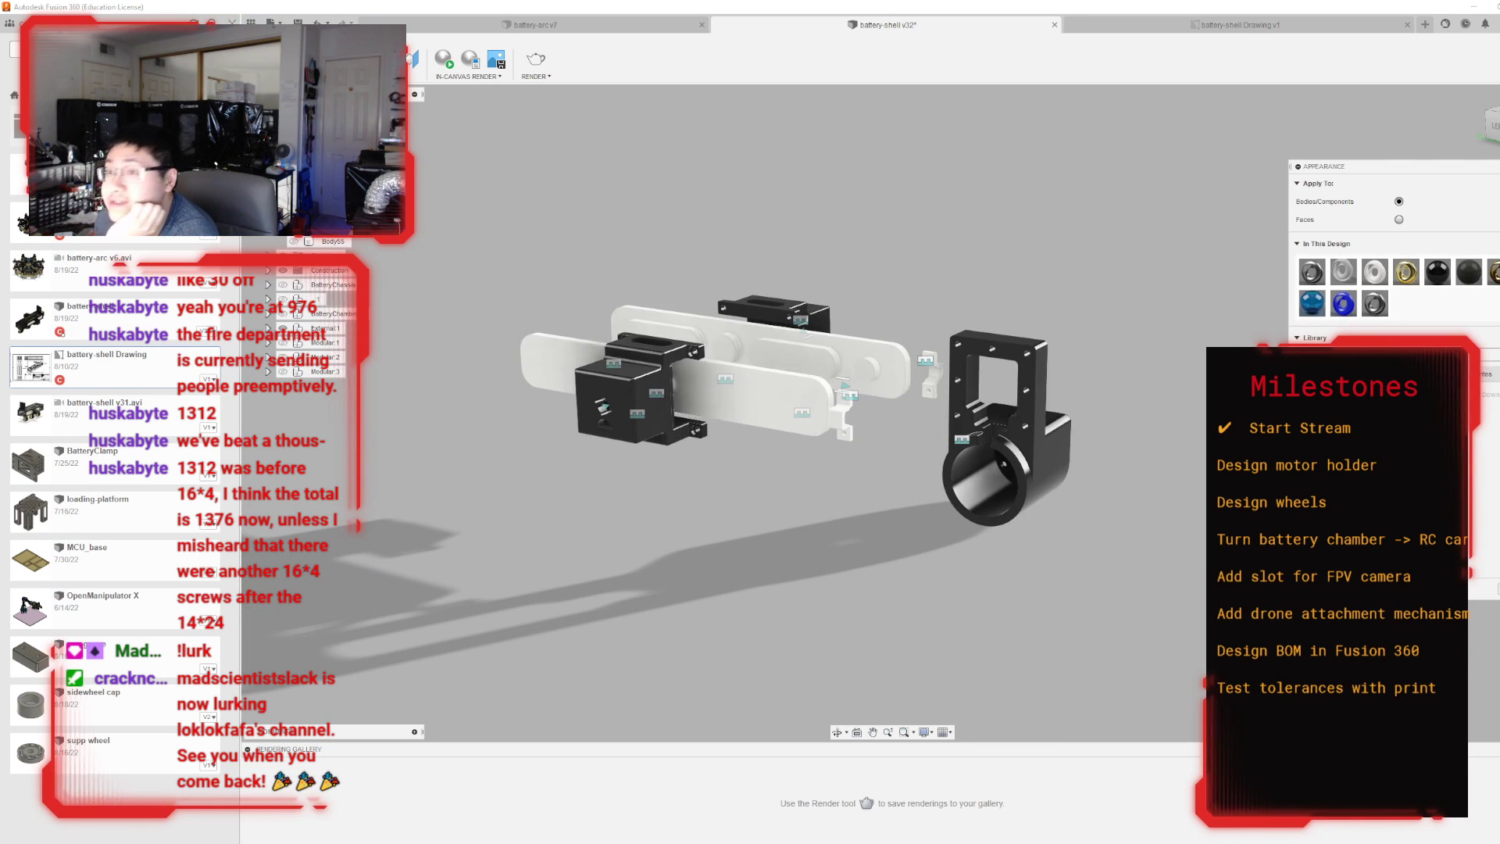
# Switch back to the Design workspace and inspect the motor holder and its engraved top face.
pyautogui.click(274, 60)
pyautogui.click(287, 114)
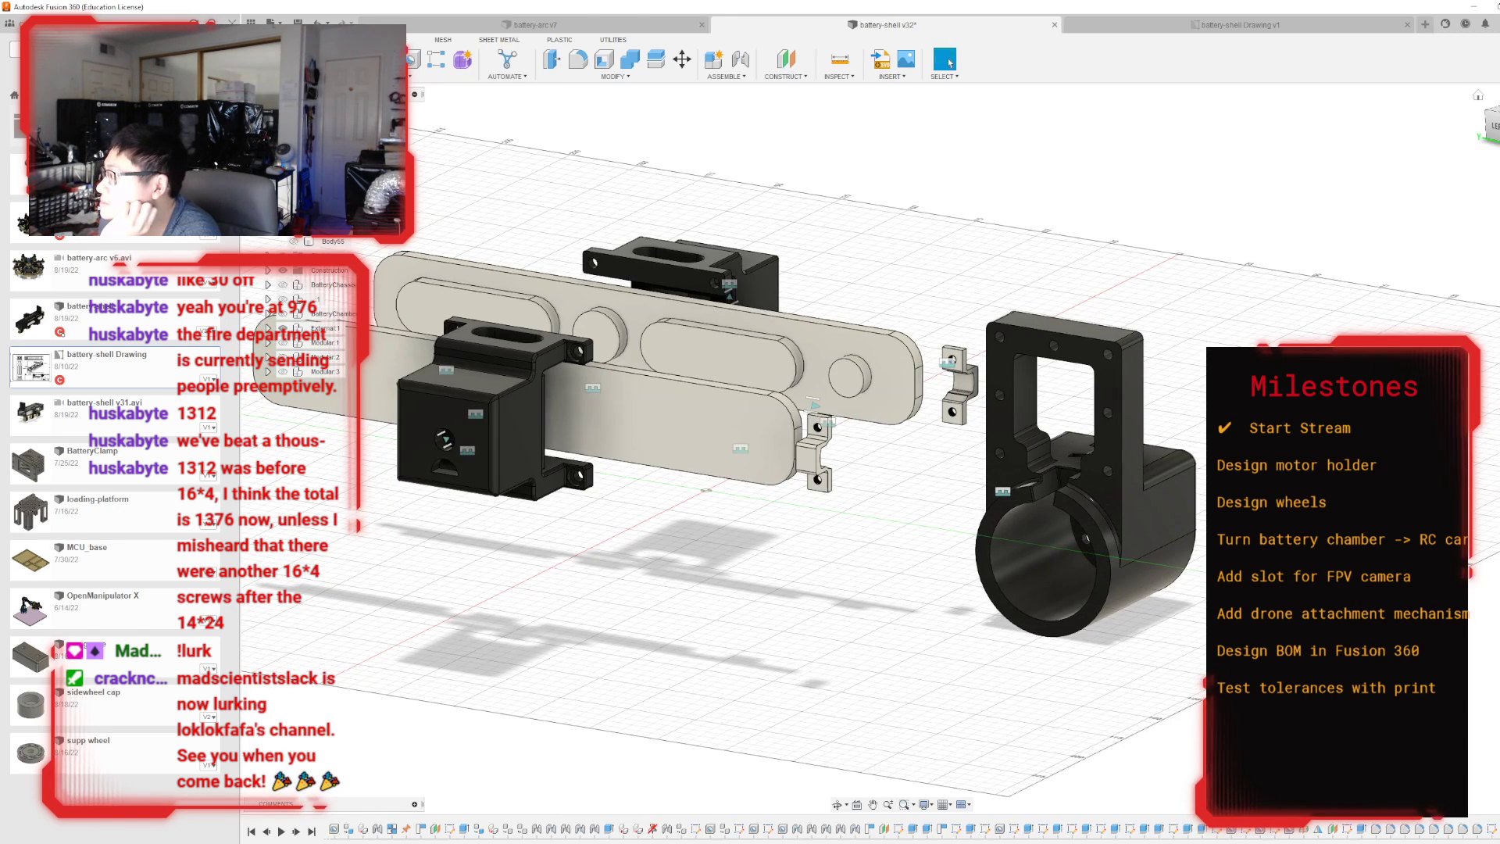
pyautogui.moveTo(1490, 126); pyautogui.dragTo(1300, 174)
pyautogui.scroll(-4, 777, 379)
pyautogui.moveTo(1128, 482); pyautogui.dragTo(978, 401, button='middle')
pyautogui.scroll(7, 978, 401)
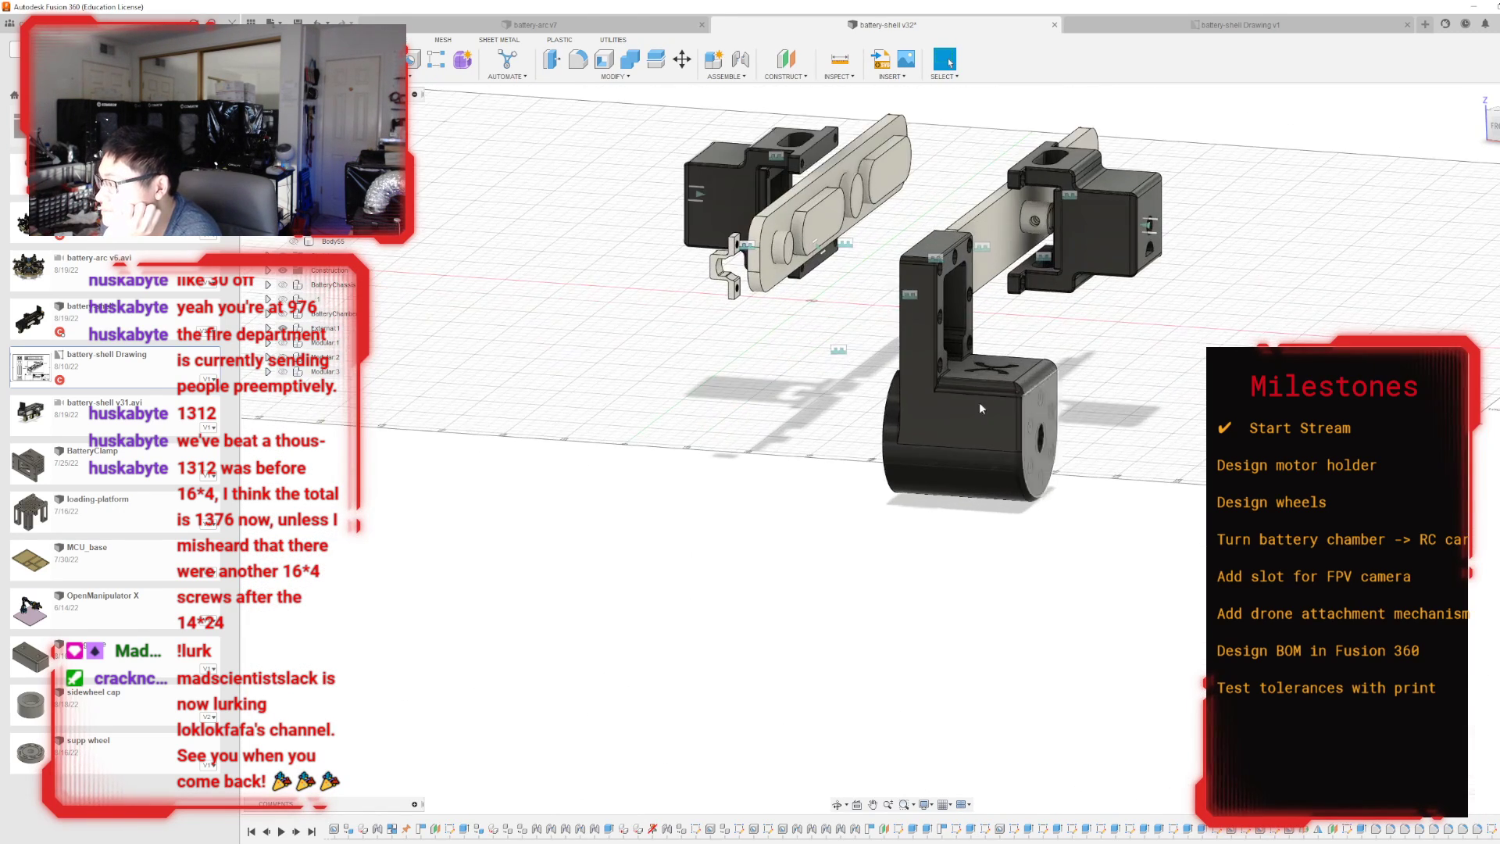
pyautogui.moveTo(1492, 126); pyautogui.dragTo(1451, 134)
pyautogui.scroll(-3, 526, 594)
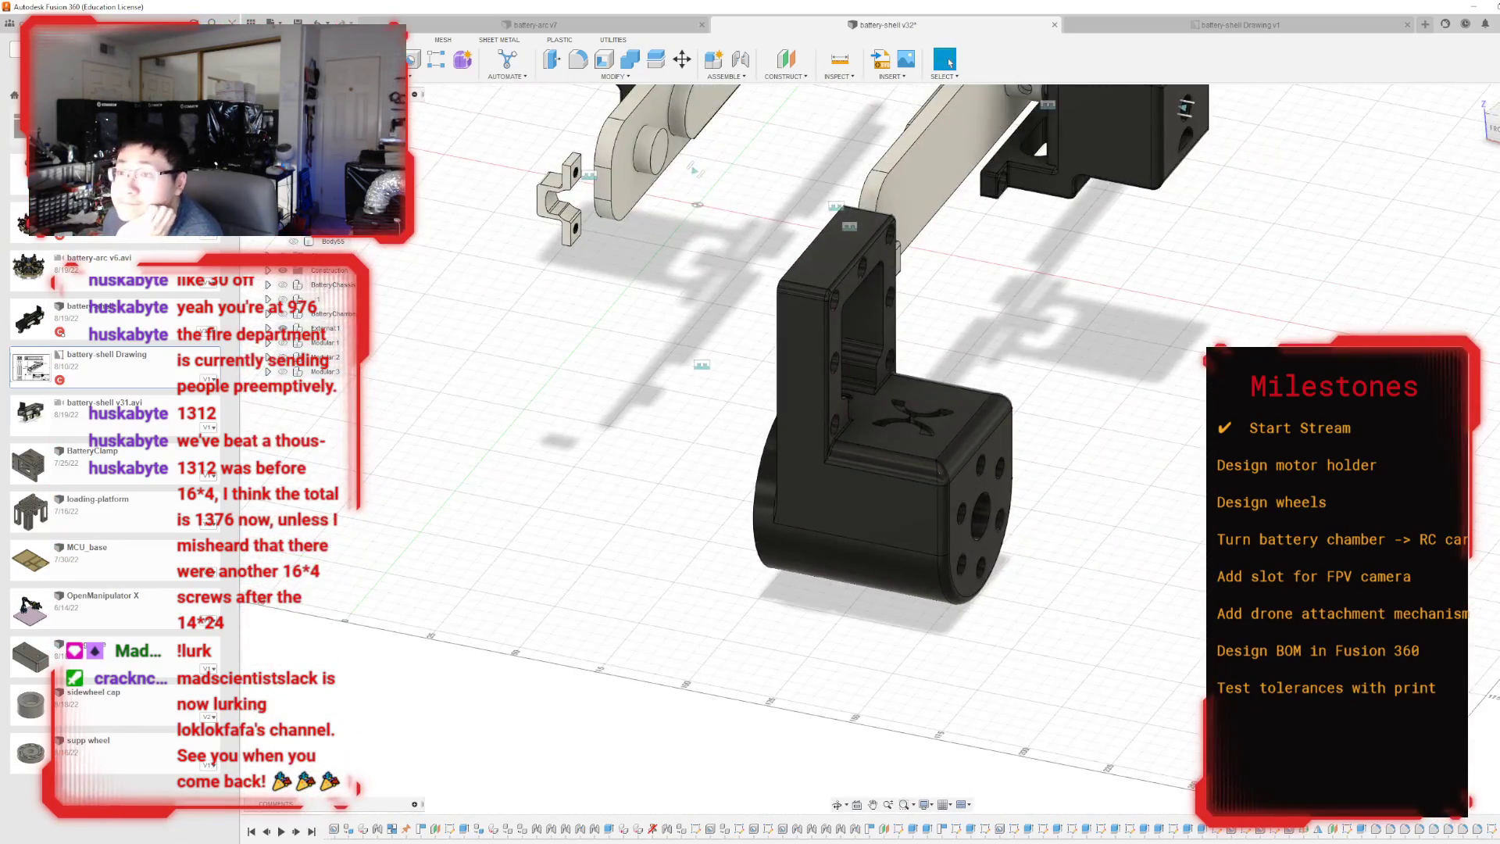
# Show the three modular components and the battery chassis, and check the motor holder's fit on the assembly in side view.
pyautogui.click(282, 342)
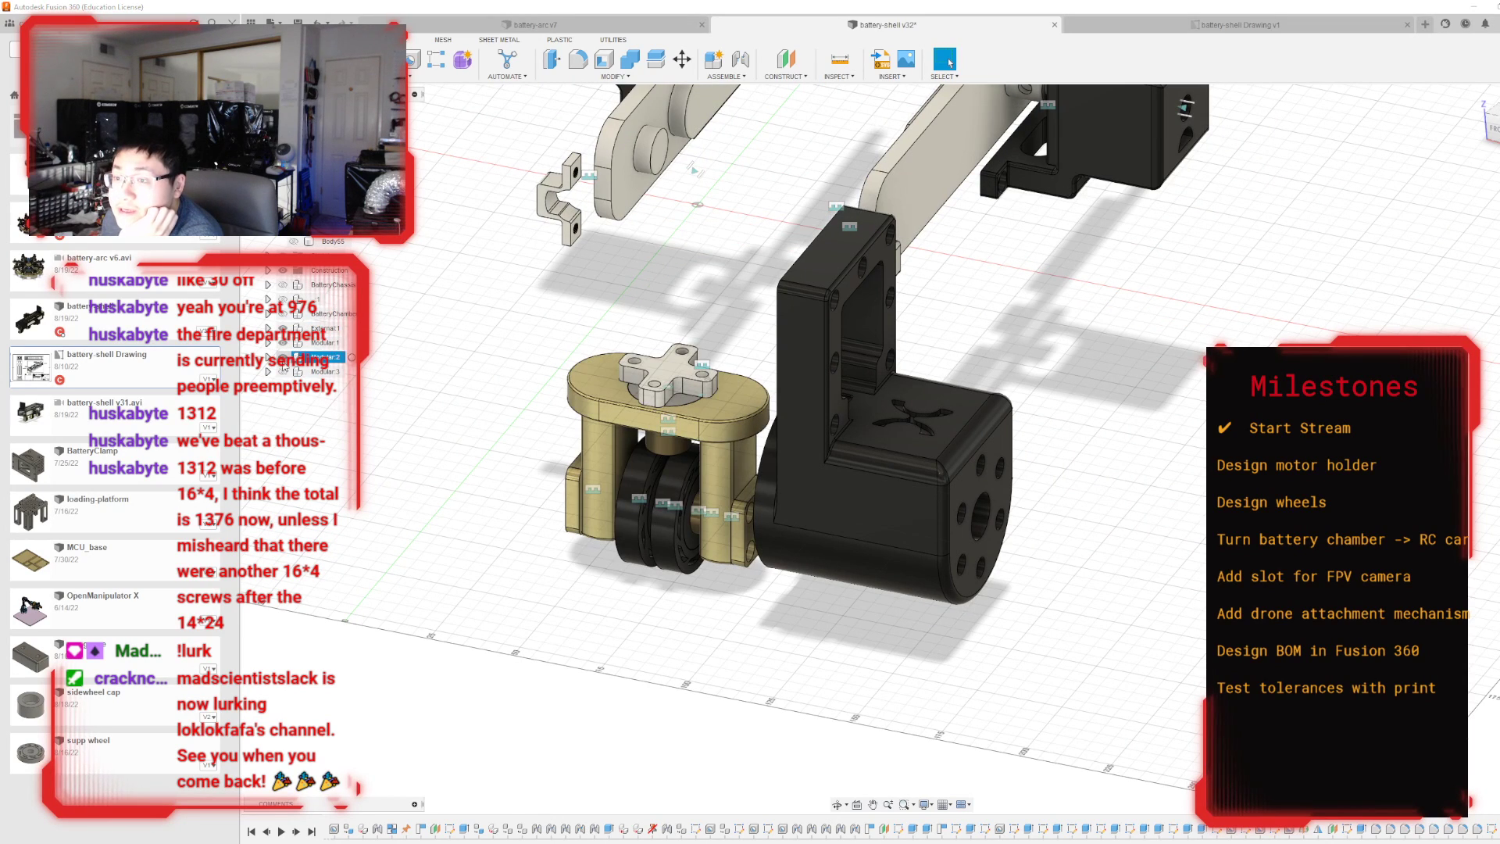
pyautogui.click(283, 357)
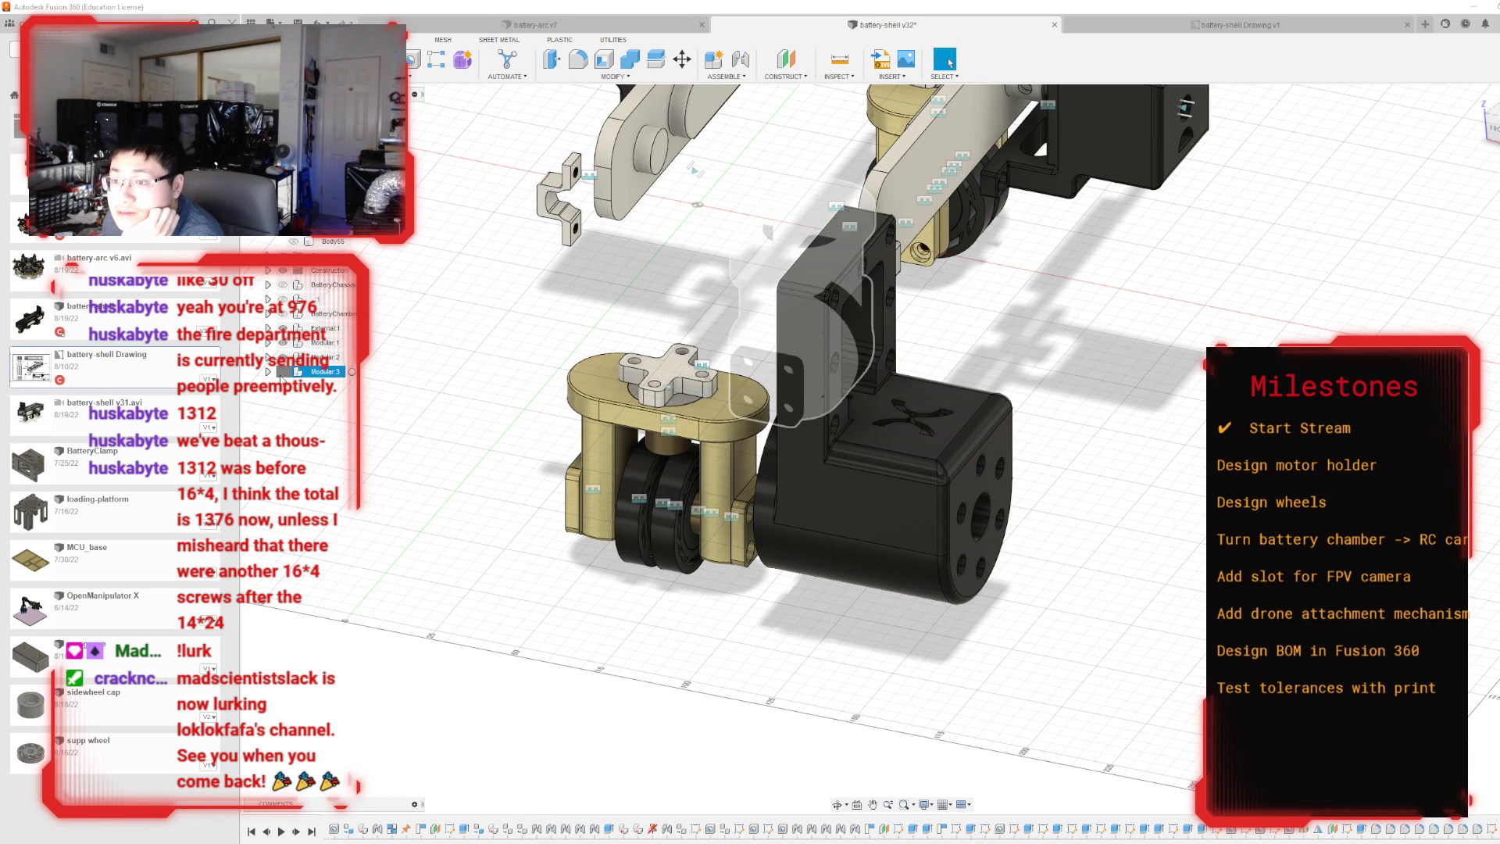
pyautogui.click(282, 371)
pyautogui.click(283, 314)
pyautogui.scroll(-3, 568, 480)
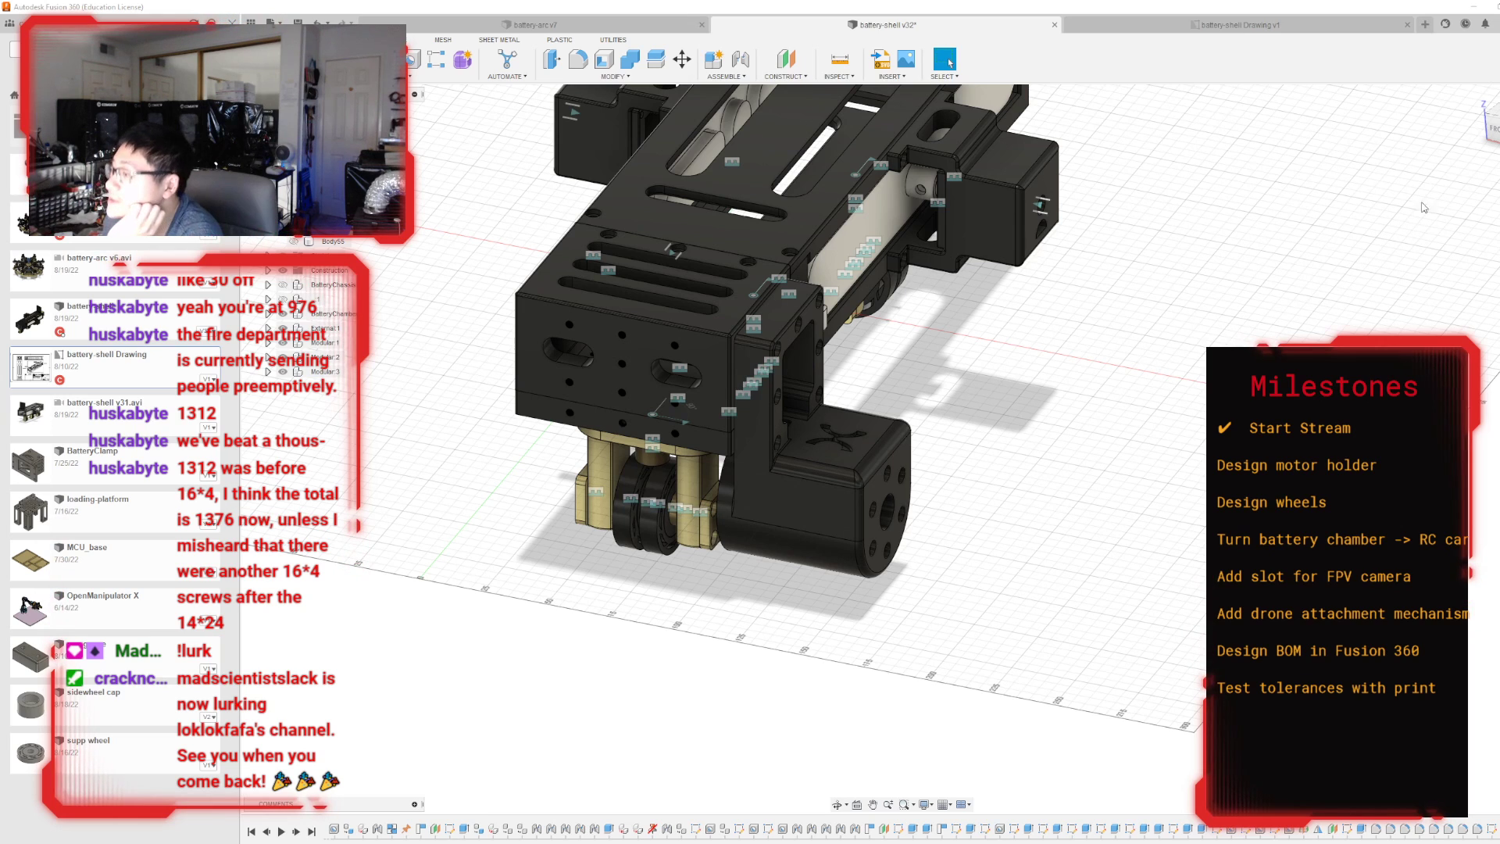
pyautogui.moveTo(1498, 126); pyautogui.dragTo(1477, 94)
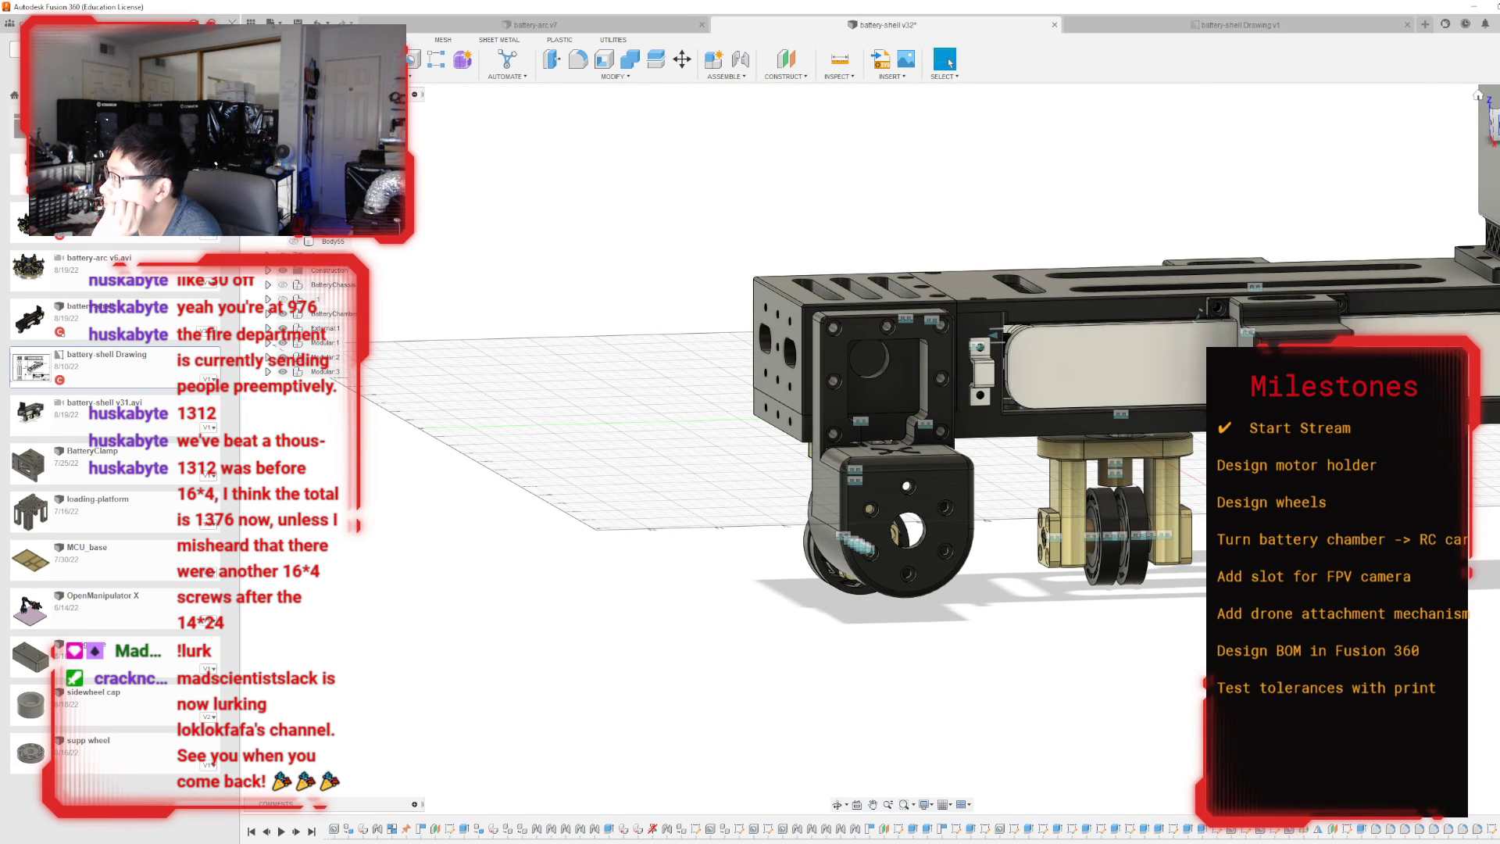
pyautogui.click(1497, 125)
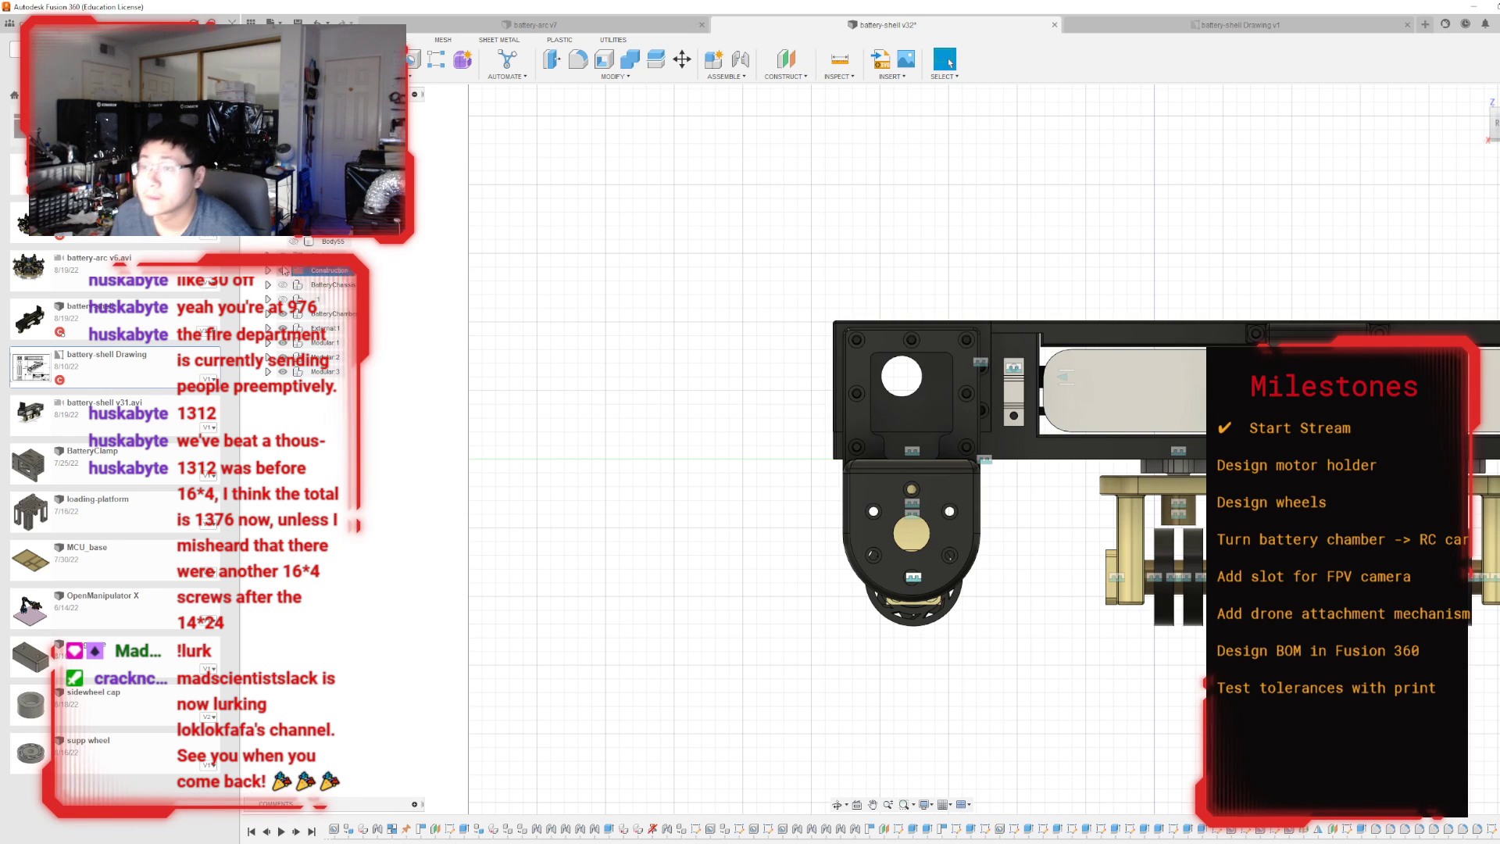
# Show the hidden round wheel body and rename it big-wheel.
pyautogui.click(337, 242)
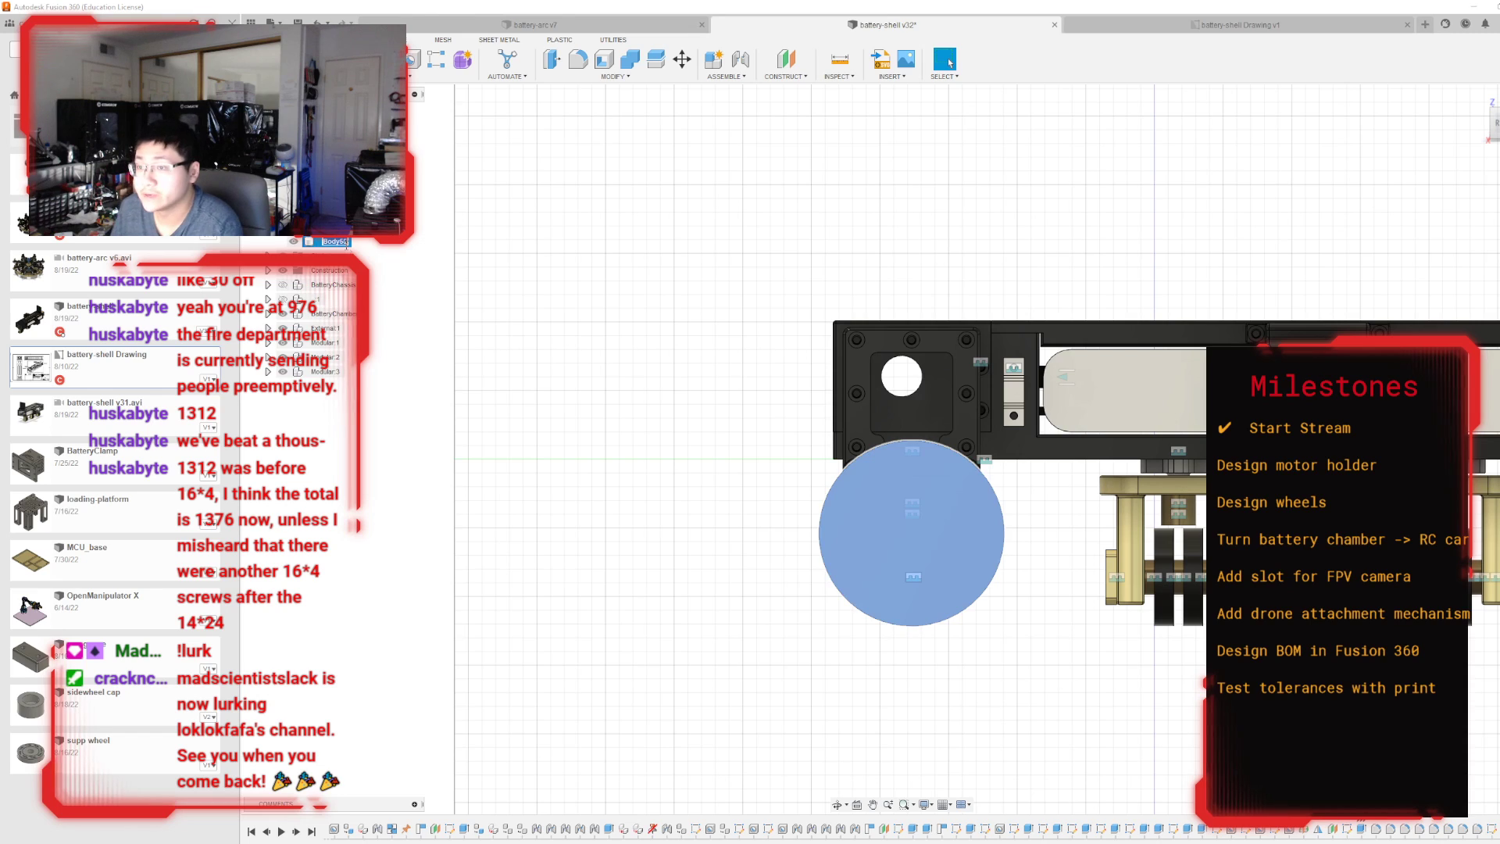
pyautogui.click(346, 245)
pyautogui.write('boi')
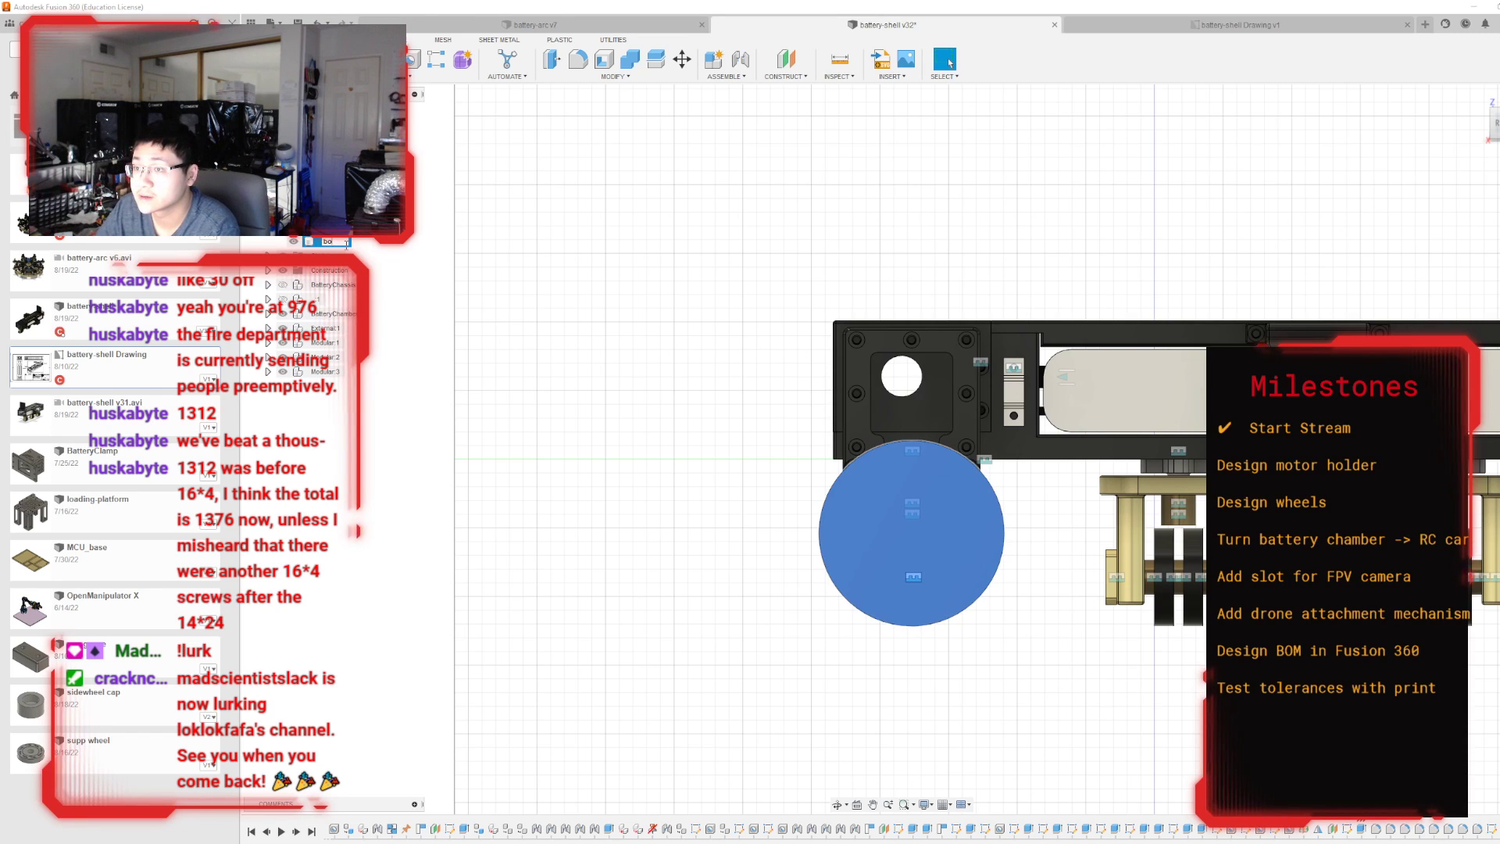
pyautogui.press('BackSpace')
pyautogui.press('BackSpace')
pyautogui.write('ig-wheel')
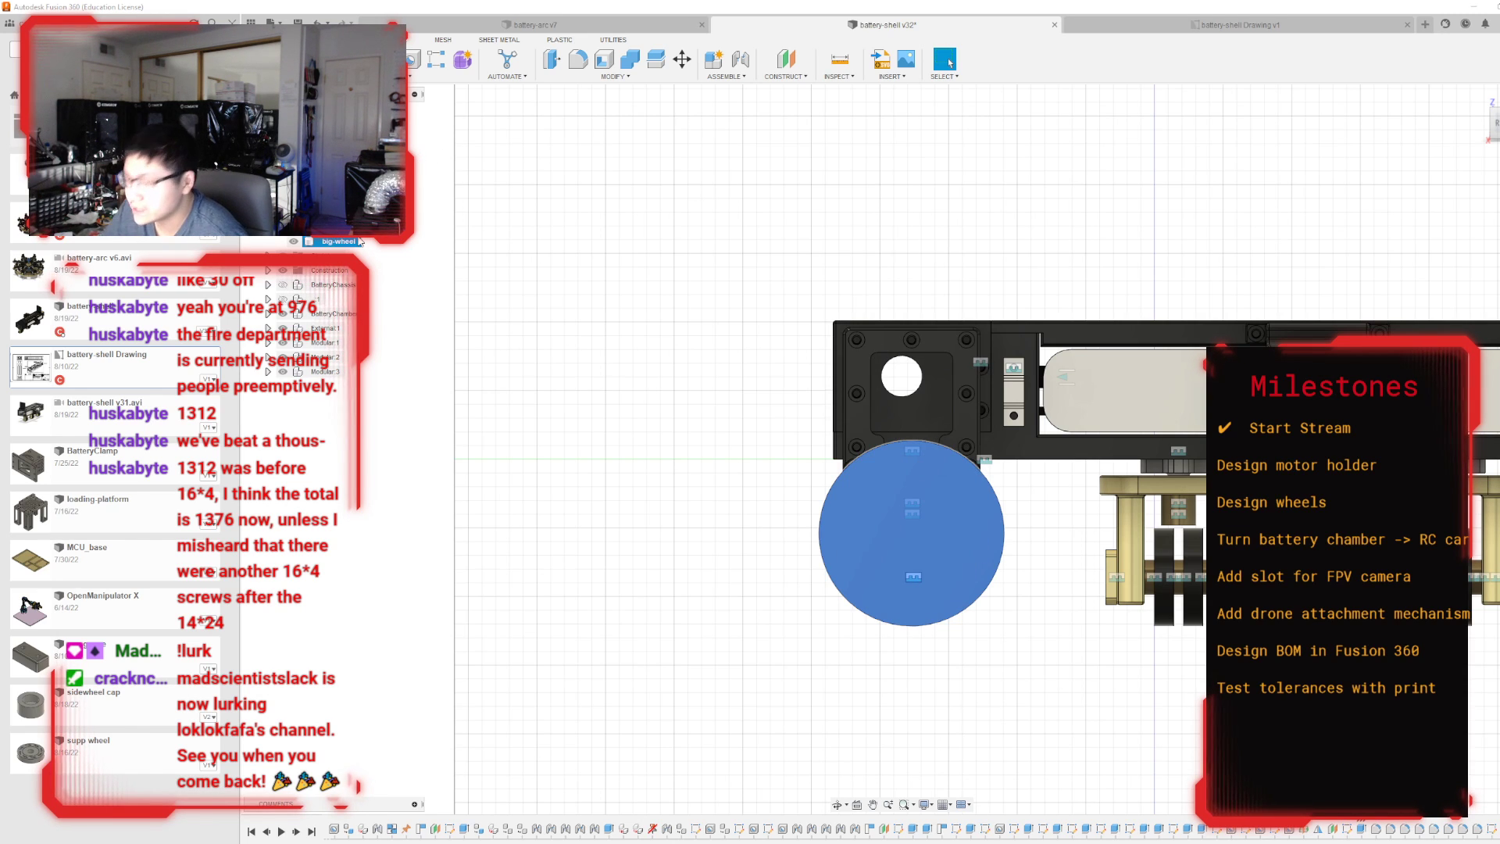
# Hide the modular and external components, the battery chassis and the motor holder so only the big-wheel body is displayed.
pyautogui.keyDown('shift'); pyautogui.moveTo(892, 449); pyautogui.dragTo(858, 504, button='middle'); pyautogui.keyUp('shift')
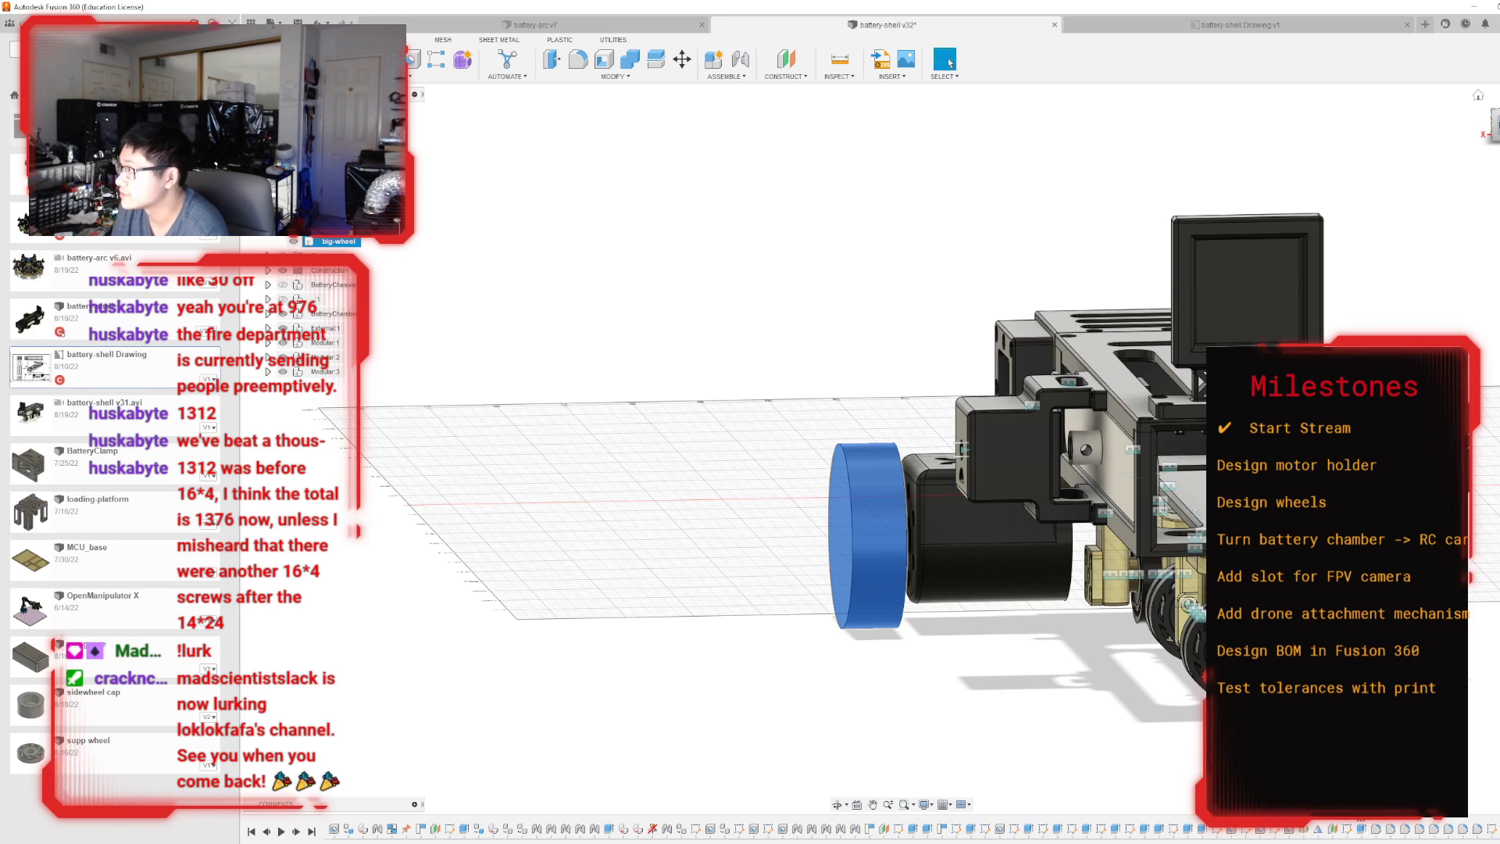
pyautogui.moveTo(1498, 116)
pyautogui.mouseDown()
pyautogui.moveTo(1491, 140)
pyautogui.moveTo(1499, 116)
pyautogui.moveTo(1497, 128)
pyautogui.mouseUp()
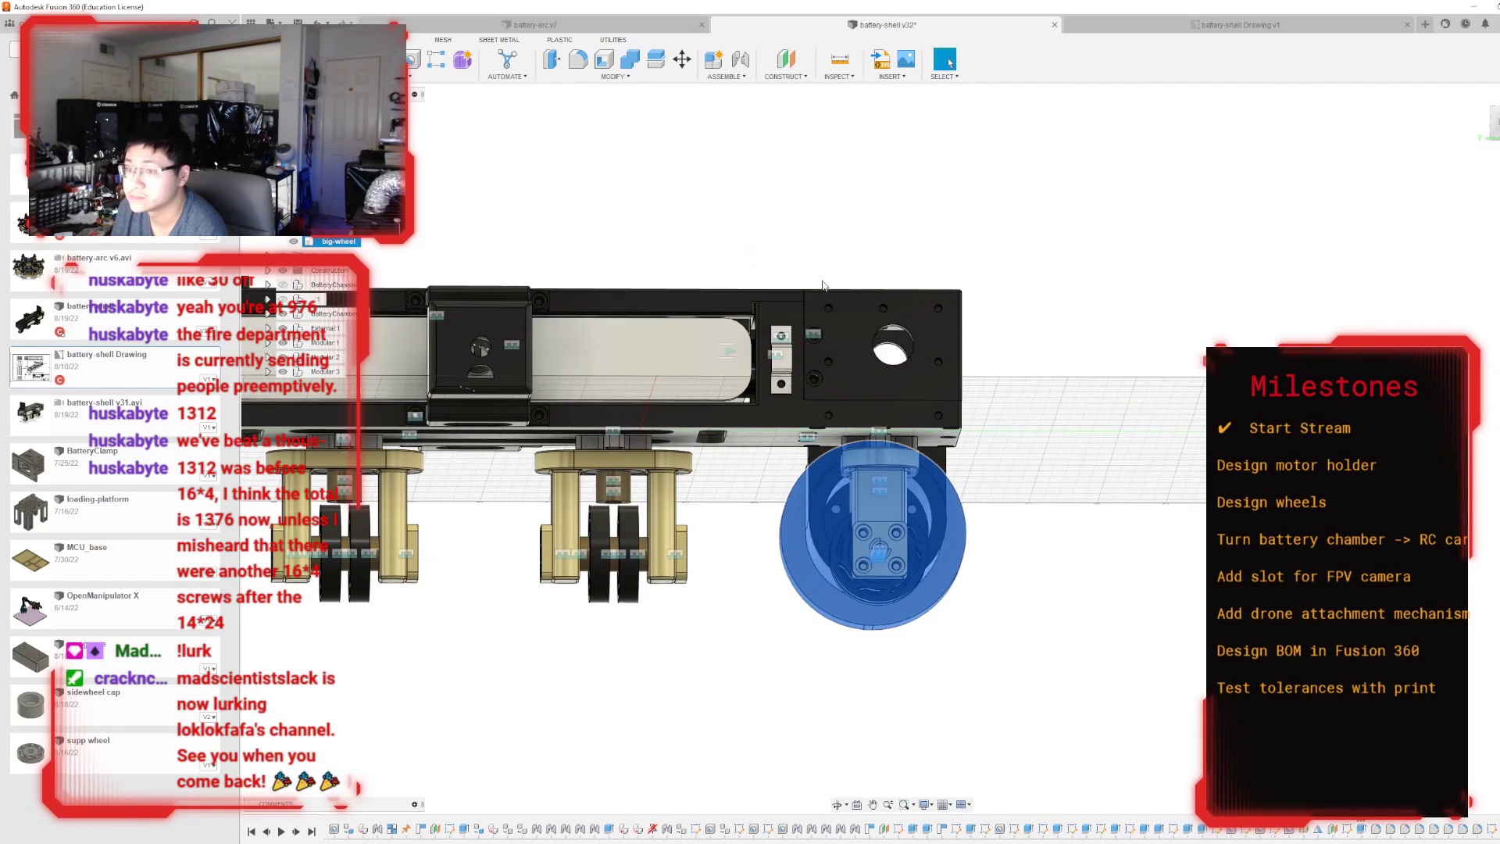
pyautogui.click(284, 371)
pyautogui.click(284, 358)
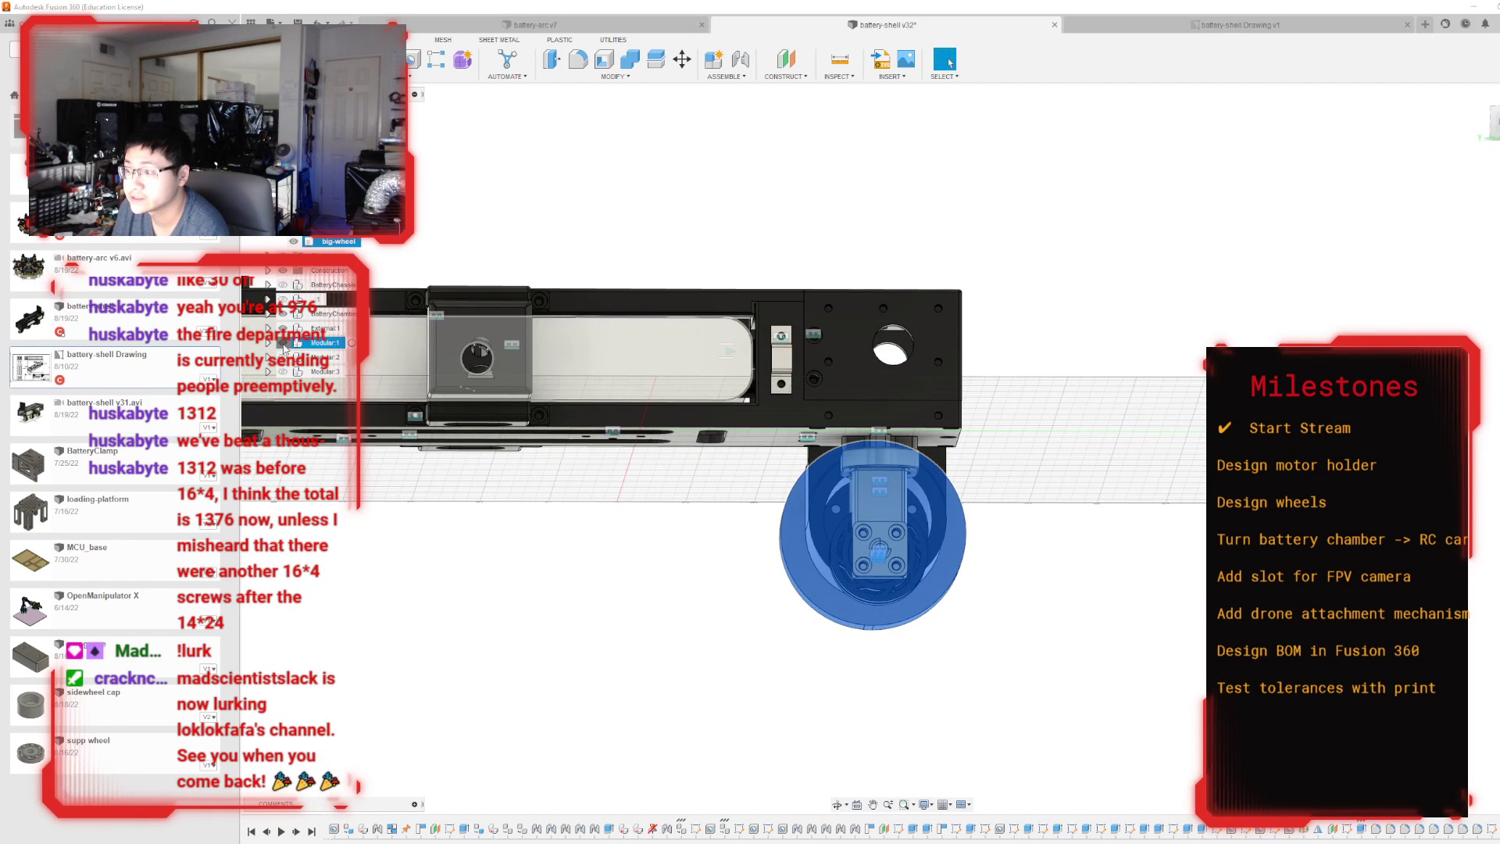
pyautogui.click(285, 343)
pyautogui.click(284, 329)
pyautogui.click(286, 315)
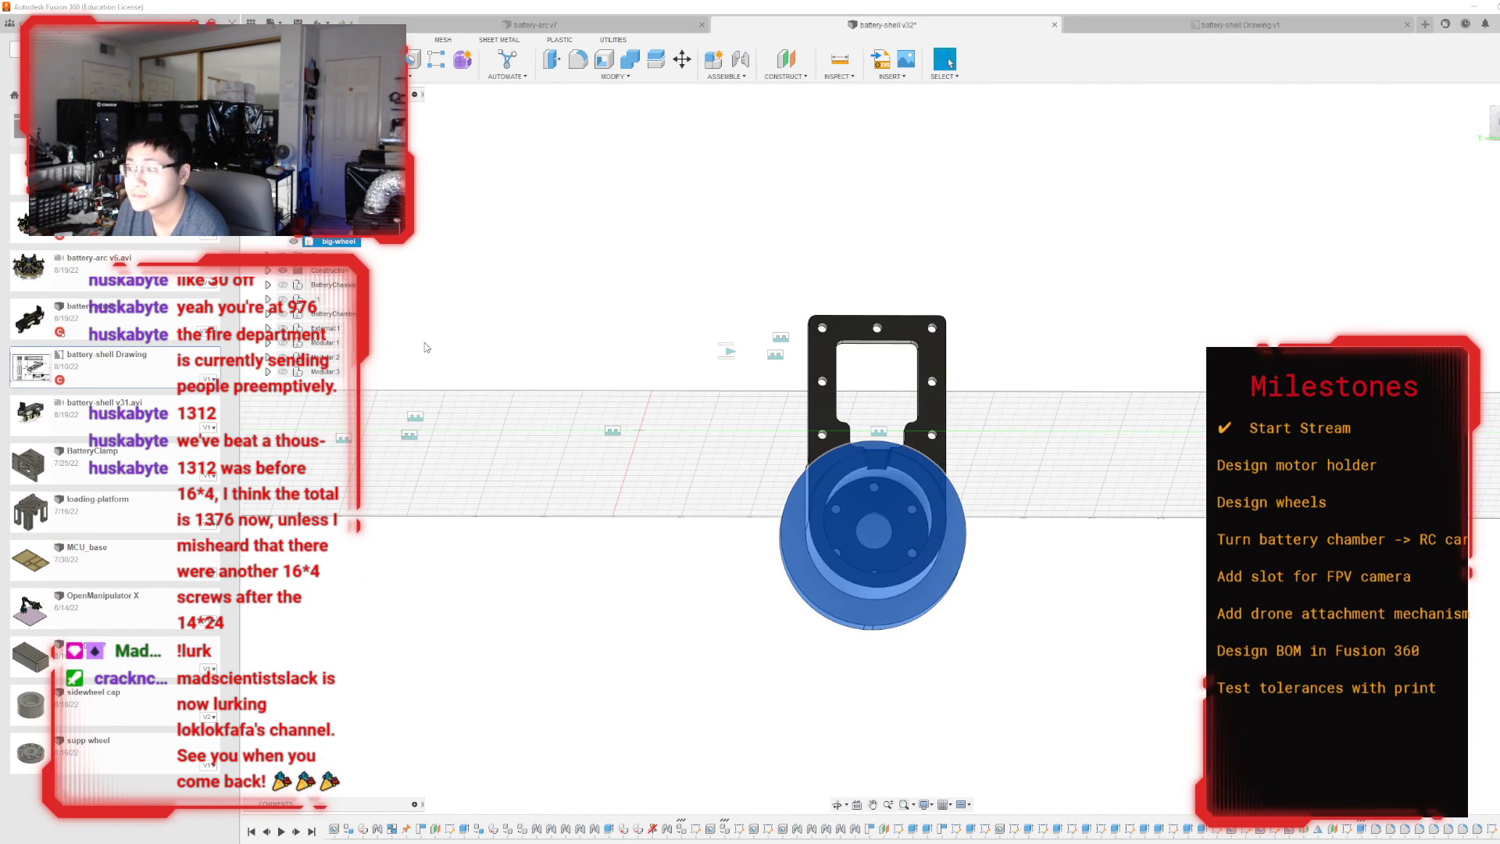
pyautogui.click(294, 226)
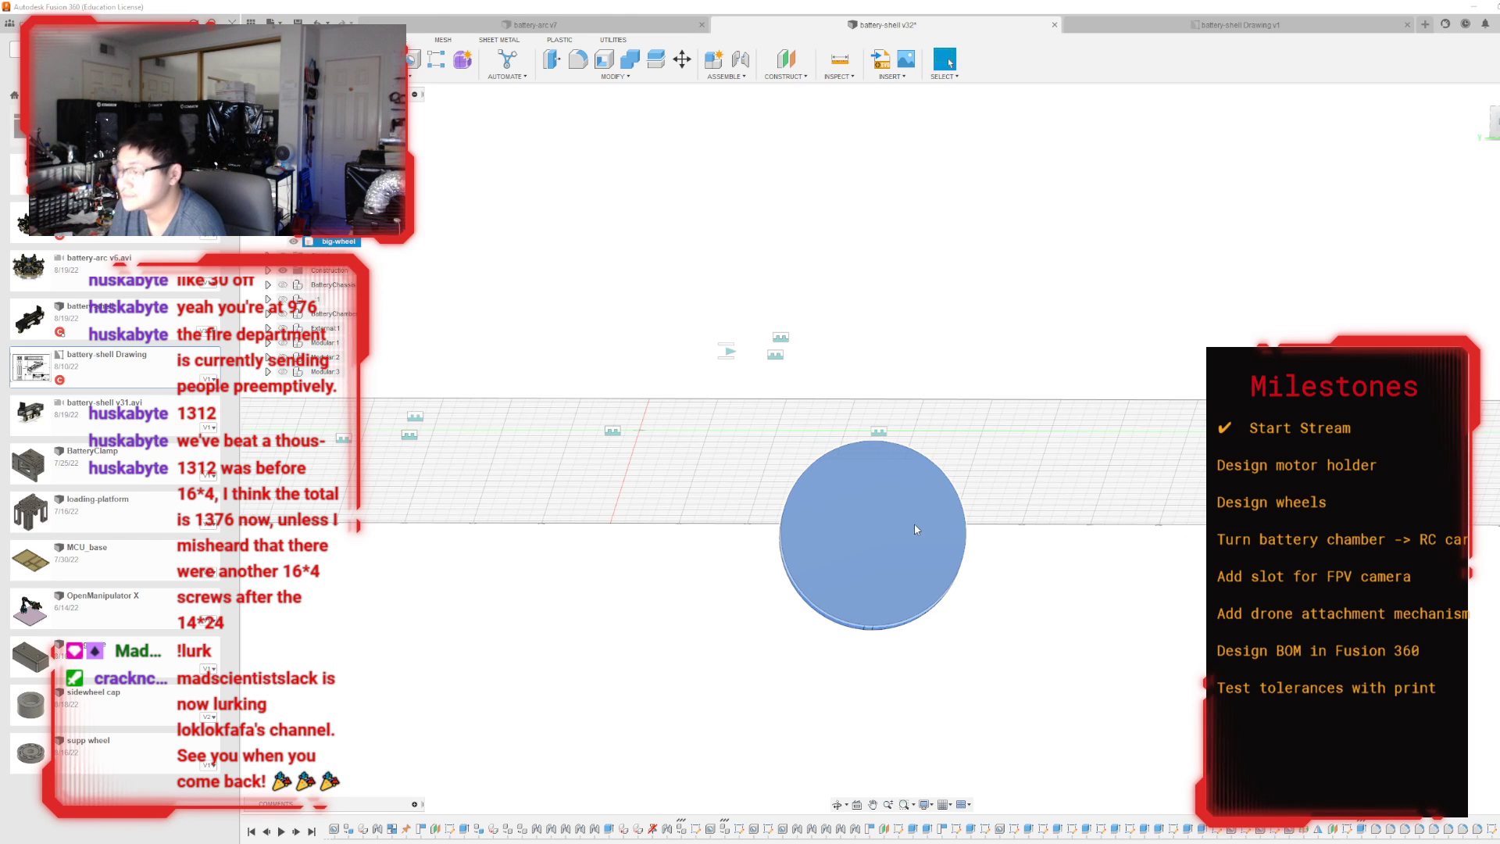
# Start a sketch on the big-wheel body's flat circular face and project that face into it.
pyautogui.press('c')
pyautogui.click(851, 539)
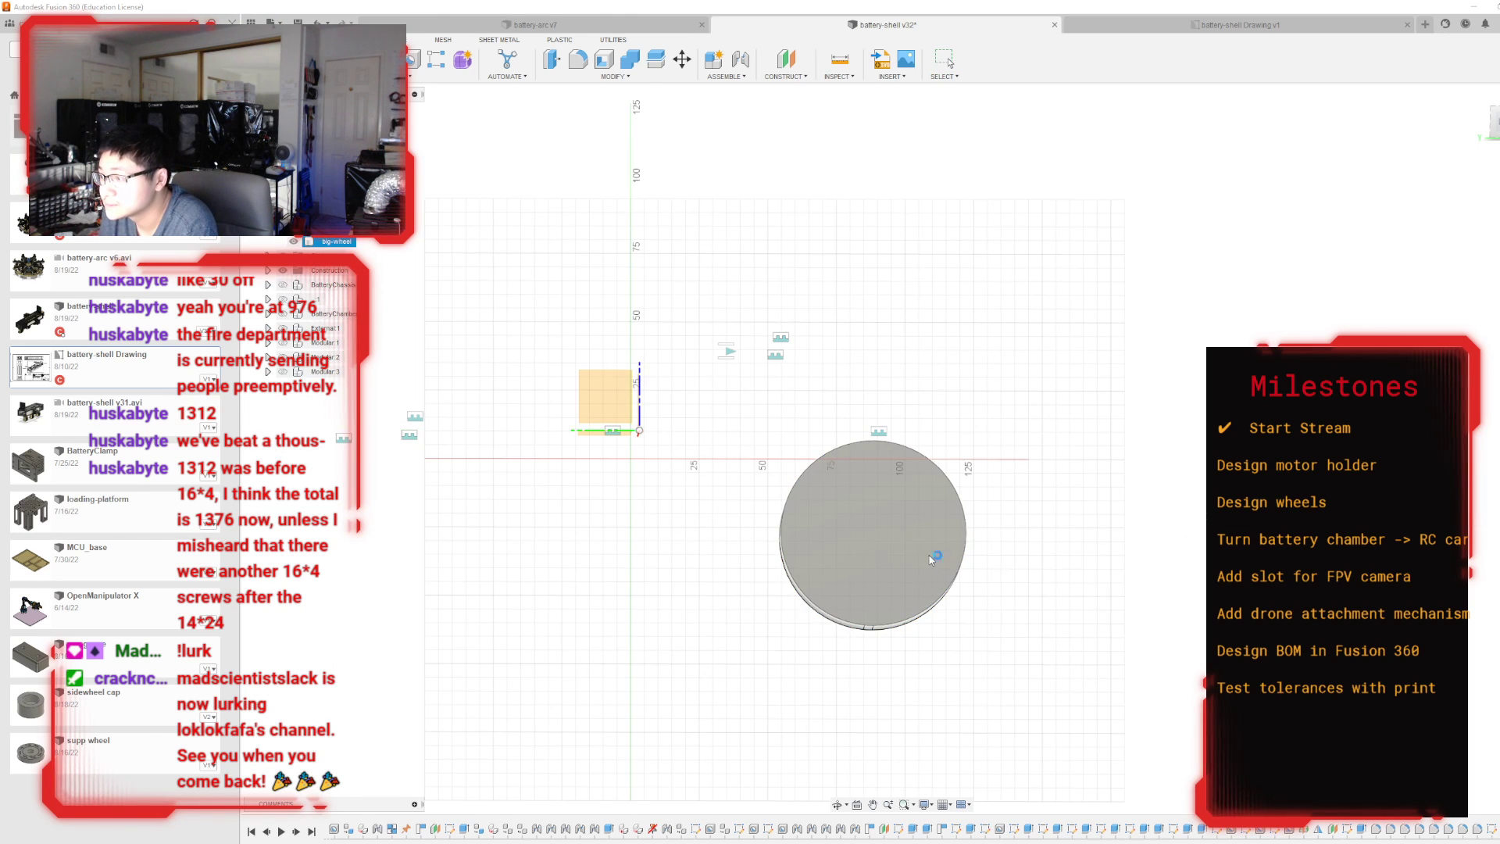
pyautogui.click(794, 452)
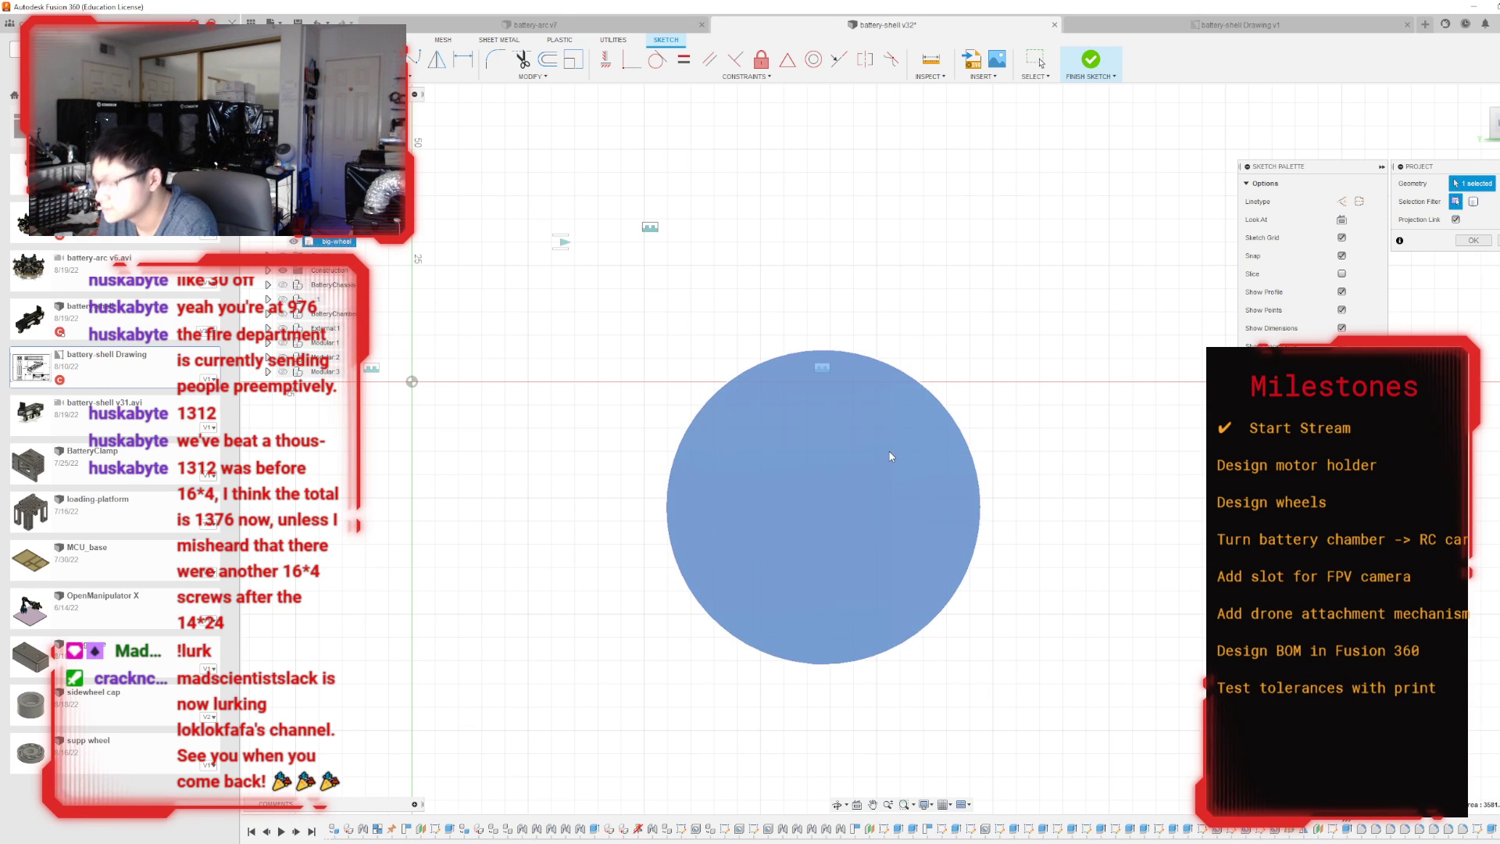
pyautogui.press('Return')
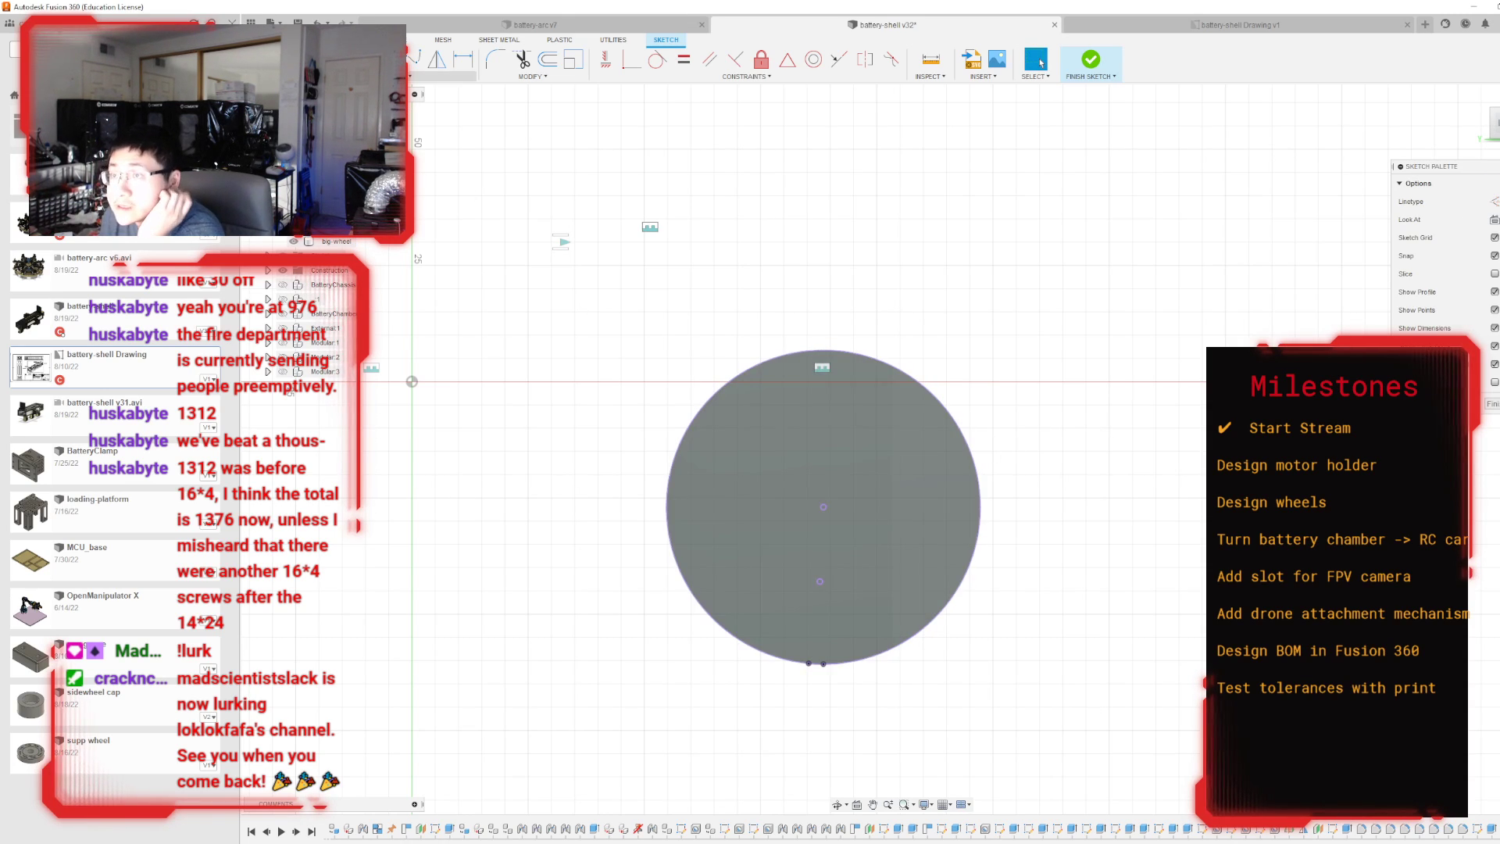
# Sketch a circle of 26 mm diameter at the centre of the wheel's projected outline.
pyautogui.press('c')
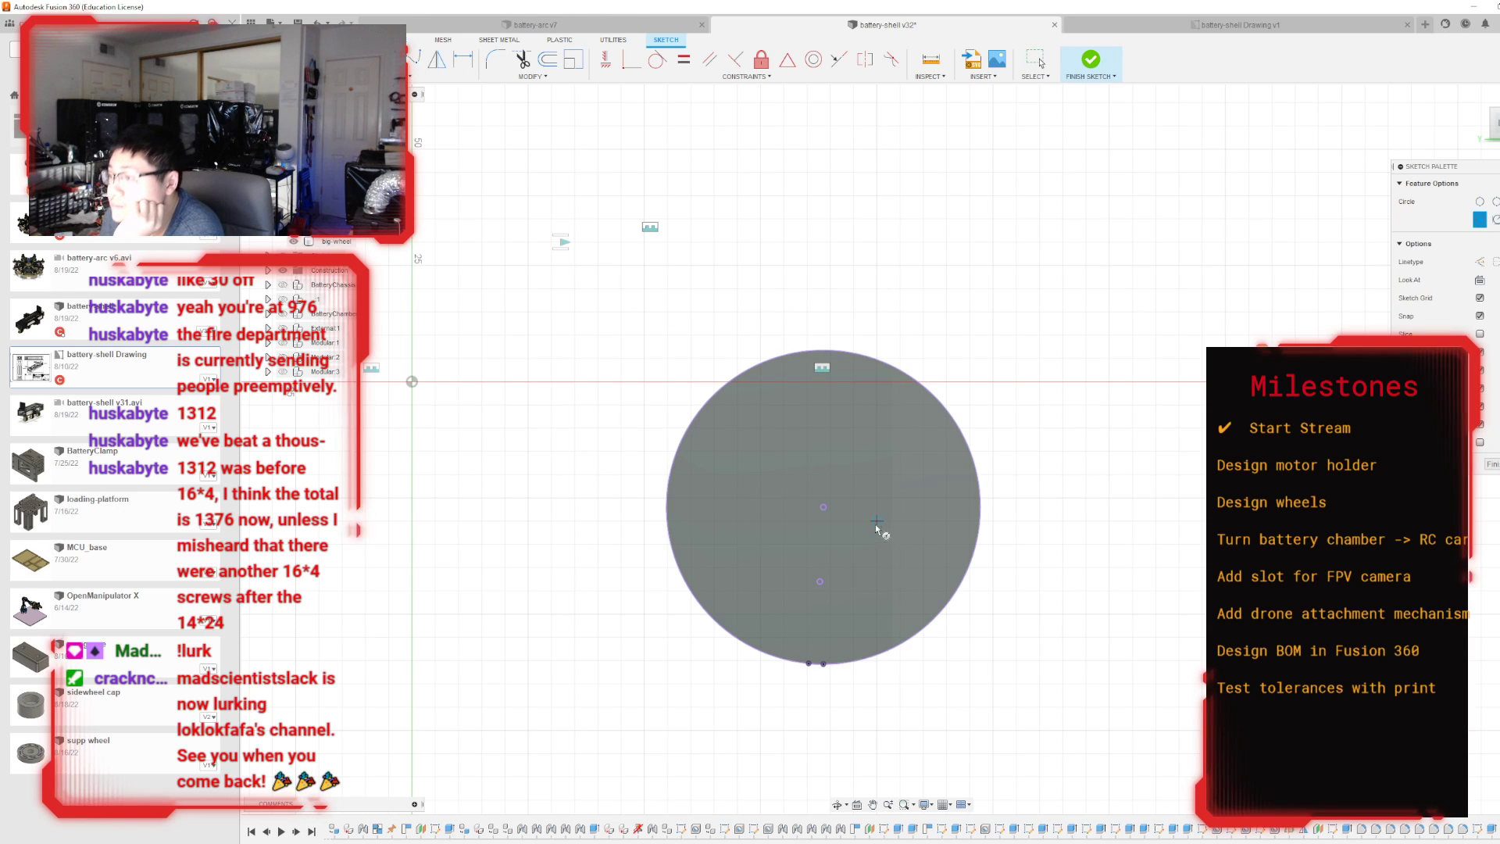
pyautogui.click(824, 507)
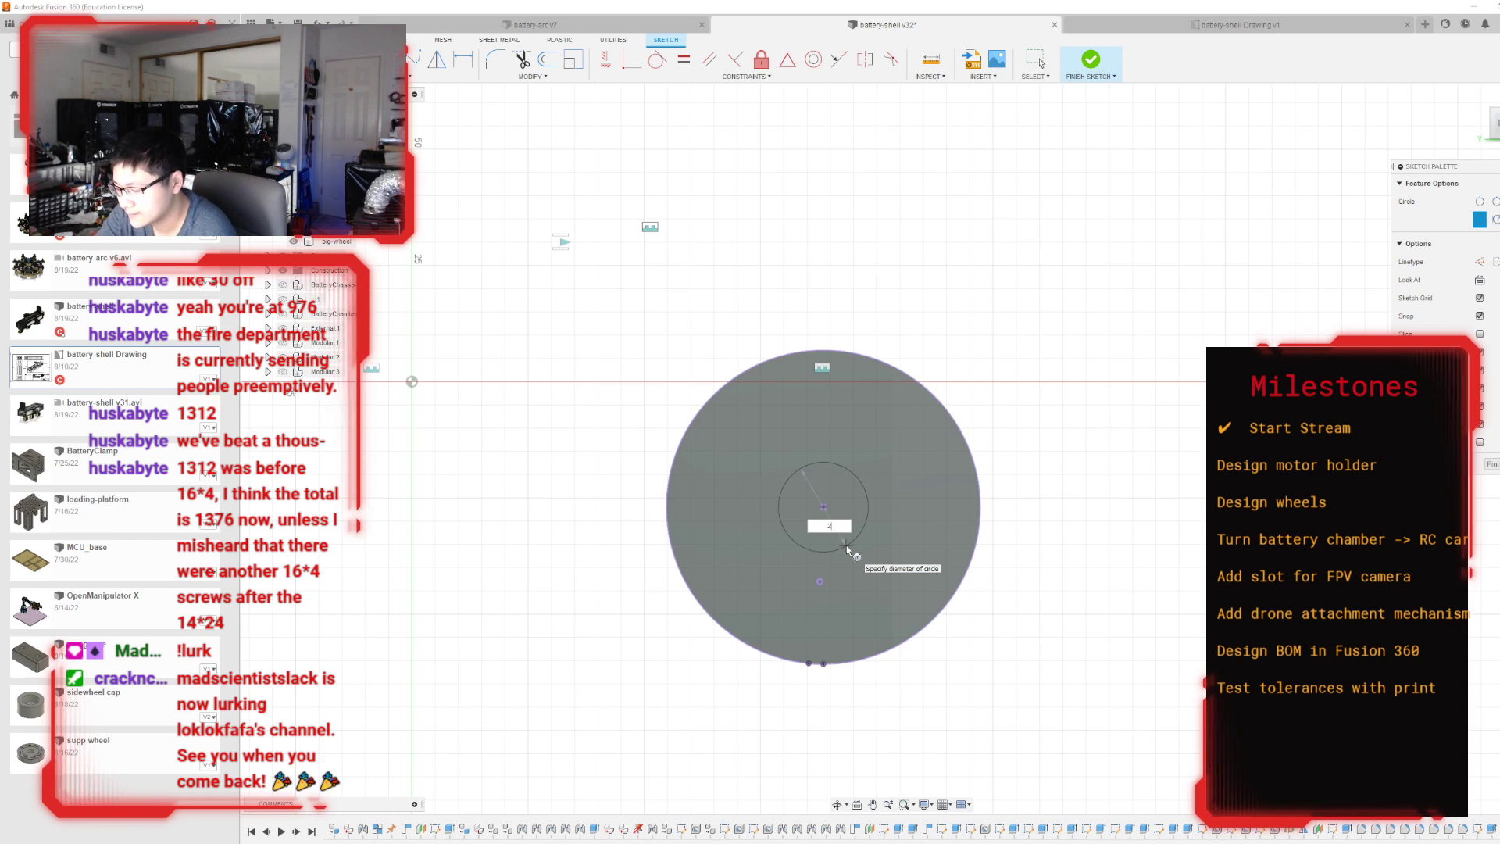
pyautogui.write('8')
pyautogui.press('Return')
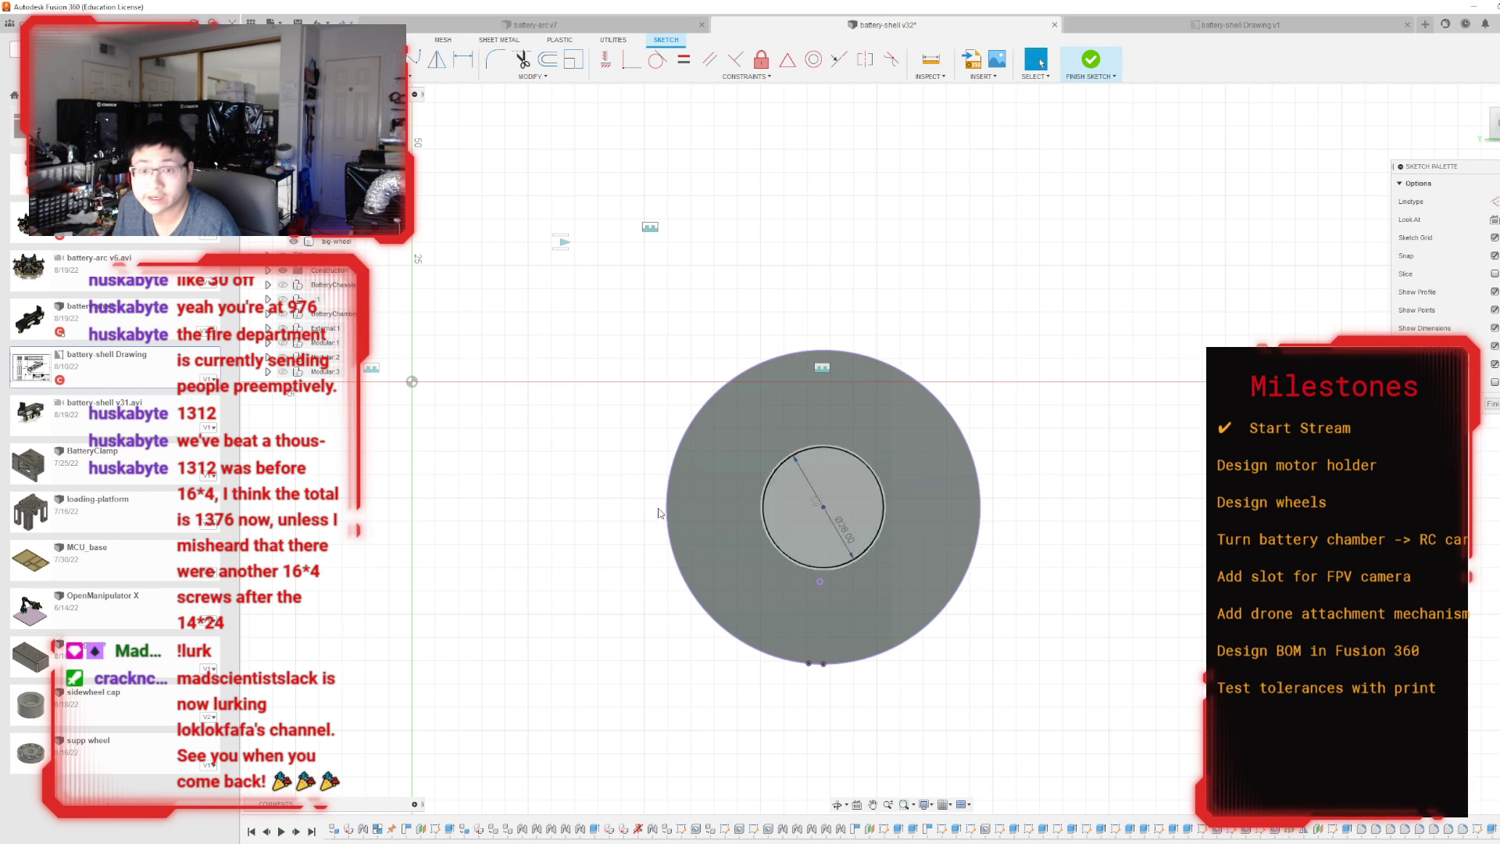
pyautogui.press('Escape')
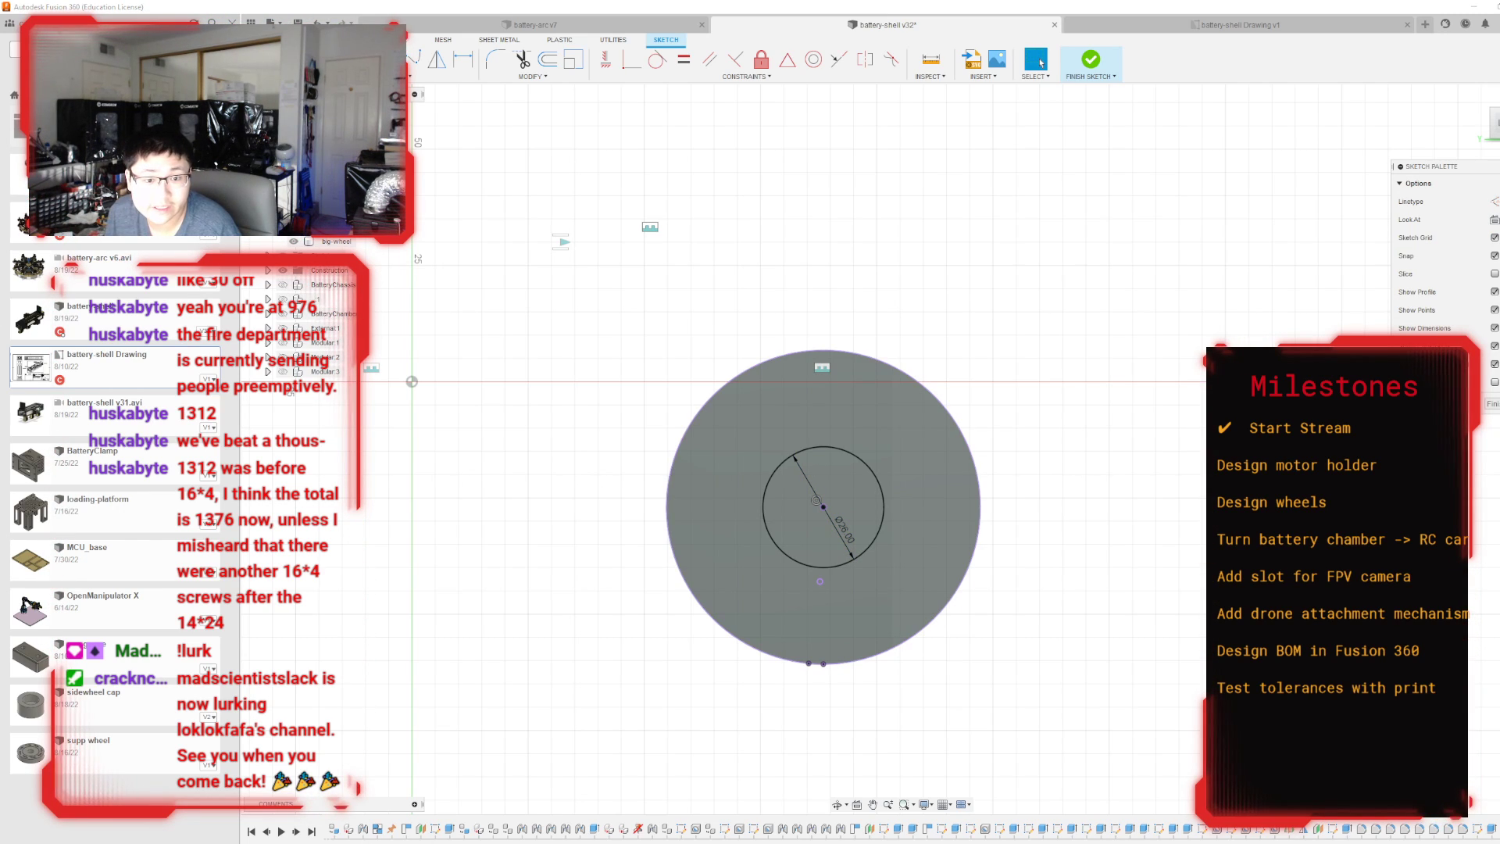
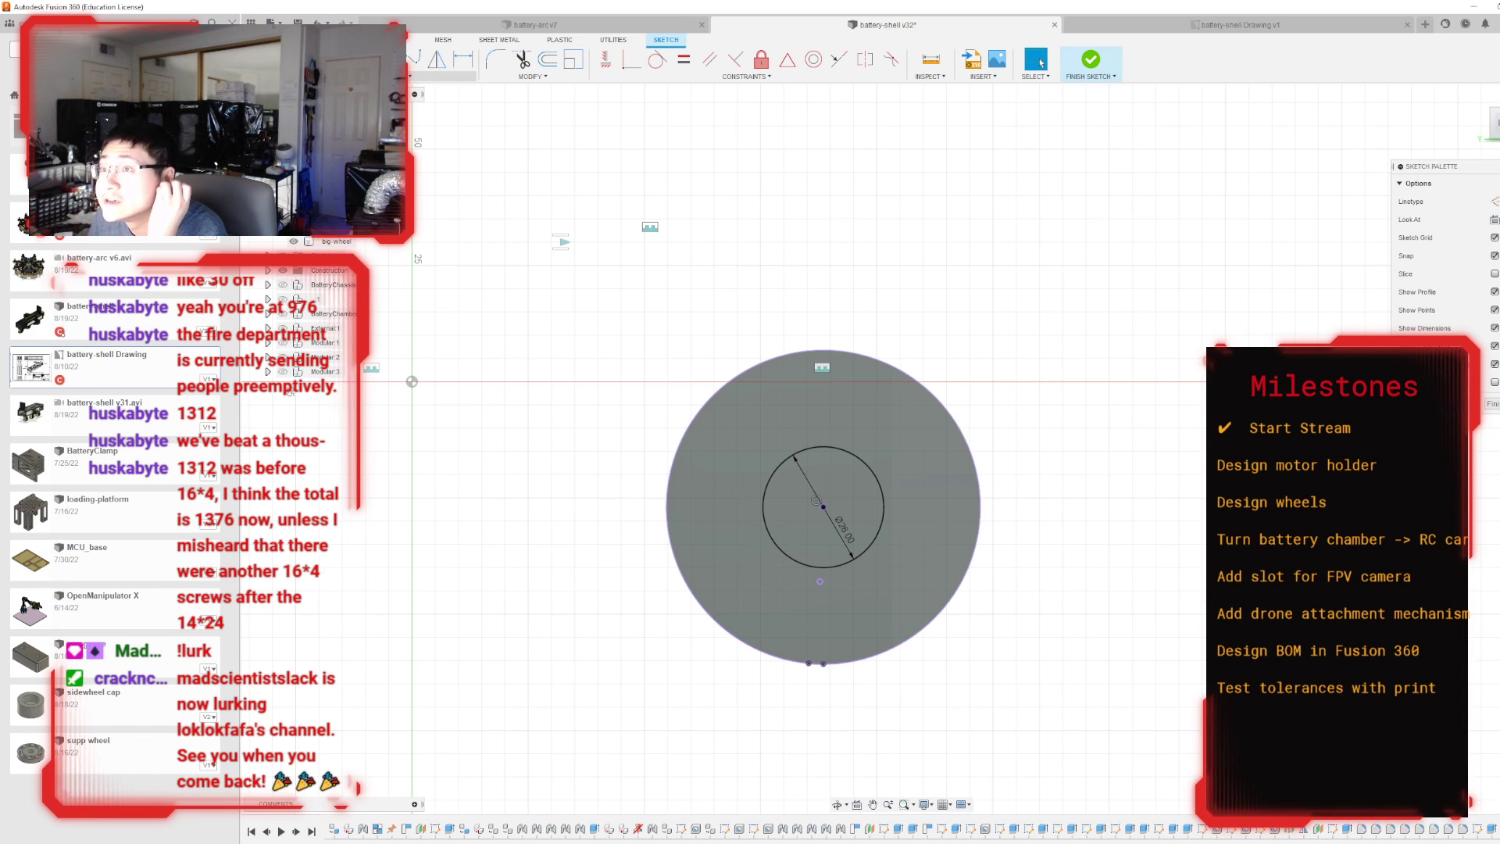
# Place a sketch point directly above the centre, inside the 28 mm circle on the wheel face.
pyautogui.click(442, 76)
pyautogui.moveTo(363, 116)
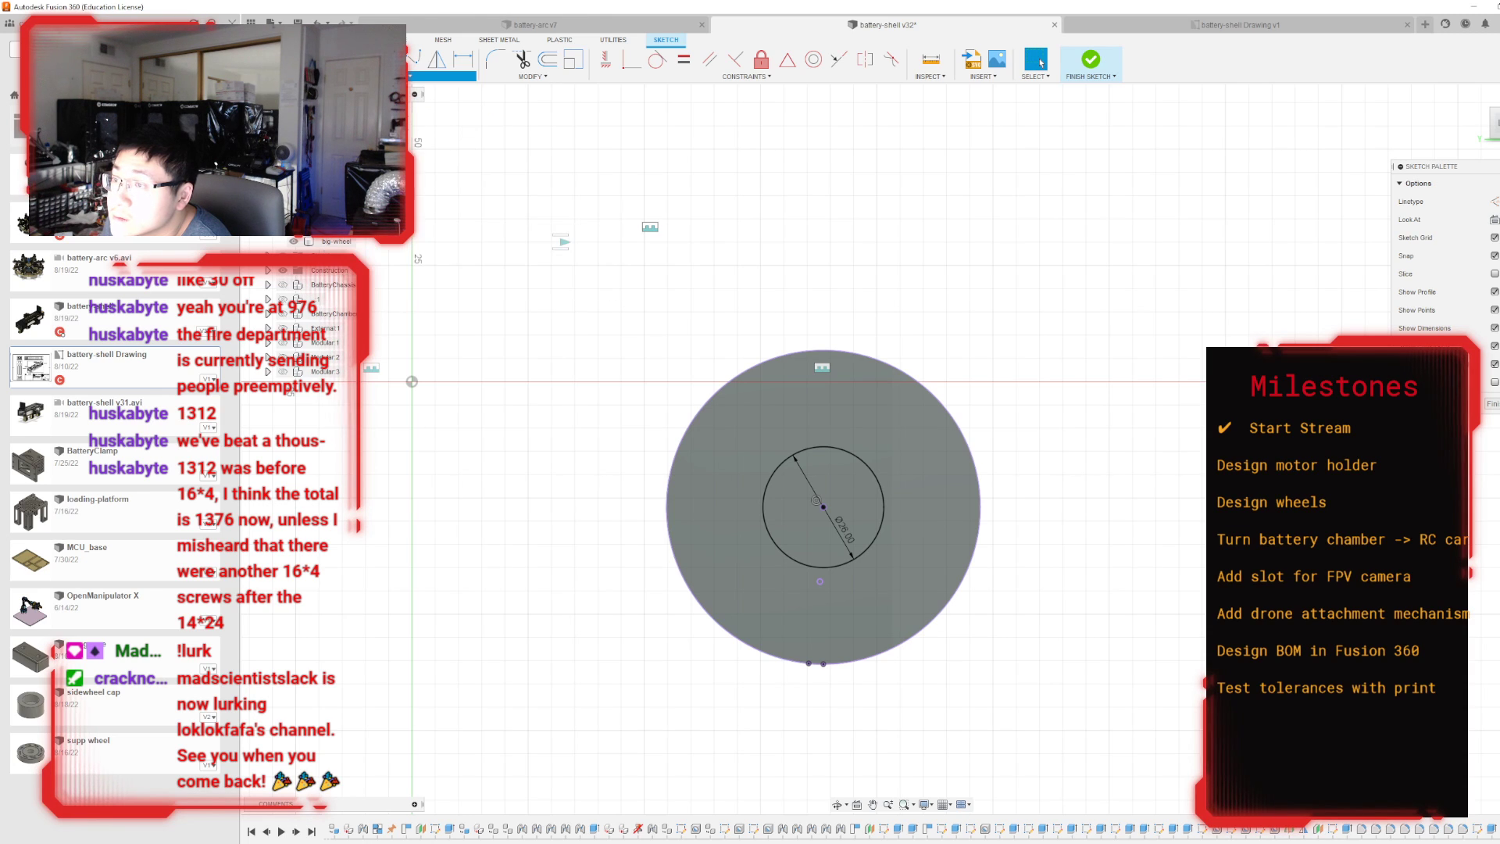
pyautogui.scroll(3, 891, 525)
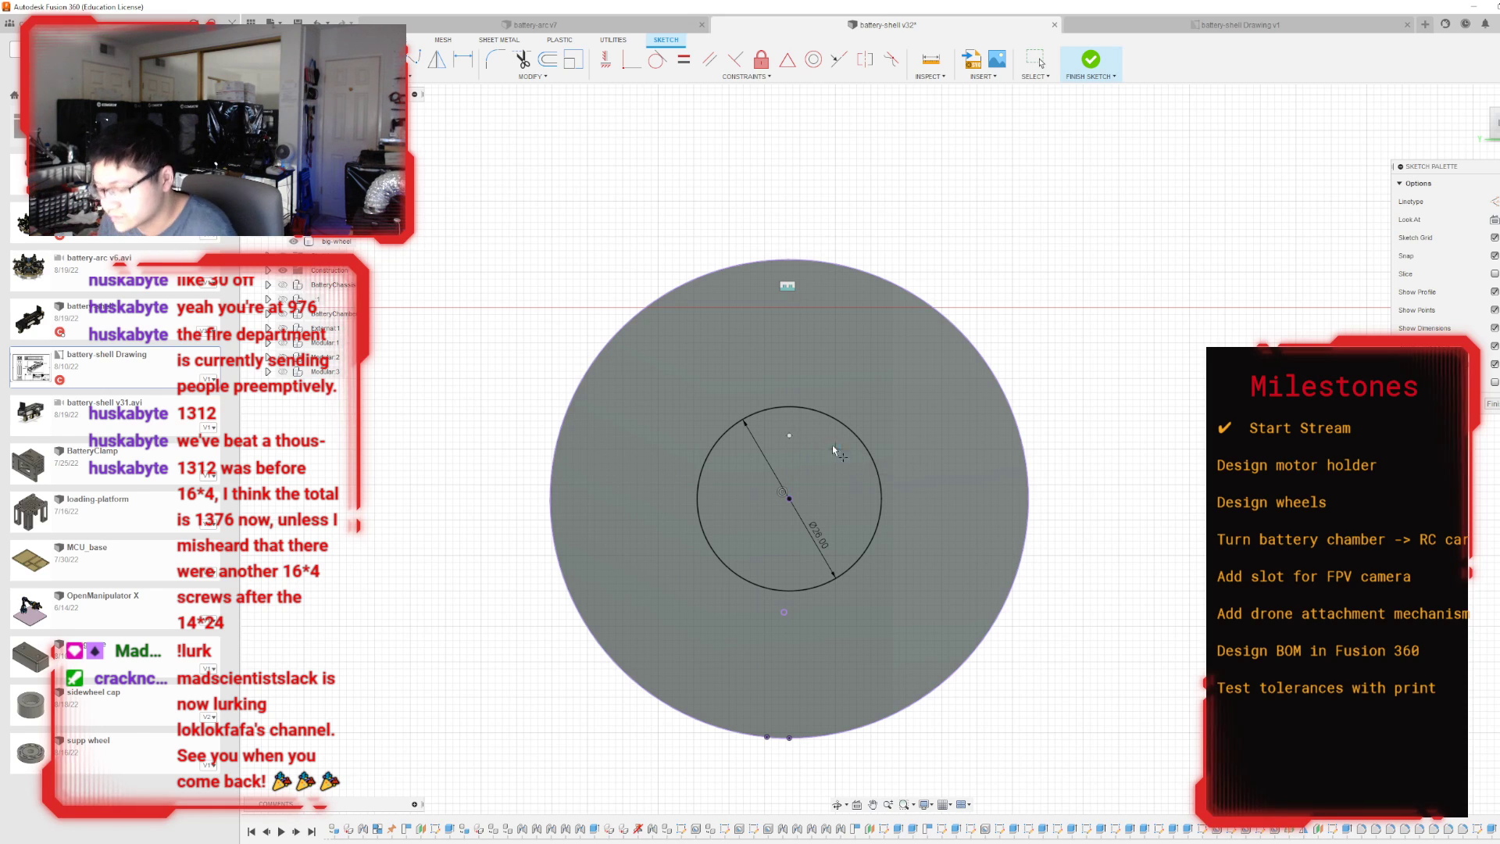
pyautogui.press('Escape')
# Dimension the sketch point's vertical distance from the circle centre as 9.25 mm.
pyautogui.click(466, 65)
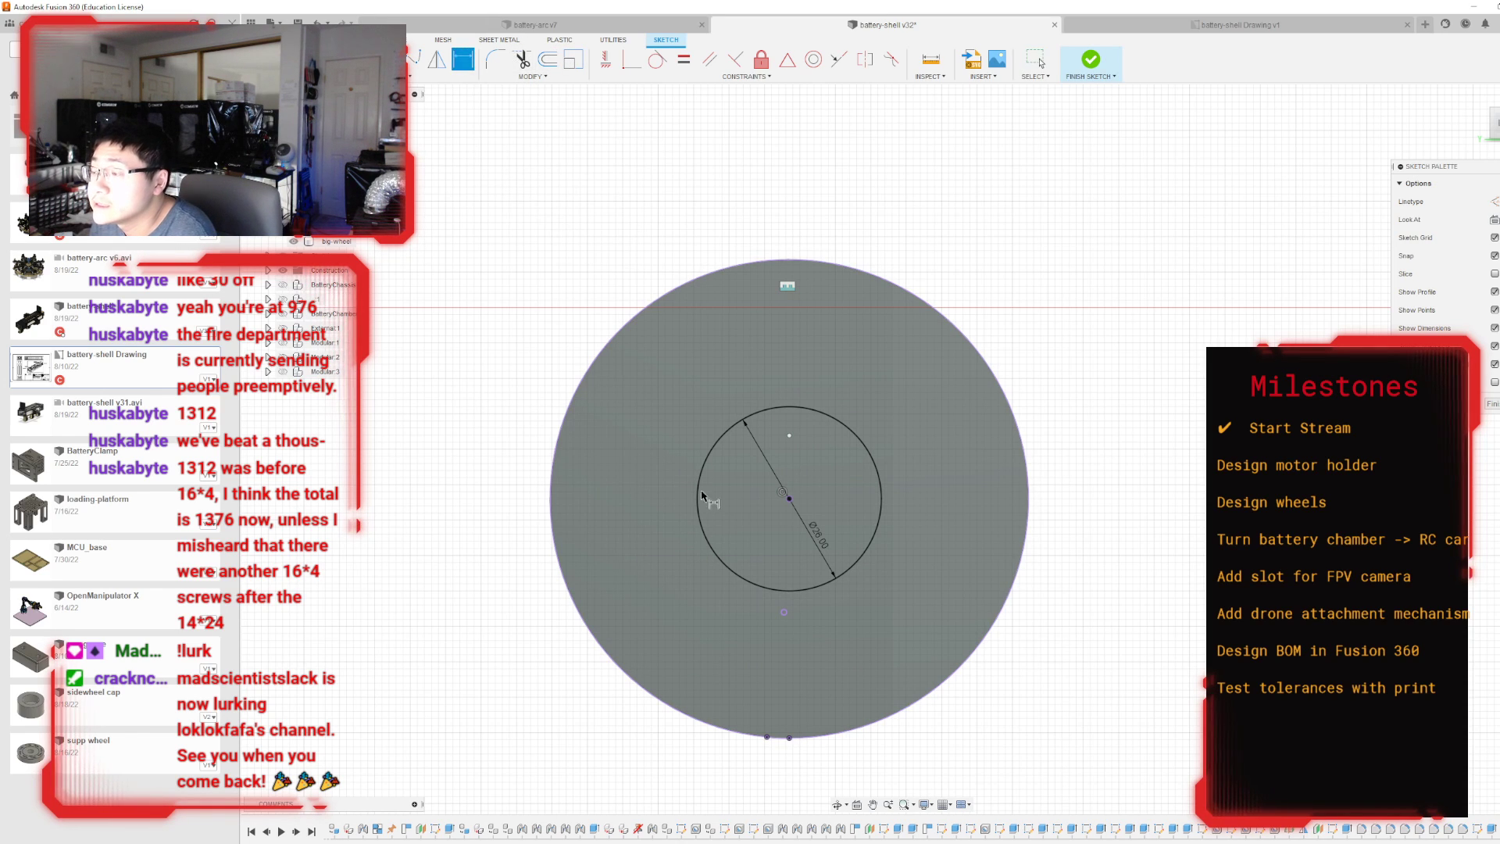
pyautogui.click(789, 498)
pyautogui.click(808, 487)
pyautogui.write('8.25')
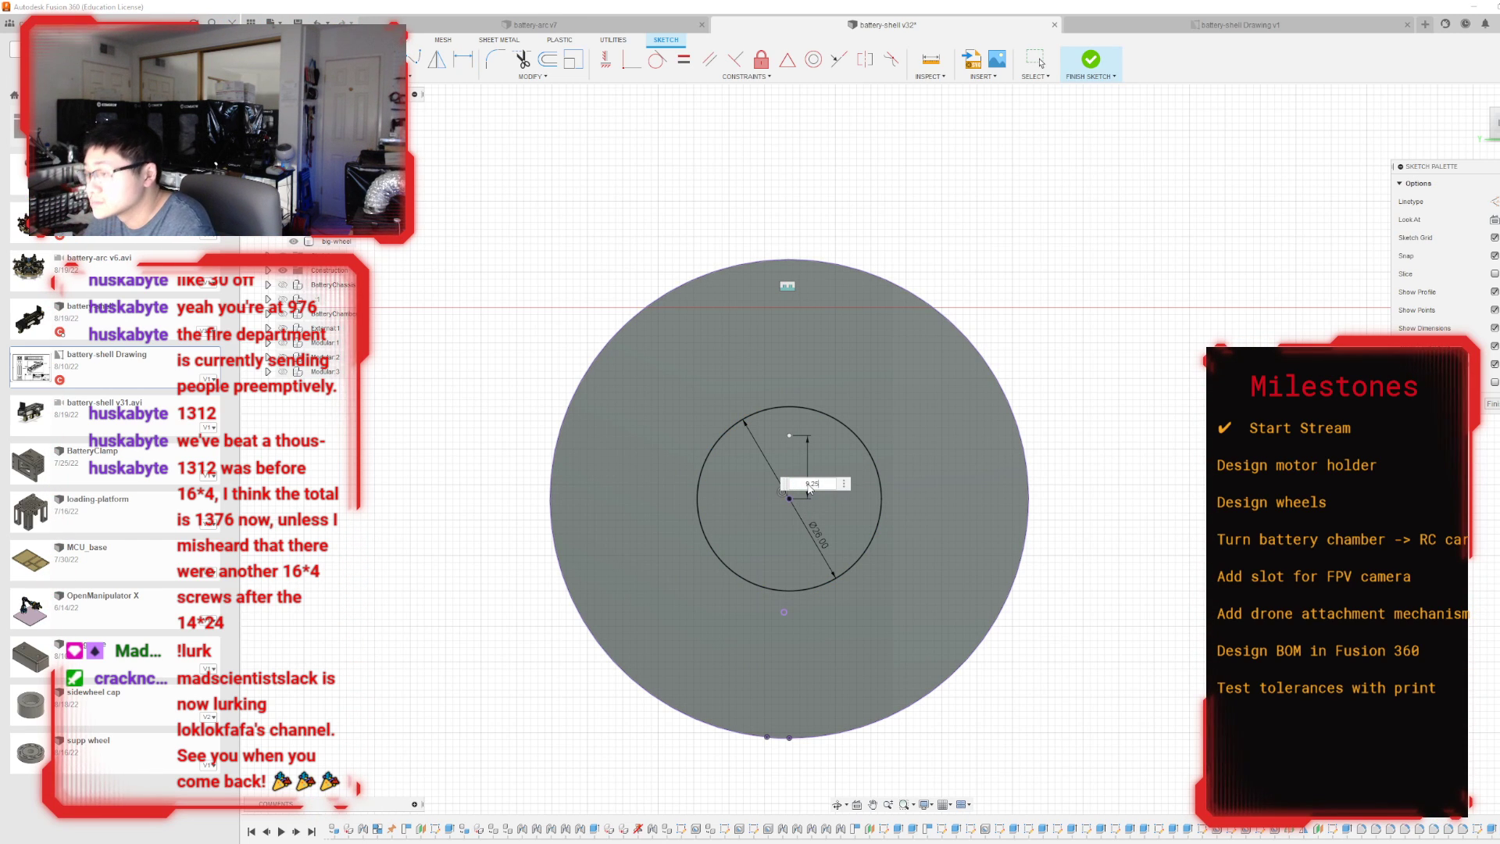
pyautogui.press('Return')
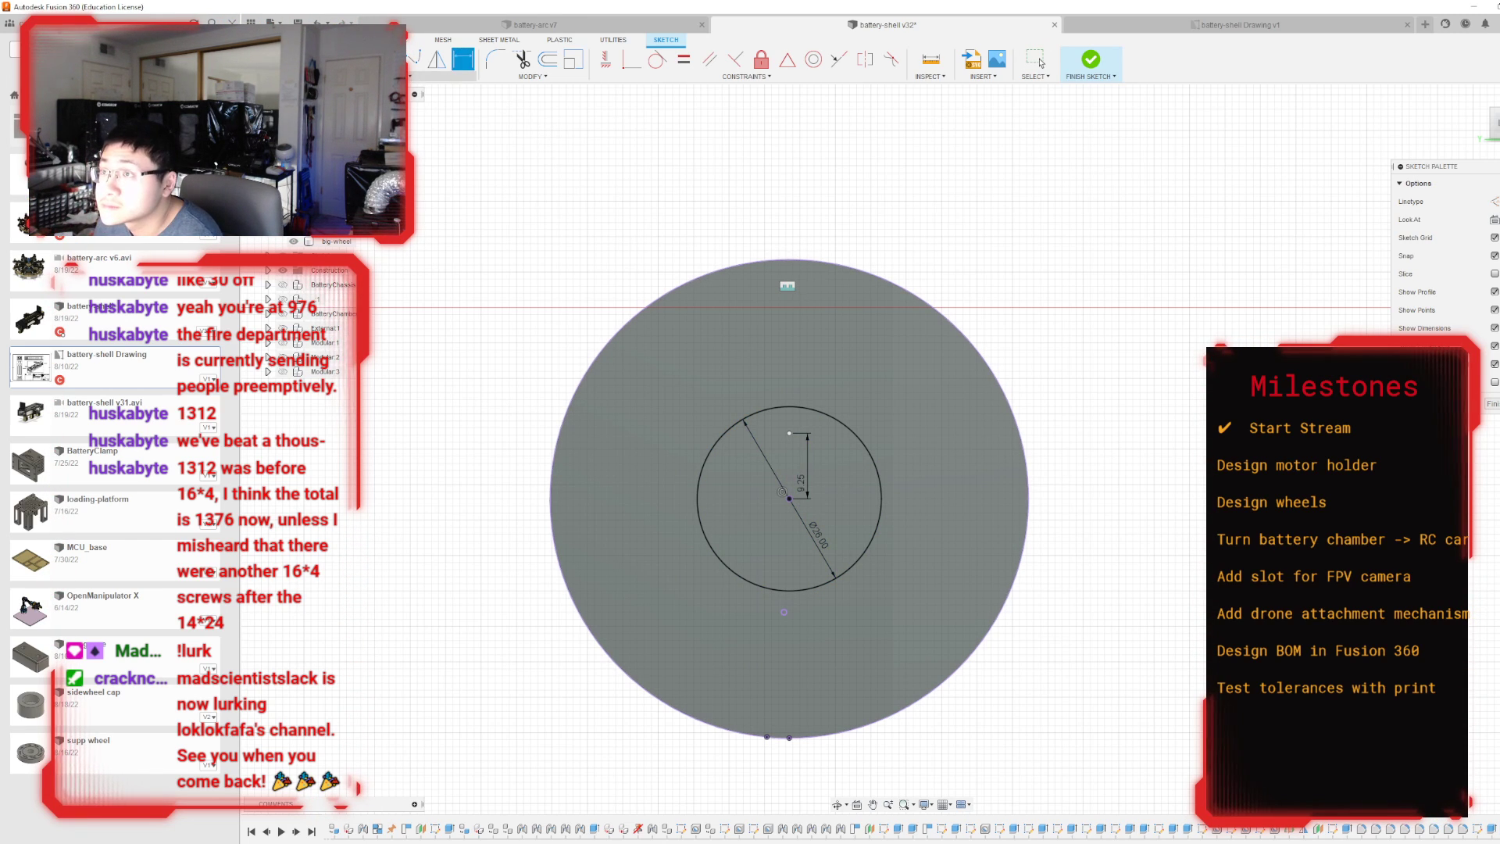
# Circular-pattern the point around the circle centre with full spacing and quantity 6, and finish the sketch.
pyautogui.click(398, 76)
pyautogui.click(355, 249)
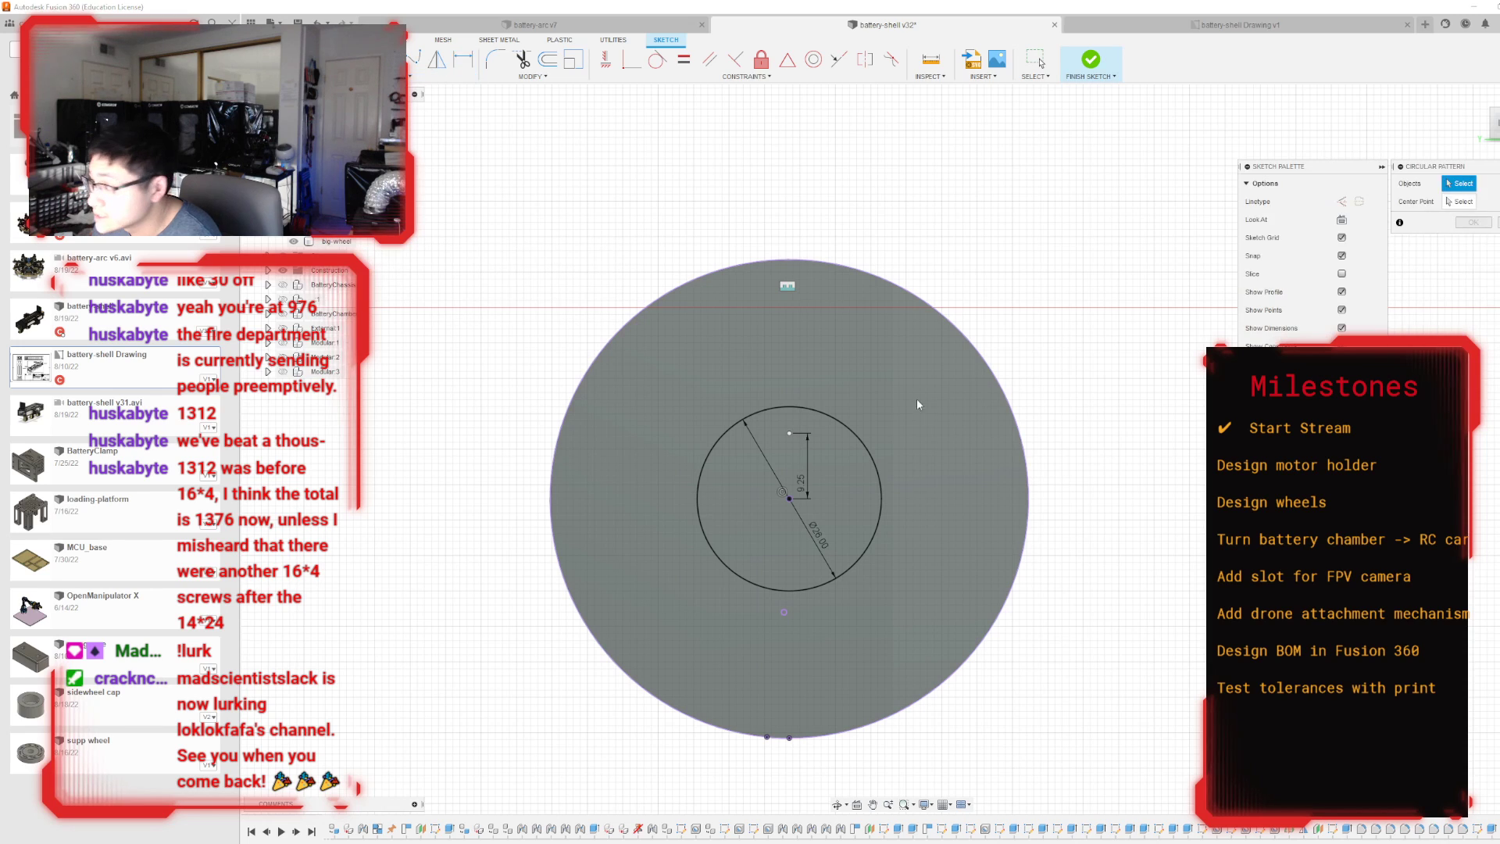
pyautogui.click(788, 433)
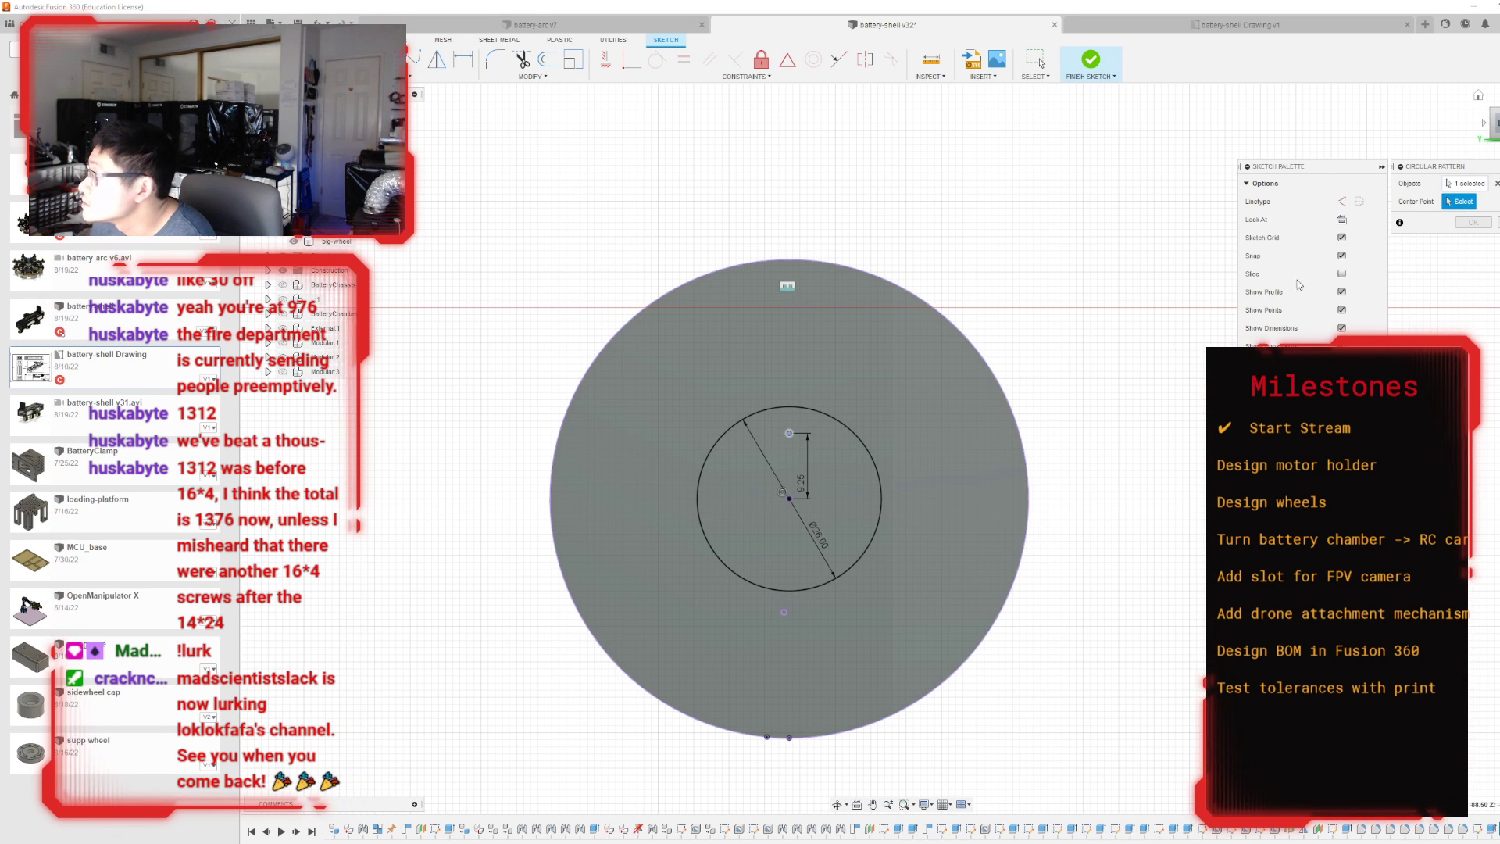
pyautogui.click(789, 498)
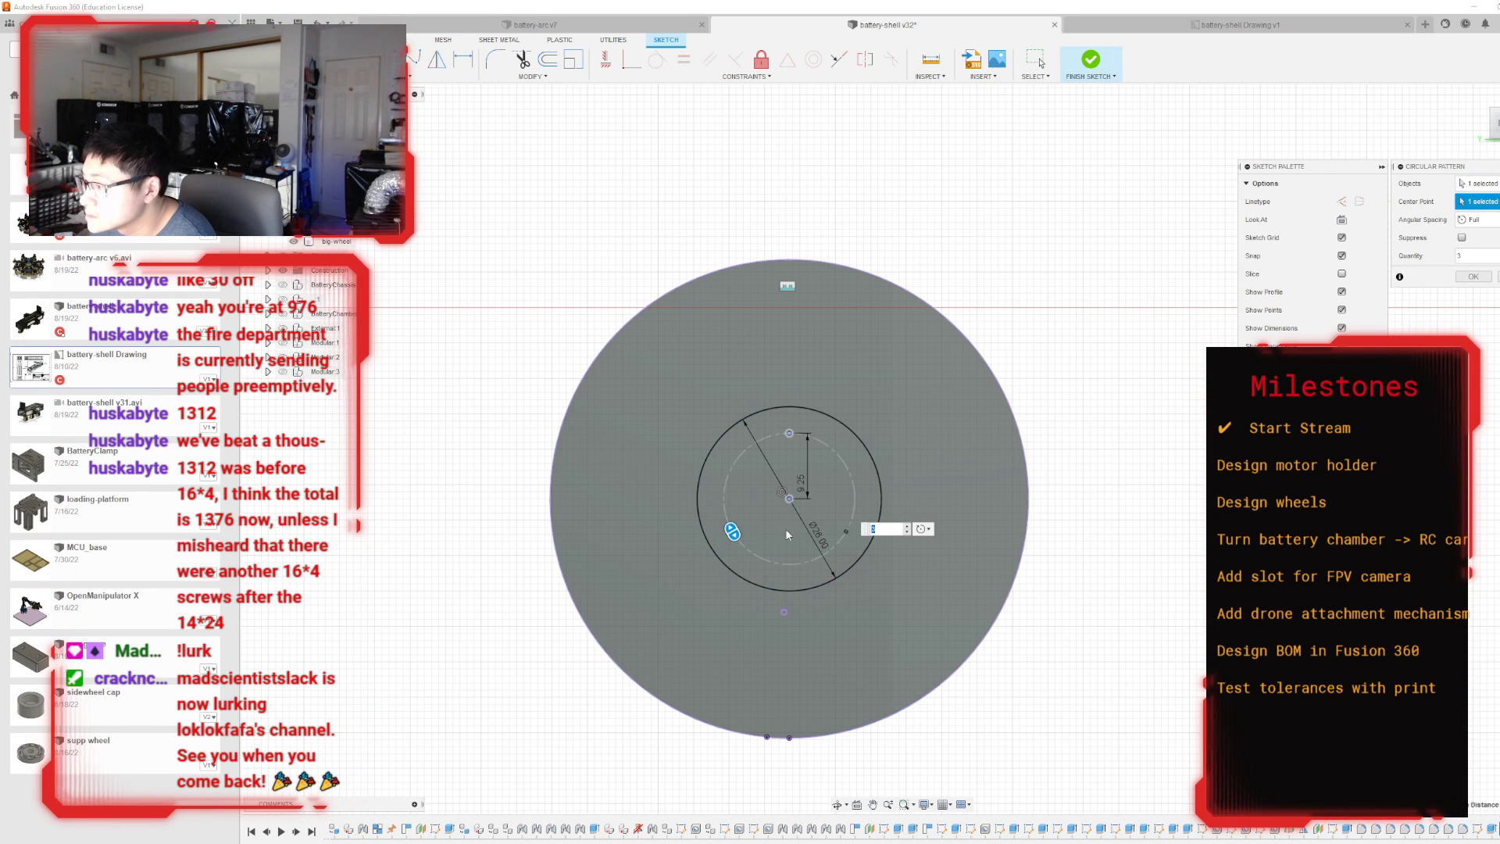
pyautogui.click(906, 527)
pyautogui.click(906, 526)
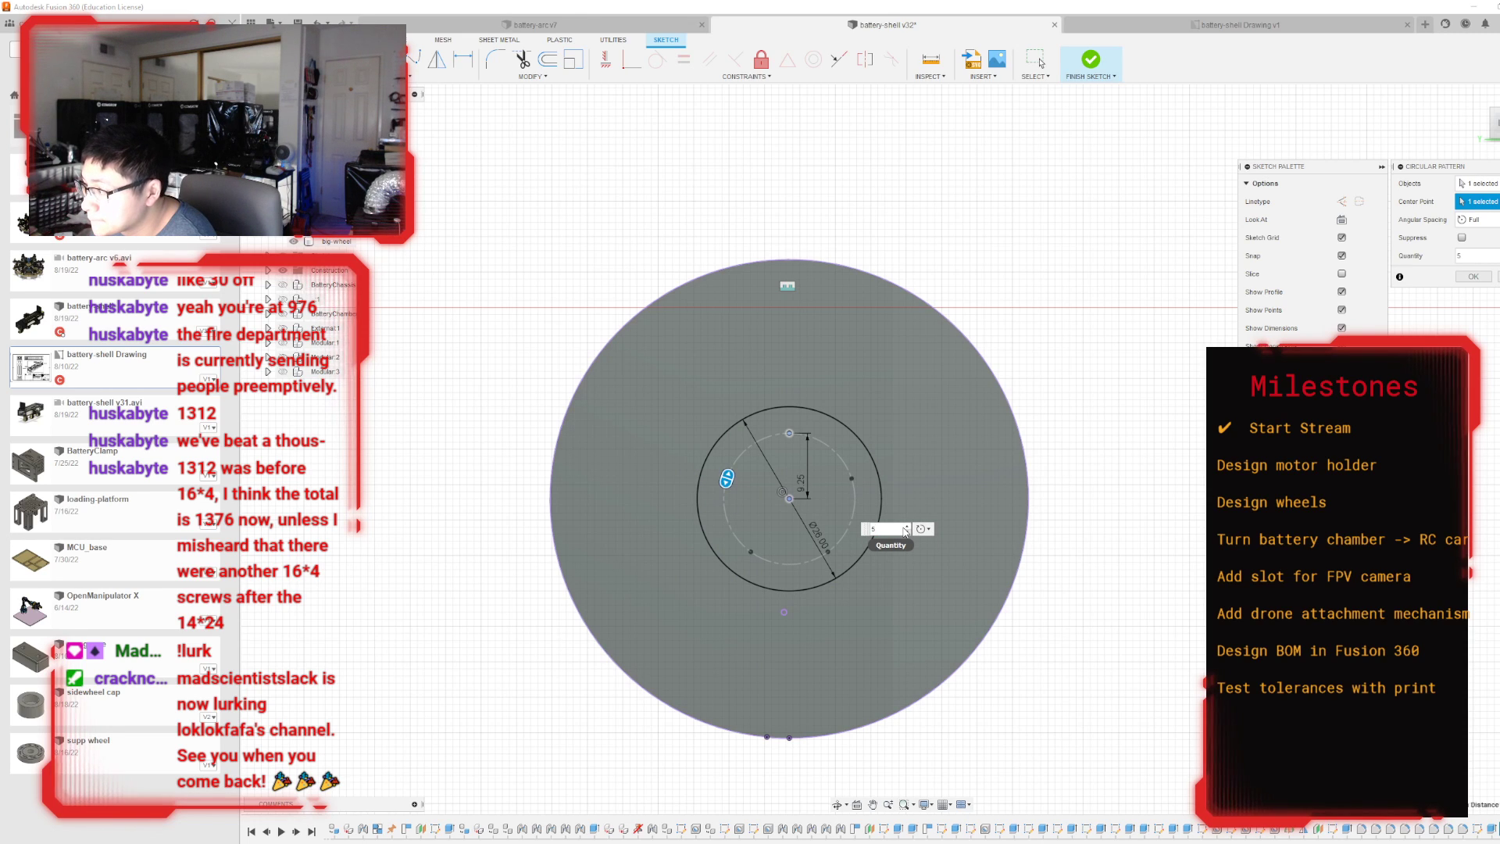
pyautogui.click(906, 527)
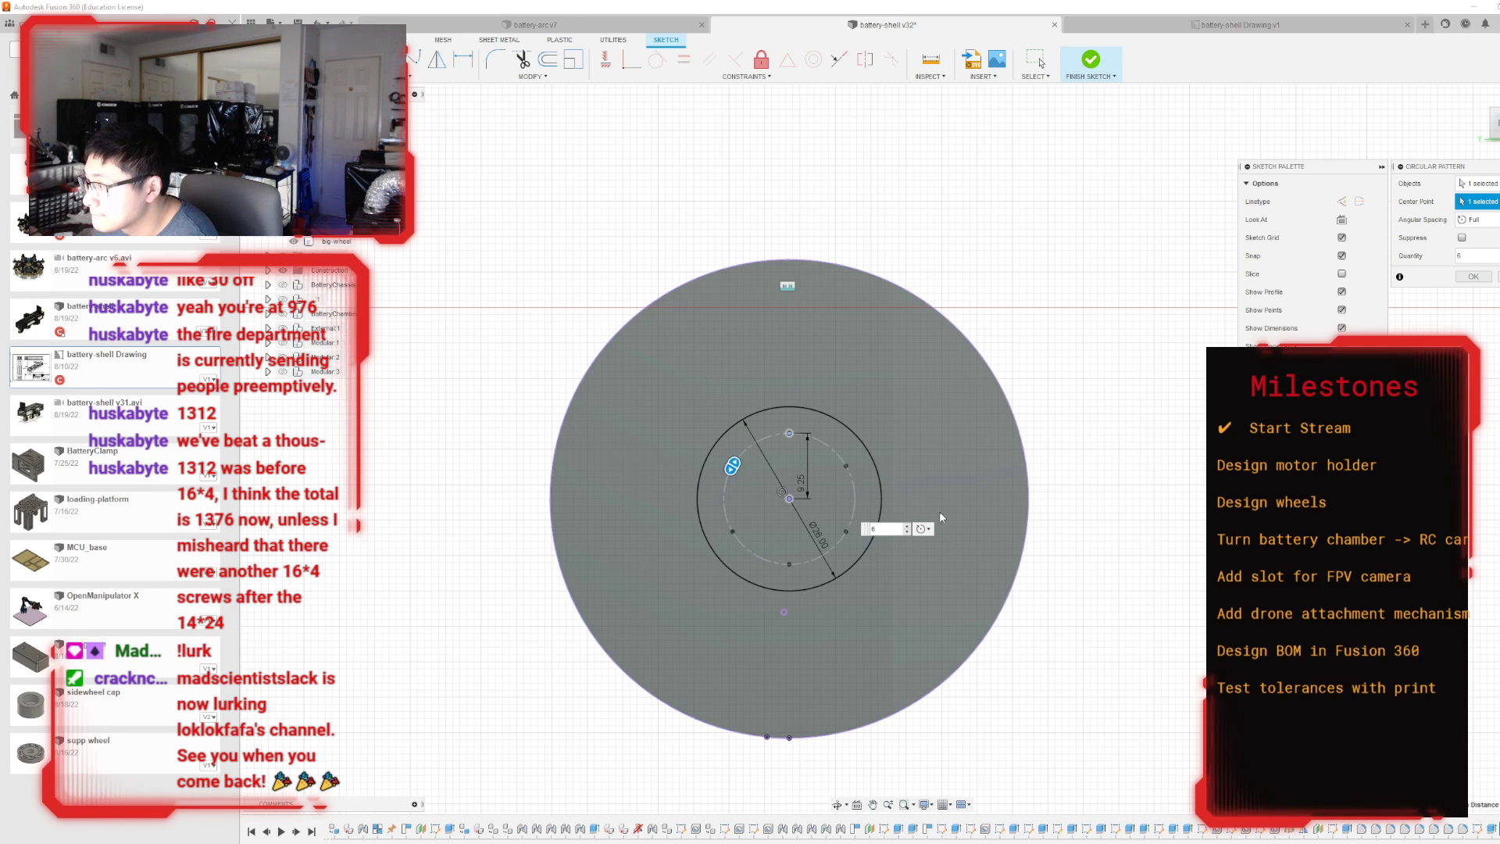
pyautogui.click(1472, 276)
pyautogui.click(1091, 61)
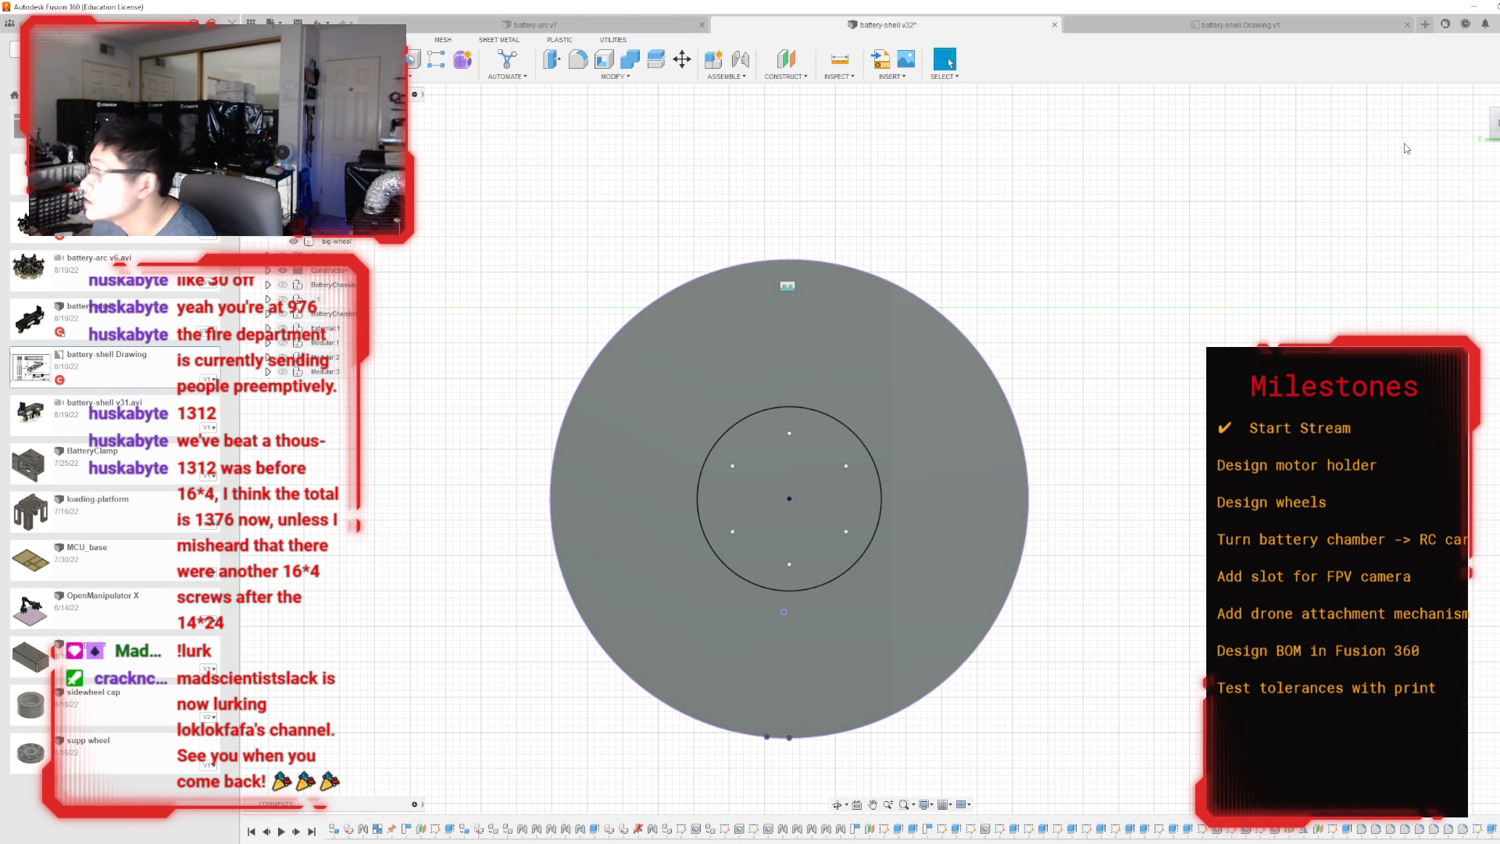
# Create simple tapped holes in the wheel face at all six patterned sketch points.
pyautogui.moveTo(1496, 135); pyautogui.dragTo(1478, 139)
pyautogui.click(414, 60)
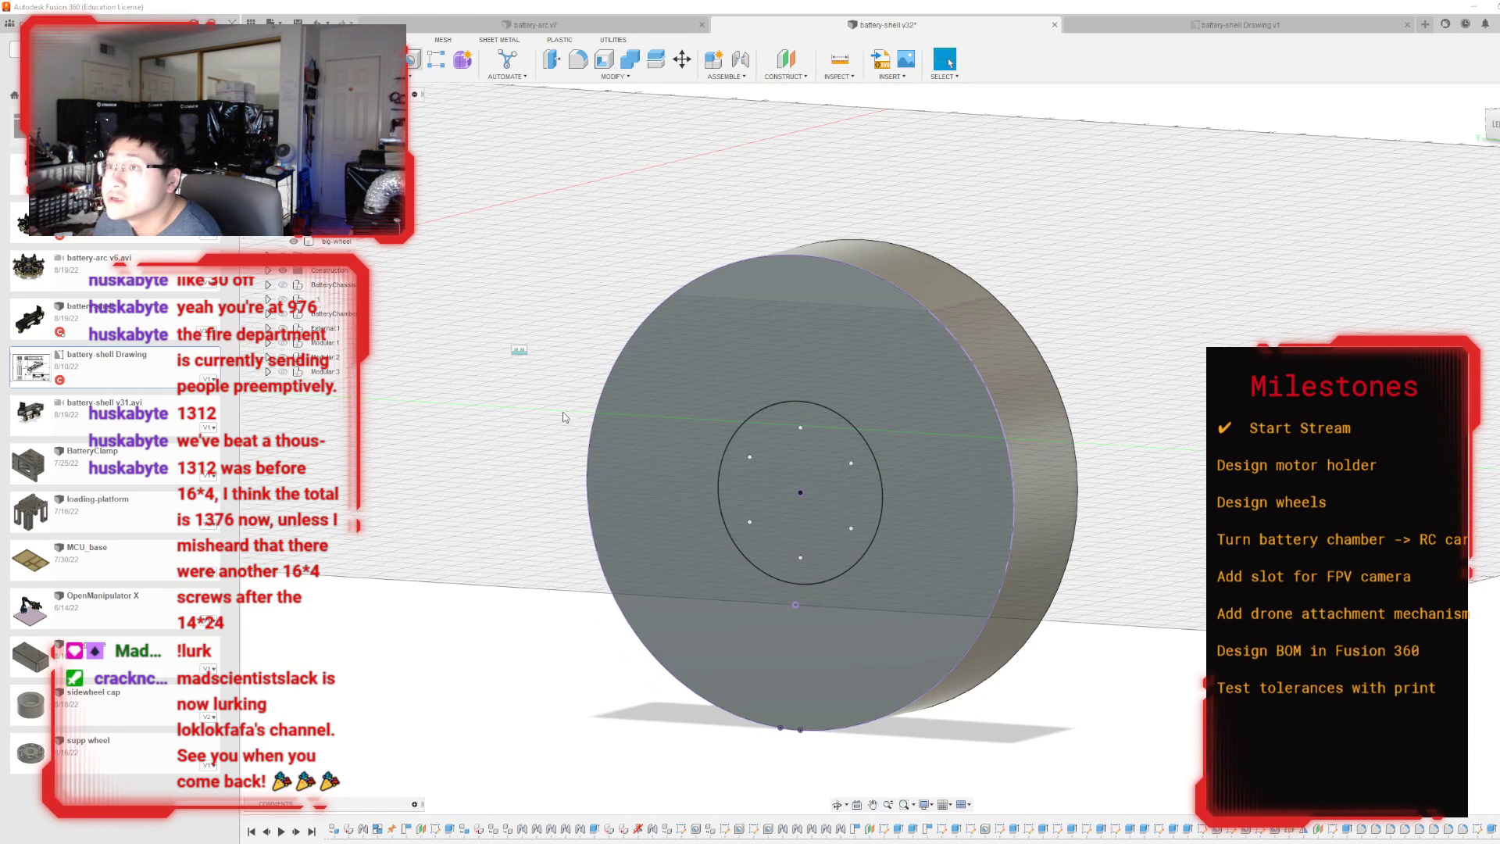
pyautogui.scroll(5, 771, 527)
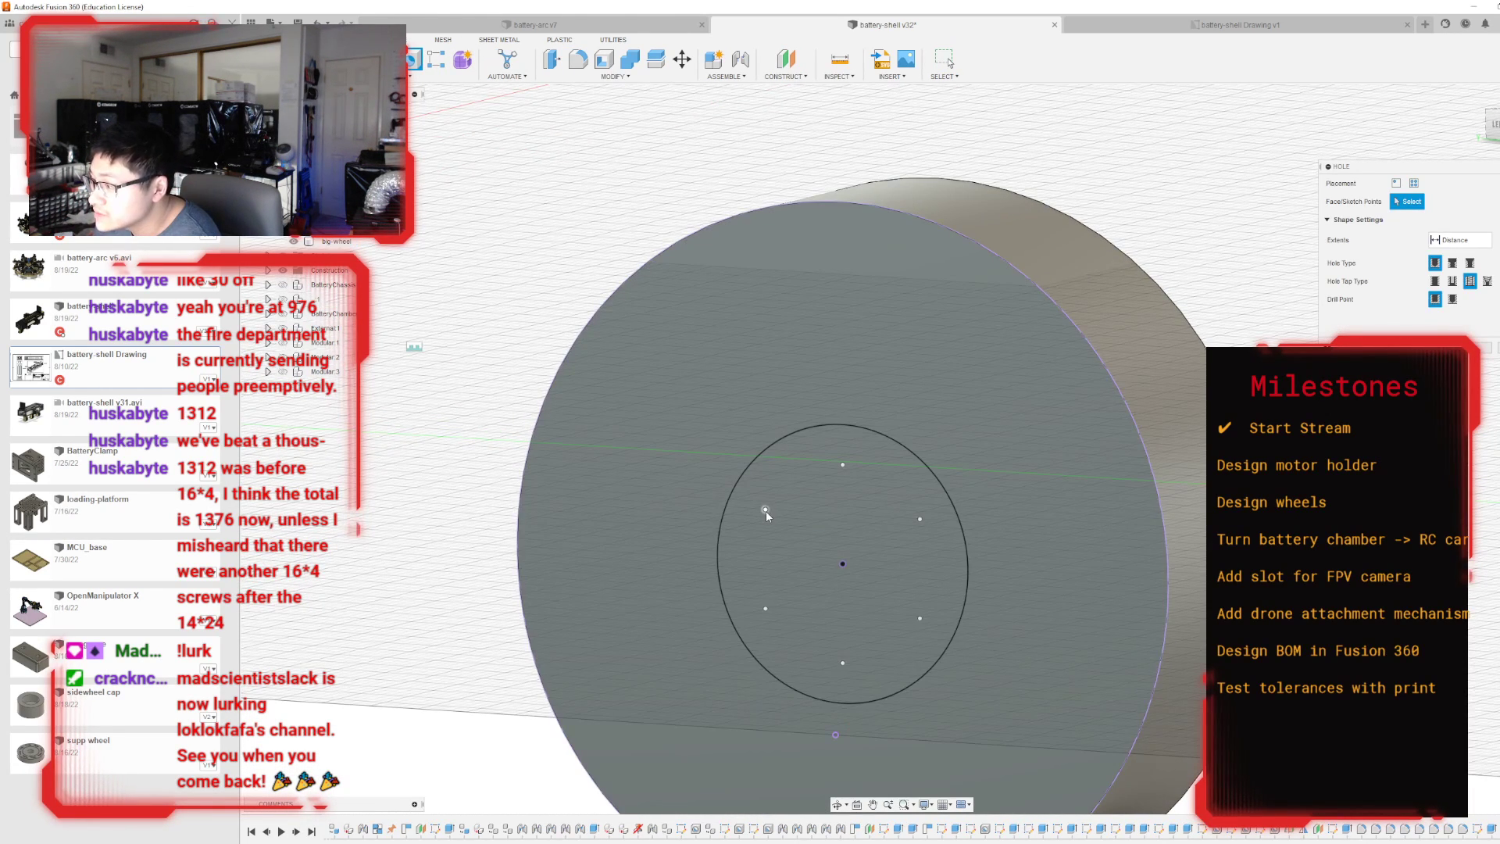
pyautogui.click(765, 511)
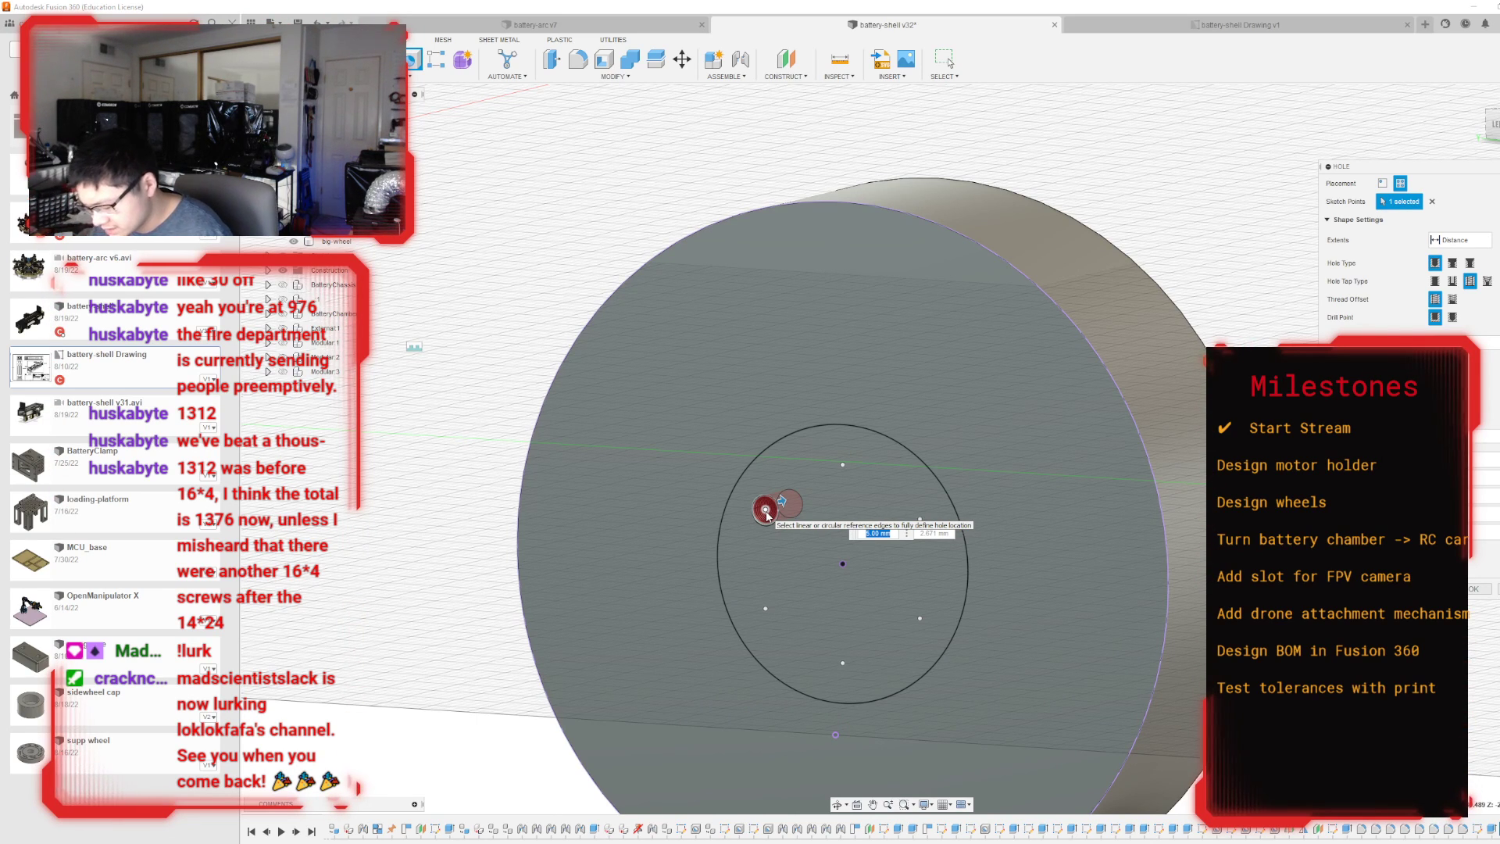
pyautogui.click(842, 463)
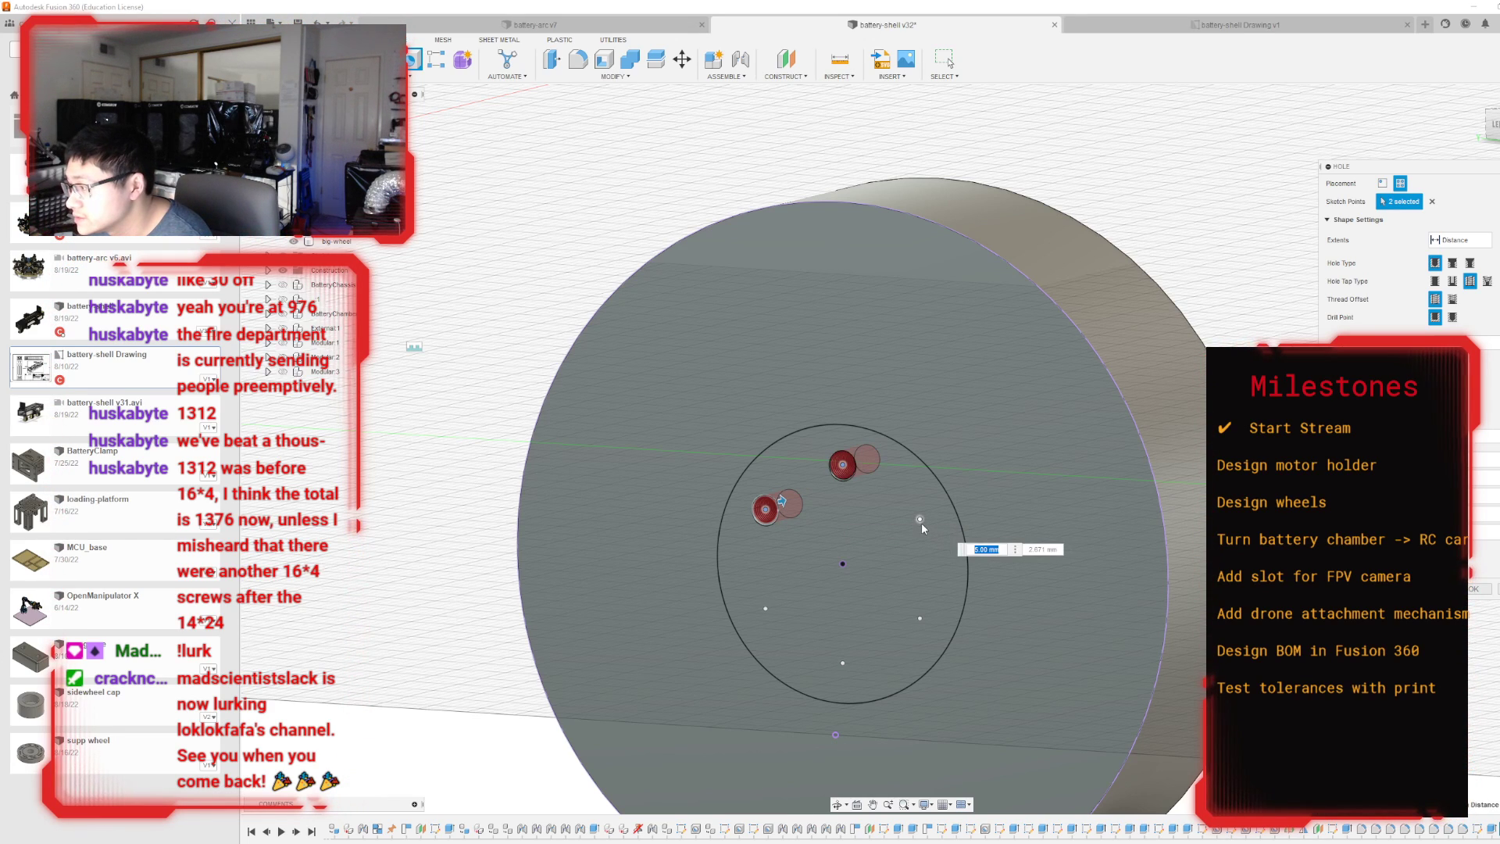
pyautogui.click(919, 519)
pyautogui.click(765, 607)
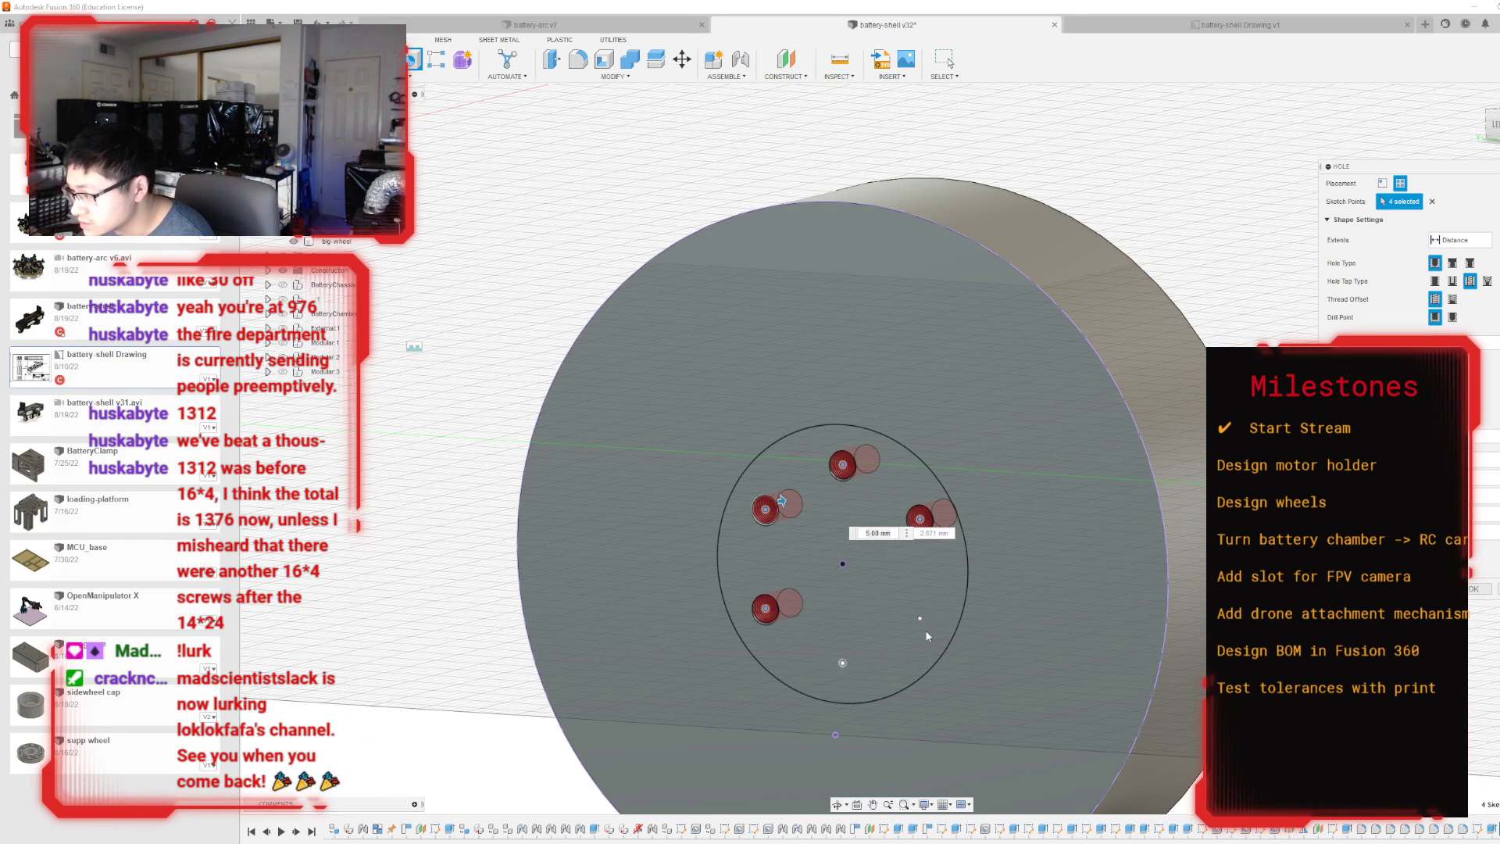
pyautogui.click(842, 662)
pyautogui.click(919, 618)
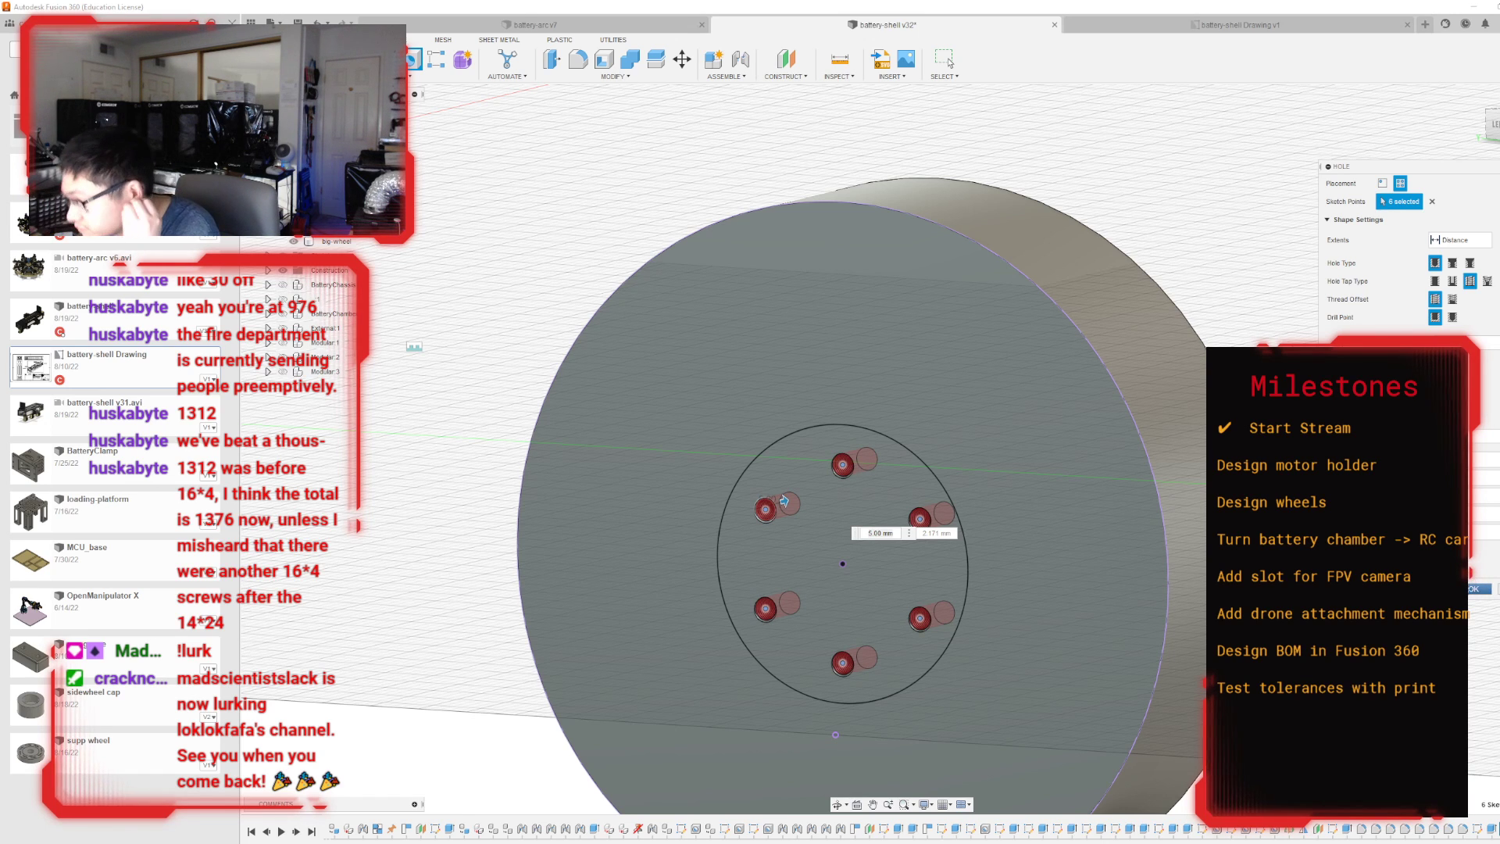
pyautogui.press('Return')
pyautogui.moveTo(892, 448)
pyautogui.keyDown('shift'); pyautogui.mouseDown(button='middle')
pyautogui.moveTo(813, 447)
pyautogui.moveTo(894, 410)
pyautogui.moveTo(928, 469)
pyautogui.mouseUp(button='middle'); pyautogui.keyUp('shift')
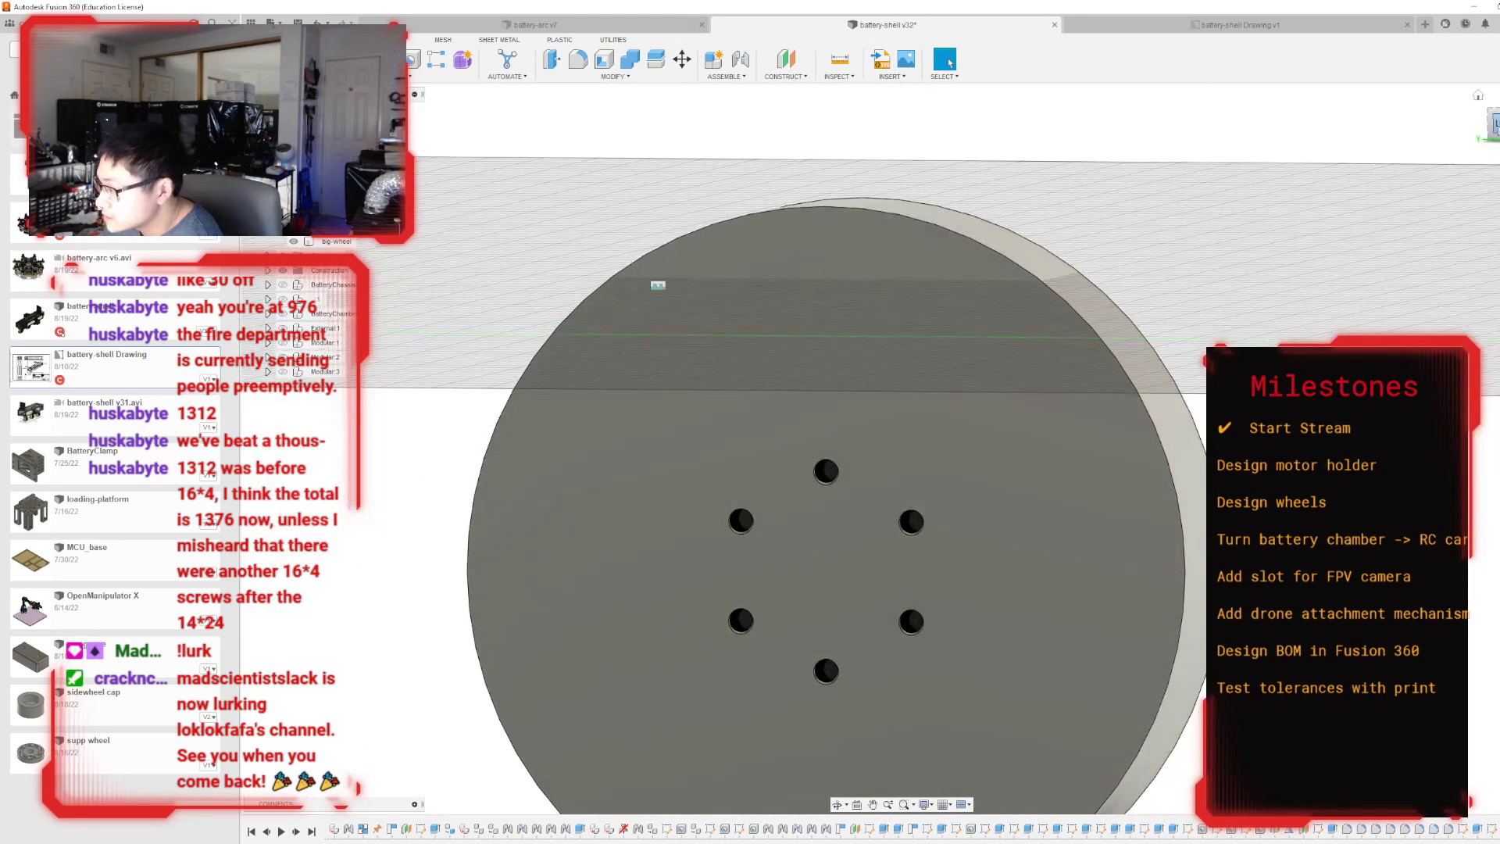
# Start a new sketch on the drilled wheel face and project the face's outline and hole edges into it.
pyautogui.click(1495, 123)
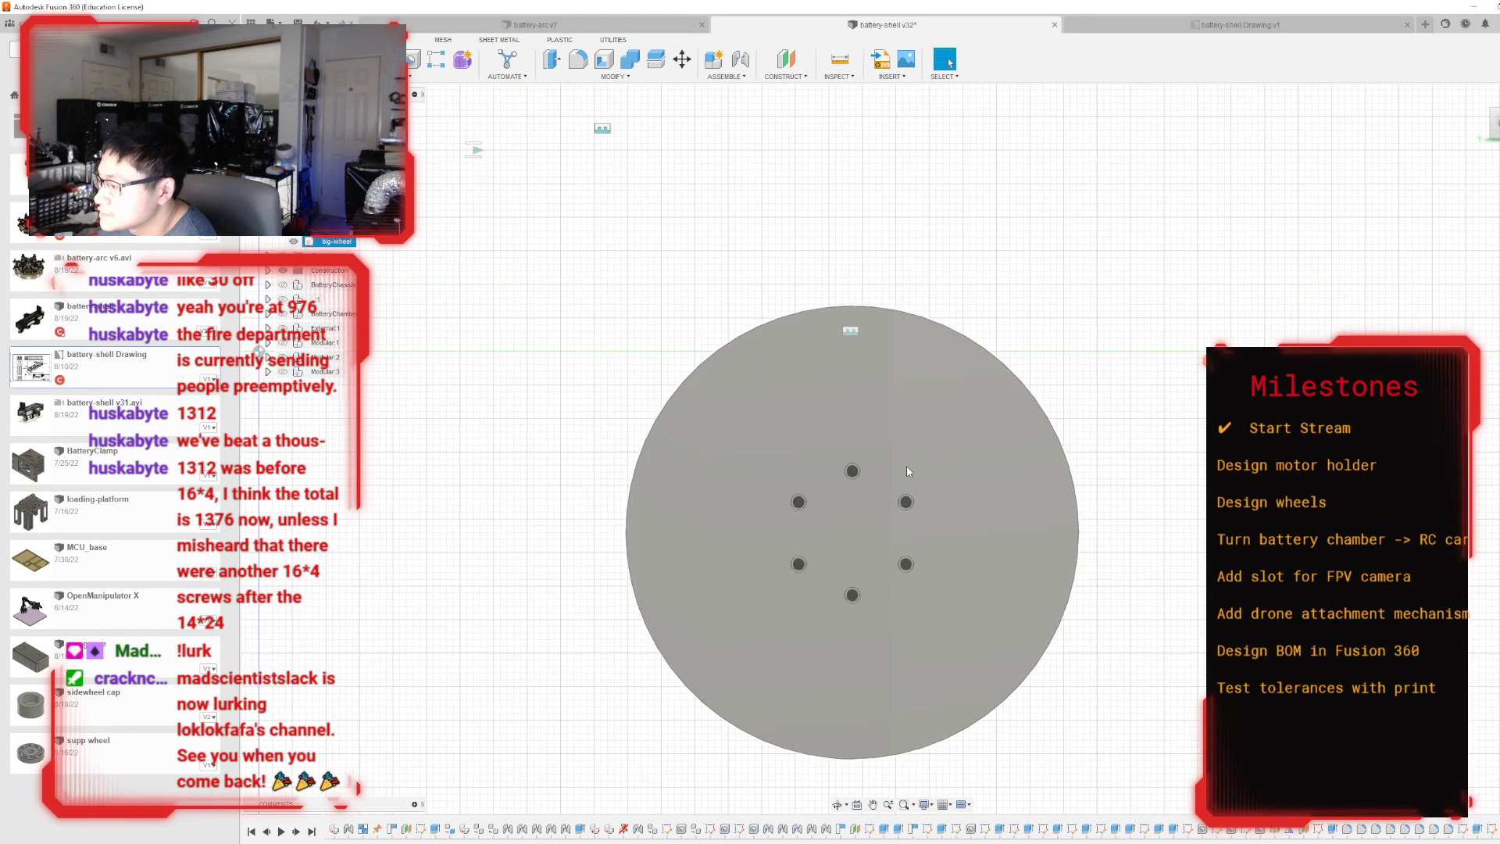
pyautogui.click(893, 725)
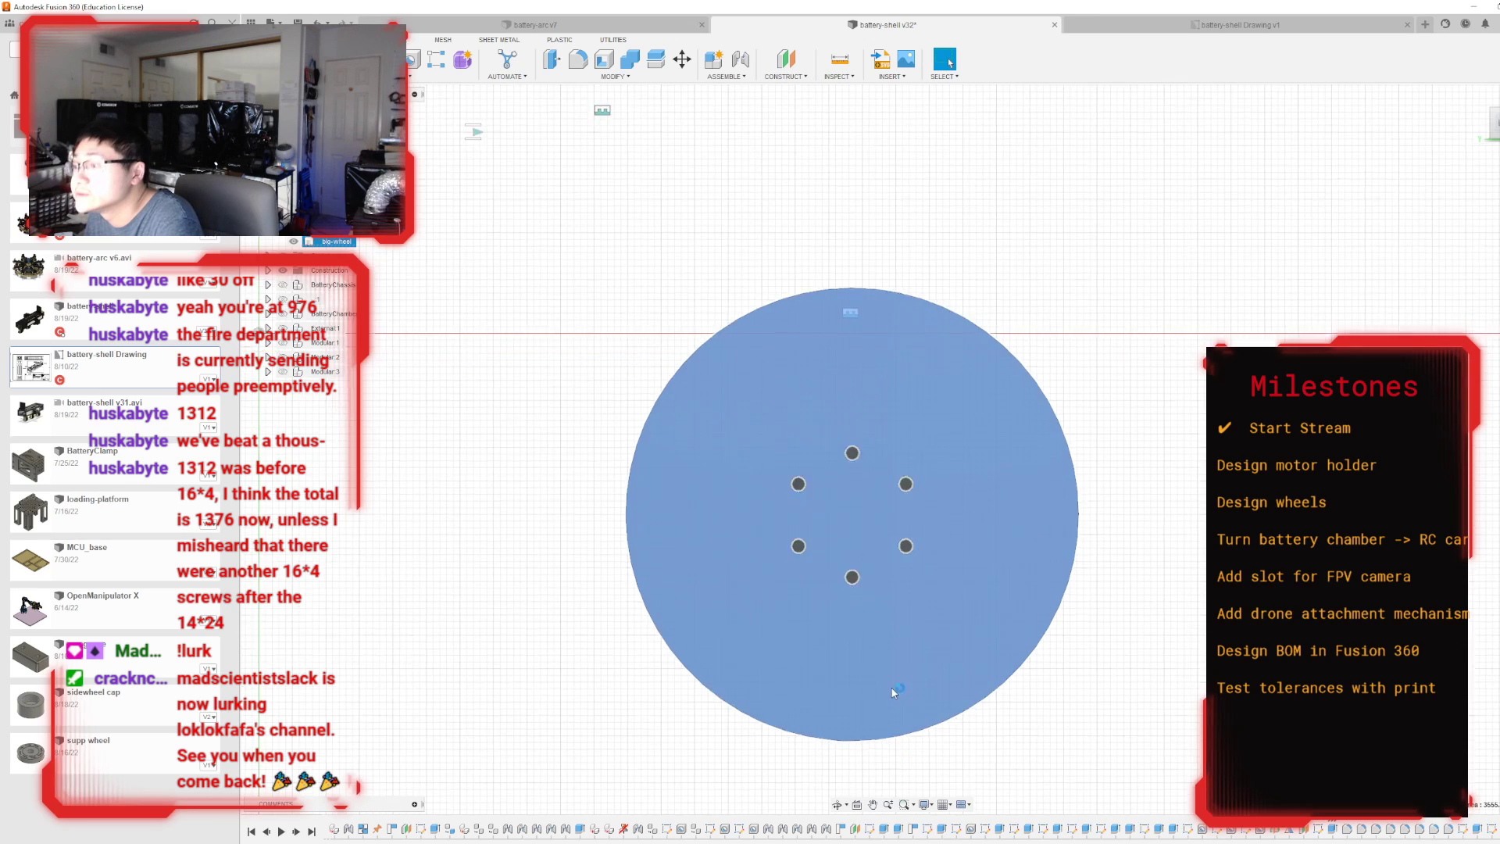
pyautogui.press('p')
pyautogui.moveTo(888, 500)
pyautogui.mouseDown(button='middle')
pyautogui.moveTo(906, 724)
pyautogui.moveTo(869, 691)
pyautogui.mouseUp(button='middle')
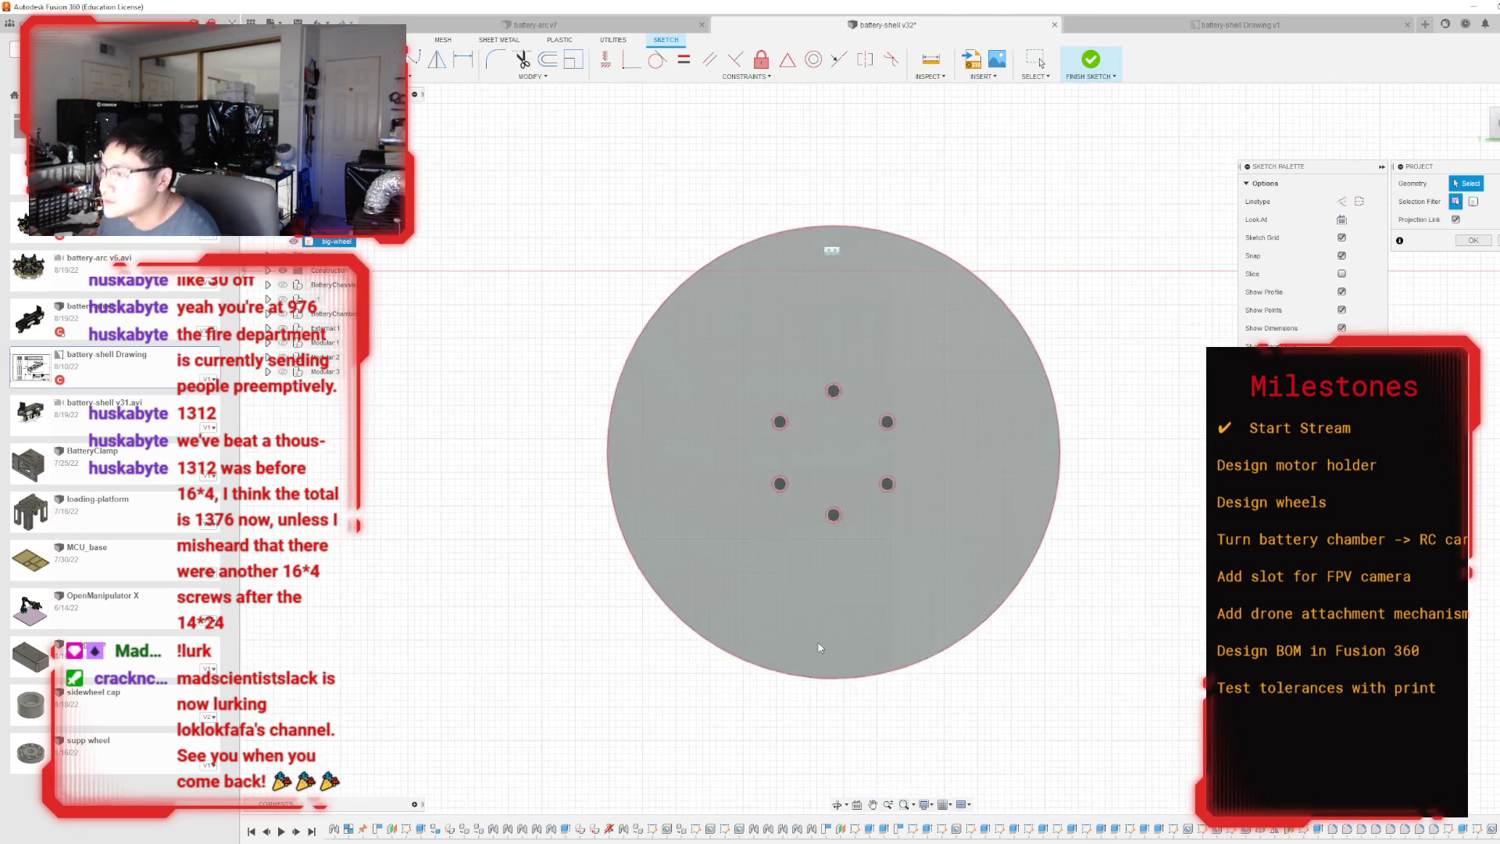
pyautogui.scroll(2, 818, 600)
pyautogui.scroll(-1, 813, 500)
pyautogui.moveTo(813, 500)
pyautogui.mouseDown(button='middle')
pyautogui.moveTo(860, 513)
pyautogui.moveTo(805, 543)
pyautogui.mouseUp(button='middle')
pyautogui.scroll(1, 804, 543)
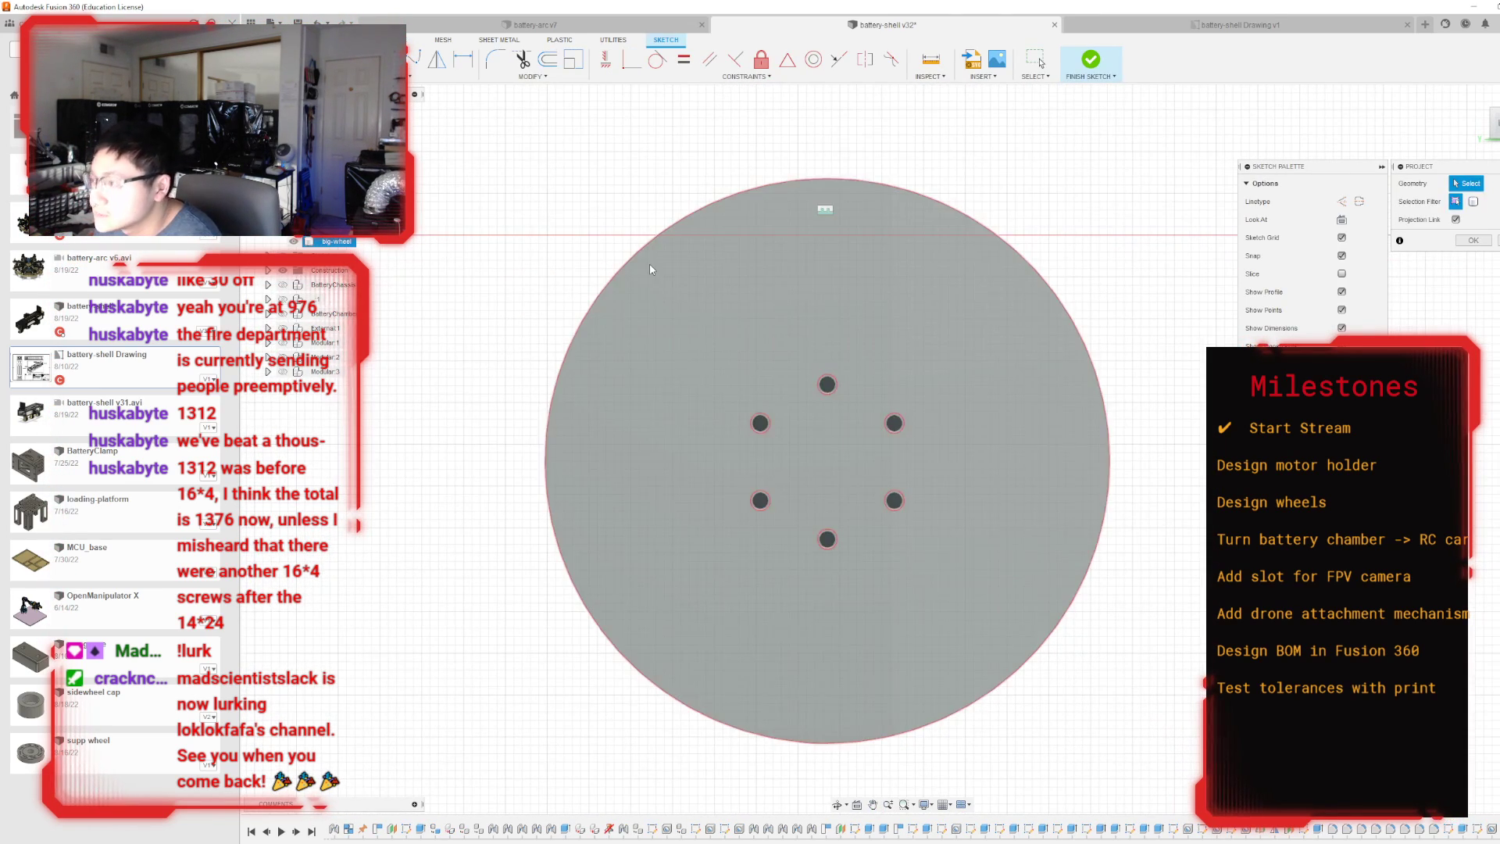
pyautogui.click(649, 264)
pyautogui.press('Return')
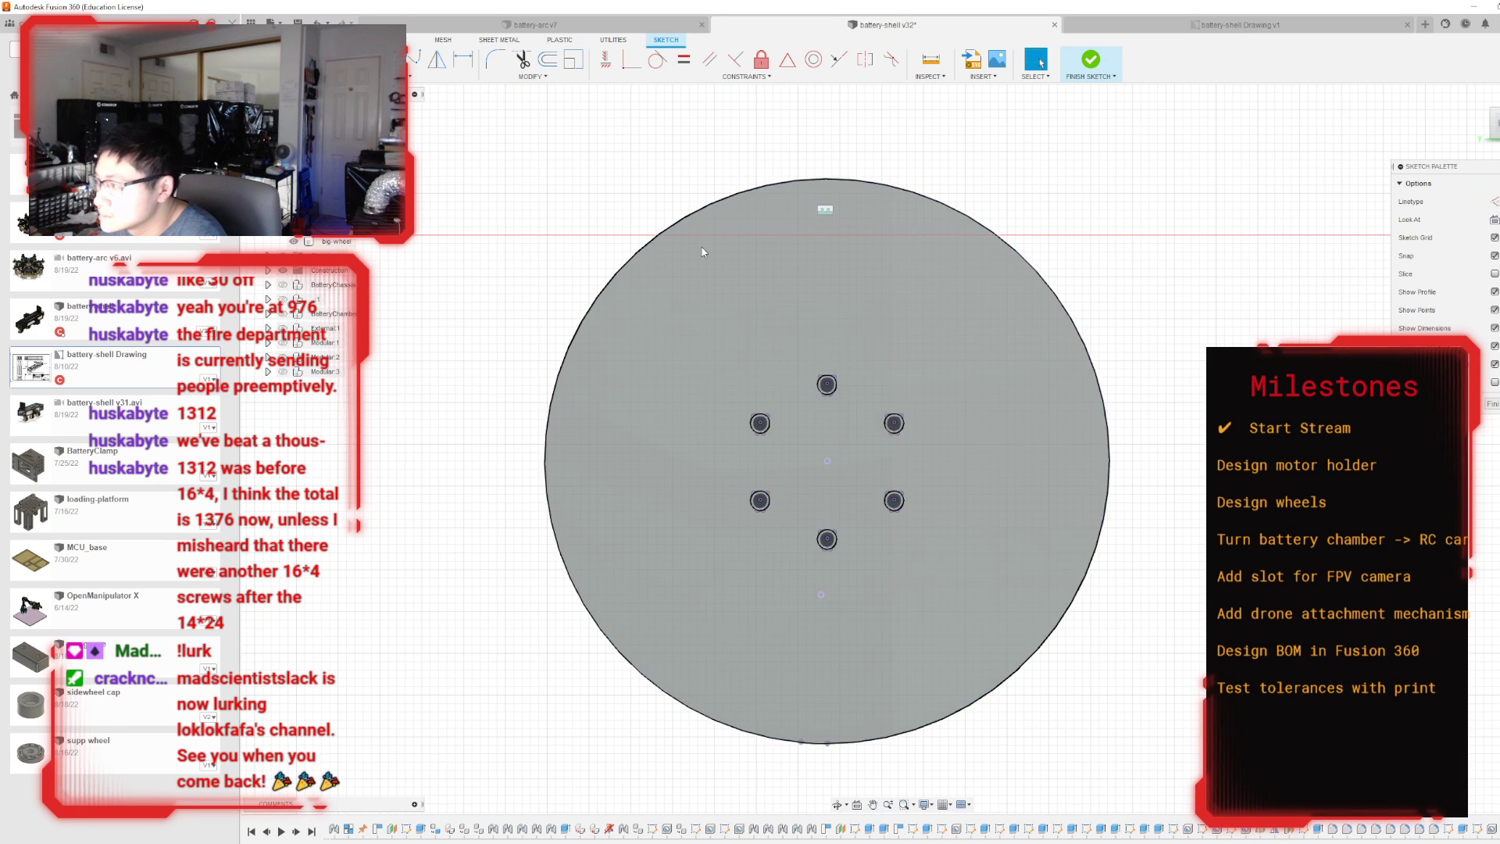
# Draw a 26 mm diameter circle centred on the wheel, enclosing the six holes.
pyautogui.click(828, 462)
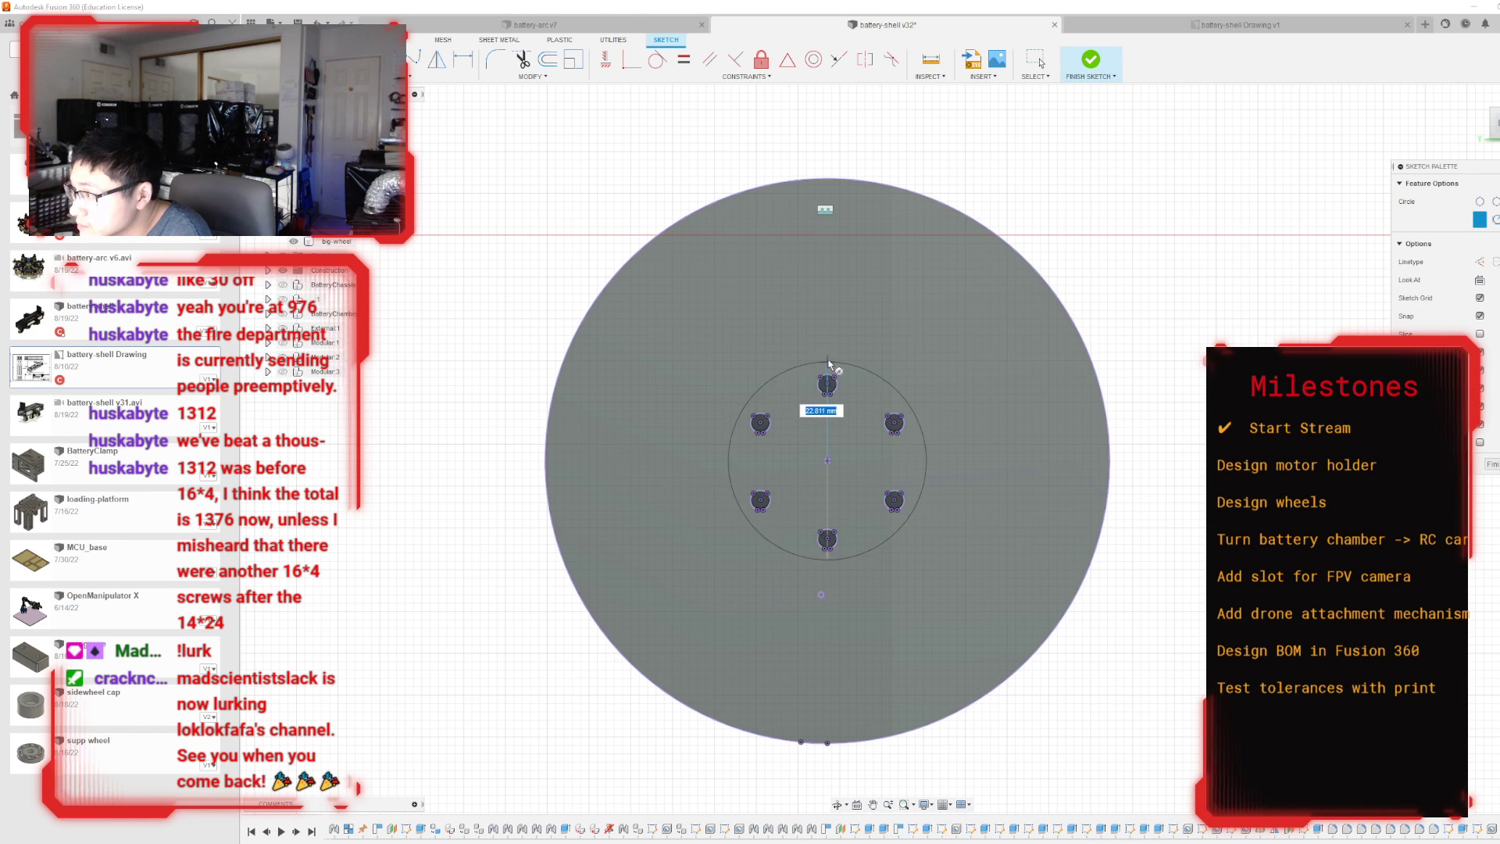
pyautogui.write('26')
pyautogui.press('Return')
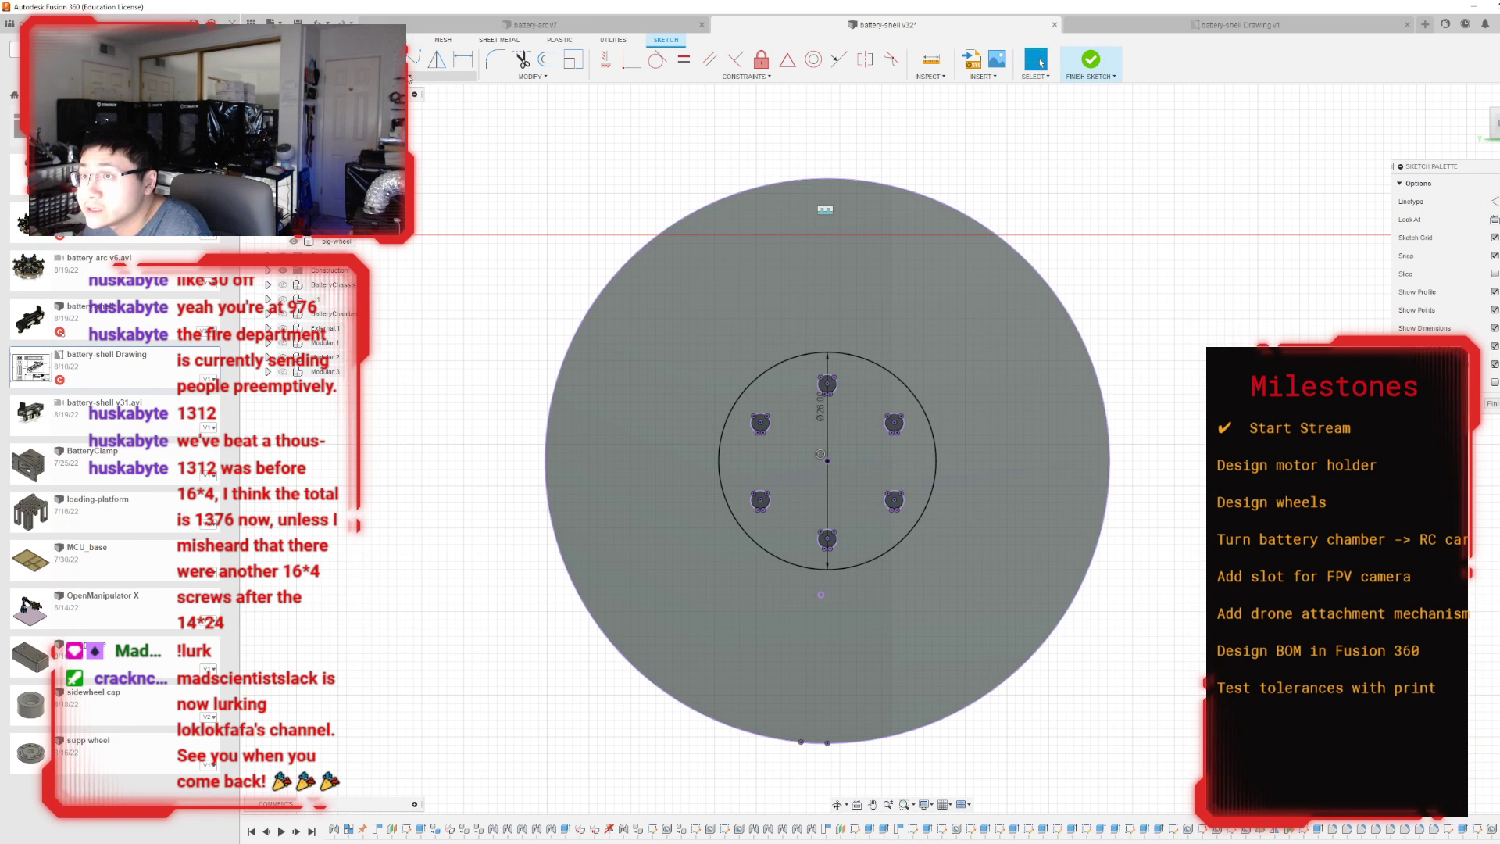
# Draw a 60 mm diameter circle concentric with the wheel, just inside its outer edge.
pyautogui.click(386, 59)
pyautogui.click(826, 460)
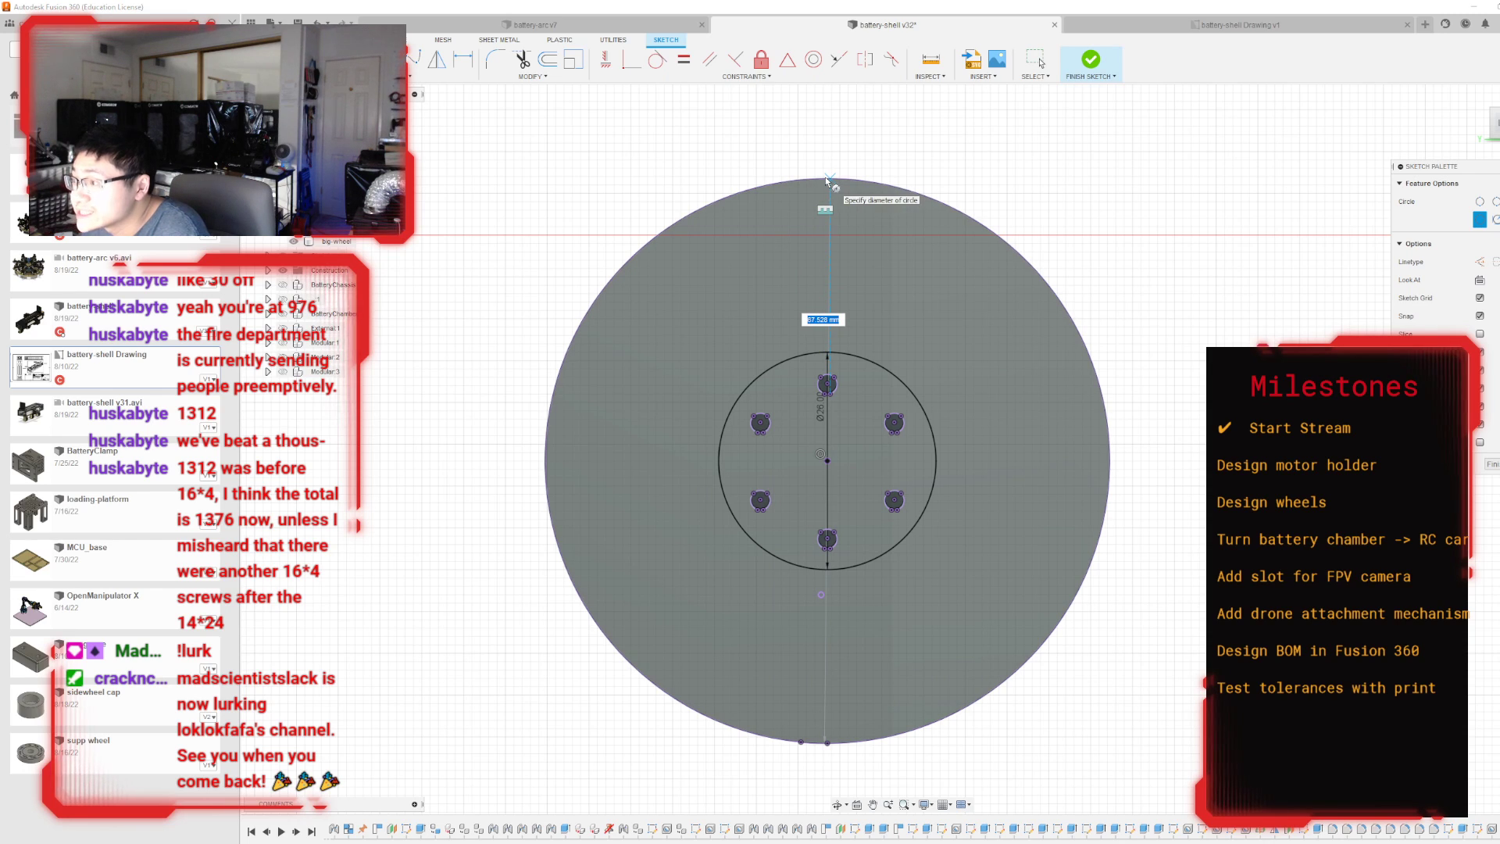
pyautogui.write('60')
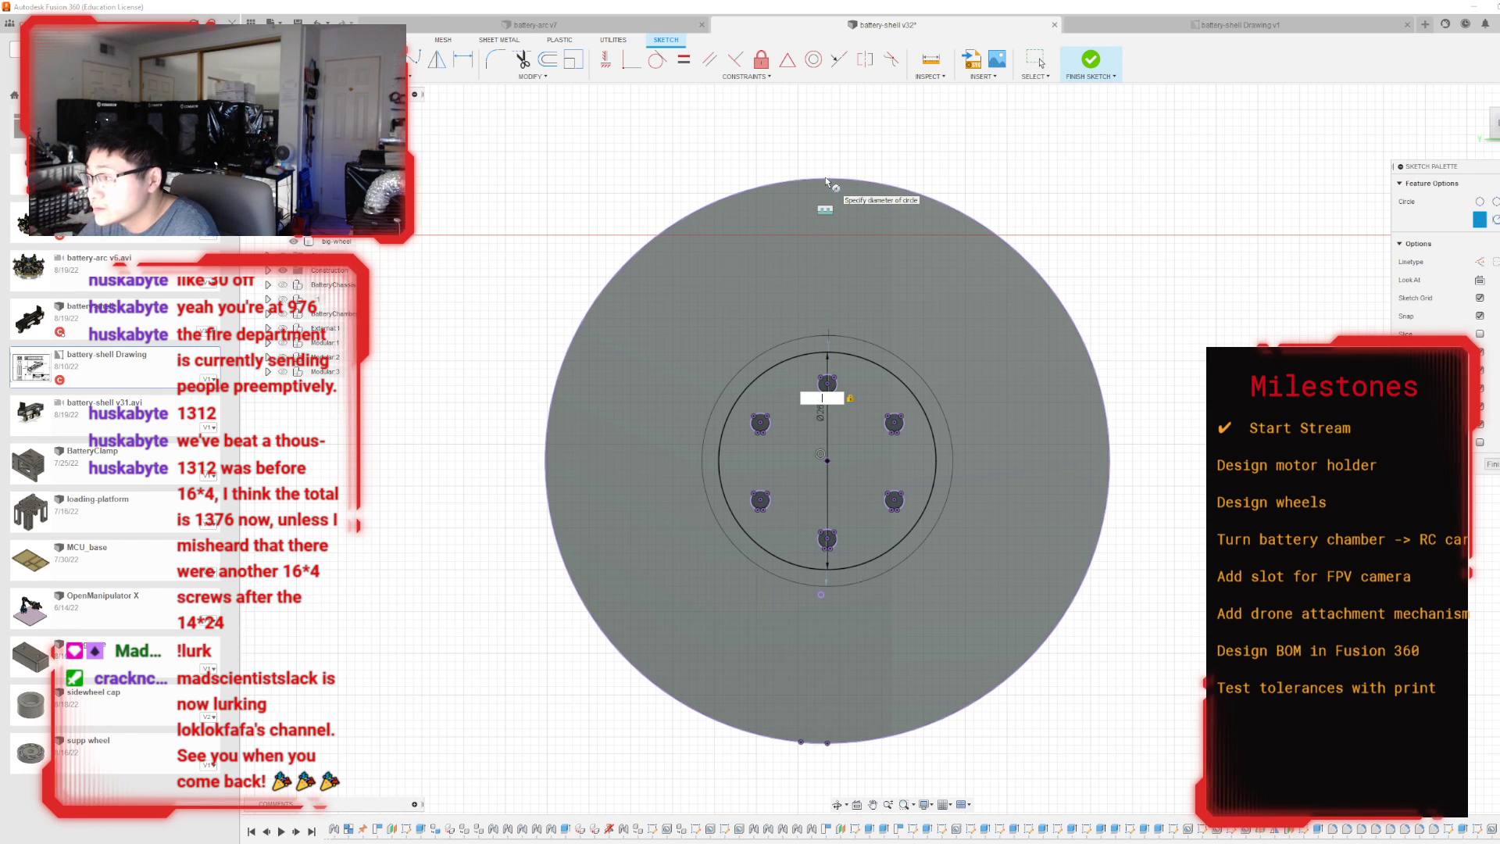
pyautogui.press('Return')
pyautogui.press('Escape')
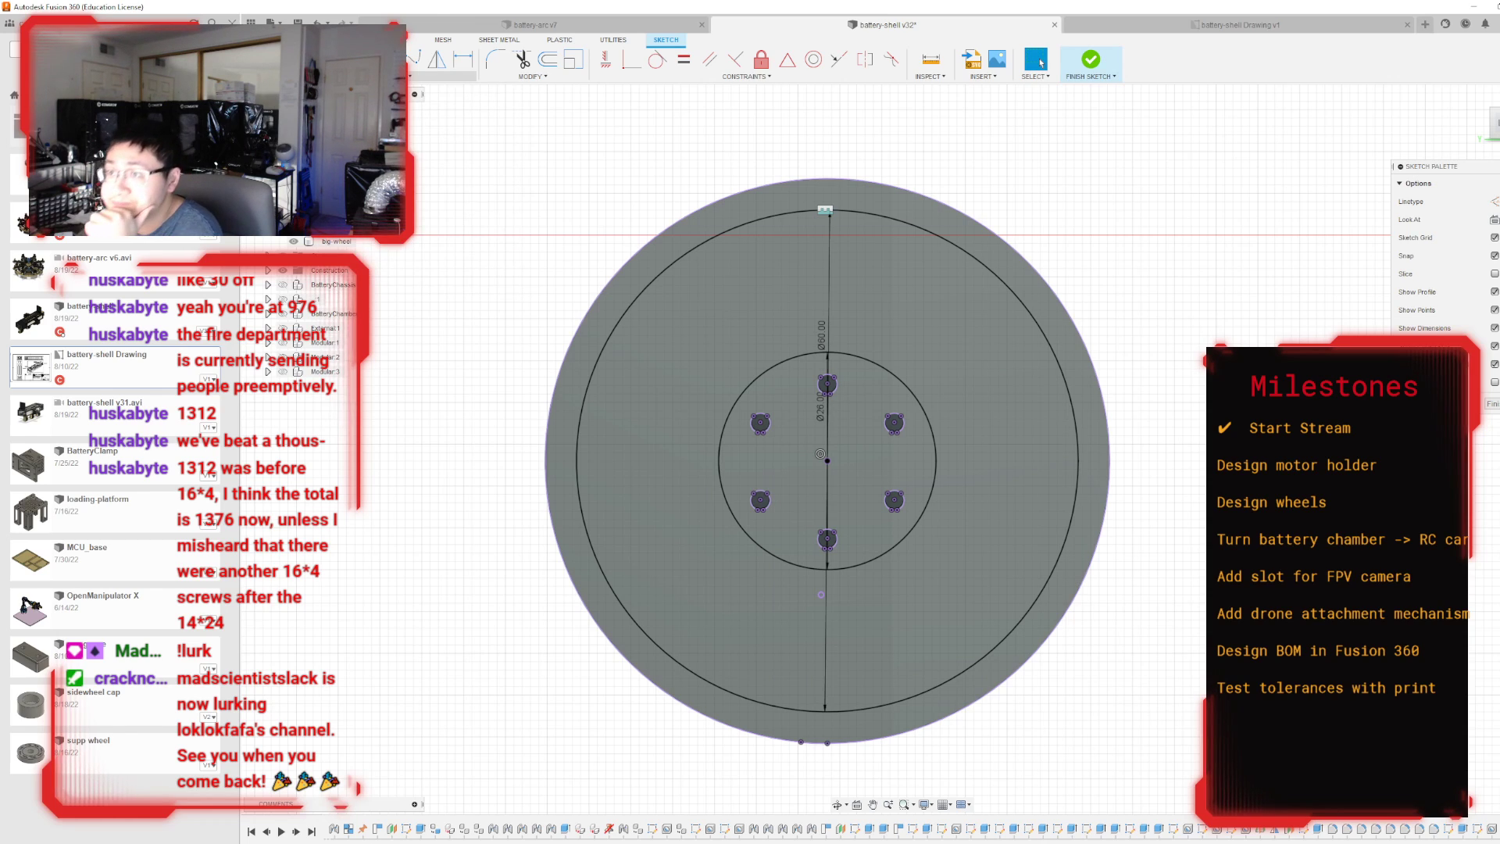
# Draw a vertical line from the top of the 26 mm circle to the top of the 60 mm circle.
pyautogui.click(396, 77)
pyautogui.moveTo(366, 143)
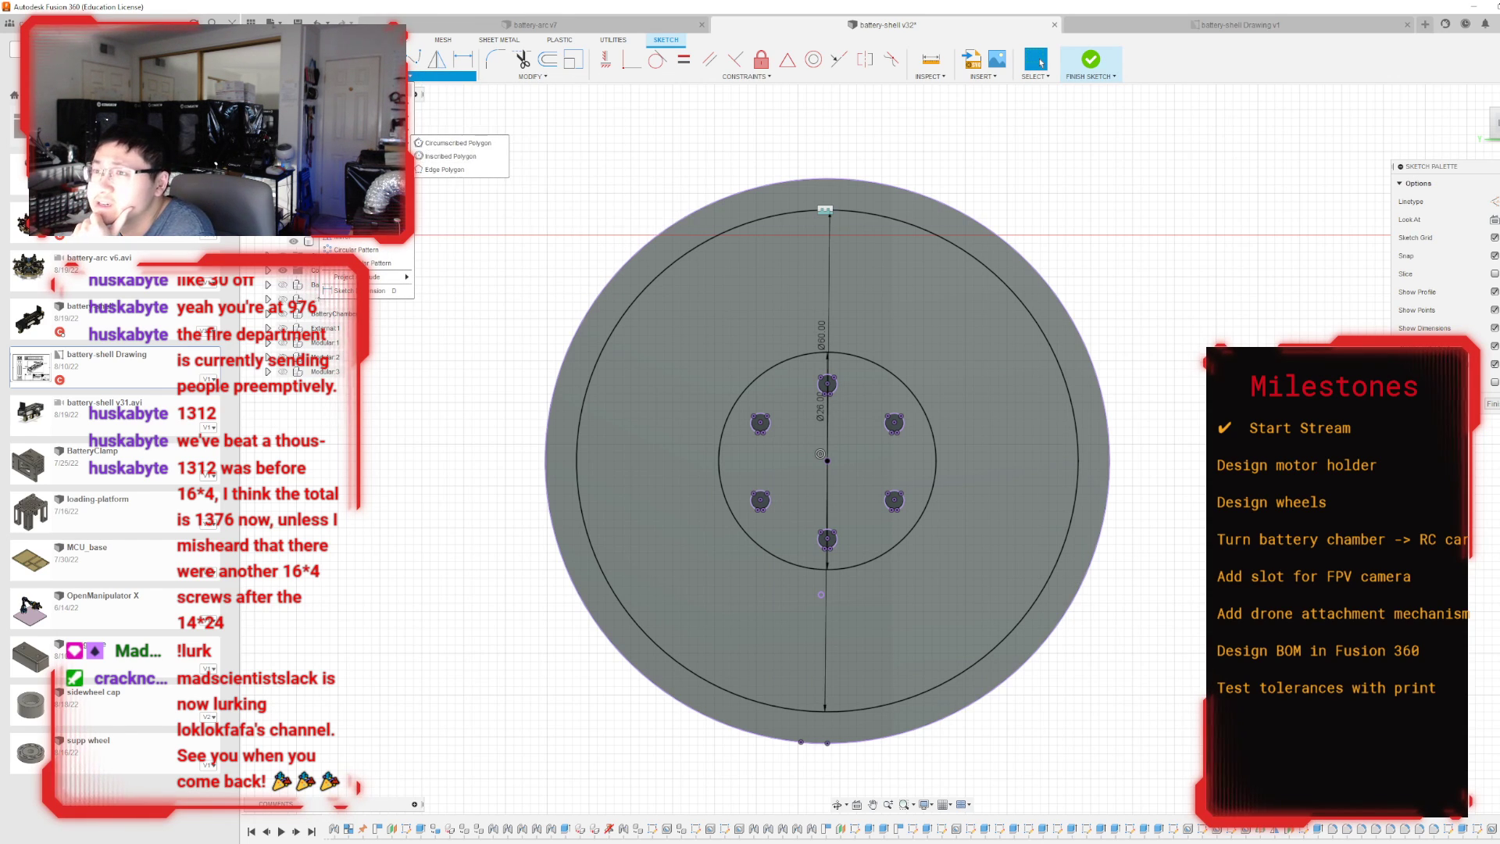
pyautogui.click(371, 89)
pyautogui.scroll(2, 827, 377)
pyautogui.click(826, 344)
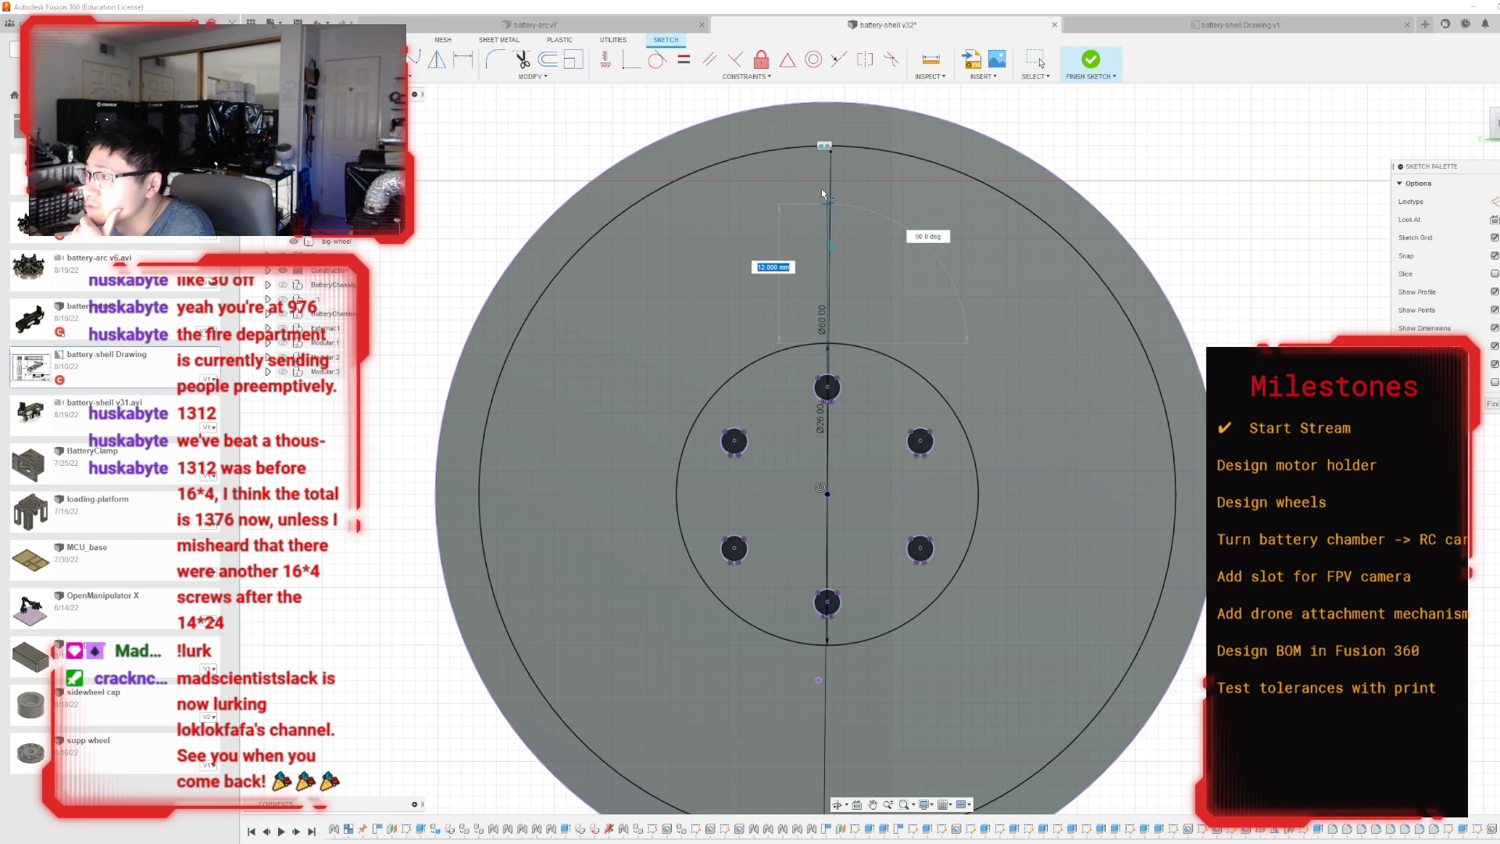
pyautogui.click(828, 146)
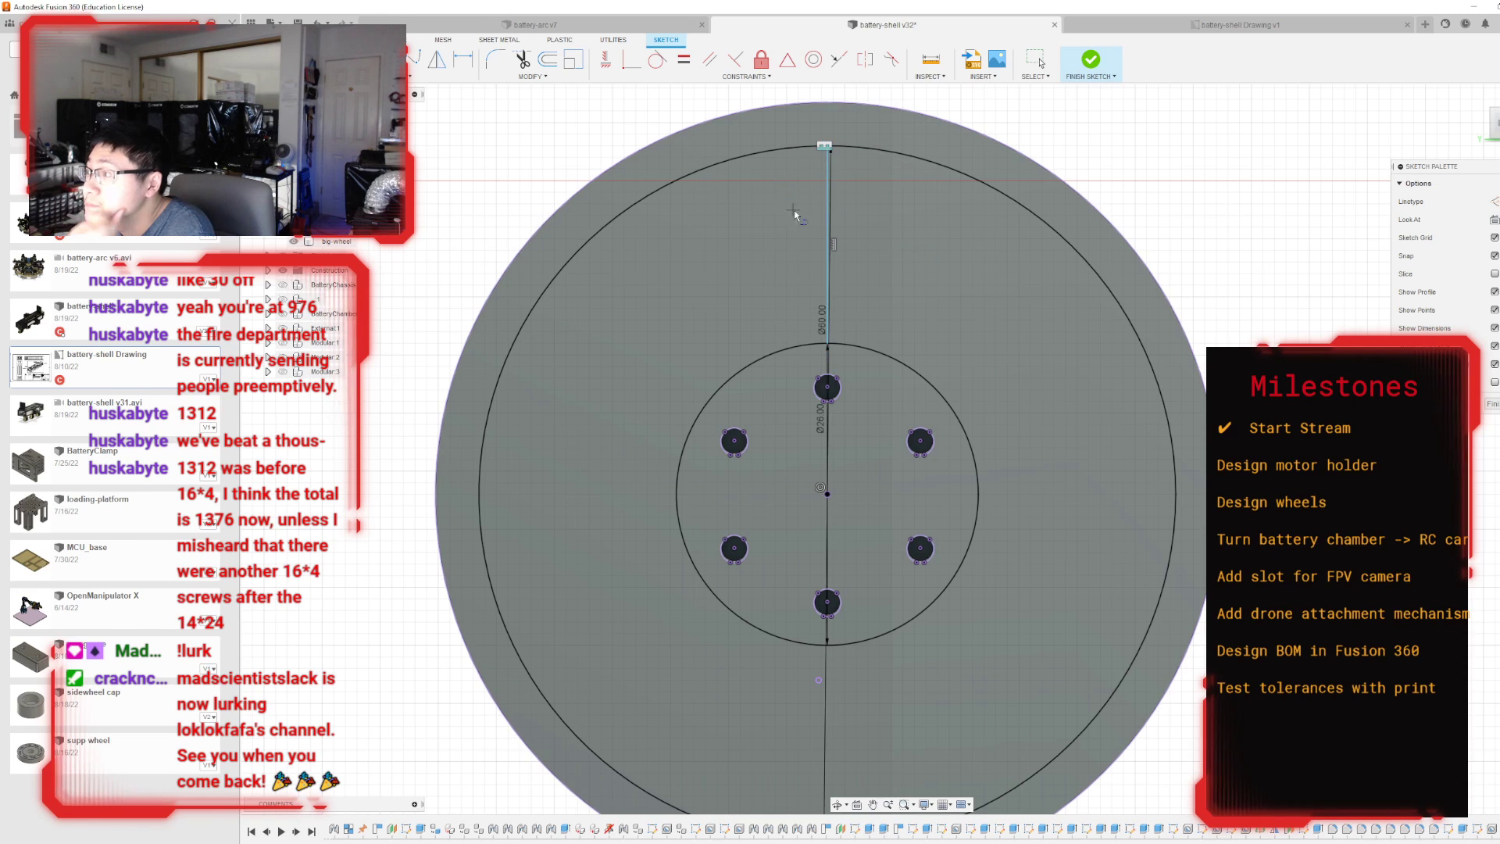
# Draw a three-sided circumscribed polygon with a 3.5 mm radius centred on the vertical line's midpoint, and delete the line.
pyautogui.click(427, 76)
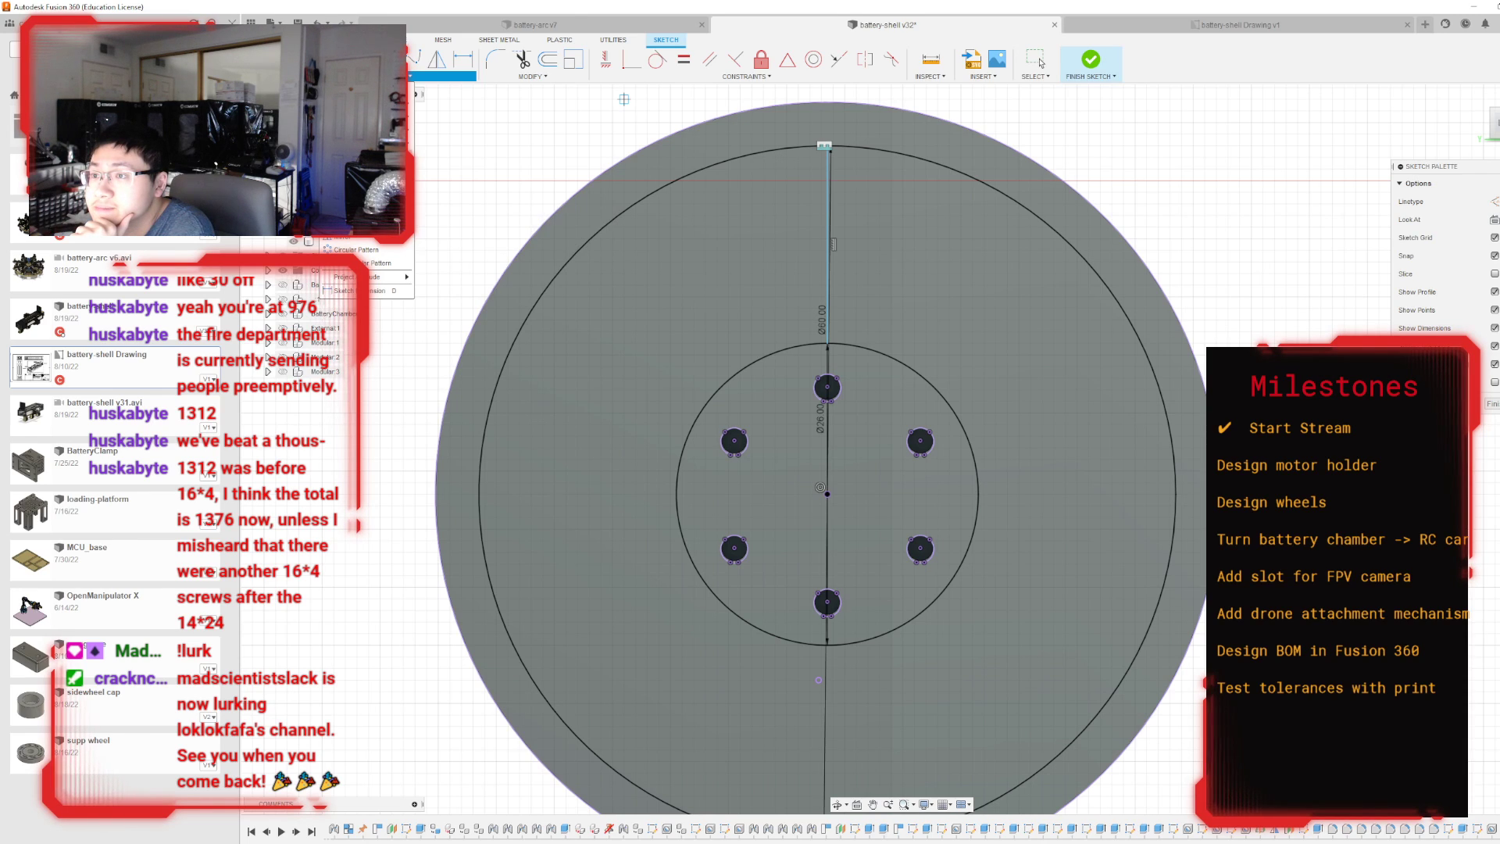
pyautogui.click(453, 156)
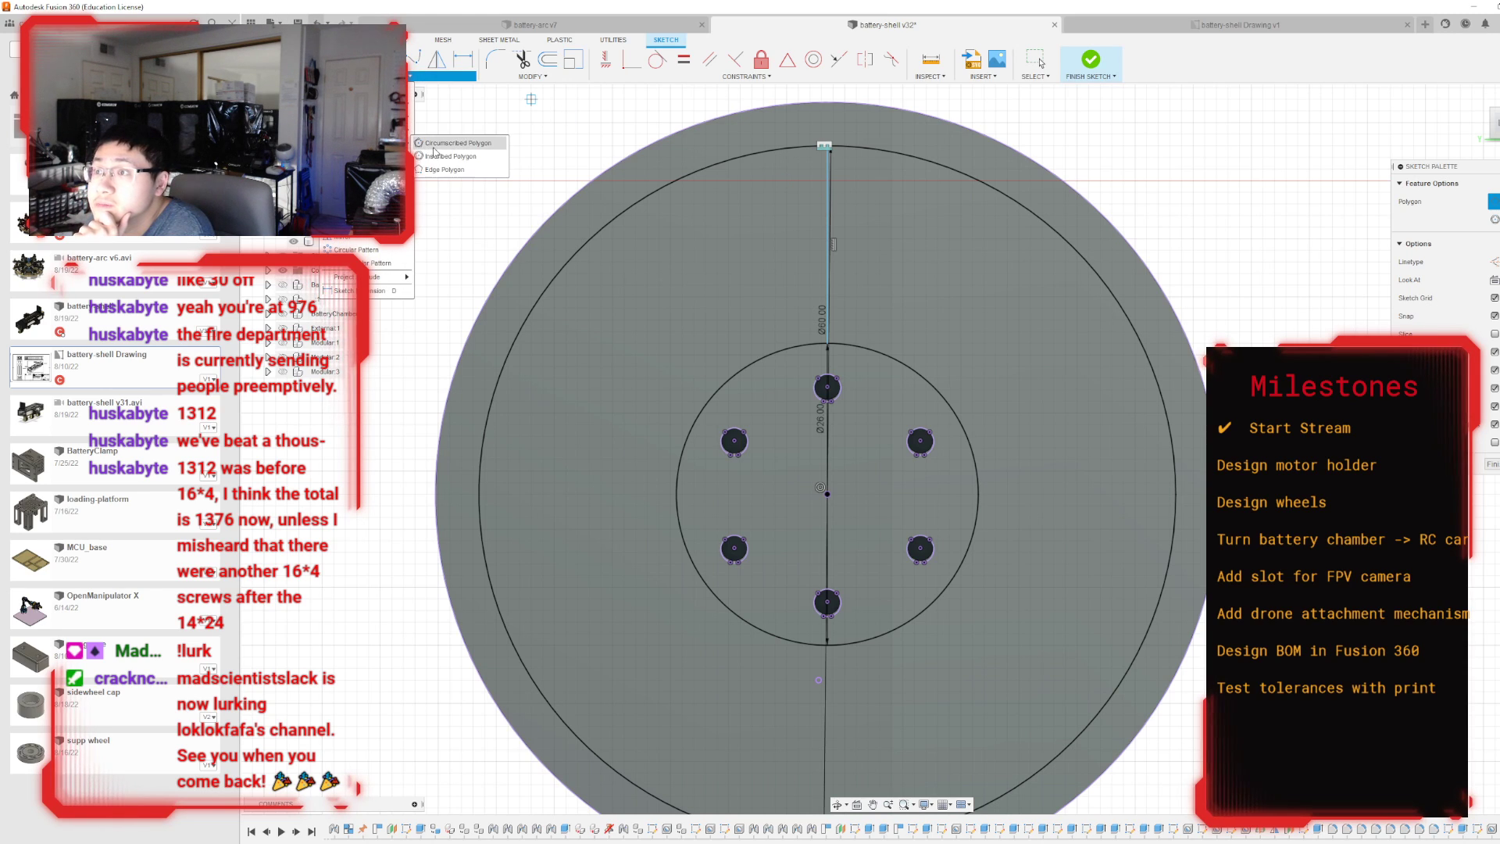
pyautogui.click(827, 245)
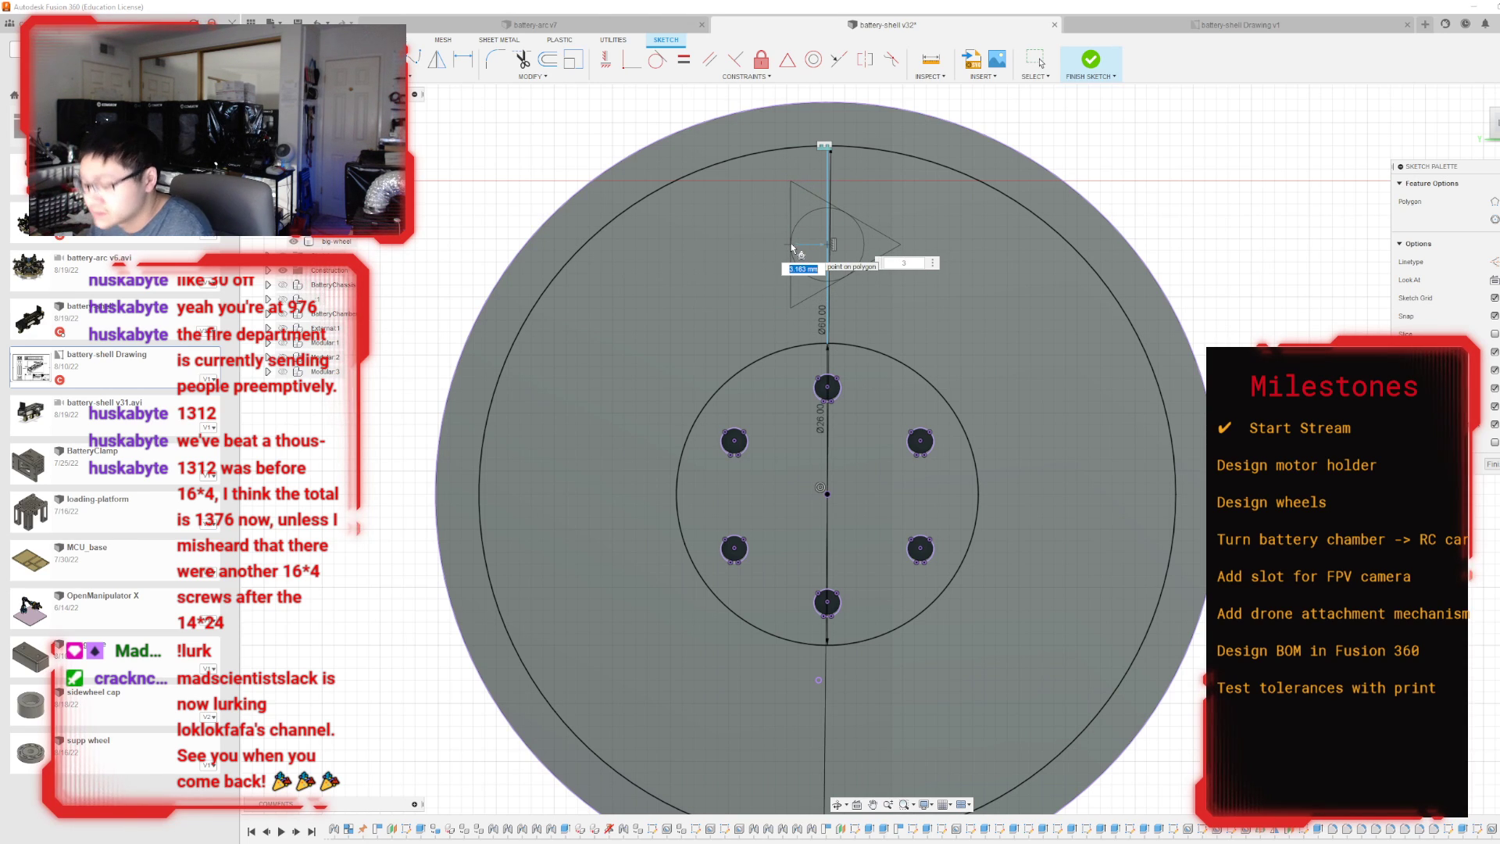
pyautogui.write('3.')
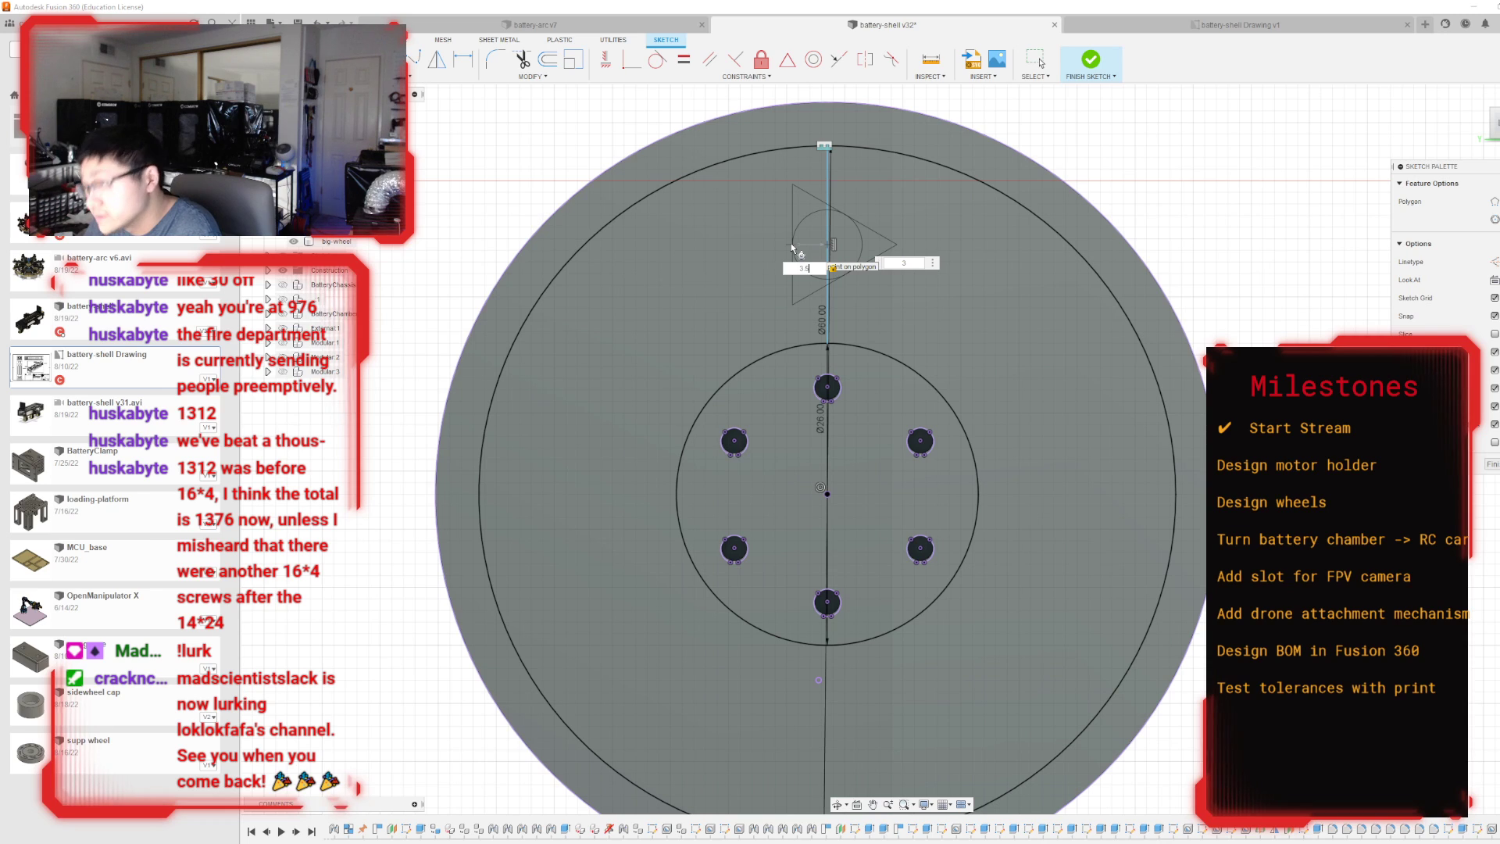
pyautogui.write('5')
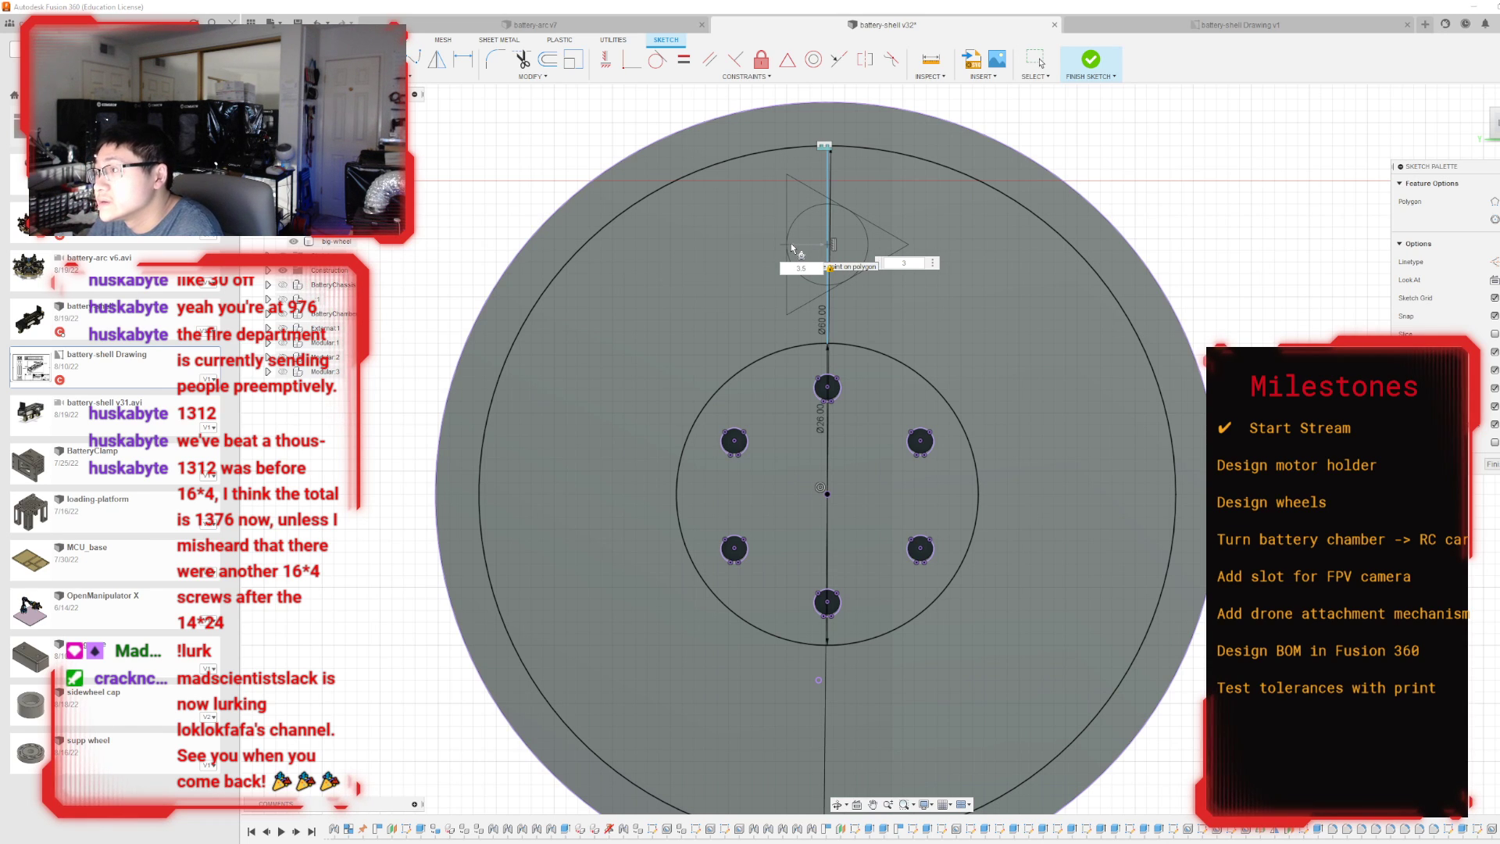
pyautogui.press('Return')
pyautogui.press('Escape')
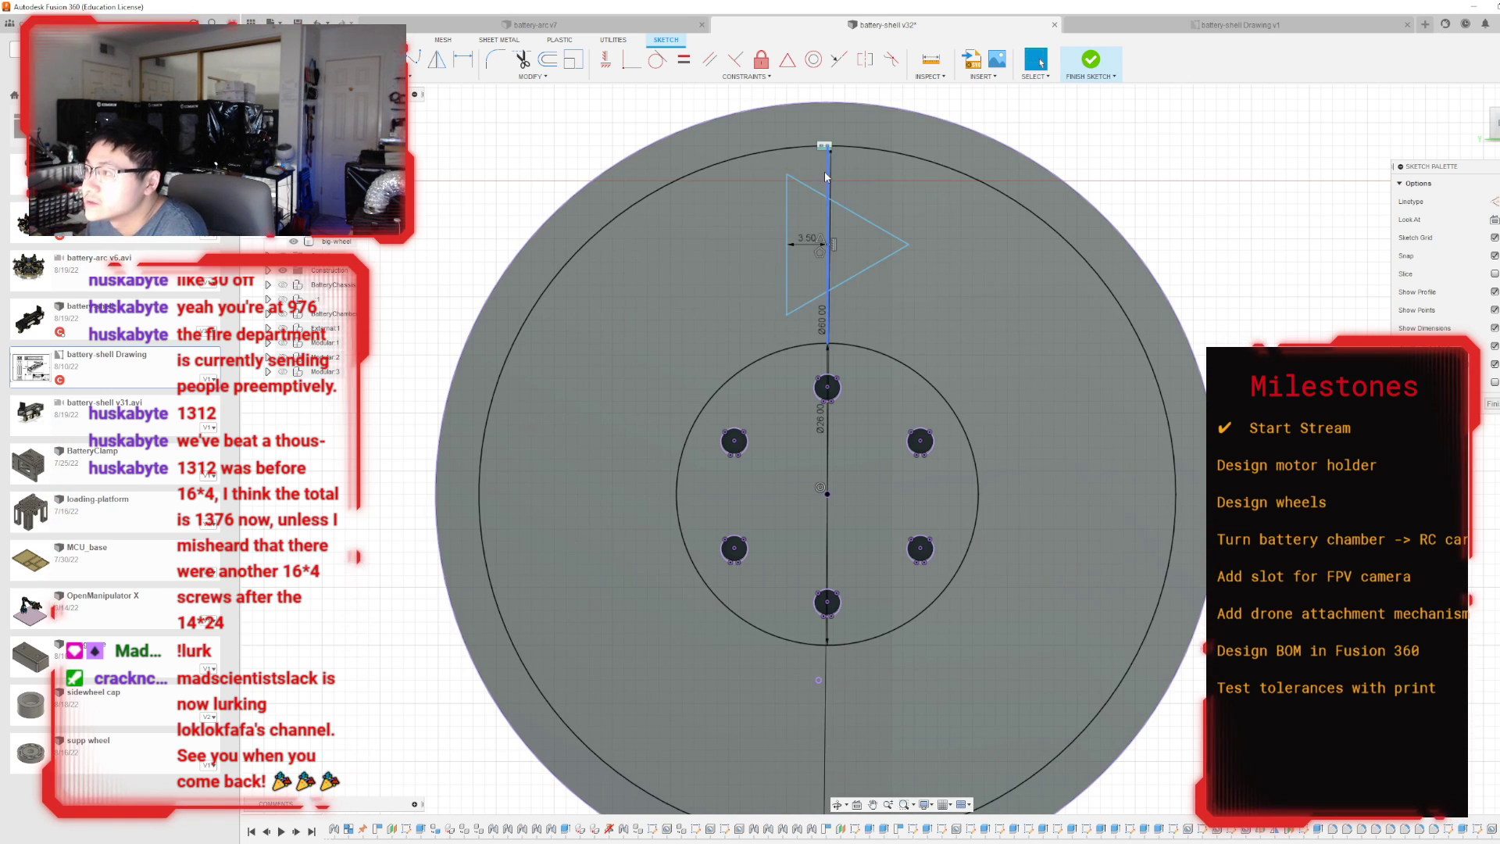
pyautogui.click(830, 186)
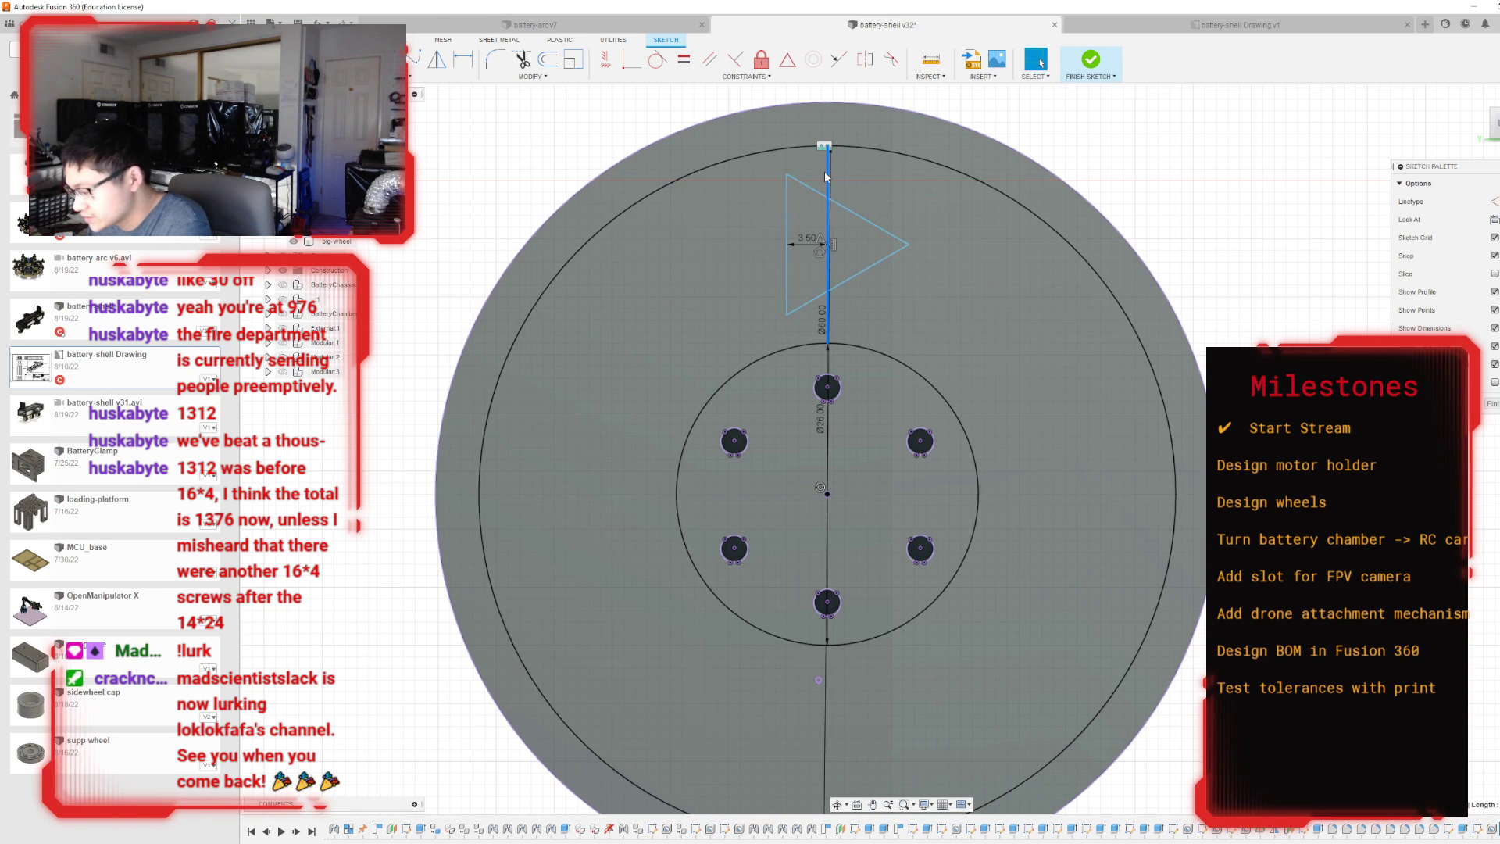
pyautogui.press('Escape')
# Circular-pattern the triangle's three edges around the wheel centre with a full spacing and a quantity of 8.
pyautogui.click(441, 76)
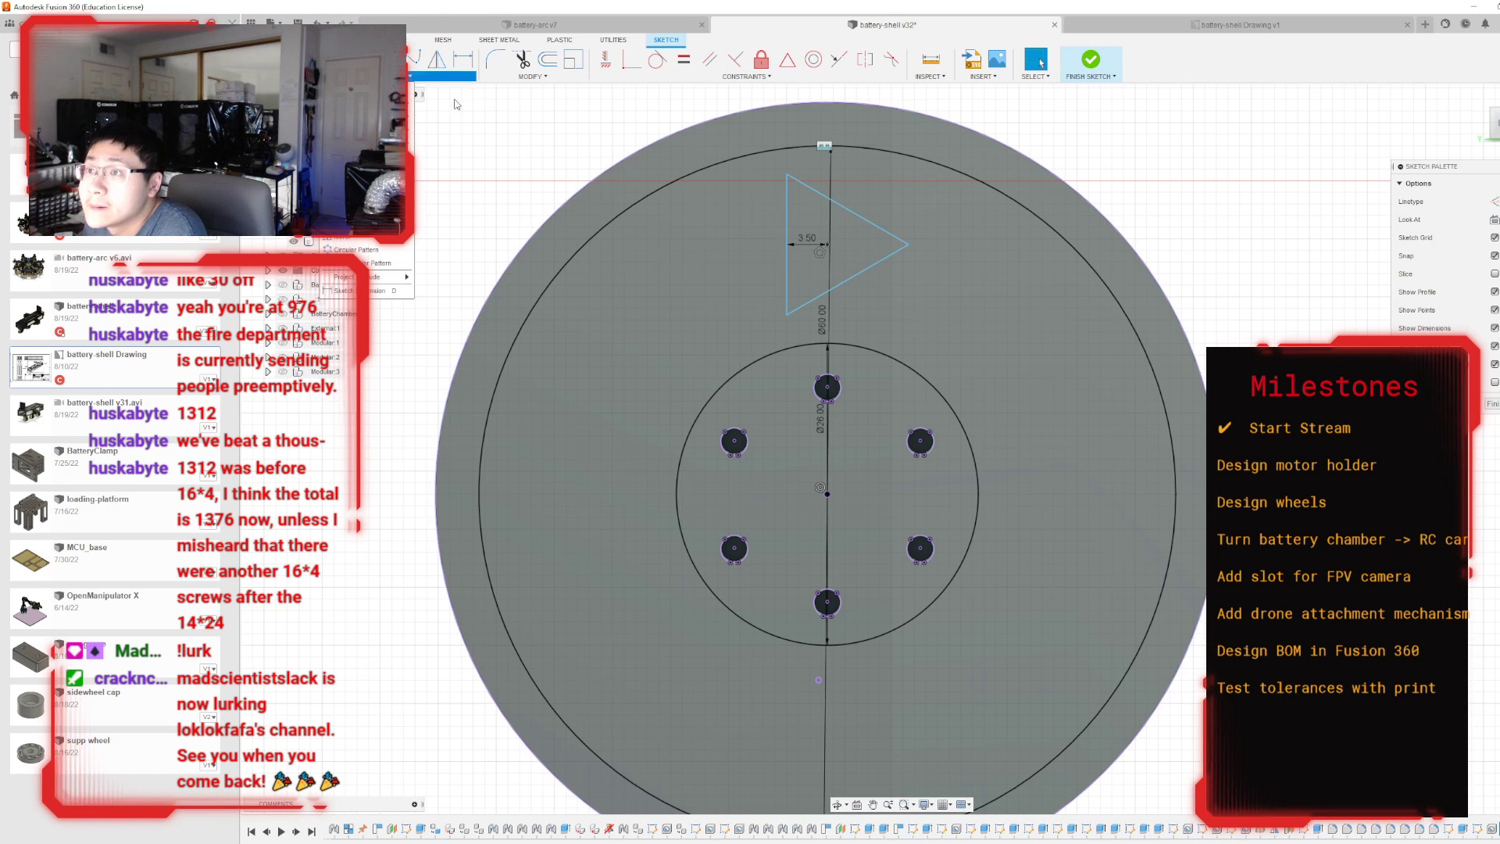
pyautogui.click(353, 250)
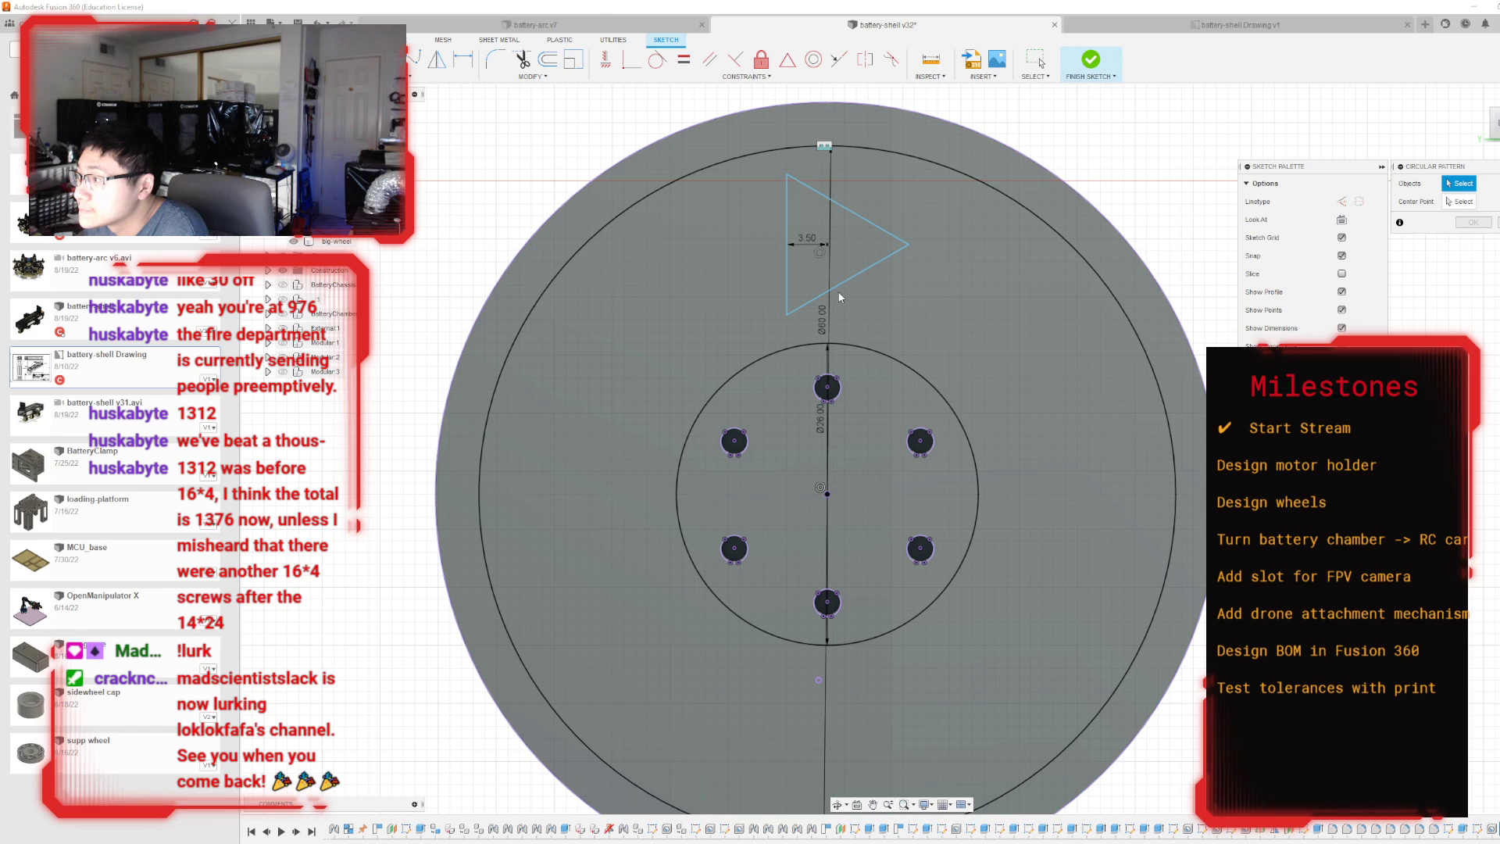
pyautogui.click(840, 285)
pyautogui.click(788, 248)
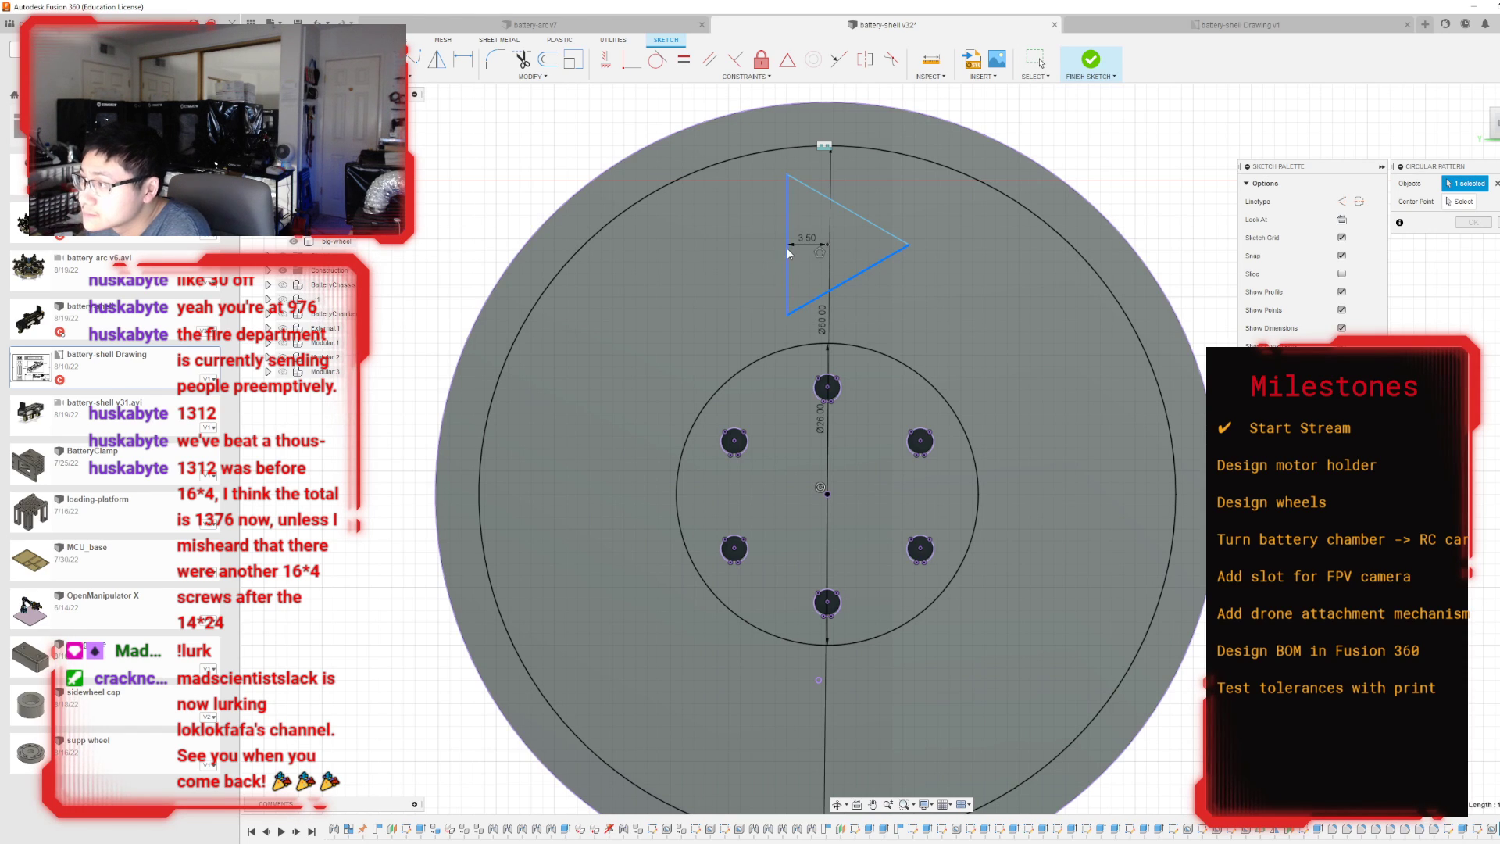
pyautogui.click(837, 206)
pyautogui.click(1459, 202)
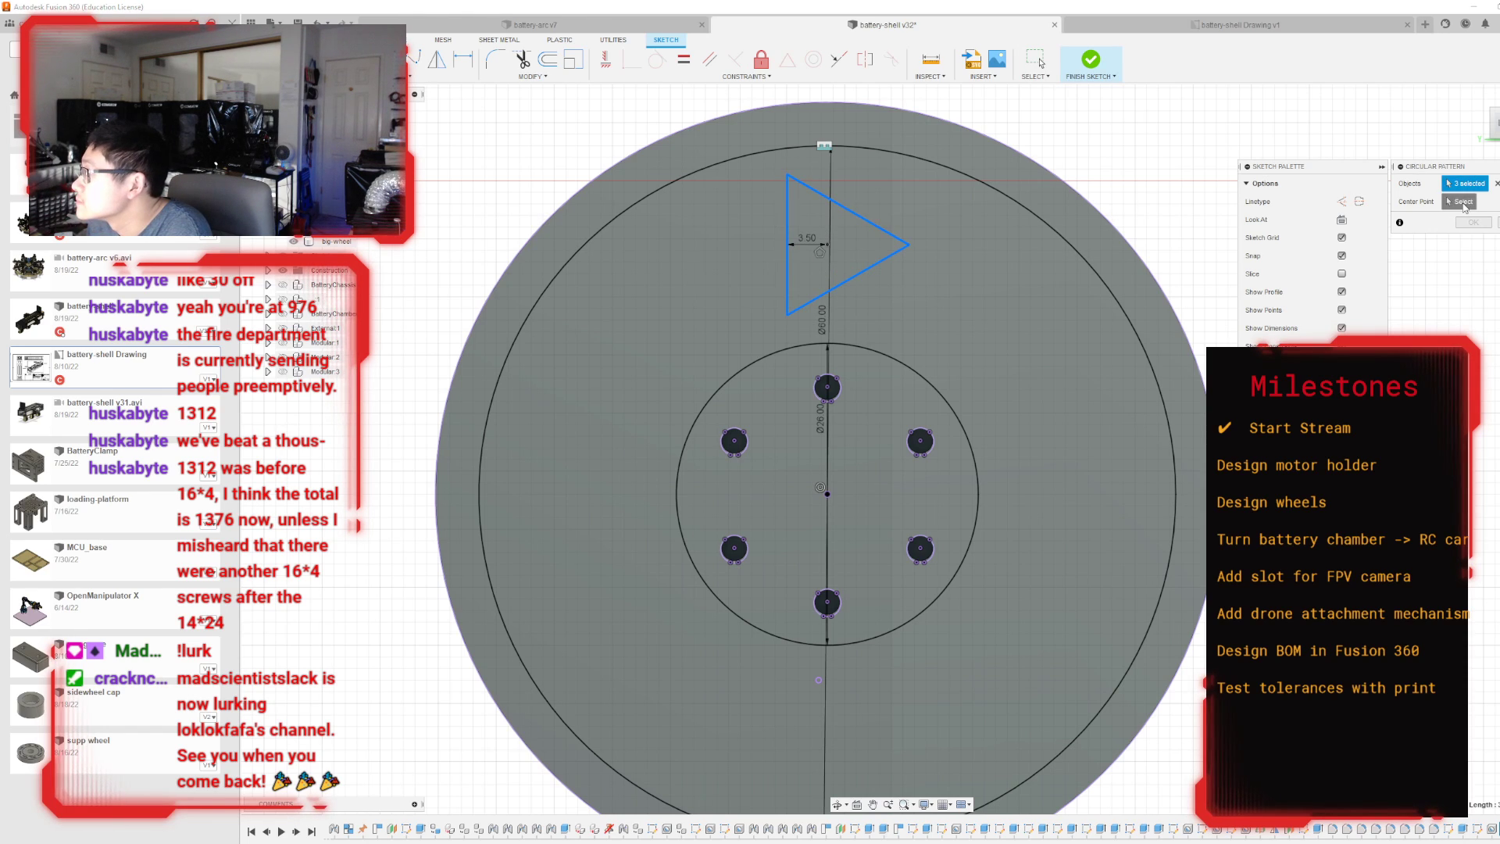
pyautogui.click(818, 489)
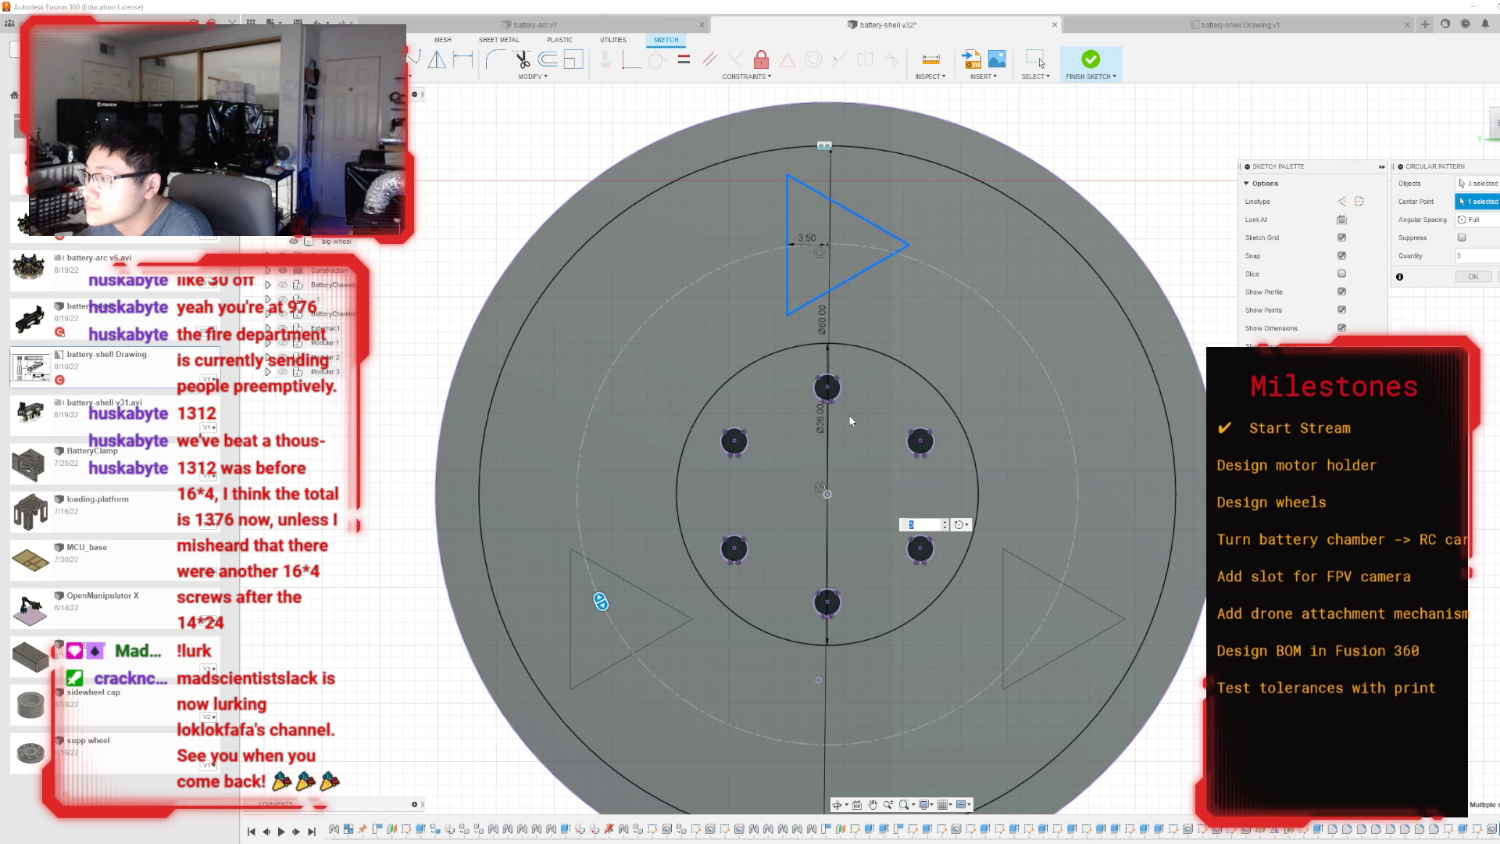
pyautogui.click(945, 521)
pyautogui.click(945, 521)
pyautogui.click(945, 522)
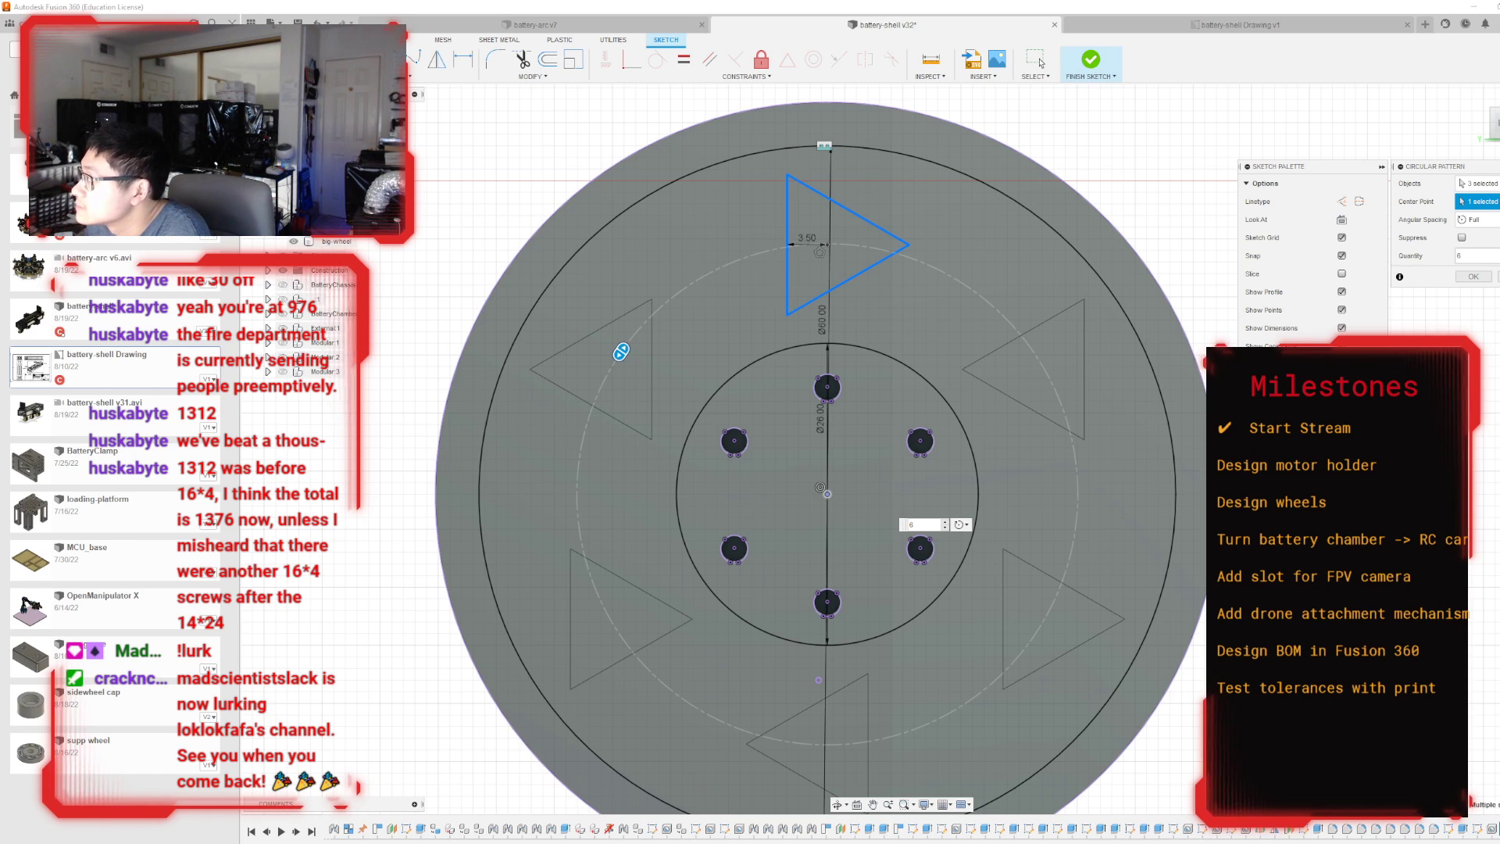
pyautogui.click(948, 522)
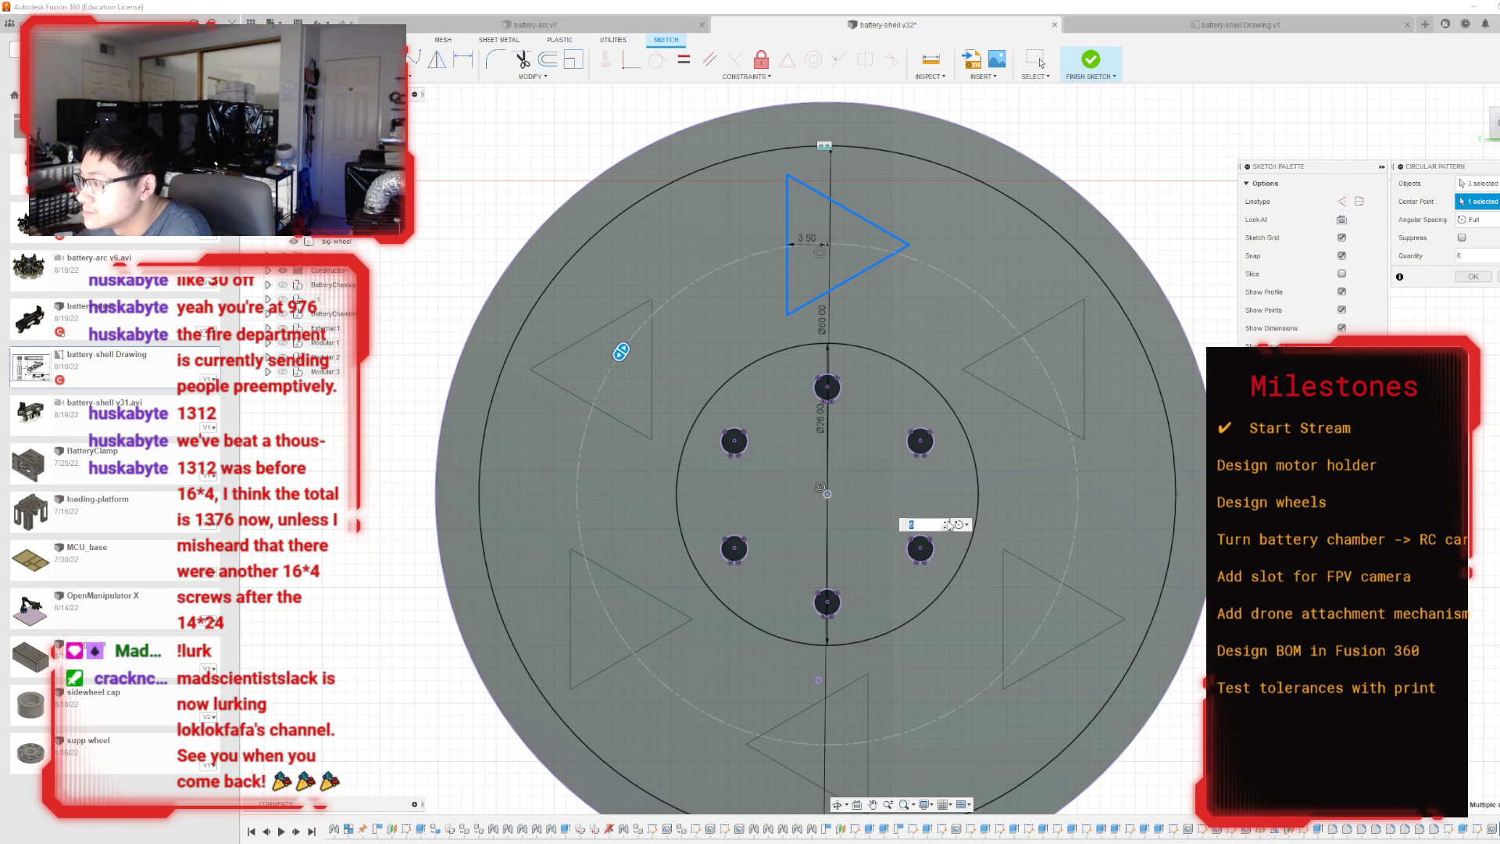
pyautogui.click(948, 521)
pyautogui.click(947, 521)
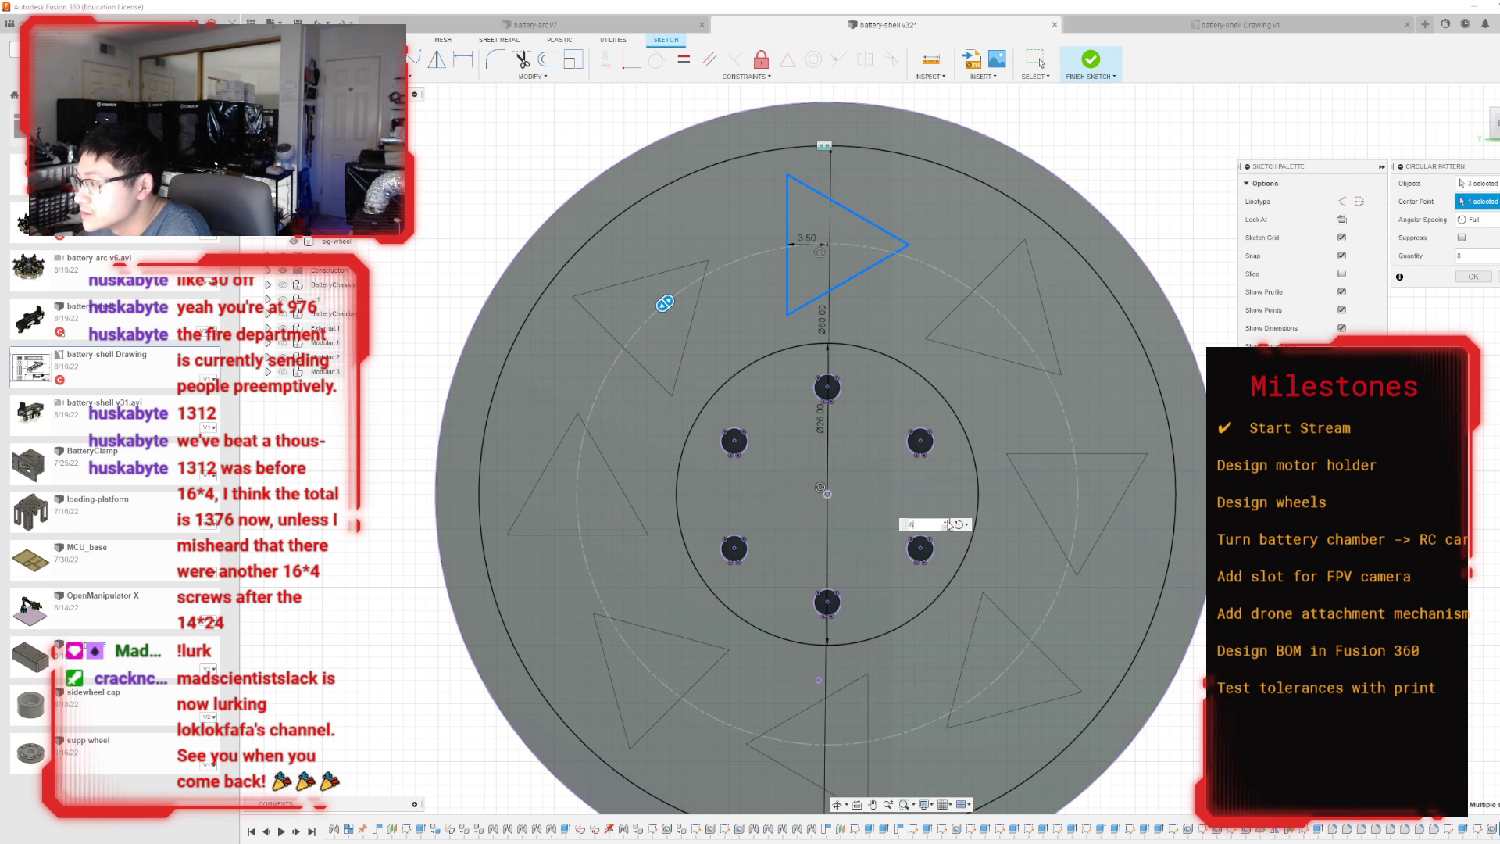
pyautogui.click(1473, 280)
pyautogui.scroll(-3, 1054, 301)
pyautogui.scroll(1, 1125, 298)
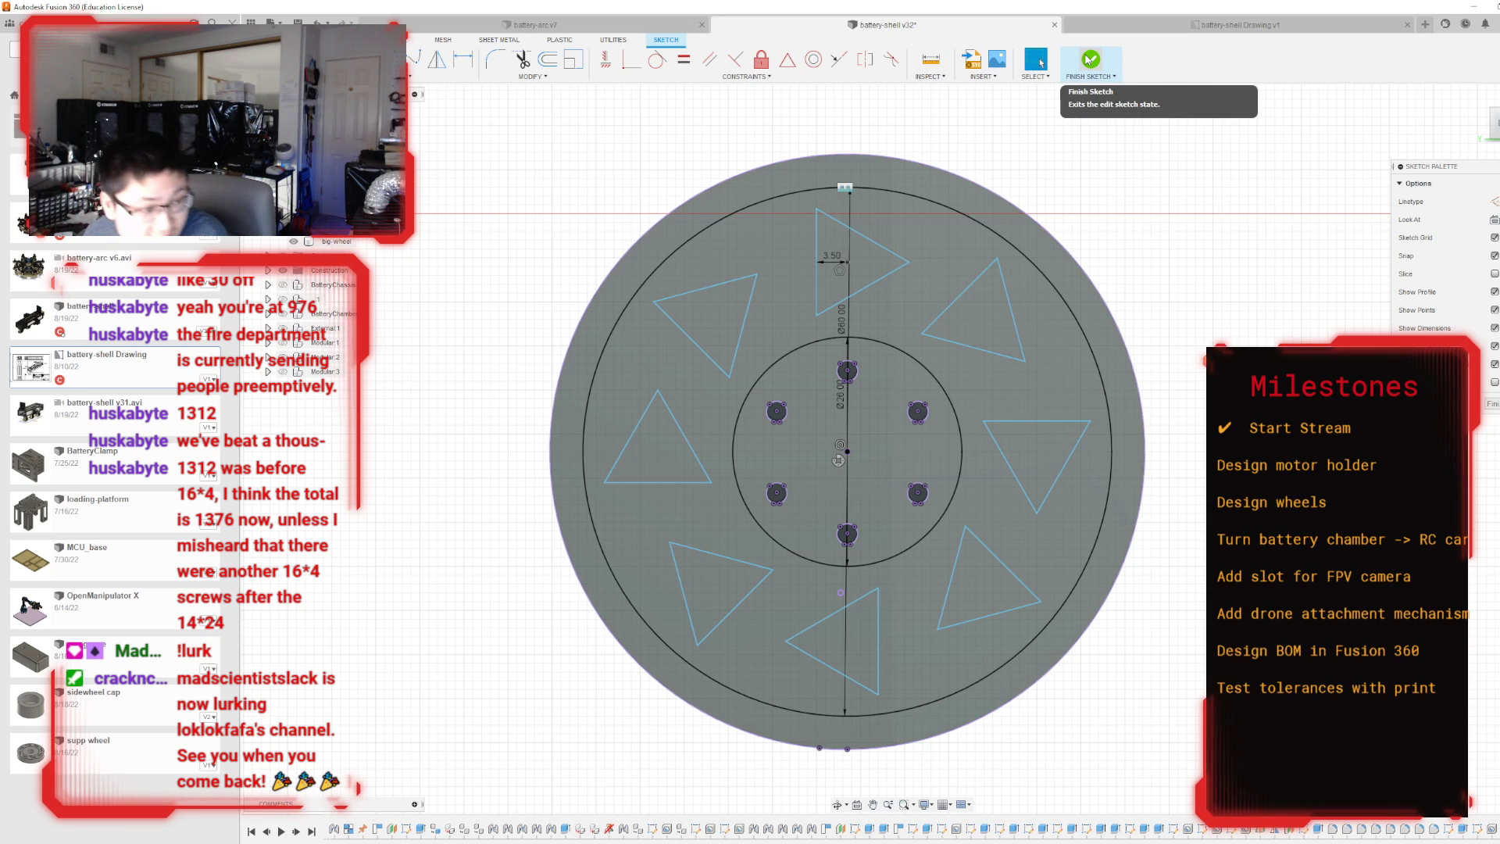
# Finish the sketch and extrude all eight triangle profiles as a cut through the full thickness of the wheel.
pyautogui.click(431, 75)
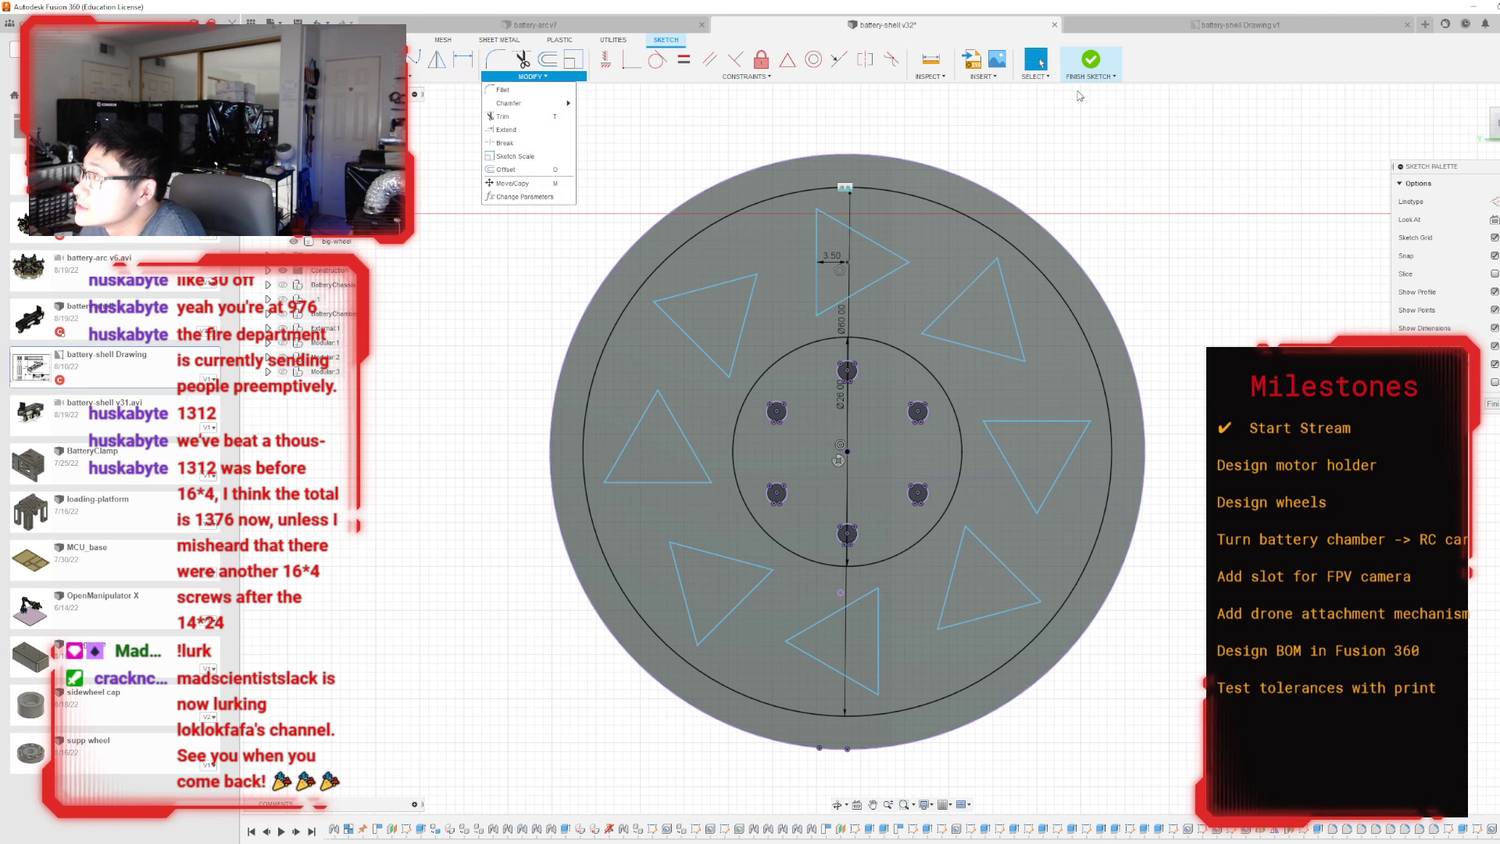
pyautogui.click(1091, 61)
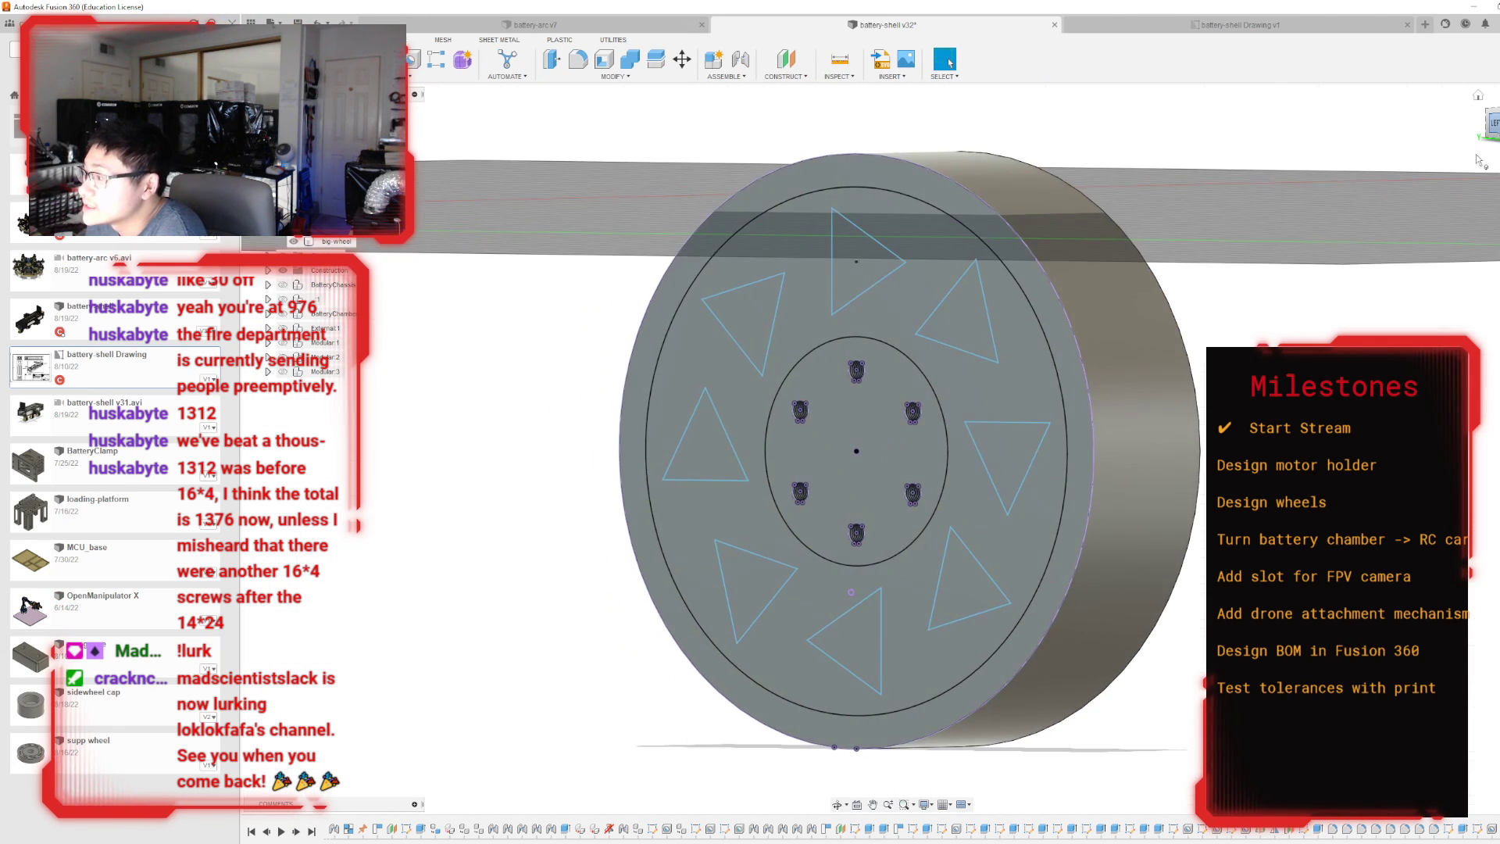
pyautogui.press('e')
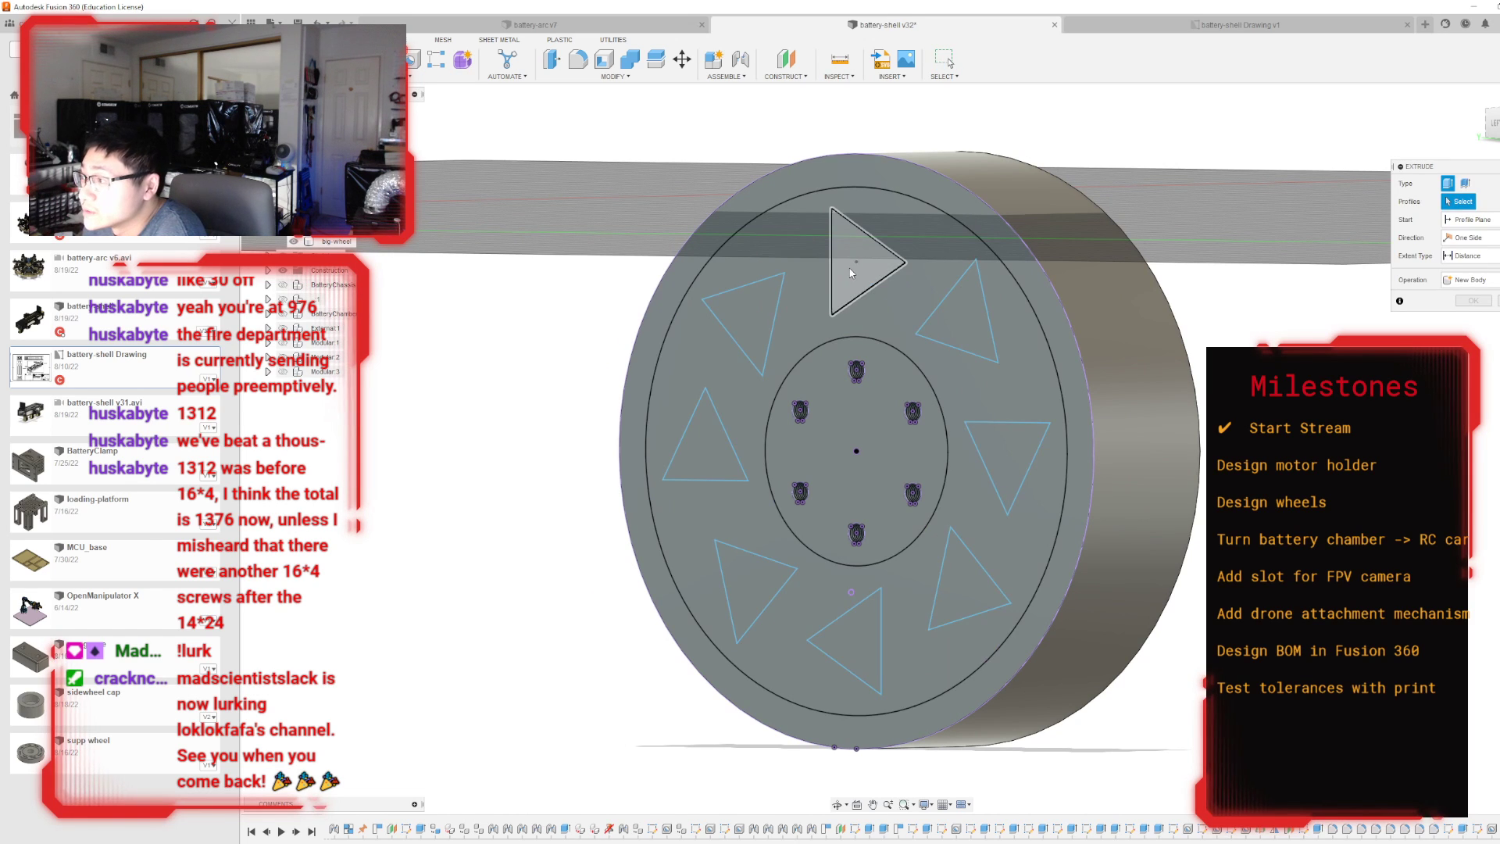
pyautogui.click(859, 261)
pyautogui.click(746, 311)
pyautogui.click(691, 471)
pyautogui.click(738, 595)
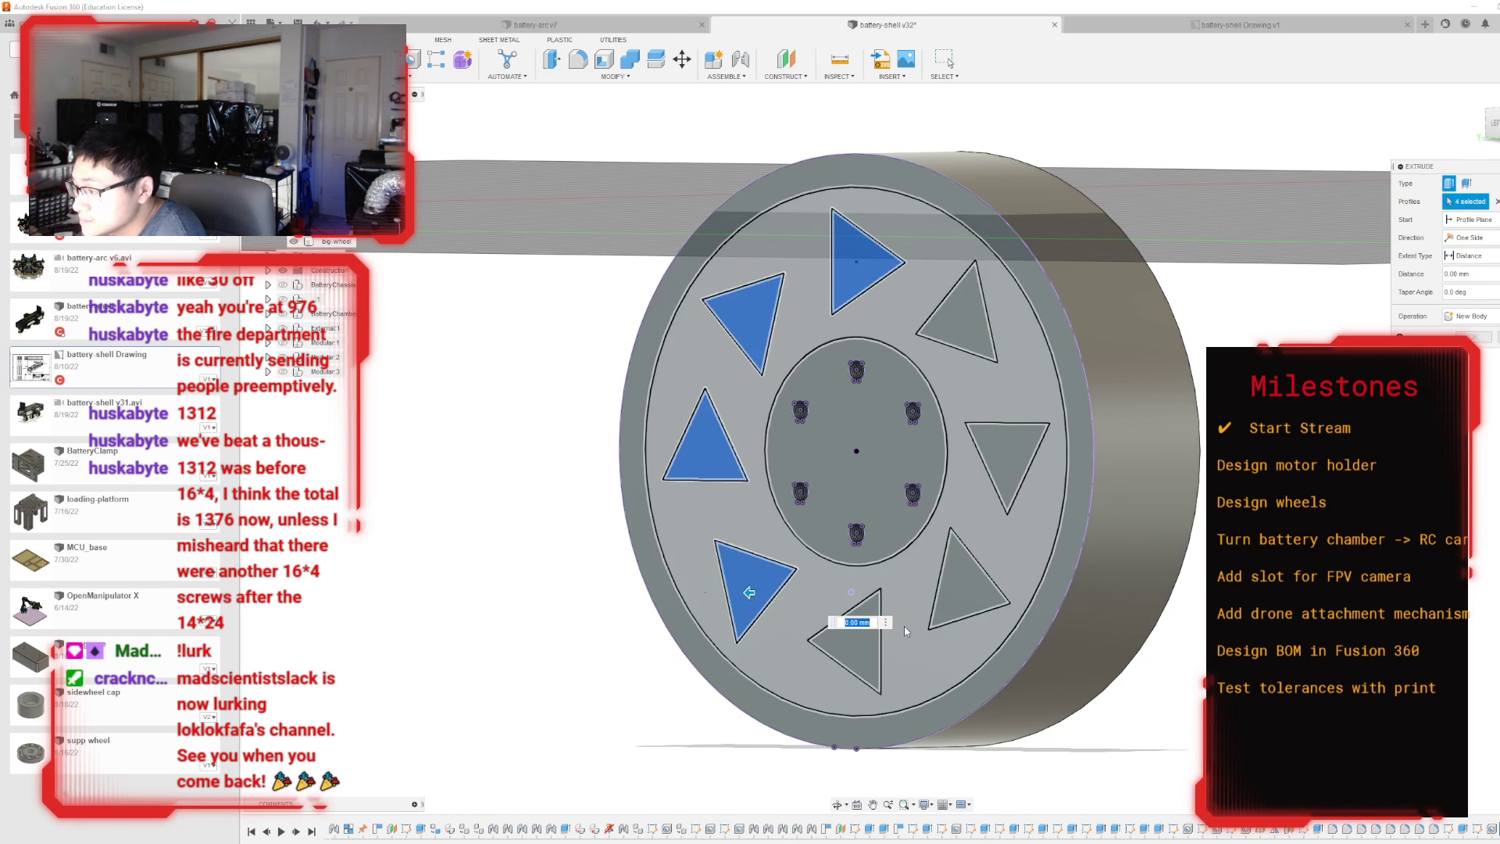
pyautogui.click(858, 639)
pyautogui.click(962, 587)
pyautogui.click(1009, 461)
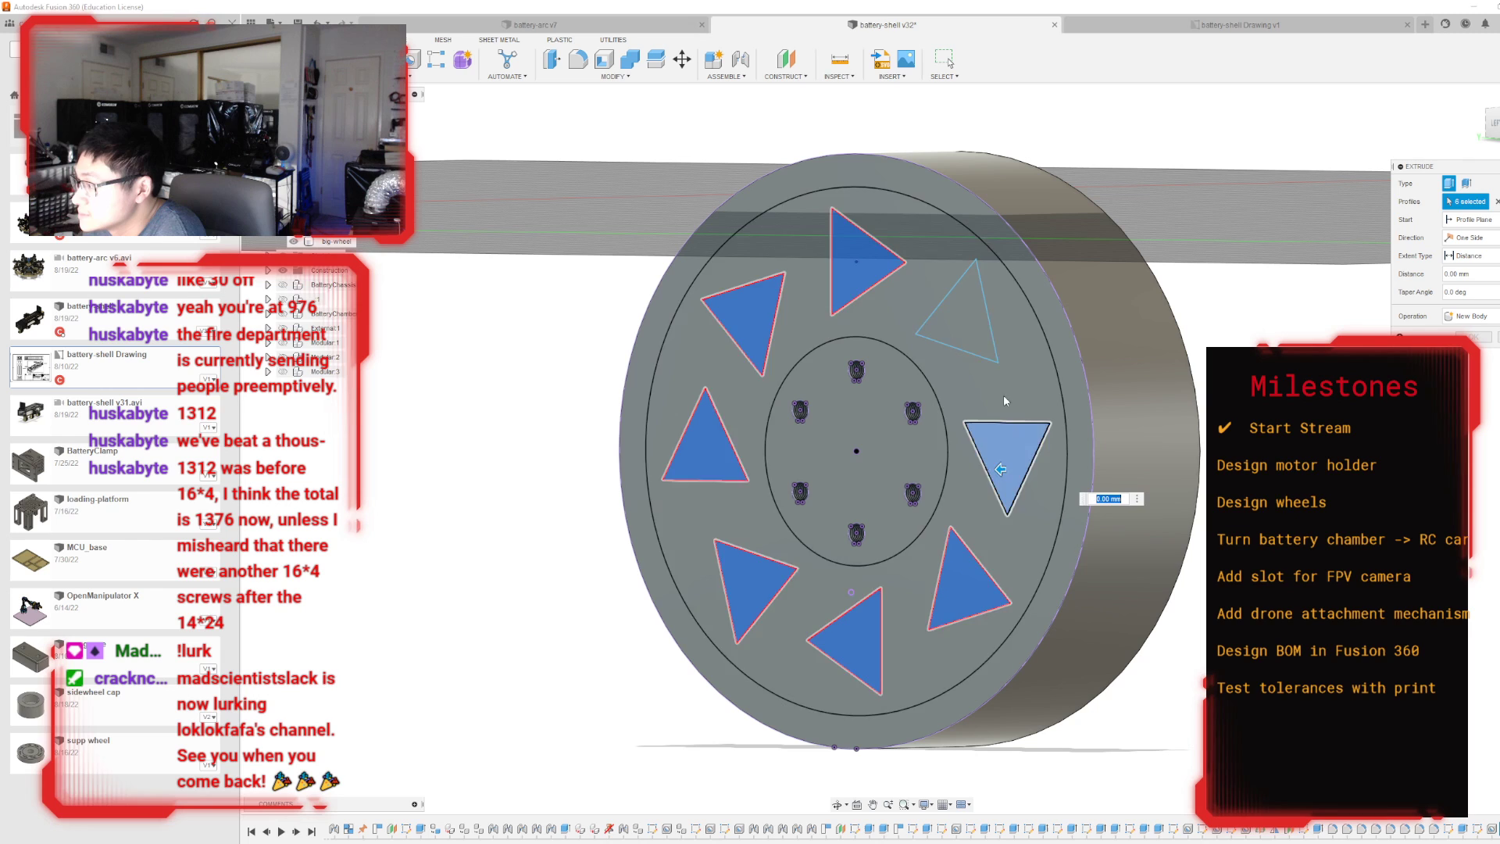
pyautogui.click(953, 315)
pyautogui.moveTo(950, 311); pyautogui.dragTo(1102, 307)
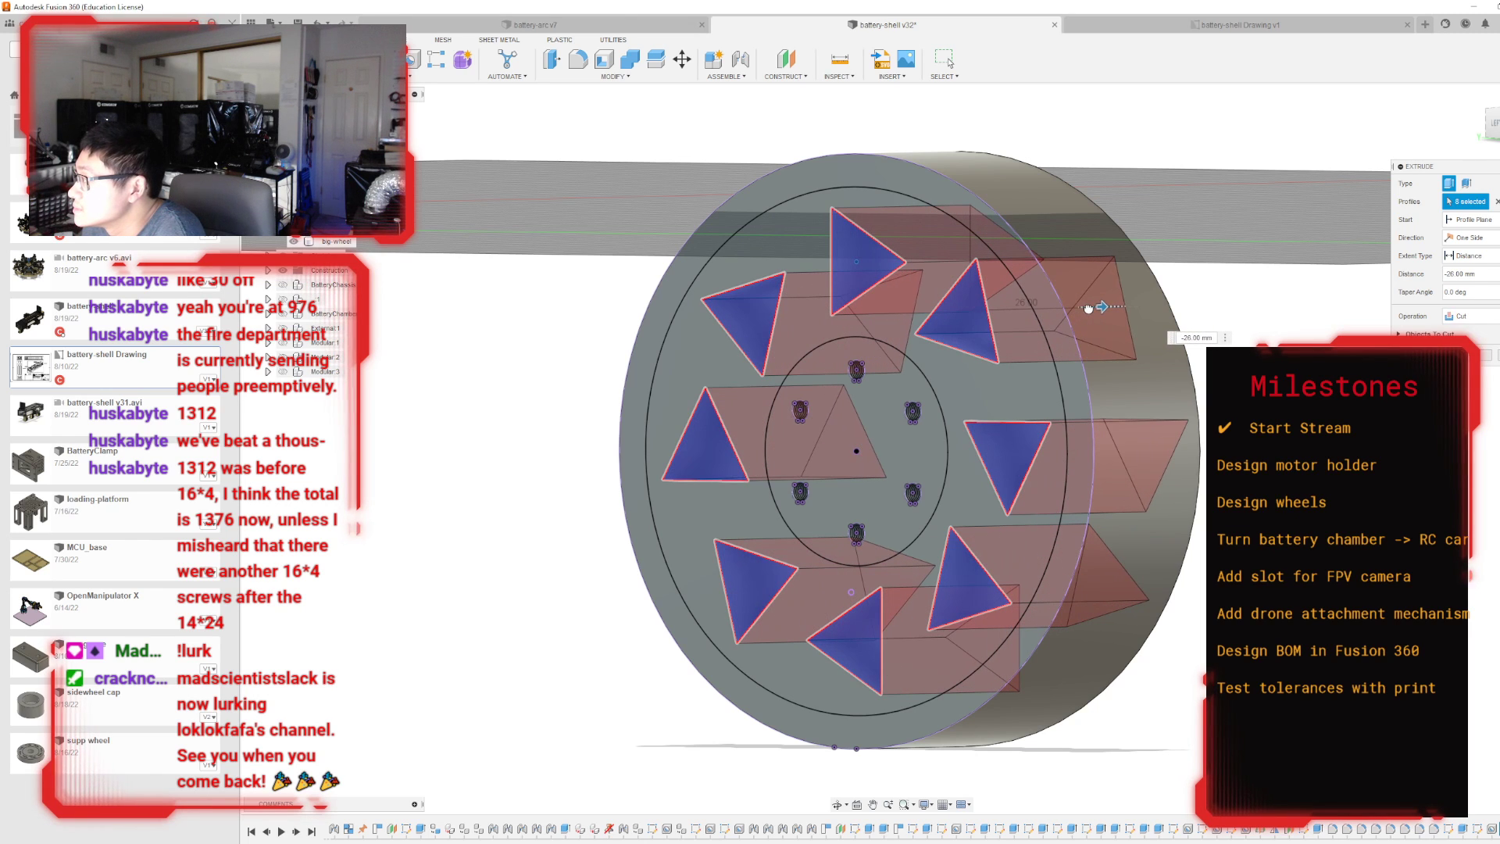
pyautogui.keyDown('shift'); pyautogui.moveTo(1102, 307); pyautogui.dragTo(828, 414, button='middle'); pyautogui.keyUp('shift')
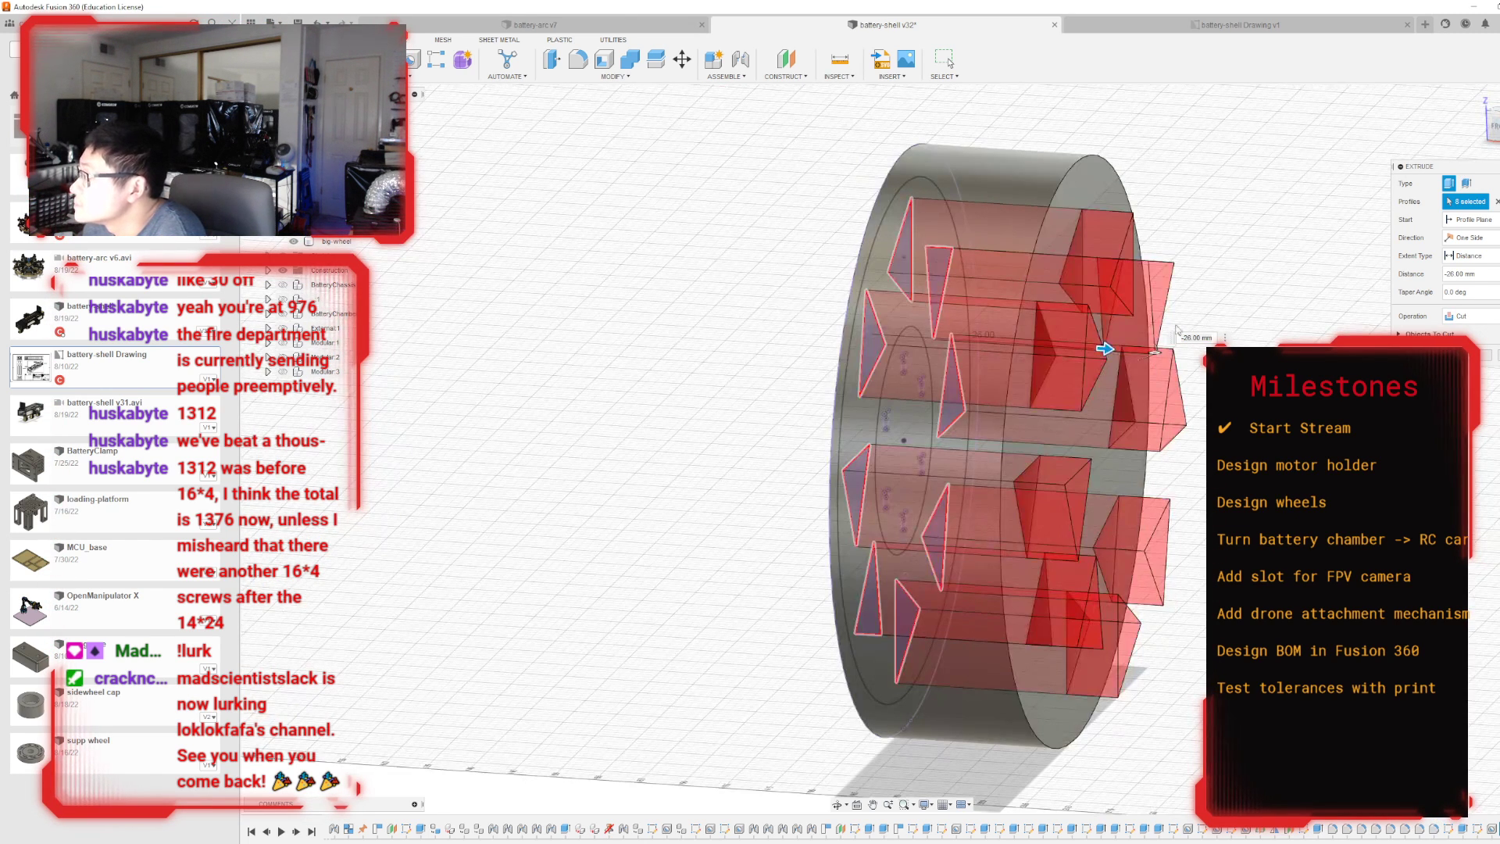
pyautogui.moveTo(1104, 349); pyautogui.dragTo(1055, 345)
pyautogui.moveTo(1490, 128); pyautogui.dragTo(1474, 148)
pyautogui.press('Return')
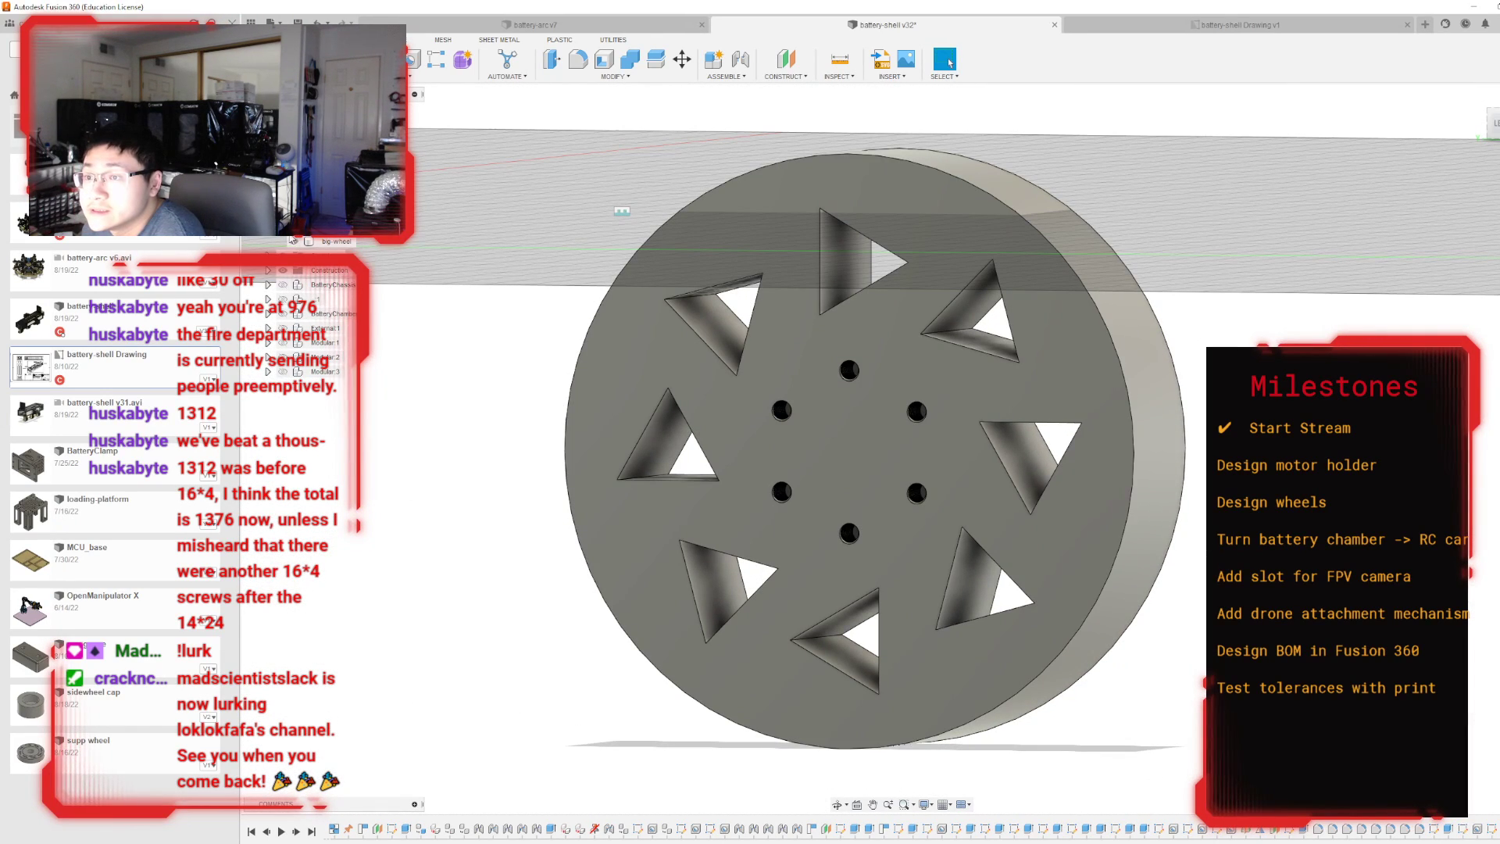
# Make the wheel face sketch with the circles and triangle pattern visible again.
pyautogui.scroll(-5, 310, 323)
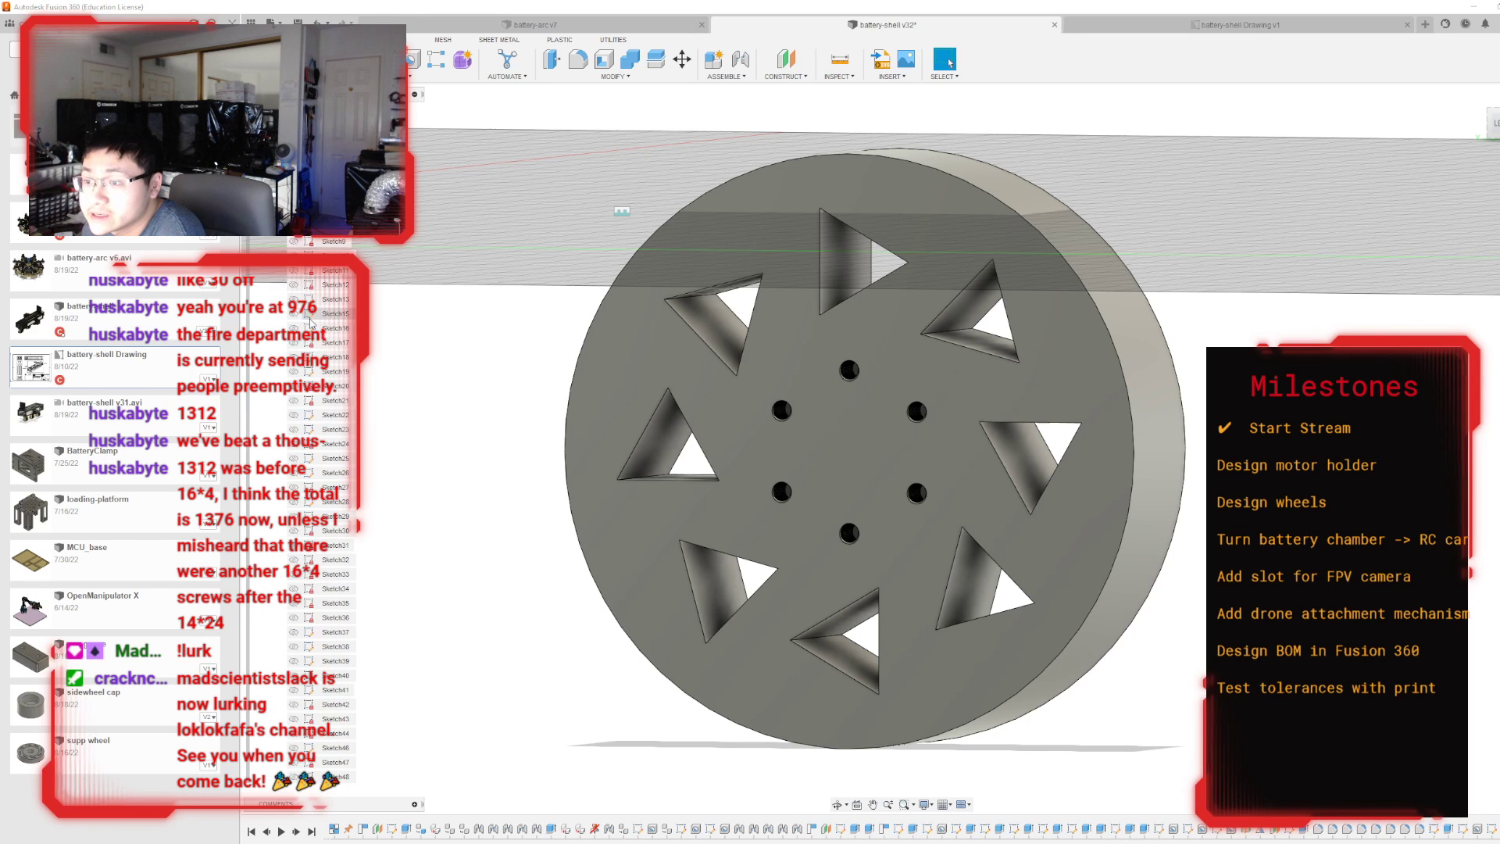
pyautogui.scroll(-10, 311, 407)
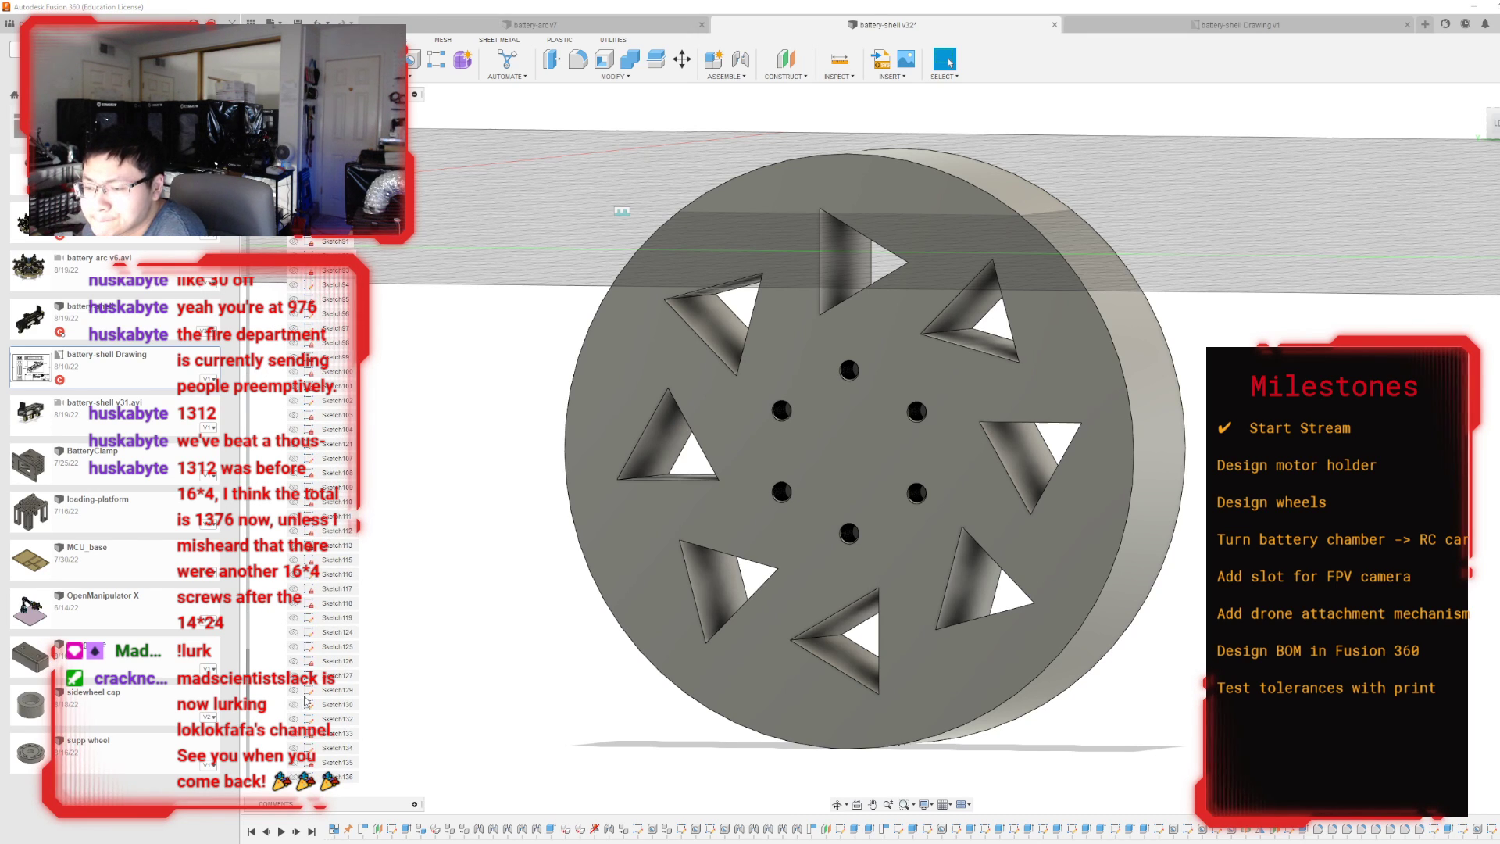
pyautogui.scroll(-3, 315, 715)
pyautogui.click(294, 691)
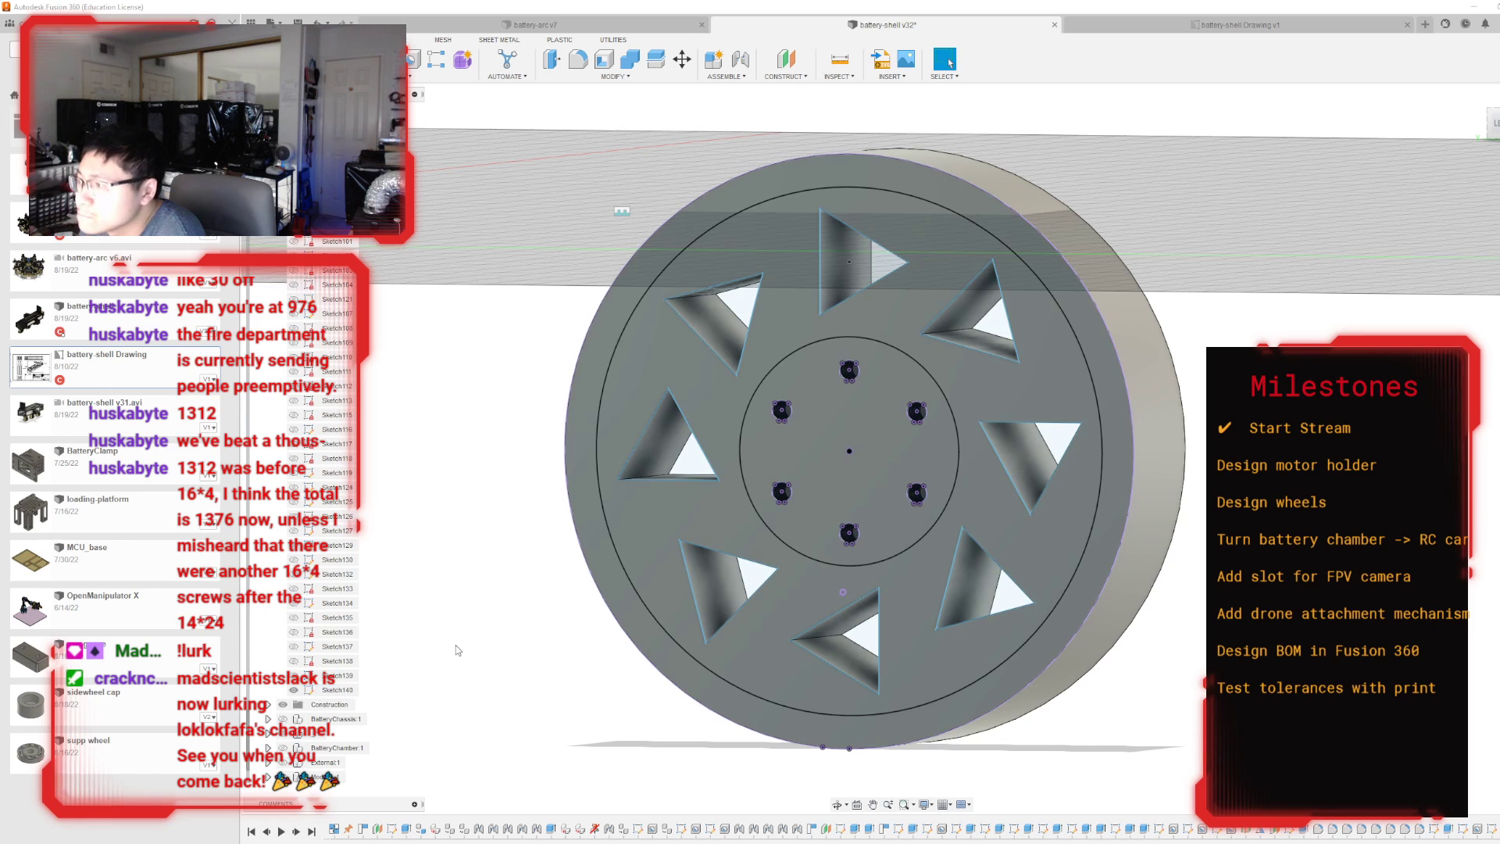
# Cut a shallow recess into the face between the 26 mm and 60 mm circles, and hide the sketch.
pyautogui.press('e')
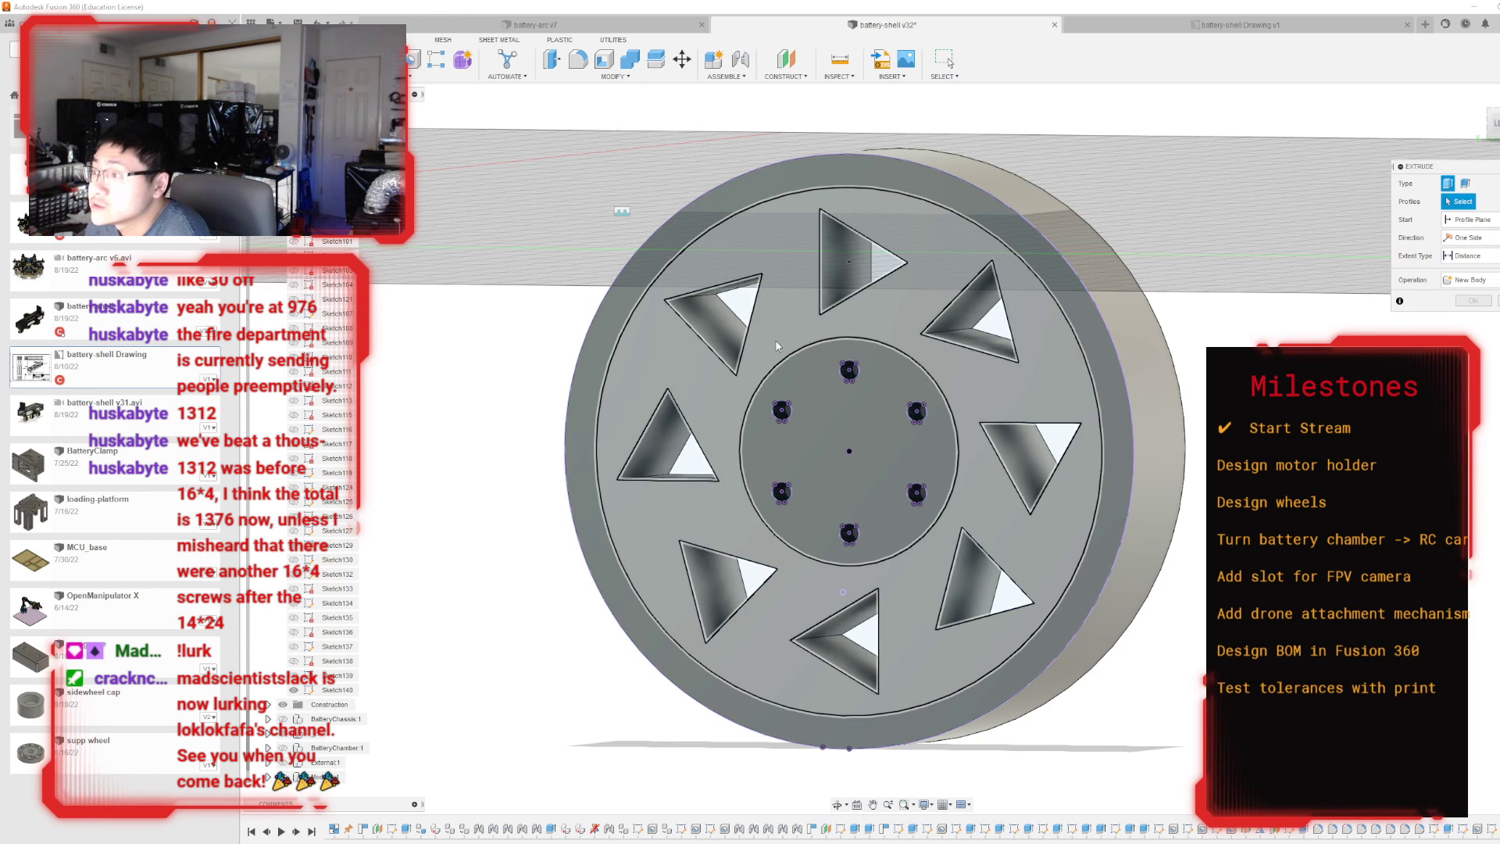
pyautogui.click(781, 342)
pyautogui.moveTo(954, 449); pyautogui.dragTo(962, 453)
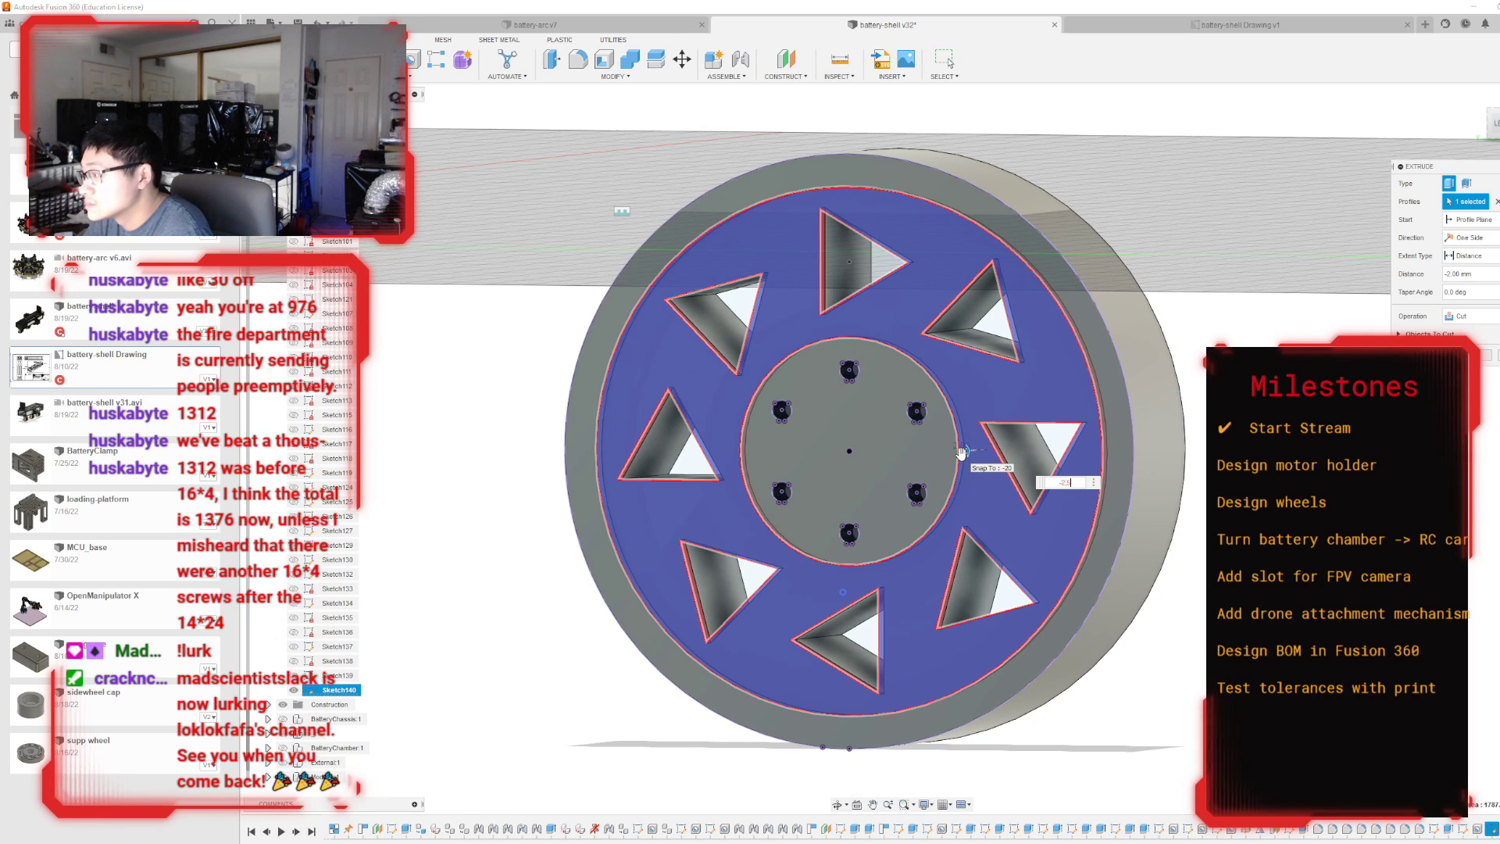
pyautogui.press('Return')
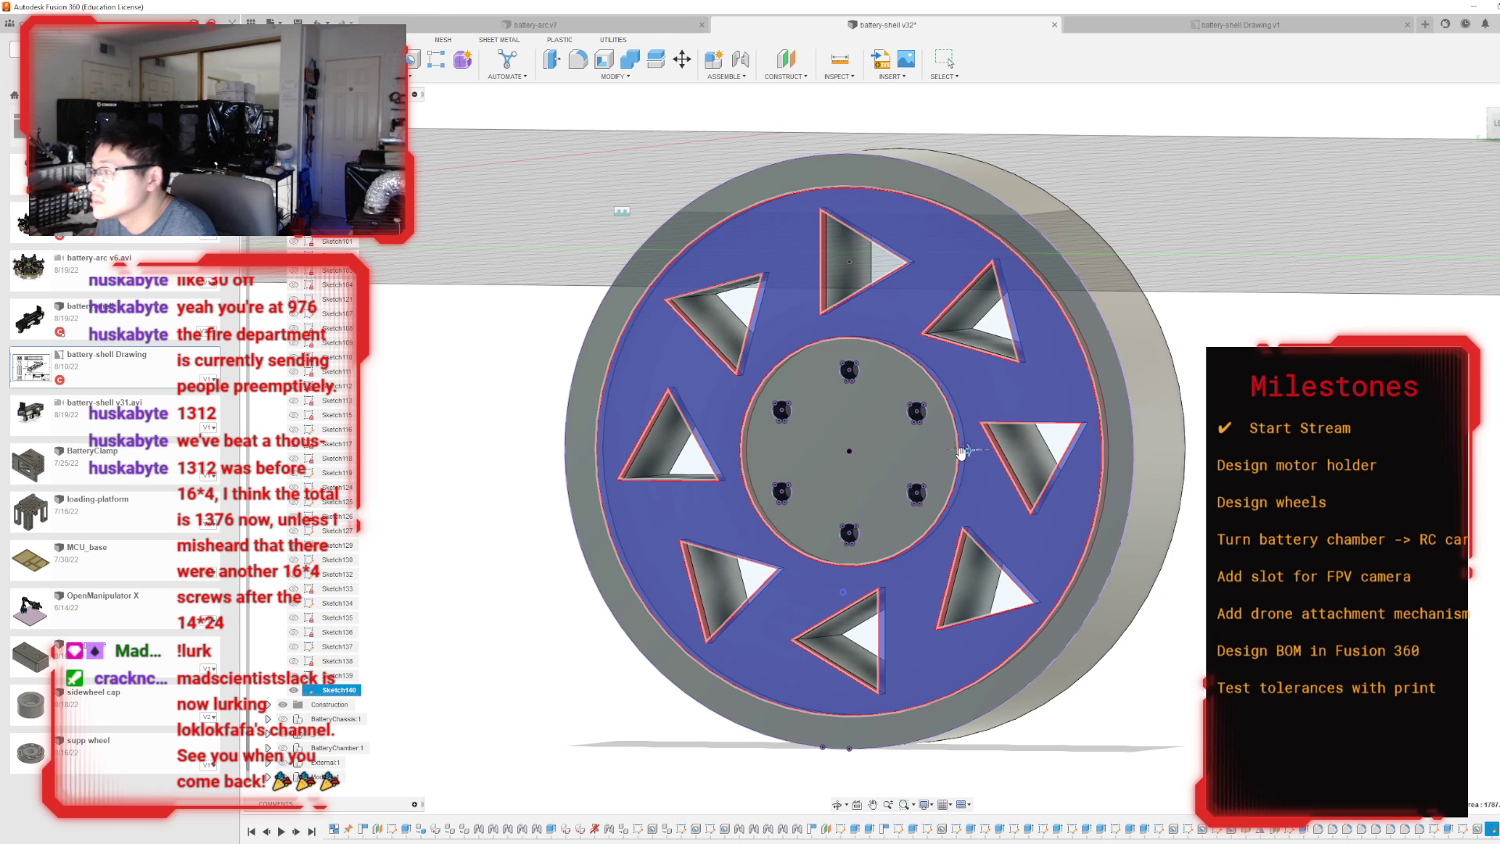
pyautogui.press('Escape')
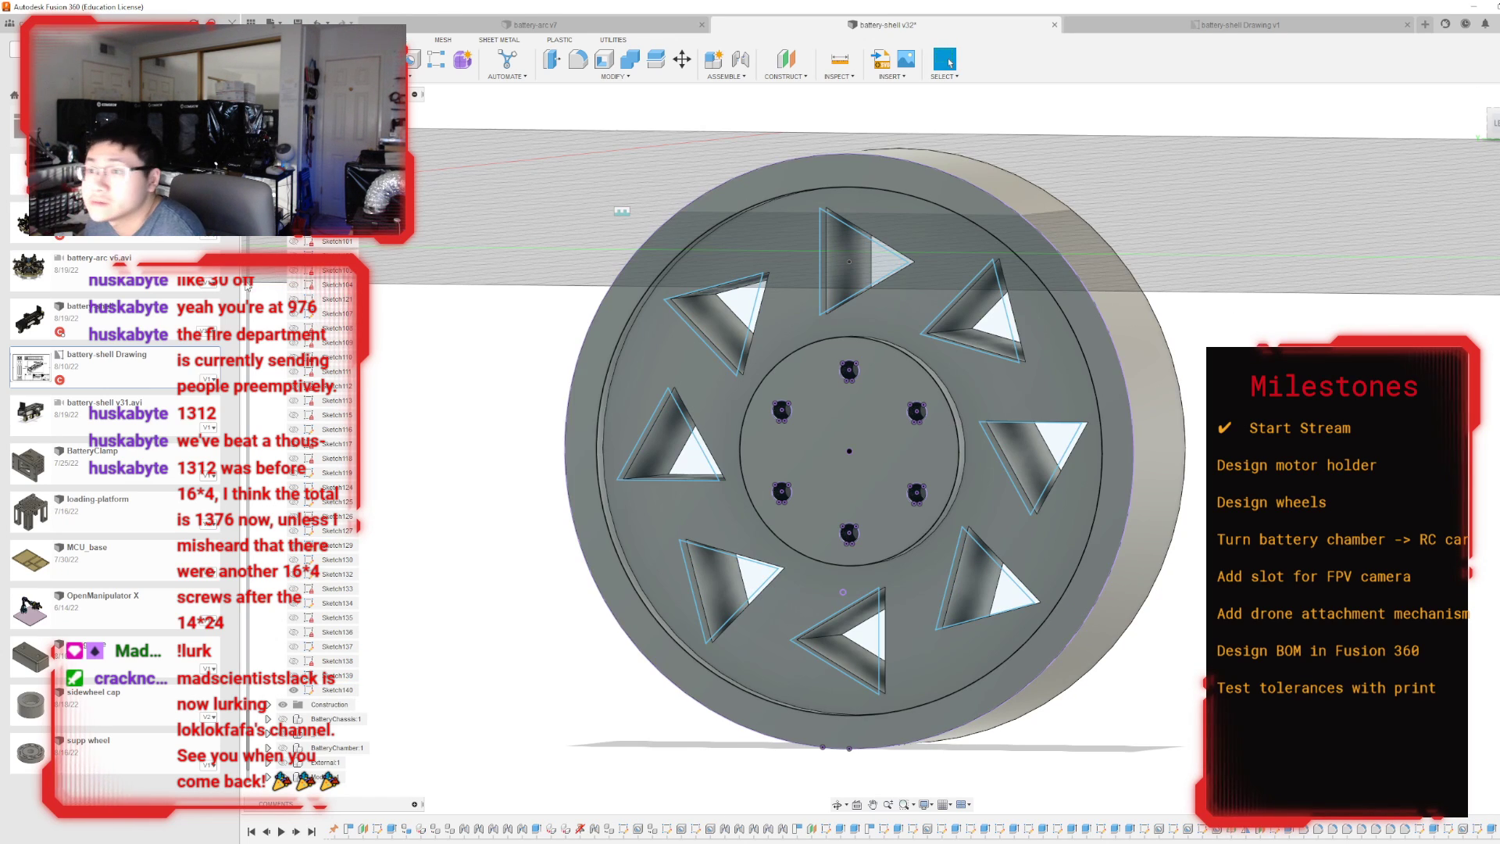
pyautogui.click(294, 689)
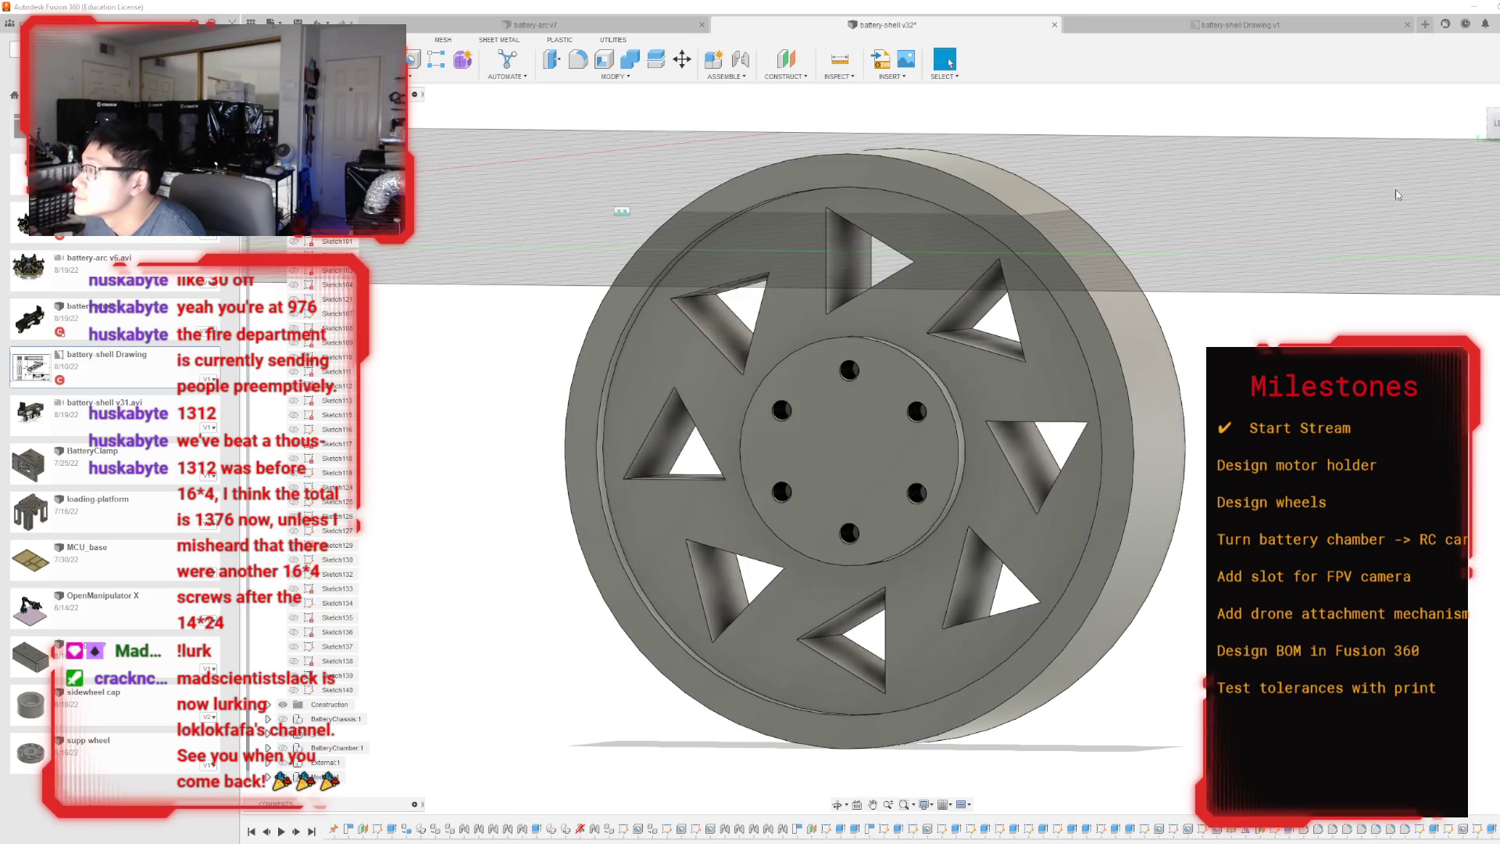
# Create a midplane between the front and back faces of the wheel.
pyautogui.moveTo(1497, 124)
pyautogui.mouseDown()
pyautogui.moveTo(1498, 88)
pyautogui.moveTo(1494, 127)
pyautogui.mouseUp()
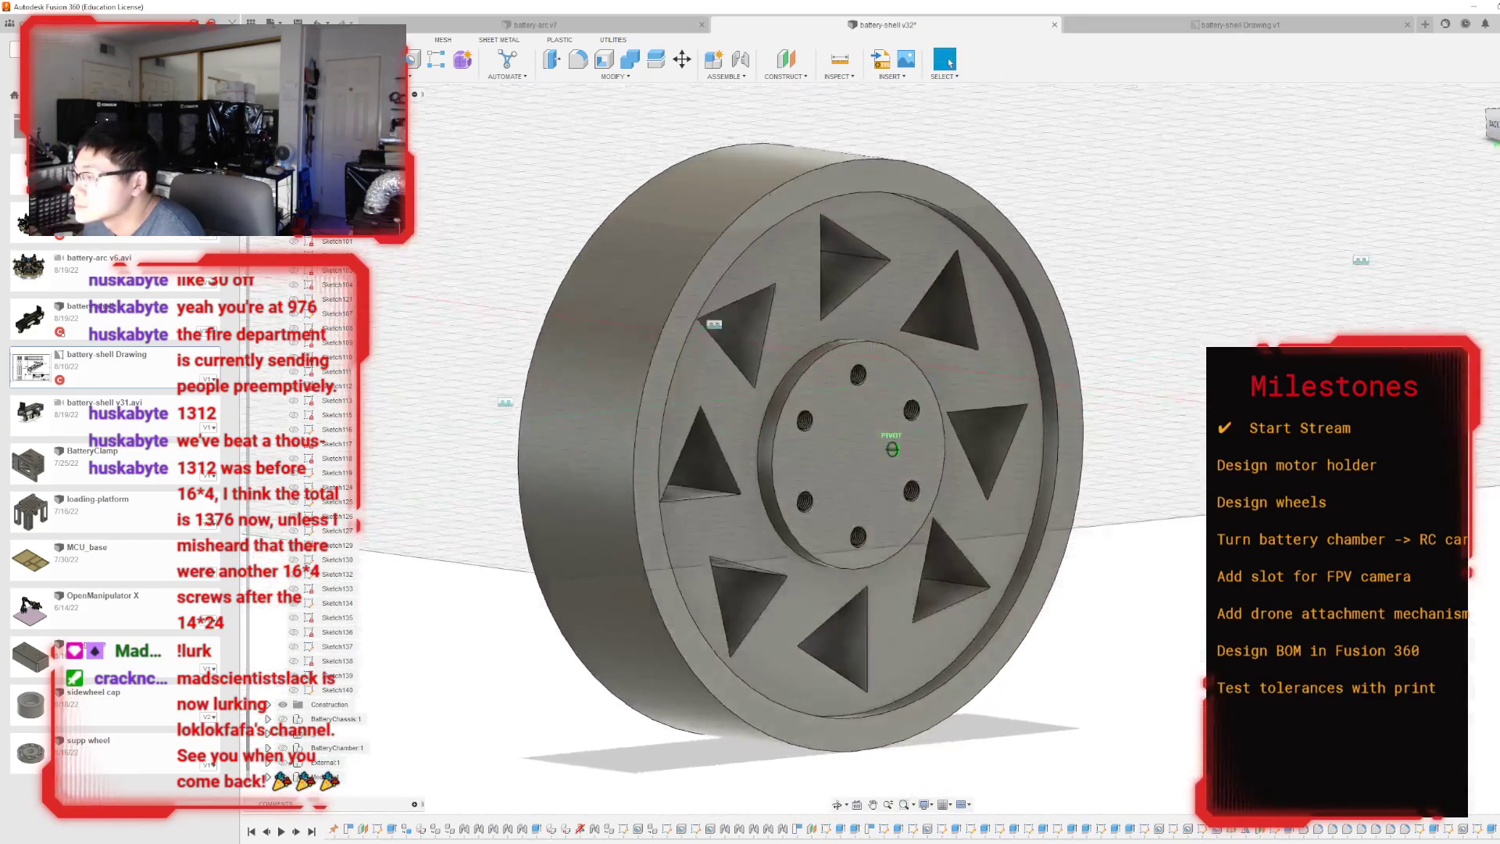
pyautogui.keyDown('shift'); pyautogui.moveTo(892, 449); pyautogui.dragTo(805, 461, button='middle'); pyautogui.keyUp('shift')
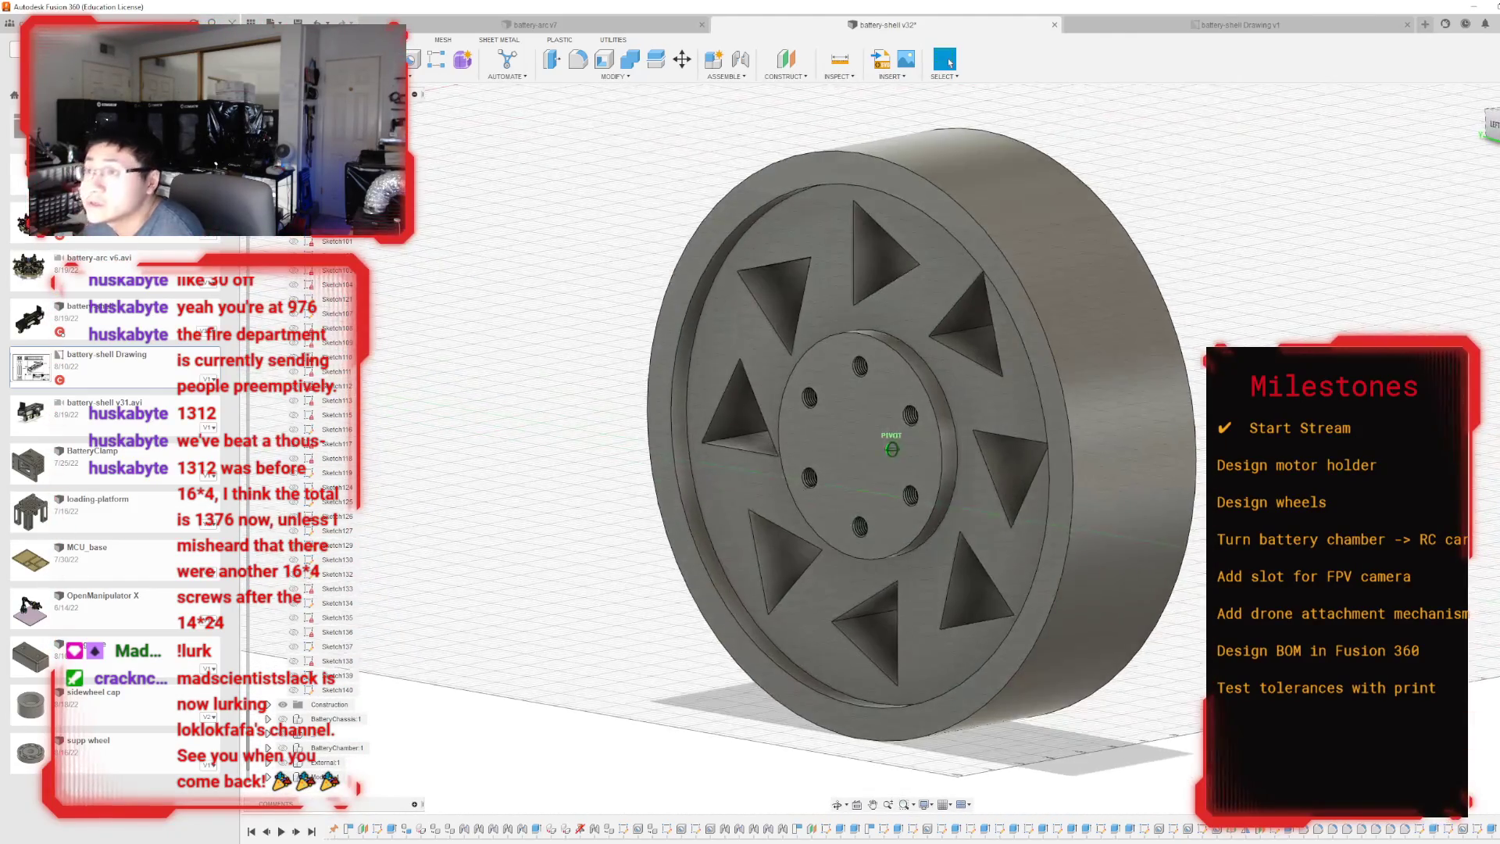
pyautogui.click(785, 76)
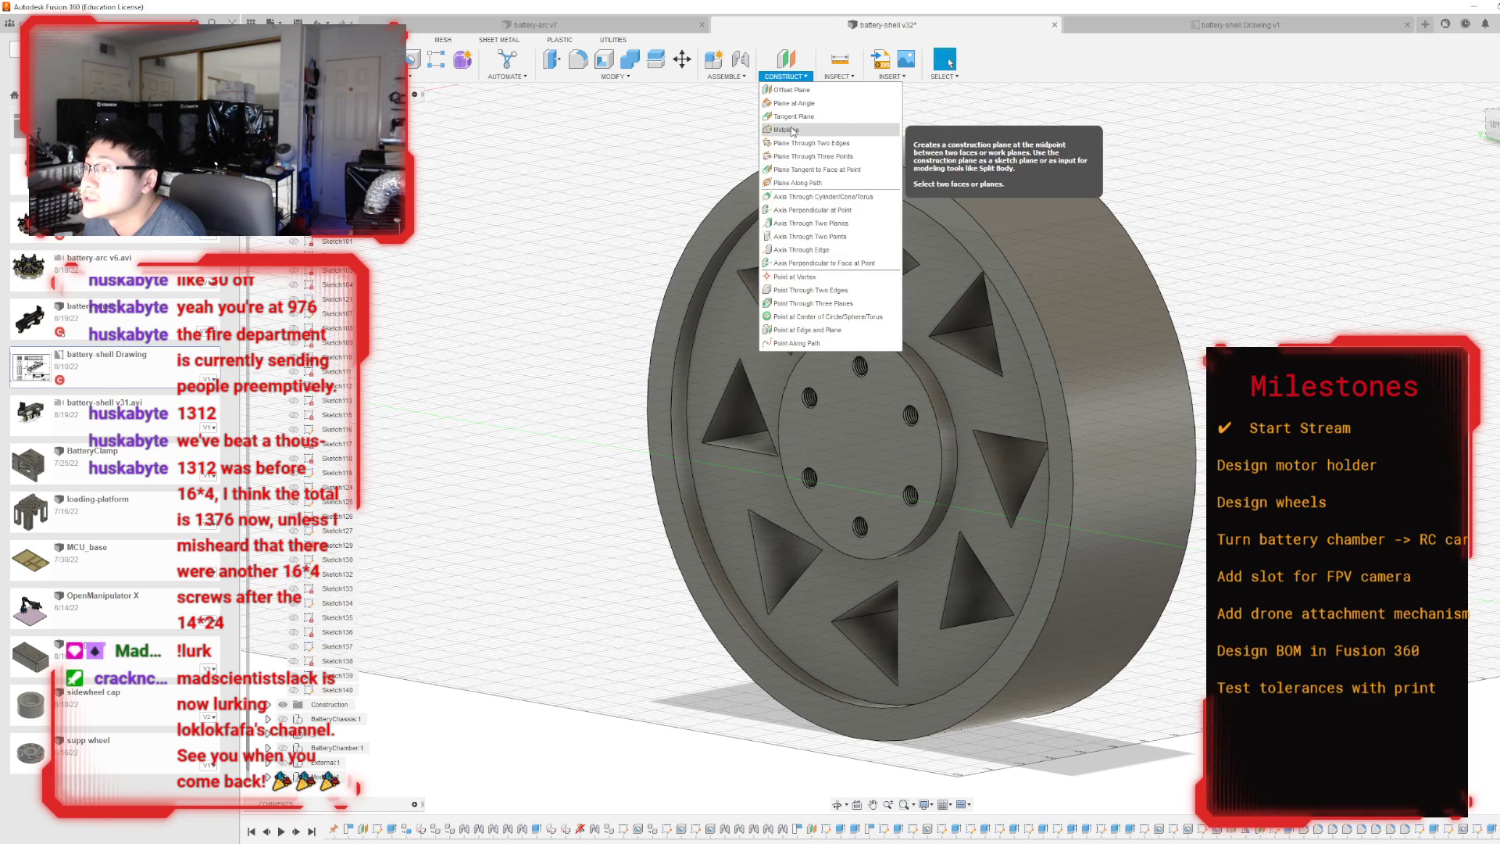
pyautogui.click(804, 138)
pyautogui.click(882, 184)
pyautogui.keyDown('shift'); pyautogui.moveTo(887, 445); pyautogui.dragTo(1066, 233, button='middle'); pyautogui.keyUp('shift')
pyautogui.click(1067, 234)
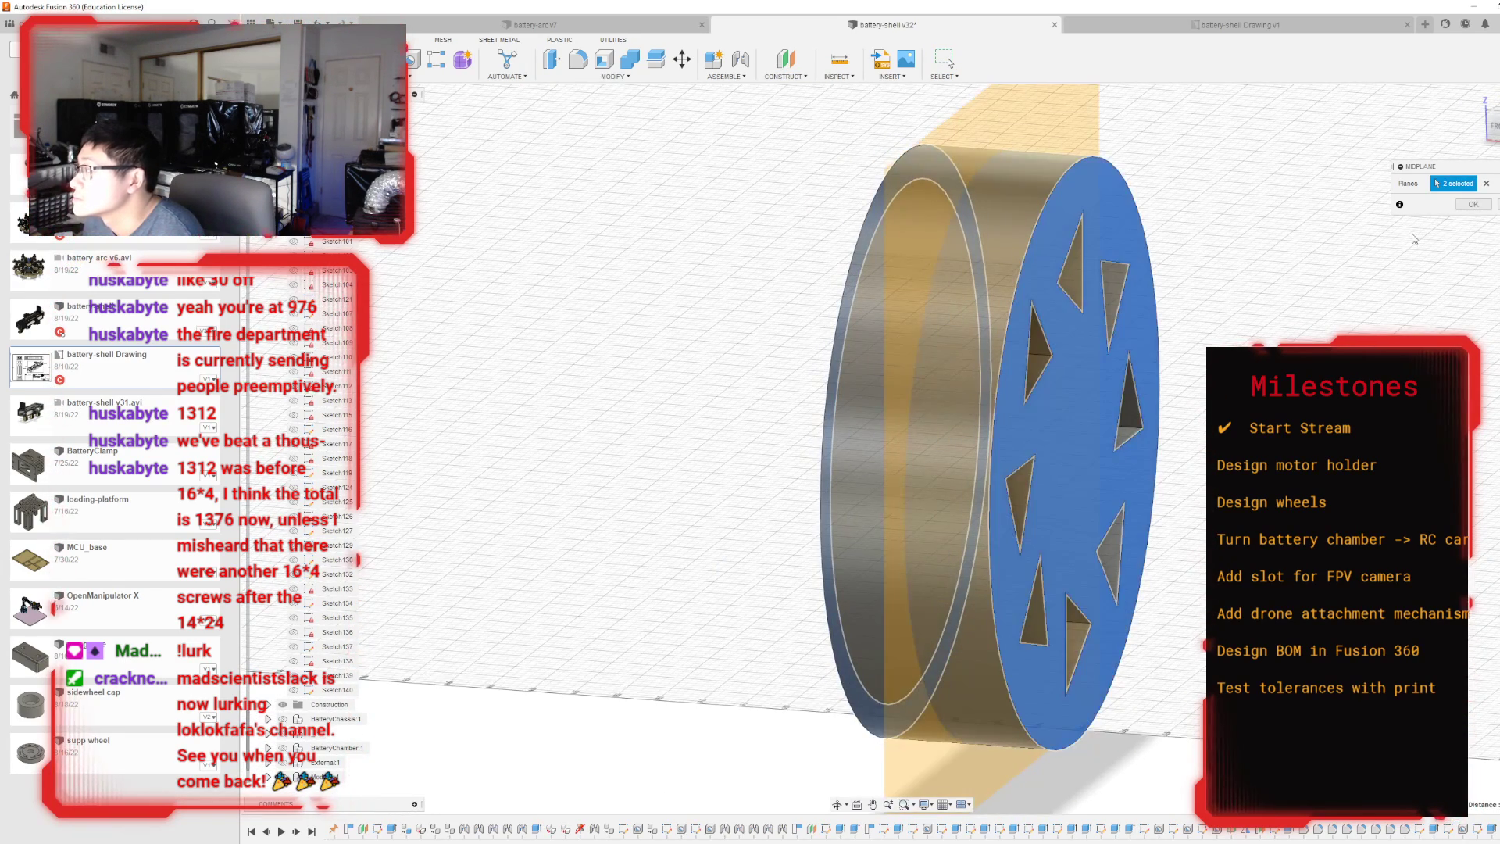
pyautogui.click(1473, 204)
# Mirror the face recess feature across the midplane to the other side of the wheel, and hide the midplane.
pyautogui.keyDown('shift'); pyautogui.moveTo(1172, 312); pyautogui.dragTo(1390, 313, button='middle'); pyautogui.keyUp('shift')
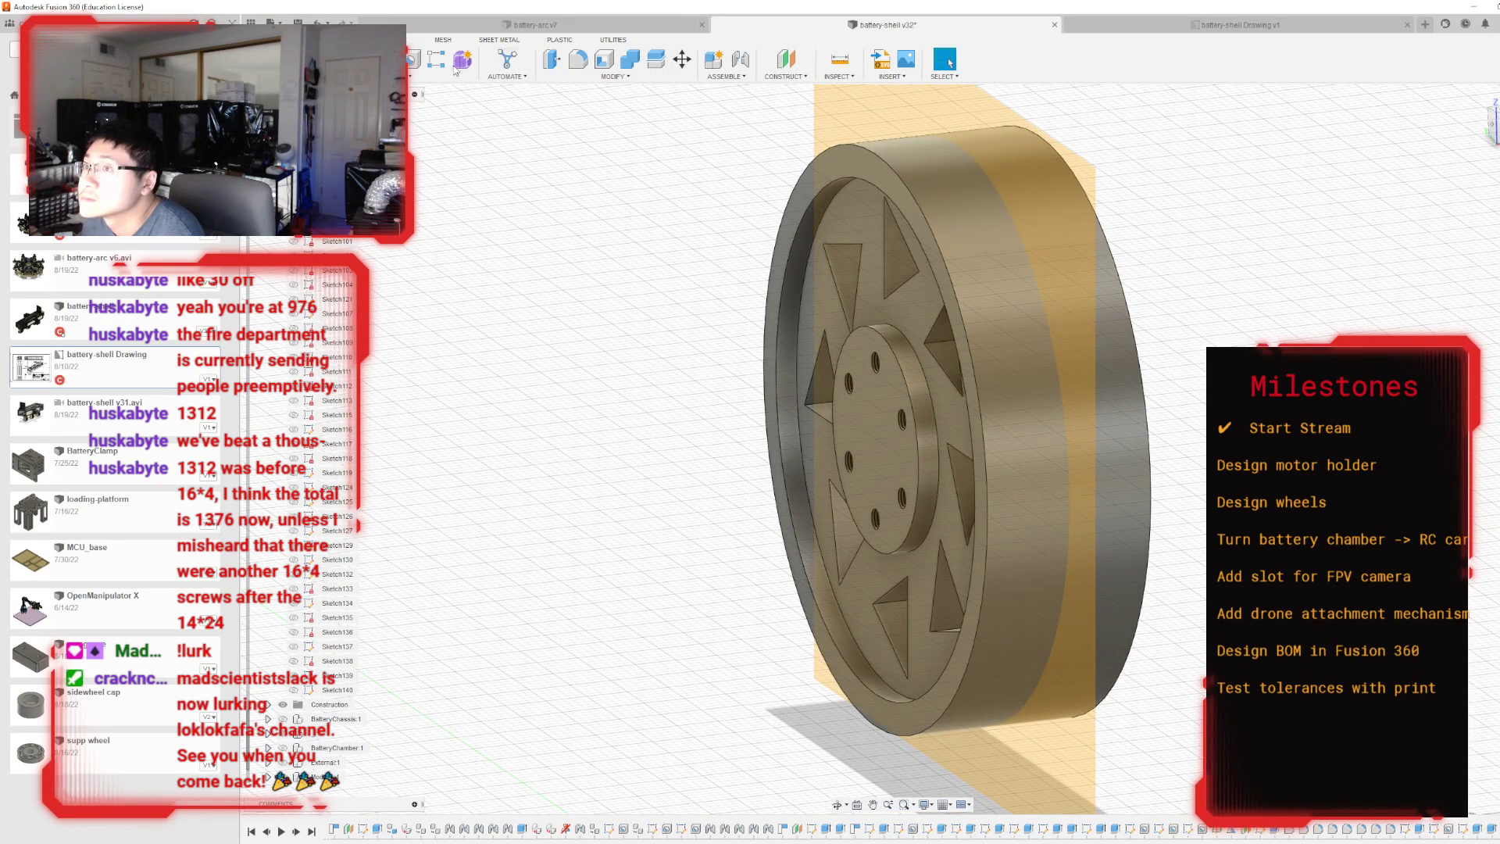
pyautogui.click(400, 76)
pyautogui.click(361, 358)
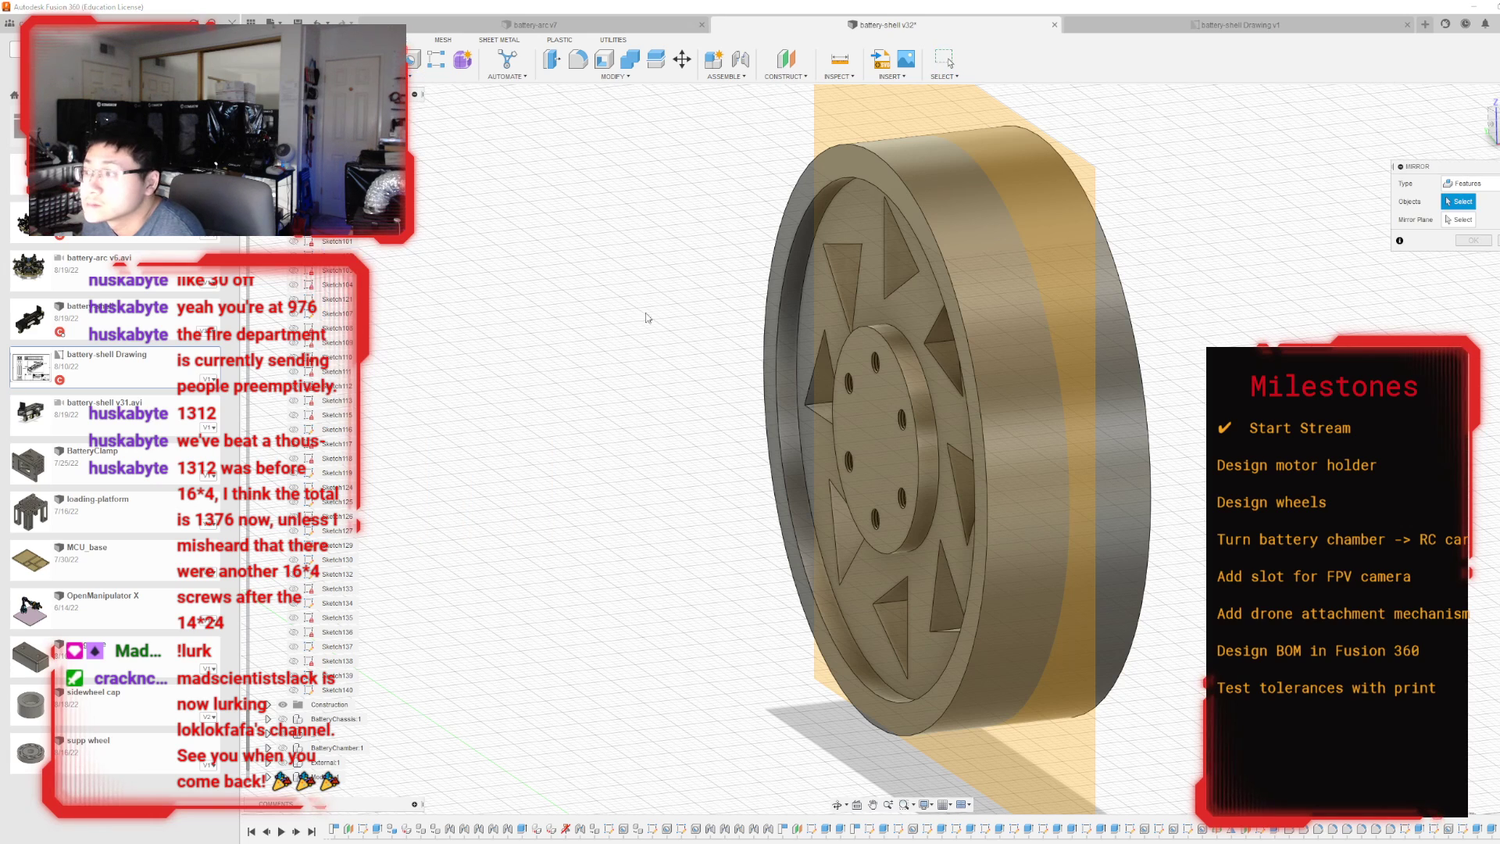
pyautogui.click(862, 220)
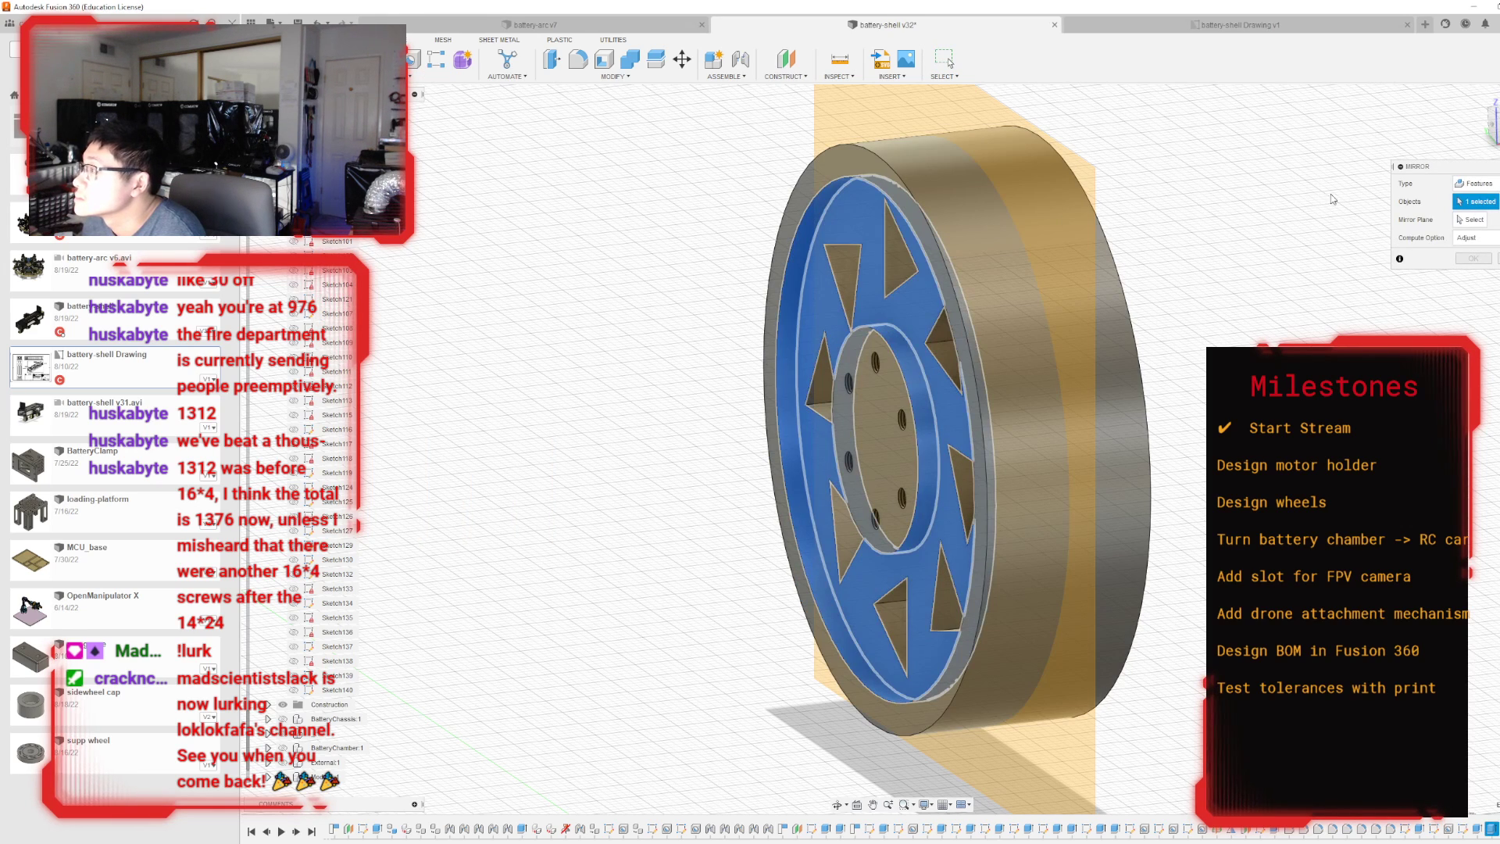
pyautogui.click(1472, 219)
pyautogui.click(986, 173)
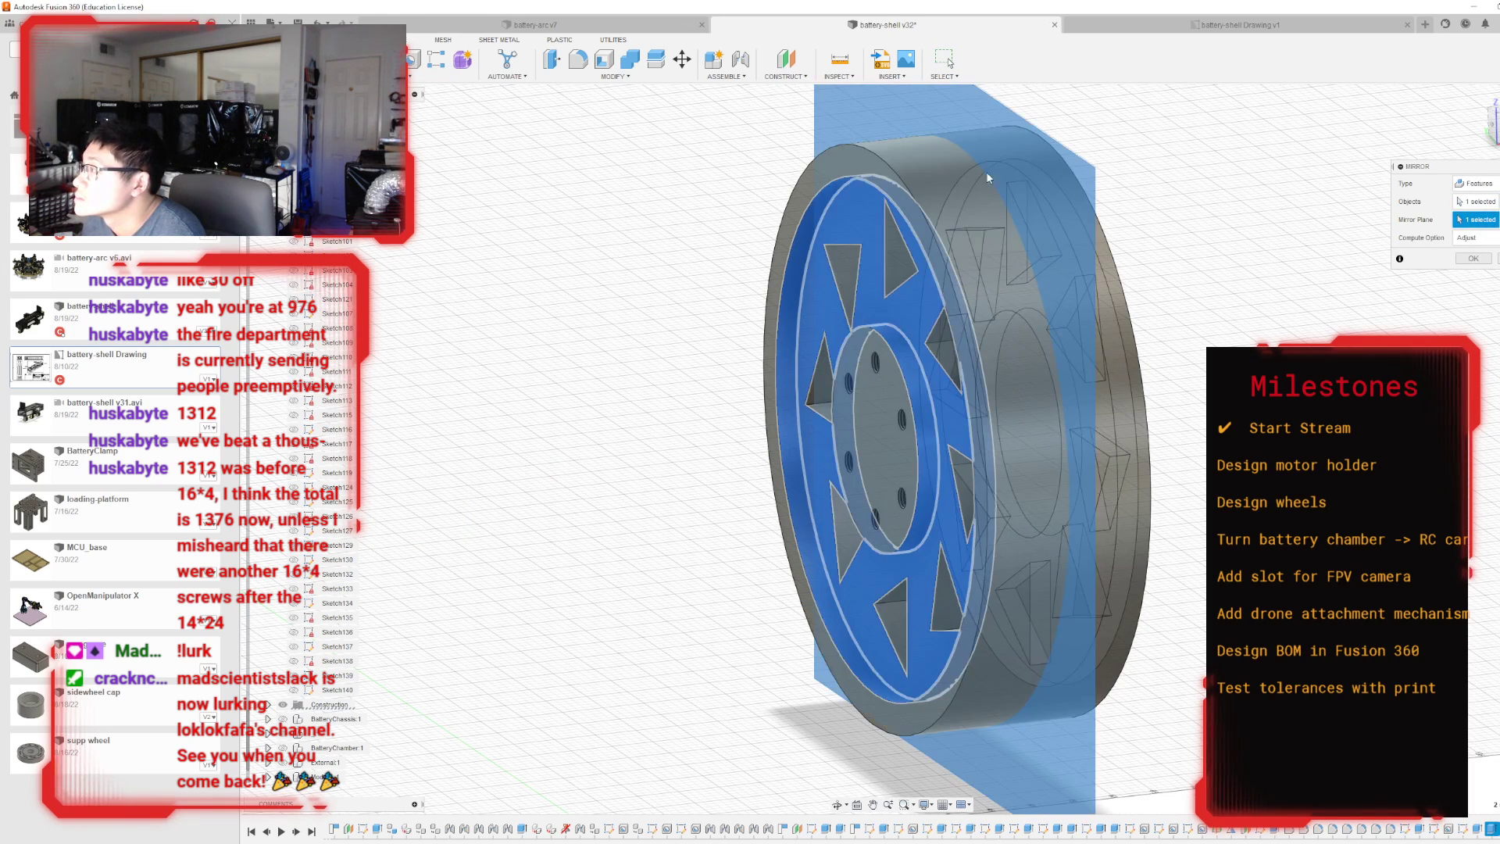
pyautogui.click(1472, 258)
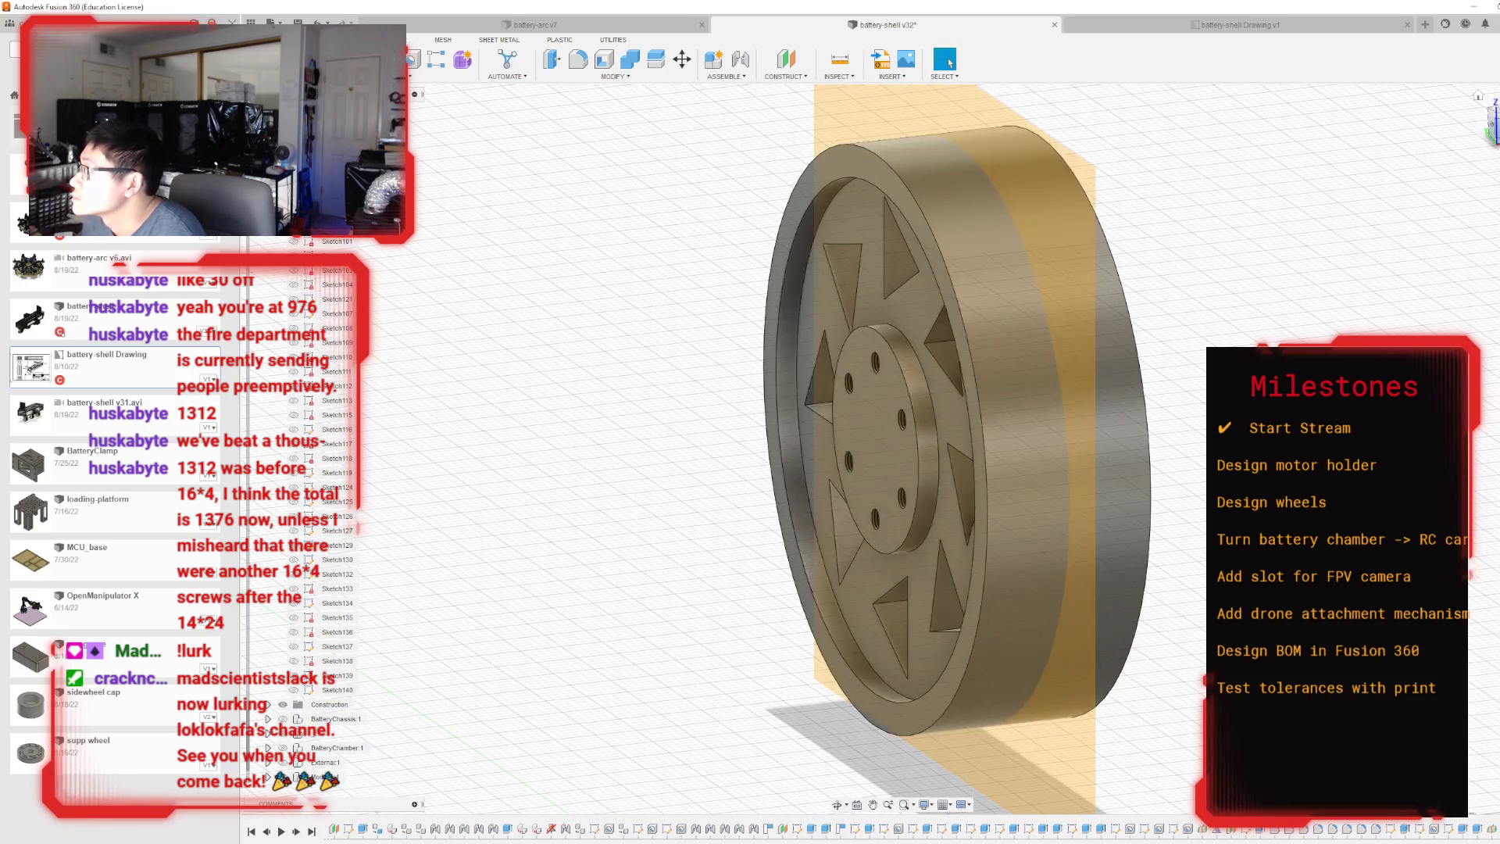
pyautogui.moveTo(892, 448)
pyautogui.keyDown('shift'); pyautogui.mouseDown(button='middle')
pyautogui.moveTo(797, 468)
pyautogui.moveTo(1008, 457)
pyautogui.moveTo(1081, 500)
pyautogui.mouseUp(button='middle'); pyautogui.keyUp('shift')
pyautogui.click(1174, 570)
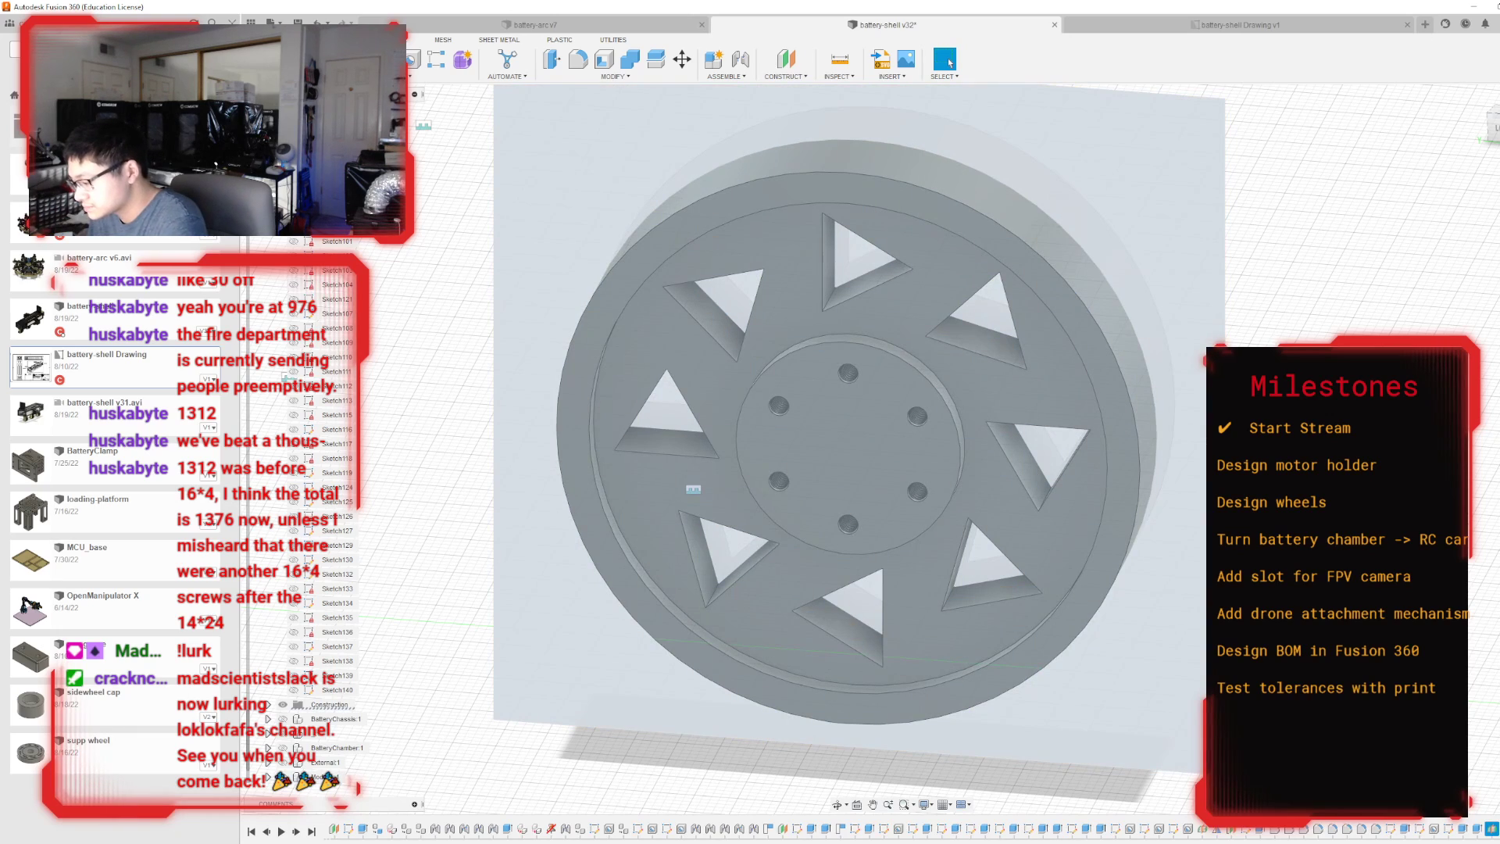
pyautogui.press('v')
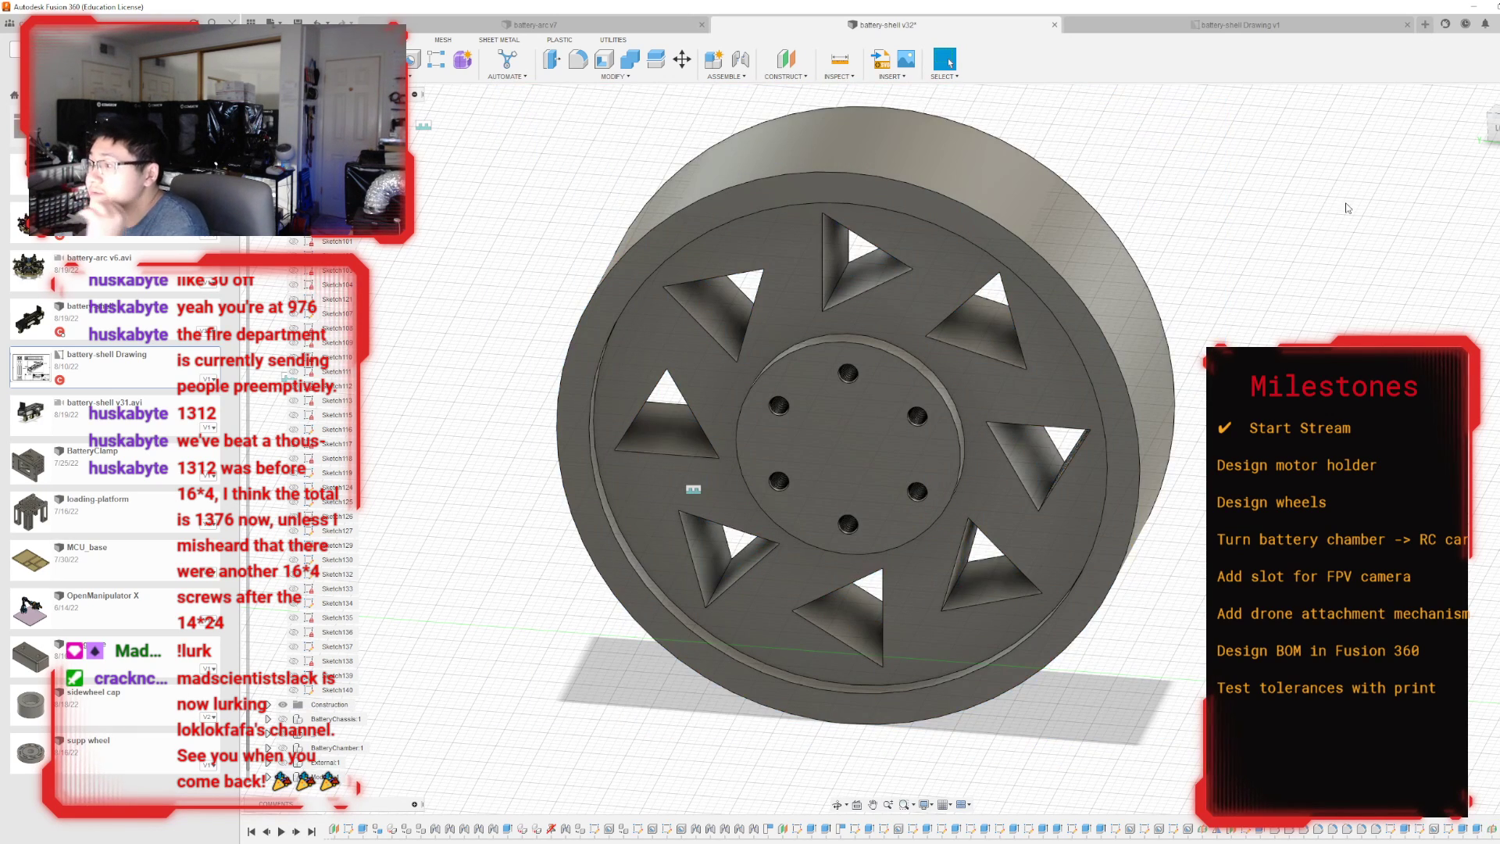
# Fillet the edges of the recess's outer wall and hub wall with a 1 mm radius.
pyautogui.keyDown('shift'); pyautogui.moveTo(559, 254); pyautogui.dragTo(539, 120, button='middle'); pyautogui.keyUp('shift')
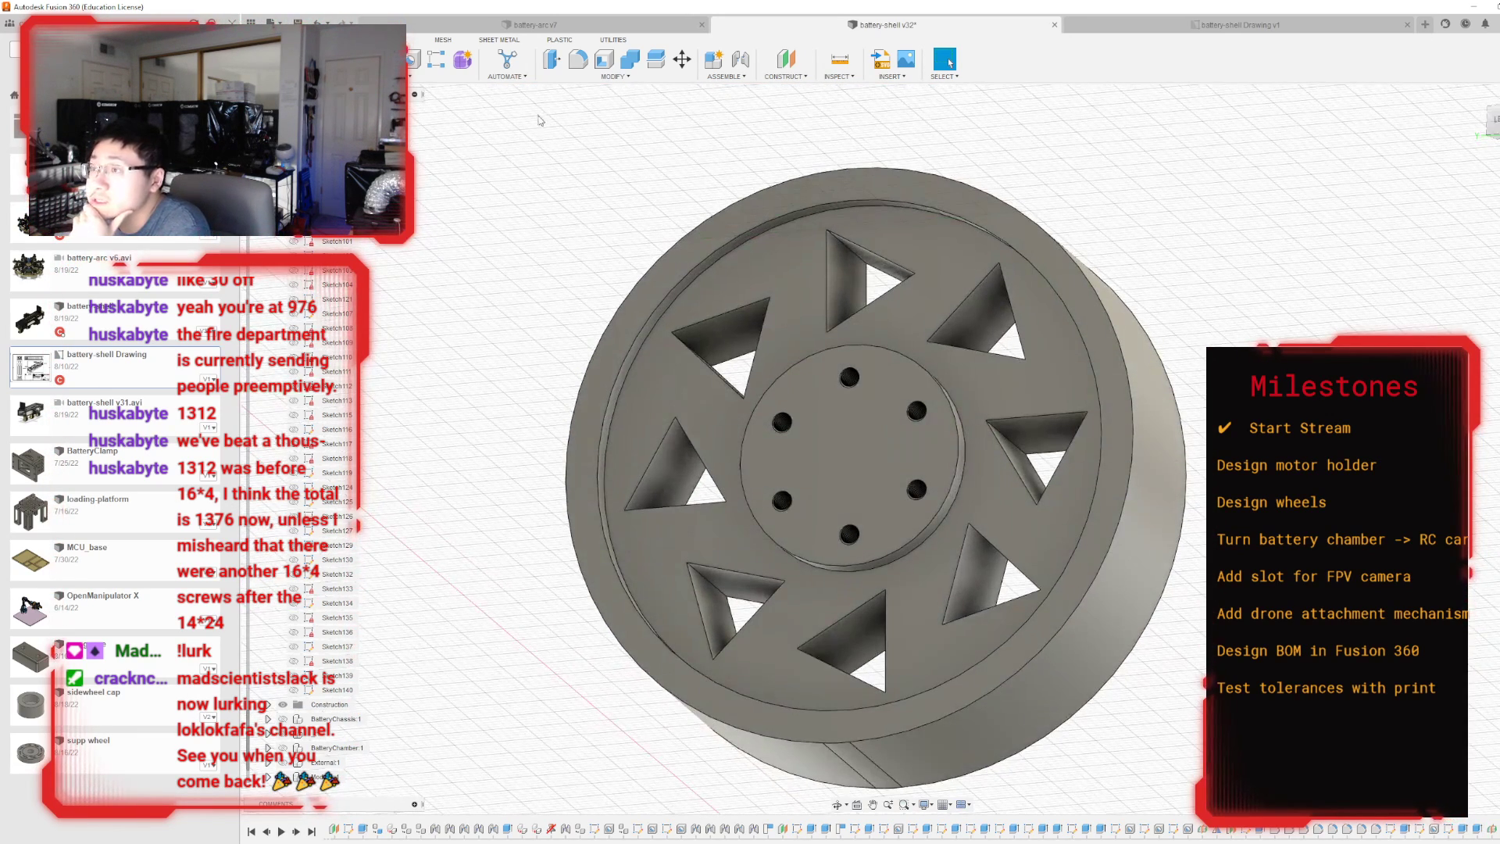
pyautogui.click(578, 58)
pyautogui.click(806, 217)
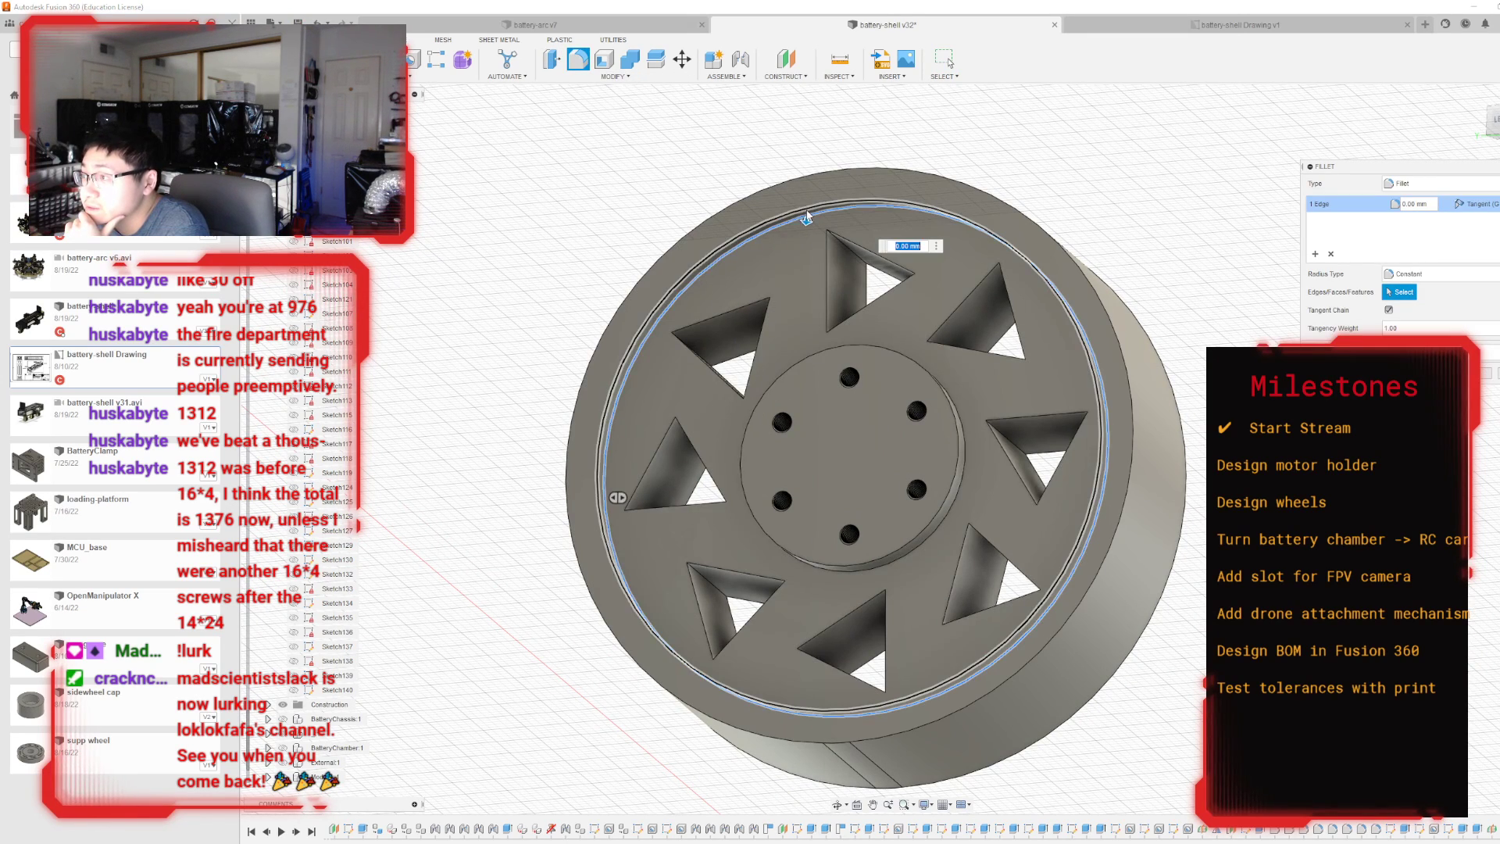
pyautogui.click(957, 438)
pyautogui.click(967, 441)
pyautogui.write('1')
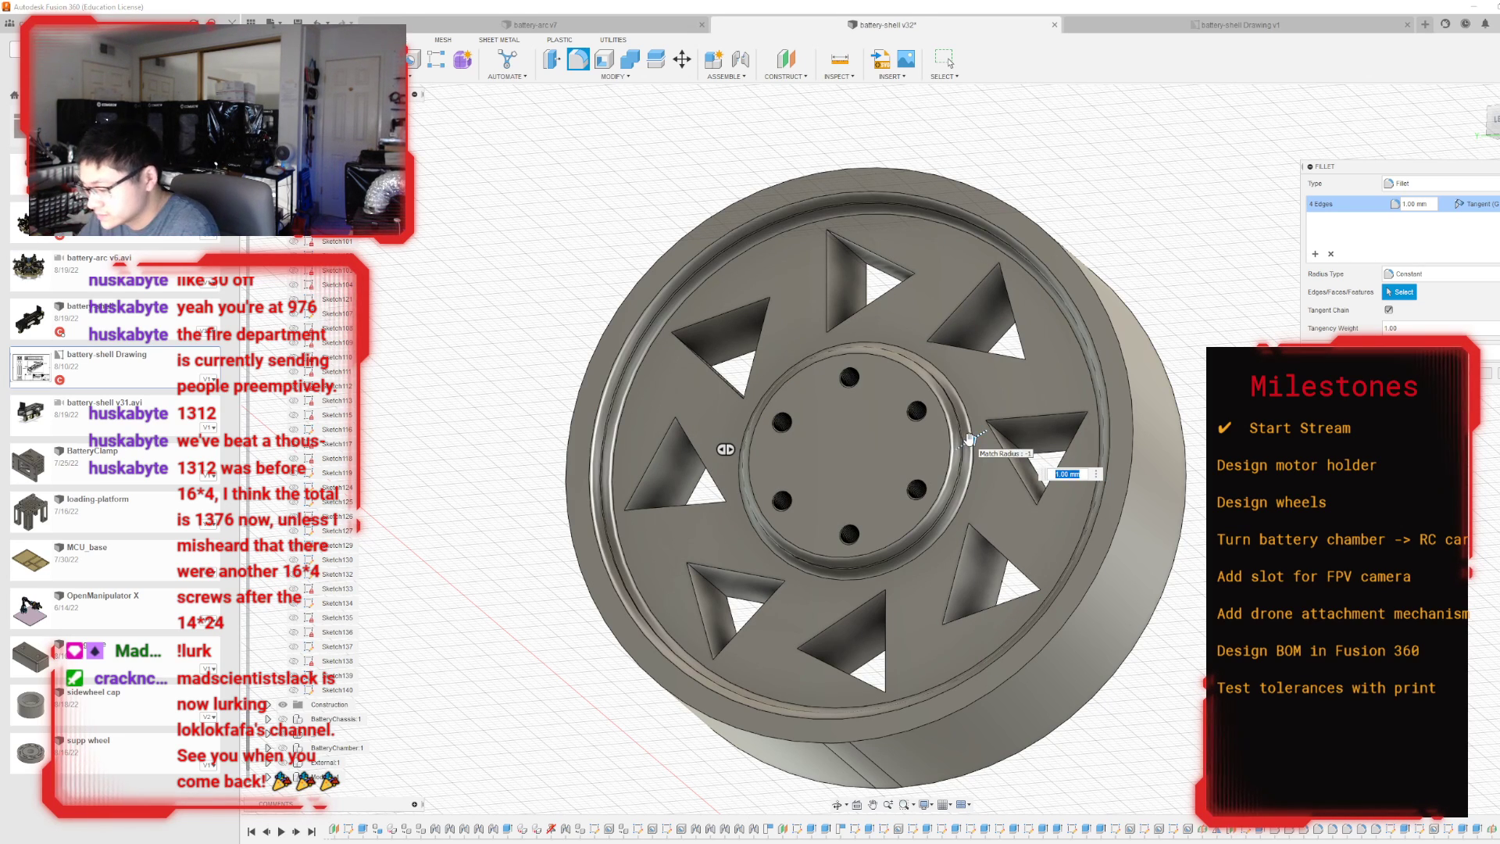
pyautogui.press('Return')
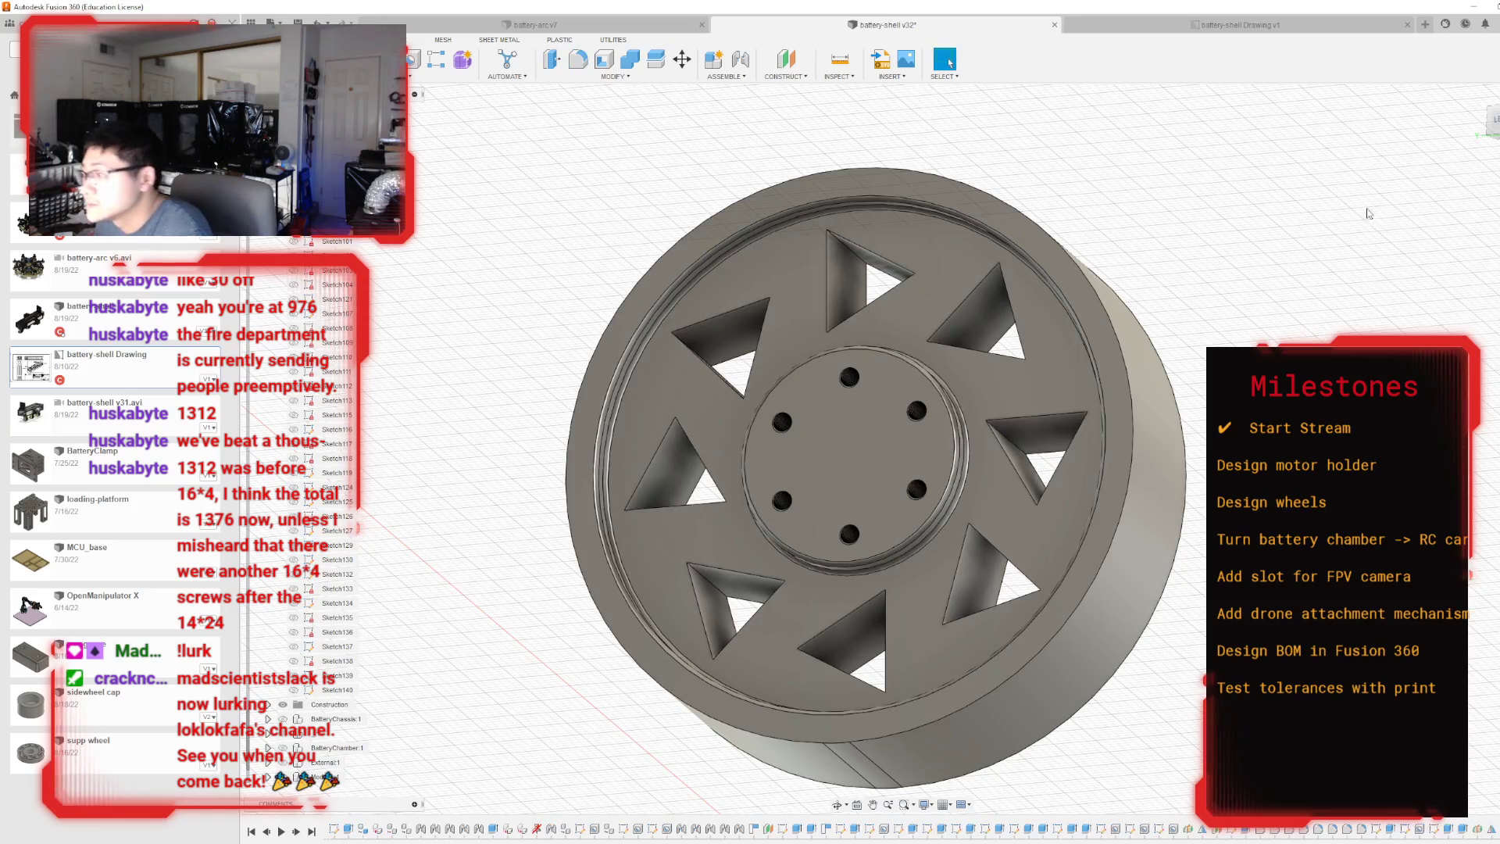
# Undo the fillets, the mirrored recess, the midplane and the recess cut, leaving the wheel with only holes and triangular cut-outs.
pyautogui.moveTo(969, 439)
pyautogui.keyDown('shift'); pyautogui.mouseDown(button='middle')
pyautogui.moveTo(1172, 445)
pyautogui.moveTo(1070, 418)
pyautogui.moveTo(992, 469)
pyautogui.moveTo(937, 390)
pyautogui.moveTo(914, 407)
pyautogui.moveTo(953, 351)
pyautogui.moveTo(1249, 485)
pyautogui.moveTo(1234, 453)
pyautogui.moveTo(857, 414)
pyautogui.moveTo(862, 402)
pyautogui.moveTo(789, 406)
pyautogui.moveTo(780, 448)
pyautogui.moveTo(780, 403)
pyautogui.mouseUp(button='middle'); pyautogui.keyUp('shift')
pyautogui.hotkey('ctrl', 'z')
pyautogui.hotkey('ctrl', 'z')
pyautogui.hotkey('ctrl', 'z')
pyautogui.hotkey('ctrl', 'z')
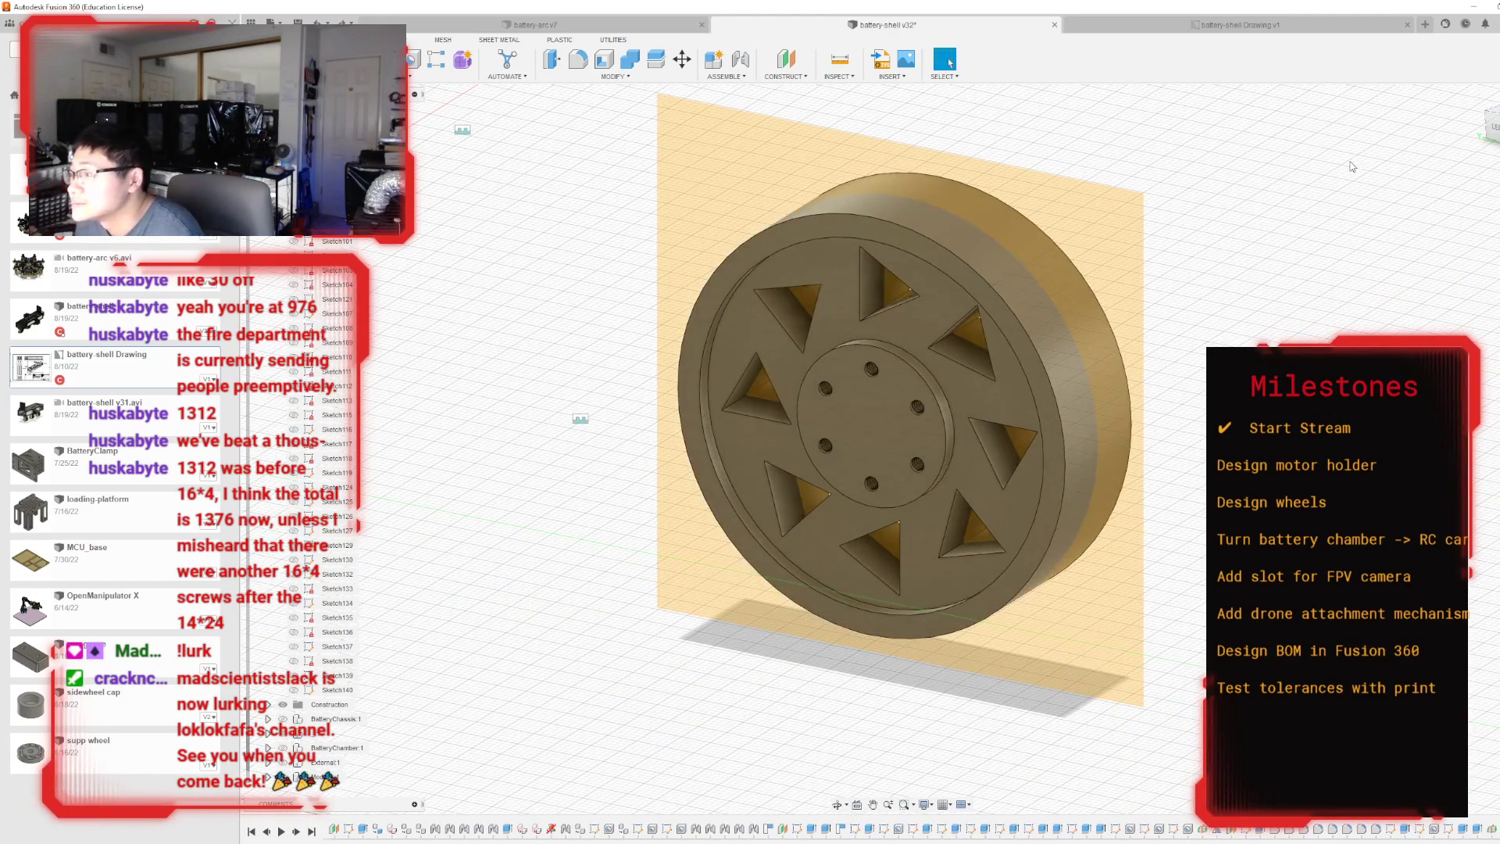
pyautogui.hotkey('ctrl', 'y')
pyautogui.hotkey('ctrl', 'y')
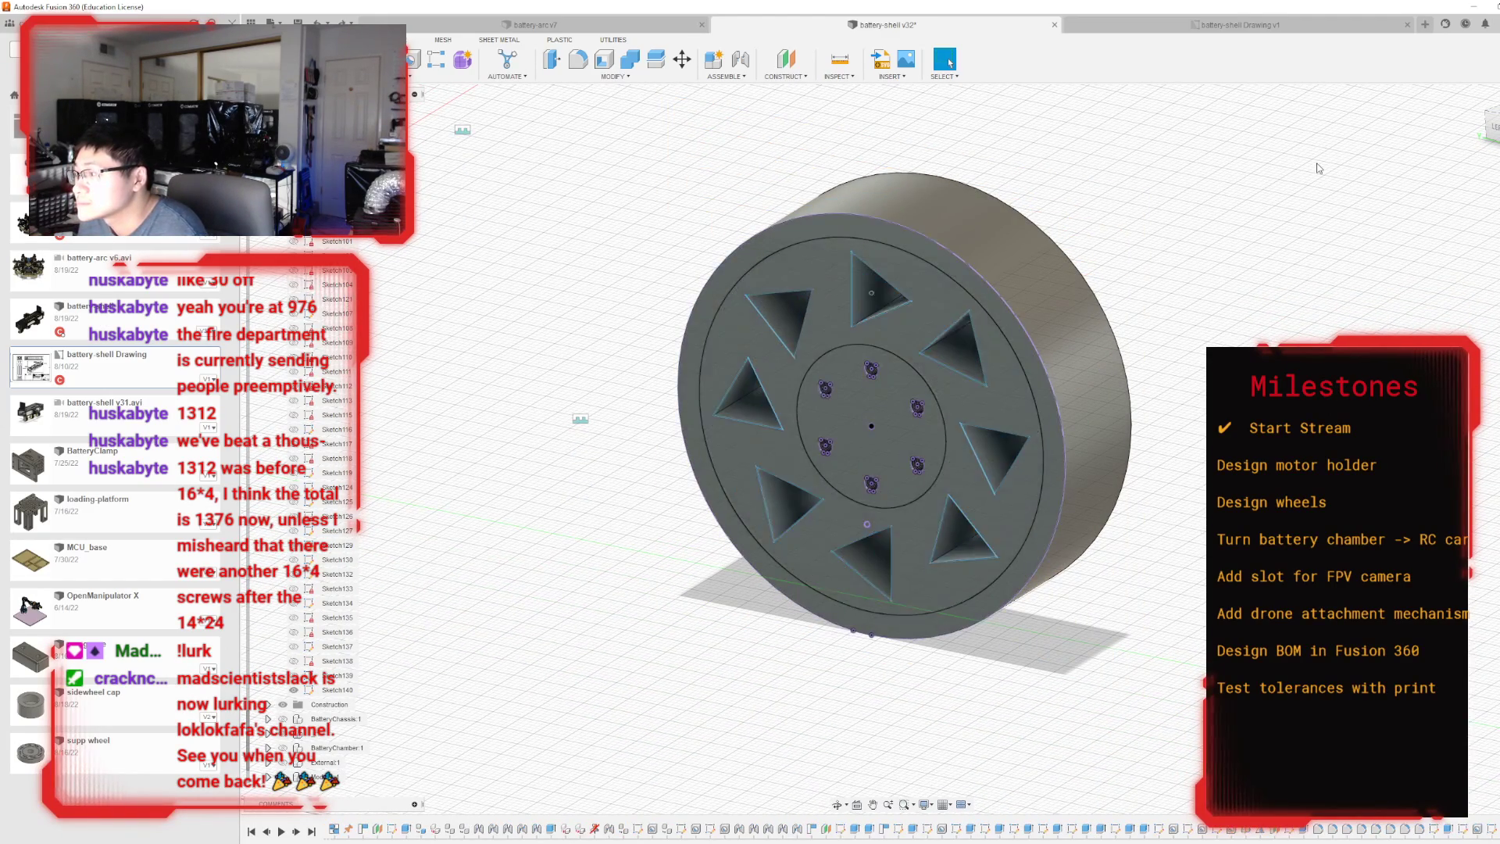
pyautogui.moveTo(892, 449)
pyautogui.keyDown('shift'); pyautogui.mouseDown(button='middle')
pyautogui.moveTo(1031, 445)
pyautogui.moveTo(1008, 418)
pyautogui.moveTo(836, 410)
pyautogui.moveTo(898, 425)
pyautogui.moveTo(867, 430)
pyautogui.moveTo(867, 406)
pyautogui.mouseUp(button='middle'); pyautogui.keyUp('shift')
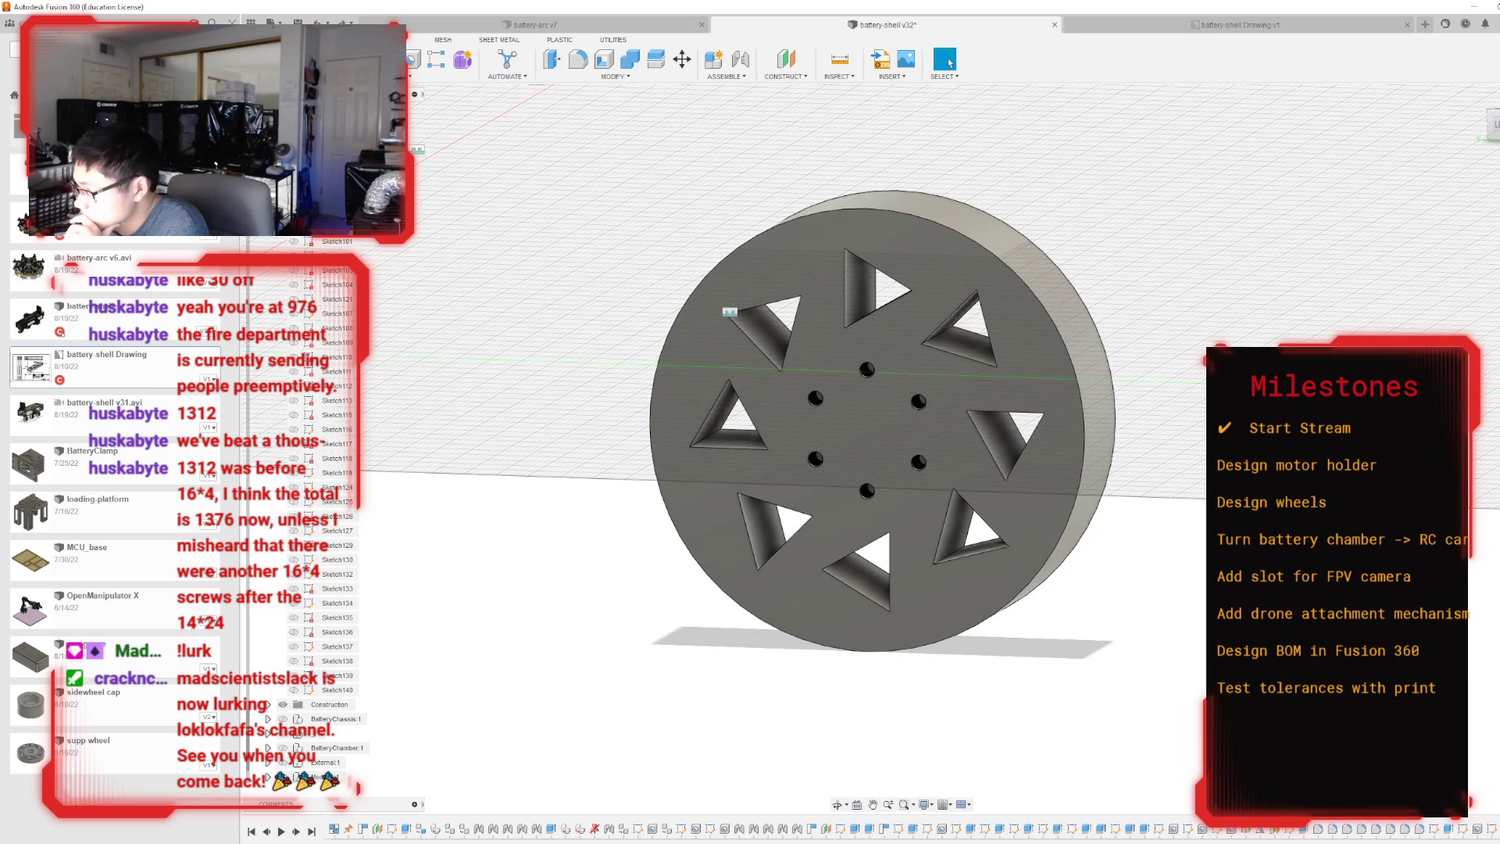
# Edit the wheel face sketch and offset the uppermost triangle outward by 1.5 mm.
pyautogui.doubleClick(1490, 829)
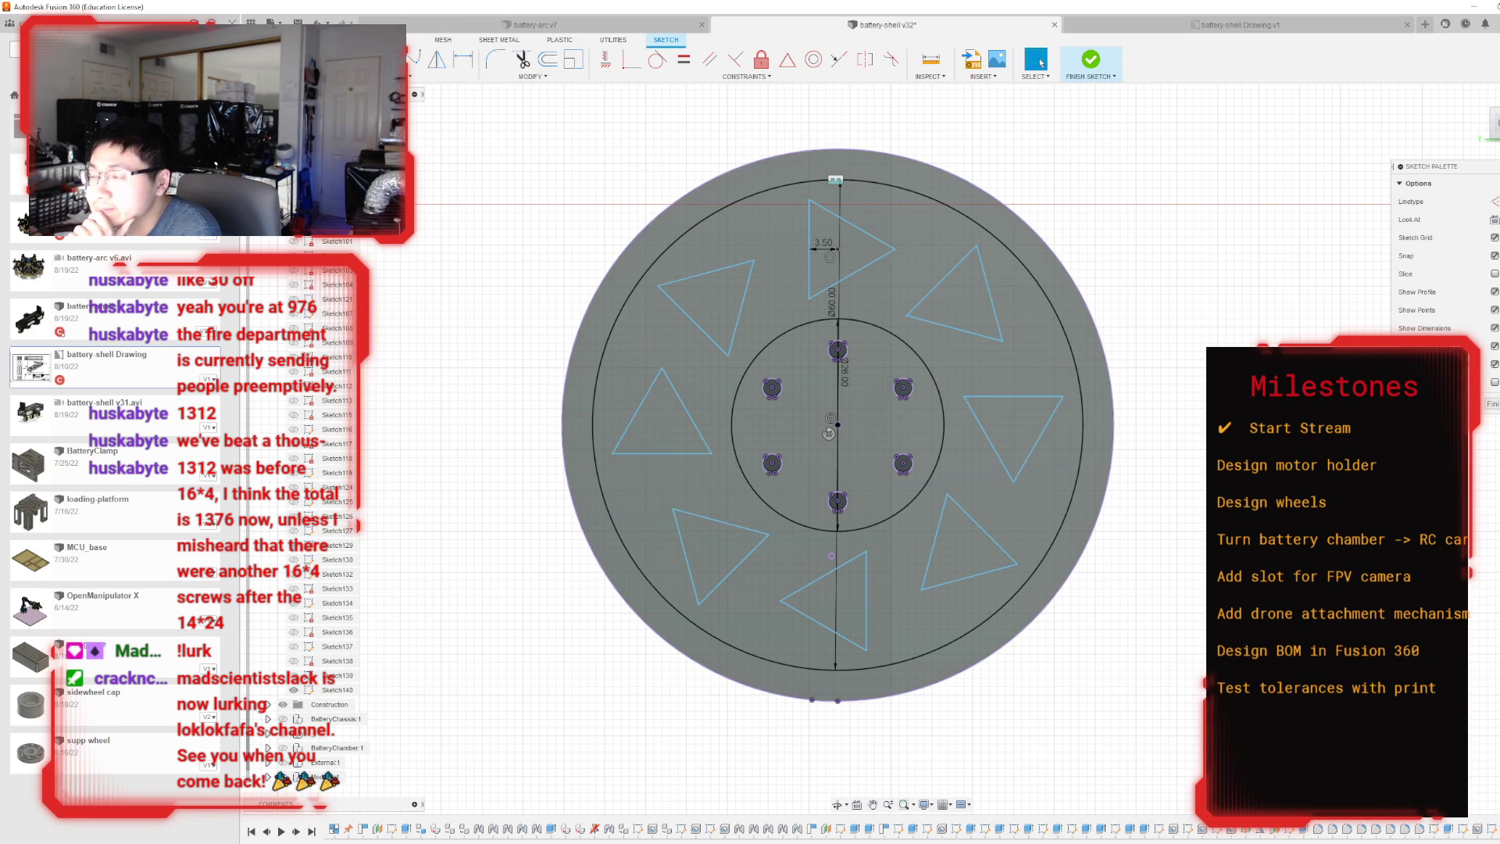
pyautogui.click(425, 75)
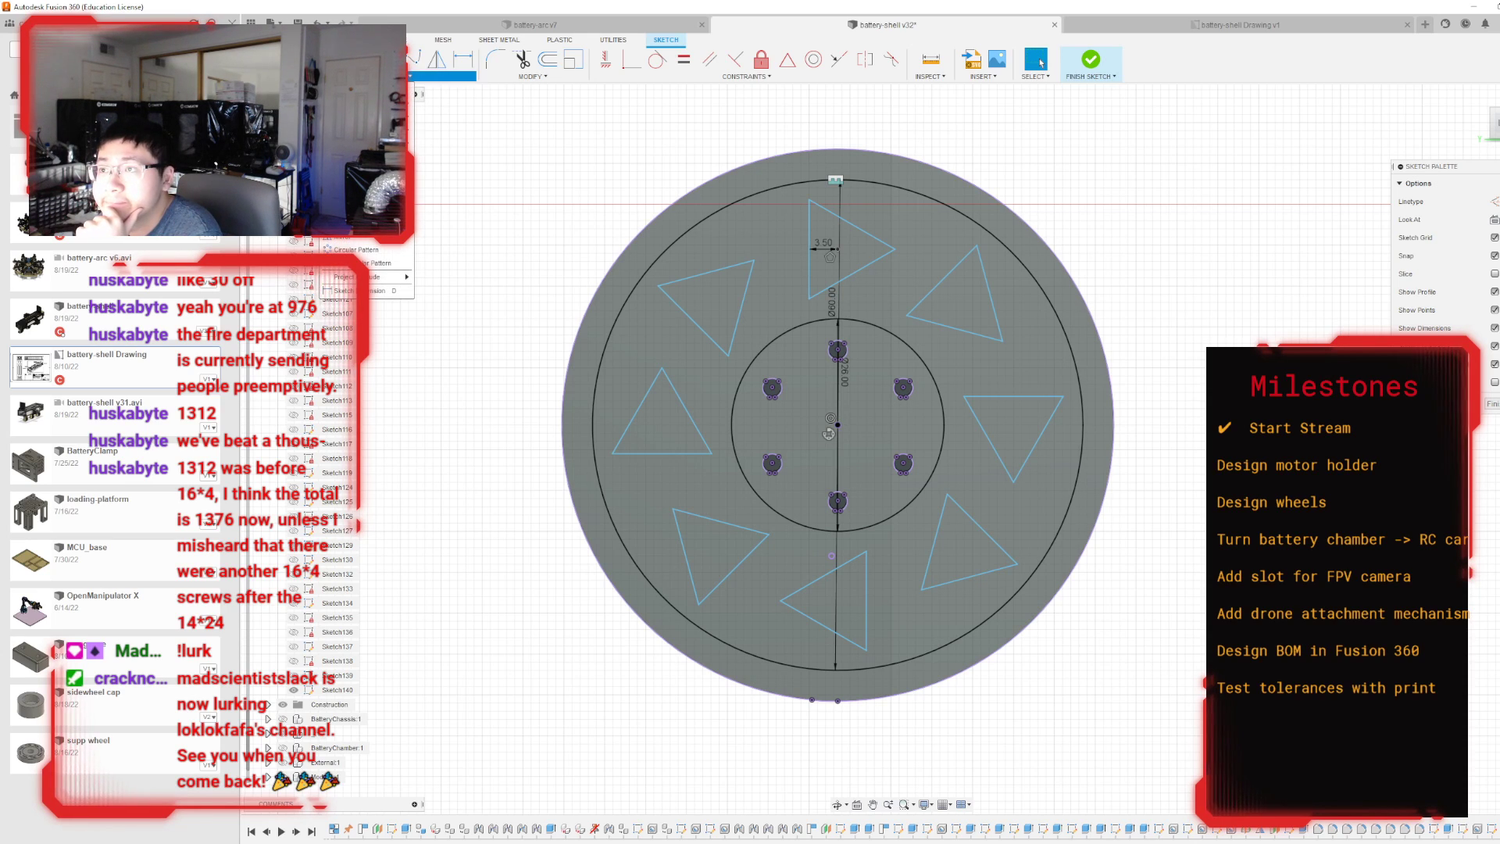
pyautogui.moveTo(403, 128)
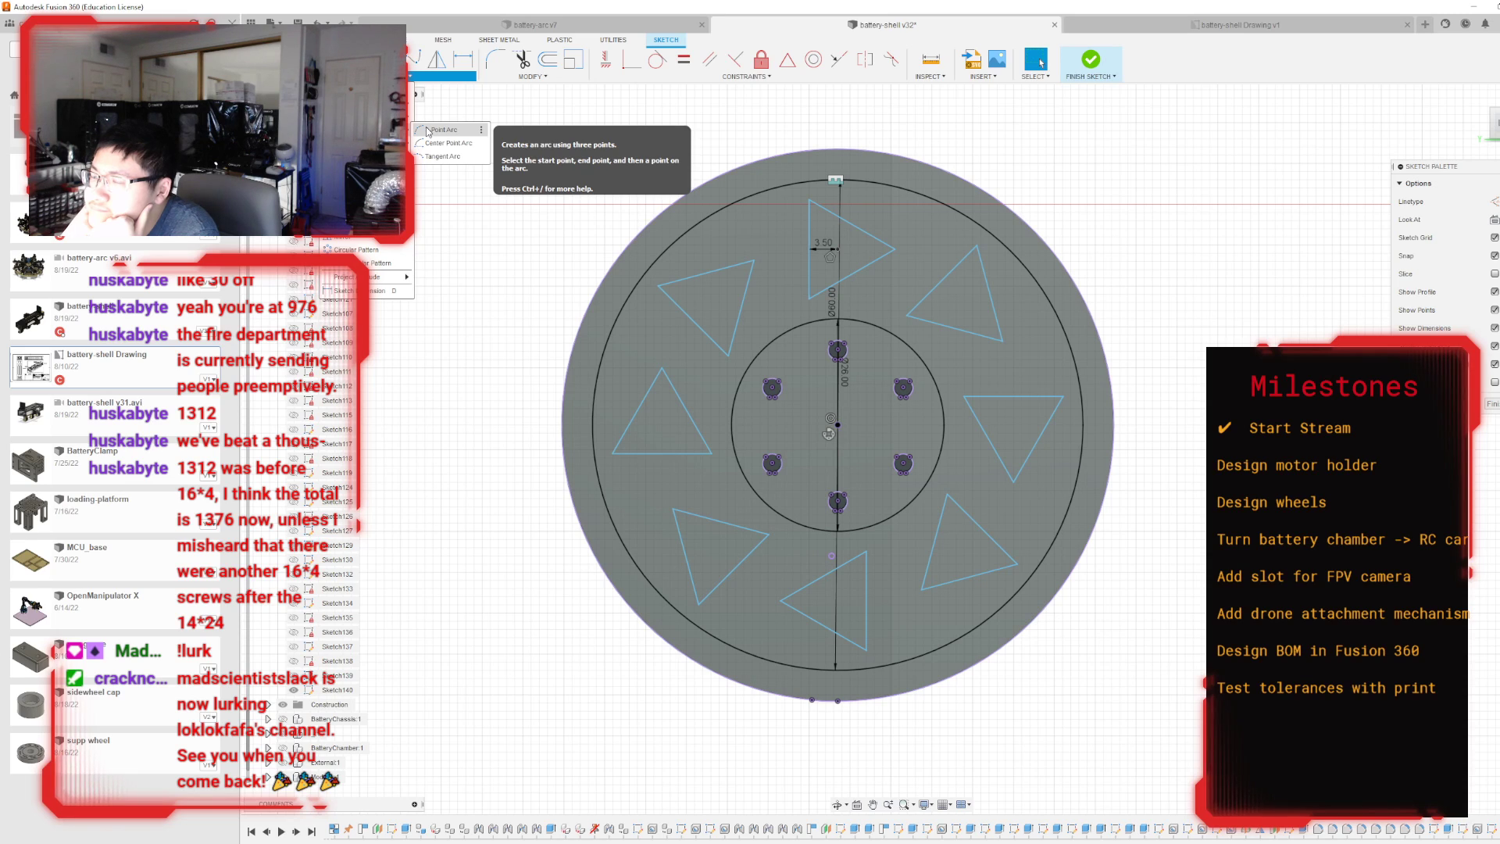
pyautogui.click(548, 59)
pyautogui.click(889, 252)
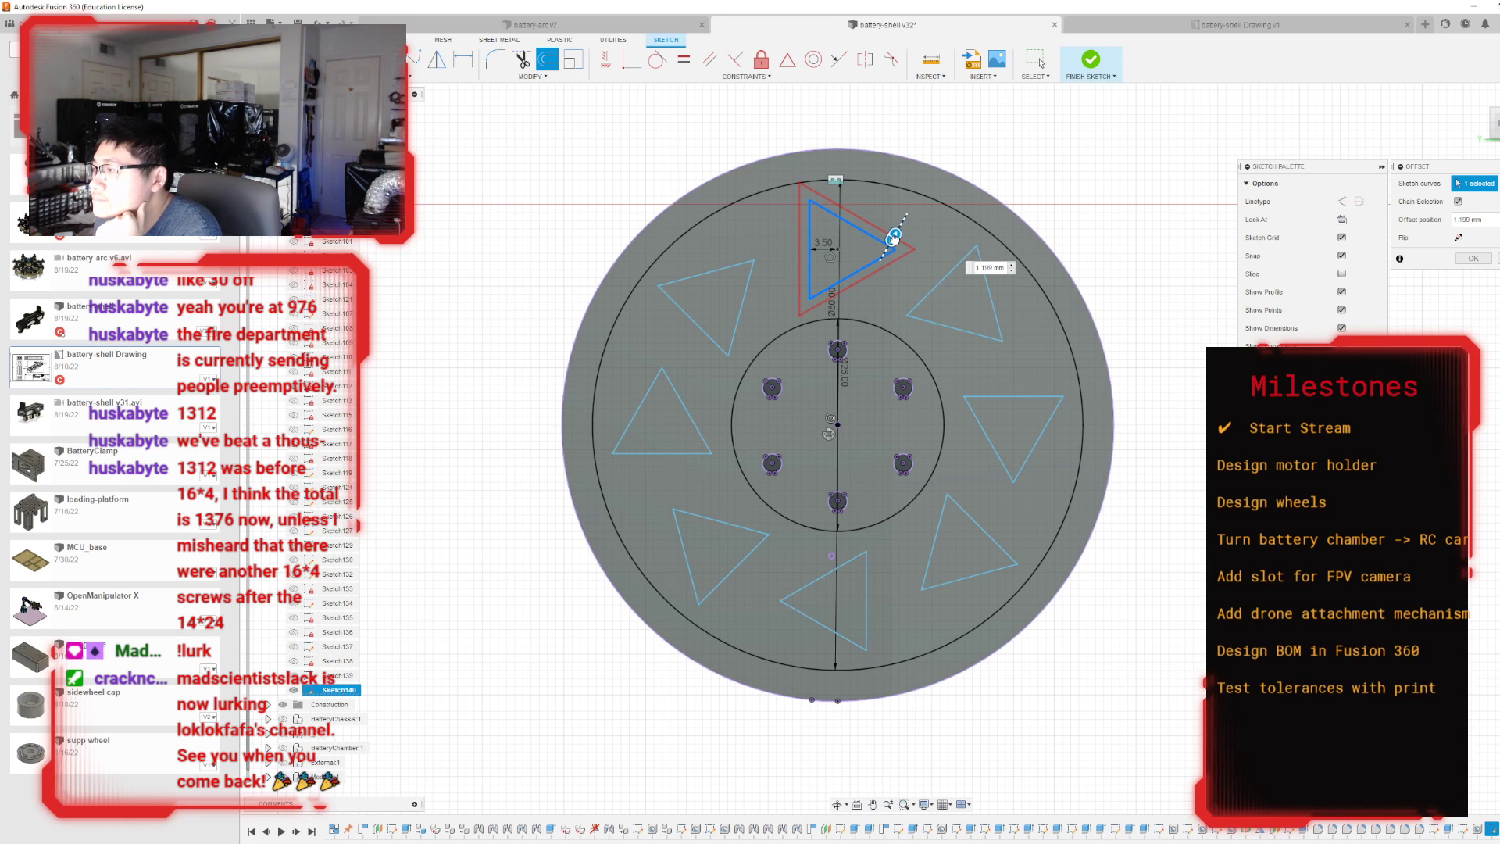
pyautogui.press('Tab')
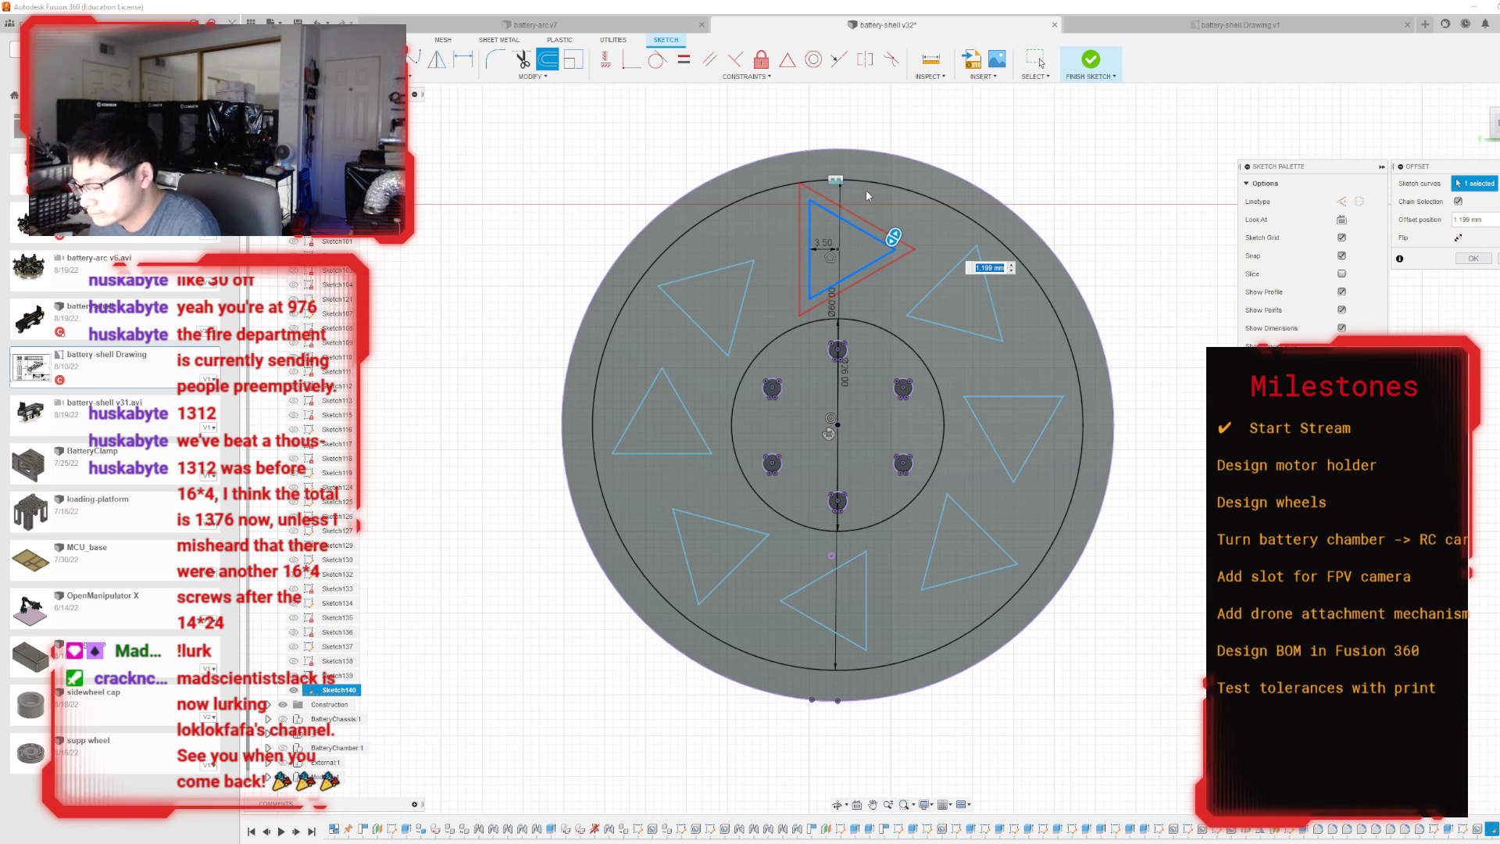
pyautogui.write('1.5')
pyautogui.press('Return')
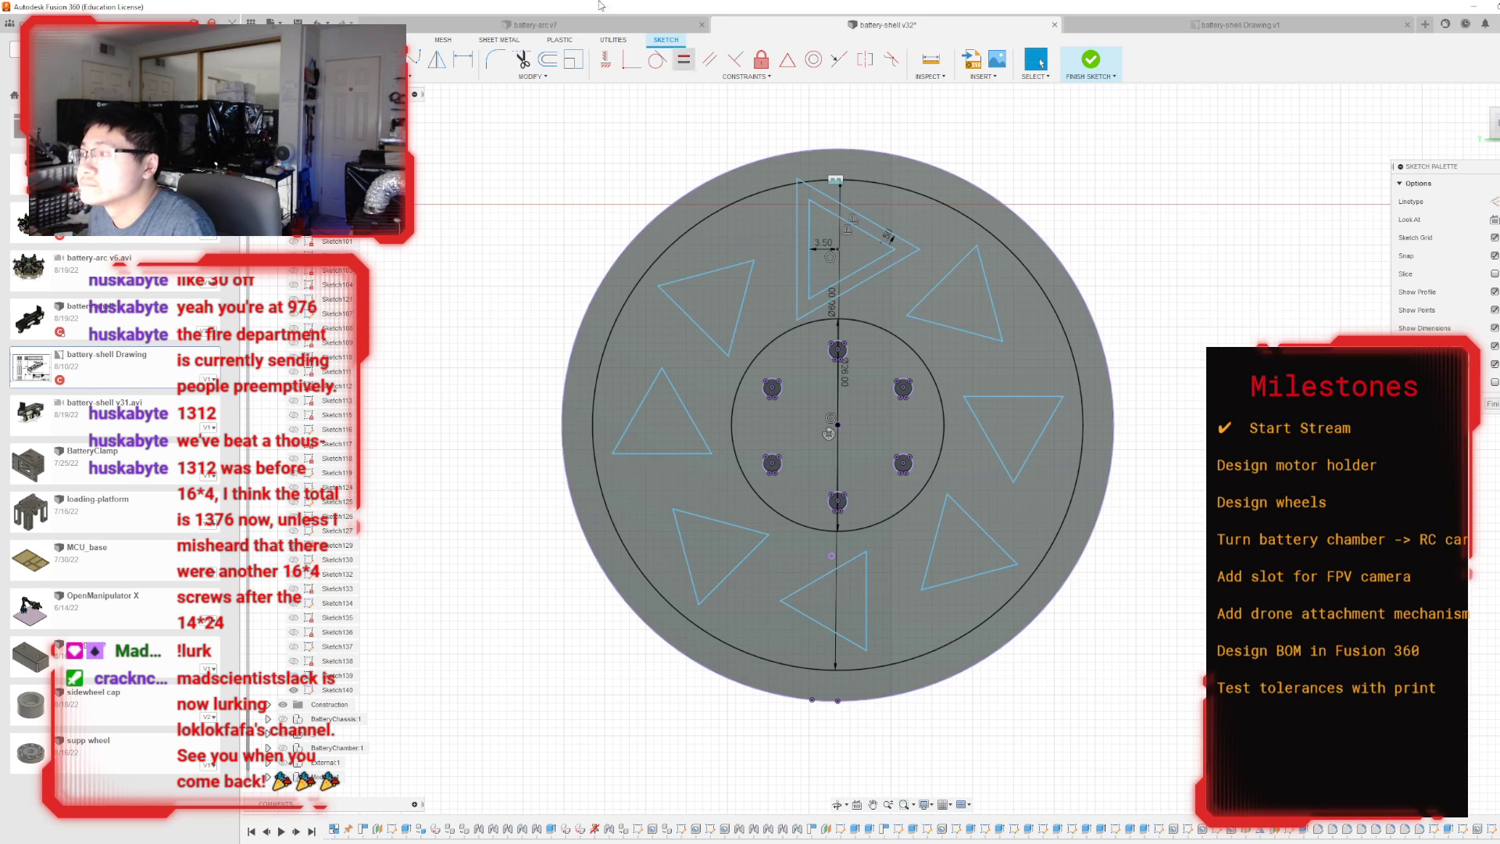
# Offset the uppermost original triangle outward again by 3 mm.
pyautogui.click(549, 60)
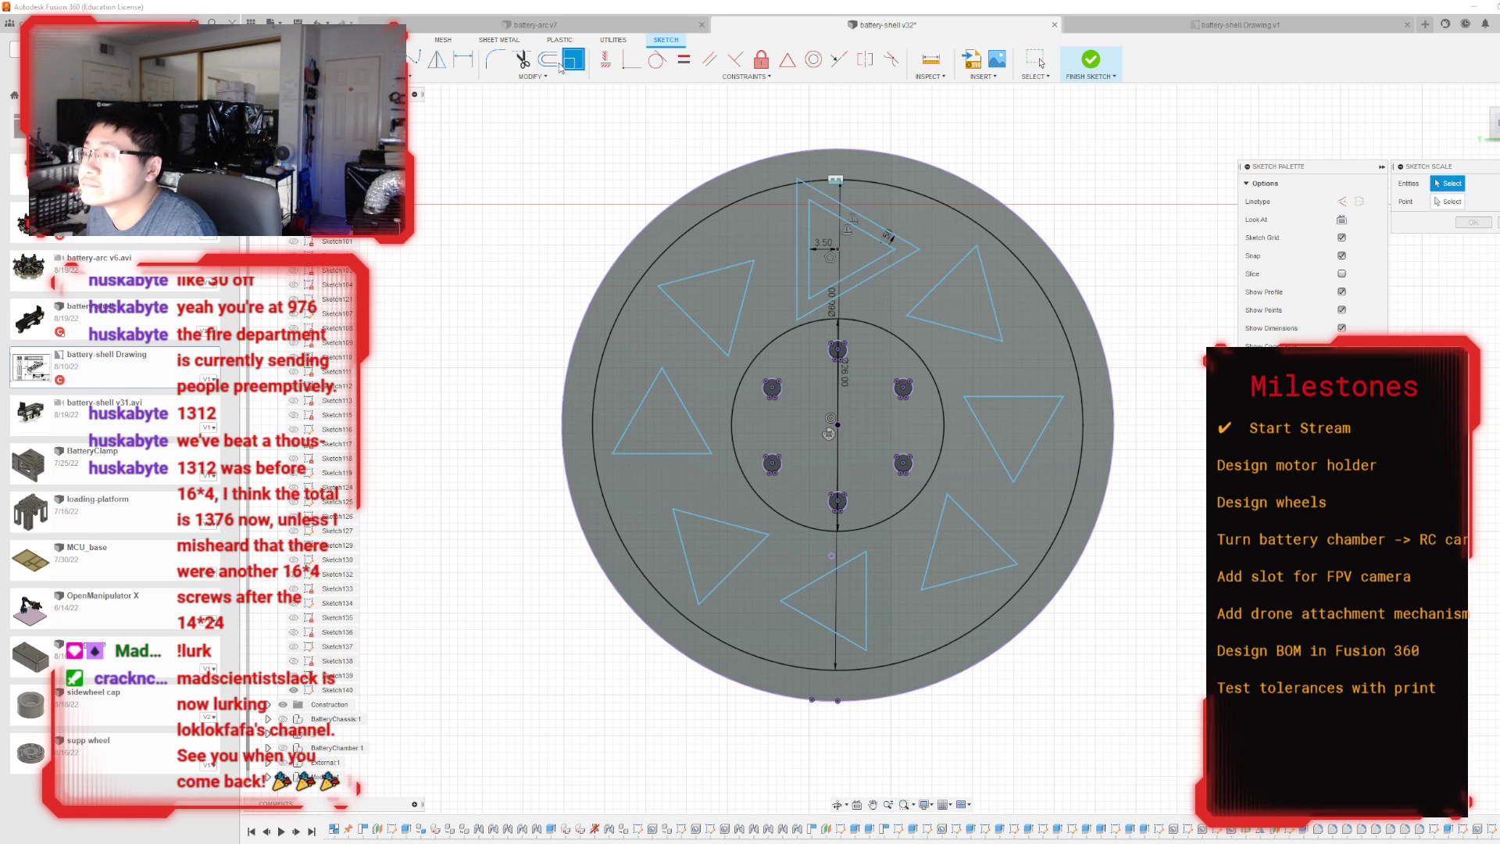
pyautogui.click(887, 236)
pyautogui.moveTo(888, 236); pyautogui.dragTo(897, 224)
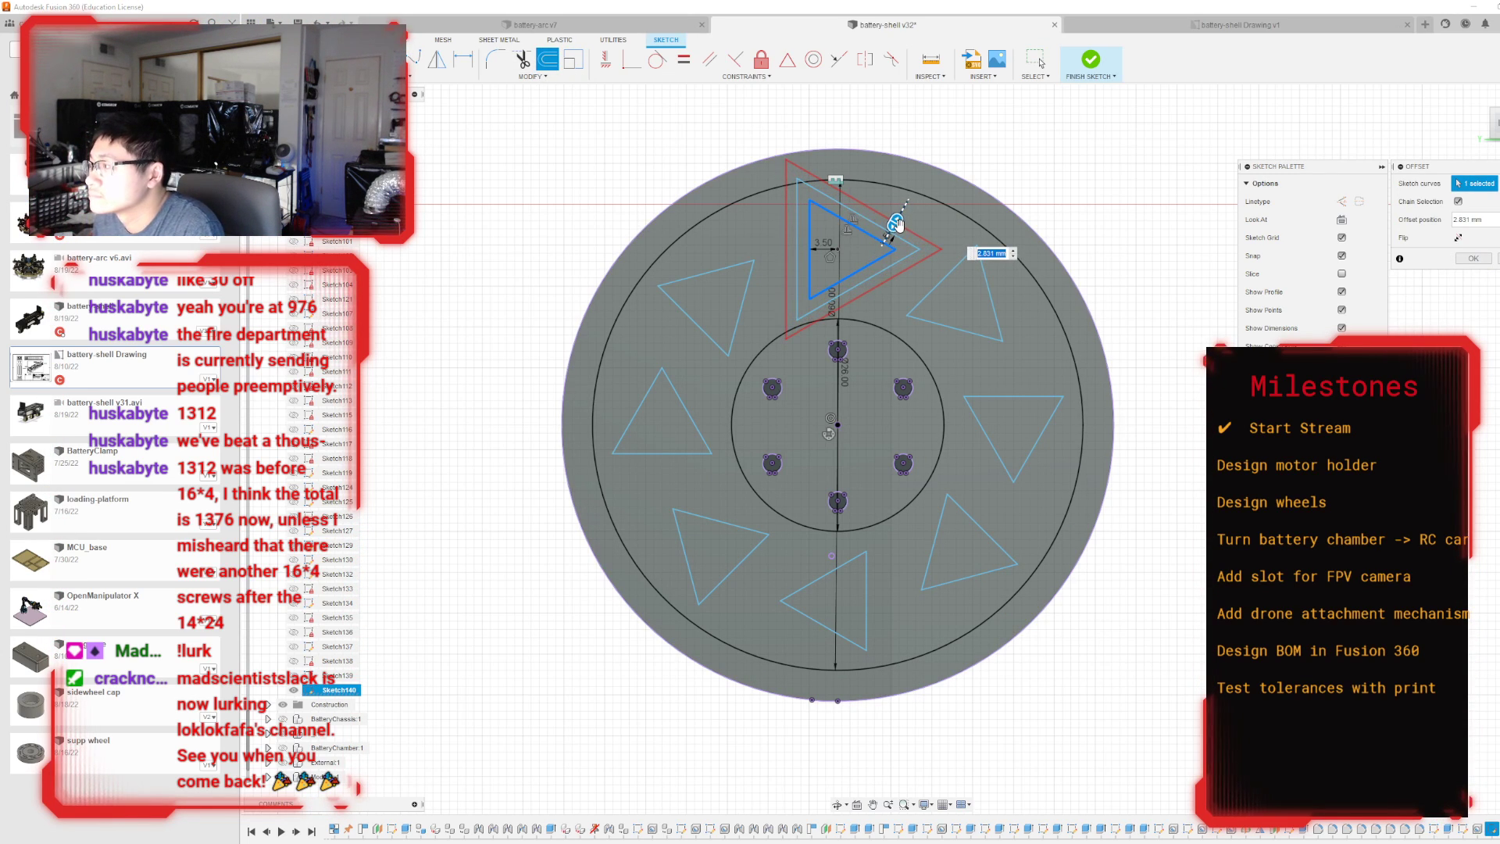
pyautogui.write('3')
pyautogui.press('Return')
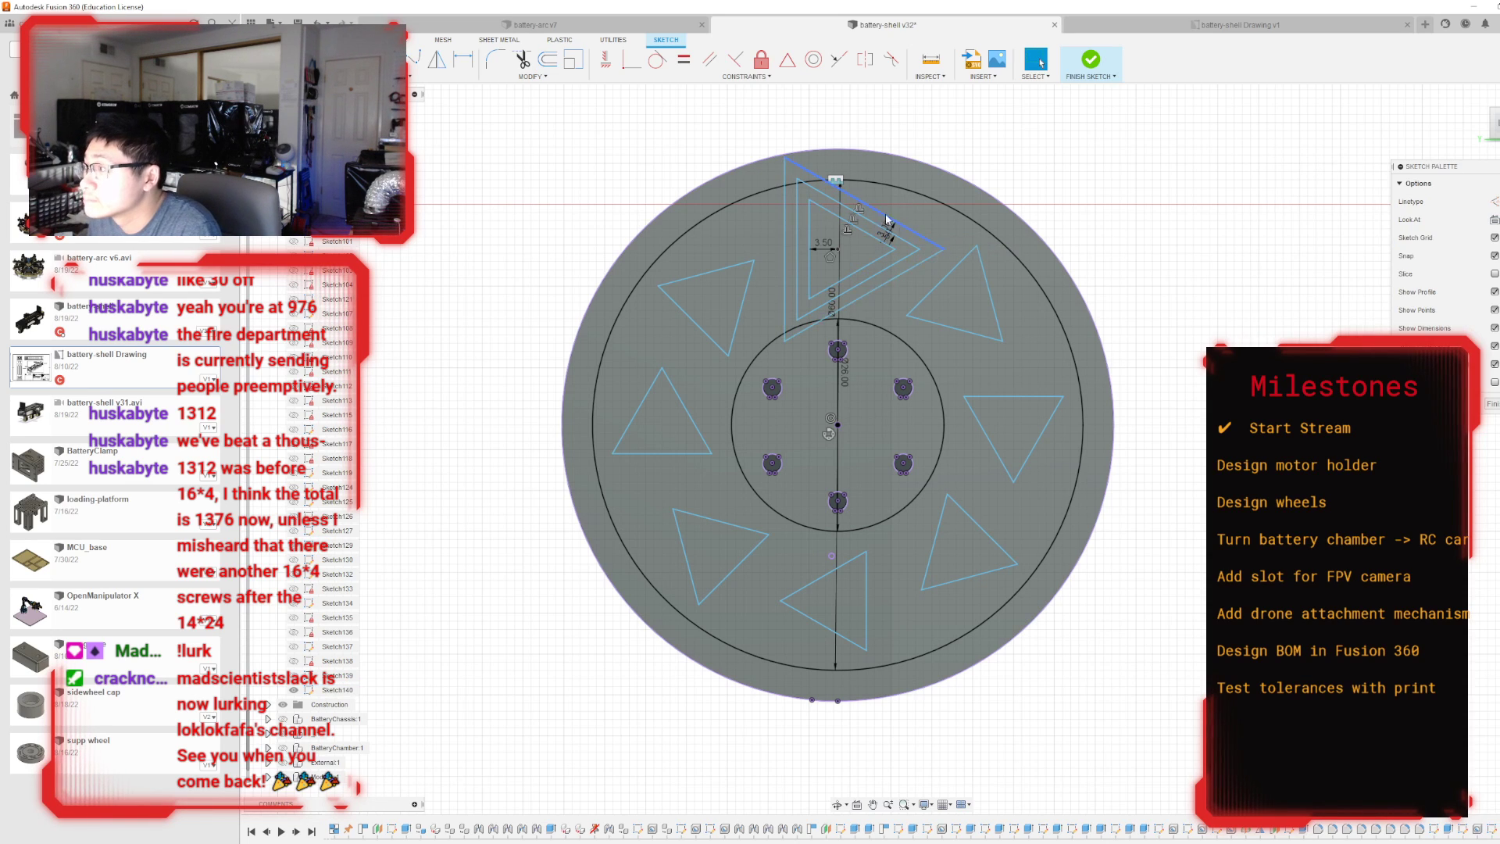
# Delete the vertical edges of both the 3 mm and the 1.5 mm offset triangles.
pyautogui.click(789, 228)
pyautogui.click(785, 223)
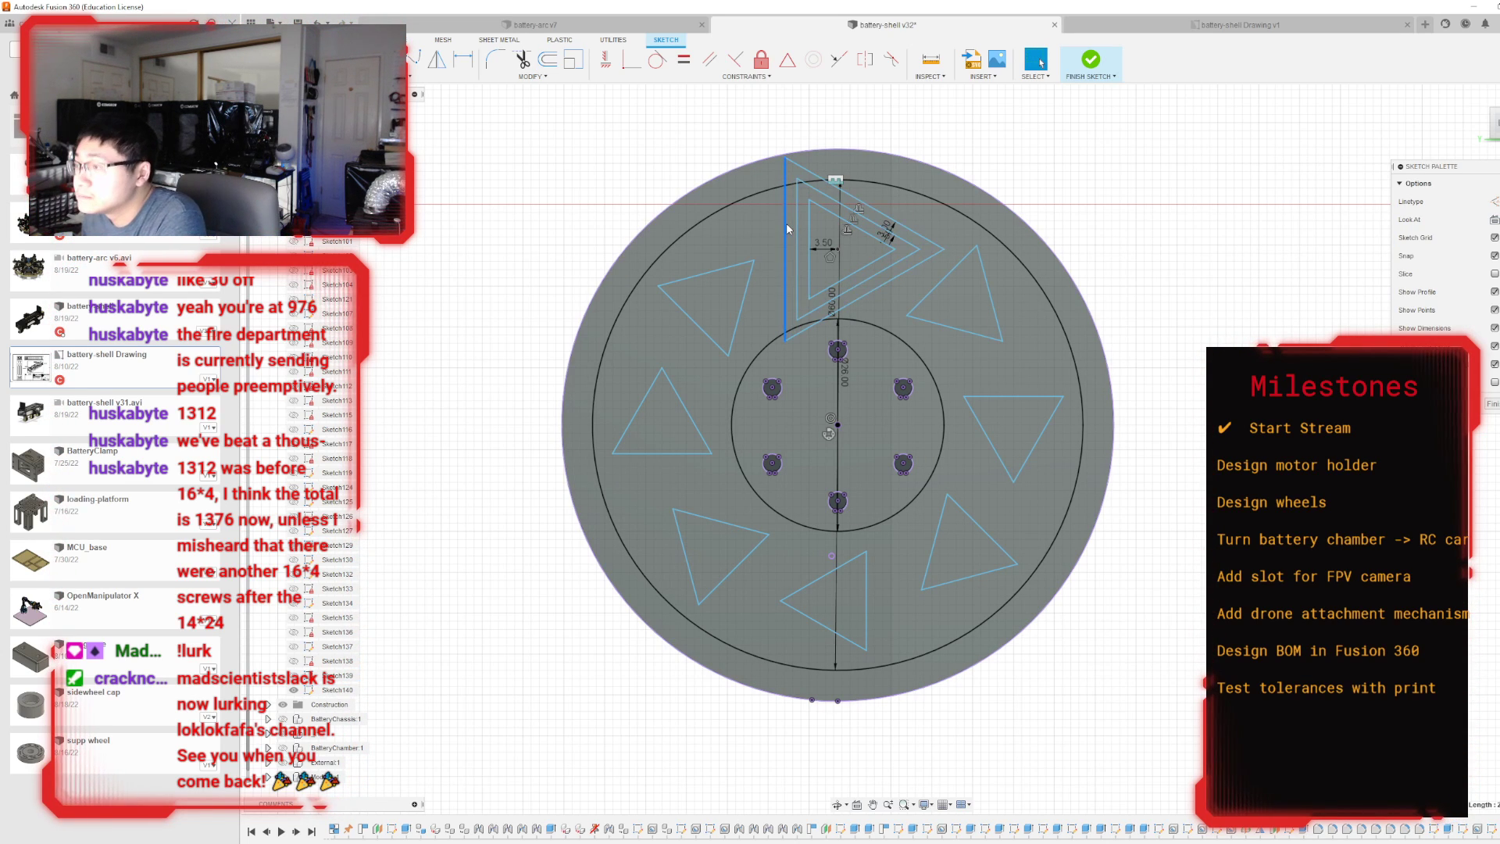
pyautogui.press('Delete')
pyautogui.click(797, 228)
pyautogui.press('Delete')
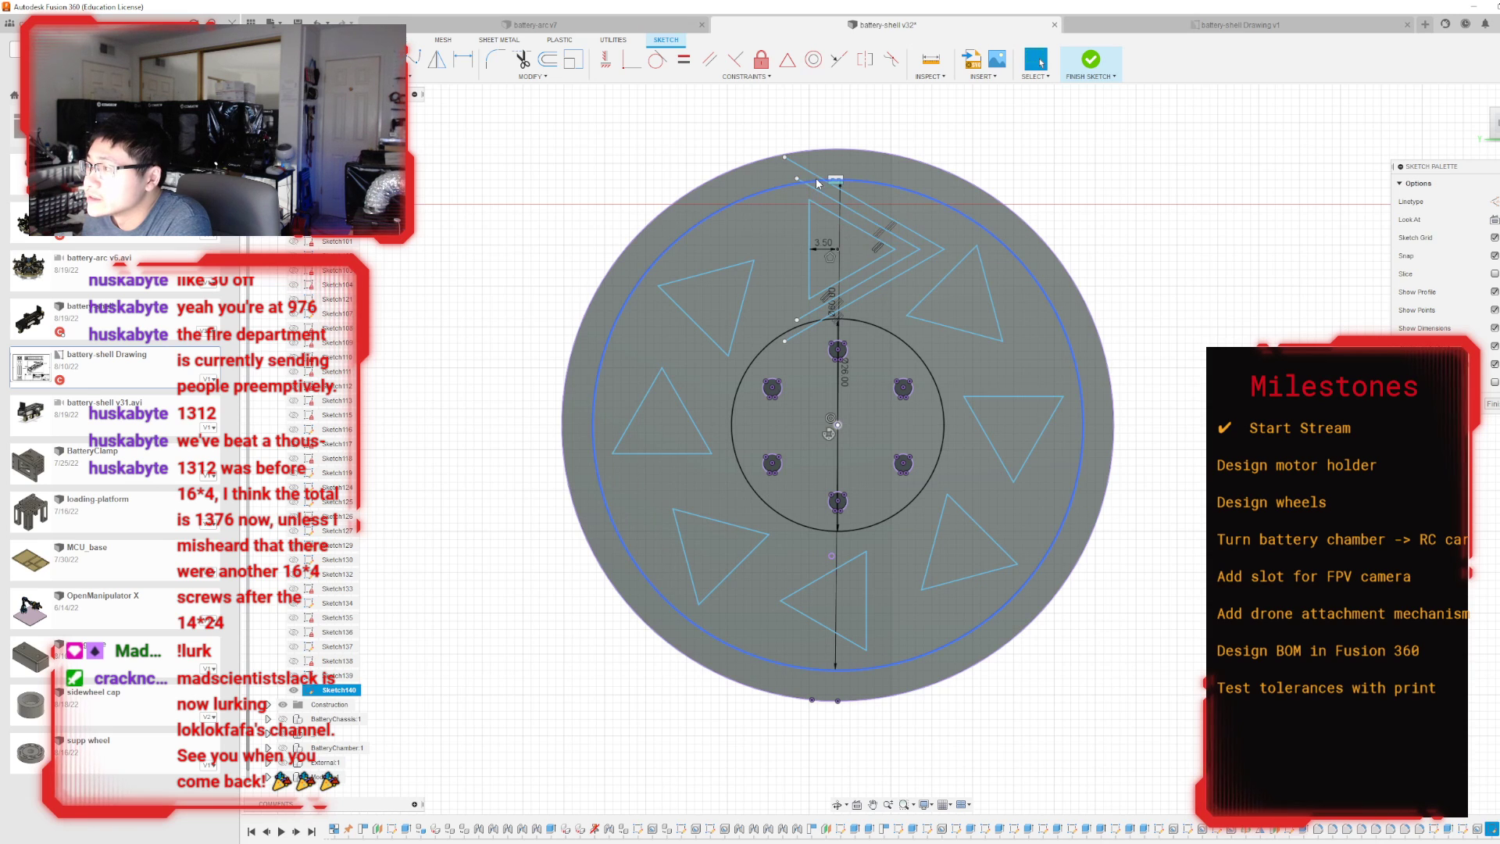
pyautogui.click(817, 190)
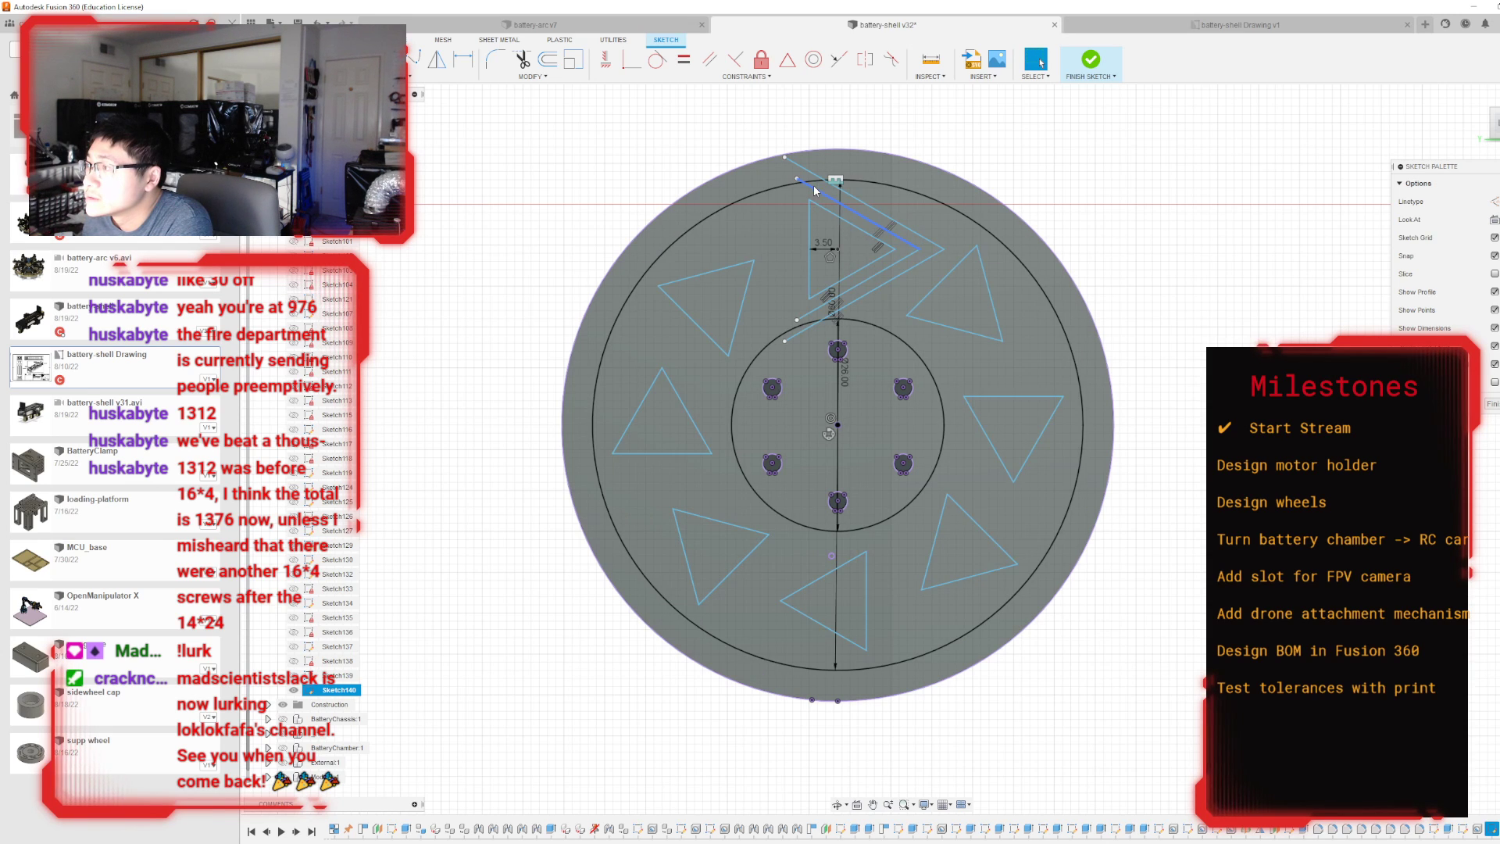
pyautogui.scroll(3, 817, 191)
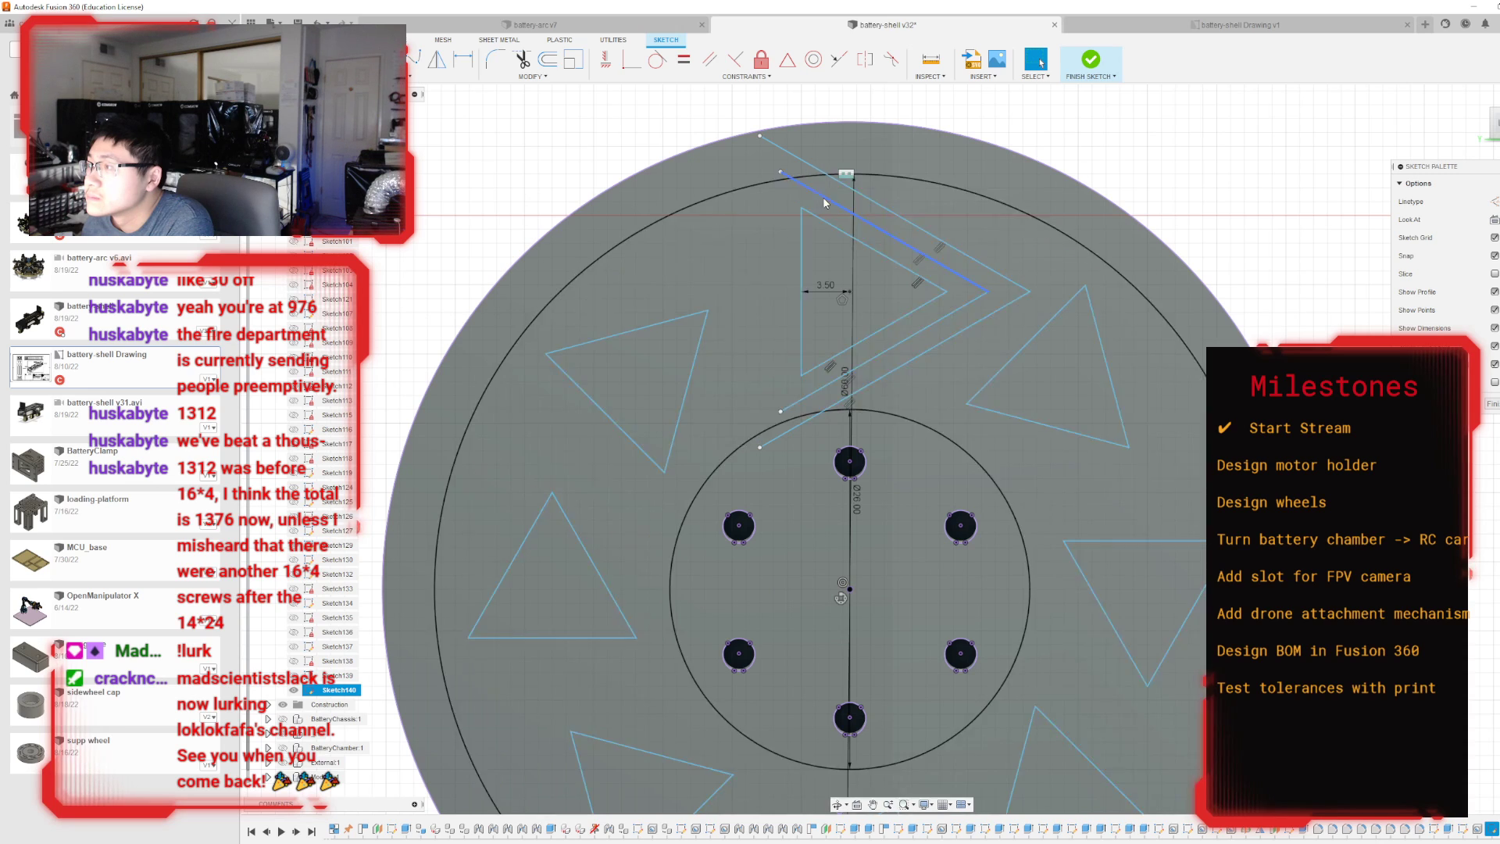
pyautogui.click(804, 180)
pyautogui.press('Delete')
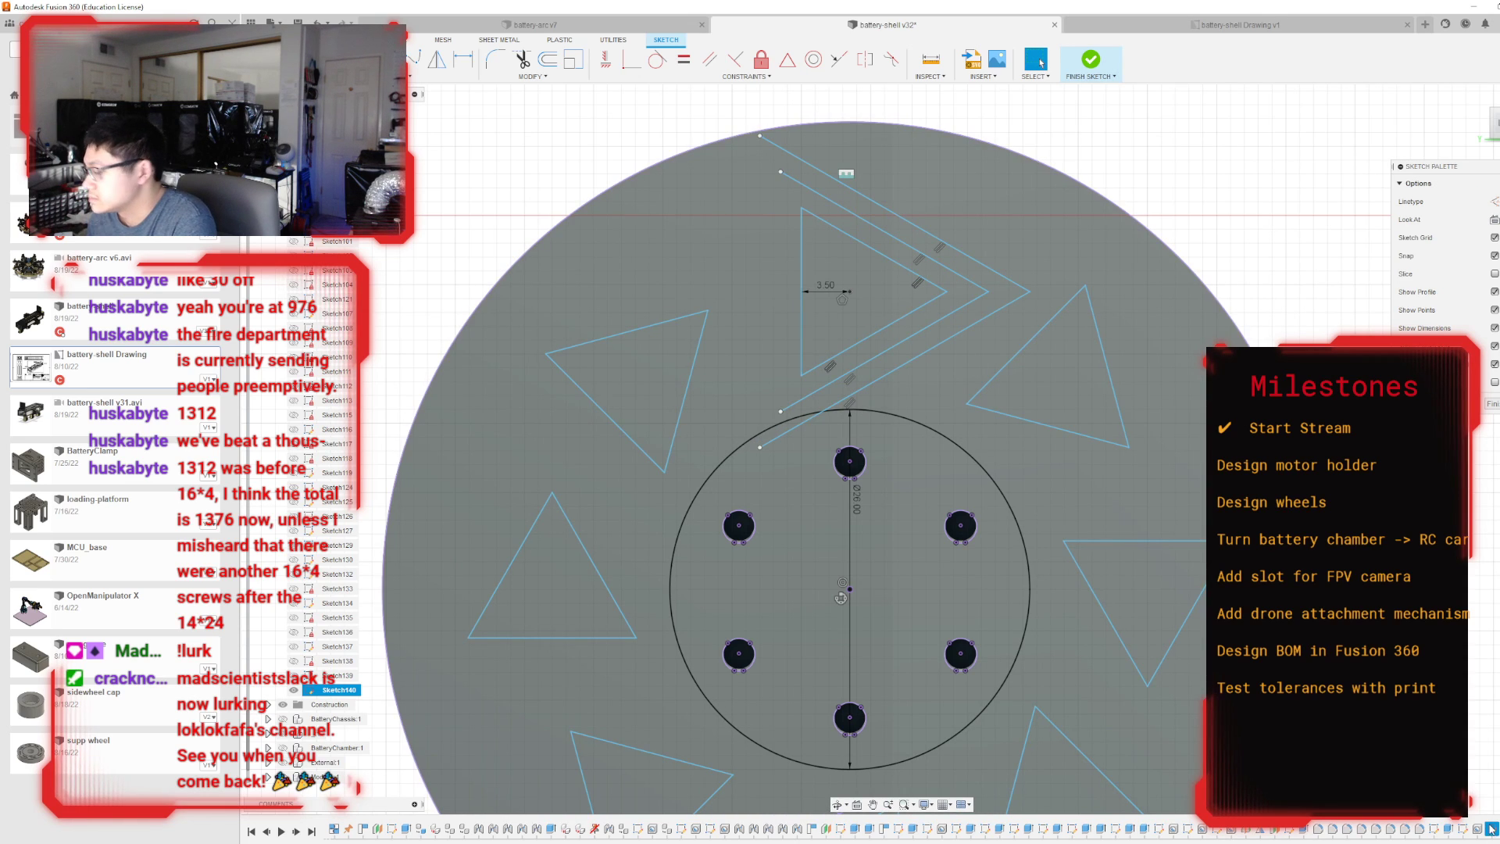
pyautogui.hotkey('ctrl', 'z')
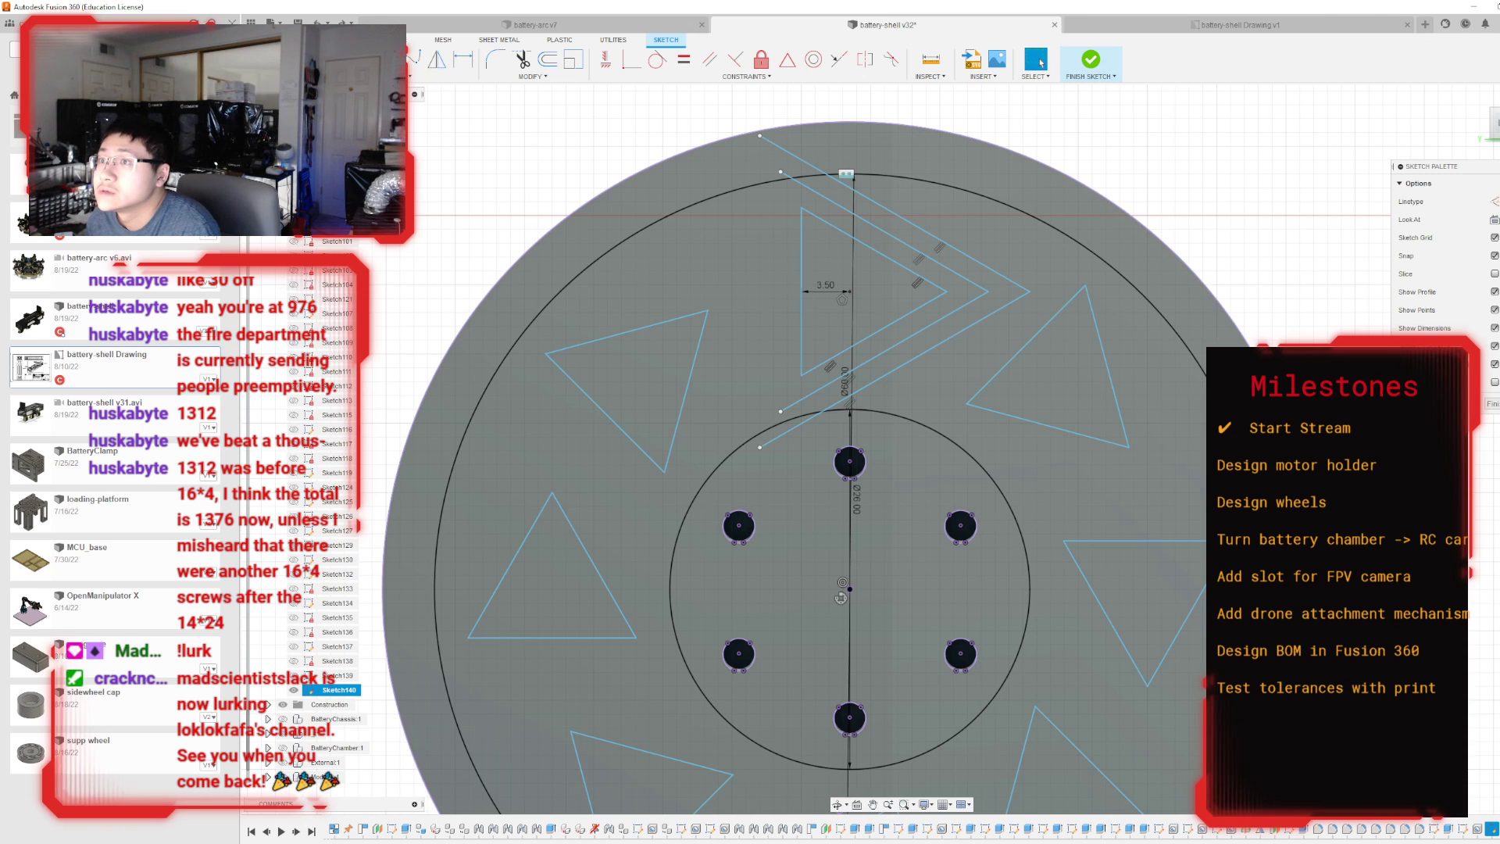
# Draw short vertical lines joining the open ends of the two offset line pairs around the uppermost triangle.
pyautogui.click(803, 183)
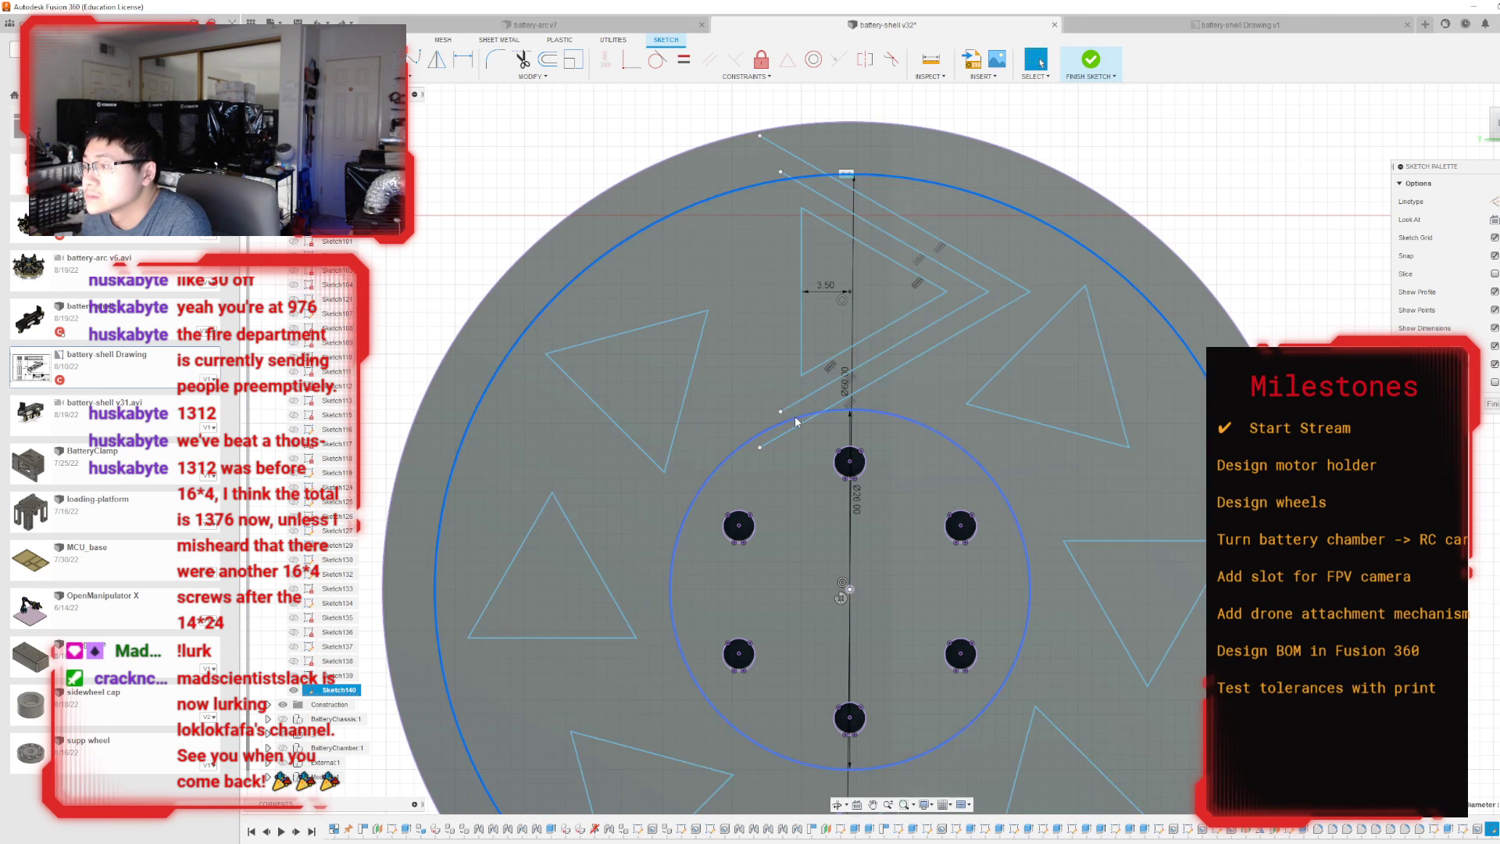
pyautogui.click(333, 60)
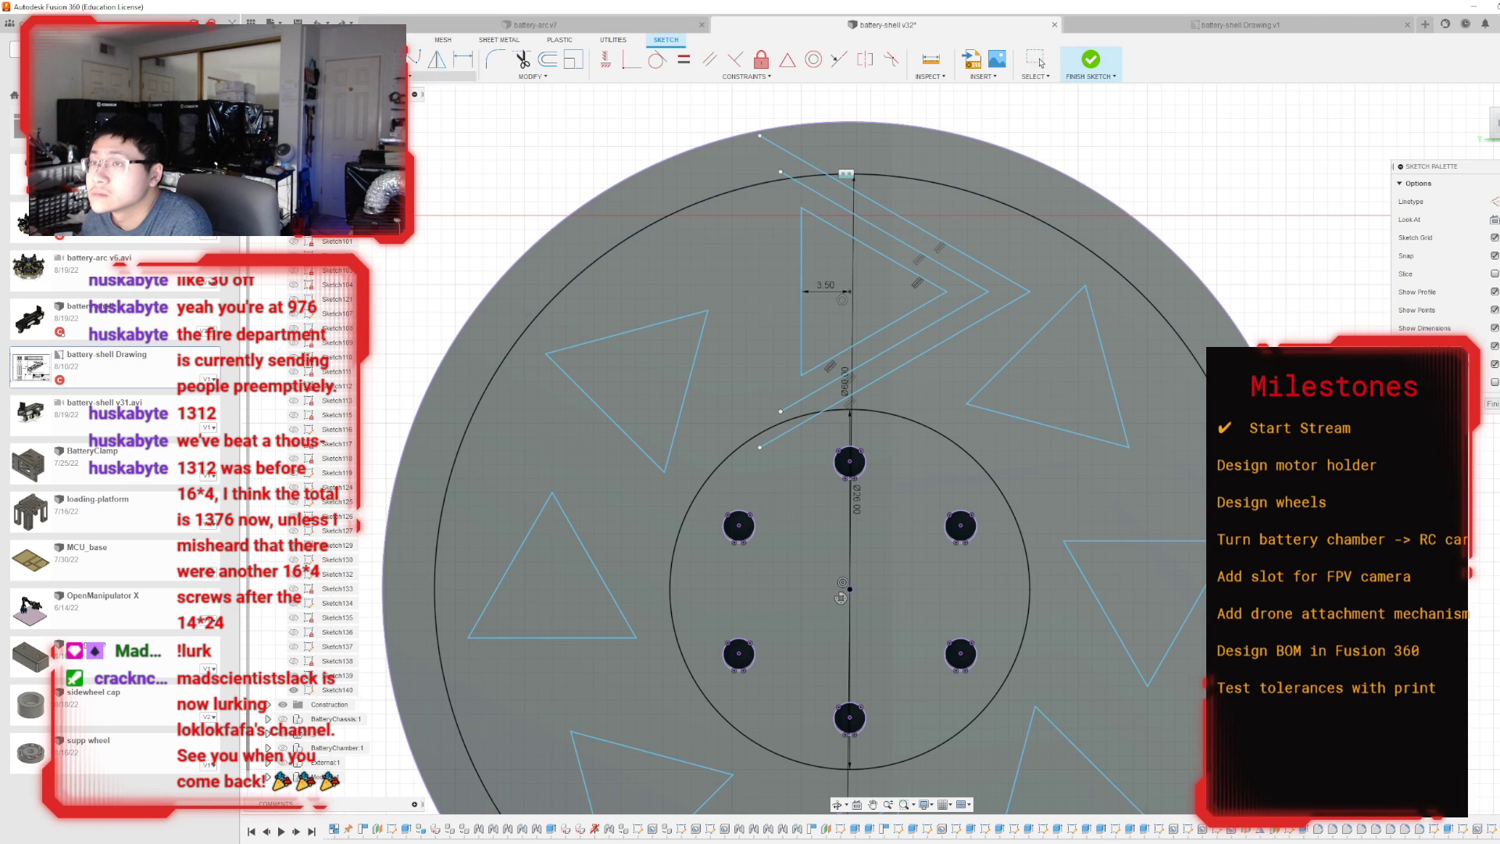
pyautogui.click(781, 435)
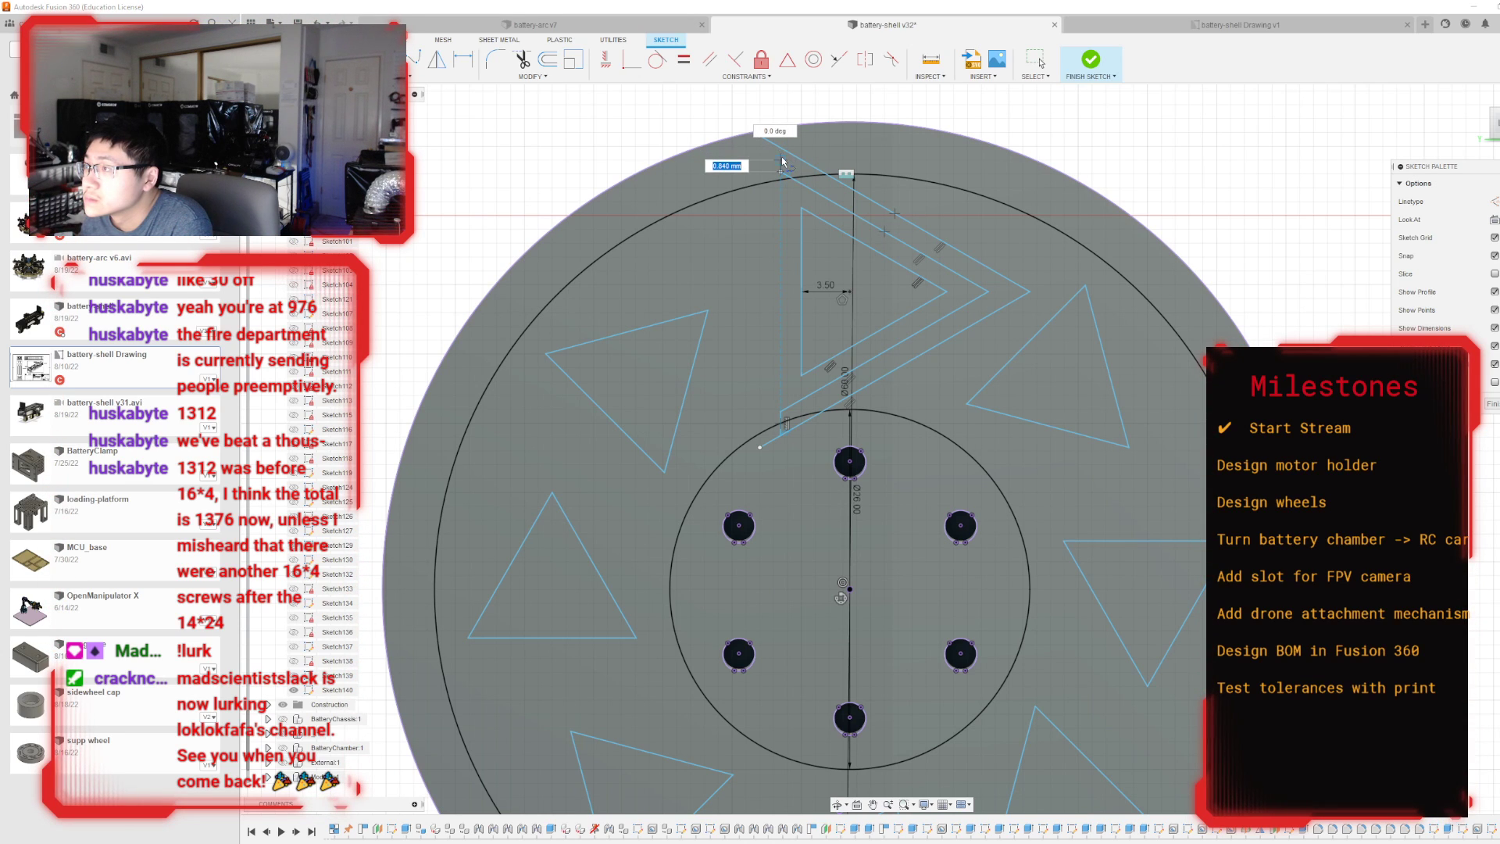
pyautogui.press('Escape')
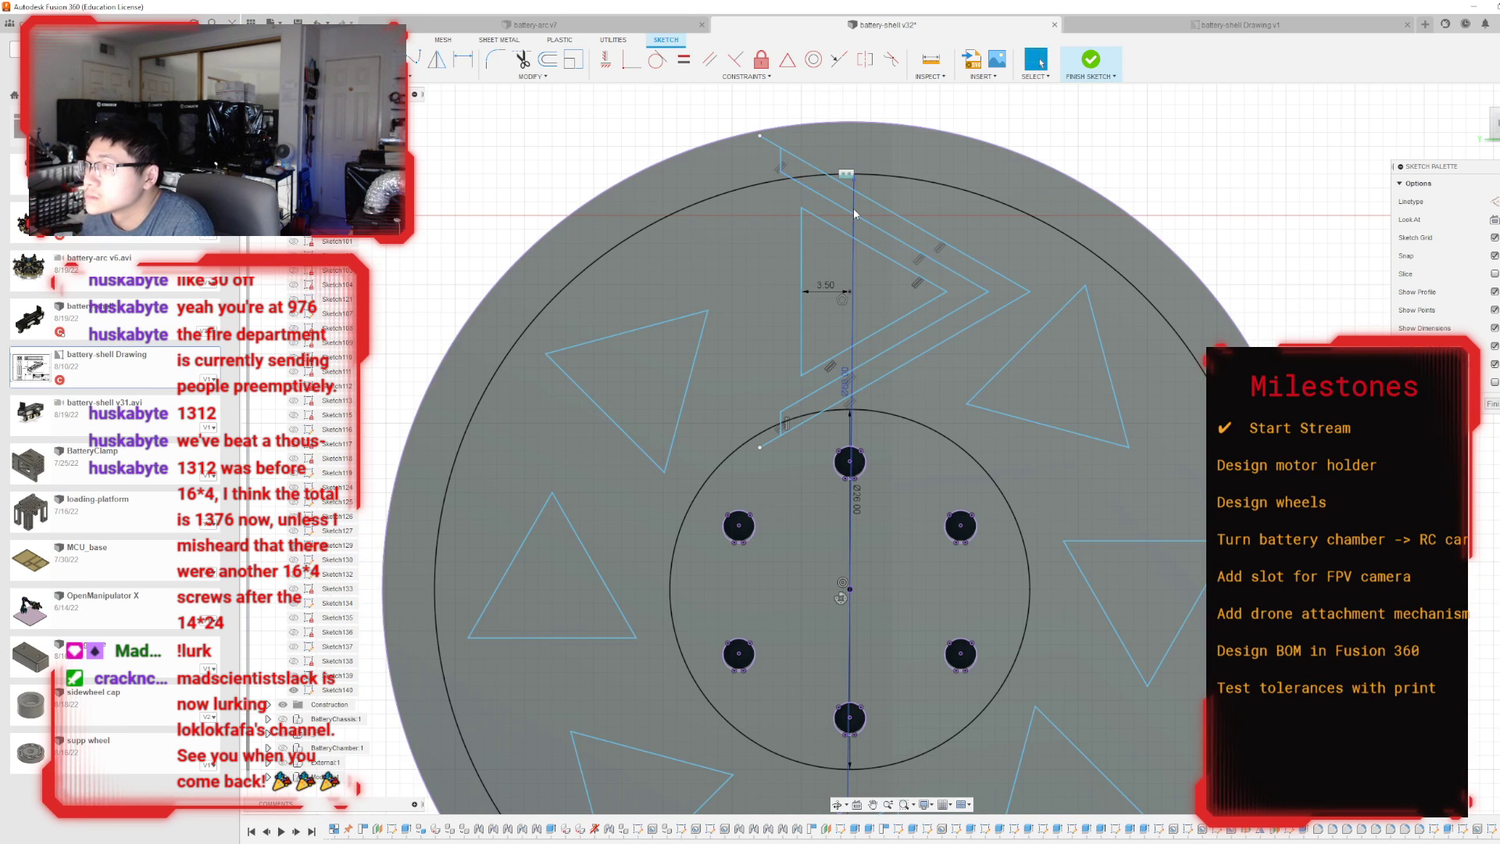
pyautogui.click(893, 231)
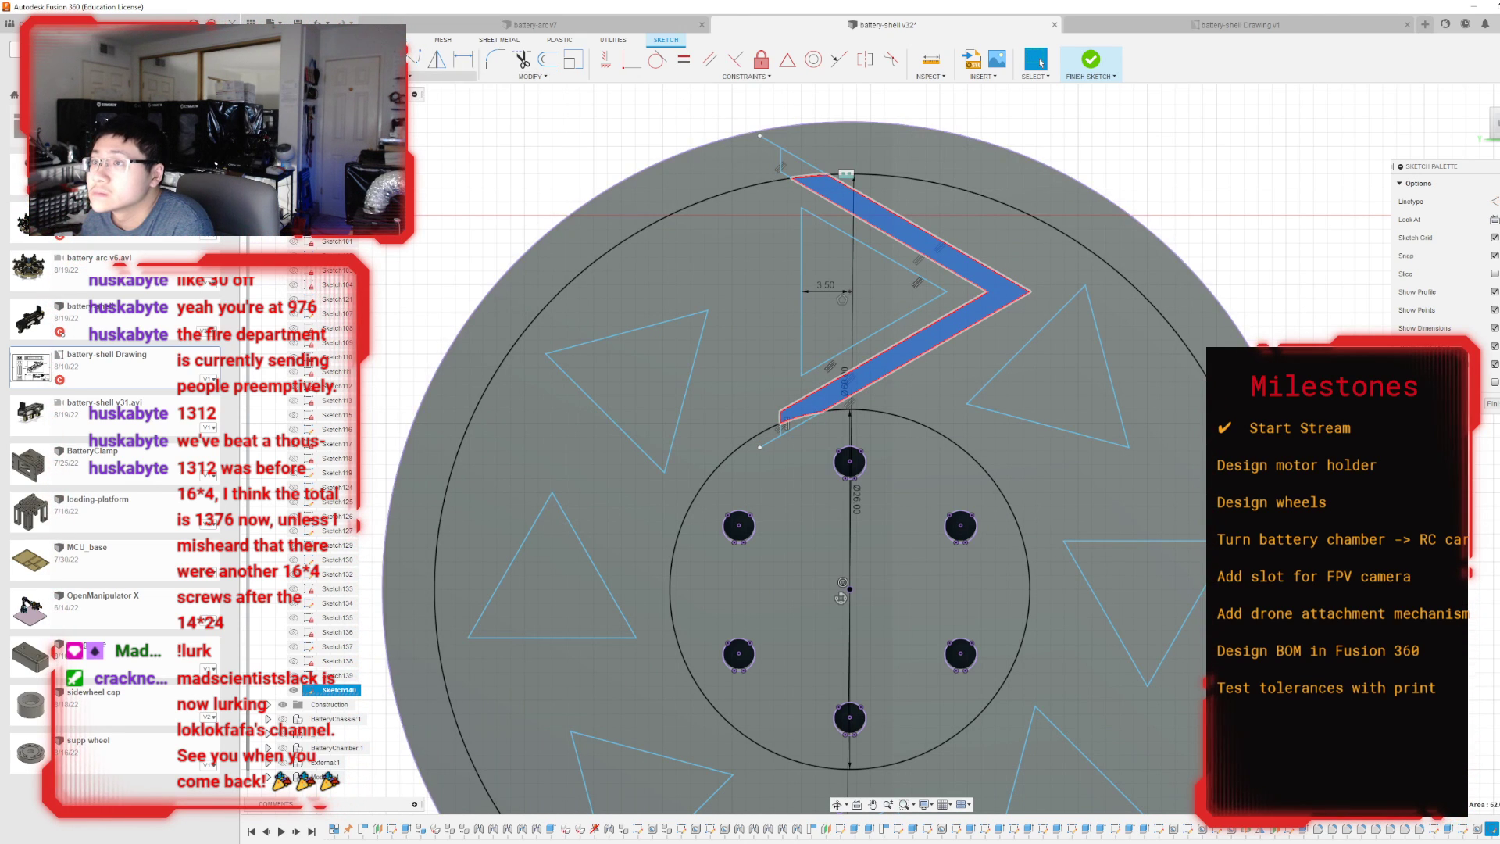
pyautogui.click(373, 255)
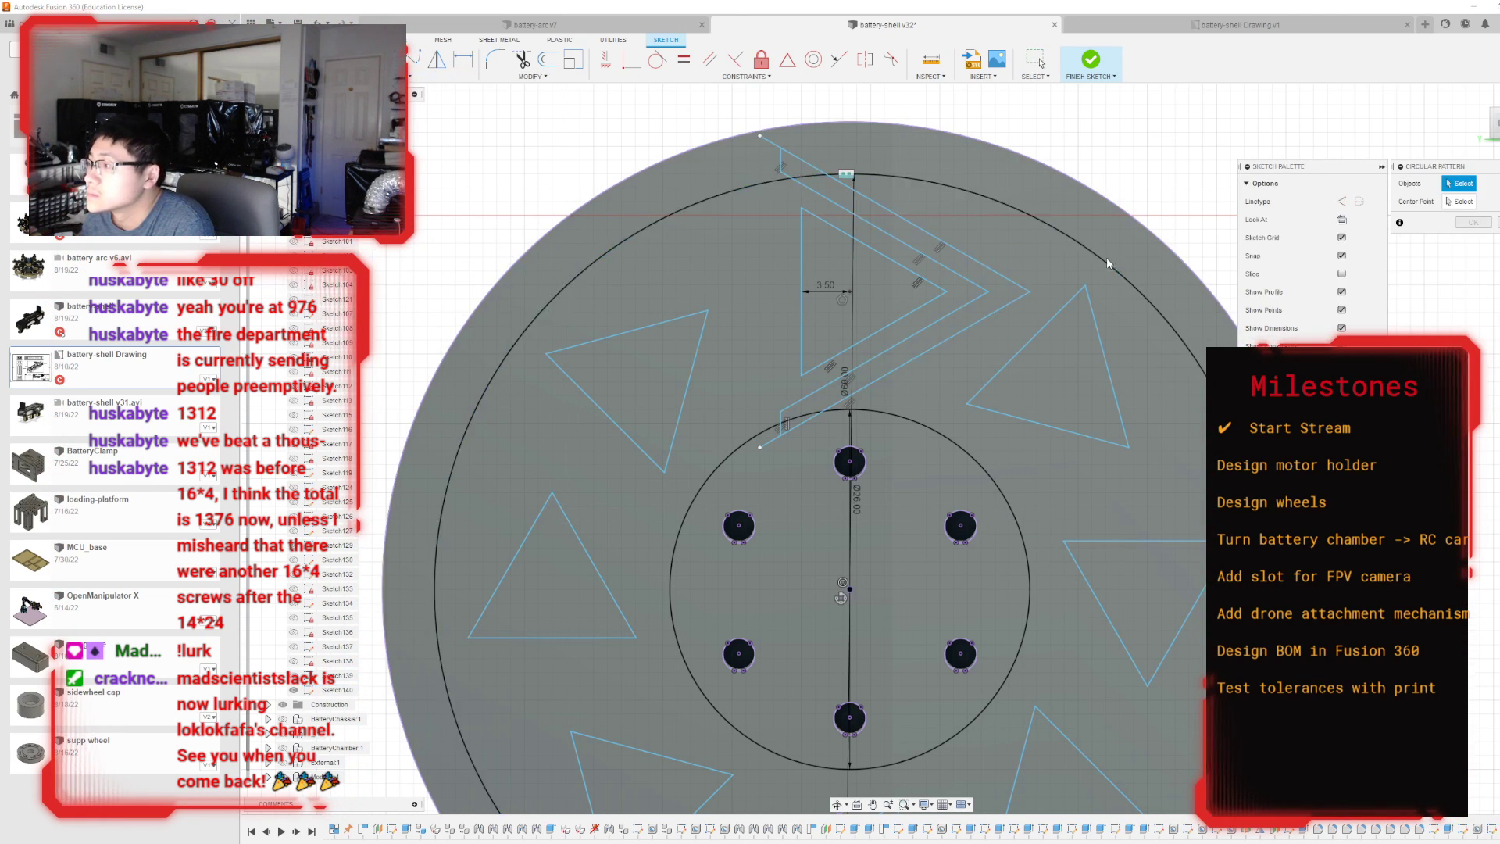
pyautogui.click(911, 255)
pyautogui.click(933, 236)
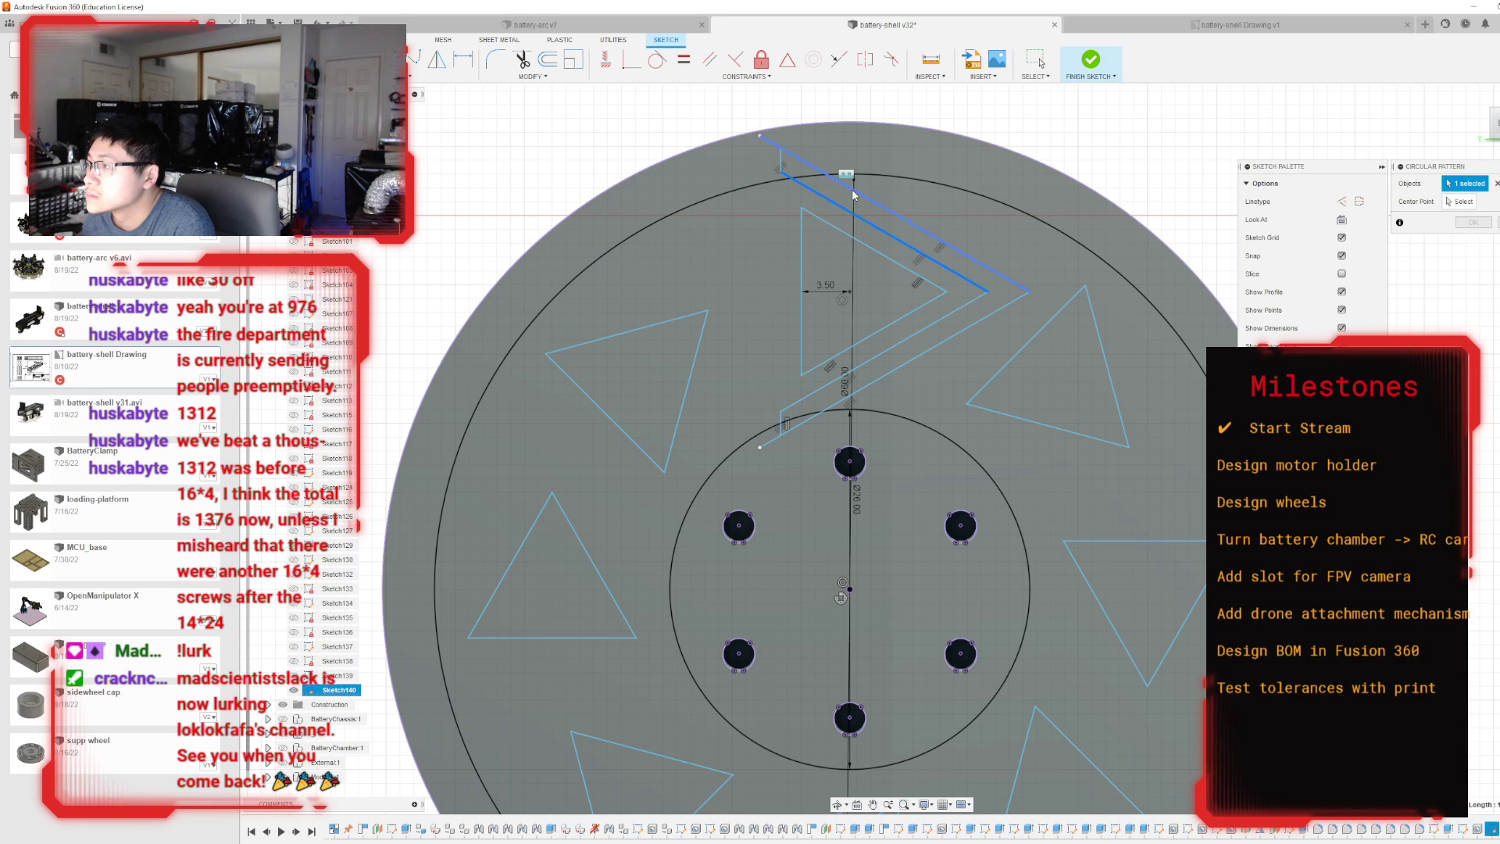
pyautogui.click(925, 333)
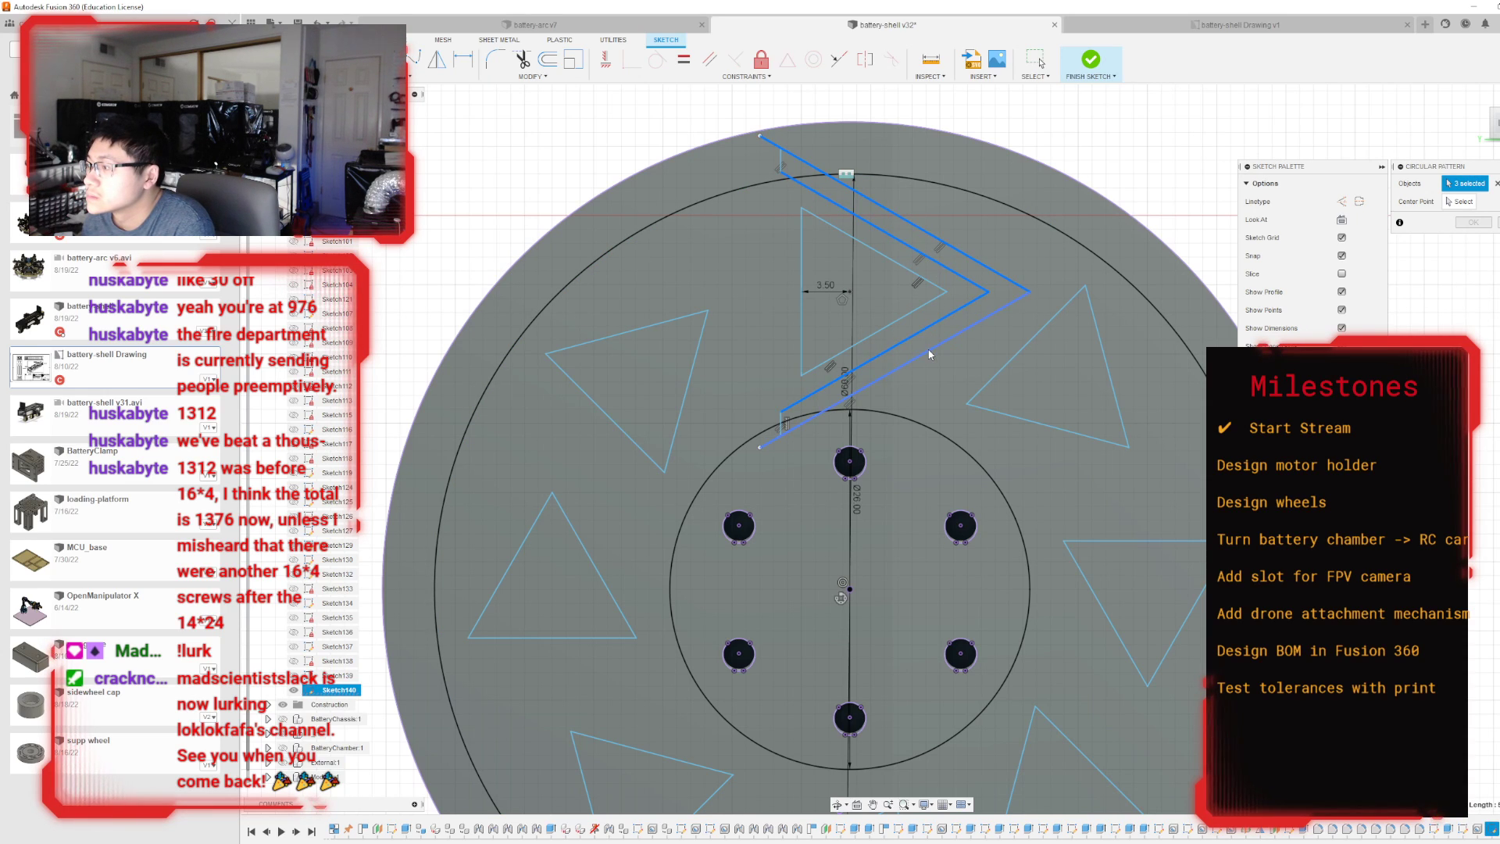
pyautogui.click(933, 349)
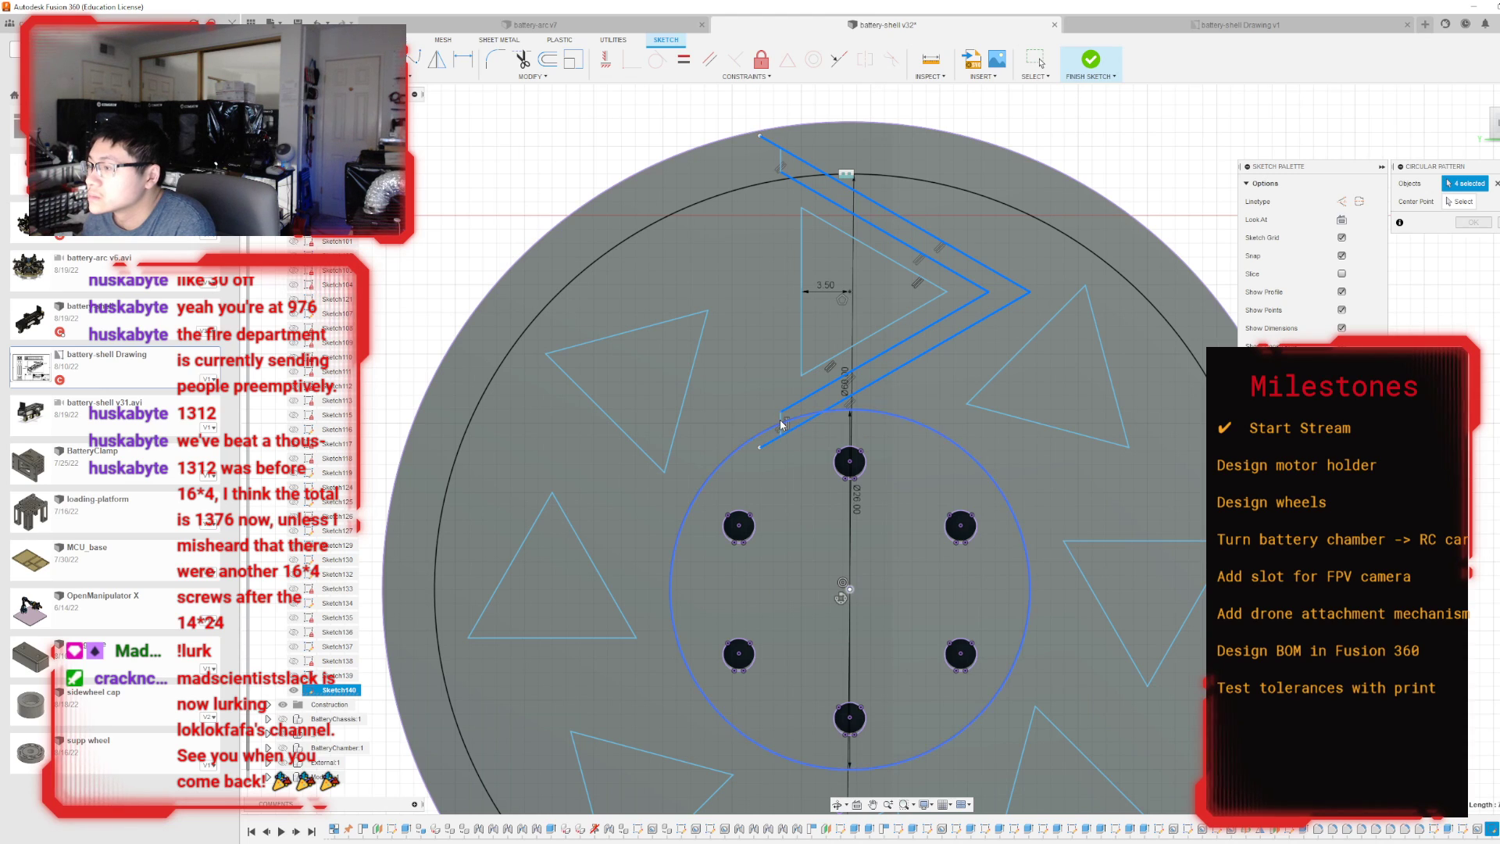
pyautogui.click(781, 419)
pyautogui.click(834, 405)
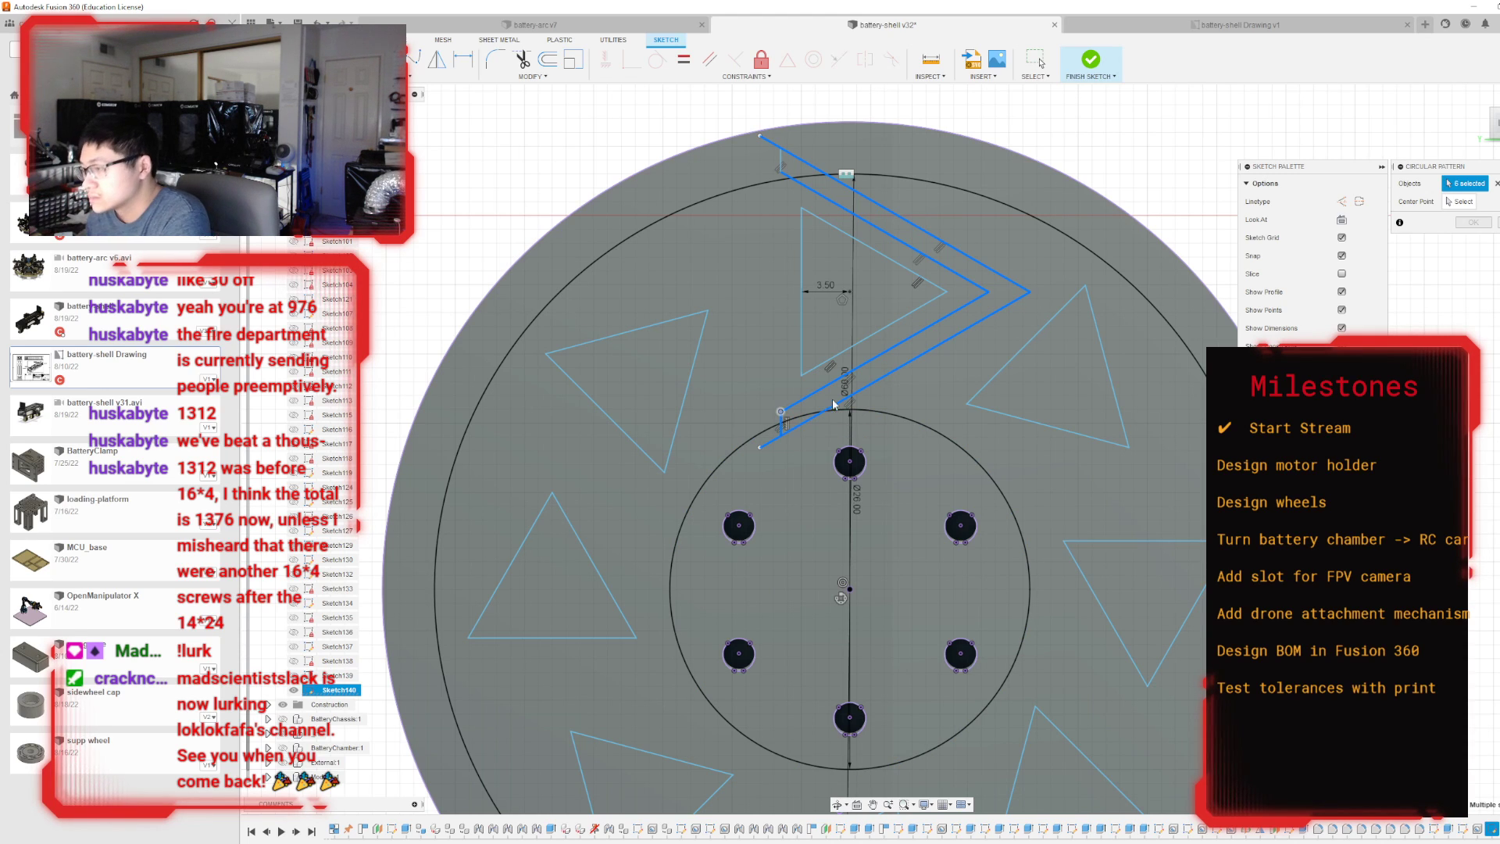
pyautogui.press('Escape')
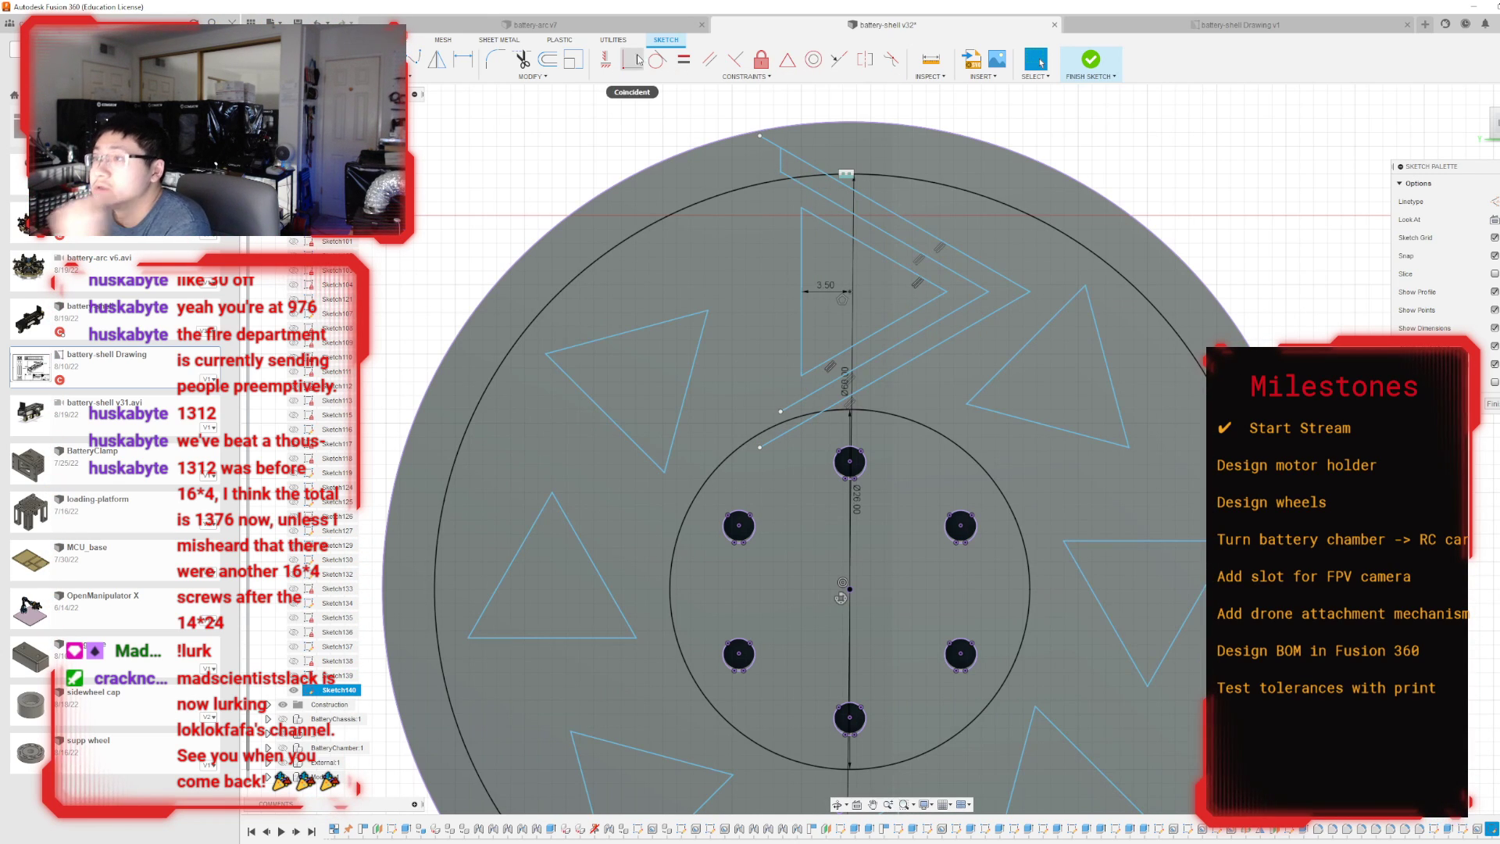
# Close the lower open ends of the two offset lines with a short connecting line between their endpoints.
pyautogui.click(780, 412)
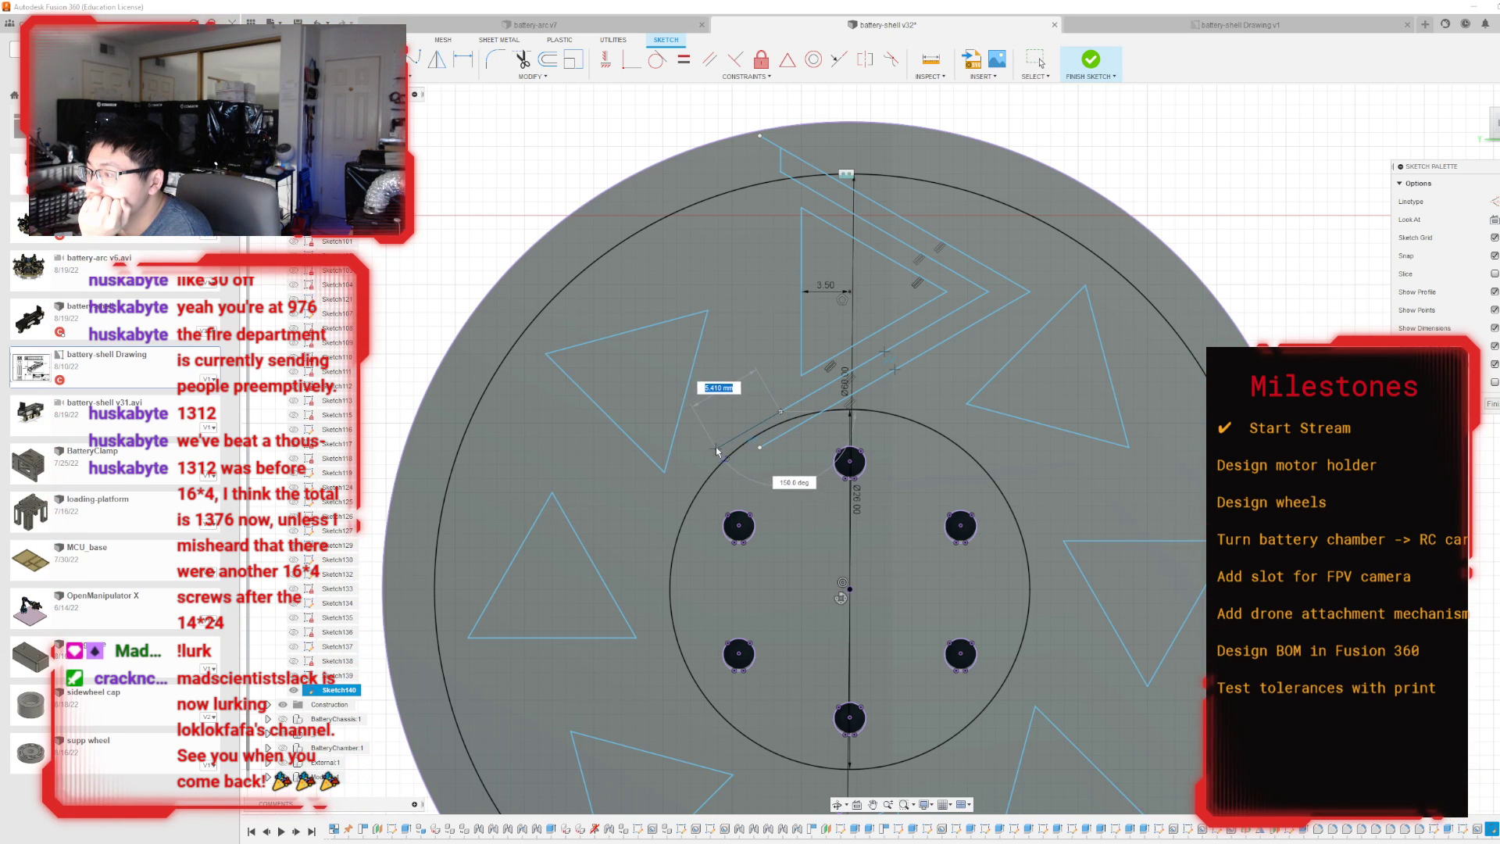
pyautogui.click(761, 448)
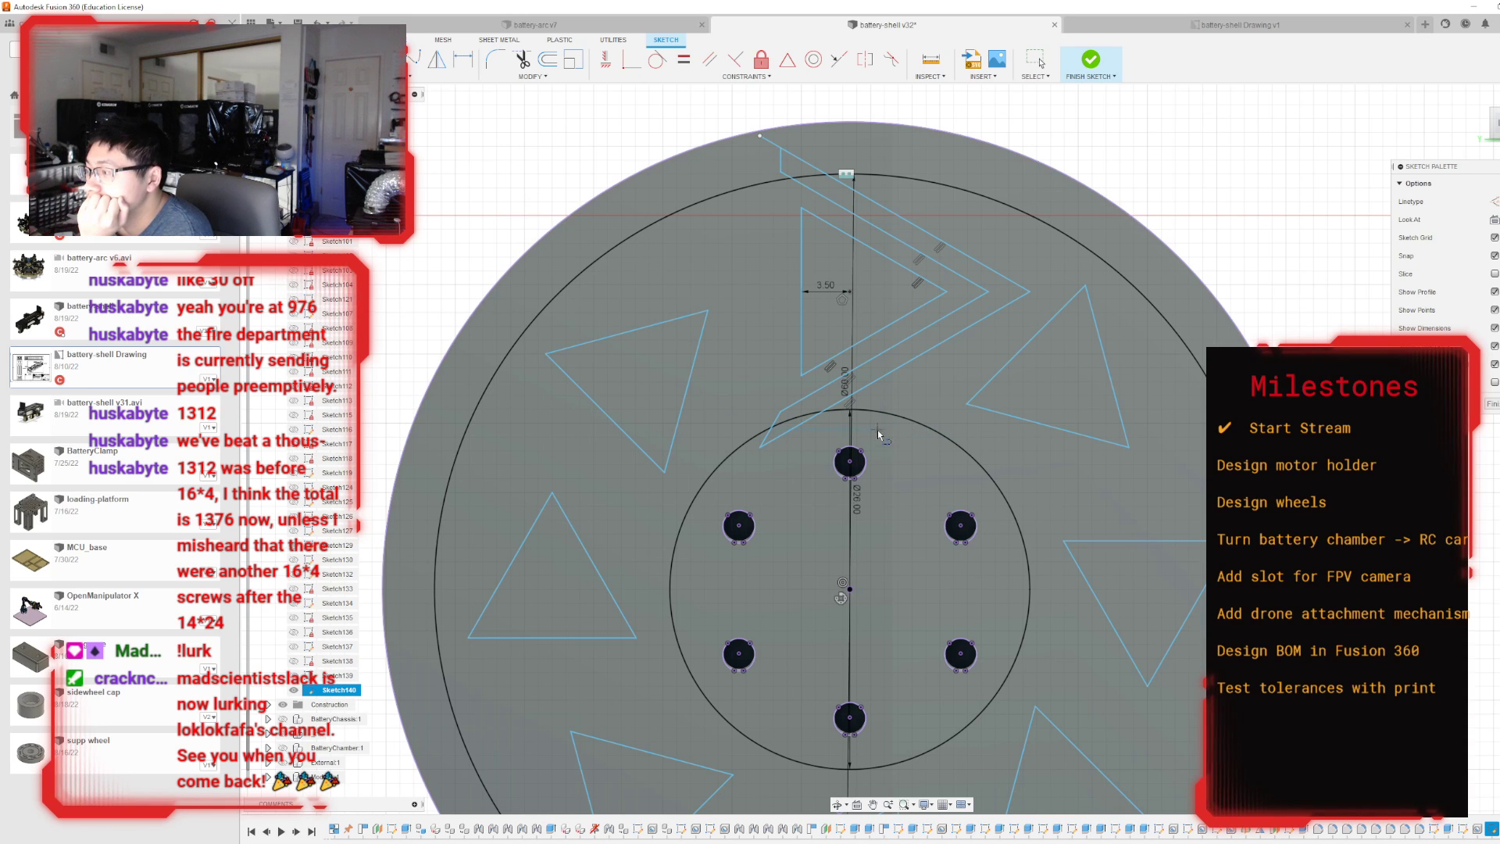
pyautogui.press('Escape')
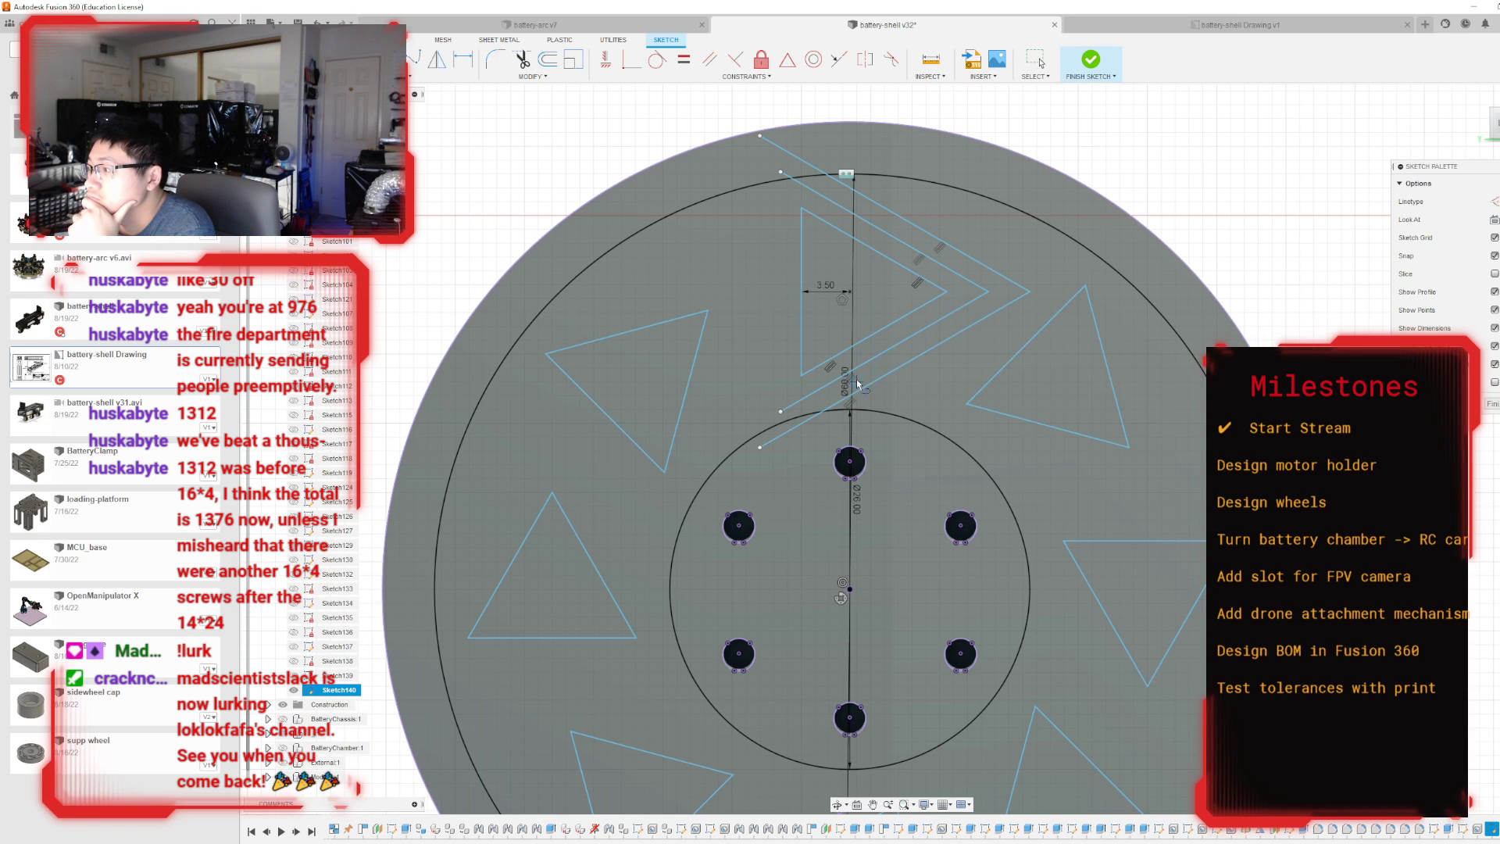
# Draw a short perpendicular line about 1.5 mm long between the offset lines across each of the chevron's two arms.
pyautogui.press('l')
pyautogui.click(885, 350)
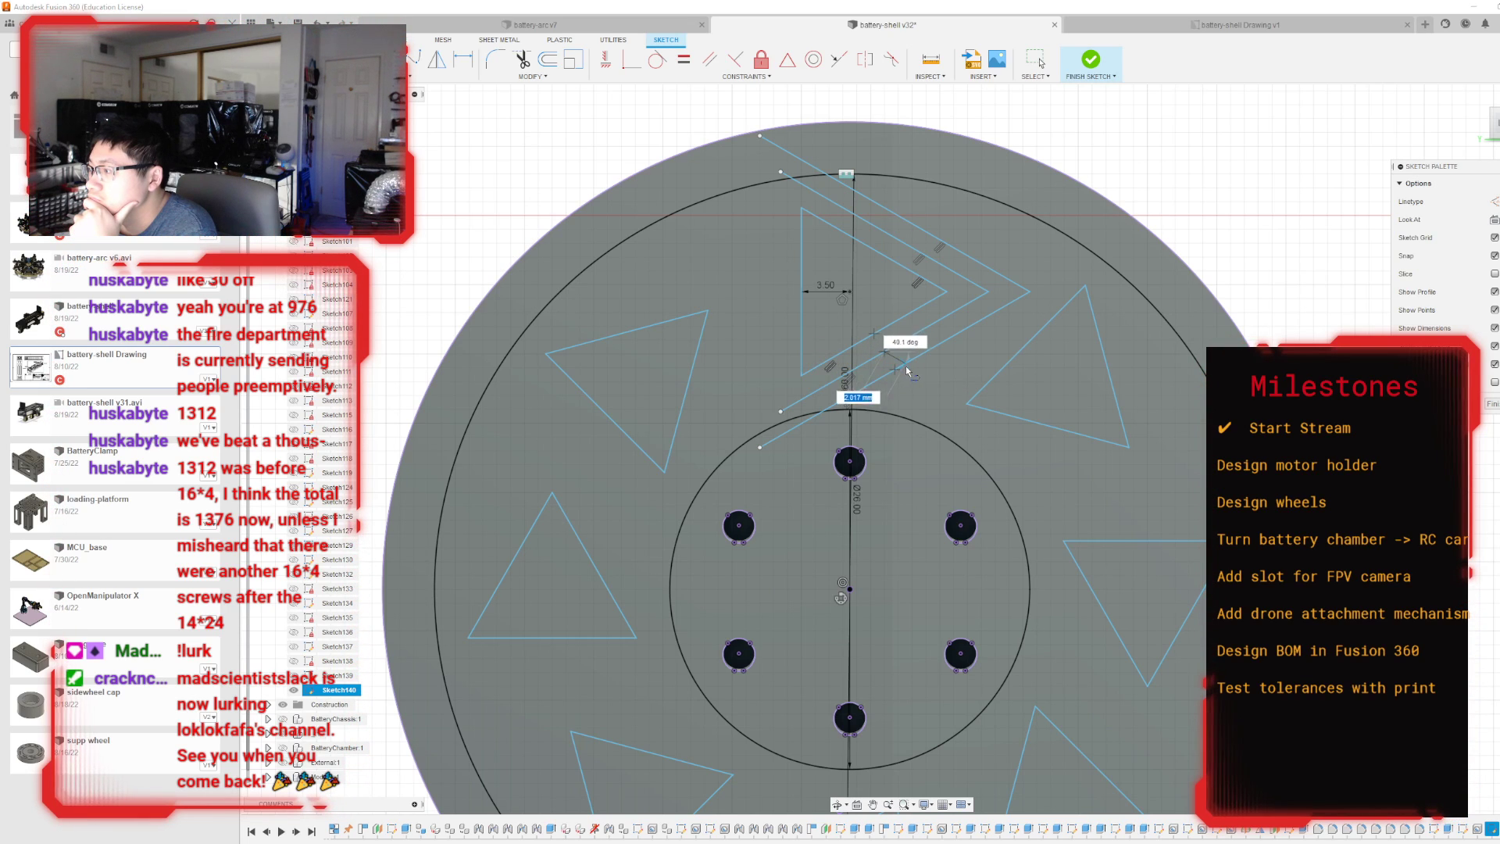
pyautogui.press('Escape')
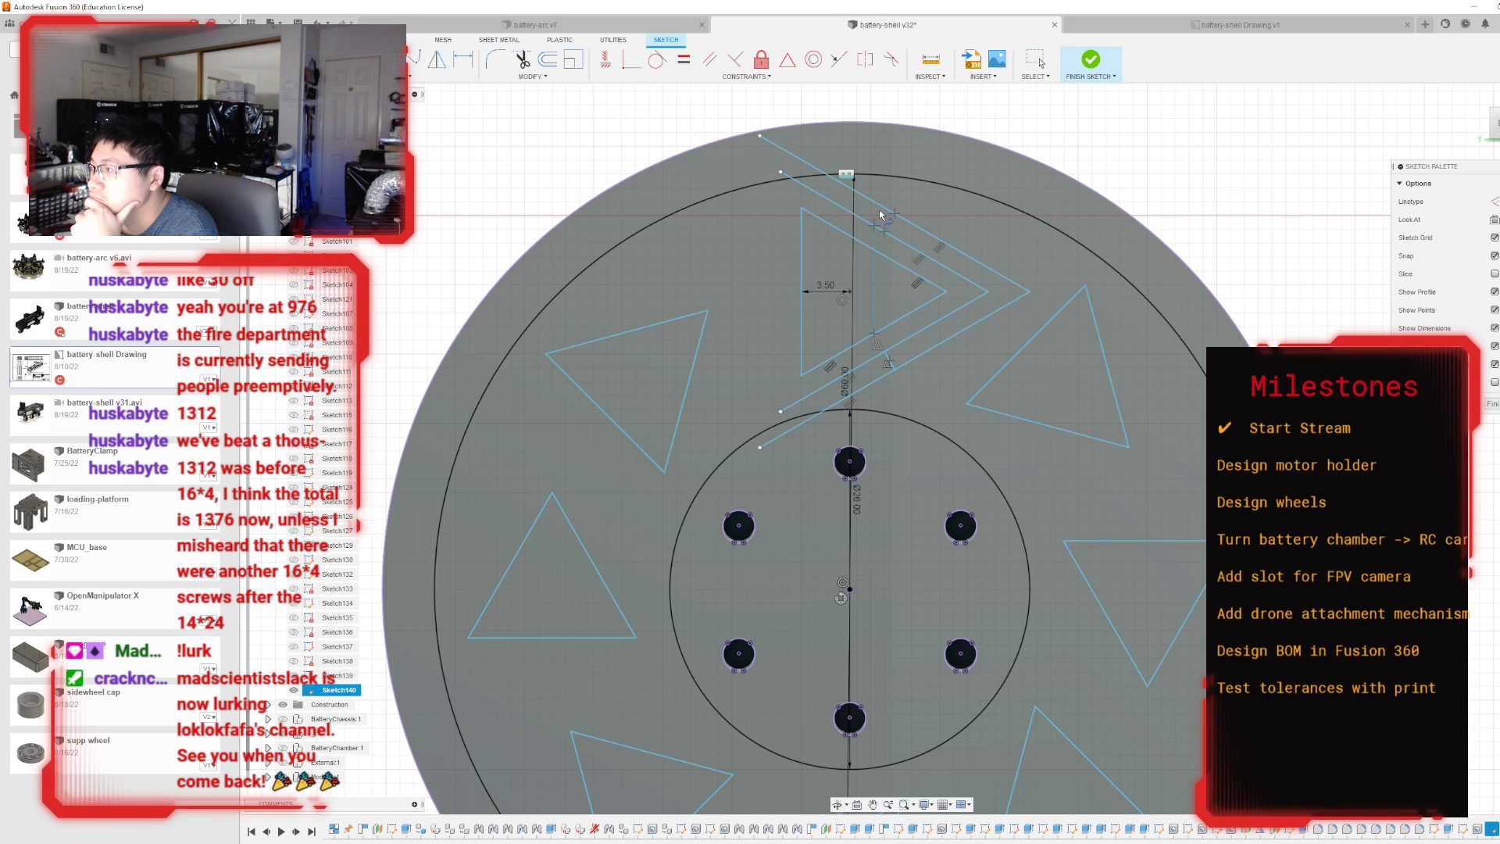
pyautogui.click(881, 215)
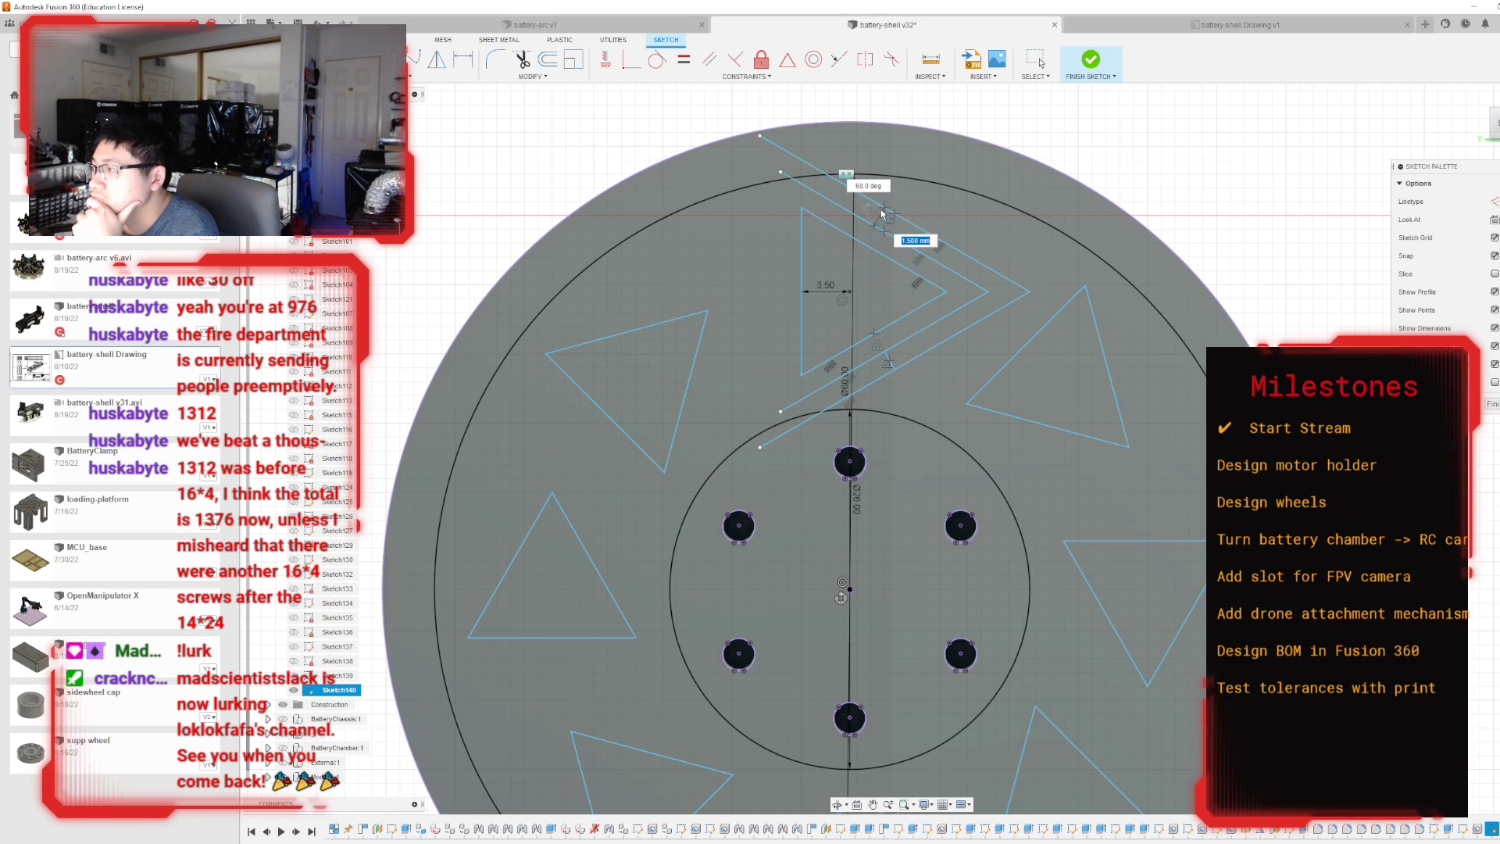
pyautogui.press('Escape')
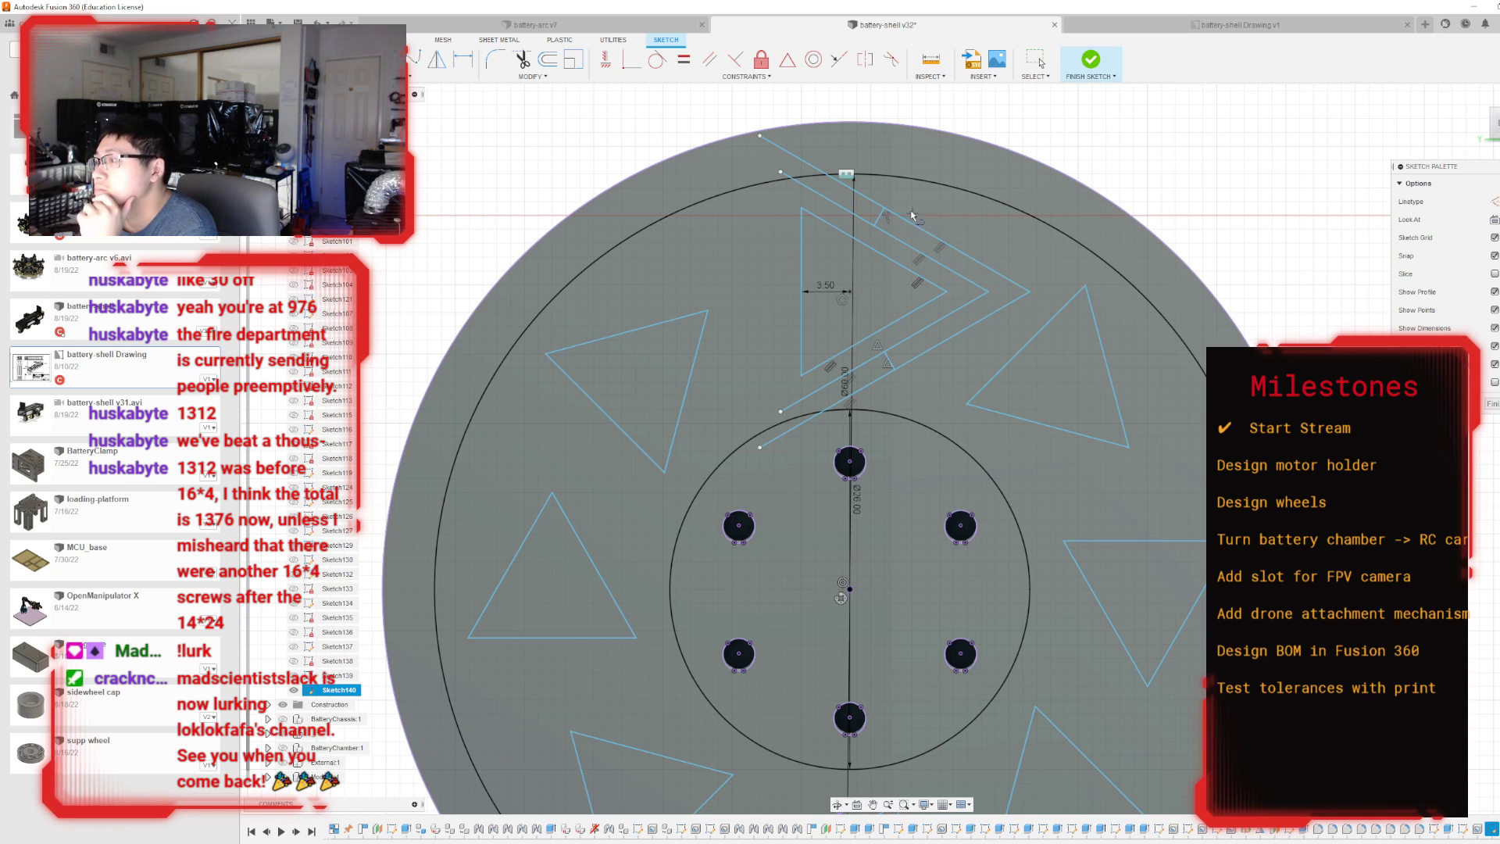
pyautogui.press('Escape')
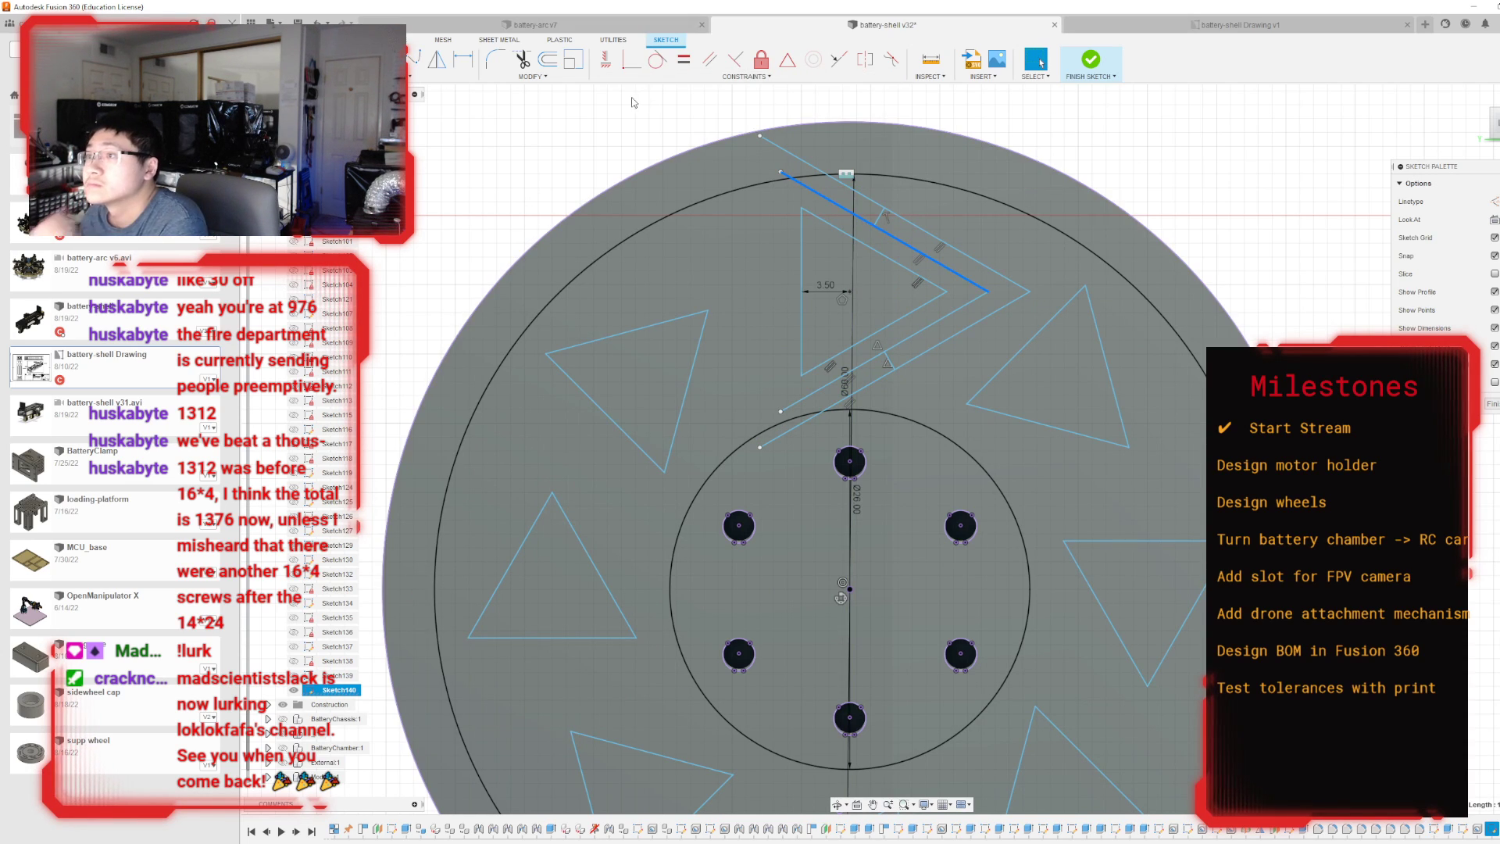
# Trim the offset lines beyond the two short cross lines, leaving a closed chevron beside the uppermost triangle.
pyautogui.click(520, 61)
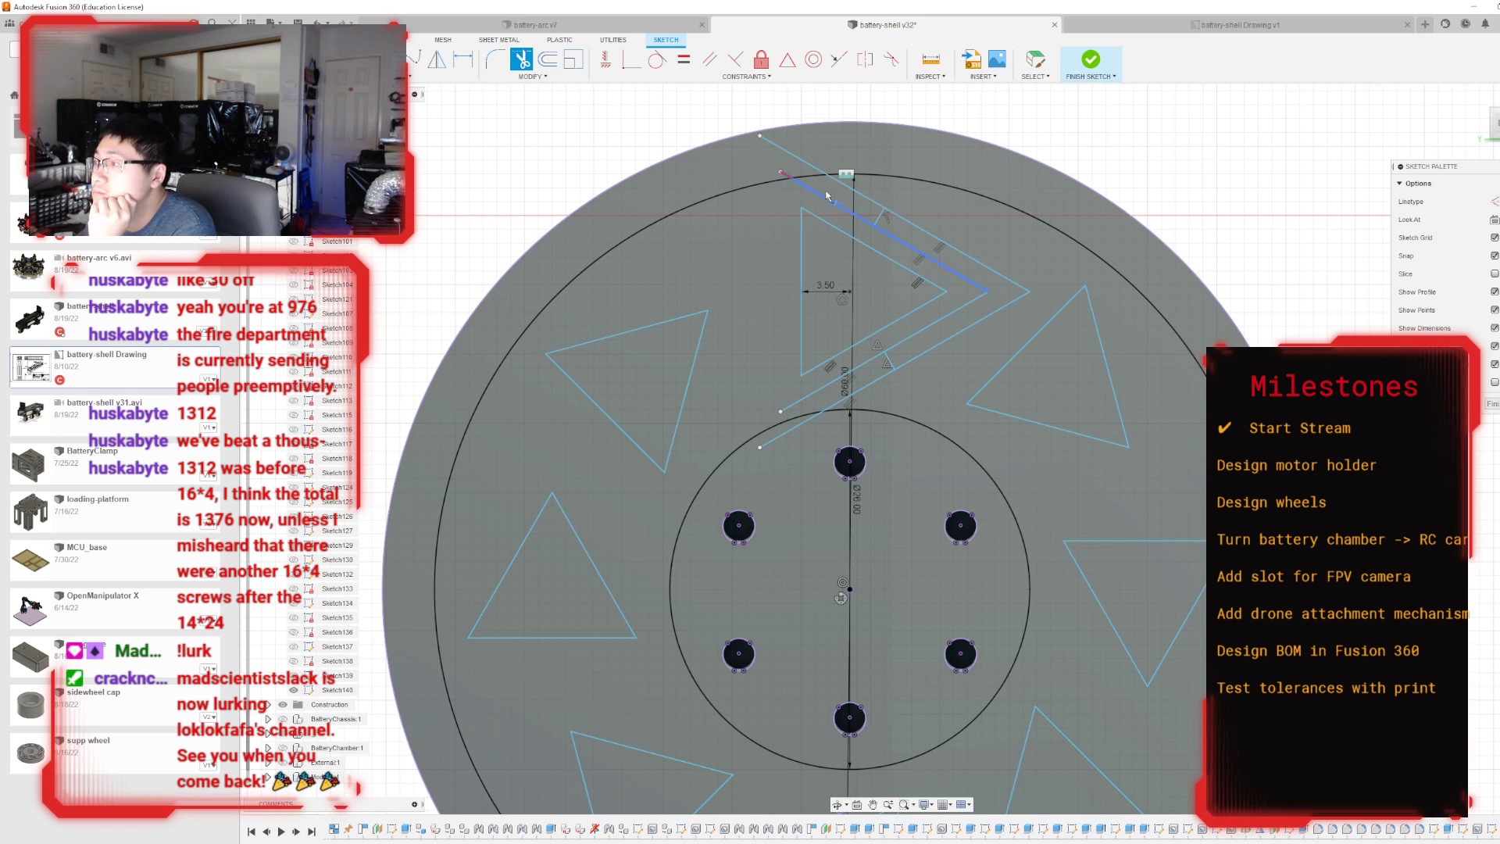
pyautogui.click(785, 175)
pyautogui.click(817, 192)
pyautogui.click(814, 167)
pyautogui.click(838, 184)
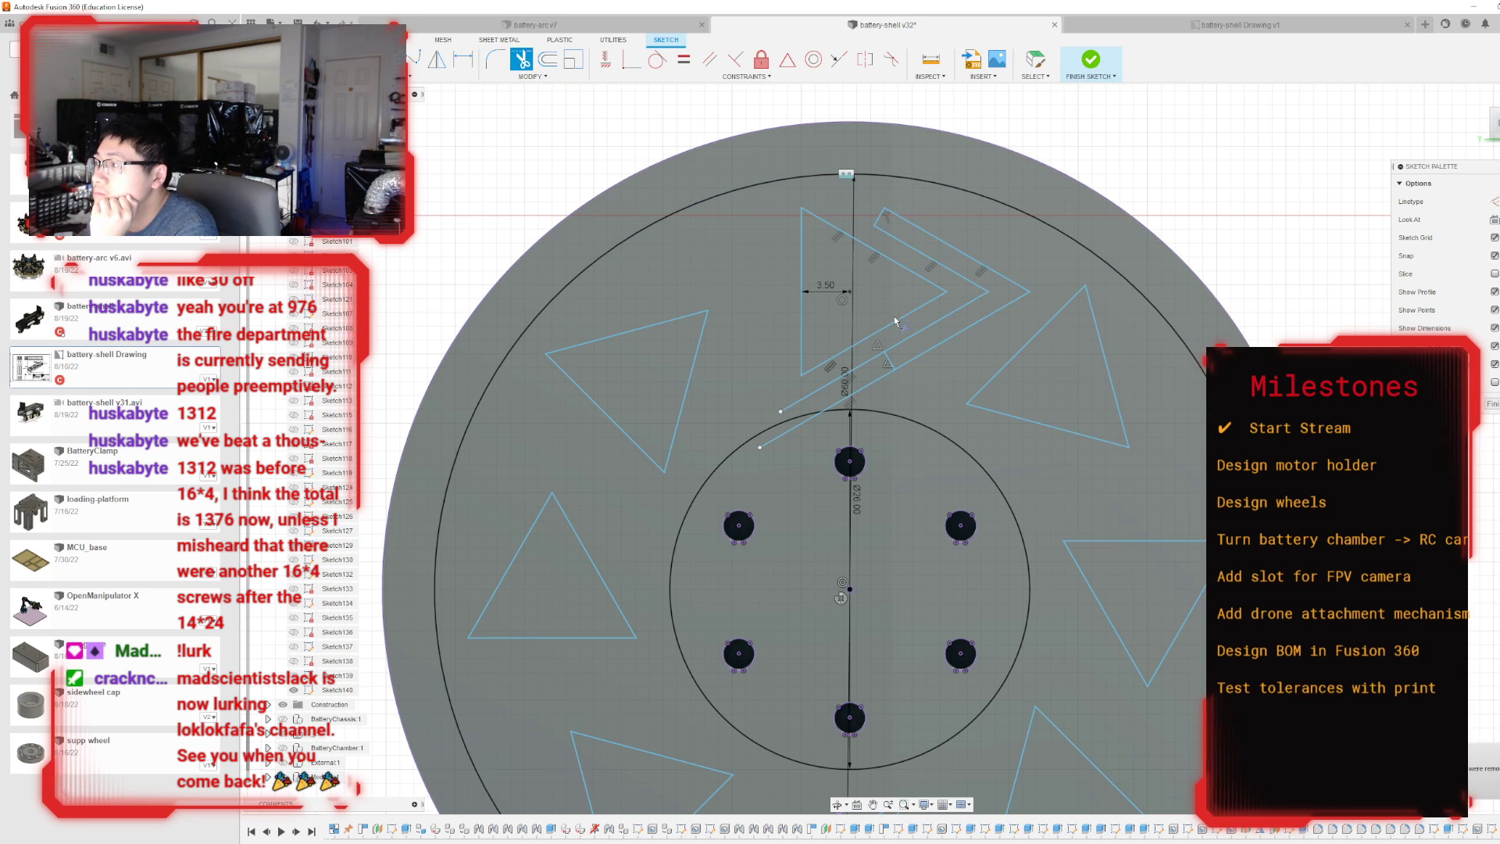
pyautogui.click(876, 356)
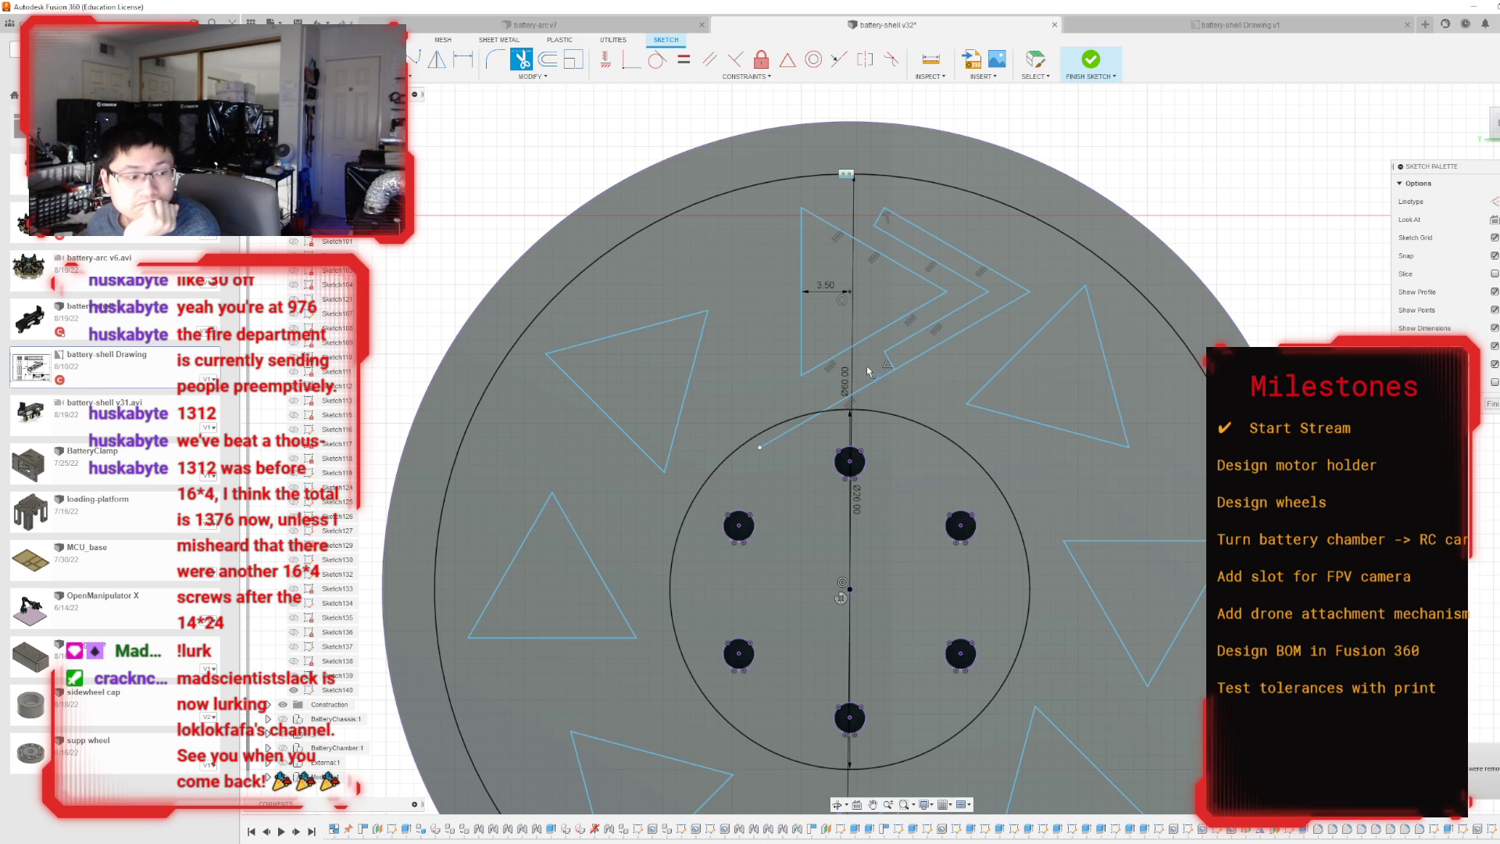
pyautogui.click(812, 425)
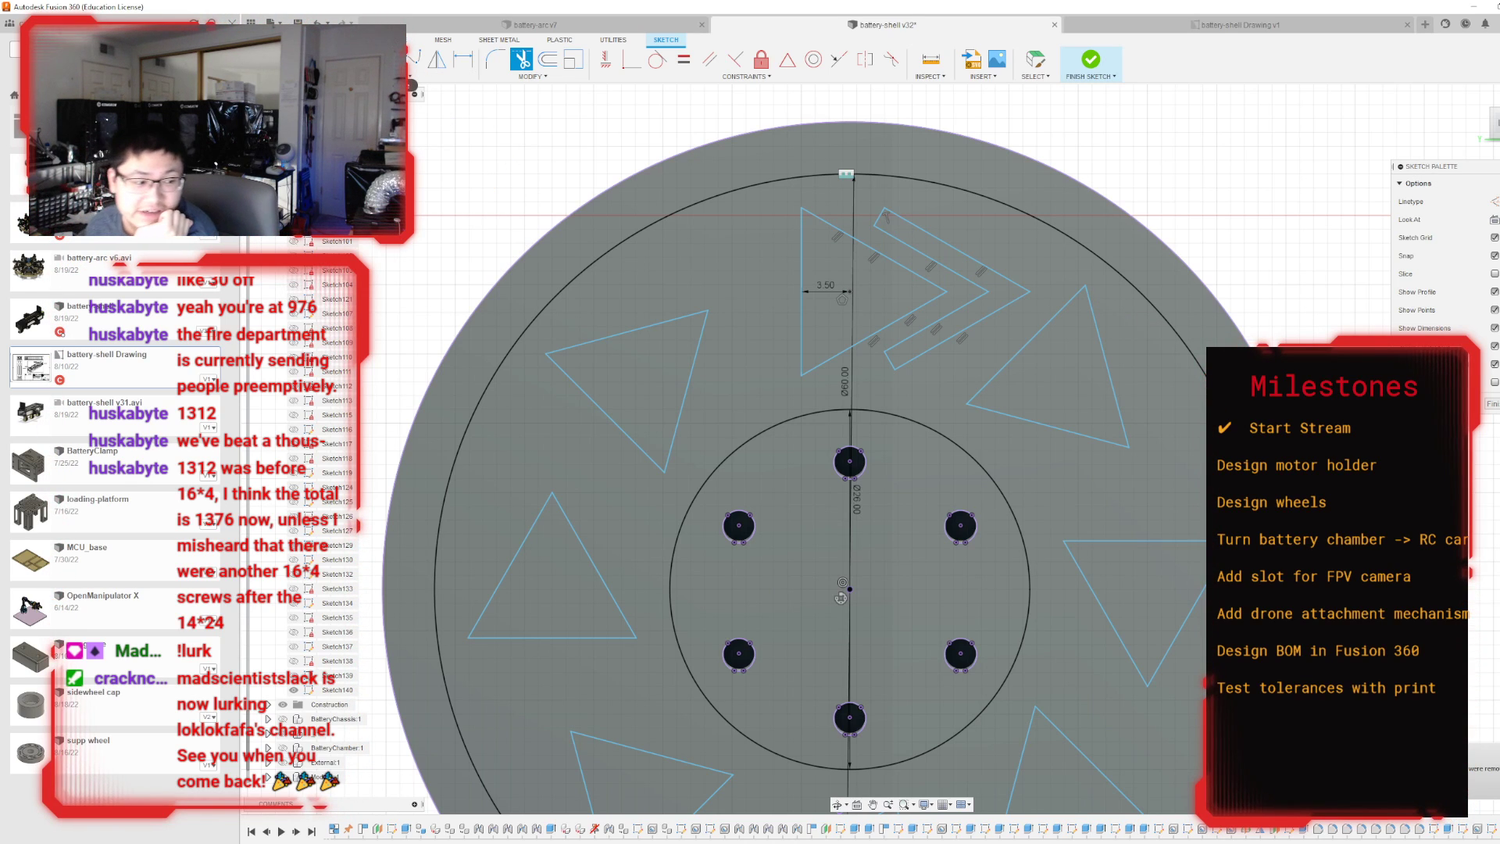
# Circular-pattern the chevron's six lines around the wheel centre with a quantity of 8, and finish the sketch.
pyautogui.click(414, 77)
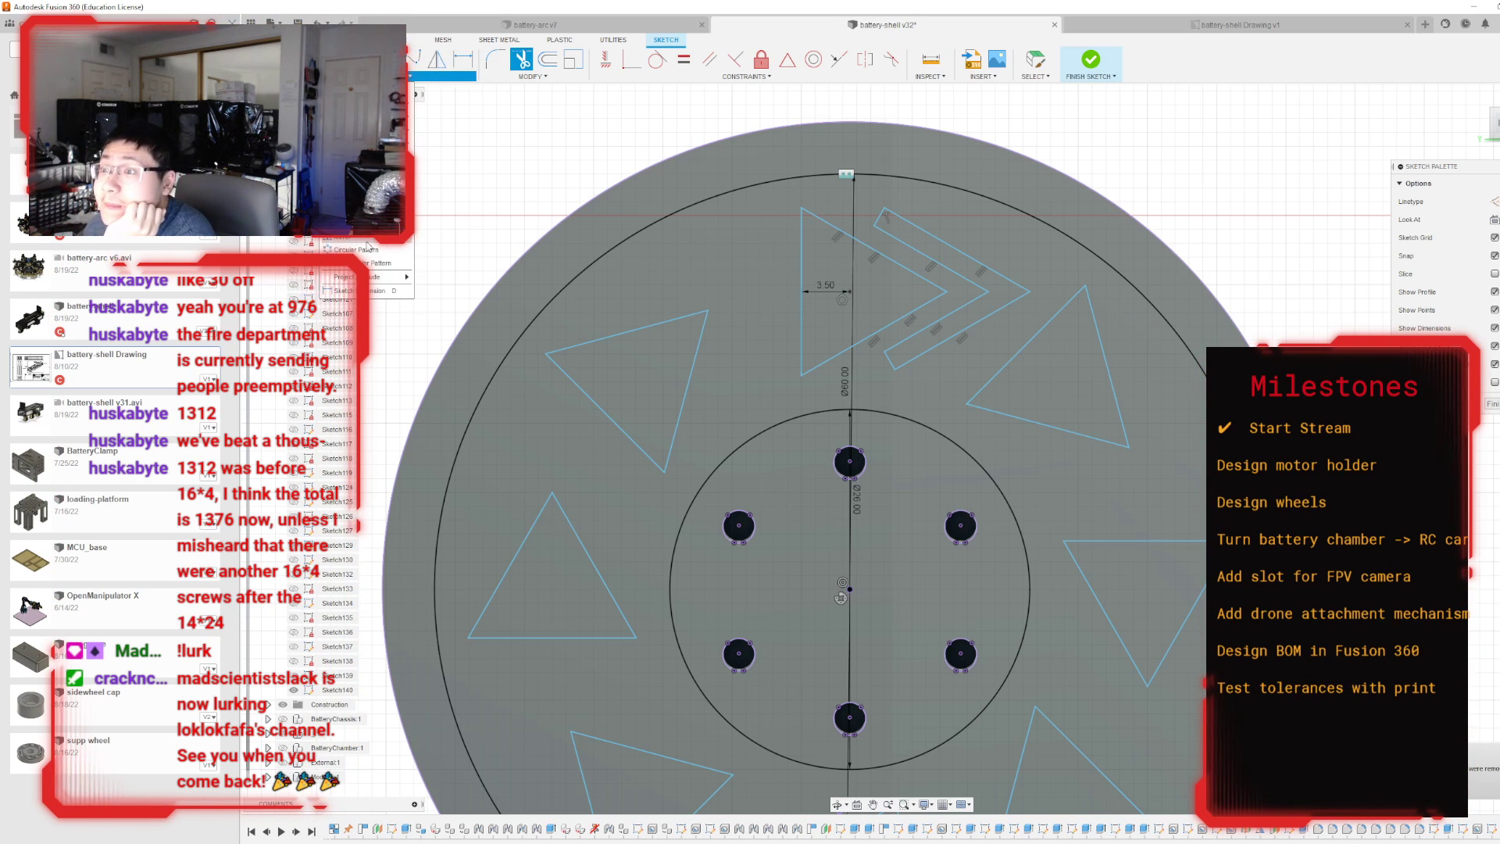
pyautogui.click(361, 246)
pyautogui.click(962, 277)
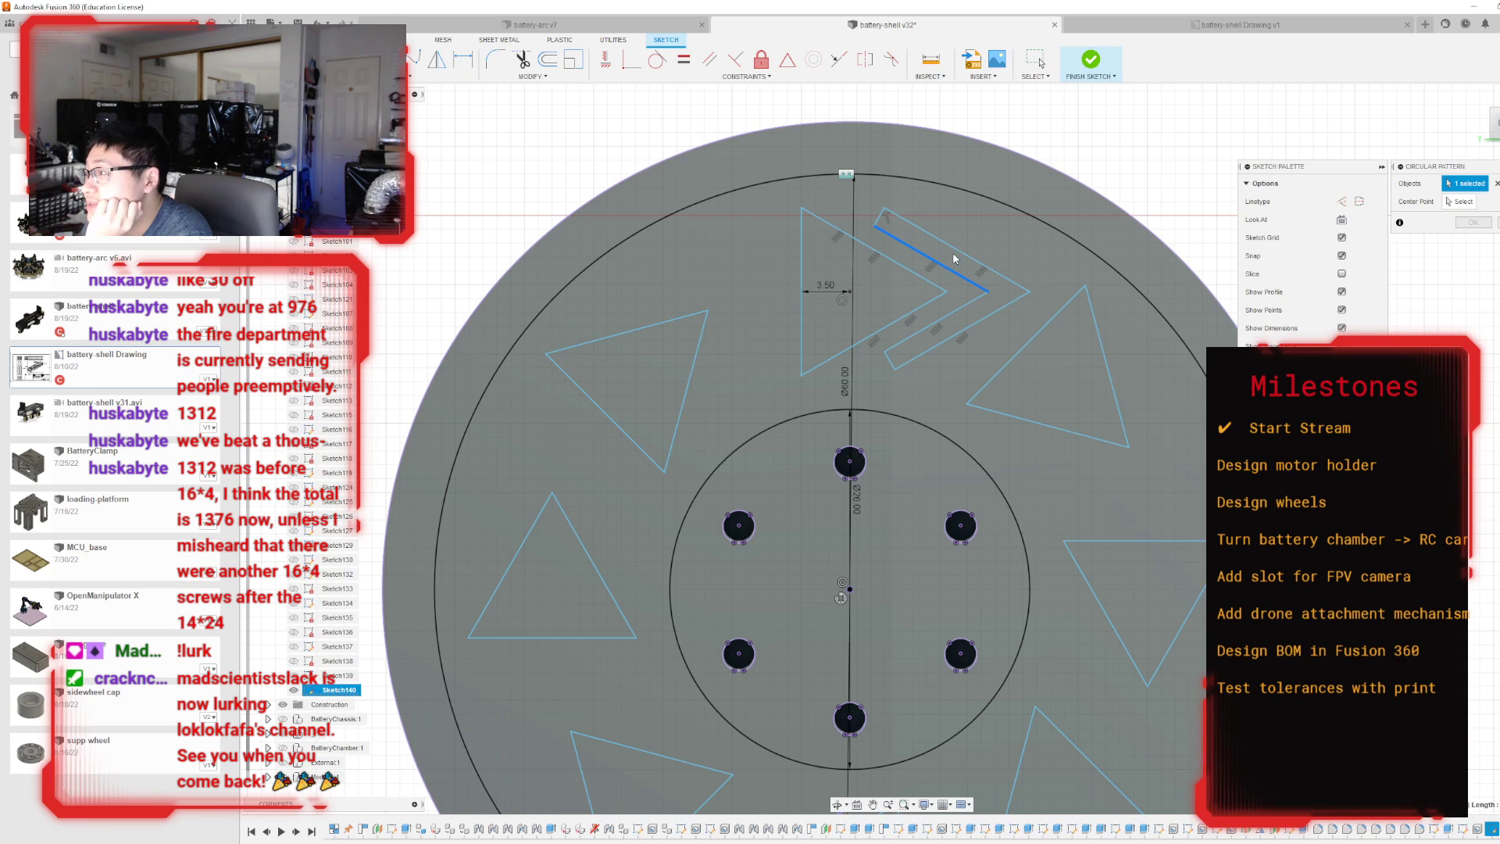
pyautogui.click(906, 221)
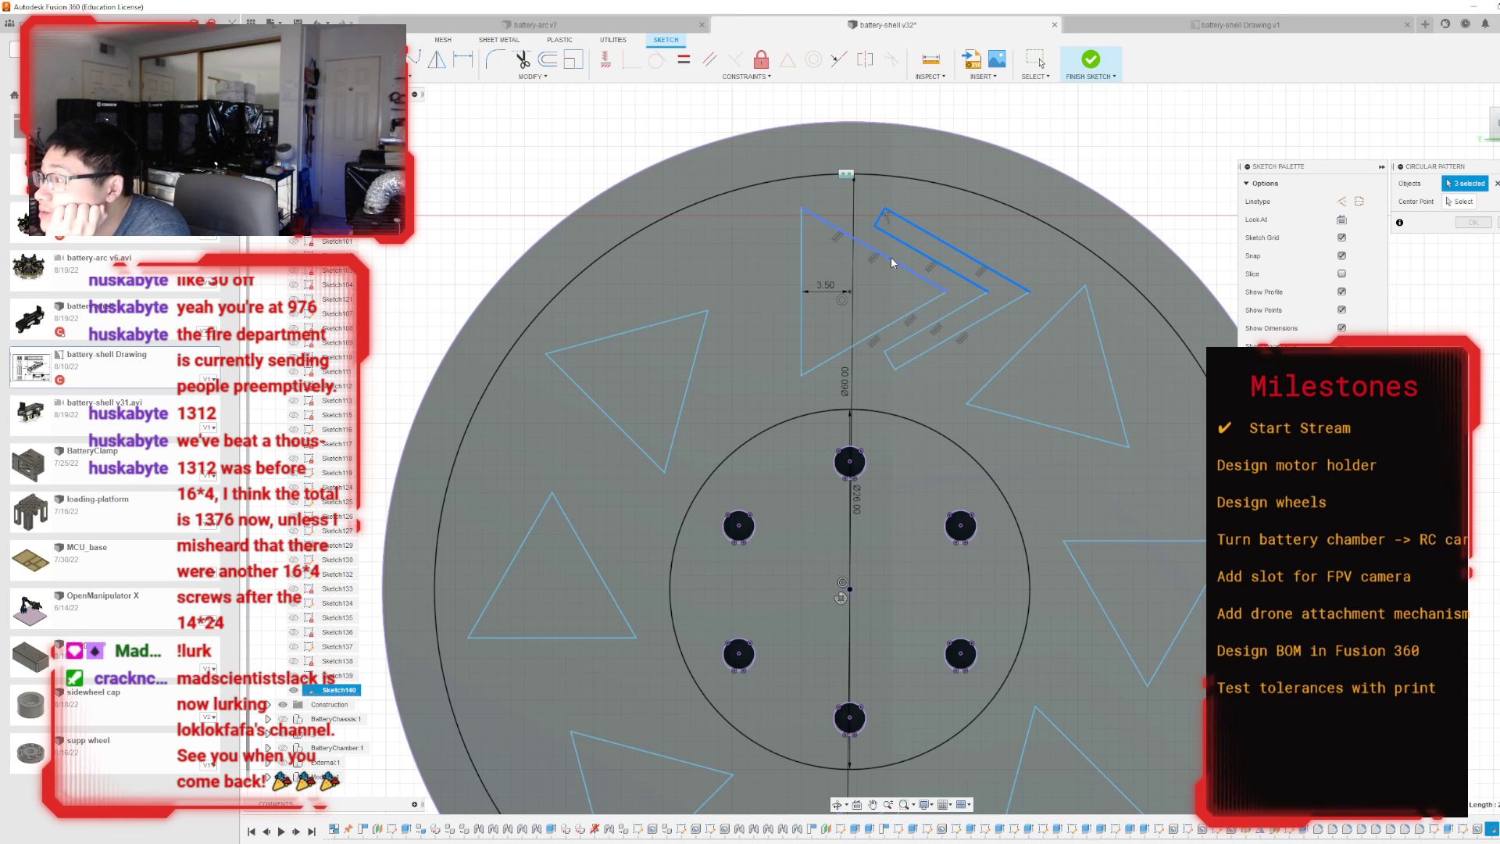
pyautogui.click(972, 309)
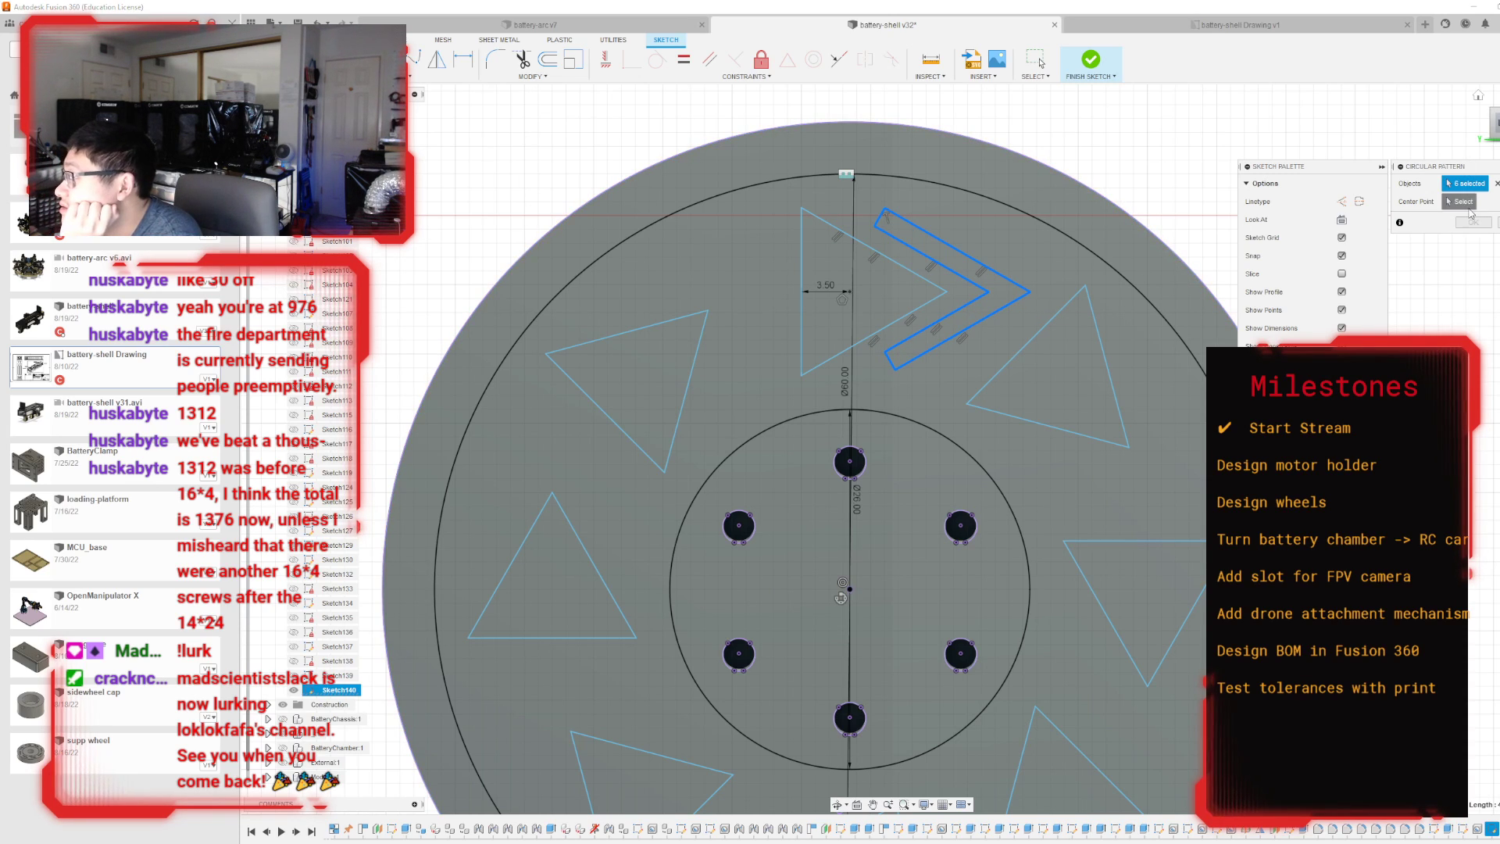
pyautogui.click(1459, 203)
pyautogui.click(850, 586)
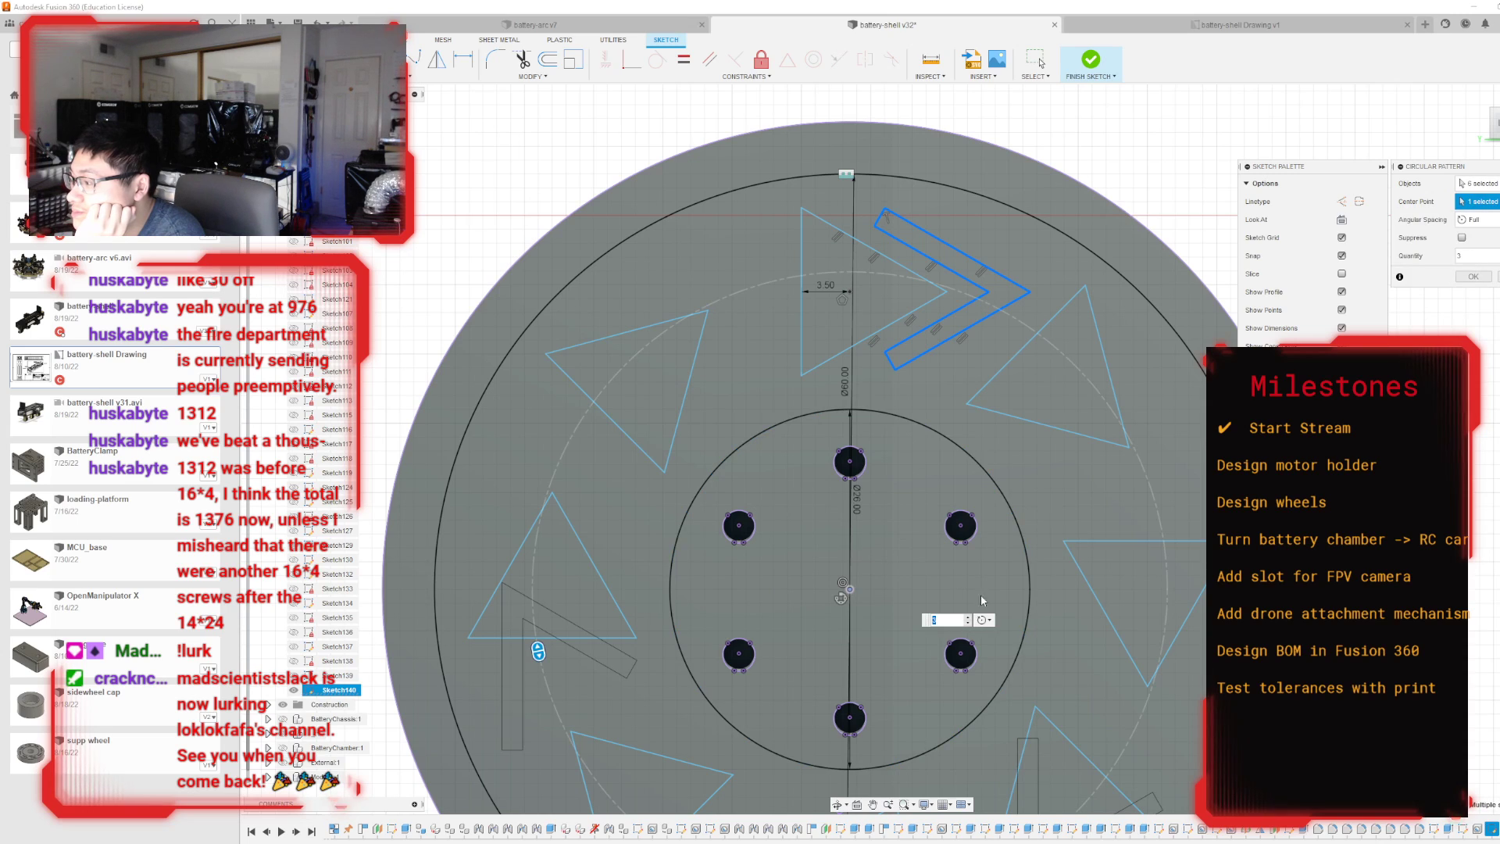
pyautogui.click(970, 617)
pyautogui.click(969, 616)
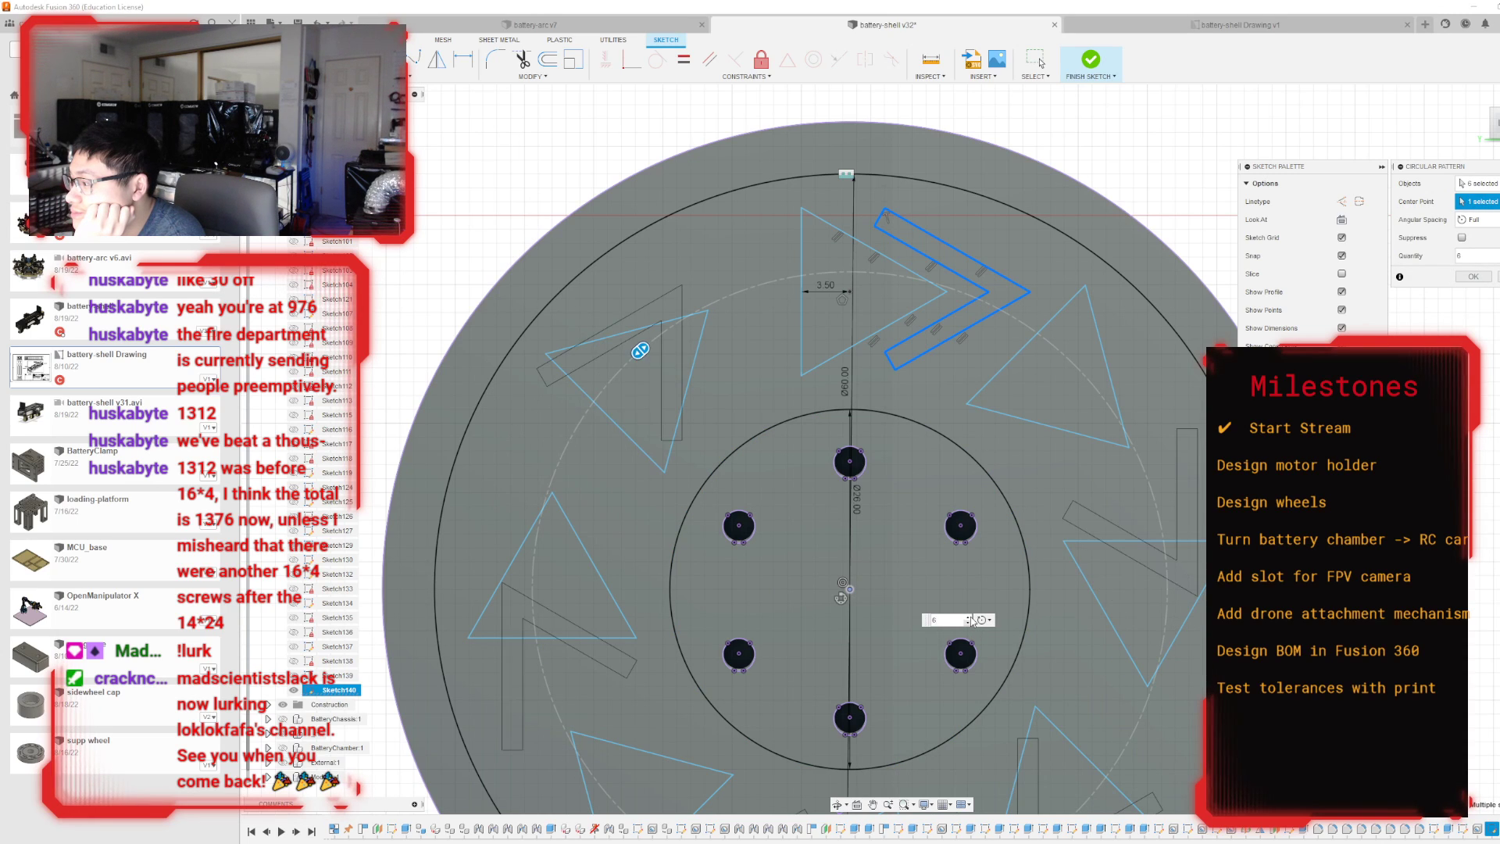
pyautogui.click(969, 616)
pyautogui.click(969, 616)
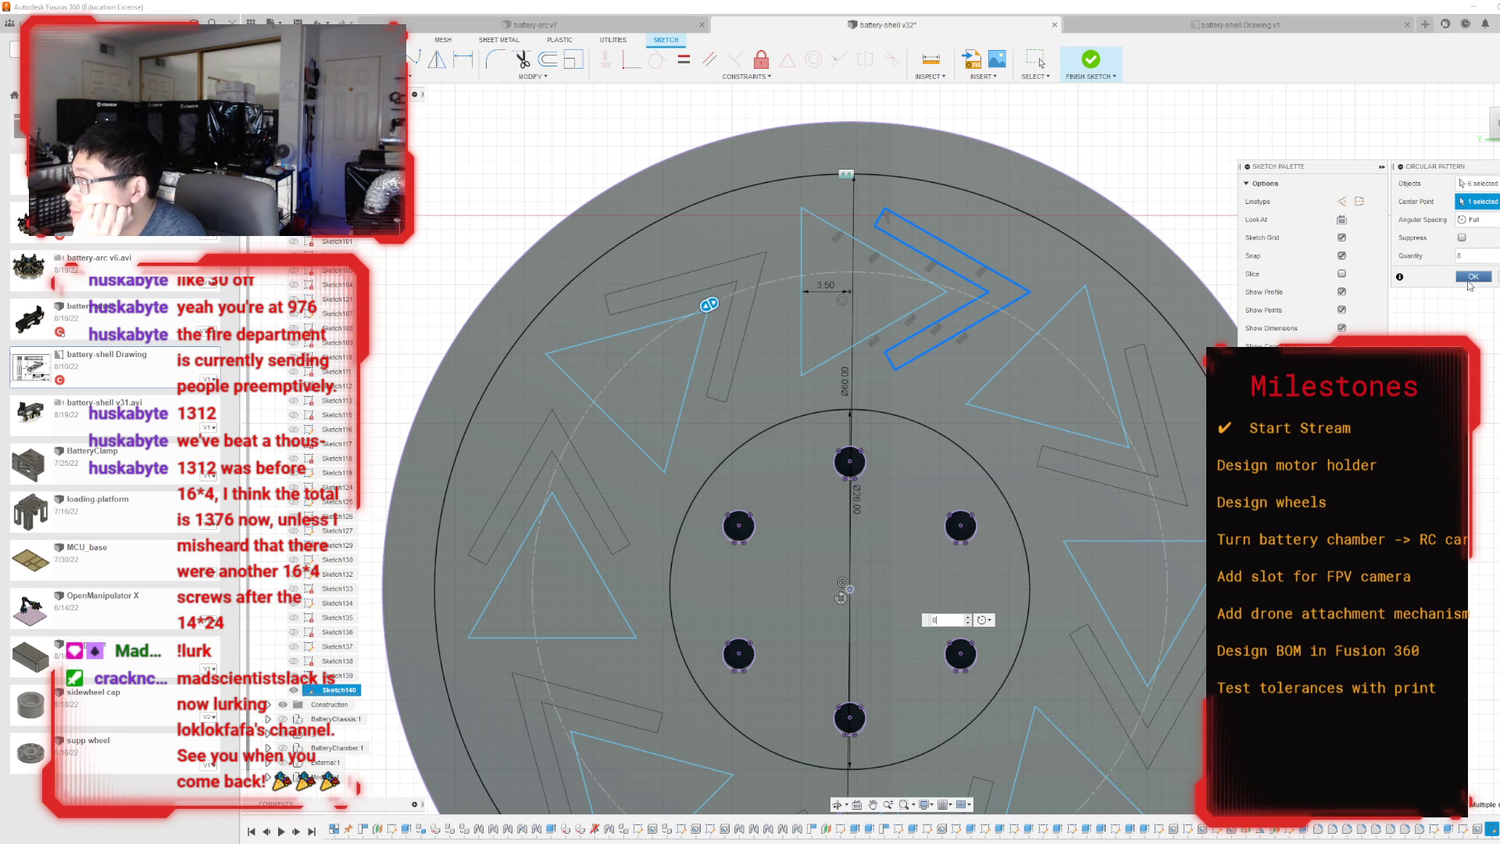
pyautogui.click(1475, 277)
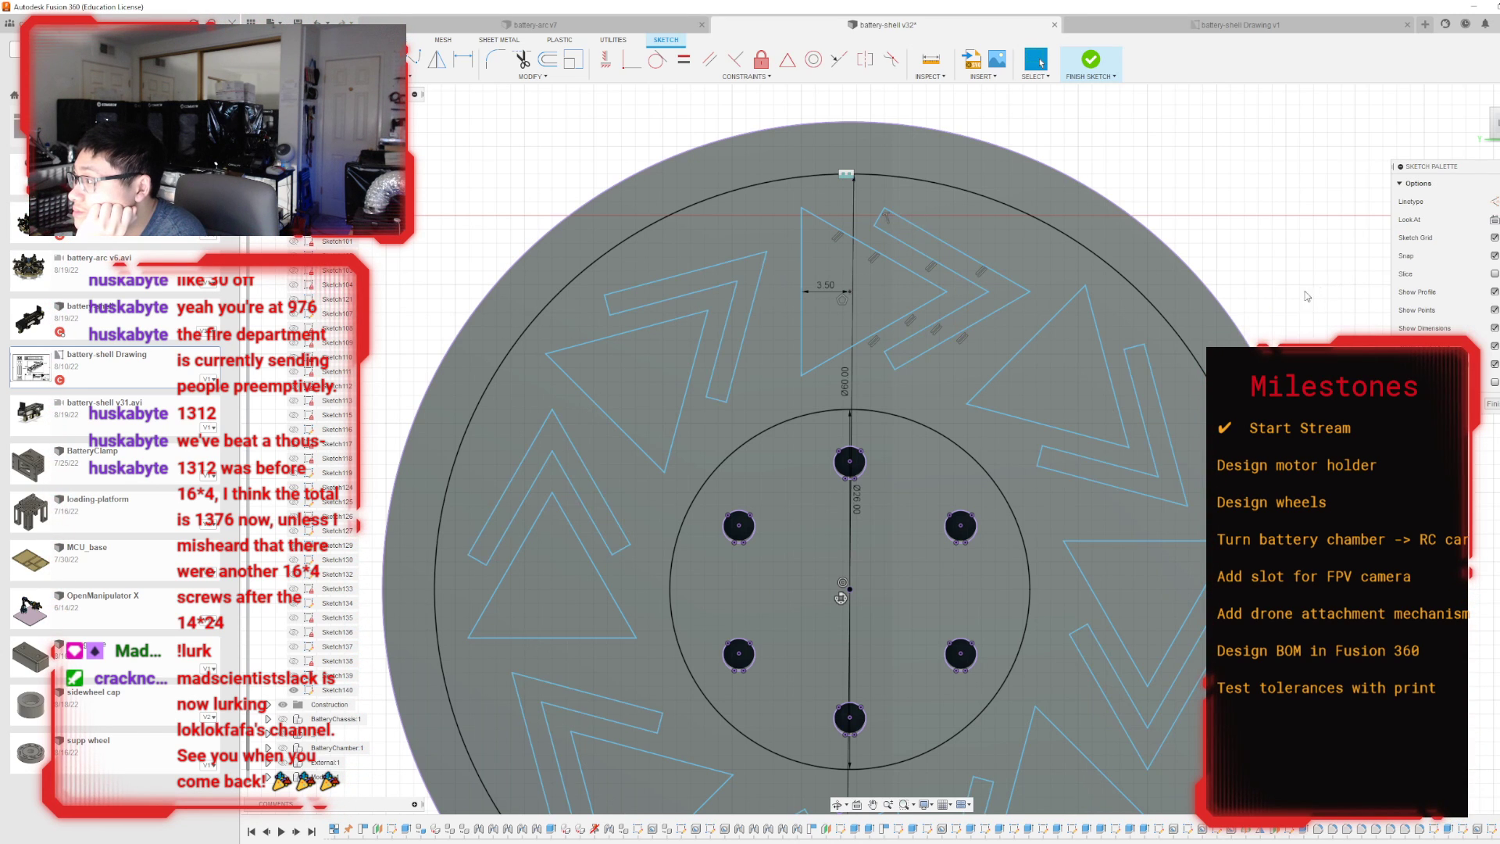
pyautogui.scroll(-4, 842, 289)
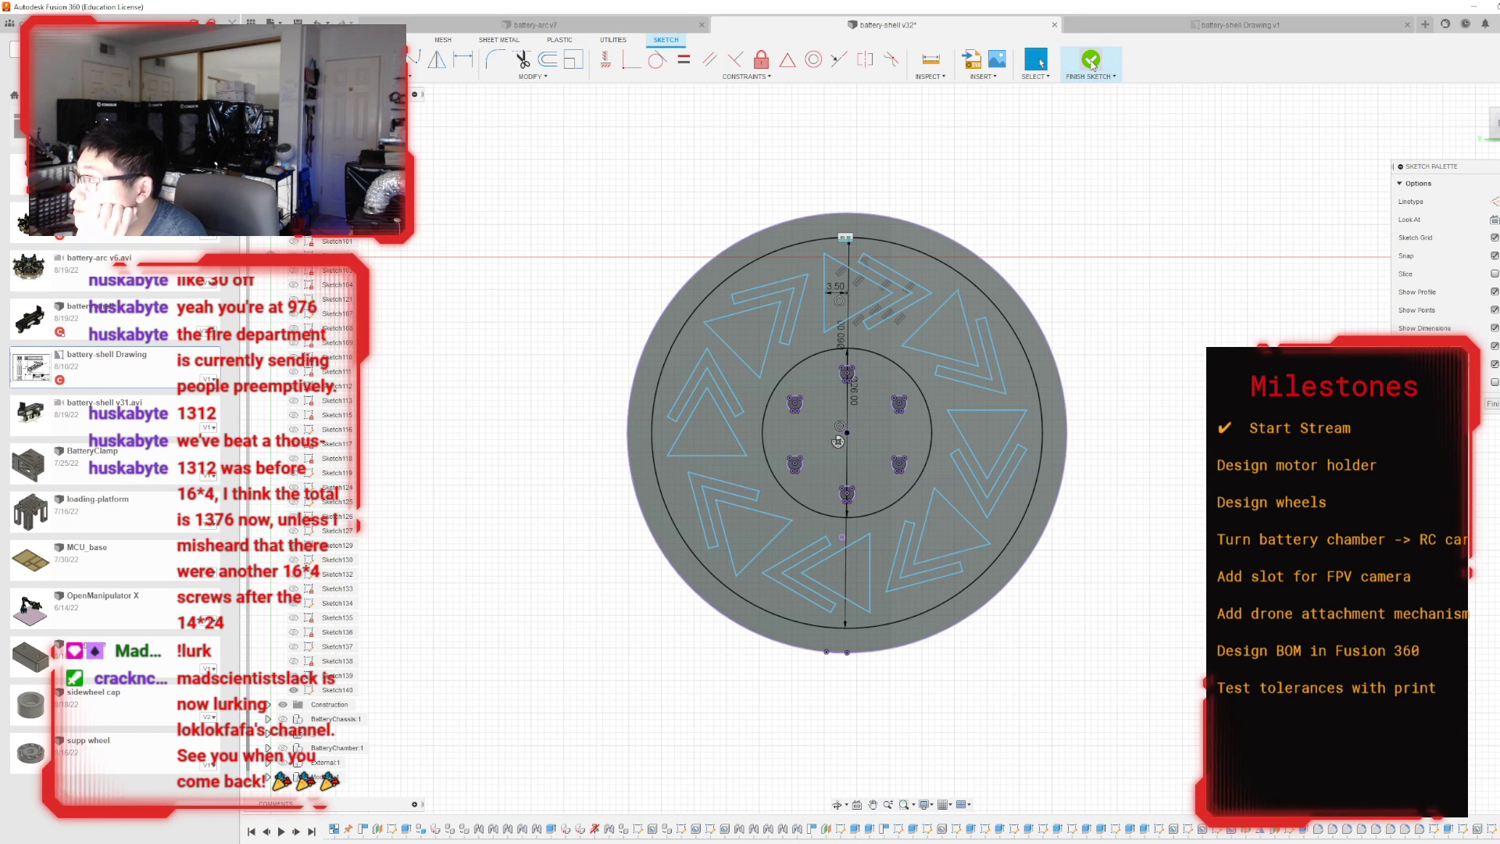
pyautogui.click(1092, 62)
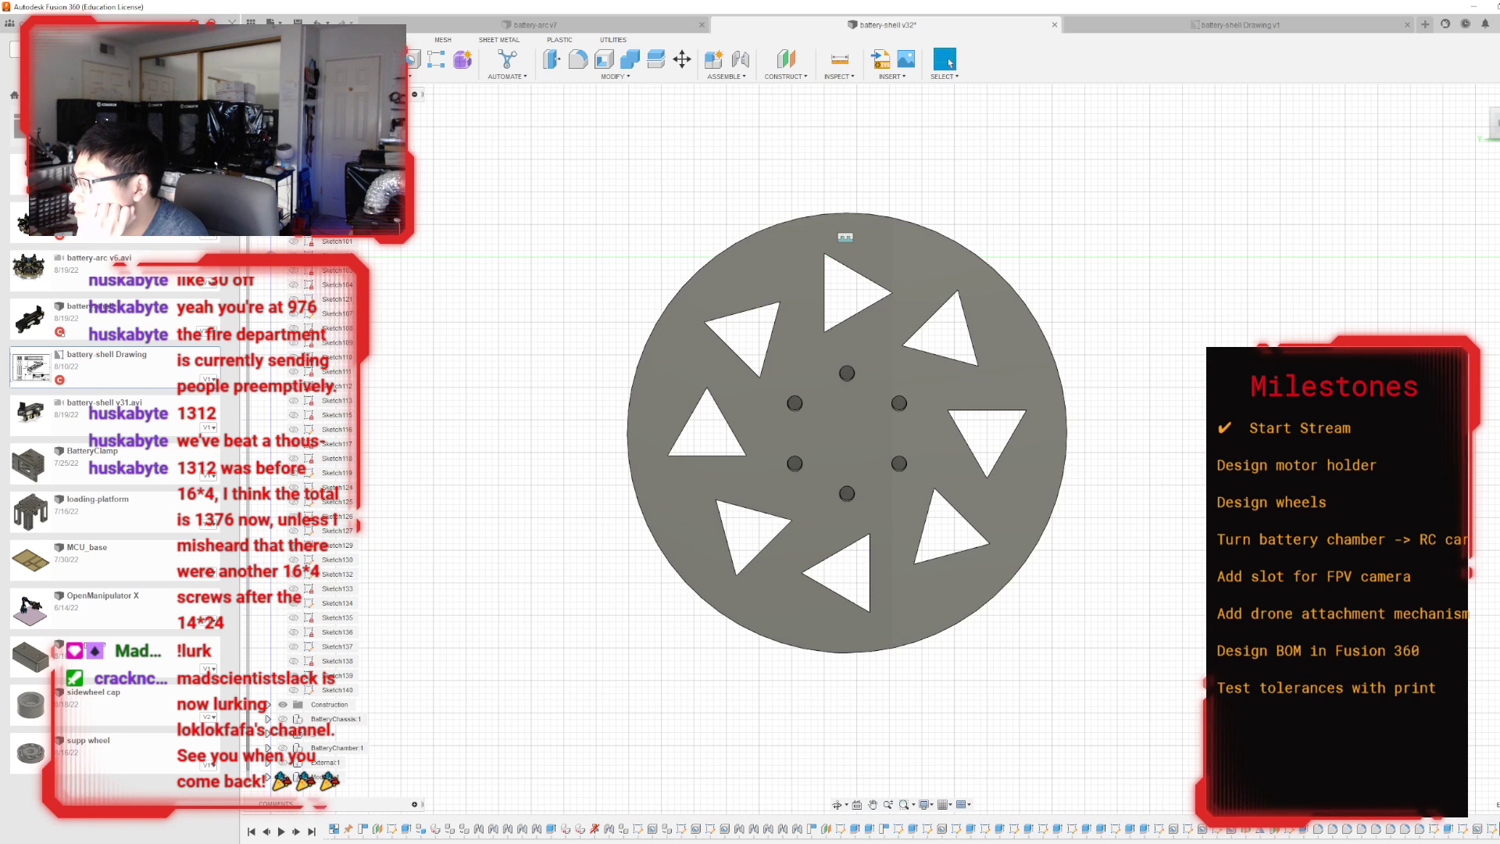
# Edit the triangles' cut feature to include all eight chevron profiles, cutting them through the wheel by 20 mm.
pyautogui.doubleClick(1491, 829)
pyautogui.scroll(3, 1004, 281)
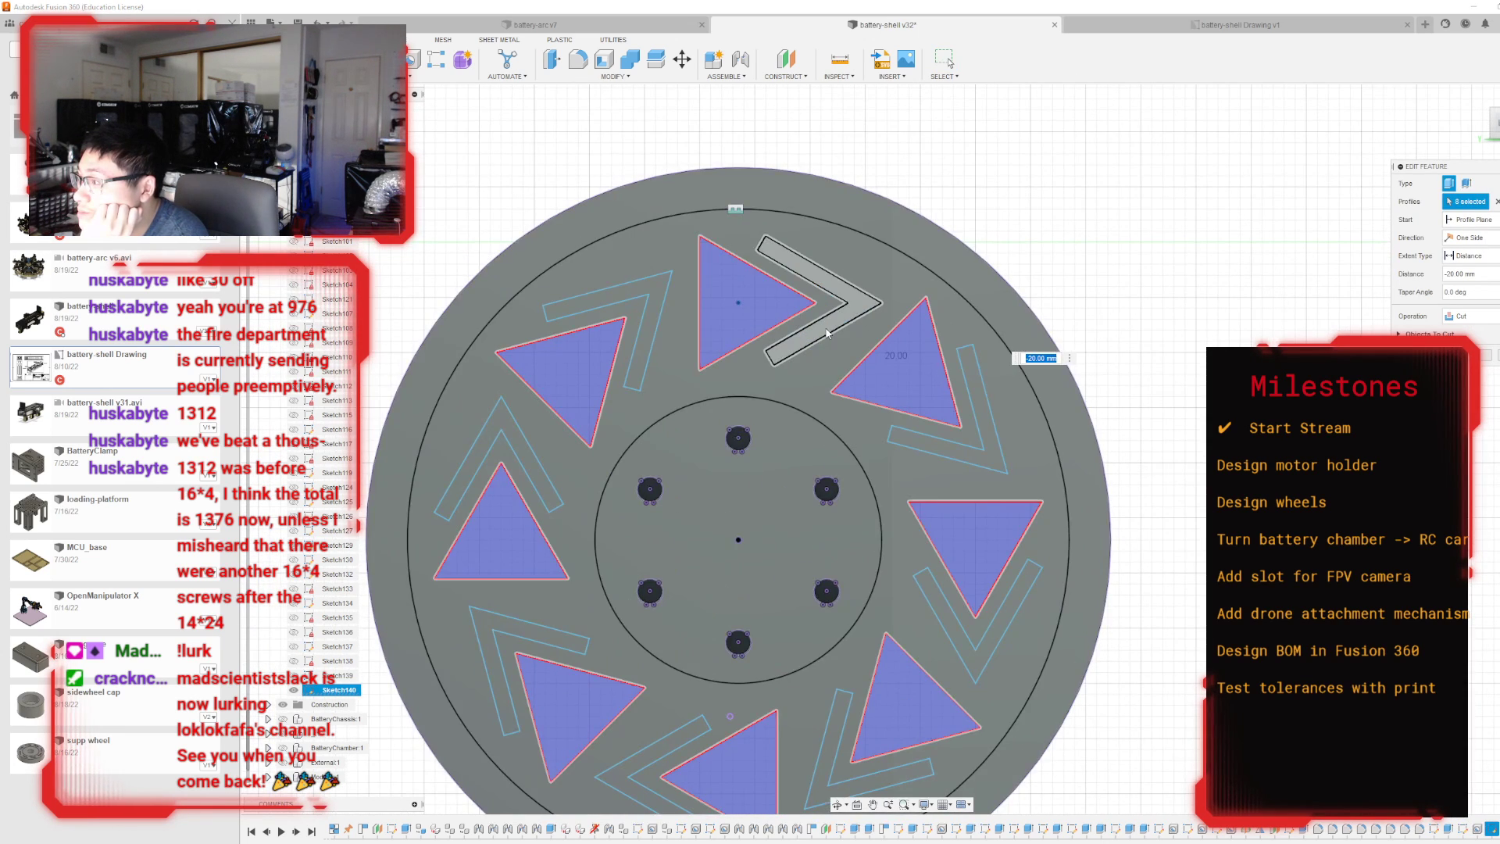
pyautogui.click(827, 329)
pyautogui.click(967, 438)
pyautogui.click(953, 617)
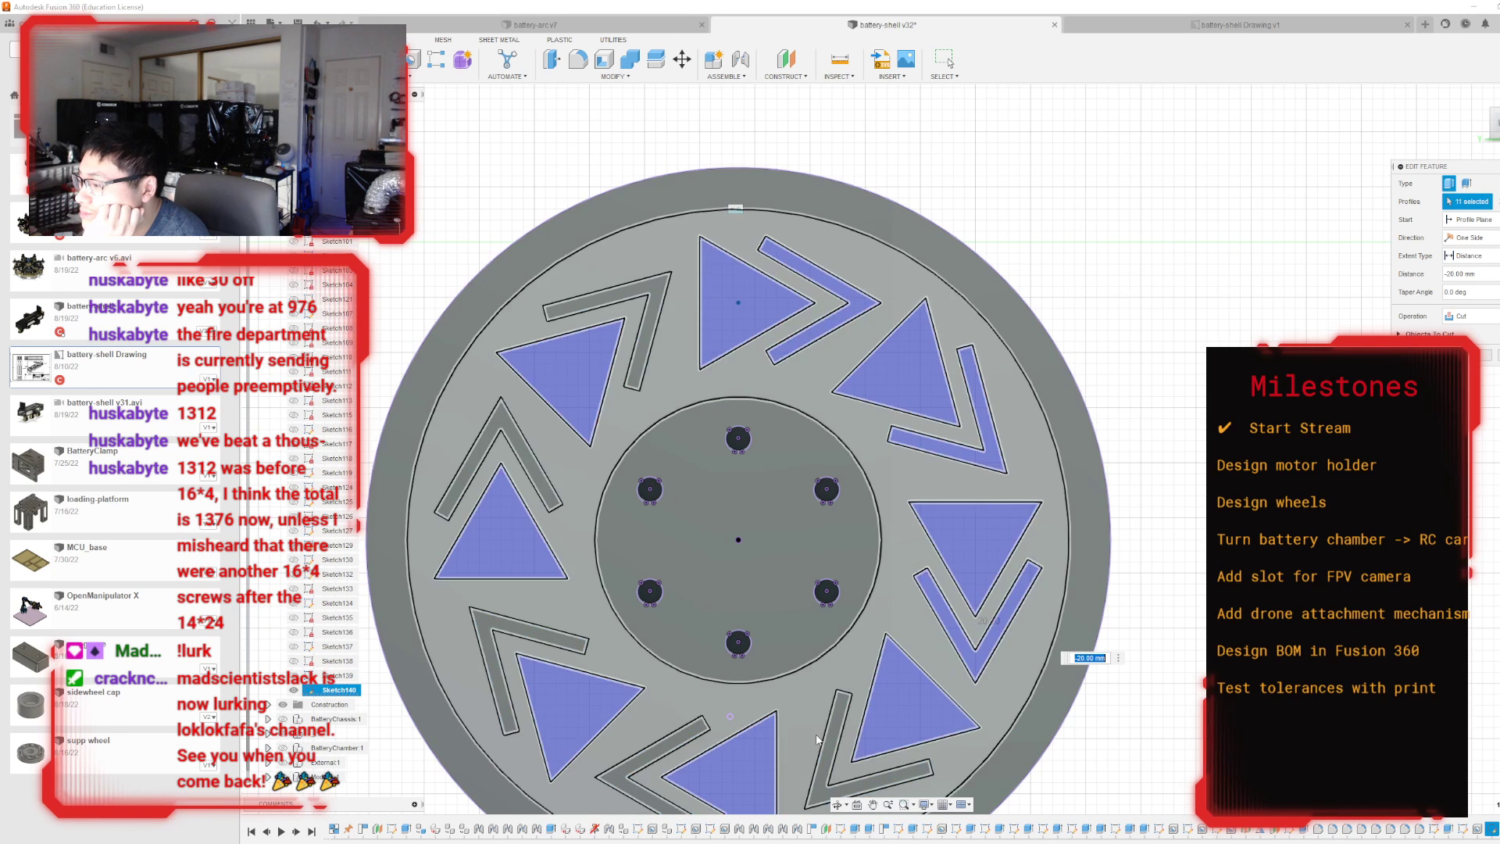
pyautogui.click(838, 738)
pyautogui.click(664, 746)
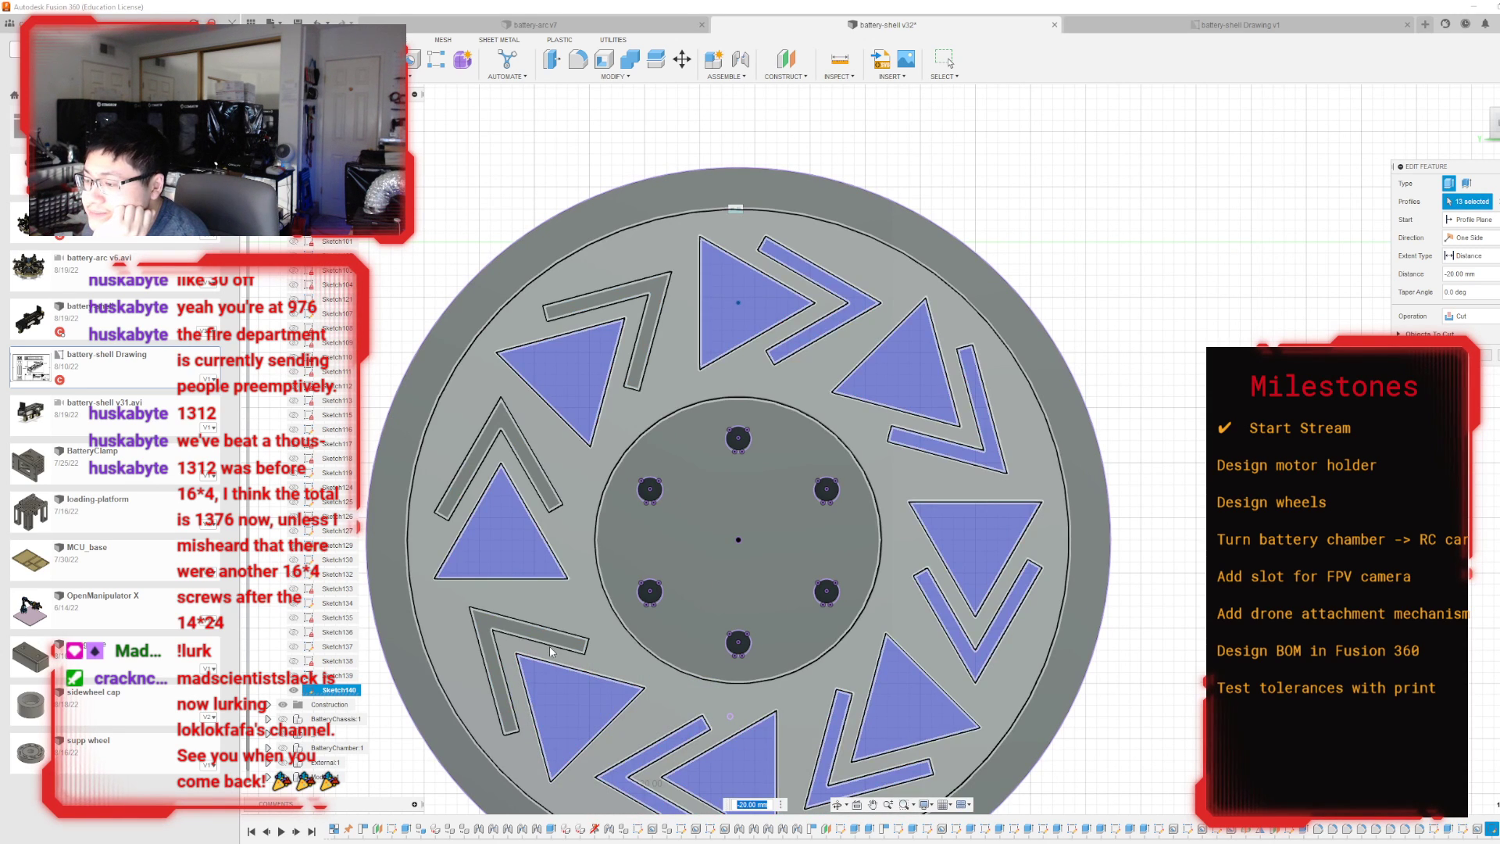
pyautogui.click(552, 646)
pyautogui.click(532, 472)
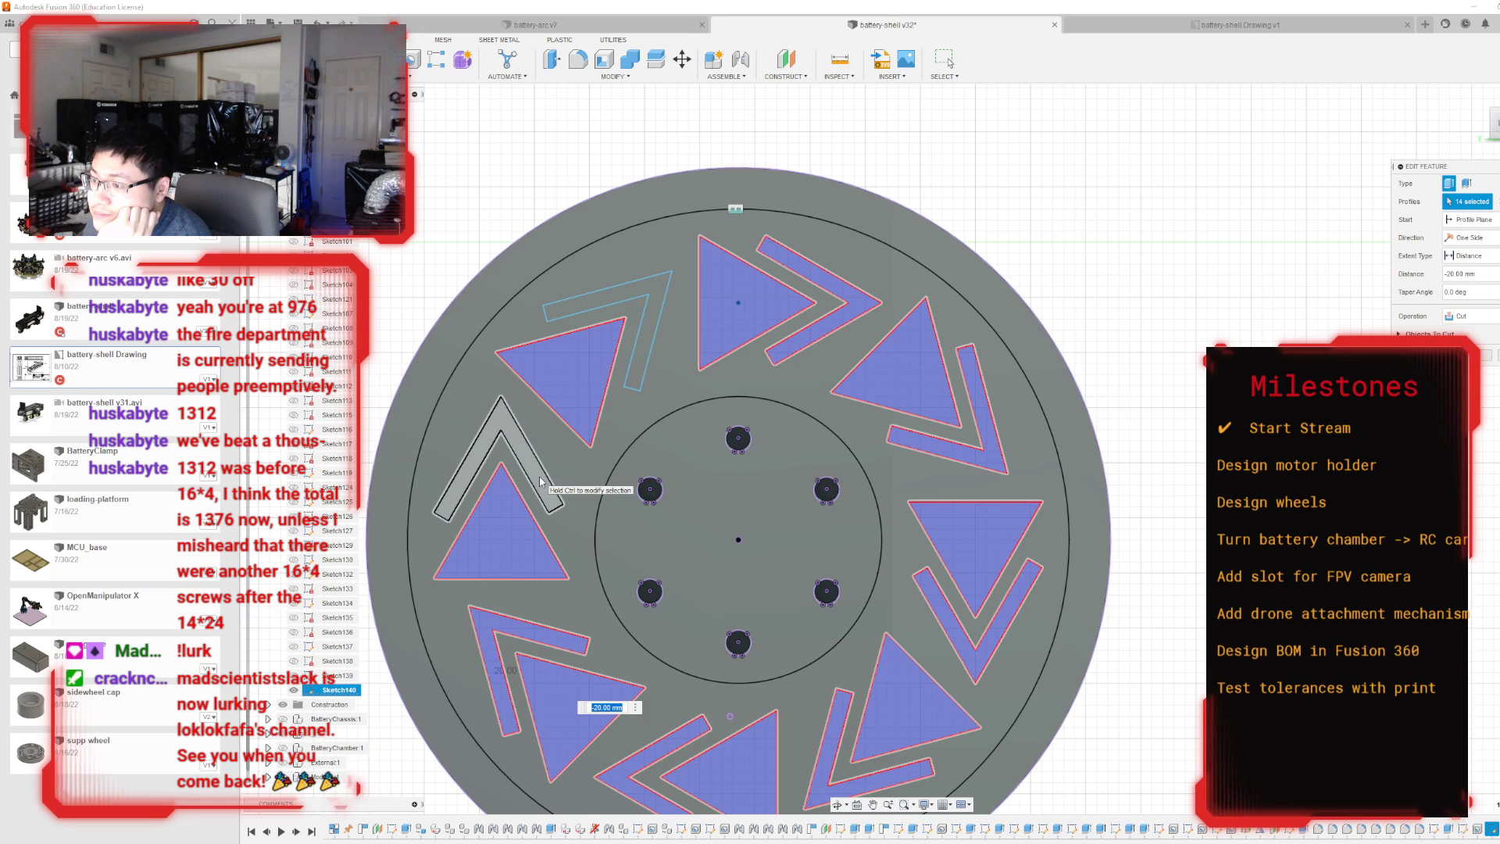
pyautogui.click(654, 320)
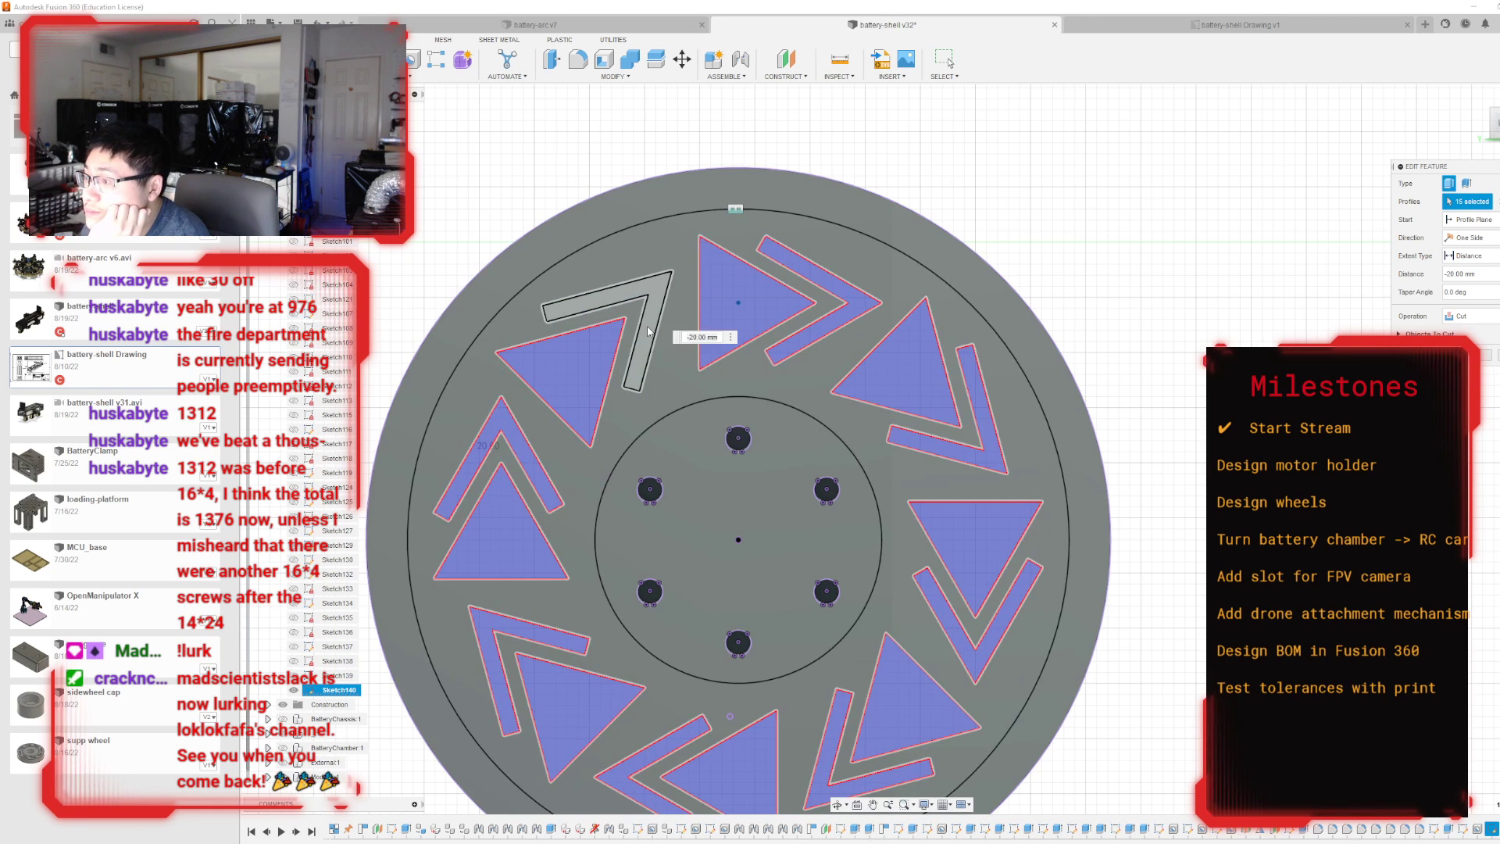
pyautogui.click(1486, 356)
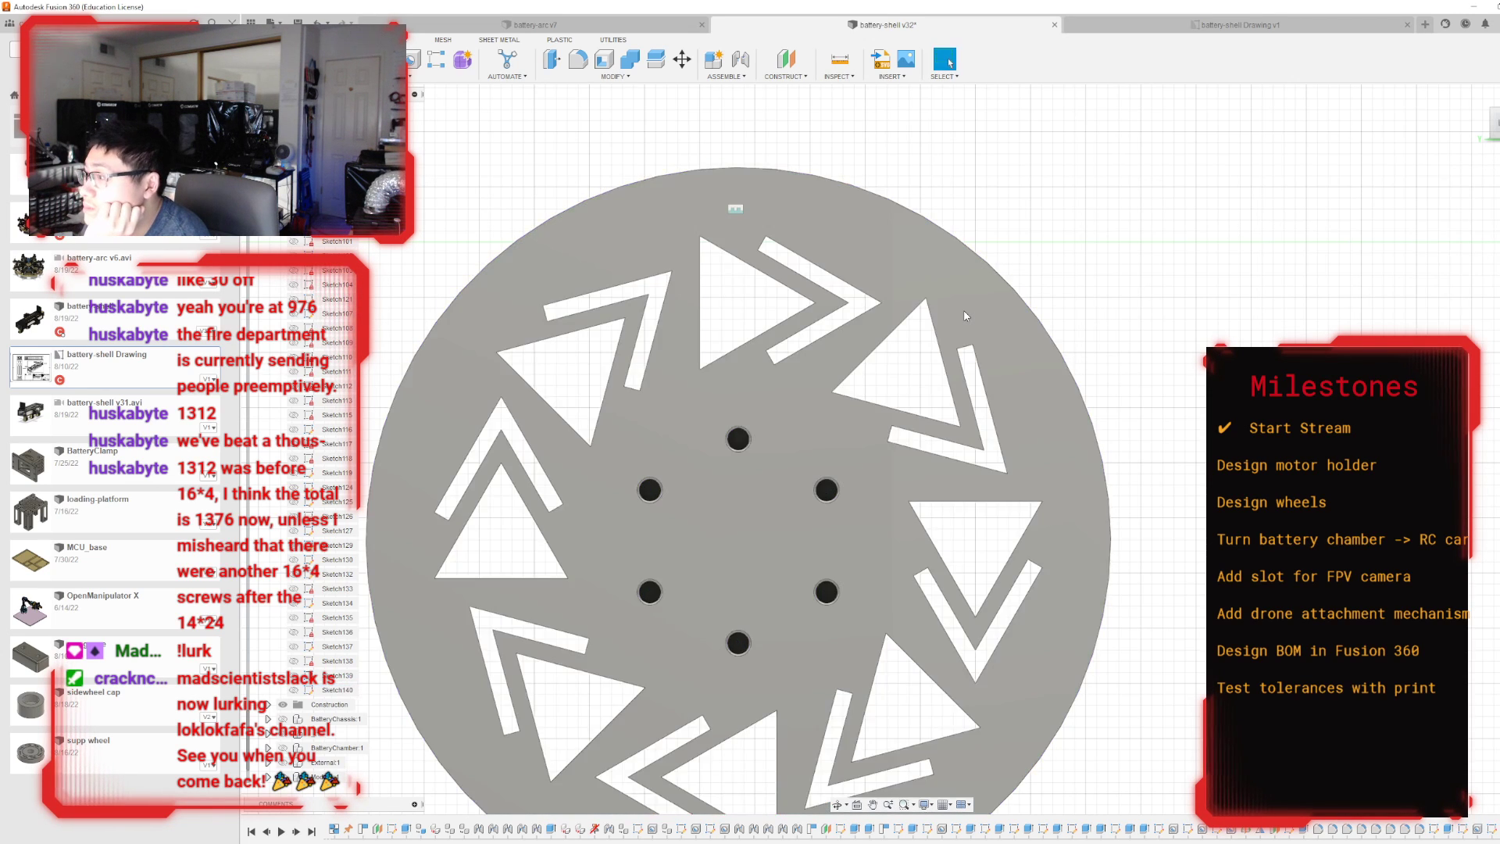
# Show the hidden battery chassis, battery chamber, External and three Modular components alongside the wheel.
pyautogui.scroll(-5, 992, 305)
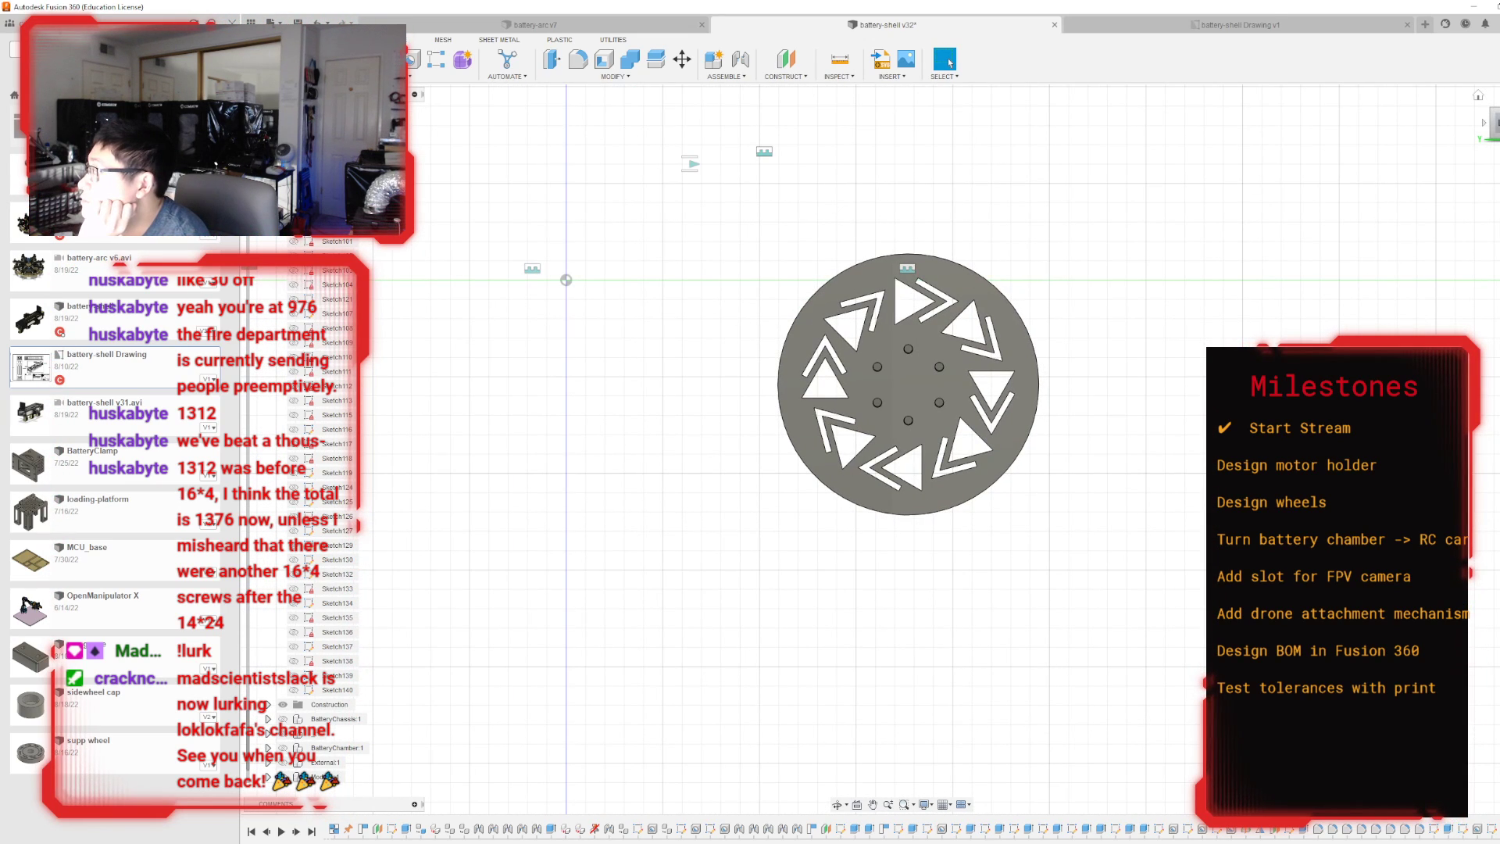
pyautogui.click(1477, 95)
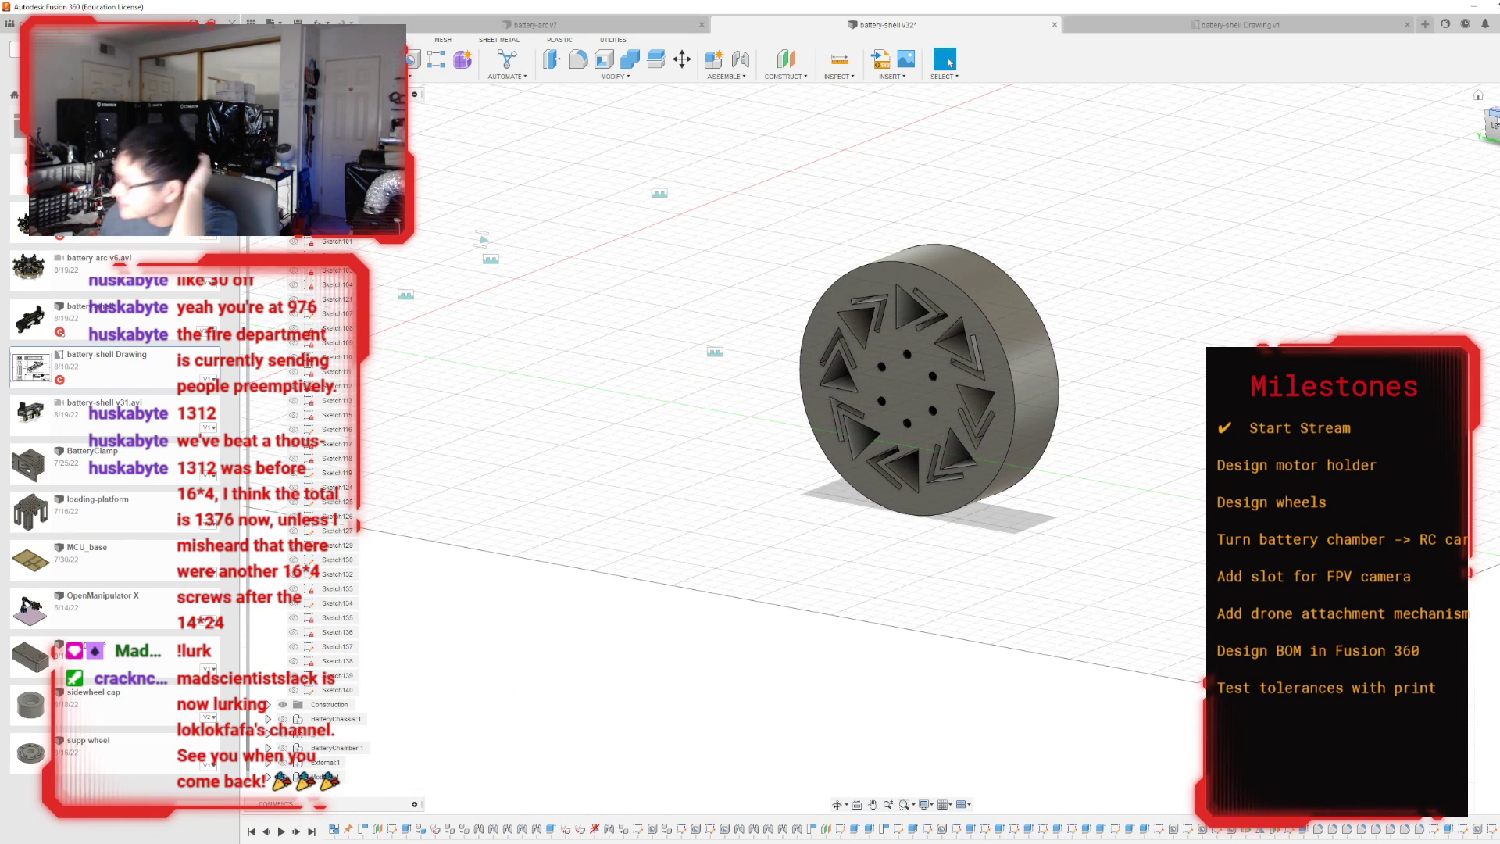
pyautogui.moveTo(891, 449)
pyautogui.keyDown('shift'); pyautogui.mouseDown(button='middle')
pyautogui.moveTo(594, 469)
pyautogui.moveTo(555, 463)
pyautogui.moveTo(551, 420)
pyautogui.moveTo(552, 437)
pyautogui.mouseUp(button='middle'); pyautogui.keyUp('shift')
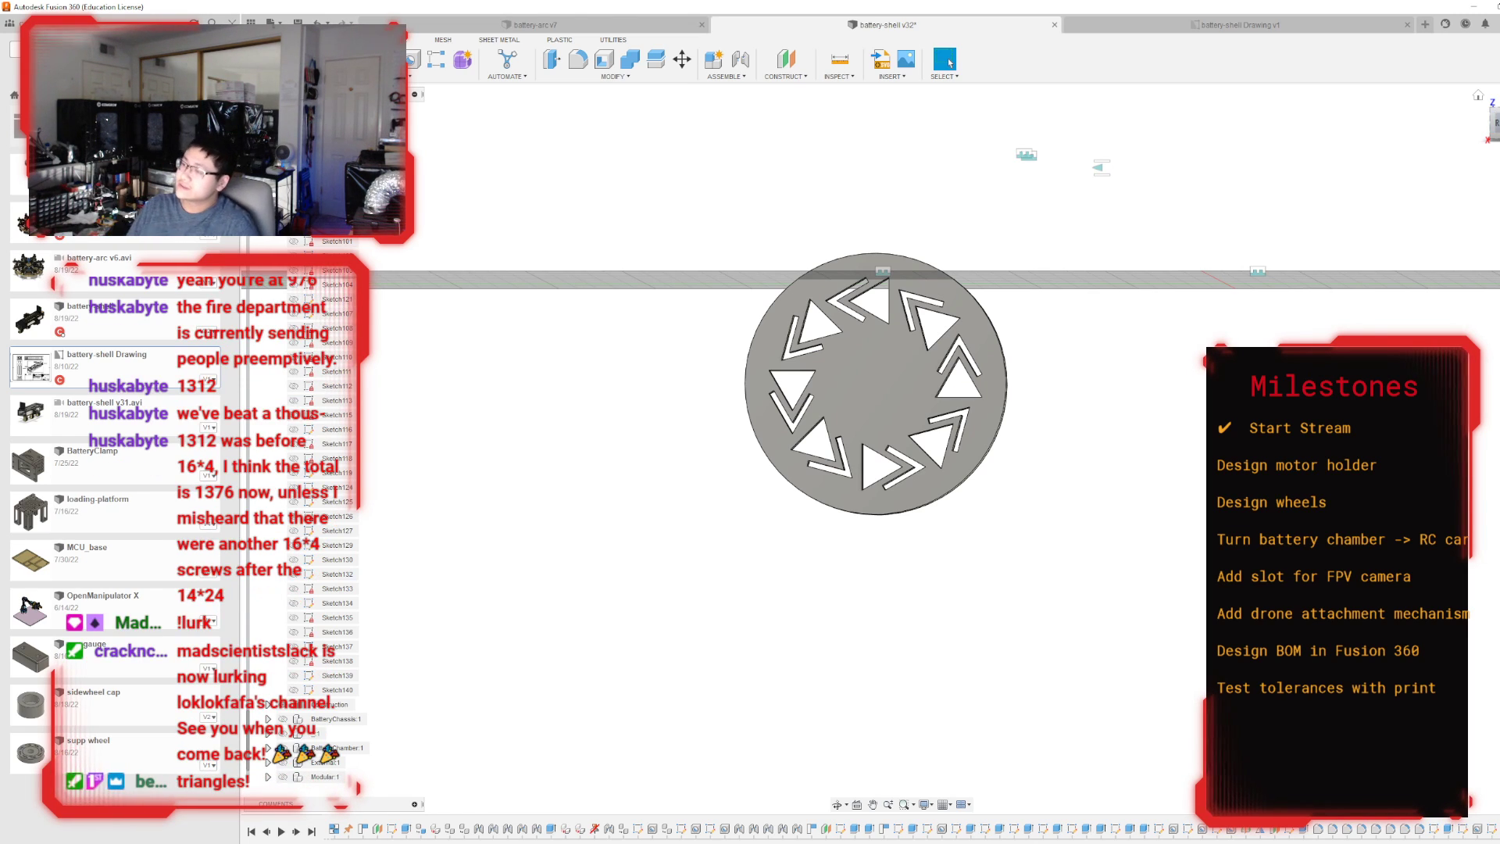
pyautogui.click(1478, 96)
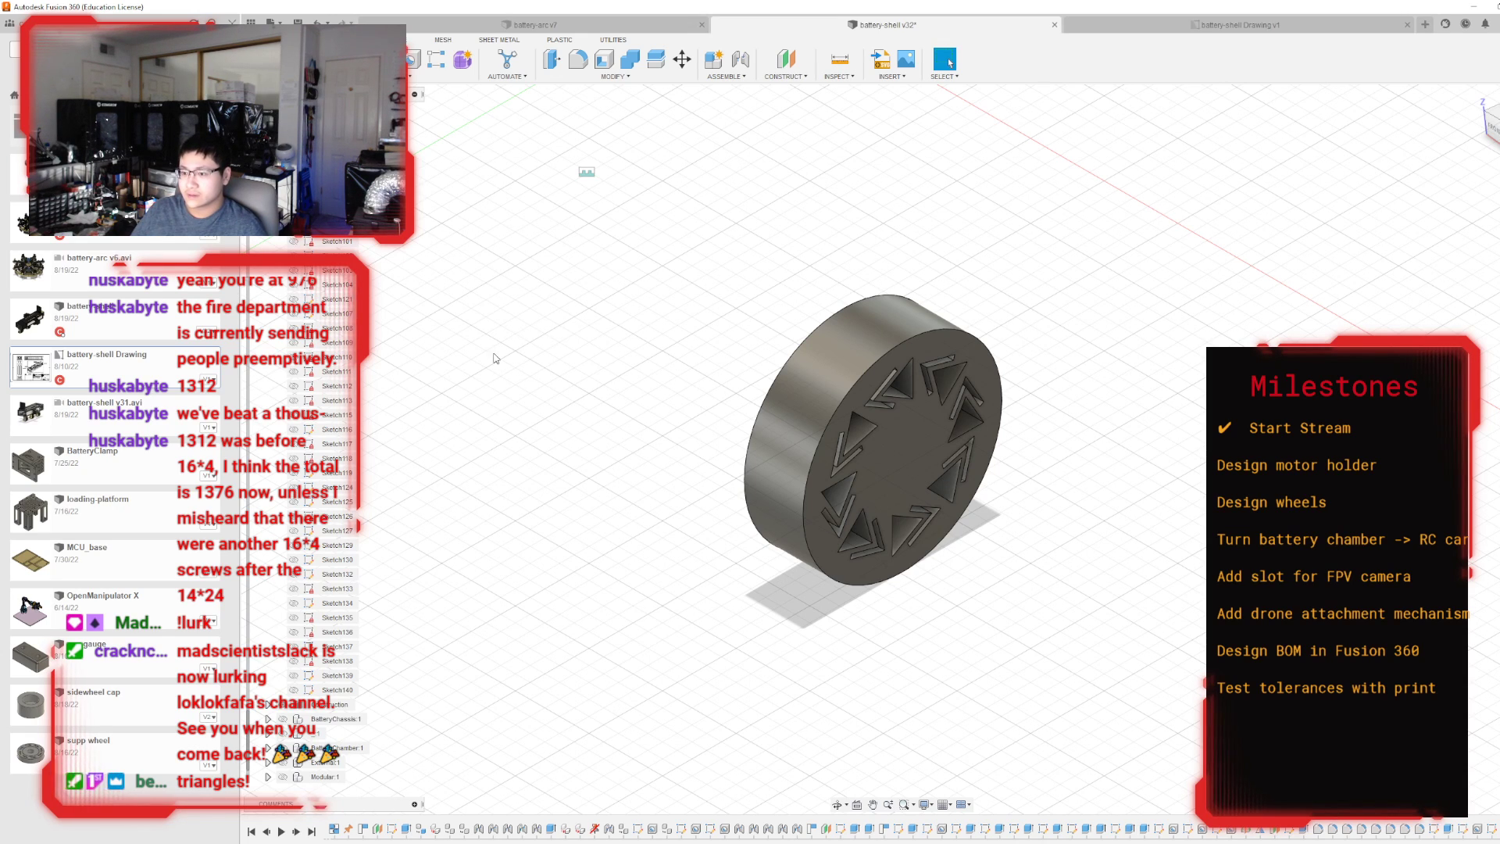
pyautogui.scroll(5, 324, 426)
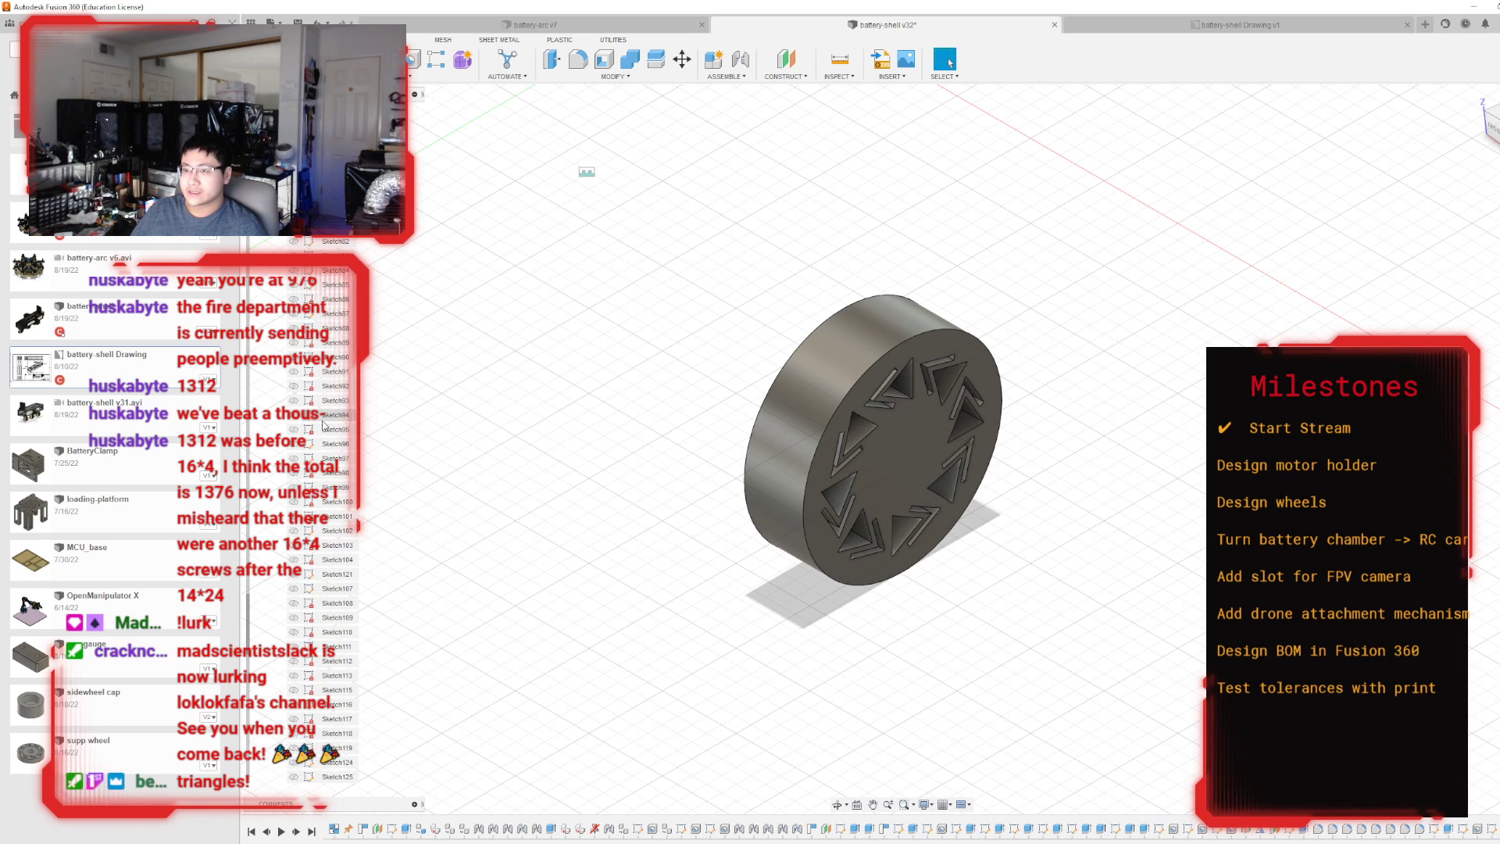
pyautogui.scroll(-5, 323, 409)
pyautogui.scroll(-3, 324, 404)
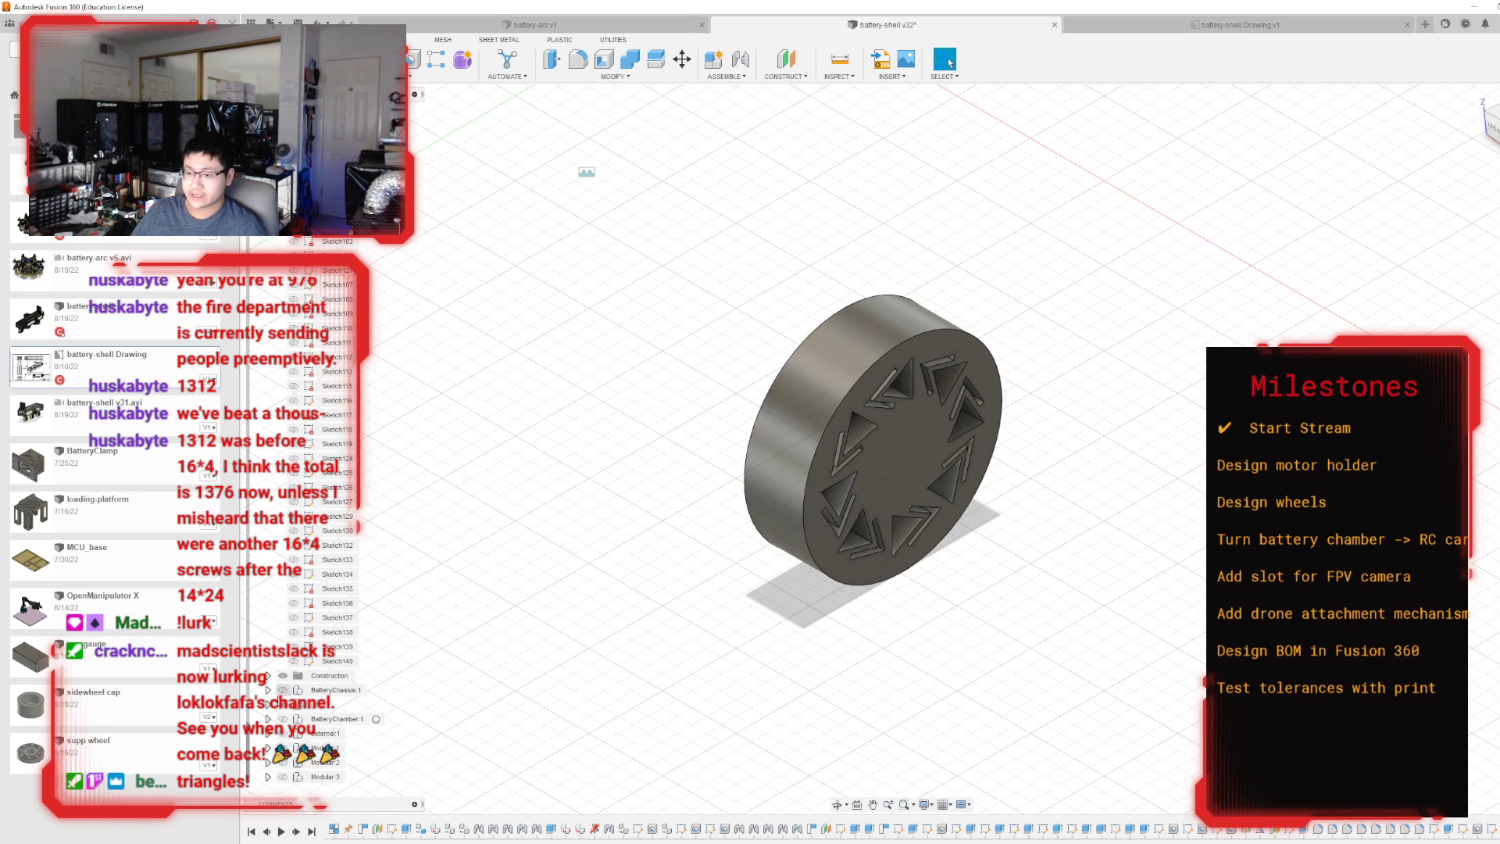
pyautogui.click(282, 719)
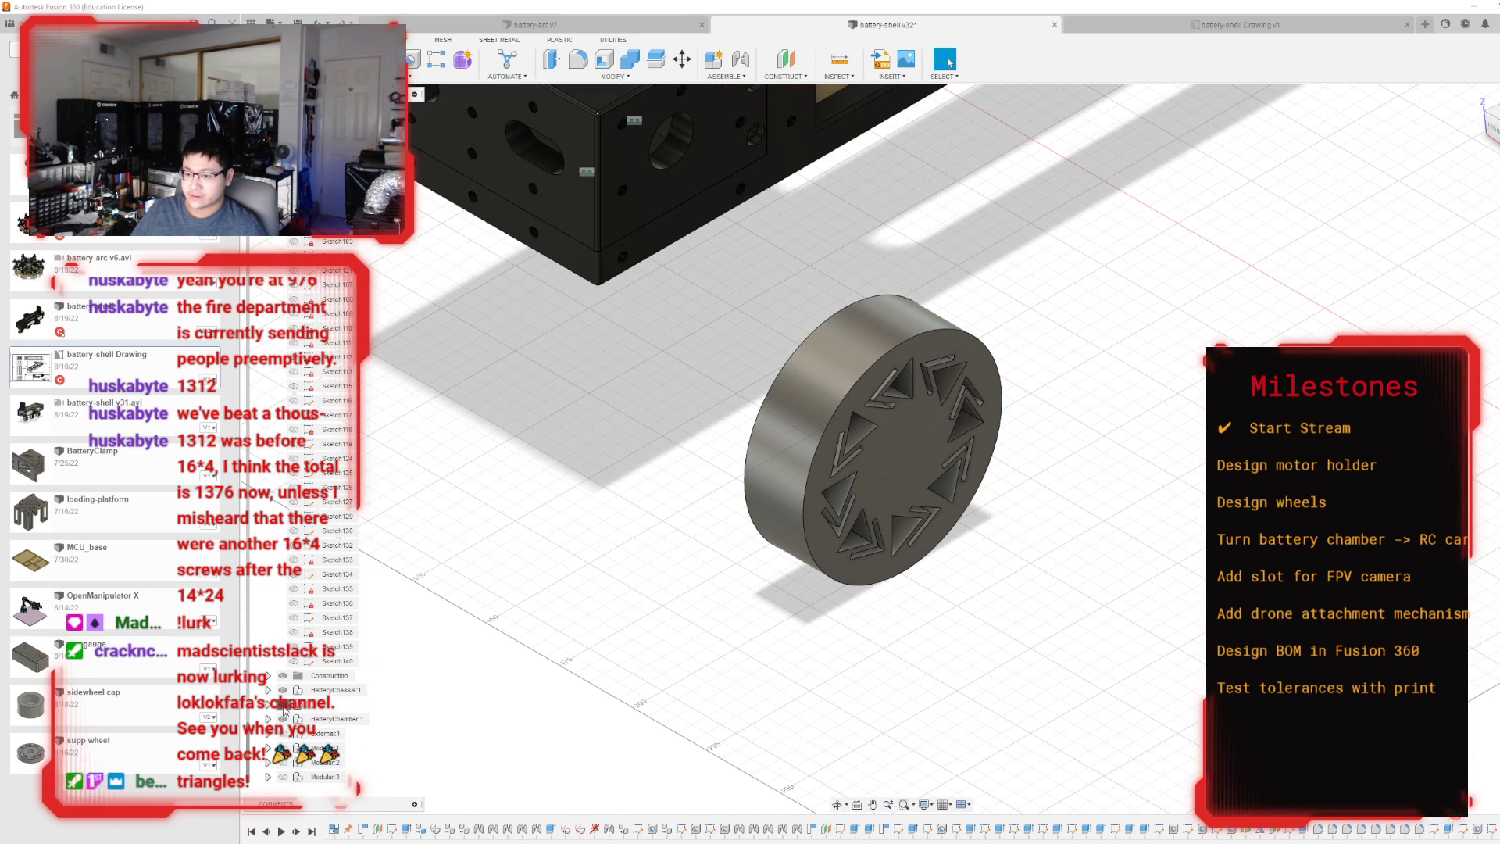
pyautogui.click(283, 734)
pyautogui.click(282, 749)
pyautogui.click(283, 763)
pyautogui.click(283, 777)
pyautogui.scroll(-5, 642, 610)
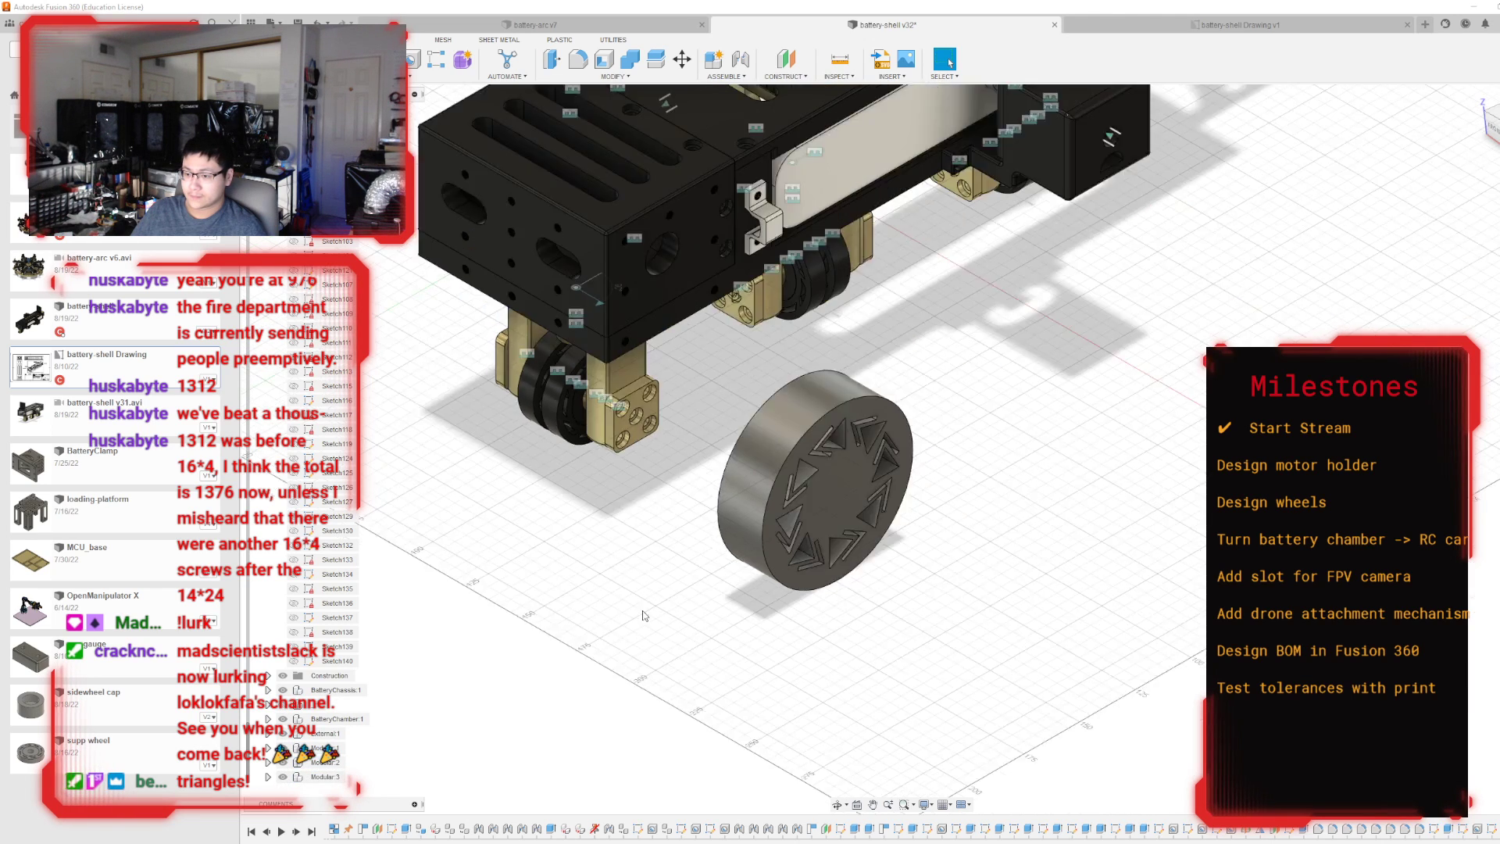
# Collapse the sketch list and show the motor holder between the chassis and the wheel.
pyautogui.scroll(3, 484, 673)
pyautogui.scroll(10, 318, 299)
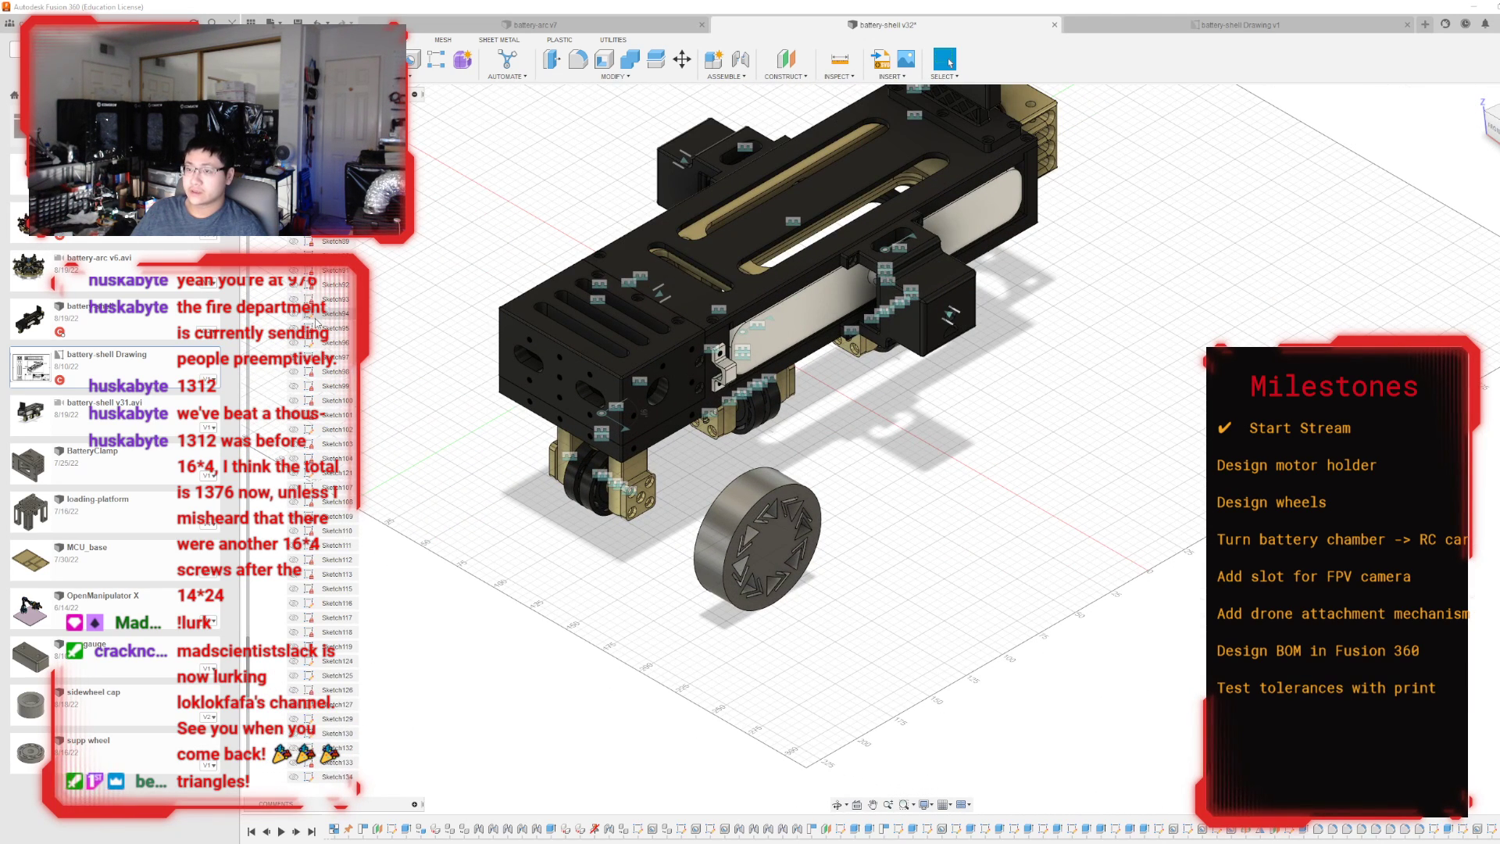
pyautogui.scroll(4, 316, 300)
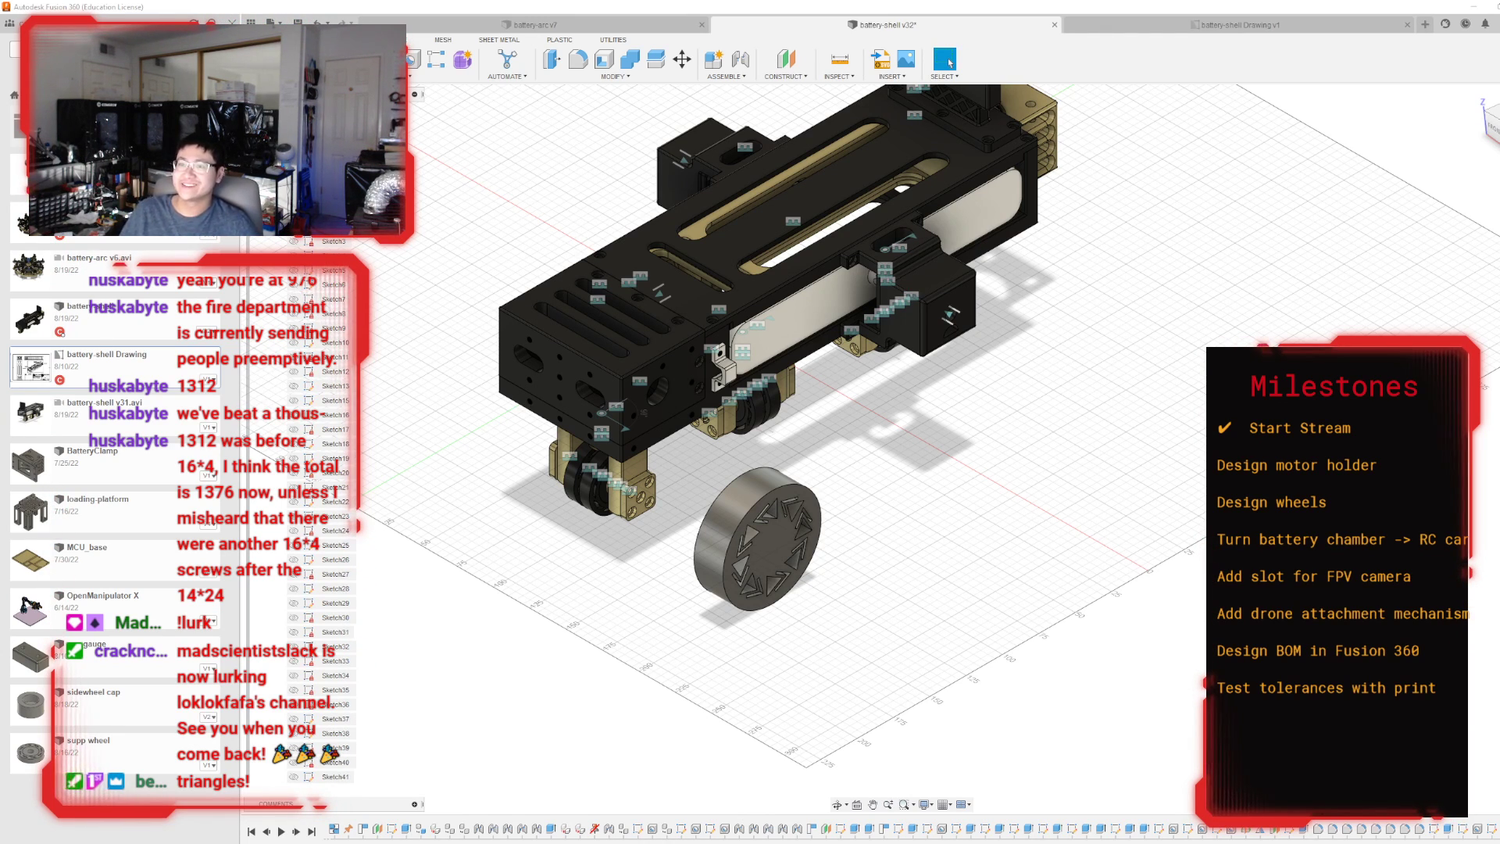
pyautogui.click(268, 198)
pyautogui.click(296, 241)
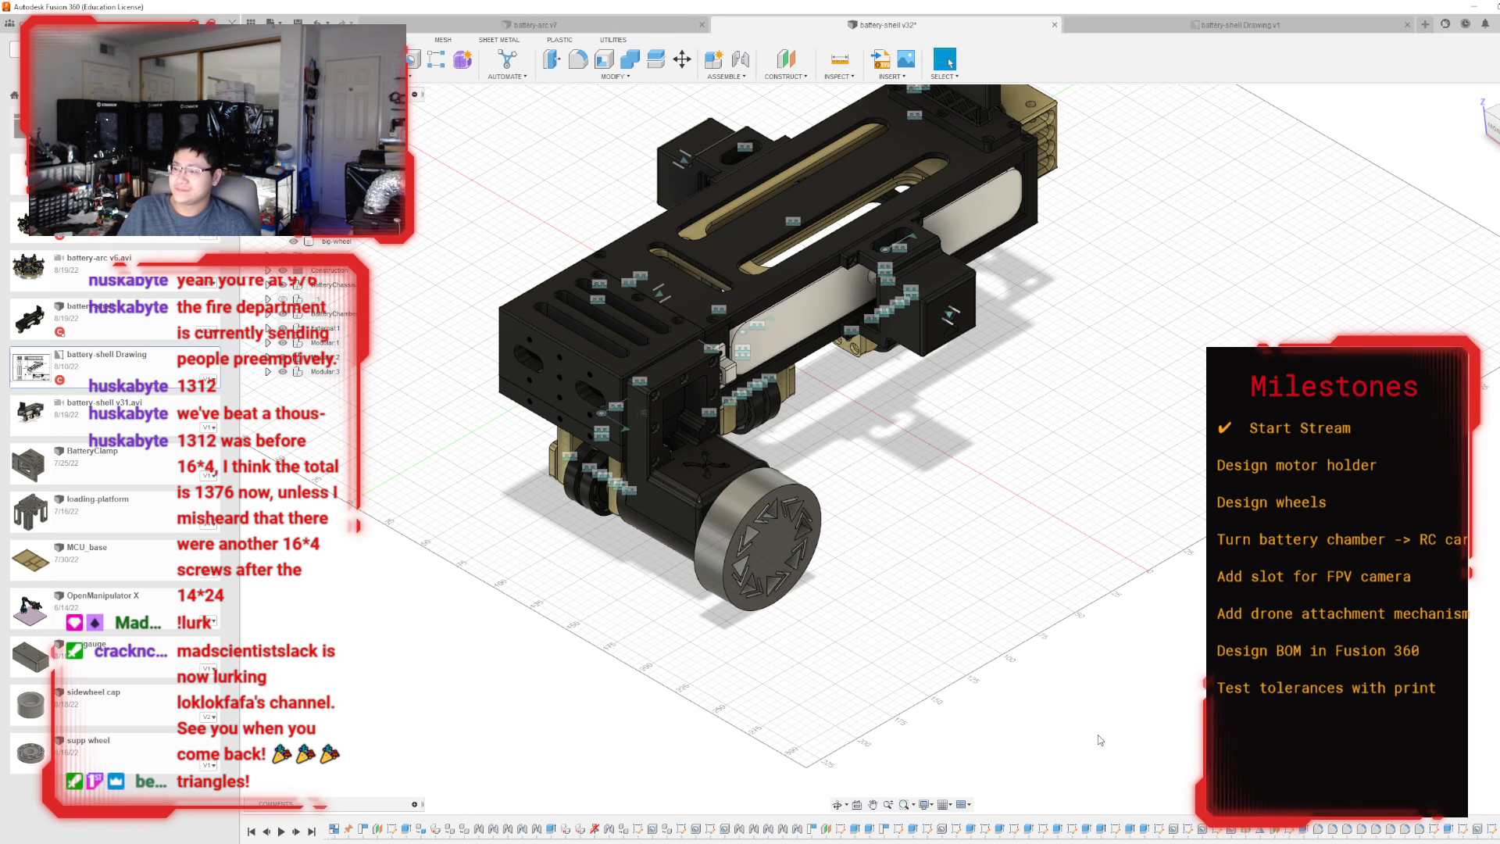
# Examine how the wheel and motor holder sit on the battery shell from the front, both sides and underneath.
pyautogui.moveTo(1490, 129); pyautogui.dragTo(1499, 127)
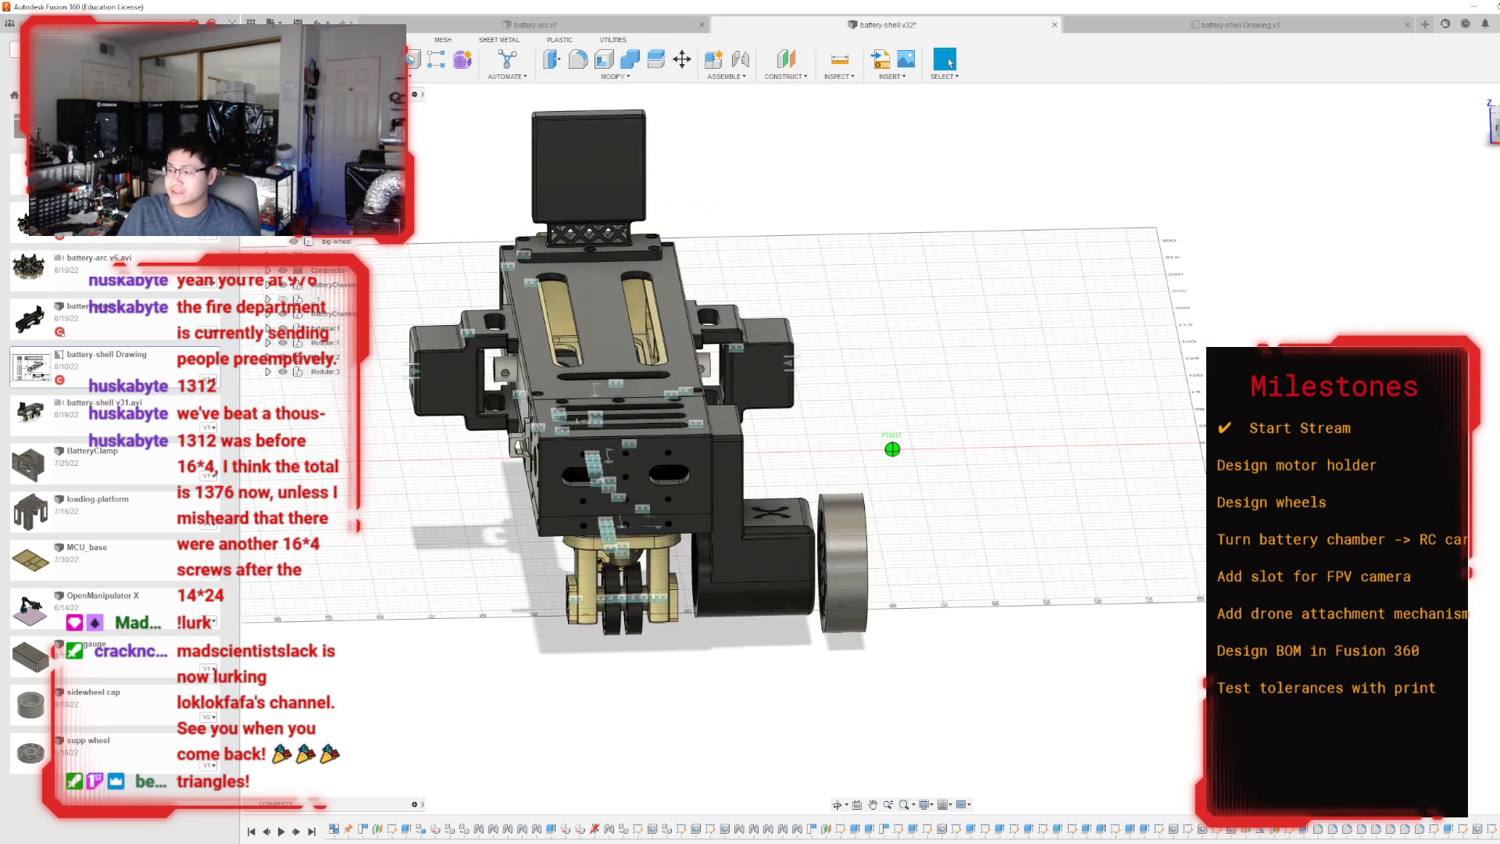
pyautogui.scroll(6, 997, 728)
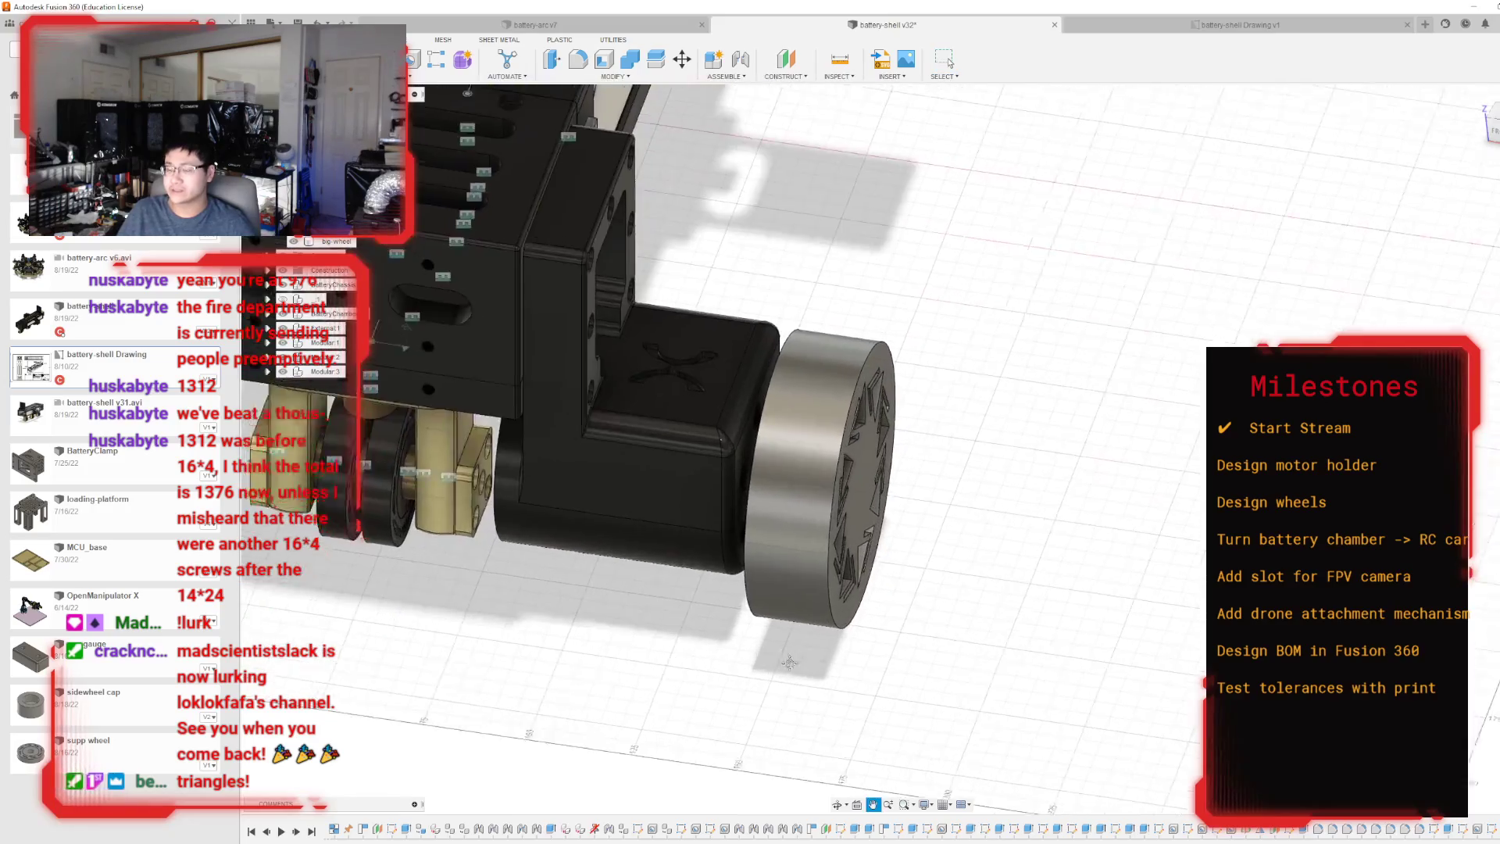
pyautogui.scroll(-3, 996, 728)
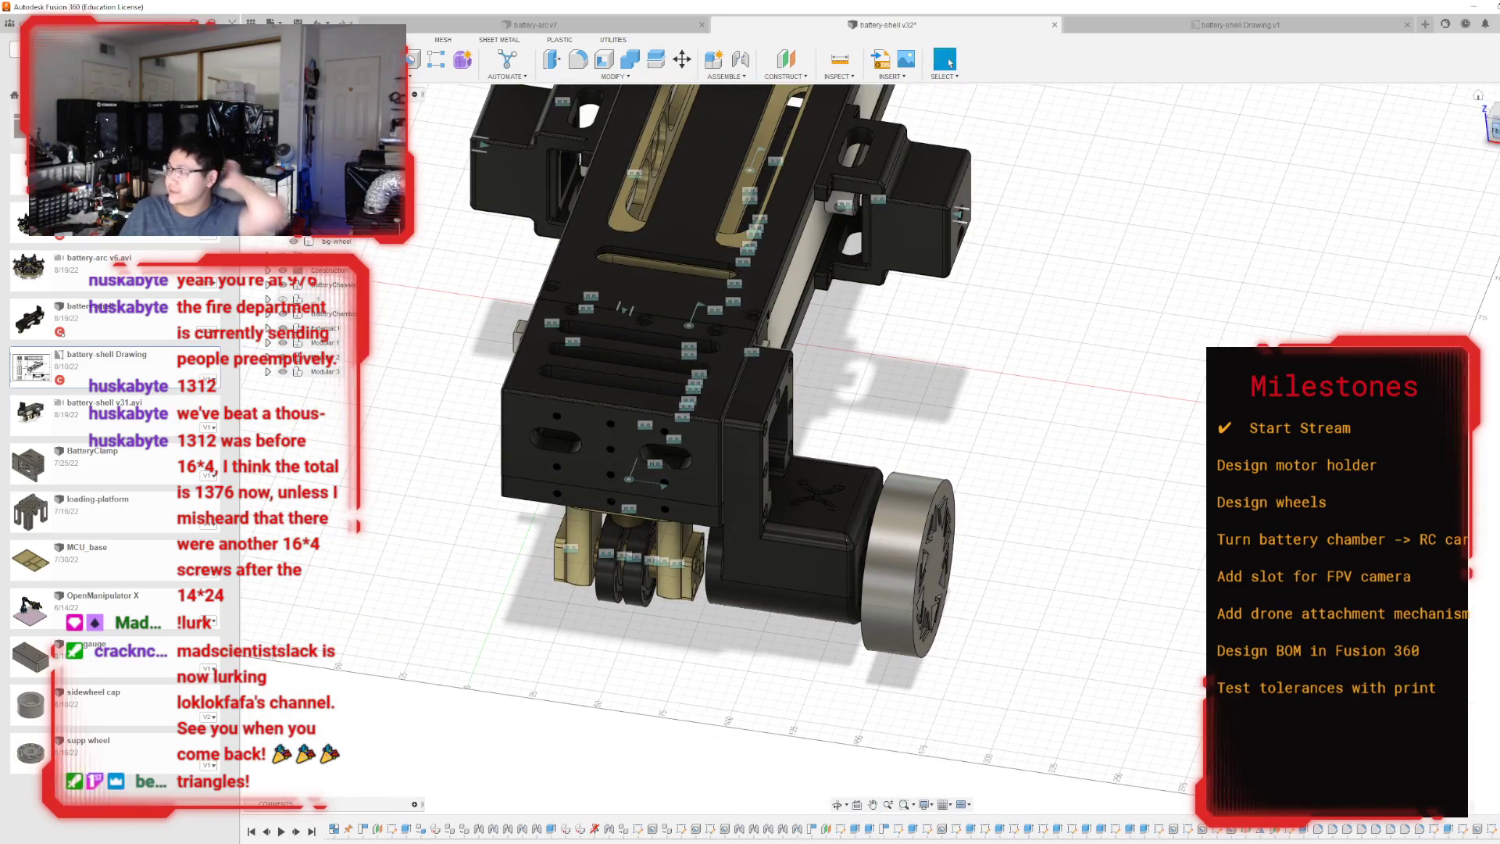
pyautogui.moveTo(1492, 129); pyautogui.dragTo(1459, 133)
pyautogui.keyDown('shift'); pyautogui.moveTo(1109, 390); pyautogui.dragTo(903, 336, button='middle'); pyautogui.keyUp('shift')
pyautogui.scroll(-1, 903, 336)
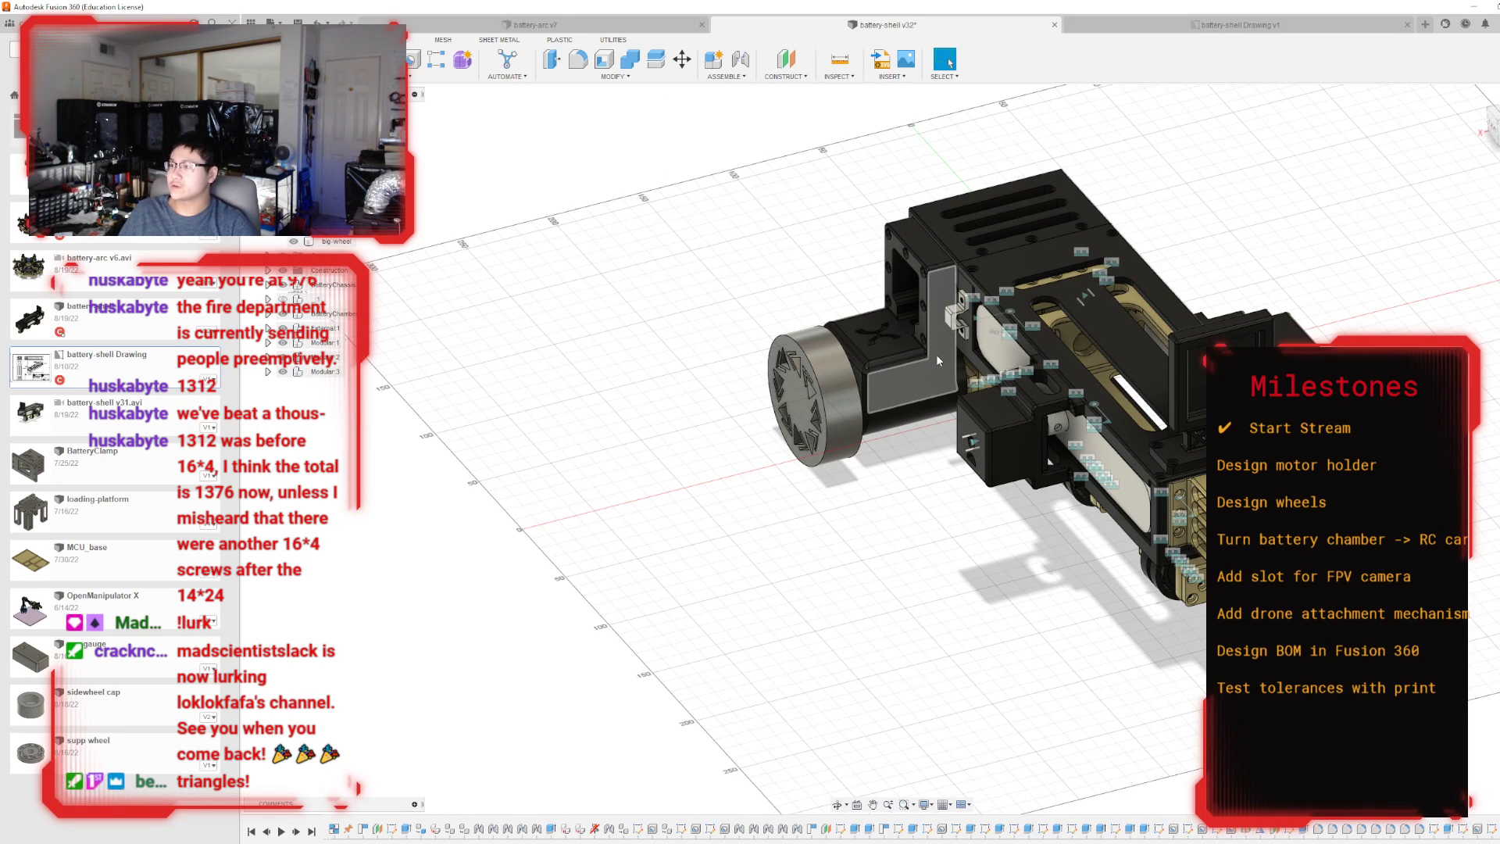
pyautogui.scroll(3, 935, 354)
pyautogui.keyDown('shift'); pyautogui.moveTo(941, 344); pyautogui.dragTo(1036, 378, button='middle'); pyautogui.keyUp('shift')
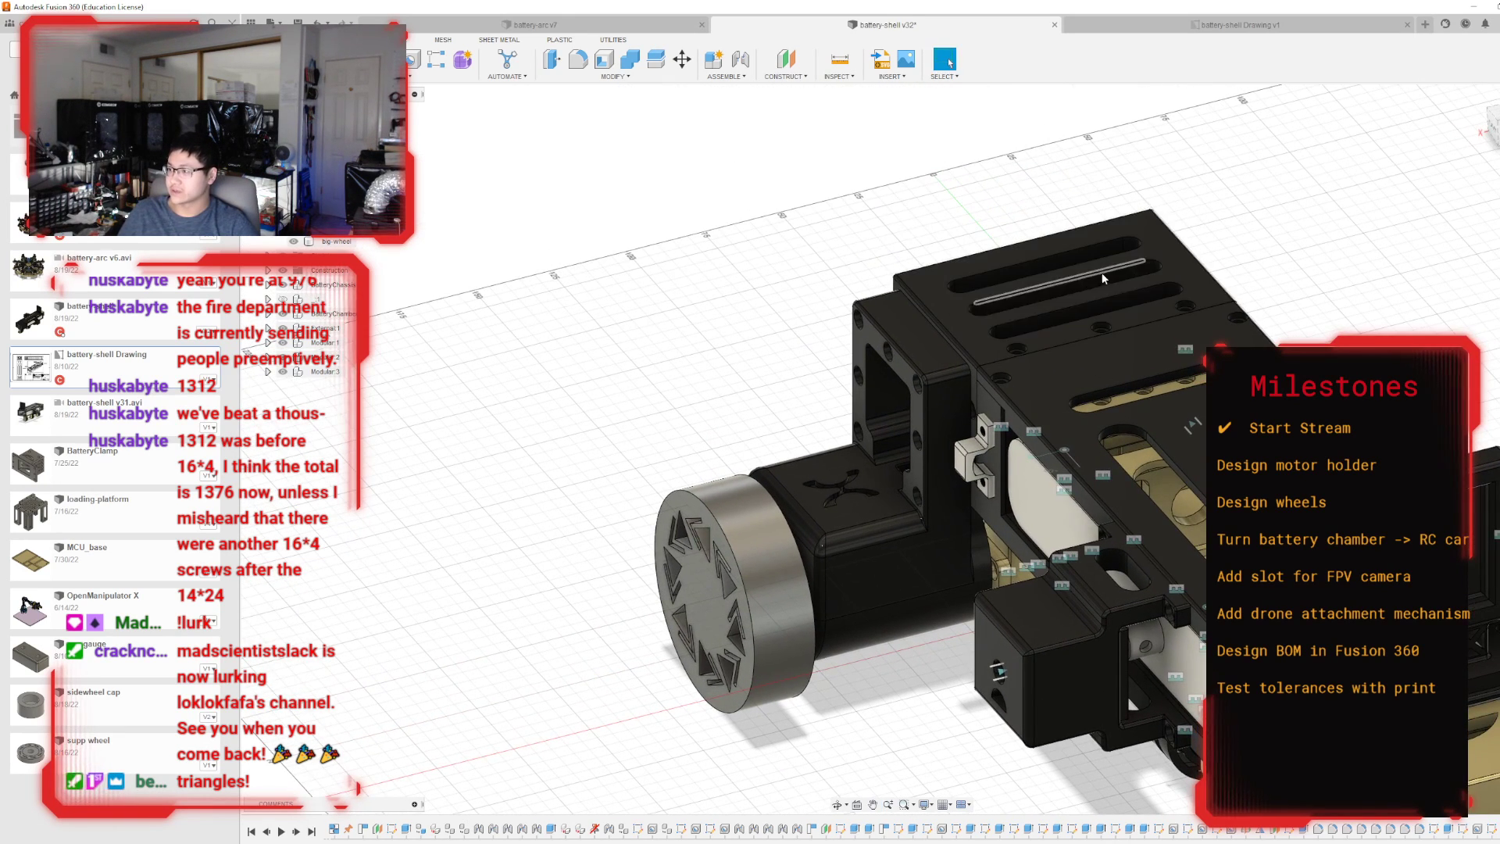
pyautogui.scroll(-1, 1036, 379)
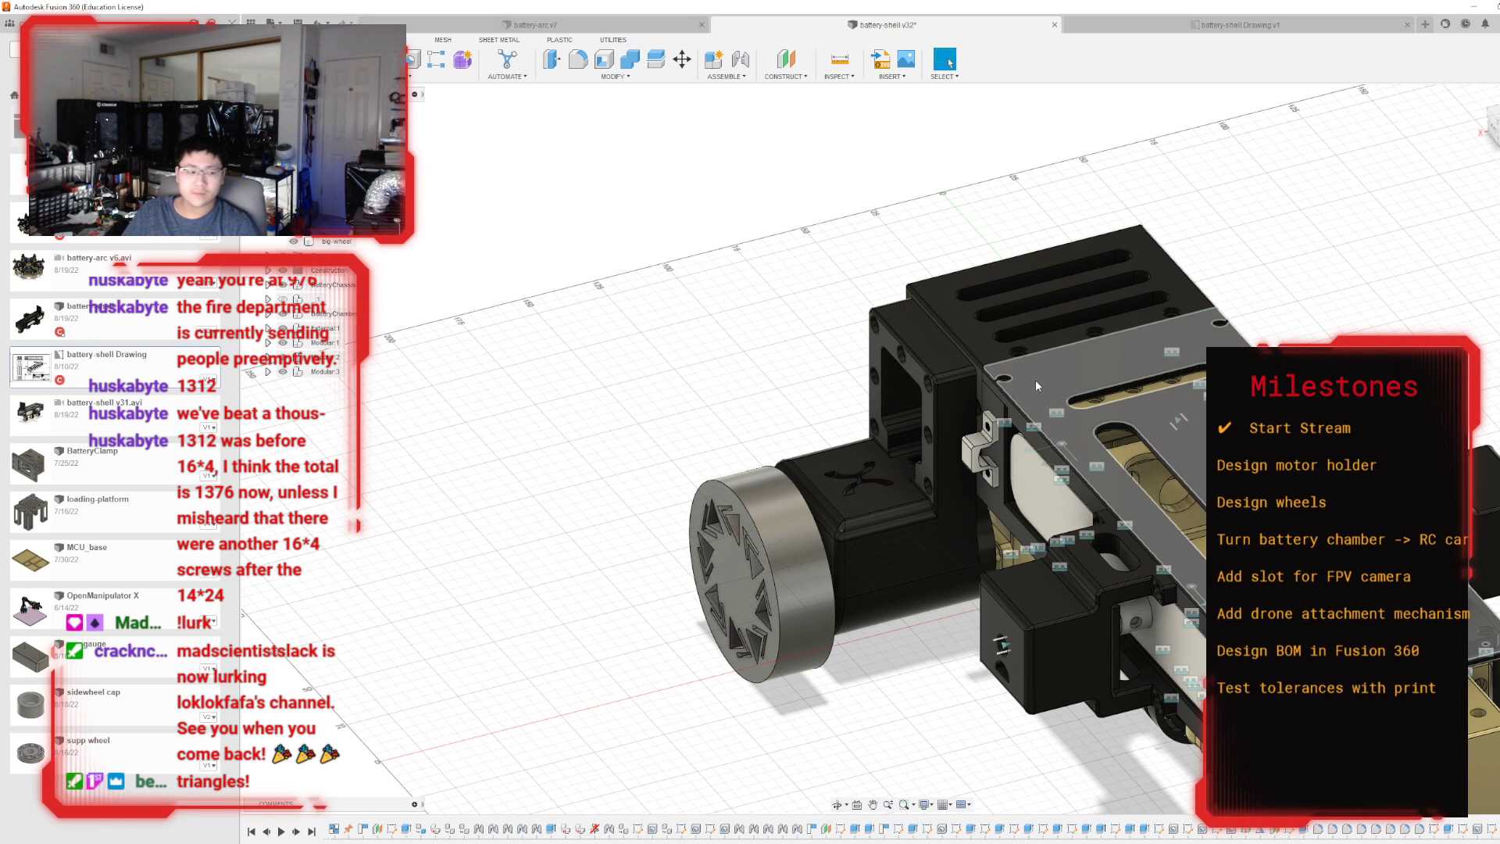
pyautogui.scroll(-4, 1044, 372)
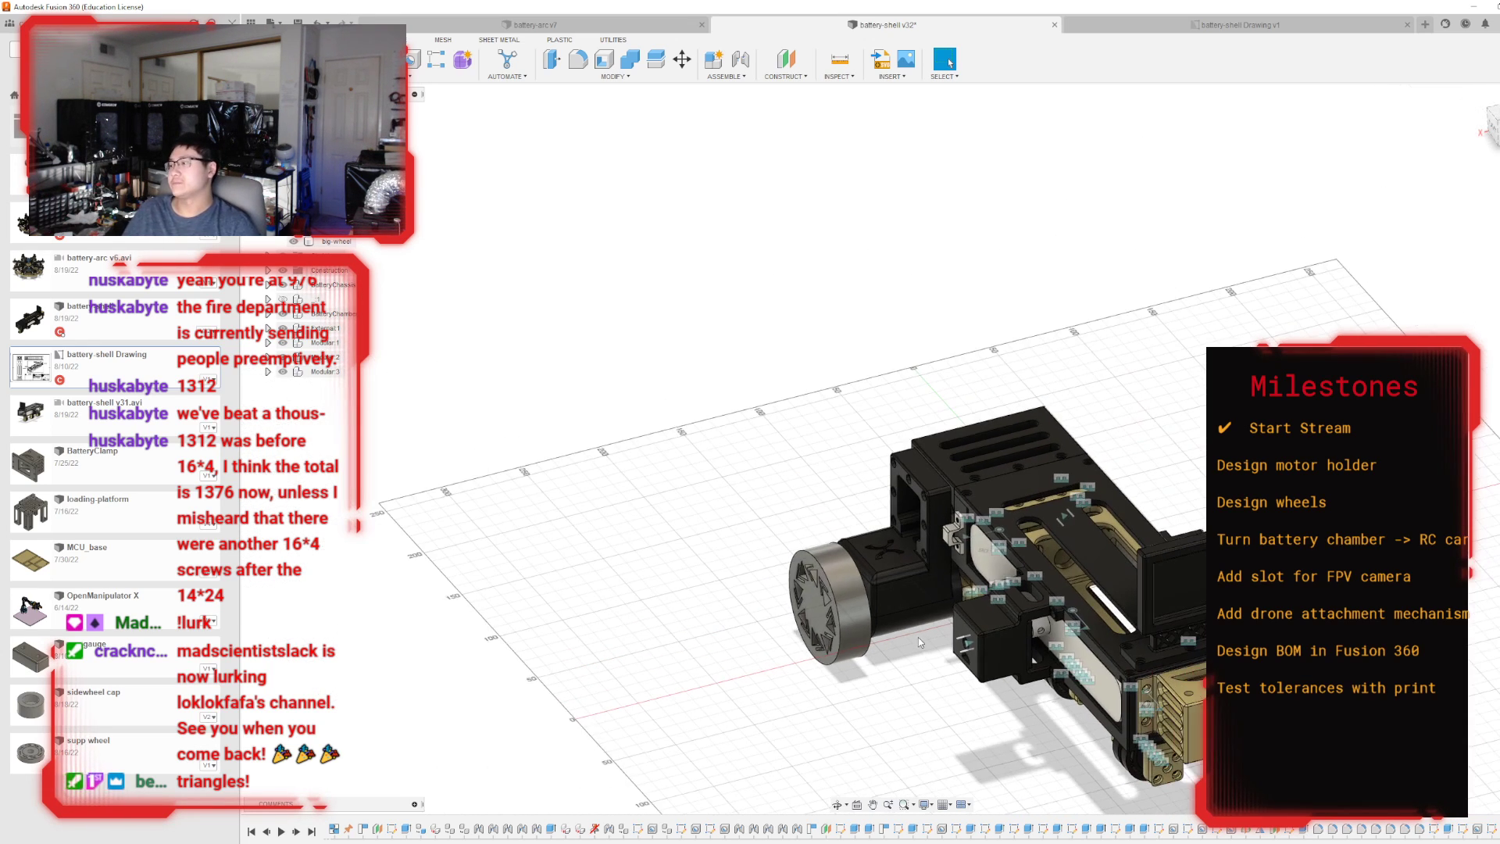
pyautogui.scroll(6, 1447, 330)
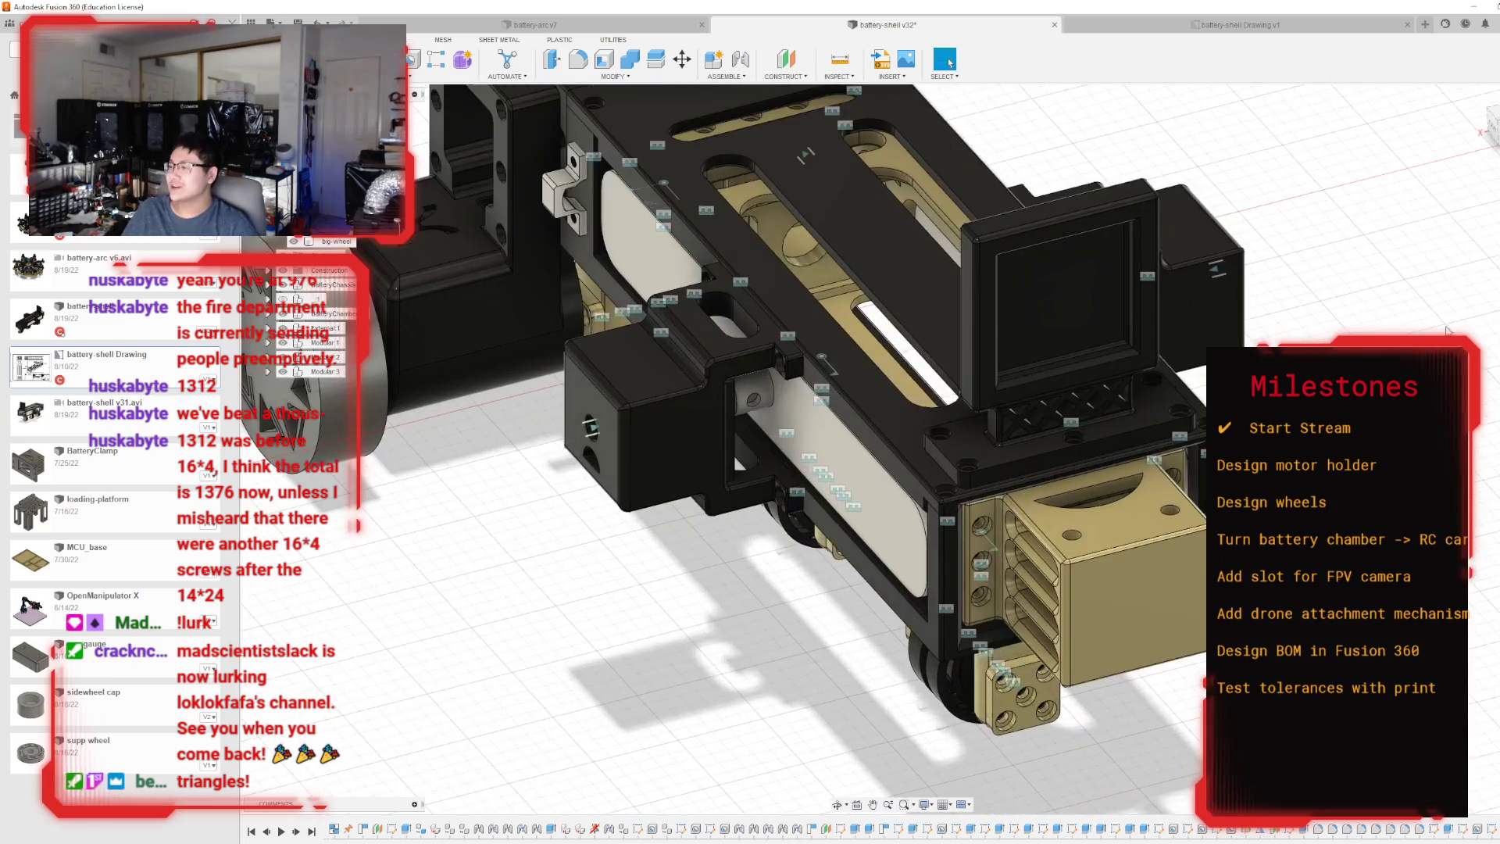
pyautogui.moveTo(1493, 129)
pyautogui.mouseDown()
pyautogui.moveTo(1447, 127)
pyautogui.moveTo(1424, 93)
pyautogui.mouseUp()
pyautogui.moveTo(999, 679)
pyautogui.keyDown('shift'); pyautogui.mouseDown(button='middle')
pyautogui.moveTo(1000, 723)
pyautogui.moveTo(998, 617)
pyautogui.mouseUp(button='middle'); pyautogui.keyUp('shift')
pyautogui.scroll(-3, 998, 616)
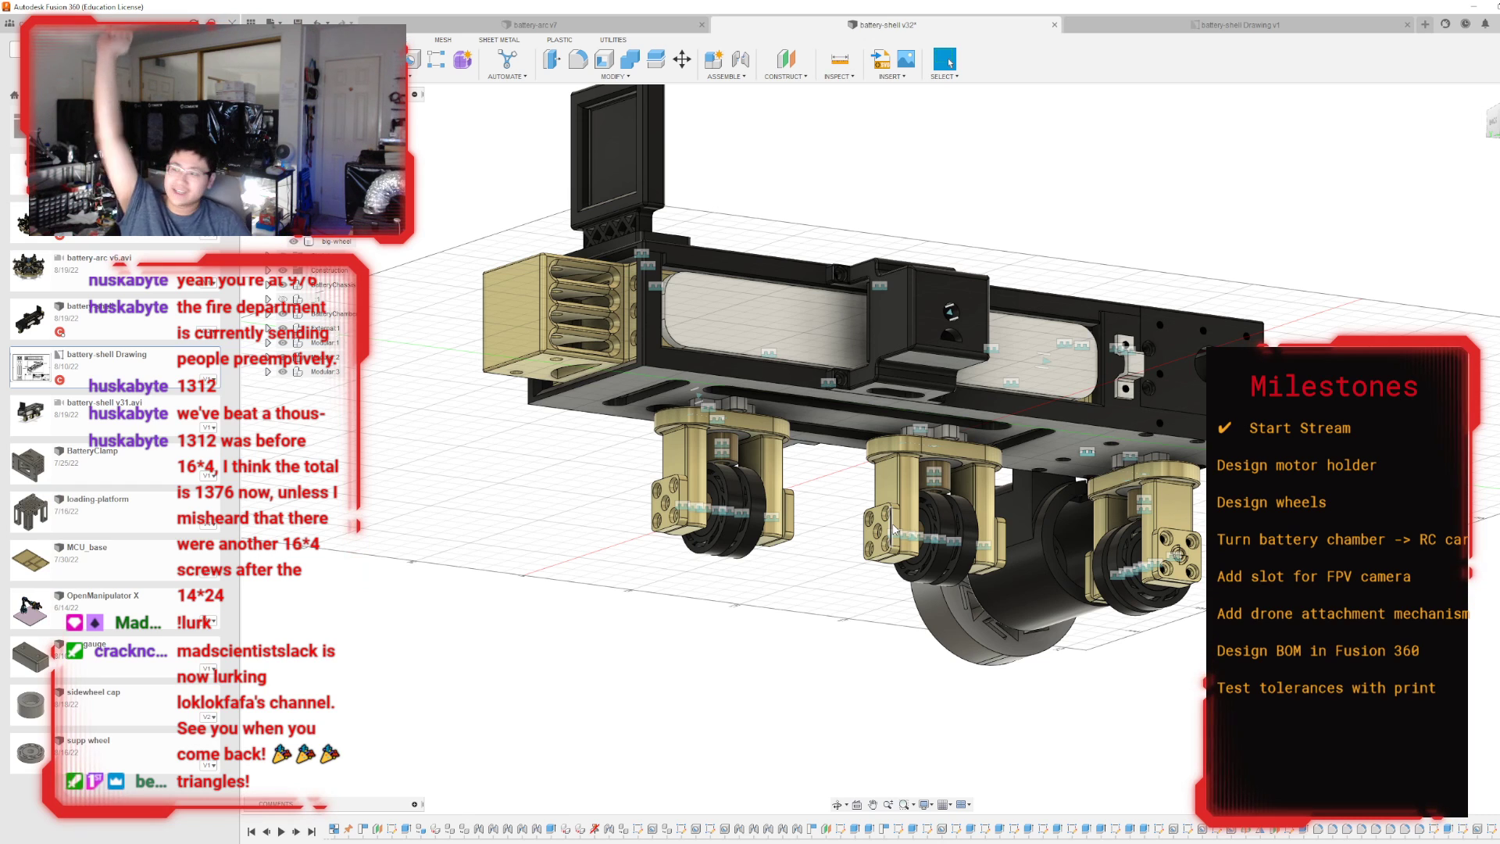
pyautogui.moveTo(1495, 136); pyautogui.dragTo(1033, 245)
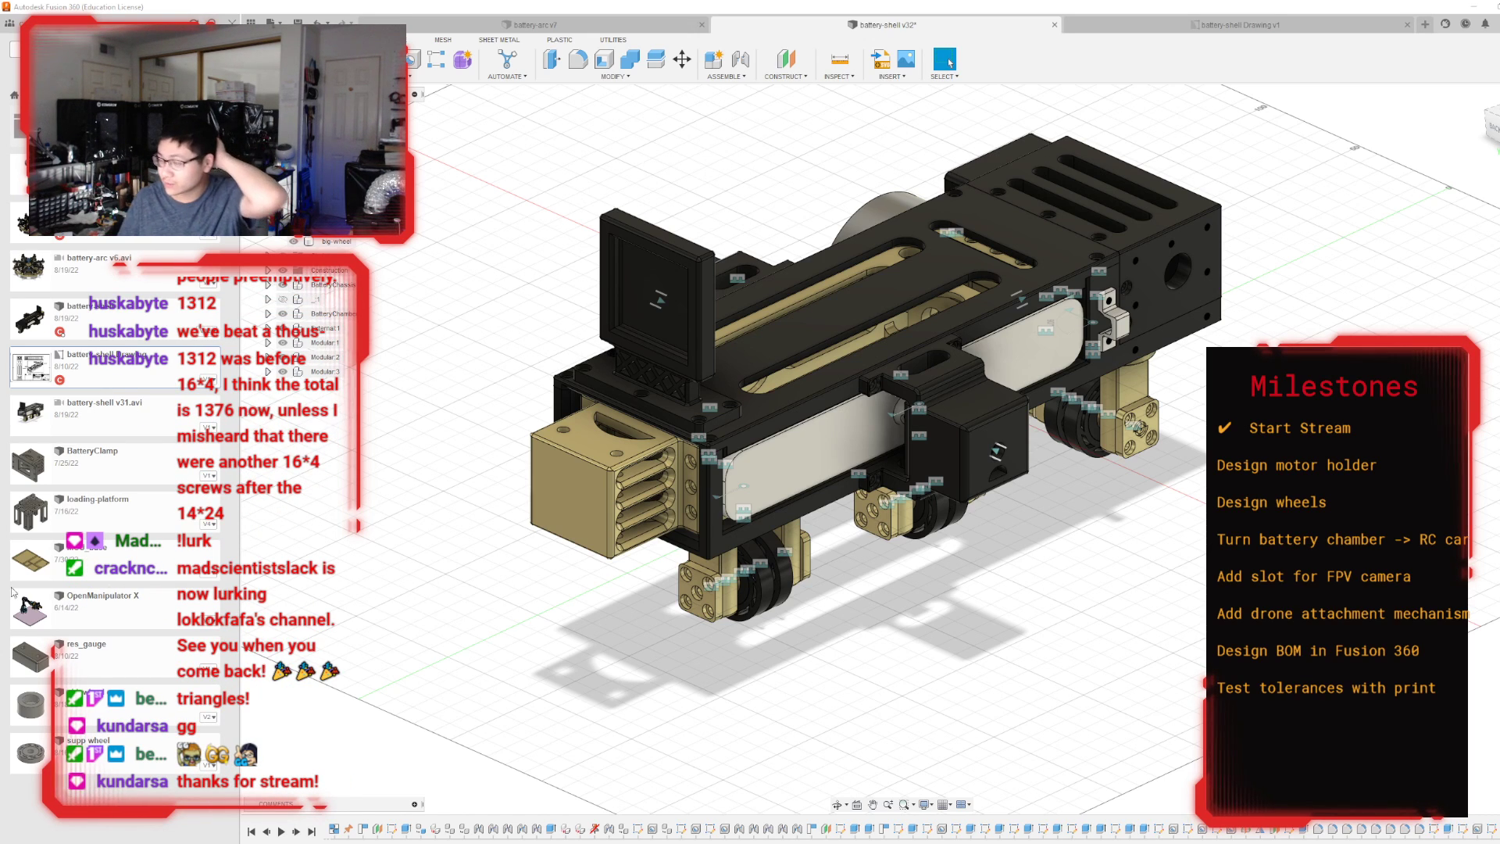
# Switch to the battery-arc document and view its ring of battery shells from several angles.
pyautogui.click(547, 25)
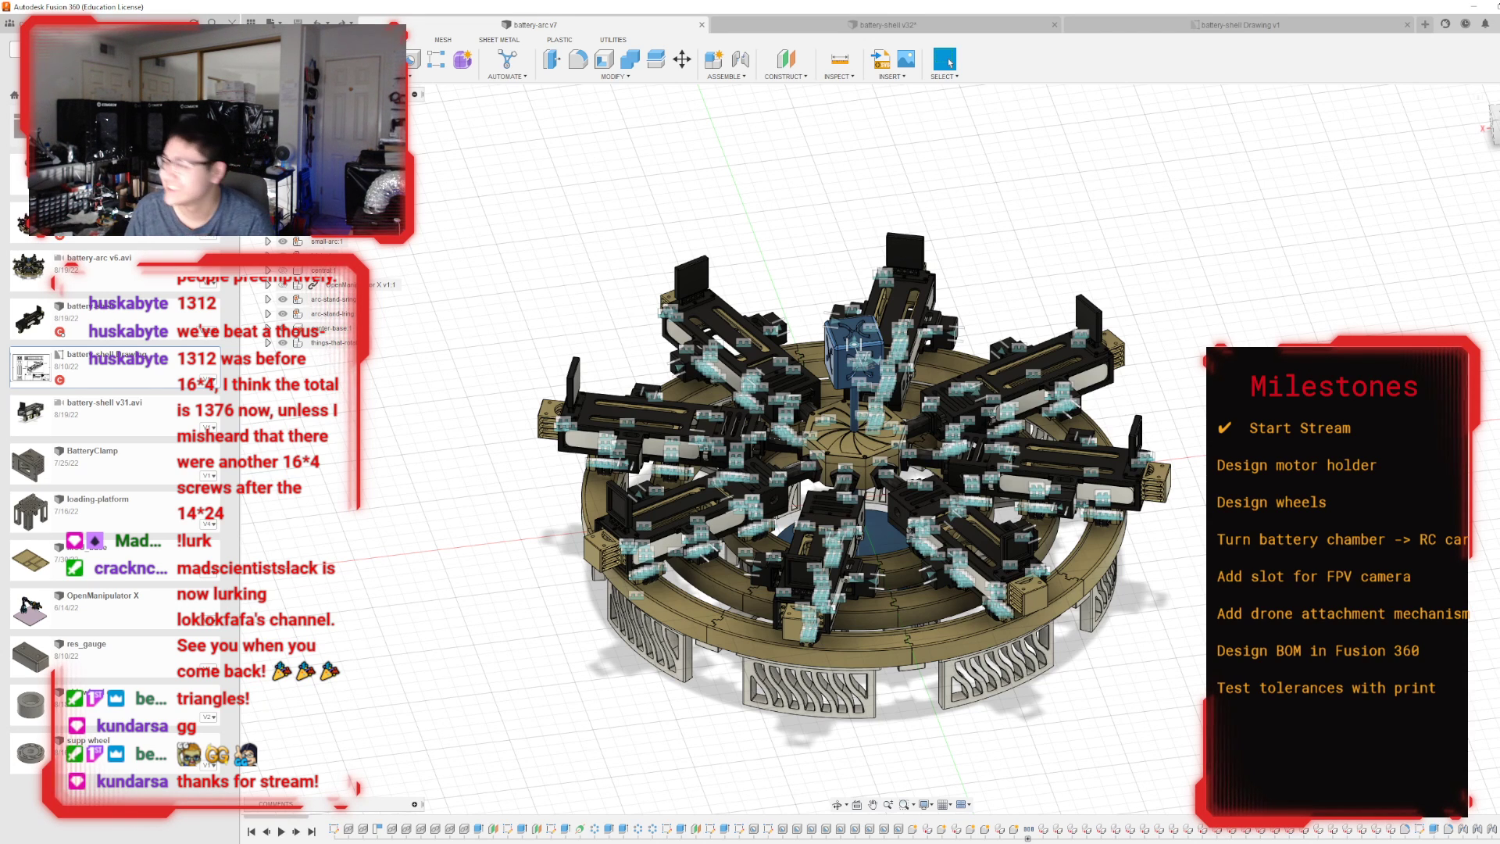
pyautogui.keyDown('shift'); pyautogui.moveTo(860, 535); pyautogui.dragTo(890, 537, button='middle'); pyautogui.keyUp('shift')
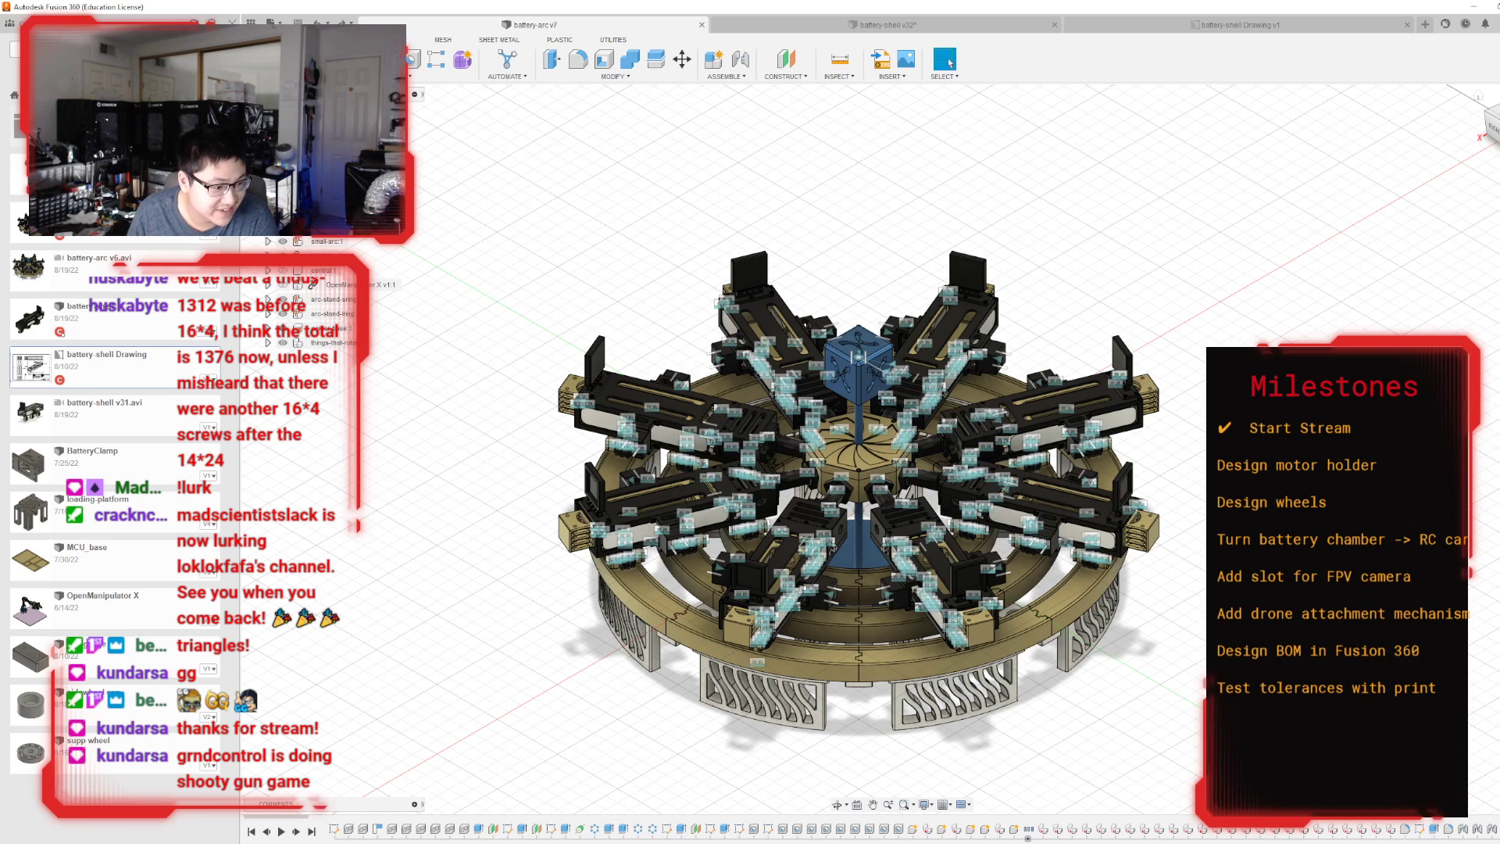
pyautogui.moveTo(1333, 320); pyautogui.dragTo(1313, 275, button='middle')
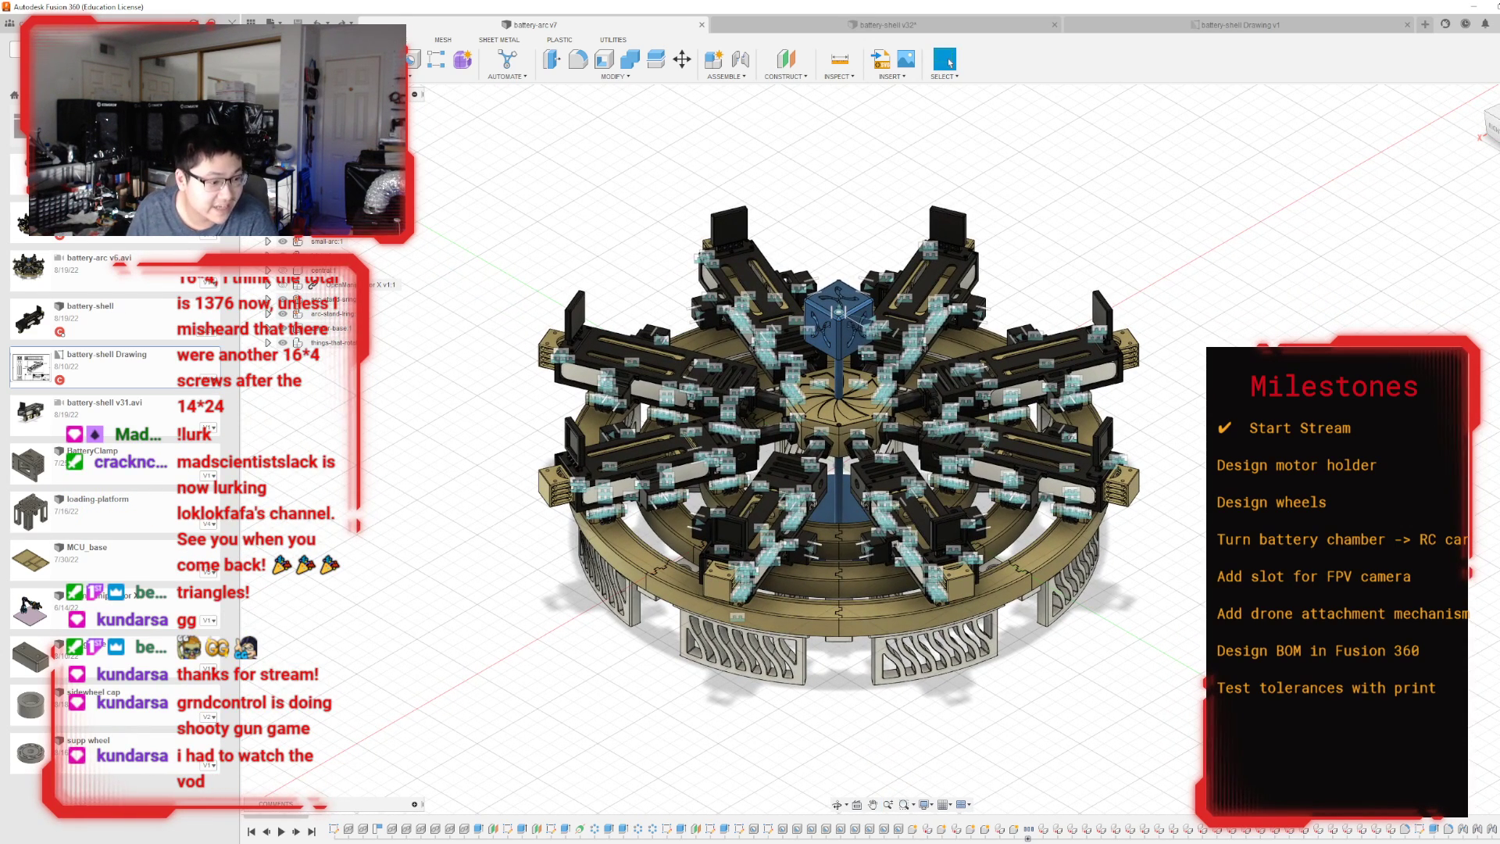
pyautogui.scroll(2, 751, 508)
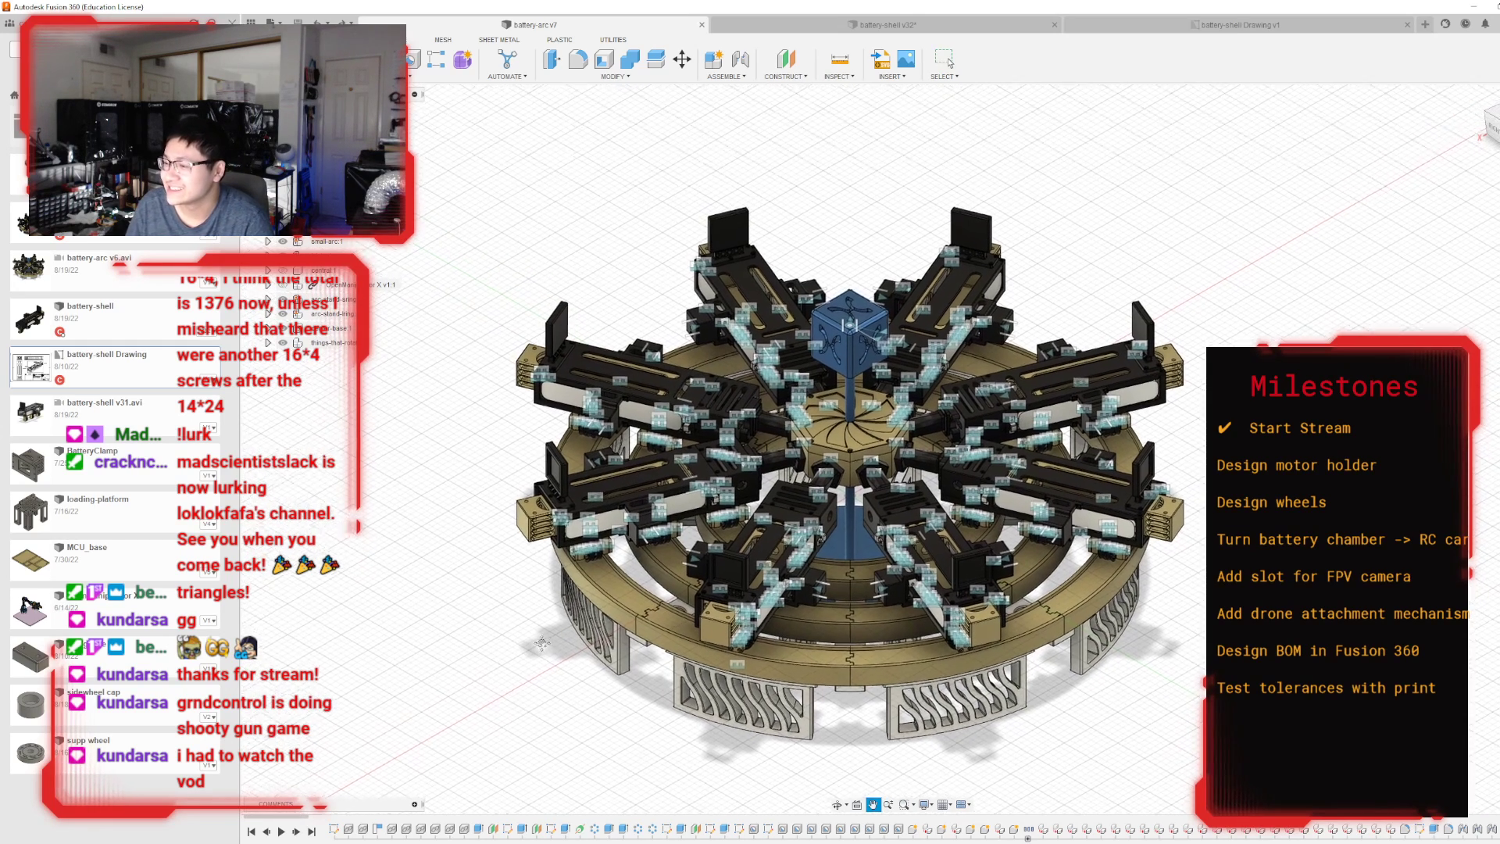